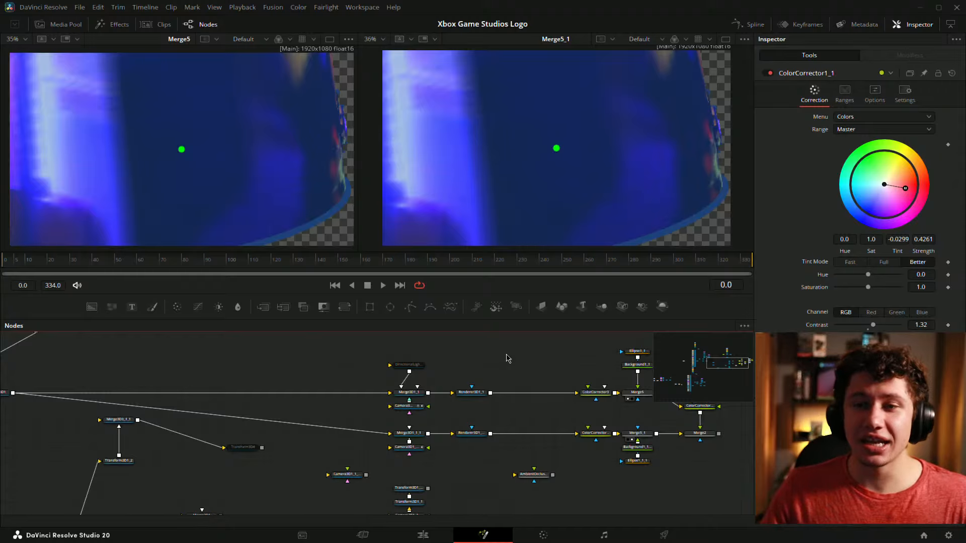
Examine the Xbox logo's node tree and preview its animation at several frames in the Merge5 and Merge5_1 viewers
{"action": "scroll", "coordinate": [505, 355], "scroll_direction": "down", "scroll_amount": 4}
{"action": "left_click_drag", "start_coordinate": [475, 352], "coordinate": [333, 378]}
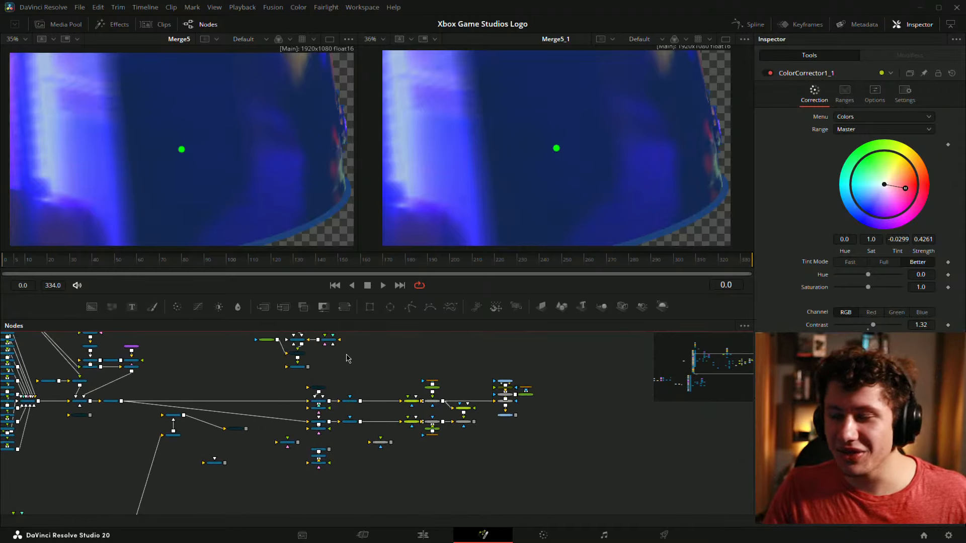
{"action": "scroll", "coordinate": [382, 377], "scroll_direction": "up", "scroll_amount": 6}
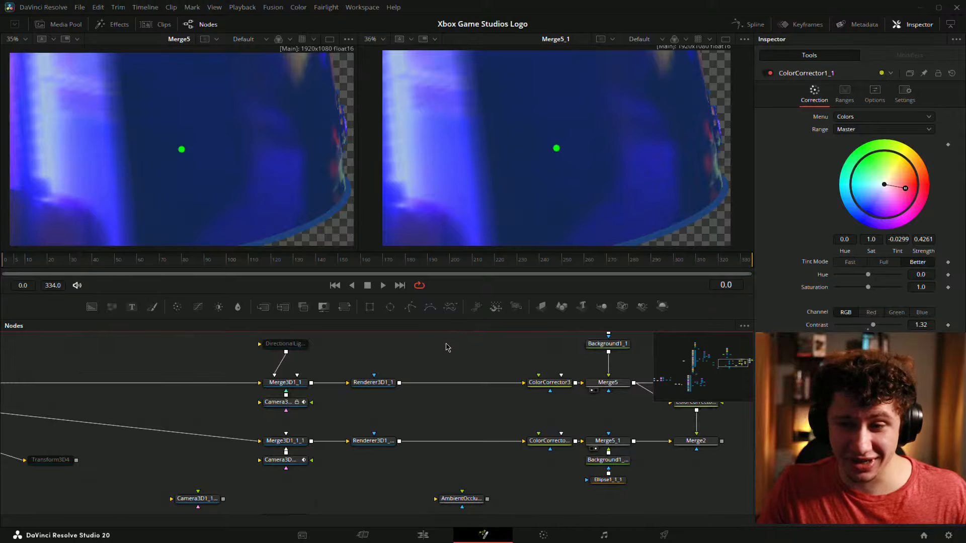
{"action": "scroll", "coordinate": [438, 357], "scroll_direction": "down", "scroll_amount": 2}
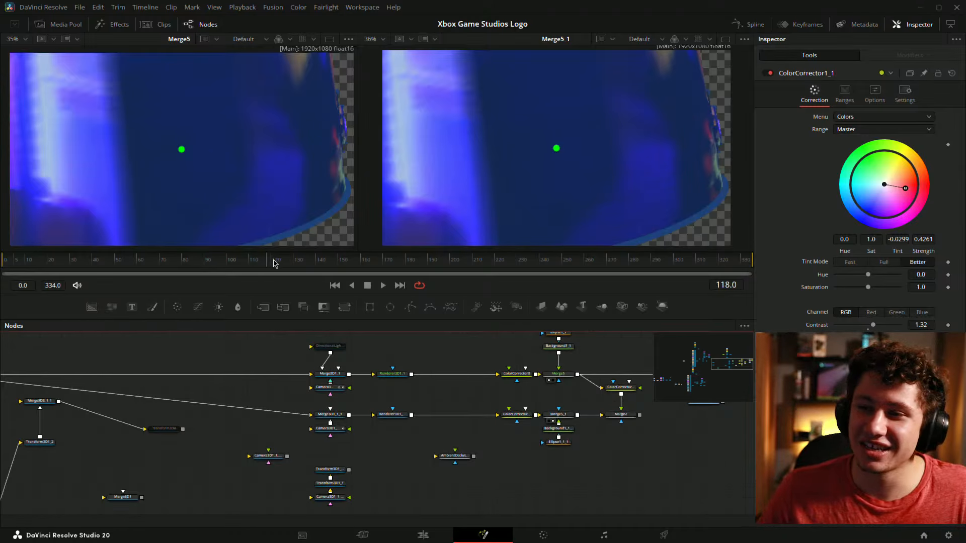
{"action": "left_click_drag", "start_coordinate": [274, 263], "coordinate": [505, 262]}
{"action": "left_click_drag", "start_coordinate": [620, 374], "coordinate": [209, 426]}
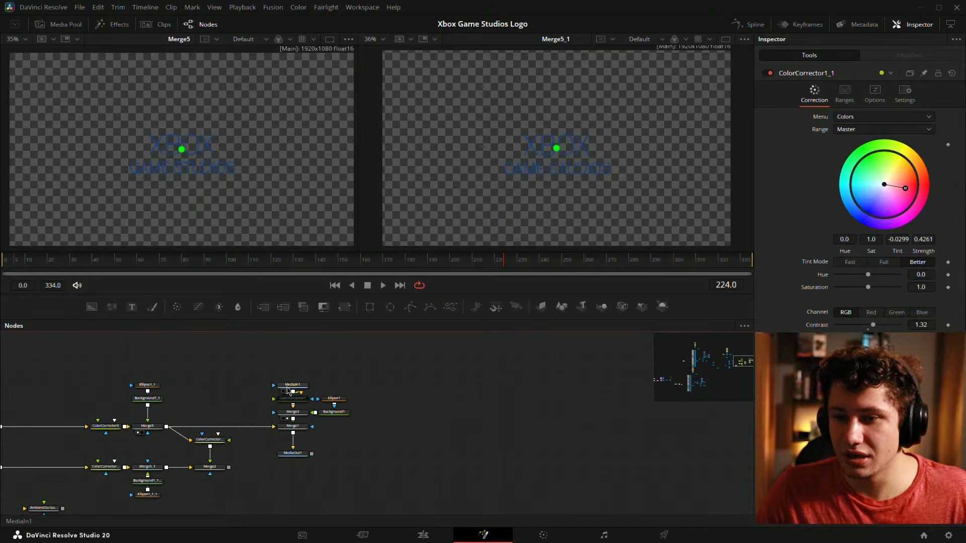
{"action": "left_click_drag", "start_coordinate": [316, 268], "coordinate": [116, 266]}
{"action": "left_click_drag", "start_coordinate": [353, 368], "coordinate": [548, 355]}
{"action": "key", "text": "space"}
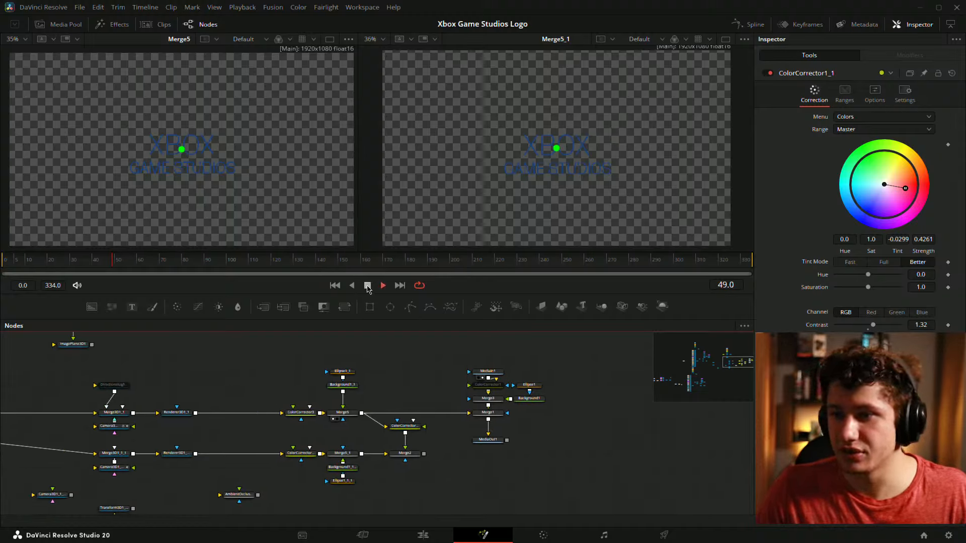
{"action": "left_click_drag", "start_coordinate": [218, 361], "coordinate": [300, 373]}
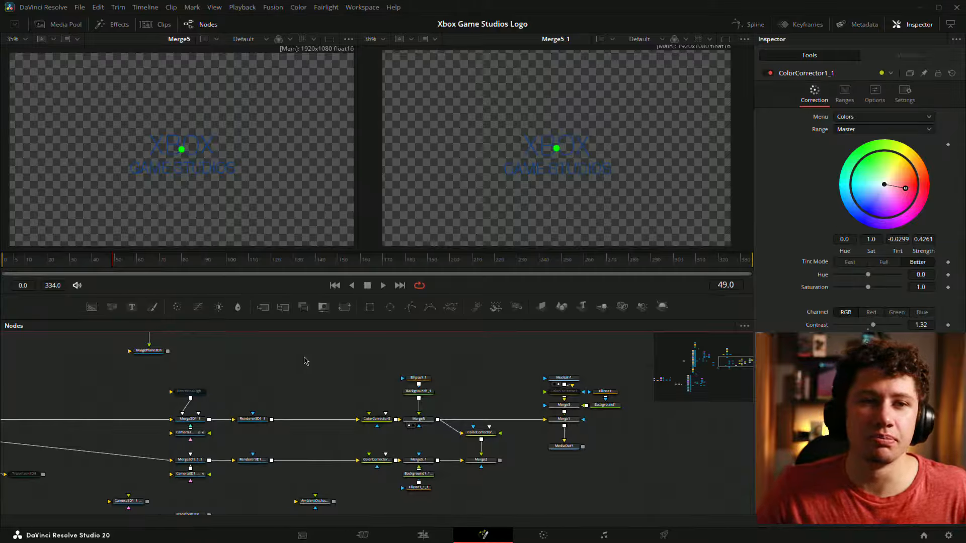
Compare the Merge5_1 output with the MediaIn1 footage side by side at frame 76
{"action": "left_click_drag", "start_coordinate": [442, 263], "coordinate": [172, 254]}
{"action": "left_click_drag", "start_coordinate": [349, 345], "coordinate": [469, 287]}
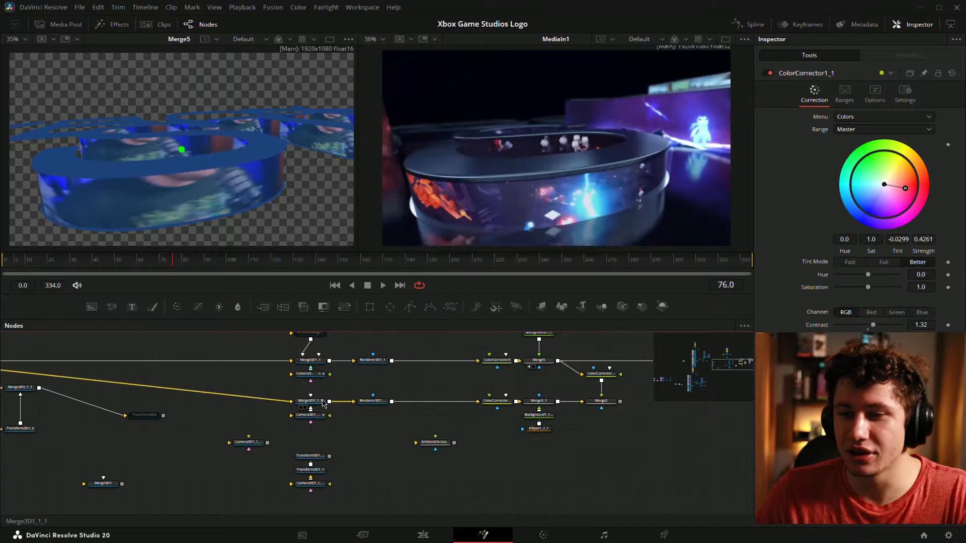
{"action": "left_click_drag", "start_coordinate": [343, 381], "coordinate": [389, 407]}
{"action": "left_click_drag", "start_coordinate": [565, 409], "coordinate": [189, 204]}
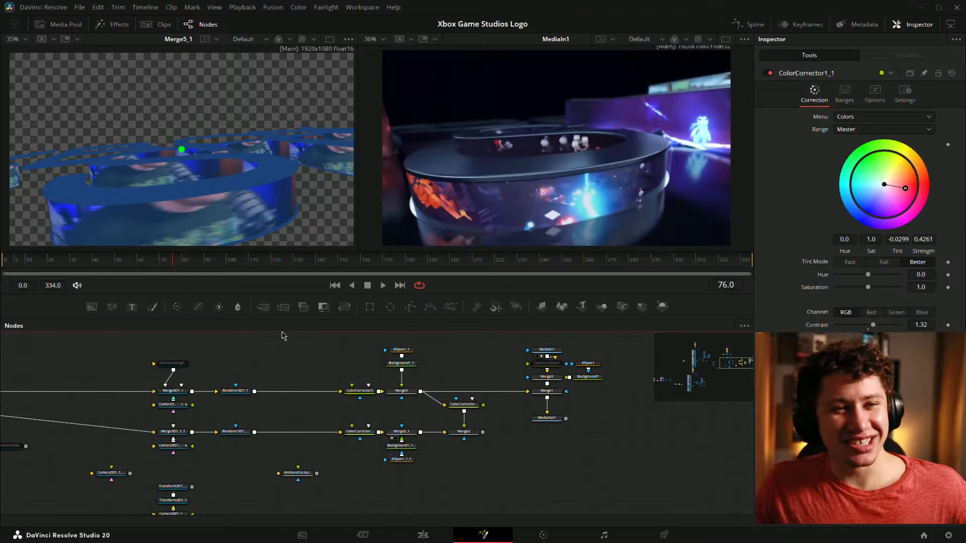
View Renderer3D1_1 beside MediaIn1 and scrub through the logo move to compare the 3D camera with the footage
{"action": "left_click_drag", "start_coordinate": [274, 348], "coordinate": [398, 343]}
{"action": "left_click_drag", "start_coordinate": [50, 268], "coordinate": [341, 258]}
{"action": "left_click_drag", "start_coordinate": [461, 334], "coordinate": [429, 344]}
{"action": "left_click_drag", "start_coordinate": [333, 397], "coordinate": [175, 130]}
{"action": "left_click", "coordinate": [6, 259]}
{"action": "left_click_drag", "start_coordinate": [6, 259], "coordinate": [343, 259]}
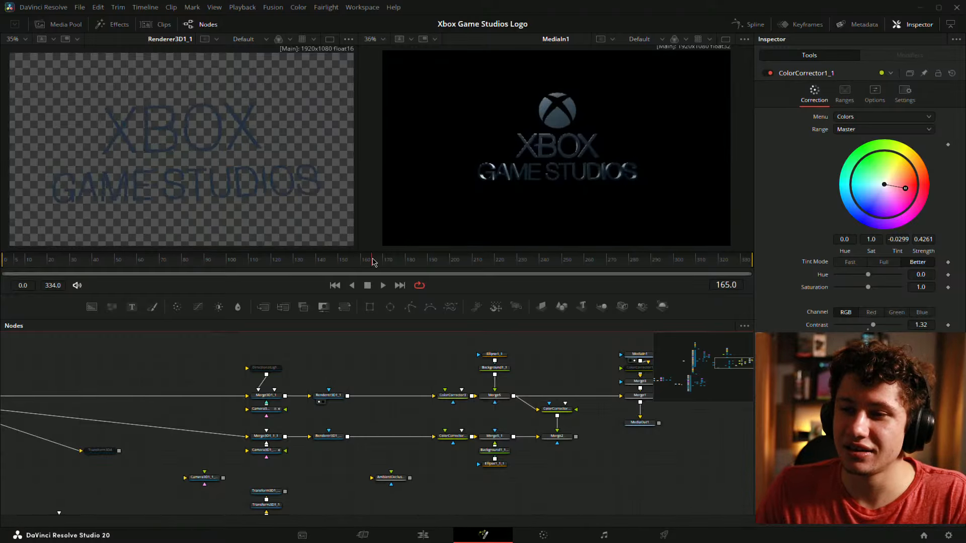
{"action": "left_click", "coordinate": [284, 261]}
{"action": "left_click_drag", "start_coordinate": [284, 262], "coordinate": [211, 263]}
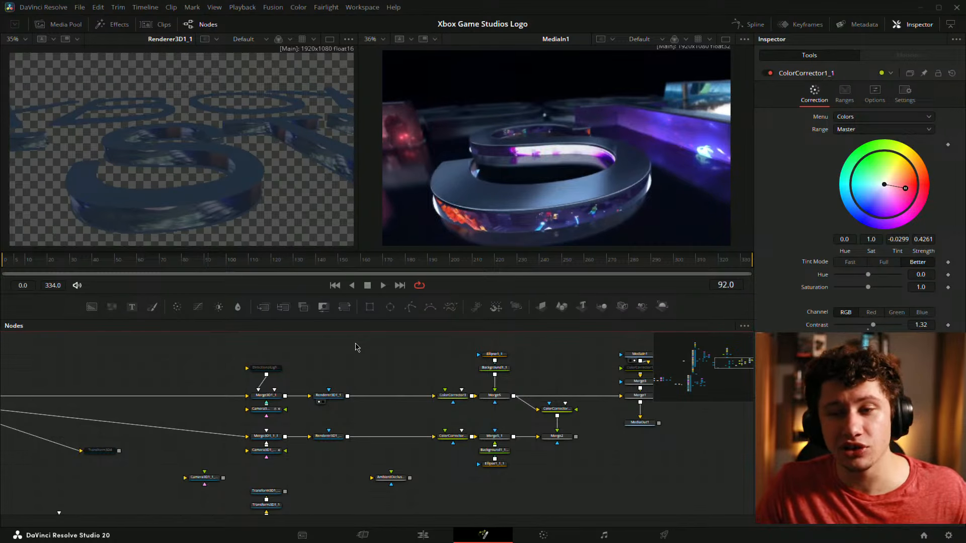
{"action": "left_click_drag", "start_coordinate": [202, 263], "coordinate": [274, 262]}
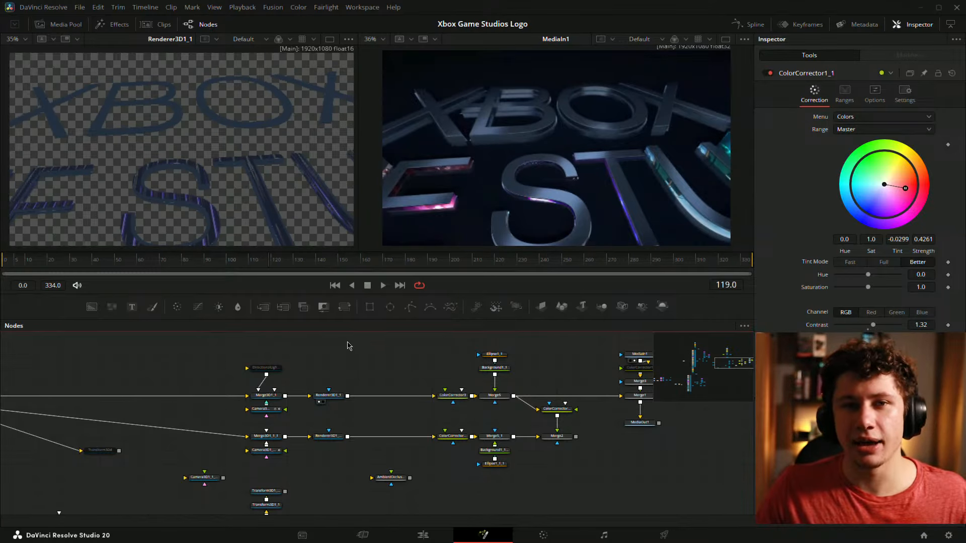
{"action": "left_click_drag", "start_coordinate": [243, 260], "coordinate": [196, 263]}
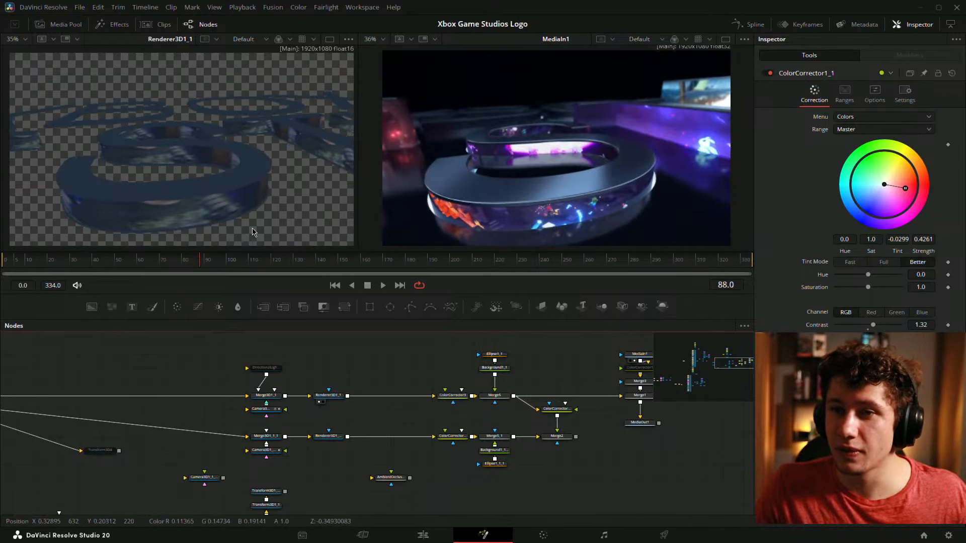
Play the animation from several early frames to compare the Renderer3D1_1 camera motion with the MediaIn1 footage
{"action": "left_click", "coordinate": [166, 260]}
{"action": "key", "text": "space"}
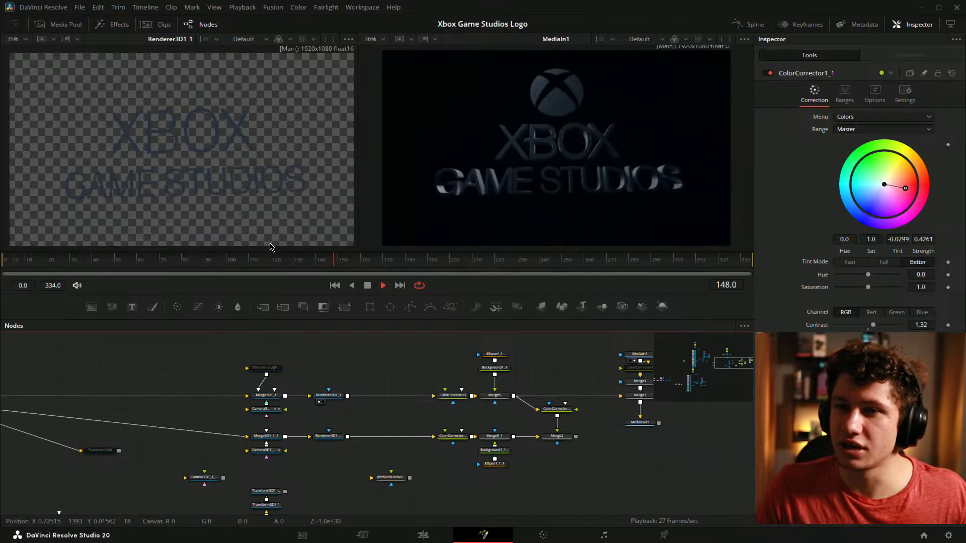
{"action": "left_click", "coordinate": [88, 262]}
{"action": "key", "text": "space"}
{"action": "left_click", "coordinate": [28, 262]}
{"action": "key", "text": "space"}
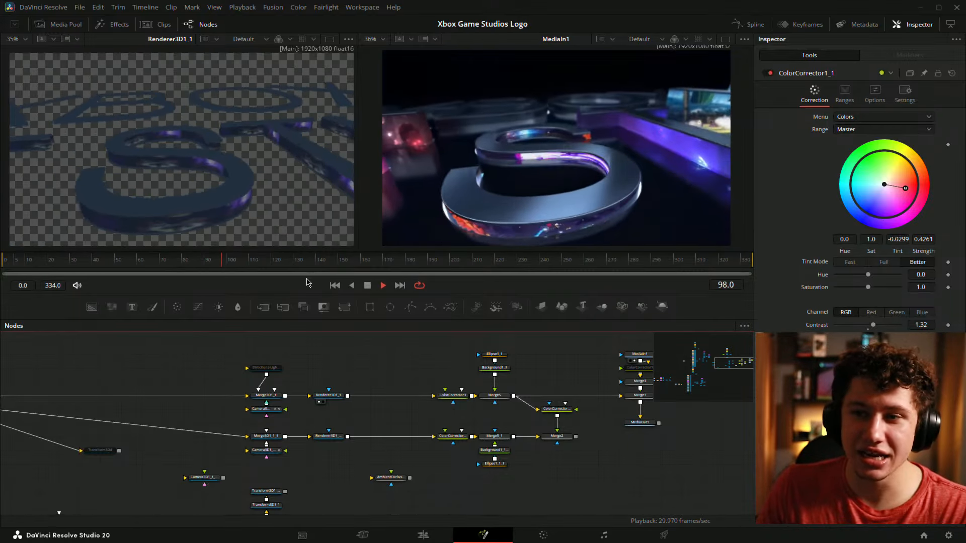
{"action": "left_click", "coordinate": [367, 286]}
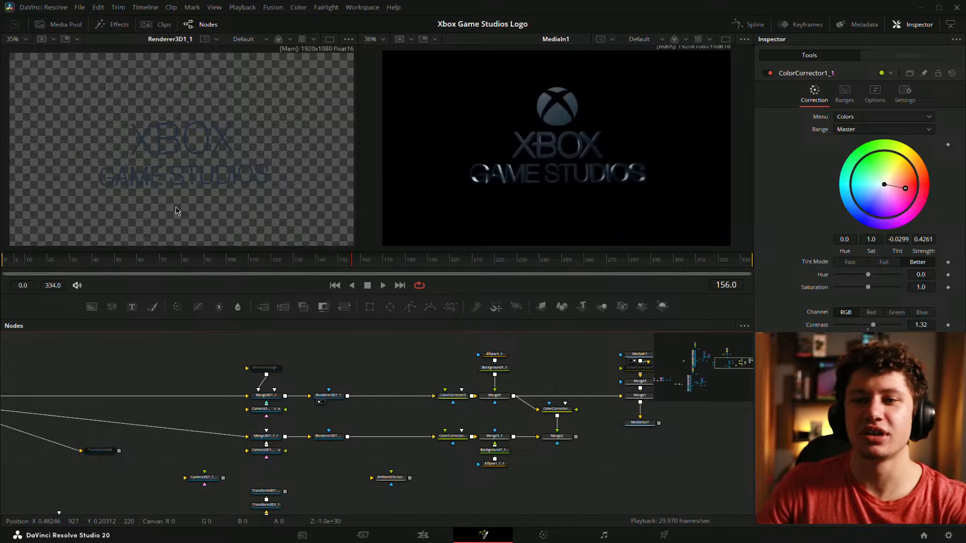
Scrub from the opening frames to frame 119, checking how the rendered letters line up with the original footage
{"action": "left_click", "coordinate": [23, 266]}
{"action": "left_click_drag", "start_coordinate": [23, 266], "coordinate": [304, 252]}
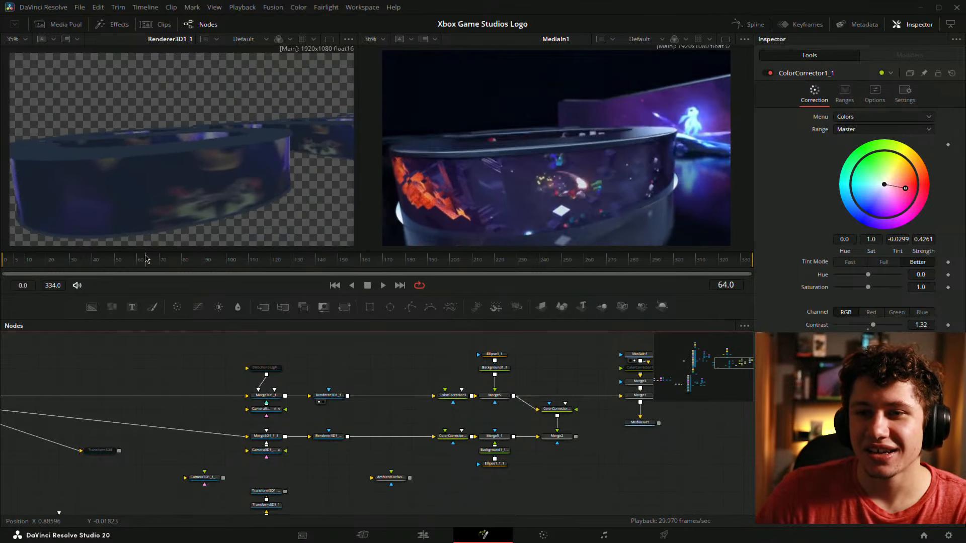
{"action": "left_click_drag", "start_coordinate": [146, 259], "coordinate": [174, 256]}
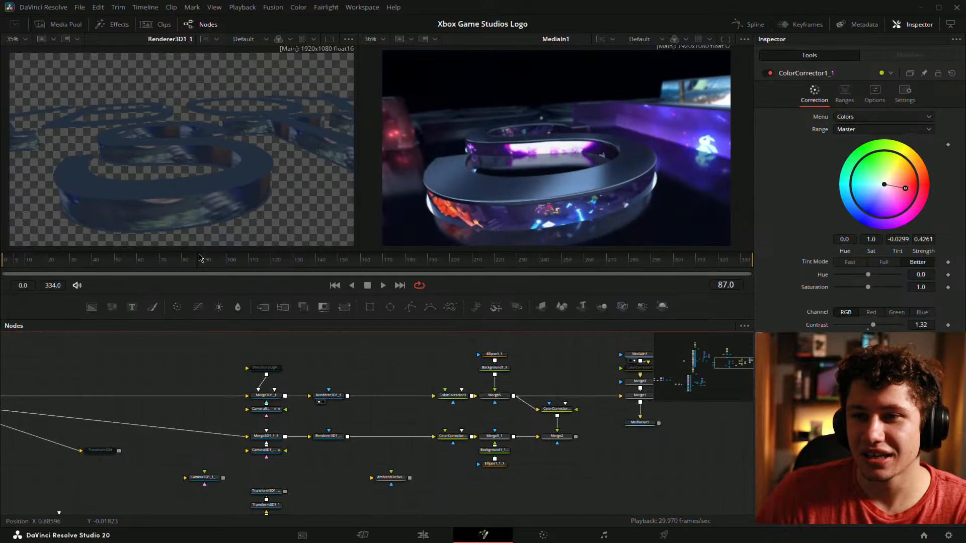
{"action": "left_click_drag", "start_coordinate": [259, 377], "coordinate": [338, 352]}
{"action": "left_click_drag", "start_coordinate": [65, 266], "coordinate": [270, 265]}
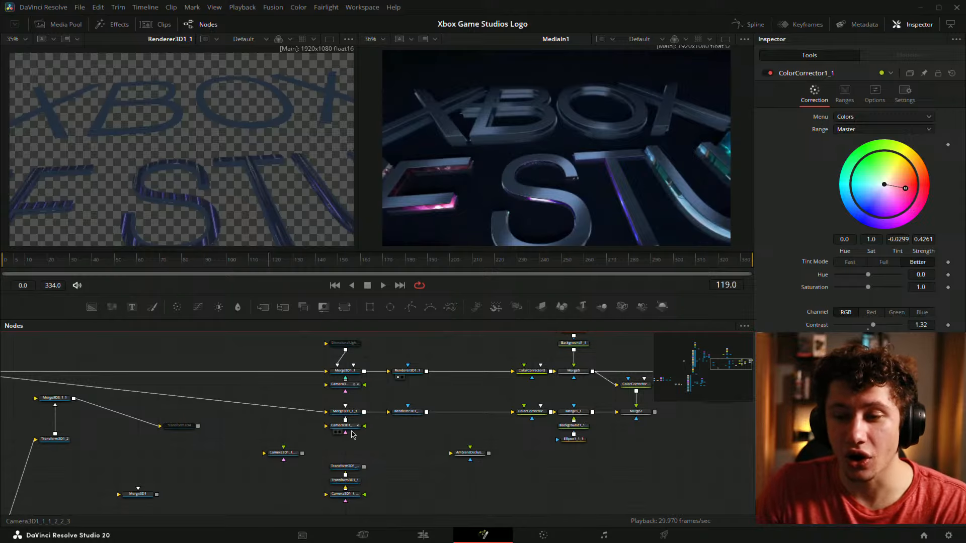
Inspect the translation and rotation keyframes of Camera3D1_1_1_2_2 while scrubbing the timeline to frame 119
{"action": "left_click", "coordinate": [352, 388]}
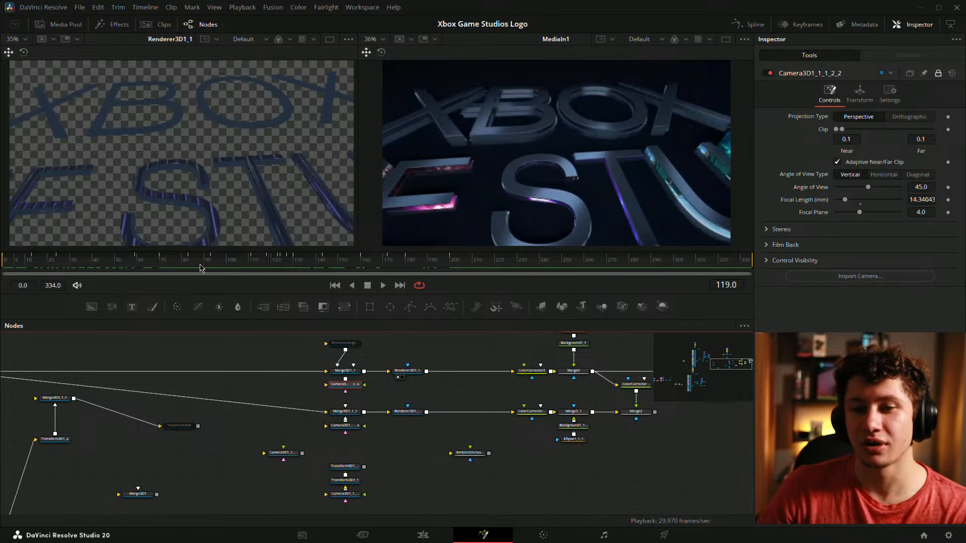
{"action": "left_click_drag", "start_coordinate": [199, 267], "coordinate": [226, 251]}
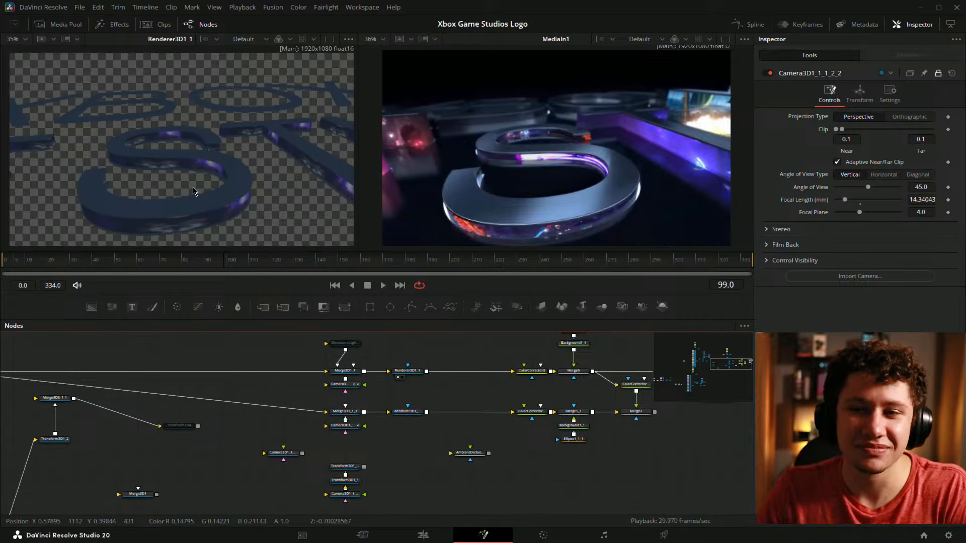
{"action": "left_click_drag", "start_coordinate": [225, 259], "coordinate": [276, 264]}
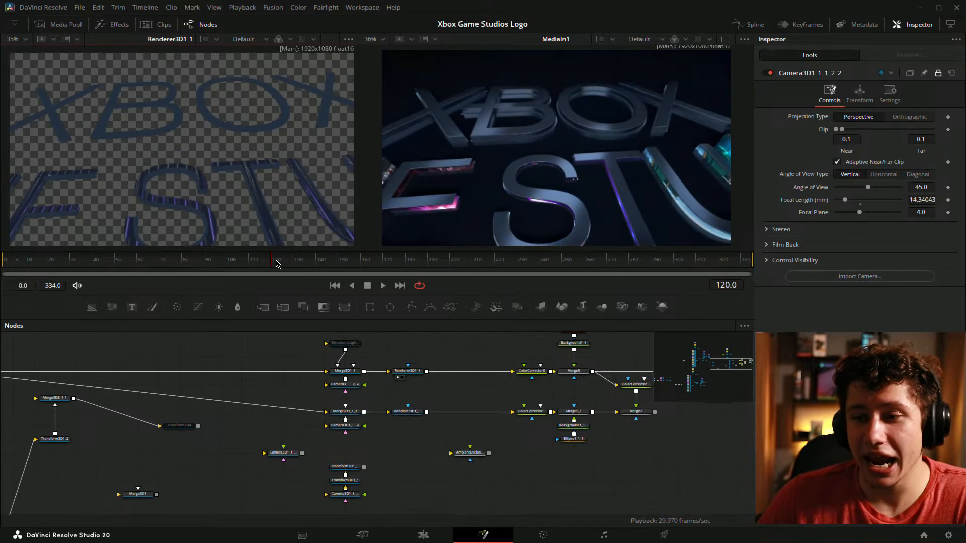
{"action": "left_click", "coordinate": [862, 90]}
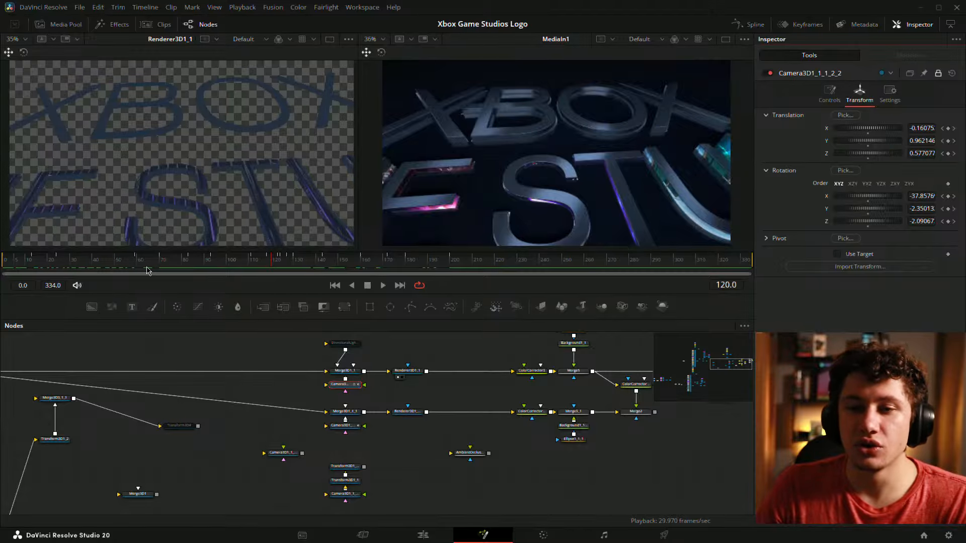
{"action": "left_click_drag", "start_coordinate": [147, 271], "coordinate": [271, 271]}
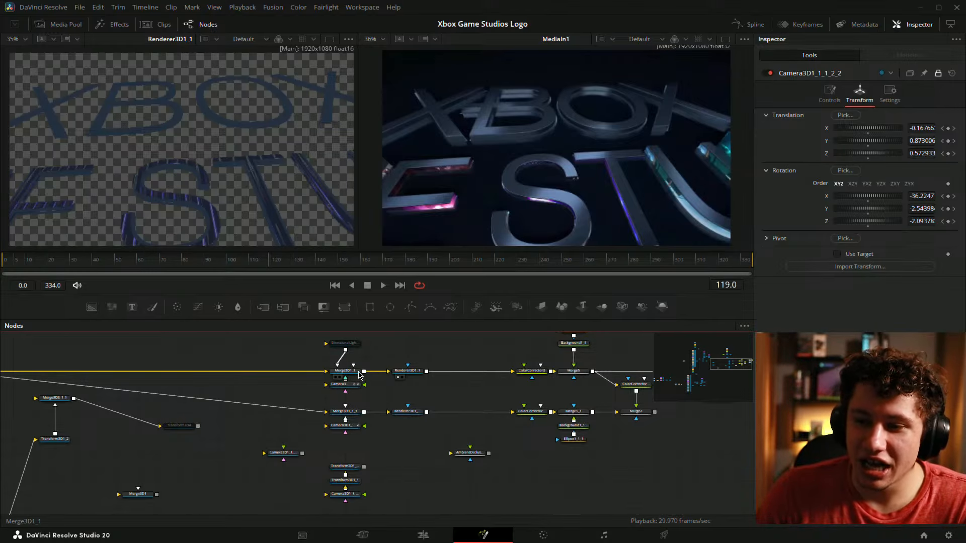
View the Merge3D1_1 and Merge3D1_1_1 scenes, and replace them with Renderer3D1_1 and Renderer3D1_1_1 side by side
{"action": "left_click_drag", "start_coordinate": [358, 372], "coordinate": [151, 169]}
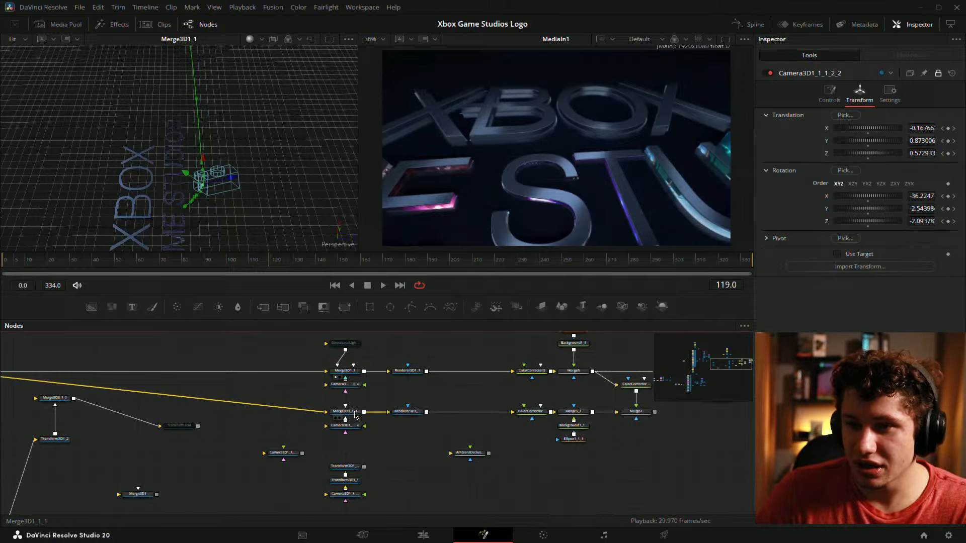
{"action": "left_click_drag", "start_coordinate": [355, 413], "coordinate": [475, 200]}
{"action": "left_click_drag", "start_coordinate": [407, 370], "coordinate": [136, 106]}
{"action": "left_click_drag", "start_coordinate": [408, 412], "coordinate": [481, 166]}
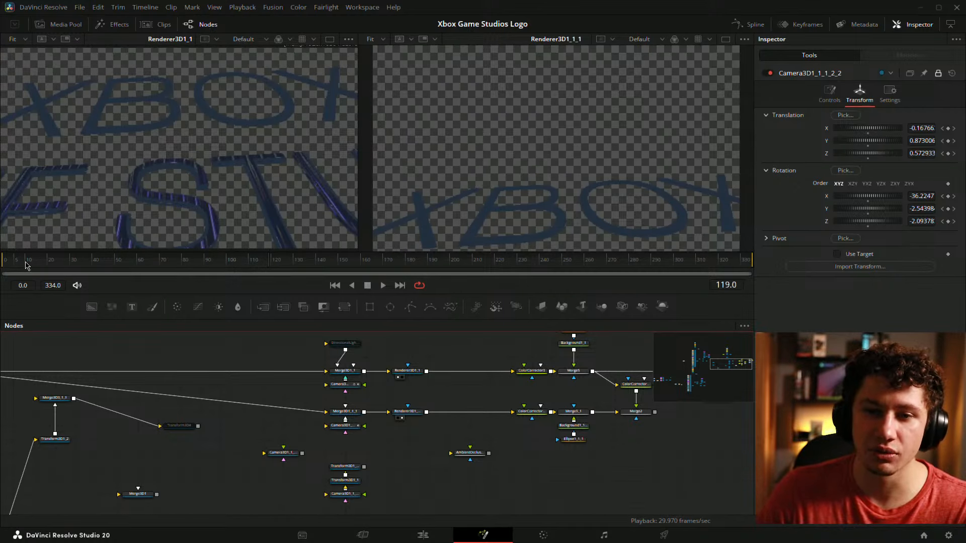
Play and scrub the animation from around frame 29 to compare the two renderers' camera moves, stopping at frame 123
{"action": "left_click_drag", "start_coordinate": [26, 262], "coordinate": [67, 262]}
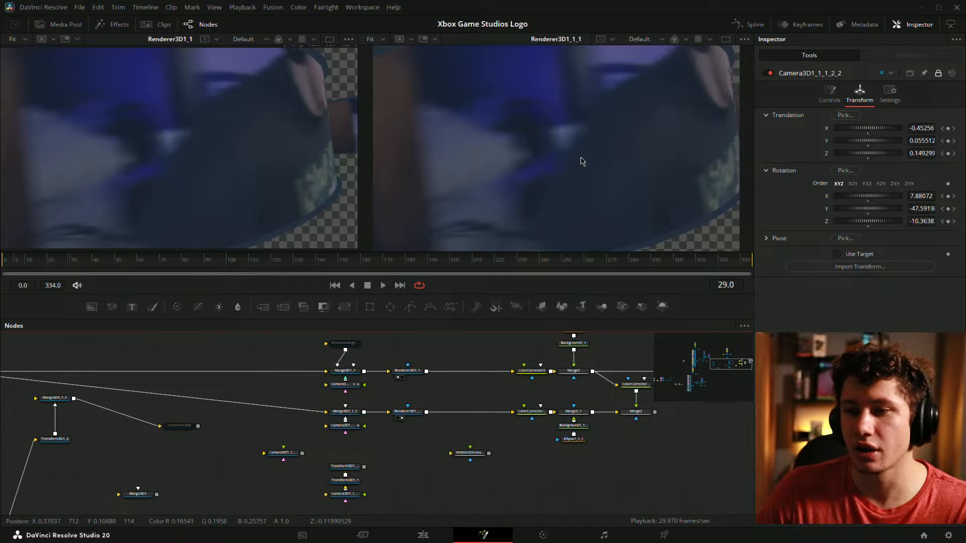
{"action": "left_click", "coordinate": [382, 285]}
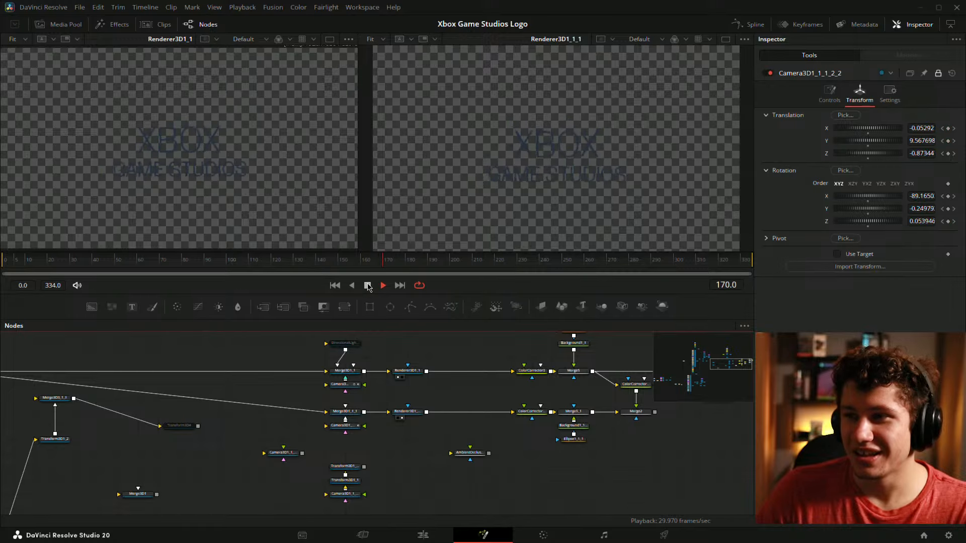
{"action": "left_click_drag", "start_coordinate": [407, 266], "coordinate": [296, 259]}
{"action": "mouse_move", "coordinate": [285, 259]}
{"action": "left_mouse_down"}
{"action": "mouse_move", "coordinate": [269, 254]}
{"action": "mouse_move", "coordinate": [283, 258]}
{"action": "left_mouse_up"}
Widen the Renderer3D1_1 viewer and set both previews to 36% zoom so the full frames fit
{"action": "scroll", "coordinate": [610, 134], "scroll_direction": "down", "scroll_amount": 1}
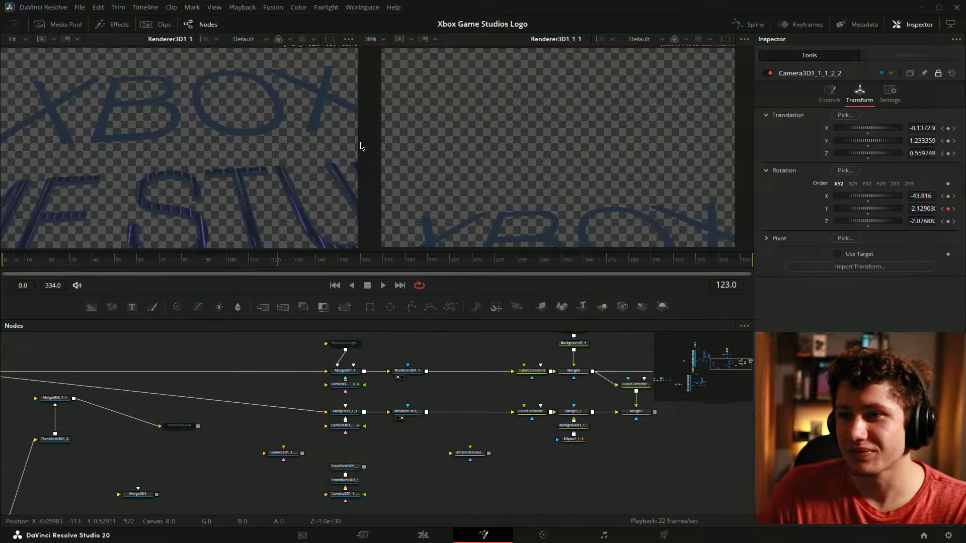
{"action": "left_click_drag", "start_coordinate": [357, 146], "coordinate": [384, 141]}
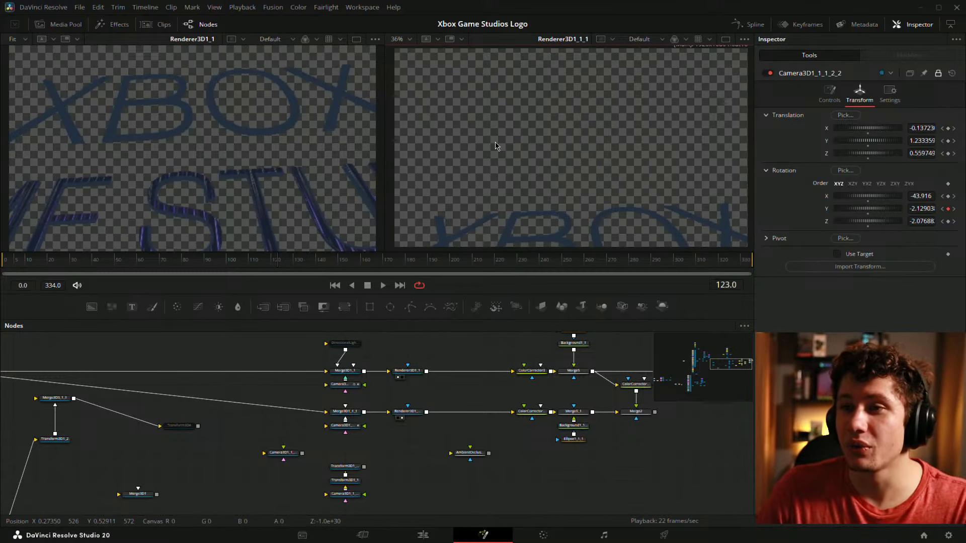
{"action": "scroll", "coordinate": [292, 144], "scroll_direction": "down", "scroll_amount": 1}
{"action": "left_click_drag", "start_coordinate": [545, 115], "coordinate": [537, 114]}
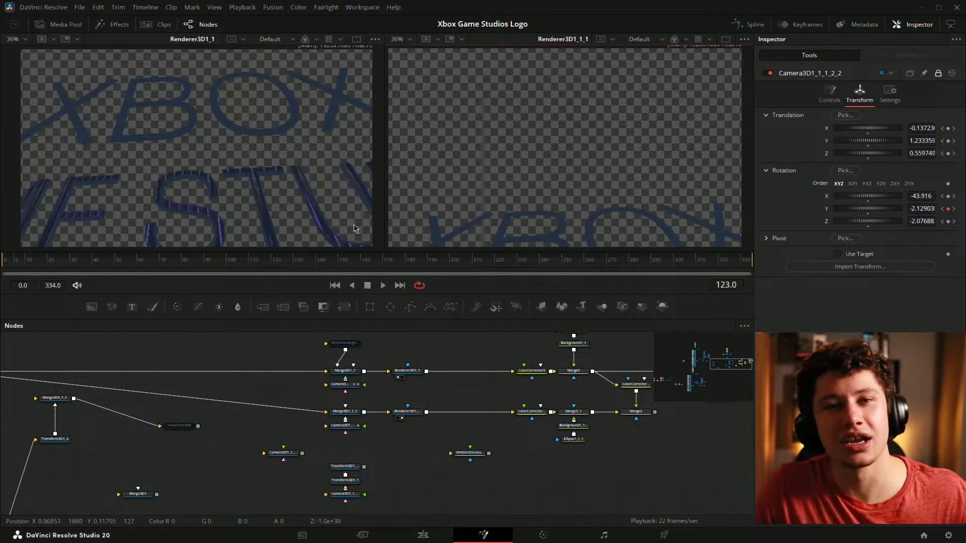
{"action": "left_click", "coordinate": [186, 352]}
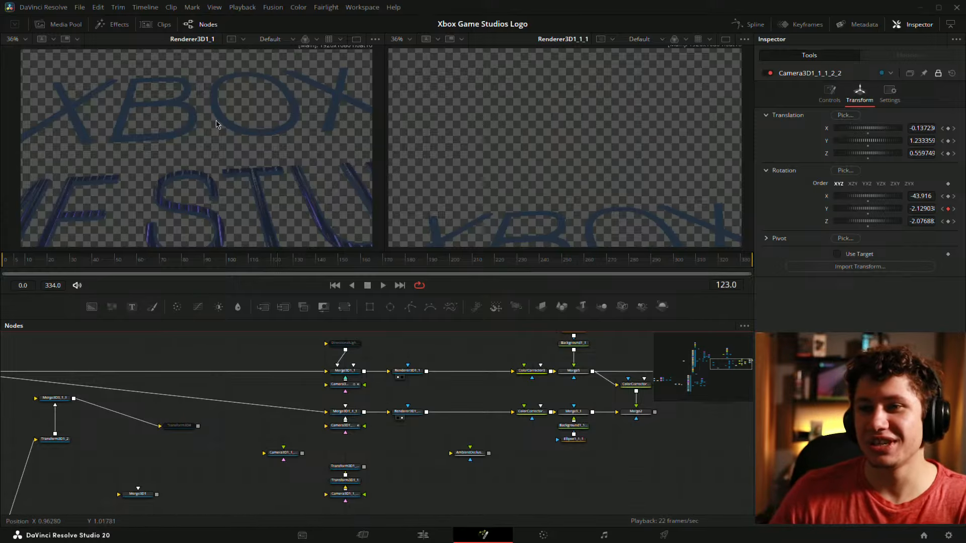
Scrub up to frame 110 to compare the camera framing of Renderer3D1_1 and Renderer3D1_1_1
{"action": "left_click_drag", "start_coordinate": [56, 261], "coordinate": [193, 259]}
{"action": "left_click_drag", "start_coordinate": [465, 349], "coordinate": [402, 362]}
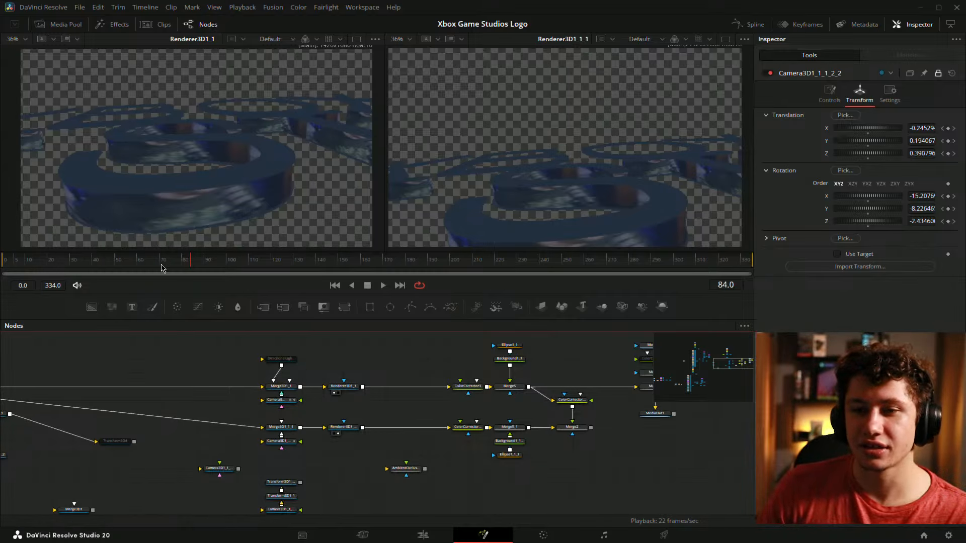
{"action": "mouse_move", "coordinate": [244, 259]}
{"action": "left_mouse_down"}
{"action": "mouse_move", "coordinate": [205, 262]}
{"action": "mouse_move", "coordinate": [284, 257]}
{"action": "mouse_move", "coordinate": [165, 259]}
{"action": "mouse_move", "coordinate": [240, 245]}
{"action": "left_mouse_up"}
{"action": "left_click_drag", "start_coordinate": [240, 246], "coordinate": [248, 246]}
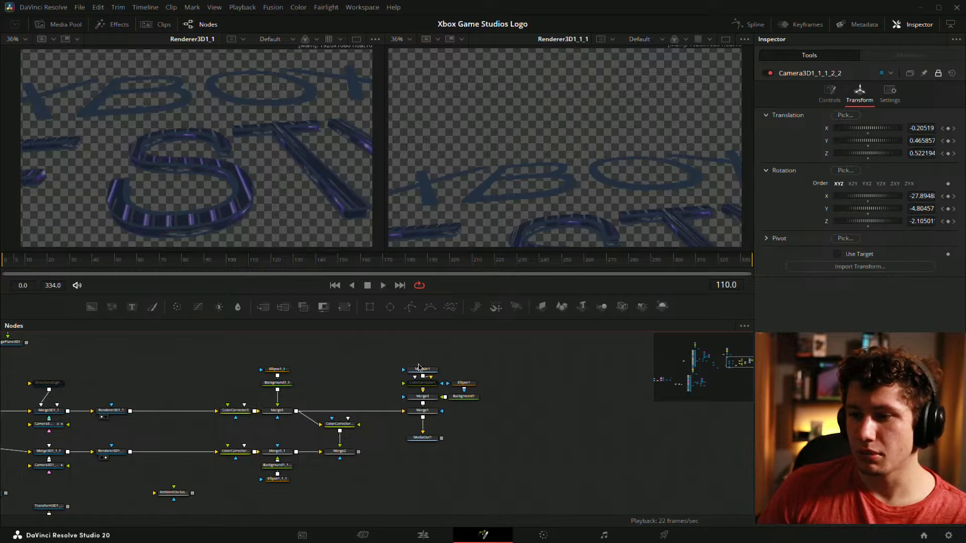
Load MediaIn1 in place of Renderer3D1_1_1 and scrub to frame 107 to compare it with Renderer3D1_1
{"action": "left_click", "coordinate": [422, 374]}
{"action": "left_click", "coordinate": [118, 262]}
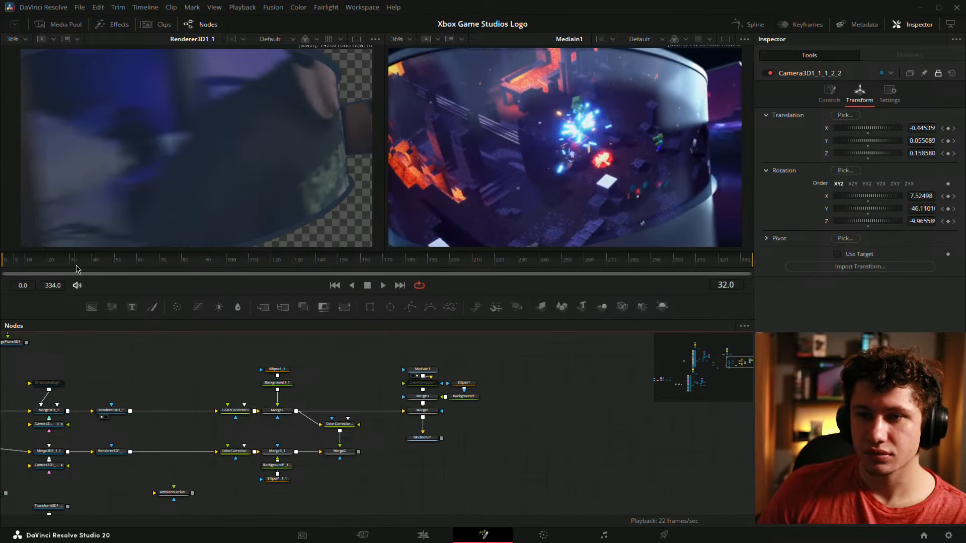
{"action": "left_click_drag", "start_coordinate": [117, 263], "coordinate": [184, 255]}
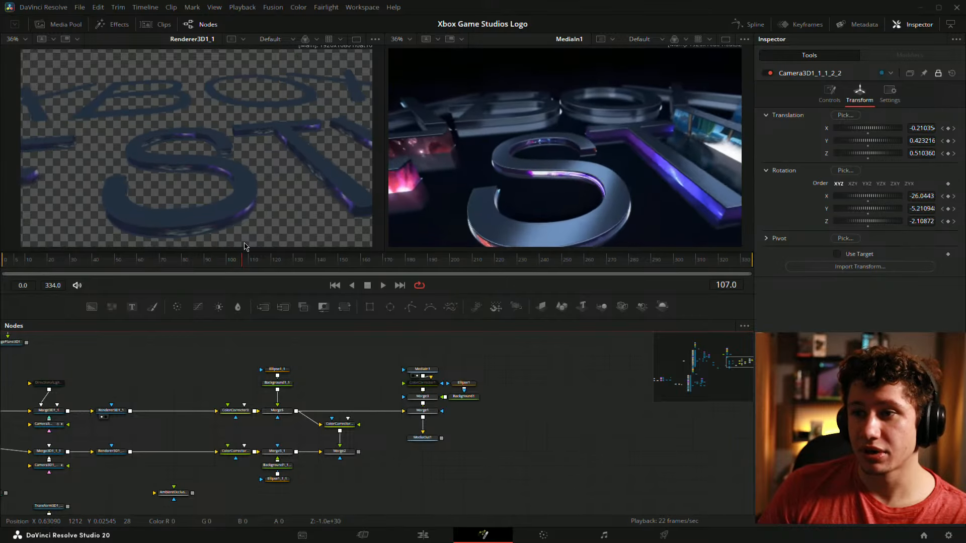
Scrub between frames 91 and 152 to compare Renderer3D1_1's camera motion with MediaIn1, stopping at frame 121
{"action": "left_click_drag", "start_coordinate": [279, 247], "coordinate": [323, 244]}
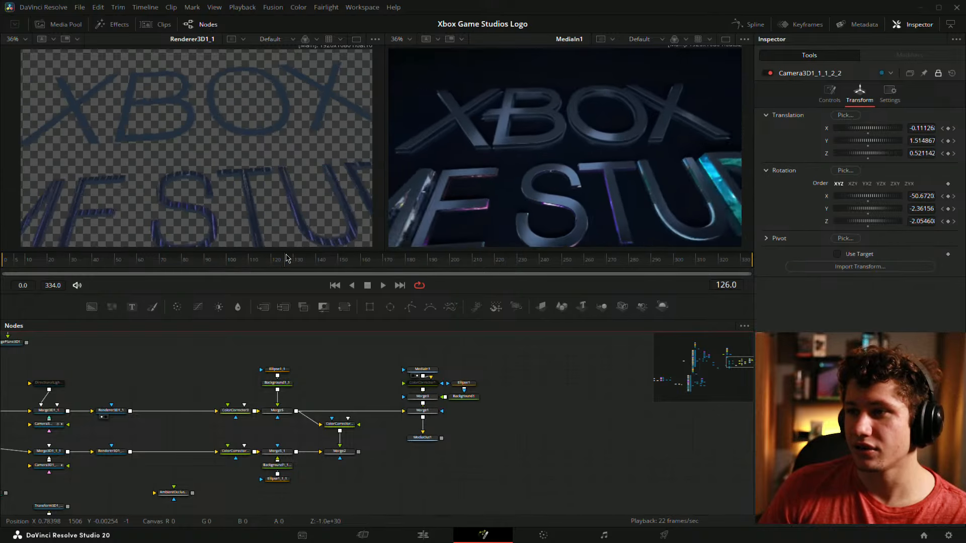
{"action": "left_click_drag", "start_coordinate": [304, 263], "coordinate": [268, 262]}
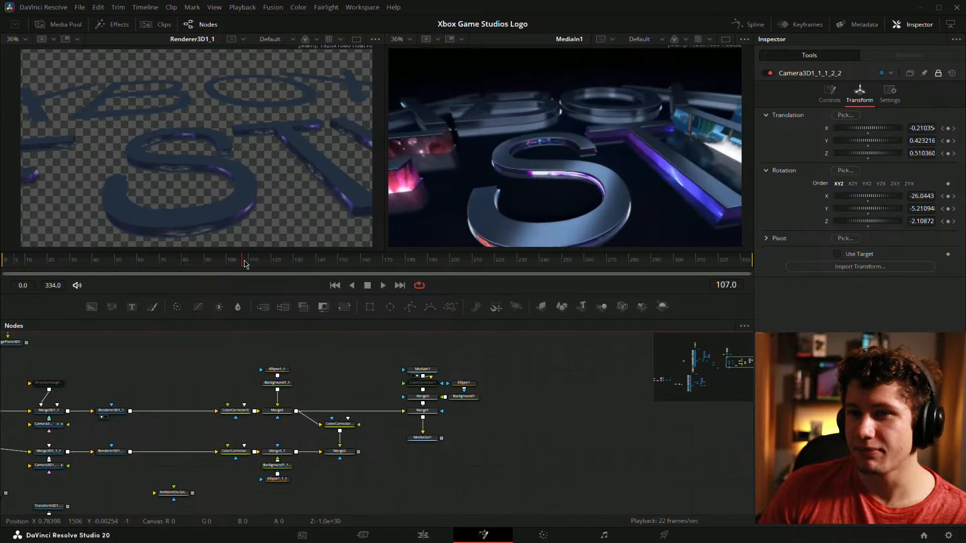
{"action": "left_click_drag", "start_coordinate": [266, 265], "coordinate": [350, 266]}
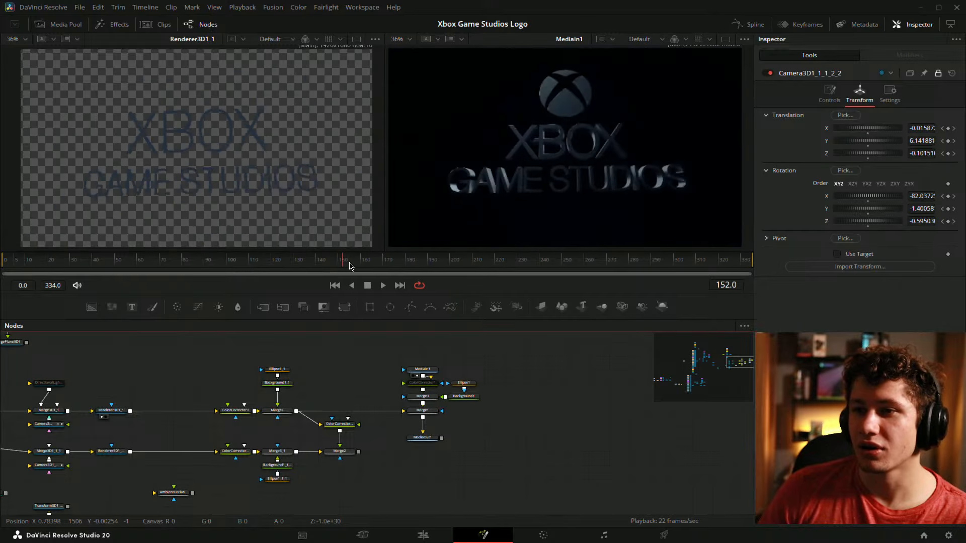
{"action": "left_click_drag", "start_coordinate": [176, 289], "coordinate": [171, 293]}
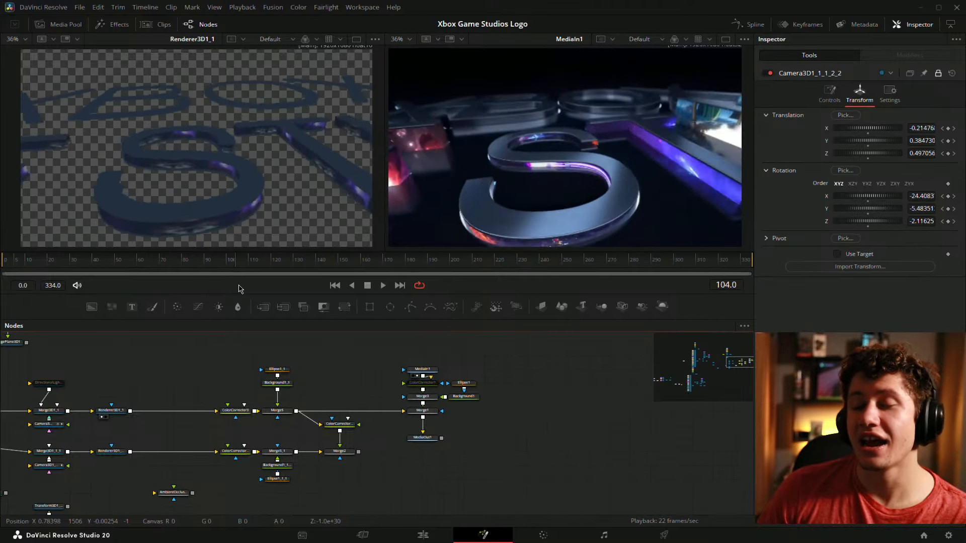
{"action": "left_click_drag", "start_coordinate": [238, 289], "coordinate": [210, 286]}
{"action": "left_click_drag", "start_coordinate": [321, 347], "coordinate": [573, 338]}
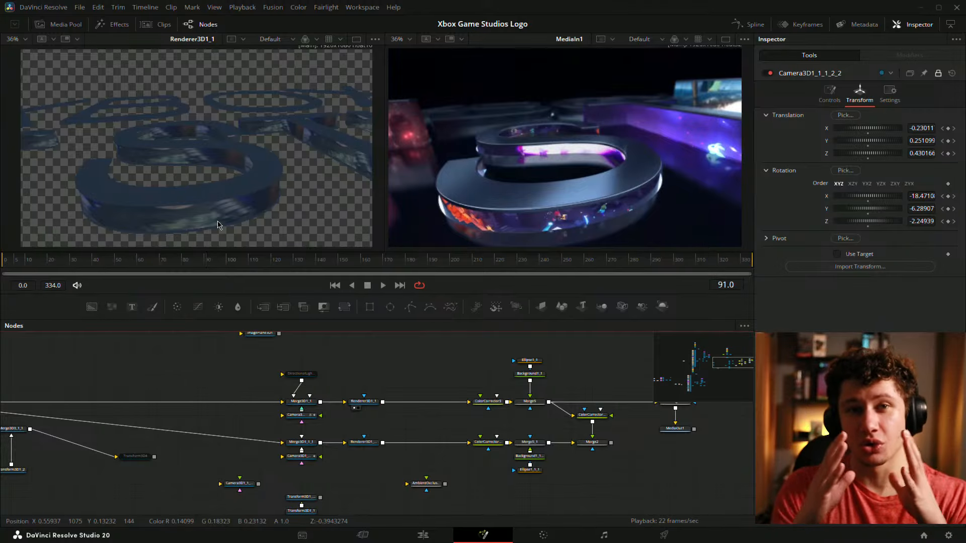
{"action": "left_click_drag", "start_coordinate": [209, 260], "coordinate": [272, 268]}
{"action": "left_click_drag", "start_coordinate": [352, 394], "coordinate": [355, 386]}
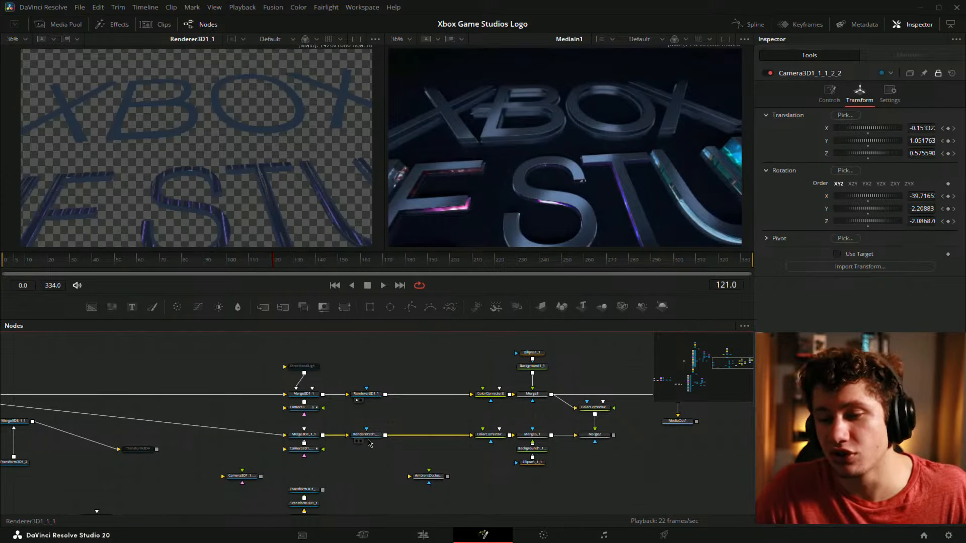
Load Renderer3D1_1_1 in place of Renderer3D1_1, return to frame 0 and compare the transform settings of the two renderers' cameras
{"action": "left_click", "coordinate": [357, 441]}
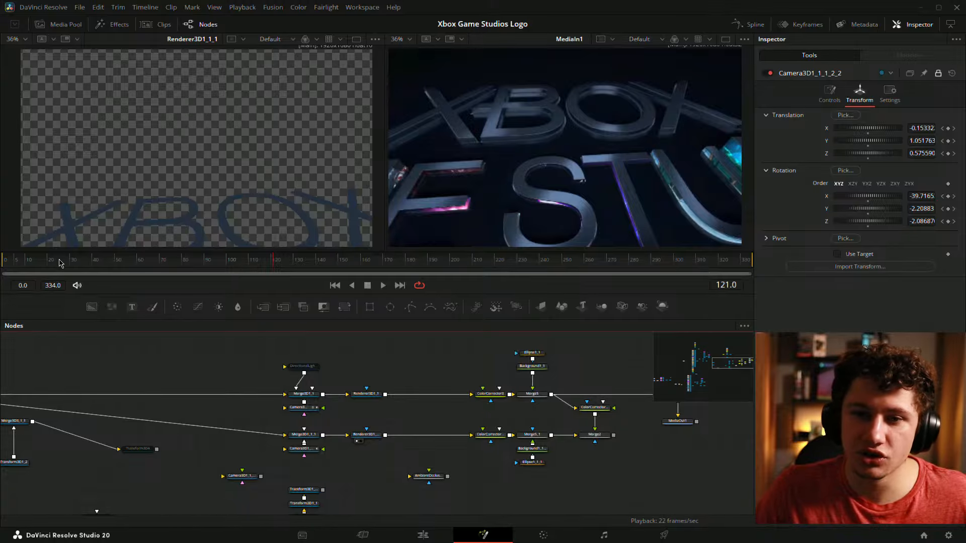
{"action": "left_click_drag", "start_coordinate": [34, 261], "coordinate": [3, 261]}
{"action": "left_click", "coordinate": [303, 448]}
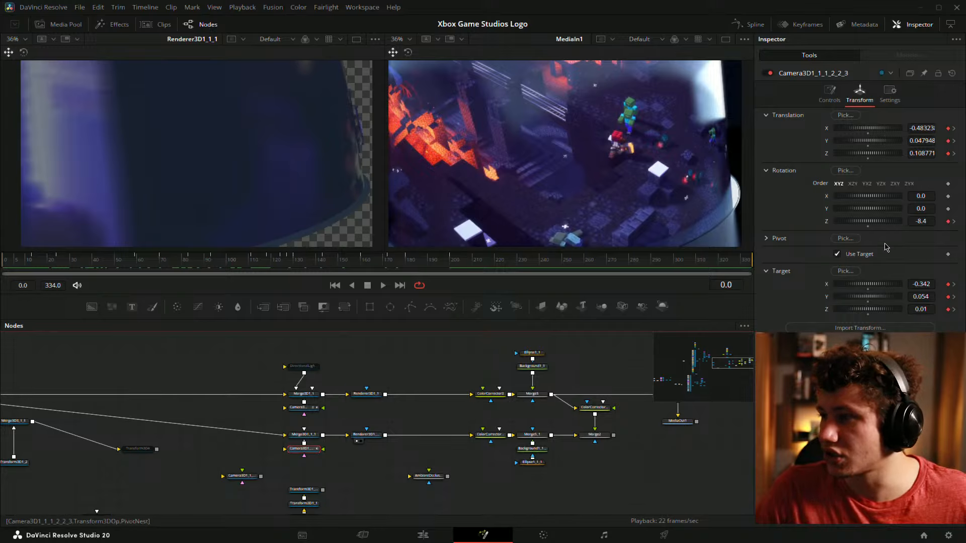
{"action": "left_click", "coordinate": [302, 407]}
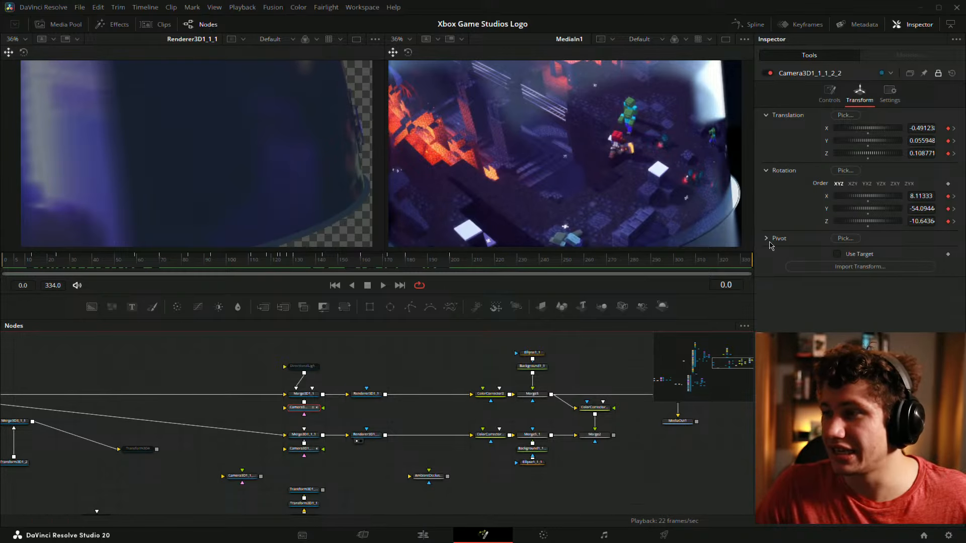
{"action": "left_click", "coordinate": [304, 448]}
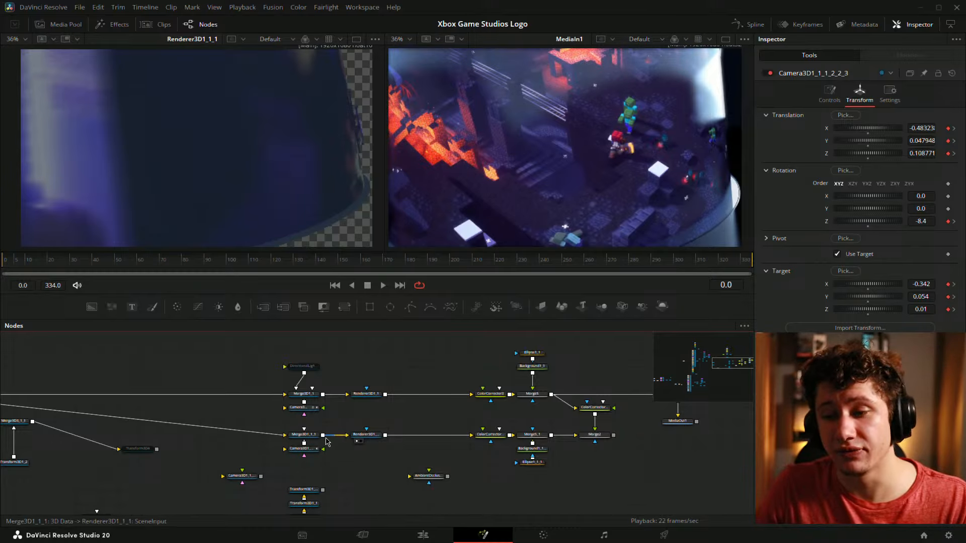
{"action": "left_click_drag", "start_coordinate": [392, 354], "coordinate": [365, 368]}
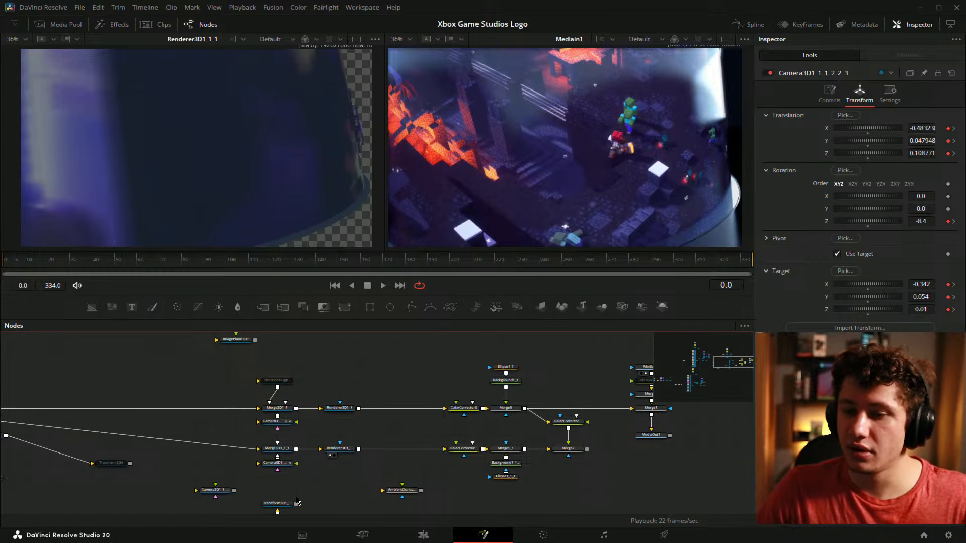
{"action": "left_click", "coordinate": [276, 462]}
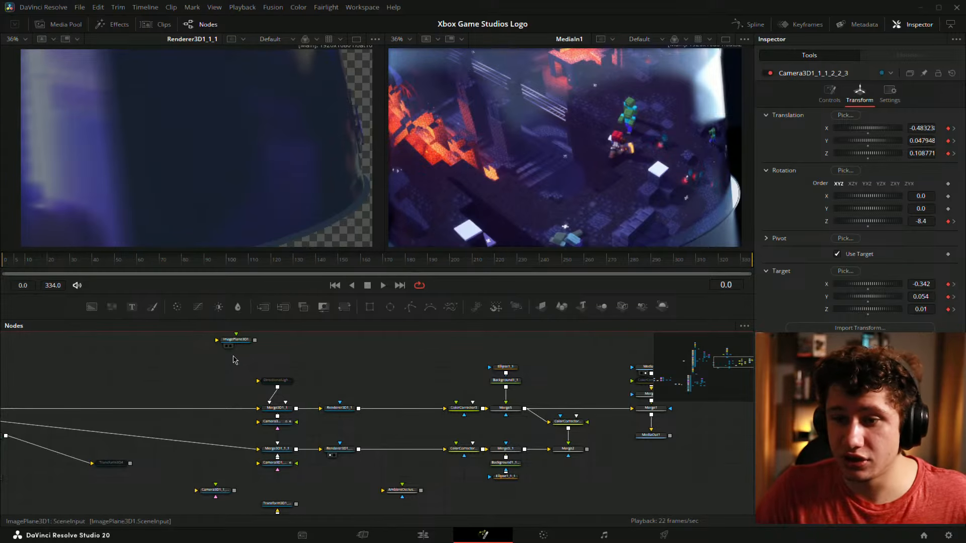
Load Merge3 in place of MediaIn1 and Merge5_1 in place of Renderer3D1_1_1
{"action": "left_click_drag", "start_coordinate": [486, 435], "coordinate": [366, 428]}
{"action": "left_click_drag", "start_coordinate": [532, 387], "coordinate": [580, 159]}
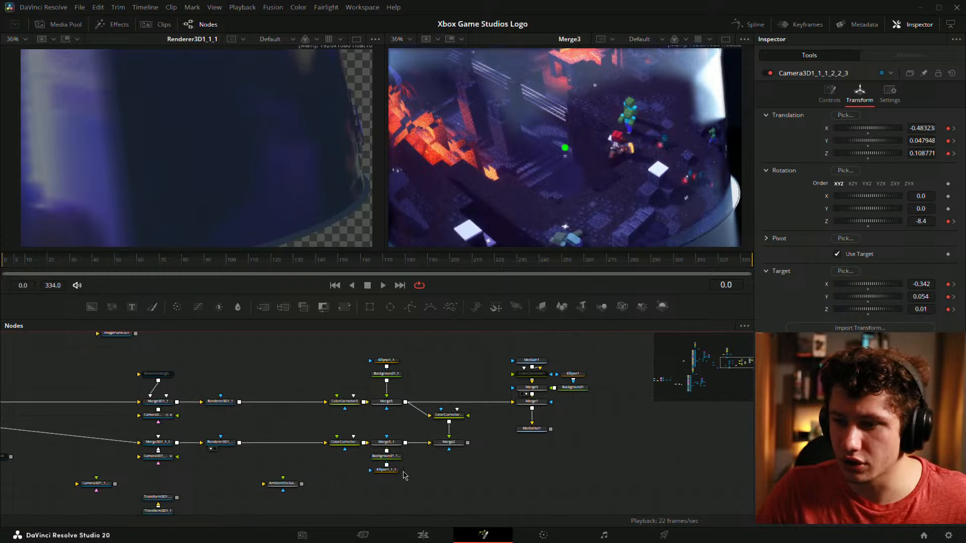
{"action": "left_click_drag", "start_coordinate": [386, 442], "coordinate": [190, 183]}
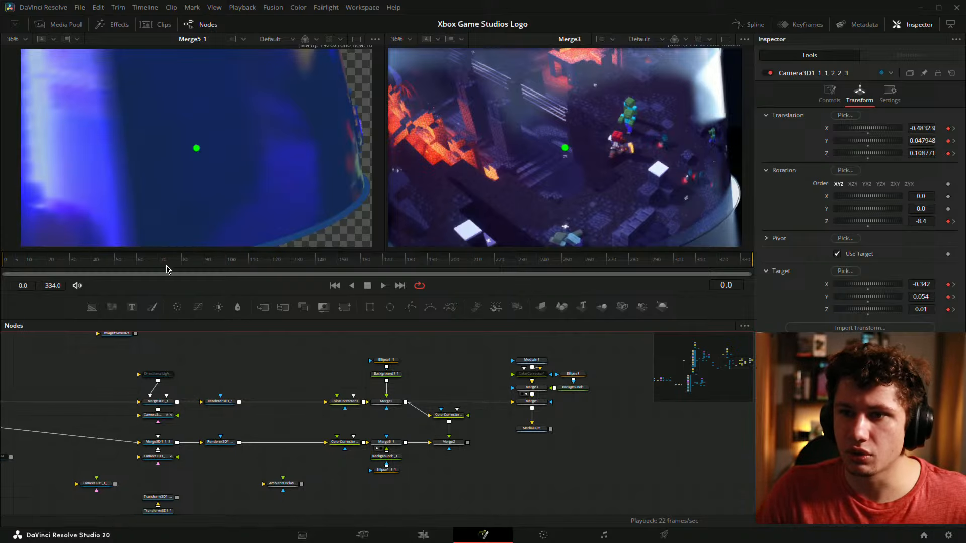
Disable the ColorCorrector3_1 node feeding Merge5_1
{"action": "left_click", "coordinate": [344, 442]}
{"action": "left_click", "coordinate": [766, 74]}
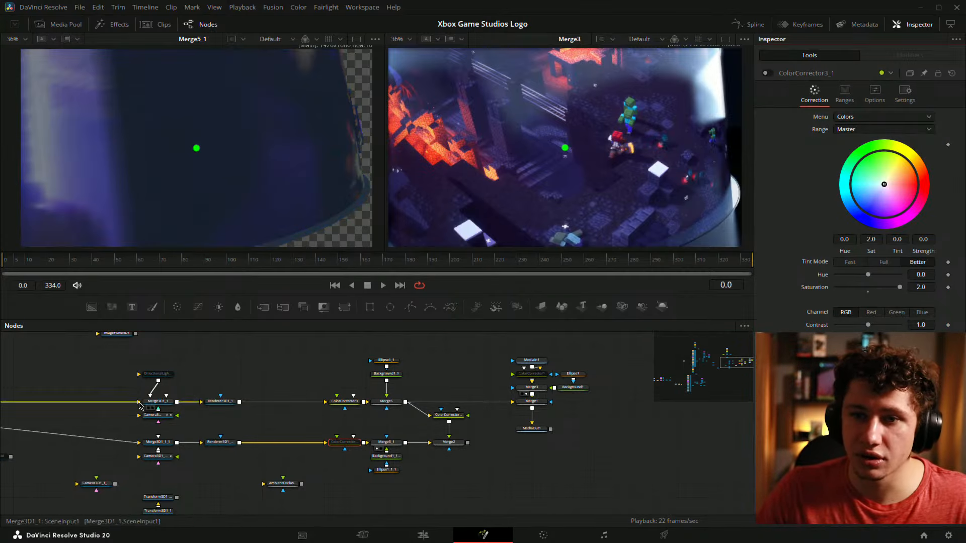
{"action": "scroll", "coordinate": [241, 351], "scroll_direction": "left", "scroll_amount": 3}
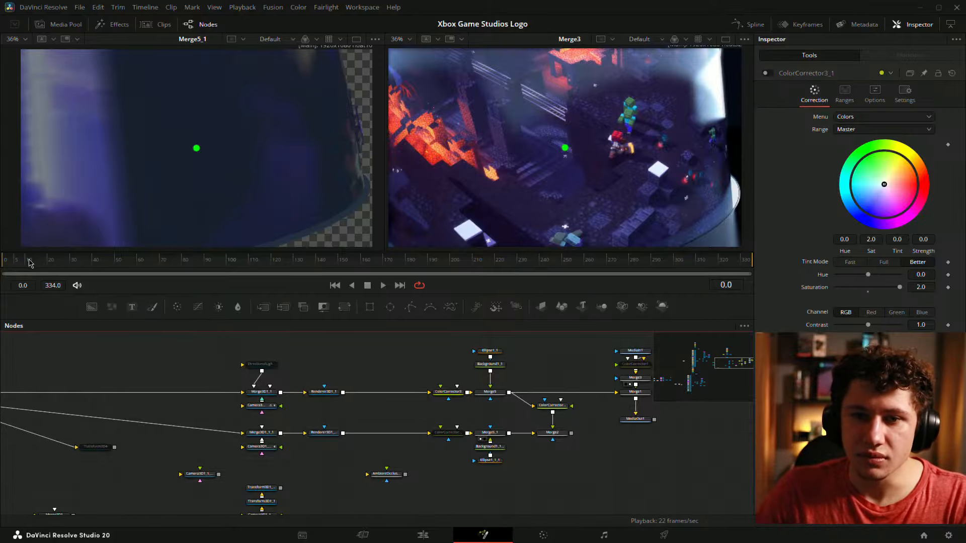
Scrub to frame 11 and add two Text+ nodes joined by a Merge node above the renderer branches
{"action": "mouse_move", "coordinate": [29, 262]}
{"action": "left_mouse_down"}
{"action": "mouse_move", "coordinate": [138, 258]}
{"action": "mouse_move", "coordinate": [13, 251]}
{"action": "mouse_move", "coordinate": [28, 252]}
{"action": "left_mouse_up"}
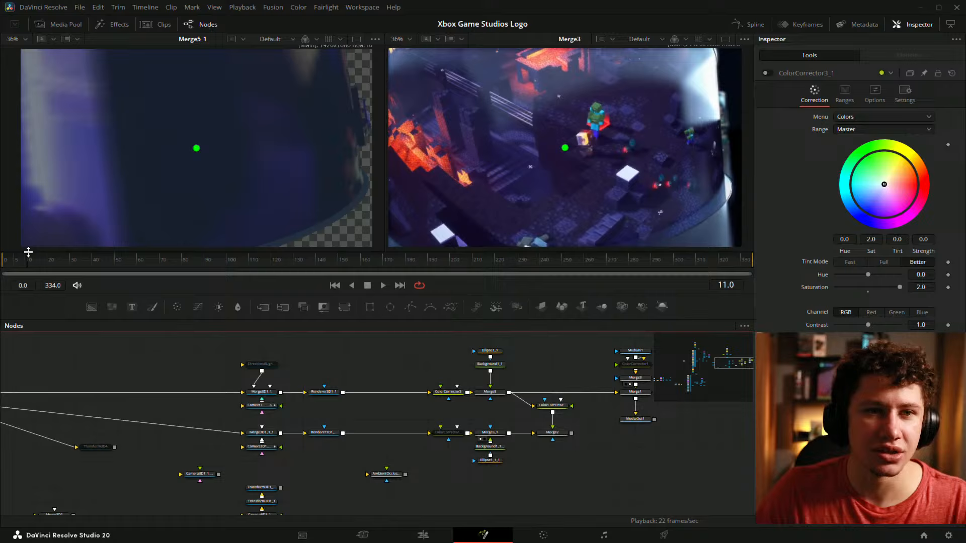
{"action": "left_click", "coordinate": [133, 307]}
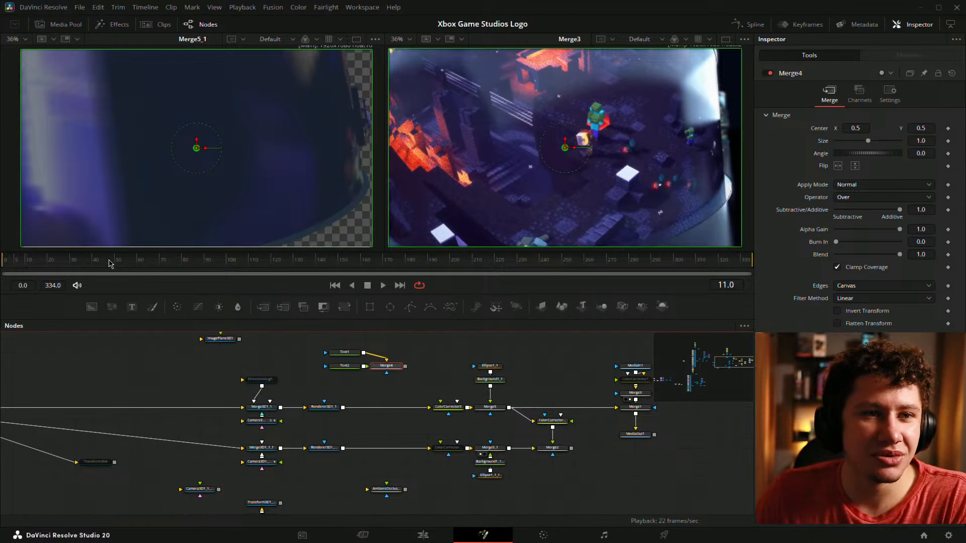
Examine the keyframed transform of Camera3D1_1_1_2_2_3 while scrubbing the opening frames, stopping at frame 18
{"action": "left_click_drag", "start_coordinate": [84, 258], "coordinate": [43, 269]}
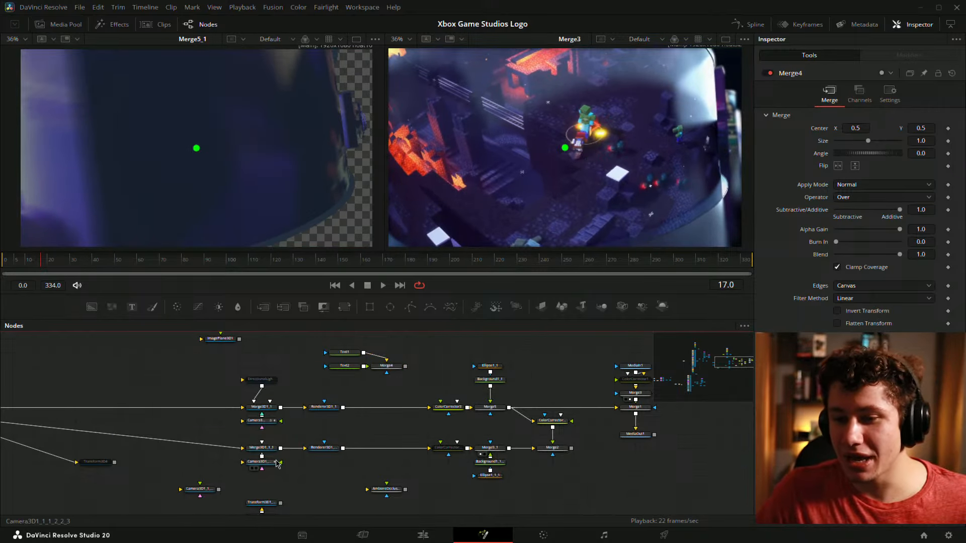
{"action": "left_click", "coordinate": [259, 461]}
{"action": "mouse_move", "coordinate": [24, 261]}
{"action": "left_mouse_down"}
{"action": "mouse_move", "coordinate": [63, 273]}
{"action": "mouse_move", "coordinate": [33, 270]}
{"action": "left_mouse_up"}
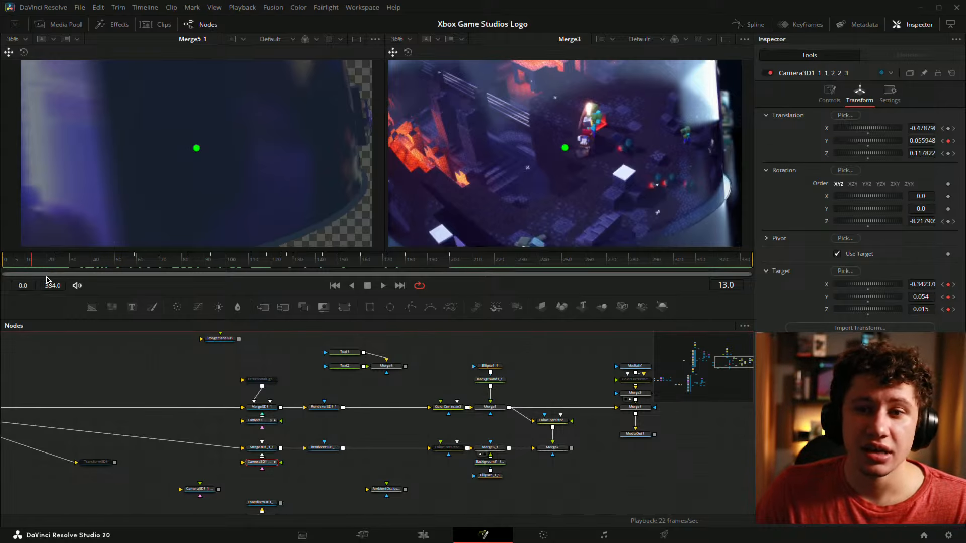
{"action": "mouse_move", "coordinate": [18, 265]}
{"action": "left_mouse_down"}
{"action": "mouse_move", "coordinate": [71, 264]}
{"action": "mouse_move", "coordinate": [33, 264]}
{"action": "left_mouse_up"}
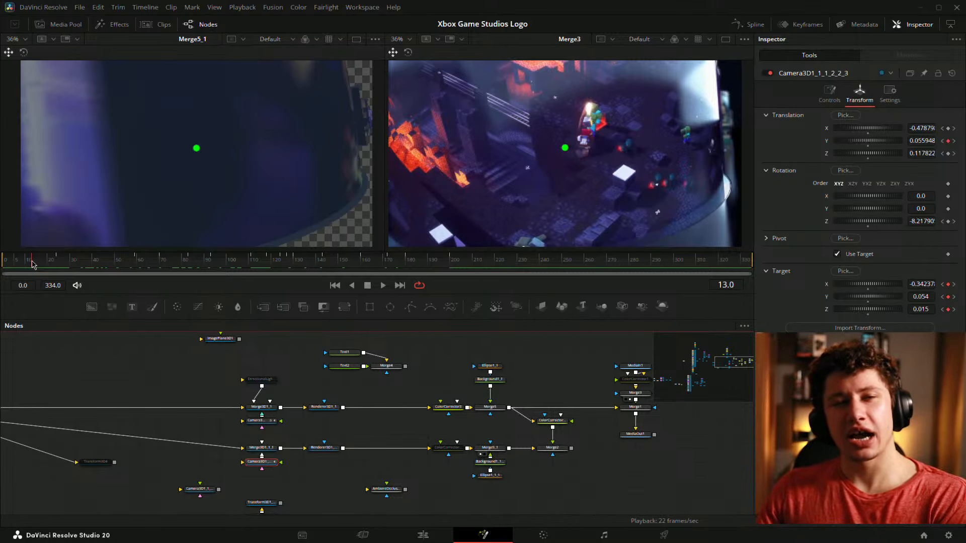
{"action": "mouse_move", "coordinate": [33, 265]}
{"action": "left_mouse_down"}
{"action": "mouse_move", "coordinate": [60, 267]}
{"action": "mouse_move", "coordinate": [34, 265]}
{"action": "left_mouse_up"}
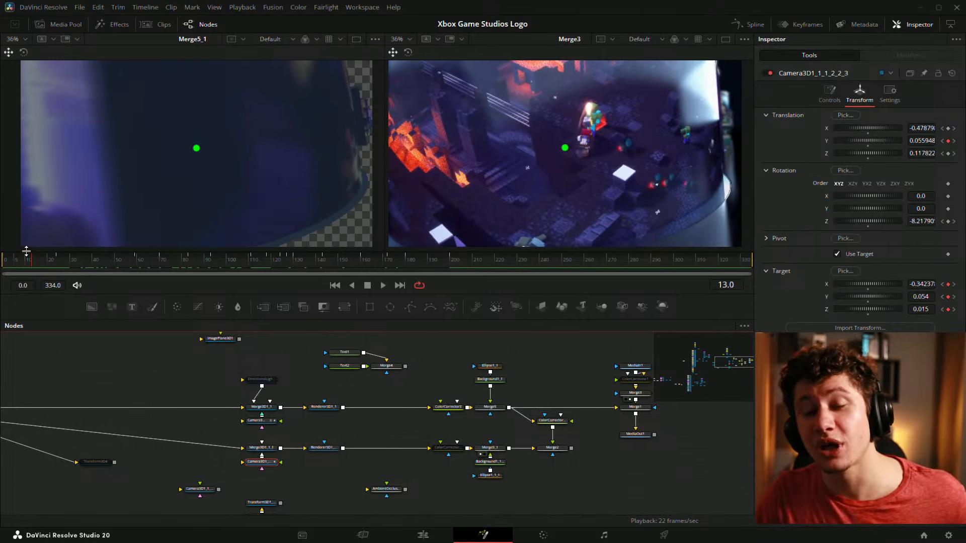
{"action": "mouse_move", "coordinate": [37, 264]}
{"action": "left_mouse_down"}
{"action": "mouse_move", "coordinate": [71, 263]}
{"action": "mouse_move", "coordinate": [8, 261]}
{"action": "mouse_move", "coordinate": [44, 256]}
{"action": "left_mouse_up"}
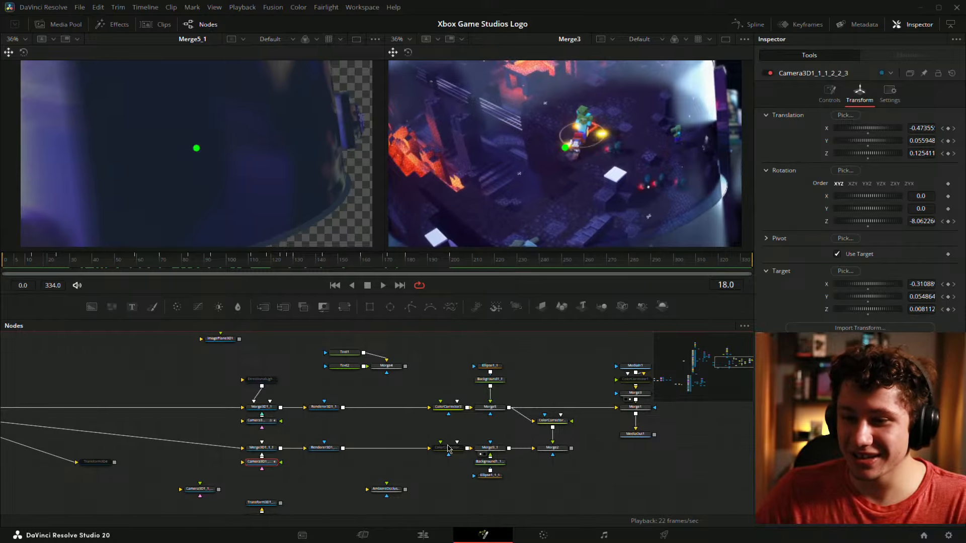
Load Merge5 in place of Merge3 and scrub to frame 23 to compare it with Merge5_1
{"action": "left_click_drag", "start_coordinate": [447, 445], "coordinate": [365, 444]}
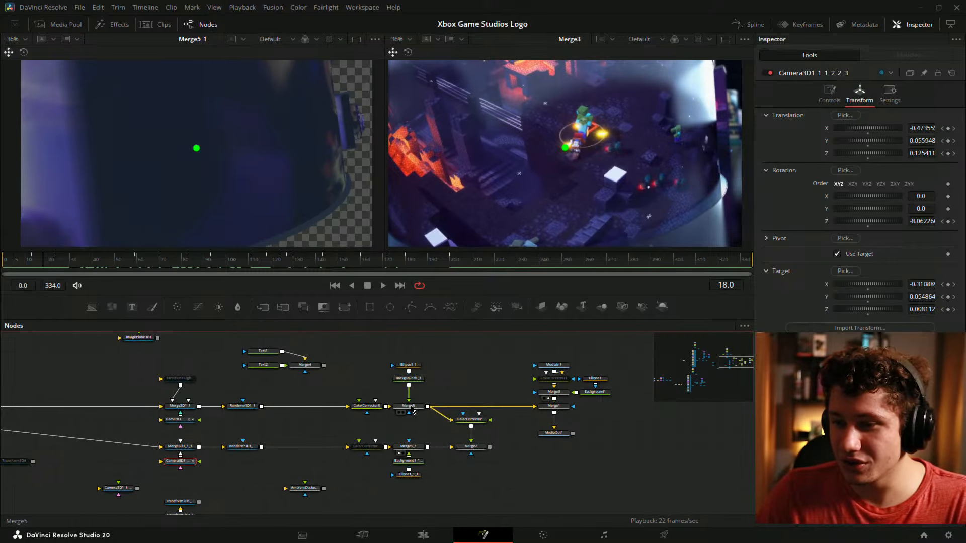
{"action": "left_click", "coordinate": [403, 412]}
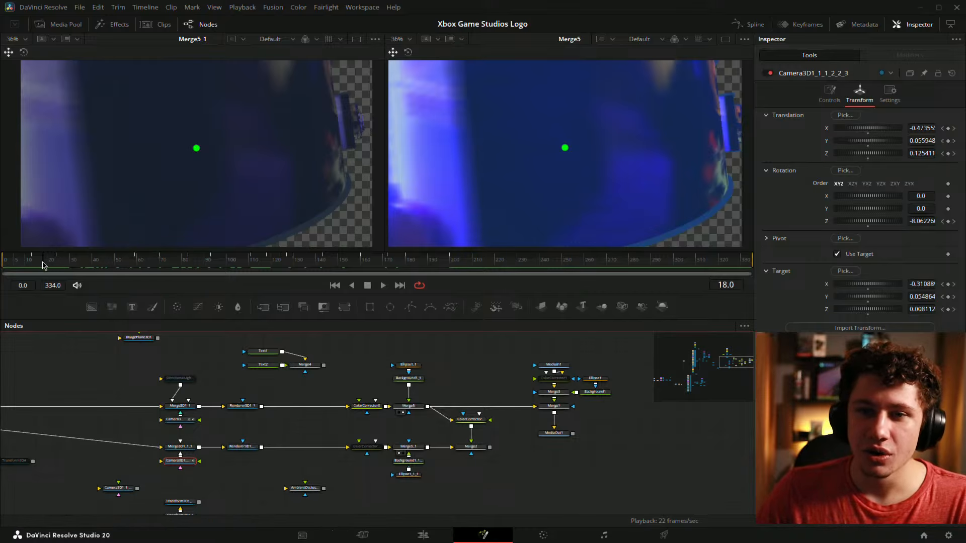
{"action": "mouse_move", "coordinate": [43, 264]}
{"action": "left_mouse_down"}
{"action": "mouse_move", "coordinate": [7, 264]}
{"action": "mouse_move", "coordinate": [54, 263]}
{"action": "left_mouse_up"}
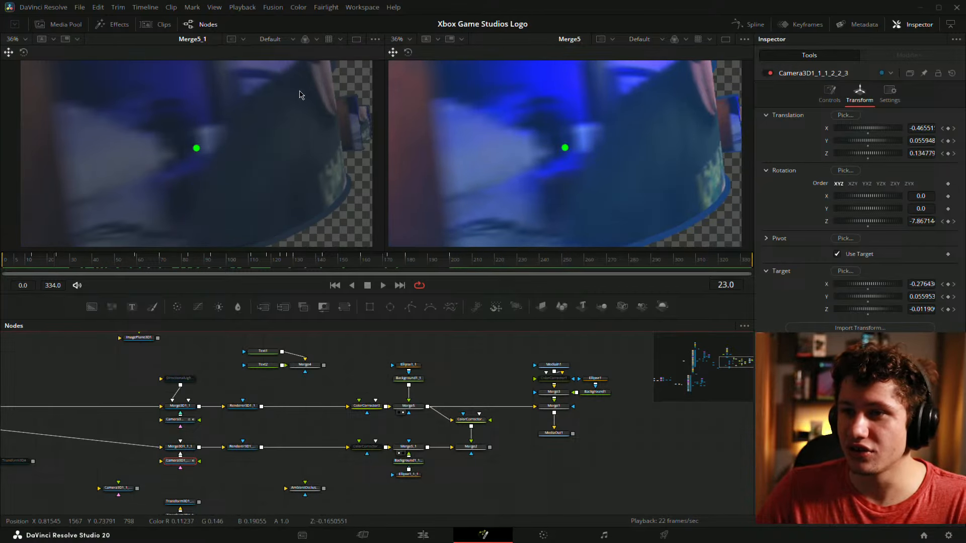
Disable the ColorCorrector3 node feeding Merge5
{"action": "left_click", "coordinate": [366, 406]}
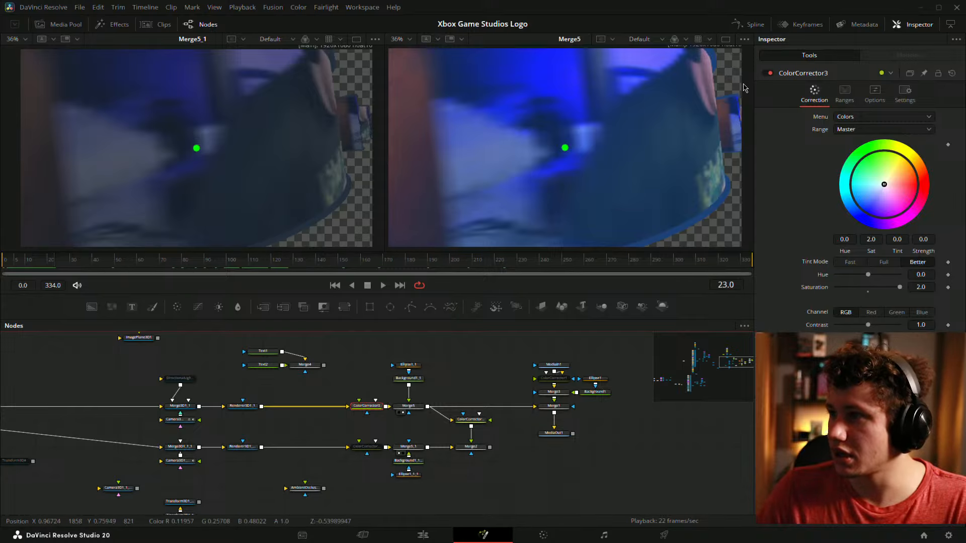
{"action": "left_click", "coordinate": [766, 74]}
{"action": "left_click", "coordinate": [172, 333]}
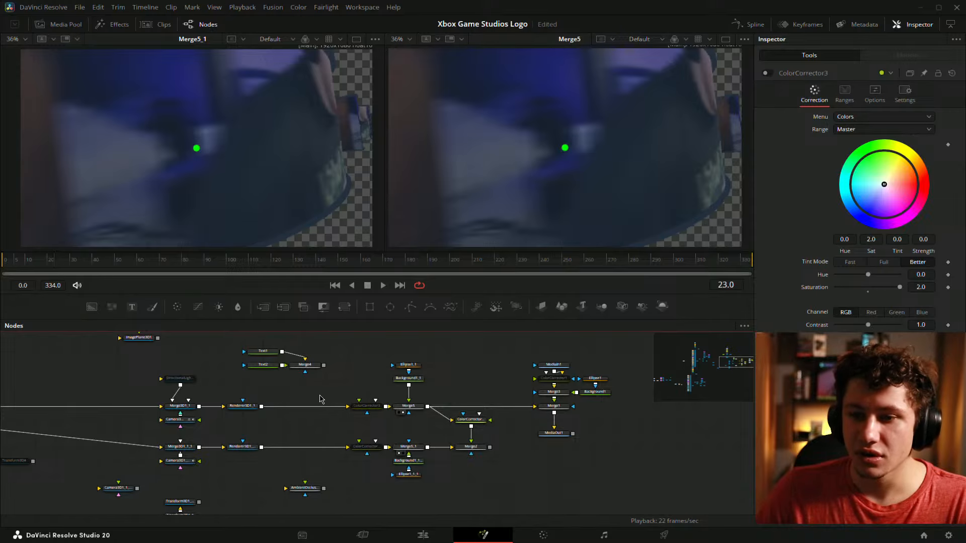
Swap the two previews so the first viewer shows Merge5 and the second shows Merge5_1
{"action": "left_click", "coordinate": [402, 454]}
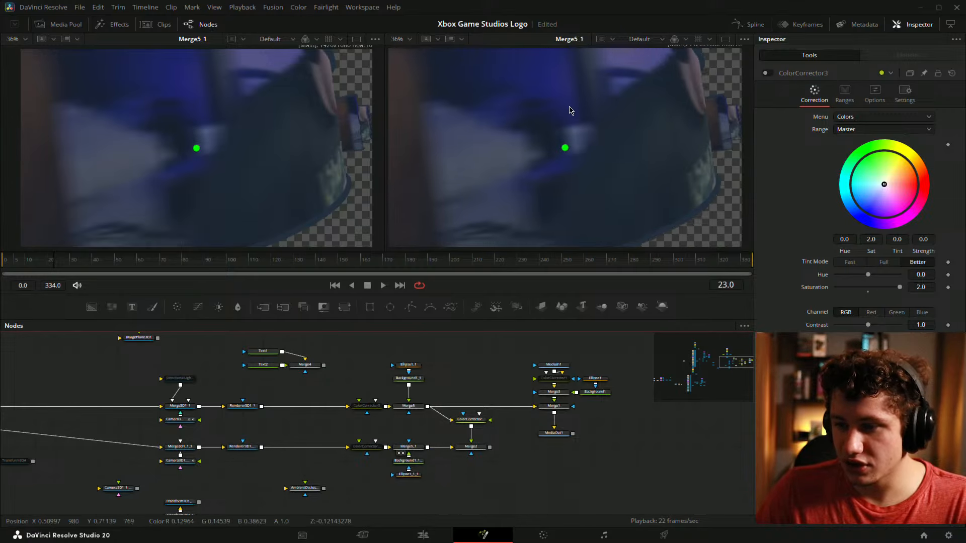
{"action": "left_click_drag", "start_coordinate": [426, 419], "coordinate": [297, 262]}
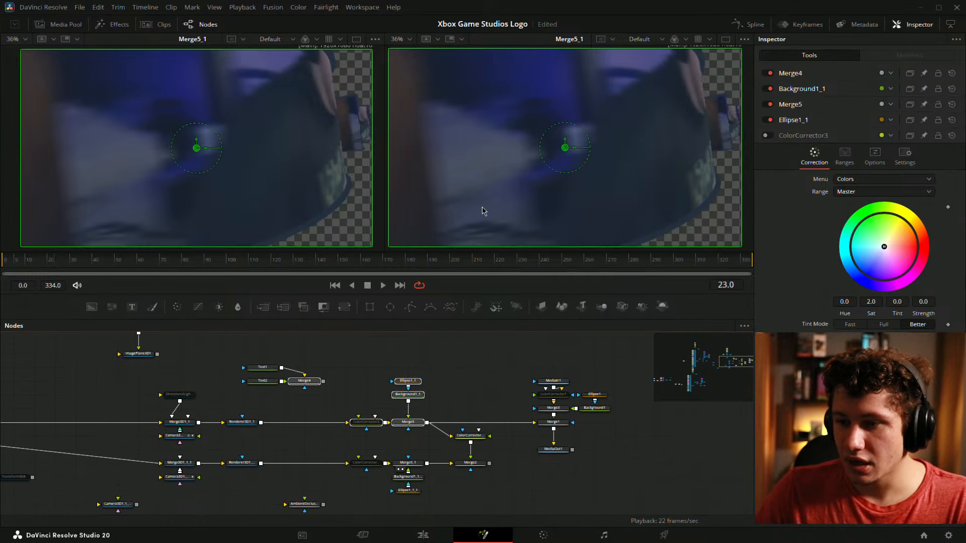
{"action": "left_click", "coordinate": [439, 382]}
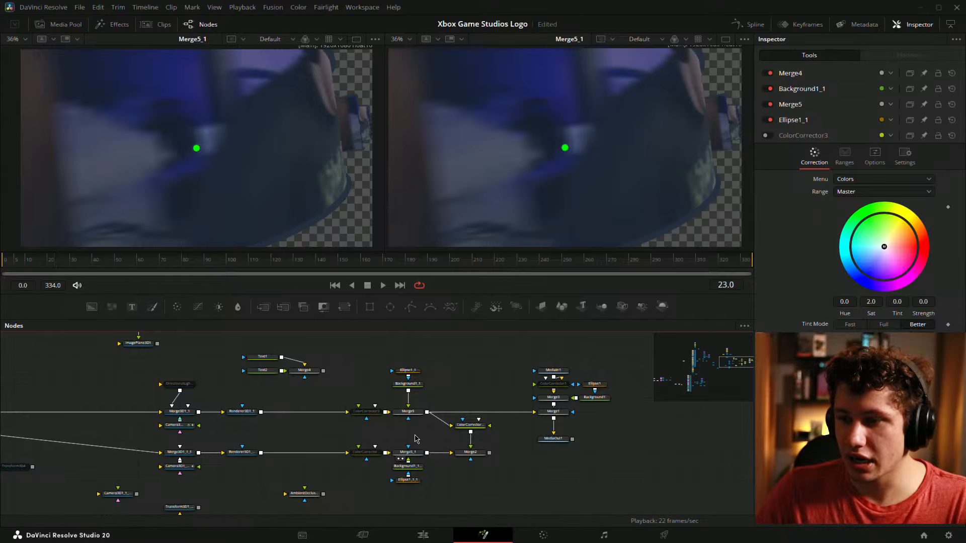
{"action": "key", "text": "1"}
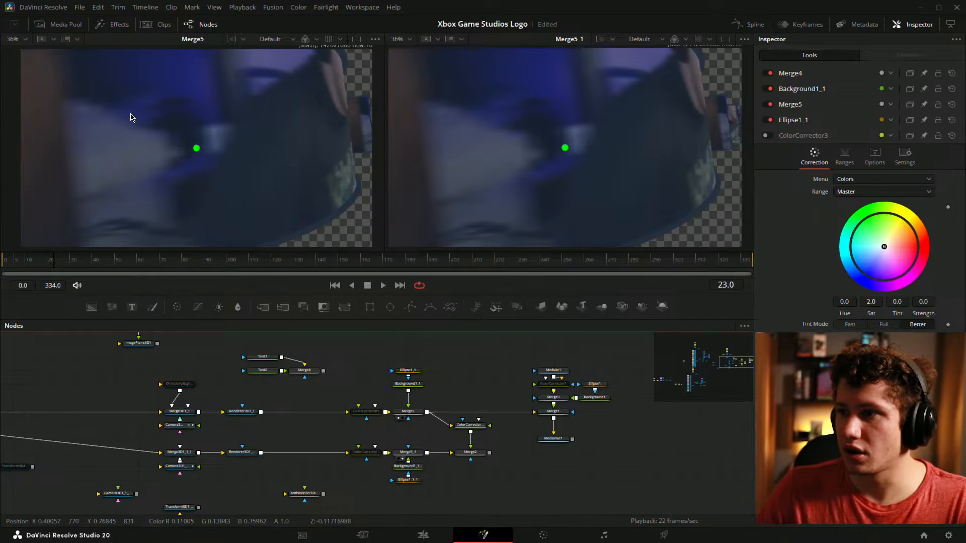
Scrub to frame 82 and load MediaIn1 in place of Merge5_1 to compare the original footage with Merge5
{"action": "left_click_drag", "start_coordinate": [38, 266], "coordinate": [186, 263]}
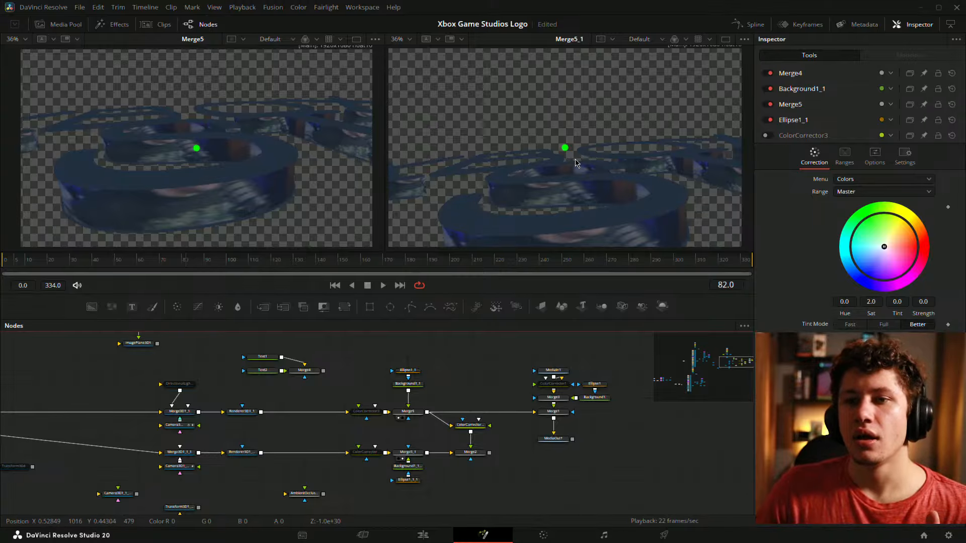
{"action": "left_click_drag", "start_coordinate": [614, 367], "coordinate": [587, 359]}
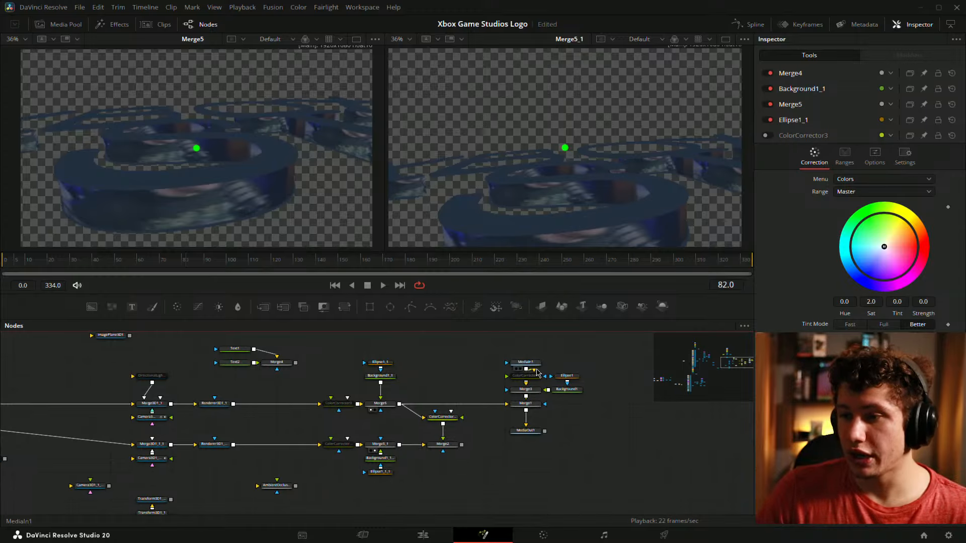
{"action": "left_click_drag", "start_coordinate": [526, 363], "coordinate": [514, 172]}
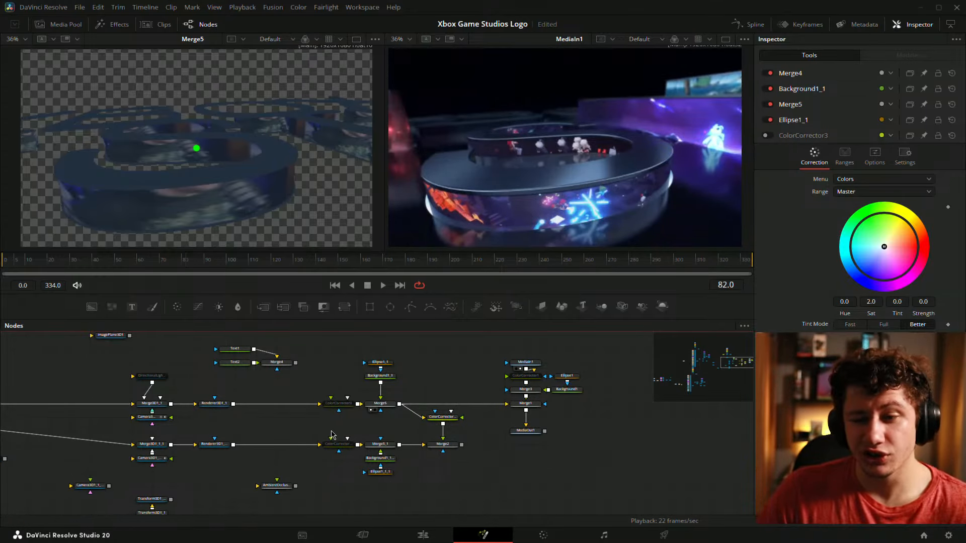
Load Merge5_1 in place of MediaIn1, scrub to frame 44, and inspect the transform of Camera3D1_1_1_2_2_3
{"action": "left_click_drag", "start_coordinate": [381, 451], "coordinate": [503, 176]}
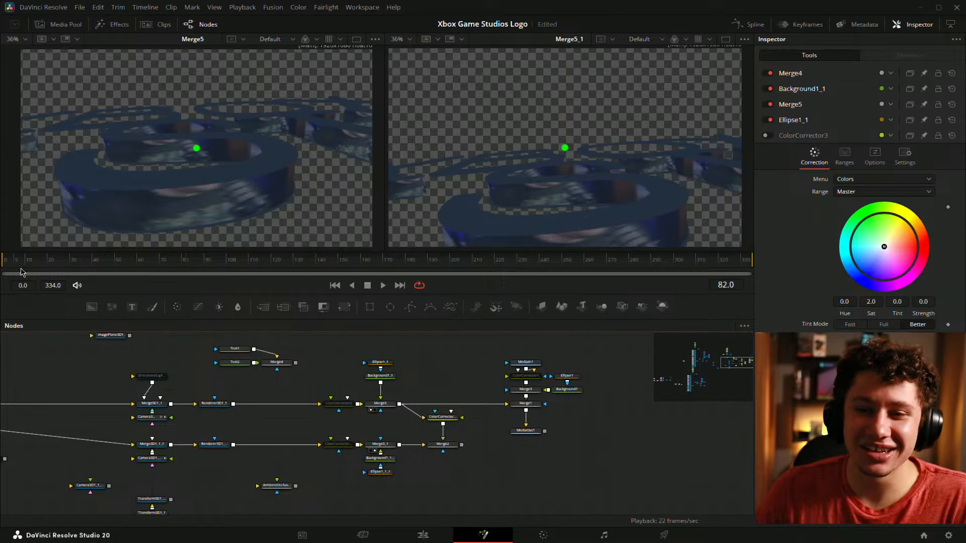
{"action": "left_click_drag", "start_coordinate": [27, 259], "coordinate": [100, 259]}
{"action": "left_click_drag", "start_coordinate": [217, 449], "coordinate": [260, 440]}
{"action": "left_click", "coordinate": [196, 452]}
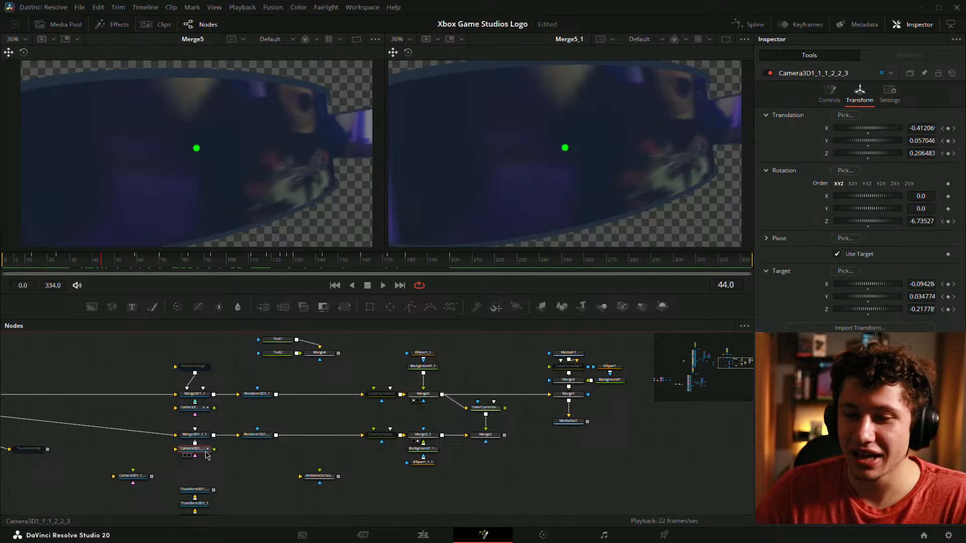
Scrub back to frame 9 and load Merge2 in place of Merge5_1 to compare it with Merge5
{"action": "left_click", "coordinate": [44, 260]}
{"action": "left_click_drag", "start_coordinate": [45, 260], "coordinate": [23, 261]}
{"action": "right_click", "coordinate": [23, 260]}
{"action": "left_click", "coordinate": [73, 360]}
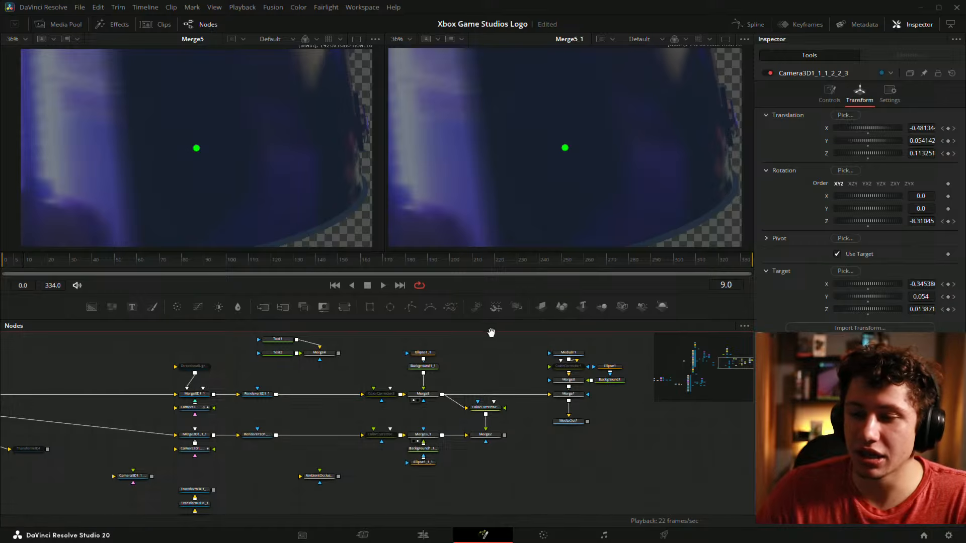
{"action": "left_click_drag", "start_coordinate": [491, 335], "coordinate": [443, 336]}
{"action": "left_click_drag", "start_coordinate": [448, 439], "coordinate": [524, 203]}
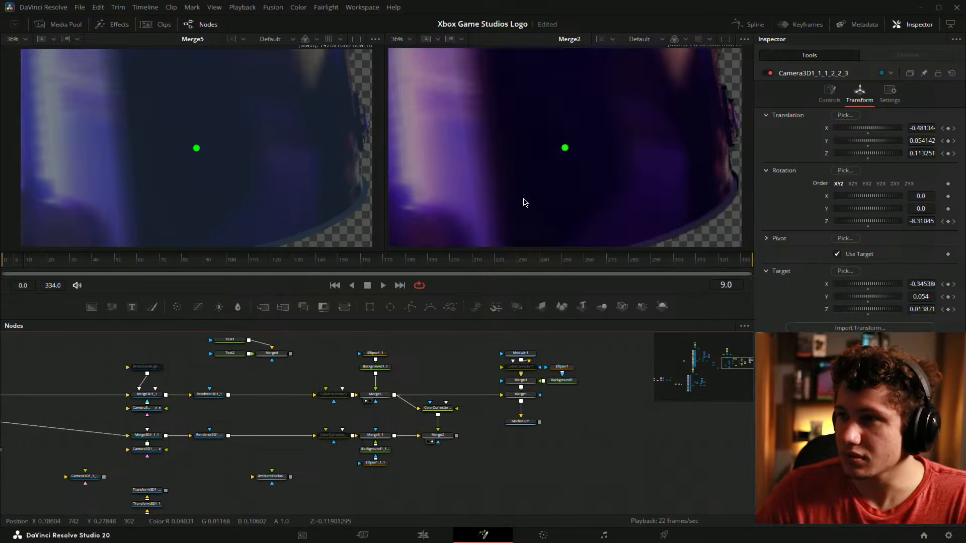
Scrub to frame 80 to compare Merge5 with Merge2, and fit the Merge2 image to its viewer
{"action": "left_click_drag", "start_coordinate": [22, 261], "coordinate": [180, 271]}
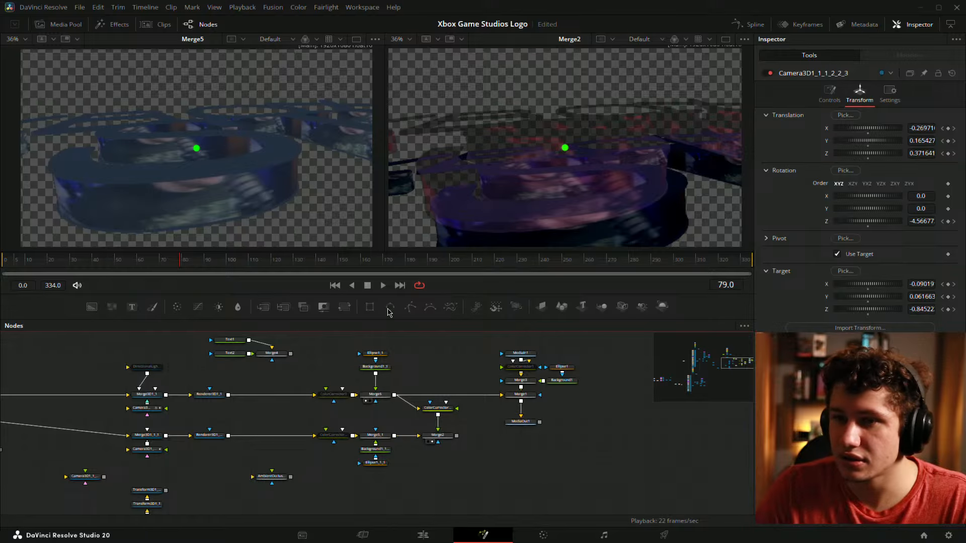
{"action": "mouse_move", "coordinate": [179, 270]}
{"action": "left_mouse_down"}
{"action": "mouse_move", "coordinate": [93, 270]}
{"action": "mouse_move", "coordinate": [198, 266]}
{"action": "mouse_move", "coordinate": [164, 266]}
{"action": "mouse_move", "coordinate": [195, 265]}
{"action": "mouse_move", "coordinate": [182, 267]}
{"action": "left_mouse_up"}
{"action": "scroll", "coordinate": [637, 210], "scroll_direction": "down", "scroll_amount": 2}
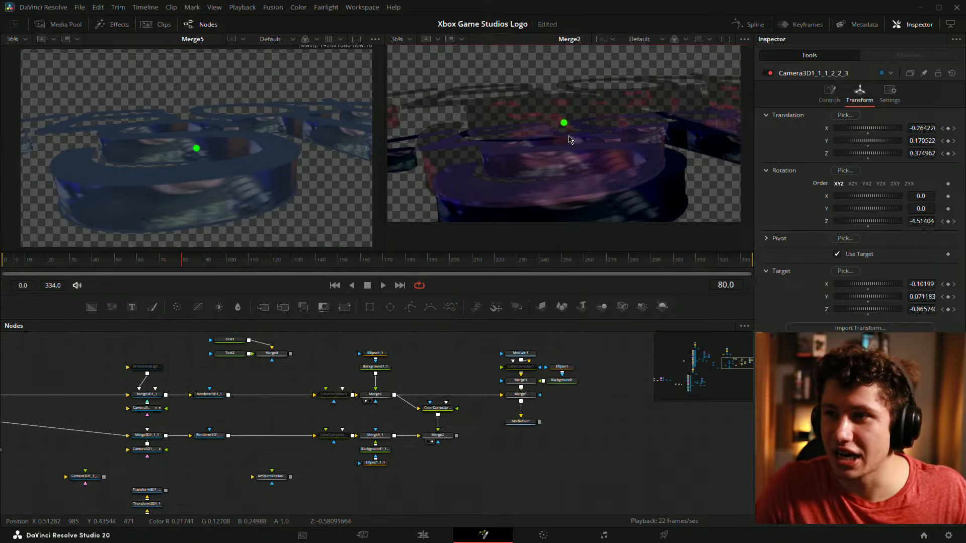
{"action": "key", "text": "ctrl+f"}
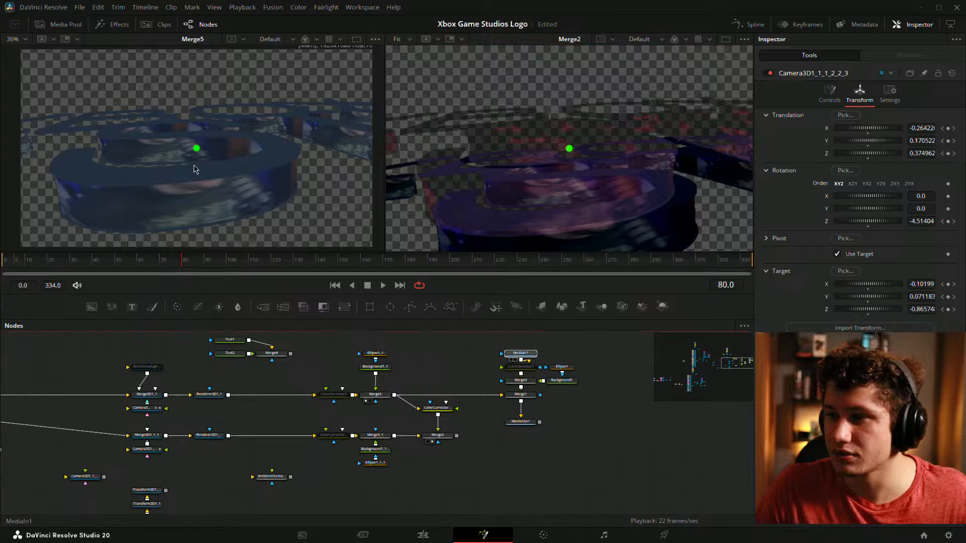
Load MediaIn1 in place of Merge5 and scrub to frame 102 to compare the original footage with Merge2
{"action": "left_click", "coordinate": [511, 360]}
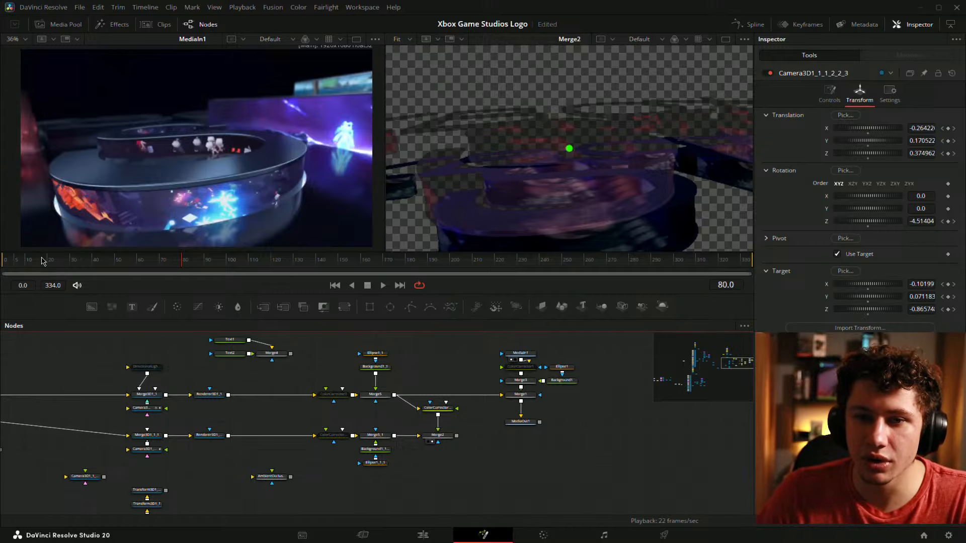
{"action": "left_click", "coordinate": [112, 265]}
{"action": "left_click_drag", "start_coordinate": [112, 265], "coordinate": [233, 277]}
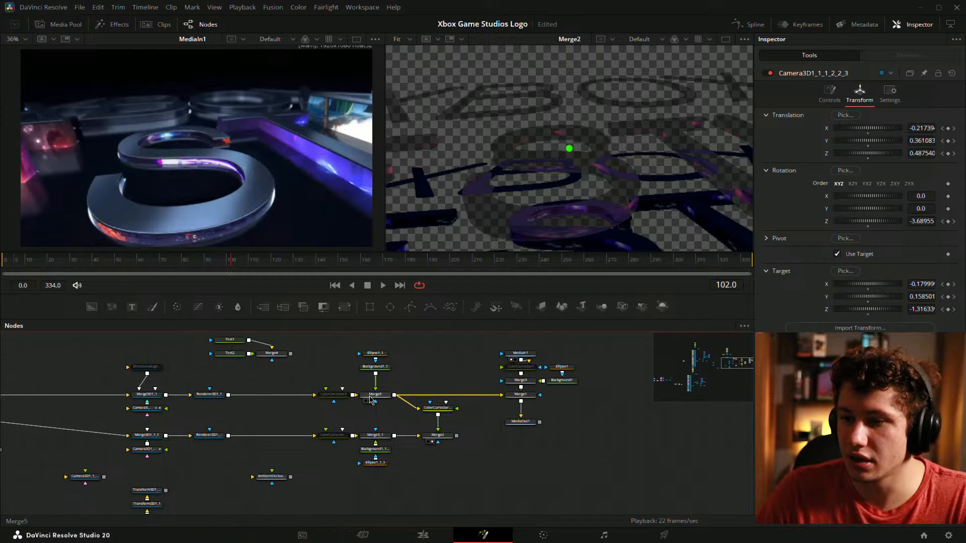
Load Merge5 in place of MediaIn1 to compare it with Merge2 at frame 102
{"action": "left_click_drag", "start_coordinate": [189, 204], "coordinate": [189, 204]}
{"action": "left_click_drag", "start_coordinate": [432, 373], "coordinate": [472, 379]}
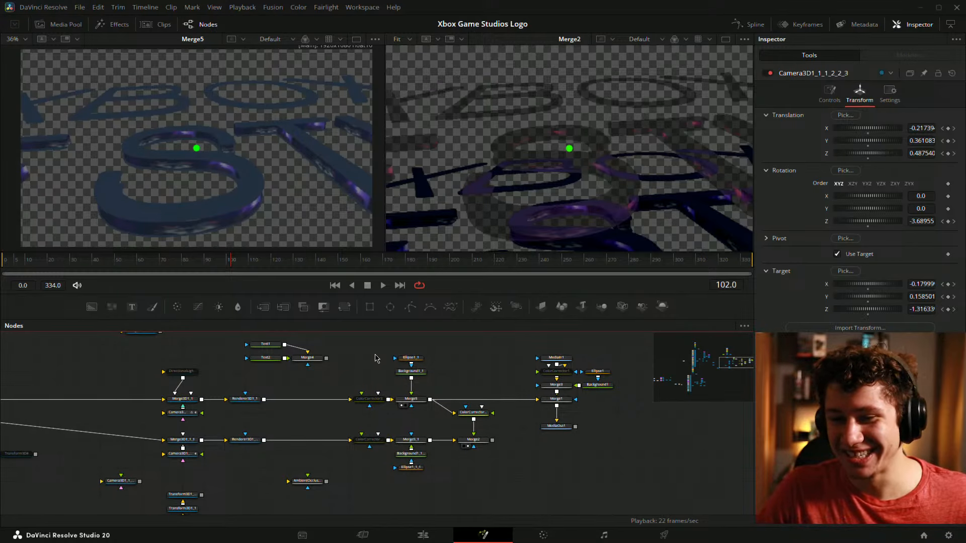
{"action": "left_click_drag", "start_coordinate": [522, 378], "coordinate": [605, 380]}
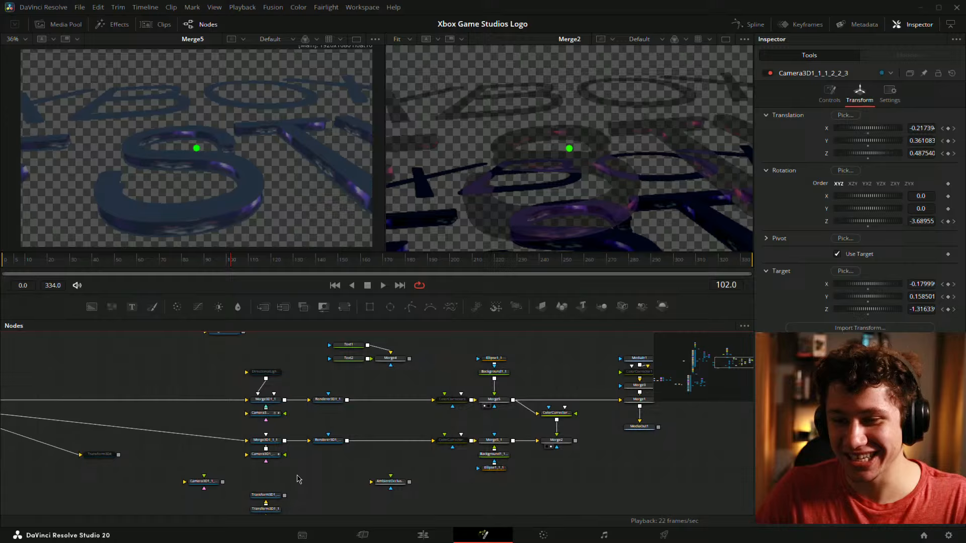
At frame 31, keyframe the target of Camera3D1_1_1_2_2_3 at about X -0.204 and Y 0.059
{"action": "left_click", "coordinate": [270, 459]}
{"action": "left_click_drag", "start_coordinate": [382, 383], "coordinate": [329, 376]}
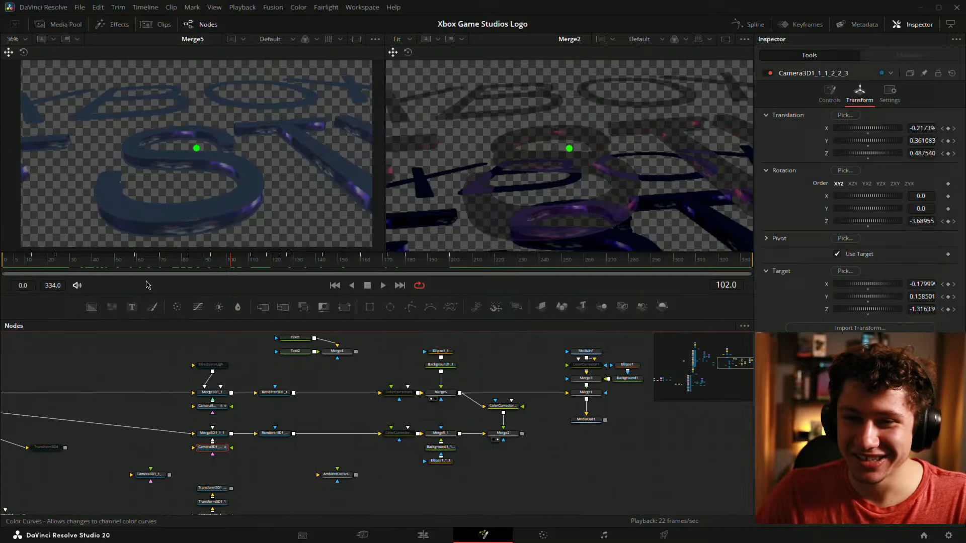
{"action": "left_click", "coordinate": [30, 266]}
{"action": "left_click_drag", "start_coordinate": [30, 266], "coordinate": [73, 270]}
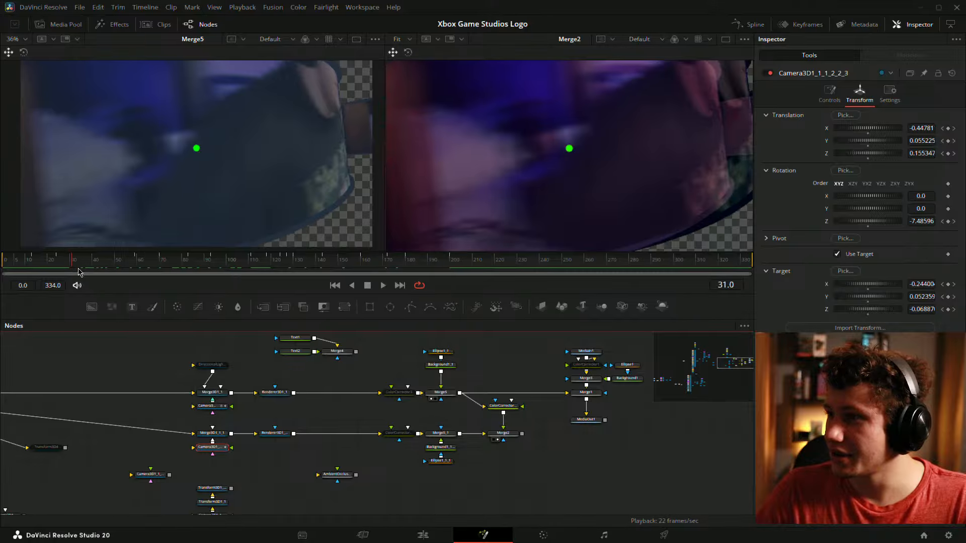
{"action": "mouse_move", "coordinate": [917, 283]}
{"action": "left_mouse_down"}
{"action": "mouse_move", "coordinate": [965, 284]}
{"action": "mouse_move", "coordinate": [918, 284]}
{"action": "mouse_move", "coordinate": [926, 299]}
{"action": "left_mouse_up"}
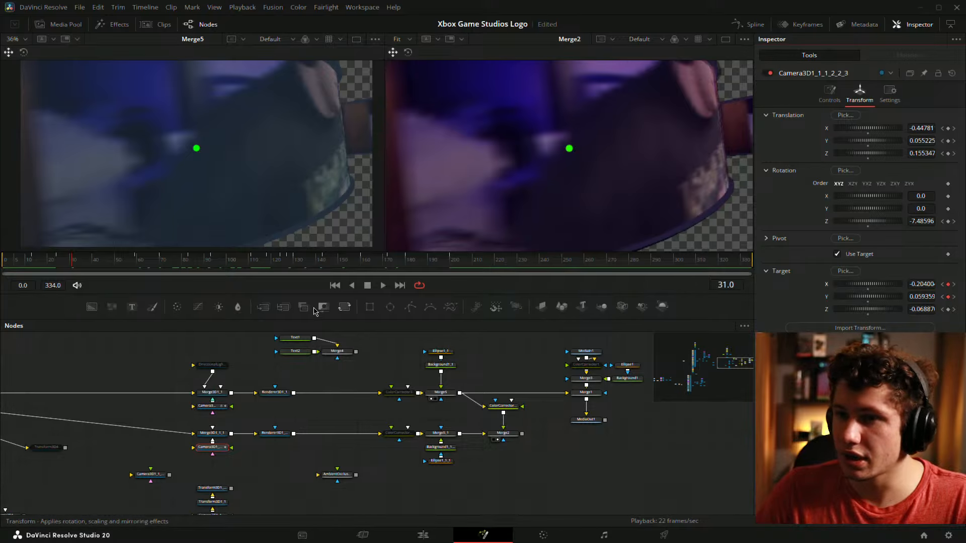
Scrub to frame 53 and display all animation curves of Camera3D1_1_1_2_2_3 fitted in the Spline editor
{"action": "left_click_drag", "start_coordinate": [89, 265], "coordinate": [123, 270]}
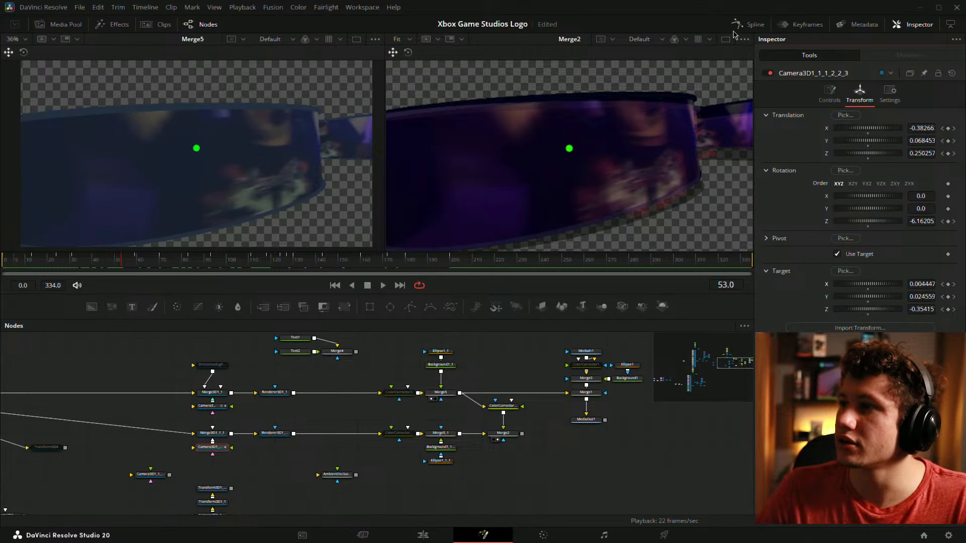
{"action": "left_click", "coordinate": [739, 24]}
{"action": "left_click", "coordinate": [443, 352]}
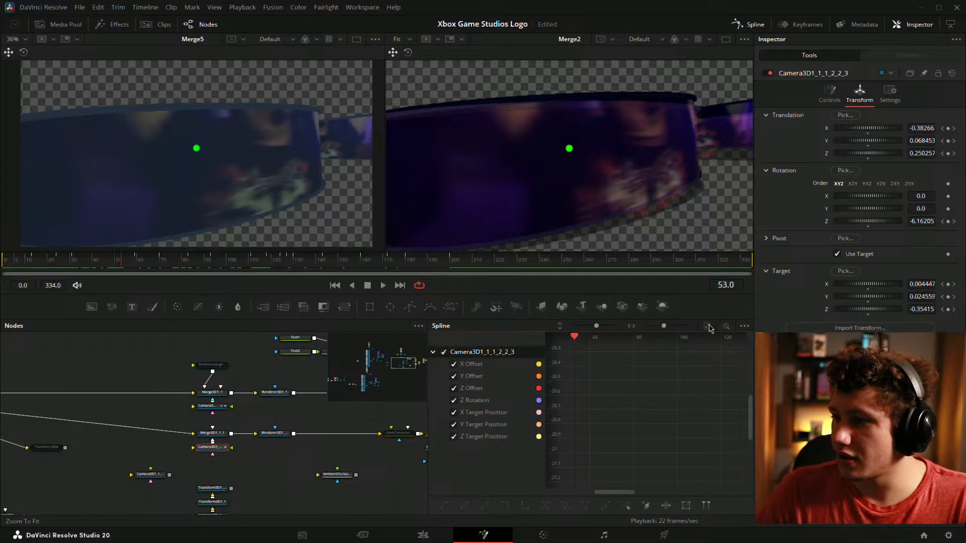
{"action": "left_click", "coordinate": [707, 326]}
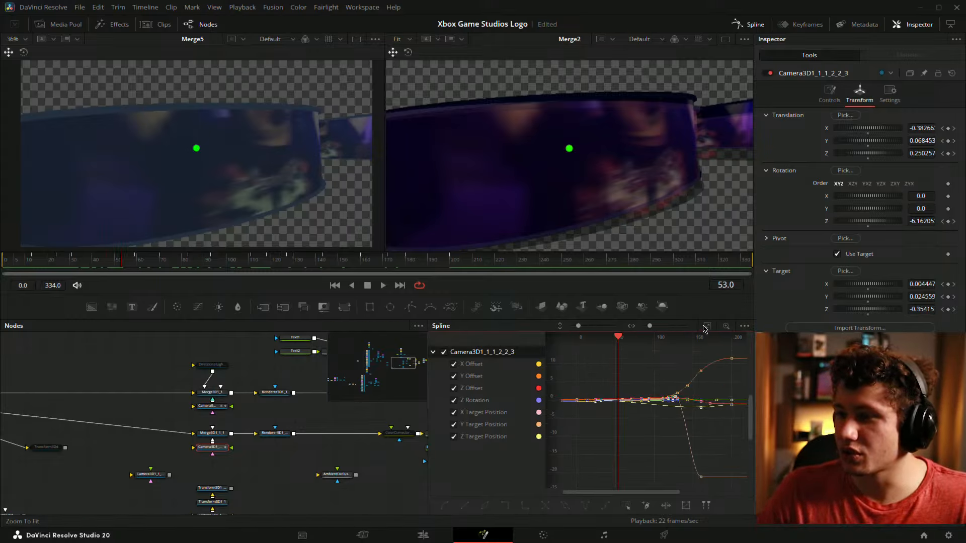
Examine the camera's Y offset and Y target position curves around frames 70 to 110, and close the Spline editor
{"action": "scroll", "coordinate": [628, 405], "scroll_direction": "up", "scroll_amount": 3}
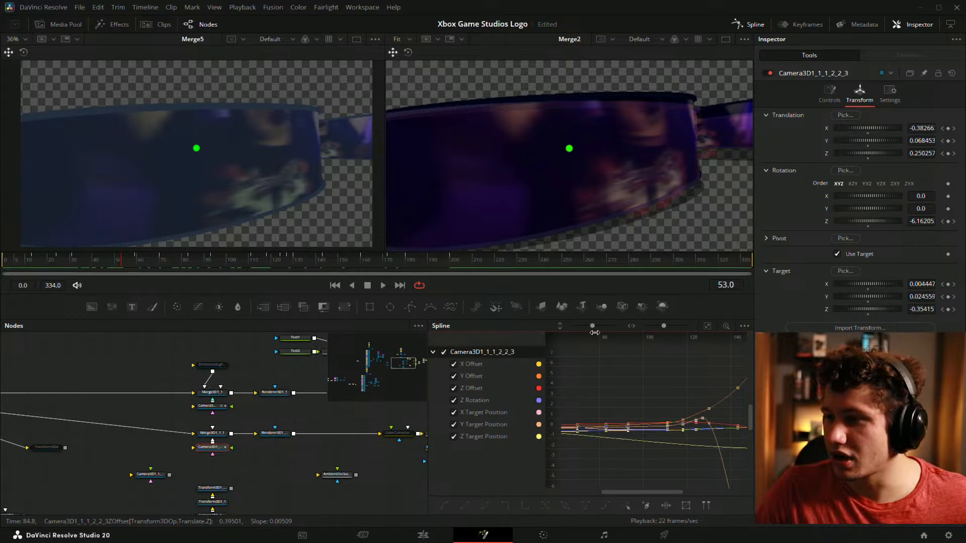
{"action": "left_click_drag", "start_coordinate": [593, 326], "coordinate": [597, 327]}
{"action": "scroll", "coordinate": [617, 430], "scroll_direction": "down", "scroll_amount": 4}
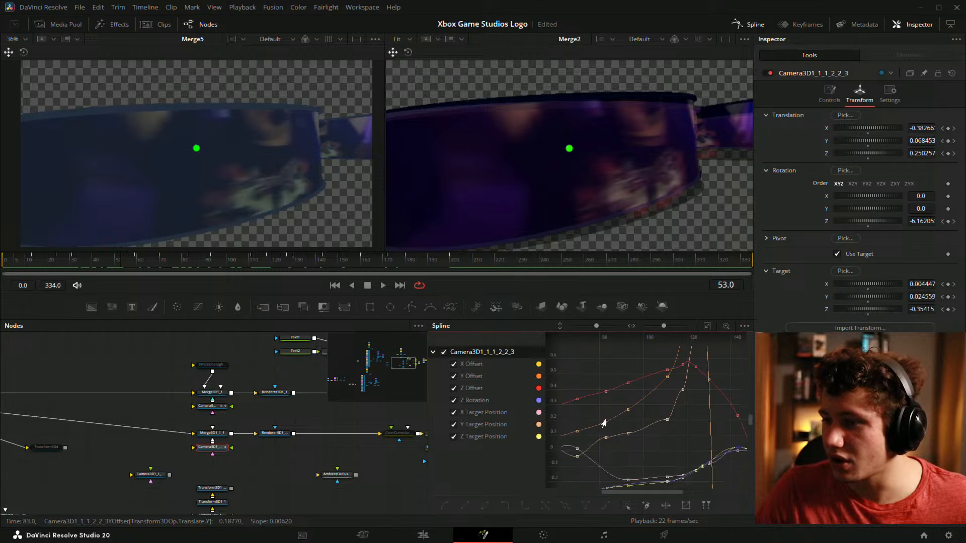
{"action": "scroll", "coordinate": [638, 412], "scroll_direction": "up", "scroll_amount": 3}
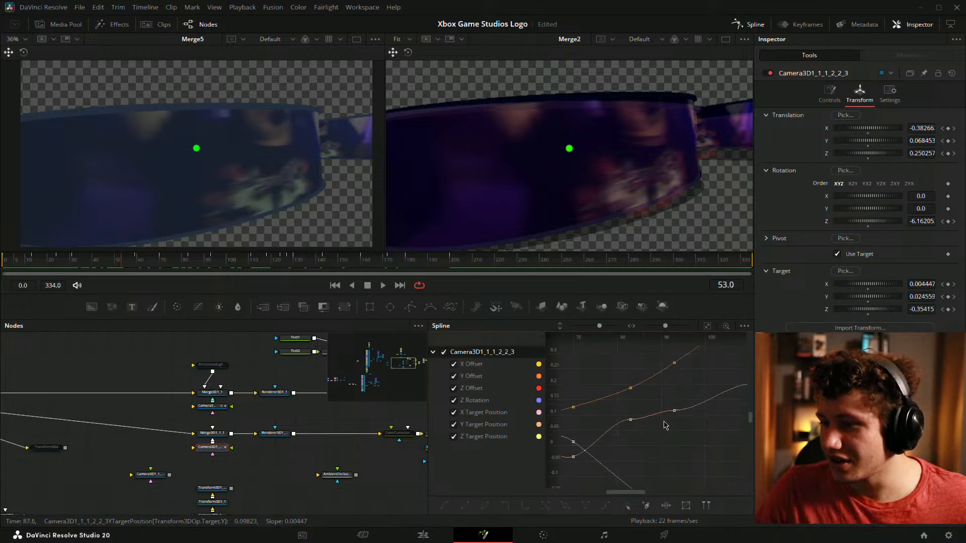
{"action": "left_click_drag", "start_coordinate": [664, 425], "coordinate": [627, 437]}
{"action": "left_click", "coordinate": [637, 422]}
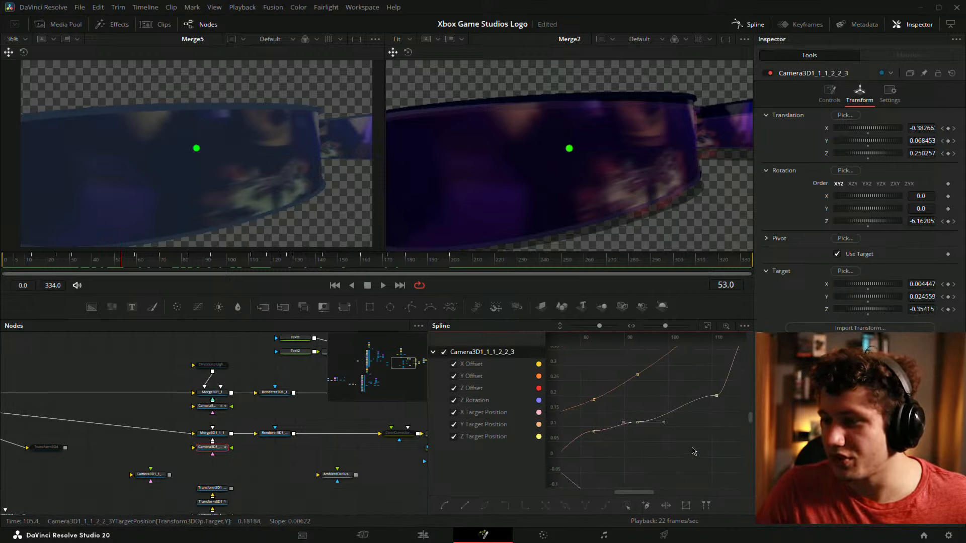
{"action": "left_click", "coordinate": [680, 445]}
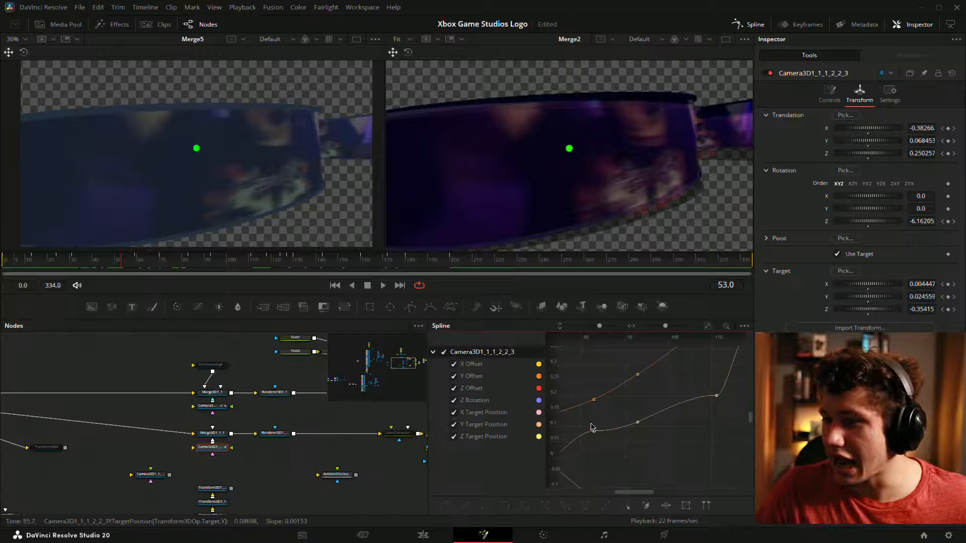
{"action": "key", "text": "ctrl+z"}
{"action": "left_click_drag", "start_coordinate": [607, 458], "coordinate": [629, 426]}
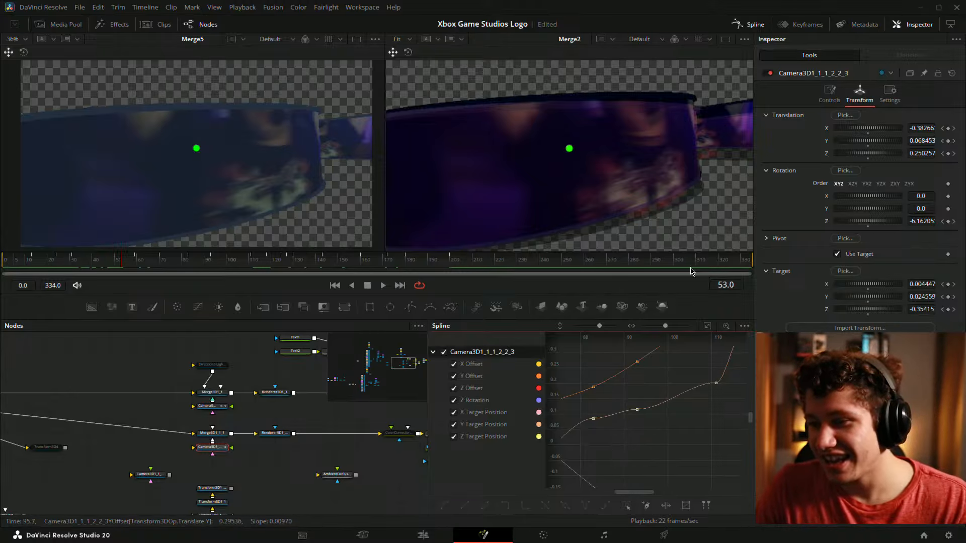
{"action": "left_click", "coordinate": [745, 24]}
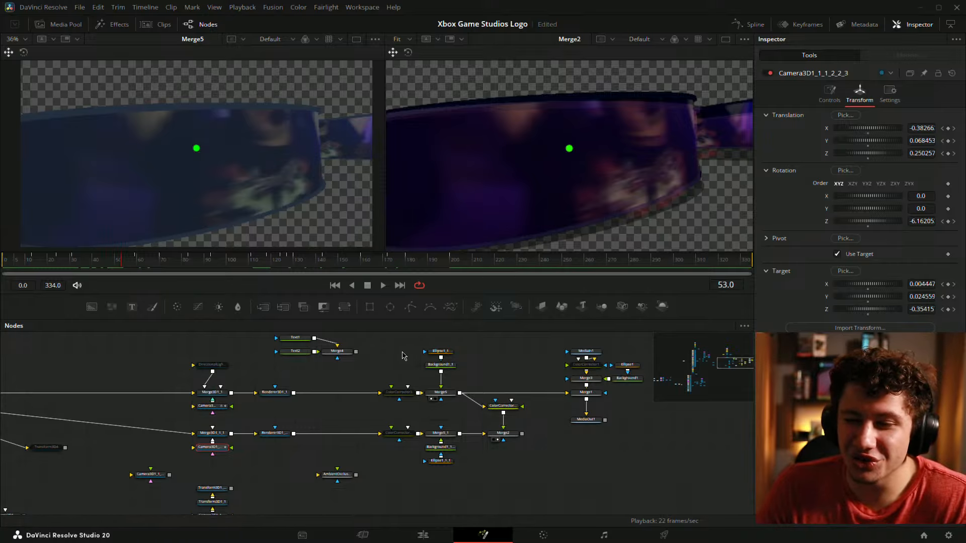
Reselect Camera3D1_1_1_2_2_3 and scrub between frames 37 and 47 to check how closely Merge2 follows Merge5
{"action": "left_click_drag", "start_coordinate": [392, 368], "coordinate": [568, 382]}
{"action": "left_click", "coordinate": [270, 368]}
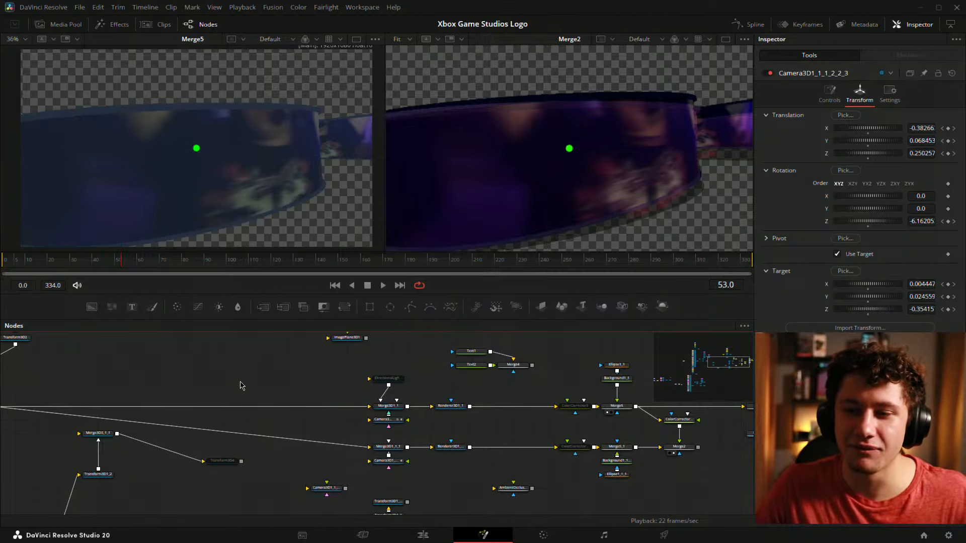
{"action": "left_click", "coordinate": [390, 464]}
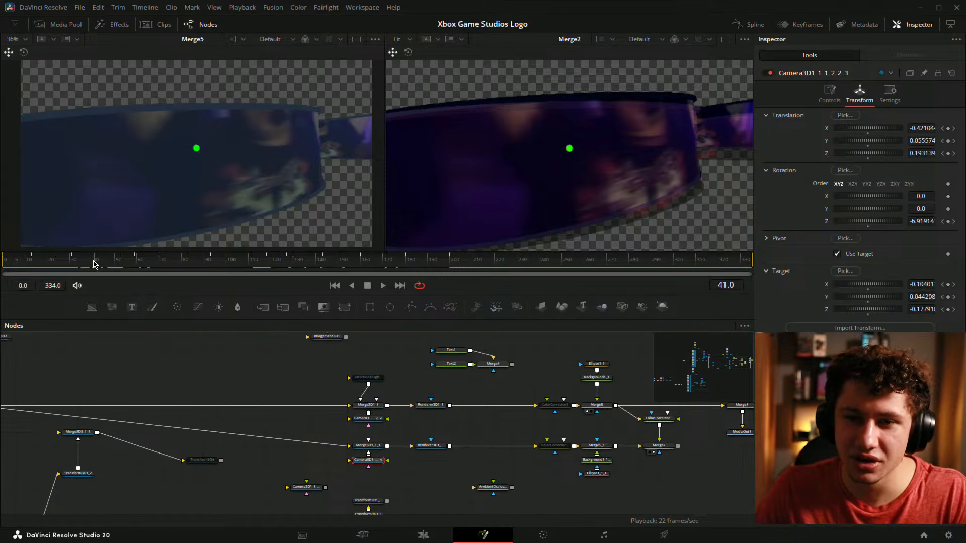
{"action": "left_click", "coordinate": [71, 258]}
{"action": "left_click_drag", "start_coordinate": [70, 258], "coordinate": [98, 266]}
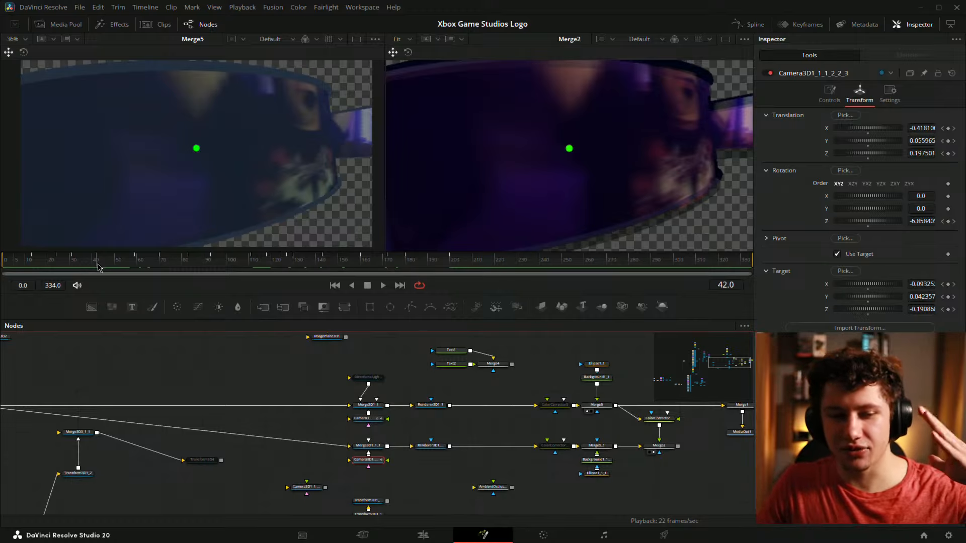
{"action": "mouse_move", "coordinate": [93, 262]}
{"action": "left_mouse_down"}
{"action": "mouse_move", "coordinate": [43, 262]}
{"action": "mouse_move", "coordinate": [101, 267]}
{"action": "mouse_move", "coordinate": [88, 262]}
{"action": "left_mouse_up"}
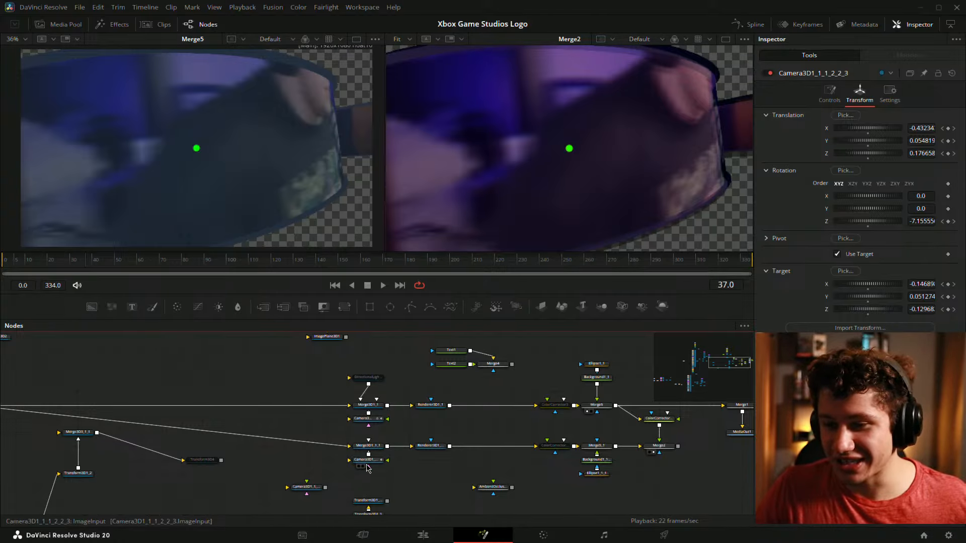
{"action": "left_click", "coordinate": [367, 462]}
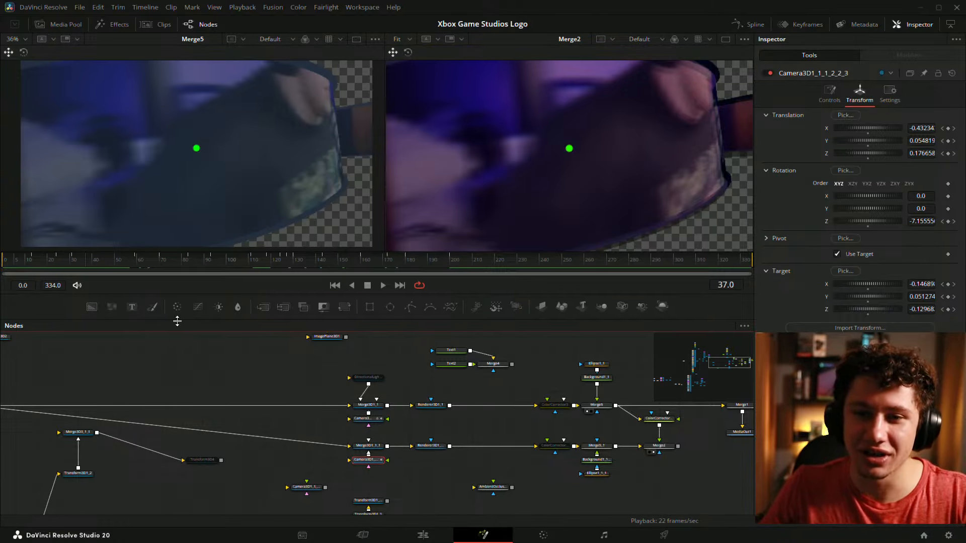
{"action": "left_click_drag", "start_coordinate": [80, 265], "coordinate": [109, 268]}
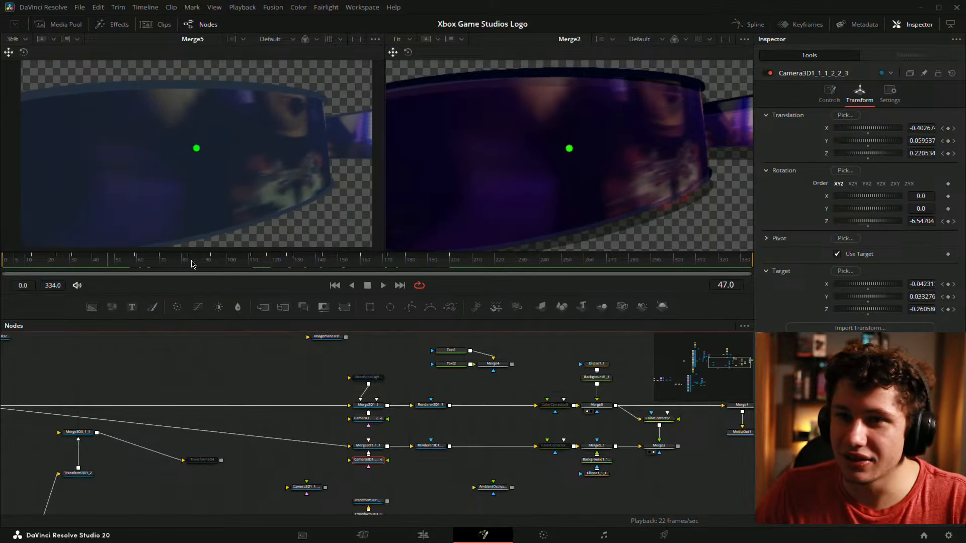
At frame 59, keyframe the camera's Z rotation at about -3.273 and its target at X 0.021 and Y 0.025
{"action": "left_click_drag", "start_coordinate": [930, 287], "coordinate": [935, 309]}
{"action": "left_click_drag", "start_coordinate": [114, 264], "coordinate": [138, 265]}
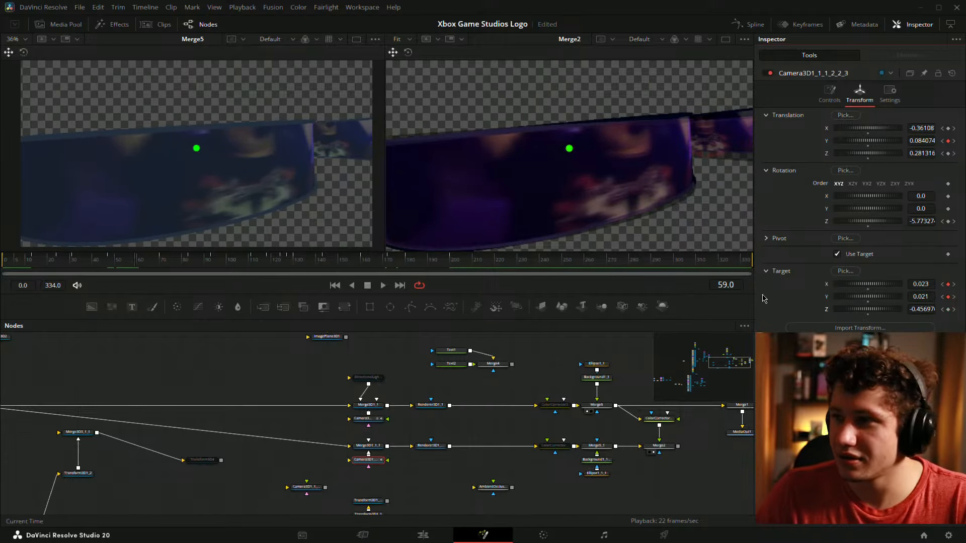
{"action": "left_click_drag", "start_coordinate": [922, 284], "coordinate": [921, 309]}
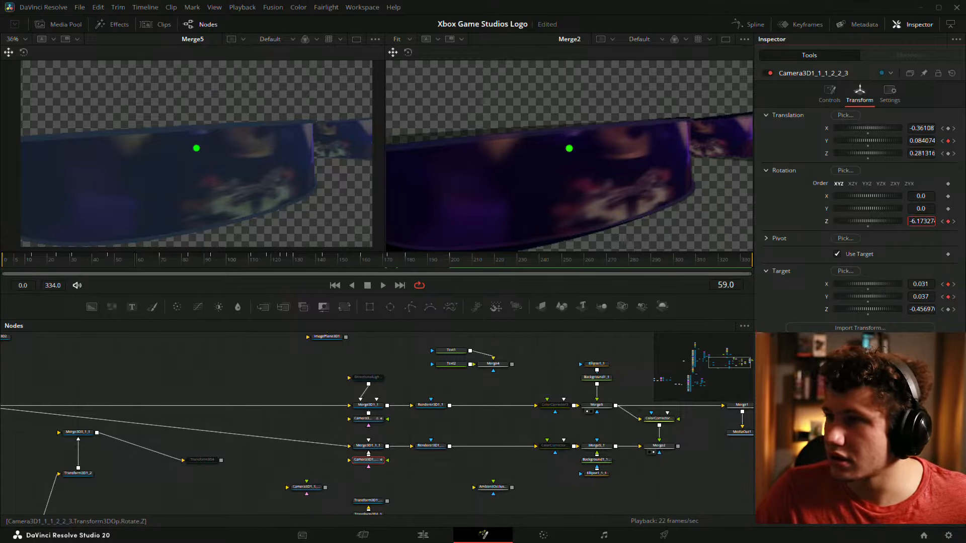
{"action": "left_click_drag", "start_coordinate": [922, 221], "coordinate": [926, 221]}
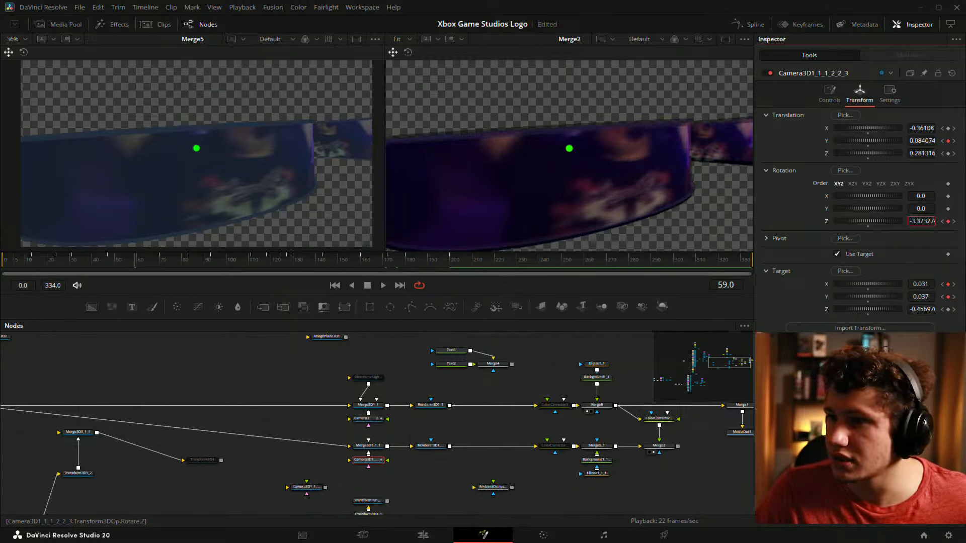
{"action": "mouse_move", "coordinate": [918, 301]}
{"action": "left_mouse_down"}
{"action": "mouse_move", "coordinate": [920, 283]}
{"action": "mouse_move", "coordinate": [910, 283]}
{"action": "mouse_move", "coordinate": [920, 297]}
{"action": "left_mouse_up"}
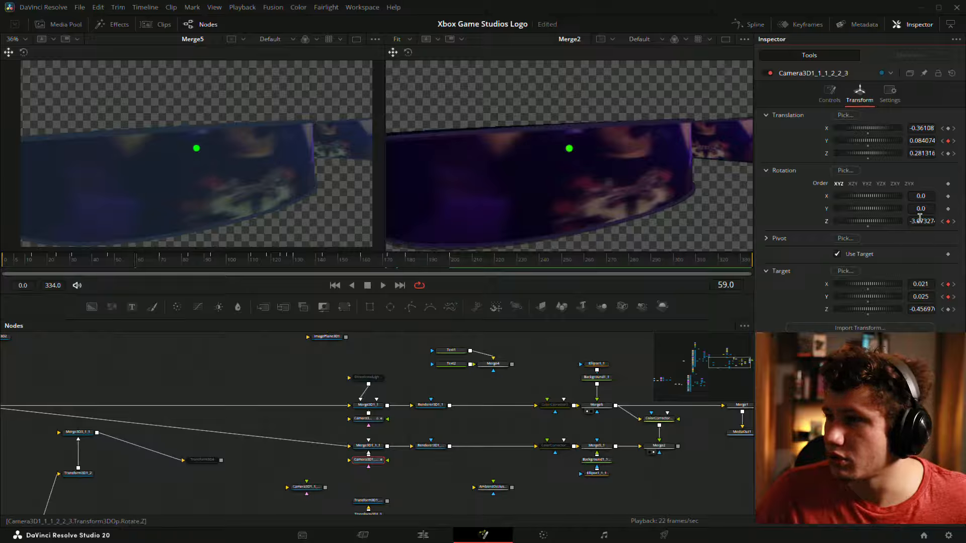
{"action": "left_click_drag", "start_coordinate": [919, 218], "coordinate": [918, 218]}
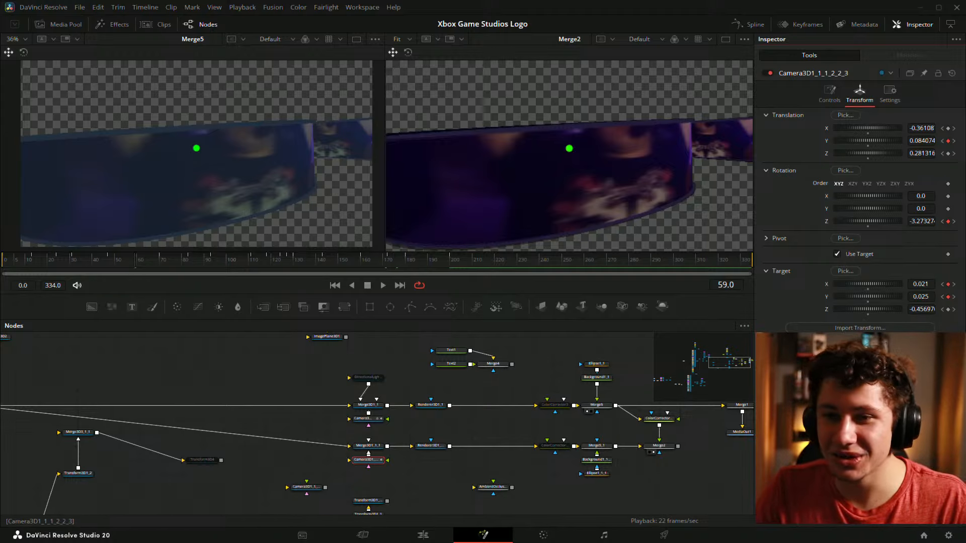
At frame 70, keyframe the camera's Z rotation at about -2.969 and its target at X 0.014 and Y -0.050, and save
{"action": "left_click", "coordinate": [150, 266]}
{"action": "left_click_drag", "start_coordinate": [150, 265], "coordinate": [160, 265]}
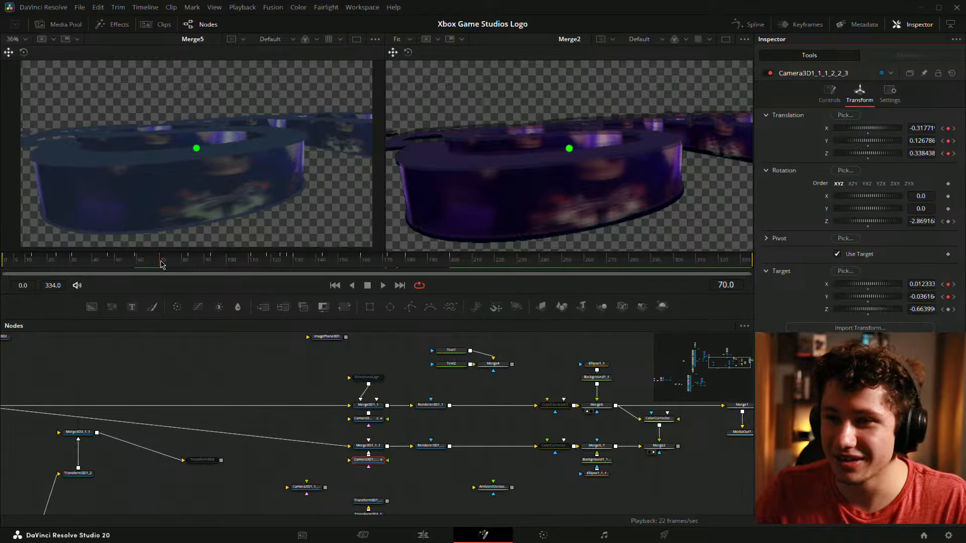
{"action": "left_click_drag", "start_coordinate": [926, 284], "coordinate": [921, 296]}
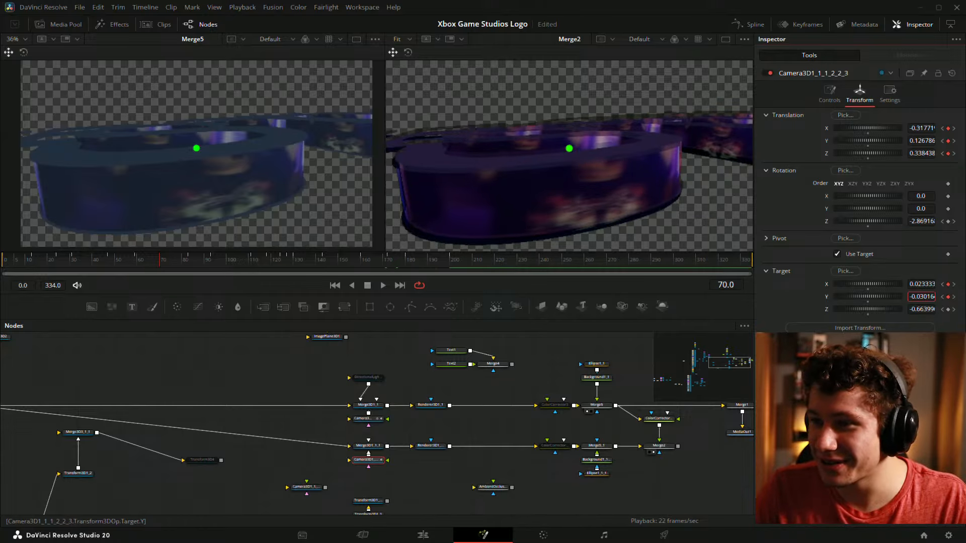
{"action": "left_click_drag", "start_coordinate": [922, 221], "coordinate": [928, 221]}
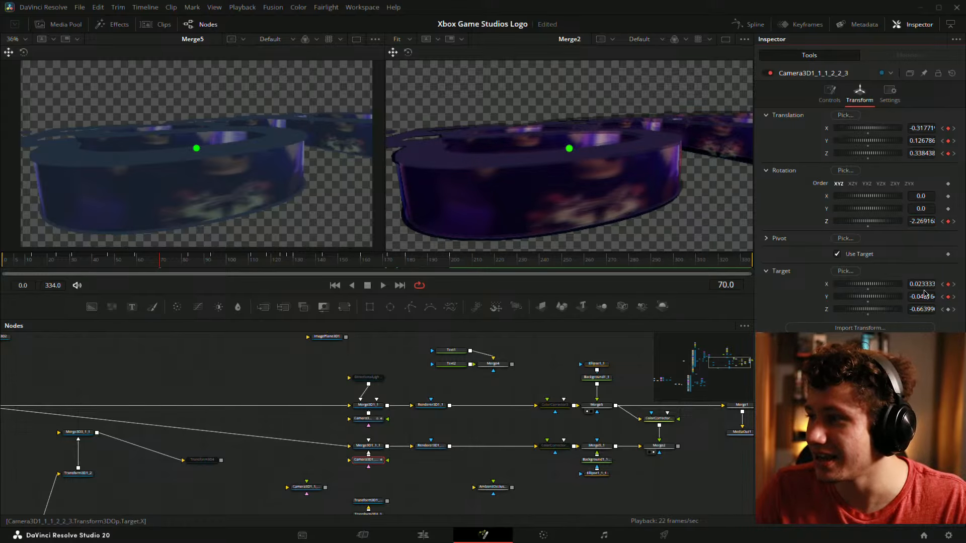
{"action": "left_click_drag", "start_coordinate": [921, 285], "coordinate": [917, 297]}
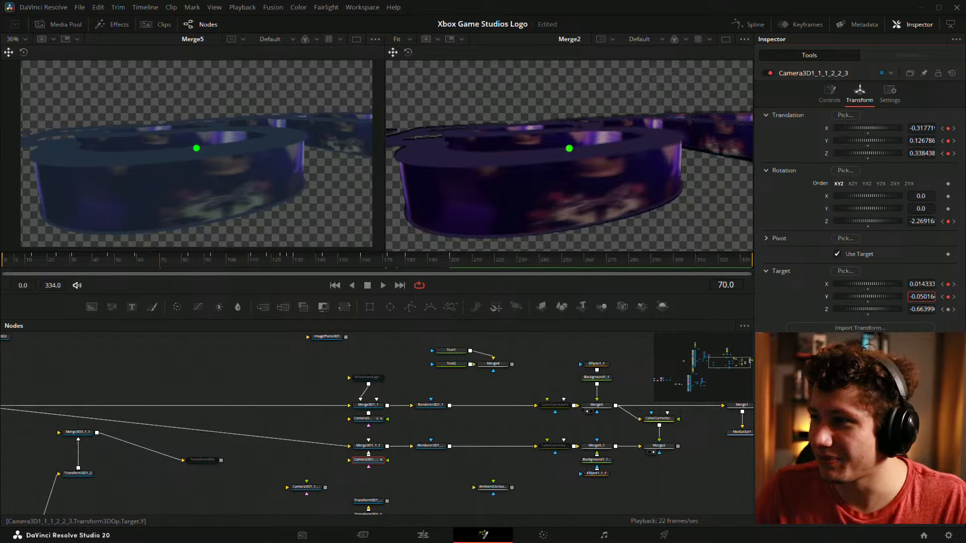
{"action": "left_click_drag", "start_coordinate": [920, 221], "coordinate": [920, 221]}
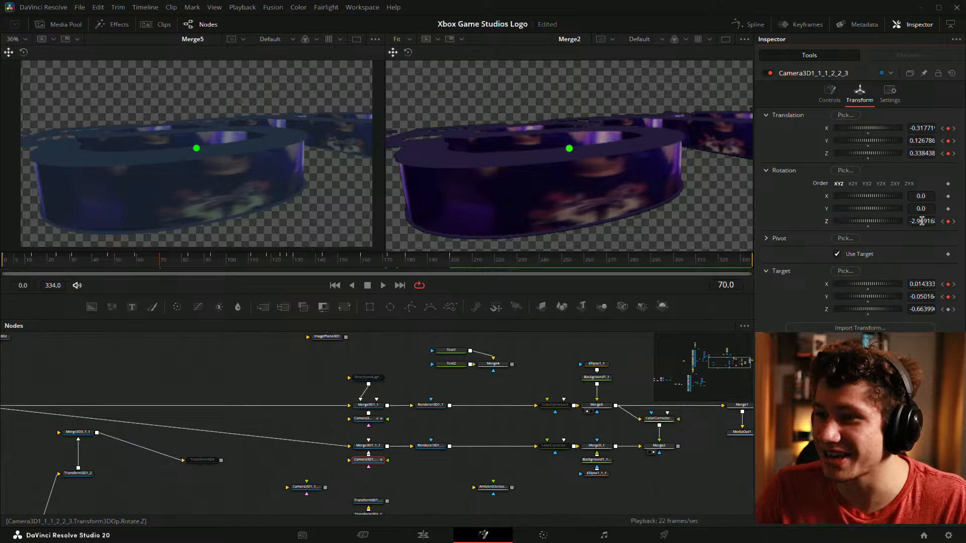
{"action": "key", "text": "ctrl+s"}
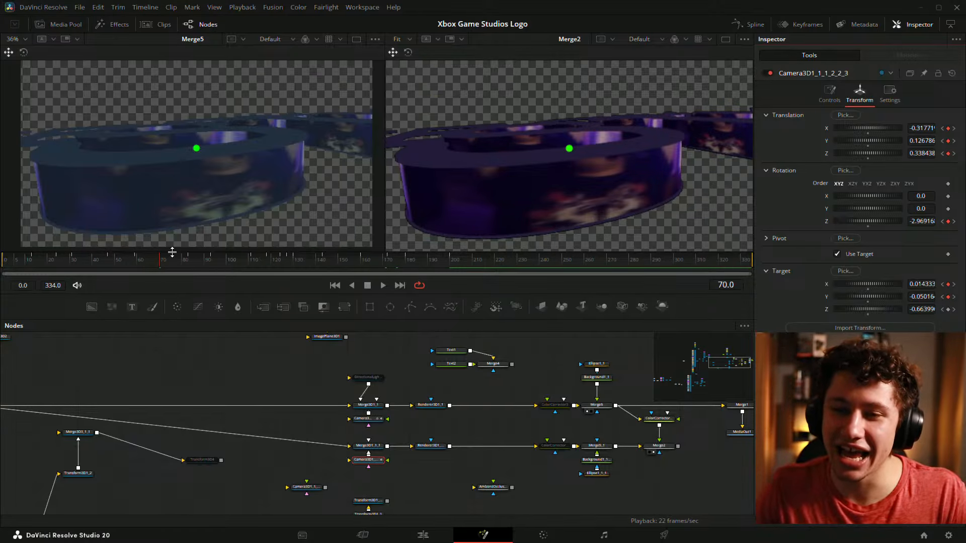
At frame 83, keyframe the camera's target at about X -0.060 and Y -0.168 to align Merge2 with Merge5
{"action": "left_click", "coordinate": [187, 263]}
{"action": "left_click", "coordinate": [188, 260]}
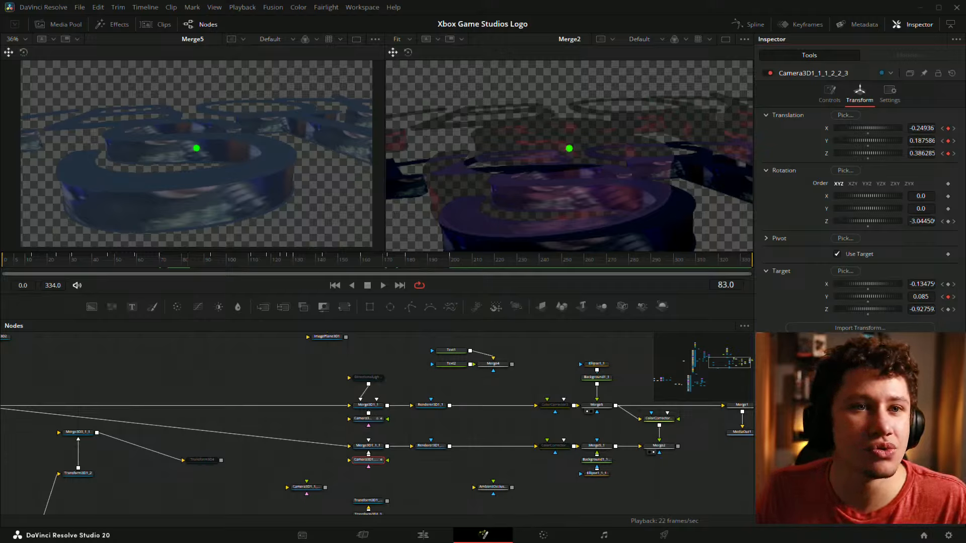
{"action": "mouse_move", "coordinate": [921, 284]}
{"action": "left_mouse_down"}
{"action": "mouse_move", "coordinate": [934, 284]}
{"action": "mouse_move", "coordinate": [913, 300]}
{"action": "mouse_move", "coordinate": [926, 300]}
{"action": "mouse_move", "coordinate": [925, 285]}
{"action": "mouse_move", "coordinate": [956, 285]}
{"action": "mouse_move", "coordinate": [899, 297]}
{"action": "mouse_move", "coordinate": [909, 285]}
{"action": "left_mouse_up"}
{"action": "key", "text": "ctrl+z"}
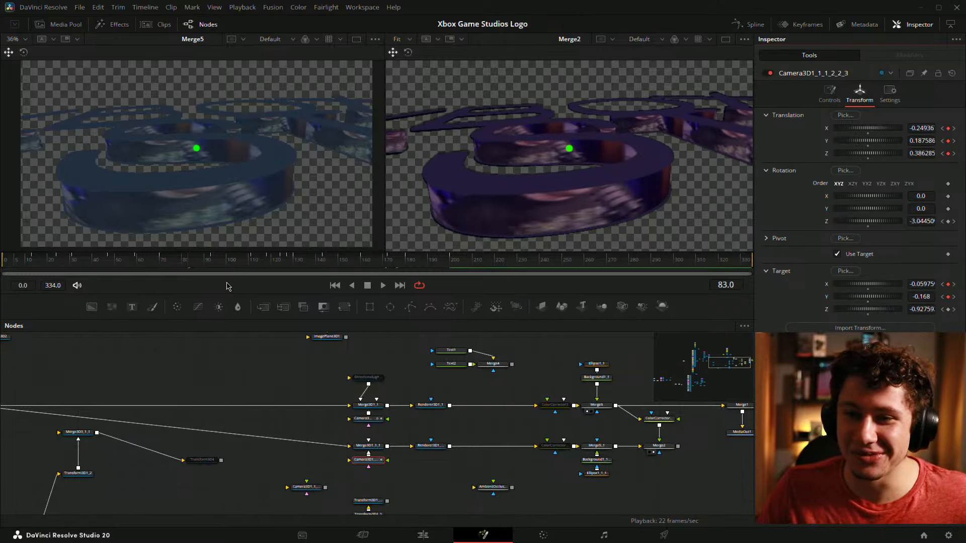
Keyframe the camera's target at X -0.077 and Y -0.292 on frame 93, and realign the target X and Y at frame 111
{"action": "left_click_drag", "start_coordinate": [193, 268], "coordinate": [210, 269]}
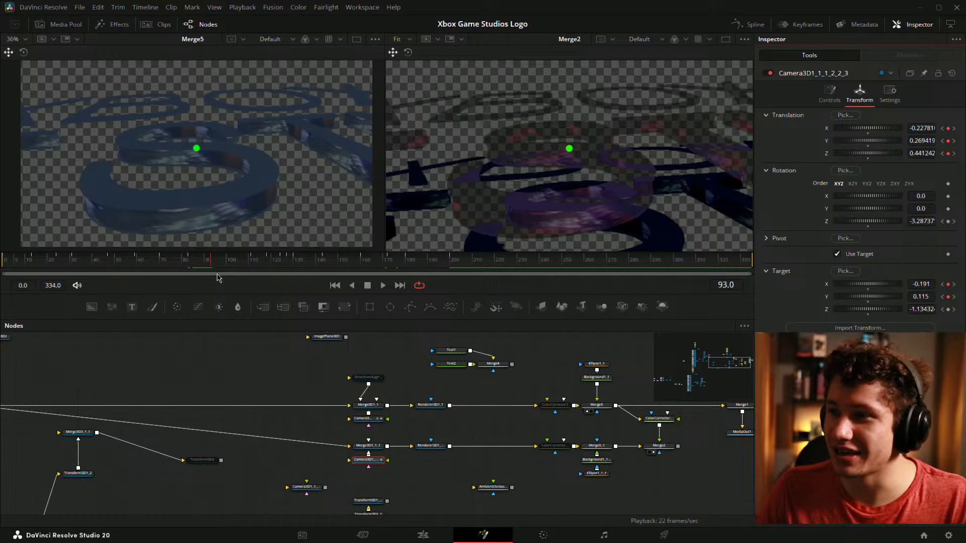
{"action": "left_click_drag", "start_coordinate": [920, 284], "coordinate": [905, 296]}
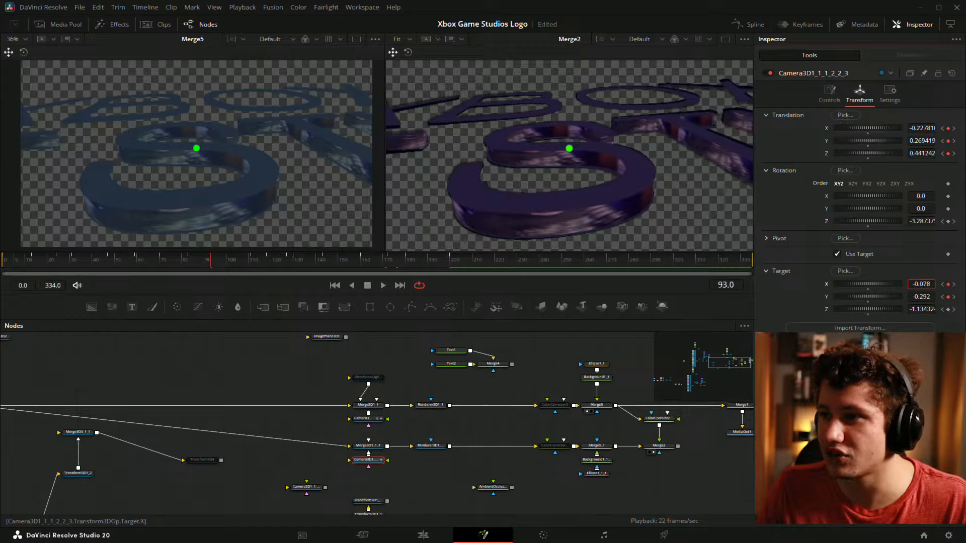
{"action": "left_click_drag", "start_coordinate": [923, 297], "coordinate": [922, 297]}
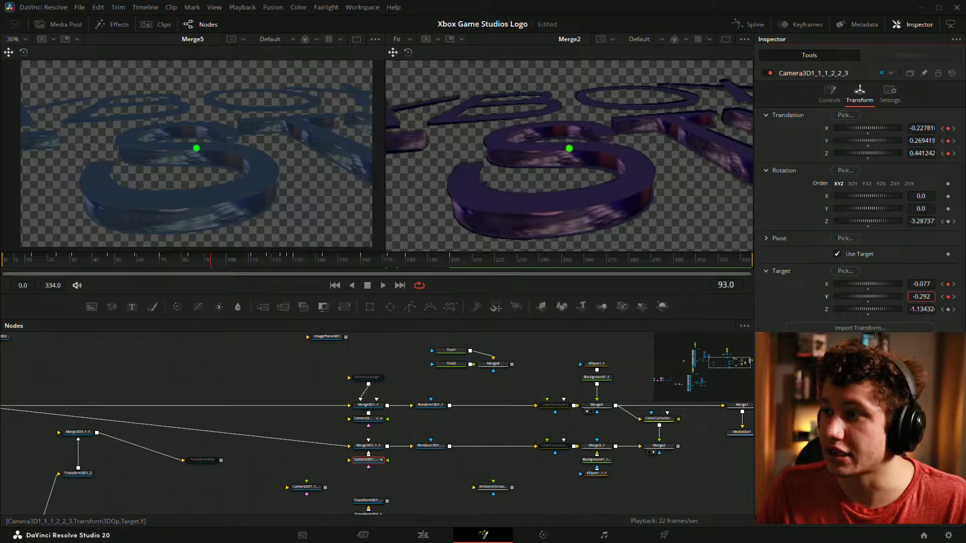
{"action": "left_click_drag", "start_coordinate": [211, 261], "coordinate": [250, 267]}
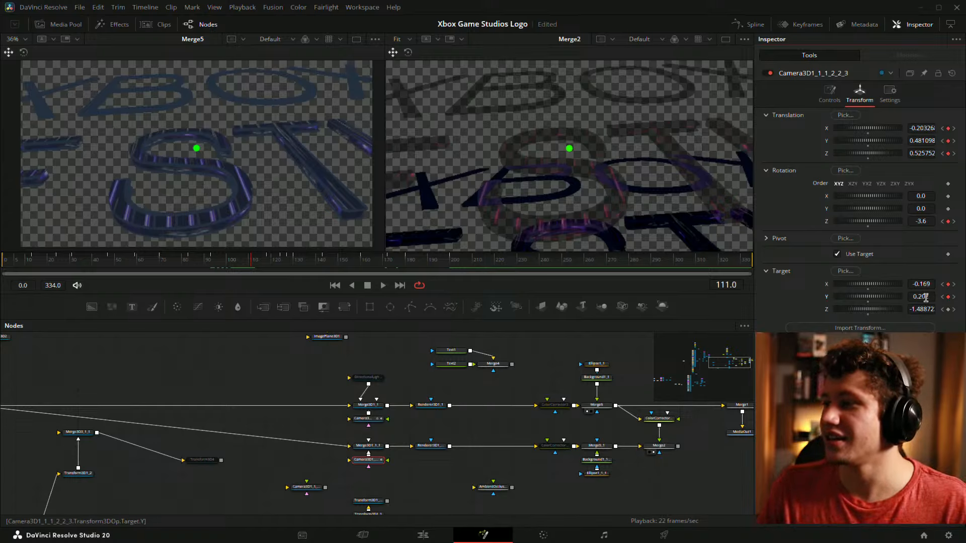
{"action": "mouse_move", "coordinate": [920, 297]}
{"action": "left_mouse_down"}
{"action": "mouse_move", "coordinate": [880, 297]}
{"action": "mouse_move", "coordinate": [948, 284]}
{"action": "mouse_move", "coordinate": [909, 297]}
{"action": "mouse_move", "coordinate": [926, 285]}
{"action": "left_mouse_up"}
At frame 118, keyframe the camera's target at X -0.117 and Y -0.732, and save the project
{"action": "left_click", "coordinate": [267, 263]}
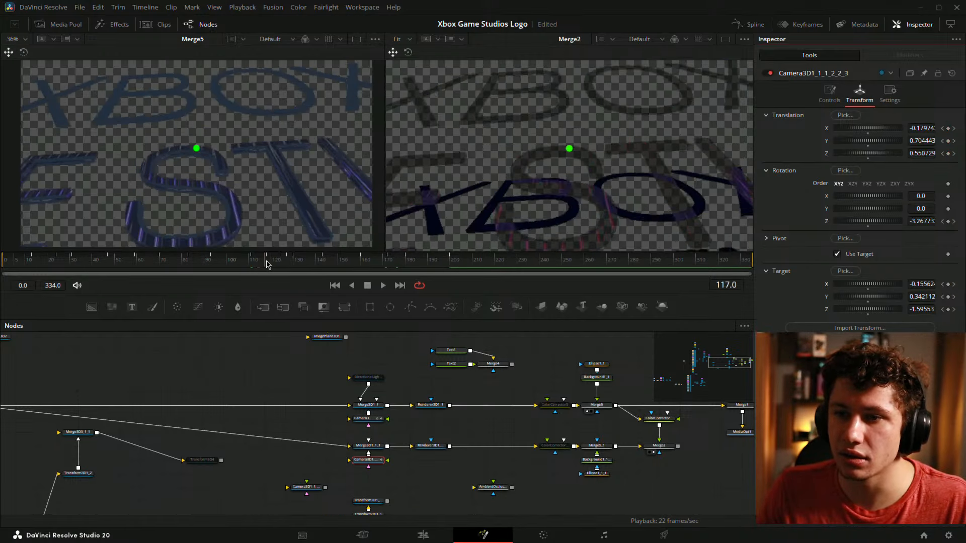
{"action": "left_click", "coordinate": [267, 262]}
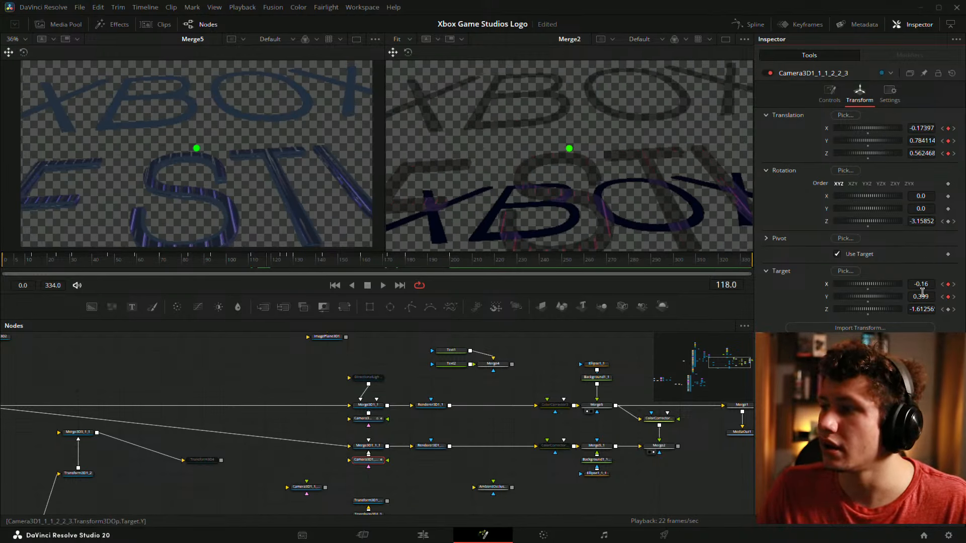
{"action": "mouse_move", "coordinate": [922, 291]}
{"action": "left_mouse_down"}
{"action": "mouse_move", "coordinate": [893, 292]}
{"action": "mouse_move", "coordinate": [920, 294]}
{"action": "mouse_move", "coordinate": [915, 286]}
{"action": "left_mouse_up"}
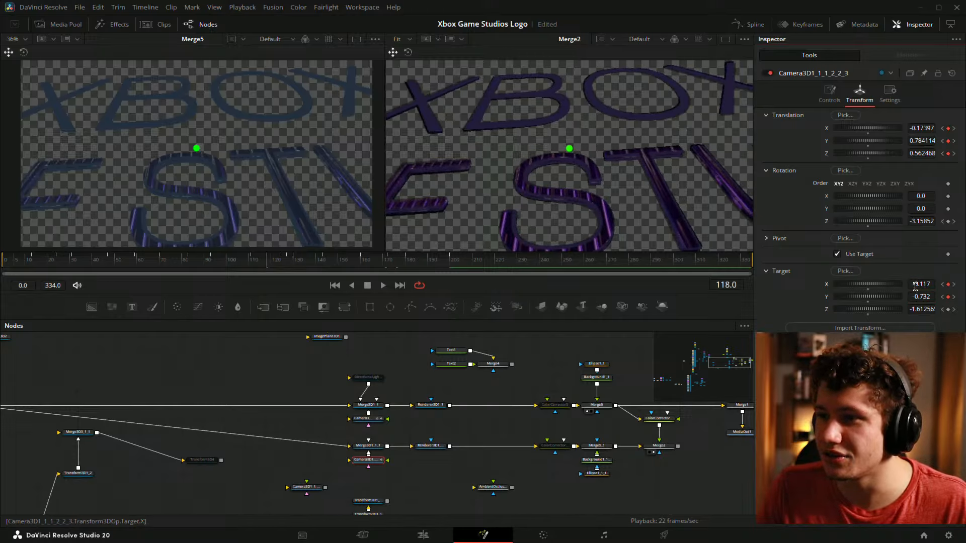
{"action": "key", "text": "ctrl+s"}
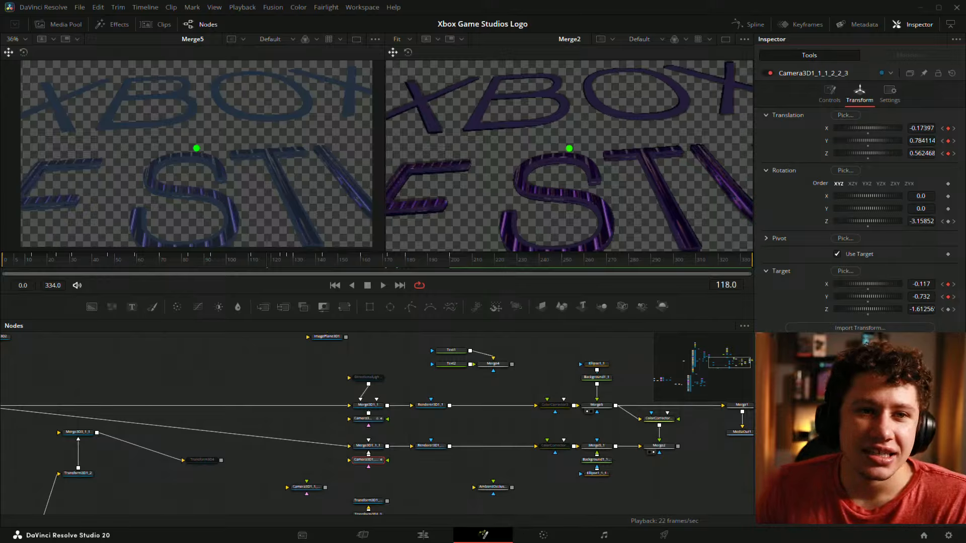
At frame 124, keyframe the camera's target at X -0.134 and Y -1.026, and save the project
{"action": "left_click", "coordinate": [277, 263]}
{"action": "left_click", "coordinate": [278, 263]}
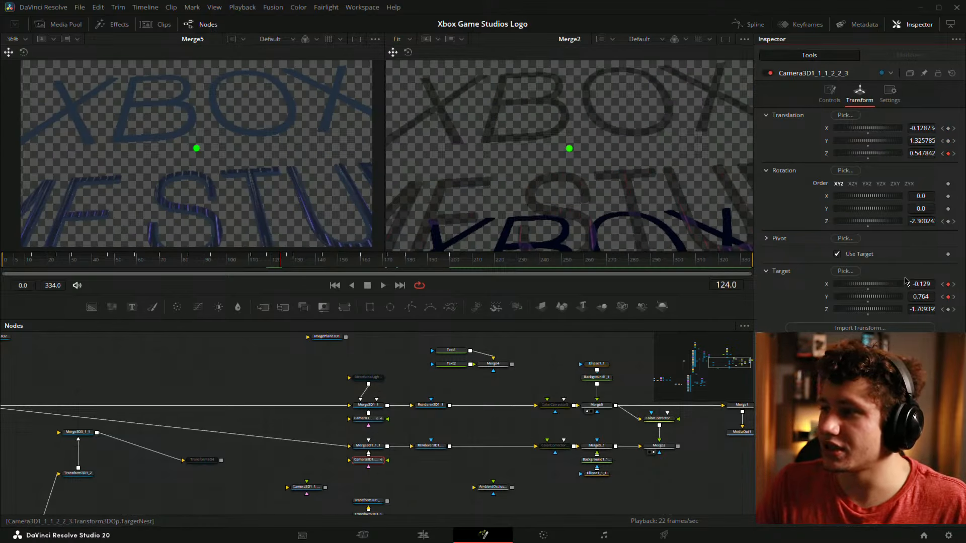
{"action": "mouse_move", "coordinate": [924, 298]}
{"action": "left_mouse_down"}
{"action": "mouse_move", "coordinate": [822, 298]}
{"action": "mouse_move", "coordinate": [923, 284]}
{"action": "mouse_move", "coordinate": [917, 297]}
{"action": "left_mouse_up"}
{"action": "key", "text": "ctrl+s"}
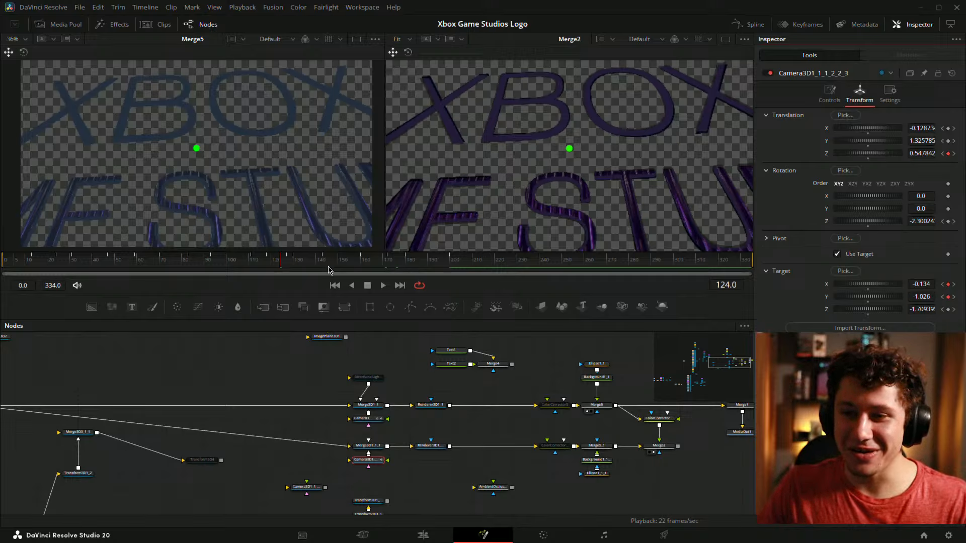
At frame 127, keyframe the camera's Z rotation at about -2.9 and its target at X -0.121 and Y -1.369, and save
{"action": "left_click_drag", "start_coordinate": [280, 264], "coordinate": [287, 262]}
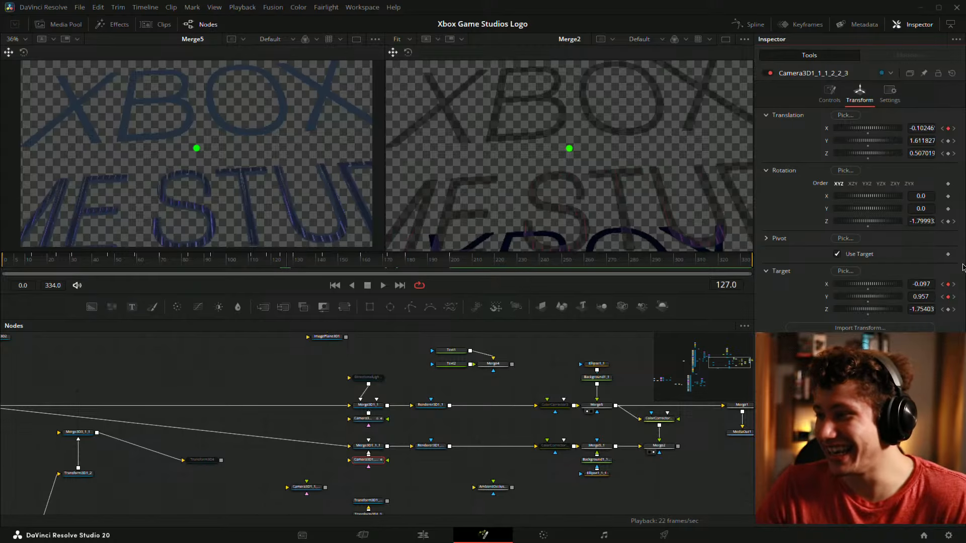
{"action": "left_click_drag", "start_coordinate": [921, 284], "coordinate": [928, 283]}
{"action": "left_click_drag", "start_coordinate": [925, 282], "coordinate": [590, 301]}
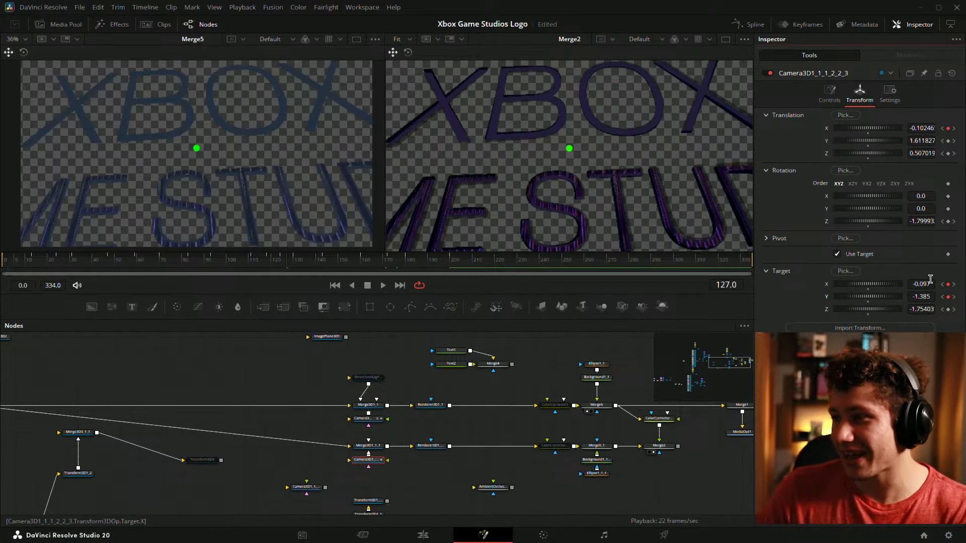
{"action": "mouse_move", "coordinate": [927, 282]}
{"action": "left_mouse_down"}
{"action": "mouse_move", "coordinate": [912, 282]}
{"action": "mouse_move", "coordinate": [923, 296]}
{"action": "left_mouse_up"}
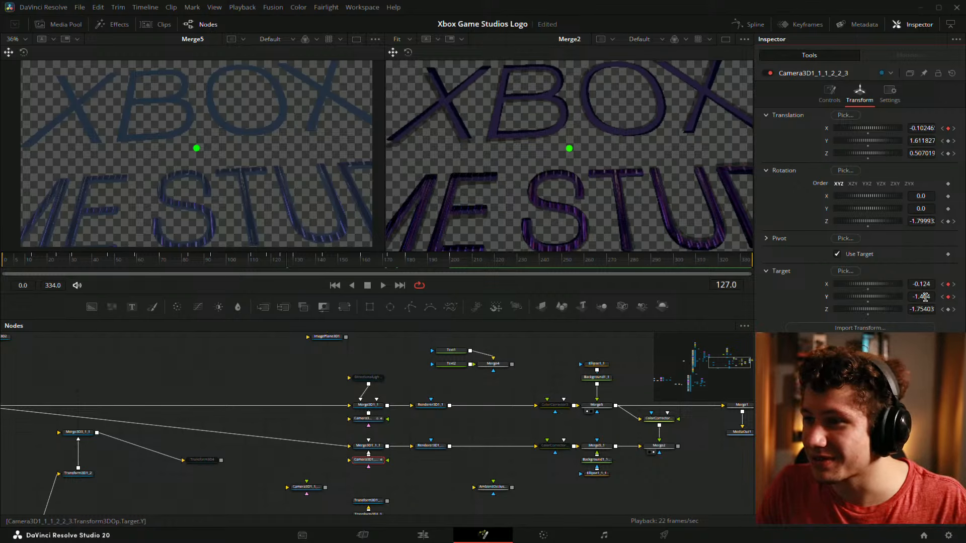
{"action": "left_click_drag", "start_coordinate": [924, 217], "coordinate": [917, 217]}
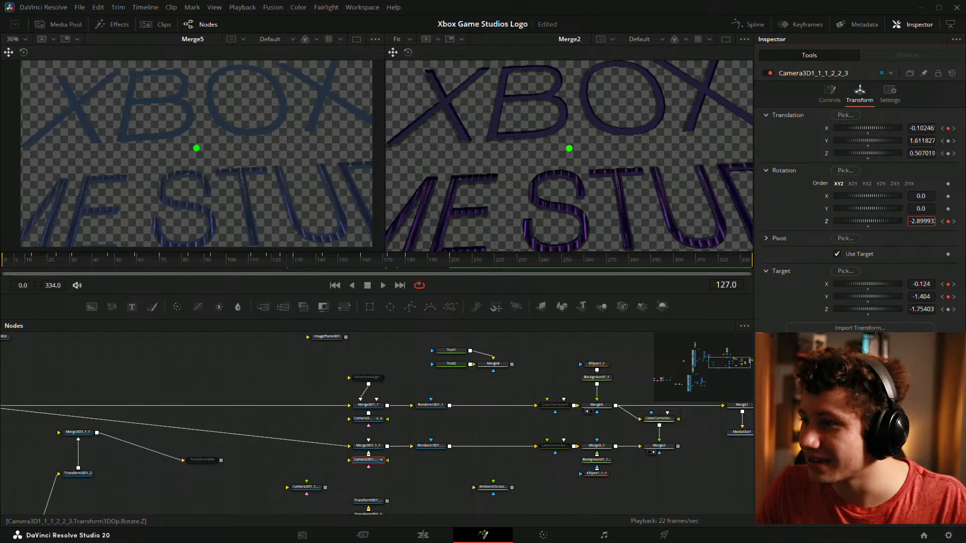
{"action": "left_click_drag", "start_coordinate": [919, 286], "coordinate": [916, 286]}
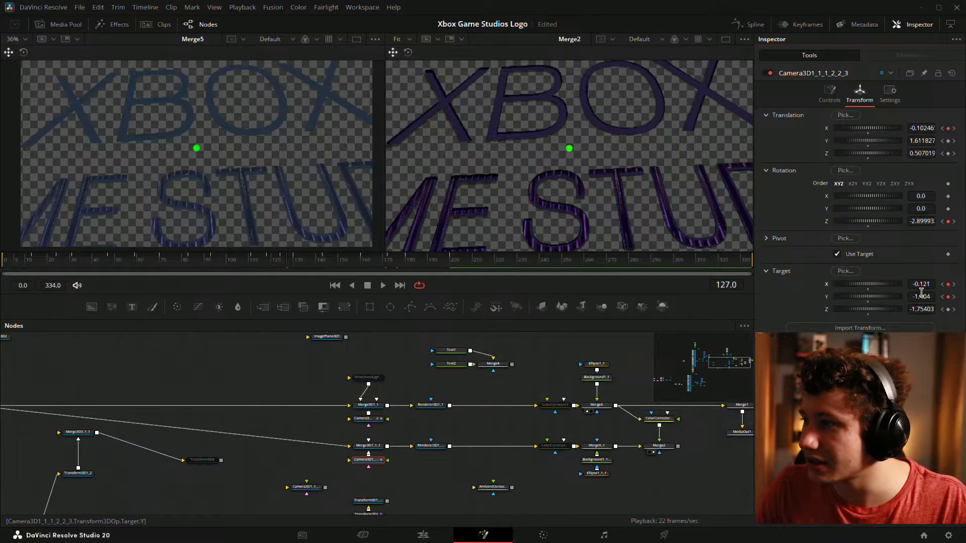
{"action": "left_click_drag", "start_coordinate": [921, 296], "coordinate": [926, 297]}
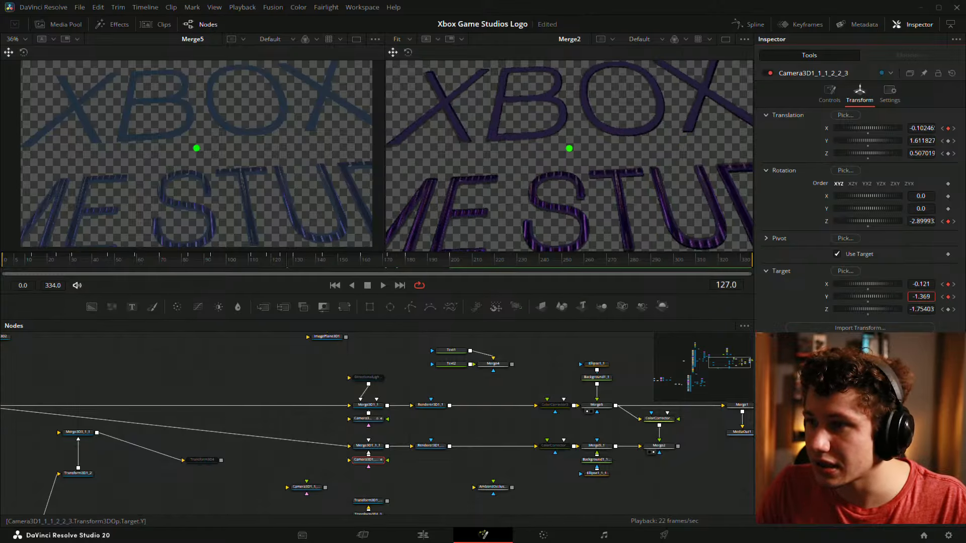
{"action": "key", "text": "ctrl+s"}
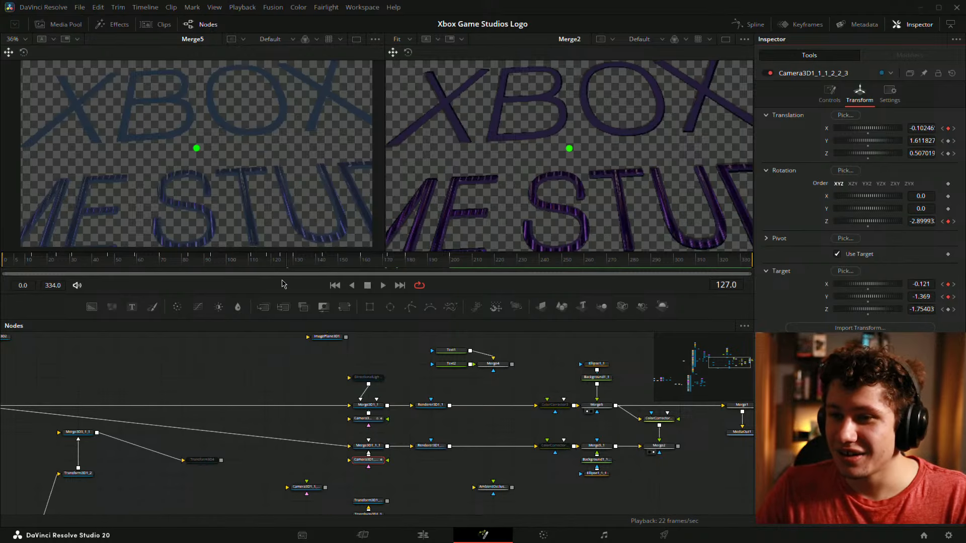
At frame 130, keyframe the camera's target at X -0.087 and Y -1.789 and its Z rotation at about -3.598
{"action": "left_click_drag", "start_coordinate": [291, 264], "coordinate": [293, 264]}
{"action": "left_click", "coordinate": [239, 355]}
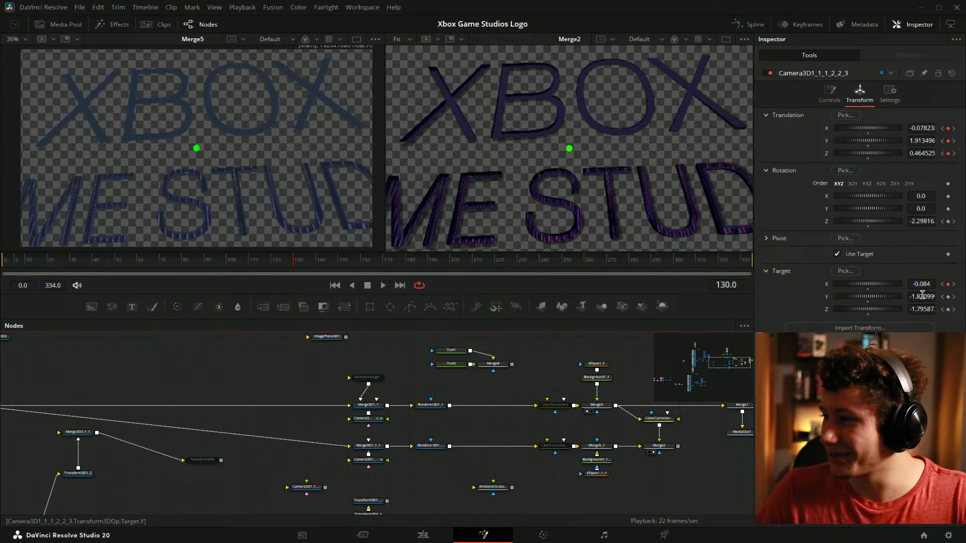
{"action": "type", "text": "-1.771"}
{"action": "key", "text": "Return"}
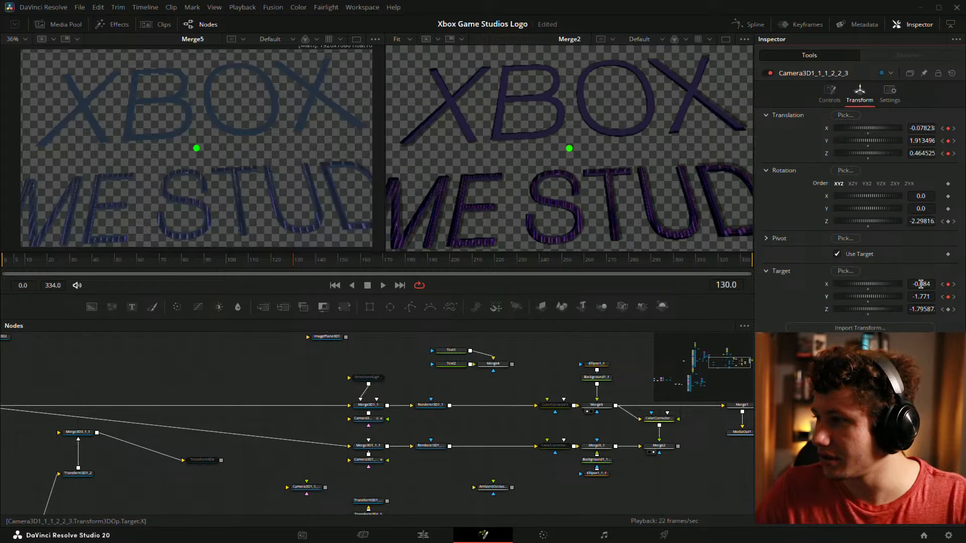
{"action": "left_click_drag", "start_coordinate": [920, 284], "coordinate": [912, 285]}
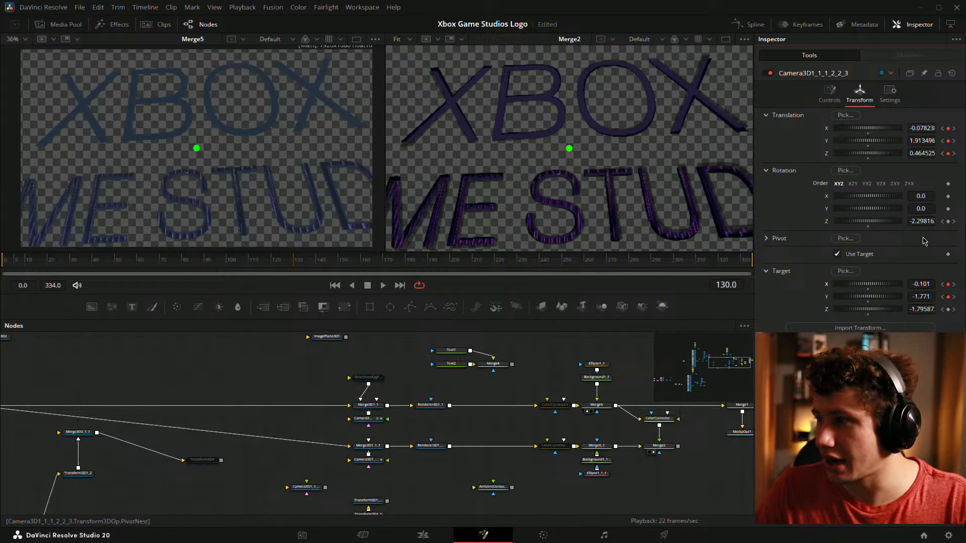
{"action": "left_click", "coordinate": [917, 219]}
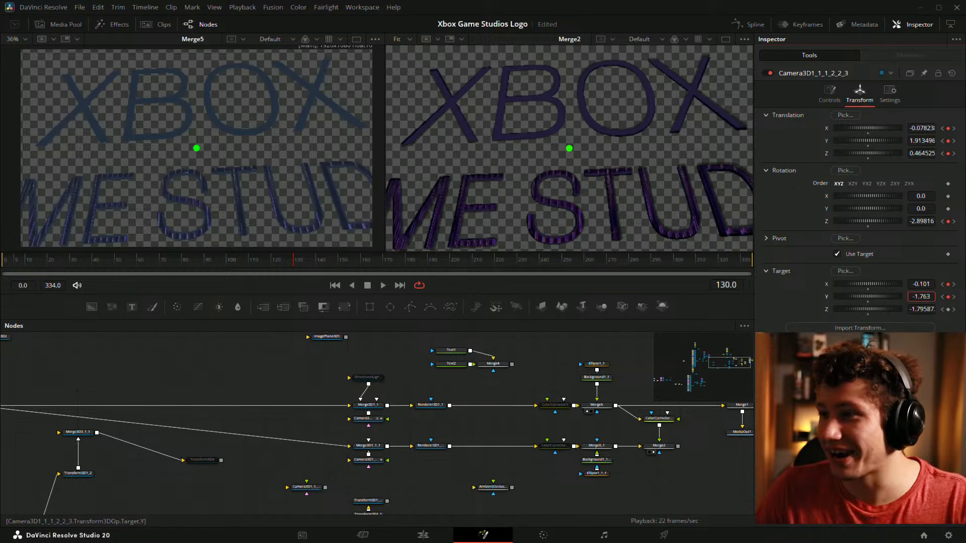
{"action": "mouse_move", "coordinate": [920, 296]}
{"action": "left_mouse_down"}
{"action": "mouse_move", "coordinate": [882, 296]}
{"action": "mouse_move", "coordinate": [928, 297]}
{"action": "mouse_move", "coordinate": [926, 284]}
{"action": "left_mouse_up"}
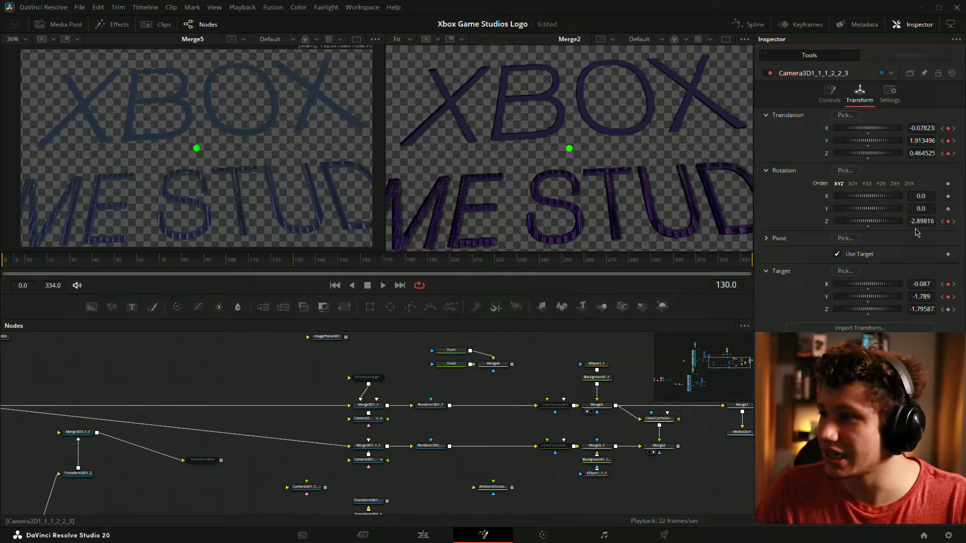
{"action": "left_click_drag", "start_coordinate": [916, 221], "coordinate": [913, 222]}
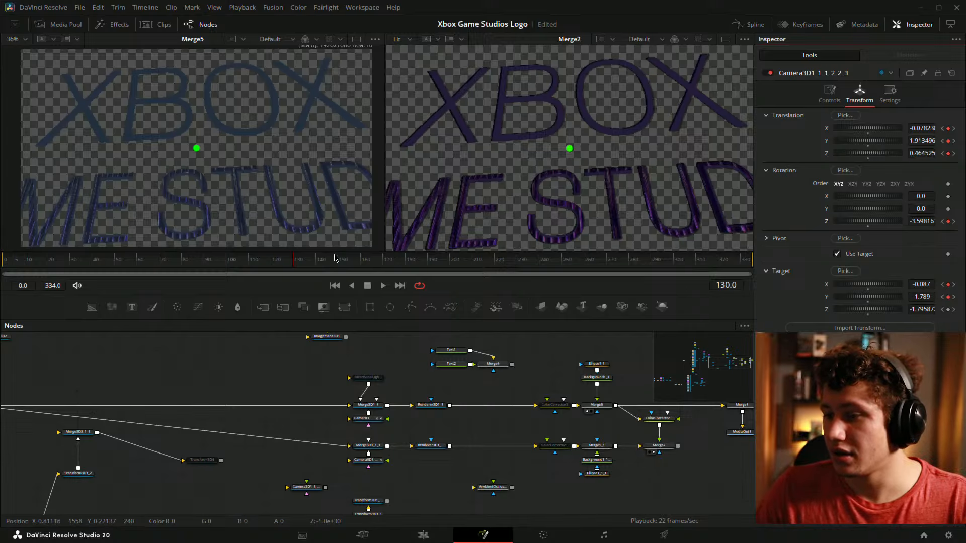
Display MediaIn1 in place of Merge5 to compare the original logo footage with Merge2 at frame 130
{"action": "left_click_drag", "start_coordinate": [334, 362], "coordinate": [363, 360]}
{"action": "left_click_drag", "start_coordinate": [503, 352], "coordinate": [286, 375]}
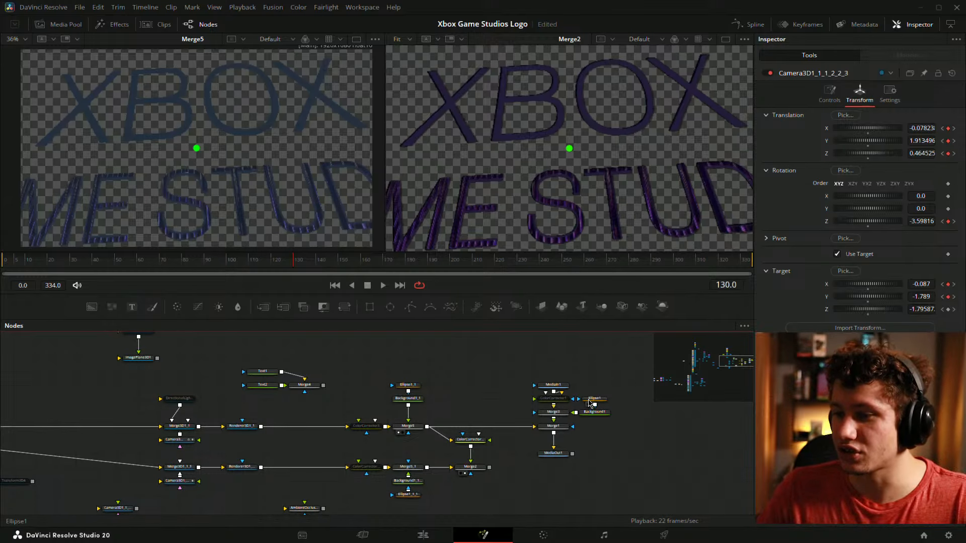
{"action": "left_click_drag", "start_coordinate": [553, 385], "coordinate": [347, 237]}
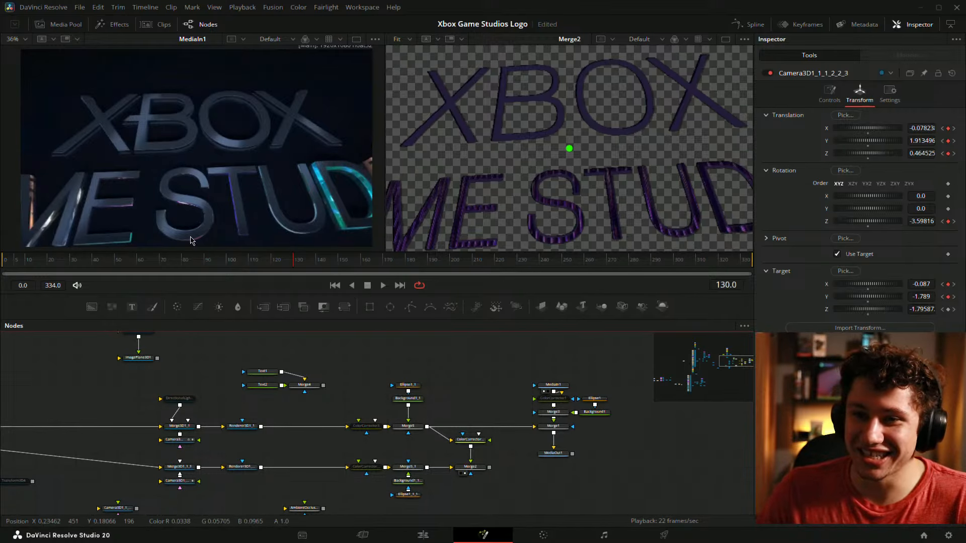
{"action": "left_click_drag", "start_coordinate": [424, 371], "coordinate": [544, 369]}
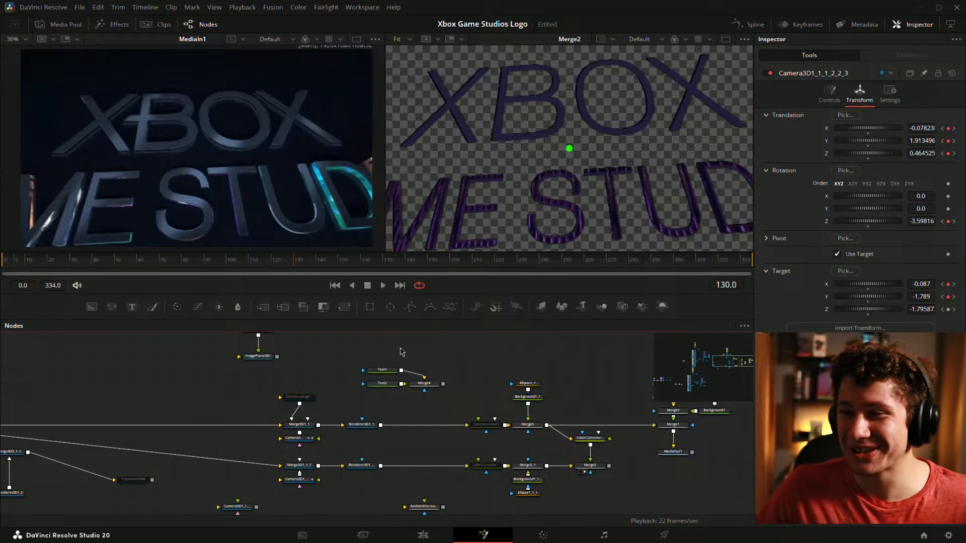
{"action": "left_click_drag", "start_coordinate": [603, 355], "coordinate": [577, 327]}
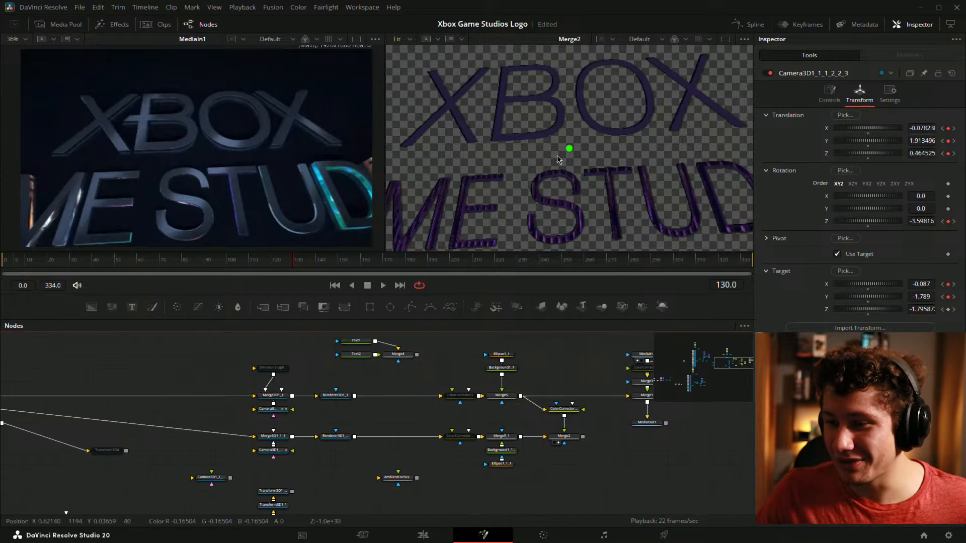
Display Merge5 in place of MediaIn1, select the camera feeding Merge3D1_1_1, and move the playhead to frame 143
{"action": "left_click_drag", "start_coordinate": [510, 395], "coordinate": [254, 226]}
{"action": "mouse_move", "coordinate": [511, 374]}
{"action": "left_mouse_down"}
{"action": "mouse_move", "coordinate": [408, 387]}
{"action": "mouse_move", "coordinate": [504, 380]}
{"action": "left_mouse_up"}
{"action": "left_click_drag", "start_coordinate": [430, 370], "coordinate": [450, 378]}
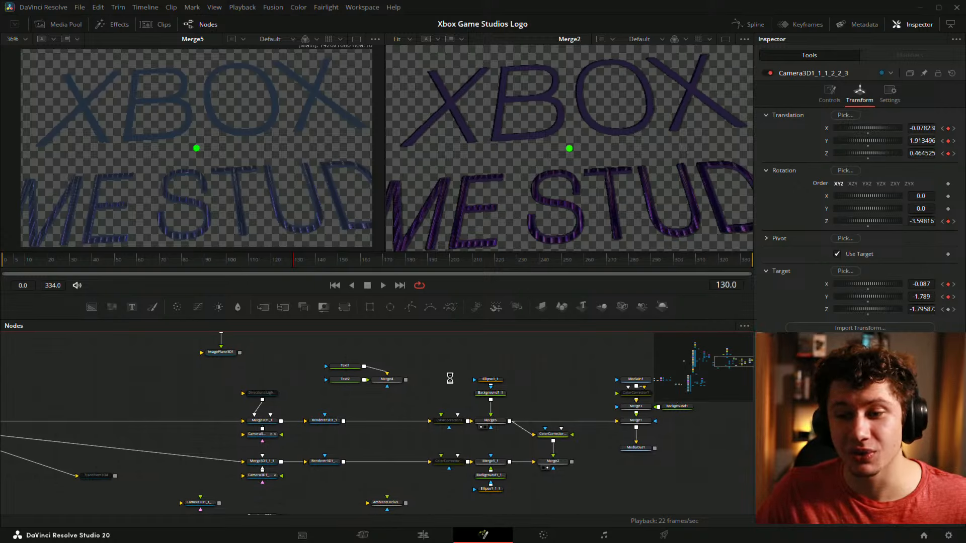
{"action": "left_click", "coordinate": [259, 475]}
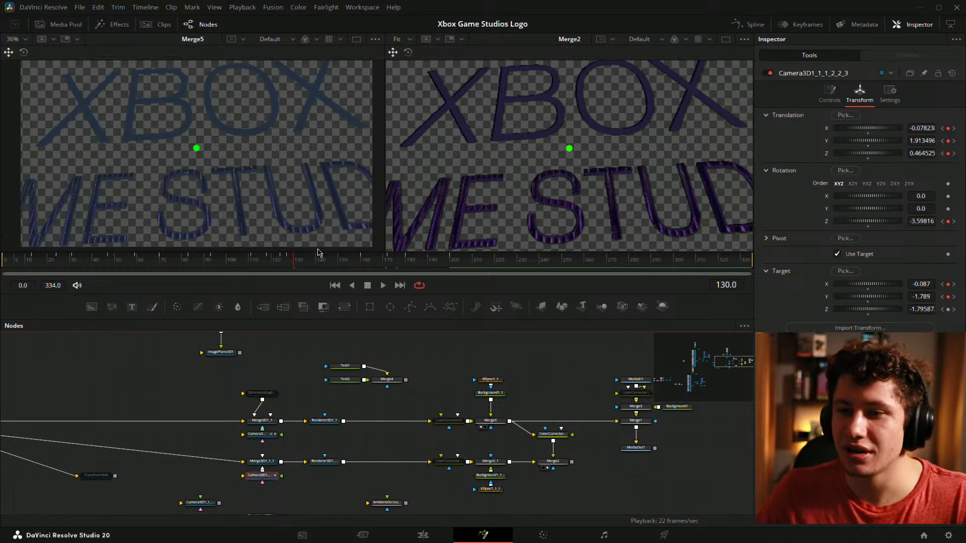
{"action": "left_click_drag", "start_coordinate": [301, 265], "coordinate": [325, 269]}
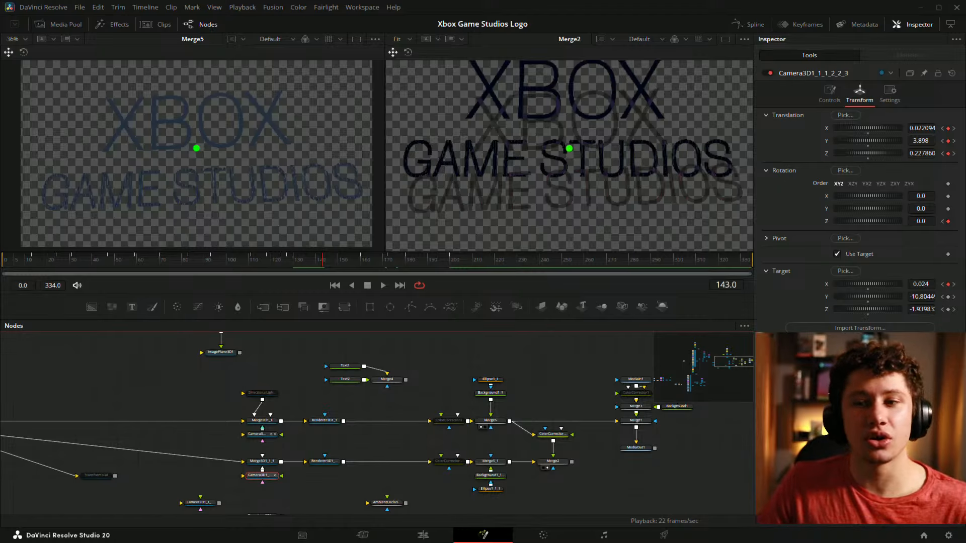
Display Merge3D1_1 in place of Merge5 to show the 3D scene with the cameras
{"action": "left_click_drag", "start_coordinate": [600, 367], "coordinate": [407, 379]}
{"action": "left_click_drag", "start_coordinate": [146, 416], "coordinate": [331, 377]}
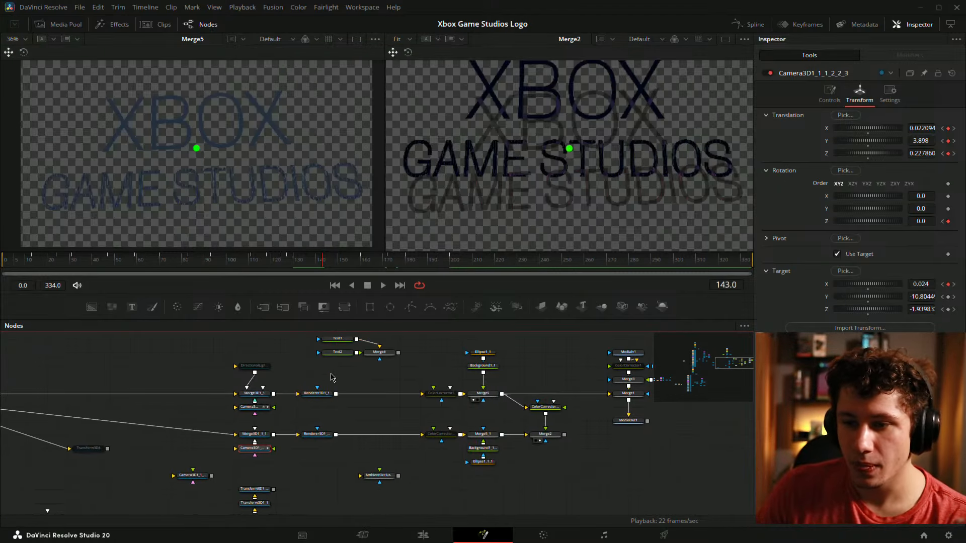
{"action": "left_click_drag", "start_coordinate": [119, 360], "coordinate": [43, 389]}
{"action": "left_click_drag", "start_coordinate": [171, 363], "coordinate": [639, 424]}
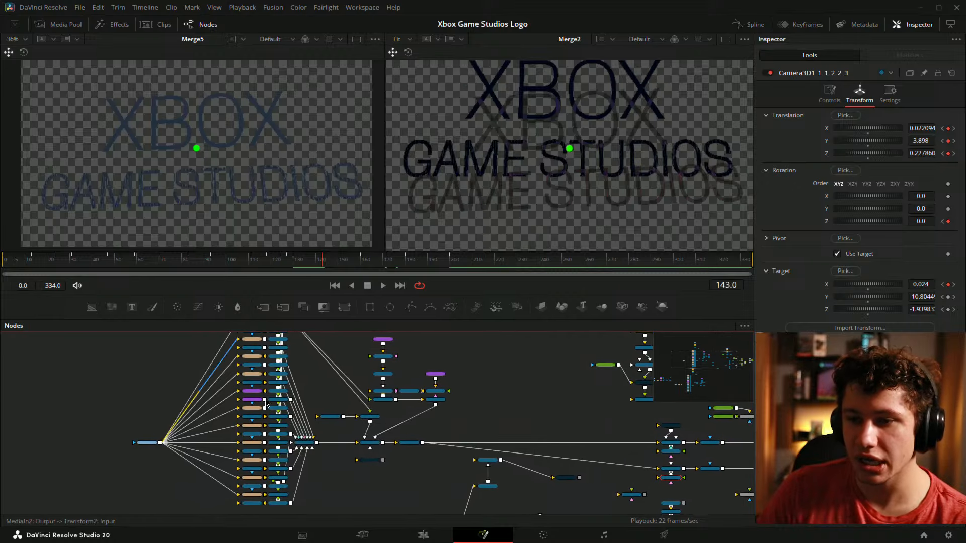
{"action": "left_click_drag", "start_coordinate": [565, 381], "coordinate": [539, 417]}
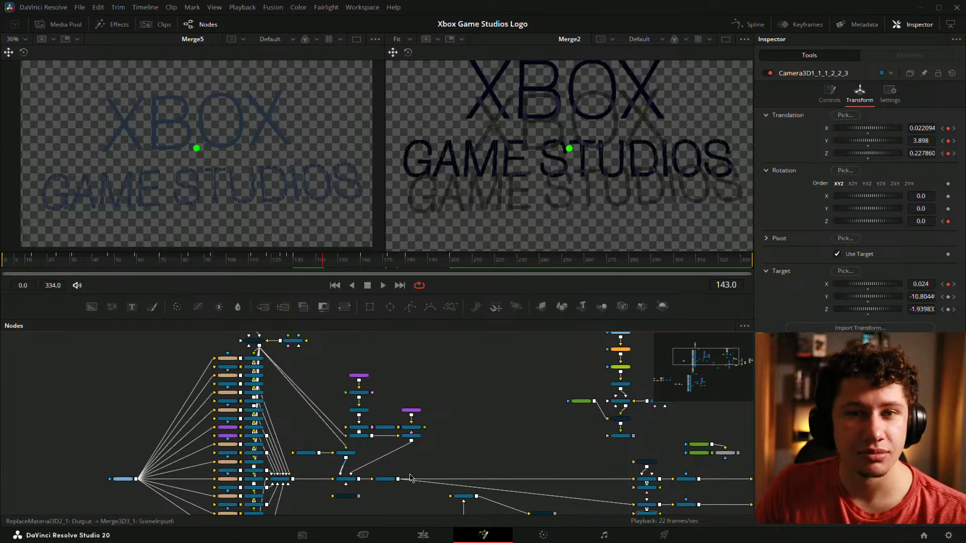
{"action": "left_click_drag", "start_coordinate": [537, 422], "coordinate": [317, 365]}
{"action": "scroll", "coordinate": [287, 390], "scroll_direction": "up", "scroll_amount": 4}
{"action": "left_click_drag", "start_coordinate": [382, 388], "coordinate": [143, 367]}
{"action": "left_click", "coordinate": [369, 426]}
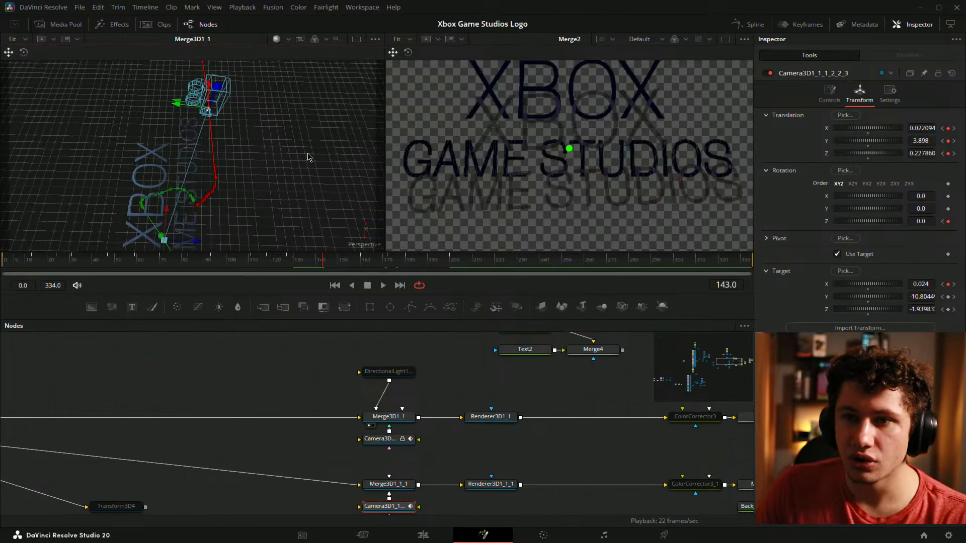
Examine the second camera's motion path and target path around the logo text from several angles in the 3D scene
{"action": "left_click_drag", "start_coordinate": [92, 182], "coordinate": [35, 201]}
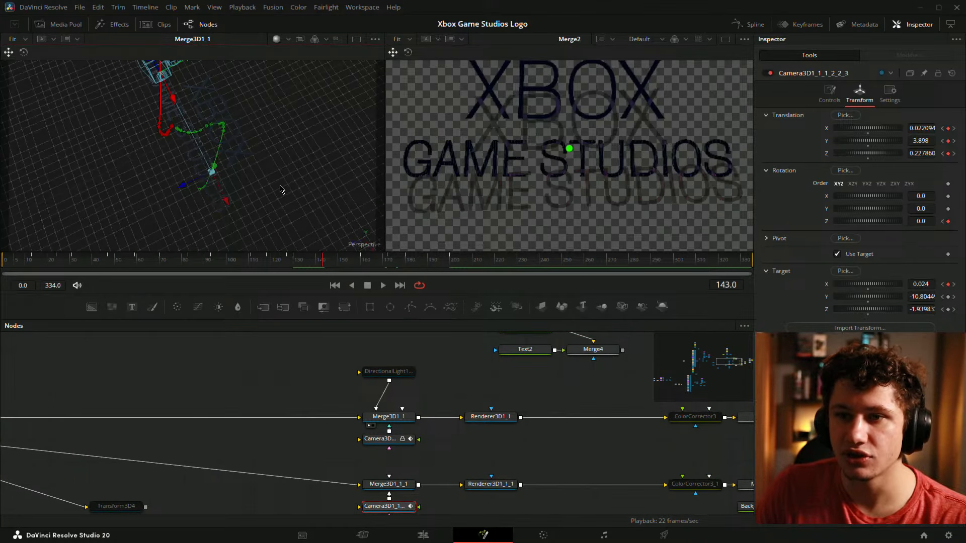
{"action": "left_click_drag", "start_coordinate": [281, 189], "coordinate": [162, 131]}
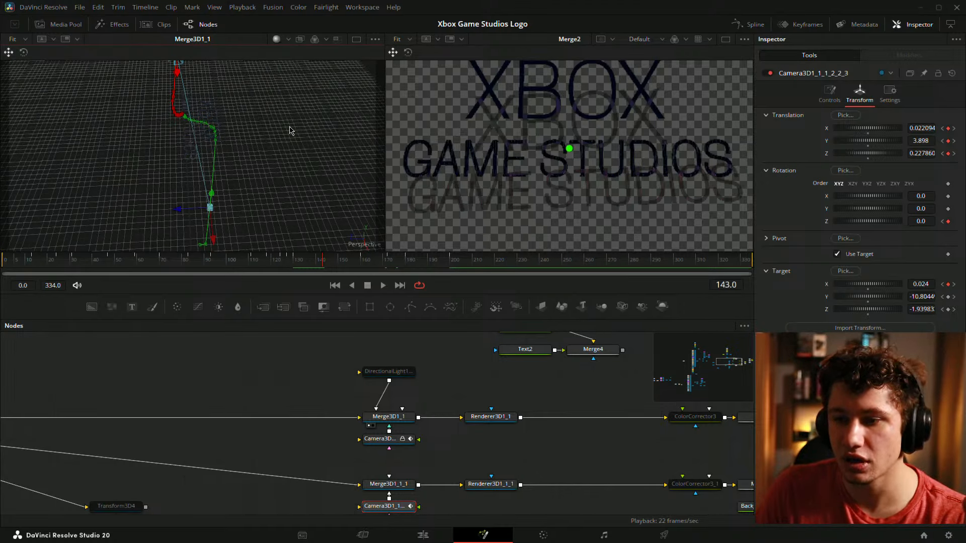
{"action": "left_click_drag", "start_coordinate": [290, 130], "coordinate": [301, 156]}
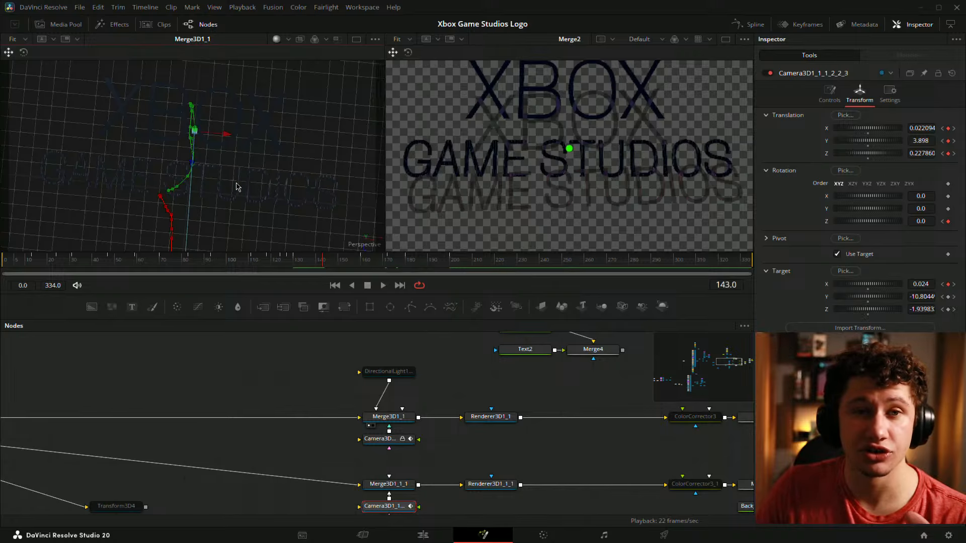
{"action": "left_click_drag", "start_coordinate": [238, 187], "coordinate": [129, 115]}
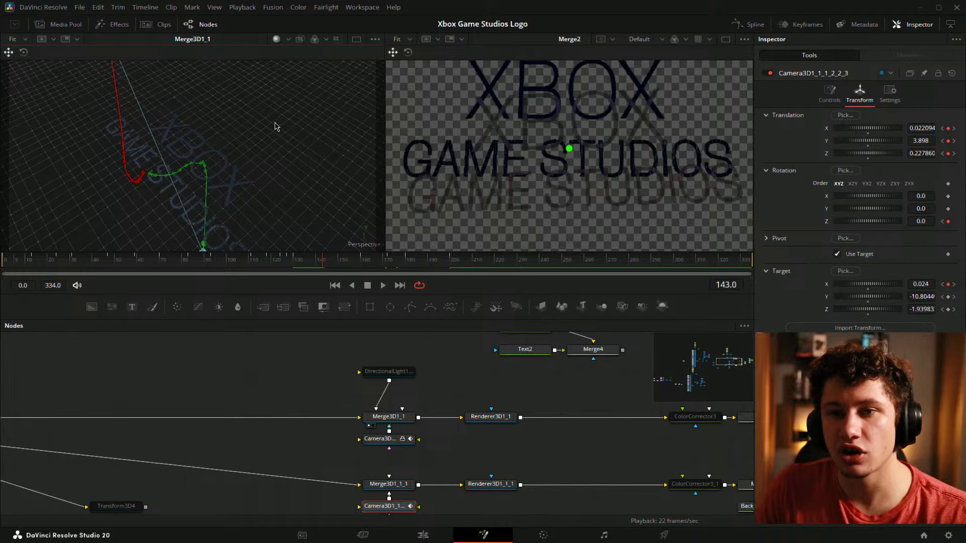
{"action": "left_click_drag", "start_coordinate": [275, 127], "coordinate": [193, 138]}
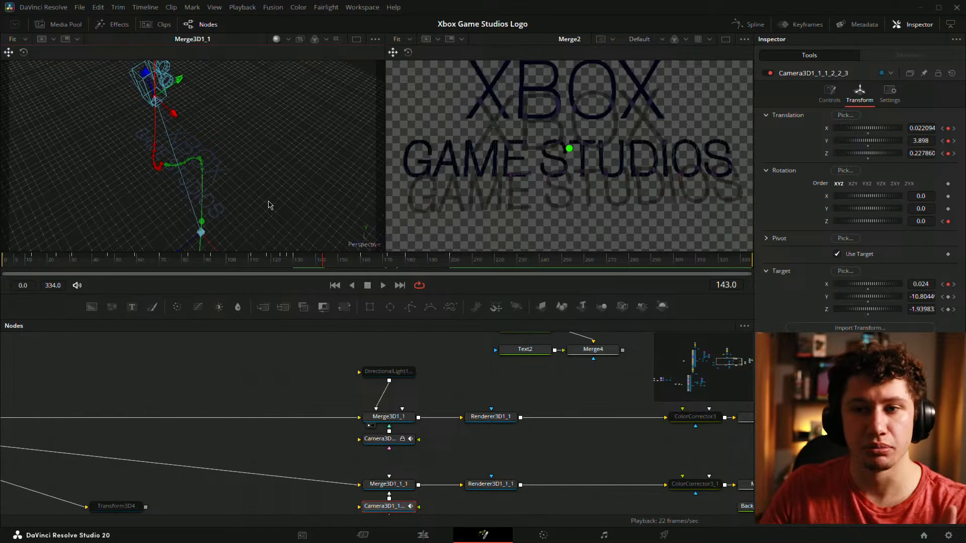
Select the first camera and then the targeted second camera to compare their paths in the 3D scene
{"action": "left_click_drag", "start_coordinate": [450, 396], "coordinate": [404, 383]}
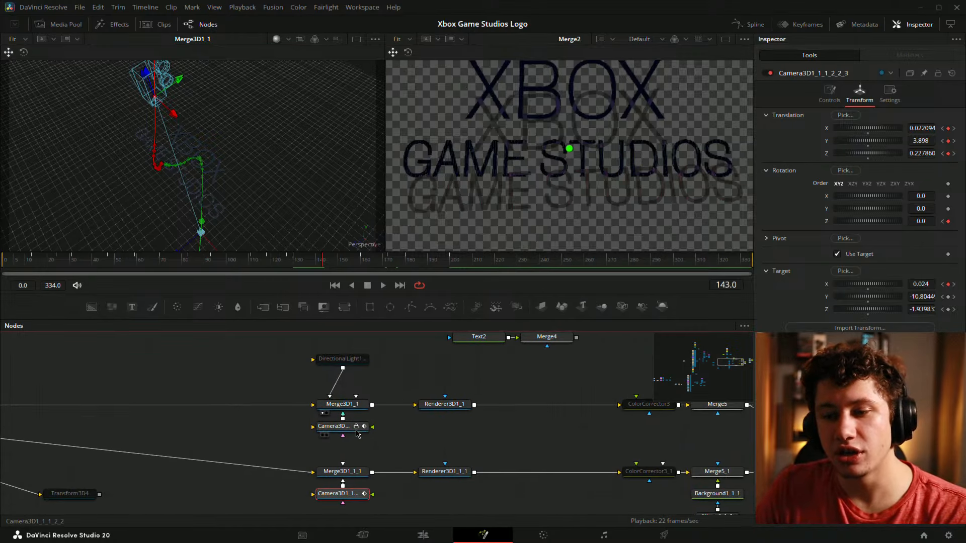
{"action": "left_click", "coordinate": [351, 430]}
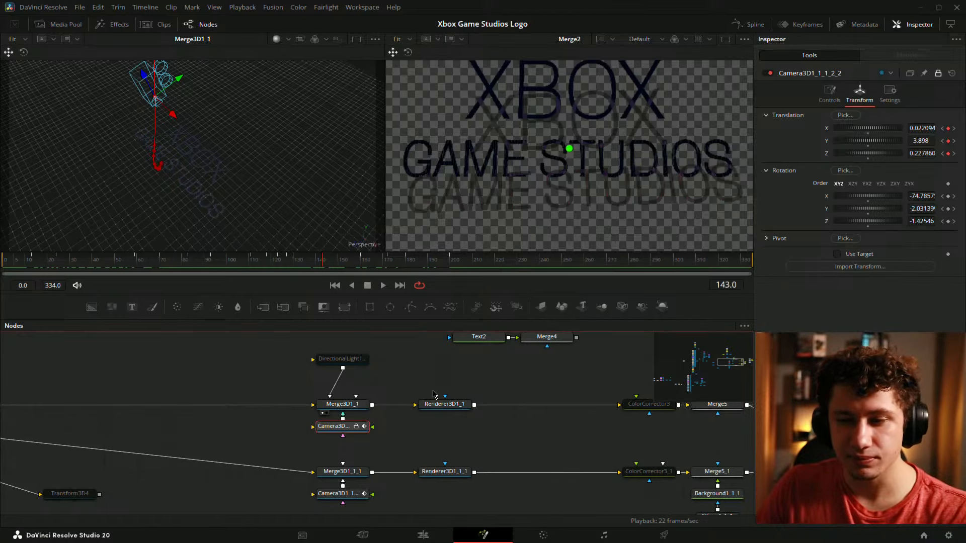
{"action": "left_click_drag", "start_coordinate": [374, 504], "coordinate": [342, 441]}
{"action": "left_click", "coordinate": [326, 432]}
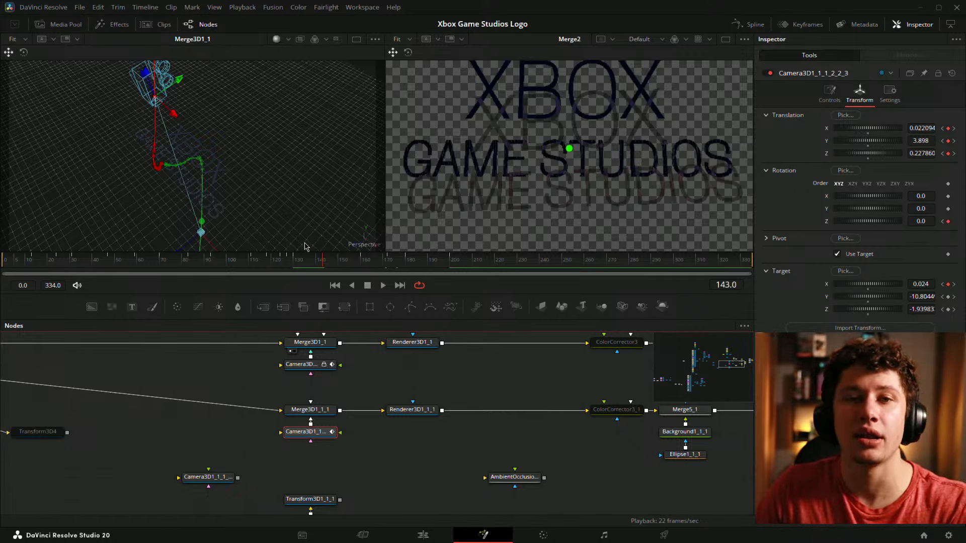
{"action": "left_click_drag", "start_coordinate": [284, 124], "coordinate": [247, 147]}
{"action": "right_click", "coordinate": [247, 147]}
{"action": "left_click", "coordinate": [281, 104]}
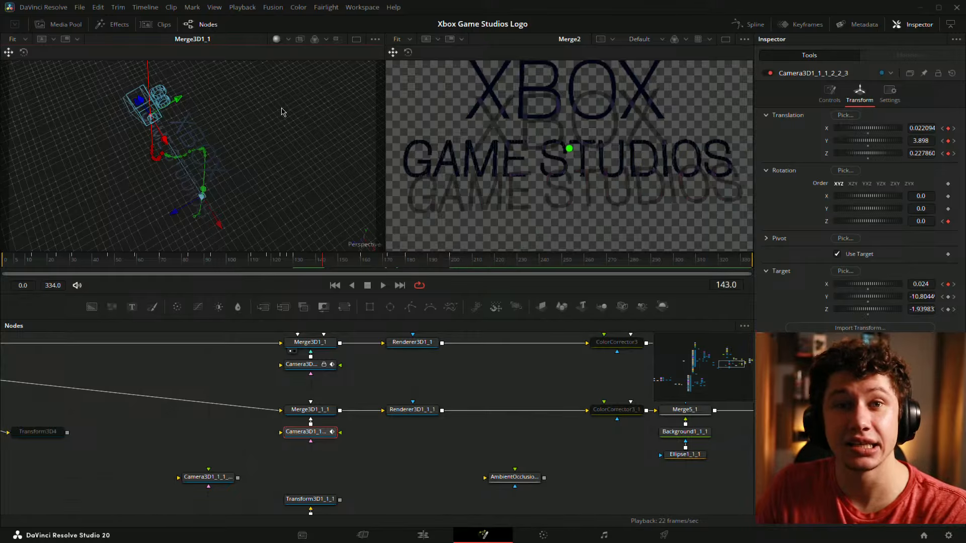
Display Merge5 in place of Merge3D1_1 beside the Merge2 comparison
{"action": "scroll", "coordinate": [422, 393], "scroll_direction": "down", "scroll_amount": 5}
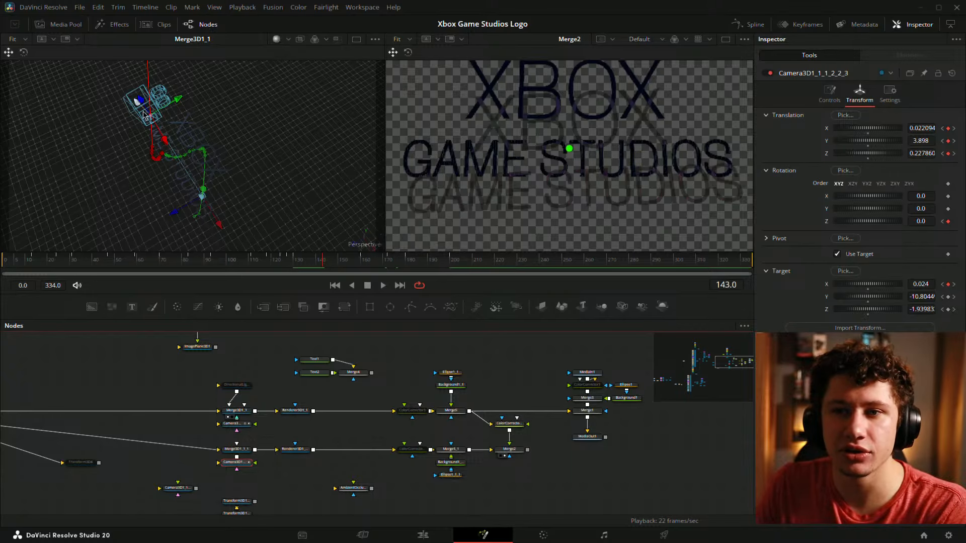
{"action": "left_click_drag", "start_coordinate": [552, 383], "coordinate": [505, 384]}
{"action": "scroll", "coordinate": [323, 393], "scroll_direction": "up", "scroll_amount": 3}
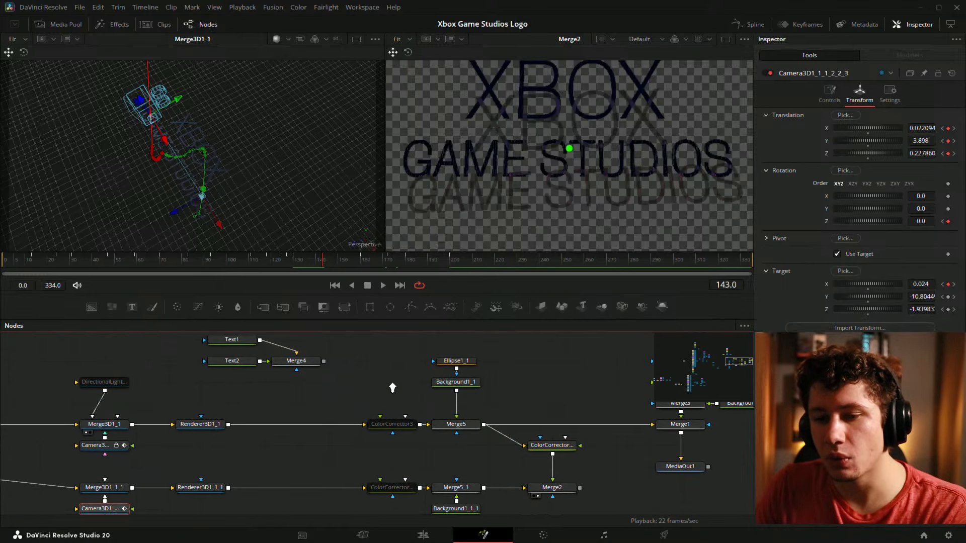
{"action": "left_click_drag", "start_coordinate": [393, 387], "coordinate": [338, 368]}
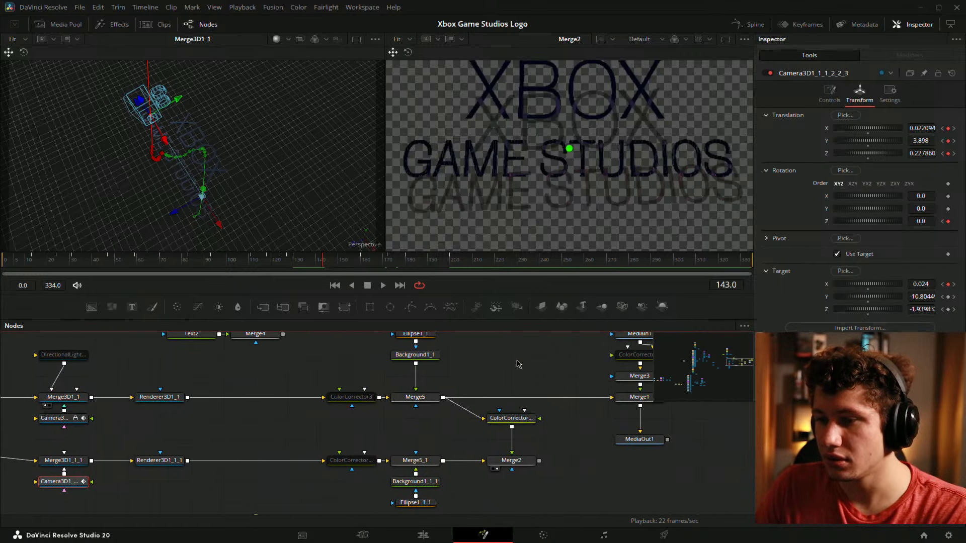
{"action": "left_click_drag", "start_coordinate": [518, 351], "coordinate": [481, 349]}
{"action": "left_click_drag", "start_coordinate": [342, 391], "coordinate": [210, 183]}
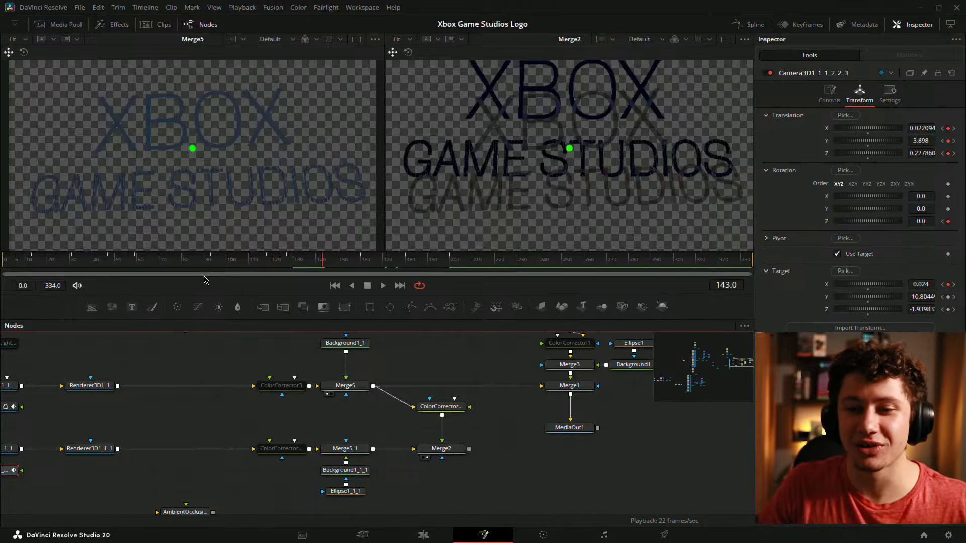
Select the camera feeding Merge3D1_1_1 and check its alignment at frame 141, finishing on frame 143
{"action": "left_click_drag", "start_coordinate": [242, 368], "coordinate": [380, 341]}
{"action": "left_click_drag", "start_coordinate": [493, 353], "coordinate": [505, 377]}
{"action": "left_click_drag", "start_coordinate": [297, 414], "coordinate": [240, 414]}
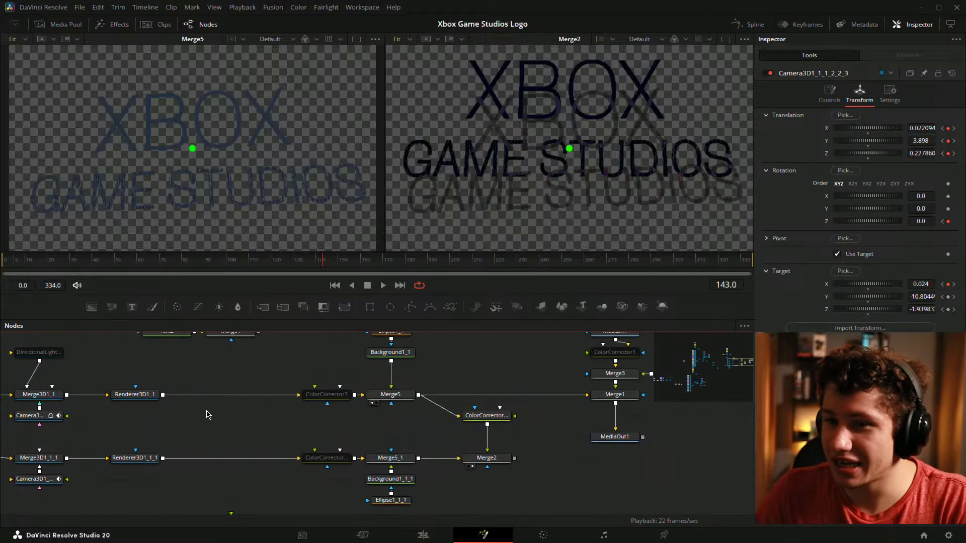
{"action": "left_click_drag", "start_coordinate": [32, 475], "coordinate": [115, 462]}
{"action": "left_click", "coordinate": [116, 446]}
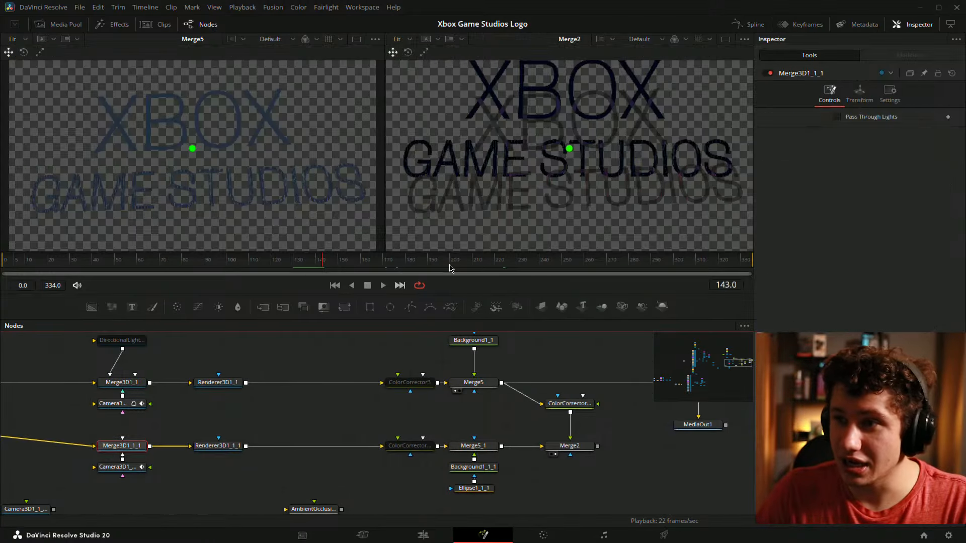
{"action": "left_click", "coordinate": [115, 467]}
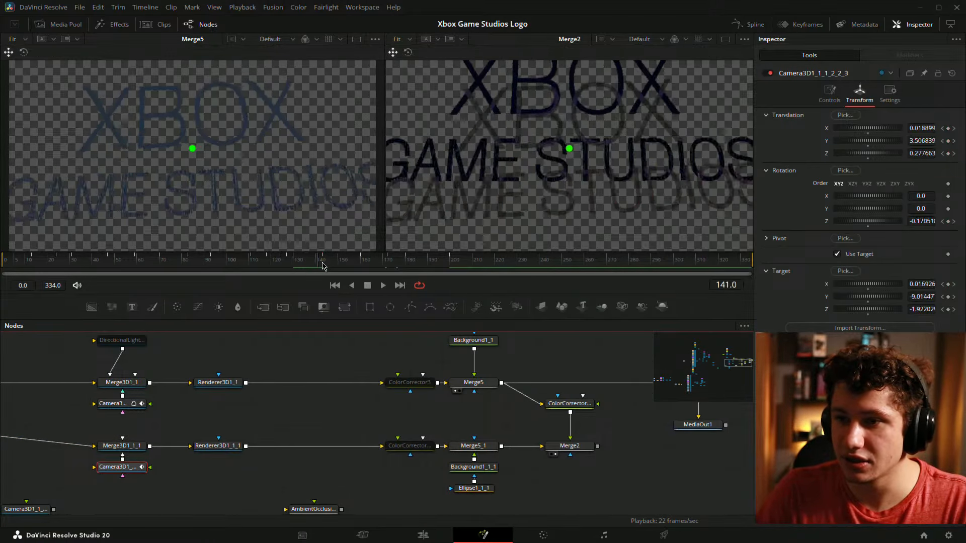
{"action": "left_click", "coordinate": [320, 266]}
{"action": "mouse_move", "coordinate": [320, 266]}
{"action": "left_mouse_down"}
{"action": "mouse_move", "coordinate": [358, 267]}
{"action": "mouse_move", "coordinate": [324, 268]}
{"action": "left_mouse_up"}
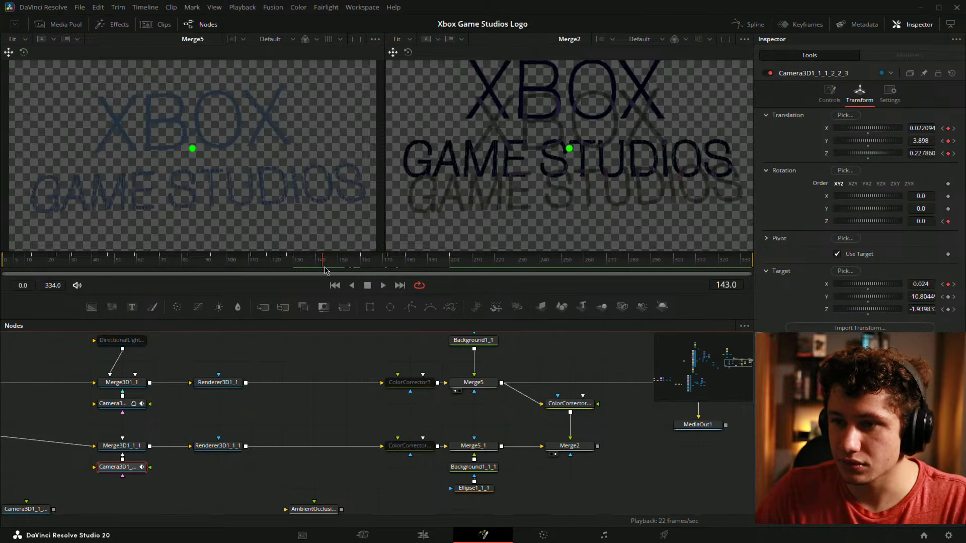
At frame 143, keyframe the camera's Z rotation at -2.4 and its target Z at about -3.68
{"action": "left_click_drag", "start_coordinate": [928, 285], "coordinate": [912, 309]}
{"action": "key", "text": "ctrl+z"}
{"action": "key", "text": "ctrl+z"}
{"action": "left_click_drag", "start_coordinate": [928, 221], "coordinate": [920, 221]}
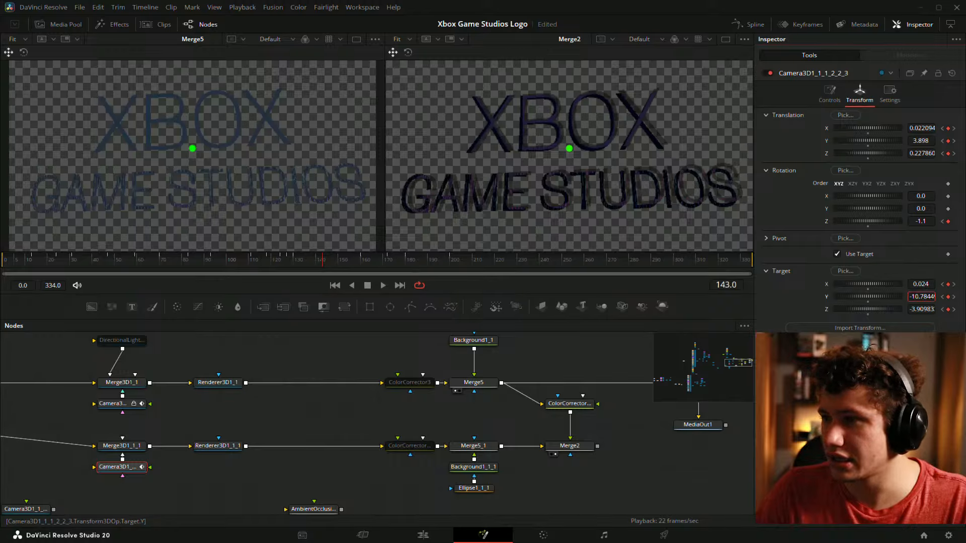
{"action": "key", "text": "ctrl+z"}
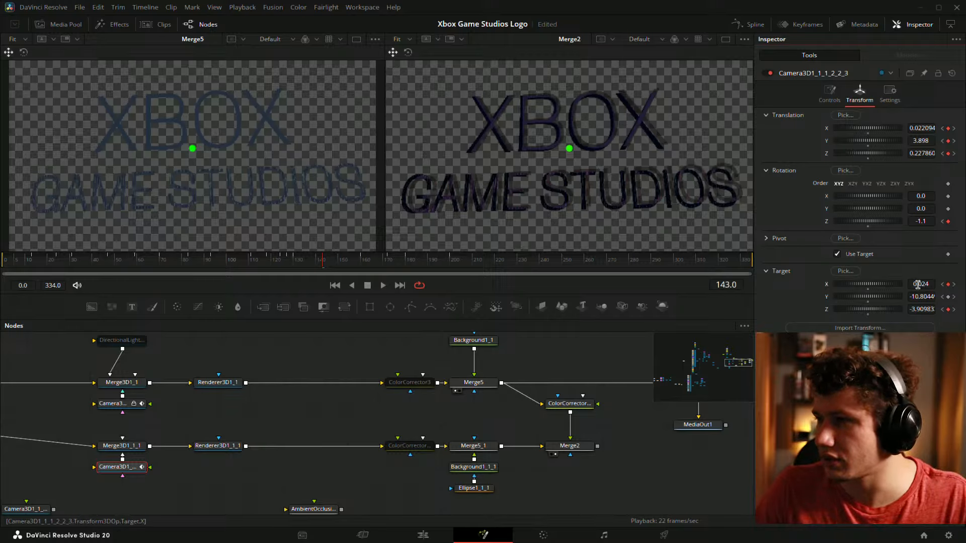
{"action": "left_click_drag", "start_coordinate": [917, 284], "coordinate": [945, 283]}
{"action": "key", "text": "ctrl+z"}
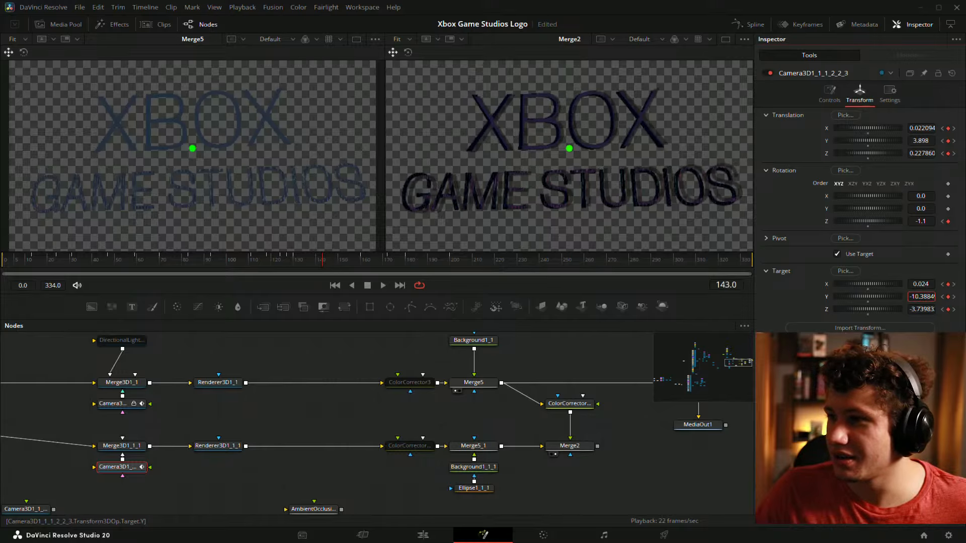
{"action": "left_click_drag", "start_coordinate": [921, 296], "coordinate": [898, 297]}
{"action": "left_click_drag", "start_coordinate": [924, 218], "coordinate": [920, 217]}
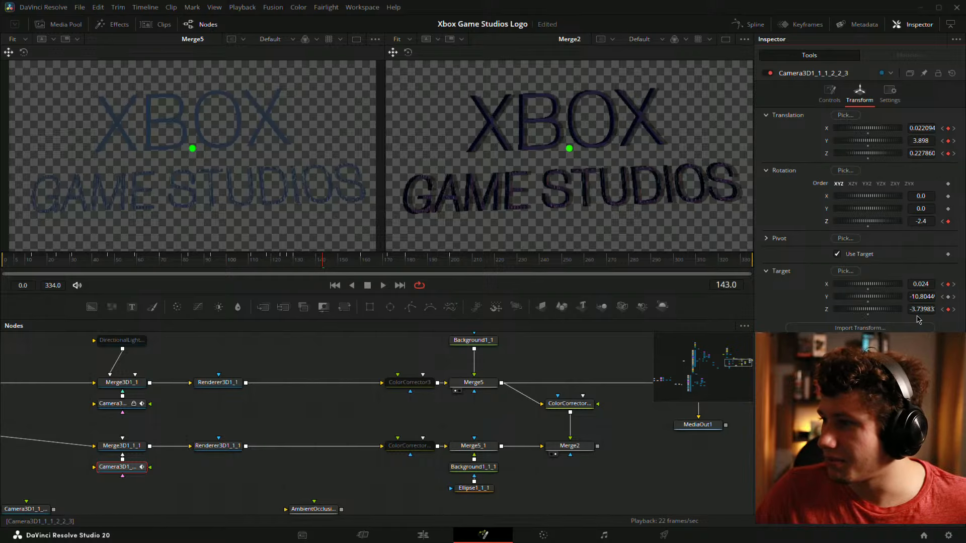
{"action": "left_click_drag", "start_coordinate": [920, 309], "coordinate": [922, 309]}
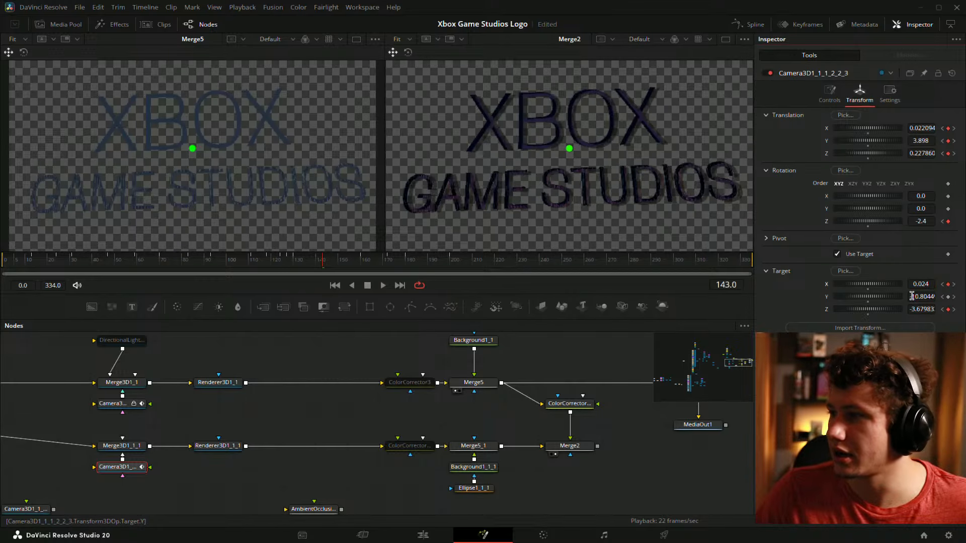
Set the camera's Z translation to about 0.188 at frame 143
{"action": "left_click_drag", "start_coordinate": [922, 127], "coordinate": [912, 153]}
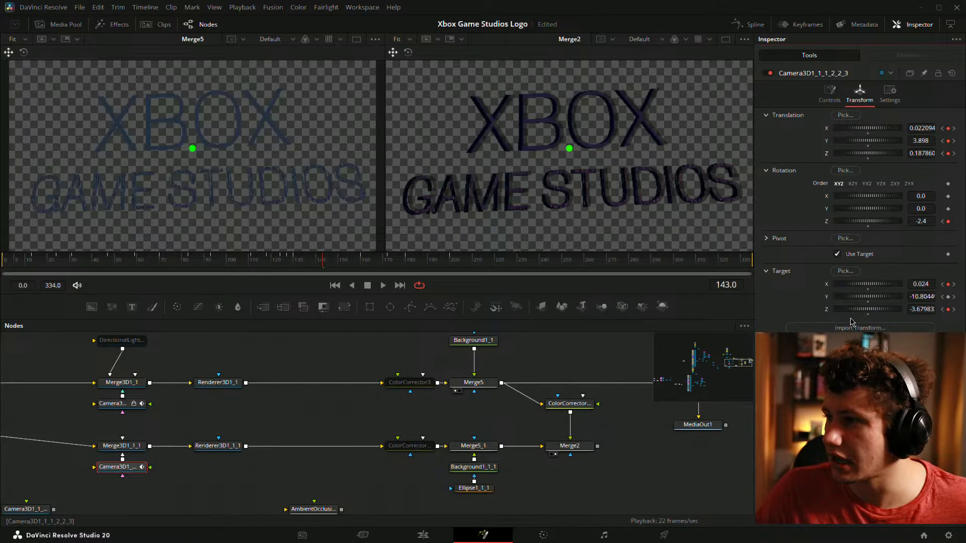
{"action": "mouse_move", "coordinate": [926, 282]}
{"action": "left_mouse_down"}
{"action": "mouse_move", "coordinate": [910, 283]}
{"action": "mouse_move", "coordinate": [921, 284]}
{"action": "mouse_move", "coordinate": [920, 297]}
{"action": "left_mouse_up"}
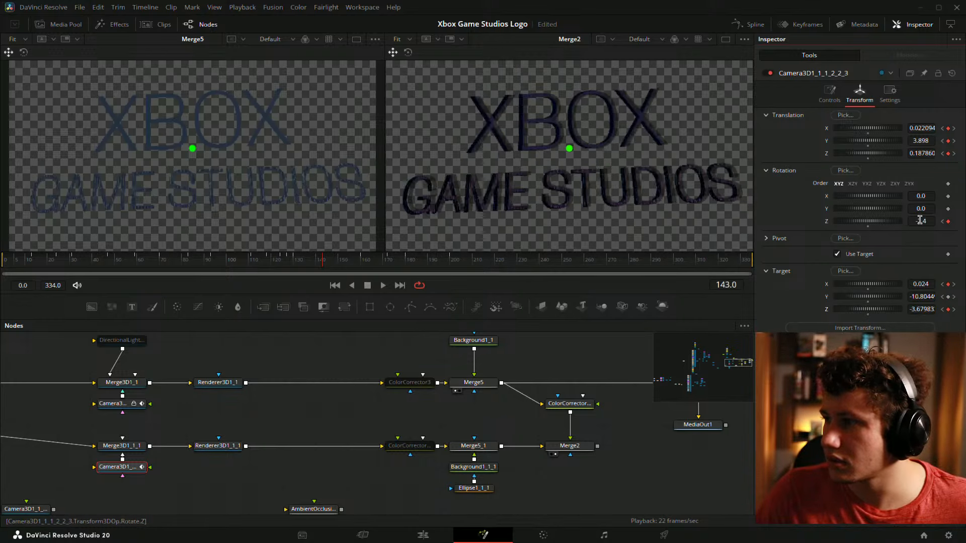
{"action": "left_click_drag", "start_coordinate": [920, 220], "coordinate": [921, 221]}
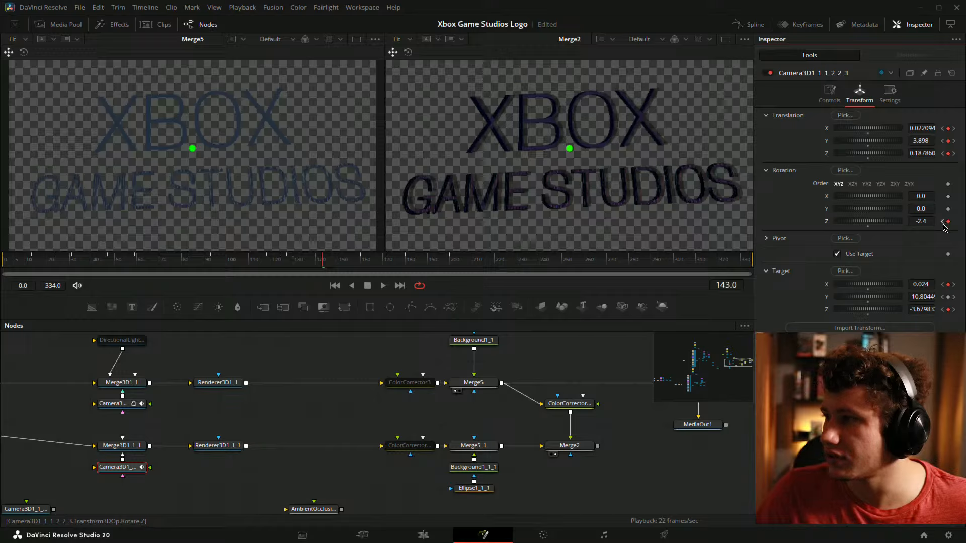
Review the camera's earlier keyframes at frames 130 and 127 and go back to frame 47 with that camera selected
{"action": "left_click", "coordinate": [943, 221]}
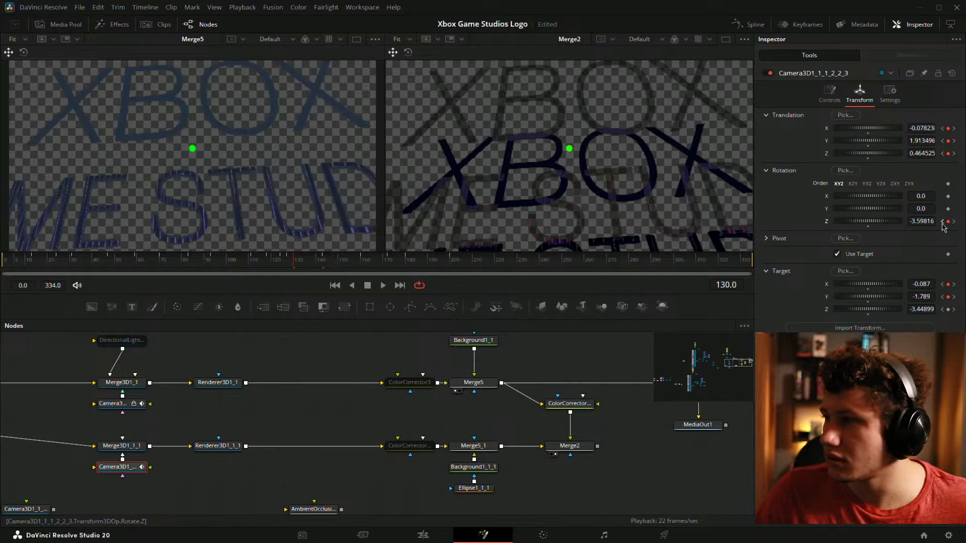
{"action": "left_click", "coordinate": [943, 285]}
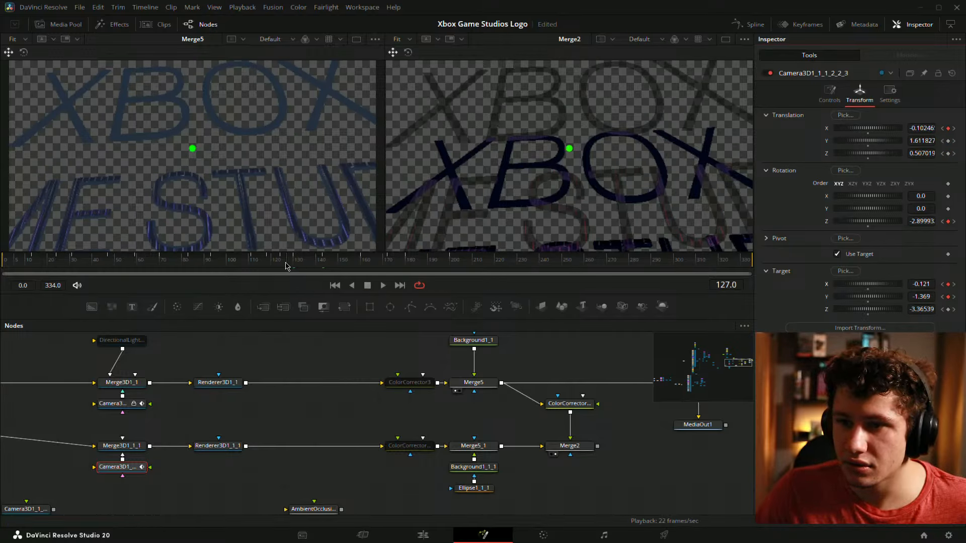
{"action": "left_click_drag", "start_coordinate": [280, 265], "coordinate": [109, 267]}
{"action": "left_click", "coordinate": [129, 467]}
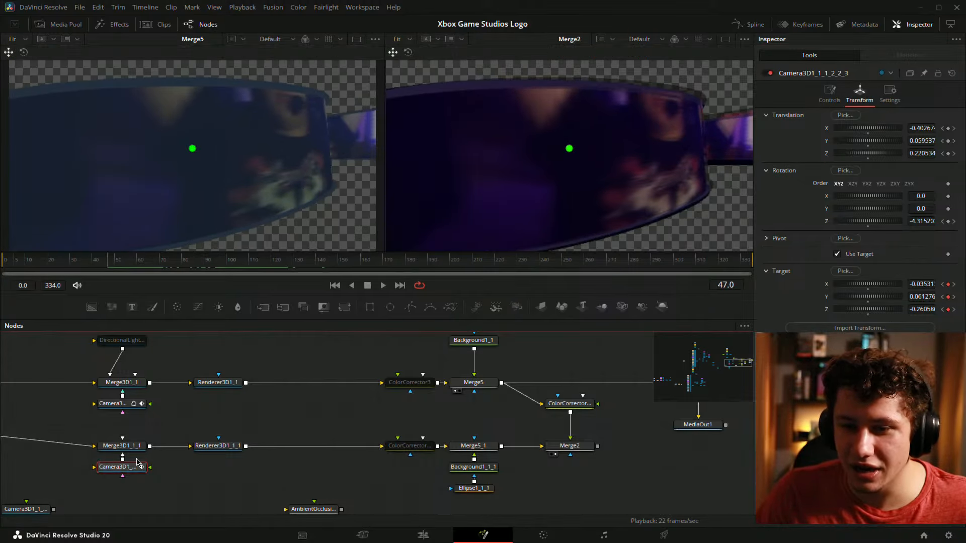
Keyframe the second camera's target Z at about -0.451 on frame 59 and about -0.669 on frame 70
{"action": "left_click", "coordinate": [122, 262]}
{"action": "left_click_drag", "start_coordinate": [123, 262], "coordinate": [135, 262]}
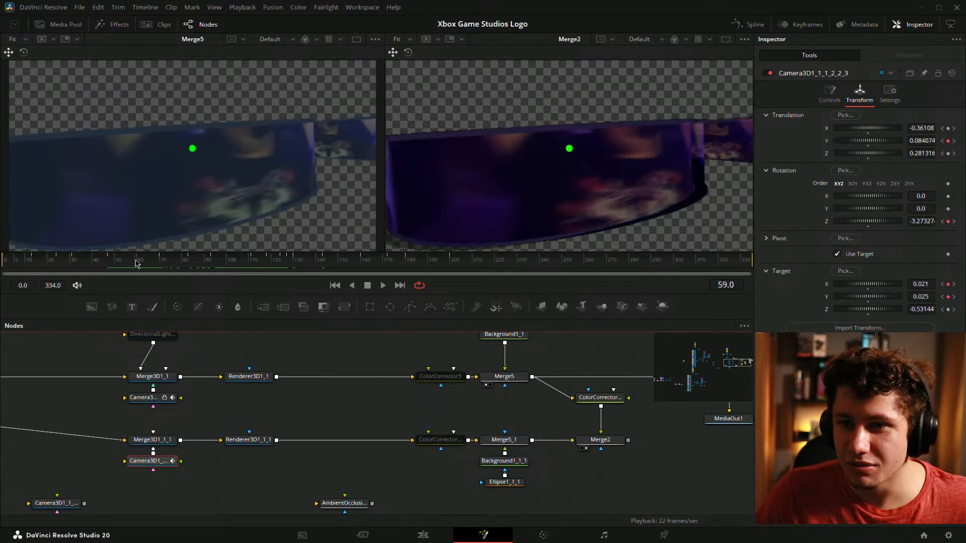
{"action": "left_click_drag", "start_coordinate": [920, 310], "coordinate": [930, 310]}
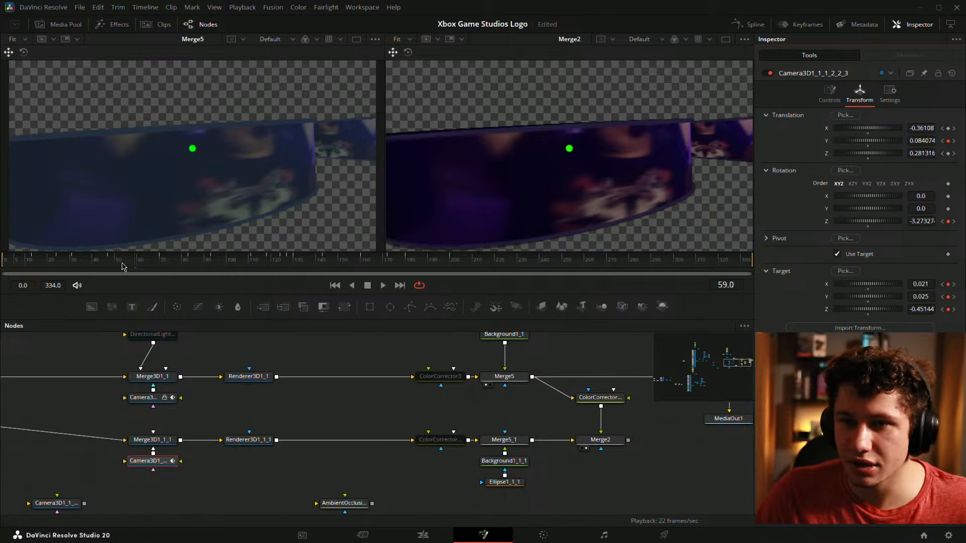
{"action": "left_click_drag", "start_coordinate": [135, 264], "coordinate": [160, 265]}
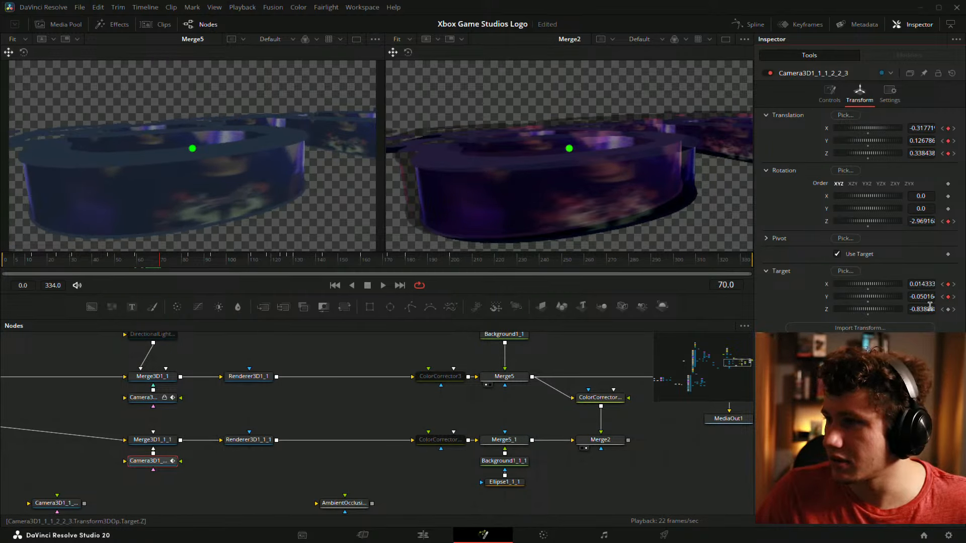
{"action": "left_click_drag", "start_coordinate": [927, 309], "coordinate": [935, 309]}
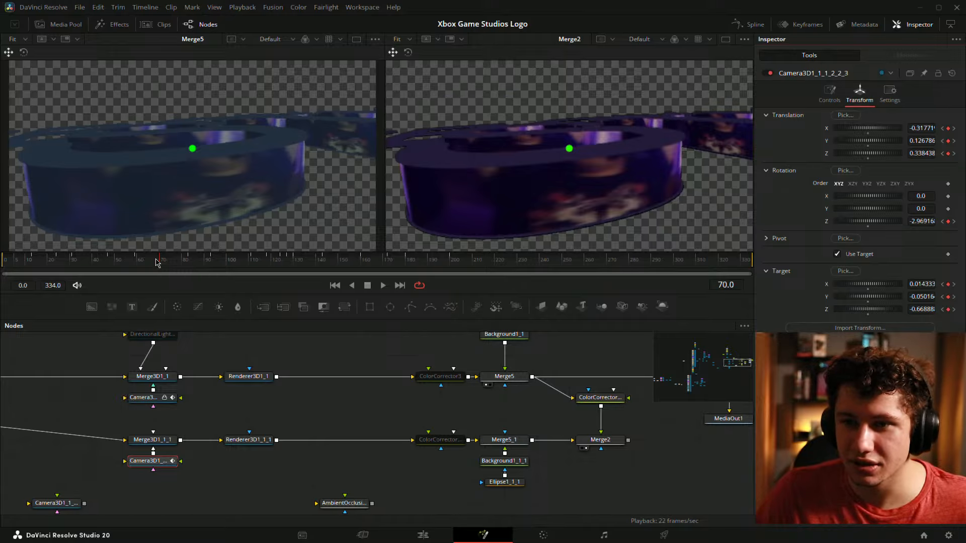
Try an X rotation of -1.0 and a Y rotation of -1.2 on the camera at frame 143, and undo both
{"action": "left_click_drag", "start_coordinate": [158, 262], "coordinate": [191, 261]}
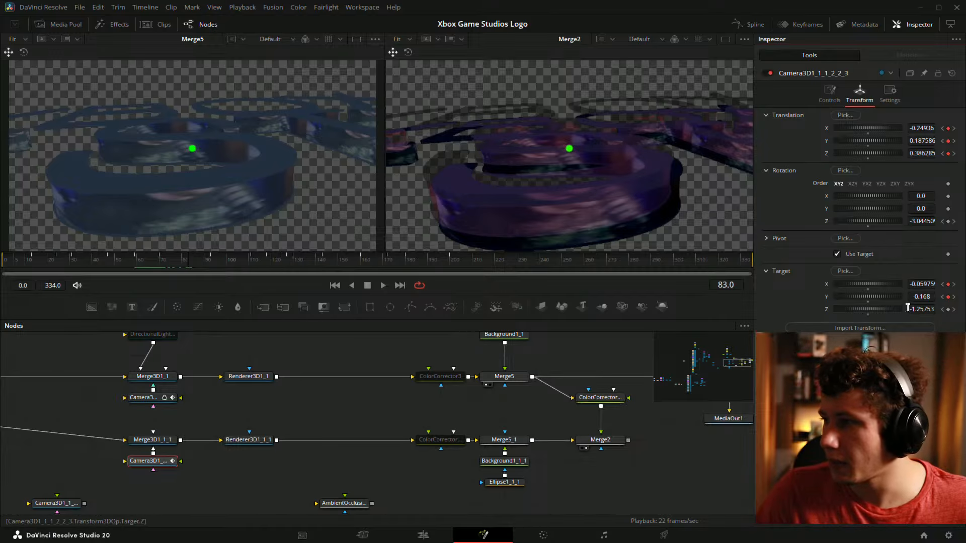
{"action": "left_click_drag", "start_coordinate": [331, 264], "coordinate": [313, 274]}
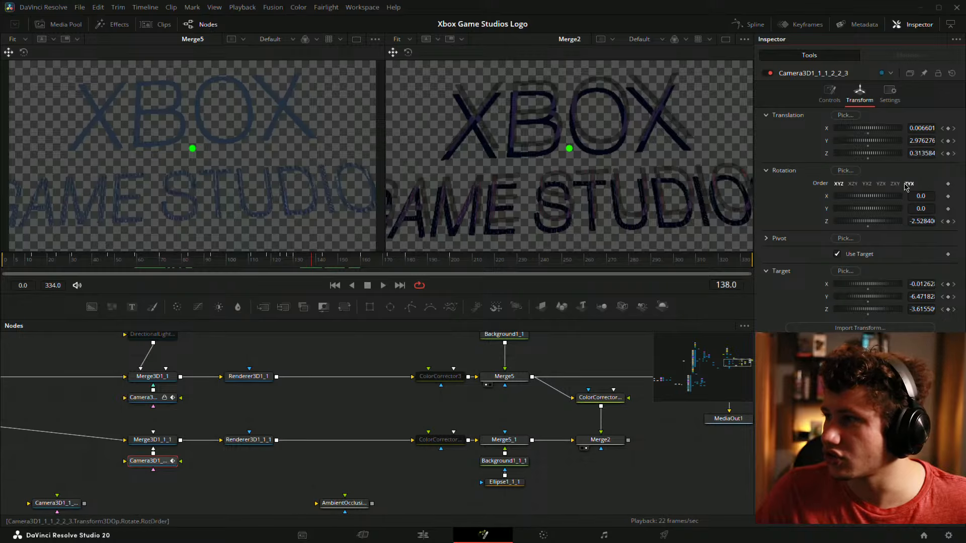
{"action": "left_click_drag", "start_coordinate": [466, 250], "coordinate": [322, 260]}
{"action": "mouse_move", "coordinate": [920, 195]}
{"action": "left_mouse_down"}
{"action": "mouse_move", "coordinate": [915, 209]}
{"action": "mouse_move", "coordinate": [924, 208]}
{"action": "mouse_move", "coordinate": [914, 209]}
{"action": "left_mouse_up"}
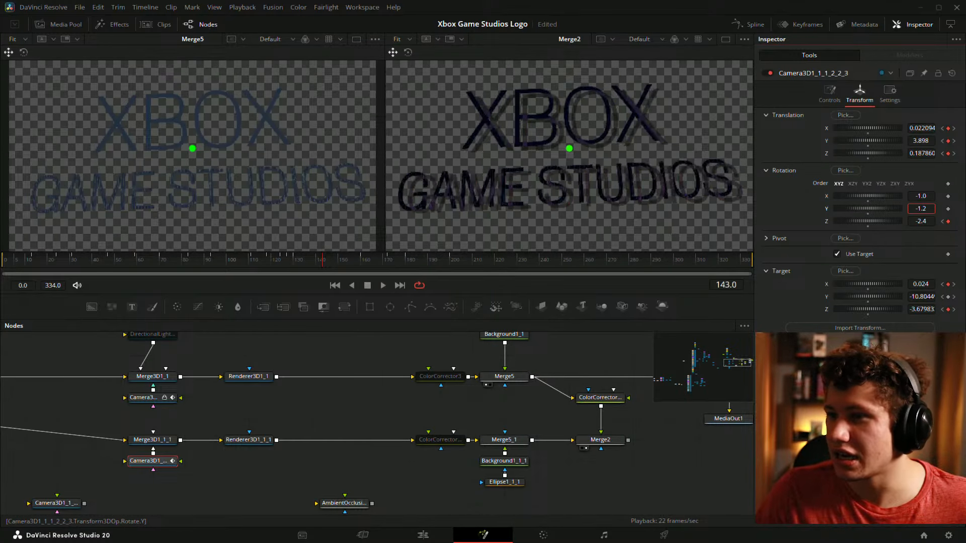
{"action": "key", "text": "ctrl+z"}
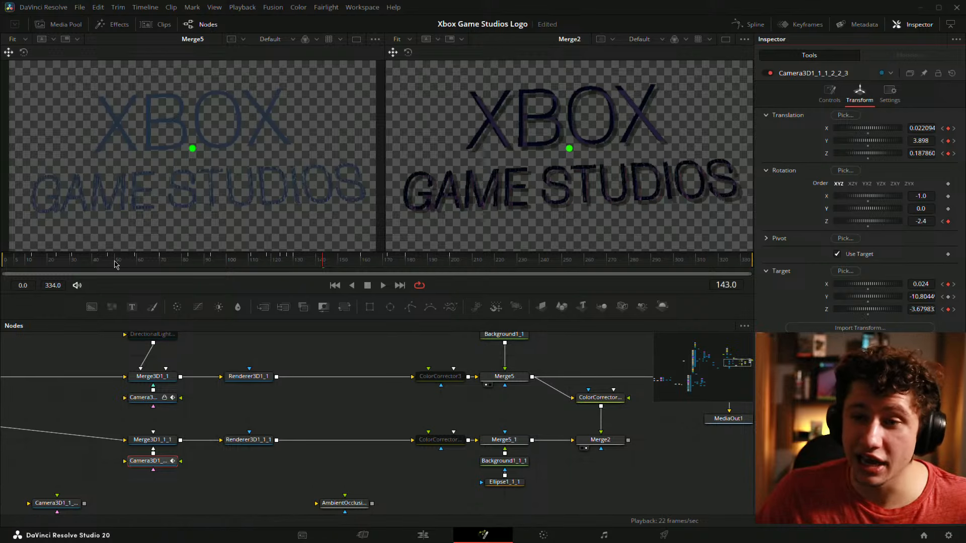
{"action": "key", "text": "ctrl+z"}
Keyframe the camera's target Z at about -0.928 on frame 83 and save the project
{"action": "left_click_drag", "start_coordinate": [107, 267], "coordinate": [160, 270]}
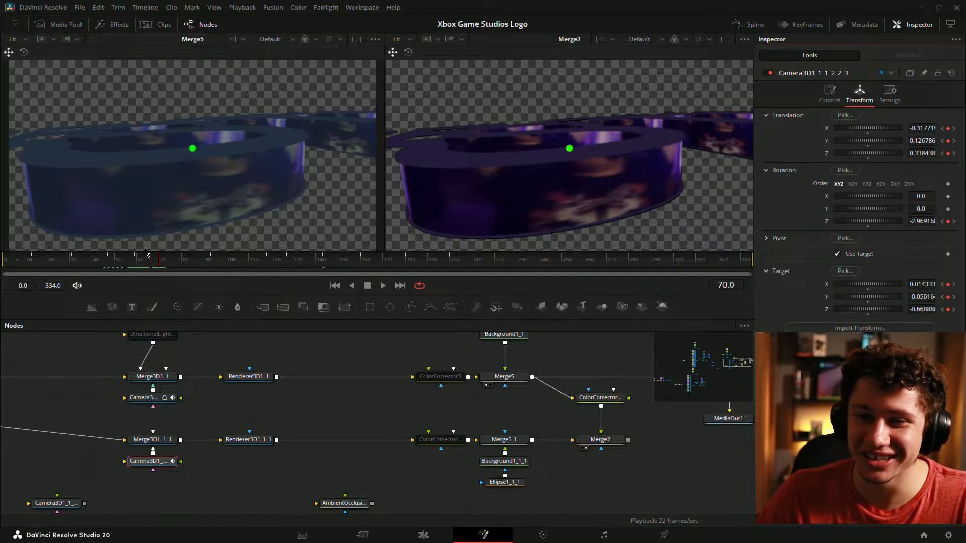
{"action": "left_click_drag", "start_coordinate": [160, 262], "coordinate": [190, 265]}
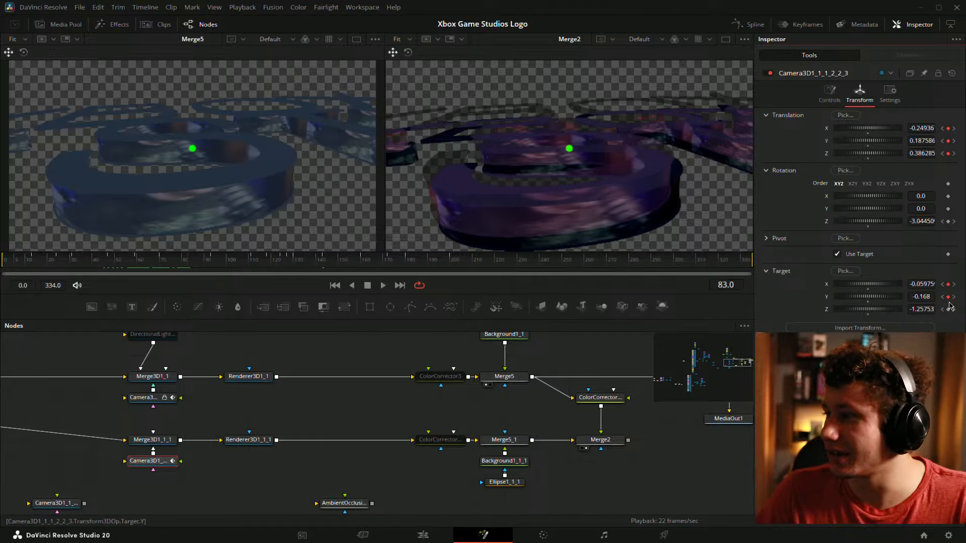
{"action": "left_click_drag", "start_coordinate": [924, 307], "coordinate": [940, 307]}
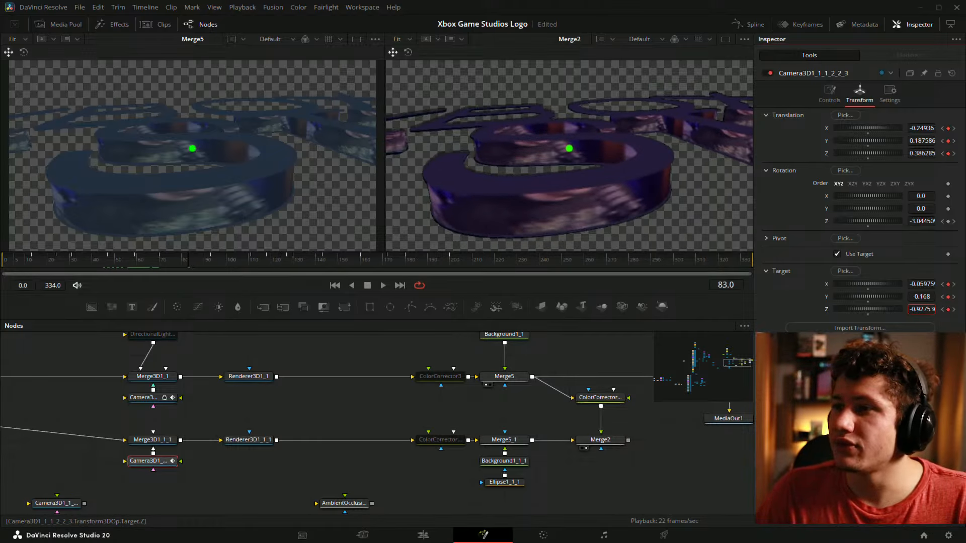
{"action": "key", "text": "ctrl+s"}
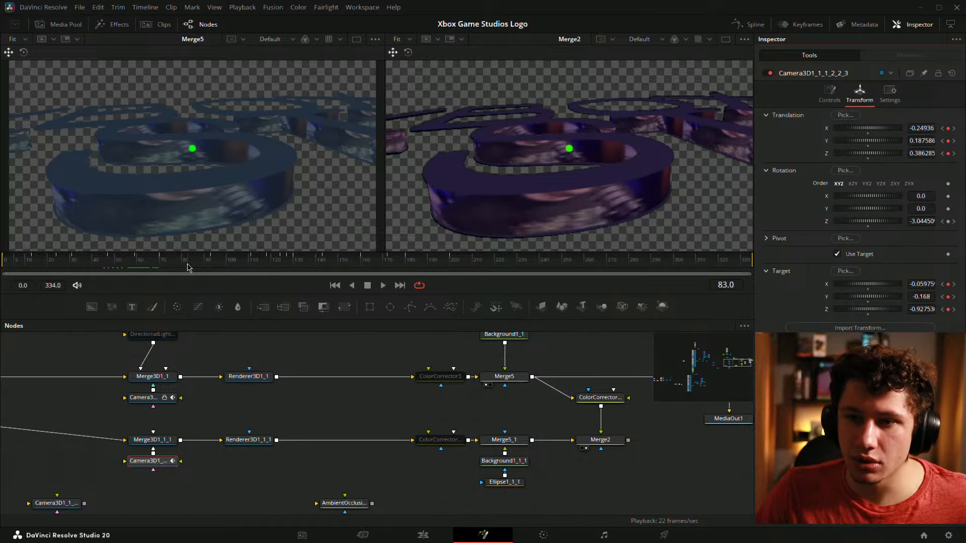
Keyframe the camera's target Z at about -1.153 on frame 93 and about -1.463 on frame 111, keeping that camera selected
{"action": "left_click_drag", "start_coordinate": [188, 267], "coordinate": [212, 265]}
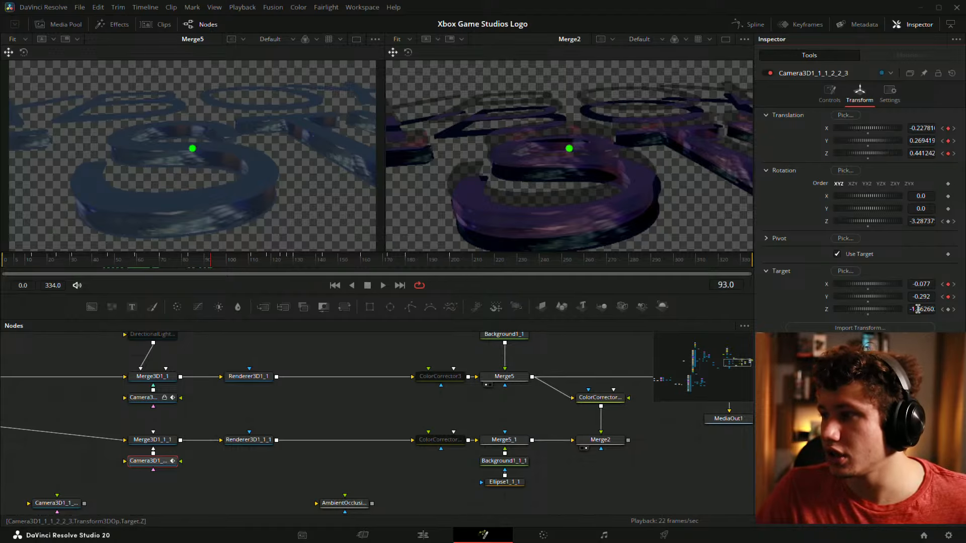
{"action": "left_click_drag", "start_coordinate": [916, 309], "coordinate": [932, 309]}
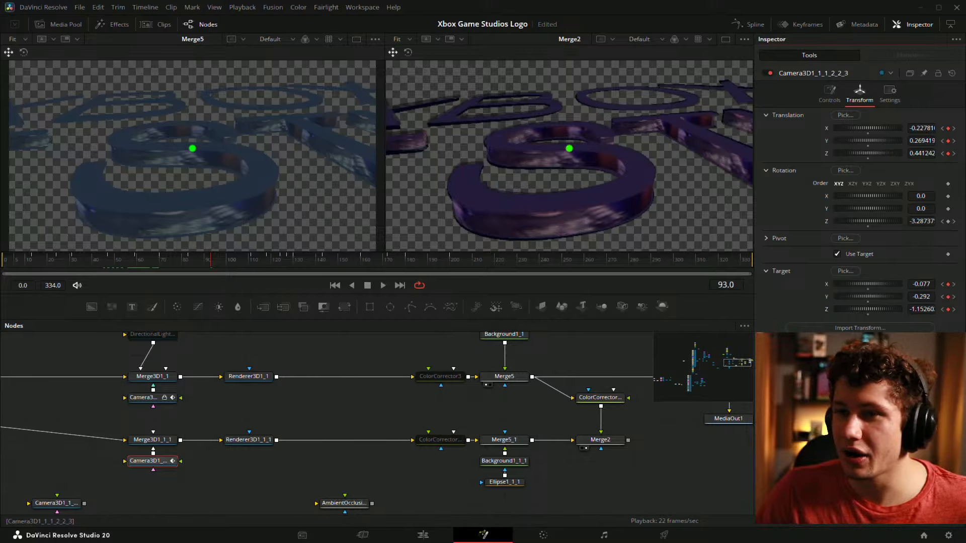
{"action": "left_click_drag", "start_coordinate": [216, 262], "coordinate": [265, 274]}
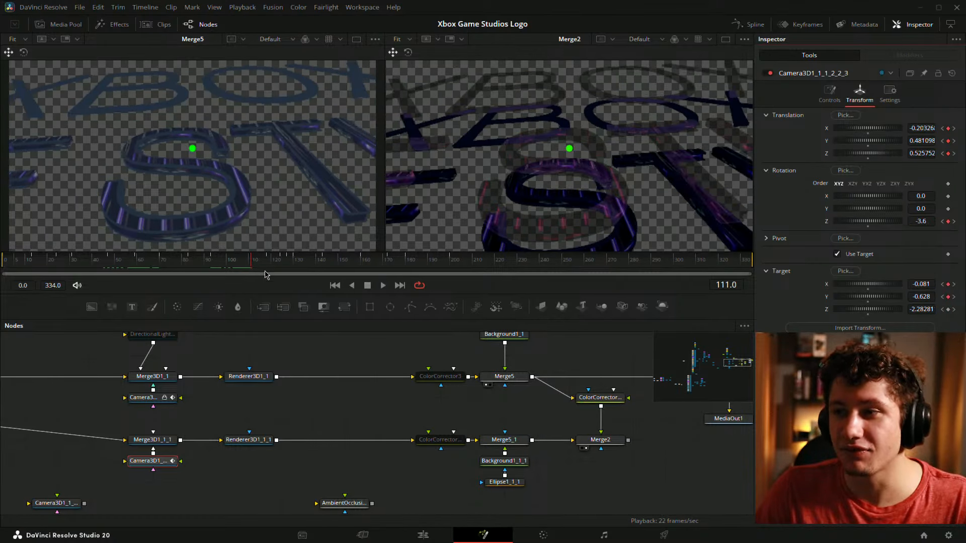
{"action": "left_click_drag", "start_coordinate": [927, 311], "coordinate": [963, 311]}
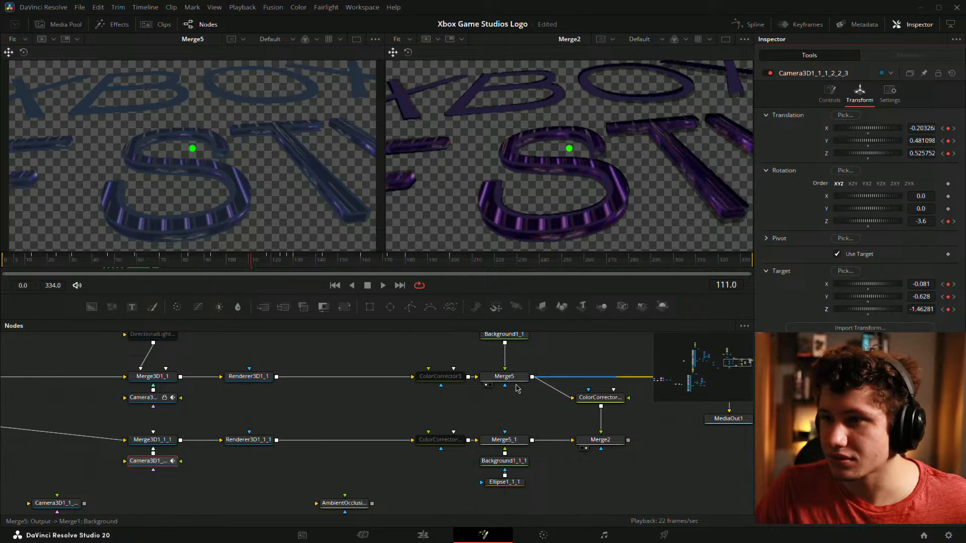
{"action": "left_click", "coordinate": [159, 400]}
{"action": "left_click", "coordinate": [162, 467]}
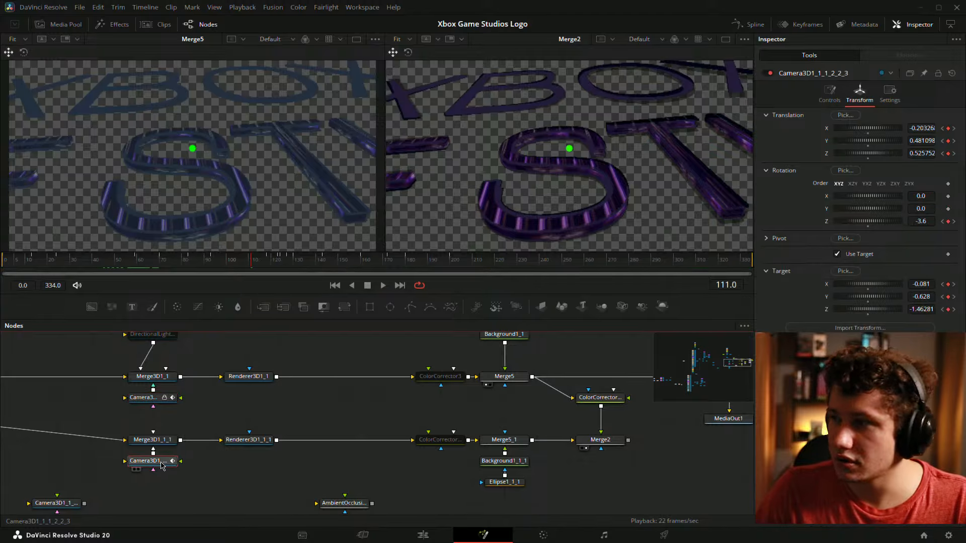
Keyframe the camera's target Z at about -1.608 on frame 118 and about -1.707 on frame 124
{"action": "left_click_drag", "start_coordinate": [254, 266], "coordinate": [269, 264]}
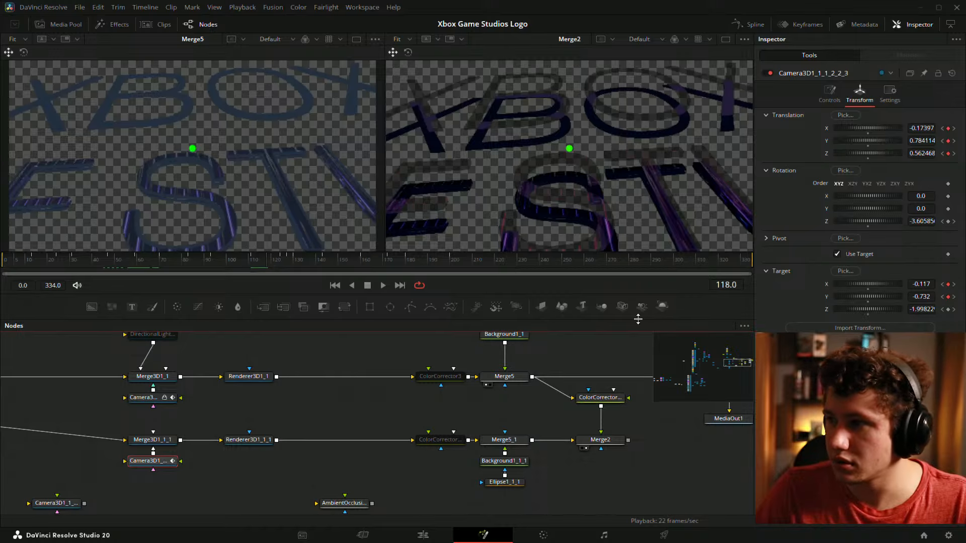
{"action": "left_click_drag", "start_coordinate": [927, 306], "coordinate": [946, 306]}
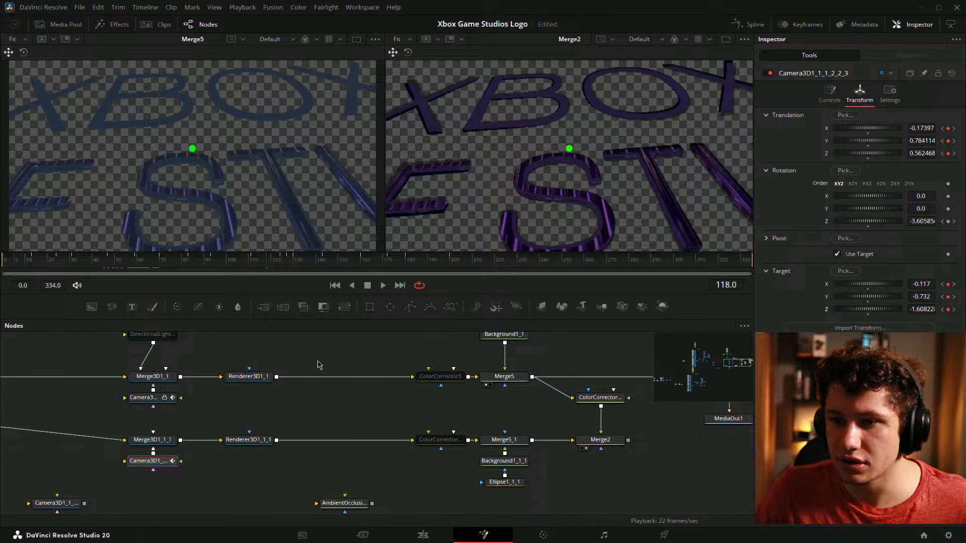
{"action": "left_click", "coordinate": [280, 262]}
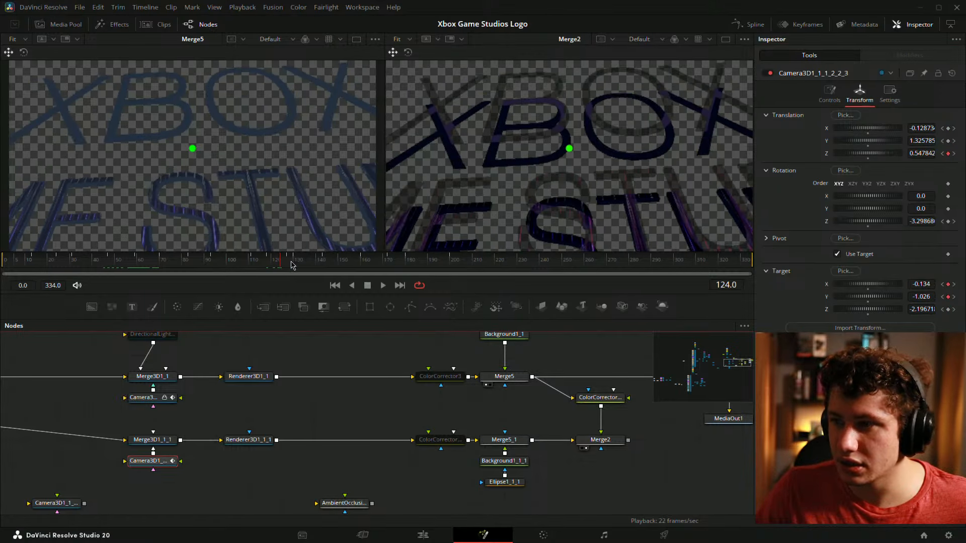
{"action": "left_click_drag", "start_coordinate": [921, 311], "coordinate": [945, 311]}
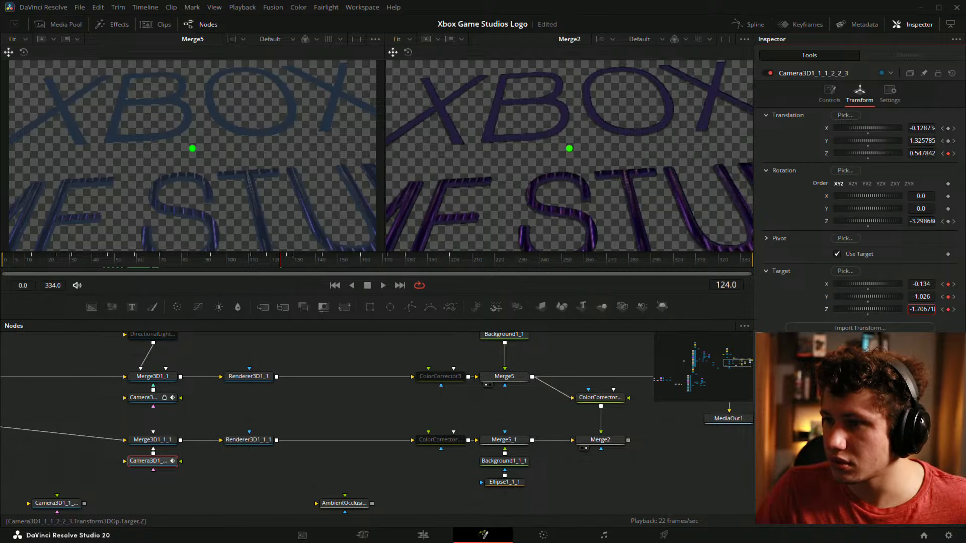
Keyframe the camera's target Z at about -1.751 on frame 127 and about -1.788 on frame 130
{"action": "left_click", "coordinate": [286, 264]}
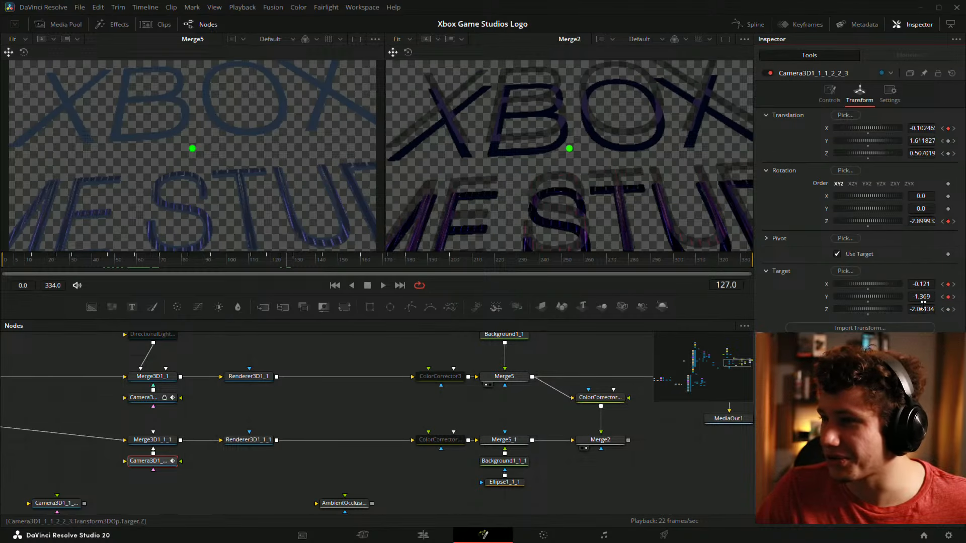
{"action": "left_click_drag", "start_coordinate": [923, 308], "coordinate": [939, 309]}
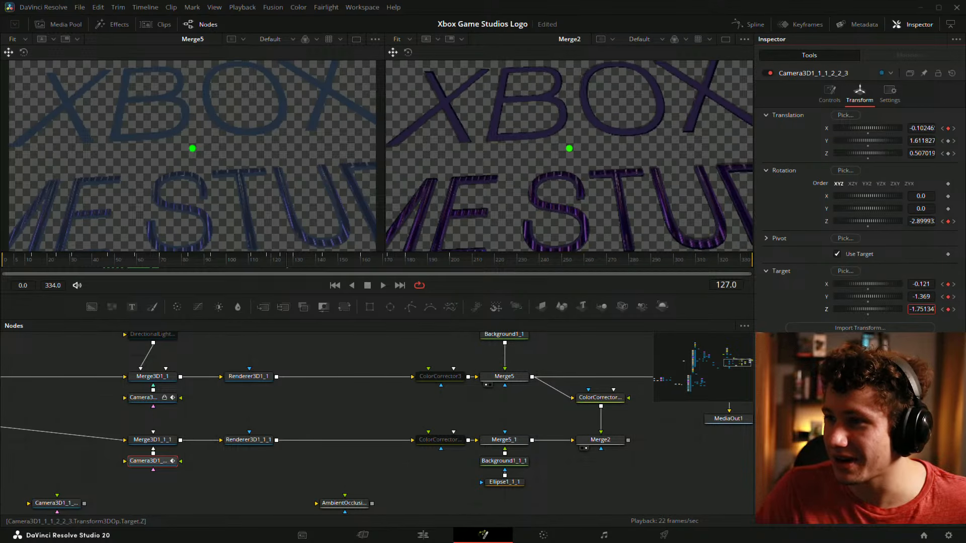
{"action": "left_click", "coordinate": [297, 262]}
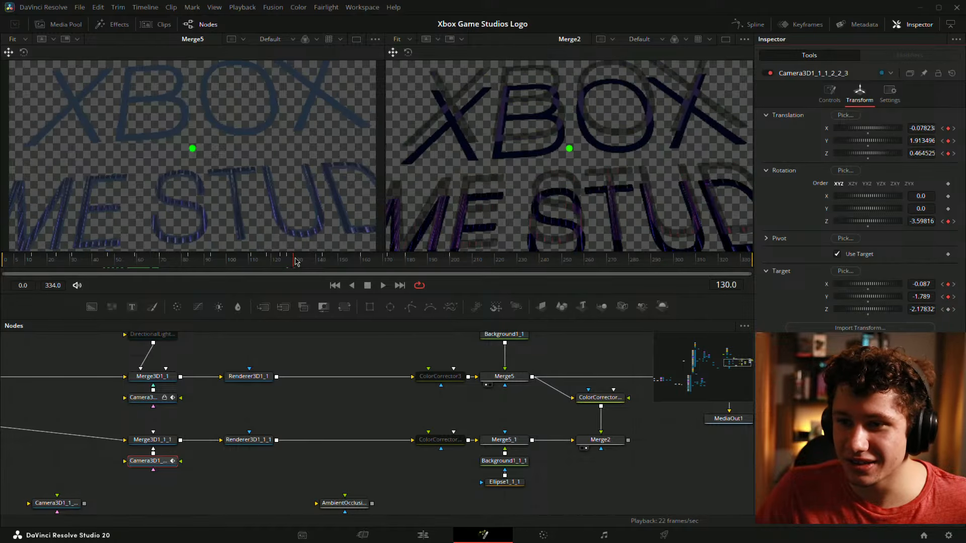
{"action": "left_click_drag", "start_coordinate": [921, 309], "coordinate": [933, 309]}
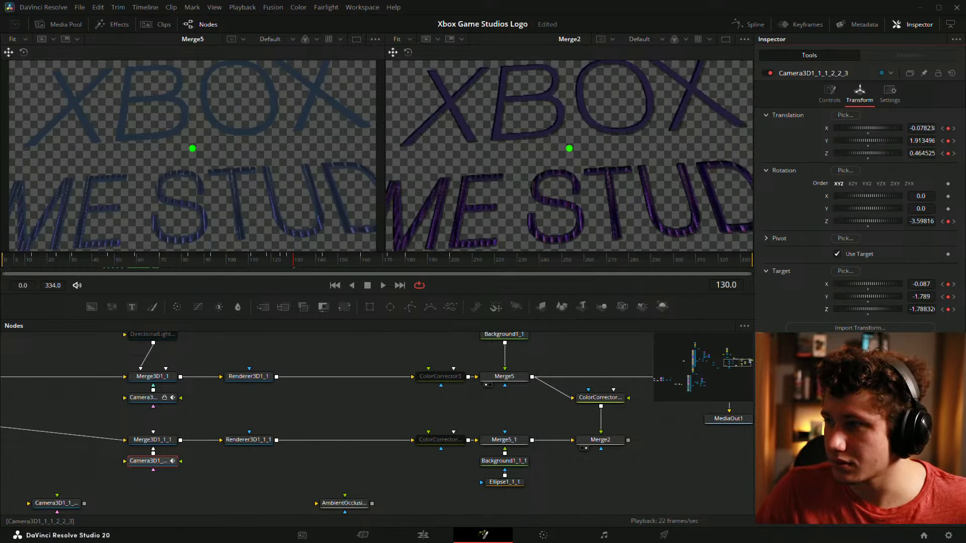
Step through the camera's target Z keyframes between frames 111 and 143 to check how the two renders align
{"action": "left_click", "coordinate": [943, 309]}
{"action": "left_click", "coordinate": [943, 309]}
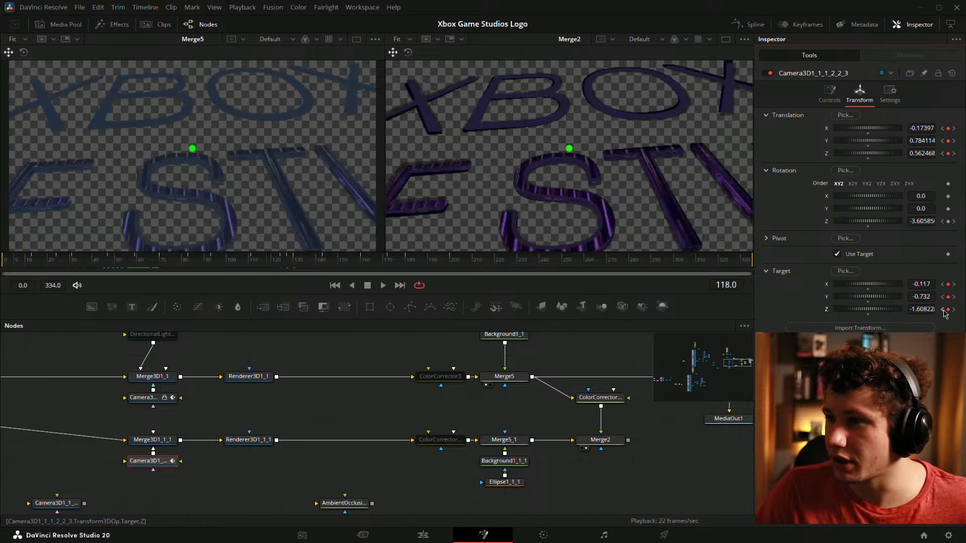
{"action": "left_click", "coordinate": [954, 310]}
{"action": "left_click", "coordinate": [954, 310]}
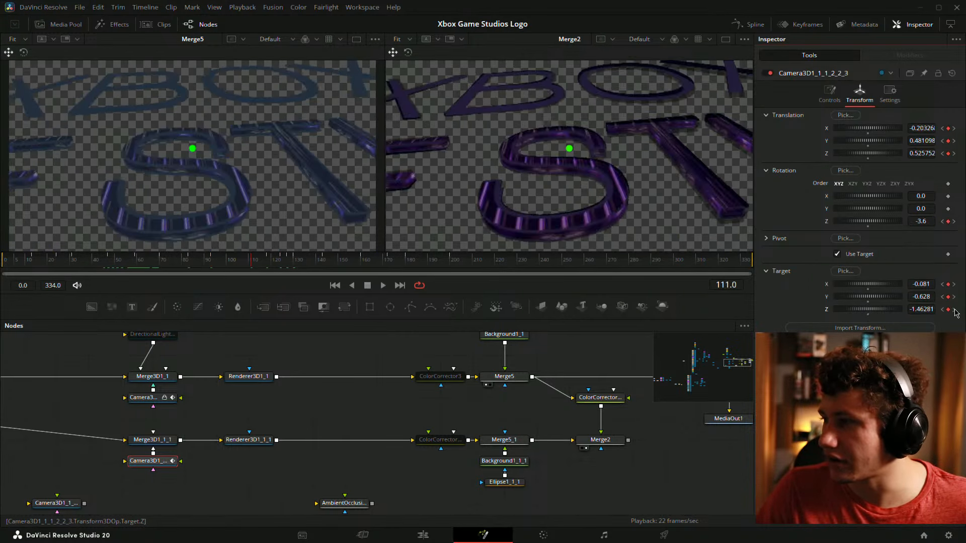
{"action": "left_click", "coordinate": [954, 310]}
{"action": "left_click", "coordinate": [954, 309]}
{"action": "left_click", "coordinate": [954, 310]}
{"action": "left_click", "coordinate": [954, 310]}
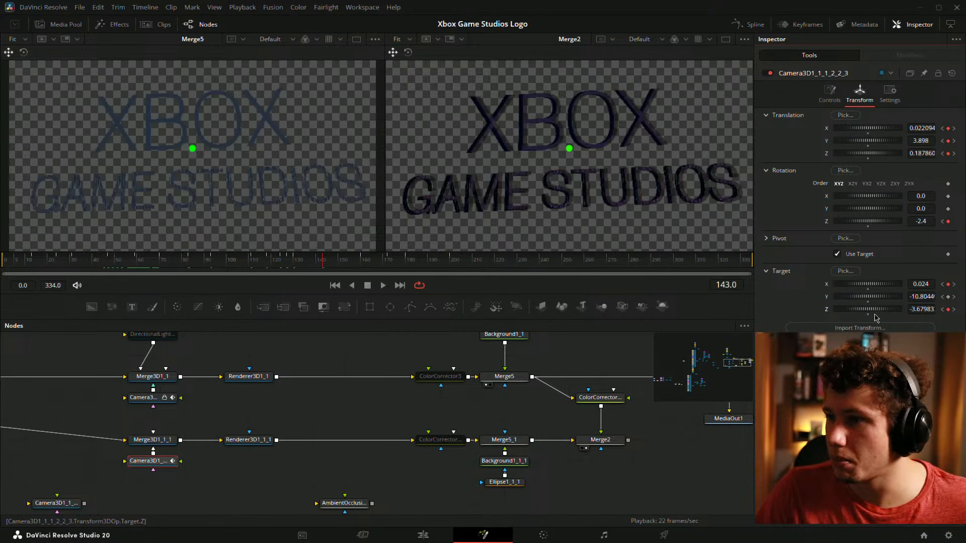
Try a target Z of about -3.87 on the camera at frame 143, and undo it
{"action": "left_click_drag", "start_coordinate": [928, 308], "coordinate": [919, 308]}
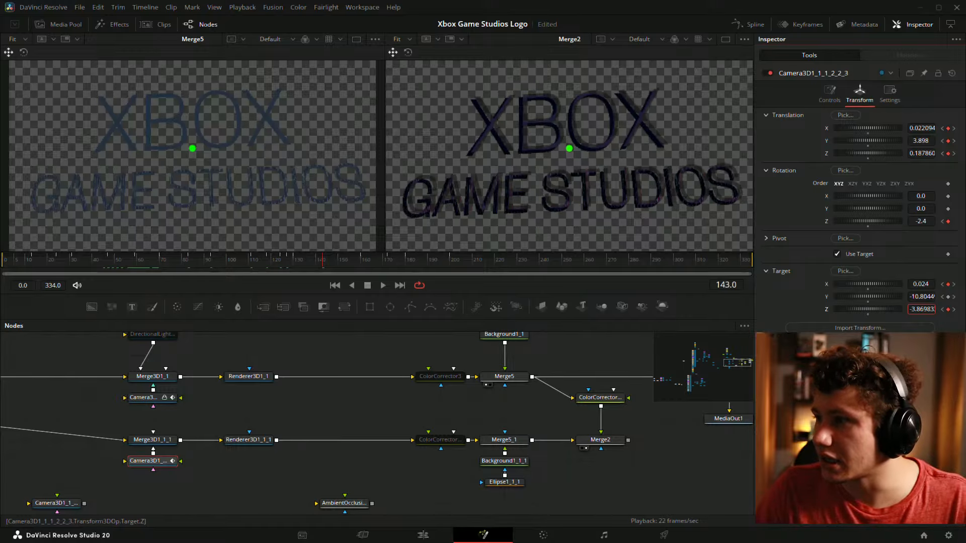
{"action": "key", "text": "ctrl+z"}
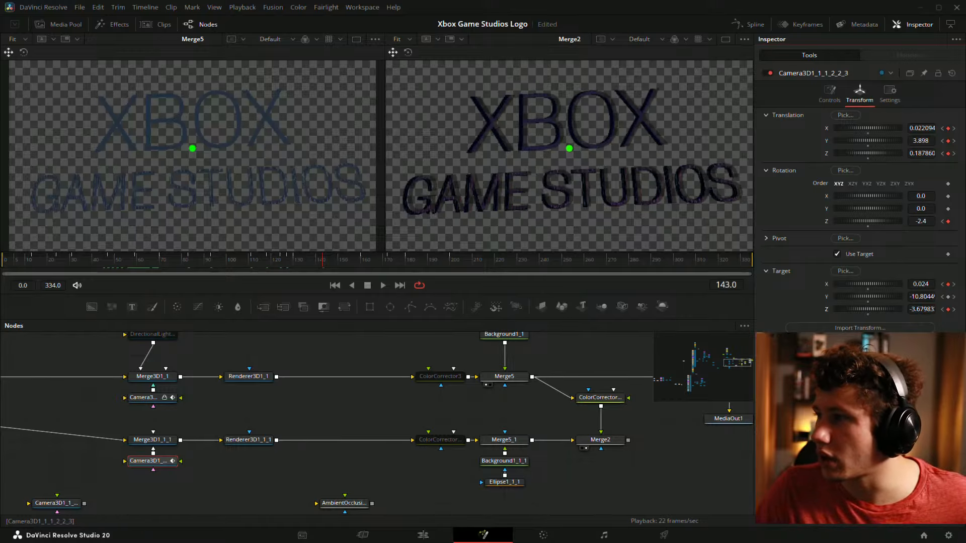
Keyframe the camera's current target Y on frame 143 and its Y rotation at 0.0 on frame 130
{"action": "left_click", "coordinate": [942, 309]}
{"action": "left_click", "coordinate": [954, 309]}
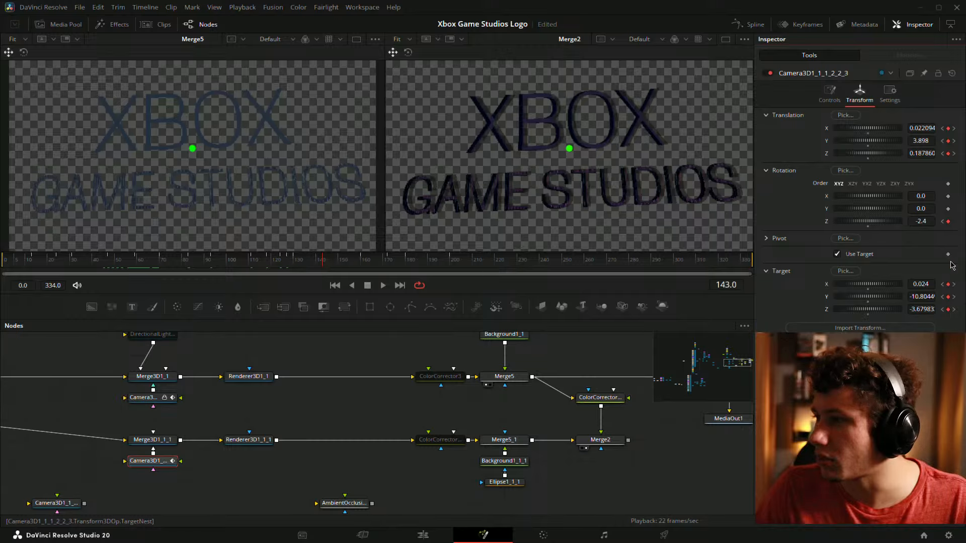
{"action": "left_click", "coordinate": [942, 309]}
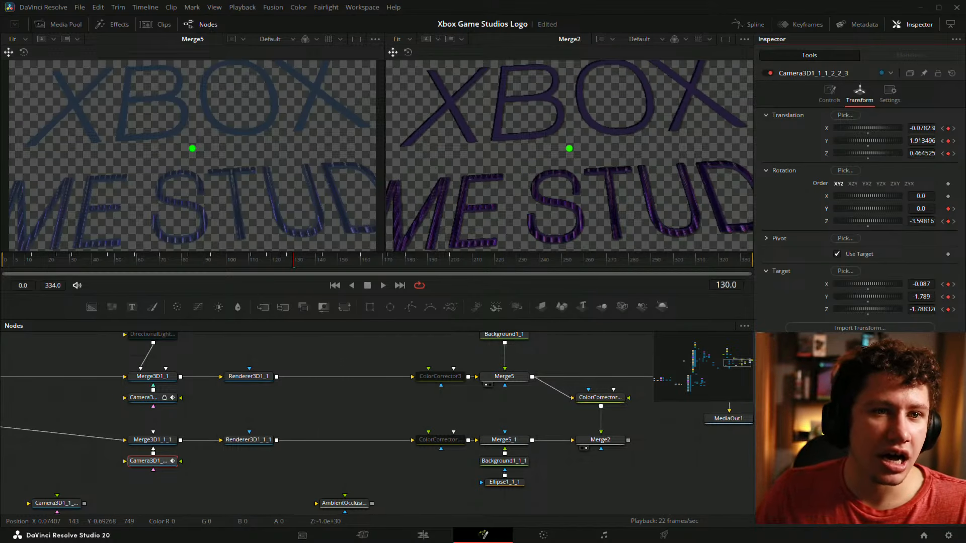
View MediaIn1 in place of Merge5 and compare the original footage with the Merge2 render at frames 36 and 118
{"action": "left_click_drag", "start_coordinate": [560, 398], "coordinate": [347, 480]}
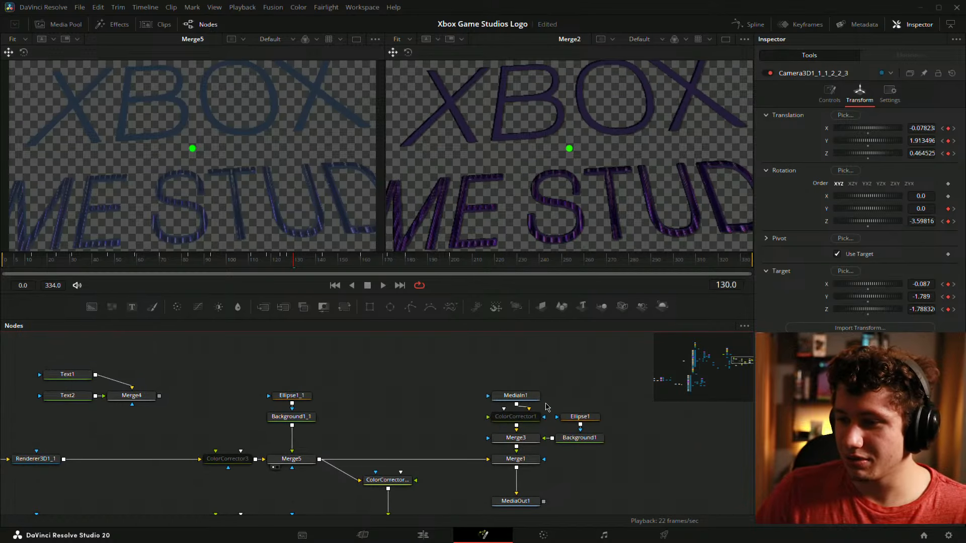
{"action": "left_click_drag", "start_coordinate": [531, 402], "coordinate": [196, 129]}
{"action": "left_click_drag", "start_coordinate": [41, 259], "coordinate": [82, 286]}
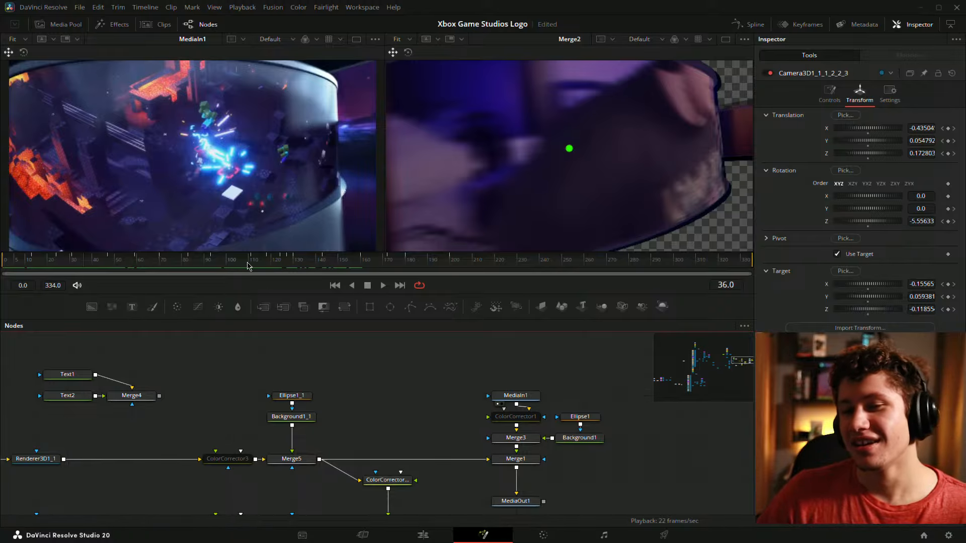
{"action": "left_click_drag", "start_coordinate": [72, 265], "coordinate": [268, 267]}
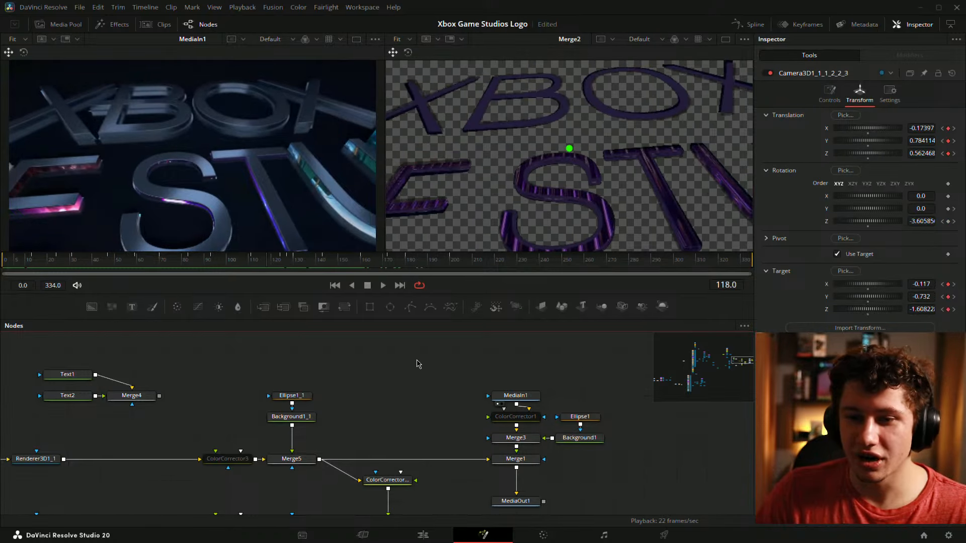
View Merge5 in place of MediaIn1 and compare it with the Merge2 render at frame 143
{"action": "left_click_drag", "start_coordinate": [200, 435], "coordinate": [450, 320]}
{"action": "left_click_drag", "start_coordinate": [255, 261], "coordinate": [296, 275]}
{"action": "left_click", "coordinate": [322, 262]}
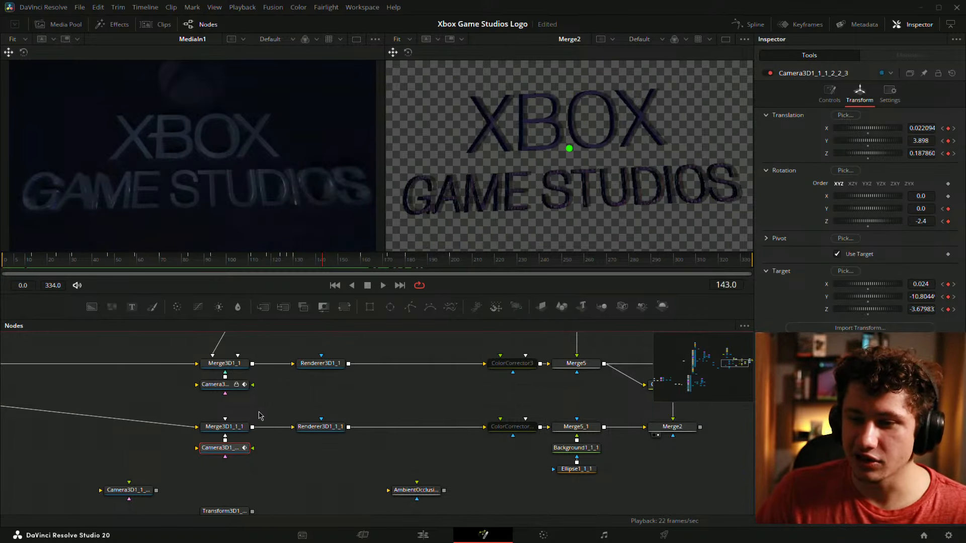
{"action": "left_click_drag", "start_coordinate": [374, 402], "coordinate": [265, 426]}
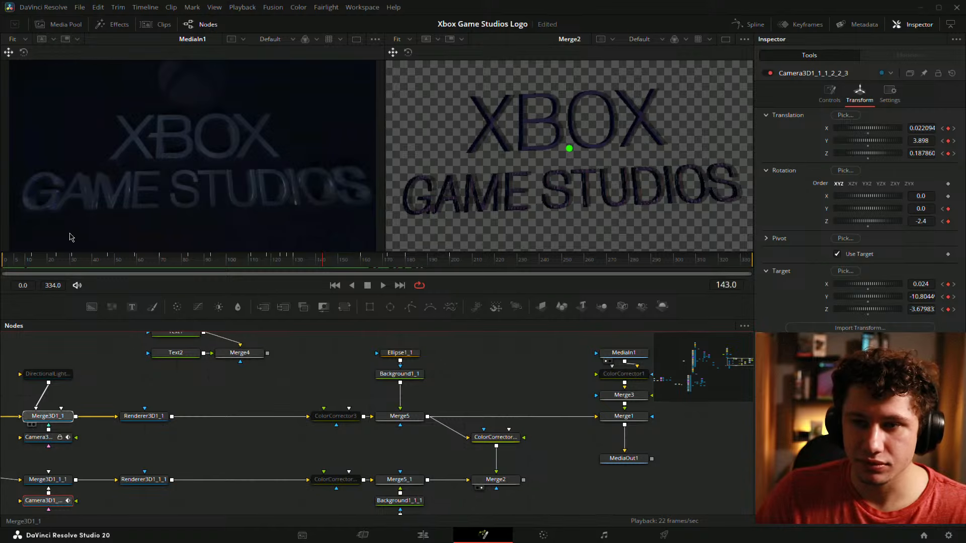
{"action": "left_click", "coordinate": [30, 424]}
{"action": "left_click", "coordinate": [383, 425]}
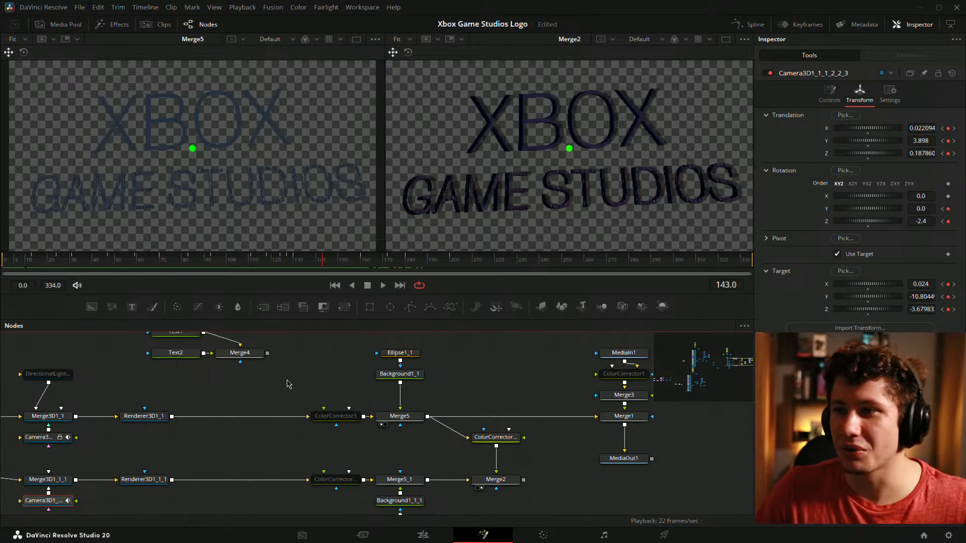
Set the second camera's Y rotation to 0.8 on frame 143
{"action": "left_click_drag", "start_coordinate": [288, 384], "coordinate": [352, 366]}
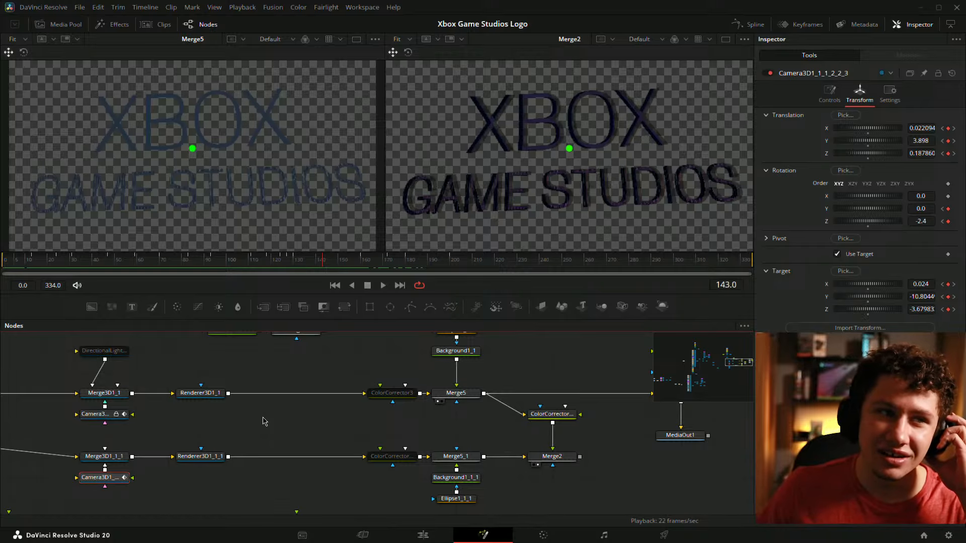
{"action": "mouse_move", "coordinate": [308, 405]}
{"action": "left_mouse_down"}
{"action": "mouse_move", "coordinate": [272, 425]}
{"action": "mouse_move", "coordinate": [320, 384]}
{"action": "mouse_move", "coordinate": [301, 393]}
{"action": "left_mouse_up"}
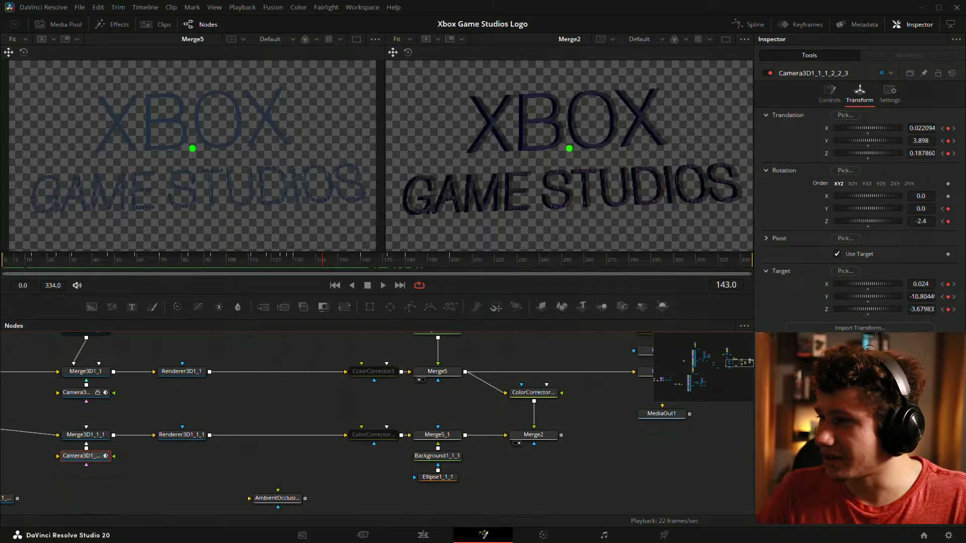
{"action": "left_click_drag", "start_coordinate": [928, 210], "coordinate": [932, 210]}
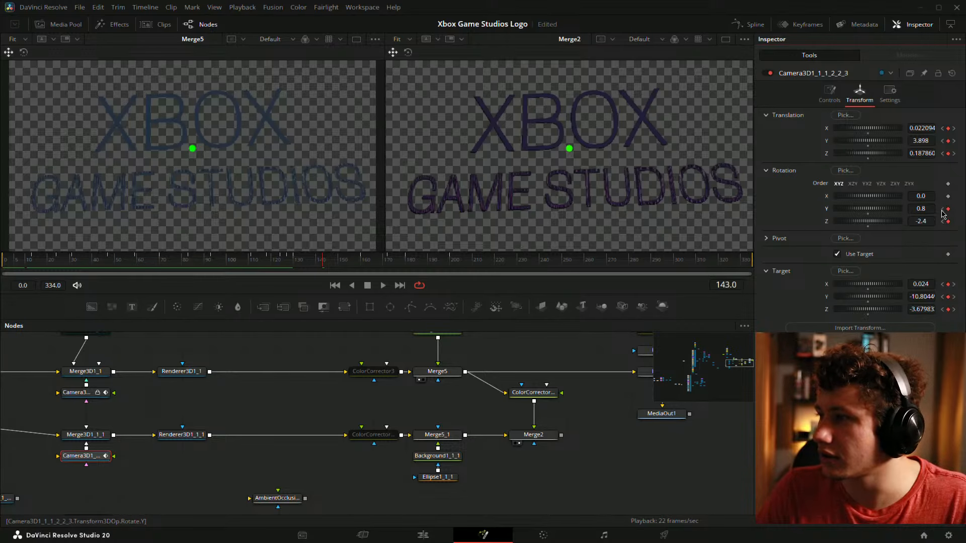
Scrub through the frames before and up to 121 to check how the Merge5 and Merge2 renders align
{"action": "left_click", "coordinate": [273, 266]}
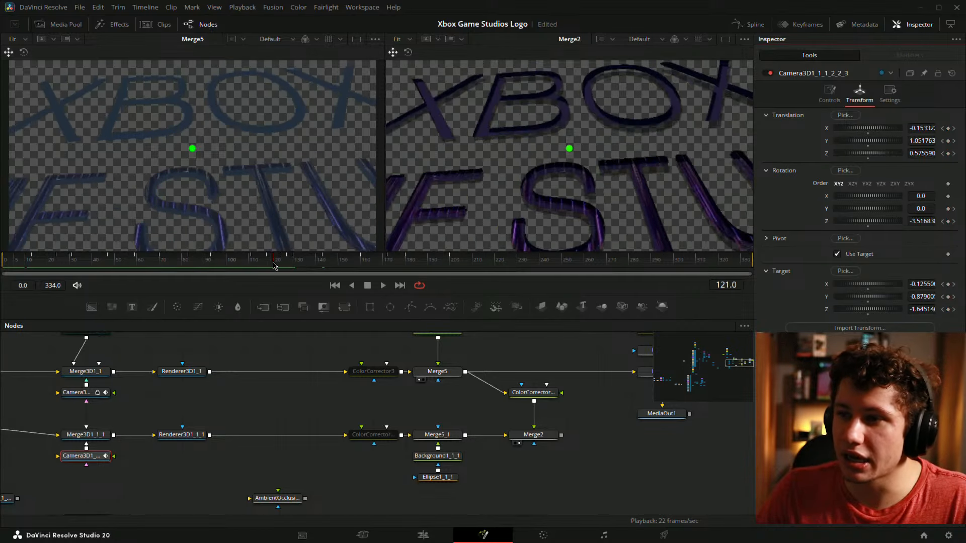
{"action": "left_click_drag", "start_coordinate": [273, 265], "coordinate": [160, 269]}
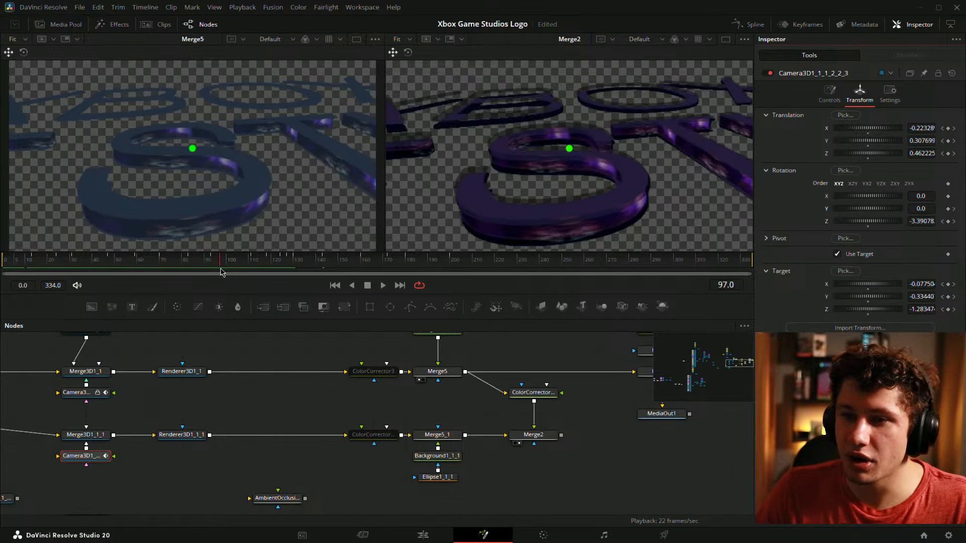
{"action": "left_click_drag", "start_coordinate": [221, 272], "coordinate": [182, 274]}
{"action": "left_click_drag", "start_coordinate": [252, 274], "coordinate": [233, 263]}
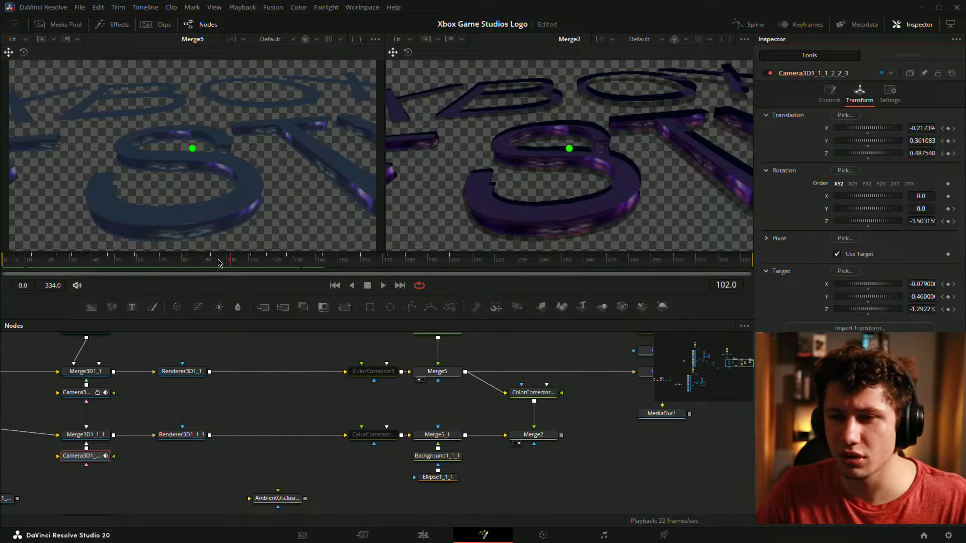
{"action": "left_click", "coordinate": [252, 263]}
On frame 160, set the camera's Y rotation to -0.1, its target X to -0.1 and its target Z to -2.385
{"action": "left_click_drag", "start_coordinate": [252, 264], "coordinate": [360, 261]}
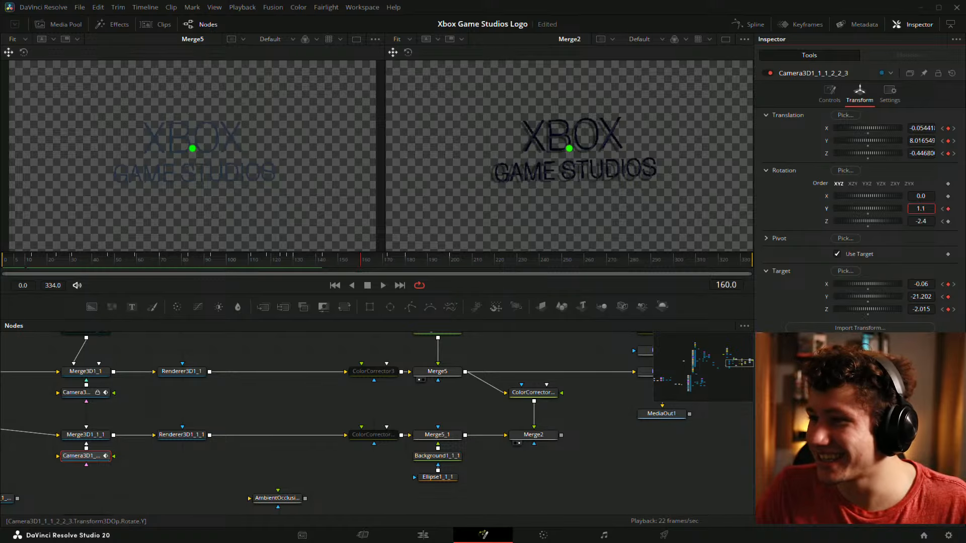
{"action": "left_click_drag", "start_coordinate": [921, 208], "coordinate": [914, 208]}
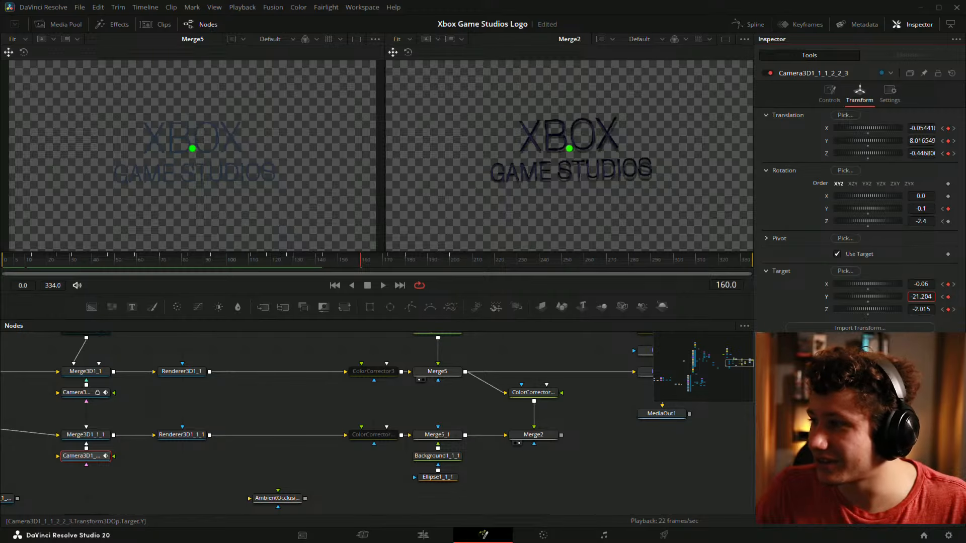
{"action": "left_click_drag", "start_coordinate": [930, 308], "coordinate": [904, 309]}
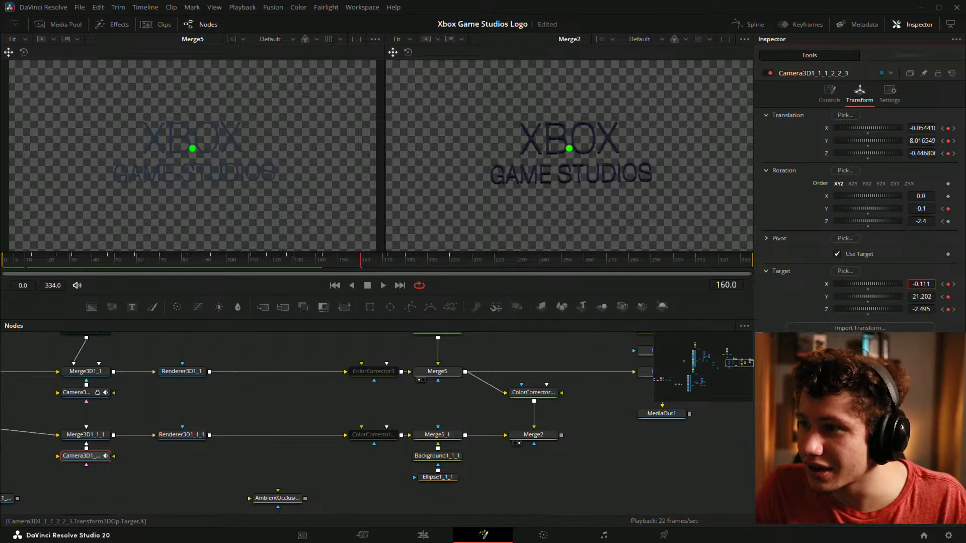
{"action": "left_click_drag", "start_coordinate": [920, 284], "coordinate": [917, 284]}
{"action": "scroll", "coordinate": [486, 171], "scroll_direction": "up", "scroll_amount": 6, "text": "ctrl"}
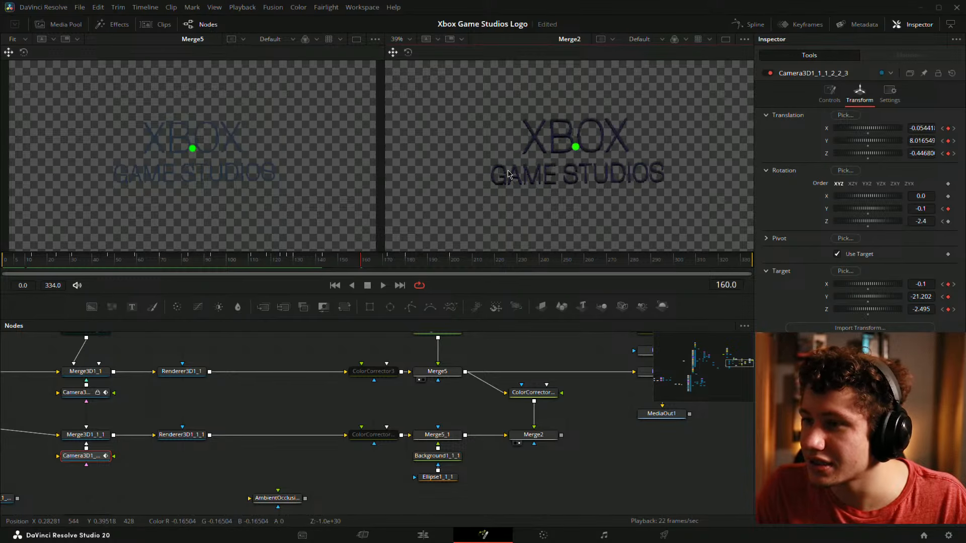
{"action": "left_click_drag", "start_coordinate": [727, 225], "coordinate": [651, 228]}
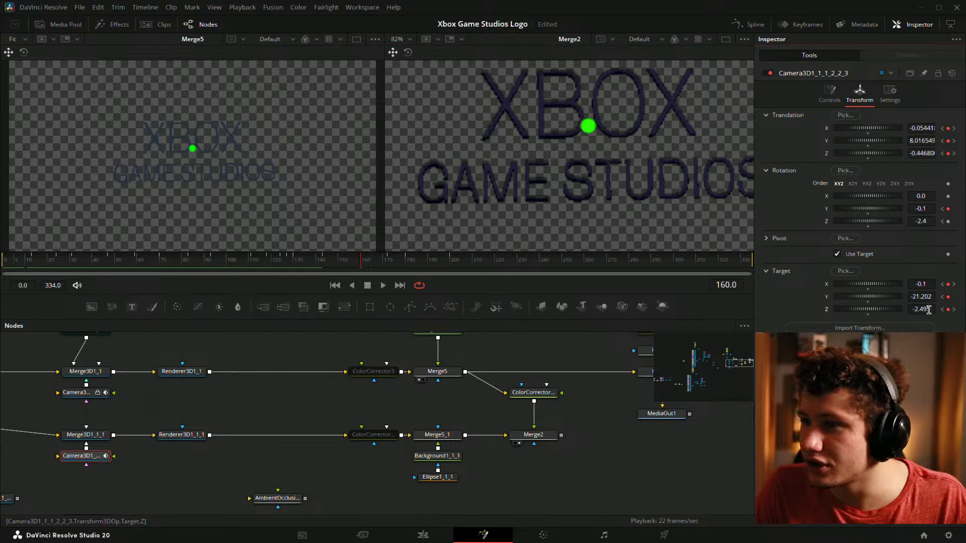
{"action": "left_click_drag", "start_coordinate": [928, 309], "coordinate": [934, 308]}
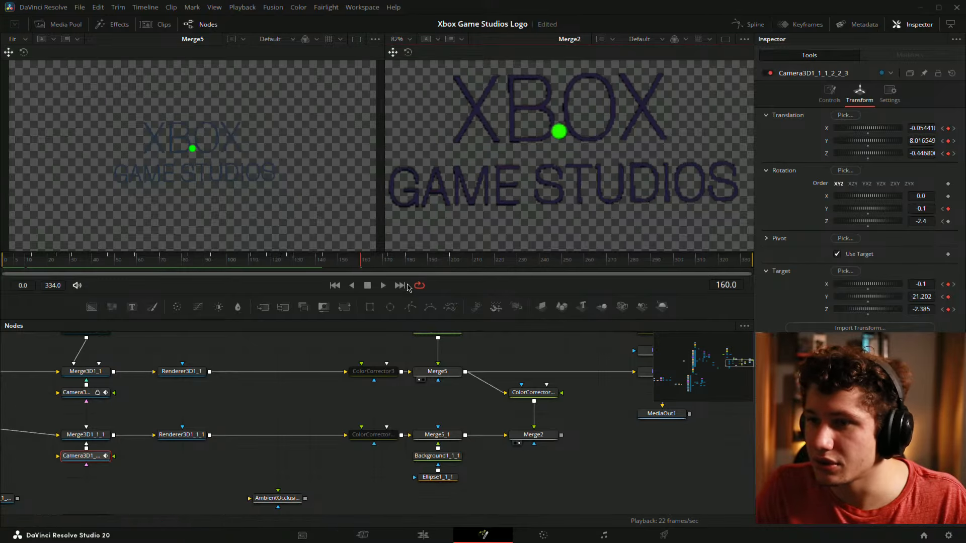
On frame 172, set the camera's target Z to about -1.658, and try a Y rotation of 1.0 and undo it
{"action": "left_click", "coordinate": [389, 262]}
{"action": "key", "text": "Left"}
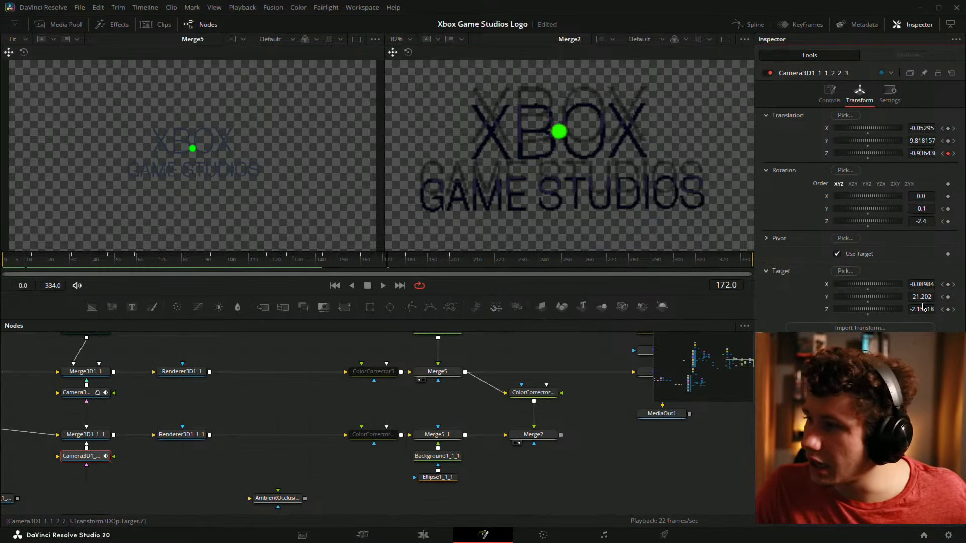
{"action": "mouse_move", "coordinate": [920, 297]}
{"action": "left_mouse_down"}
{"action": "mouse_move", "coordinate": [919, 309]}
{"action": "mouse_move", "coordinate": [948, 309]}
{"action": "mouse_move", "coordinate": [931, 309]}
{"action": "left_mouse_up"}
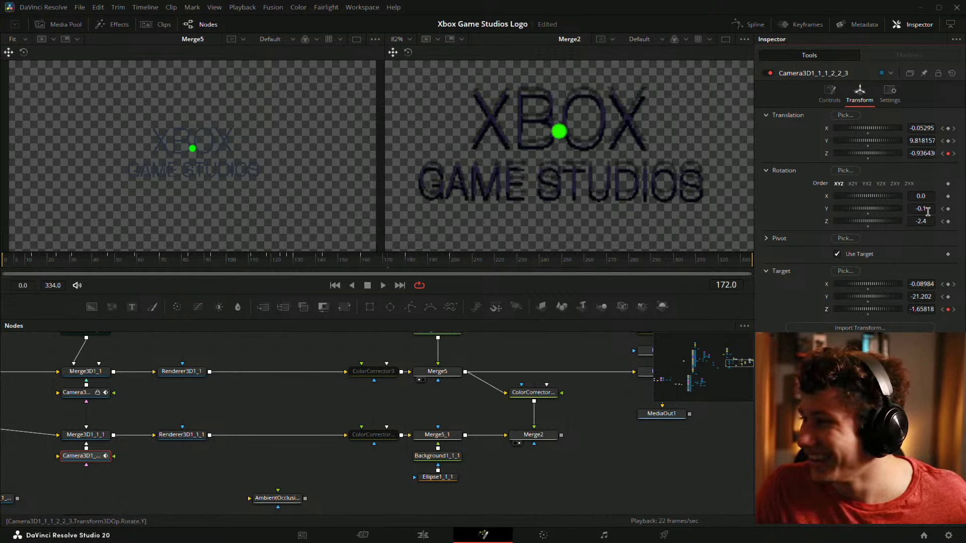
{"action": "left_click_drag", "start_coordinate": [925, 221], "coordinate": [926, 207]}
{"action": "key", "text": "ctrl+z"}
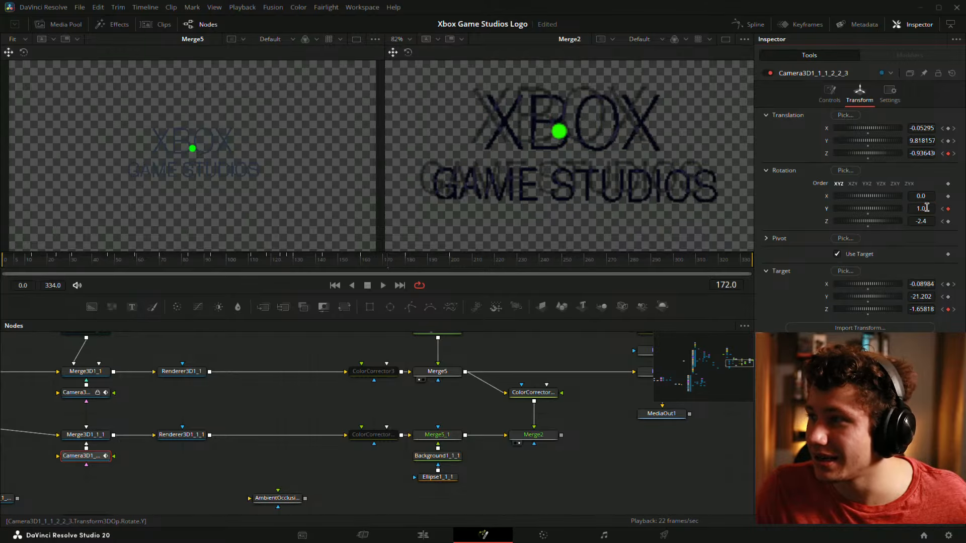
Keyframe the X rotation at 0.0 on frame 160, and set the X rotation to -0.7 and Z rotation to -3.4 on frame 172
{"action": "left_click", "coordinate": [942, 209]}
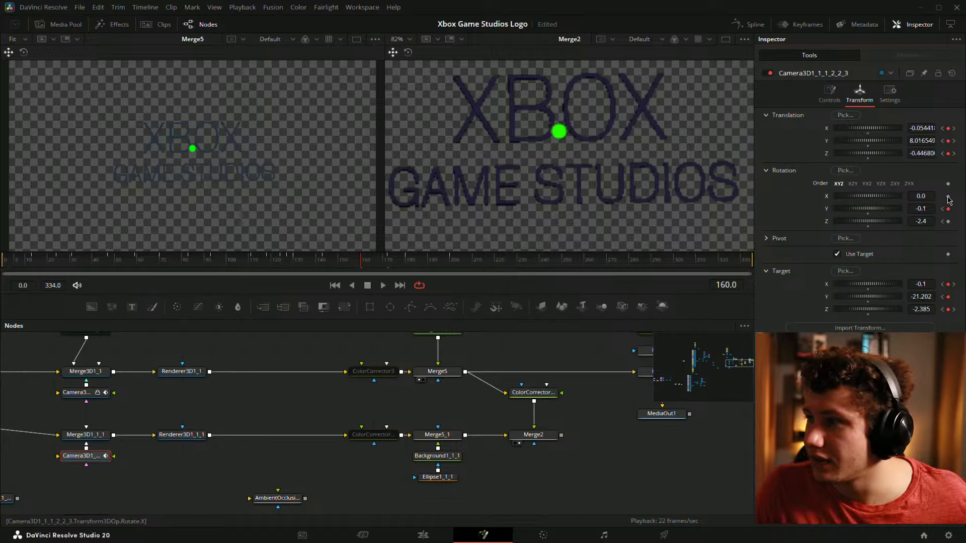
{"action": "left_click", "coordinate": [954, 309]}
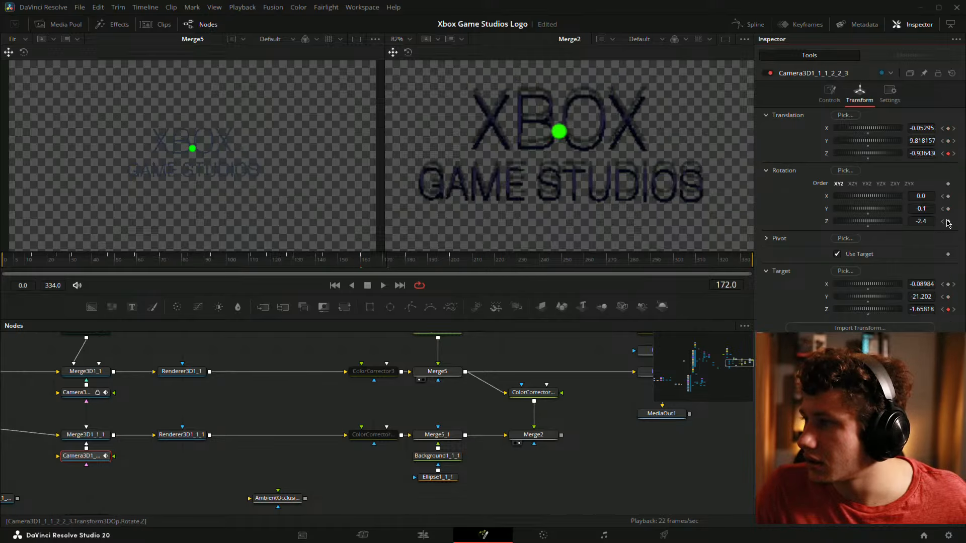
{"action": "left_click_drag", "start_coordinate": [920, 195], "coordinate": [919, 221]}
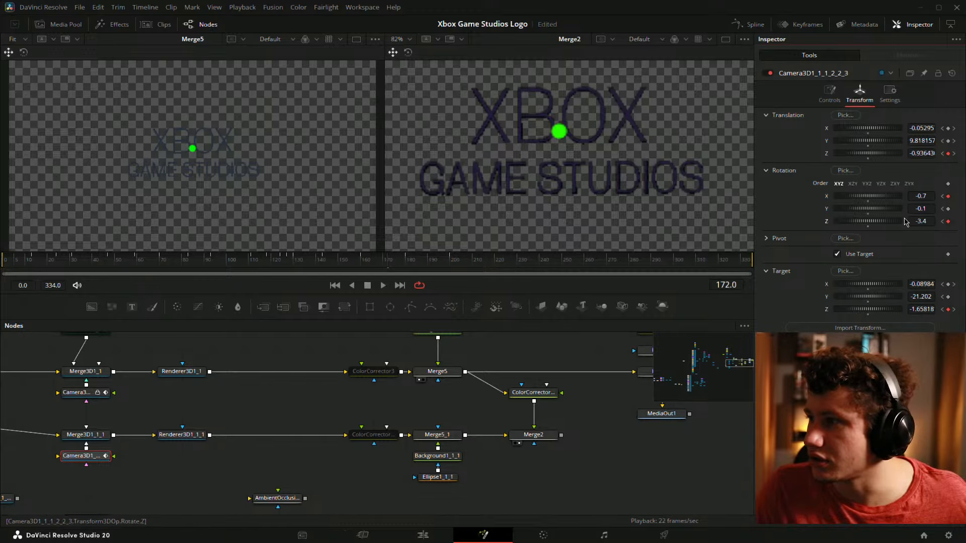
On frame 180, set the camera's X rotation to -0.8 and its Z rotation to -3.6
{"action": "left_click", "coordinate": [397, 262]}
{"action": "left_click_drag", "start_coordinate": [396, 261], "coordinate": [409, 262]}
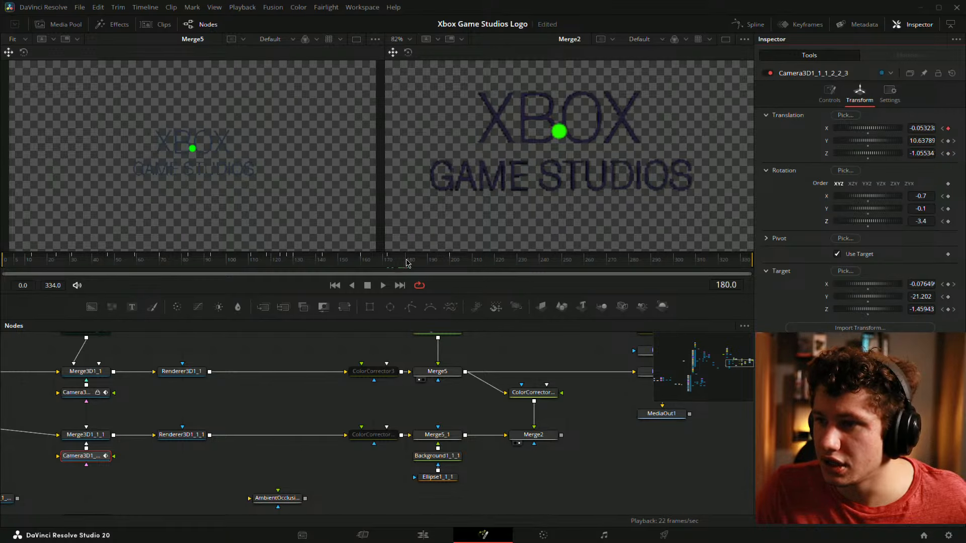
{"action": "mouse_move", "coordinate": [925, 221]}
{"action": "left_mouse_down"}
{"action": "mouse_move", "coordinate": [918, 196]}
{"action": "mouse_move", "coordinate": [916, 221]}
{"action": "mouse_move", "coordinate": [924, 221]}
{"action": "left_mouse_up"}
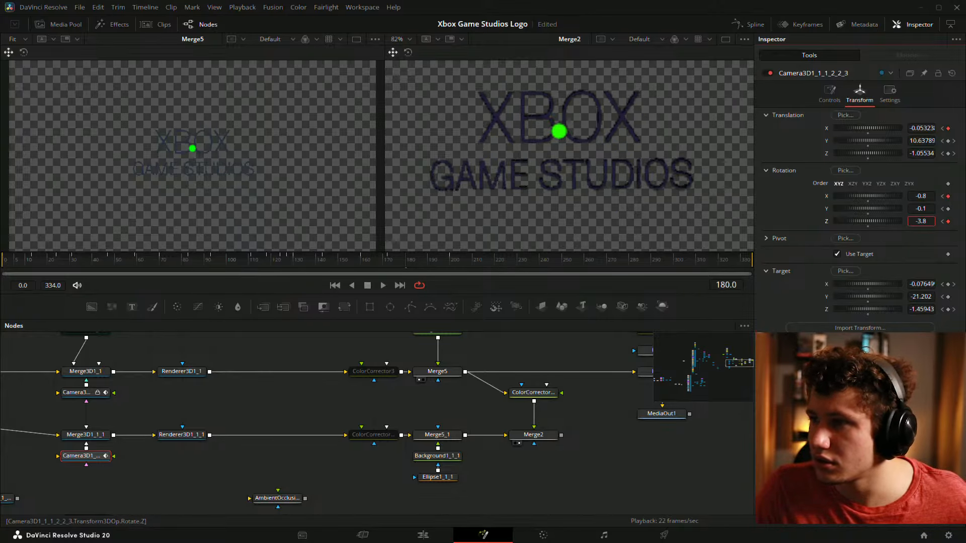
On frame 200, keyframe the camera's rotation at X -0.3, Y -0.1 and Z -0.2
{"action": "left_click", "coordinate": [452, 262]}
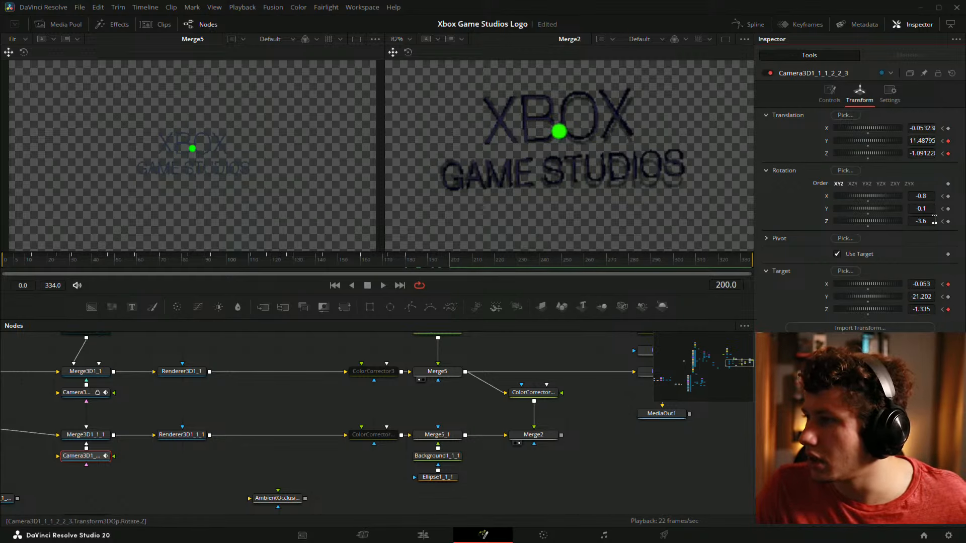
{"action": "left_click_drag", "start_coordinate": [933, 220], "coordinate": [950, 219]}
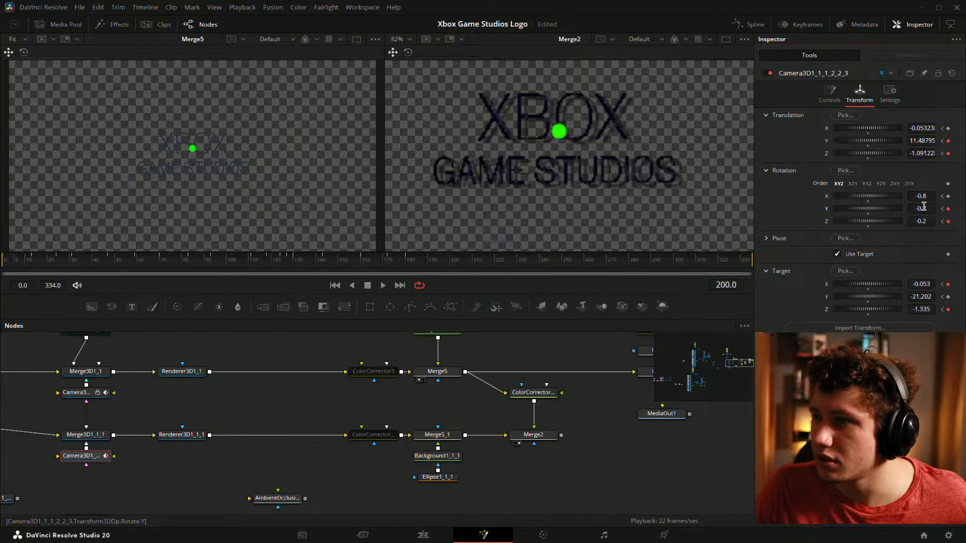
{"action": "left_click_drag", "start_coordinate": [924, 195], "coordinate": [931, 196]}
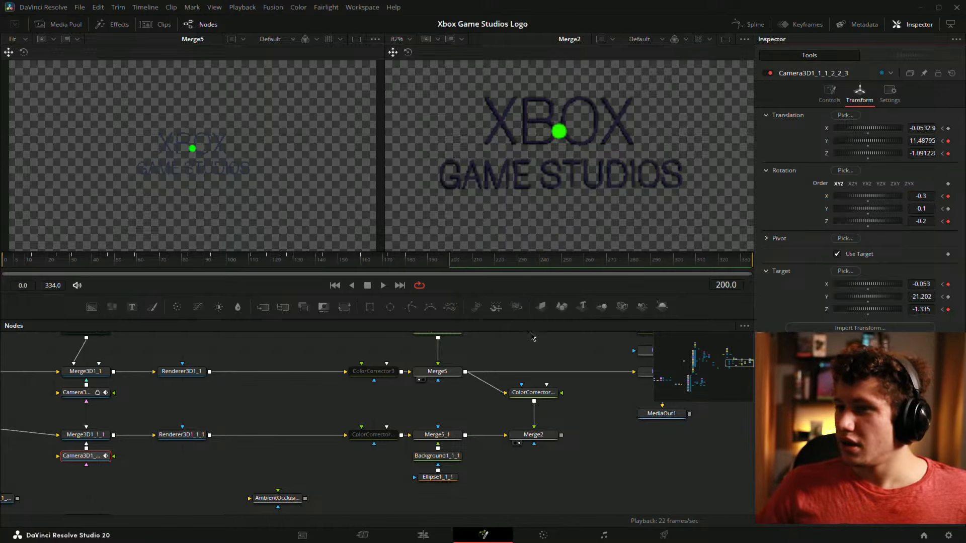
Open the Spline editor and display all animation curves of the second camera, Camera3D1_1_1_2_2_3
{"action": "left_click_drag", "start_coordinate": [448, 263], "coordinate": [416, 285]}
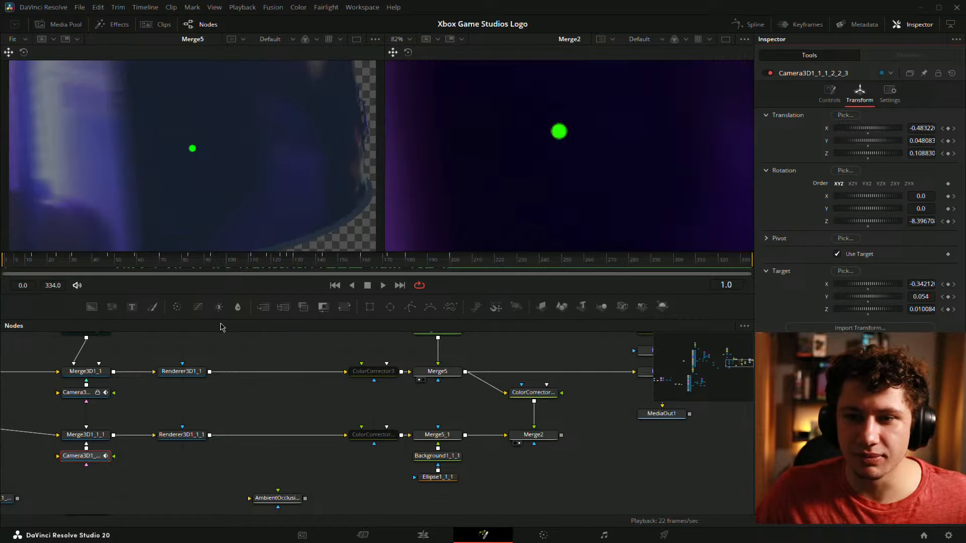
{"action": "left_click", "coordinate": [746, 24]}
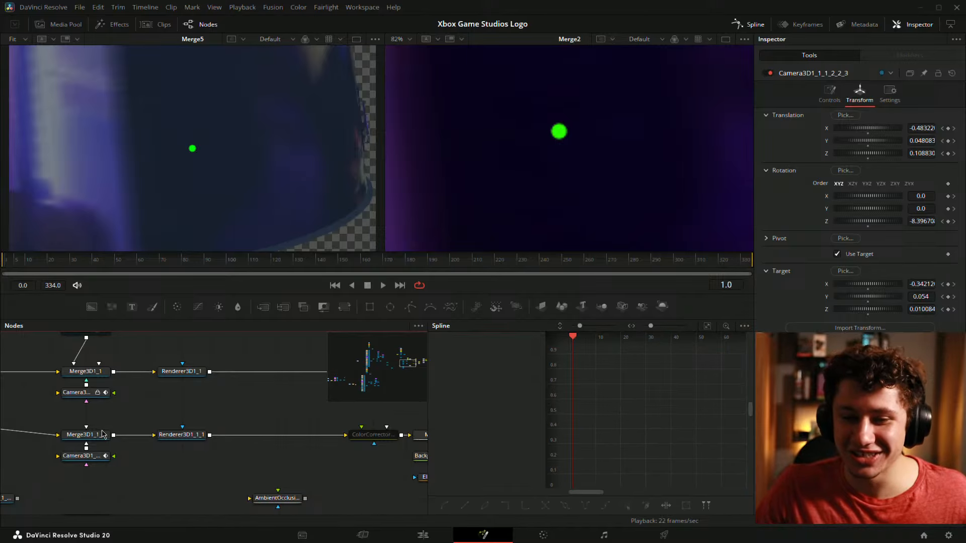
{"action": "left_click", "coordinate": [83, 456]}
{"action": "left_click", "coordinate": [443, 352]}
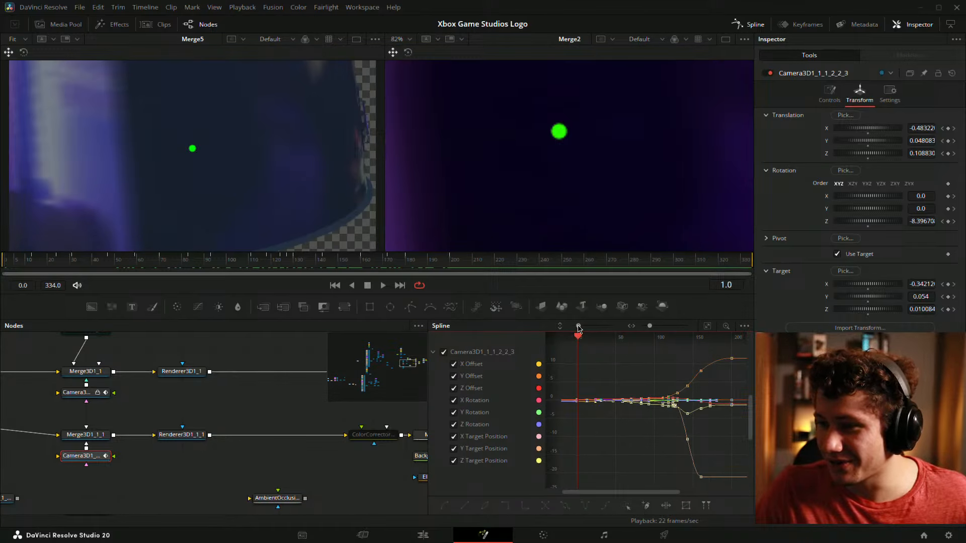
Zoom in on the camera's curves to examine the target position splines between frames 40 and 120
{"action": "left_click_drag", "start_coordinate": [578, 326], "coordinate": [600, 326]}
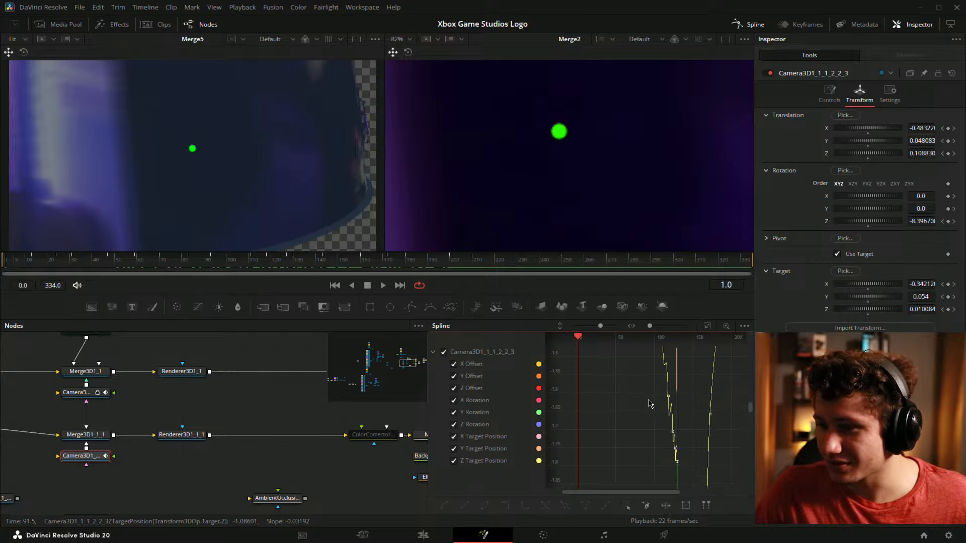
{"action": "scroll", "coordinate": [650, 404], "scroll_direction": "up", "scroll_amount": 5}
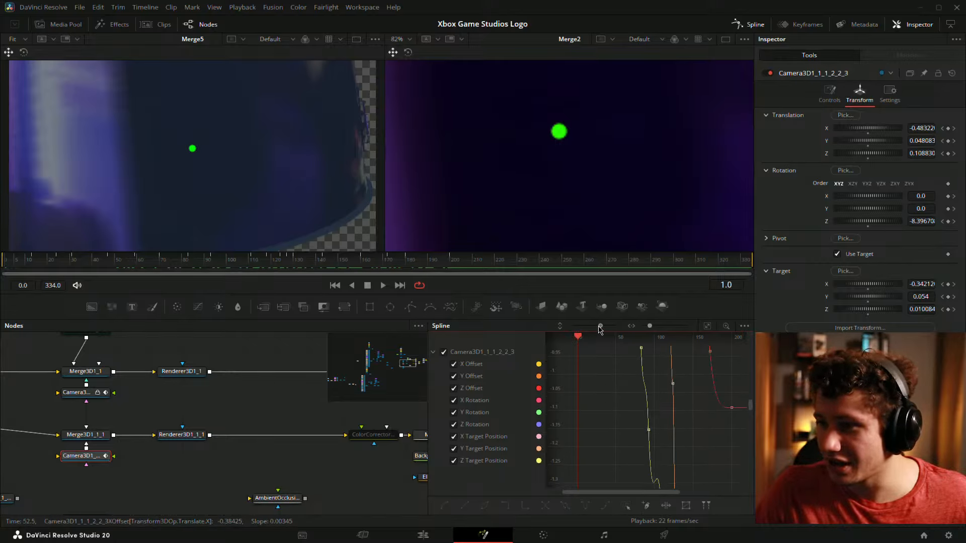
{"action": "left_click_drag", "start_coordinate": [600, 326], "coordinate": [594, 326]}
{"action": "scroll", "coordinate": [641, 396], "scroll_direction": "up", "scroll_amount": 2}
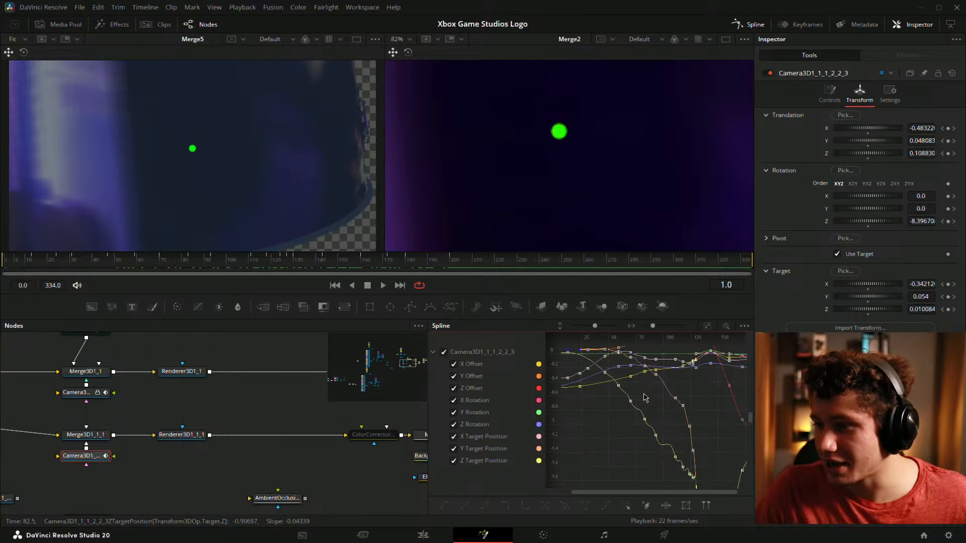
{"action": "scroll", "coordinate": [644, 398], "scroll_direction": "up", "scroll_amount": 4}
{"action": "scroll", "coordinate": [653, 404], "scroll_direction": "down", "scroll_amount": 1}
{"action": "left_click_drag", "start_coordinate": [675, 410], "coordinate": [684, 384]}
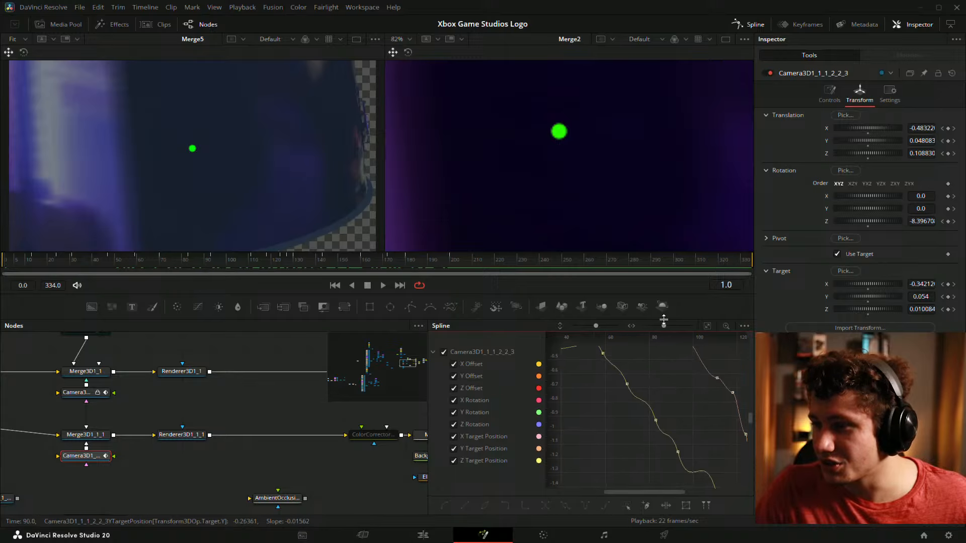
Enlarge the Spline editor and frame the uneven Z target position curve between about frames 80 and 130
{"action": "left_click_drag", "start_coordinate": [663, 319], "coordinate": [663, 142]}
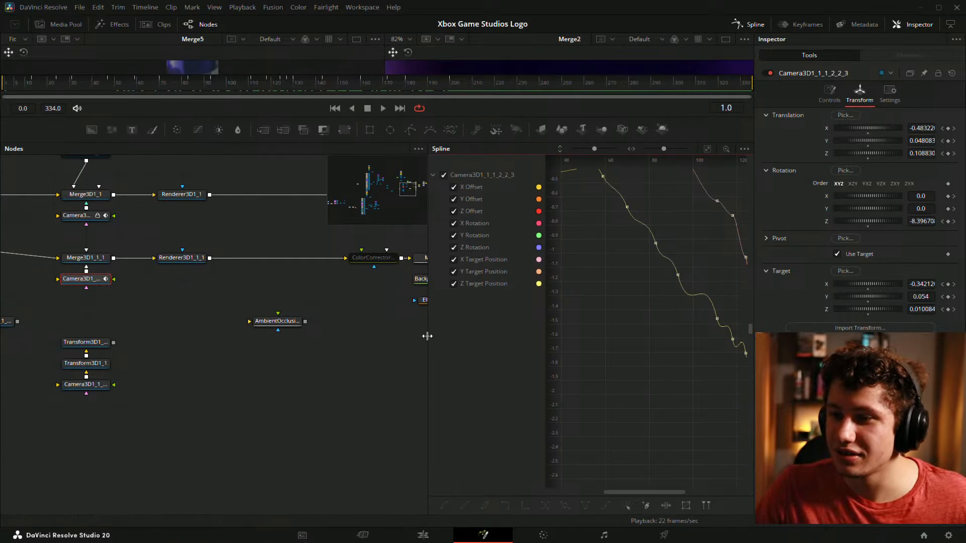
{"action": "left_click_drag", "start_coordinate": [427, 336], "coordinate": [260, 336]}
{"action": "left_click_drag", "start_coordinate": [450, 288], "coordinate": [424, 303]}
{"action": "scroll", "coordinate": [580, 348], "scroll_direction": "up", "scroll_amount": 2}
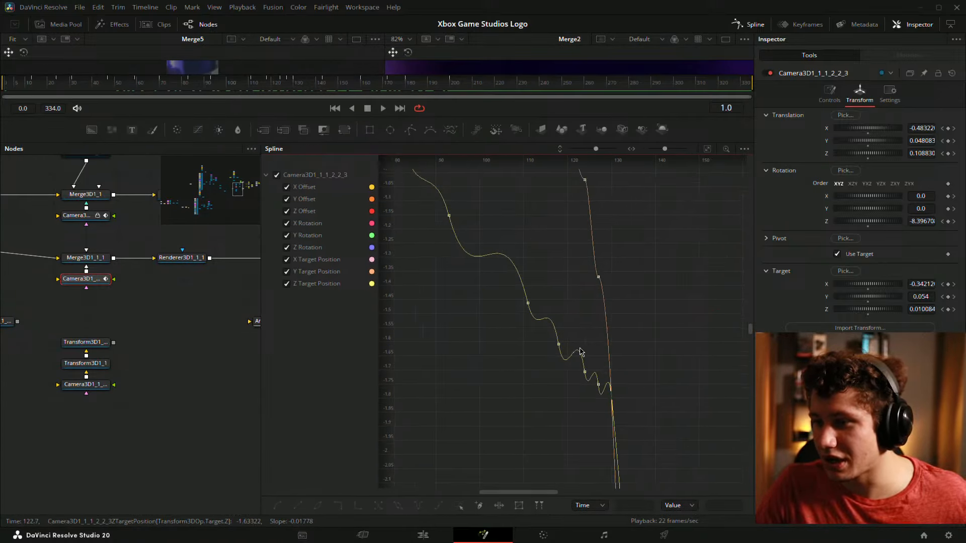
Smooth the Z target position keyframes at frames 118, 124 and 127
{"action": "scroll", "coordinate": [580, 350], "scroll_direction": "up", "scroll_amount": 2}
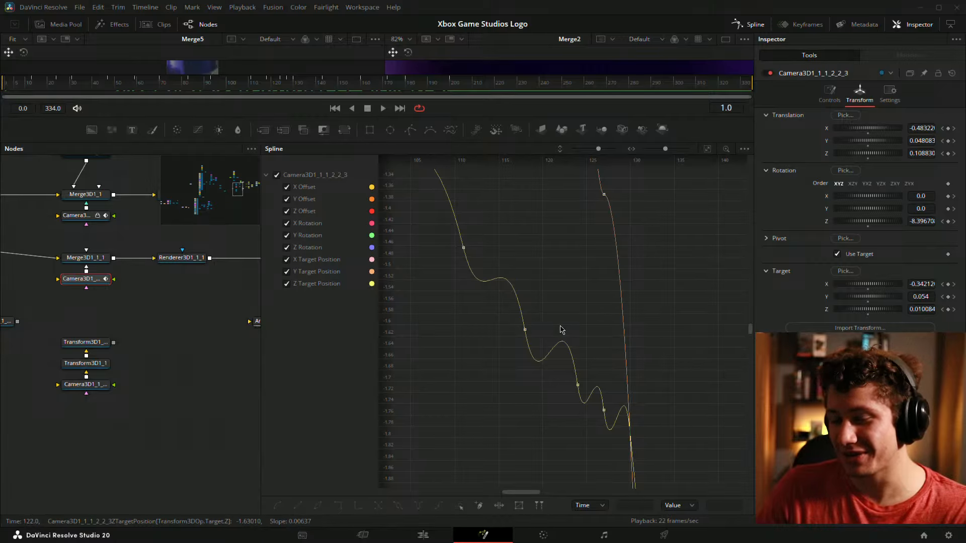
{"action": "left_click", "coordinate": [525, 329]}
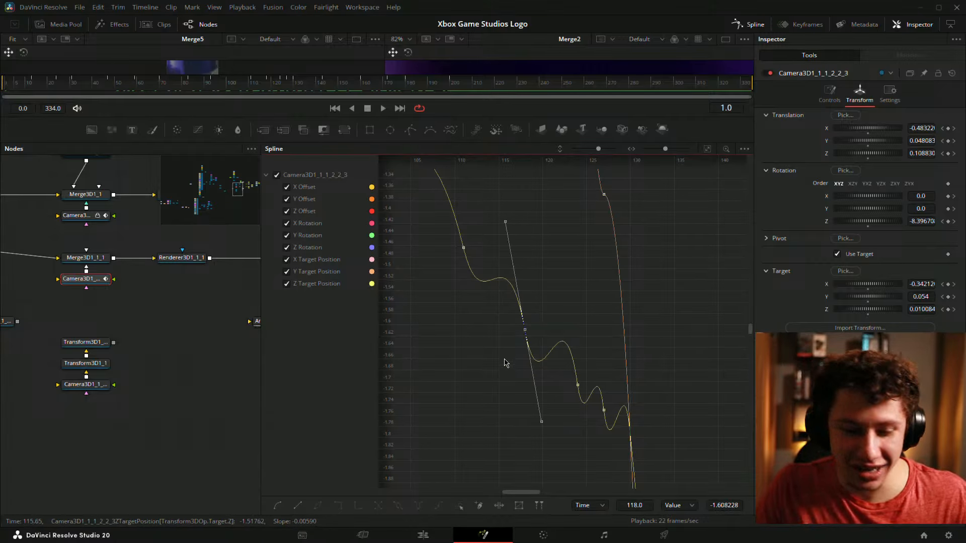
{"action": "key", "text": "shift+s"}
{"action": "left_click", "coordinate": [571, 382]}
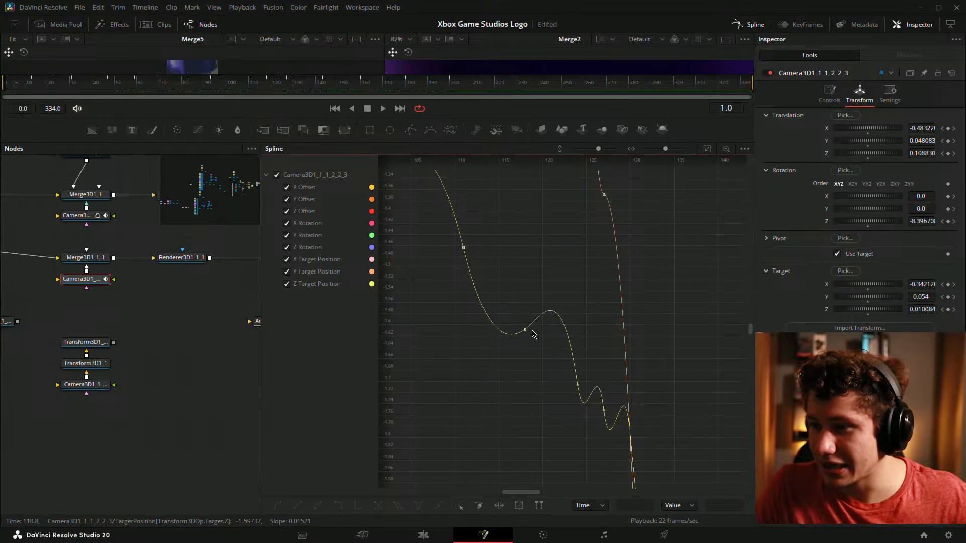
{"action": "left_click", "coordinate": [577, 384]}
{"action": "key", "text": "shift+s"}
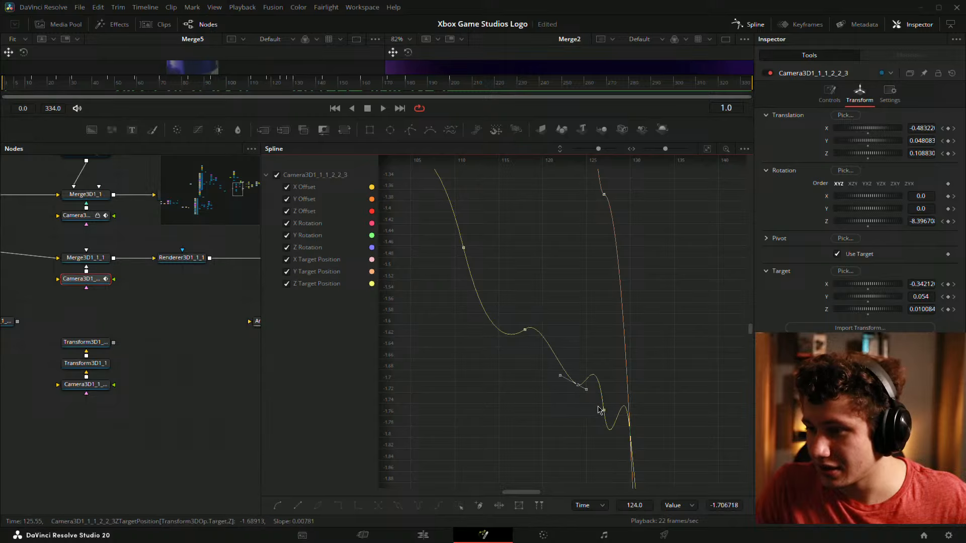
{"action": "left_click", "coordinate": [603, 410]}
{"action": "key", "text": "shift+s"}
Adjust the handle of the Z target position keyframe at frame 143, the lowest point of the curve
{"action": "left_click_drag", "start_coordinate": [663, 384], "coordinate": [672, 189]}
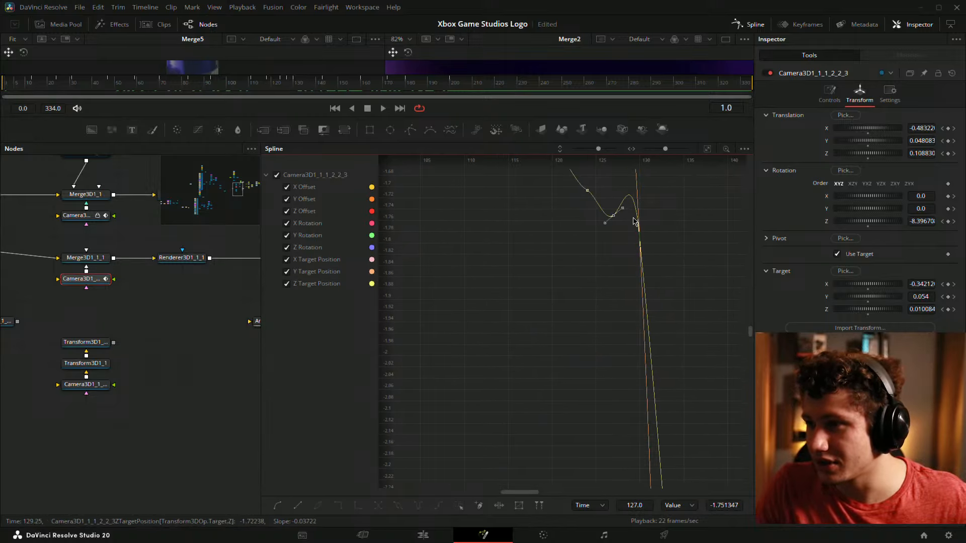
{"action": "left_click_drag", "start_coordinate": [696, 387], "coordinate": [648, 242]}
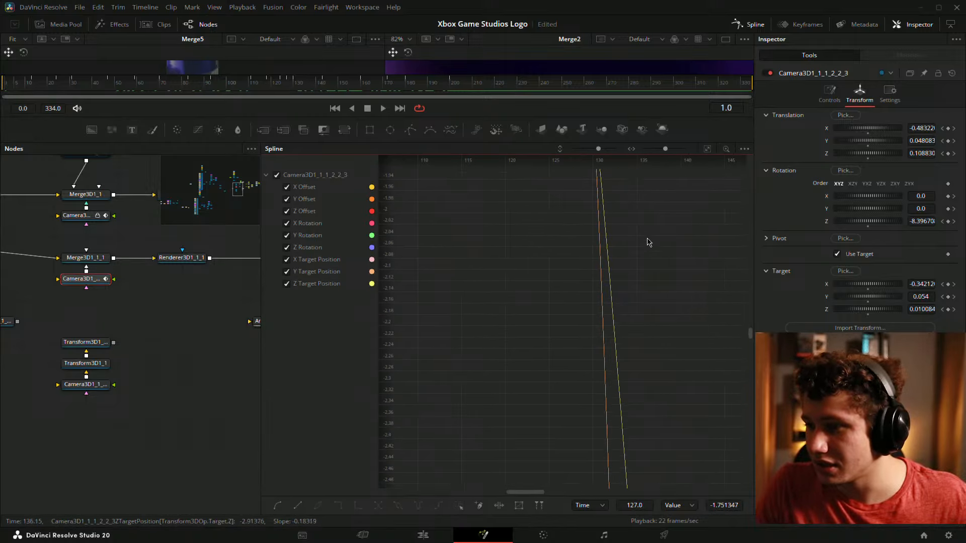
{"action": "scroll", "coordinate": [640, 254], "scroll_direction": "down", "scroll_amount": 3}
{"action": "left_click_drag", "start_coordinate": [625, 211], "coordinate": [579, 156]}
{"action": "left_click_drag", "start_coordinate": [654, 413], "coordinate": [610, 188]}
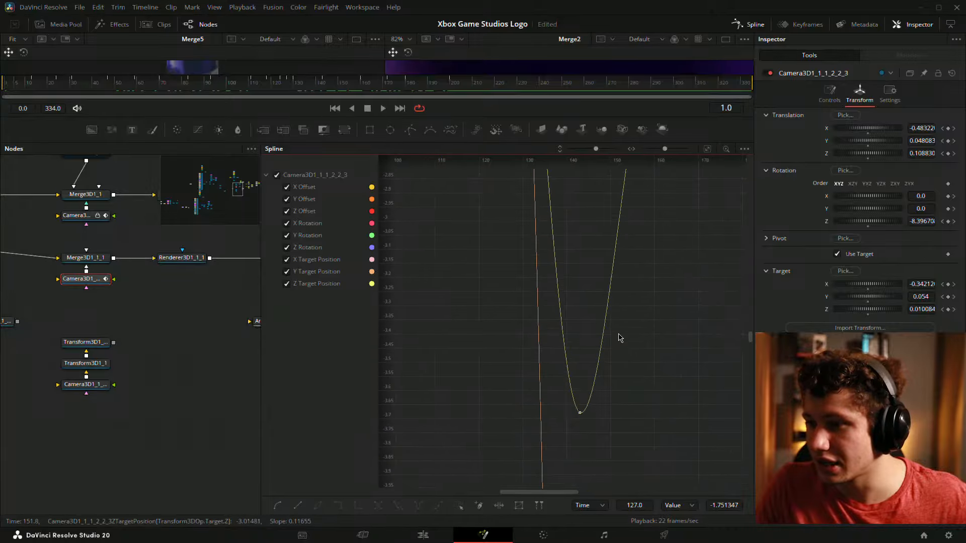
{"action": "left_click", "coordinate": [579, 412]}
{"action": "mouse_move", "coordinate": [564, 402]}
{"action": "left_mouse_down"}
{"action": "mouse_move", "coordinate": [571, 410]}
{"action": "mouse_move", "coordinate": [560, 410]}
{"action": "left_mouse_up"}
{"action": "left_click_drag", "start_coordinate": [558, 291], "coordinate": [594, 473]}
{"action": "left_click_drag", "start_coordinate": [568, 230], "coordinate": [592, 472]}
{"action": "left_click_drag", "start_coordinate": [577, 302], "coordinate": [591, 347]}
{"action": "scroll", "coordinate": [565, 287], "scroll_direction": "up", "scroll_amount": 3}
{"action": "left_click", "coordinate": [573, 301]}
{"action": "left_click_drag", "start_coordinate": [597, 396], "coordinate": [598, 437]}
{"action": "left_click_drag", "start_coordinate": [548, 219], "coordinate": [597, 409]}
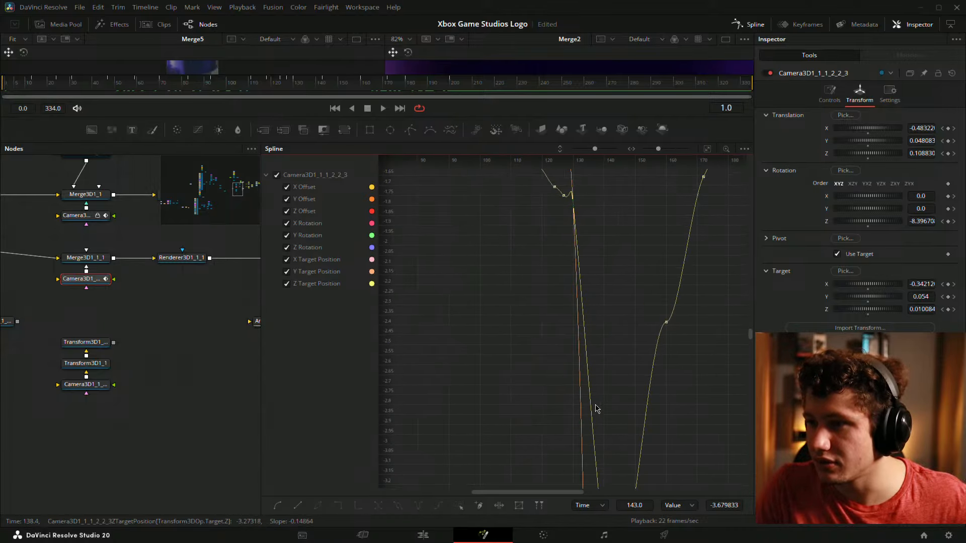
Smooth the Z target position keyframes at frames 124, 118 and 111, working backward along the curve
{"action": "left_click_drag", "start_coordinate": [580, 230], "coordinate": [602, 341]}
{"action": "scroll", "coordinate": [597, 302], "scroll_direction": "up", "scroll_amount": 4}
{"action": "left_click_drag", "start_coordinate": [527, 281], "coordinate": [501, 317]}
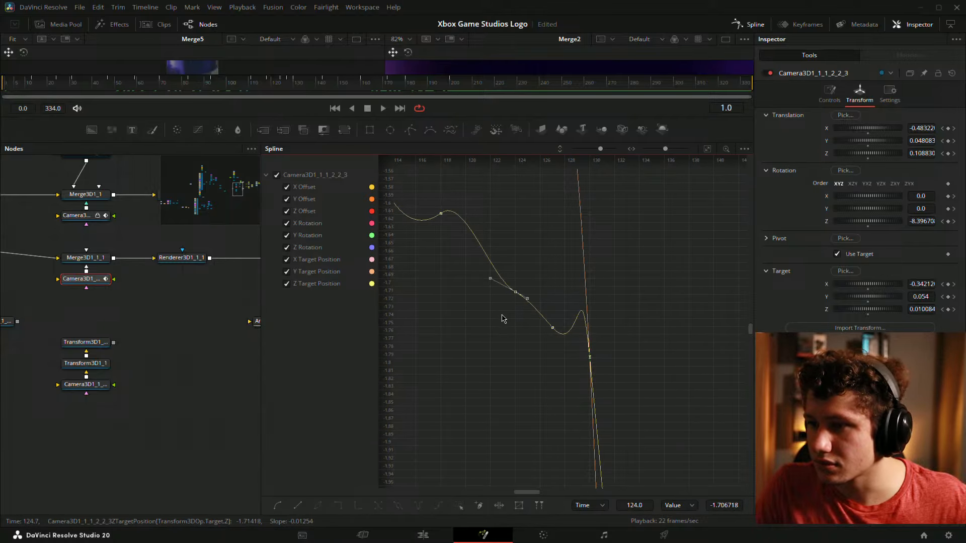
{"action": "key", "text": "shift+s"}
{"action": "left_click_drag", "start_coordinate": [504, 241], "coordinate": [582, 330]}
{"action": "left_click_drag", "start_coordinate": [531, 282], "coordinate": [512, 323]}
{"action": "key", "text": "shift+s"}
{"action": "left_click_drag", "start_coordinate": [519, 253], "coordinate": [618, 377]}
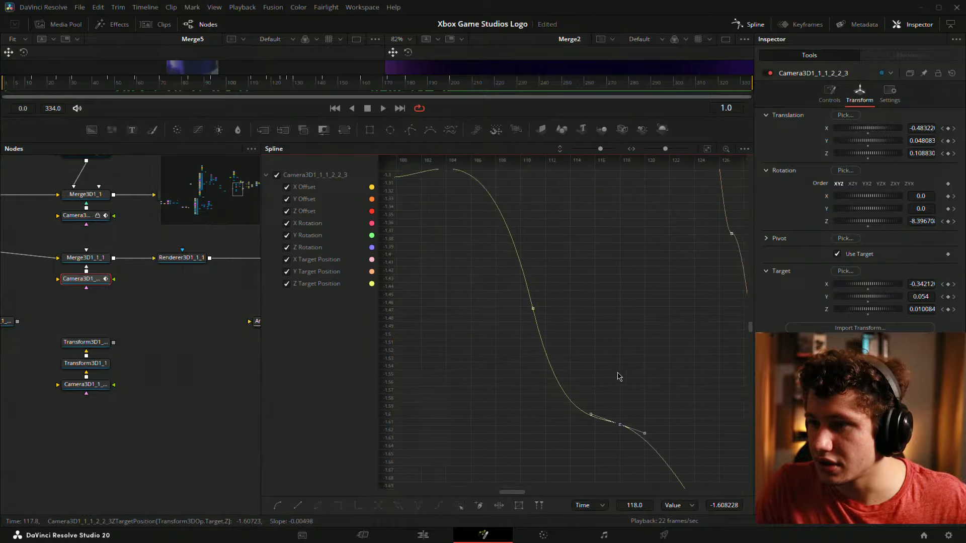
{"action": "left_click_drag", "start_coordinate": [556, 286], "coordinate": [478, 339]}
{"action": "key", "text": "shift+s"}
{"action": "left_click_drag", "start_coordinate": [575, 282], "coordinate": [645, 360]}
{"action": "scroll", "coordinate": [638, 355], "scroll_direction": "down", "scroll_amount": 5}
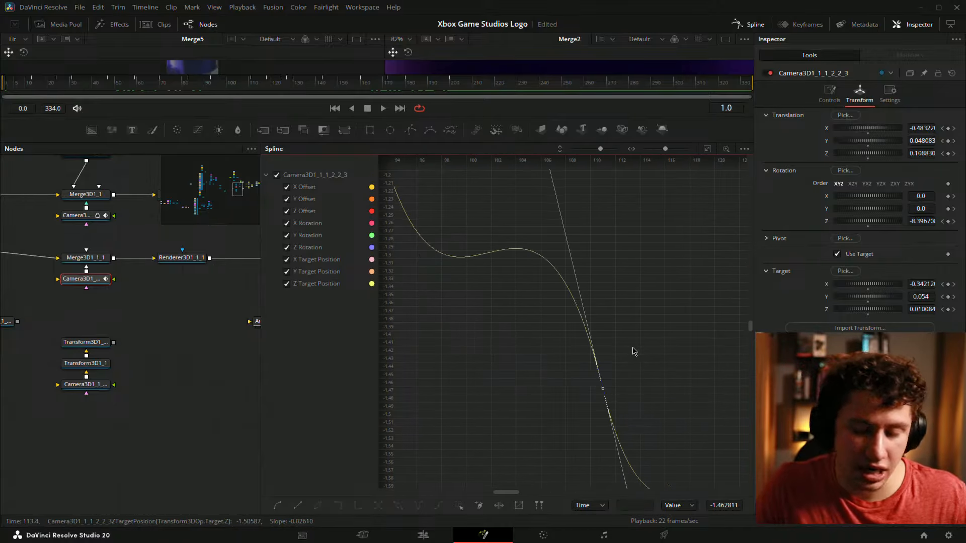
{"action": "key", "text": "shift+s"}
Continue smoothing the earlier Z target position keyframes from about frame 93 back to frame 59
{"action": "left_click_drag", "start_coordinate": [582, 264], "coordinate": [620, 322]}
{"action": "key", "text": "shift+s"}
{"action": "left_click_drag", "start_coordinate": [568, 272], "coordinate": [636, 337]}
{"action": "left_click_drag", "start_coordinate": [570, 282], "coordinate": [521, 313]}
{"action": "key", "text": "shift+s"}
{"action": "left_click_drag", "start_coordinate": [530, 236], "coordinate": [488, 332]}
{"action": "key", "text": "shift+s"}
{"action": "left_click_drag", "start_coordinate": [533, 259], "coordinate": [523, 332]}
{"action": "key", "text": "shift+s"}
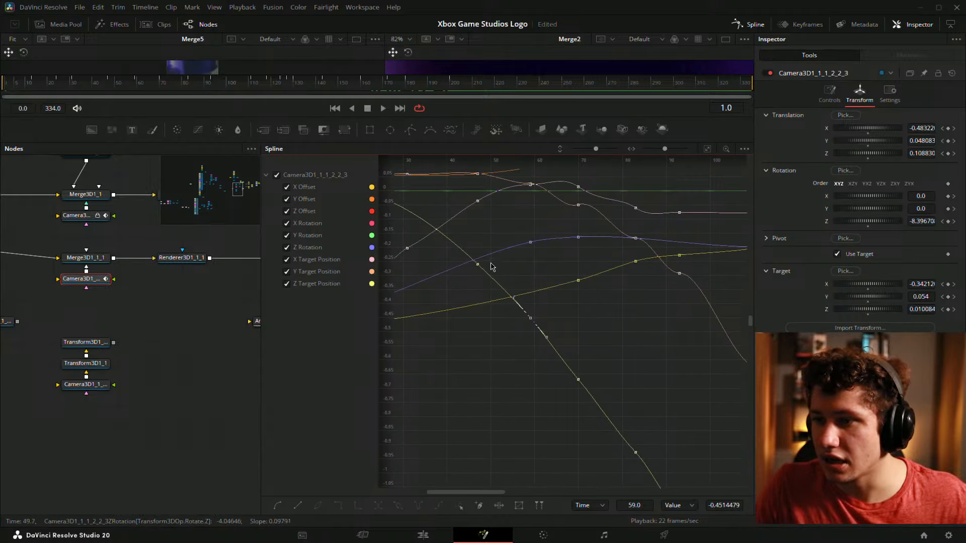
Smooth the Z target position keyframes at frames 47 and 70
{"action": "left_click_drag", "start_coordinate": [491, 257], "coordinate": [455, 276]}
{"action": "key", "text": "shift+s"}
{"action": "left_click_drag", "start_coordinate": [662, 358], "coordinate": [585, 230]}
{"action": "left_click_drag", "start_coordinate": [516, 246], "coordinate": [467, 288]}
{"action": "key", "text": "shift+s"}
Smooth the Z target position keyframes from frame 83 forward to about frame 111
{"action": "left_click_drag", "start_coordinate": [597, 286], "coordinate": [545, 330]}
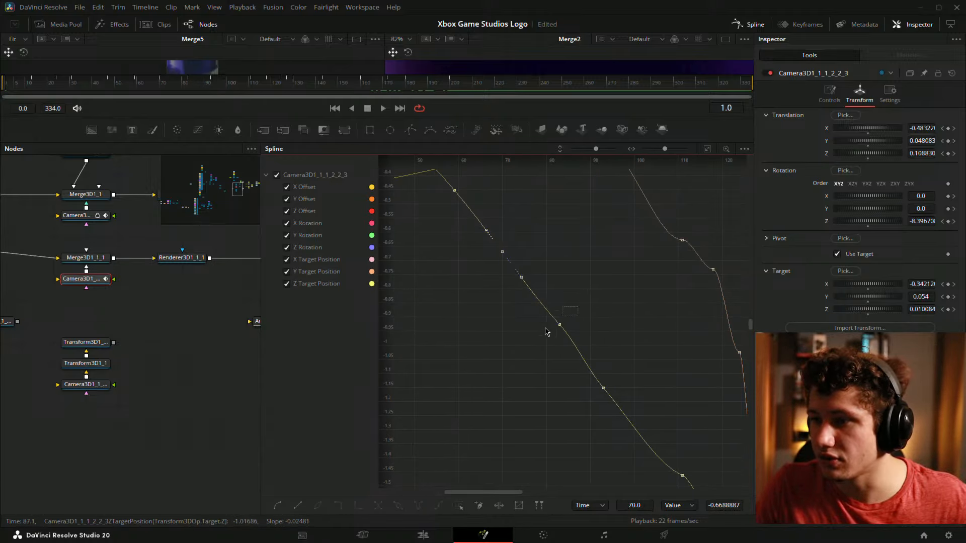
{"action": "key", "text": "shift+s"}
{"action": "left_click_drag", "start_coordinate": [605, 346], "coordinate": [502, 307]}
{"action": "key", "text": "shift+s"}
{"action": "left_click_drag", "start_coordinate": [589, 317], "coordinate": [535, 272]}
{"action": "left_click", "coordinate": [546, 342]}
{"action": "key", "text": "shift+s"}
{"action": "left_click_drag", "start_coordinate": [571, 339], "coordinate": [544, 297]}
{"action": "left_click_drag", "start_coordinate": [566, 323], "coordinate": [534, 374]}
{"action": "key", "text": "shift+s"}
Go back along the Z target position curve and even out the section around the frame 83 keyframe
{"action": "left_click_drag", "start_coordinate": [534, 277], "coordinate": [586, 336]}
{"action": "left_click", "coordinate": [571, 359]}
{"action": "left_click_drag", "start_coordinate": [518, 246], "coordinate": [591, 303]}
{"action": "key", "text": "shift+s"}
{"action": "left_click_drag", "start_coordinate": [541, 228], "coordinate": [476, 307]}
{"action": "left_click_drag", "start_coordinate": [612, 349], "coordinate": [696, 388]}
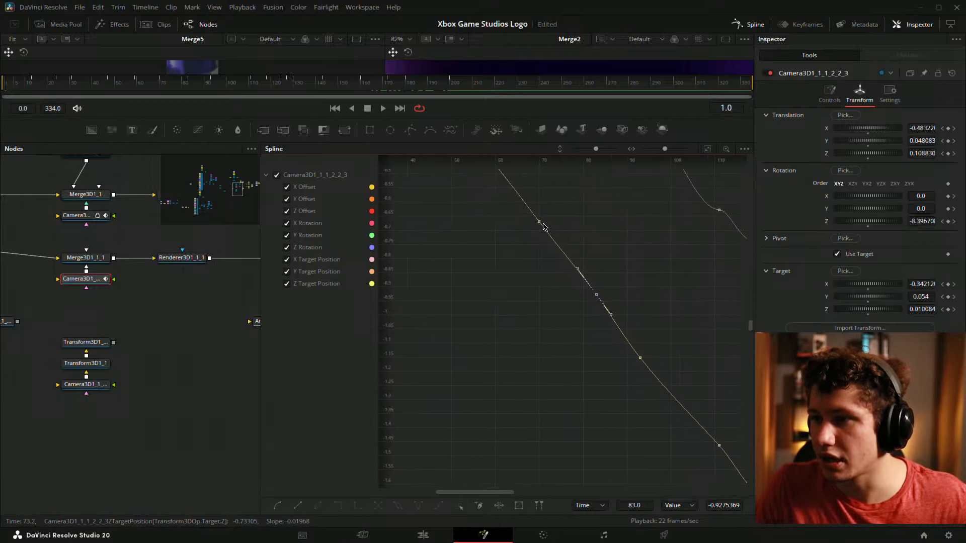
Smooth the Z target position curve again up to the frame 118 keyframe so it descends evenly
{"action": "left_click_drag", "start_coordinate": [512, 253], "coordinate": [673, 420]}
{"action": "left_click", "coordinate": [685, 374]}
{"action": "left_click_drag", "start_coordinate": [648, 346], "coordinate": [468, 215]}
{"action": "left_click_drag", "start_coordinate": [529, 269], "coordinate": [550, 362]}
{"action": "key", "text": "shift+s"}
{"action": "left_click_drag", "start_coordinate": [570, 326], "coordinate": [541, 301]}
{"action": "left_click_drag", "start_coordinate": [541, 338], "coordinate": [540, 367]}
{"action": "left_click", "coordinate": [541, 334]}
{"action": "left_click_drag", "start_coordinate": [562, 332], "coordinate": [534, 326]}
{"action": "scroll", "coordinate": [534, 330], "scroll_direction": "up", "scroll_amount": 3}
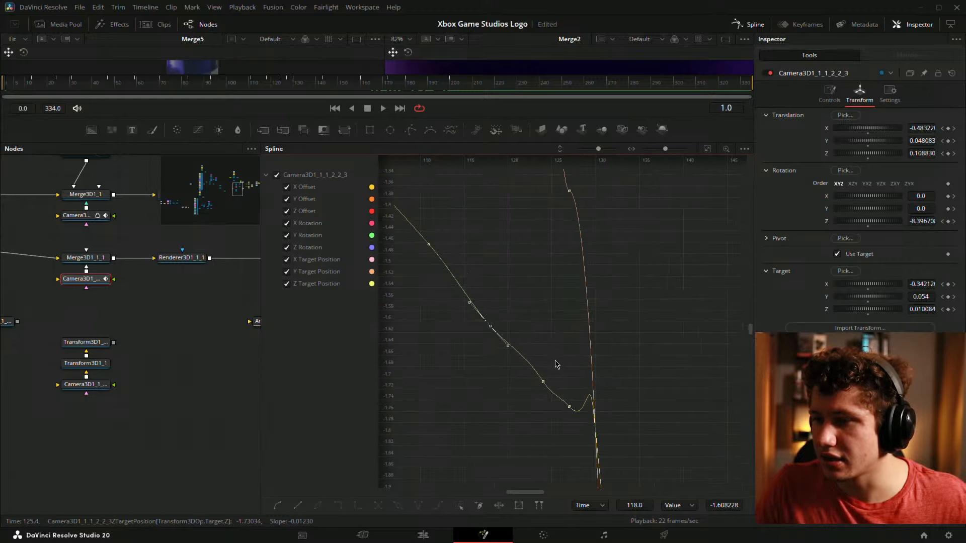
Smooth the Z target position curve at frames 124 and 127 and angle the frame 127 keyframe's outgoing handle downward
{"action": "left_click_drag", "start_coordinate": [556, 363], "coordinate": [535, 311]}
{"action": "left_click", "coordinate": [565, 360]}
{"action": "left_click_drag", "start_coordinate": [539, 338], "coordinate": [578, 342]}
{"action": "key", "text": "shift+s"}
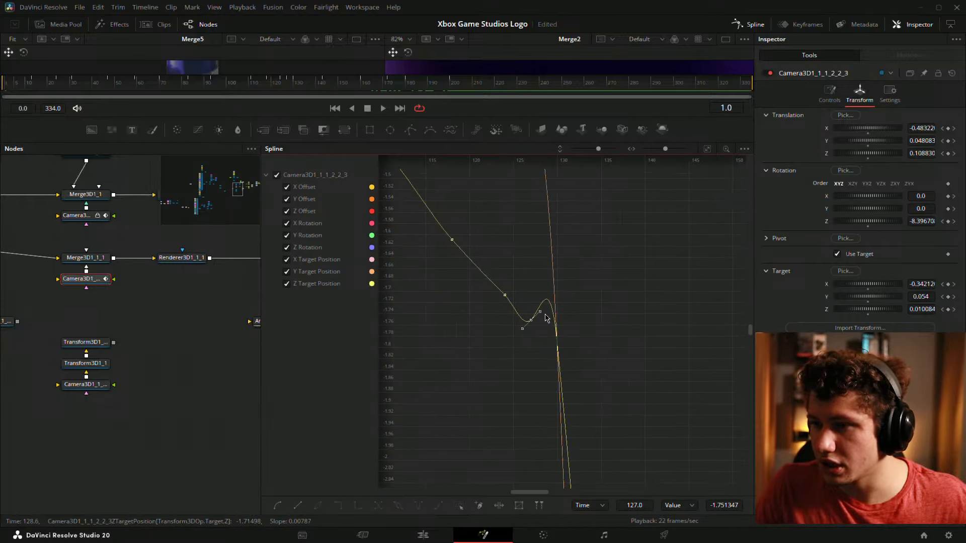
{"action": "mouse_move", "coordinate": [537, 316]}
{"action": "left_mouse_down"}
{"action": "mouse_move", "coordinate": [557, 326]}
{"action": "mouse_move", "coordinate": [528, 349]}
{"action": "mouse_move", "coordinate": [533, 319]}
{"action": "mouse_move", "coordinate": [542, 333]}
{"action": "left_mouse_up"}
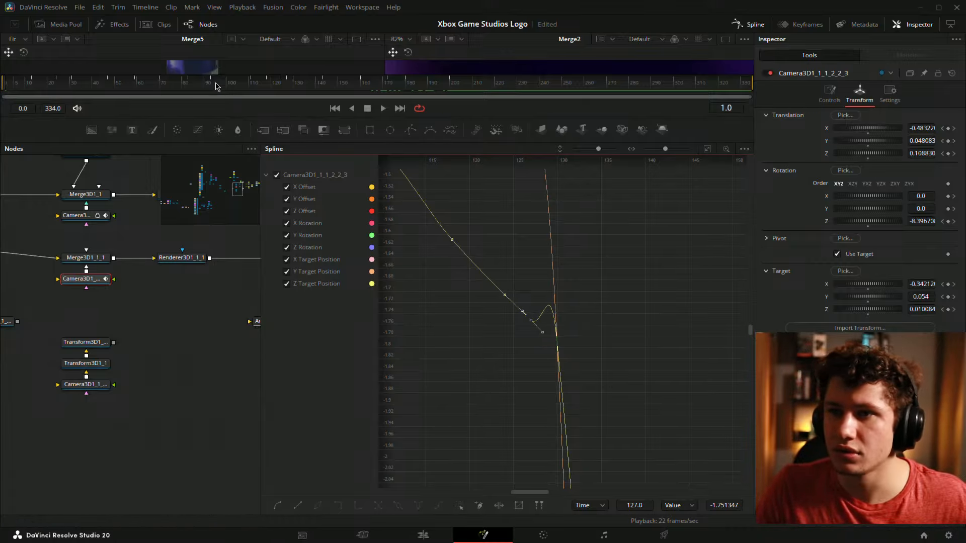
Go to frame 127 and replace its Z target keyframe with one at about -1.663
{"action": "left_click", "coordinate": [143, 89]}
{"action": "left_click_drag", "start_coordinate": [143, 89], "coordinate": [288, 91]}
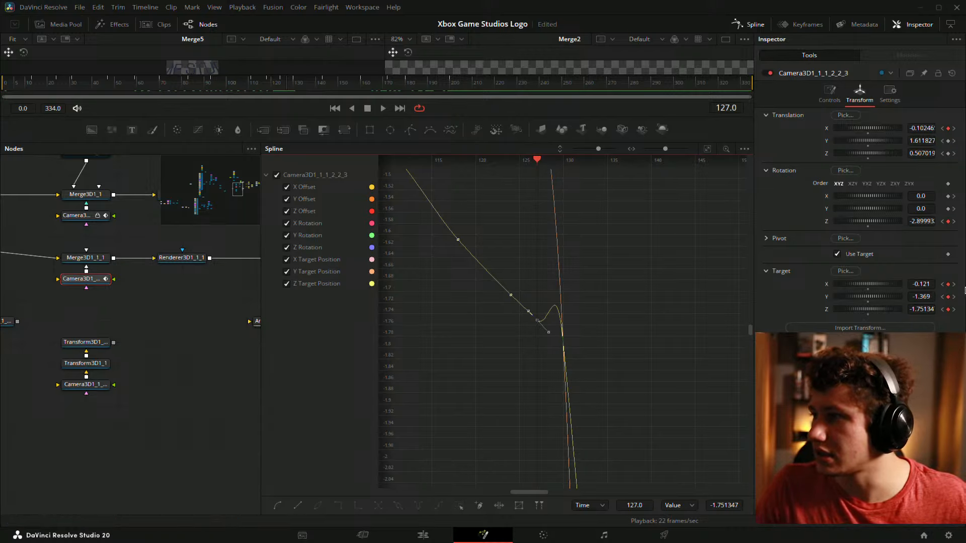
{"action": "left_click", "coordinate": [948, 309]}
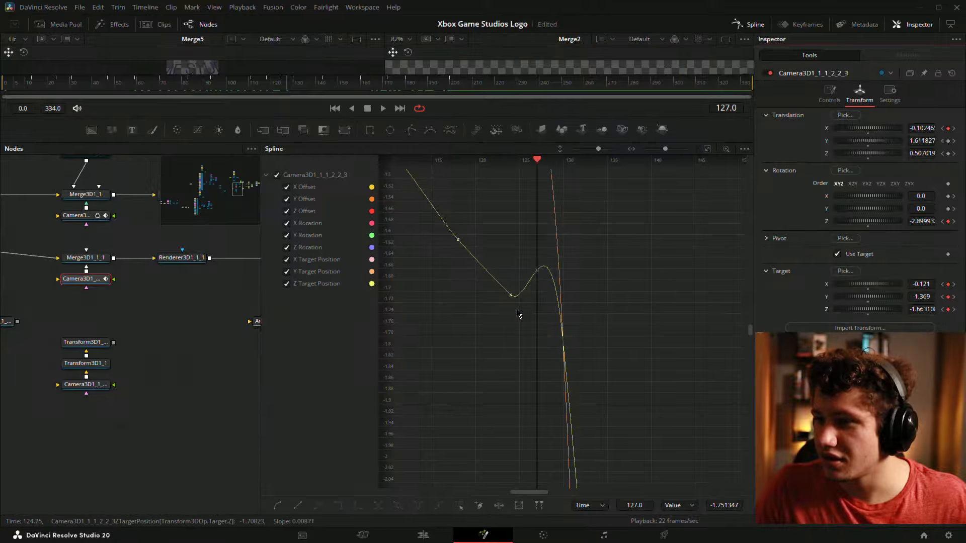
Try to lower the frame 127 Z target keyframe directly on the curve, and undo the move
{"action": "mouse_move", "coordinate": [632, 328]}
{"action": "left_mouse_down"}
{"action": "mouse_move", "coordinate": [619, 229]}
{"action": "mouse_move", "coordinate": [629, 317]}
{"action": "left_mouse_up"}
{"action": "key", "text": "ctrl+f"}
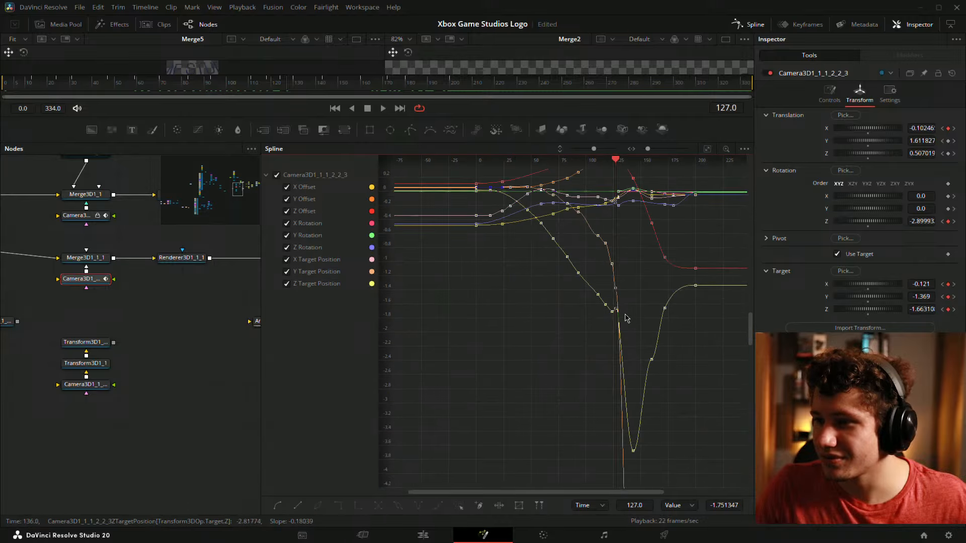
{"action": "left_click", "coordinate": [633, 452]}
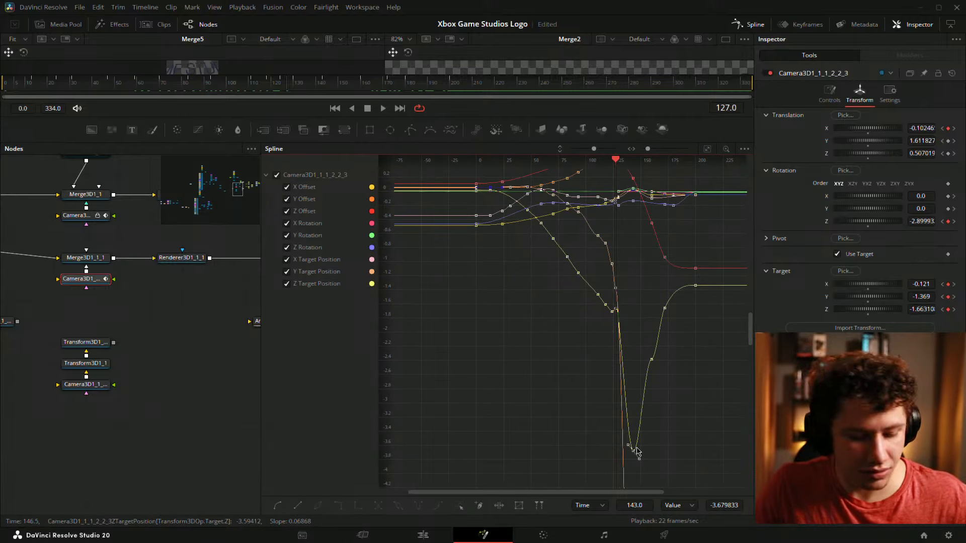
{"action": "scroll", "coordinate": [632, 352], "scroll_direction": "up", "scroll_amount": 5}
{"action": "scroll", "coordinate": [546, 254], "scroll_direction": "up", "scroll_amount": 4}
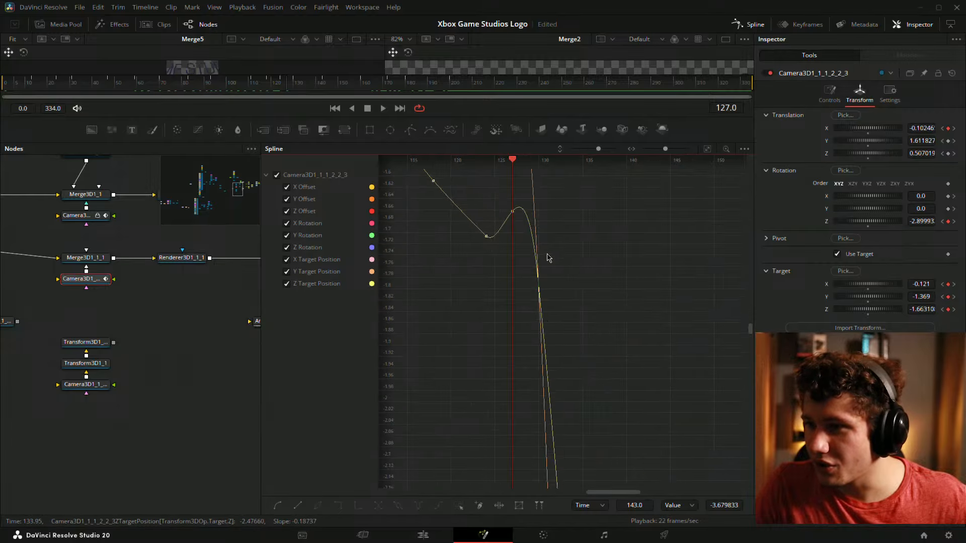
{"action": "left_click", "coordinate": [512, 213]}
{"action": "left_click_drag", "start_coordinate": [511, 212], "coordinate": [513, 334]}
{"action": "key", "text": "ctrl+z"}
Keyframe the Z target at about -1.858 on frame 130 and re-key it at about -1.774 on frame 127
{"action": "left_click_drag", "start_coordinate": [513, 160], "coordinate": [538, 166]}
{"action": "mouse_move", "coordinate": [920, 308]}
{"action": "left_mouse_down"}
{"action": "mouse_move", "coordinate": [900, 308]}
{"action": "mouse_move", "coordinate": [915, 308]}
{"action": "left_mouse_up"}
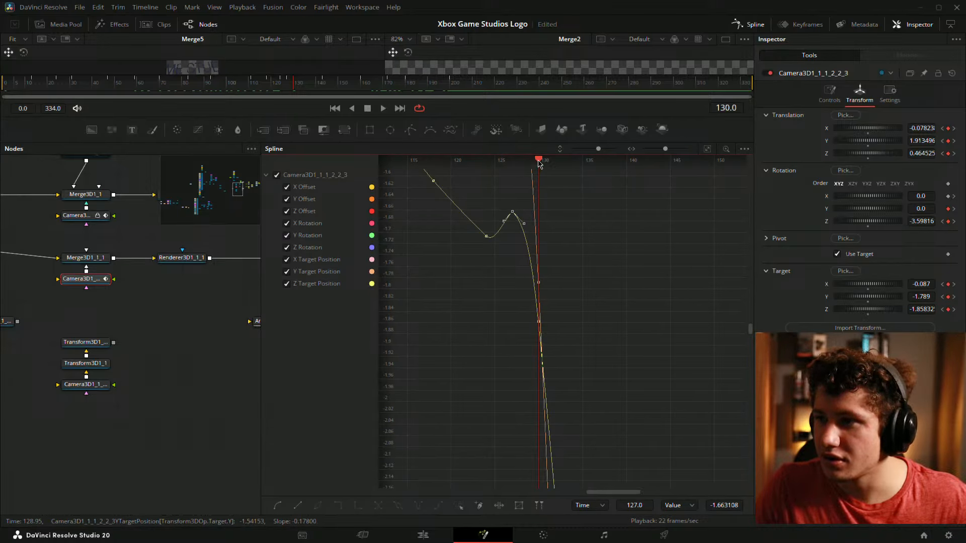
{"action": "left_click_drag", "start_coordinate": [538, 160], "coordinate": [513, 160]}
{"action": "left_click", "coordinate": [948, 309]}
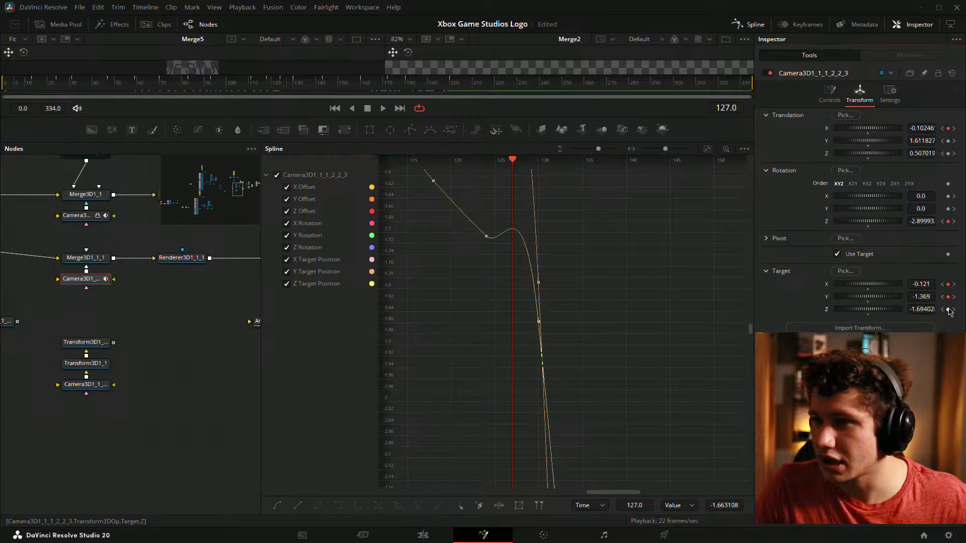
{"action": "left_click_drag", "start_coordinate": [923, 309], "coordinate": [912, 309]}
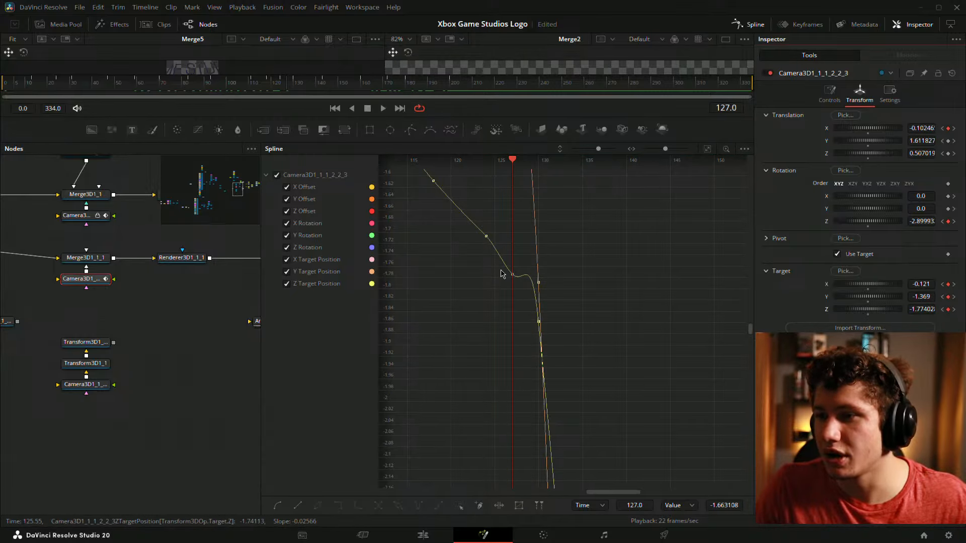
Pull the frame 130 Z target keyframe's incoming handle closer to straighten the curve, and delete the frame 127 Z target keyframe
{"action": "left_click", "coordinate": [539, 323]}
{"action": "left_click_drag", "start_coordinate": [532, 248], "coordinate": [535, 305]}
{"action": "left_click", "coordinate": [512, 274]}
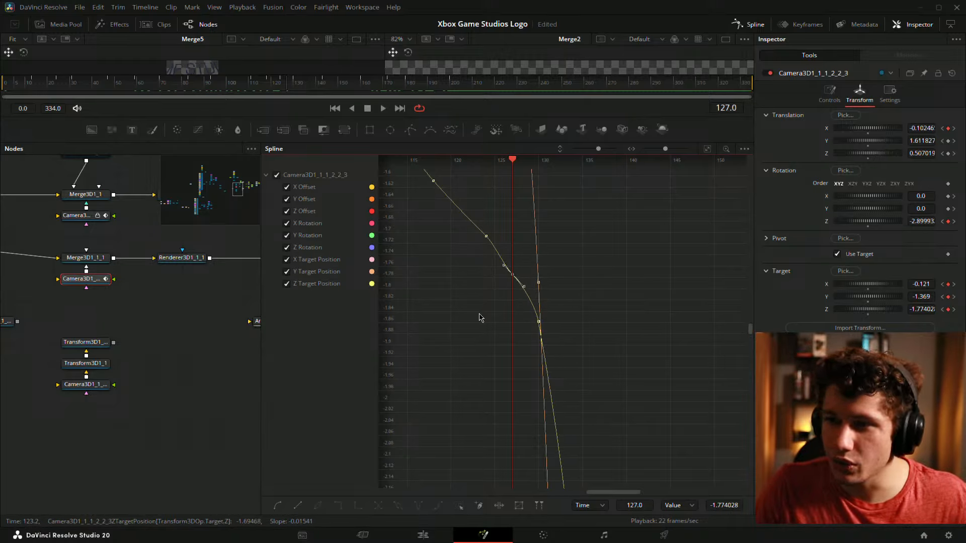
{"action": "key", "text": "Delete"}
Smooth the bump in the Y target position curve around the keyframes at frames 111 and 118
{"action": "left_click_drag", "start_coordinate": [597, 310], "coordinate": [612, 197]}
{"action": "scroll", "coordinate": [634, 297], "scroll_direction": "down", "scroll_amount": 5}
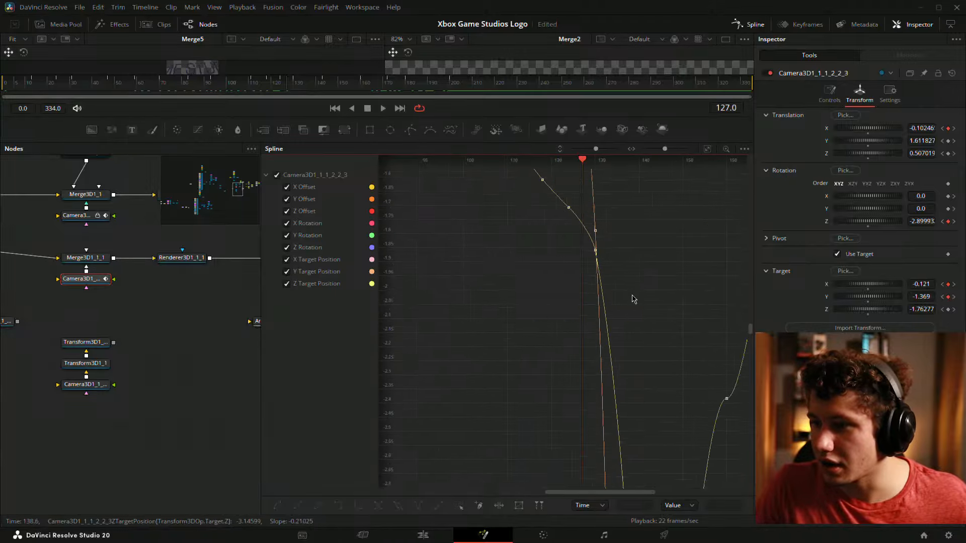
{"action": "left_click_drag", "start_coordinate": [632, 296], "coordinate": [624, 379]}
{"action": "left_click_drag", "start_coordinate": [640, 278], "coordinate": [654, 325]}
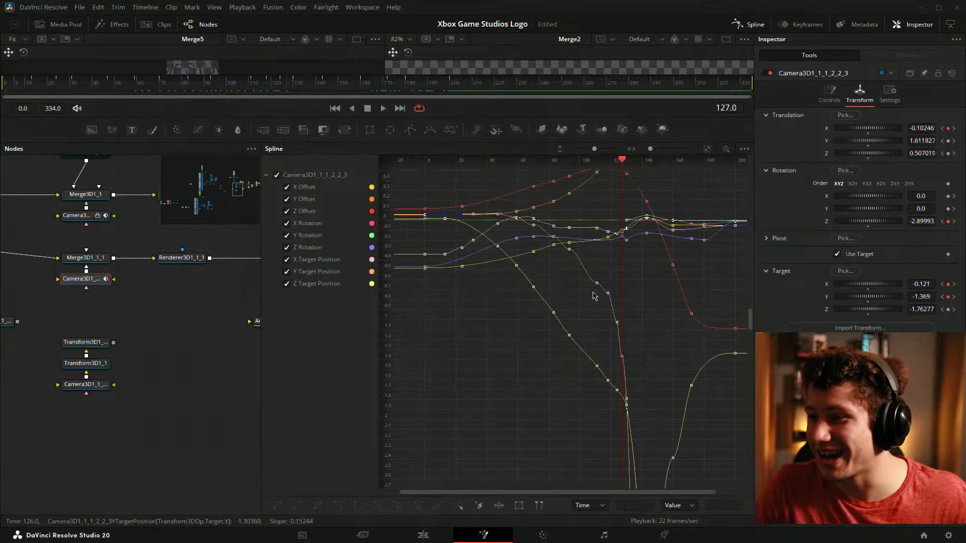
{"action": "left_click", "coordinate": [596, 283]}
{"action": "scroll", "coordinate": [591, 273], "scroll_direction": "up", "scroll_amount": 5}
{"action": "left_click_drag", "start_coordinate": [583, 302], "coordinate": [584, 258]}
{"action": "left_click_drag", "start_coordinate": [604, 257], "coordinate": [548, 205]}
{"action": "left_click_drag", "start_coordinate": [571, 285], "coordinate": [589, 269]}
{"action": "key", "text": "shift+s"}
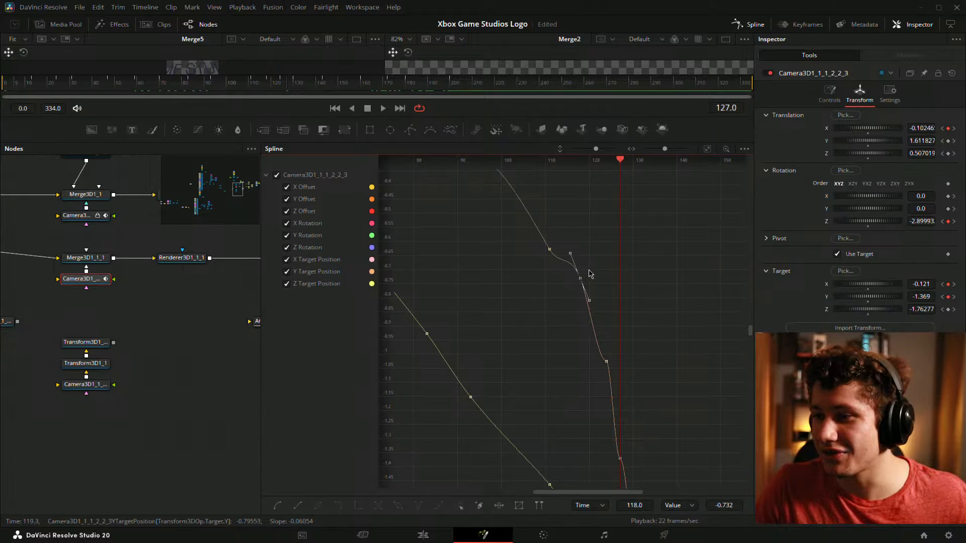
{"action": "left_click_drag", "start_coordinate": [556, 352], "coordinate": [617, 302]}
{"action": "key", "text": "shift+s"}
Smooth the neighbouring Y target position keyframes and delete the one at frame 118
{"action": "left_click_drag", "start_coordinate": [636, 336], "coordinate": [562, 202]}
{"action": "left_click", "coordinate": [613, 359]}
{"action": "key", "text": "shift+s"}
{"action": "left_click_drag", "start_coordinate": [589, 264], "coordinate": [706, 538]}
{"action": "left_click_drag", "start_coordinate": [652, 324], "coordinate": [630, 350]}
{"action": "key", "text": "shift+s"}
{"action": "left_click_drag", "start_coordinate": [639, 286], "coordinate": [633, 360]}
{"action": "key", "text": "Delete"}
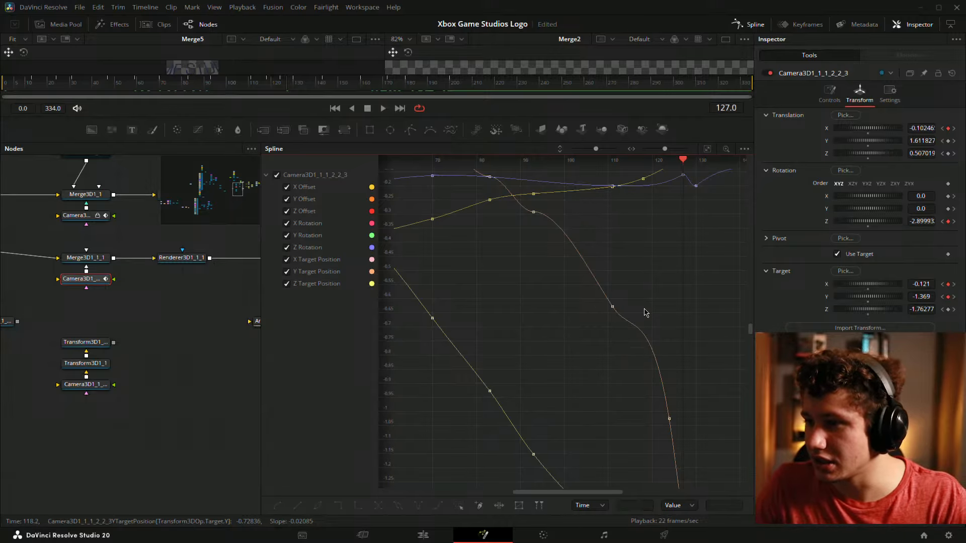
Shorten the incoming handle of the frame 124 Y target keyframe so the curve falls evenly from frame 111
{"action": "left_click", "coordinate": [612, 306]}
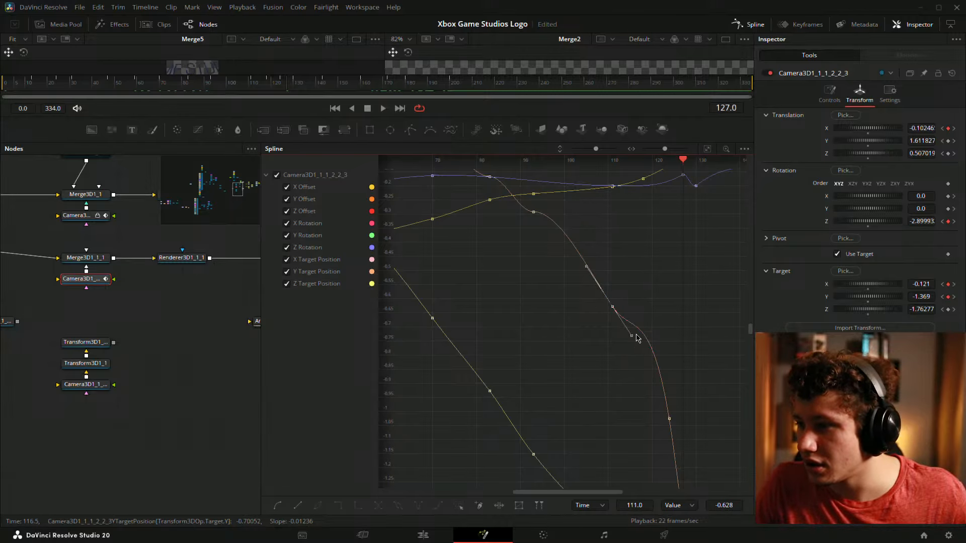
{"action": "left_click", "coordinate": [669, 419]}
{"action": "left_click_drag", "start_coordinate": [649, 309], "coordinate": [652, 372]}
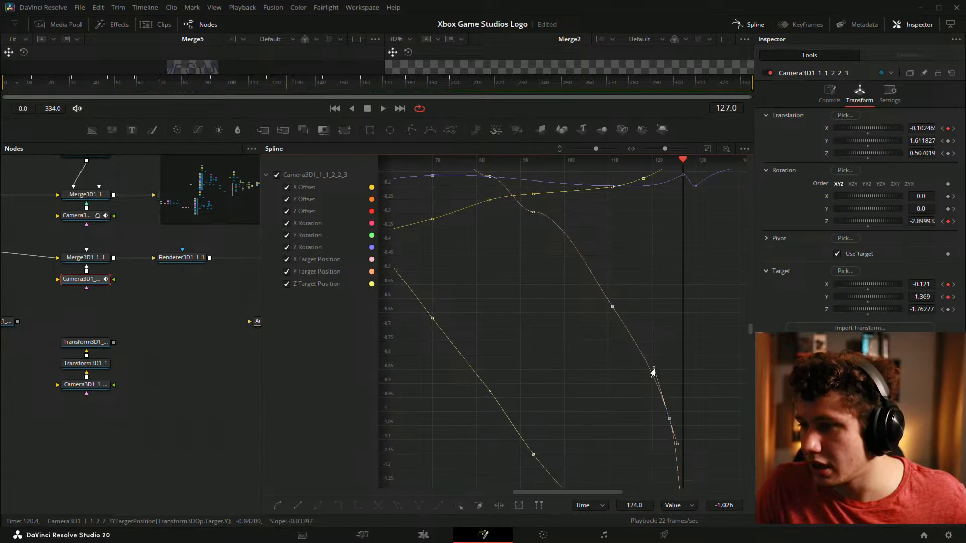
{"action": "left_click_drag", "start_coordinate": [599, 325], "coordinate": [597, 340]}
Smooth the Y target position keyframes at about frame 93 and at frames 83 and 70
{"action": "left_click_drag", "start_coordinate": [589, 198], "coordinate": [640, 317]}
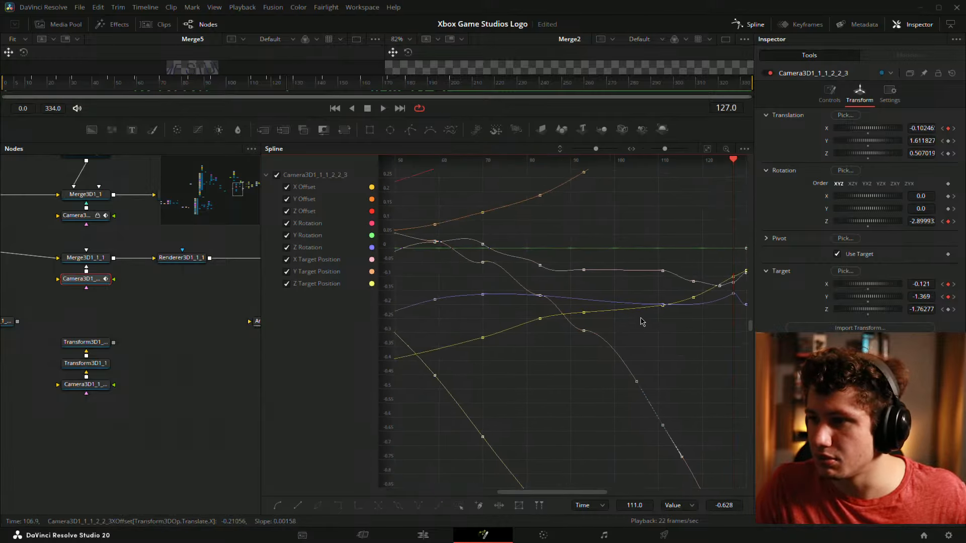
{"action": "left_click_drag", "start_coordinate": [578, 317], "coordinate": [591, 335]}
{"action": "key", "text": "shift+s"}
{"action": "left_click_drag", "start_coordinate": [527, 288], "coordinate": [549, 300]}
{"action": "key", "text": "shift+s"}
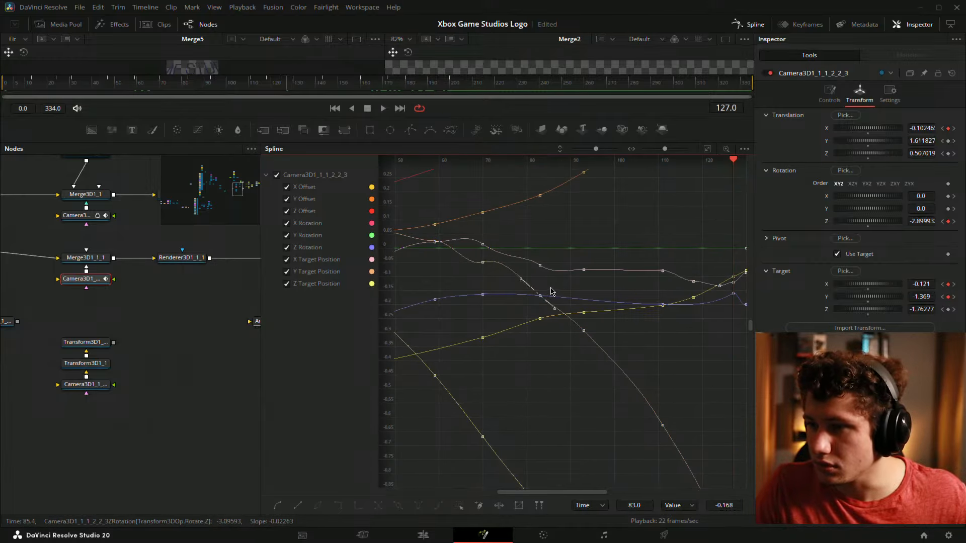
{"action": "left_click_drag", "start_coordinate": [491, 292], "coordinate": [560, 315]}
{"action": "left_click", "coordinate": [551, 284]}
{"action": "key", "text": "shift+s"}
{"action": "left_click_drag", "start_coordinate": [511, 290], "coordinate": [521, 295]}
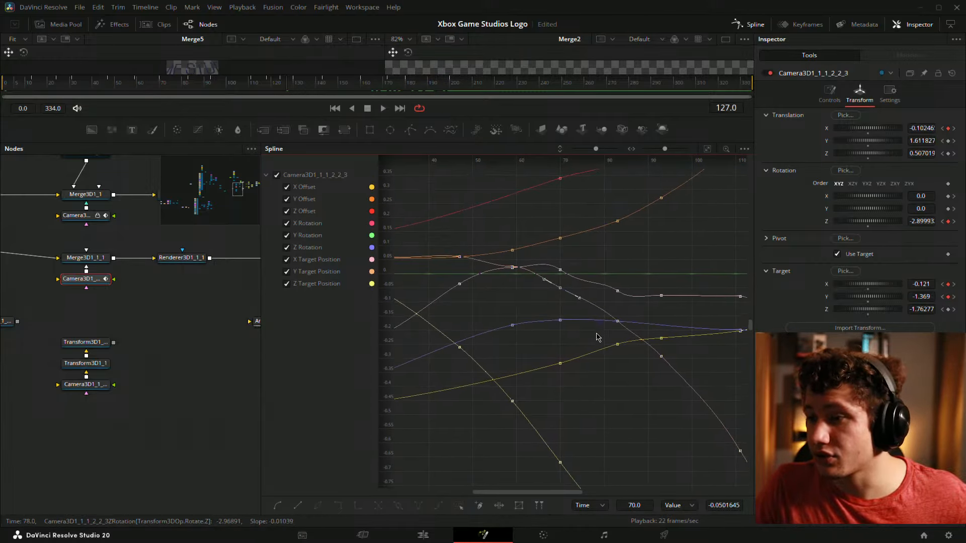
Smooth the Y and X target position keyframes at frame 83
{"action": "left_click", "coordinate": [617, 321]}
{"action": "key", "text": "shift+s"}
{"action": "left_click", "coordinate": [619, 393]}
{"action": "left_click_drag", "start_coordinate": [630, 283], "coordinate": [605, 306]}
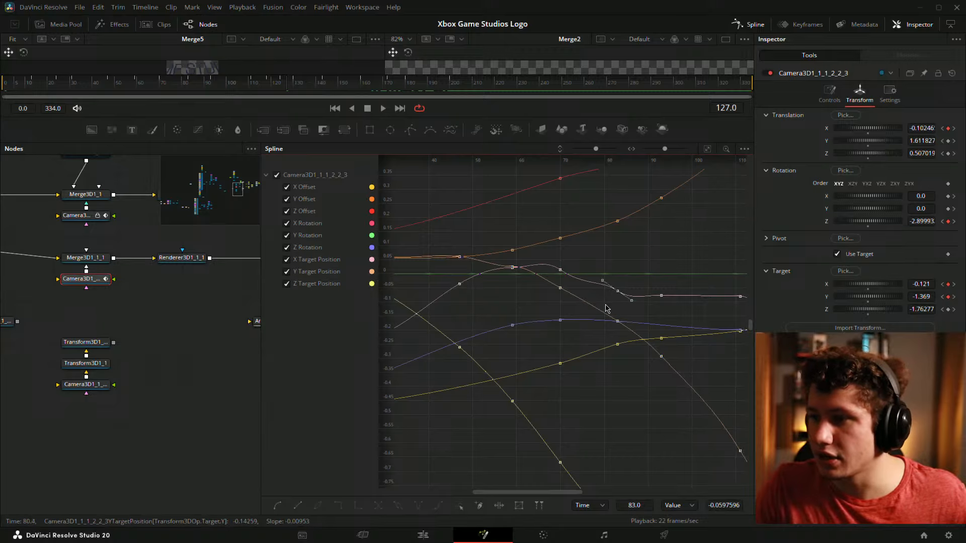
{"action": "key", "text": "shift+s"}
Smooth the X target position keyframes from frame 70 back to frame 24
{"action": "left_click_drag", "start_coordinate": [577, 259], "coordinate": [549, 281]}
{"action": "key", "text": "shift+s"}
{"action": "key", "text": "shift+s"}
{"action": "left_click_drag", "start_coordinate": [495, 301], "coordinate": [513, 326]}
{"action": "key", "text": "shift+s"}
{"action": "left_click_drag", "start_coordinate": [445, 316], "coordinate": [554, 343]}
{"action": "key", "text": "shift+s"}
{"action": "left_click_drag", "start_coordinate": [497, 306], "coordinate": [564, 289]}
{"action": "left_click_drag", "start_coordinate": [691, 304], "coordinate": [492, 343]}
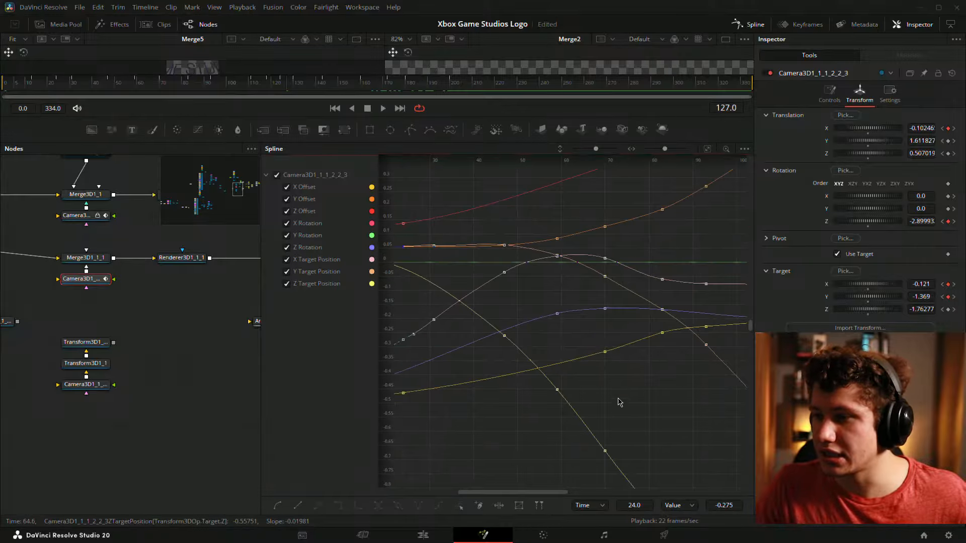
Enlarge the viewers, fit the Merge2 view and scrub through frames 79 to 118 to compare both cameras, ending at frame 93
{"action": "scroll", "coordinate": [638, 388], "scroll_direction": "down", "scroll_amount": 4}
{"action": "left_click_drag", "start_coordinate": [677, 282], "coordinate": [637, 266]}
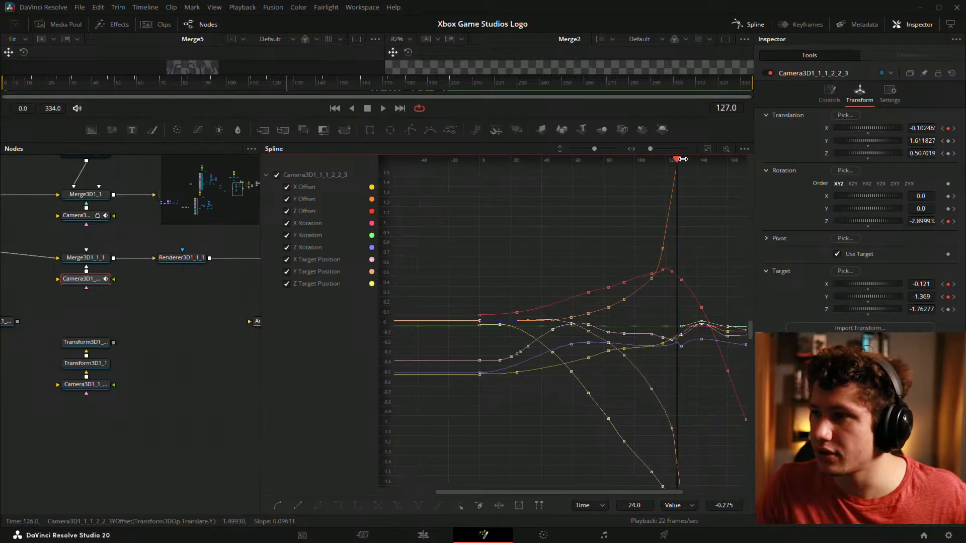
{"action": "left_click_drag", "start_coordinate": [674, 159], "coordinate": [602, 159]}
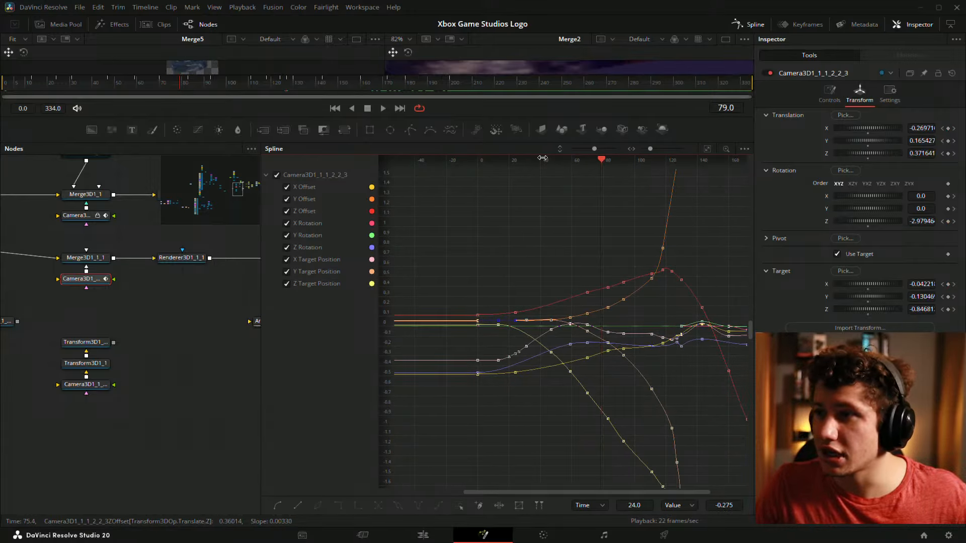
{"action": "left_click_drag", "start_coordinate": [513, 144], "coordinate": [523, 347]}
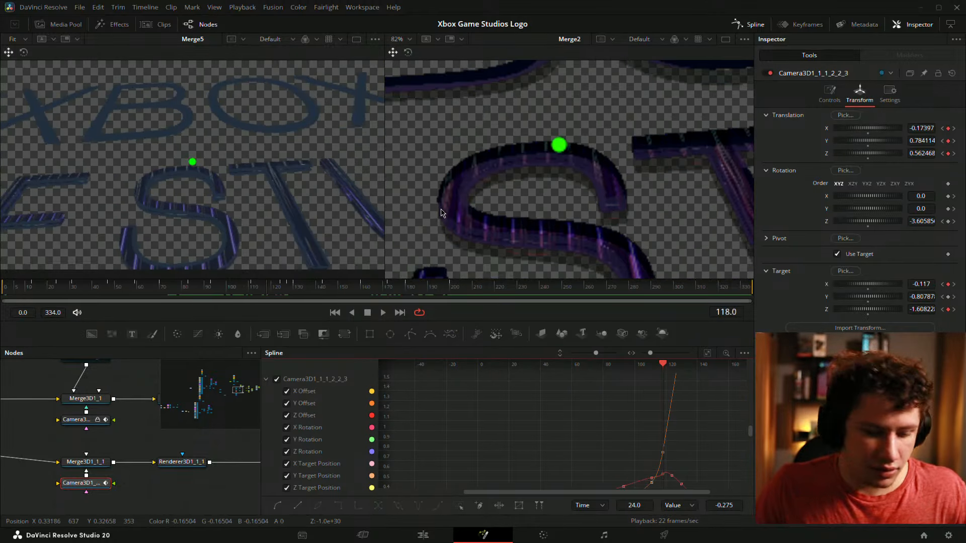
{"action": "key", "text": "ctrl+f"}
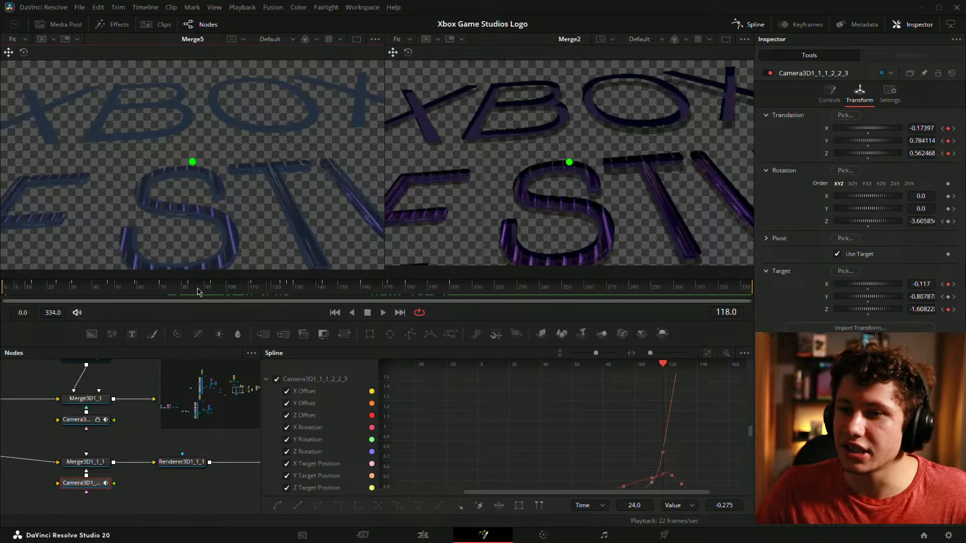
{"action": "mouse_move", "coordinate": [197, 291]}
{"action": "left_mouse_down"}
{"action": "mouse_move", "coordinate": [280, 288]}
{"action": "mouse_move", "coordinate": [229, 302]}
{"action": "mouse_move", "coordinate": [304, 304]}
{"action": "mouse_move", "coordinate": [147, 307]}
{"action": "mouse_move", "coordinate": [330, 309]}
{"action": "mouse_move", "coordinate": [140, 321]}
{"action": "mouse_move", "coordinate": [137, 307]}
{"action": "mouse_move", "coordinate": [151, 292]}
{"action": "mouse_move", "coordinate": [201, 295]}
{"action": "mouse_move", "coordinate": [200, 306]}
{"action": "left_mouse_up"}
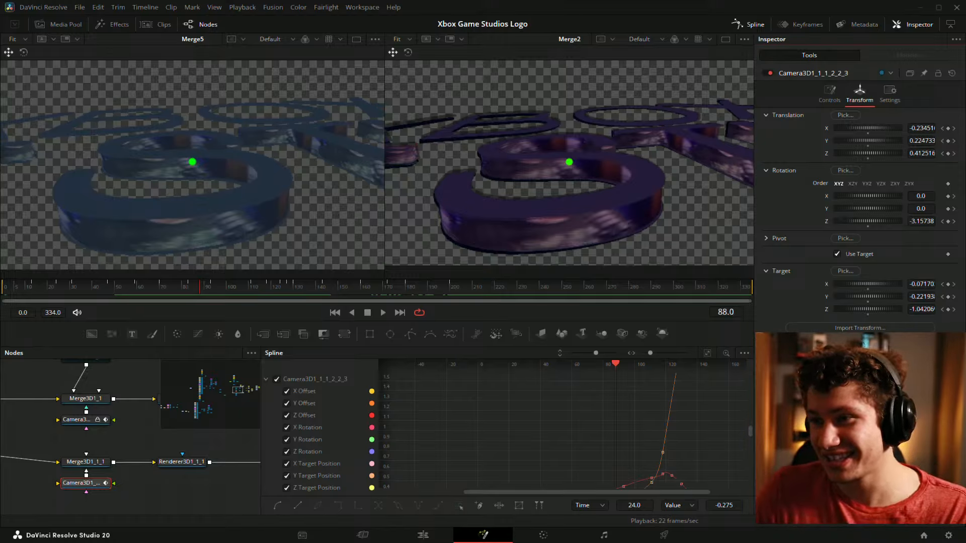
{"action": "left_click", "coordinate": [212, 296]}
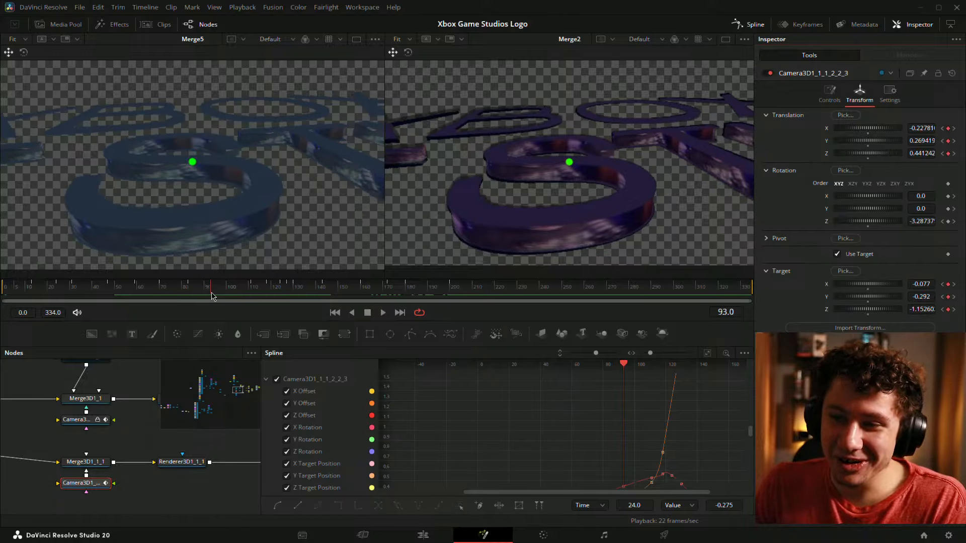
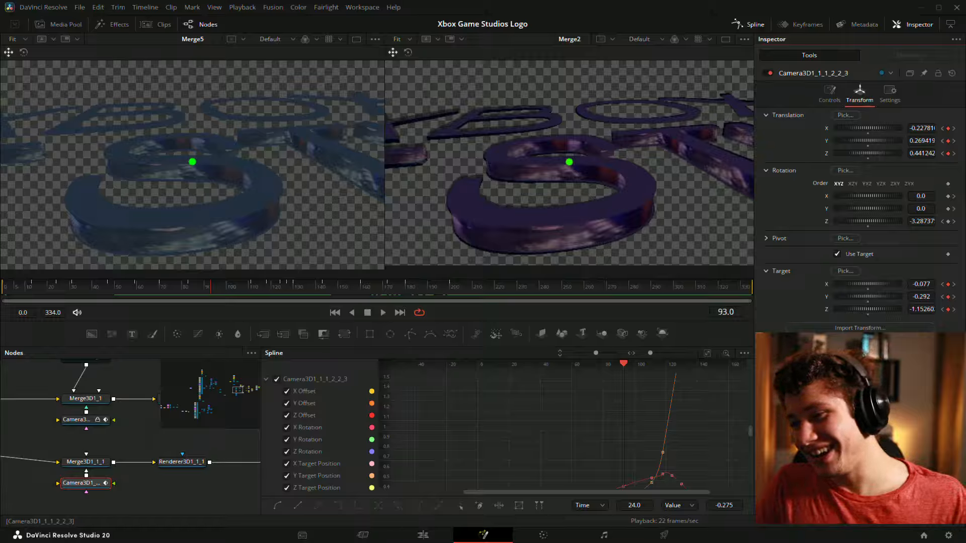
Smooth the Z target position keyframe at frame 83
{"action": "left_click_drag", "start_coordinate": [716, 418], "coordinate": [650, 345]}
{"action": "left_click_drag", "start_coordinate": [676, 412], "coordinate": [670, 363]}
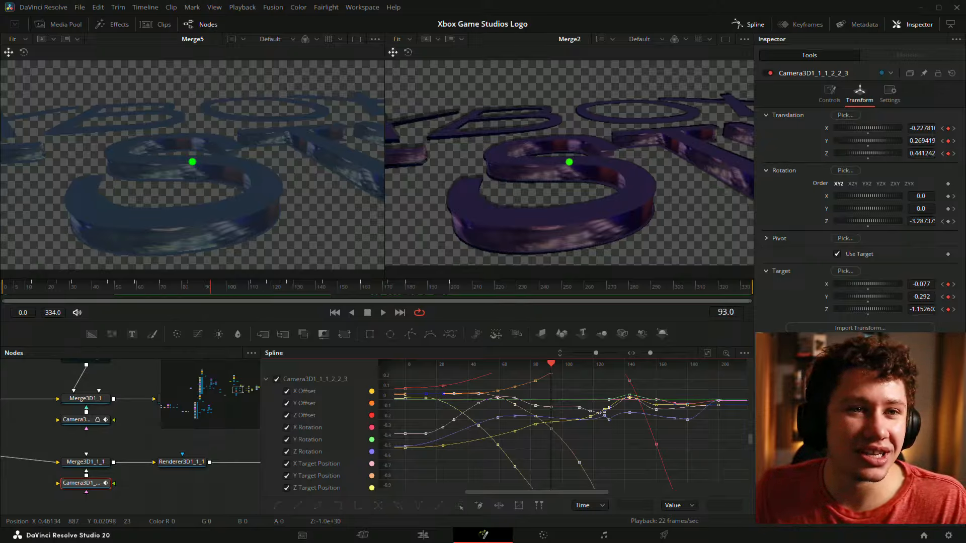
{"action": "left_click_drag", "start_coordinate": [603, 432], "coordinate": [574, 433]}
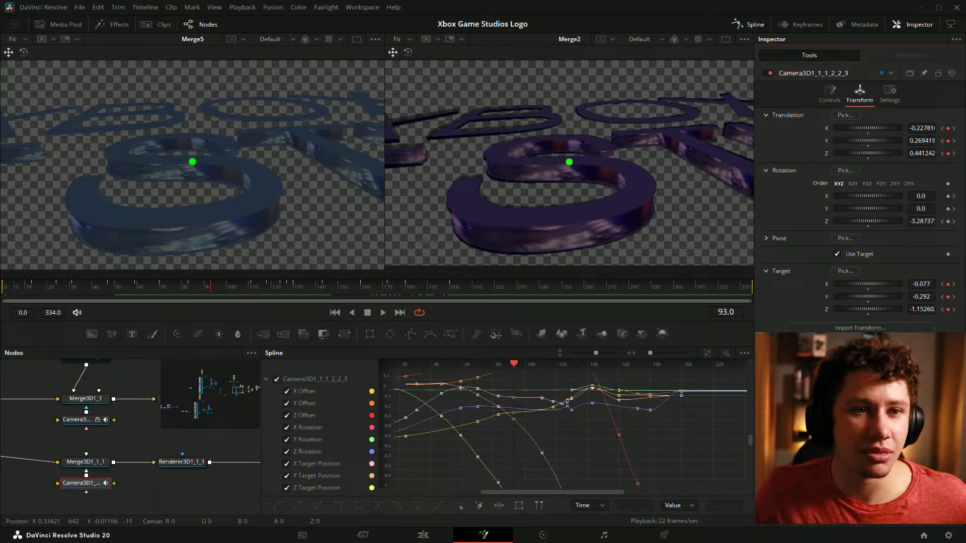
{"action": "left_click_drag", "start_coordinate": [471, 447], "coordinate": [465, 381]}
{"action": "scroll", "coordinate": [505, 420], "scroll_direction": "up", "scroll_amount": 4}
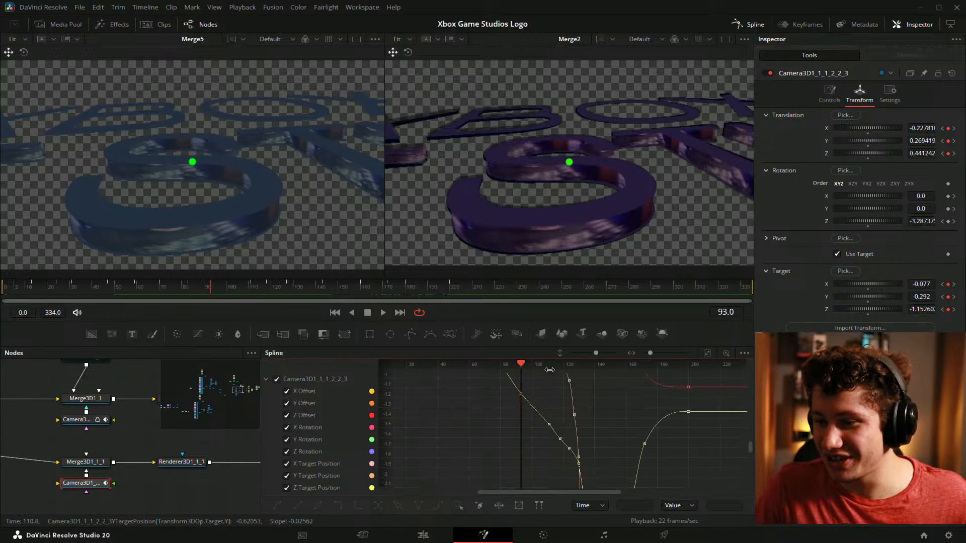
{"action": "left_click_drag", "start_coordinate": [537, 386], "coordinate": [537, 421]}
{"action": "left_click", "coordinate": [490, 415]}
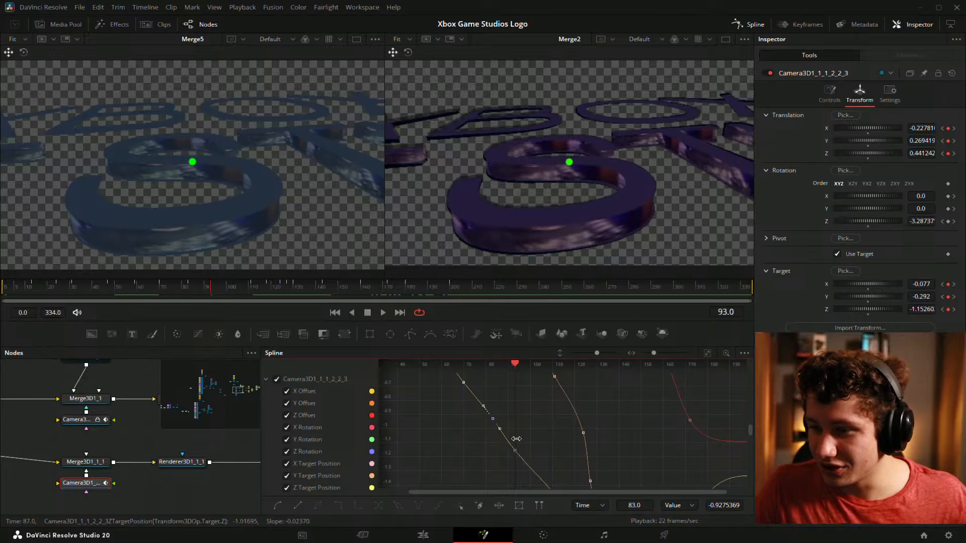
{"action": "left_click_drag", "start_coordinate": [559, 464], "coordinate": [541, 425]}
{"action": "scroll", "coordinate": [550, 414], "scroll_direction": "up", "scroll_amount": 2}
{"action": "scroll", "coordinate": [546, 420], "scroll_direction": "up", "scroll_amount": 4}
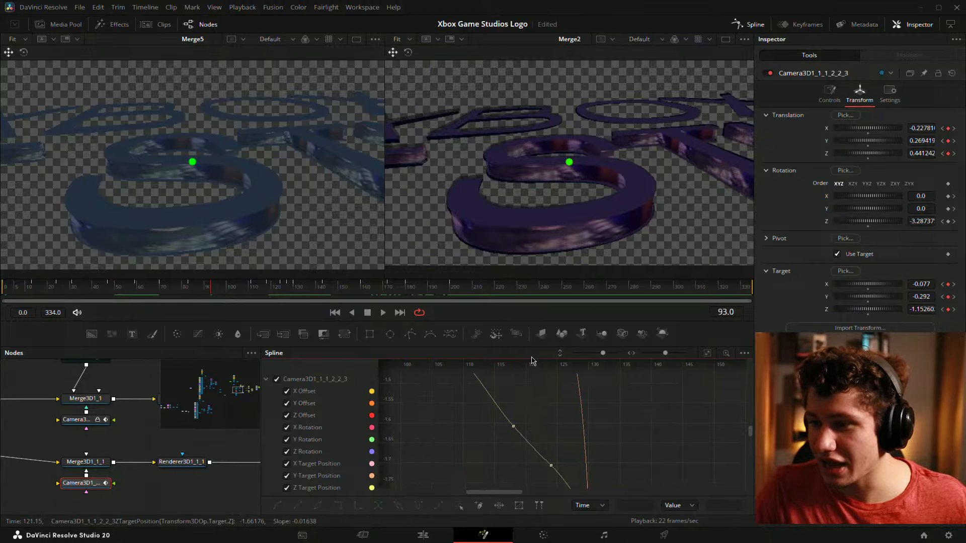
Enlarge the spline editor, delete the Z target position keyframe at frame 118 and smooth the one at frame 124
{"action": "left_click_drag", "start_coordinate": [529, 346], "coordinate": [529, 299]}
{"action": "scroll", "coordinate": [508, 379], "scroll_direction": "up", "scroll_amount": 2}
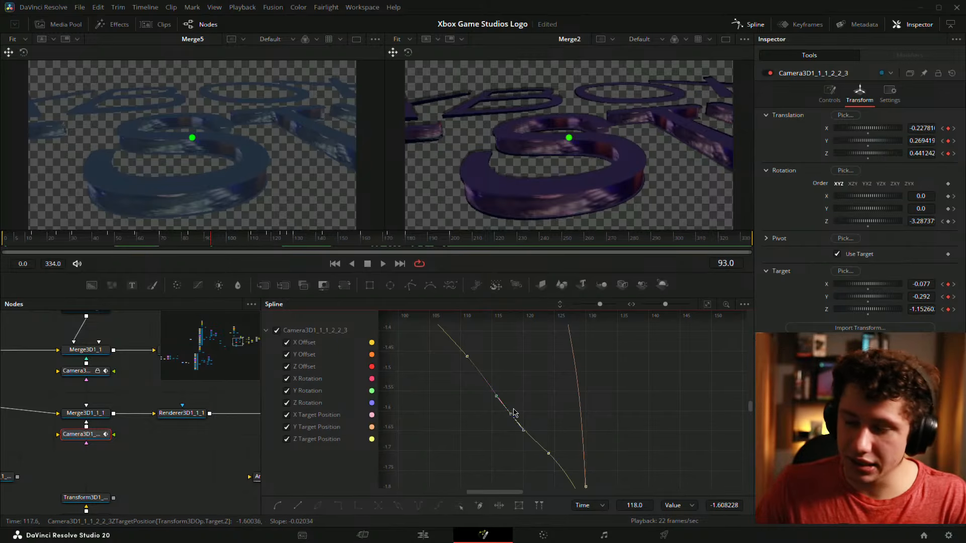
{"action": "scroll", "coordinate": [553, 397], "scroll_direction": "down", "scroll_amount": 3}
{"action": "scroll", "coordinate": [548, 398], "scroll_direction": "up", "scroll_amount": 3}
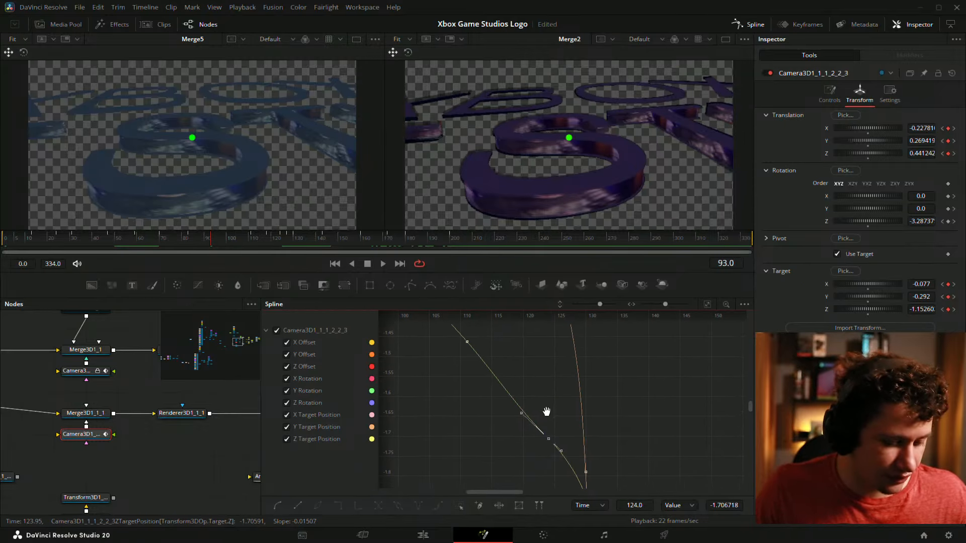
{"action": "scroll", "coordinate": [558, 402], "scroll_direction": "down", "scroll_amount": 3}
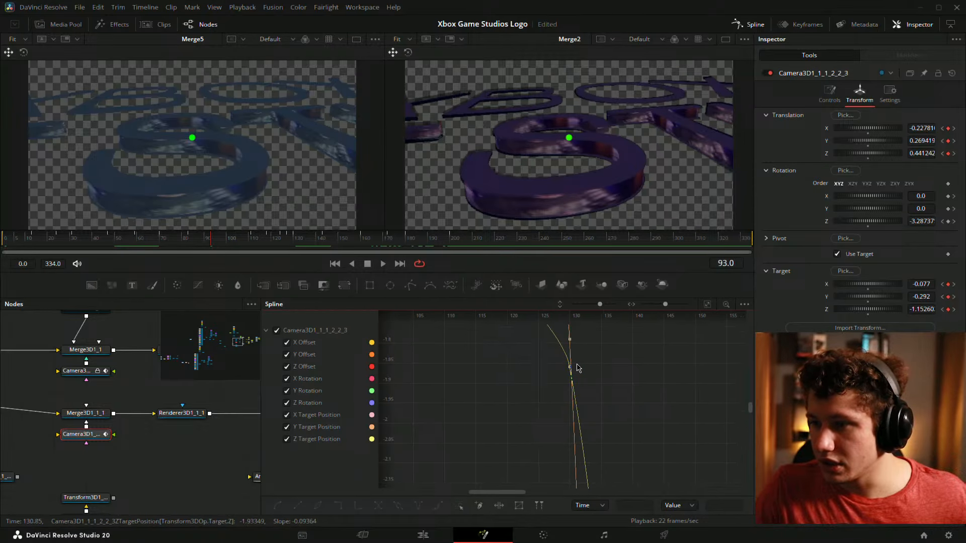
Delete the Y target position keyframe at frame 127
{"action": "scroll", "coordinate": [588, 392], "scroll_direction": "down", "scroll_amount": 5}
{"action": "left_click_drag", "start_coordinate": [584, 357], "coordinate": [583, 444]}
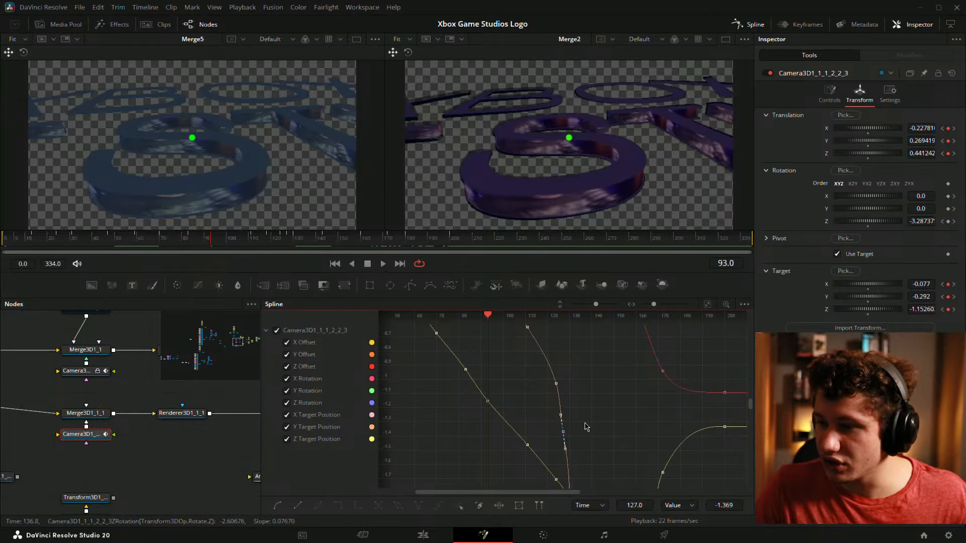
{"action": "key", "text": "Delete"}
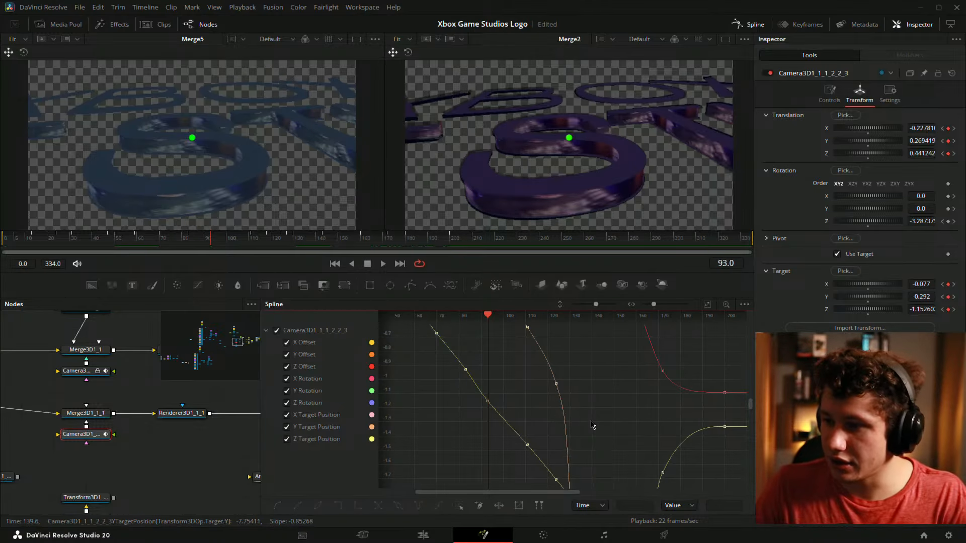
Smooth the X target position keyframe at frame 118 and check the X target and X offset keyframes at frames 127 and 130
{"action": "left_click_drag", "start_coordinate": [553, 358], "coordinate": [495, 488]}
{"action": "left_click_drag", "start_coordinate": [515, 416], "coordinate": [606, 443]}
{"action": "scroll", "coordinate": [619, 436], "scroll_direction": "up", "scroll_amount": 4}
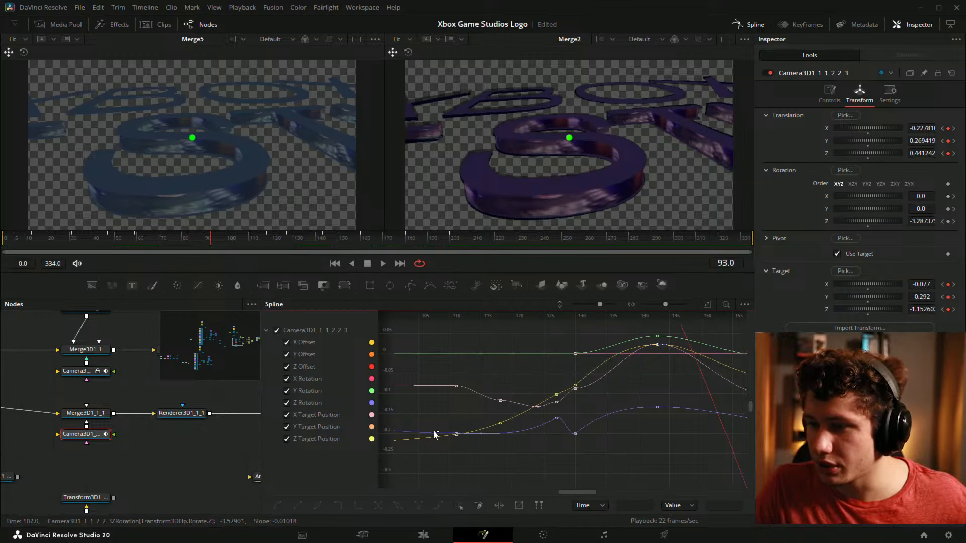
{"action": "left_click_drag", "start_coordinate": [211, 243], "coordinate": [268, 262]}
{"action": "left_click", "coordinate": [534, 401]}
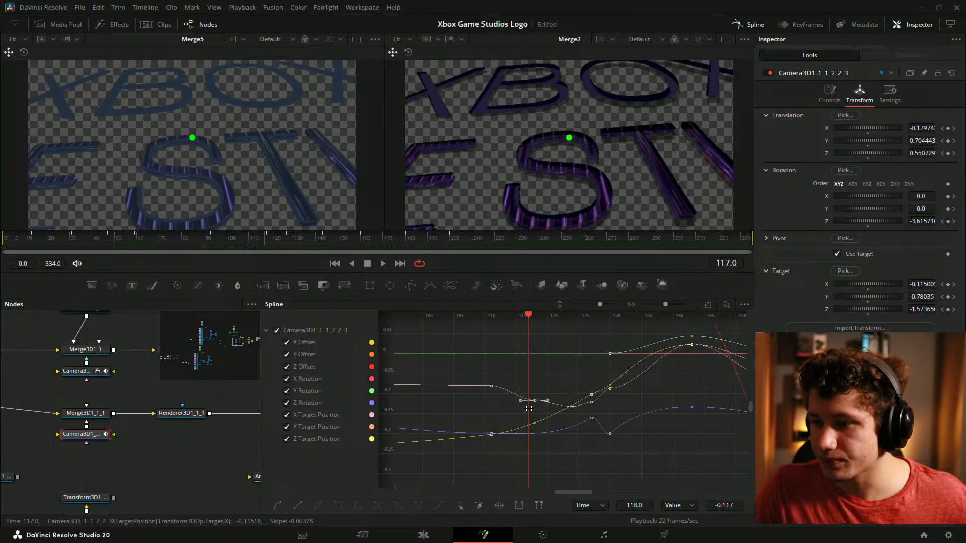
{"action": "key", "text": "shift+s"}
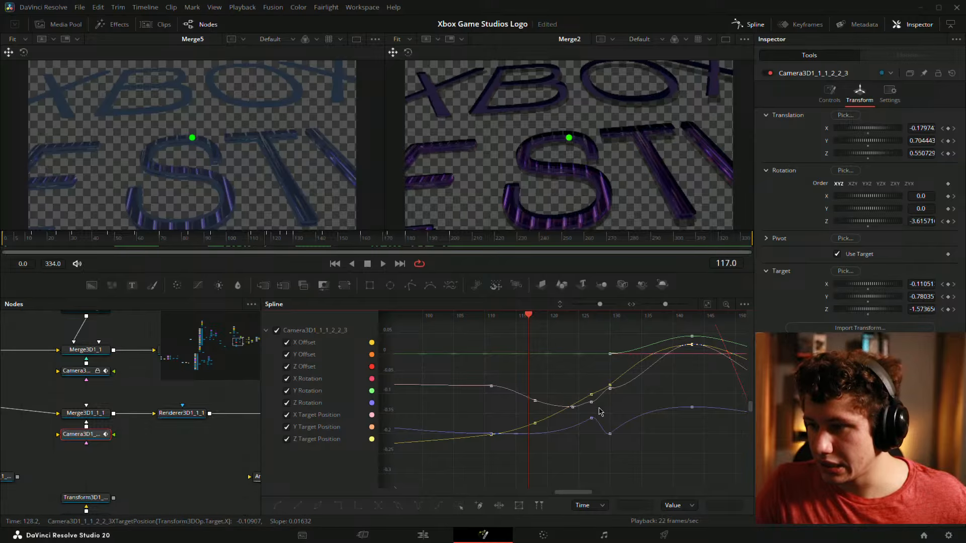
{"action": "left_click", "coordinate": [591, 402]}
{"action": "left_click", "coordinate": [610, 388]}
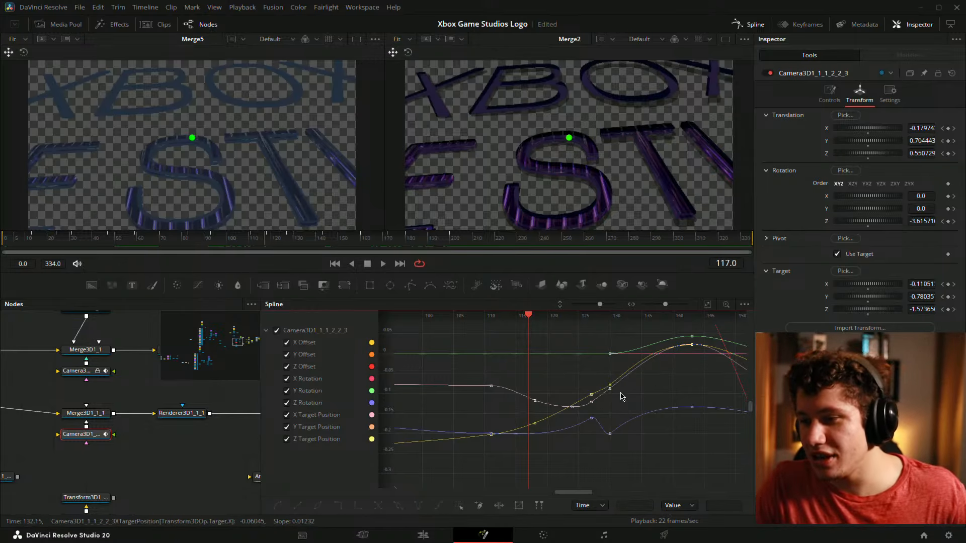
{"action": "left_click", "coordinate": [591, 393]}
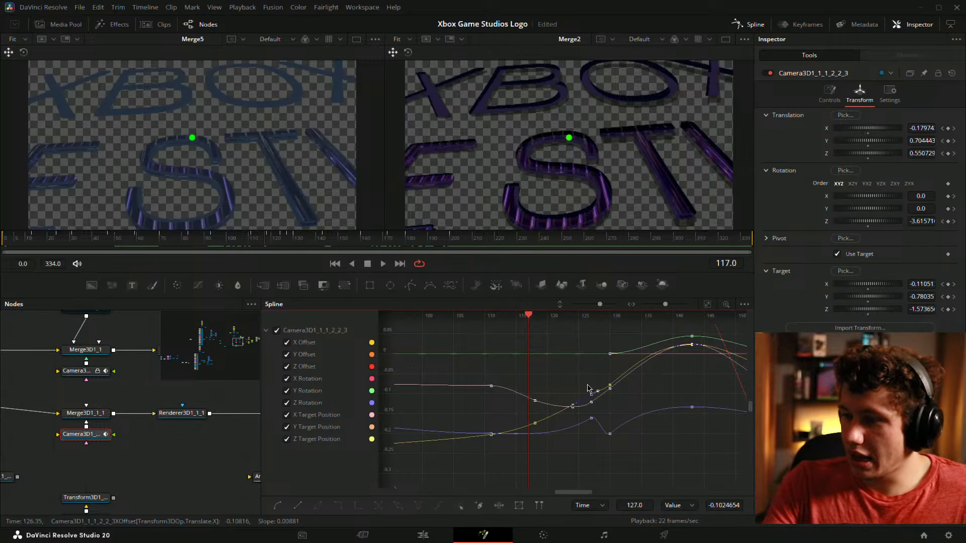
{"action": "left_click", "coordinate": [538, 390]}
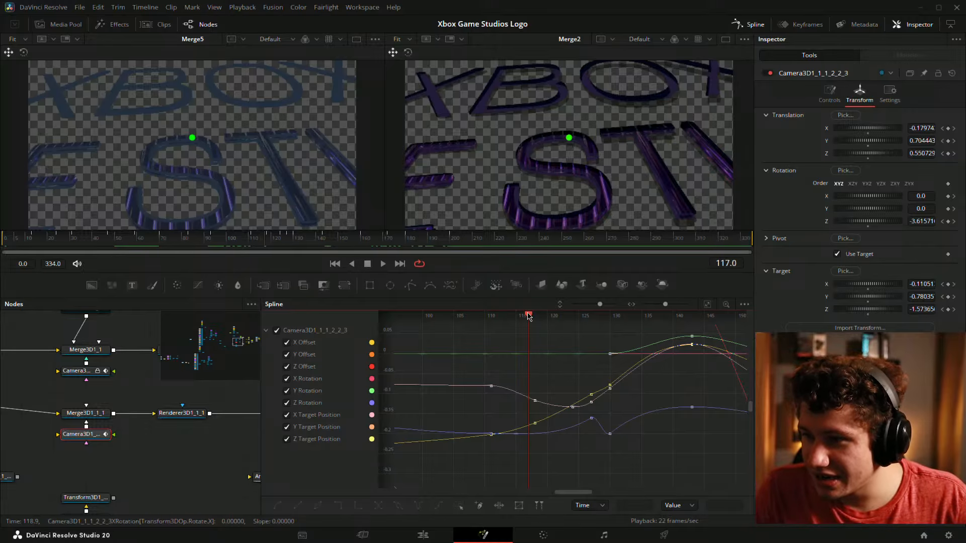
Try to even out the Z rotation curve by deleting its frame 127 keyframe and smoothing the one at frame 130
{"action": "left_click_drag", "start_coordinate": [528, 316], "coordinate": [591, 316]}
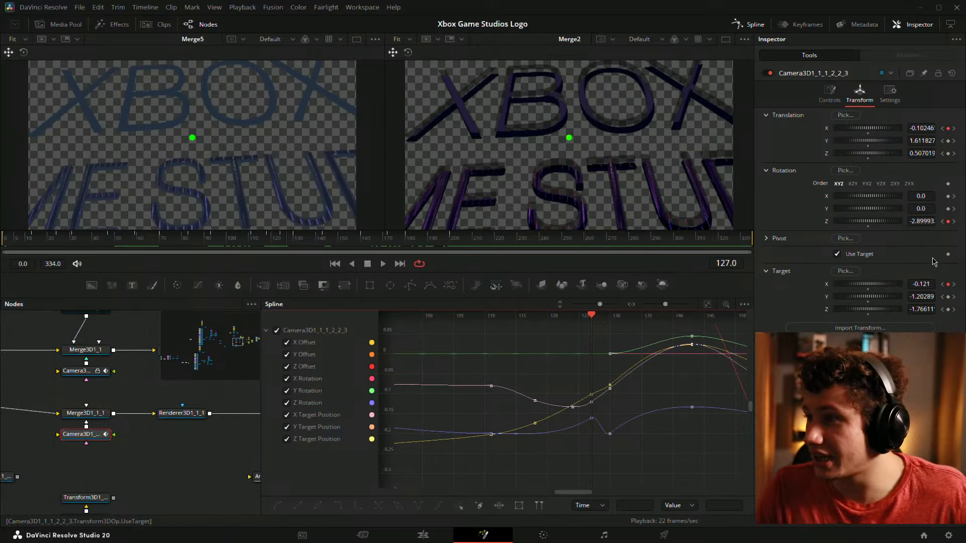
{"action": "left_click", "coordinate": [949, 221]}
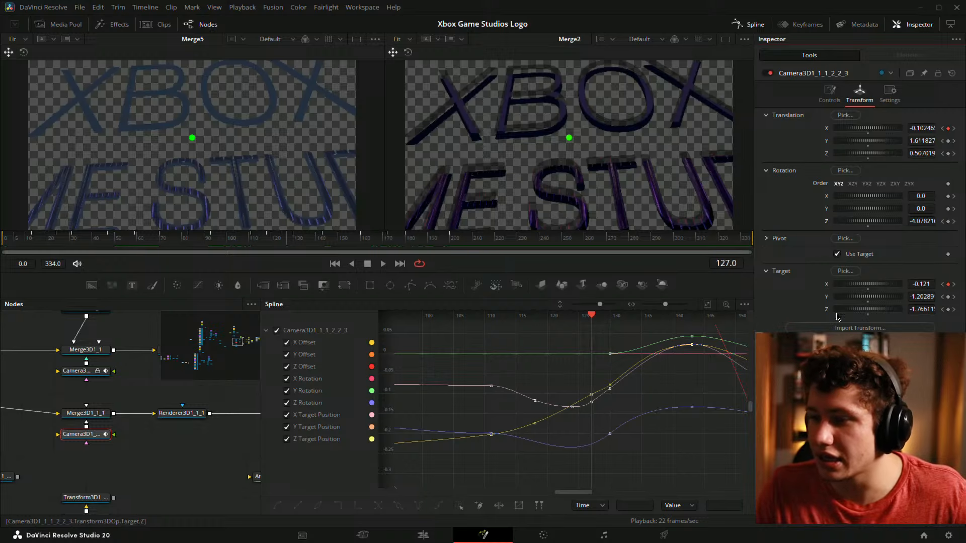
{"action": "left_click", "coordinate": [610, 434]}
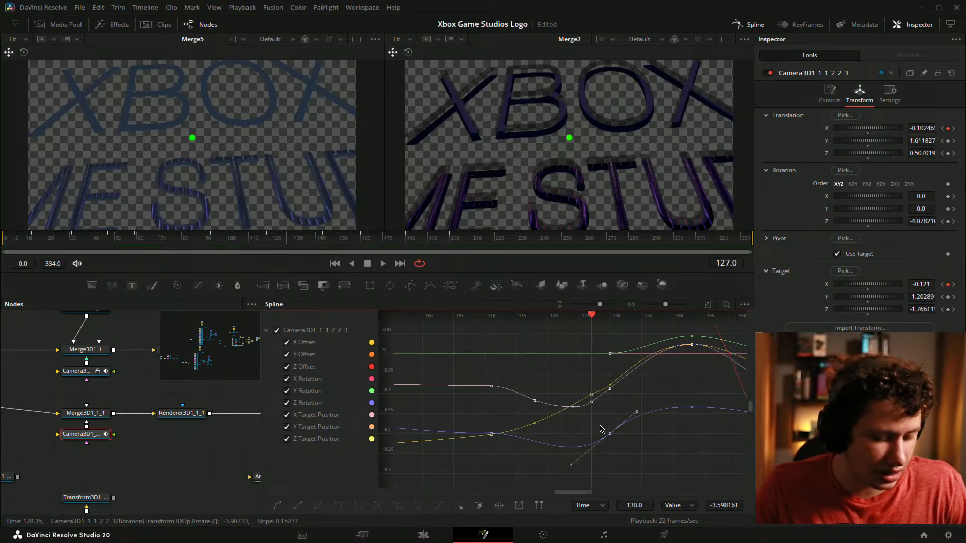
{"action": "key", "text": "shift+s"}
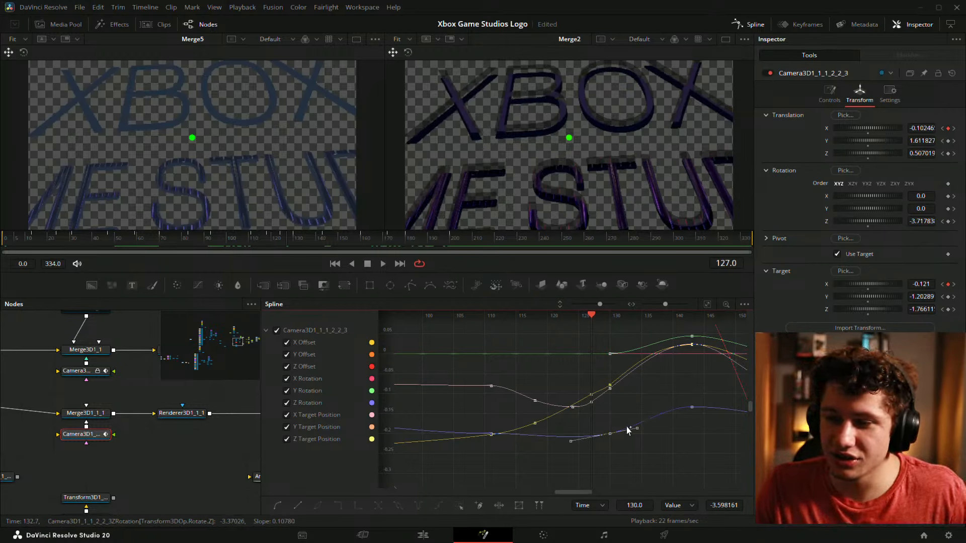
{"action": "left_click_drag", "start_coordinate": [628, 427], "coordinate": [623, 437]}
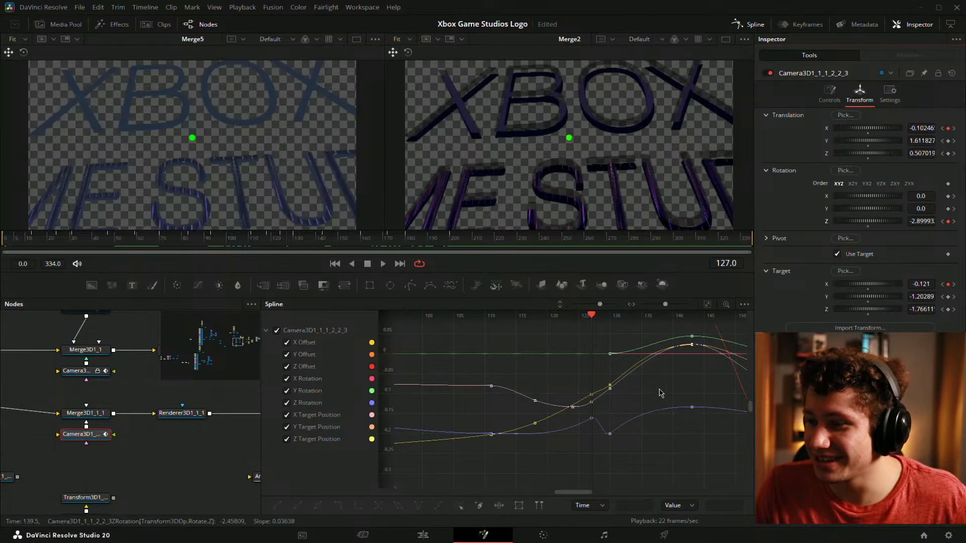
Go to frame 130, compare both camera views and examine the curves around it, selecting the Z offset keyframe there
{"action": "left_click_drag", "start_coordinate": [592, 315], "coordinate": [610, 315]}
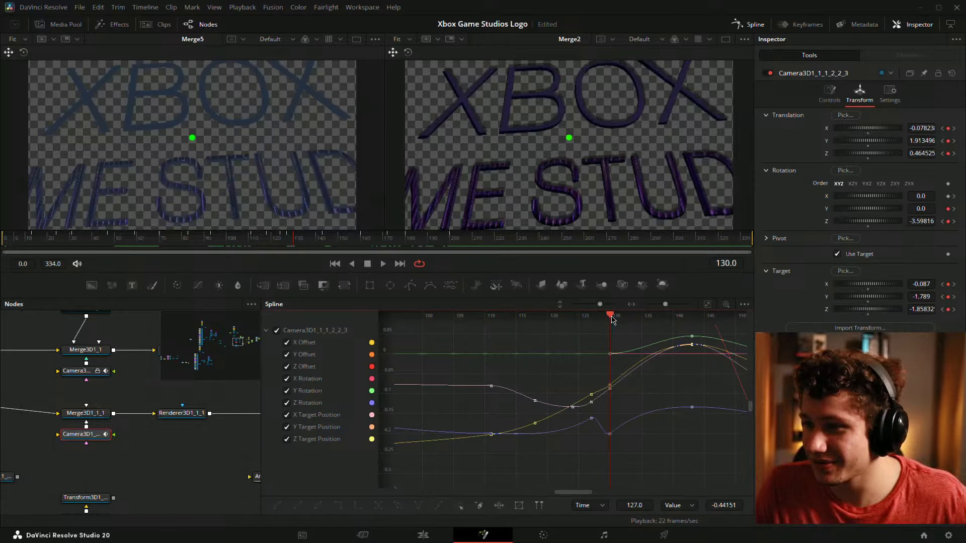
{"action": "left_click", "coordinate": [618, 332]}
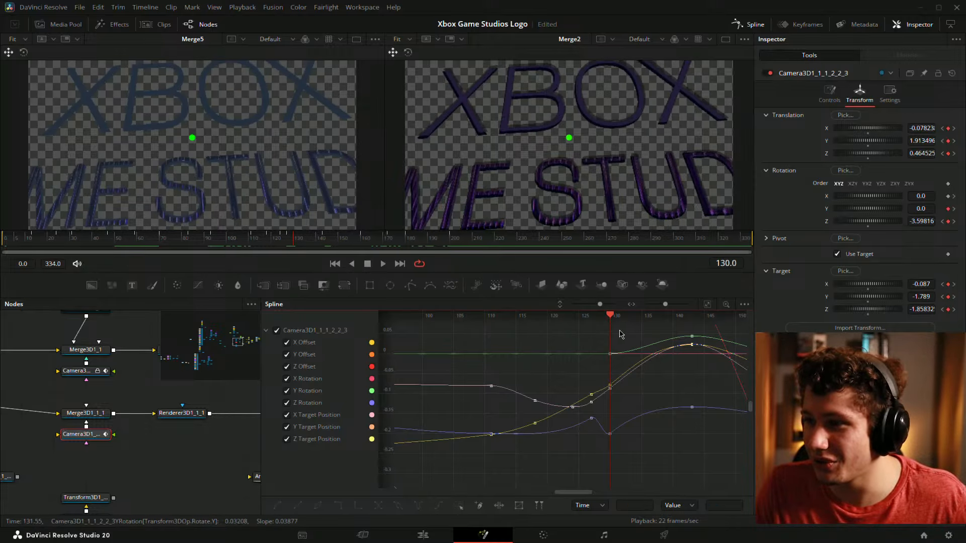
{"action": "mouse_move", "coordinate": [610, 319]}
{"action": "left_mouse_down"}
{"action": "mouse_move", "coordinate": [592, 319]}
{"action": "mouse_move", "coordinate": [610, 323]}
{"action": "left_mouse_up"}
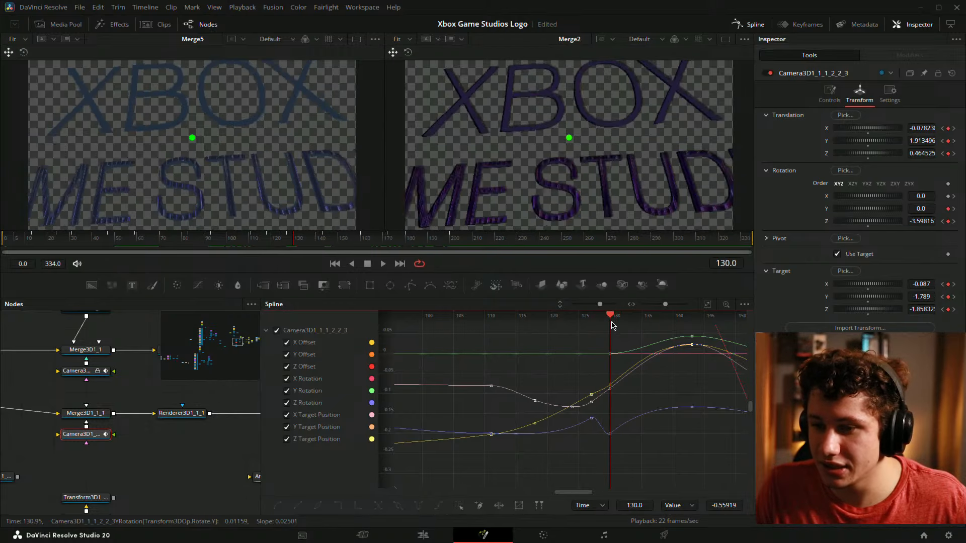
{"action": "left_click_drag", "start_coordinate": [679, 411], "coordinate": [673, 498]}
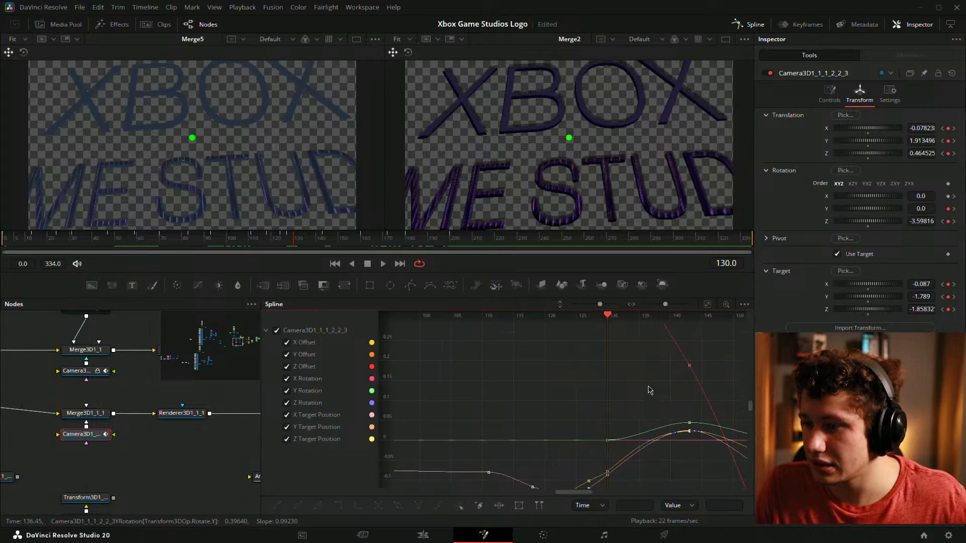
{"action": "left_click_drag", "start_coordinate": [647, 391], "coordinate": [650, 505]}
{"action": "left_click_drag", "start_coordinate": [634, 369], "coordinate": [653, 214]}
{"action": "left_click", "coordinate": [614, 408]}
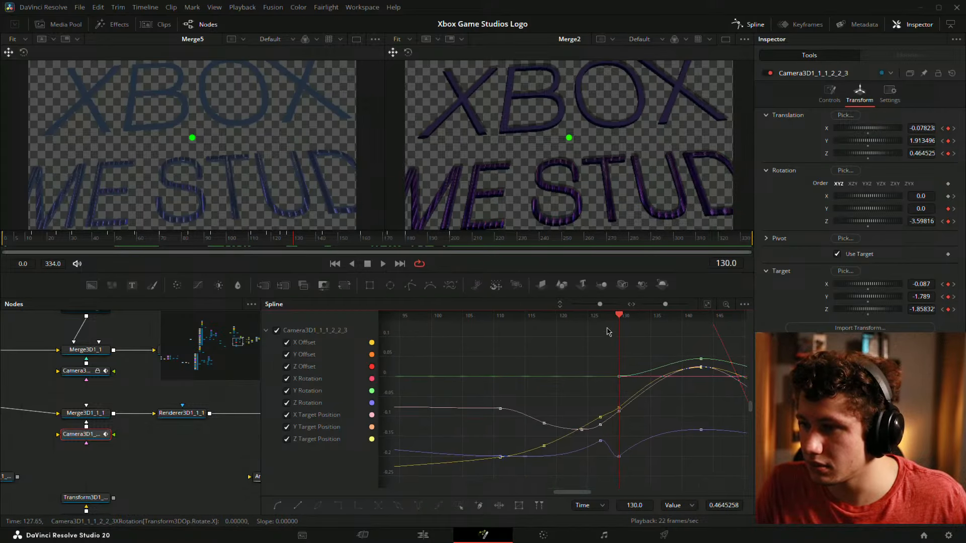
Set the camera's Y target to about -1.41 at frame 127 and check the Y target curve around that keyframe
{"action": "left_click_drag", "start_coordinate": [619, 317], "coordinate": [604, 320]}
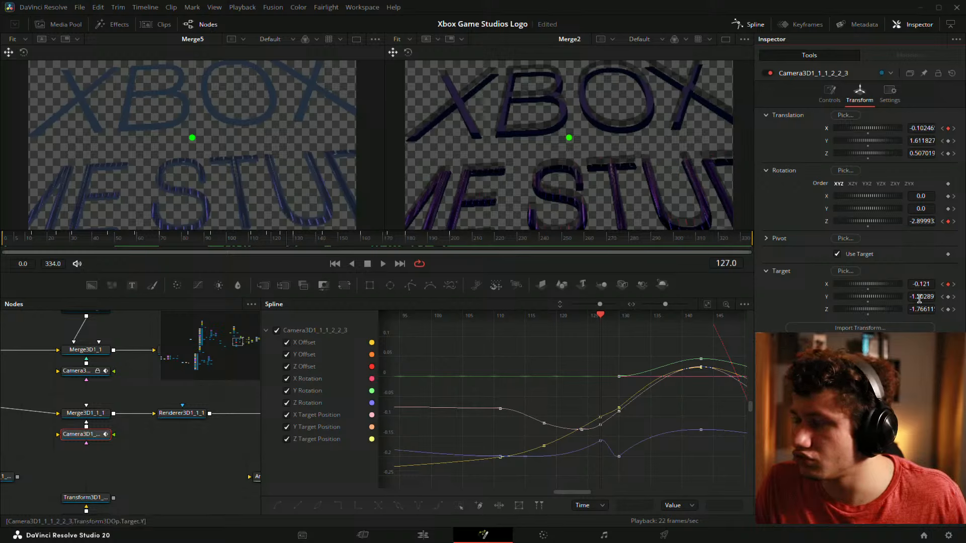
{"action": "left_click_drag", "start_coordinate": [920, 296], "coordinate": [770, 297]}
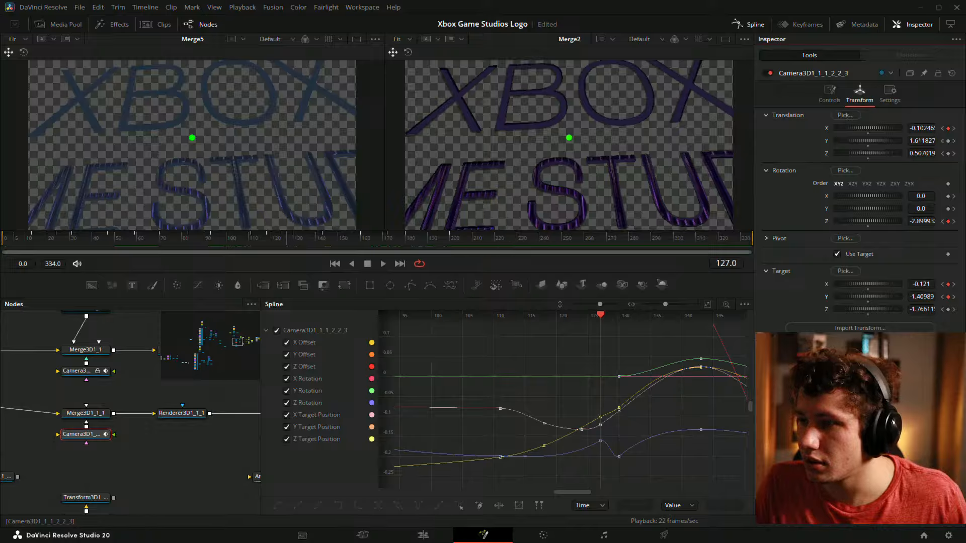
{"action": "scroll", "coordinate": [664, 436], "scroll_direction": "down", "scroll_amount": 5}
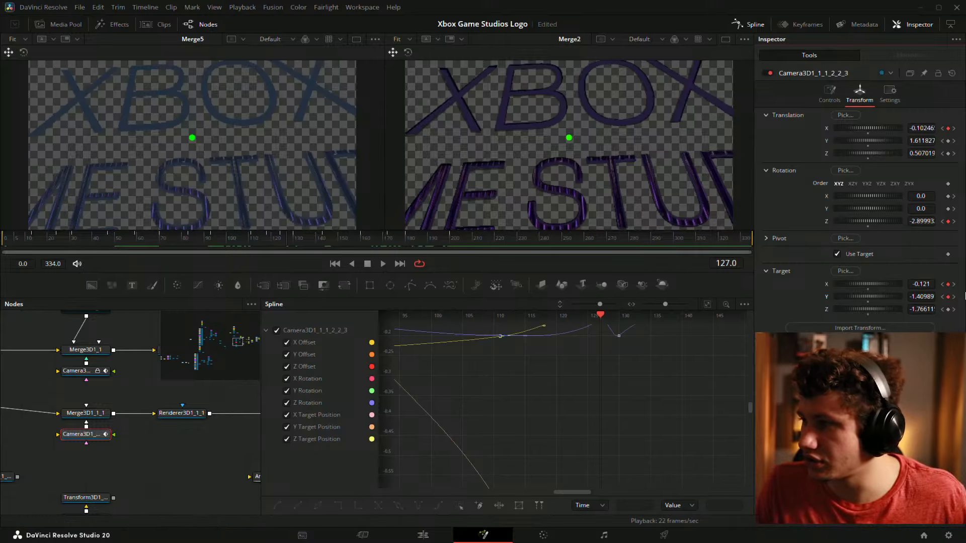
{"action": "scroll", "coordinate": [583, 395], "scroll_direction": "down", "scroll_amount": 15}
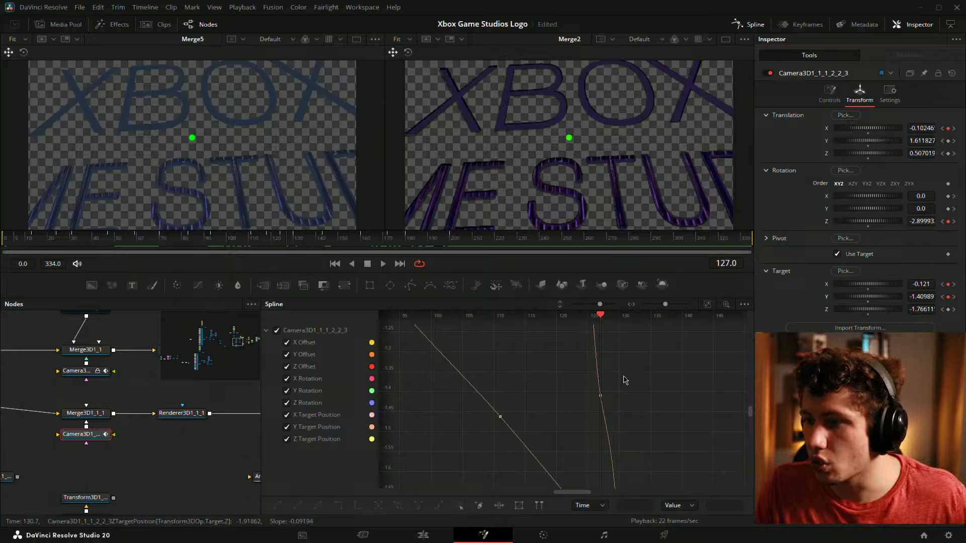
{"action": "scroll", "coordinate": [621, 379], "scroll_direction": "down", "scroll_amount": 6}
{"action": "scroll", "coordinate": [621, 379], "scroll_direction": "up", "scroll_amount": 5}
Go to frame 119 and set the camera's Y target to about -0.739 to match the reference view
{"action": "mouse_move", "coordinate": [646, 380]}
{"action": "left_mouse_down"}
{"action": "mouse_move", "coordinate": [624, 418]}
{"action": "mouse_move", "coordinate": [643, 369]}
{"action": "left_mouse_up"}
{"action": "left_click_drag", "start_coordinate": [609, 316], "coordinate": [619, 410]}
{"action": "left_click", "coordinate": [612, 337]}
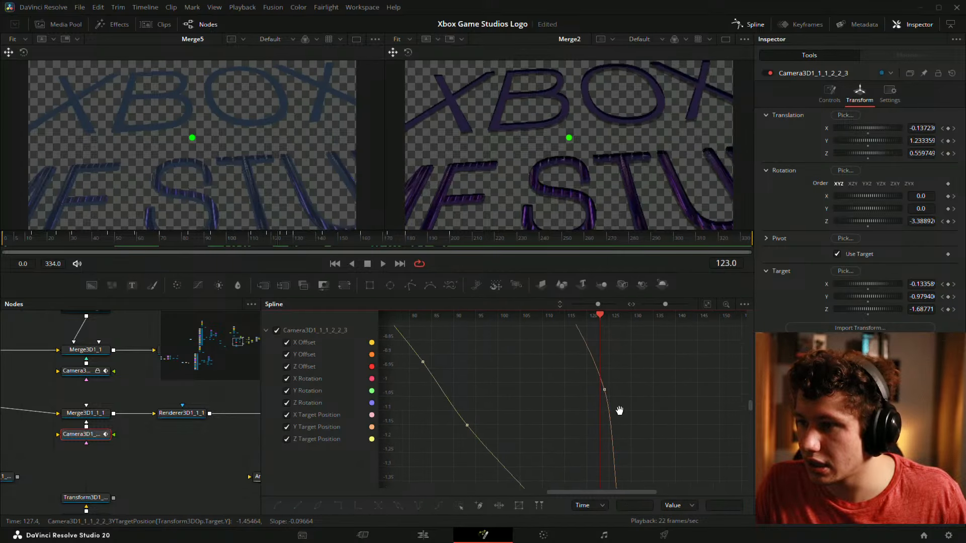
{"action": "mouse_move", "coordinate": [600, 323]}
{"action": "left_mouse_down"}
{"action": "mouse_move", "coordinate": [575, 320]}
{"action": "mouse_move", "coordinate": [584, 323]}
{"action": "left_mouse_up"}
{"action": "left_click_drag", "start_coordinate": [616, 369], "coordinate": [641, 464]}
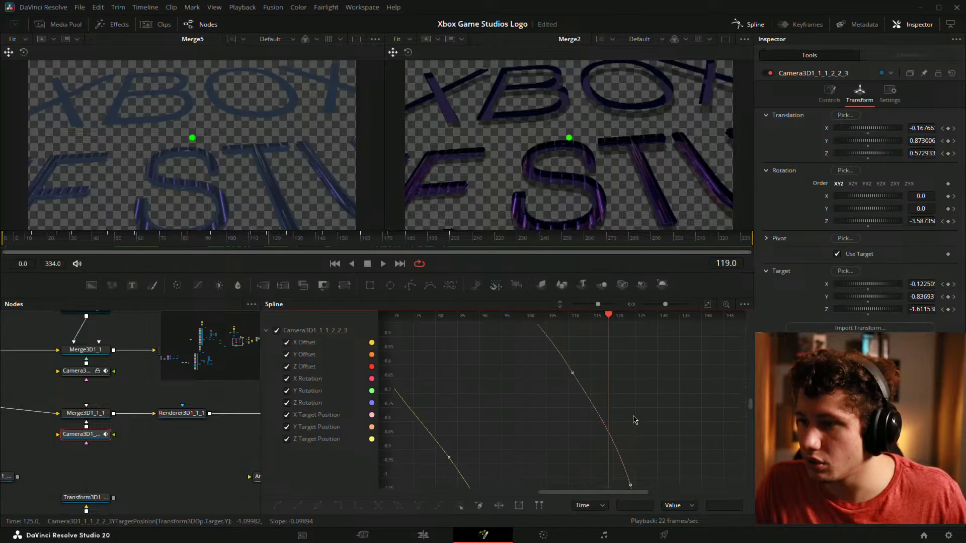
{"action": "left_click_drag", "start_coordinate": [608, 317], "coordinate": [608, 319]}
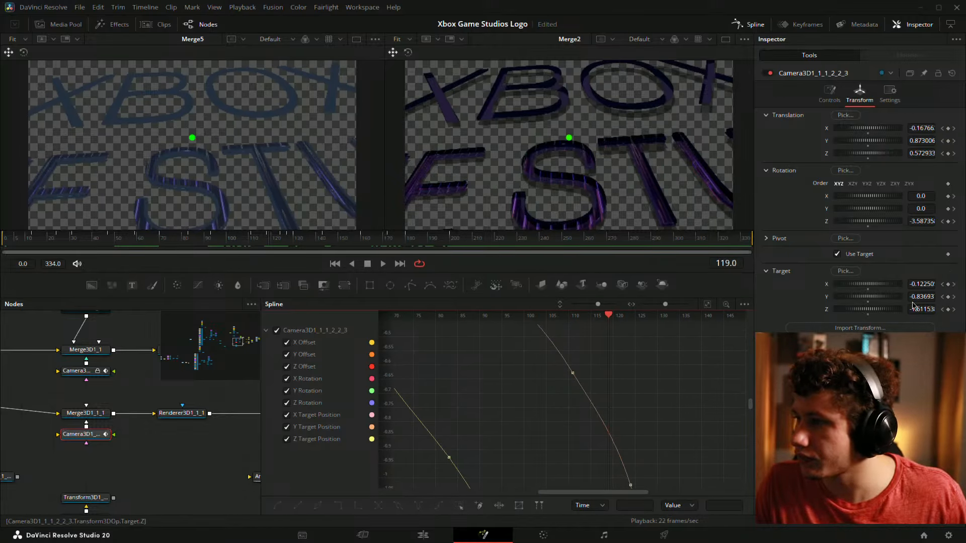
{"action": "left_click_drag", "start_coordinate": [914, 296], "coordinate": [959, 296]}
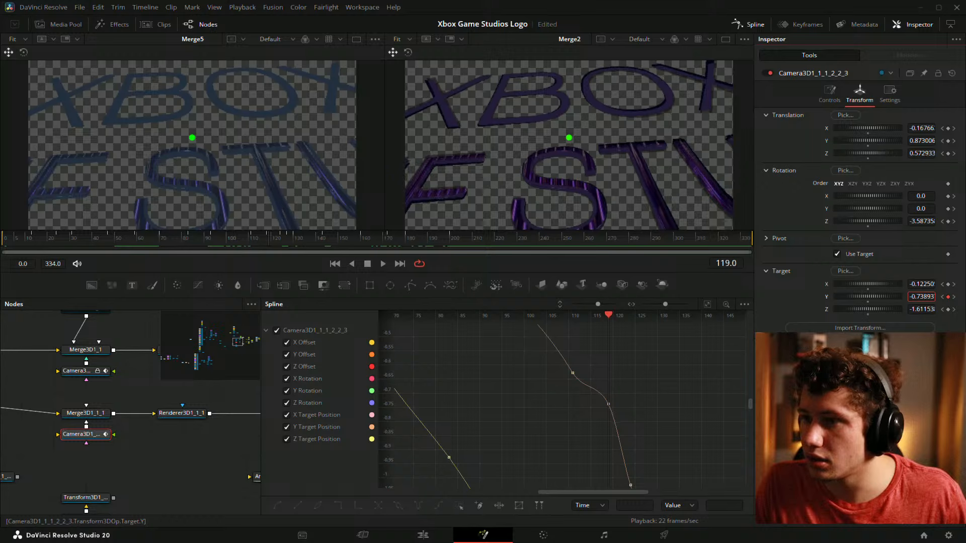
At frame 104, set the camera's Y target to about -0.469 and its X target to about -0.056
{"action": "left_click_drag", "start_coordinate": [637, 358], "coordinate": [596, 418]}
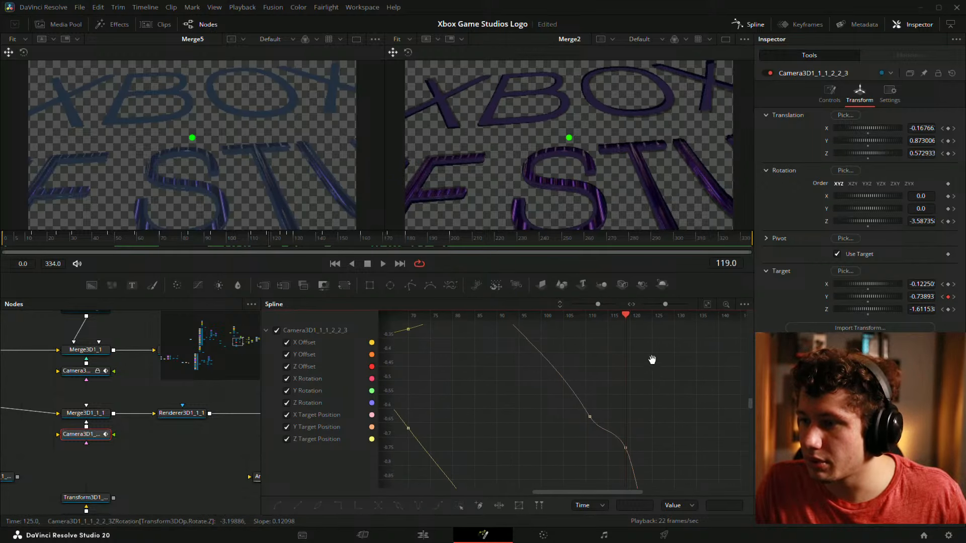
{"action": "left_click_drag", "start_coordinate": [652, 360], "coordinate": [670, 380]}
{"action": "left_click_drag", "start_coordinate": [643, 318], "coordinate": [608, 321]}
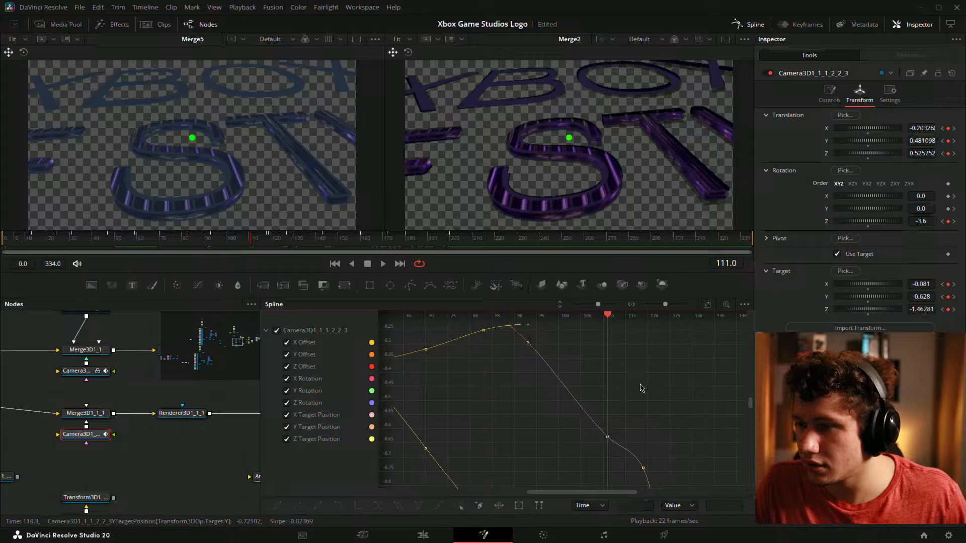
{"action": "left_click_drag", "start_coordinate": [608, 316], "coordinate": [577, 320]}
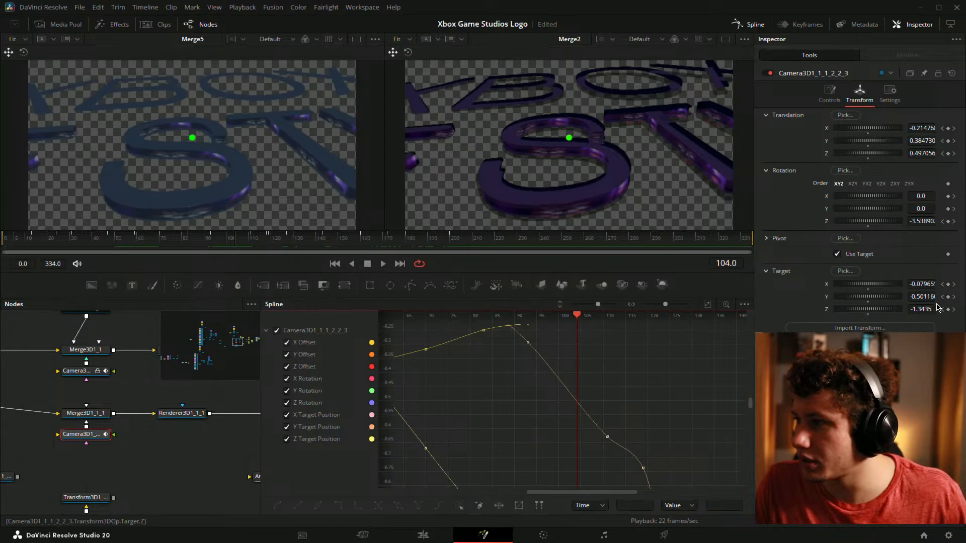
{"action": "mouse_move", "coordinate": [922, 296]}
{"action": "left_mouse_down"}
{"action": "mouse_move", "coordinate": [937, 296]}
{"action": "mouse_move", "coordinate": [874, 309]}
{"action": "mouse_move", "coordinate": [920, 309]}
{"action": "mouse_move", "coordinate": [936, 285]}
{"action": "left_mouse_up"}
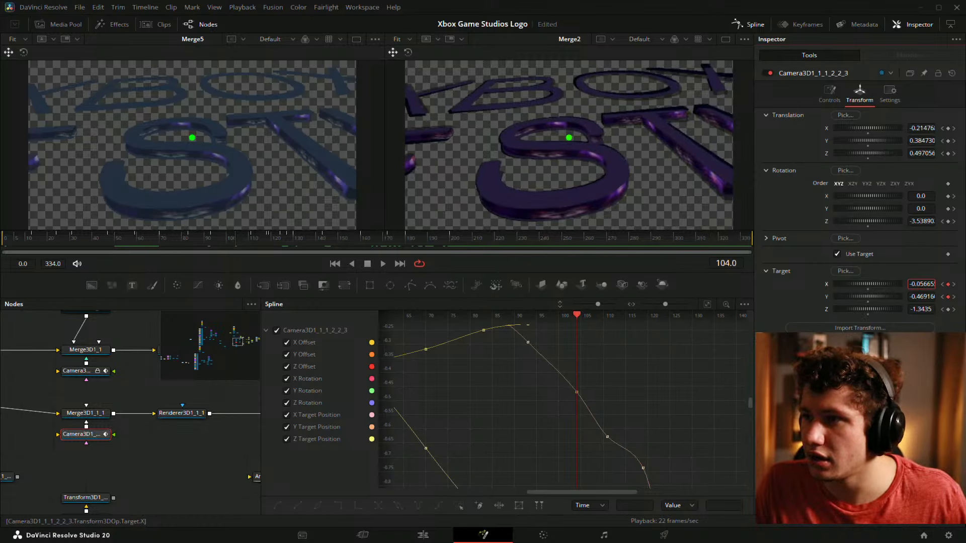
Examine the shape of the Y target curve around the keyframes at frames 104, 111 and 119 and the neighbouring curves
{"action": "left_click_drag", "start_coordinate": [547, 363], "coordinate": [617, 423]}
{"action": "left_click_drag", "start_coordinate": [720, 410], "coordinate": [620, 326]}
{"action": "left_click_drag", "start_coordinate": [628, 378], "coordinate": [603, 405]}
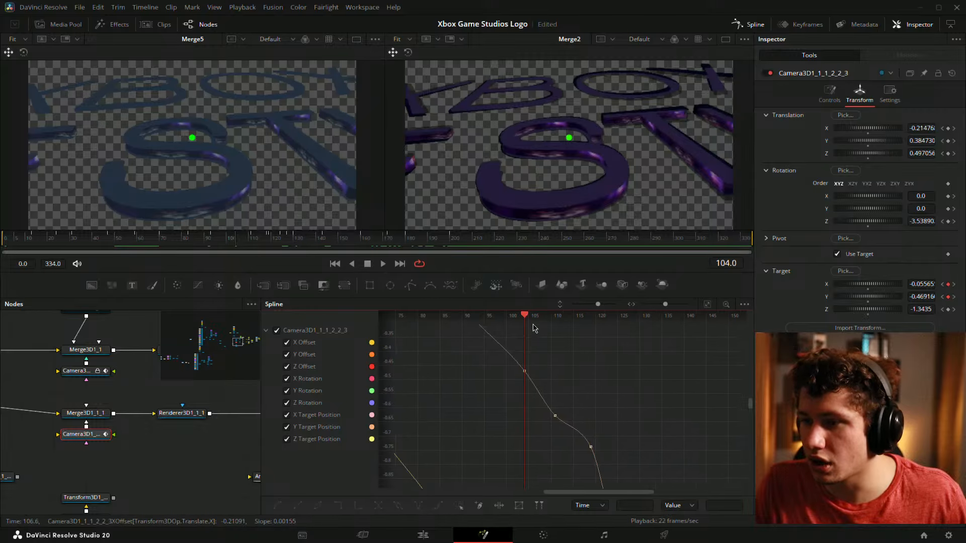
{"action": "left_click_drag", "start_coordinate": [525, 316], "coordinate": [528, 316]}
{"action": "left_click_drag", "start_coordinate": [615, 366], "coordinate": [606, 352]}
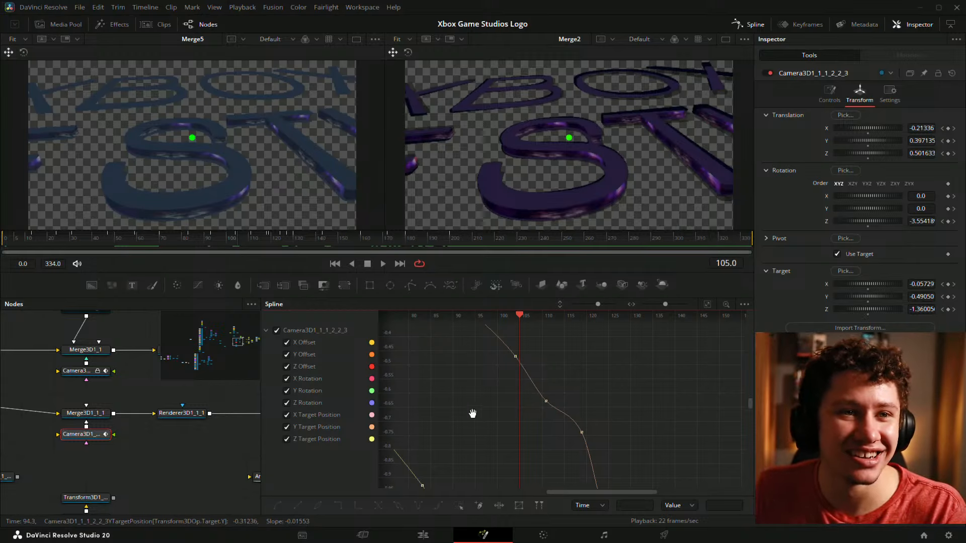
{"action": "left_click_drag", "start_coordinate": [472, 413], "coordinate": [421, 426]}
{"action": "mouse_move", "coordinate": [553, 380]}
{"action": "left_mouse_down"}
{"action": "mouse_move", "coordinate": [536, 410]}
{"action": "mouse_move", "coordinate": [553, 392]}
{"action": "mouse_move", "coordinate": [543, 370]}
{"action": "mouse_move", "coordinate": [554, 360]}
{"action": "mouse_move", "coordinate": [549, 373]}
{"action": "left_mouse_up"}
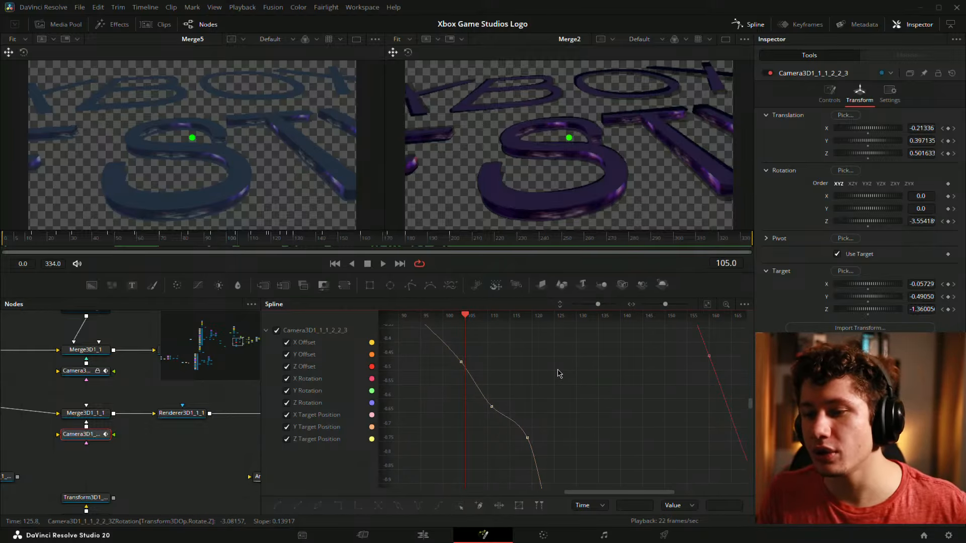
{"action": "scroll", "coordinate": [553, 368], "scroll_direction": "down", "scroll_amount": 2}
{"action": "left_click_drag", "start_coordinate": [569, 365], "coordinate": [631, 385]}
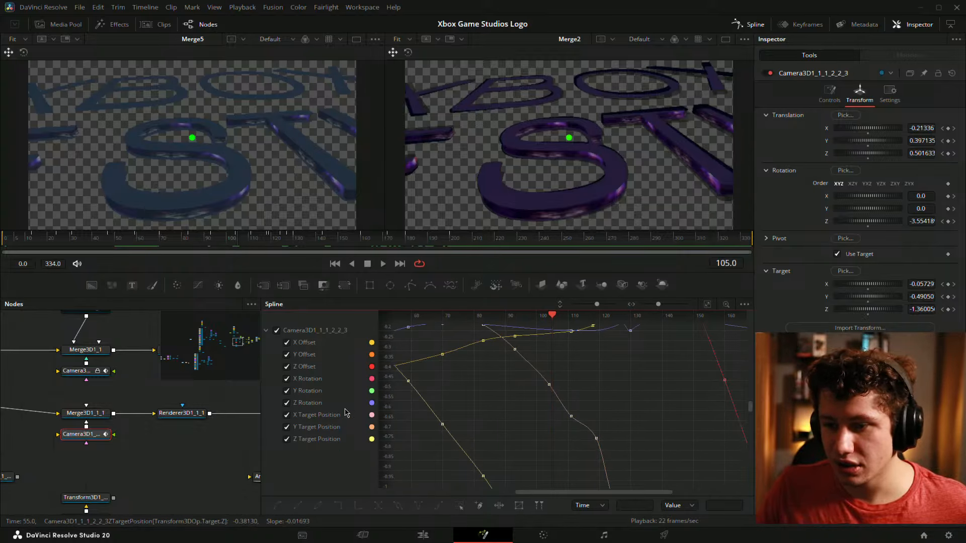
{"action": "scroll", "coordinate": [666, 422], "scroll_direction": "down", "scroll_amount": 2}
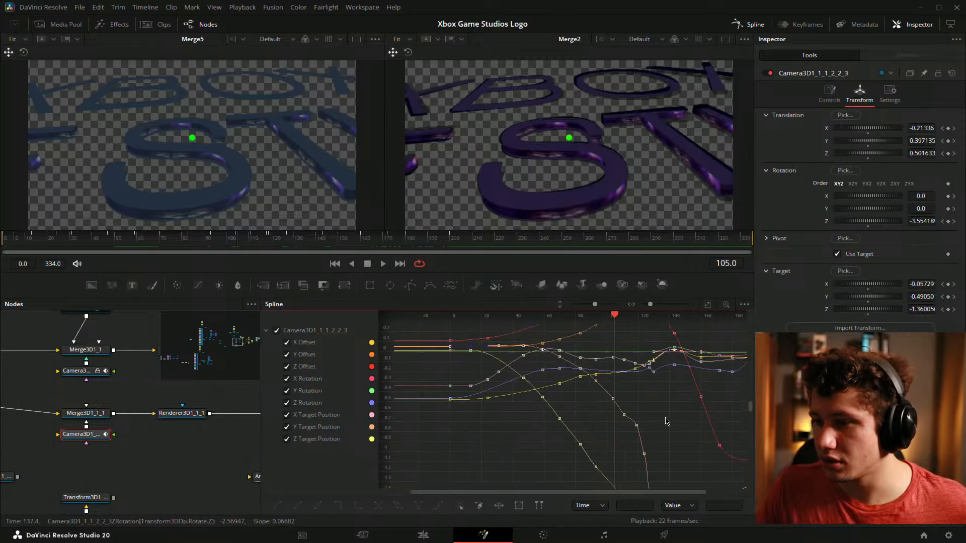
{"action": "left_click_drag", "start_coordinate": [660, 405], "coordinate": [598, 360]}
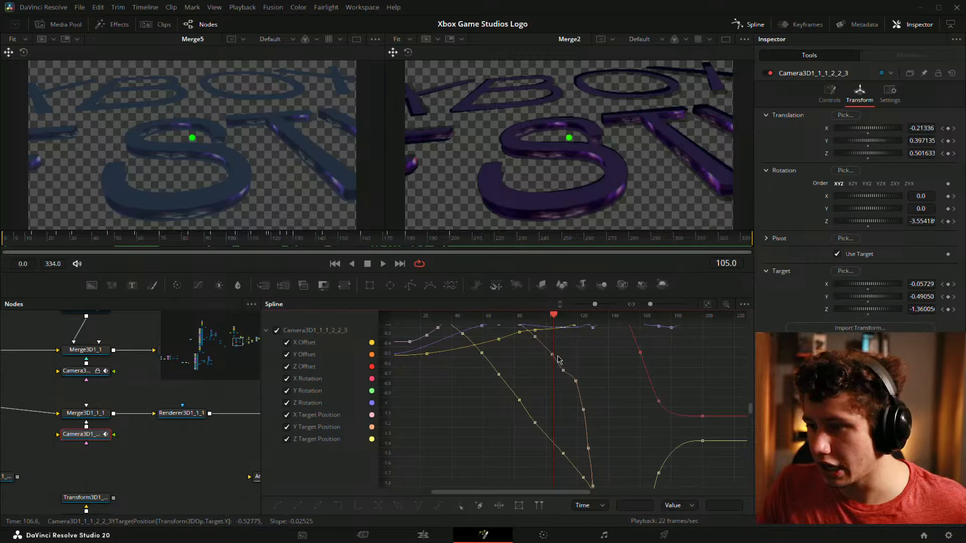
{"action": "scroll", "coordinate": [590, 441], "scroll_direction": "up", "scroll_amount": 3}
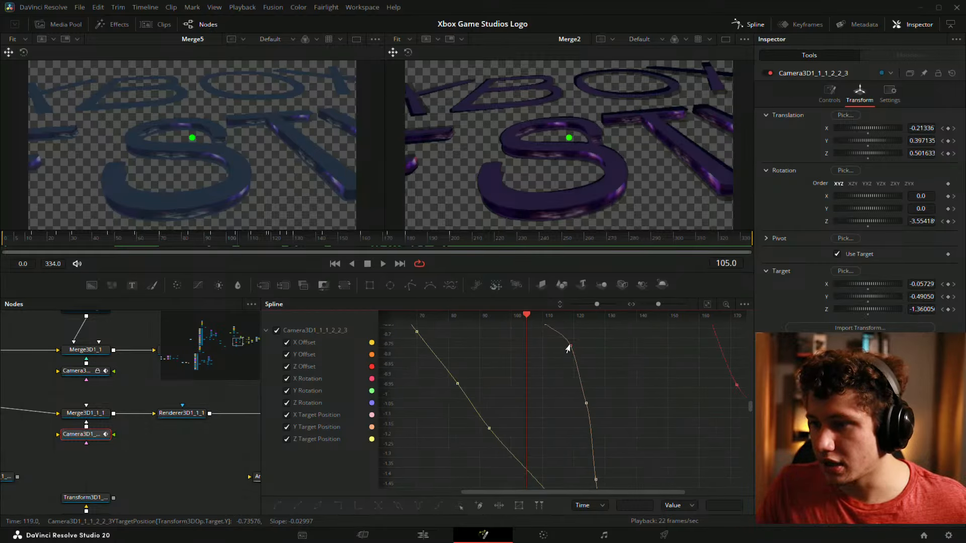
{"action": "scroll", "coordinate": [641, 377], "scroll_direction": "down", "scroll_amount": 3}
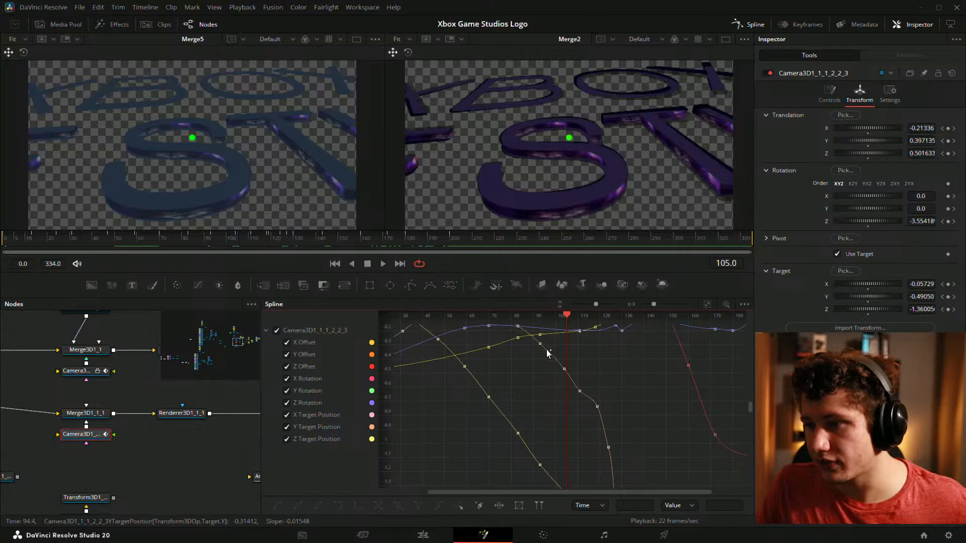
{"action": "scroll", "coordinate": [591, 410], "scroll_direction": "up", "scroll_amount": 3}
{"action": "left_click_drag", "start_coordinate": [604, 359], "coordinate": [614, 383]}
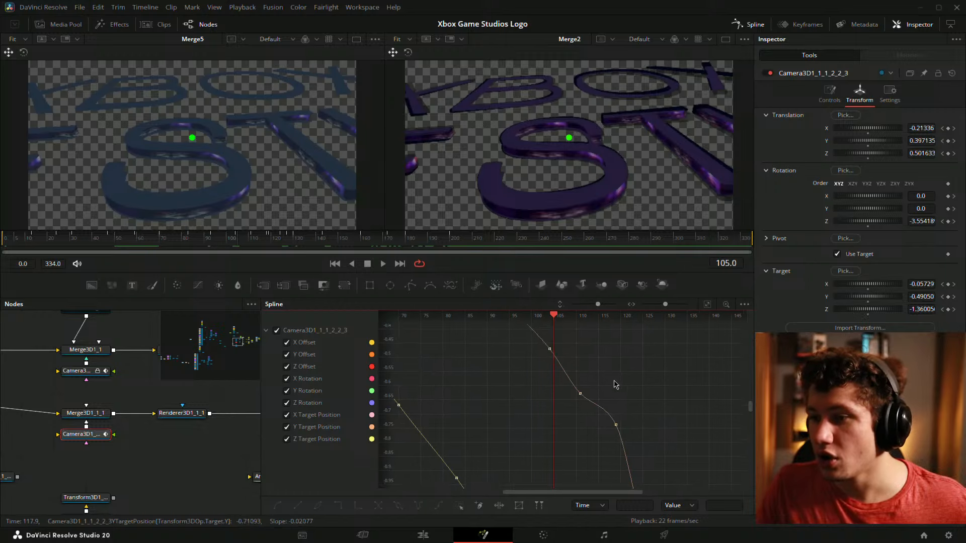
Try a Y target of -0.57 at frame 111 and delete that keyframe from the curve
{"action": "left_click_drag", "start_coordinate": [554, 318], "coordinate": [582, 317]}
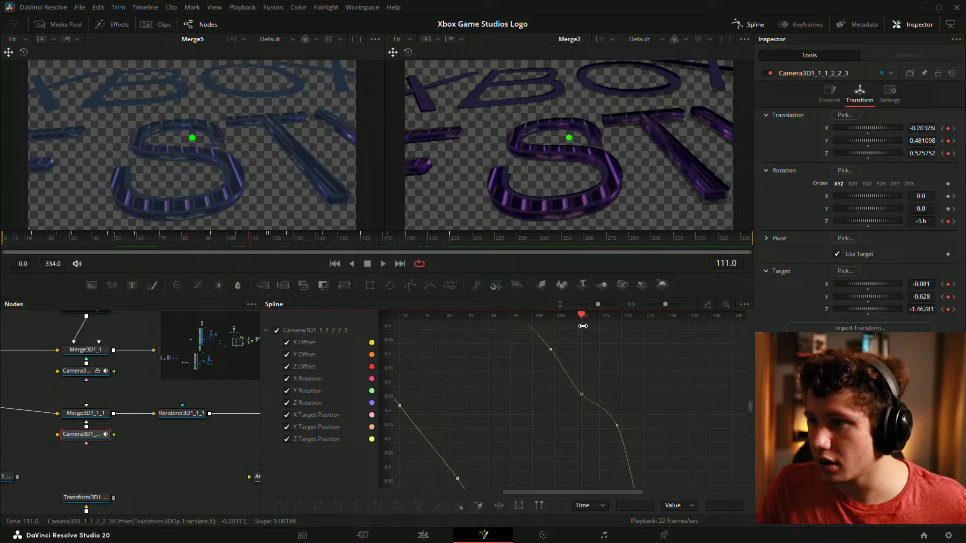
{"action": "left_click_drag", "start_coordinate": [911, 297], "coordinate": [936, 296]}
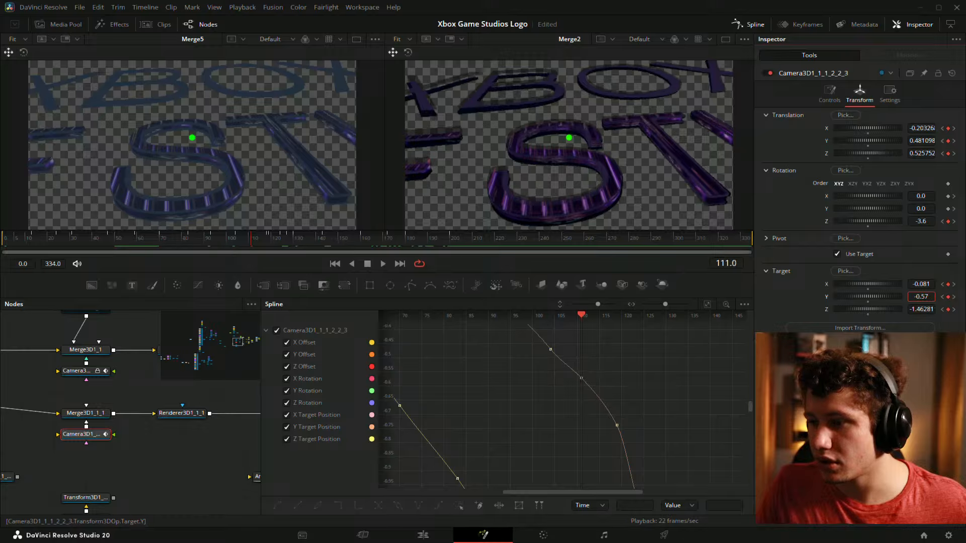
{"action": "left_click", "coordinate": [581, 378]}
{"action": "left_click", "coordinate": [611, 369]}
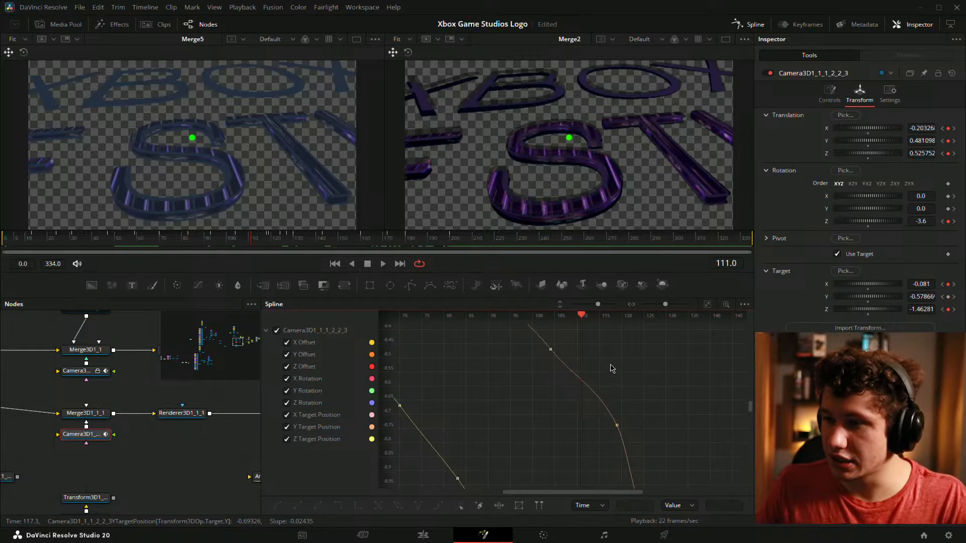
Smooth the Y target position keyframes at frames 104 and 119
{"action": "left_click_drag", "start_coordinate": [522, 373], "coordinate": [523, 373]}
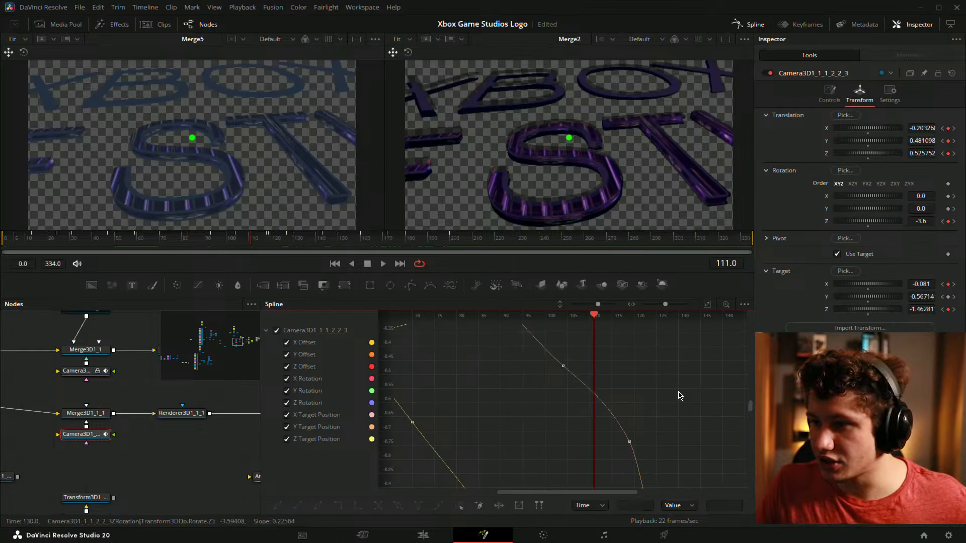
{"action": "left_click_drag", "start_coordinate": [638, 429], "coordinate": [629, 403]}
{"action": "mouse_move", "coordinate": [616, 358]}
{"action": "left_mouse_down"}
{"action": "mouse_move", "coordinate": [623, 412]}
{"action": "mouse_move", "coordinate": [647, 458]}
{"action": "left_mouse_up"}
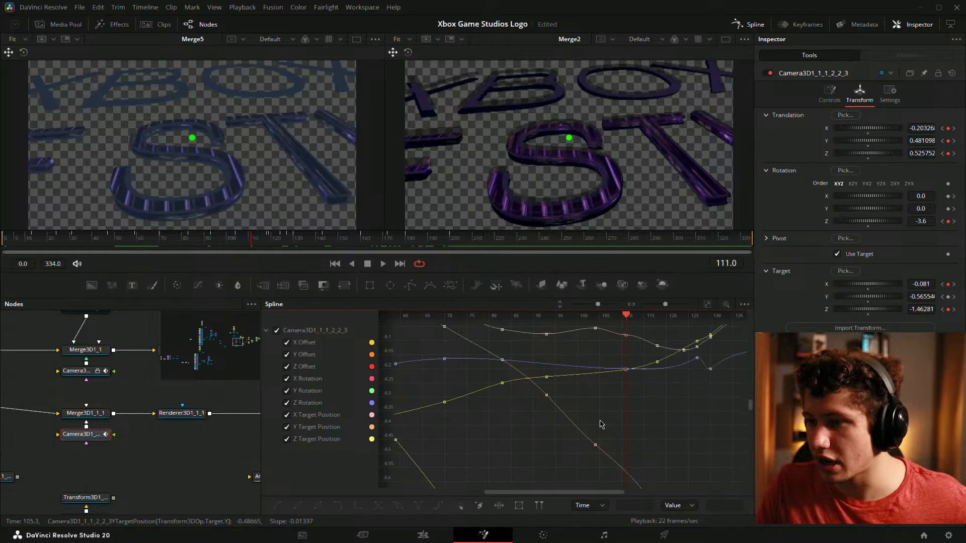
Return to frame 104 and set the camera's Y target to about -0.446
{"action": "left_click_drag", "start_coordinate": [599, 421], "coordinate": [612, 390]}
{"action": "left_click_drag", "start_coordinate": [639, 317], "coordinate": [608, 323]}
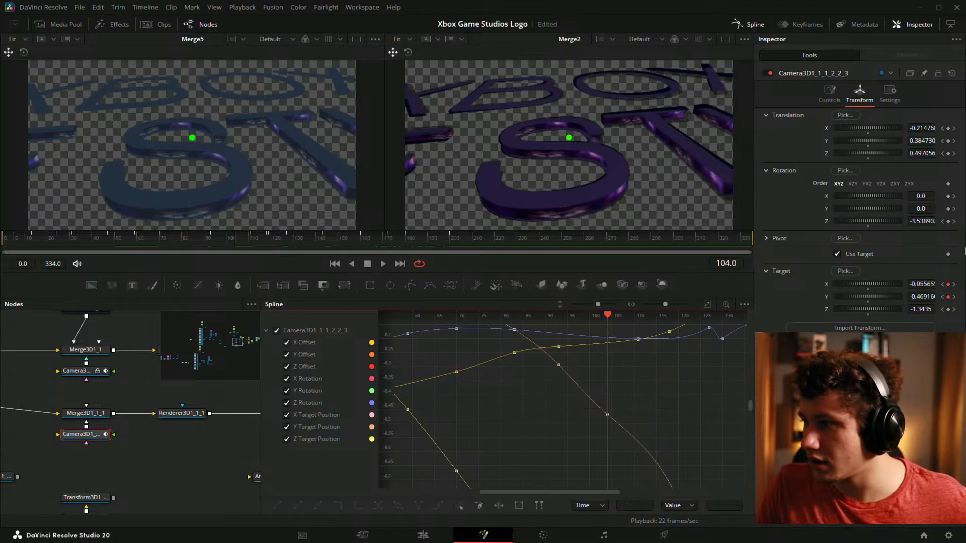
{"action": "left_click_drag", "start_coordinate": [914, 300], "coordinate": [926, 300]}
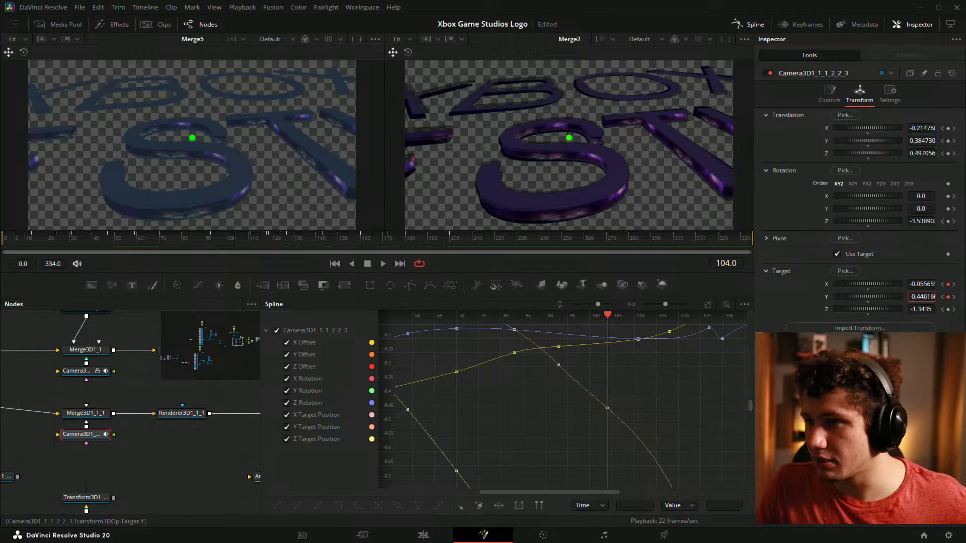
Check the Y target curve from frame 104 to 127 and smooth its keyframe at frame 124
{"action": "left_click_drag", "start_coordinate": [631, 404], "coordinate": [643, 401]}
{"action": "left_click_drag", "start_coordinate": [603, 376], "coordinate": [625, 355]}
{"action": "left_click", "coordinate": [593, 385]}
{"action": "left_click", "coordinate": [668, 405]}
{"action": "left_click_drag", "start_coordinate": [625, 361], "coordinate": [574, 398]}
{"action": "left_click", "coordinate": [664, 371]}
{"action": "left_click_drag", "start_coordinate": [664, 369], "coordinate": [610, 314]}
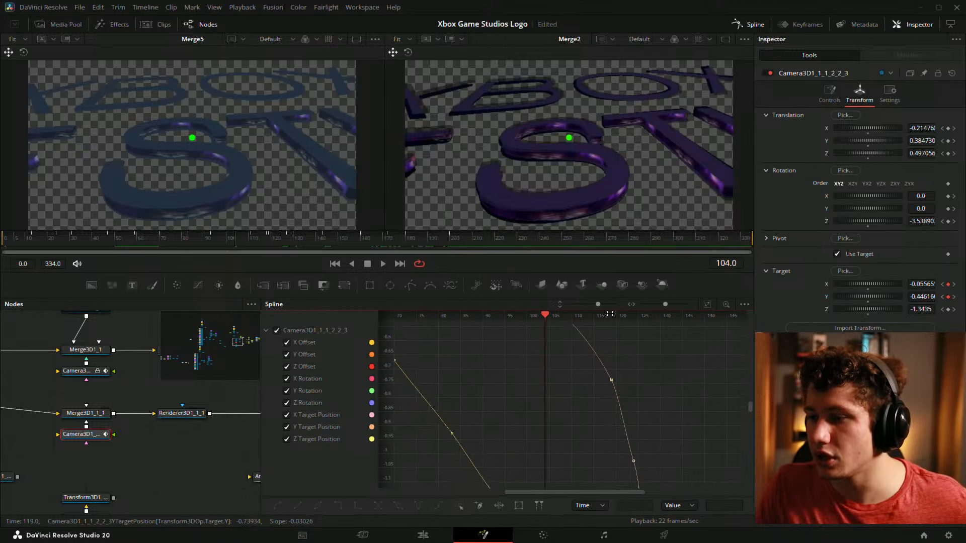
{"action": "left_click_drag", "start_coordinate": [591, 401], "coordinate": [590, 402]}
{"action": "left_click_drag", "start_coordinate": [644, 420], "coordinate": [622, 367]}
{"action": "left_click_drag", "start_coordinate": [631, 400], "coordinate": [634, 357]}
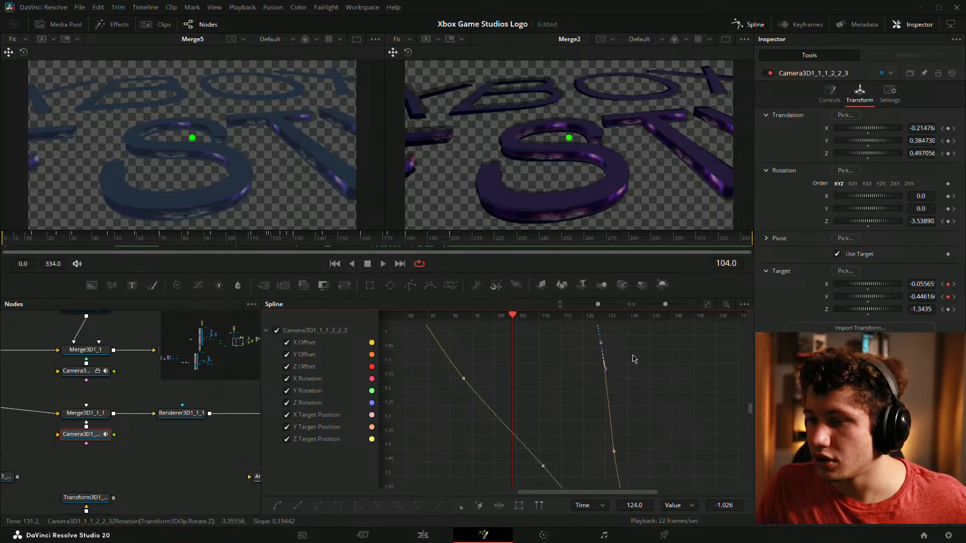
{"action": "left_click", "coordinate": [639, 388]}
{"action": "mouse_move", "coordinate": [636, 438]}
{"action": "left_mouse_down"}
{"action": "mouse_move", "coordinate": [635, 367]}
{"action": "mouse_move", "coordinate": [633, 440]}
{"action": "left_mouse_up"}
Review the overall Y target curve alongside the other camera curves between frames 104 and 127
{"action": "scroll", "coordinate": [636, 418], "scroll_direction": "down", "scroll_amount": 3}
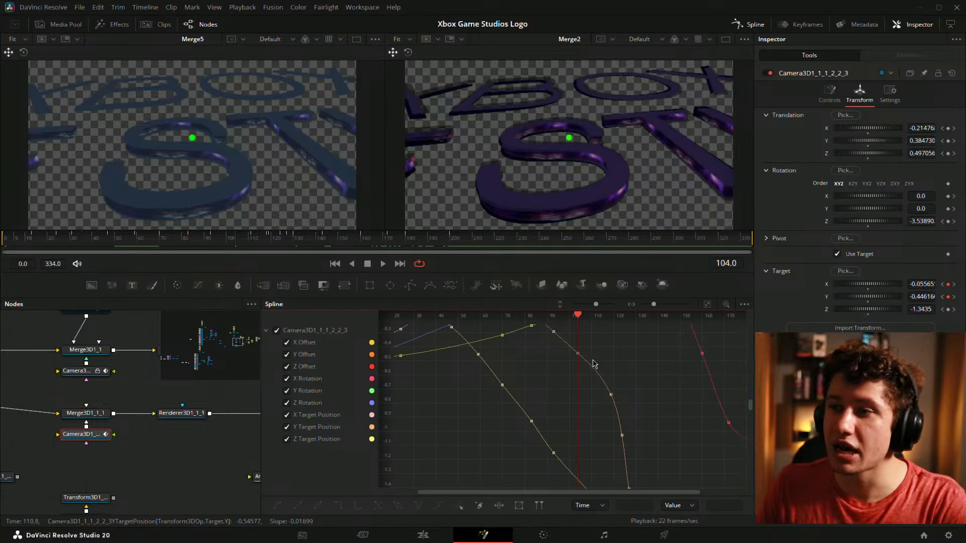
{"action": "scroll", "coordinate": [586, 372], "scroll_direction": "down", "scroll_amount": 3}
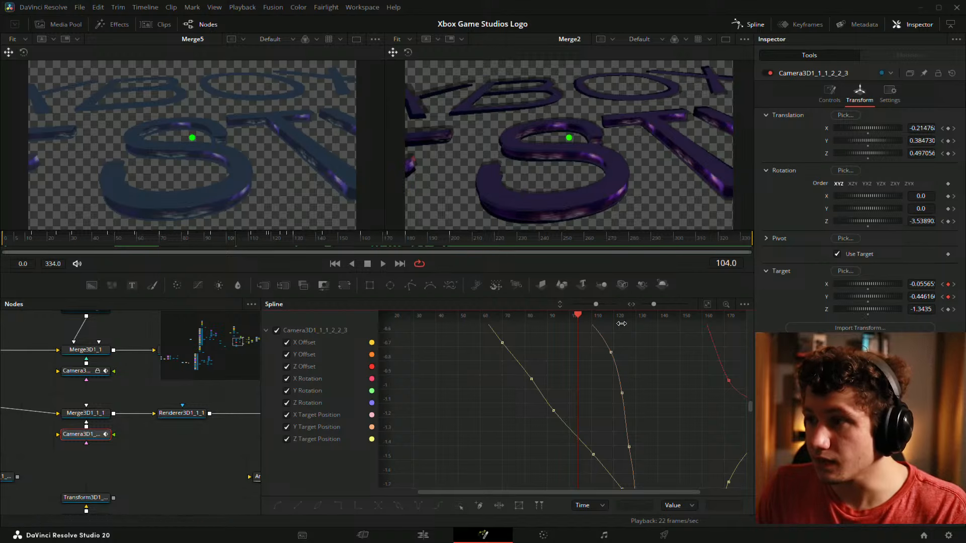
{"action": "left_click_drag", "start_coordinate": [624, 366], "coordinate": [640, 390]}
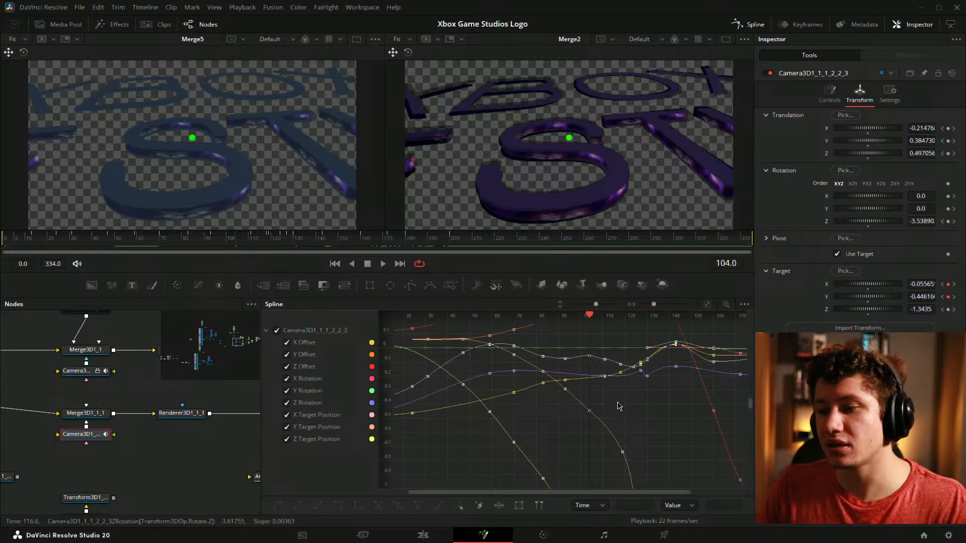
{"action": "scroll", "coordinate": [624, 402], "scroll_direction": "down", "scroll_amount": 5}
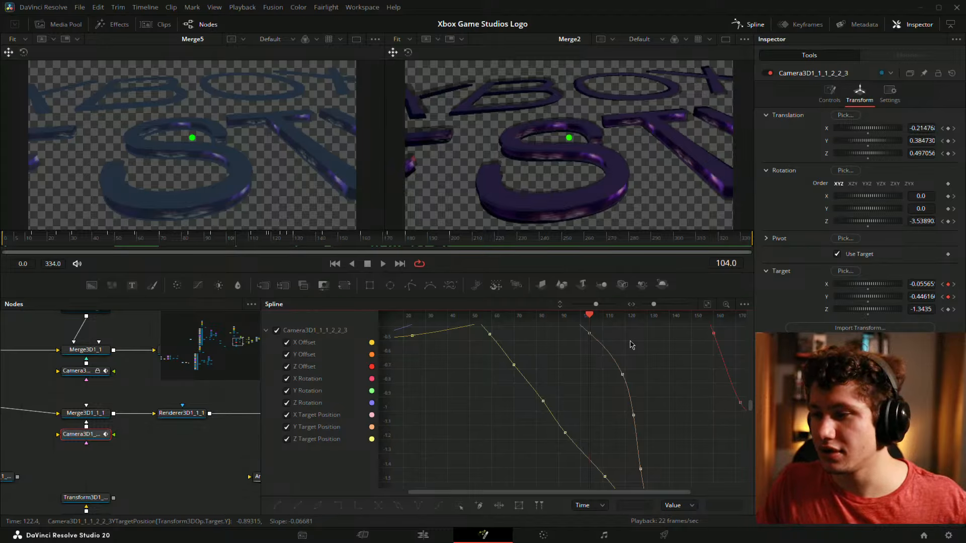
{"action": "scroll", "coordinate": [631, 347], "scroll_direction": "up", "scroll_amount": 3}
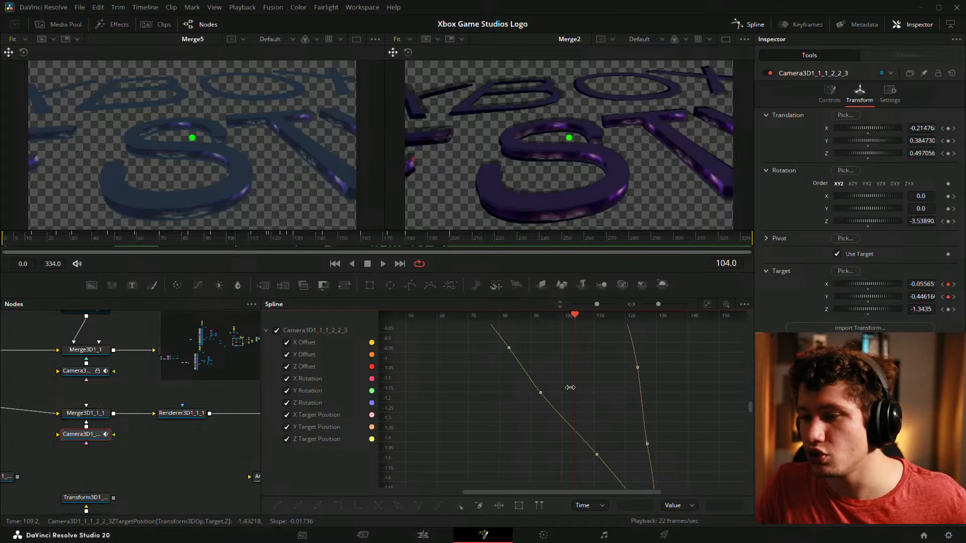
Delete the Z target position keyframe near frame 93 and even out the curve around frame 104
{"action": "left_click", "coordinate": [540, 392]}
{"action": "key", "text": "Delete"}
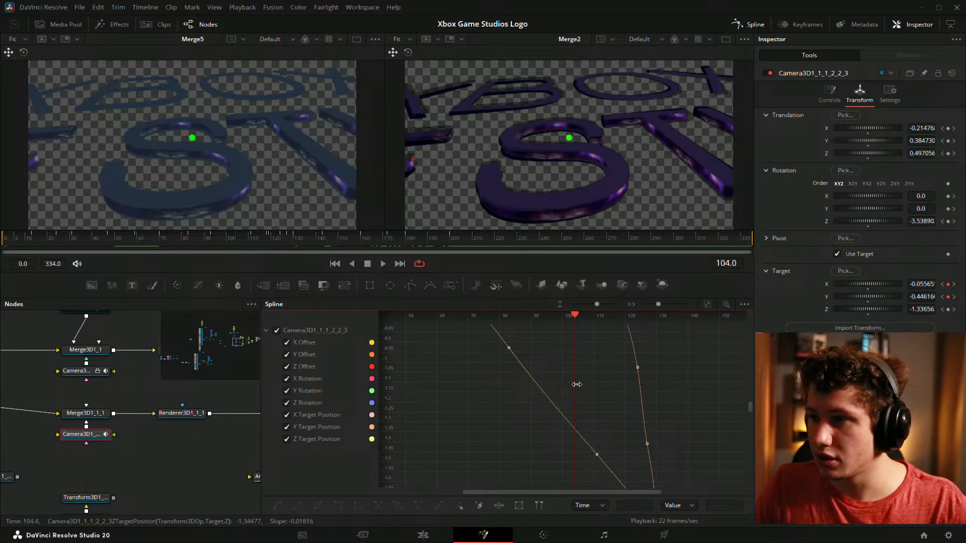
{"action": "left_click_drag", "start_coordinate": [583, 382], "coordinate": [557, 411]}
{"action": "left_click_drag", "start_coordinate": [617, 416], "coordinate": [638, 399]}
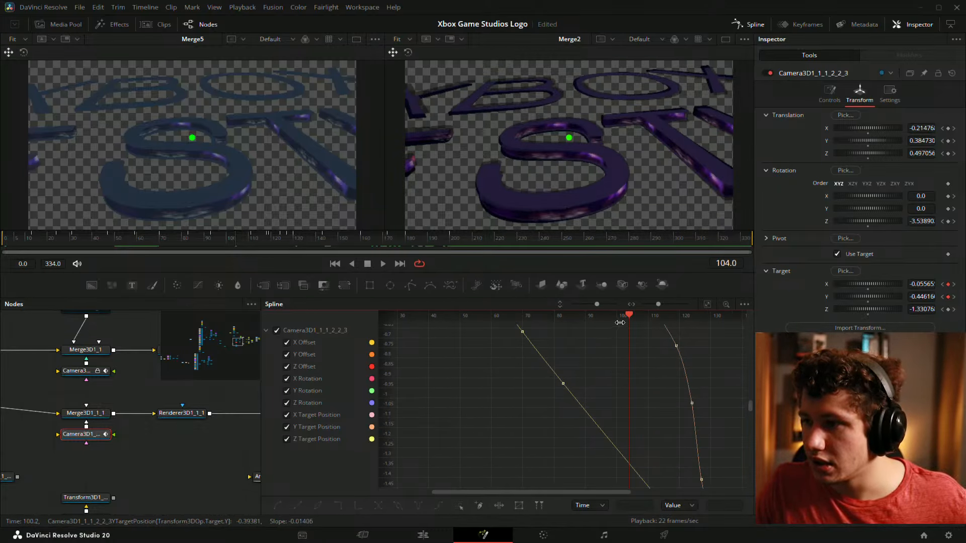
{"action": "left_click_drag", "start_coordinate": [636, 359], "coordinate": [536, 229]}
{"action": "key", "text": "ctrl+z"}
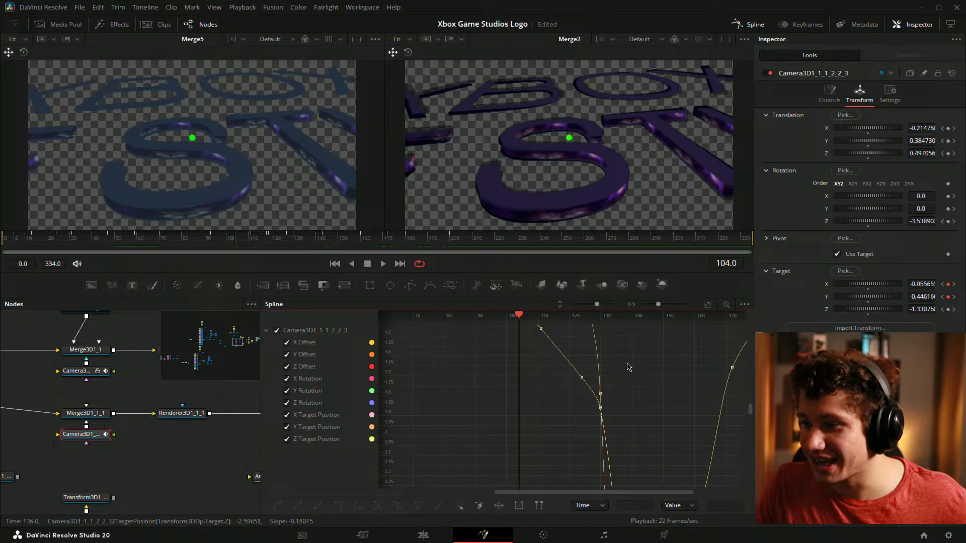
Smooth the Z target position keyframe at frame 111 and remove the keyframe near frame 83
{"action": "left_click_drag", "start_coordinate": [623, 362], "coordinate": [647, 443]}
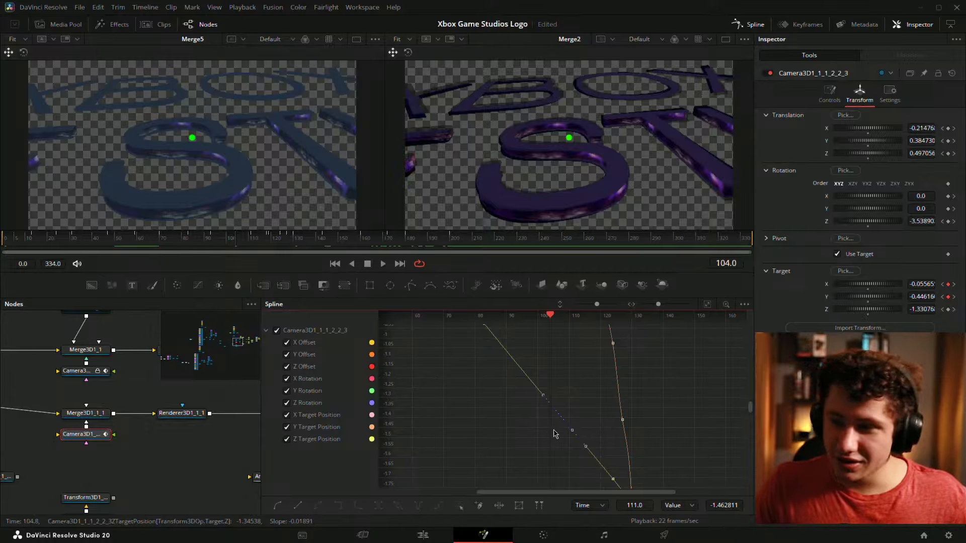
{"action": "left_click_drag", "start_coordinate": [585, 375], "coordinate": [587, 483]}
{"action": "left_click_drag", "start_coordinate": [481, 390], "coordinate": [638, 327]}
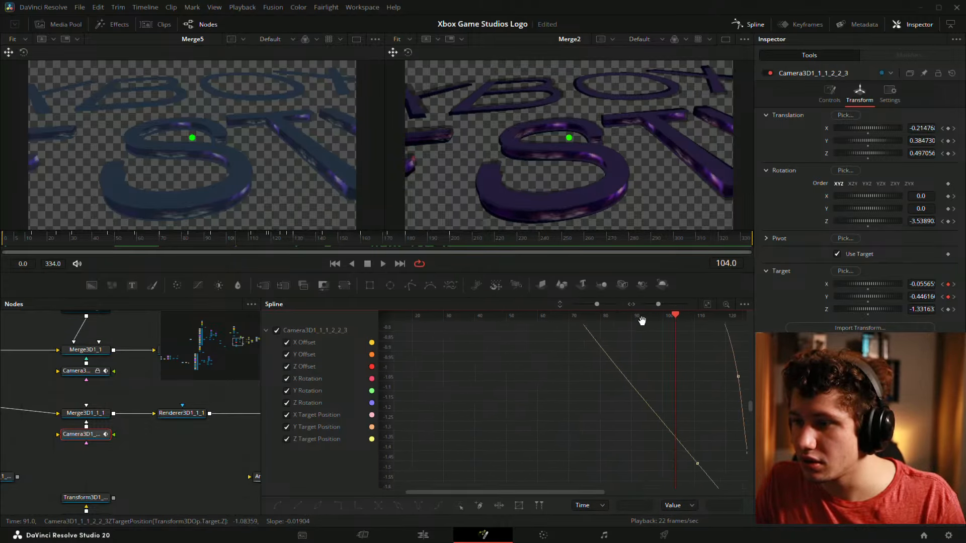
Refine the Z target curve's slope into the frame 111 keyframe and go to frame 81 to compare both camera views
{"action": "left_click_drag", "start_coordinate": [728, 451], "coordinate": [682, 409]}
{"action": "left_click_drag", "start_coordinate": [635, 446], "coordinate": [571, 388]}
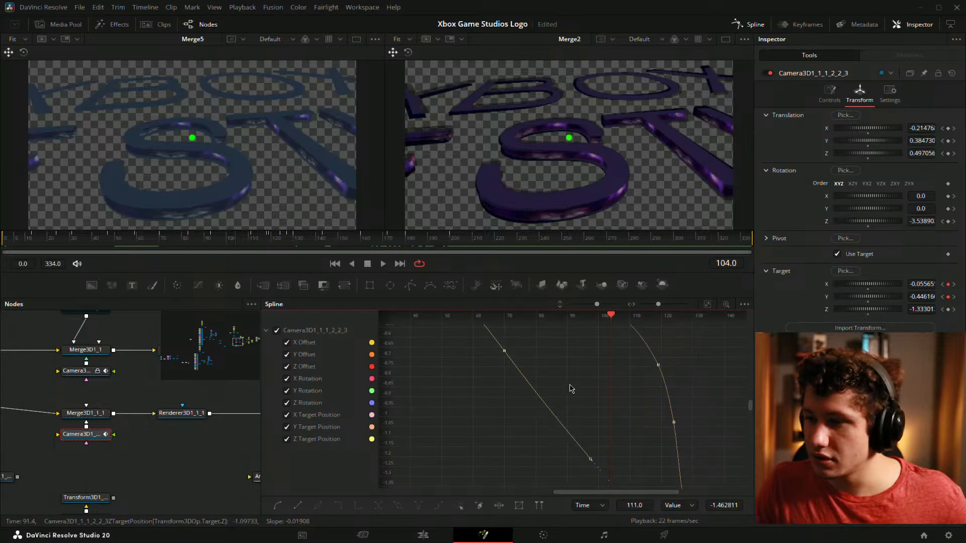
{"action": "left_click_drag", "start_coordinate": [611, 316], "coordinate": [539, 348]}
{"action": "left_click", "coordinate": [611, 396]}
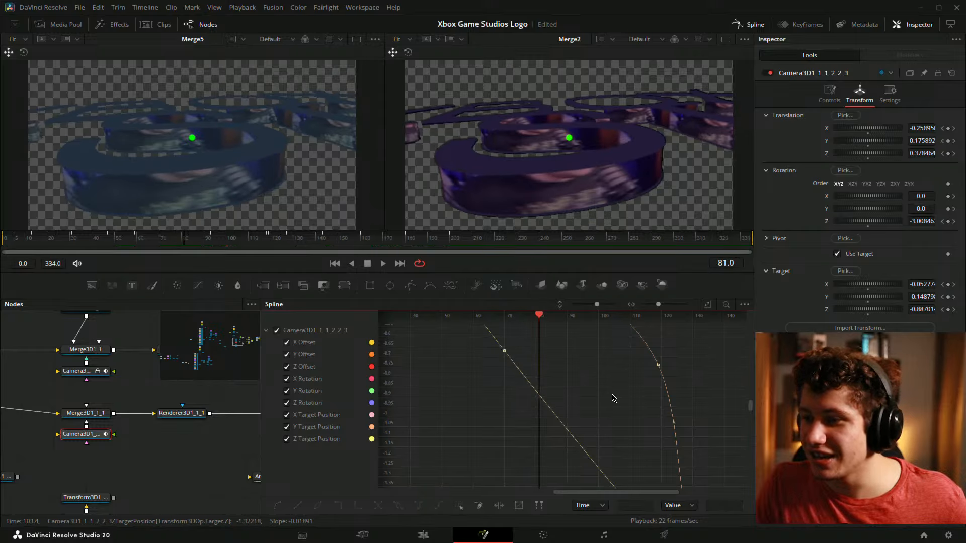
Adjust the camera's Z target at frame 111 to about -1.353
{"action": "scroll", "coordinate": [606, 386], "scroll_direction": "down", "scroll_amount": 3}
{"action": "scroll", "coordinate": [607, 389], "scroll_direction": "up", "scroll_amount": 4}
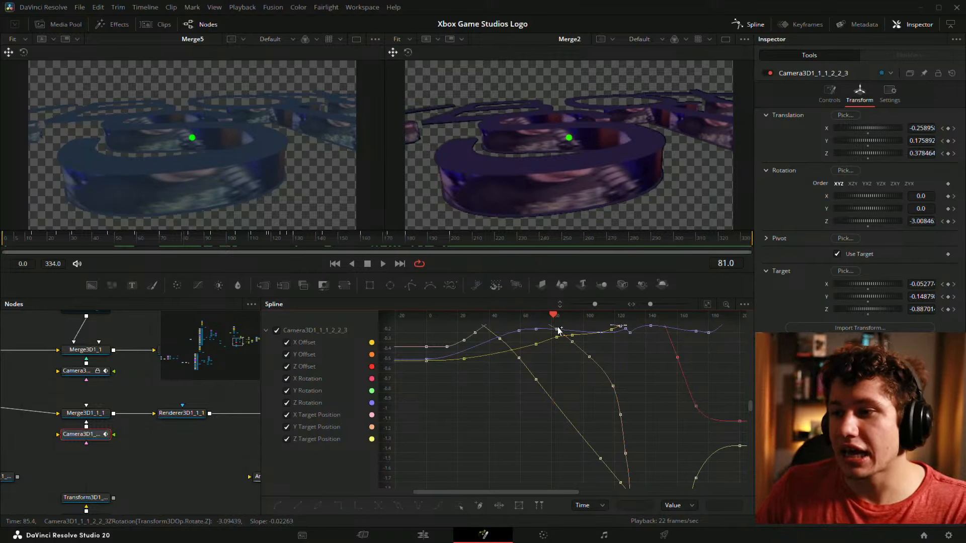
{"action": "left_click_drag", "start_coordinate": [556, 381], "coordinate": [523, 381]}
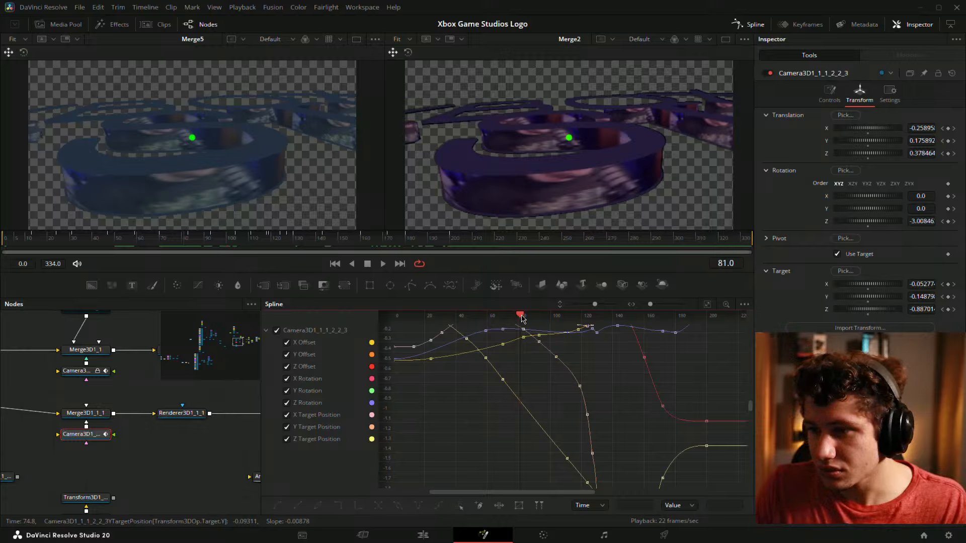
{"action": "mouse_move", "coordinate": [521, 319]}
{"action": "left_mouse_down"}
{"action": "mouse_move", "coordinate": [505, 317]}
{"action": "mouse_move", "coordinate": [530, 317]}
{"action": "mouse_move", "coordinate": [513, 317]}
{"action": "left_mouse_up"}
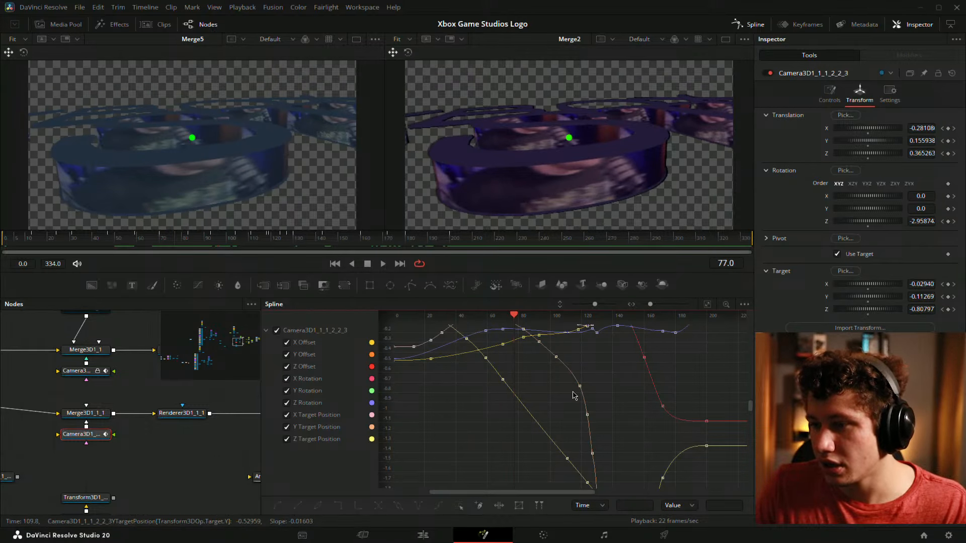
{"action": "left_click_drag", "start_coordinate": [516, 321], "coordinate": [575, 339]}
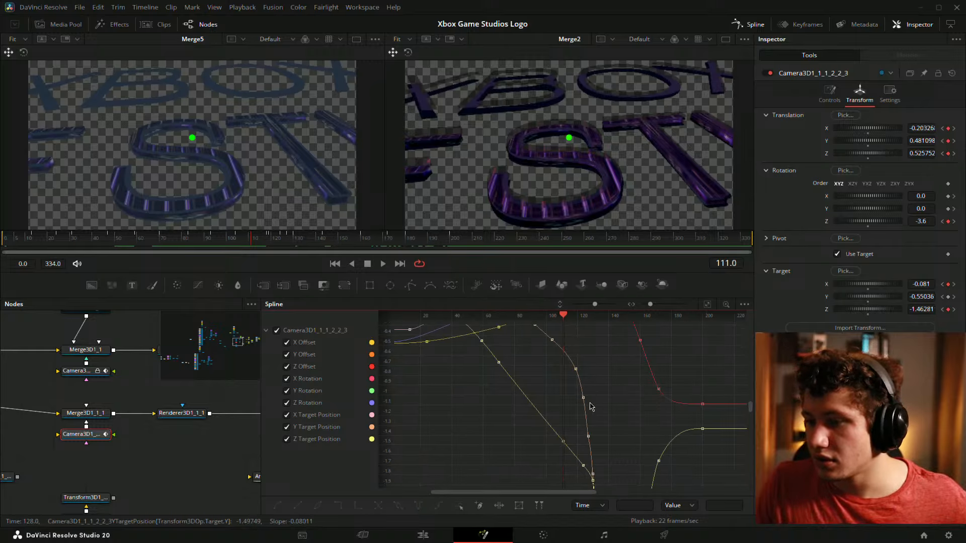
{"action": "left_click_drag", "start_coordinate": [923, 309], "coordinate": [931, 309]}
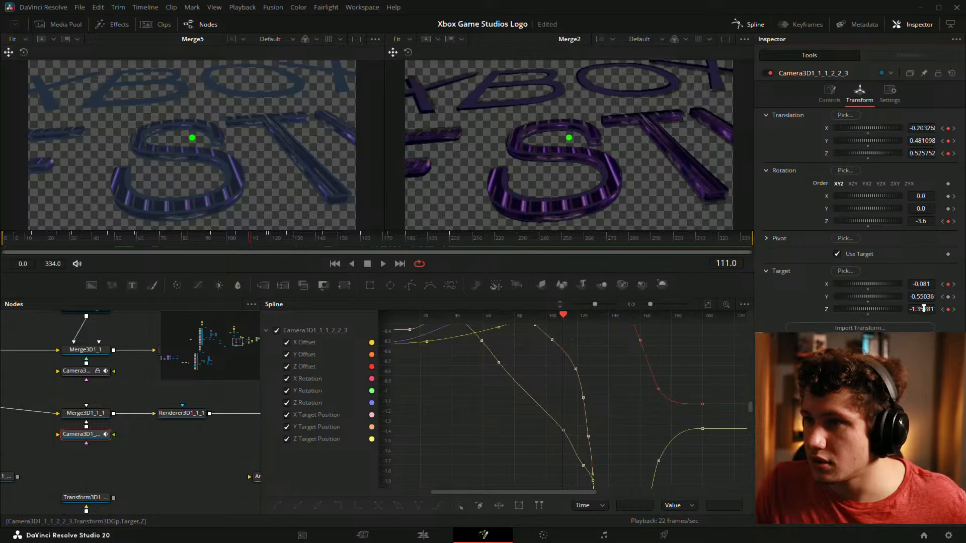
Reshape the Z Target Position curve leading into frame 111 by lowering that keyframe's incoming handle
{"action": "mouse_move", "coordinate": [563, 315]}
{"action": "left_mouse_down"}
{"action": "mouse_move", "coordinate": [511, 320]}
{"action": "mouse_move", "coordinate": [548, 318]}
{"action": "left_mouse_up"}
{"action": "scroll", "coordinate": [551, 386], "scroll_direction": "up", "scroll_amount": 2}
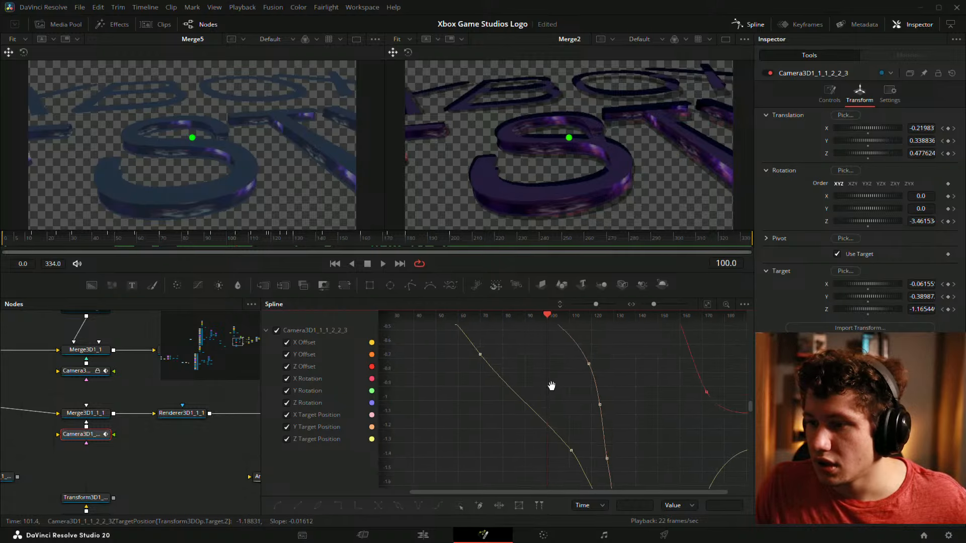
{"action": "left_click_drag", "start_coordinate": [551, 386], "coordinate": [533, 391]}
{"action": "left_click", "coordinate": [501, 360]}
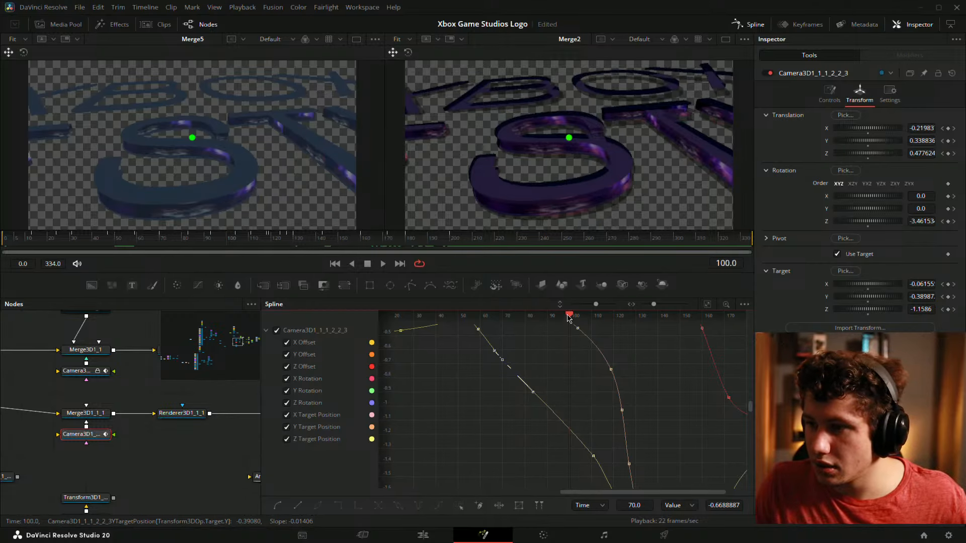
{"action": "left_click_drag", "start_coordinate": [570, 319], "coordinate": [554, 348]}
{"action": "left_click", "coordinate": [593, 455]}
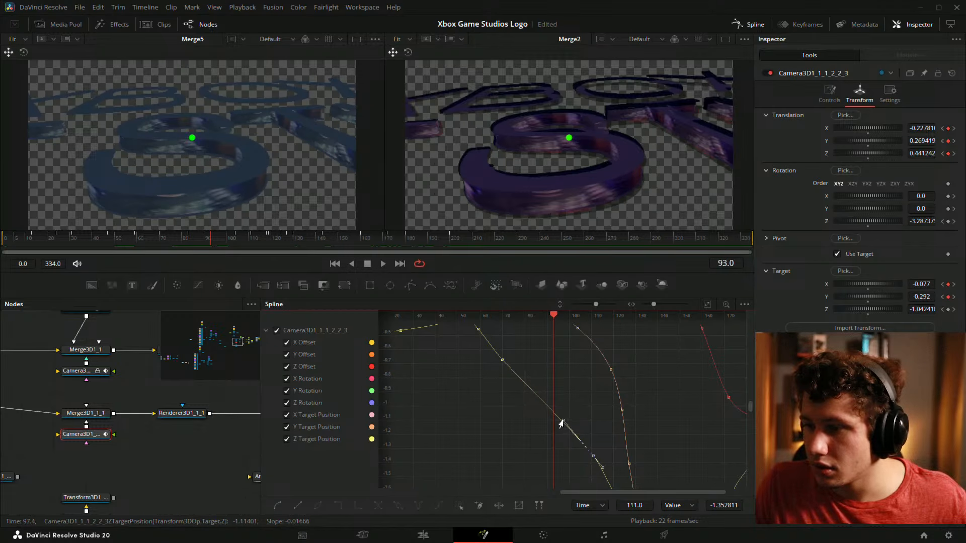
{"action": "left_click_drag", "start_coordinate": [563, 420], "coordinate": [554, 438]}
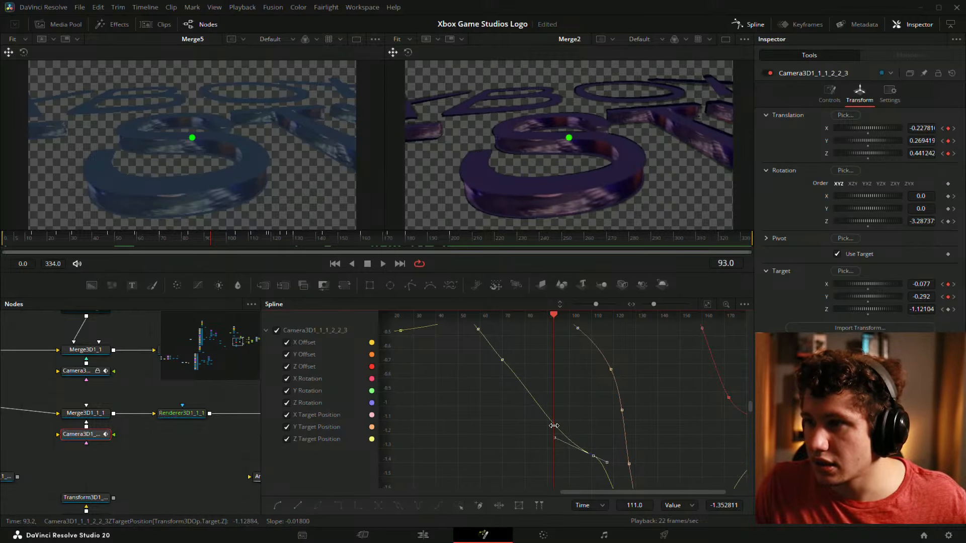
{"action": "left_click", "coordinate": [502, 360]}
{"action": "left_click_drag", "start_coordinate": [554, 315], "coordinate": [602, 375]}
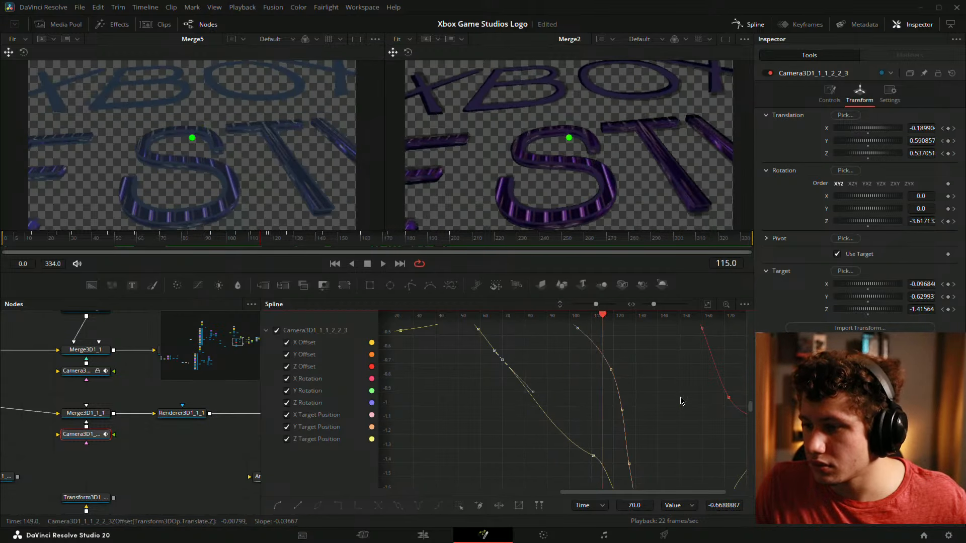
Examine the camera's offset, rotation and target curves around frame 111 for uneven motion
{"action": "left_click_drag", "start_coordinate": [655, 395], "coordinate": [534, 329]}
{"action": "left_click", "coordinate": [635, 360]}
{"action": "left_click_drag", "start_coordinate": [642, 361], "coordinate": [649, 455]}
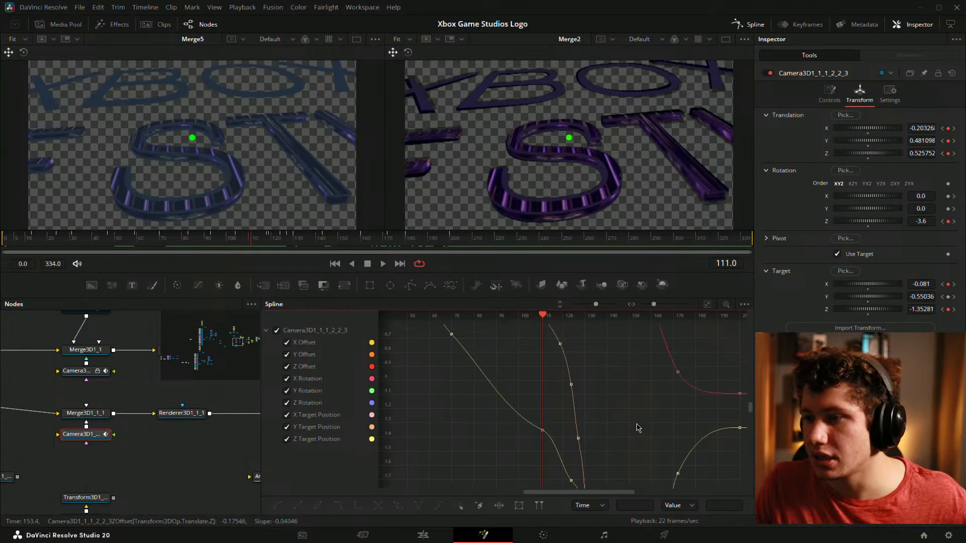
{"action": "left_click_drag", "start_coordinate": [608, 365], "coordinate": [601, 472]}
{"action": "left_click_drag", "start_coordinate": [595, 431], "coordinate": [585, 399]}
{"action": "left_click_drag", "start_coordinate": [562, 369], "coordinate": [589, 421]}
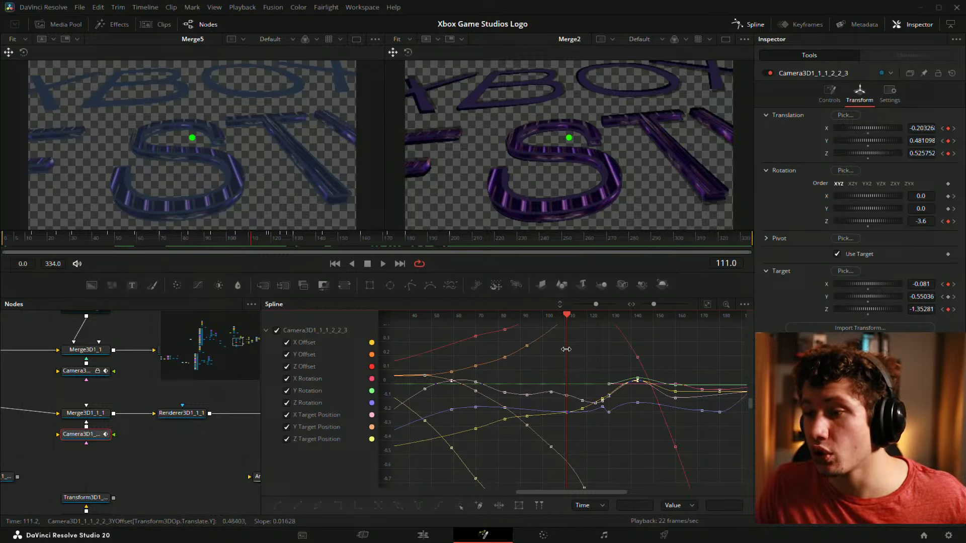
{"action": "scroll", "coordinate": [565, 349], "scroll_direction": "up", "scroll_amount": 2}
{"action": "left_click_drag", "start_coordinate": [556, 369], "coordinate": [531, 409]}
{"action": "scroll", "coordinate": [608, 372], "scroll_direction": "up", "scroll_amount": 4}
{"action": "left_click", "coordinate": [597, 413]}
{"action": "left_click", "coordinate": [691, 402]}
{"action": "left_click_drag", "start_coordinate": [662, 406], "coordinate": [625, 351]}
{"action": "left_click_drag", "start_coordinate": [554, 398], "coordinate": [683, 398]}
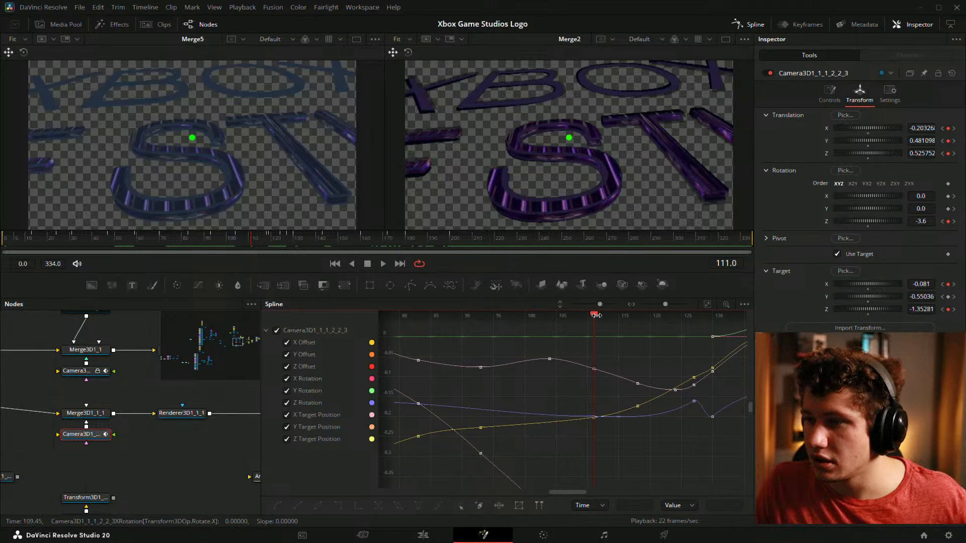
Scrub back through frames 95 and 77, and play back the camera move to review its smoothness
{"action": "left_click", "coordinate": [592, 318]}
{"action": "left_click_drag", "start_coordinate": [592, 318], "coordinate": [497, 383]}
{"action": "scroll", "coordinate": [558, 376], "scroll_direction": "down", "scroll_amount": 7}
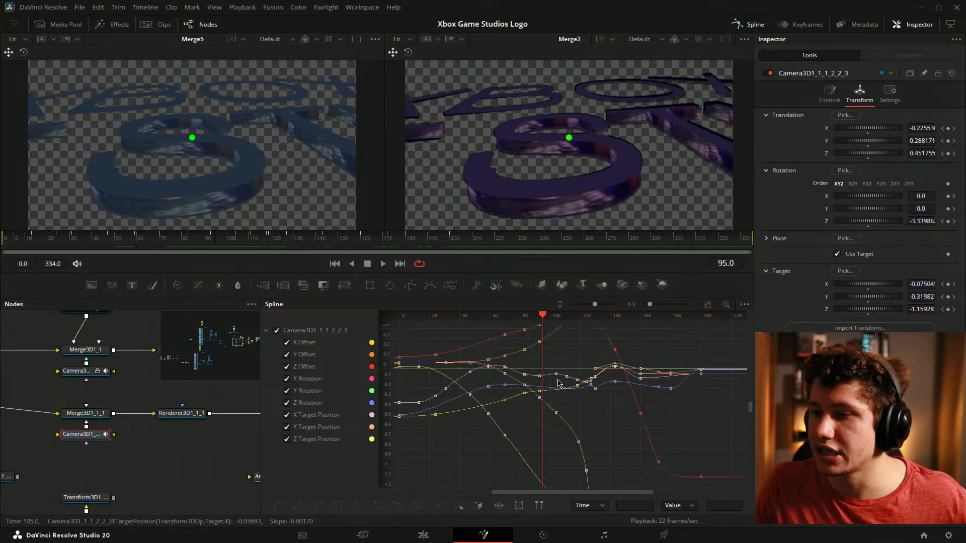
{"action": "left_click_drag", "start_coordinate": [641, 333], "coordinate": [608, 363]}
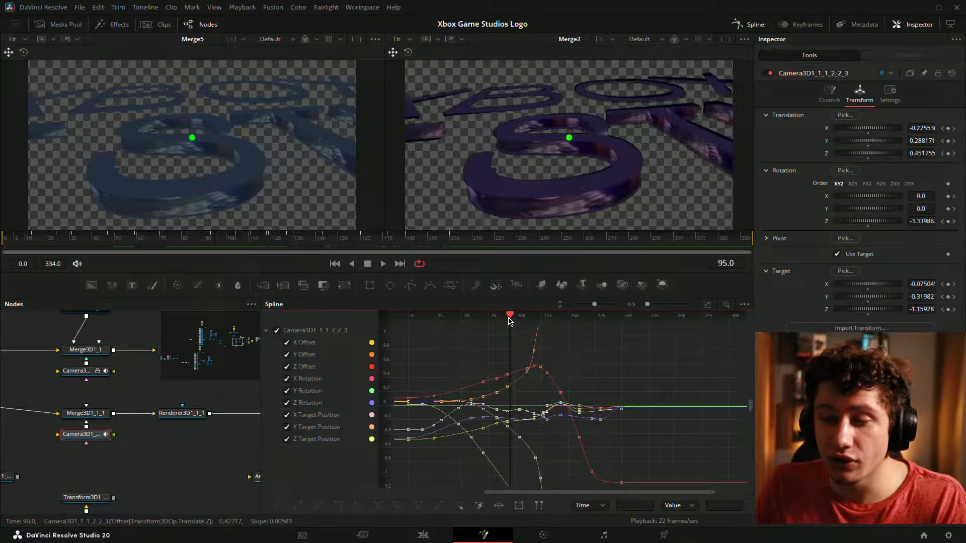
{"action": "left_click_drag", "start_coordinate": [509, 317], "coordinate": [492, 336]}
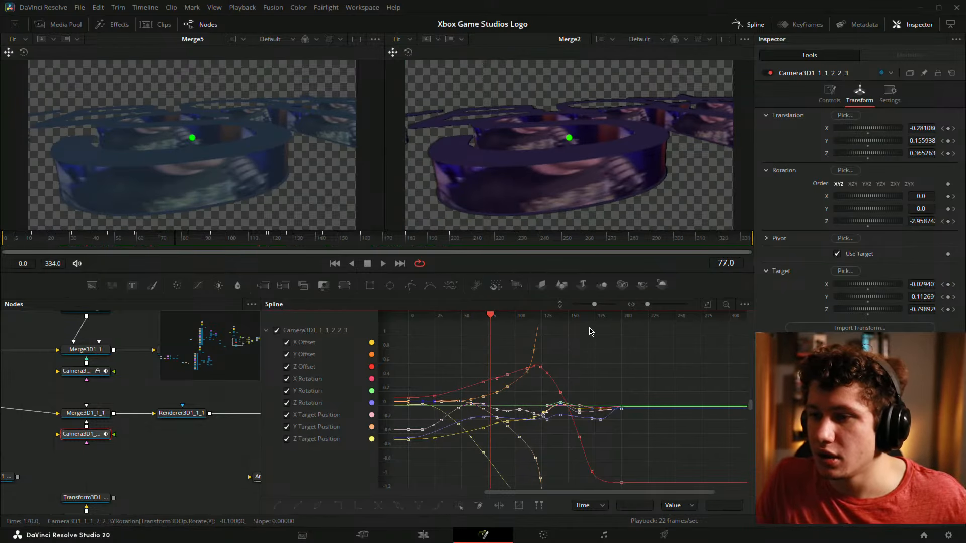
{"action": "left_click_drag", "start_coordinate": [160, 246], "coordinate": [84, 265]}
{"action": "key", "text": "space"}
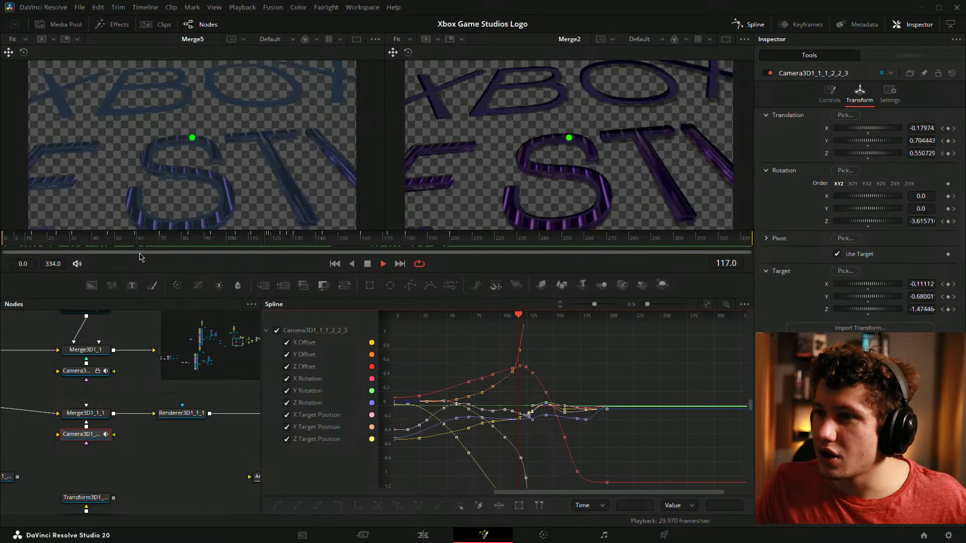
{"action": "key", "text": "space"}
{"action": "left_click_drag", "start_coordinate": [288, 243], "coordinate": [65, 270]}
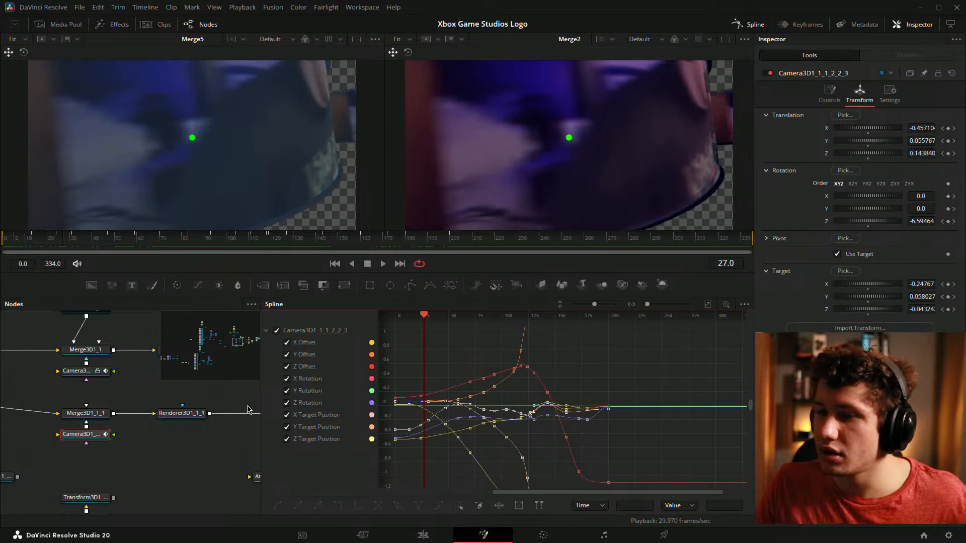
Smooth the camera's X Target Position keyframe at frame 24
{"action": "scroll", "coordinate": [506, 384], "scroll_direction": "up", "scroll_amount": 8}
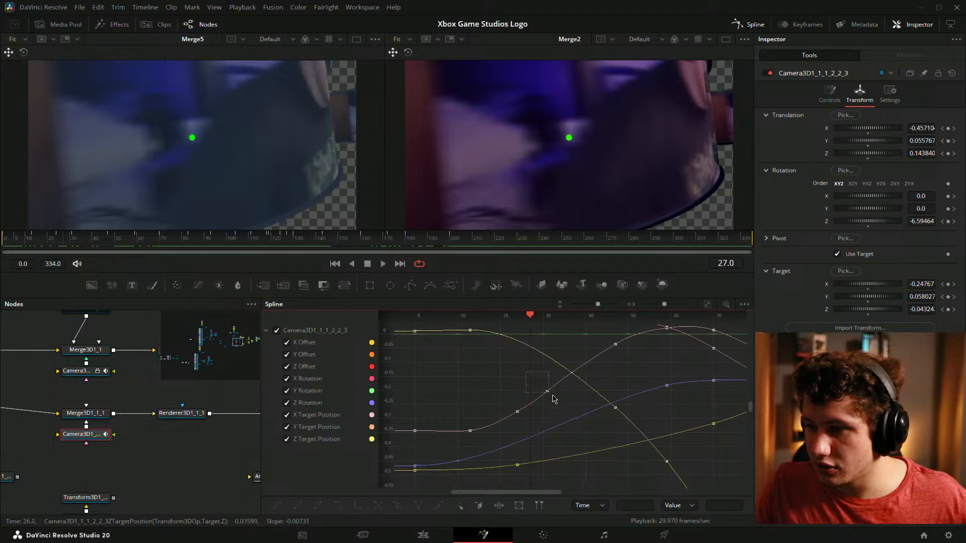
{"action": "left_click_drag", "start_coordinate": [553, 395], "coordinate": [553, 397]}
{"action": "key", "text": "shift+s"}
{"action": "left_click_drag", "start_coordinate": [537, 480], "coordinate": [498, 455]}
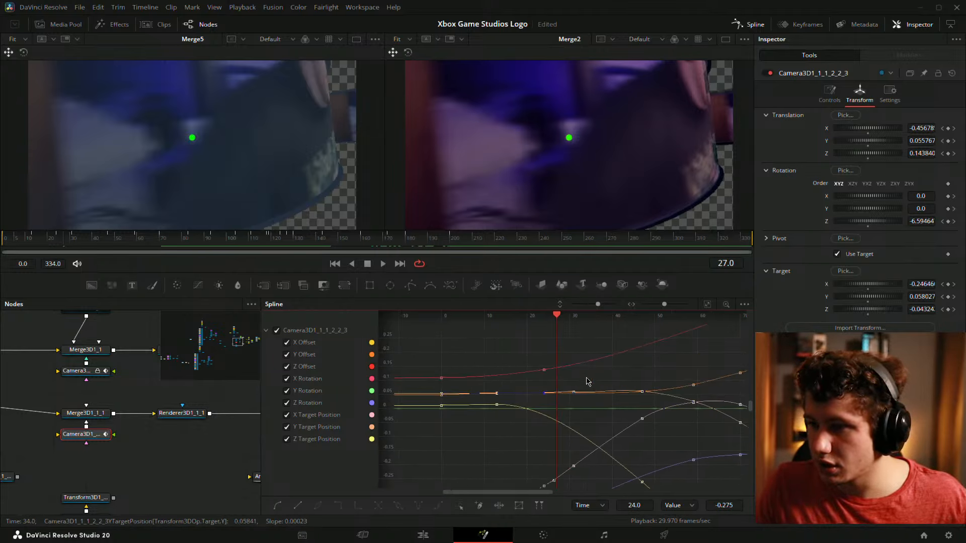
{"action": "left_click", "coordinate": [543, 370]}
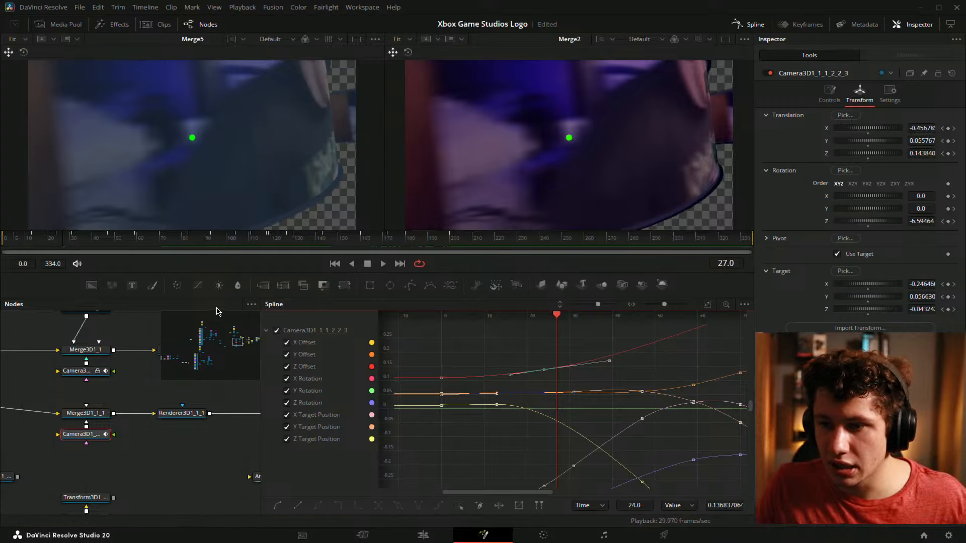
Smooth the camera's target keyframes at frame 47 and lower the incoming handle of the Y Target Position keyframe
{"action": "left_click_drag", "start_coordinate": [70, 236], "coordinate": [93, 278]}
{"action": "left_click", "coordinate": [493, 371]}
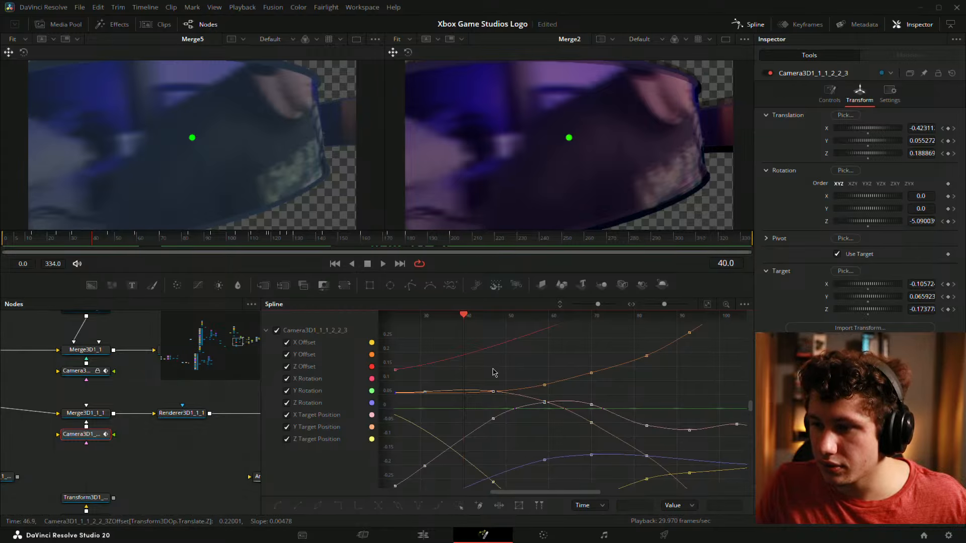
{"action": "left_click_drag", "start_coordinate": [517, 374], "coordinate": [574, 380]}
{"action": "left_click", "coordinate": [496, 402]}
{"action": "key", "text": "shift+s"}
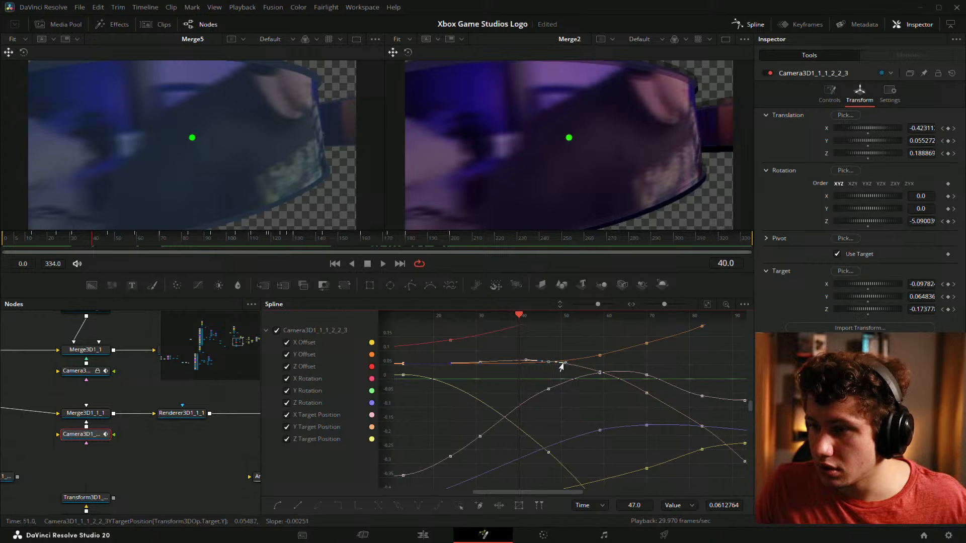
{"action": "left_click_drag", "start_coordinate": [562, 366], "coordinate": [565, 363]}
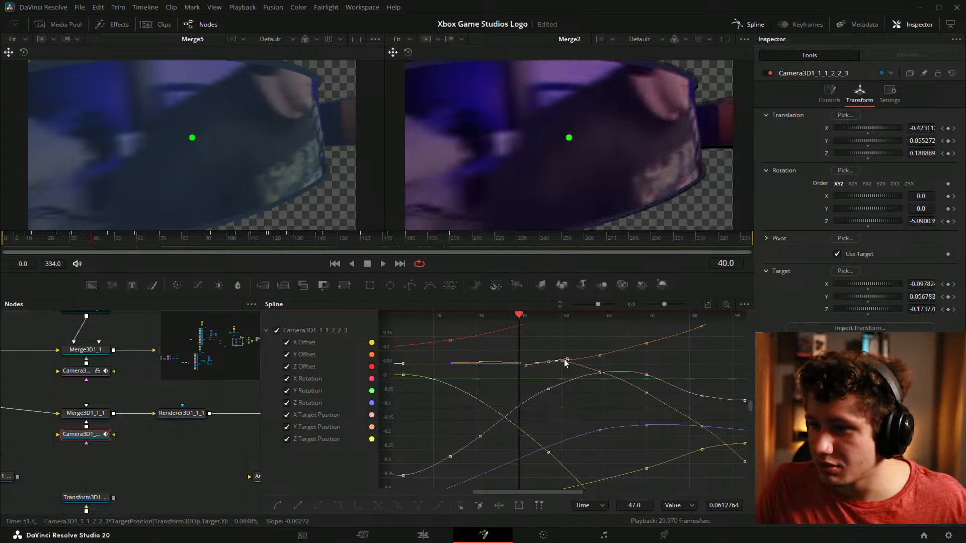
Remove the Y Target Position keyframe at frame 31
{"action": "left_click", "coordinate": [480, 362]}
{"action": "left_click_drag", "start_coordinate": [498, 353], "coordinate": [618, 366]}
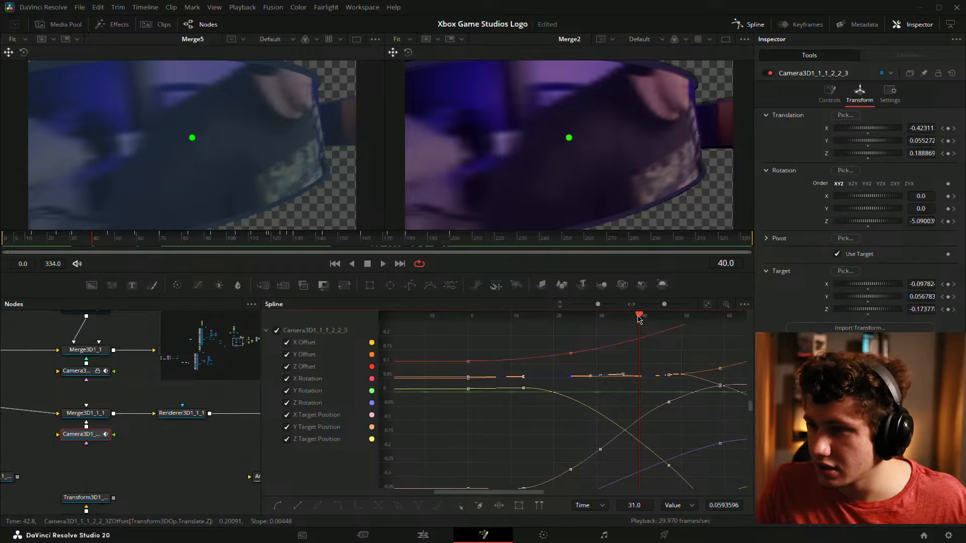
{"action": "left_click_drag", "start_coordinate": [638, 318], "coordinate": [613, 332]}
{"action": "scroll", "coordinate": [644, 352], "scroll_direction": "up", "scroll_amount": 5}
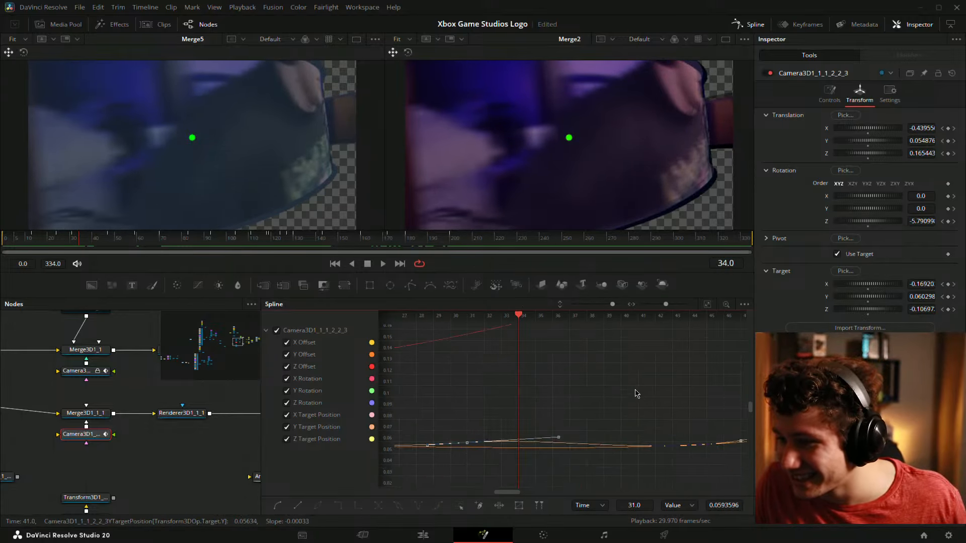
{"action": "scroll", "coordinate": [638, 379], "scroll_direction": "down", "scroll_amount": 8}
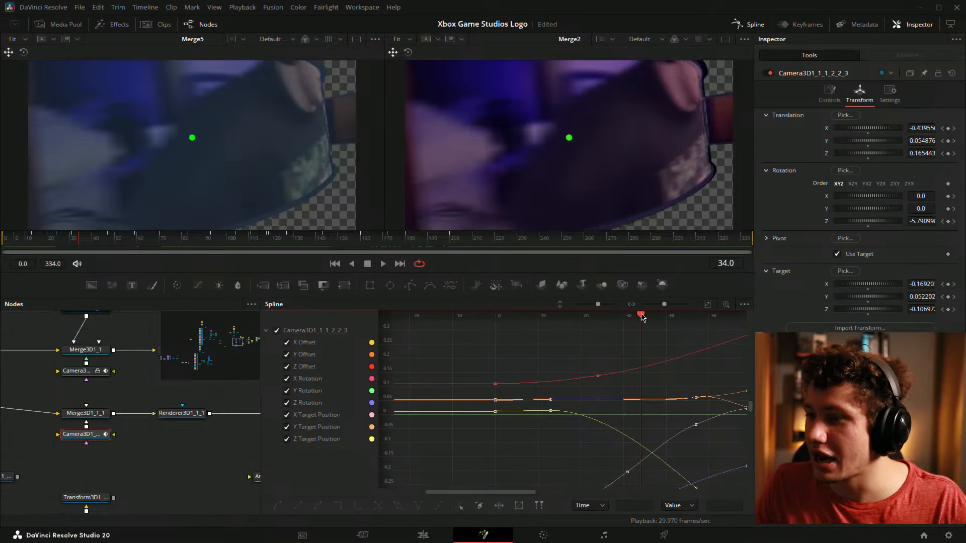
Try adjusting the camera's X rotation at frame 47 and undo the change
{"action": "left_click_drag", "start_coordinate": [635, 318], "coordinate": [562, 352]}
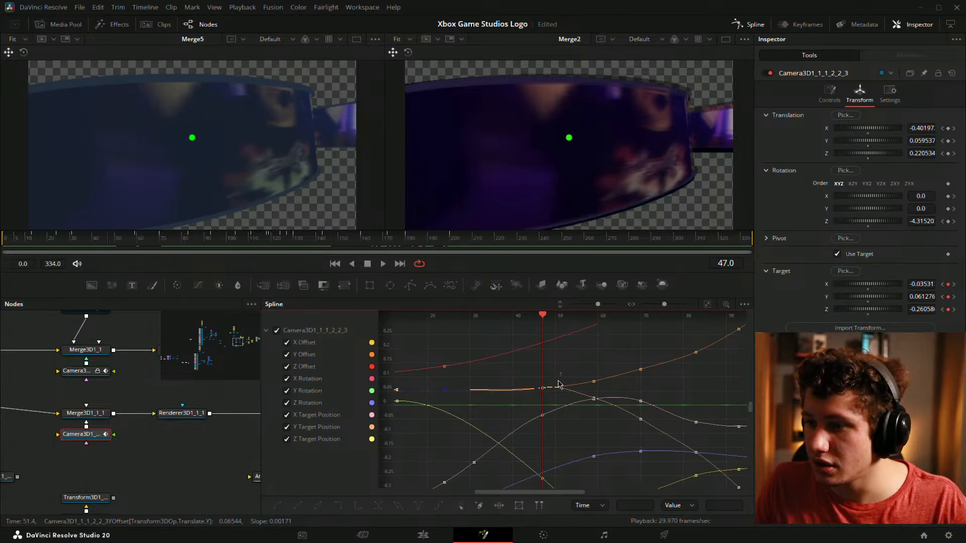
{"action": "left_click_drag", "start_coordinate": [559, 385], "coordinate": [599, 405]}
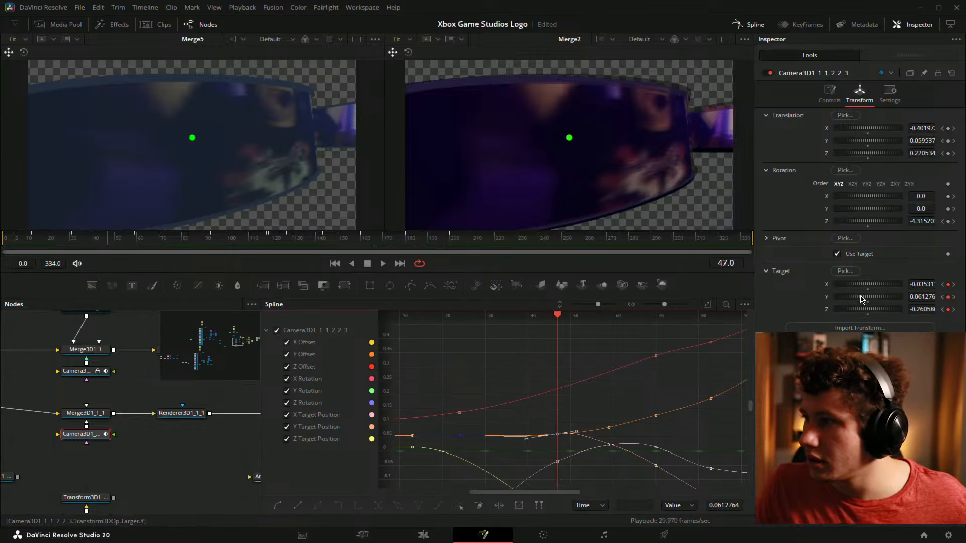
{"action": "left_click_drag", "start_coordinate": [924, 195], "coordinate": [909, 196]}
{"action": "key", "text": "ctrl+z"}
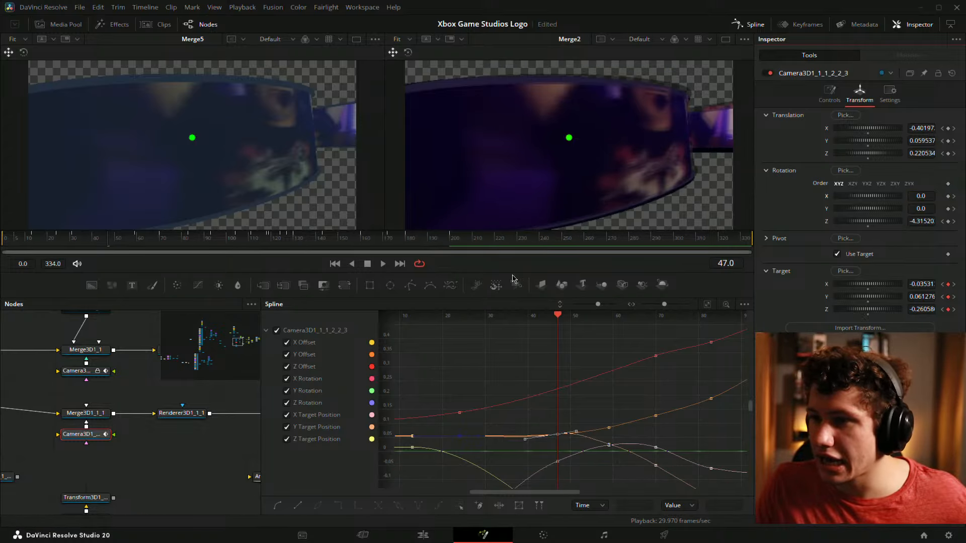
Adjust the camera target at frame 47 to about X -0.0333, Y 0.0533 and Z -0.2706
{"action": "left_click_drag", "start_coordinate": [112, 245], "coordinate": [133, 254]}
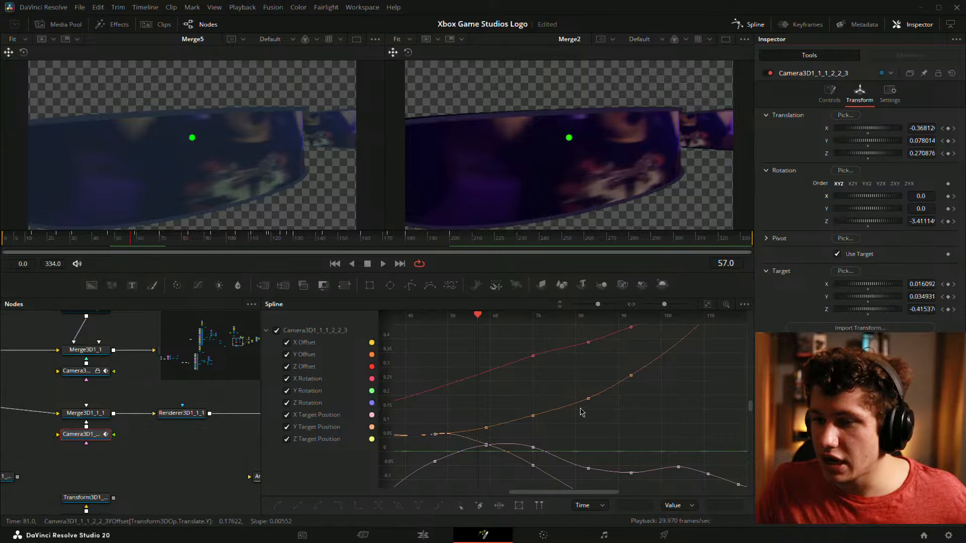
{"action": "left_click_drag", "start_coordinate": [539, 385], "coordinate": [684, 374]}
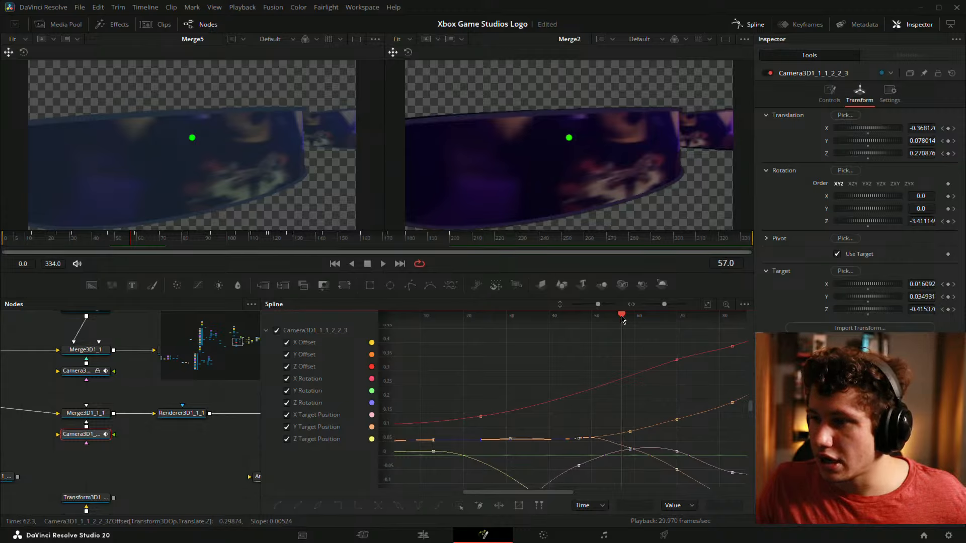
{"action": "left_click_drag", "start_coordinate": [622, 320], "coordinate": [581, 356]}
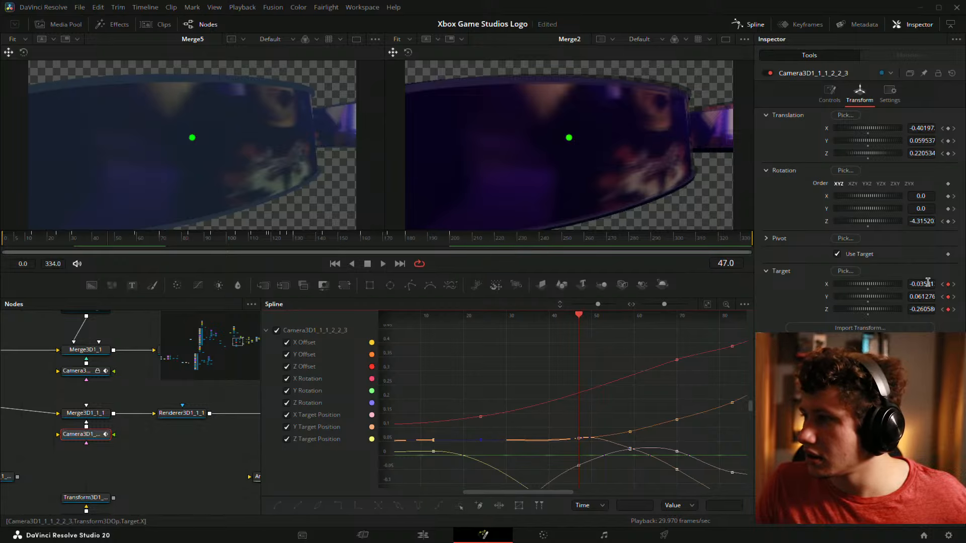
{"action": "left_click_drag", "start_coordinate": [919, 287], "coordinate": [922, 287]}
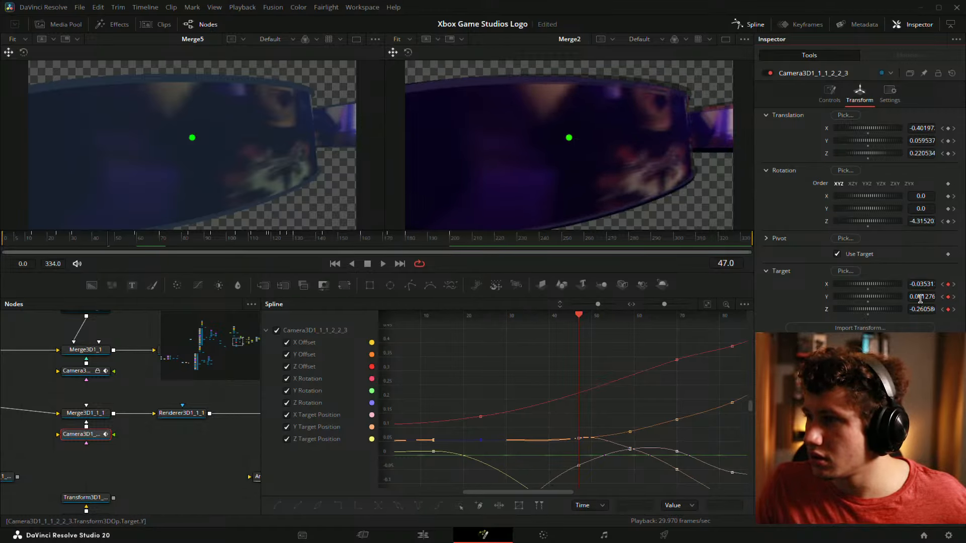
{"action": "mouse_move", "coordinate": [920, 298]}
{"action": "left_mouse_down"}
{"action": "mouse_move", "coordinate": [918, 309]}
{"action": "mouse_move", "coordinate": [930, 285]}
{"action": "left_mouse_up"}
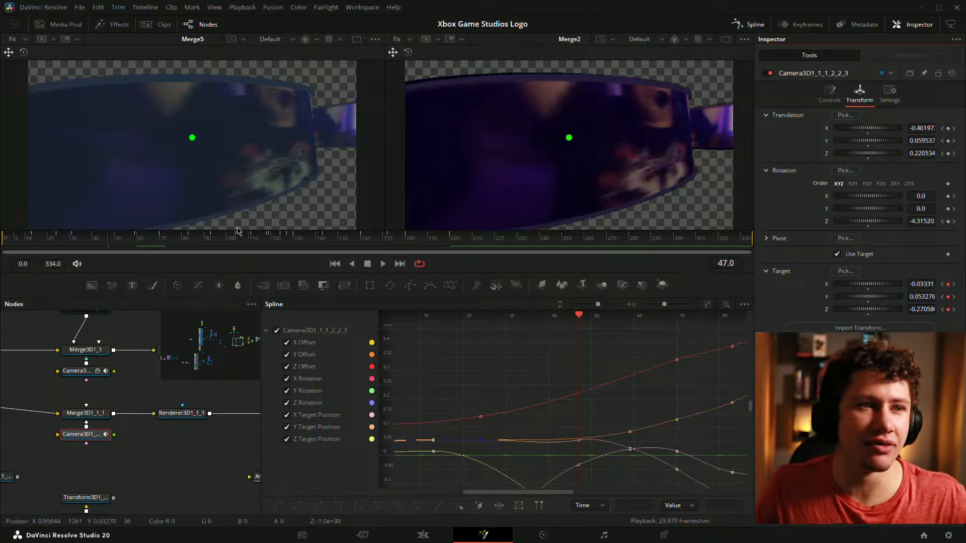
Smooth the camera's Z Offset keyframe at frame 118
{"action": "left_click_drag", "start_coordinate": [110, 242], "coordinate": [266, 247]}
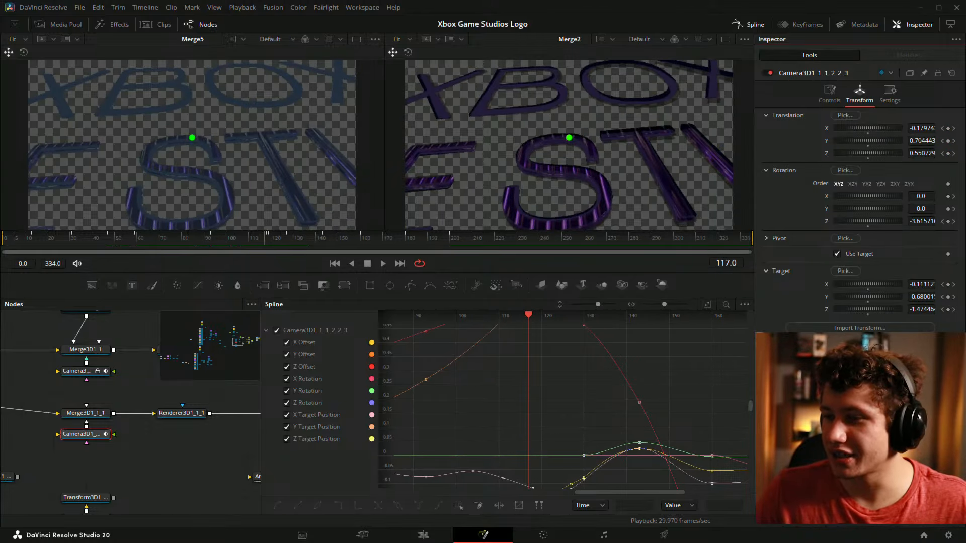
{"action": "left_click_drag", "start_coordinate": [630, 372], "coordinate": [621, 461]}
{"action": "scroll", "coordinate": [532, 383], "scroll_direction": "up", "scroll_amount": 2}
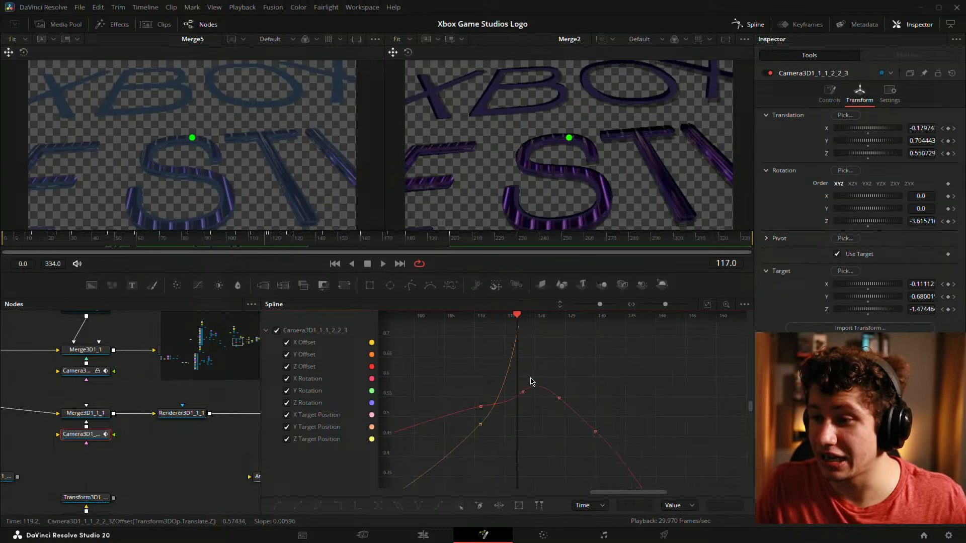
{"action": "left_click", "coordinate": [522, 392]}
{"action": "key", "text": "shift+s"}
{"action": "left_click", "coordinate": [575, 372]}
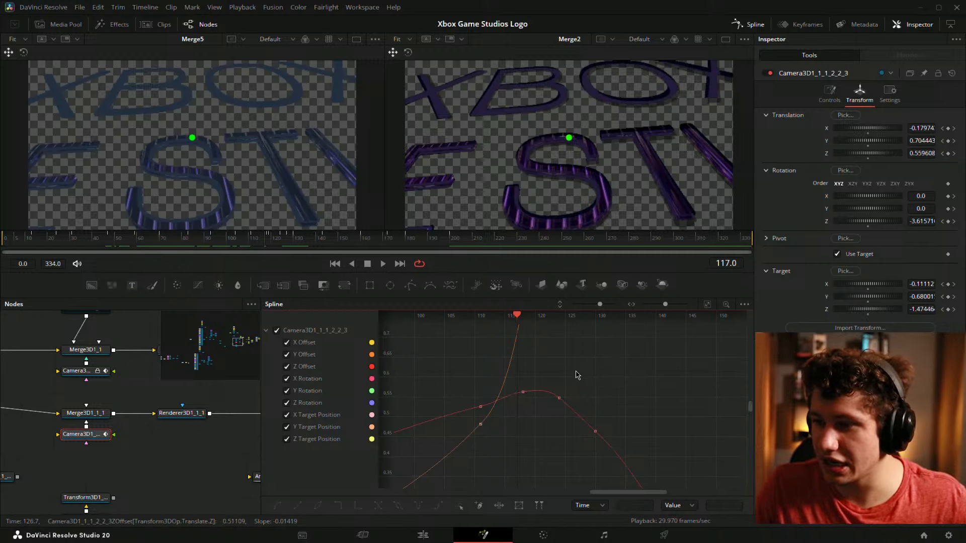
Smooth the camera's Z Offset keyframe at frame 111 and scrub around frames 116 to 118 to review the move
{"action": "key", "text": "shift+s"}
{"action": "left_click_drag", "start_coordinate": [475, 402], "coordinate": [629, 354]}
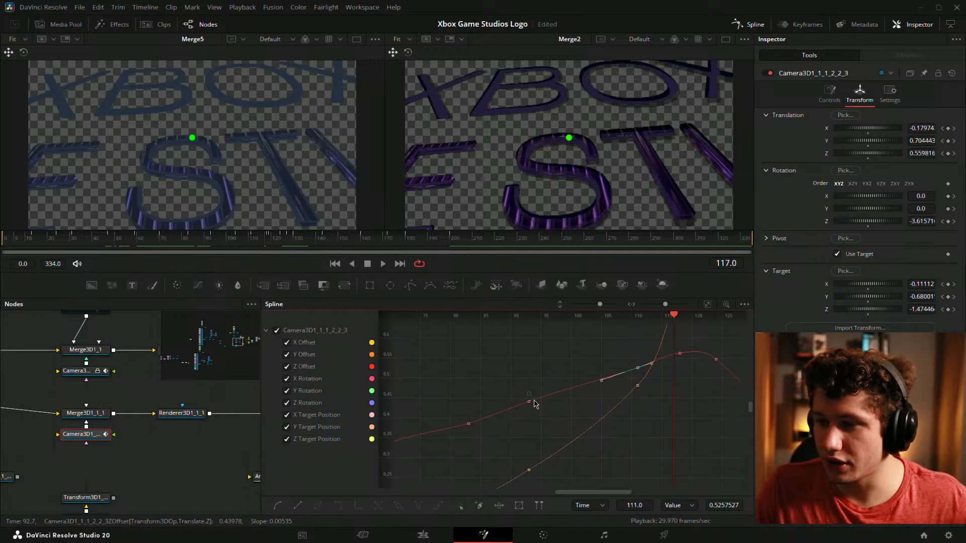
{"action": "left_click", "coordinate": [529, 401]}
{"action": "left_click_drag", "start_coordinate": [461, 408], "coordinate": [327, 454]}
{"action": "left_click", "coordinate": [270, 246]}
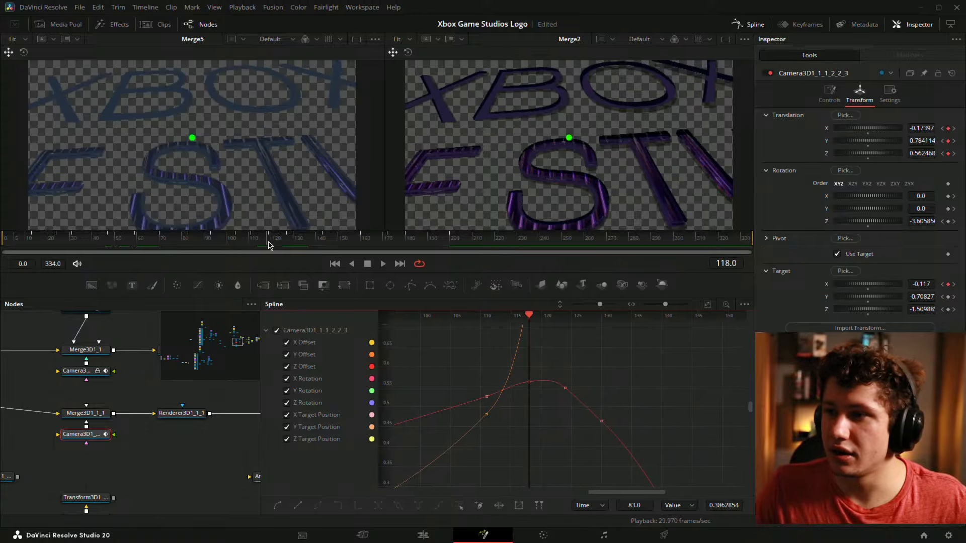
{"action": "left_click_drag", "start_coordinate": [270, 247], "coordinate": [268, 250]}
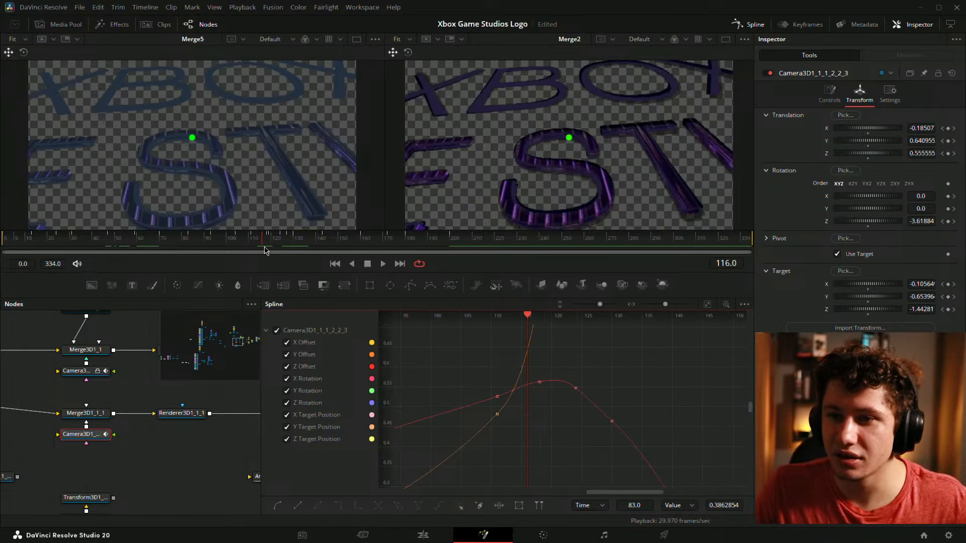
Steepen the outgoing handle of the X Target Position keyframe at frame 118
{"action": "left_click_drag", "start_coordinate": [732, 394], "coordinate": [767, 171]}
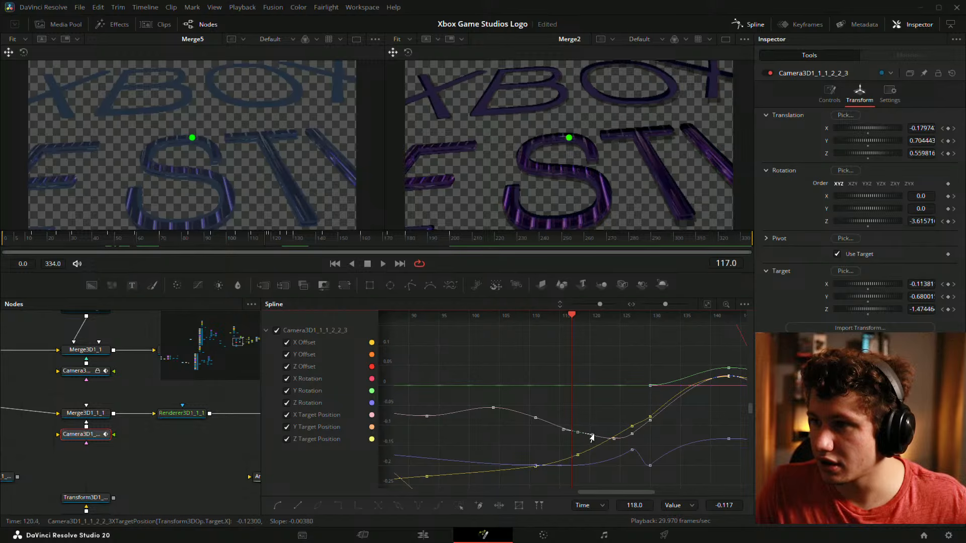
{"action": "mouse_move", "coordinate": [592, 435]}
{"action": "left_mouse_down"}
{"action": "mouse_move", "coordinate": [592, 425]}
{"action": "mouse_move", "coordinate": [590, 447]}
{"action": "mouse_move", "coordinate": [589, 436]}
{"action": "left_mouse_up"}
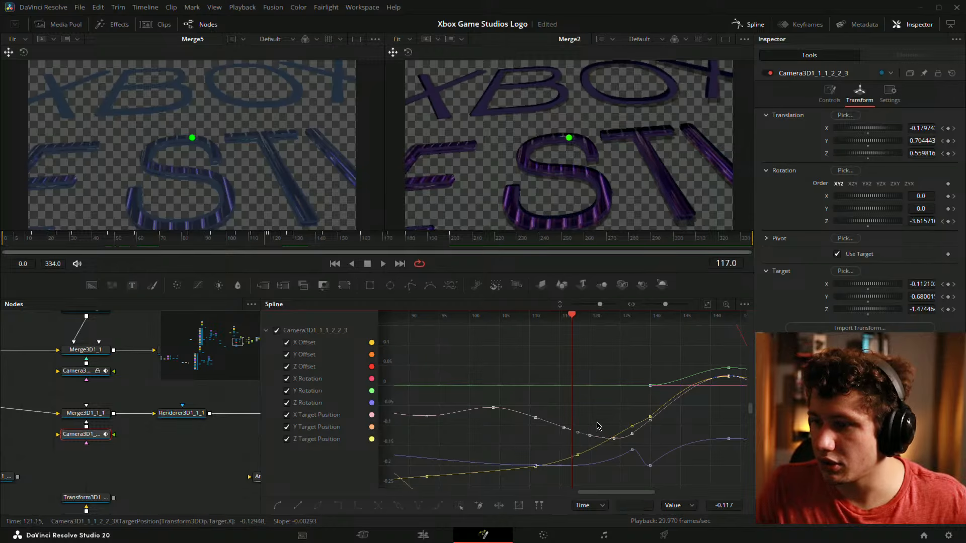
Try lowering the outgoing handles of the X Offset keyframe at frame 118 and the Z Rotation keyframe at frame 111, undoing both changes
{"action": "left_click", "coordinate": [577, 455]}
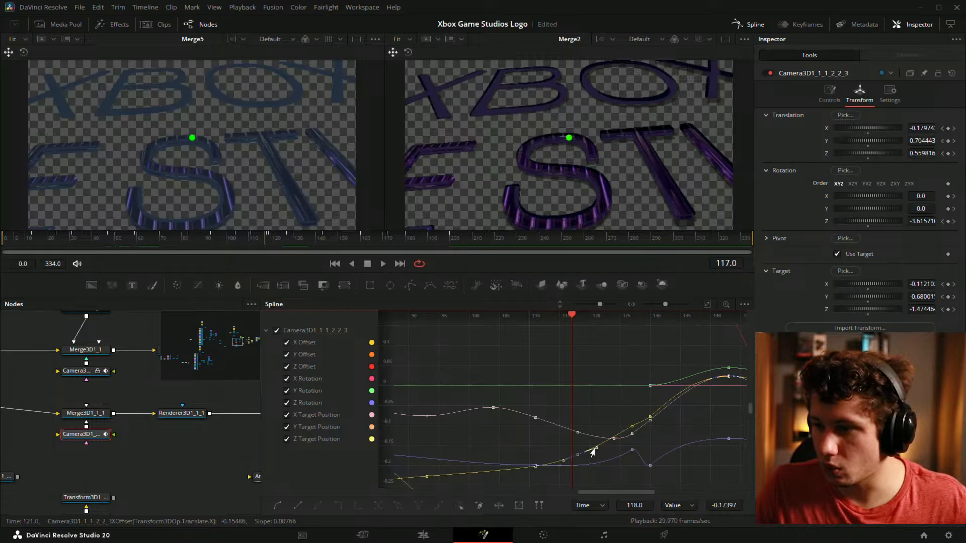
{"action": "left_click_drag", "start_coordinate": [593, 451], "coordinate": [596, 465]}
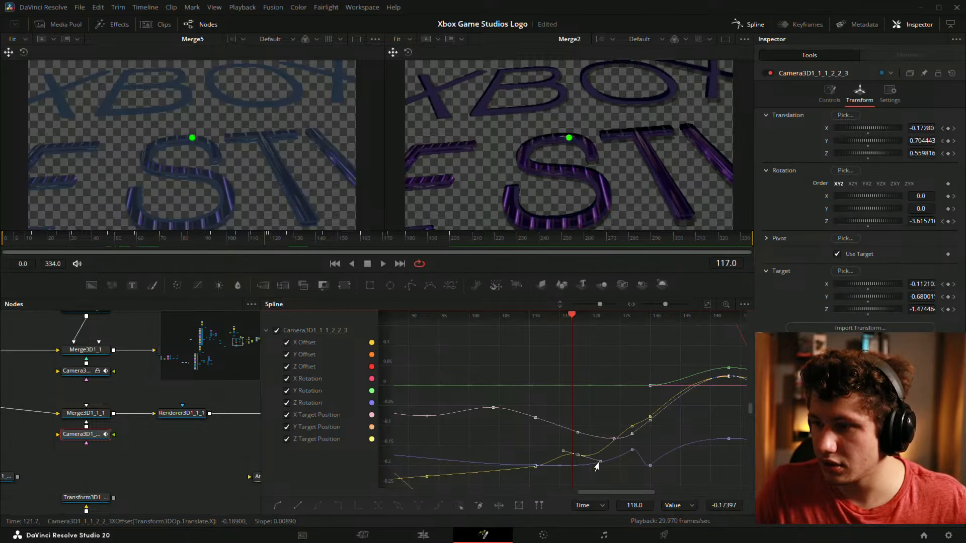
{"action": "key", "text": "ctrl+z"}
{"action": "left_click_drag", "start_coordinate": [600, 412], "coordinate": [609, 343]}
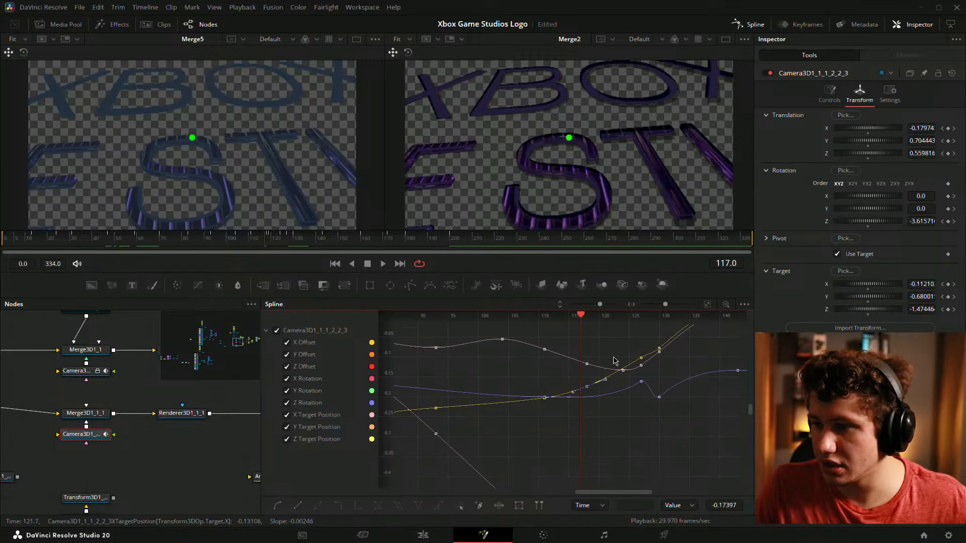
{"action": "left_click", "coordinate": [546, 397]}
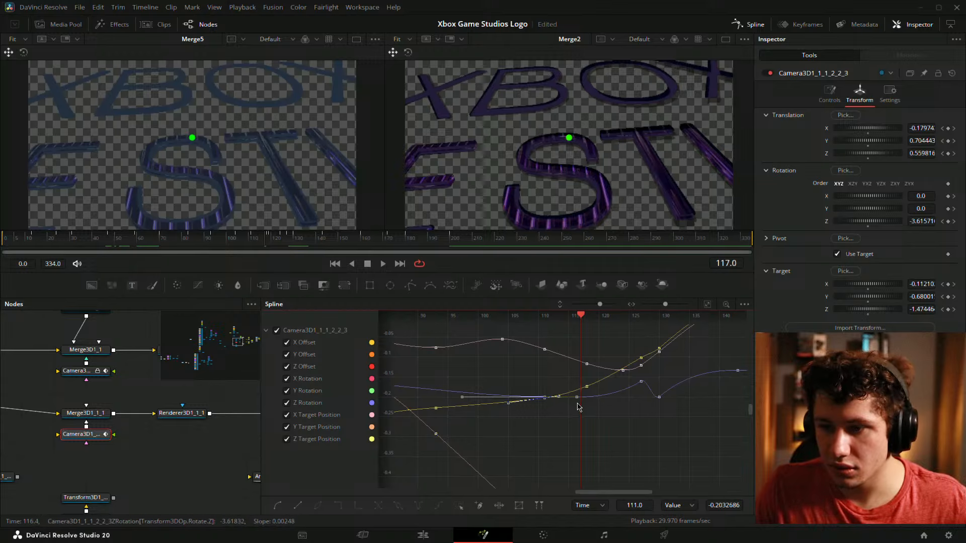
{"action": "left_click_drag", "start_coordinate": [576, 398], "coordinate": [578, 409]}
{"action": "key", "text": "ctrl+z"}
Steepen the incoming handle of the Y Target Position keyframe at frame 119, placing its end near frame 116.4 and -0.54
{"action": "left_click_drag", "start_coordinate": [629, 442], "coordinate": [650, 253]}
{"action": "left_click", "coordinate": [613, 423]}
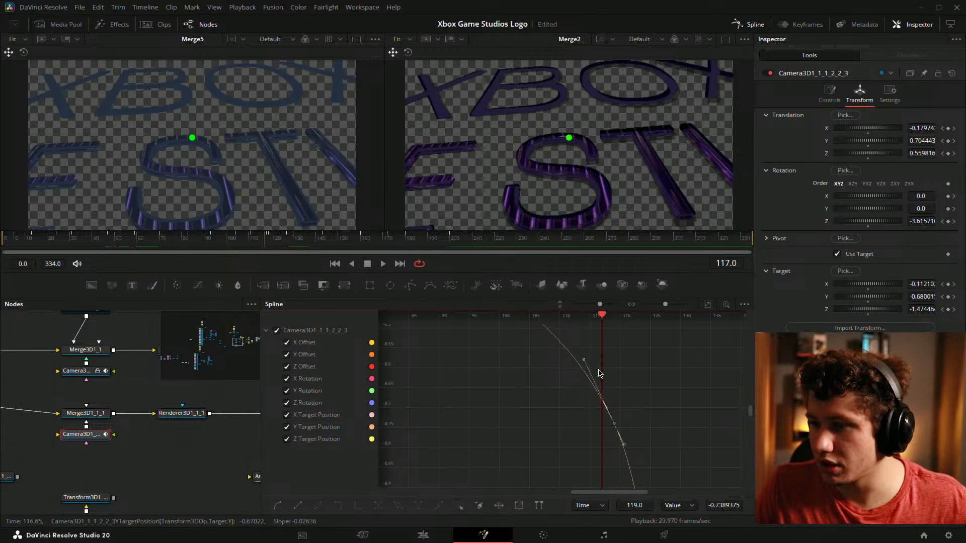
{"action": "left_click_drag", "start_coordinate": [583, 359], "coordinate": [598, 343]}
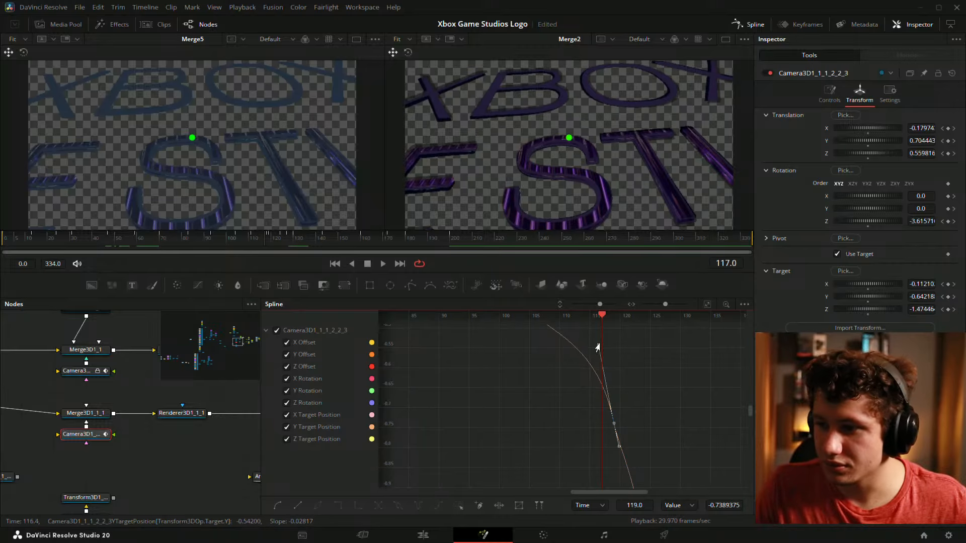
{"action": "left_click_drag", "start_coordinate": [597, 347], "coordinate": [596, 348]}
{"action": "left_click", "coordinate": [664, 410]}
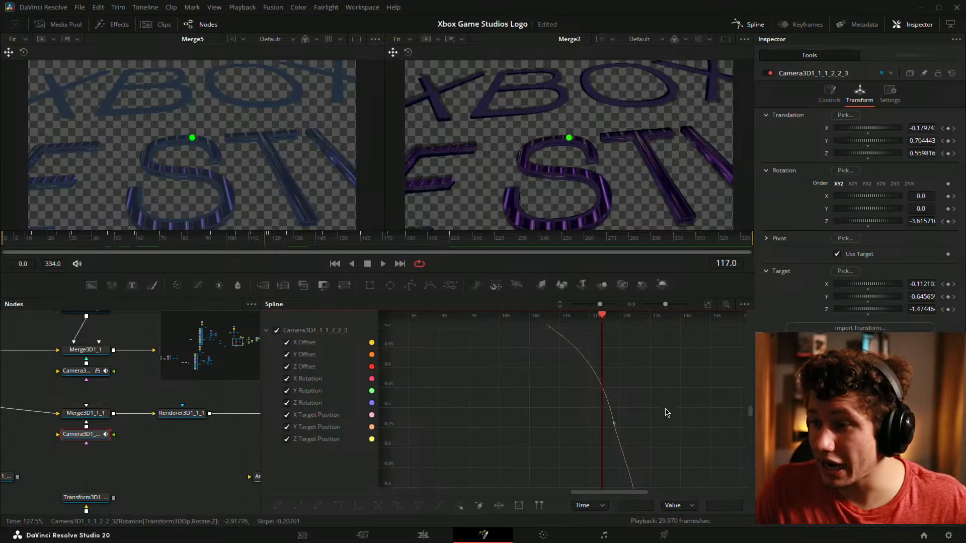
Lower the outgoing handle of the Y Target Position keyframe at frame 104 to about -0.55 near frame 109 and save the project
{"action": "left_click_drag", "start_coordinate": [630, 374], "coordinate": [646, 435]}
{"action": "left_click_drag", "start_coordinate": [616, 315], "coordinate": [570, 347]}
{"action": "left_click_drag", "start_coordinate": [499, 400], "coordinate": [500, 400]}
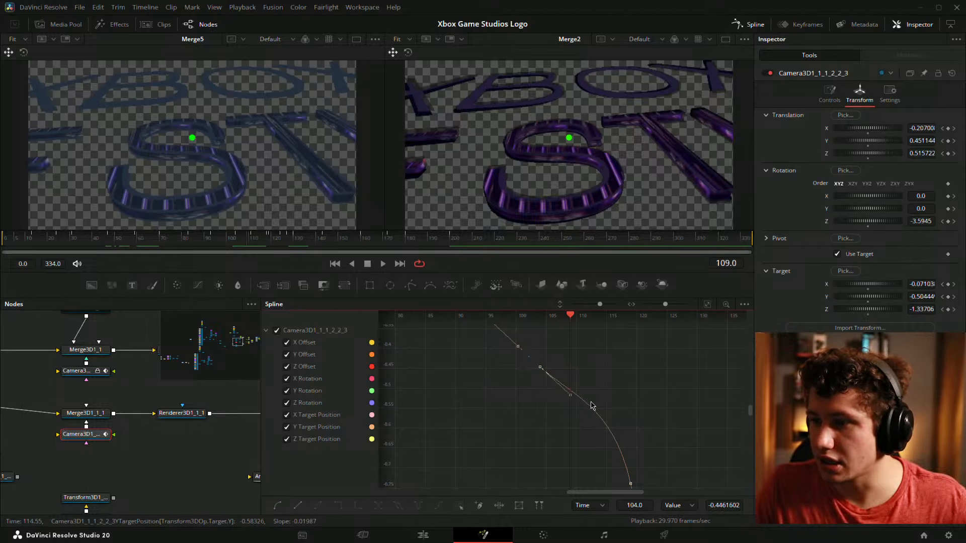
{"action": "left_click_drag", "start_coordinate": [568, 396], "coordinate": [568, 412]}
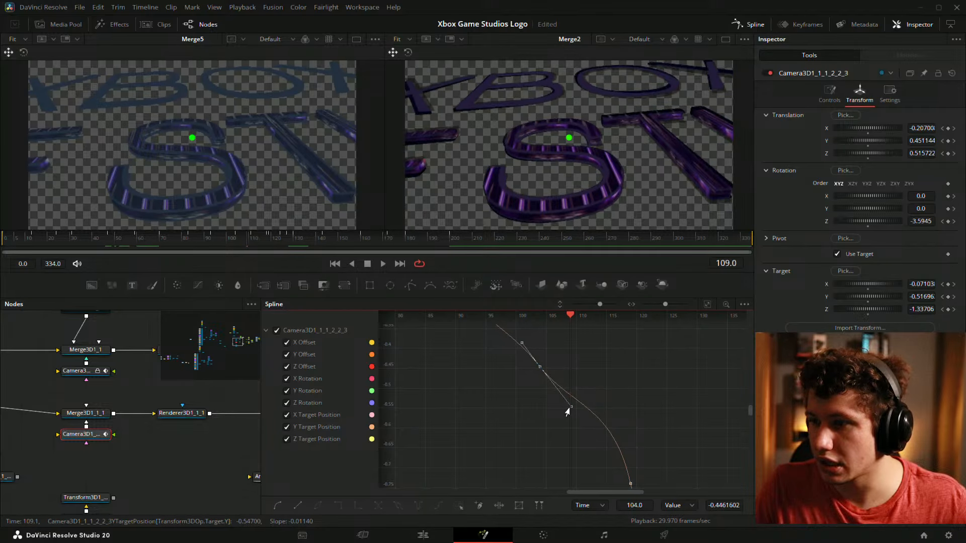
{"action": "left_click_drag", "start_coordinate": [637, 396], "coordinate": [626, 388]}
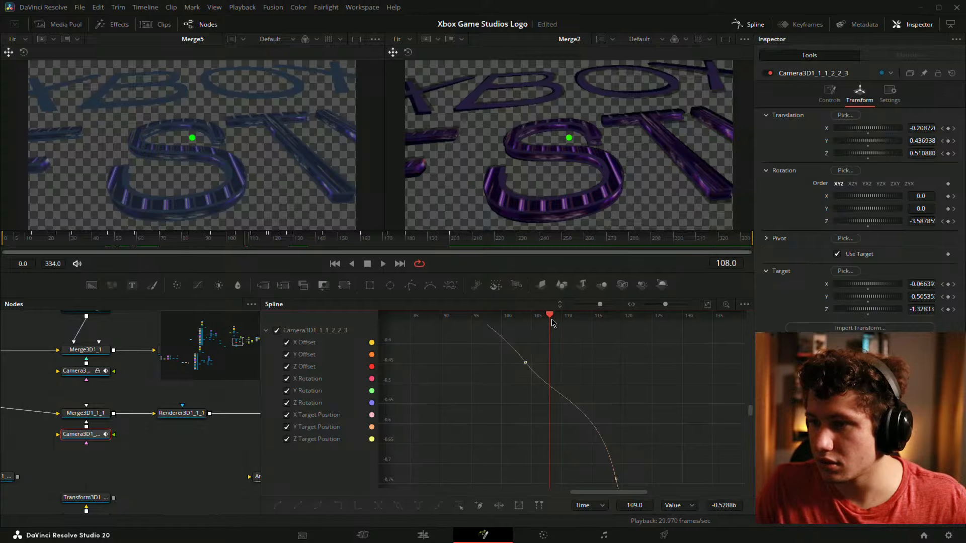
{"action": "left_click_drag", "start_coordinate": [551, 322], "coordinate": [585, 313]}
{"action": "key", "text": "ctrl+s"}
Examine the camera's offset, rotation and target curves around frames 119 to 123, ending on frame 121
{"action": "left_click_drag", "start_coordinate": [590, 406], "coordinate": [583, 358]}
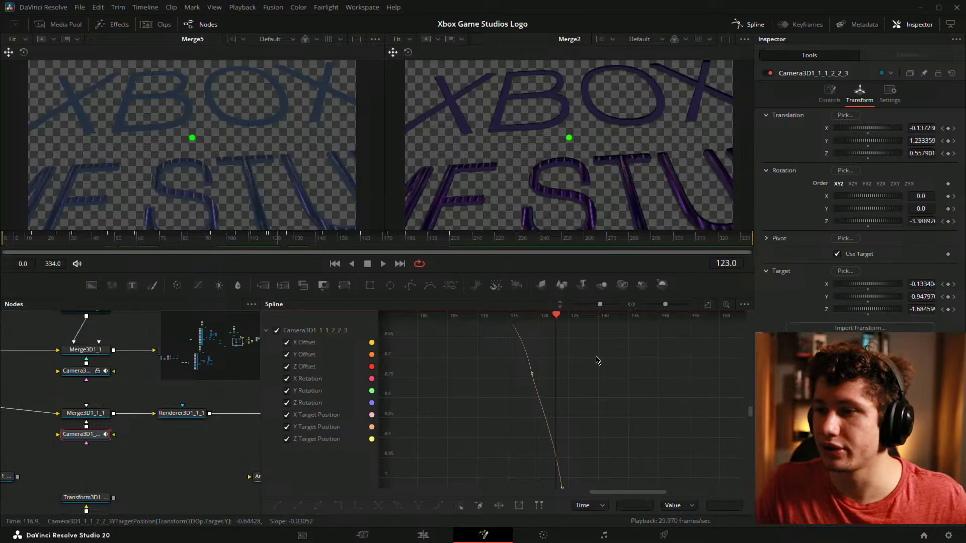
{"action": "scroll", "coordinate": [651, 420], "scroll_direction": "down", "scroll_amount": 2}
{"action": "scroll", "coordinate": [632, 391], "scroll_direction": "up", "scroll_amount": 2}
{"action": "left_click_drag", "start_coordinate": [654, 340], "coordinate": [619, 487]}
{"action": "left_click_drag", "start_coordinate": [588, 356], "coordinate": [593, 418]}
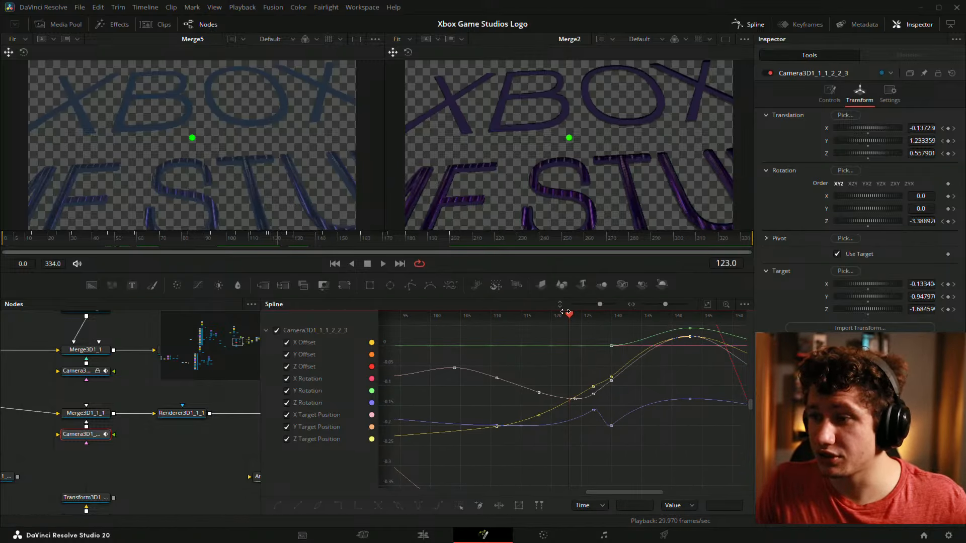
{"action": "left_click_drag", "start_coordinate": [569, 320], "coordinate": [573, 395]}
{"action": "scroll", "coordinate": [555, 382], "scroll_direction": "up", "scroll_amount": 2}
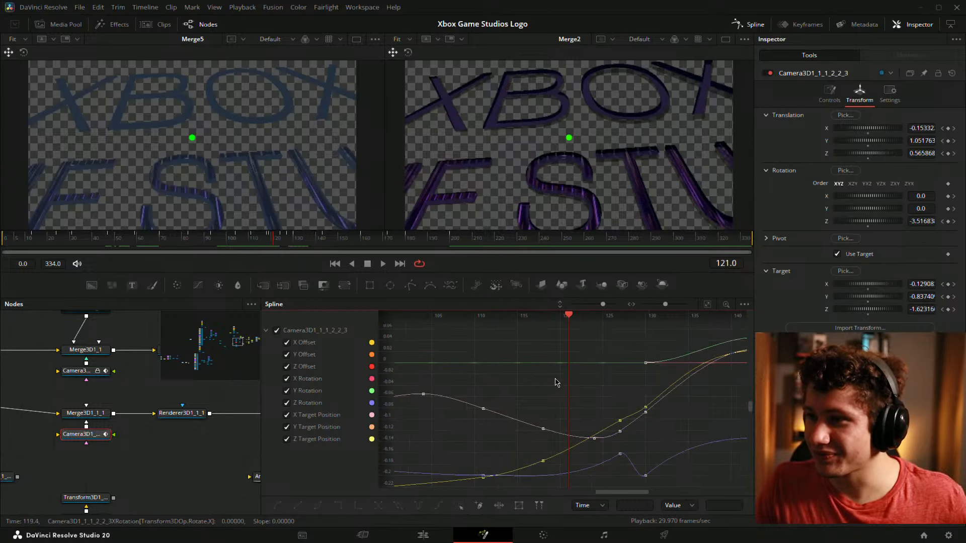
Try raising the outgoing handle of the X Target Position keyframe at frame 118 and undo the change
{"action": "left_click_drag", "start_coordinate": [511, 415], "coordinate": [498, 405]}
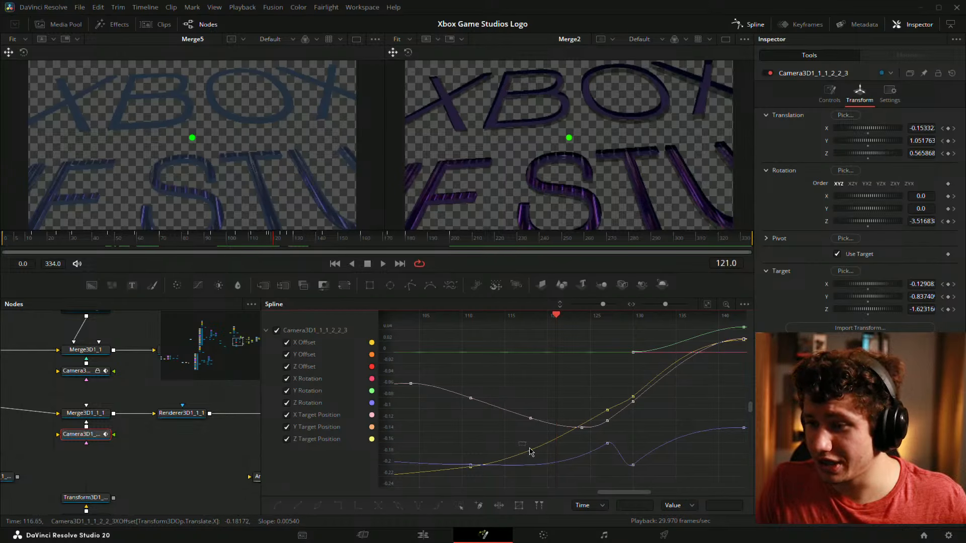
{"action": "key", "text": "Delete"}
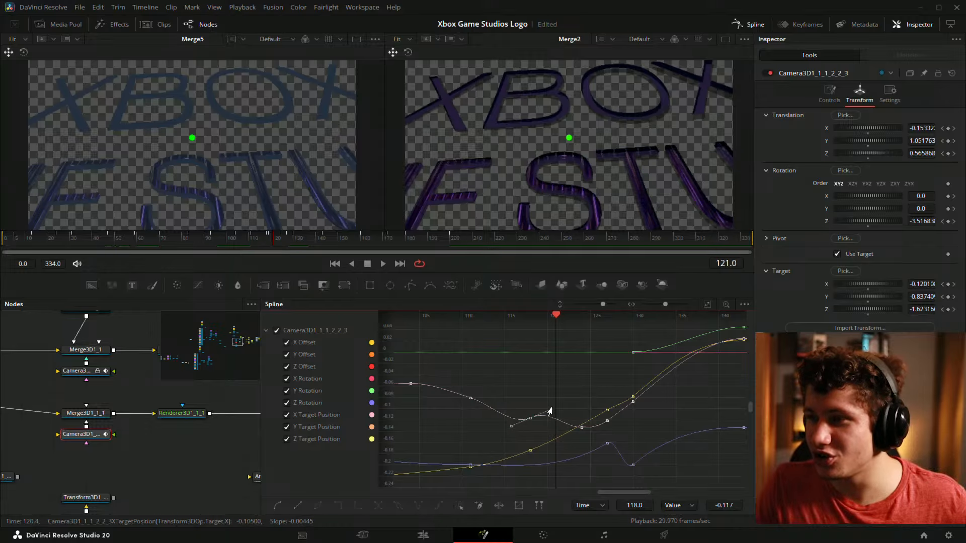
{"action": "left_click_drag", "start_coordinate": [549, 411], "coordinate": [563, 287]}
{"action": "left_click", "coordinate": [576, 429]}
{"action": "left_click_drag", "start_coordinate": [587, 385], "coordinate": [595, 247]}
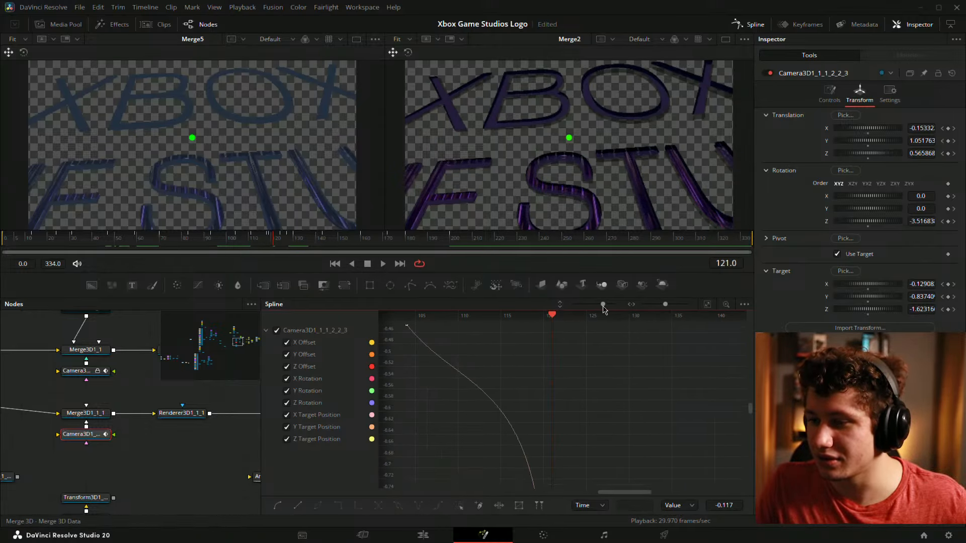
Check the Y Target Position keyframe at frame 124, try reshaping the outgoing handle of the one at frame 119, and undo the change
{"action": "left_click_drag", "start_coordinate": [596, 475], "coordinate": [593, 404]}
{"action": "left_click", "coordinate": [581, 442]}
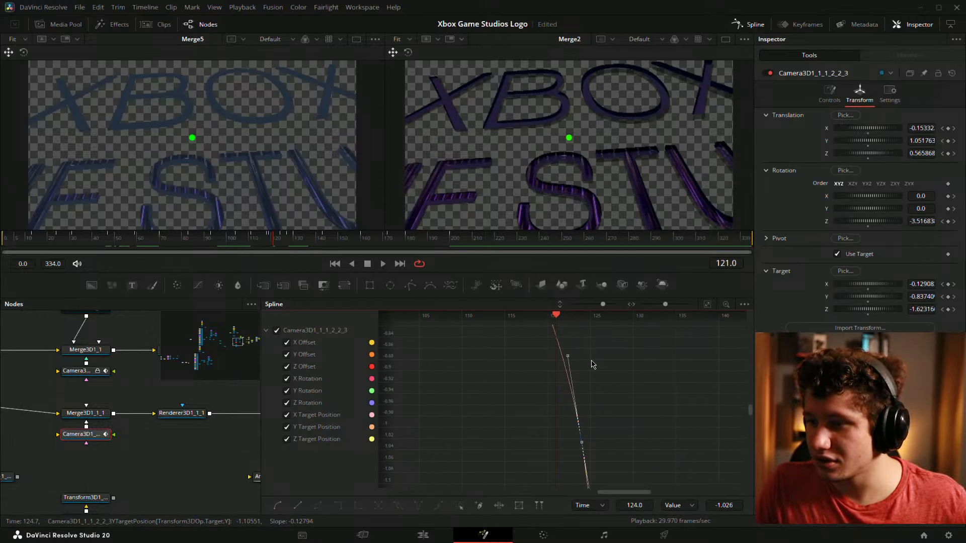
{"action": "left_click_drag", "start_coordinate": [592, 364], "coordinate": [596, 424]}
{"action": "left_click_drag", "start_coordinate": [577, 345], "coordinate": [589, 393]}
{"action": "left_click", "coordinate": [554, 388]}
{"action": "left_click_drag", "start_coordinate": [607, 359], "coordinate": [617, 405]}
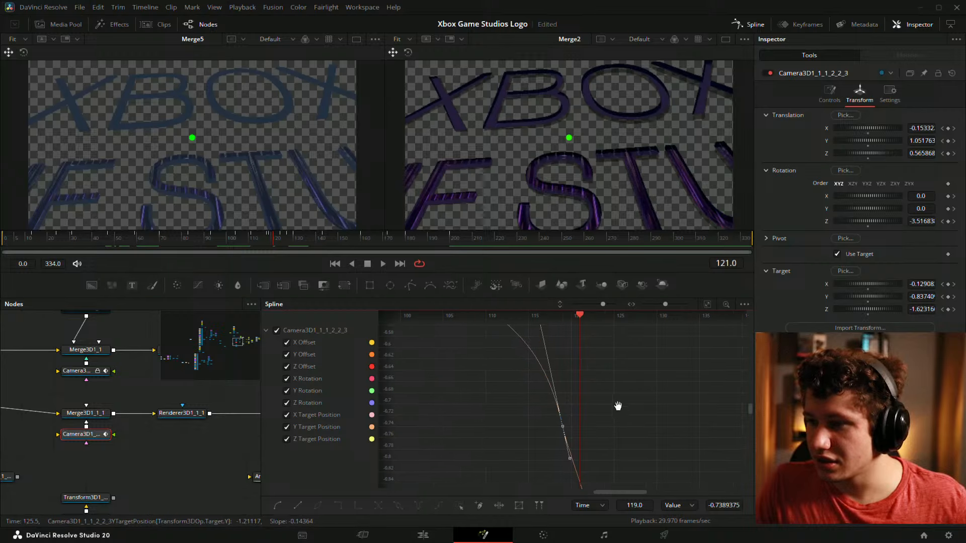
{"action": "left_click_drag", "start_coordinate": [568, 458], "coordinate": [611, 483]}
{"action": "key", "text": "ctrl+z"}
{"action": "left_click_drag", "start_coordinate": [618, 385], "coordinate": [608, 482]}
{"action": "left_click_drag", "start_coordinate": [600, 322], "coordinate": [602, 473]}
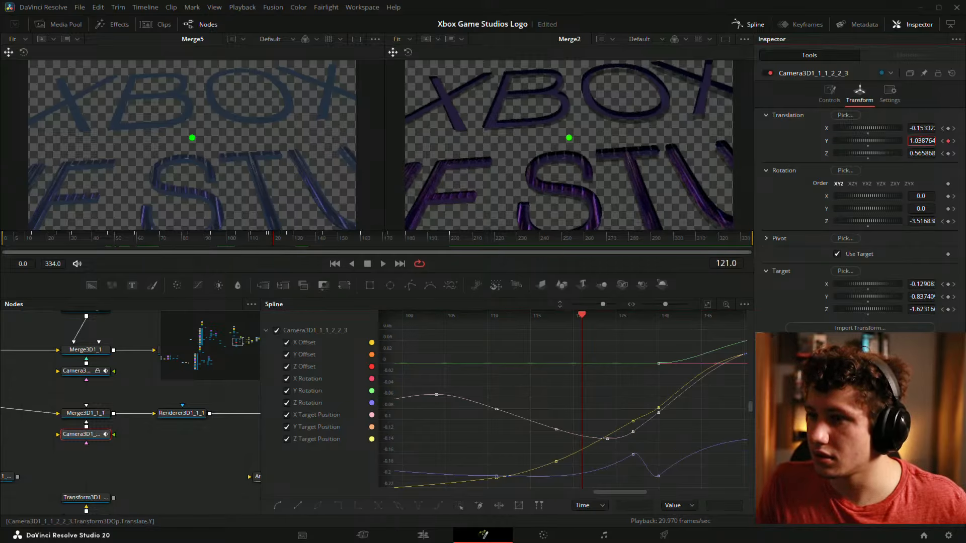
Set the camera's Y translation at frame 121 to about 1.1028 and keyframe its Z translation at 0.565868 there
{"action": "left_click_drag", "start_coordinate": [921, 141], "coordinate": [946, 140]}
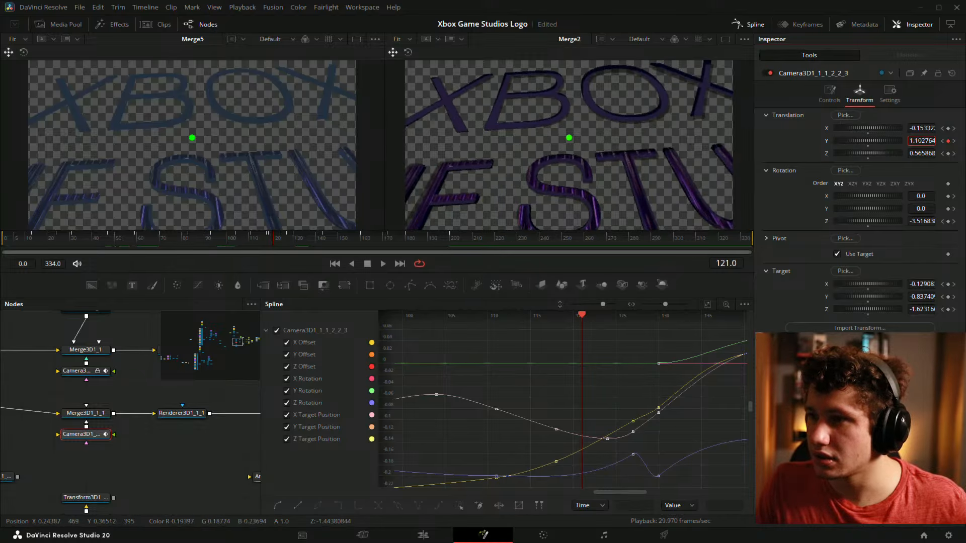
{"action": "left_click", "coordinate": [927, 153]}
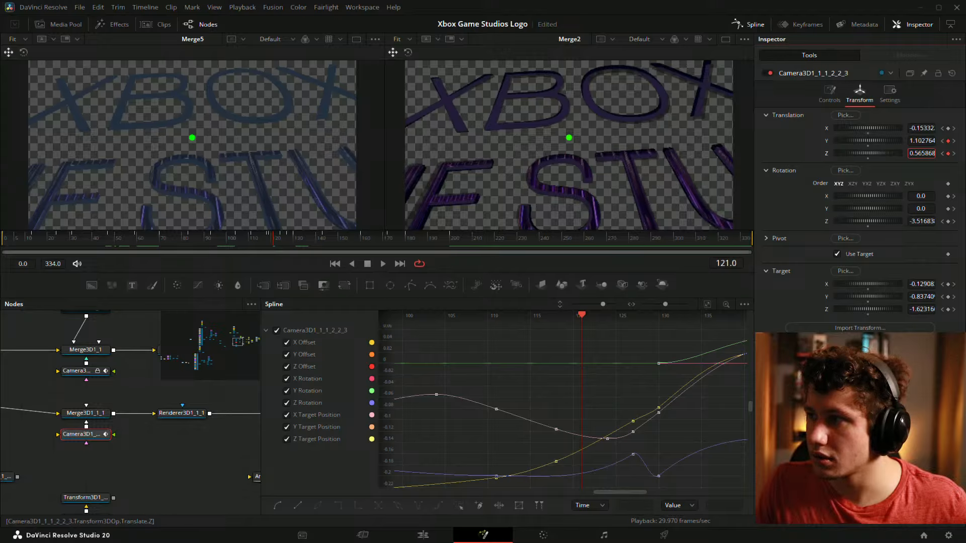
{"action": "scroll", "coordinate": [616, 438], "scroll_direction": "down", "scroll_amount": 2}
{"action": "scroll", "coordinate": [617, 428], "scroll_direction": "down", "scroll_amount": 6}
{"action": "scroll", "coordinate": [633, 362], "scroll_direction": "up", "scroll_amount": 2}
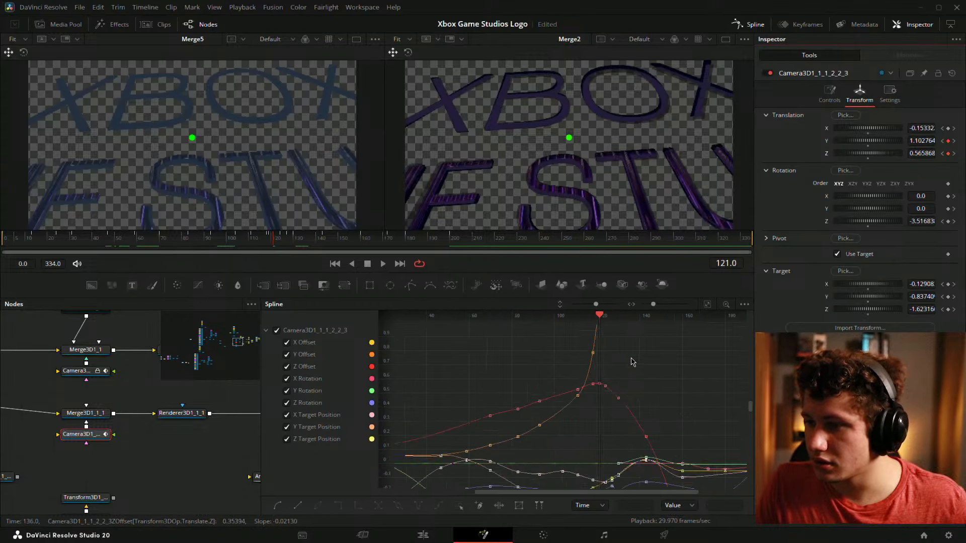
{"action": "scroll", "coordinate": [632, 362], "scroll_direction": "up", "scroll_amount": 5}
{"action": "left_click", "coordinate": [614, 398]}
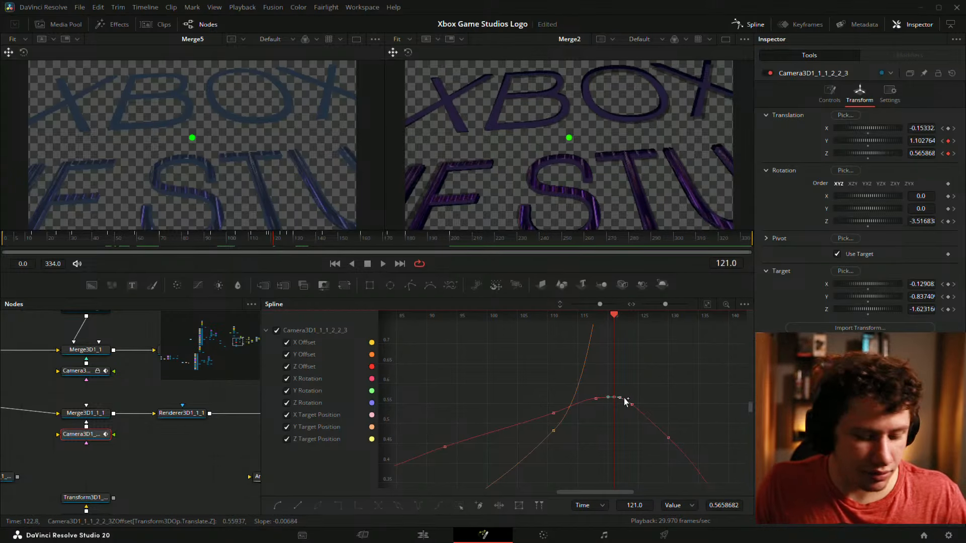
{"action": "left_click", "coordinate": [664, 369]}
Examine the Y Offset keyframe at frame 111 and the camera's curves around frame 115
{"action": "scroll", "coordinate": [663, 368], "scroll_direction": "down", "scroll_amount": 4}
{"action": "left_click_drag", "start_coordinate": [654, 363], "coordinate": [664, 383]}
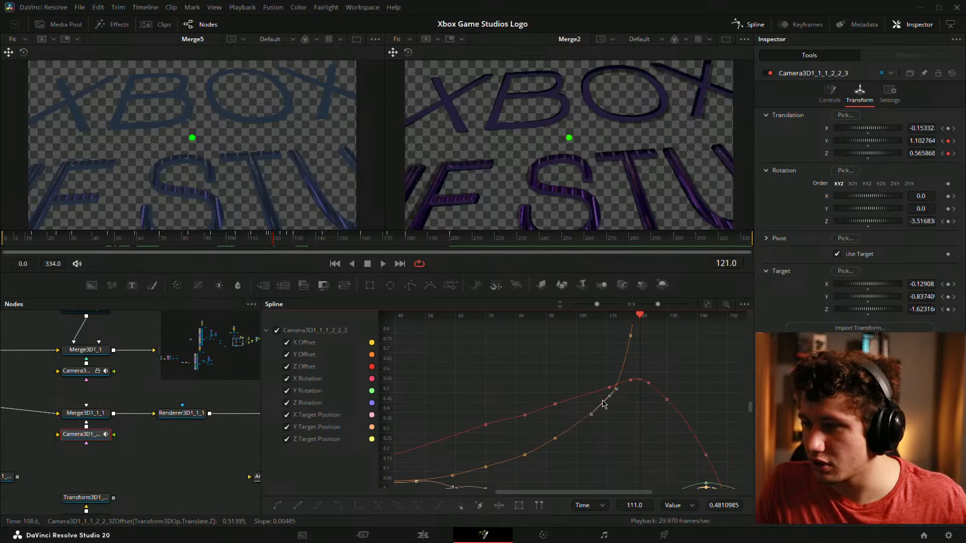
{"action": "left_click", "coordinate": [609, 424]}
{"action": "left_click_drag", "start_coordinate": [625, 435], "coordinate": [627, 389]}
{"action": "left_click_drag", "start_coordinate": [569, 404], "coordinate": [559, 366]}
{"action": "left_click", "coordinate": [511, 434]}
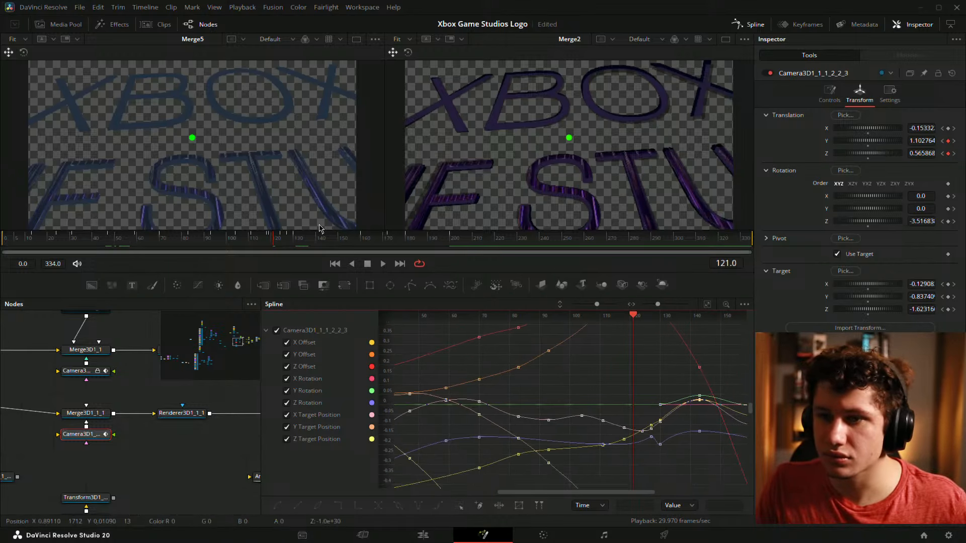
{"action": "mouse_move", "coordinate": [274, 242]}
{"action": "left_mouse_down"}
{"action": "mouse_move", "coordinate": [251, 248]}
{"action": "mouse_move", "coordinate": [264, 257]}
{"action": "left_mouse_up"}
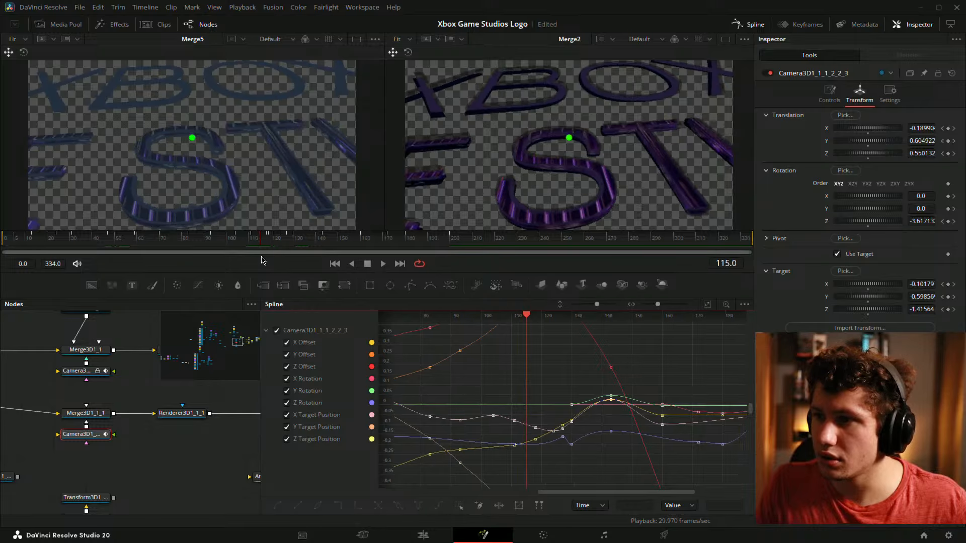
{"action": "scroll", "coordinate": [564, 401], "scroll_direction": "down", "scroll_amount": 2}
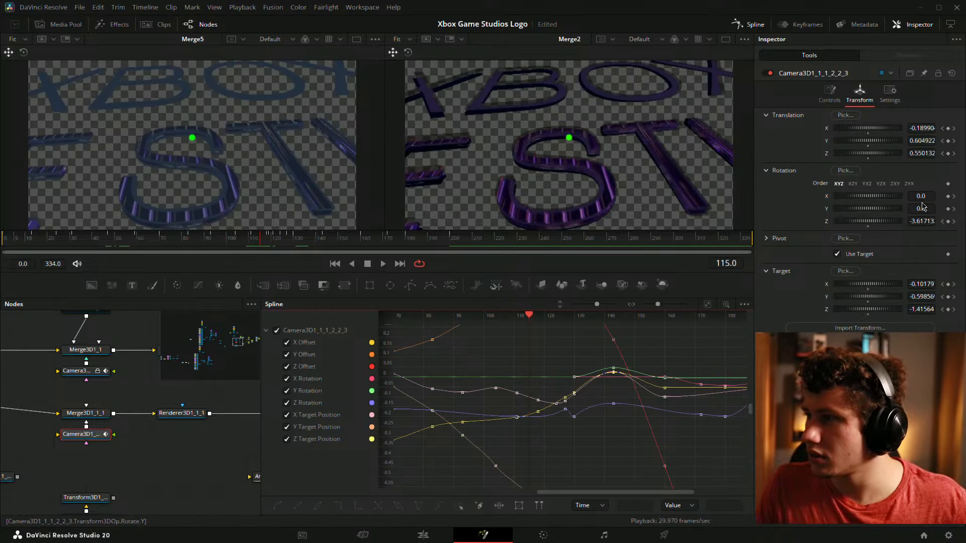
Try setting the camera's Z translation at frame 115 to 0.570133
{"action": "left_click", "coordinate": [921, 154]}
{"action": "key", "text": "BackSpace"}
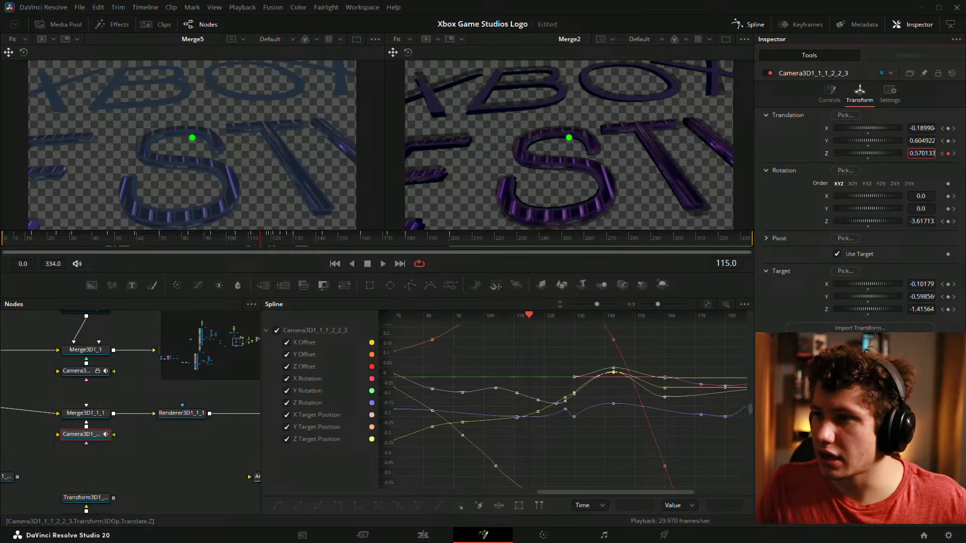
{"action": "type", "text": "3"}
{"action": "key", "text": "Return"}
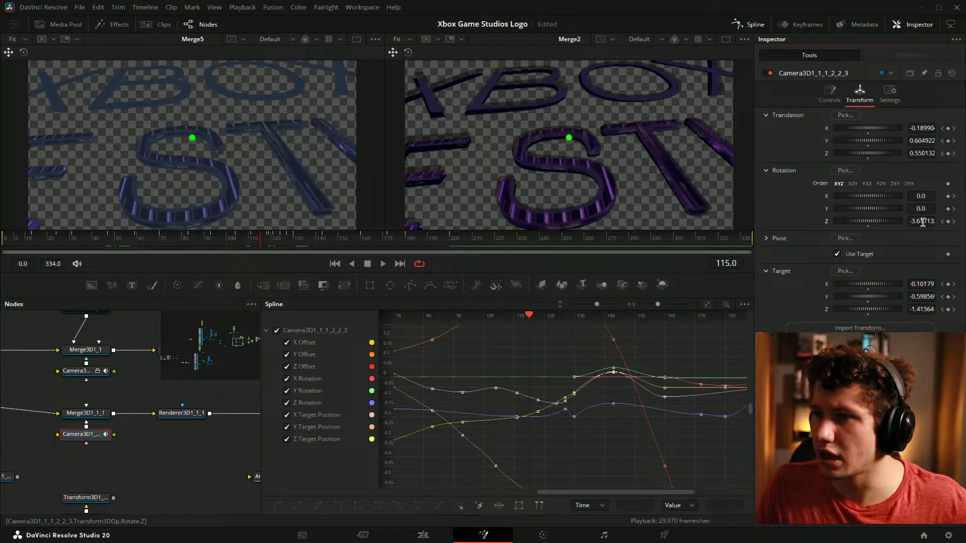
At frame 115, set the camera's X rotation to -0.6 and Y rotation to -0.2, and keyframe its Z translation at 0.550133
{"action": "left_click_drag", "start_coordinate": [925, 207], "coordinate": [921, 233]}
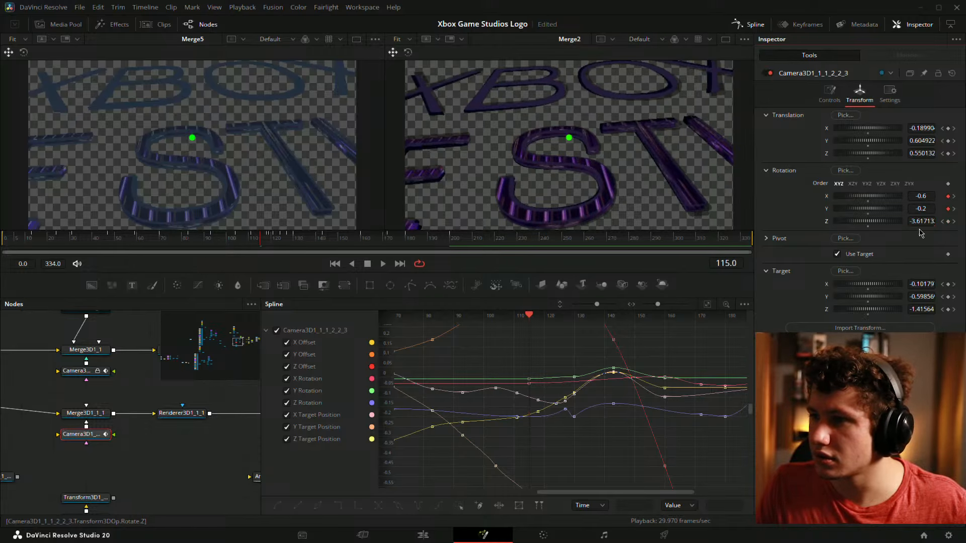
{"action": "left_click_drag", "start_coordinate": [931, 154], "coordinate": [930, 154]}
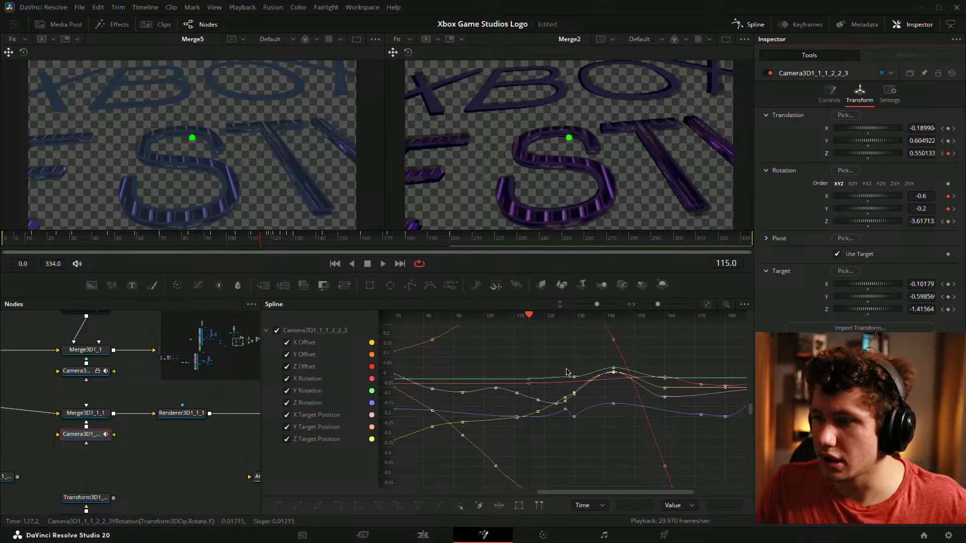
Examine the camera's target and offset curves around frame 115, especially the shape of the Z Offset curve
{"action": "scroll", "coordinate": [526, 373], "scroll_direction": "up", "scroll_amount": 4}
{"action": "left_click_drag", "start_coordinate": [524, 373], "coordinate": [563, 234]}
{"action": "left_click_drag", "start_coordinate": [562, 402], "coordinate": [584, 349]}
{"action": "scroll", "coordinate": [584, 349], "scroll_direction": "down", "scroll_amount": 6}
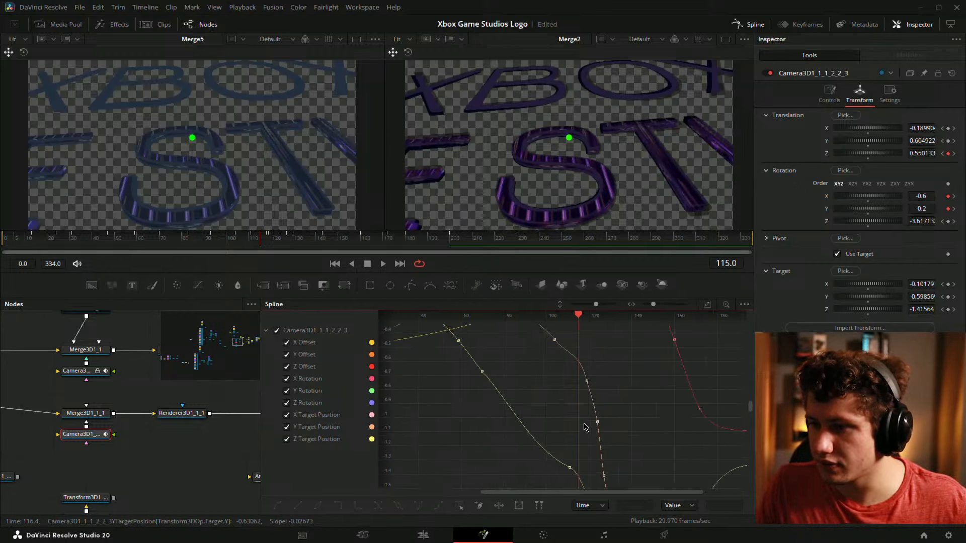
{"action": "left_click_drag", "start_coordinate": [596, 407], "coordinate": [566, 495]}
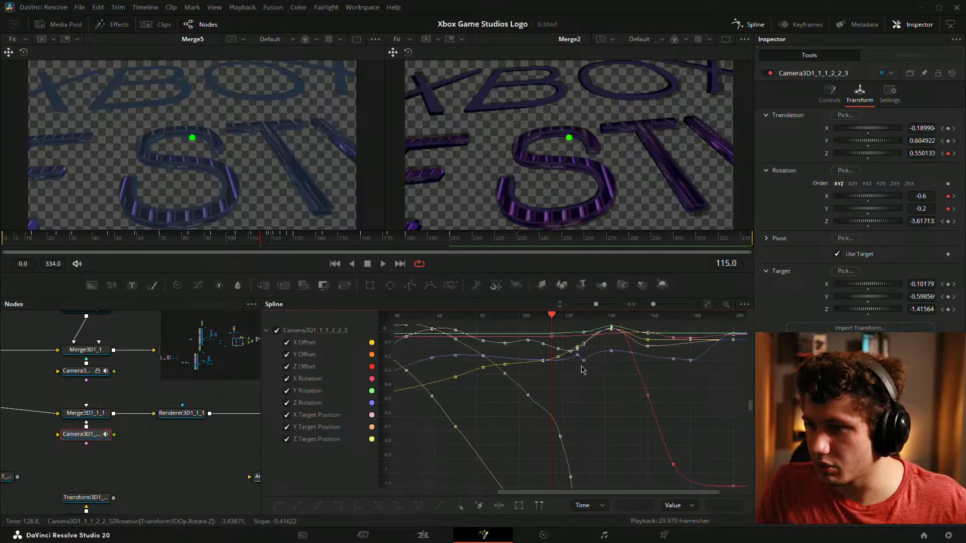
{"action": "left_click_drag", "start_coordinate": [548, 318], "coordinate": [560, 387]}
{"action": "left_click_drag", "start_coordinate": [573, 354], "coordinate": [574, 433]}
{"action": "scroll", "coordinate": [575, 434], "scroll_direction": "up", "scroll_amount": 8}
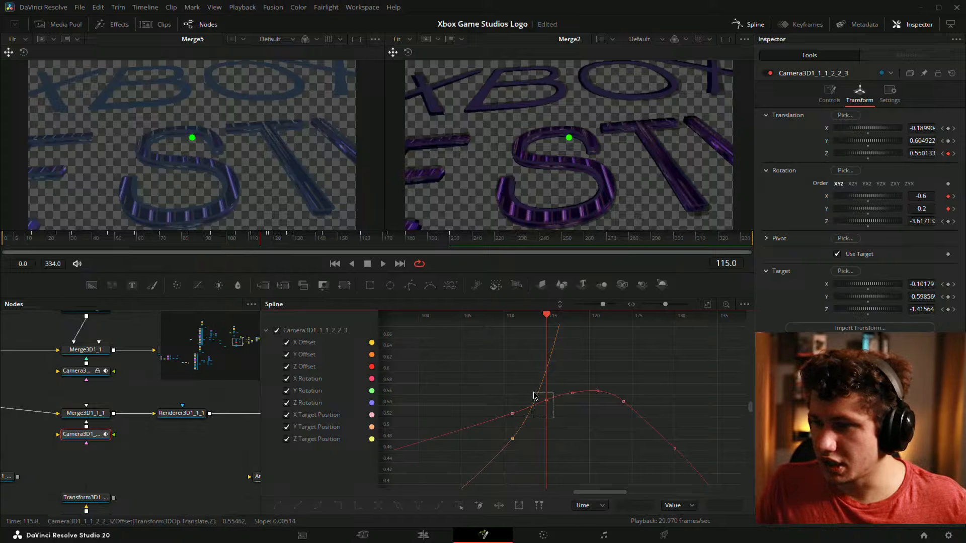
{"action": "left_click_drag", "start_coordinate": [610, 370], "coordinate": [605, 343]}
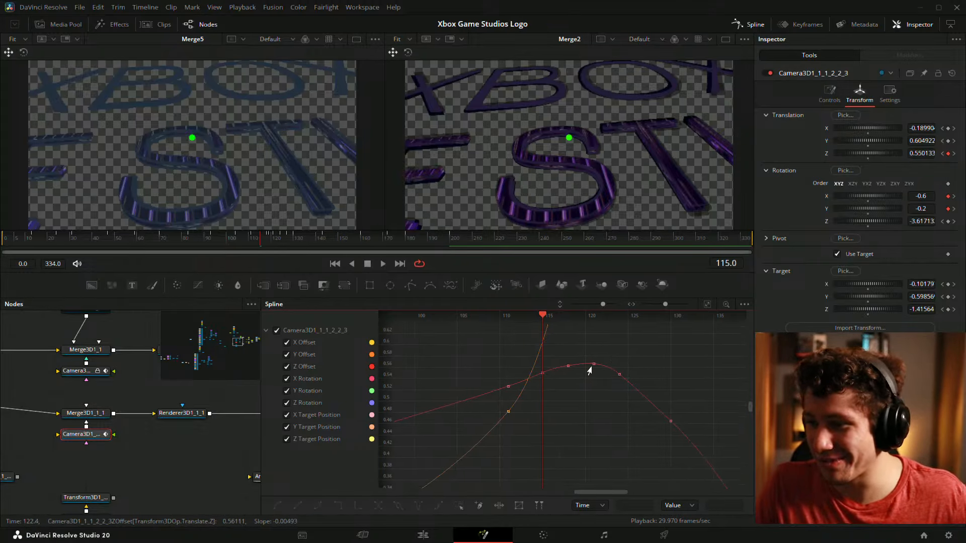
{"action": "scroll", "coordinate": [505, 400], "scroll_direction": "up", "scroll_amount": 2}
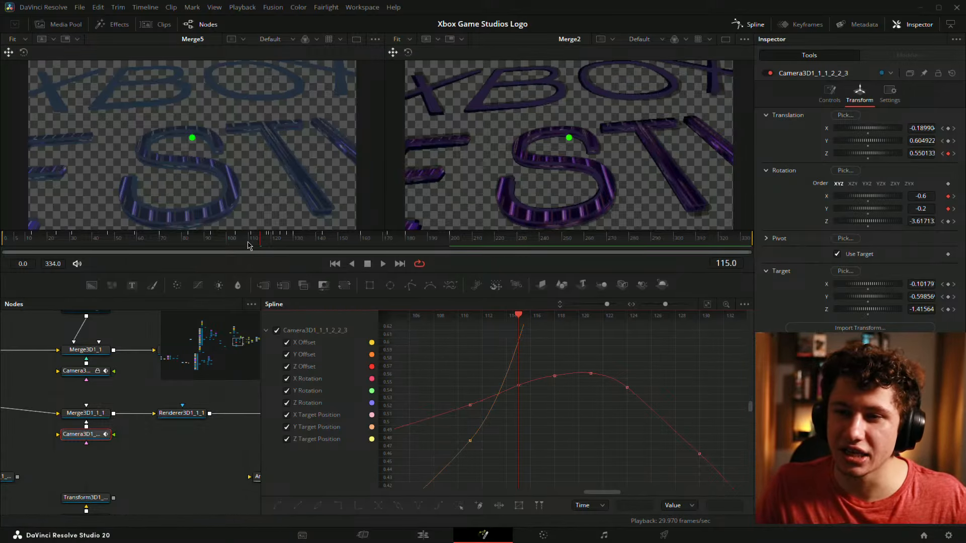
Go to frame 119 and reshape the outgoing handle of the X Target Position keyframe at frame 118
{"action": "left_click_drag", "start_coordinate": [247, 245], "coordinate": [270, 250]}
{"action": "left_click_drag", "start_coordinate": [554, 385], "coordinate": [569, 71]}
{"action": "left_click_drag", "start_coordinate": [595, 439], "coordinate": [593, 256]}
{"action": "left_click_drag", "start_coordinate": [558, 396], "coordinate": [556, 369]}
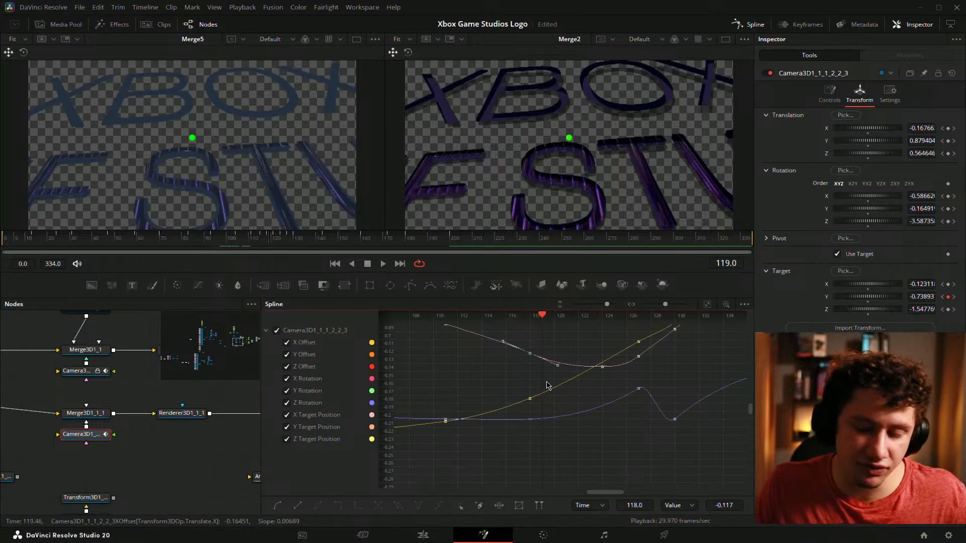
Try adjusting the X Offset keyframe and its handle at frame 118, and undo the changes
{"action": "left_click", "coordinate": [530, 399]}
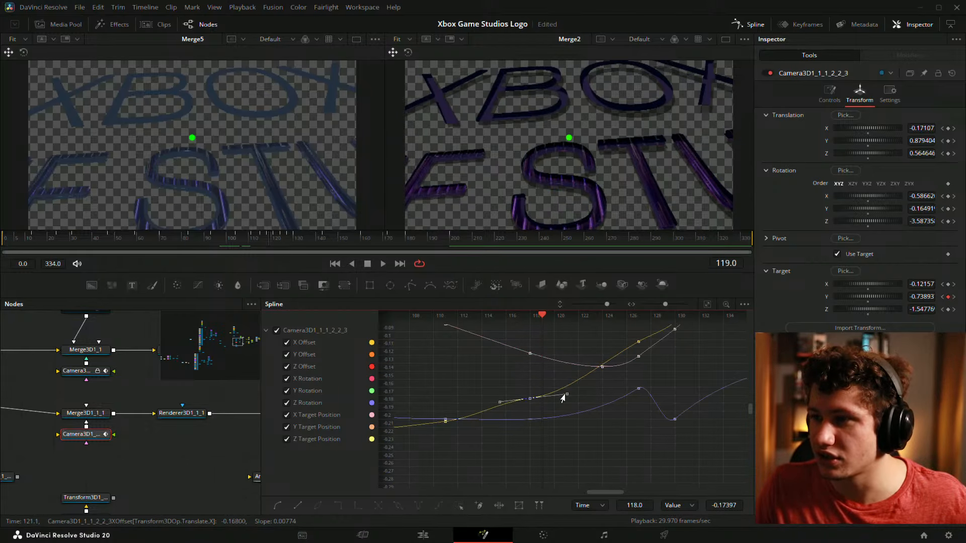
{"action": "left_click", "coordinate": [541, 418]}
{"action": "left_click_drag", "start_coordinate": [540, 419], "coordinate": [564, 340]}
{"action": "key", "text": "ctrl+z"}
{"action": "key", "text": "ctrl+z"}
Move the Y Target Position keyframe at frame 119 to frame 120 with a value of -0.734
{"action": "scroll", "coordinate": [557, 396], "scroll_direction": "down", "scroll_amount": 8}
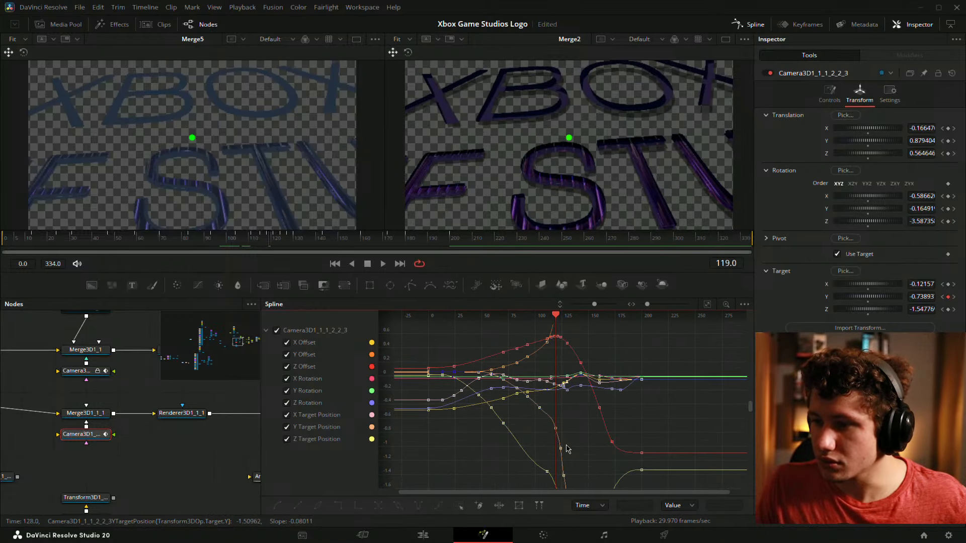
{"action": "scroll", "coordinate": [567, 446], "scroll_direction": "up", "scroll_amount": 5}
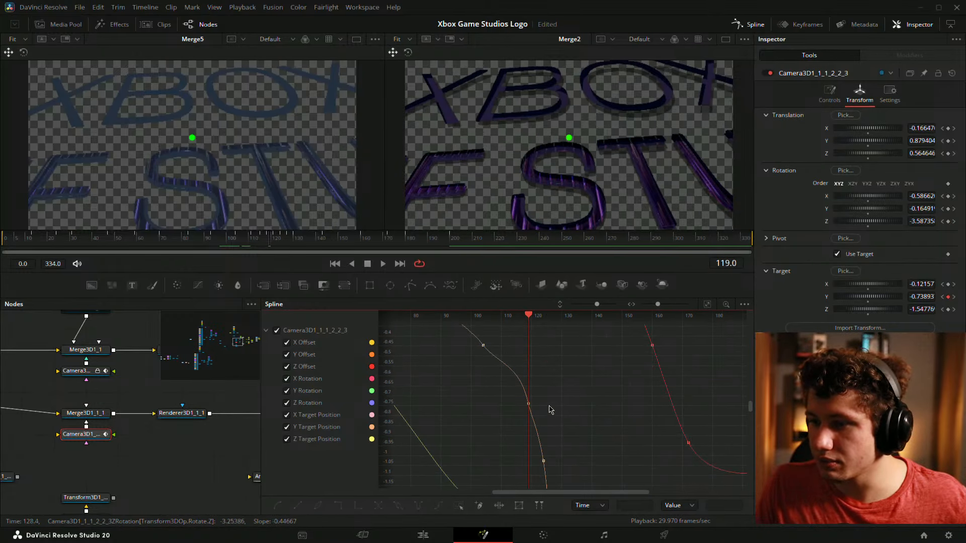
{"action": "left_click", "coordinate": [521, 409]}
{"action": "left_click_drag", "start_coordinate": [522, 400], "coordinate": [523, 409]}
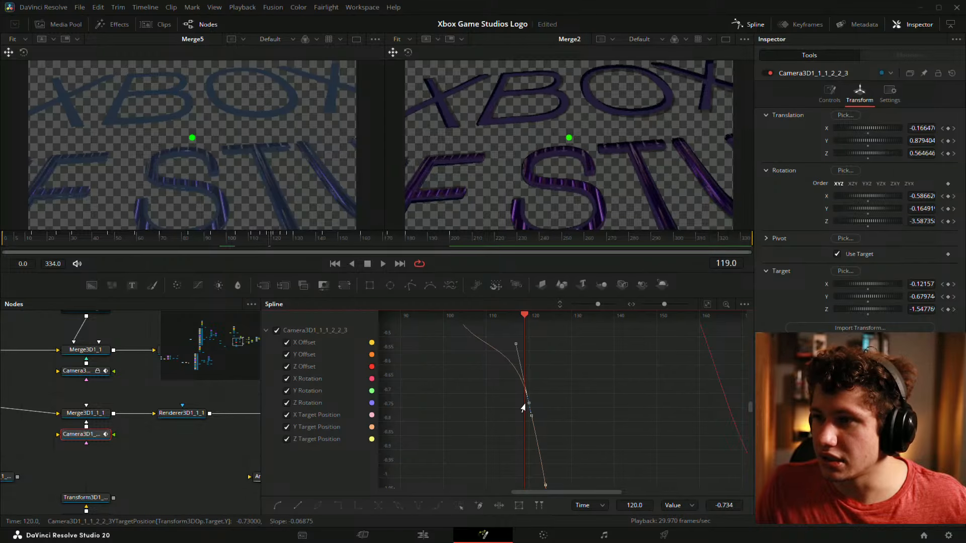
{"action": "scroll", "coordinate": [538, 398], "scroll_direction": "down", "scroll_amount": 4}
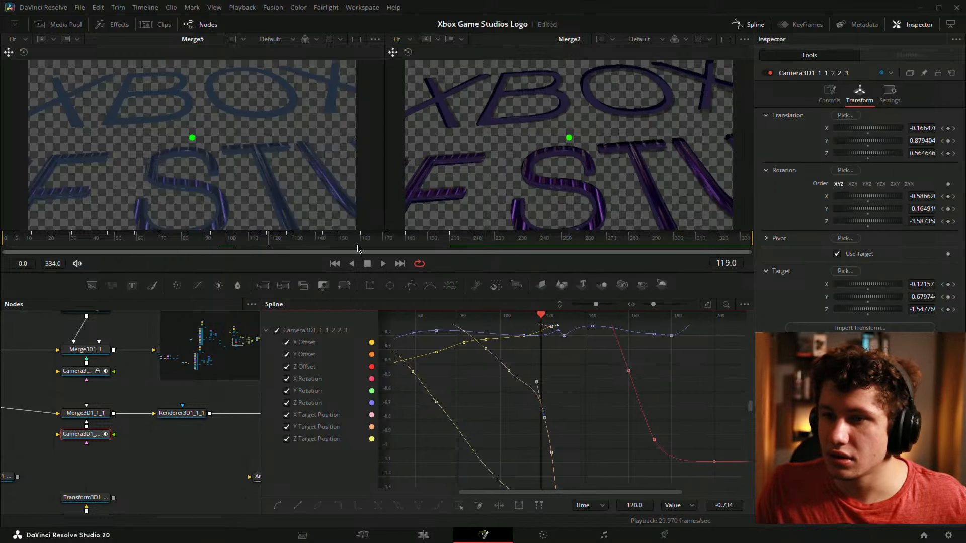
Go to frame 126, try raising the camera's Y Rotation at frame 128 to about 1.4073, and undo the change
{"action": "mouse_move", "coordinate": [280, 249]}
{"action": "left_mouse_down"}
{"action": "mouse_move", "coordinate": [267, 249]}
{"action": "mouse_move", "coordinate": [288, 252]}
{"action": "left_mouse_up"}
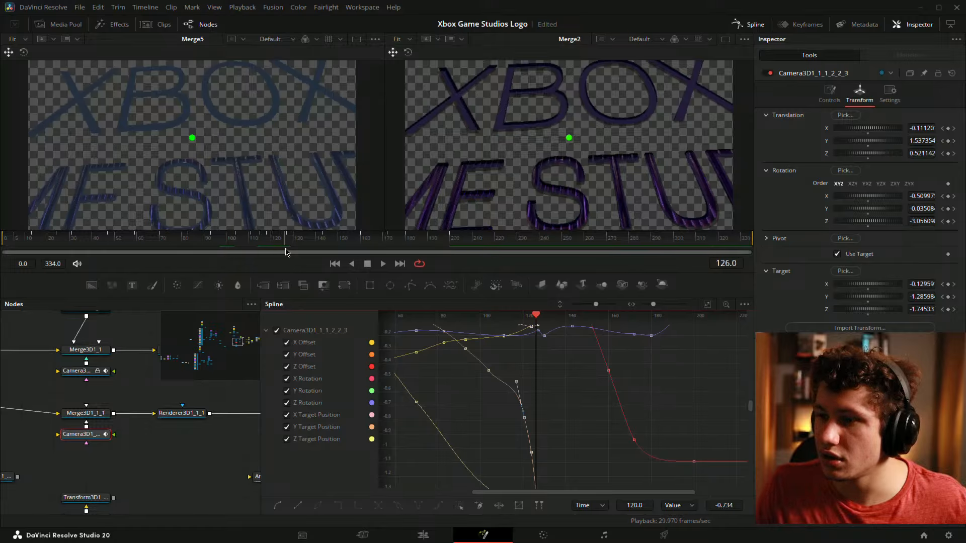
{"action": "scroll", "coordinate": [551, 390], "scroll_direction": "up", "scroll_amount": 4}
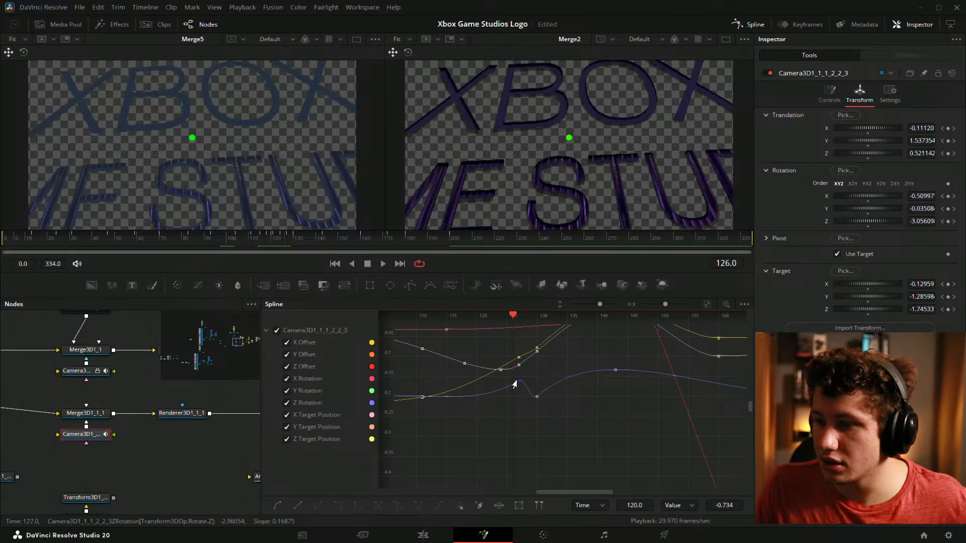
{"action": "left_click_drag", "start_coordinate": [517, 390], "coordinate": [519, 366]}
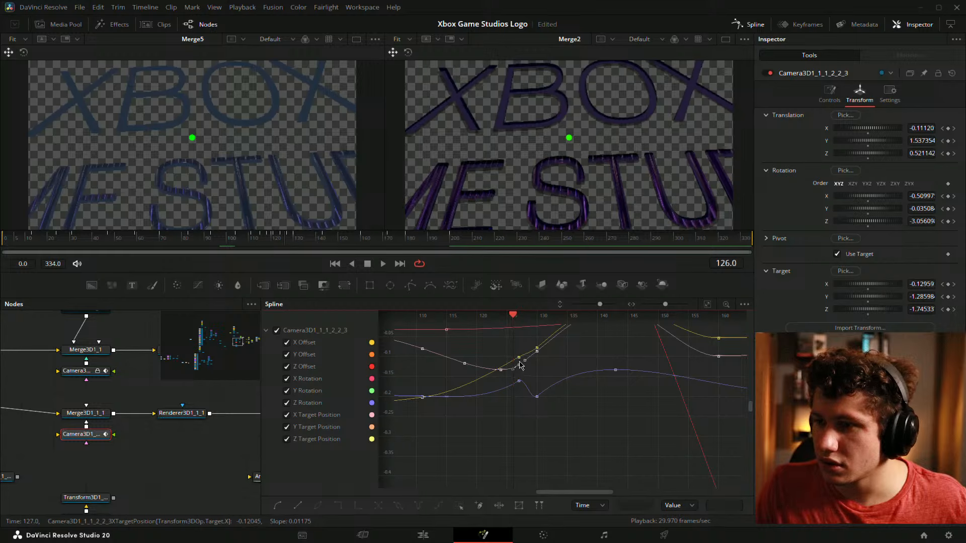
{"action": "scroll", "coordinate": [518, 402], "scroll_direction": "up", "scroll_amount": 4}
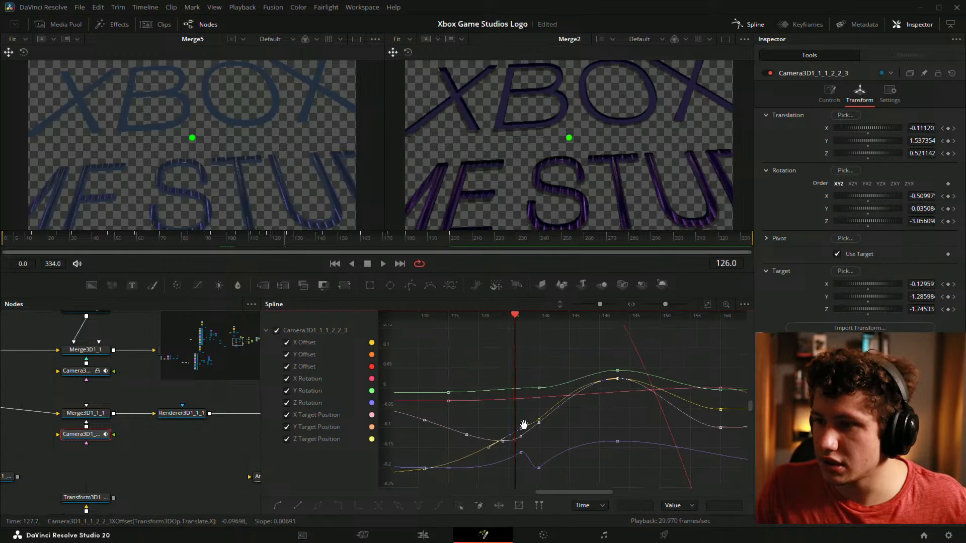
{"action": "scroll", "coordinate": [518, 408], "scroll_direction": "up", "scroll_amount": 1}
{"action": "left_click_drag", "start_coordinate": [532, 440], "coordinate": [524, 410]}
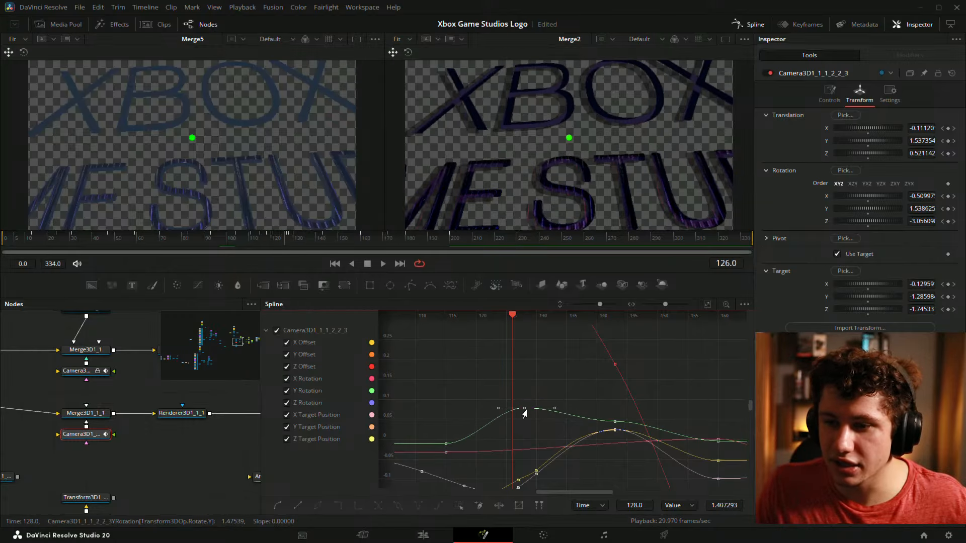
{"action": "key", "text": "ctrl+z"}
Add a keyframe to the Z Offset curve and place it at frame 127 with a value of 0.461
{"action": "scroll", "coordinate": [520, 364], "scroll_direction": "up", "scroll_amount": 8}
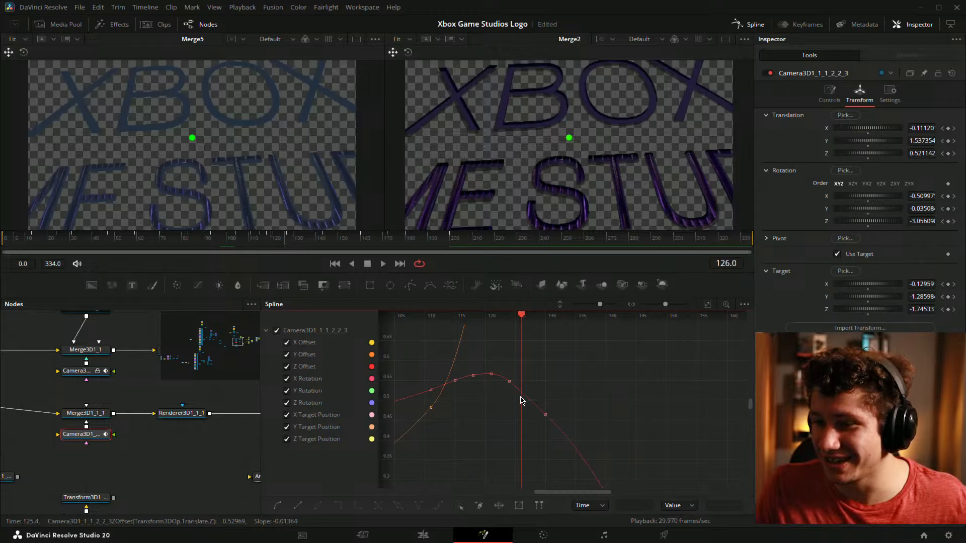
{"action": "left_click", "coordinate": [520, 393]}
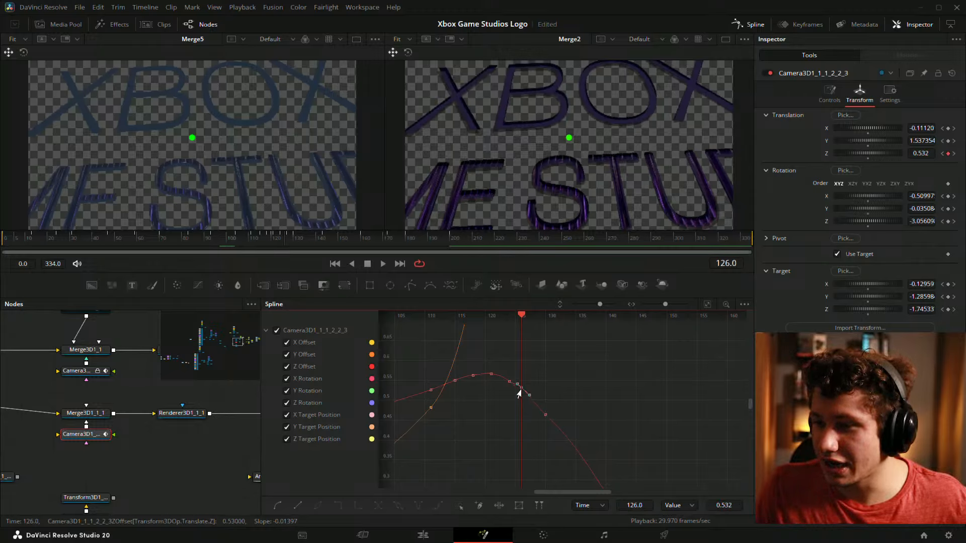
{"action": "left_click_drag", "start_coordinate": [521, 388], "coordinate": [523, 417]}
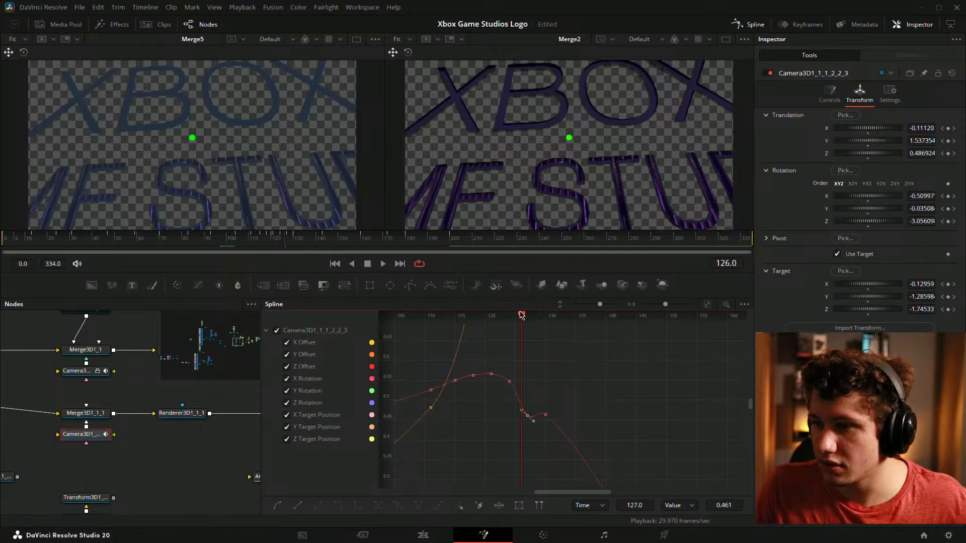
Go to frame 128 and shorten the Z Offset handles between the keyframes at frames 127 and 130
{"action": "left_click_drag", "start_coordinate": [521, 314], "coordinate": [534, 337]}
{"action": "scroll", "coordinate": [553, 427], "scroll_direction": "up", "scroll_amount": 2}
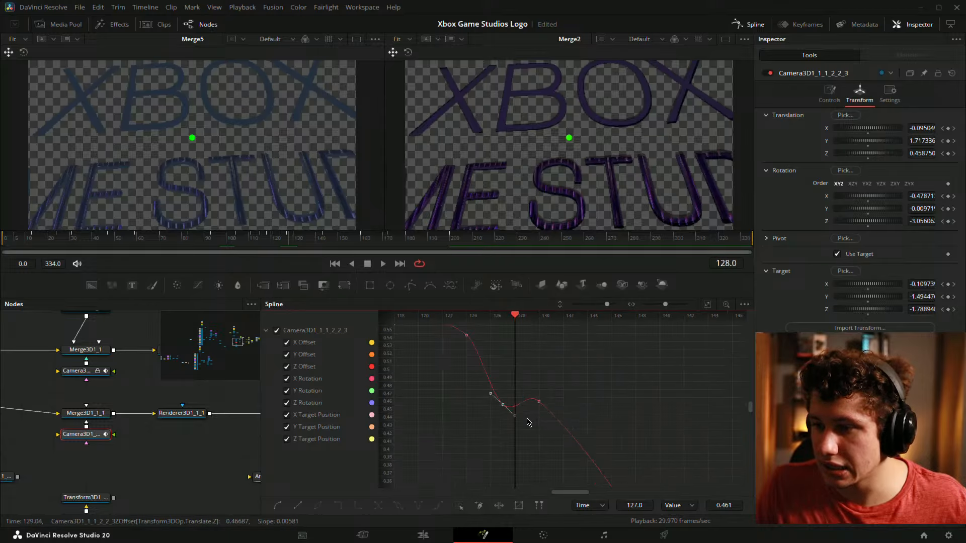
{"action": "left_click_drag", "start_coordinate": [512, 420], "coordinate": [499, 402]}
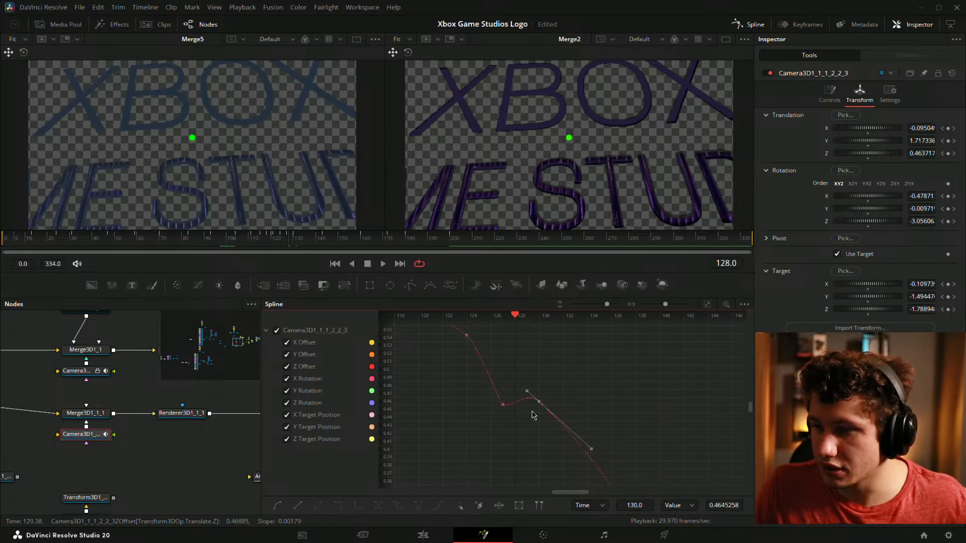
{"action": "left_click_drag", "start_coordinate": [535, 398], "coordinate": [536, 397]}
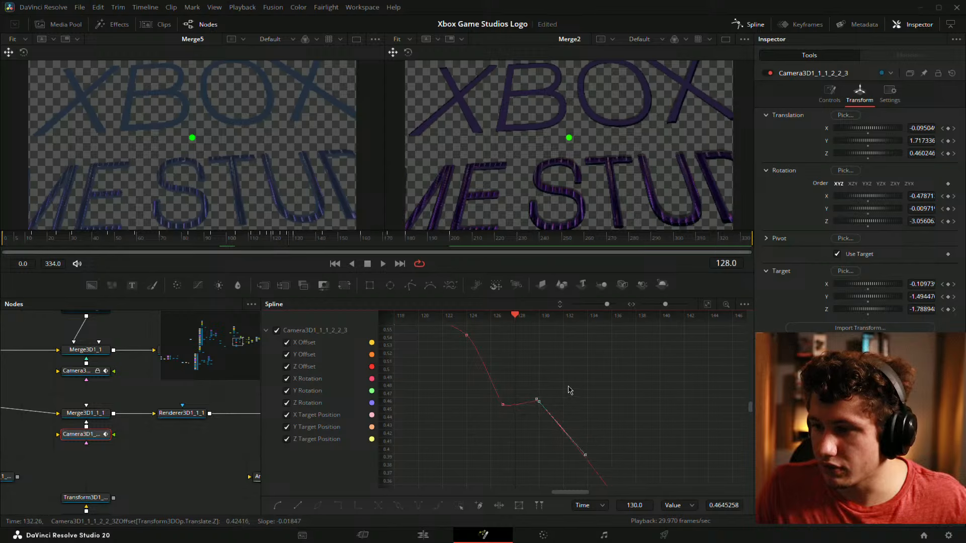
{"action": "left_click", "coordinate": [569, 389]}
Go to frame 137 and reshape the Z Offset handles between the keyframes at frames 130 and 143
{"action": "left_click_drag", "start_coordinate": [514, 316], "coordinate": [625, 378]}
{"action": "left_click", "coordinate": [632, 388]}
{"action": "scroll", "coordinate": [632, 385], "scroll_direction": "down", "scroll_amount": 5}
{"action": "scroll", "coordinate": [625, 393], "scroll_direction": "up", "scroll_amount": 3}
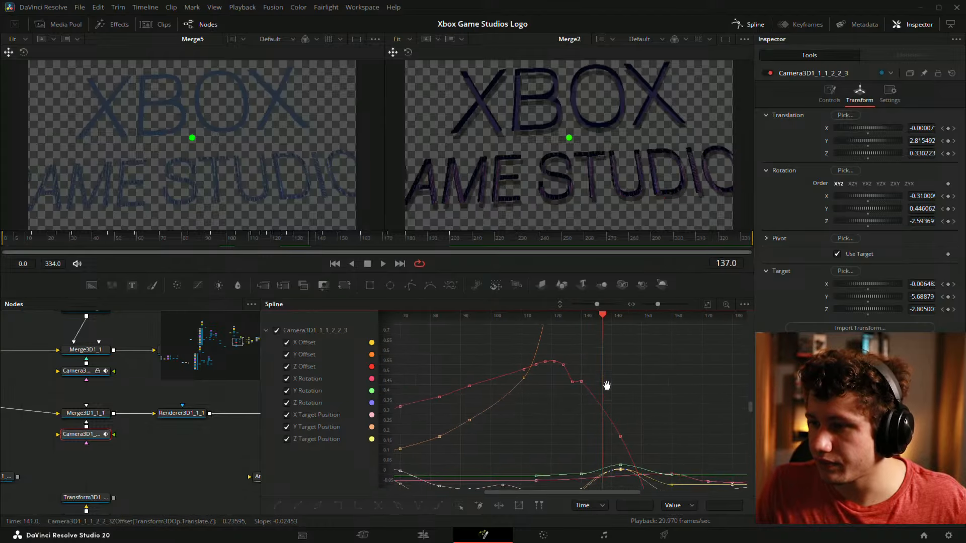
{"action": "left_click", "coordinate": [599, 460]}
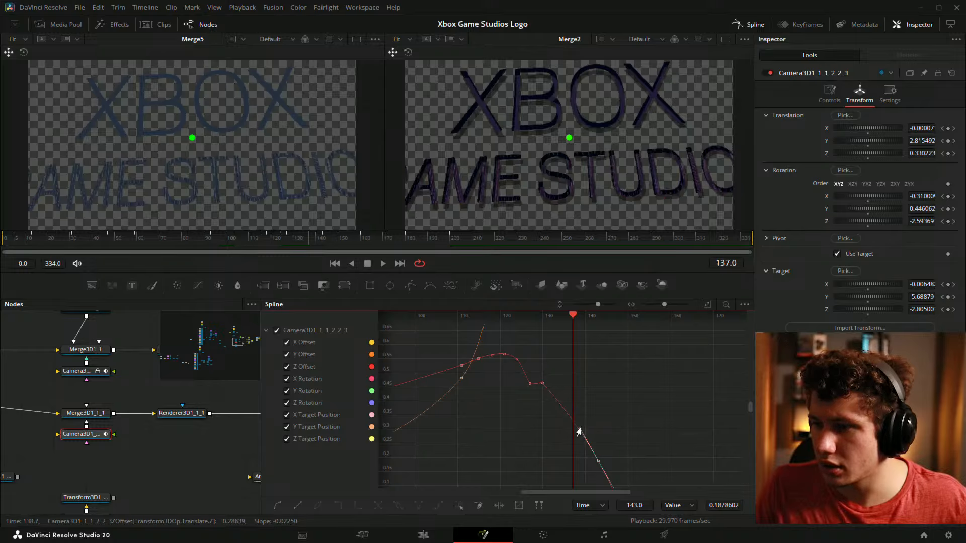
{"action": "mouse_move", "coordinate": [578, 432]}
{"action": "left_mouse_down"}
{"action": "mouse_move", "coordinate": [586, 406]}
{"action": "mouse_move", "coordinate": [556, 437]}
{"action": "mouse_move", "coordinate": [565, 430]}
{"action": "left_mouse_up"}
{"action": "left_click", "coordinate": [542, 383]}
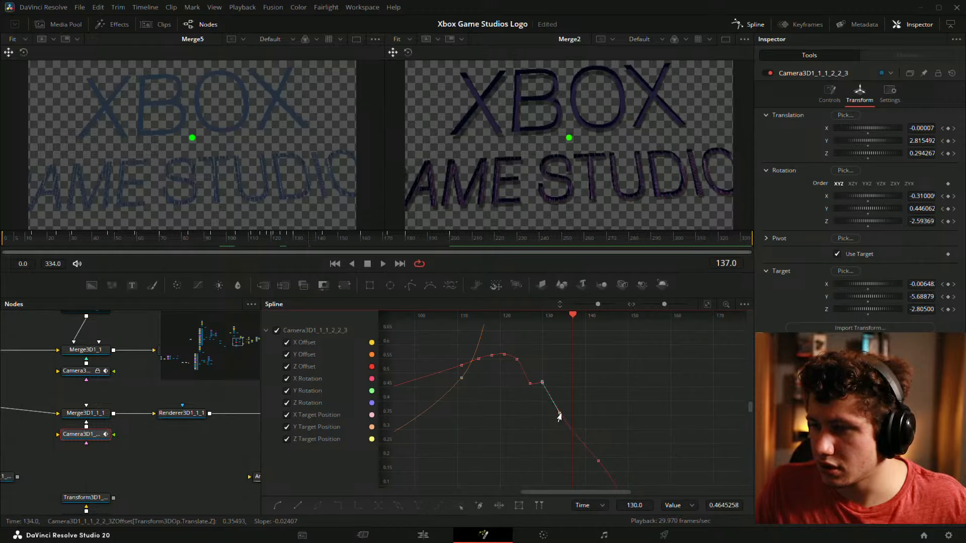
{"action": "left_click_drag", "start_coordinate": [618, 447], "coordinate": [593, 469]}
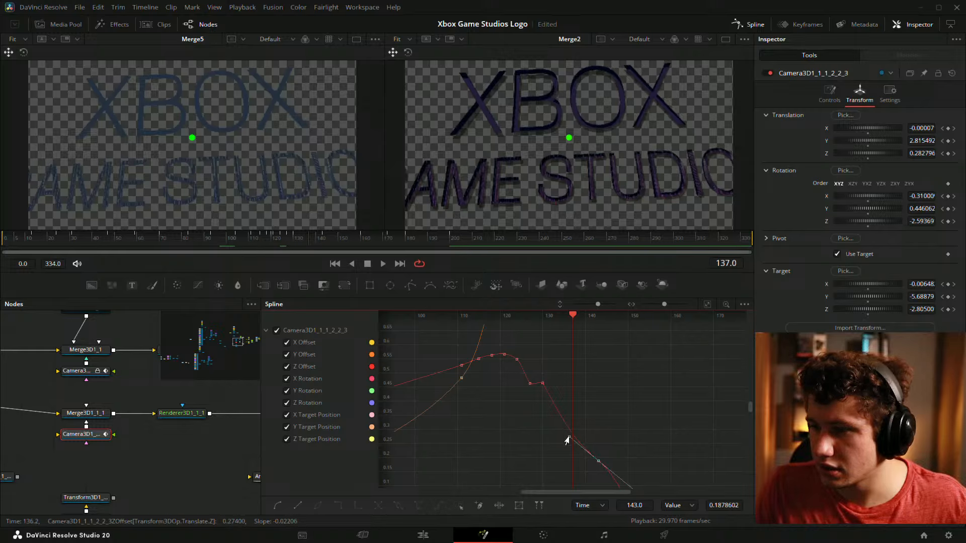
{"action": "left_click", "coordinate": [614, 427]}
Check the camera move up to about frame 151 and adjust the slope of the Z Offset curve before frame 143
{"action": "left_click_drag", "start_coordinate": [622, 422], "coordinate": [603, 328]}
{"action": "left_click_drag", "start_coordinate": [611, 368], "coordinate": [586, 375]}
{"action": "scroll", "coordinate": [587, 375], "scroll_direction": "down", "scroll_amount": 2}
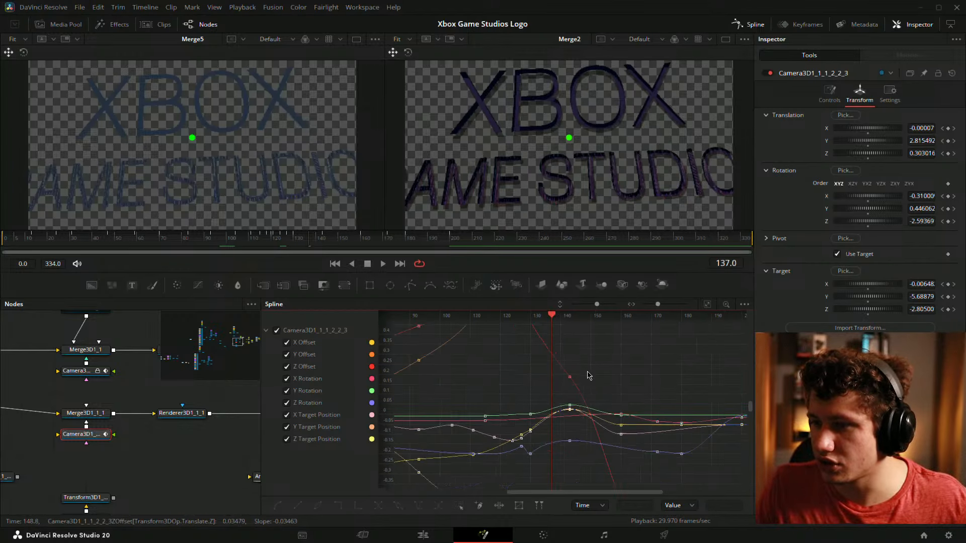
{"action": "left_click_drag", "start_coordinate": [553, 319], "coordinate": [595, 327]}
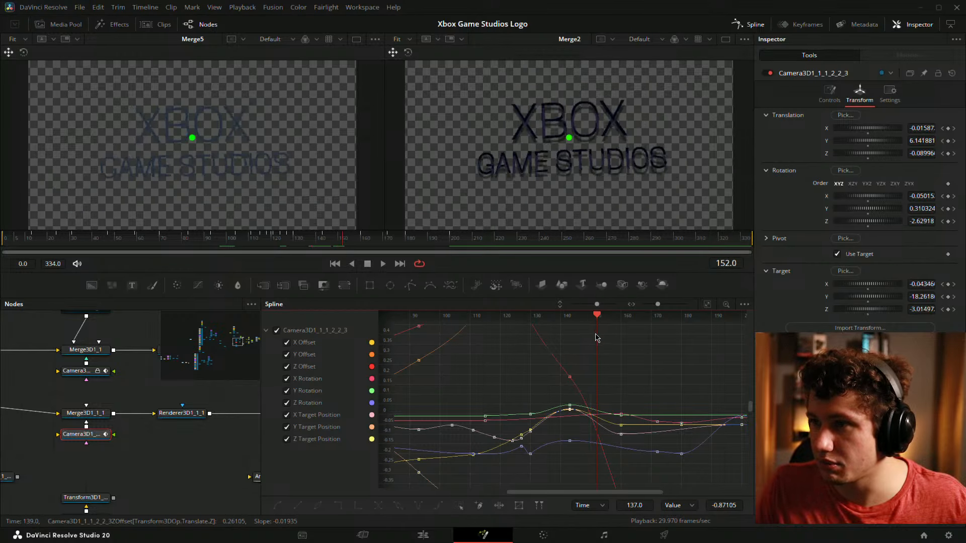
{"action": "left_click_drag", "start_coordinate": [551, 391], "coordinate": [606, 457]}
{"action": "left_click", "coordinate": [638, 364]}
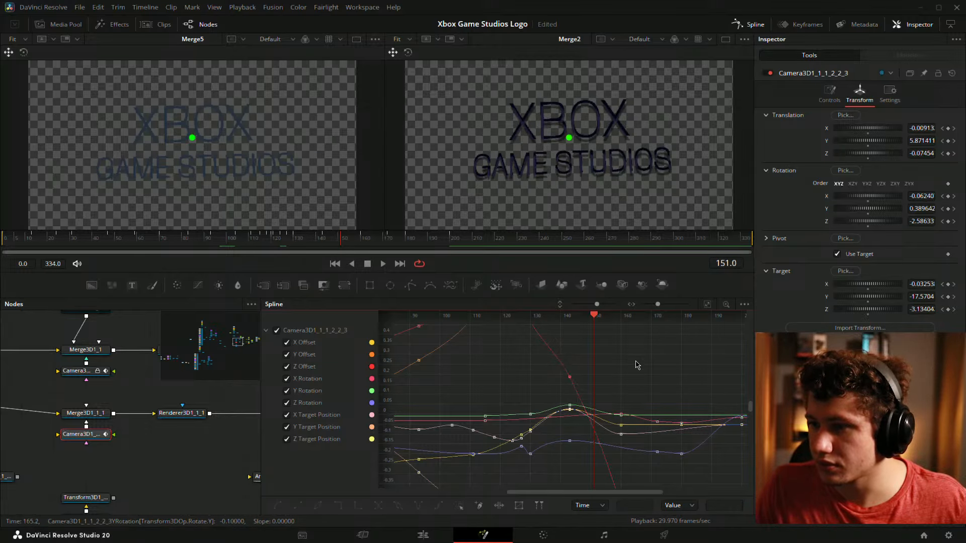
Return to frame 137 and examine the Y and Z Target Position curves leading up to it
{"action": "left_click_drag", "start_coordinate": [638, 364], "coordinate": [664, 408]}
{"action": "left_click_drag", "start_coordinate": [620, 317], "coordinate": [581, 332]}
{"action": "left_click_drag", "start_coordinate": [580, 455], "coordinate": [598, 274]}
{"action": "scroll", "coordinate": [582, 391], "scroll_direction": "up", "scroll_amount": 3}
{"action": "left_click_drag", "start_coordinate": [619, 448], "coordinate": [637, 336]}
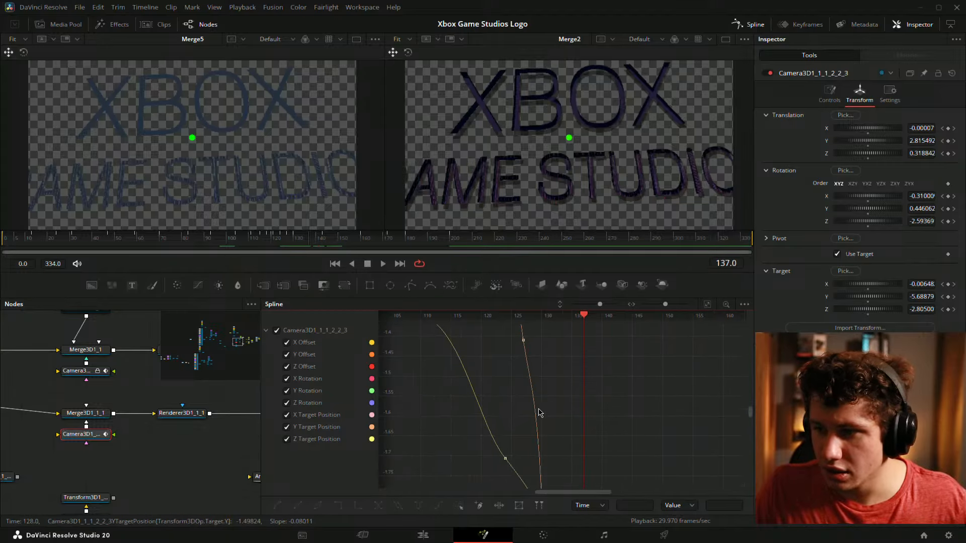
{"action": "left_click_drag", "start_coordinate": [621, 444], "coordinate": [636, 369]}
{"action": "scroll", "coordinate": [643, 397], "scroll_direction": "down", "scroll_amount": 4}
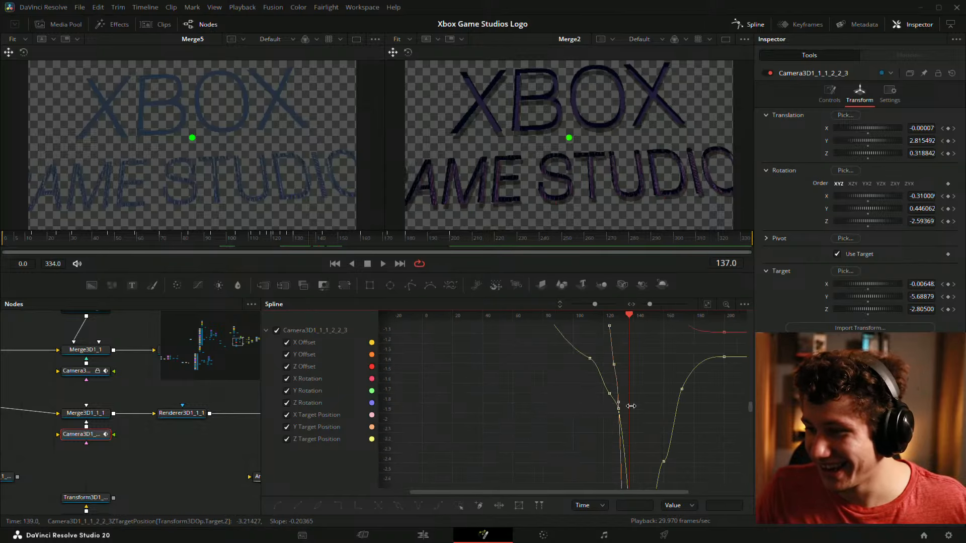
Reshape the Z Target Position curve leading into the keyframe at frame 143 by adjusting that keyframe's incoming handle
{"action": "left_click_drag", "start_coordinate": [642, 450], "coordinate": [626, 287]}
{"action": "scroll", "coordinate": [634, 465], "scroll_direction": "up", "scroll_amount": 1}
{"action": "scroll", "coordinate": [635, 460], "scroll_direction": "up", "scroll_amount": 2}
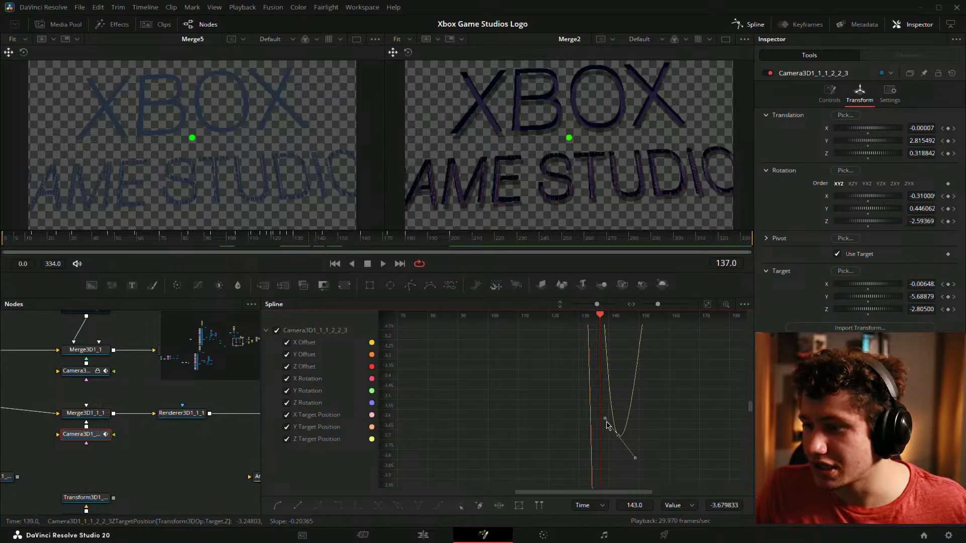
{"action": "mouse_move", "coordinate": [602, 422]}
{"action": "left_mouse_down"}
{"action": "mouse_move", "coordinate": [593, 441]}
{"action": "mouse_move", "coordinate": [597, 428]}
{"action": "left_mouse_up"}
{"action": "left_click_drag", "start_coordinate": [630, 365], "coordinate": [608, 395]}
{"action": "scroll", "coordinate": [609, 395], "scroll_direction": "down", "scroll_amount": 5}
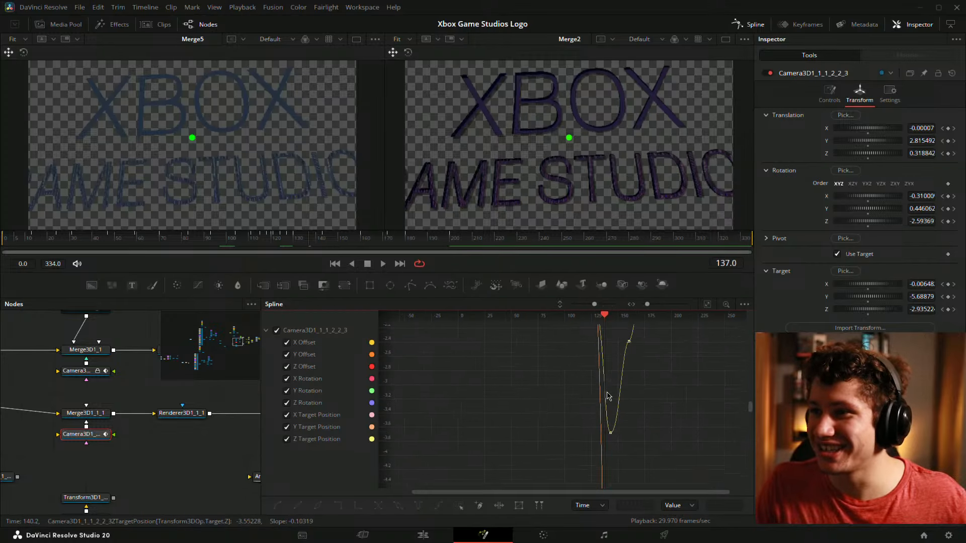
Go to frame 135, smooth the Z Target Position keyframe at frame 160 and save the project
{"action": "mouse_move", "coordinate": [297, 245]}
{"action": "left_mouse_down"}
{"action": "mouse_move", "coordinate": [308, 246]}
{"action": "mouse_move", "coordinate": [286, 254]}
{"action": "mouse_move", "coordinate": [306, 254]}
{"action": "left_mouse_up"}
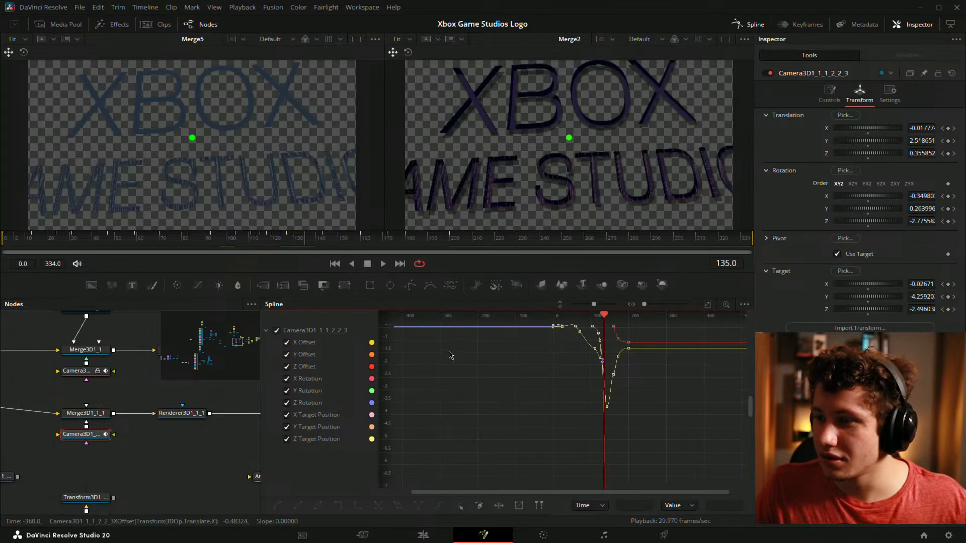
{"action": "left_click_drag", "start_coordinate": [633, 351], "coordinate": [639, 388]}
{"action": "scroll", "coordinate": [632, 443], "scroll_direction": "up", "scroll_amount": 5}
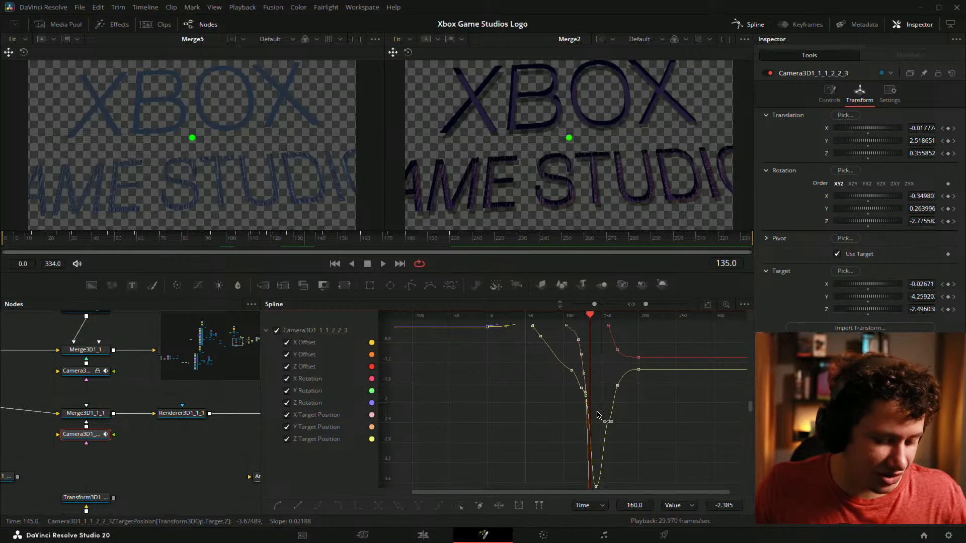
{"action": "key", "text": "shift+s"}
{"action": "left_click", "coordinate": [632, 433]}
{"action": "key", "text": "ctrl+s"}
Add a Y Offset keyframe of 2.54 at frame 135 and a Z Offset keyframe of 0.26 at frame 136
{"action": "left_click_drag", "start_coordinate": [627, 431], "coordinate": [629, 387]}
{"action": "scroll", "coordinate": [612, 382], "scroll_direction": "up", "scroll_amount": 5}
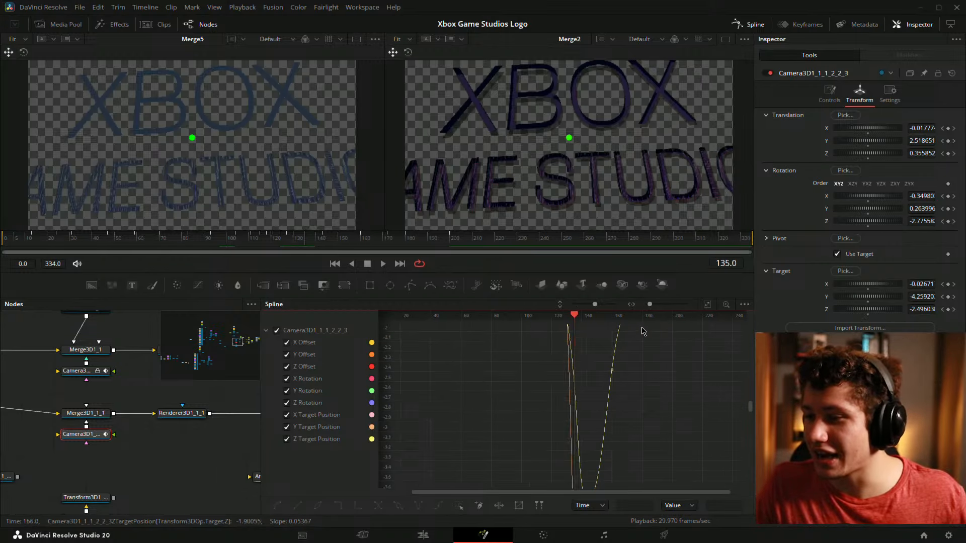
{"action": "left_click_drag", "start_coordinate": [649, 304], "coordinate": [665, 305]}
{"action": "left_click_drag", "start_coordinate": [595, 304], "coordinate": [593, 306]}
{"action": "left_click_drag", "start_coordinate": [620, 384], "coordinate": [580, 511]}
{"action": "left_click_drag", "start_coordinate": [582, 418], "coordinate": [593, 381]}
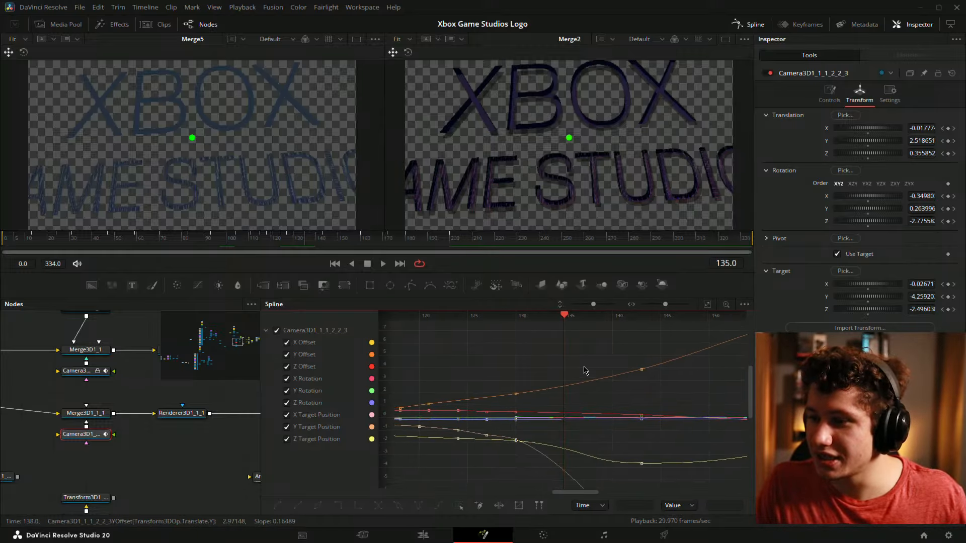
{"action": "left_click", "coordinate": [565, 386]}
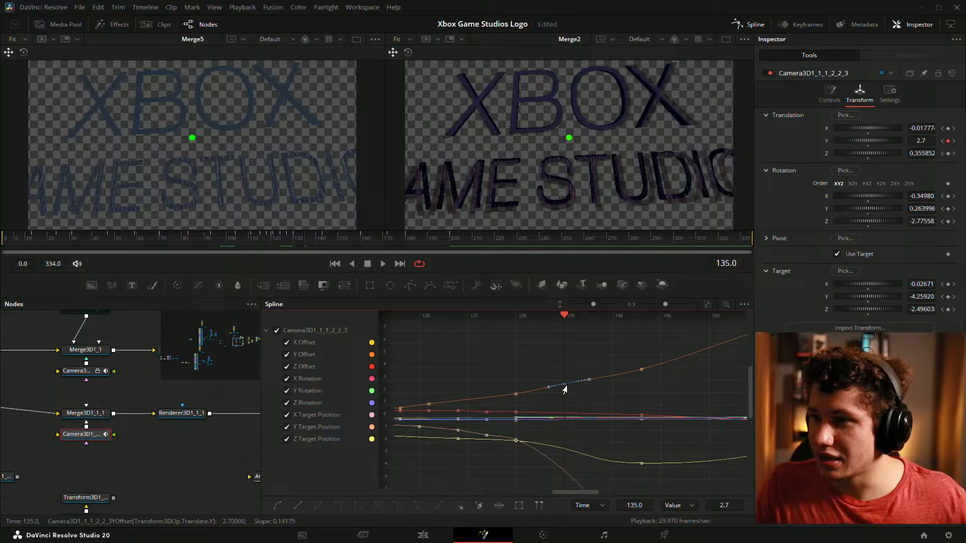
{"action": "mouse_move", "coordinate": [565, 392]}
{"action": "left_mouse_down"}
{"action": "mouse_move", "coordinate": [605, 395]}
{"action": "mouse_move", "coordinate": [572, 399]}
{"action": "left_mouse_up"}
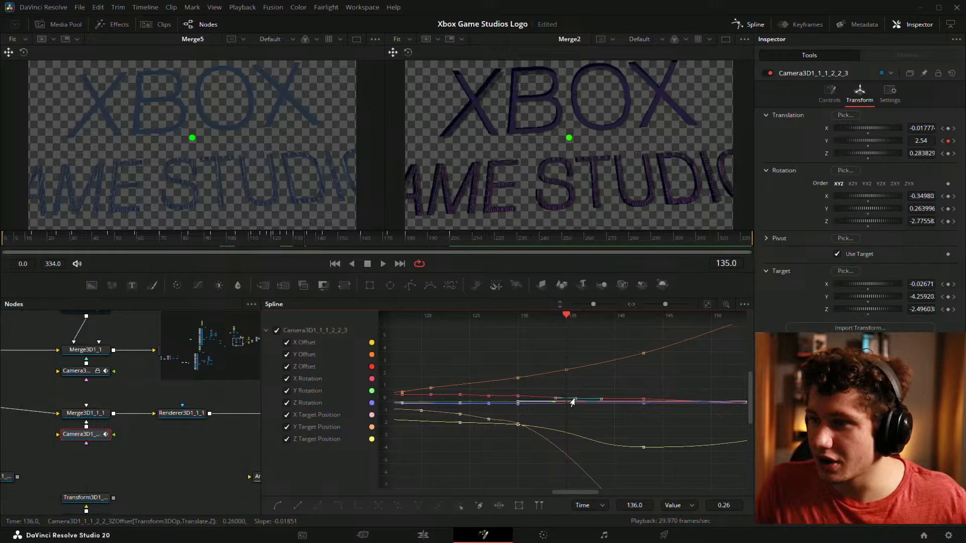
At frame 135, add a Z Target Position keyframe of -2.5 and set the Y rotation to 0.663996, saving the project
{"action": "left_click", "coordinate": [593, 388]}
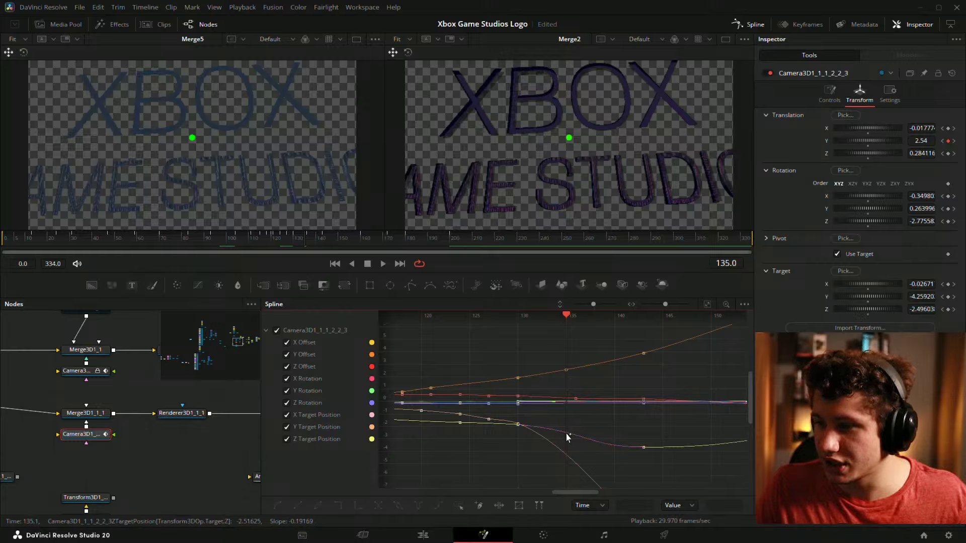
{"action": "left_click_drag", "start_coordinate": [566, 432], "coordinate": [565, 432]}
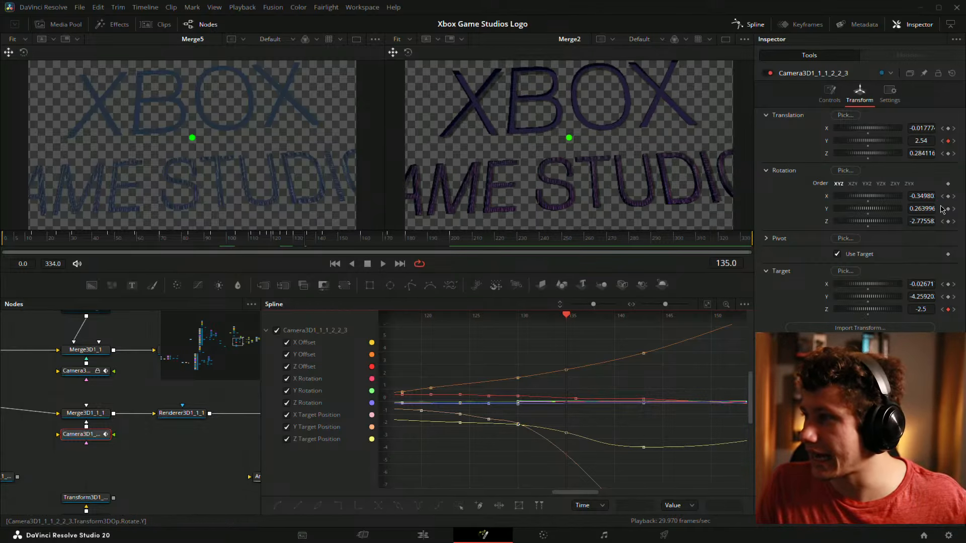
{"action": "mouse_move", "coordinate": [928, 197]}
{"action": "left_mouse_down"}
{"action": "mouse_move", "coordinate": [917, 209]}
{"action": "mouse_move", "coordinate": [928, 209]}
{"action": "left_mouse_up"}
{"action": "key", "text": "ctrl+z"}
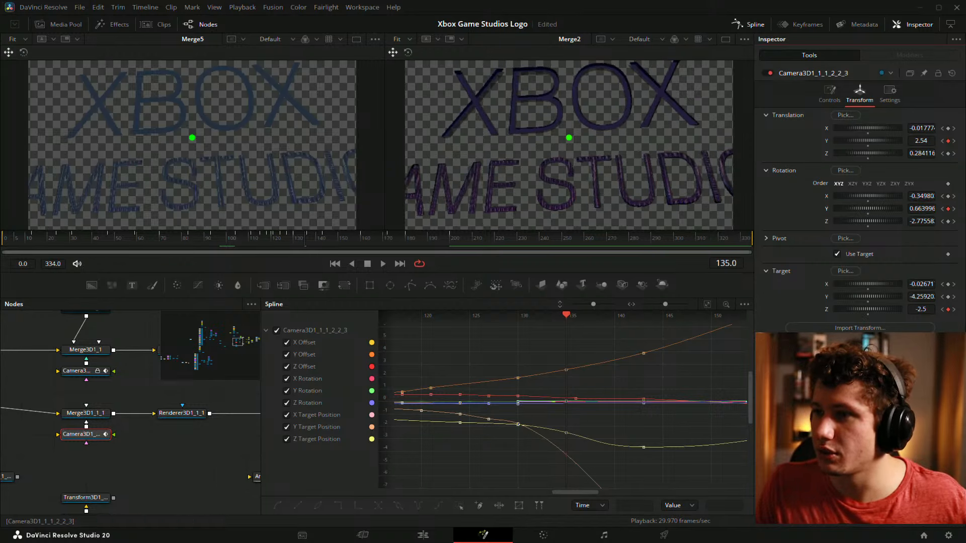
{"action": "key", "text": "ctrl+s"}
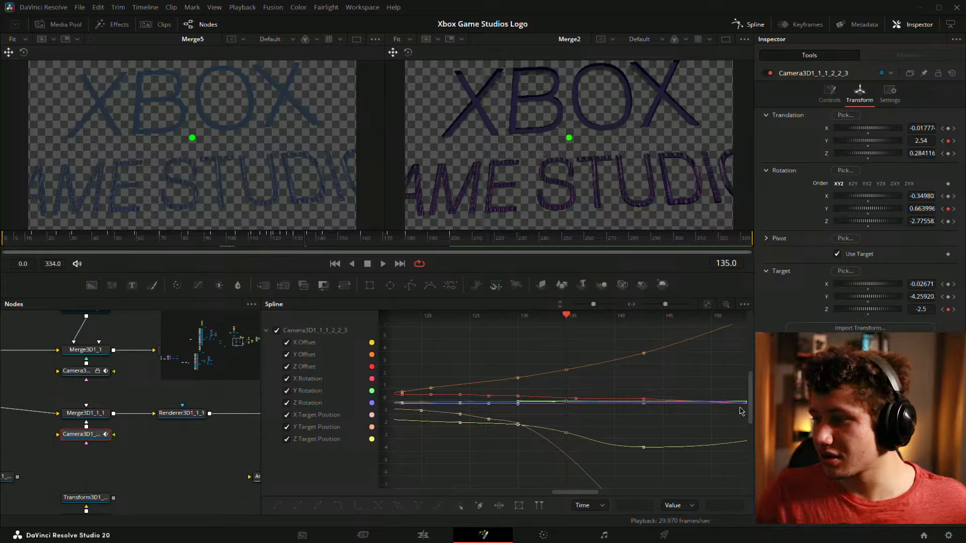
Scrub the camera move around frame 134 and stop at frame 139
{"action": "scroll", "coordinate": [619, 376], "scroll_direction": "down", "scroll_amount": 6}
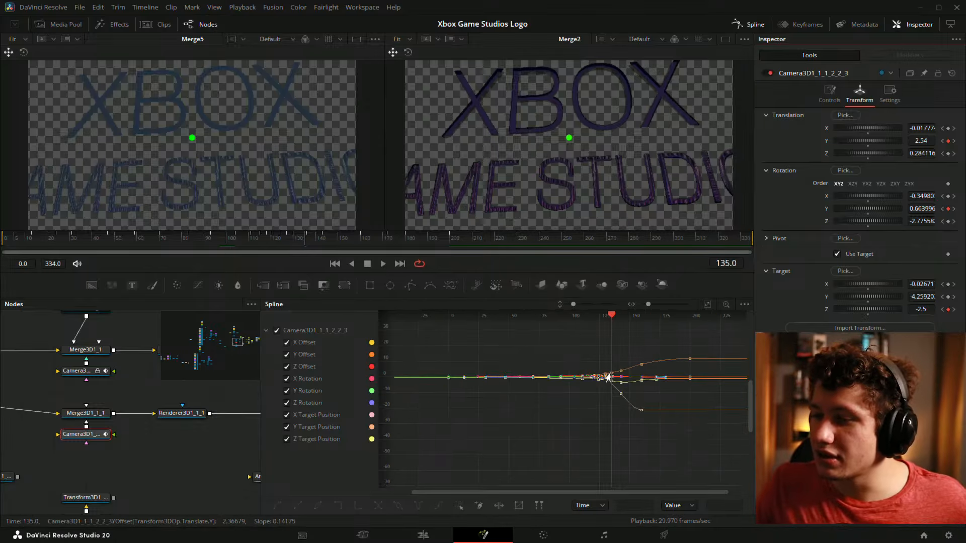
{"action": "scroll", "coordinate": [607, 377], "scroll_direction": "up", "scroll_amount": 5}
{"action": "left_click_drag", "start_coordinate": [611, 340], "coordinate": [480, 328]}
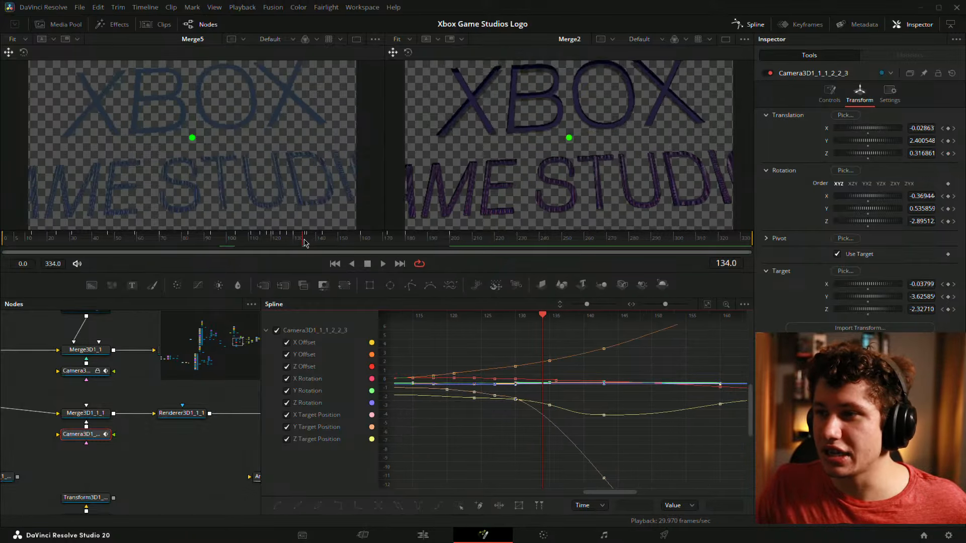
{"action": "left_click_drag", "start_coordinate": [306, 242], "coordinate": [315, 246]}
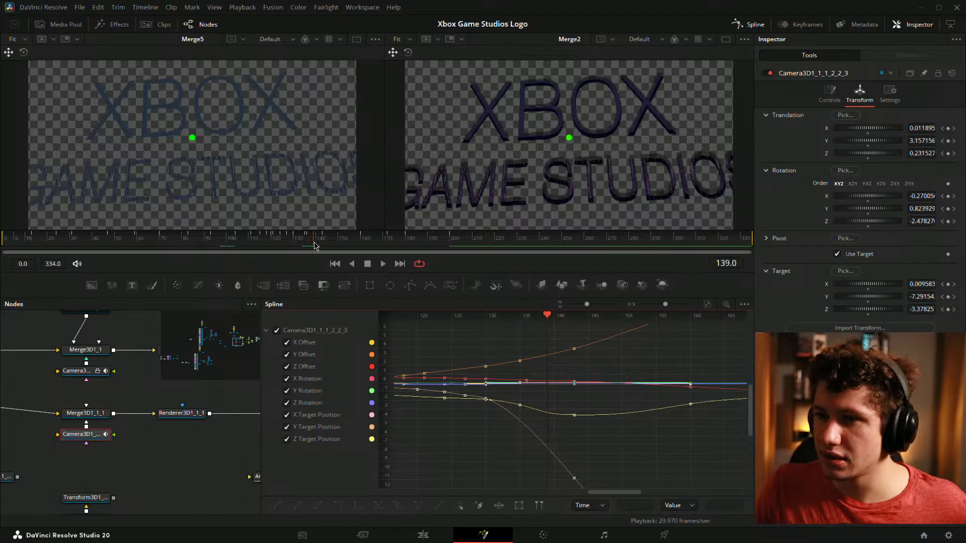
{"action": "left_click", "coordinate": [548, 355]}
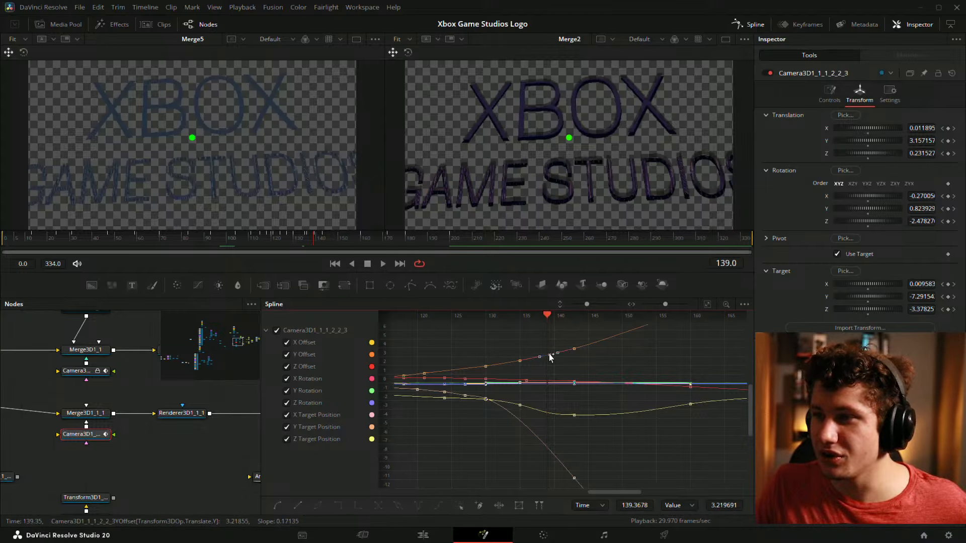
{"action": "left_click_drag", "start_coordinate": [547, 354], "coordinate": [547, 353]}
{"action": "key", "text": "ctrl+x"}
{"action": "key", "text": "ctrl+x"}
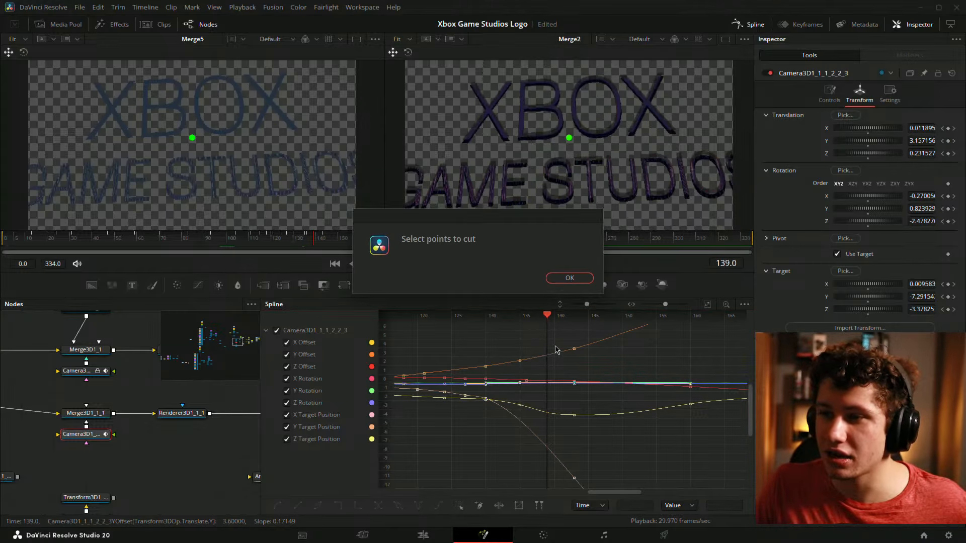
{"action": "left_click", "coordinate": [569, 278]}
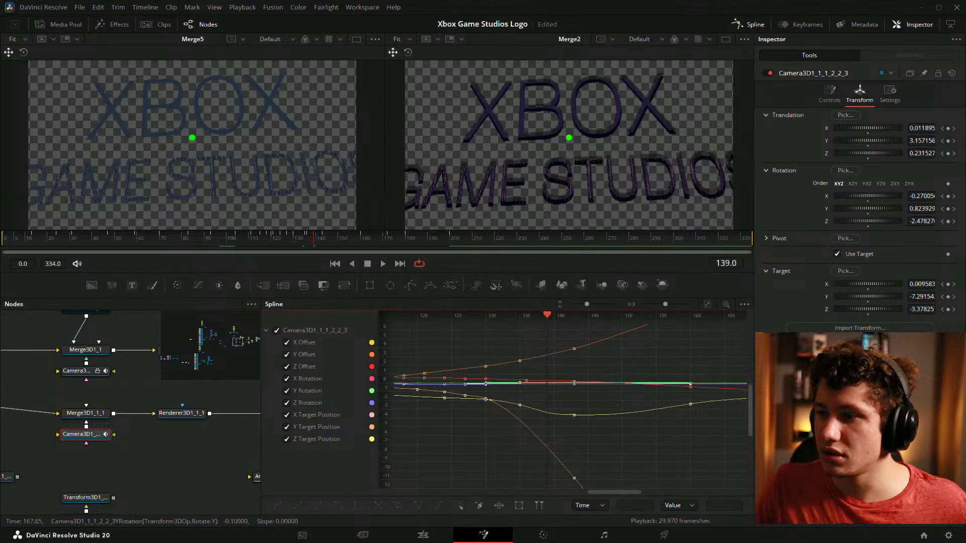
{"action": "left_click", "coordinate": [541, 357]}
{"action": "key", "text": "Delete"}
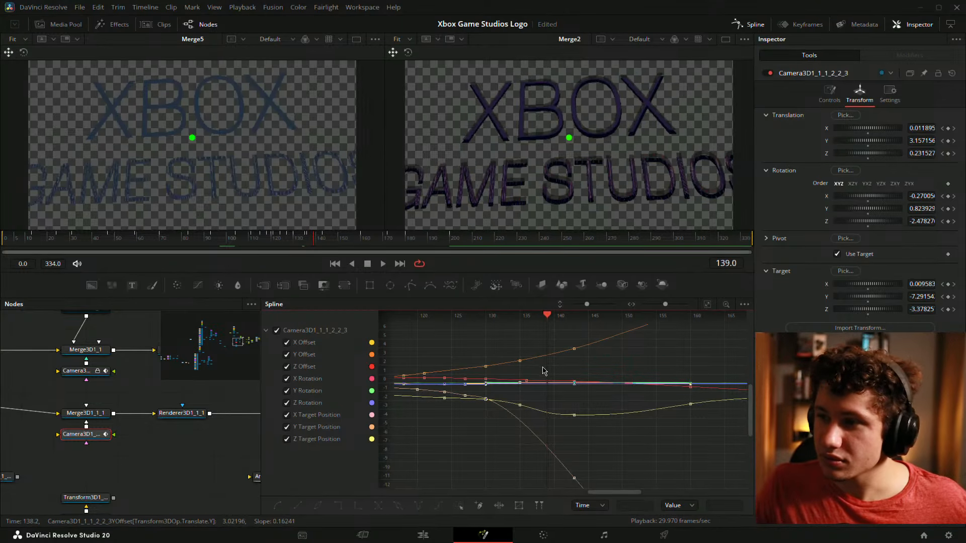
Add a Z Offset keyframe of 0.3 at frame 139 and save the project
{"action": "left_click", "coordinate": [546, 382]}
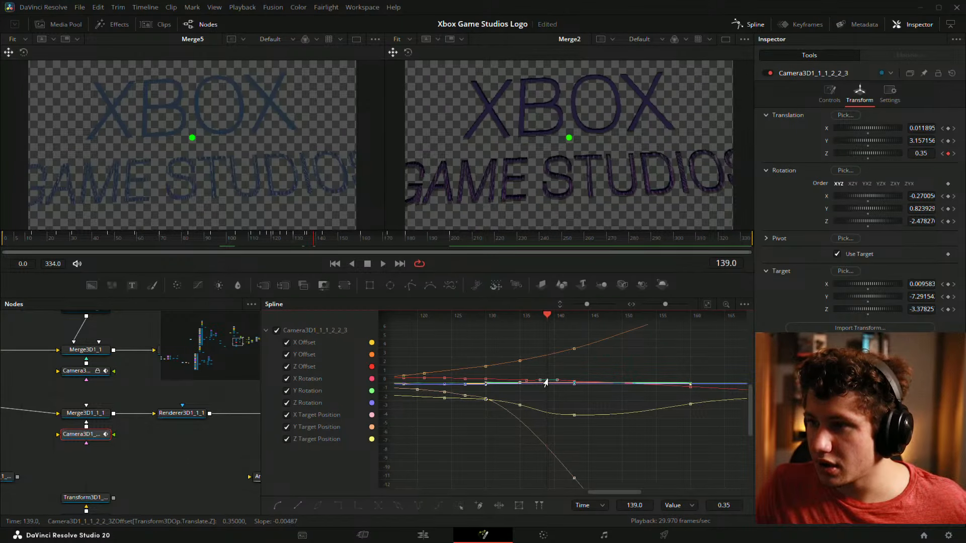
{"action": "left_click_drag", "start_coordinate": [547, 380], "coordinate": [546, 380]}
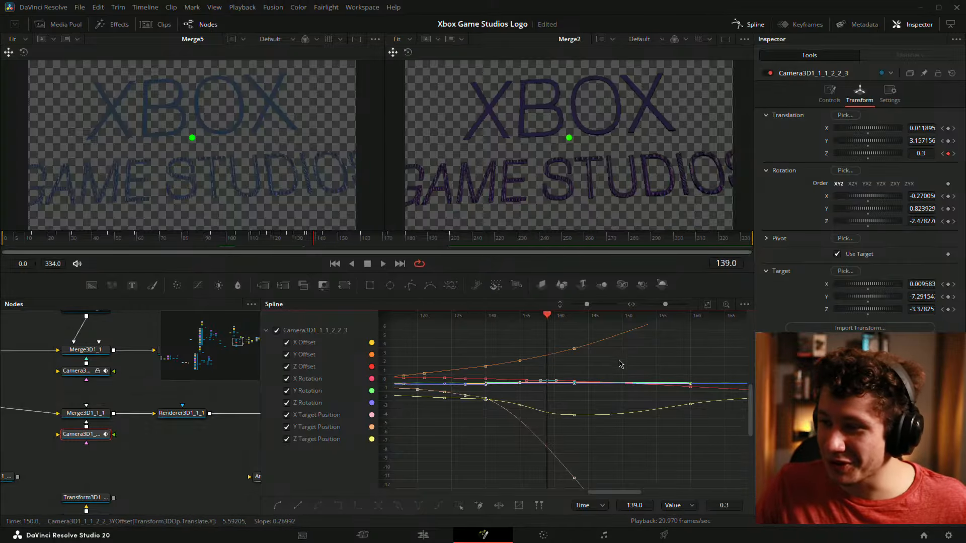
{"action": "key", "text": "ctrl+s"}
Go to frame 149 and add a Z Target Position keyframe of -3.64 at frame 150
{"action": "left_click", "coordinate": [318, 243]}
{"action": "left_click_drag", "start_coordinate": [317, 242], "coordinate": [341, 244]}
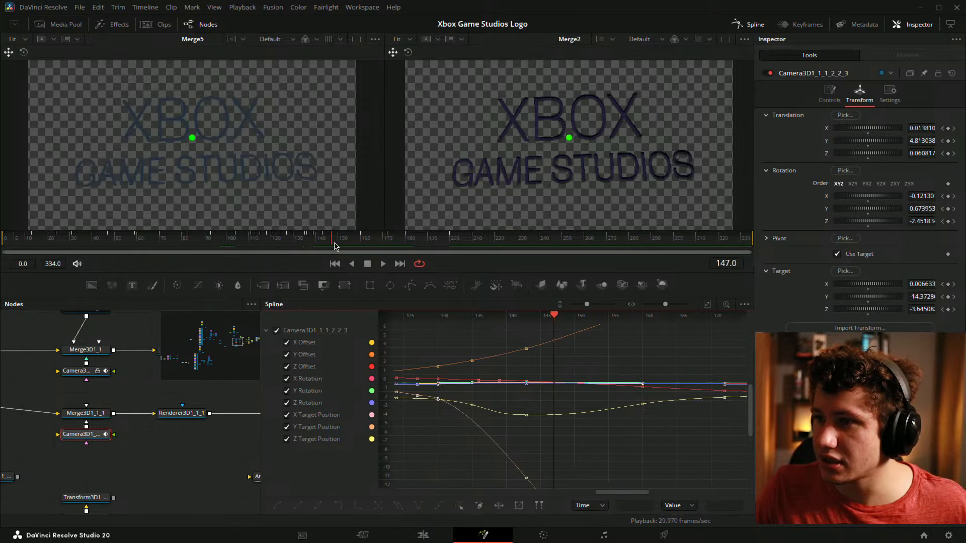
{"action": "scroll", "coordinate": [690, 175], "scroll_direction": "up", "scroll_amount": 5}
{"action": "scroll", "coordinate": [627, 157], "scroll_direction": "down", "scroll_amount": 2}
{"action": "left_click_drag", "start_coordinate": [506, 186], "coordinate": [598, 191]}
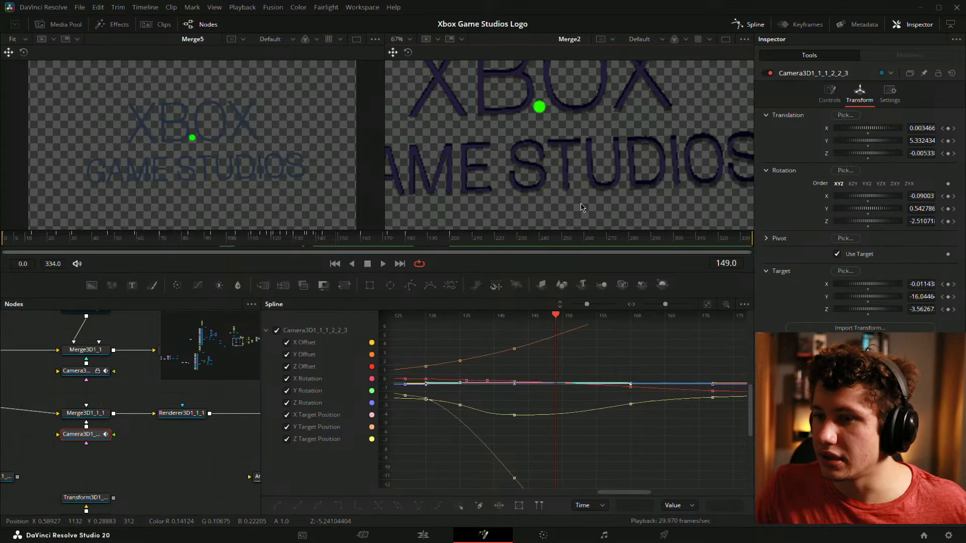
{"action": "left_click", "coordinate": [561, 413]}
{"action": "left_click_drag", "start_coordinate": [560, 413], "coordinate": [562, 415]}
{"action": "scroll", "coordinate": [637, 213], "scroll_direction": "down", "scroll_amount": 2}
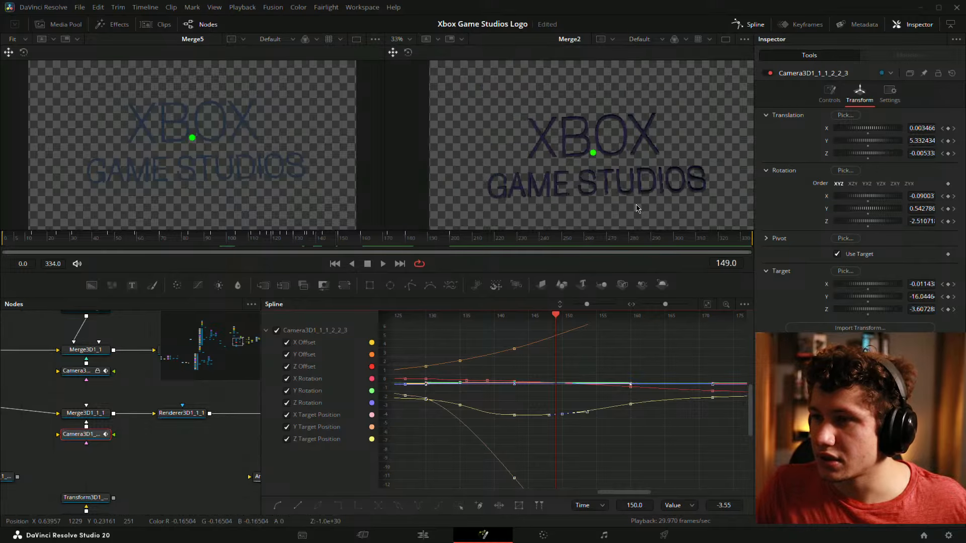
{"action": "scroll", "coordinate": [632, 208], "scroll_direction": "up", "scroll_amount": 1}
{"action": "scroll", "coordinate": [560, 393], "scroll_direction": "up", "scroll_amount": 1}
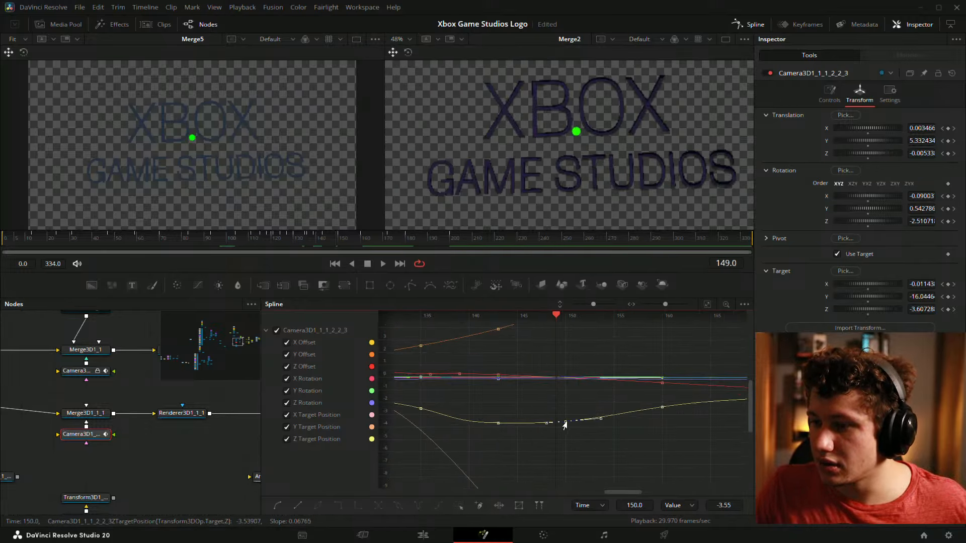
{"action": "left_click_drag", "start_coordinate": [564, 425], "coordinate": [566, 426]}
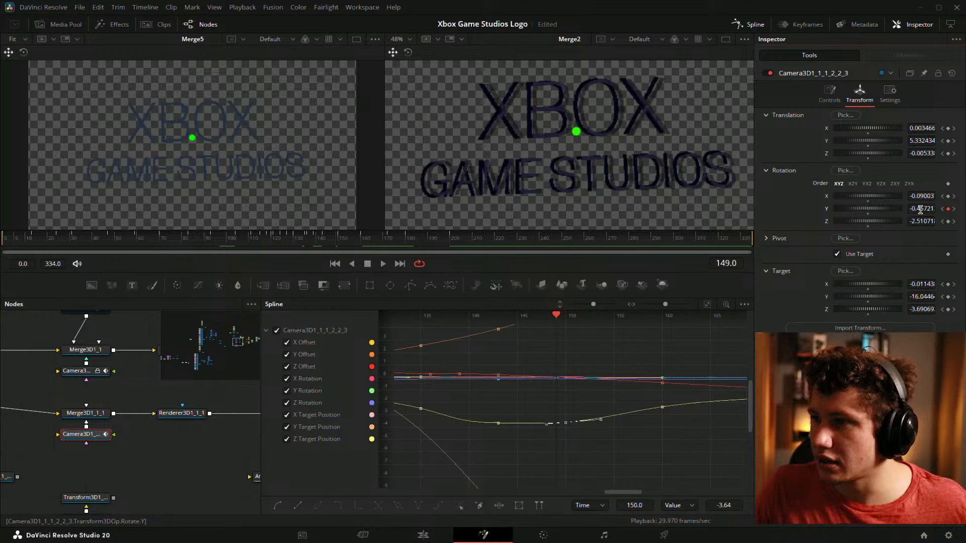
Set the Z rotation at frame 149 to about -2.01 and smooth the Z Target Position keyframes at frames 143 and 150
{"action": "left_click_drag", "start_coordinate": [927, 224], "coordinate": [932, 225]}
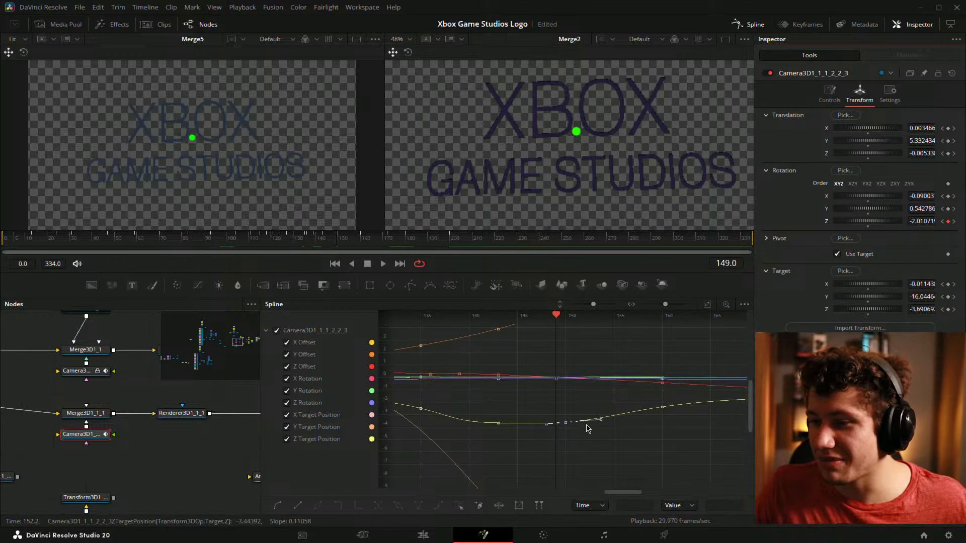
{"action": "left_click", "coordinate": [496, 429]}
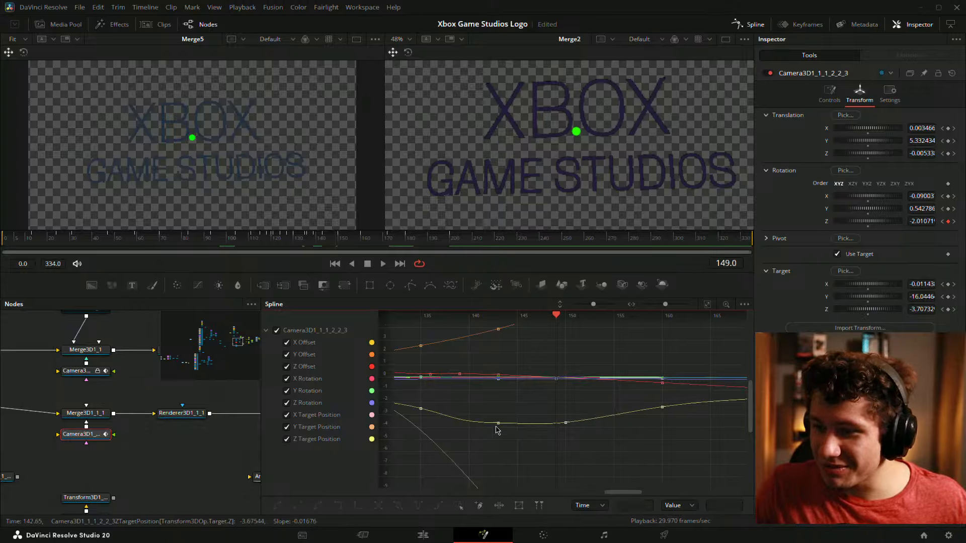
{"action": "left_click", "coordinate": [497, 424]}
{"action": "key", "text": "shift+s"}
Review the curves and camera move by scrubbing back from frame 149 through frame 139 to frame 51
{"action": "left_click_drag", "start_coordinate": [513, 402], "coordinate": [628, 405]}
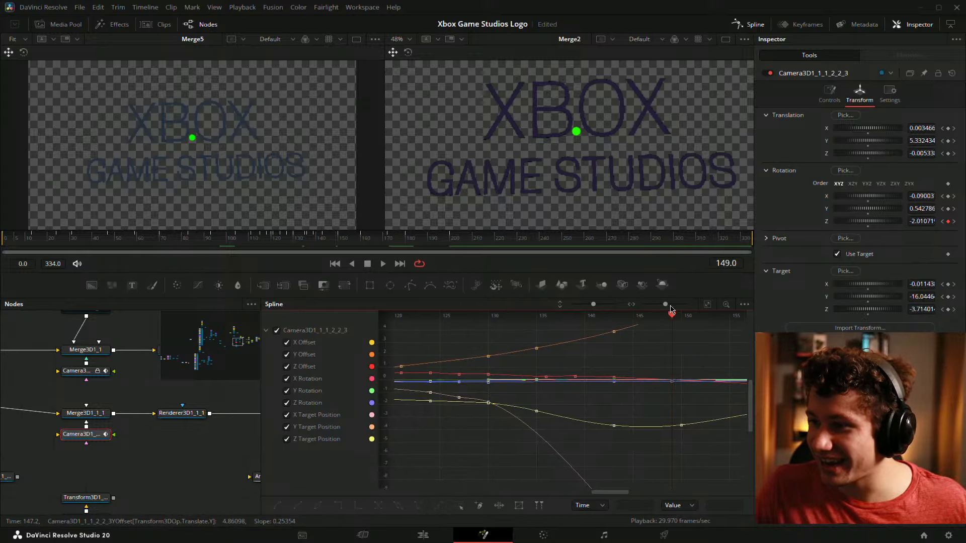
{"action": "left_click_drag", "start_coordinate": [669, 316], "coordinate": [576, 332]}
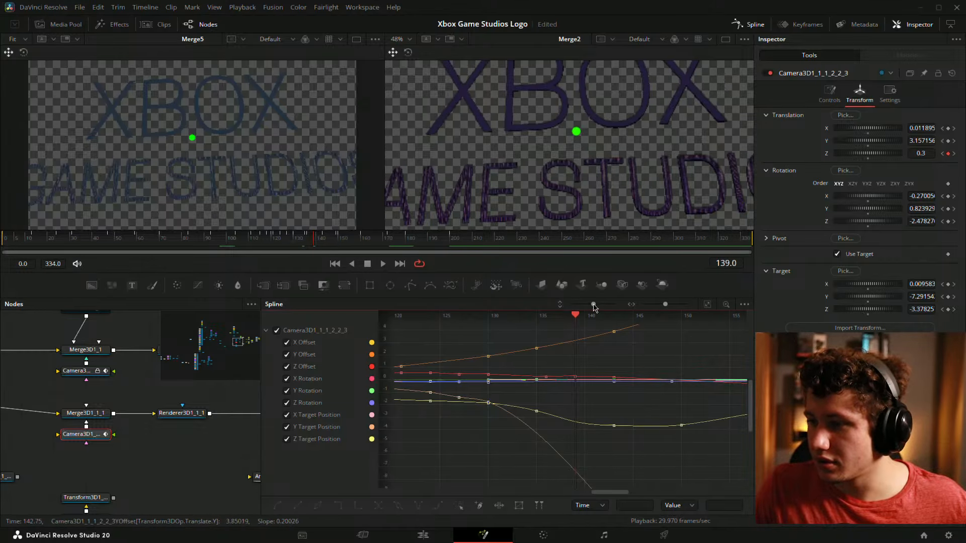
{"action": "left_click", "coordinate": [303, 246]}
{"action": "left_click_drag", "start_coordinate": [303, 247], "coordinate": [116, 246]}
{"action": "left_click", "coordinate": [173, 482]}
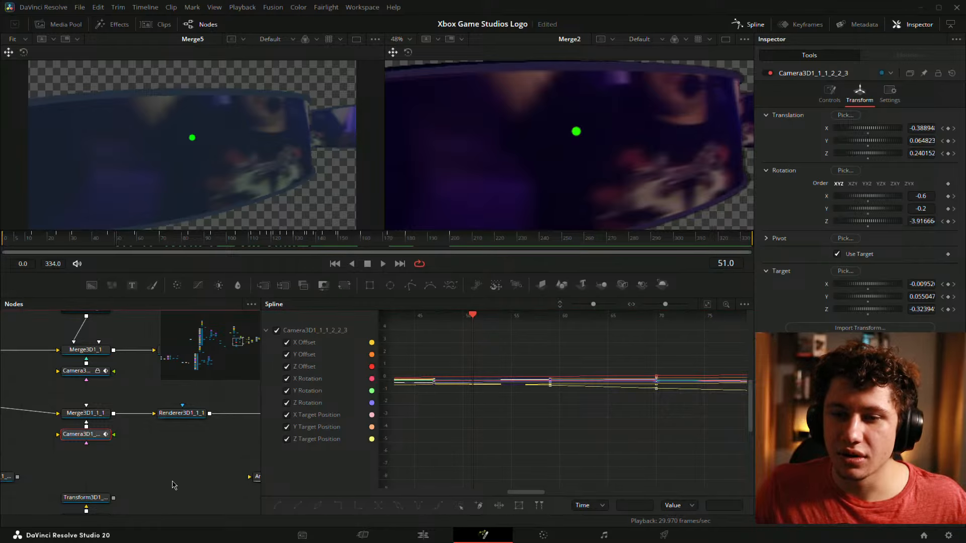
Return to frame 0 with the spline editor closed and Merge2 fitted to its viewer, and select the lower branch's camera node
{"action": "left_click_drag", "start_coordinate": [468, 412], "coordinate": [524, 387]}
{"action": "scroll", "coordinate": [524, 388], "scroll_direction": "down", "scroll_amount": 3}
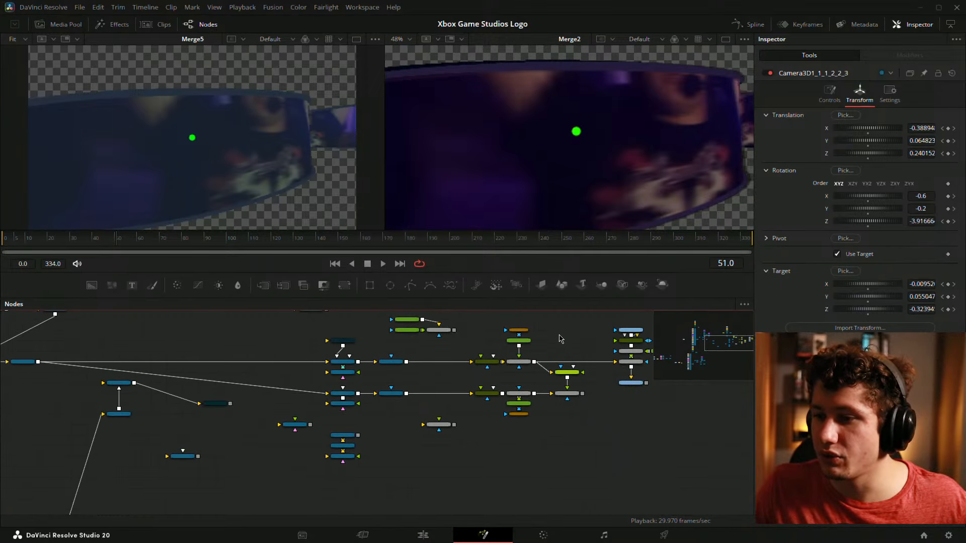
{"action": "left_click_drag", "start_coordinate": [560, 338], "coordinate": [453, 371]}
{"action": "left_click_drag", "start_coordinate": [52, 242], "coordinate": [2, 249]}
{"action": "scroll", "coordinate": [608, 135], "scroll_direction": "down", "scroll_amount": 2}
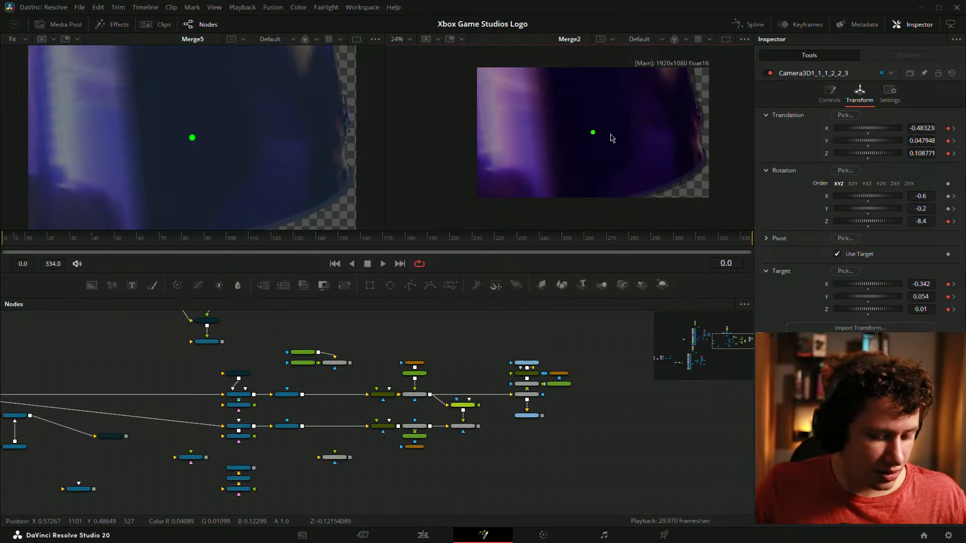
{"action": "key", "text": "ctrl+f"}
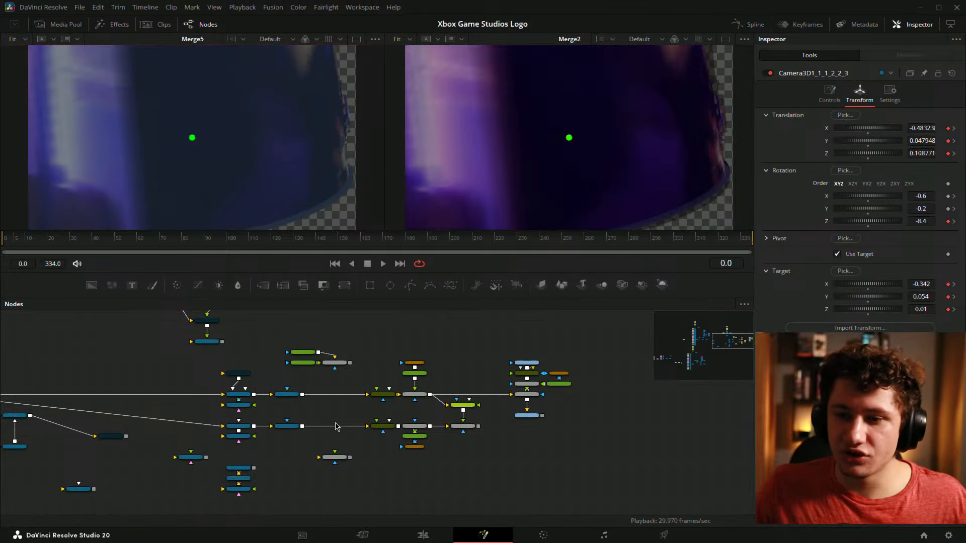
{"action": "left_click", "coordinate": [244, 437]}
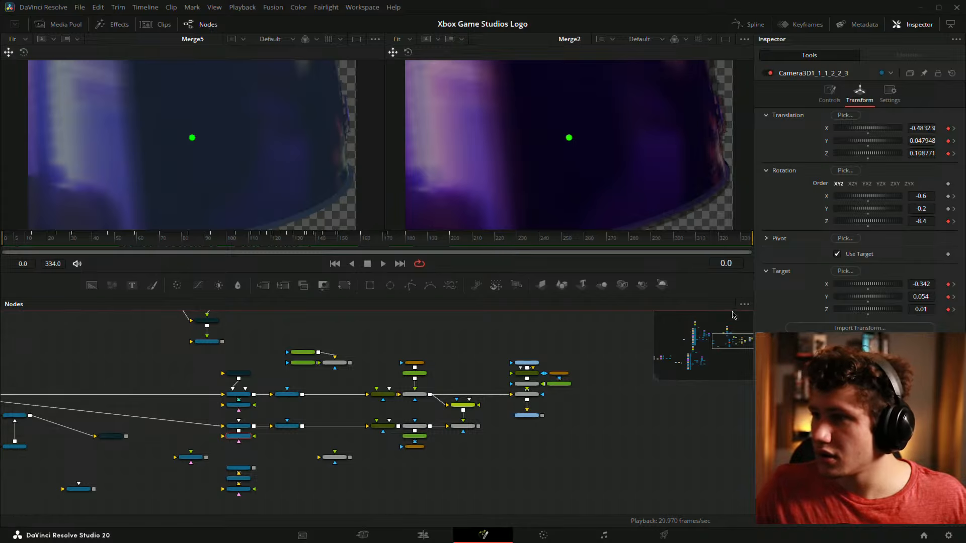
Adjust the lower branch camera's target at frame 0 to X -0.341 and Y 0.058, keeping its rotation at X -0.6, Y -0.2, Z -8.4
{"action": "mouse_move", "coordinate": [925, 309]}
{"action": "left_mouse_down"}
{"action": "mouse_move", "coordinate": [905, 309]}
{"action": "mouse_move", "coordinate": [931, 309]}
{"action": "mouse_move", "coordinate": [918, 283]}
{"action": "mouse_move", "coordinate": [929, 310]}
{"action": "left_mouse_up"}
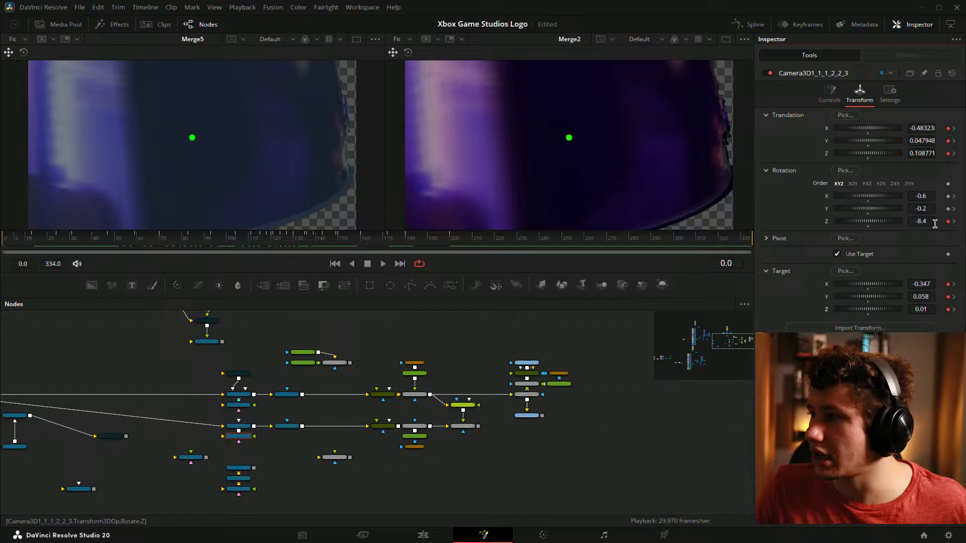
{"action": "left_click_drag", "start_coordinate": [934, 223], "coordinate": [924, 209]}
{"action": "key", "text": "ctrl+z"}
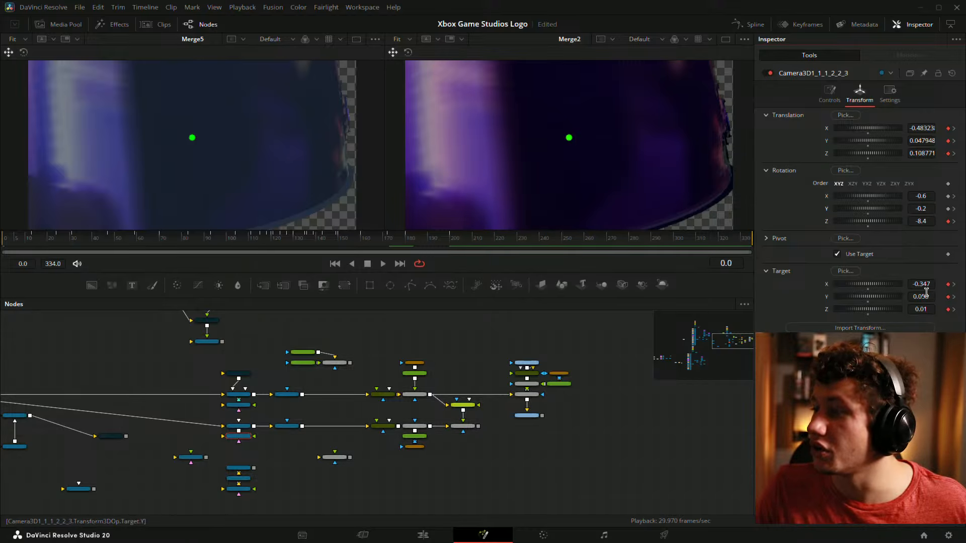
{"action": "left_click_drag", "start_coordinate": [925, 295], "coordinate": [930, 283]}
{"action": "key", "text": "ctrl+z"}
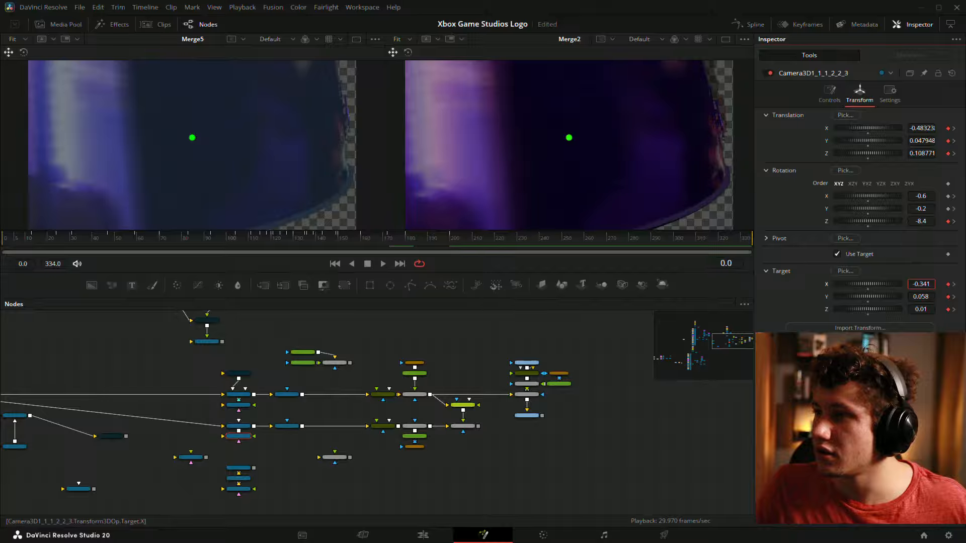
Go to frame 13 and set the camera target to X about -0.3414 and Y 0.058
{"action": "left_click", "coordinate": [21, 243]}
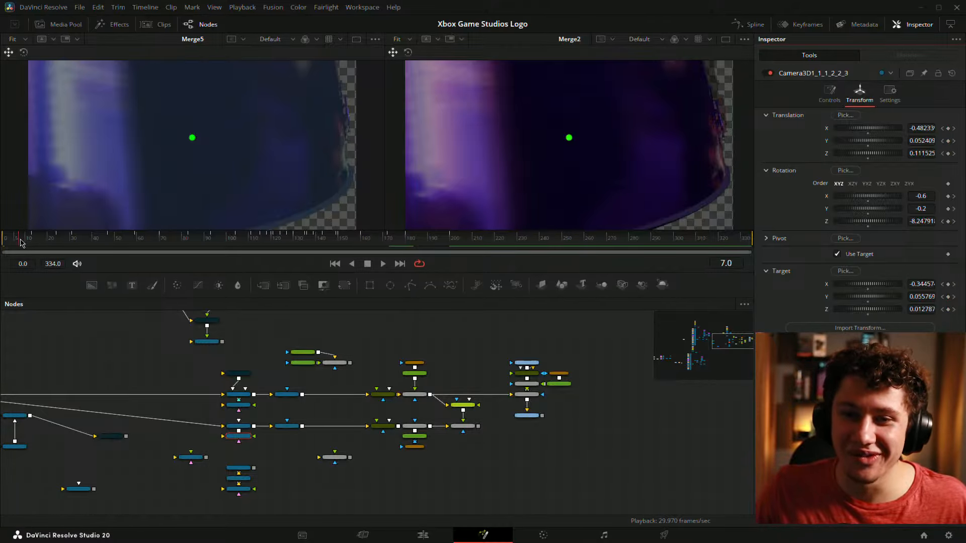
{"action": "left_click_drag", "start_coordinate": [21, 243], "coordinate": [32, 243]}
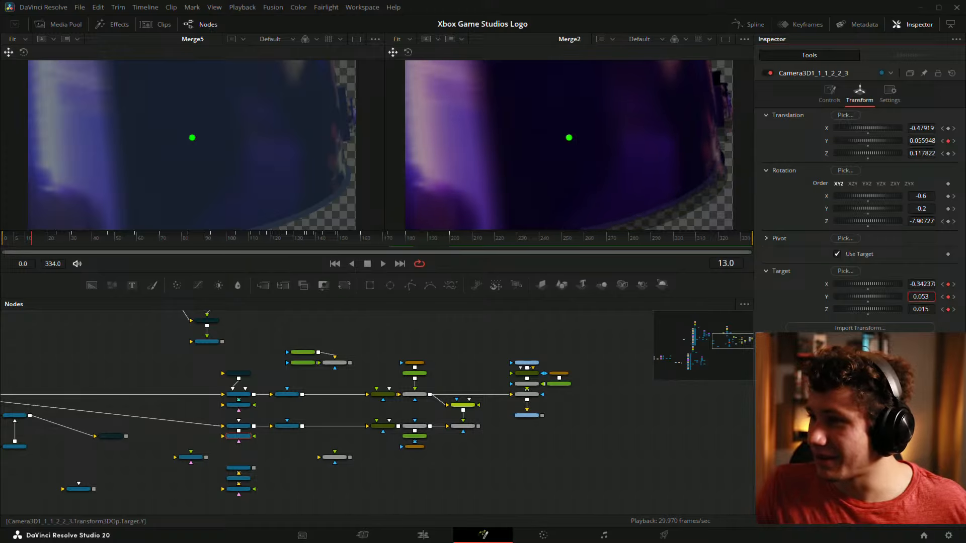
{"action": "mouse_move", "coordinate": [920, 296]}
{"action": "left_mouse_down"}
{"action": "mouse_move", "coordinate": [912, 309]}
{"action": "mouse_move", "coordinate": [923, 284]}
{"action": "left_mouse_up"}
{"action": "key", "text": "ctrl+z"}
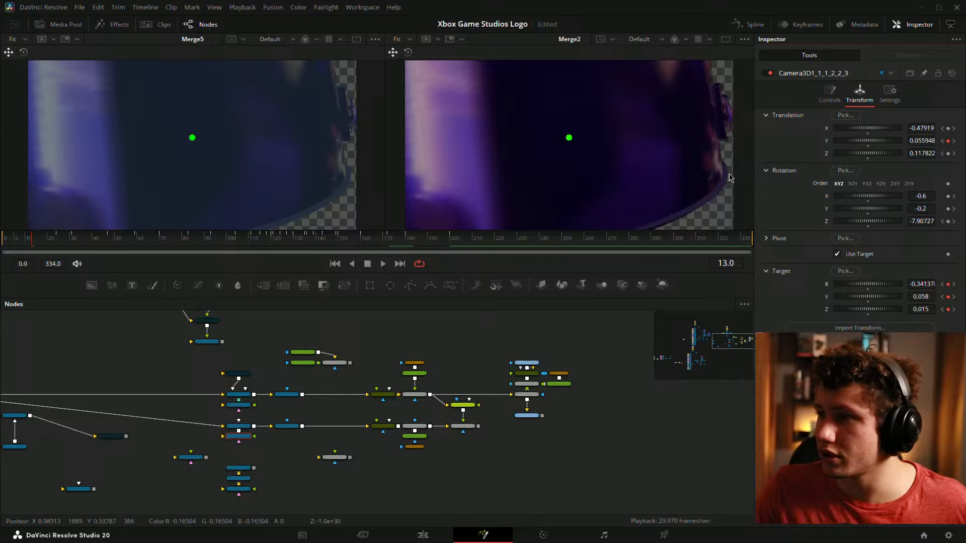
Set the camera target to X -0.272, Y 0.058 at frame 24 and to X about -0.194, Y about 0.0574 at frame 31
{"action": "left_click", "coordinate": [58, 241]}
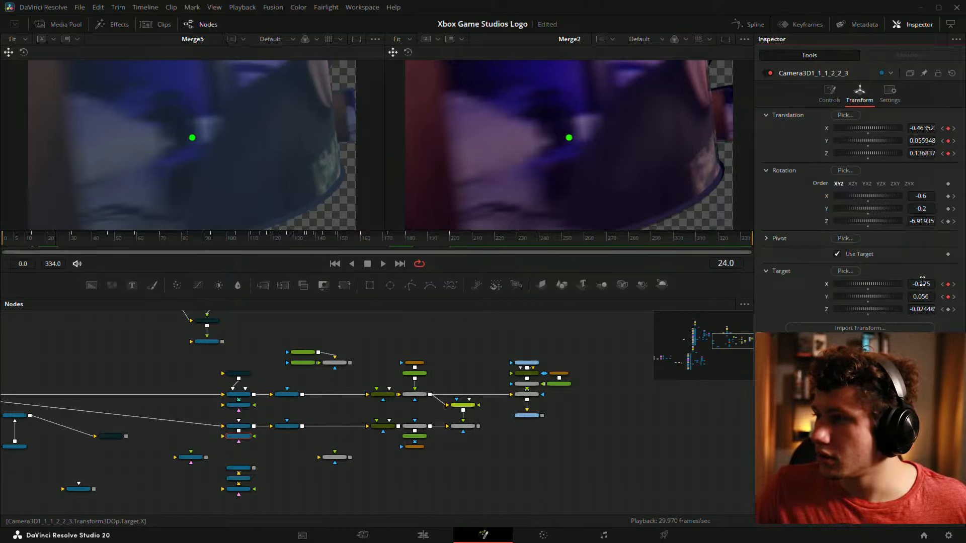
{"action": "left_click_drag", "start_coordinate": [922, 281], "coordinate": [872, 296]}
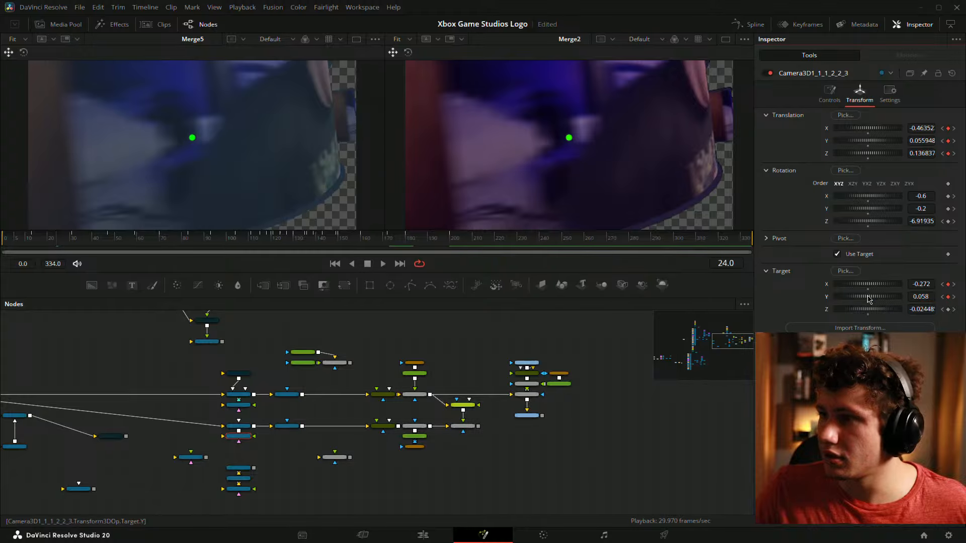
{"action": "left_click_drag", "start_coordinate": [60, 241], "coordinate": [73, 240]}
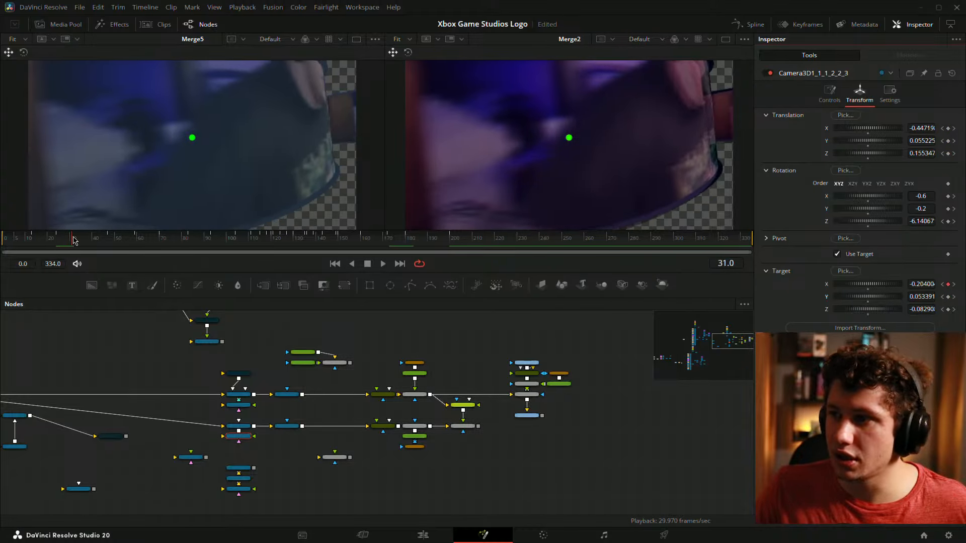
{"action": "left_click_drag", "start_coordinate": [921, 284], "coordinate": [932, 297]}
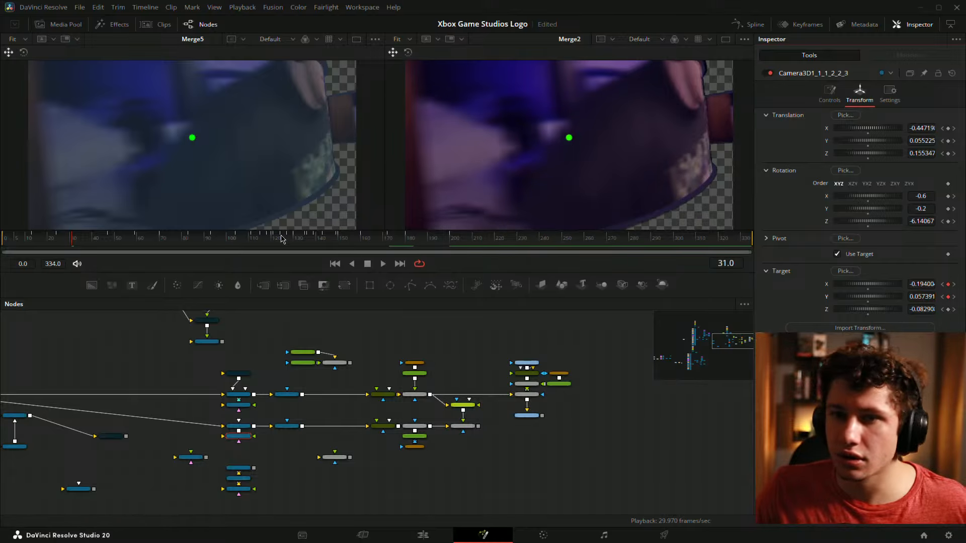
Set the camera target to X about -0.0393, Y about 0.0573 at frame 47, and its Y target to 0.037 at frame 59
{"action": "left_click", "coordinate": [108, 243]}
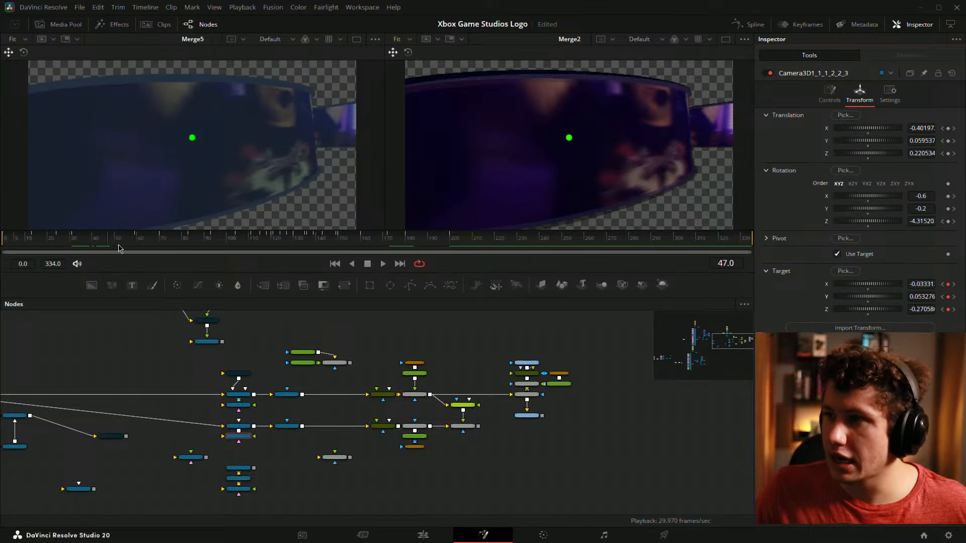
{"action": "left_click_drag", "start_coordinate": [928, 284], "coordinate": [928, 296]}
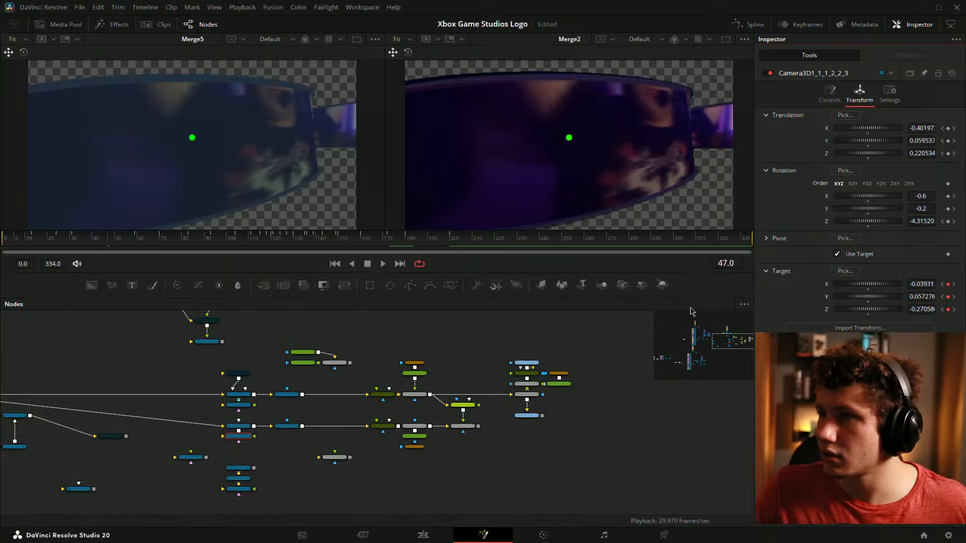
{"action": "left_click_drag", "start_coordinate": [110, 243], "coordinate": [135, 243]}
{"action": "left_click_drag", "start_coordinate": [926, 296], "coordinate": [933, 296]}
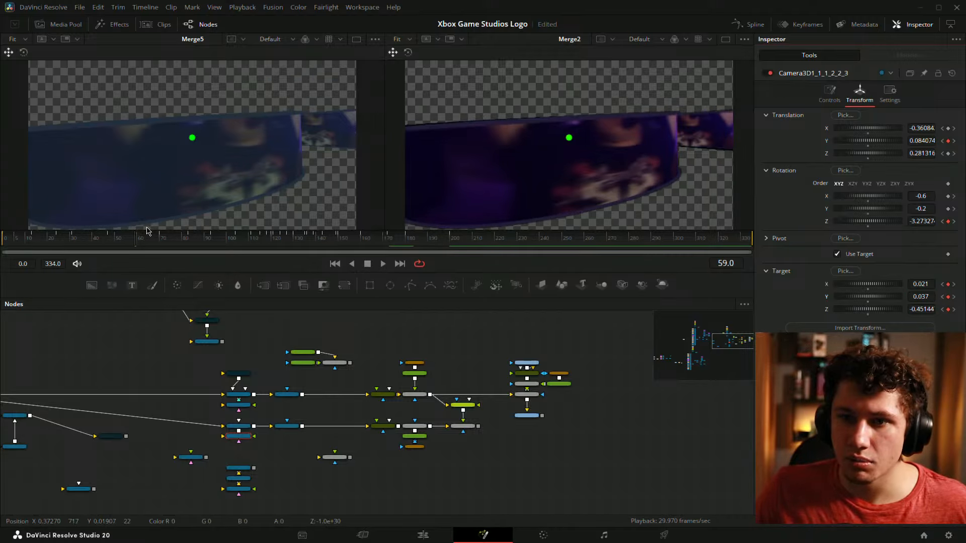
Set the camera's Y target to about -0.0392 at frame 70 and to -0.15 at frame 83
{"action": "left_click_drag", "start_coordinate": [147, 242], "coordinate": [162, 241]}
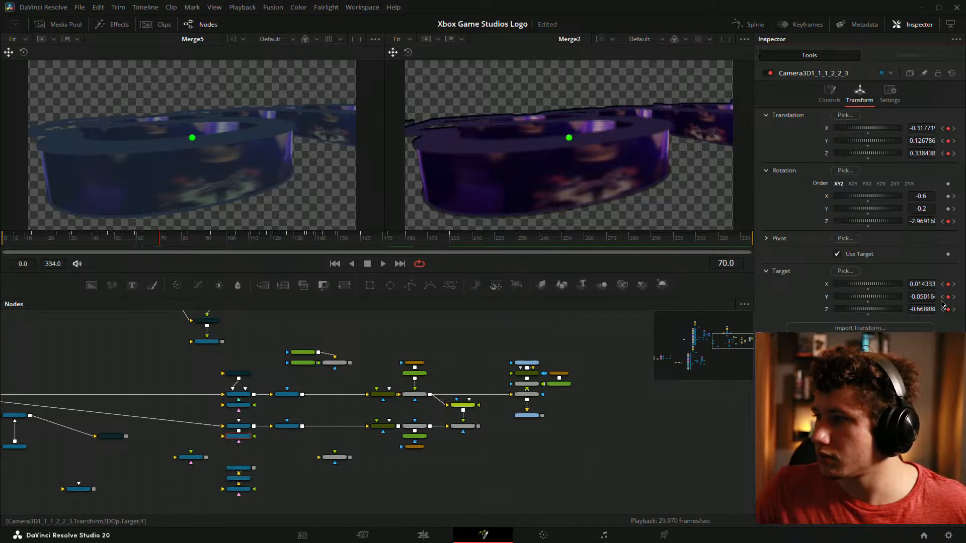
{"action": "left_click_drag", "start_coordinate": [927, 296], "coordinate": [931, 297]}
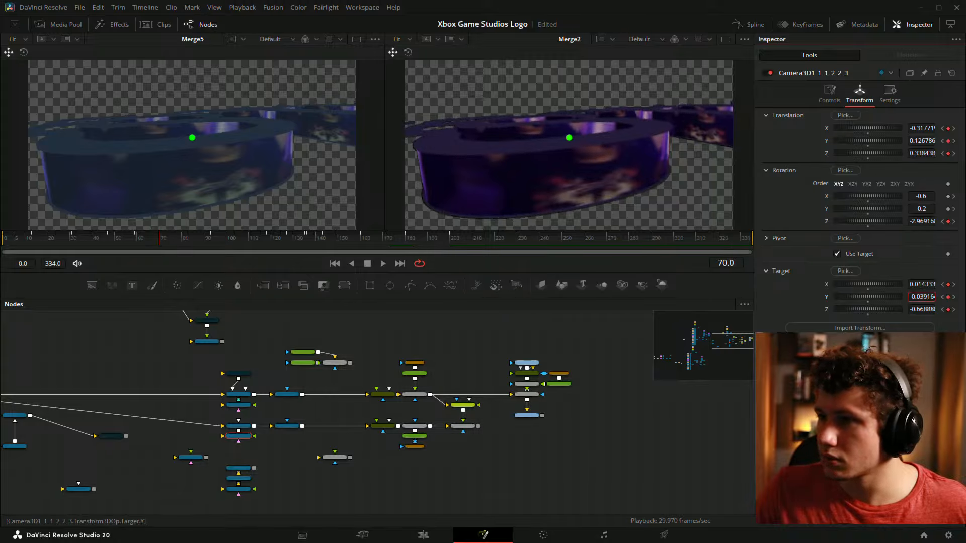
{"action": "left_click", "coordinate": [189, 242]}
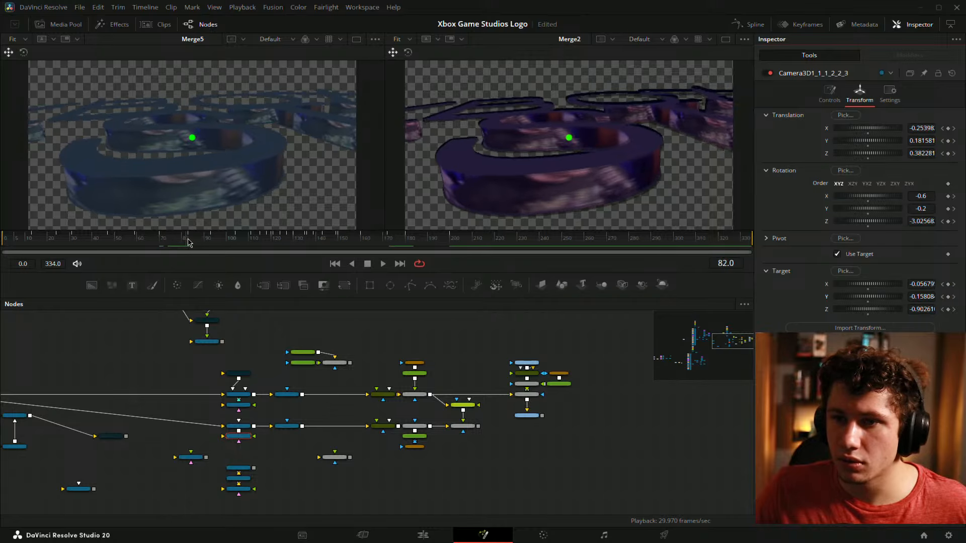
{"action": "left_click_drag", "start_coordinate": [189, 242], "coordinate": [191, 243]}
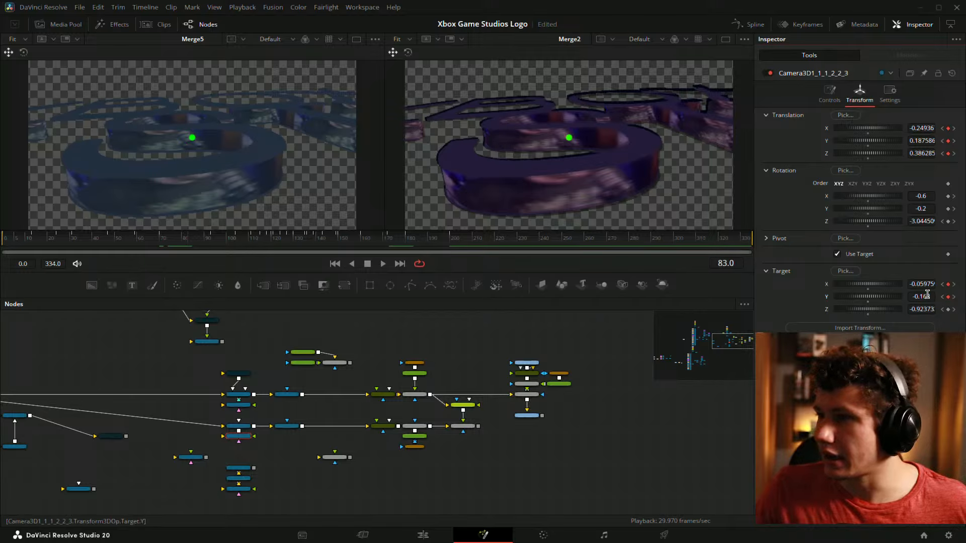
{"action": "left_click_drag", "start_coordinate": [926, 296], "coordinate": [934, 296]}
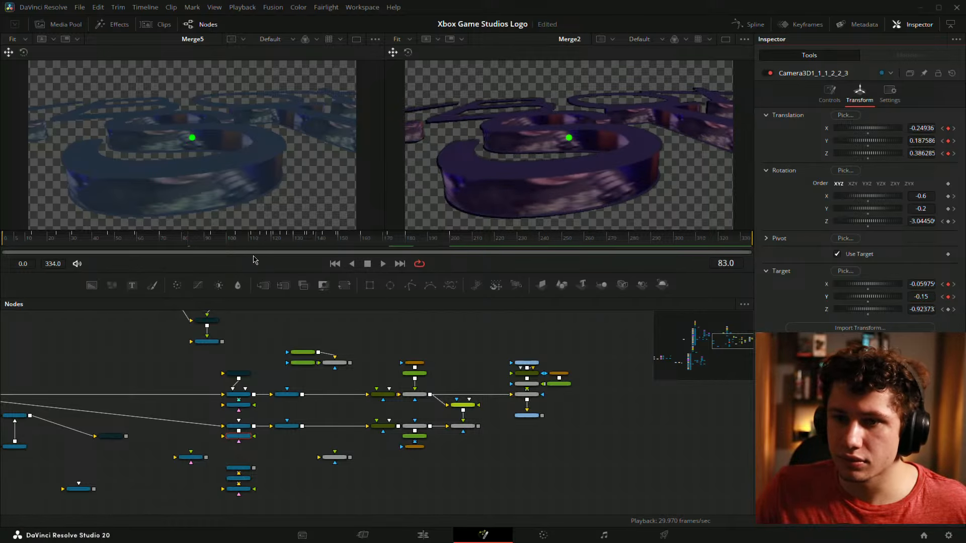
At frame 93, set the camera's Z rotation to about -2.487 and its target to X -0.084, Y -0.268
{"action": "left_click_drag", "start_coordinate": [191, 242], "coordinate": [212, 243]}
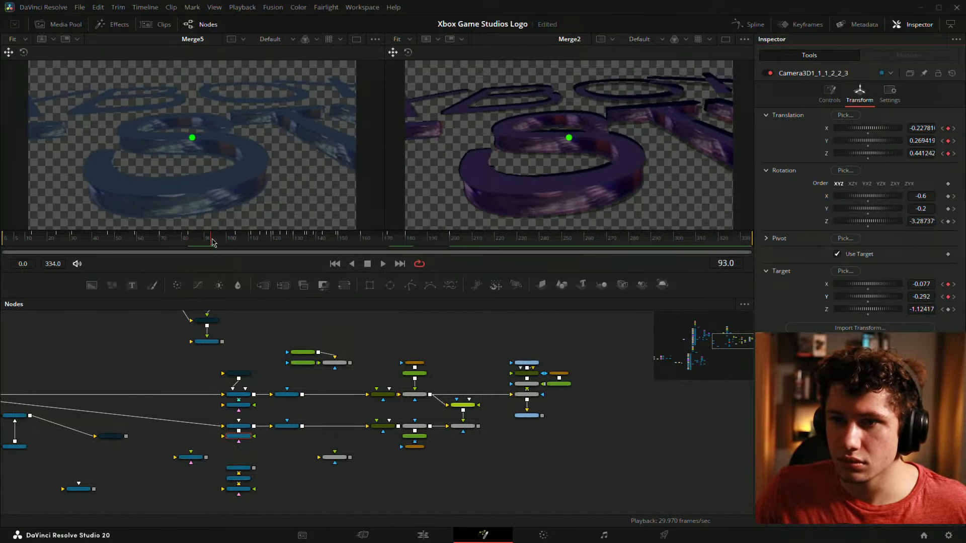
{"action": "mouse_move", "coordinate": [922, 296]}
{"action": "left_mouse_down"}
{"action": "mouse_move", "coordinate": [930, 296]}
{"action": "mouse_move", "coordinate": [920, 297]}
{"action": "left_mouse_up"}
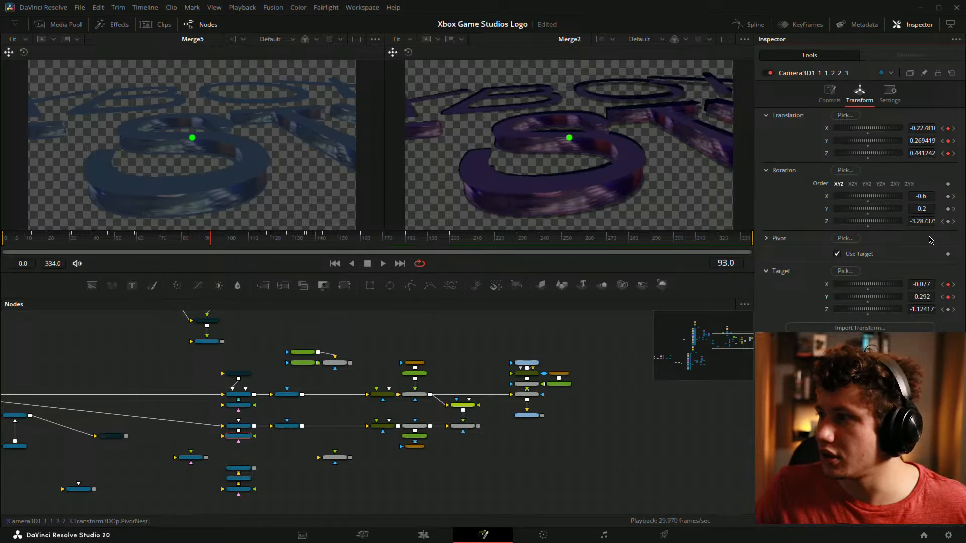
{"action": "left_click_drag", "start_coordinate": [924, 221], "coordinate": [930, 221]}
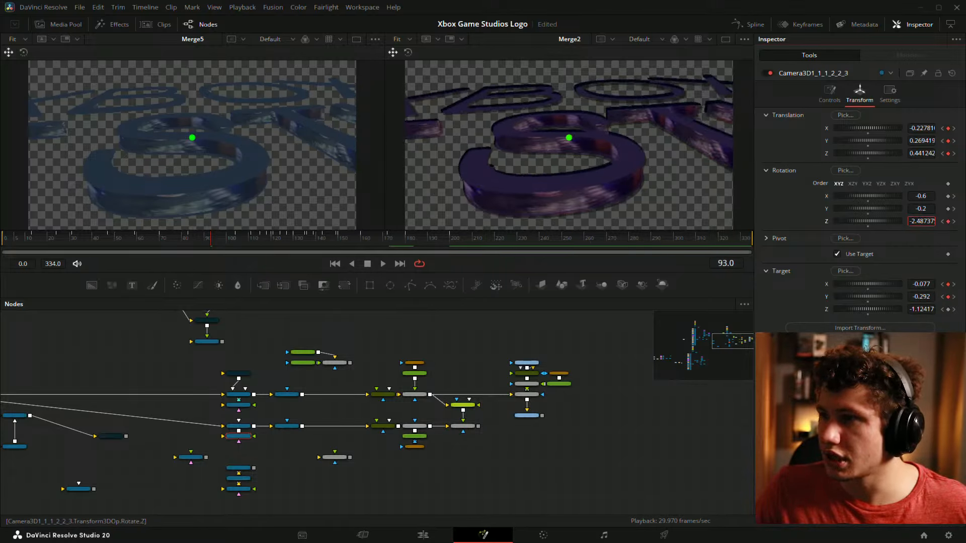
{"action": "left_click_drag", "start_coordinate": [925, 297], "coordinate": [929, 284]}
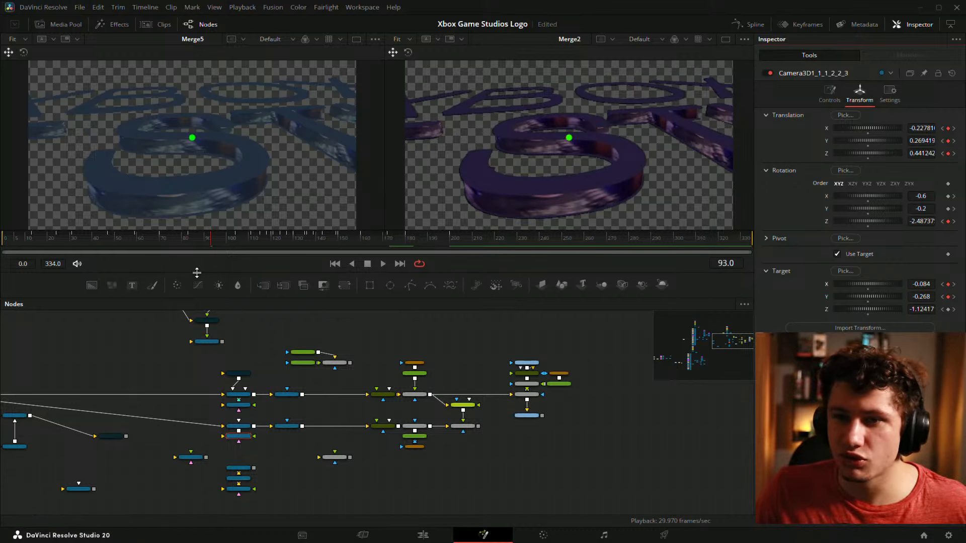
At frame 104, set the camera's Z rotation to about -2.87 and its target to X about -0.0717, Y about -0.409
{"action": "left_click", "coordinate": [238, 245]}
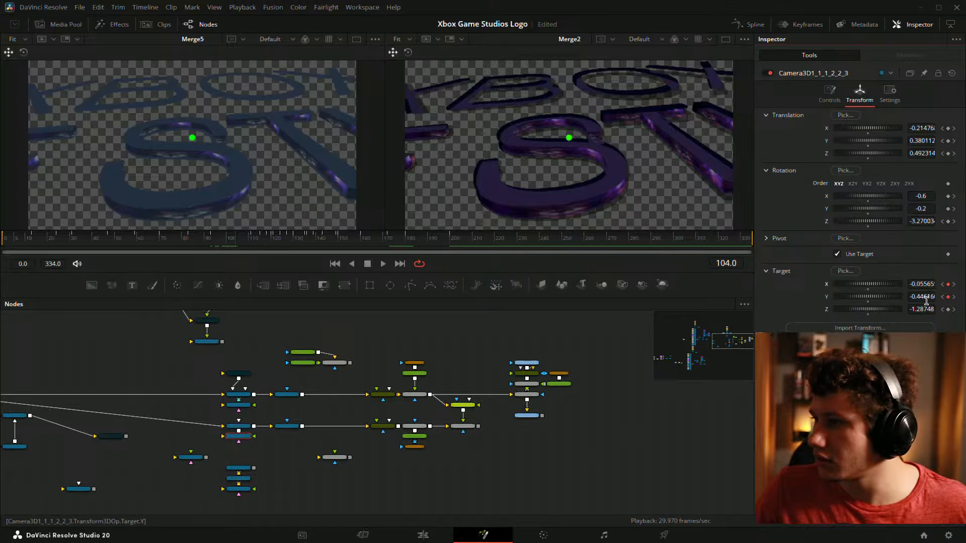
{"action": "left_click_drag", "start_coordinate": [924, 296], "coordinate": [924, 283]}
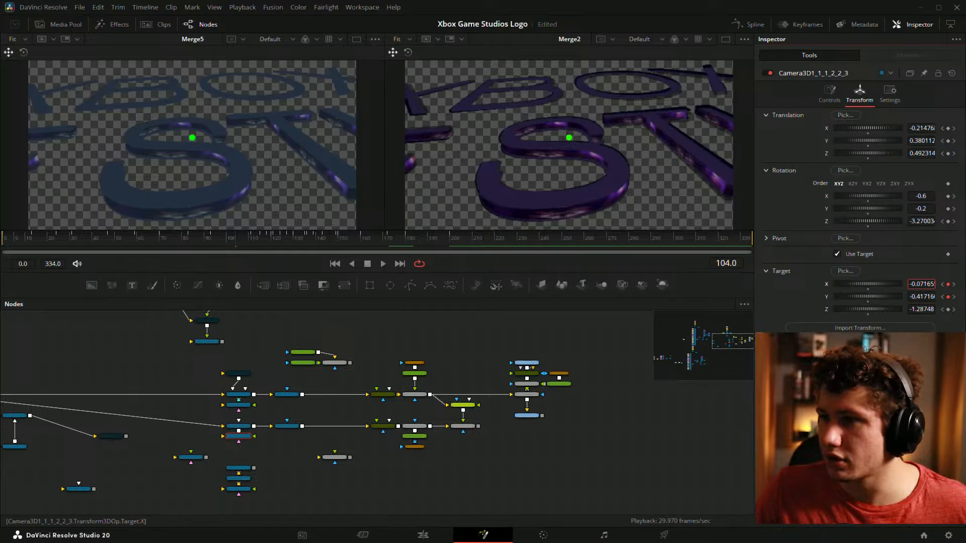
{"action": "left_click_drag", "start_coordinate": [922, 221], "coordinate": [925, 221]}
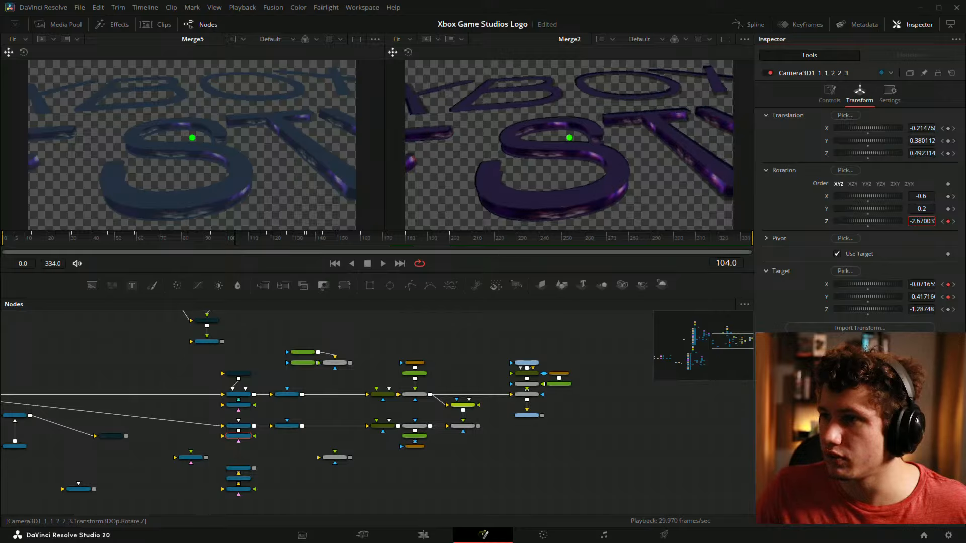
{"action": "left_click", "coordinate": [925, 296]}
{"action": "left_click_drag", "start_coordinate": [925, 296], "coordinate": [926, 296]}
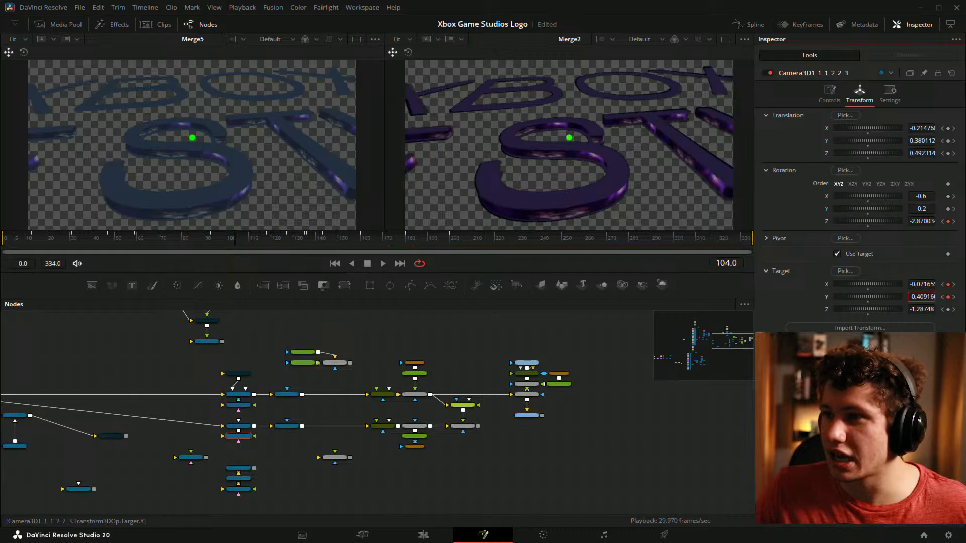
Set the camera's Y target to about -0.53 at frame 111, and at frame 115 its Z rotation to about -4.117 and Y target to about -0.595
{"action": "left_click", "coordinate": [252, 240]}
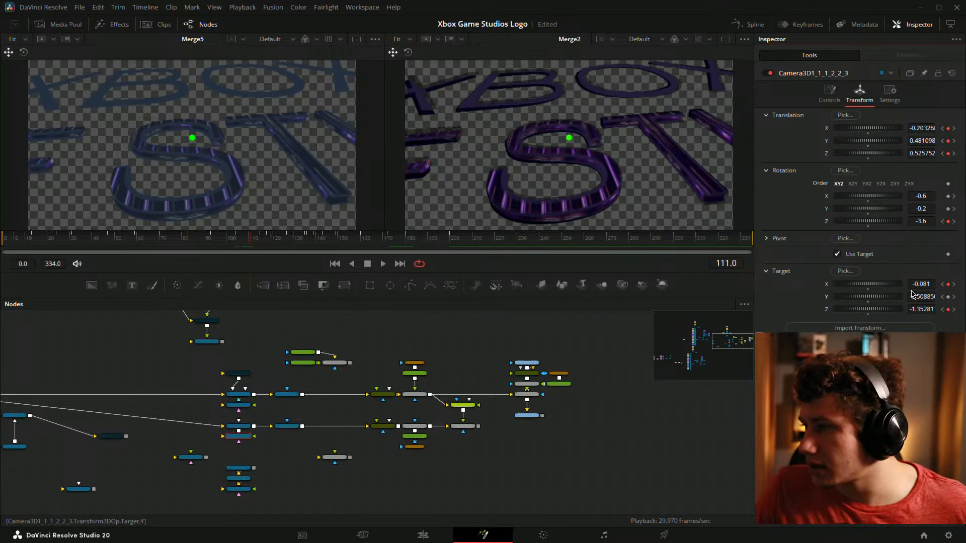
{"action": "left_click_drag", "start_coordinate": [925, 296], "coordinate": [921, 296]}
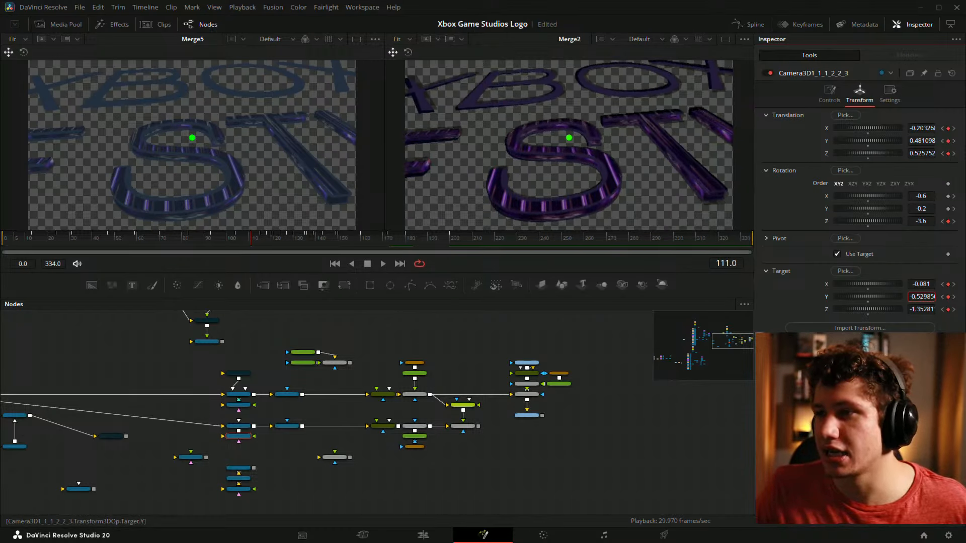
{"action": "left_click", "coordinate": [261, 239]}
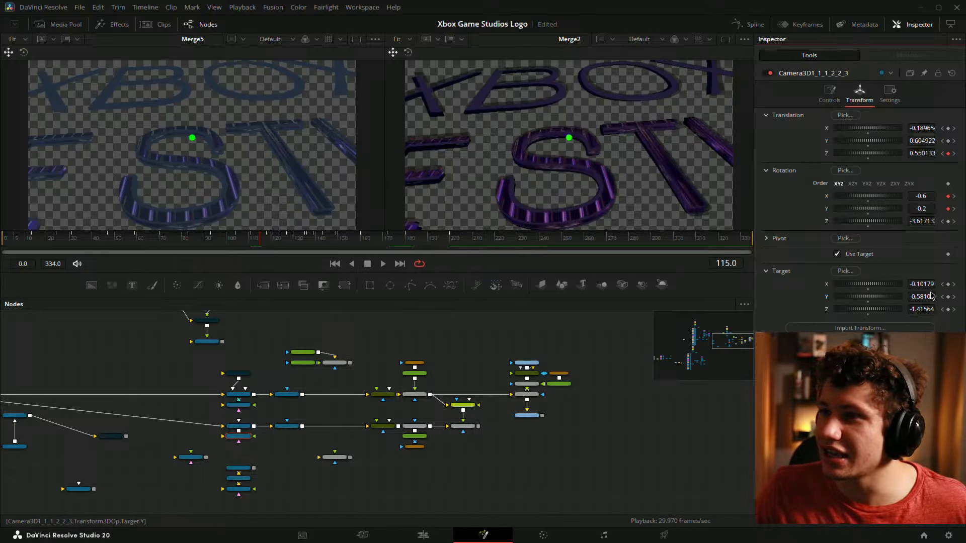
{"action": "left_click_drag", "start_coordinate": [927, 296], "coordinate": [927, 296]}
{"action": "left_click_drag", "start_coordinate": [921, 221], "coordinate": [918, 221]}
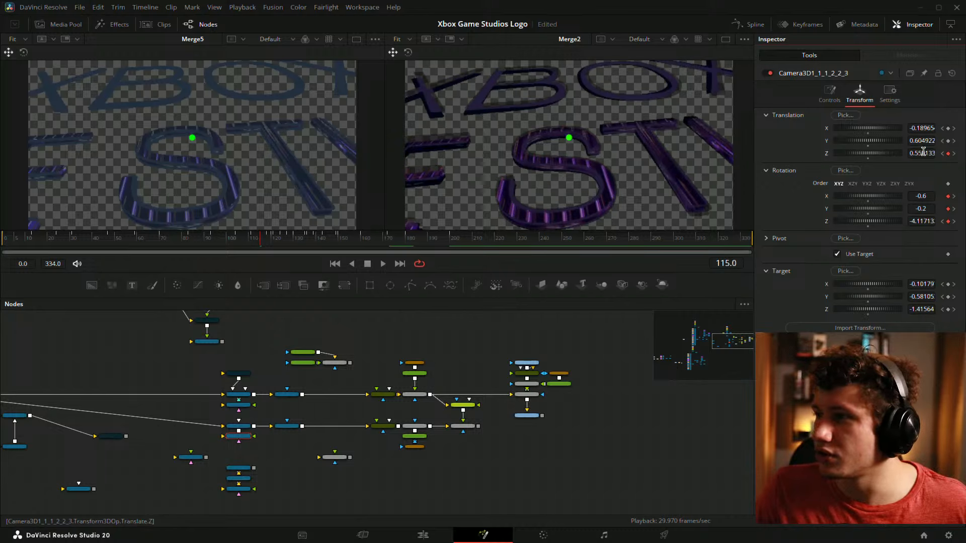
{"action": "left_click_drag", "start_coordinate": [922, 153], "coordinate": [921, 153]}
{"action": "left_click_drag", "start_coordinate": [922, 296], "coordinate": [928, 281]}
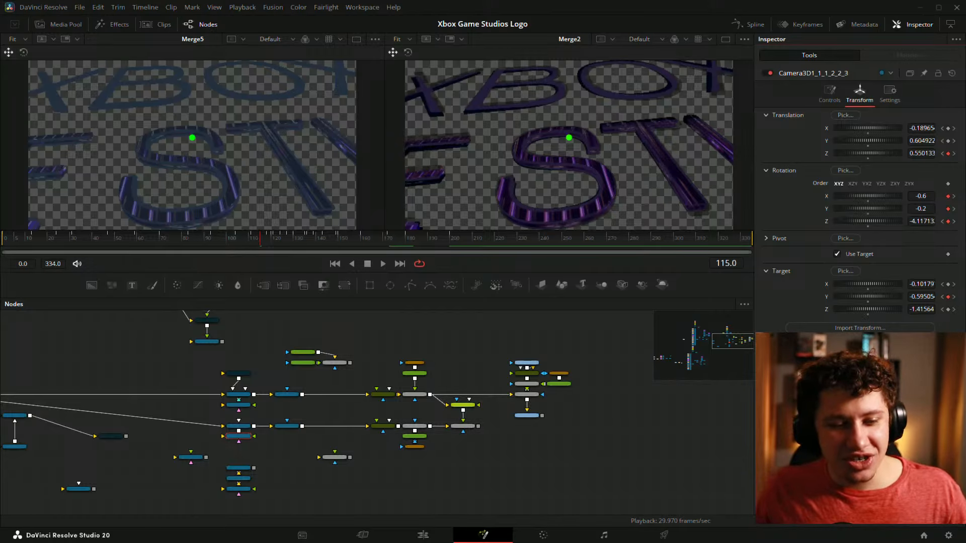
{"action": "left_click", "coordinate": [664, 487]}
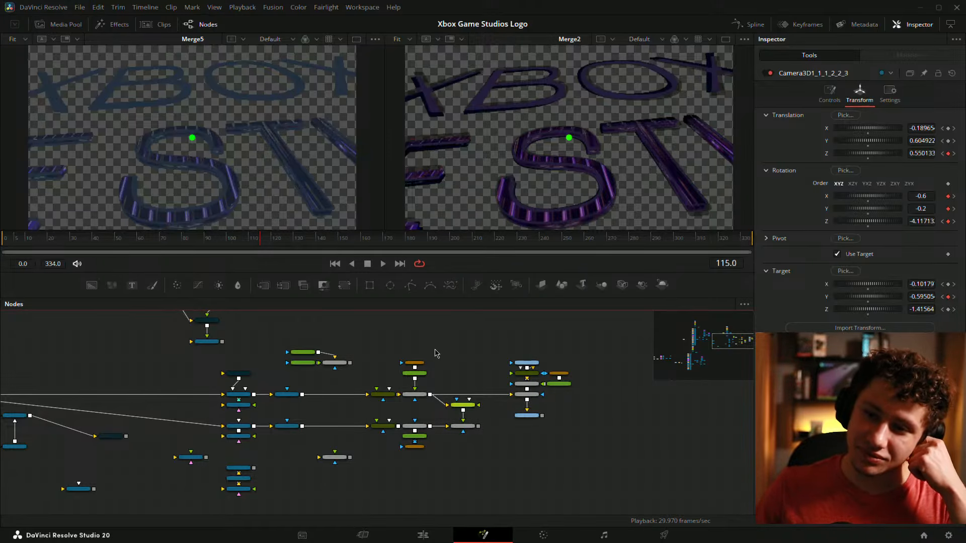
{"action": "left_click_drag", "start_coordinate": [427, 343], "coordinate": [460, 346]}
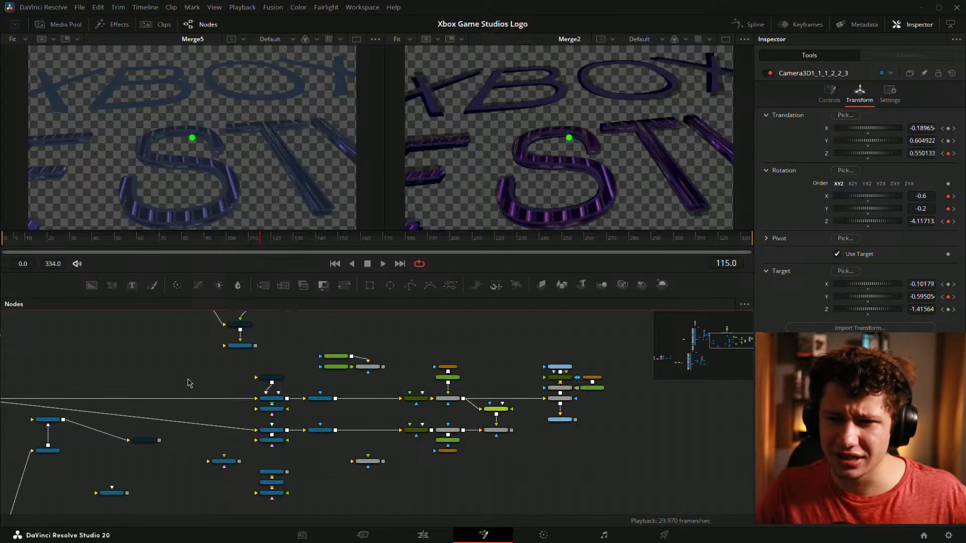
{"action": "scroll", "coordinate": [188, 384], "scroll_direction": "up", "scroll_amount": 5}
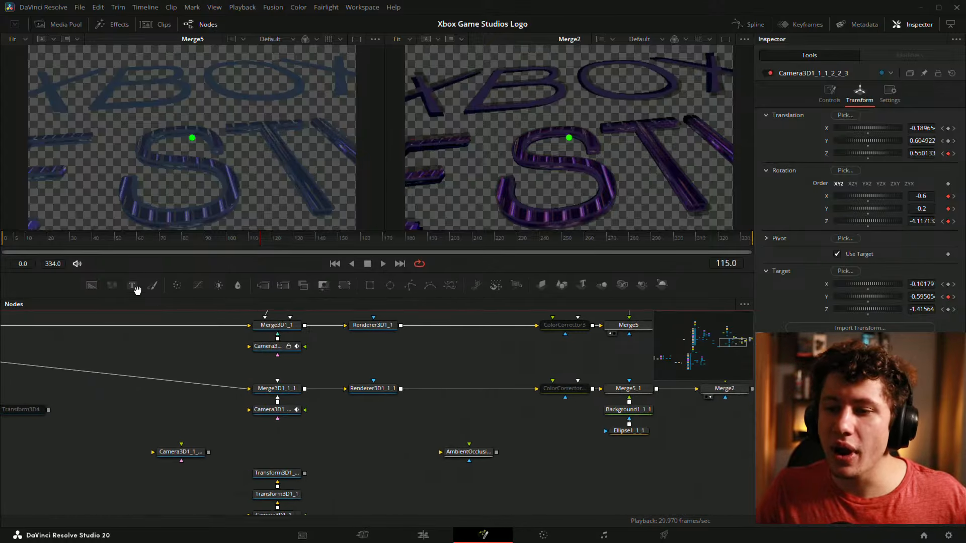
{"action": "left_click_drag", "start_coordinate": [205, 377], "coordinate": [208, 384]}
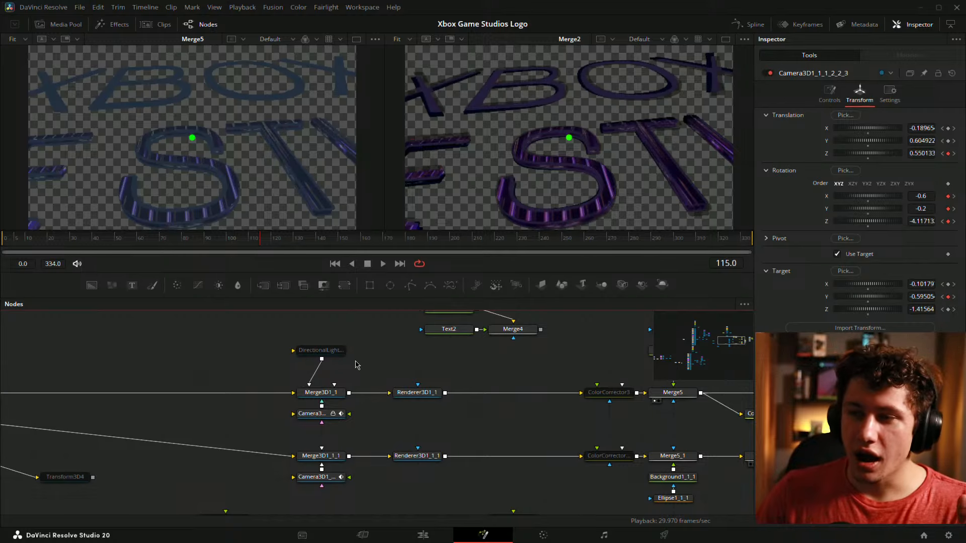
View the lower branch's Renderer3D1_1_1 output beside Merge5 and compare both camera moves by scrubbing and playing the opening frames
{"action": "left_click_drag", "start_coordinate": [536, 400], "coordinate": [416, 394]}
{"action": "left_click_drag", "start_coordinate": [309, 449], "coordinate": [452, 201]}
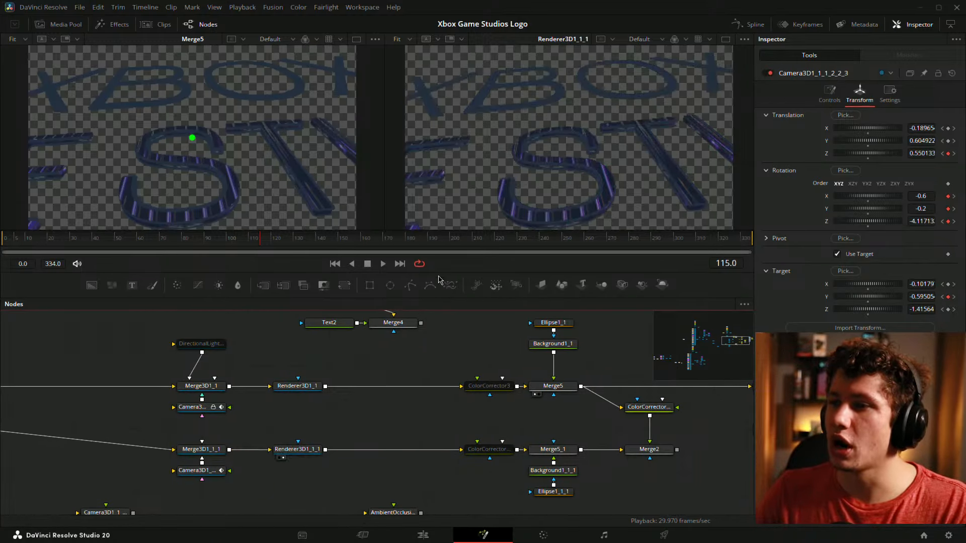
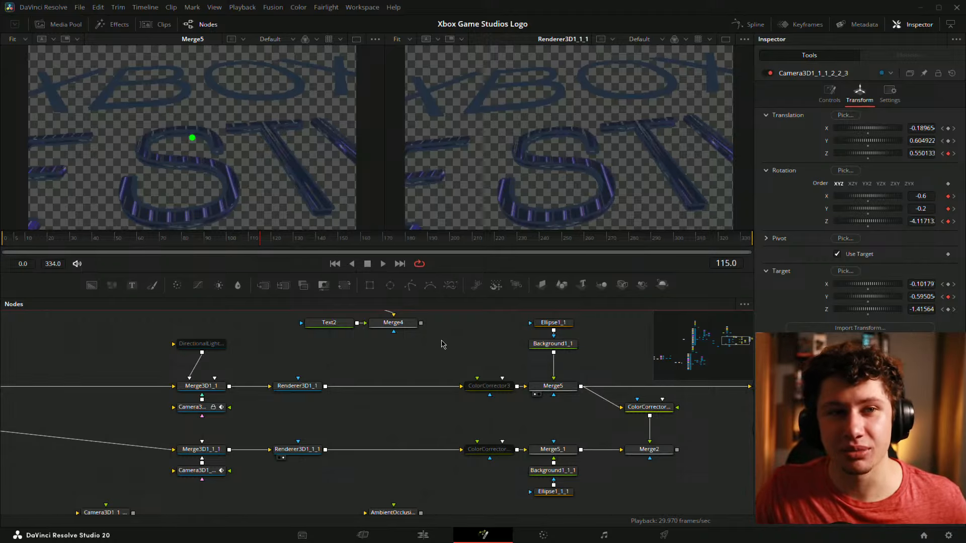
{"action": "left_click_drag", "start_coordinate": [190, 230], "coordinate": [1, 237]}
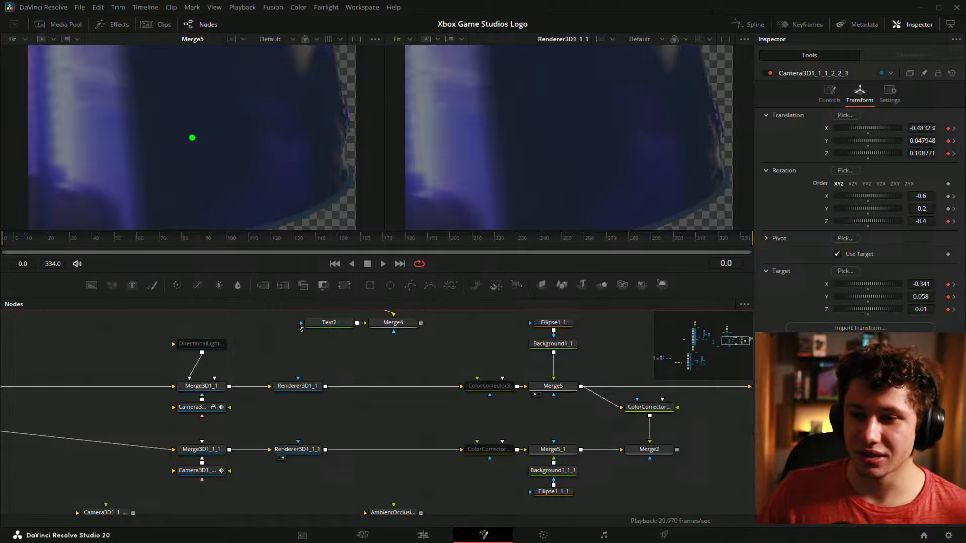
{"action": "left_click_drag", "start_coordinate": [568, 366], "coordinate": [502, 368]}
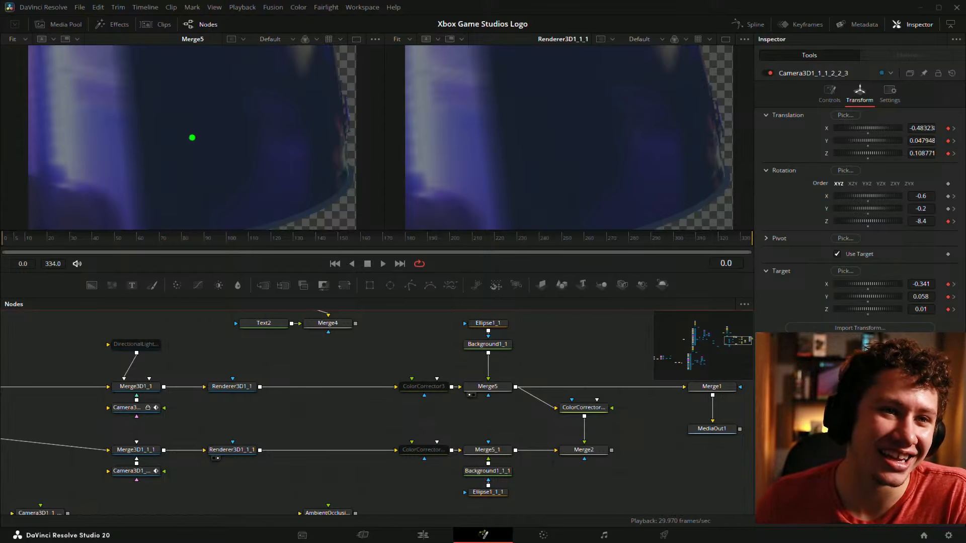
{"action": "left_click", "coordinate": [30, 241]}
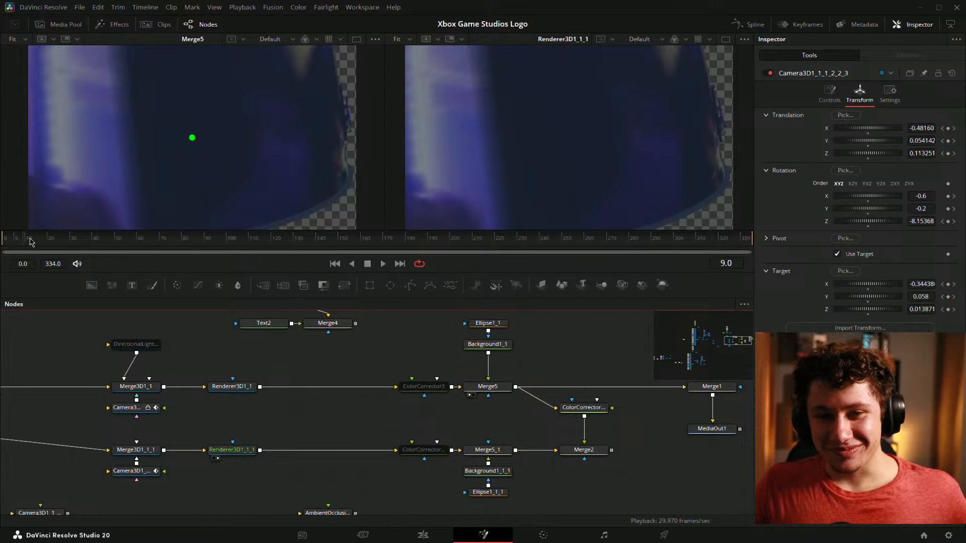
{"action": "left_click_drag", "start_coordinate": [31, 241], "coordinate": [36, 241]}
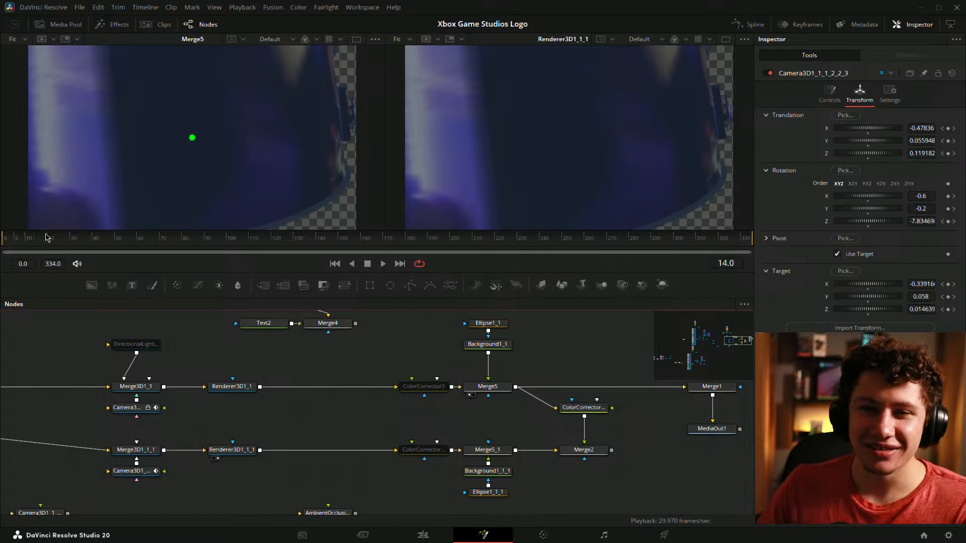
{"action": "left_click_drag", "start_coordinate": [57, 246], "coordinate": [5, 233]}
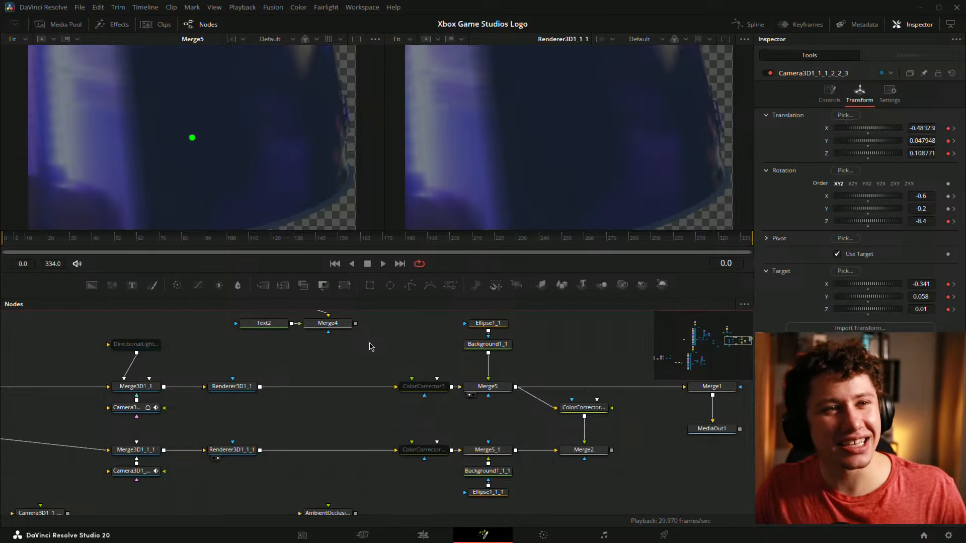
{"action": "left_click", "coordinate": [15, 241]}
{"action": "left_click_drag", "start_coordinate": [14, 242], "coordinate": [112, 250]}
{"action": "key", "text": "space"}
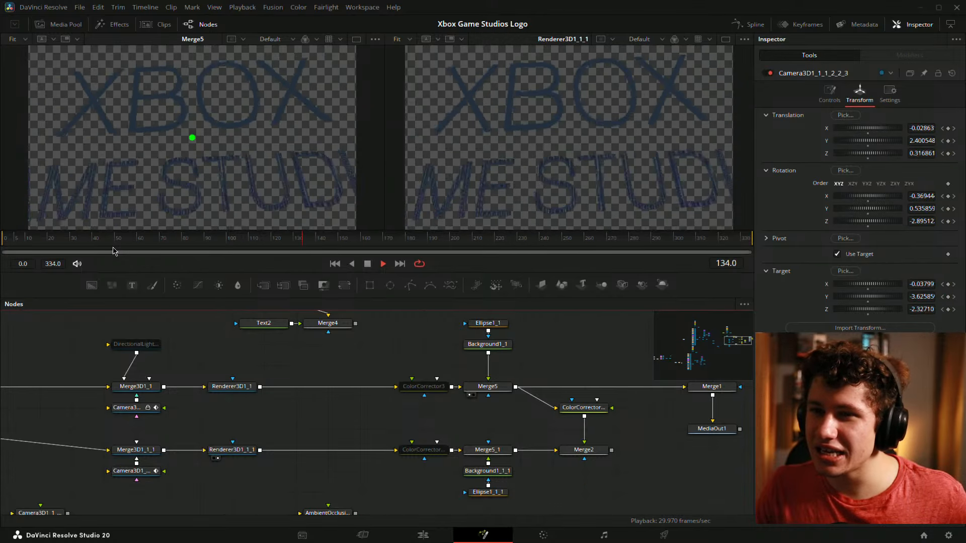
{"action": "left_click_drag", "start_coordinate": [99, 245], "coordinate": [3, 243]}
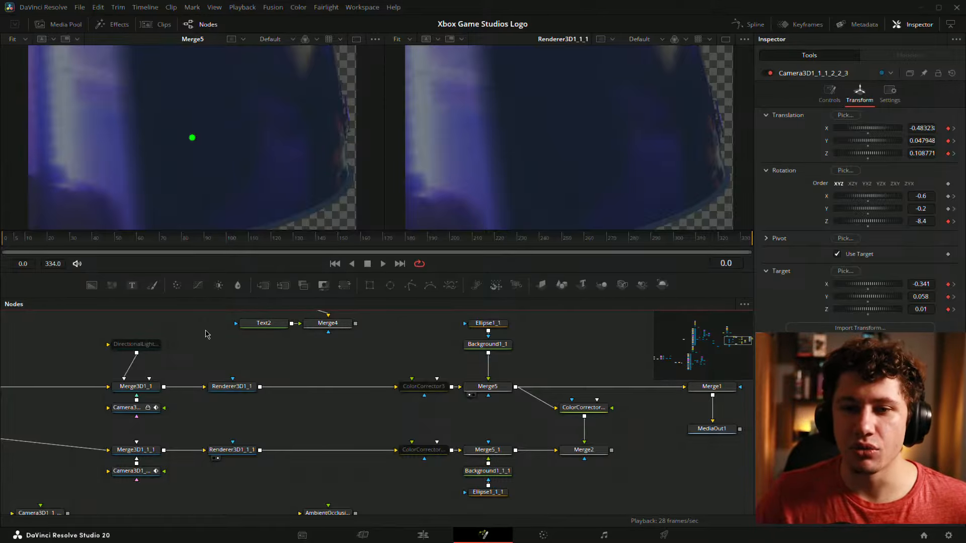
{"action": "left_click_drag", "start_coordinate": [22, 242], "coordinate": [31, 254]}
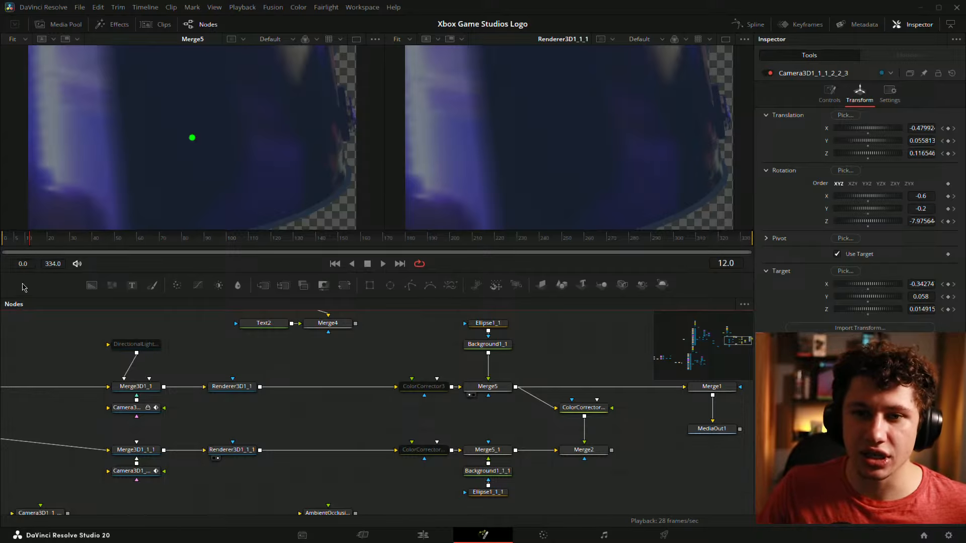
{"action": "left_click_drag", "start_coordinate": [7, 247], "coordinate": [225, 244]}
View Merge5_1 beside Merge5 and check their alignment across roughly the first 100 frames
{"action": "scroll", "coordinate": [572, 378], "scroll_direction": "right", "scroll_amount": 5}
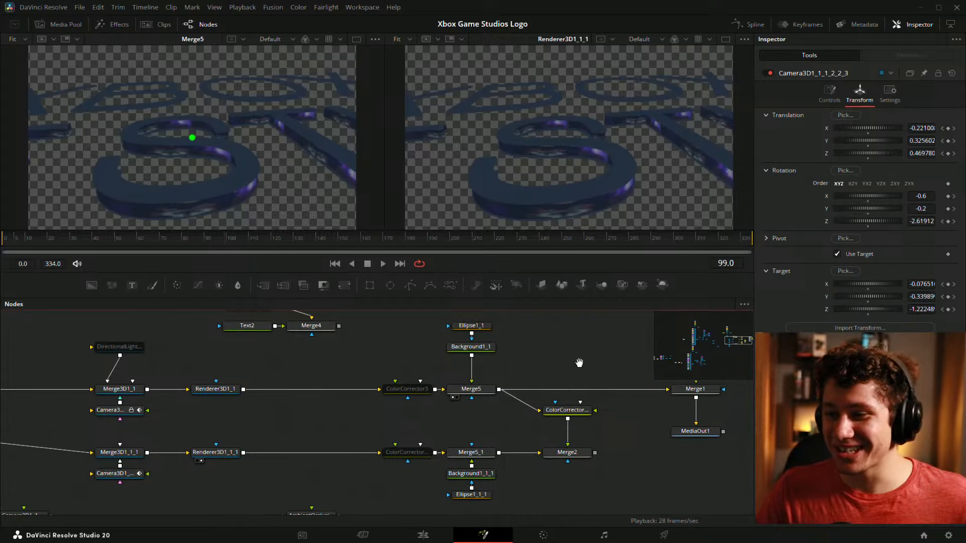
{"action": "left_click", "coordinate": [386, 456]}
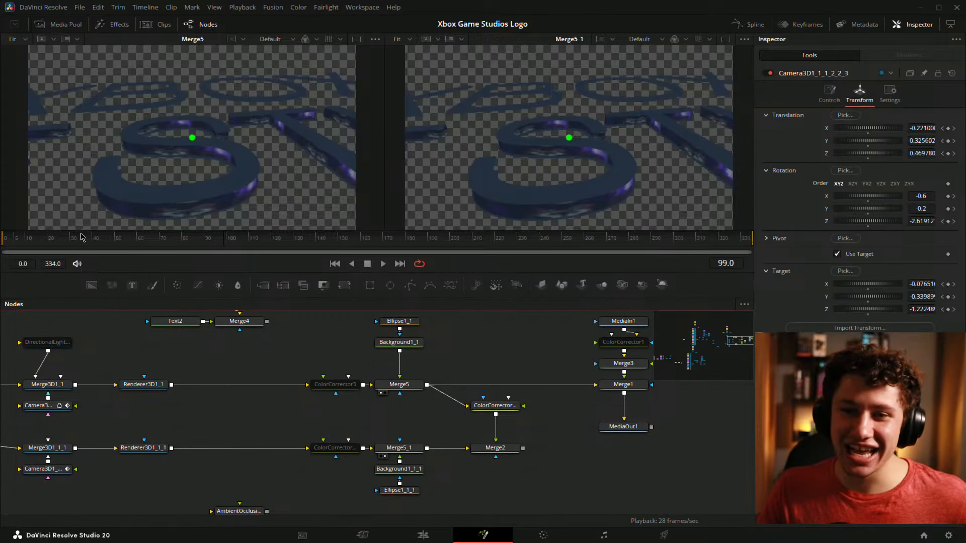
{"action": "left_click_drag", "start_coordinate": [82, 237], "coordinate": [179, 259]}
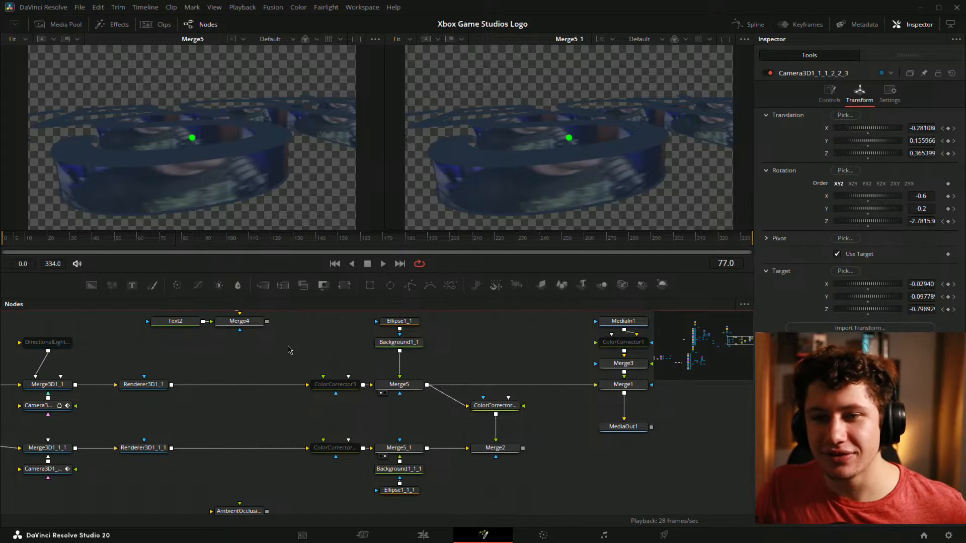
{"action": "left_click_drag", "start_coordinate": [21, 237], "coordinate": [139, 238]}
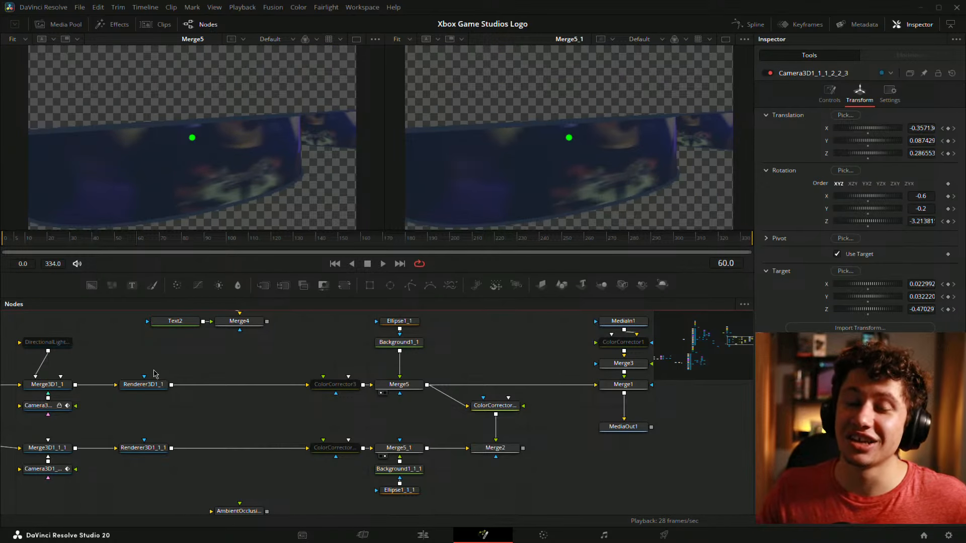
{"action": "left_click", "coordinate": [24, 244]}
{"action": "key", "text": "space"}
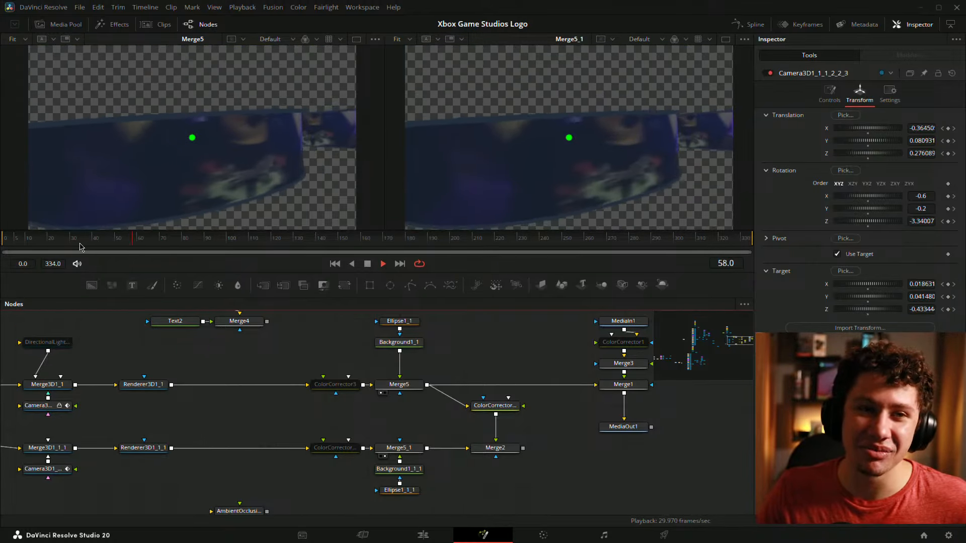
{"action": "key", "text": "space"}
{"action": "left_click", "coordinate": [106, 245]}
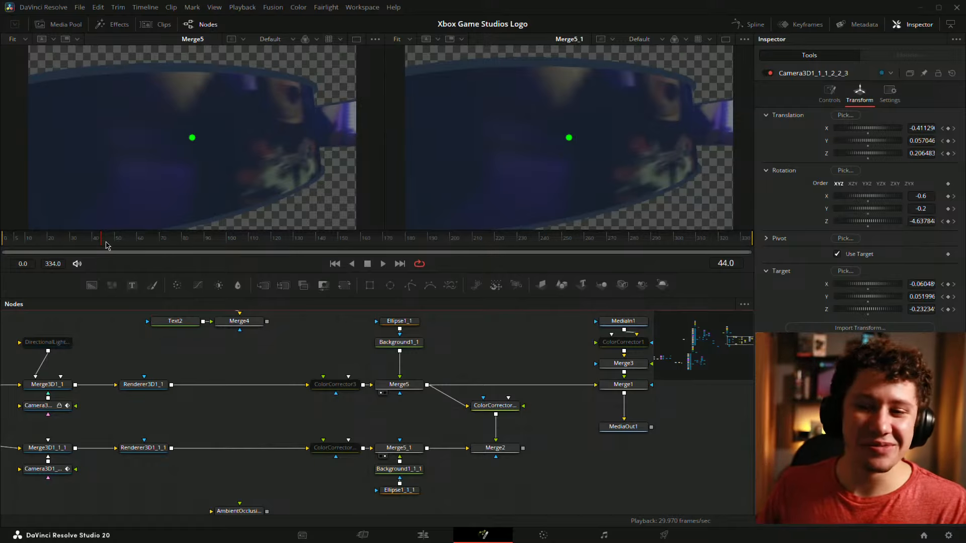
{"action": "left_click_drag", "start_coordinate": [33, 242], "coordinate": [203, 254]}
Lock the lower branch's Camera3D1_1_1_2_2_3 node to protect its keyframes from changes
{"action": "left_click_drag", "start_coordinate": [230, 380], "coordinate": [463, 355]}
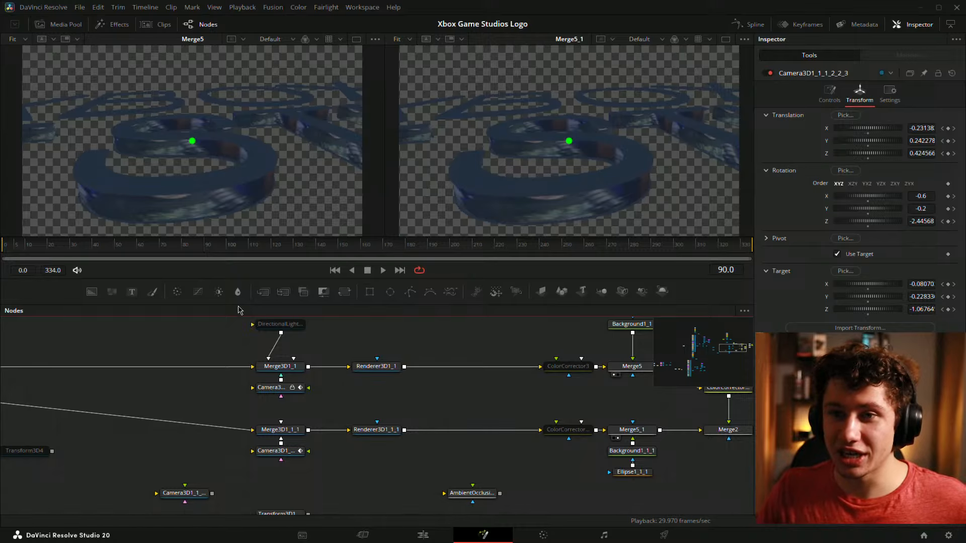
{"action": "right_click", "coordinate": [314, 263]}
{"action": "left_click", "coordinate": [142, 368]}
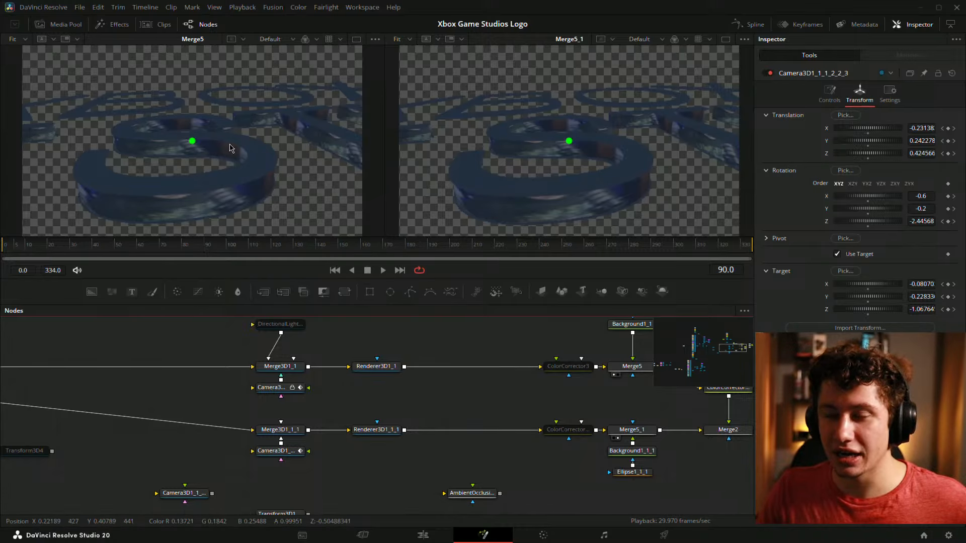
{"action": "left_click", "coordinate": [274, 390]}
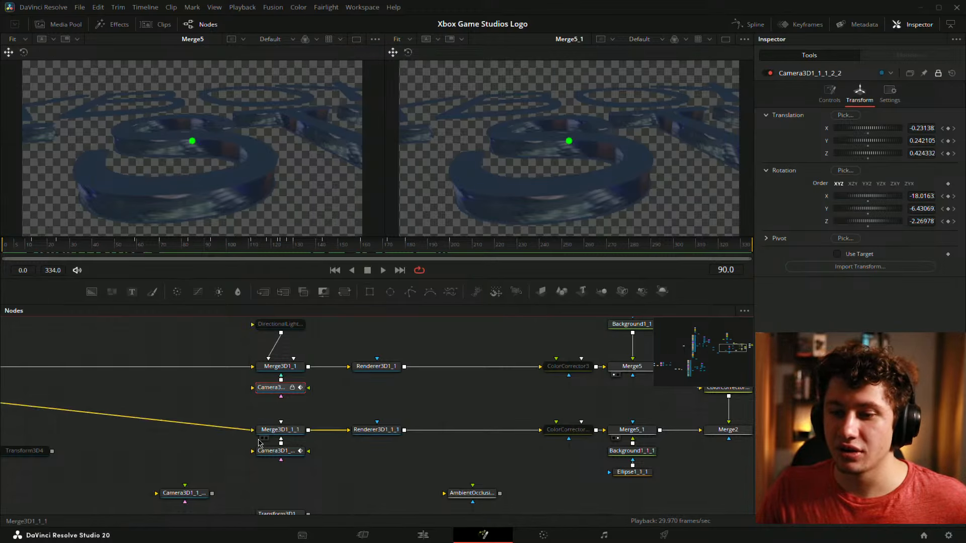
{"action": "left_click", "coordinate": [274, 450]}
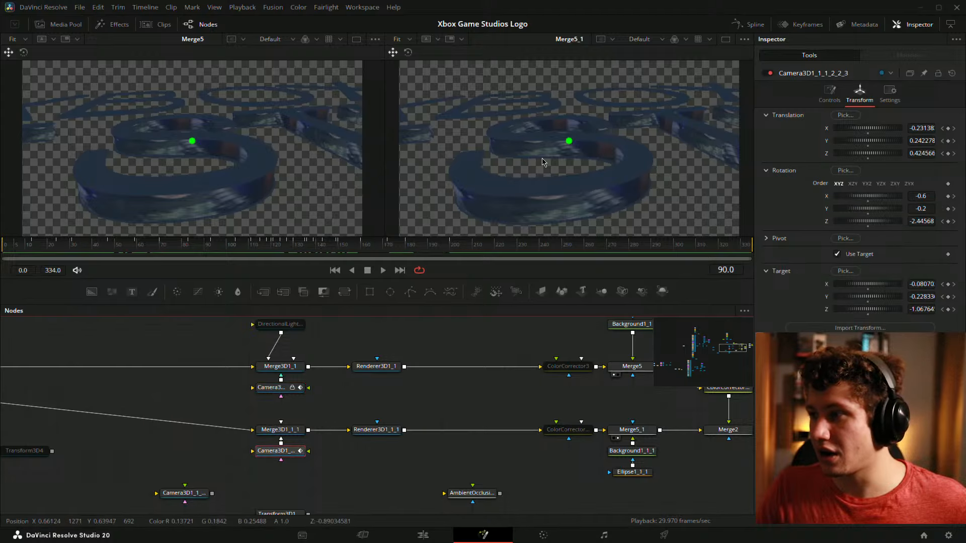
{"action": "left_click", "coordinate": [437, 343]}
{"action": "left_click", "coordinate": [937, 73]}
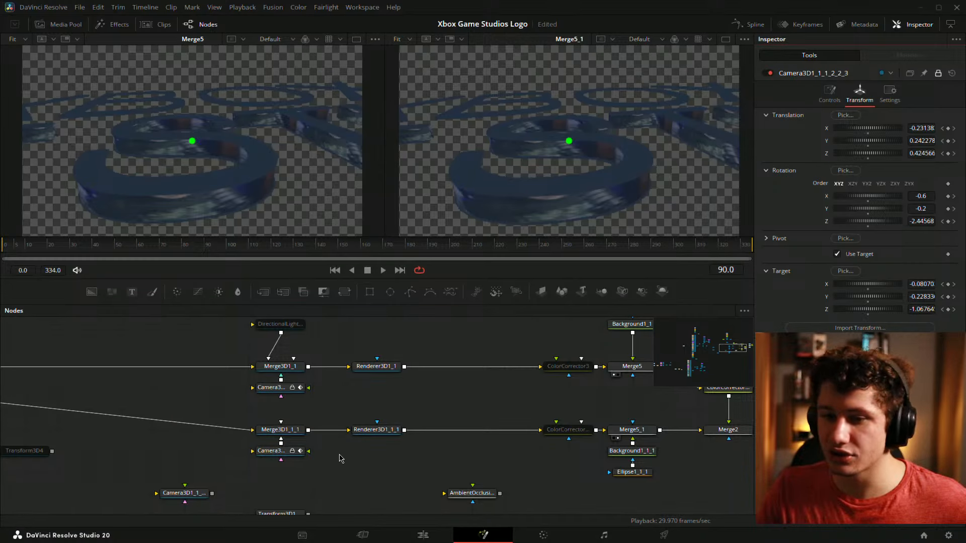
{"action": "left_click", "coordinate": [272, 450]}
{"action": "left_click", "coordinate": [404, 345]}
Play both merges side by side and examine whether the camera moves match through frame 141
{"action": "key", "text": "space"}
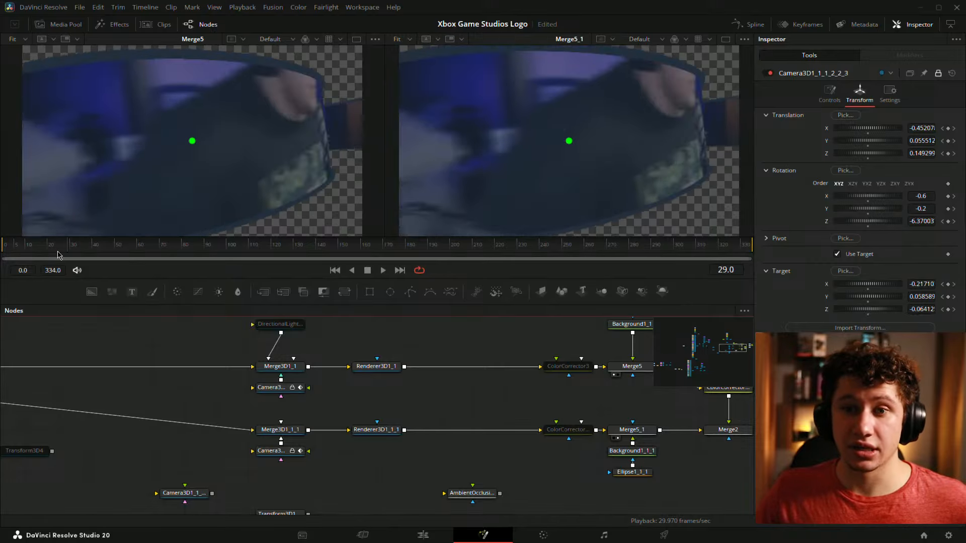
{"action": "key", "text": "space"}
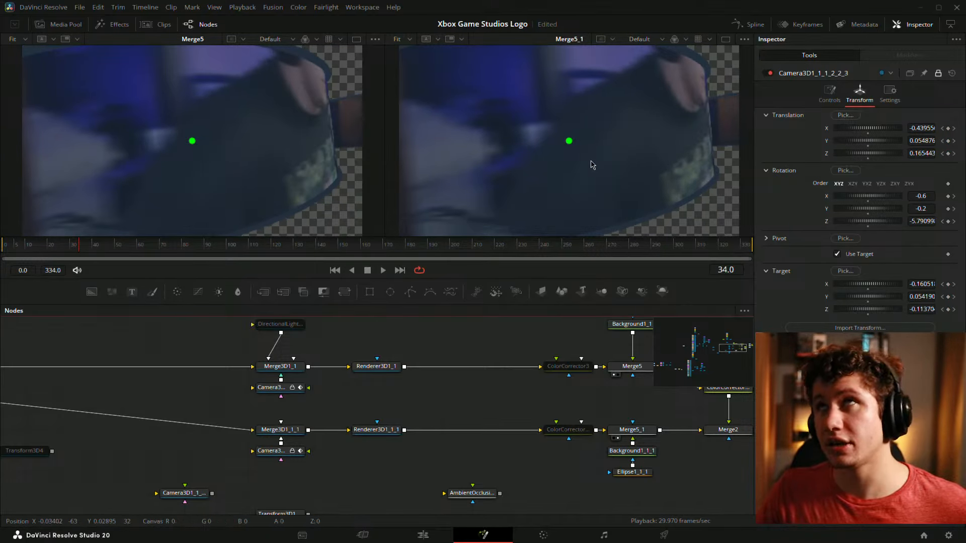
{"action": "key", "text": "space"}
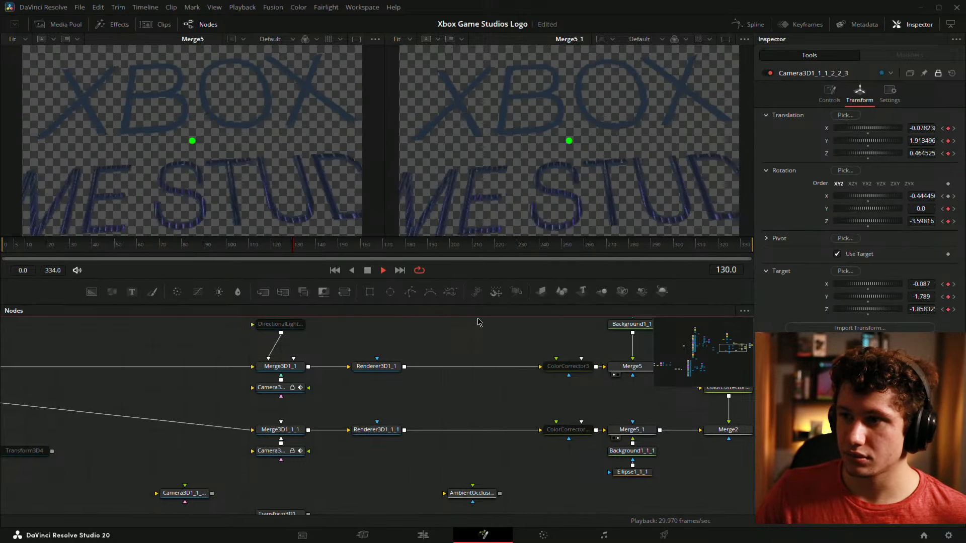
{"action": "left_click", "coordinate": [361, 272]}
{"action": "left_click_drag", "start_coordinate": [365, 245], "coordinate": [273, 247]}
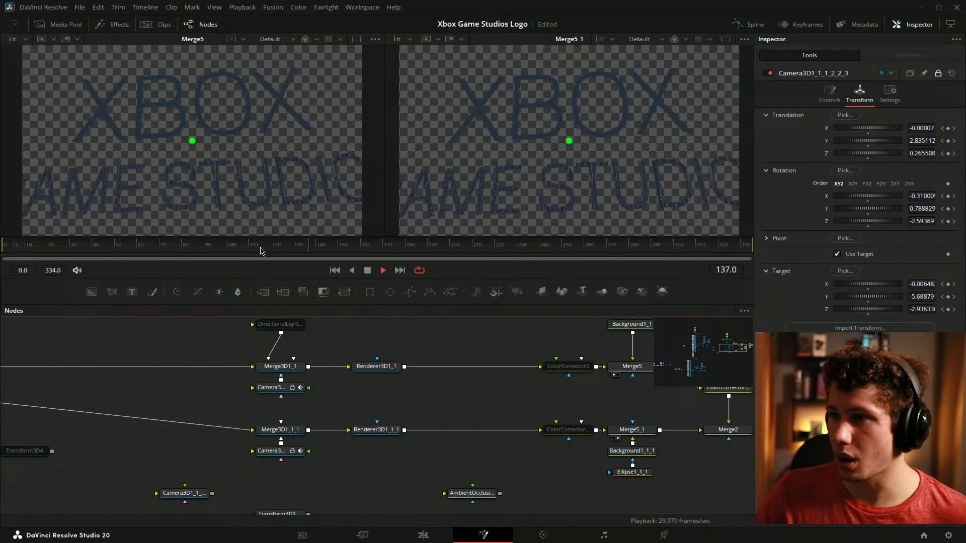
{"action": "key", "text": "space"}
{"action": "left_click", "coordinate": [277, 251]}
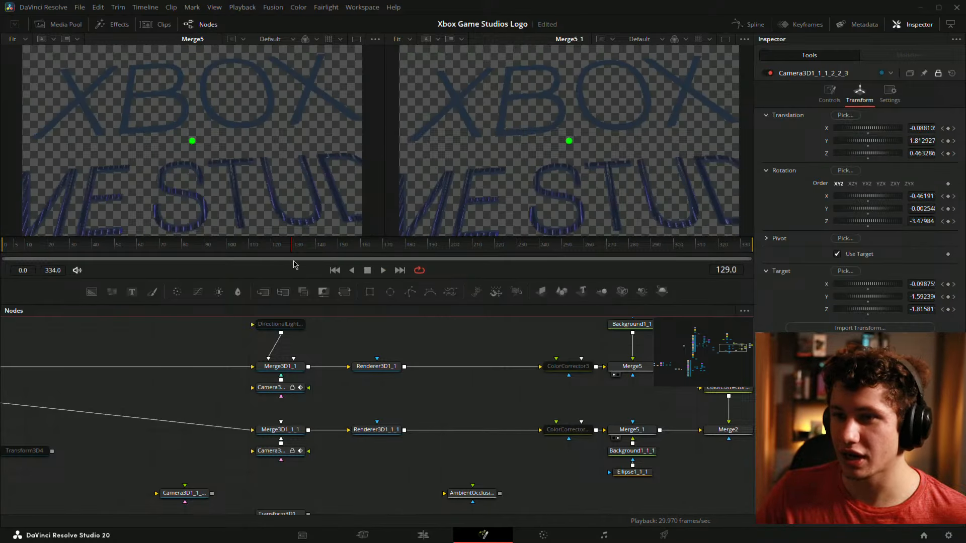
{"action": "left_click", "coordinate": [289, 452]}
{"action": "left_click_drag", "start_coordinate": [286, 247], "coordinate": [265, 252]}
{"action": "key", "text": "space"}
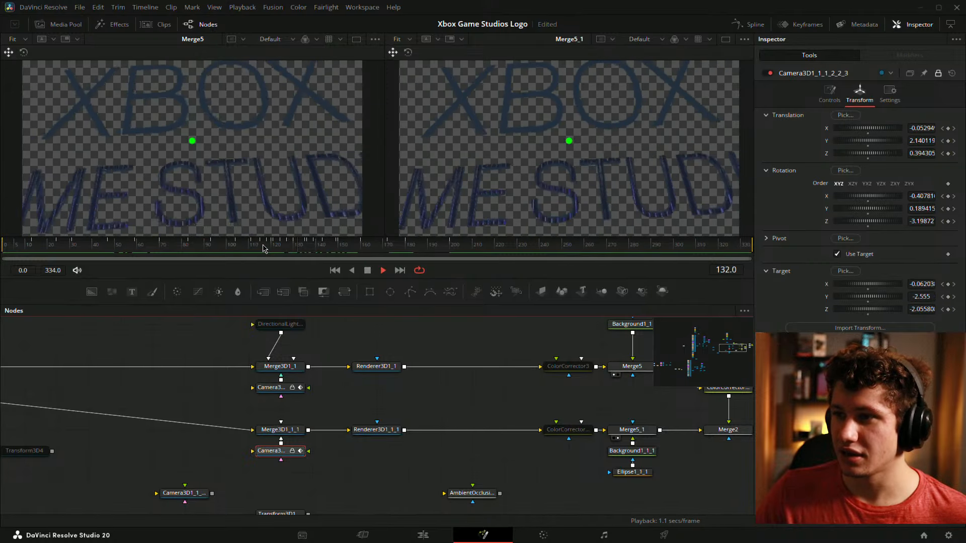
{"action": "key", "text": "space"}
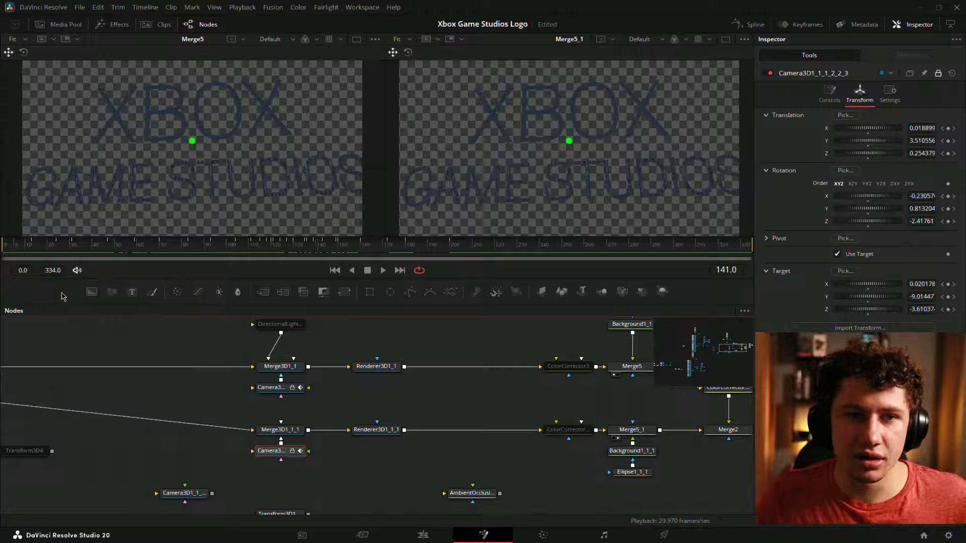
Replay and scrub between about frames 103 and 139 to compare the text position in Merge5 and Merge5_1
{"action": "left_click_drag", "start_coordinate": [317, 249], "coordinate": [259, 251]}
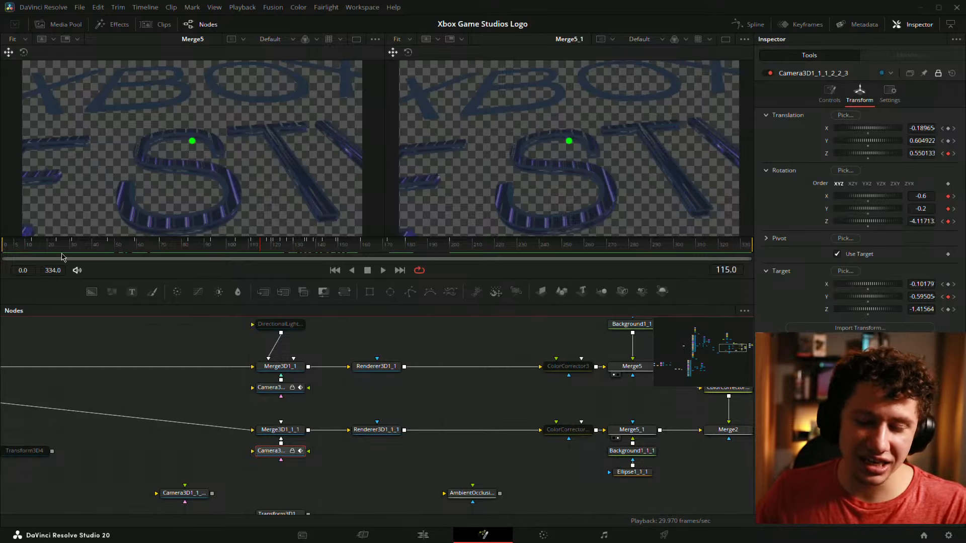
{"action": "key", "text": "space"}
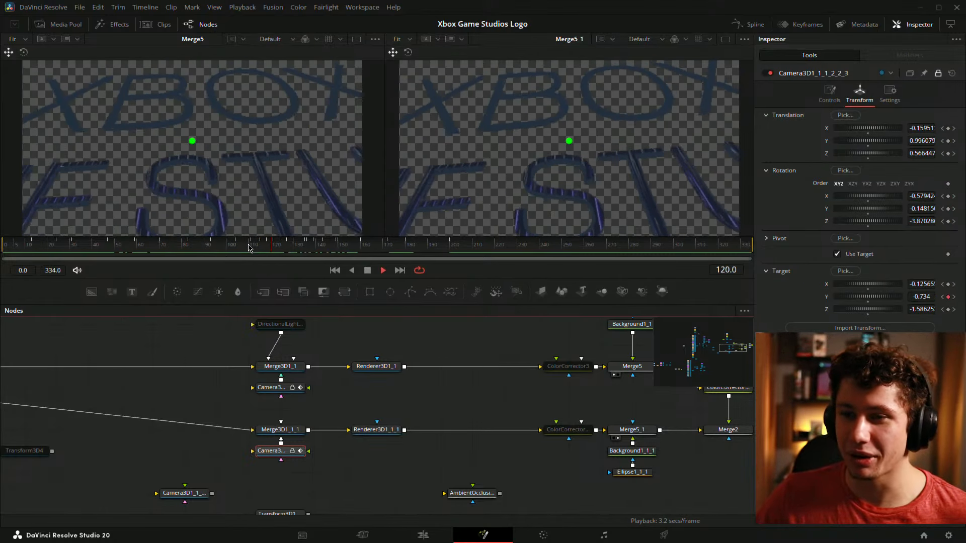
{"action": "key", "text": "space"}
{"action": "left_click_drag", "start_coordinate": [247, 246], "coordinate": [316, 256]}
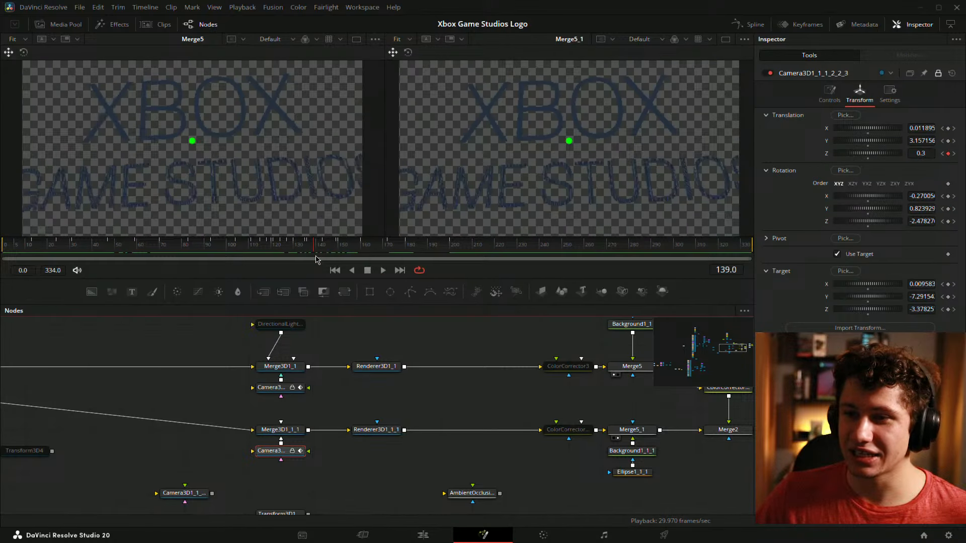
{"action": "left_click", "coordinate": [255, 250]}
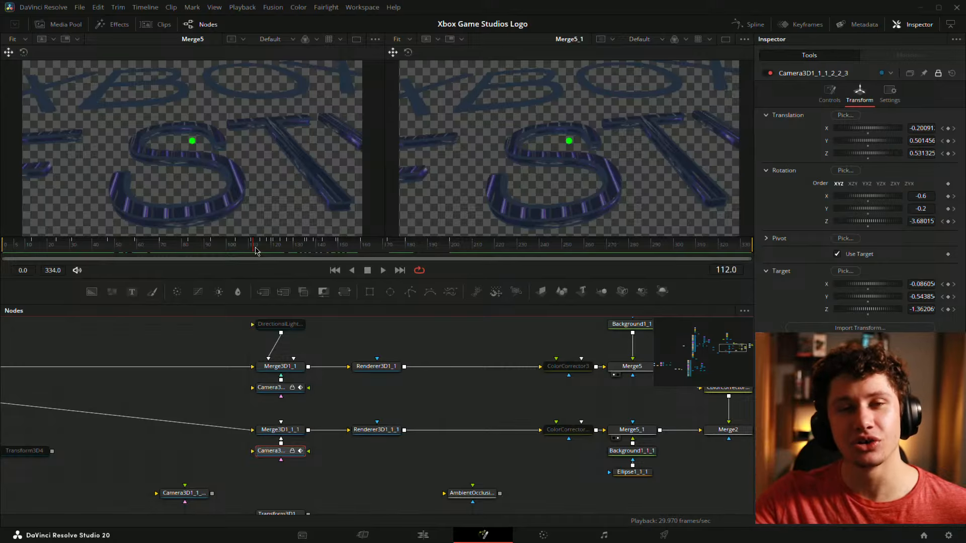
{"action": "key", "text": "space"}
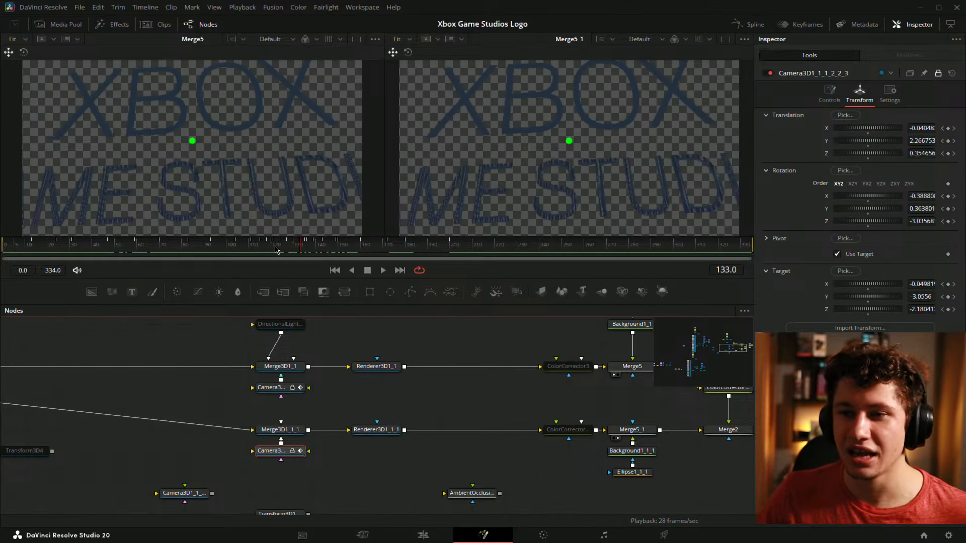
{"action": "left_click", "coordinate": [292, 250]}
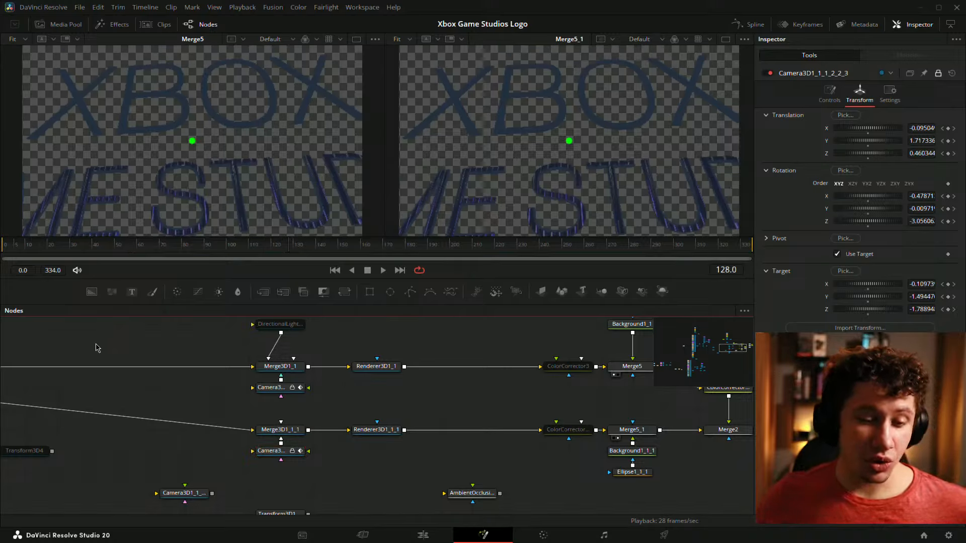
{"action": "left_click", "coordinate": [233, 250]}
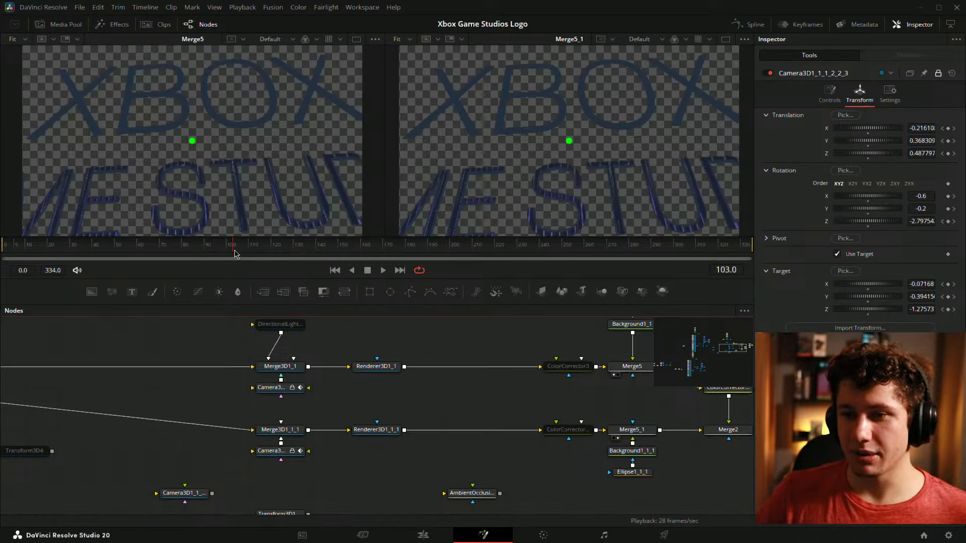
Replay and scrub Merge5 beside Merge5_1 between about frames 90 and 143 to compare their camera moves
{"action": "key", "text": "space"}
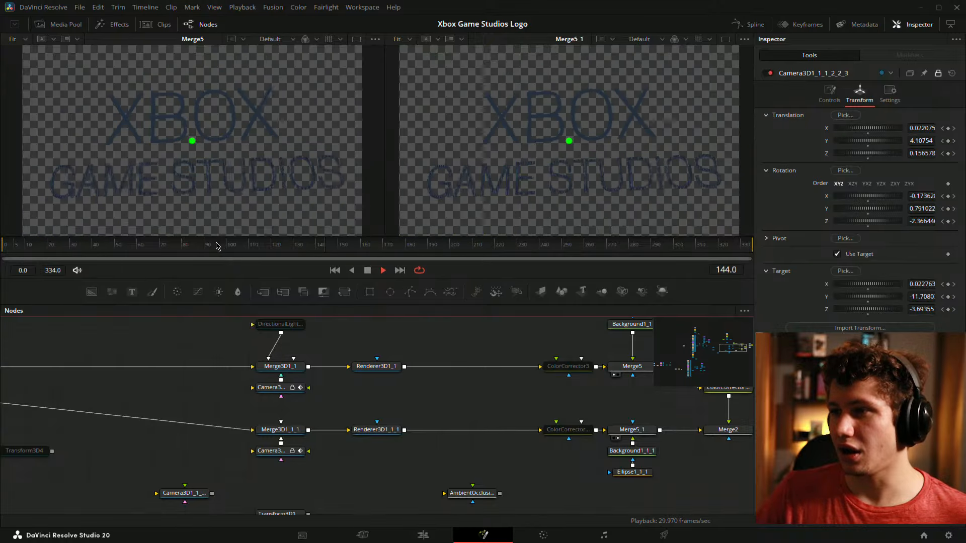
{"action": "left_click", "coordinate": [212, 246]}
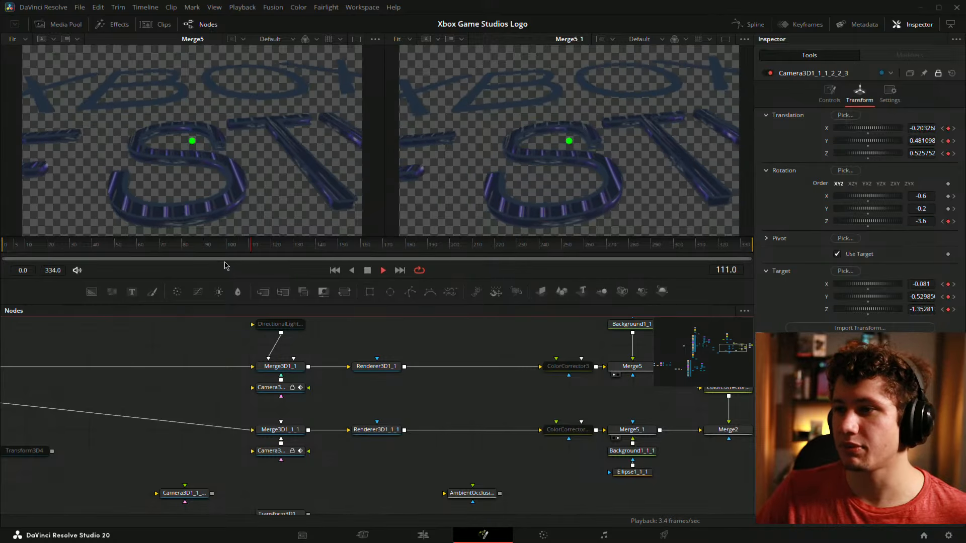
{"action": "left_click_drag", "start_coordinate": [204, 246], "coordinate": [249, 251]}
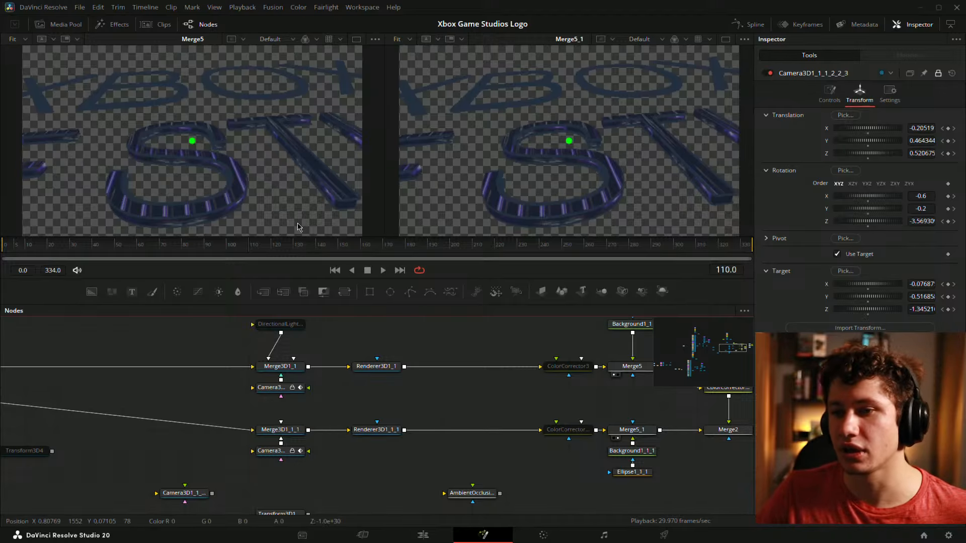
{"action": "key", "text": "space"}
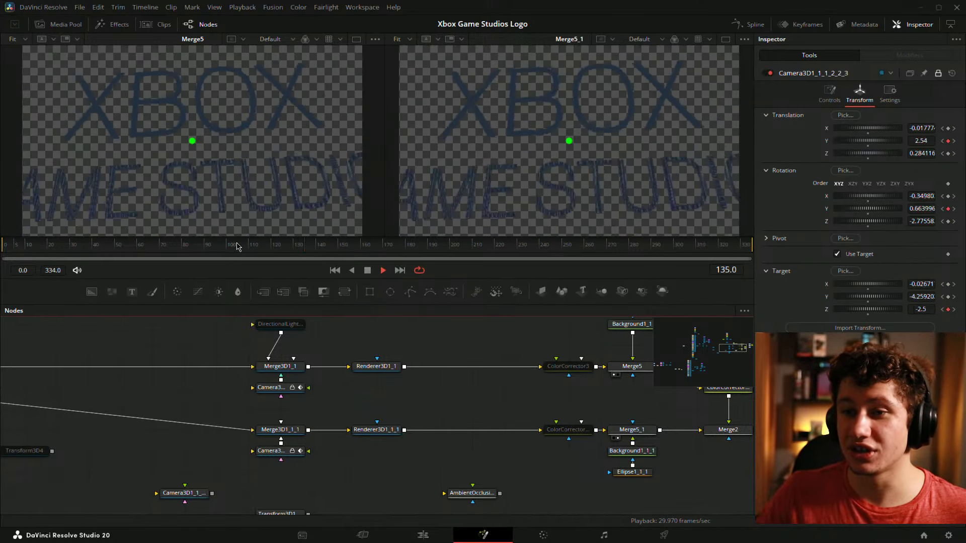
{"action": "key", "text": "space"}
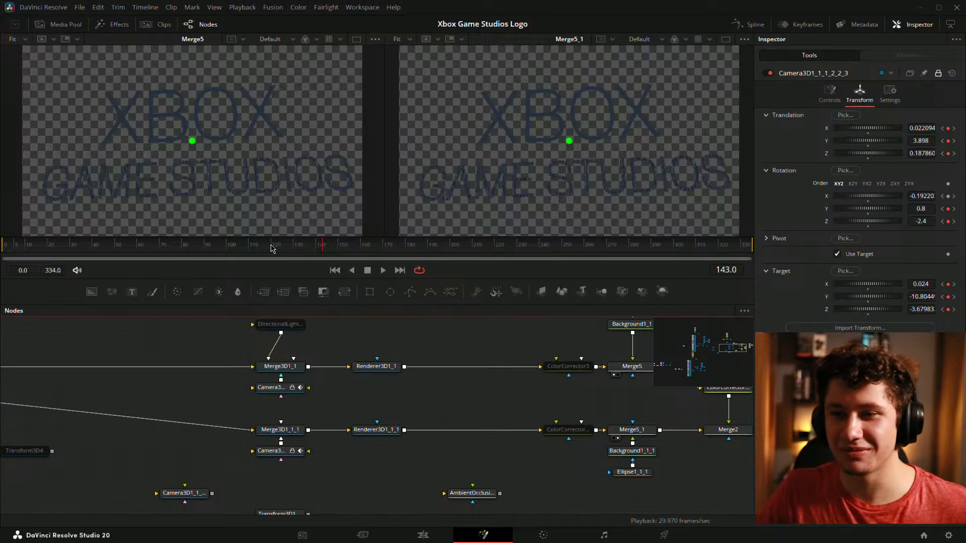
{"action": "left_click_drag", "start_coordinate": [272, 248], "coordinate": [260, 251]}
{"action": "key", "text": "space"}
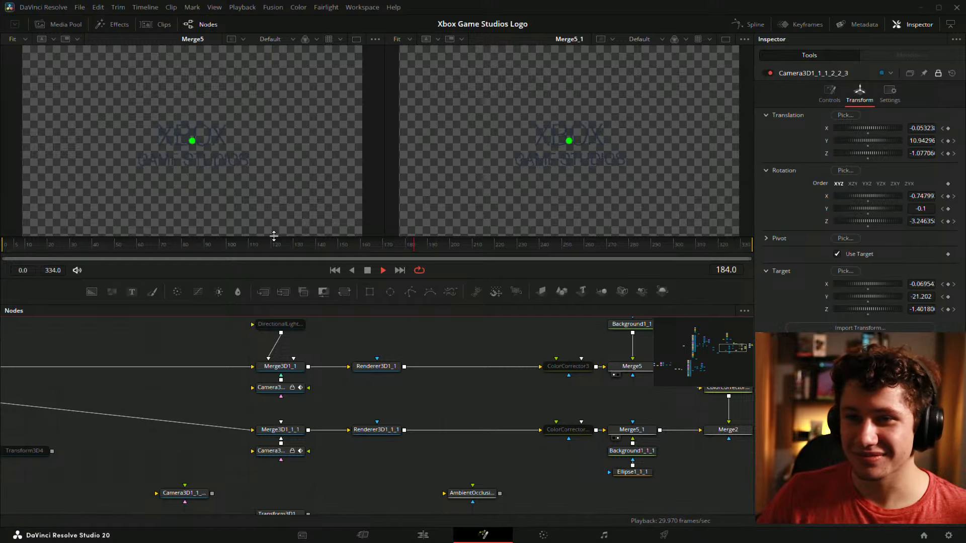
Replay both merges from near the start through frame 144 to check that the layers stay aligned
{"action": "left_click", "coordinate": [45, 254]}
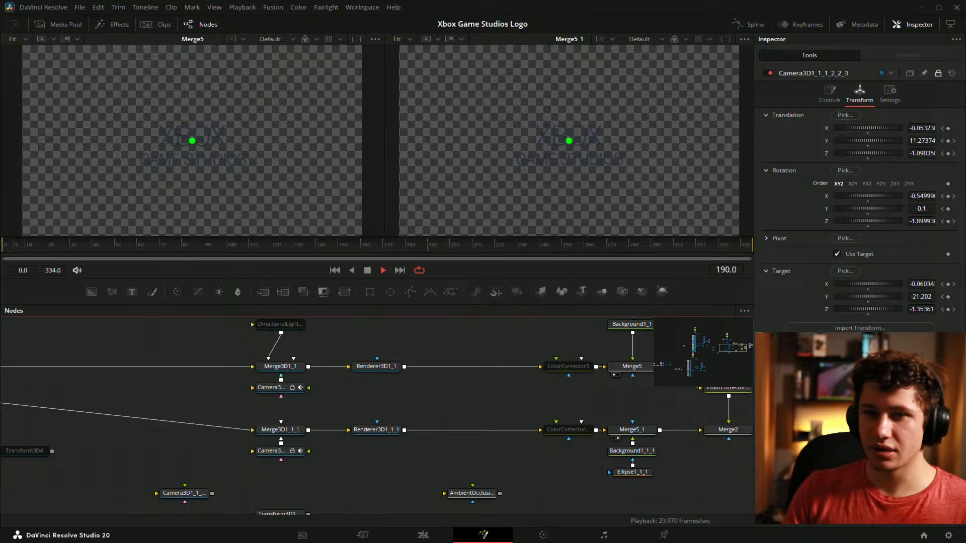
{"action": "left_click", "coordinate": [29, 250]}
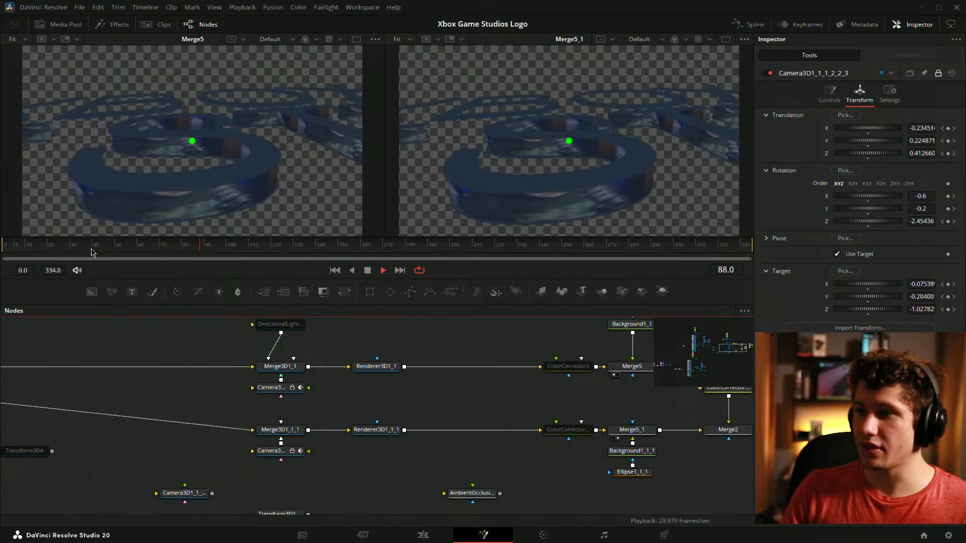
{"action": "key", "text": "space"}
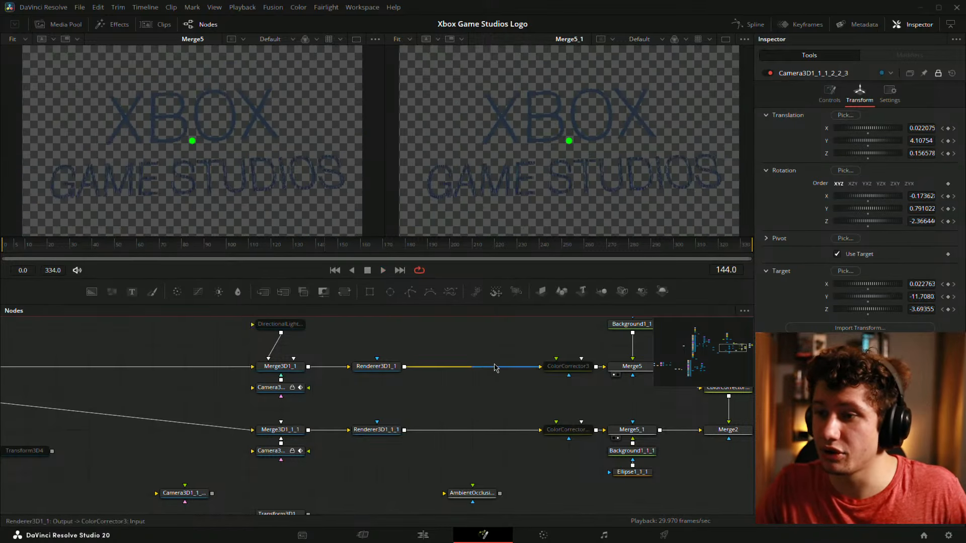
View Merge3 with the original logo footage in place of Merge5, beside Merge5_1, and return to frame 0
{"action": "scroll", "coordinate": [511, 349], "scroll_direction": "down", "scroll_amount": 2}
{"action": "left_click_drag", "start_coordinate": [620, 328], "coordinate": [461, 379]}
{"action": "scroll", "coordinate": [504, 368], "scroll_direction": "up", "scroll_amount": 1}
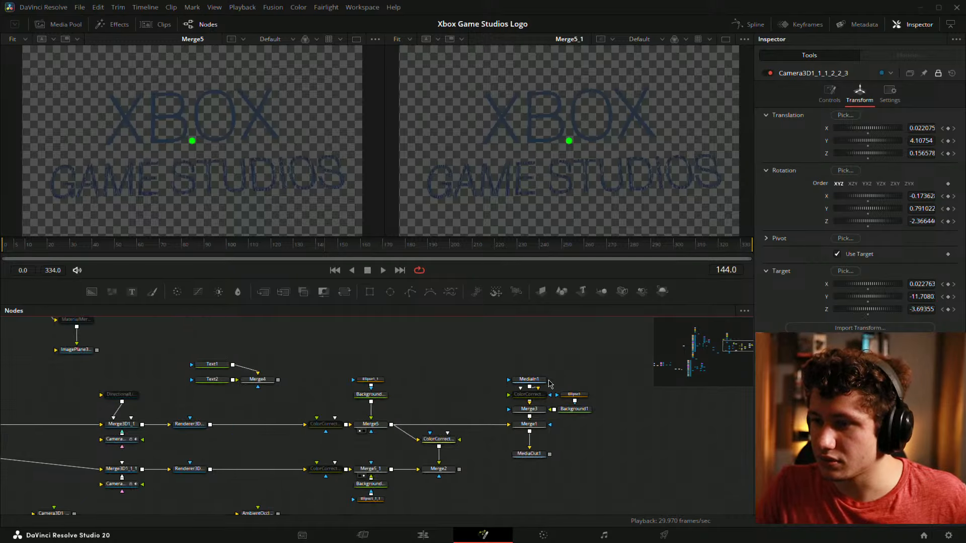
{"action": "left_click", "coordinate": [542, 382]}
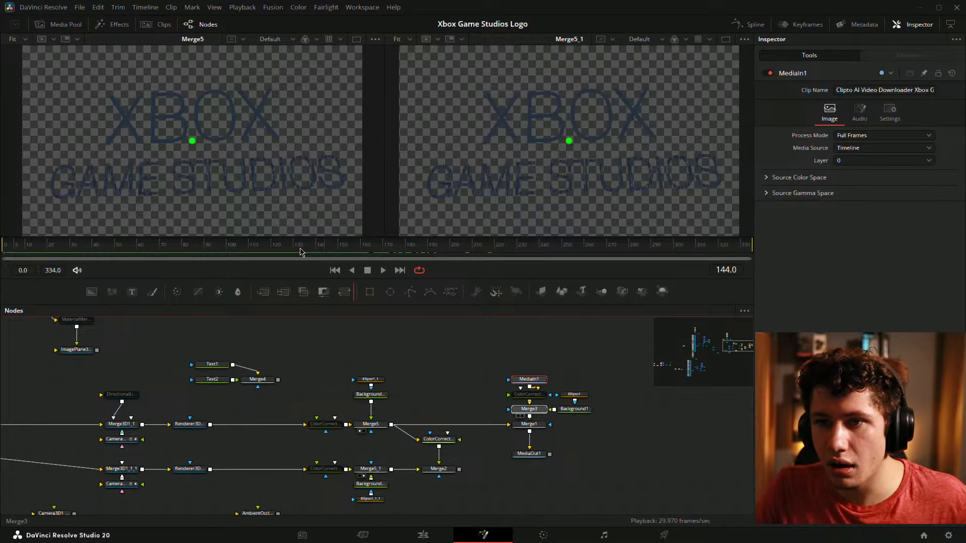
{"action": "key", "text": "1"}
{"action": "left_click_drag", "start_coordinate": [118, 248], "coordinate": [2, 256]}
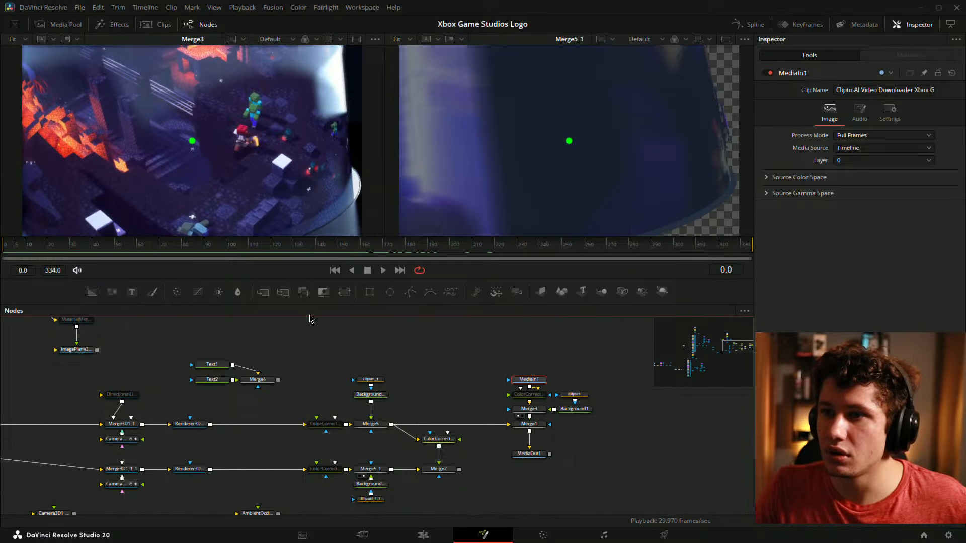
Play and scrub roughly the first 30 frames to compare the reference footage in Merge3 with Merge5_1
{"action": "left_click_drag", "start_coordinate": [301, 330], "coordinate": [634, 309]}
{"action": "left_click_drag", "start_coordinate": [58, 245], "coordinate": [2, 248]}
{"action": "key", "text": "space"}
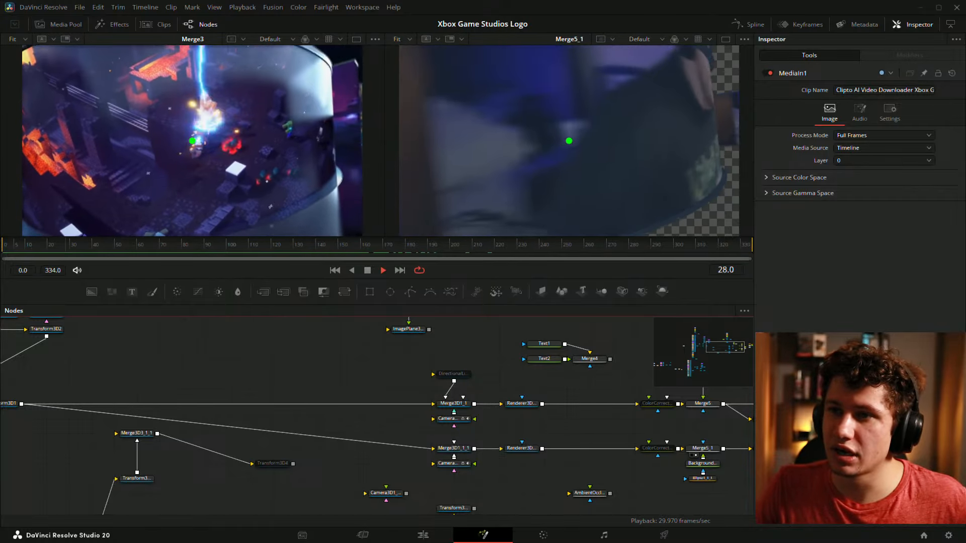
{"action": "left_click_drag", "start_coordinate": [76, 247], "coordinate": [2, 249]}
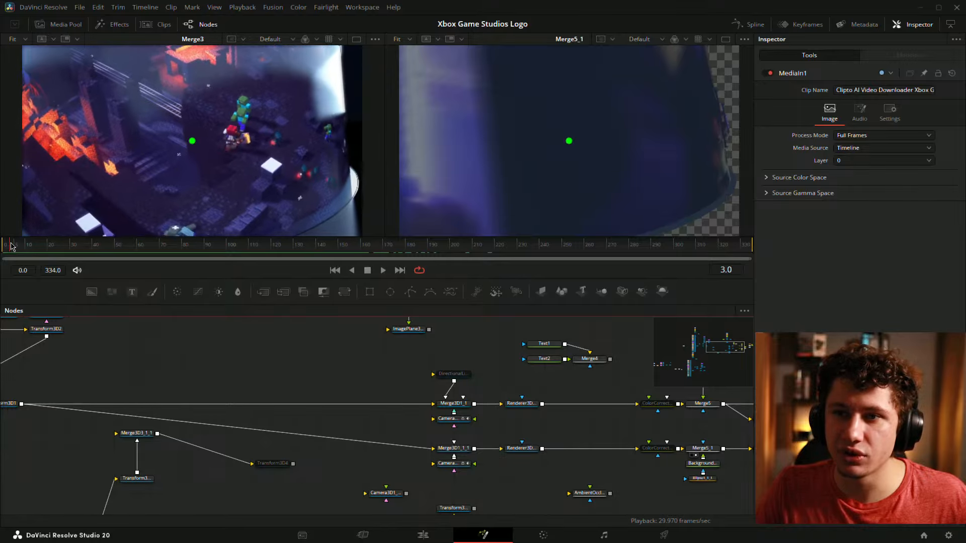
{"action": "mouse_move", "coordinate": [11, 245]}
{"action": "left_mouse_down"}
{"action": "mouse_move", "coordinate": [39, 244]}
{"action": "mouse_move", "coordinate": [23, 241]}
{"action": "mouse_move", "coordinate": [41, 232]}
{"action": "mouse_move", "coordinate": [137, 233]}
{"action": "mouse_move", "coordinate": [2, 235]}
{"action": "left_mouse_up"}
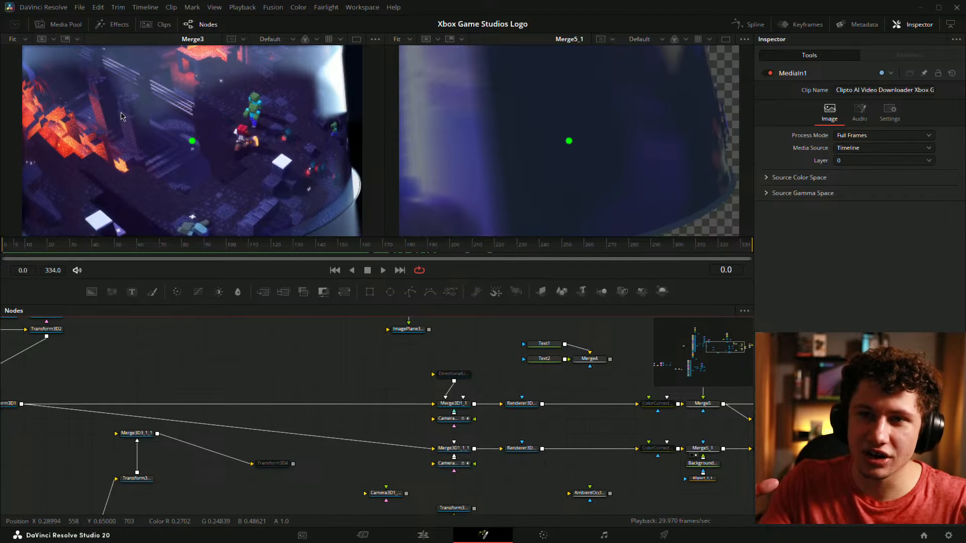
Zoom out the Merge3 view and examine the full reference frame over about the first eight frames
{"action": "mouse_move", "coordinate": [11, 249]}
{"action": "left_mouse_down"}
{"action": "mouse_move", "coordinate": [120, 250]}
{"action": "mouse_move", "coordinate": [2, 243]}
{"action": "mouse_move", "coordinate": [69, 237]}
{"action": "mouse_move", "coordinate": [2, 250]}
{"action": "mouse_move", "coordinate": [98, 249]}
{"action": "mouse_move", "coordinate": [2, 247]}
{"action": "left_mouse_up"}
{"action": "scroll", "coordinate": [217, 128], "scroll_direction": "down", "scroll_amount": 2}
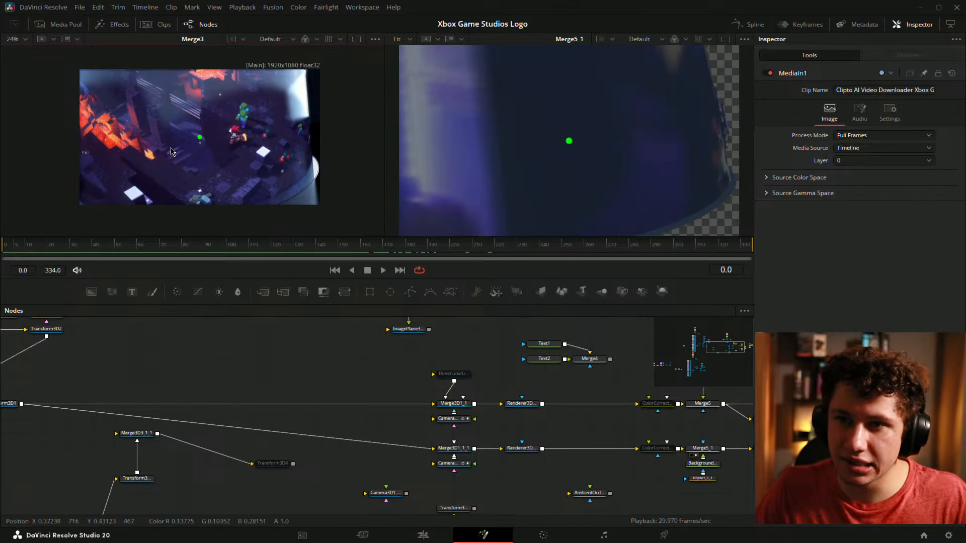
{"action": "scroll", "coordinate": [231, 151], "scroll_direction": "up", "scroll_amount": 1}
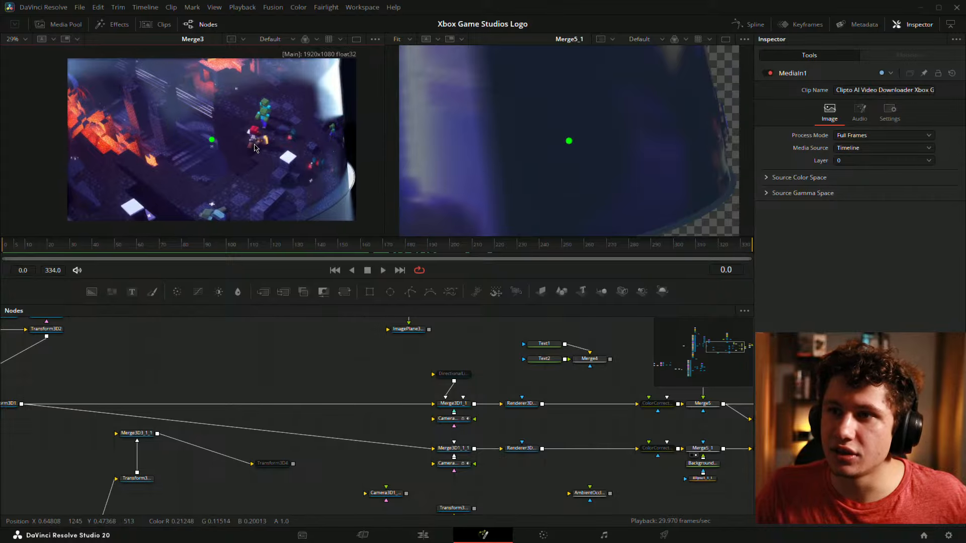
{"action": "mouse_move", "coordinate": [20, 249]}
{"action": "left_mouse_down"}
{"action": "mouse_move", "coordinate": [74, 244]}
{"action": "mouse_move", "coordinate": [6, 249]}
{"action": "left_mouse_up"}
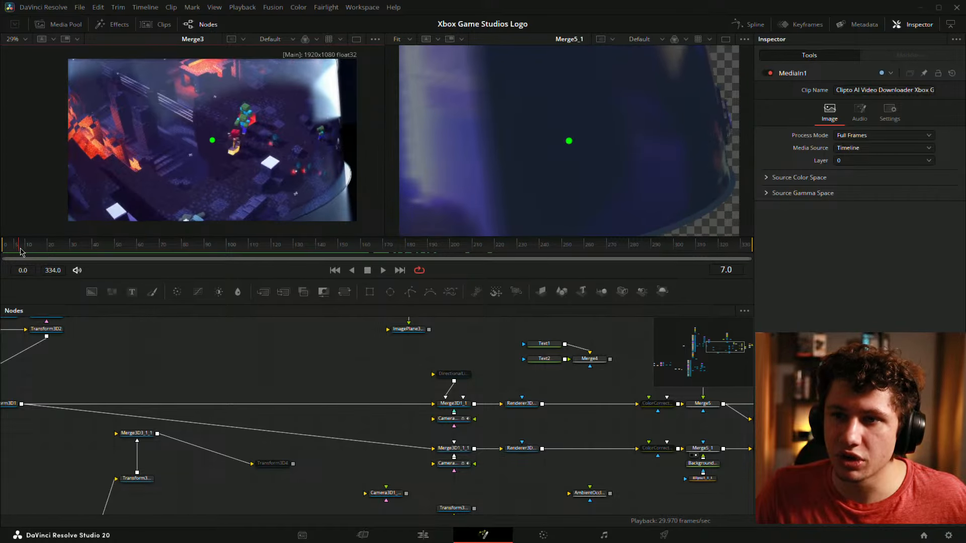
Scrub from about frame 10 to frame 130 and back to 117, comparing the reference lettering with Merge5_1
{"action": "left_click_drag", "start_coordinate": [25, 253], "coordinate": [182, 265]}
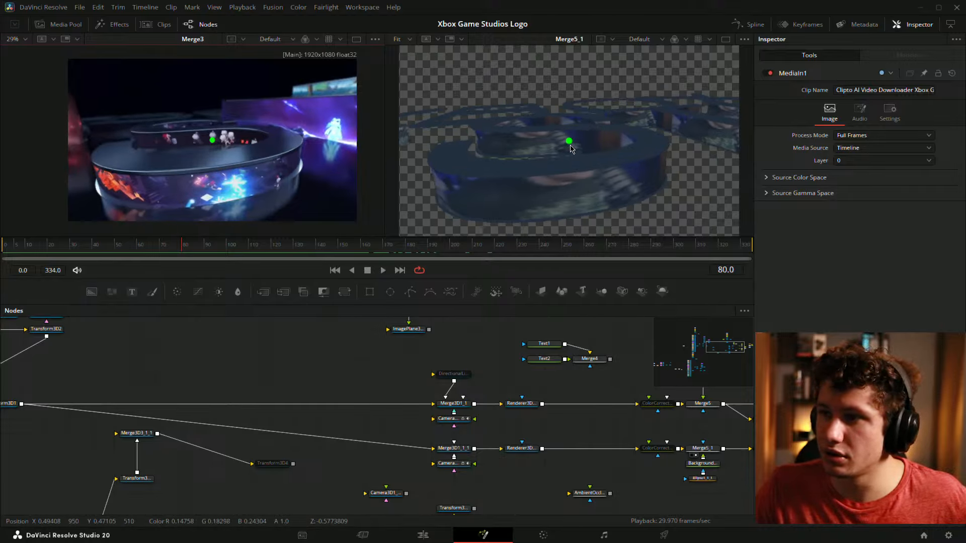
{"action": "left_click_drag", "start_coordinate": [186, 250], "coordinate": [242, 258]}
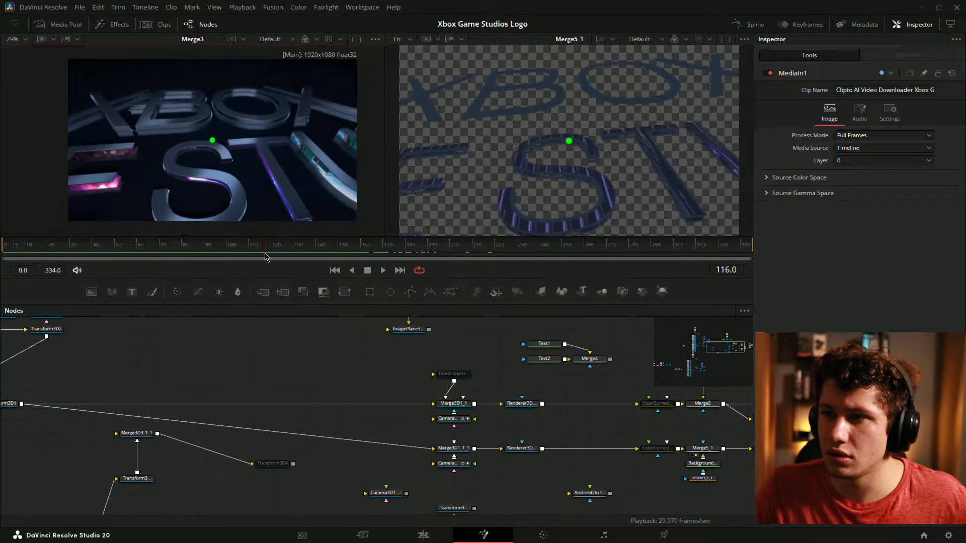
{"action": "mouse_move", "coordinate": [279, 255]}
{"action": "left_mouse_down"}
{"action": "mouse_move", "coordinate": [302, 250]}
{"action": "mouse_move", "coordinate": [291, 246]}
{"action": "left_mouse_up"}
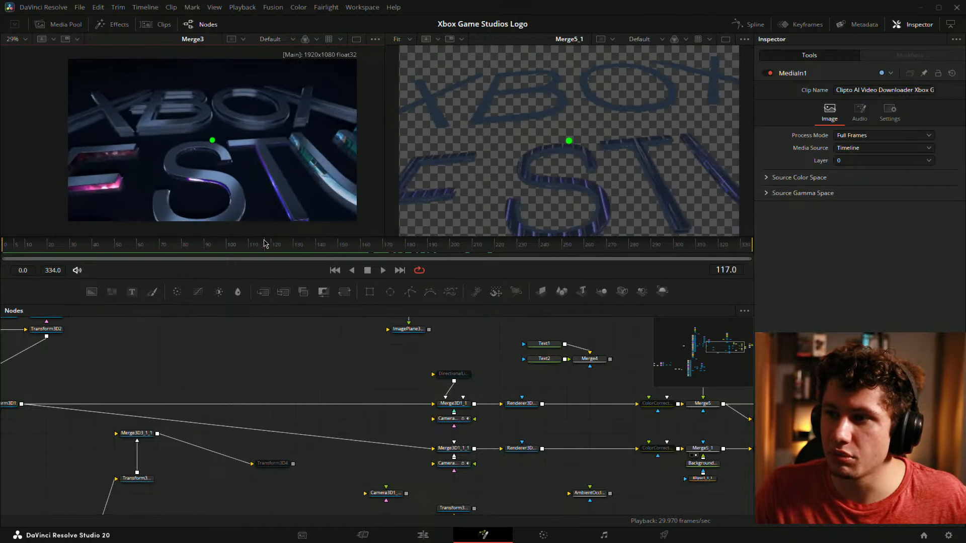
{"action": "left_click_drag", "start_coordinate": [292, 242], "coordinate": [266, 240]}
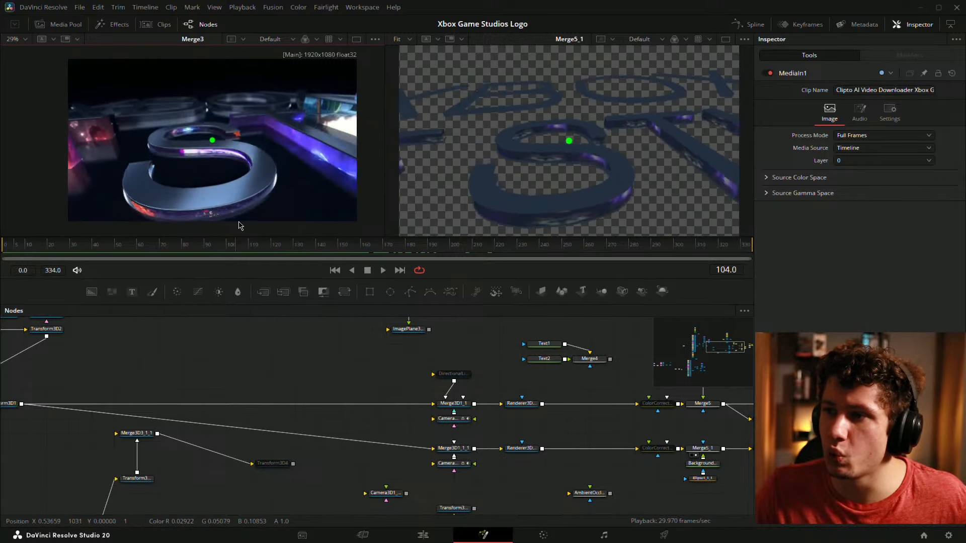
Scrub between about frames 68 and 94 to compare the letter S in the reference footage and Merge5_1
{"action": "left_click_drag", "start_coordinate": [207, 222], "coordinate": [202, 223]}
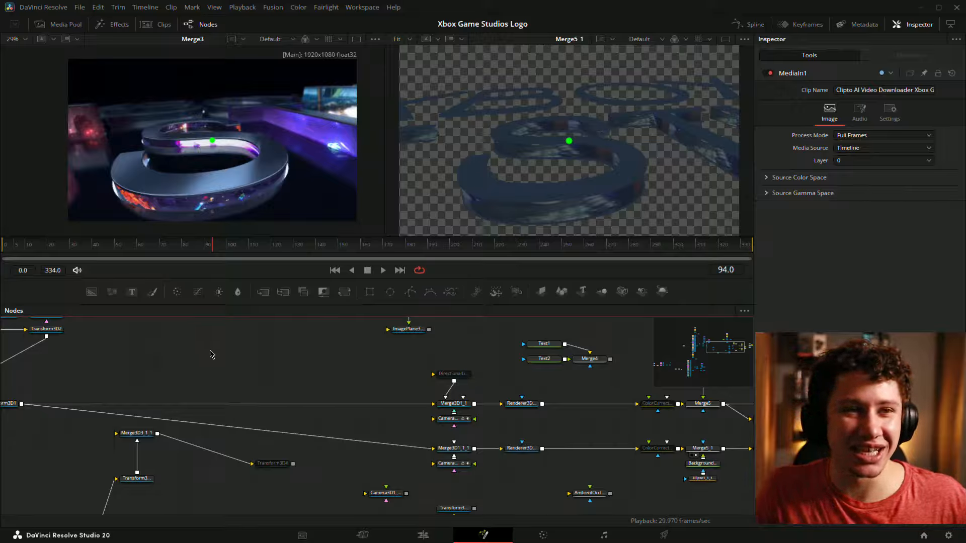
{"action": "mouse_move", "coordinate": [199, 251]}
{"action": "left_mouse_down"}
{"action": "mouse_move", "coordinate": [323, 250]}
{"action": "mouse_move", "coordinate": [199, 247]}
{"action": "mouse_move", "coordinate": [207, 246]}
{"action": "left_mouse_up"}
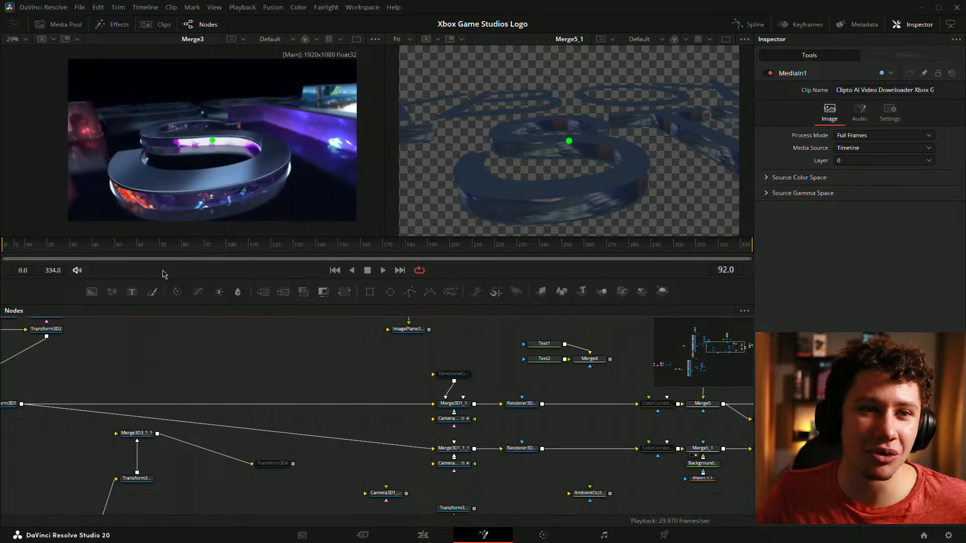
{"action": "left_click_drag", "start_coordinate": [154, 250], "coordinate": [178, 247]}
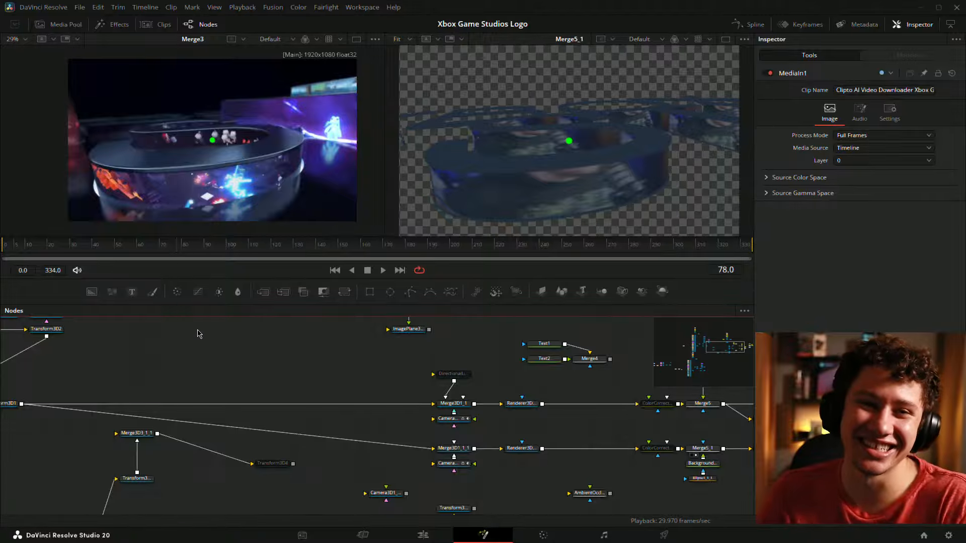
{"action": "mouse_move", "coordinate": [182, 254]}
{"action": "left_mouse_down"}
{"action": "mouse_move", "coordinate": [101, 250]}
{"action": "mouse_move", "coordinate": [195, 253]}
{"action": "mouse_move", "coordinate": [200, 243]}
{"action": "mouse_move", "coordinate": [158, 240]}
{"action": "mouse_move", "coordinate": [176, 246]}
{"action": "mouse_move", "coordinate": [182, 267]}
{"action": "left_mouse_up"}
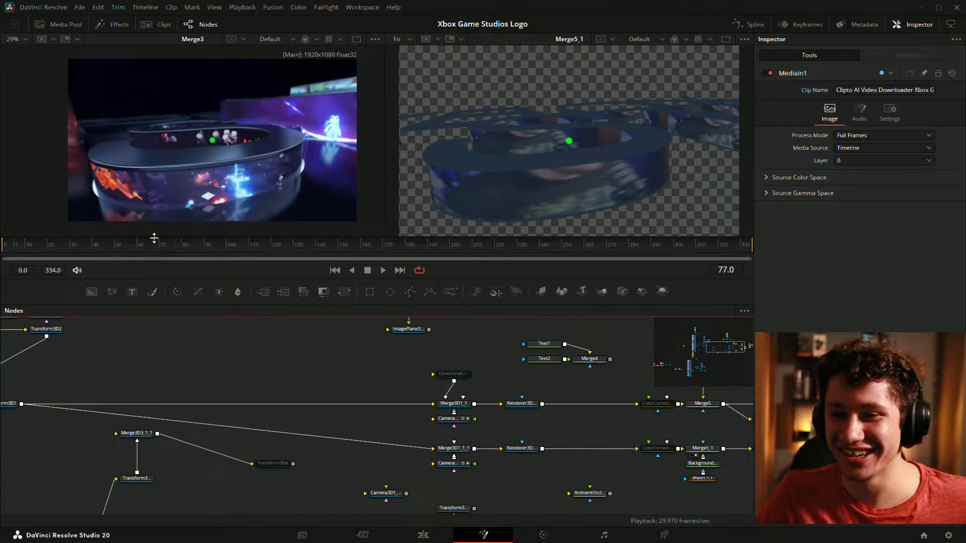
{"action": "left_click_drag", "start_coordinate": [154, 237], "coordinate": [175, 247]}
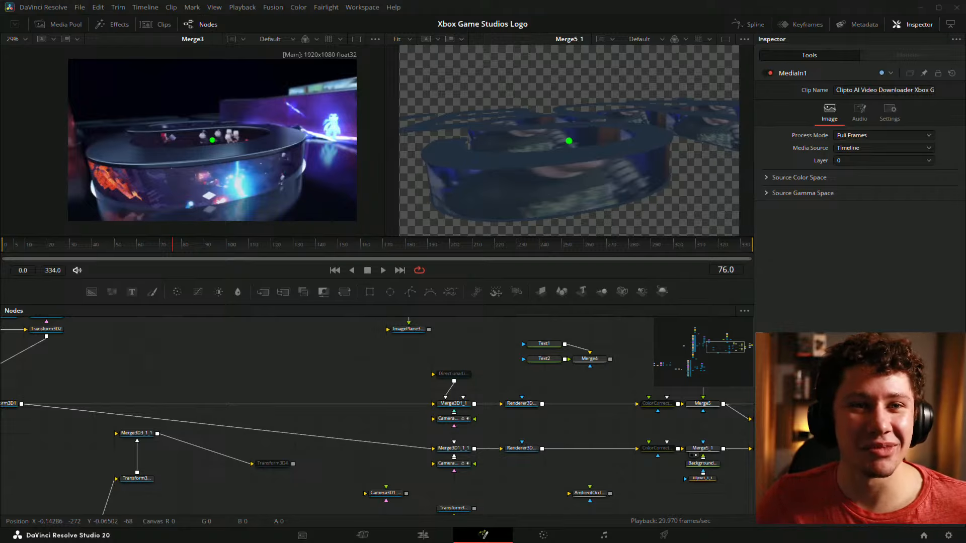
{"action": "left_click_drag", "start_coordinate": [174, 251], "coordinate": [204, 261]}
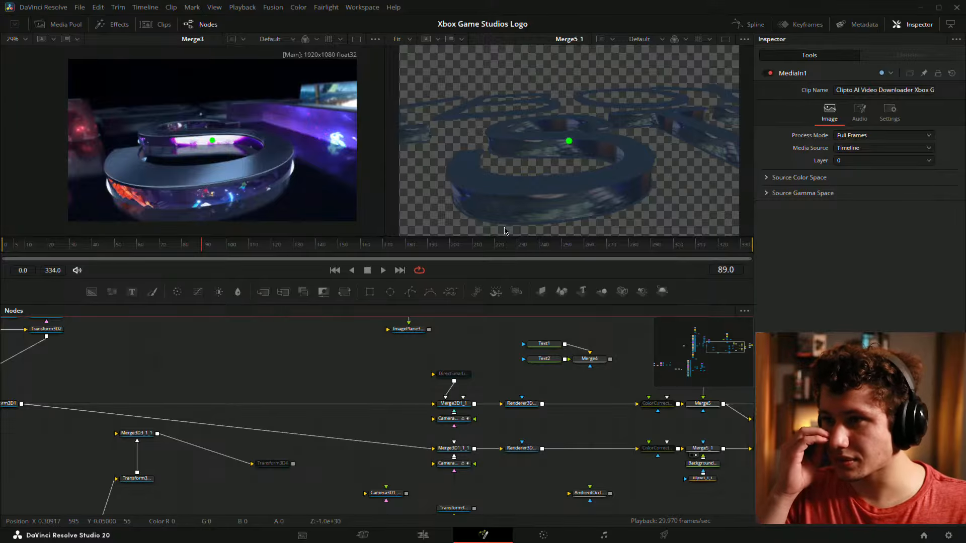
Unlock the lower branch's Camera3D1_1_1_2_2_3 node so its keyframes can be edited
{"action": "left_click_drag", "start_coordinate": [632, 348], "coordinate": [446, 335]}
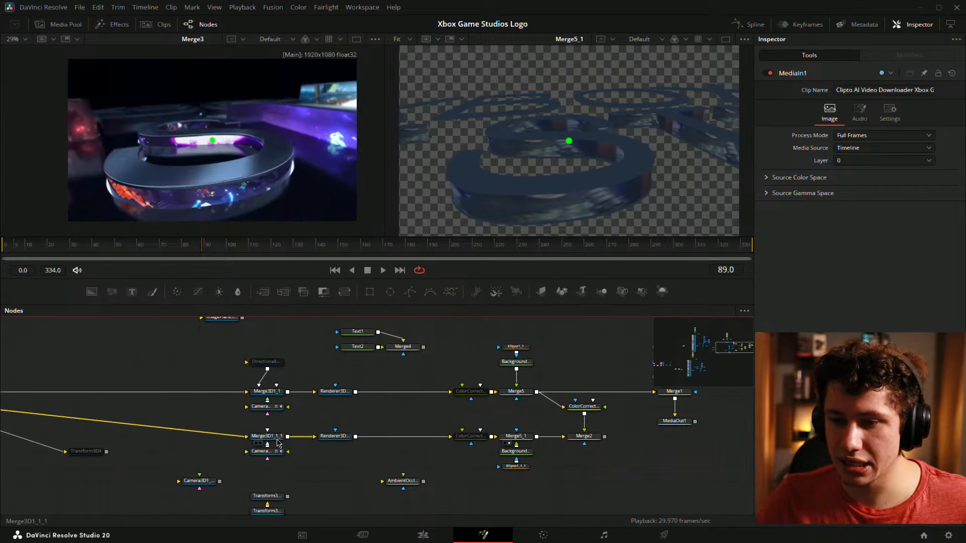
{"action": "left_click", "coordinate": [267, 452]}
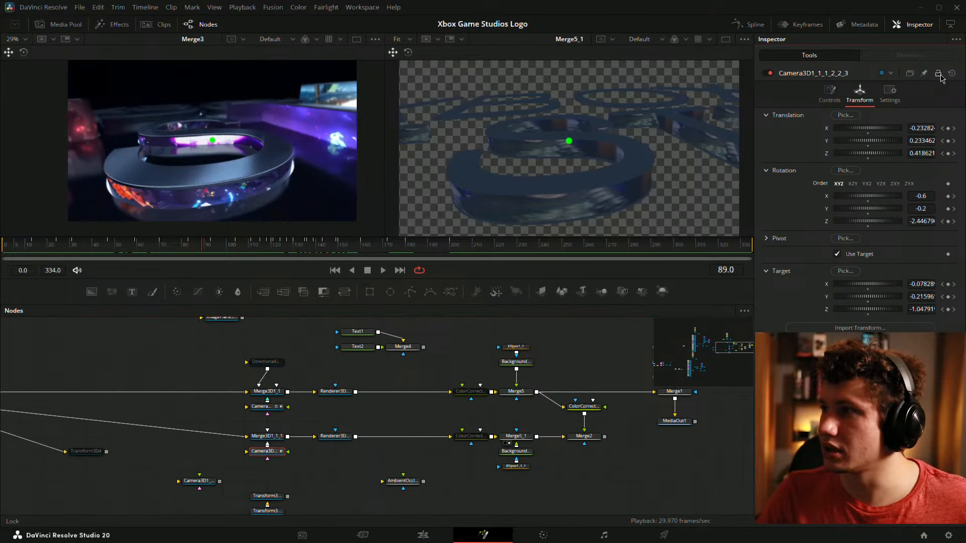
Compare frames 92 and 93, and at frame 93 set the camera's Rotation X to 2.9 and Target to -0.096, -0.306, -0.79417
{"action": "left_click", "coordinate": [212, 249]}
{"action": "mouse_move", "coordinate": [212, 250]}
{"action": "left_mouse_down"}
{"action": "mouse_move", "coordinate": [188, 250]}
{"action": "mouse_move", "coordinate": [210, 245]}
{"action": "left_mouse_up"}
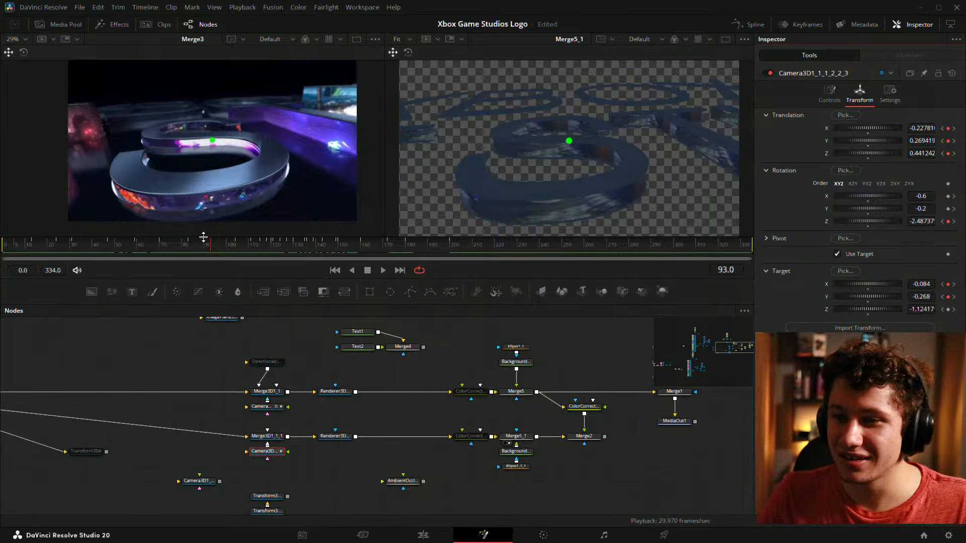
{"action": "left_click", "coordinate": [211, 250]}
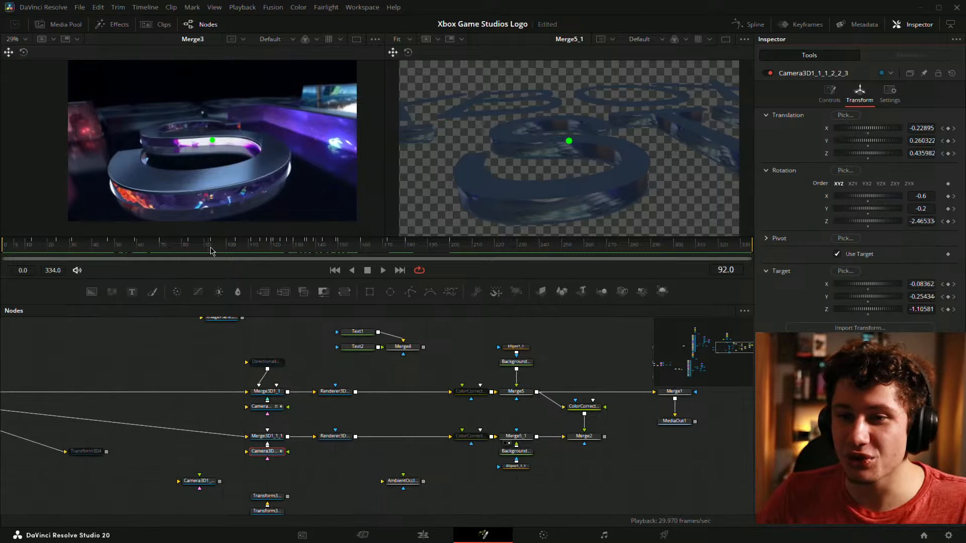
{"action": "left_click", "coordinate": [213, 250]}
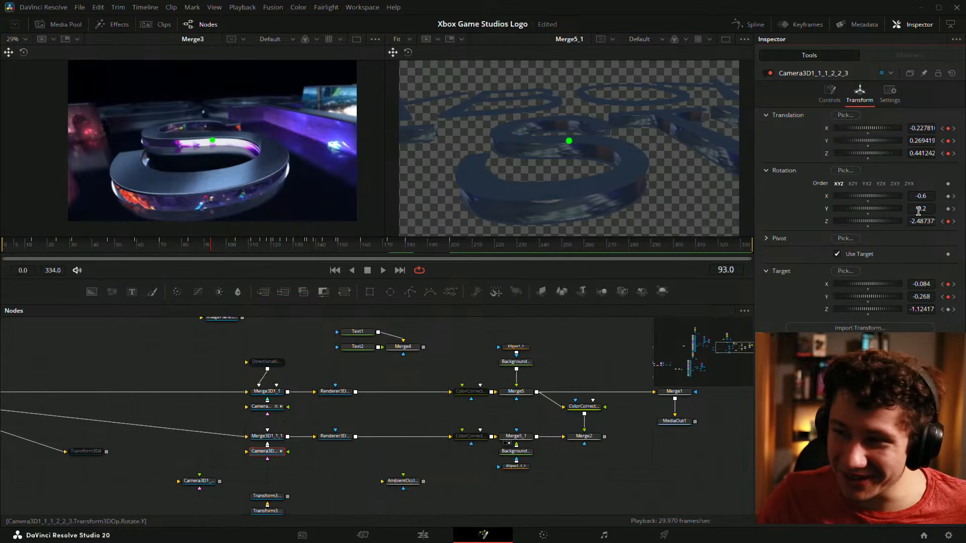
{"action": "left_click_drag", "start_coordinate": [921, 196], "coordinate": [940, 196]}
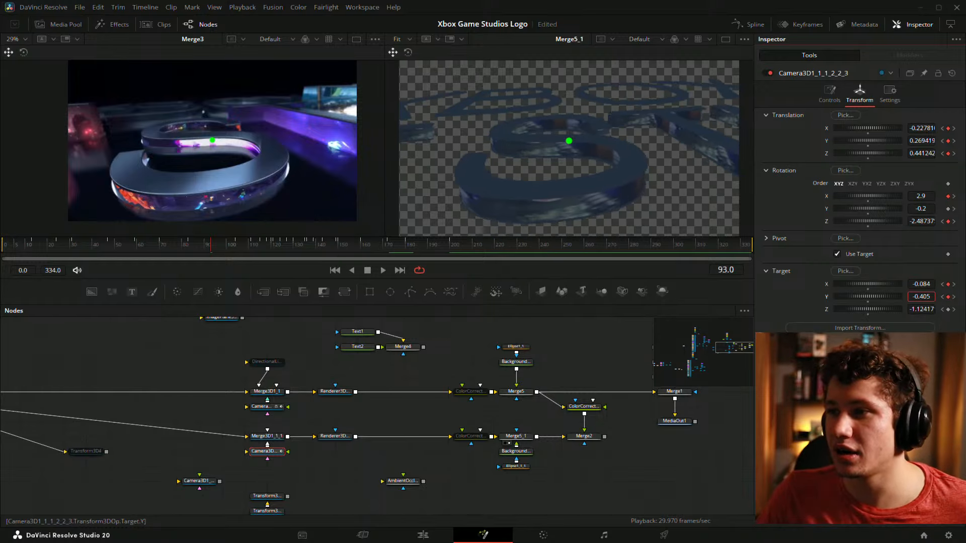
{"action": "left_click_drag", "start_coordinate": [922, 309], "coordinate": [924, 309]}
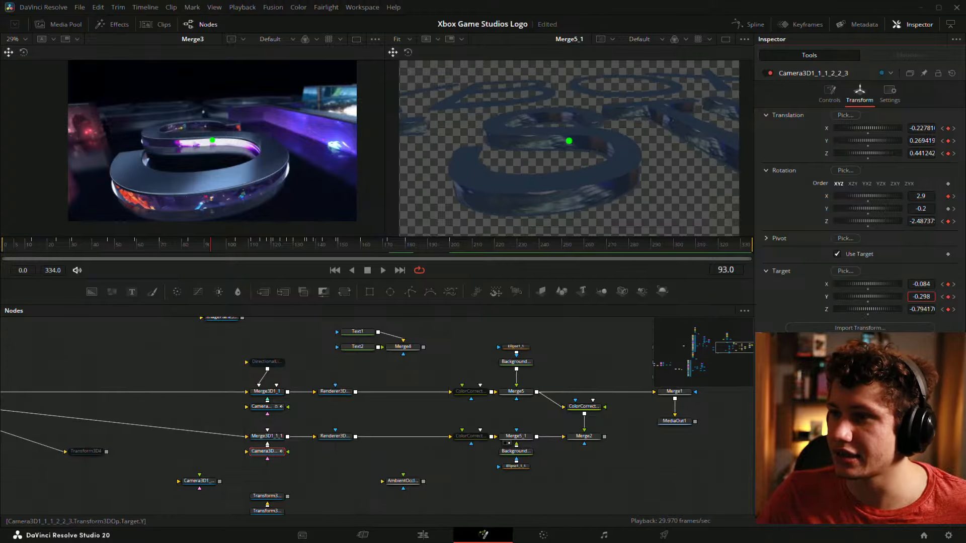
{"action": "left_click_drag", "start_coordinate": [929, 284], "coordinate": [922, 296]}
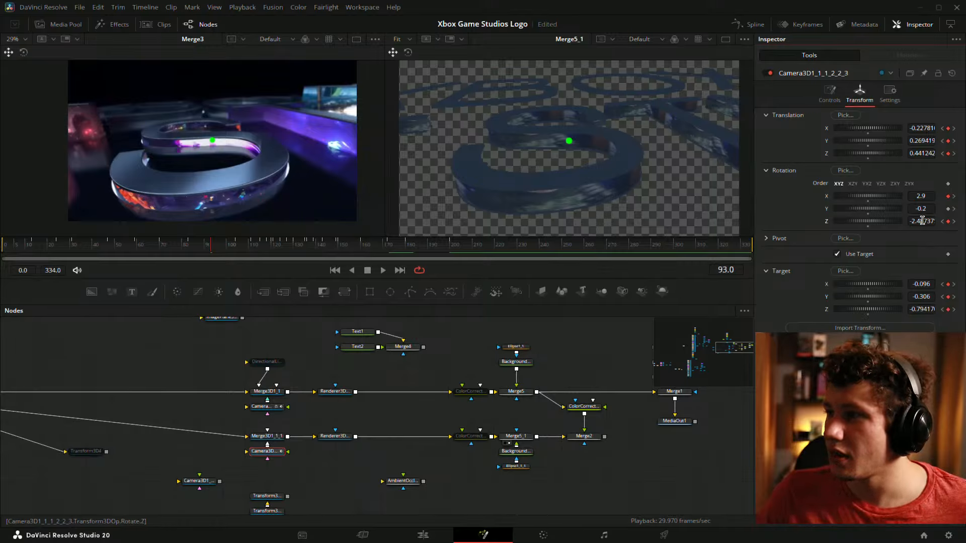
{"action": "left_click_drag", "start_coordinate": [931, 153], "coordinate": [927, 153]}
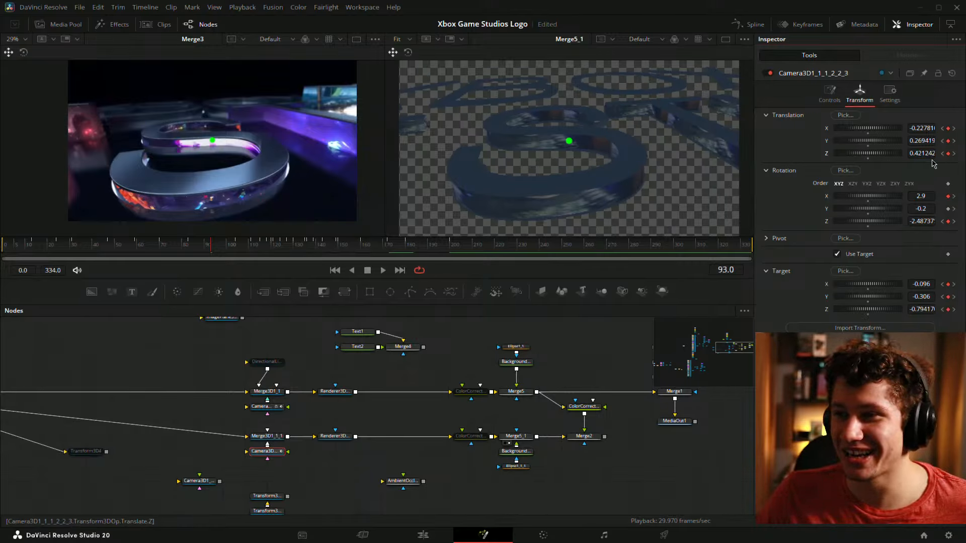
{"action": "key", "text": "ctrl+z"}
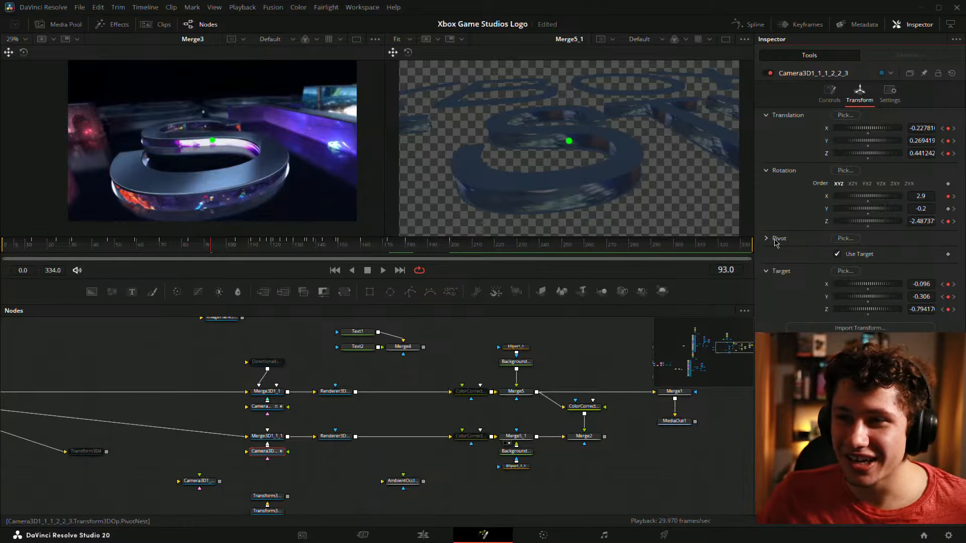
{"action": "left_click_drag", "start_coordinate": [921, 309], "coordinate": [913, 309]}
{"action": "key", "text": "ctrl+z"}
Set the camera's Translation Y to 0.225419, Target X to -0.09 and Target Z to -1.04417, and fit both viewers
{"action": "left_click_drag", "start_coordinate": [926, 140], "coordinate": [909, 141]}
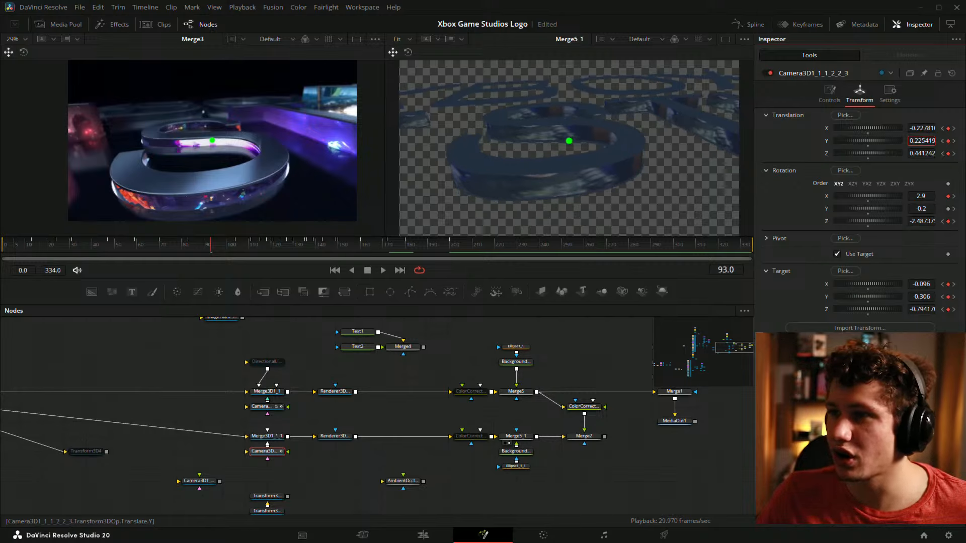
{"action": "left_click_drag", "start_coordinate": [921, 283], "coordinate": [911, 309]}
{"action": "scroll", "coordinate": [585, 188], "scroll_direction": "down", "scroll_amount": 1}
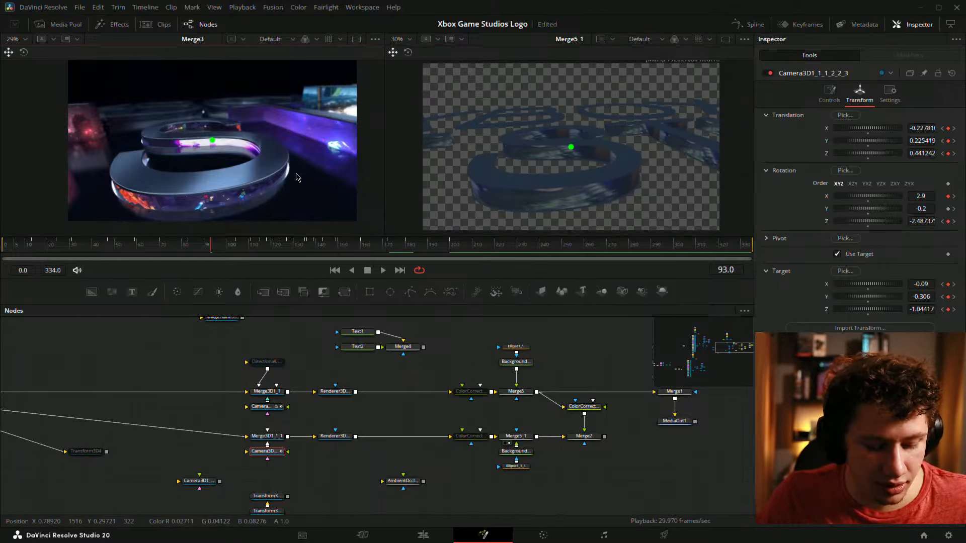
{"action": "key", "text": "ctrl+f"}
{"action": "key", "text": "ctrl+f"}
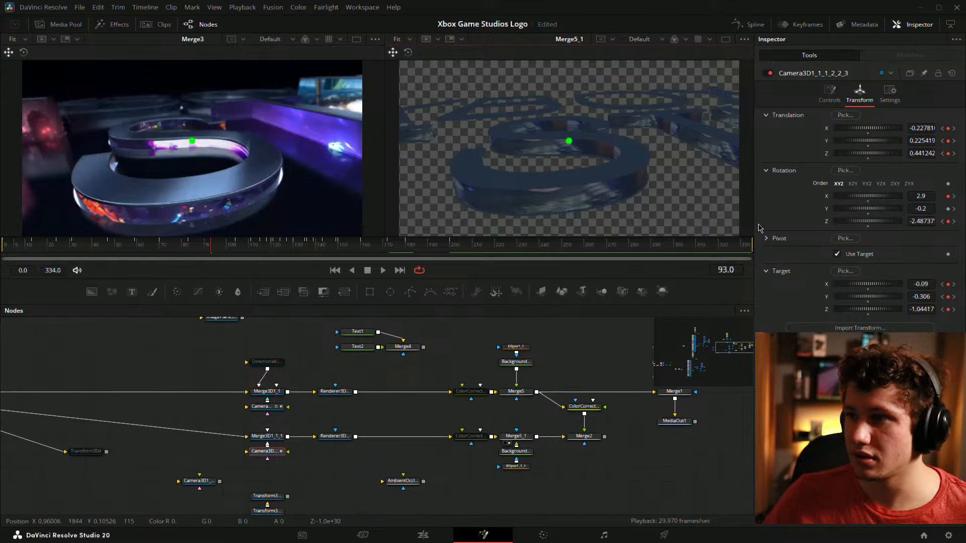
Refine the frame 93 camera to Translation Y 0.192419 and Z 0.371242, with Target at -0.092, -0.297, -1.08417
{"action": "left_click_drag", "start_coordinate": [920, 283], "coordinate": [923, 284]}
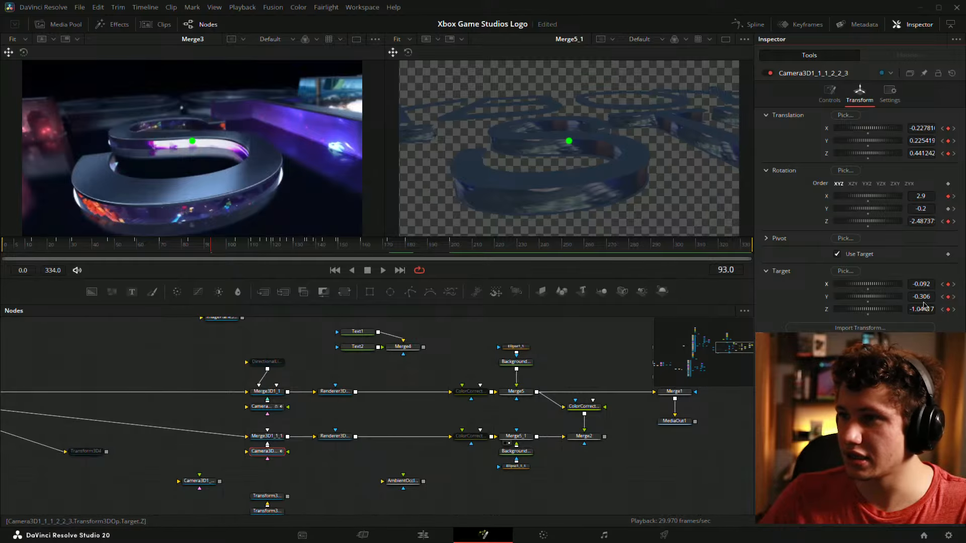
{"action": "left_click_drag", "start_coordinate": [918, 153], "coordinate": [899, 154]}
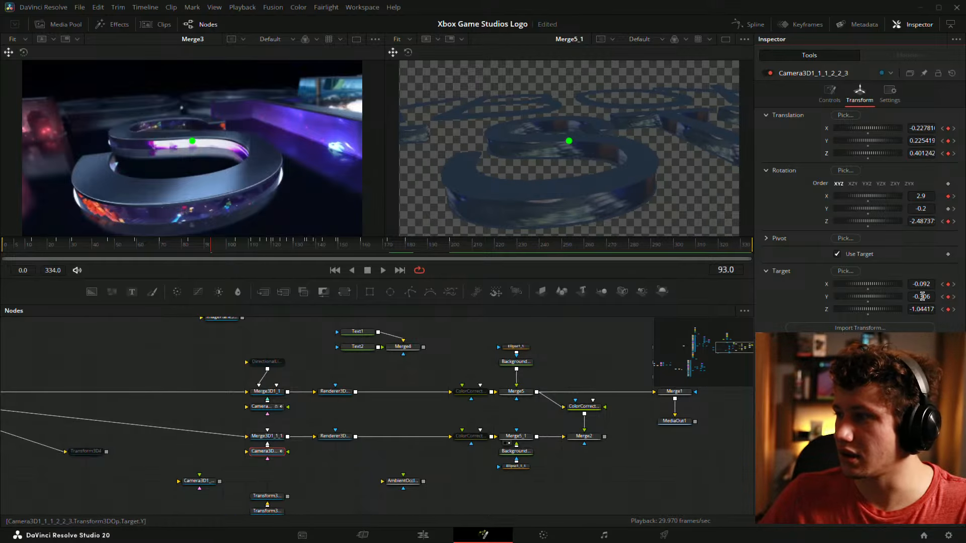
{"action": "mouse_move", "coordinate": [921, 309]}
{"action": "left_mouse_down"}
{"action": "mouse_move", "coordinate": [825, 308]}
{"action": "mouse_move", "coordinate": [905, 308]}
{"action": "mouse_move", "coordinate": [925, 297]}
{"action": "left_mouse_up"}
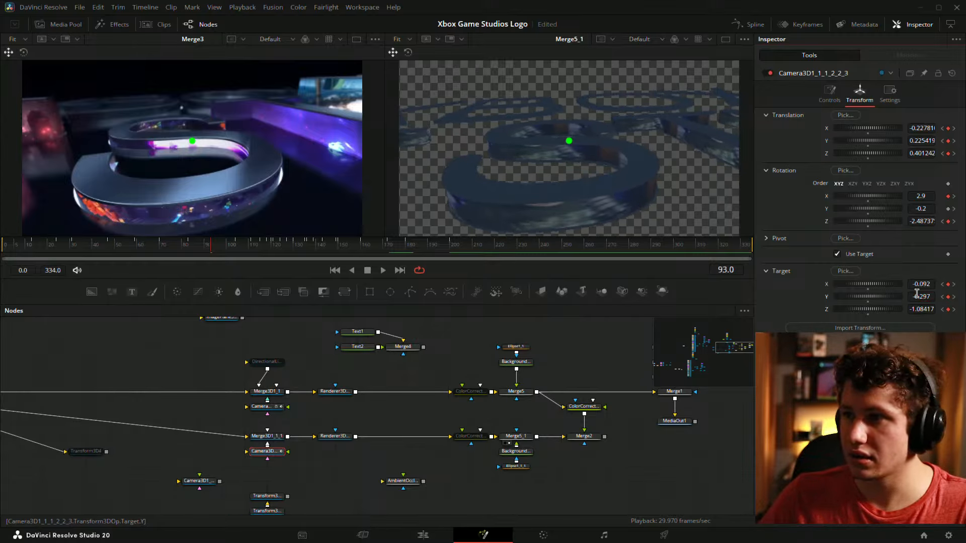
{"action": "mouse_move", "coordinate": [924, 153]}
{"action": "left_mouse_down"}
{"action": "mouse_move", "coordinate": [898, 153]}
{"action": "mouse_move", "coordinate": [919, 153]}
{"action": "mouse_move", "coordinate": [916, 141]}
{"action": "mouse_move", "coordinate": [903, 141]}
{"action": "mouse_move", "coordinate": [920, 153]}
{"action": "mouse_move", "coordinate": [892, 153]}
{"action": "mouse_move", "coordinate": [911, 153]}
{"action": "left_mouse_up"}
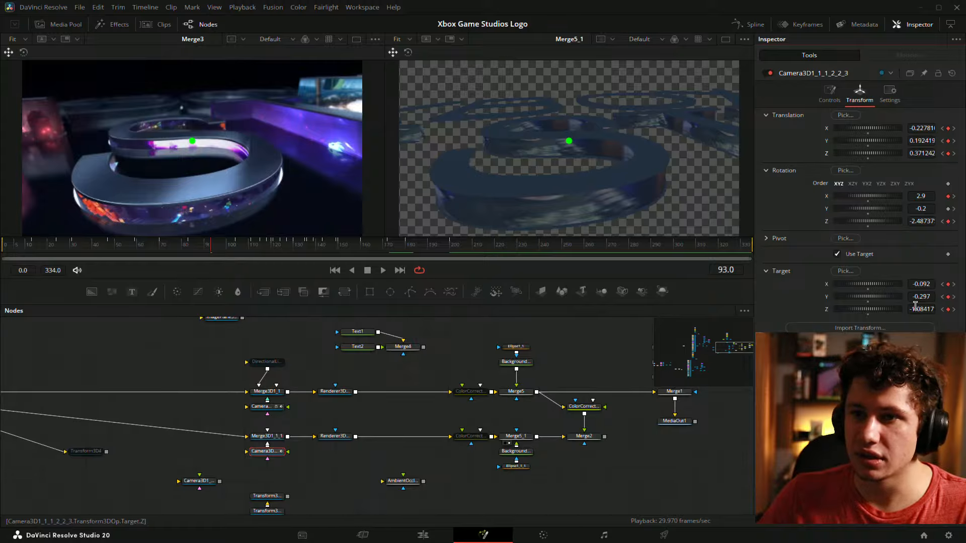
Set the frame 93 camera's Rotation Y to -3.5 and Z to -3.58737, and Target X to -0.17 and Y to -0.293
{"action": "left_click", "coordinate": [919, 220]}
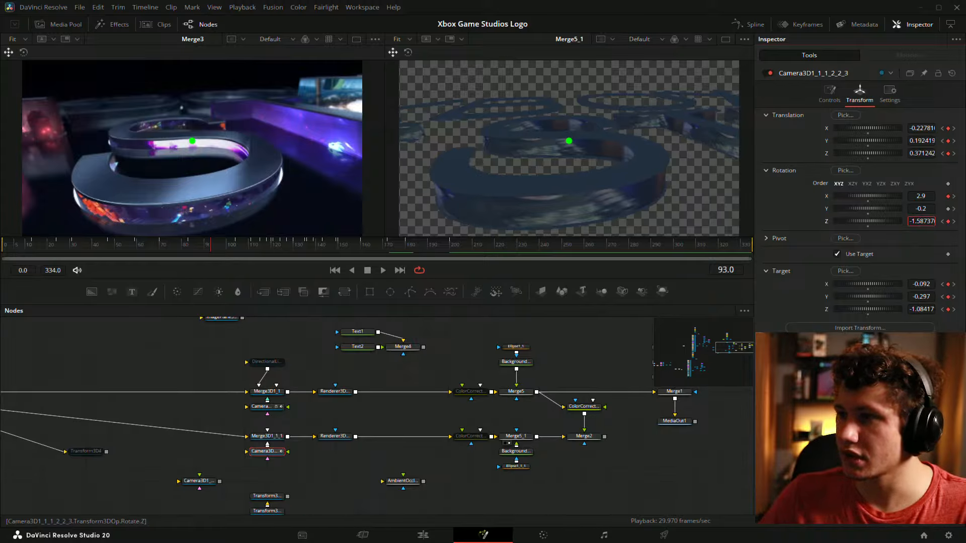
{"action": "key", "text": "Return"}
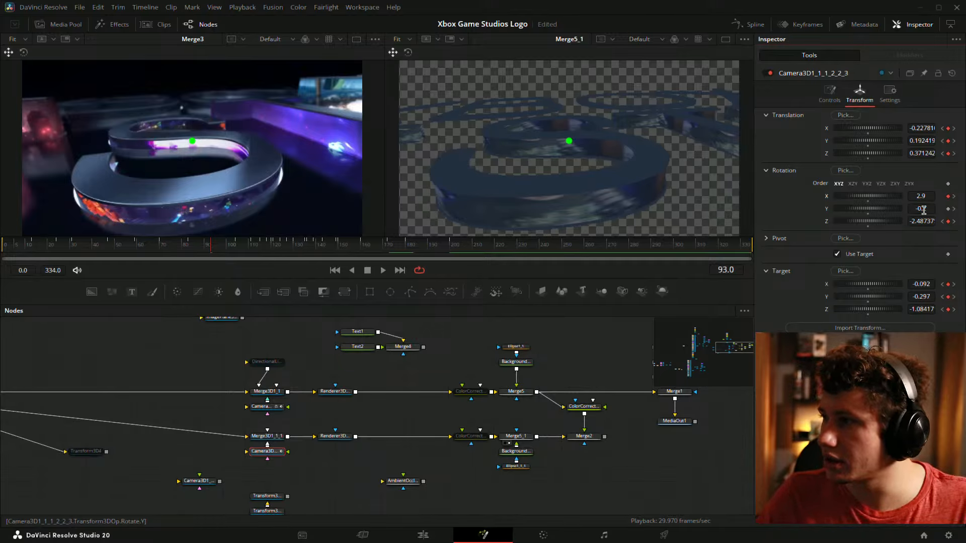
{"action": "mouse_move", "coordinate": [923, 210]}
{"action": "left_mouse_down"}
{"action": "mouse_move", "coordinate": [903, 210]}
{"action": "mouse_move", "coordinate": [926, 221]}
{"action": "mouse_move", "coordinate": [910, 222]}
{"action": "left_mouse_up"}
{"action": "mouse_move", "coordinate": [924, 284]}
{"action": "left_mouse_down"}
{"action": "mouse_move", "coordinate": [912, 285]}
{"action": "mouse_move", "coordinate": [918, 298]}
{"action": "left_mouse_up"}
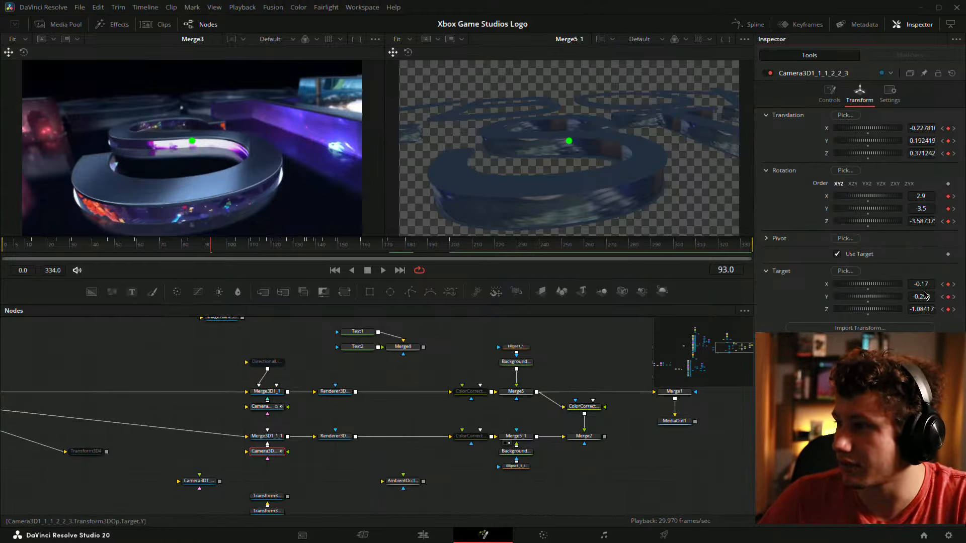
{"action": "left_click_drag", "start_coordinate": [922, 296], "coordinate": [954, 297]}
{"action": "key", "text": "ctrl+z"}
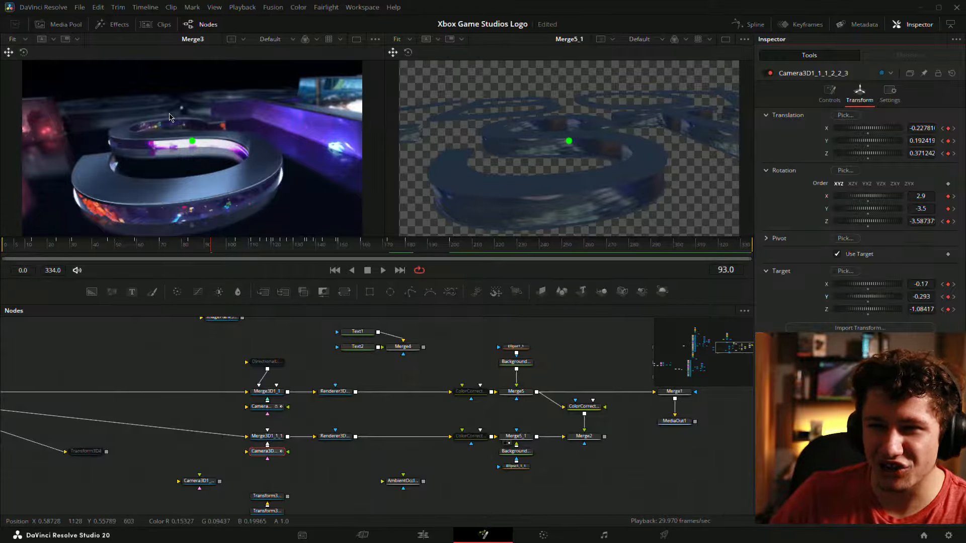
At frame 104, remove the camera's Rotation Z, Target X and Target Y keyframes and rekey them at their interpolated values
{"action": "left_click", "coordinate": [217, 246]}
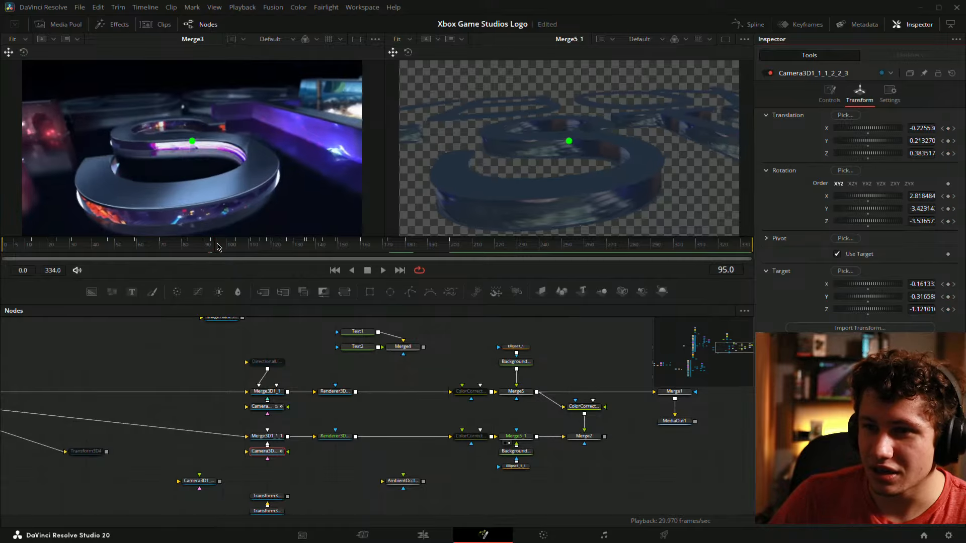
{"action": "left_click_drag", "start_coordinate": [217, 245], "coordinate": [237, 250]}
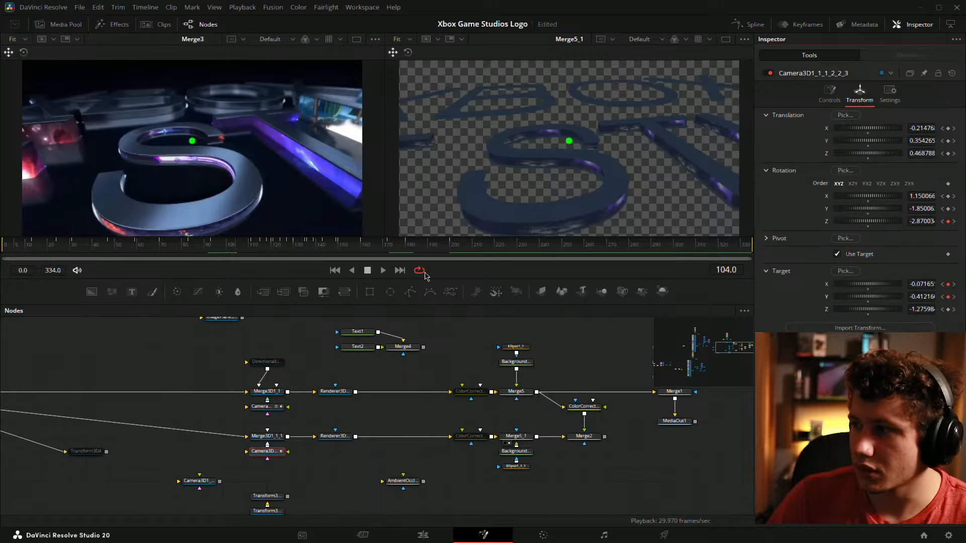
{"action": "left_click", "coordinate": [948, 297]}
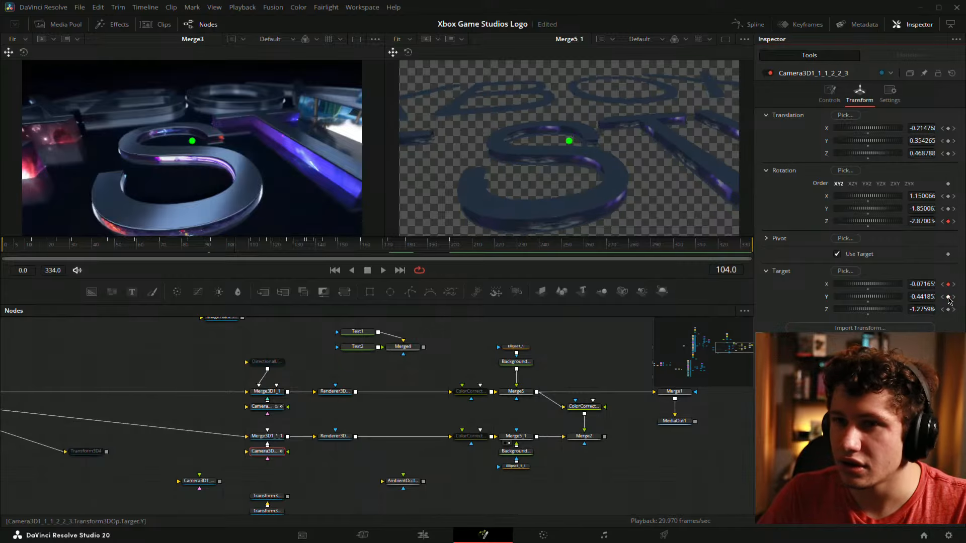
{"action": "left_click", "coordinate": [948, 284]}
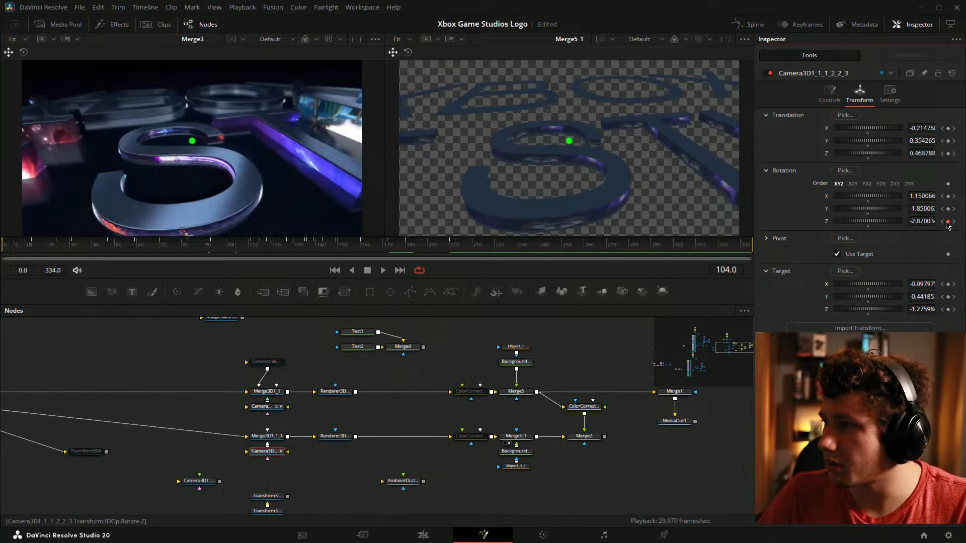
{"action": "left_click", "coordinate": [948, 222]}
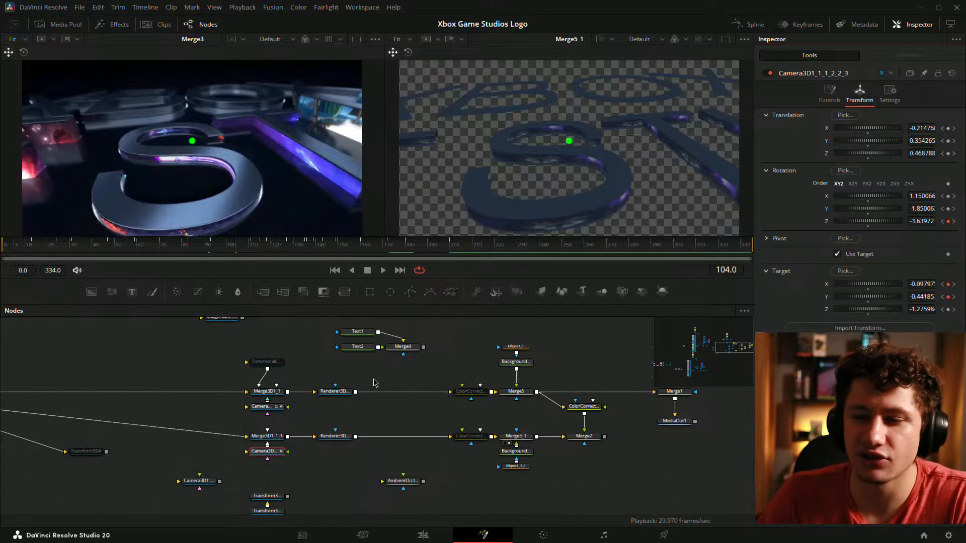
Adjust the frame 104 camera to Rotation X about -4.4499, Rotation Z -2.63972 and Target Z about -2.116
{"action": "left_click_drag", "start_coordinate": [336, 369], "coordinate": [375, 361]}
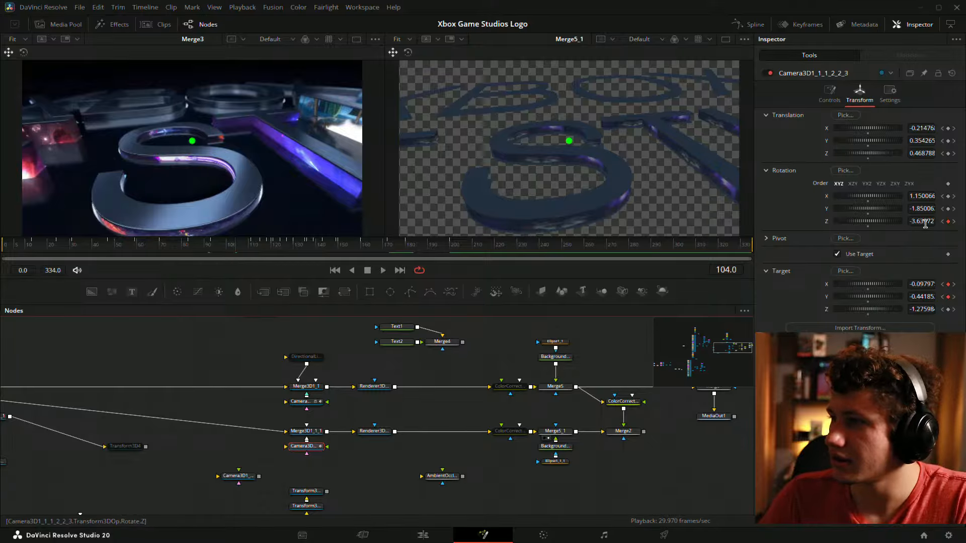
{"action": "left_click_drag", "start_coordinate": [923, 220], "coordinate": [927, 220]}
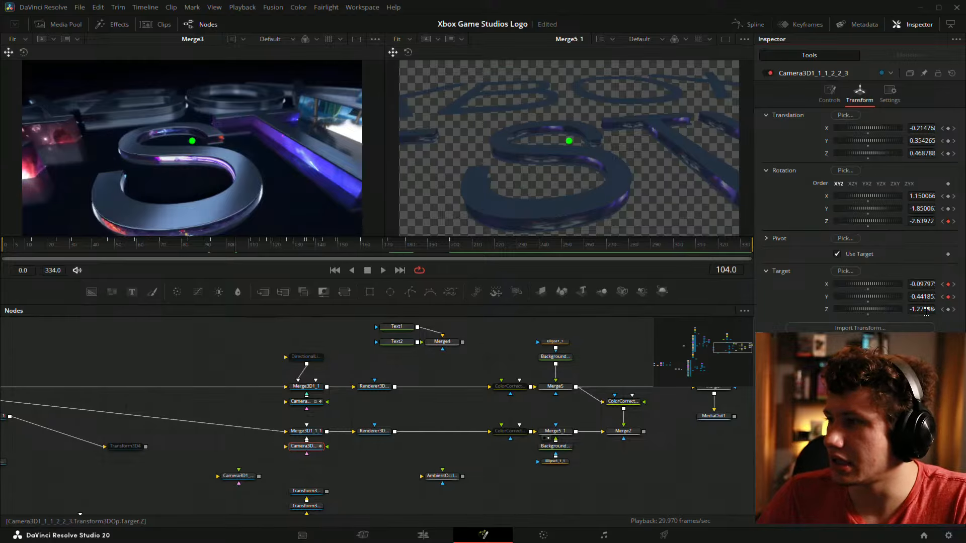
{"action": "left_click_drag", "start_coordinate": [926, 311], "coordinate": [923, 310]}
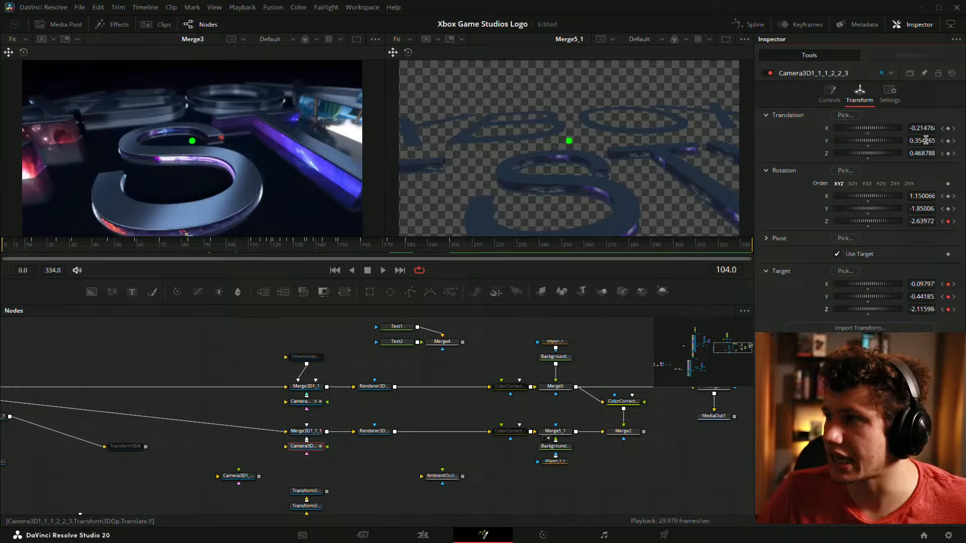
{"action": "left_click_drag", "start_coordinate": [925, 140], "coordinate": [923, 141]}
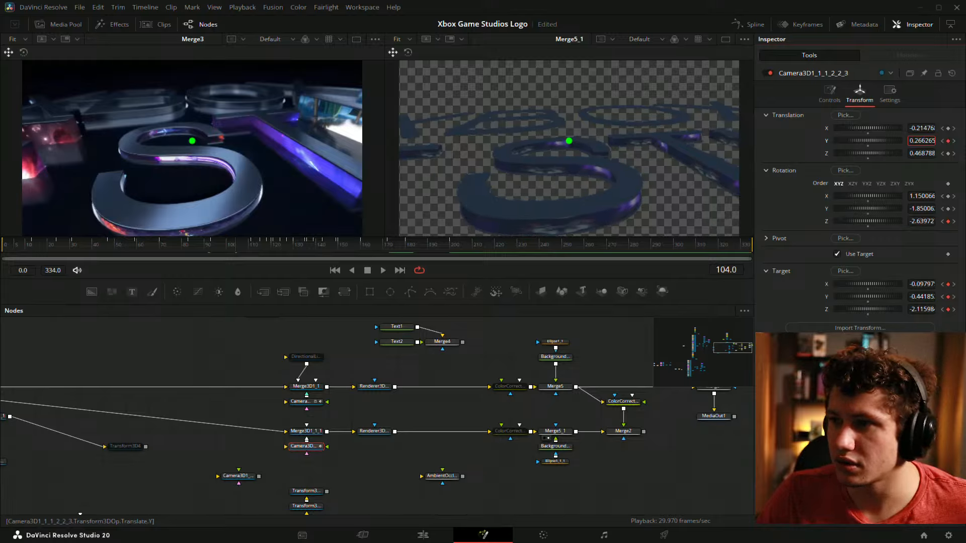
{"action": "key", "text": "ctrl+z"}
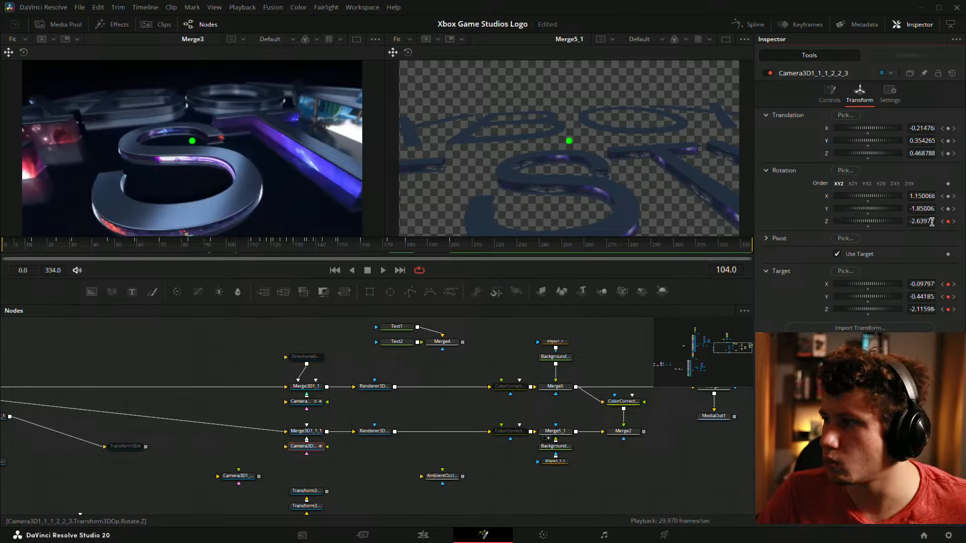
{"action": "mouse_move", "coordinate": [924, 208]}
{"action": "left_mouse_down"}
{"action": "mouse_move", "coordinate": [917, 208]}
{"action": "mouse_move", "coordinate": [922, 196]}
{"action": "left_mouse_up"}
{"action": "key", "text": "ctrl+z"}
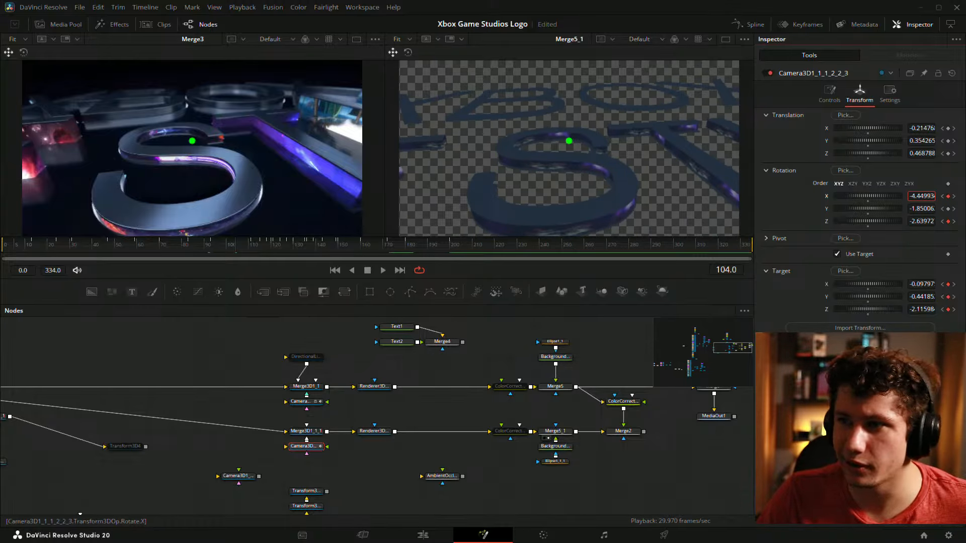
Refine frame 104 to Target X about -0.021, Target Z about -1.986, Translation Z 0.458788 and Rotation Z about -3.0397, and save the project
{"action": "left_click_drag", "start_coordinate": [927, 309], "coordinate": [924, 309]}
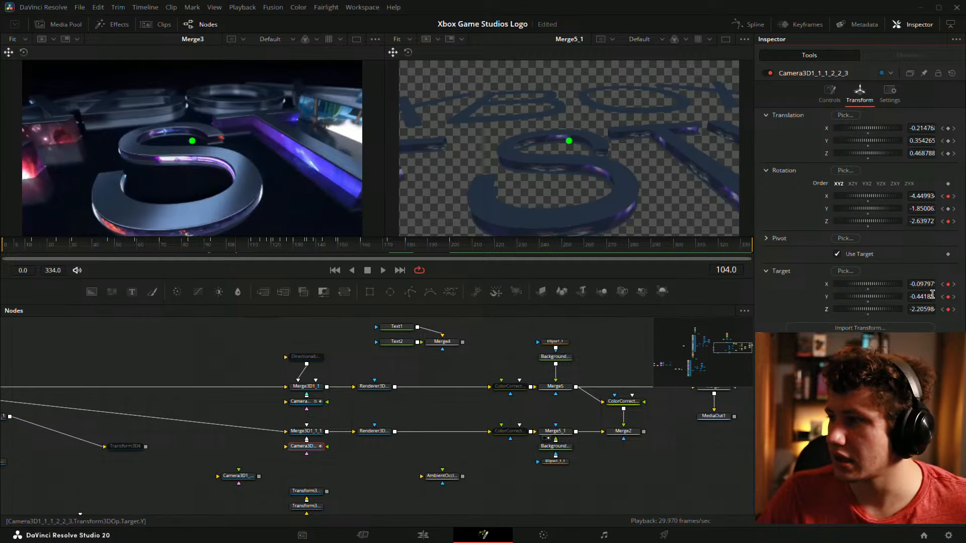
{"action": "left_click_drag", "start_coordinate": [930, 295], "coordinate": [933, 285]}
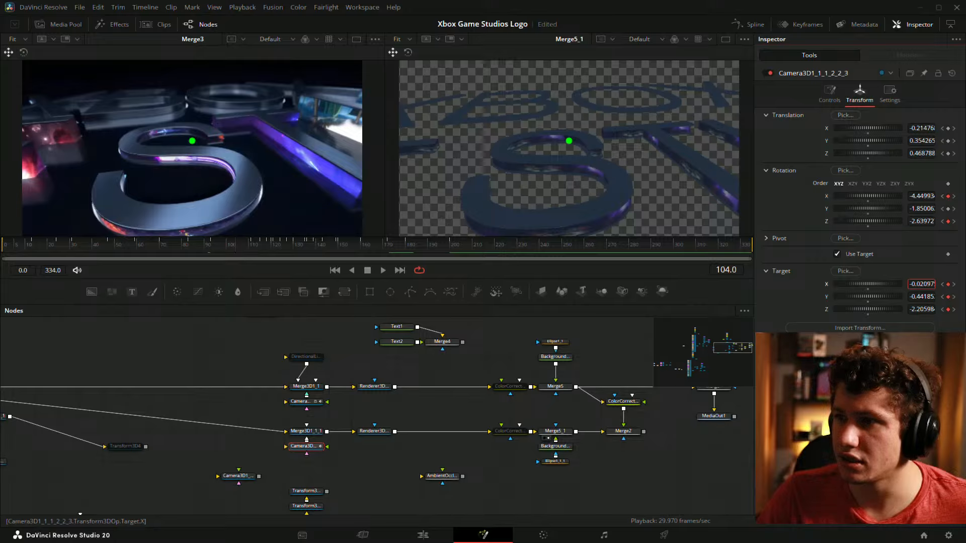
{"action": "left_click_drag", "start_coordinate": [924, 309], "coordinate": [928, 309]}
{"action": "left_click_drag", "start_coordinate": [926, 153], "coordinate": [927, 153]}
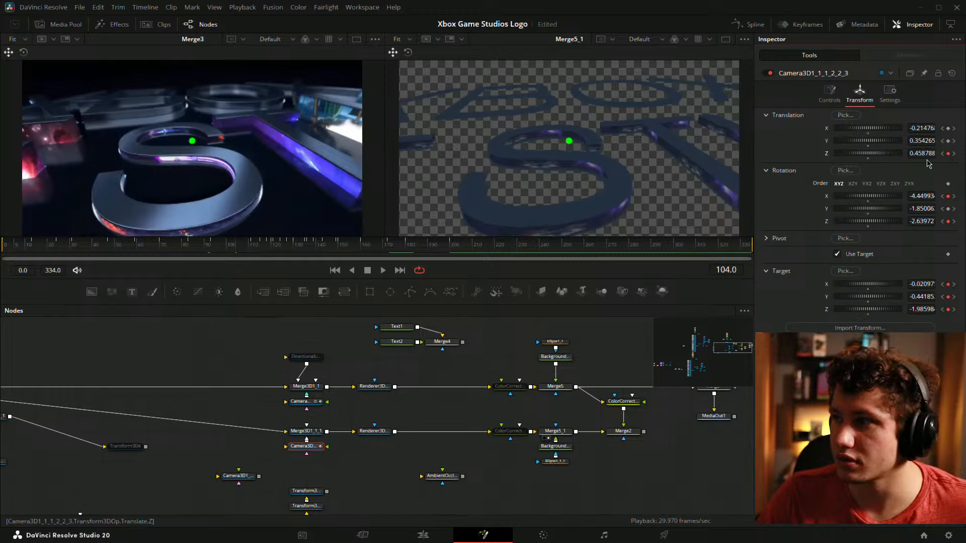
{"action": "left_click_drag", "start_coordinate": [927, 221], "coordinate": [925, 220]}
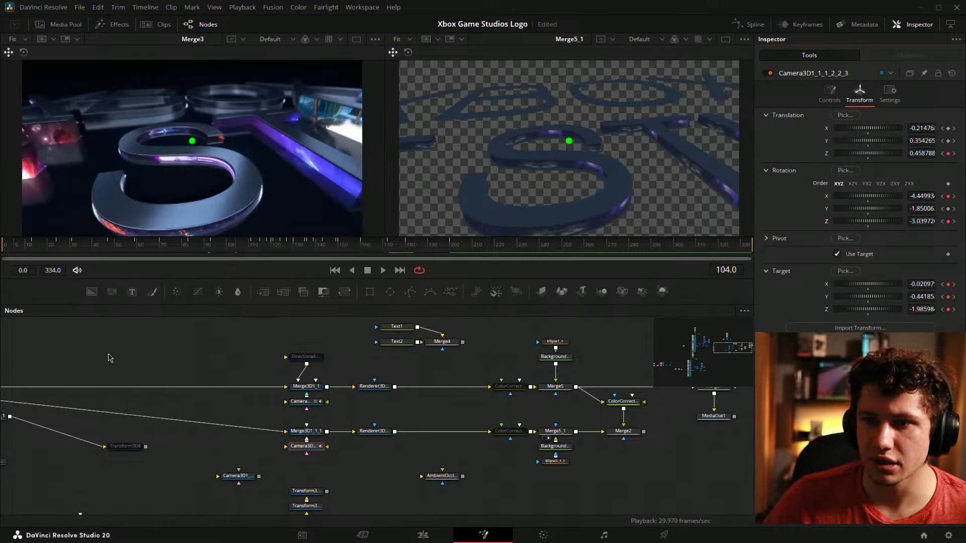
{"action": "key", "text": "ctrl+s"}
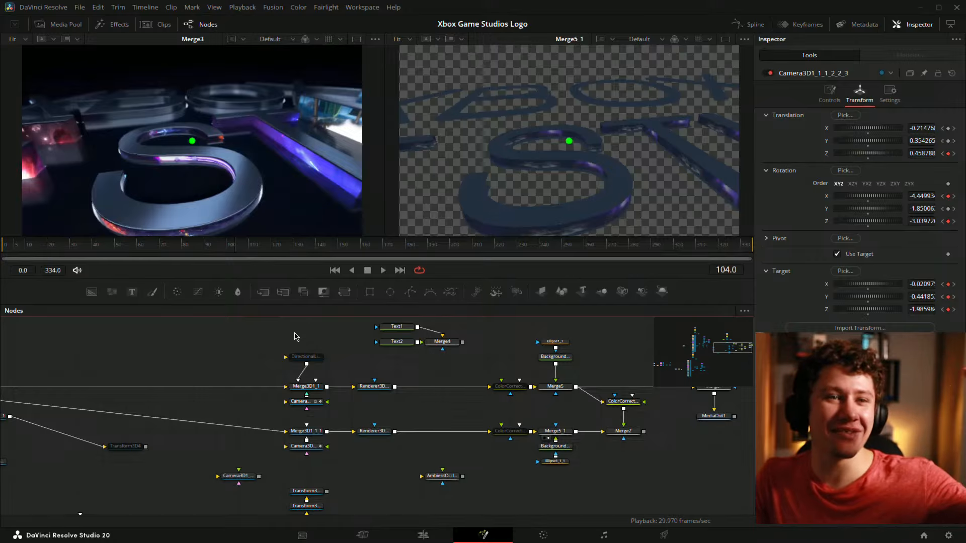
At frame 111, rekey the lower branch camera's Translation Z, Rotation Z and Target X, Y, Z at their interpolated values
{"action": "left_click", "coordinate": [303, 402]}
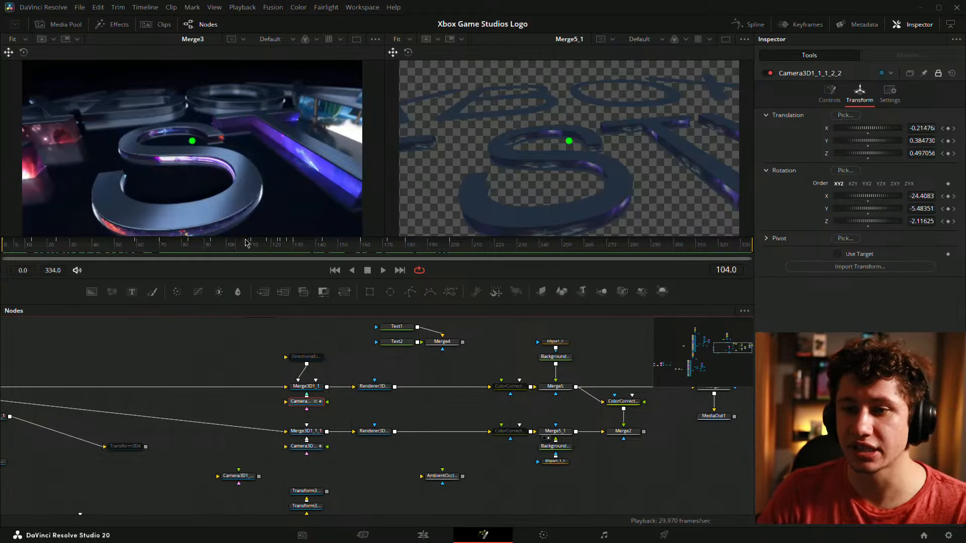
{"action": "left_click_drag", "start_coordinate": [247, 243], "coordinate": [162, 250]}
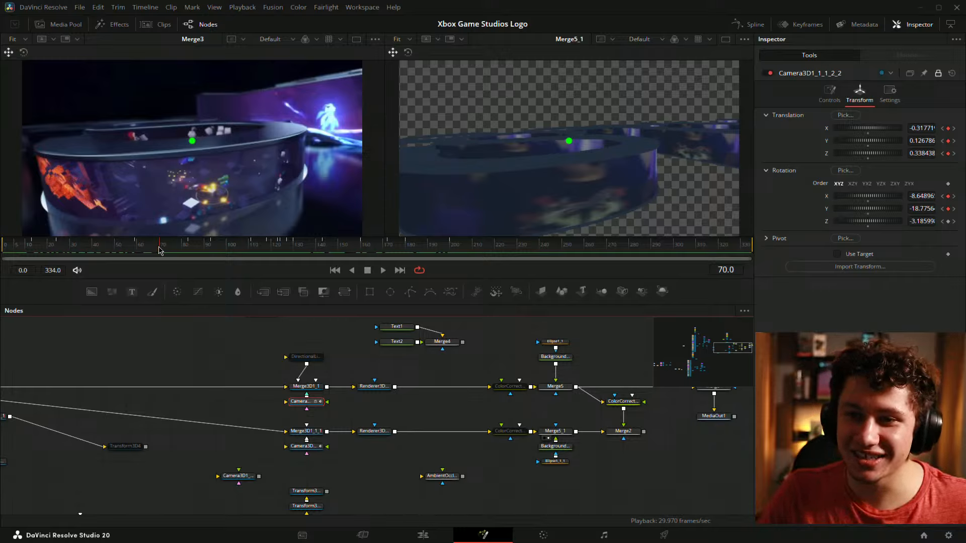
{"action": "left_click_drag", "start_coordinate": [160, 250], "coordinate": [253, 257]}
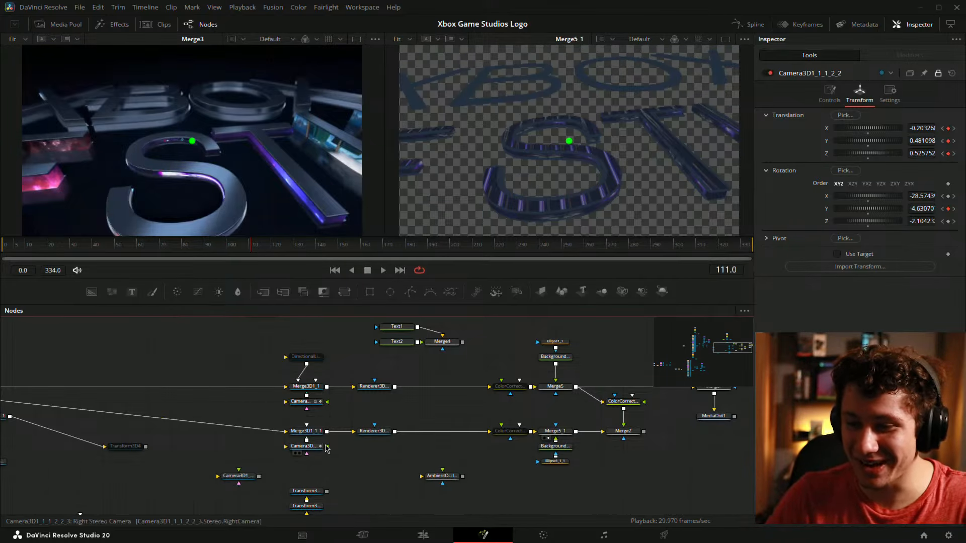
{"action": "left_click", "coordinate": [324, 446]}
{"action": "mouse_move", "coordinate": [257, 250]}
{"action": "left_mouse_down"}
{"action": "mouse_move", "coordinate": [243, 248]}
{"action": "mouse_move", "coordinate": [252, 251]}
{"action": "left_mouse_up"}
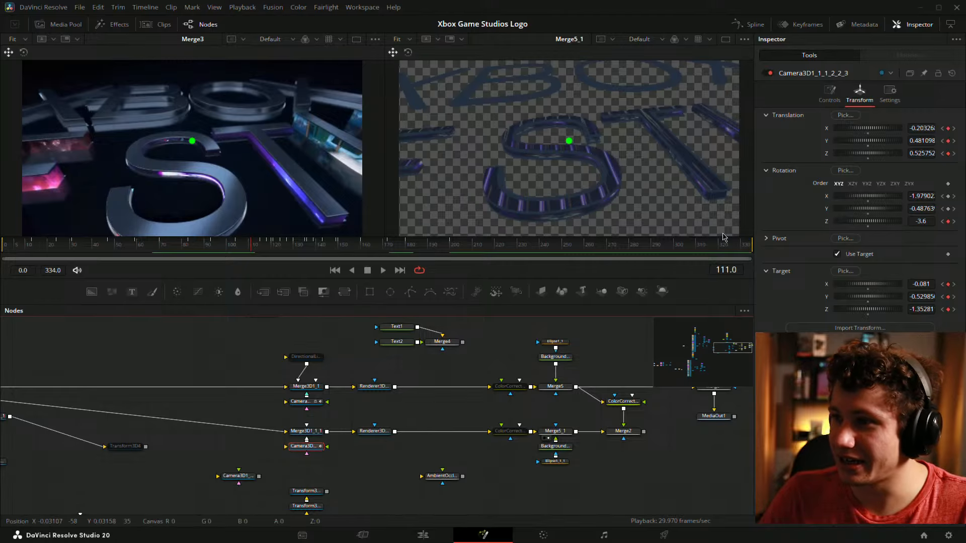
{"action": "left_click", "coordinate": [948, 310]}
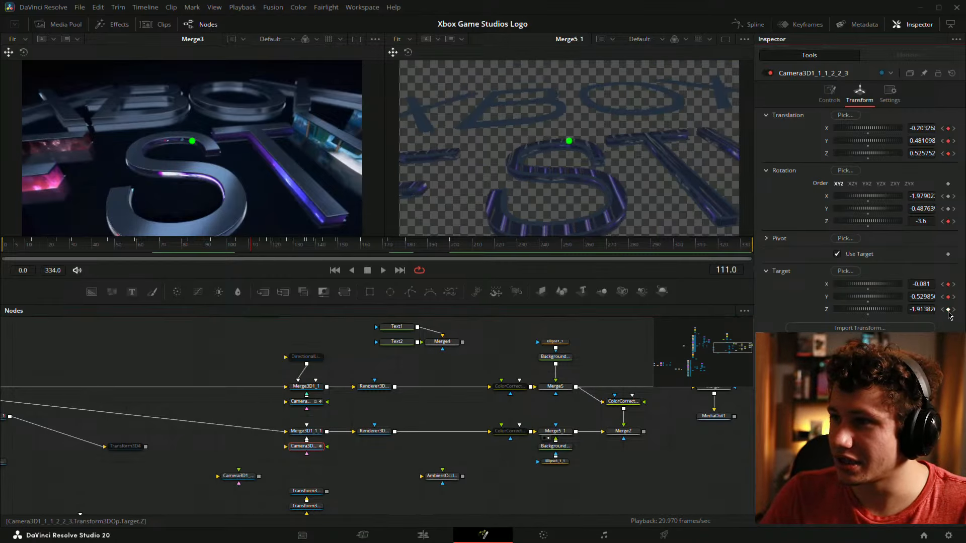
{"action": "left_click", "coordinate": [948, 284]}
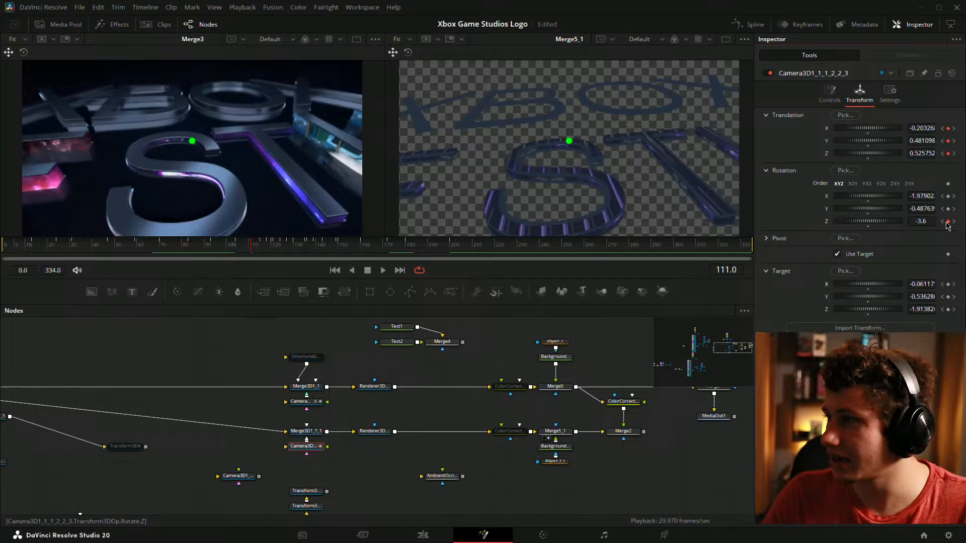
{"action": "left_click", "coordinate": [948, 142]}
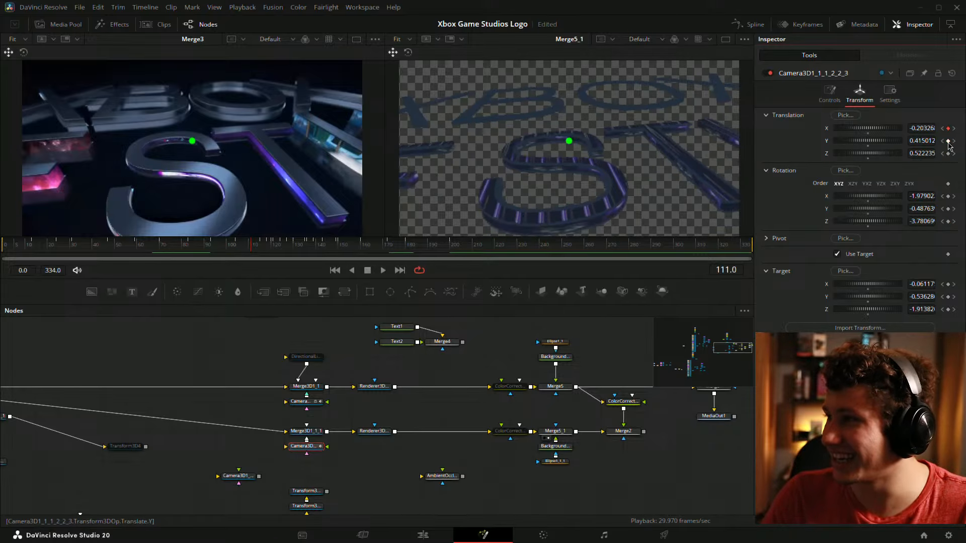
{"action": "left_click", "coordinate": [948, 128]}
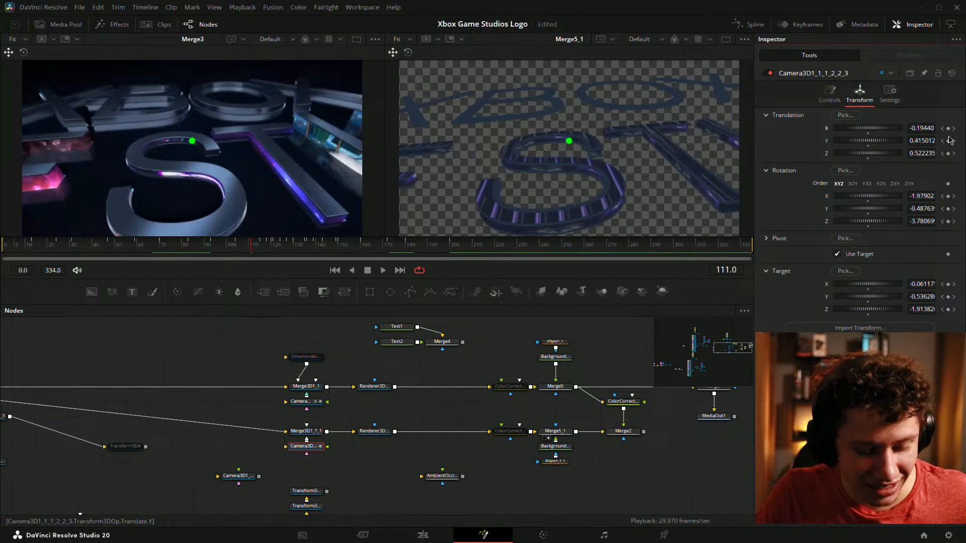
{"action": "key", "text": "ctrl+z"}
{"action": "key", "text": "ctrl+z"}
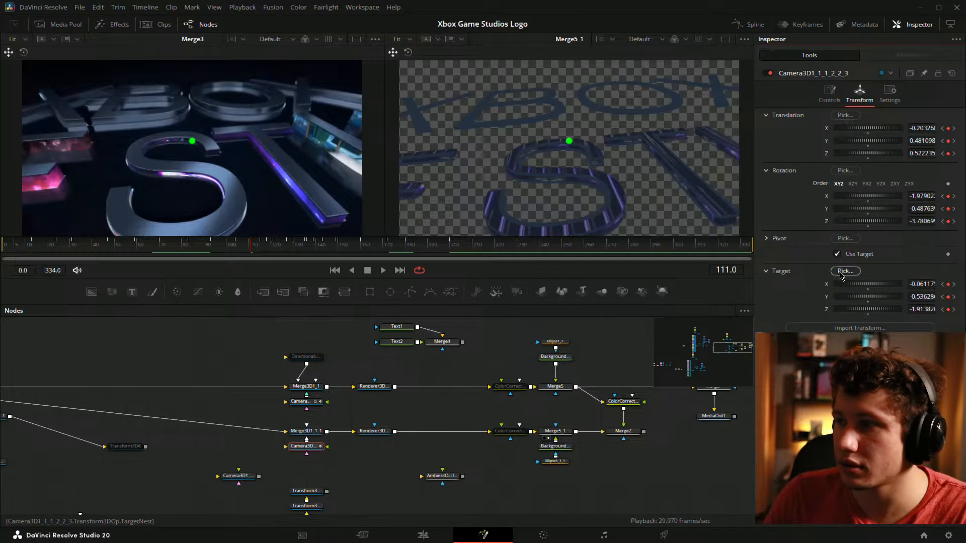
Refine frame 111 to Target X about -0.03117, Target Y about -0.62228, Translation Z 0.502235 and Rotation Z about -3.08069, and save
{"action": "left_click_drag", "start_coordinate": [921, 284], "coordinate": [903, 297]}
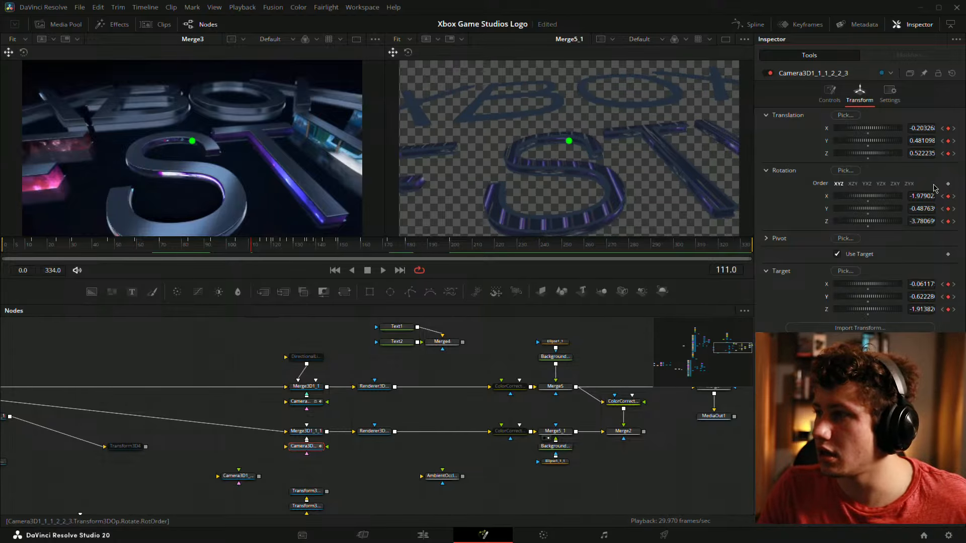
{"action": "left_click_drag", "start_coordinate": [922, 153], "coordinate": [915, 153]}
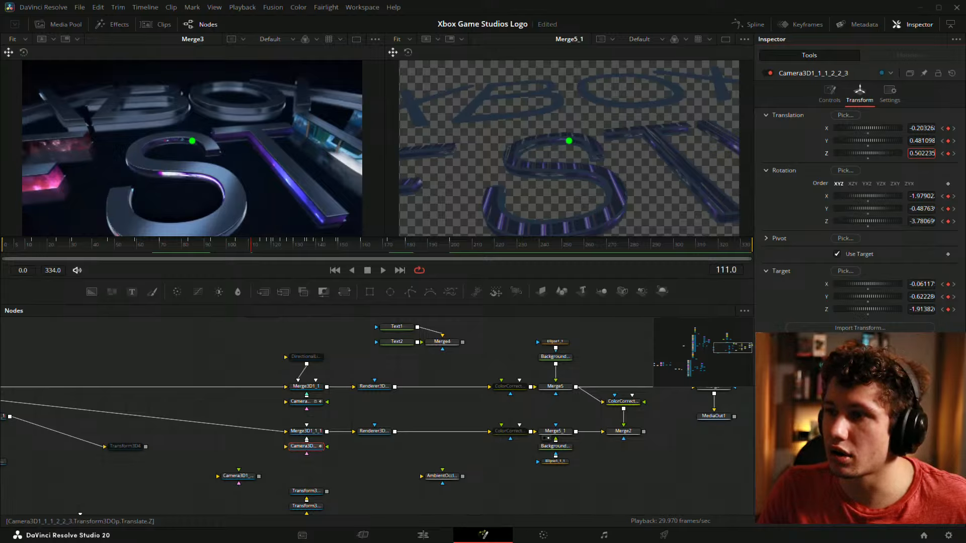
{"action": "left_click_drag", "start_coordinate": [925, 282], "coordinate": [926, 284]}
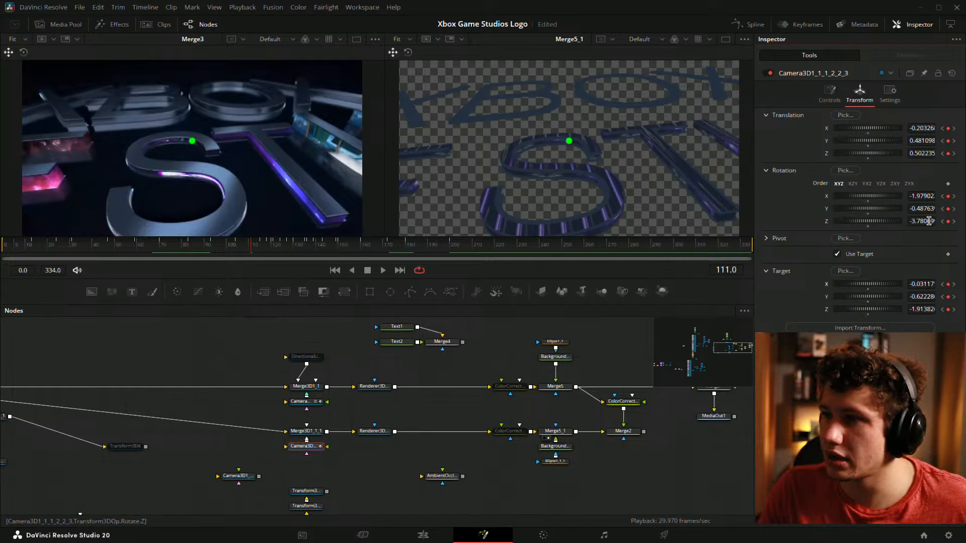
{"action": "left_click_drag", "start_coordinate": [929, 221], "coordinate": [933, 220]}
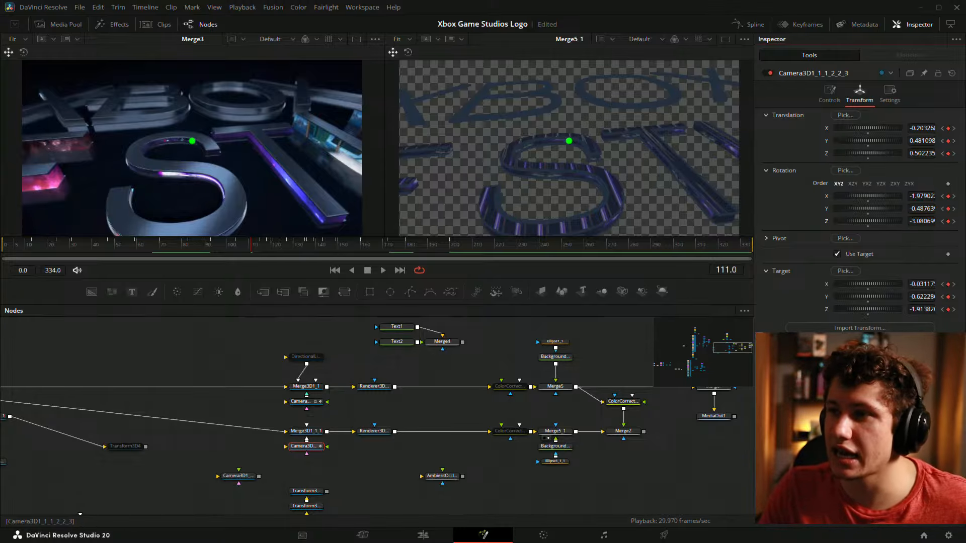
{"action": "key", "text": "ctrl+s"}
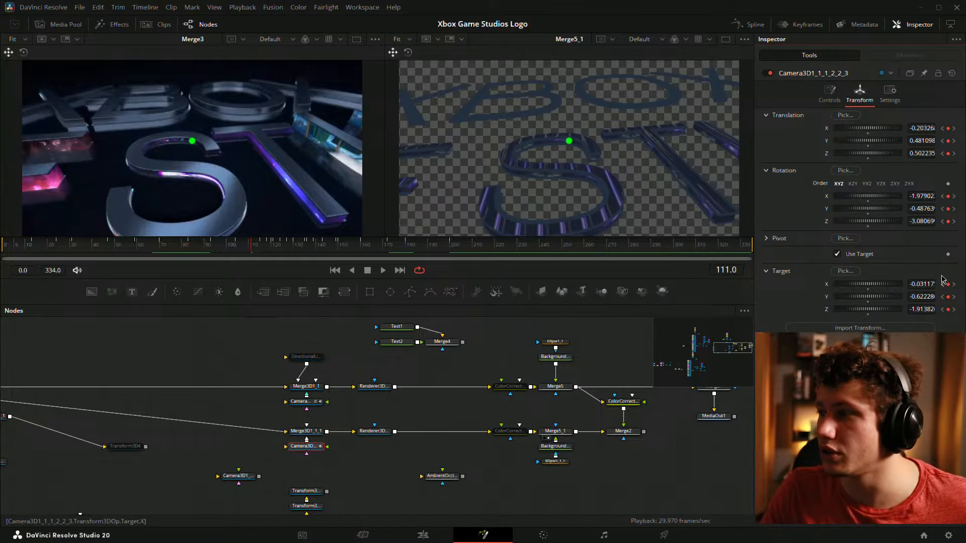
{"action": "left_click_drag", "start_coordinate": [921, 154], "coordinate": [921, 153]}
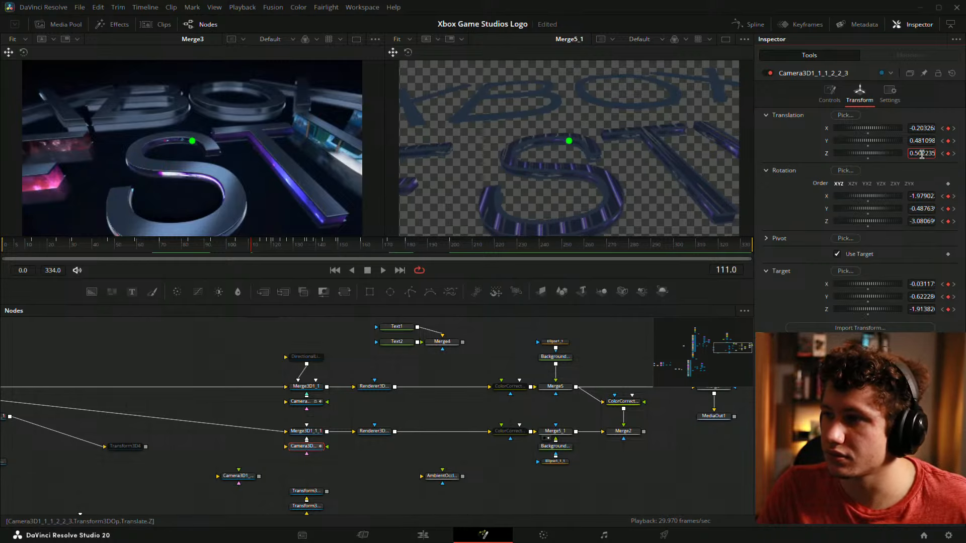
Try a different extrusion depth on the GAME STUDIOS text's Extrude3D node, and undo the change
{"action": "left_click_drag", "start_coordinate": [254, 408], "coordinate": [639, 453]}
{"action": "left_click_drag", "start_coordinate": [371, 402], "coordinate": [454, 452]}
{"action": "left_click", "coordinate": [372, 360]}
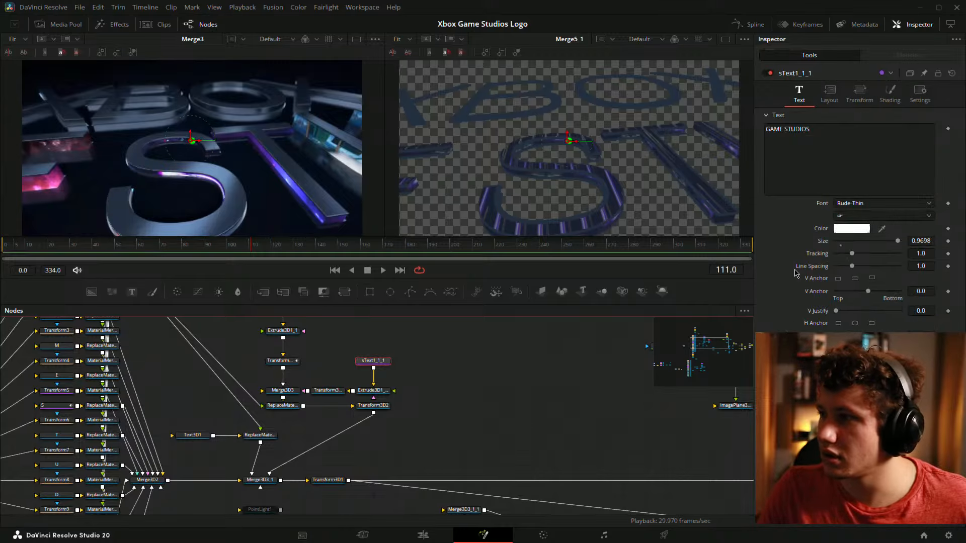
{"action": "left_click_drag", "start_coordinate": [331, 355], "coordinate": [378, 364]}
{"action": "left_click", "coordinate": [424, 402]}
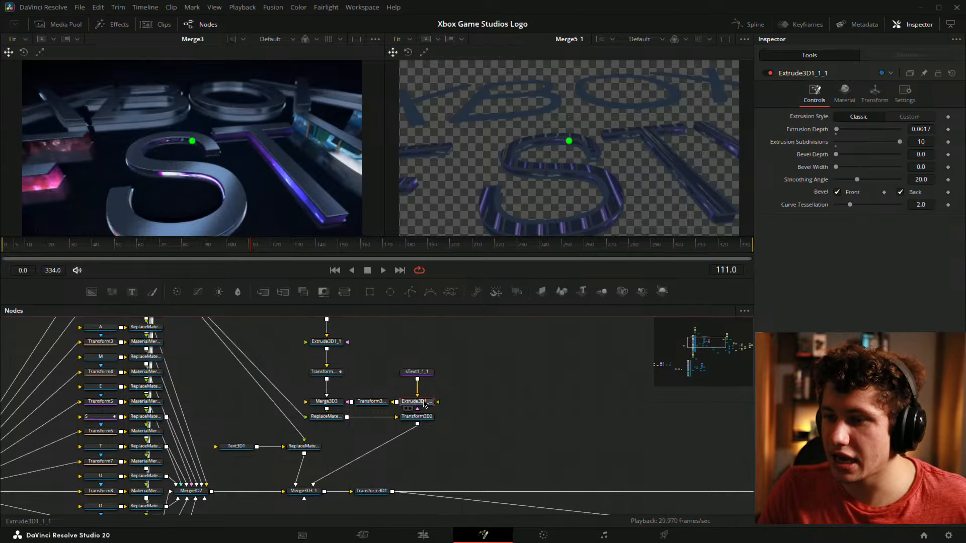
{"action": "left_click_drag", "start_coordinate": [920, 132], "coordinate": [948, 130]}
{"action": "key", "text": "ctrl+z"}
Key the letter S's extrusion depth at 0.032467 on frame 111 and 0.007704 on frame 135, and save the project
{"action": "left_click_drag", "start_coordinate": [426, 327], "coordinate": [557, 331]}
{"action": "left_click", "coordinate": [335, 391]}
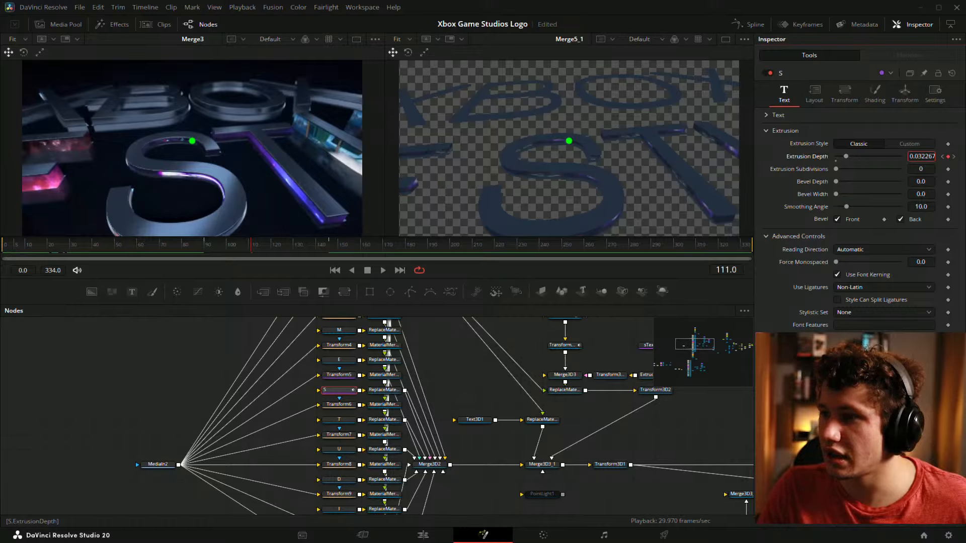
{"action": "left_click_drag", "start_coordinate": [922, 156], "coordinate": [926, 156]}
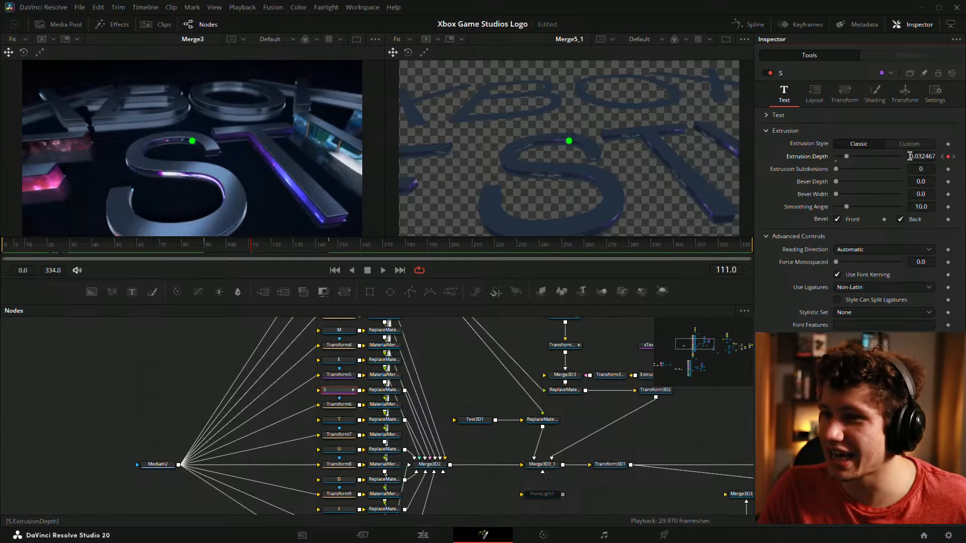
{"action": "left_click_drag", "start_coordinate": [251, 247], "coordinate": [310, 250]}
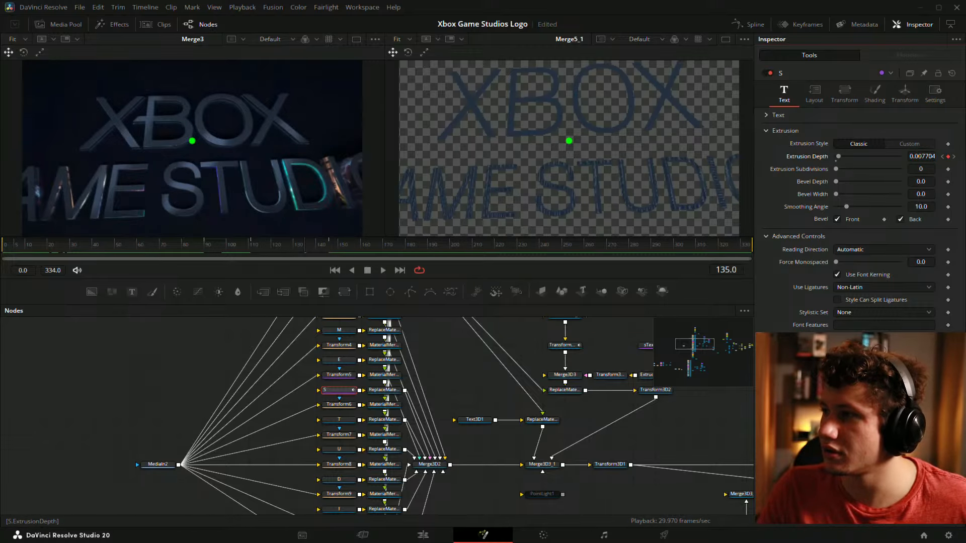
{"action": "left_click_drag", "start_coordinate": [283, 250], "coordinate": [208, 253]}
{"action": "left_click_drag", "start_coordinate": [548, 367], "coordinate": [255, 319]}
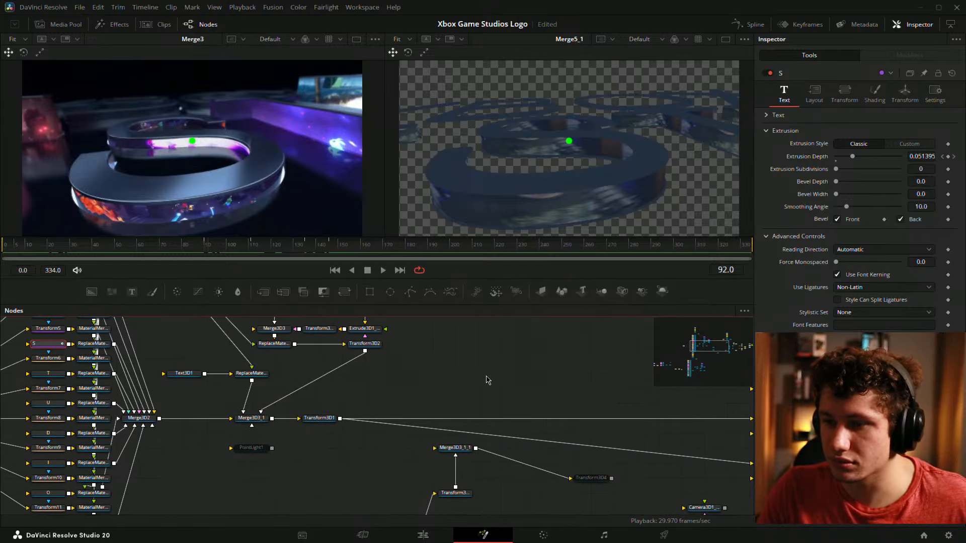
{"action": "left_click", "coordinate": [487, 379]}
{"action": "key", "text": "ctrl+s"}
Examine the Transform4 node's Y Size expression that links it to the letter S's extrusion depth
{"action": "left_click_drag", "start_coordinate": [217, 352], "coordinate": [481, 405]}
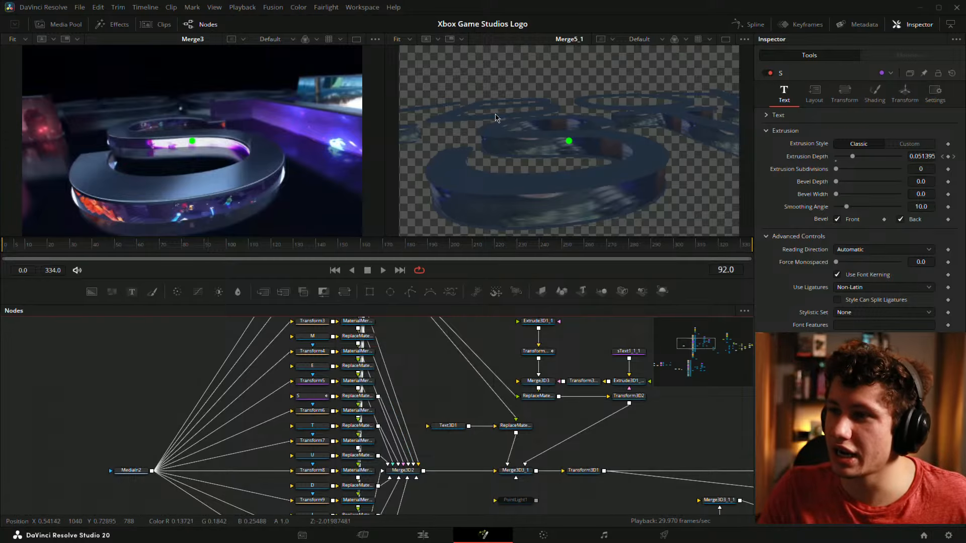
{"action": "scroll", "coordinate": [363, 399], "scroll_direction": "down", "scroll_amount": 5}
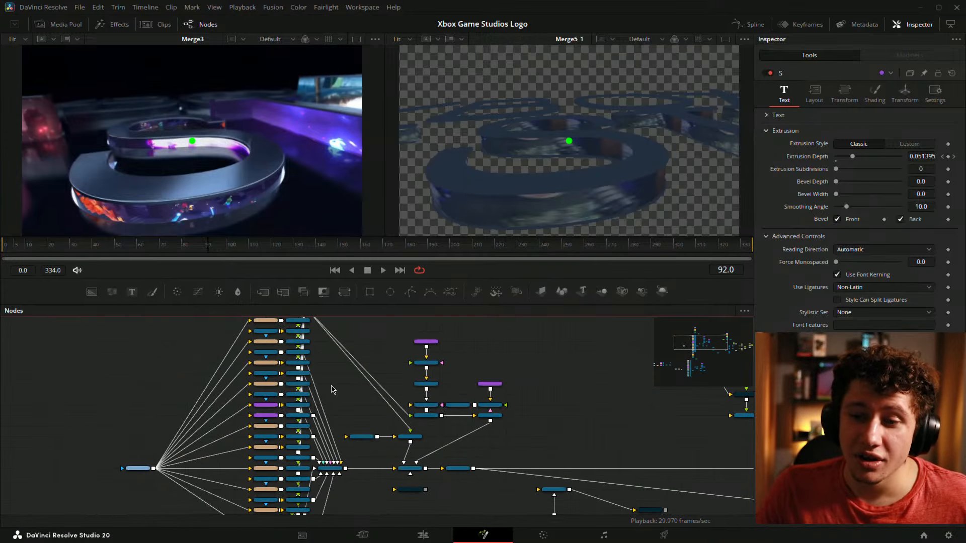
{"action": "left_click", "coordinate": [269, 388]}
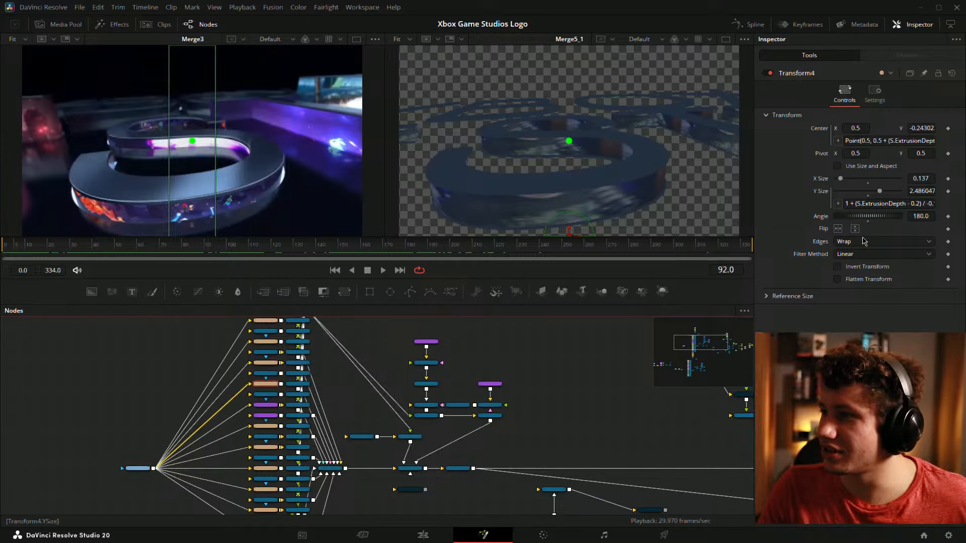
{"action": "left_click", "coordinate": [582, 375]}
{"action": "left_click_drag", "start_coordinate": [668, 400], "coordinate": [472, 392]}
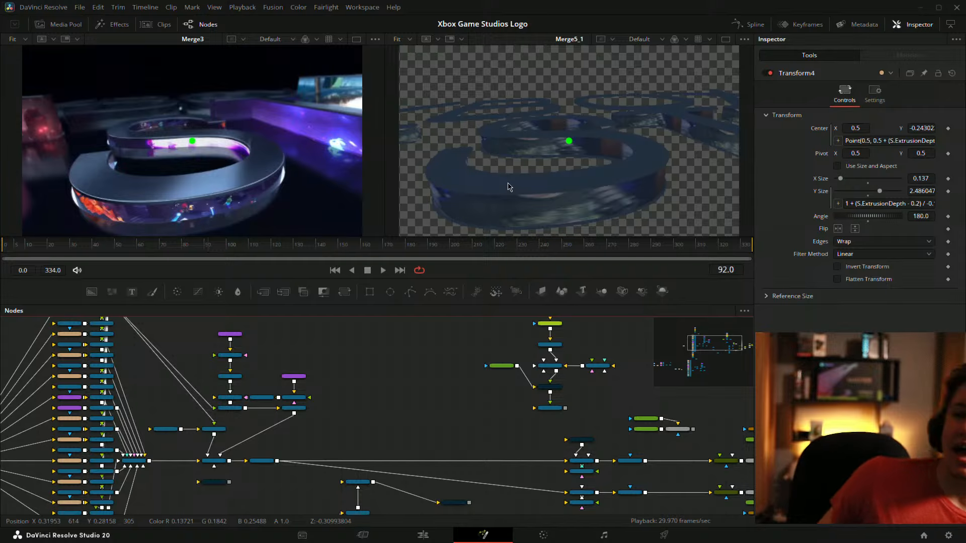
{"action": "left_click_drag", "start_coordinate": [909, 204], "coordinate": [934, 204]}
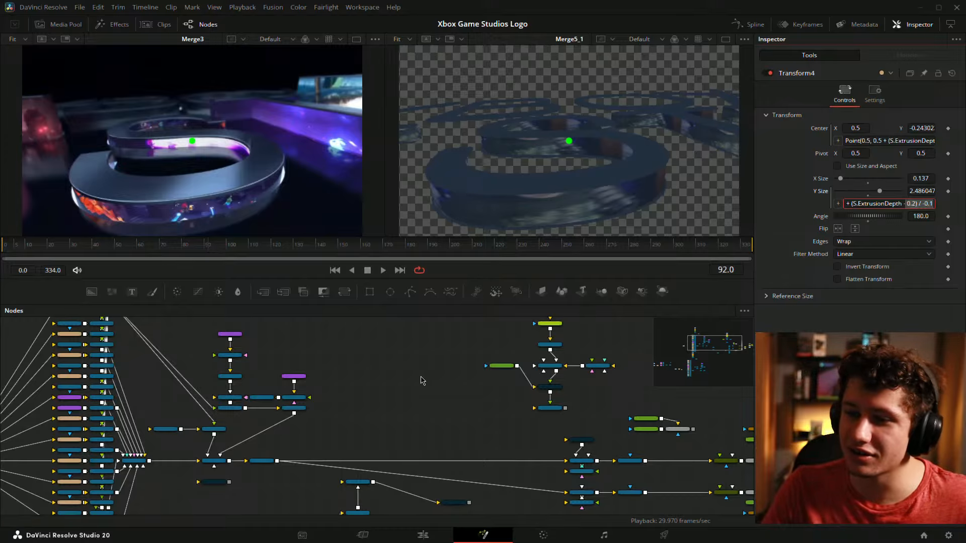
Select the lower branch camera and compare its view with the reference footage from frame 92 back to frame 70
{"action": "left_click_drag", "start_coordinate": [681, 340], "coordinate": [482, 328]}
{"action": "scroll", "coordinate": [490, 377], "scroll_direction": "up", "scroll_amount": 2}
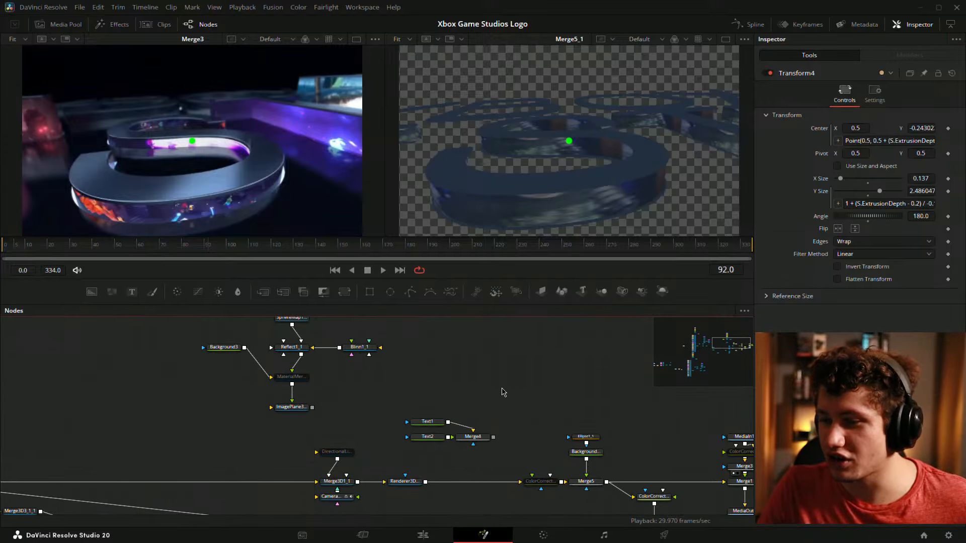
{"action": "left_click_drag", "start_coordinate": [567, 431], "coordinate": [449, 370]}
{"action": "left_click", "coordinate": [254, 483]}
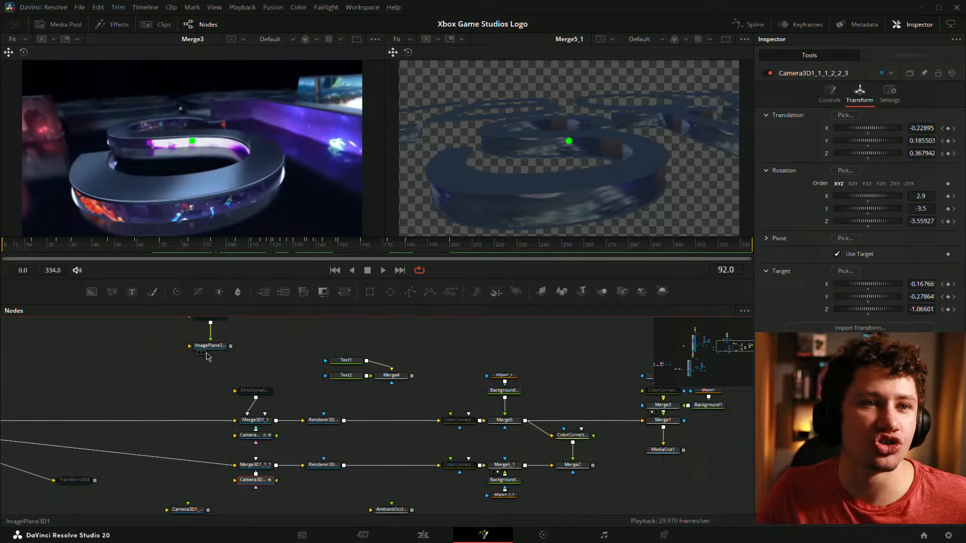
{"action": "left_click_drag", "start_coordinate": [338, 377], "coordinate": [281, 384]}
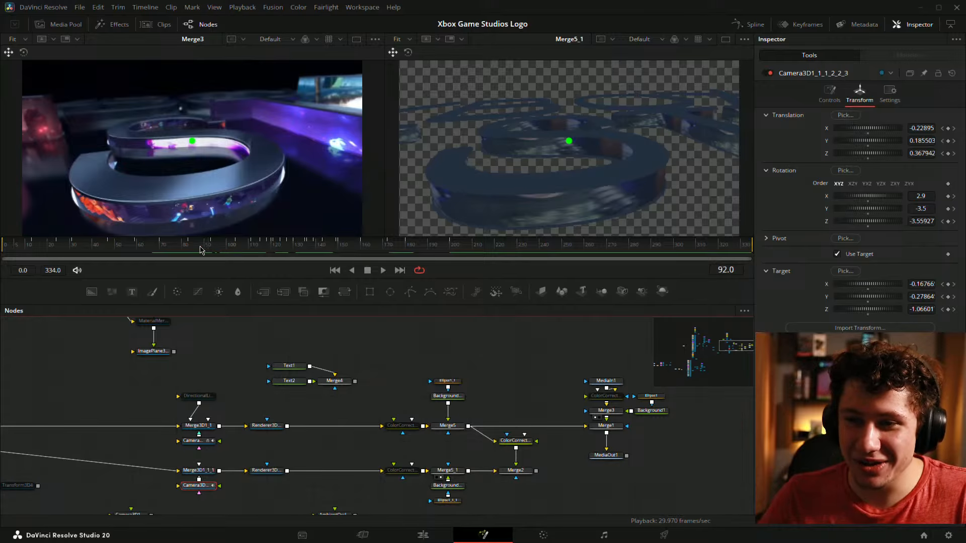
{"action": "left_click_drag", "start_coordinate": [200, 250], "coordinate": [161, 255]}
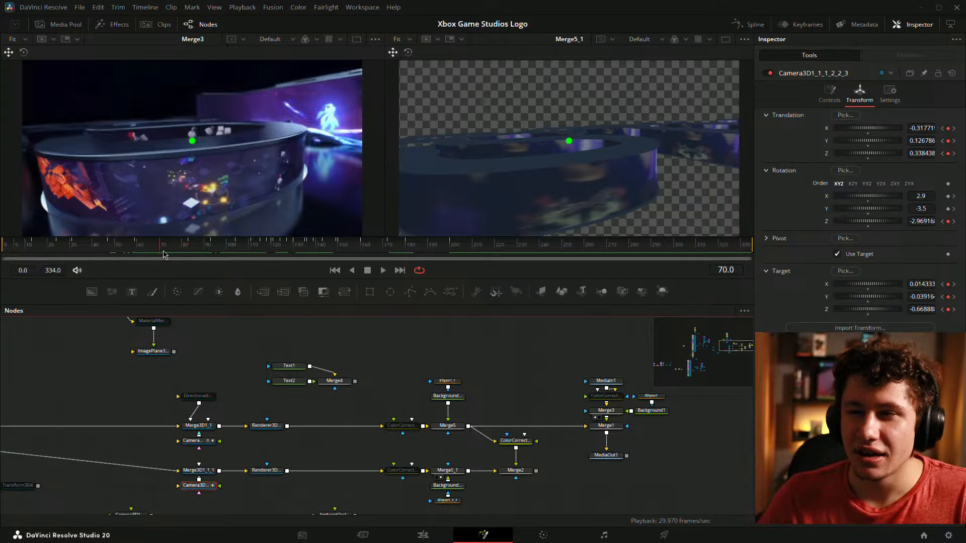
Look over the node graph between the letter nodes and the render branches, and reselect the lower branch camera at frame 70
{"action": "left_click_drag", "start_coordinate": [95, 421], "coordinate": [857, 425]}
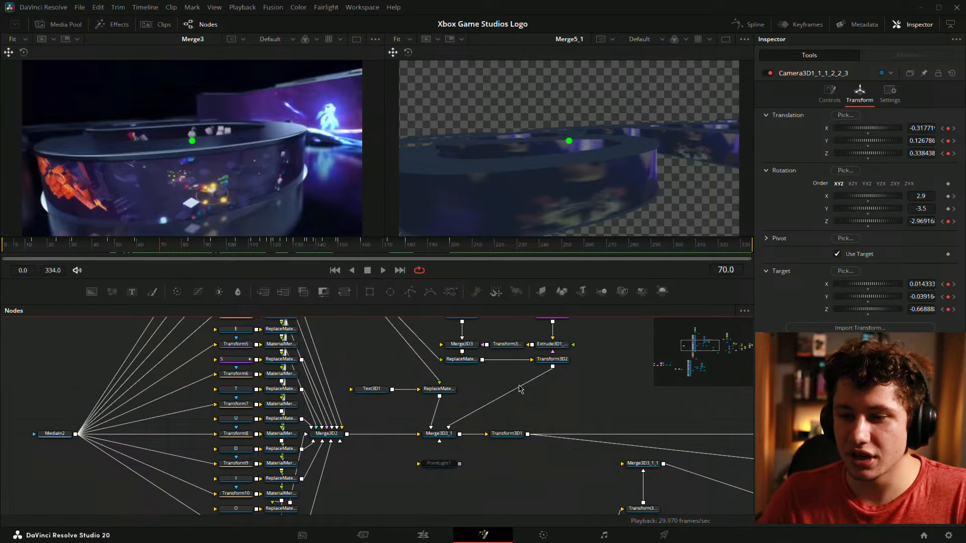
{"action": "left_click_drag", "start_coordinate": [517, 388], "coordinate": [187, 402]}
{"action": "left_click_drag", "start_coordinate": [507, 375], "coordinate": [285, 365]}
{"action": "left_click_drag", "start_coordinate": [484, 356], "coordinate": [448, 352]}
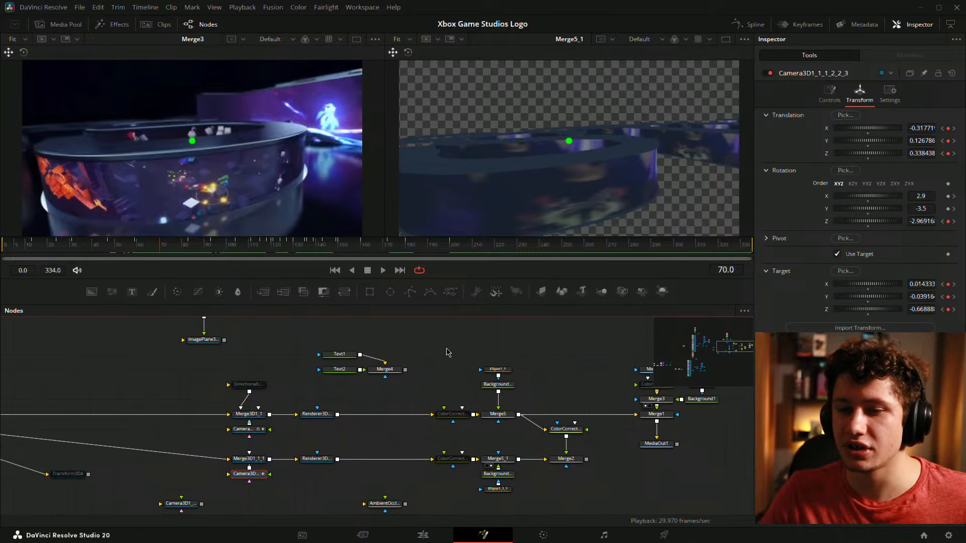
{"action": "left_click", "coordinate": [445, 352]}
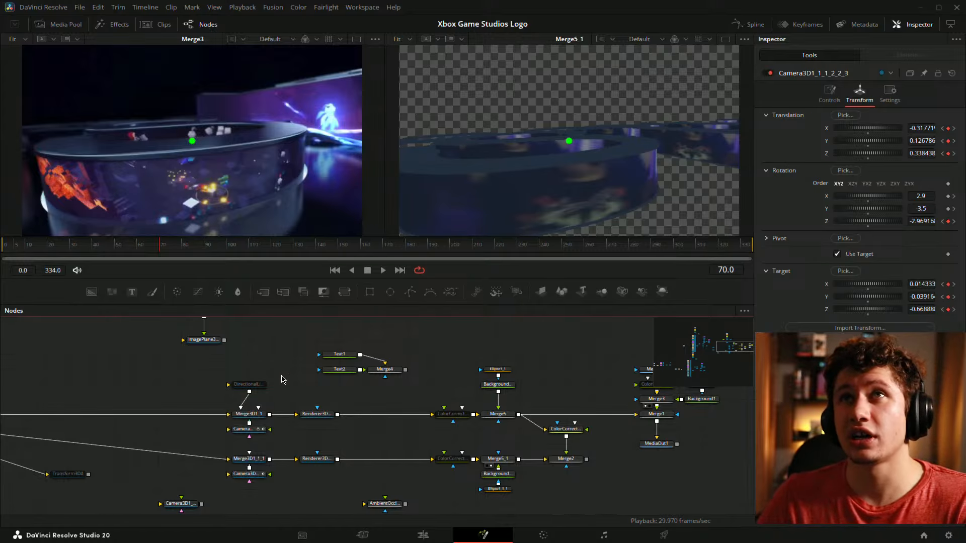
{"action": "left_click", "coordinate": [254, 475]}
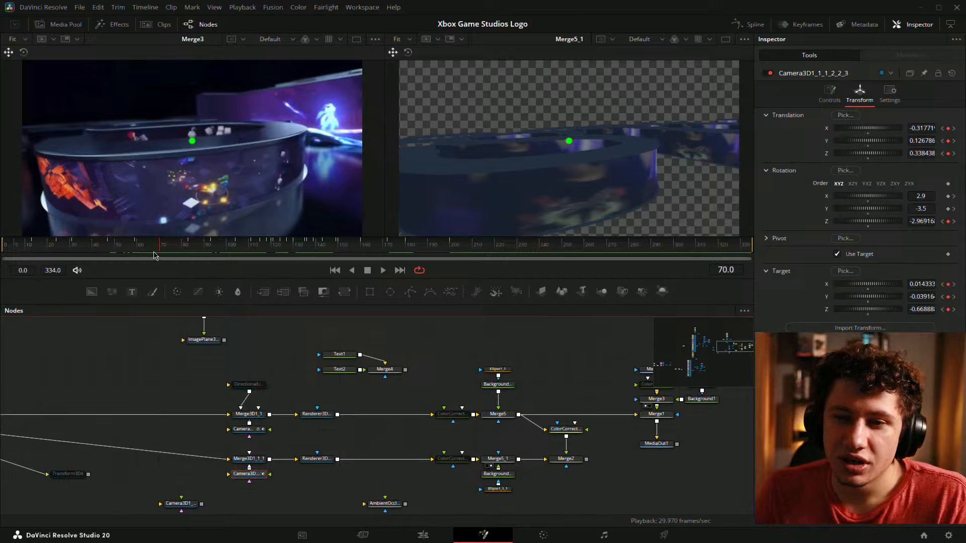
{"action": "left_click_drag", "start_coordinate": [158, 248], "coordinate": [160, 248]}
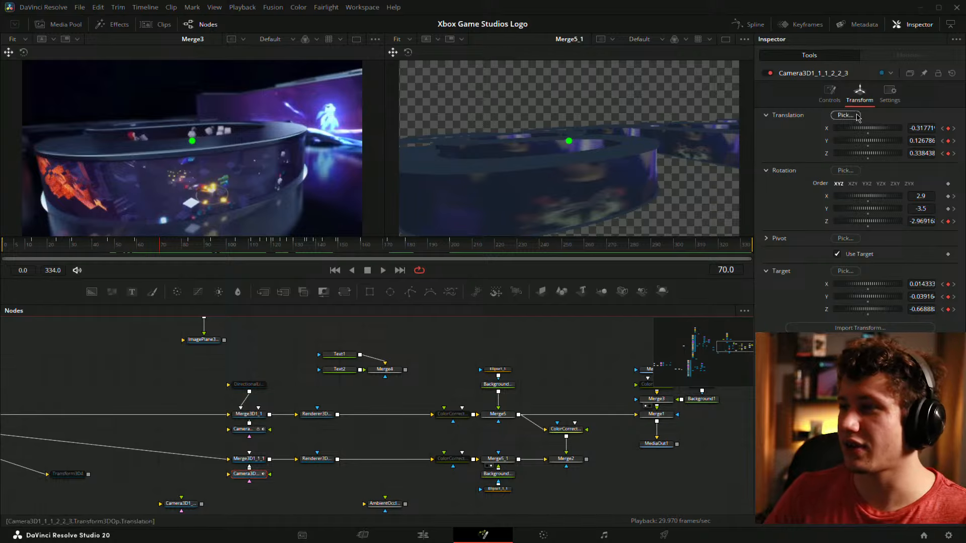
Compare the lower branch camera's view with the reference footage between frame 13 and frame 111
{"action": "scroll", "coordinate": [481, 182], "scroll_direction": "down", "scroll_amount": 1}
{"action": "left_click_drag", "start_coordinate": [482, 182], "coordinate": [546, 163]}
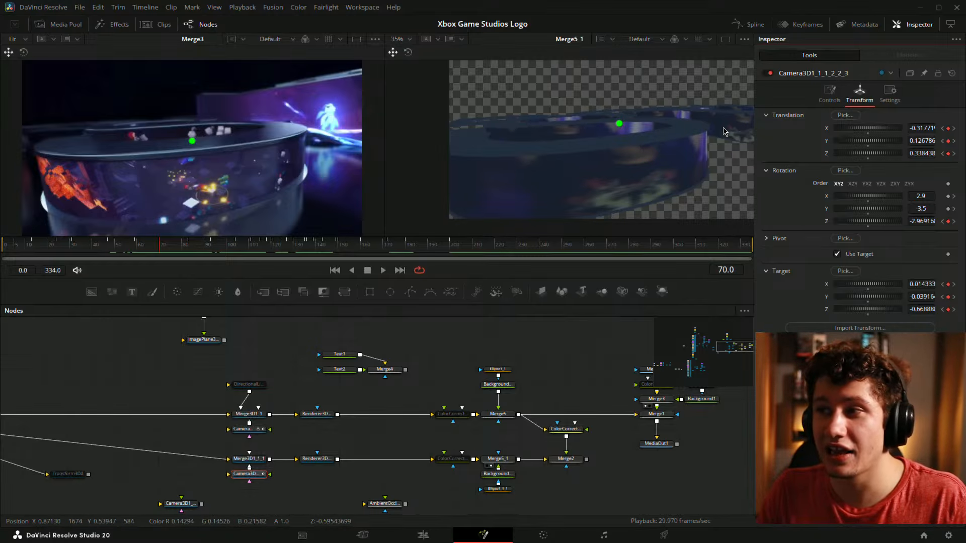
{"action": "left_click_drag", "start_coordinate": [182, 250], "coordinate": [141, 250]}
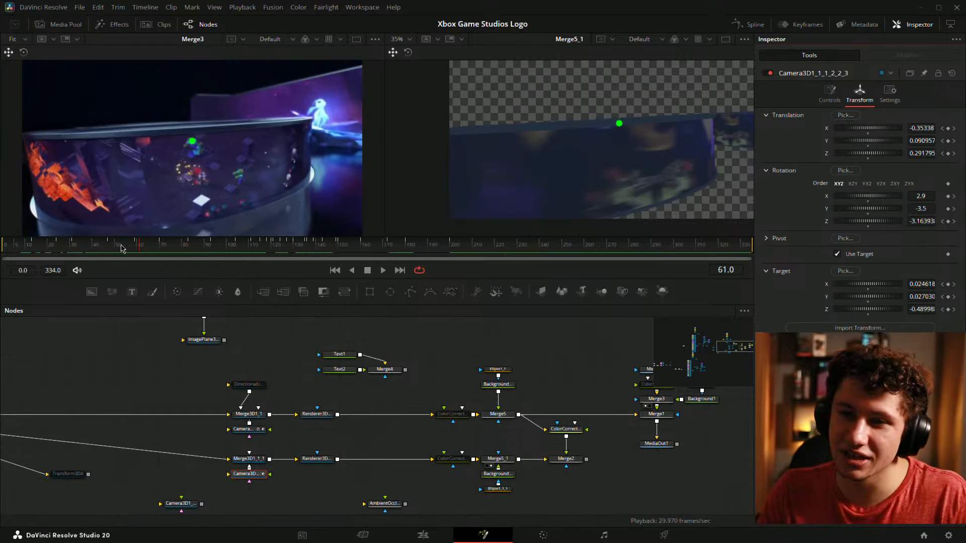
{"action": "left_click", "coordinate": [184, 251]}
{"action": "left_click_drag", "start_coordinate": [184, 253], "coordinate": [31, 263]}
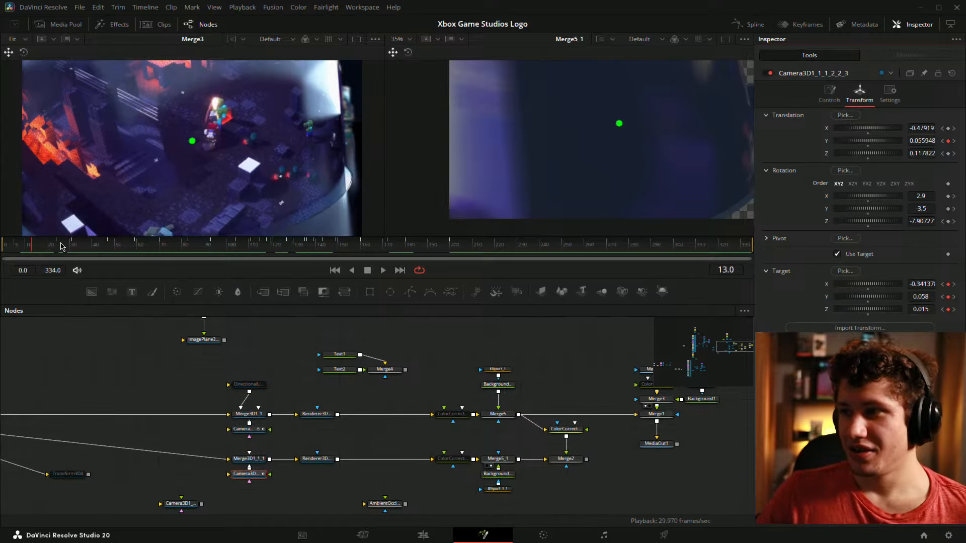
{"action": "left_click_drag", "start_coordinate": [40, 245], "coordinate": [137, 251]}
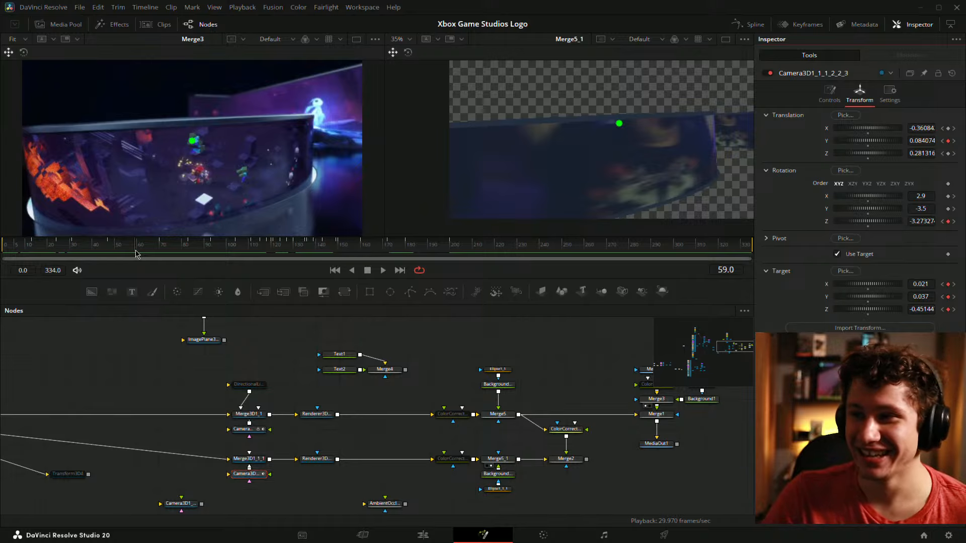
{"action": "left_click_drag", "start_coordinate": [136, 253], "coordinate": [109, 251]}
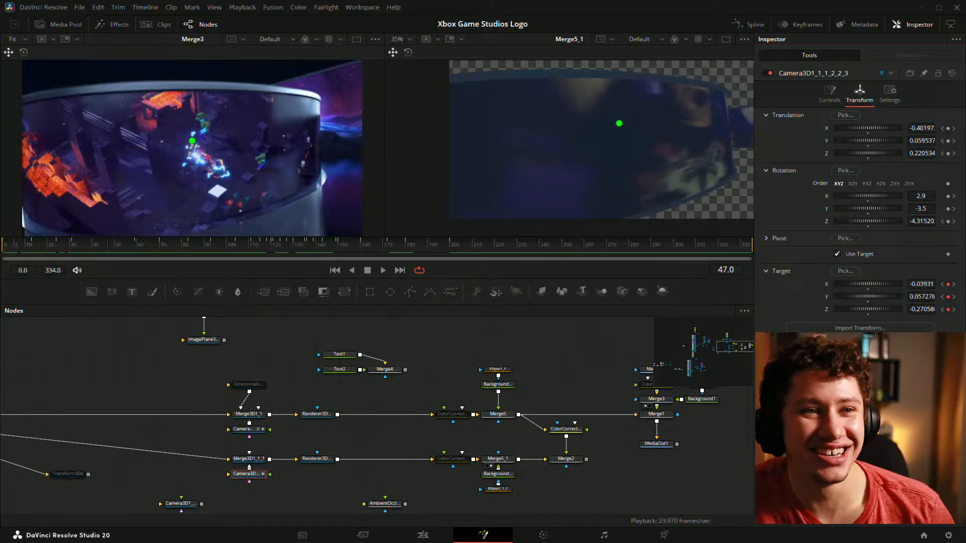
{"action": "left_click", "coordinate": [237, 251]}
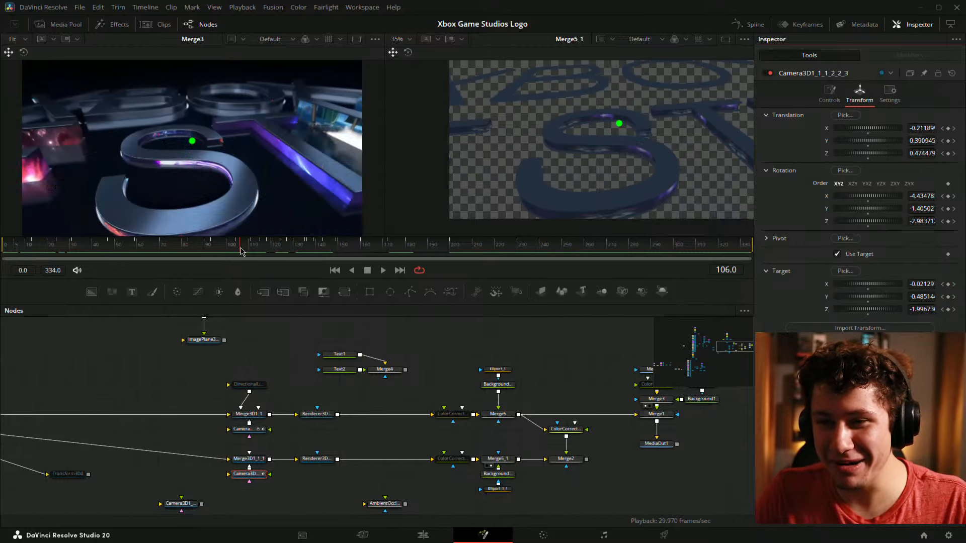
{"action": "left_click_drag", "start_coordinate": [236, 252], "coordinate": [137, 240]}
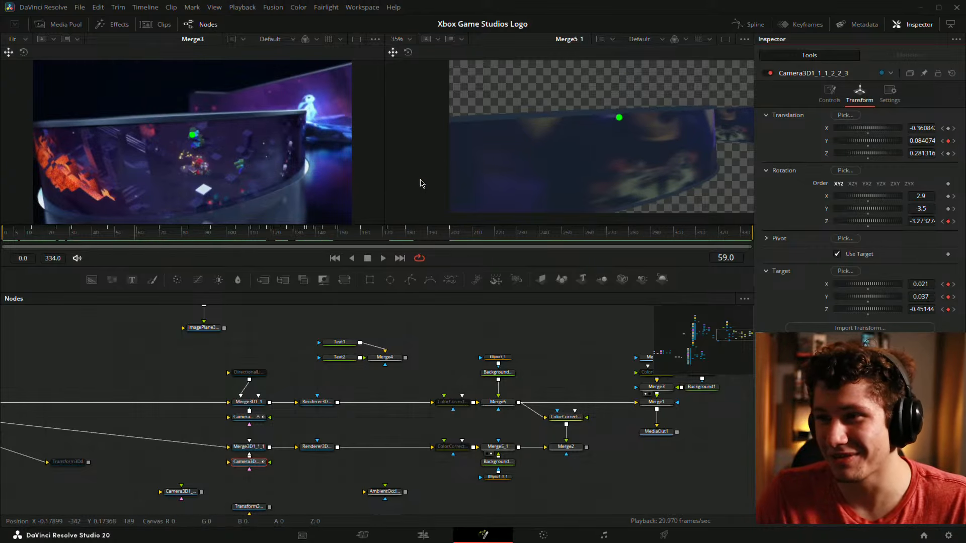
{"action": "left_click_drag", "start_coordinate": [214, 233], "coordinate": [137, 243]}
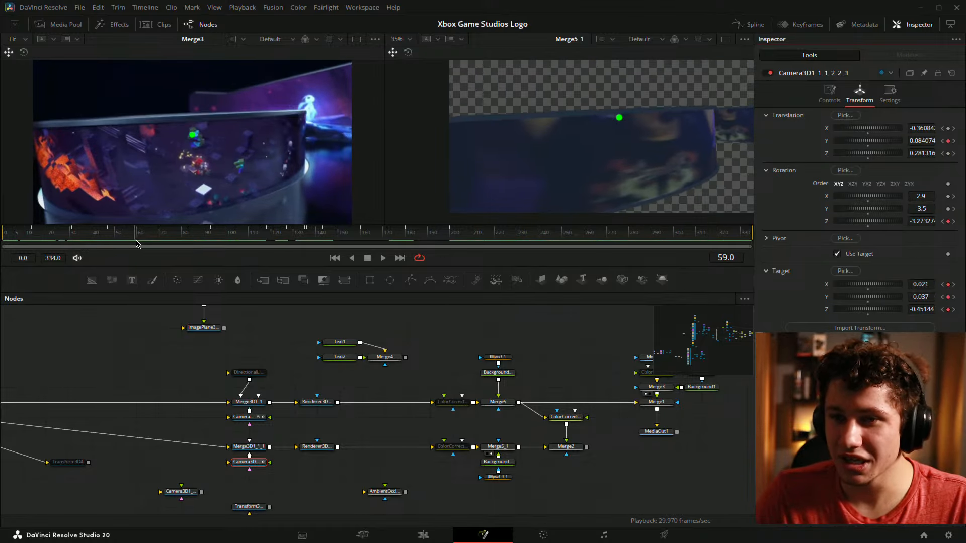
{"action": "left_click", "coordinate": [253, 238]}
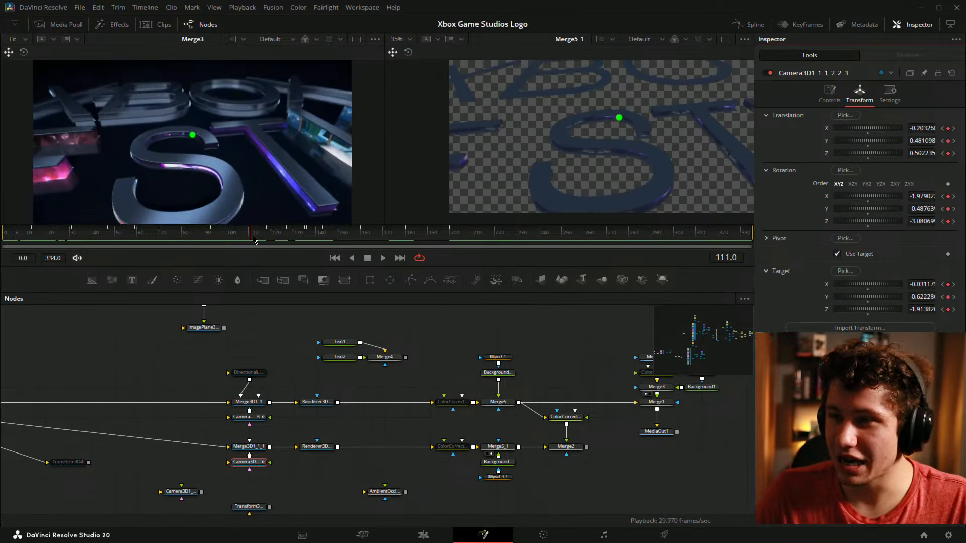
On frame 93, set the lower branch camera's Target X to -0.169 and Target Y to -0.311
{"action": "left_click_drag", "start_coordinate": [253, 238], "coordinate": [212, 238]}
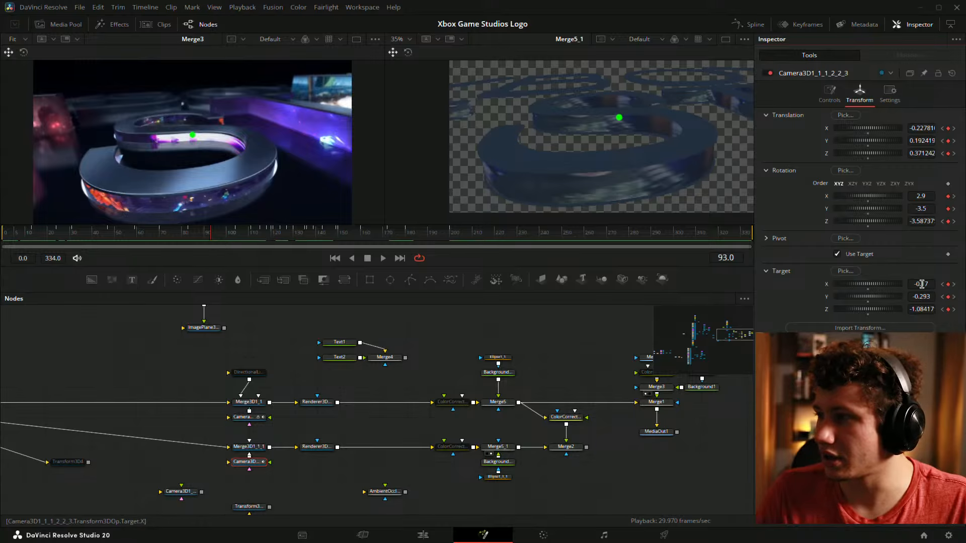
{"action": "mouse_move", "coordinate": [921, 284]}
{"action": "left_mouse_down"}
{"action": "mouse_move", "coordinate": [910, 283]}
{"action": "mouse_move", "coordinate": [922, 284]}
{"action": "left_mouse_up"}
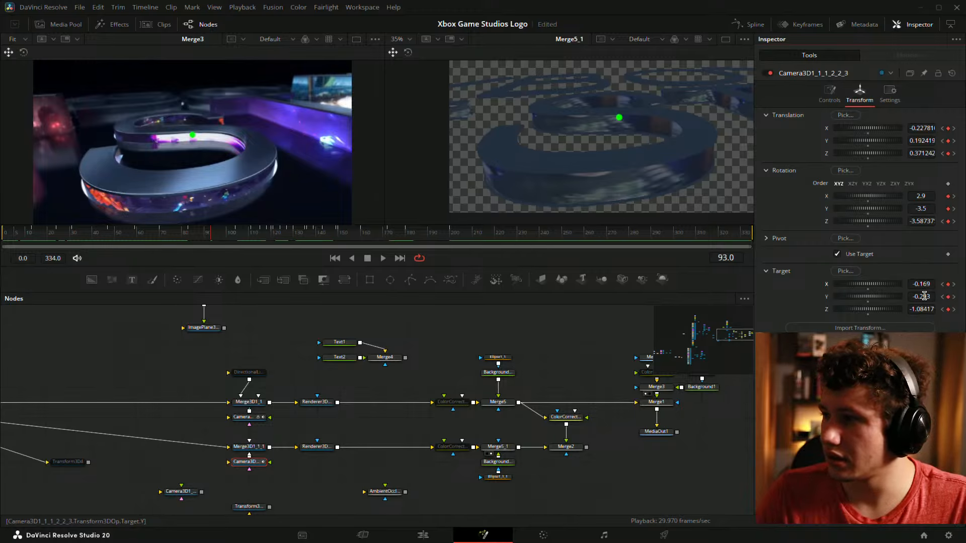
{"action": "left_click_drag", "start_coordinate": [924, 297], "coordinate": [917, 296]}
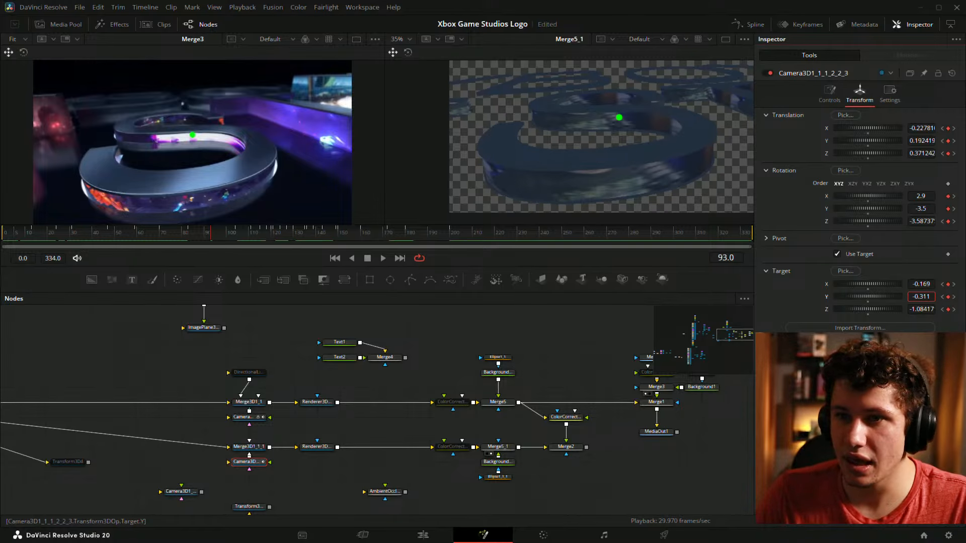
Try other Z and Y rotations on frame 93, including Rotation Y -9.6 with Target X -0.294, and undo each change
{"action": "left_click_drag", "start_coordinate": [916, 222], "coordinate": [922, 221]}
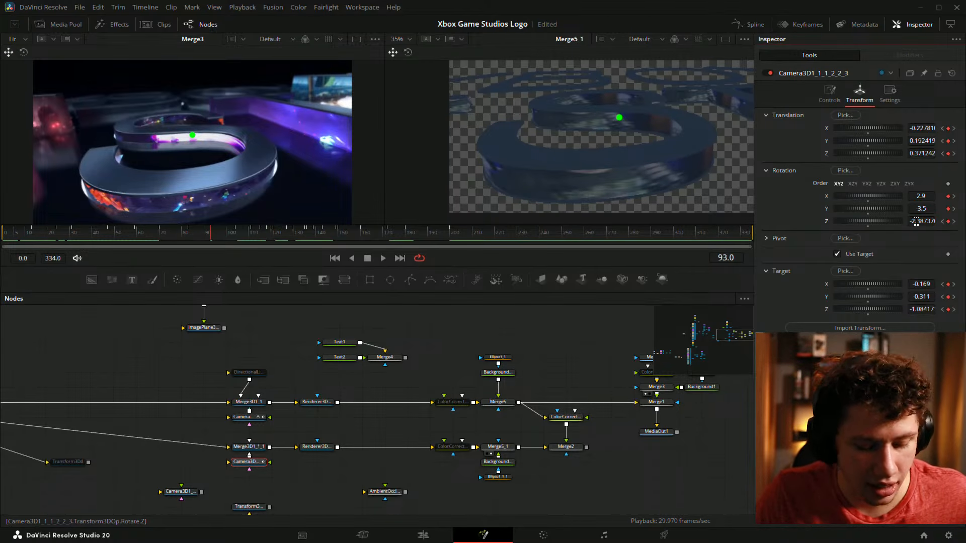
{"action": "key", "text": "ctrl+z"}
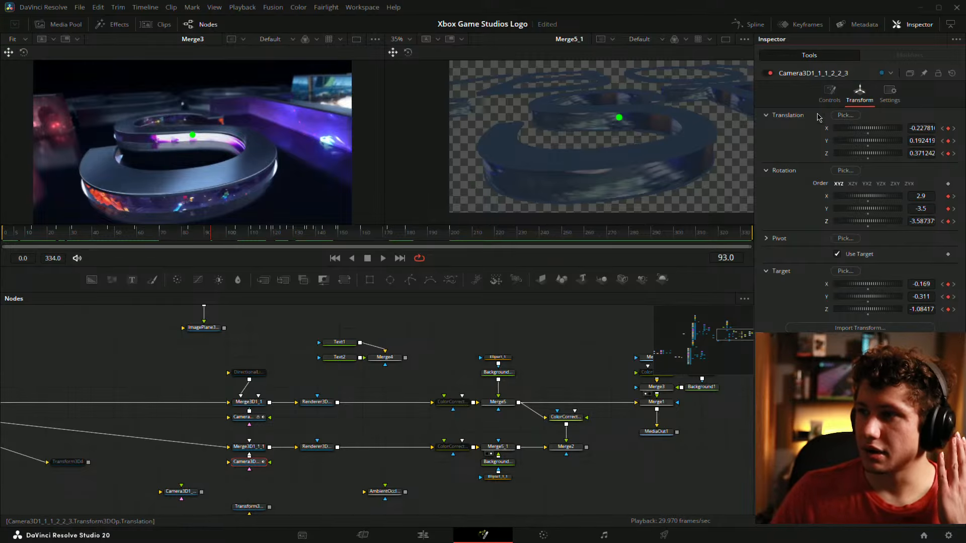
{"action": "left_click_drag", "start_coordinate": [920, 208], "coordinate": [903, 209]}
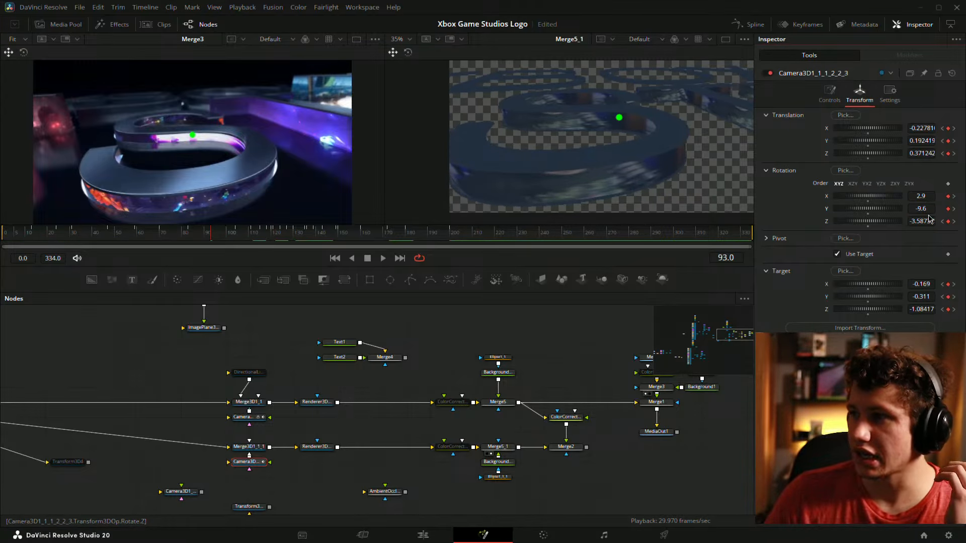
{"action": "left_click_drag", "start_coordinate": [921, 283], "coordinate": [911, 284]}
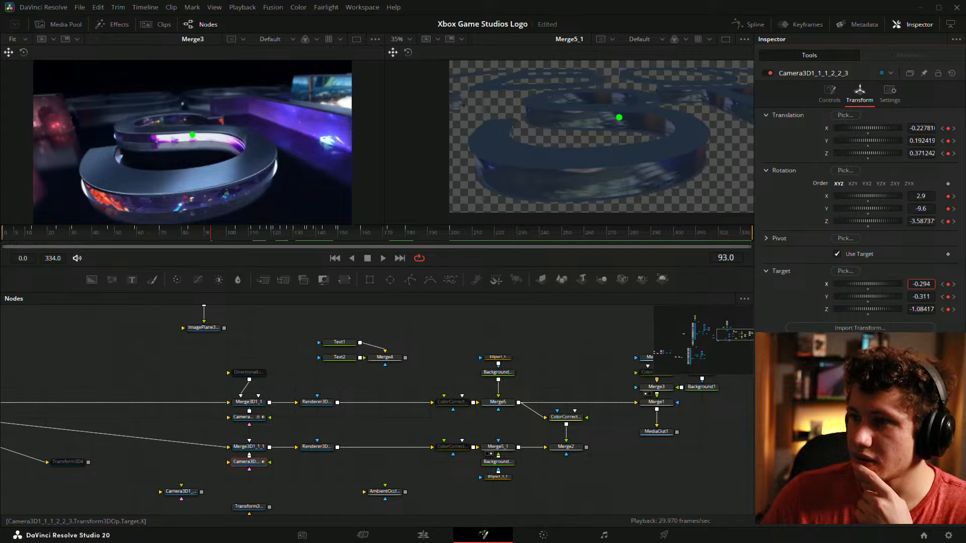
{"action": "key", "text": "ctrl+z"}
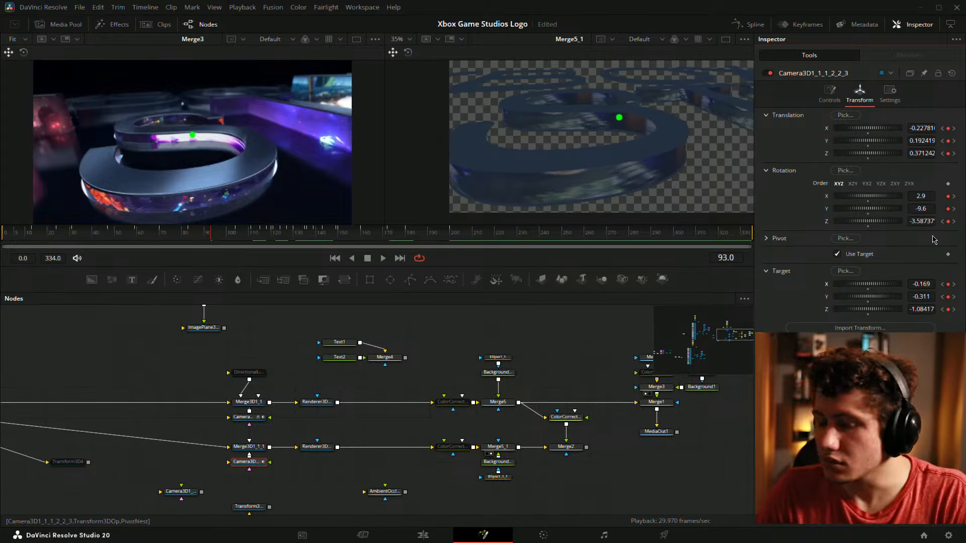
{"action": "key", "text": "ctrl+z"}
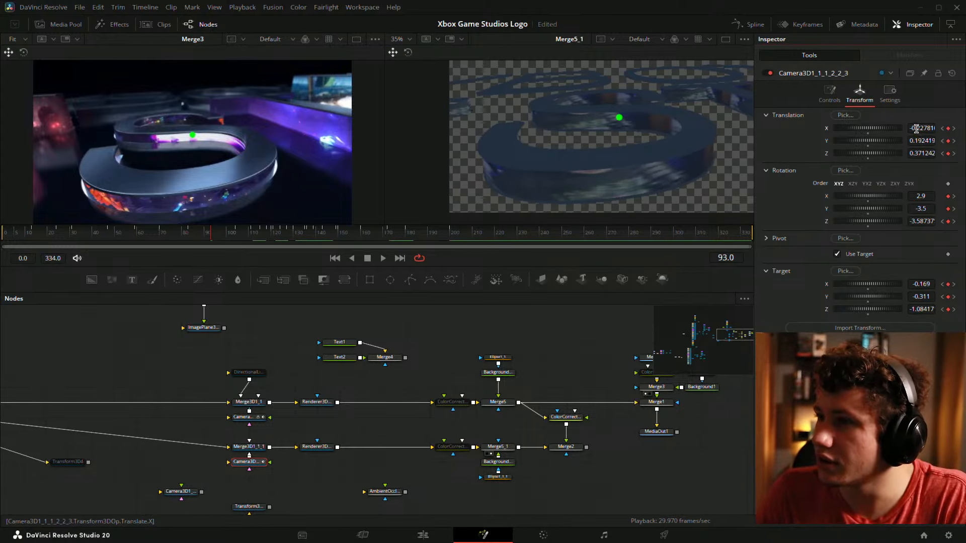
Shift the lower branch camera on frame 93 to Translation X -0.23281 and Target X -0.106
{"action": "mouse_move", "coordinate": [921, 128]}
{"action": "left_mouse_down"}
{"action": "mouse_move", "coordinate": [911, 127]}
{"action": "mouse_move", "coordinate": [921, 127]}
{"action": "left_mouse_up"}
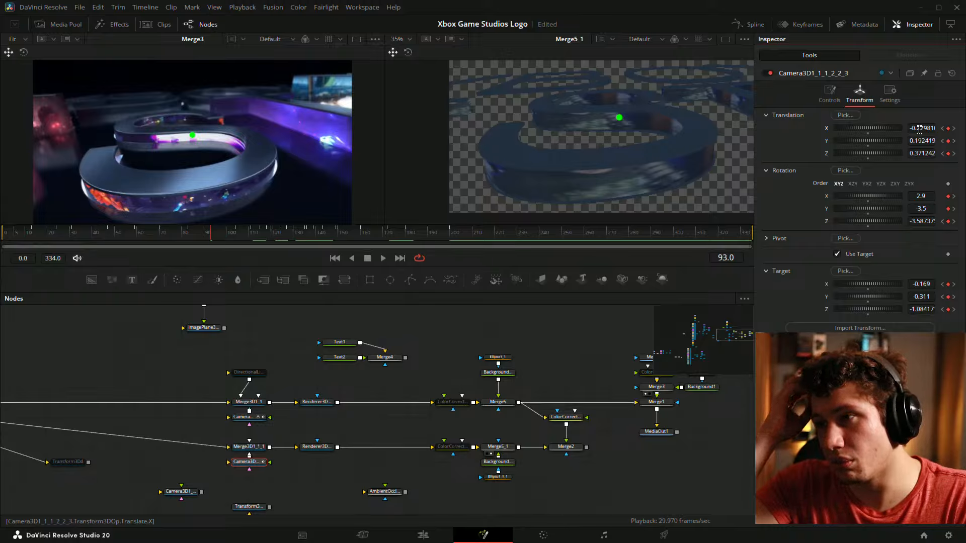
{"action": "left_click_drag", "start_coordinate": [919, 129], "coordinate": [918, 129]}
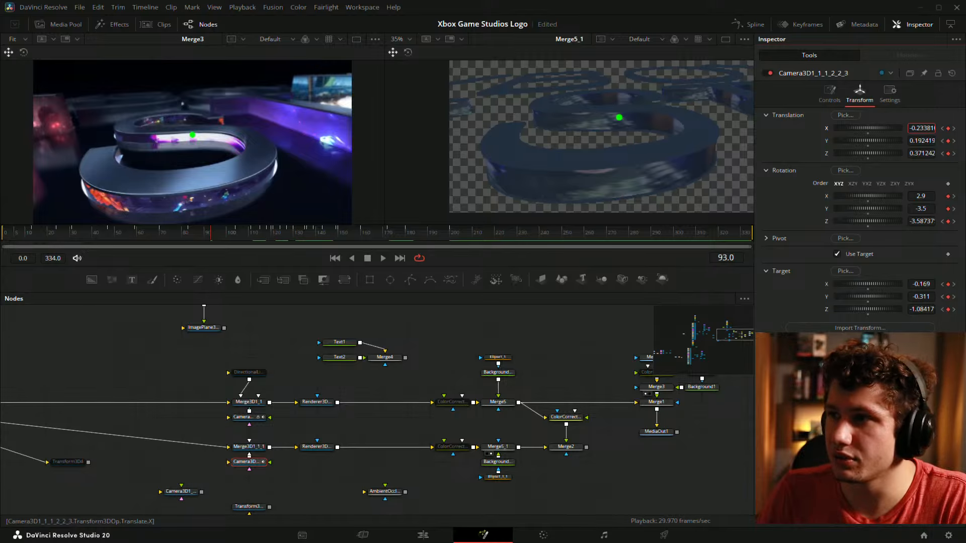
{"action": "left_click_drag", "start_coordinate": [918, 129], "coordinate": [918, 129]}
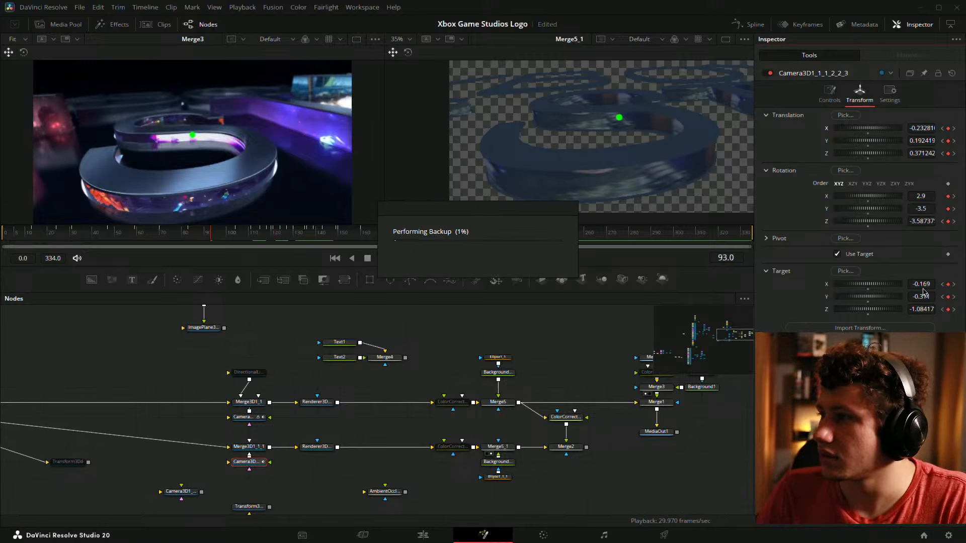
{"action": "left_click_drag", "start_coordinate": [922, 284], "coordinate": [924, 284]}
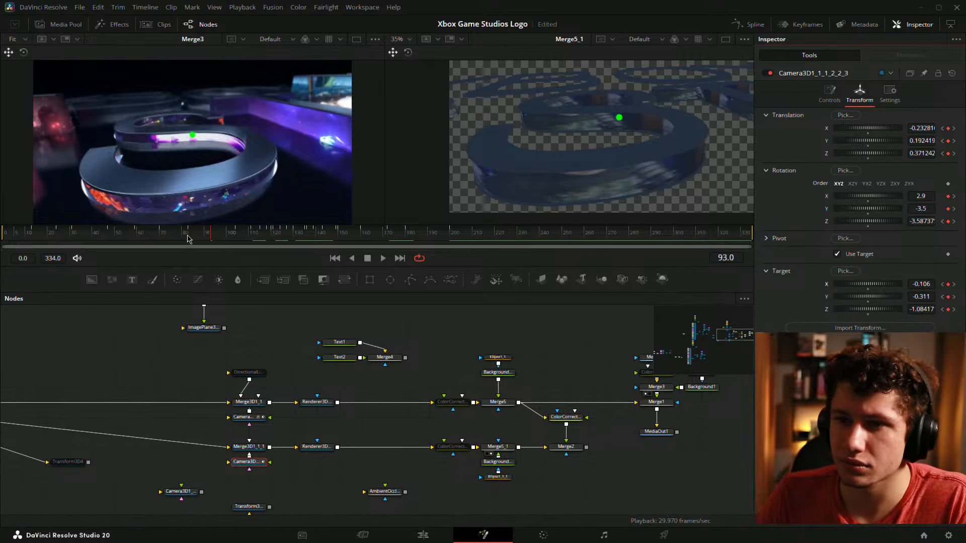
Key the lower branch camera's Translation Y at 0.345265 on frame 104
{"action": "left_click_drag", "start_coordinate": [209, 235], "coordinate": [238, 238]}
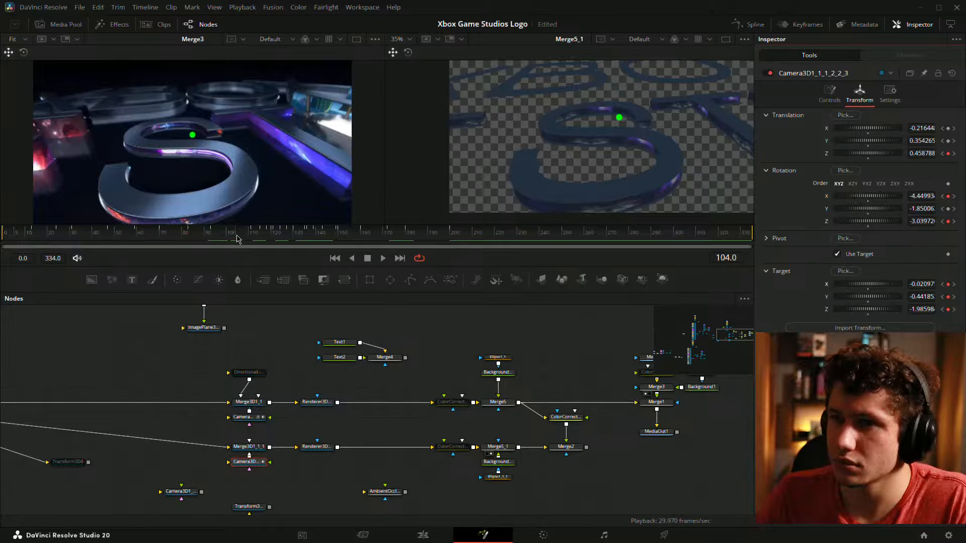
{"action": "left_click_drag", "start_coordinate": [928, 126], "coordinate": [923, 126]}
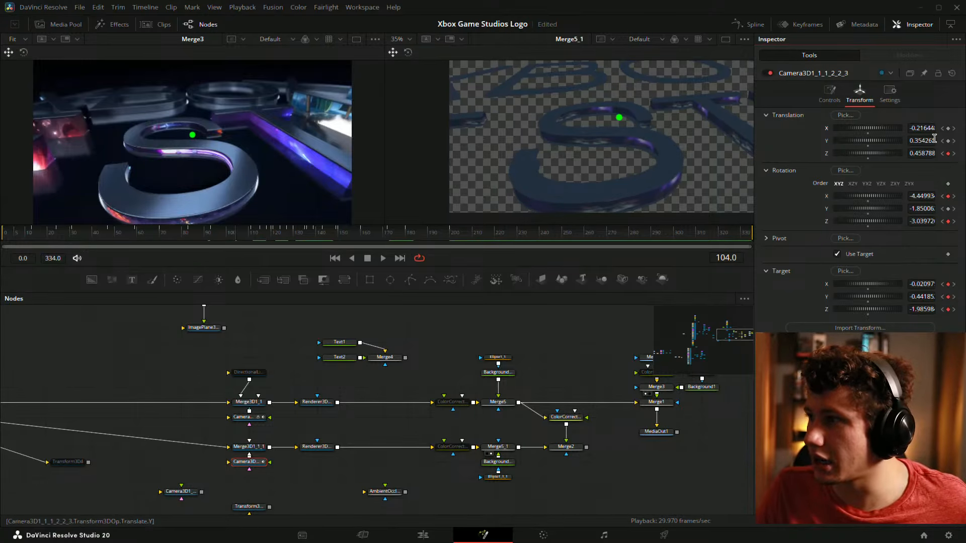
{"action": "left_click_drag", "start_coordinate": [934, 139], "coordinate": [932, 138]}
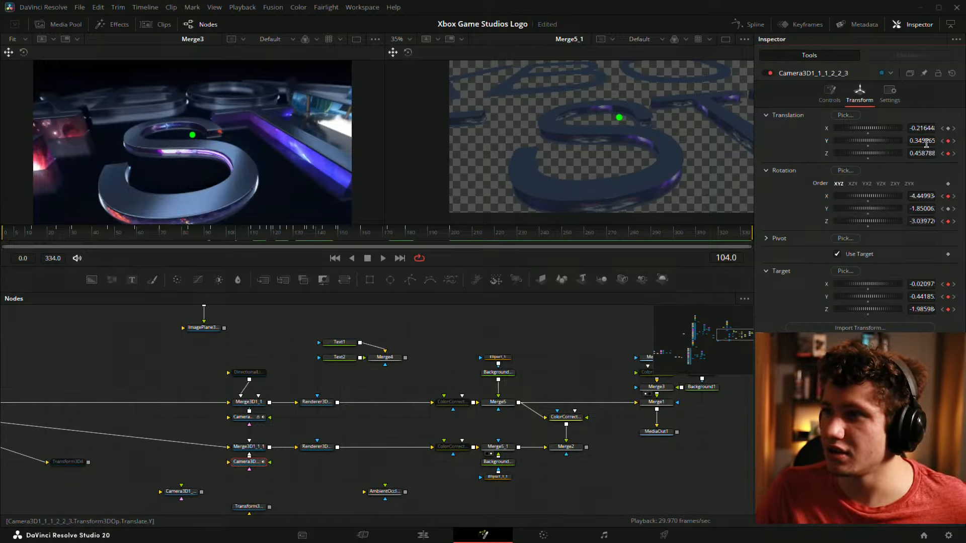
{"action": "left_click", "coordinate": [765, 171]}
{"action": "left_click", "coordinate": [765, 172]}
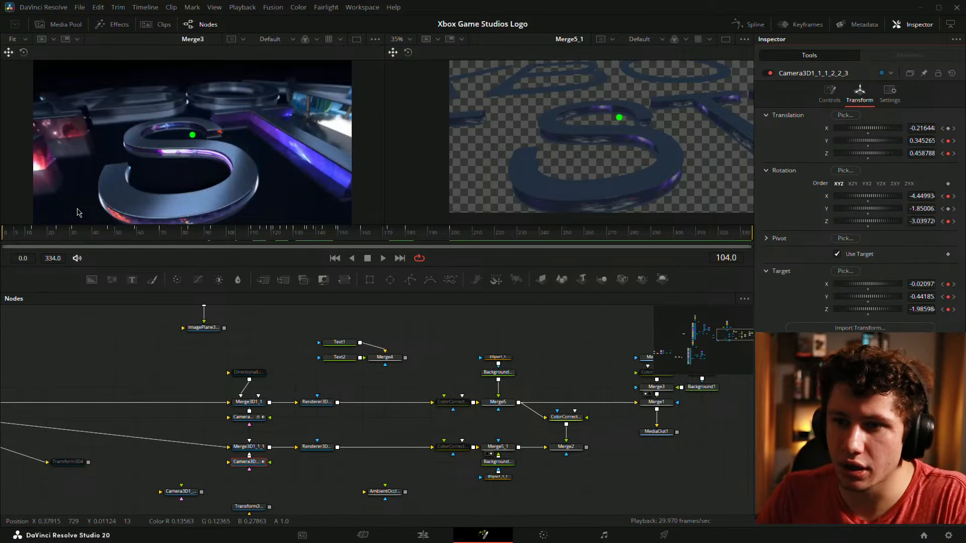
Return to frame 93 and set the camera's Translation X to -0.30681 and Target X to -0.006
{"action": "left_click", "coordinate": [211, 236]}
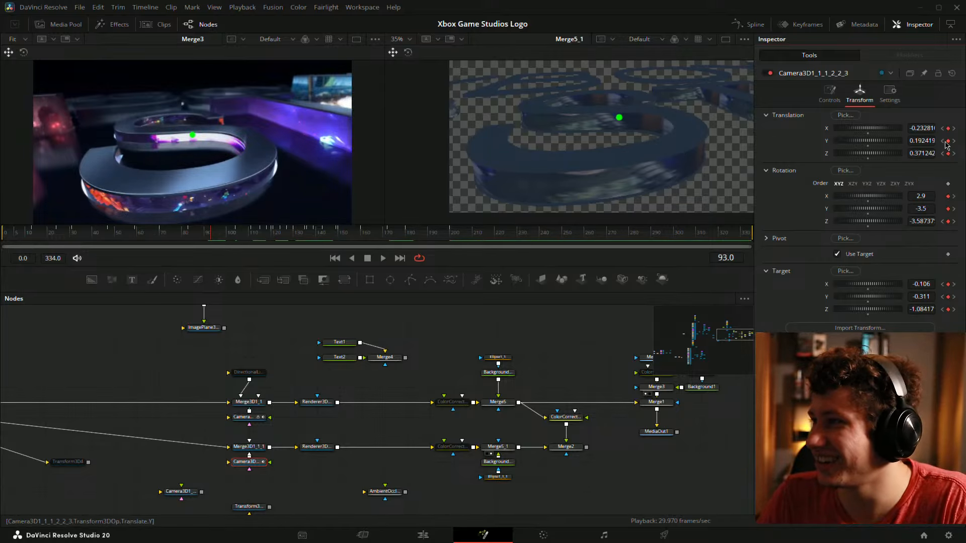
{"action": "left_click_drag", "start_coordinate": [927, 128], "coordinate": [921, 127]}
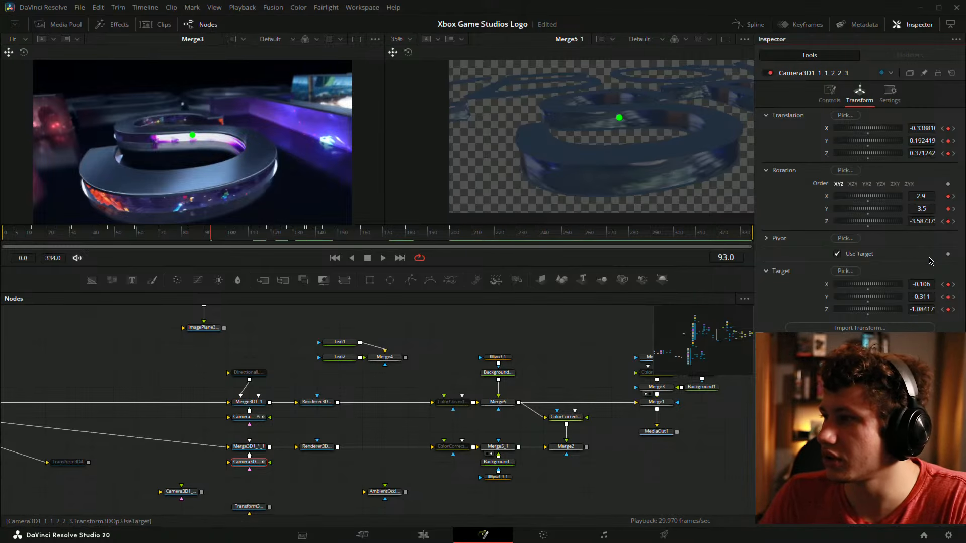
{"action": "mouse_move", "coordinate": [922, 284]}
{"action": "left_mouse_down"}
{"action": "mouse_move", "coordinate": [940, 284]}
{"action": "mouse_move", "coordinate": [930, 283]}
{"action": "left_mouse_up"}
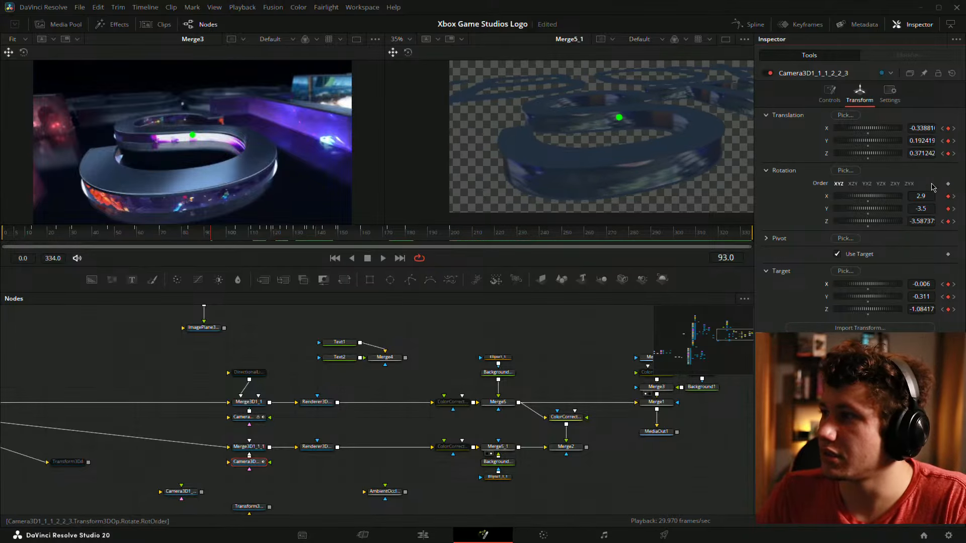
{"action": "left_click_drag", "start_coordinate": [920, 128], "coordinate": [921, 127]}
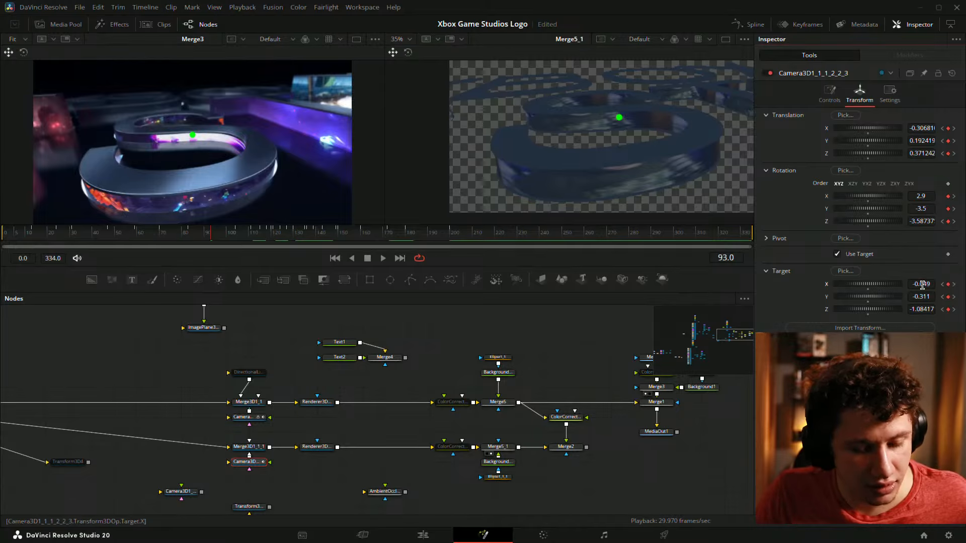
On frame 93, set the camera's Translation Y to 0.224419, Target Y to -0.351 and Rotation X to 5.1
{"action": "left_click_drag", "start_coordinate": [924, 296], "coordinate": [936, 296]}
{"action": "left_click_drag", "start_coordinate": [926, 140], "coordinate": [942, 140]}
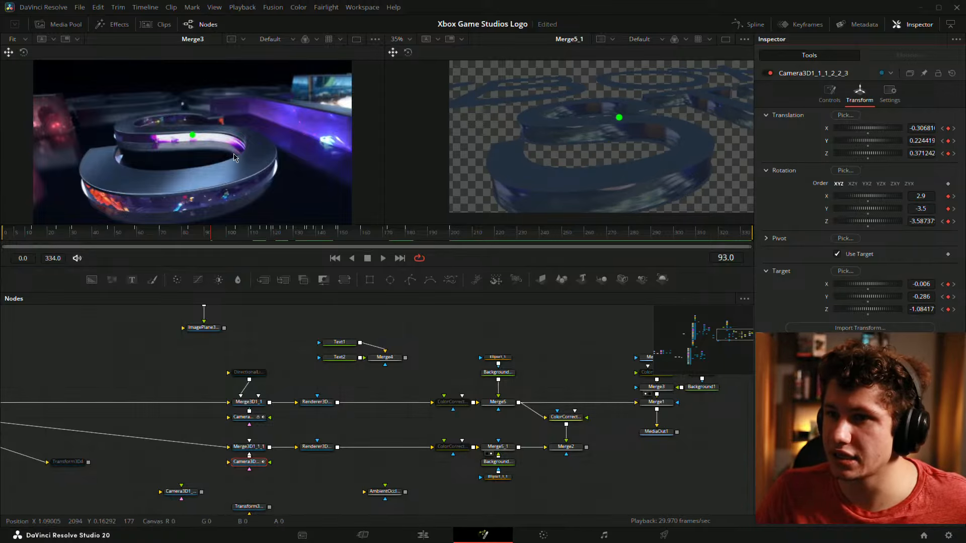
{"action": "left_click_drag", "start_coordinate": [928, 284], "coordinate": [898, 297]}
{"action": "left_click_drag", "start_coordinate": [921, 195], "coordinate": [931, 196]}
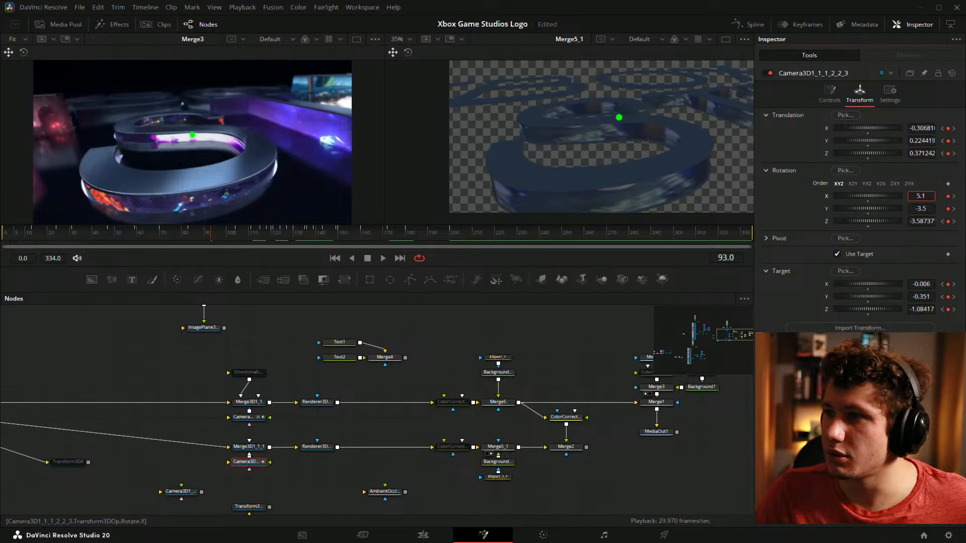
Move the camera on frame 93 to Translation Z 0.441242 and set its Target X to -0.087
{"action": "left_click_drag", "start_coordinate": [923, 155], "coordinate": [960, 154]}
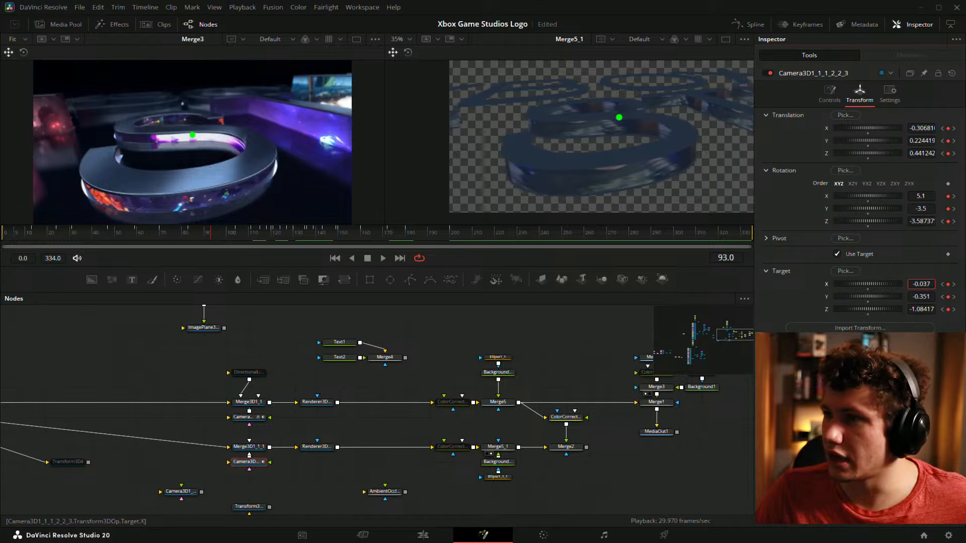
{"action": "left_click_drag", "start_coordinate": [921, 128], "coordinate": [922, 153]}
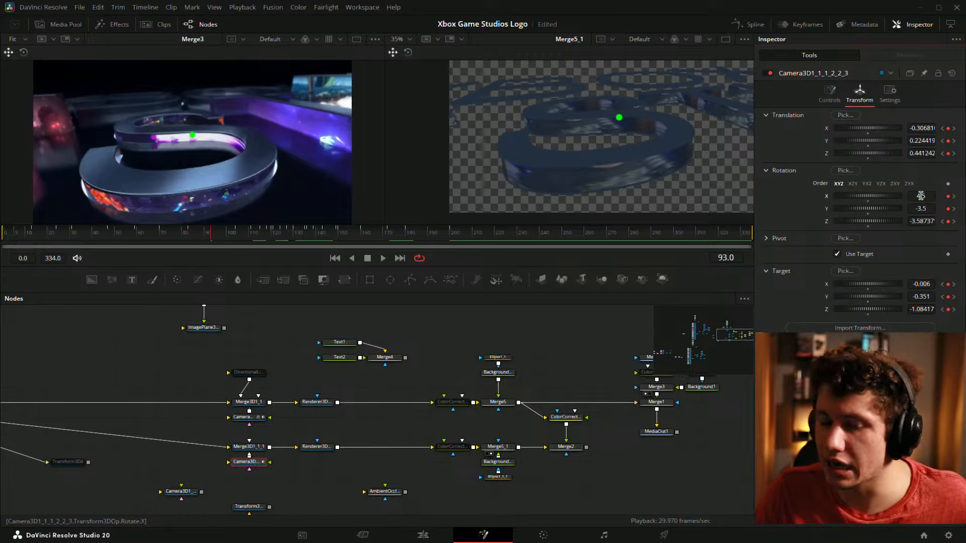
{"action": "left_click_drag", "start_coordinate": [921, 283], "coordinate": [900, 284]}
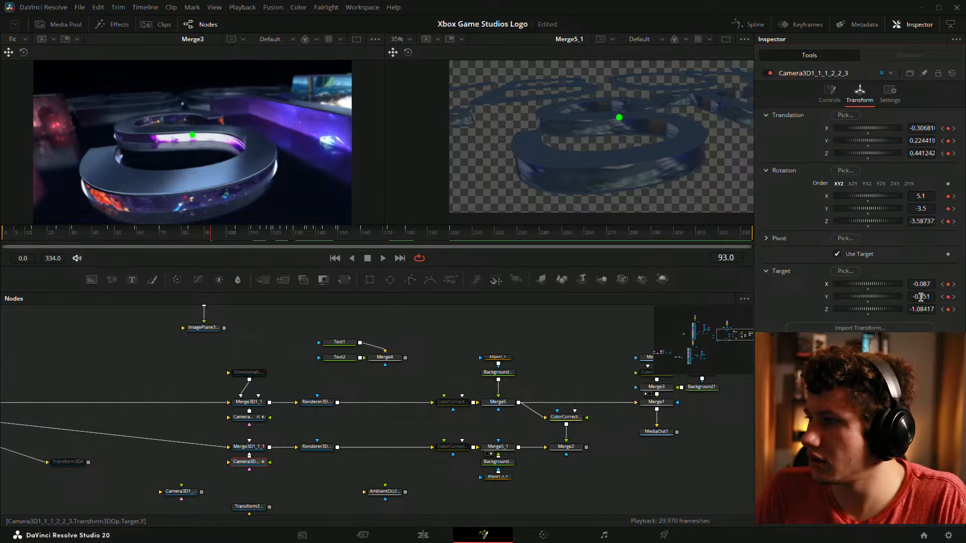
On frame 93, set the lower branch camera's Target Y to -0.392, Translation Z to 0.381242 and Rotation Z to -3.28737
{"action": "left_click_drag", "start_coordinate": [921, 296], "coordinate": [910, 297]}
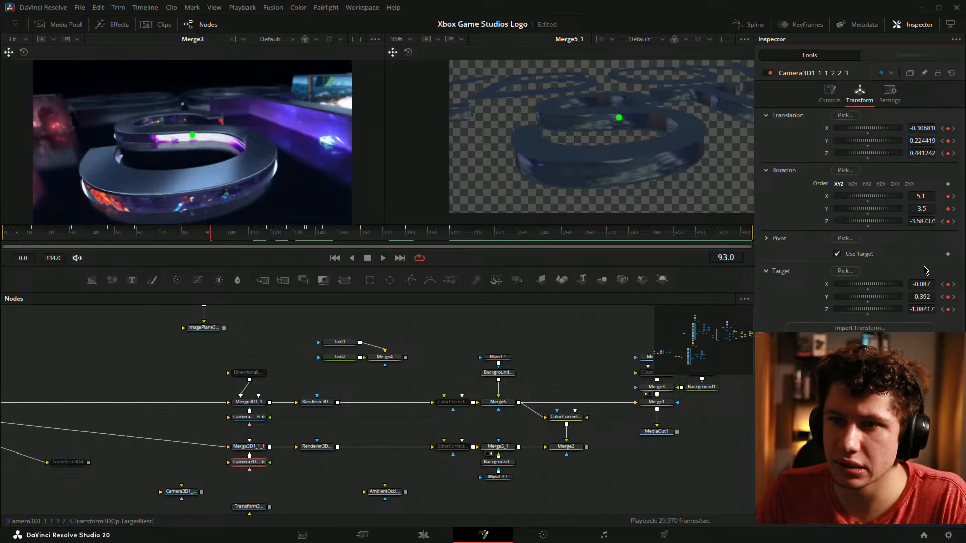
{"action": "left_click_drag", "start_coordinate": [928, 221], "coordinate": [911, 221]}
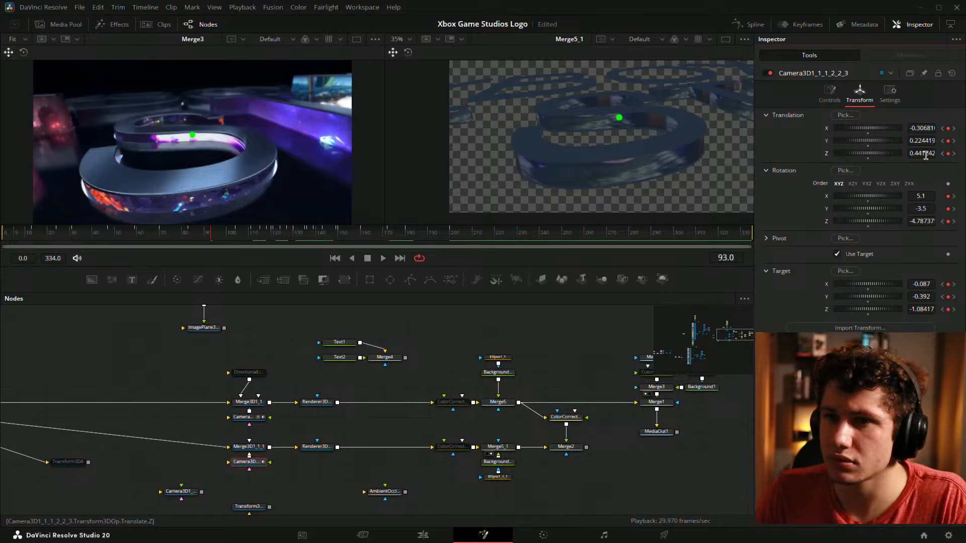
{"action": "left_click_drag", "start_coordinate": [925, 153], "coordinate": [916, 153]}
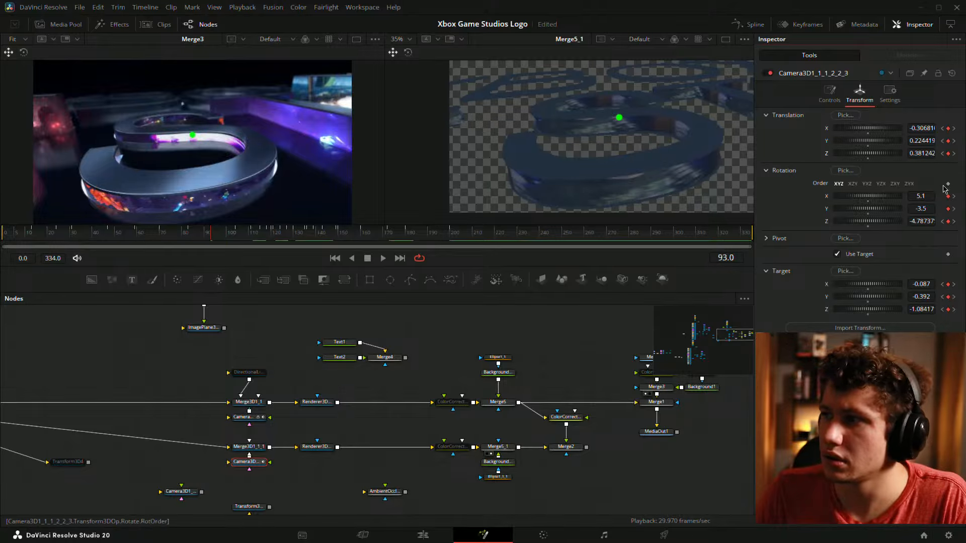
{"action": "left_click_drag", "start_coordinate": [921, 221], "coordinate": [922, 221]}
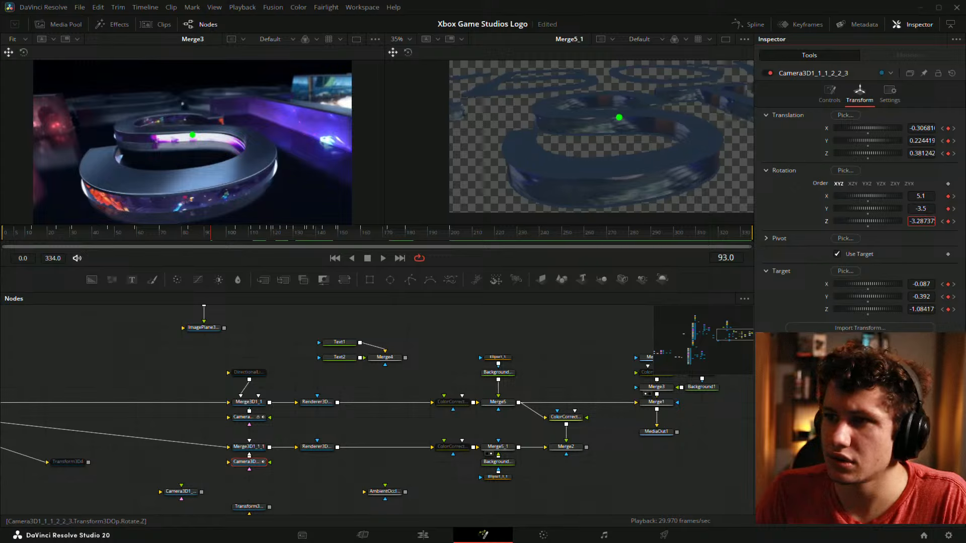
Set the camera's Target X to -0.015, Target Y to -0.418, Translation Z to 0.431242 and Rotation X to 8.2 on frame 93
{"action": "mouse_move", "coordinate": [920, 283]}
{"action": "left_mouse_down"}
{"action": "mouse_move", "coordinate": [949, 284]}
{"action": "mouse_move", "coordinate": [911, 296]}
{"action": "left_mouse_up"}
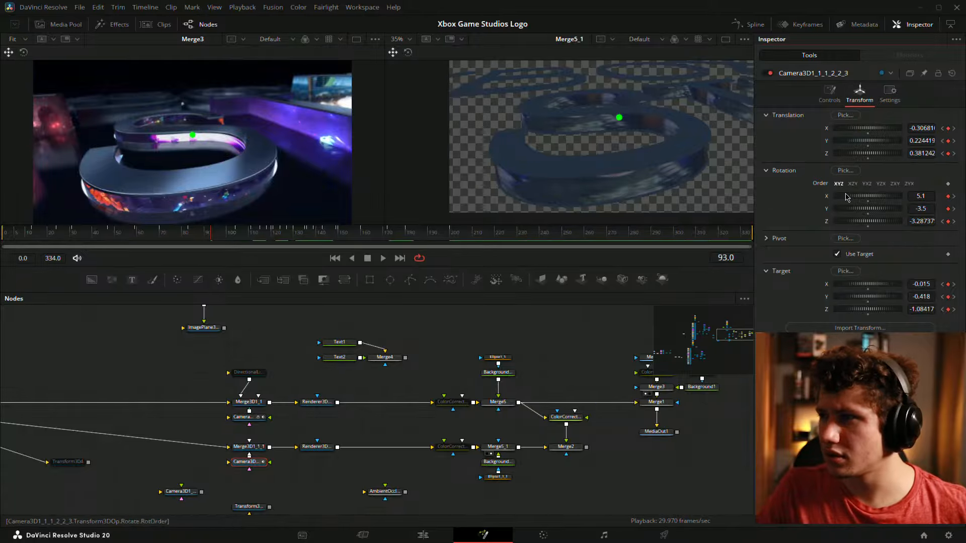
{"action": "left_click_drag", "start_coordinate": [919, 155], "coordinate": [925, 155]}
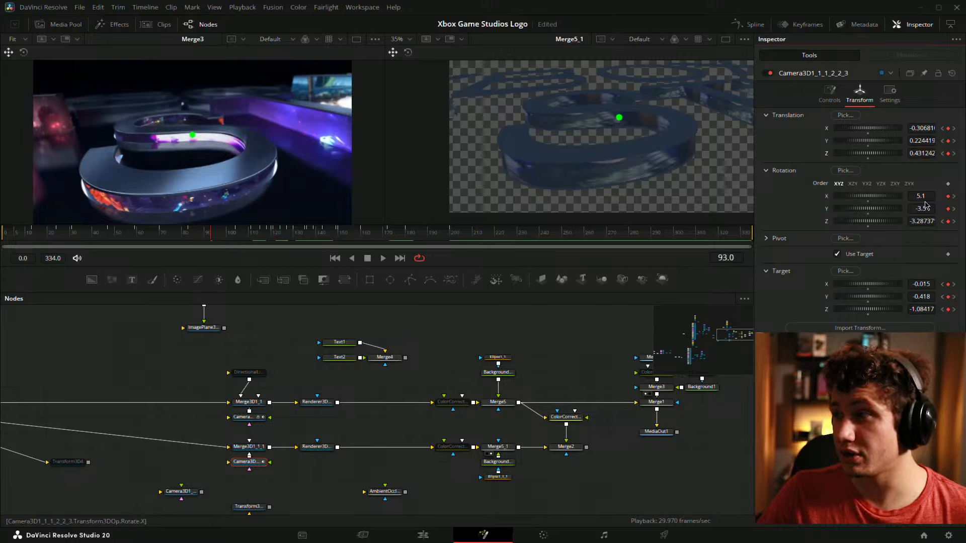
{"action": "left_click_drag", "start_coordinate": [920, 195], "coordinate": [935, 195]}
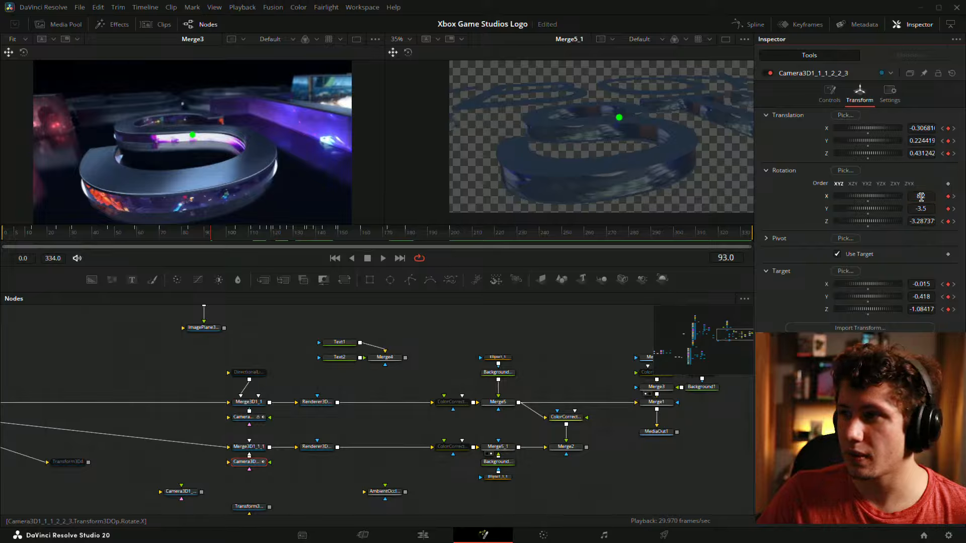
Move the camera on frame 93 to Translation X -0.26781, Y 0.205419, Z 0.391242 and set Target X to -0.033 and Target Y to -0.465
{"action": "mouse_move", "coordinate": [921, 140]}
{"action": "left_mouse_down"}
{"action": "mouse_move", "coordinate": [913, 140]}
{"action": "mouse_move", "coordinate": [930, 129]}
{"action": "mouse_move", "coordinate": [916, 154]}
{"action": "left_mouse_up"}
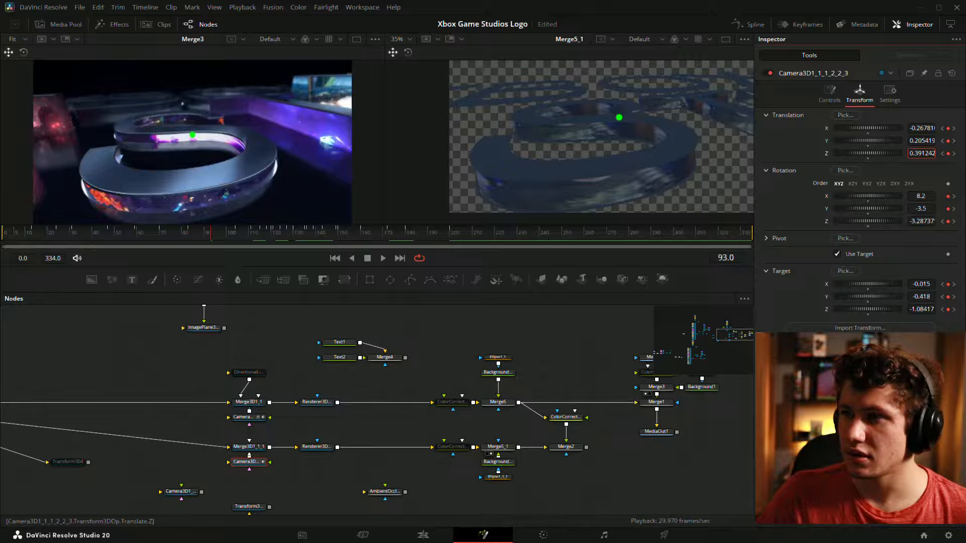
{"action": "mouse_move", "coordinate": [925, 284]}
{"action": "left_mouse_down"}
{"action": "mouse_move", "coordinate": [922, 297]}
{"action": "mouse_move", "coordinate": [927, 284]}
{"action": "mouse_move", "coordinate": [919, 284]}
{"action": "left_mouse_up"}
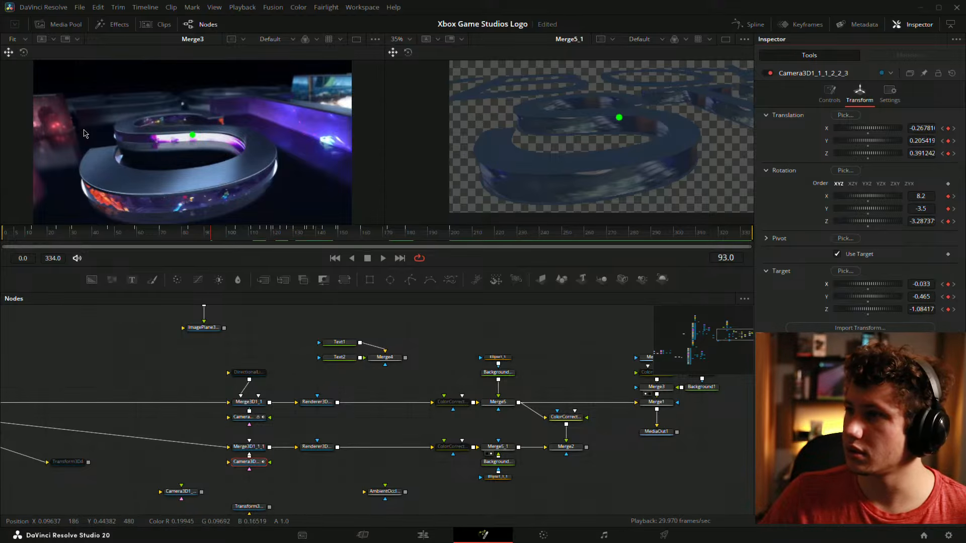
Try the camera's Translation Z at 0.571242, undo it, and scrub the frames just before 93 to compare the motion with the reference
{"action": "left_click_drag", "start_coordinate": [922, 155], "coordinate": [953, 155]}
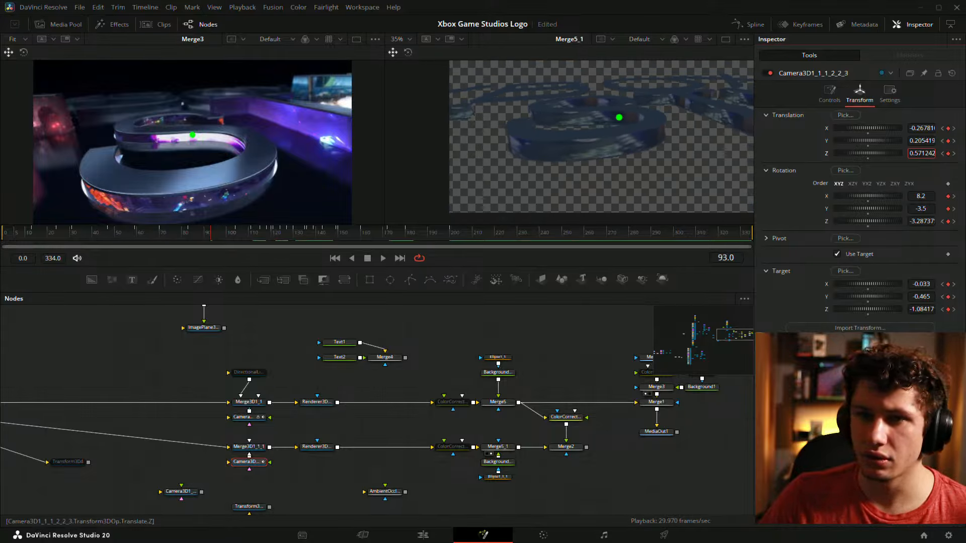
{"action": "key", "text": "ctrl+z"}
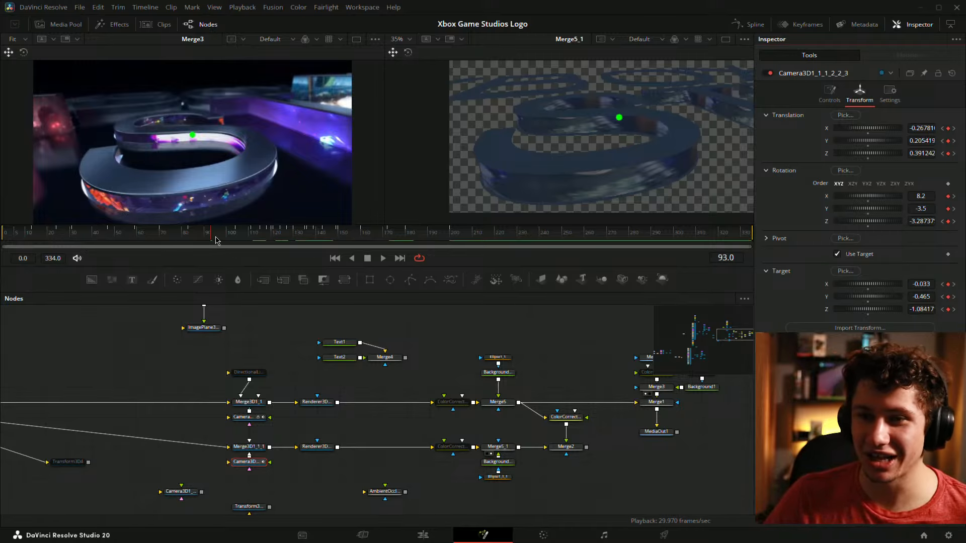
{"action": "left_click", "coordinate": [192, 238]}
{"action": "left_click", "coordinate": [212, 235]}
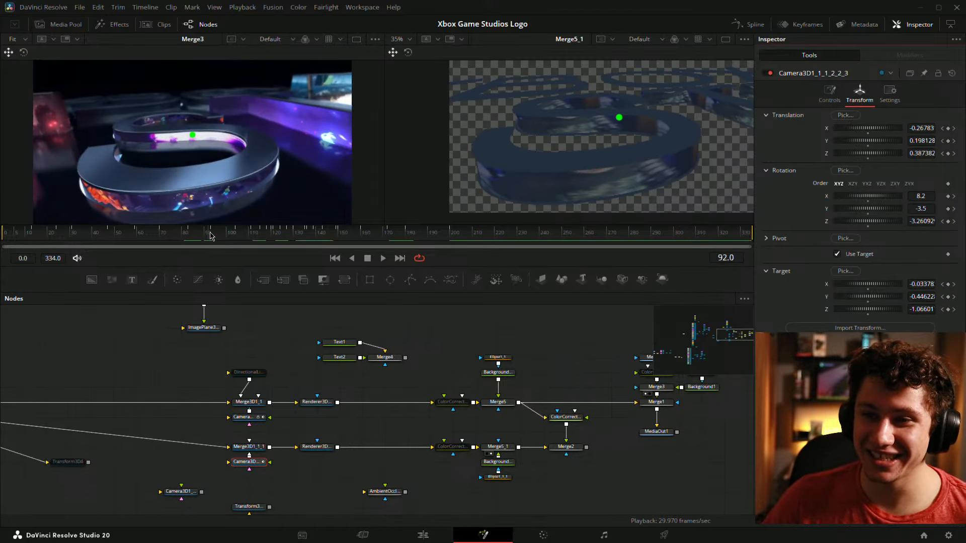
Move the playhead to frame 83 and add a FastNoise node in the empty area beyond MediaOut1
{"action": "left_click", "coordinate": [190, 236]}
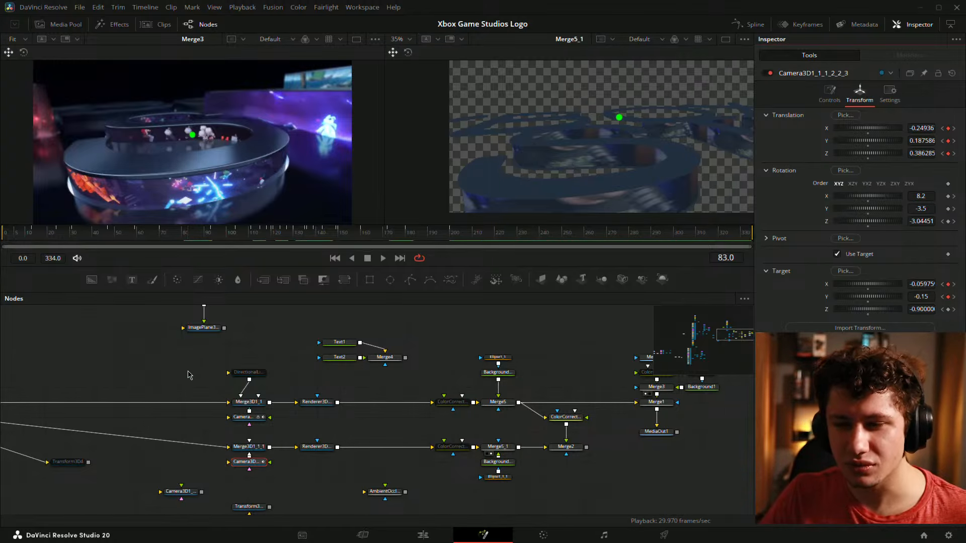
{"action": "left_click_drag", "start_coordinate": [141, 361], "coordinate": [254, 380]}
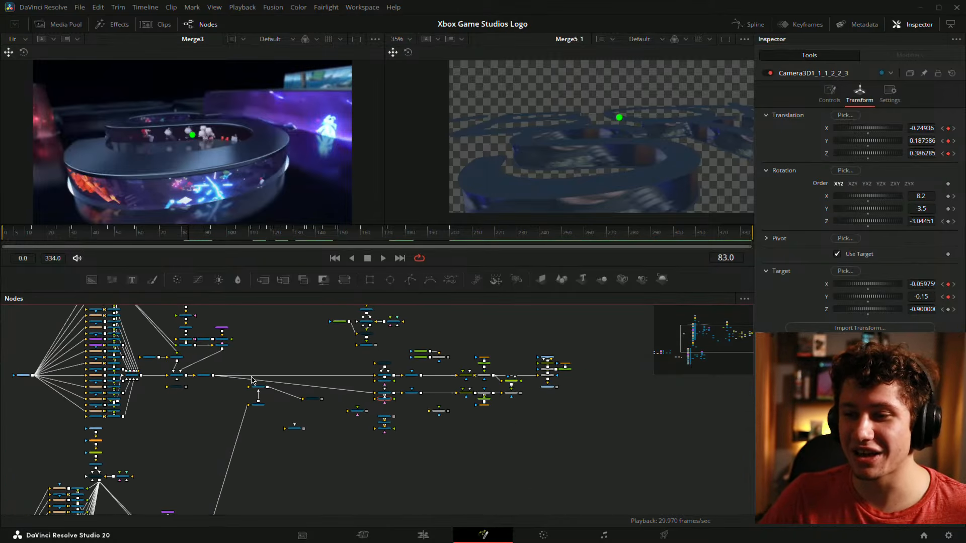
{"action": "scroll", "coordinate": [385, 367], "scroll_direction": "up", "scroll_amount": 5}
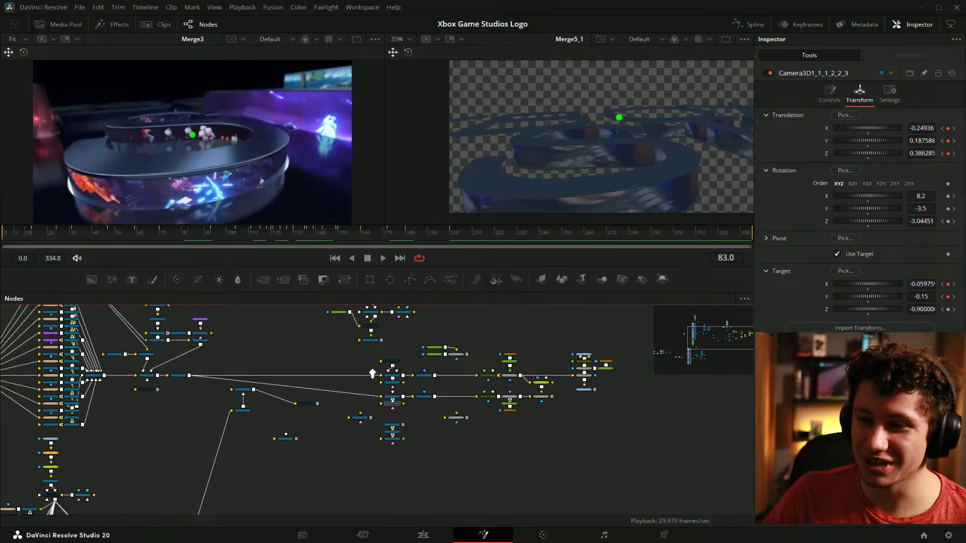
{"action": "scroll", "coordinate": [294, 363], "scroll_direction": "down", "scroll_amount": 6}
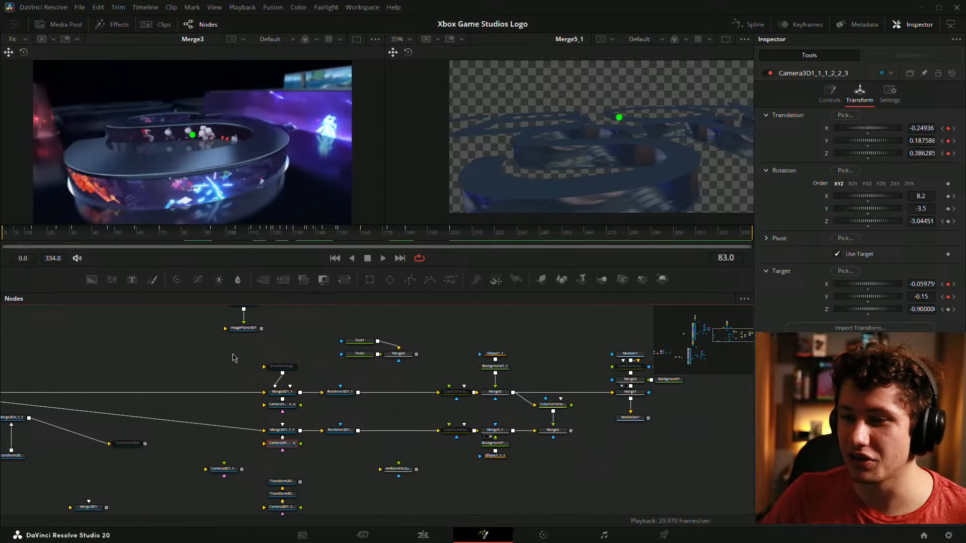
{"action": "scroll", "coordinate": [394, 390], "scroll_direction": "up", "scroll_amount": 5}
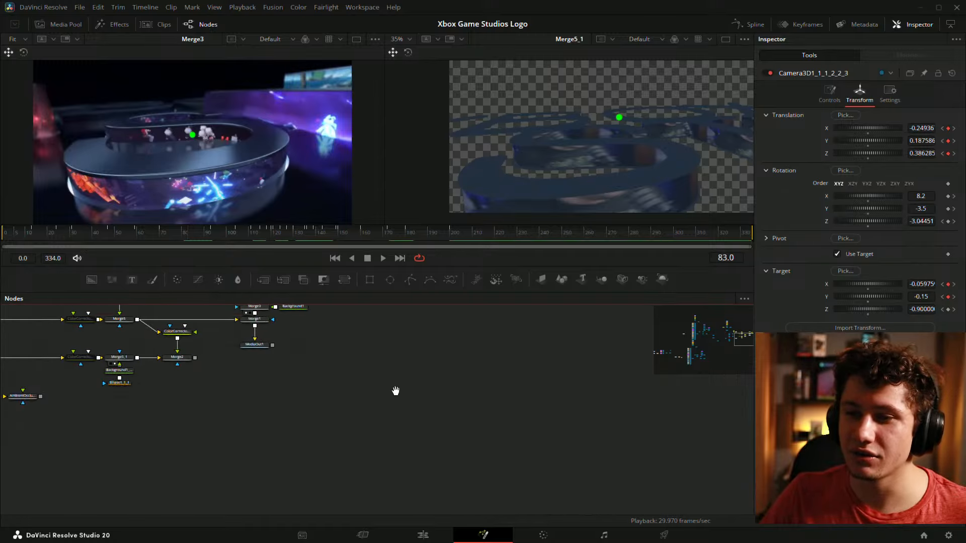
{"action": "key", "text": "shift+space"}
{"action": "type", "text": "fadtn"}
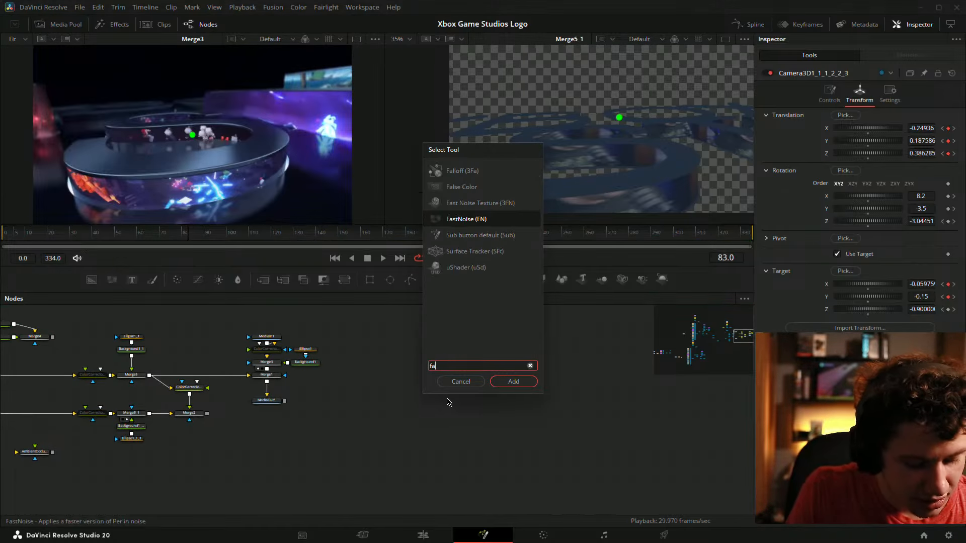
{"action": "key", "text": "BackSpace"}
{"action": "key", "text": "BackSpace"}
{"action": "type", "text": "s"}
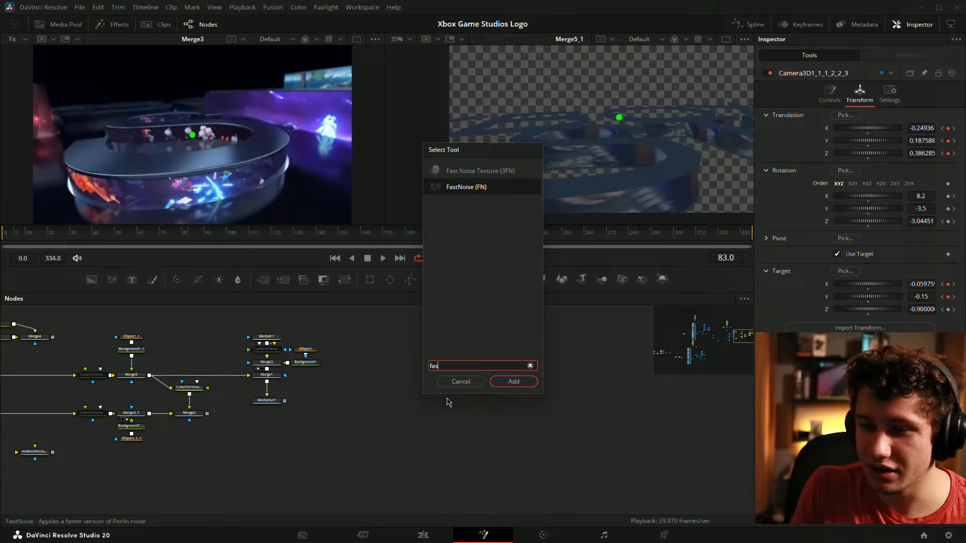
{"action": "type", "text": "tnoi"}
{"action": "key", "text": "Return"}
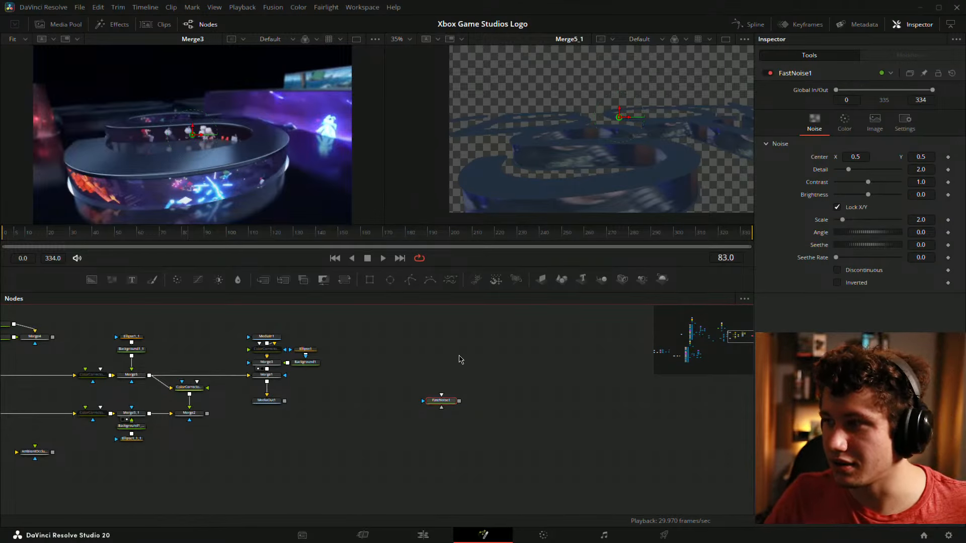
{"action": "scroll", "coordinate": [416, 331], "scroll_direction": "up", "scroll_amount": 2}
{"action": "key", "text": "shift+space"}
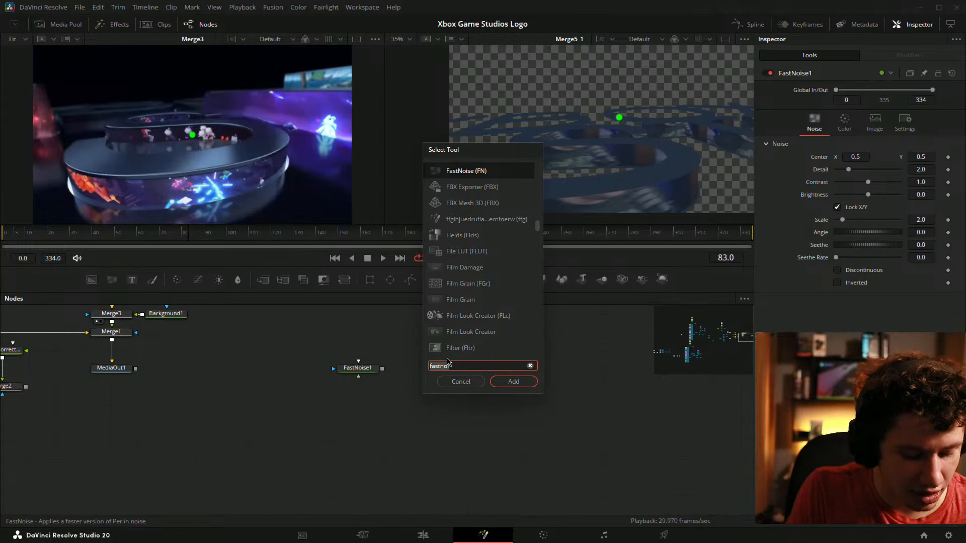
{"action": "type", "text": "ba"}
{"action": "key", "text": "Escape"}
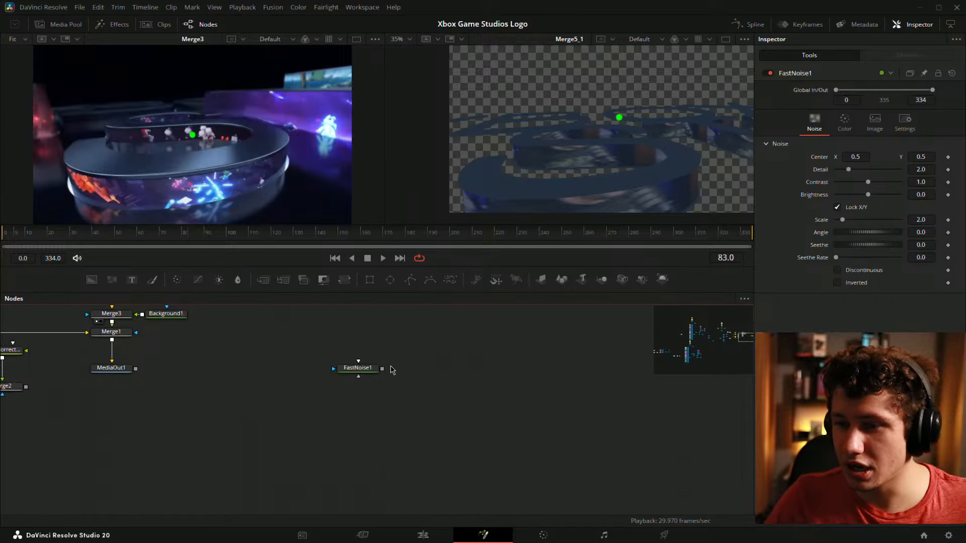
Add an Image Plane 3D node beside FastNoise1 and feed the noise output into it
{"action": "key", "text": "shift+space"}
{"action": "type", "text": "image"}
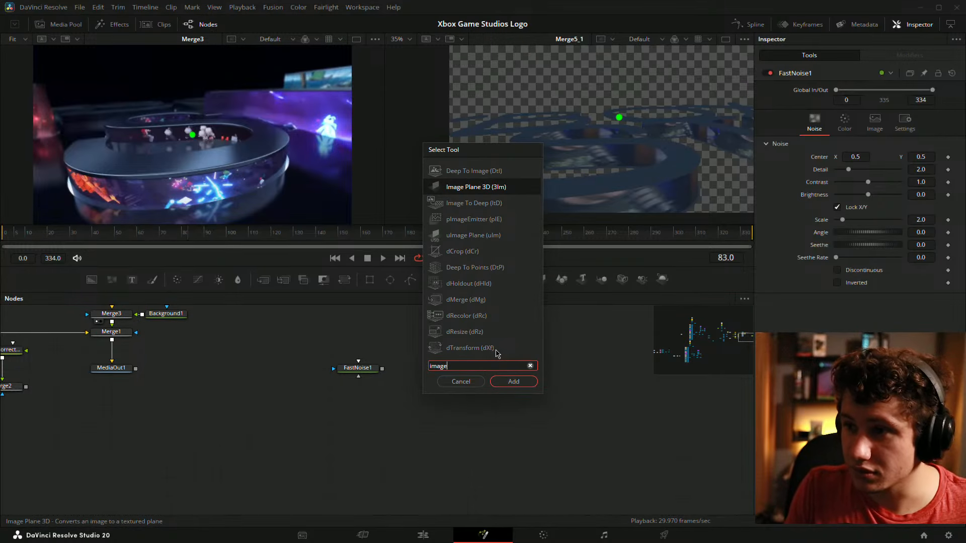
{"action": "key", "text": "Return"}
{"action": "left_click_drag", "start_coordinate": [385, 369], "coordinate": [440, 387]}
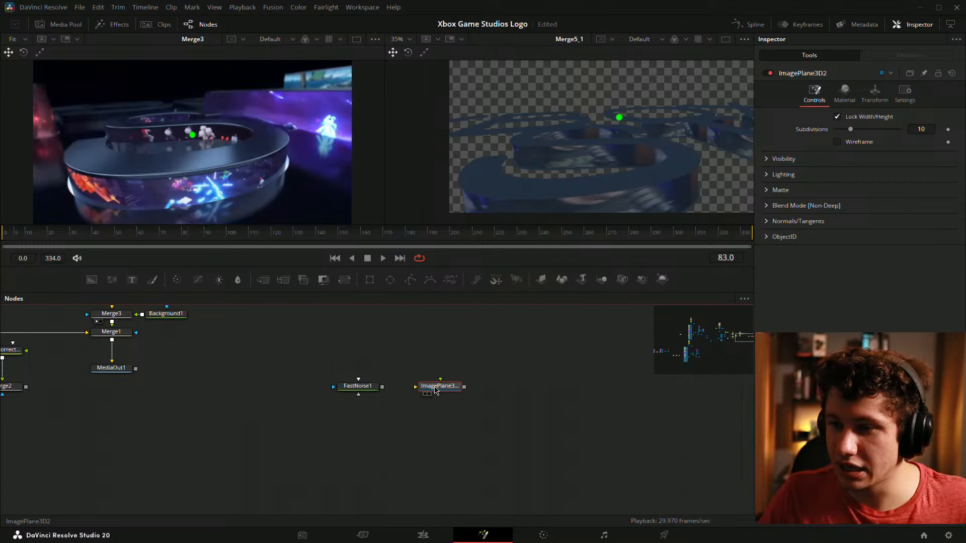
Show the new image plane in the second viewer and the FastNoise1 node in the first viewer
{"action": "key", "text": "1"}
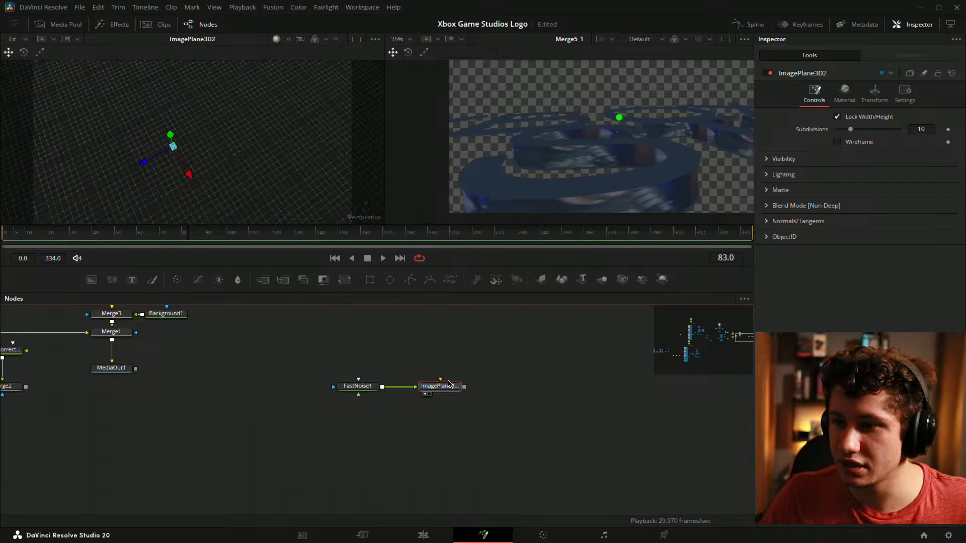
{"action": "key", "text": "2"}
{"action": "left_click", "coordinate": [343, 394]}
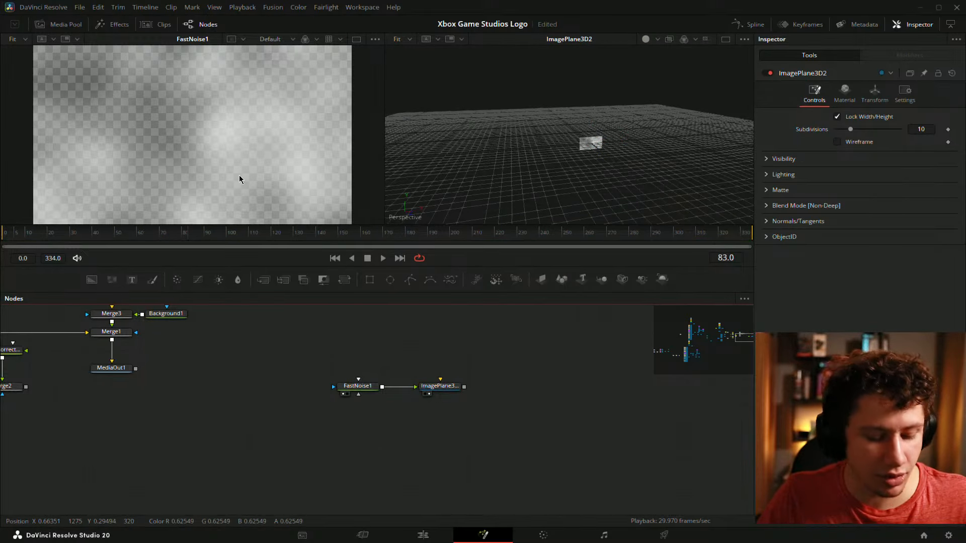
{"action": "key", "text": "ctrl+f"}
{"action": "left_click", "coordinate": [360, 210]}
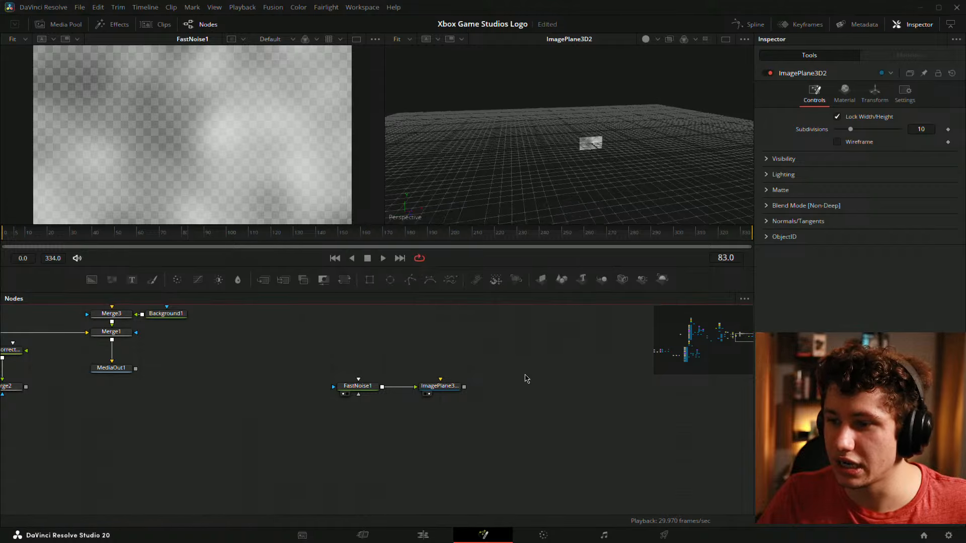
Add an unconnected Displace node after the image plane in the node graph
{"action": "key", "text": "shift+space"}
{"action": "type", "text": "displa"}
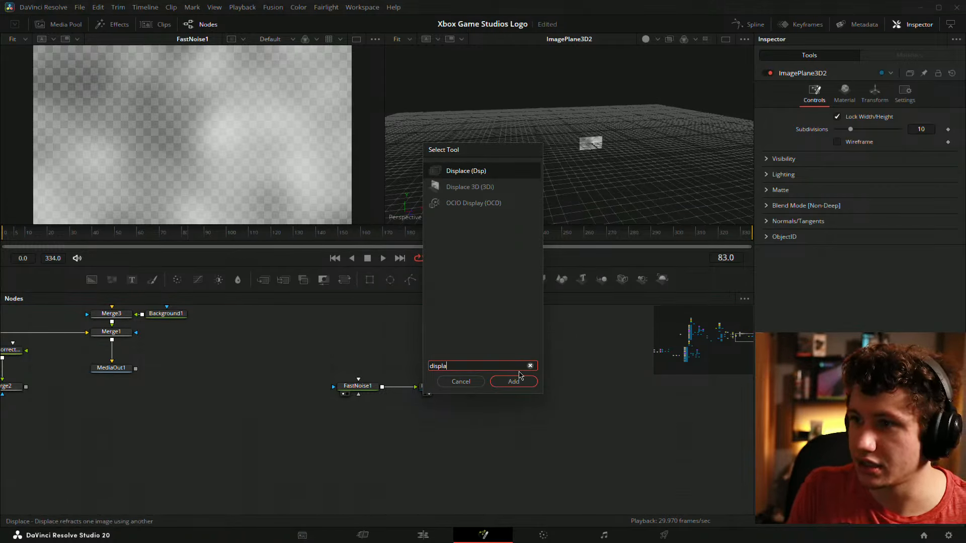
{"action": "left_click", "coordinate": [513, 381]}
{"action": "left_click_drag", "start_coordinate": [561, 355], "coordinate": [438, 374]}
Set the image plane's subdivisions to 40 and its locked XYZ scale to 5
{"action": "left_click", "coordinate": [317, 405]}
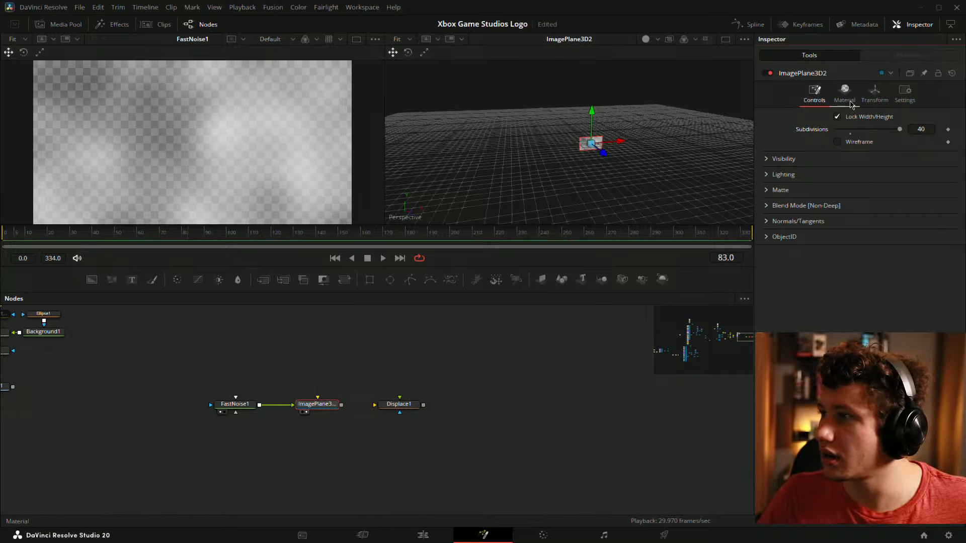
{"action": "left_click", "coordinate": [874, 93]}
{"action": "left_click", "coordinate": [814, 93]}
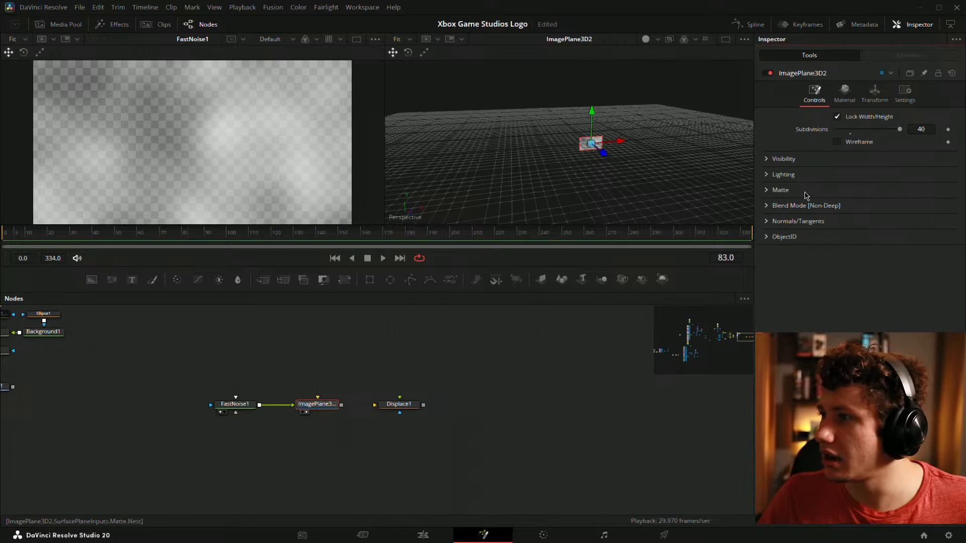
{"action": "left_click", "coordinate": [863, 100]}
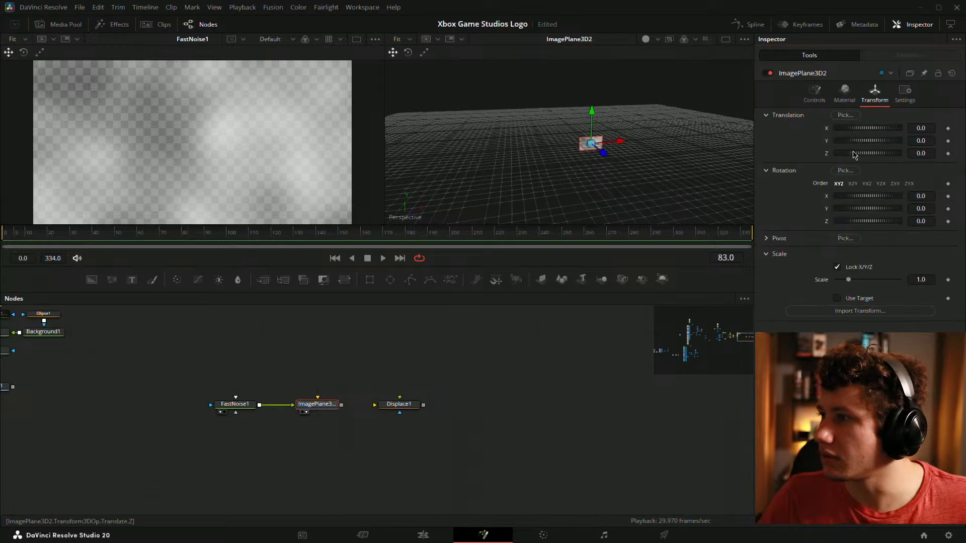
{"action": "left_click_drag", "start_coordinate": [854, 285], "coordinate": [920, 280]}
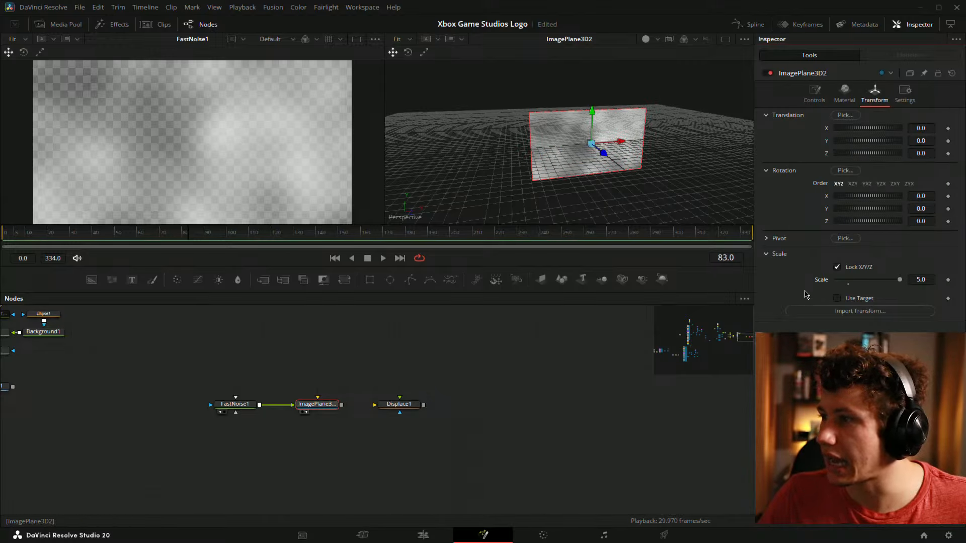
Unlock the image plane's scale axes and set its Y scale to 7.5
{"action": "left_click", "coordinate": [836, 267]}
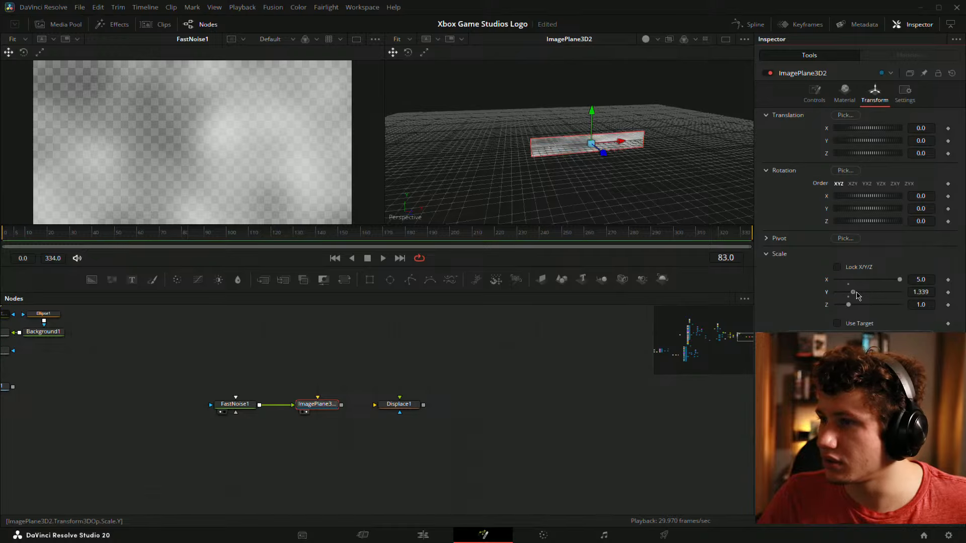
{"action": "left_click_drag", "start_coordinate": [848, 292], "coordinate": [964, 297]}
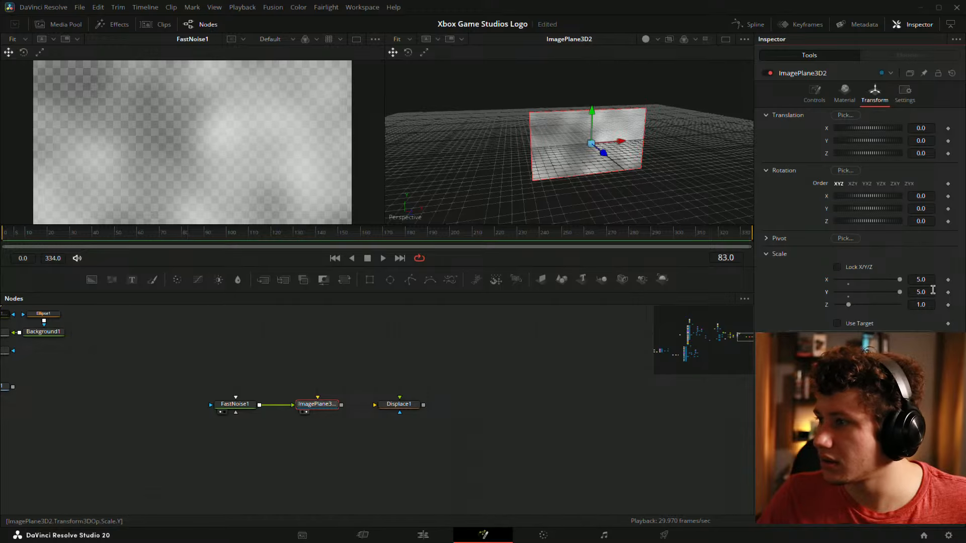
{"action": "left_click", "coordinate": [933, 290]}
{"action": "type", "text": "10"}
{"action": "key", "text": "Return"}
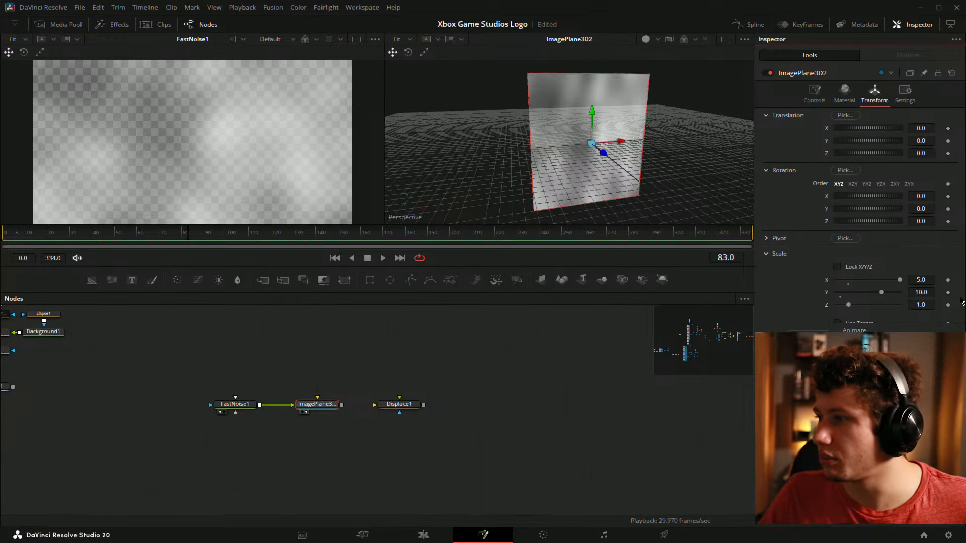
{"action": "left_click", "coordinate": [582, 497]}
{"action": "left_click", "coordinate": [915, 295]}
{"action": "type", "text": "7.5"}
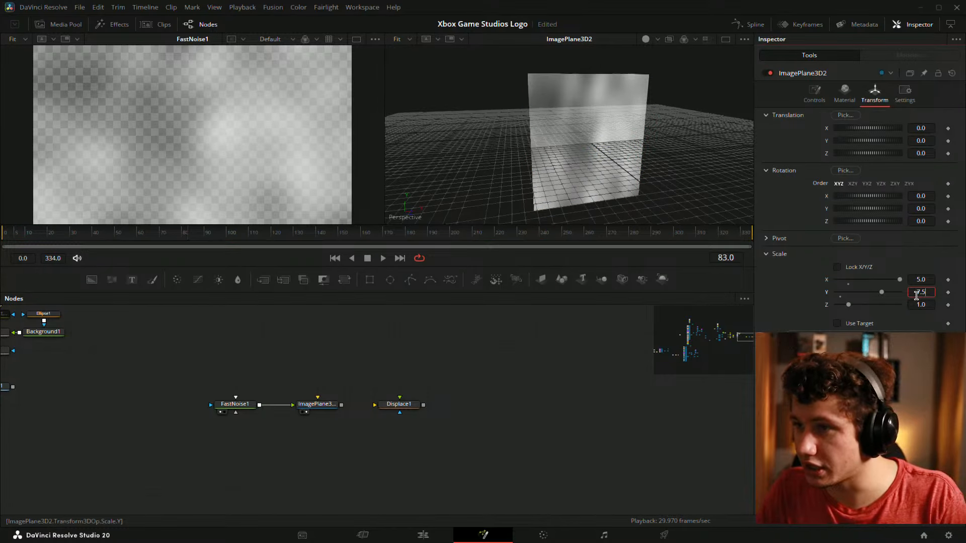
{"action": "key", "text": "Return"}
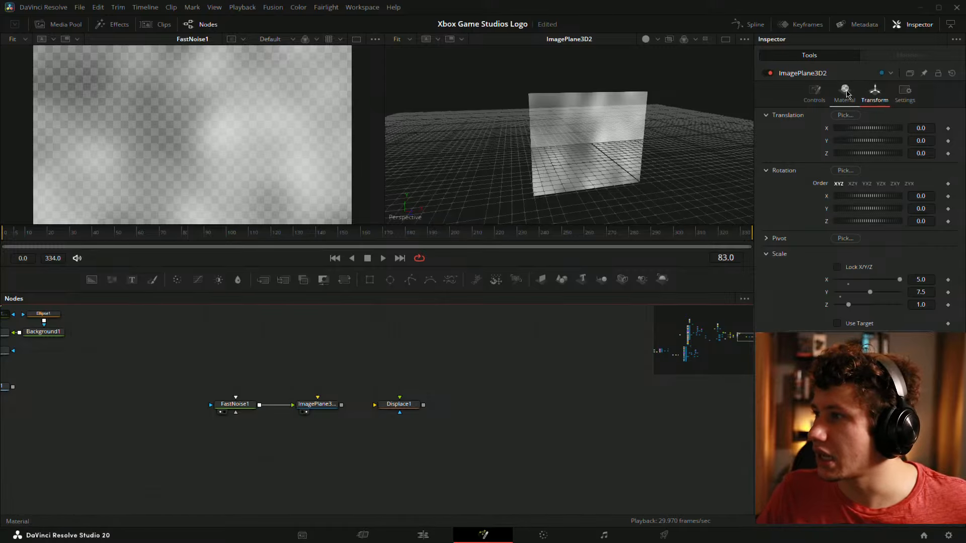
Try a Z rotation of 90 degrees on the image plane and reset it
{"action": "left_click", "coordinate": [928, 221]}
{"action": "type", "text": "90"}
{"action": "key", "text": "Tab"}
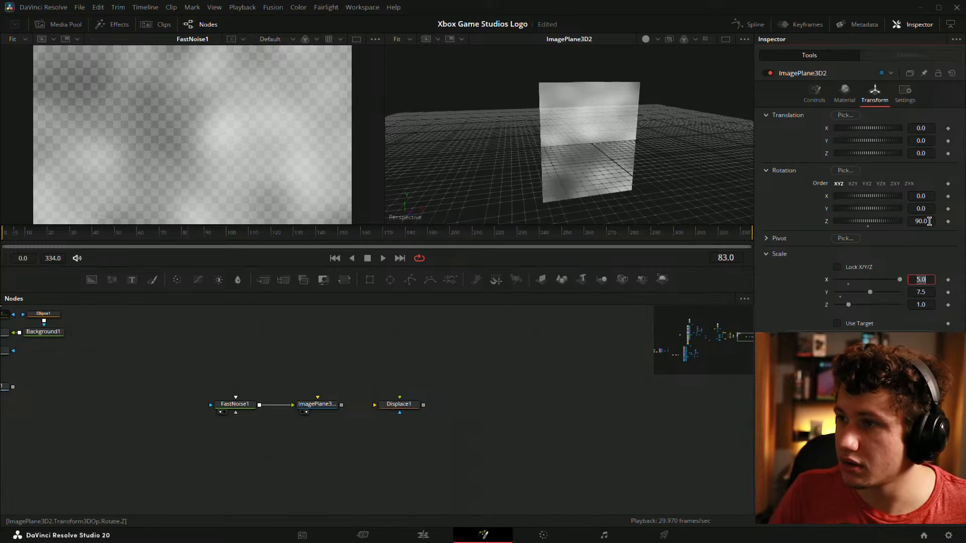
{"action": "double_click", "coordinate": [869, 222]}
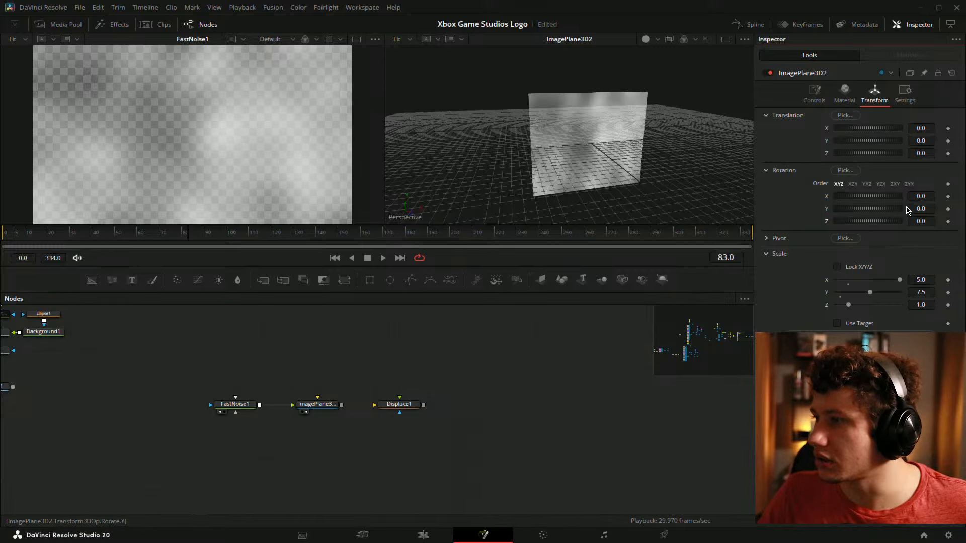
Lay the image plane flat by setting its X rotation to -90 degrees
{"action": "key", "text": "Return"}
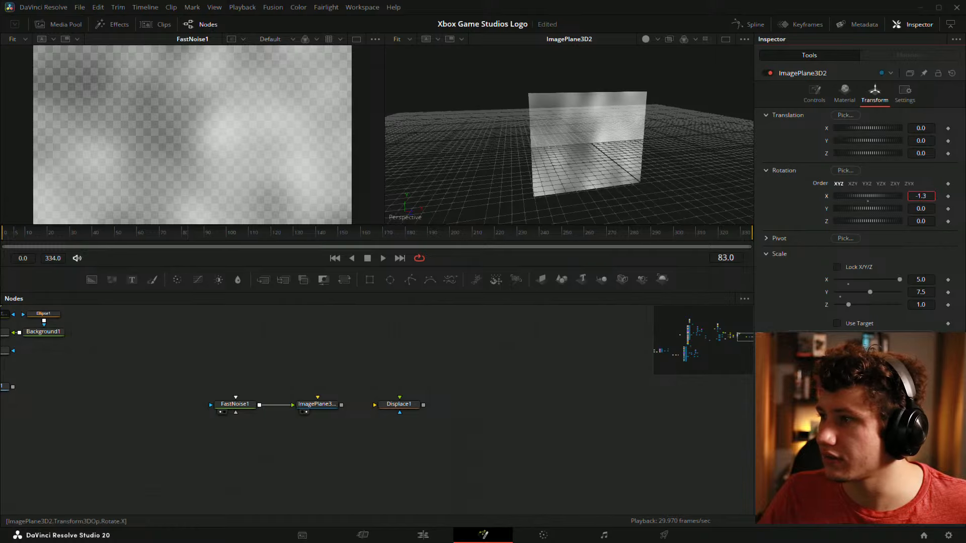
{"action": "left_click", "coordinate": [920, 196]}
{"action": "type", "text": "-90"}
{"action": "key", "text": "Tab"}
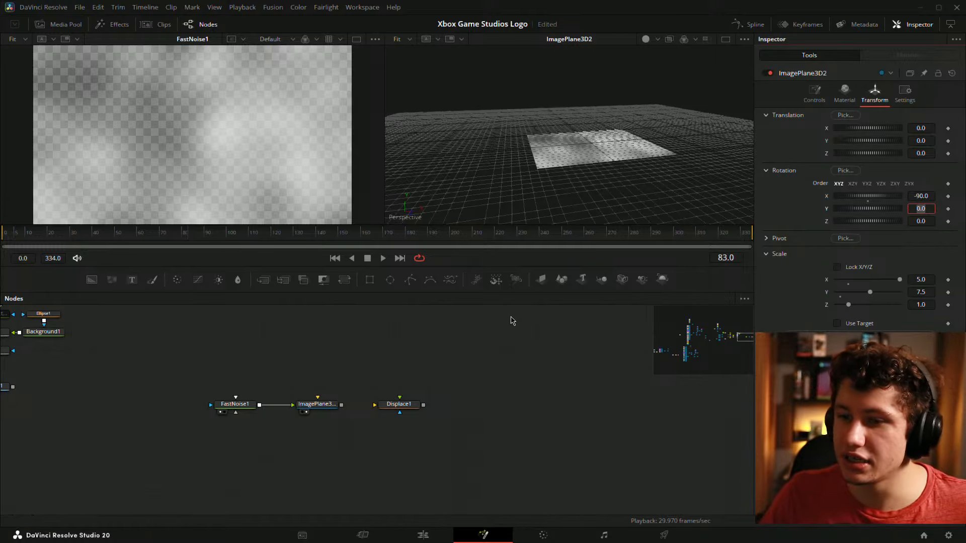
Switch the FastNoise1 color type to Gradient and set the gradient's black start color to dark red
{"action": "left_click", "coordinate": [236, 405]}
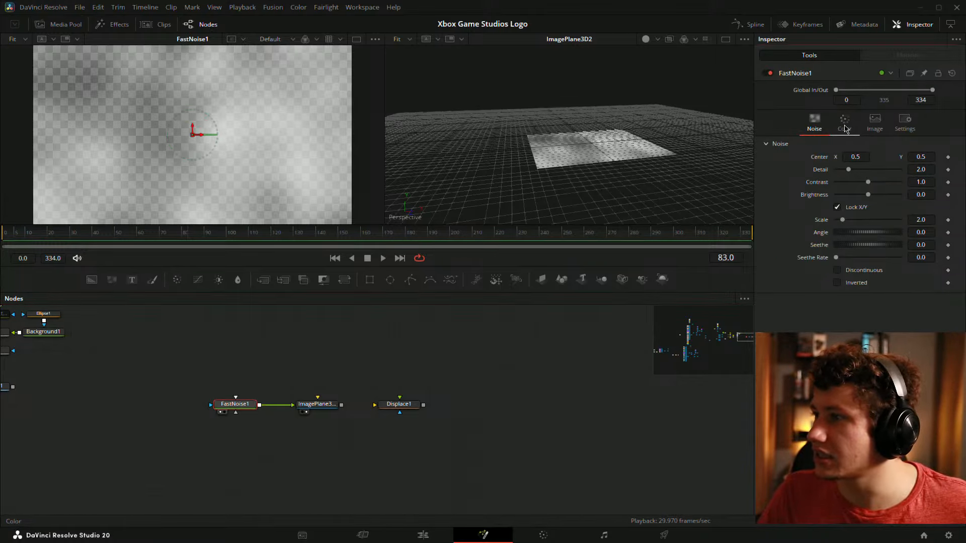
{"action": "left_click", "coordinate": [842, 124]}
{"action": "left_click", "coordinate": [909, 145]}
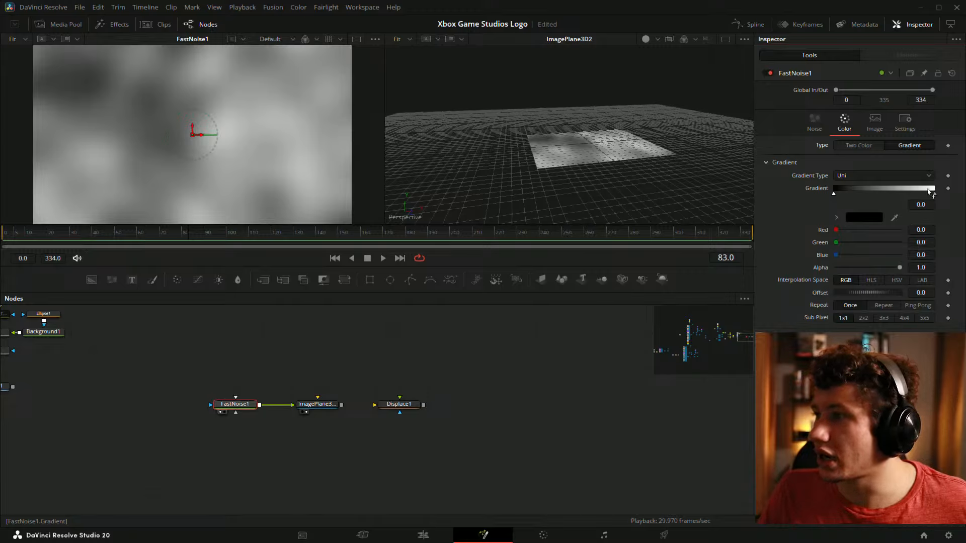
{"action": "left_click", "coordinate": [859, 220]}
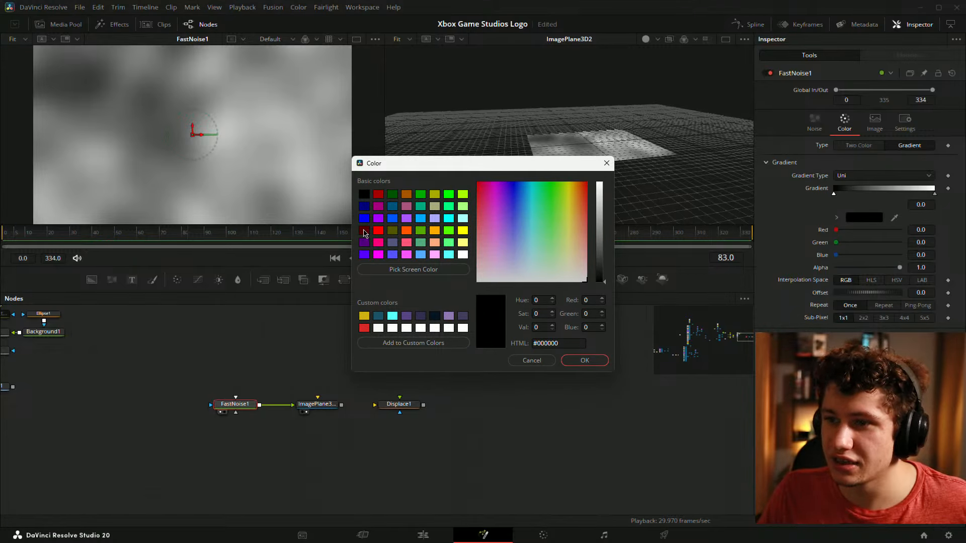
{"action": "left_click", "coordinate": [364, 233]}
{"action": "left_click", "coordinate": [583, 360]}
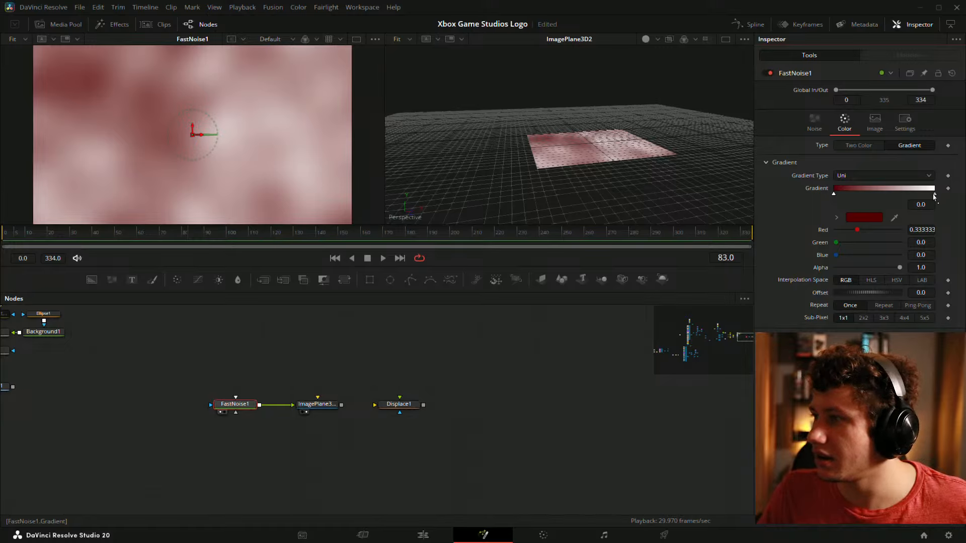
Change the white end color of the FastNoise1 gradient to pale yellow #f8ffbc
{"action": "left_click", "coordinate": [934, 195]}
{"action": "left_click", "coordinate": [861, 218]}
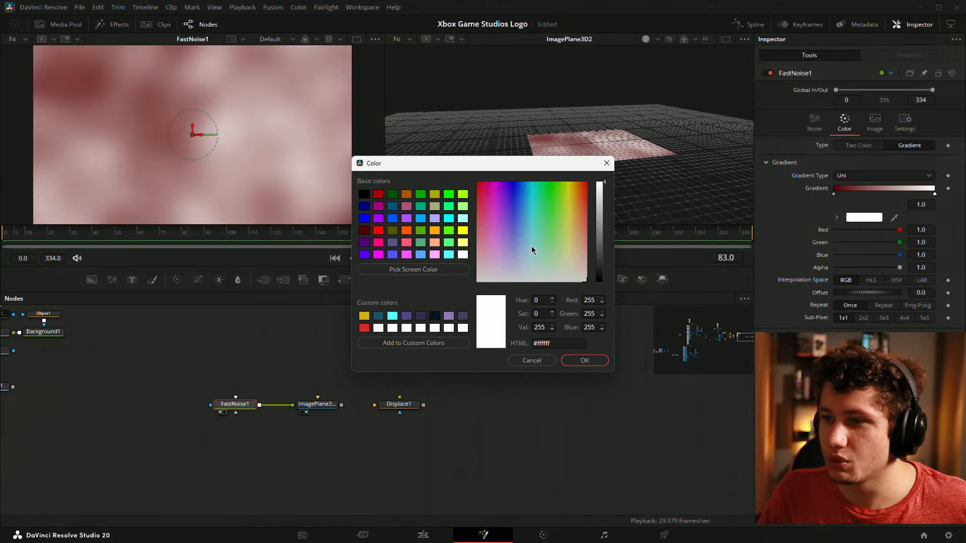
{"action": "left_click", "coordinate": [460, 230]}
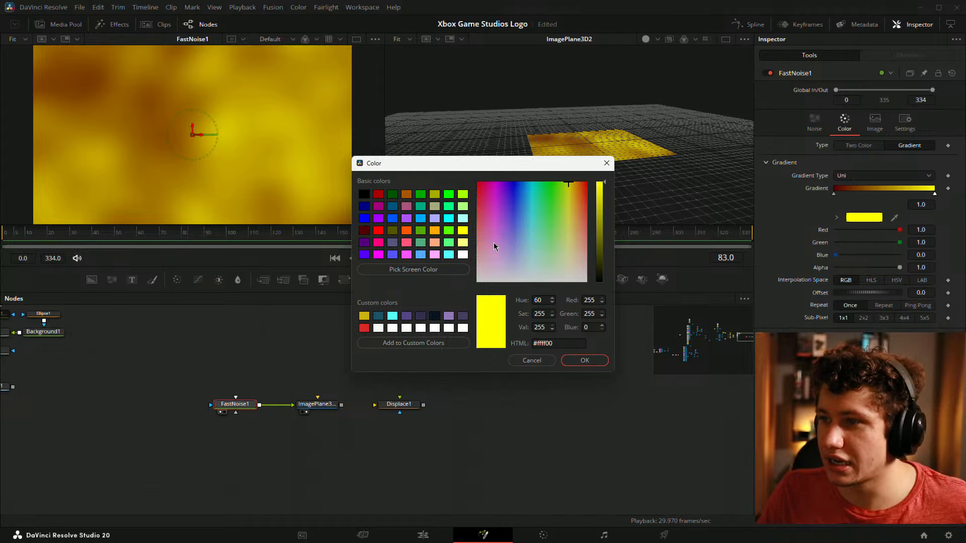
{"action": "left_click_drag", "start_coordinate": [558, 236], "coordinate": [567, 254]}
{"action": "left_click", "coordinate": [580, 360]}
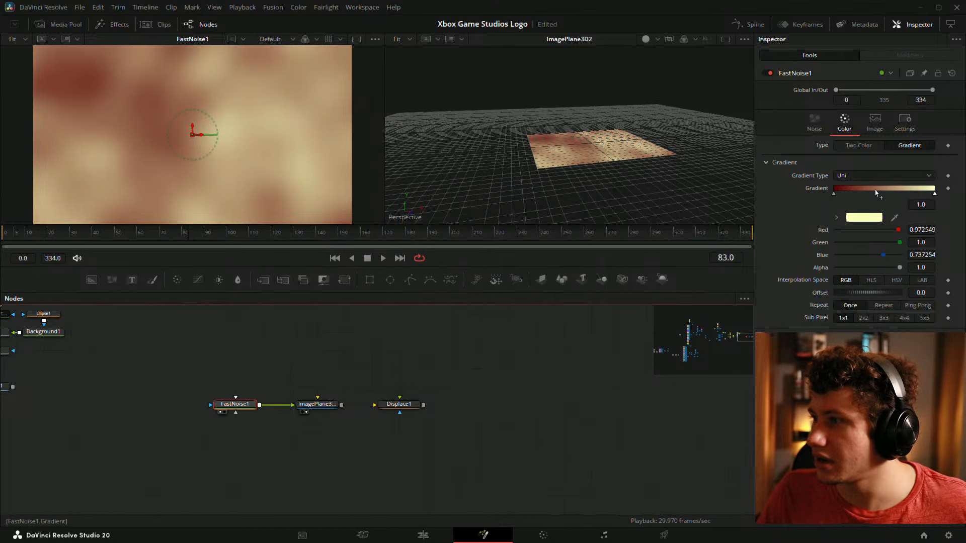
Add a gradient stop at about 0.49 and color it pure red #ff0000
{"action": "left_click_drag", "start_coordinate": [876, 193], "coordinate": [883, 194]}
{"action": "left_click", "coordinate": [864, 217]}
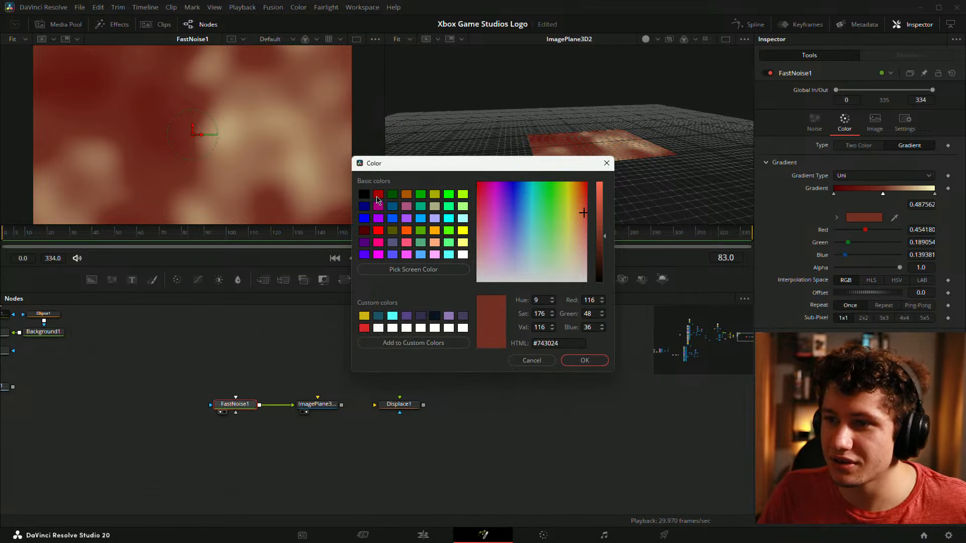
{"action": "left_click", "coordinate": [382, 233]}
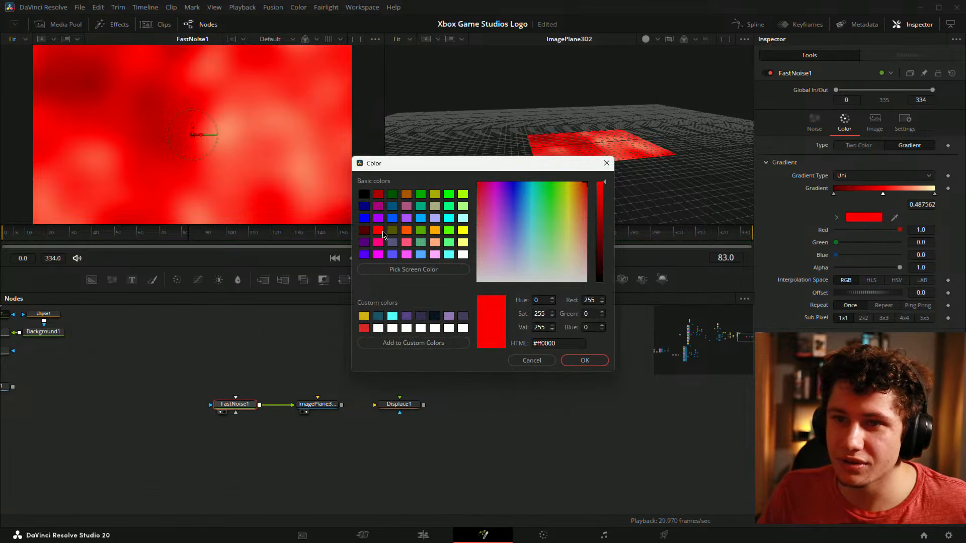
{"action": "left_click", "coordinate": [584, 361]}
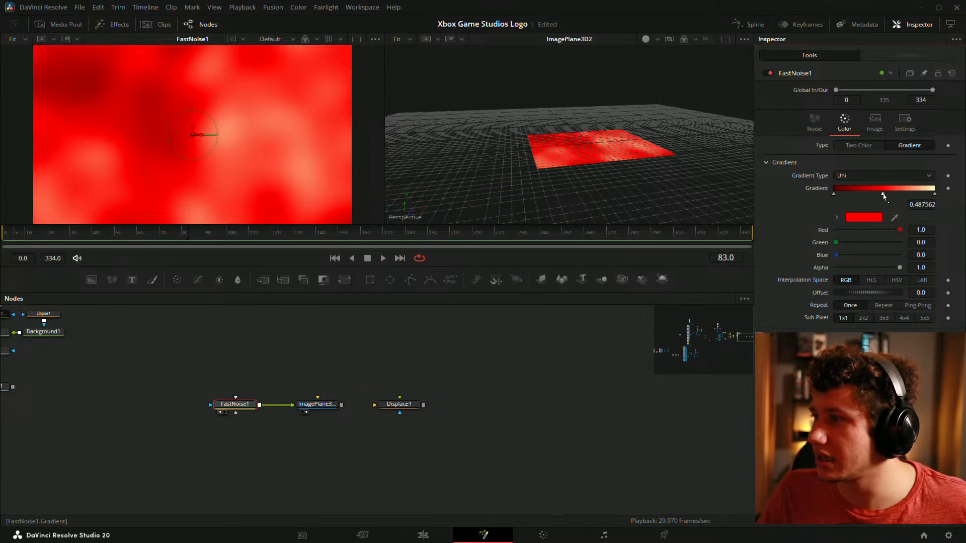
Add a gradient stop at about 0.77 and color it orange #ffaa00
{"action": "left_click_drag", "start_coordinate": [914, 191], "coordinate": [911, 192]}
{"action": "left_click", "coordinate": [863, 217]}
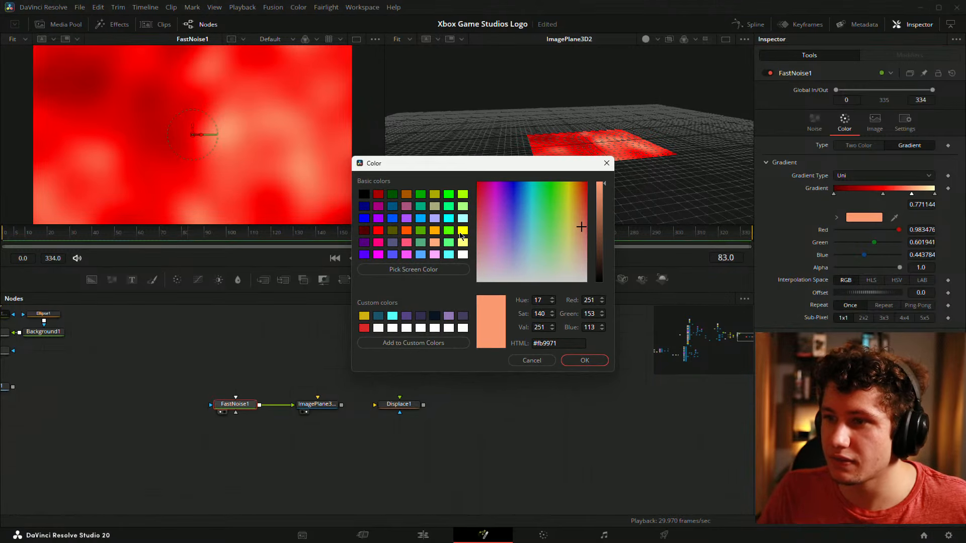
{"action": "left_click", "coordinate": [433, 230]}
{"action": "left_click", "coordinate": [582, 360]}
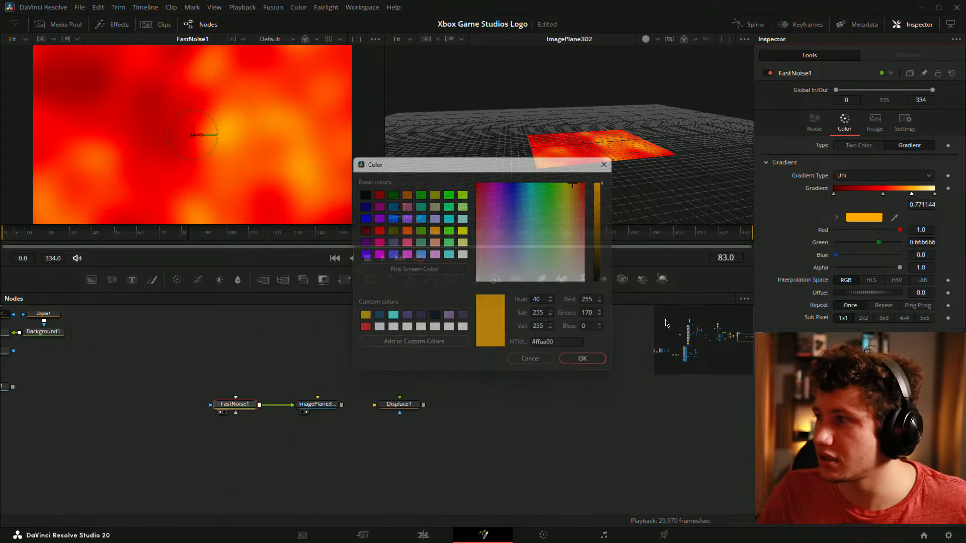
Add a gradient stop at about 0.93 and color it bright yellow #ffff00
{"action": "left_click", "coordinate": [927, 193]}
{"action": "left_click", "coordinate": [860, 217]}
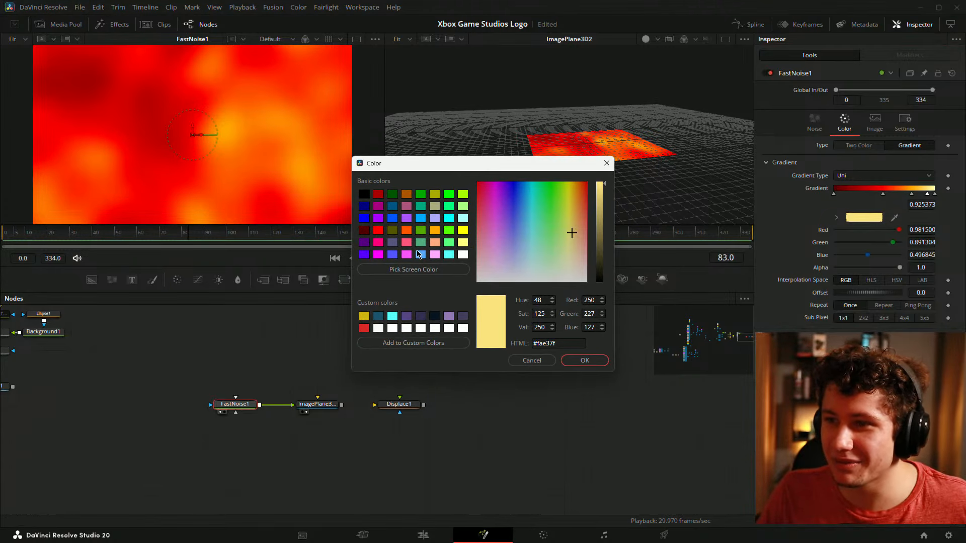
{"action": "left_click", "coordinate": [461, 232]}
{"action": "left_click", "coordinate": [583, 360]}
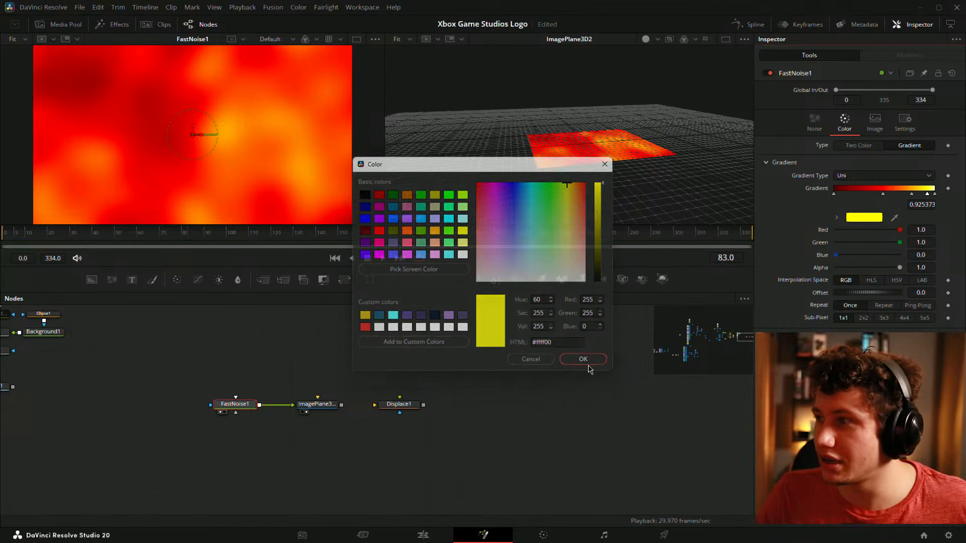
Set the gradient's start color to near-black #160000, shifting the red stop toward the dark end and the dark red stop to about 0.2
{"action": "left_click_drag", "start_coordinate": [883, 194], "coordinate": [833, 195]}
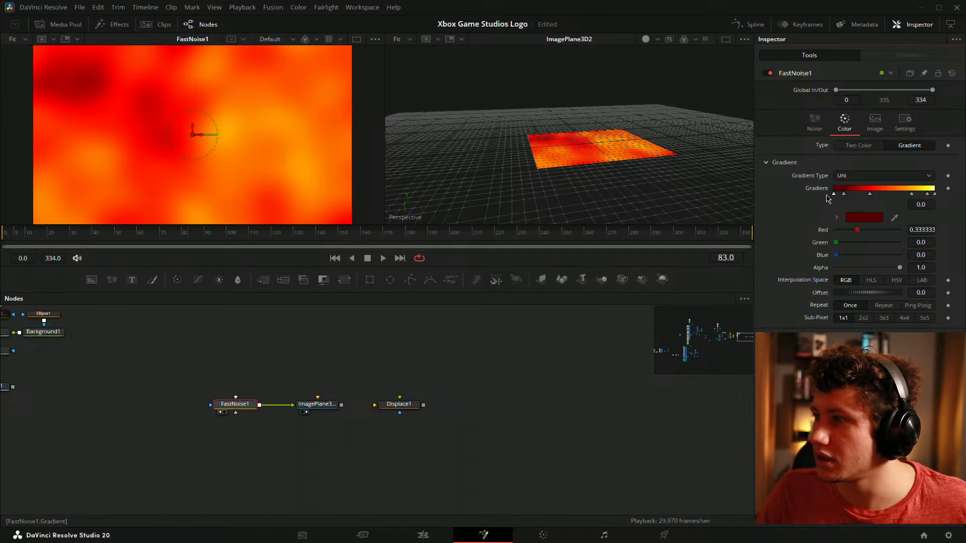
{"action": "left_click", "coordinate": [864, 217]}
{"action": "left_click_drag", "start_coordinate": [605, 258], "coordinate": [603, 274]}
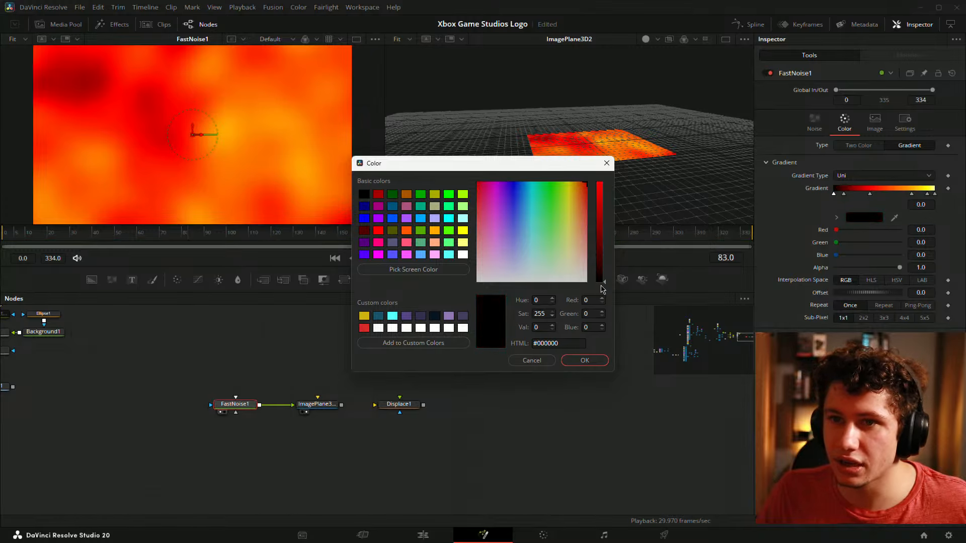
{"action": "left_click", "coordinate": [584, 360]}
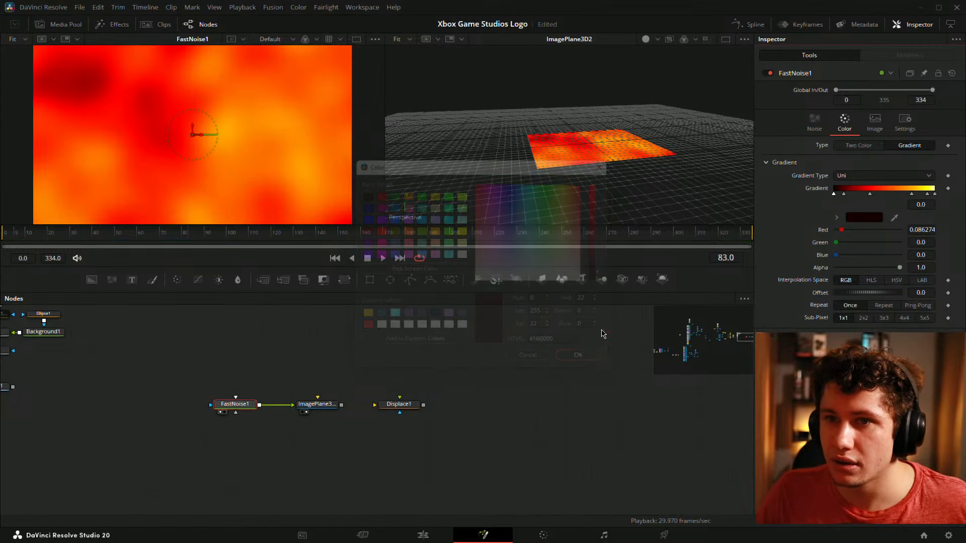
{"action": "left_click_drag", "start_coordinate": [843, 194], "coordinate": [854, 196]}
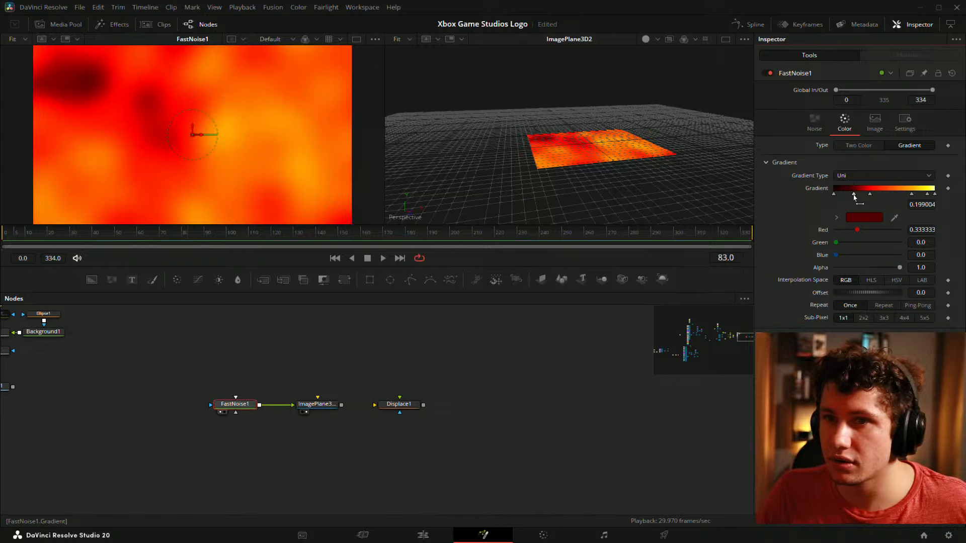
Move the pale yellow end stop of the gradient to about 0.98, keeping its color
{"action": "left_click", "coordinate": [934, 195]}
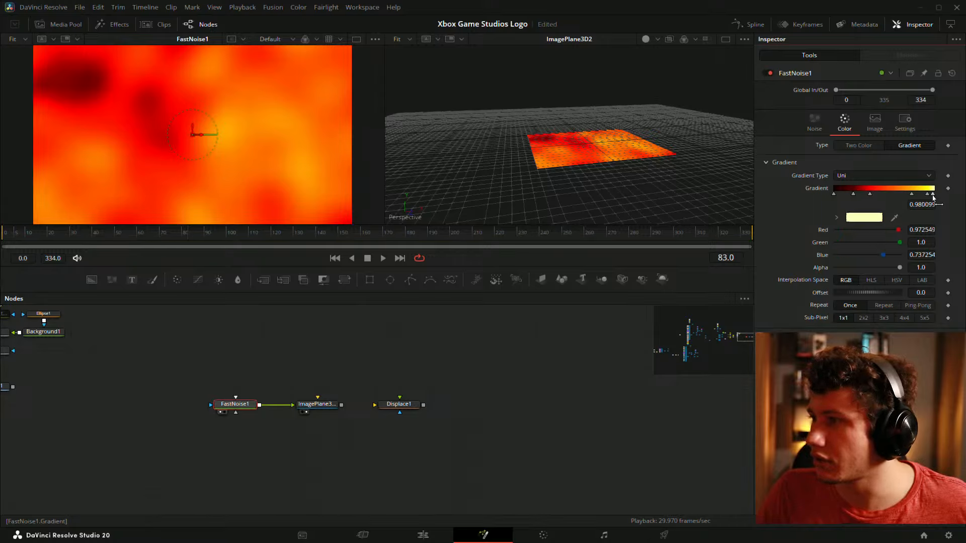
{"action": "left_click_drag", "start_coordinate": [934, 195], "coordinate": [934, 194]}
{"action": "left_click", "coordinate": [870, 220]}
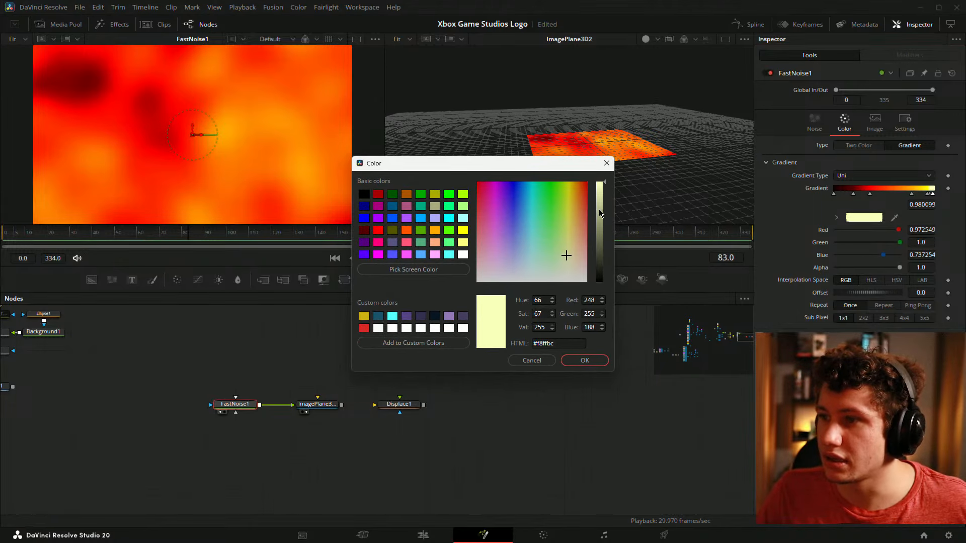
{"action": "left_click", "coordinate": [581, 360]}
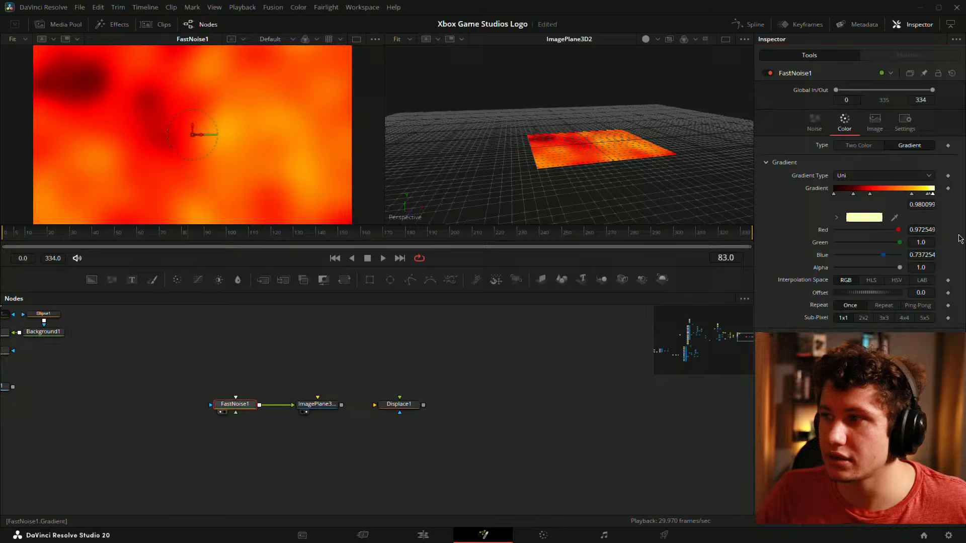
Set the FastNoise1 detail to 3.7, scale to 3.15 and contrast to 1.32
{"action": "left_click", "coordinate": [814, 123]}
{"action": "left_click_drag", "start_coordinate": [850, 170], "coordinate": [866, 172]}
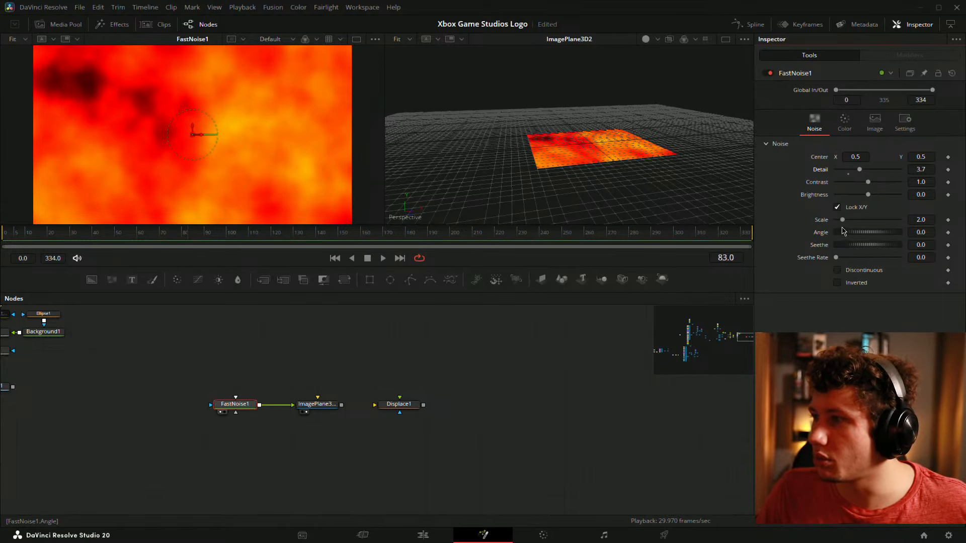
{"action": "left_click_drag", "start_coordinate": [841, 220], "coordinate": [847, 224]}
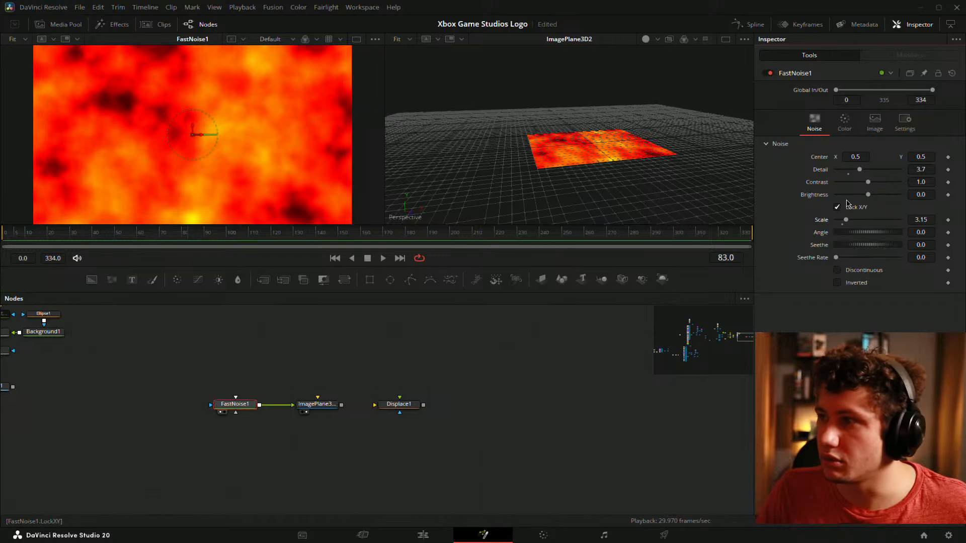
{"action": "left_click_drag", "start_coordinate": [869, 185], "coordinate": [872, 186]}
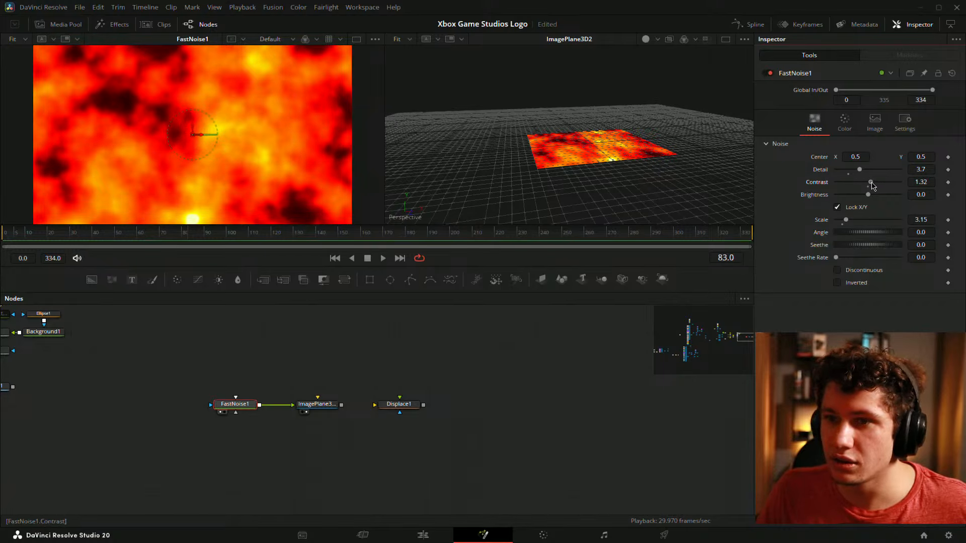
Move the orange gradient stop to about 0.71, and preview the noise in playback with a Seethe Rate of 0.029
{"action": "left_click", "coordinate": [844, 122]}
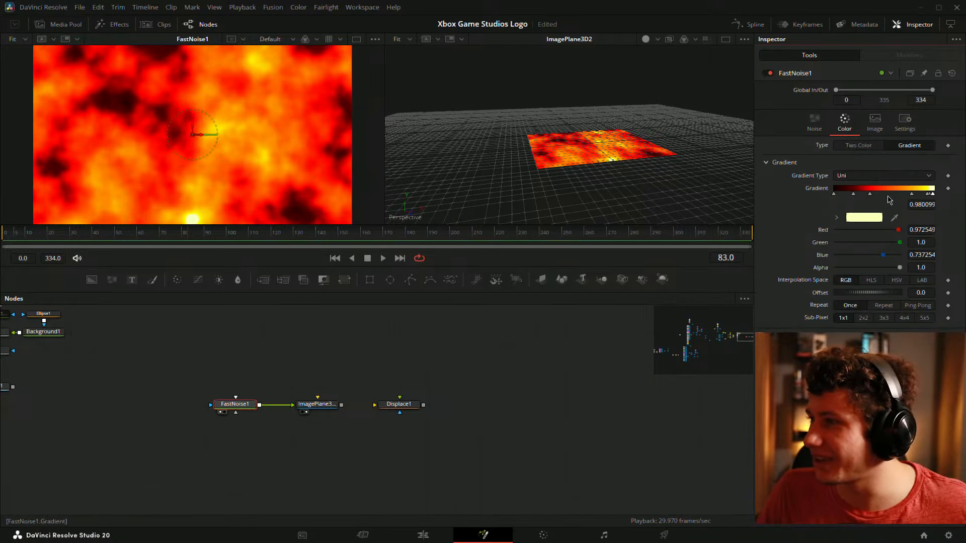
{"action": "left_click", "coordinate": [905, 194]}
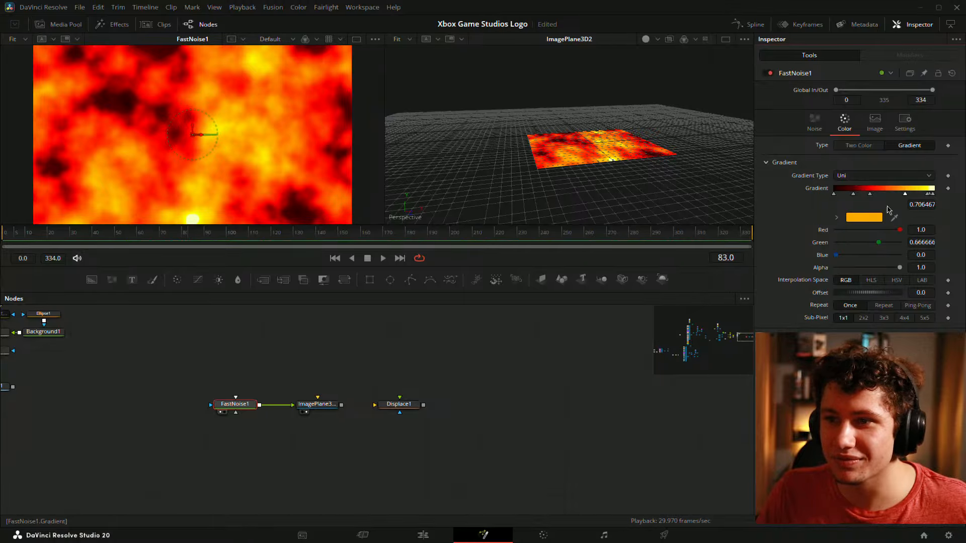
{"action": "left_click", "coordinate": [814, 121]}
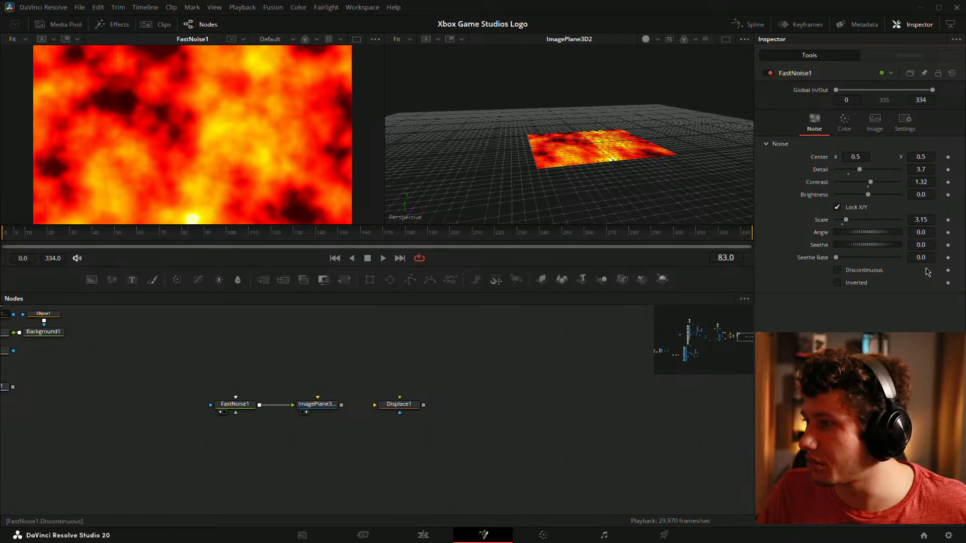
{"action": "key", "text": "space"}
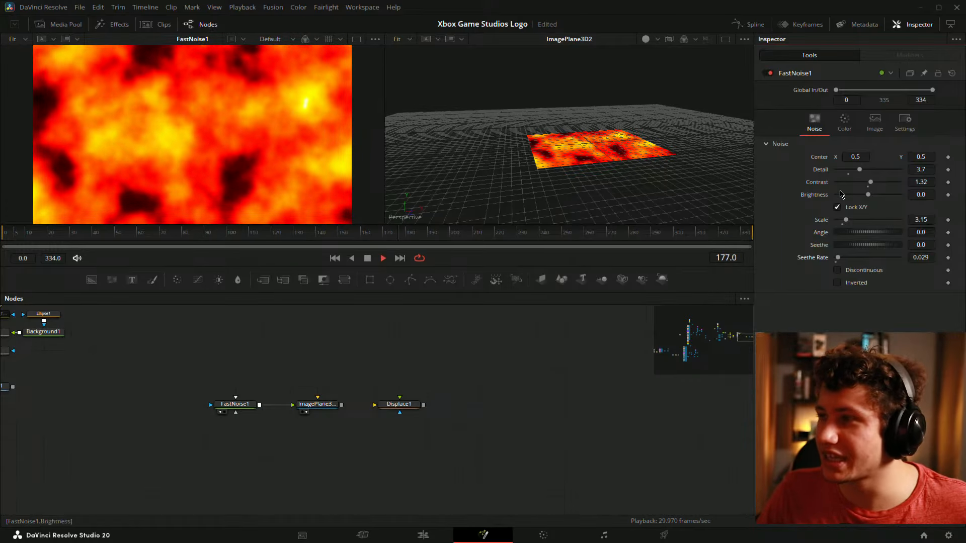
{"action": "key", "text": "space"}
Add an expression to the noise Center and make its X part time * 0.001
{"action": "right_click", "coordinate": [821, 157]}
{"action": "key", "text": "Escape"}
{"action": "right_click", "coordinate": [823, 154]}
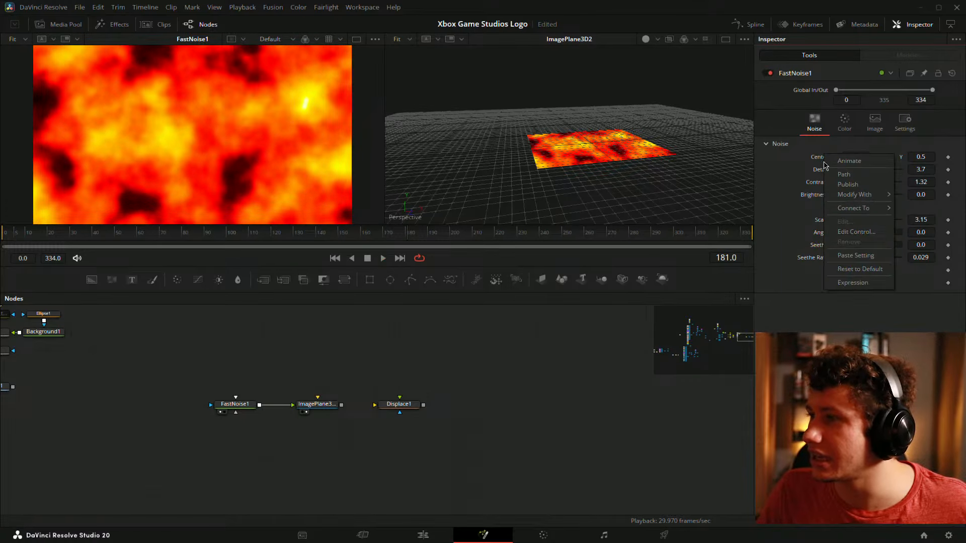
{"action": "left_click", "coordinate": [848, 285]}
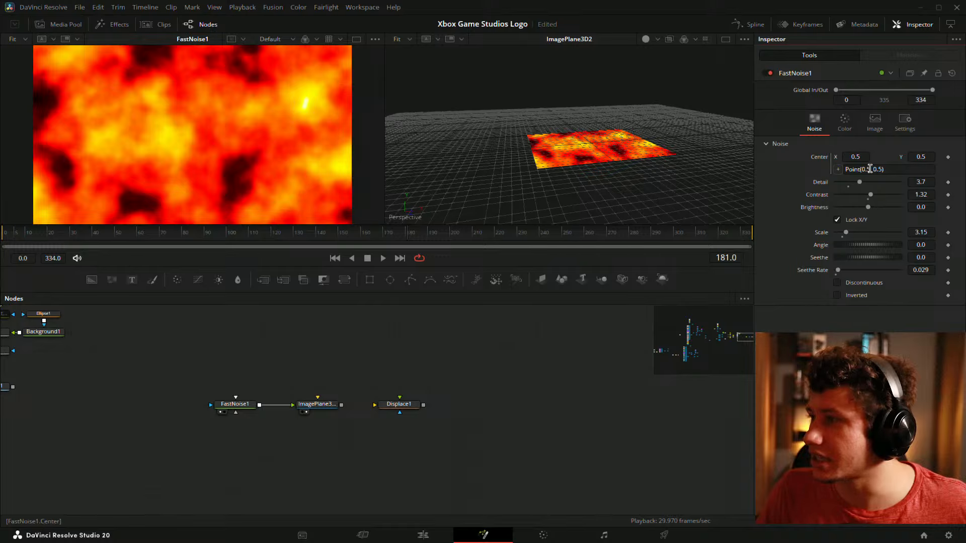
{"action": "left_click", "coordinate": [873, 169]}
{"action": "key", "text": "BackSpace"}
{"action": "key", "text": "BackSpace"}
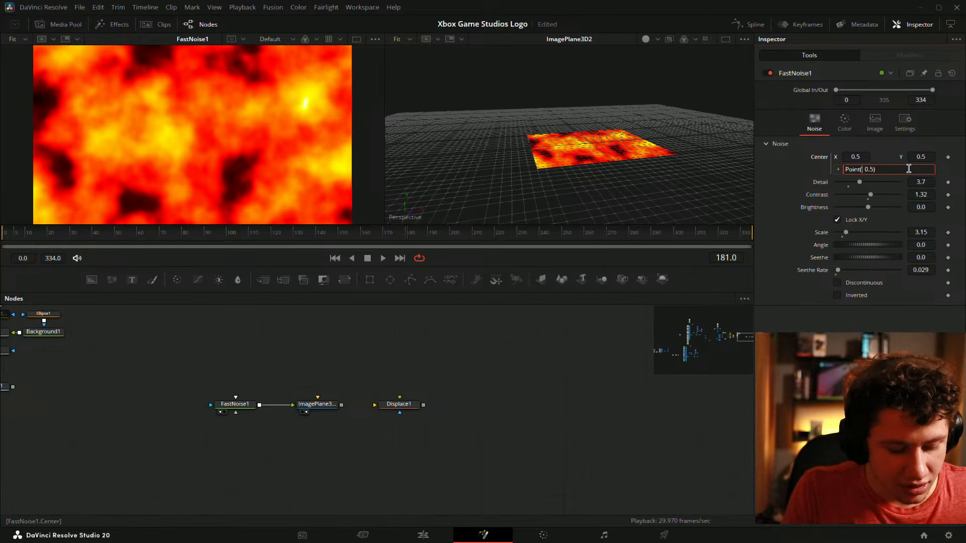
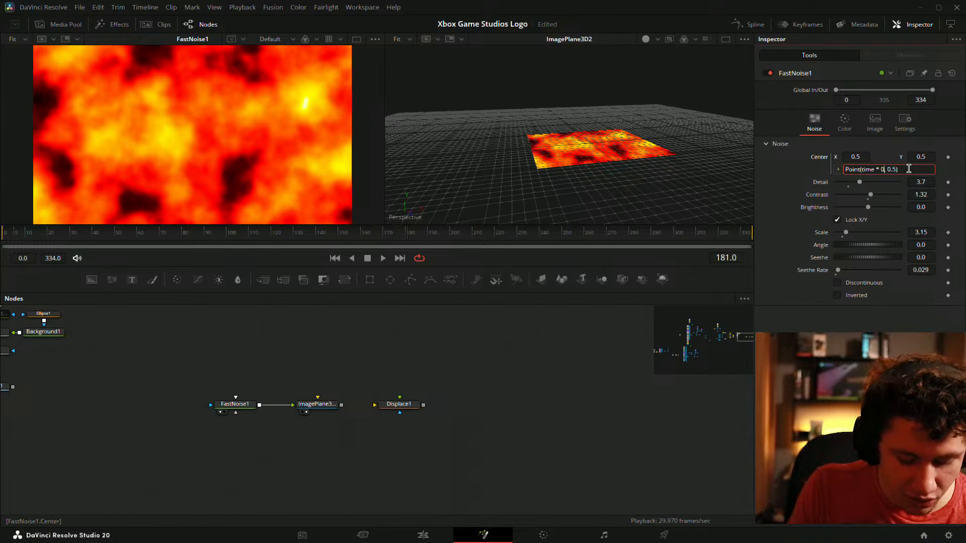
{"action": "type", "text": "time * 0.001"}
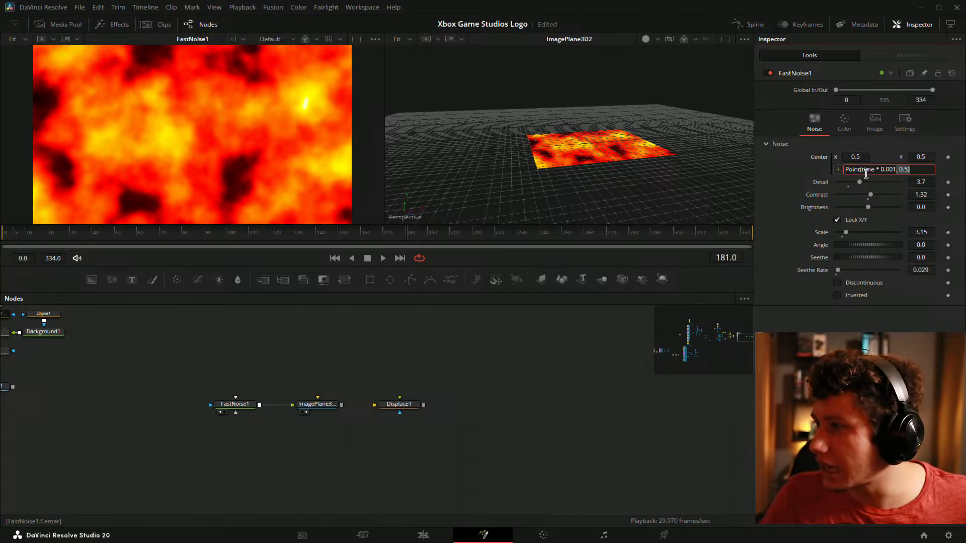
Set the Y part of the Center expression to time * 0.002 and apply it
{"action": "left_click_drag", "start_coordinate": [898, 169], "coordinate": [908, 169]}
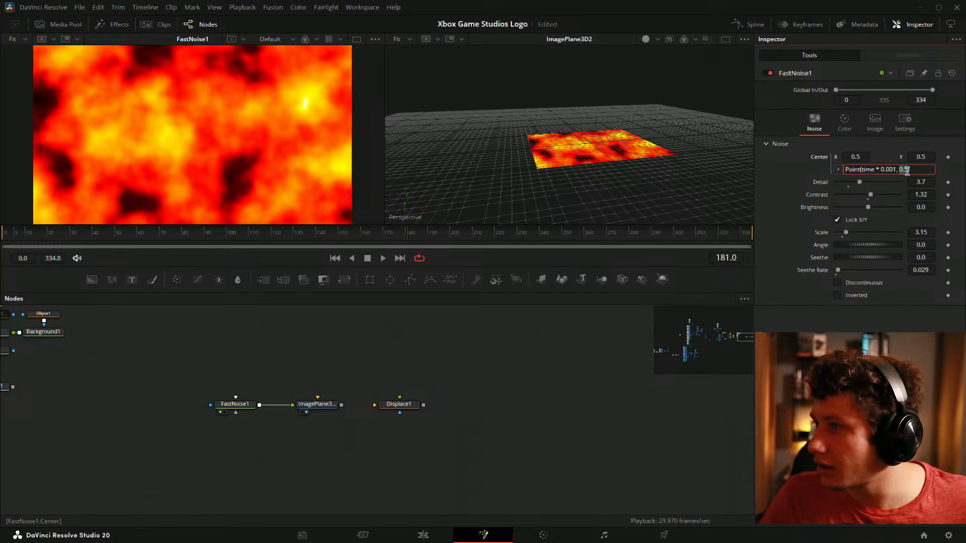
{"action": "type", "text": "time * 0.001"}
{"action": "key", "text": "BackSpace"}
{"action": "type", "text": "2"}
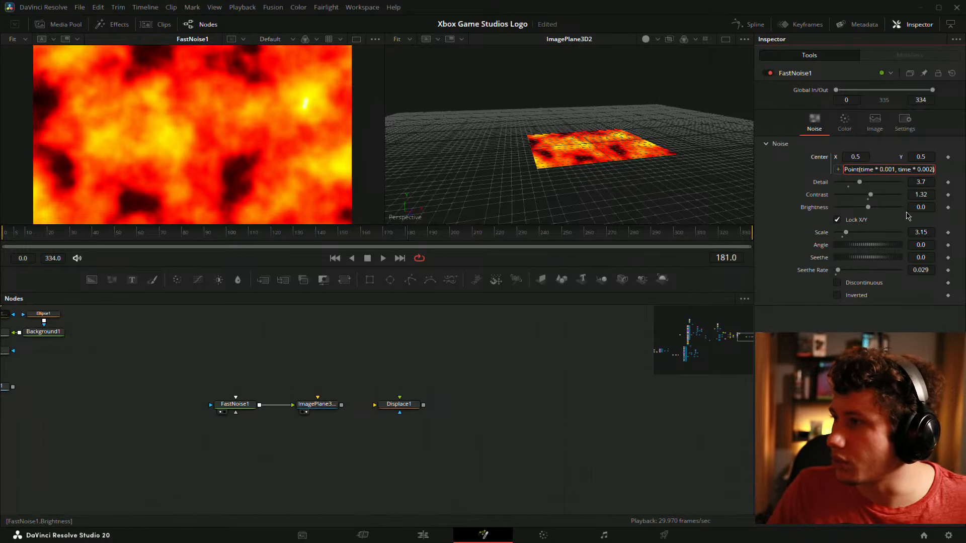
{"action": "key", "text": "Return"}
Play the animated noise and move the red gradient stop to about 0.48 to darken the texture
{"action": "key", "text": "space"}
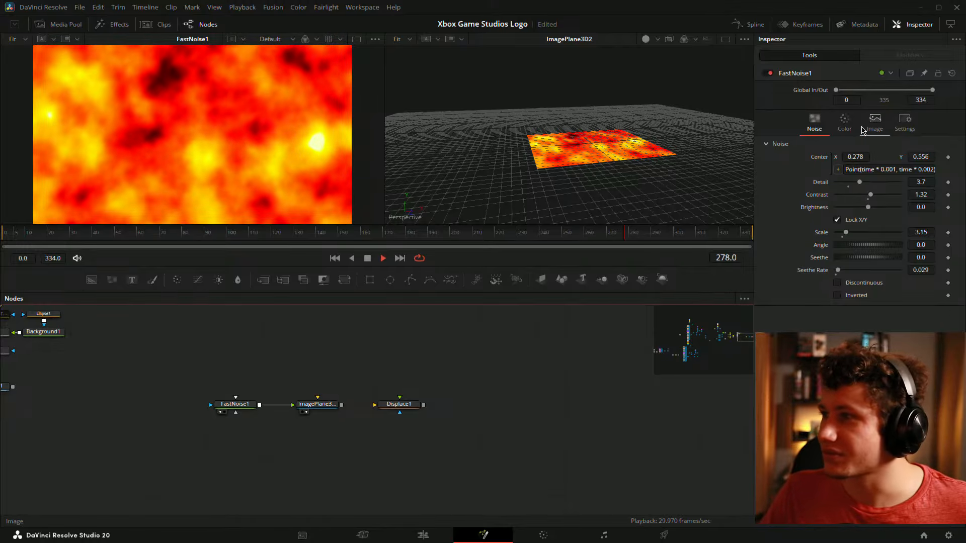
{"action": "left_click", "coordinate": [844, 124]}
{"action": "left_click_drag", "start_coordinate": [869, 194], "coordinate": [882, 196]}
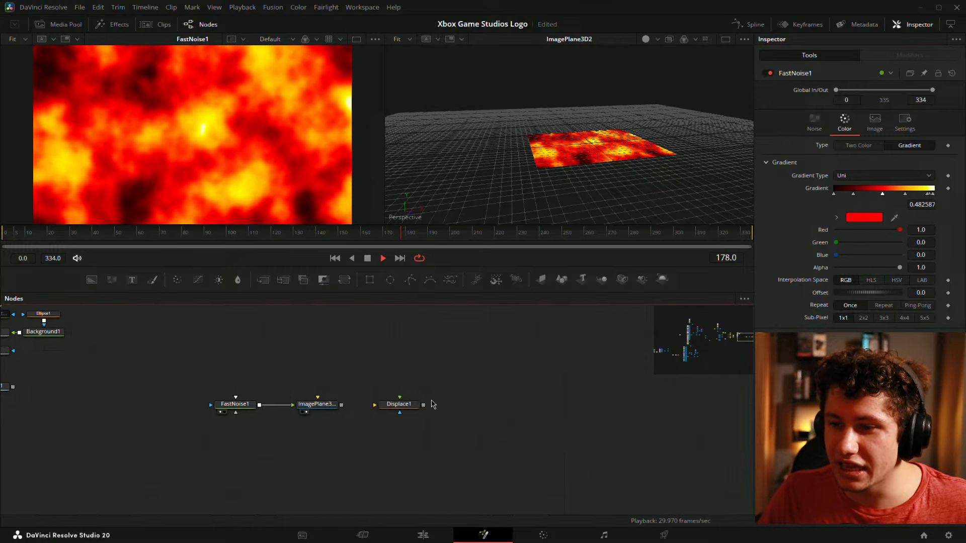
Delete the unconnected Displace1 node
{"action": "left_click", "coordinate": [400, 410]}
{"action": "key", "text": "shift+space"}
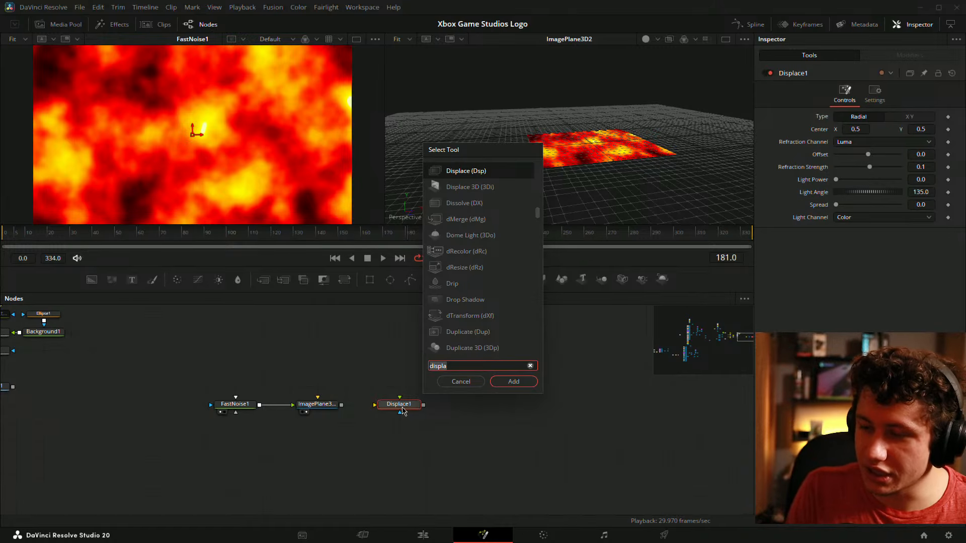
{"action": "key", "text": "Escape"}
{"action": "key", "text": "Delete"}
Add a Displace 3D node beside the image plane and connect the image plane's output to it
{"action": "key", "text": "shift+space"}
{"action": "type", "text": "disp"}
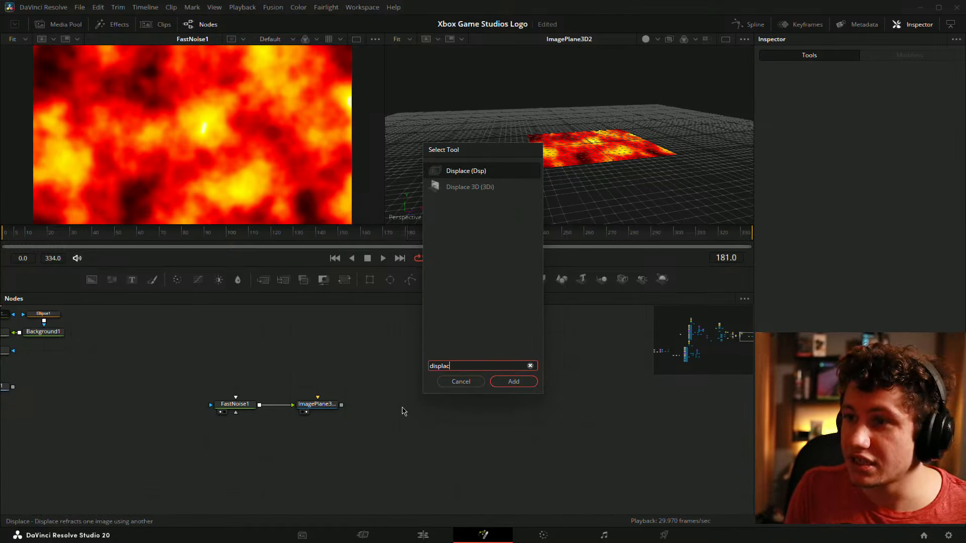
{"action": "key", "text": "Down"}
{"action": "key", "text": "Return"}
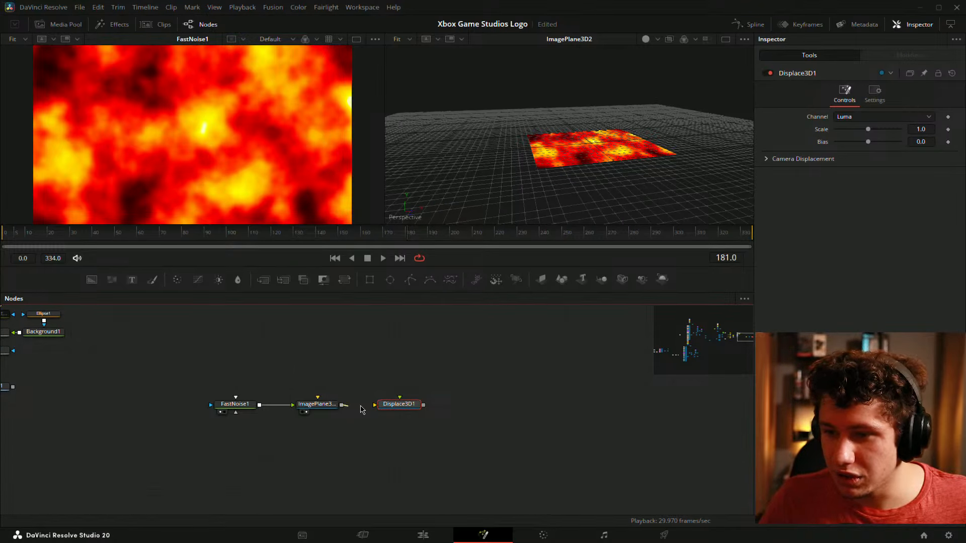
{"action": "left_click", "coordinate": [457, 361]}
Add a second FastNoise node above Displace3D1 and connect it to the displacement input
{"action": "key", "text": "shift+space"}
{"action": "type", "text": "displac"}
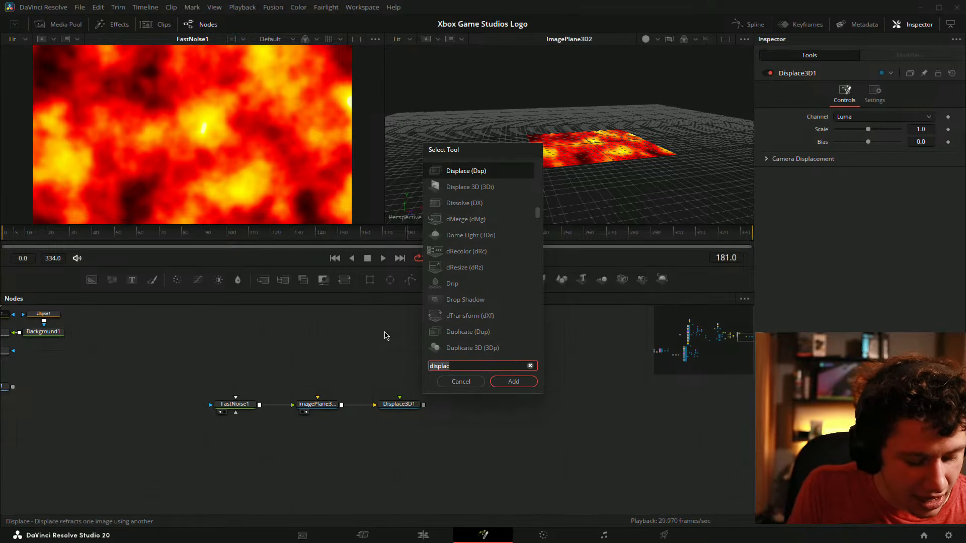
{"action": "key", "text": "BackSpace"}
{"action": "key", "text": "BackSpace"}
{"action": "key", "text": "BackSpace"}
{"action": "key", "text": "BackSpace"}
{"action": "key", "text": "BackSpace"}
{"action": "key", "text": "BackSpace"}
{"action": "key", "text": "BackSpace"}
{"action": "type", "text": "fas"}
{"action": "key", "text": "Return"}
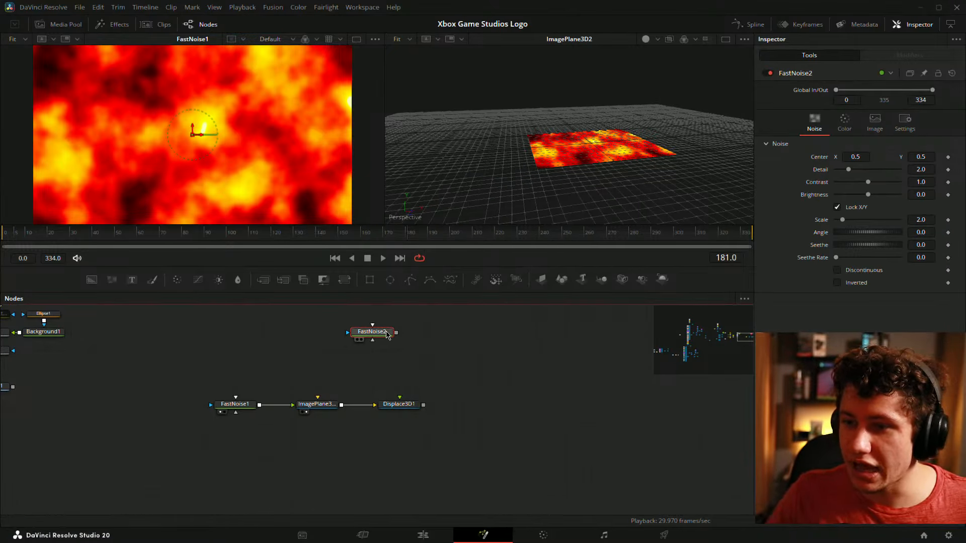
{"action": "left_click_drag", "start_coordinate": [399, 397], "coordinate": [417, 368]}
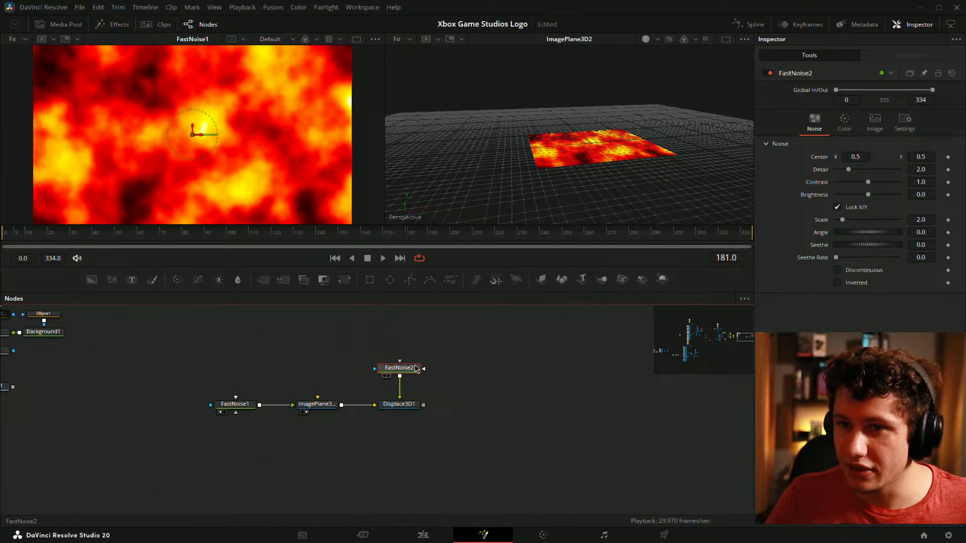
Adjust Displace3D1's Scale and set its Bias to 0.16, keeping the Luma channel
{"action": "left_click_drag", "start_coordinate": [643, 133], "coordinate": [598, 129]}
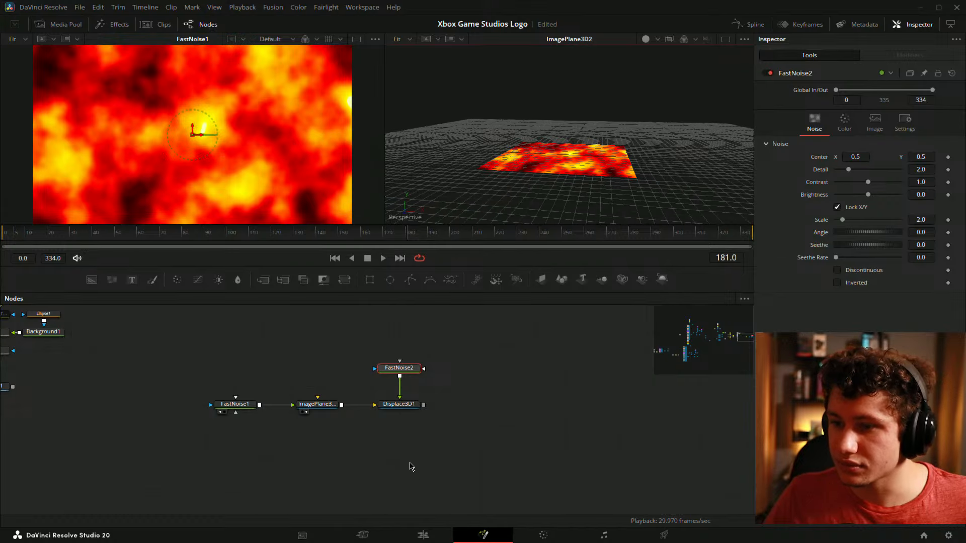
{"action": "left_click", "coordinate": [388, 406]}
{"action": "left_click", "coordinate": [866, 118]}
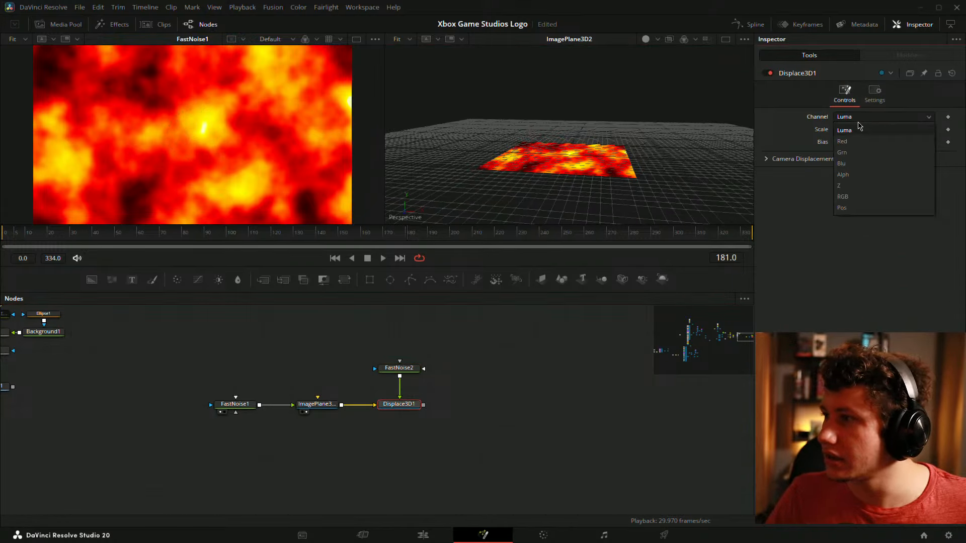
{"action": "left_click", "coordinate": [854, 118]}
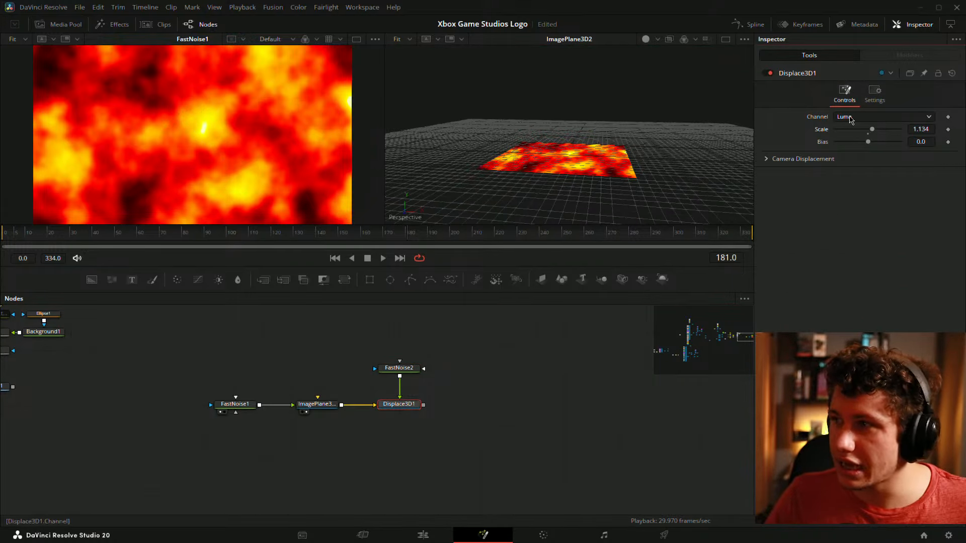
{"action": "left_click_drag", "start_coordinate": [604, 161], "coordinate": [570, 156]}
{"action": "scroll", "coordinate": [540, 166], "scroll_direction": "up", "scroll_amount": 3}
{"action": "left_click_drag", "start_coordinate": [868, 142], "coordinate": [851, 172]}
Show Displace3D1 in the 3D viewer and reset FastNoise2's Detail and Scale to 2.0 after trying higher values
{"action": "left_click", "coordinate": [408, 369]}
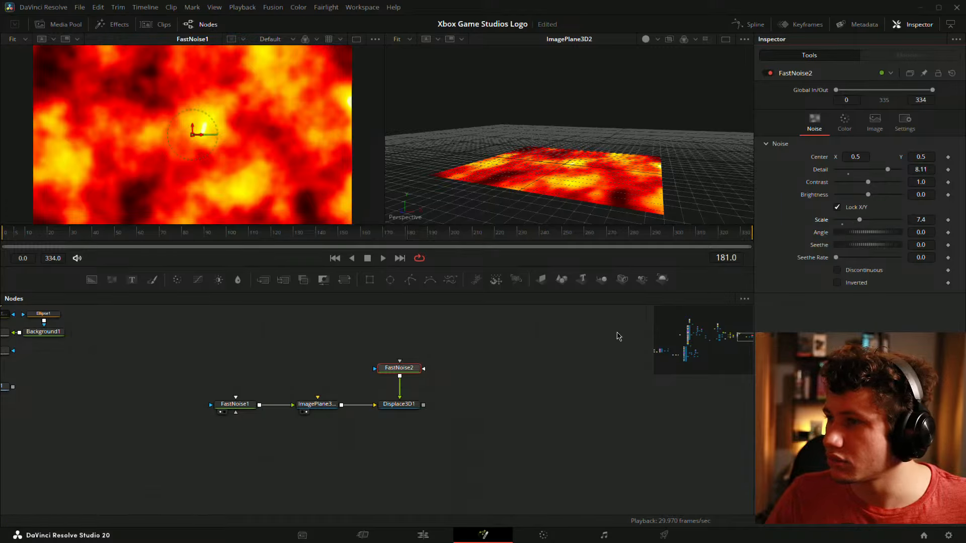
{"action": "left_click", "coordinate": [388, 412]}
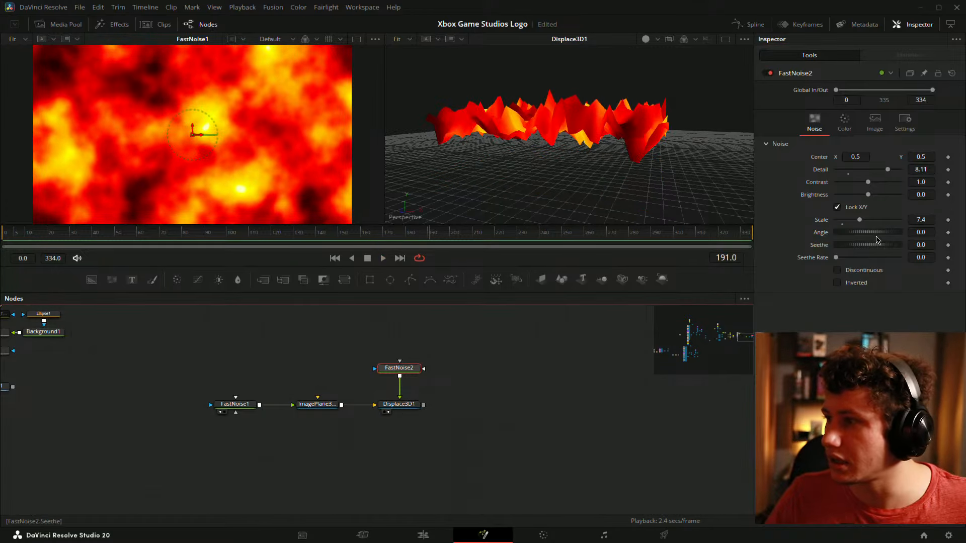
{"action": "left_click", "coordinate": [843, 224]}
{"action": "left_click", "coordinate": [848, 174]}
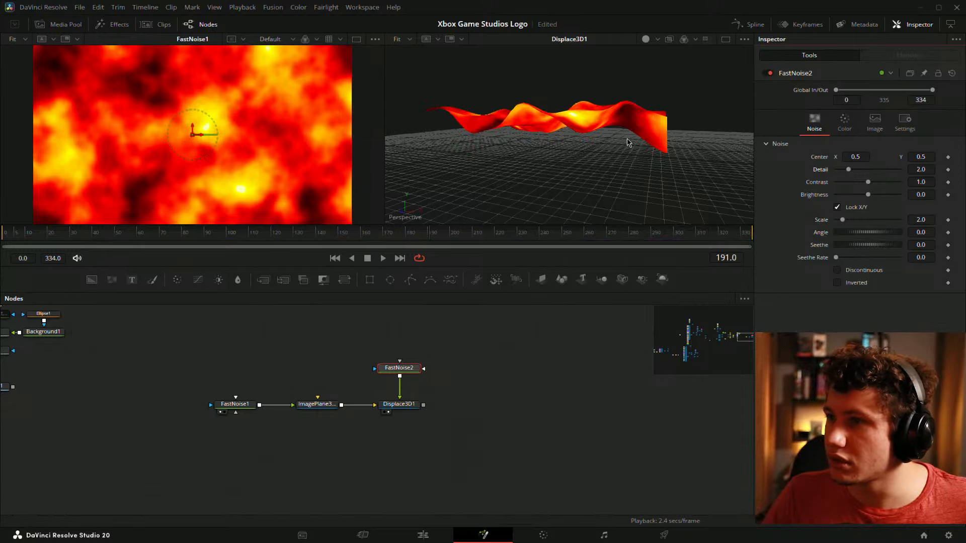
Reduce the displacement height by setting Displace3D1's Scale to 0.472
{"action": "left_click_drag", "start_coordinate": [627, 142], "coordinate": [664, 139]}
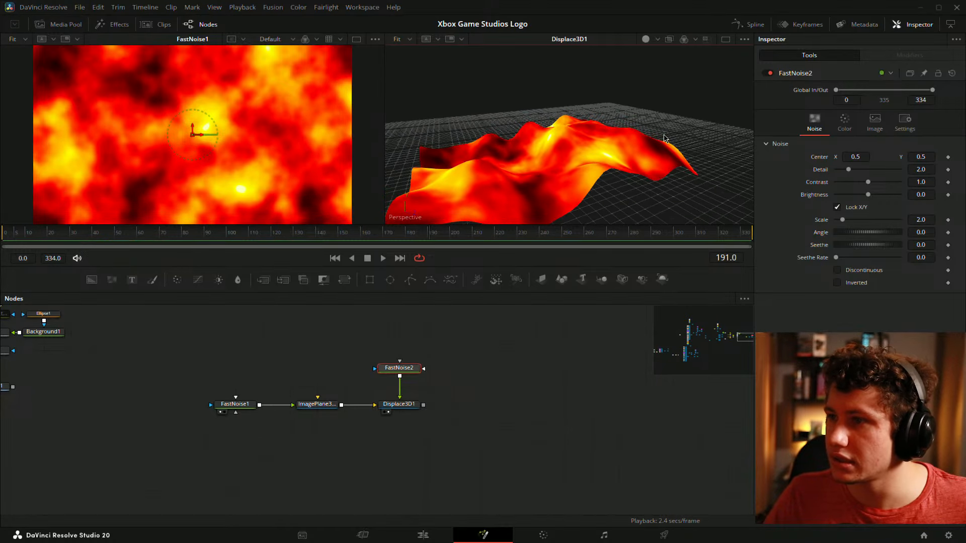
{"action": "left_click", "coordinate": [408, 405]}
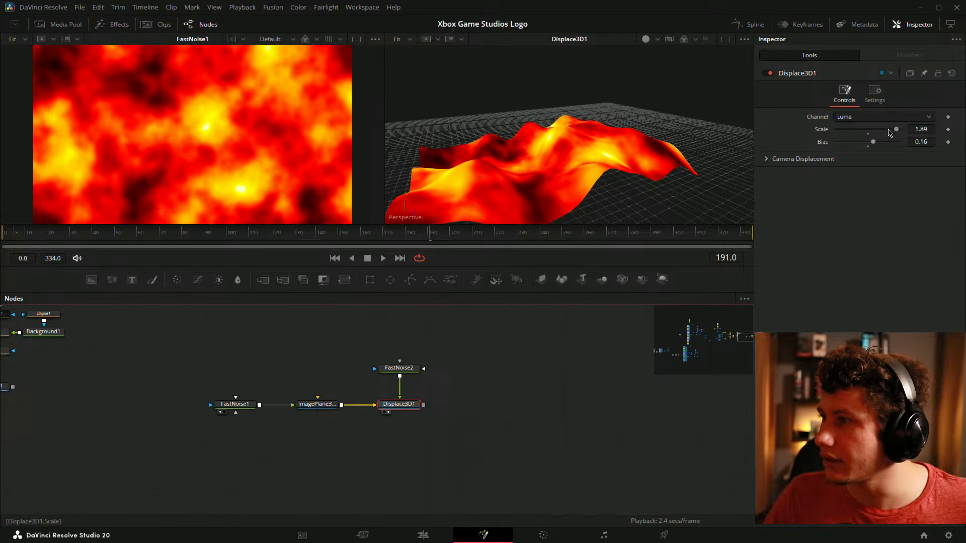
{"action": "left_click_drag", "start_coordinate": [889, 131], "coordinate": [853, 143]}
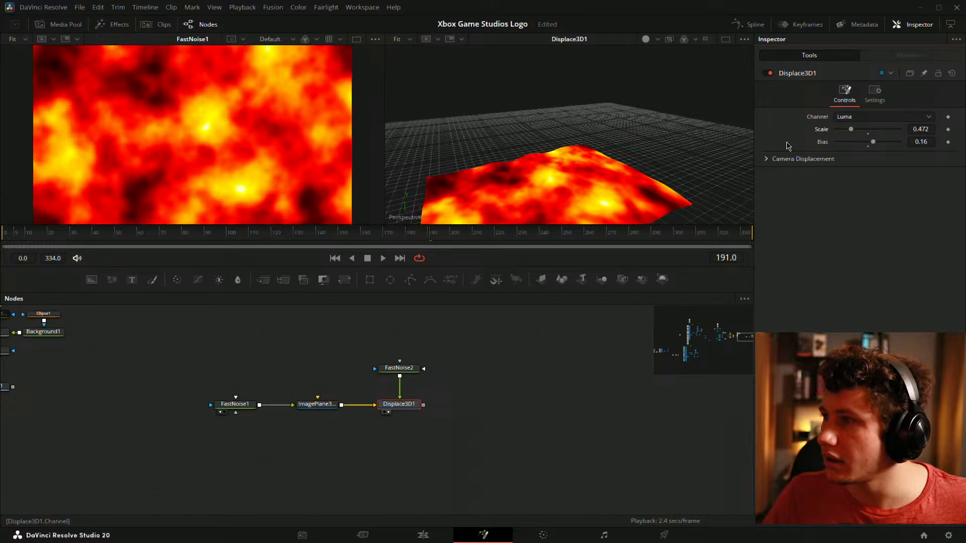
Try Scale values of 500 and 100 on FastNoise2, then settle on 1000
{"action": "left_click", "coordinate": [415, 369]}
{"action": "left_click_drag", "start_coordinate": [842, 220], "coordinate": [920, 222]}
{"action": "type", "text": "500"}
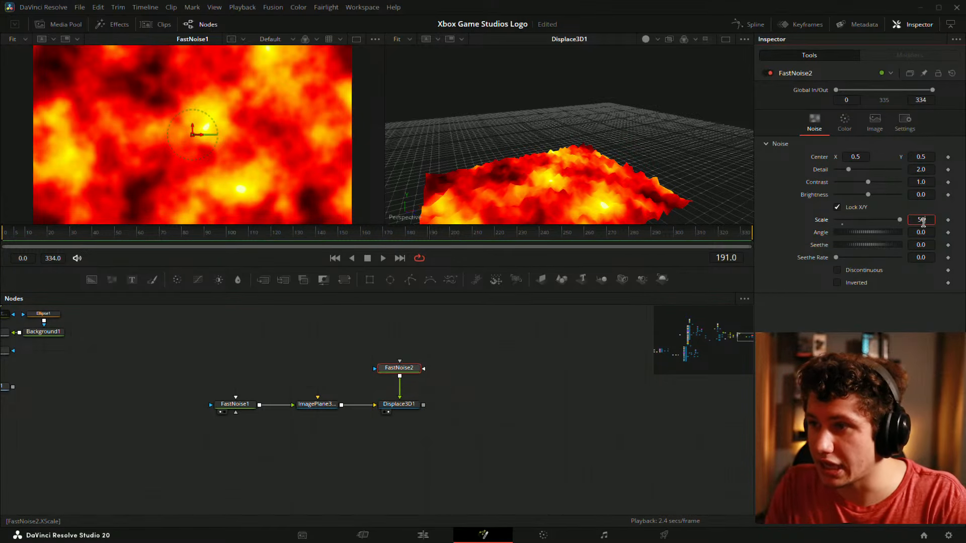
{"action": "key", "text": "Tab"}
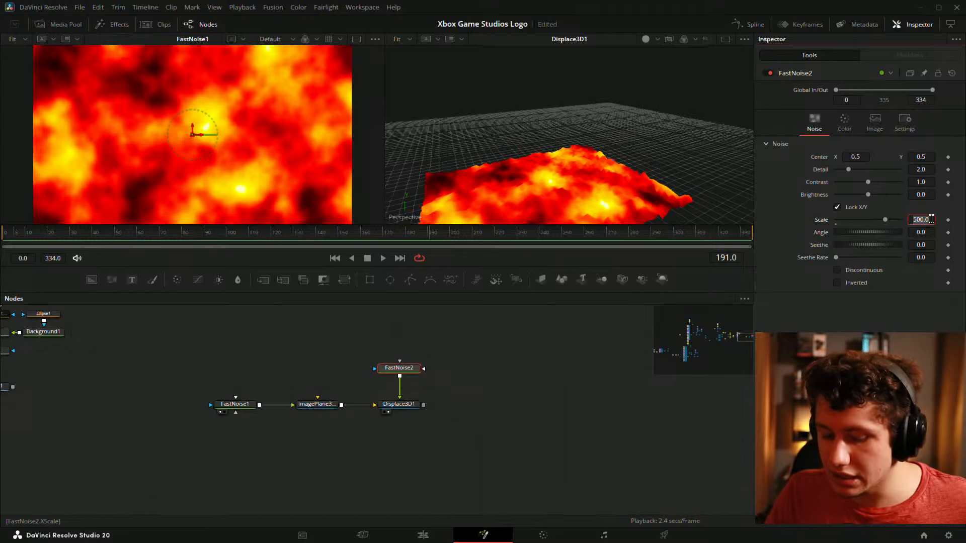
{"action": "left_click", "coordinate": [931, 219]}
{"action": "type", "text": "100"}
{"action": "key", "text": "Return"}
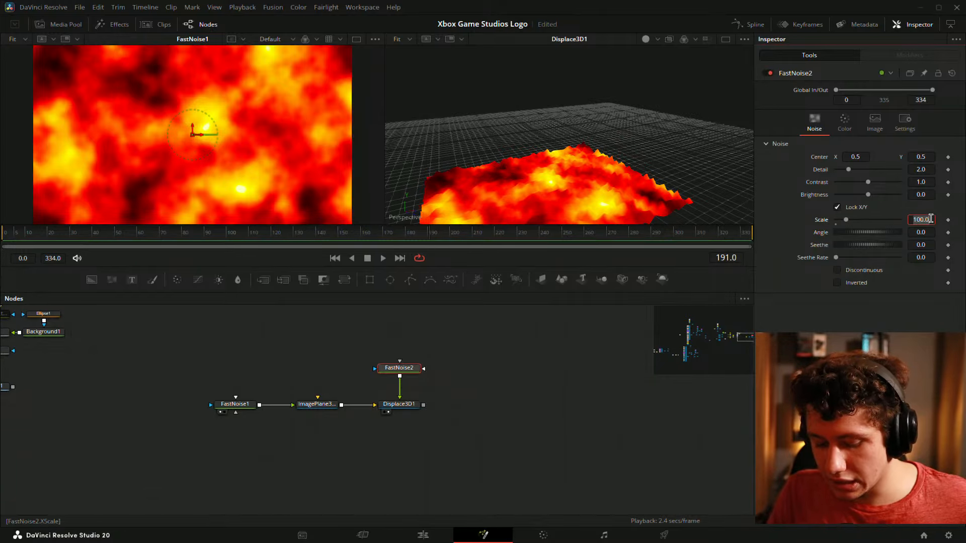
{"action": "type", "text": "0"}
{"action": "key", "text": "Return"}
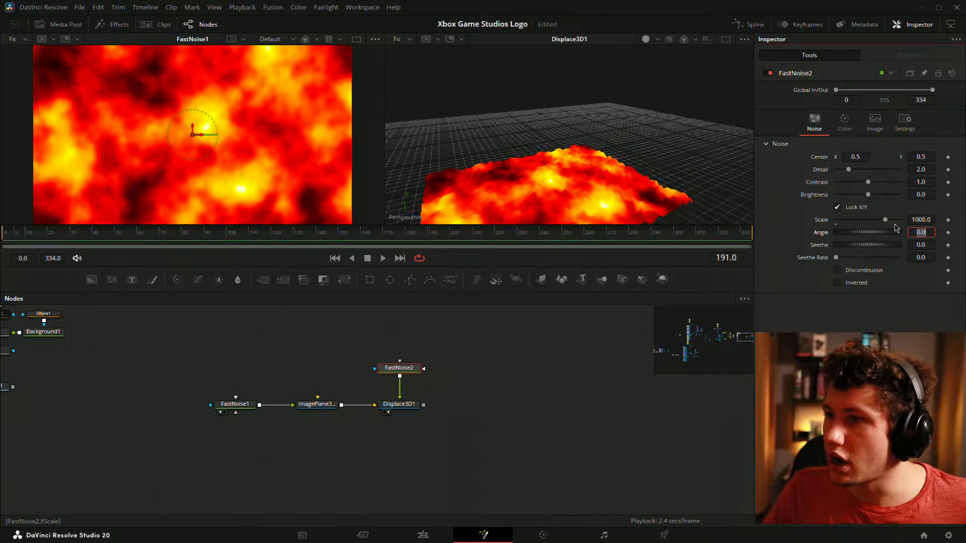
{"action": "left_click_drag", "start_coordinate": [578, 211], "coordinate": [598, 112]}
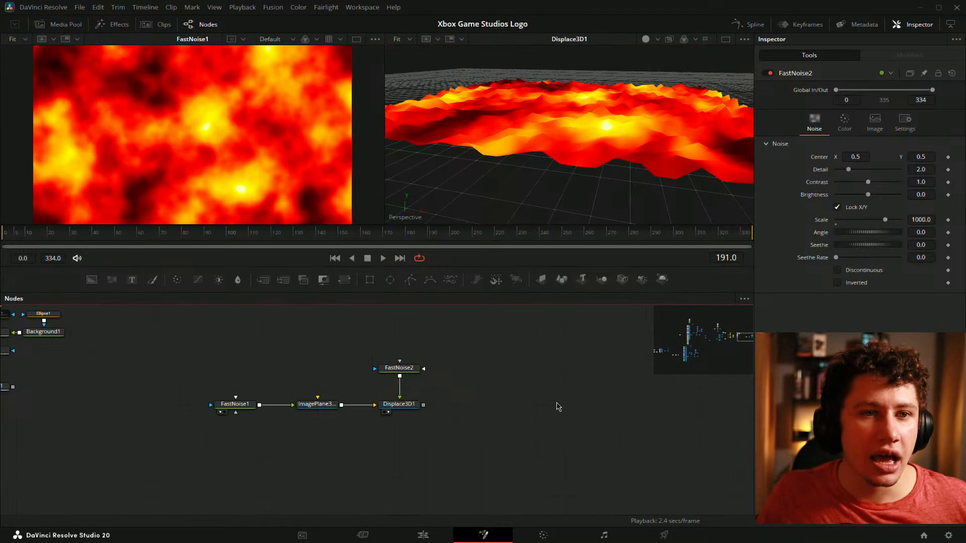
Add a Create Bump Map node to the node graph
{"action": "key", "text": "shift+space"}
{"action": "type", "text": "heigh"}
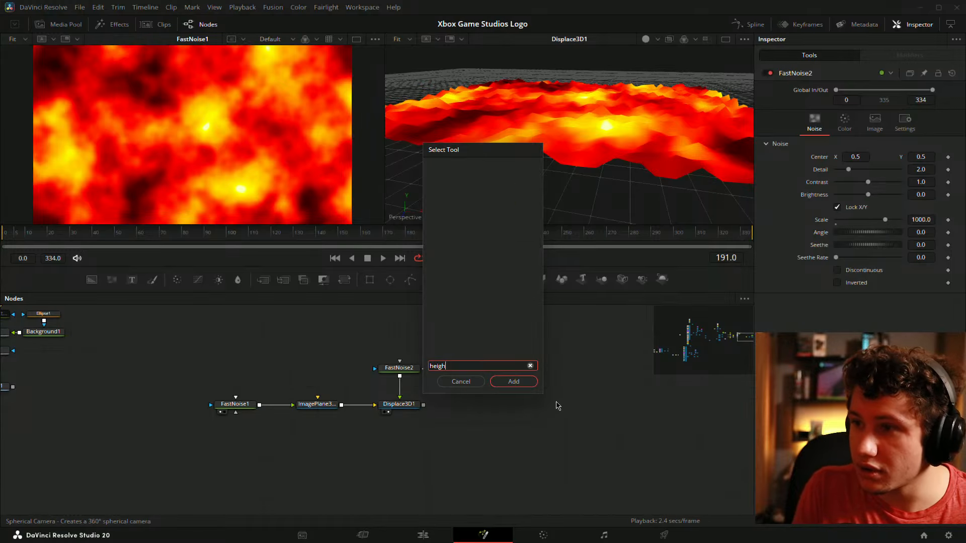
{"action": "key", "text": "BackSpace"}
{"action": "key", "text": "BackSpace"}
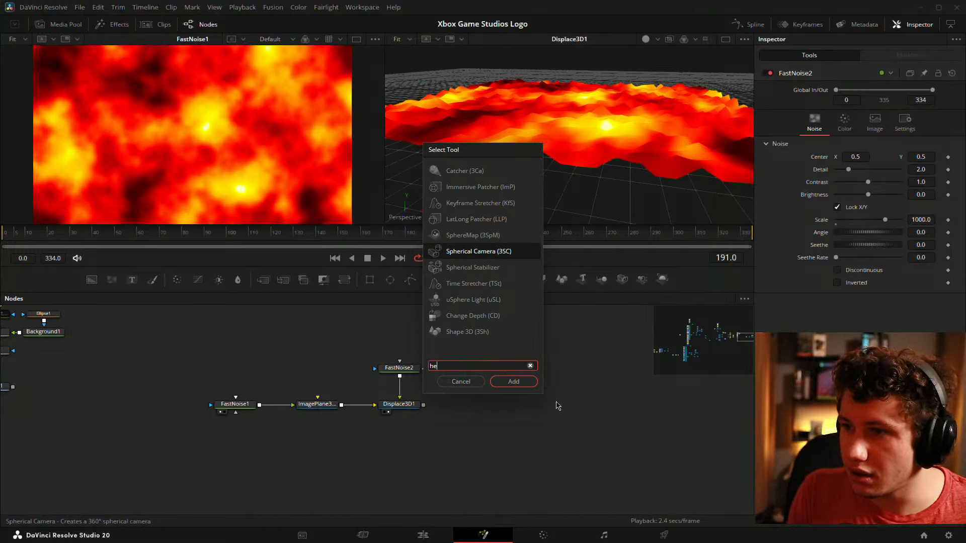
{"action": "key", "text": "BackSpace"}
{"action": "key", "text": "BackSpace"}
{"action": "type", "text": "crea"}
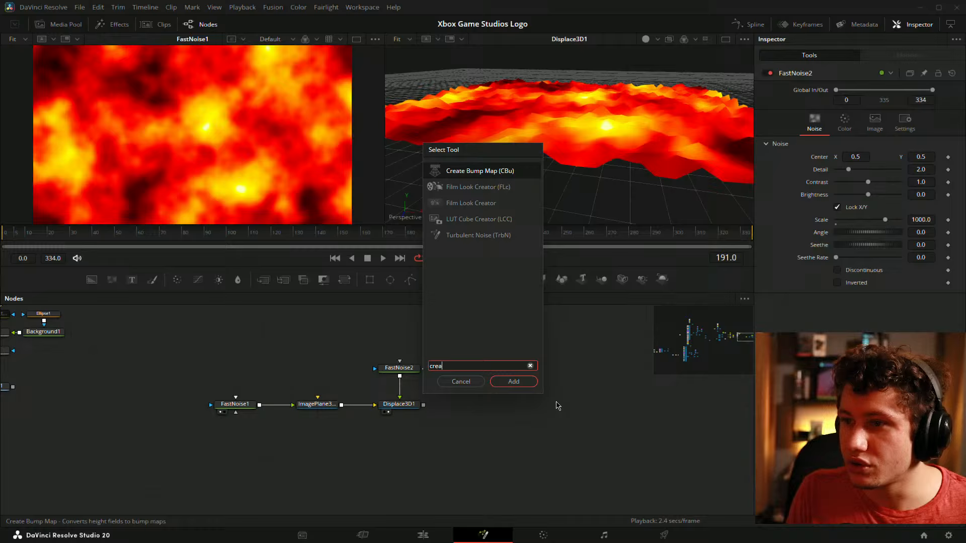
{"action": "key", "text": "Return"}
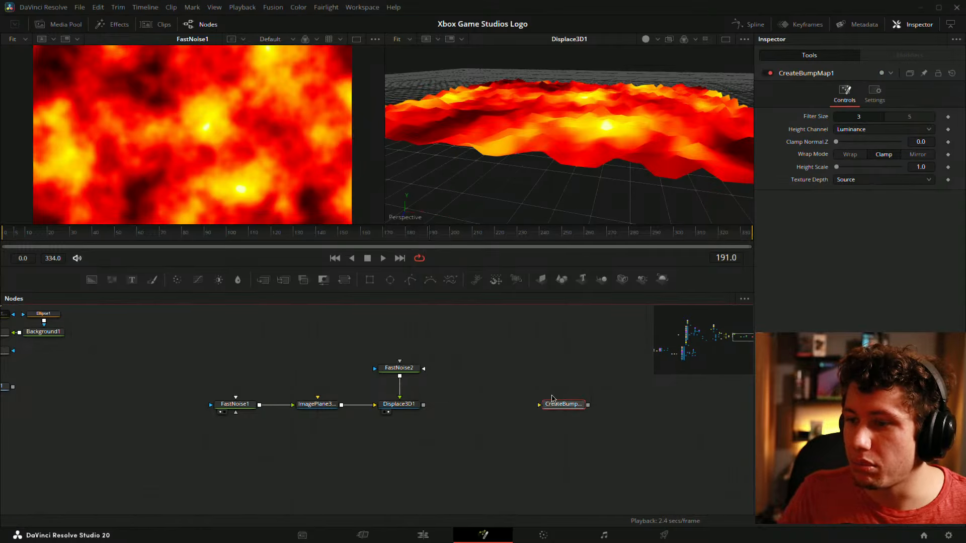
Disconnect FastNoise2 from Displace3D1 and move it up out of the way
{"action": "left_click", "coordinate": [411, 373]}
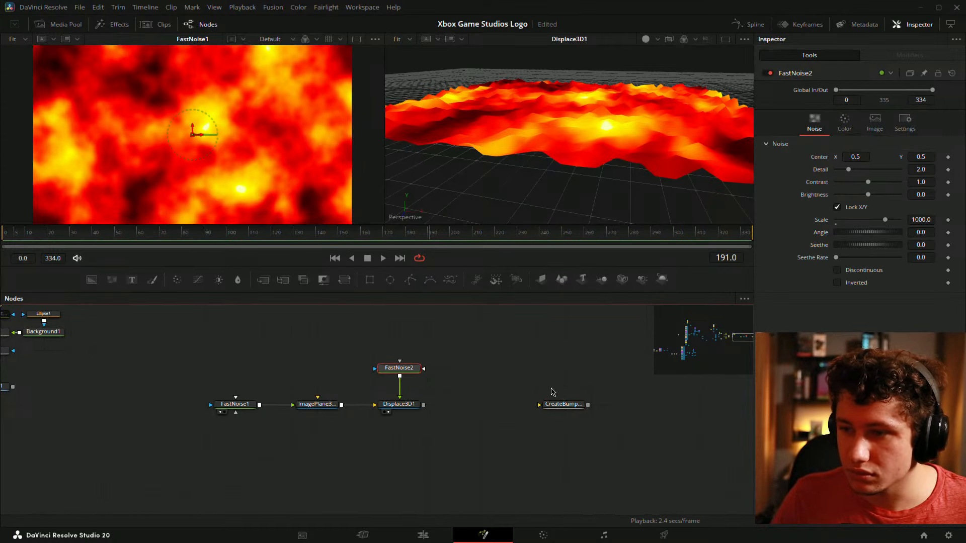
{"action": "left_click", "coordinate": [400, 390]}
{"action": "left_click_drag", "start_coordinate": [406, 371], "coordinate": [379, 335]}
Place the bump map node above Displace3D1, feed it from FastNoise1 and show it in the second viewer
{"action": "left_click_drag", "start_coordinate": [568, 406], "coordinate": [410, 370]}
{"action": "left_click_drag", "start_coordinate": [259, 405], "coordinate": [401, 371]}
{"action": "left_click_drag", "start_coordinate": [402, 370], "coordinate": [430, 333]}
{"action": "left_click_drag", "start_coordinate": [458, 245], "coordinate": [522, 205]}
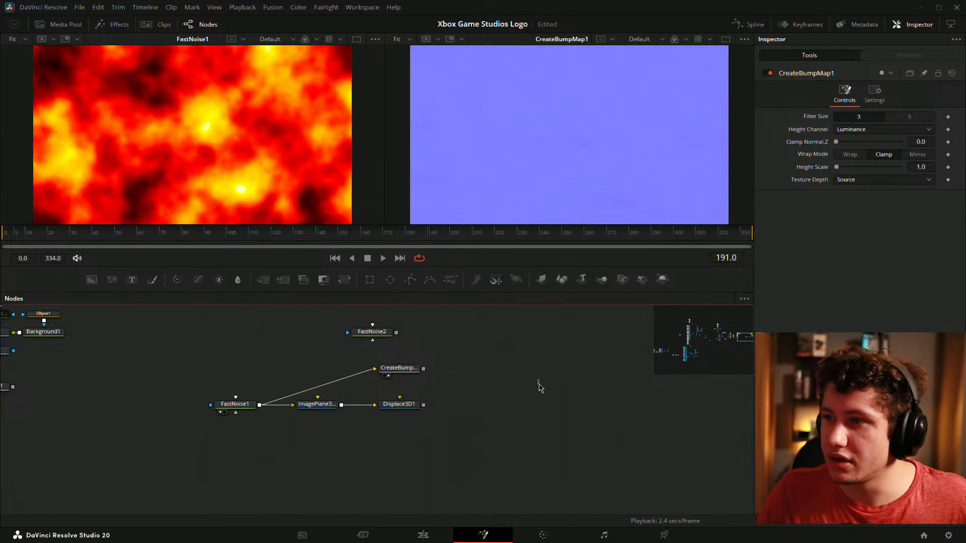
Set the bump map's Height Scale to 100, leaving the Height Channel on Luminance and Clamp Normal.Z at 0
{"action": "left_click", "coordinate": [863, 132]}
{"action": "left_click", "coordinate": [857, 139]}
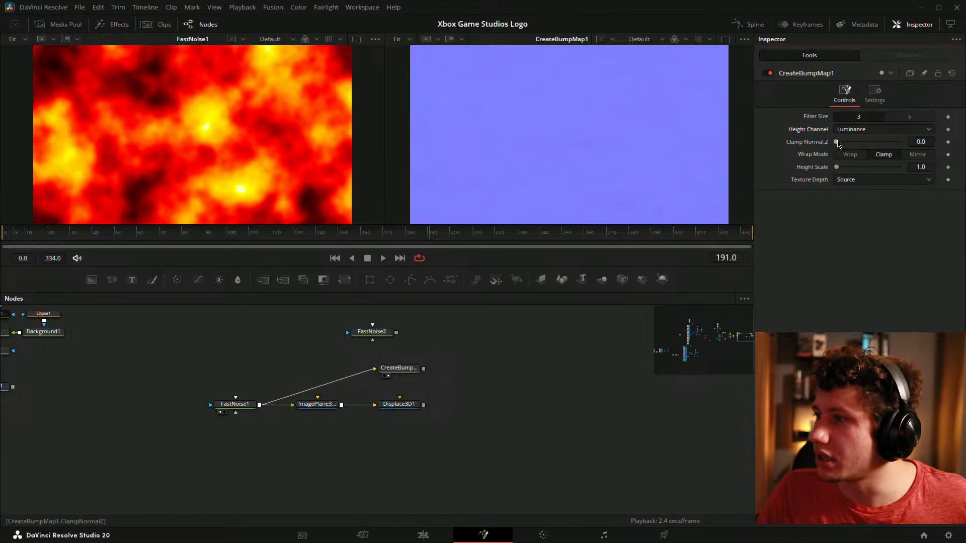
{"action": "left_click_drag", "start_coordinate": [837, 143], "coordinate": [916, 167]}
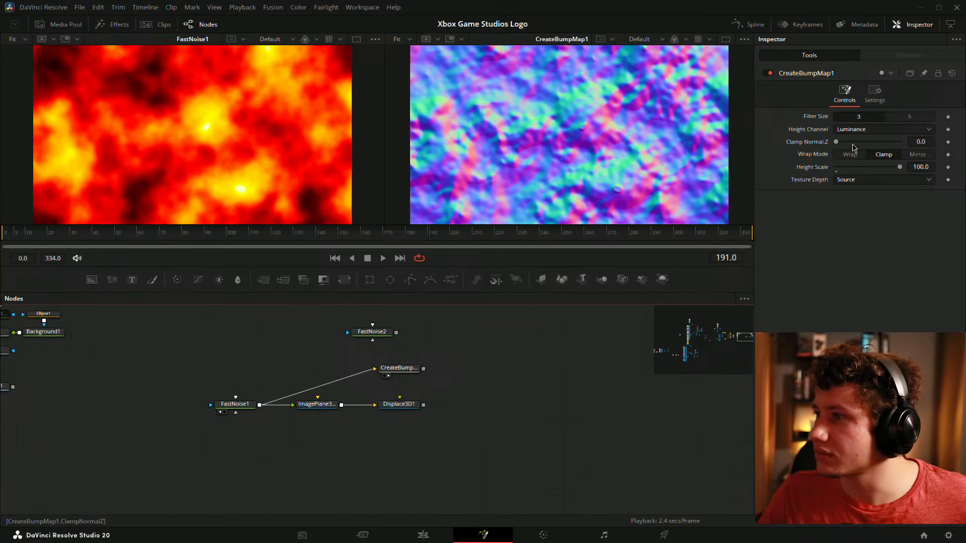
{"action": "mouse_move", "coordinate": [805, 163]}
{"action": "left_mouse_down"}
{"action": "mouse_move", "coordinate": [918, 148]}
{"action": "mouse_move", "coordinate": [793, 149]}
{"action": "left_mouse_up"}
Set the bump map's Texture Depth to float32, keeping Filter Size 3 and the Clamp wrap mode after comparing alternatives
{"action": "left_click", "coordinate": [904, 116]}
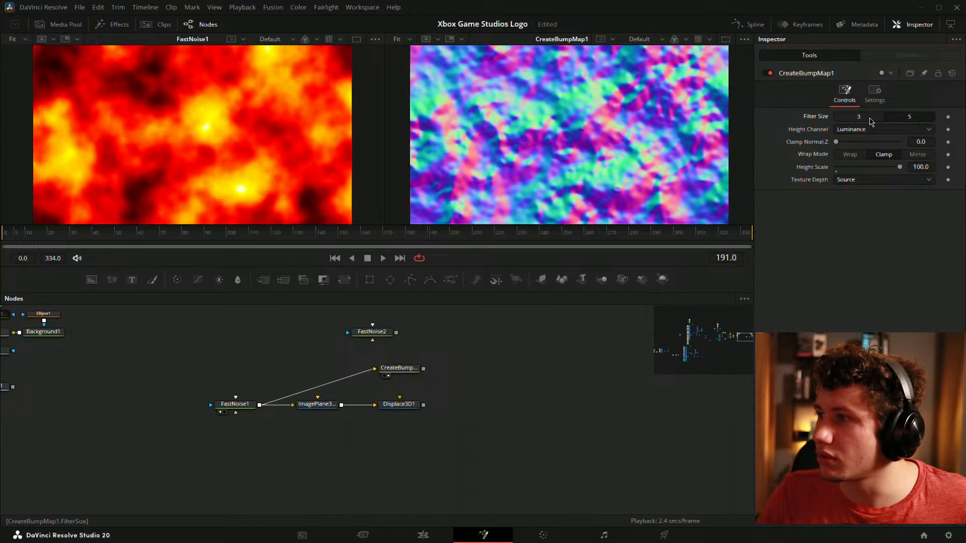
{"action": "left_click", "coordinate": [879, 130]}
{"action": "left_click", "coordinate": [867, 132]}
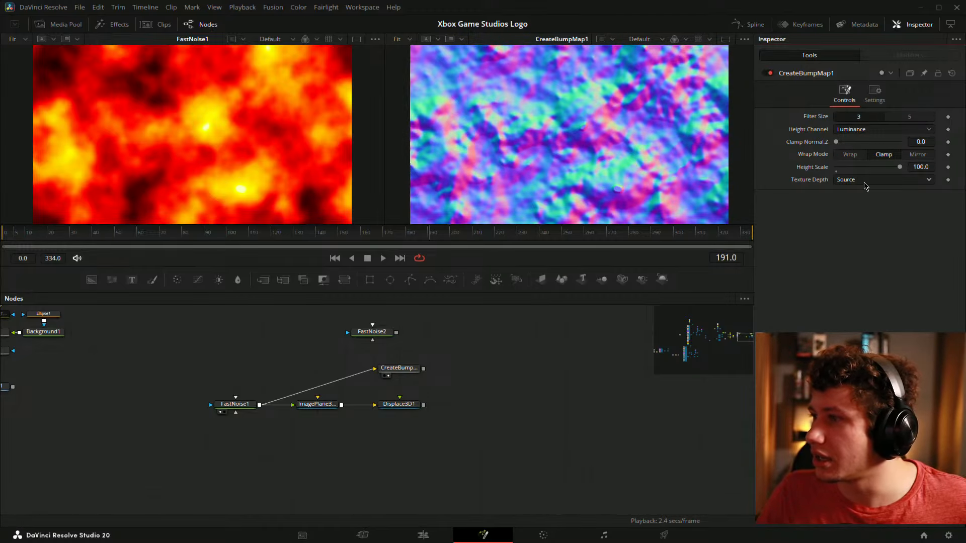
{"action": "left_click", "coordinate": [864, 181]}
{"action": "left_click", "coordinate": [861, 240]}
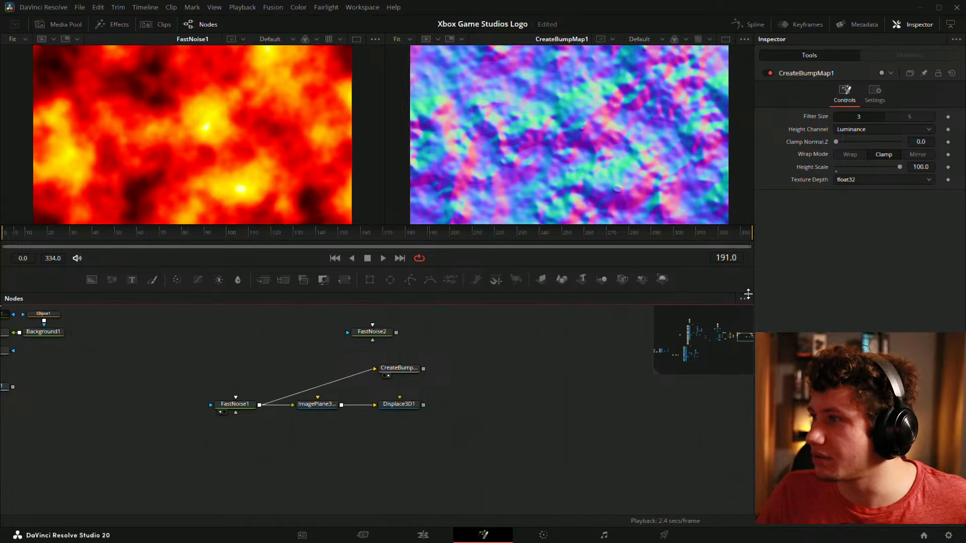
{"action": "left_click", "coordinate": [850, 156]}
{"action": "left_click", "coordinate": [881, 157]}
Save the project and return to the FastNoise and displacement nodes in the graph
{"action": "left_click", "coordinate": [659, 328]}
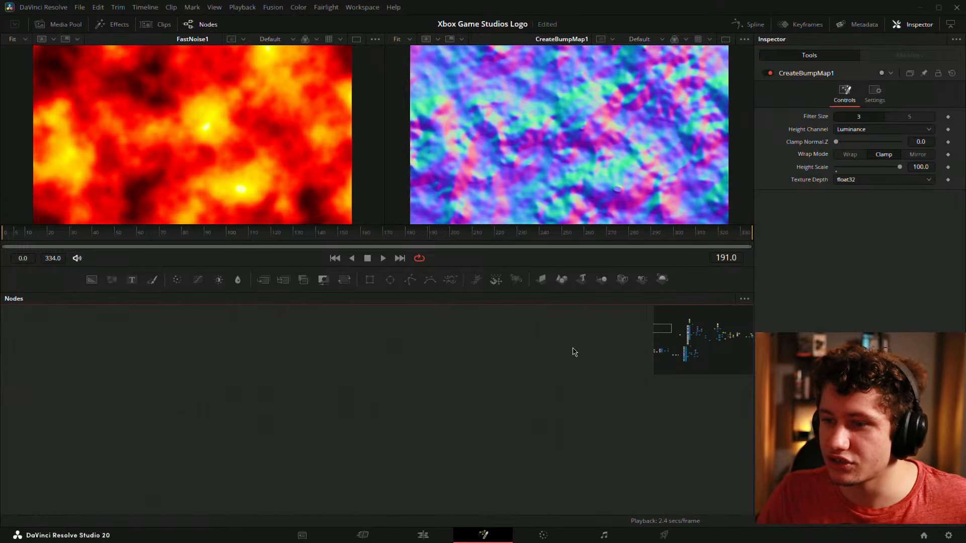
{"action": "key", "text": "ctrl+s"}
{"action": "left_click", "coordinate": [731, 317]}
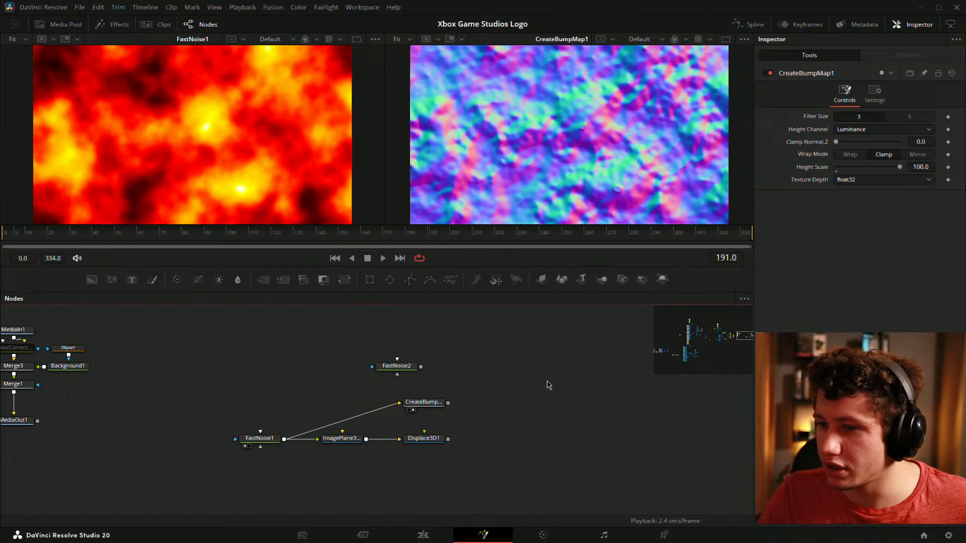
Connect the bump map to Displace3D1's displacement input and show the displaced plane in the 3D viewer
{"action": "left_click_drag", "start_coordinate": [448, 403], "coordinate": [424, 438]}
{"action": "left_click_drag", "start_coordinate": [424, 438], "coordinate": [543, 176]}
{"action": "scroll", "coordinate": [584, 171], "scroll_direction": "up", "scroll_amount": 3}
{"action": "scroll", "coordinate": [584, 188], "scroll_direction": "down", "scroll_amount": 3}
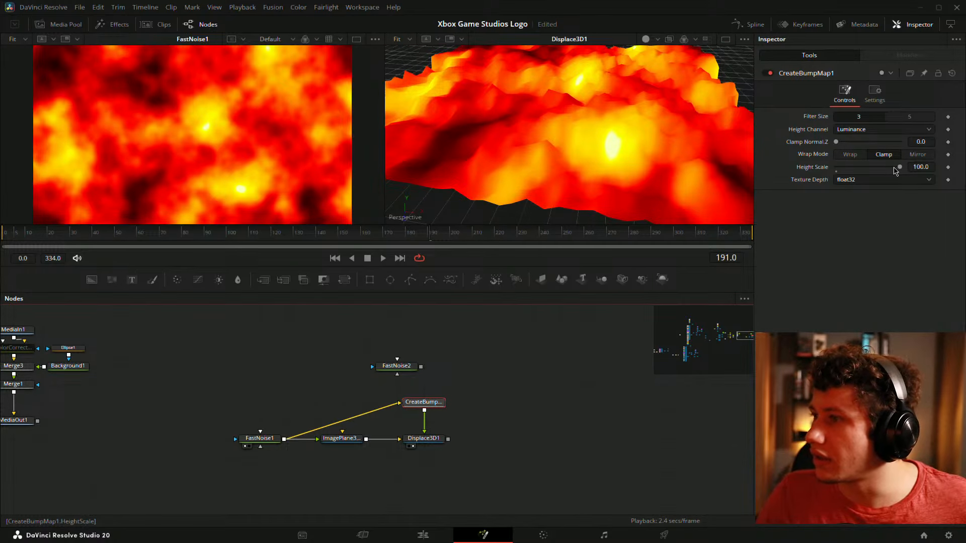
Set Displace3D1's Scale to 0.11 and its Bias to 1.0 to smooth the lava surface
{"action": "left_click", "coordinate": [423, 438]}
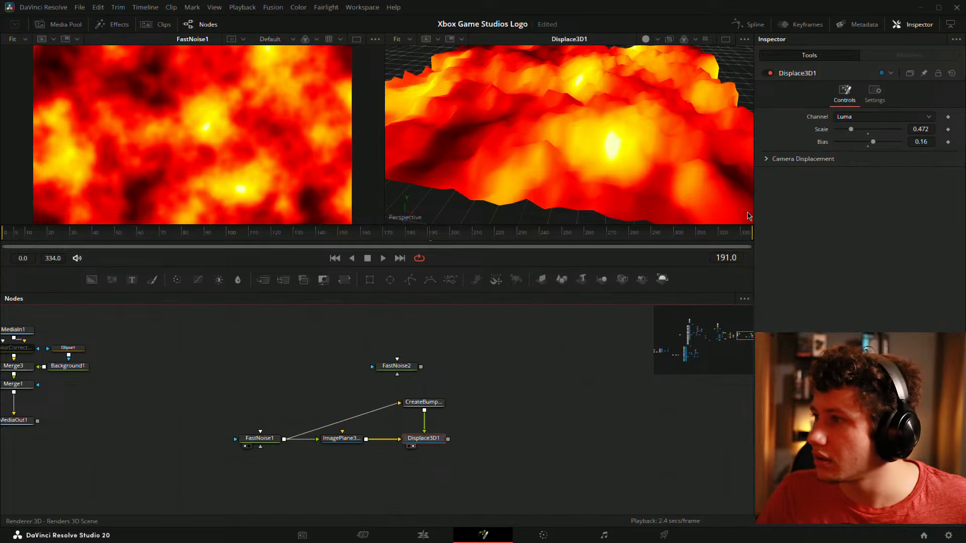
{"action": "left_click_drag", "start_coordinate": [848, 132], "coordinate": [923, 147]}
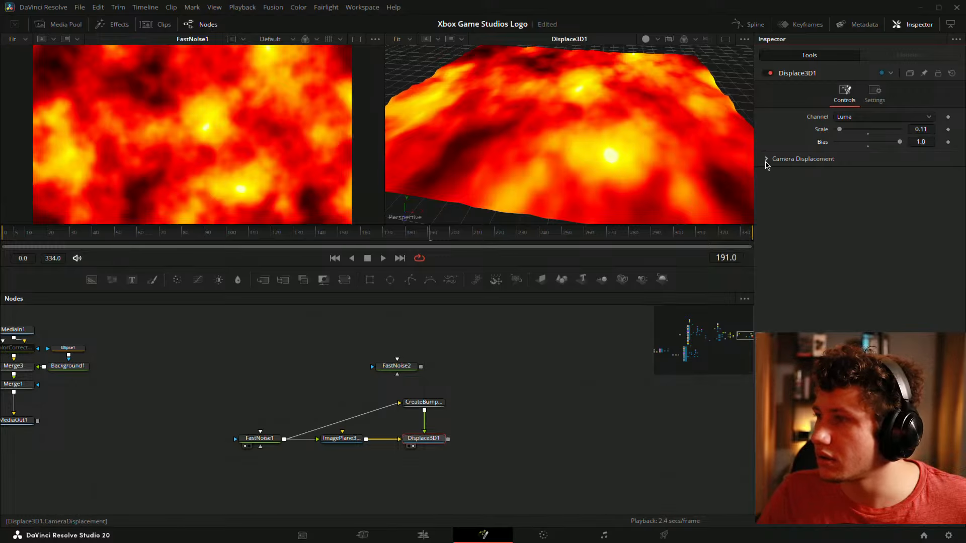
Check Displace3D1's settings and move the unconnected FastNoise2 node clear of the bump map node
{"action": "left_click", "coordinate": [873, 93]}
{"action": "left_click", "coordinate": [844, 94]}
{"action": "middle_click", "coordinate": [550, 341]}
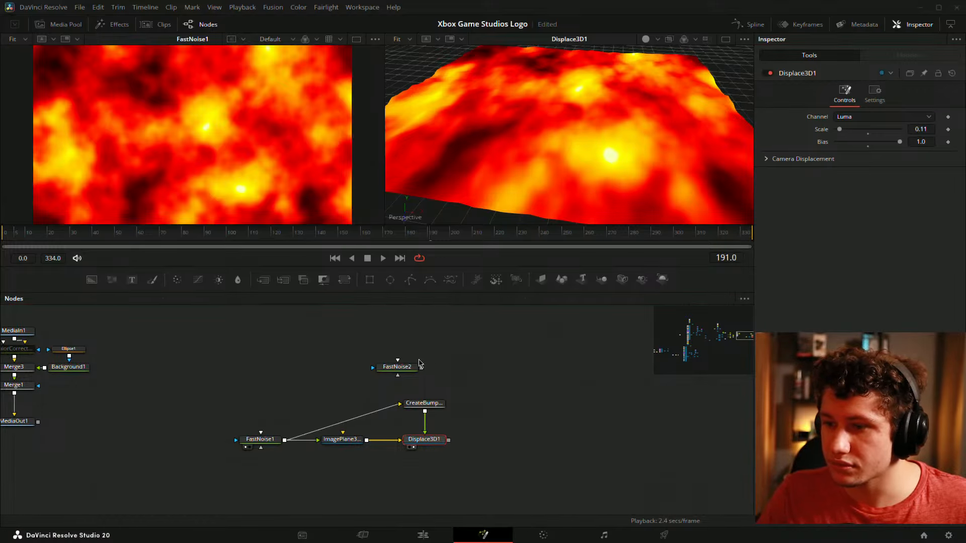
{"action": "left_click_drag", "start_coordinate": [420, 363], "coordinate": [338, 363]}
Play the animation and examine the displaced lava plane from several angles
{"action": "left_click_drag", "start_coordinate": [632, 125], "coordinate": [479, 76]}
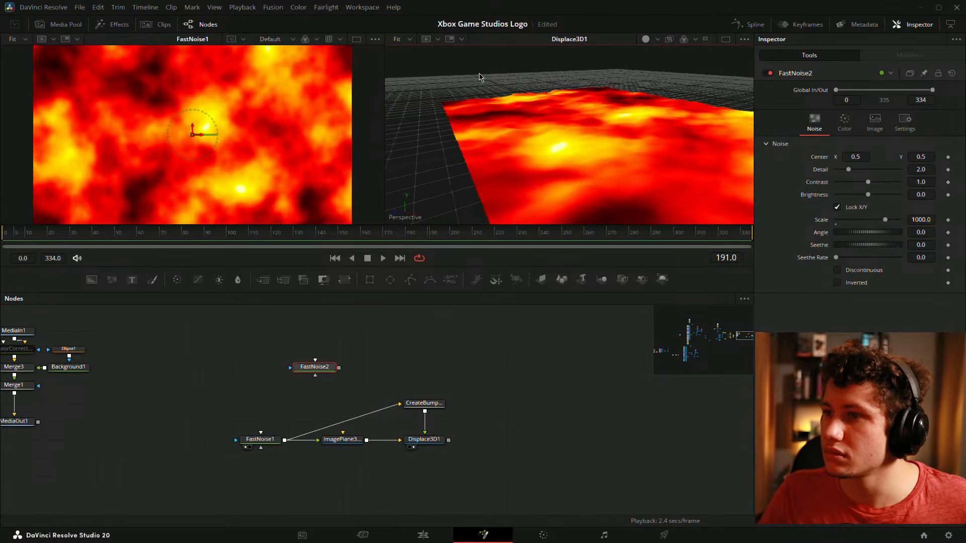
{"action": "key", "text": "space"}
{"action": "left_click_drag", "start_coordinate": [664, 129], "coordinate": [918, 219]}
{"action": "left_click_drag", "start_coordinate": [595, 173], "coordinate": [581, 212]}
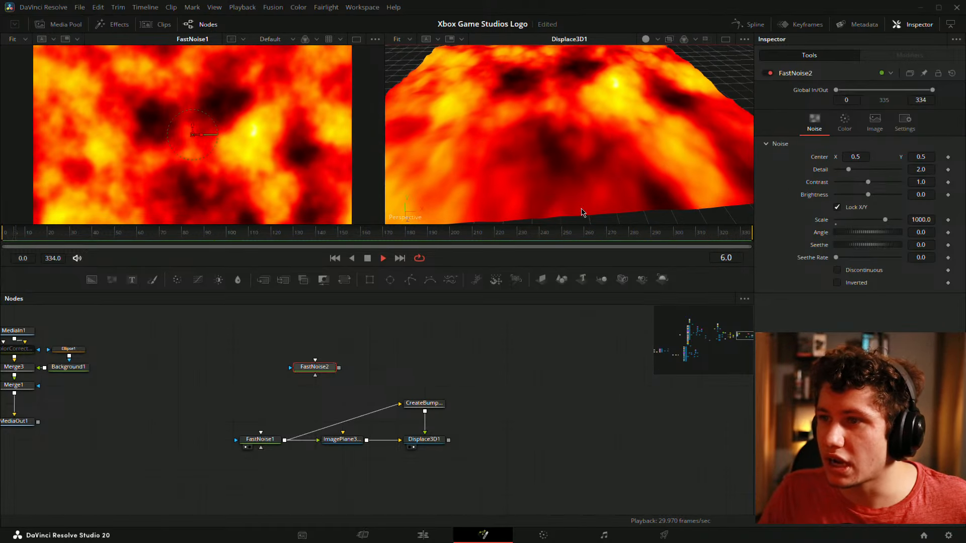
{"action": "key", "text": "space"}
Show the bump map in the 3D viewer and feed it from a duplicate of FastNoise1 instead of the original
{"action": "left_click_drag", "start_coordinate": [440, 403], "coordinate": [530, 207]}
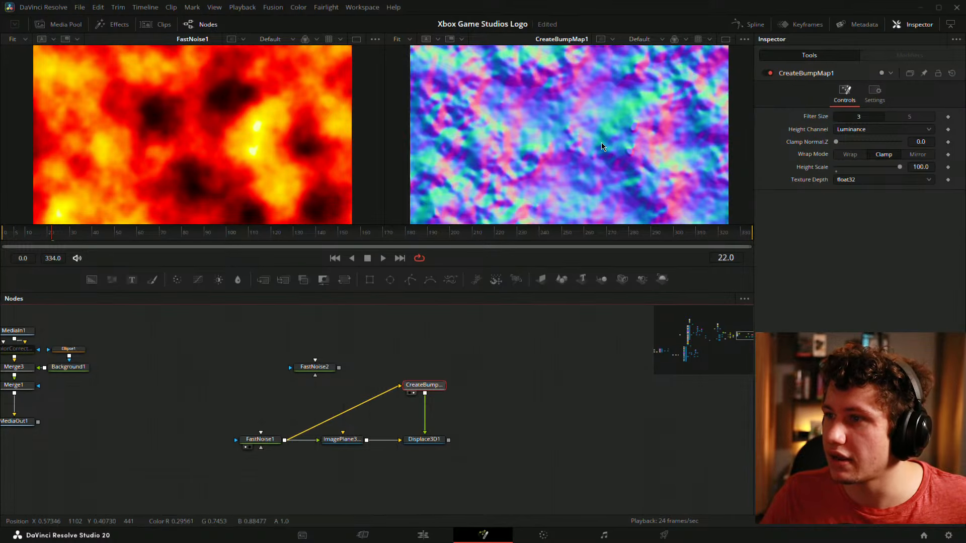
{"action": "left_click", "coordinate": [260, 440]}
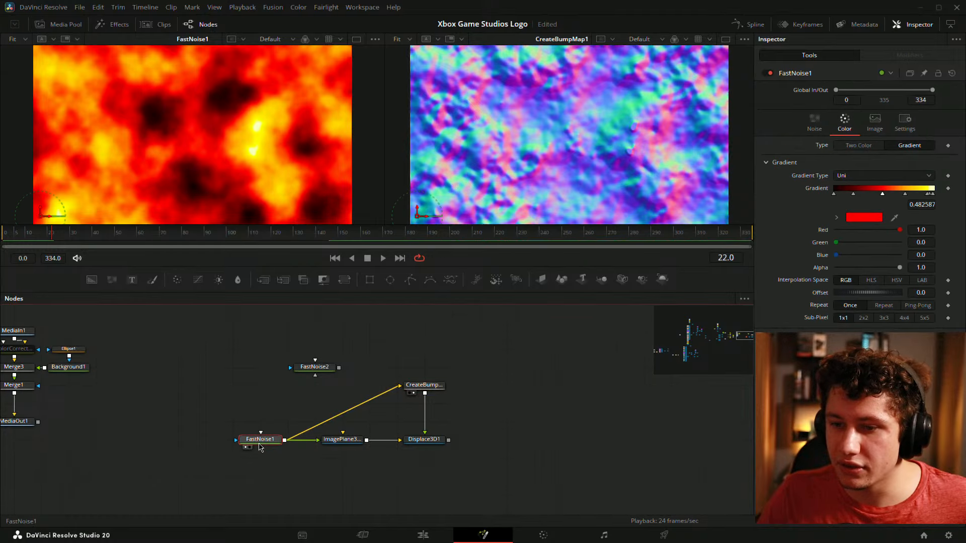
{"action": "key", "text": "ctrl+v"}
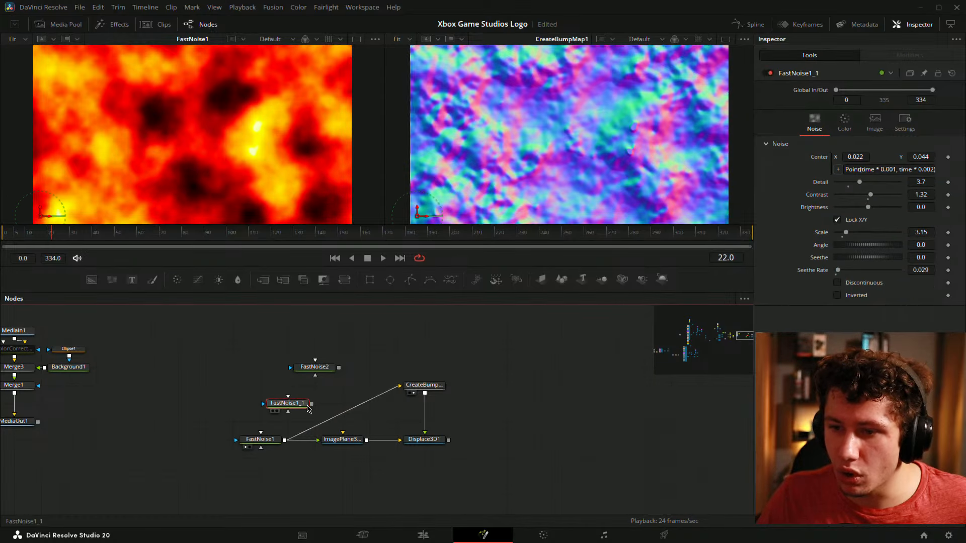
{"action": "left_click_drag", "start_coordinate": [312, 404], "coordinate": [259, 385]}
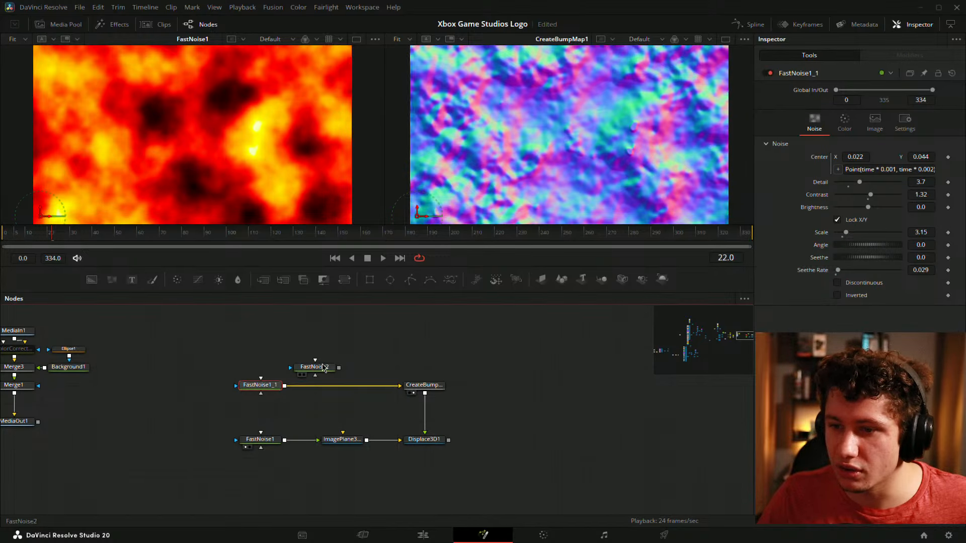
{"action": "left_click_drag", "start_coordinate": [315, 367], "coordinate": [370, 348]}
{"action": "left_click", "coordinate": [271, 388]}
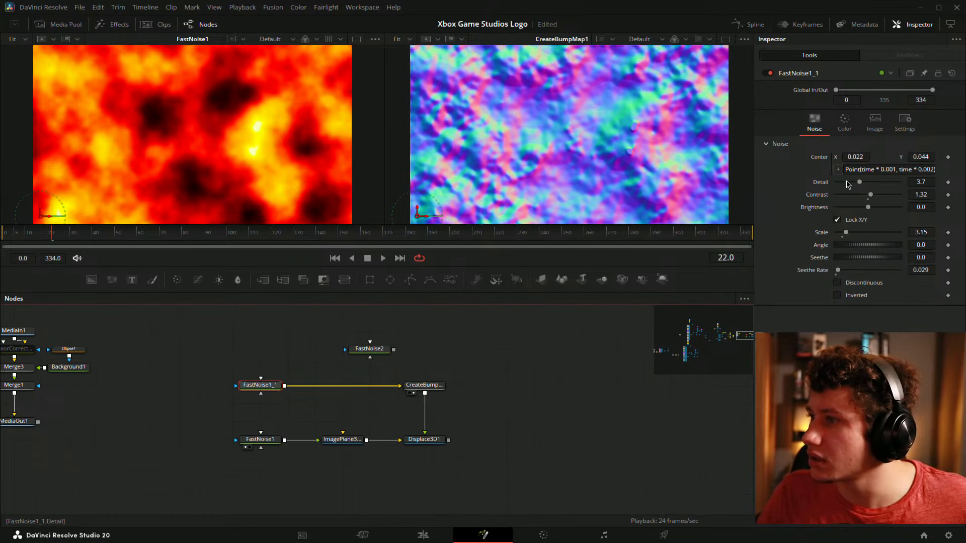
Raise FastNoise1_1's Detail to 10.0, try a Scale of 20.0 and undo the Scale change
{"action": "left_click_drag", "start_coordinate": [858, 182], "coordinate": [895, 188]}
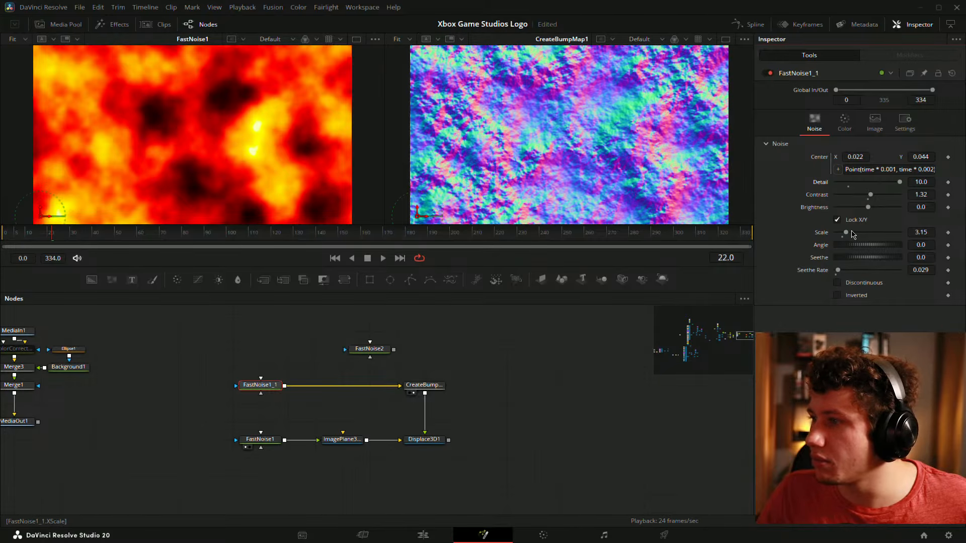
{"action": "left_click_drag", "start_coordinate": [852, 234], "coordinate": [927, 237]}
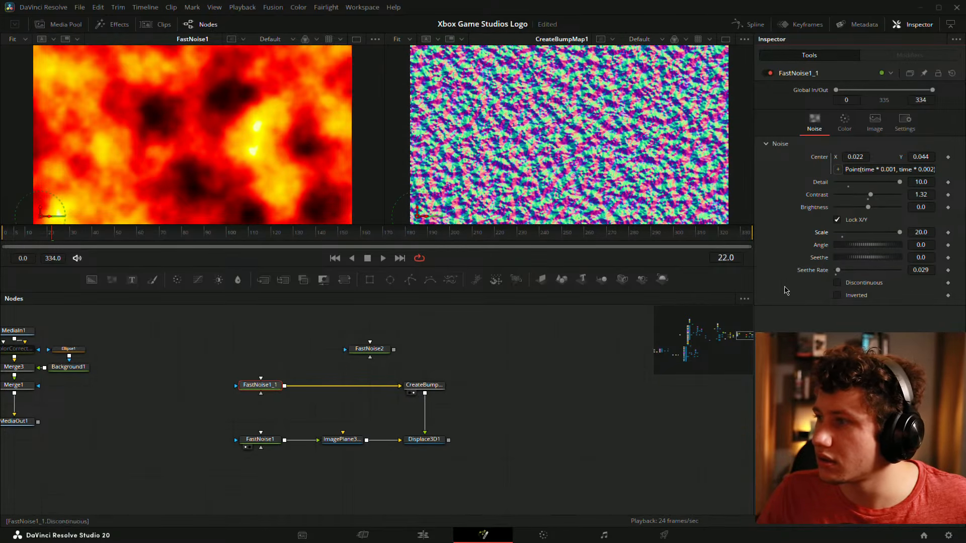
{"action": "key", "text": "ctrl+z"}
Show Displace3D1 again and examine the displaced surface up close, including during playback
{"action": "left_click_drag", "start_coordinate": [424, 439], "coordinate": [550, 192]}
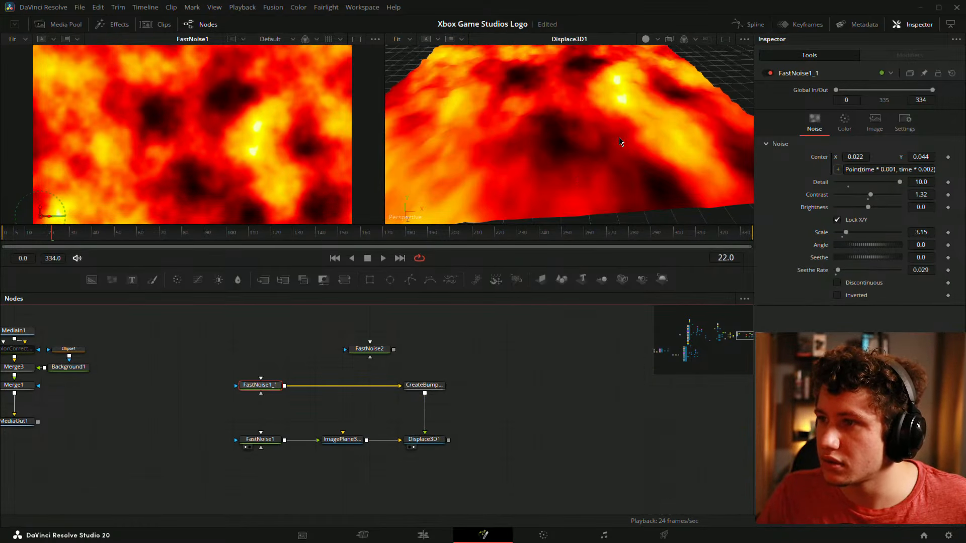
{"action": "left_click_drag", "start_coordinate": [620, 141], "coordinate": [511, 78]}
{"action": "right_click", "coordinate": [511, 78]}
{"action": "left_click", "coordinate": [737, 144]}
{"action": "scroll", "coordinate": [653, 134], "scroll_direction": "up", "scroll_amount": 5}
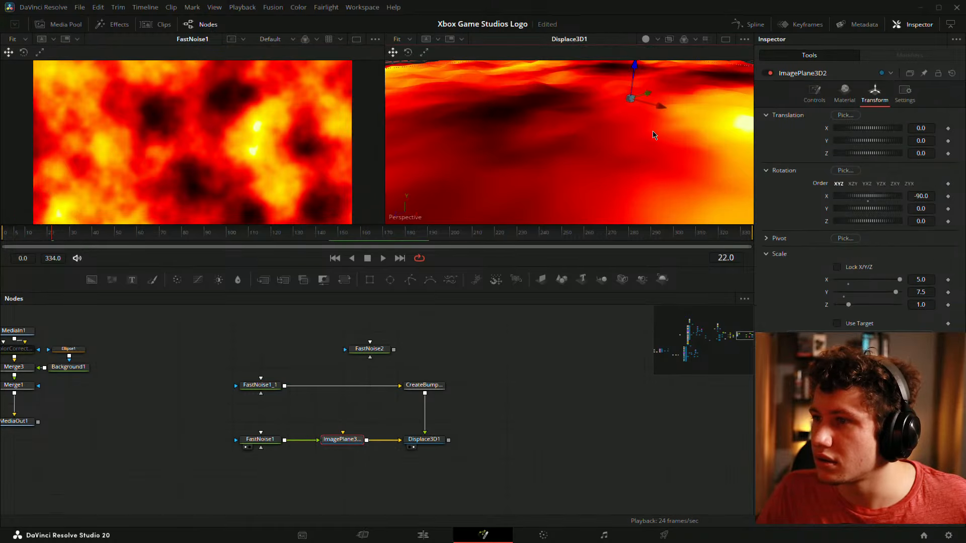
{"action": "scroll", "coordinate": [634, 136], "scroll_direction": "down", "scroll_amount": 3}
{"action": "left_click_drag", "start_coordinate": [624, 131], "coordinate": [535, 118]}
{"action": "scroll", "coordinate": [535, 118], "scroll_direction": "down", "scroll_amount": 2}
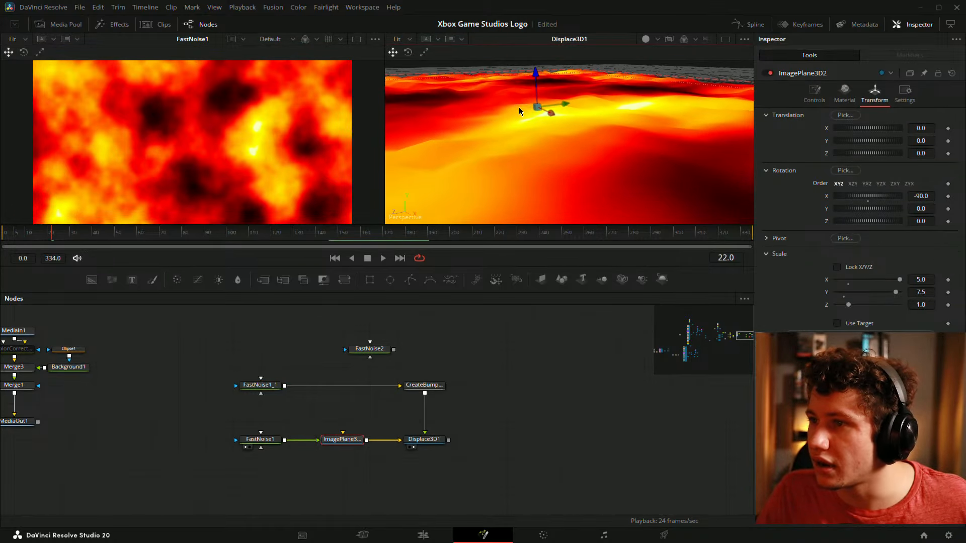
{"action": "key", "text": "space"}
{"action": "key", "text": "space"}
Set FastNoise1_1's Seethe Rate to 0.01 and preview the motion
{"action": "left_click", "coordinate": [263, 385]}
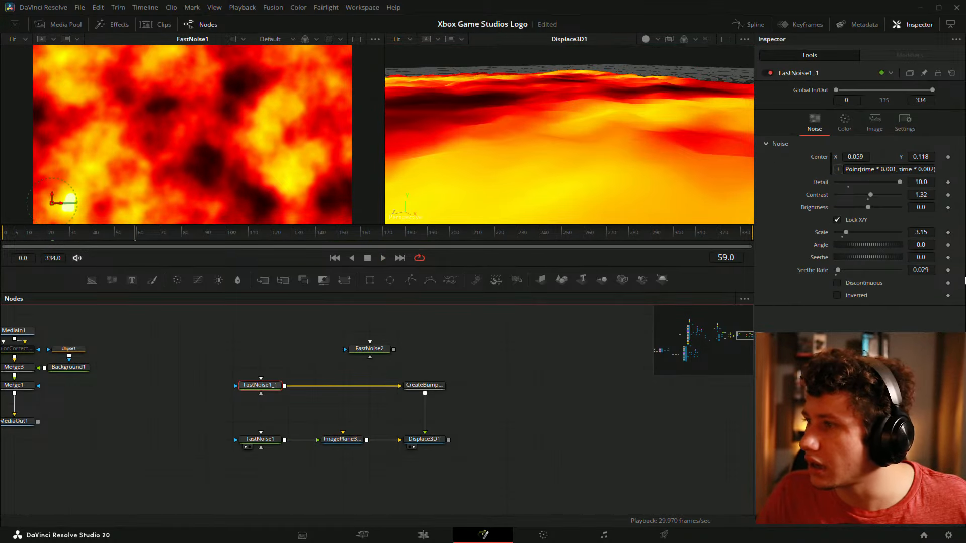
{"action": "double_click", "coordinate": [920, 270]}
{"action": "type", "text": "0.01"}
{"action": "key", "text": "Return"}
{"action": "key", "text": "space"}
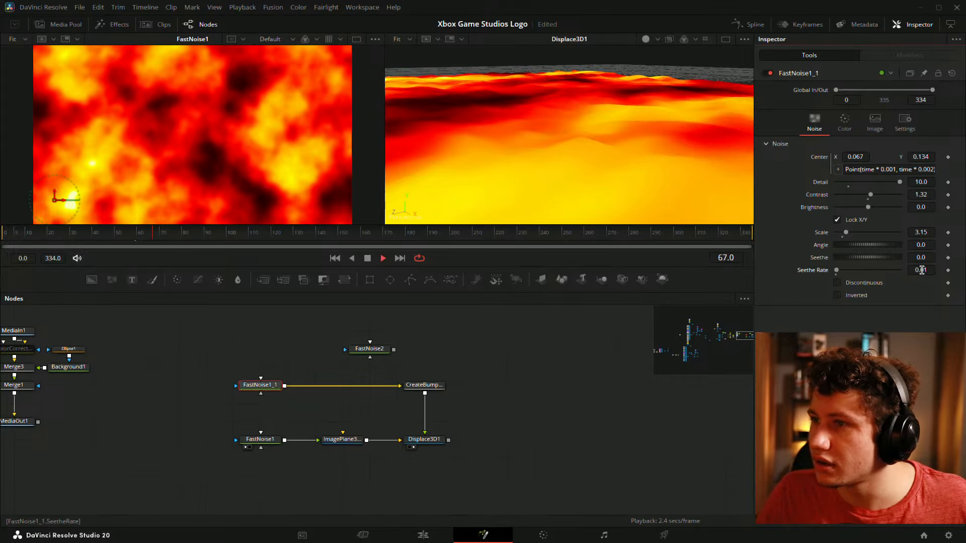
{"action": "key", "text": "space"}
Slow FastNoise1_1's drift by changing its Center expression to Point(time * 0.0001, time * 0.0002)
{"action": "left_click", "coordinate": [894, 170]}
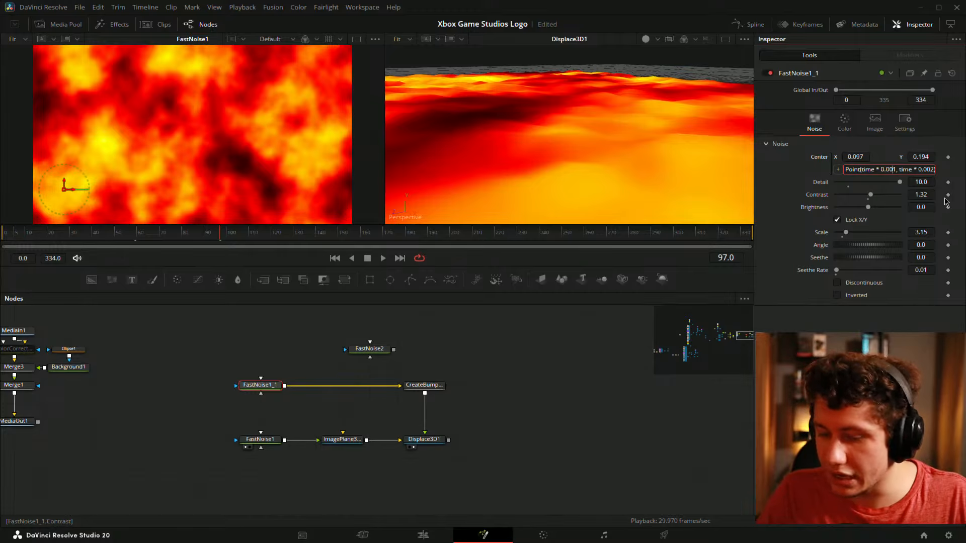
{"action": "type", "text": "0"}
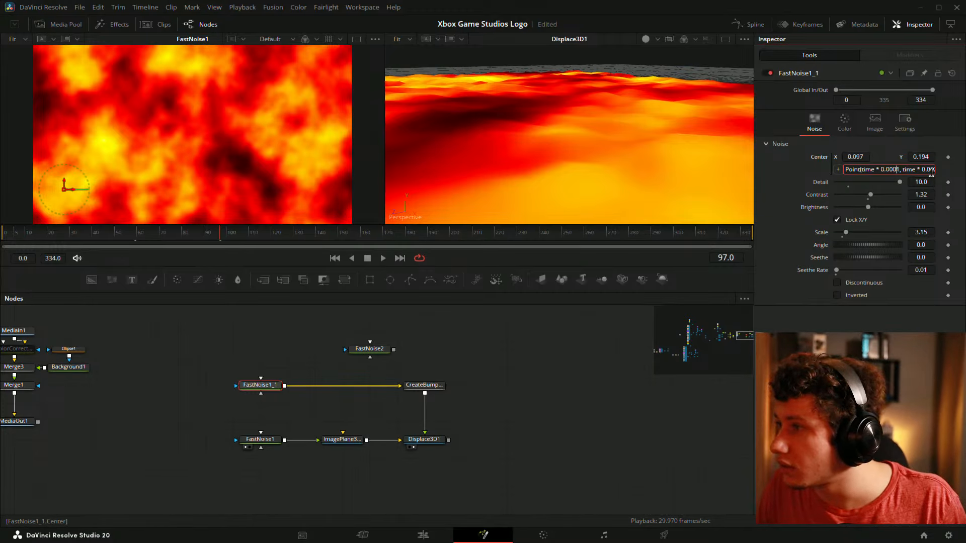
{"action": "triple_click", "coordinate": [853, 169]}
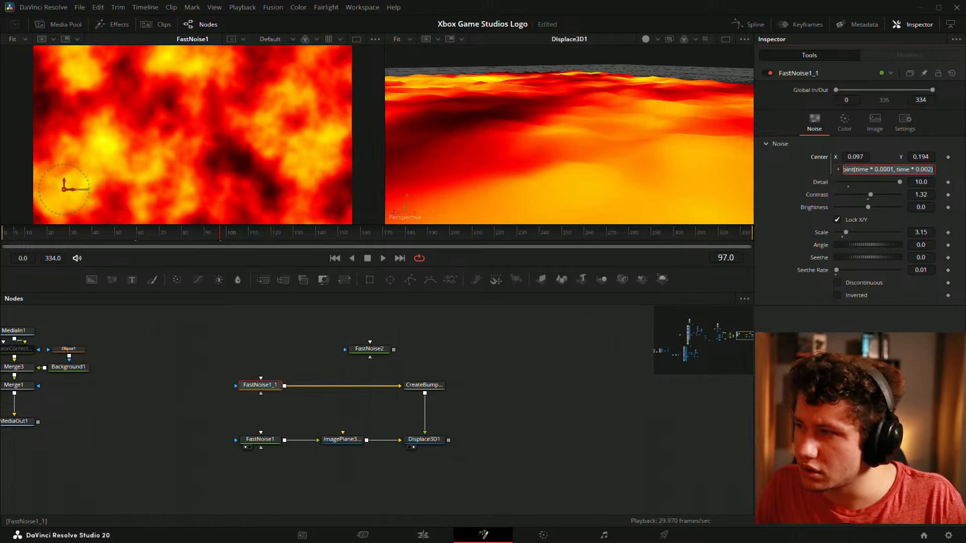
{"action": "left_click", "coordinate": [928, 170]}
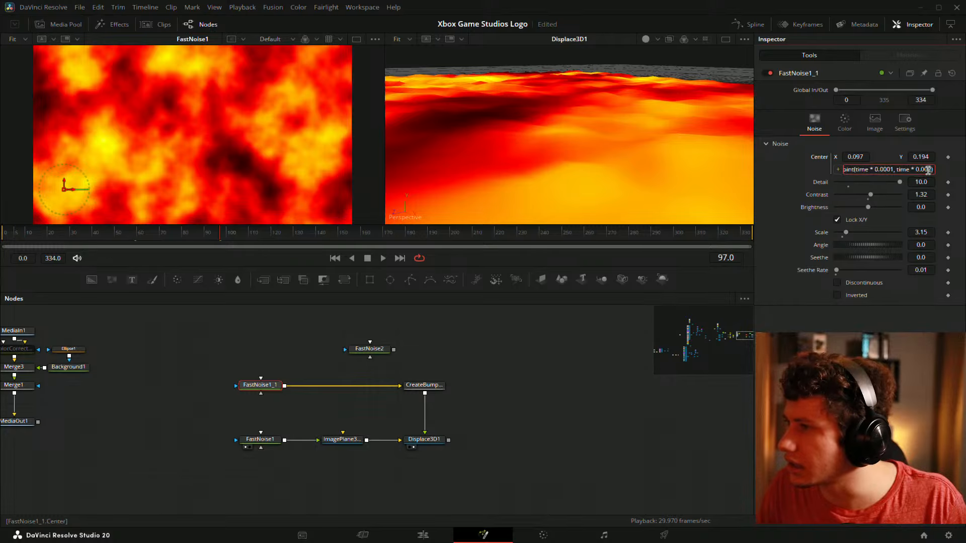
{"action": "type", "text": "0"}
{"action": "key", "text": "Return"}
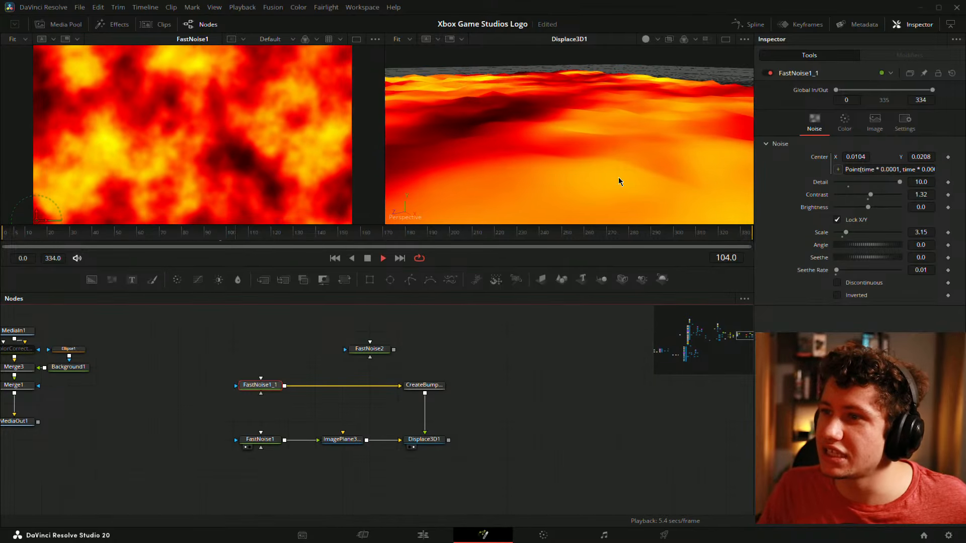
Set FastNoise1_1's Angle to about 278.2 while checking the displaced plane from different angles in playback
{"action": "left_click_drag", "start_coordinate": [619, 181], "coordinate": [656, 219]}
{"action": "left_click_drag", "start_coordinate": [612, 167], "coordinate": [509, 195]}
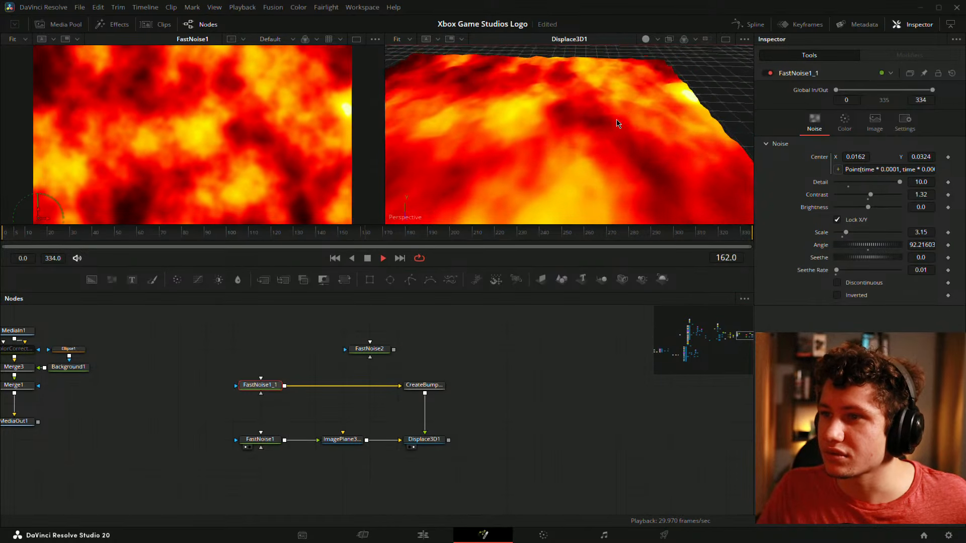
{"action": "right_click", "coordinate": [552, 155]}
{"action": "left_click_drag", "start_coordinate": [616, 120], "coordinate": [485, 169]}
{"action": "right_click", "coordinate": [614, 121]}
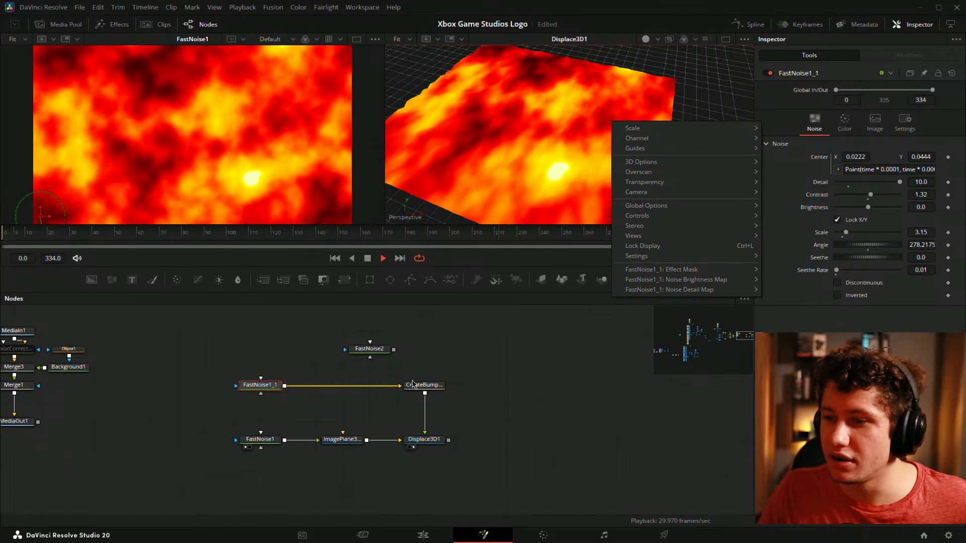
Set CreateBumpMap1's Filter Size to 5 while viewing the bump map, and check the result on the displaced plane
{"action": "left_click", "coordinate": [427, 380]}
{"action": "left_click", "coordinate": [413, 393]}
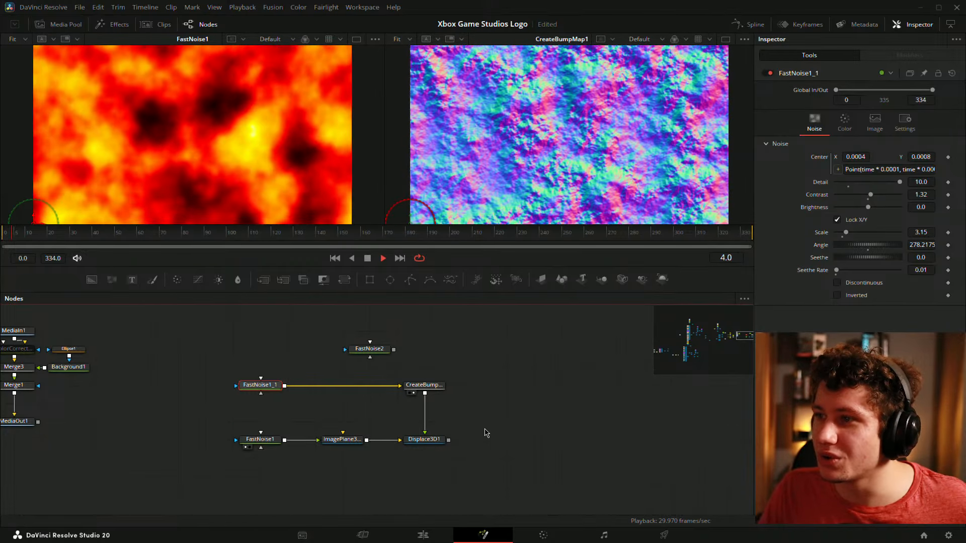
{"action": "left_click", "coordinate": [424, 385]}
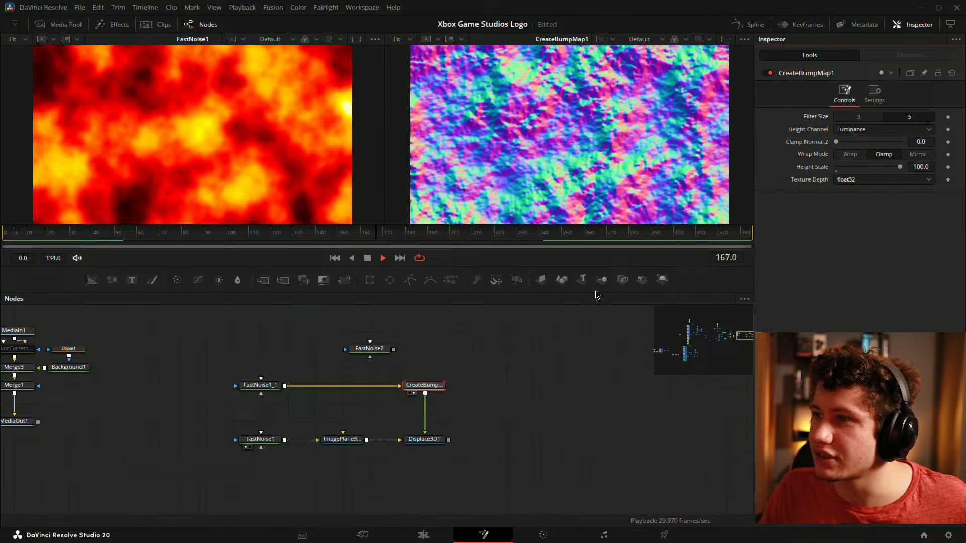
{"action": "left_click", "coordinate": [414, 447]}
{"action": "left_click_drag", "start_coordinate": [637, 174], "coordinate": [584, 77]}
{"action": "key", "text": "space"}
Add a Point Light, combine it with Displace3D1 in a Merge 3D node and view the merged scene
{"action": "left_click", "coordinate": [518, 390]}
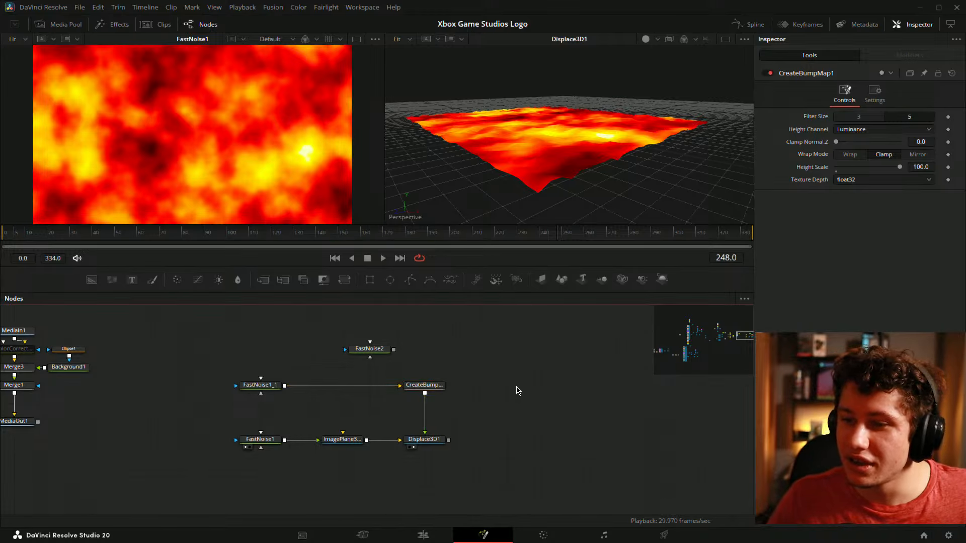
{"action": "key", "text": "shift+space"}
{"action": "type", "text": "point"}
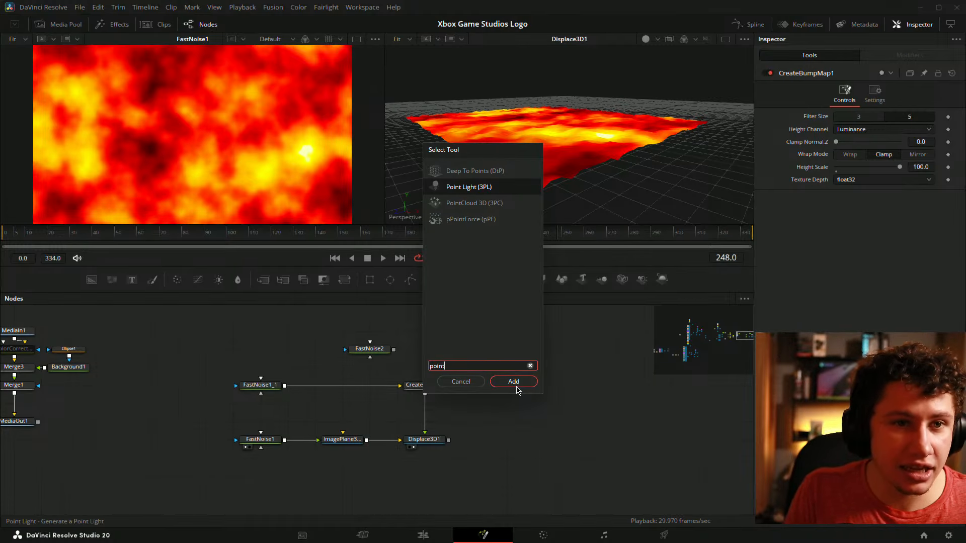
{"action": "left_click", "coordinate": [515, 385]}
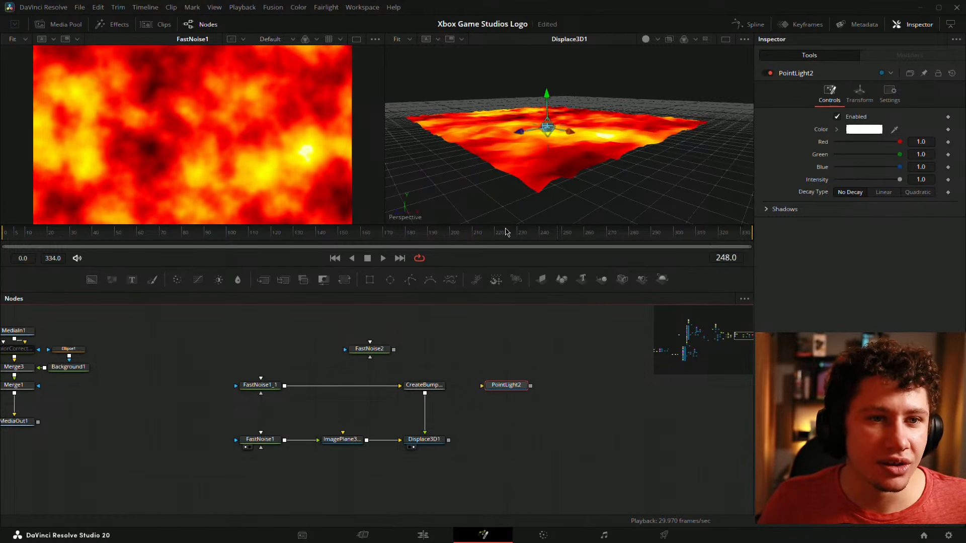
{"action": "left_click_drag", "start_coordinate": [516, 406], "coordinate": [392, 388]}
{"action": "left_click", "coordinate": [435, 397]}
{"action": "left_click_drag", "start_coordinate": [444, 369], "coordinate": [367, 442]}
{"action": "left_click_drag", "start_coordinate": [435, 444], "coordinate": [534, 113]}
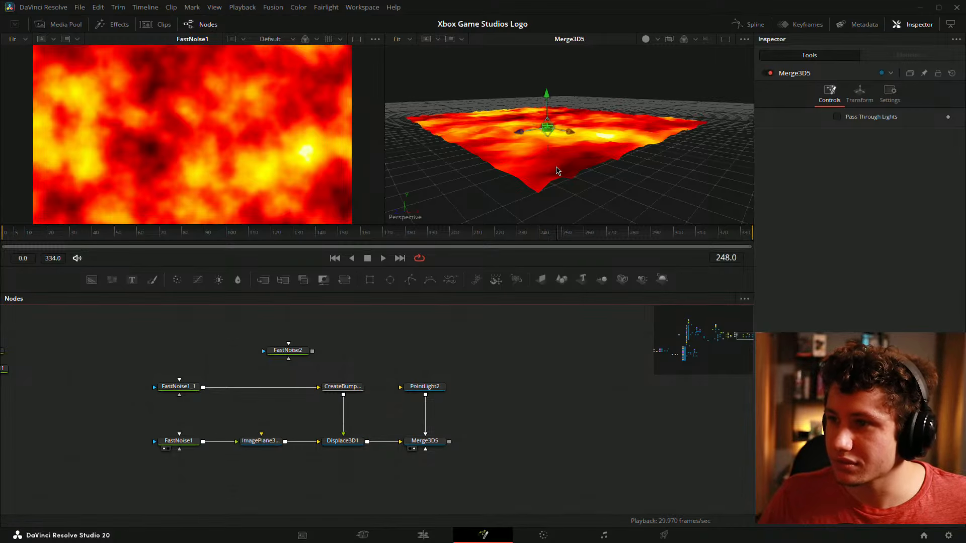
Raise the point light above the displaced plane
{"action": "left_click_drag", "start_coordinate": [623, 119], "coordinate": [555, 175]}
{"action": "right_click", "coordinate": [554, 175]}
{"action": "left_click_drag", "start_coordinate": [594, 82], "coordinate": [538, 71]}
Add an Ambient Light, connect it to Merge3D5 and place its node beside the merge
{"action": "key", "text": "shift+space"}
{"action": "type", "text": "pointamb"}
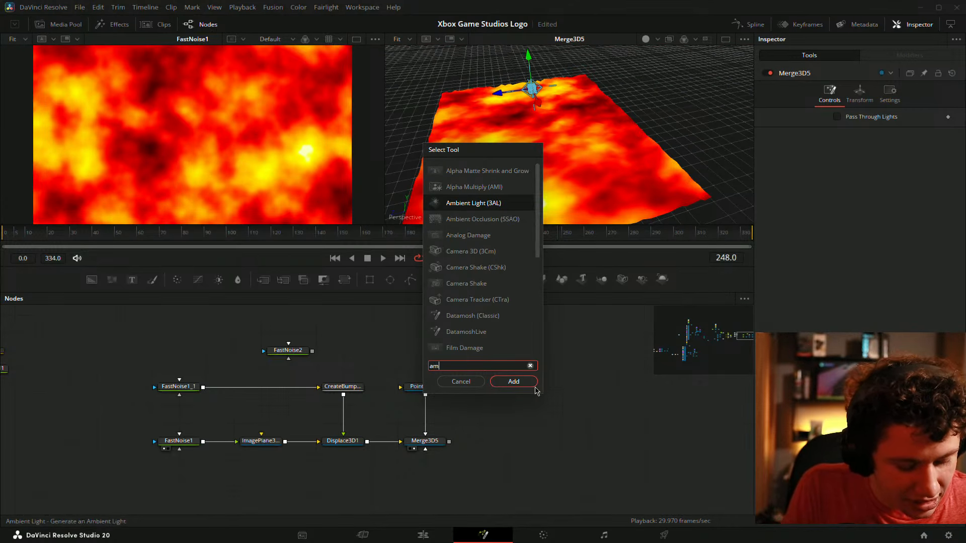
{"action": "key", "text": "Return"}
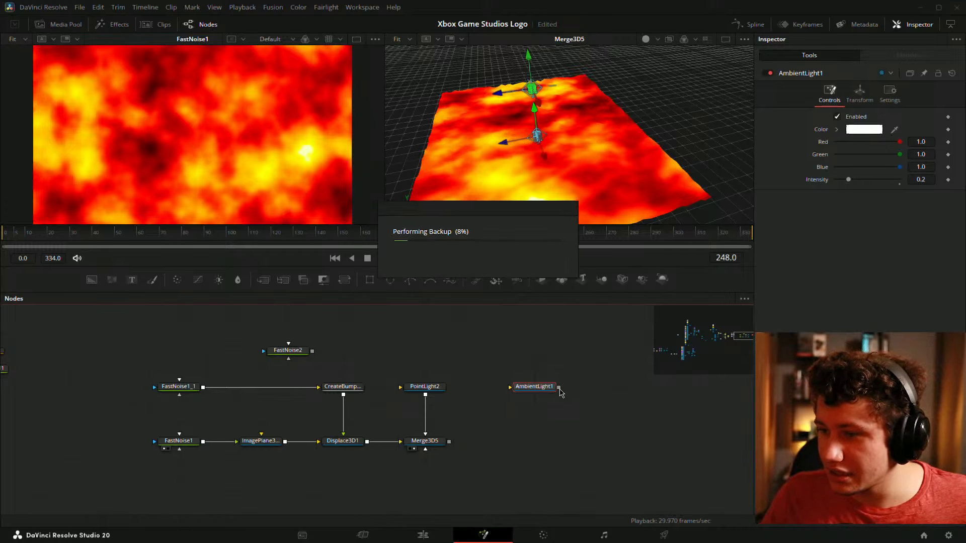
{"action": "left_click_drag", "start_coordinate": [559, 387], "coordinate": [432, 443]}
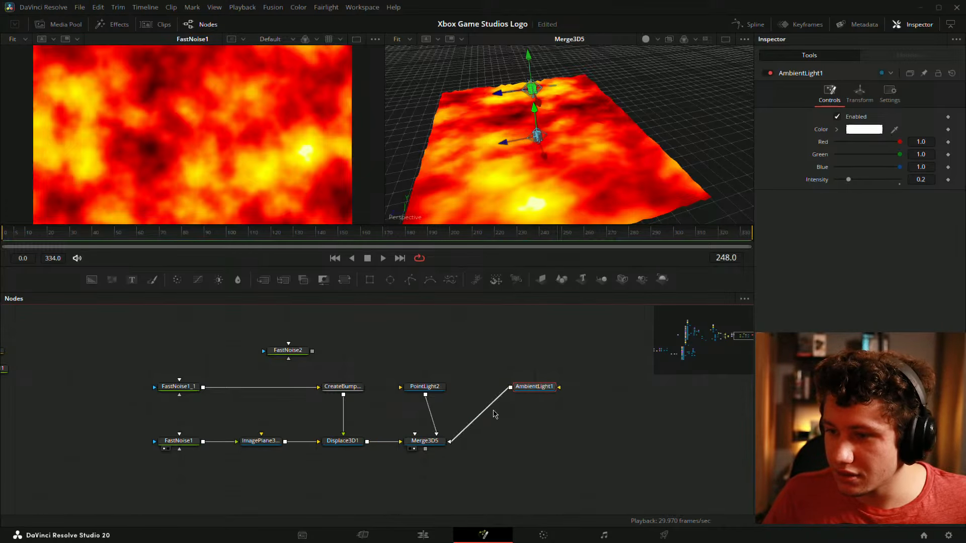
{"action": "left_click_drag", "start_coordinate": [519, 389], "coordinate": [464, 405]}
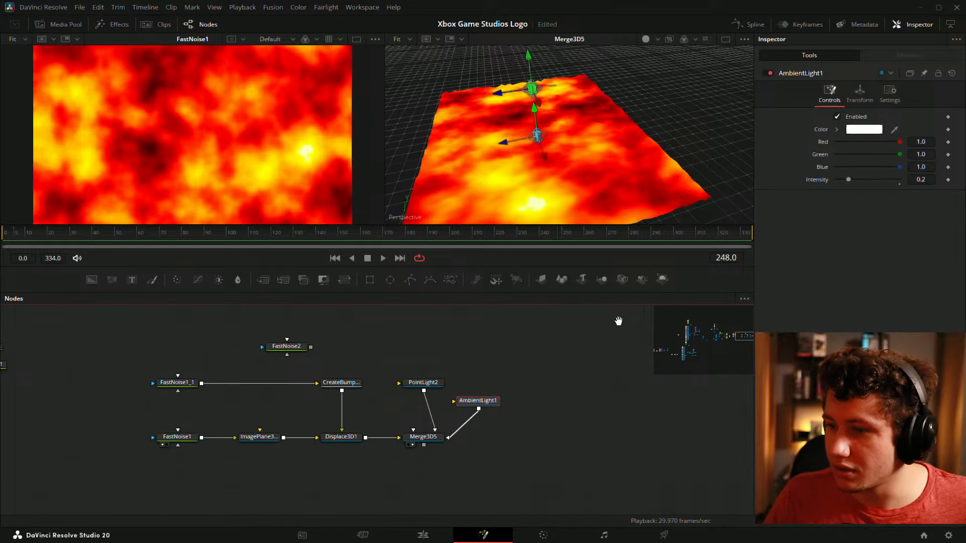
Add a Renderer 3D node and a Camera 3D node after the ambient light
{"action": "key", "text": "shift+space"}
{"action": "type", "text": "rend"}
{"action": "left_click", "coordinate": [536, 382]}
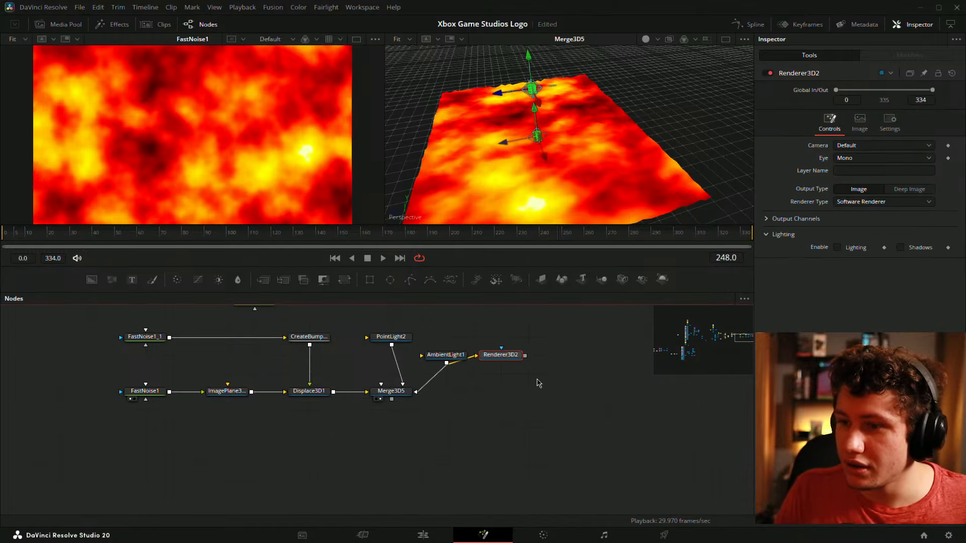
{"action": "key", "text": "shift+space"}
{"action": "type", "text": "camera"}
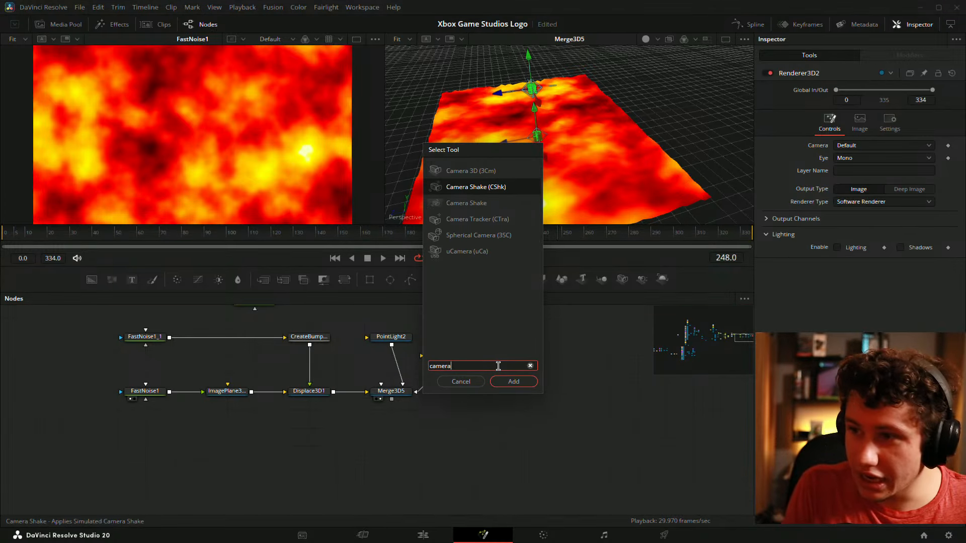
{"action": "key", "text": "Up"}
{"action": "key", "text": "Return"}
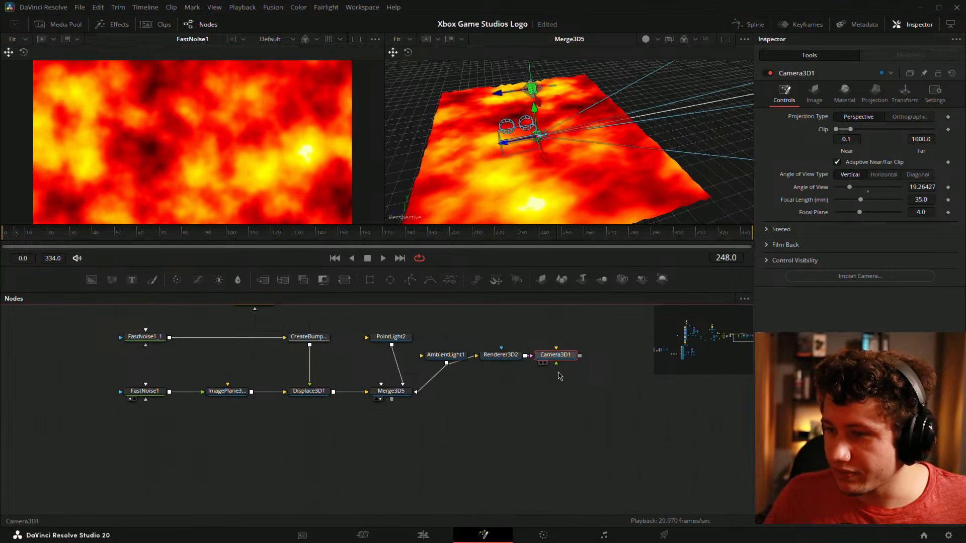
Connect Camera3D1 and AmbientLight1 to Merge3D5, feed the merge into Renderer3D2 placed beside it, and view the renderer
{"action": "left_click_drag", "start_coordinate": [557, 356], "coordinate": [391, 397], "text": "shift"}
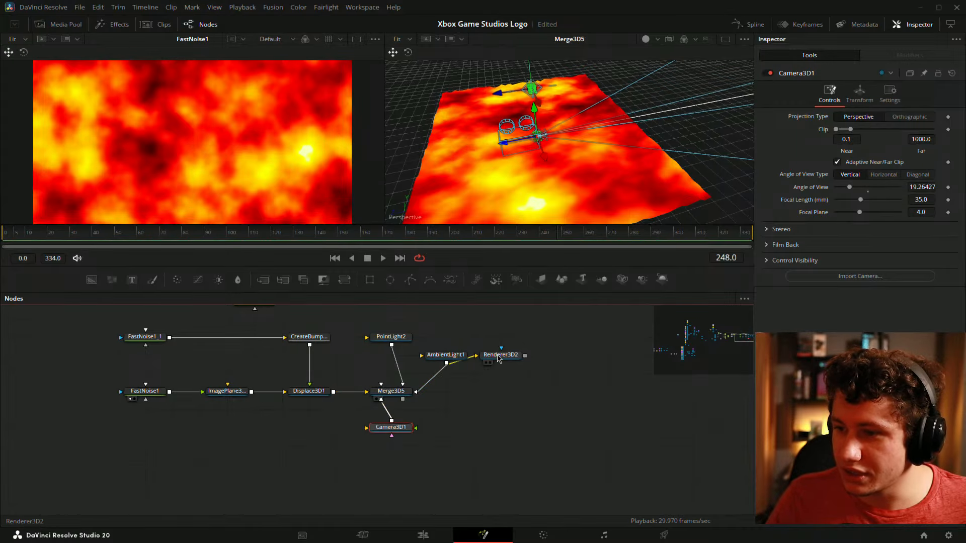
{"action": "left_click_drag", "start_coordinate": [488, 353], "coordinate": [488, 404], "text": "shift"}
{"action": "left_click_drag", "start_coordinate": [402, 398], "coordinate": [491, 409]}
{"action": "left_click_drag", "start_coordinate": [492, 408], "coordinate": [492, 391]}
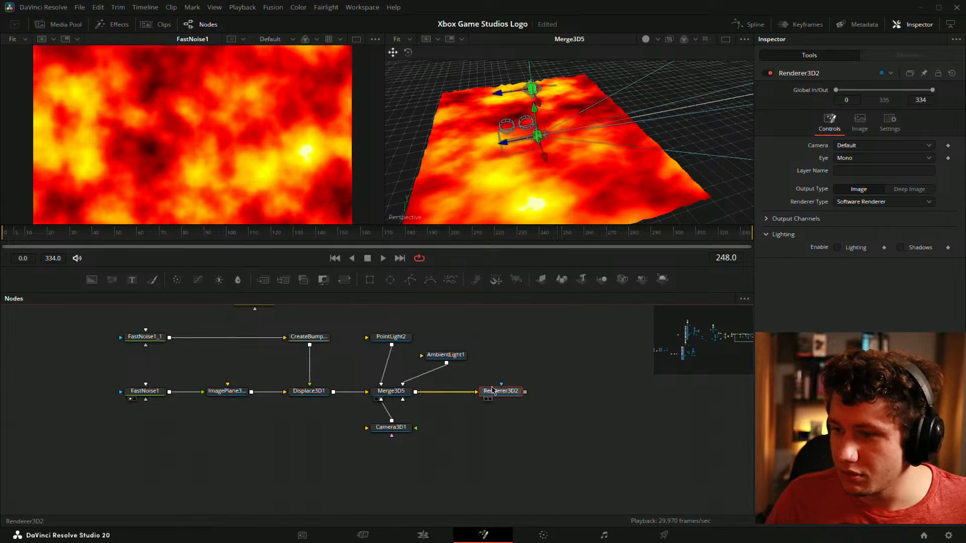
{"action": "key", "text": "2"}
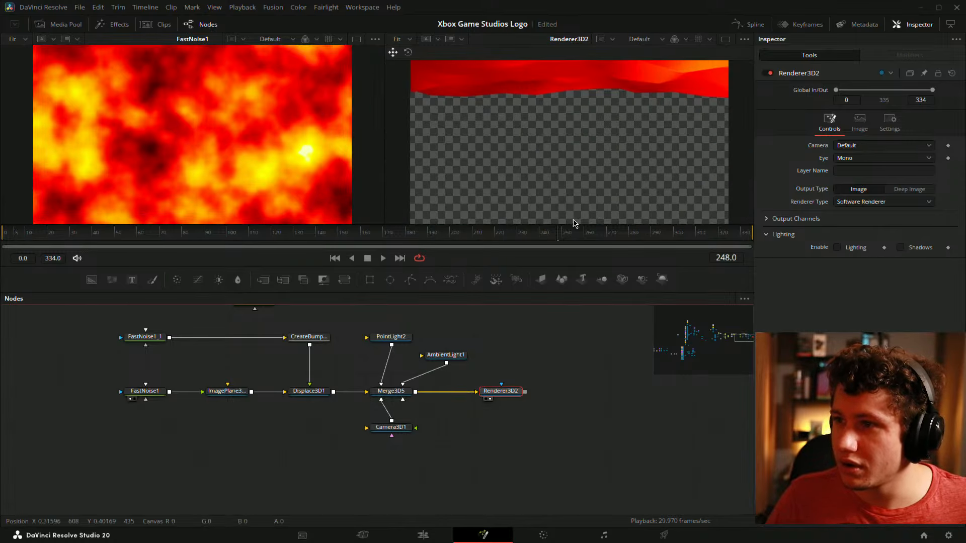
Enable lighting and shadows on Renderer3D2 and set its renderer type to Hardware Renderer
{"action": "left_click", "coordinate": [836, 248]}
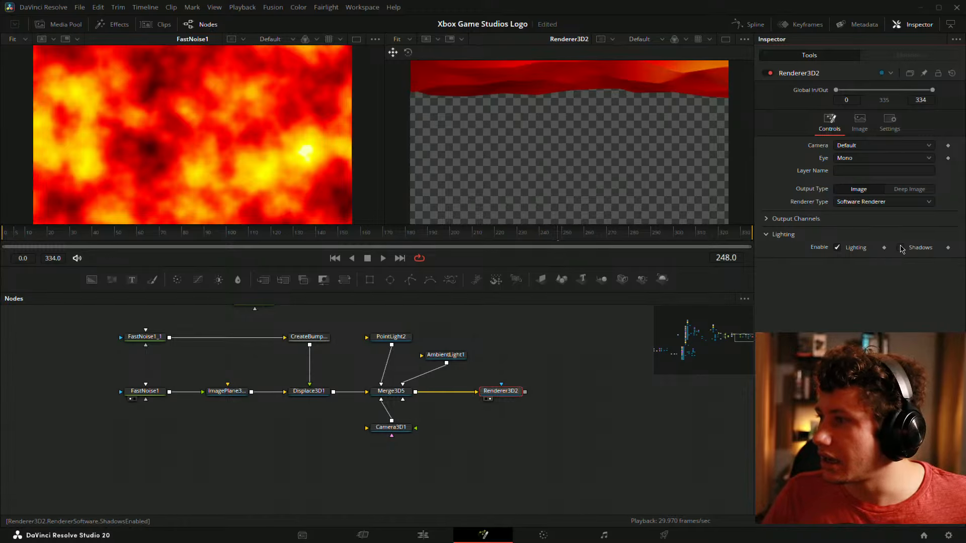
{"action": "left_click", "coordinate": [879, 201]}
{"action": "left_click", "coordinate": [863, 226]}
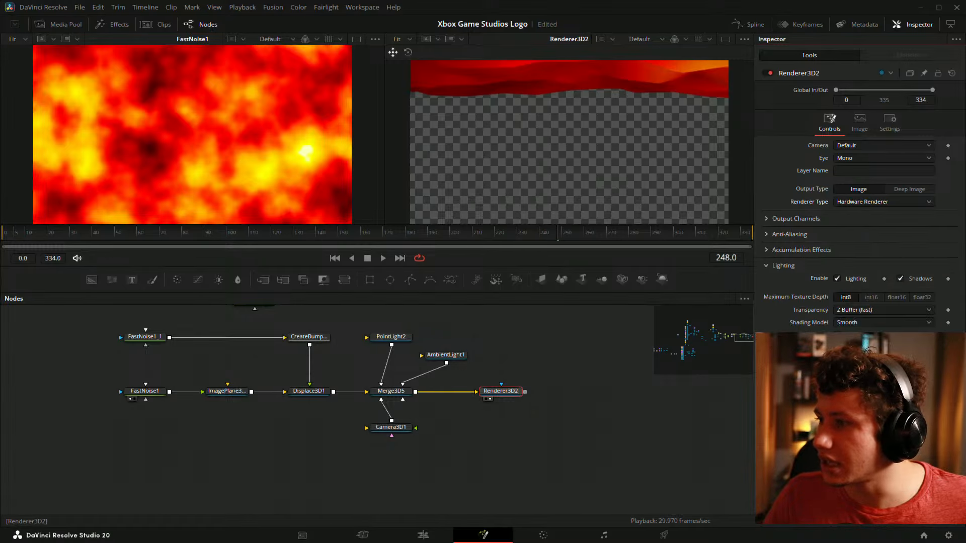
Look through Renderer3D2's anti-aliasing, accumulation effects, output channels and lighting settings
{"action": "left_click", "coordinate": [766, 235]}
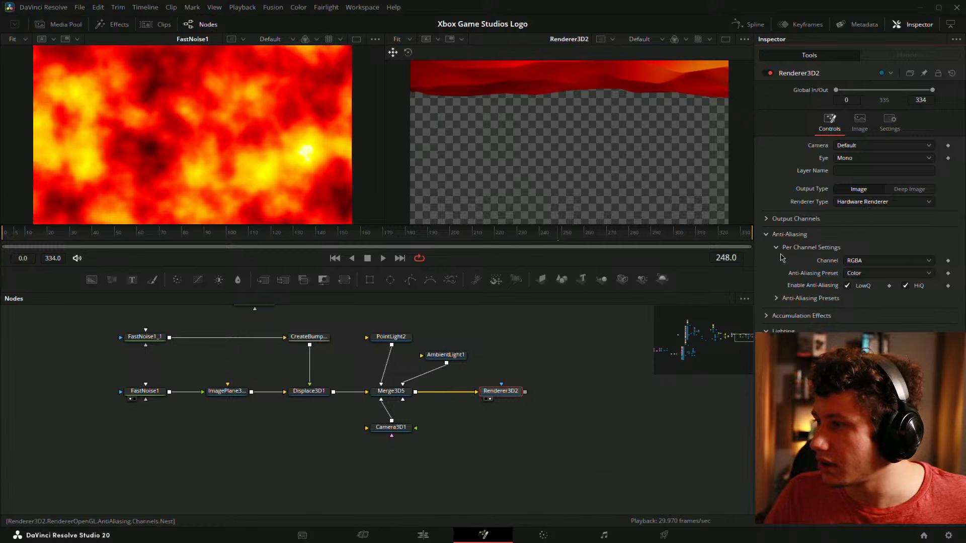
{"action": "left_click", "coordinate": [766, 235]}
{"action": "left_click", "coordinate": [765, 250]}
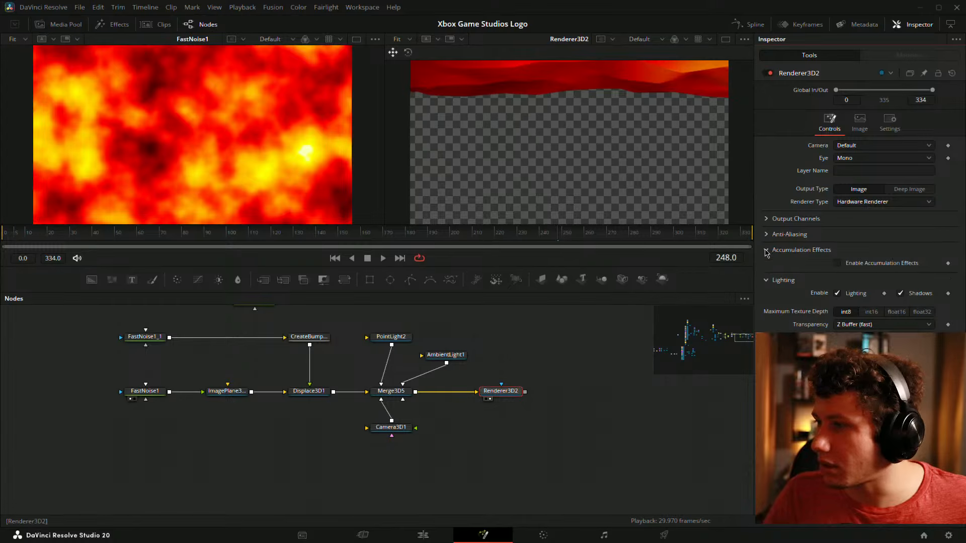
{"action": "left_click", "coordinate": [766, 250]}
{"action": "left_click", "coordinate": [766, 220]}
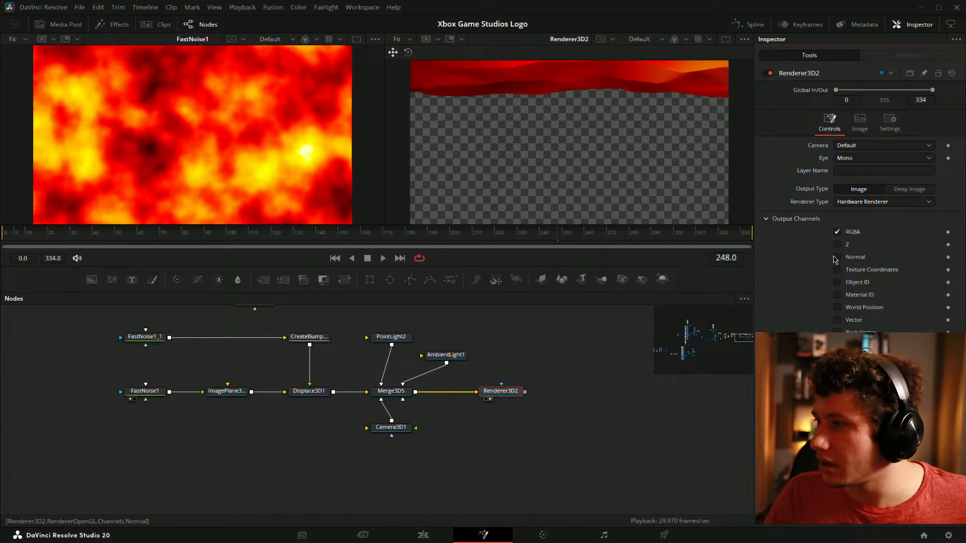
{"action": "left_click", "coordinate": [767, 219]}
{"action": "left_click", "coordinate": [766, 265]}
{"action": "left_click", "coordinate": [549, 405]}
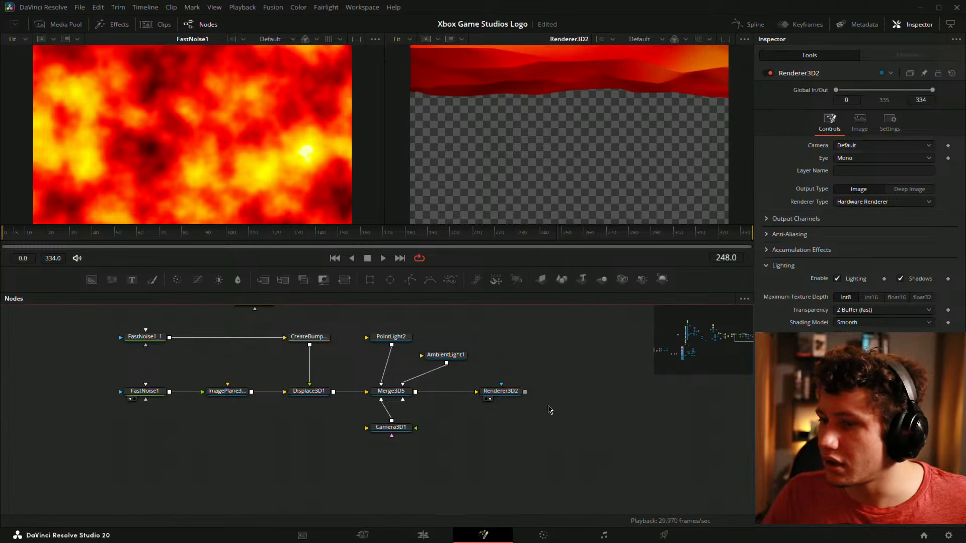
Set Renderer3D2's camera to Camera3D1 and view Merge3D5
{"action": "left_click", "coordinate": [857, 145]}
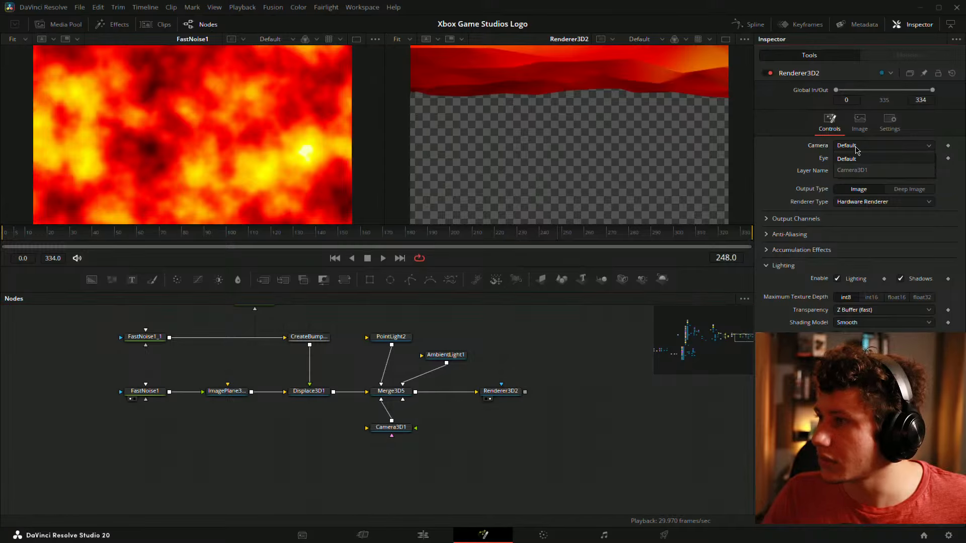
{"action": "left_click", "coordinate": [856, 171]}
{"action": "left_click_drag", "start_coordinate": [400, 392], "coordinate": [663, 101]}
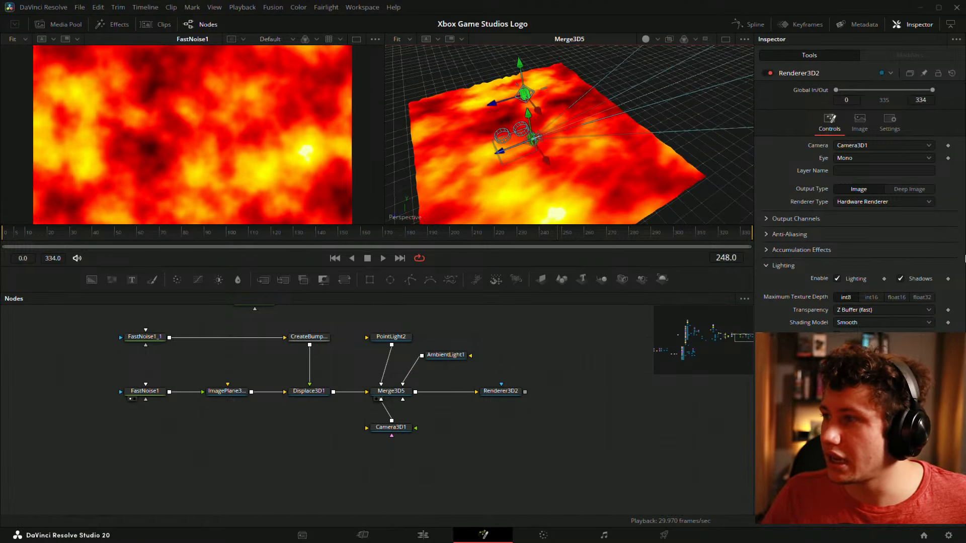
Raise Camera3D1 to about 1.69 in Y above the lava plane and set its X rotation to -90
{"action": "left_click_drag", "start_coordinate": [529, 120], "coordinate": [524, 68]}
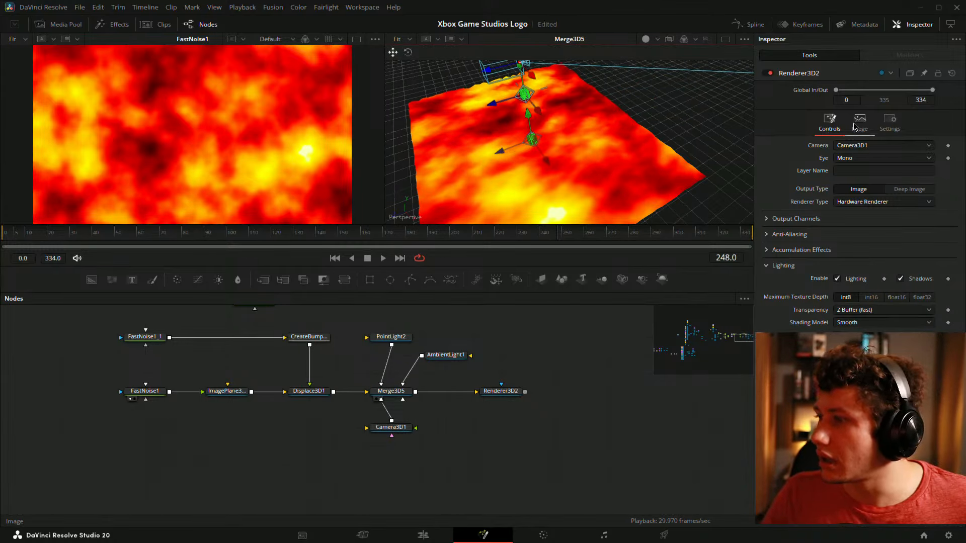
{"action": "left_click", "coordinate": [388, 427]}
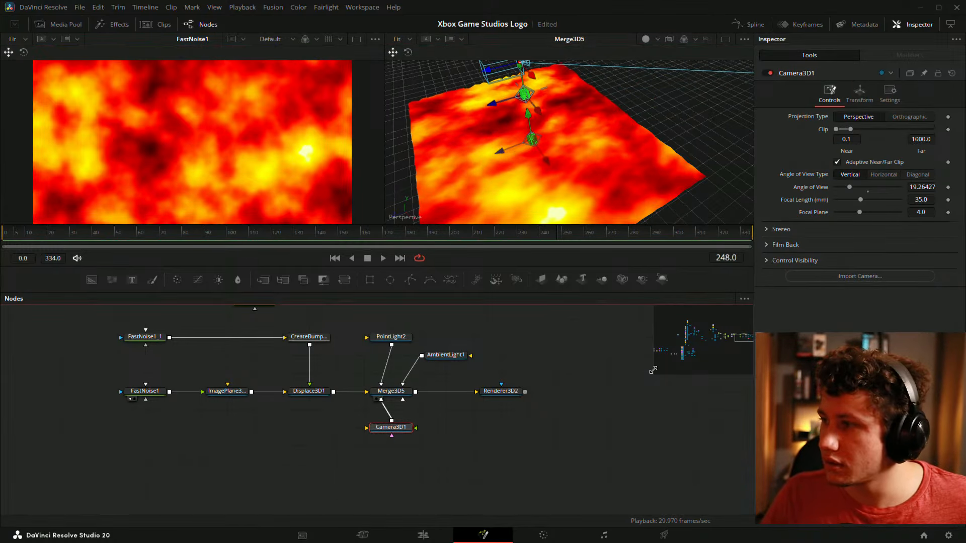
{"action": "left_click", "coordinate": [860, 99]}
{"action": "left_click_drag", "start_coordinate": [930, 196], "coordinate": [889, 196]}
{"action": "left_click", "coordinate": [933, 196]}
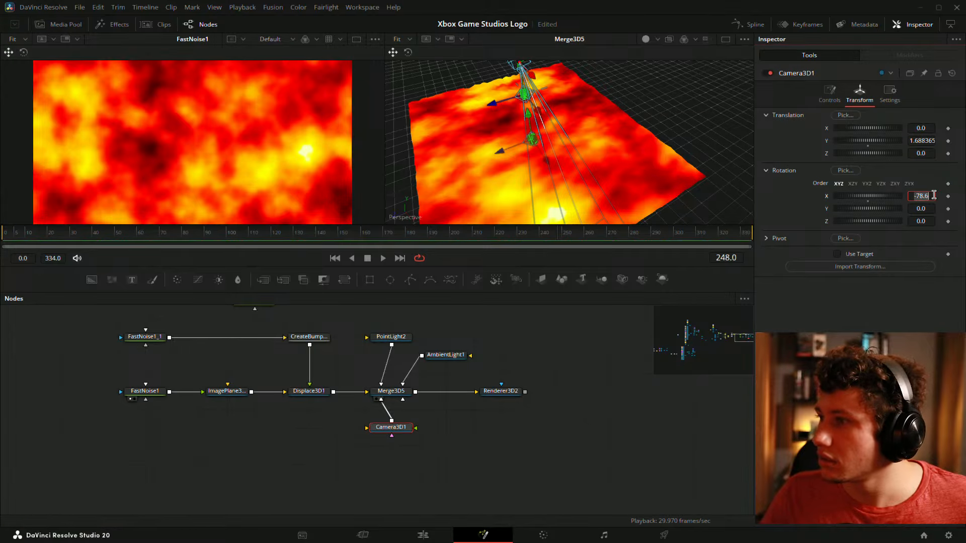
{"action": "type", "text": "-90"}
{"action": "key", "text": "Tab"}
Place Camera3D1 at about X 2.73, Y 0.46, Z 1.29, rotate it to X -9.2 and Y 77.6, and view Renderer3D2
{"action": "scroll", "coordinate": [582, 132], "scroll_direction": "down", "scroll_amount": 4}
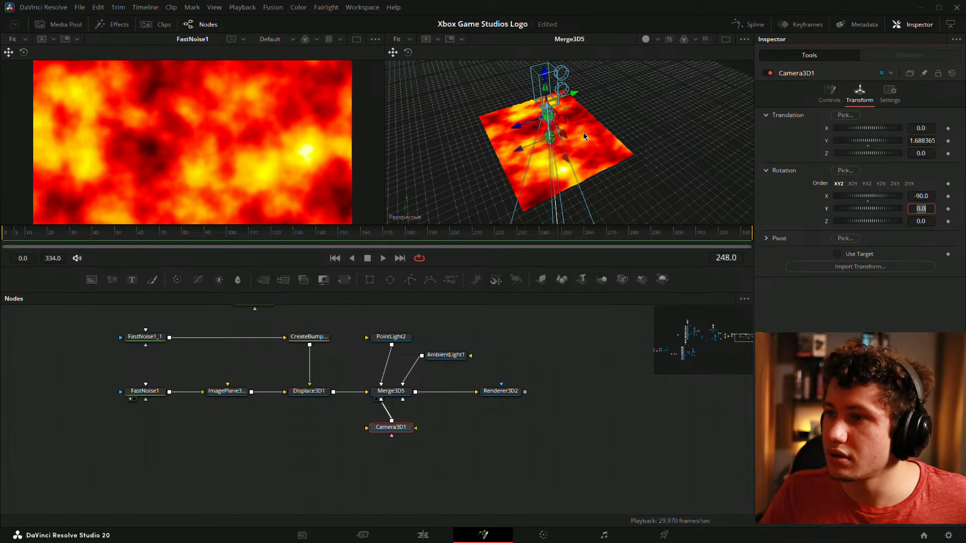
{"action": "left_click_drag", "start_coordinate": [583, 131], "coordinate": [536, 119]}
{"action": "right_click", "coordinate": [536, 119]}
{"action": "left_click_drag", "start_coordinate": [590, 103], "coordinate": [618, 122]}
{"action": "scroll", "coordinate": [617, 122], "scroll_direction": "up", "scroll_amount": 3}
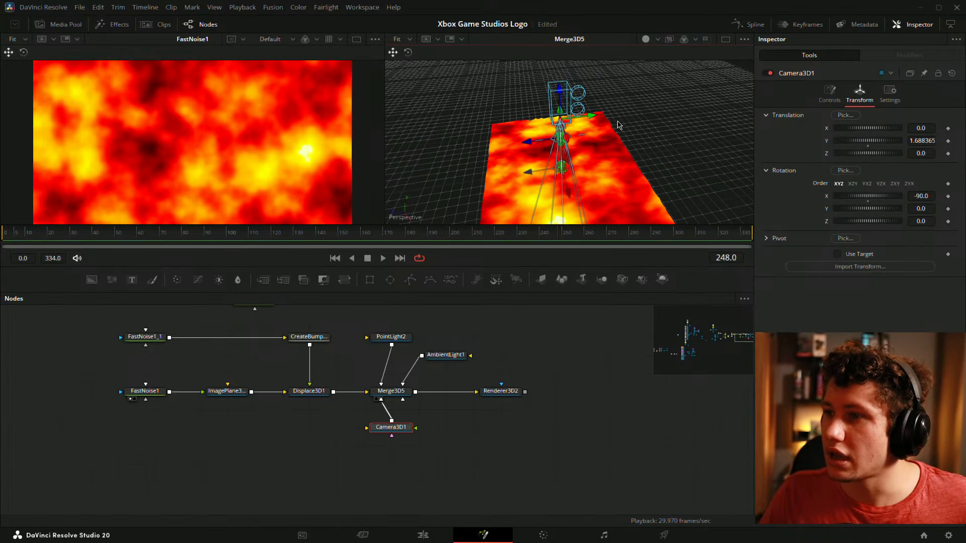
{"action": "left_click_drag", "start_coordinate": [899, 196], "coordinate": [933, 209]}
{"action": "left_click", "coordinate": [868, 201]}
{"action": "left_click_drag", "start_coordinate": [648, 118], "coordinate": [450, 165]}
{"action": "left_click_drag", "start_coordinate": [533, 201], "coordinate": [577, 162]}
{"action": "left_click_drag", "start_coordinate": [926, 196], "coordinate": [939, 196]}
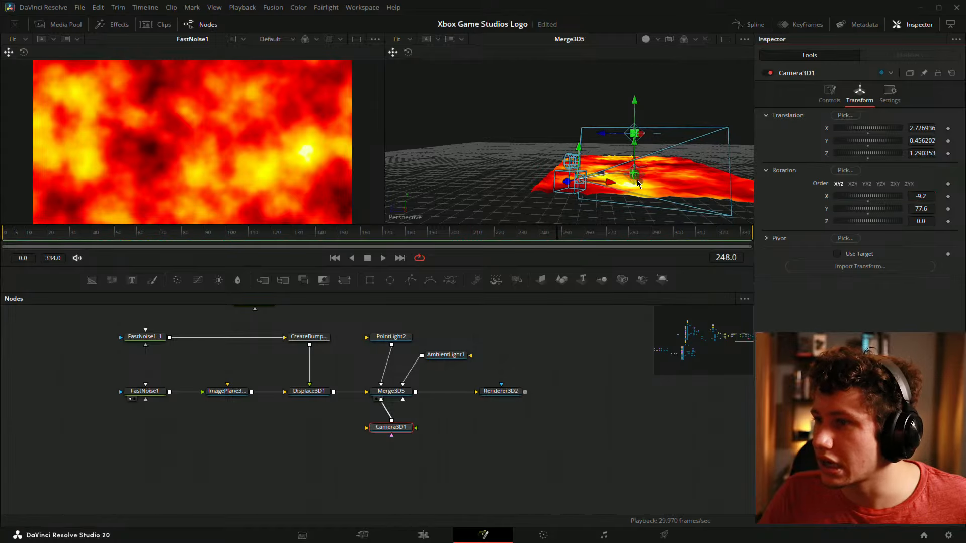
{"action": "left_click_drag", "start_coordinate": [564, 196], "coordinate": [460, 197]}
{"action": "scroll", "coordinate": [505, 391], "scroll_direction": "up", "scroll_amount": 3}
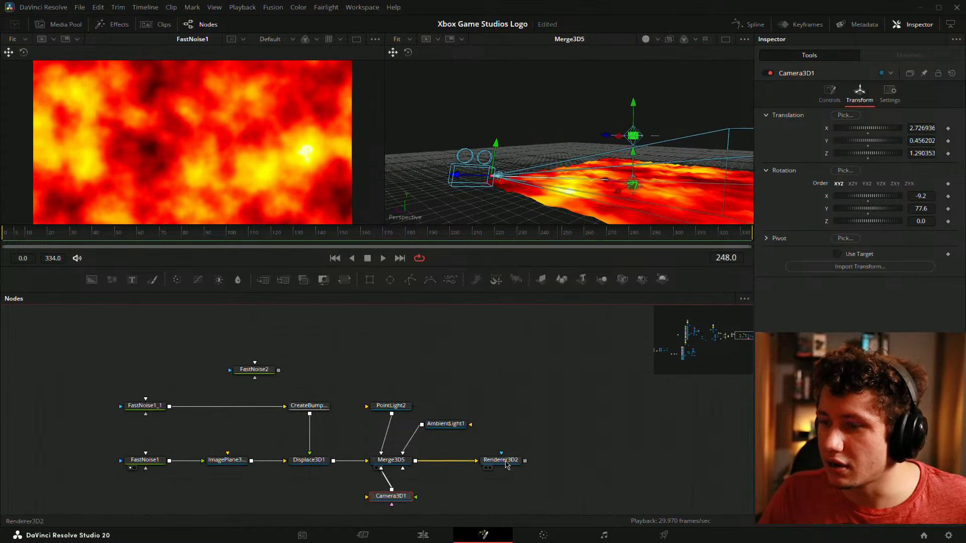
{"action": "key", "text": "2"}
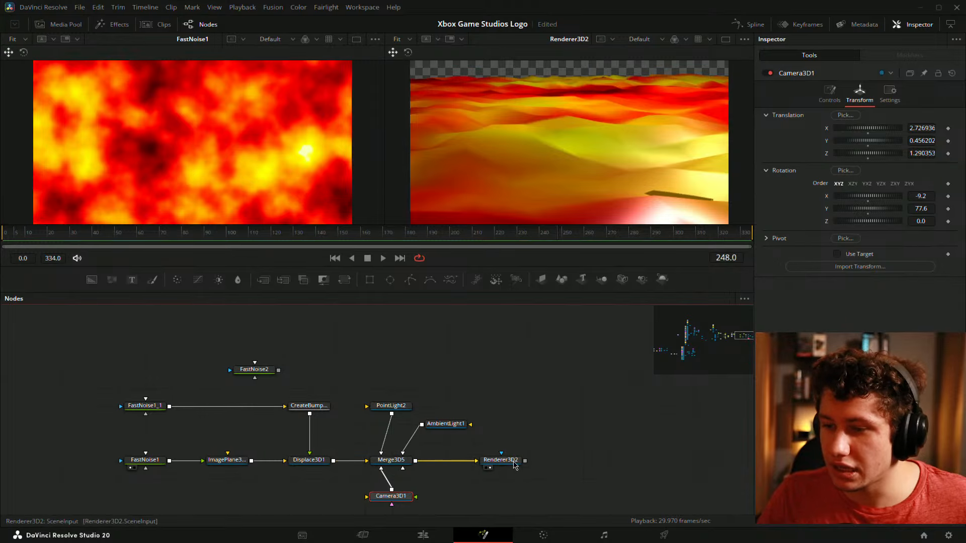
Raise Camera3D1 to about 0.6 in Y in the Merge3D5 view and view Renderer3D2 again
{"action": "key", "text": "2"}
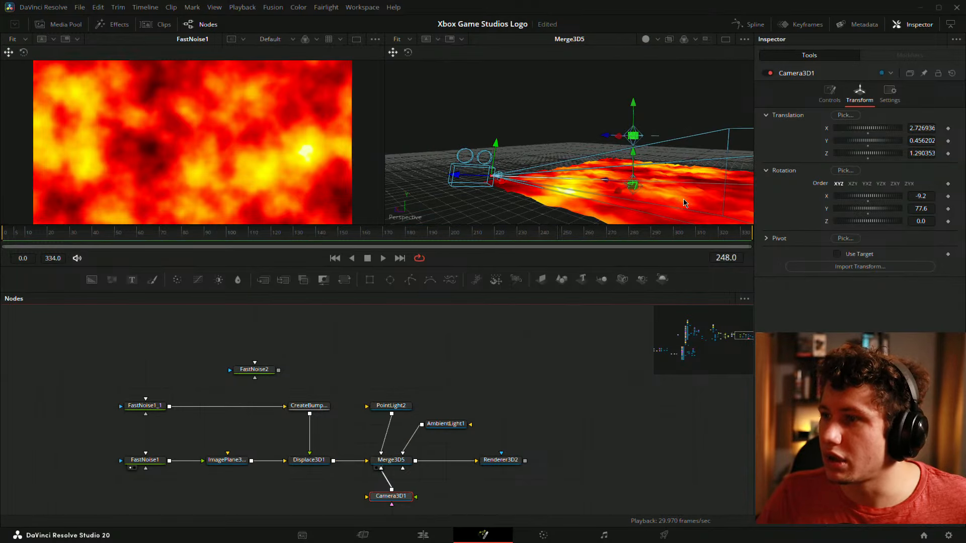
{"action": "left_click_drag", "start_coordinate": [488, 160], "coordinate": [497, 137]}
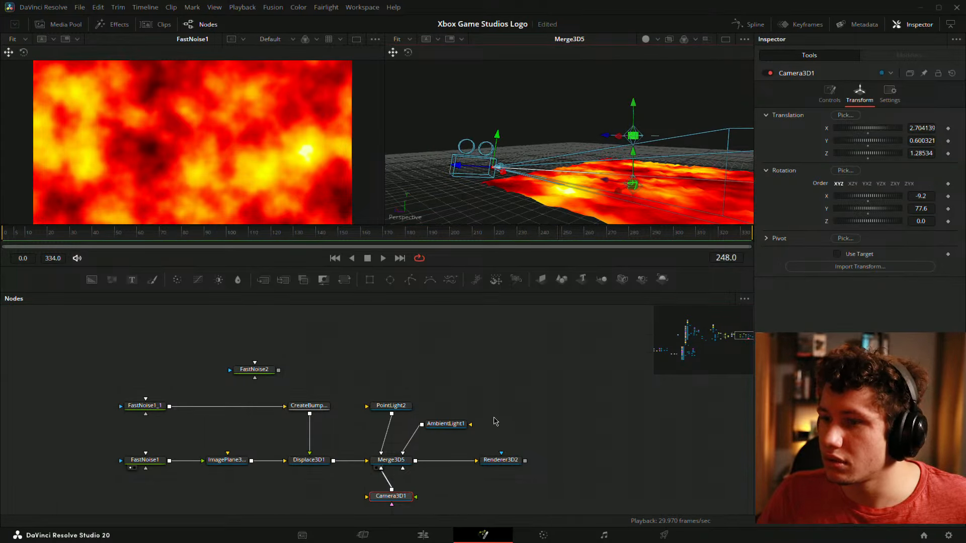
{"action": "left_click_drag", "start_coordinate": [494, 421], "coordinate": [461, 413]}
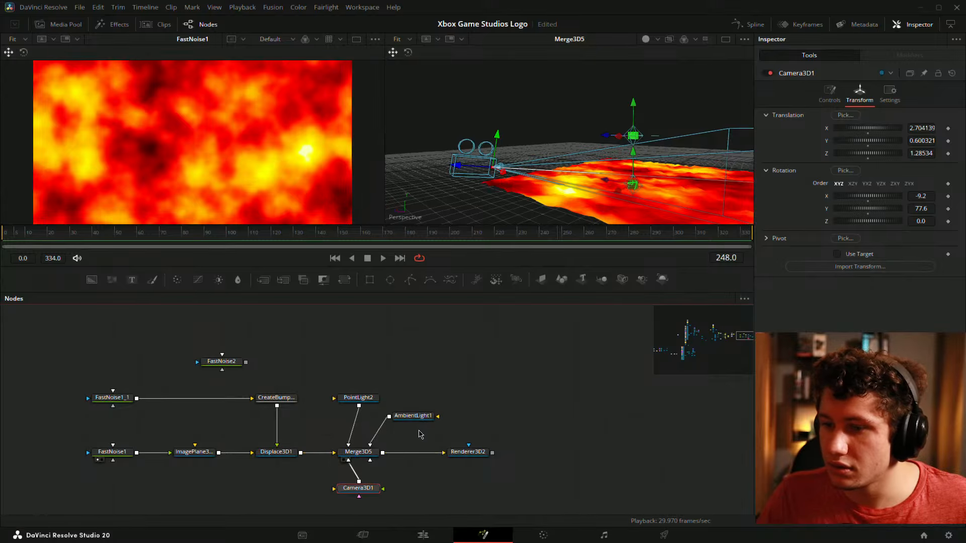
{"action": "left_click", "coordinate": [412, 416]}
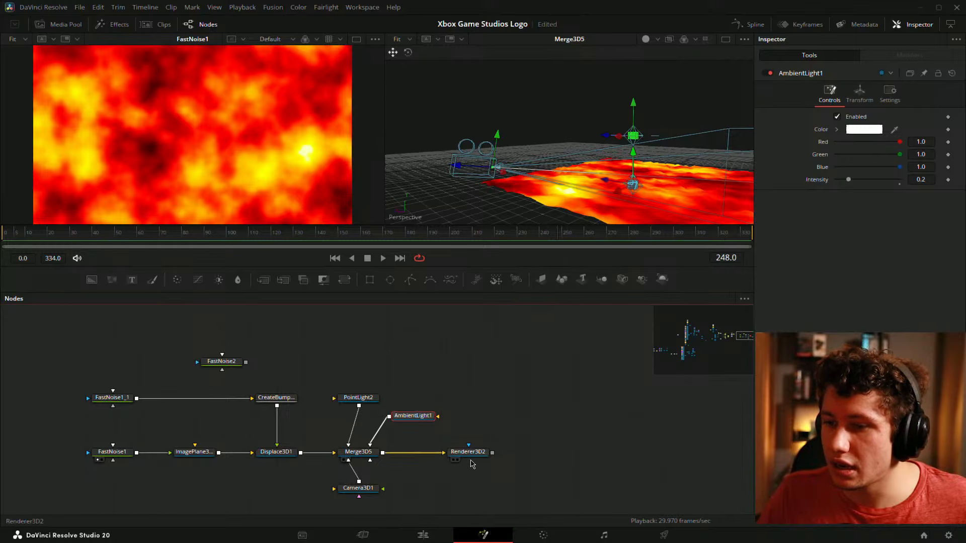
{"action": "left_click_drag", "start_coordinate": [468, 452], "coordinate": [522, 147]}
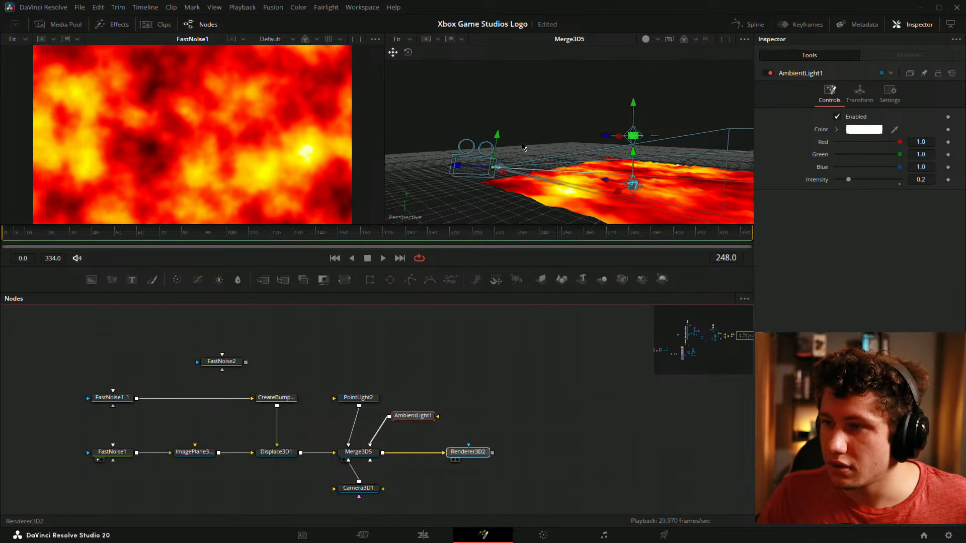
Set AmbientLight1's intensity to 0.323 with PointLight2 switched off, and switch PointLight2 back on
{"action": "left_click", "coordinate": [369, 399]}
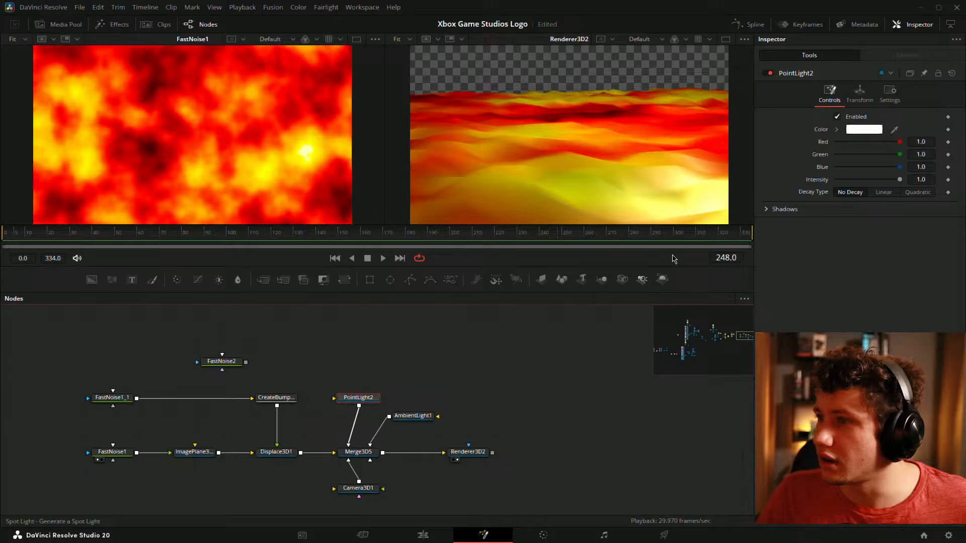
{"action": "left_click", "coordinate": [769, 73]}
{"action": "left_click", "coordinate": [420, 417]}
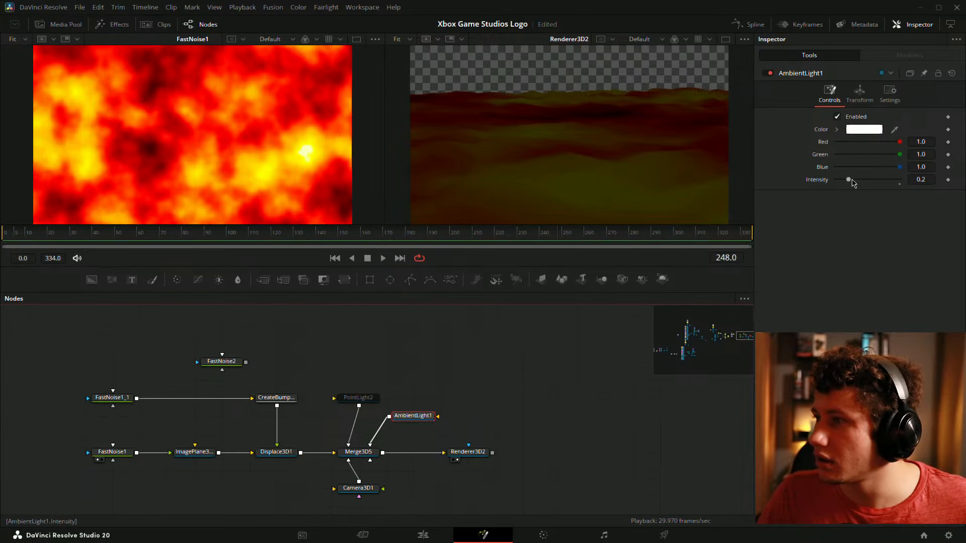
{"action": "mouse_move", "coordinate": [852, 180]}
{"action": "left_mouse_down"}
{"action": "mouse_move", "coordinate": [882, 182]}
{"action": "mouse_move", "coordinate": [857, 189]}
{"action": "left_mouse_up"}
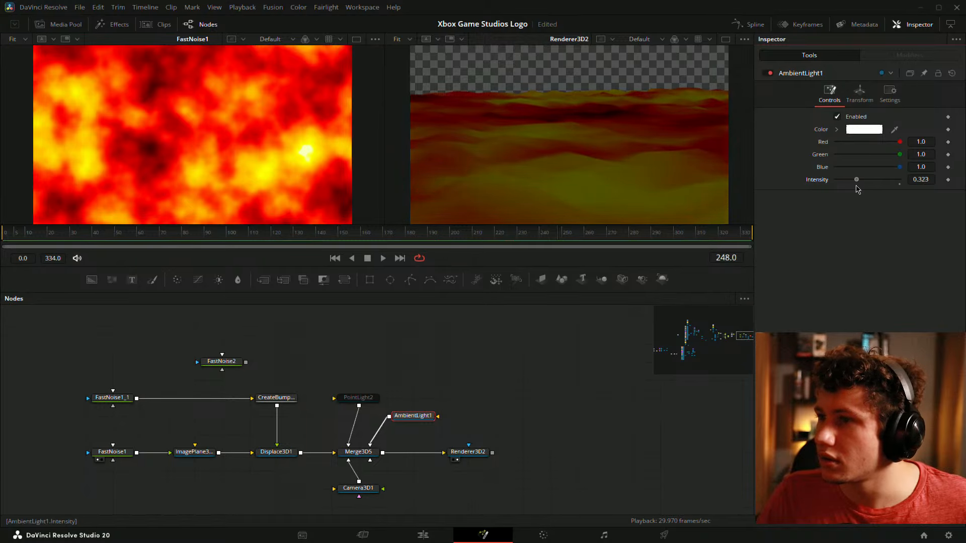
{"action": "left_click", "coordinate": [360, 396]}
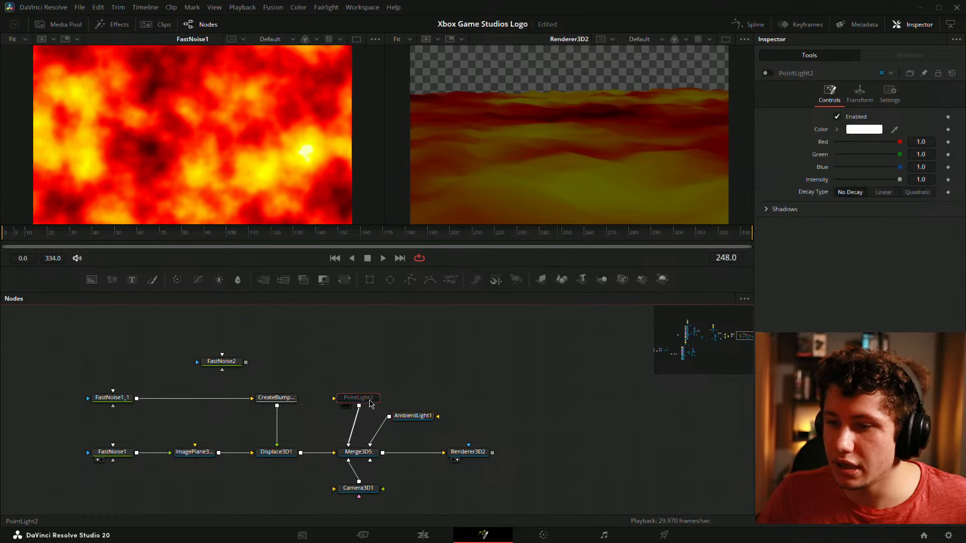
{"action": "left_click", "coordinate": [767, 73]}
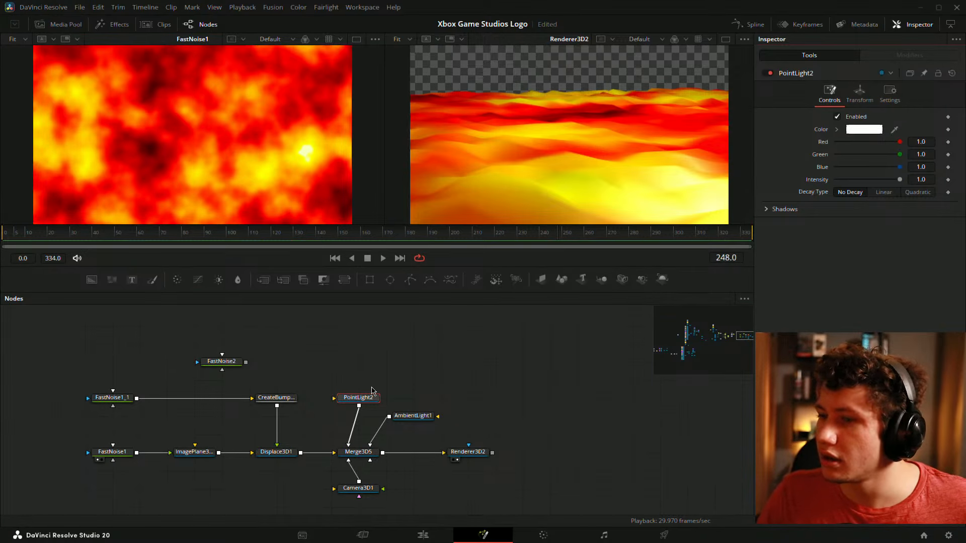
View Merge3D5 and add expressions to PointLight2's X, Y and Z translation
{"action": "left_click_drag", "start_coordinate": [358, 452], "coordinate": [615, 132]}
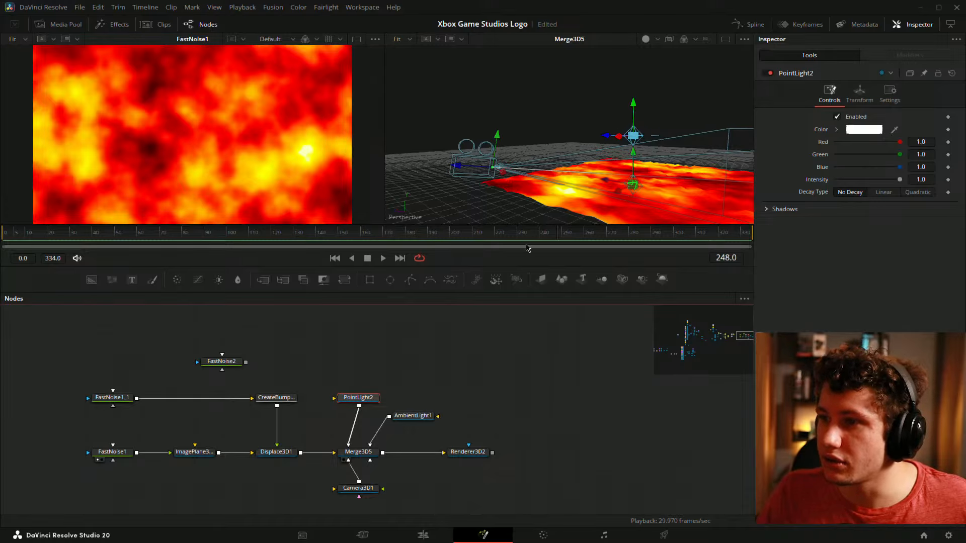
{"action": "left_click", "coordinate": [857, 95]}
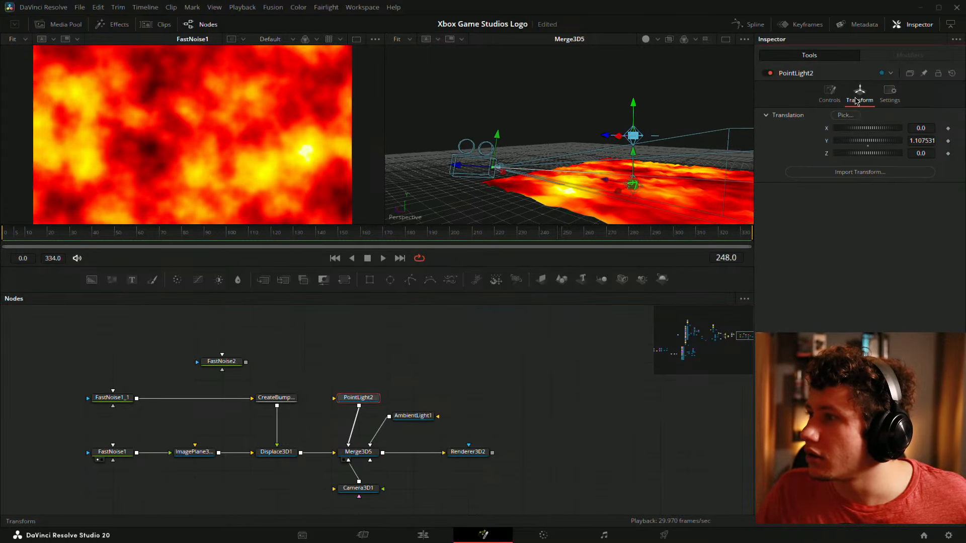
{"action": "right_click", "coordinate": [826, 132]}
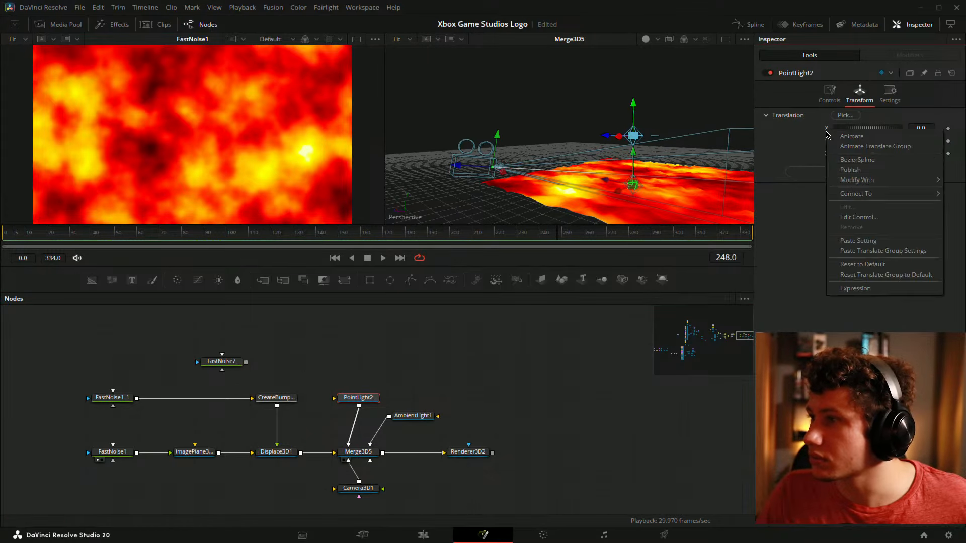
{"action": "left_click", "coordinate": [524, 357]}
{"action": "right_click", "coordinate": [825, 130]}
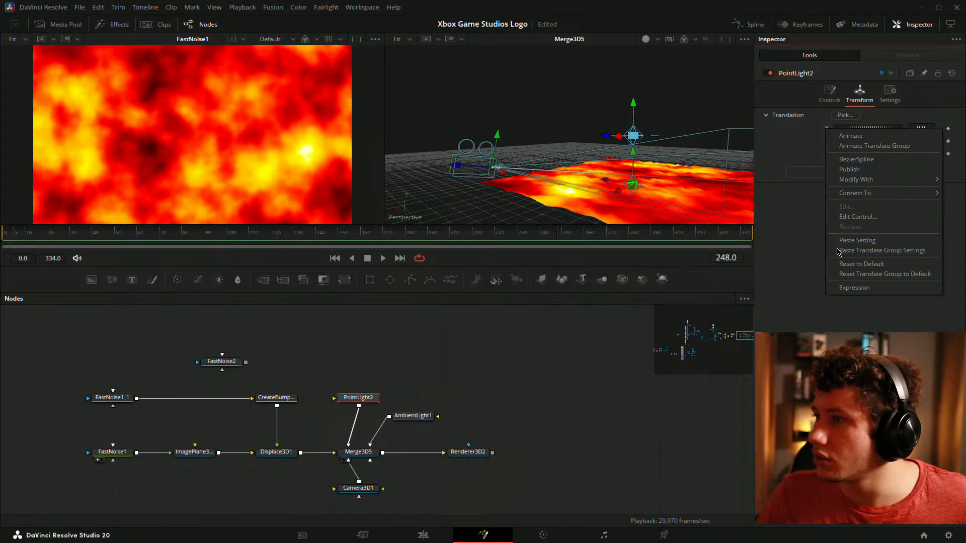
{"action": "left_click", "coordinate": [853, 288]}
{"action": "right_click", "coordinate": [831, 154]}
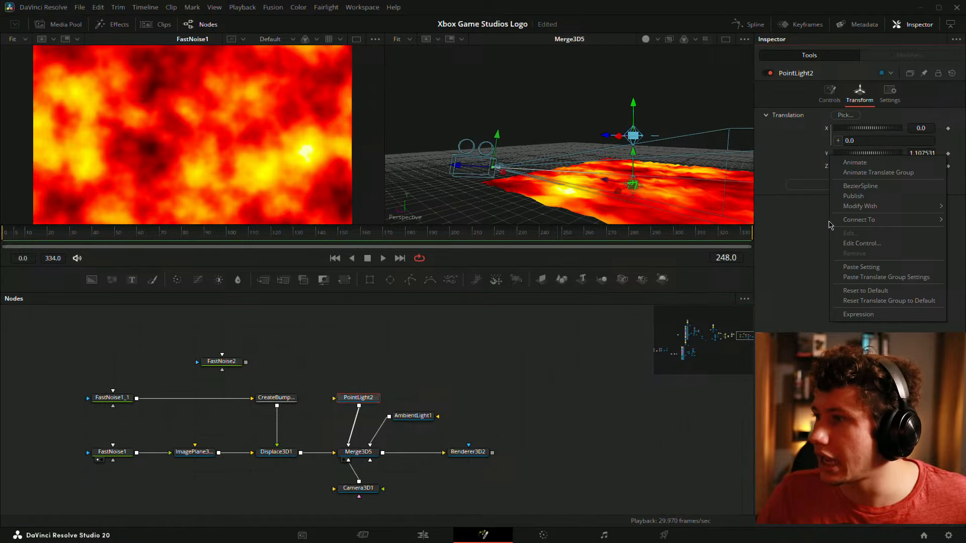
{"action": "left_click", "coordinate": [850, 314]}
{"action": "right_click", "coordinate": [828, 178]}
{"action": "left_click", "coordinate": [855, 263]}
Pin Camera3D1's settings and link PointLight2's X, Y and Z translation expressions to Camera3D1's matching translation values
{"action": "left_click", "coordinate": [358, 487]}
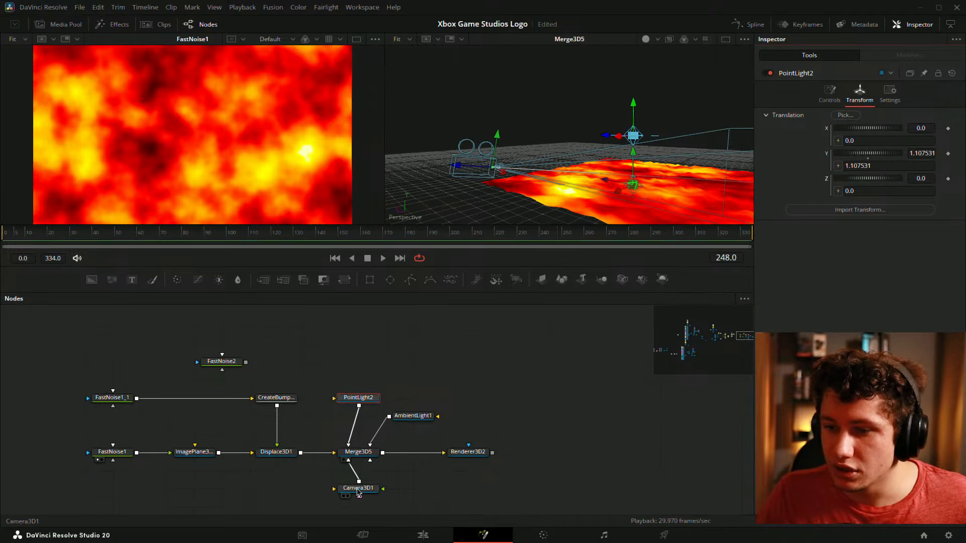
{"action": "left_click", "coordinate": [924, 73]}
{"action": "left_click", "coordinate": [340, 398]}
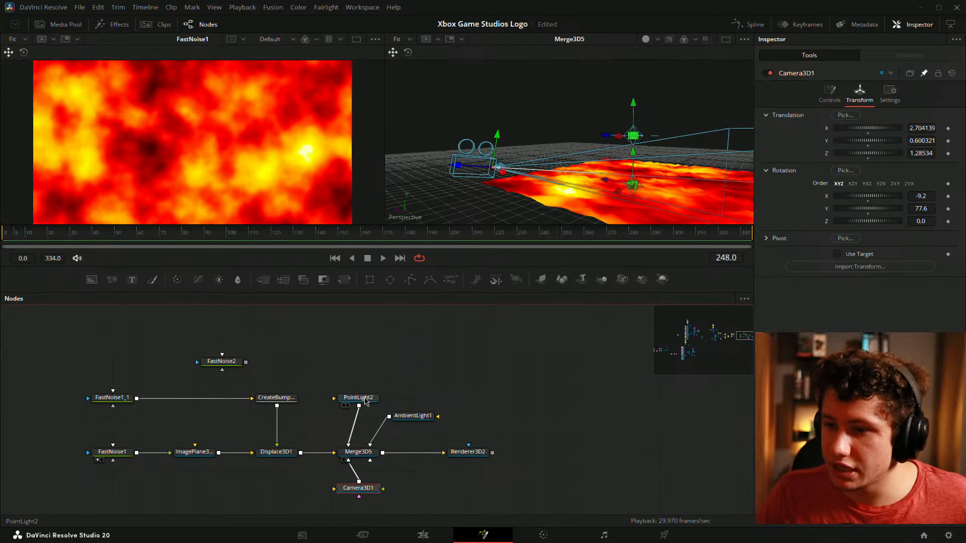
{"action": "left_click_drag", "start_coordinate": [838, 144], "coordinate": [833, 283]}
{"action": "left_click_drag", "start_coordinate": [837, 165], "coordinate": [834, 297]}
{"action": "left_click_drag", "start_coordinate": [837, 192], "coordinate": [833, 308]}
View Renderer3D2's output and check the new lighting up to frame 257
{"action": "left_click", "coordinate": [468, 452]}
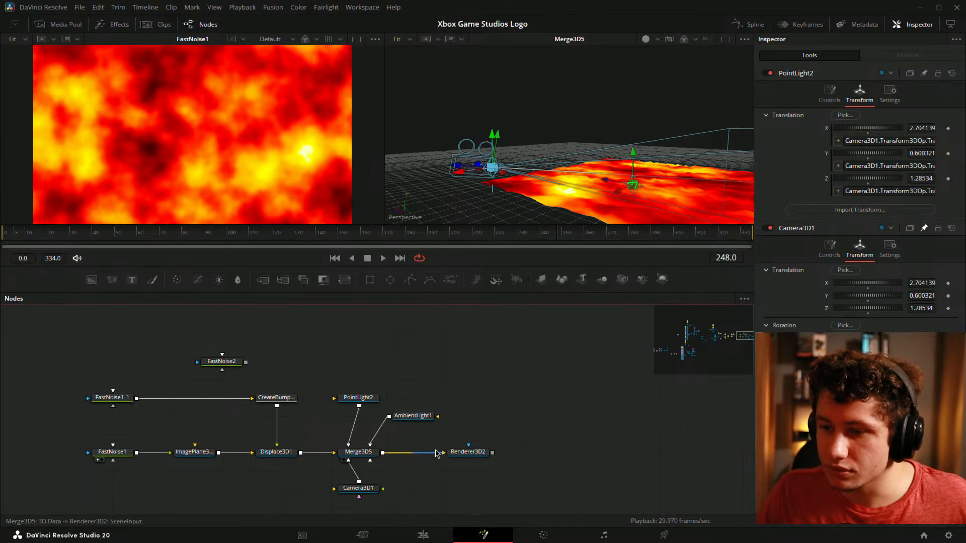
{"action": "key", "text": "2"}
{"action": "left_click_drag", "start_coordinate": [546, 240], "coordinate": [582, 240]}
Keyframe Camera3D1's X, Y and Z translation at frame 0 with Merge3D5 in the viewer
{"action": "left_click", "coordinate": [375, 487]}
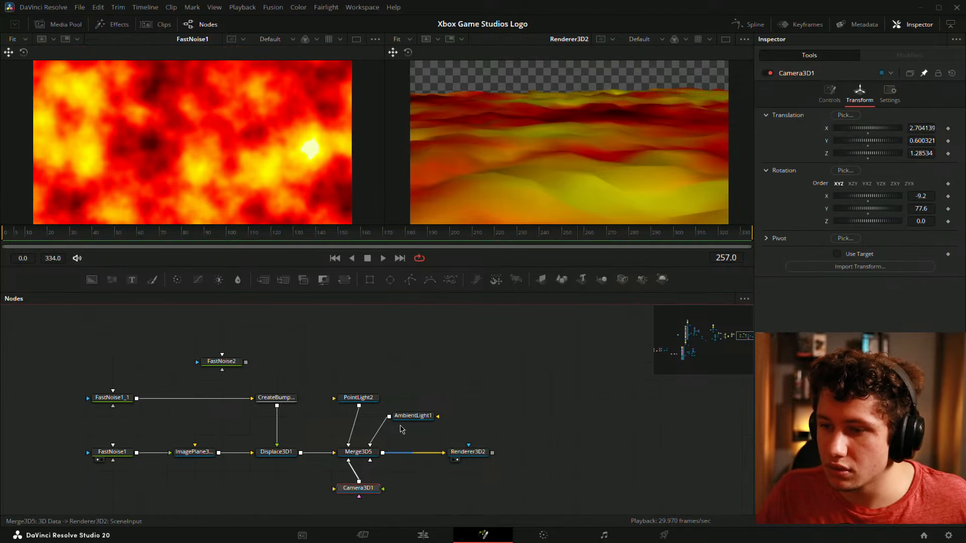
{"action": "left_click_drag", "start_coordinate": [23, 241], "coordinate": [5, 241]}
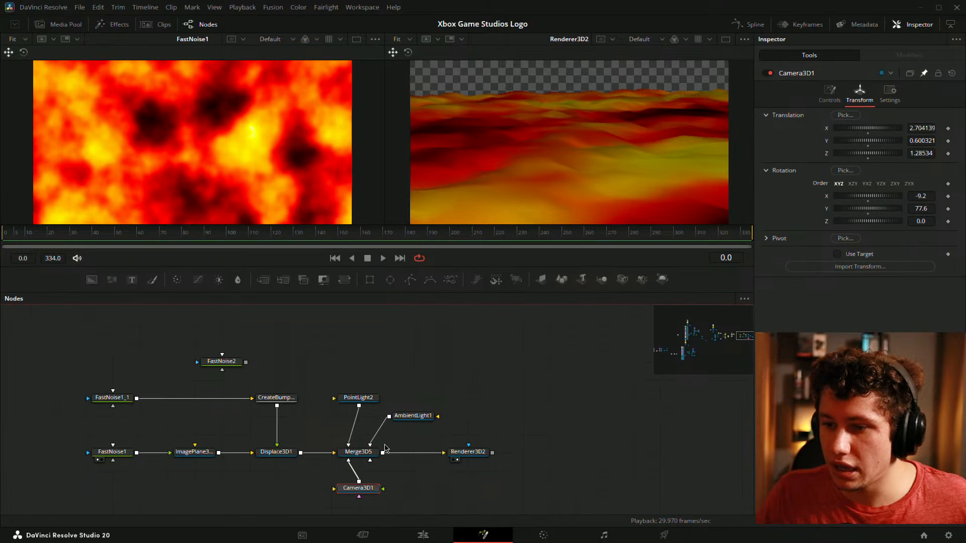
{"action": "left_click_drag", "start_coordinate": [375, 451], "coordinate": [492, 136]}
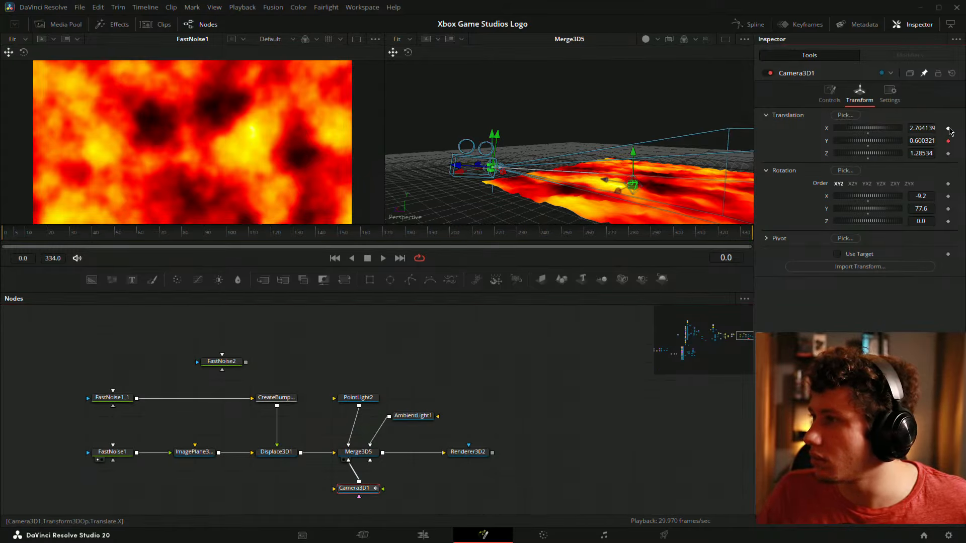
{"action": "left_click", "coordinate": [948, 141]}
At frame 322, move Camera3D1 across the lava plane to about X -1.06 and Z -1.58, undoing the change to Y
{"action": "left_click_drag", "start_coordinate": [168, 233], "coordinate": [723, 233]}
{"action": "mouse_move", "coordinate": [540, 148]}
{"action": "left_mouse_down"}
{"action": "mouse_move", "coordinate": [545, 121]}
{"action": "mouse_move", "coordinate": [515, 130]}
{"action": "mouse_move", "coordinate": [538, 140]}
{"action": "left_mouse_up"}
{"action": "left_click_drag", "start_coordinate": [920, 128], "coordinate": [870, 128]}
{"action": "left_click_drag", "start_coordinate": [735, 128], "coordinate": [664, 112]}
{"action": "left_click_drag", "start_coordinate": [921, 140], "coordinate": [860, 141]}
{"action": "left_click_drag", "start_coordinate": [604, 151], "coordinate": [387, 126]}
{"action": "key", "text": "ctrl+z"}
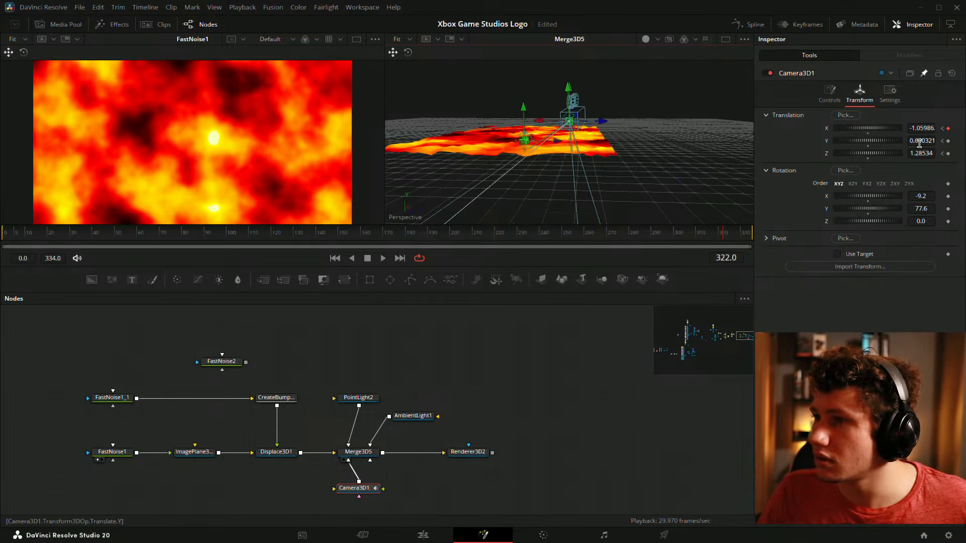
{"action": "left_click_drag", "start_coordinate": [922, 154], "coordinate": [877, 153]}
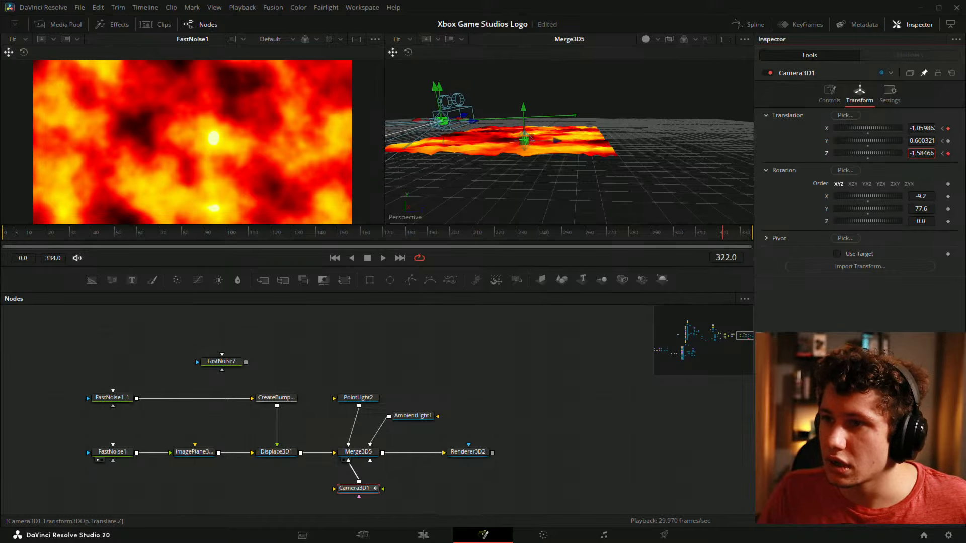
Shift Camera3D1's frame 322 position to about X -1.11 and Z -1.35 in the Merge3D5 view
{"action": "left_click_drag", "start_coordinate": [503, 191], "coordinate": [549, 217]}
{"action": "right_click", "coordinate": [548, 216]}
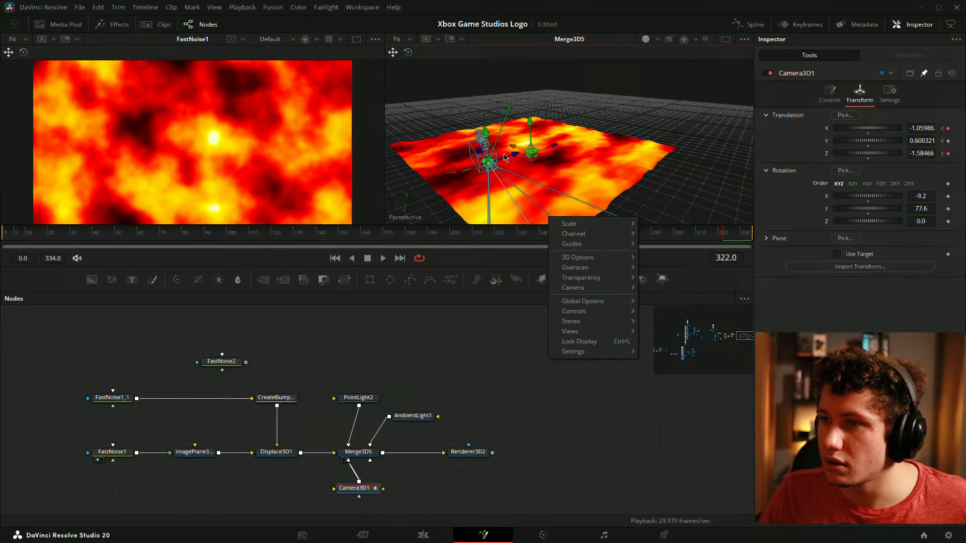
{"action": "left_click", "coordinate": [515, 154]}
{"action": "left_click_drag", "start_coordinate": [436, 174], "coordinate": [486, 159]}
{"action": "left_click_drag", "start_coordinate": [519, 186], "coordinate": [791, 203]}
{"action": "left_click_drag", "start_coordinate": [562, 220], "coordinate": [640, 201]}
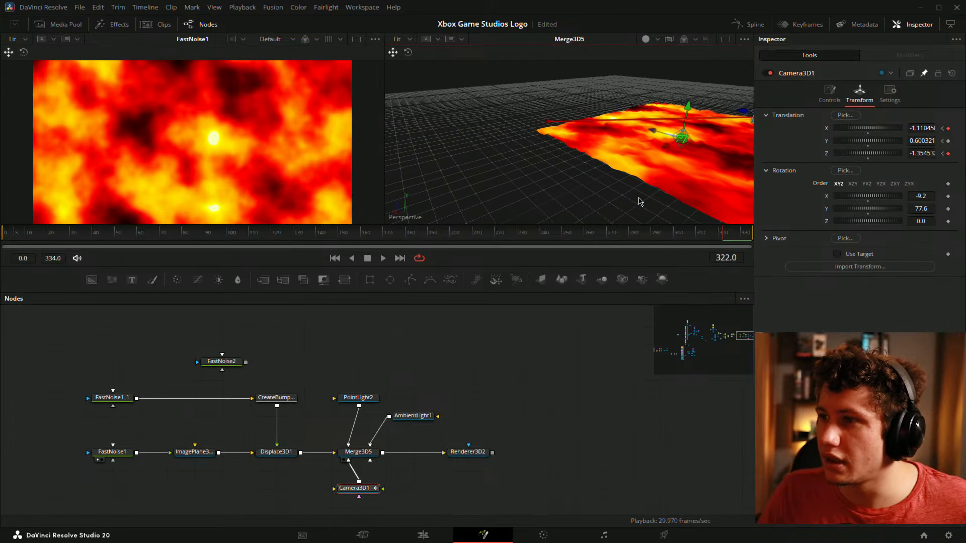
View Renderer3D2's output and go to frame 34 to check the camera move
{"action": "left_click", "coordinate": [522, 386]}
{"action": "left_click_drag", "start_coordinate": [529, 397], "coordinate": [439, 388]}
{"action": "left_click_drag", "start_coordinate": [387, 446], "coordinate": [538, 76]}
{"action": "left_click", "coordinate": [79, 233]}
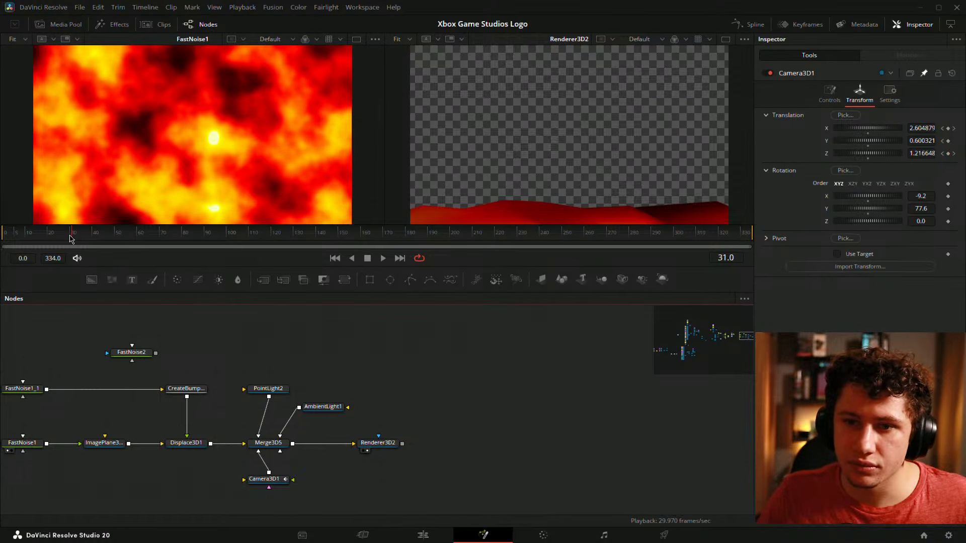
Add a Glow node after Renderer3D2 and feed the renderer's output into it
{"action": "key", "text": "shift+space"}
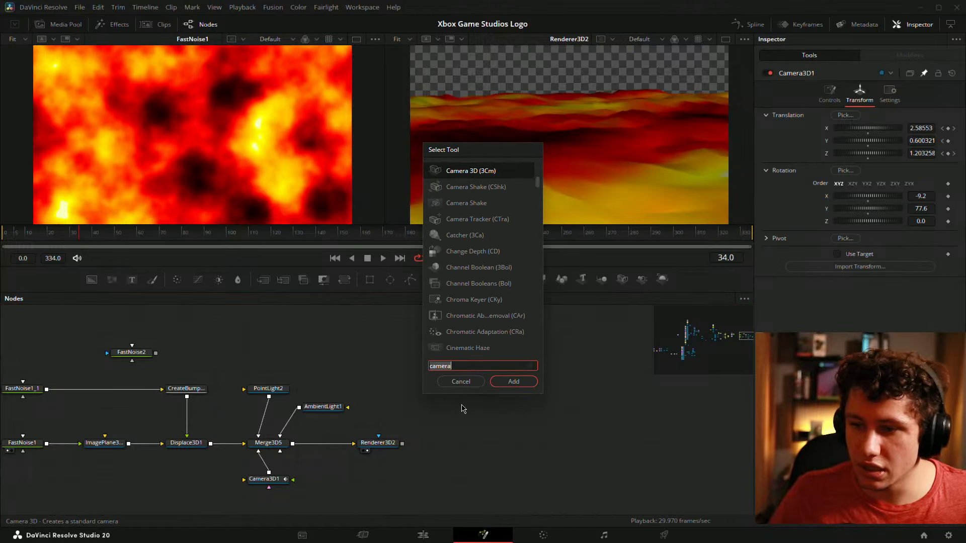
{"action": "type", "text": "glow"}
{"action": "key", "text": "Return"}
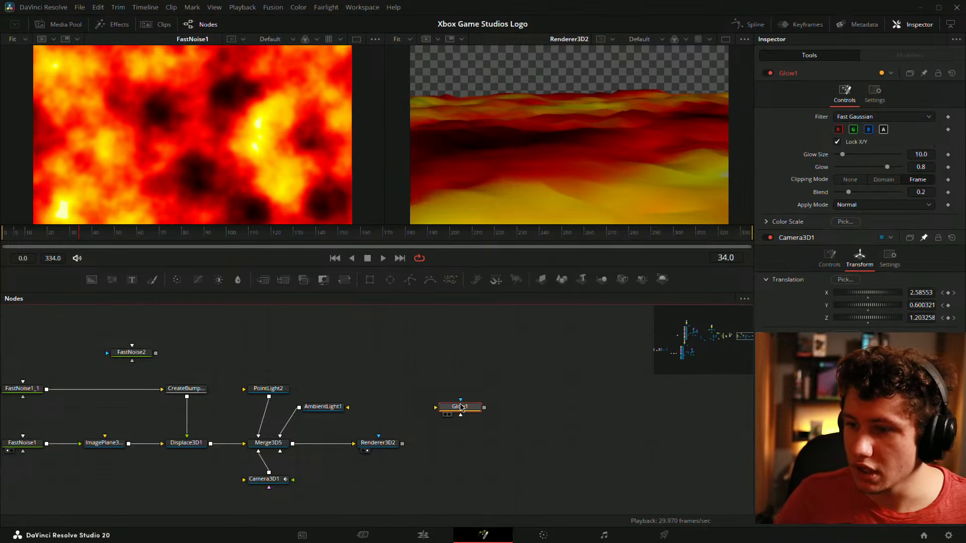
{"action": "left_click", "coordinate": [488, 443]}
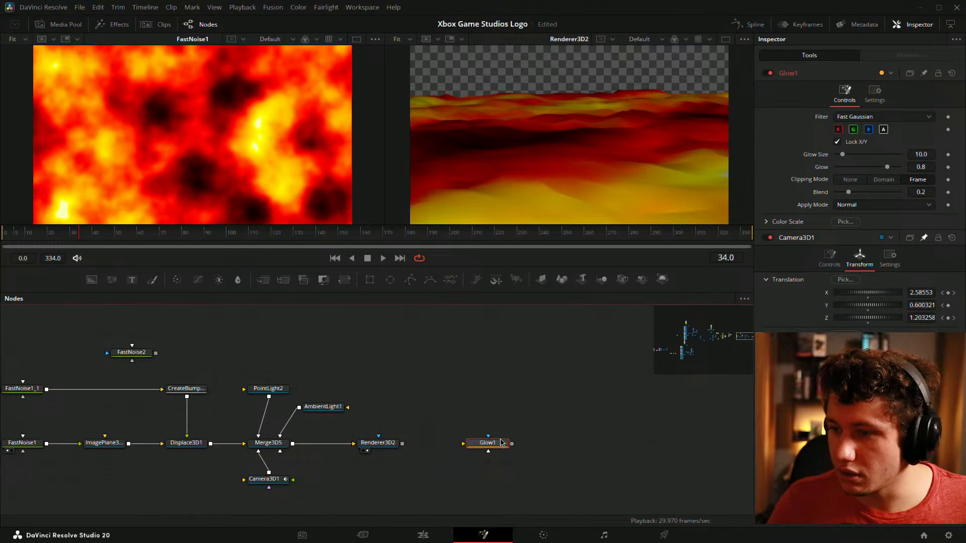
{"action": "left_click_drag", "start_coordinate": [402, 443], "coordinate": [463, 443]}
Add a black Background node, merge Glow1 over it as the foreground, and view the merged result
{"action": "key", "text": "shift+space"}
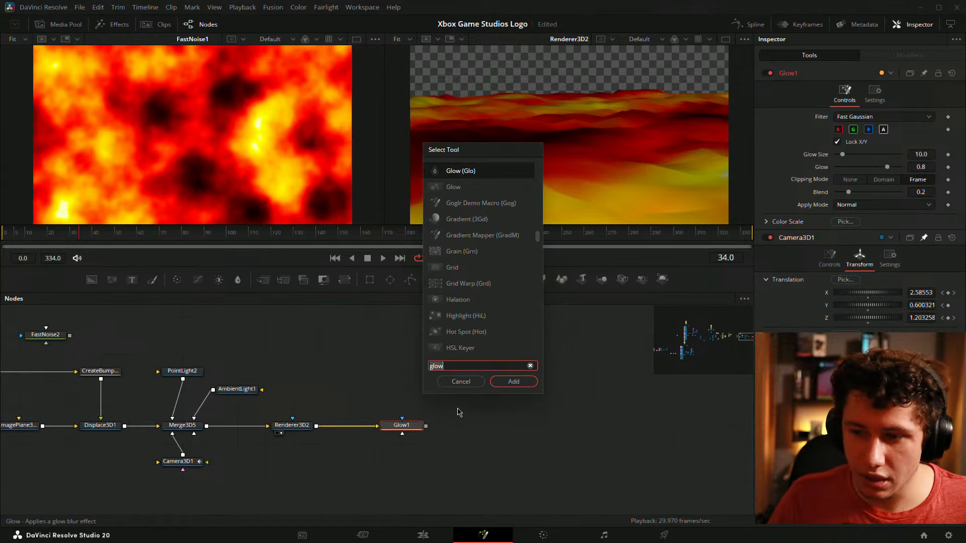
{"action": "type", "text": "back"}
{"action": "key", "text": "Return"}
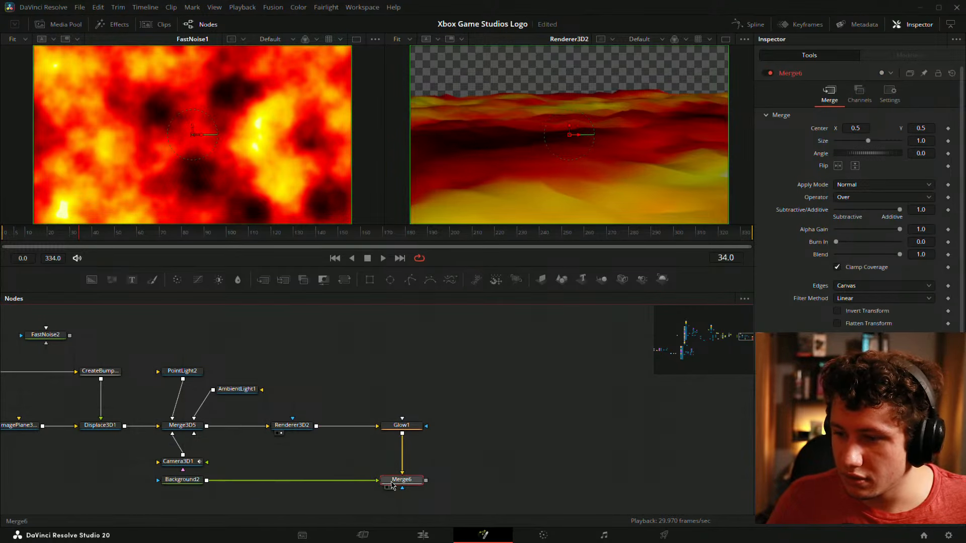
{"action": "mouse_move", "coordinate": [374, 481]}
{"action": "left_mouse_down"}
{"action": "mouse_move", "coordinate": [403, 474]}
{"action": "mouse_move", "coordinate": [380, 483]}
{"action": "left_mouse_up"}
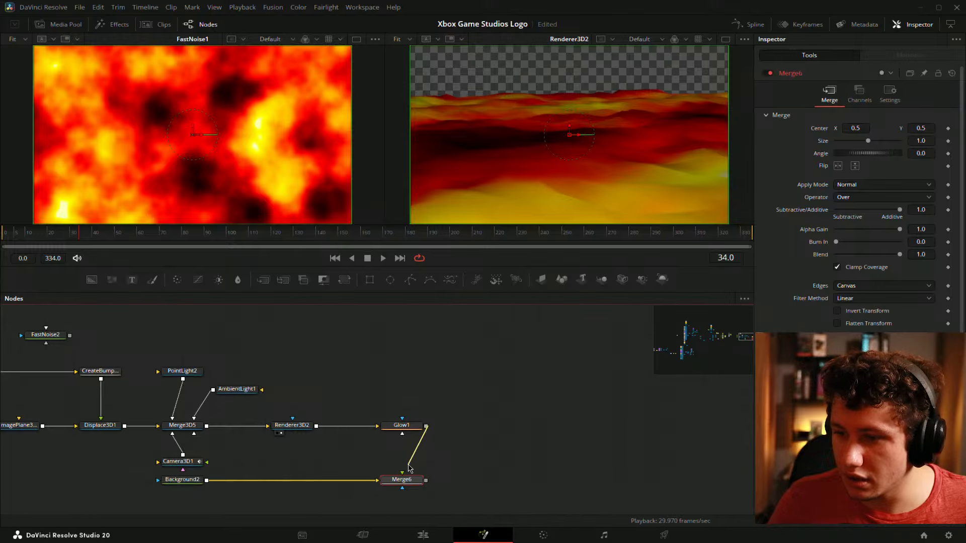
{"action": "left_click_drag", "start_coordinate": [182, 480], "coordinate": [292, 481]}
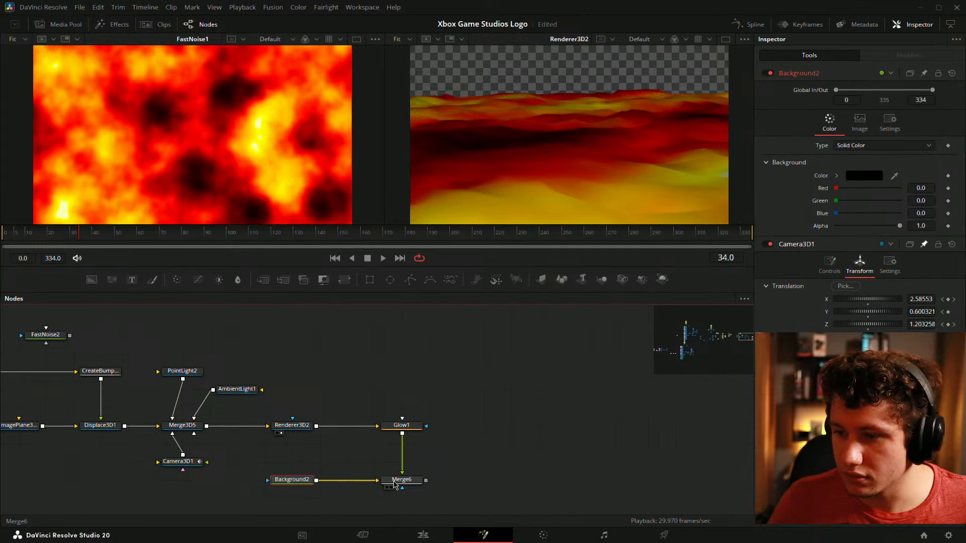
{"action": "left_click", "coordinate": [391, 487]}
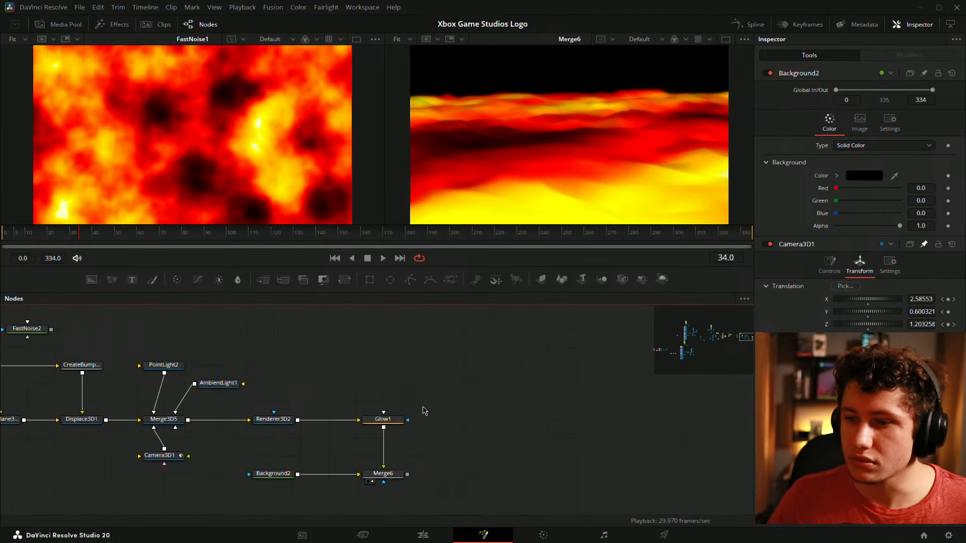
Select Glow1 and view its output on its own
{"action": "left_click", "coordinate": [392, 426]}
{"action": "left_click_drag", "start_coordinate": [432, 372], "coordinate": [642, 388]}
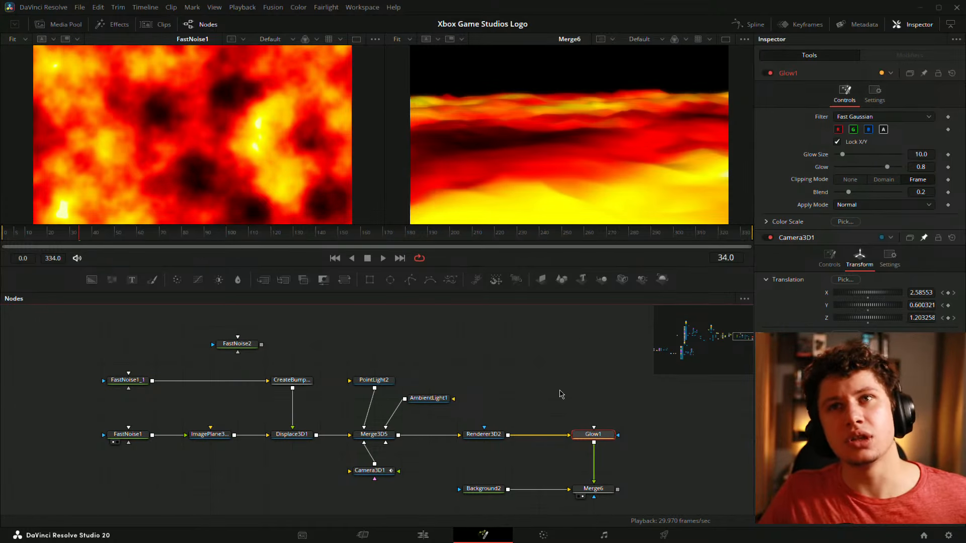
{"action": "left_click_drag", "start_coordinate": [560, 391], "coordinate": [436, 406]}
{"action": "left_click", "coordinate": [485, 403]}
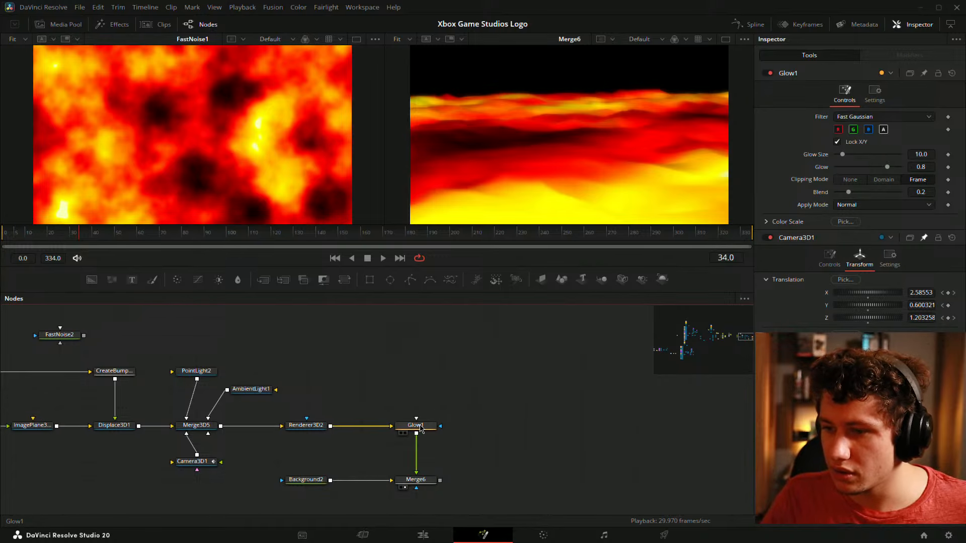
{"action": "key", "text": "2"}
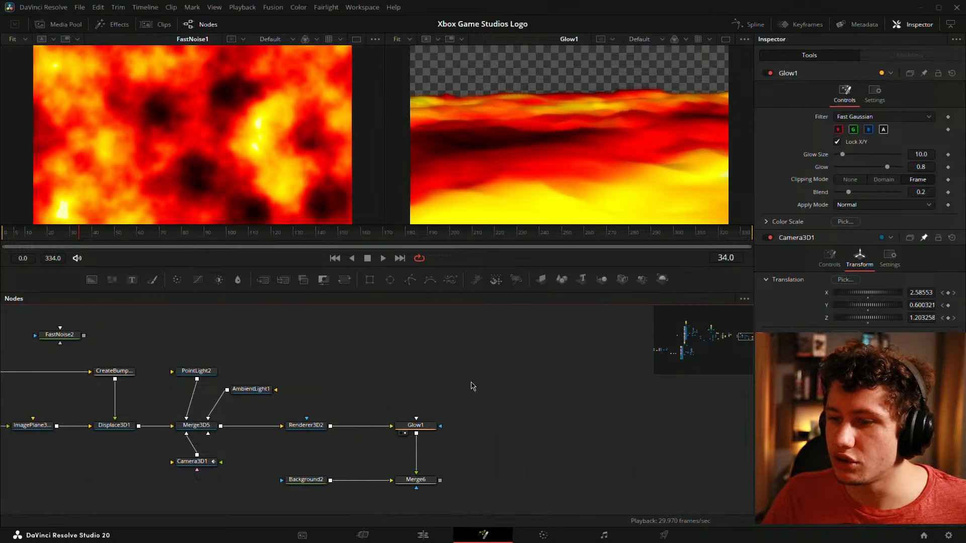
{"action": "left_click_drag", "start_coordinate": [496, 369], "coordinate": [479, 376]}
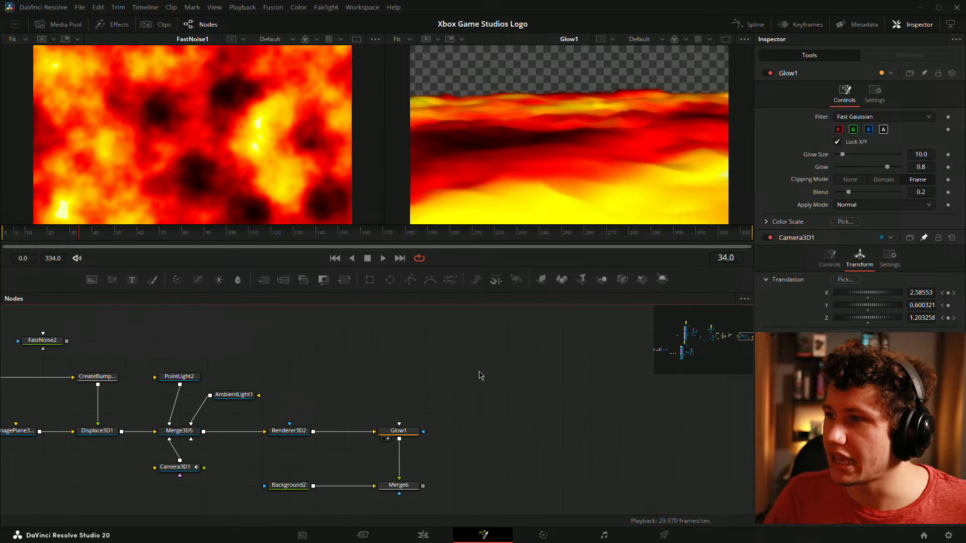
Try other glow size and glow values on Glow1, and reset both to their defaults
{"action": "left_click", "coordinate": [417, 431]}
{"action": "left_click_drag", "start_coordinate": [846, 158], "coordinate": [922, 166]}
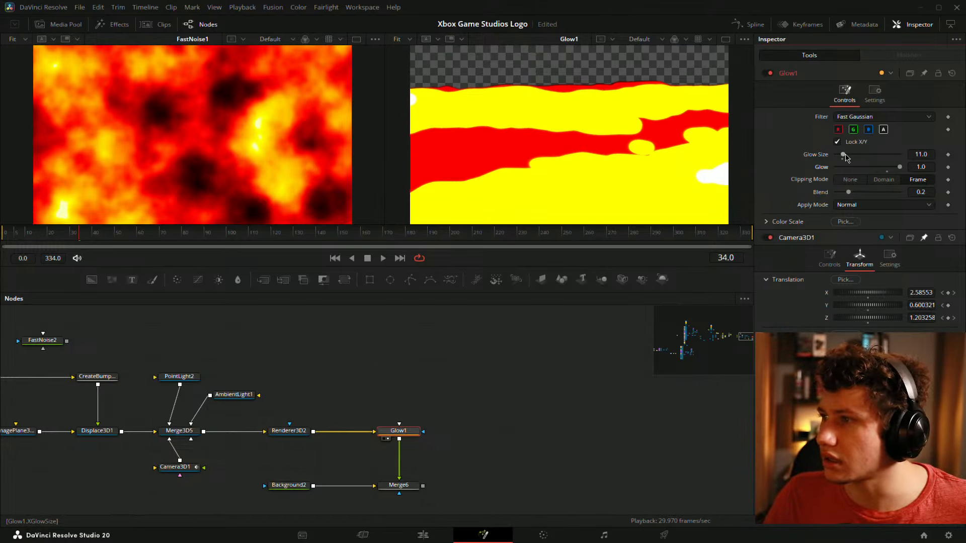
{"action": "left_click_drag", "start_coordinate": [845, 158], "coordinate": [884, 173]}
{"action": "double_click", "coordinate": [816, 154]}
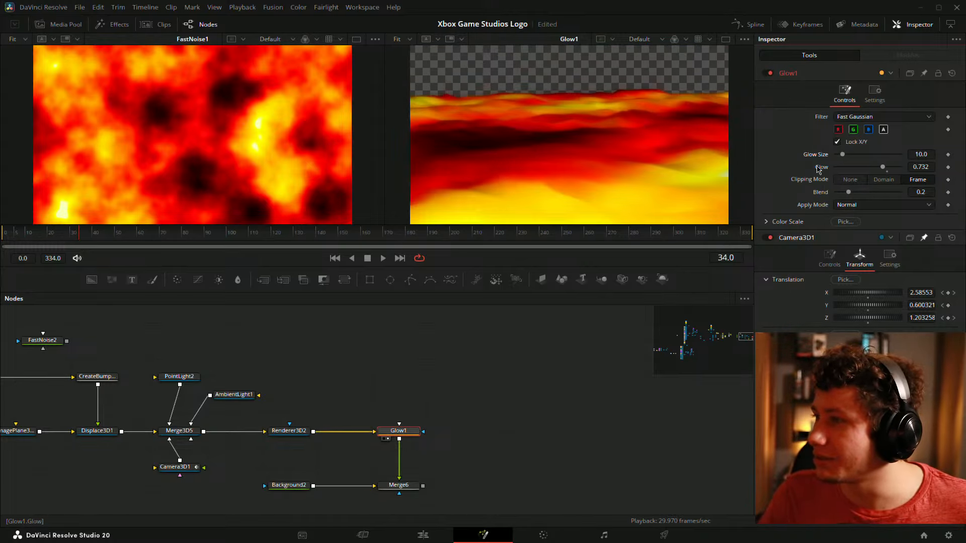
{"action": "double_click", "coordinate": [817, 168]}
{"action": "left_click", "coordinate": [580, 388]}
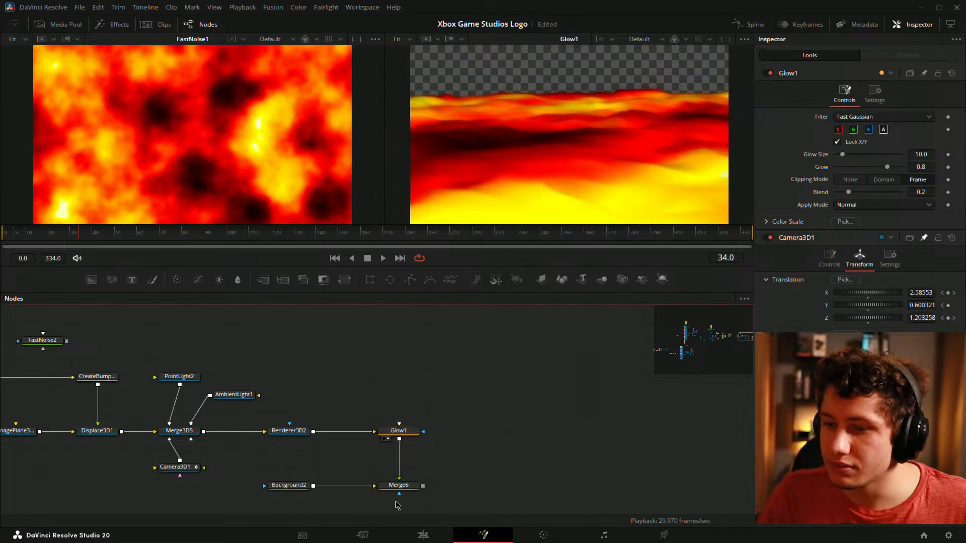
View Merge6, play the animation briefly from frame 34, and disable Glow1
{"action": "left_click_drag", "start_coordinate": [397, 486], "coordinate": [536, 212]}
{"action": "key", "text": "space"}
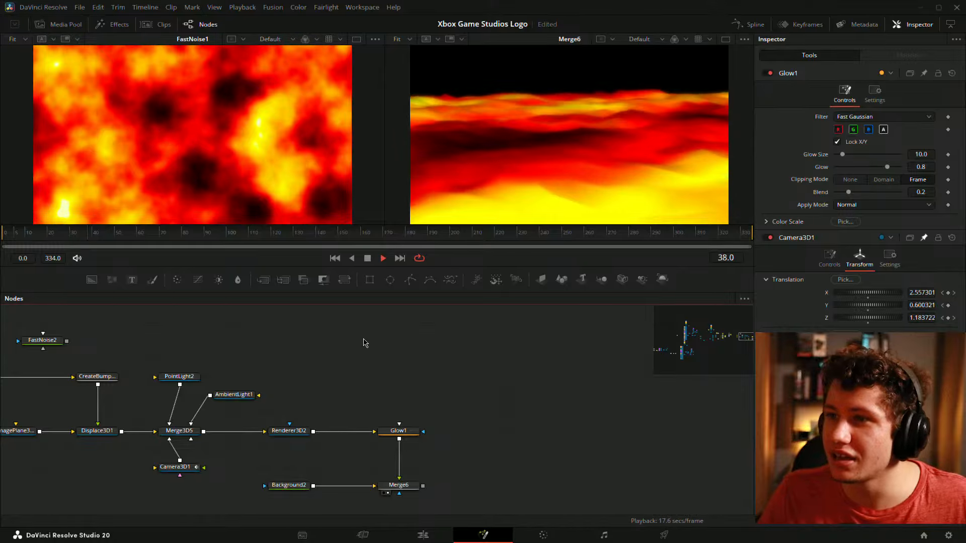
{"action": "right_click", "coordinate": [144, 258]}
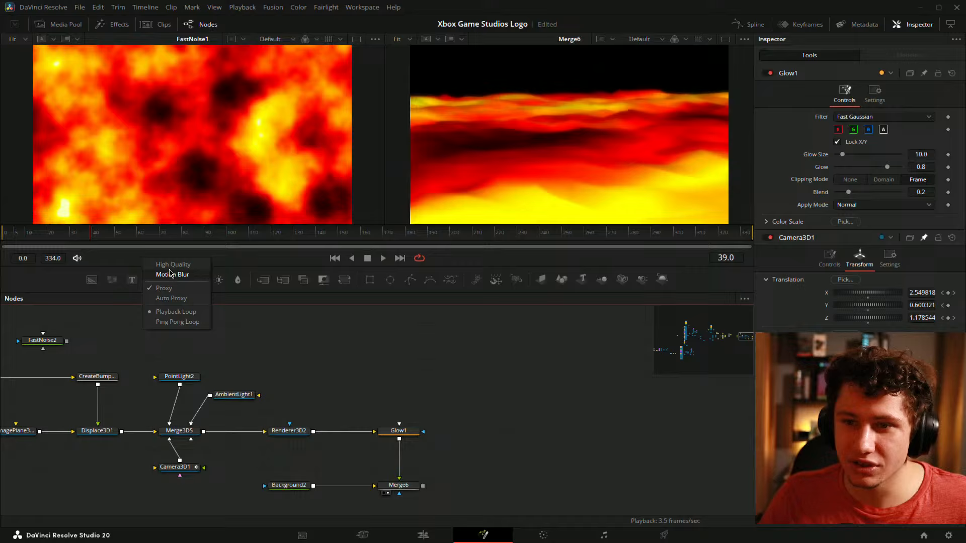
{"action": "left_click", "coordinate": [339, 329]}
{"action": "left_click", "coordinate": [400, 432]}
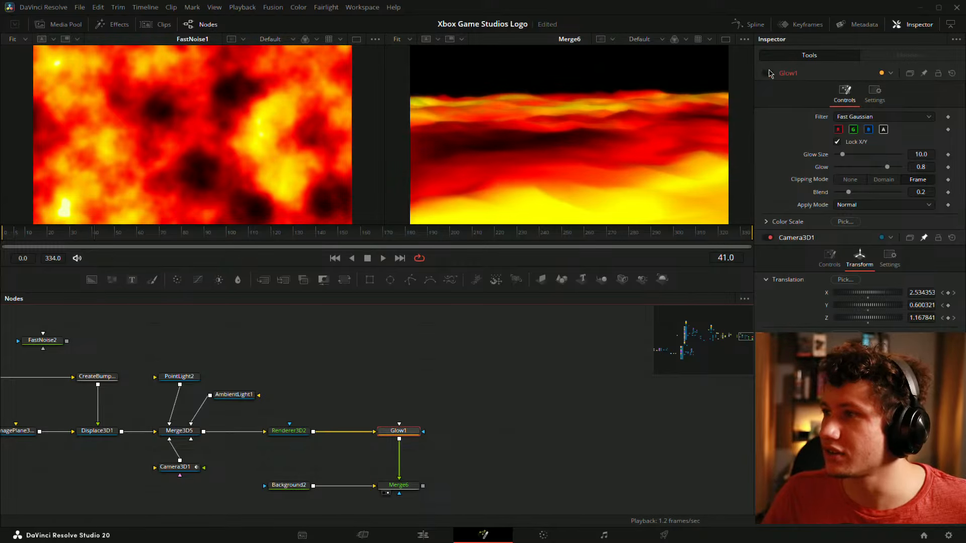
{"action": "key", "text": "ctrl+p"}
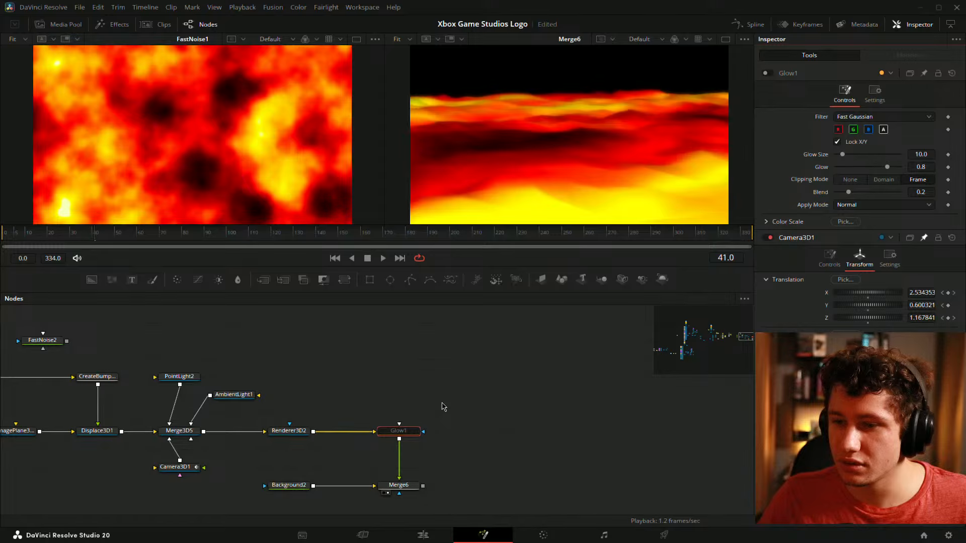
Play the merged animation briefly from frame 41, stop it, and go to frame 14
{"action": "key", "text": "space"}
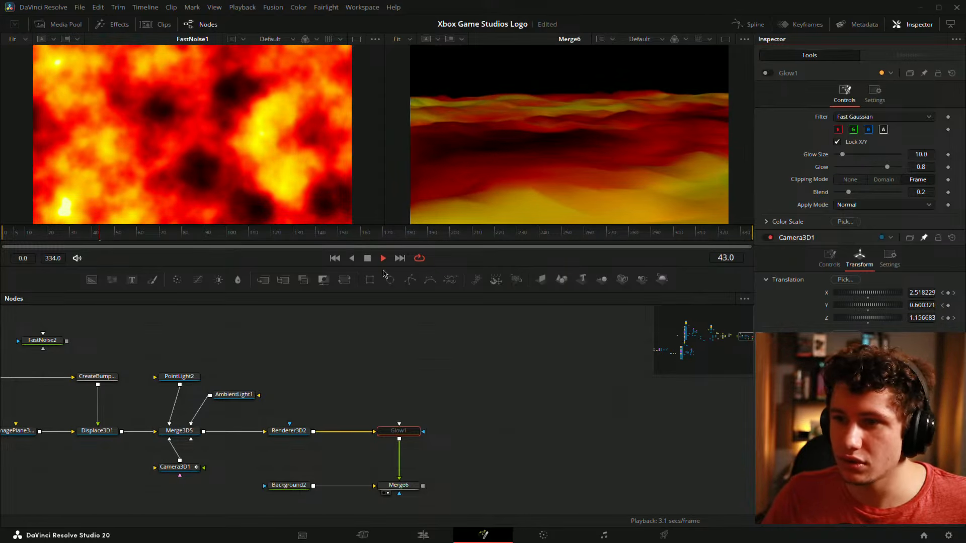
{"action": "left_click", "coordinate": [436, 367]}
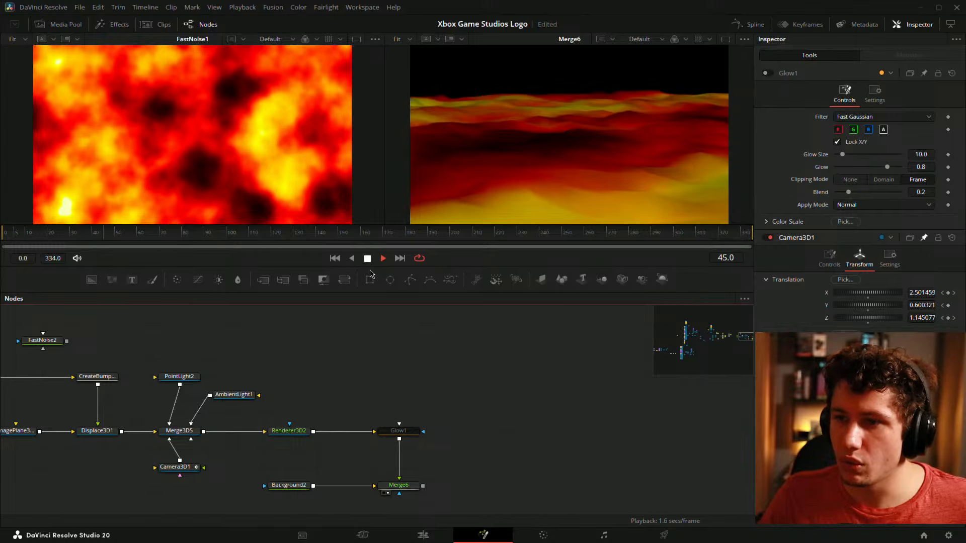
{"action": "key", "text": "space"}
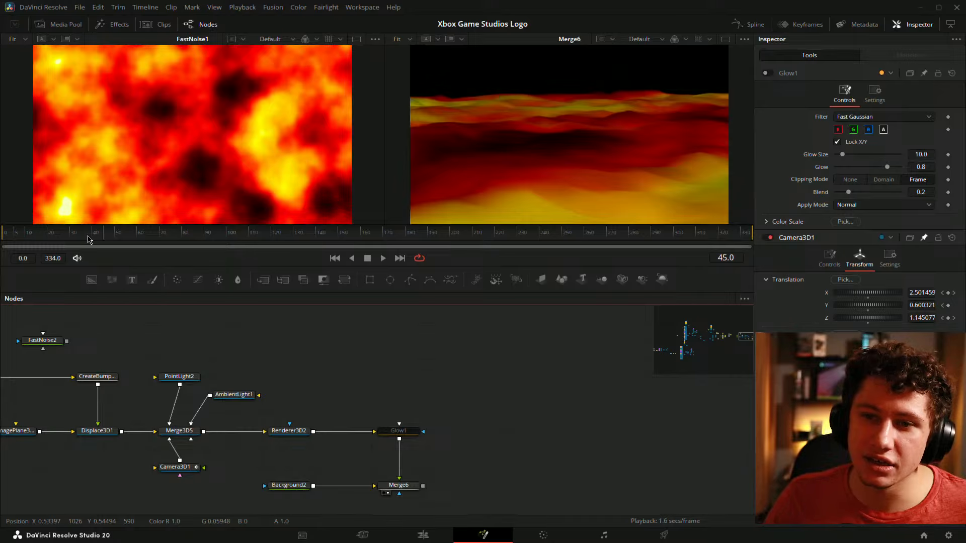
{"action": "left_click", "coordinate": [367, 259]}
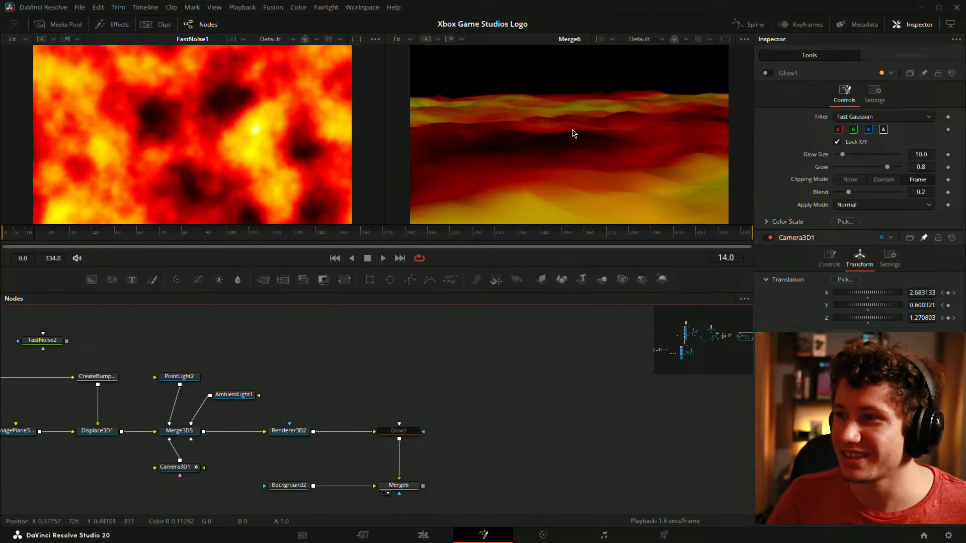
Re-enable Glow1, deselect it, and save the project
{"action": "key", "text": "ctrl+p"}
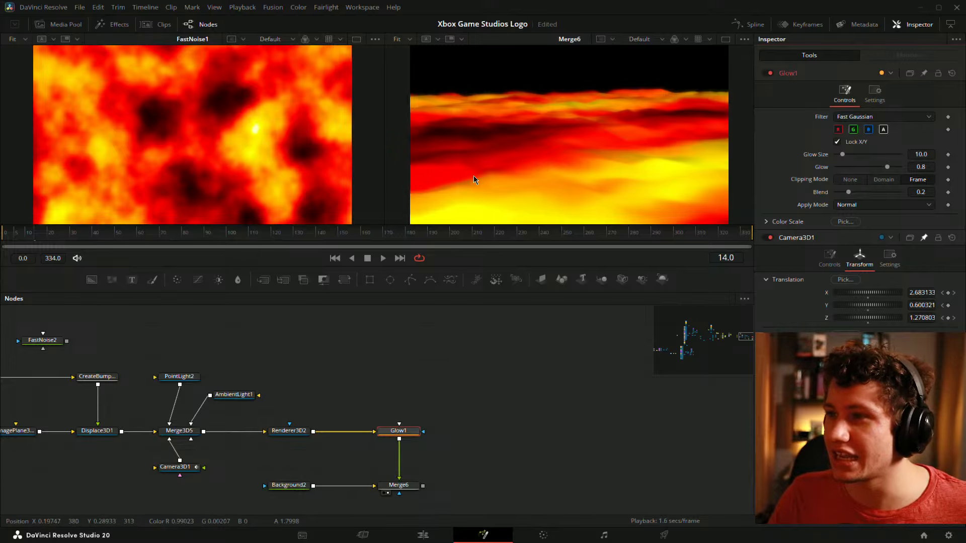
{"action": "left_click", "coordinate": [509, 386]}
{"action": "key", "text": "ctrl+s"}
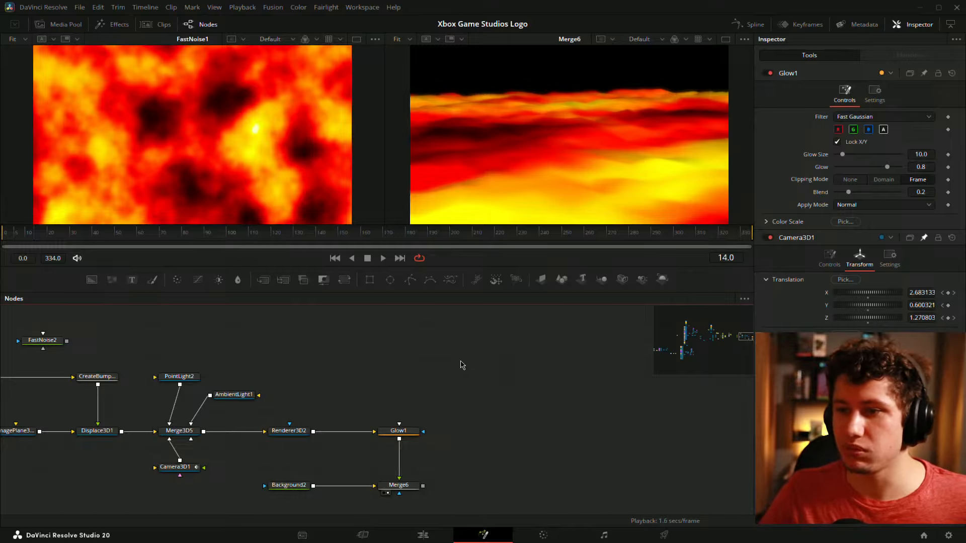
View the Merge3D5 scene in the viewer that shows Merge6
{"action": "left_click_drag", "start_coordinate": [545, 144], "coordinate": [622, 117]}
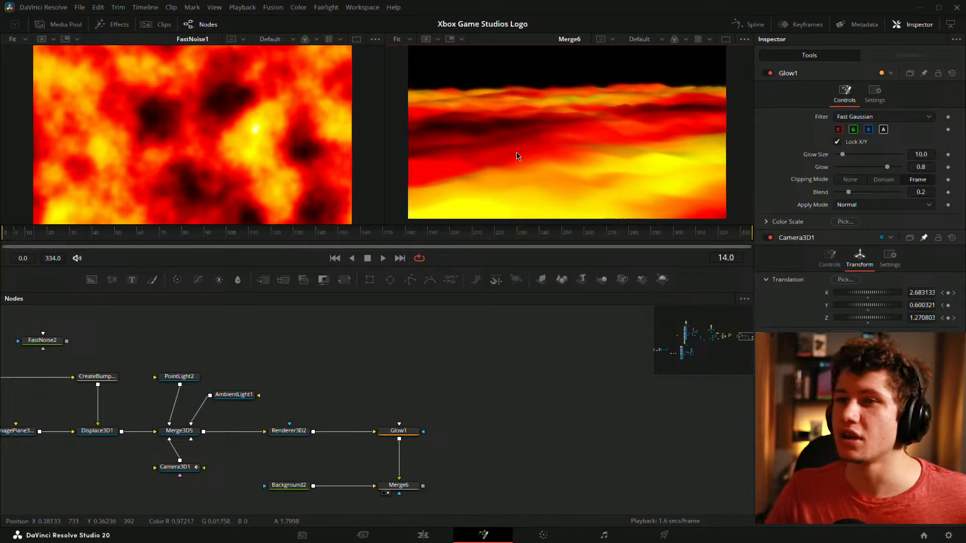
{"action": "left_click_drag", "start_coordinate": [179, 431], "coordinate": [638, 98]}
{"action": "left_click_drag", "start_coordinate": [300, 469], "coordinate": [518, 446]}
{"action": "left_click_drag", "start_coordinate": [559, 354], "coordinate": [494, 353]}
{"action": "left_click_drag", "start_coordinate": [353, 318], "coordinate": [326, 325]}
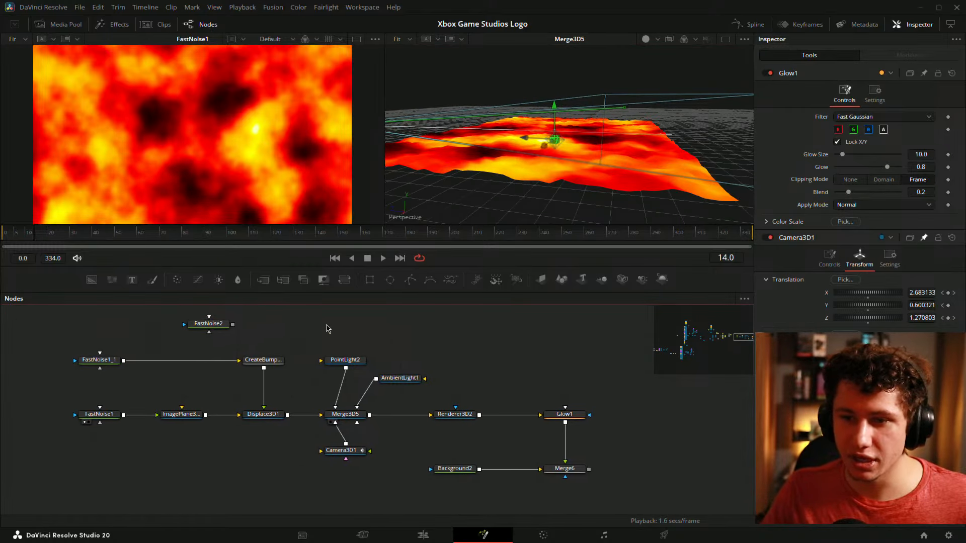
View FastNoise1_1, CreateBumpMap1, FastNoise1 and ImagePlane3D2 one after another beside the Merge3D5 scene
{"action": "left_click", "coordinate": [98, 360]}
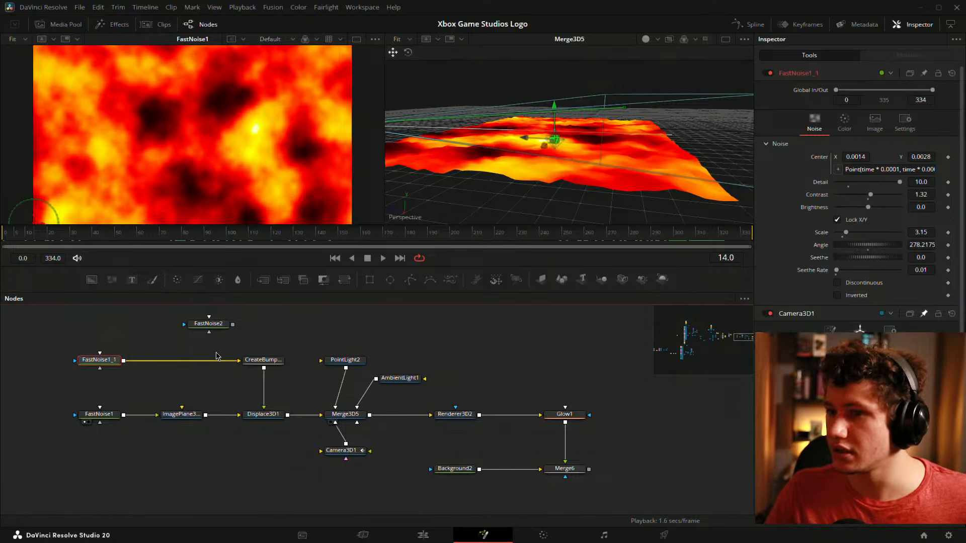
{"action": "left_click_drag", "start_coordinate": [89, 362], "coordinate": [160, 107]}
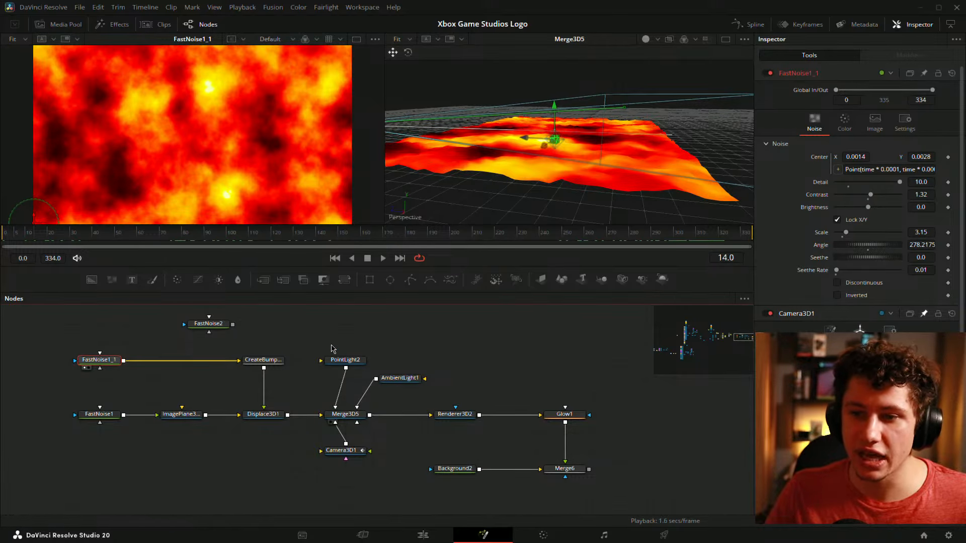
{"action": "left_click_drag", "start_coordinate": [270, 363], "coordinate": [226, 133]}
{"action": "left_click_drag", "start_coordinate": [315, 333], "coordinate": [361, 328]}
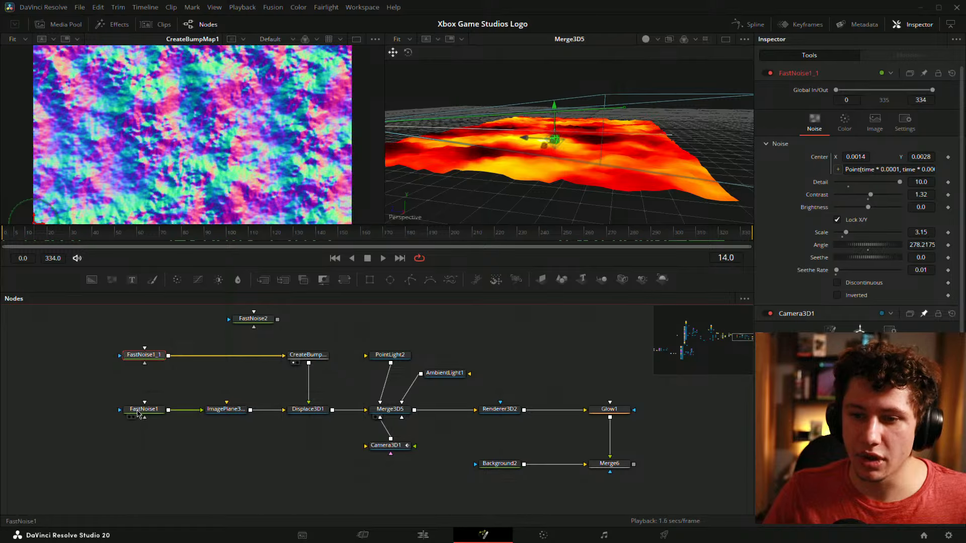
{"action": "left_click", "coordinate": [133, 417]}
{"action": "left_click", "coordinate": [211, 417]}
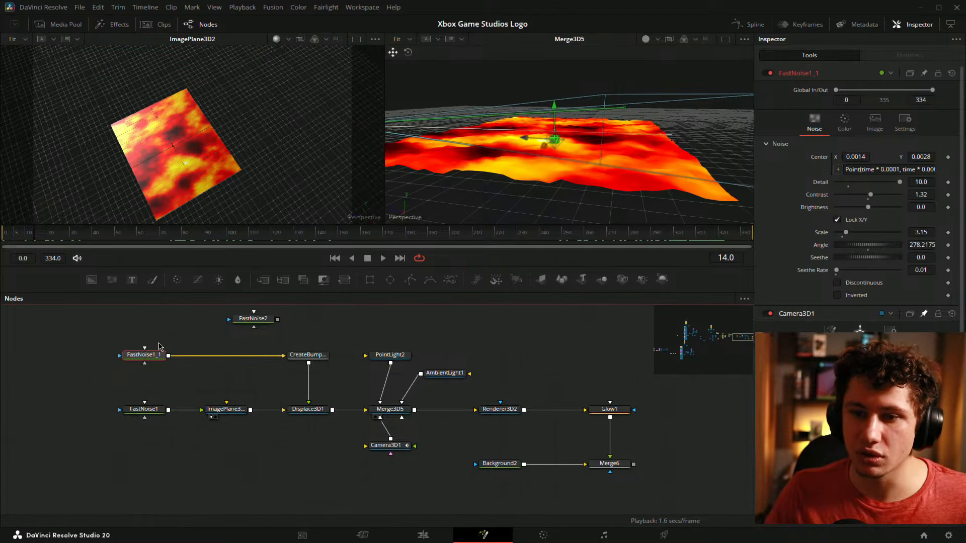
Connect FastNoise1_1 to ImagePlane3D2 in place of FastNoise1, and inspect the displaced plane up close in Merge3D5
{"action": "left_click_drag", "start_coordinate": [168, 355], "coordinate": [202, 410]}
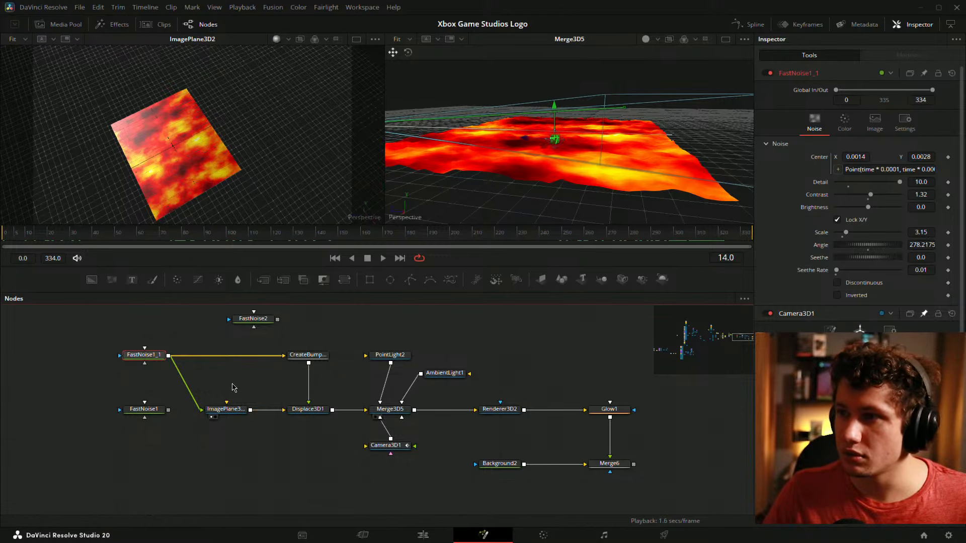
{"action": "left_click", "coordinate": [232, 387]}
{"action": "left_click_drag", "start_coordinate": [453, 125], "coordinate": [503, 147]}
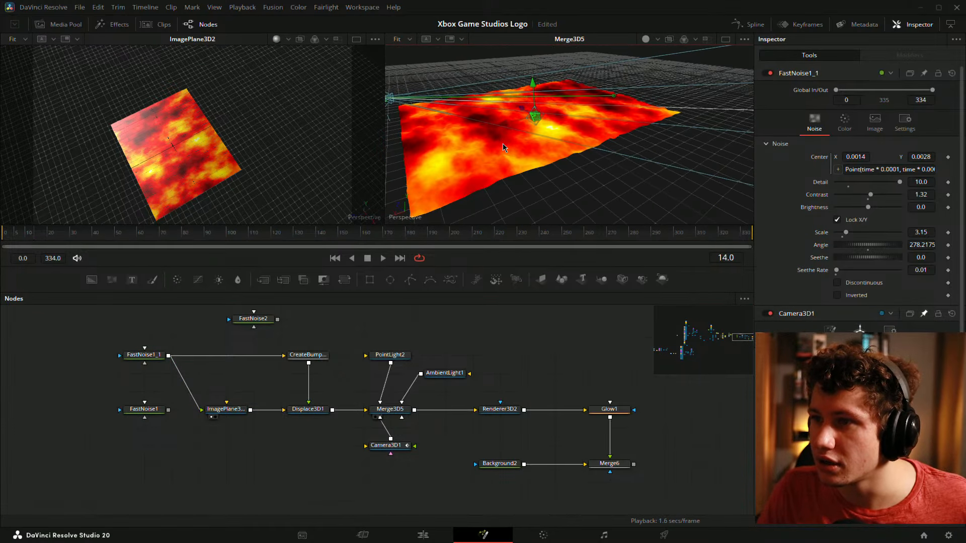
{"action": "scroll", "coordinate": [508, 149], "scroll_direction": "up", "scroll_amount": 3}
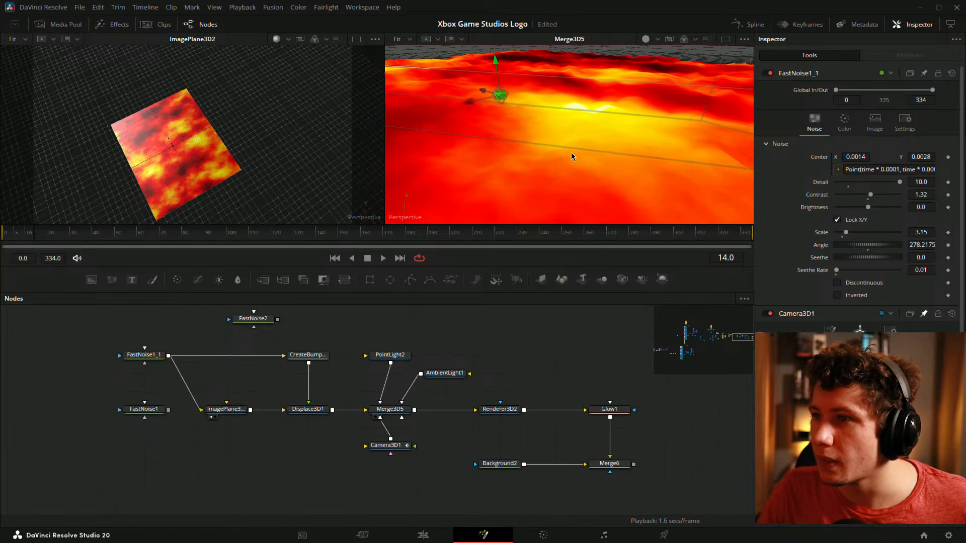
{"action": "left_click_drag", "start_coordinate": [572, 156], "coordinate": [583, 158]}
{"action": "left_click_drag", "start_coordinate": [240, 381], "coordinate": [274, 395]}
{"action": "left_click_drag", "start_coordinate": [634, 377], "coordinate": [551, 332]}
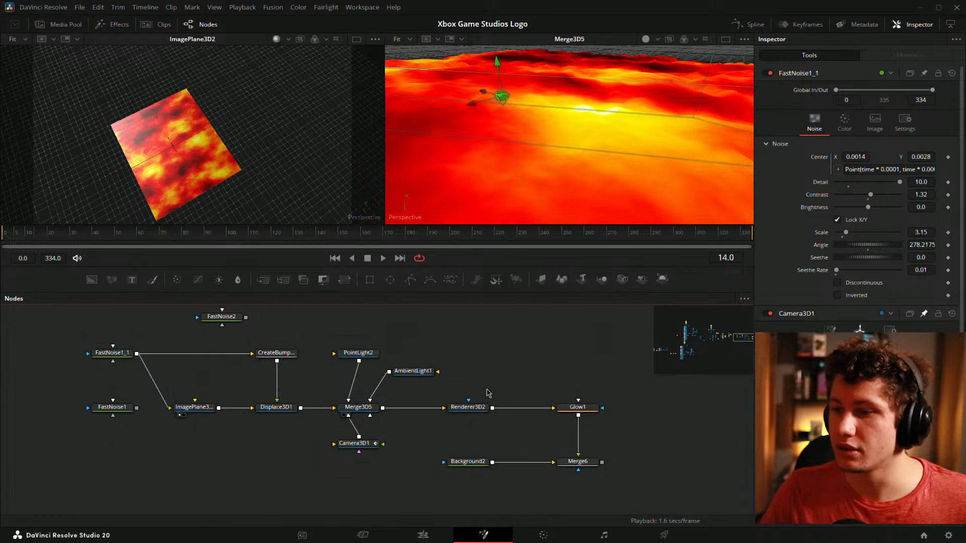
View the outputs of Renderer3D2, Glow1 and Merge6 in turn with the replaced plane texture
{"action": "left_click", "coordinate": [467, 409]}
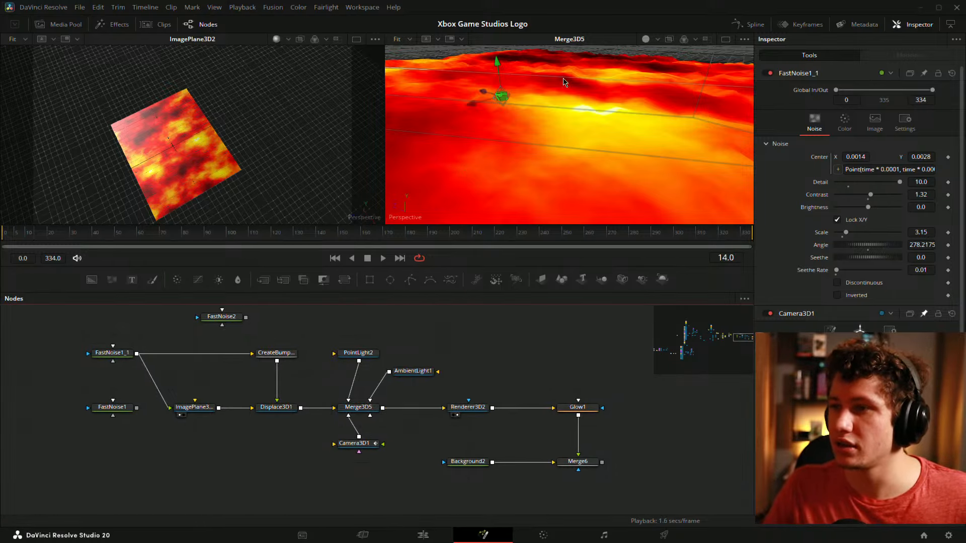
{"action": "key", "text": "2"}
{"action": "left_click_drag", "start_coordinate": [582, 374], "coordinate": [502, 375]}
{"action": "left_click", "coordinate": [386, 409]}
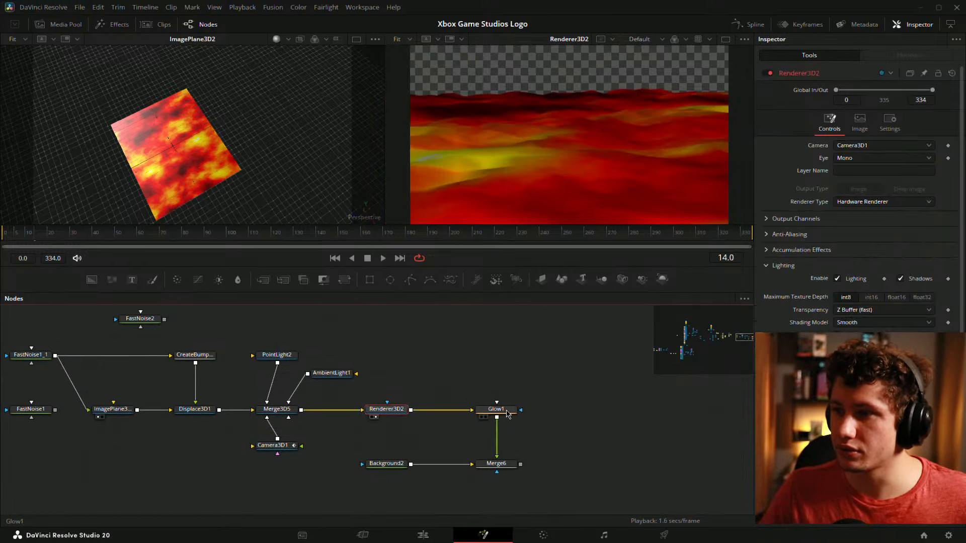
{"action": "key", "text": "2"}
{"action": "left_click", "coordinate": [491, 468]}
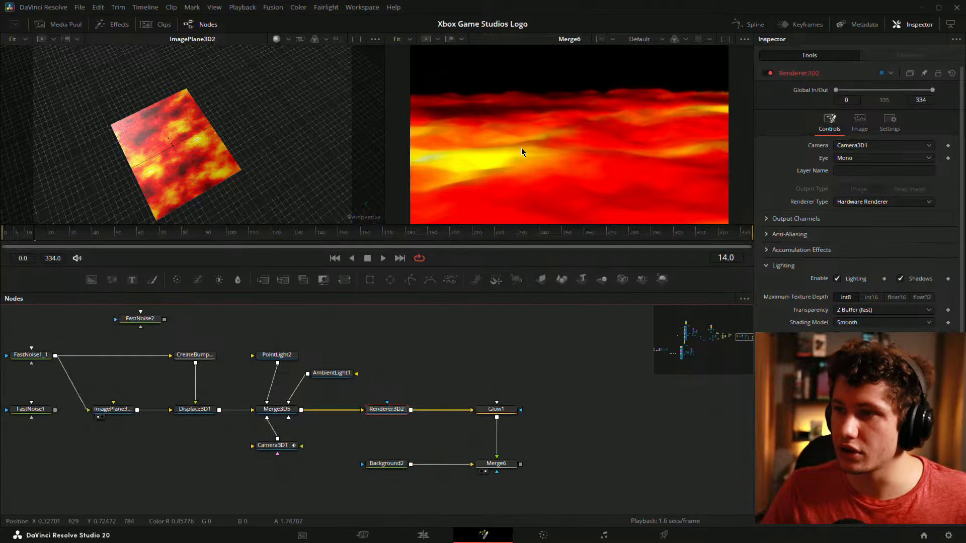
{"action": "left_click", "coordinate": [582, 396]}
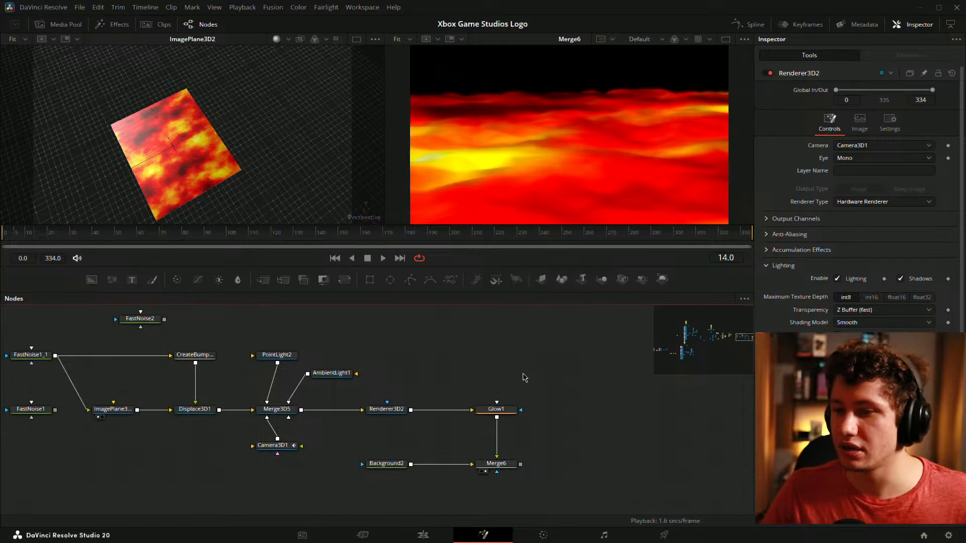
Delete the unused FastNoise2 and FastNoise1 nodes
{"action": "scroll", "coordinate": [523, 377], "scroll_direction": "down", "scroll_amount": 4}
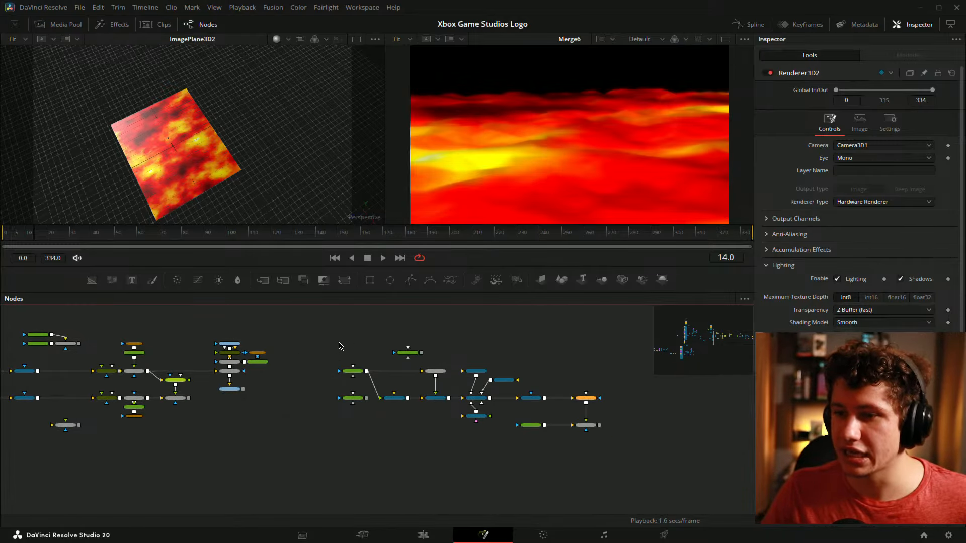
{"action": "left_click_drag", "start_coordinate": [381, 341], "coordinate": [426, 367]}
{"action": "key", "text": "Delete"}
{"action": "left_click_drag", "start_coordinate": [413, 332], "coordinate": [551, 327]}
{"action": "scroll", "coordinate": [472, 403], "scroll_direction": "up", "scroll_amount": 2}
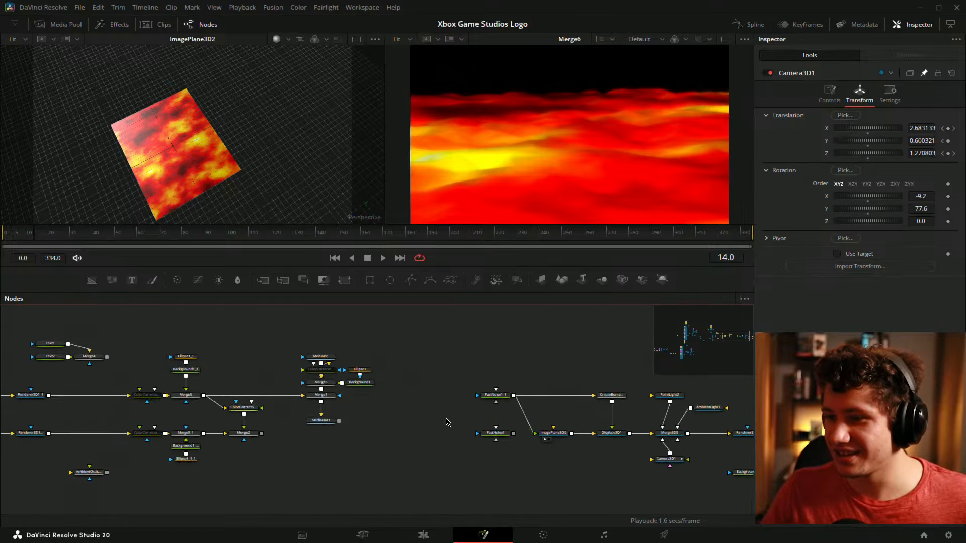
{"action": "left_click_drag", "start_coordinate": [447, 421], "coordinate": [377, 377]}
{"action": "left_click", "coordinate": [418, 384]}
{"action": "key", "text": "Delete"}
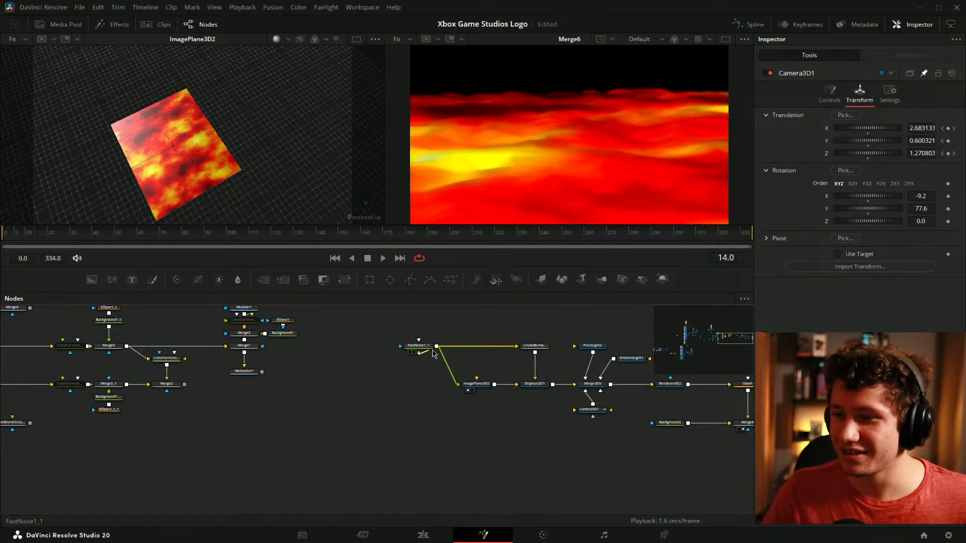
Reposition FastNoise1_1 just above ImagePlane3D2 in the node graph, and inspect the textured image plane up close
{"action": "left_click_drag", "start_coordinate": [428, 348], "coordinate": [298, 381]}
{"action": "left_click_drag", "start_coordinate": [221, 217], "coordinate": [390, 128]}
{"action": "scroll", "coordinate": [237, 163], "scroll_direction": "up", "scroll_amount": 3}
{"action": "scroll", "coordinate": [236, 163], "scroll_direction": "down", "scroll_amount": 2}
{"action": "left_click_drag", "start_coordinate": [324, 151], "coordinate": [196, 128]}
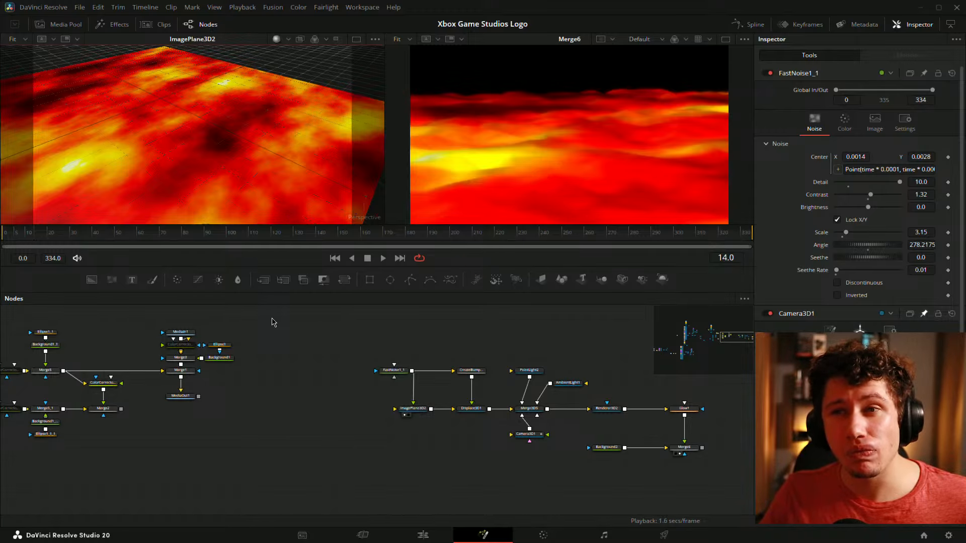
{"action": "left_click_drag", "start_coordinate": [633, 378], "coordinate": [480, 371]}
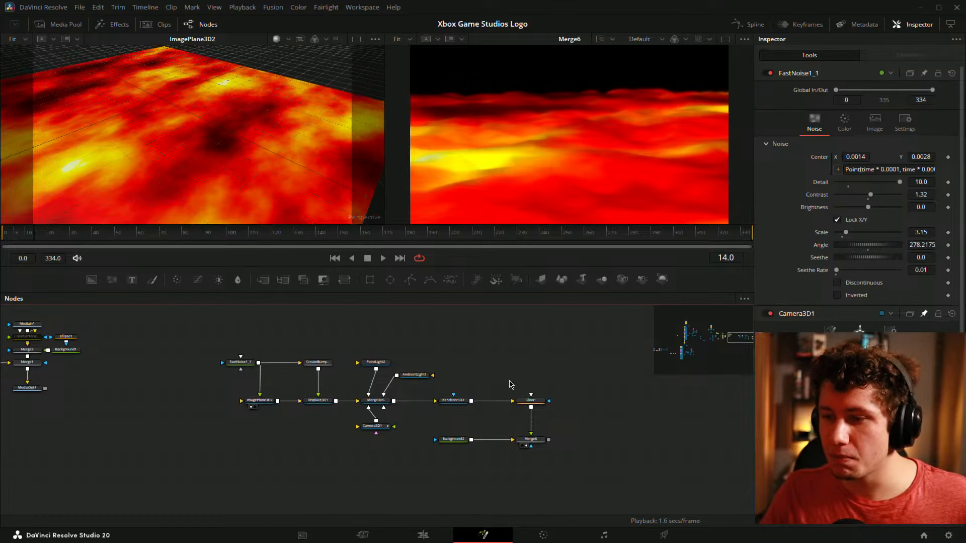
{"action": "left_click_drag", "start_coordinate": [126, 361], "coordinate": [545, 410]}
{"action": "left_click_drag", "start_coordinate": [547, 359], "coordinate": [571, 362]}
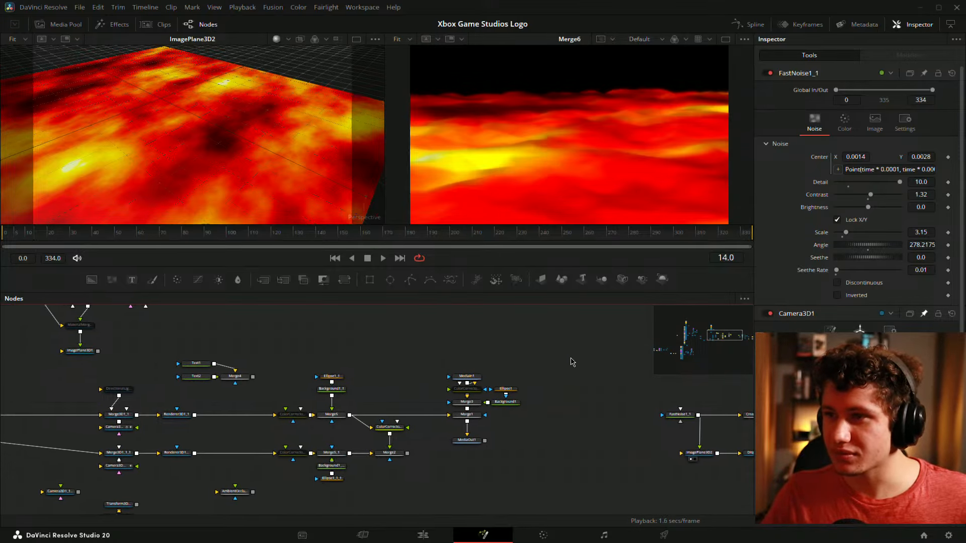
{"action": "left_click_drag", "start_coordinate": [719, 390], "coordinate": [402, 359]}
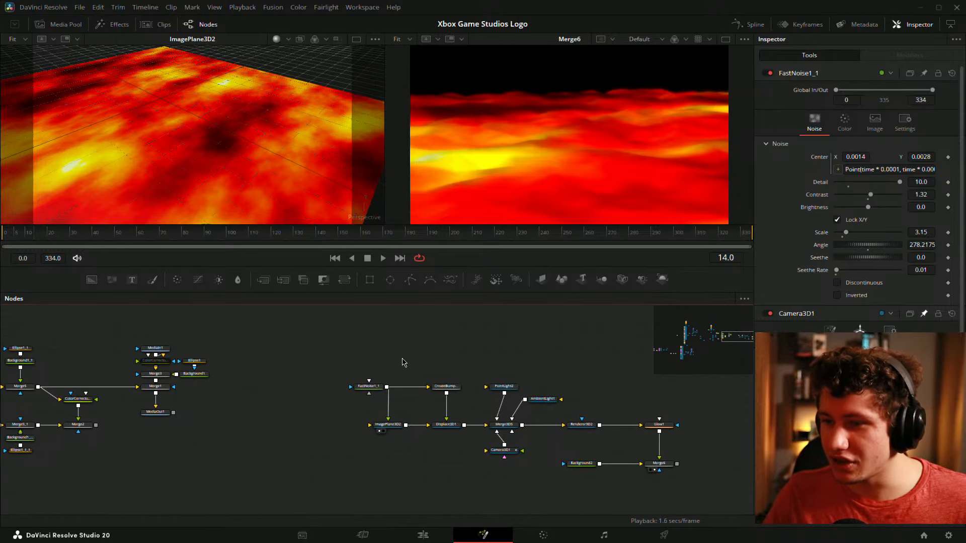
{"action": "left_click", "coordinate": [373, 388]}
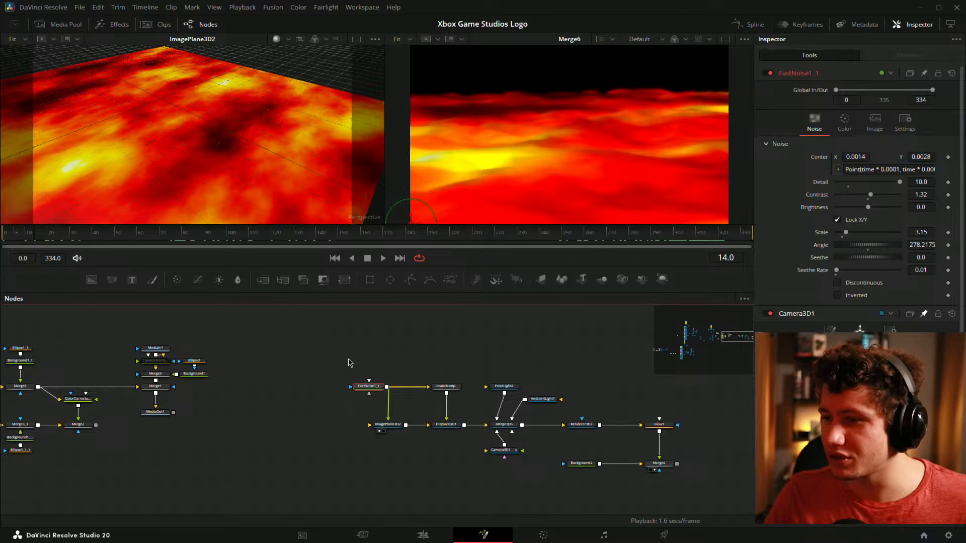
{"action": "left_click_drag", "start_coordinate": [310, 347], "coordinate": [662, 491]}
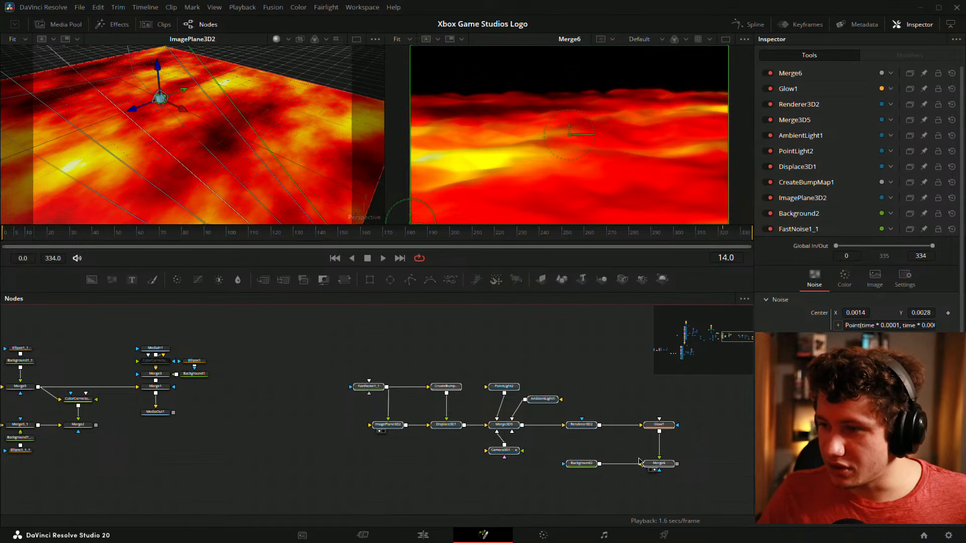
{"action": "key", "text": "ctrl+d"}
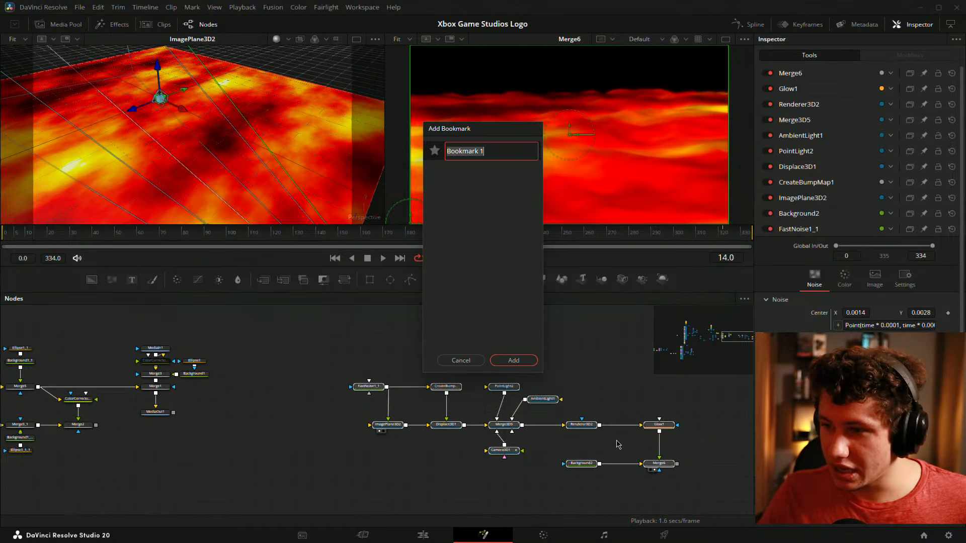
{"action": "left_click", "coordinate": [456, 362]}
{"action": "right_click", "coordinate": [447, 390]}
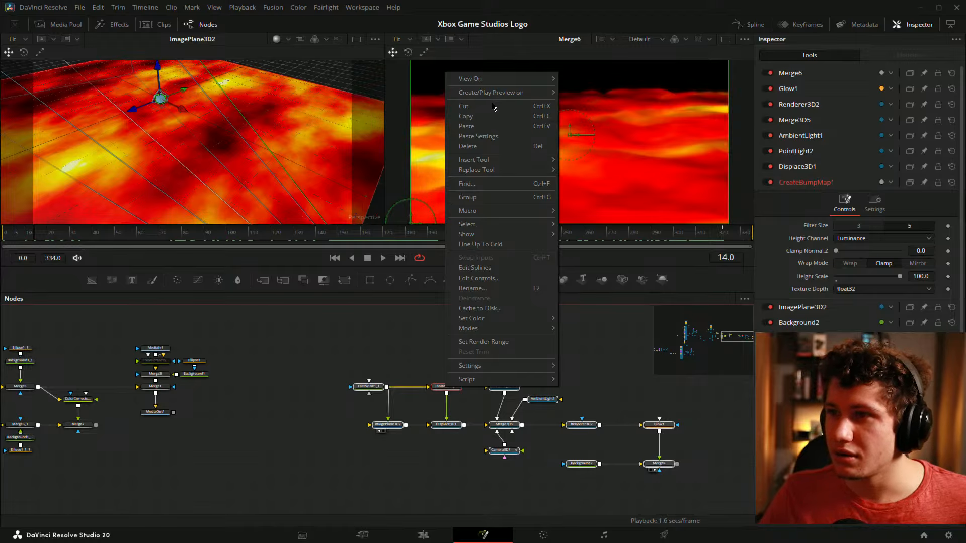
{"action": "mouse_move", "coordinate": [511, 83]}
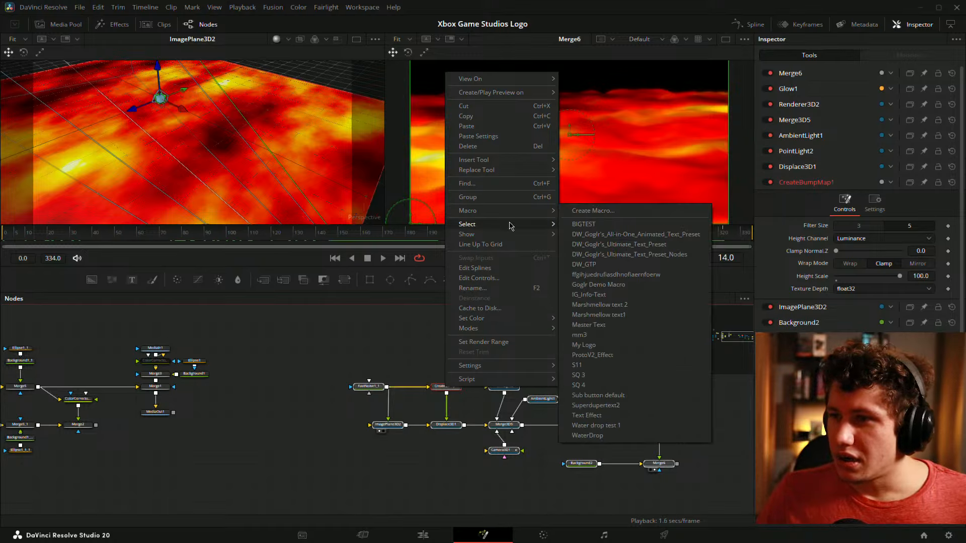
{"action": "mouse_move", "coordinate": [510, 226]}
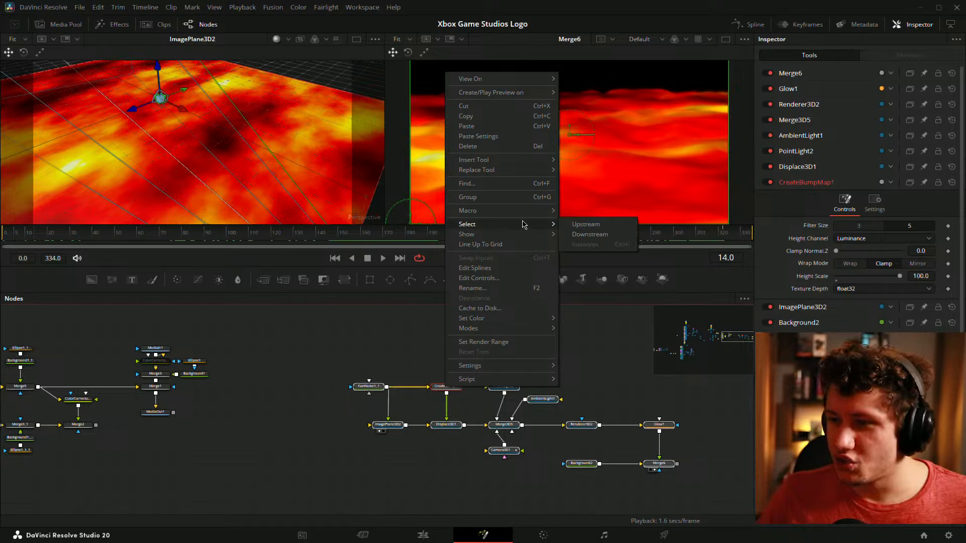
{"action": "left_click", "coordinate": [658, 372]}
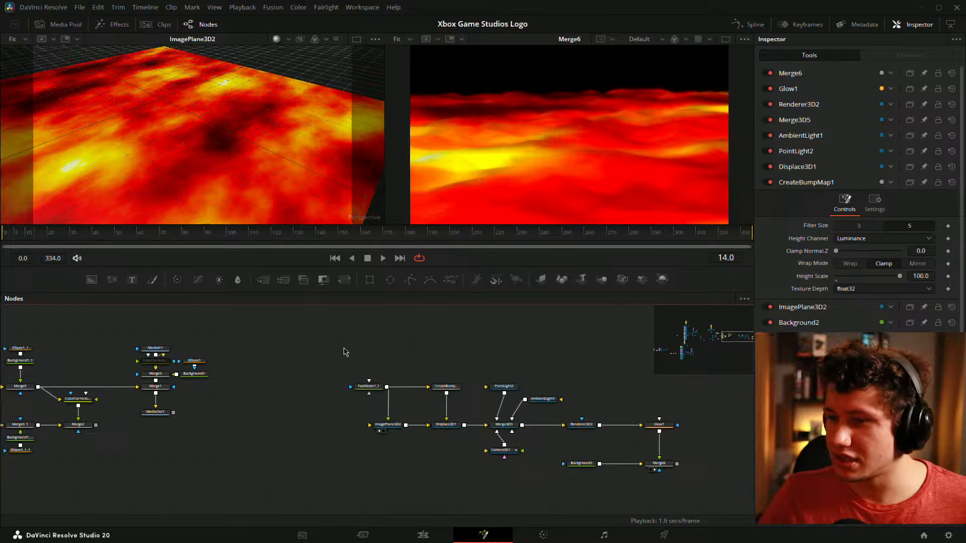
Disable the Glow1 and FastNoise1_1 nodes so the lava effect stops processing
{"action": "left_click", "coordinate": [658, 426]}
{"action": "left_click", "coordinate": [768, 72]}
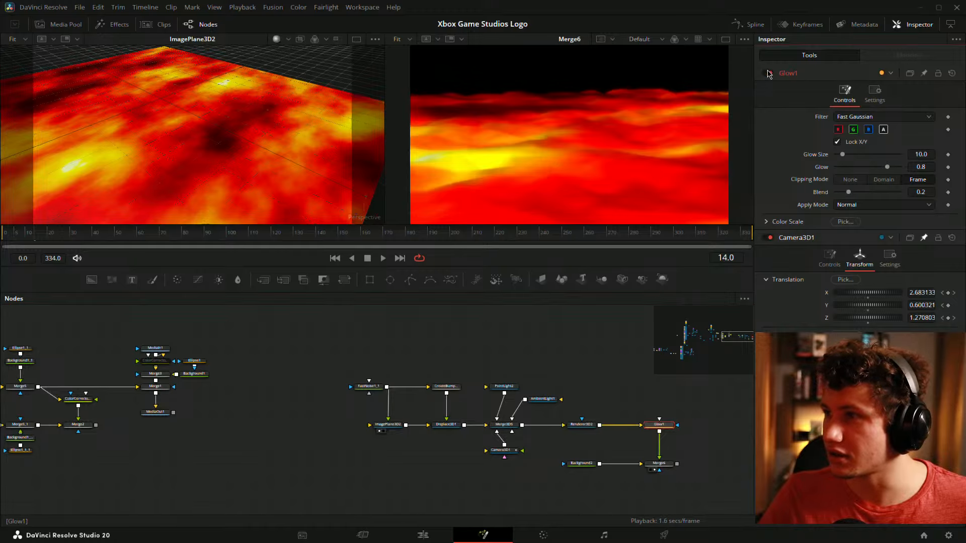
{"action": "left_click", "coordinate": [377, 388]}
{"action": "left_click", "coordinate": [767, 73]}
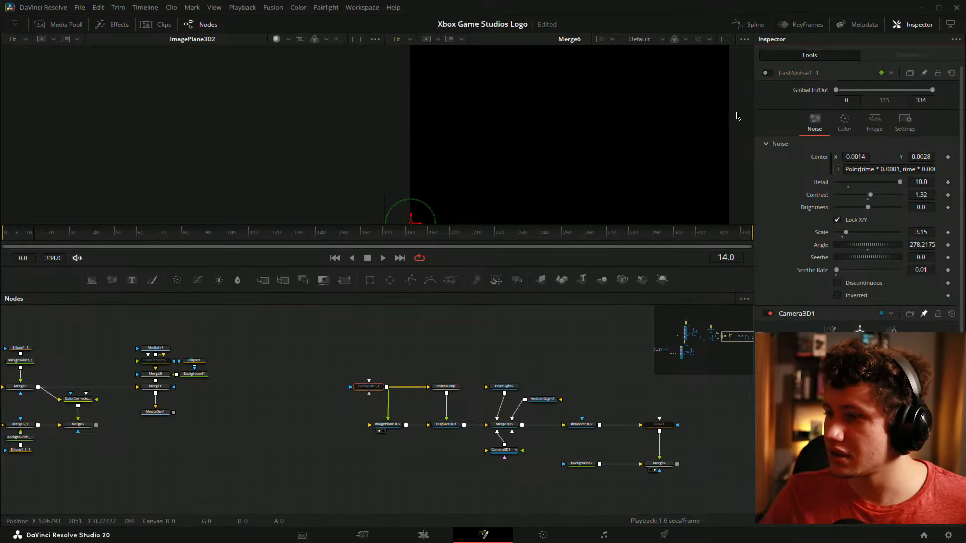
{"action": "left_click_drag", "start_coordinate": [445, 352], "coordinate": [498, 345]}
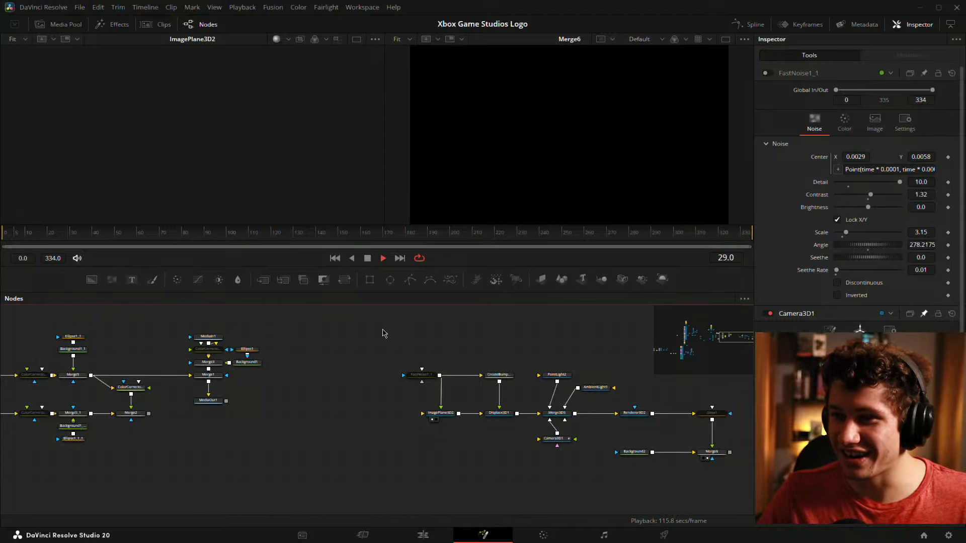
Compare MediaIn1 with Merge5_1 in the two viewers, select the camera feeding the lower Merge3D, and go to frame 83
{"action": "left_click_drag", "start_coordinate": [291, 345], "coordinate": [626, 360]}
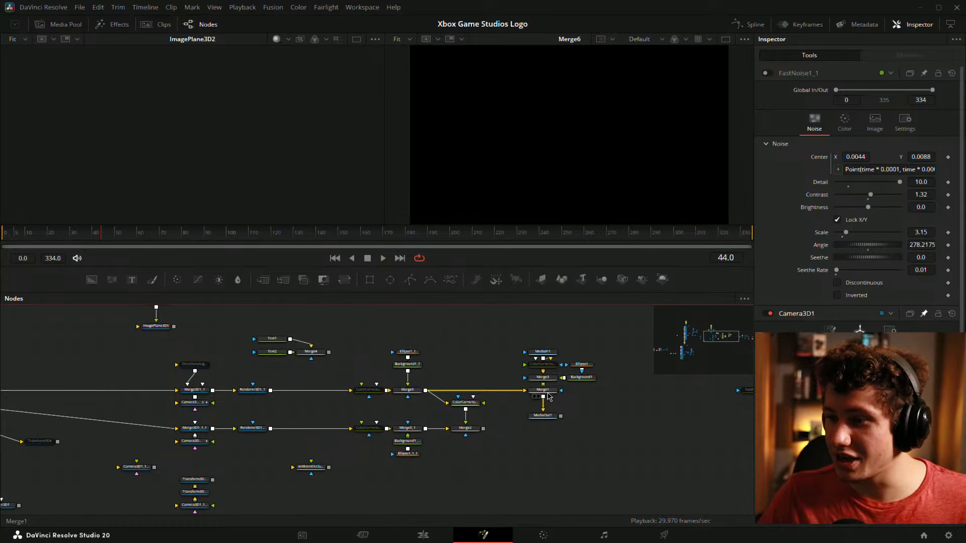
{"action": "left_click", "coordinate": [543, 391]}
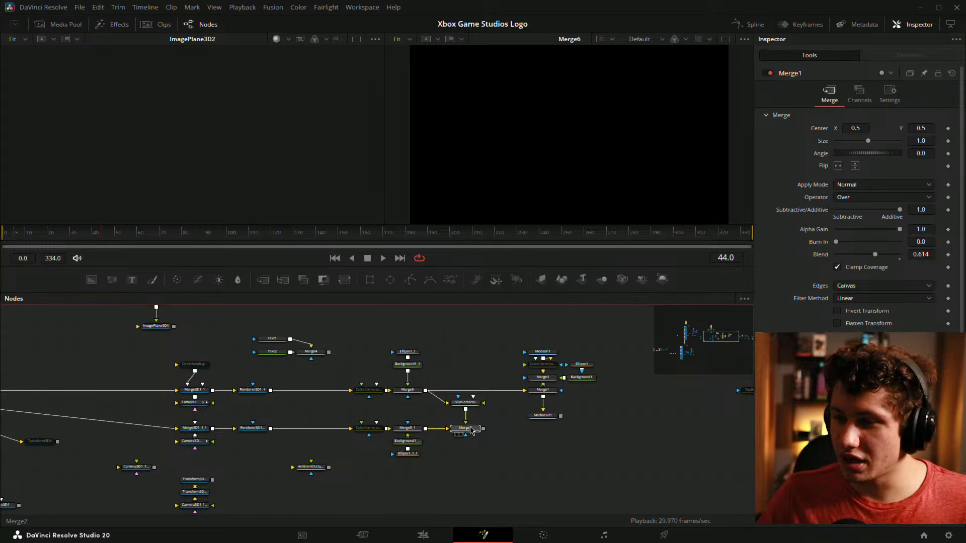
{"action": "left_click_drag", "start_coordinate": [407, 428], "coordinate": [544, 151]}
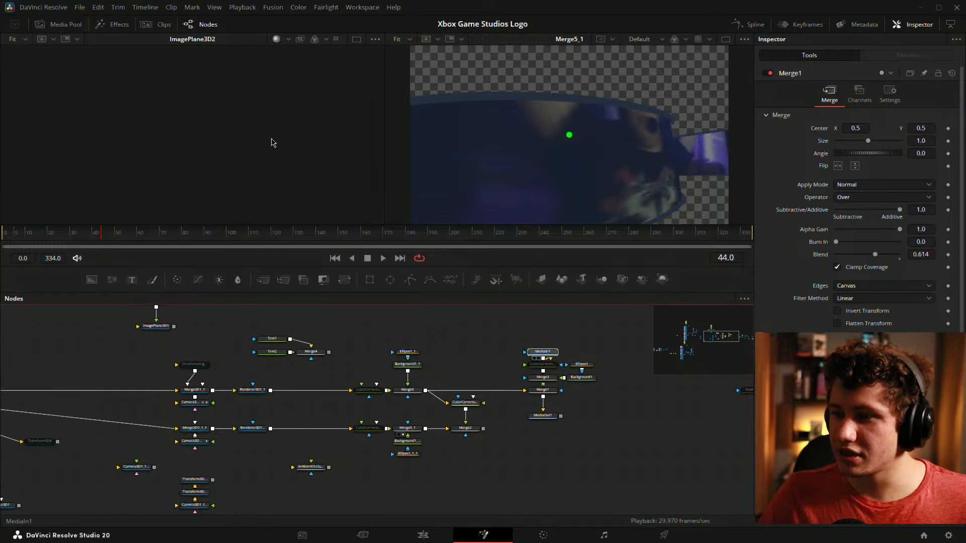
{"action": "left_click_drag", "start_coordinate": [542, 358], "coordinate": [271, 143]}
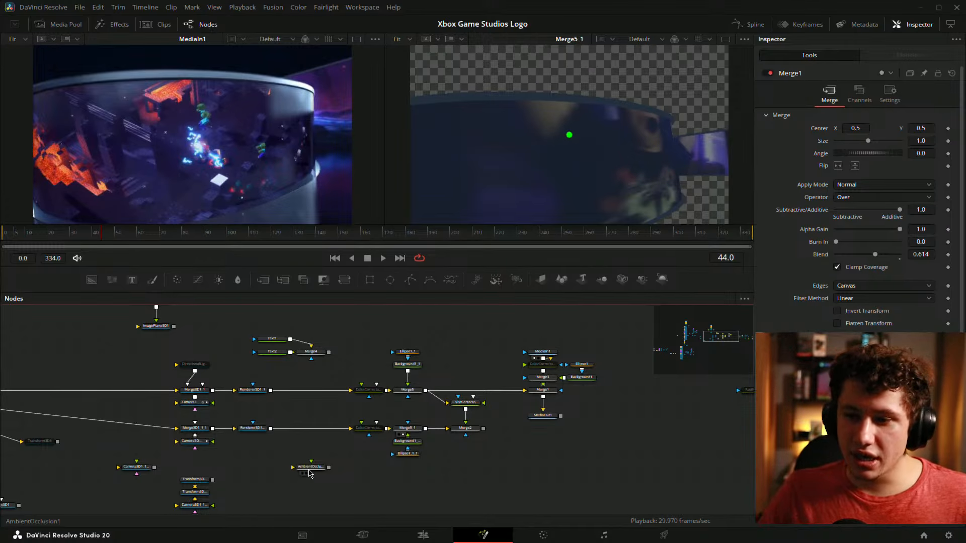
{"action": "left_click", "coordinate": [192, 445]}
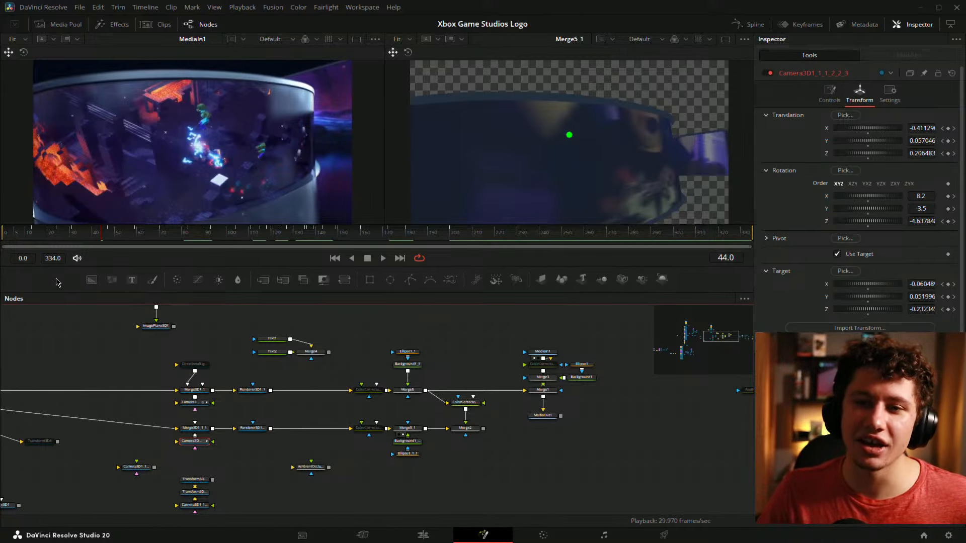
{"action": "left_click_drag", "start_coordinate": [103, 237], "coordinate": [190, 237]}
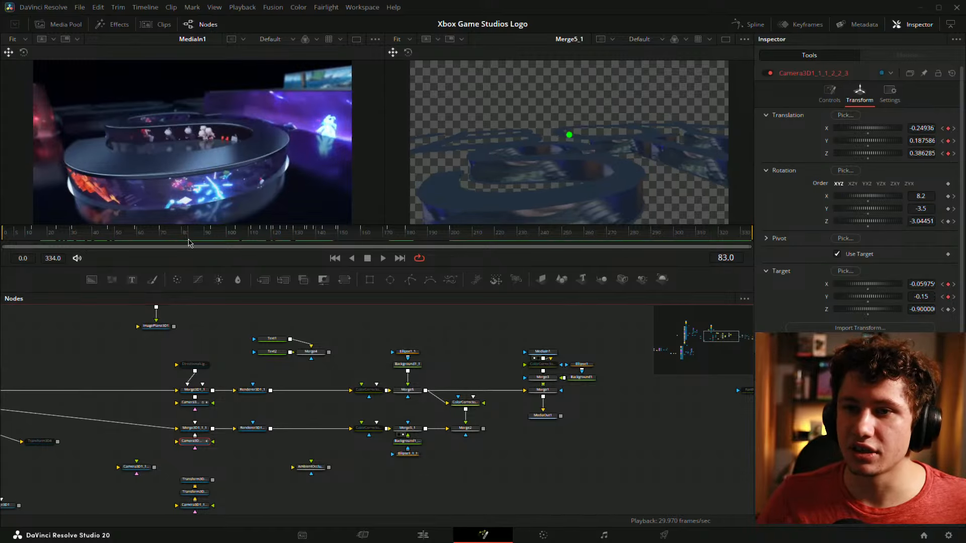
View Merge3 beside Merge5_1 and compare the reference with the 3D logo at frame 83
{"action": "left_click_drag", "start_coordinate": [388, 364], "coordinate": [317, 386]}
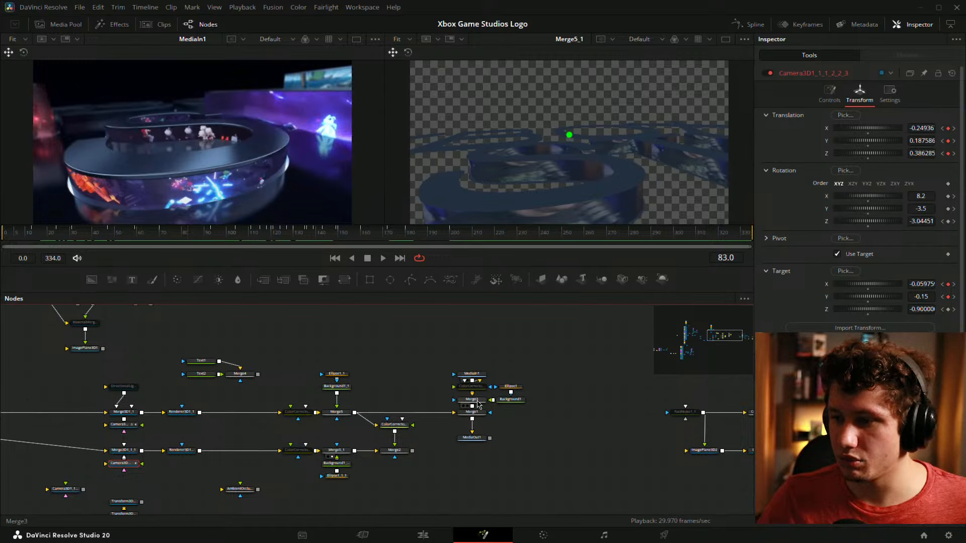
{"action": "left_click_drag", "start_coordinate": [177, 166], "coordinate": [177, 166]}
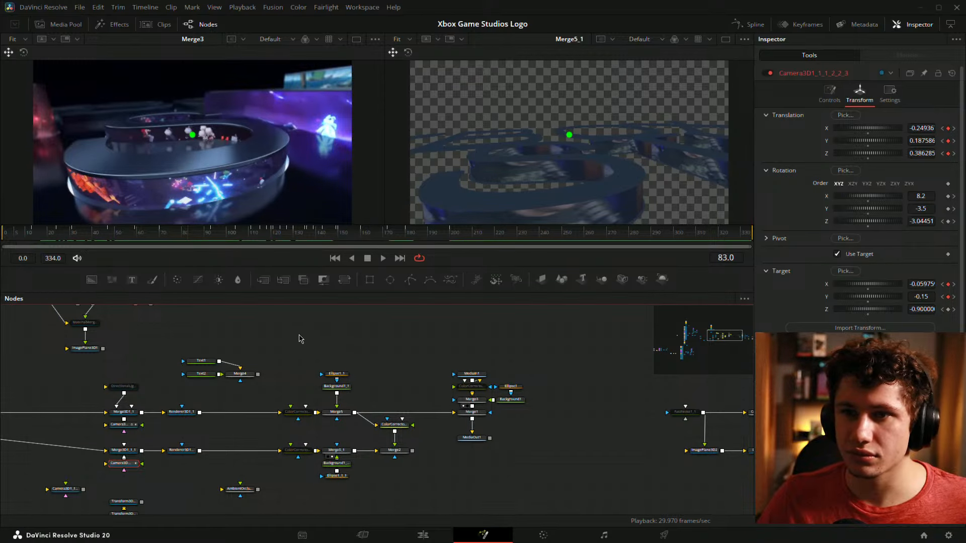
{"action": "left_click_drag", "start_coordinate": [301, 338], "coordinate": [494, 315]}
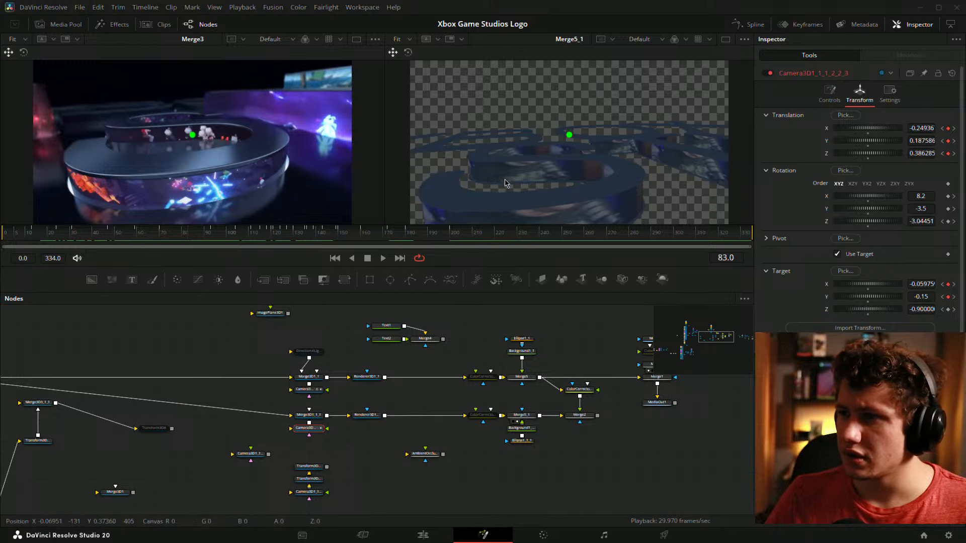
{"action": "mouse_move", "coordinate": [197, 238]}
{"action": "left_mouse_down"}
{"action": "mouse_move", "coordinate": [158, 238]}
{"action": "mouse_move", "coordinate": [190, 237]}
{"action": "left_mouse_up"}
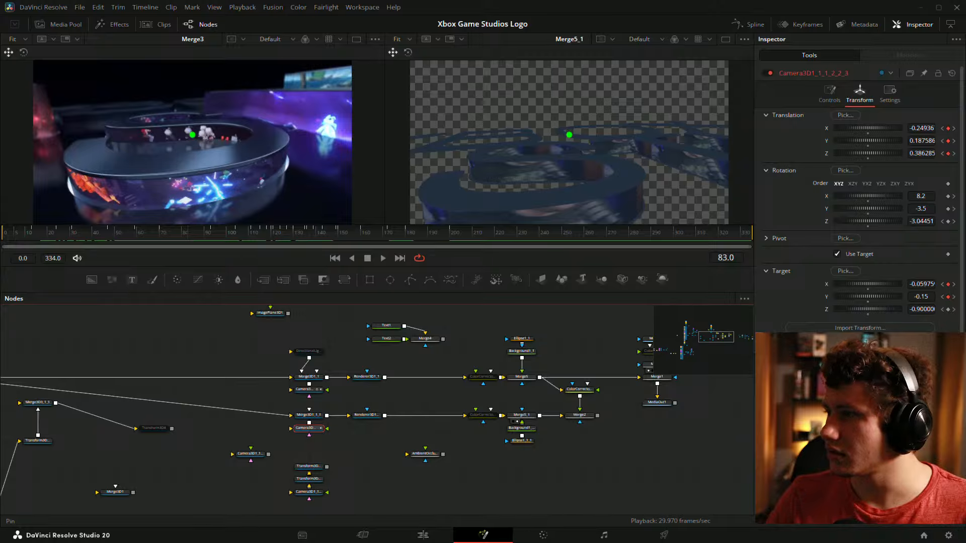
Adjust Camera3D1_1_1_2_2_3 at frame 83 to Translation Y about 0.183, Z about 0.416, and Target X about -0.114, Y -0.236
{"action": "left_click", "coordinate": [650, 483]}
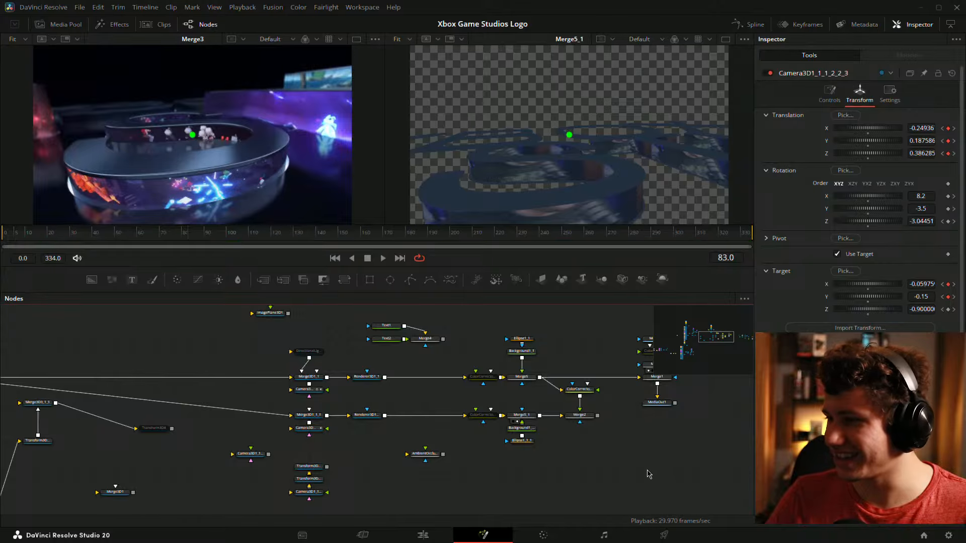
{"action": "left_click_drag", "start_coordinate": [489, 457], "coordinate": [465, 460]}
{"action": "left_click", "coordinate": [283, 432]}
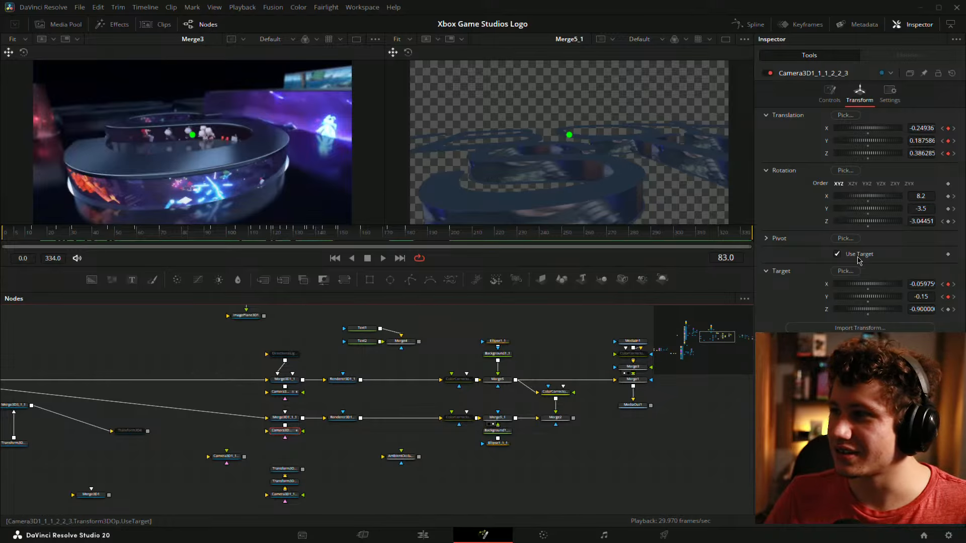
{"action": "left_click_drag", "start_coordinate": [924, 287], "coordinate": [905, 298]}
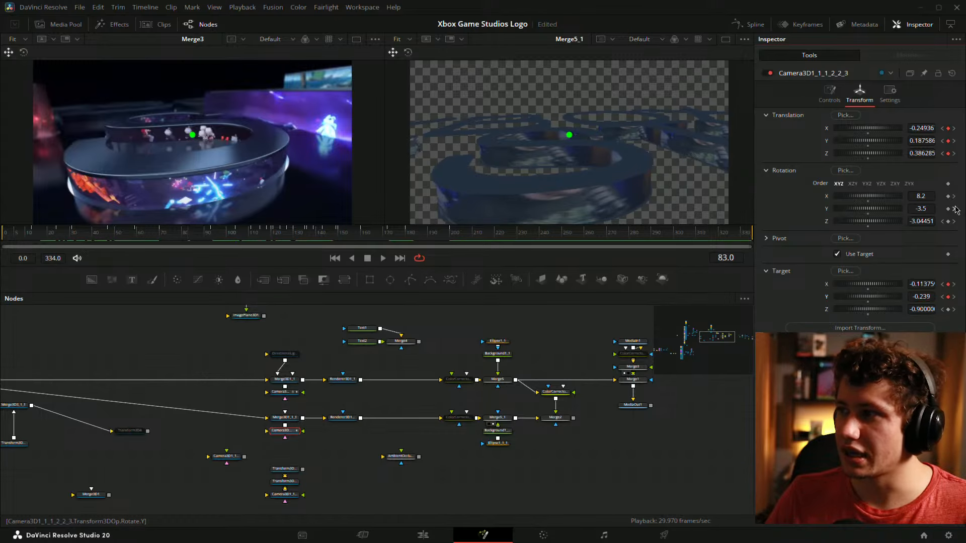
{"action": "left_click_drag", "start_coordinate": [924, 141], "coordinate": [964, 152]}
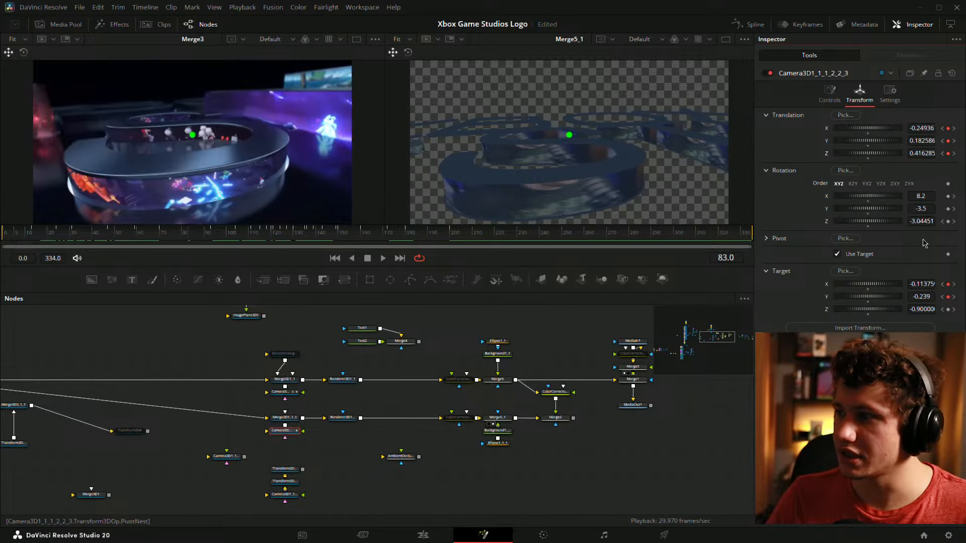
{"action": "mouse_move", "coordinate": [924, 293]}
{"action": "left_mouse_down"}
{"action": "mouse_move", "coordinate": [950, 292]}
{"action": "mouse_move", "coordinate": [931, 292]}
{"action": "left_mouse_up"}
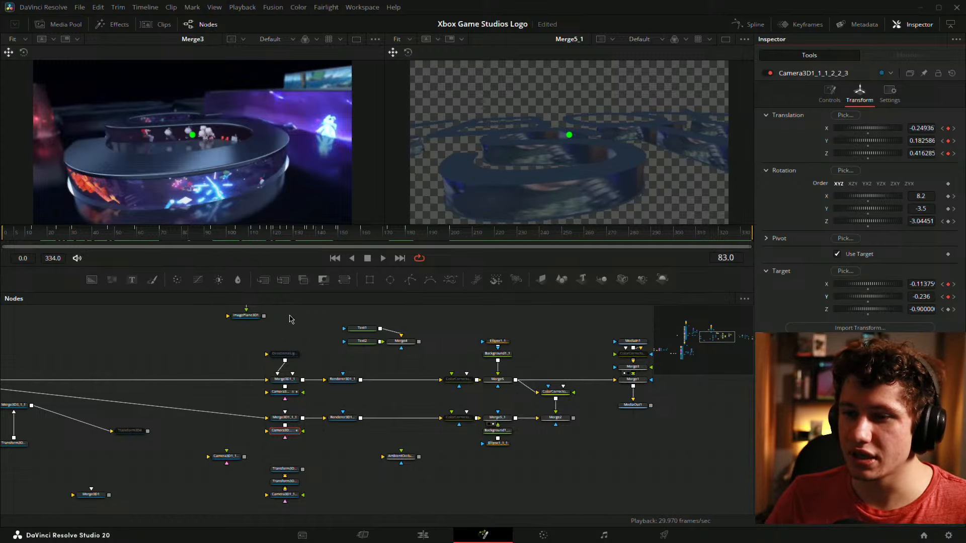
Disconnect ReplaceMaterial3D2_1 from Merge3D3_1
{"action": "left_click_drag", "start_coordinate": [224, 352], "coordinate": [670, 370]}
{"action": "left_click_drag", "start_coordinate": [405, 377], "coordinate": [431, 446]}
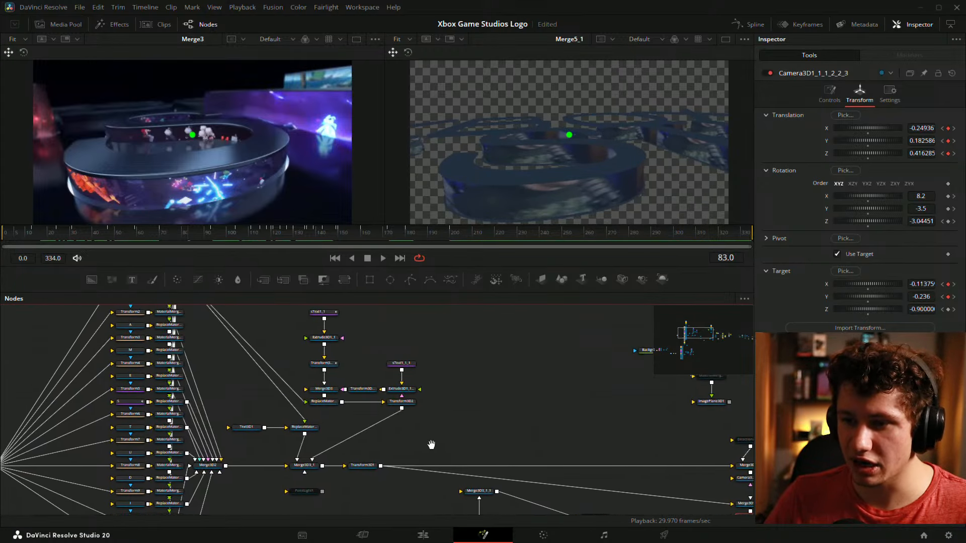
{"action": "left_click_drag", "start_coordinate": [354, 342], "coordinate": [422, 320]}
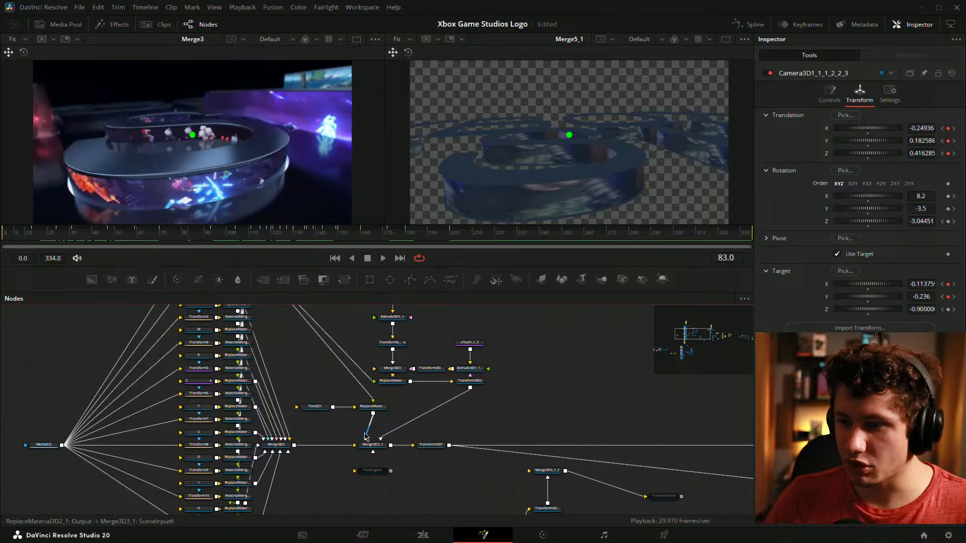
{"action": "left_click", "coordinate": [366, 436]}
Enable lighting in the Renderer3D1_1_1 node
{"action": "left_click_drag", "start_coordinate": [584, 403], "coordinate": [364, 371]}
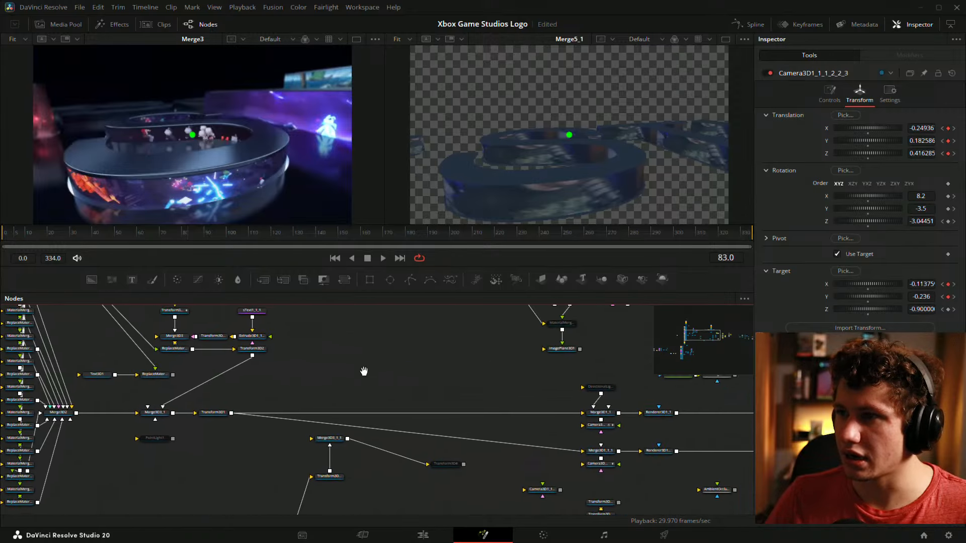
{"action": "left_click_drag", "start_coordinate": [422, 379], "coordinate": [375, 355]}
{"action": "left_click_drag", "start_coordinate": [515, 343], "coordinate": [273, 330]}
{"action": "left_click", "coordinate": [342, 367]}
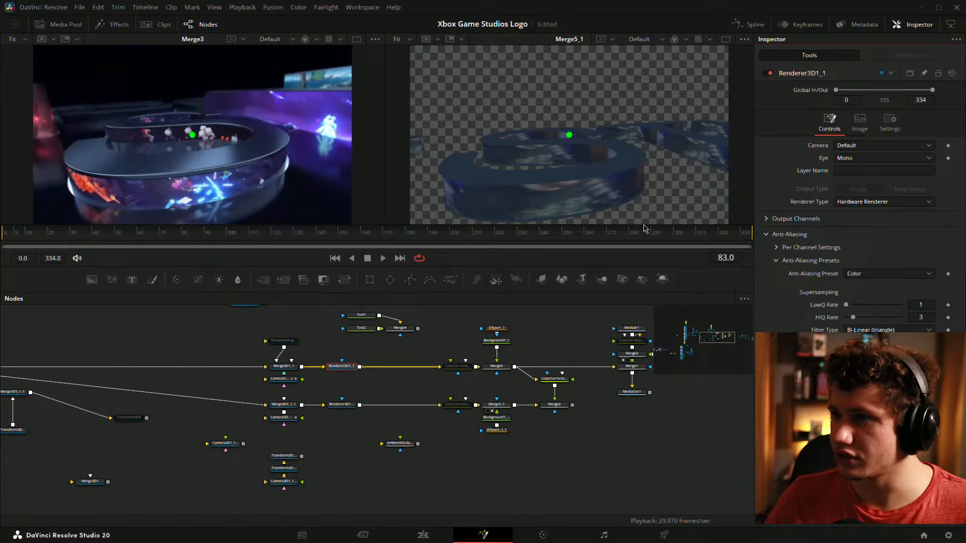
{"action": "left_click", "coordinate": [341, 405]}
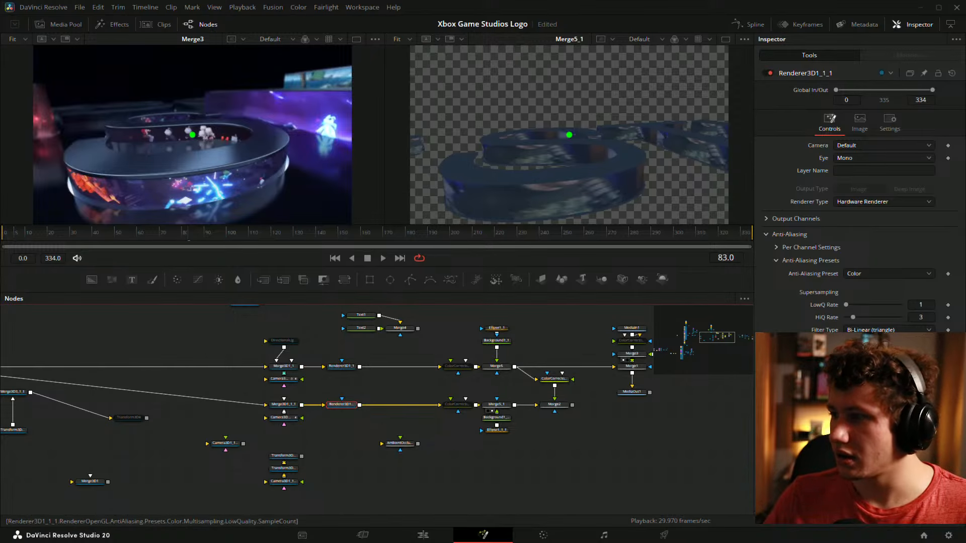
{"action": "left_click", "coordinate": [836, 390]}
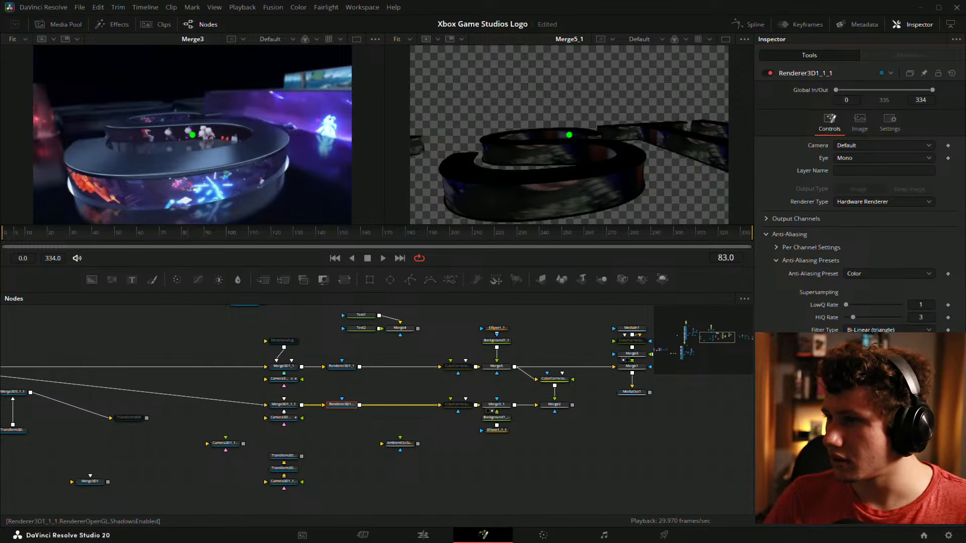
Connect PointLight1 to Merge3D3_1, and test the scene with the light switched on and off
{"action": "left_click_drag", "start_coordinate": [151, 337], "coordinate": [326, 348]}
{"action": "left_click", "coordinate": [456, 352]}
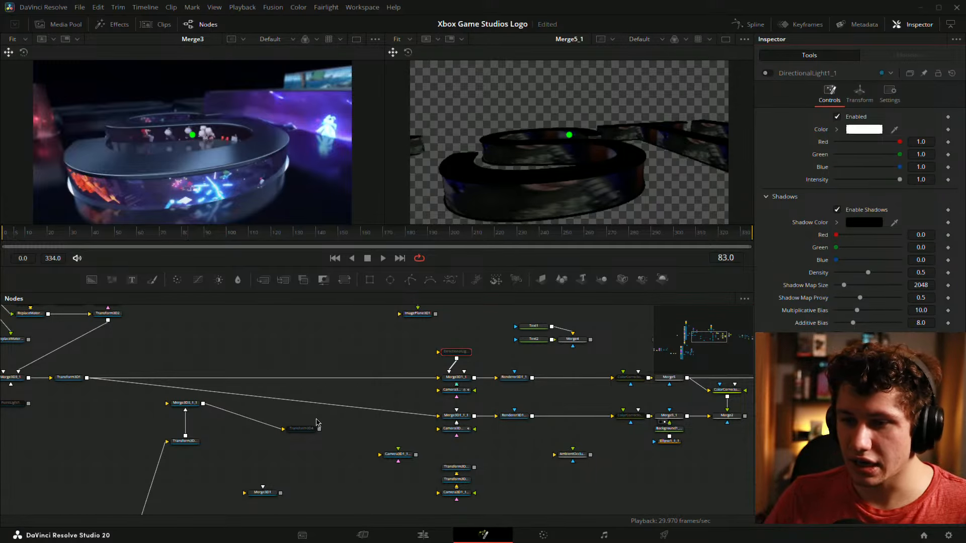
{"action": "left_click_drag", "start_coordinate": [253, 396], "coordinate": [480, 429]}
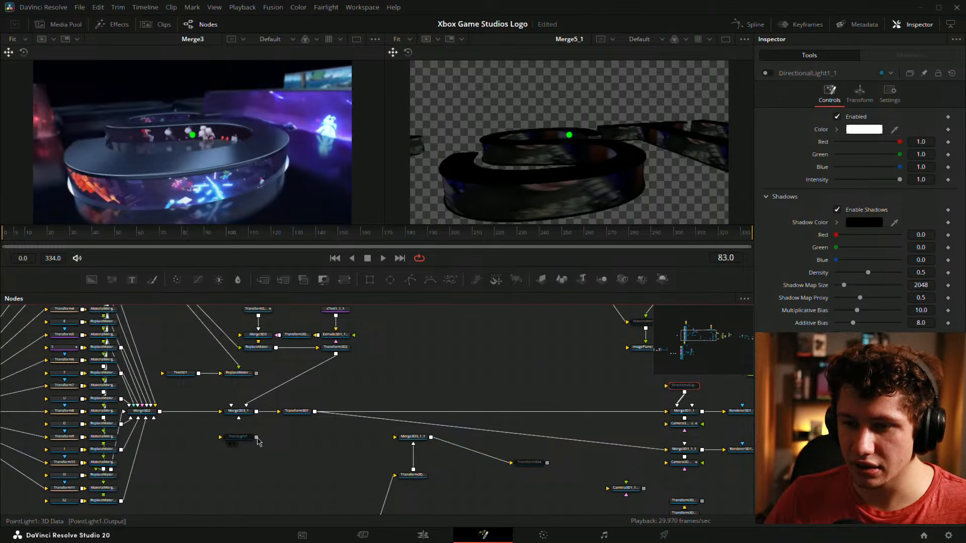
{"action": "left_click_drag", "start_coordinate": [257, 436], "coordinate": [239, 418]}
{"action": "left_click", "coordinate": [237, 436]}
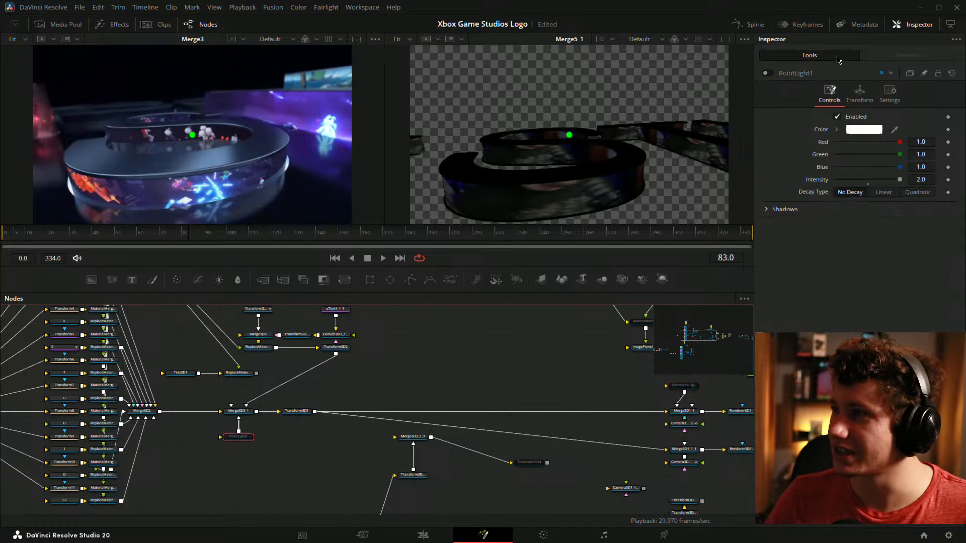
{"action": "left_click", "coordinate": [766, 74]}
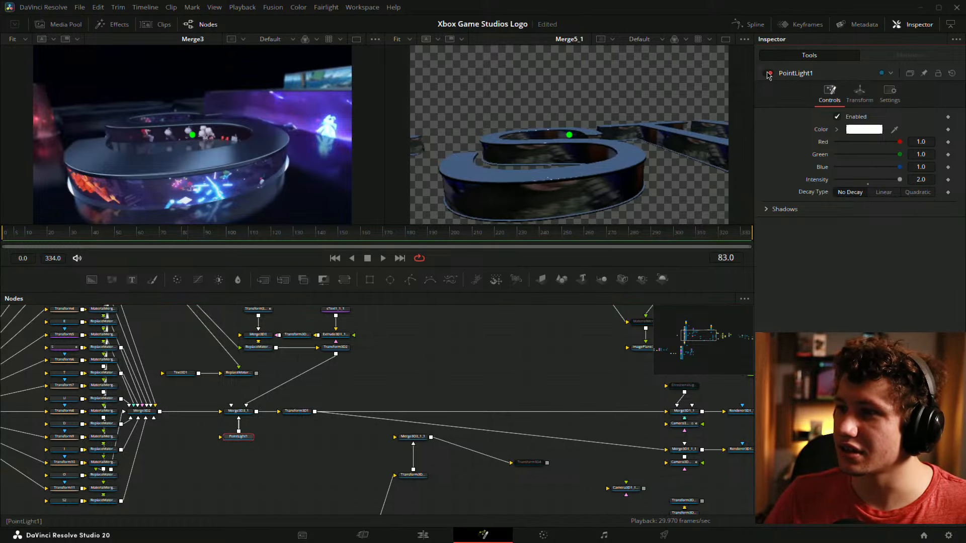
{"action": "left_click", "coordinate": [767, 74]}
Duplicate DirectionalLight1_1, connect the copy to the Merge3D feeding Renderer3D1_1_1, and enable it
{"action": "left_click_drag", "start_coordinate": [519, 349], "coordinate": [371, 333]}
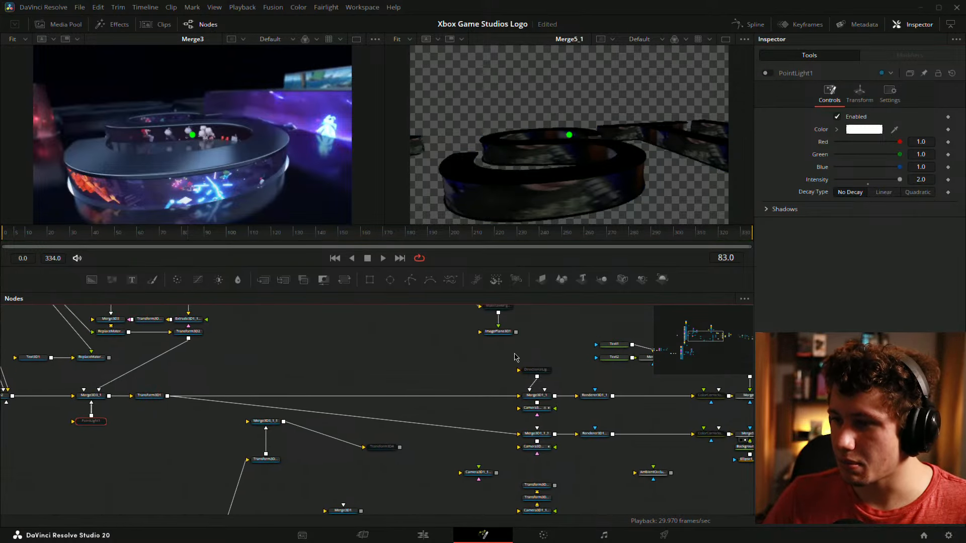
{"action": "left_click", "coordinate": [547, 372]}
{"action": "key", "text": "ctrl+c"}
{"action": "left_click", "coordinate": [495, 417]}
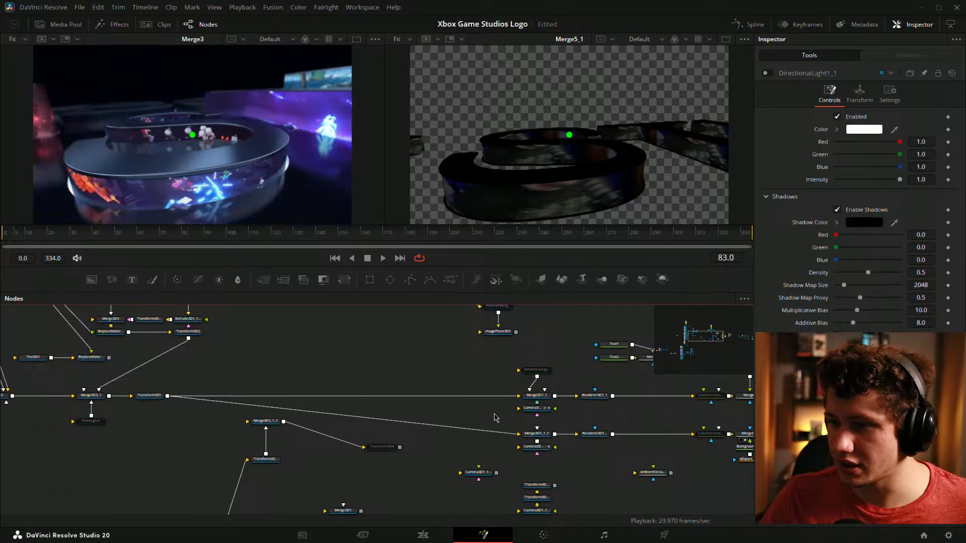
{"action": "key", "text": "ctrl+v"}
{"action": "left_click_drag", "start_coordinate": [517, 407], "coordinate": [479, 408]}
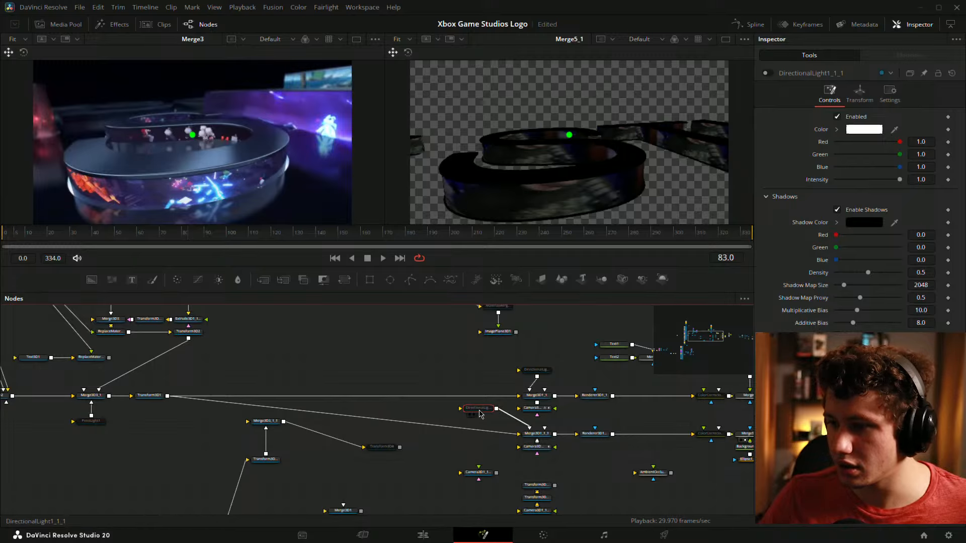
{"action": "left_click", "coordinate": [768, 73]}
Select Camera3D1_1_1_2_2_3 and scrub the timeline through to frame 132, comparing the camera move with the reference
{"action": "left_click_drag", "start_coordinate": [500, 374], "coordinate": [335, 358]}
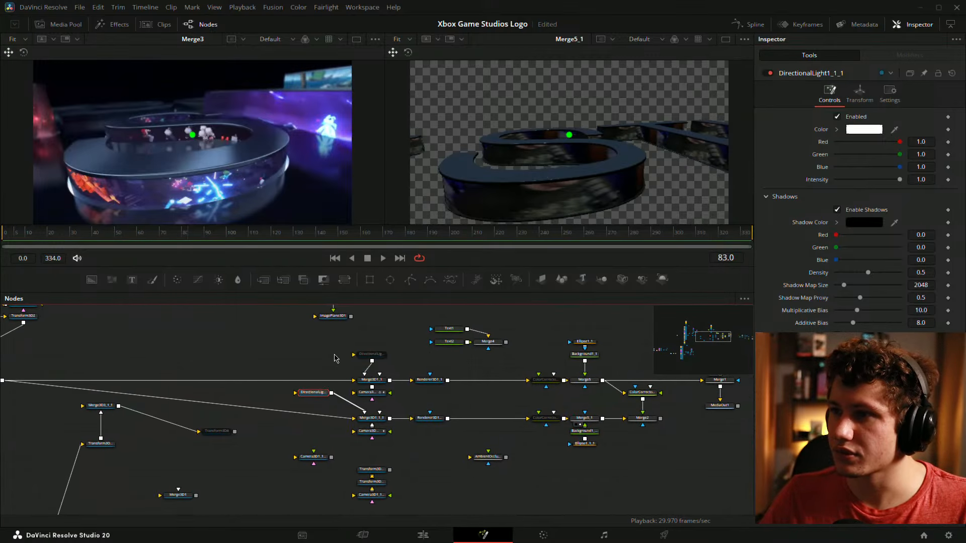
{"action": "left_click", "coordinate": [675, 484]}
{"action": "left_click_drag", "start_coordinate": [704, 408], "coordinate": [644, 386]}
{"action": "left_click_drag", "start_coordinate": [455, 379], "coordinate": [422, 396]}
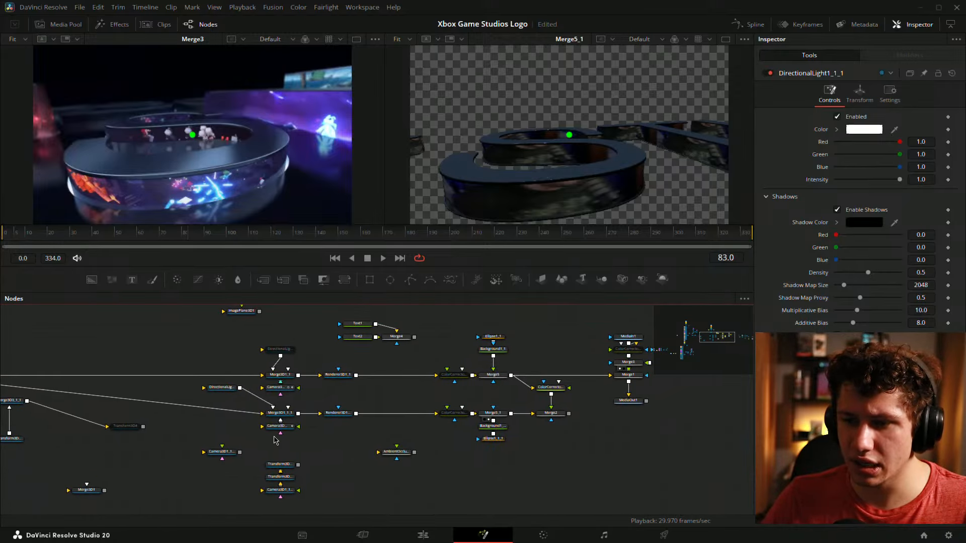
{"action": "left_click", "coordinate": [280, 426]}
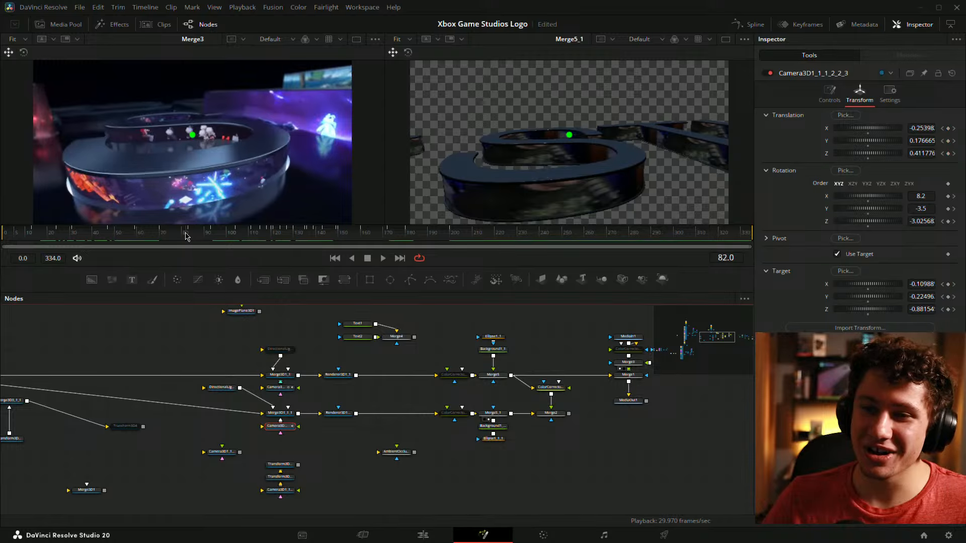
{"action": "left_click_drag", "start_coordinate": [35, 240], "coordinate": [295, 256]}
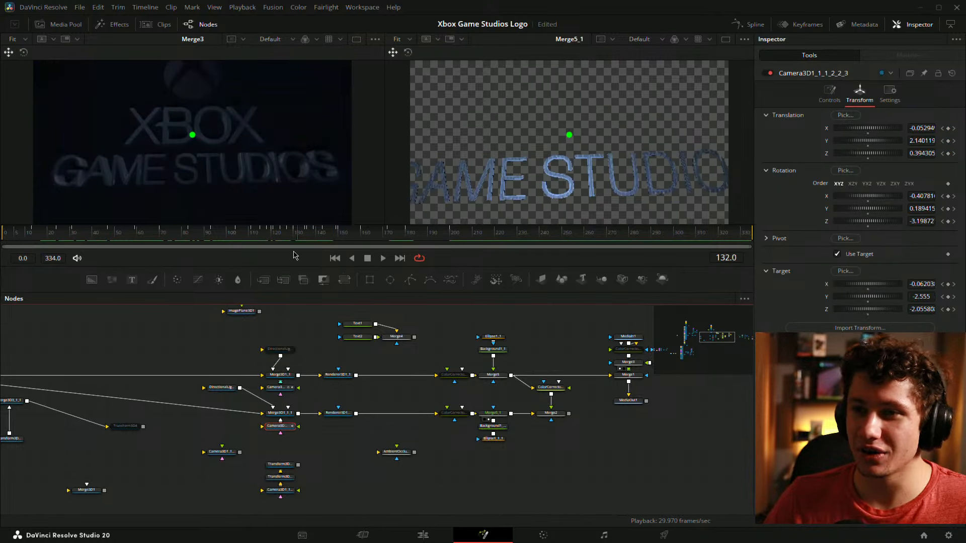
Compare the Merge5 and Merge5_1 renders with the reference footage around frames 87 to 89
{"action": "left_click", "coordinate": [488, 381]}
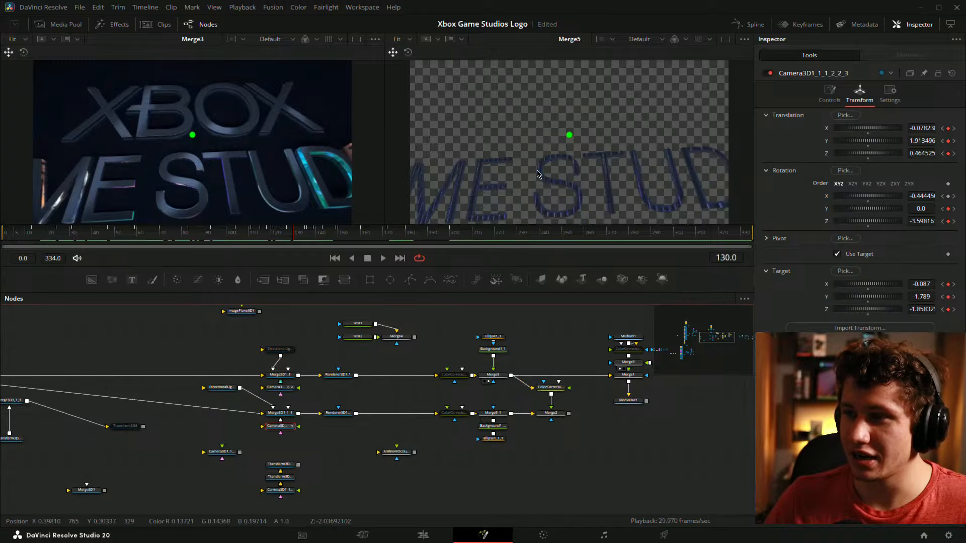
{"action": "left_click", "coordinate": [235, 237]}
{"action": "left_click_drag", "start_coordinate": [234, 238], "coordinate": [200, 259]}
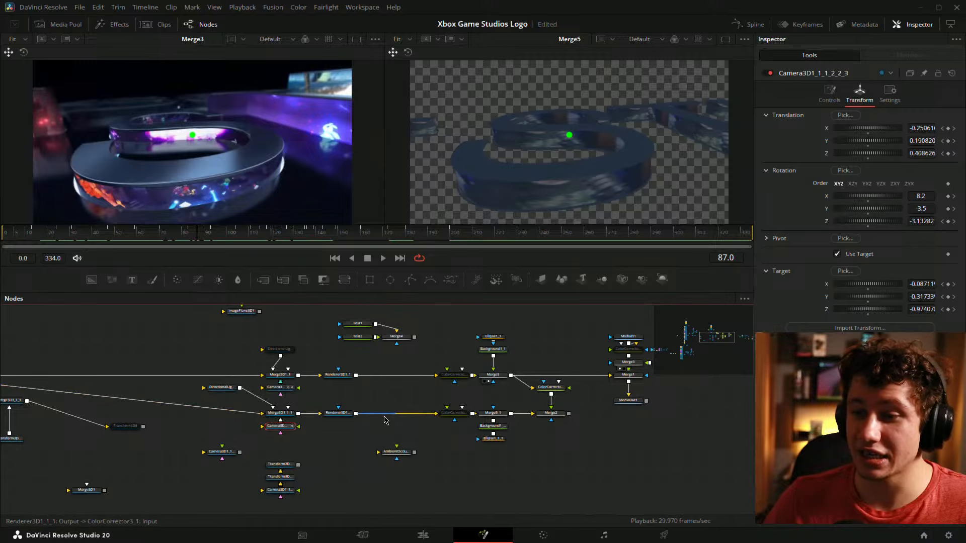
{"action": "left_click_drag", "start_coordinate": [490, 182], "coordinate": [489, 184]}
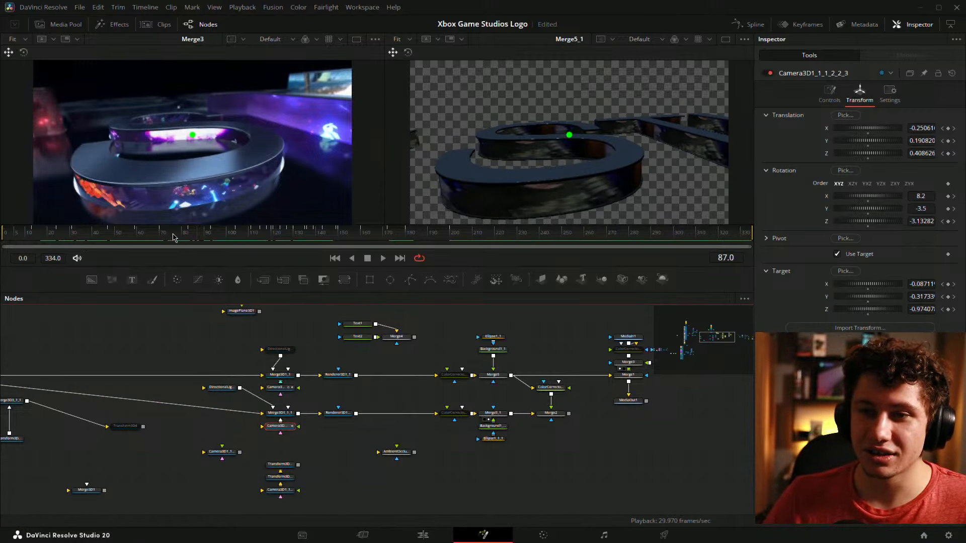
{"action": "mouse_move", "coordinate": [174, 237]}
{"action": "left_mouse_down"}
{"action": "mouse_move", "coordinate": [146, 238]}
{"action": "mouse_move", "coordinate": [219, 233]}
{"action": "mouse_move", "coordinate": [189, 245]}
{"action": "left_mouse_up"}
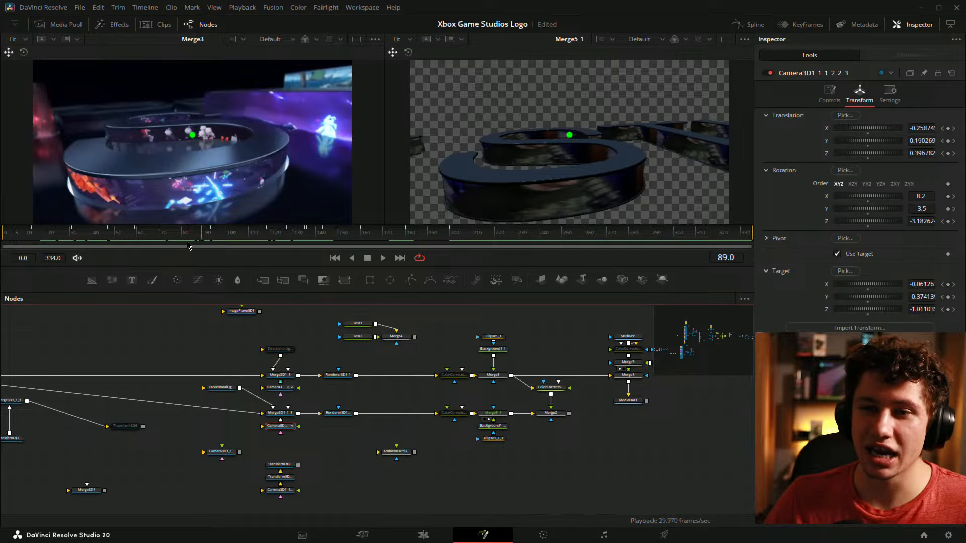
{"action": "left_click", "coordinate": [163, 338]}
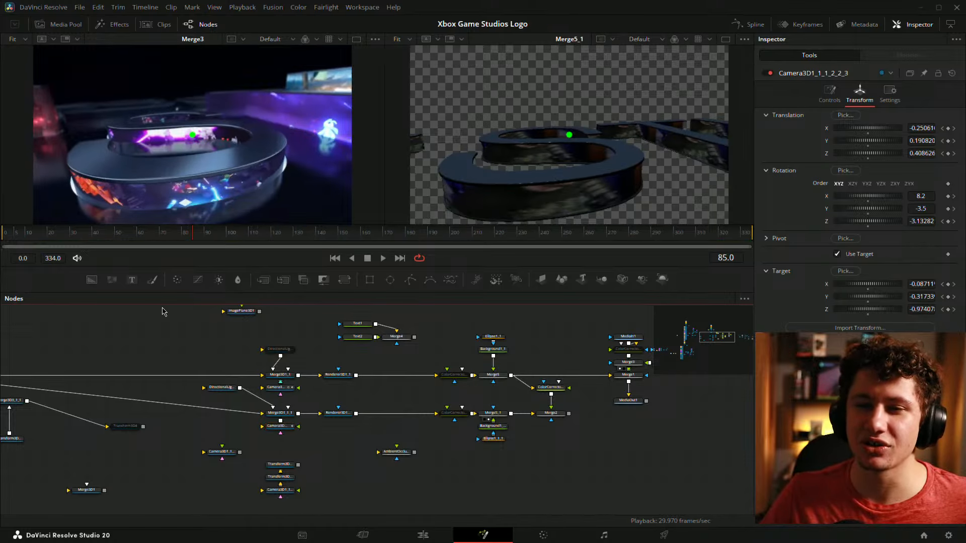
{"action": "left_click", "coordinate": [282, 425]}
{"action": "left_click_drag", "start_coordinate": [189, 234], "coordinate": [186, 233]}
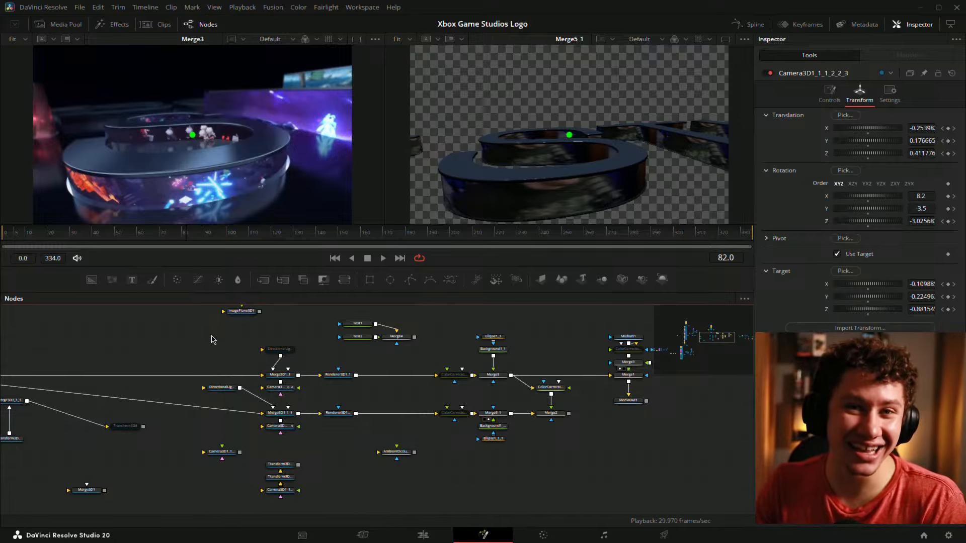
{"action": "left_click_drag", "start_coordinate": [190, 355], "coordinate": [212, 363]}
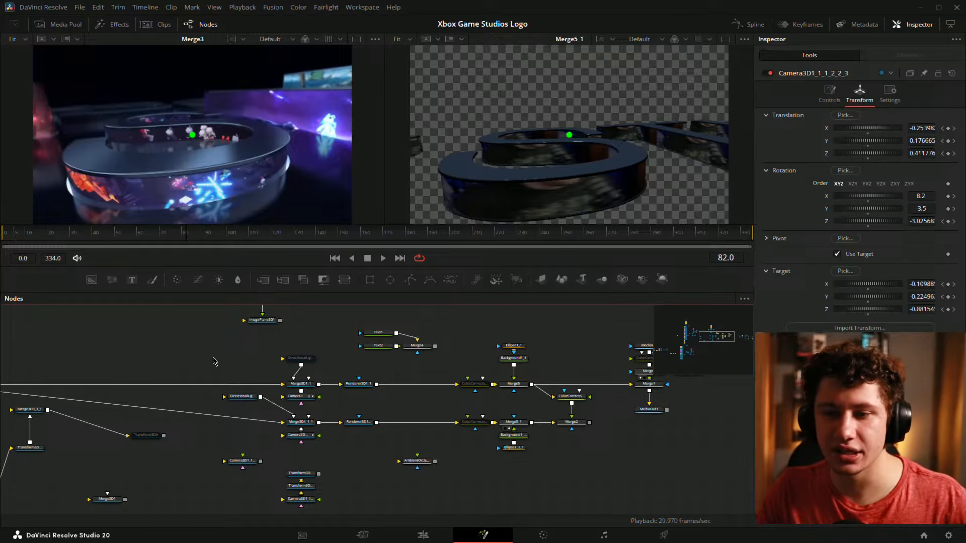
{"action": "left_click_drag", "start_coordinate": [199, 348], "coordinate": [229, 349]}
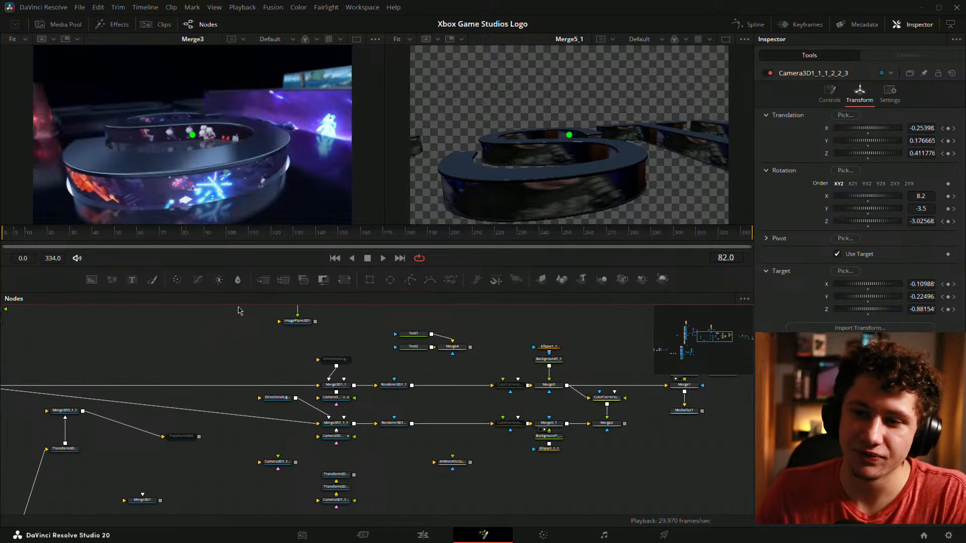
Select Camera3D1_1_1_2_2_3 and scrub between frames 64 and 151, comparing its keyframed move in Merge5_1 with the reference
{"action": "left_click", "coordinate": [329, 436]}
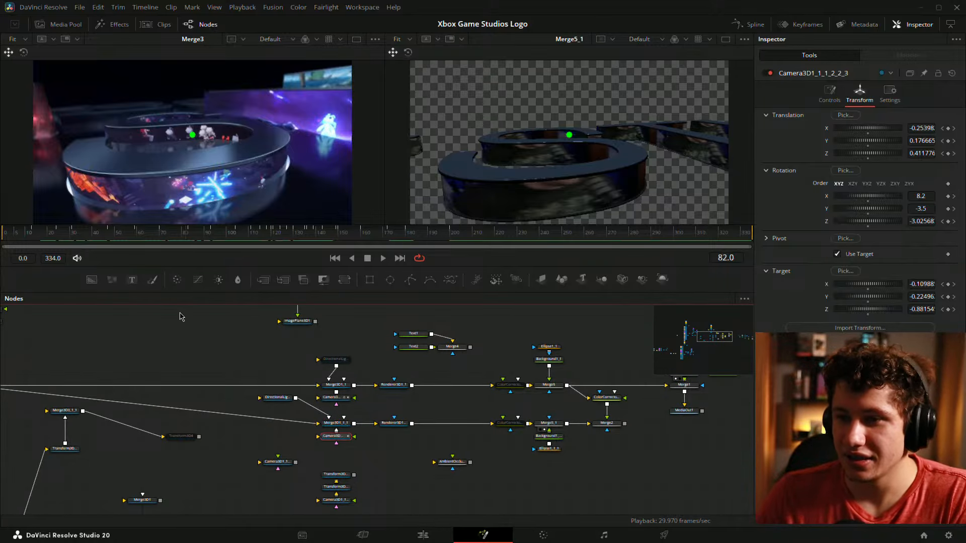
{"action": "mouse_move", "coordinate": [190, 237]}
{"action": "left_mouse_down"}
{"action": "mouse_move", "coordinate": [210, 238]}
{"action": "mouse_move", "coordinate": [191, 239]}
{"action": "left_mouse_up"}
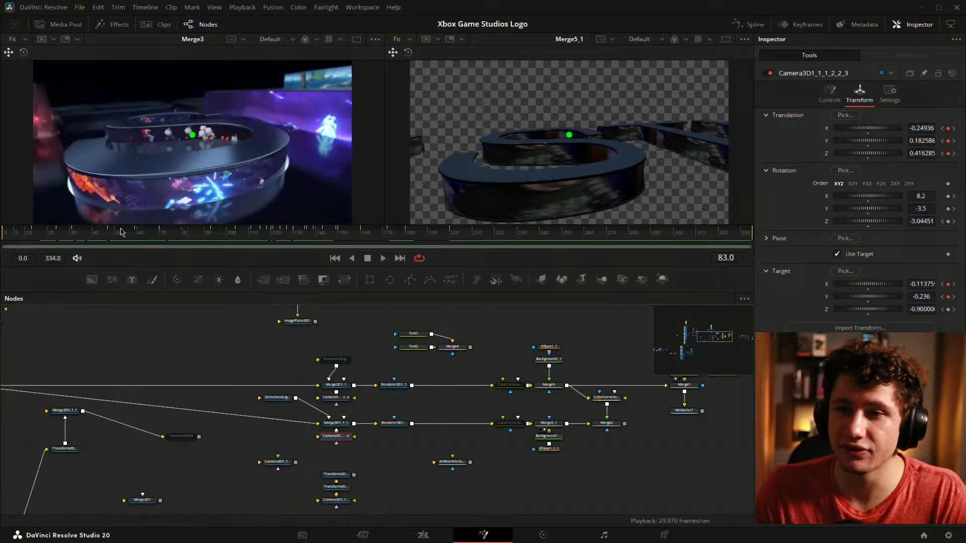
{"action": "left_click", "coordinate": [221, 236]}
{"action": "left_click", "coordinate": [341, 248]}
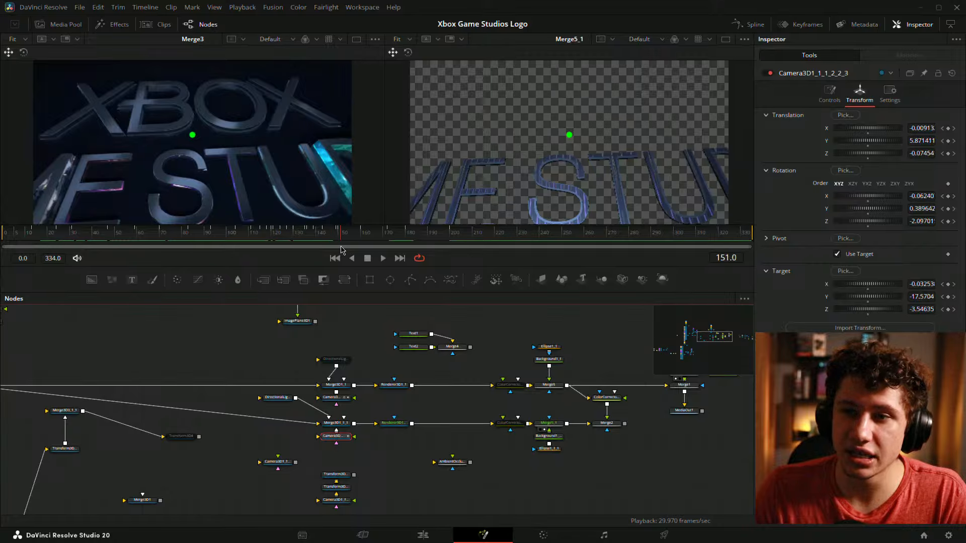
{"action": "left_click", "coordinate": [149, 240]}
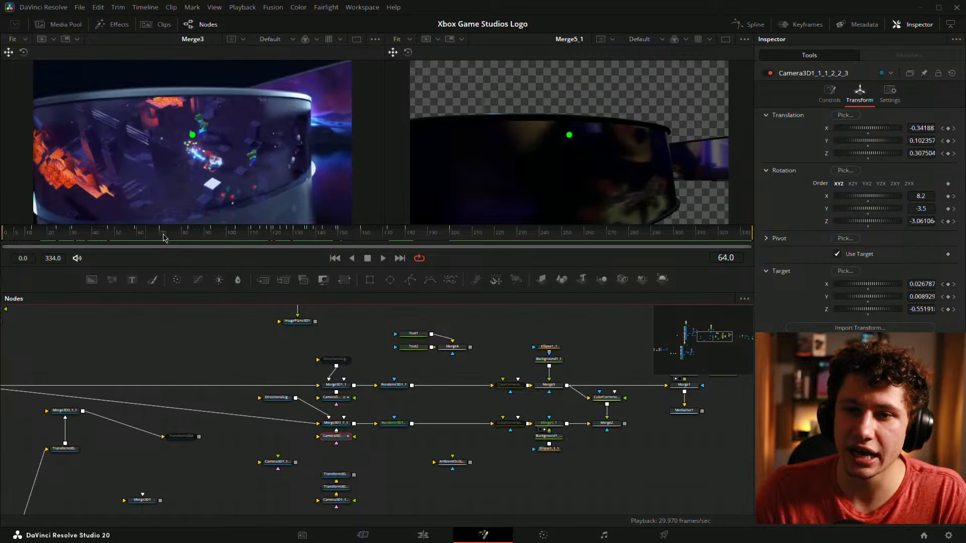
{"action": "left_click", "coordinate": [211, 234]}
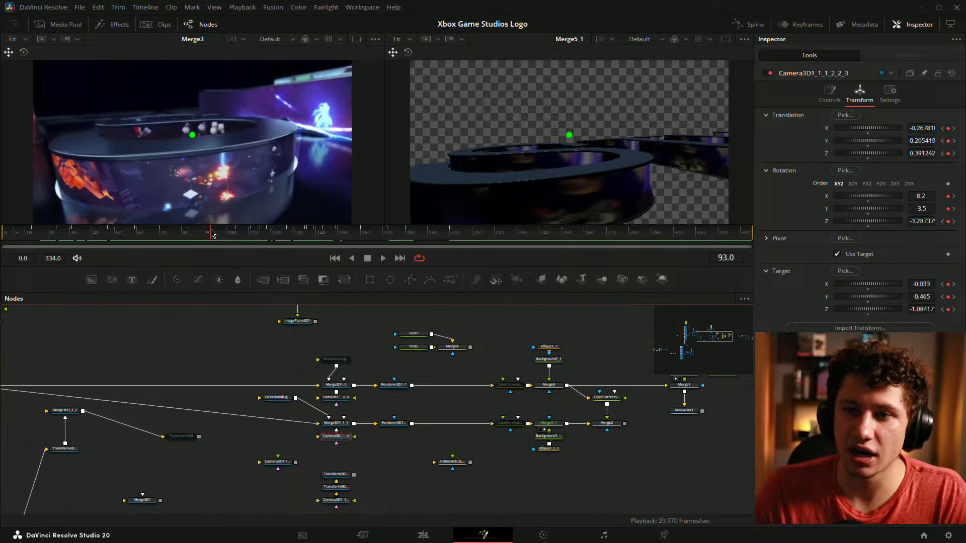
{"action": "left_click_drag", "start_coordinate": [211, 234], "coordinate": [290, 233]}
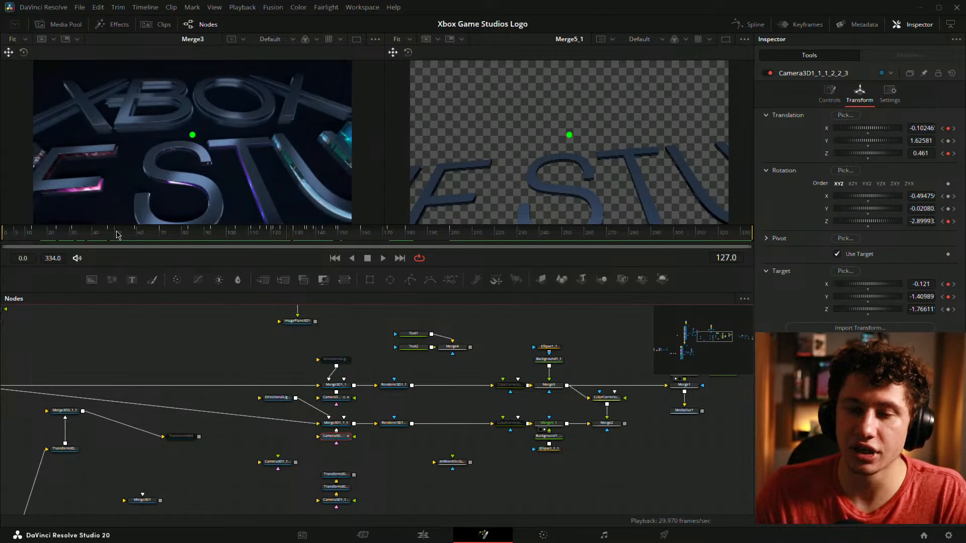
Disconnect Merge5 from Merge1 so MediaOut1 outputs the reference footage without the 3D text, and switch to the Edit page
{"action": "left_click_drag", "start_coordinate": [691, 468], "coordinate": [414, 477]}
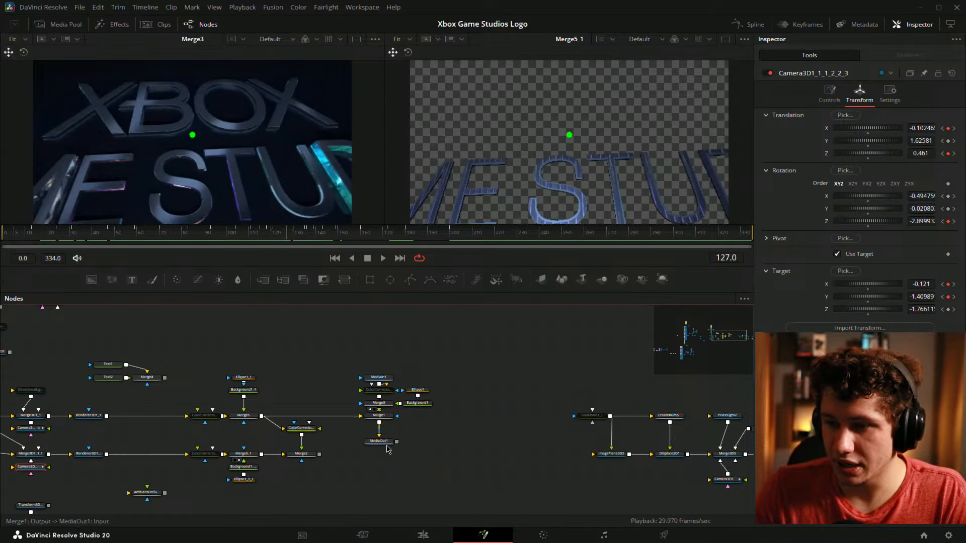
{"action": "scroll", "coordinate": [392, 402], "scroll_direction": "up", "scroll_amount": 1}
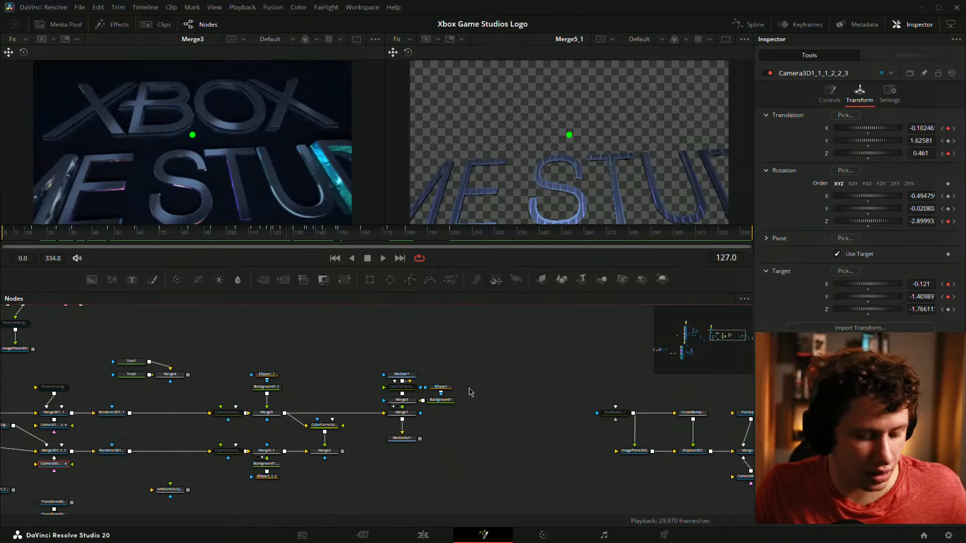
{"action": "scroll", "coordinate": [470, 392], "scroll_direction": "up", "scroll_amount": 1}
{"action": "left_click_drag", "start_coordinate": [317, 361], "coordinate": [445, 421]}
{"action": "left_click_drag", "start_coordinate": [373, 405], "coordinate": [374, 387]}
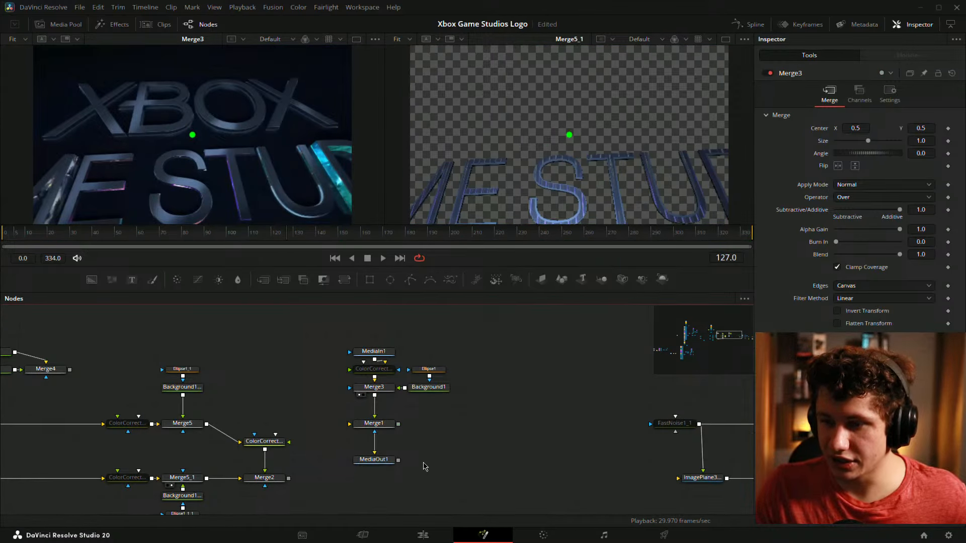
{"action": "key", "text": "shift+4"}
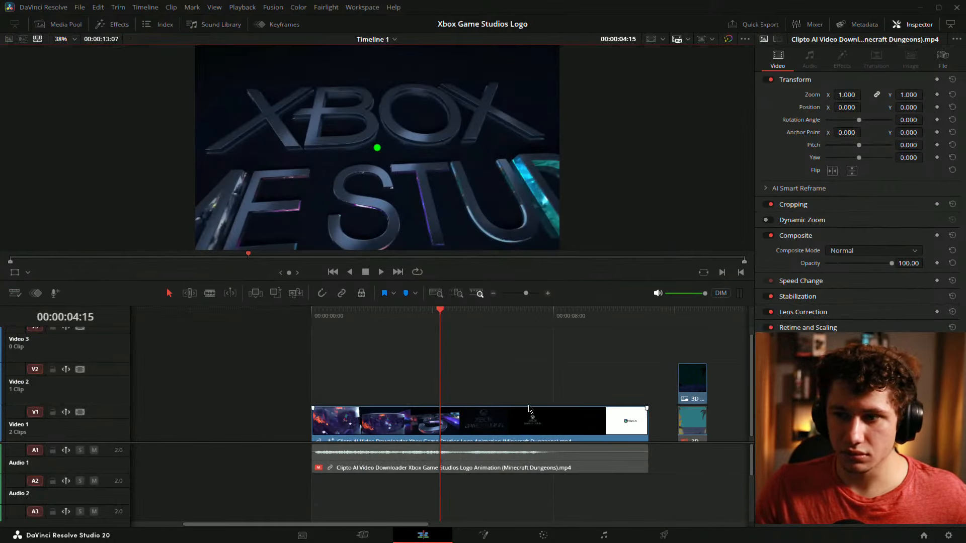
Play the reference logo clip from the start and scrub to 00:00:04:44, where the camera pulls back from the text
{"action": "left_click", "coordinate": [487, 387]}
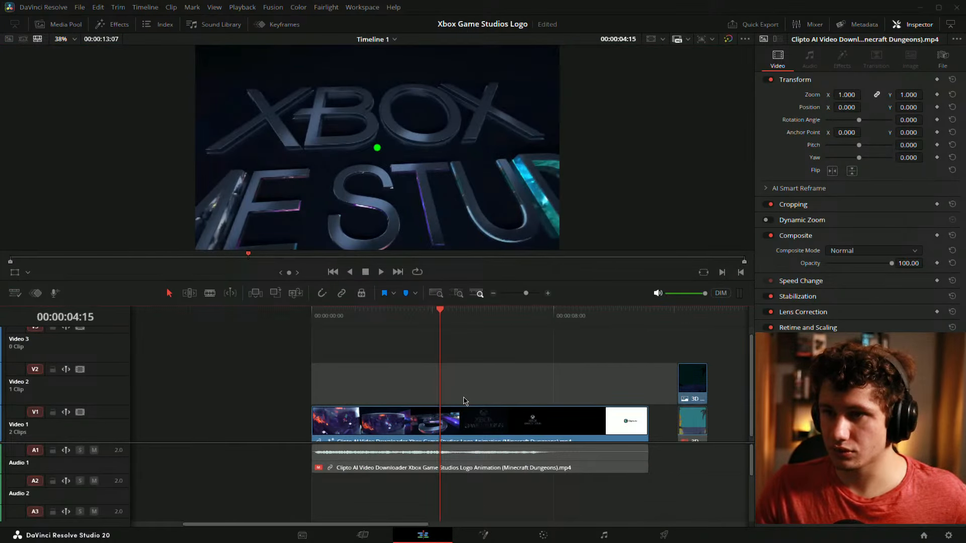
{"action": "key", "text": "Home"}
{"action": "key", "text": "space"}
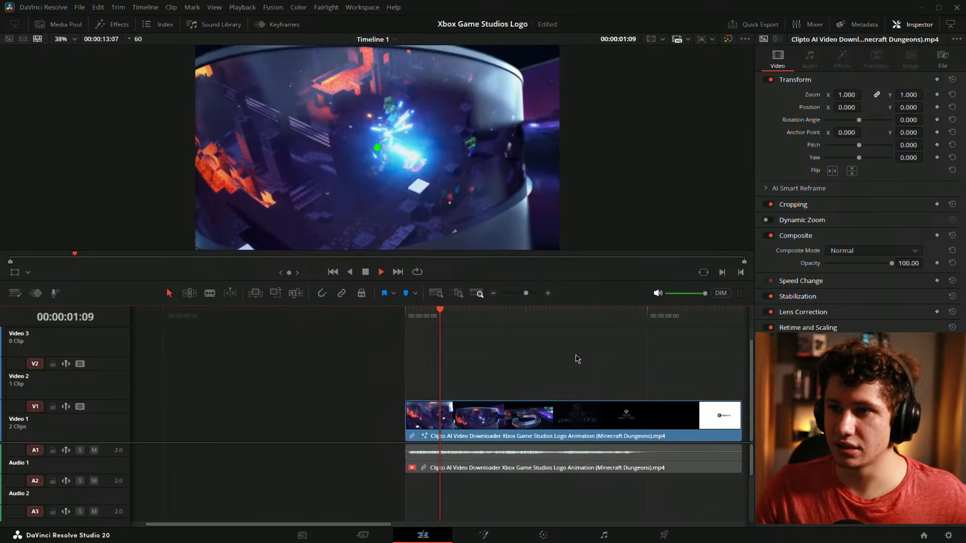
{"action": "key", "text": "space"}
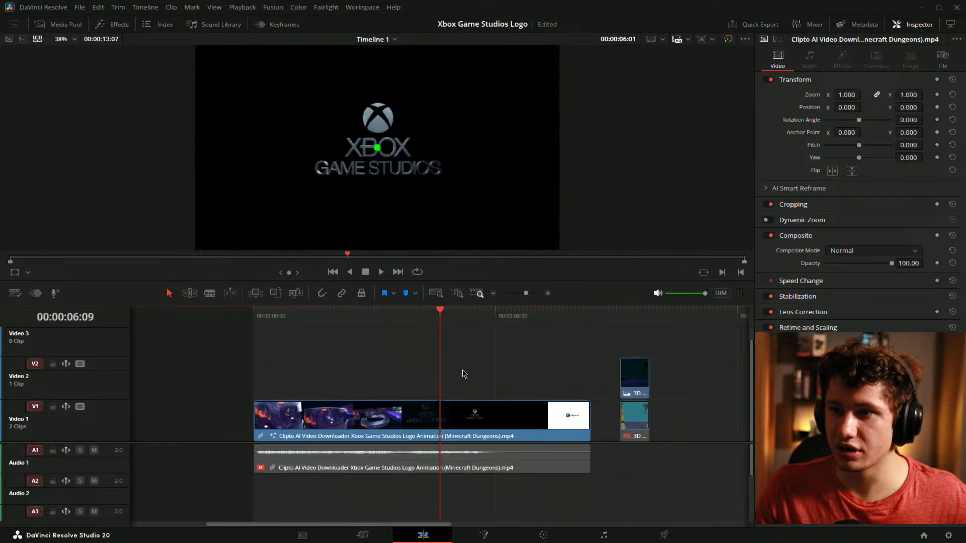
{"action": "left_click_drag", "start_coordinate": [463, 370], "coordinate": [573, 360]}
{"action": "key", "text": "space"}
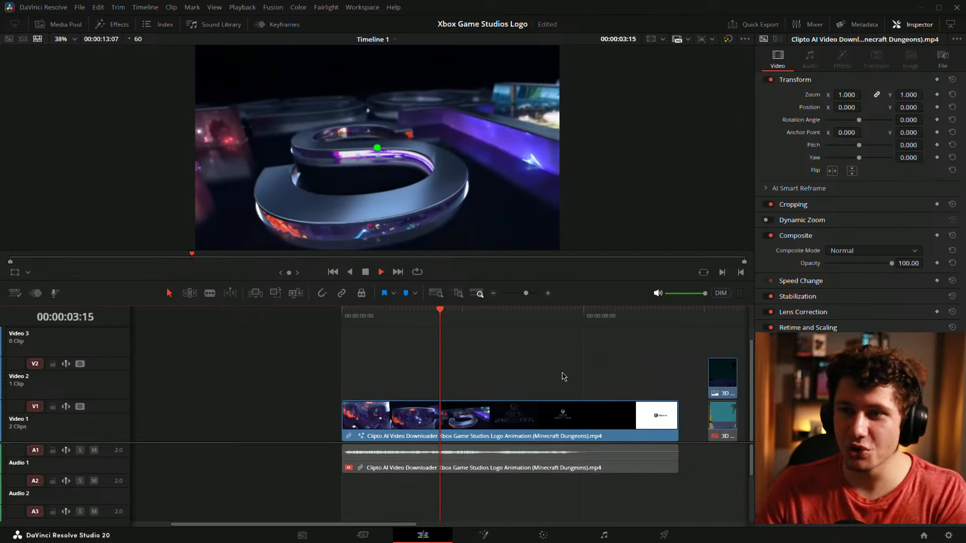
{"action": "key", "text": "space"}
{"action": "mouse_move", "coordinate": [521, 383]}
{"action": "left_mouse_down"}
{"action": "mouse_move", "coordinate": [535, 377]}
{"action": "mouse_move", "coordinate": [506, 370]}
{"action": "mouse_move", "coordinate": [523, 366]}
{"action": "mouse_move", "coordinate": [512, 363]}
{"action": "mouse_move", "coordinate": [535, 385]}
{"action": "mouse_move", "coordinate": [506, 385]}
{"action": "left_mouse_up"}
{"action": "left_click", "coordinate": [530, 376]}
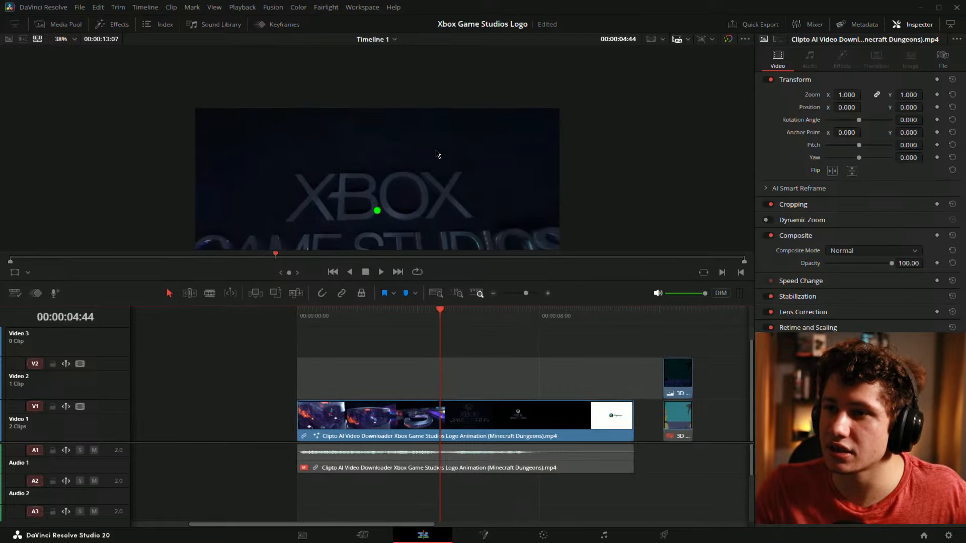
Examine the lighting on the XBOX letters up close, frame by frame from 00:00:04:44 to 00:00:05:03
{"action": "scroll", "coordinate": [409, 111], "scroll_direction": "up", "scroll_amount": 5}
{"action": "scroll", "coordinate": [430, 126], "scroll_direction": "up", "scroll_amount": 2}
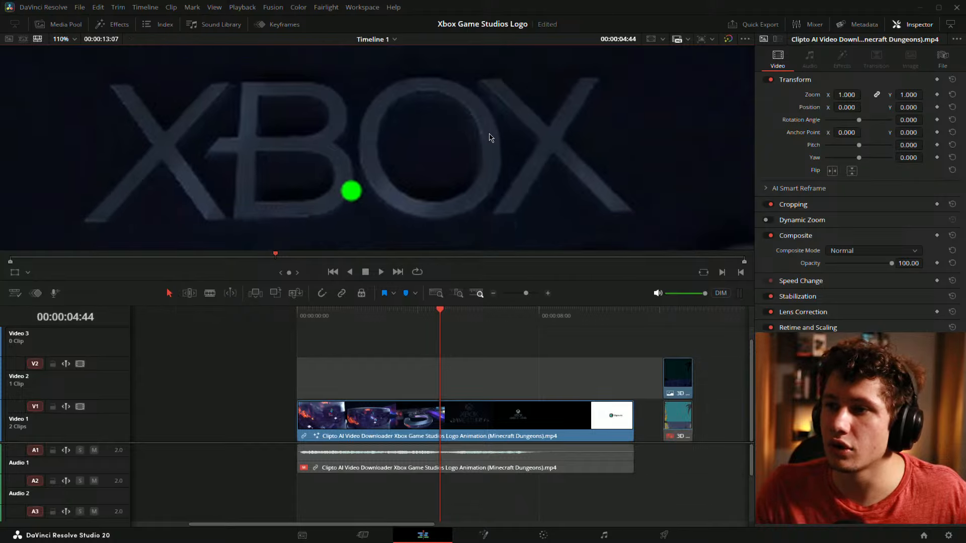
{"action": "left_click_drag", "start_coordinate": [550, 398], "coordinate": [546, 373]}
{"action": "key", "text": "Left"}
{"action": "key", "text": "Left"}
{"action": "key", "text": "Left"}
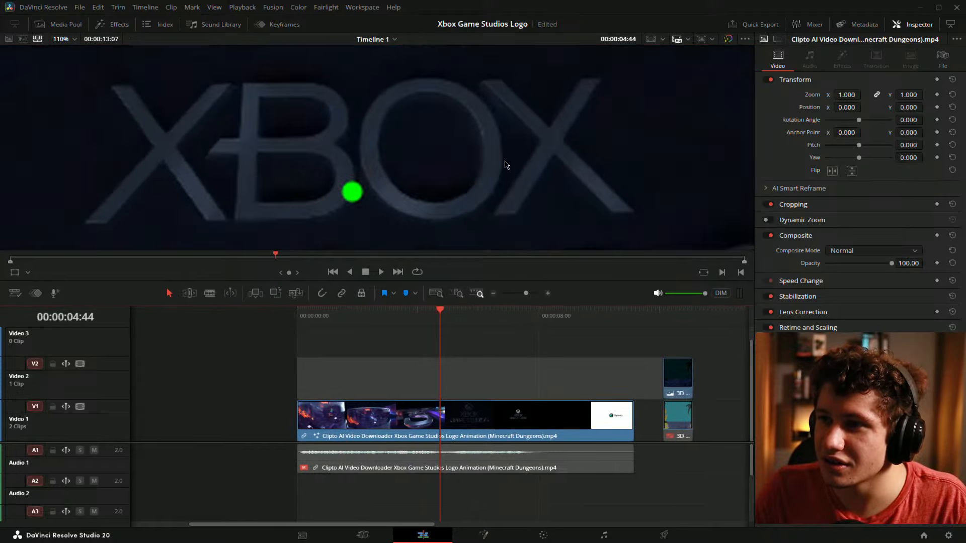
{"action": "key", "text": "Right"}
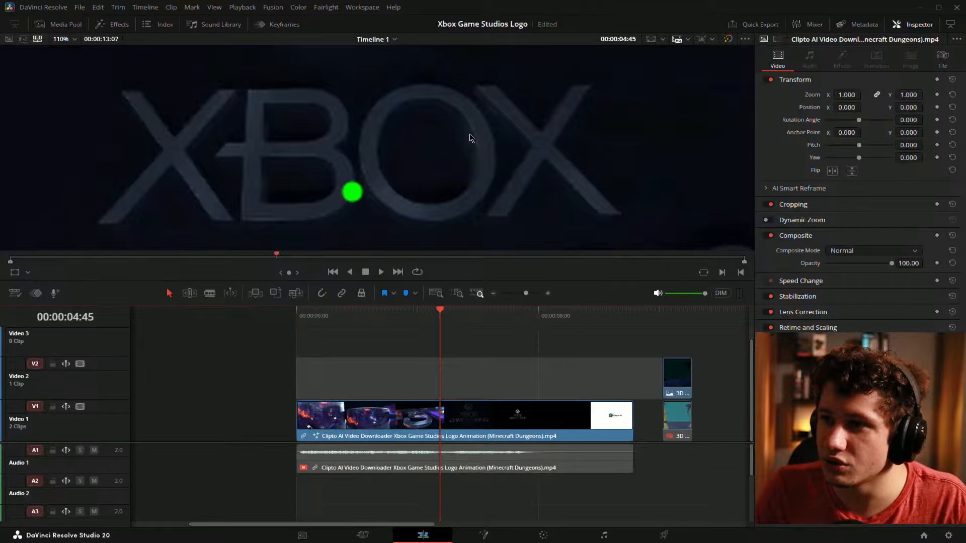
{"action": "key", "text": "Right"}
{"action": "key", "text": "Right"}
{"action": "key", "text": "Right"}
{"action": "key", "text": "Right"}
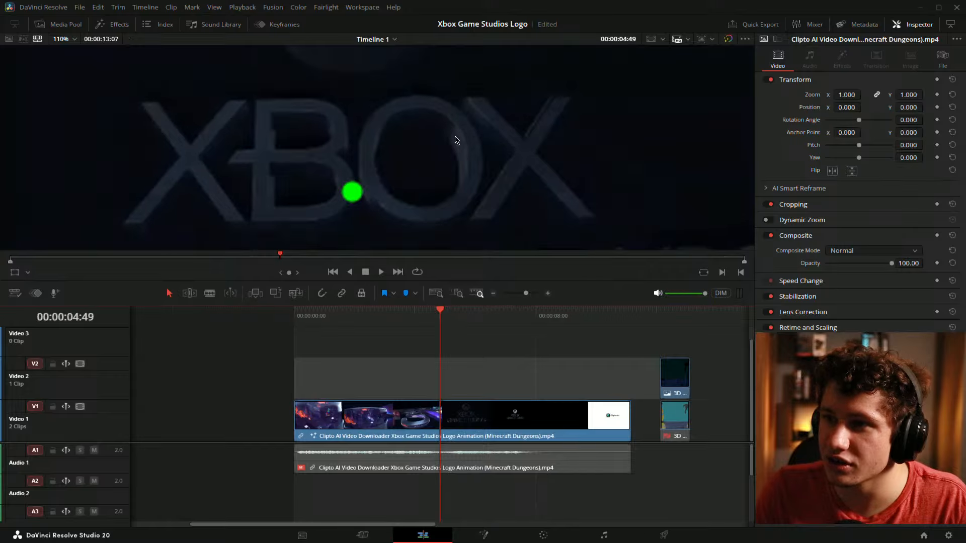
{"action": "key", "text": "Right"}
{"action": "key", "text": "Right"}
{"action": "mouse_move", "coordinate": [572, 377]}
{"action": "left_mouse_down"}
{"action": "mouse_move", "coordinate": [551, 373]}
{"action": "mouse_move", "coordinate": [571, 374]}
{"action": "mouse_move", "coordinate": [558, 370]}
{"action": "left_mouse_up"}
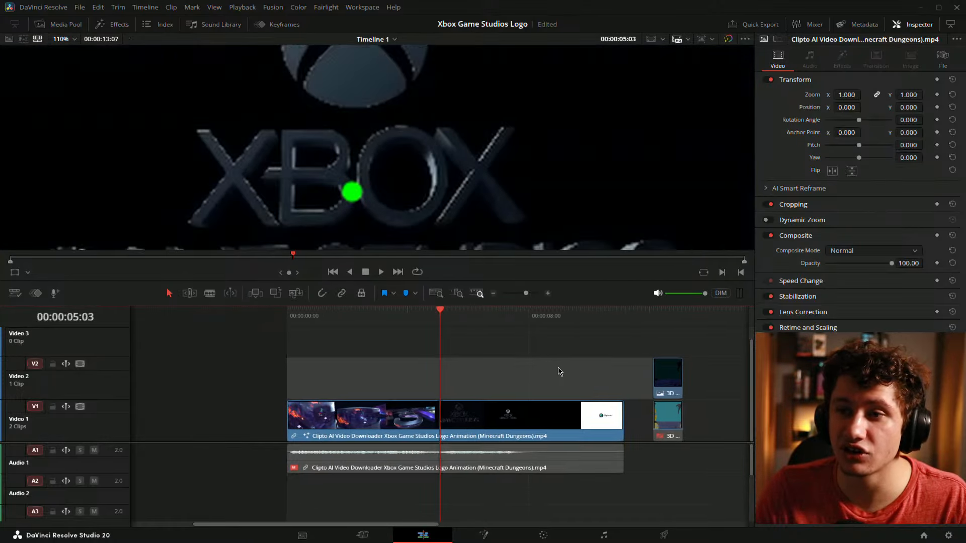
Inspect the edge highlights on the word STUDIOS in the reference at 00:00:05:03
{"action": "scroll", "coordinate": [482, 116], "scroll_direction": "down", "scroll_amount": 4}
{"action": "scroll", "coordinate": [459, 151], "scroll_direction": "up", "scroll_amount": 6}
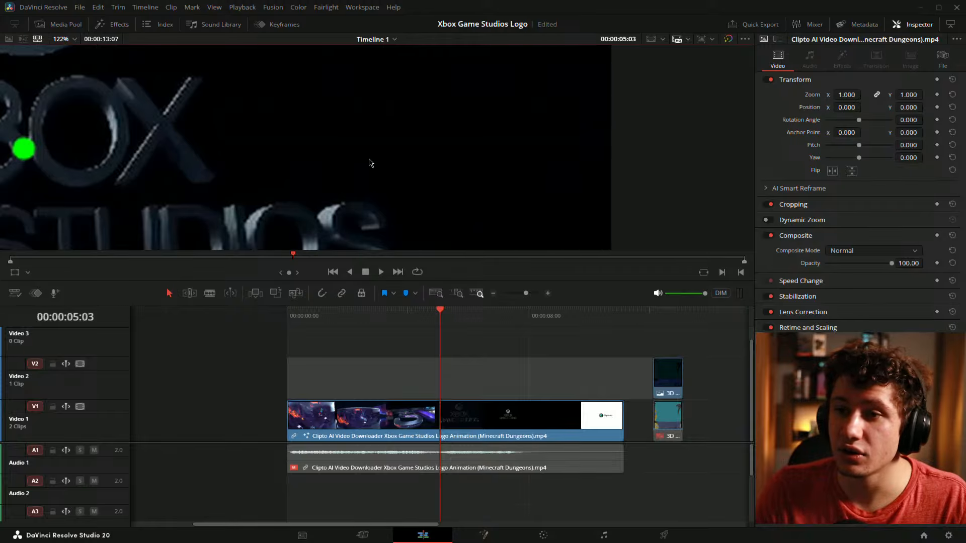
{"action": "scroll", "coordinate": [354, 167], "scroll_direction": "down", "scroll_amount": 3}
{"action": "scroll", "coordinate": [354, 166], "scroll_direction": "down", "scroll_amount": 3}
Examine the reflections on the G of GAME up close, stepping through frames from 00:00:04:46 to 00:00:04:52
{"action": "mouse_move", "coordinate": [548, 372]}
{"action": "left_mouse_down"}
{"action": "mouse_move", "coordinate": [565, 371]}
{"action": "mouse_move", "coordinate": [550, 371]}
{"action": "left_mouse_up"}
{"action": "scroll", "coordinate": [347, 166], "scroll_direction": "up", "scroll_amount": 3}
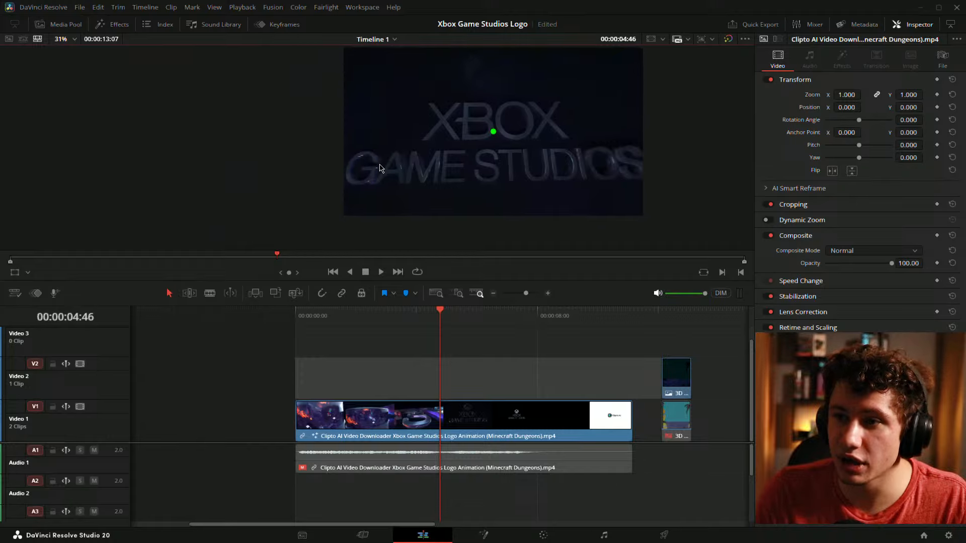
{"action": "scroll", "coordinate": [362, 193], "scroll_direction": "up", "scroll_amount": 5}
{"action": "left_click_drag", "start_coordinate": [536, 387], "coordinate": [533, 387]}
{"action": "key", "text": "Left"}
{"action": "key", "text": "Left"}
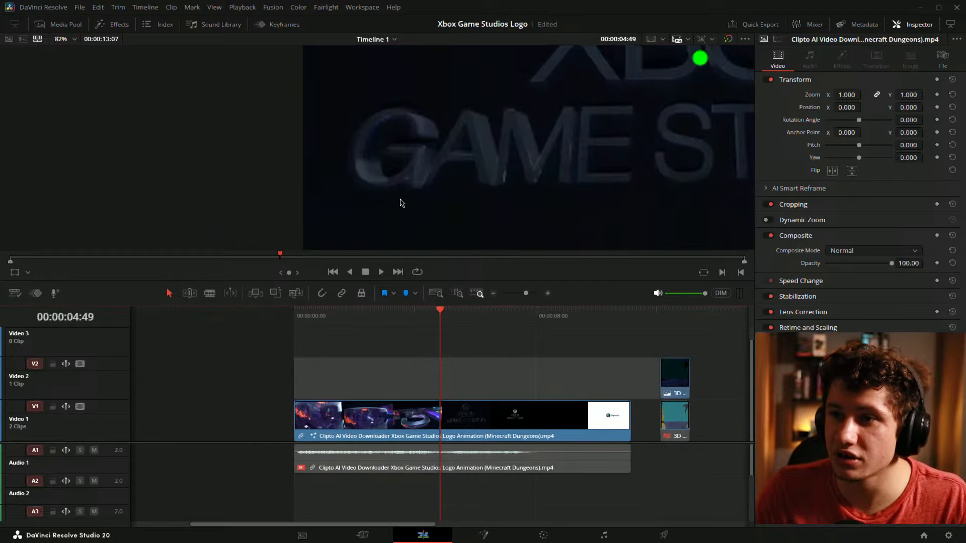
{"action": "scroll", "coordinate": [332, 166], "scroll_direction": "up", "scroll_amount": 5}
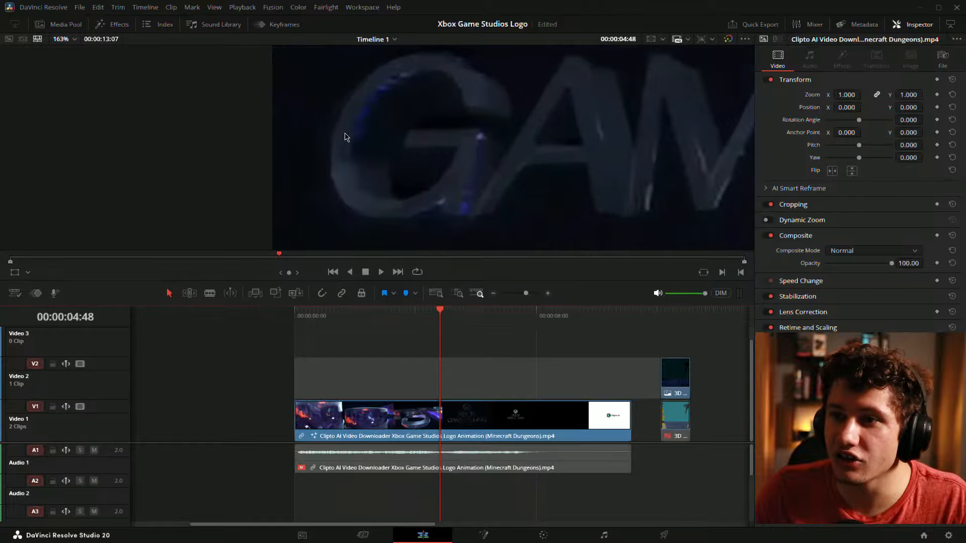
{"action": "key", "text": "Right"}
{"action": "key", "text": "Left"}
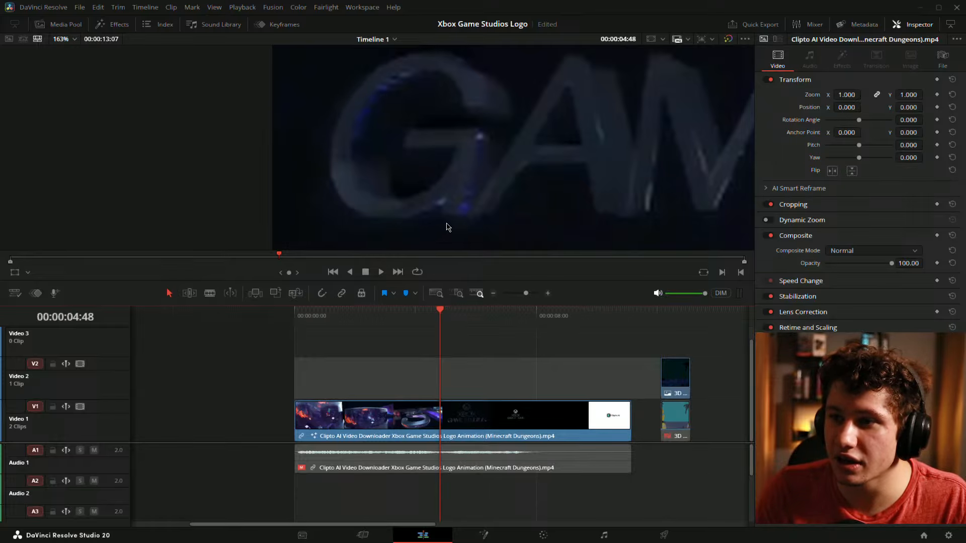
{"action": "key", "text": "Right"}
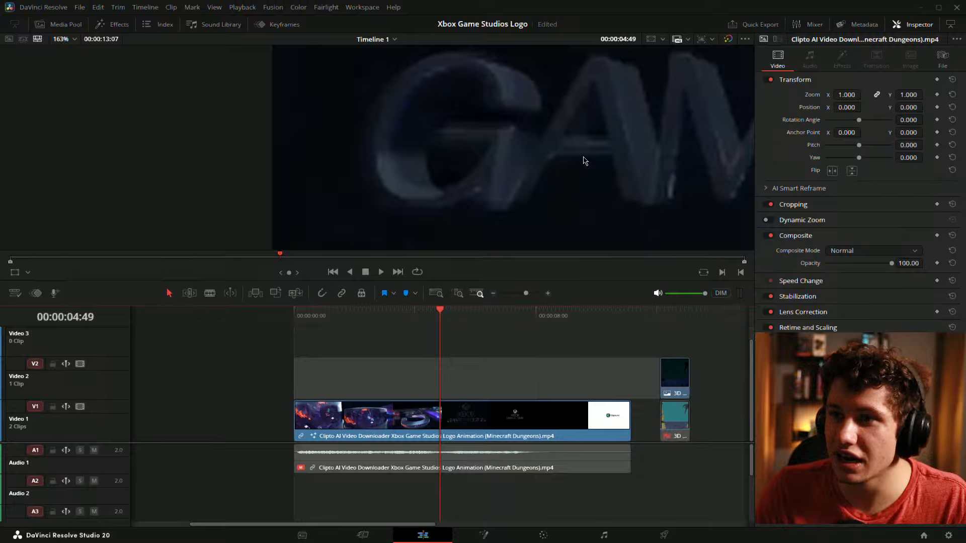
{"action": "key", "text": "Right"}
{"action": "key", "text": "Right"}
{"action": "key", "text": "Right"}
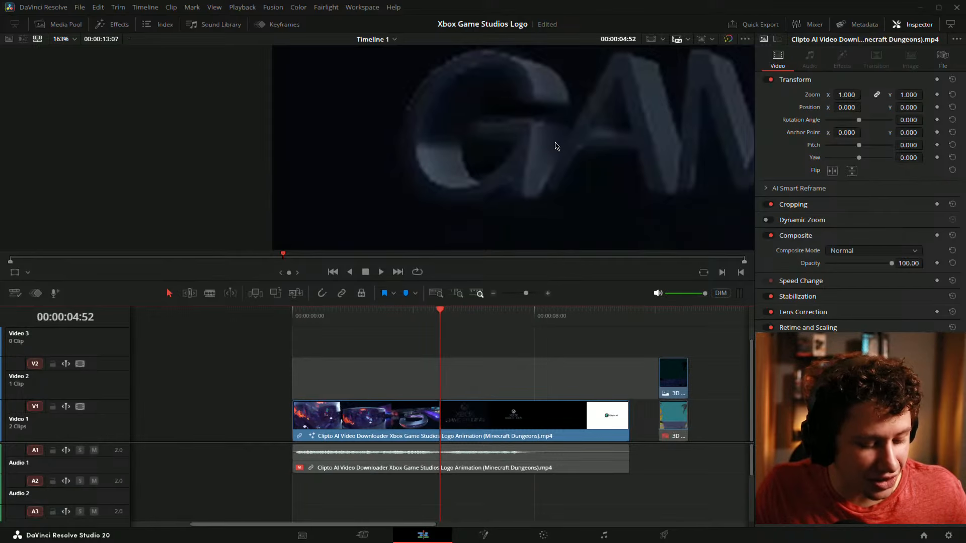
Save the project, then examine the full logo frame in the reference from 00:00:04:54 to 00:00:04:59
{"action": "key", "text": "shift+z"}
{"action": "key", "text": "ctrl+s"}
{"action": "mouse_move", "coordinate": [488, 382]}
{"action": "left_mouse_down"}
{"action": "mouse_move", "coordinate": [498, 382]}
{"action": "mouse_move", "coordinate": [485, 378]}
{"action": "left_mouse_up"}
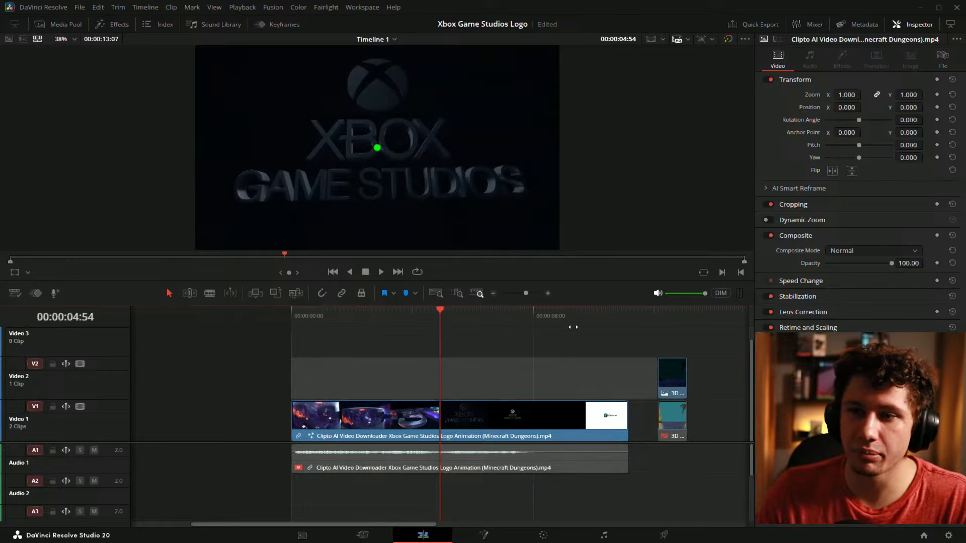
{"action": "left_click", "coordinate": [537, 351]}
{"action": "key", "text": "Right"}
{"action": "key", "text": "Right"}
{"action": "key", "text": "Right"}
{"action": "key", "text": "Right"}
{"action": "key", "text": "Right"}
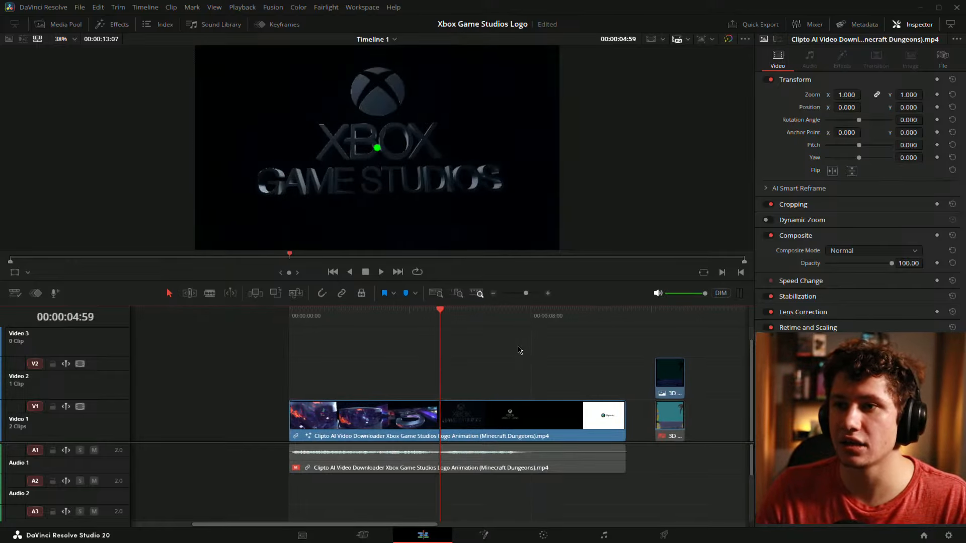
{"action": "mouse_move", "coordinate": [521, 360]}
{"action": "left_mouse_down"}
{"action": "mouse_move", "coordinate": [500, 361]}
{"action": "mouse_move", "coordinate": [530, 353]}
{"action": "mouse_move", "coordinate": [516, 357]}
{"action": "left_mouse_up"}
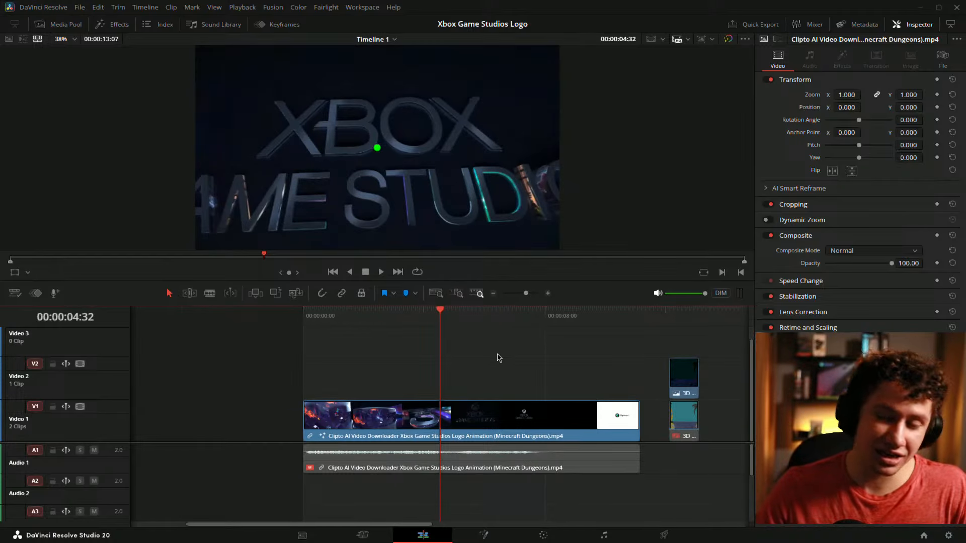
In the Fusion composition, undo the last three node edits to reconnect Merge5 to Merge1, view Merge1 in the reference viewer and save
{"action": "key", "text": "shift+5"}
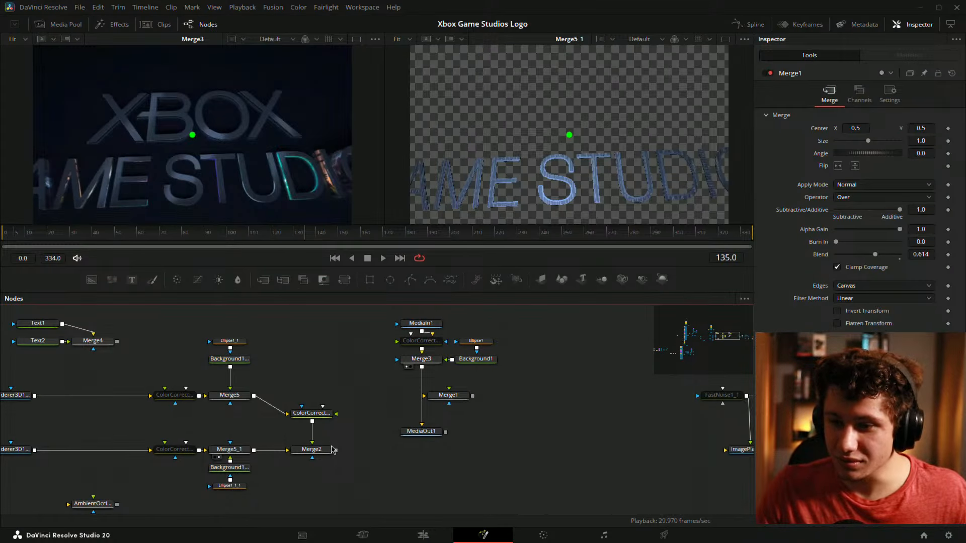
{"action": "key", "text": "ctrl+z"}
{"action": "key", "text": "ctrl+z"}
{"action": "key", "text": "ctrl+z"}
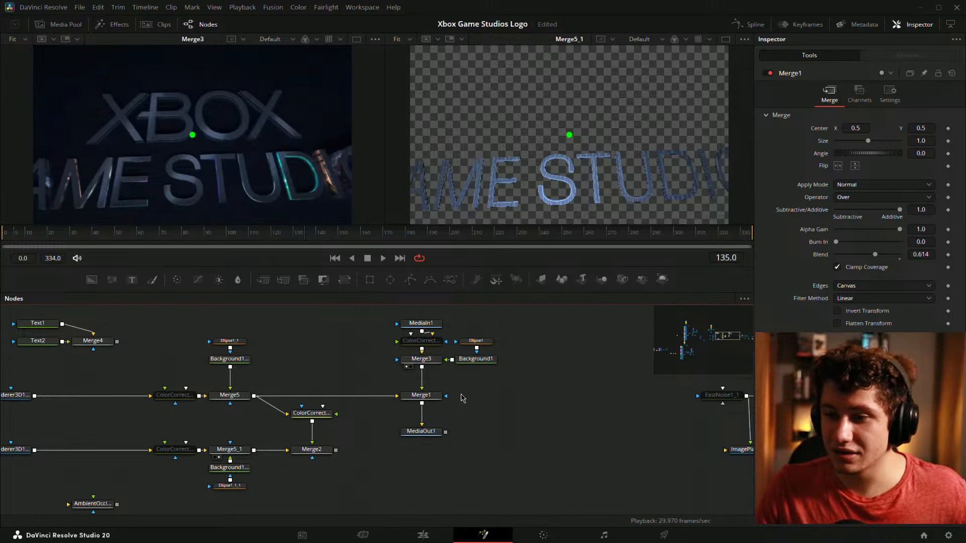
{"action": "left_click_drag", "start_coordinate": [430, 400], "coordinate": [226, 161]}
{"action": "left_click", "coordinate": [498, 398]}
{"action": "key", "text": "ctrl+s"}
{"action": "left_click_drag", "start_coordinate": [393, 367], "coordinate": [457, 354]}
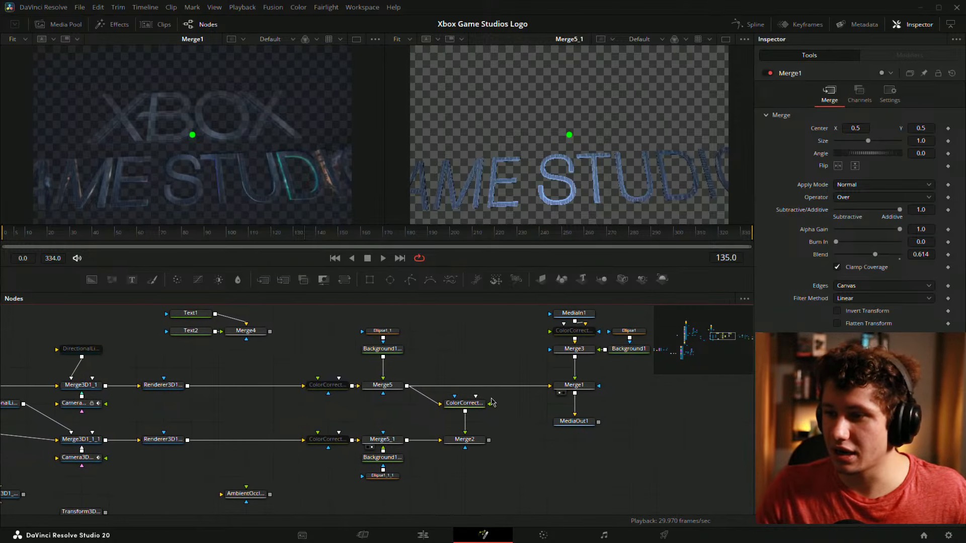
Compare the reference with the Merge5_1 render at frames 24, 74 and 137, viewing Merge3 and MediaIn1 as the reference
{"action": "left_click_drag", "start_coordinate": [569, 351], "coordinate": [245, 219]}
{"action": "left_click_drag", "start_coordinate": [400, 413], "coordinate": [548, 374]}
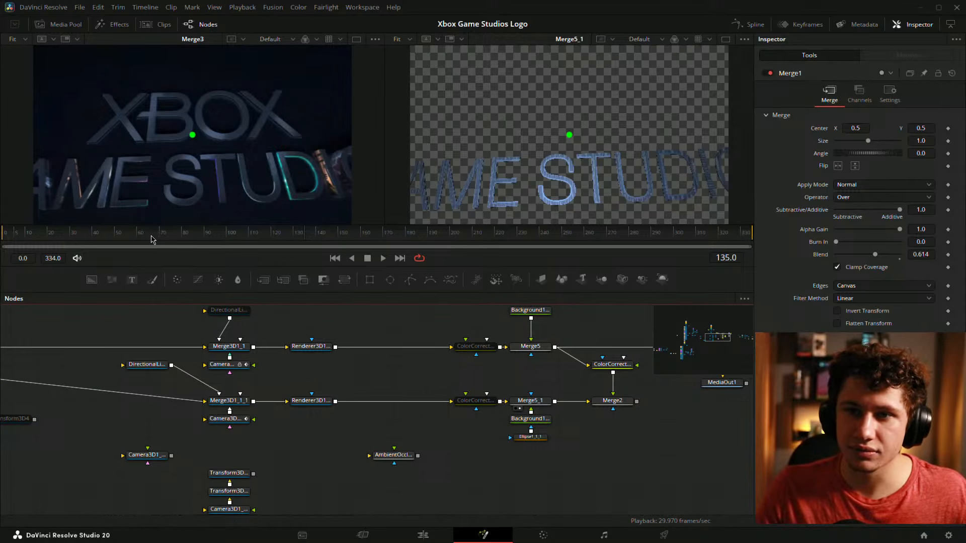
{"action": "left_click_drag", "start_coordinate": [151, 234], "coordinate": [56, 242]}
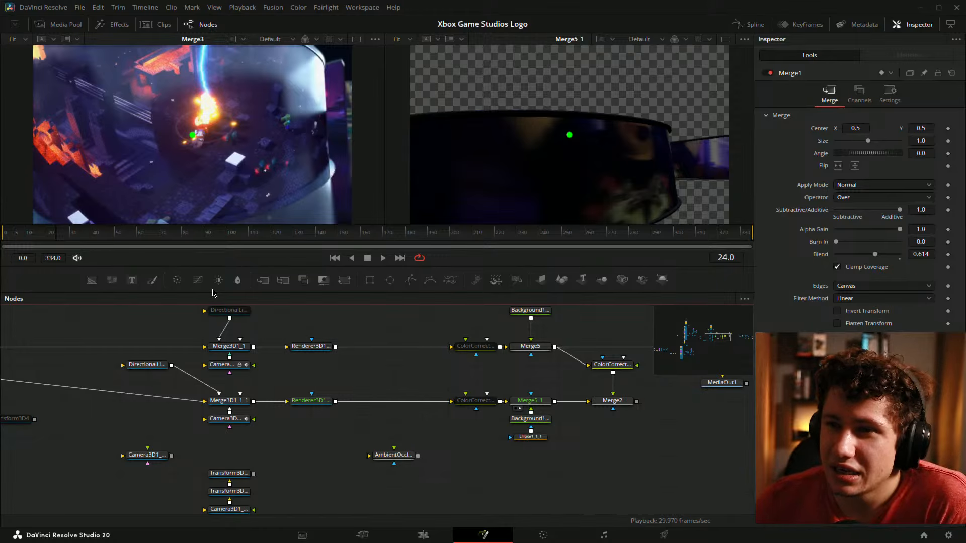
{"action": "left_click_drag", "start_coordinate": [63, 231], "coordinate": [168, 232]}
{"action": "left_click_drag", "start_coordinate": [583, 424], "coordinate": [359, 463]}
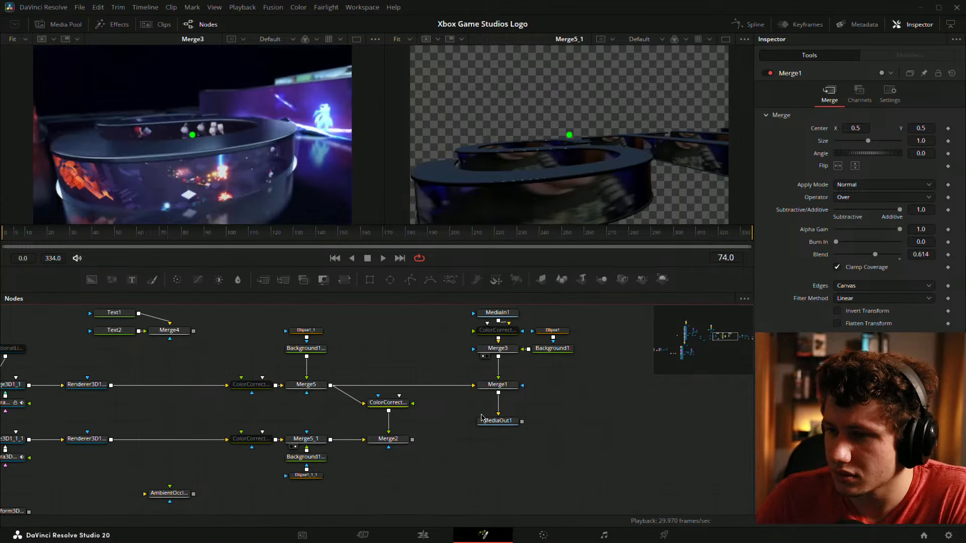
{"action": "left_click_drag", "start_coordinate": [480, 418], "coordinate": [451, 442]}
{"action": "left_click", "coordinate": [453, 345]}
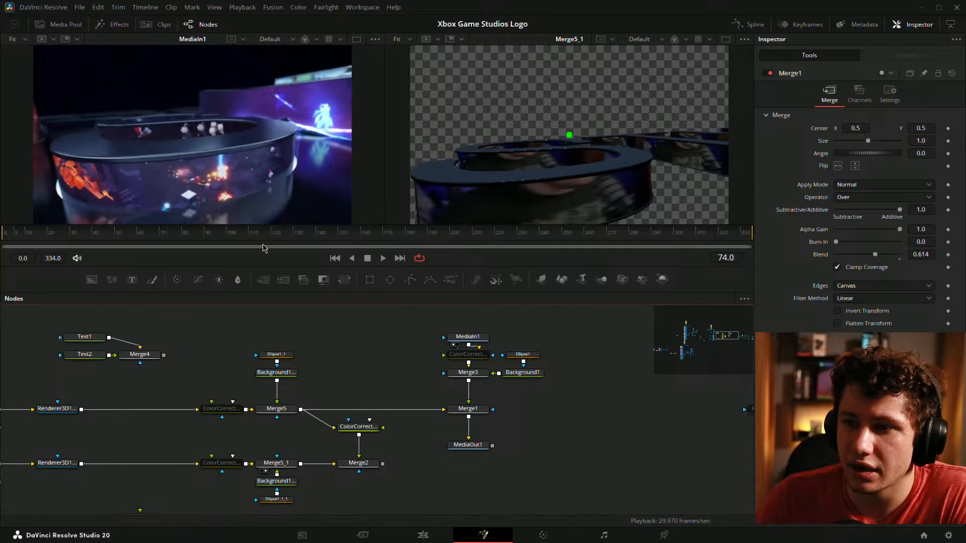
{"action": "left_click", "coordinate": [303, 236]}
{"action": "left_click_drag", "start_coordinate": [305, 238], "coordinate": [310, 239]}
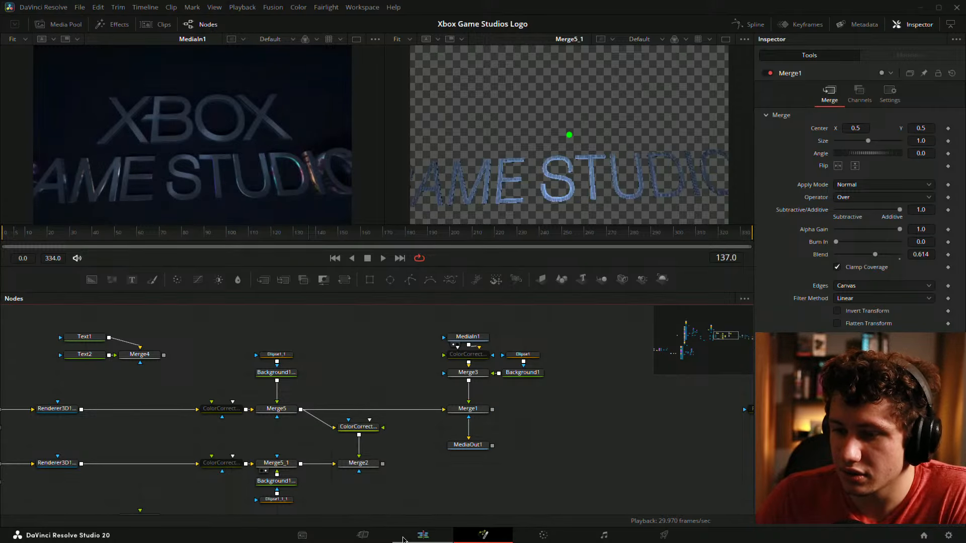
Replay the reference clip on the edit timeline and examine the camera pull-back up to 00:00:04:34
{"action": "left_click", "coordinate": [422, 535]}
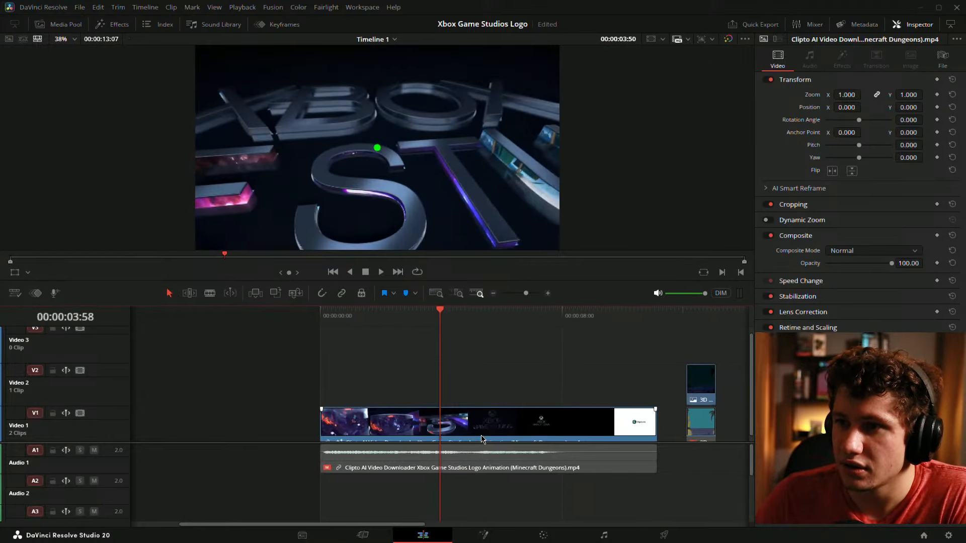
{"action": "mouse_move", "coordinate": [459, 440]}
{"action": "left_mouse_down"}
{"action": "mouse_move", "coordinate": [494, 447]}
{"action": "mouse_move", "coordinate": [467, 444]}
{"action": "mouse_move", "coordinate": [482, 456]}
{"action": "mouse_move", "coordinate": [455, 447]}
{"action": "left_mouse_up"}
{"action": "left_click", "coordinate": [531, 391]}
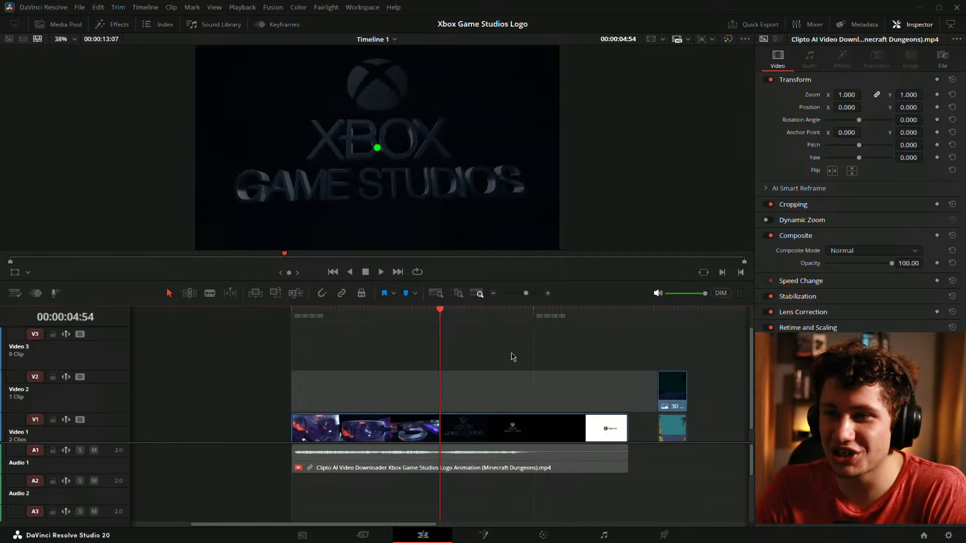
{"action": "left_click_drag", "start_coordinate": [489, 361], "coordinate": [538, 383]}
{"action": "key", "text": "space"}
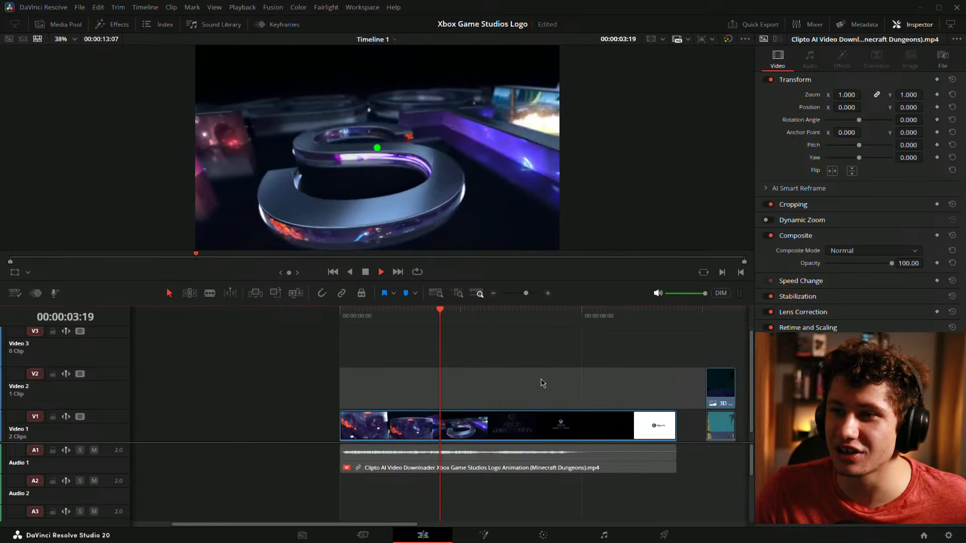
{"action": "key", "text": "space"}
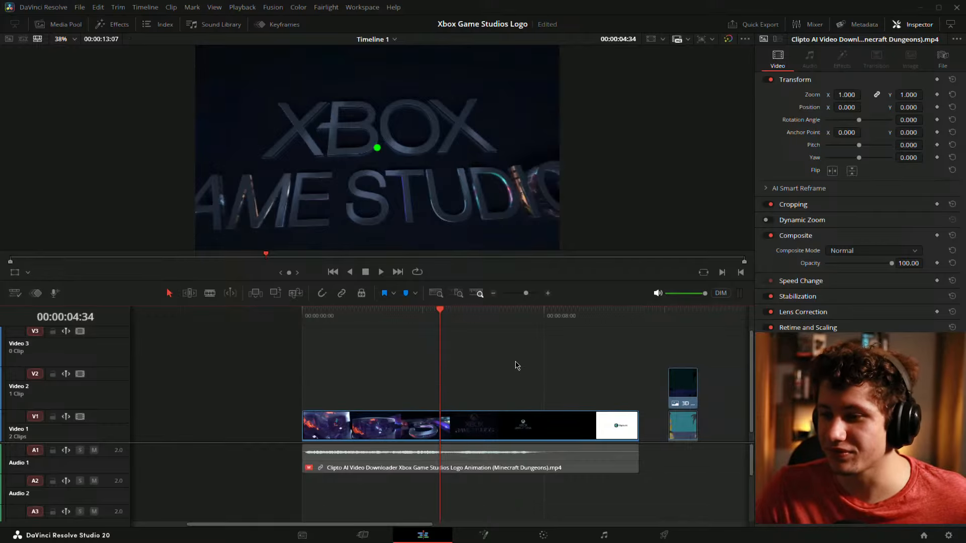
Return to the Fusion composition, view Merge3 beside Merge5_1 at frame 136 and examine the render branches
{"action": "left_click", "coordinate": [483, 534]}
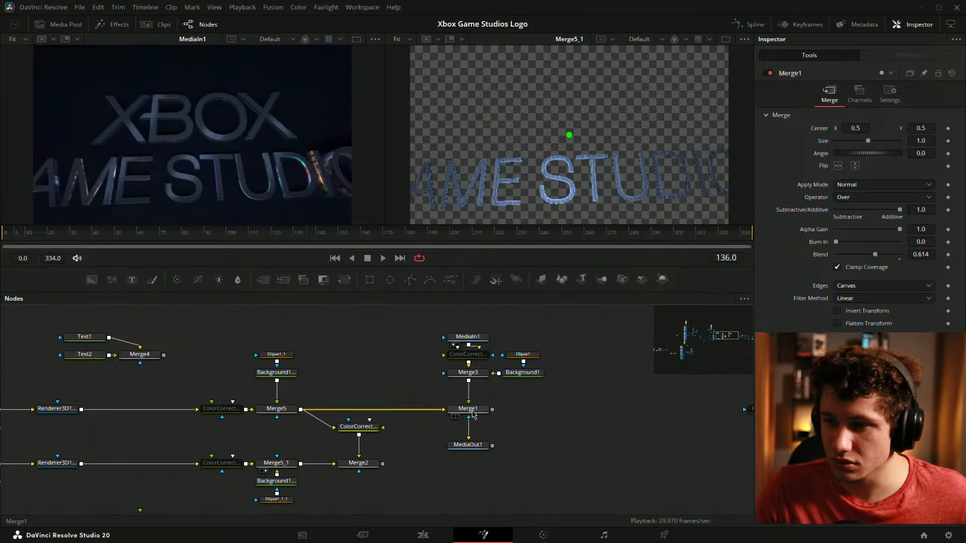
{"action": "left_click", "coordinate": [472, 412]}
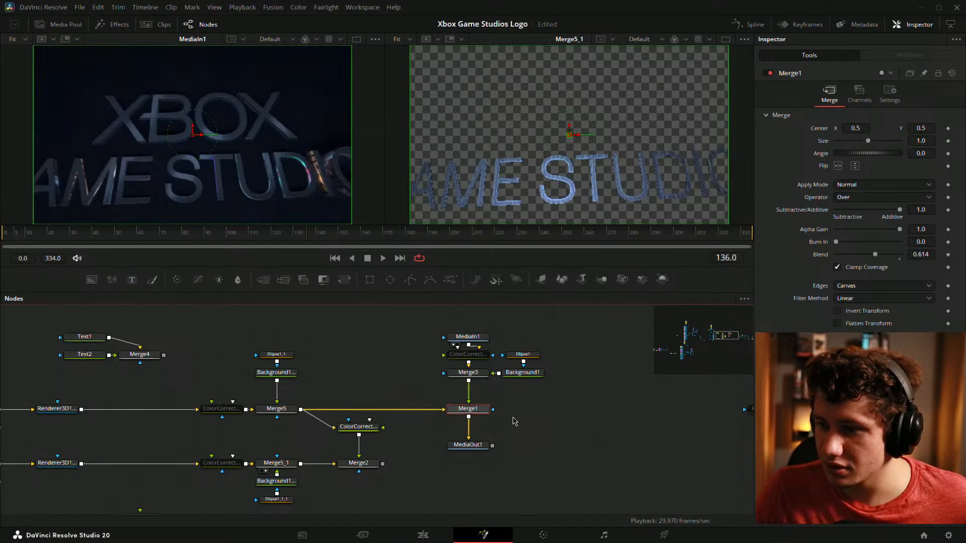
{"action": "left_click_drag", "start_coordinate": [469, 373], "coordinate": [241, 186]}
{"action": "left_click_drag", "start_coordinate": [324, 361], "coordinate": [573, 342]}
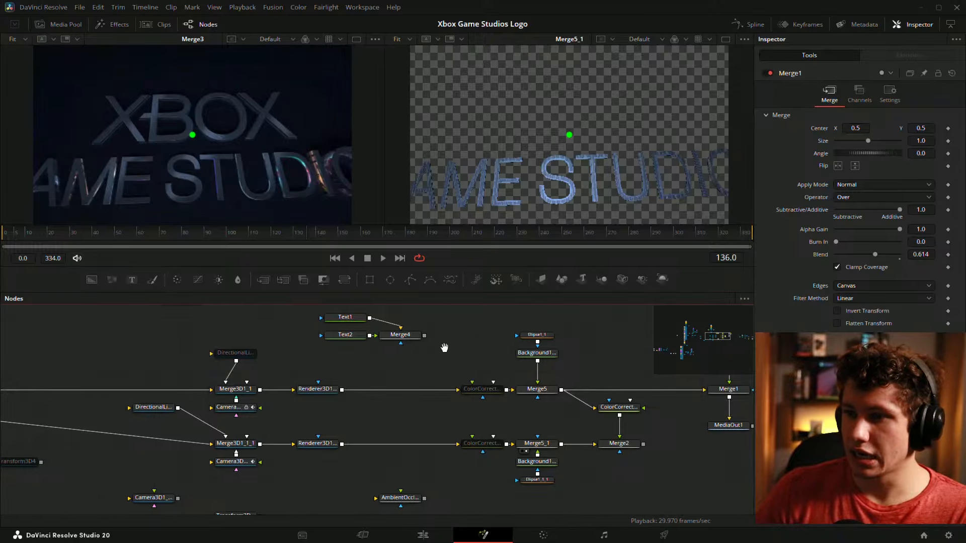
{"action": "left_click_drag", "start_coordinate": [444, 348], "coordinate": [332, 342]}
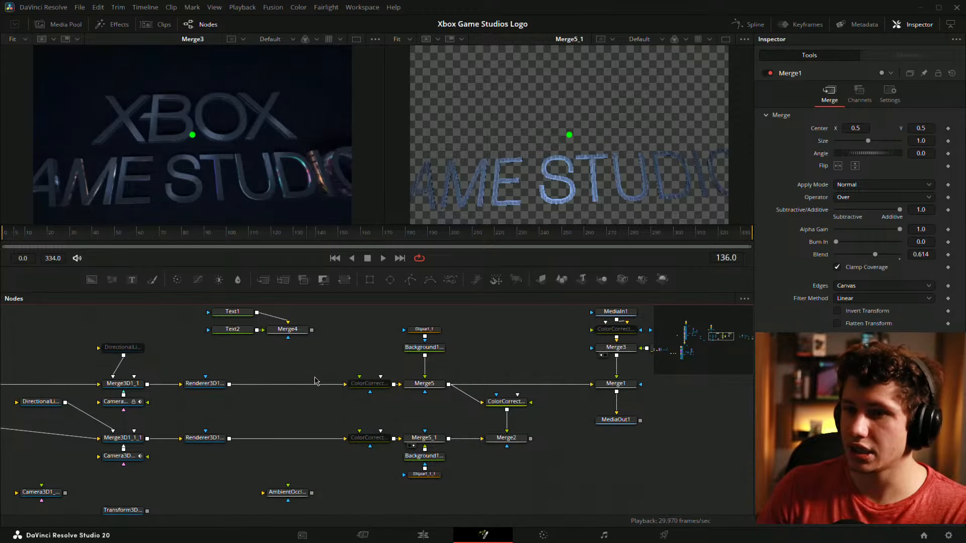
{"action": "left_click_drag", "start_coordinate": [315, 379], "coordinate": [411, 366]}
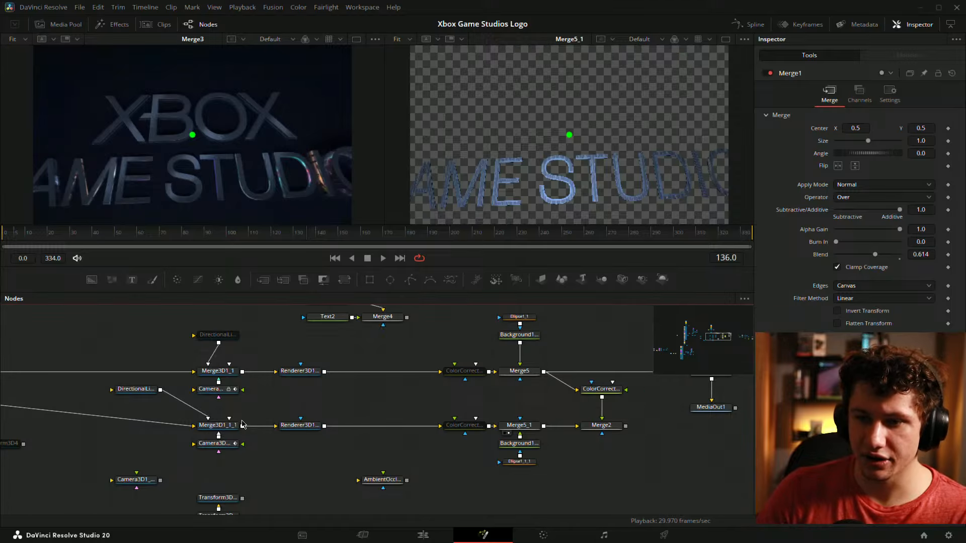
{"action": "mouse_move", "coordinate": [358, 403]}
{"action": "left_mouse_down"}
{"action": "mouse_move", "coordinate": [429, 383]}
{"action": "mouse_move", "coordinate": [345, 407]}
{"action": "left_mouse_up"}
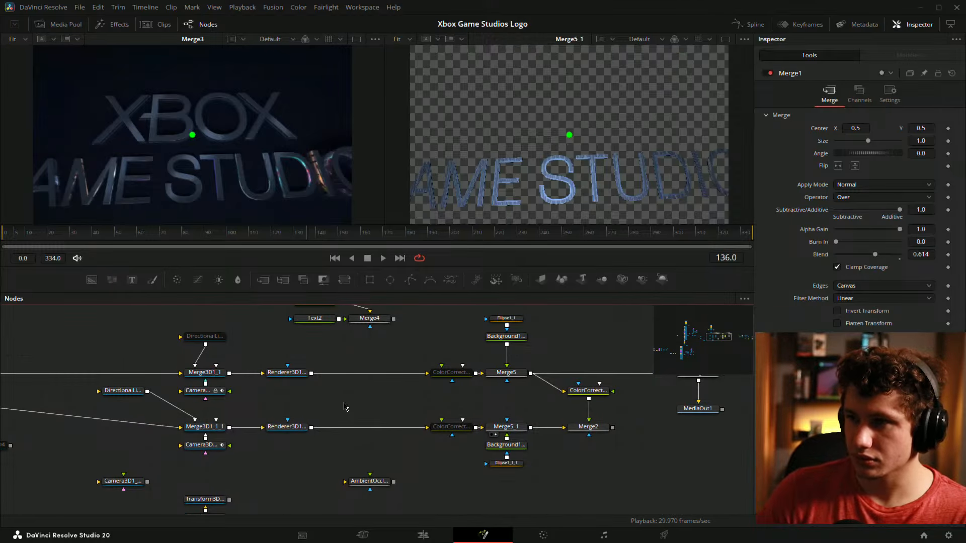
Connect ImagePlane3D1 to Merge3D3_1 to add the plane behind the text and compare the viewers at frame 108
{"action": "left_click", "coordinate": [135, 237]}
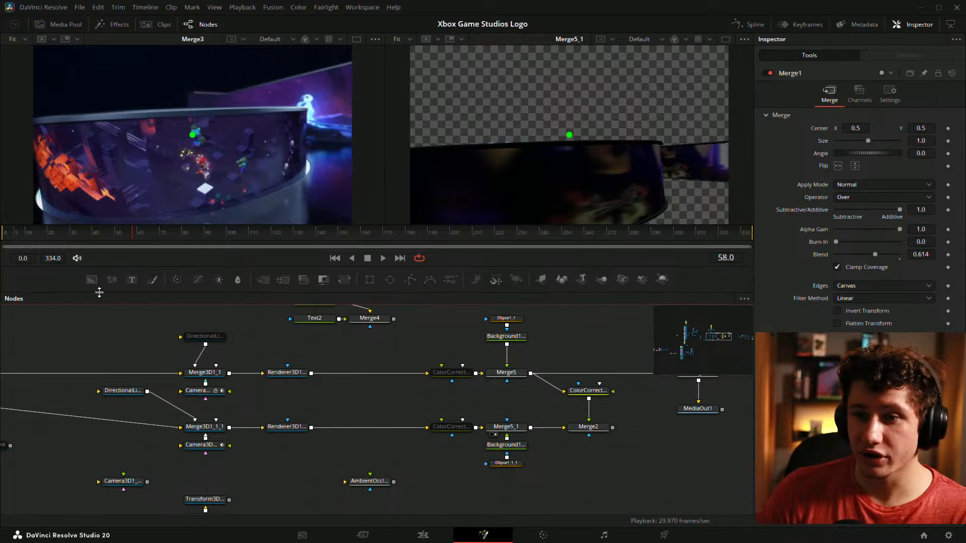
{"action": "left_click_drag", "start_coordinate": [152, 331], "coordinate": [517, 459]}
{"action": "scroll", "coordinate": [335, 382], "scroll_direction": "down", "scroll_amount": 2}
{"action": "left_click_drag", "start_coordinate": [293, 408], "coordinate": [400, 382]}
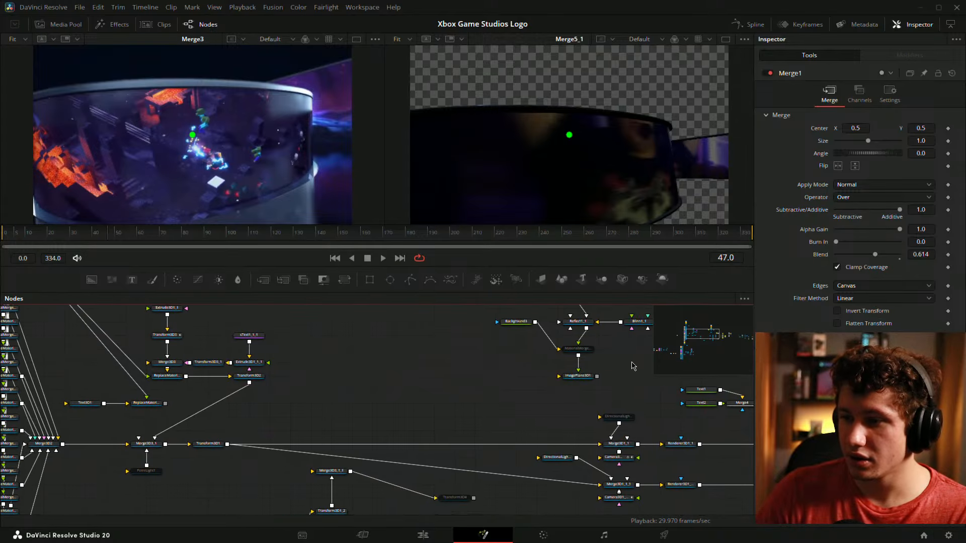
{"action": "left_click_drag", "start_coordinate": [597, 376], "coordinate": [139, 438]}
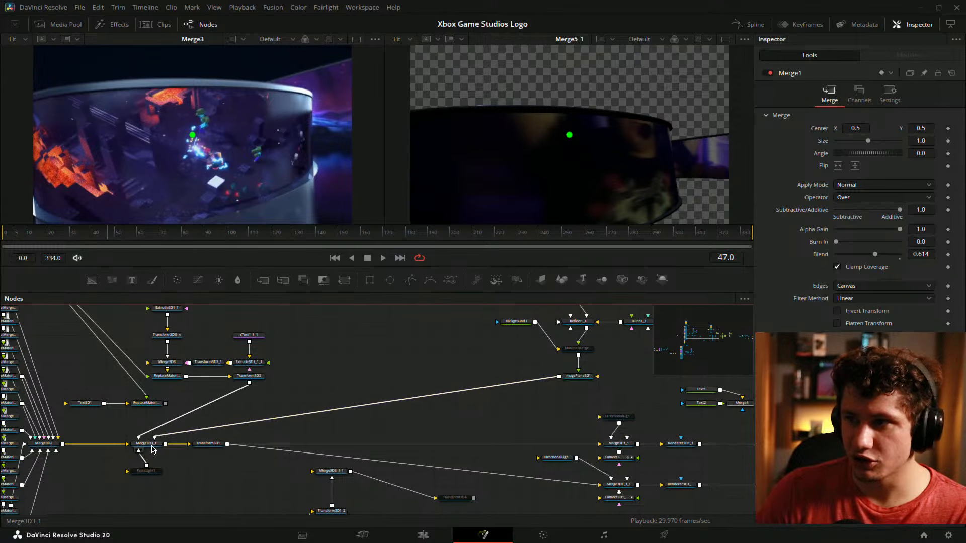
{"action": "left_click_drag", "start_coordinate": [389, 396], "coordinate": [115, 403]}
{"action": "left_click_drag", "start_coordinate": [472, 237], "coordinate": [348, 247]}
{"action": "left_click_drag", "start_coordinate": [279, 235], "coordinate": [244, 247]}
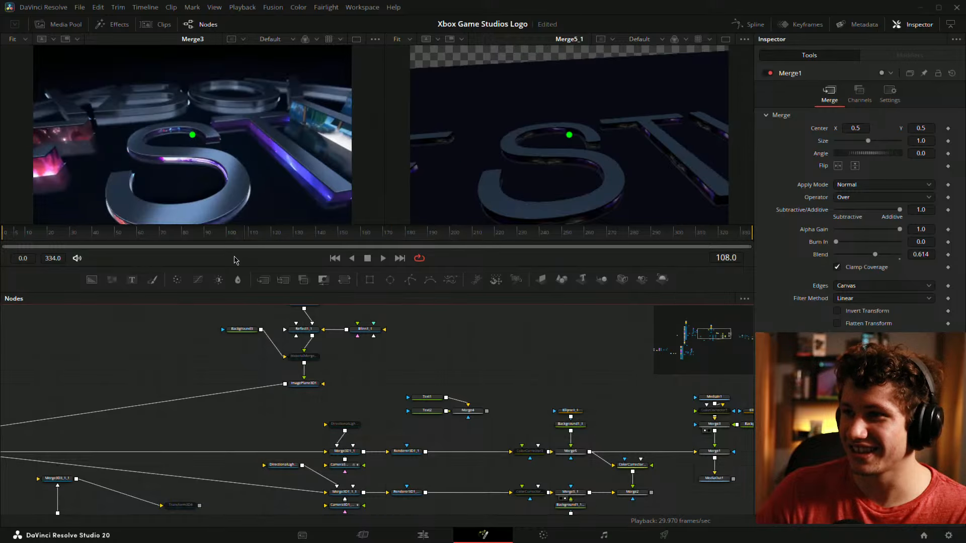
Set the ImagePlane3D1 scale to 50 and check its coverage behind the text up to frame 138
{"action": "left_click_drag", "start_coordinate": [439, 364], "coordinate": [577, 381]}
{"action": "left_click", "coordinate": [443, 401]}
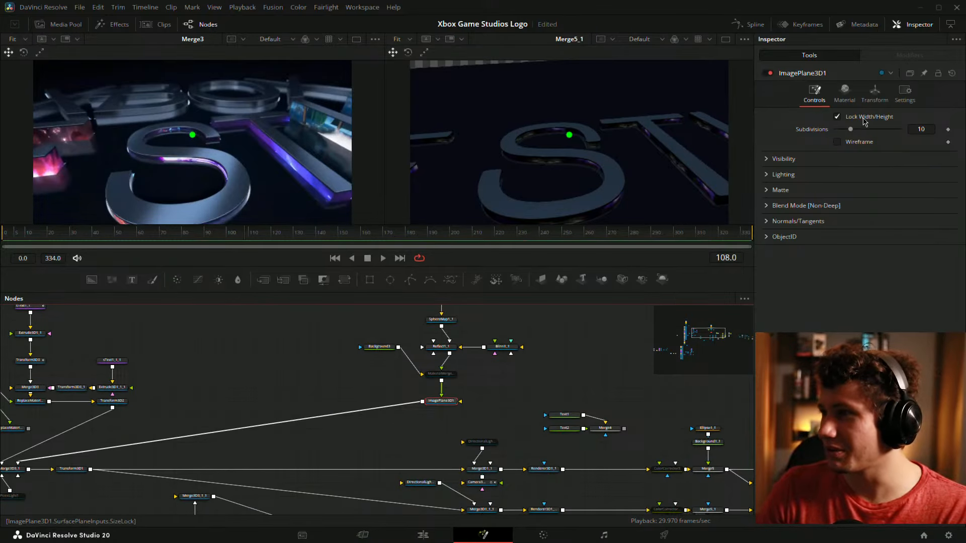
{"action": "left_click", "coordinate": [874, 93]}
{"action": "left_click_drag", "start_coordinate": [883, 281], "coordinate": [920, 280]}
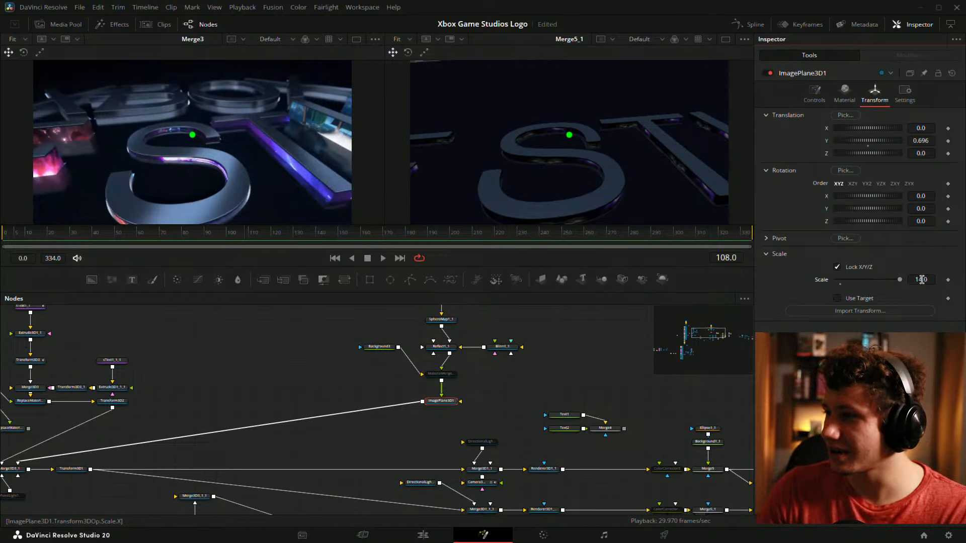
{"action": "double_click", "coordinate": [920, 280]}
{"action": "type", "text": "50"}
{"action": "key", "text": "Tab"}
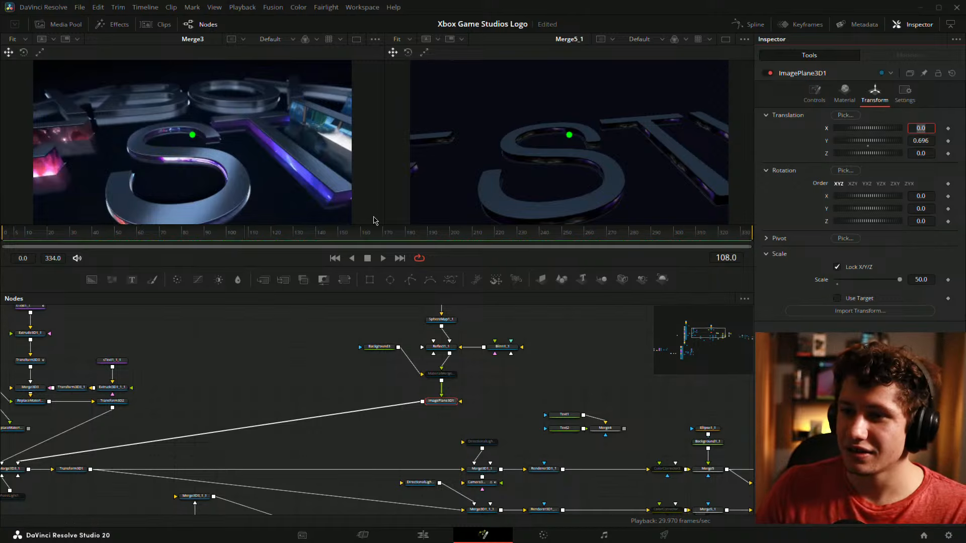
{"action": "left_click_drag", "start_coordinate": [286, 235], "coordinate": [303, 236]}
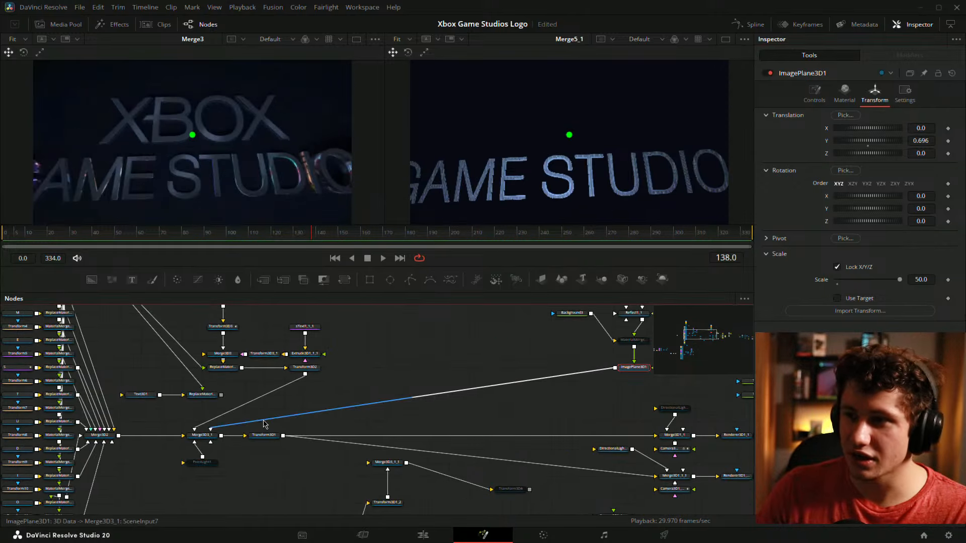
Disconnect ImagePlane3D1 from Merge3D3_1 and compare the letters with the reference at frame 124
{"action": "left_click", "coordinate": [265, 421]}
{"action": "key", "text": "Delete"}
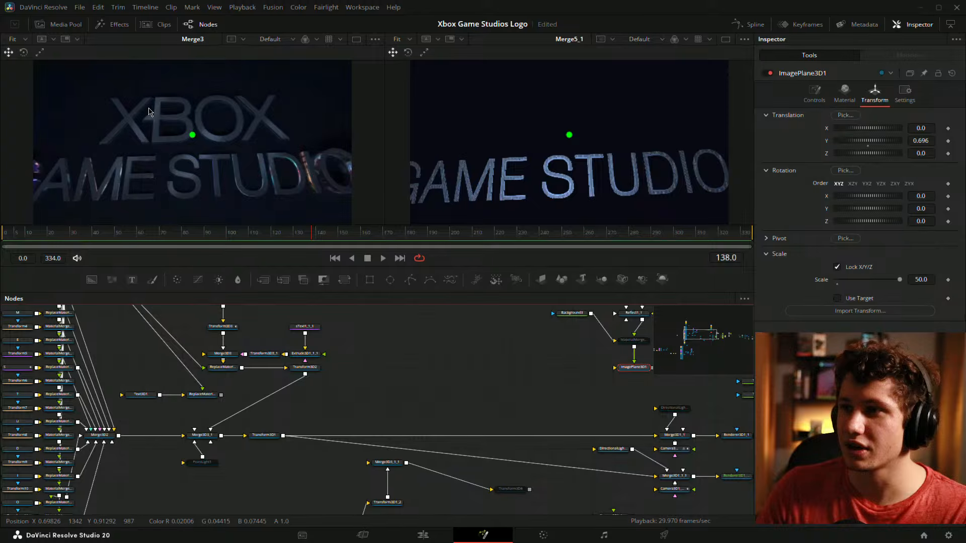
{"action": "left_click_drag", "start_coordinate": [648, 341], "coordinate": [523, 316]}
{"action": "left_click", "coordinate": [452, 346]}
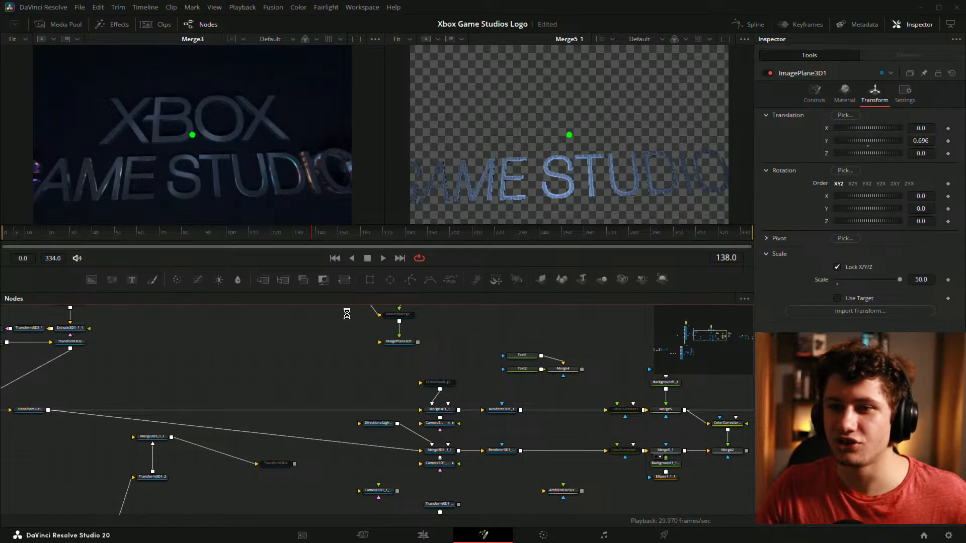
{"action": "left_click_drag", "start_coordinate": [263, 236], "coordinate": [280, 244]}
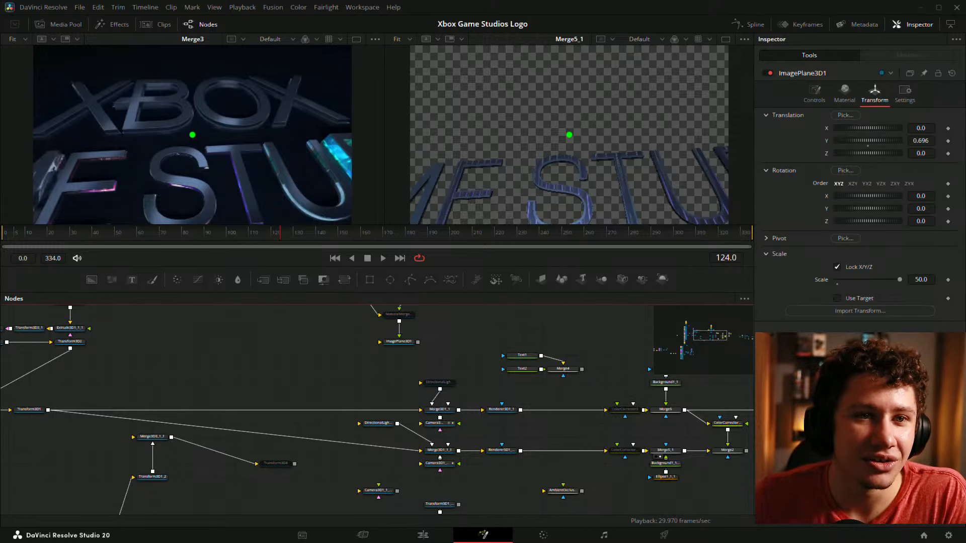
{"action": "left_click_drag", "start_coordinate": [396, 348], "coordinate": [335, 293]}
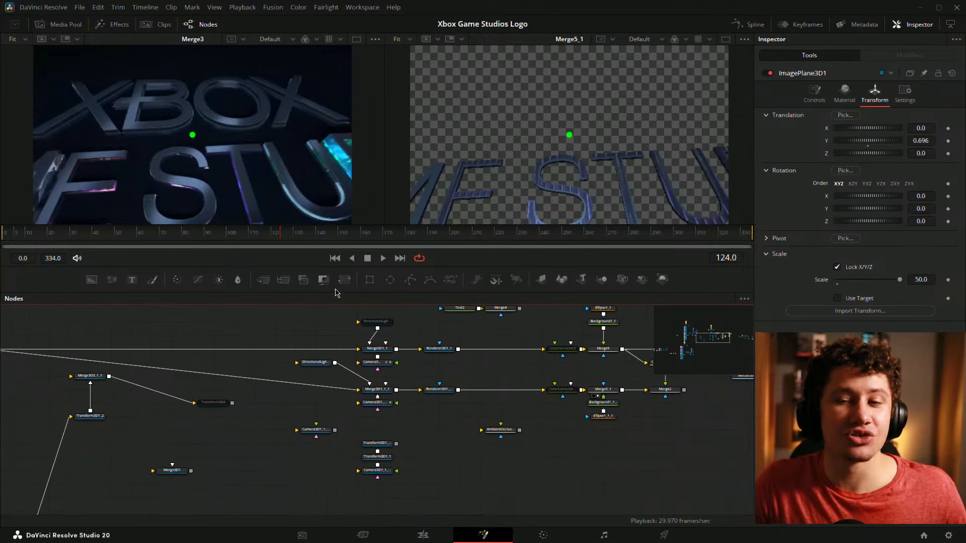
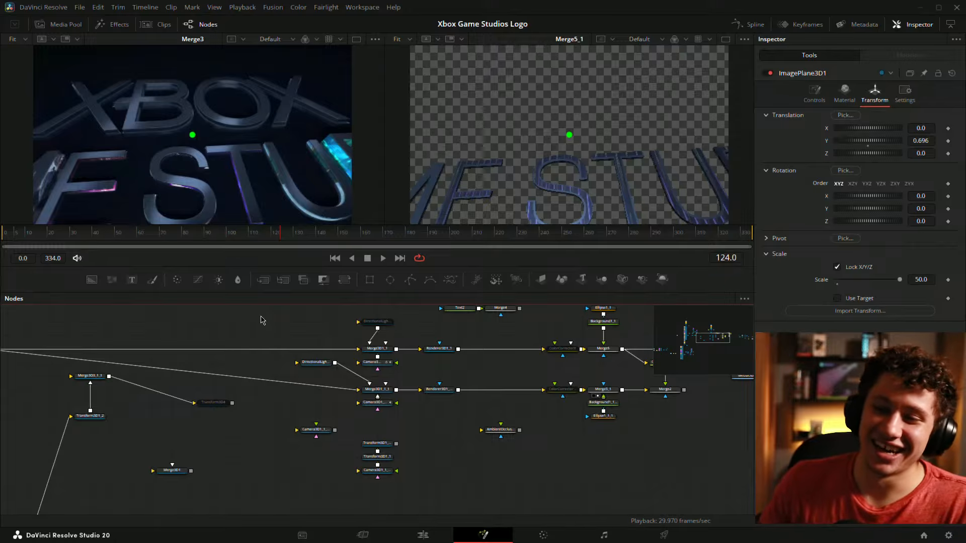
Examine the GAME STUDIOS text node and the individual S letter's text, extrusion, layout and shading settings
{"action": "left_click_drag", "start_coordinate": [176, 330], "coordinate": [603, 428]}
{"action": "left_click_drag", "start_coordinate": [541, 403], "coordinate": [548, 425]}
{"action": "left_click", "coordinate": [440, 353]}
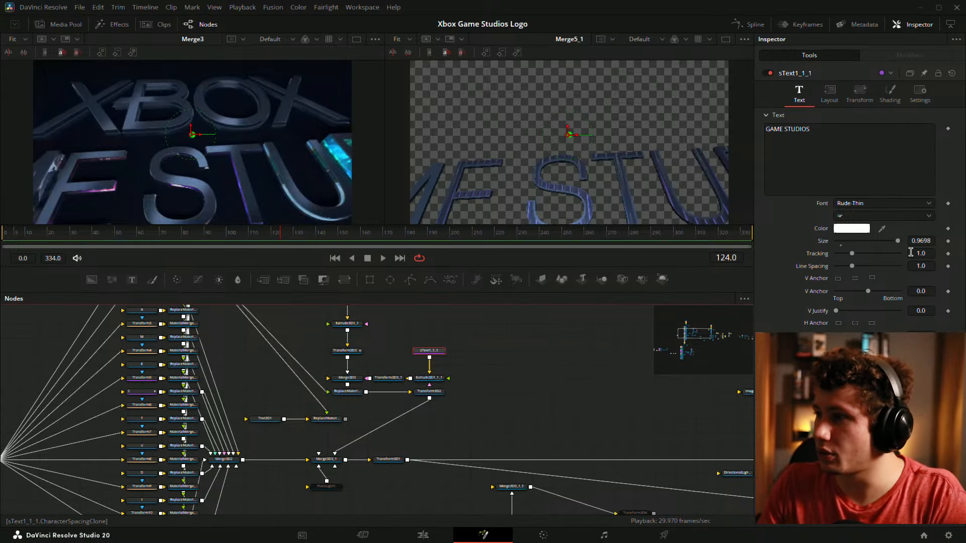
{"action": "left_click_drag", "start_coordinate": [503, 347], "coordinate": [697, 327]}
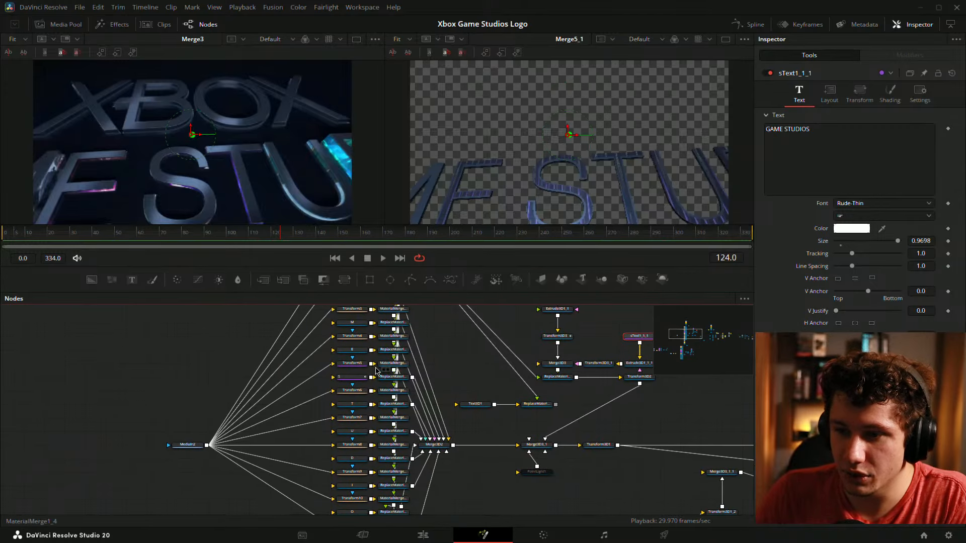
{"action": "left_click", "coordinate": [352, 377]}
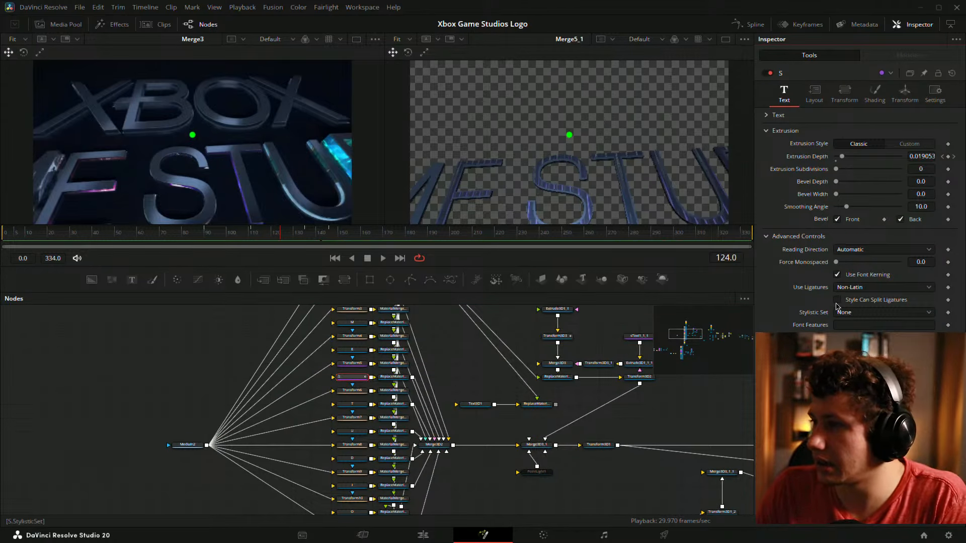
{"action": "left_click", "coordinate": [814, 92]}
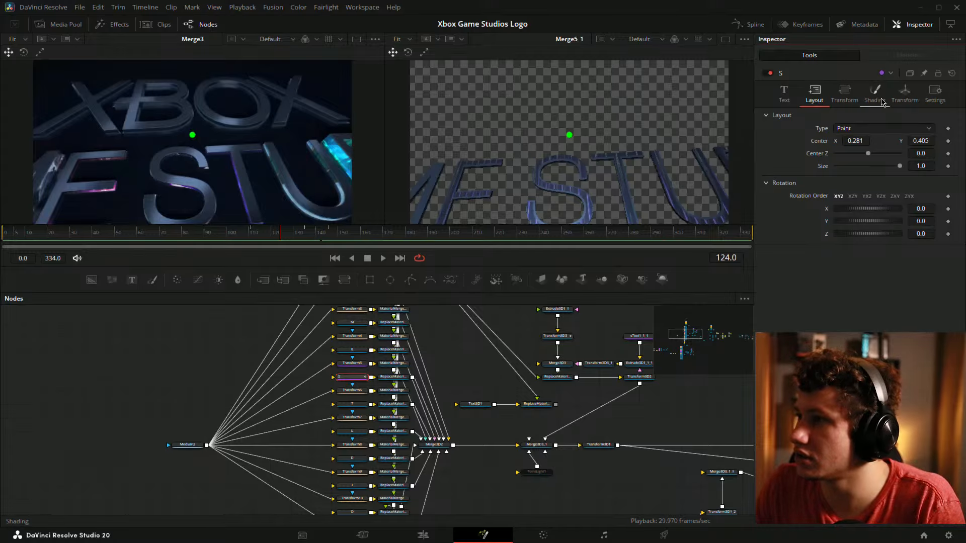
{"action": "left_click", "coordinate": [873, 95]}
{"action": "left_click", "coordinate": [814, 92]}
{"action": "left_click", "coordinate": [783, 92]}
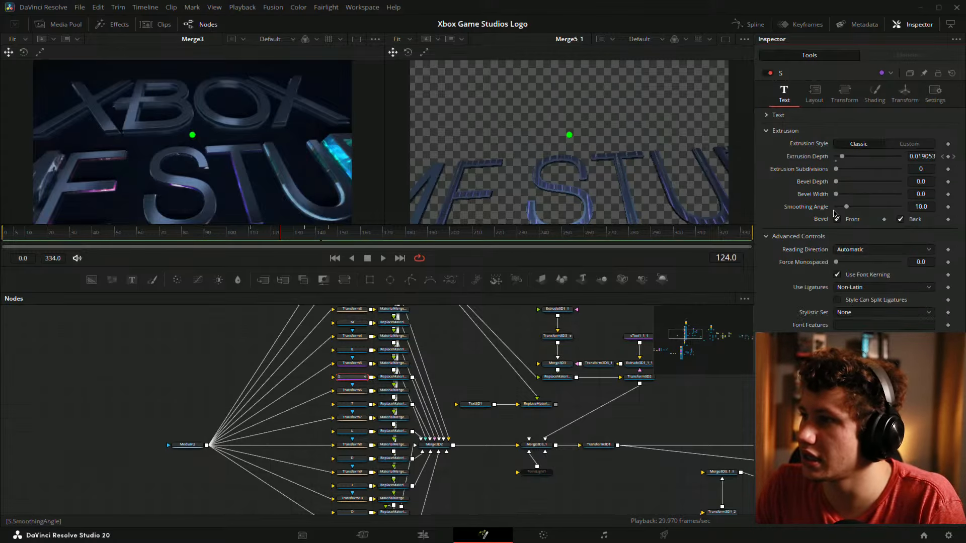
{"action": "left_click", "coordinate": [775, 115]}
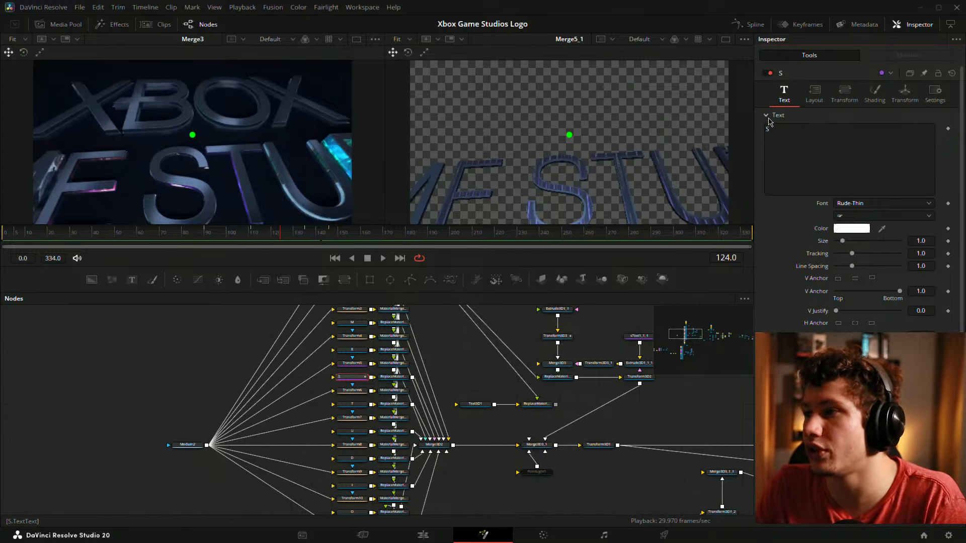
{"action": "left_click", "coordinate": [766, 115]}
Examine the edges of the XBOX letters in the Merge3 reference up close at frame 124, and review the render branches
{"action": "scroll", "coordinate": [532, 405], "scroll_direction": "right", "scroll_amount": 10}
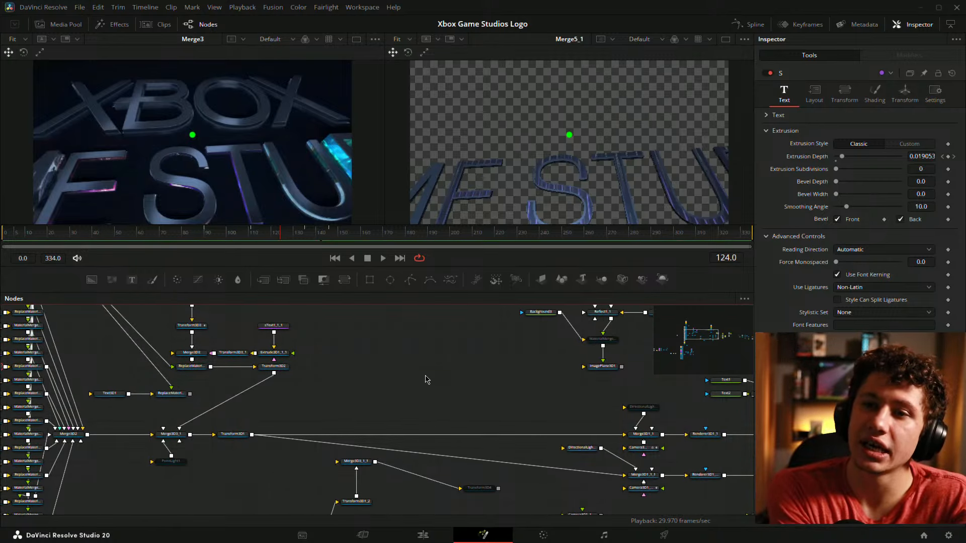
{"action": "scroll", "coordinate": [97, 106], "scroll_direction": "up", "scroll_amount": 6}
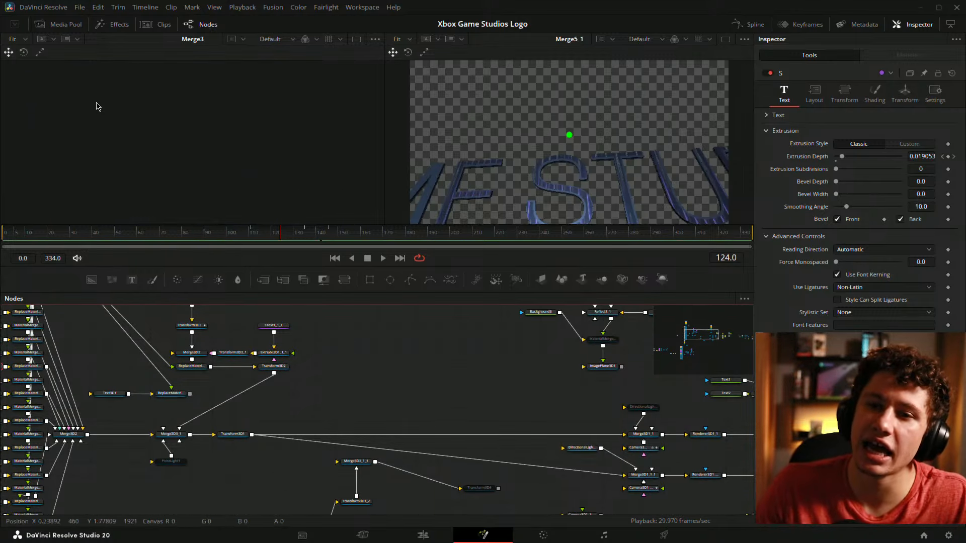
{"action": "scroll", "coordinate": [156, 146], "scroll_direction": "down", "scroll_amount": 7}
{"action": "scroll", "coordinate": [149, 135], "scroll_direction": "up", "scroll_amount": 2}
{"action": "scroll", "coordinate": [151, 135], "scroll_direction": "up", "scroll_amount": 5}
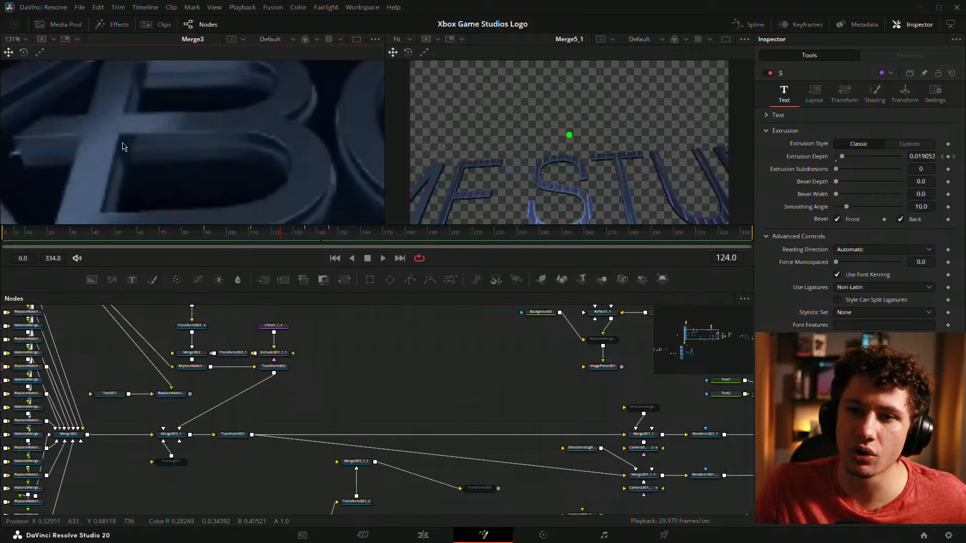
{"action": "scroll", "coordinate": [177, 140], "scroll_direction": "down", "scroll_amount": 8}
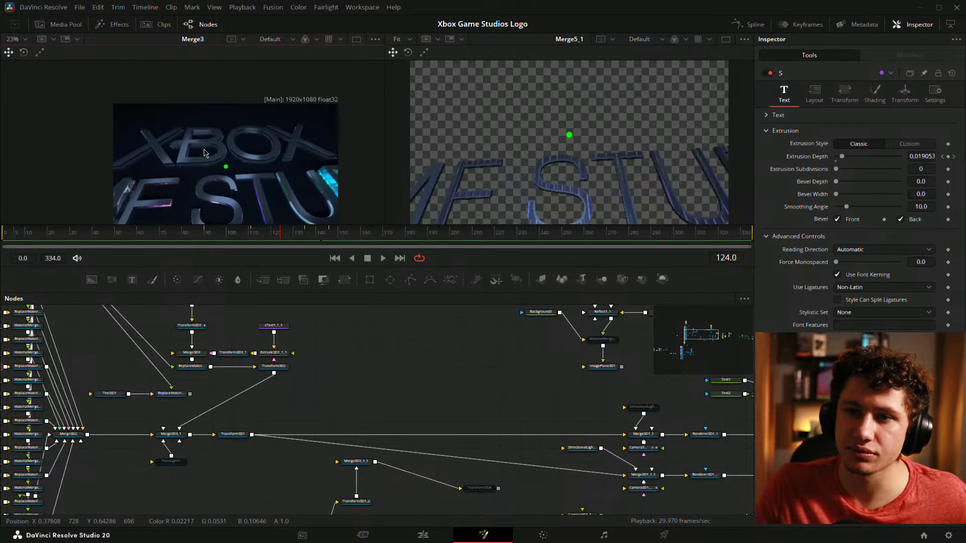
{"action": "left_click_drag", "start_coordinate": [435, 378], "coordinate": [259, 360]}
{"action": "left_click", "coordinate": [300, 355]}
{"action": "scroll", "coordinate": [302, 347], "scroll_direction": "right", "scroll_amount": 4}
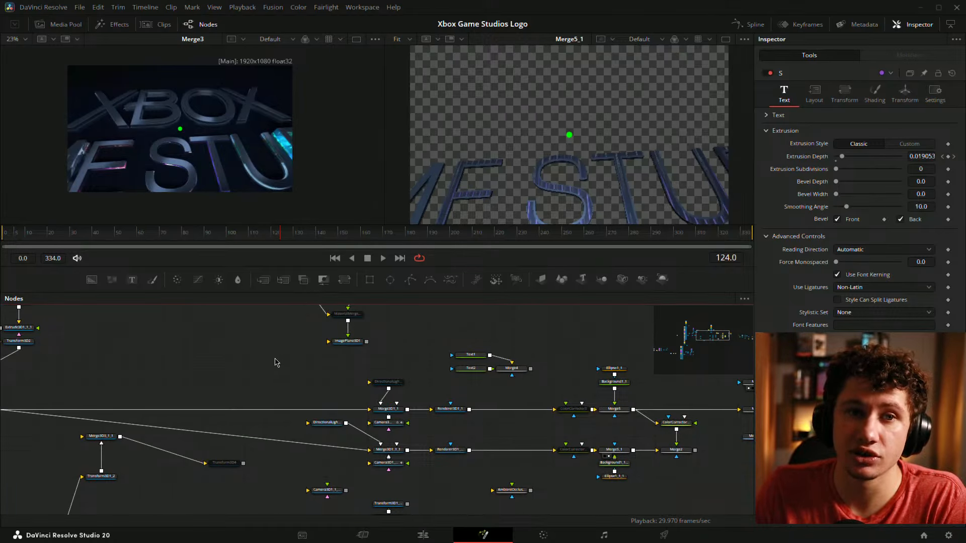
{"action": "scroll", "coordinate": [527, 362], "scroll_direction": "right", "scroll_amount": 4}
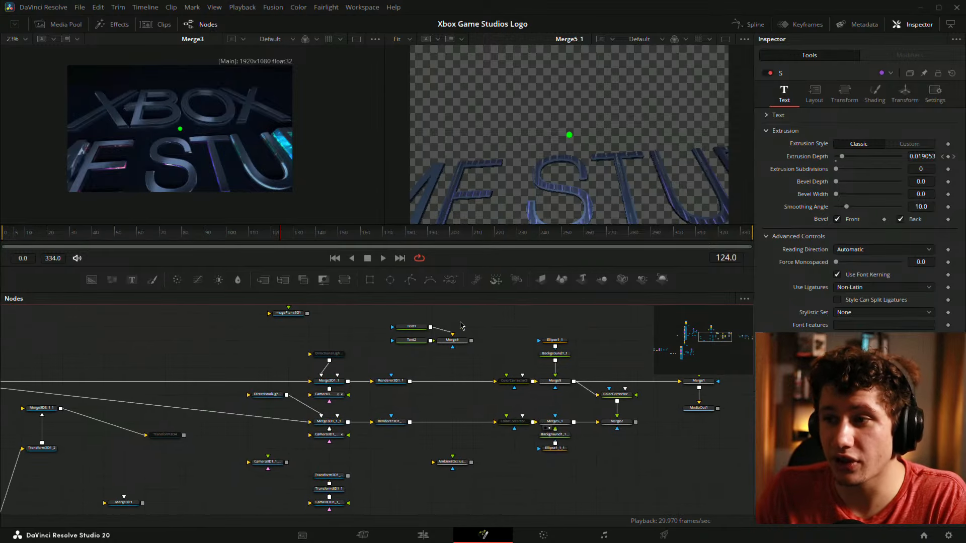
Go to frame 93 and set the timeline playback resolution to Full
{"action": "left_click_drag", "start_coordinate": [146, 235], "coordinate": [209, 238]}
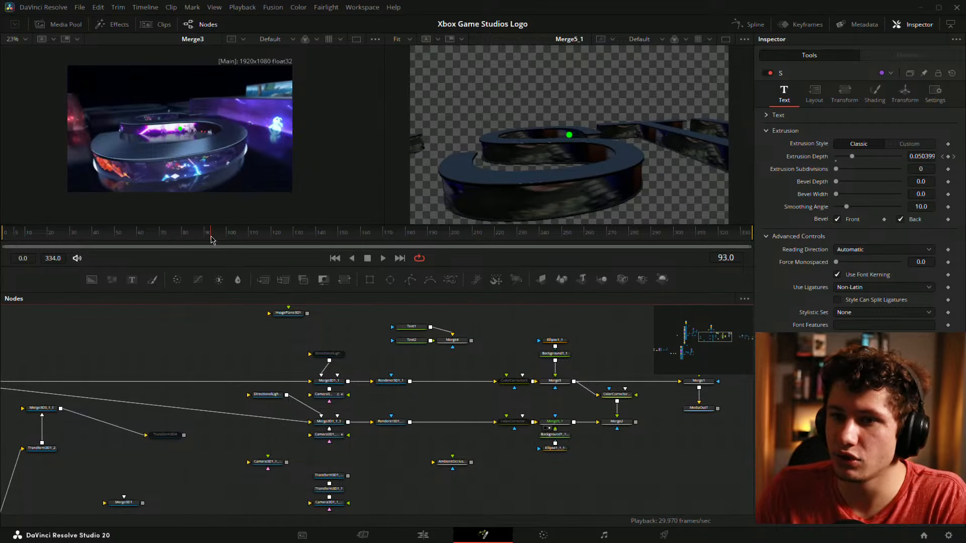
{"action": "left_click", "coordinate": [242, 7]}
{"action": "mouse_move", "coordinate": [265, 43]}
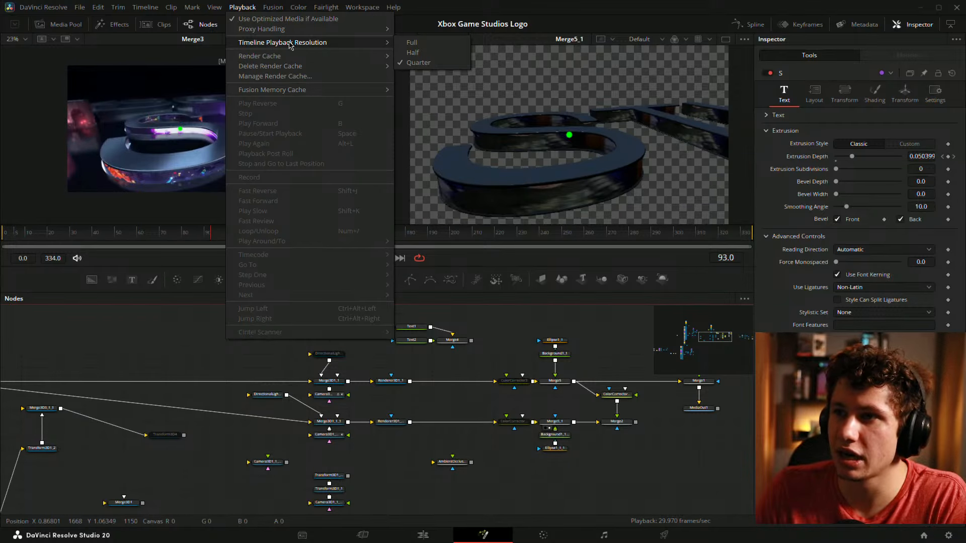
{"action": "left_click", "coordinate": [413, 42]}
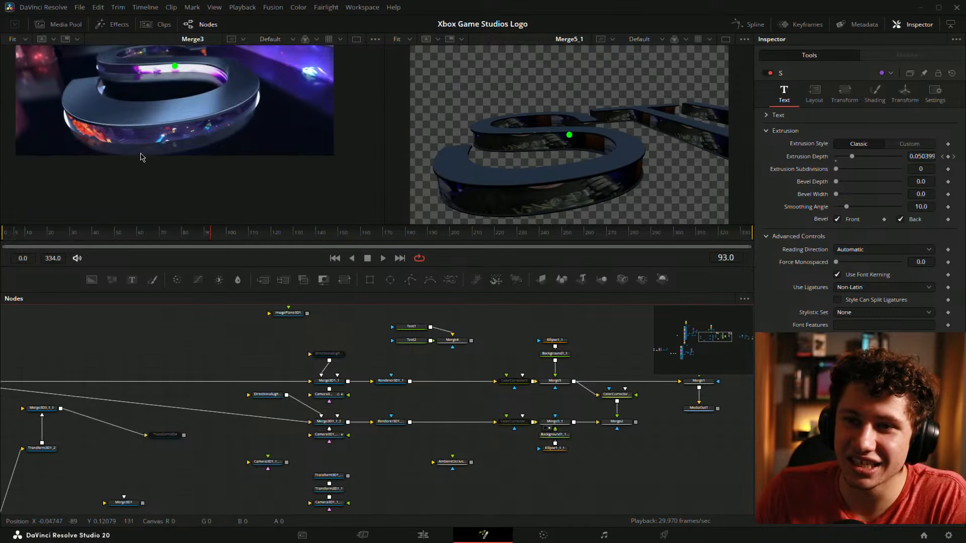
Compare the S letter's reflections and edges in the reference and the recreation at frame 93, with both views fitted
{"action": "scroll", "coordinate": [141, 156], "scroll_direction": "up", "scroll_amount": 2}
{"action": "scroll", "coordinate": [142, 157], "scroll_direction": "down", "scroll_amount": 2}
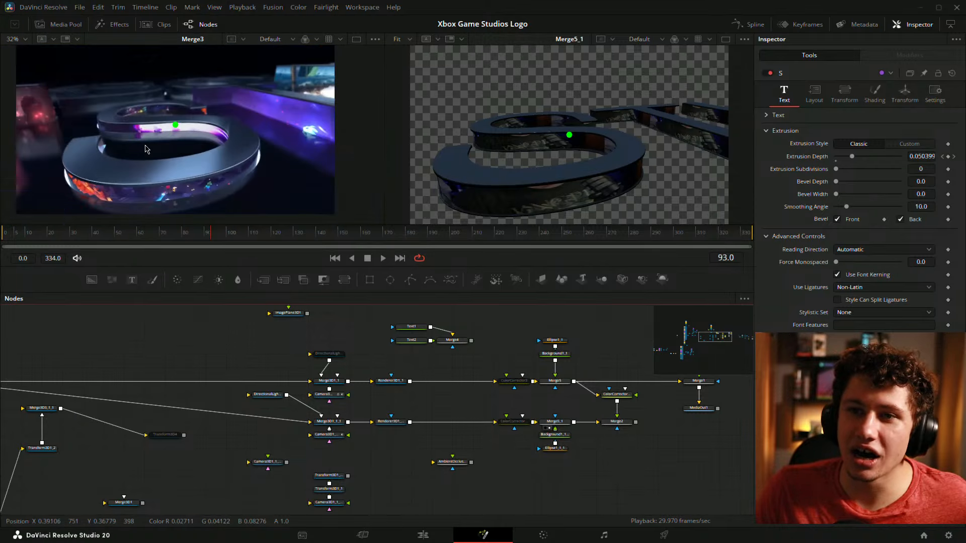
{"action": "scroll", "coordinate": [557, 184], "scroll_direction": "up", "scroll_amount": 2}
{"action": "left_click_drag", "start_coordinate": [556, 180], "coordinate": [564, 135]}
{"action": "key", "text": "ctrl+f"}
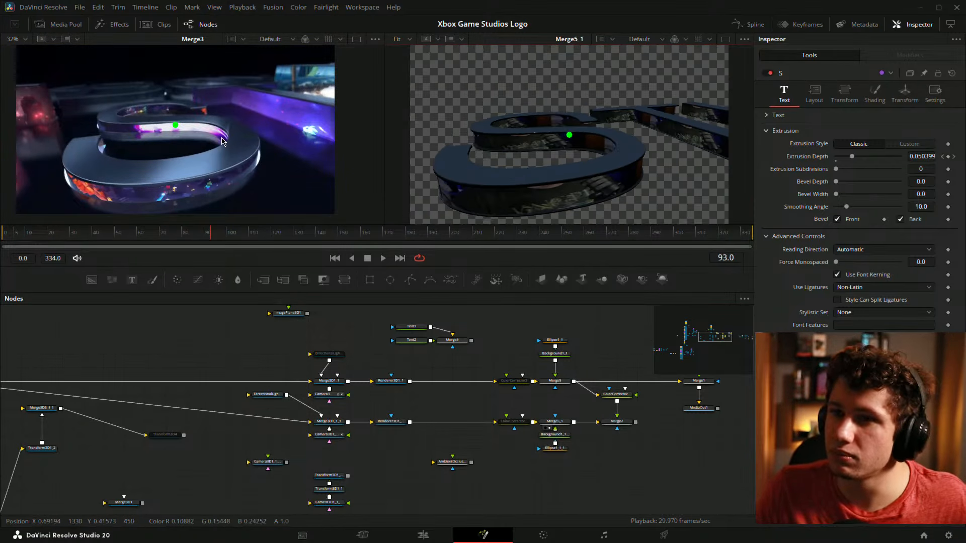
{"action": "key", "text": "ctrl+f"}
Open the timeline playback resolution options
{"action": "left_click", "coordinate": [236, 8]}
{"action": "mouse_move", "coordinate": [270, 44]}
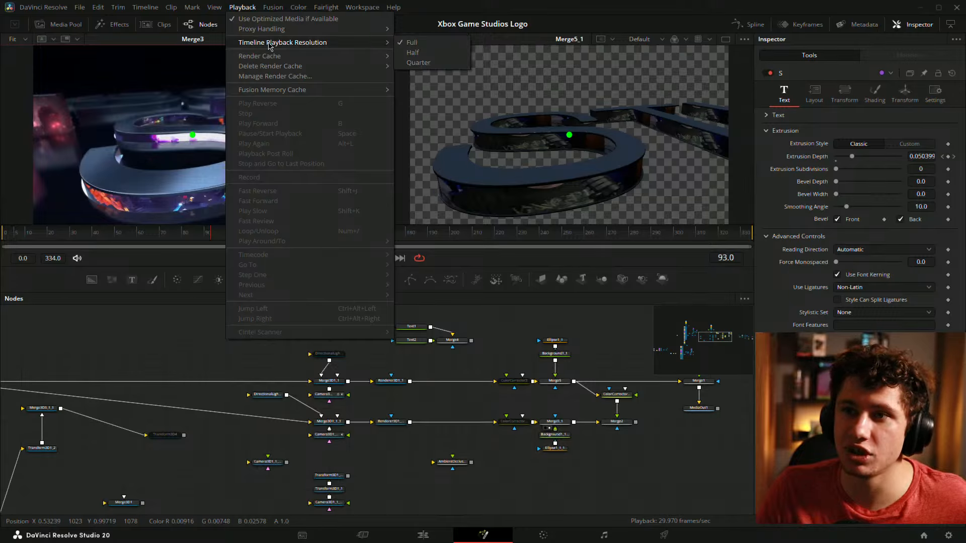
Set the timeline playback resolution to Quarter and scrub the composition to frame 87
{"action": "left_click", "coordinate": [423, 63]}
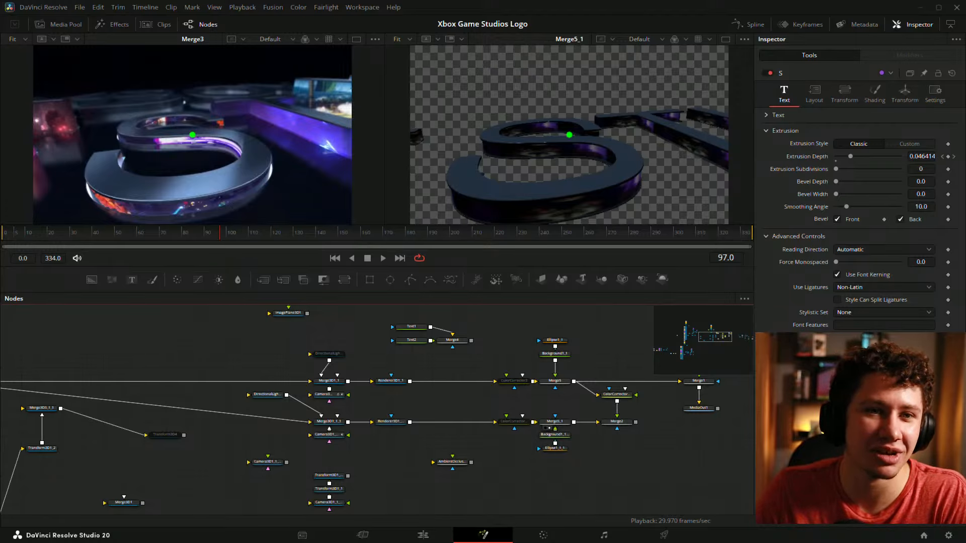
{"action": "left_click_drag", "start_coordinate": [166, 232], "coordinate": [201, 234]}
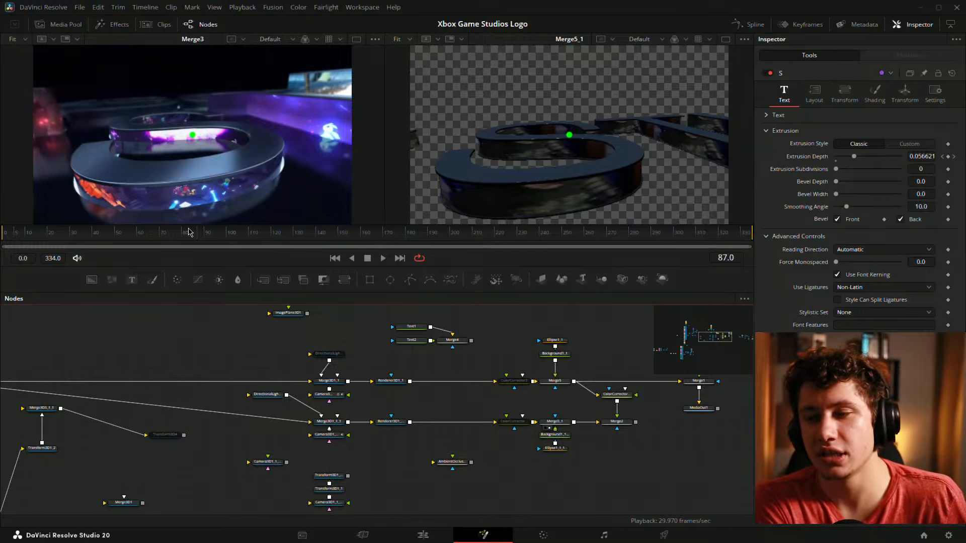
Switch to the Edit page and preview the creator's custom generator templates, including Skate x DaVinci and YouTube Originals x DaVinci
{"action": "left_click", "coordinate": [421, 534]}
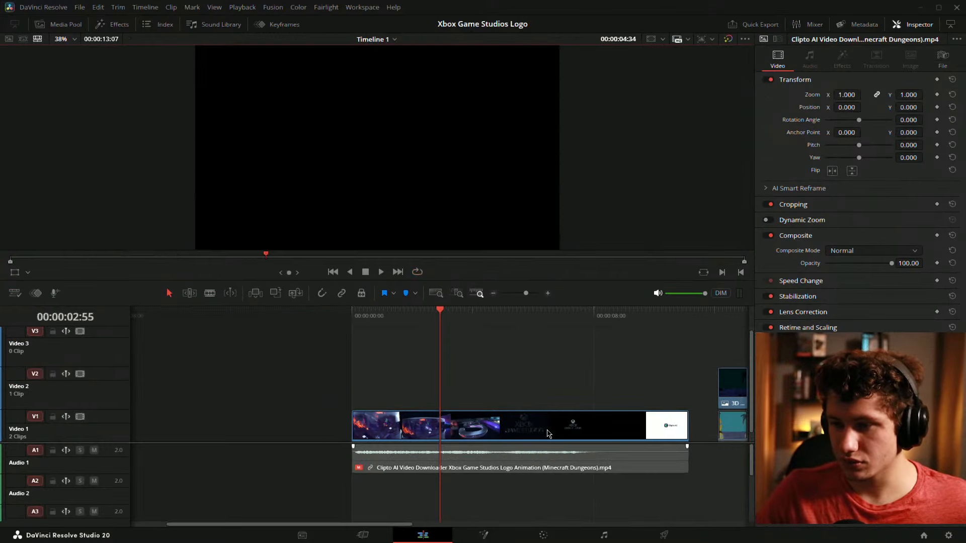
{"action": "left_click", "coordinate": [116, 26]}
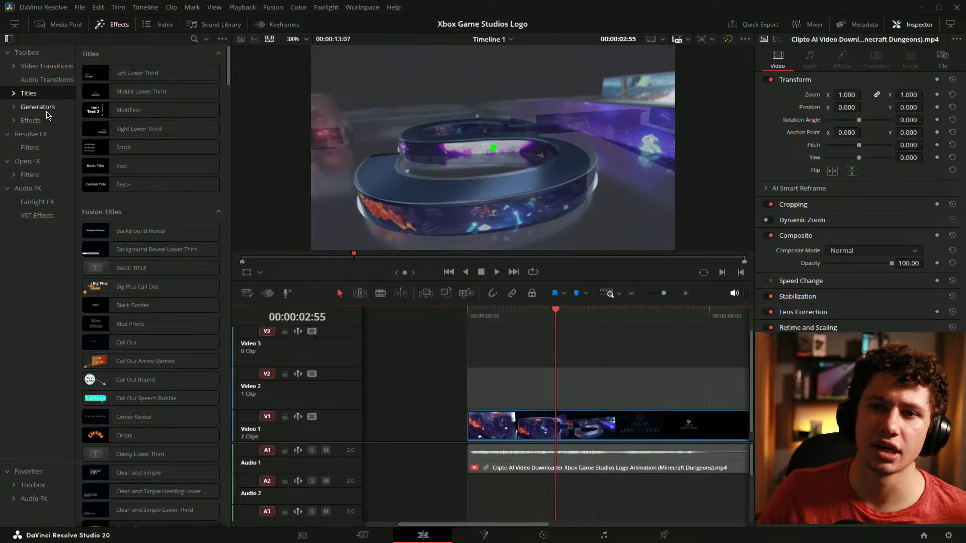
{"action": "left_click", "coordinate": [14, 106]}
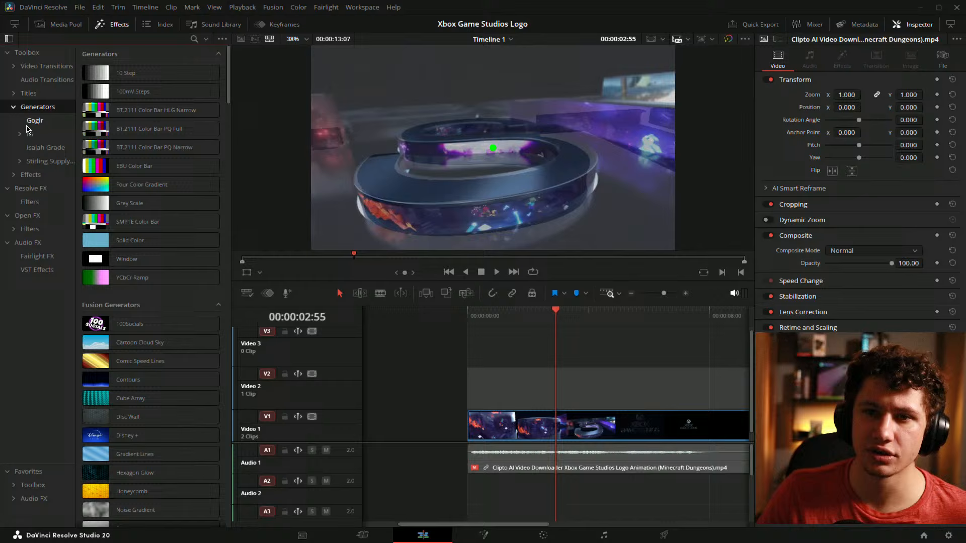
{"action": "left_click", "coordinate": [45, 147]}
{"action": "left_click", "coordinate": [115, 129]}
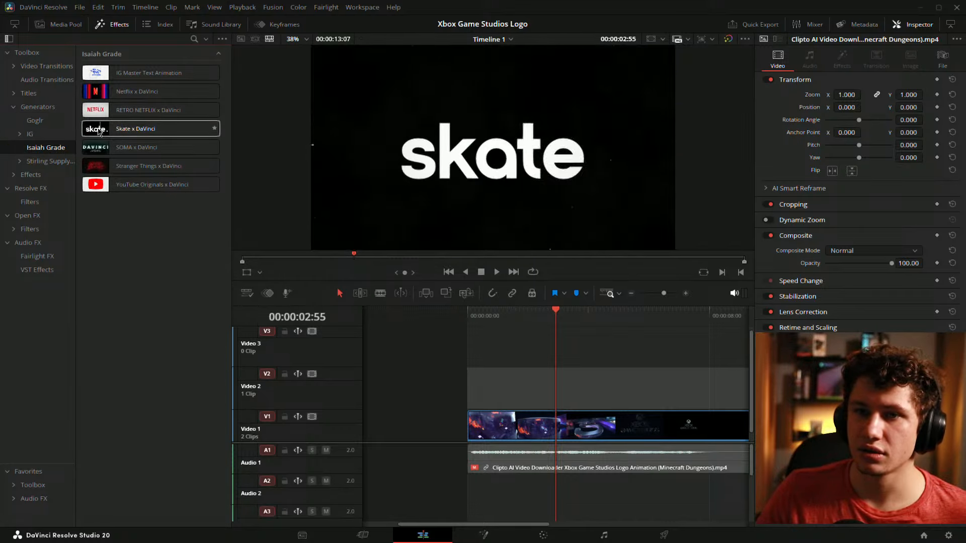
{"action": "left_click", "coordinate": [124, 133]}
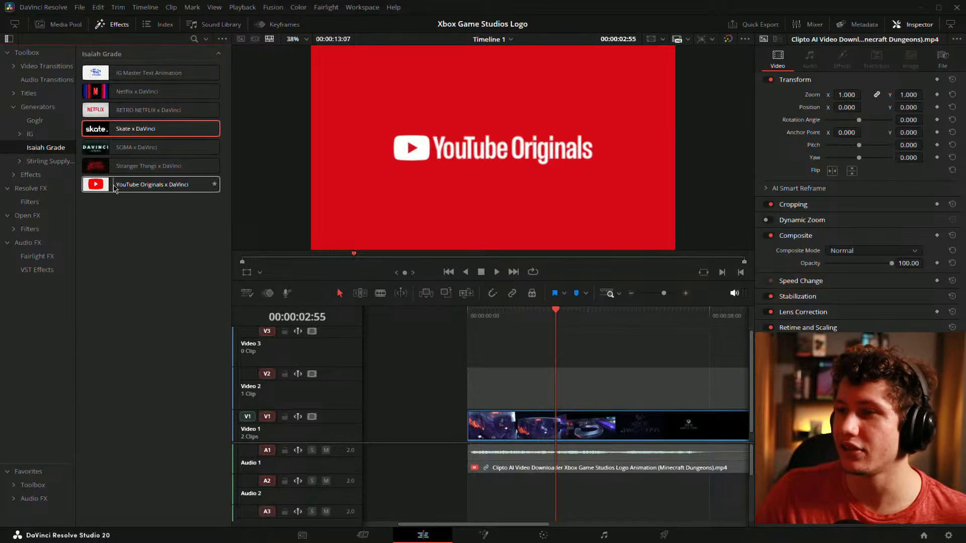
{"action": "left_click", "coordinate": [617, 391]}
Return to the Fusion composition, select the lower branch's Camera3D1_1_1_2_2_3 node, and compare the letter S with the reference from frame 83 to 93
{"action": "left_click", "coordinate": [484, 535]}
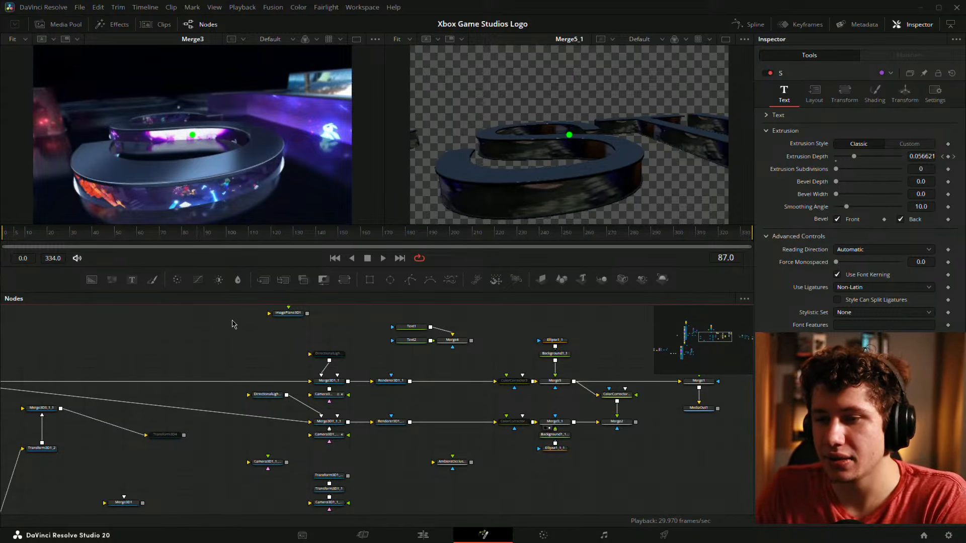
{"action": "left_click_drag", "start_coordinate": [257, 328], "coordinate": [288, 306]}
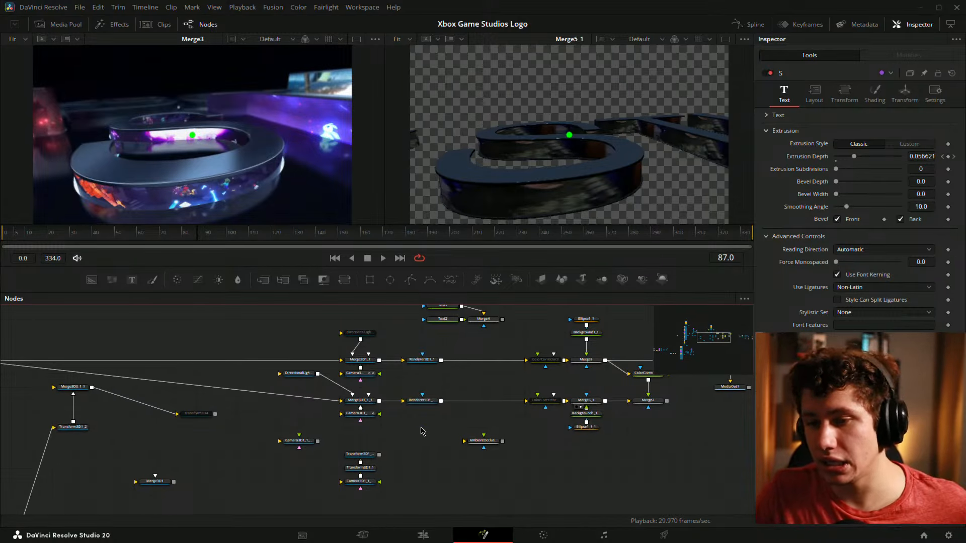
{"action": "left_click_drag", "start_coordinate": [352, 438], "coordinate": [302, 456]}
{"action": "left_click", "coordinate": [310, 432]}
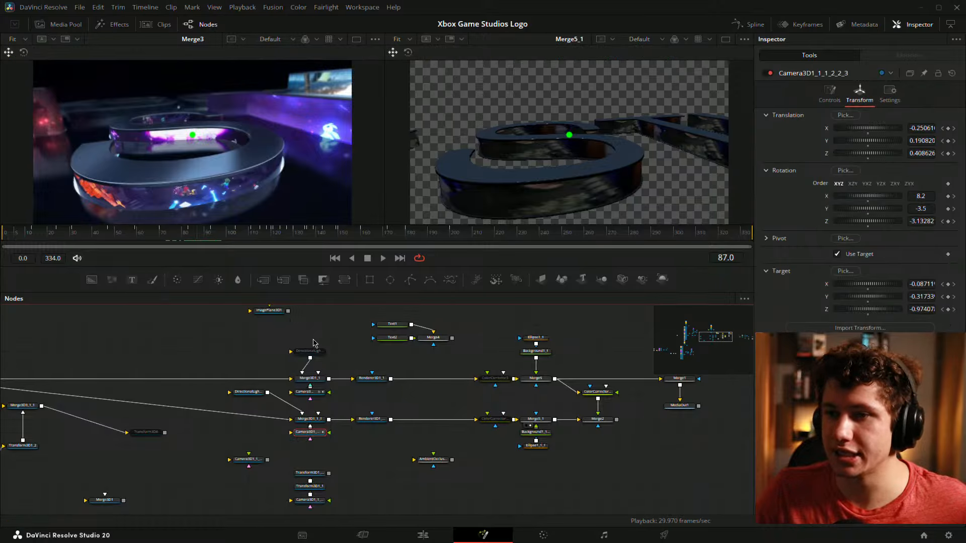
{"action": "left_click", "coordinate": [190, 235]}
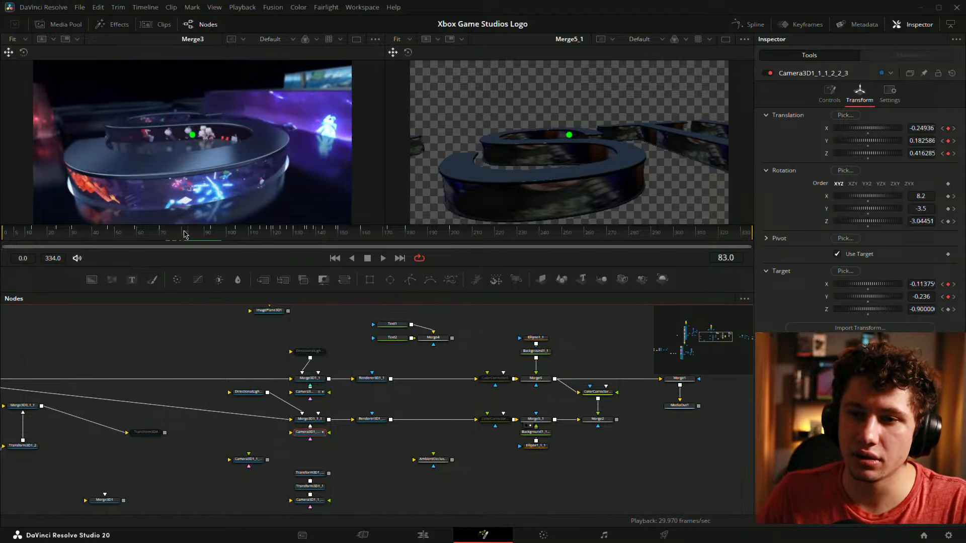
{"action": "left_click_drag", "start_coordinate": [184, 232], "coordinate": [214, 242]}
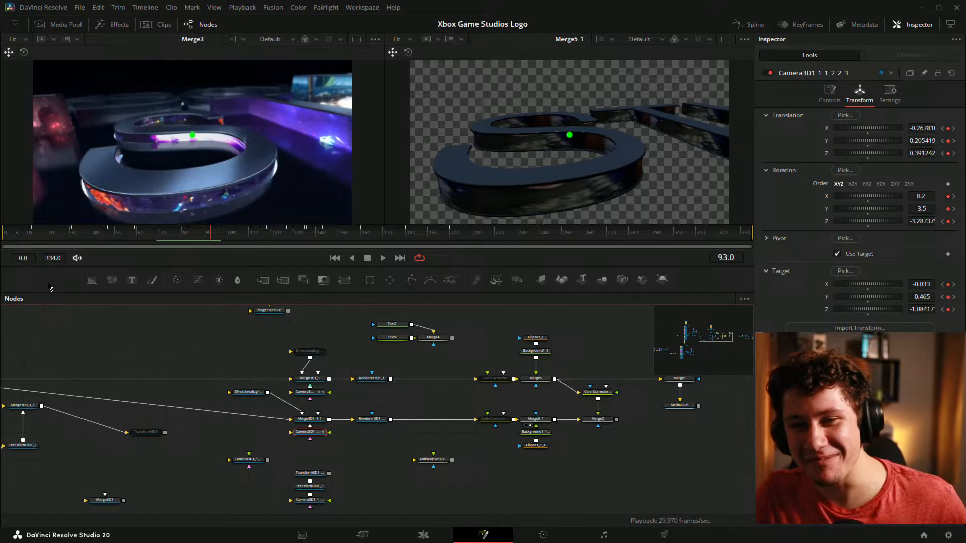
{"action": "left_click", "coordinate": [211, 231]}
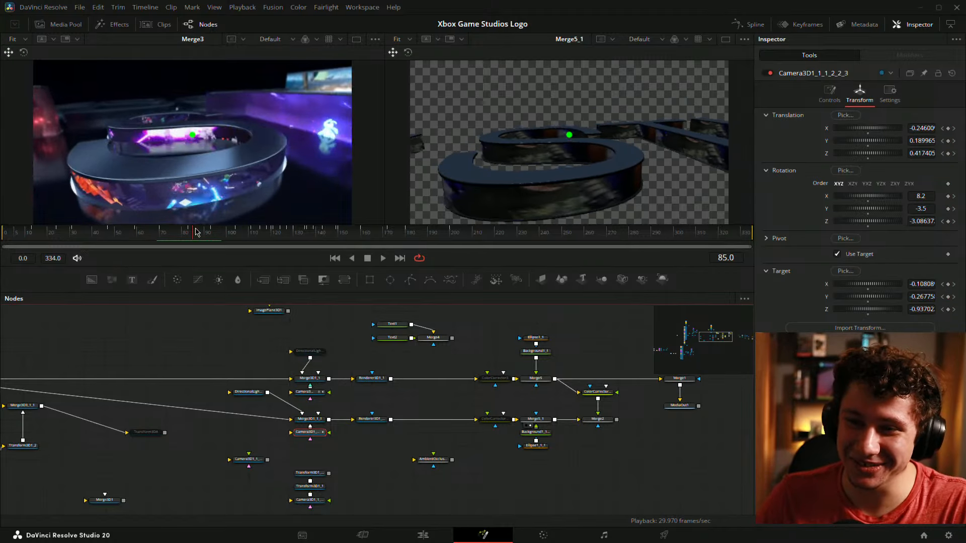
{"action": "key", "text": "Right"}
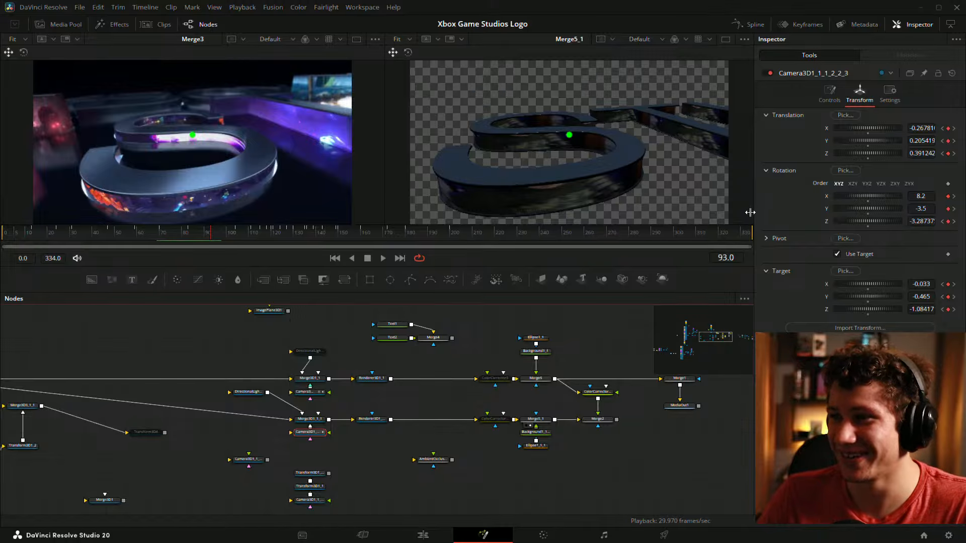
At frame 70, set the camera's Translation X to about -0.341 and Y to 0.120786, and Target X to about -0.021 and Y to about -0.192
{"action": "left_click_drag", "start_coordinate": [182, 242], "coordinate": [161, 241]}
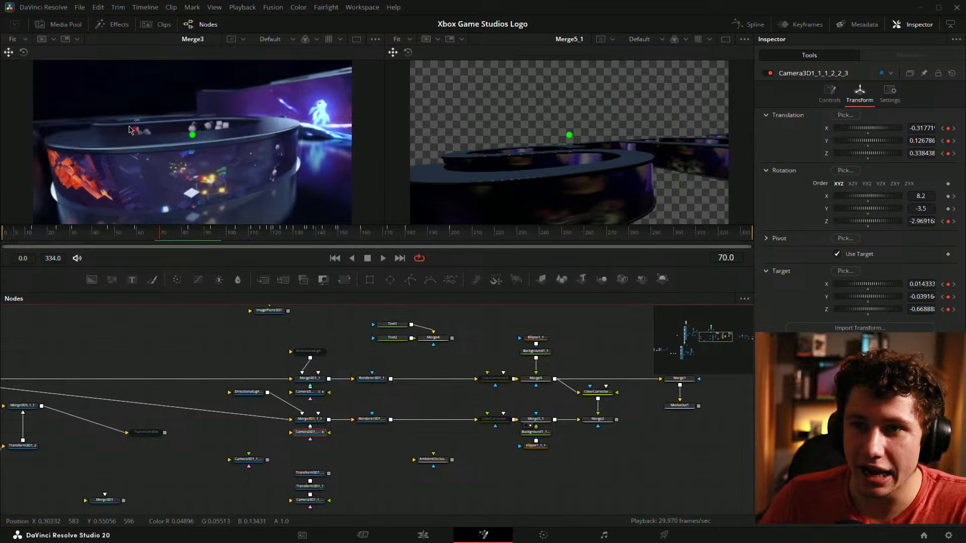
{"action": "scroll", "coordinate": [139, 122], "scroll_direction": "up", "scroll_amount": 3}
{"action": "scroll", "coordinate": [148, 136], "scroll_direction": "down", "scroll_amount": 2}
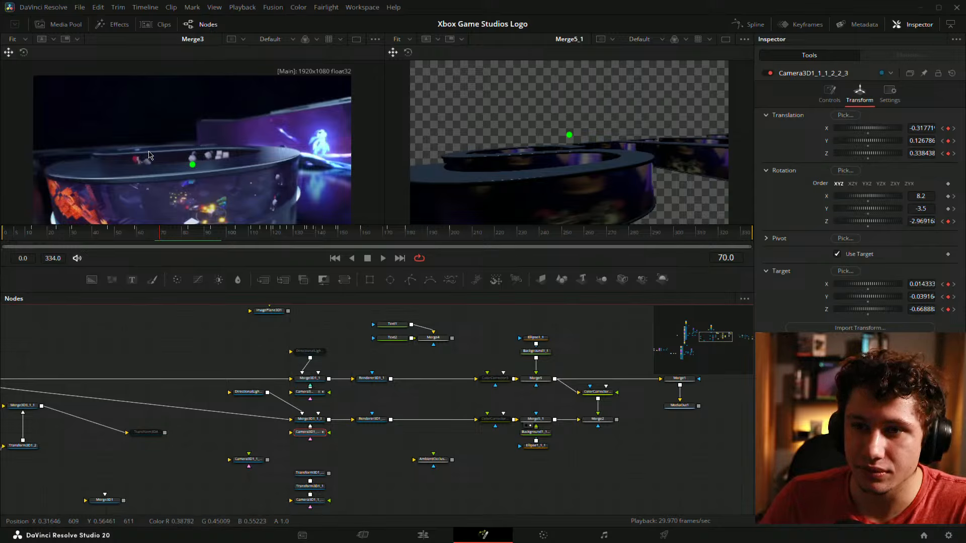
{"action": "scroll", "coordinate": [129, 164], "scroll_direction": "up", "scroll_amount": 5}
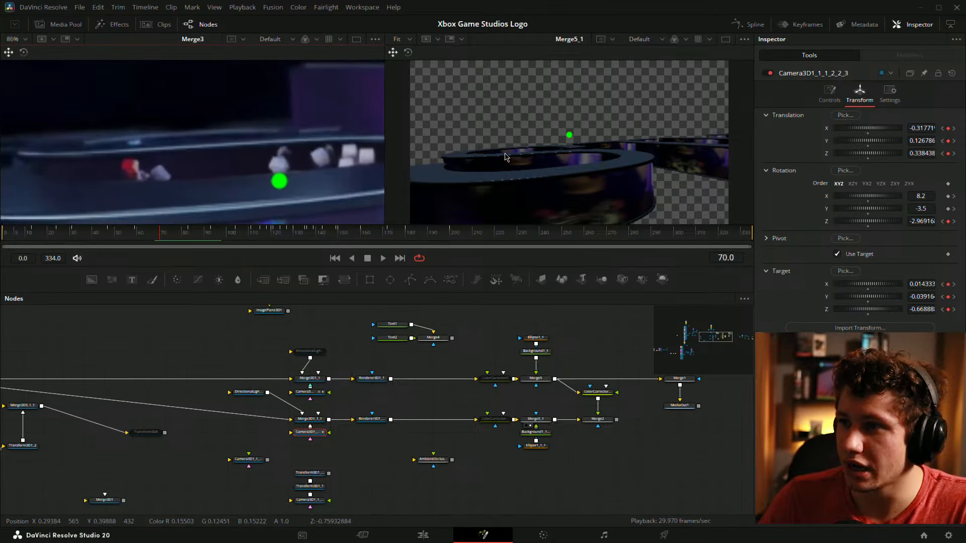
{"action": "scroll", "coordinate": [300, 148], "scroll_direction": "down", "scroll_amount": 5}
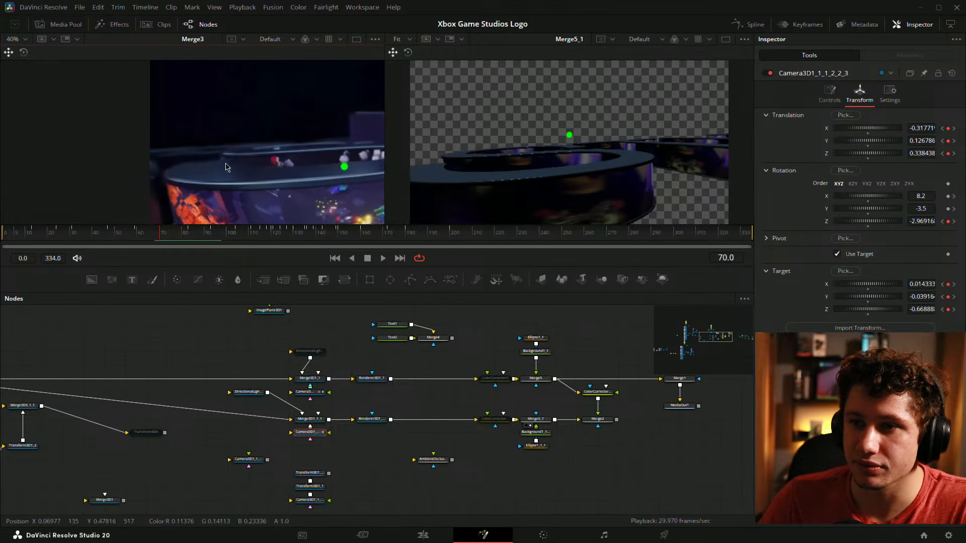
{"action": "scroll", "coordinate": [301, 148], "scroll_direction": "down", "scroll_amount": 3}
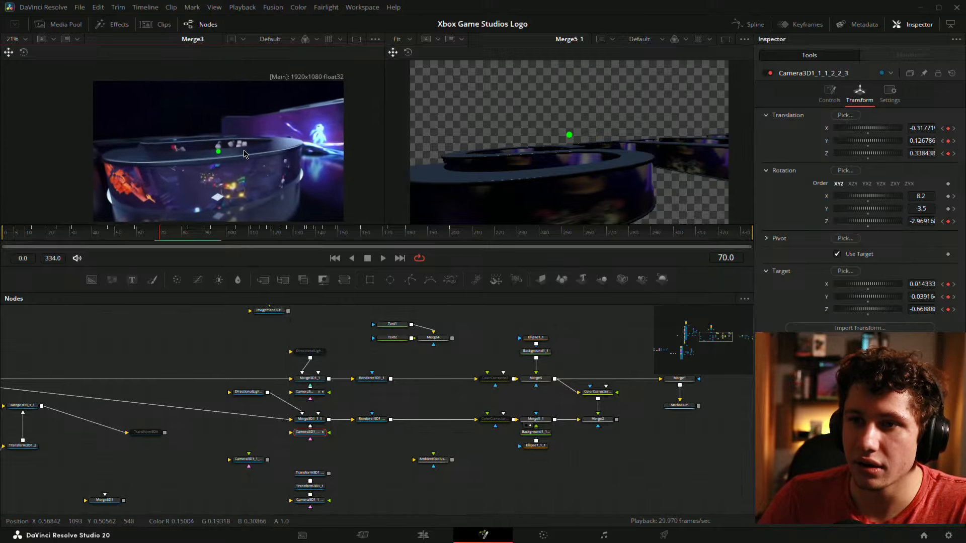
{"action": "left_click_drag", "start_coordinate": [267, 154], "coordinate": [255, 139]}
{"action": "mouse_move", "coordinate": [570, 178]}
{"action": "left_mouse_down"}
{"action": "mouse_move", "coordinate": [599, 176]}
{"action": "mouse_move", "coordinate": [588, 177]}
{"action": "left_mouse_up"}
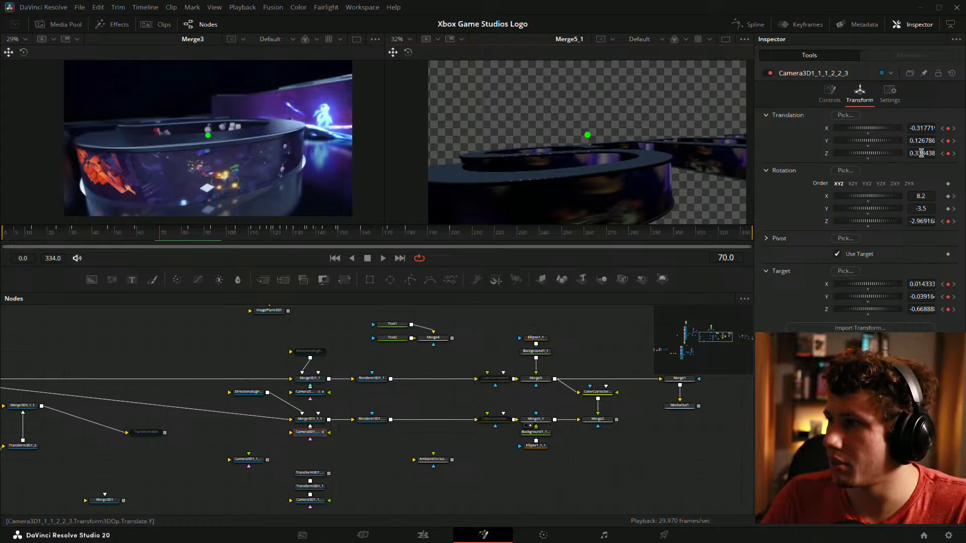
{"action": "left_click_drag", "start_coordinate": [923, 283], "coordinate": [842, 296]}
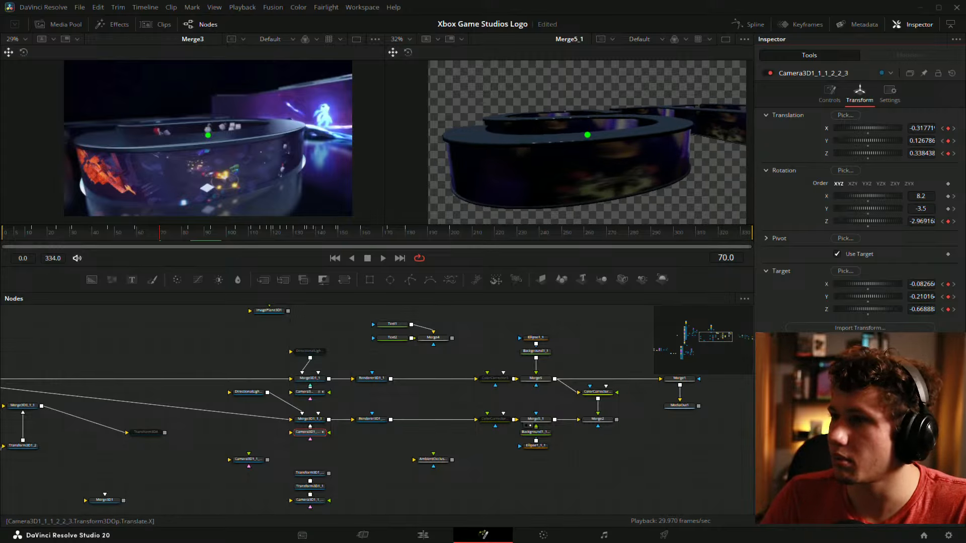
{"action": "left_click_drag", "start_coordinate": [920, 127], "coordinate": [958, 142]}
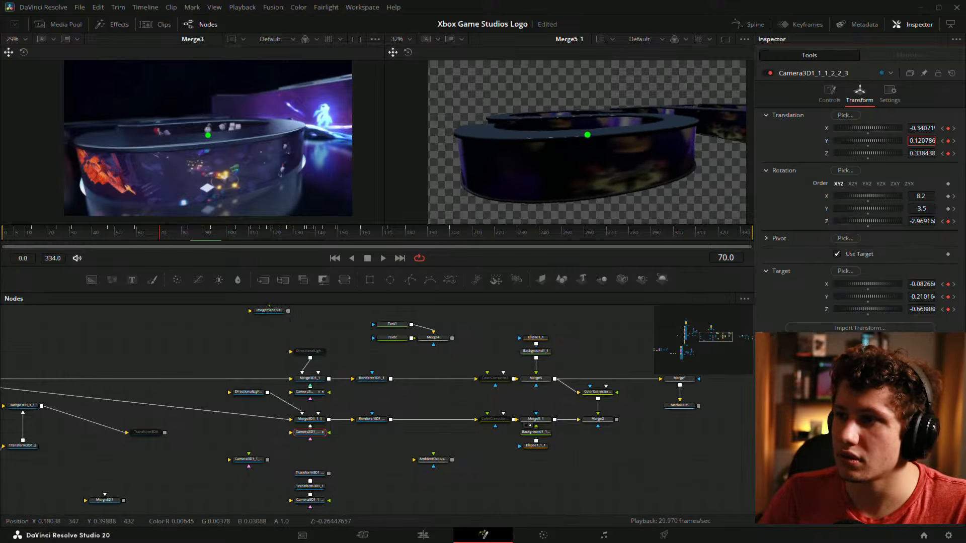
{"action": "mouse_move", "coordinate": [920, 284]}
{"action": "left_mouse_down"}
{"action": "mouse_move", "coordinate": [939, 284]}
{"action": "mouse_move", "coordinate": [931, 297]}
{"action": "left_mouse_up"}
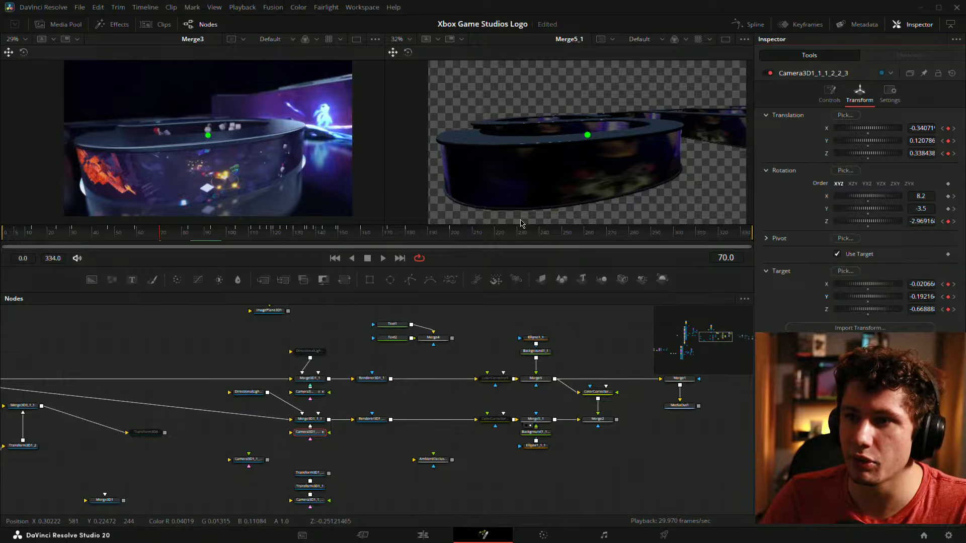
Compare the letter S with the reference at frames 70, 59 and 69, and check the transform values of both branches' cameras
{"action": "left_click_drag", "start_coordinate": [603, 200], "coordinate": [604, 185]}
{"action": "left_click_drag", "start_coordinate": [174, 205], "coordinate": [182, 182]}
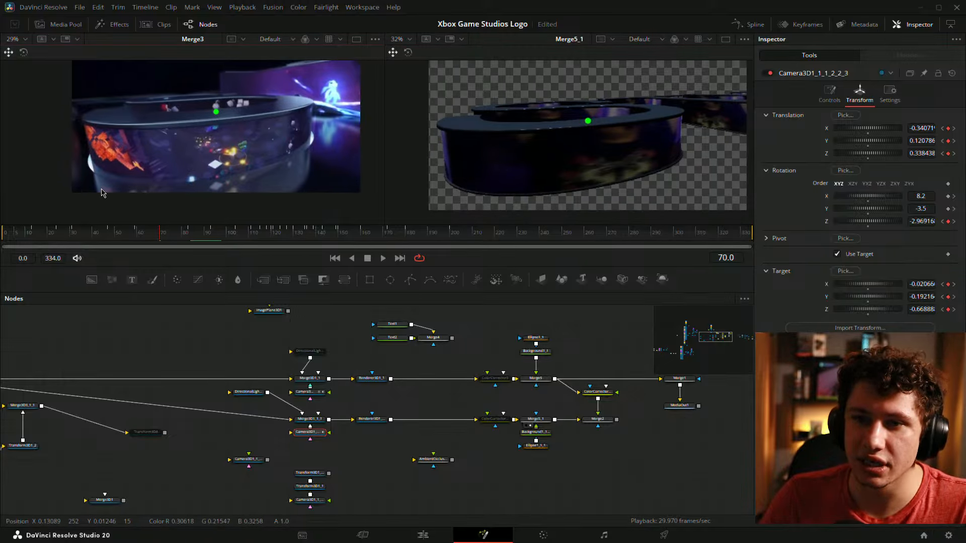
{"action": "left_click_drag", "start_coordinate": [610, 163], "coordinate": [598, 176]}
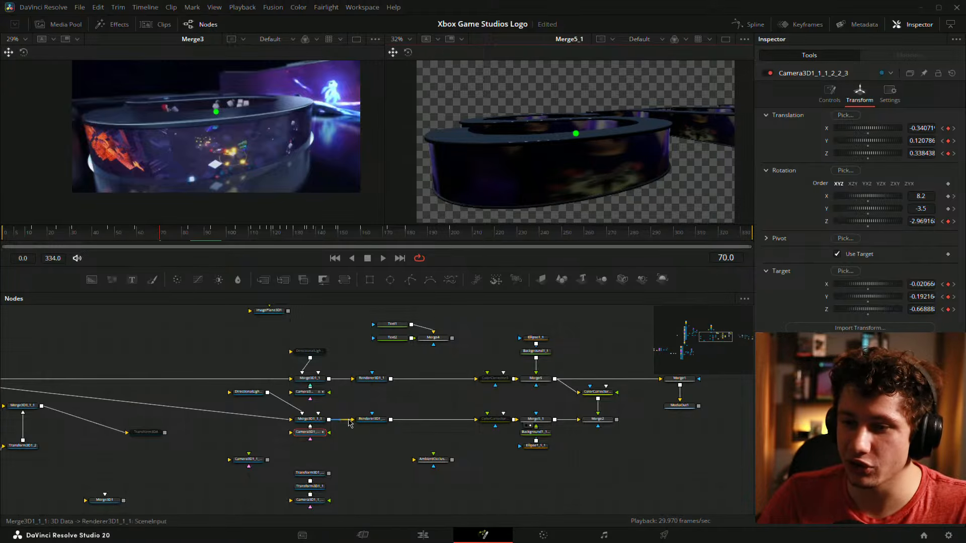
{"action": "left_click", "coordinate": [309, 392]}
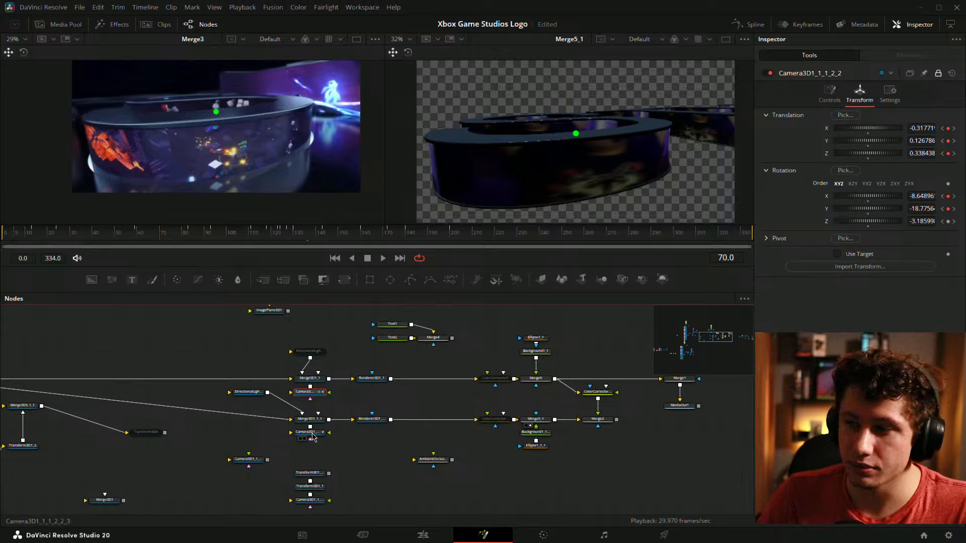
{"action": "left_click", "coordinate": [311, 433]}
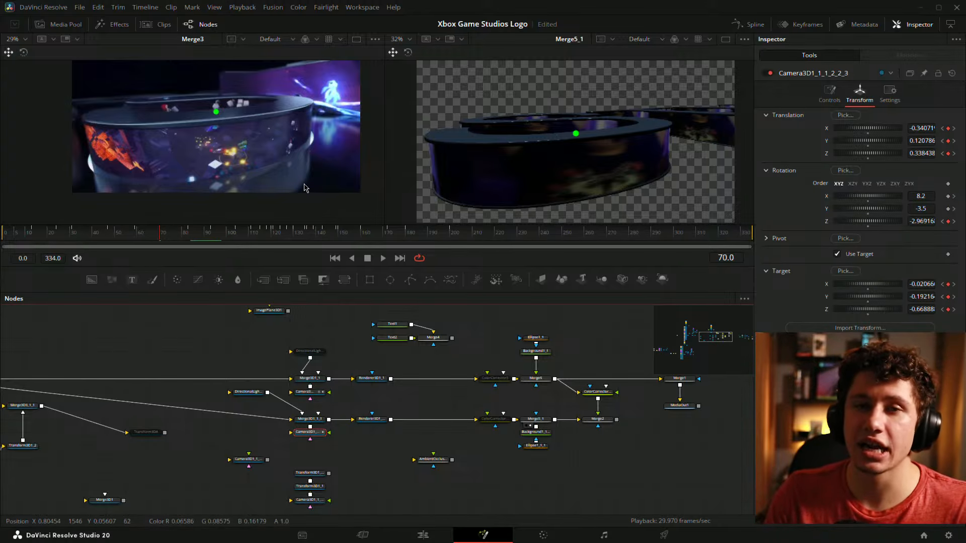
{"action": "left_click", "coordinate": [153, 241]}
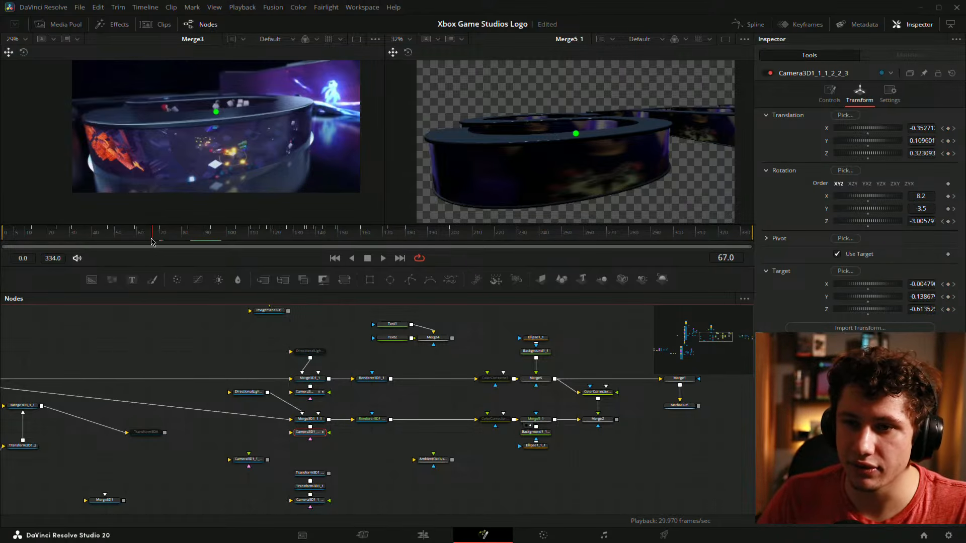
{"action": "left_click_drag", "start_coordinate": [152, 241], "coordinate": [134, 239]}
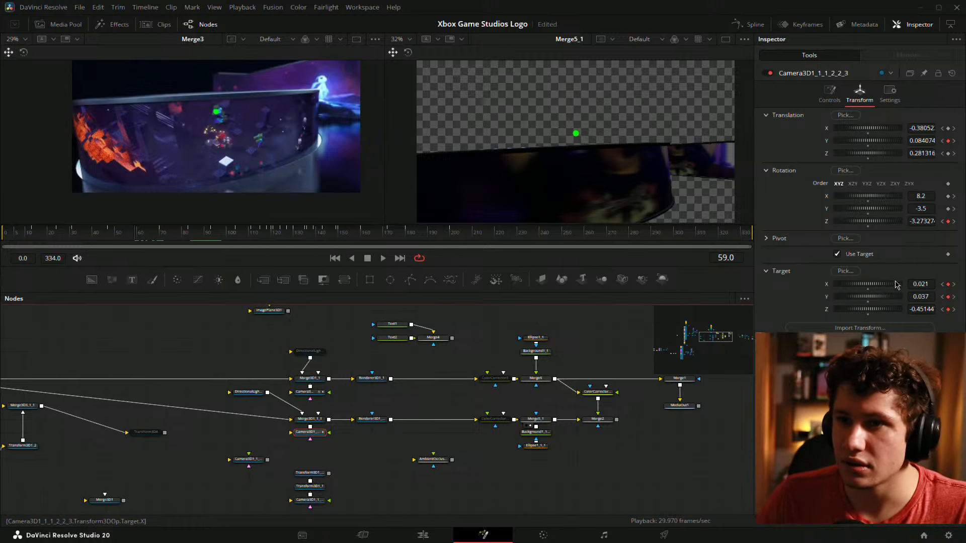
{"action": "left_click", "coordinate": [161, 242]}
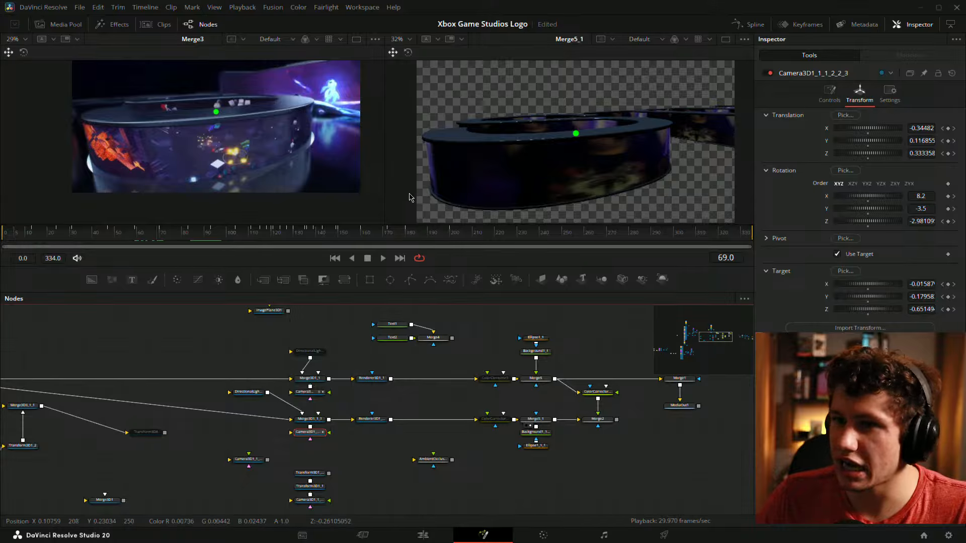
At frame 59, set the camera's Translation X to about -0.3245 and Z to 0.301316, and Target X to -0.12 and Y to -0.044
{"action": "left_click", "coordinate": [136, 241]}
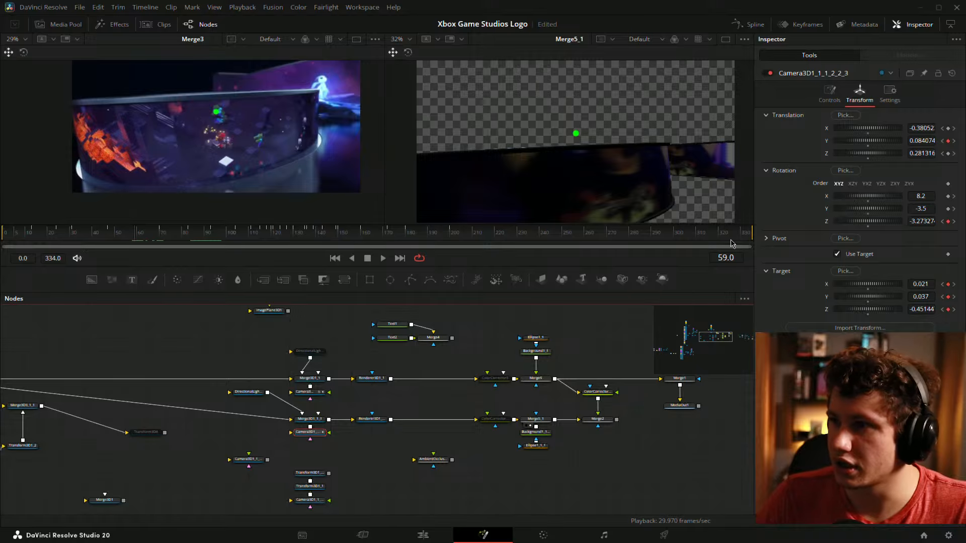
{"action": "left_click_drag", "start_coordinate": [920, 284], "coordinate": [958, 283]}
{"action": "left_click_drag", "start_coordinate": [921, 151], "coordinate": [921, 151]}
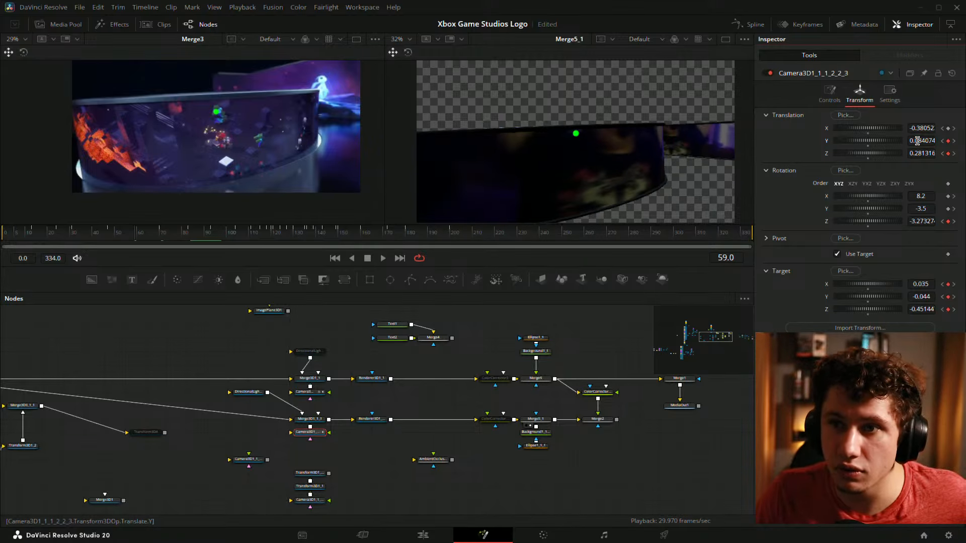
{"action": "left_click_drag", "start_coordinate": [914, 127], "coordinate": [913, 127]}
{"action": "left_click_drag", "start_coordinate": [921, 283], "coordinate": [918, 284]}
{"action": "left_click_drag", "start_coordinate": [921, 128], "coordinate": [917, 128]}
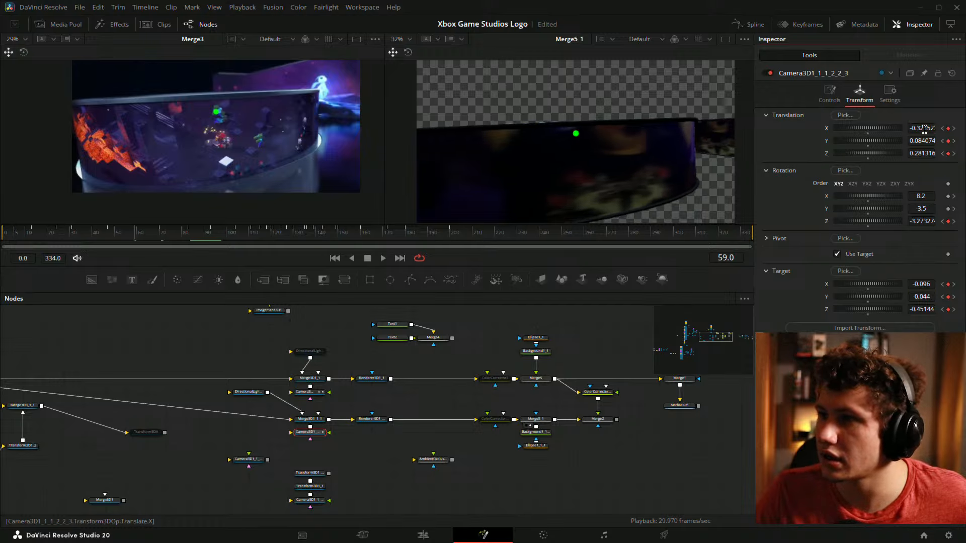
{"action": "left_click_drag", "start_coordinate": [929, 285], "coordinate": [927, 284]}
{"action": "left_click_drag", "start_coordinate": [923, 153], "coordinate": [925, 153]}
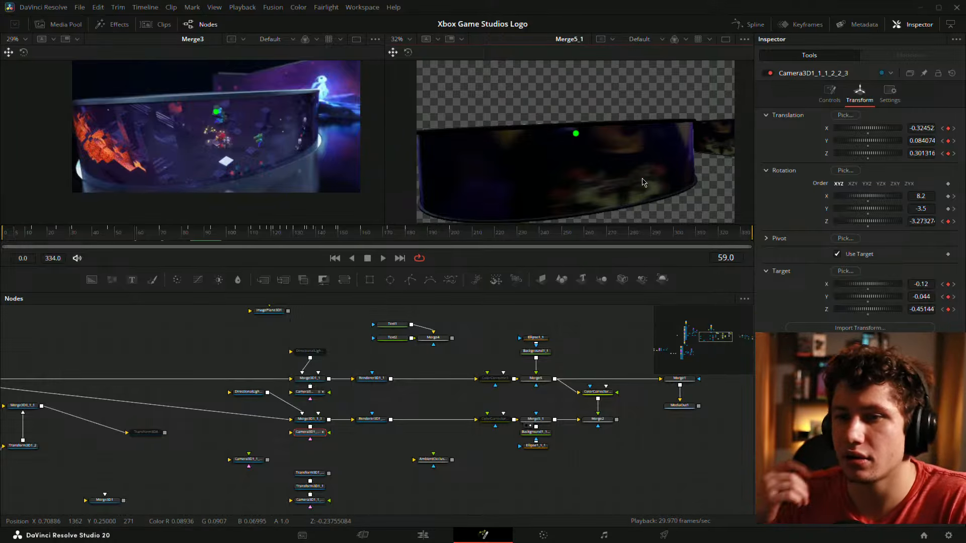
At frame 47, set the camera's Translation Z to 0.275093, and Target X to about -0.145 and Y to about -0.003
{"action": "left_click", "coordinate": [110, 237]}
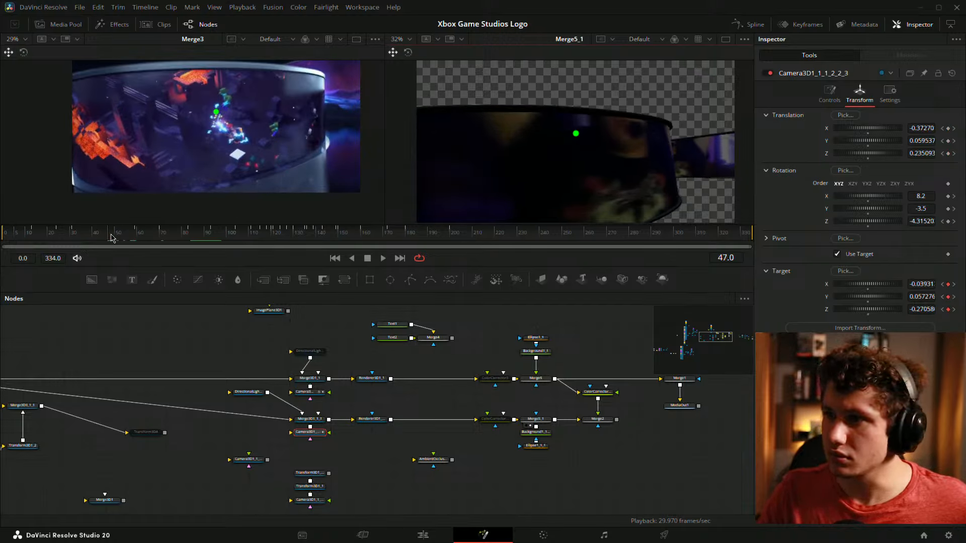
{"action": "left_click_drag", "start_coordinate": [914, 284], "coordinate": [888, 283]}
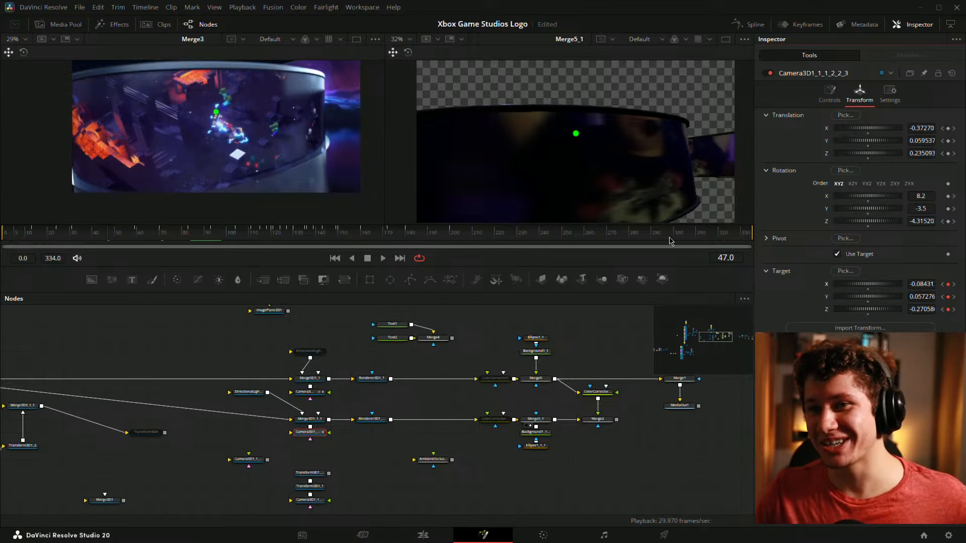
{"action": "left_click_drag", "start_coordinate": [917, 296], "coordinate": [875, 296]}
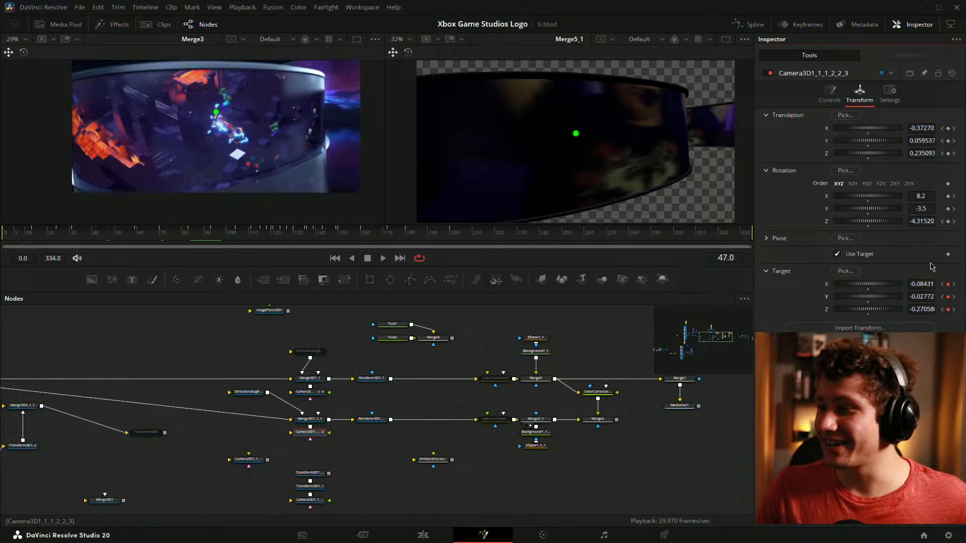
{"action": "left_click_drag", "start_coordinate": [927, 296], "coordinate": [940, 296]}
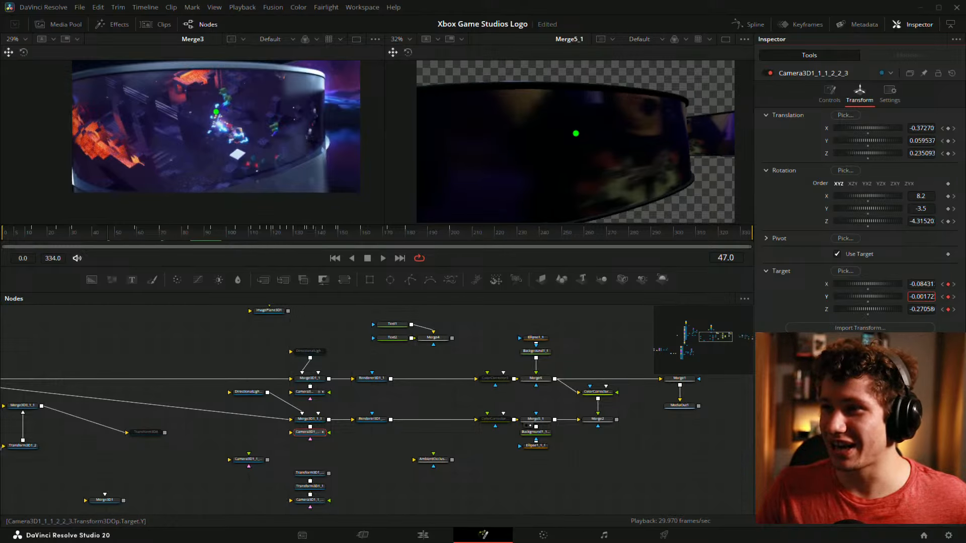
{"action": "mouse_move", "coordinate": [927, 141]}
{"action": "left_mouse_down"}
{"action": "mouse_move", "coordinate": [951, 153]}
{"action": "mouse_move", "coordinate": [922, 153]}
{"action": "left_mouse_up"}
{"action": "left_click_drag", "start_coordinate": [919, 284], "coordinate": [918, 283]}
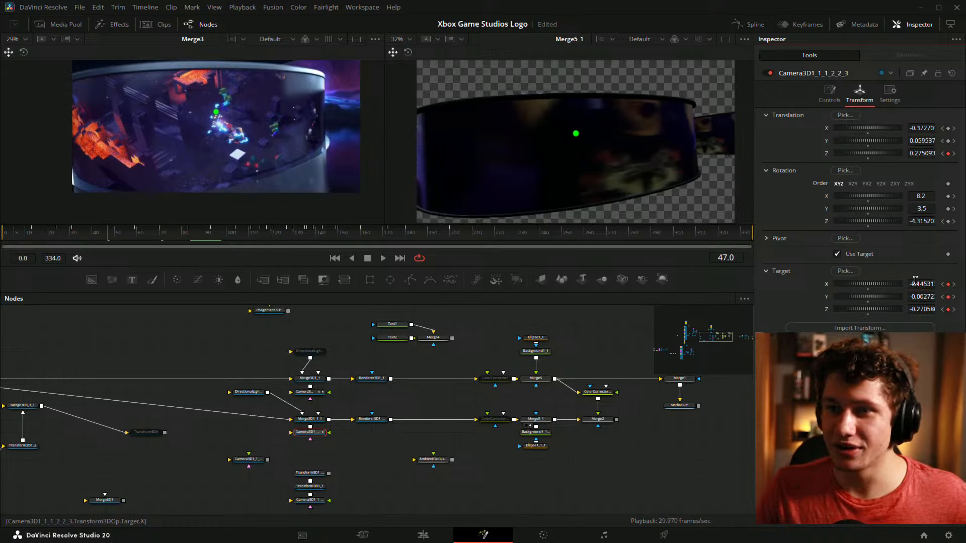
At frame 47, try the camera's Translation Z at 0.225093 and Target X at about -0.024
{"action": "left_click_drag", "start_coordinate": [928, 152], "coordinate": [922, 152]}
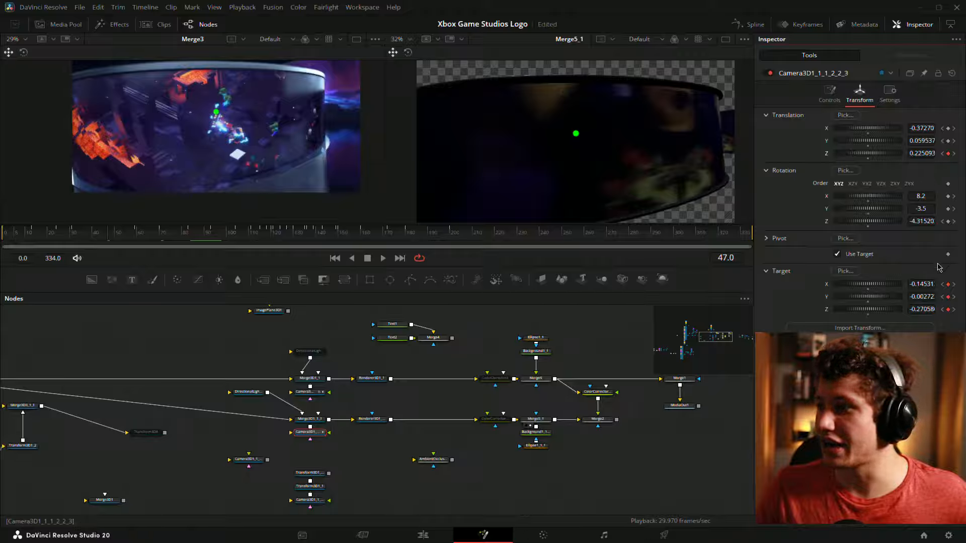
{"action": "left_click_drag", "start_coordinate": [930, 284], "coordinate": [932, 283]}
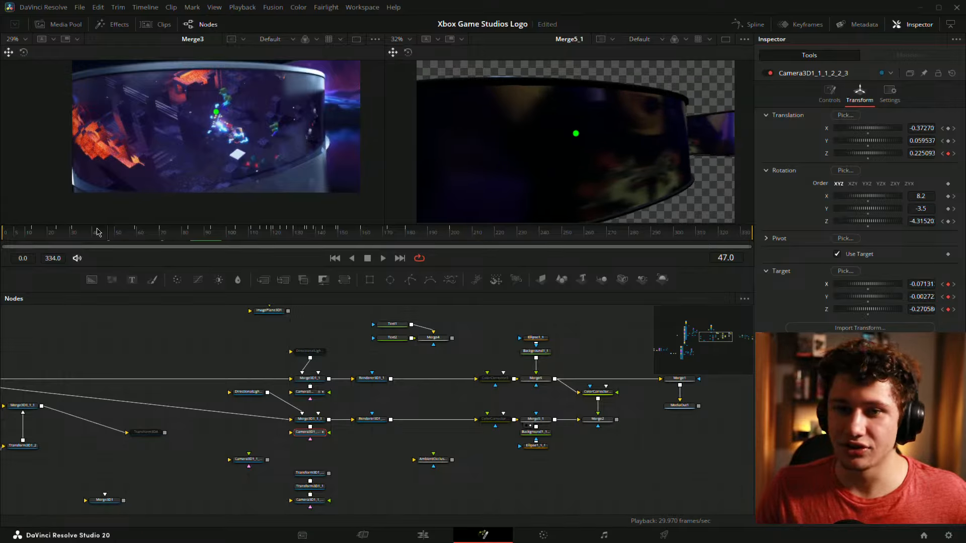
{"action": "mouse_move", "coordinate": [108, 237]}
{"action": "left_mouse_down"}
{"action": "mouse_move", "coordinate": [122, 238]}
{"action": "mouse_move", "coordinate": [110, 239]}
{"action": "left_mouse_up"}
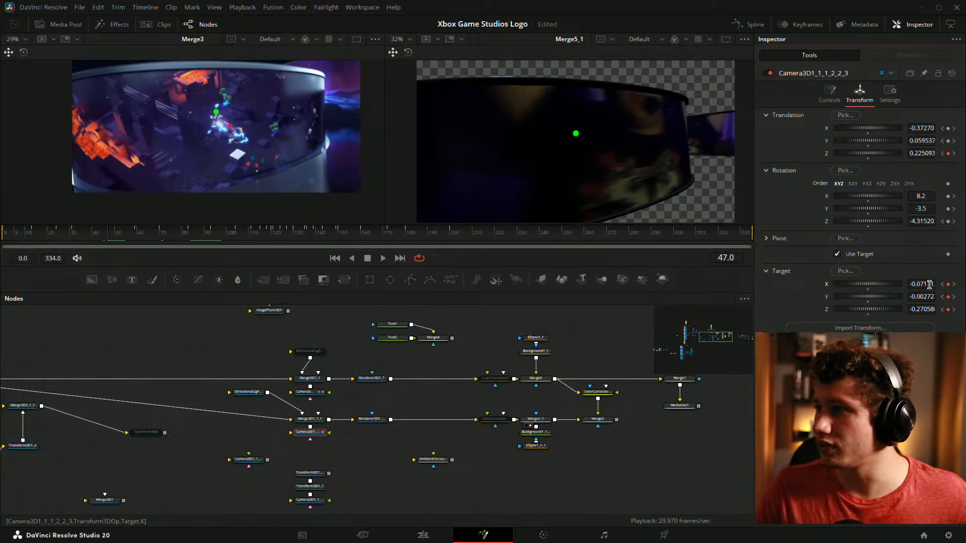
{"action": "left_click_drag", "start_coordinate": [928, 283], "coordinate": [922, 280]}
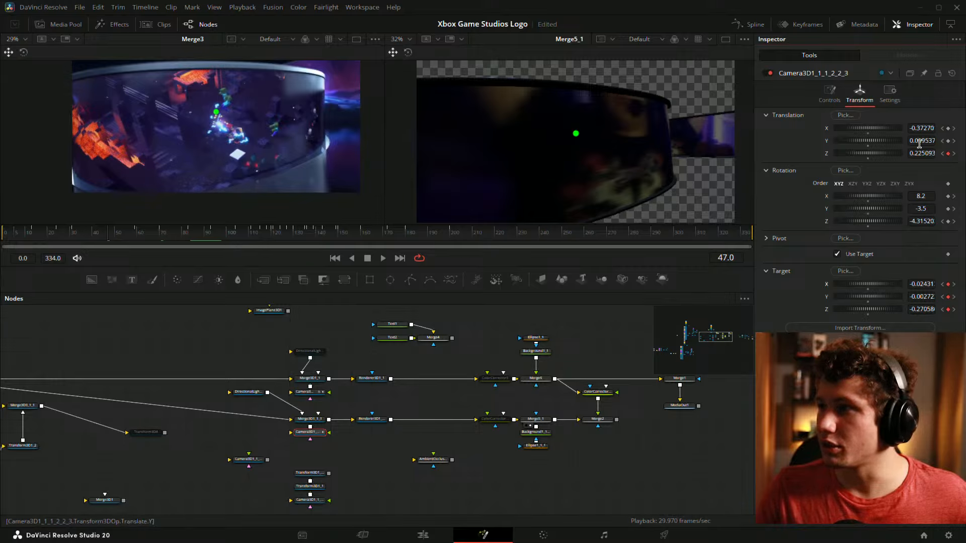
At frame 47, set the camera's Translation X to about -0.3317, Y to 0.089537 and Z to 0.285093, and Target X to about -0.1693 and Y to about -0.0317
{"action": "left_click_drag", "start_coordinate": [920, 144], "coordinate": [893, 128]}
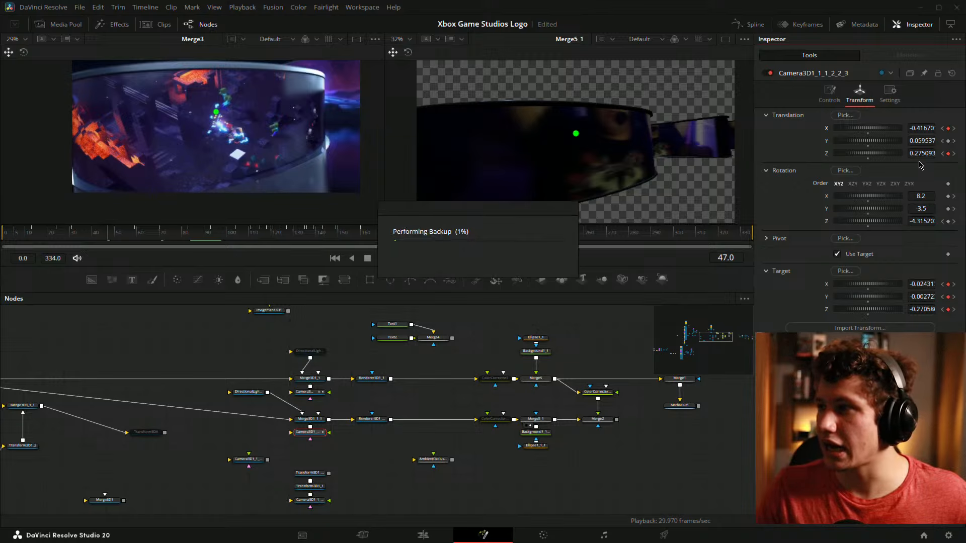
{"action": "mouse_move", "coordinate": [918, 141]}
{"action": "left_mouse_down"}
{"action": "mouse_move", "coordinate": [930, 140]}
{"action": "mouse_move", "coordinate": [892, 151]}
{"action": "mouse_move", "coordinate": [920, 152]}
{"action": "left_mouse_up"}
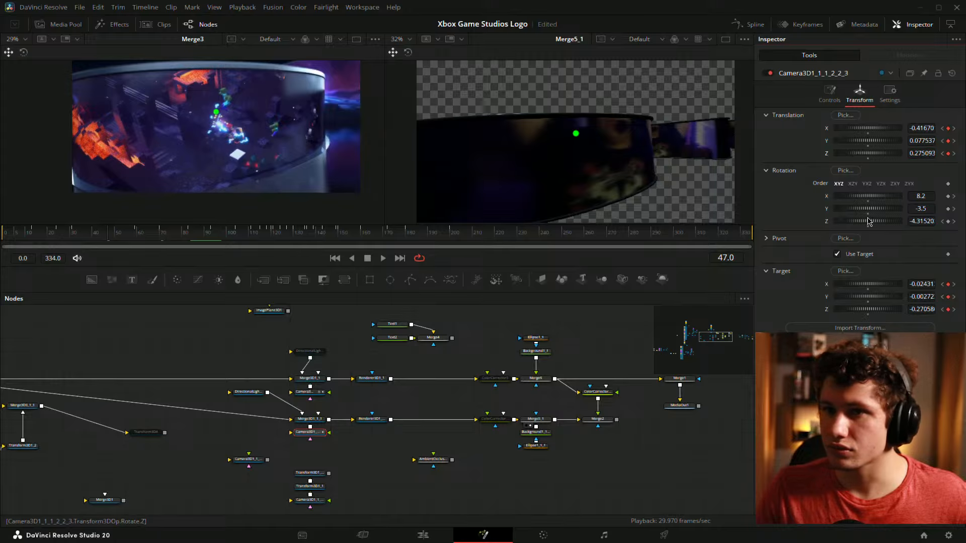
{"action": "left_click_drag", "start_coordinate": [922, 284], "coordinate": [918, 283]}
{"action": "mouse_move", "coordinate": [920, 284]}
{"action": "left_mouse_down"}
{"action": "mouse_move", "coordinate": [883, 283]}
{"action": "mouse_move", "coordinate": [931, 284]}
{"action": "mouse_move", "coordinate": [911, 296]}
{"action": "left_mouse_up"}
{"action": "left_click_drag", "start_coordinate": [920, 153], "coordinate": [921, 128]}
{"action": "mouse_move", "coordinate": [925, 285]}
{"action": "left_mouse_down"}
{"action": "mouse_move", "coordinate": [908, 285]}
{"action": "mouse_move", "coordinate": [918, 284]}
{"action": "left_mouse_up"}
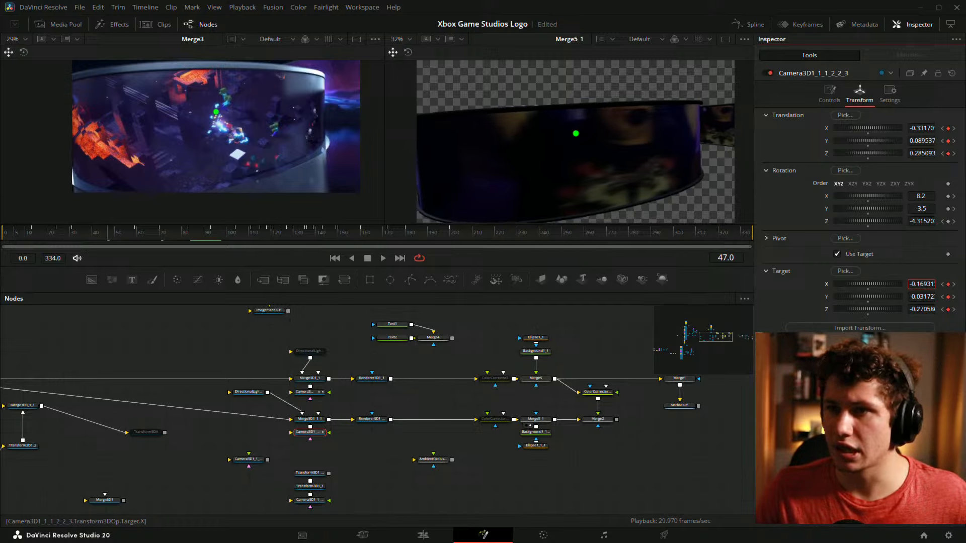
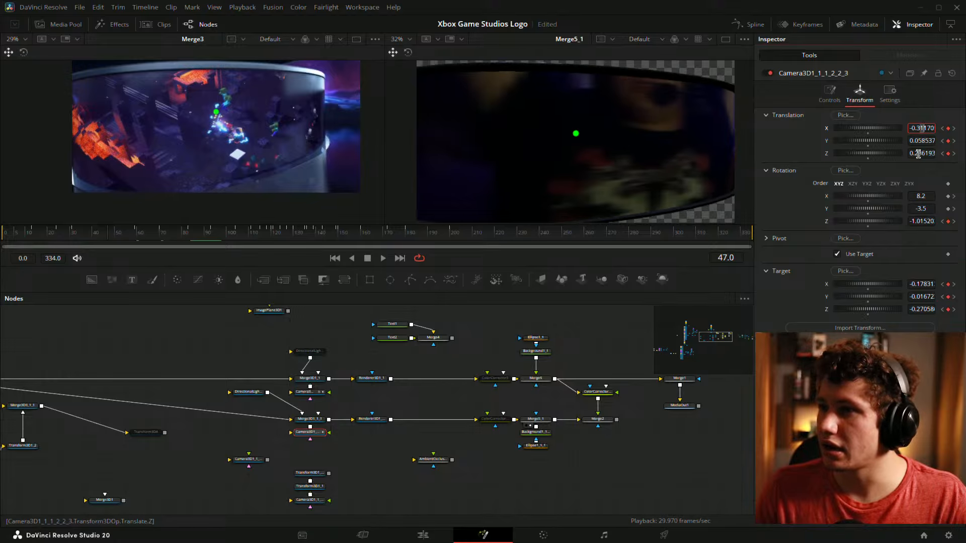
At frame 47, set the camera's Translation X to about -0.3117 and Z to 0.246193
{"action": "key", "text": "Return"}
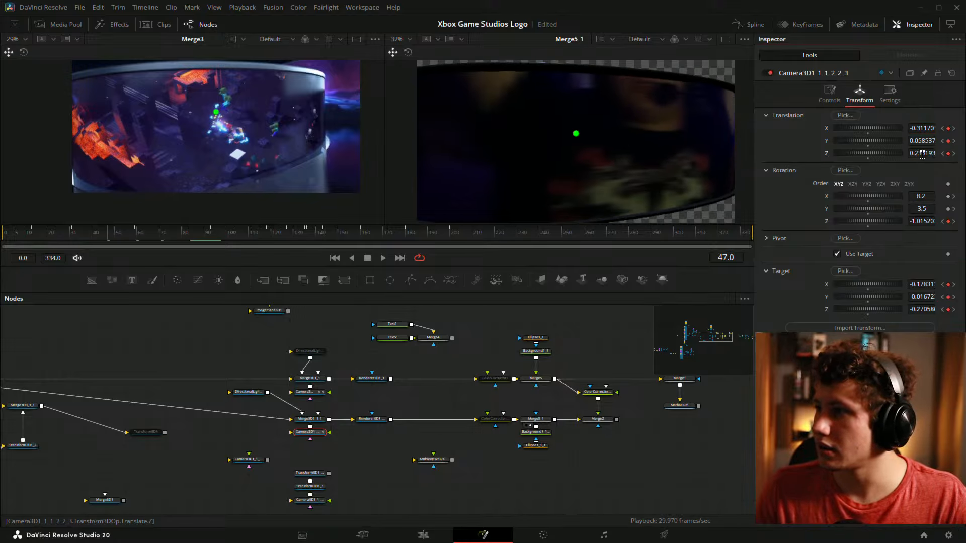
{"action": "left_click", "coordinate": [922, 153]}
{"action": "key", "text": "Down"}
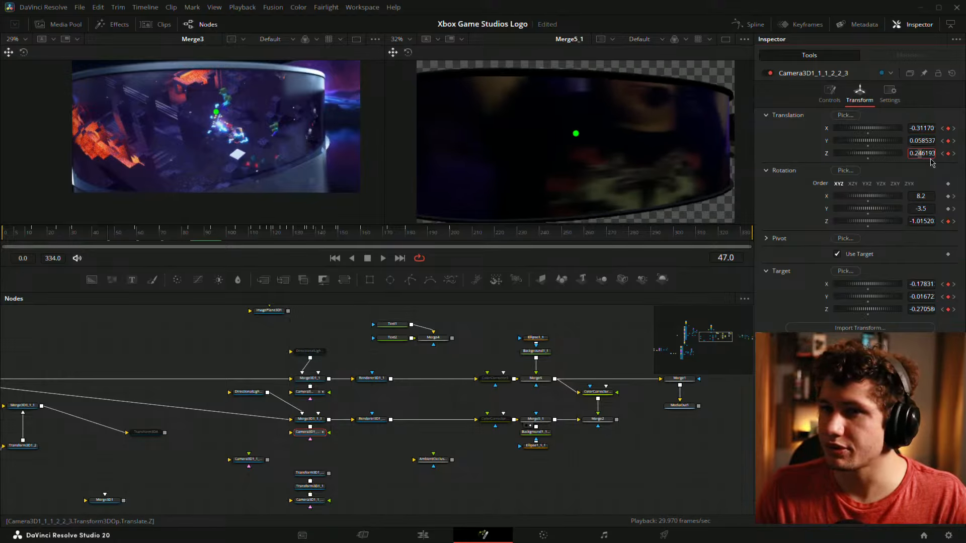
At frame 47, set the camera's Rotation Z to about -2.115 and its Translation Y to 0.053537
{"action": "left_click", "coordinate": [922, 221]}
{"action": "key", "text": "Up"}
{"action": "key", "text": "Up"}
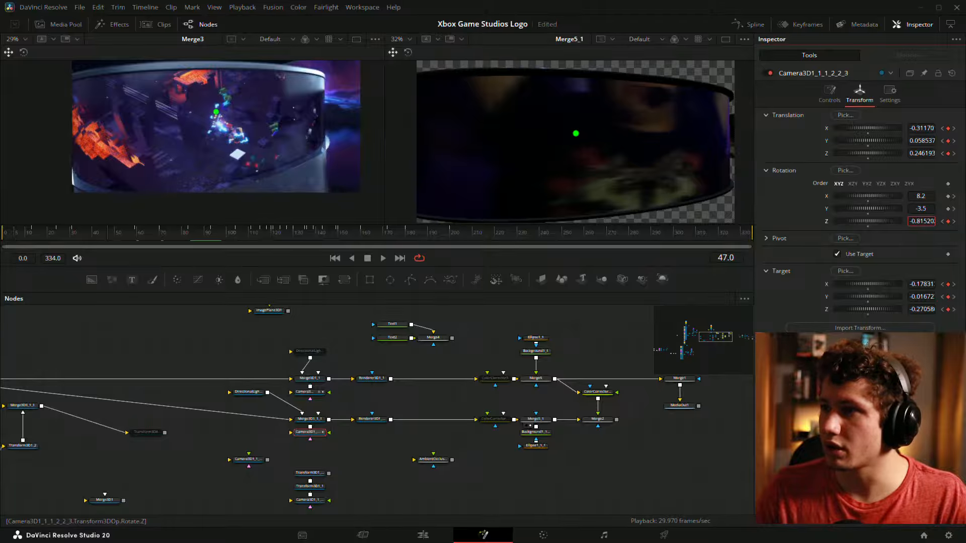
{"action": "left_click_drag", "start_coordinate": [922, 220], "coordinate": [913, 221]}
{"action": "key", "text": "Up"}
{"action": "key", "text": "Up"}
{"action": "key", "text": "Up"}
{"action": "key", "text": "Up"}
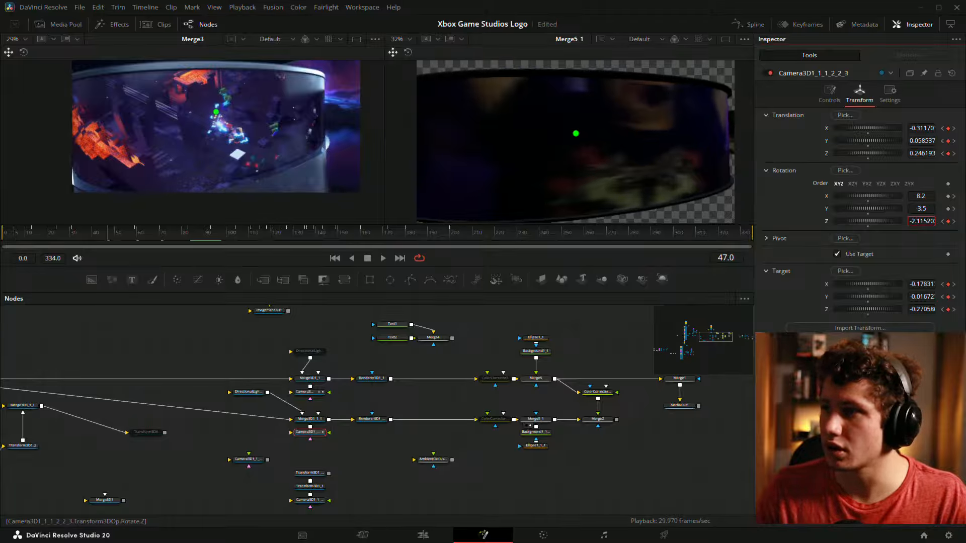
{"action": "left_click_drag", "start_coordinate": [922, 141], "coordinate": [920, 141]}
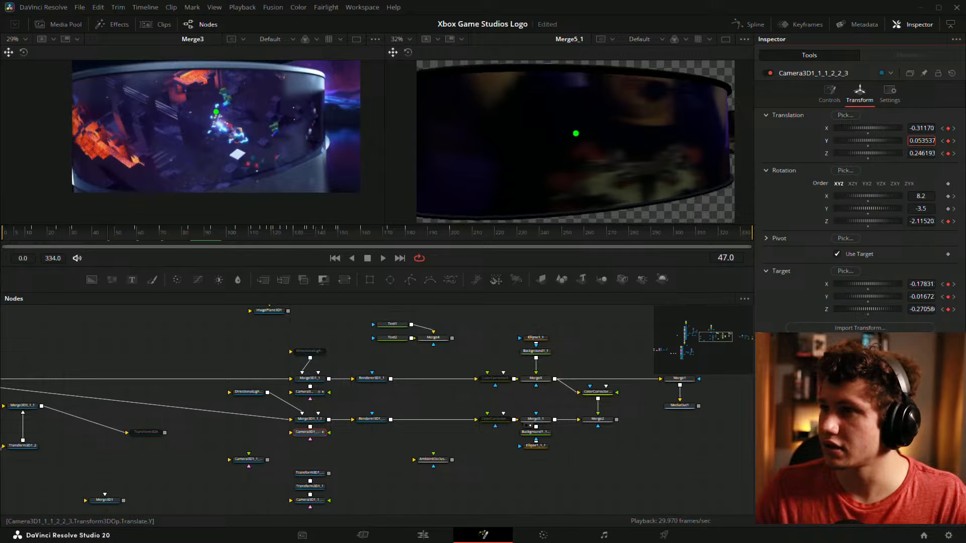
{"action": "left_click", "coordinate": [923, 153]}
{"action": "key", "text": "Down"}
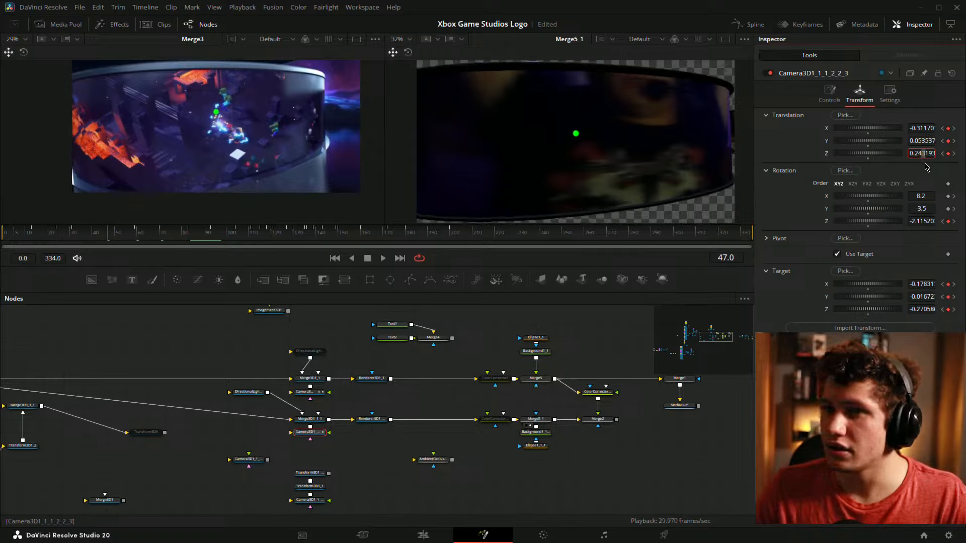
Compare the letter S with the reference around frames 17 and 16, and return to frame 47
{"action": "left_click", "coordinate": [41, 241]}
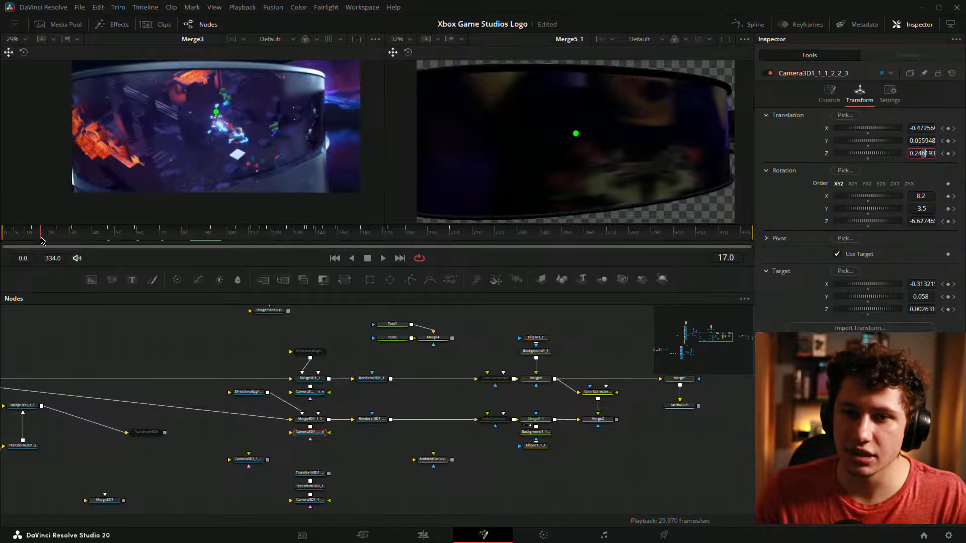
{"action": "mouse_move", "coordinate": [41, 241]}
{"action": "left_mouse_down"}
{"action": "mouse_move", "coordinate": [150, 239]}
{"action": "mouse_move", "coordinate": [21, 242]}
{"action": "mouse_move", "coordinate": [52, 246]}
{"action": "mouse_move", "coordinate": [40, 247]}
{"action": "left_mouse_up"}
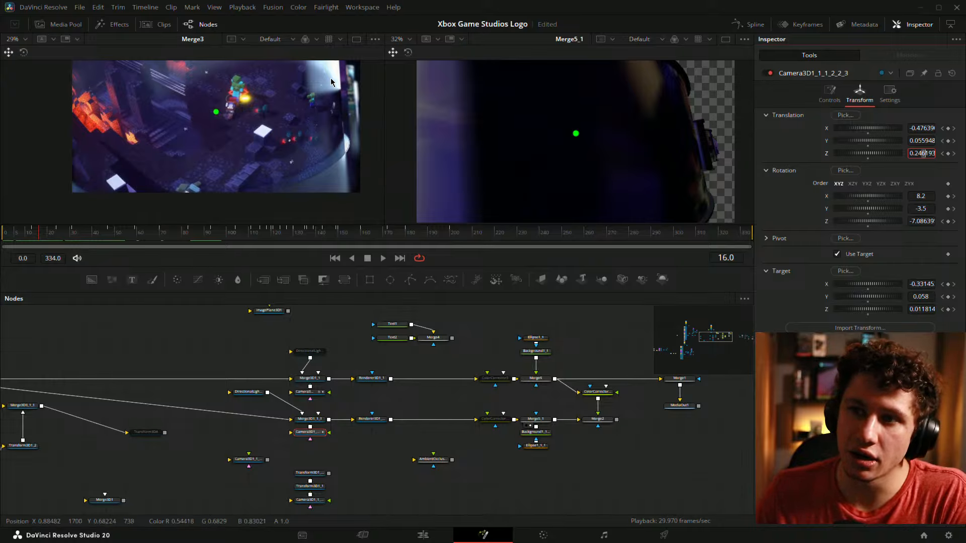
{"action": "left_click_drag", "start_coordinate": [41, 236], "coordinate": [107, 235]}
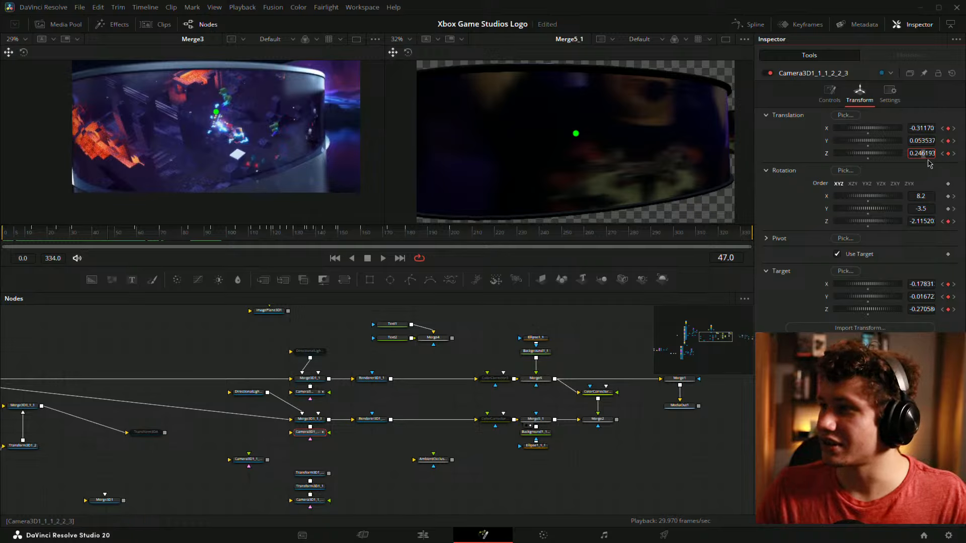
At frame 47, set the camera's Translation Z to 0.280193 and Y to 0.073537, and save the project
{"action": "scroll", "coordinate": [924, 154], "scroll_direction": "down", "scroll_amount": 2}
{"action": "scroll", "coordinate": [923, 153], "scroll_direction": "up", "scroll_amount": 9}
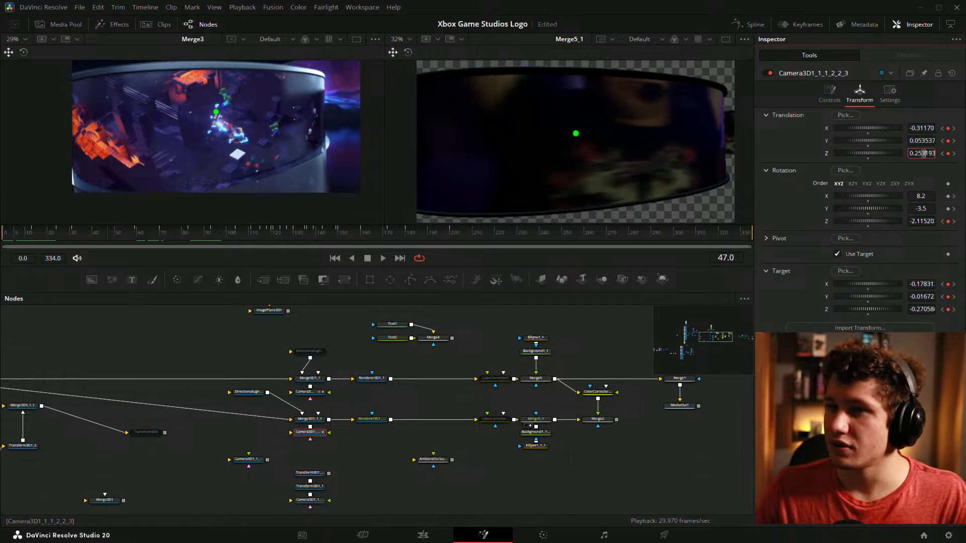
{"action": "scroll", "coordinate": [923, 154], "scroll_direction": "up", "scroll_amount": 20}
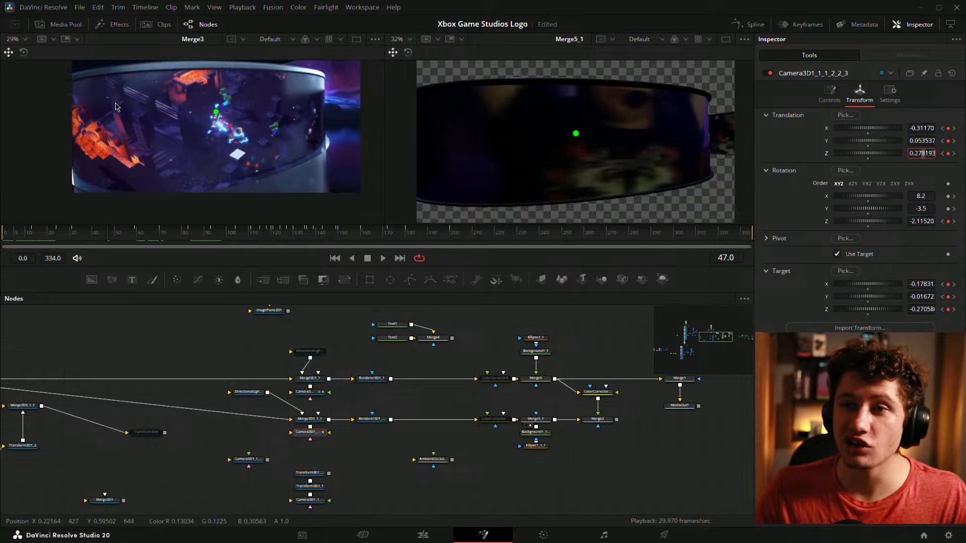
{"action": "key", "text": "ctrl+s"}
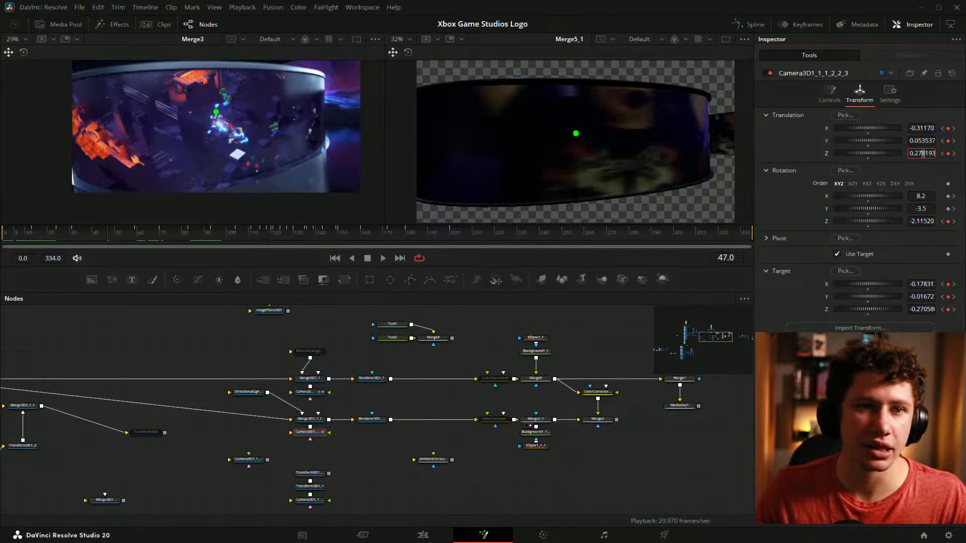
{"action": "scroll", "coordinate": [924, 153], "scroll_direction": "up", "scroll_amount": 2}
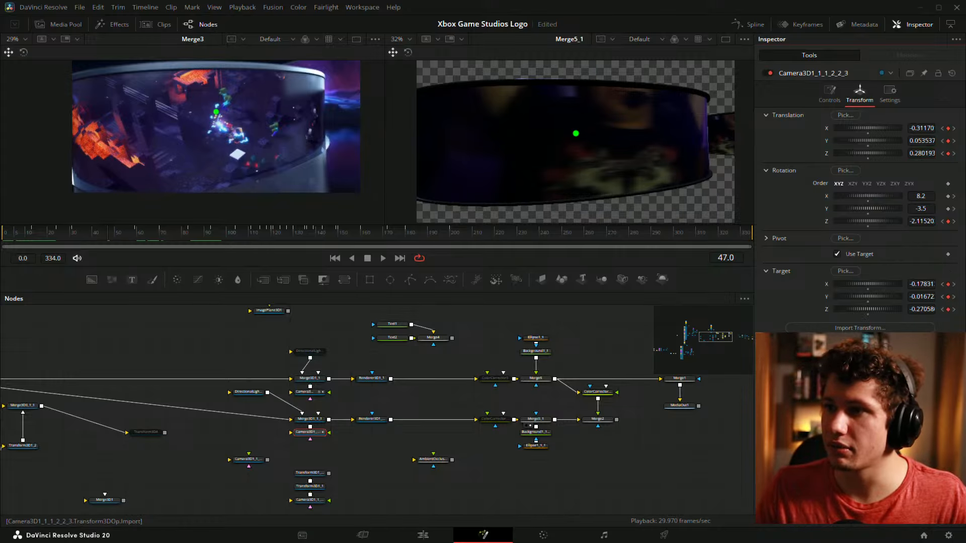
{"action": "mouse_move", "coordinate": [923, 141]}
{"action": "left_mouse_down"}
{"action": "mouse_move", "coordinate": [954, 141]}
{"action": "mouse_move", "coordinate": [928, 141]}
{"action": "left_mouse_up"}
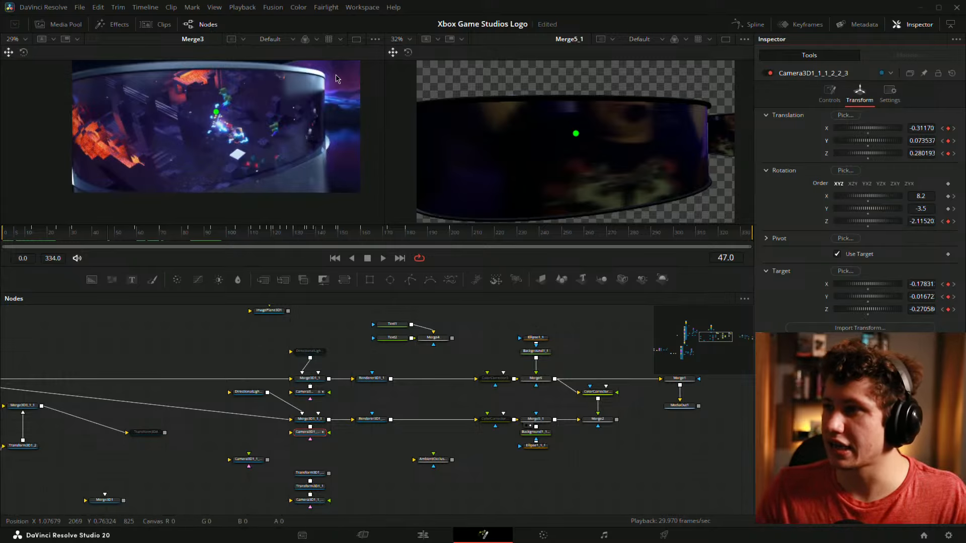
Select the letter S text node and set its Extrusion Depth to 0.1307 at frame 47
{"action": "left_click_drag", "start_coordinate": [160, 349], "coordinate": [675, 387]}
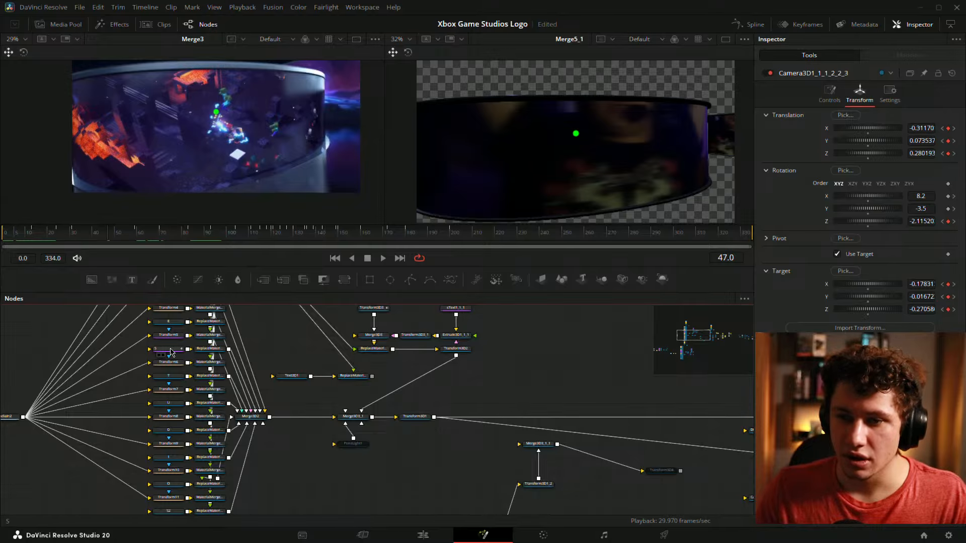
{"action": "left_click", "coordinate": [170, 350]}
{"action": "left_click_drag", "start_coordinate": [876, 158], "coordinate": [877, 159]}
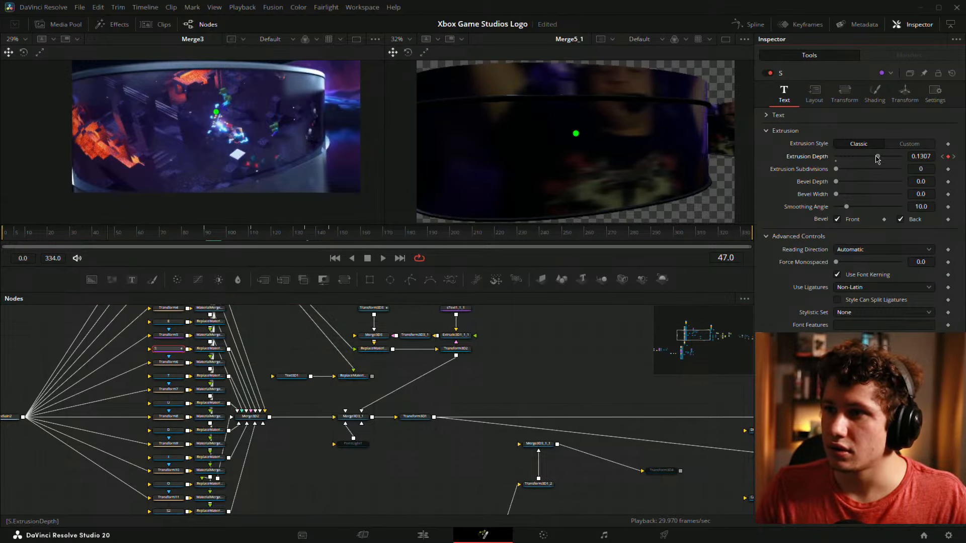
Find the Transform3D3 node below the extruded text and set its Translation Z to about -0.0615 at frame 47
{"action": "scroll", "coordinate": [265, 366], "scroll_direction": "up", "scroll_amount": 3}
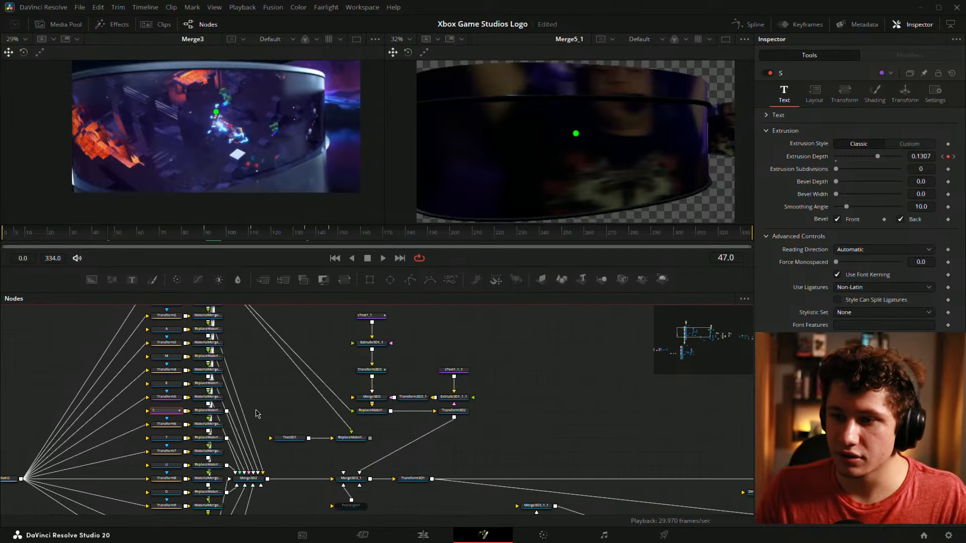
{"action": "left_click", "coordinate": [452, 370]}
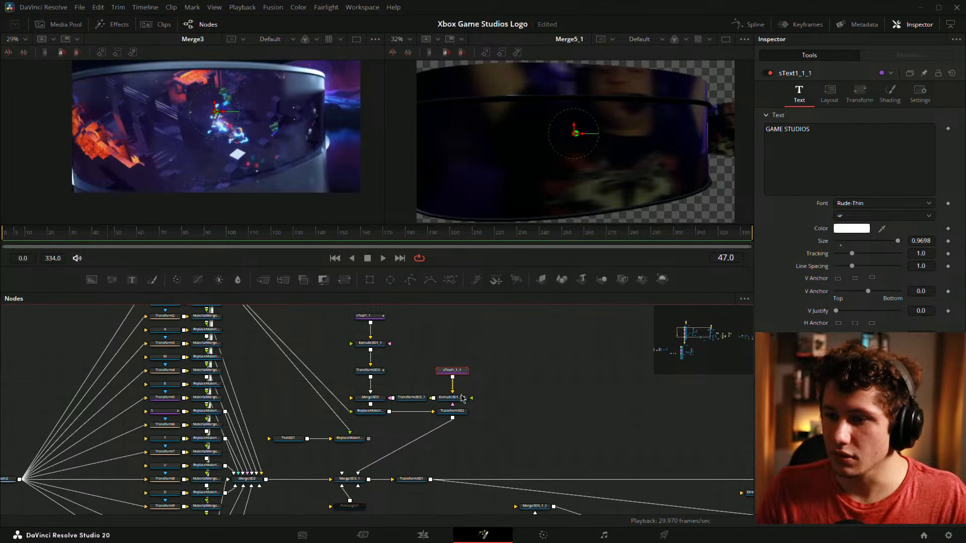
{"action": "left_click", "coordinate": [455, 411]}
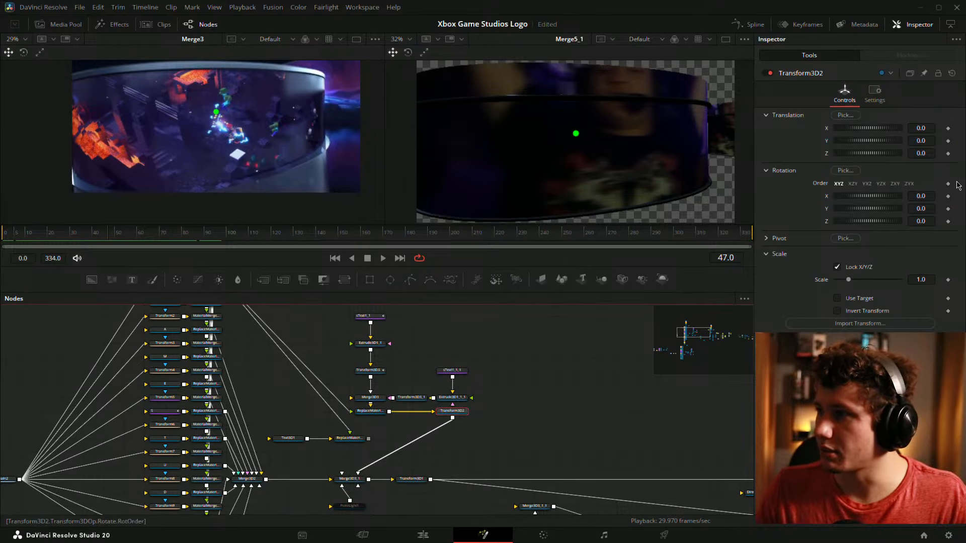
{"action": "left_click", "coordinate": [382, 372]}
{"action": "left_click_drag", "start_coordinate": [929, 152], "coordinate": [936, 152]}
Fit the images in both viewers to compare the letter S with the reference at frame 47
{"action": "left_click", "coordinate": [575, 400]}
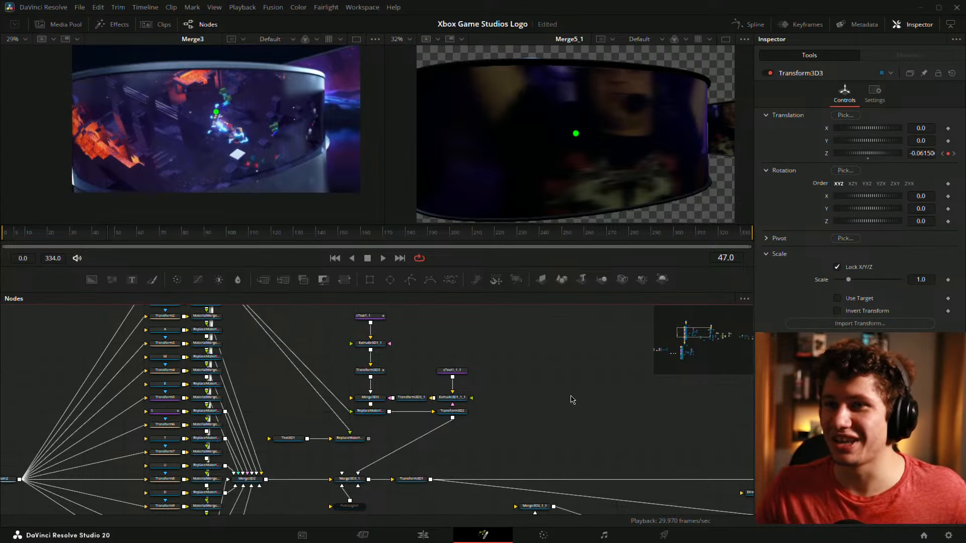
{"action": "scroll", "coordinate": [629, 166], "scroll_direction": "down", "scroll_amount": 2}
{"action": "scroll", "coordinate": [278, 163], "scroll_direction": "down", "scroll_amount": 2}
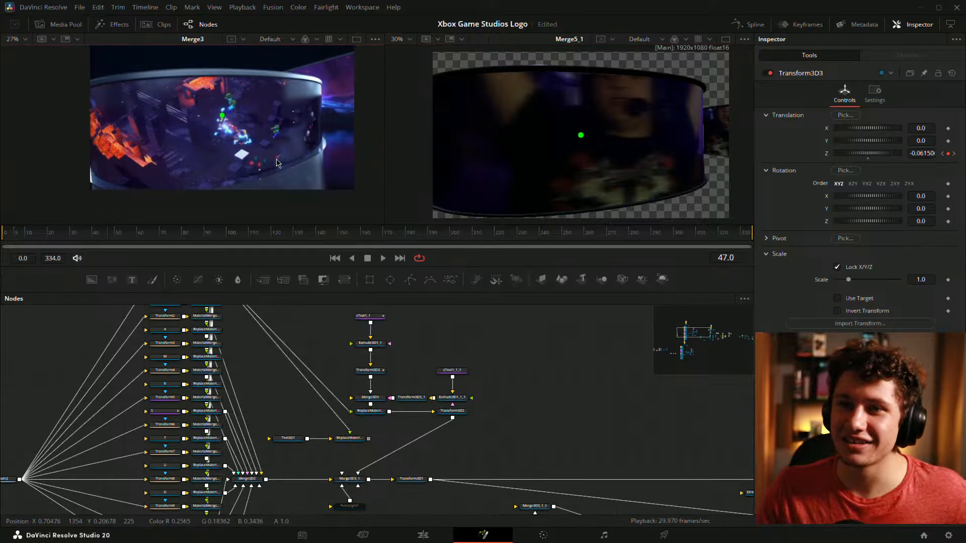
{"action": "key", "text": "ctrl+f"}
{"action": "key", "text": "ctrl+f"}
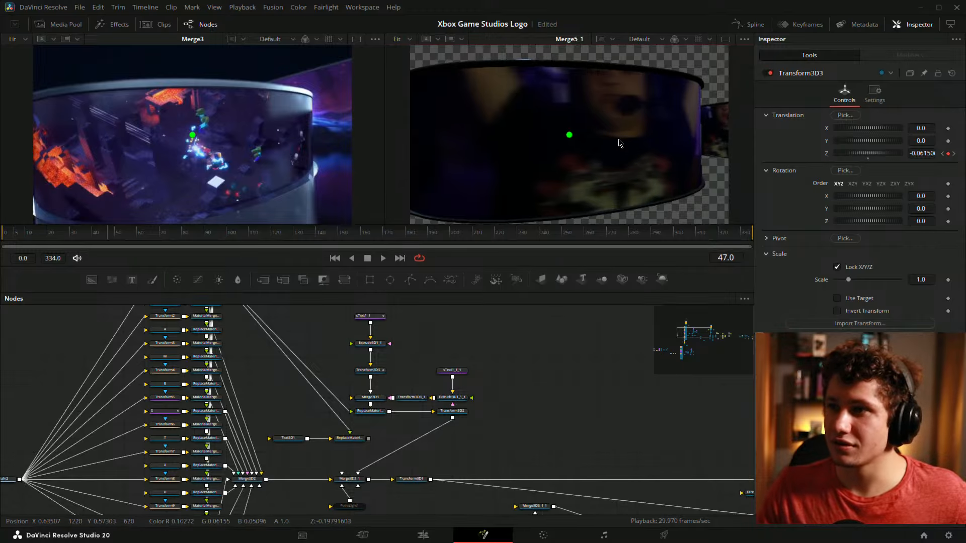
Save the project, and at frame 47 set the lower 3D merge's camera to Translation Z 0.290193, Y 0.083537 and Rotation Z about -3.0152
{"action": "key", "text": "ctrl+s"}
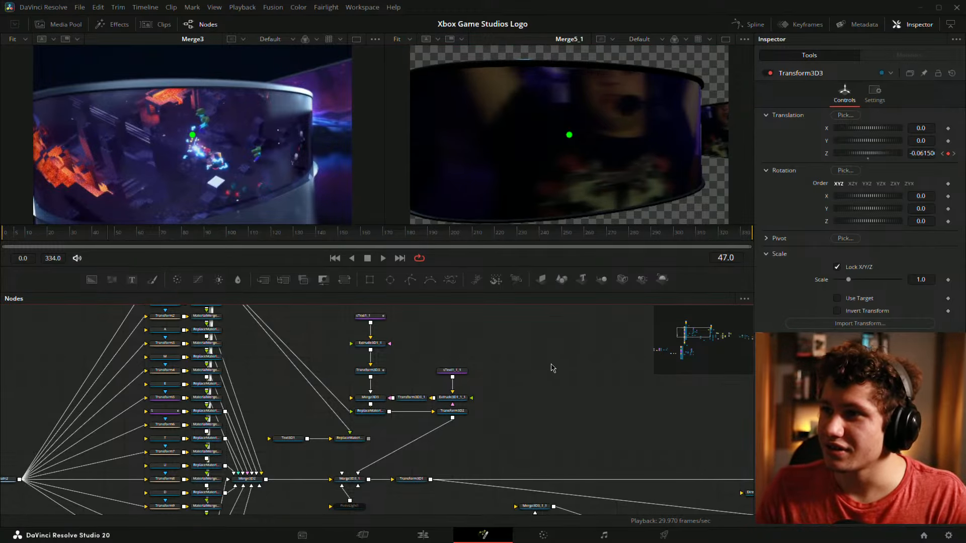
{"action": "left_click_drag", "start_coordinate": [550, 389], "coordinate": [290, 356]}
{"action": "left_click_drag", "start_coordinate": [355, 365], "coordinate": [295, 360]}
{"action": "left_click", "coordinate": [428, 417]}
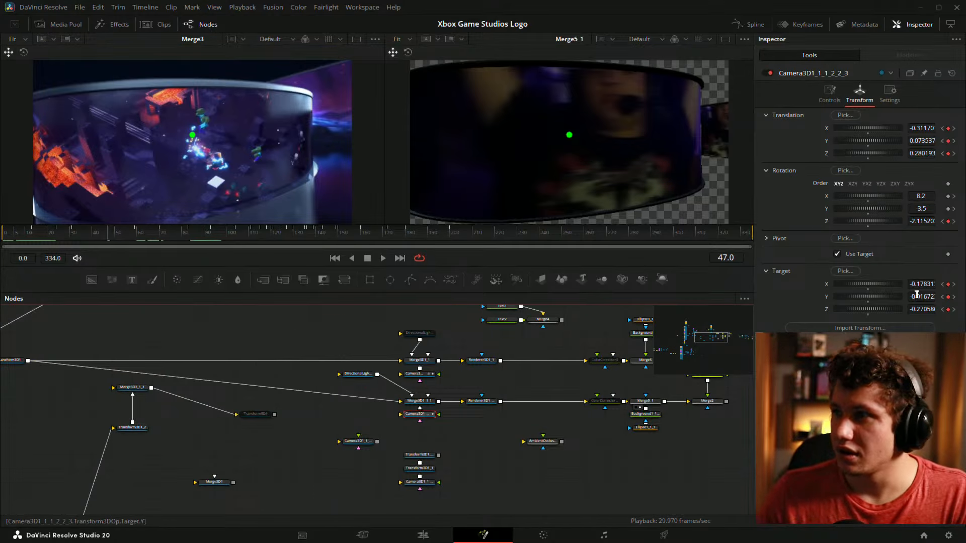
{"action": "scroll", "coordinate": [290, 134], "scroll_direction": "down", "scroll_amount": 2}
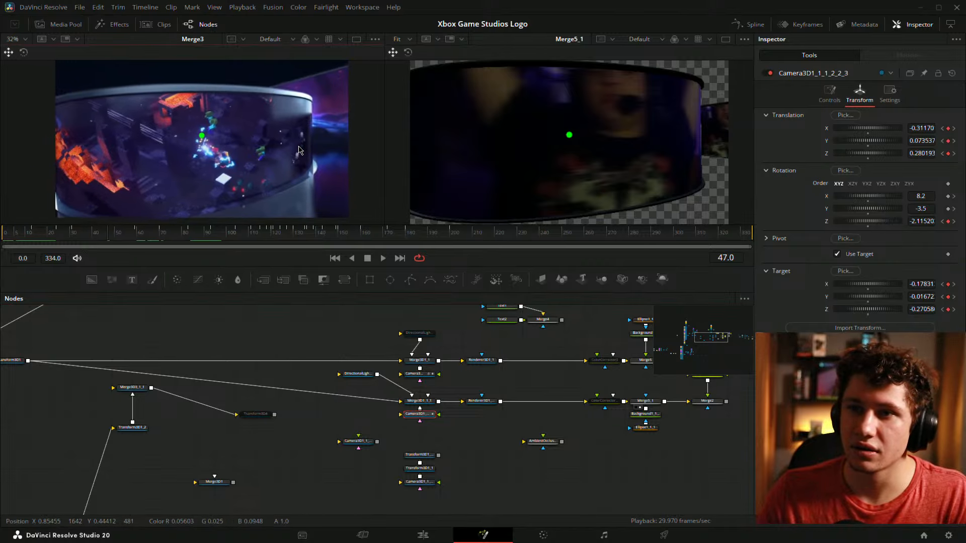
{"action": "scroll", "coordinate": [627, 107], "scroll_direction": "down", "scroll_amount": 2}
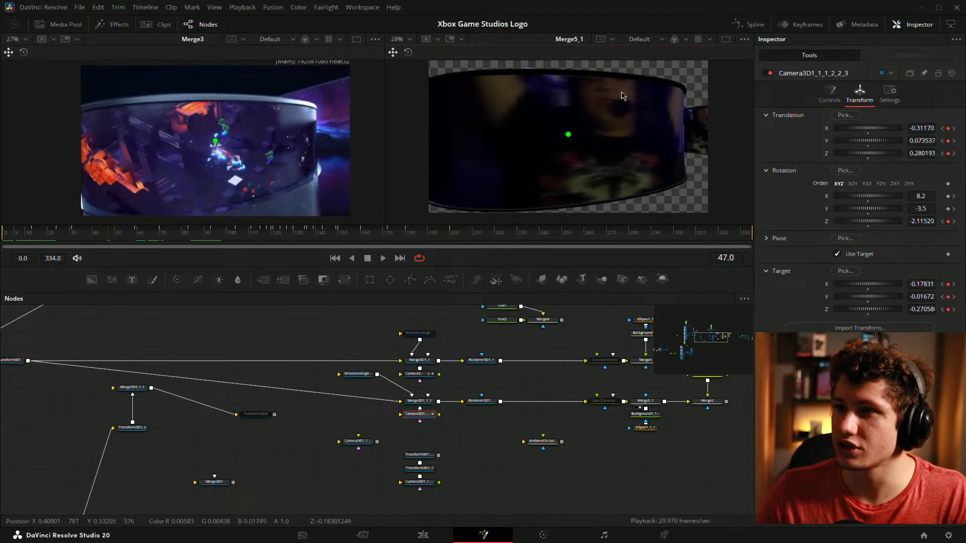
{"action": "left_click_drag", "start_coordinate": [627, 106], "coordinate": [623, 106]}
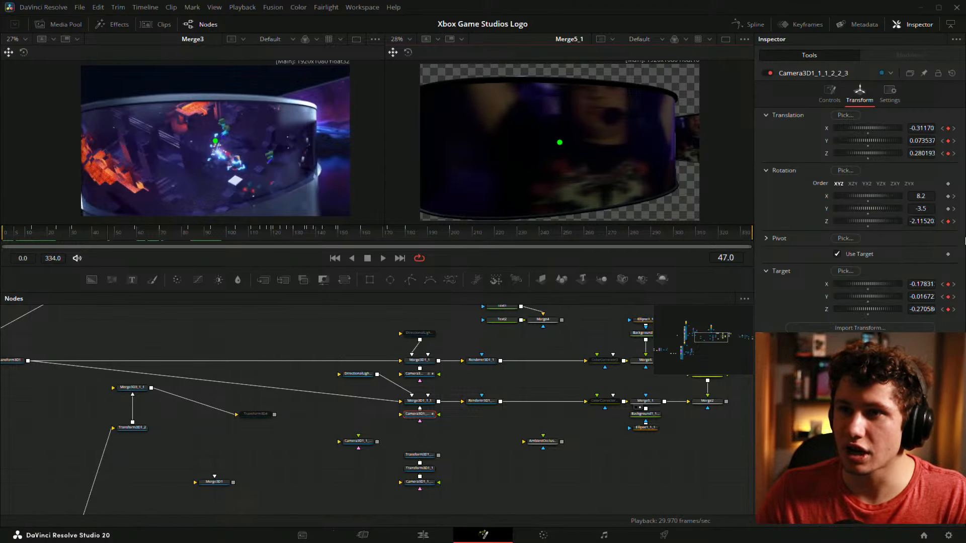
{"action": "left_click", "coordinate": [920, 150]}
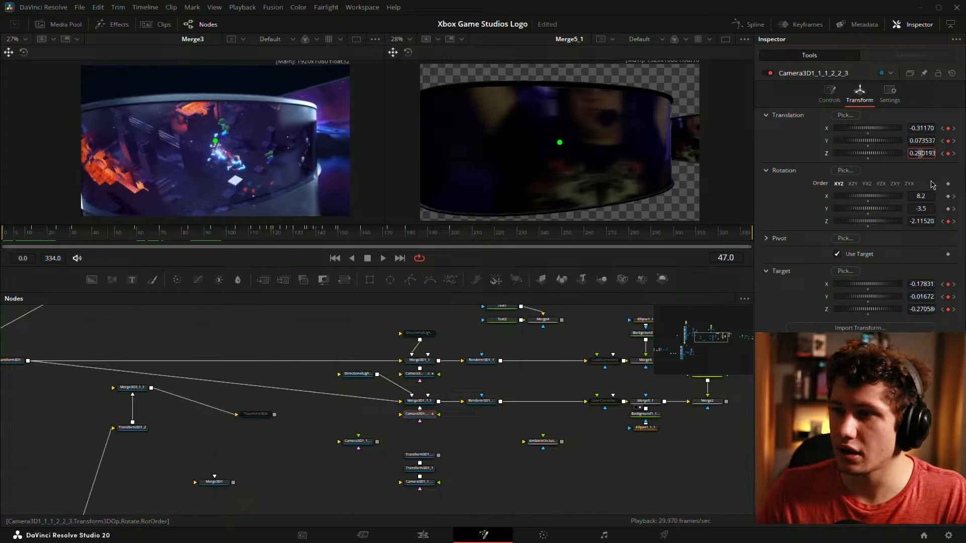
{"action": "key", "text": "Up"}
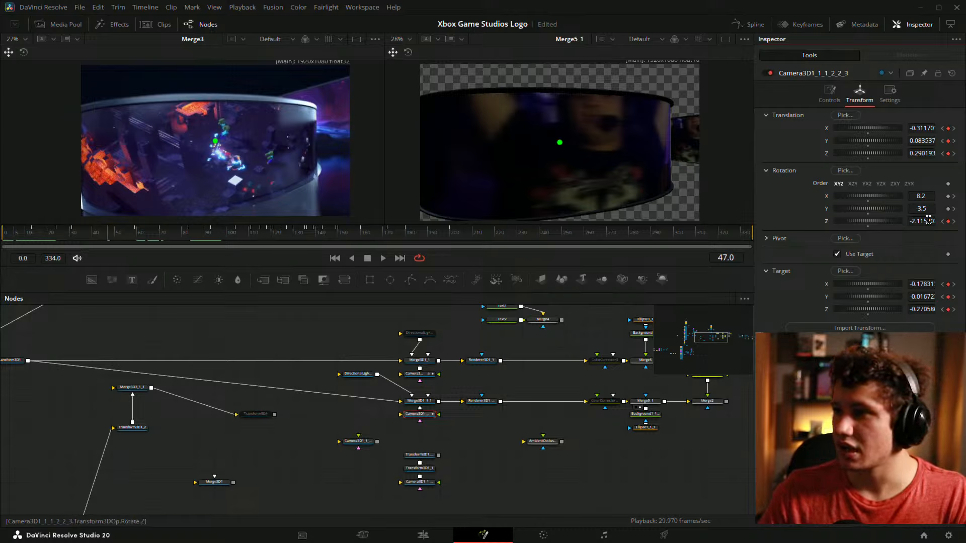
{"action": "left_click_drag", "start_coordinate": [928, 221], "coordinate": [923, 220]}
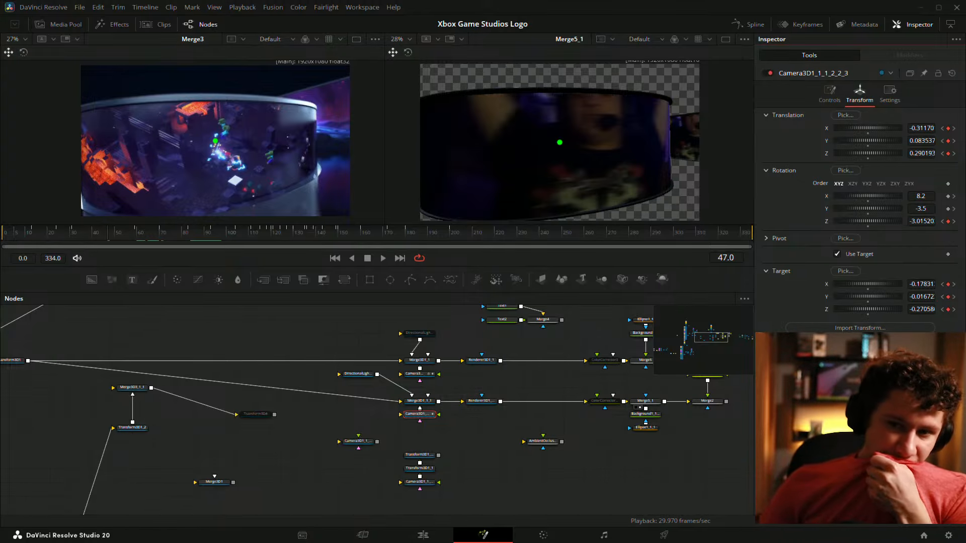
Add an unconnected sText node beside the letter branches, show it in the viewer with the reference footage, and enter "sdsd" as its text
{"action": "left_click_drag", "start_coordinate": [310, 356], "coordinate": [922, 463]}
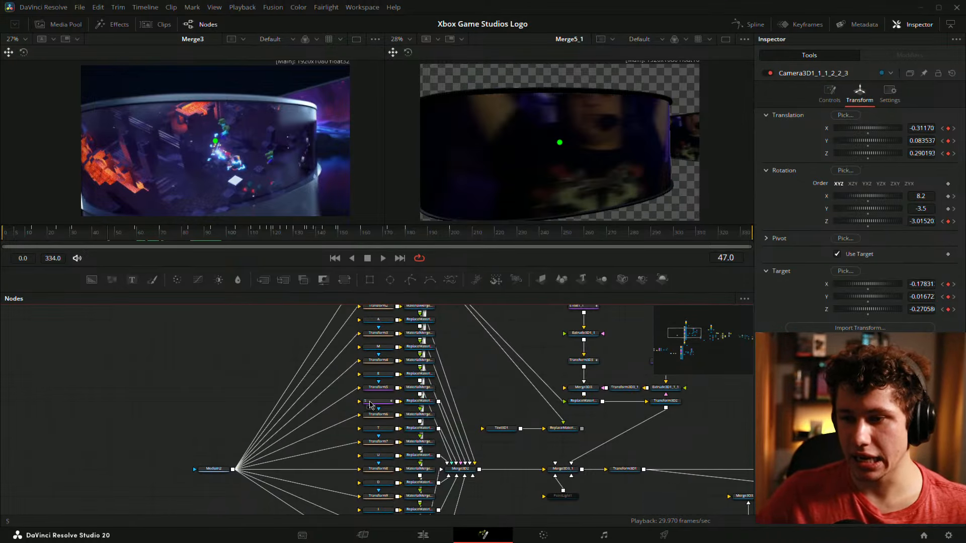
{"action": "left_click", "coordinate": [371, 402]}
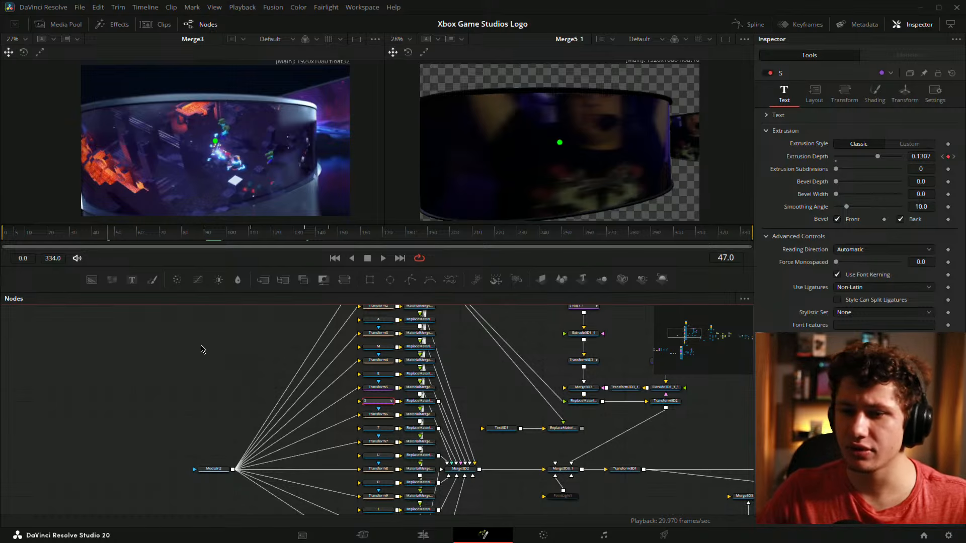
{"action": "key", "text": "shift+space"}
{"action": "type", "text": "back"}
{"action": "type", "text": "ste"}
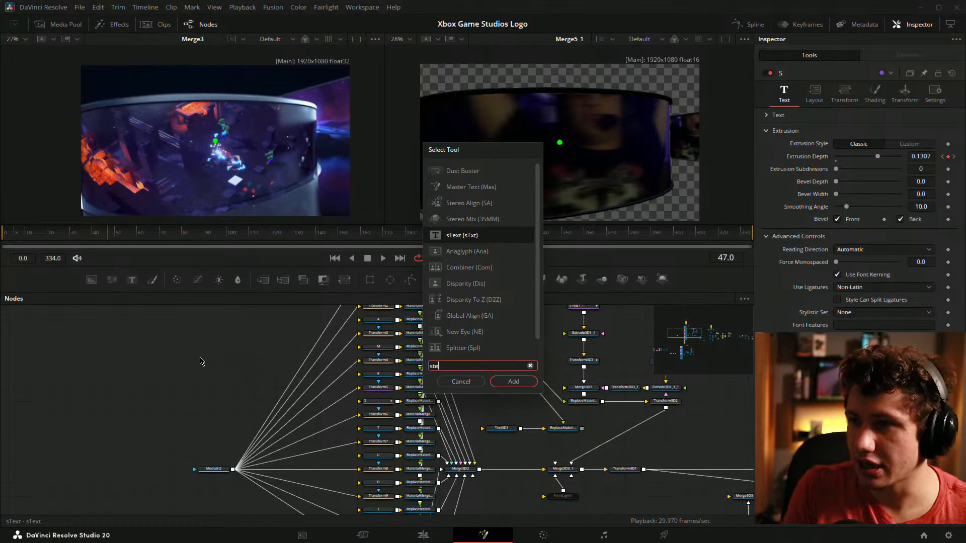
{"action": "key", "text": "Return"}
{"action": "key", "text": "1"}
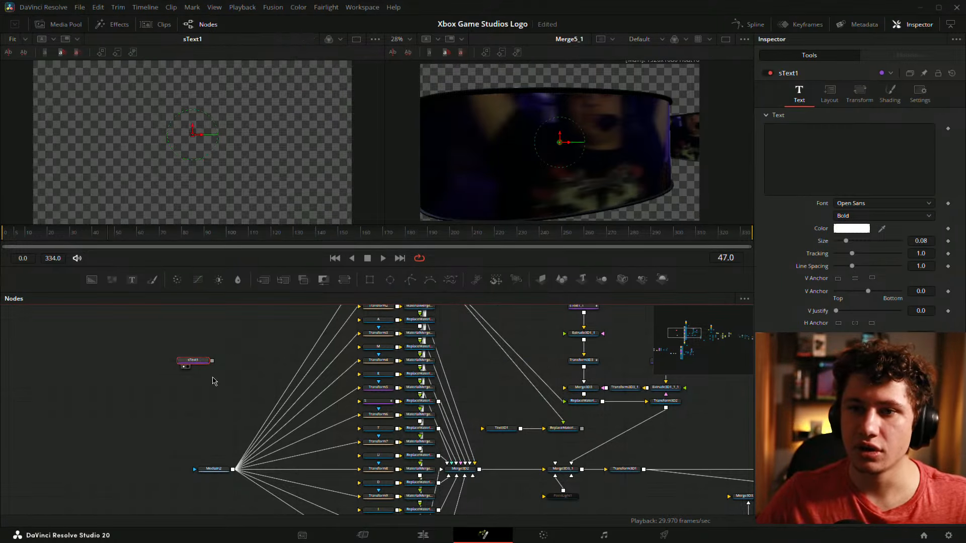
{"action": "left_click", "coordinate": [877, 161]}
{"action": "type", "text": "sdsd"}
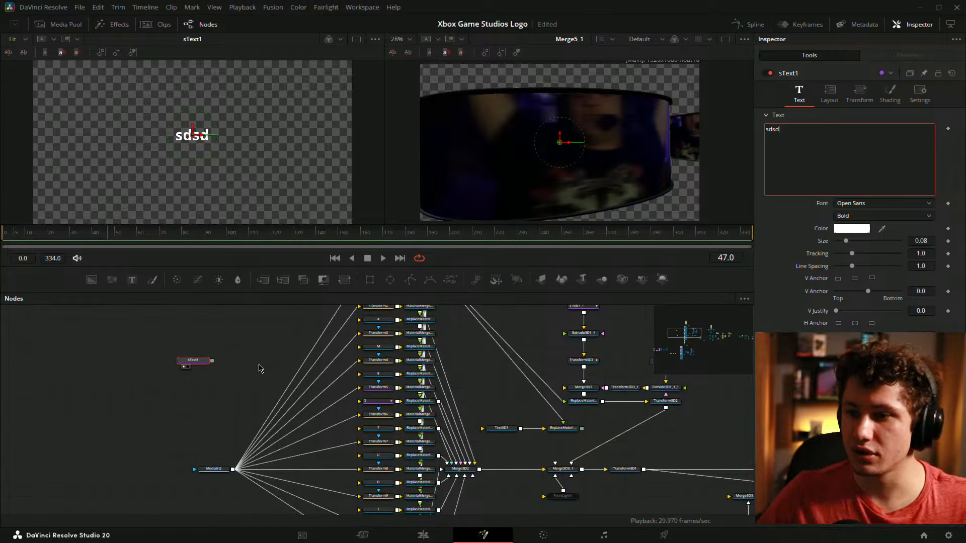
Add an Extrude 3D node, feed the sText1 output into it, and view the extrusion in place of the flat text
{"action": "scroll", "coordinate": [282, 342], "scroll_direction": "up", "scroll_amount": 3}
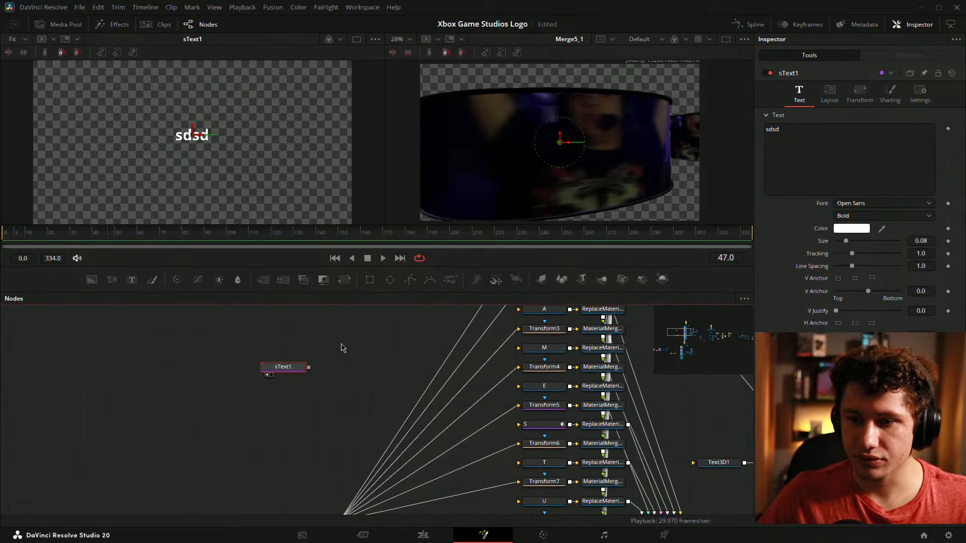
{"action": "key", "text": "shift+space"}
{"action": "type", "text": "ste"}
{"action": "type", "text": "ext"}
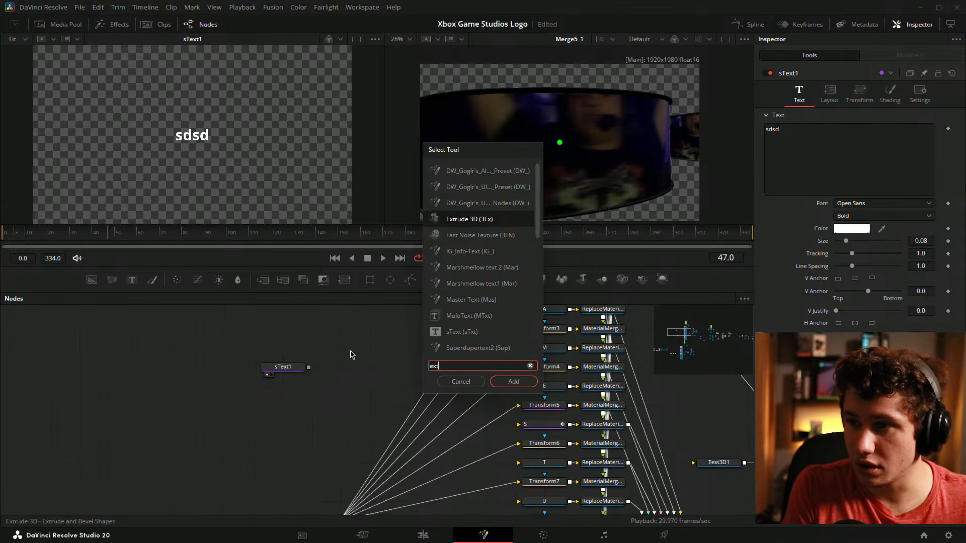
{"action": "key", "text": "Return"}
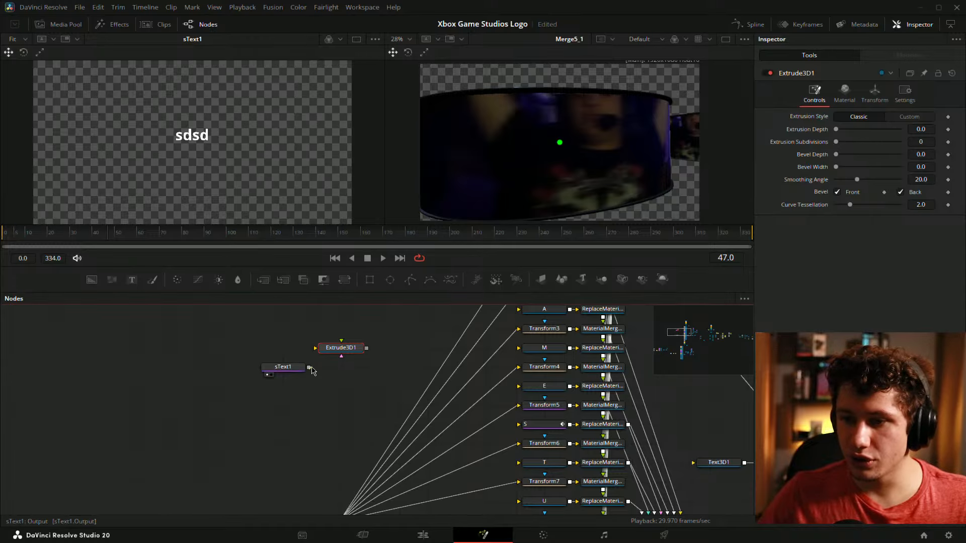
{"action": "left_click_drag", "start_coordinate": [309, 367], "coordinate": [202, 349]}
{"action": "left_click_drag", "start_coordinate": [281, 223], "coordinate": [232, 114]}
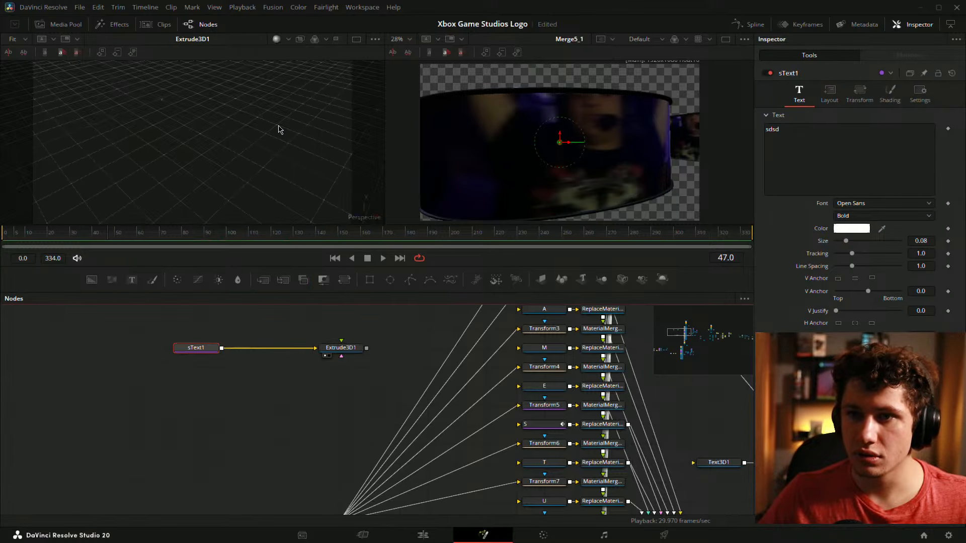
Enlarge the "sdsd" text in sText1 so the letters fill much more of the 3D view
{"action": "scroll", "coordinate": [192, 79], "scroll_direction": "up", "scroll_amount": 2}
{"action": "left_click_drag", "start_coordinate": [172, 82], "coordinate": [220, 140]}
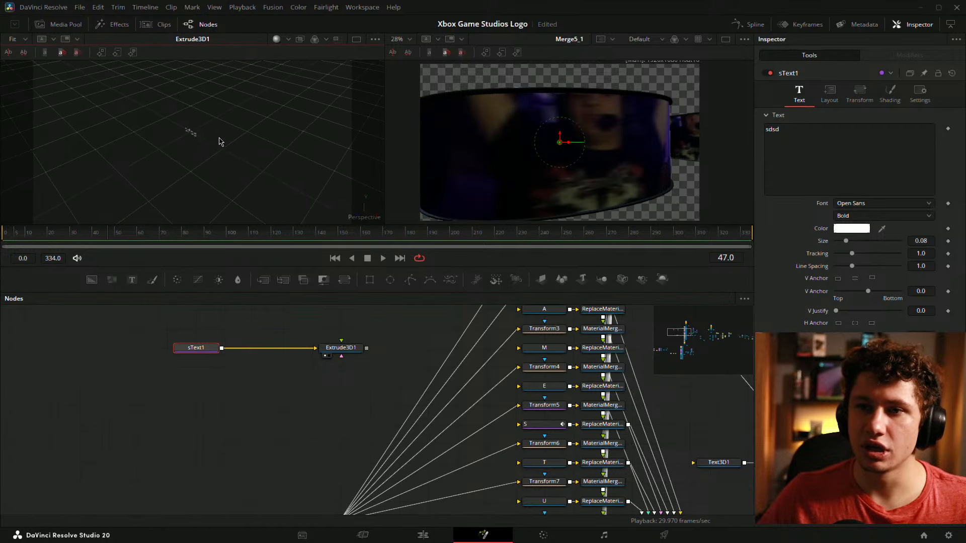
{"action": "scroll", "coordinate": [191, 131], "scroll_direction": "up", "scroll_amount": 5}
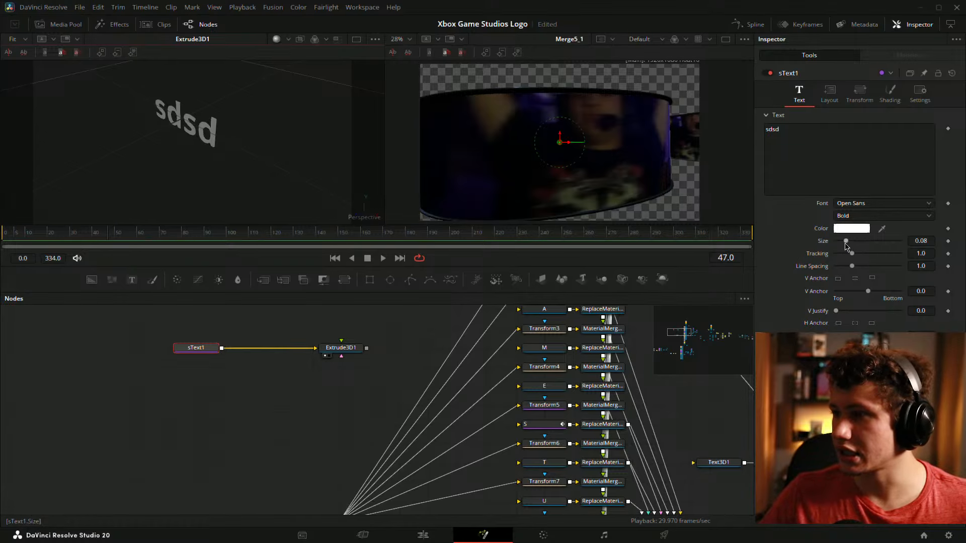
{"action": "left_click_drag", "start_coordinate": [845, 241], "coordinate": [869, 242]}
Set Extrude3D1 to Extrusion Depth 0.0898, Extrusion Subdivisions 10, Bevel Depth 0.0252 and Bevel Width 0.0016, and inspect the letters
{"action": "left_click", "coordinate": [340, 348]}
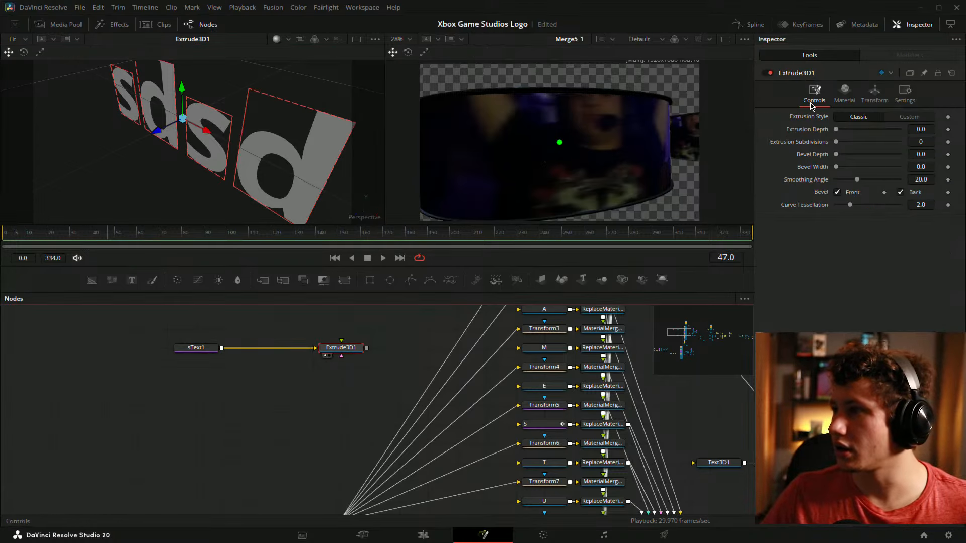
{"action": "left_click_drag", "start_coordinate": [836, 129], "coordinate": [843, 155]}
{"action": "scroll", "coordinate": [268, 139], "scroll_direction": "down", "scroll_amount": 2}
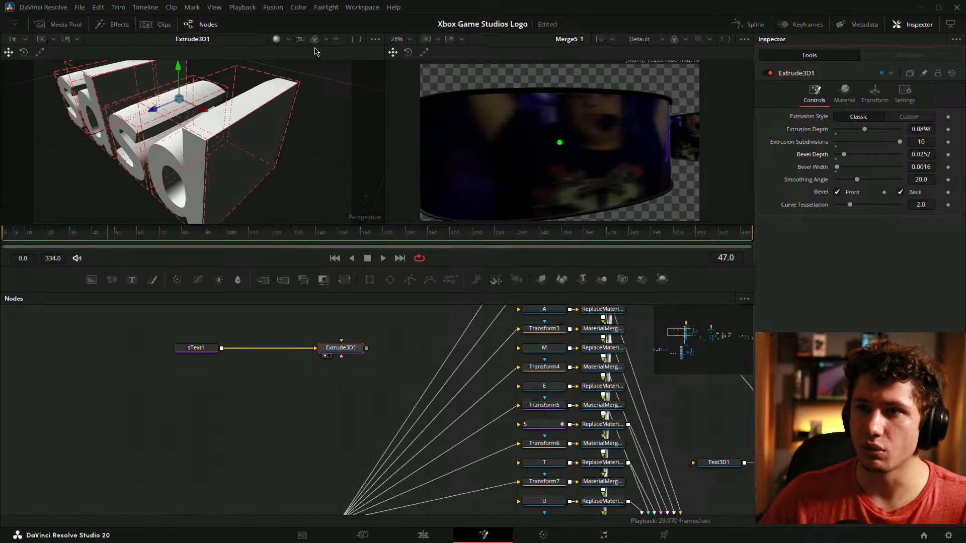
{"action": "left_click_drag", "start_coordinate": [219, 141], "coordinate": [263, 130]}
{"action": "right_click", "coordinate": [263, 129]}
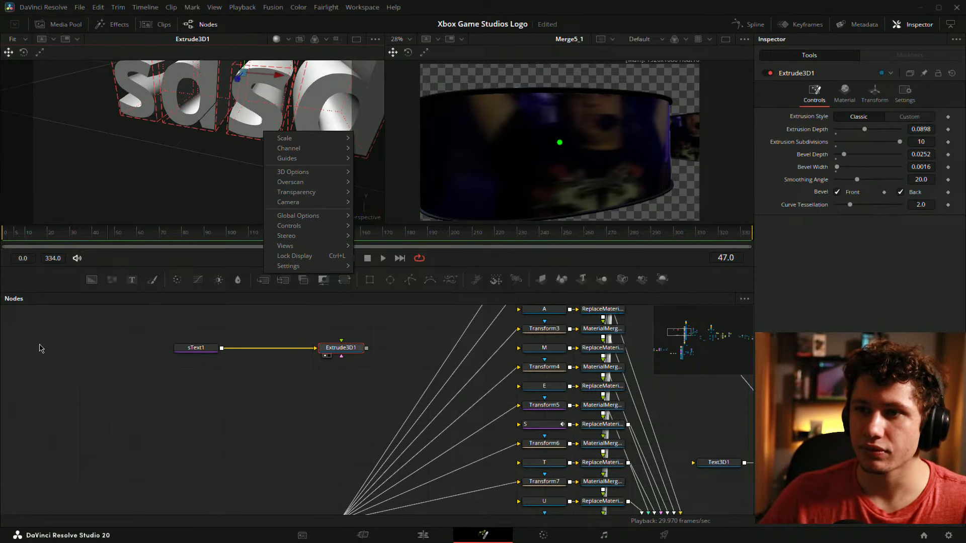
{"action": "left_click", "coordinate": [39, 346]}
{"action": "left_click_drag", "start_coordinate": [221, 83], "coordinate": [263, 221]}
{"action": "left_click", "coordinate": [246, 321]}
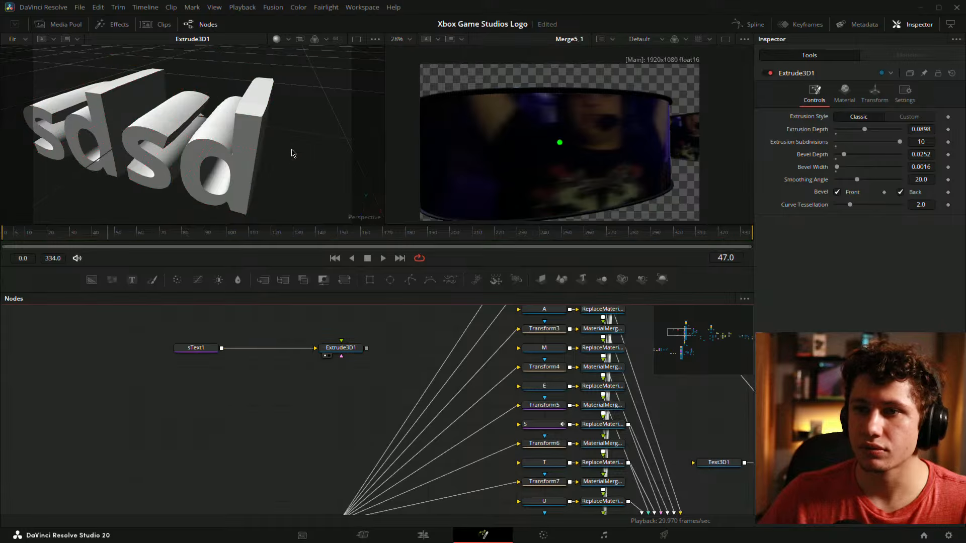
Switch Extrude3D1 to the Custom extrusion style and examine the edges of the extruded letters up close
{"action": "left_click", "coordinate": [908, 116]}
{"action": "left_click_drag", "start_coordinate": [352, 108], "coordinate": [282, 103]}
{"action": "right_click", "coordinate": [282, 103]}
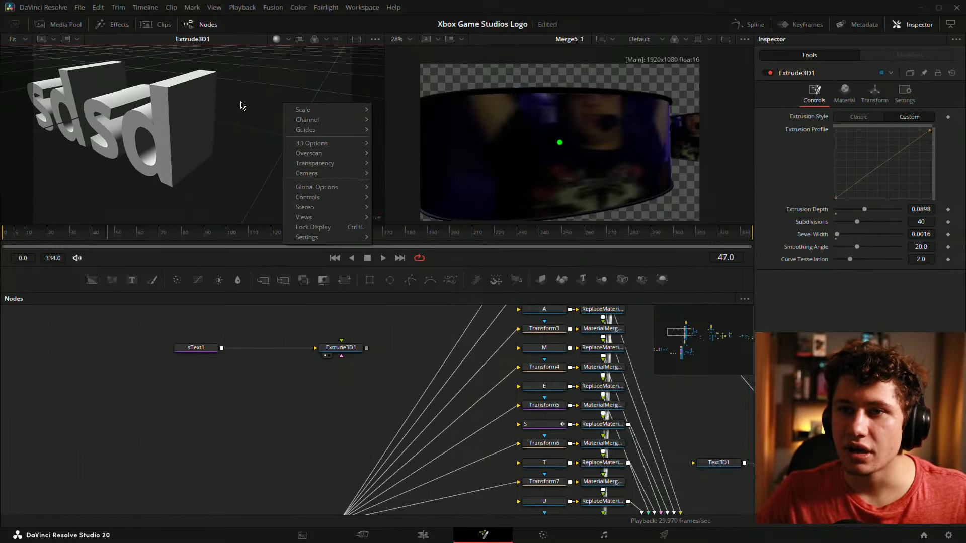
{"action": "left_click", "coordinate": [73, 351]}
{"action": "scroll", "coordinate": [148, 108], "scroll_direction": "up", "scroll_amount": 5}
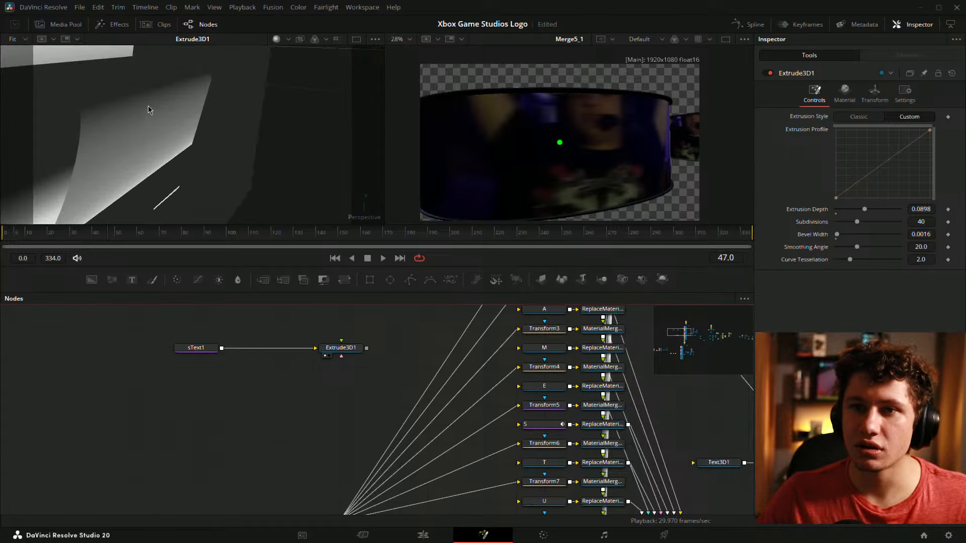
{"action": "scroll", "coordinate": [140, 102], "scroll_direction": "down", "scroll_amount": 6}
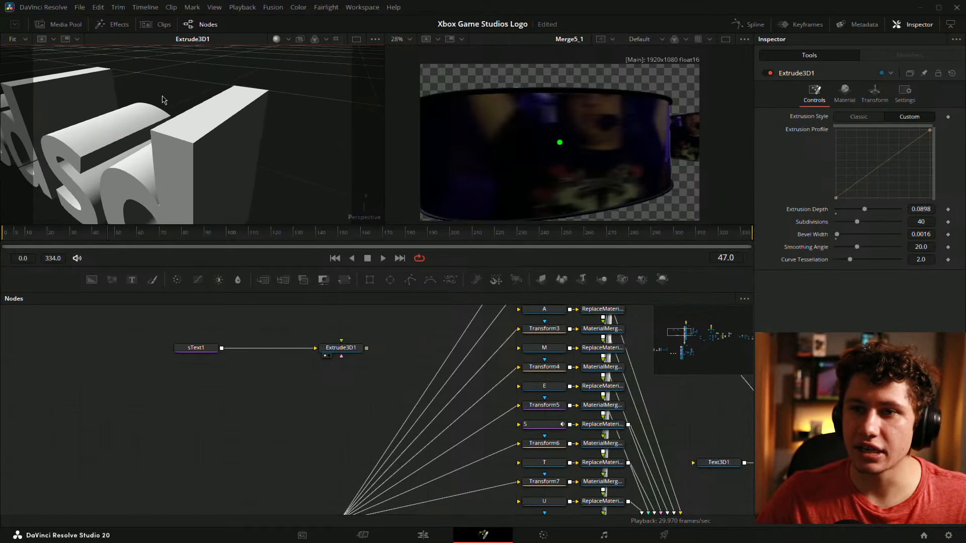
Bend the Extrusion Profile into a curve that rises steeply and flattens, with a Bevel Width of 0.0115
{"action": "left_click_drag", "start_coordinate": [900, 151], "coordinate": [847, 167]}
{"action": "left_click_drag", "start_coordinate": [847, 234], "coordinate": [843, 234]}
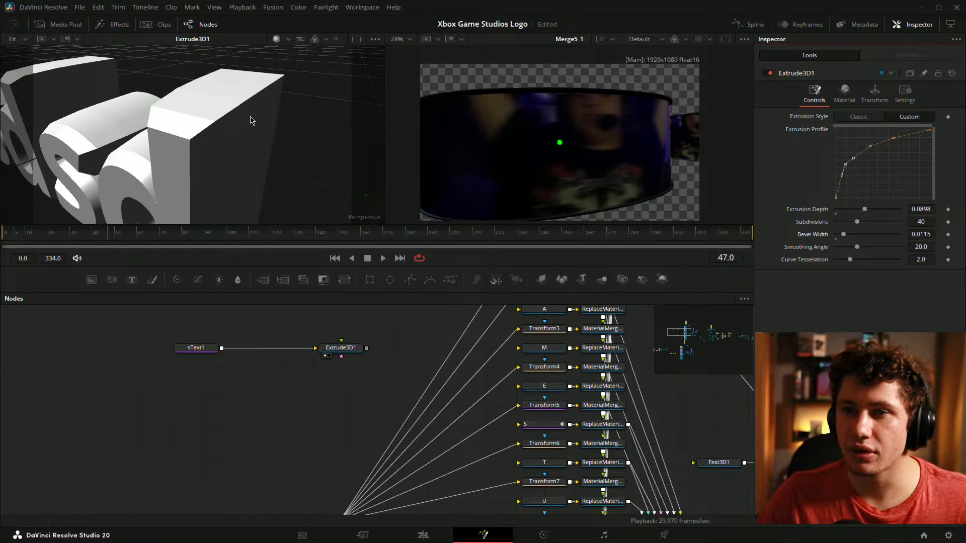
{"action": "left_click_drag", "start_coordinate": [252, 121], "coordinate": [145, 106]}
{"action": "scroll", "coordinate": [145, 106], "scroll_direction": "down", "scroll_amount": 4}
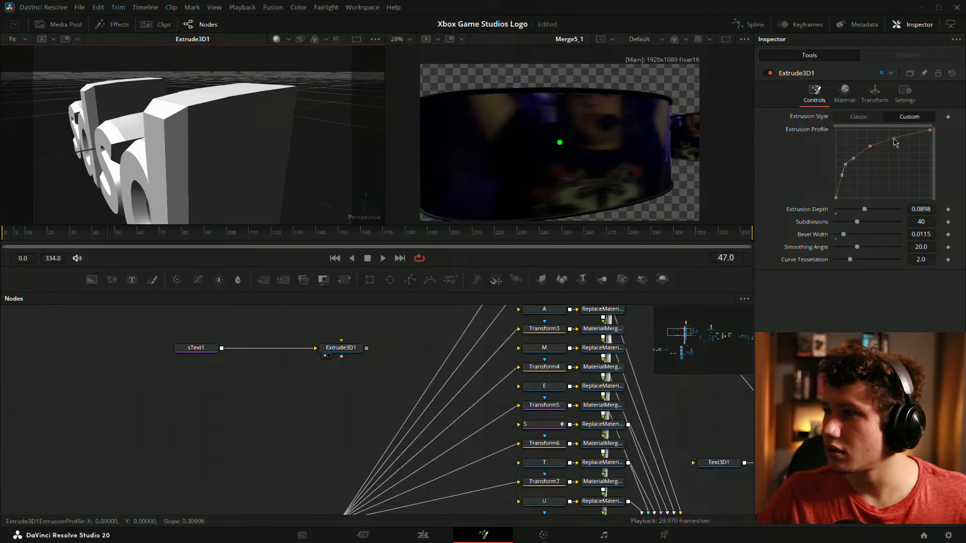
Try raising the upper part of the Extrusion Profile and an Extrusion Depth of 0.0488, and undo the depth change
{"action": "left_click_drag", "start_coordinate": [893, 138], "coordinate": [891, 126]}
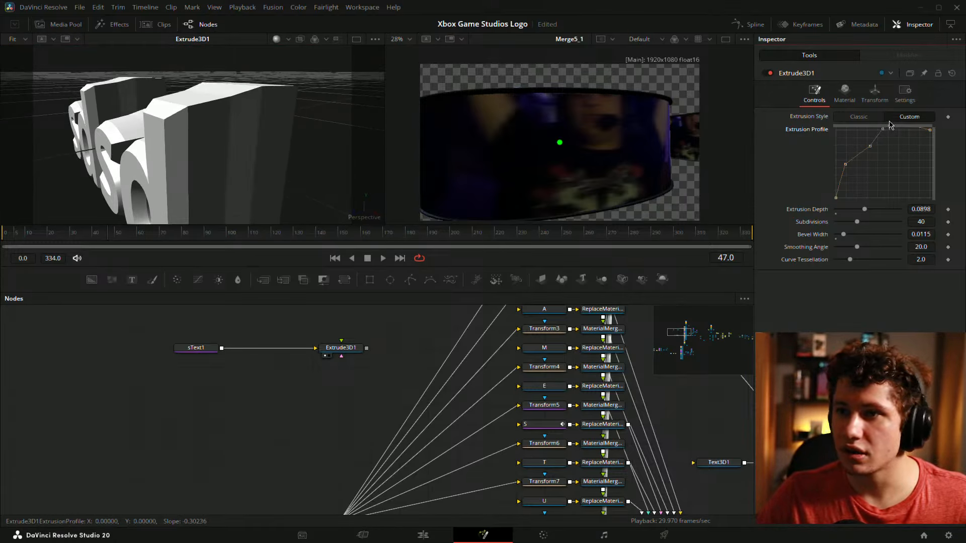
{"action": "left_click_drag", "start_coordinate": [864, 208], "coordinate": [853, 210]}
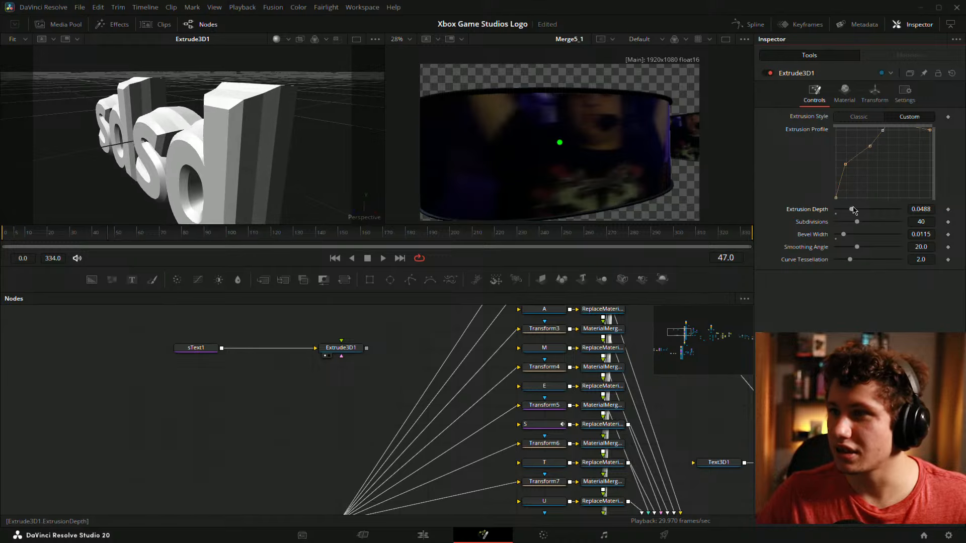
{"action": "key", "text": "ctrl+z"}
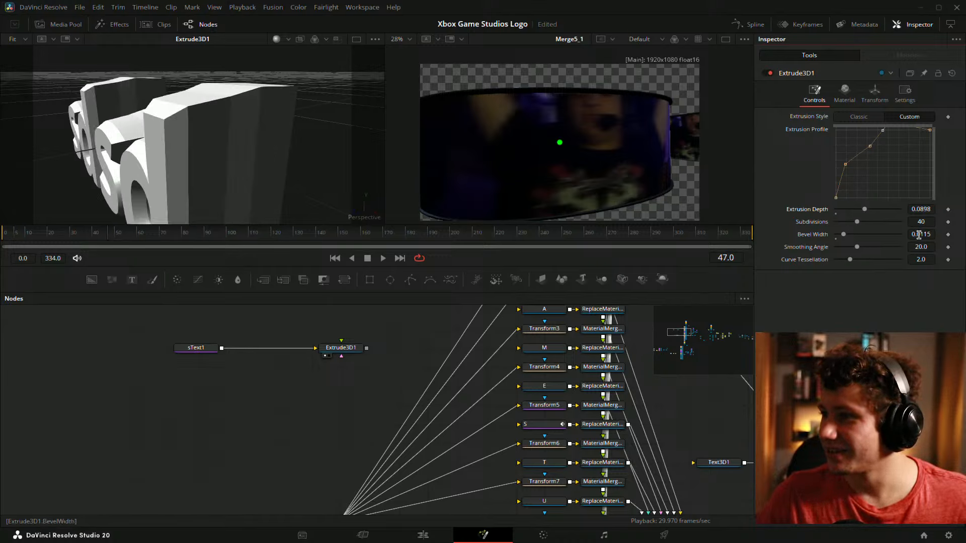
Set the Smoothing Angle of Extrude3D1 to 60 and its Bevel Width to 0.0023
{"action": "left_click", "coordinate": [851, 247]}
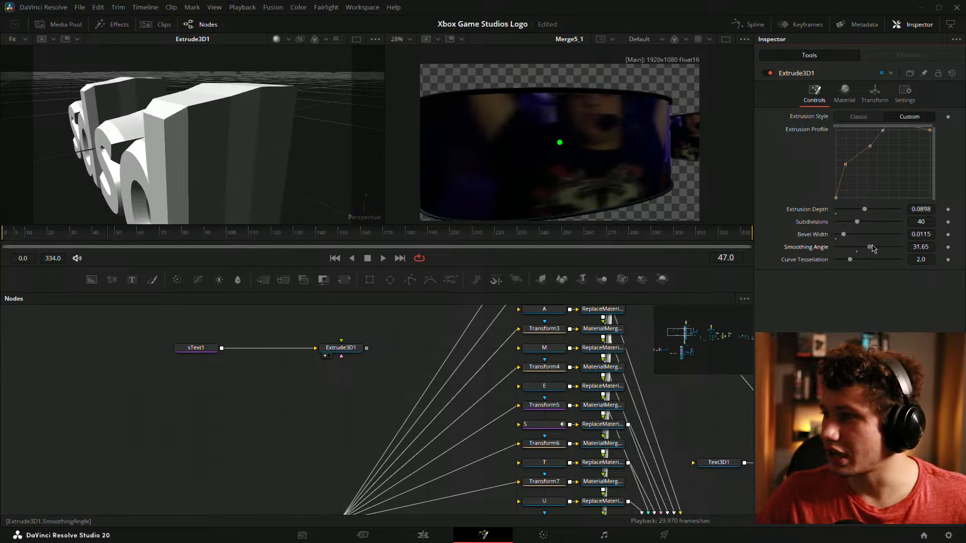
{"action": "mouse_move", "coordinate": [917, 235]}
{"action": "left_mouse_down"}
{"action": "mouse_move", "coordinate": [899, 234]}
{"action": "mouse_move", "coordinate": [921, 235]}
{"action": "left_mouse_up"}
{"action": "left_click_drag", "start_coordinate": [920, 234], "coordinate": [901, 233]}
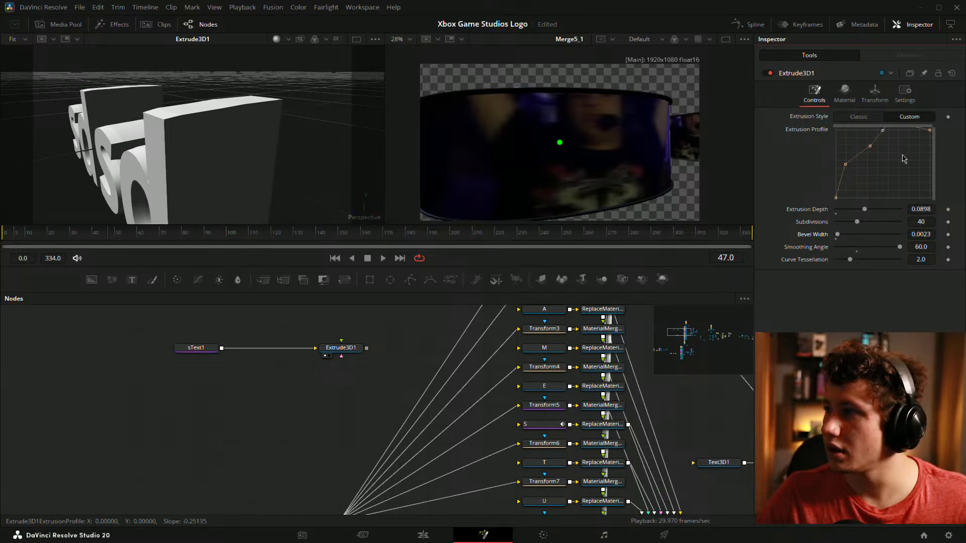
Reshape the Extrusion Profile points into a smooth rounded arc and check the bevel on the extruded letters
{"action": "scroll", "coordinate": [897, 159], "scroll_direction": "down", "scroll_amount": 2}
{"action": "left_click_drag", "start_coordinate": [885, 133], "coordinate": [851, 168]}
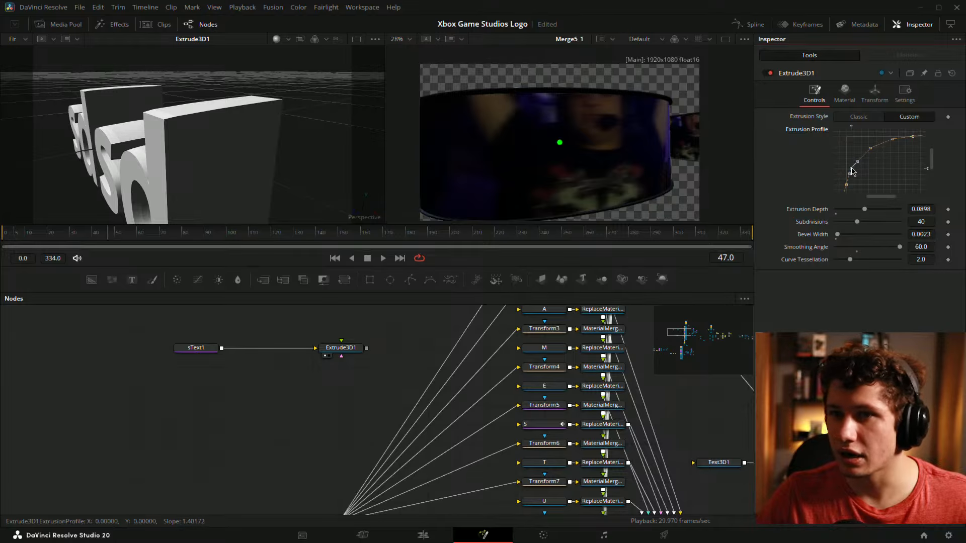
{"action": "scroll", "coordinate": [159, 114], "scroll_direction": "up", "scroll_amount": 3}
{"action": "scroll", "coordinate": [159, 118], "scroll_direction": "down", "scroll_amount": 5}
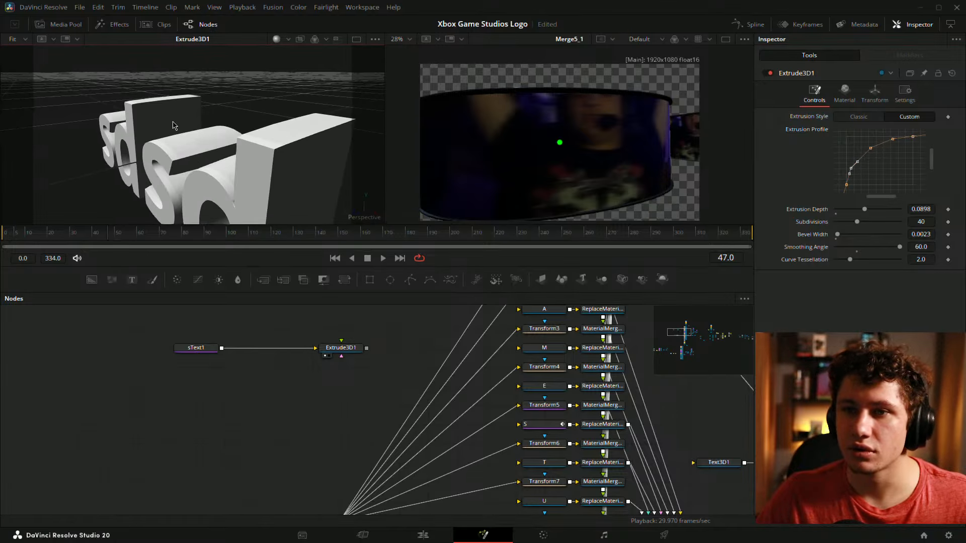
Shift the upper points of the Extrusion Profile and pull a middle point far down to form a groove in the letter sides
{"action": "left_click_drag", "start_coordinate": [871, 148], "coordinate": [866, 145]}
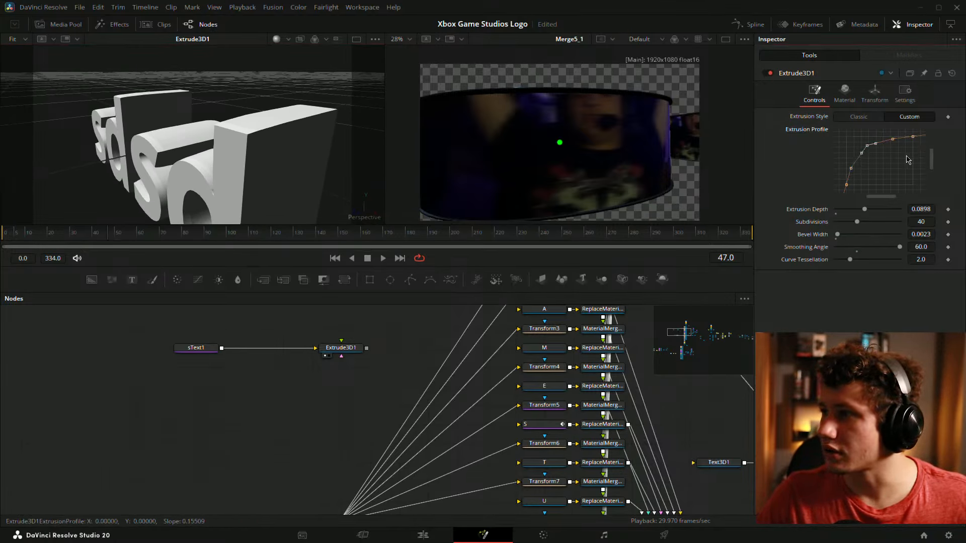
{"action": "key", "text": "ctrl+f"}
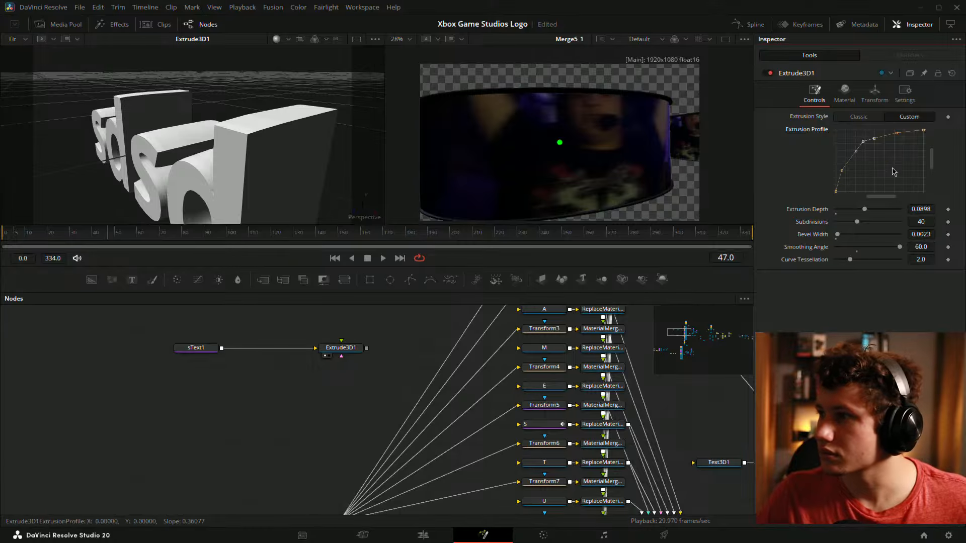
{"action": "left_click_drag", "start_coordinate": [864, 143], "coordinate": [894, 188]}
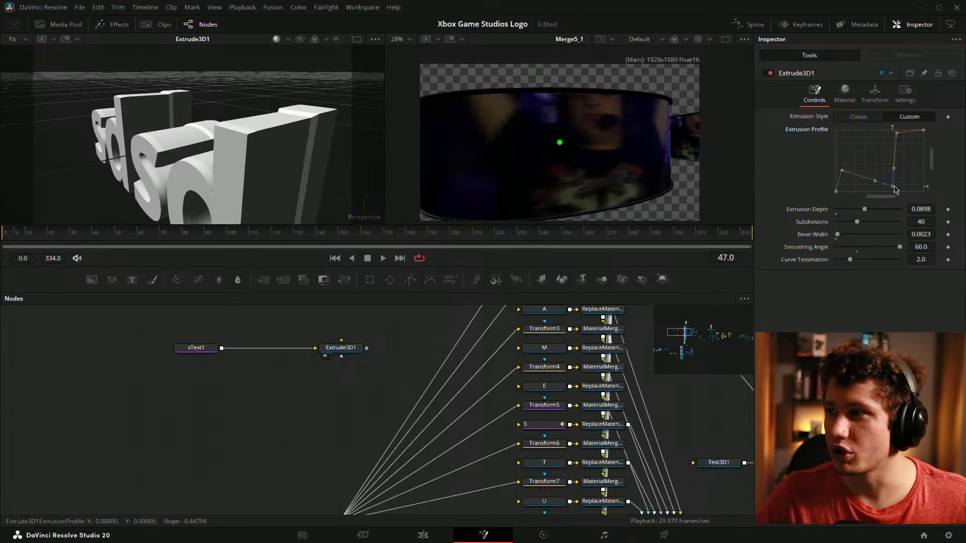
Check the Material settings of Extrude3D1, try the Classic extrusion style with the back bevel toggled, and return to Custom
{"action": "left_click", "coordinate": [845, 95]}
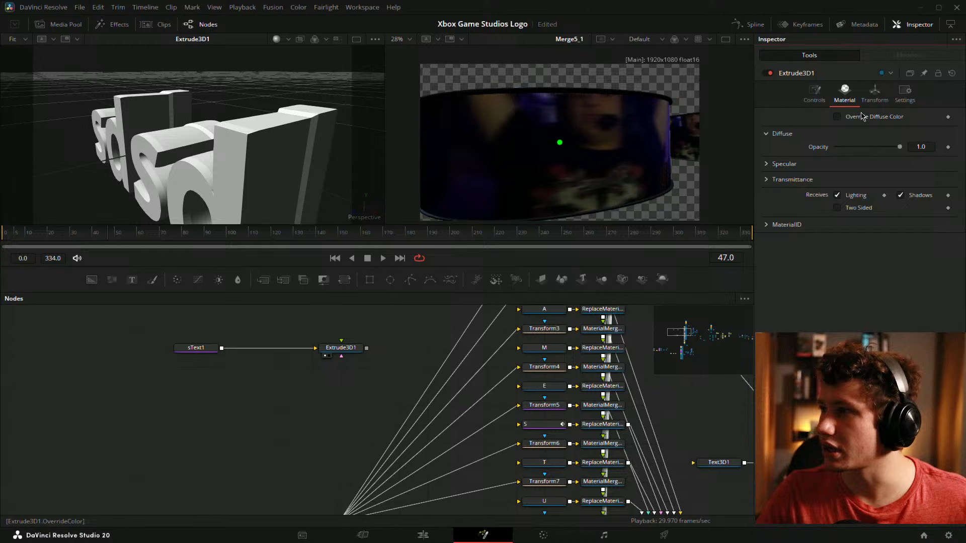
{"action": "left_click", "coordinate": [813, 97]}
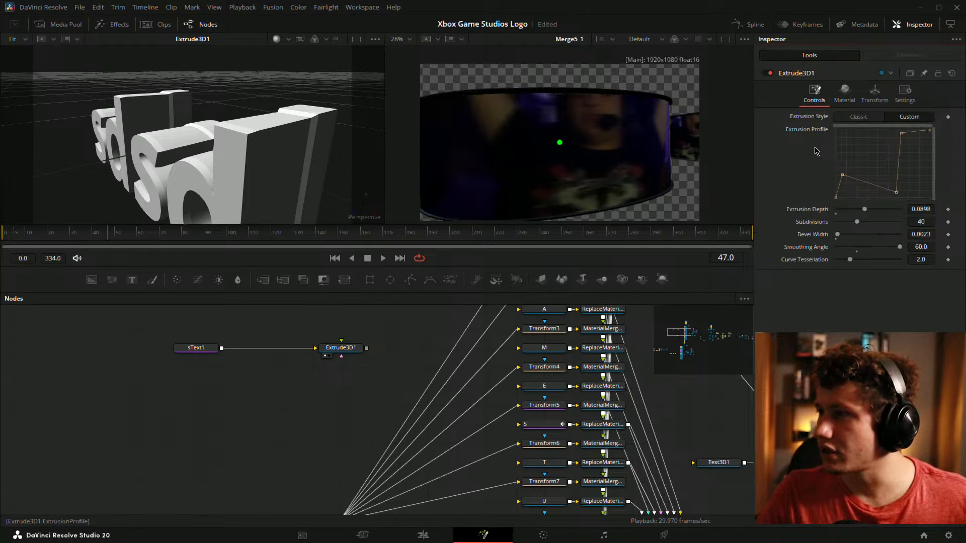
{"action": "left_click", "coordinate": [858, 116]}
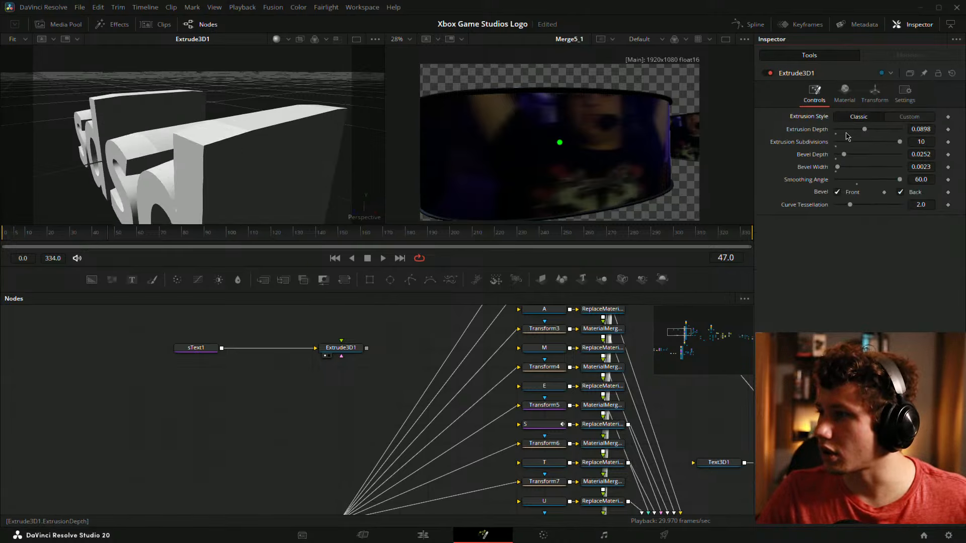
{"action": "left_click", "coordinate": [900, 192]}
{"action": "left_click", "coordinate": [844, 96]}
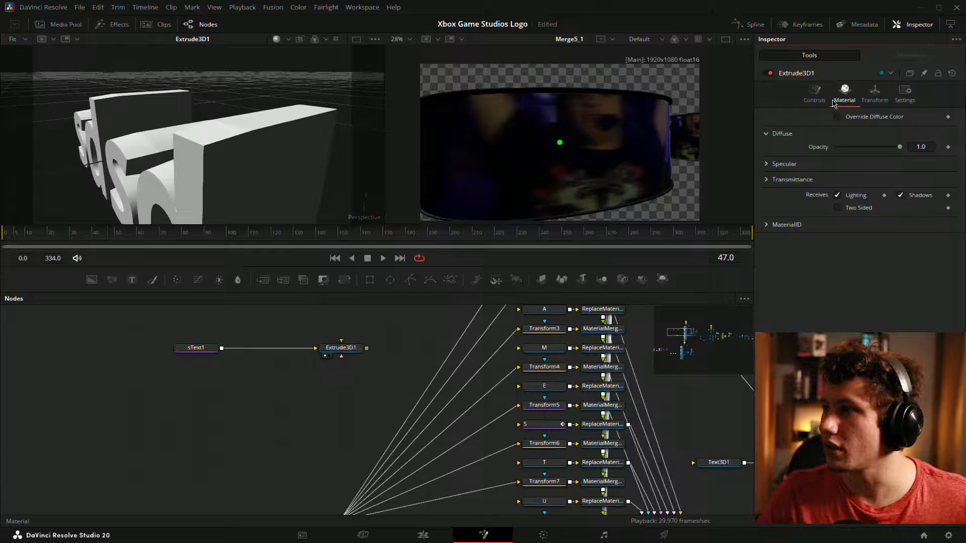
{"action": "left_click", "coordinate": [813, 97]}
{"action": "left_click", "coordinate": [901, 117]}
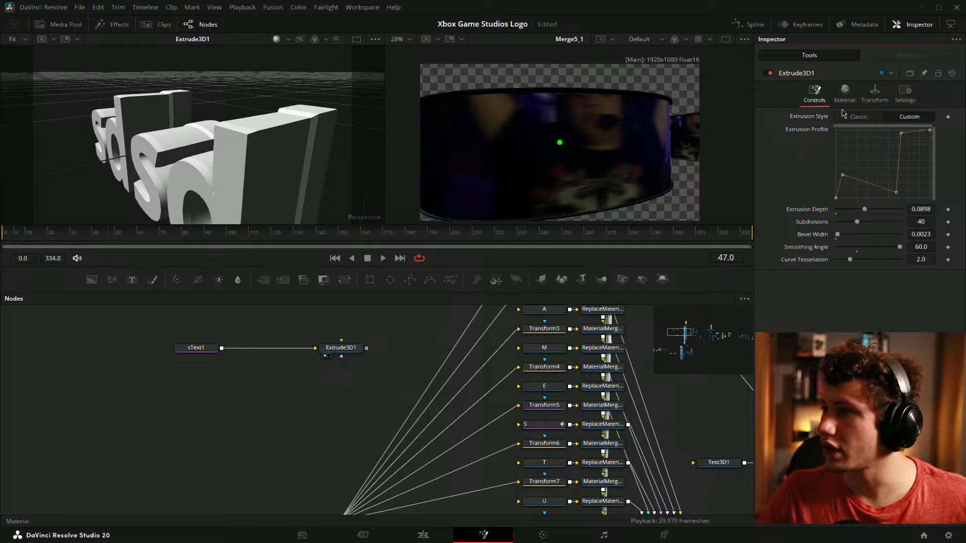
Set the Extrusion Depth to 0.022 and smooth the Extrusion Profile points into a rounded arc, checking the letter edges
{"action": "left_click_drag", "start_coordinate": [864, 210], "coordinate": [843, 211]}
{"action": "left_click_drag", "start_coordinate": [307, 142], "coordinate": [273, 155]}
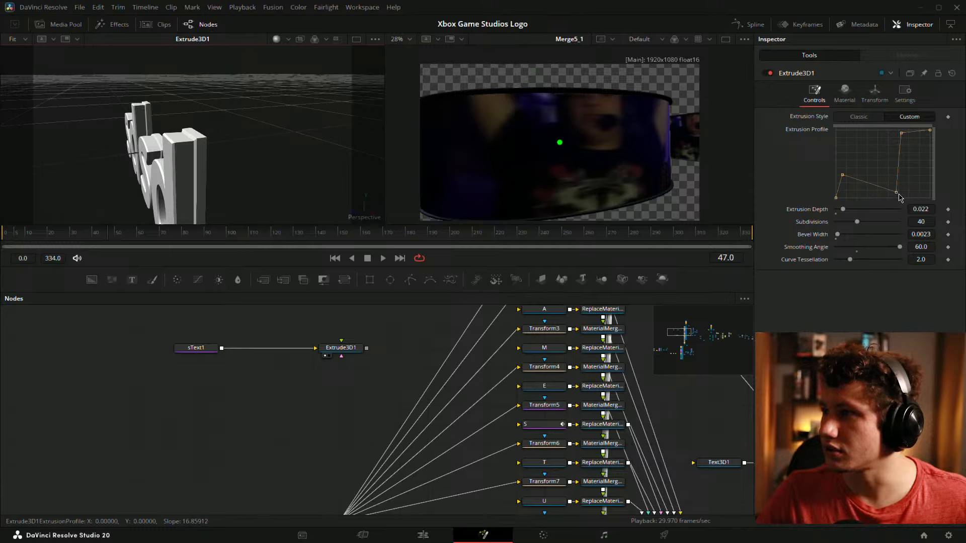
{"action": "left_click_drag", "start_coordinate": [896, 193], "coordinate": [873, 140]}
{"action": "left_click_drag", "start_coordinate": [864, 189], "coordinate": [853, 146]}
{"action": "key", "text": "shift+s"}
{"action": "key", "text": "shift+s"}
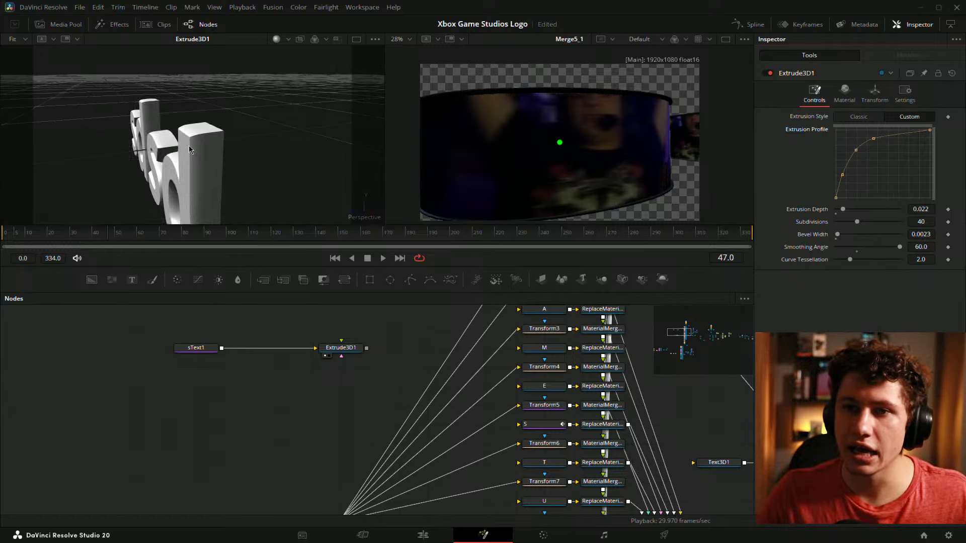
{"action": "mouse_move", "coordinate": [212, 148]}
{"action": "left_mouse_down"}
{"action": "mouse_move", "coordinate": [247, 149]}
{"action": "mouse_move", "coordinate": [225, 138]}
{"action": "left_mouse_up"}
{"action": "left_click_drag", "start_coordinate": [176, 105], "coordinate": [205, 122]}
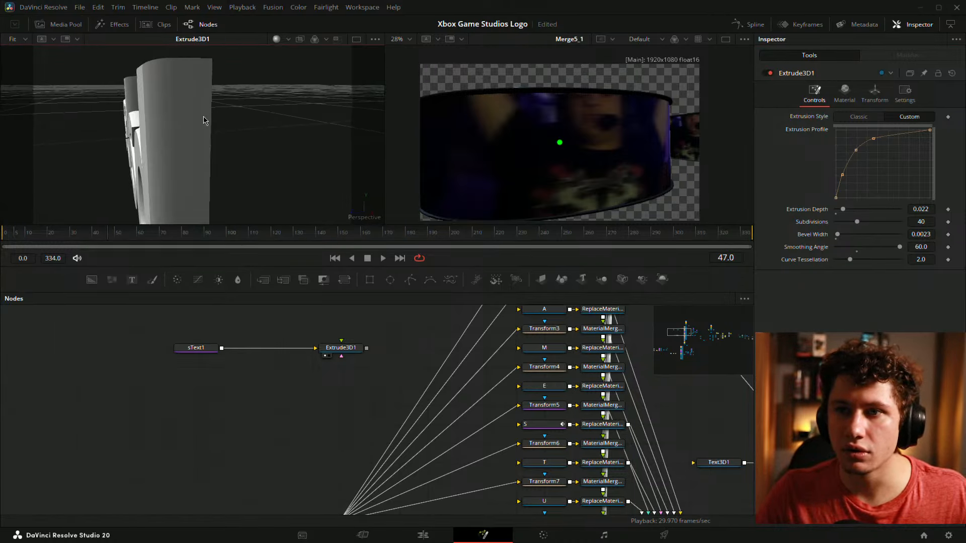
Remove two upper points from the Extrusion Profile and move the remaining middle point up and inward
{"action": "mouse_move", "coordinate": [843, 176]}
{"action": "left_mouse_down"}
{"action": "mouse_move", "coordinate": [863, 191]}
{"action": "mouse_move", "coordinate": [848, 182]}
{"action": "mouse_move", "coordinate": [854, 188]}
{"action": "left_mouse_up"}
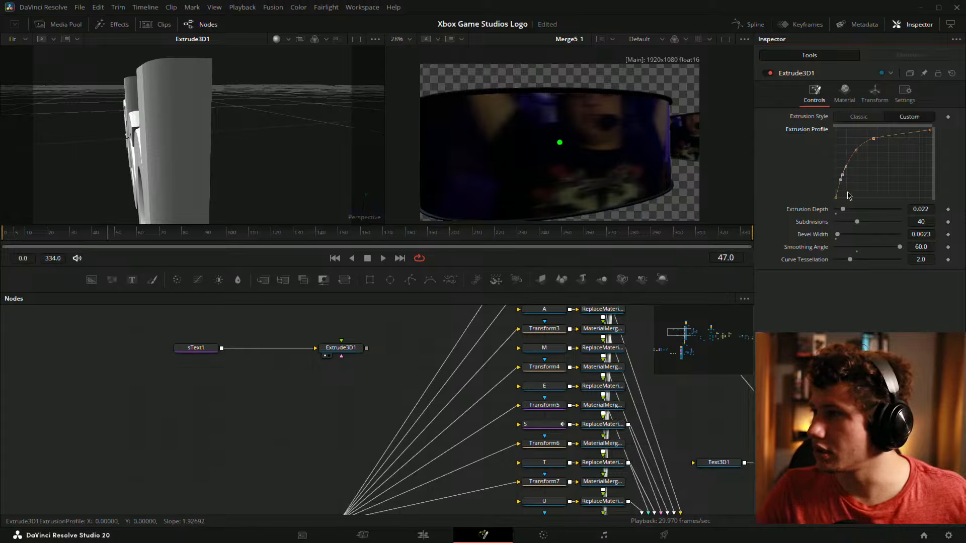
{"action": "left_click", "coordinate": [873, 138]}
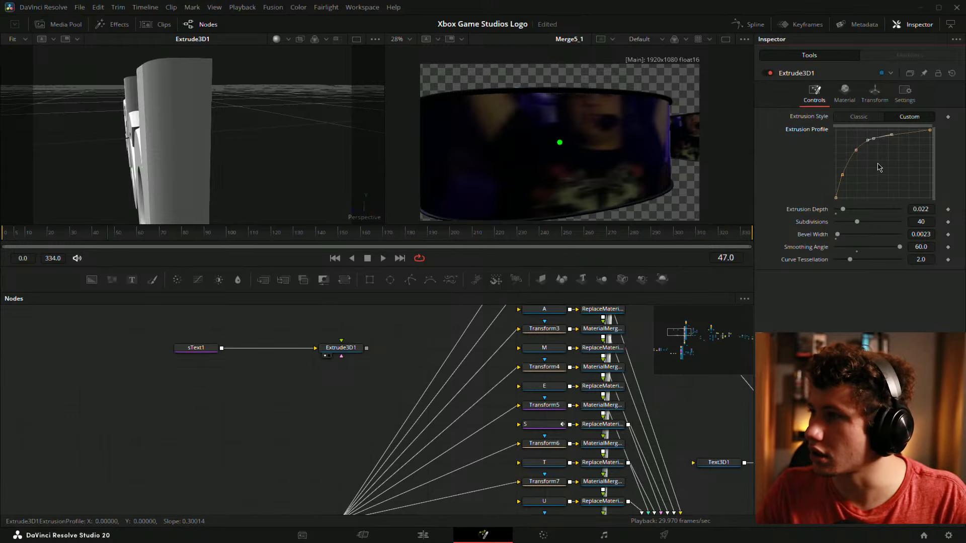
{"action": "key", "text": "Delete"}
{"action": "left_click", "coordinate": [856, 149]}
{"action": "key", "text": "Delete"}
{"action": "left_click_drag", "start_coordinate": [843, 175], "coordinate": [862, 162]}
{"action": "left_click", "coordinate": [931, 131]}
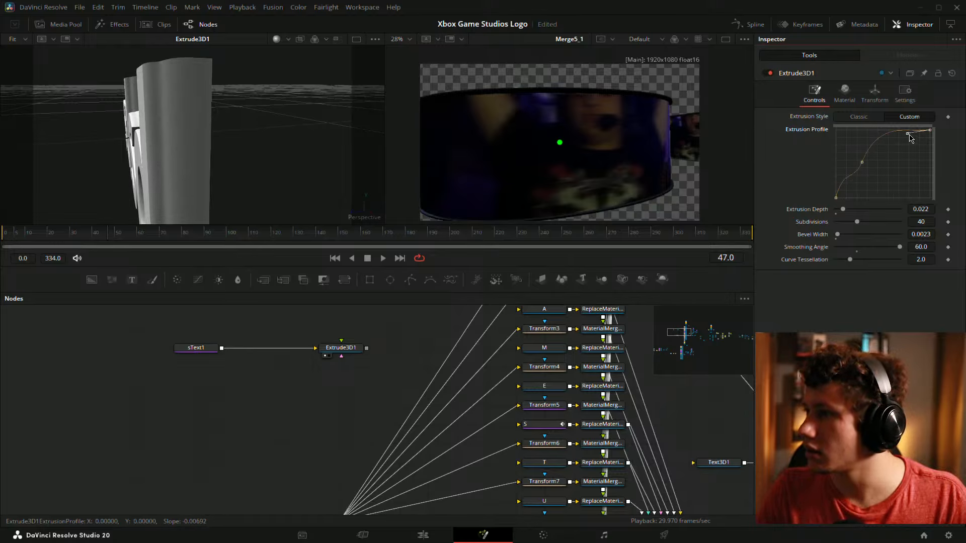
Adjust the middle point and curve handles of the Extrusion Profile to form a smooth arc that flattens at its upper end
{"action": "left_click_drag", "start_coordinate": [908, 134], "coordinate": [917, 132]}
{"action": "mouse_move", "coordinate": [862, 162]}
{"action": "left_mouse_down"}
{"action": "mouse_move", "coordinate": [872, 162]}
{"action": "mouse_move", "coordinate": [842, 179]}
{"action": "mouse_move", "coordinate": [872, 158]}
{"action": "left_mouse_up"}
{"action": "left_click", "coordinate": [836, 198]}
{"action": "left_click", "coordinate": [930, 131]}
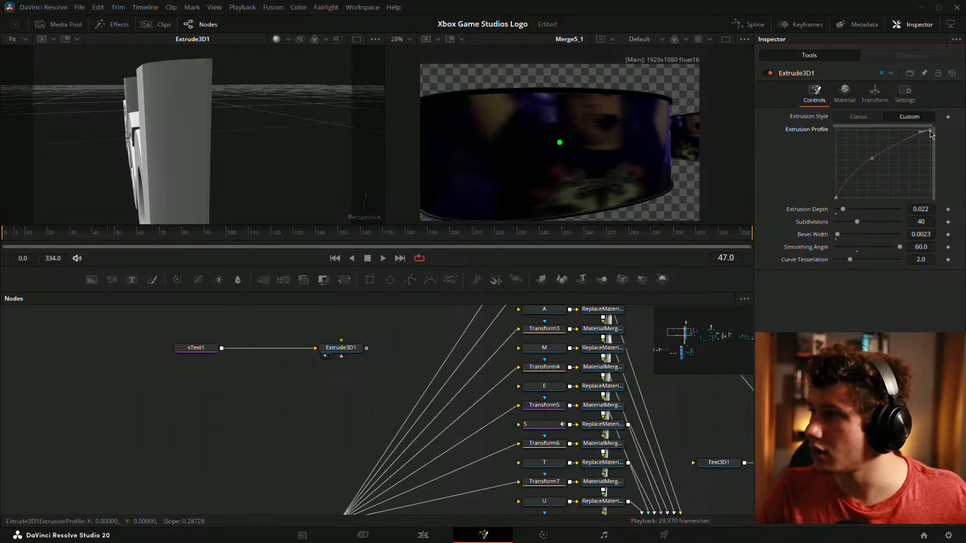
{"action": "left_click_drag", "start_coordinate": [920, 132], "coordinate": [879, 130]}
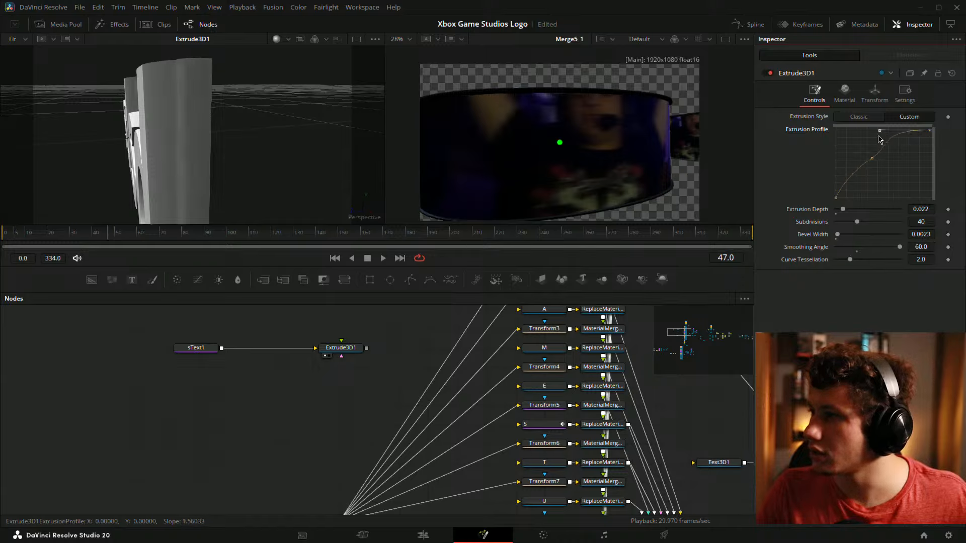
{"action": "left_click", "coordinate": [836, 197]}
{"action": "mouse_move", "coordinate": [843, 180]}
{"action": "left_mouse_down"}
{"action": "mouse_move", "coordinate": [836, 175]}
{"action": "mouse_move", "coordinate": [866, 151]}
{"action": "mouse_move", "coordinate": [854, 169]}
{"action": "left_mouse_up"}
{"action": "key", "text": "shift+s"}
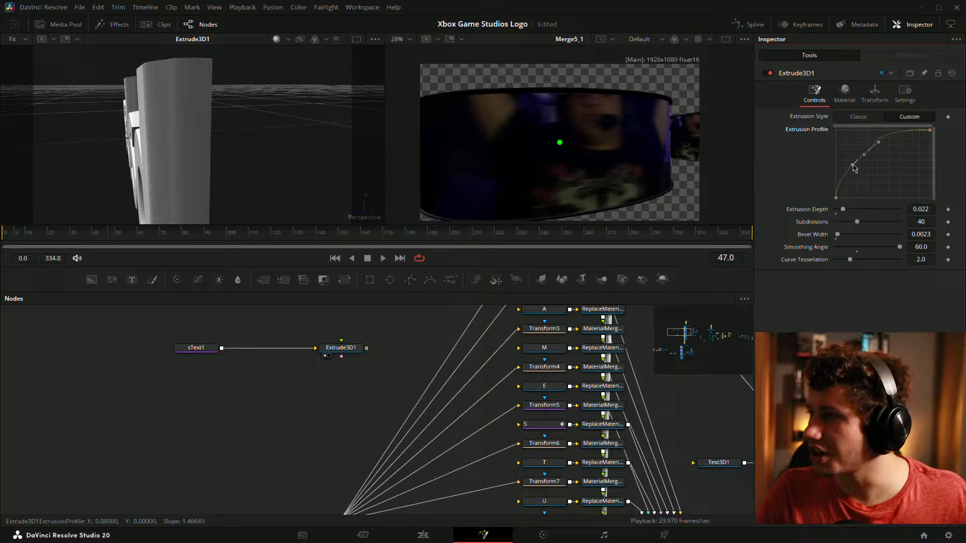
Try shifting the end handle and both end points of the Extrusion Profile inward, and undo these changes
{"action": "left_click_drag", "start_coordinate": [930, 134], "coordinate": [895, 133]}
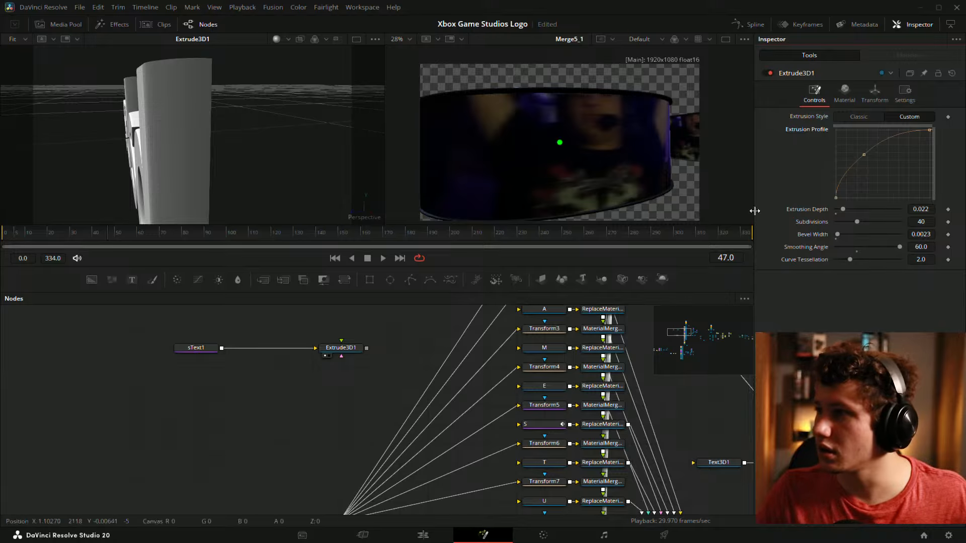
{"action": "left_click_drag", "start_coordinate": [837, 199], "coordinate": [849, 179]}
{"action": "left_click_drag", "start_coordinate": [931, 134], "coordinate": [894, 153]}
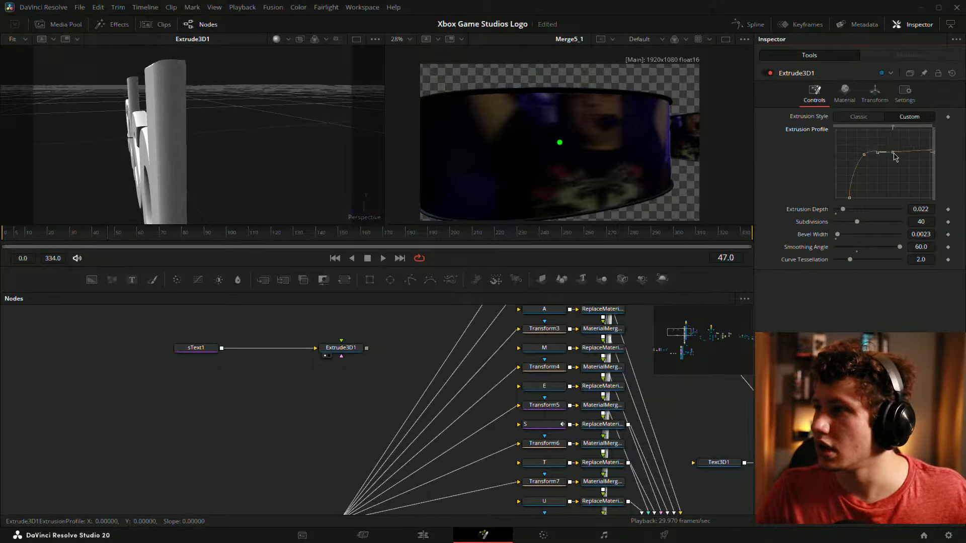
{"action": "key", "text": "ctrl+z"}
{"action": "key", "text": "ctrl+z"}
{"action": "key", "text": "ctrl+z"}
Delete the sText1 and Extrude3D1 test nodes
{"action": "left_click_drag", "start_coordinate": [230, 96], "coordinate": [196, 94]}
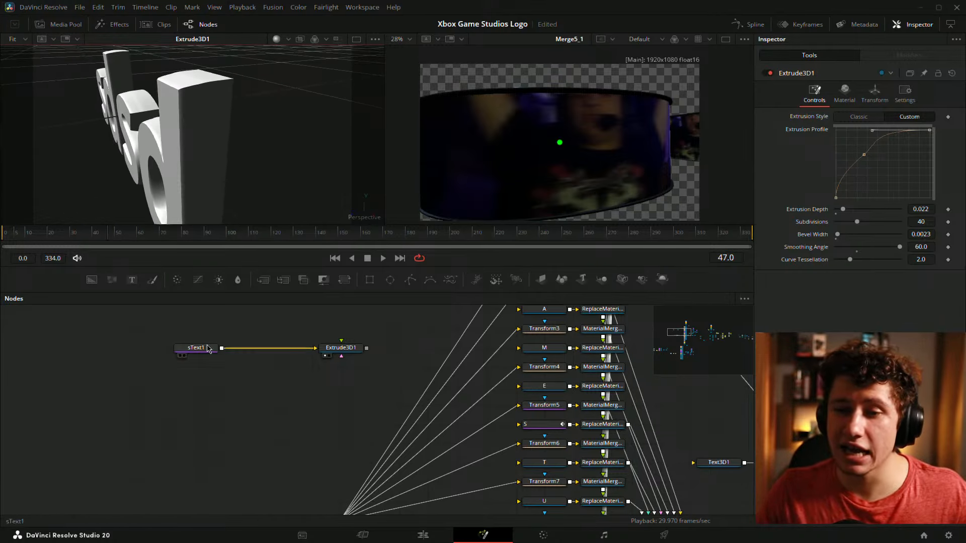
{"action": "left_click_drag", "start_coordinate": [154, 326], "coordinate": [362, 377]}
{"action": "key", "text": "Delete"}
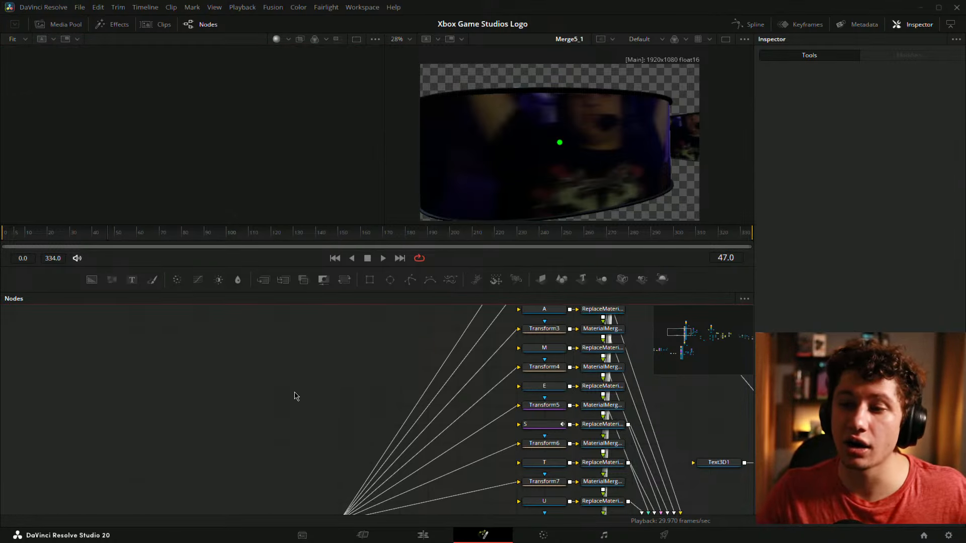
Locate the MediaIn1 node in the node graph and show the reference footage in the empty viewer
{"action": "scroll", "coordinate": [301, 400], "scroll_direction": "down", "scroll_amount": 5}
{"action": "left_click_drag", "start_coordinate": [563, 332], "coordinate": [428, 306]}
{"action": "left_click_drag", "start_coordinate": [585, 362], "coordinate": [398, 330]}
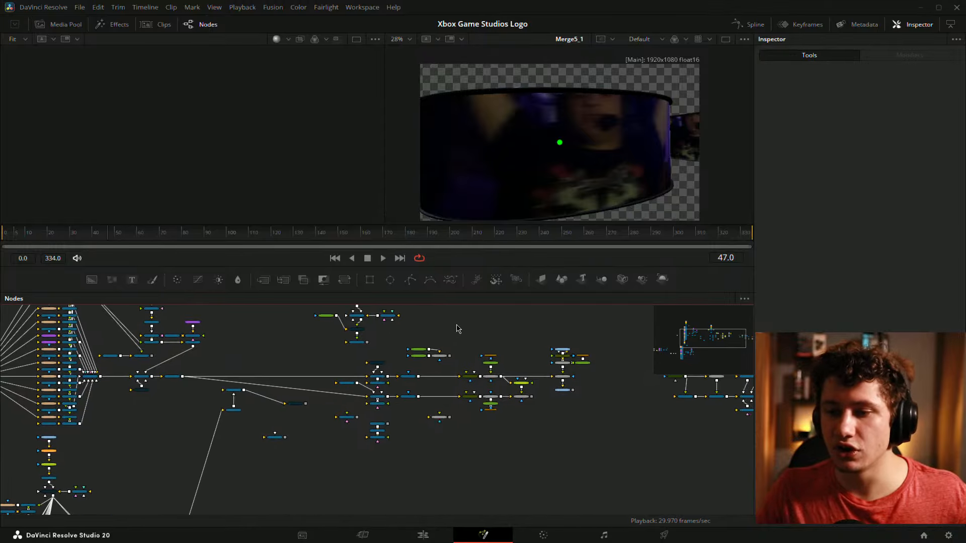
{"action": "left_click_drag", "start_coordinate": [84, 342], "coordinate": [236, 385]}
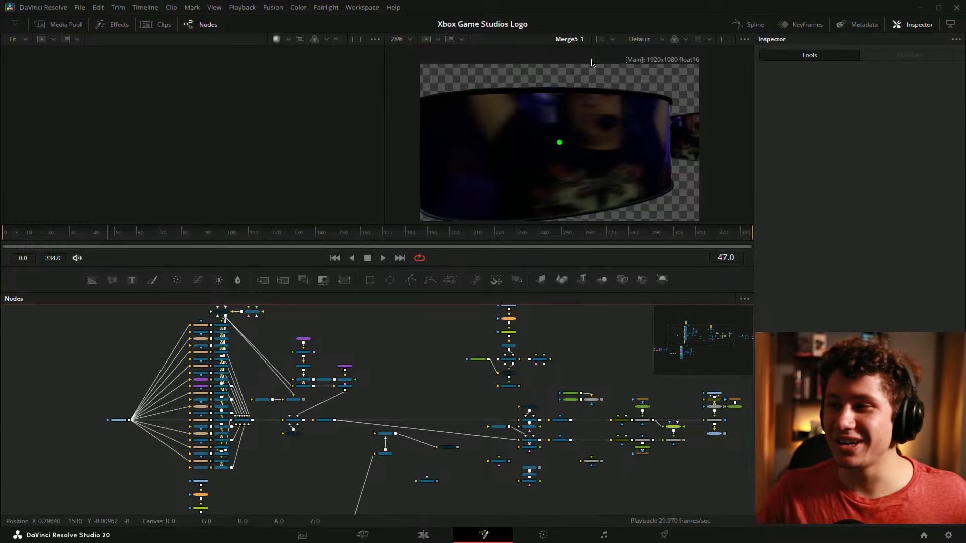
{"action": "left_click_drag", "start_coordinate": [565, 390], "coordinate": [420, 369]}
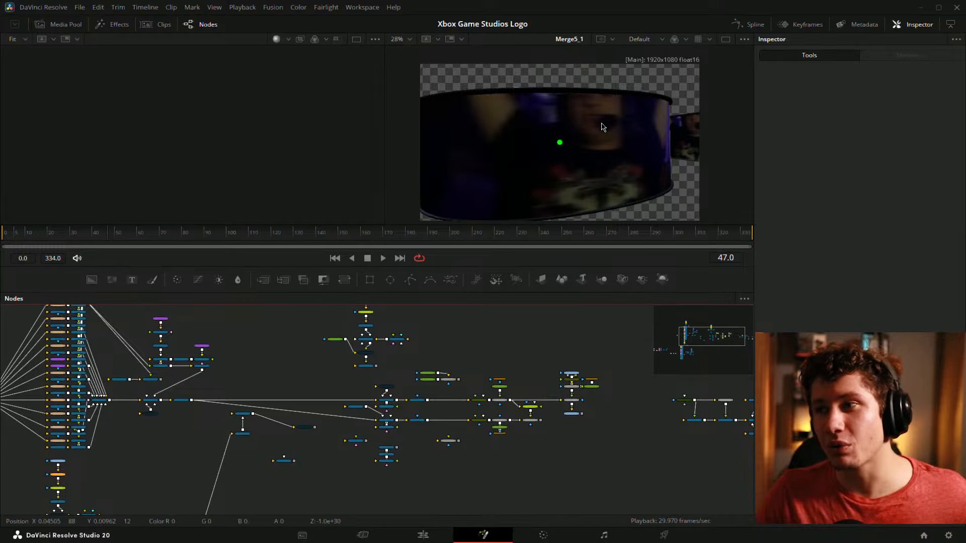
{"action": "scroll", "coordinate": [355, 392], "scroll_direction": "up", "scroll_amount": 6}
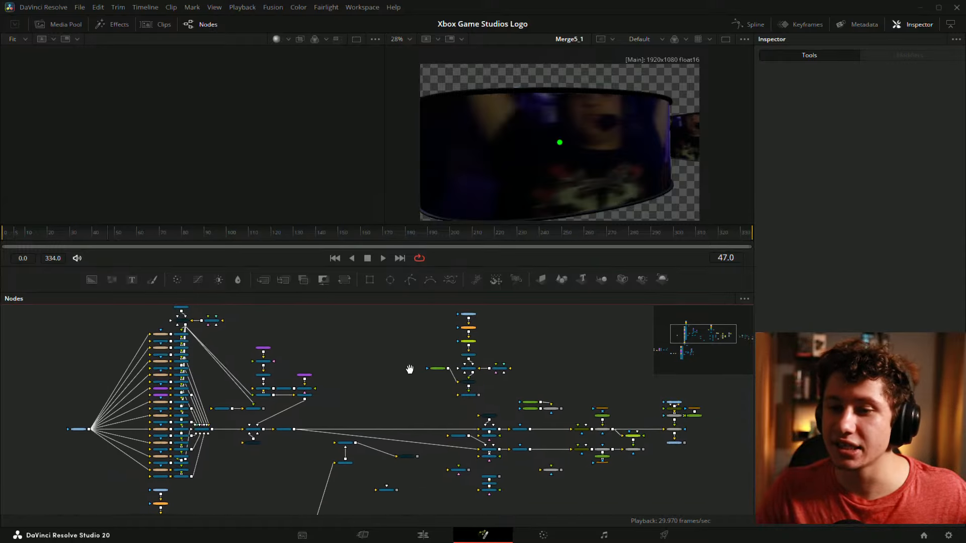
{"action": "left_click_drag", "start_coordinate": [515, 408], "coordinate": [549, 297]}
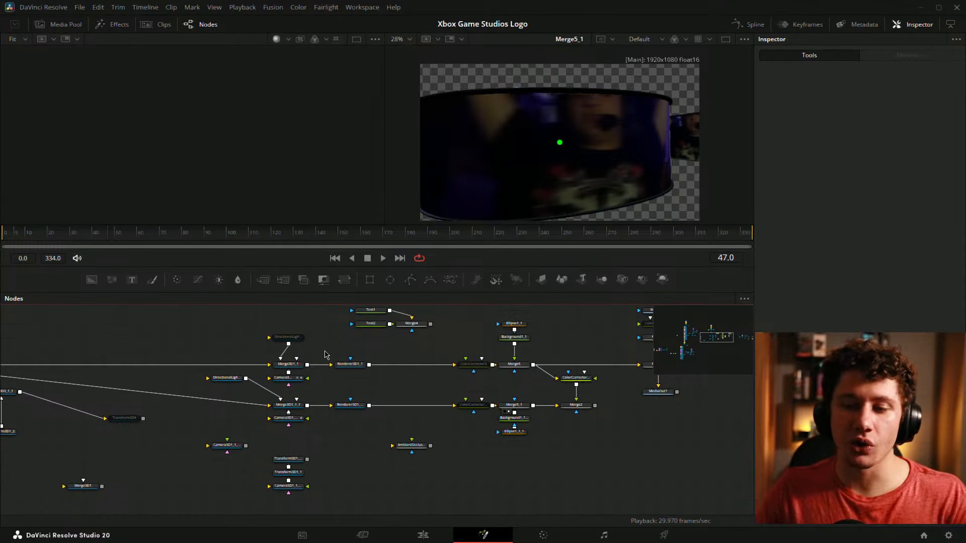
{"action": "left_click_drag", "start_coordinate": [439, 384], "coordinate": [276, 438]}
{"action": "left_click_drag", "start_coordinate": [511, 360], "coordinate": [284, 210]}
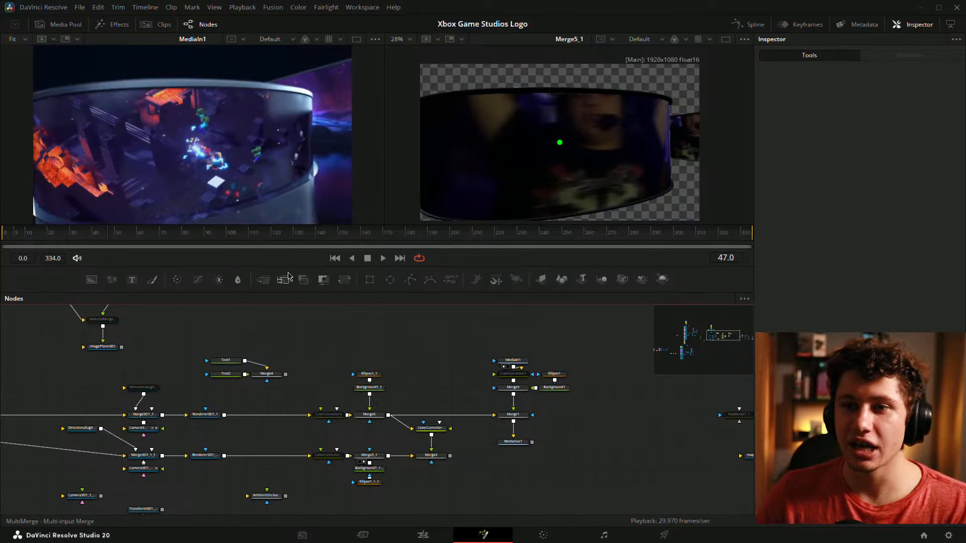
Compare the reference footage with the Merge5_1 render at frames 74 and 76, fitting both images to their viewers
{"action": "left_click_drag", "start_coordinate": [113, 236], "coordinate": [167, 241]}
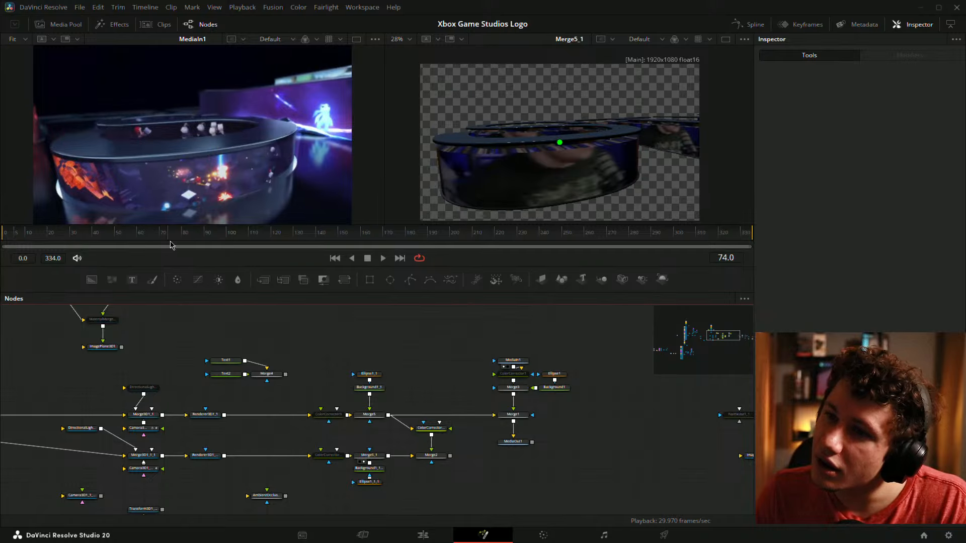
{"action": "scroll", "coordinate": [350, 90], "scroll_direction": "up", "scroll_amount": 5}
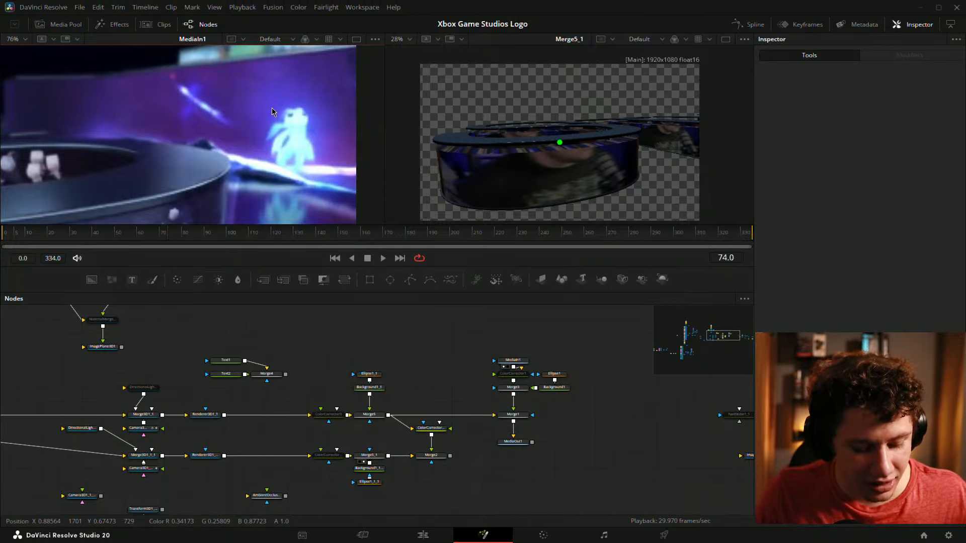
{"action": "key", "text": "ctrl+f"}
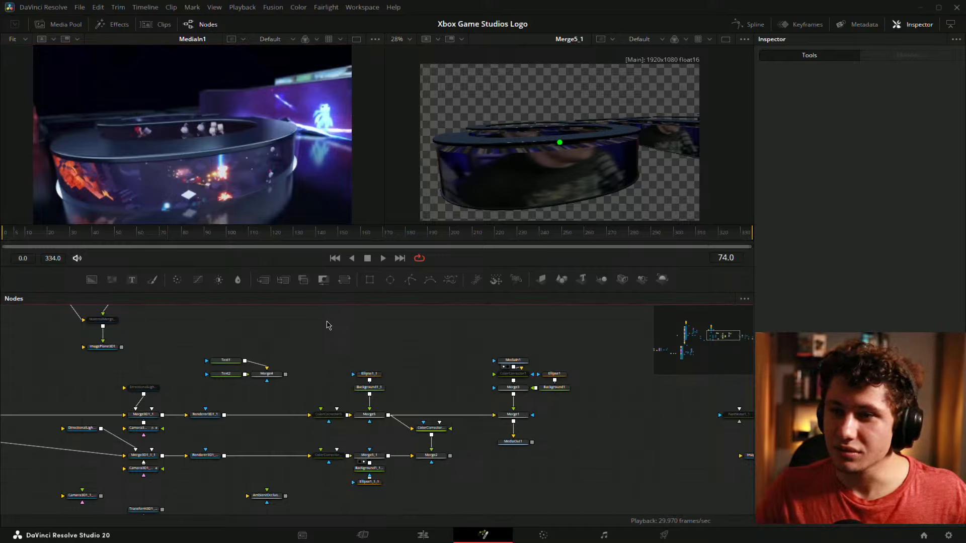
{"action": "left_click", "coordinate": [570, 144]}
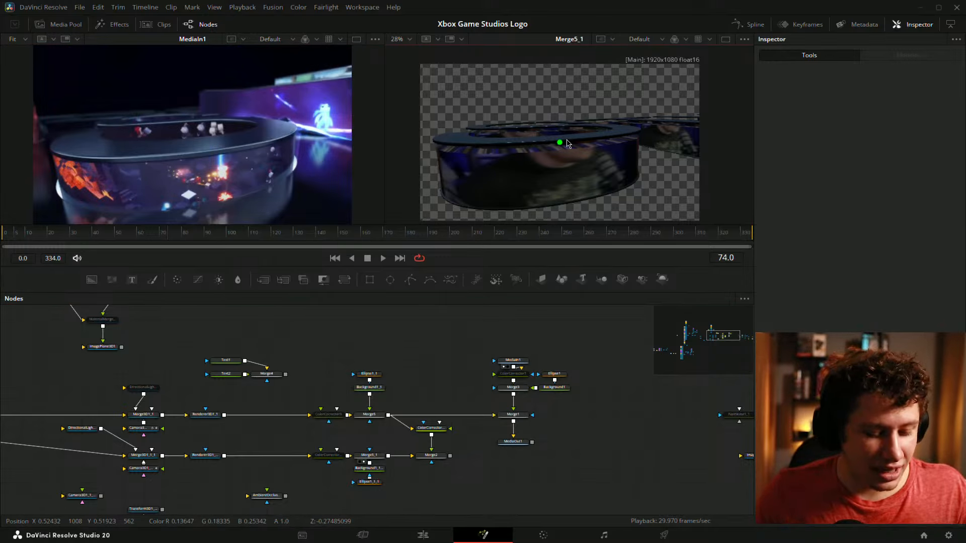
{"action": "key", "text": "ctrl+f"}
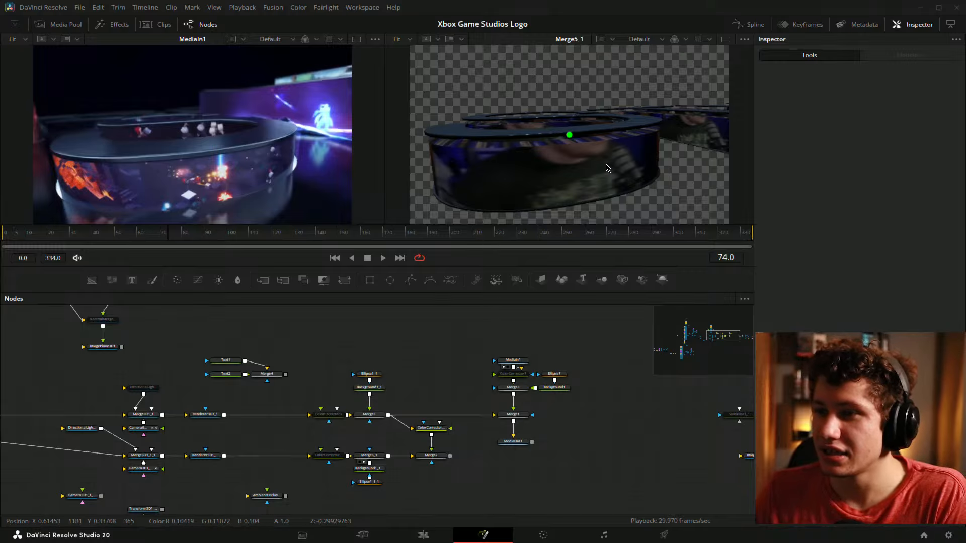
{"action": "left_click_drag", "start_coordinate": [199, 236], "coordinate": [173, 237]}
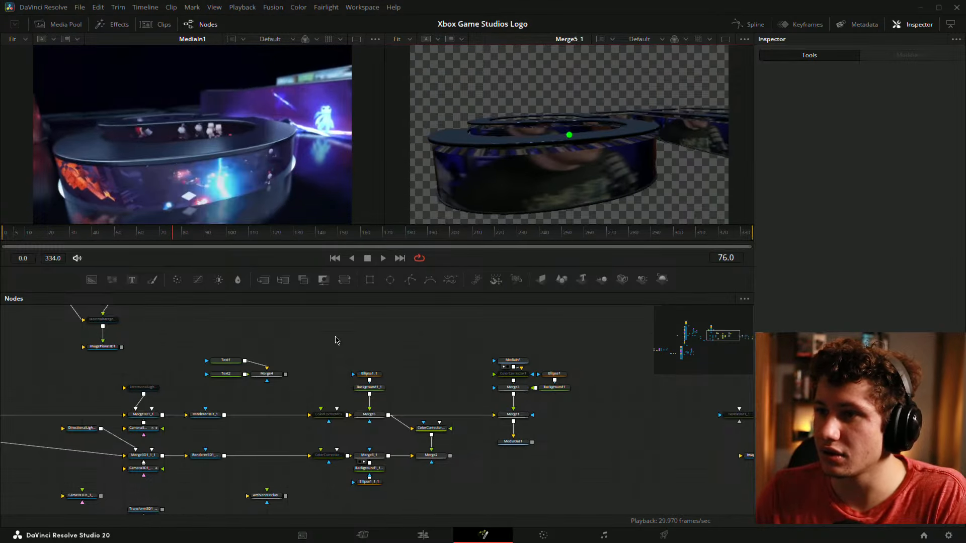
Show the letter S text node in the reference viewer and orbit around its 3D geometry to examine the extrusion
{"action": "left_click_drag", "start_coordinate": [345, 341], "coordinate": [471, 411]}
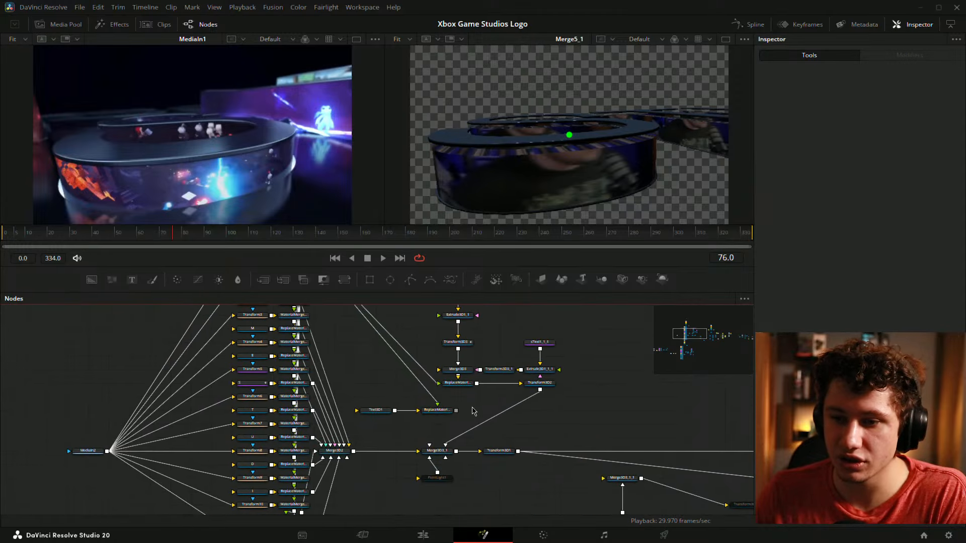
{"action": "left_click_drag", "start_coordinate": [187, 166], "coordinate": [186, 166]}
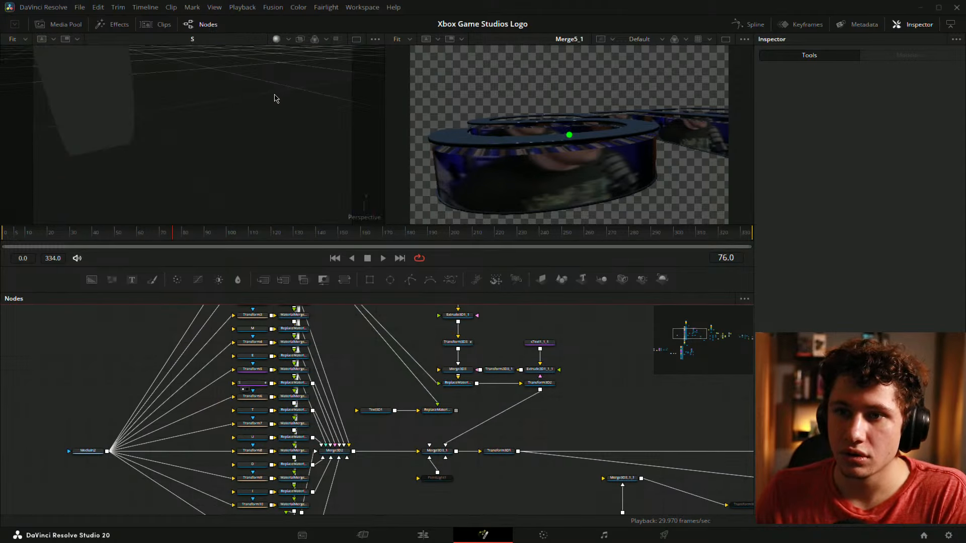
{"action": "left_click_drag", "start_coordinate": [276, 98], "coordinate": [107, 150]}
{"action": "right_click", "coordinate": [313, 140]}
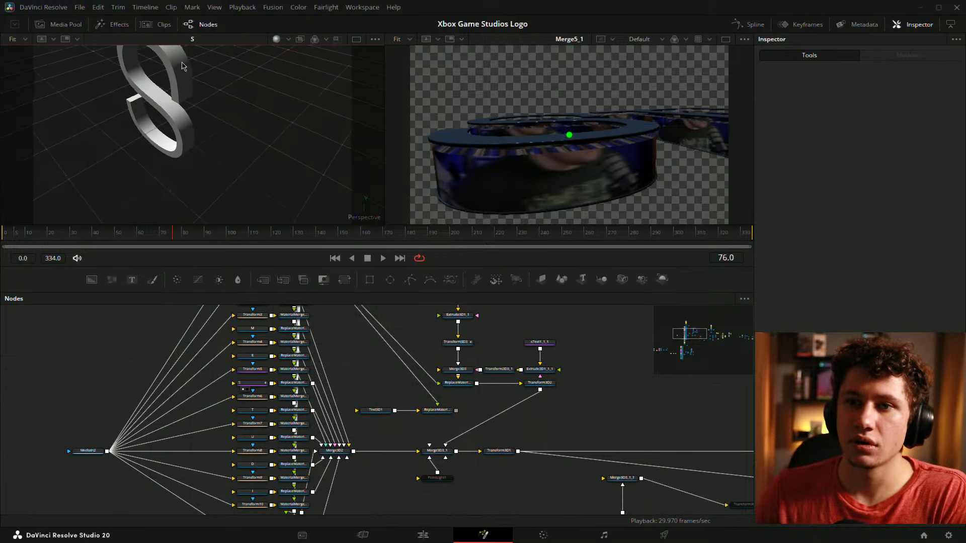
{"action": "left_click_drag", "start_coordinate": [182, 62], "coordinate": [183, 37]}
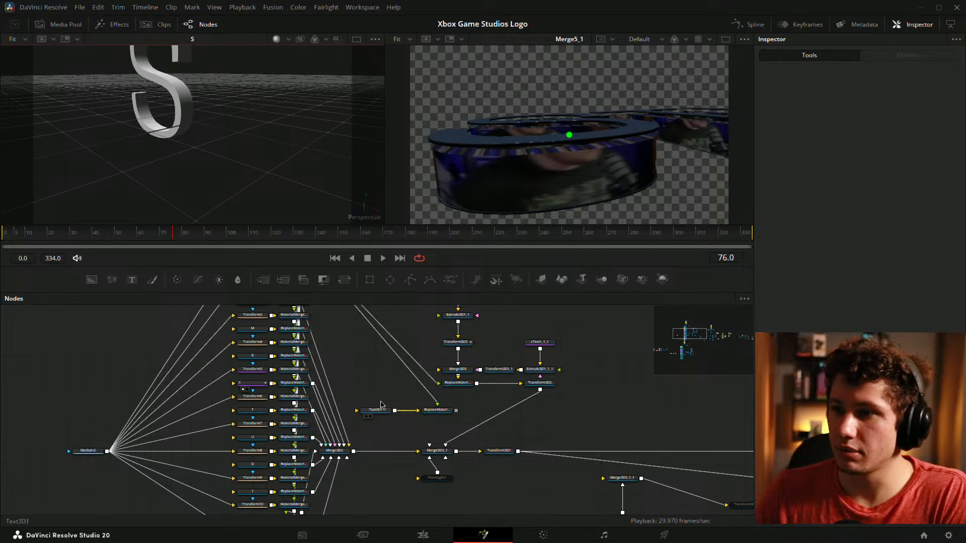
Examine the Extrude3D1_1 bevel geometry up close and view the settings of sText1_1 and Extrude3D1_1
{"action": "left_click_drag", "start_coordinate": [360, 388], "coordinate": [255, 384]}
{"action": "left_click_drag", "start_coordinate": [490, 345], "coordinate": [491, 393]}
{"action": "left_click_drag", "start_coordinate": [359, 334], "coordinate": [276, 151]}
{"action": "left_click_drag", "start_coordinate": [355, 361], "coordinate": [215, 135]}
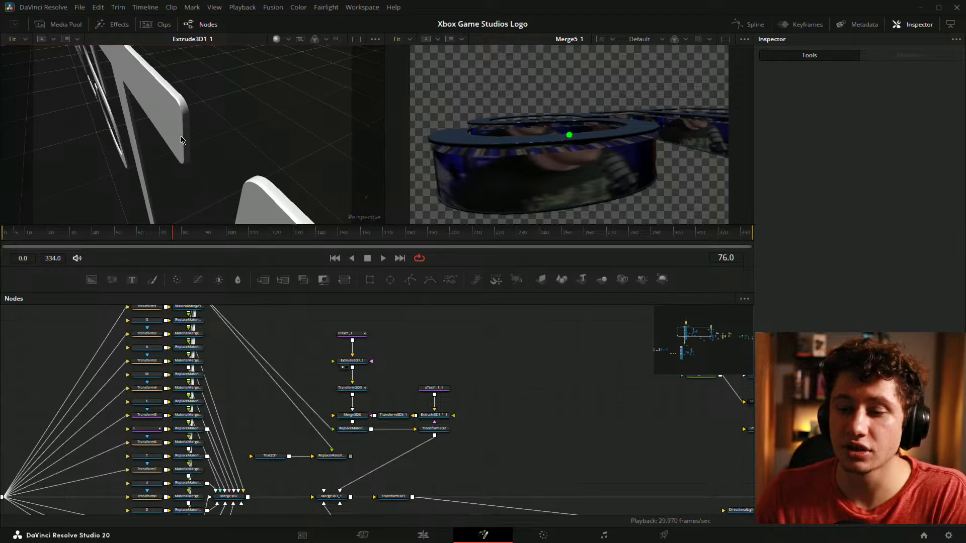
{"action": "left_click", "coordinate": [355, 335]}
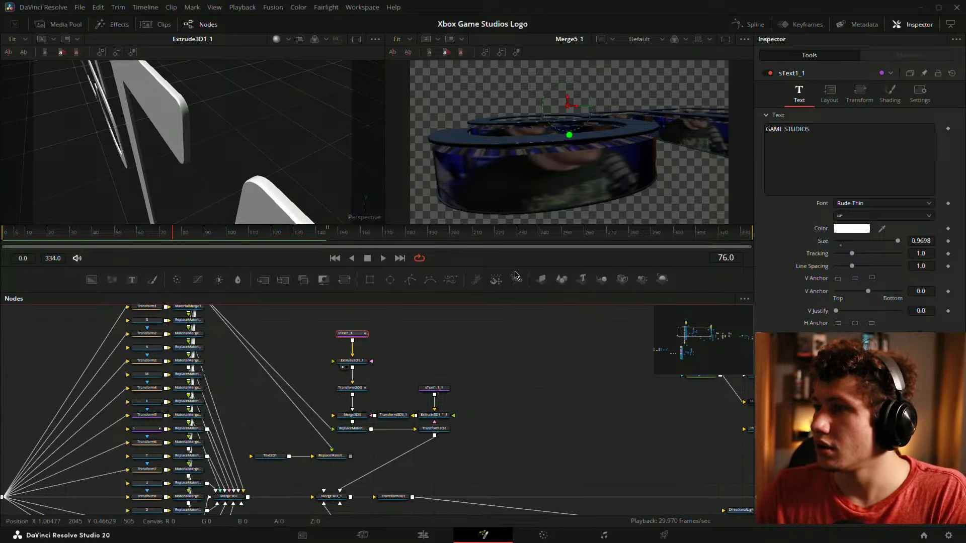
{"action": "left_click", "coordinate": [367, 362]}
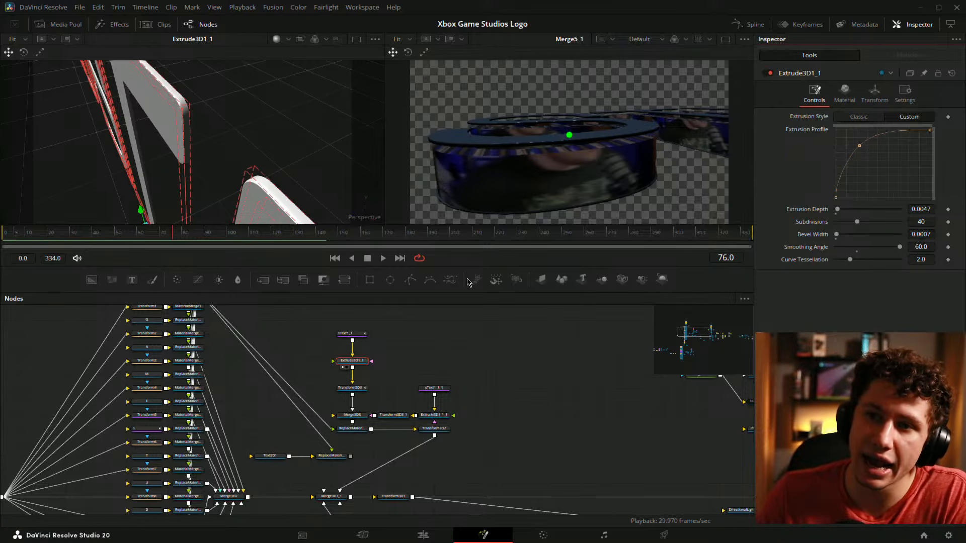
Show Merge3 in place of Extrude3D1_1 and compare the reference footage with the Merge5_1 render at frame 65
{"action": "left_click_drag", "start_coordinate": [573, 432], "coordinate": [250, 361]}
{"action": "left_click", "coordinate": [523, 358]}
{"action": "left_click_drag", "start_coordinate": [604, 387], "coordinate": [345, 394]}
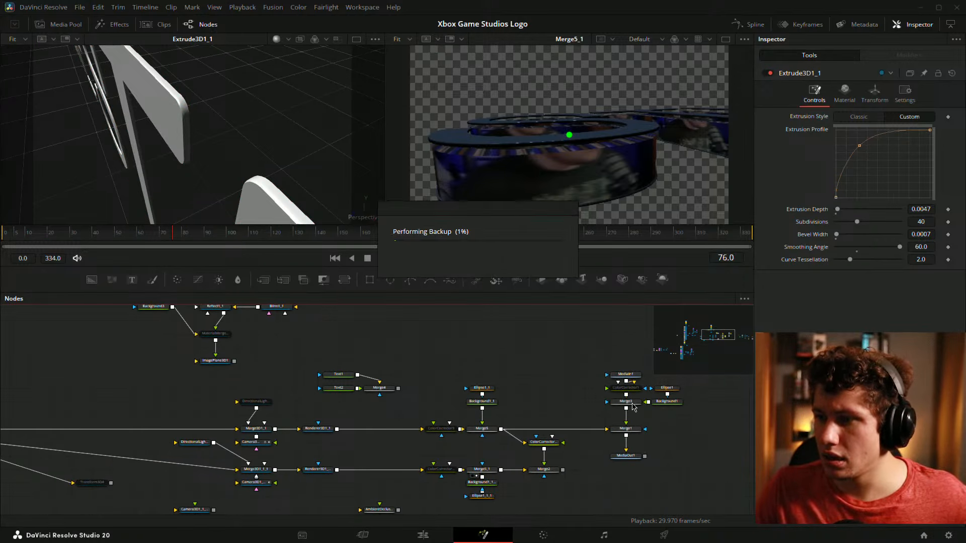
{"action": "left_click", "coordinate": [616, 408]}
{"action": "left_click_drag", "start_coordinate": [475, 332], "coordinate": [536, 330]}
{"action": "mouse_move", "coordinate": [141, 239]}
{"action": "left_mouse_down"}
{"action": "mouse_move", "coordinate": [207, 238]}
{"action": "mouse_move", "coordinate": [243, 250]}
{"action": "mouse_move", "coordinate": [148, 248]}
{"action": "left_mouse_up"}
Keyframe the letter S's Extrusion Depth at about 0.106 on frame 65 and about 0.095 on frame 75
{"action": "left_click_drag", "start_coordinate": [99, 308], "coordinate": [501, 363]}
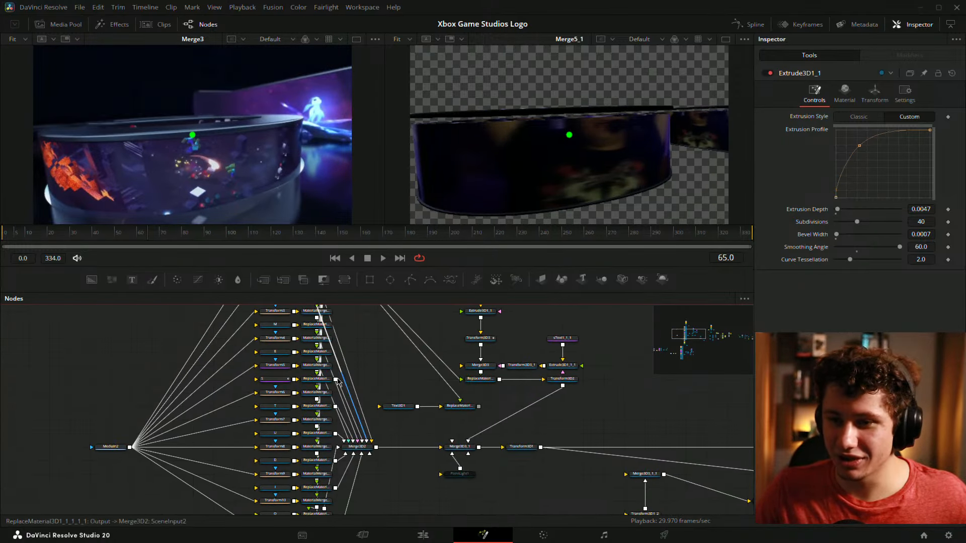
{"action": "left_click", "coordinate": [275, 378]}
{"action": "left_click_drag", "start_coordinate": [916, 157], "coordinate": [957, 156]}
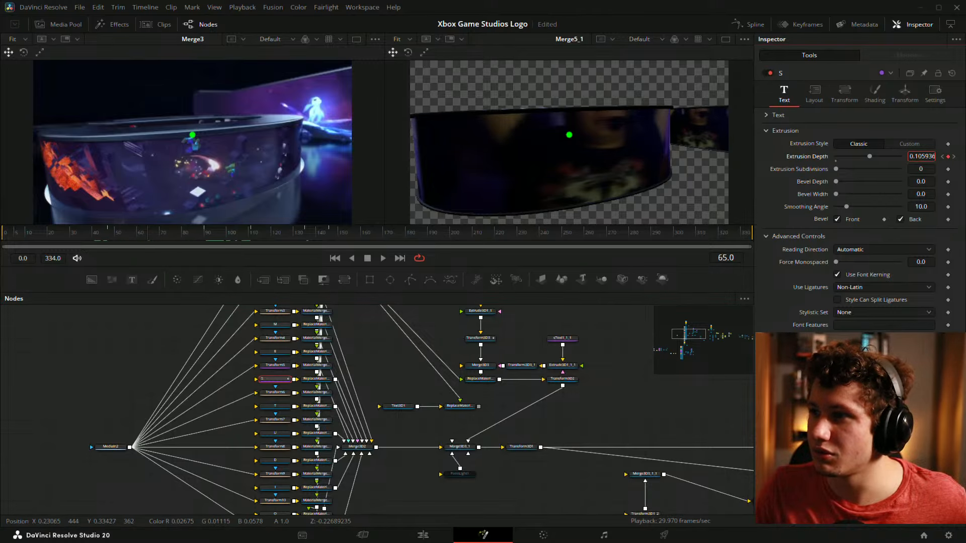
{"action": "left_click_drag", "start_coordinate": [154, 234], "coordinate": [170, 234]}
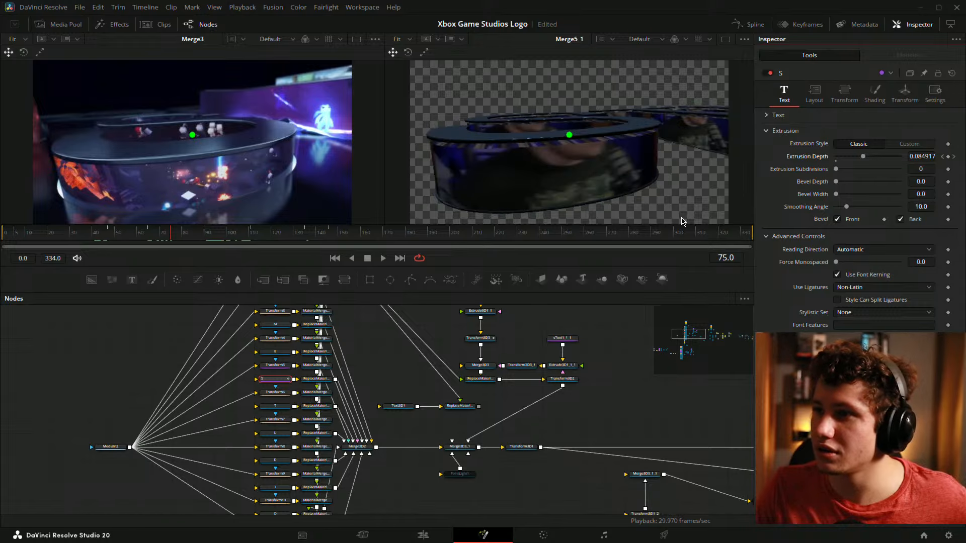
{"action": "left_click_drag", "start_coordinate": [922, 156], "coordinate": [946, 156]}
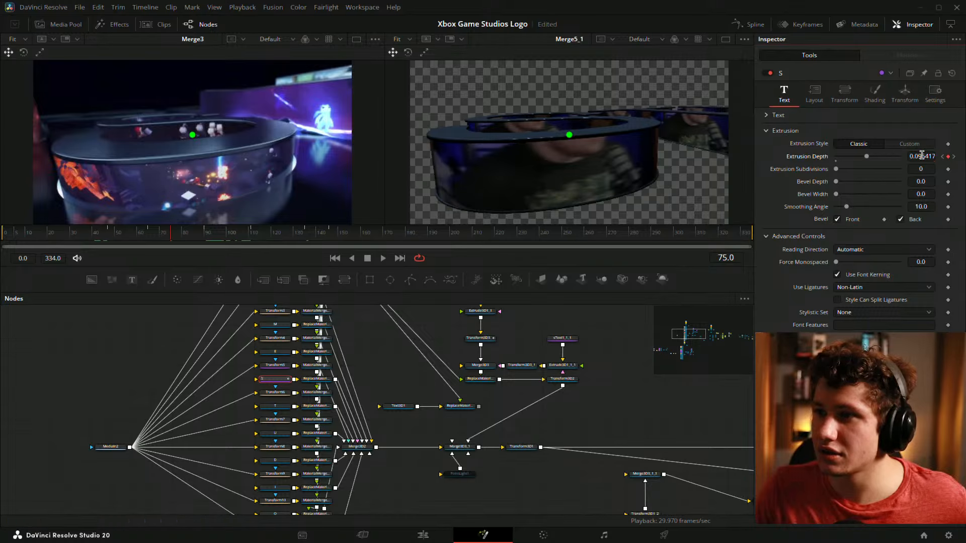
Set the letter S's Extrusion Depth to 0.083401 at frame 83 and increase it near frame 91
{"action": "left_click", "coordinate": [187, 237]}
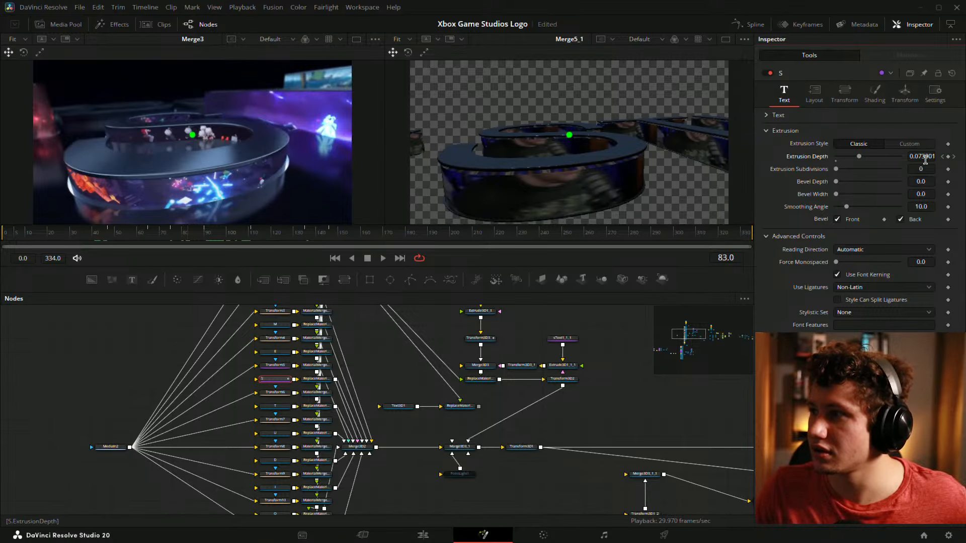
{"action": "left_click_drag", "start_coordinate": [922, 157], "coordinate": [935, 156]}
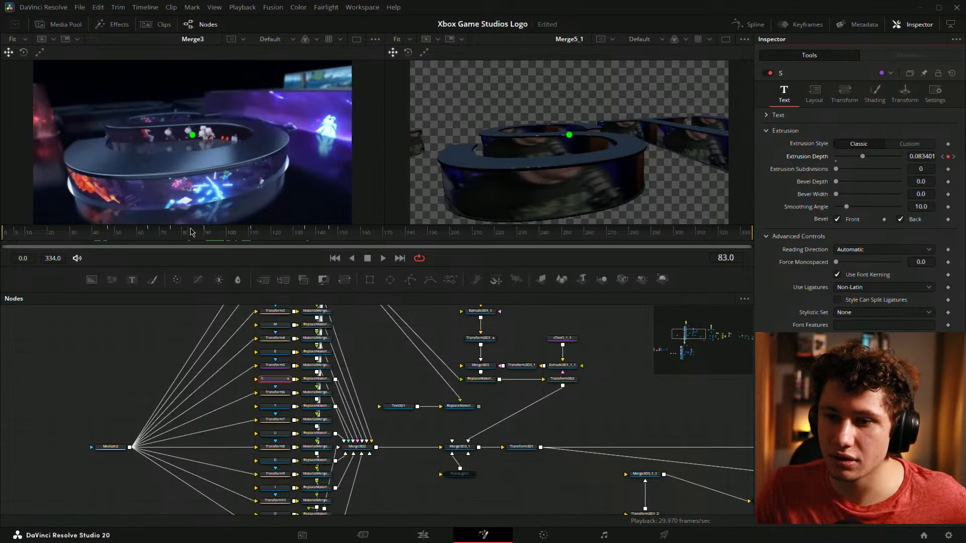
{"action": "left_click_drag", "start_coordinate": [200, 237], "coordinate": [207, 237]}
{"action": "left_click_drag", "start_coordinate": [922, 157], "coordinate": [948, 157]}
{"action": "mouse_move", "coordinate": [220, 237]}
{"action": "left_mouse_down"}
{"action": "mouse_move", "coordinate": [78, 237]}
{"action": "mouse_move", "coordinate": [209, 236]}
{"action": "left_mouse_up"}
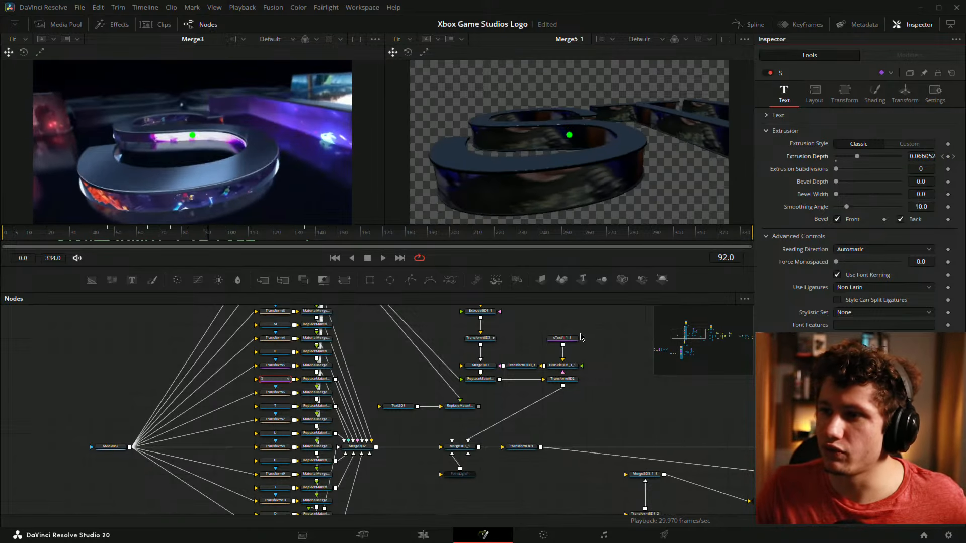
At frame 83, set the Camera3D1_1_1_2_2_3 Translation X to -0.27336 and Y to 0.193586
{"action": "left_click_drag", "start_coordinate": [586, 401], "coordinate": [397, 369]}
{"action": "left_click_drag", "start_coordinate": [543, 379], "coordinate": [253, 321]}
{"action": "left_click_drag", "start_coordinate": [467, 381], "coordinate": [305, 400]}
{"action": "left_click", "coordinate": [289, 440]}
{"action": "left_click_drag", "start_coordinate": [575, 346], "coordinate": [555, 370]}
{"action": "left_click_drag", "start_coordinate": [202, 239], "coordinate": [212, 238]}
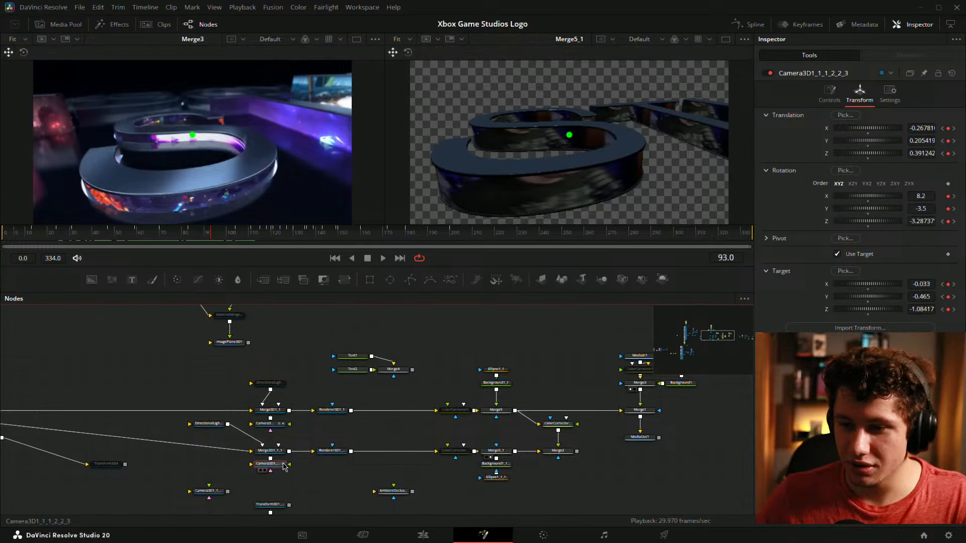
{"action": "left_click_drag", "start_coordinate": [215, 238], "coordinate": [190, 235]}
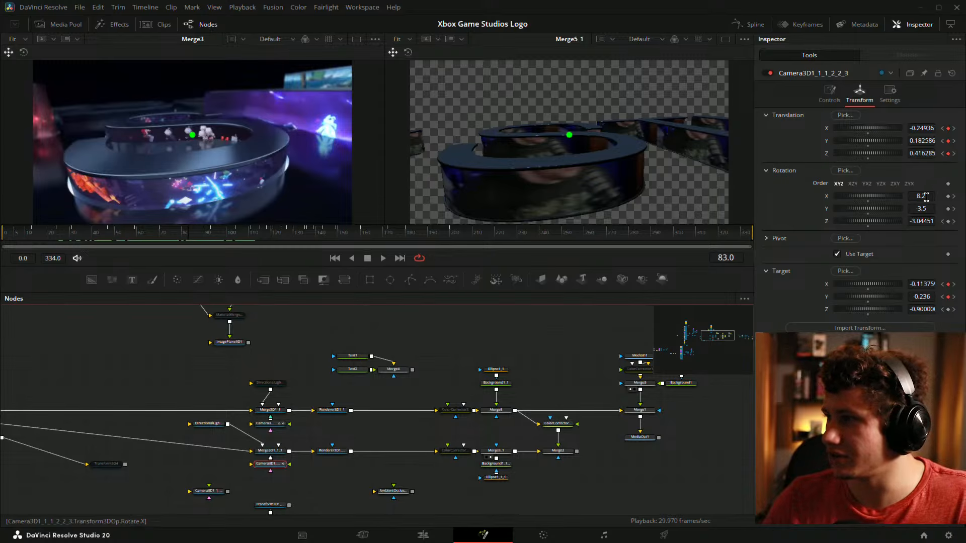
{"action": "left_click_drag", "start_coordinate": [926, 127], "coordinate": [912, 127]}
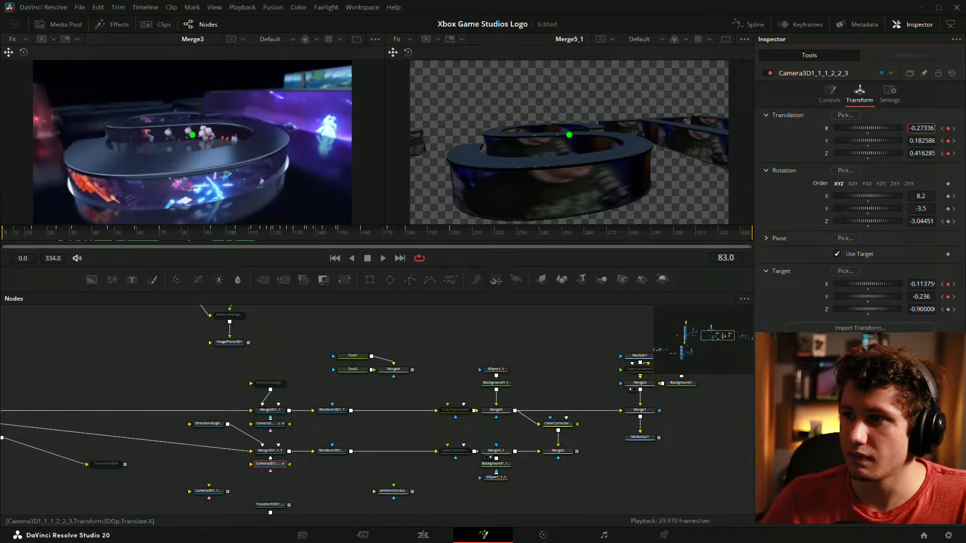
{"action": "mouse_move", "coordinate": [924, 140]}
{"action": "left_mouse_down"}
{"action": "mouse_move", "coordinate": [911, 141]}
{"action": "mouse_move", "coordinate": [925, 142]}
{"action": "left_mouse_up"}
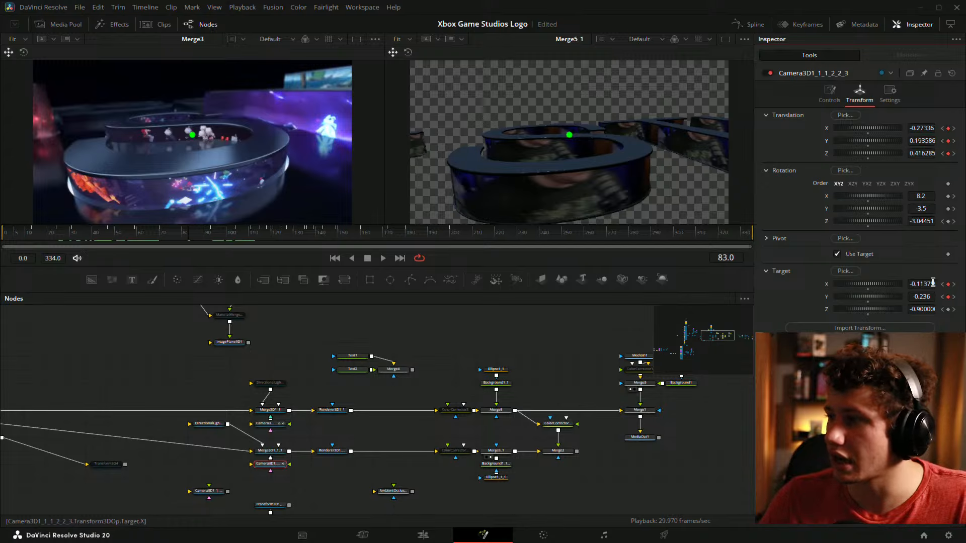
Set the camera's Translation Y to 0.238586 and Target Y to -0.366 at frame 83, undoing any Target X change
{"action": "left_click_drag", "start_coordinate": [933, 283], "coordinate": [925, 297]}
{"action": "key", "text": "ctrl+z"}
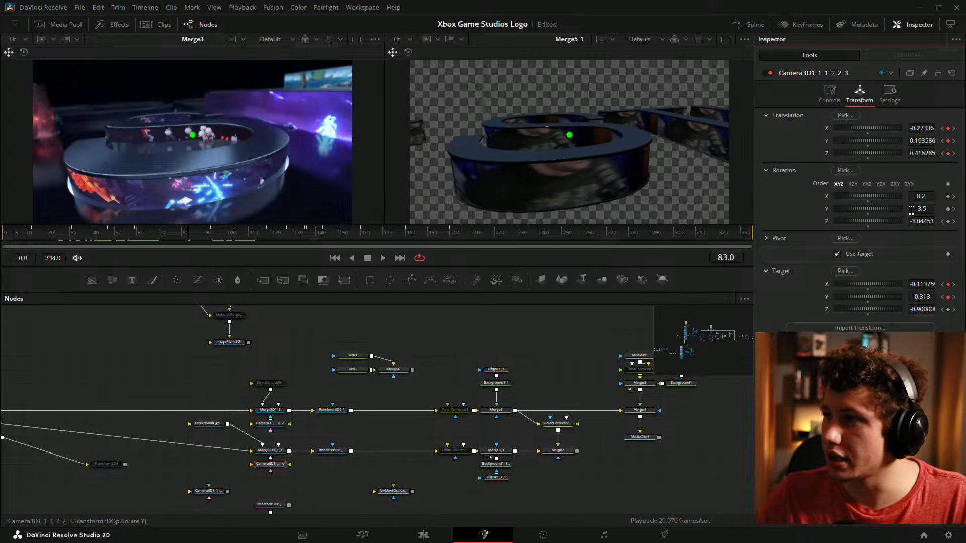
{"action": "left_click_drag", "start_coordinate": [914, 142], "coordinate": [921, 141]}
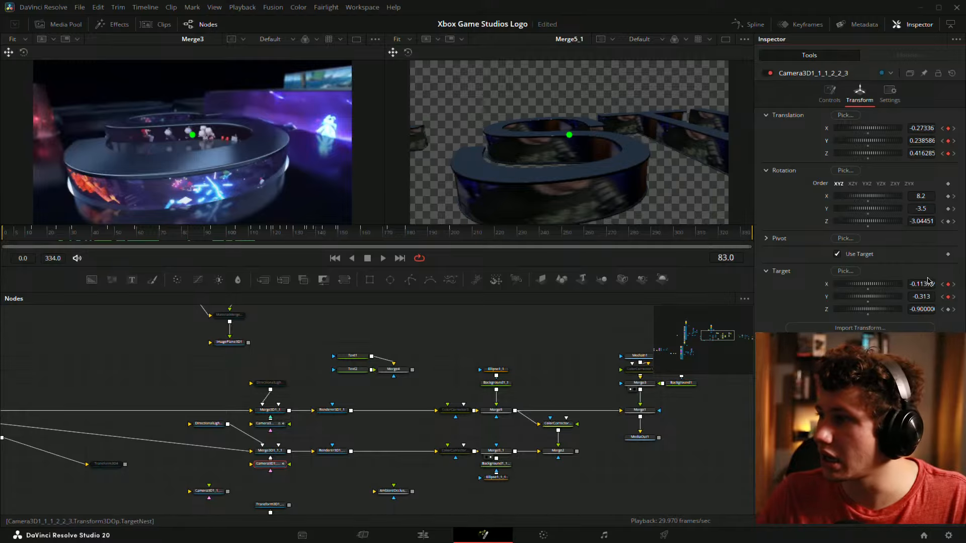
{"action": "left_click_drag", "start_coordinate": [924, 296], "coordinate": [917, 296]}
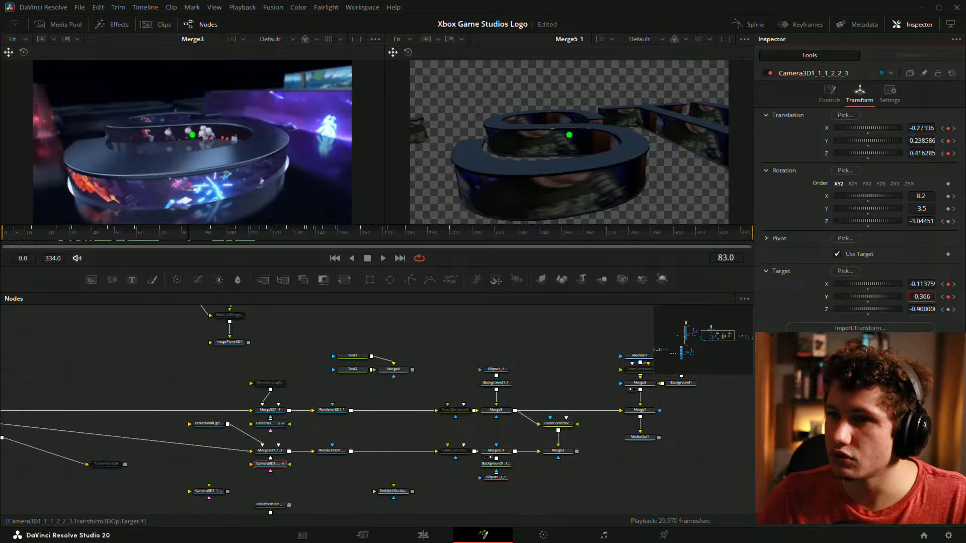
Reduce the letter S's Extrusion Depth to 0.058901 at frame 83
{"action": "left_click_drag", "start_coordinate": [124, 399], "coordinate": [572, 441]}
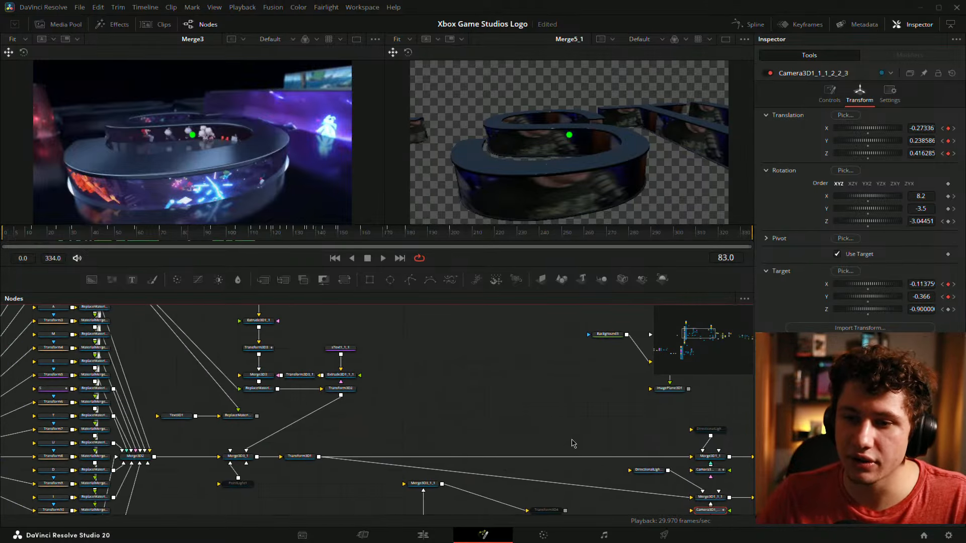
{"action": "left_click_drag", "start_coordinate": [395, 384], "coordinate": [575, 390]}
{"action": "left_click", "coordinate": [240, 393]}
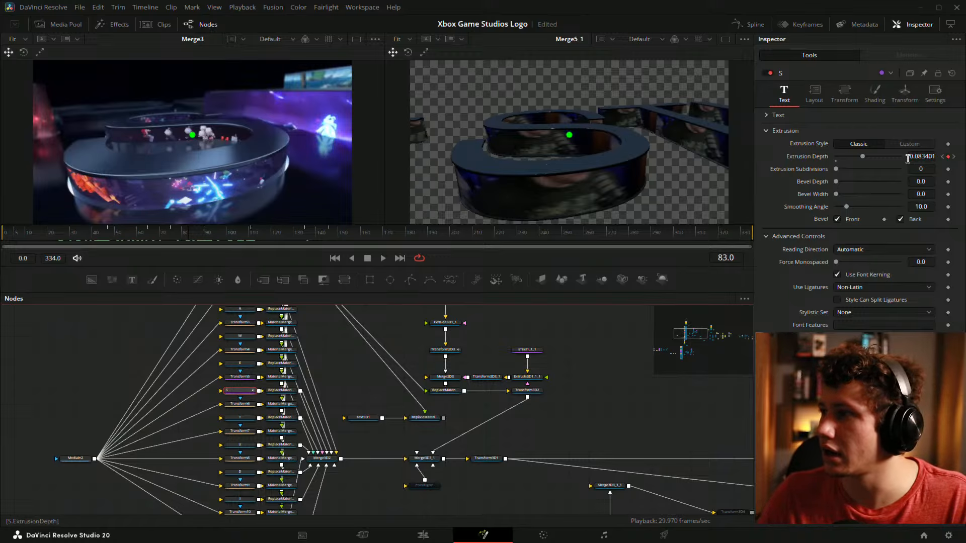
{"action": "left_click_drag", "start_coordinate": [920, 156], "coordinate": [912, 156]}
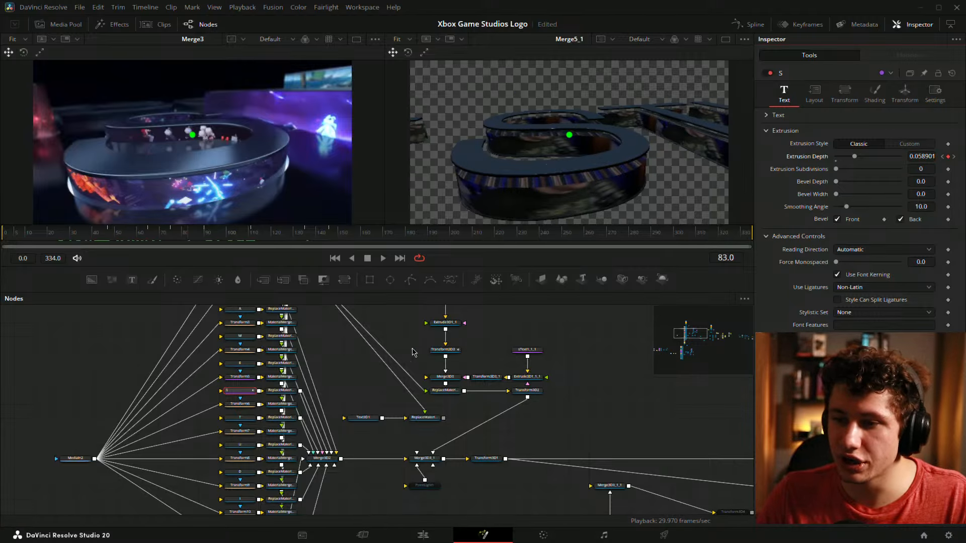
Set the Transform3D3 Translation Z to about -0.12997 at frame 83
{"action": "left_click_drag", "start_coordinate": [429, 309], "coordinate": [406, 376]}
{"action": "left_click", "coordinate": [422, 366]}
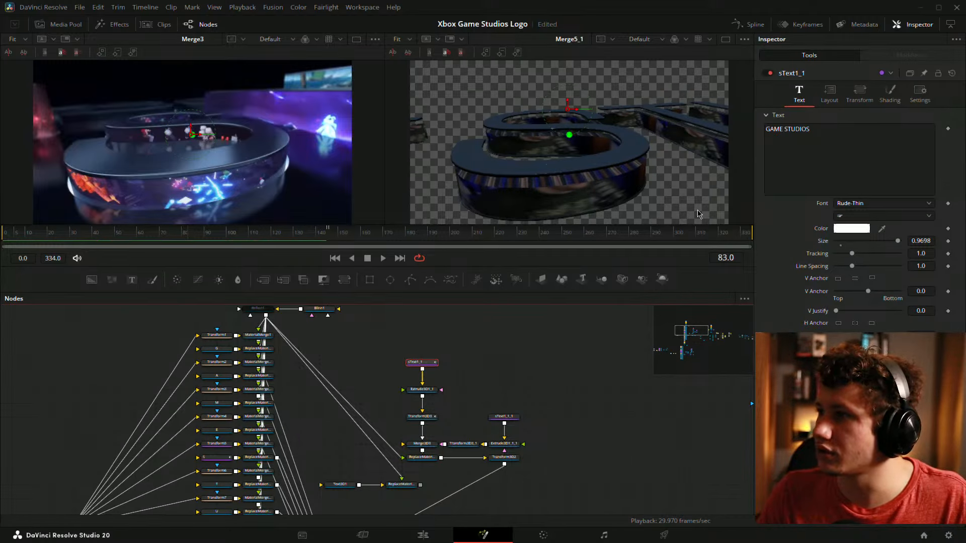
{"action": "left_click", "coordinate": [427, 417]}
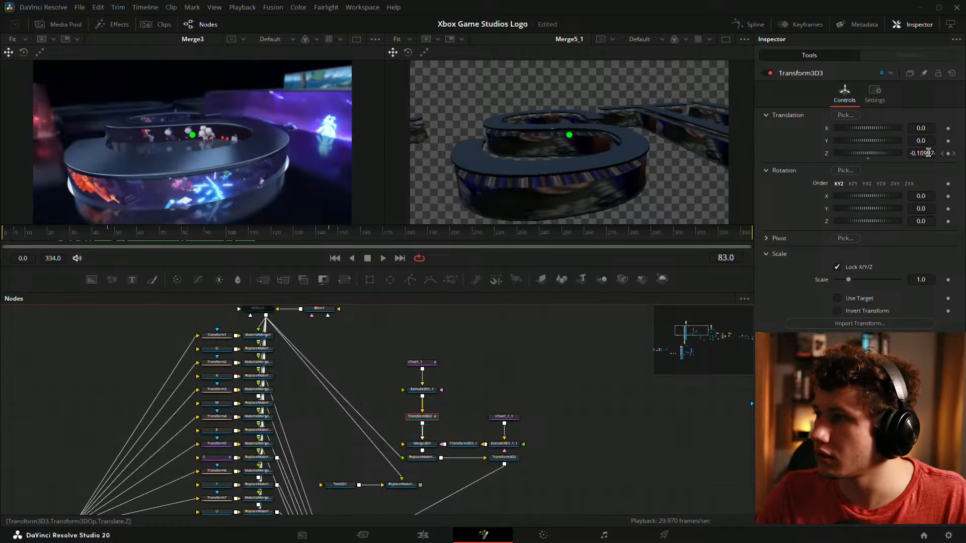
{"action": "left_click_drag", "start_coordinate": [928, 152], "coordinate": [923, 152]}
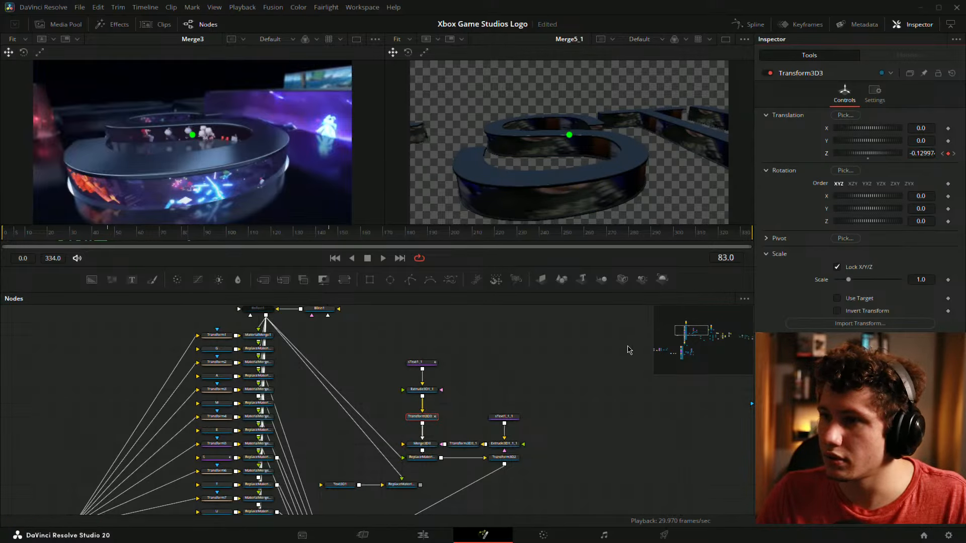
{"action": "left_click", "coordinate": [575, 367]}
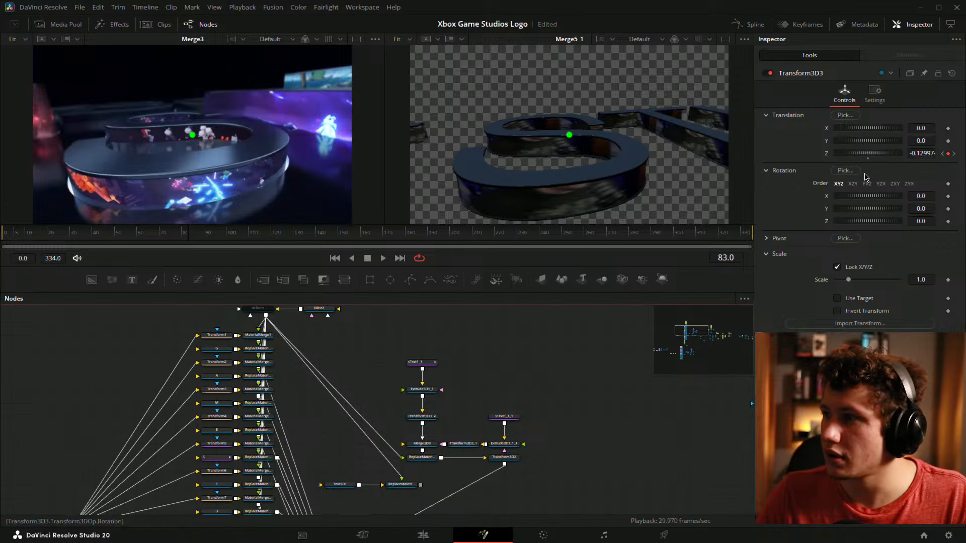
Set the letter S's Extrusion Depth to 0.052401 and the Transform3D3 Translation Z to about -0.13997 at frame 83
{"action": "left_click_drag", "start_coordinate": [412, 369], "coordinate": [451, 296]}
{"action": "left_click", "coordinate": [248, 387]}
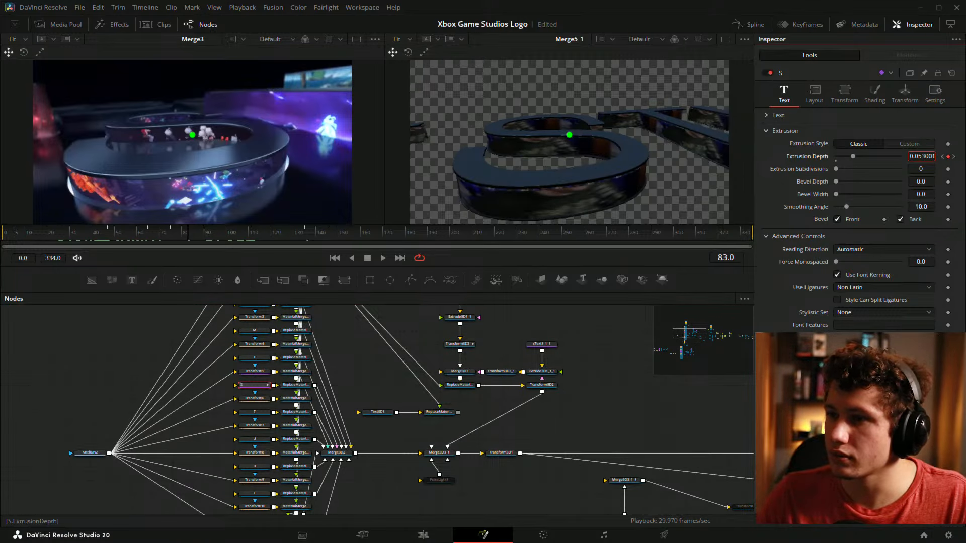
{"action": "left_click_drag", "start_coordinate": [545, 323], "coordinate": [493, 361]}
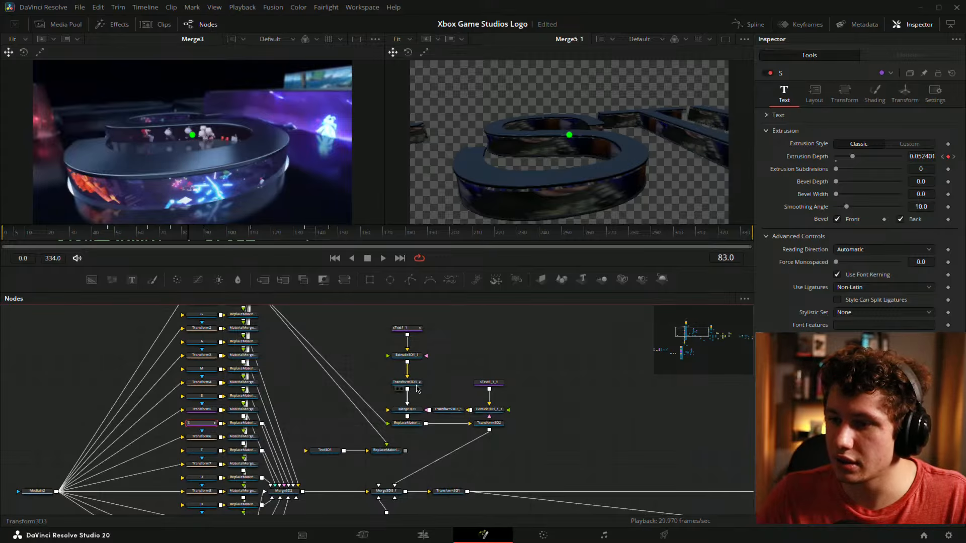
{"action": "left_click", "coordinate": [414, 384]}
{"action": "mouse_move", "coordinate": [924, 154]}
{"action": "left_mouse_down"}
{"action": "mouse_move", "coordinate": [910, 153]}
{"action": "mouse_move", "coordinate": [919, 153]}
{"action": "left_mouse_up"}
{"action": "left_click", "coordinate": [601, 377]}
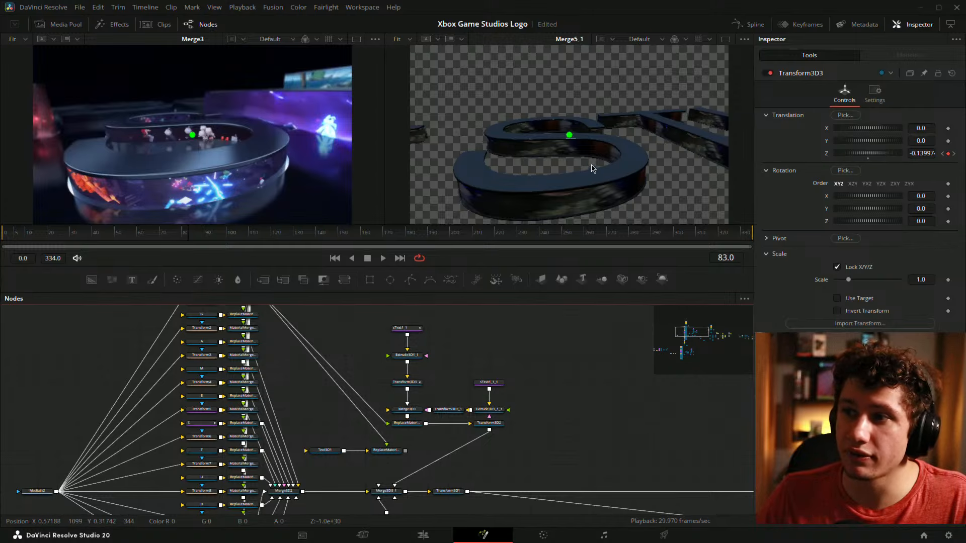
On the lower camera, set Translation Y to 0.205586, Translation Z to 0.376285 and Target Y to -0.404 at frame 83
{"action": "left_click_drag", "start_coordinate": [417, 307], "coordinate": [444, 293]}
{"action": "left_click_drag", "start_coordinate": [542, 407], "coordinate": [263, 343]}
{"action": "left_click_drag", "start_coordinate": [572, 414], "coordinate": [333, 397]}
{"action": "left_click", "coordinate": [374, 449]}
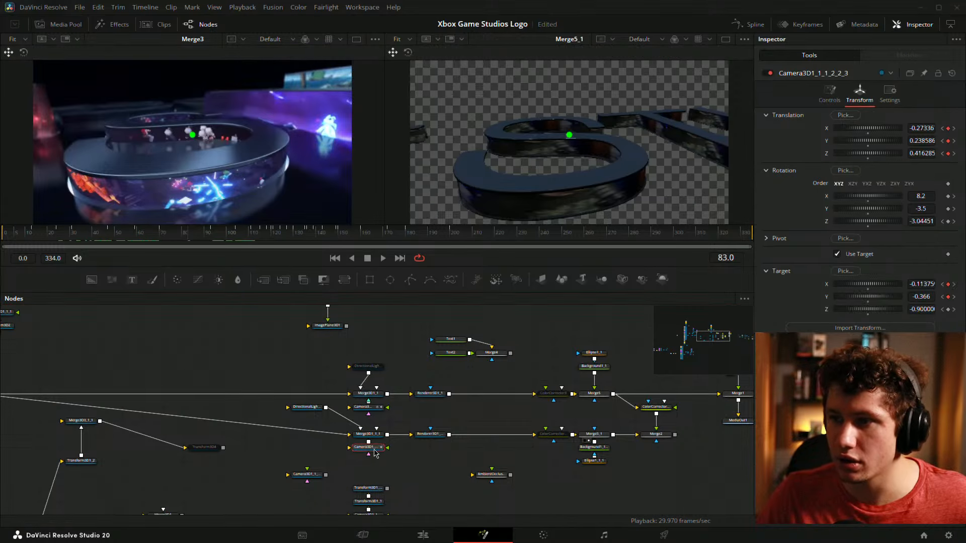
{"action": "left_click", "coordinate": [750, 437]}
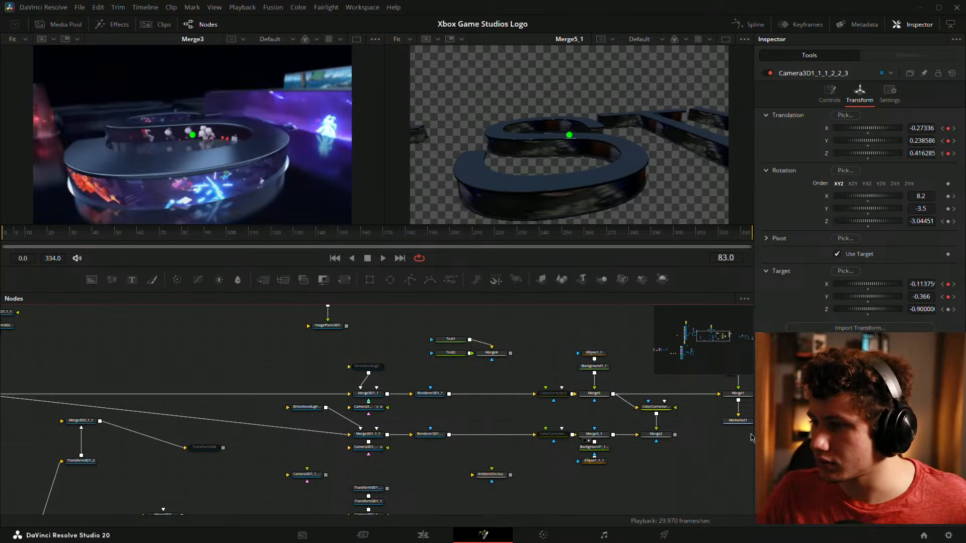
{"action": "left_click", "coordinate": [368, 447]}
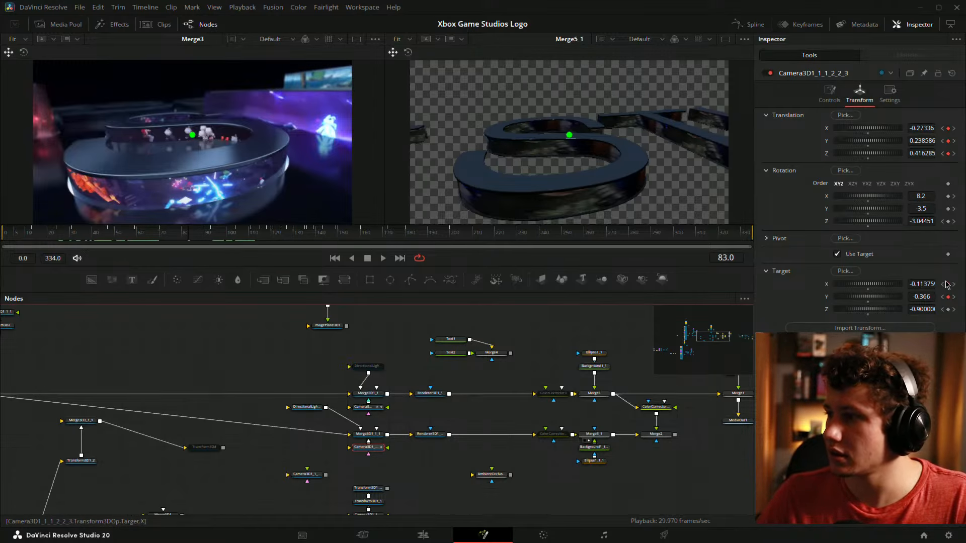
{"action": "mouse_move", "coordinate": [929, 141]}
{"action": "left_mouse_down"}
{"action": "mouse_move", "coordinate": [910, 141]}
{"action": "mouse_move", "coordinate": [926, 142]}
{"action": "left_mouse_up"}
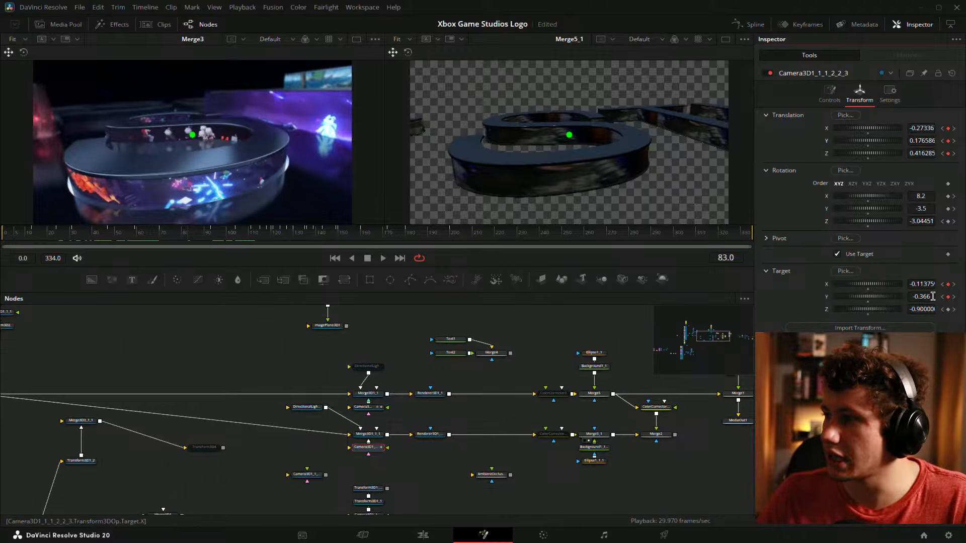
{"action": "left_click_drag", "start_coordinate": [921, 284], "coordinate": [932, 296]}
{"action": "left_click_drag", "start_coordinate": [921, 153], "coordinate": [925, 141]}
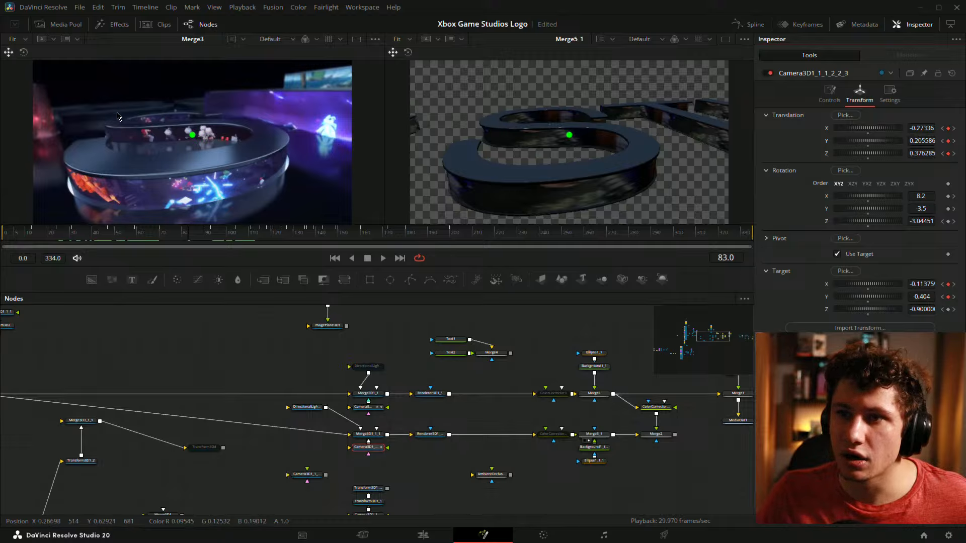
Set the camera's Translation X to -0.28436 and Target X to about -0.07575 at frame 83
{"action": "scroll", "coordinate": [279, 111], "scroll_direction": "down", "scroll_amount": 4}
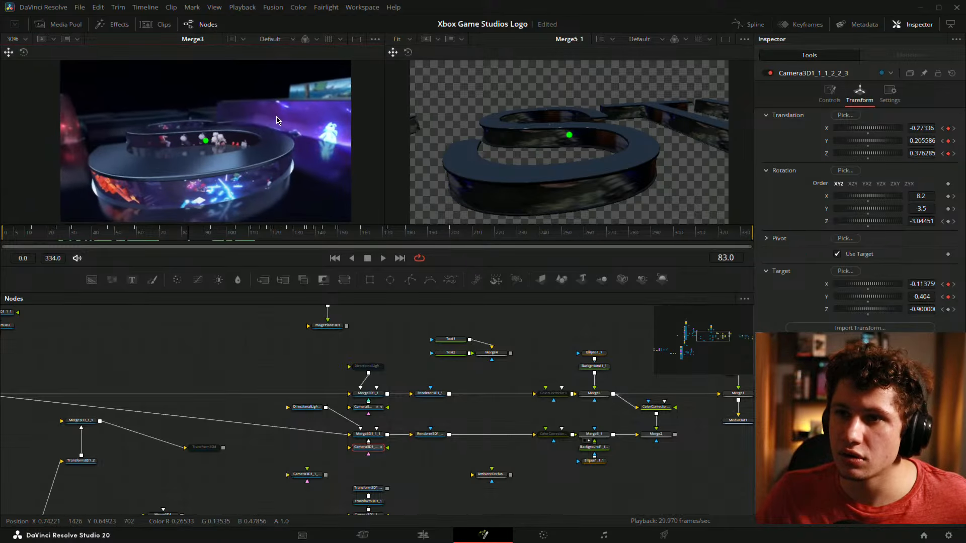
{"action": "scroll", "coordinate": [260, 126], "scroll_direction": "up", "scroll_amount": 1}
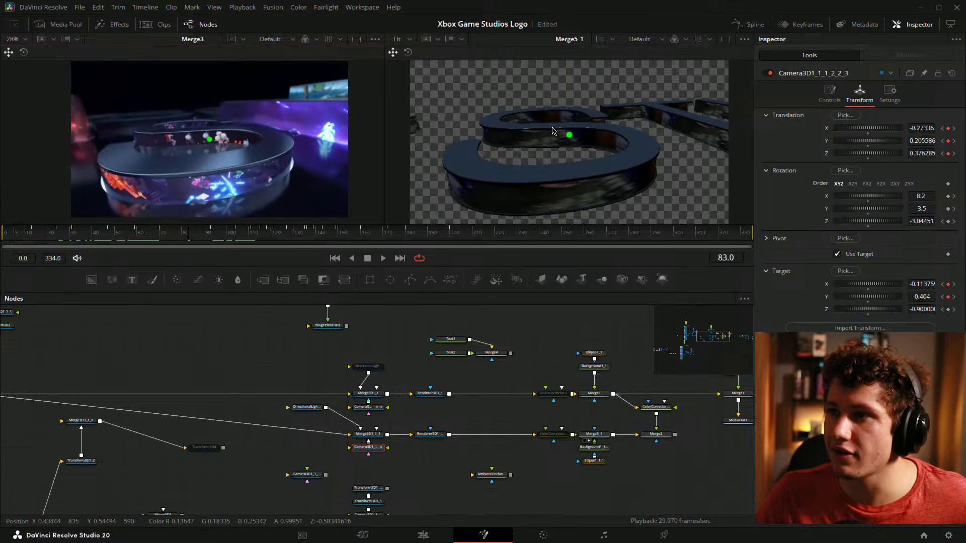
{"action": "scroll", "coordinate": [515, 142], "scroll_direction": "down", "scroll_amount": 1}
{"action": "scroll", "coordinate": [507, 120], "scroll_direction": "down", "scroll_amount": 2}
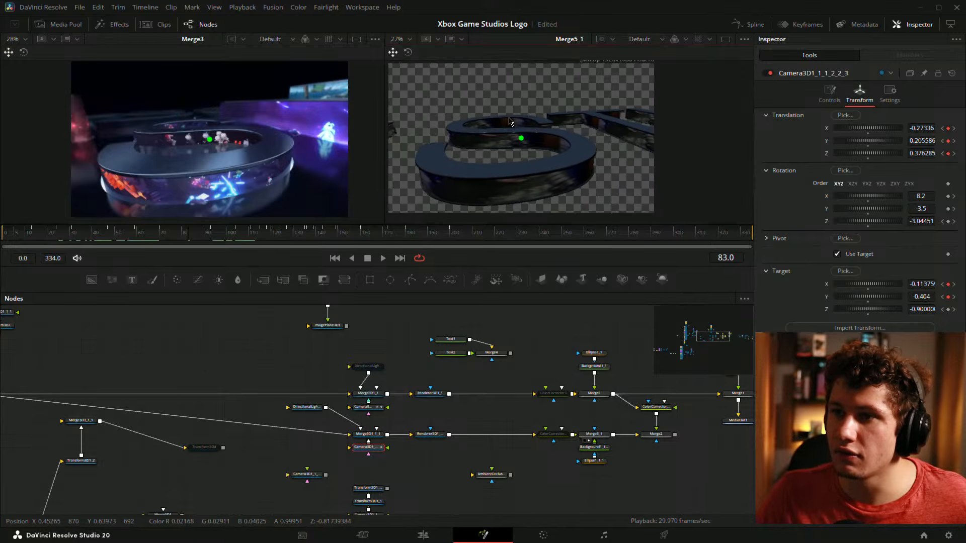
{"action": "left_click_drag", "start_coordinate": [291, 130], "coordinate": [332, 132]}
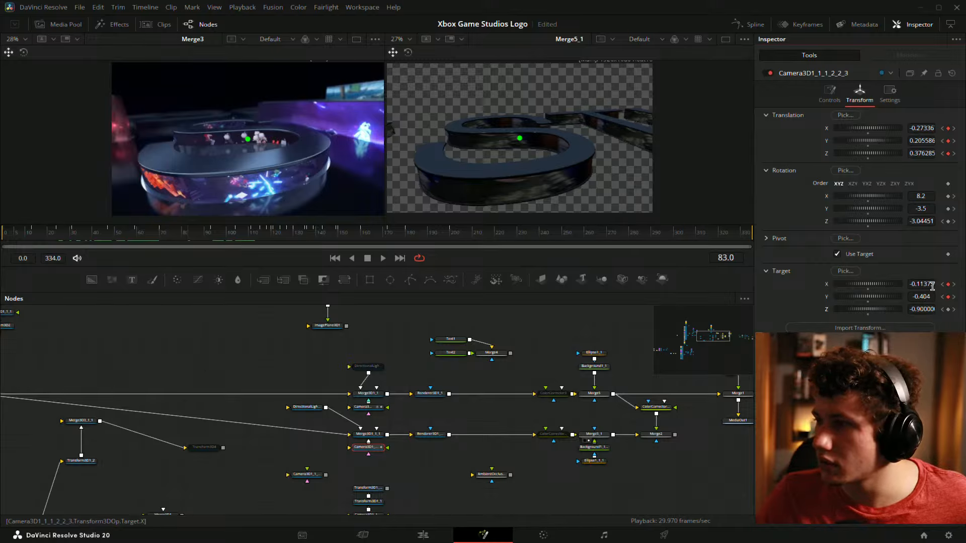
{"action": "left_click_drag", "start_coordinate": [931, 286], "coordinate": [930, 286]}
{"action": "left_click_drag", "start_coordinate": [929, 150], "coordinate": [923, 129]}
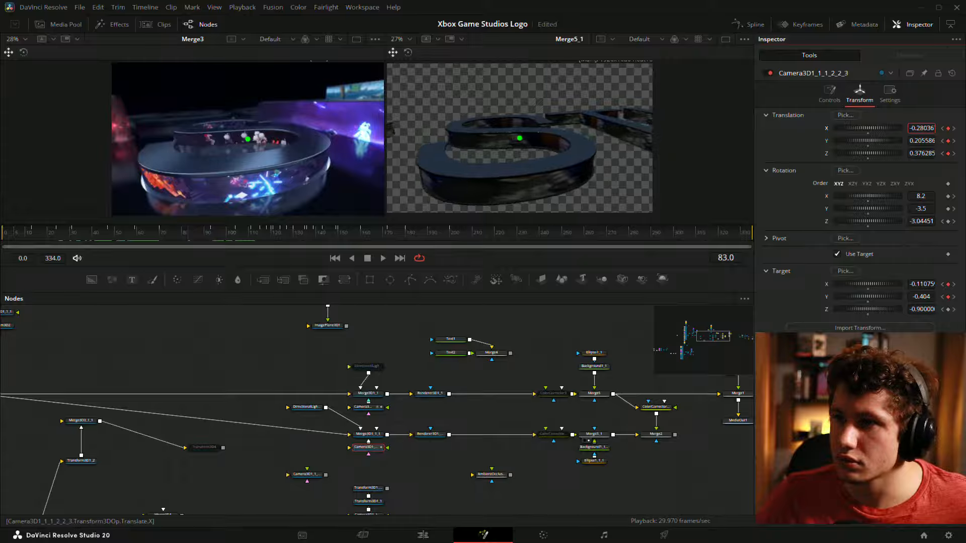
{"action": "left_click_drag", "start_coordinate": [921, 284], "coordinate": [924, 284]}
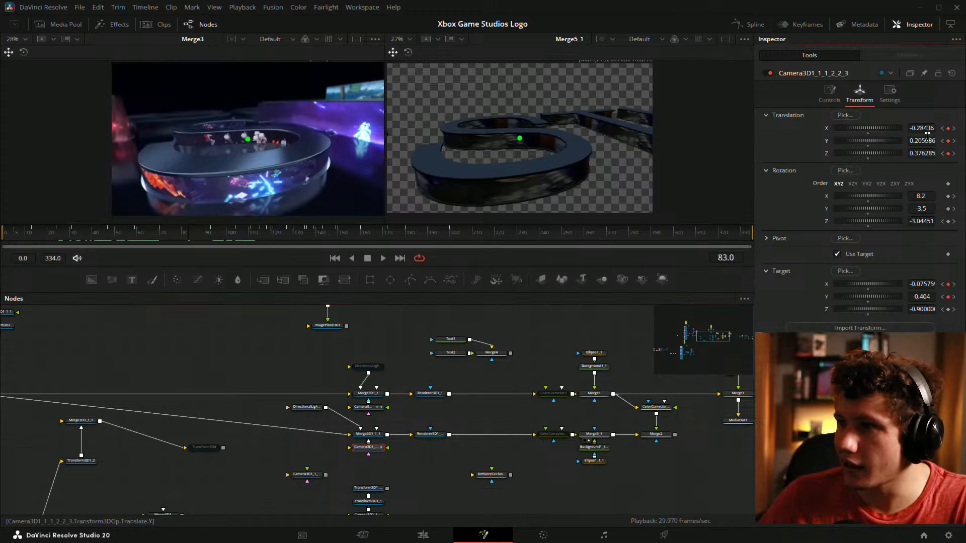
Set the camera's Translation Y to 0.189586 and Translation Z to 0.376285 at frame 83
{"action": "left_click_drag", "start_coordinate": [921, 141], "coordinate": [931, 153]}
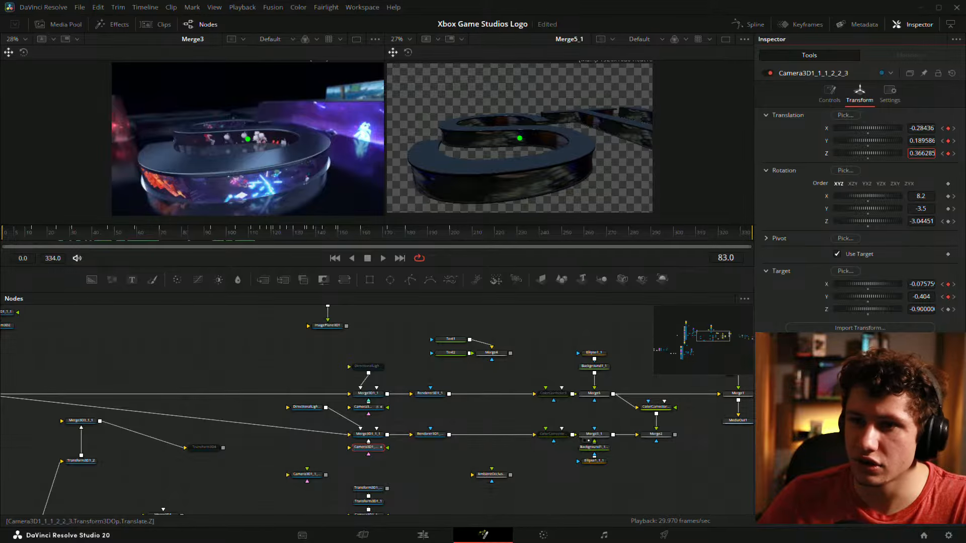
{"action": "left_click_drag", "start_coordinate": [931, 153], "coordinate": [933, 153]}
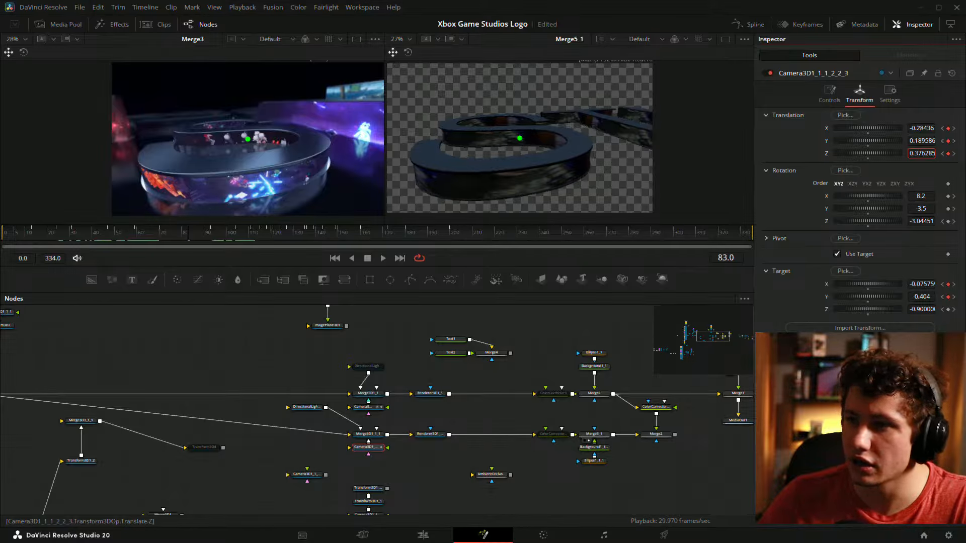
{"action": "left_click", "coordinate": [191, 359]}
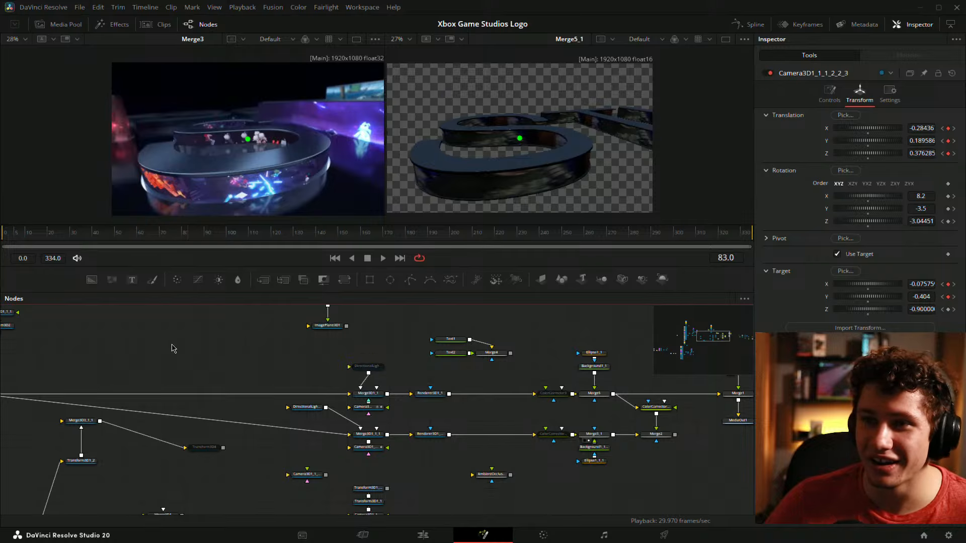
{"action": "left_click", "coordinate": [367, 453]}
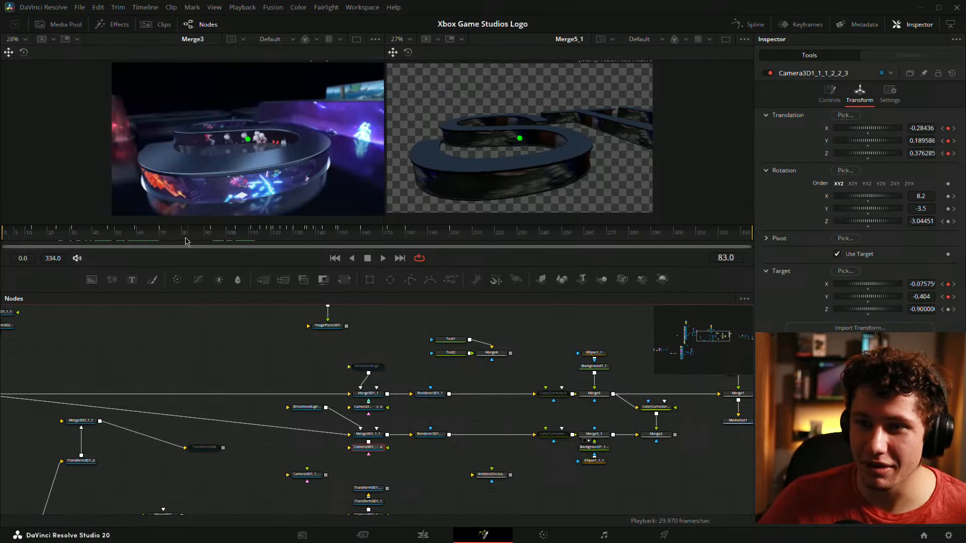
Set the letter S's Extrusion Depth to 0.041384 at frame 93
{"action": "left_click_drag", "start_coordinate": [192, 234], "coordinate": [211, 235]}
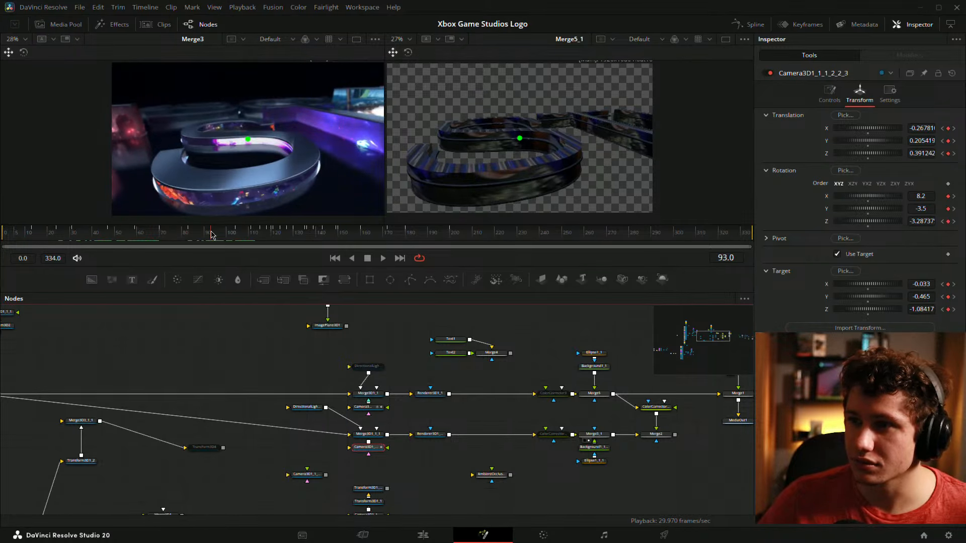
{"action": "left_click_drag", "start_coordinate": [176, 308], "coordinate": [469, 386]}
{"action": "left_click_drag", "start_coordinate": [352, 326], "coordinate": [492, 321]}
{"action": "left_click", "coordinate": [162, 403]}
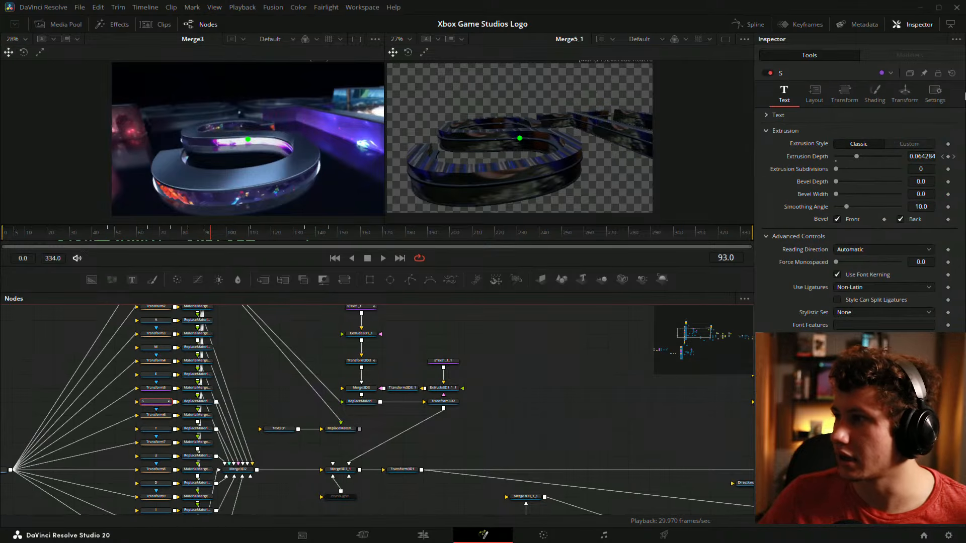
{"action": "left_click_drag", "start_coordinate": [917, 156], "coordinate": [884, 156]}
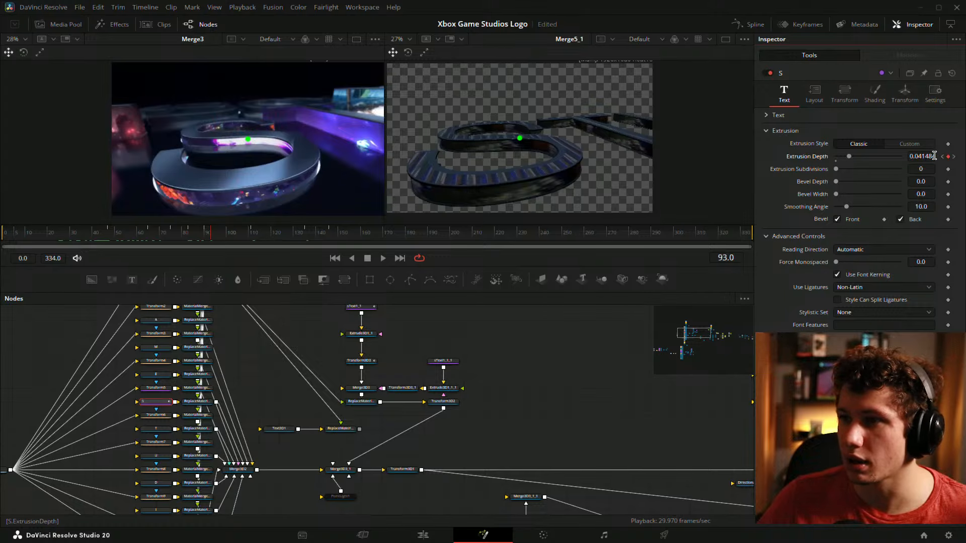
{"action": "left_click_drag", "start_coordinate": [934, 155], "coordinate": [930, 156]}
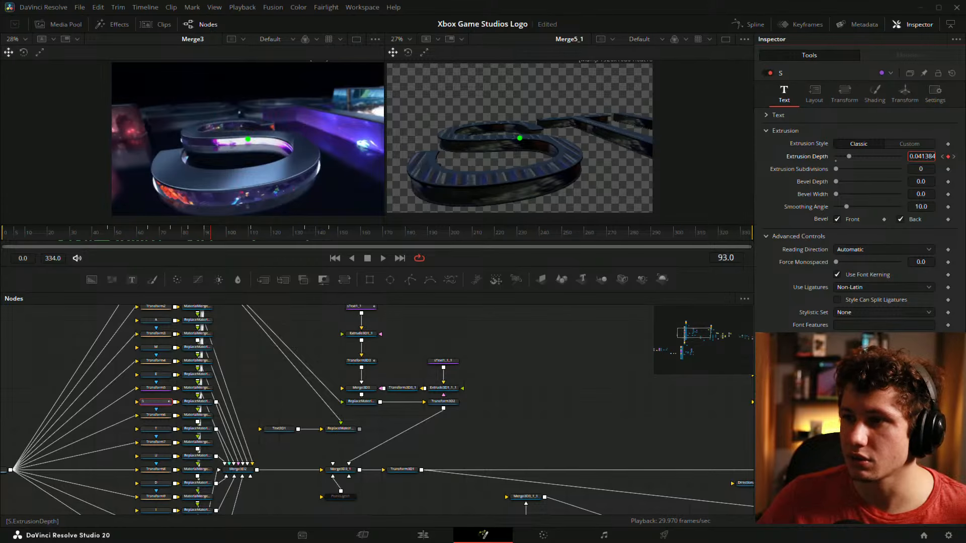
Reduce the letter S's Extrusion Depth at frame 111 and set it to 0.029173 at frame 105
{"action": "left_click_drag", "start_coordinate": [541, 330], "coordinate": [323, 320]}
{"action": "left_click_drag", "start_coordinate": [207, 237], "coordinate": [253, 237]}
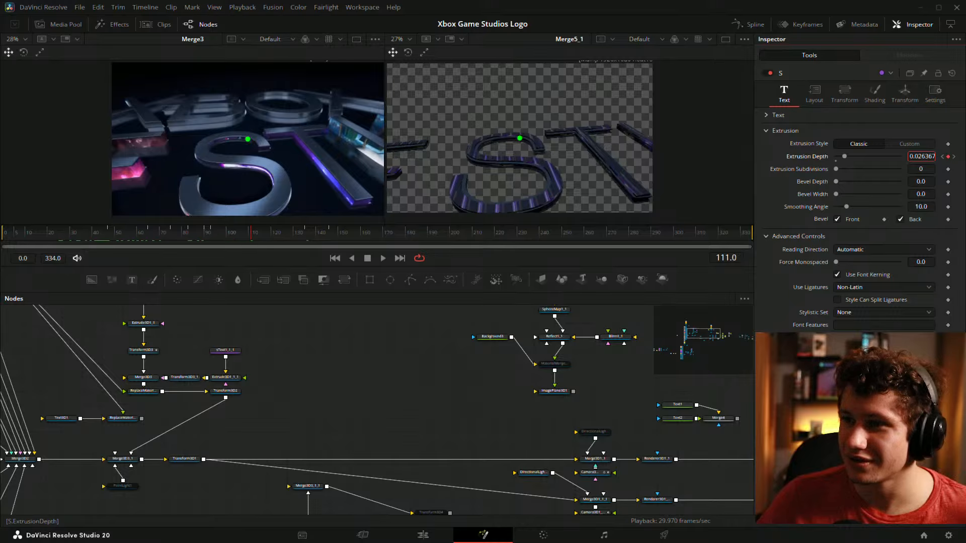
{"action": "left_click_drag", "start_coordinate": [928, 154], "coordinate": [880, 154]}
{"action": "left_click", "coordinate": [241, 234]}
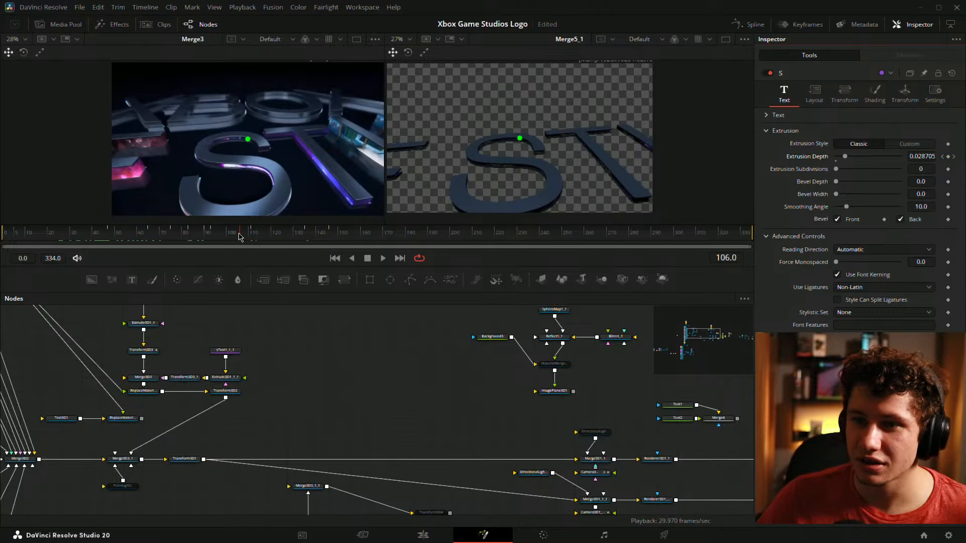
{"action": "left_click_drag", "start_coordinate": [241, 234], "coordinate": [237, 234]}
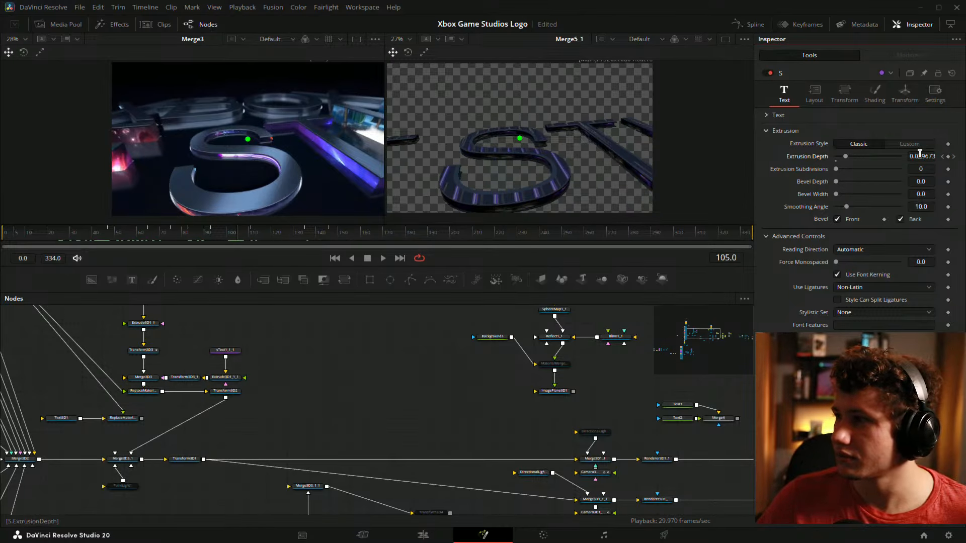
{"action": "mouse_move", "coordinate": [920, 155]}
{"action": "left_mouse_down"}
{"action": "mouse_move", "coordinate": [907, 155]}
{"action": "mouse_move", "coordinate": [917, 155]}
{"action": "left_mouse_up"}
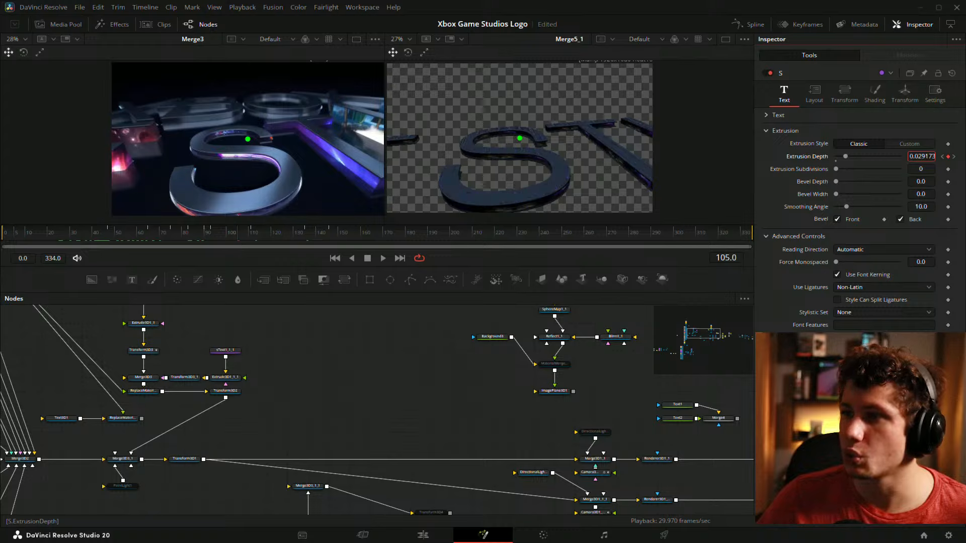
Key the letter S's Extrusion Depth at about 0.0355 on frame 98 and 0.030848 on frame 103
{"action": "left_click_drag", "start_coordinate": [209, 243], "coordinate": [224, 243]}
{"action": "left_click_drag", "start_coordinate": [921, 156], "coordinate": [917, 156]}
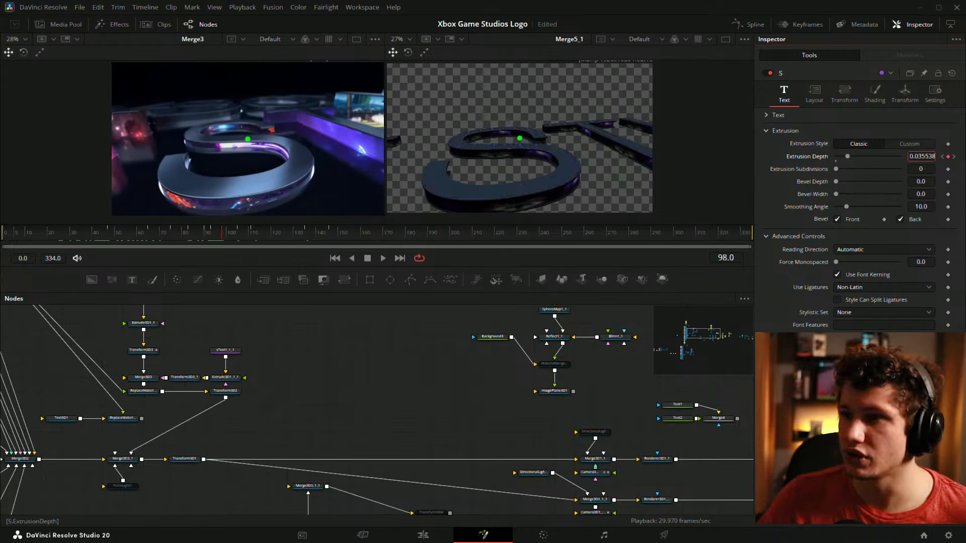
{"action": "left_click_drag", "start_coordinate": [212, 236], "coordinate": [234, 239]}
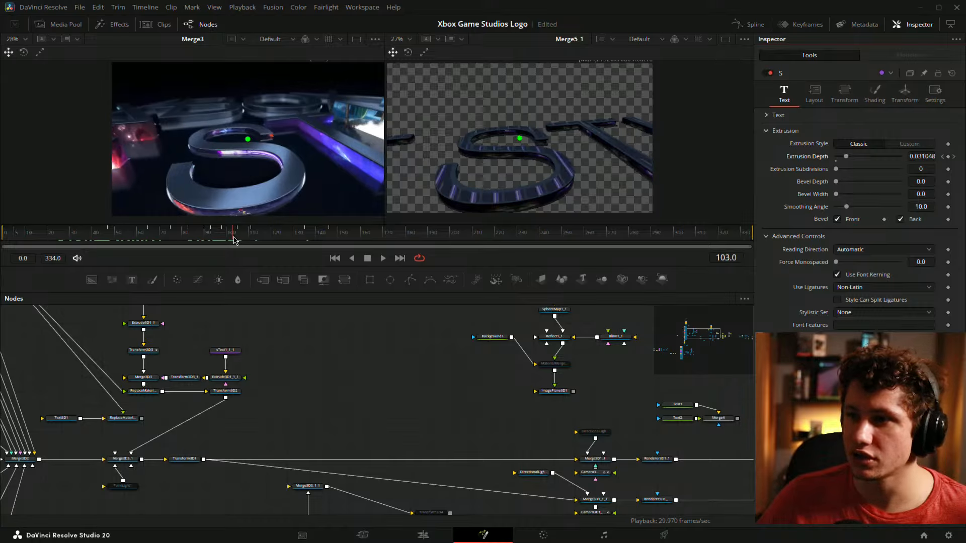
{"action": "left_click_drag", "start_coordinate": [929, 157], "coordinate": [920, 157]}
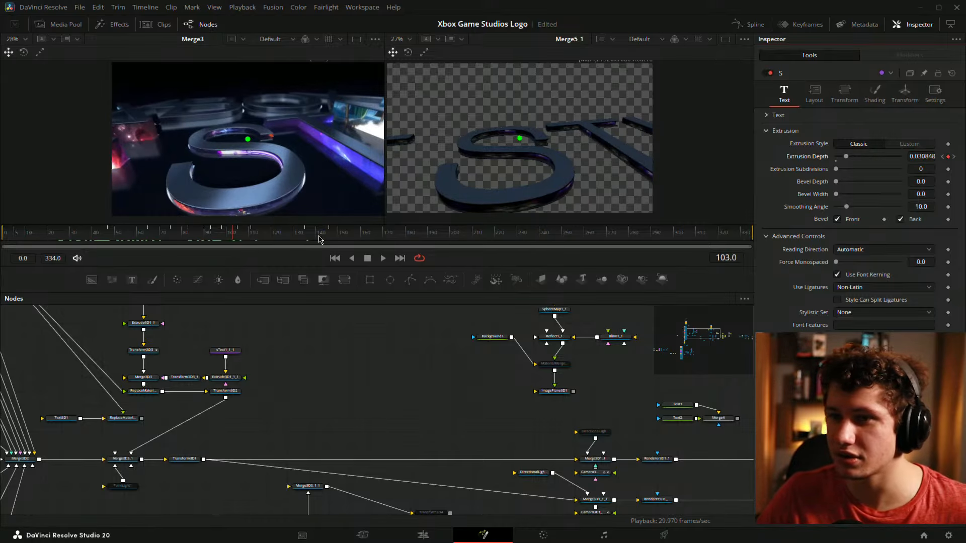
Key the letter S's Extrusion Depth at 0.017679 on frame 119 and 0.009644 on frame 129
{"action": "left_click_drag", "start_coordinate": [235, 234], "coordinate": [273, 234]}
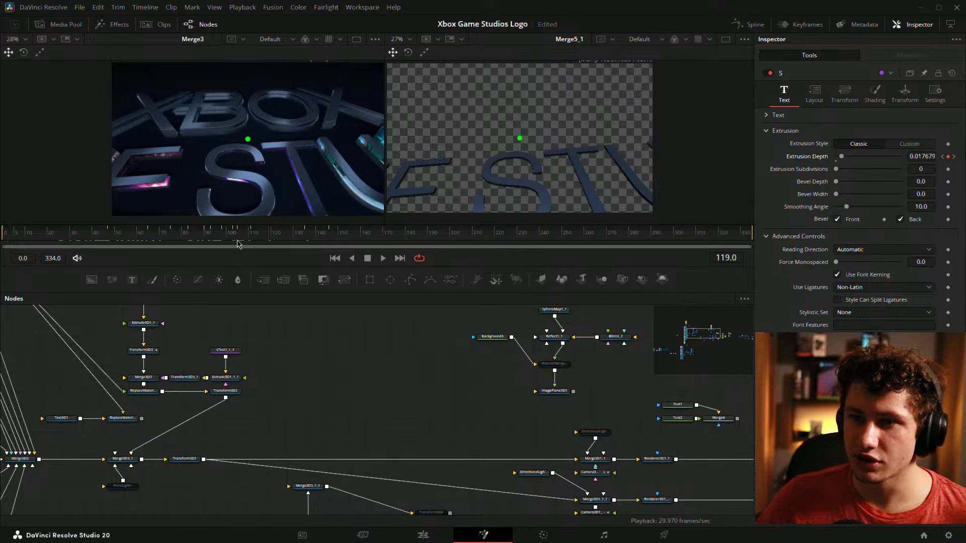
{"action": "left_click_drag", "start_coordinate": [259, 241], "coordinate": [295, 242]}
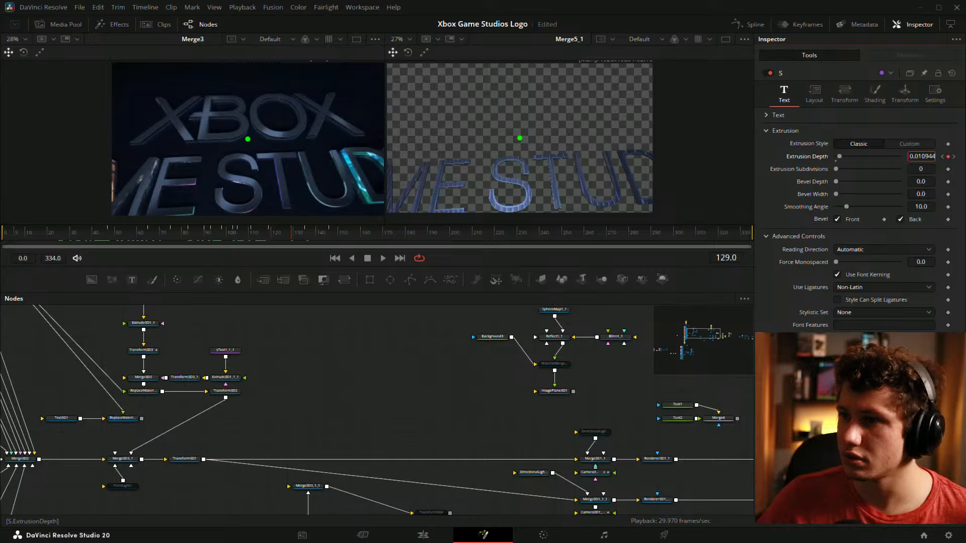
{"action": "left_click_drag", "start_coordinate": [921, 156], "coordinate": [915, 156]}
Open the Spline editor and display only the letter S's Extrusion Depth curve
{"action": "left_click", "coordinate": [749, 24]}
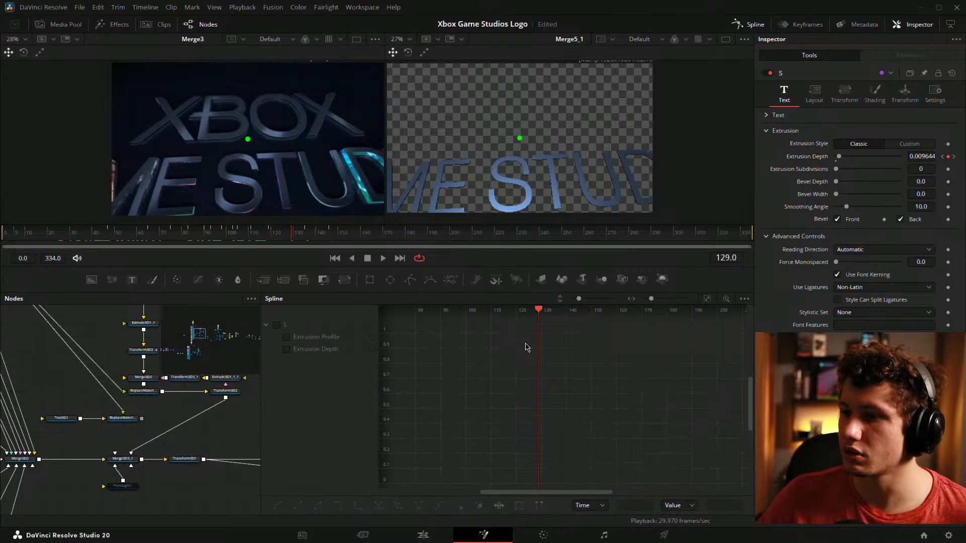
{"action": "left_click", "coordinate": [287, 337]}
{"action": "left_click", "coordinate": [707, 299]}
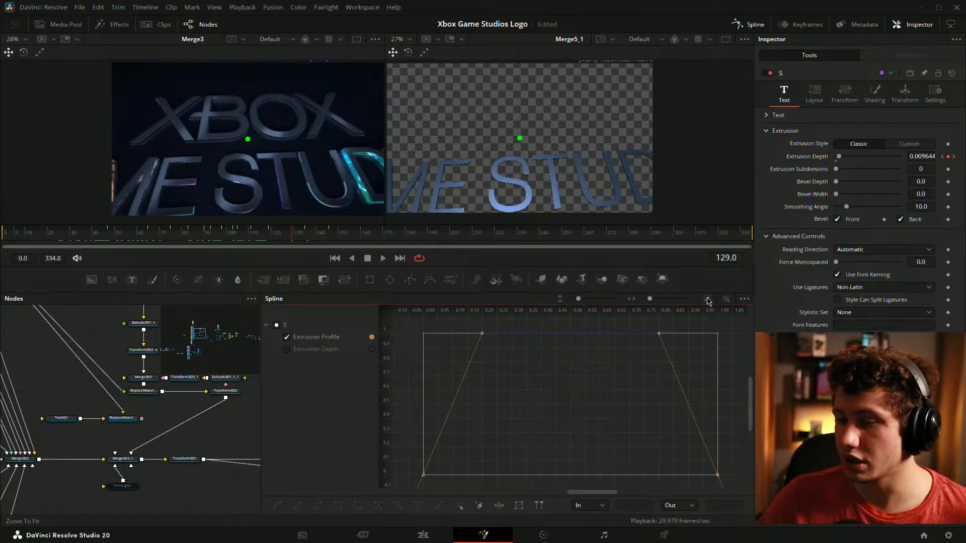
{"action": "left_click_drag", "start_coordinate": [265, 236], "coordinate": [243, 238]}
{"action": "left_click", "coordinate": [287, 349]}
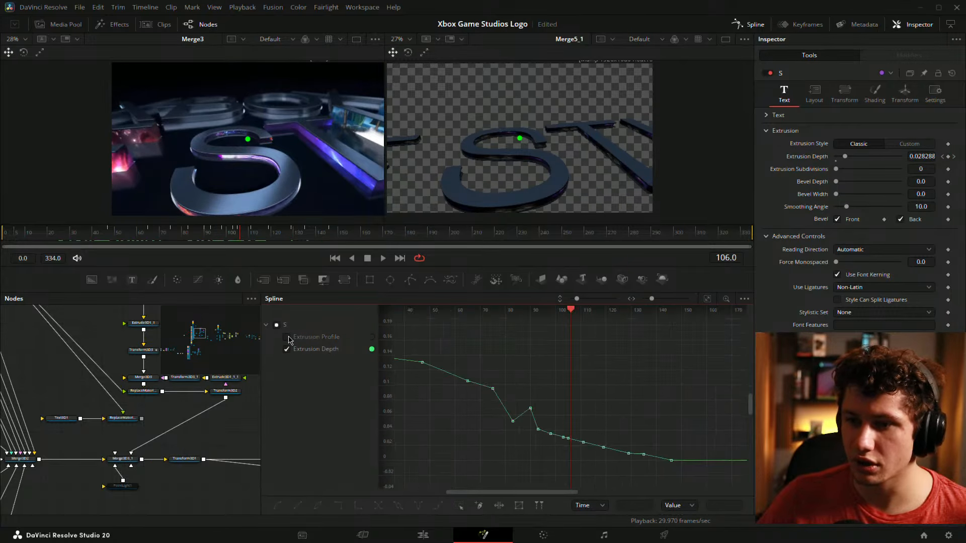
{"action": "left_click", "coordinate": [287, 337]}
Delete the Extrusion Depth keyframes at frame 83 and at about frames 90 and 75, and go to frame 65
{"action": "left_click_drag", "start_coordinate": [579, 312], "coordinate": [514, 311]}
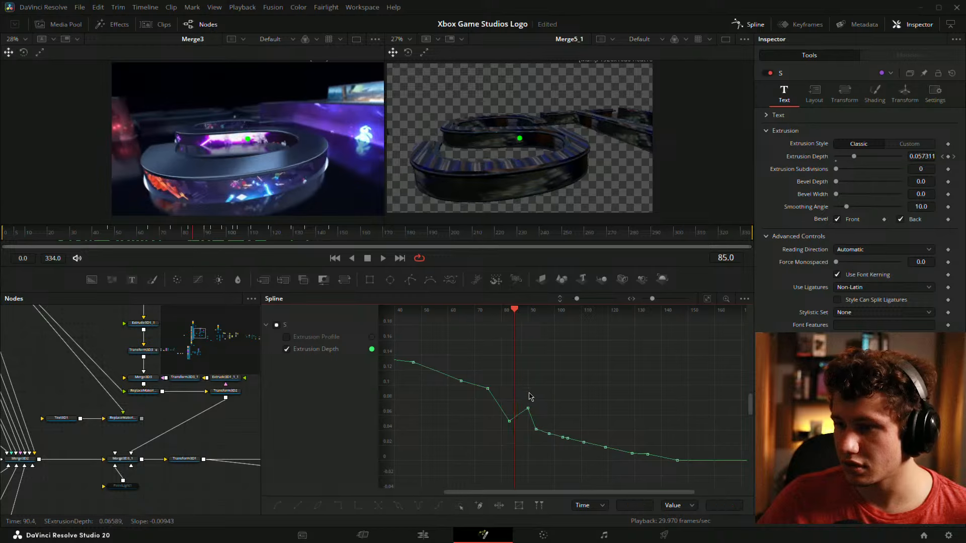
{"action": "left_click", "coordinate": [509, 421]}
{"action": "key", "text": "Delete"}
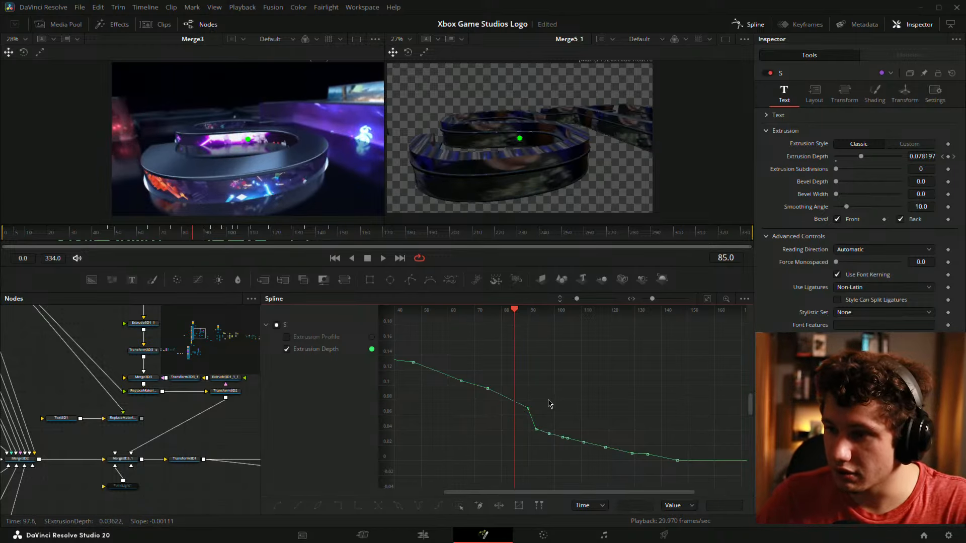
{"action": "left_click", "coordinate": [527, 408]}
{"action": "key", "text": "Delete"}
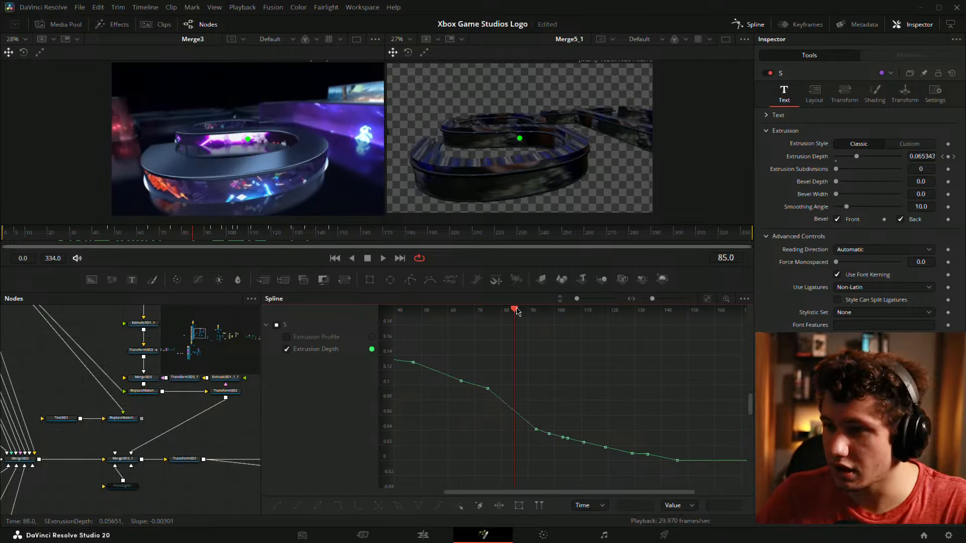
{"action": "left_click_drag", "start_coordinate": [517, 312], "coordinate": [494, 319]}
{"action": "key", "text": "Delete"}
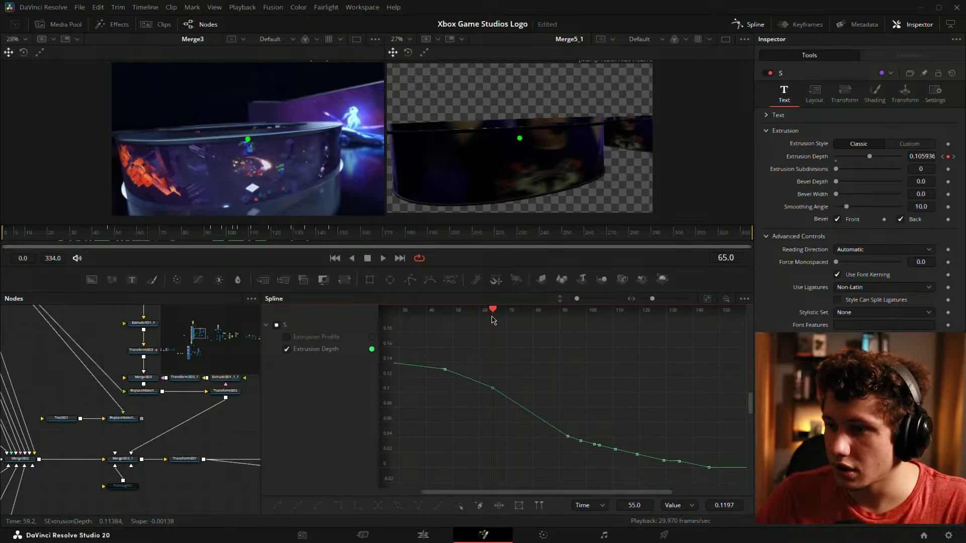
Lower the letter S's Extrusion Depth on frame 65 and key it at 0.060160 on frame 79
{"action": "left_click_drag", "start_coordinate": [922, 155], "coordinate": [894, 156]}
{"action": "left_click_drag", "start_coordinate": [493, 309], "coordinate": [531, 316]}
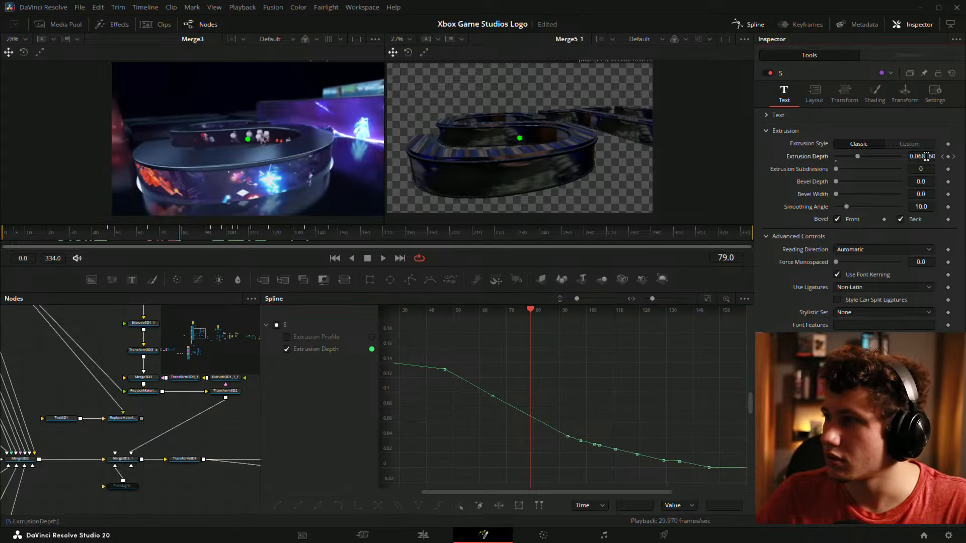
{"action": "left_click_drag", "start_coordinate": [922, 156], "coordinate": [901, 156]}
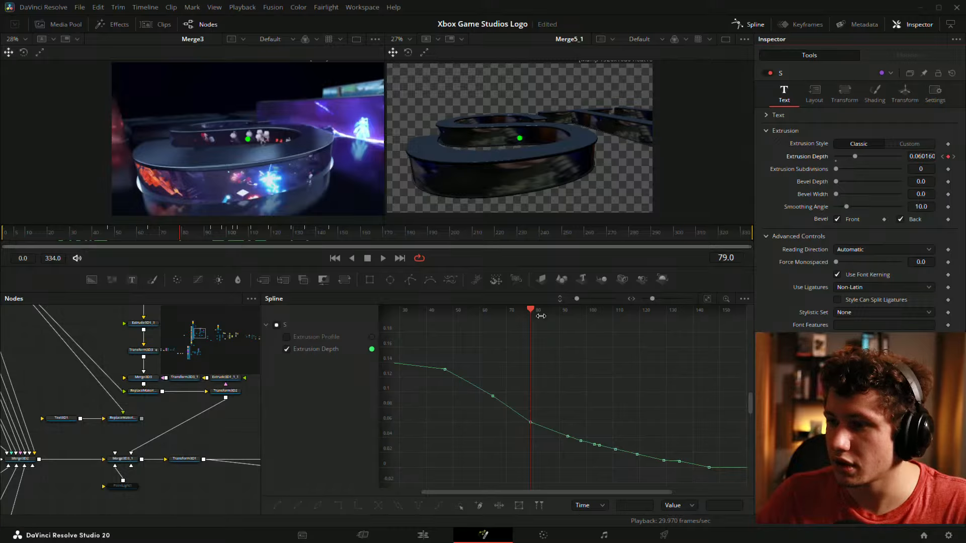
Check the letter S's extrusion against the reference up to frame 127, and close the Spline editor
{"action": "left_click_drag", "start_coordinate": [531, 309], "coordinate": [660, 347]}
{"action": "left_click_drag", "start_coordinate": [682, 390], "coordinate": [623, 369]}
{"action": "left_click_drag", "start_coordinate": [472, 368], "coordinate": [627, 385]}
{"action": "left_click_drag", "start_coordinate": [657, 329], "coordinate": [606, 345]}
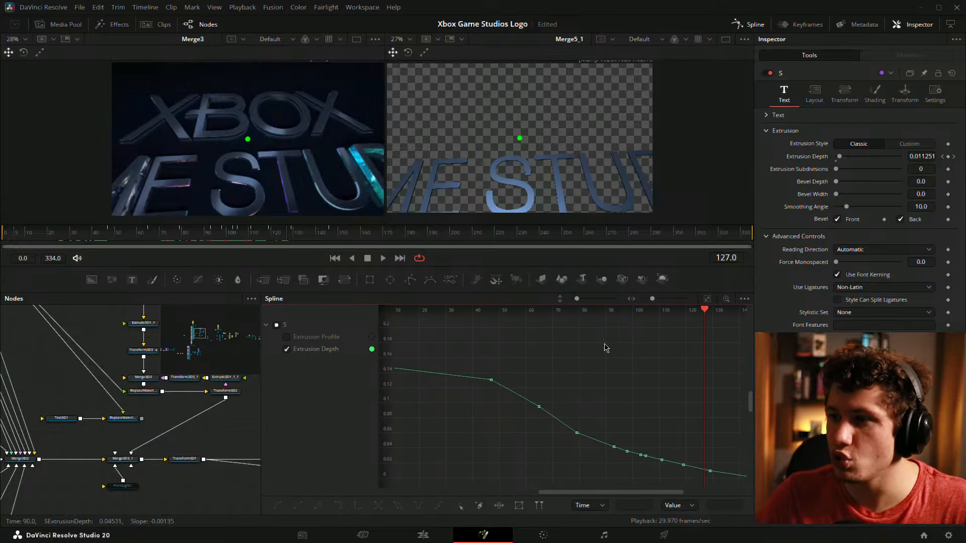
{"action": "left_click", "coordinate": [750, 25]}
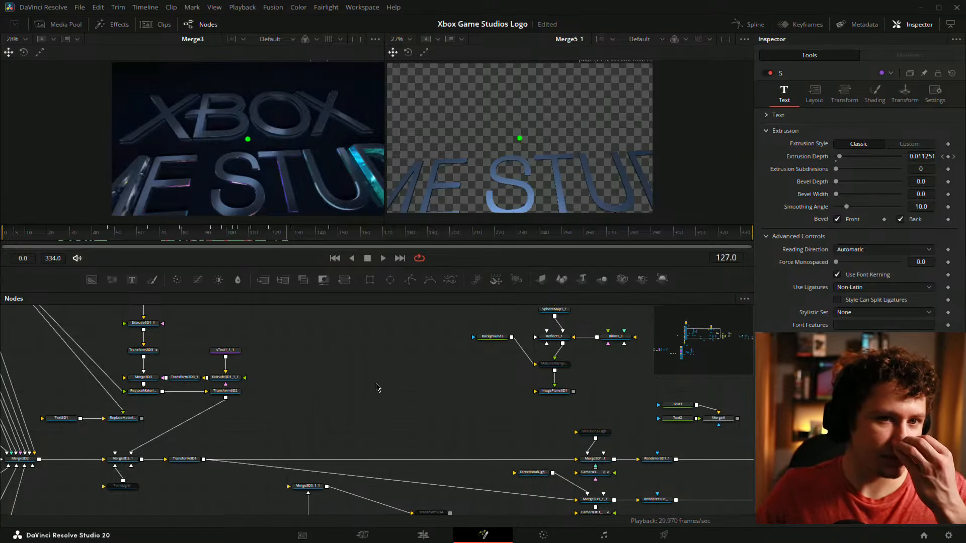
Select the Camera3D1_1_1_2_2_3 node and compare its view with the reference footage between frames 117 and 123
{"action": "left_click_drag", "start_coordinate": [390, 401], "coordinate": [221, 412]}
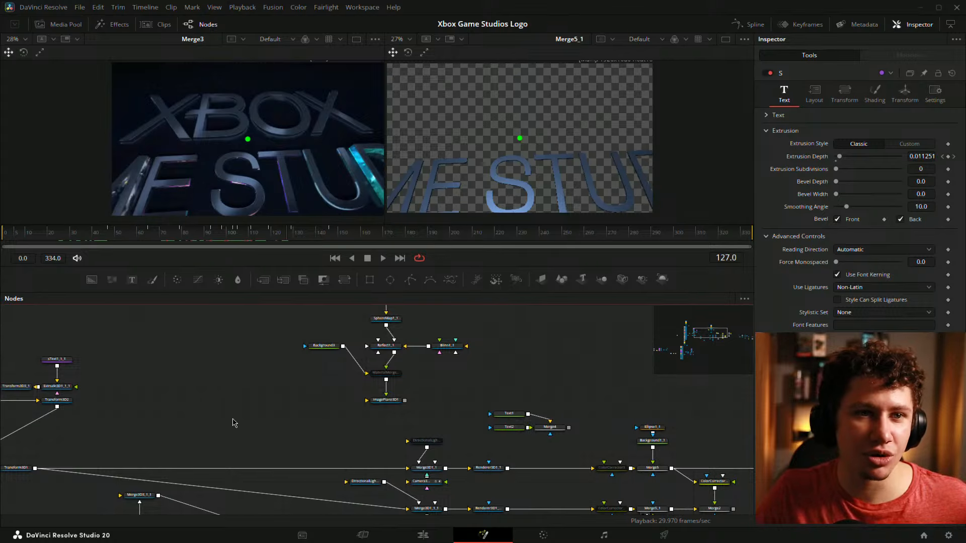
{"action": "left_click", "coordinate": [268, 237]}
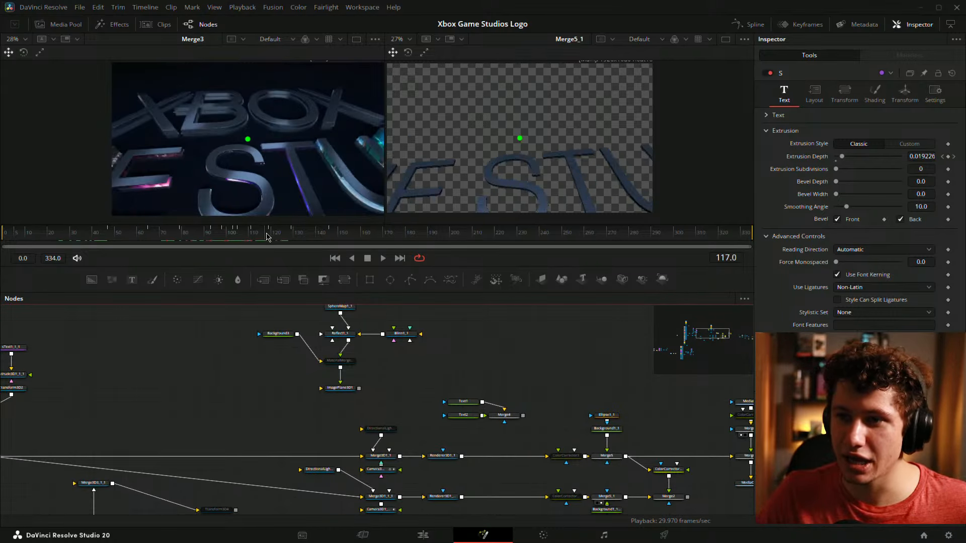
{"action": "left_click_drag", "start_coordinate": [267, 234], "coordinate": [271, 232]}
{"action": "left_click_drag", "start_coordinate": [550, 361], "coordinate": [479, 308]}
{"action": "left_click", "coordinate": [311, 456]}
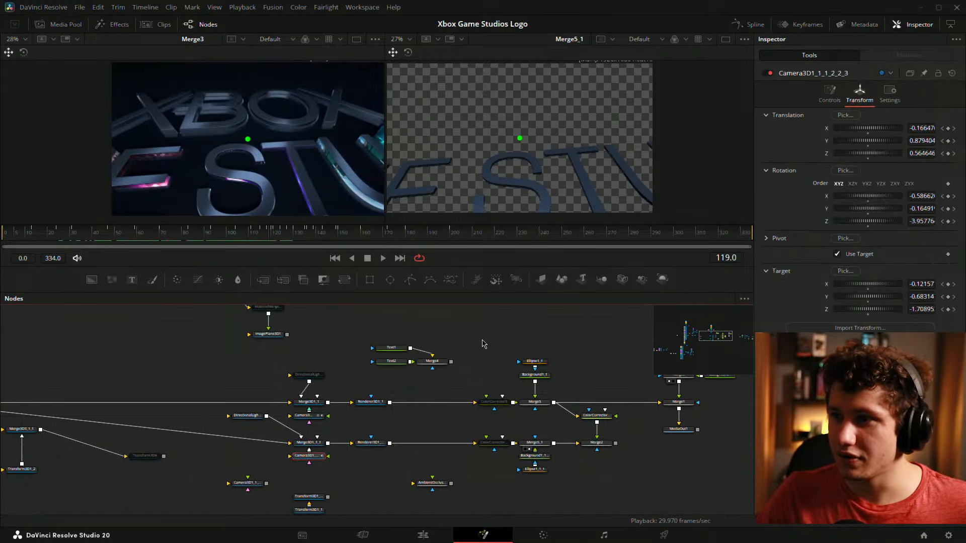
{"action": "left_click_drag", "start_coordinate": [511, 335], "coordinate": [530, 331]}
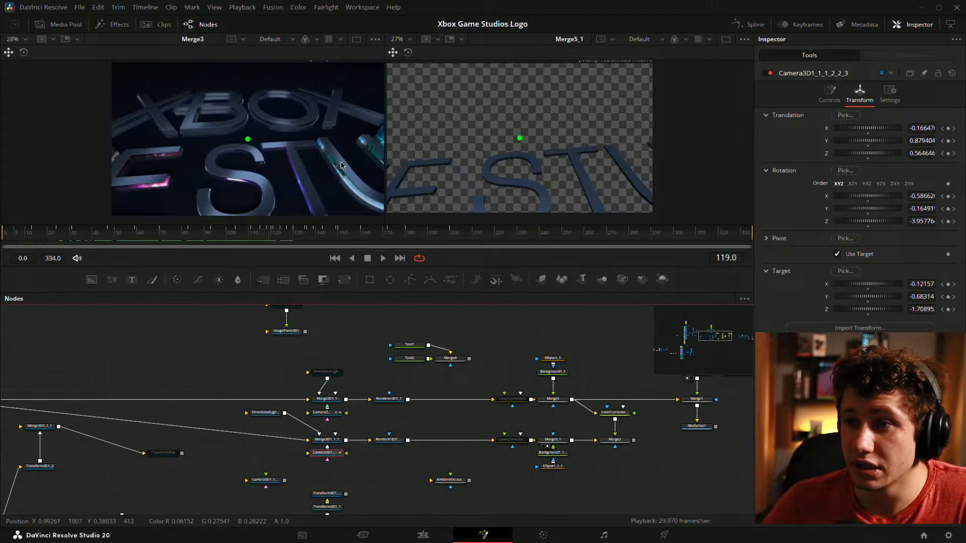
{"action": "mouse_move", "coordinate": [267, 237]}
{"action": "left_mouse_down"}
{"action": "mouse_move", "coordinate": [340, 245]}
{"action": "mouse_move", "coordinate": [270, 241]}
{"action": "mouse_move", "coordinate": [280, 237]}
{"action": "left_mouse_up"}
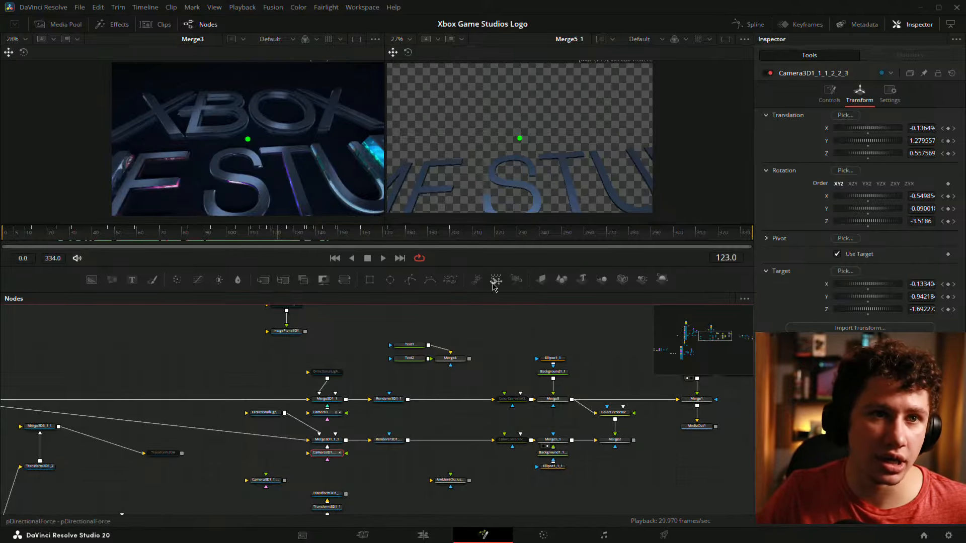
{"action": "left_click_drag", "start_coordinate": [502, 362], "coordinate": [531, 346]}
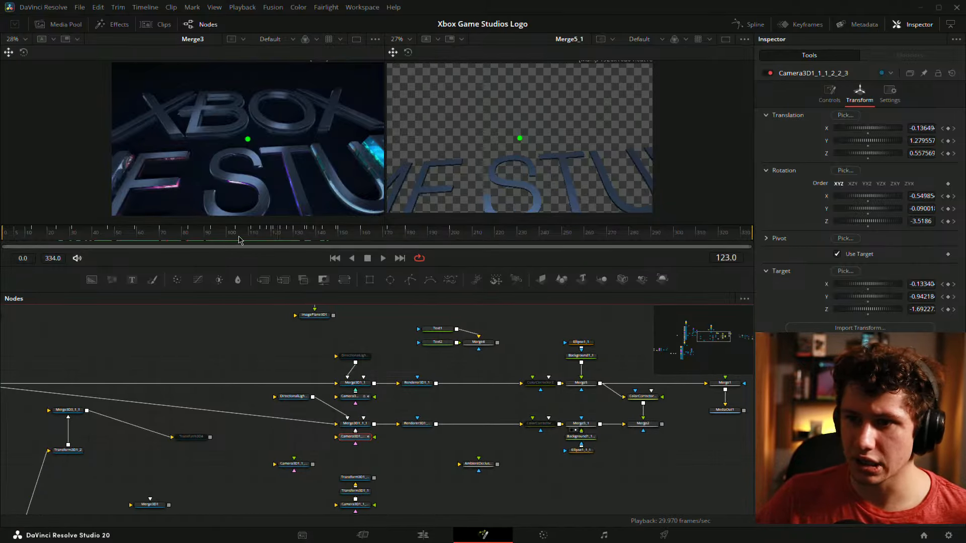
Set the camera's Translation Y to 0.129786 on frame 70 and save the project
{"action": "left_click", "coordinate": [162, 233]}
{"action": "left_click_drag", "start_coordinate": [162, 233], "coordinate": [161, 236]}
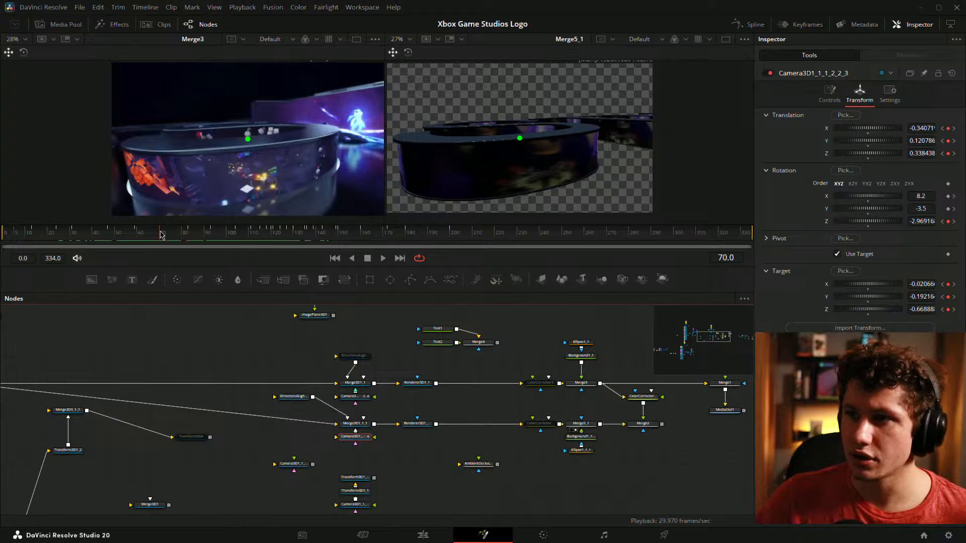
{"action": "mouse_move", "coordinate": [920, 283]}
{"action": "left_mouse_down"}
{"action": "mouse_move", "coordinate": [931, 297]}
{"action": "mouse_move", "coordinate": [923, 297]}
{"action": "left_mouse_up"}
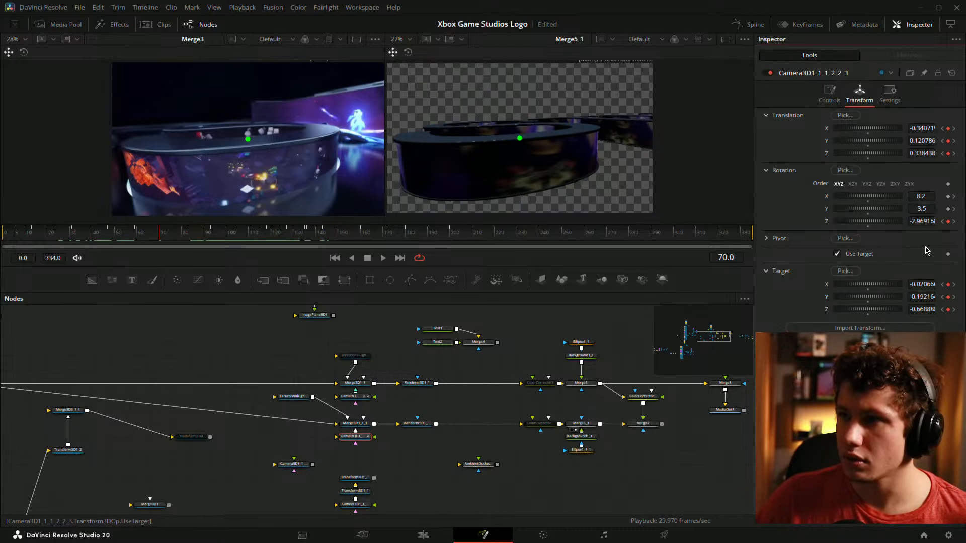
{"action": "left_click_drag", "start_coordinate": [921, 140], "coordinate": [927, 140]}
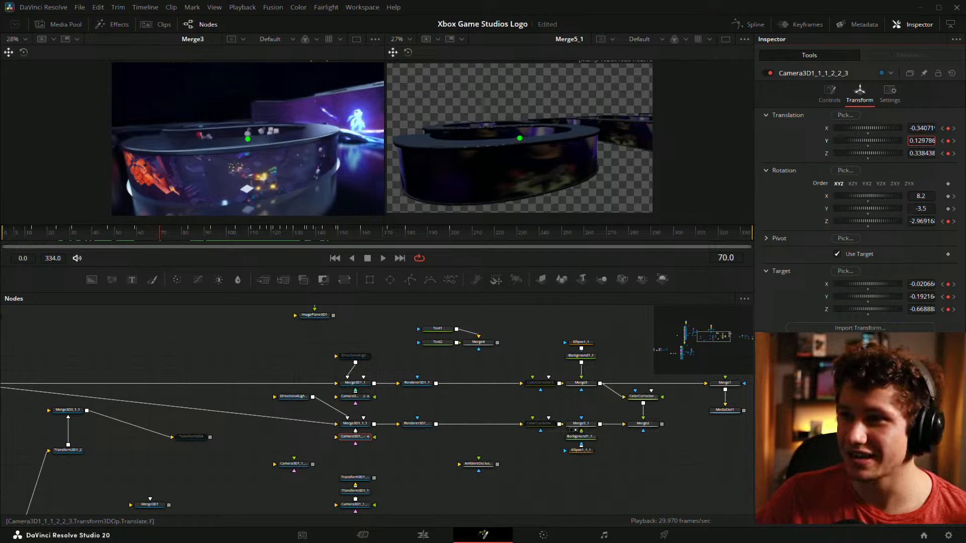
{"action": "key", "text": "ctrl+s"}
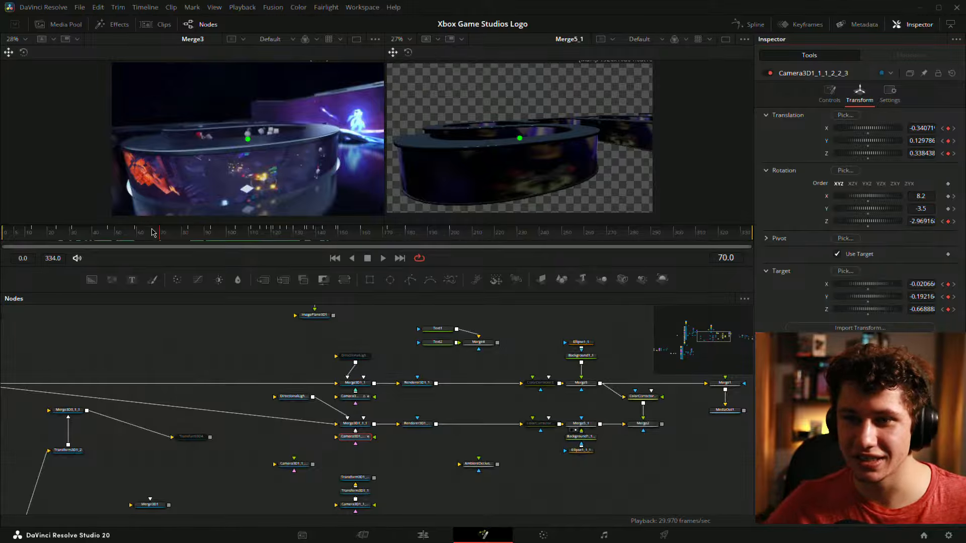
Set the camera's Translation Y to 0.103074 and Target Y to -0.094 on frame 59, and save the project
{"action": "left_click", "coordinate": [137, 235]}
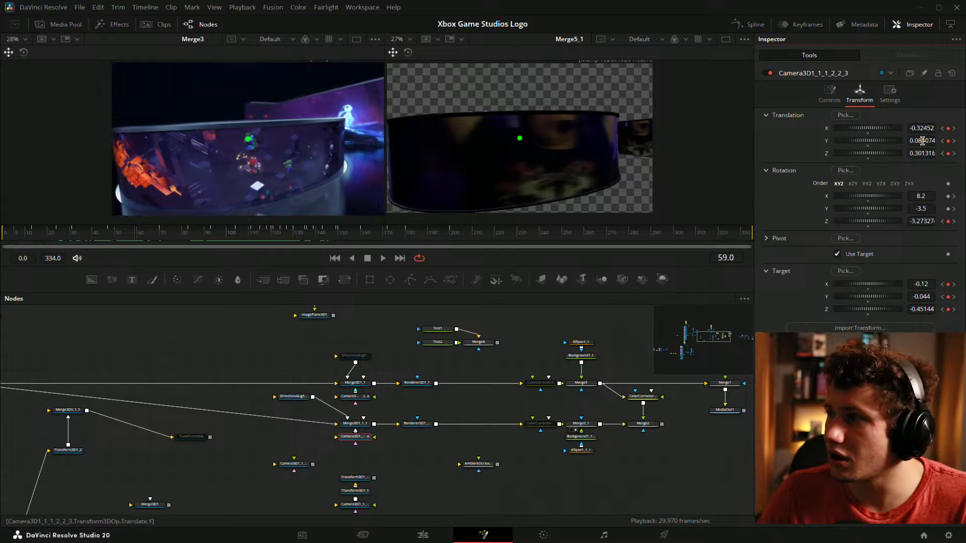
{"action": "left_click_drag", "start_coordinate": [923, 140], "coordinate": [942, 141]}
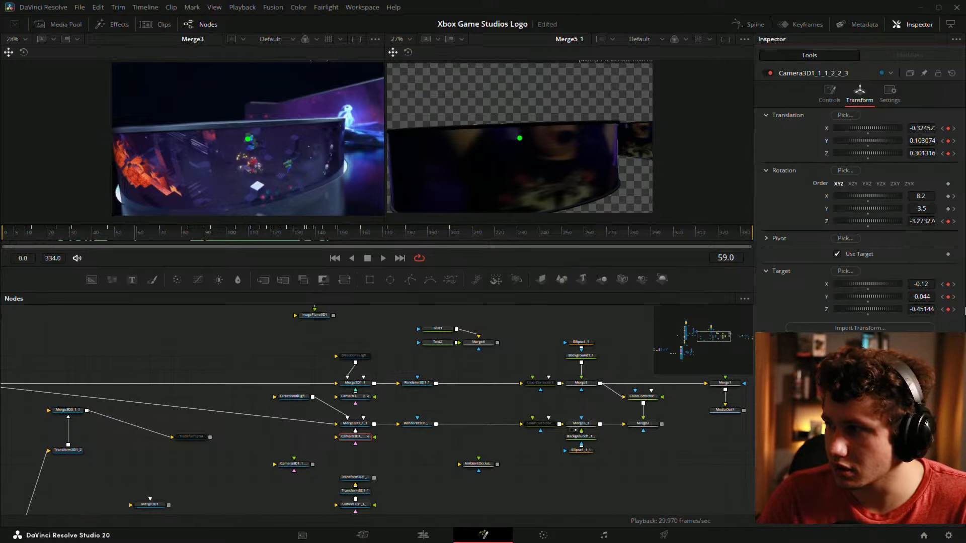
{"action": "left_click_drag", "start_coordinate": [933, 296], "coordinate": [904, 296]}
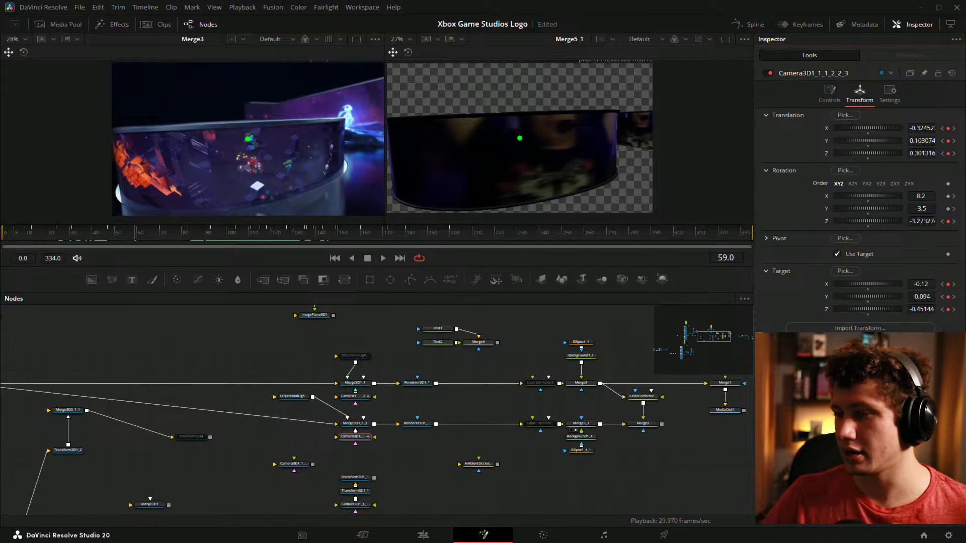
{"action": "key", "text": "ctrl+s"}
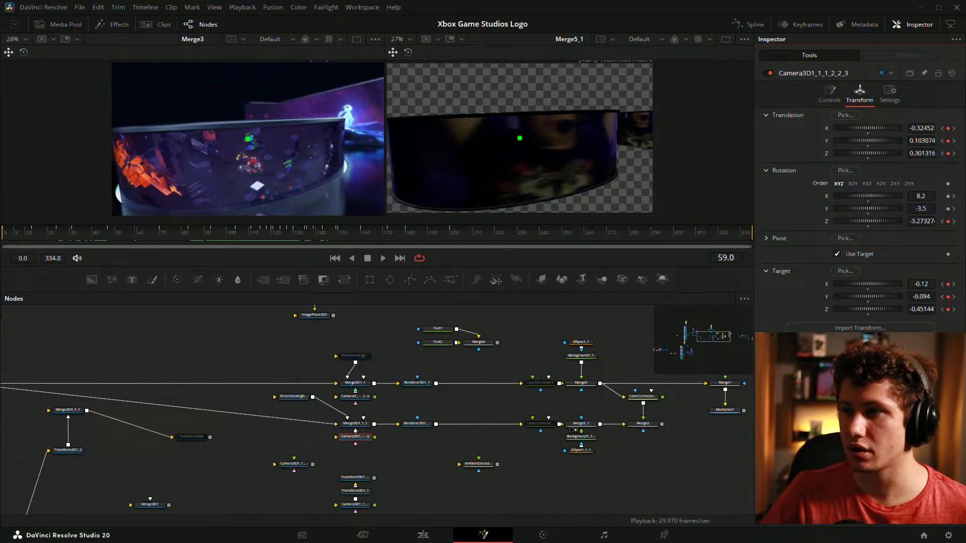
Undo and restore the last two camera changes on frame 59 to compare the framing, and save the project
{"action": "key", "text": "ctrl+z"}
{"action": "key", "text": "ctrl+z"}
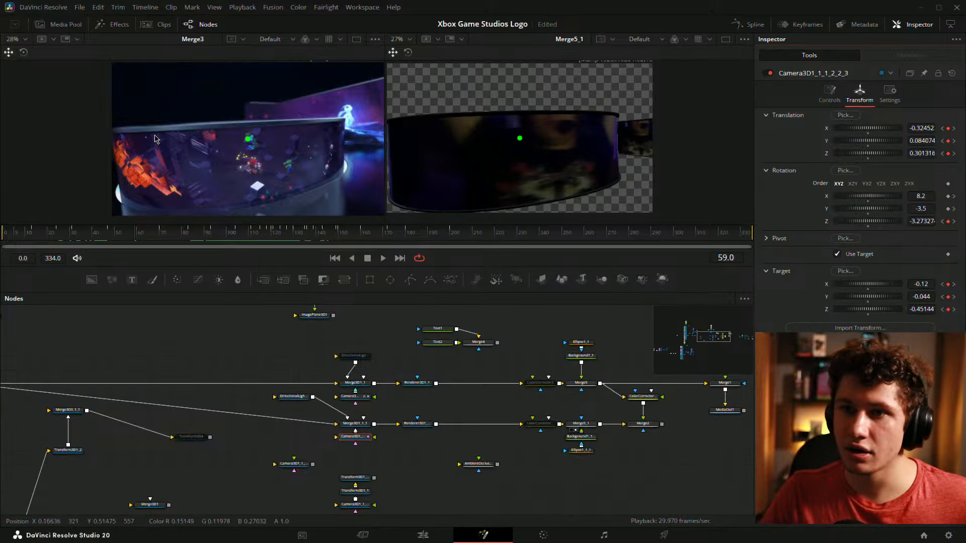
{"action": "key", "text": "ctrl+z"}
{"action": "key", "text": "ctrl+z"}
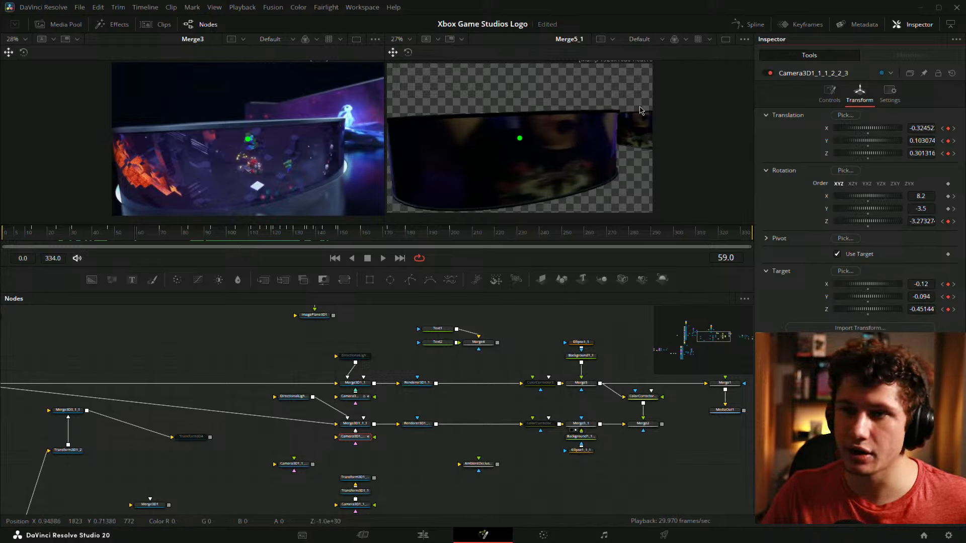
{"action": "key", "text": "ctrl+s"}
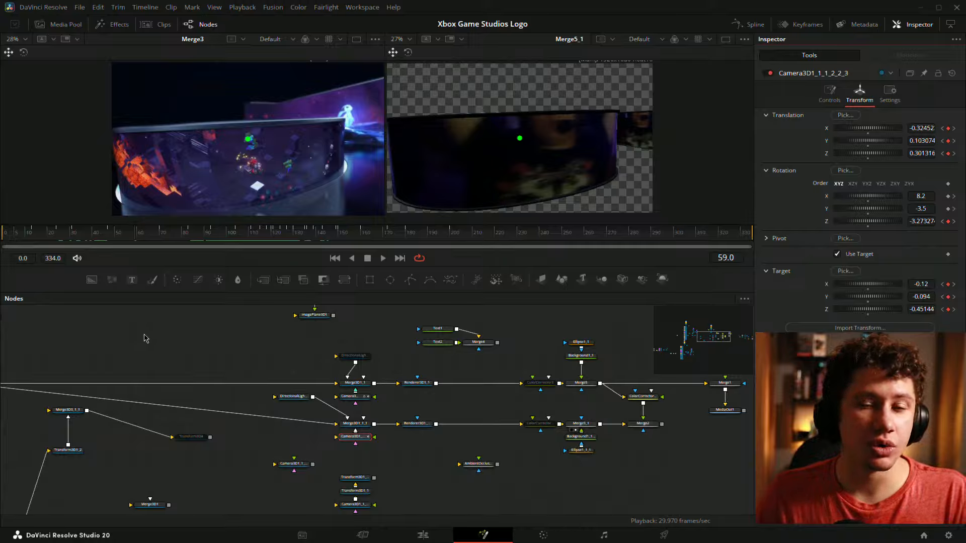
Compare the camera's view with the reference footage on frames 47, 46 and 31
{"action": "left_click", "coordinate": [177, 341]}
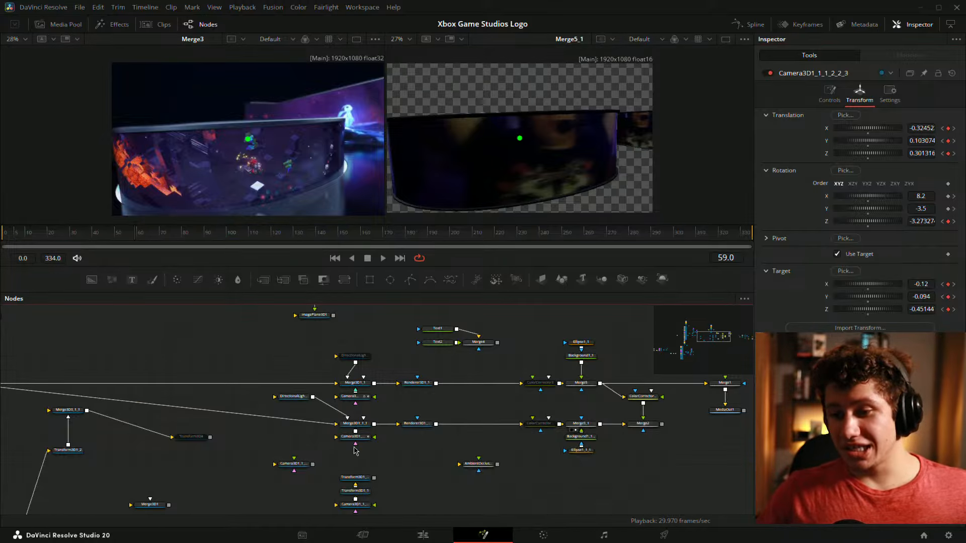
{"action": "left_click", "coordinate": [357, 436]}
{"action": "left_click_drag", "start_coordinate": [141, 235], "coordinate": [110, 239]}
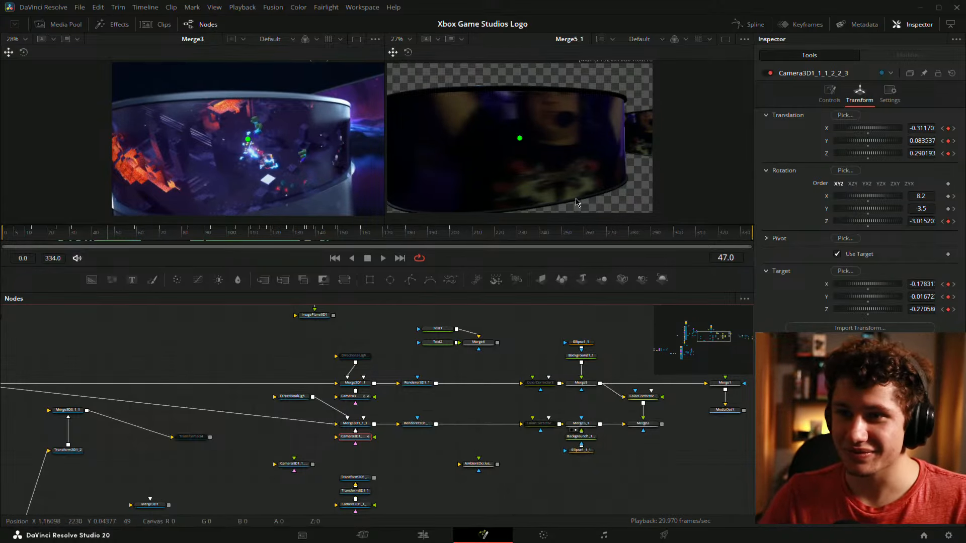
{"action": "left_click_drag", "start_coordinate": [119, 238], "coordinate": [109, 237]}
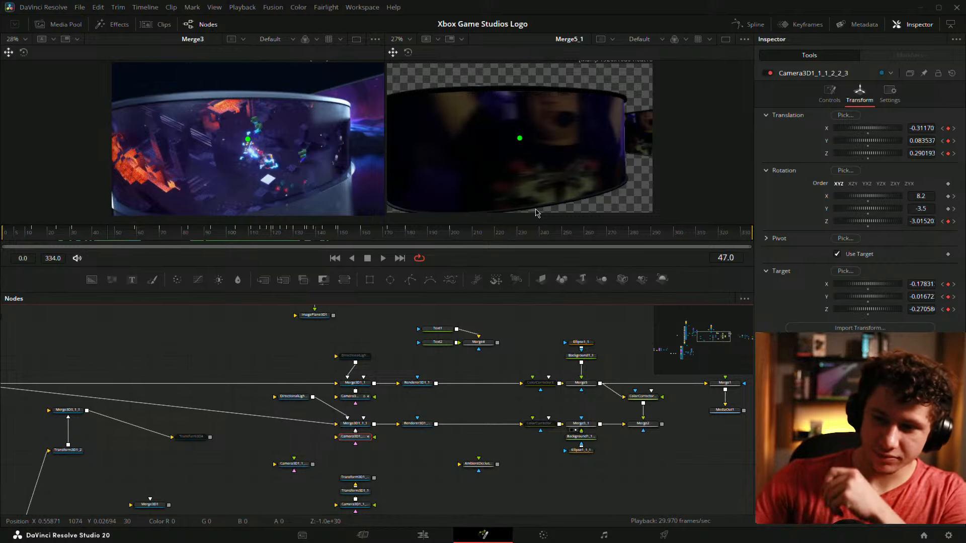
{"action": "left_click_drag", "start_coordinate": [110, 232], "coordinate": [109, 230]}
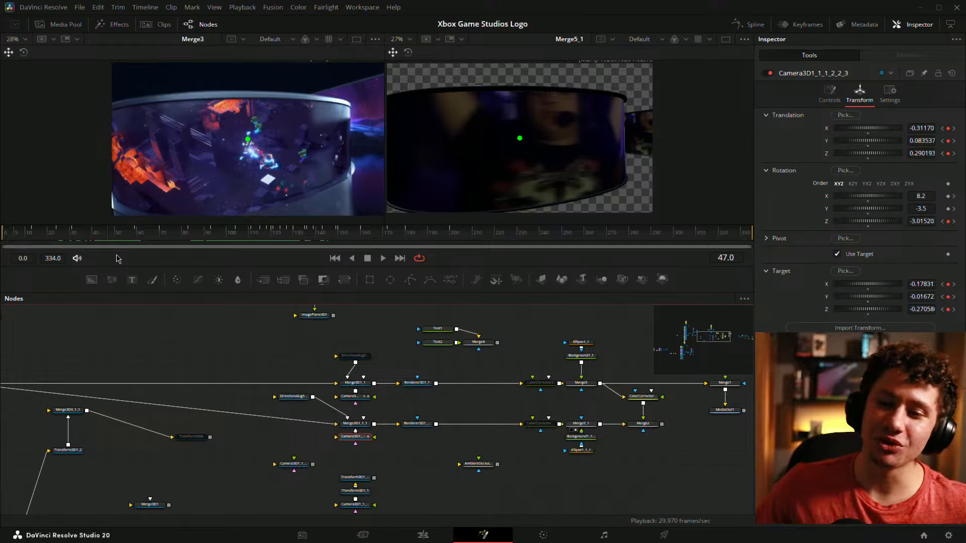
{"action": "left_click", "coordinate": [74, 237]}
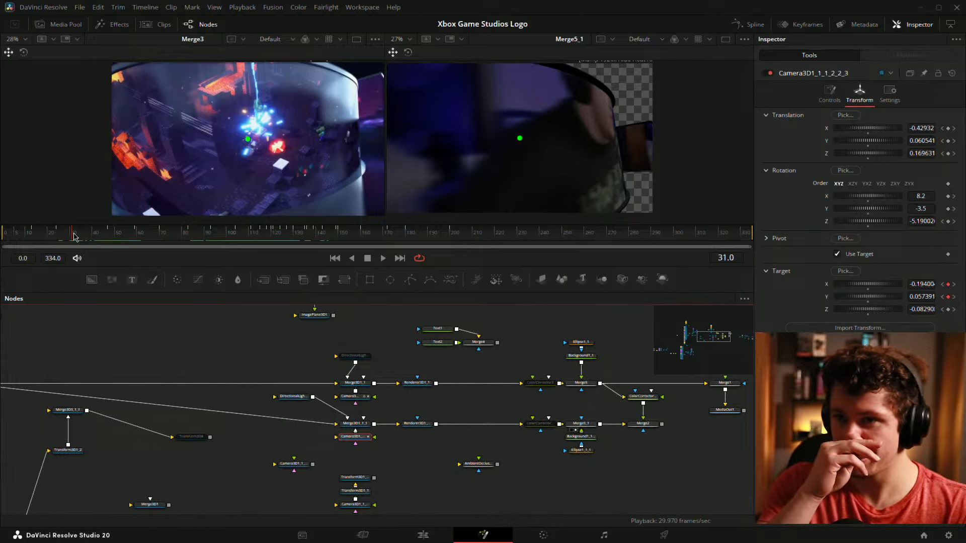
{"action": "left_click", "coordinate": [106, 237]}
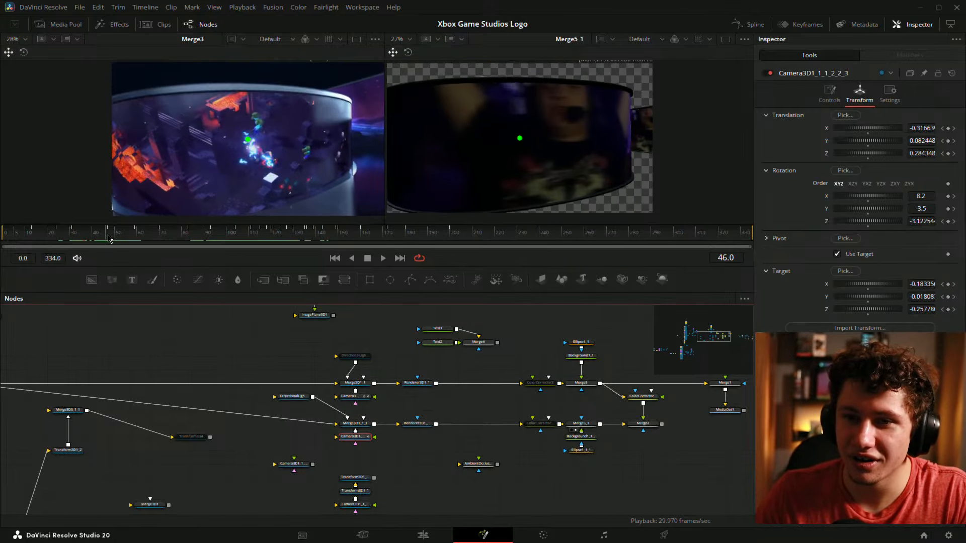
{"action": "left_click", "coordinate": [67, 235]}
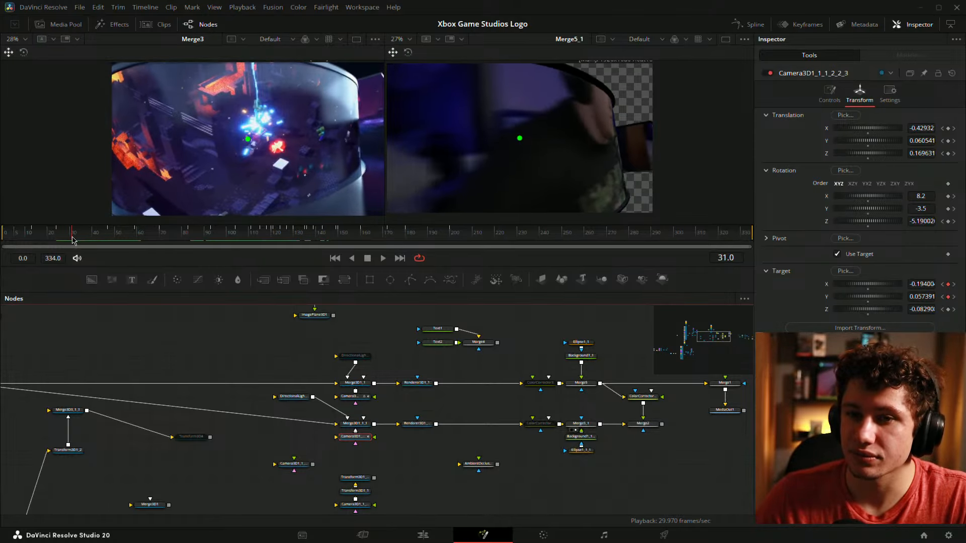
Try a camera Translation of X -0.36432, Y 0.021541 and Z 0.249631 on frame 31
{"action": "mouse_move", "coordinate": [84, 242]}
{"action": "left_mouse_down"}
{"action": "mouse_move", "coordinate": [97, 244]}
{"action": "mouse_move", "coordinate": [73, 244]}
{"action": "mouse_move", "coordinate": [105, 244]}
{"action": "mouse_move", "coordinate": [74, 246]}
{"action": "left_mouse_up"}
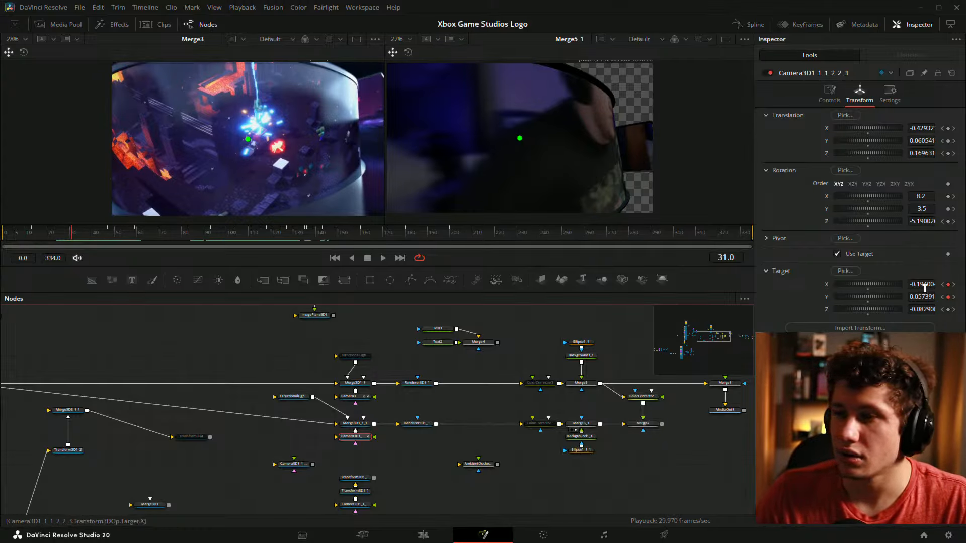
{"action": "mouse_move", "coordinate": [923, 154]}
{"action": "left_mouse_down"}
{"action": "mouse_move", "coordinate": [900, 153]}
{"action": "mouse_move", "coordinate": [945, 153]}
{"action": "mouse_move", "coordinate": [921, 139]}
{"action": "mouse_move", "coordinate": [933, 153]}
{"action": "mouse_move", "coordinate": [924, 154]}
{"action": "left_mouse_up"}
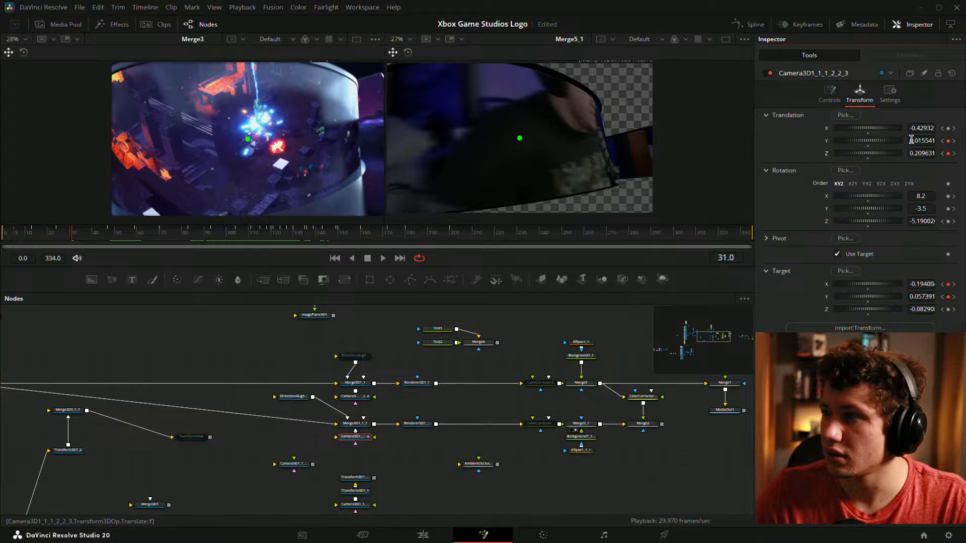
{"action": "mouse_move", "coordinate": [910, 140]}
{"action": "left_mouse_down"}
{"action": "mouse_move", "coordinate": [914, 128]}
{"action": "mouse_move", "coordinate": [923, 153]}
{"action": "left_mouse_up"}
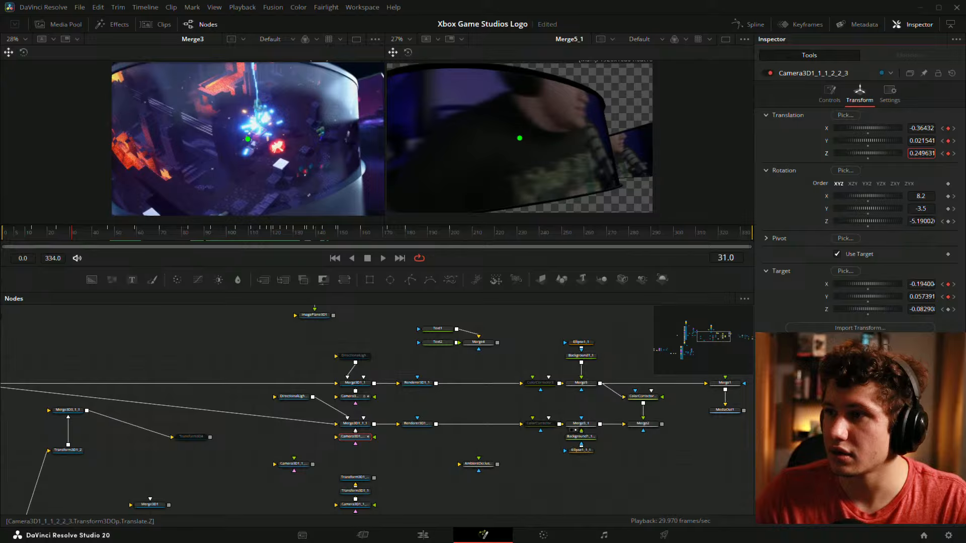
Try a camera Rotation Z of 0.3 on frame 0 and undo that rotation change
{"action": "left_click", "coordinate": [51, 241]}
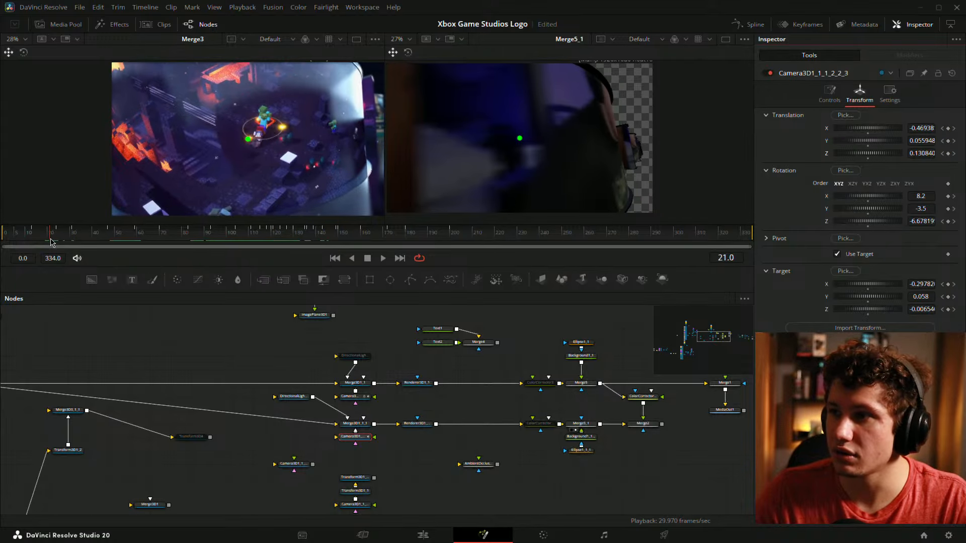
{"action": "left_click_drag", "start_coordinate": [50, 239], "coordinate": [2, 242]}
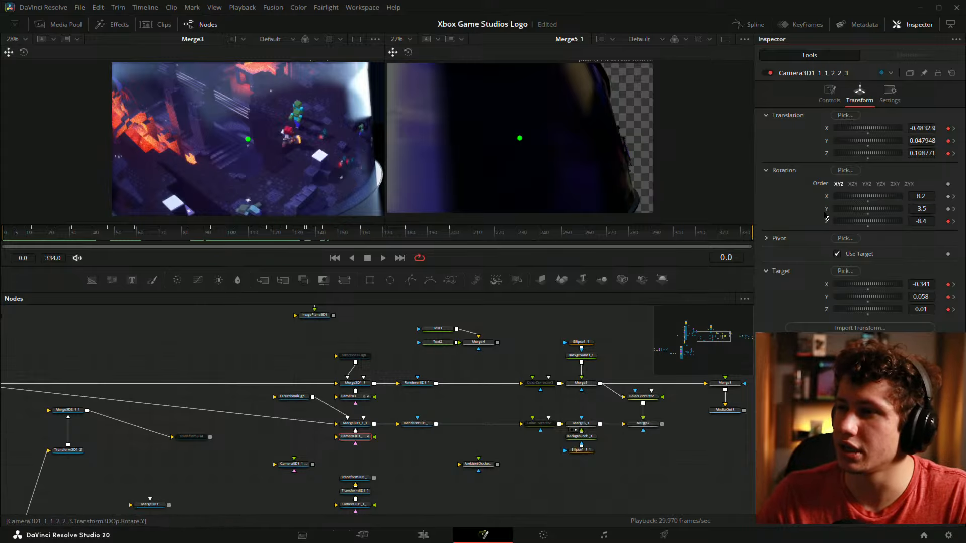
{"action": "left_click_drag", "start_coordinate": [921, 221], "coordinate": [965, 221]}
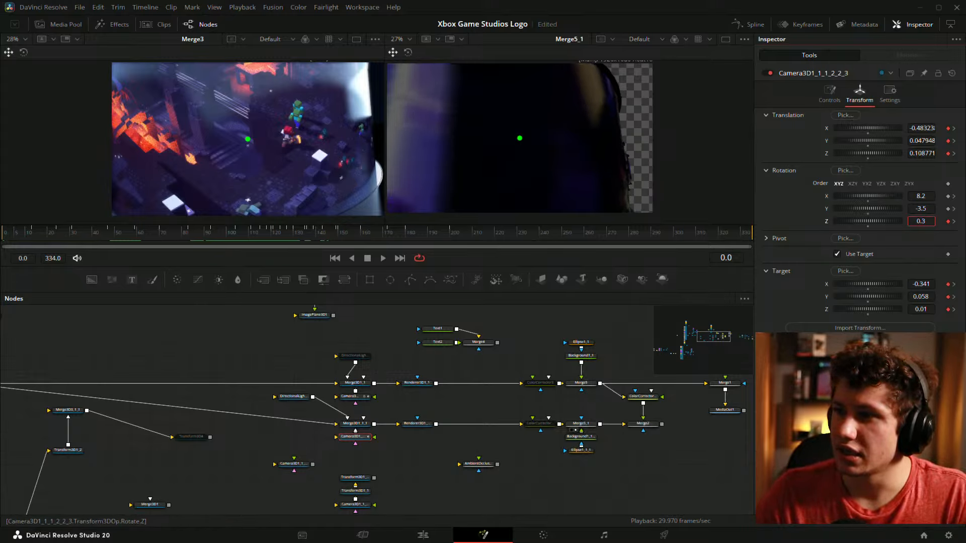
{"action": "key", "text": "ctrl+z"}
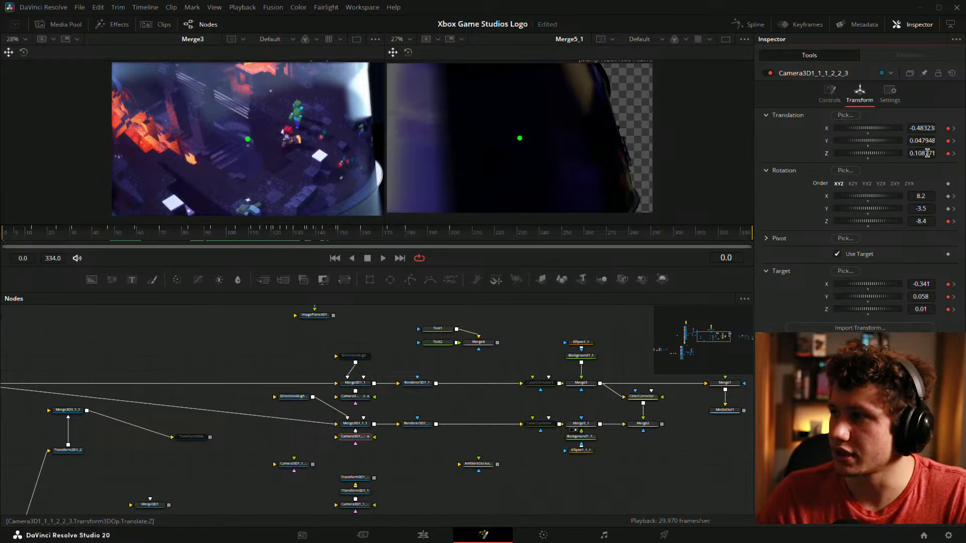
Try a camera Translation of X -0.52423, Y 0.103948 and Z 0.148771 on frame 0
{"action": "left_click_drag", "start_coordinate": [925, 153], "coordinate": [930, 152]}
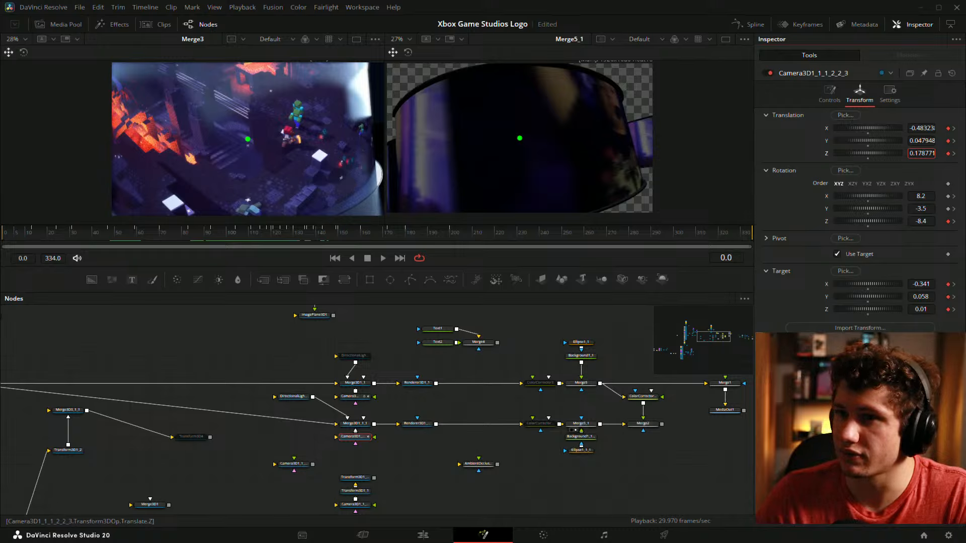
{"action": "left_click_drag", "start_coordinate": [930, 152], "coordinate": [928, 153]}
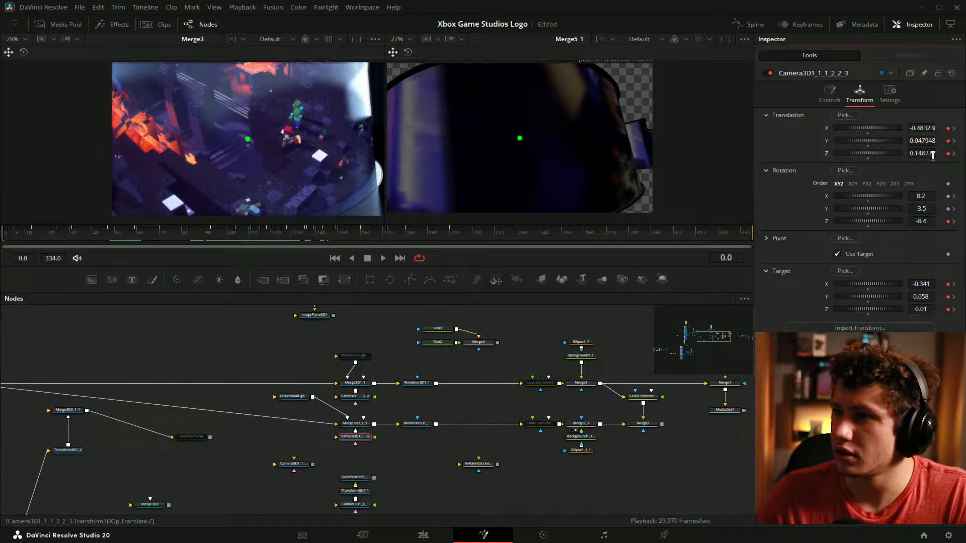
{"action": "mouse_move", "coordinate": [931, 128]}
{"action": "left_mouse_down"}
{"action": "mouse_move", "coordinate": [932, 153]}
{"action": "mouse_move", "coordinate": [927, 128]}
{"action": "mouse_move", "coordinate": [926, 144]}
{"action": "left_mouse_up"}
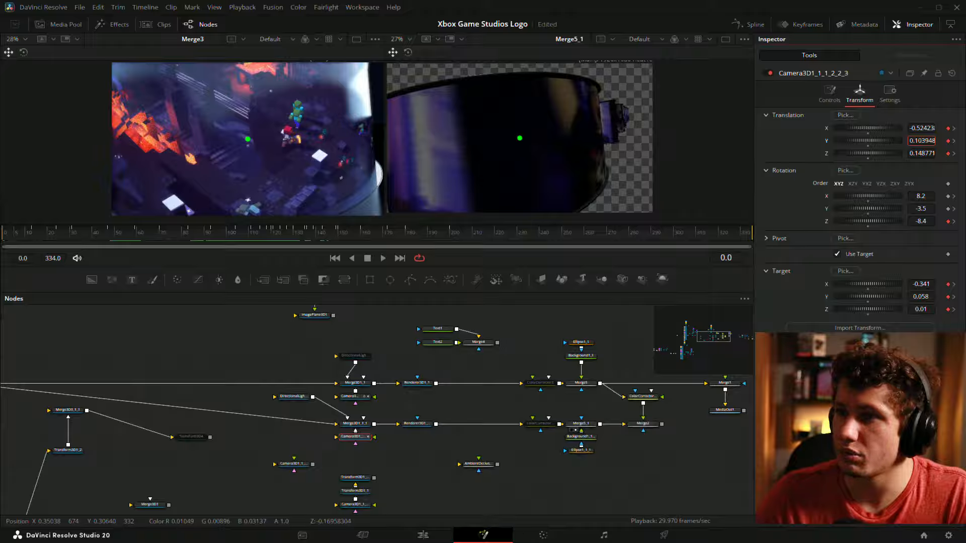
Try a camera Translation Y of 0.070948 on frame 13
{"action": "mouse_move", "coordinate": [15, 238]}
{"action": "left_mouse_down"}
{"action": "mouse_move", "coordinate": [46, 236]}
{"action": "mouse_move", "coordinate": [33, 237]}
{"action": "left_mouse_up"}
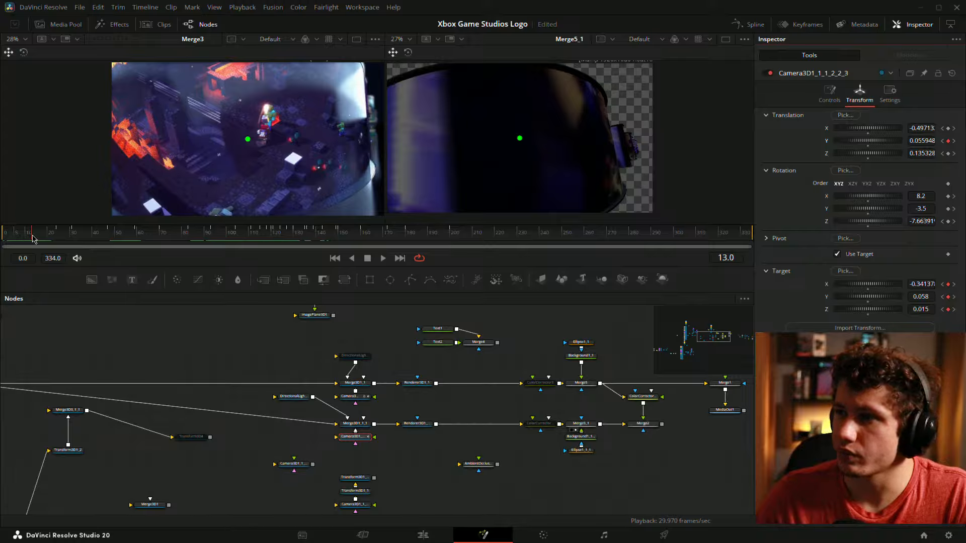
{"action": "left_click", "coordinate": [923, 141]}
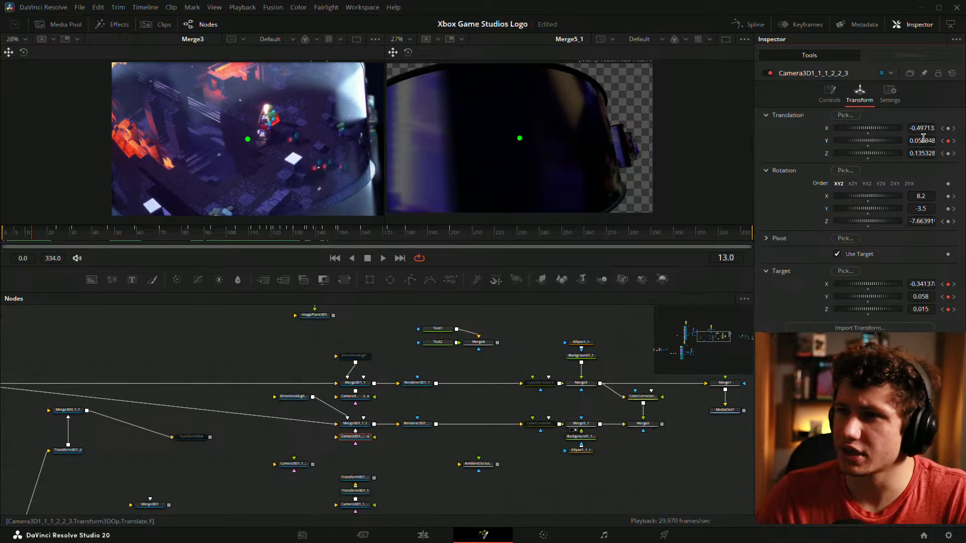
{"action": "key", "text": "BackSpace"}
{"action": "type", "text": "6"}
{"action": "key", "text": "BackSpace"}
{"action": "type", "text": "7"}
{"action": "key", "text": "Delete"}
{"action": "type", "text": "0"}
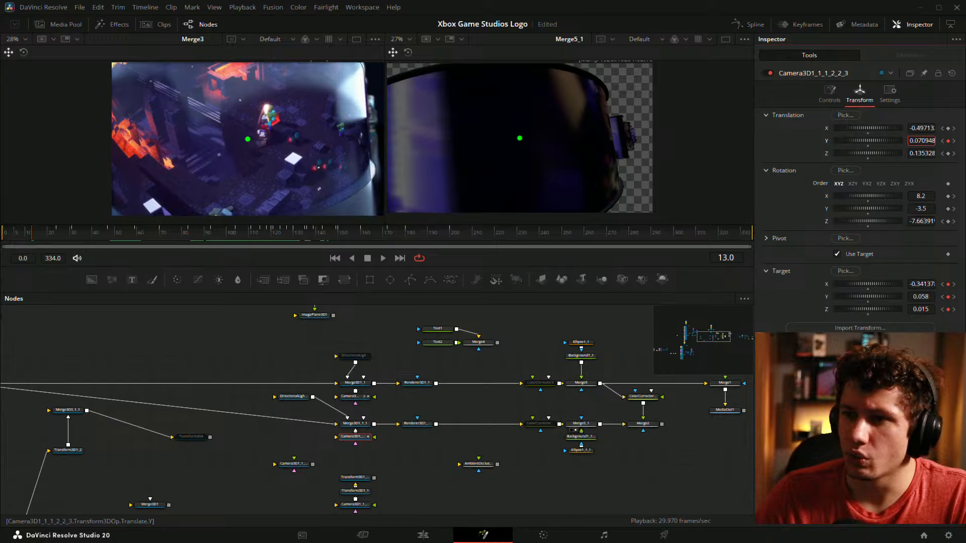
{"action": "key", "text": "Return"}
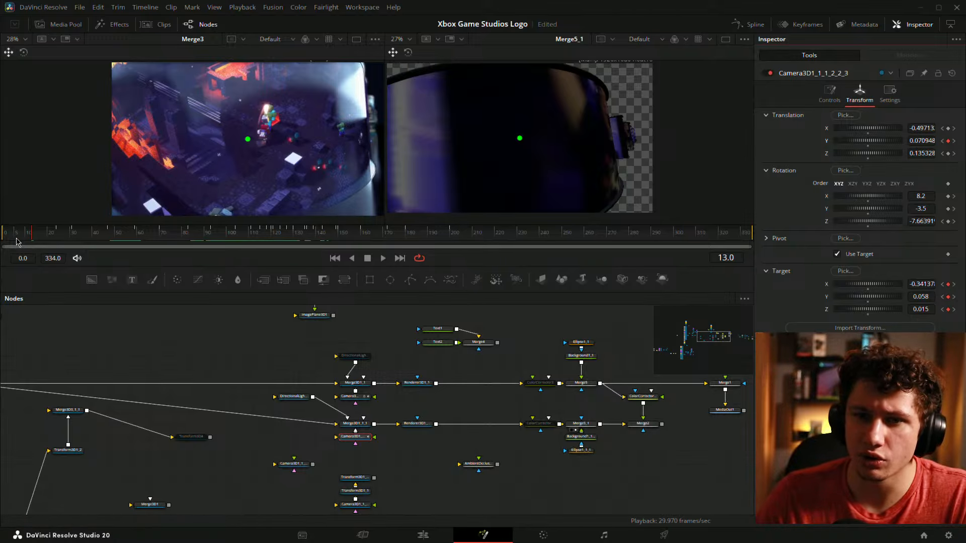
Set the camera's Rotation Z to about -5.26391 and Translation Y to 0.090948 on frame 13
{"action": "mouse_move", "coordinate": [17, 241]}
{"action": "left_mouse_down"}
{"action": "mouse_move", "coordinate": [2, 242]}
{"action": "mouse_move", "coordinate": [33, 237]}
{"action": "left_mouse_up"}
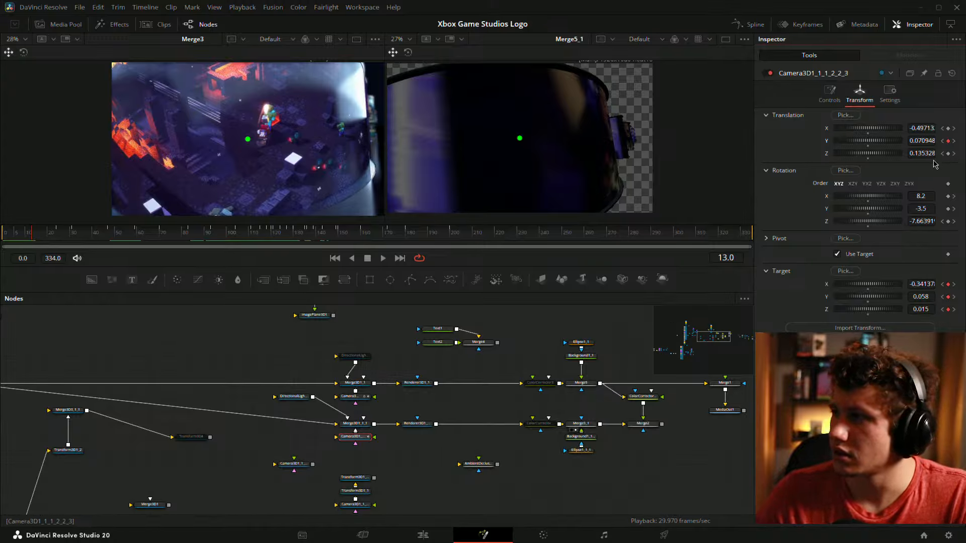
{"action": "left_click", "coordinate": [953, 221]}
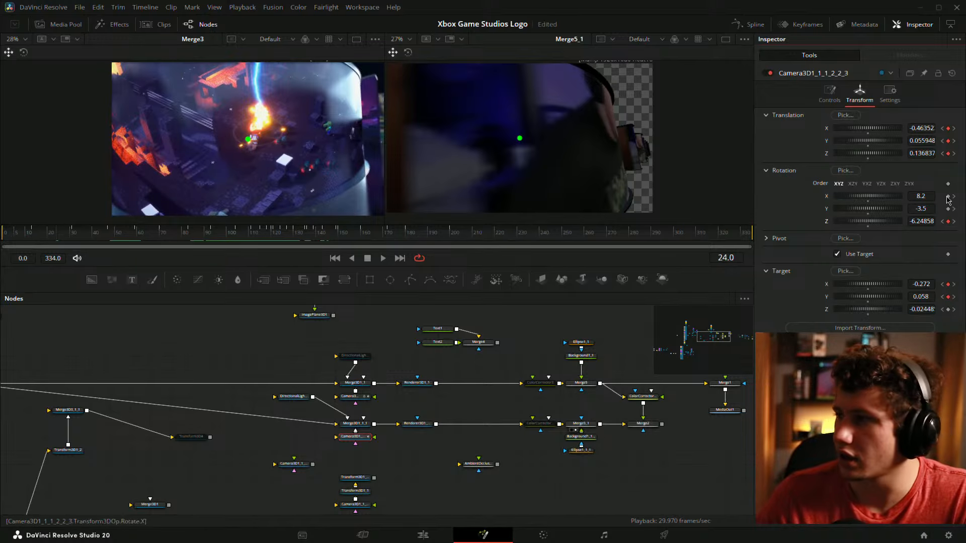
{"action": "left_click", "coordinate": [943, 222]}
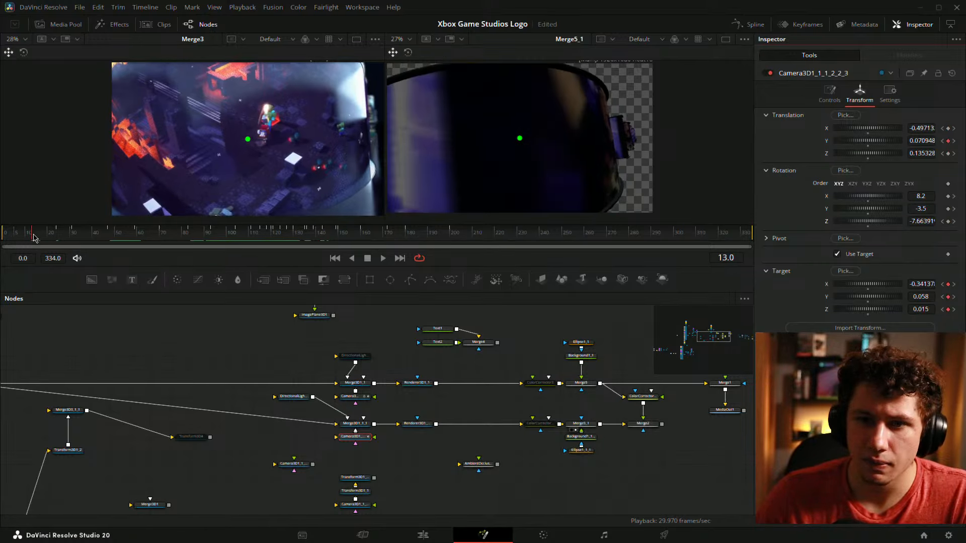
{"action": "left_click_drag", "start_coordinate": [920, 220], "coordinate": [933, 220]}
{"action": "left_click_drag", "start_coordinate": [921, 140], "coordinate": [936, 141]}
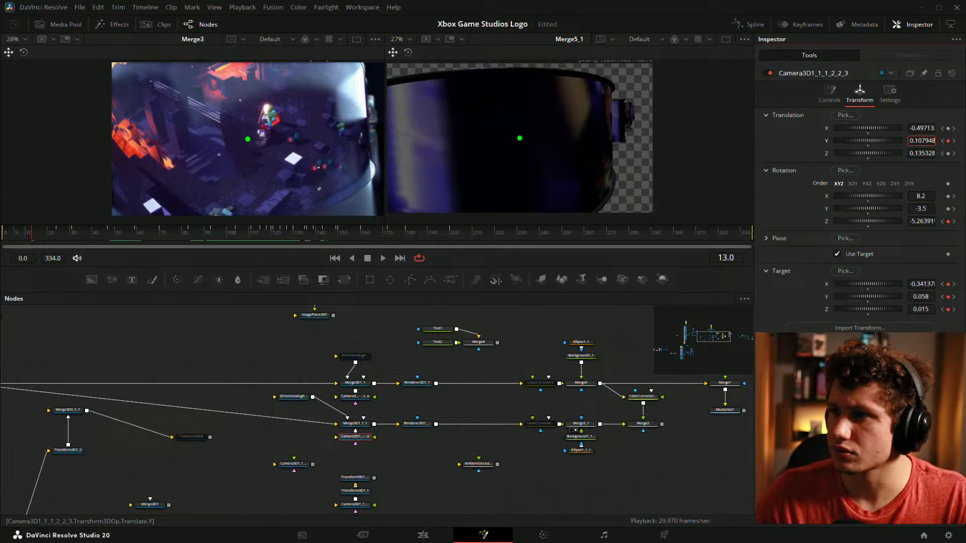
{"action": "key", "text": "ctrl+z"}
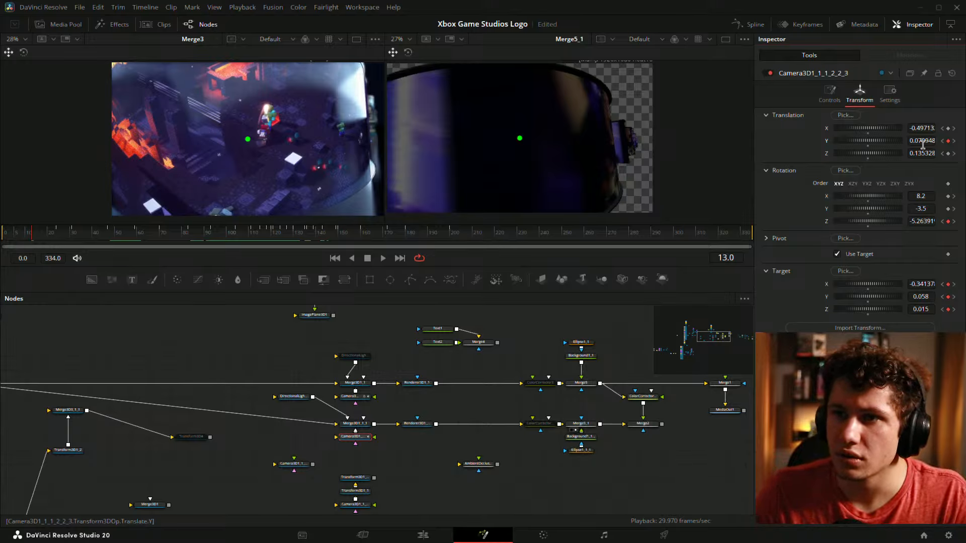
{"action": "left_click_drag", "start_coordinate": [926, 140], "coordinate": [936, 140]}
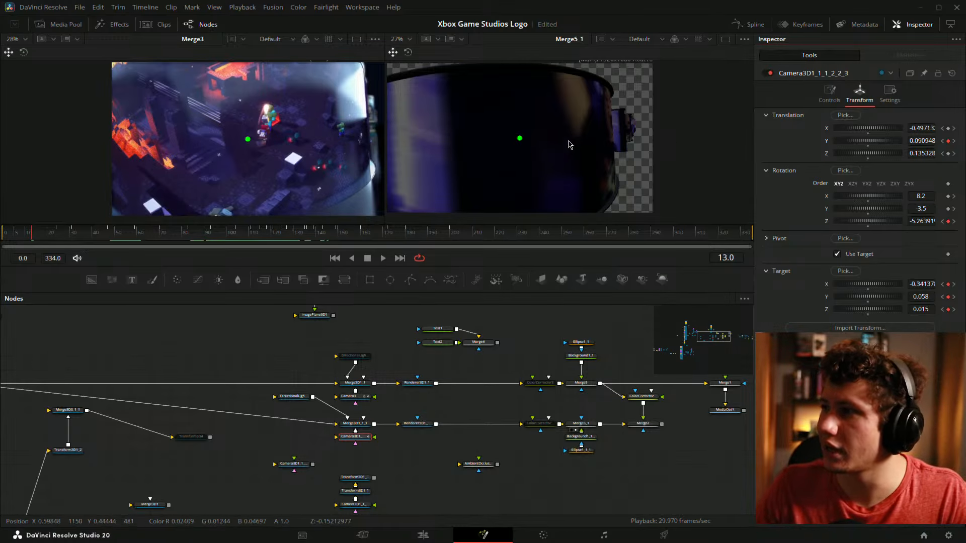
Try a camera Translation X of about -0.49913 and Target X of about -0.35737 on frame 13, undoing a Target Z of -0.025
{"action": "left_click_drag", "start_coordinate": [920, 128], "coordinate": [917, 129]}
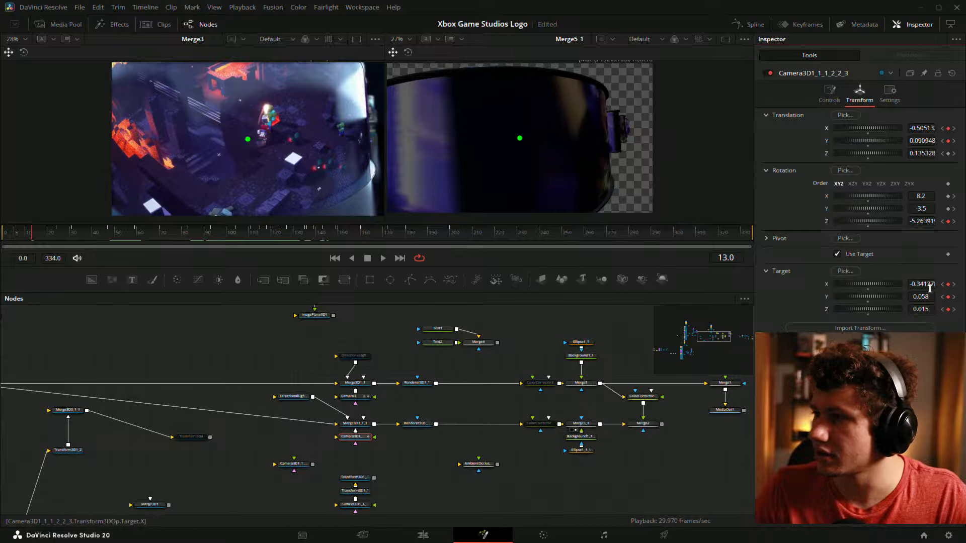
{"action": "left_click_drag", "start_coordinate": [925, 284], "coordinate": [931, 309]}
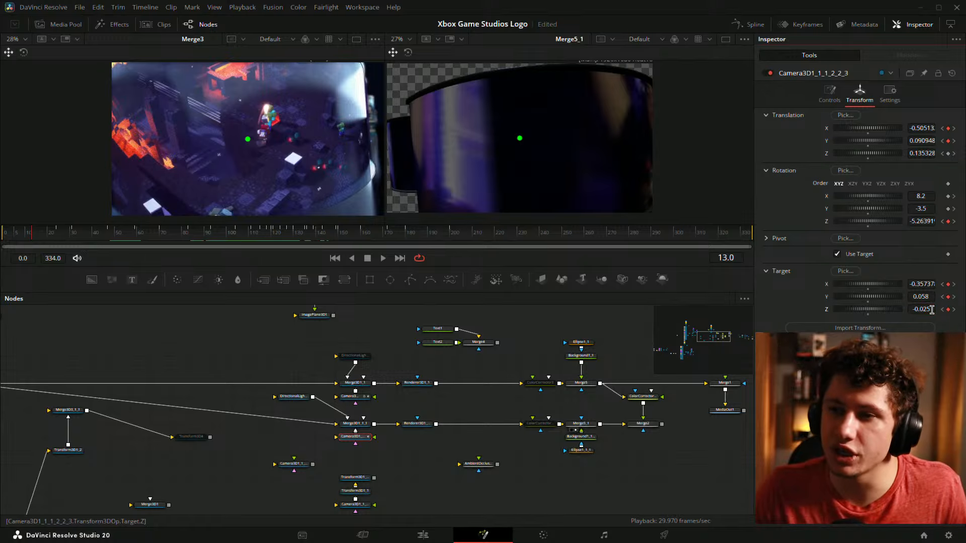
{"action": "key", "text": "ctrl+z"}
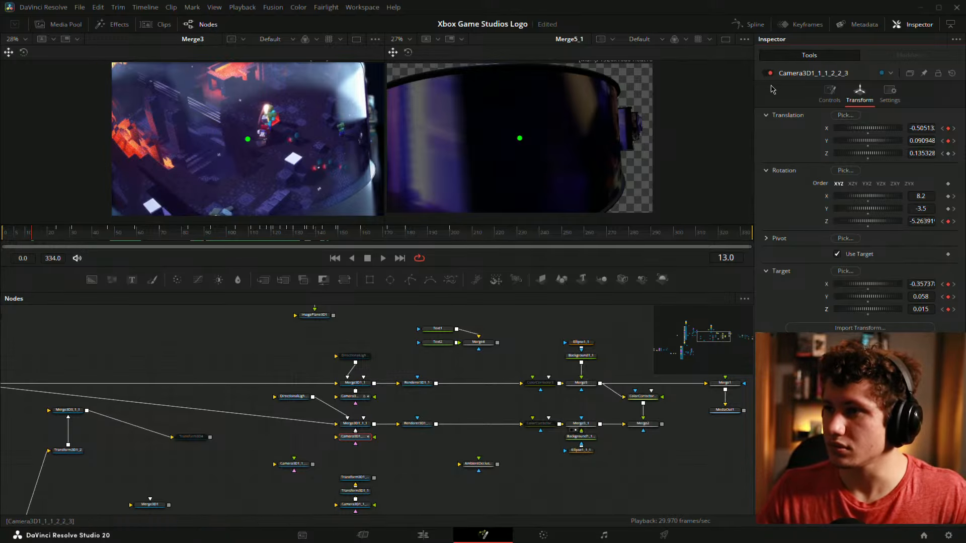
{"action": "left_click_drag", "start_coordinate": [914, 128], "coordinate": [923, 128]}
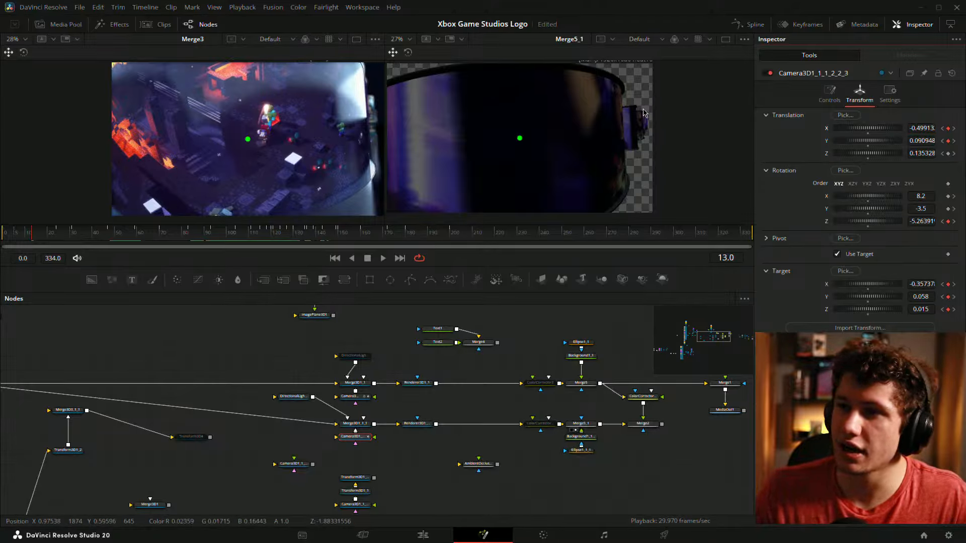
Lower the camera's Translation Z to 0.120328 and its Target Y to 0.039 on frame 13
{"action": "left_click", "coordinate": [926, 150]}
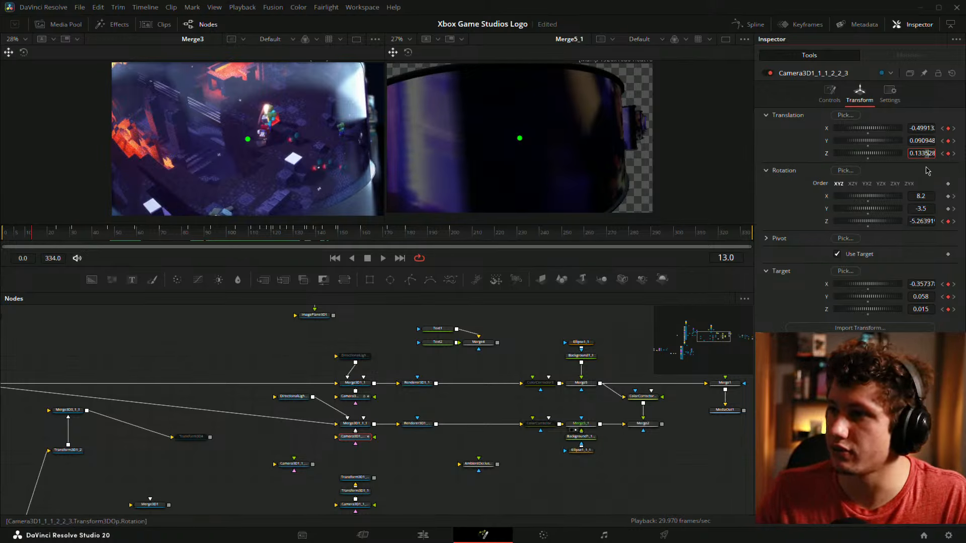
{"action": "key", "text": "Down"}
{"action": "key", "text": "Down"}
{"action": "key", "text": "Down"}
{"action": "key", "text": "Down"}
{"action": "key", "text": "Down"}
{"action": "key", "text": "Down"}
{"action": "key", "text": "Down"}
{"action": "key", "text": "Down"}
{"action": "key", "text": "Down"}
{"action": "key", "text": "Down"}
{"action": "key", "text": "Down"}
{"action": "key", "text": "Down"}
{"action": "key", "text": "Down"}
{"action": "key", "text": "Down"}
{"action": "key", "text": "Down"}
{"action": "key", "text": "Down"}
{"action": "key", "text": "Down"}
{"action": "key", "text": "Down"}
{"action": "key", "text": "Down"}
{"action": "key", "text": "Down"}
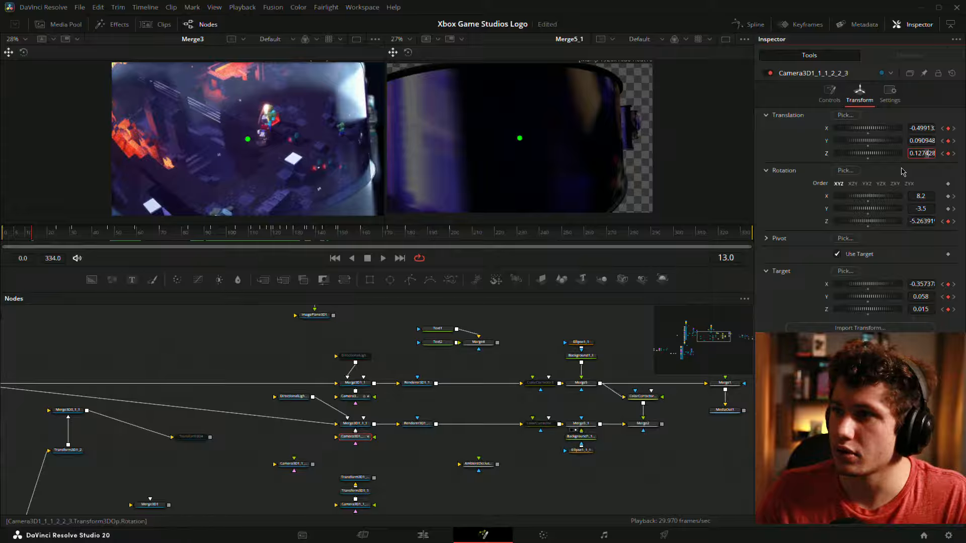
{"action": "key", "text": "Down"}
{"action": "key", "text": "Down"}
{"action": "key", "text": "Down"}
{"action": "key", "text": "Down"}
{"action": "key", "text": "Down"}
{"action": "key", "text": "Down"}
{"action": "key", "text": "Down"}
{"action": "key", "text": "Down"}
{"action": "key", "text": "Down"}
{"action": "key", "text": "Down"}
{"action": "key", "text": "Down"}
{"action": "key", "text": "Down"}
{"action": "key", "text": "Down"}
{"action": "key", "text": "Down"}
{"action": "key", "text": "Down"}
{"action": "key", "text": "Down"}
{"action": "key", "text": "Down"}
{"action": "key", "text": "Down"}
{"action": "key", "text": "Down"}
{"action": "key", "text": "Down"}
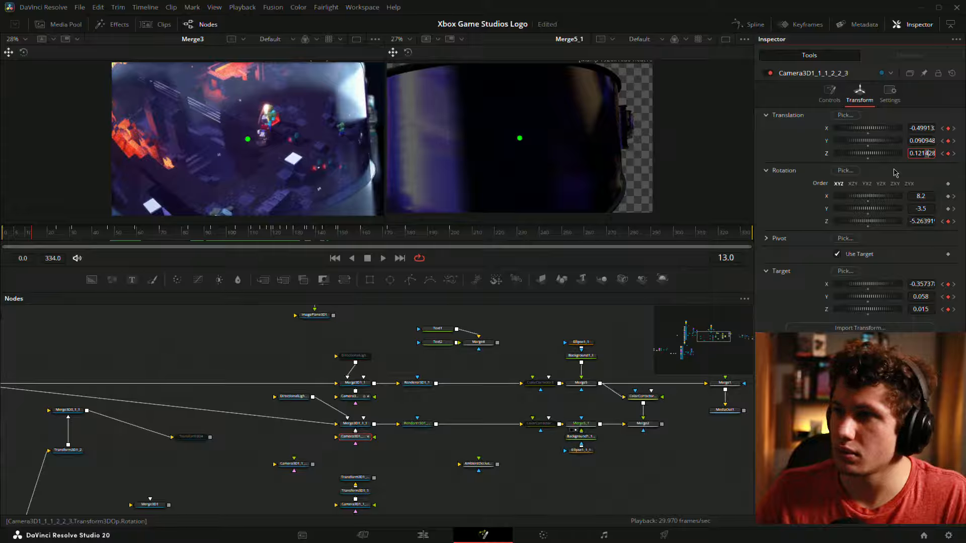
{"action": "key", "text": "Down"}
{"action": "key", "text": "Down"}
{"action": "key", "text": "Down"}
{"action": "key", "text": "Down"}
{"action": "key", "text": "Down"}
{"action": "key", "text": "Down"}
{"action": "key", "text": "Down"}
{"action": "key", "text": "Down"}
{"action": "key", "text": "Down"}
{"action": "key", "text": "Down"}
{"action": "key", "text": "Down"}
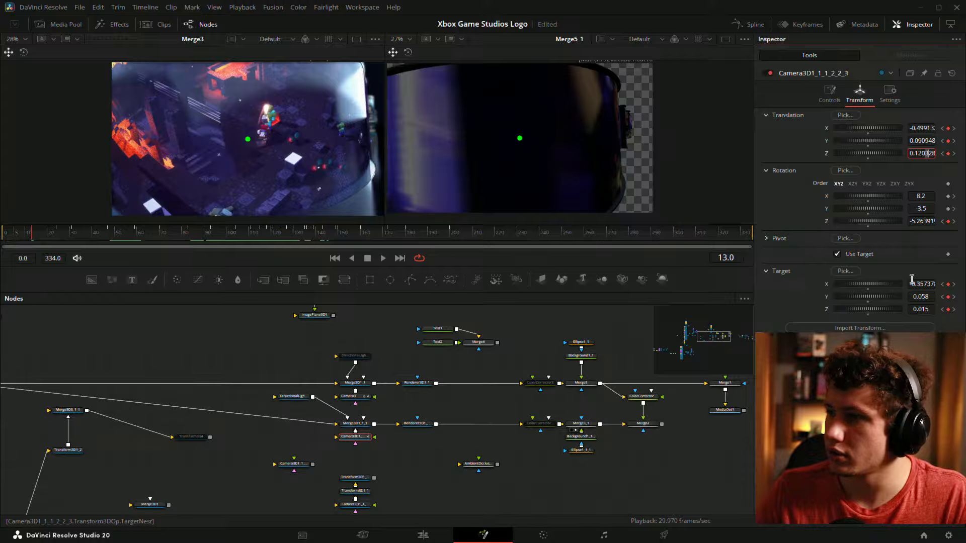
{"action": "left_click_drag", "start_coordinate": [917, 296], "coordinate": [908, 296]}
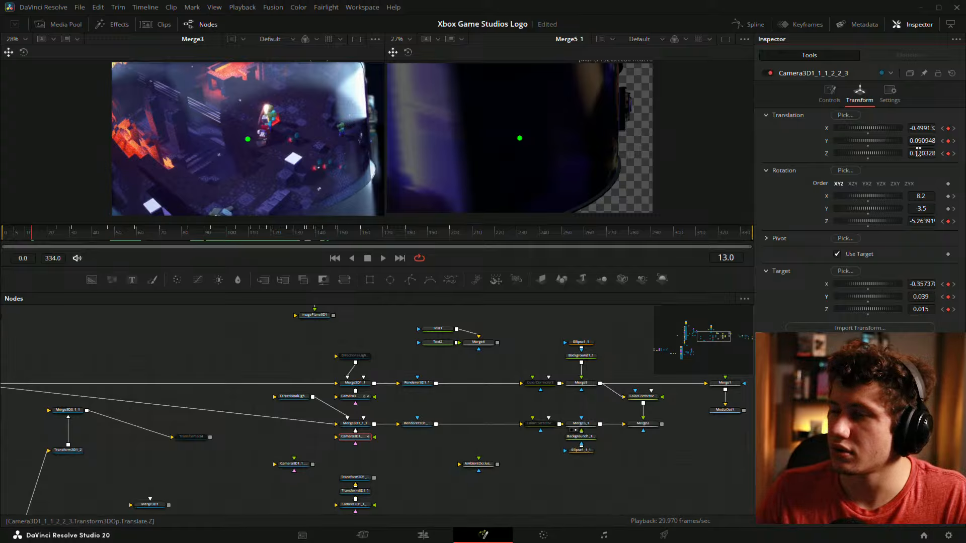
Try a different Angle of View for the camera and undo that change
{"action": "left_click", "coordinate": [830, 93]}
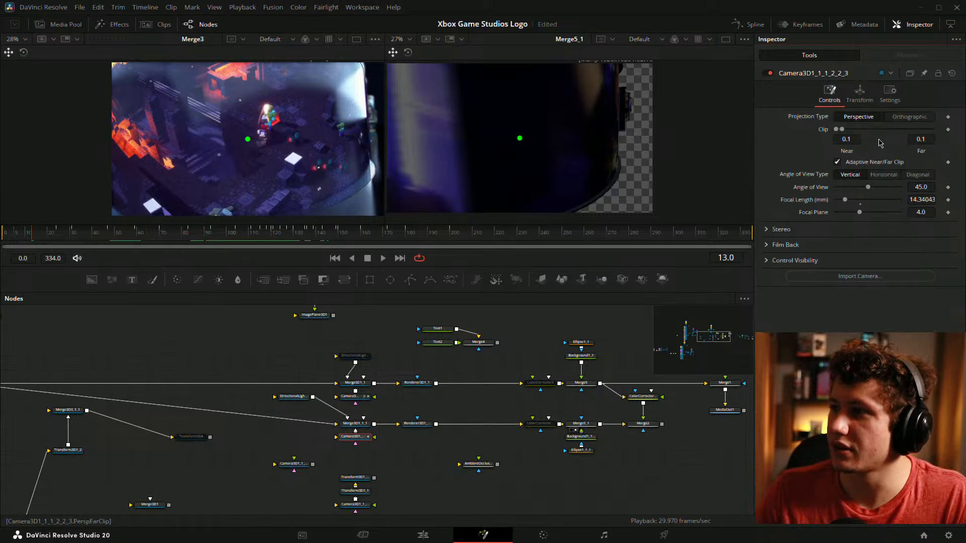
{"action": "mouse_move", "coordinate": [917, 186]}
{"action": "left_mouse_down"}
{"action": "mouse_move", "coordinate": [875, 186]}
{"action": "mouse_move", "coordinate": [960, 186]}
{"action": "mouse_move", "coordinate": [900, 186]}
{"action": "mouse_move", "coordinate": [914, 198]}
{"action": "left_mouse_up"}
{"action": "key", "text": "ctrl+z"}
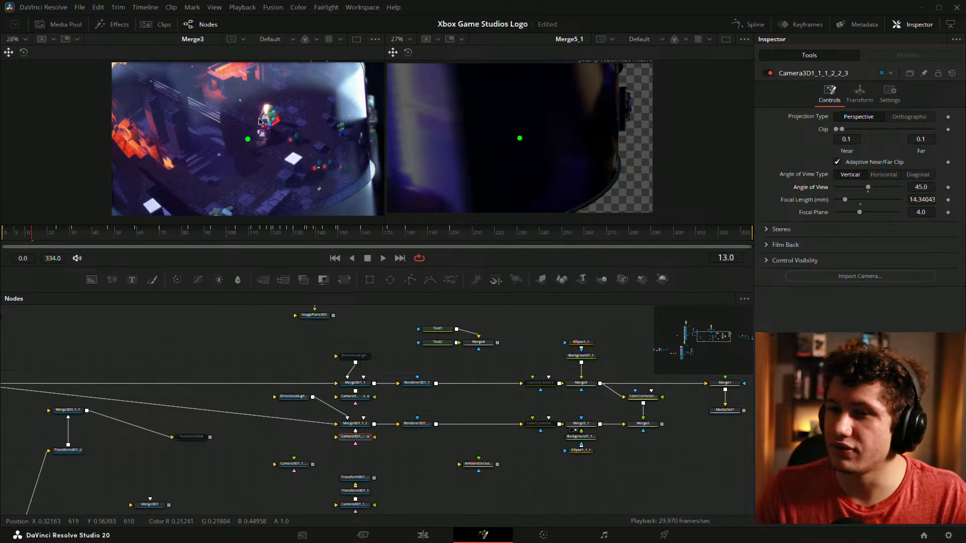
{"action": "left_click", "coordinate": [859, 93]}
{"action": "left_click", "coordinate": [830, 93]}
{"action": "left_click", "coordinate": [860, 93]}
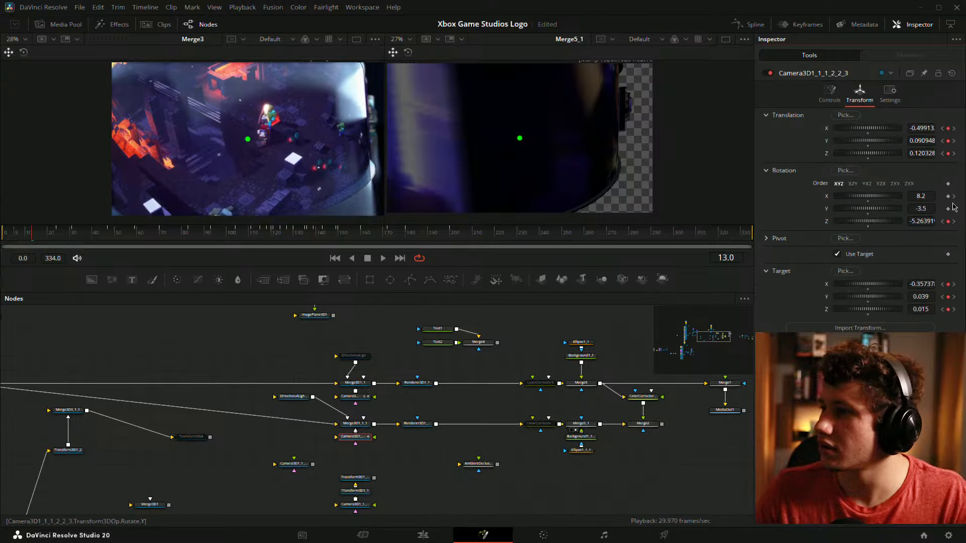
Set the camera's Translation to X -0.49813, Y 0.068948, Z 0.110328 and its Target to X -0.38137, Z 0.025 on frame 13
{"action": "mouse_move", "coordinate": [922, 150]}
{"action": "left_mouse_down"}
{"action": "mouse_move", "coordinate": [907, 149]}
{"action": "mouse_move", "coordinate": [917, 140]}
{"action": "mouse_move", "coordinate": [908, 140]}
{"action": "left_mouse_up"}
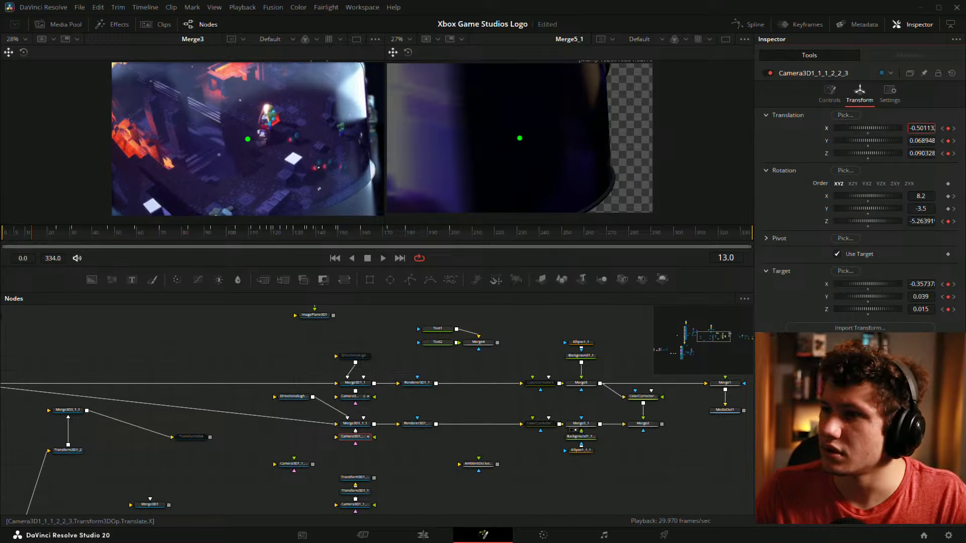
{"action": "left_click_drag", "start_coordinate": [921, 128], "coordinate": [927, 128]}
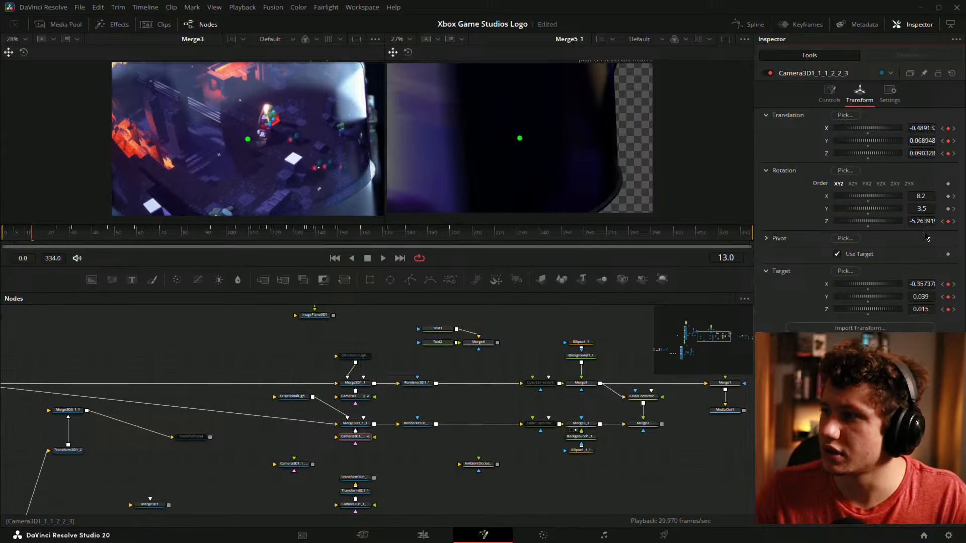
{"action": "left_click_drag", "start_coordinate": [920, 284], "coordinate": [908, 283]}
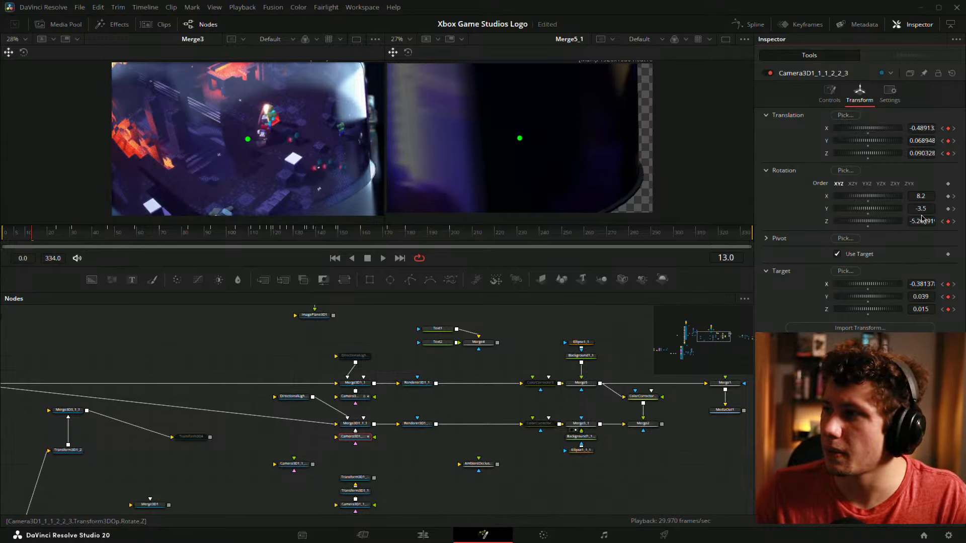
{"action": "left_click_drag", "start_coordinate": [926, 150], "coordinate": [934, 150]}
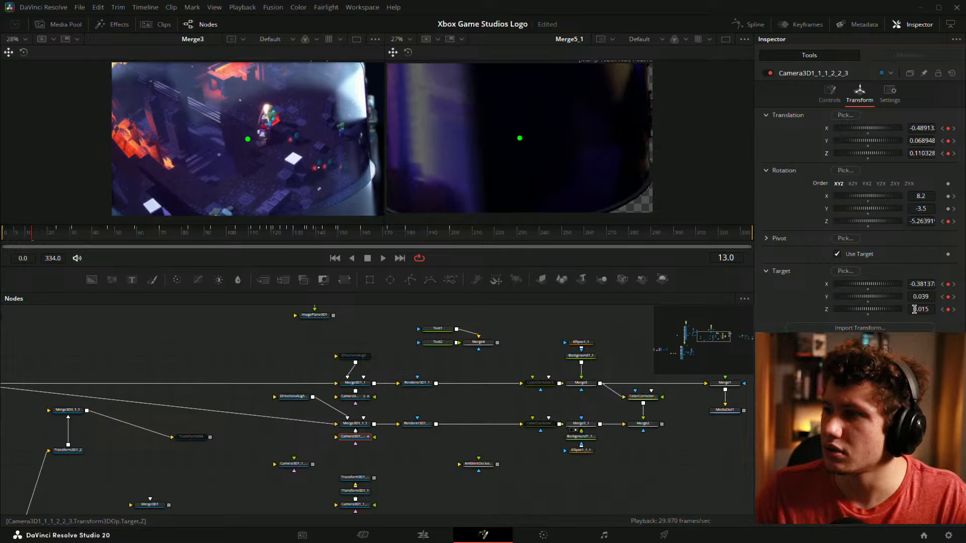
{"action": "mouse_move", "coordinate": [921, 310]}
{"action": "left_mouse_down"}
{"action": "mouse_move", "coordinate": [961, 310]}
{"action": "mouse_move", "coordinate": [921, 309]}
{"action": "left_mouse_up"}
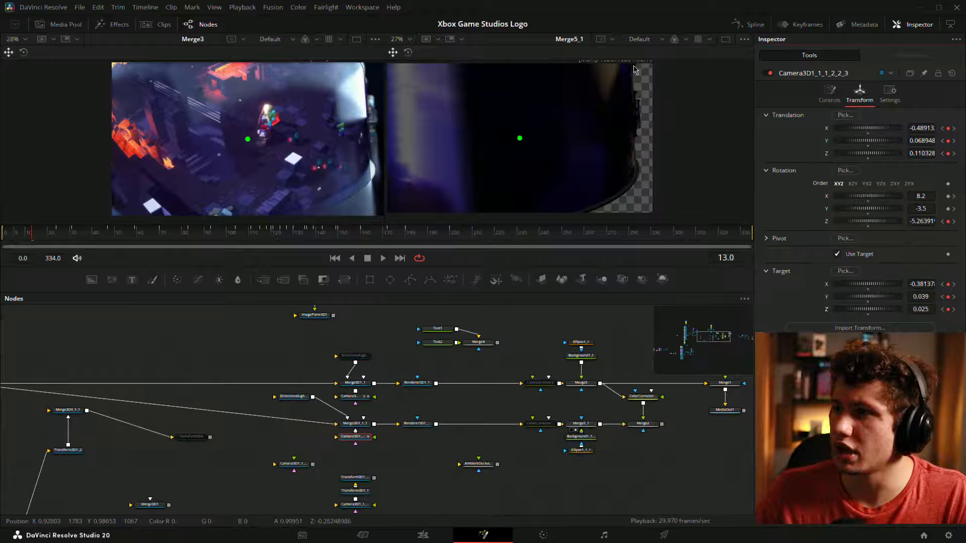
{"action": "left_click_drag", "start_coordinate": [919, 126], "coordinate": [906, 128]}
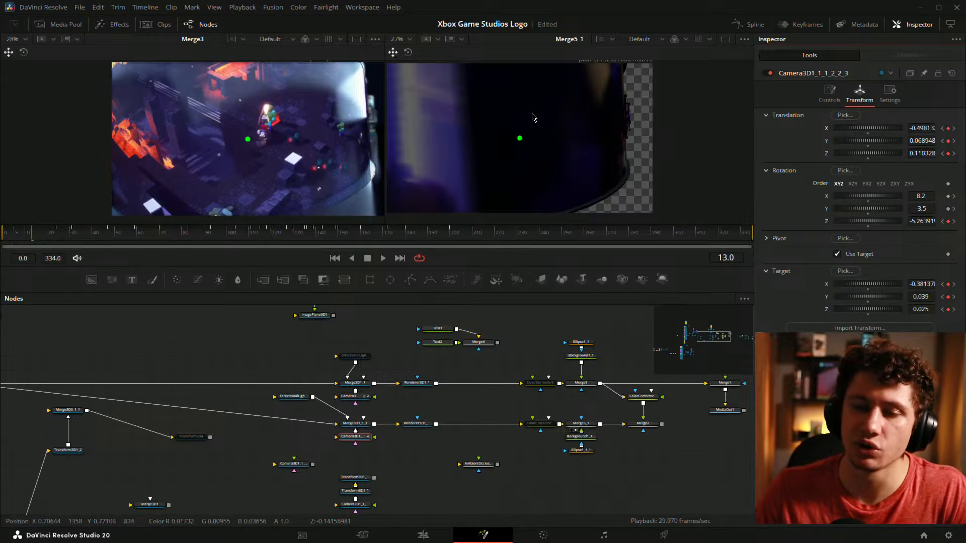
On frame 0, clear the camera's old Translation, Rotation Z and Target keyframe values so they match the frame 13 values
{"action": "left_click_drag", "start_coordinate": [33, 239], "coordinate": [2, 239]}
{"action": "left_click", "coordinate": [947, 129]}
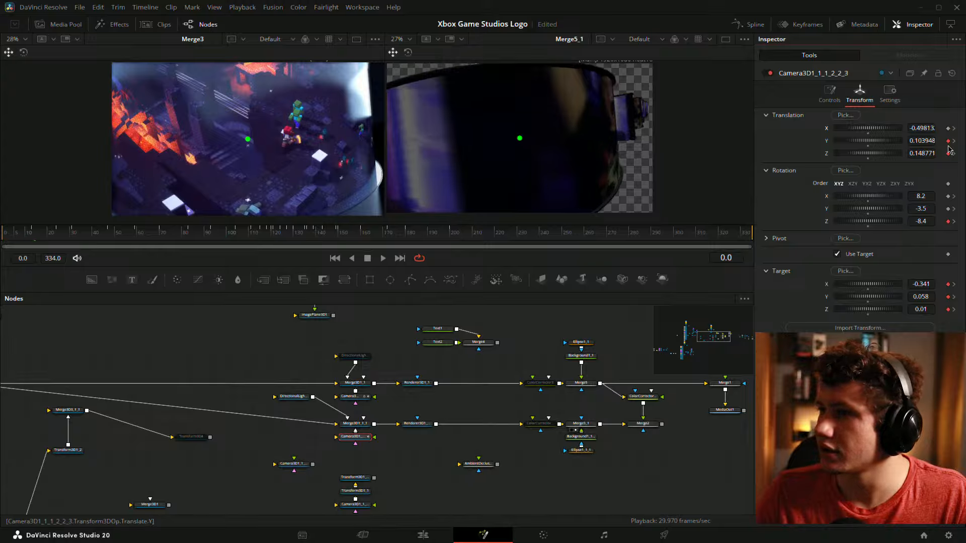
{"action": "left_click", "coordinate": [947, 141]}
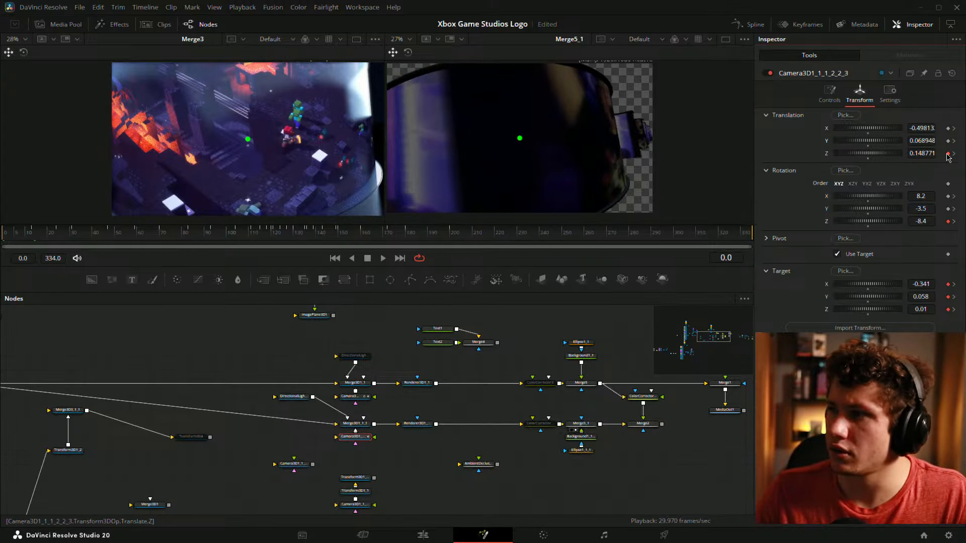
{"action": "left_click", "coordinate": [947, 154]}
{"action": "left_click", "coordinate": [948, 222]}
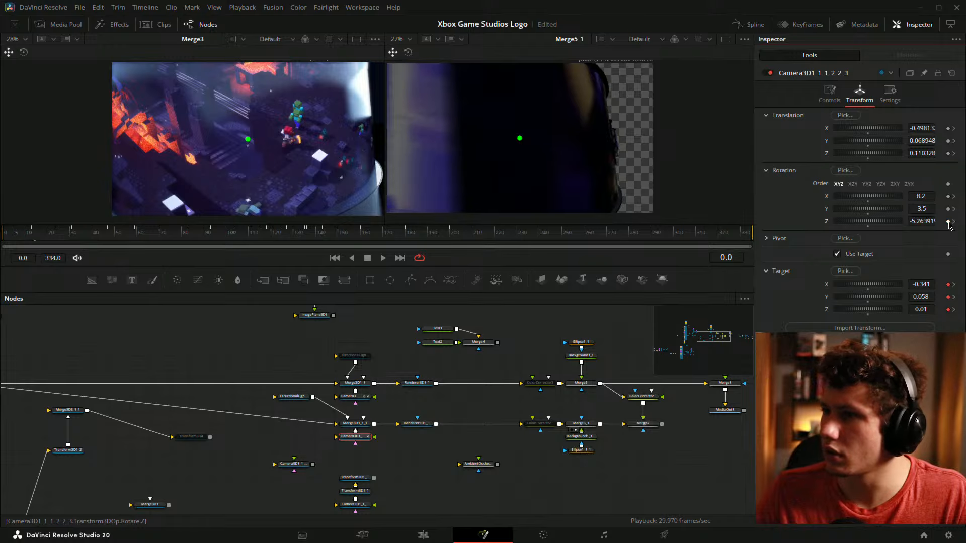
{"action": "left_click", "coordinate": [948, 284]}
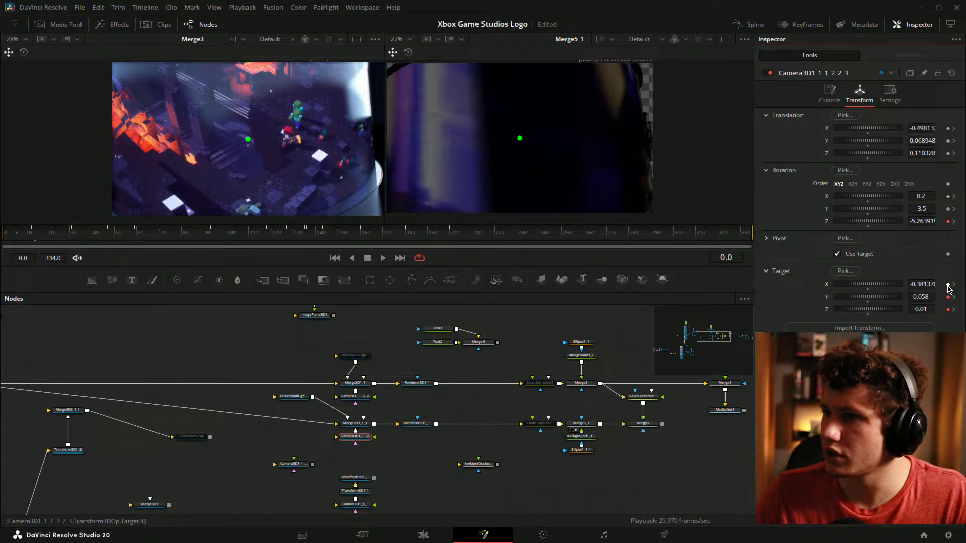
{"action": "left_click", "coordinate": [948, 298]}
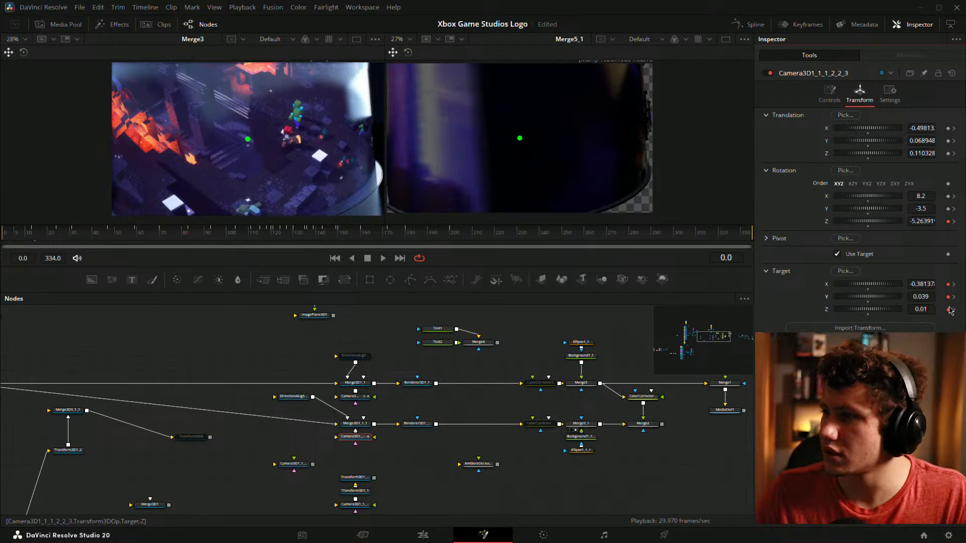
{"action": "left_click", "coordinate": [948, 310]}
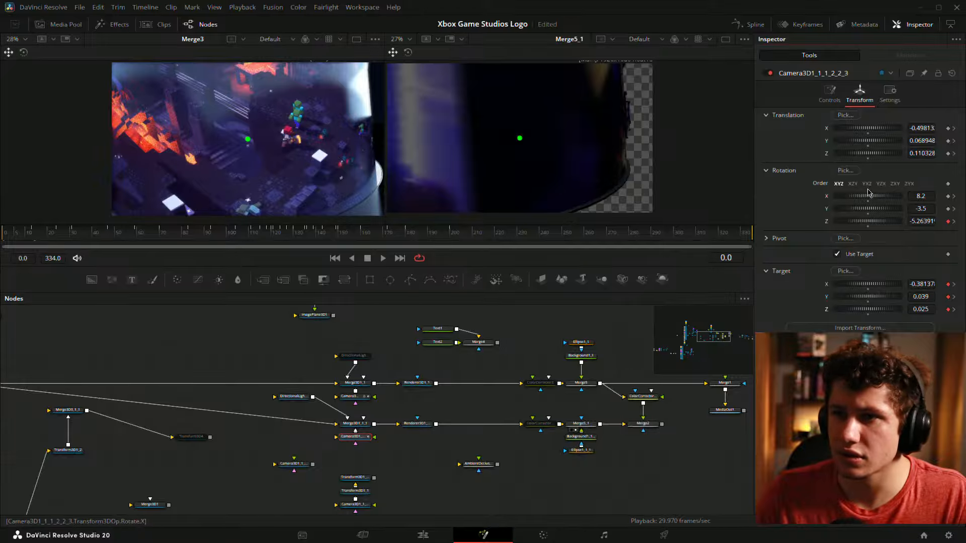
Set the camera's Target X to -0.39437, Target Y to 0.048 and Translation Z to 0.100328 on frame 0, and save the project
{"action": "left_click_drag", "start_coordinate": [921, 282], "coordinate": [924, 310]}
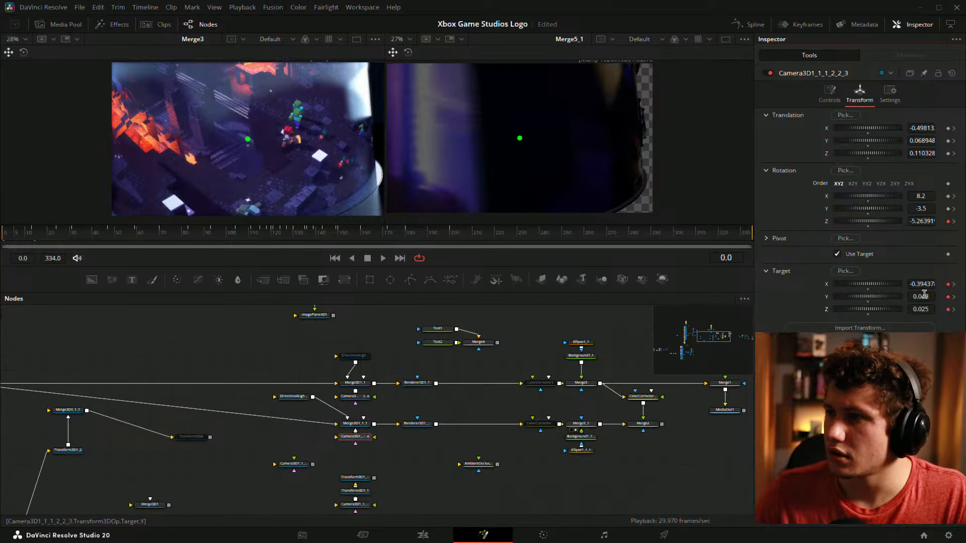
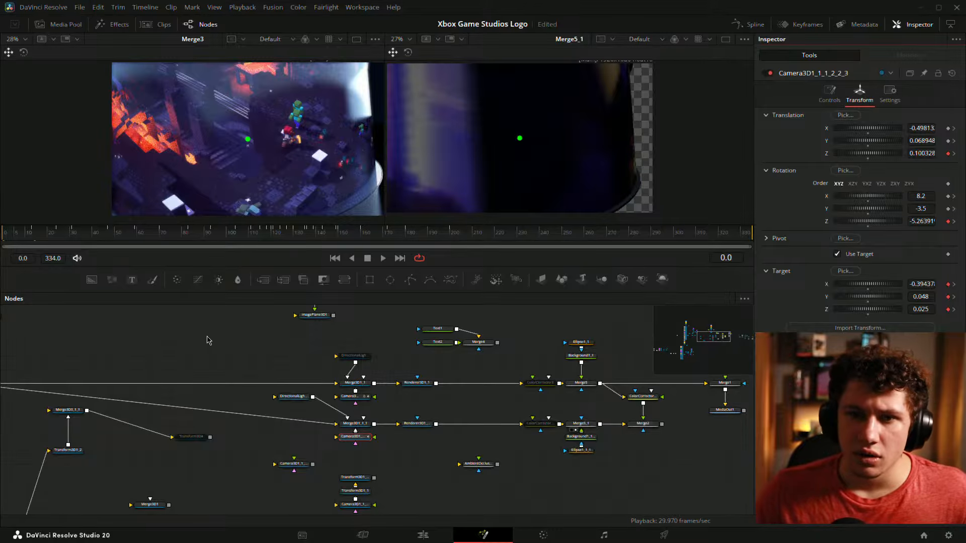
{"action": "key", "text": "ctrl+s"}
{"action": "key", "text": "space"}
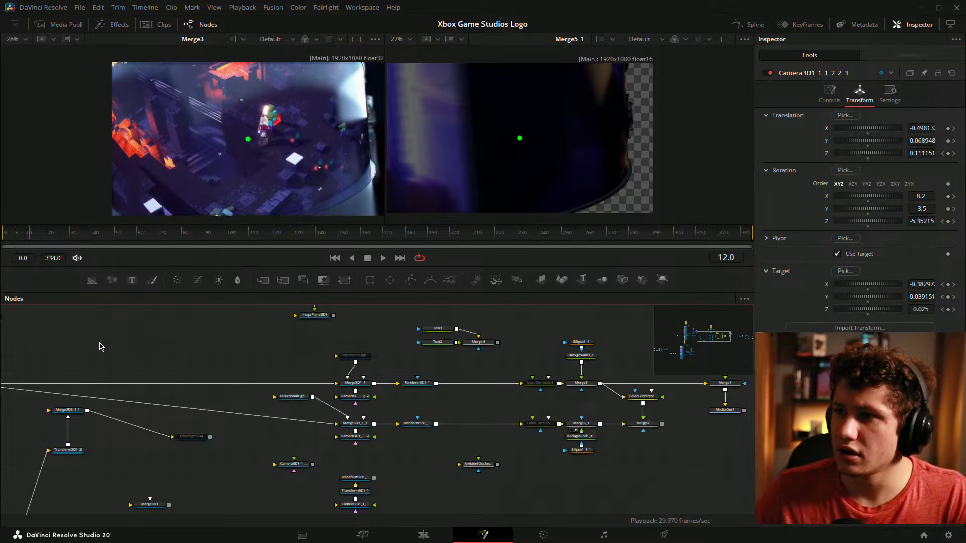
{"action": "left_click", "coordinate": [26, 235]}
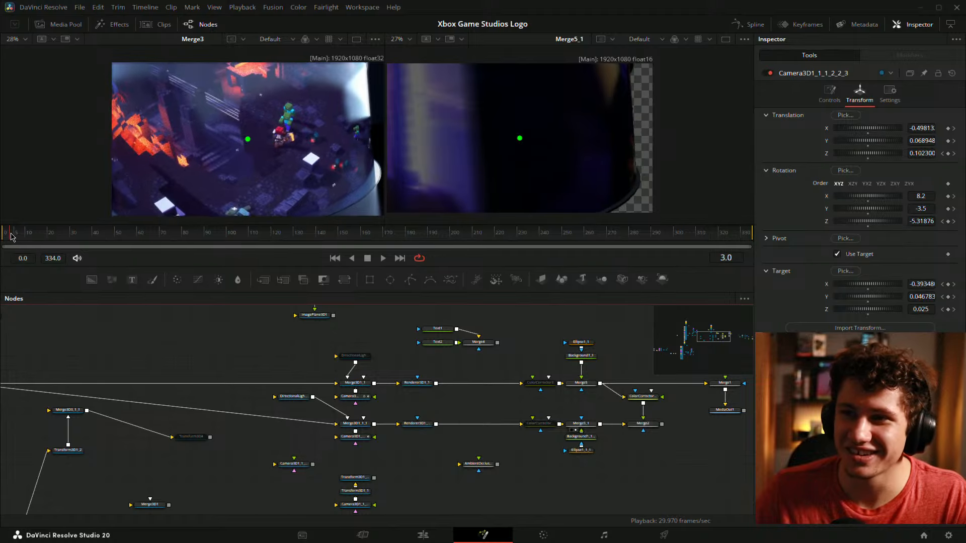
{"action": "mouse_move", "coordinate": [25, 235]}
{"action": "left_mouse_down"}
{"action": "mouse_move", "coordinate": [3, 234]}
{"action": "mouse_move", "coordinate": [28, 234]}
{"action": "mouse_move", "coordinate": [15, 233]}
{"action": "left_mouse_up"}
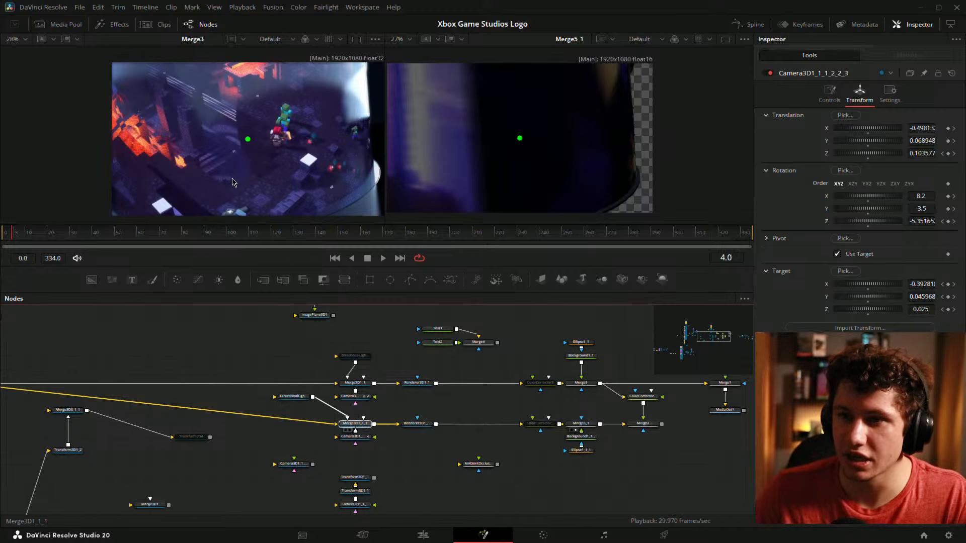
Show the Merge3D1_1_1 scene in 3D and move the camera to about X -0.3523, Y 0.0269, Z 0.2208 on frame 31
{"action": "key", "text": "1"}
{"action": "left_click_drag", "start_coordinate": [204, 165], "coordinate": [17, 191]}
{"action": "left_click_drag", "start_coordinate": [96, 167], "coordinate": [308, 185]}
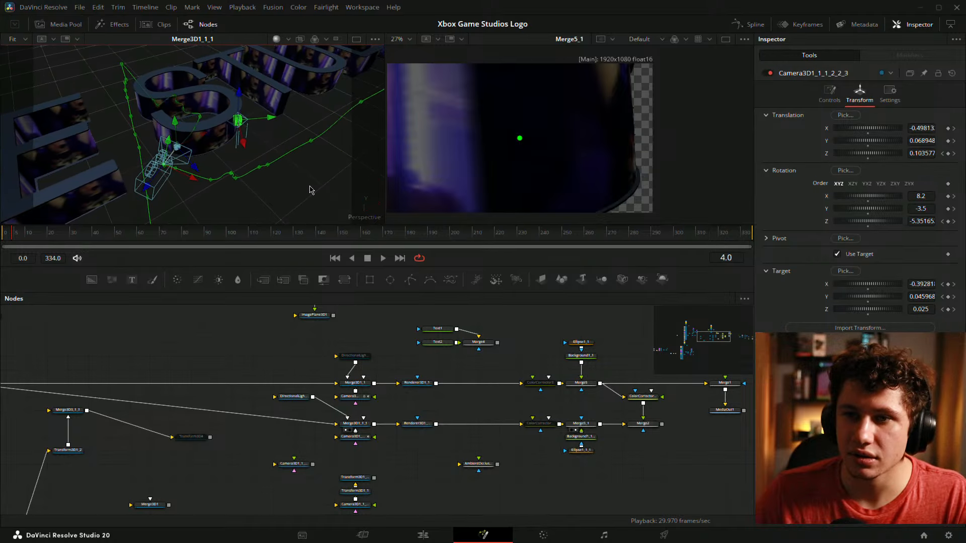
{"action": "left_click_drag", "start_coordinate": [12, 239], "coordinate": [74, 226]}
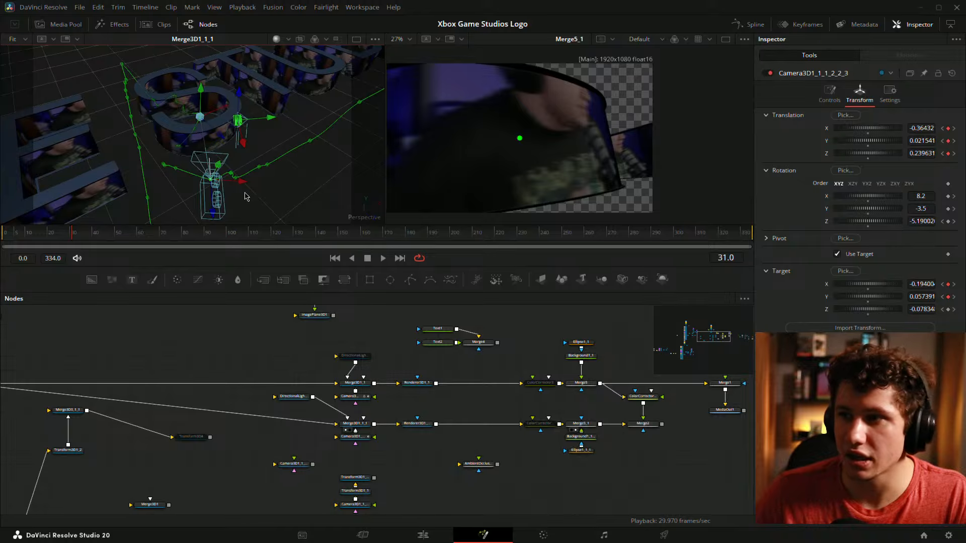
{"action": "left_click_drag", "start_coordinate": [217, 218], "coordinate": [216, 212]}
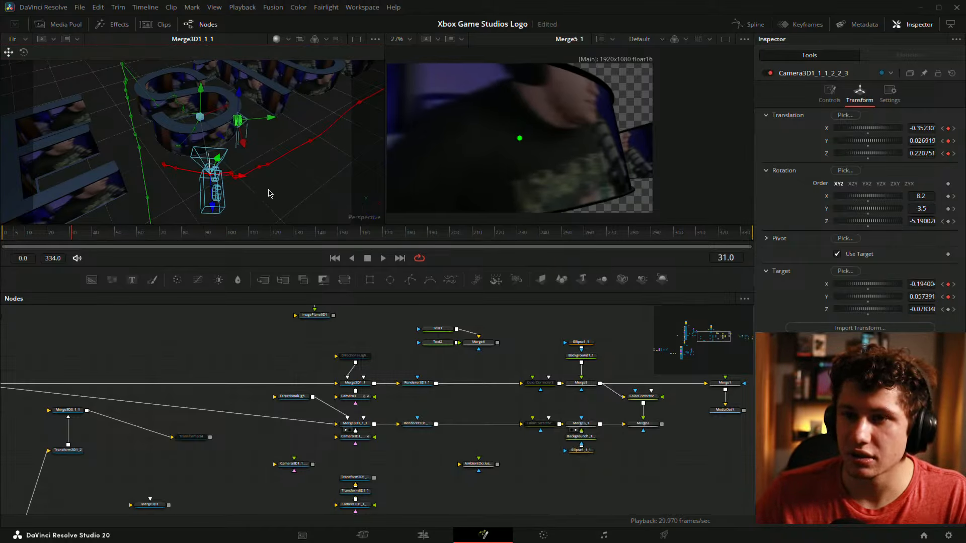
Move the camera to about X -0.4122, Y 0.0336, Z 0.1953 on frame 28 and X -0.4711, Y 0.0546, Z 0.1420 on frame 24
{"action": "mouse_move", "coordinate": [268, 193]}
{"action": "left_mouse_down"}
{"action": "mouse_move", "coordinate": [216, 225]}
{"action": "mouse_move", "coordinate": [265, 182]}
{"action": "left_mouse_up"}
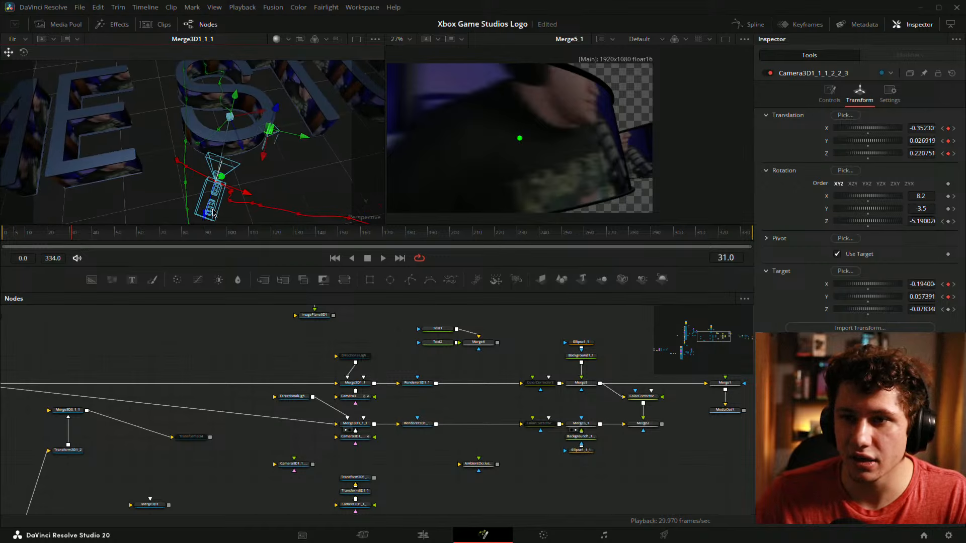
{"action": "left_click_drag", "start_coordinate": [73, 238], "coordinate": [68, 238]}
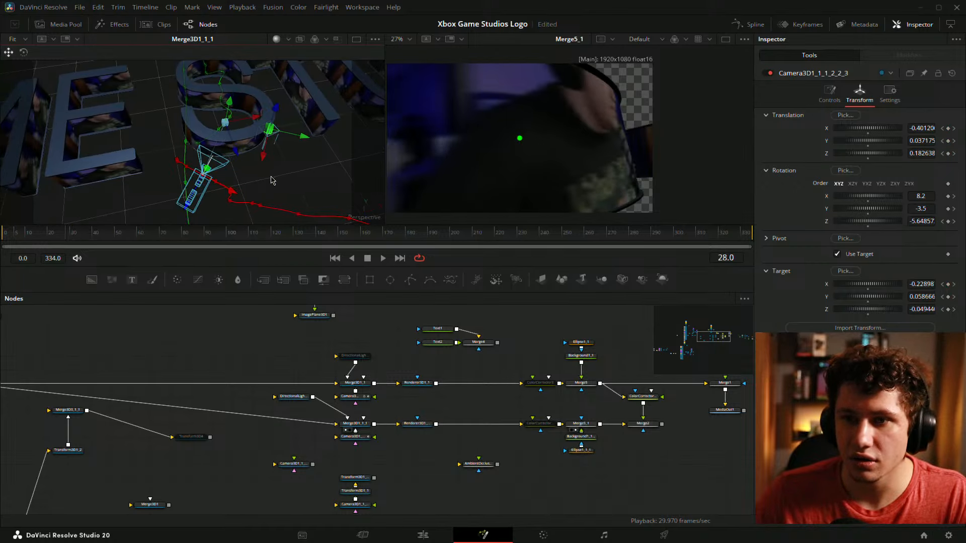
{"action": "left_click_drag", "start_coordinate": [191, 209], "coordinate": [187, 204]}
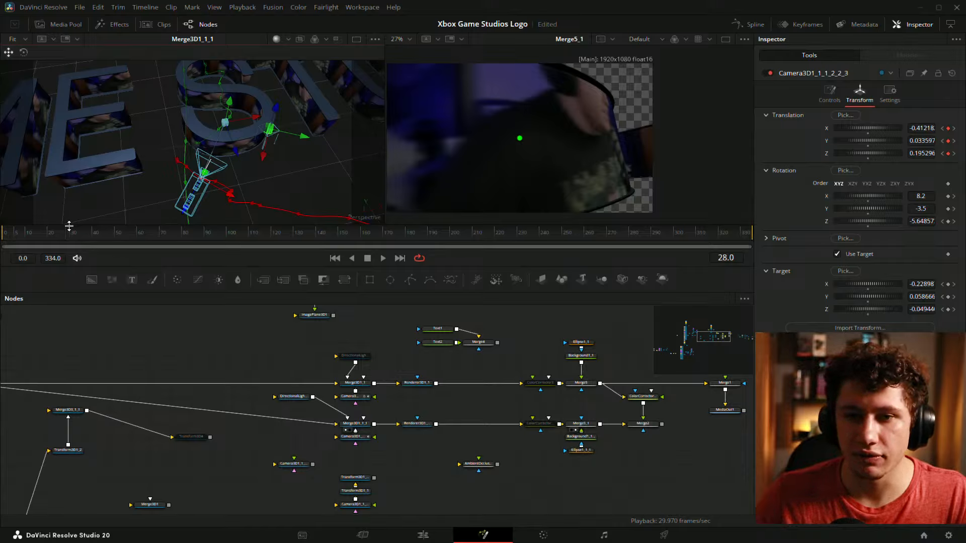
{"action": "left_click", "coordinate": [359, 437]}
{"action": "left_click_drag", "start_coordinate": [63, 235], "coordinate": [58, 236]}
{"action": "left_click_drag", "start_coordinate": [168, 191], "coordinate": [162, 194]}
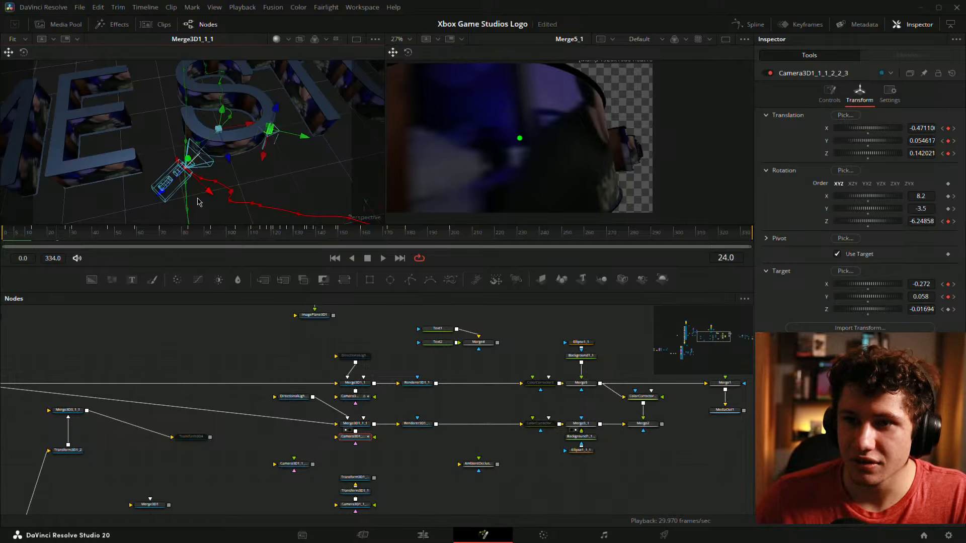
Pull the camera slightly back to about X -0.3565, Y 0.0251, Z 0.2274 on frame 31
{"action": "left_click_drag", "start_coordinate": [33, 234], "coordinate": [74, 254]}
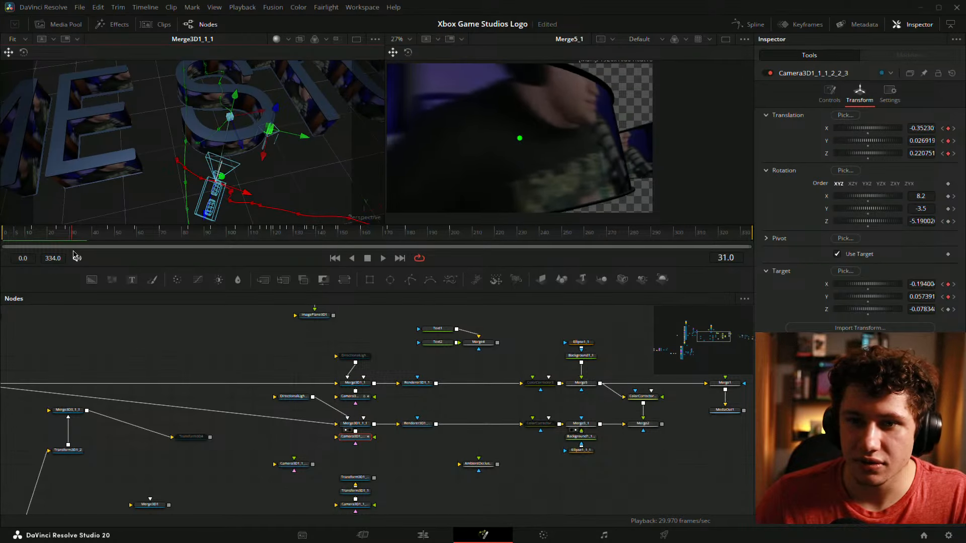
{"action": "left_click_drag", "start_coordinate": [207, 217], "coordinate": [208, 220]}
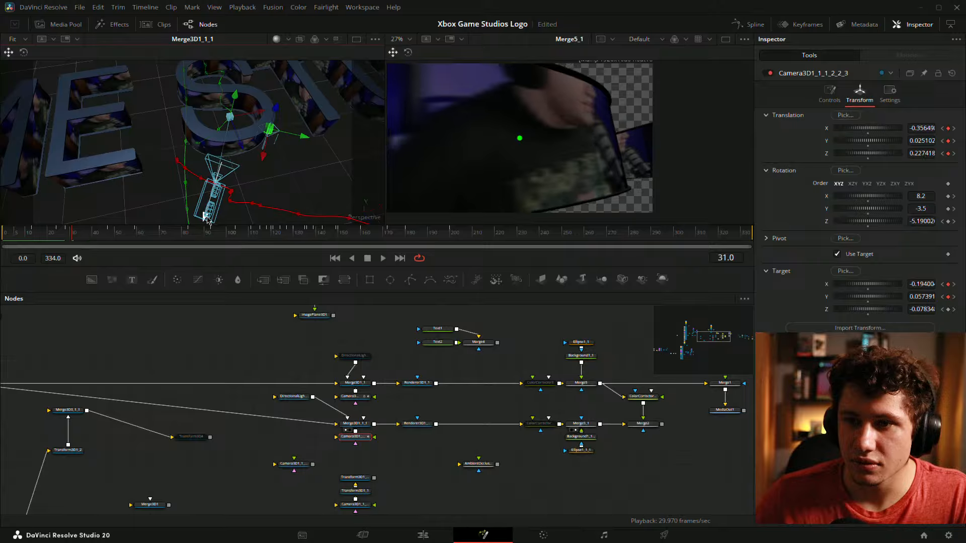
{"action": "mouse_move", "coordinate": [78, 241]}
{"action": "left_mouse_down"}
{"action": "mouse_move", "coordinate": [108, 242]}
{"action": "mouse_move", "coordinate": [2, 234]}
{"action": "mouse_move", "coordinate": [53, 220]}
{"action": "mouse_move", "coordinate": [83, 230]}
{"action": "mouse_move", "coordinate": [85, 243]}
{"action": "mouse_move", "coordinate": [64, 240]}
{"action": "mouse_move", "coordinate": [76, 237]}
{"action": "left_mouse_up"}
Examine the camera's motion path around the letters from other angles and across the opening frames
{"action": "left_click_drag", "start_coordinate": [314, 176], "coordinate": [301, 152]}
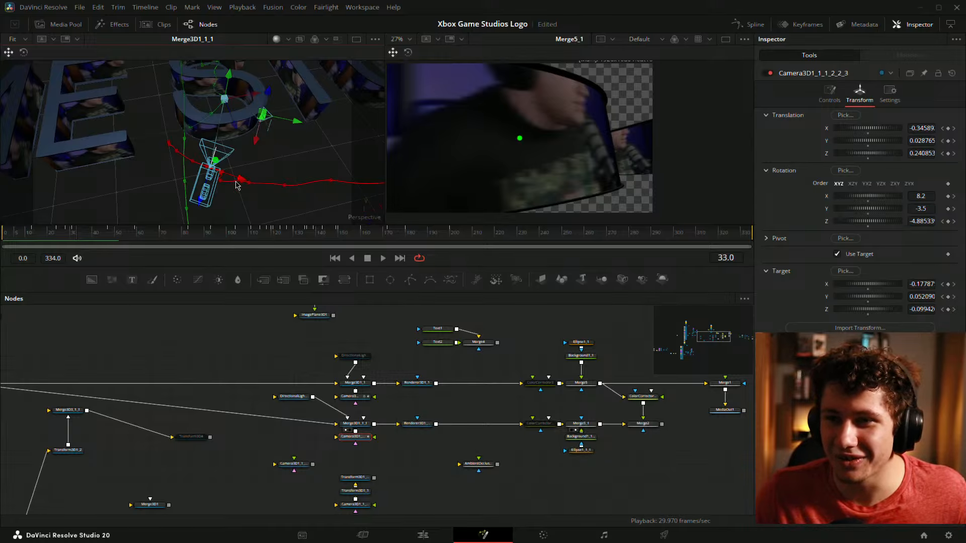
{"action": "scroll", "coordinate": [237, 185], "scroll_direction": "up", "scroll_amount": 3}
{"action": "left_click_drag", "start_coordinate": [254, 184], "coordinate": [294, 119]}
{"action": "left_click_drag", "start_coordinate": [156, 131], "coordinate": [275, 101]}
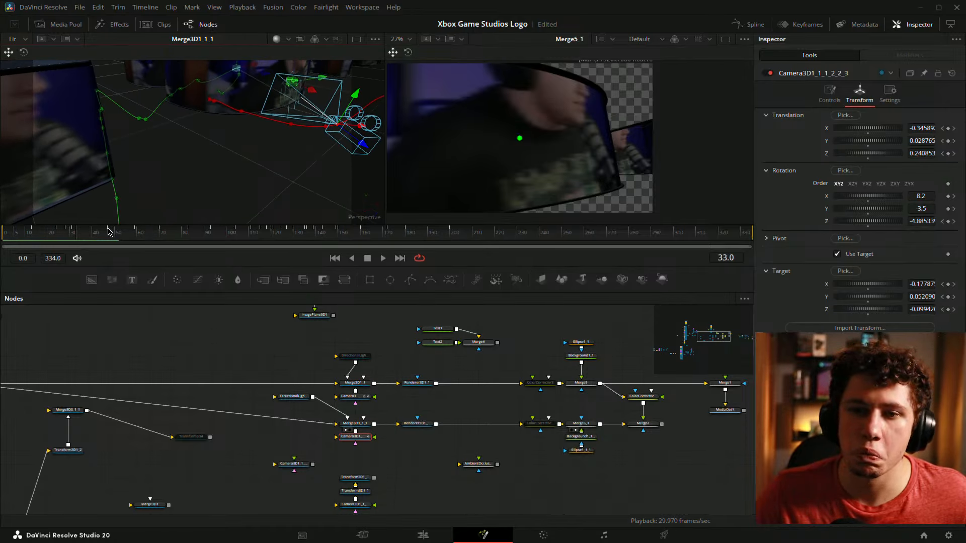
{"action": "left_click_drag", "start_coordinate": [76, 233], "coordinate": [3, 242]}
{"action": "left_click_drag", "start_coordinate": [301, 359], "coordinate": [261, 365]}
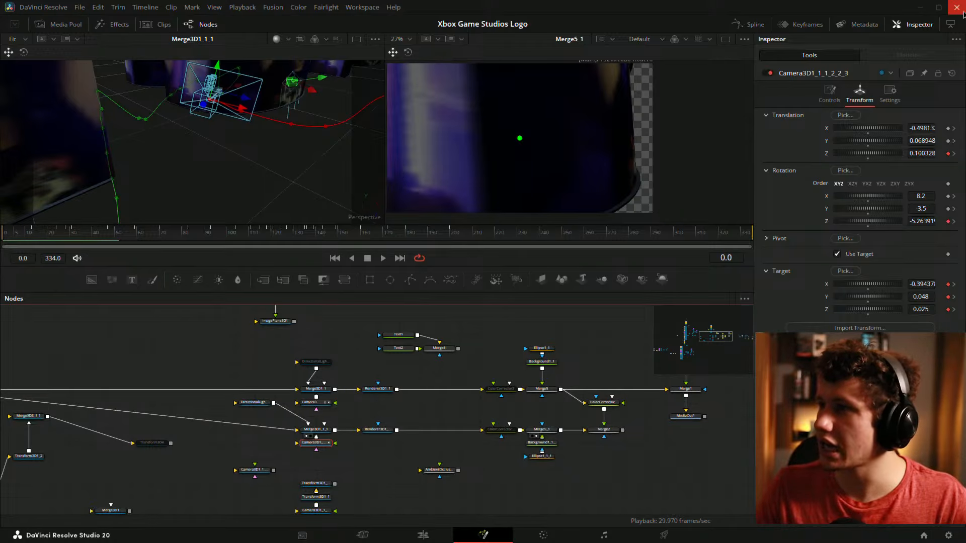
Open the Spline editor and frame the camera's animation curves over the opening keyframes
{"action": "left_click", "coordinate": [736, 25]}
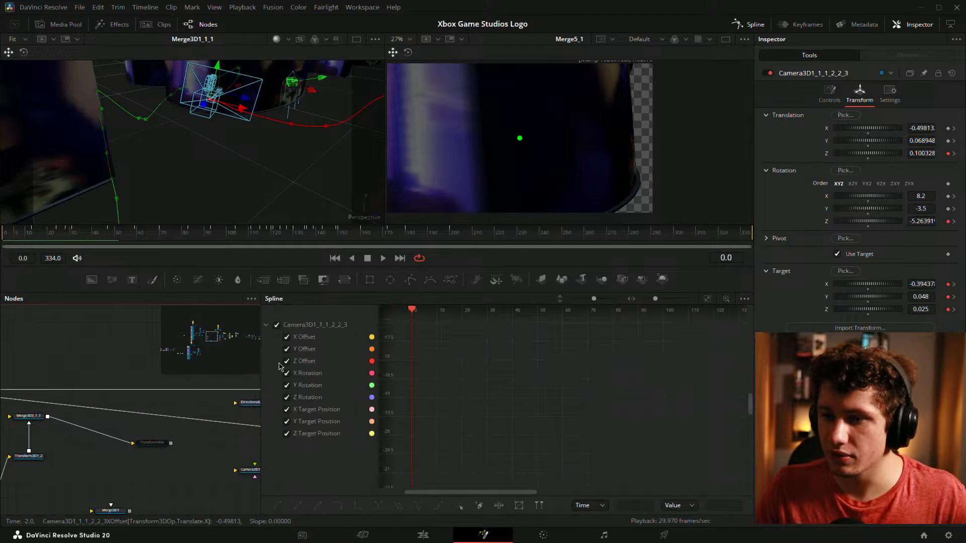
{"action": "left_click", "coordinate": [707, 299]}
{"action": "mouse_move", "coordinate": [594, 299]}
{"action": "left_mouse_down"}
{"action": "mouse_move", "coordinate": [582, 301]}
{"action": "mouse_move", "coordinate": [592, 303]}
{"action": "left_mouse_up"}
{"action": "left_click_drag", "start_coordinate": [594, 298], "coordinate": [594, 299]}
{"action": "left_click_drag", "start_coordinate": [417, 339], "coordinate": [442, 384]}
{"action": "scroll", "coordinate": [442, 384], "scroll_direction": "up", "scroll_amount": 8}
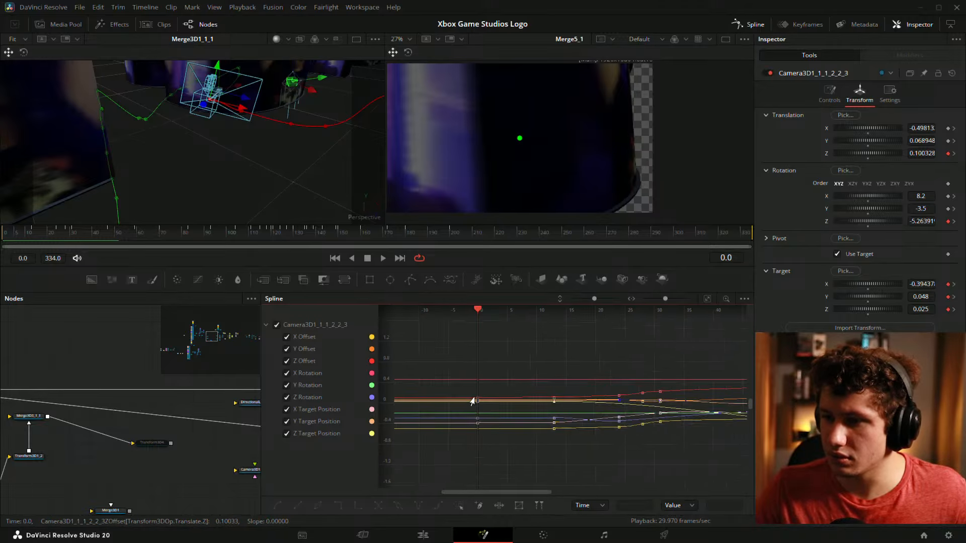
{"action": "left_click_drag", "start_coordinate": [554, 390], "coordinate": [504, 354]}
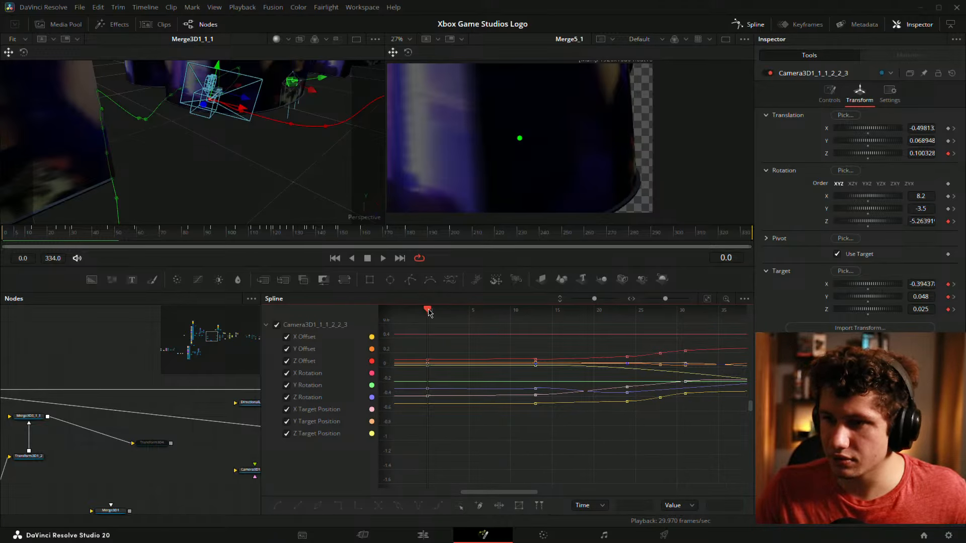
Enlarge the Spline editor and flatten the camera's Z Rotation curve between the keyframes on frames 0 and 13
{"action": "left_click_drag", "start_coordinate": [443, 315], "coordinate": [557, 366]}
{"action": "scroll", "coordinate": [504, 379], "scroll_direction": "up", "scroll_amount": 2}
{"action": "left_click_drag", "start_coordinate": [590, 298], "coordinate": [599, 300]}
{"action": "left_click_drag", "start_coordinate": [564, 348], "coordinate": [570, 393]}
{"action": "left_click_drag", "start_coordinate": [480, 298], "coordinate": [480, 253]}
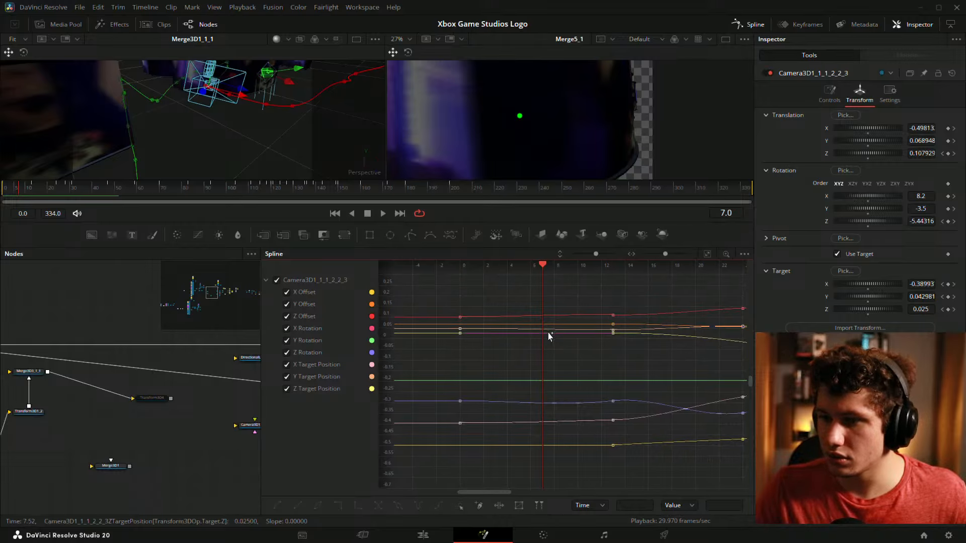
{"action": "scroll", "coordinate": [586, 397], "scroll_direction": "up", "scroll_amount": 2}
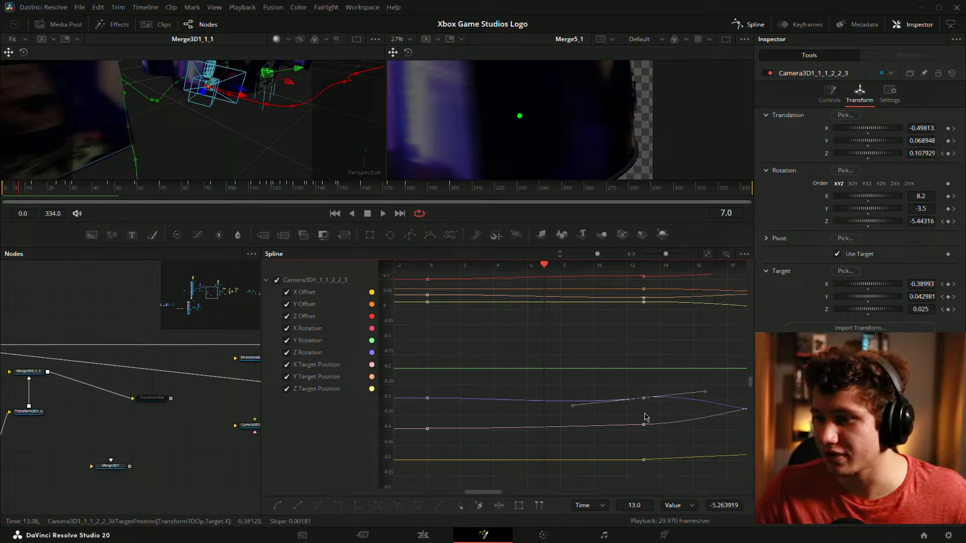
{"action": "left_click_drag", "start_coordinate": [627, 395], "coordinate": [631, 360]}
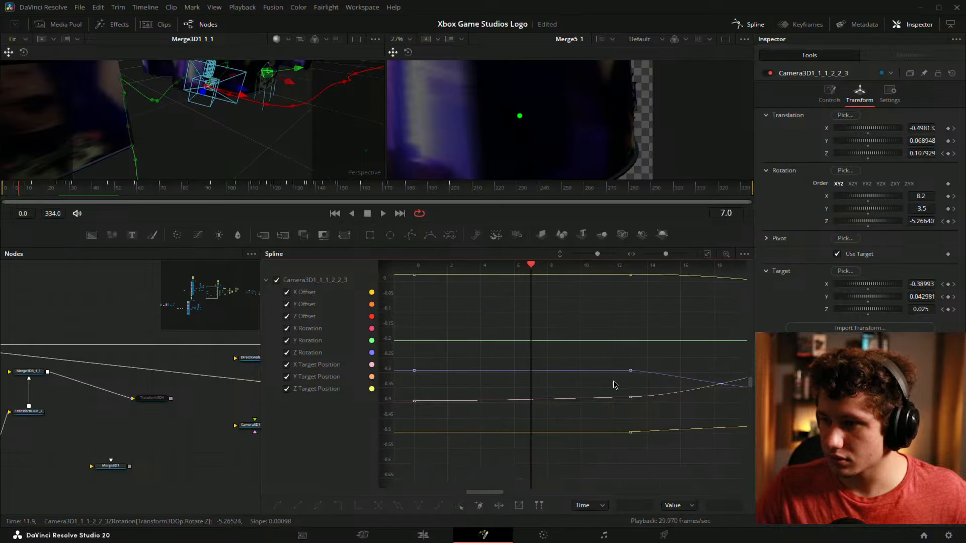
{"action": "left_click_drag", "start_coordinate": [554, 350], "coordinate": [569, 356]}
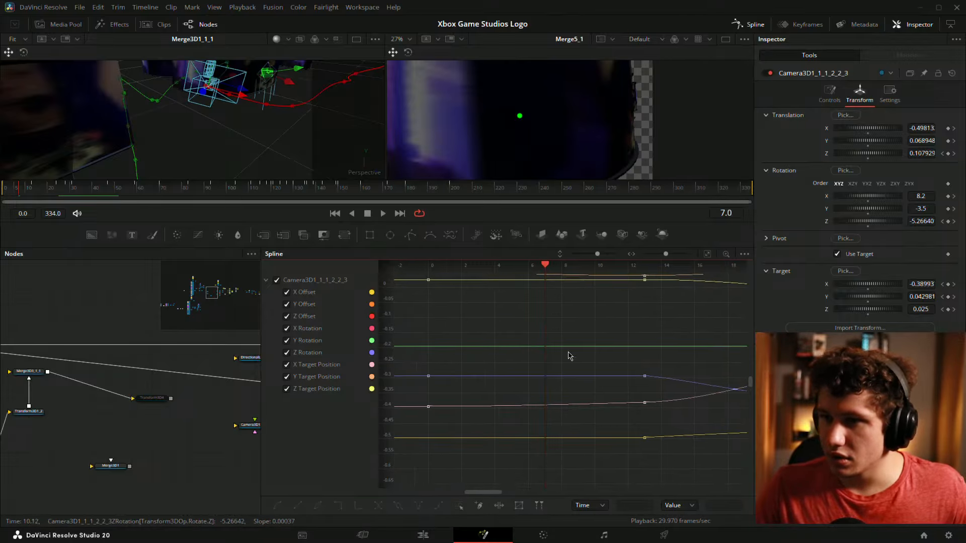
Try reshaping the camera's Z Offset curve at the frame 13 keyframe and undo that change
{"action": "mouse_move", "coordinate": [18, 193]}
{"action": "left_mouse_down"}
{"action": "mouse_move", "coordinate": [2, 194]}
{"action": "mouse_move", "coordinate": [31, 191]}
{"action": "left_mouse_up"}
{"action": "left_click_drag", "start_coordinate": [519, 335], "coordinate": [595, 373]}
{"action": "scroll", "coordinate": [570, 367], "scroll_direction": "down", "scroll_amount": 2}
{"action": "scroll", "coordinate": [570, 367], "scroll_direction": "up", "scroll_amount": 2}
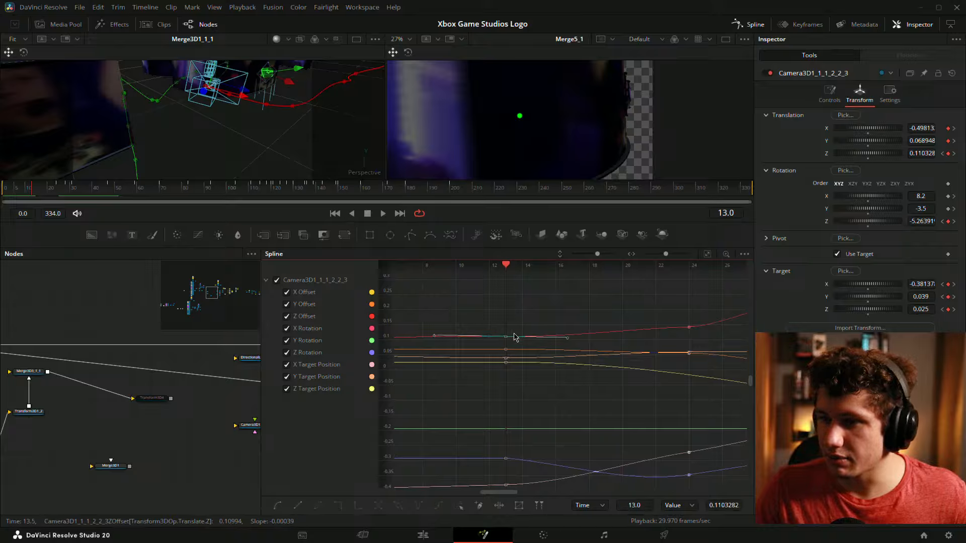
{"action": "left_click_drag", "start_coordinate": [514, 336], "coordinate": [554, 292]}
{"action": "key", "text": "ctrl+z"}
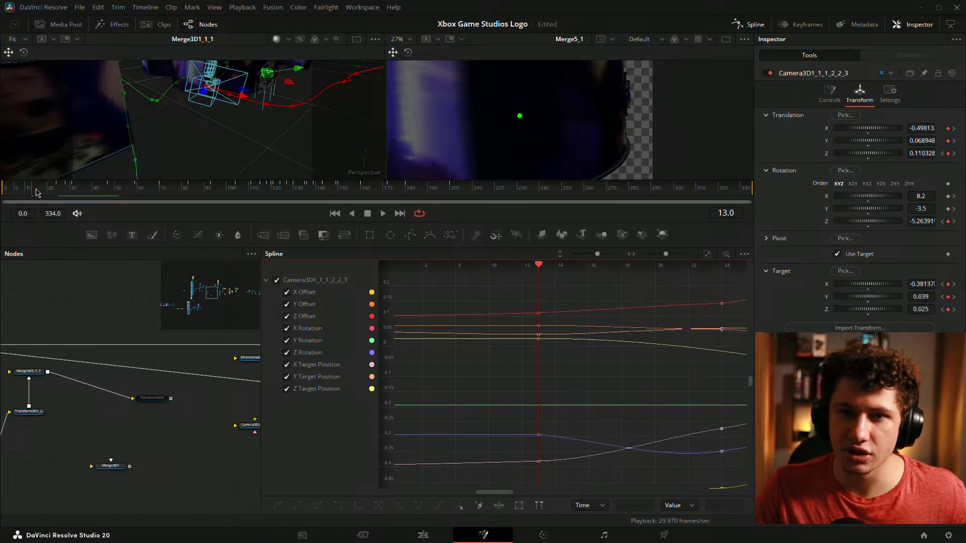
Ease the camera's X Offset curve by flattening its slope just after the frame 13 keyframe
{"action": "left_click_drag", "start_coordinate": [36, 193], "coordinate": [38, 189]}
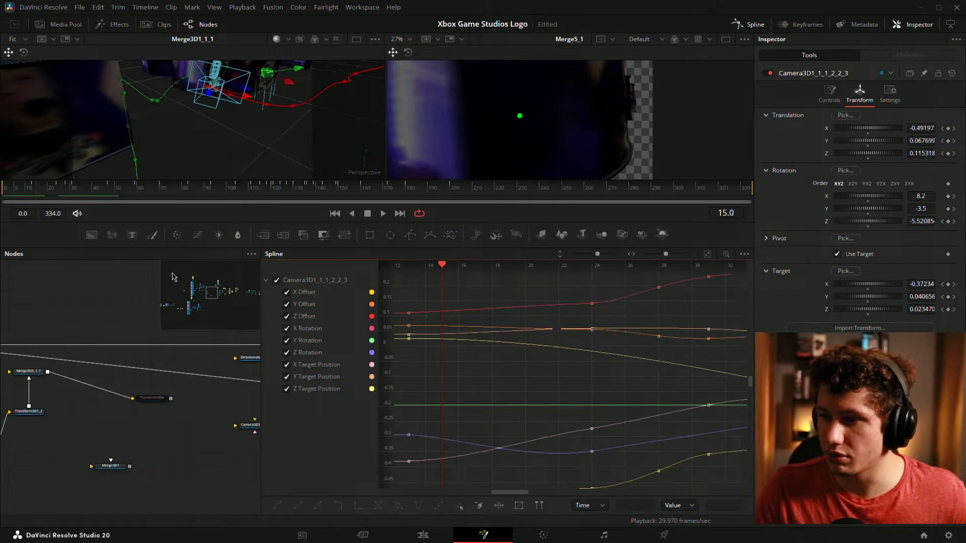
{"action": "left_click_drag", "start_coordinate": [517, 370], "coordinate": [578, 312]}
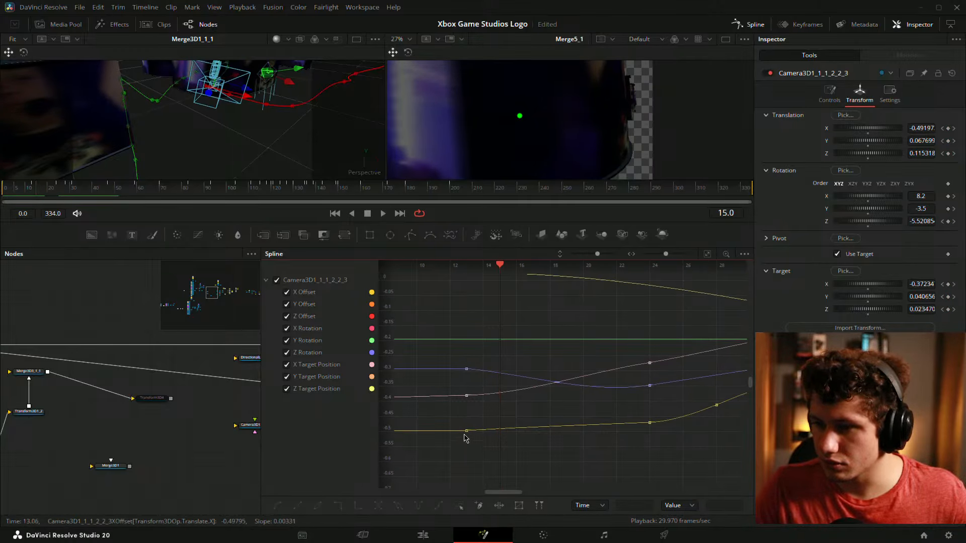
{"action": "left_click_drag", "start_coordinate": [528, 427], "coordinate": [528, 431]}
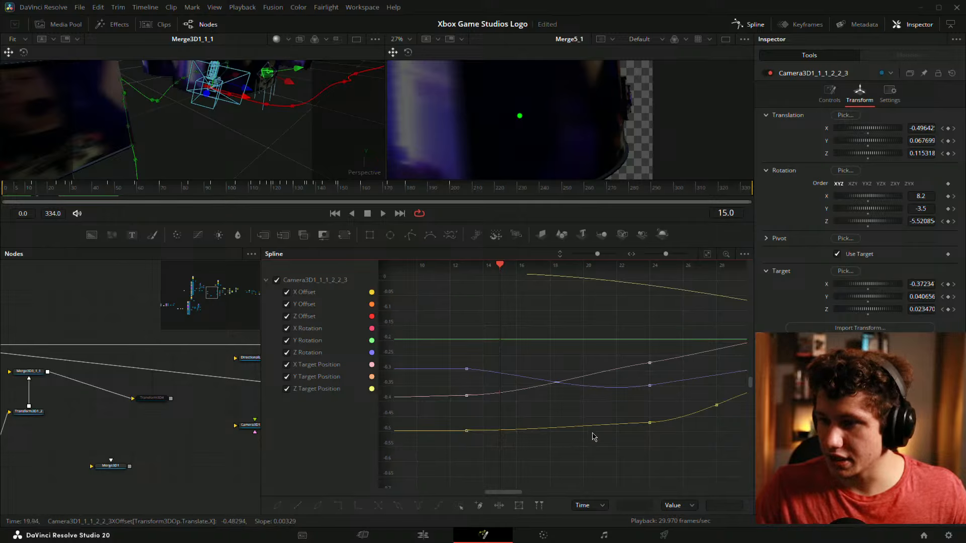
Return to frame 0 and reposition the camera node slightly farther below Merge3D1_1_1 in the node graph
{"action": "left_click_drag", "start_coordinate": [548, 350], "coordinate": [514, 371]}
{"action": "left_click_drag", "start_coordinate": [44, 194], "coordinate": [2, 195]}
{"action": "left_click", "coordinate": [82, 295]}
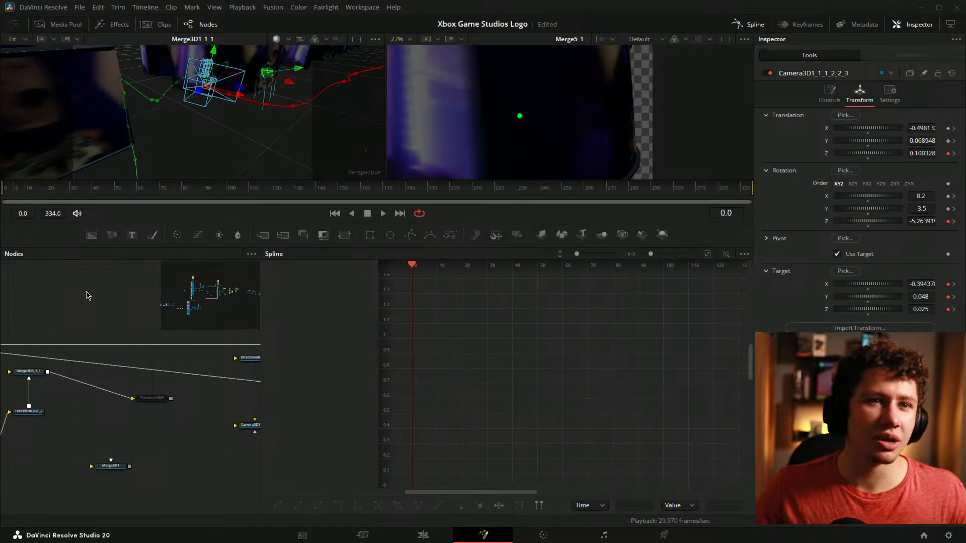
{"action": "left_click_drag", "start_coordinate": [117, 359], "coordinate": [217, 336]}
{"action": "left_click_drag", "start_coordinate": [201, 427], "coordinate": [77, 448]}
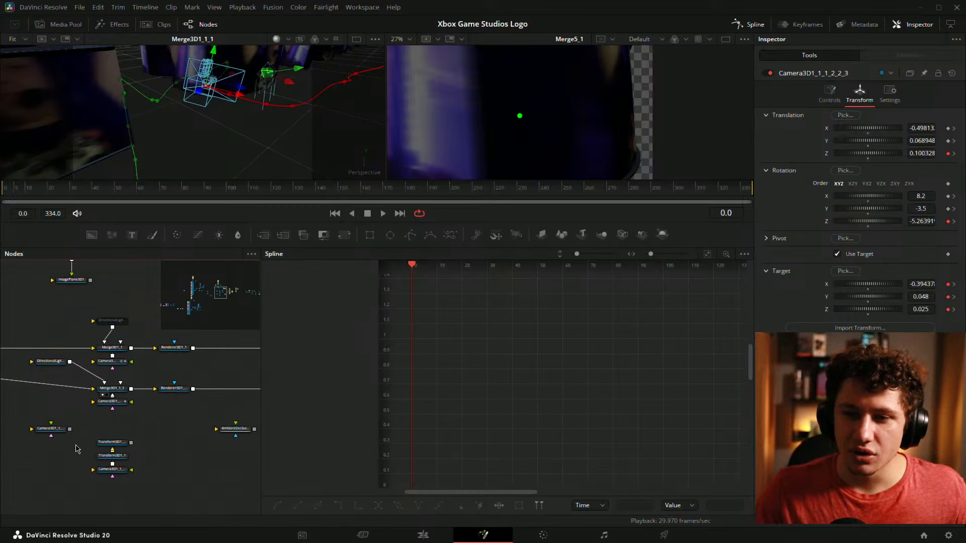
{"action": "left_click_drag", "start_coordinate": [154, 420], "coordinate": [140, 432]}
{"action": "left_click", "coordinate": [106, 416]}
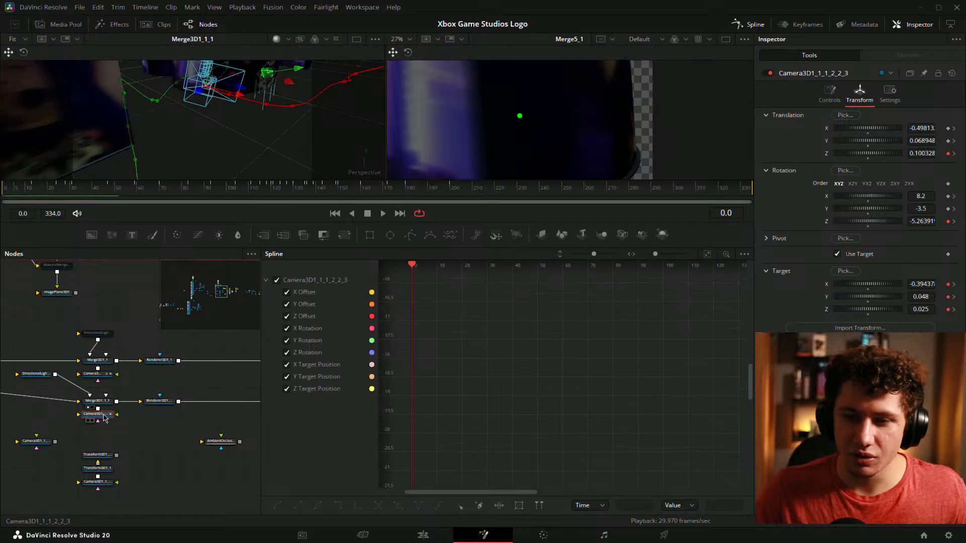
{"action": "left_click", "coordinate": [123, 448]}
{"action": "left_click", "coordinate": [102, 431]}
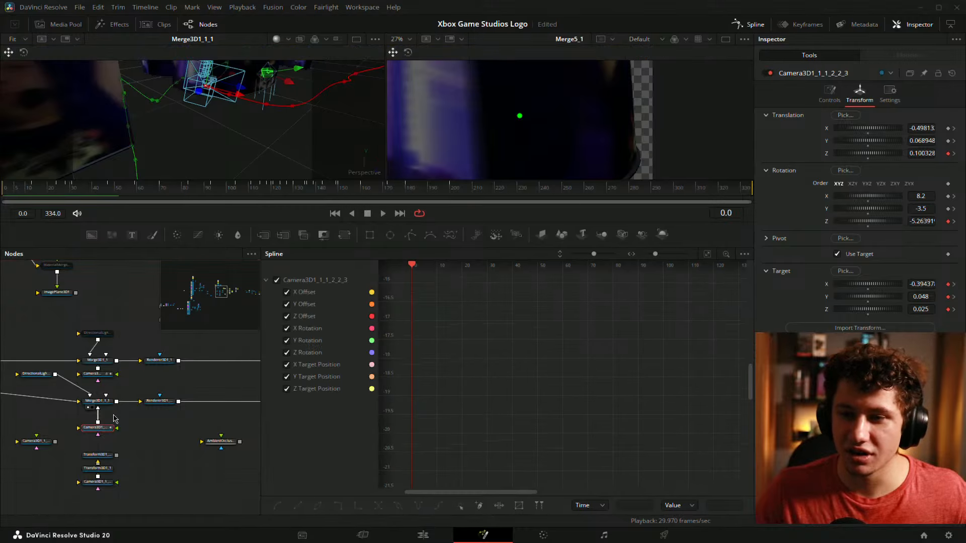
Try a Target Y of 0.053 for the camera at frame 13 and delete that Y Target Position keyframe
{"action": "key", "text": "ctrl+f"}
{"action": "scroll", "coordinate": [442, 371], "scroll_direction": "up", "scroll_amount": 3}
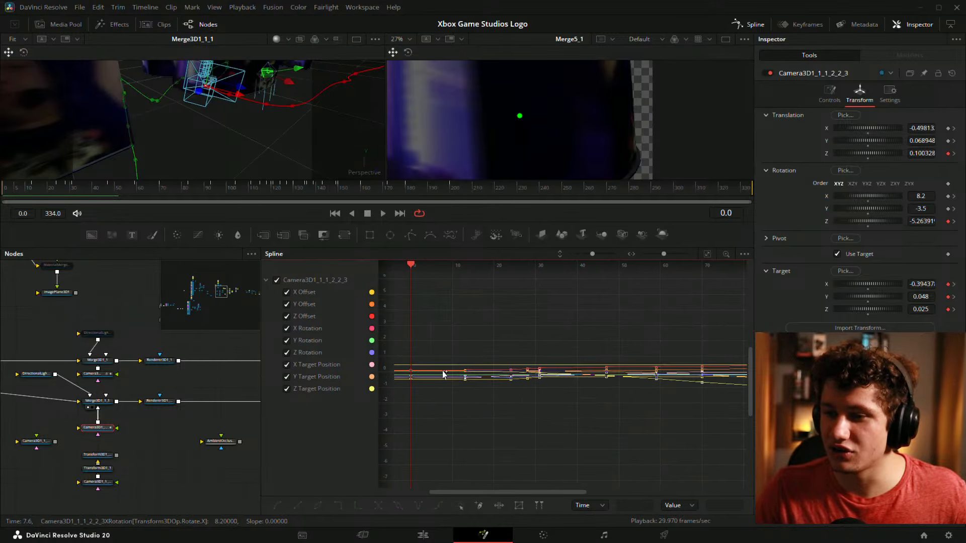
{"action": "left_click_drag", "start_coordinate": [468, 375], "coordinate": [567, 396]}
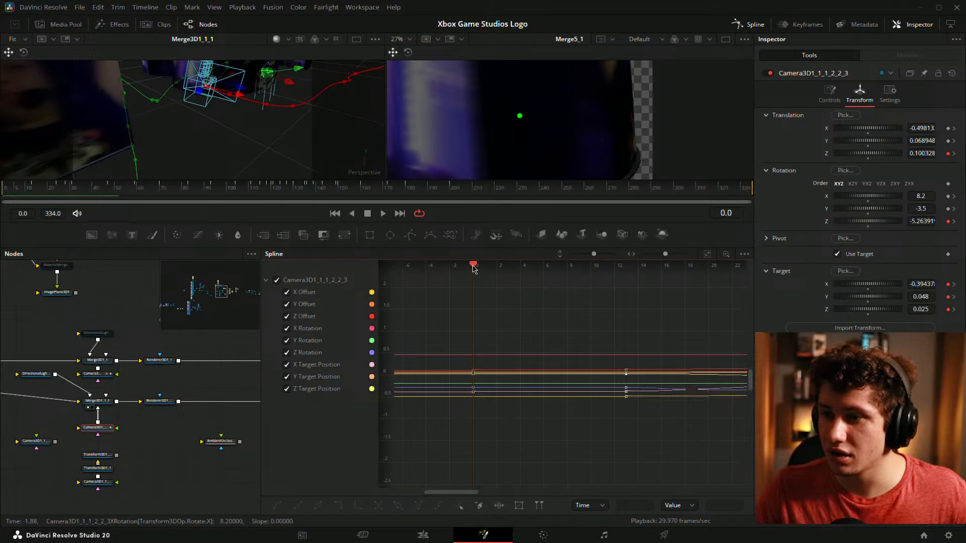
{"action": "left_click_drag", "start_coordinate": [473, 267], "coordinate": [599, 257]}
{"action": "left_click_drag", "start_coordinate": [572, 370], "coordinate": [527, 399]}
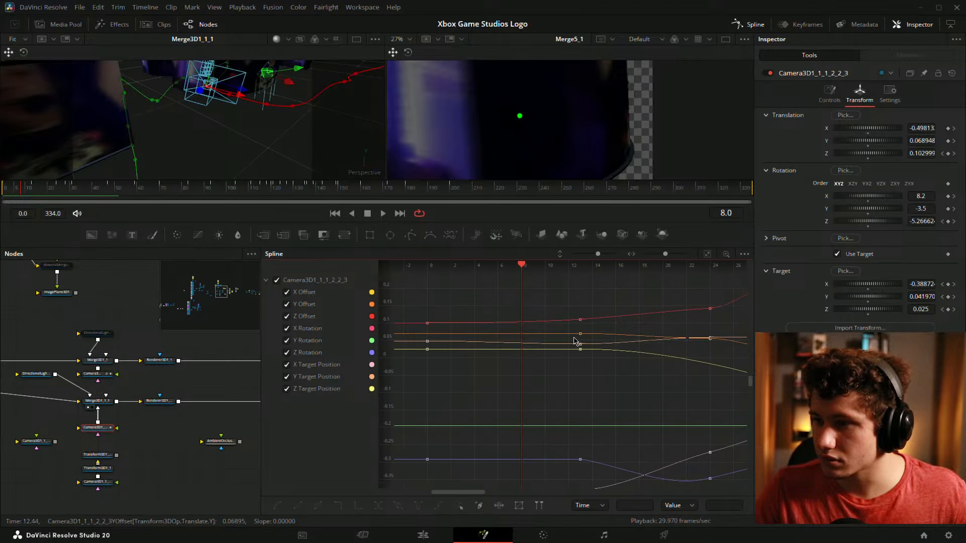
{"action": "left_click_drag", "start_coordinate": [577, 343], "coordinate": [551, 346]}
{"action": "left_click_drag", "start_coordinate": [496, 270], "coordinate": [553, 281]}
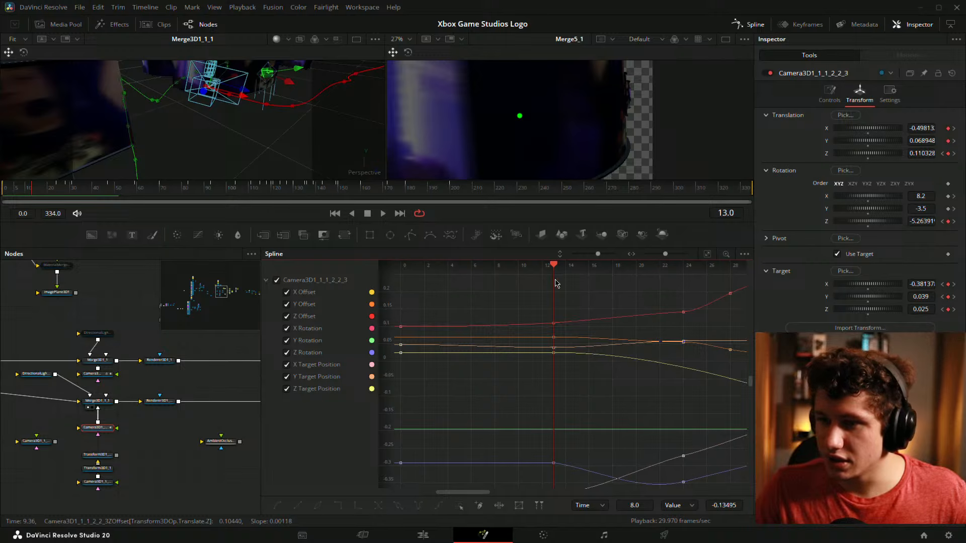
{"action": "left_click", "coordinate": [923, 298]}
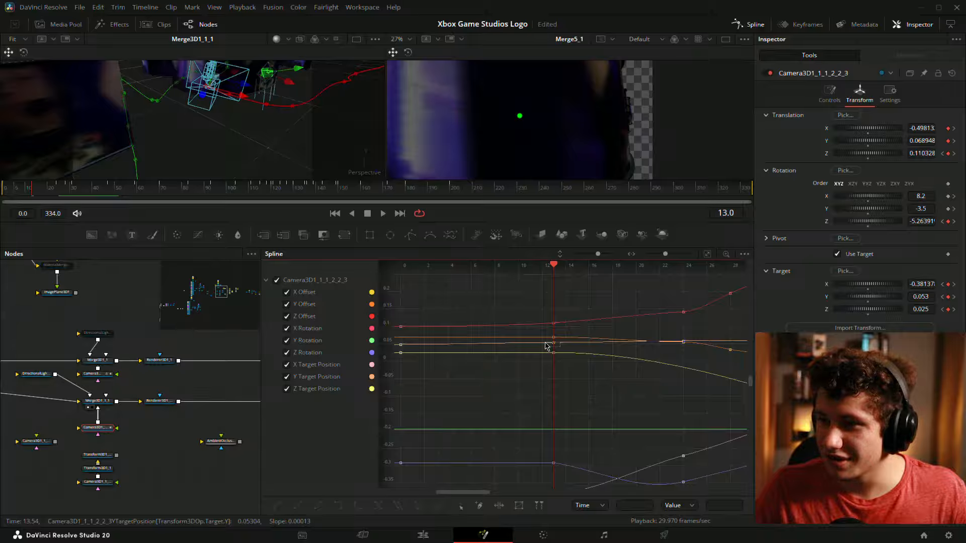
{"action": "key", "text": "Delete"}
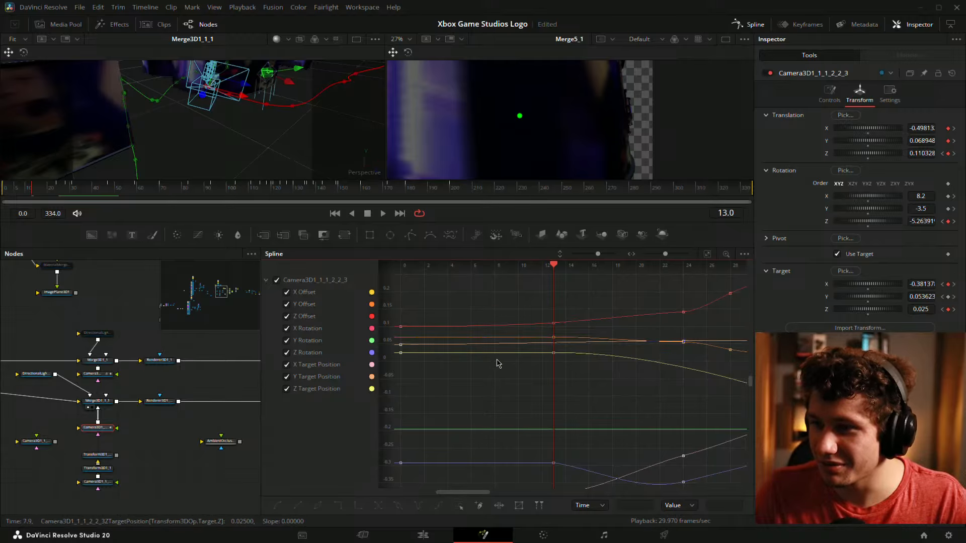
Inspect the camera's Z Rotation and X Offset curves at their keyframes between frames 13 and 70
{"action": "left_click_drag", "start_coordinate": [613, 336], "coordinate": [619, 305]}
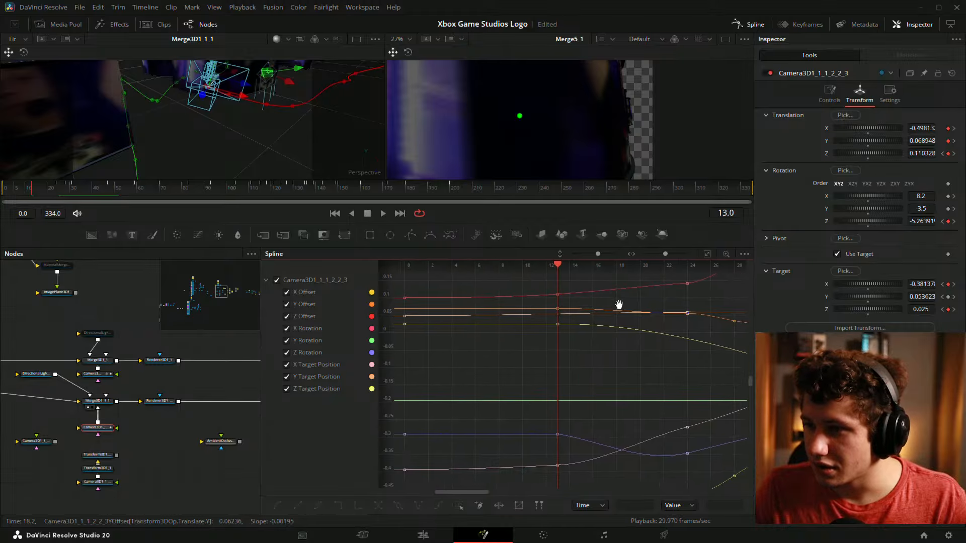
{"action": "left_click_drag", "start_coordinate": [548, 326], "coordinate": [546, 321]}
{"action": "left_click_drag", "start_coordinate": [611, 340], "coordinate": [553, 322]}
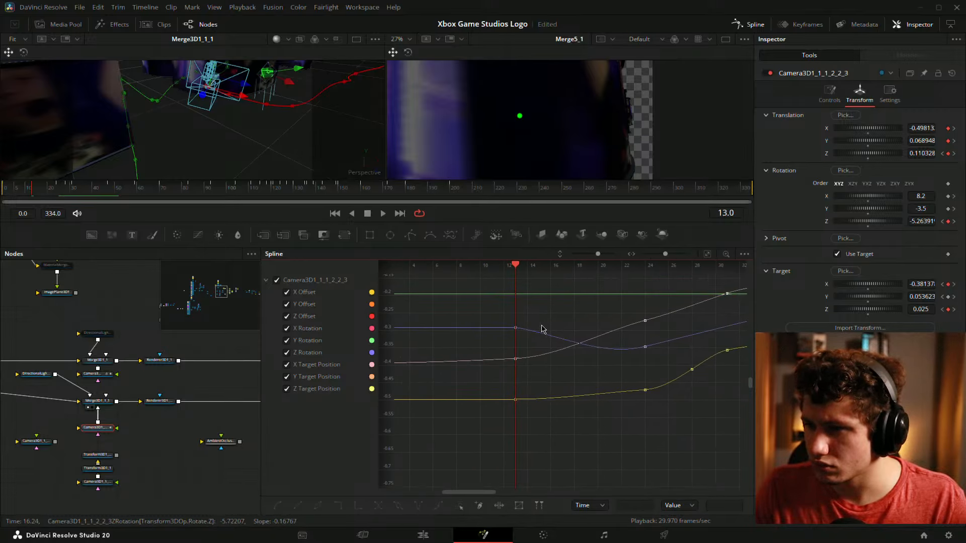
{"action": "left_click_drag", "start_coordinate": [556, 338], "coordinate": [498, 367]}
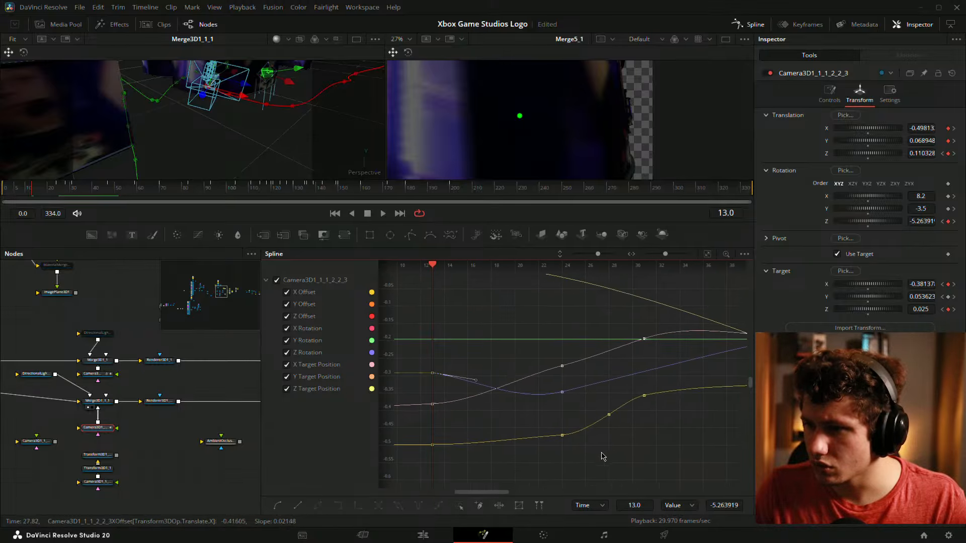
{"action": "left_click", "coordinate": [562, 435]}
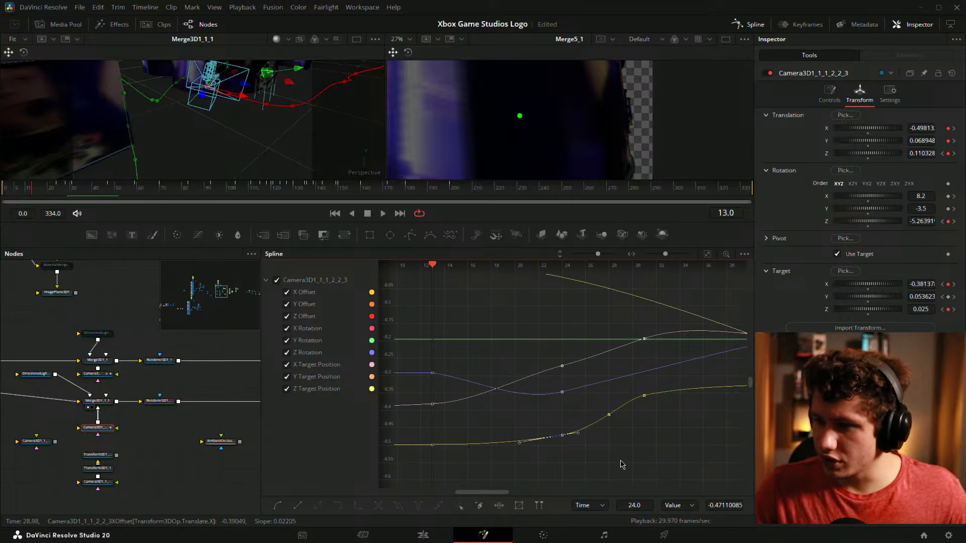
{"action": "left_click_drag", "start_coordinate": [622, 464], "coordinate": [513, 458]}
{"action": "left_click", "coordinate": [591, 455]}
{"action": "left_click_drag", "start_coordinate": [619, 447], "coordinate": [507, 449]}
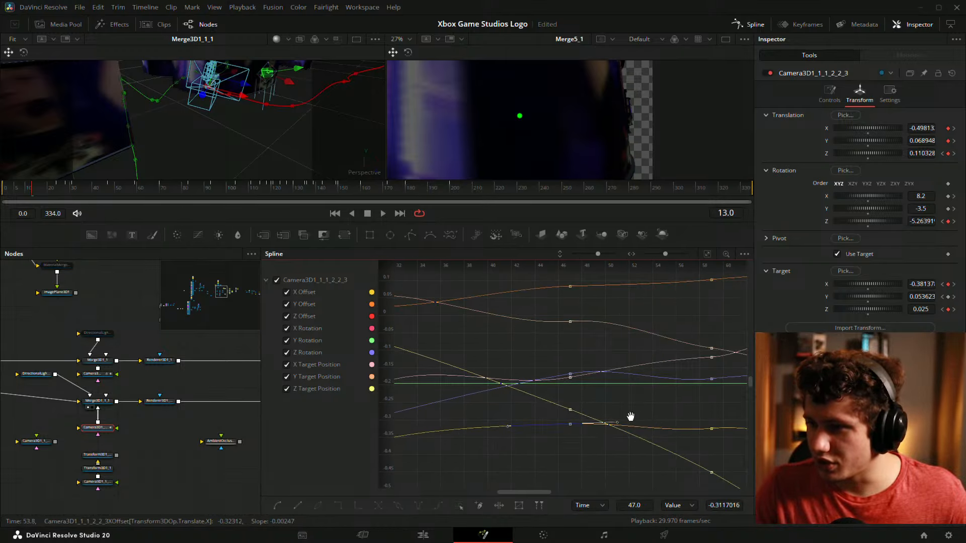
{"action": "left_click_drag", "start_coordinate": [630, 416], "coordinate": [475, 413]}
{"action": "left_click_drag", "start_coordinate": [571, 446], "coordinate": [536, 416]}
{"action": "left_click_drag", "start_coordinate": [617, 422], "coordinate": [480, 418]}
{"action": "left_click_drag", "start_coordinate": [575, 457], "coordinate": [528, 413]}
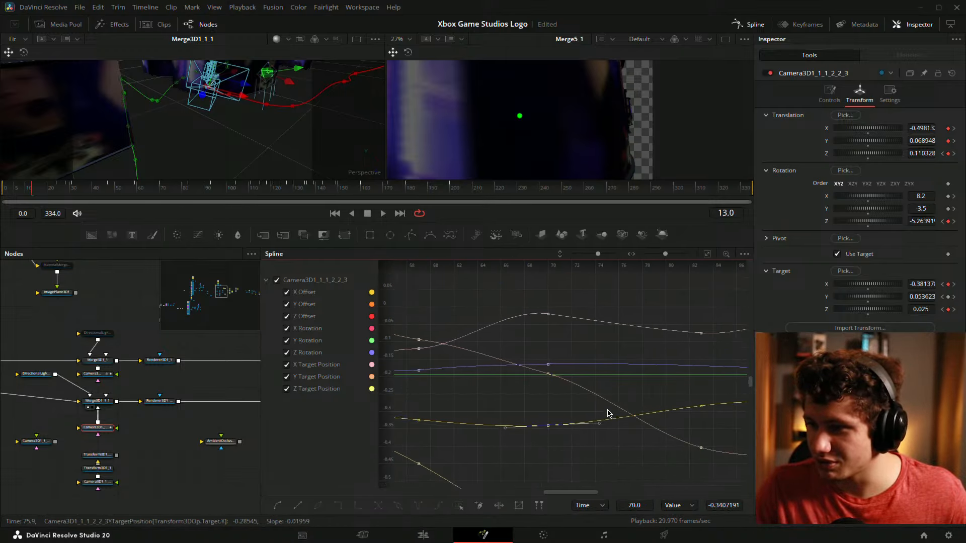
Examine the camera's target position curves from frame 70 to past frame 120 and back towards frame 30
{"action": "left_click_drag", "start_coordinate": [608, 413], "coordinate": [366, 405]}
{"action": "mouse_move", "coordinate": [600, 438]}
{"action": "left_mouse_down"}
{"action": "mouse_move", "coordinate": [626, 399]}
{"action": "mouse_move", "coordinate": [460, 336]}
{"action": "left_mouse_up"}
{"action": "left_click", "coordinate": [604, 432]}
{"action": "mouse_move", "coordinate": [658, 351]}
{"action": "left_mouse_down"}
{"action": "mouse_move", "coordinate": [538, 317]}
{"action": "mouse_move", "coordinate": [573, 253]}
{"action": "mouse_move", "coordinate": [509, 276]}
{"action": "mouse_move", "coordinate": [531, 295]}
{"action": "left_mouse_up"}
{"action": "left_click_drag", "start_coordinate": [568, 390], "coordinate": [750, 437]}
{"action": "key", "text": "Delete"}
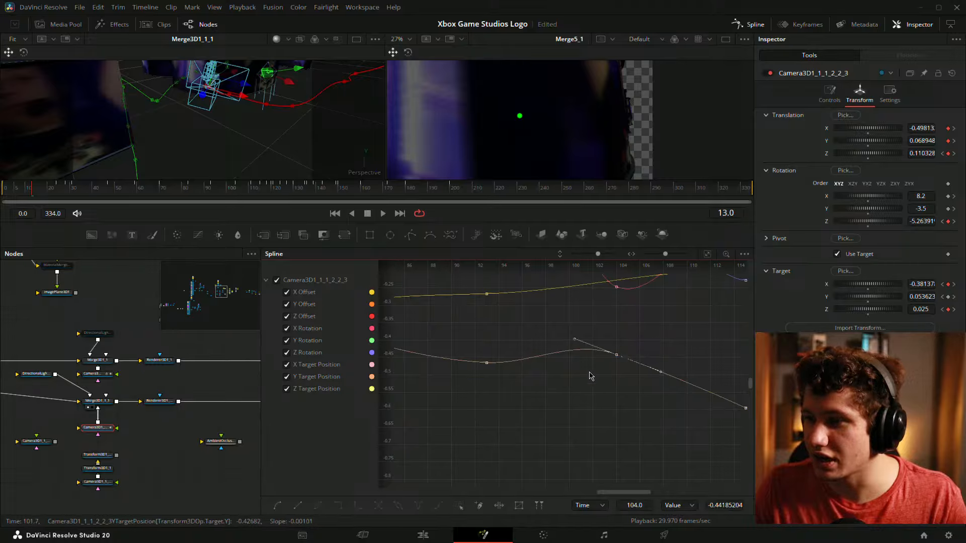
{"action": "left_click_drag", "start_coordinate": [686, 328], "coordinate": [718, 330]}
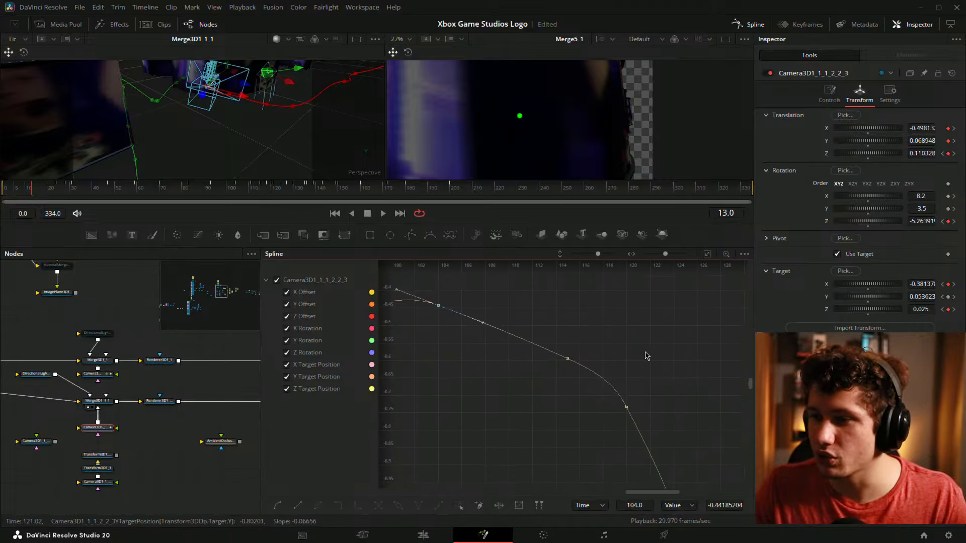
{"action": "left_click_drag", "start_coordinate": [525, 111], "coordinate": [523, 109]}
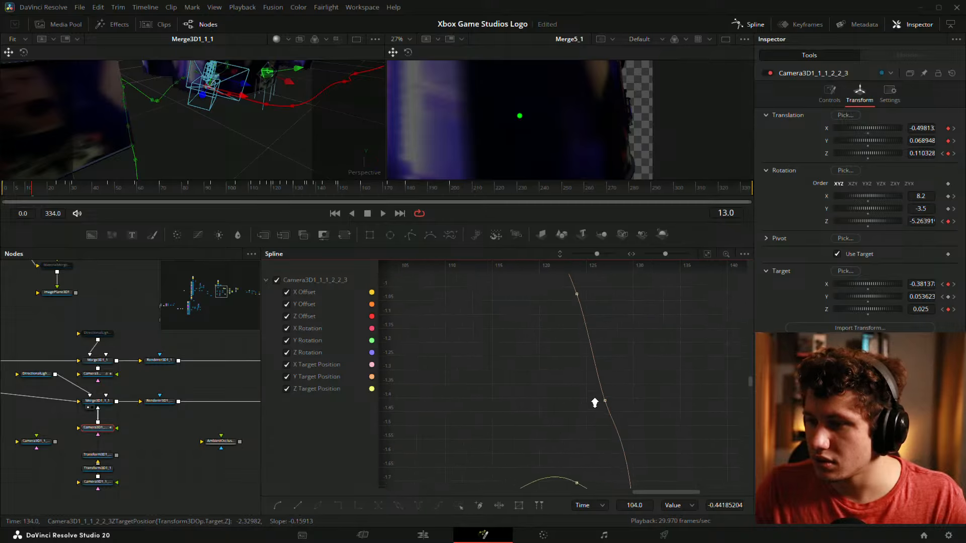
{"action": "scroll", "coordinate": [671, 388], "scroll_direction": "down", "scroll_amount": 1}
{"action": "left_click_drag", "start_coordinate": [671, 461], "coordinate": [538, 394]}
{"action": "left_click_drag", "start_coordinate": [544, 358], "coordinate": [580, 380]}
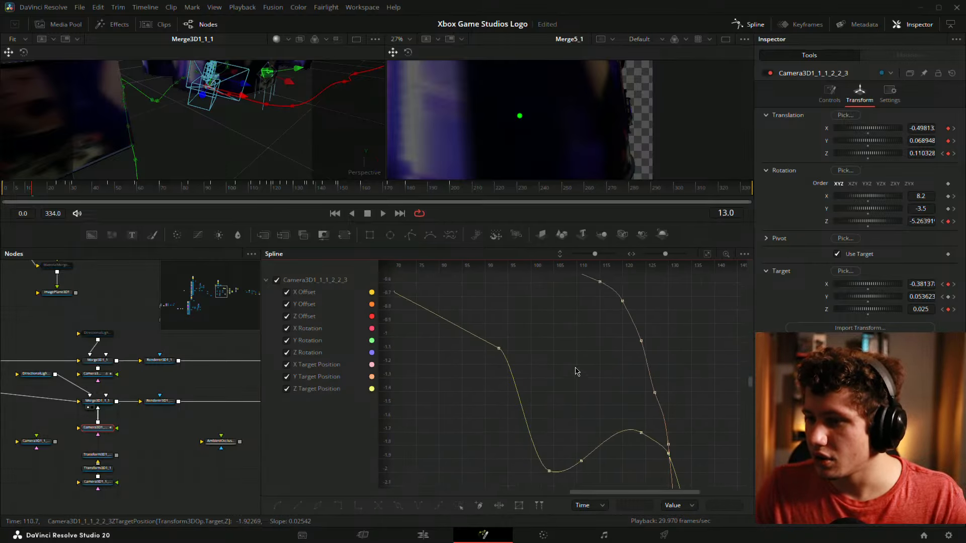
{"action": "left_click_drag", "start_coordinate": [577, 371], "coordinate": [686, 487]}
{"action": "left_click_drag", "start_coordinate": [541, 405], "coordinate": [559, 429]}
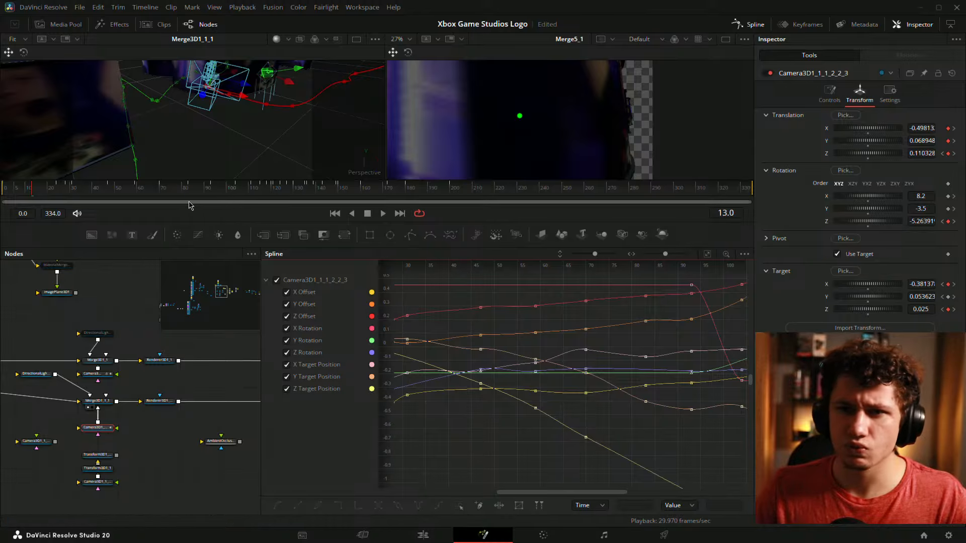
Scrub through the camera animation to check its motion and stop at frame 51
{"action": "left_click", "coordinate": [40, 189]}
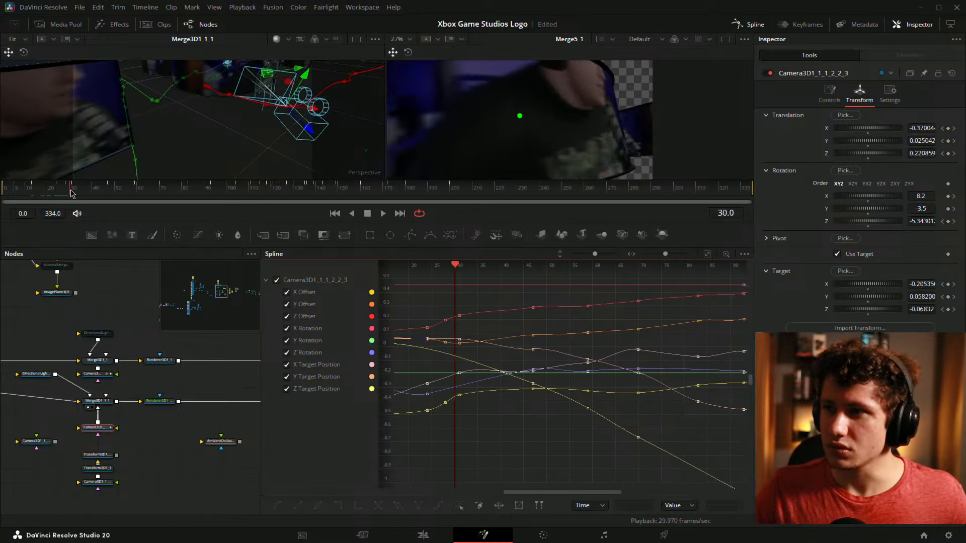
{"action": "left_click_drag", "start_coordinate": [34, 193], "coordinate": [294, 125]}
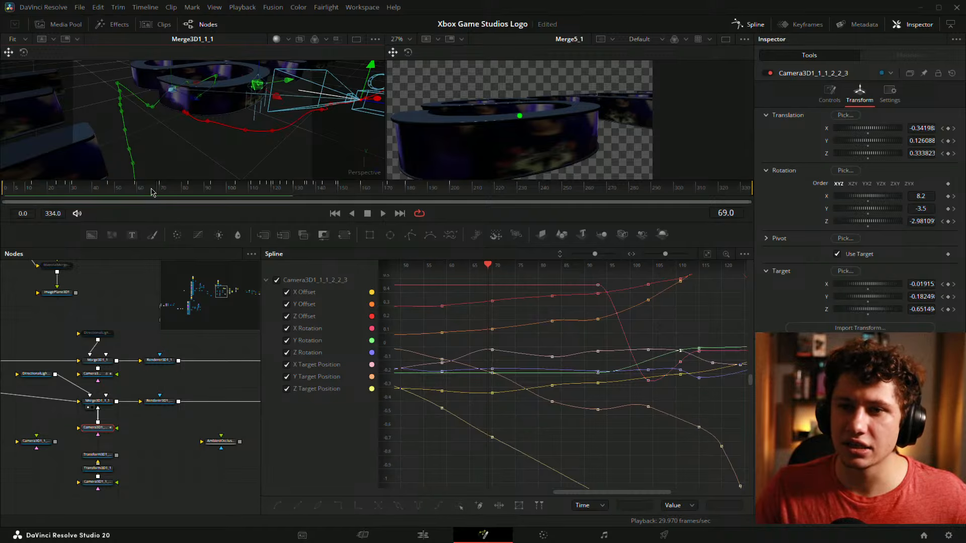
{"action": "left_click_drag", "start_coordinate": [152, 193], "coordinate": [119, 202]}
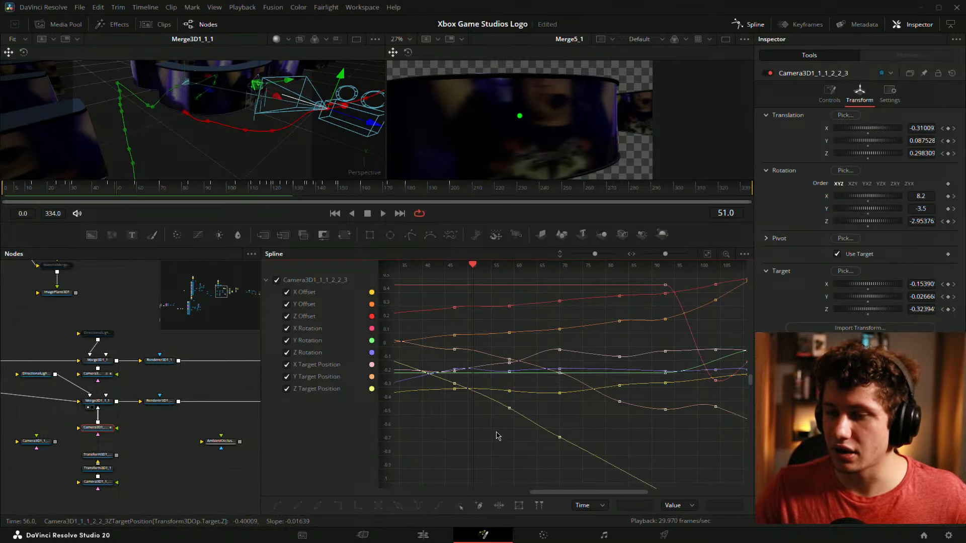
Delete the camera's X Offset keyframe at frame 59
{"action": "scroll", "coordinate": [530, 406], "scroll_direction": "up", "scroll_amount": 3}
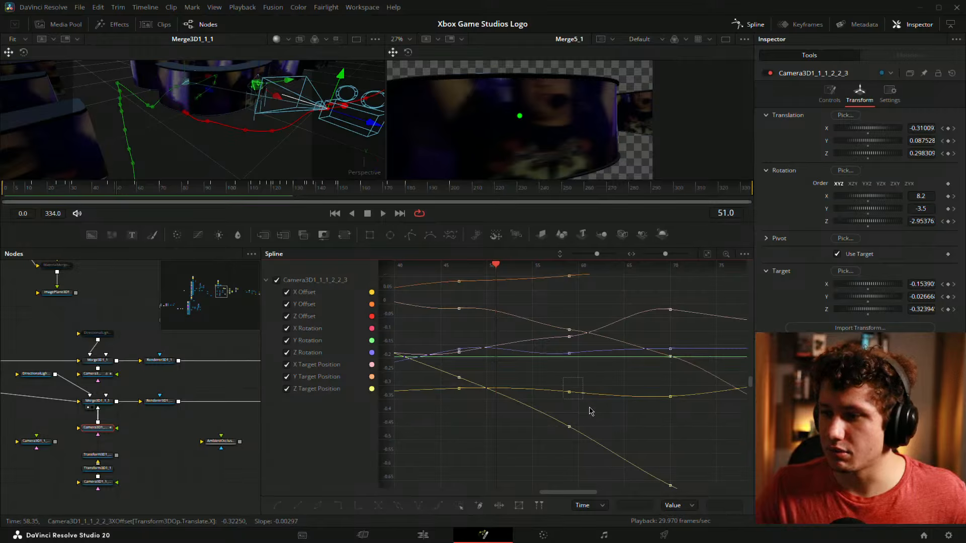
{"action": "left_click_drag", "start_coordinate": [589, 410], "coordinate": [582, 403]}
{"action": "key", "text": "Delete"}
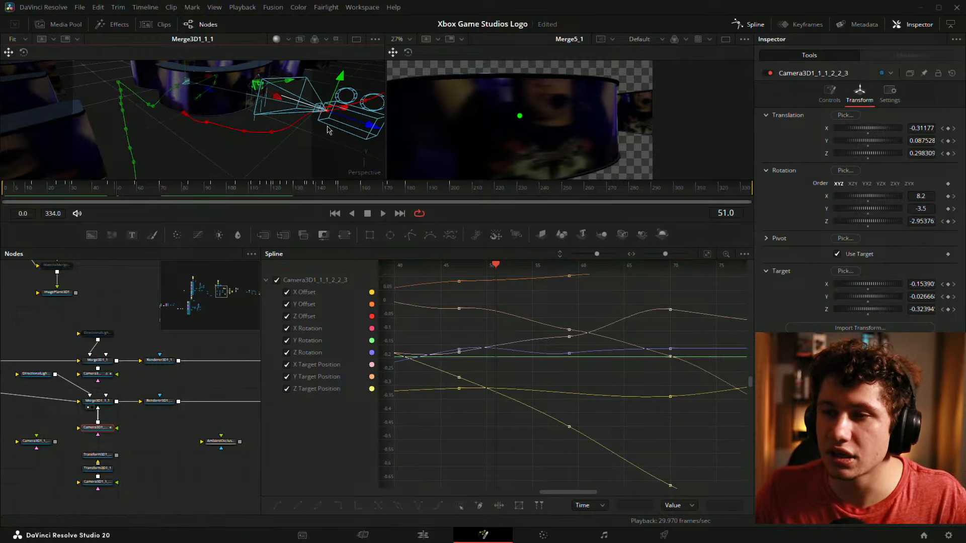
Inspect the camera's motion path in the perspective view around the frame 47 keyframe and return to frame 13
{"action": "left_click_drag", "start_coordinate": [327, 130], "coordinate": [96, 127]}
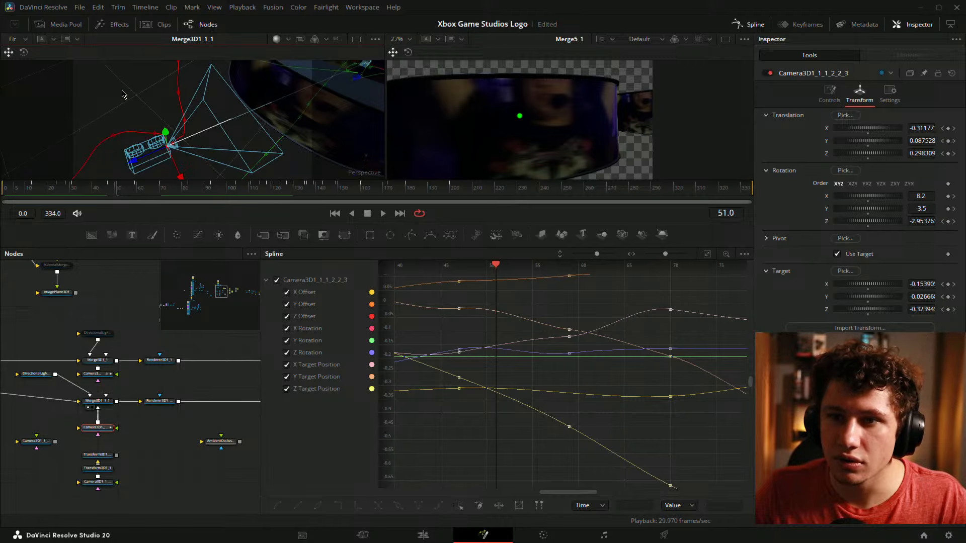
{"action": "left_click", "coordinate": [137, 311]}
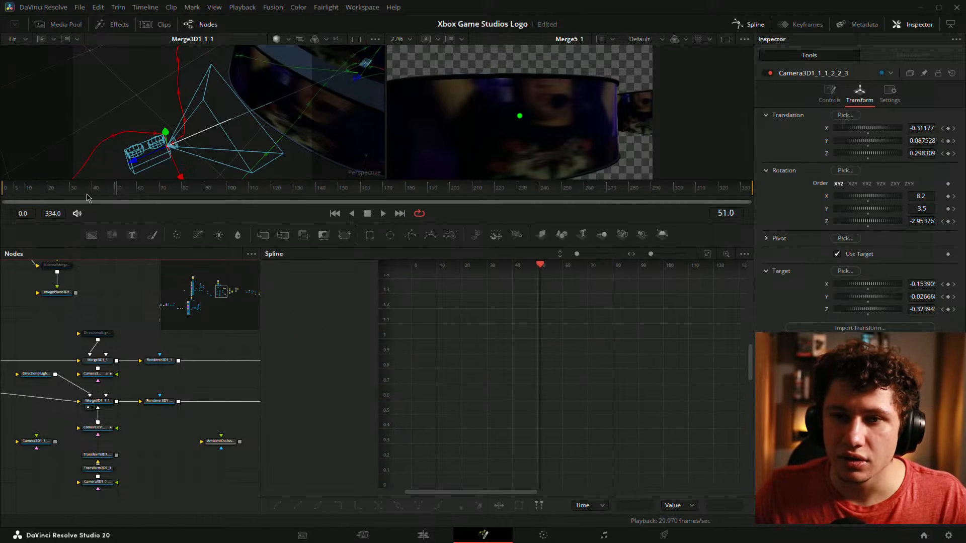
{"action": "left_click_drag", "start_coordinate": [86, 197], "coordinate": [56, 195]}
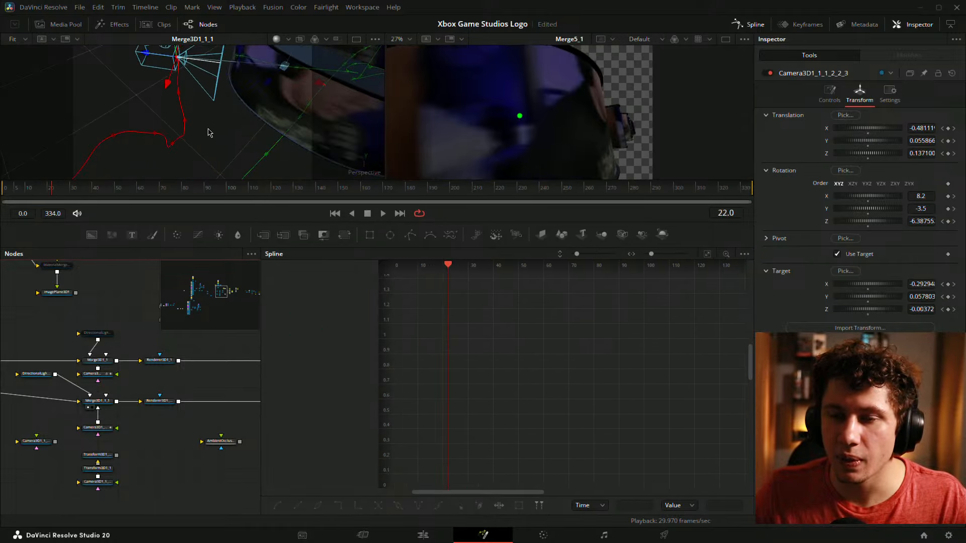
{"action": "left_click_drag", "start_coordinate": [210, 132], "coordinate": [133, 76]}
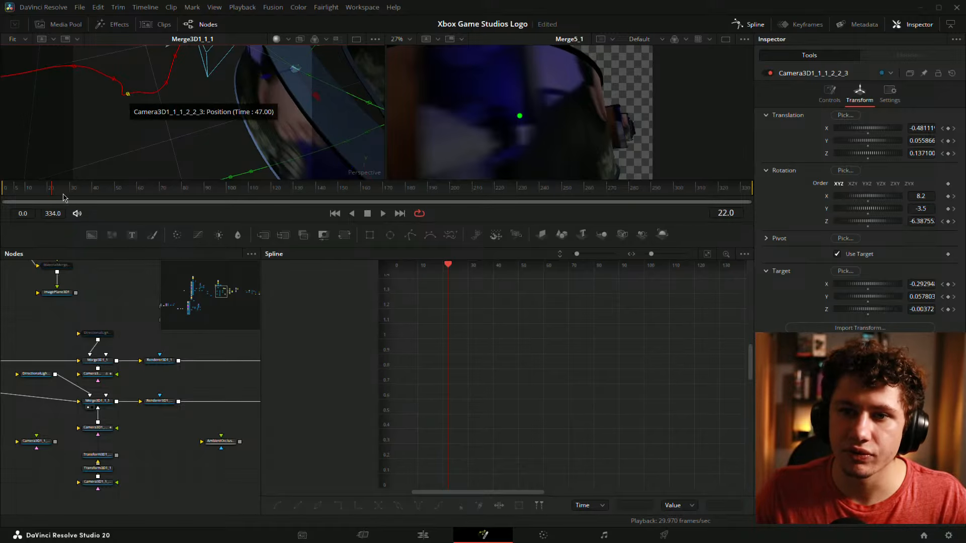
{"action": "left_click_drag", "start_coordinate": [63, 197], "coordinate": [43, 202]}
Move the camera animation to the frame 47 keyframe and examine the camera's spline curves around it
{"action": "left_click", "coordinate": [99, 428]}
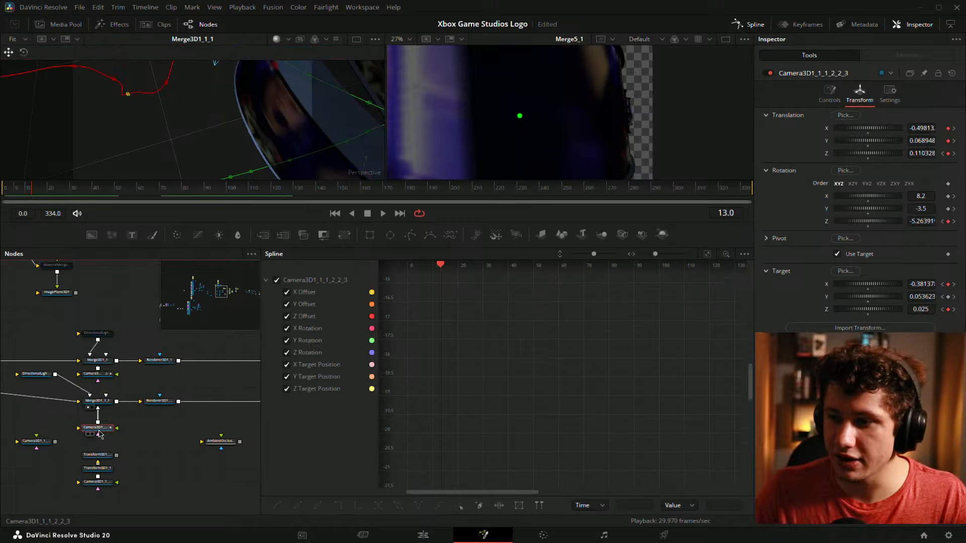
{"action": "left_click", "coordinate": [707, 254]}
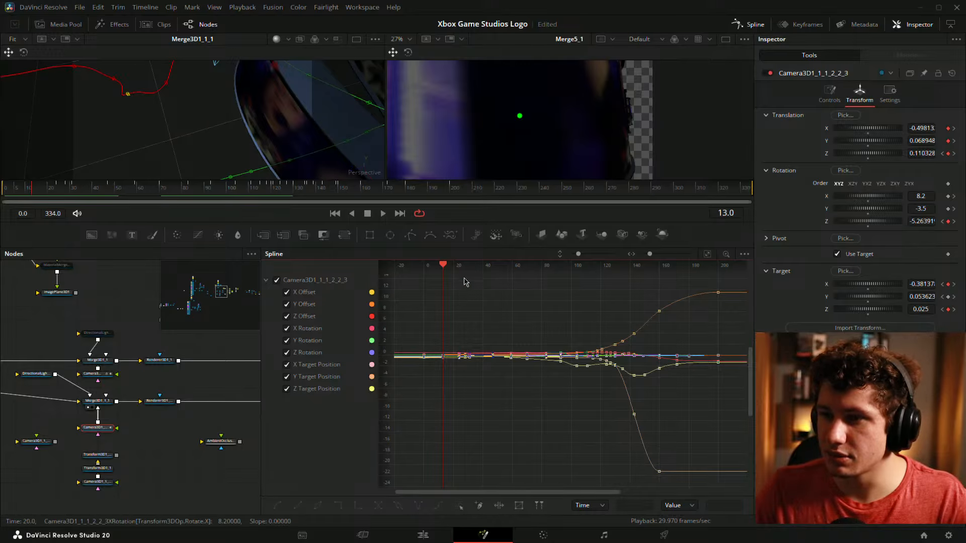
{"action": "left_click_drag", "start_coordinate": [444, 266], "coordinate": [495, 272]}
{"action": "left_click_drag", "start_coordinate": [576, 255], "coordinate": [592, 255]}
{"action": "scroll", "coordinate": [494, 309], "scroll_direction": "up", "scroll_amount": 4}
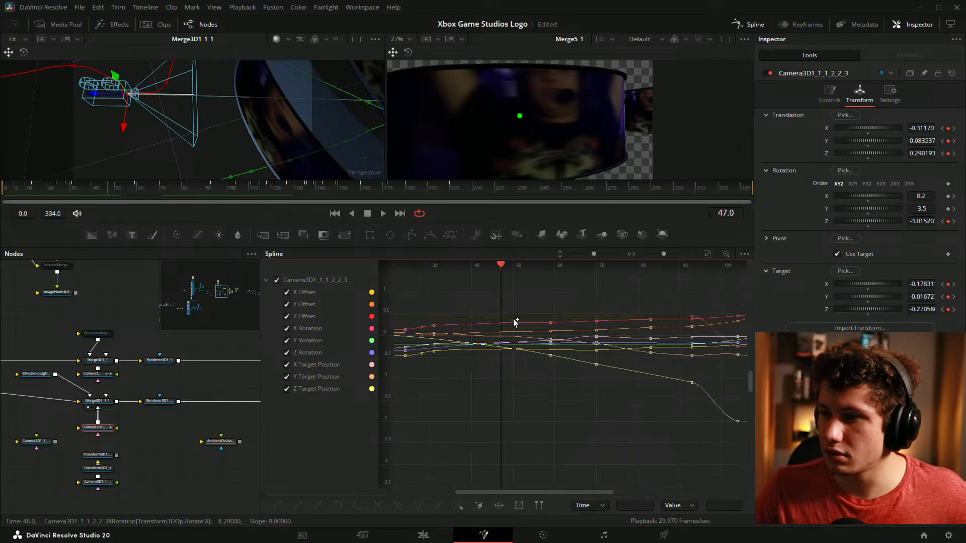
{"action": "scroll", "coordinate": [498, 334], "scroll_direction": "up", "scroll_amount": 2}
{"action": "scroll", "coordinate": [573, 312], "scroll_direction": "up", "scroll_amount": 2}
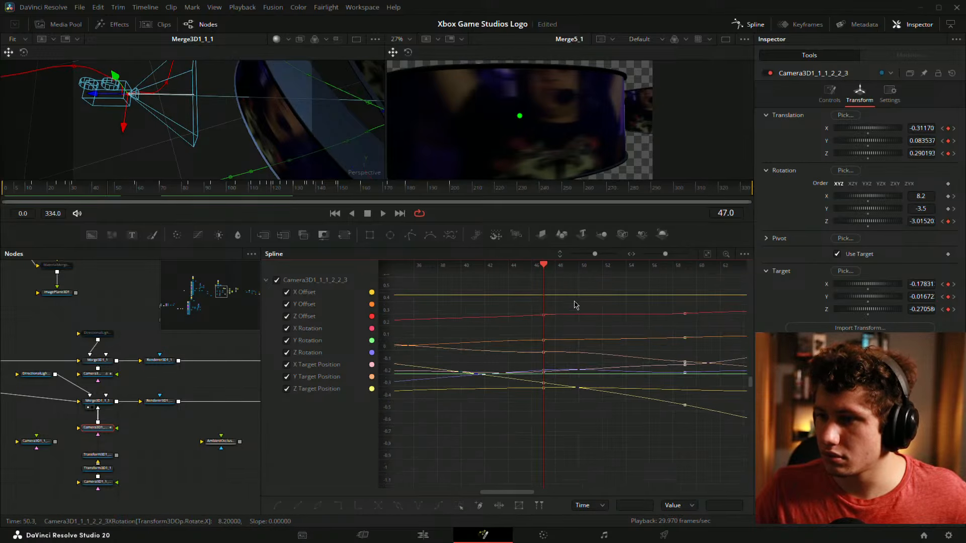
{"action": "left_click", "coordinate": [531, 372]}
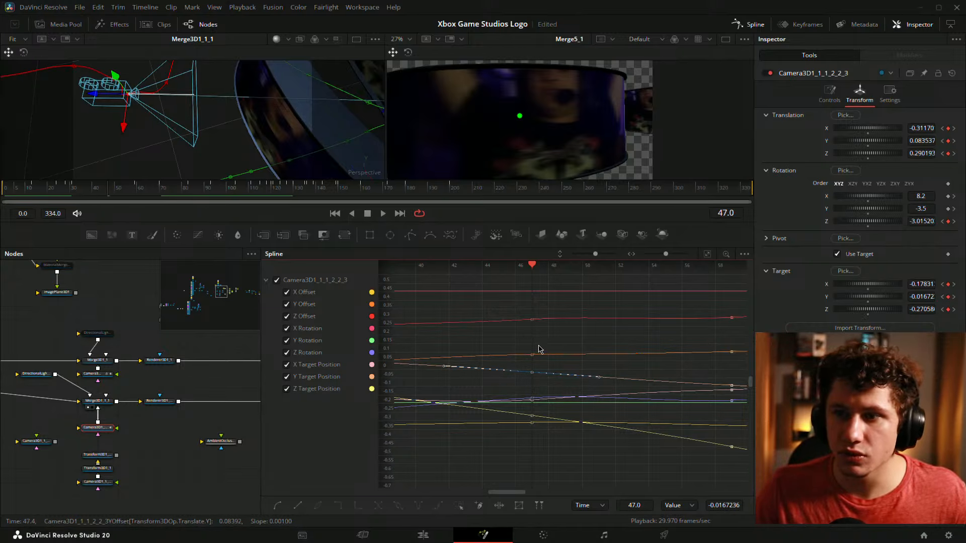
{"action": "left_click_drag", "start_coordinate": [510, 364], "coordinate": [509, 364]}
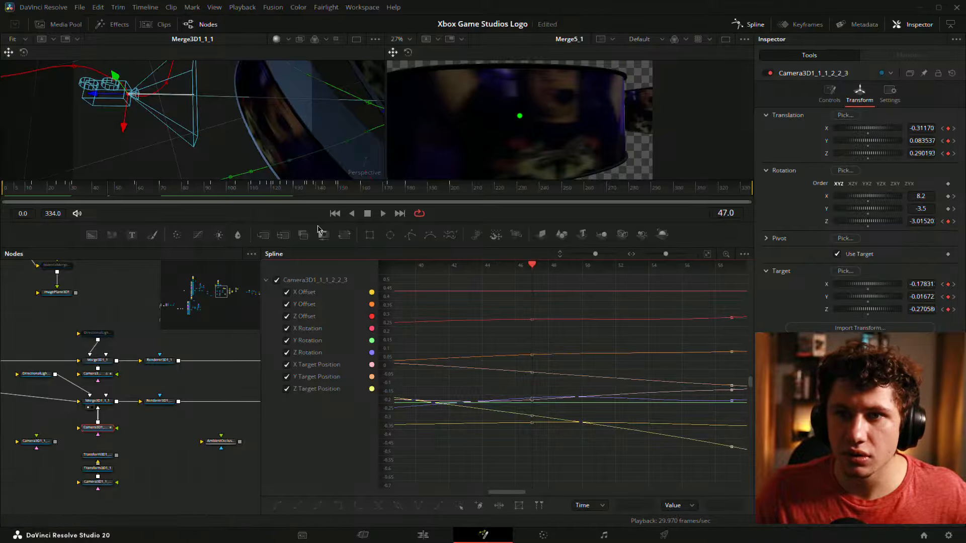
{"action": "mouse_move", "coordinate": [108, 193]}
{"action": "left_mouse_down"}
{"action": "mouse_move", "coordinate": [74, 187]}
{"action": "mouse_move", "coordinate": [110, 190]}
{"action": "left_mouse_up"}
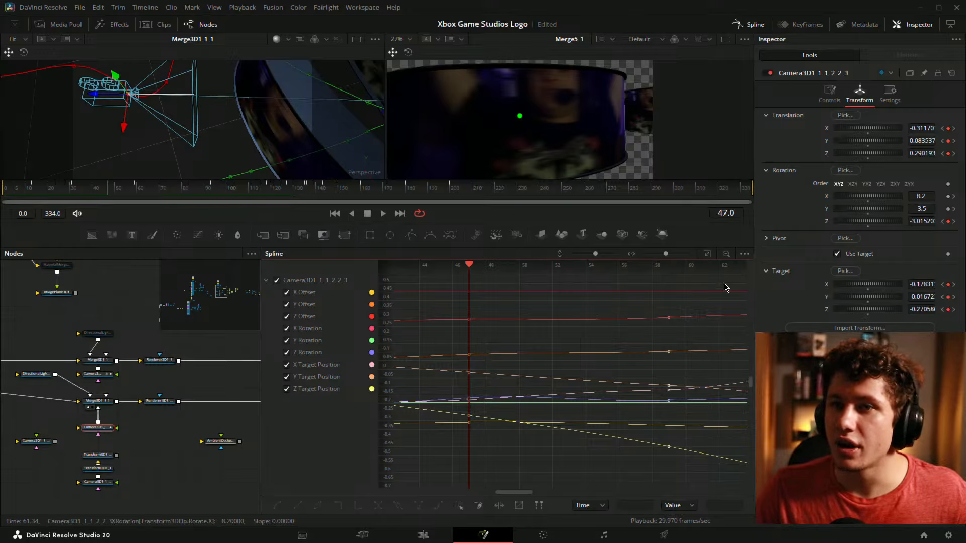
Remove the camera's Translation X, Y and Z, Rotation Z, and Target X, Y and Z keyframes at frame 47
{"action": "left_click", "coordinate": [948, 309]}
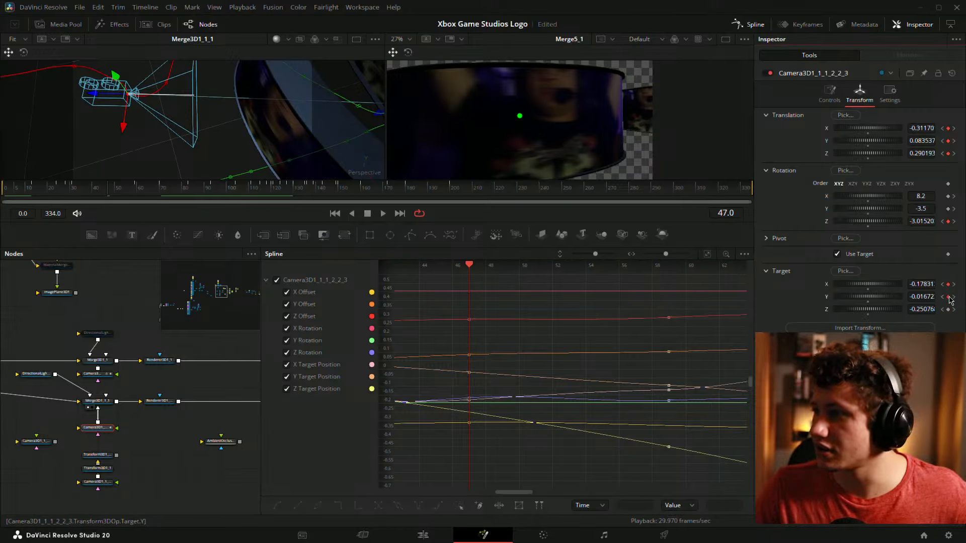
{"action": "left_click", "coordinate": [948, 297]}
{"action": "left_click", "coordinate": [947, 284]}
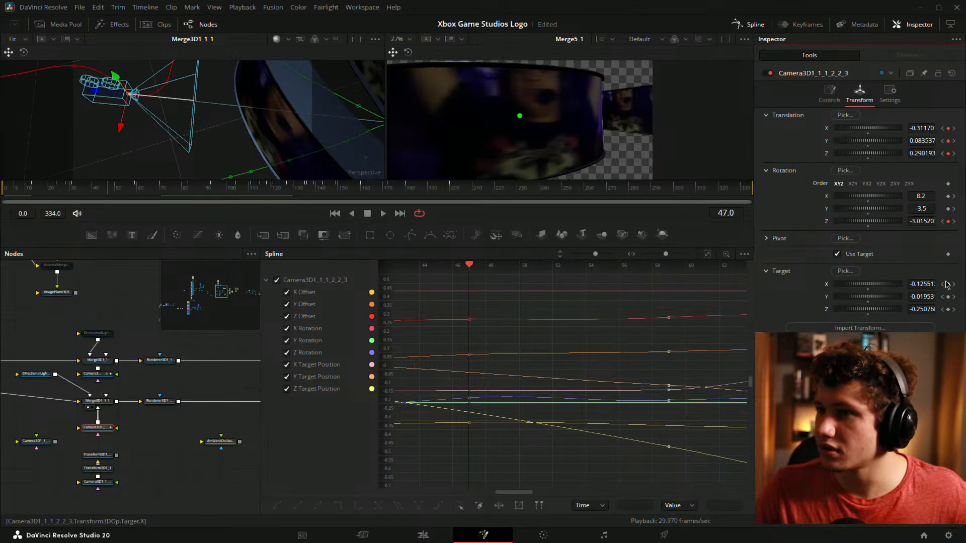
{"action": "left_click", "coordinate": [948, 222]}
{"action": "left_click", "coordinate": [948, 153]}
{"action": "left_click", "coordinate": [948, 141]}
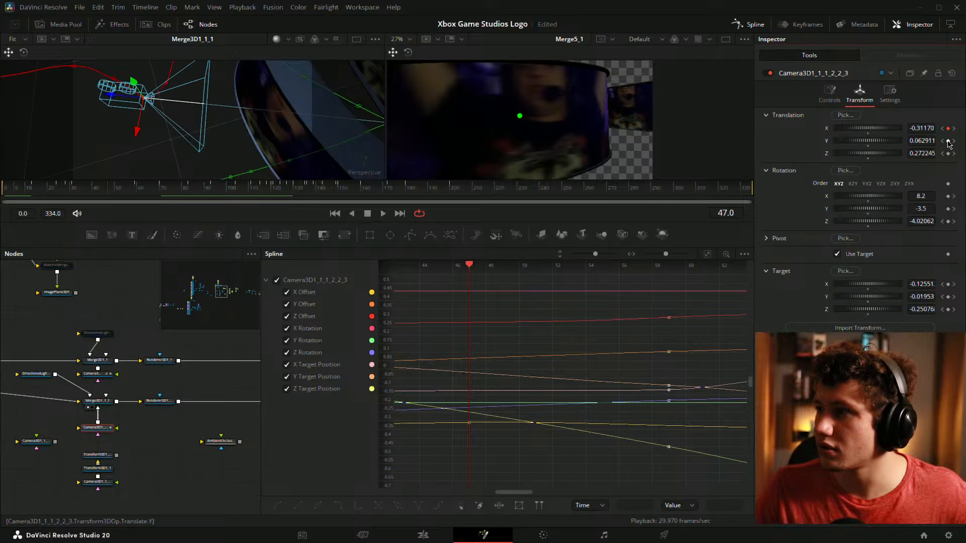
{"action": "left_click", "coordinate": [948, 128]}
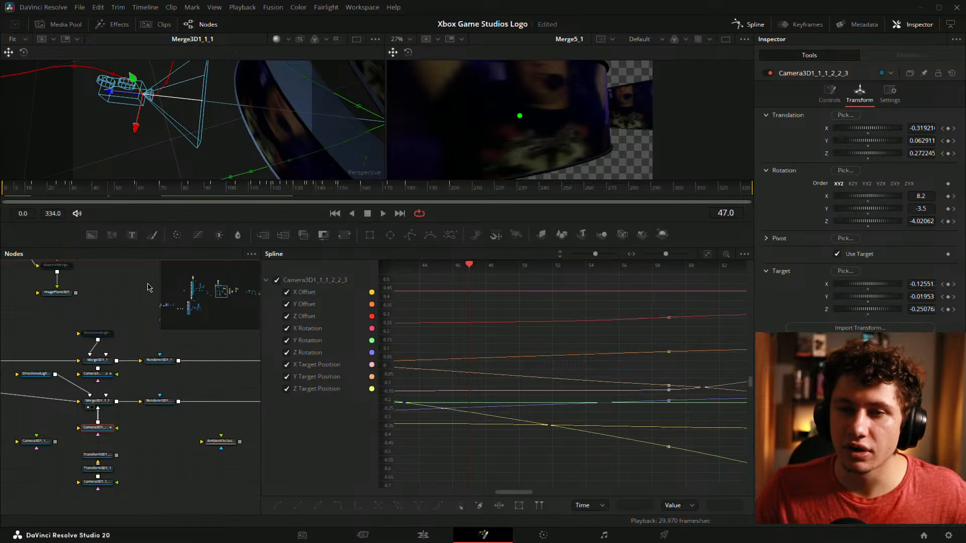
Scrub the camera animation and inspect its motion path from another angle in the perspective view, stopping at frame 39
{"action": "left_click", "coordinate": [150, 288]}
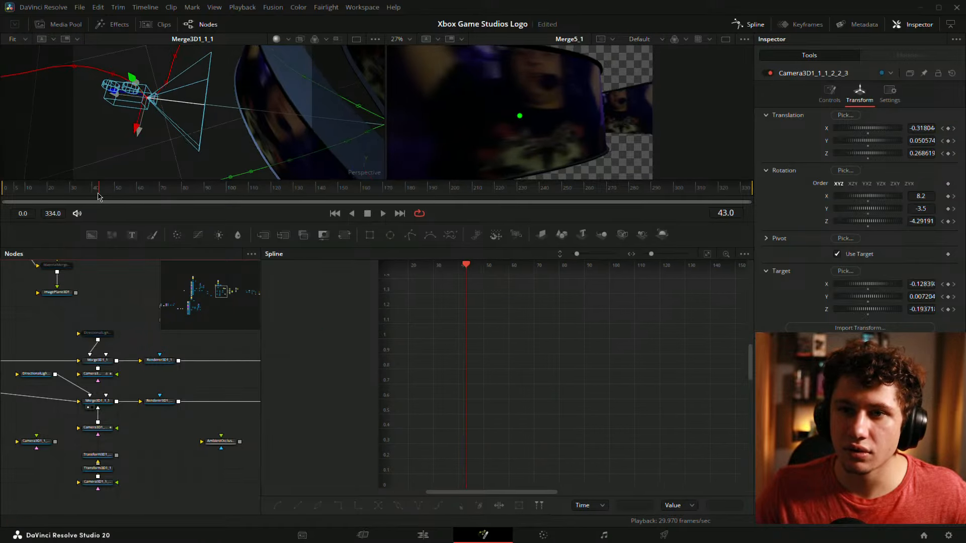
{"action": "left_click_drag", "start_coordinate": [98, 197], "coordinate": [74, 197]}
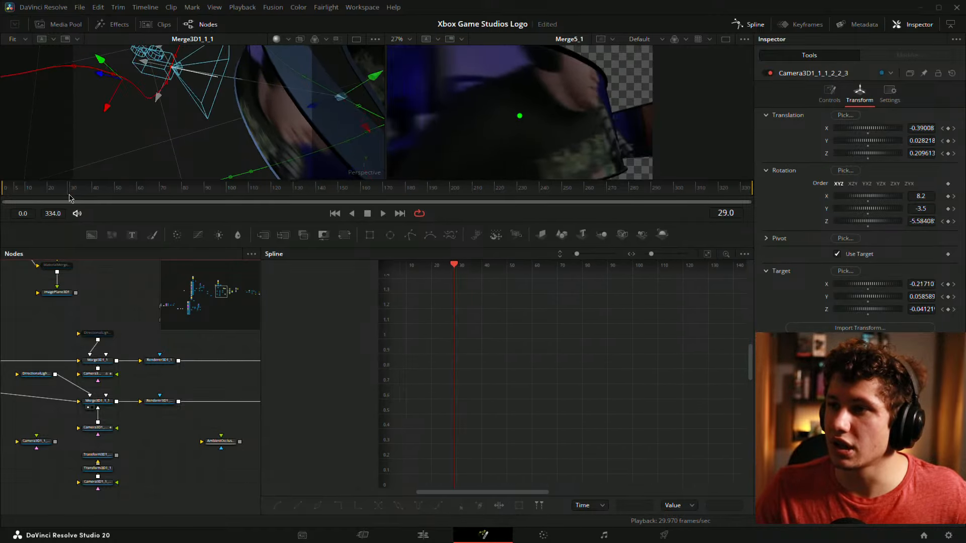
{"action": "left_click_drag", "start_coordinate": [121, 199], "coordinate": [61, 210]}
{"action": "left_click_drag", "start_coordinate": [126, 147], "coordinate": [274, 164]}
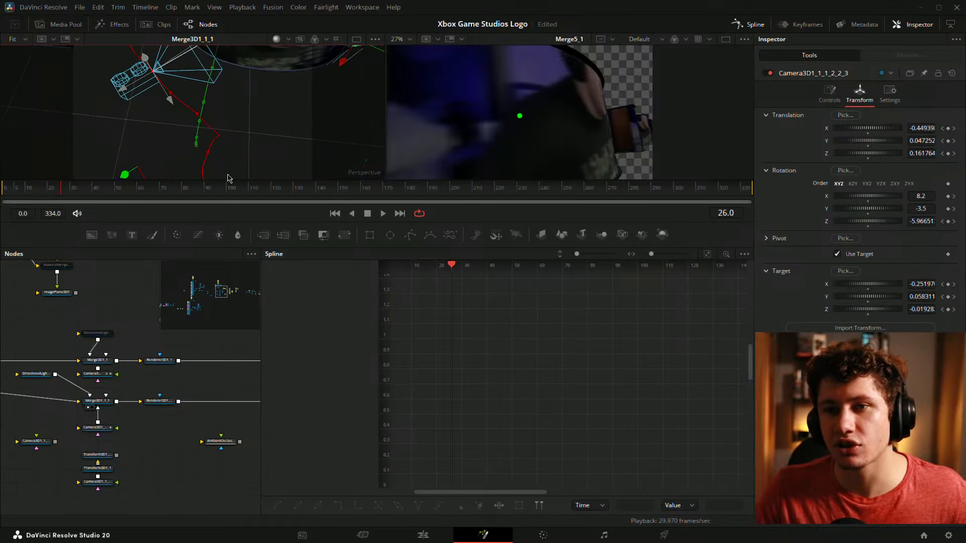
{"action": "left_click_drag", "start_coordinate": [60, 196], "coordinate": [105, 192]}
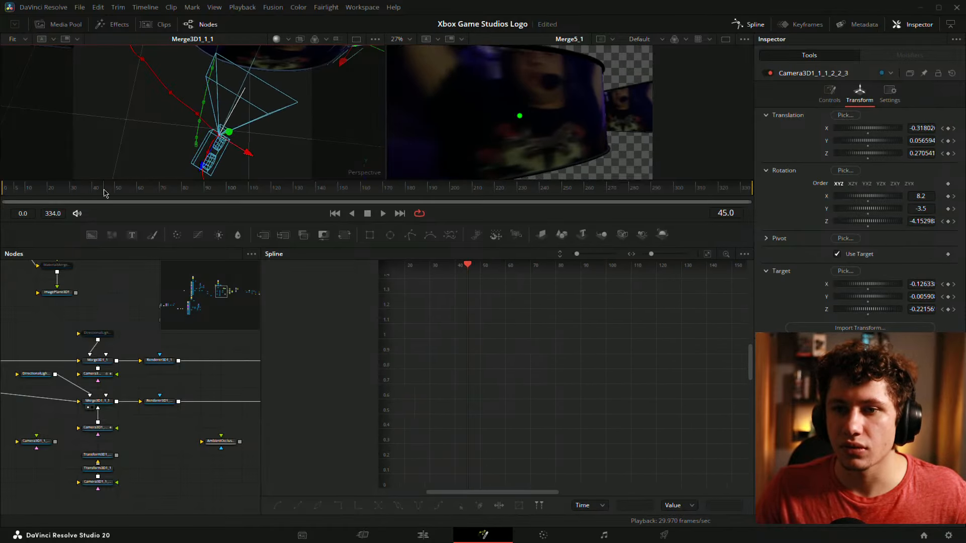
{"action": "left_click", "coordinate": [106, 433]}
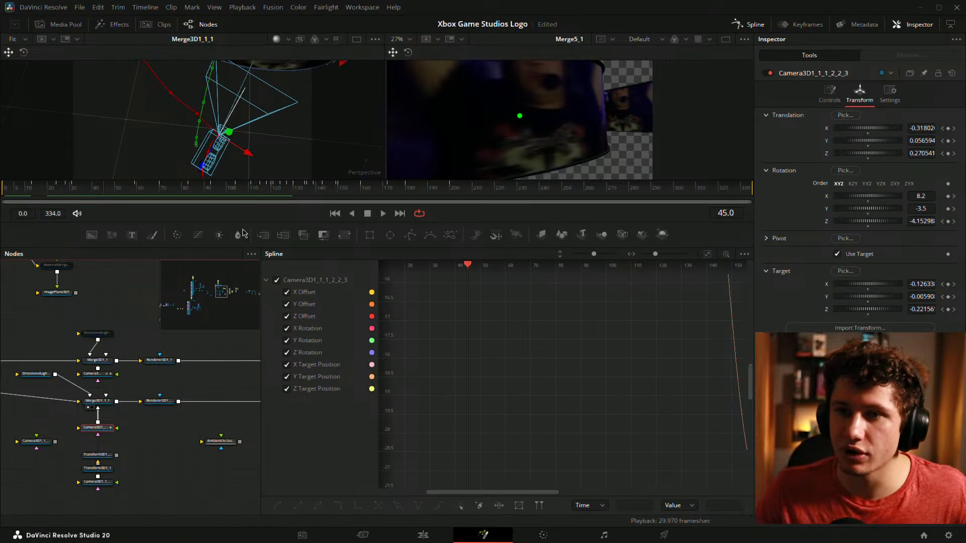
{"action": "mouse_move", "coordinate": [103, 192]}
{"action": "left_mouse_down"}
{"action": "mouse_move", "coordinate": [137, 192]}
{"action": "mouse_move", "coordinate": [91, 201]}
{"action": "left_mouse_up"}
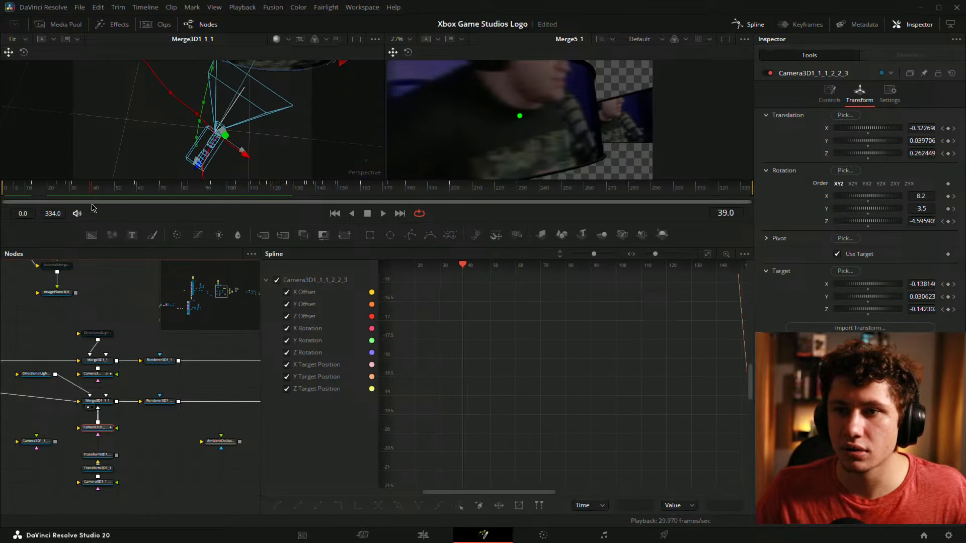
Save the project and delete the camera's X Offset keyframe near frame 31
{"action": "left_click_drag", "start_coordinate": [530, 301], "coordinate": [588, 444]}
{"action": "left_click_drag", "start_coordinate": [565, 281], "coordinate": [590, 478]}
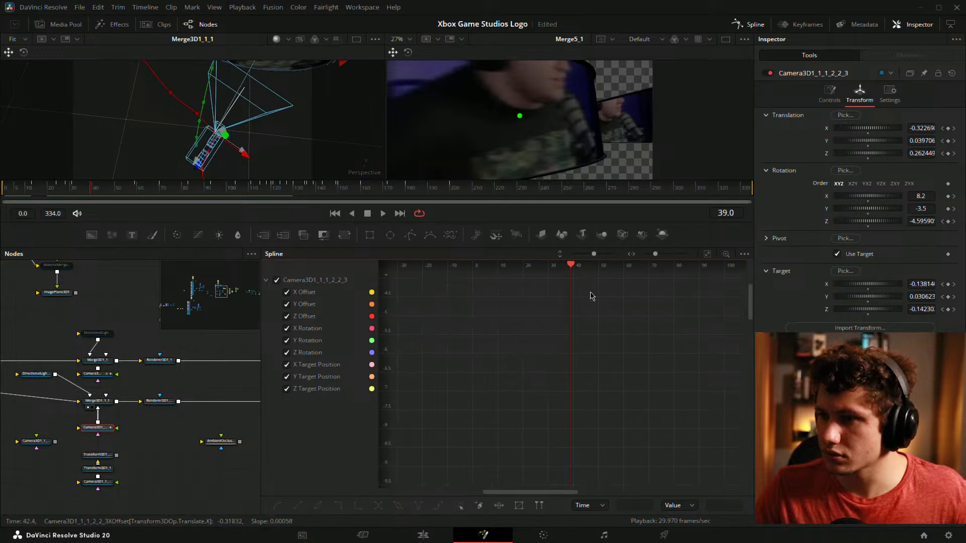
{"action": "left_click", "coordinate": [706, 254]}
{"action": "key", "text": "ctrl+s"}
{"action": "scroll", "coordinate": [474, 367], "scroll_direction": "up", "scroll_amount": 6}
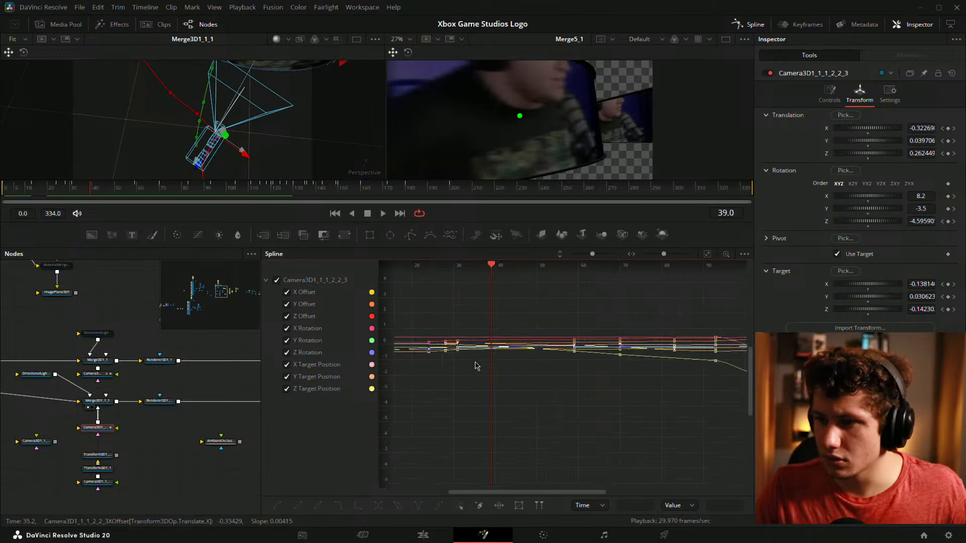
{"action": "scroll", "coordinate": [513, 349], "scroll_direction": "up", "scroll_amount": 3}
{"action": "left_click_drag", "start_coordinate": [594, 254], "coordinate": [599, 254]}
{"action": "scroll", "coordinate": [544, 367], "scroll_direction": "down", "scroll_amount": 5}
{"action": "scroll", "coordinate": [547, 336], "scroll_direction": "down", "scroll_amount": 4}
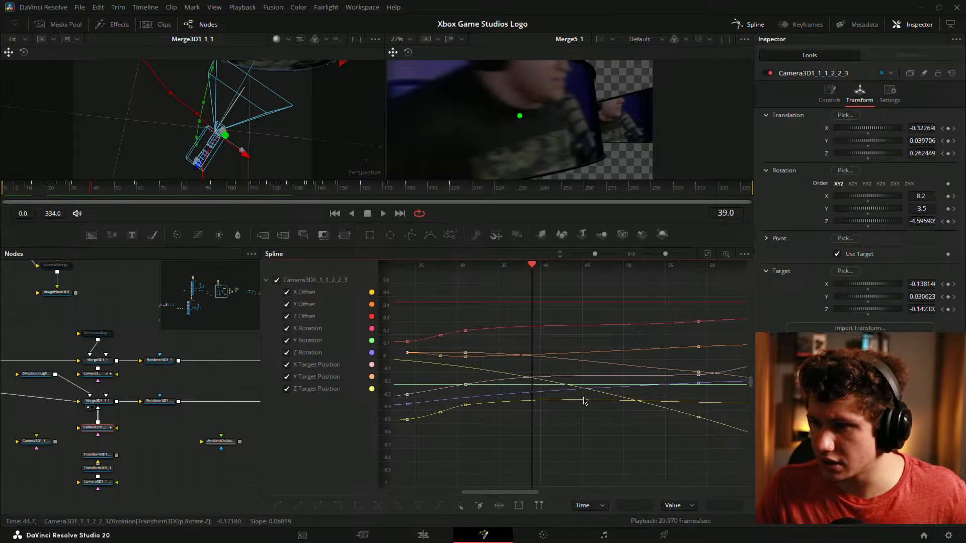
{"action": "left_click_drag", "start_coordinate": [596, 420], "coordinate": [551, 433]}
{"action": "key", "text": "Delete"}
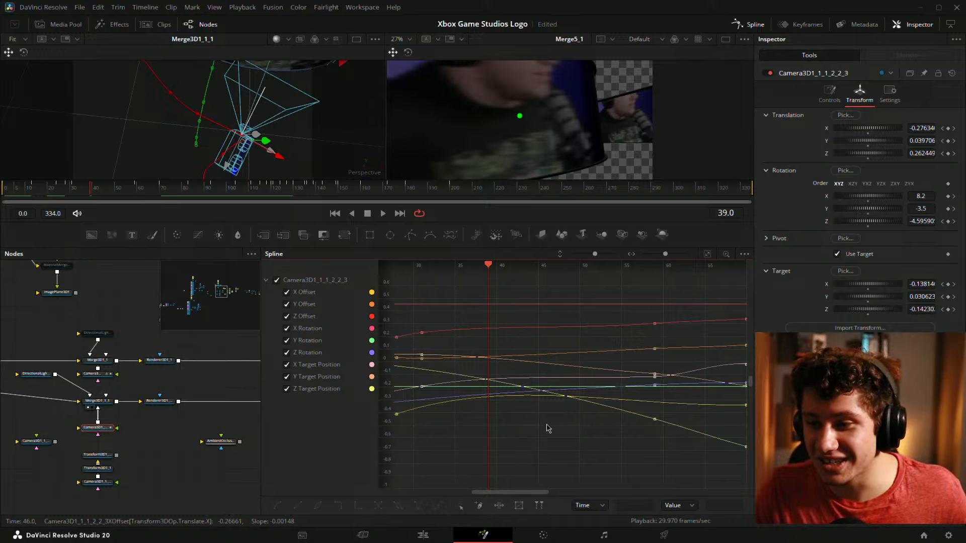
Adjust the outgoing curve handle of the camera's X Offset keyframe at frame 28 to flatten the curve after it
{"action": "left_click_drag", "start_coordinate": [570, 422], "coordinate": [605, 410]}
{"action": "key", "text": "ctrl+z"}
{"action": "key", "text": "ctrl+shift+z"}
{"action": "left_click_drag", "start_coordinate": [409, 393], "coordinate": [408, 393]}
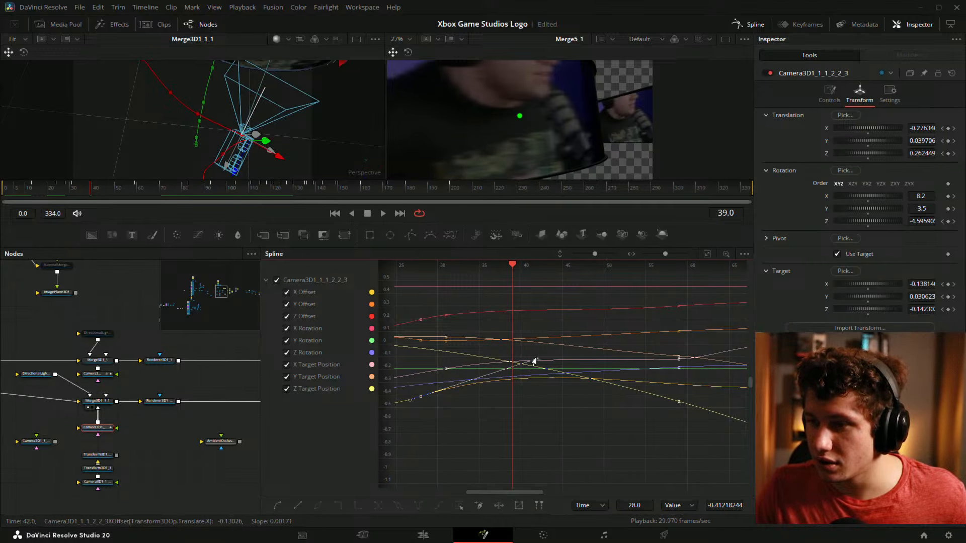
{"action": "left_click_drag", "start_coordinate": [535, 361], "coordinate": [502, 386]}
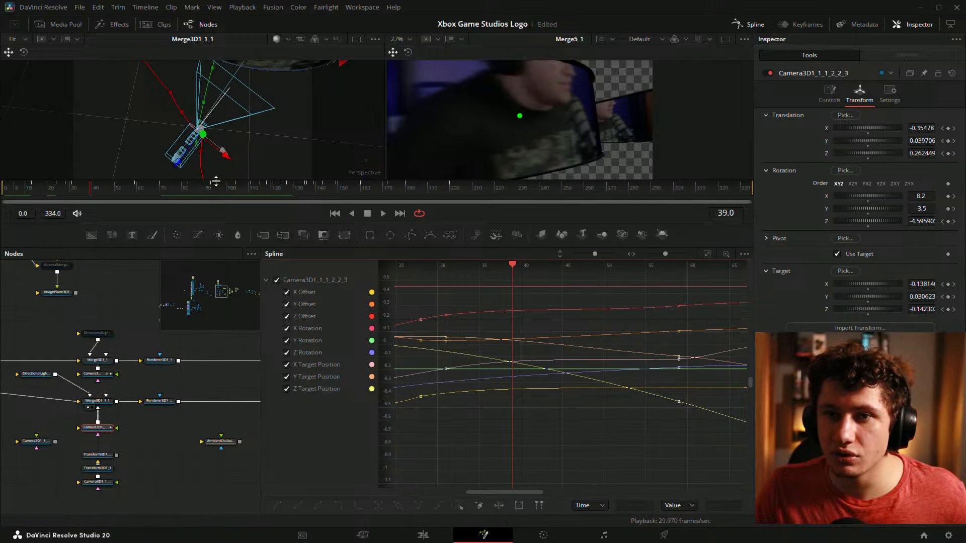
At frame 38, try a different Target X value for the camera and undo the change
{"action": "left_click", "coordinate": [70, 196]}
{"action": "left_click_drag", "start_coordinate": [69, 196], "coordinate": [88, 196]}
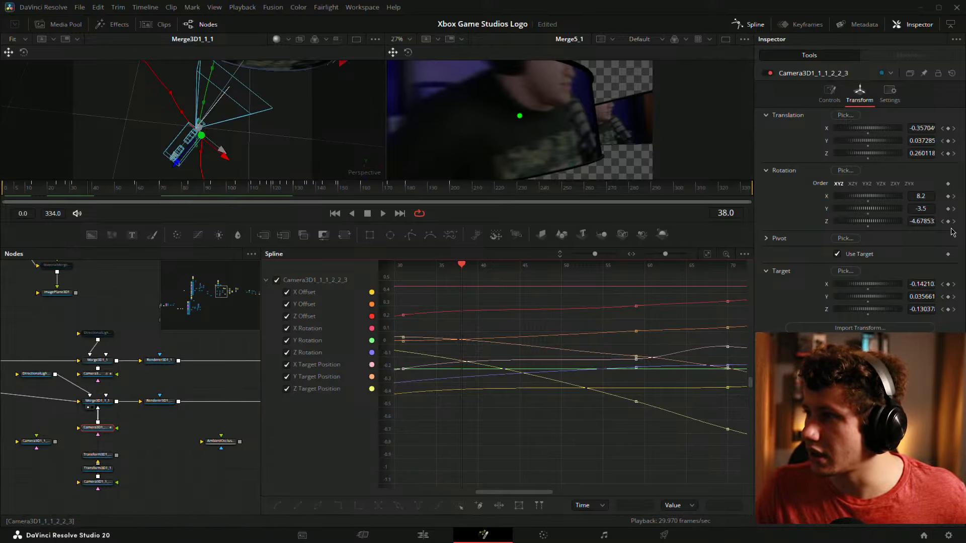
{"action": "mouse_move", "coordinate": [923, 284]}
{"action": "left_mouse_down"}
{"action": "mouse_move", "coordinate": [903, 284]}
{"action": "mouse_move", "coordinate": [918, 286]}
{"action": "left_mouse_up"}
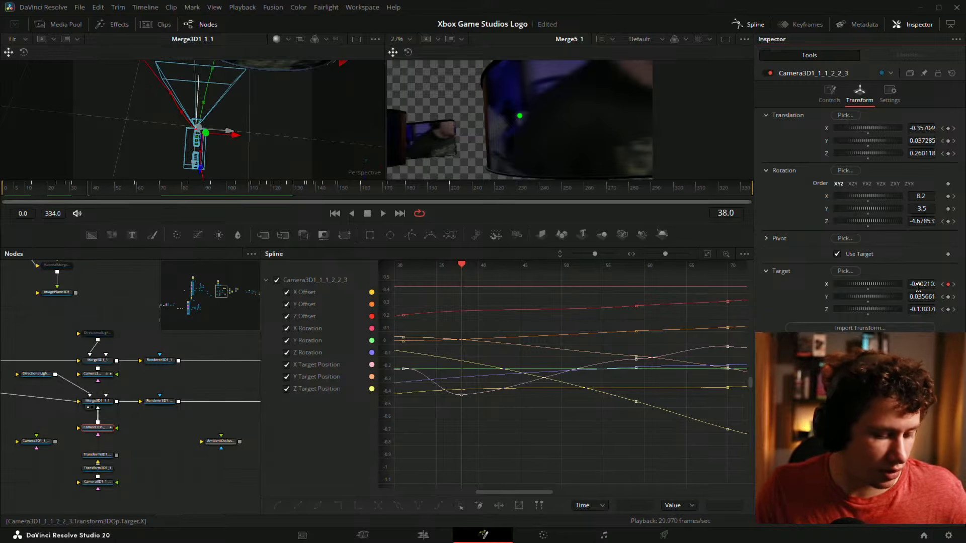
{"action": "key", "text": "ctrl+z"}
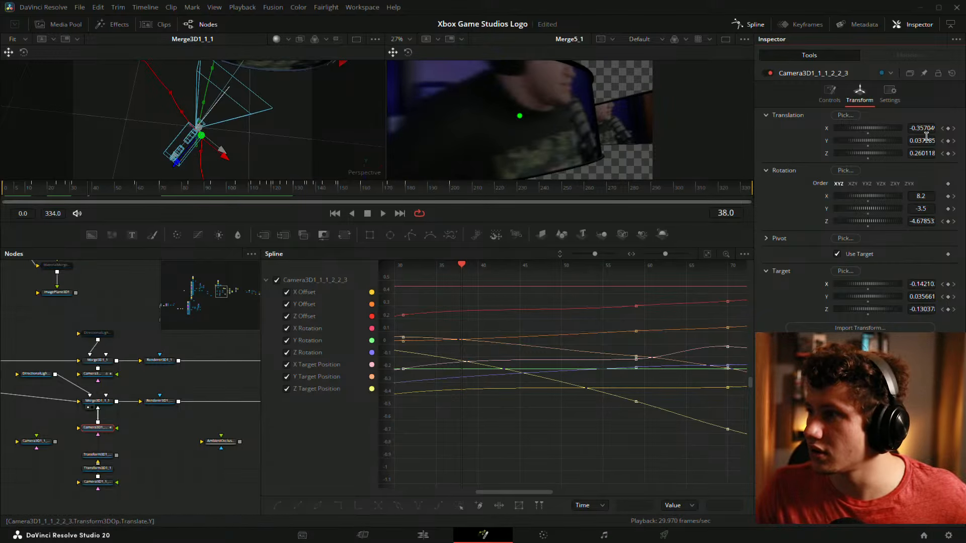
Set the camera's translation at frame 38 to about -0.374 in X and 0.057285 in Y
{"action": "left_click_drag", "start_coordinate": [926, 129], "coordinate": [921, 130]}
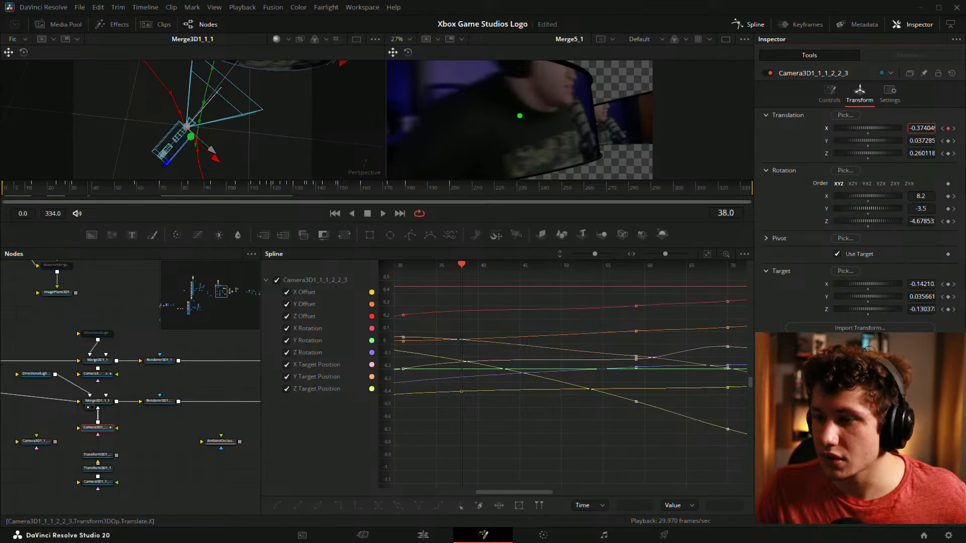
{"action": "left_click_drag", "start_coordinate": [509, 435], "coordinate": [553, 429]}
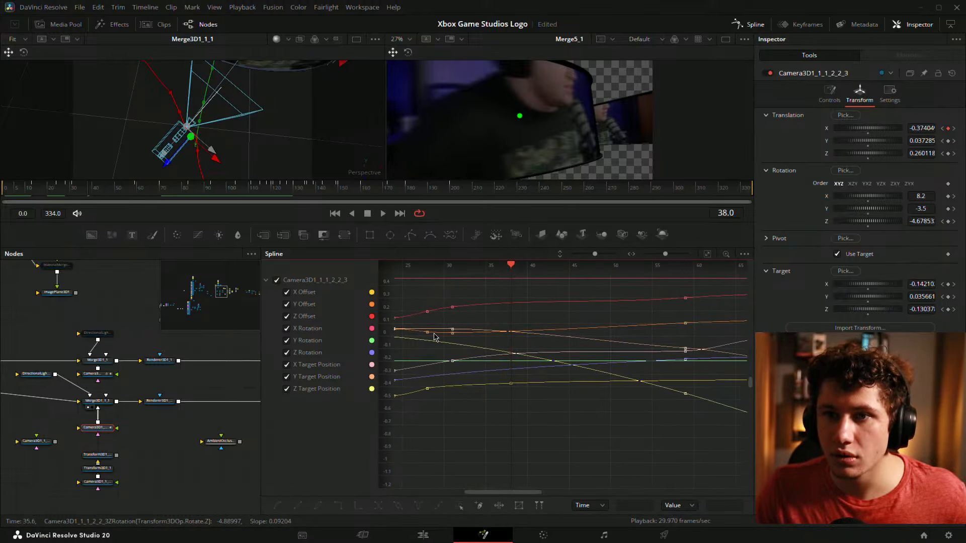
{"action": "left_click_drag", "start_coordinate": [199, 132], "coordinate": [270, 145]}
{"action": "left_click_drag", "start_coordinate": [929, 138], "coordinate": [939, 139]}
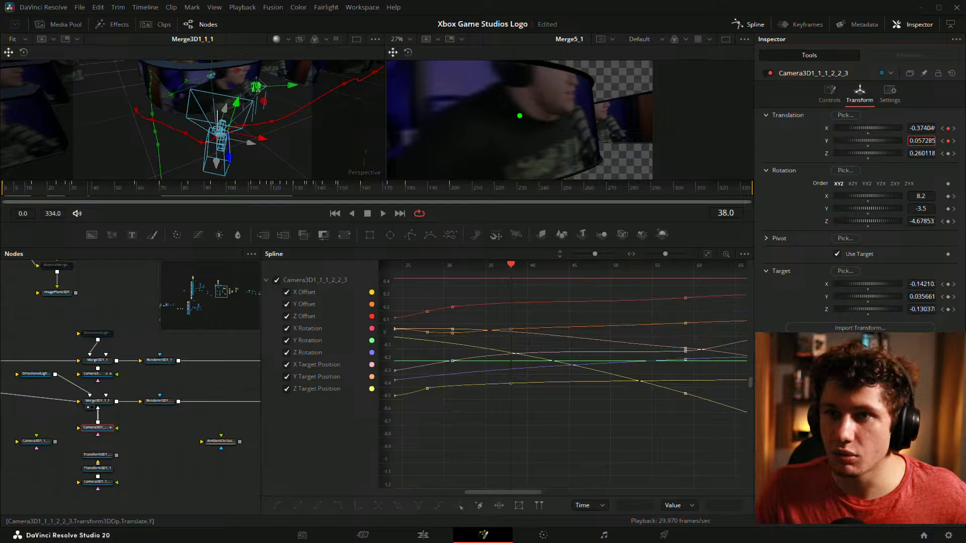
Delete the camera's Y Offset keyframes between frames 28 and 38 to smooth out the dip in the curve
{"action": "left_click_drag", "start_coordinate": [522, 313], "coordinate": [636, 317]}
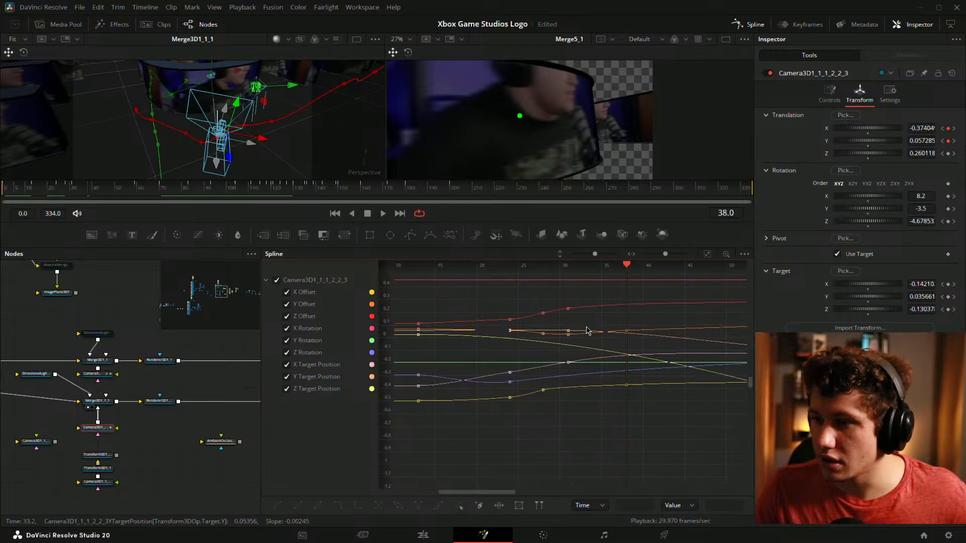
{"action": "scroll", "coordinate": [585, 332], "scroll_direction": "up", "scroll_amount": 2}
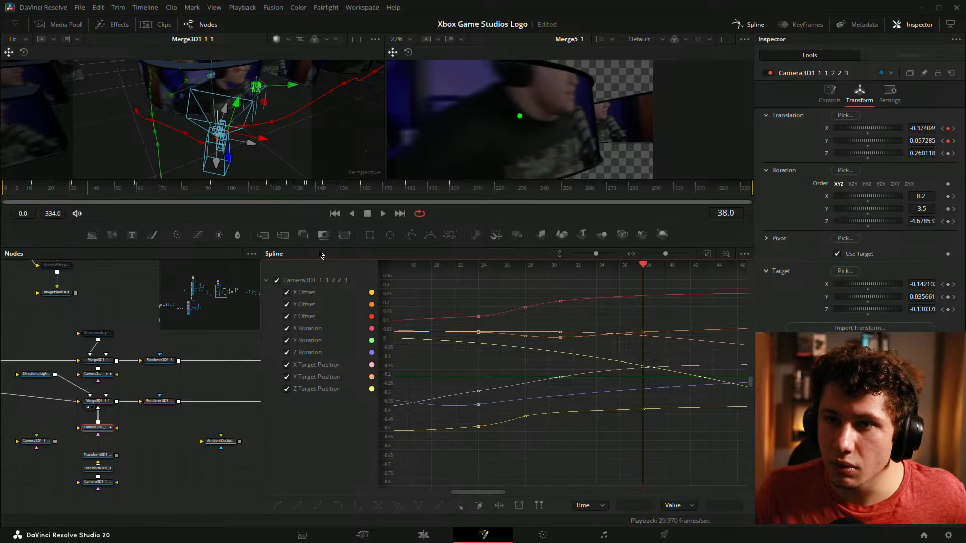
{"action": "mouse_move", "coordinate": [83, 191]}
{"action": "left_mouse_down"}
{"action": "mouse_move", "coordinate": [59, 191]}
{"action": "mouse_move", "coordinate": [124, 193]}
{"action": "mouse_move", "coordinate": [88, 203]}
{"action": "left_mouse_up"}
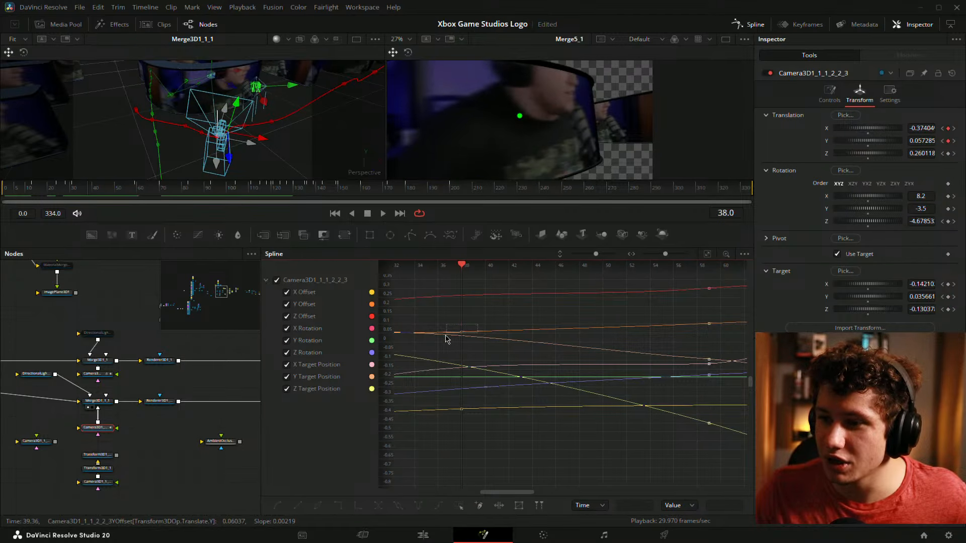
{"action": "left_click_drag", "start_coordinate": [445, 336], "coordinate": [449, 345]}
{"action": "key", "text": "Delete"}
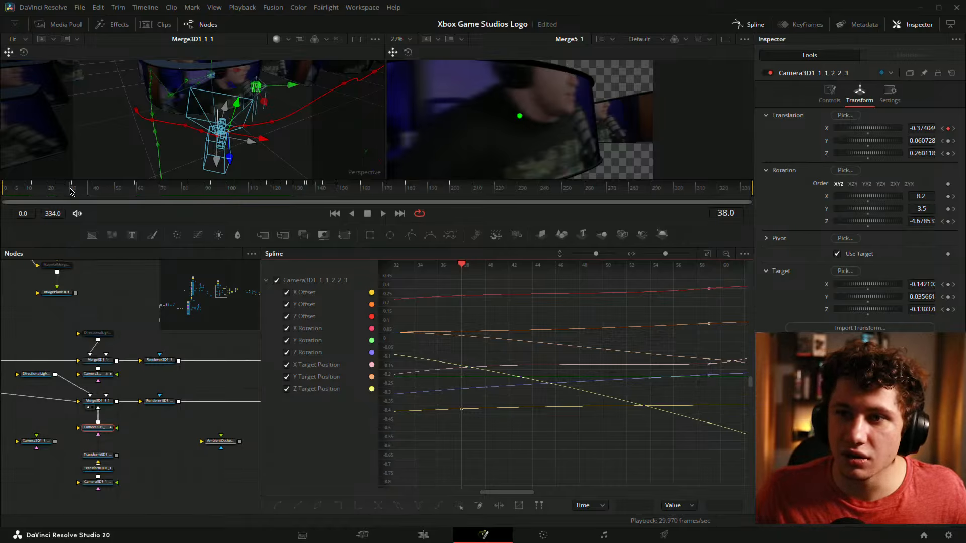
{"action": "left_click_drag", "start_coordinate": [70, 191], "coordinate": [88, 190]}
{"action": "key", "text": "ctrl+shift+z"}
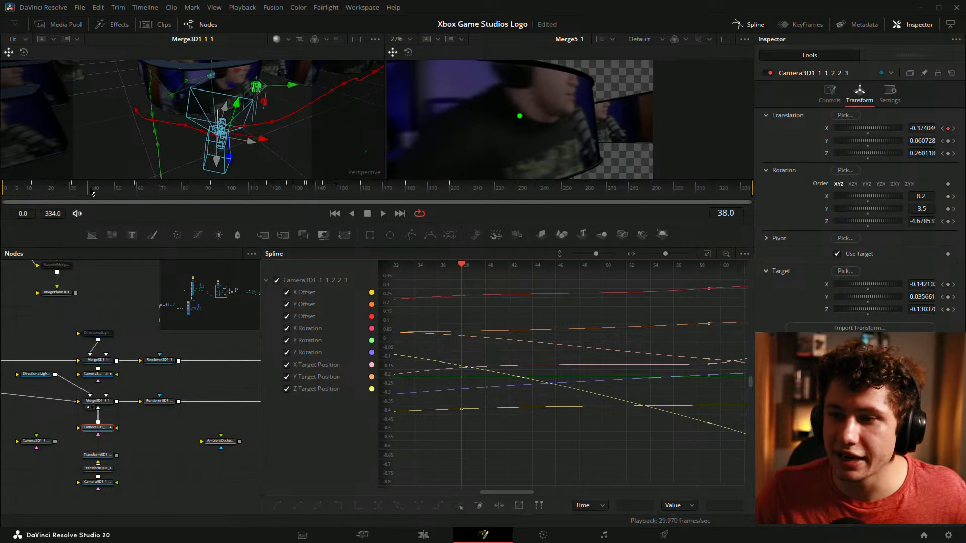
Remove the camera's X translation keyframe at frame 38
{"action": "left_click_drag", "start_coordinate": [496, 387], "coordinate": [532, 390]}
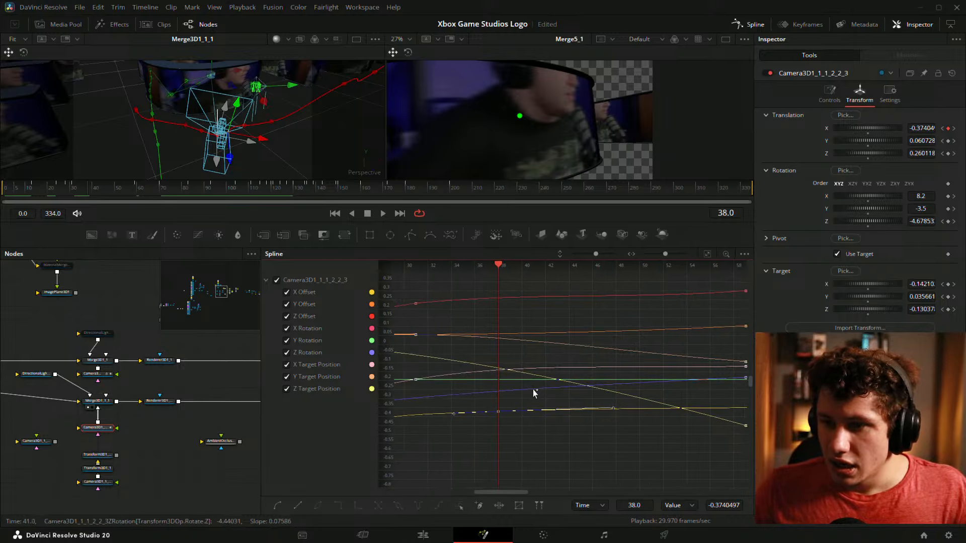
{"action": "left_click", "coordinate": [534, 353]}
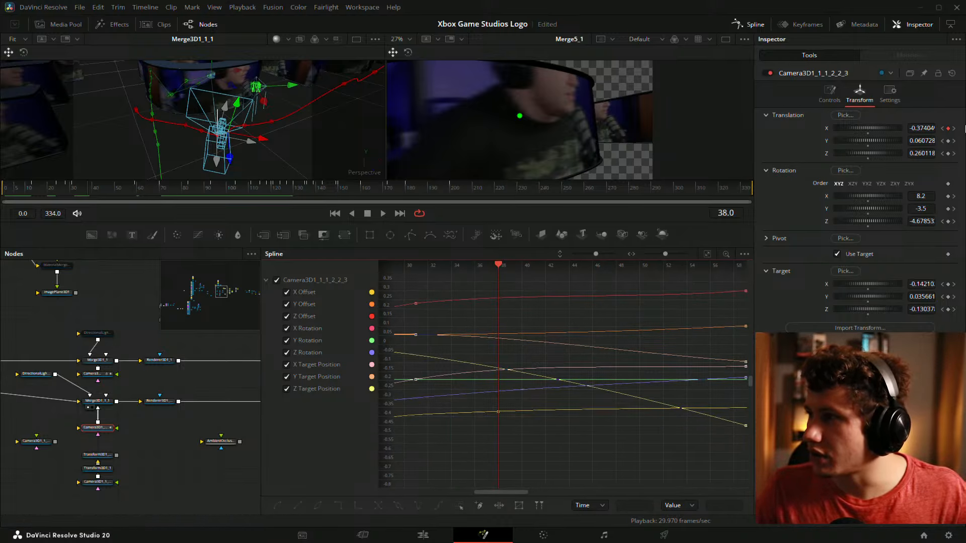
{"action": "left_click", "coordinate": [948, 130]}
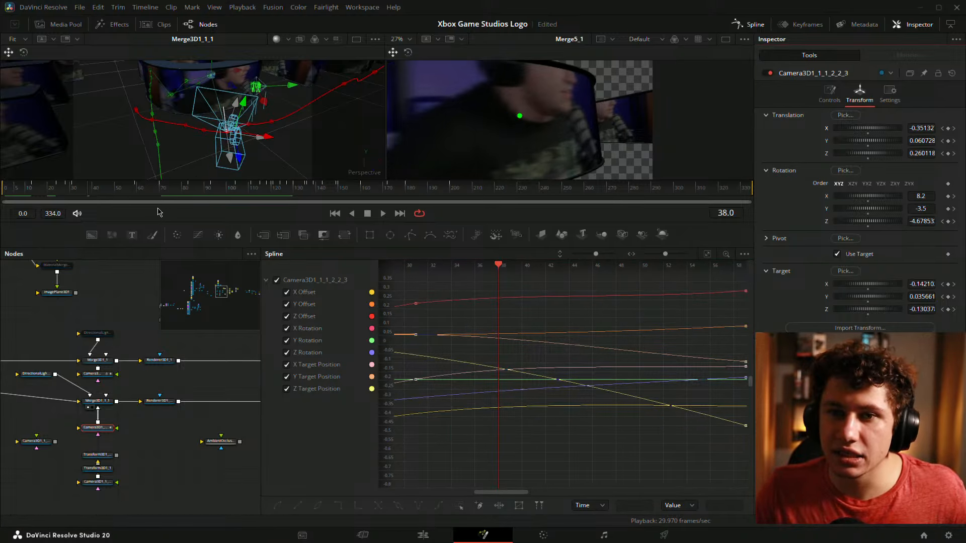
Review the camera move up to frame 83, hide the Spline editor and show Merge3 in the first viewer
{"action": "left_click_drag", "start_coordinate": [86, 190], "coordinate": [190, 199]}
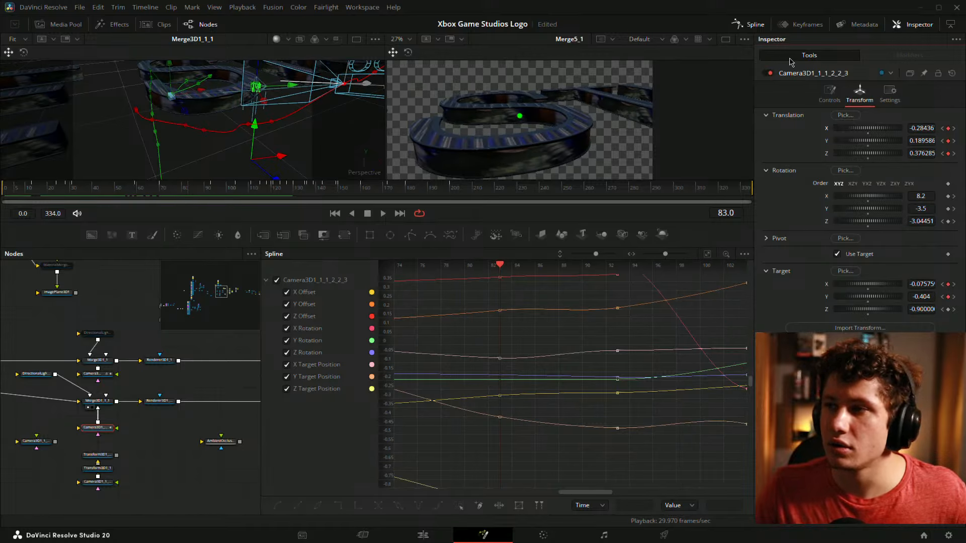
{"action": "left_click", "coordinate": [752, 25]}
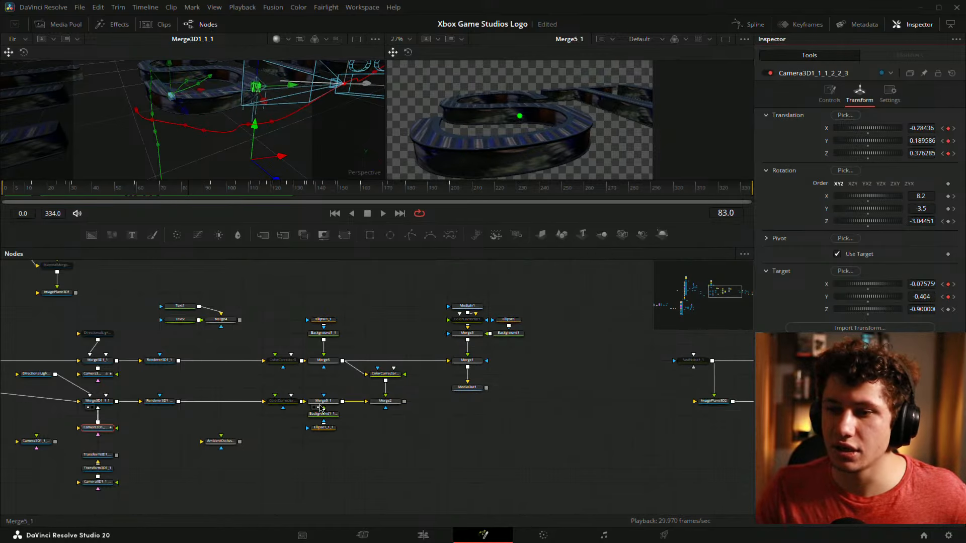
{"action": "key", "text": "1"}
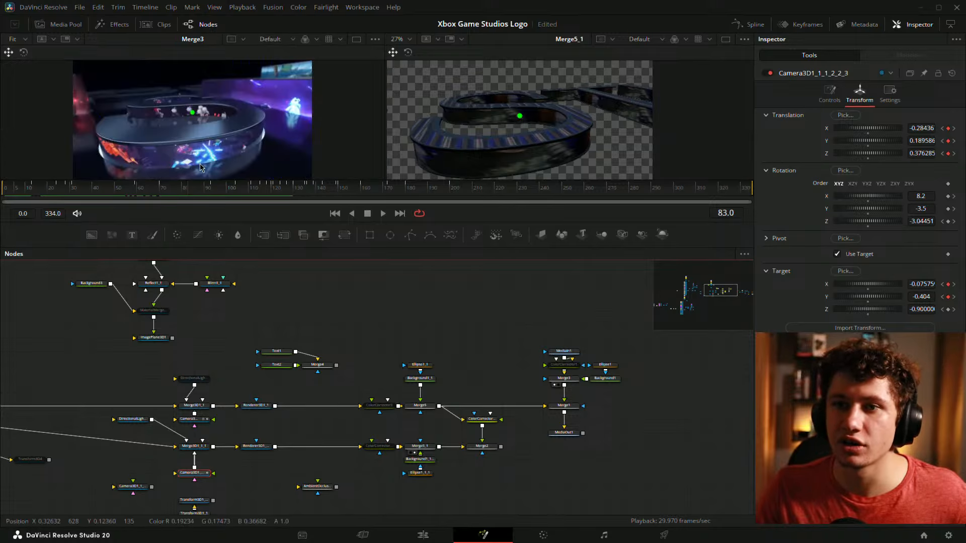
Scrub through the opening frames to compare the camera move with the reference footage, ending at frame 24
{"action": "left_click_drag", "start_coordinate": [110, 195], "coordinate": [15, 192]}
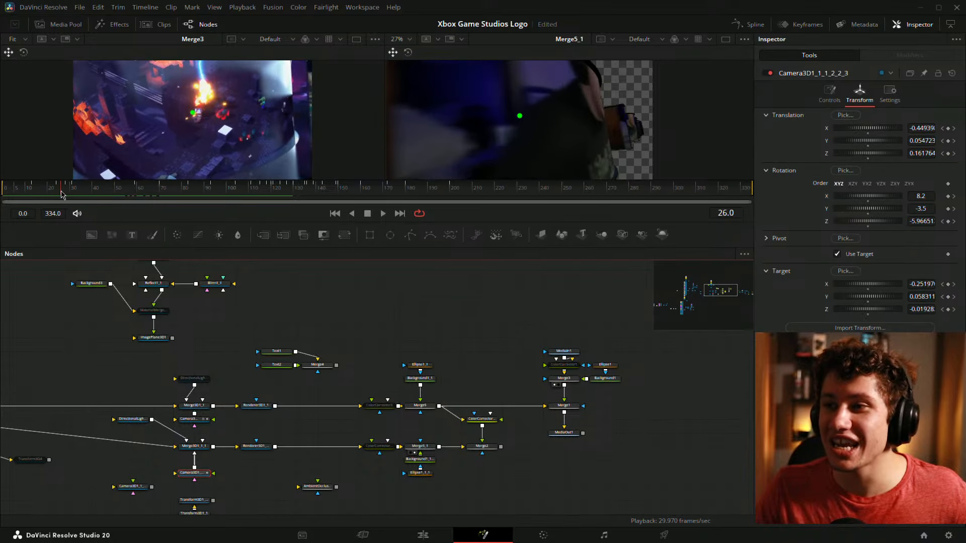
{"action": "left_click_drag", "start_coordinate": [90, 193], "coordinate": [7, 183]}
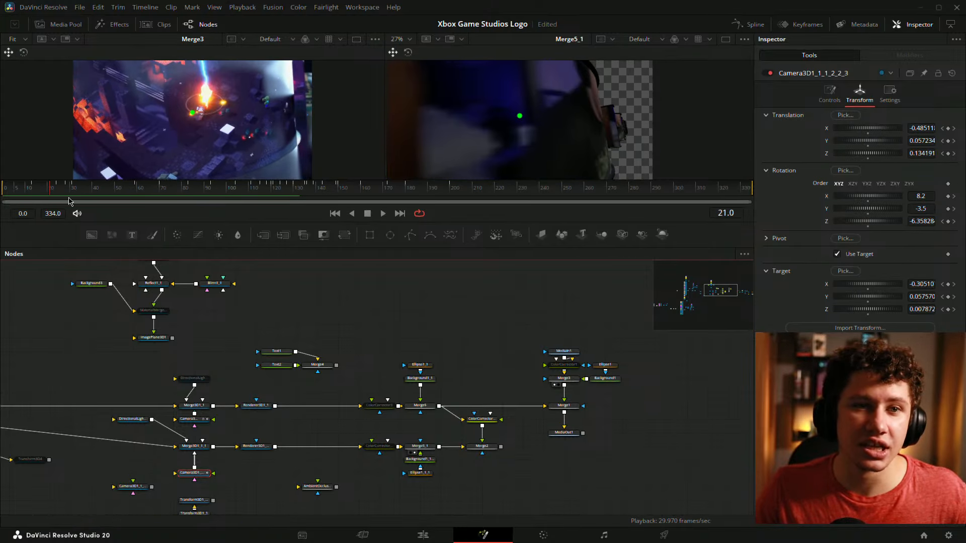
{"action": "left_click_drag", "start_coordinate": [456, 316], "coordinate": [521, 338]}
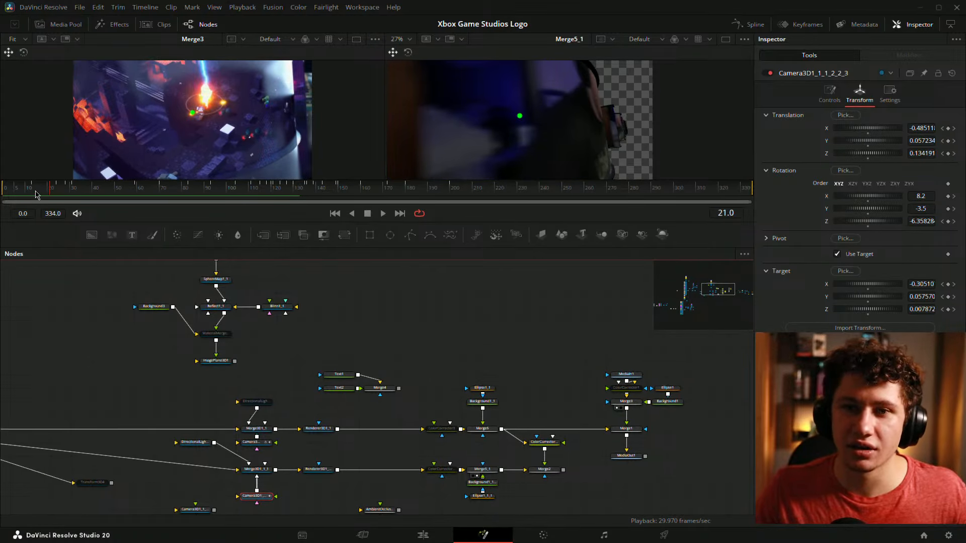
{"action": "mouse_move", "coordinate": [20, 190]}
{"action": "left_mouse_down"}
{"action": "mouse_move", "coordinate": [68, 193]}
{"action": "mouse_move", "coordinate": [24, 195]}
{"action": "left_mouse_up"}
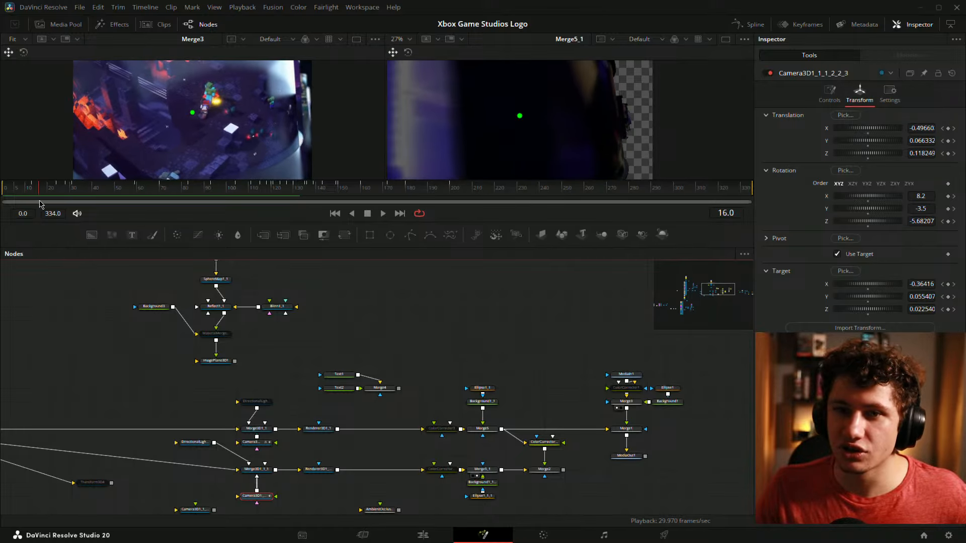
{"action": "mouse_move", "coordinate": [40, 203]}
{"action": "left_mouse_down"}
{"action": "mouse_move", "coordinate": [76, 207]}
{"action": "mouse_move", "coordinate": [58, 202]}
{"action": "left_mouse_up"}
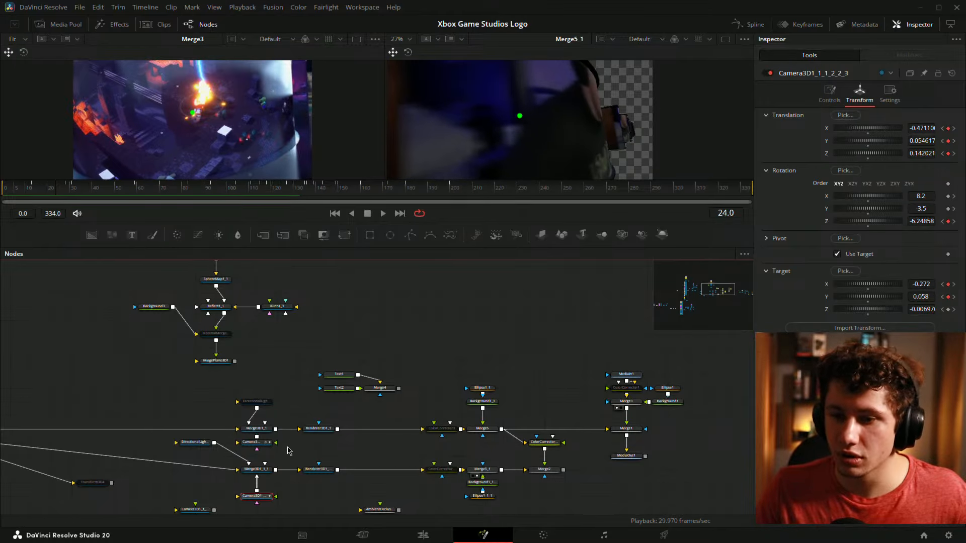
Show Merge3D1_1_1 in the first viewer and set the camera's Z translation to 0.172021 at frame 24
{"action": "left_click_drag", "start_coordinate": [271, 468], "coordinate": [259, 169]}
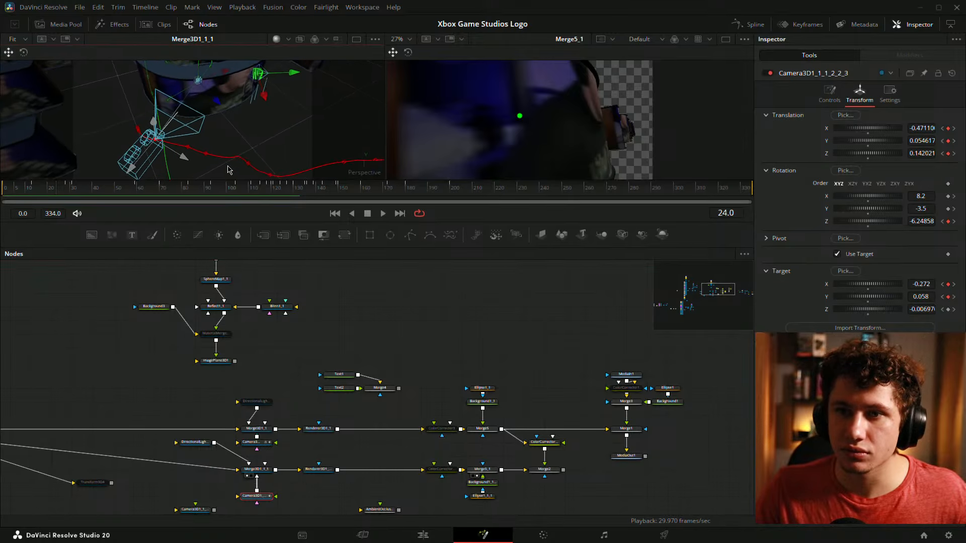
{"action": "mouse_move", "coordinate": [59, 195]}
{"action": "left_mouse_down"}
{"action": "mouse_move", "coordinate": [70, 190]}
{"action": "mouse_move", "coordinate": [58, 191]}
{"action": "left_mouse_up"}
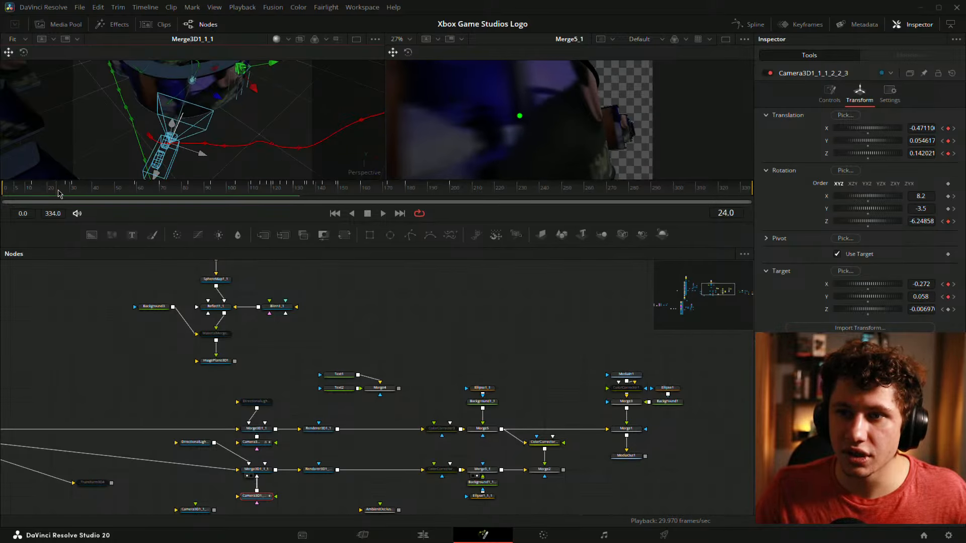
{"action": "left_click_drag", "start_coordinate": [254, 108], "coordinate": [254, 129]}
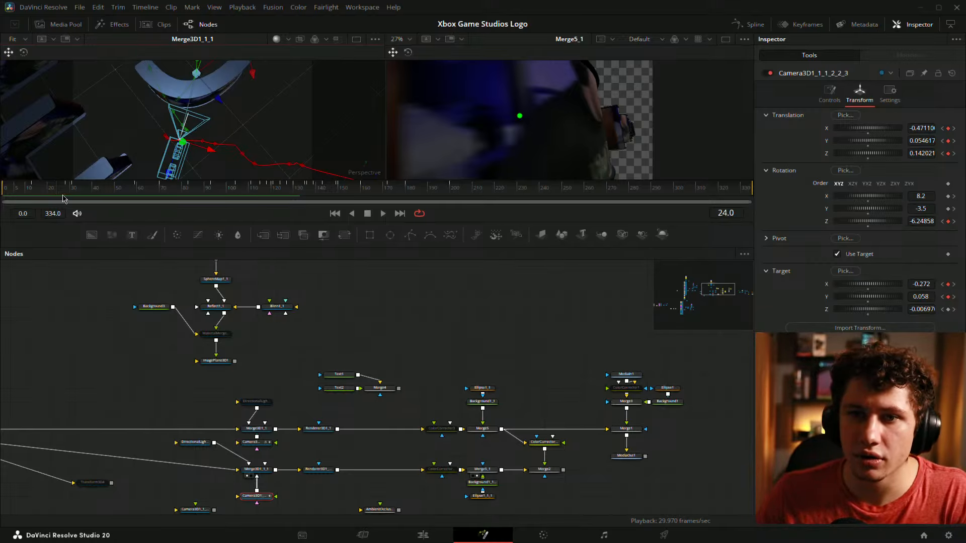
{"action": "left_click_drag", "start_coordinate": [63, 196], "coordinate": [59, 195]}
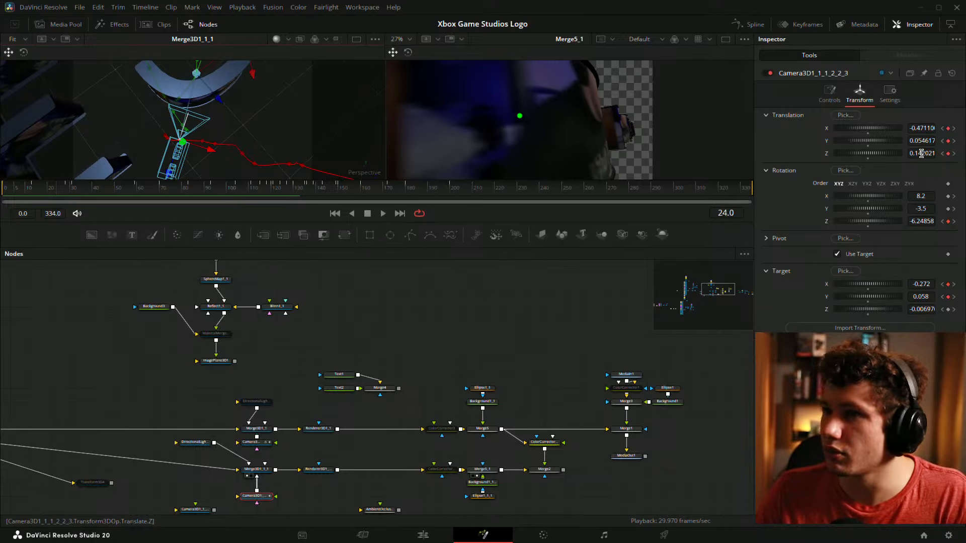
{"action": "left_click_drag", "start_coordinate": [921, 153], "coordinate": [935, 153]}
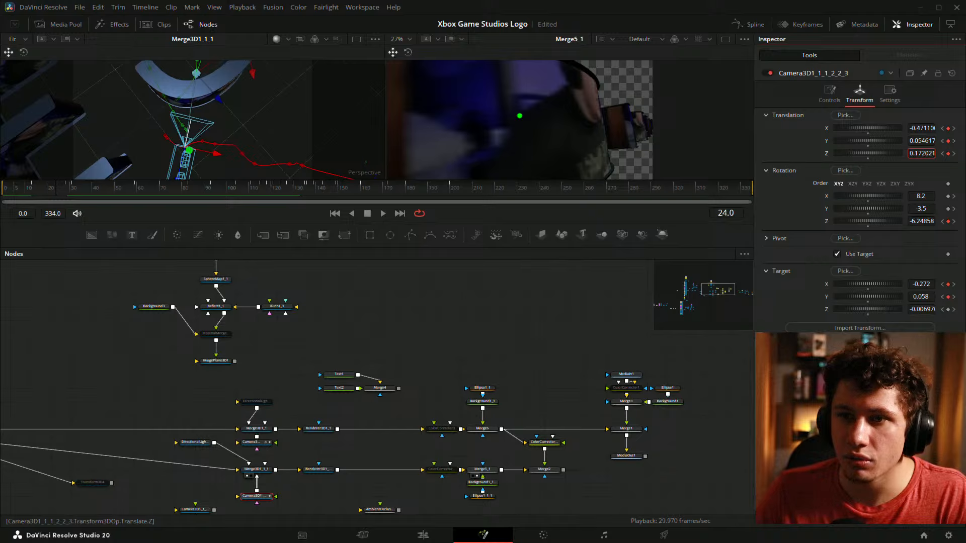
Increase the camera's Z translation around frame 28 and set it to 0.260098 at frame 31
{"action": "left_click_drag", "start_coordinate": [59, 193], "coordinate": [68, 193]}
{"action": "left_click_drag", "start_coordinate": [921, 153], "coordinate": [927, 153]}
{"action": "left_click_drag", "start_coordinate": [72, 193], "coordinate": [73, 190]}
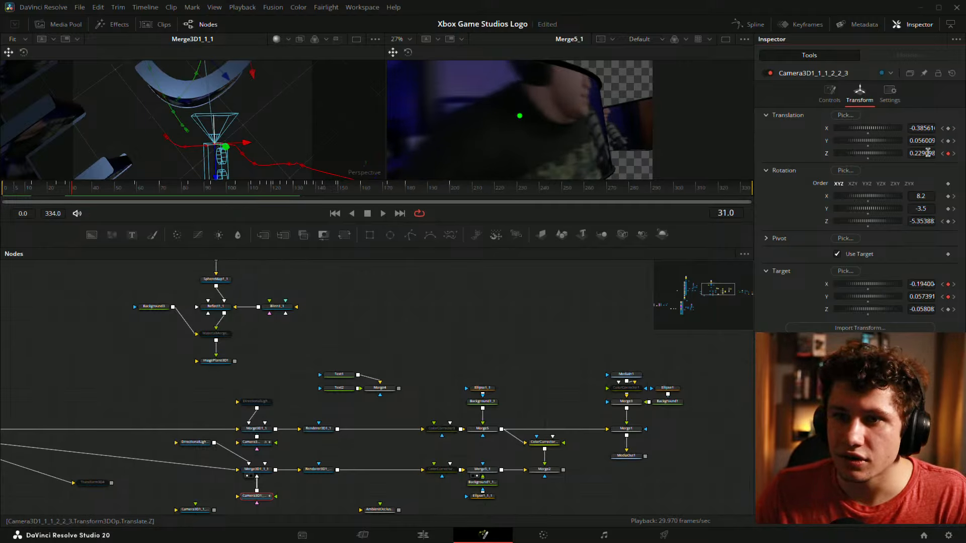
{"action": "left_click_drag", "start_coordinate": [928, 153], "coordinate": [927, 156]}
{"action": "left_click_drag", "start_coordinate": [726, 201], "coordinate": [383, 203]}
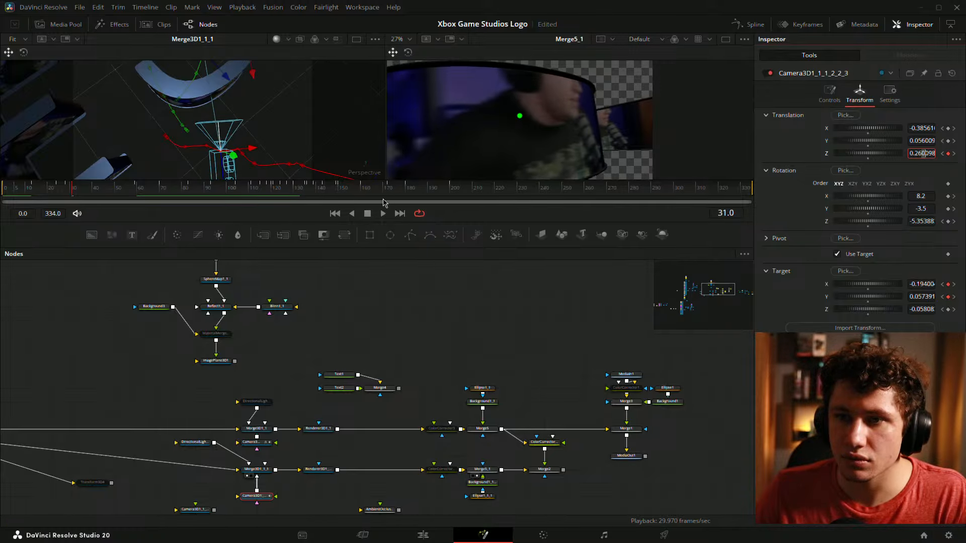
Remove the camera's Z translation keyframe at frame 28
{"action": "left_click_drag", "start_coordinate": [68, 190], "coordinate": [65, 189]}
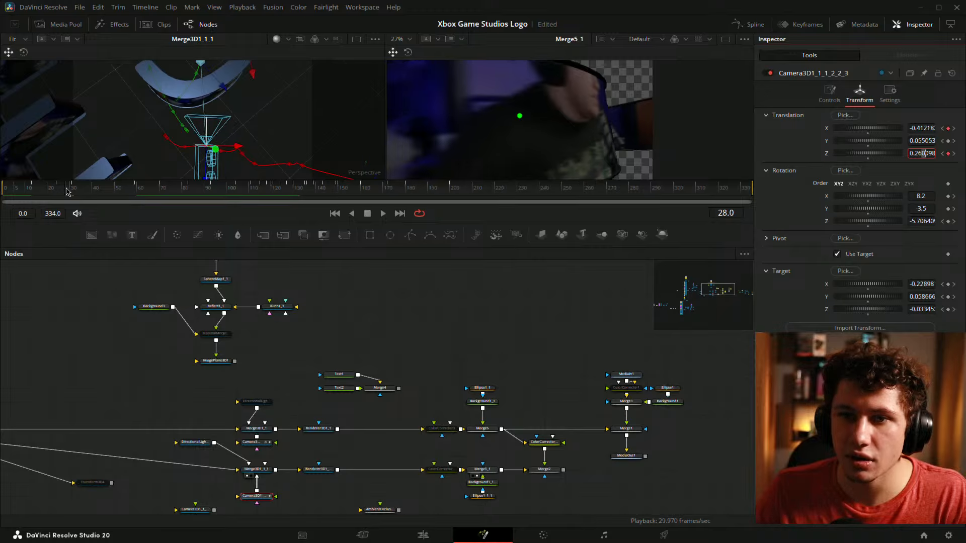
{"action": "left_click", "coordinate": [948, 154]}
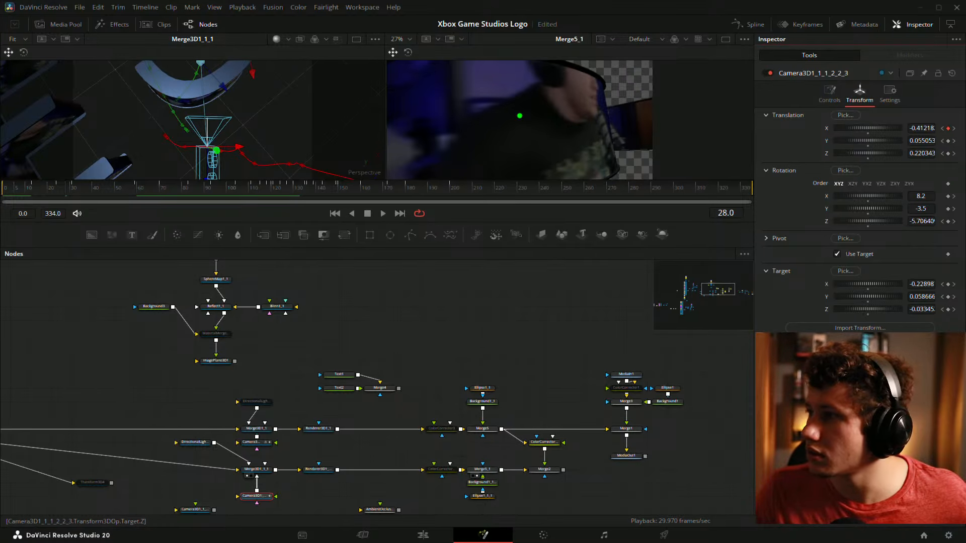
{"action": "key", "text": "ctrl+z"}
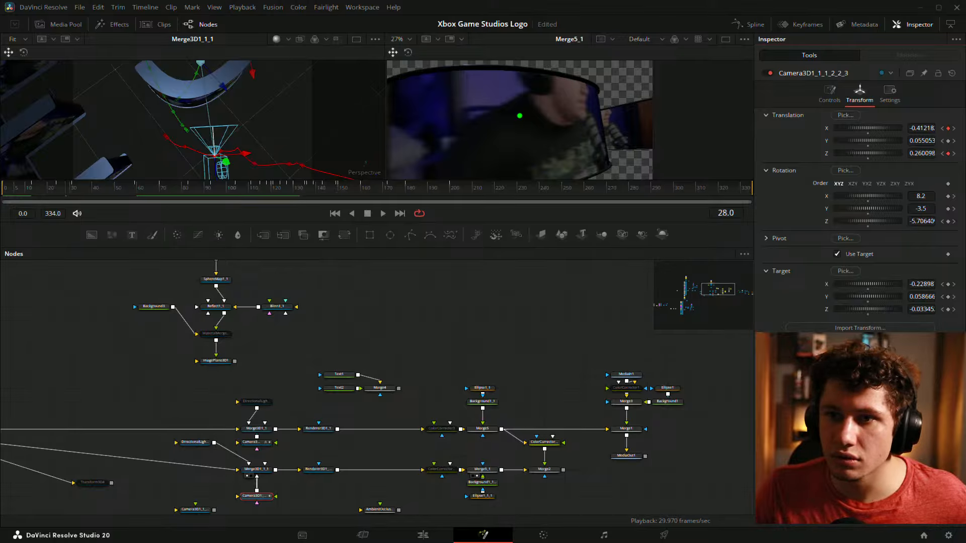
{"action": "key", "text": "ctrl+shift+z"}
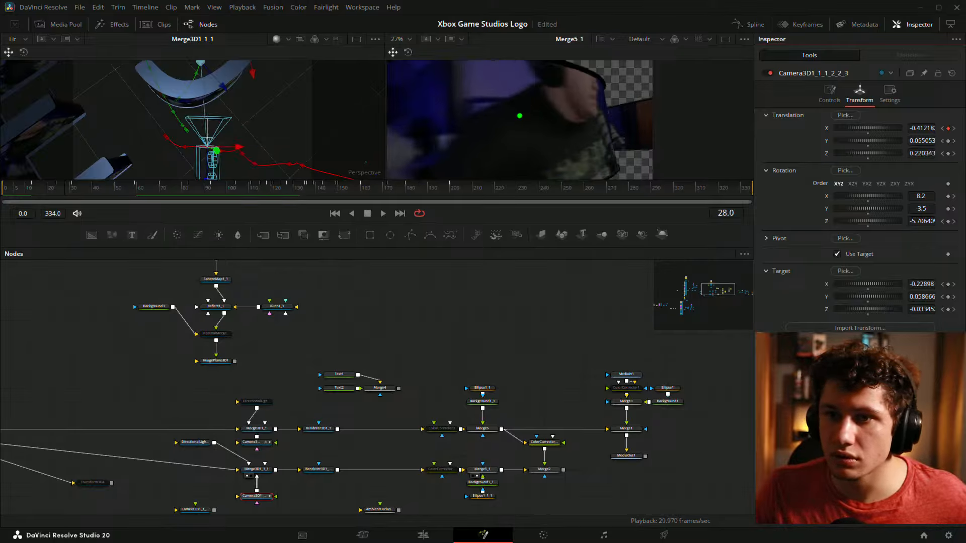
Raise the camera's Z translation at frame 28 to 0.241343
{"action": "left_click", "coordinate": [925, 152]}
{"action": "key", "text": "Up"}
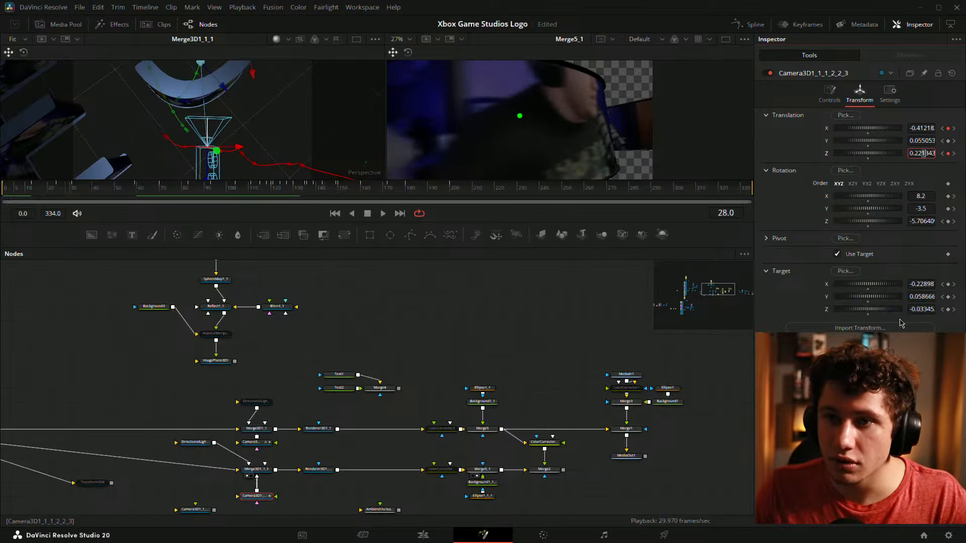
{"action": "key", "text": "Up"}
{"action": "key", "text": "Up"}
{"action": "key", "text": "Up"}
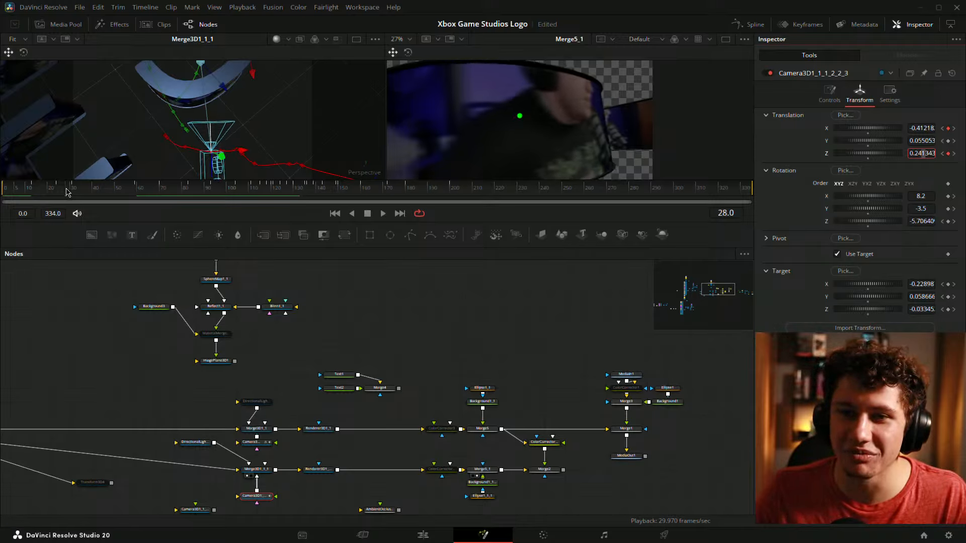
Set the camera's Z translation at frame 24 to 0.241343
{"action": "left_click_drag", "start_coordinate": [67, 192], "coordinate": [58, 216]}
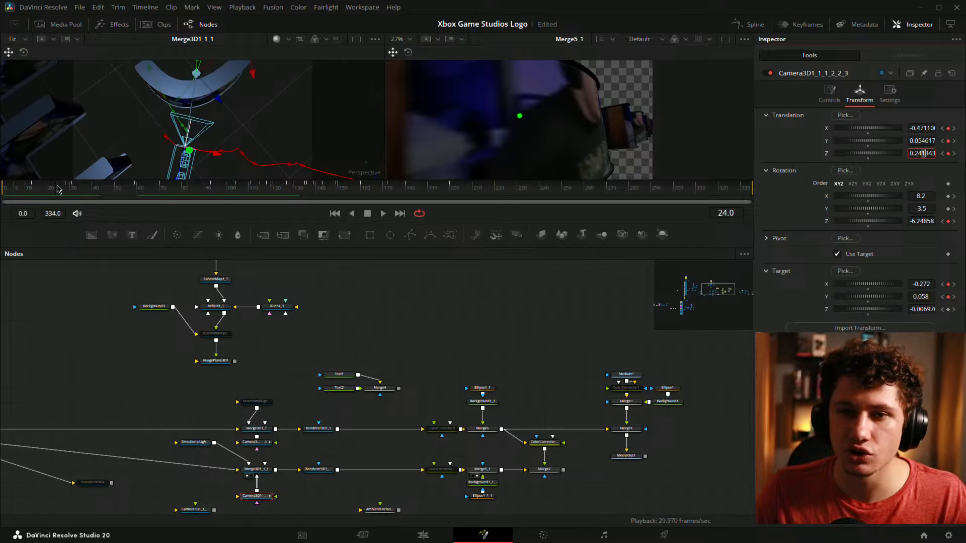
{"action": "key", "text": "Return"}
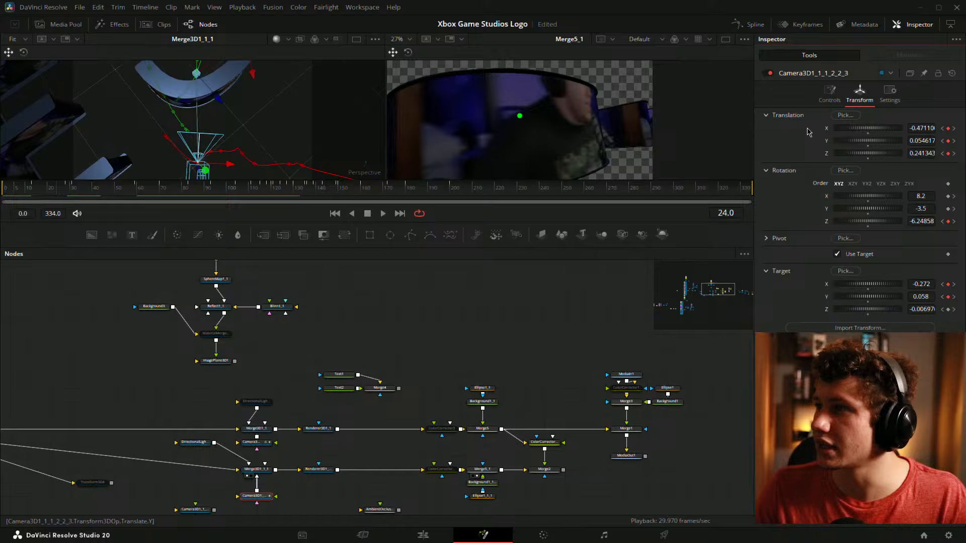
Open the camera's animation curves and smooth the X Offset curve around the keyframes at frames 24 and 28
{"action": "left_click", "coordinate": [740, 26]}
{"action": "left_click_drag", "start_coordinate": [498, 461], "coordinate": [618, 476]}
{"action": "left_click", "coordinate": [594, 431]}
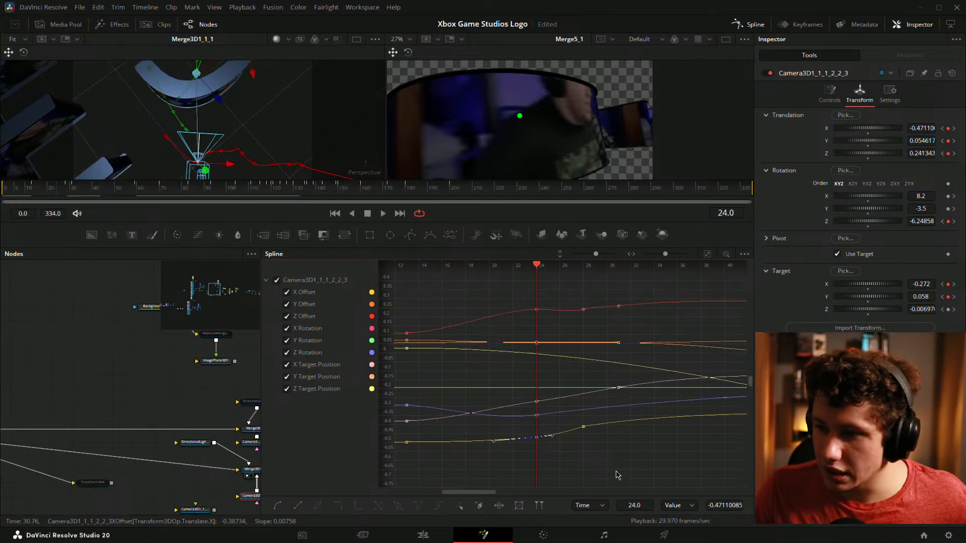
{"action": "left_click", "coordinate": [583, 427]}
{"action": "left_click_drag", "start_coordinate": [648, 448], "coordinate": [533, 411]}
{"action": "left_click", "coordinate": [536, 477]}
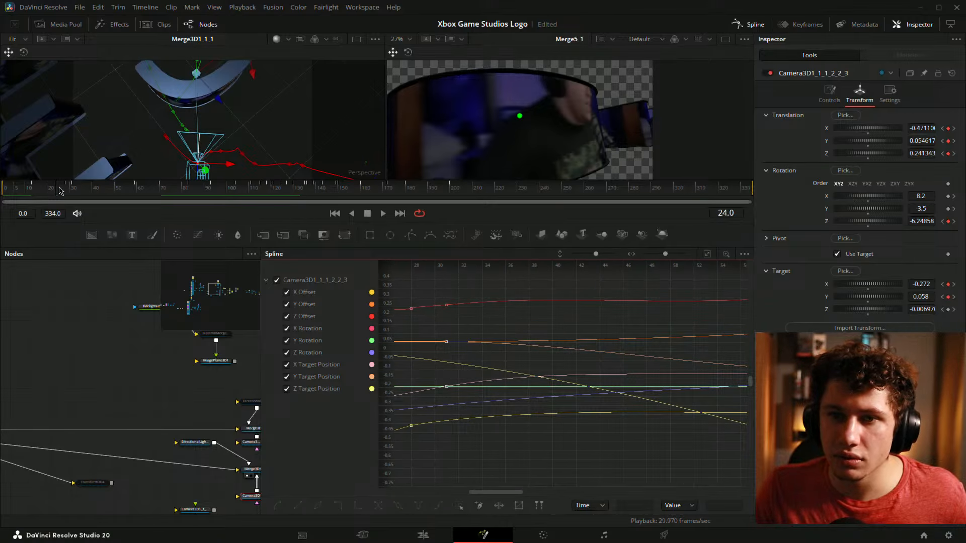
Raise the camera's Z translation to 0.301343 at frame 28 and to 0.320098 at frame 31
{"action": "left_click_drag", "start_coordinate": [60, 190], "coordinate": [68, 194]}
{"action": "left_click_drag", "start_coordinate": [931, 153], "coordinate": [933, 153]}
{"action": "left_click", "coordinate": [954, 153]}
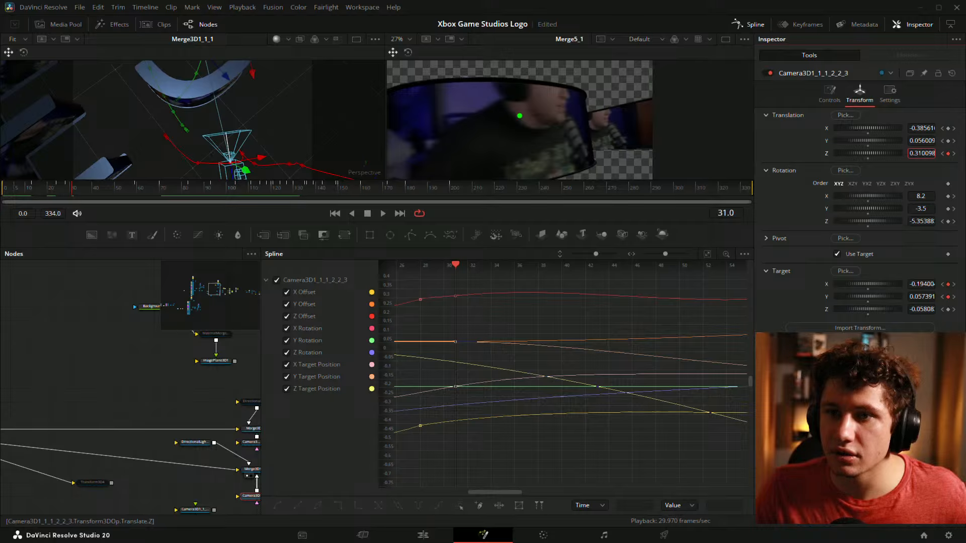
{"action": "left_click", "coordinate": [942, 153]}
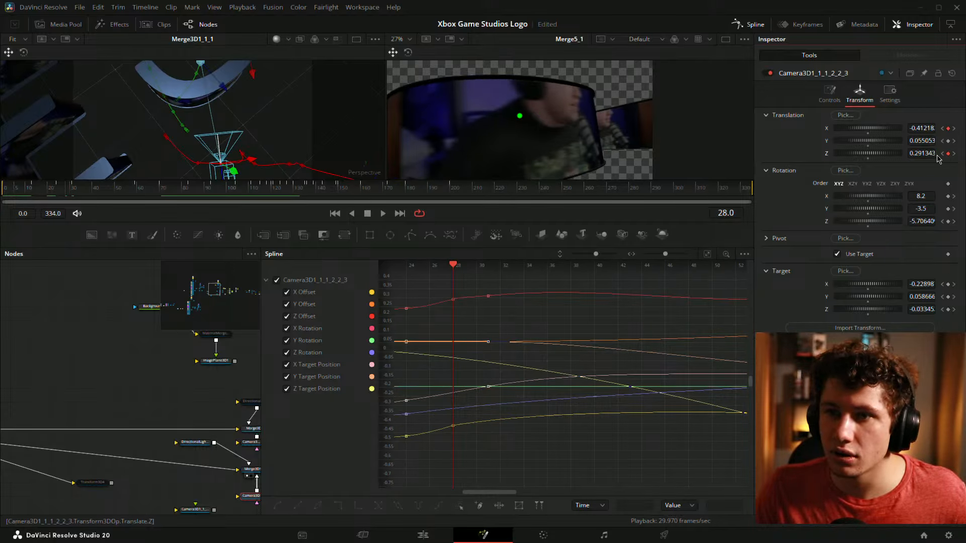
{"action": "left_click", "coordinate": [923, 153]}
{"action": "key", "text": "Up"}
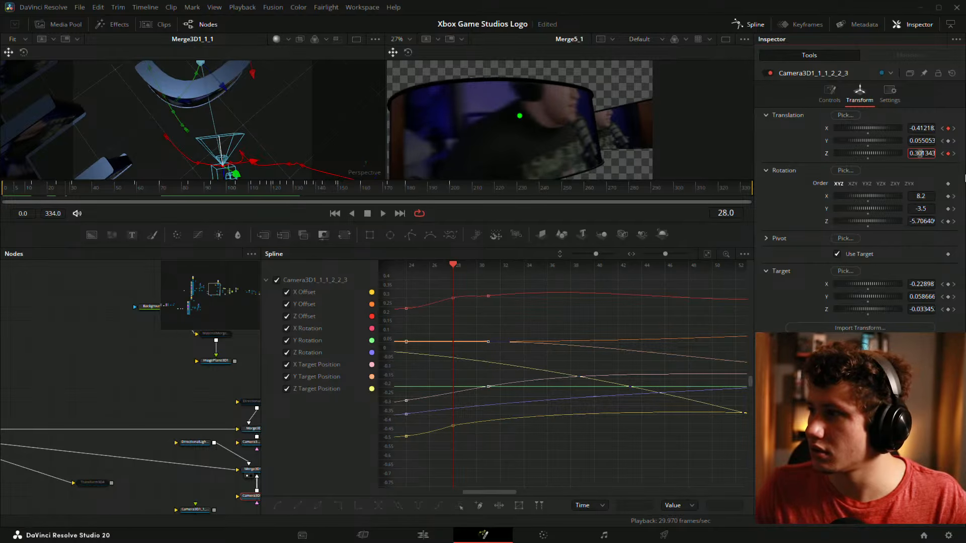
{"action": "left_click", "coordinate": [953, 154]}
{"action": "key", "text": "Up"}
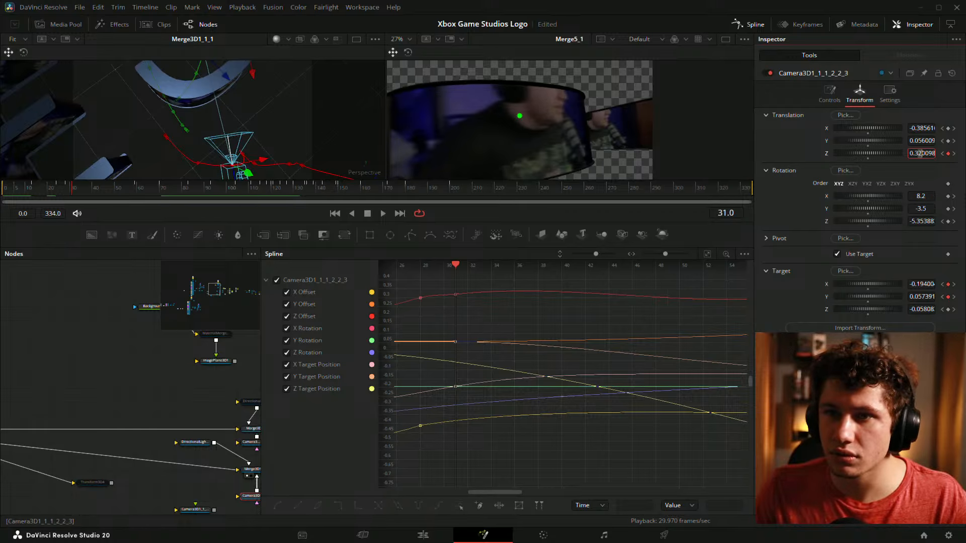
Try raising the camera's Z translation at frame 59 to 0.341316
{"action": "left_click_drag", "start_coordinate": [91, 196], "coordinate": [137, 195]}
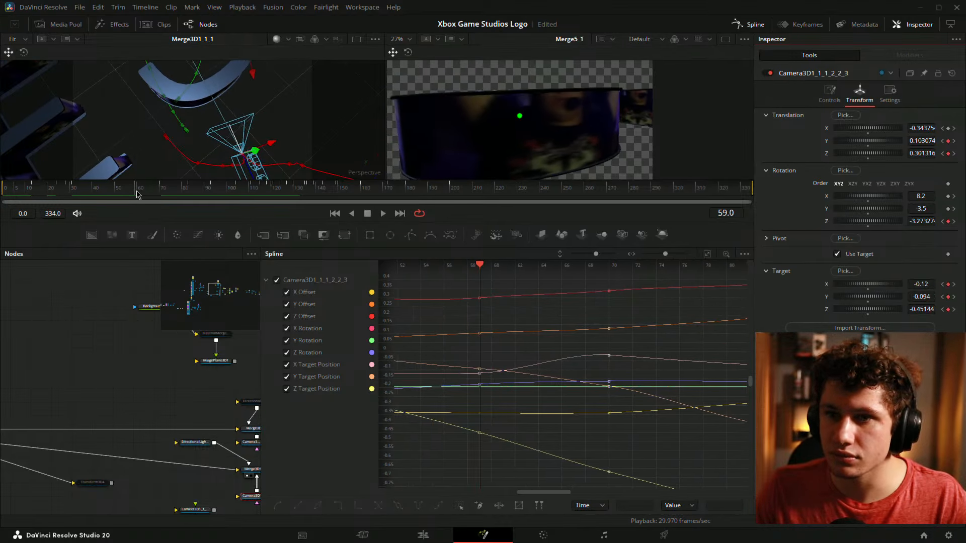
{"action": "left_click", "coordinate": [921, 153]}
{"action": "key", "text": "Up"}
{"action": "key", "text": "Up"}
{"action": "key", "text": "Up"}
{"action": "key", "text": "Up"}
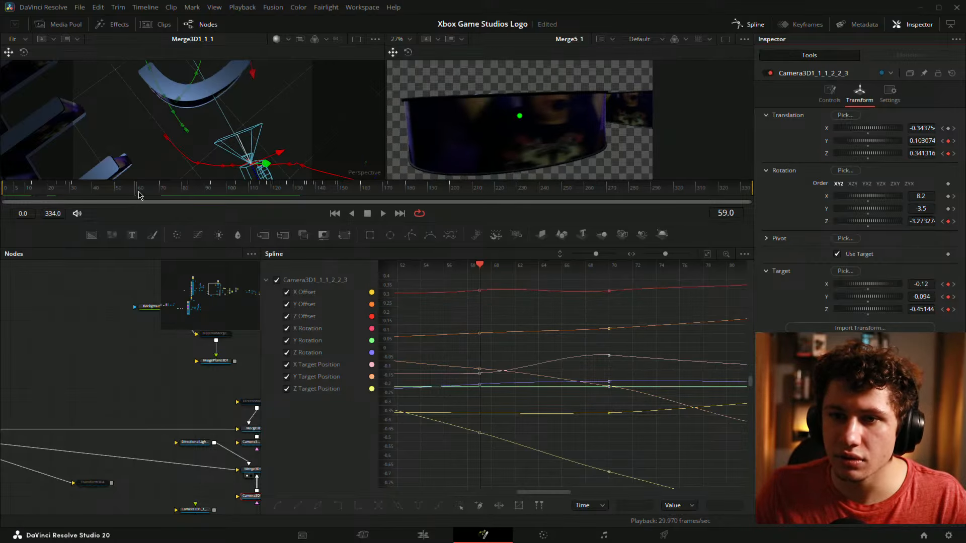
Remove the camera's Z translation keyframe at frame 59 and preview the motion around it
{"action": "left_click", "coordinate": [91, 305]}
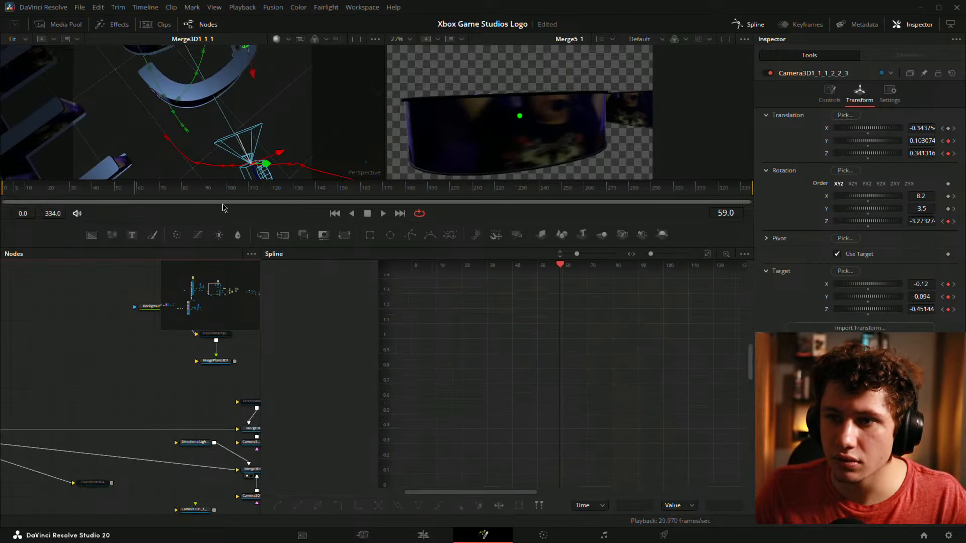
{"action": "mouse_move", "coordinate": [154, 196]}
{"action": "left_mouse_down"}
{"action": "mouse_move", "coordinate": [65, 209]}
{"action": "mouse_move", "coordinate": [137, 202]}
{"action": "left_mouse_up"}
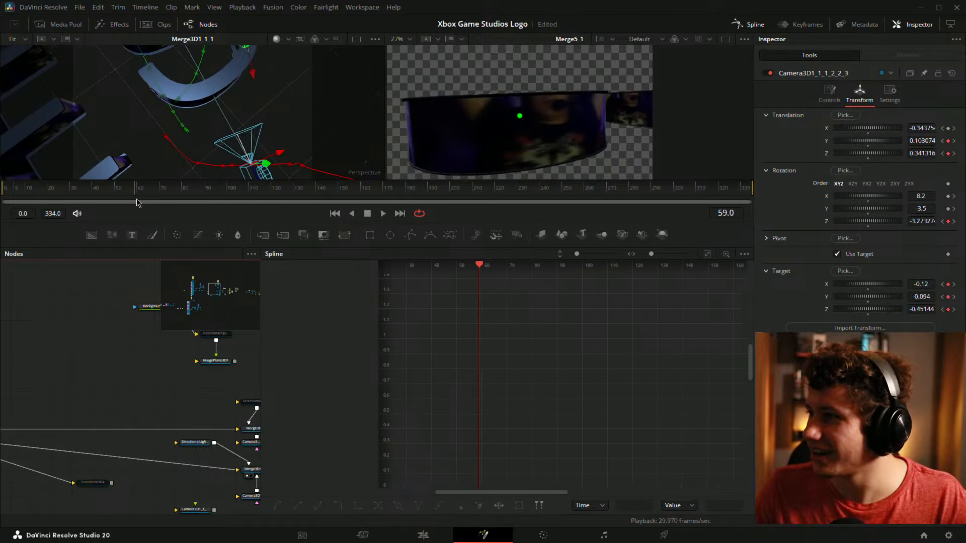
{"action": "left_click", "coordinate": [948, 154]}
{"action": "left_click", "coordinate": [954, 155]}
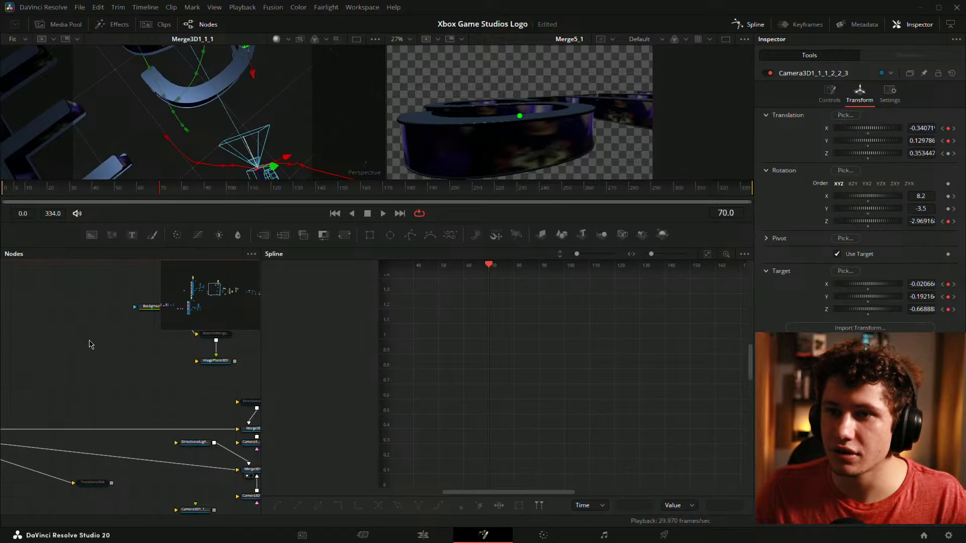
{"action": "left_click_drag", "start_coordinate": [156, 194], "coordinate": [120, 194]}
{"action": "key", "text": "space"}
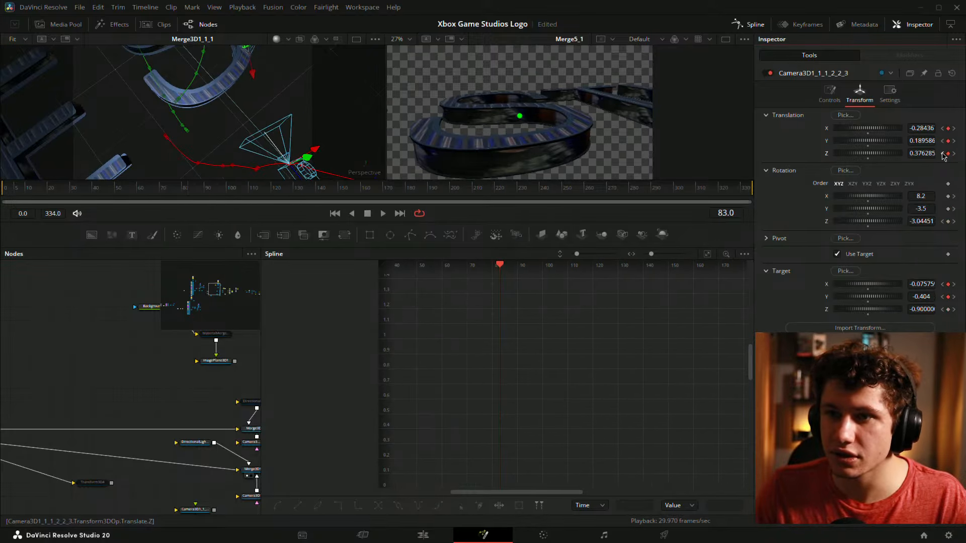
Reselect the camera node feeding Merge3D1_1_1 so its curves load in the Spline editor
{"action": "left_click_drag", "start_coordinate": [143, 409], "coordinate": [47, 390]}
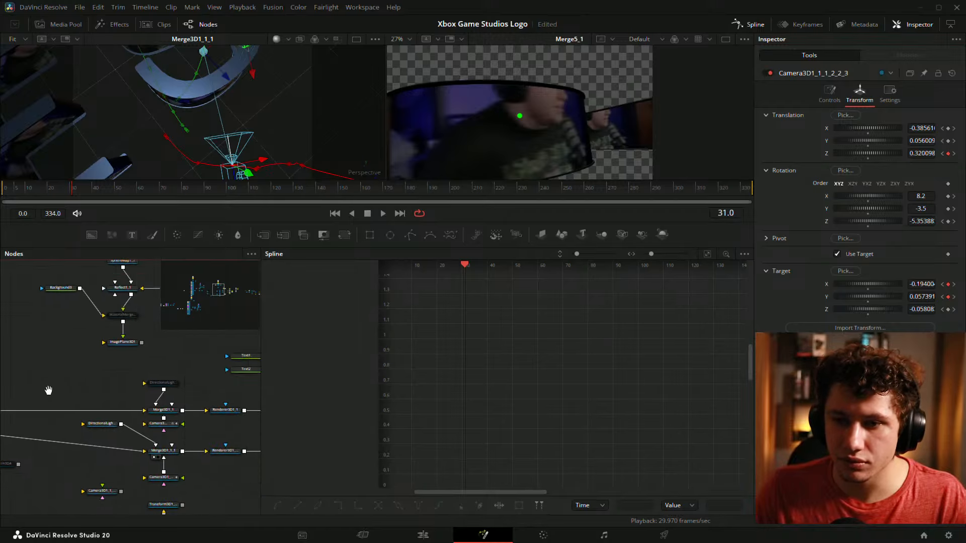
{"action": "left_click_drag", "start_coordinate": [169, 464], "coordinate": [112, 368]}
{"action": "left_click", "coordinate": [113, 385]}
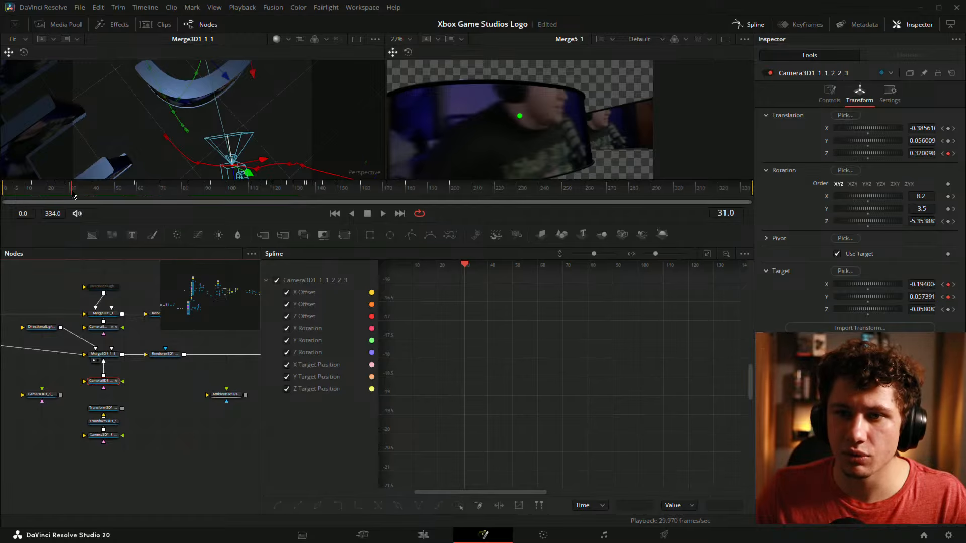
Try setting the camera's Z translation at frame 59 to 0.332673 while viewing the camera from the side
{"action": "left_click_drag", "start_coordinate": [72, 194], "coordinate": [134, 205]}
{"action": "left_click_drag", "start_coordinate": [231, 172], "coordinate": [135, 195]}
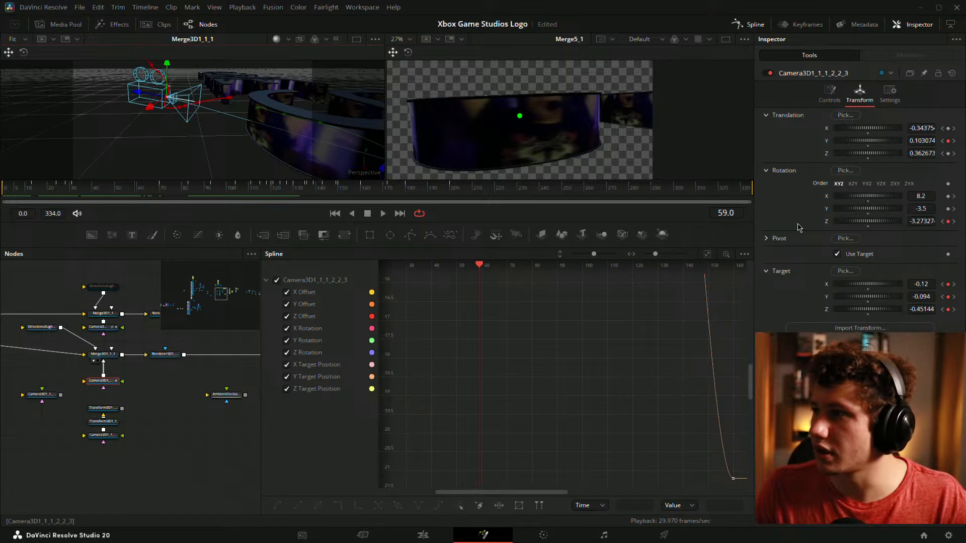
{"action": "left_click", "coordinate": [947, 141]}
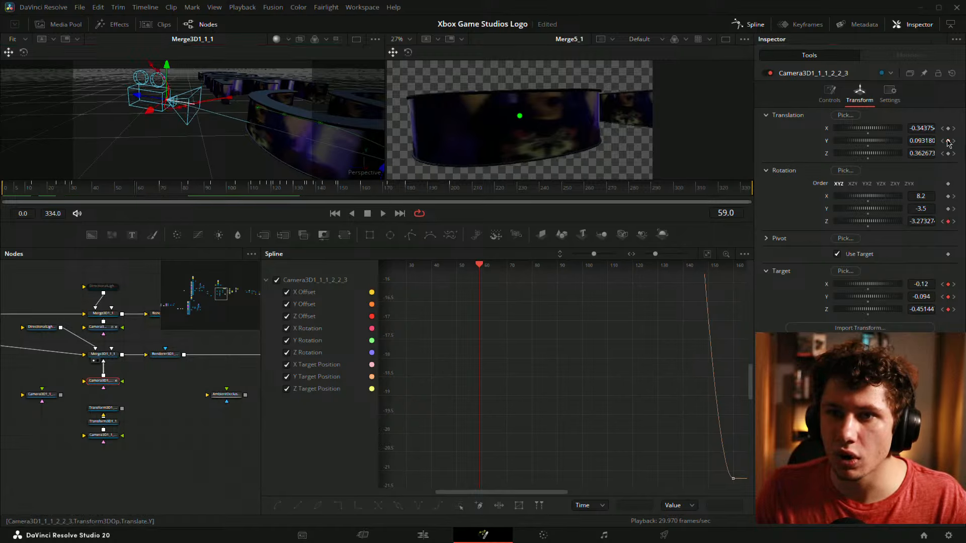
{"action": "key", "text": "ctrl+z"}
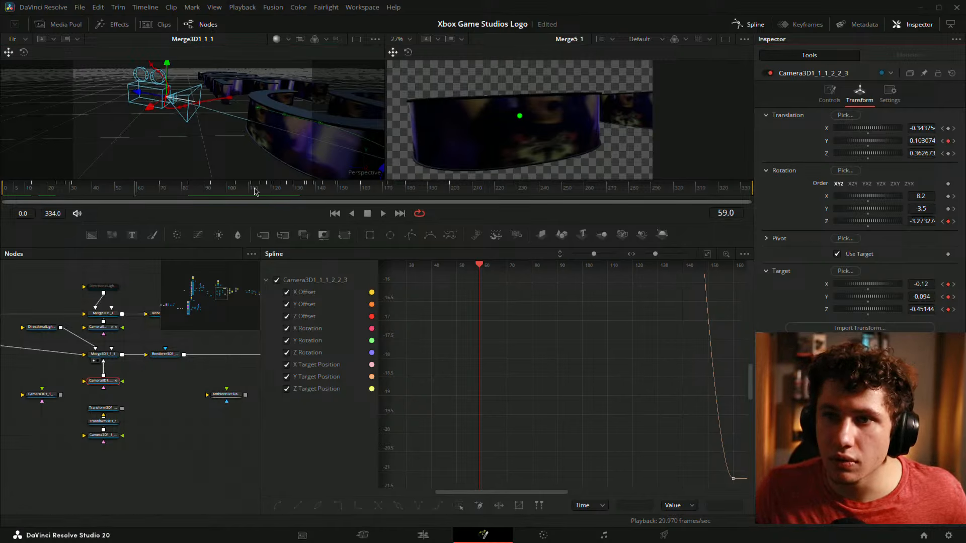
{"action": "left_click_drag", "start_coordinate": [925, 155], "coordinate": [912, 156]}
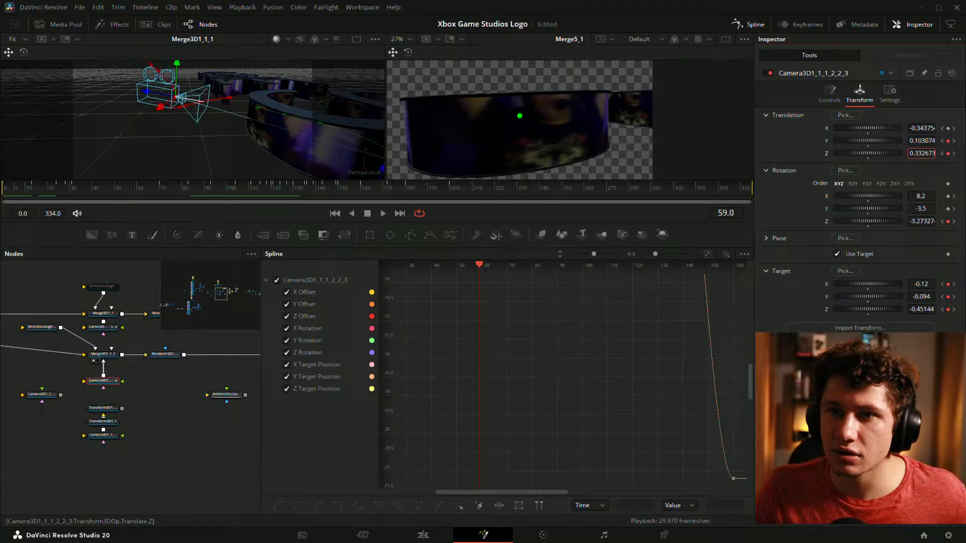
{"action": "left_click_drag", "start_coordinate": [139, 198], "coordinate": [90, 195]}
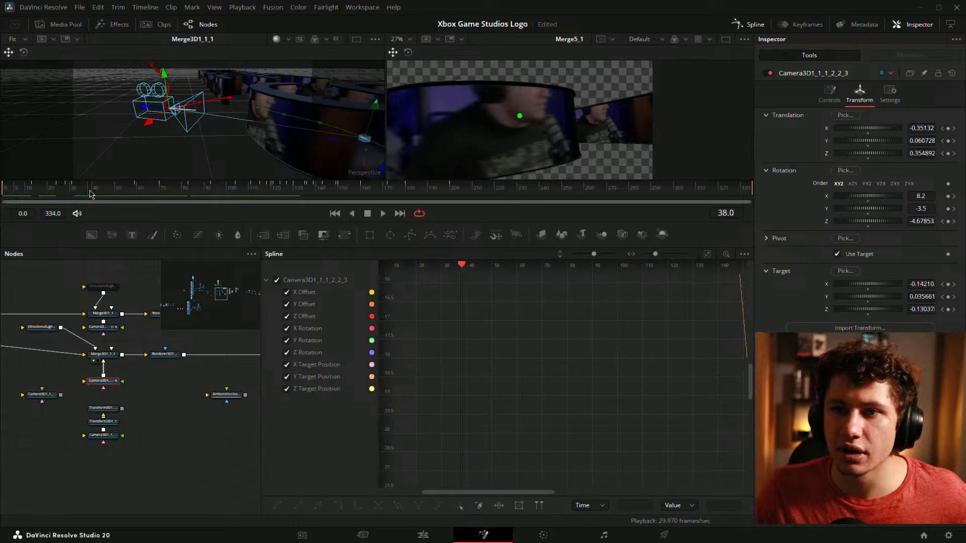
{"action": "mouse_move", "coordinate": [166, 75]}
{"action": "left_mouse_down"}
{"action": "mouse_move", "coordinate": [166, 59]}
{"action": "mouse_move", "coordinate": [166, 74]}
{"action": "left_mouse_up"}
{"action": "key", "text": "ctrl+z"}
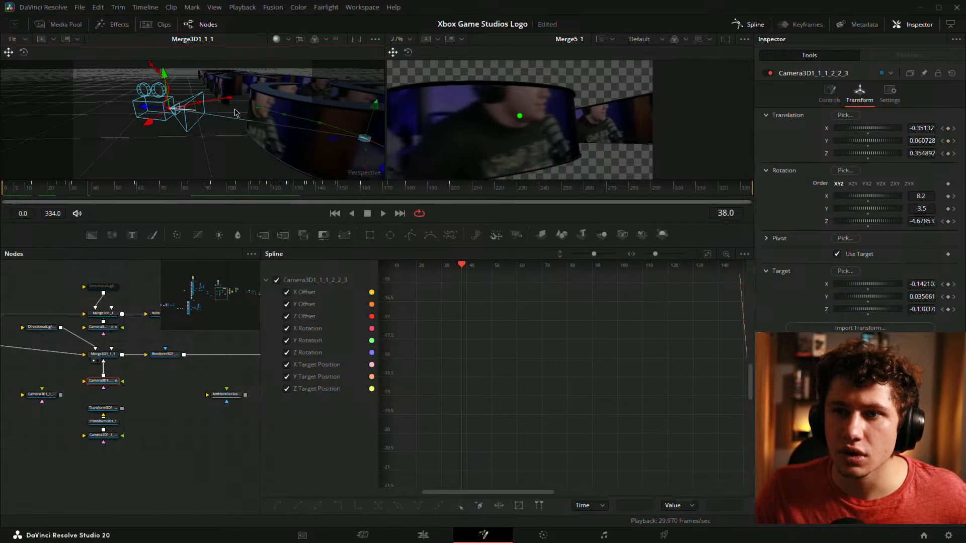
Flatten the camera's Z Offset curve just after the frame 31 keyframe
{"action": "left_click_drag", "start_coordinate": [234, 109], "coordinate": [254, 103]}
{"action": "scroll", "coordinate": [560, 284], "scroll_direction": "down", "scroll_amount": 1}
{"action": "scroll", "coordinate": [550, 356], "scroll_direction": "down", "scroll_amount": 3}
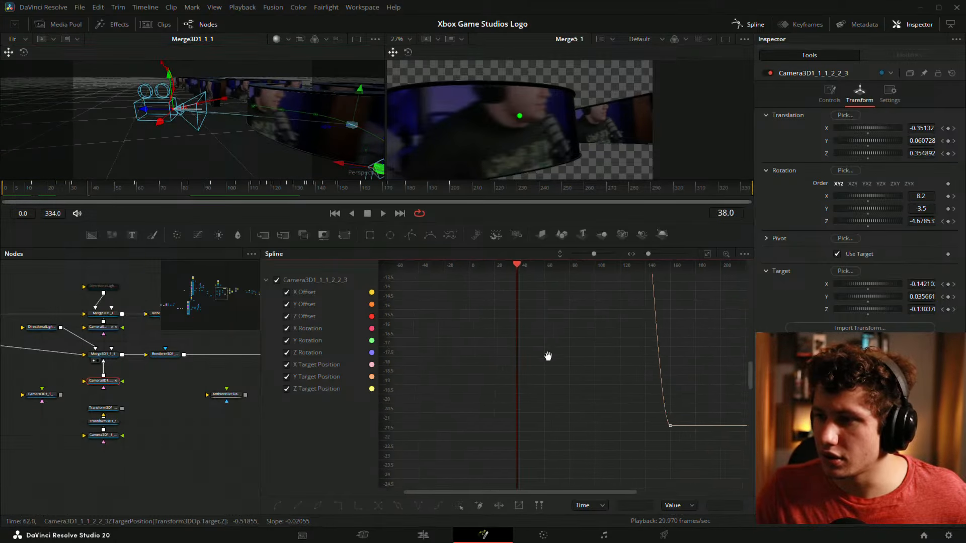
{"action": "left_click", "coordinate": [708, 255]}
{"action": "scroll", "coordinate": [490, 362], "scroll_direction": "up", "scroll_amount": 5}
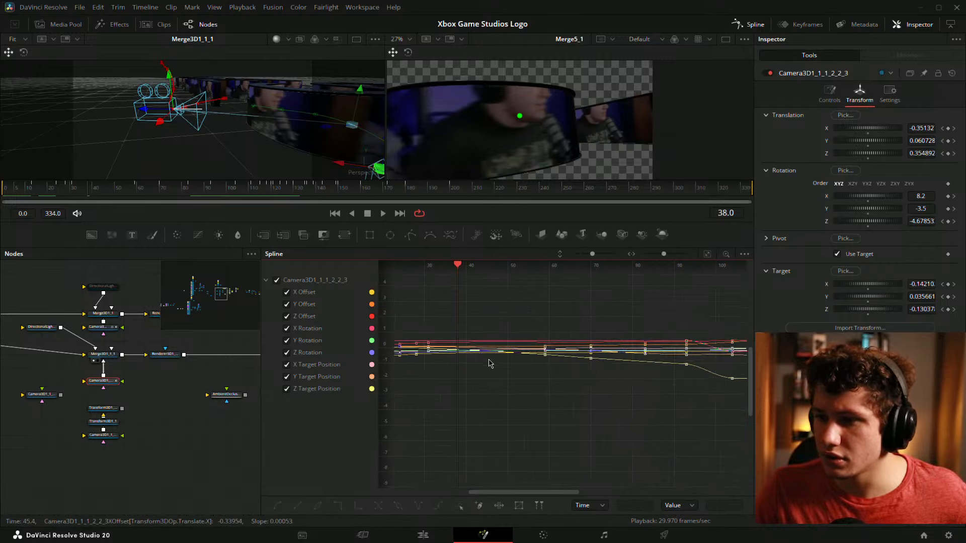
{"action": "left_click_drag", "start_coordinate": [453, 331], "coordinate": [561, 326]}
{"action": "left_click_drag", "start_coordinate": [589, 255], "coordinate": [600, 255]}
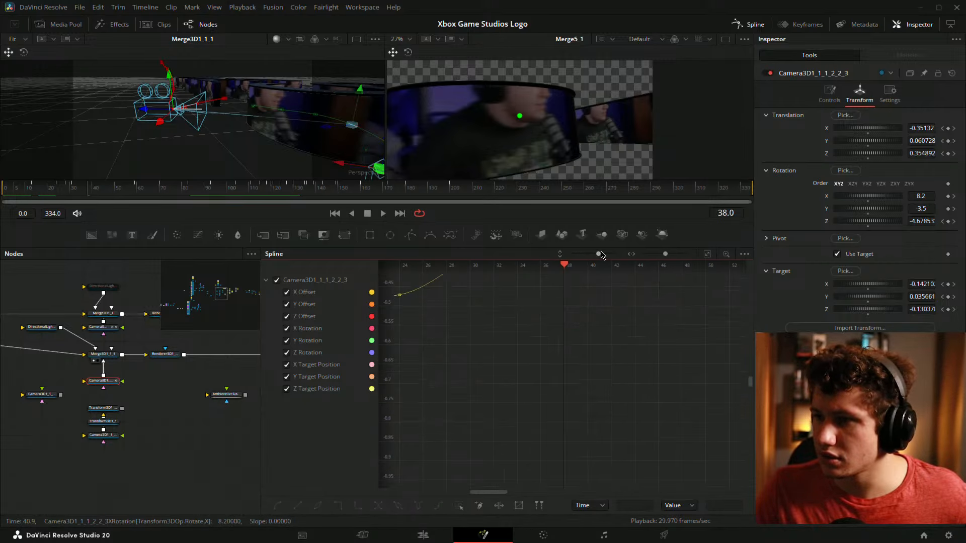
{"action": "scroll", "coordinate": [591, 309], "scroll_direction": "up", "scroll_amount": 8}
{"action": "scroll", "coordinate": [591, 308], "scroll_direction": "down", "scroll_amount": 1}
{"action": "scroll", "coordinate": [602, 312], "scroll_direction": "down", "scroll_amount": 2}
{"action": "left_click_drag", "start_coordinate": [606, 313], "coordinate": [606, 433]}
{"action": "left_click_drag", "start_coordinate": [547, 349], "coordinate": [483, 342]}
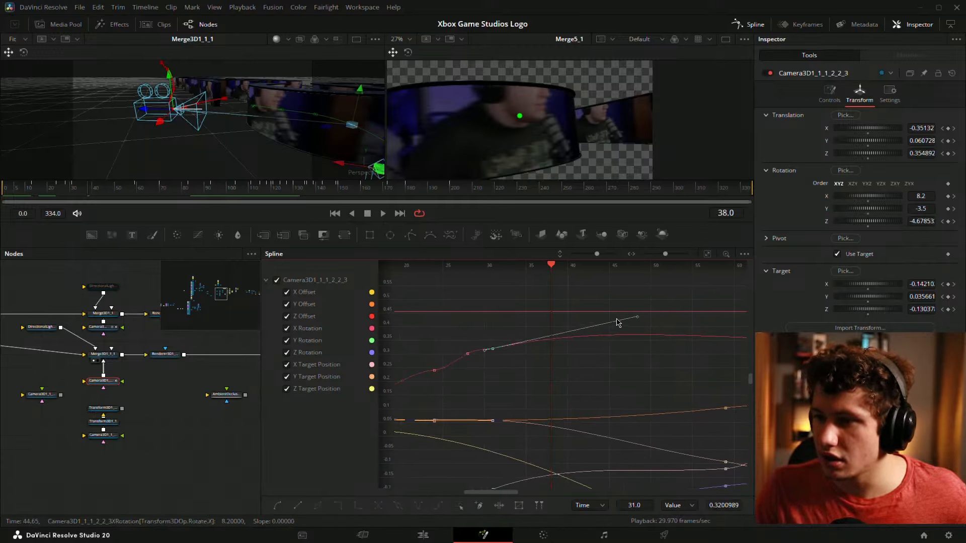
{"action": "left_click_drag", "start_coordinate": [634, 320], "coordinate": [442, 361]}
{"action": "left_click", "coordinate": [633, 359]}
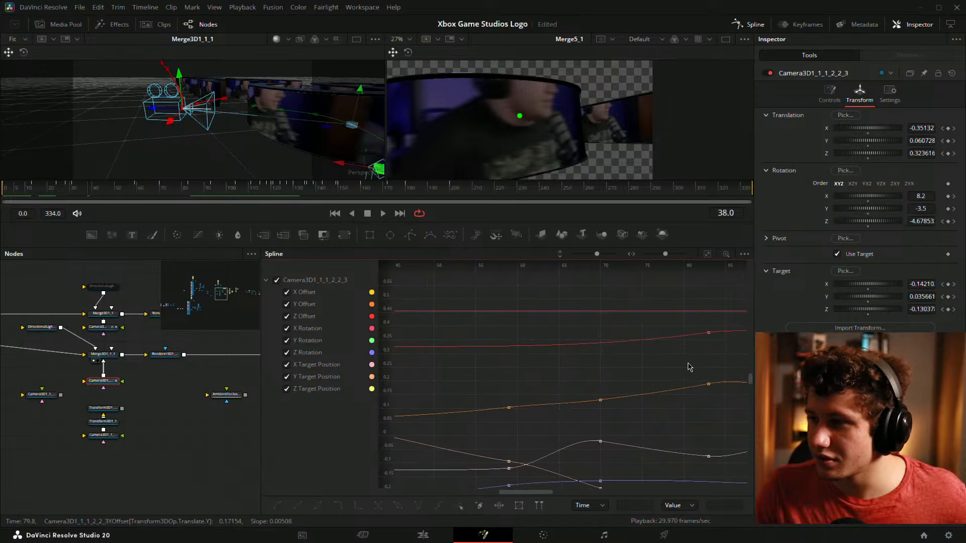
Smooth the Z Offset curve leading into the frame 83 keyframe
{"action": "left_click_drag", "start_coordinate": [739, 357], "coordinate": [610, 330]}
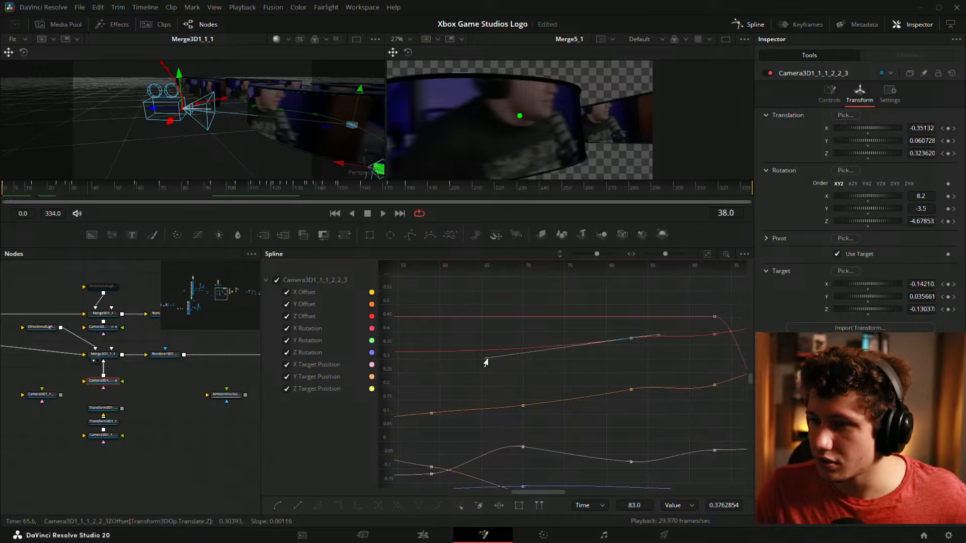
{"action": "left_click_drag", "start_coordinate": [487, 359], "coordinate": [806, 363]}
{"action": "left_click", "coordinate": [472, 369]}
{"action": "left_click_drag", "start_coordinate": [532, 372], "coordinate": [622, 370]}
Delete the Z Offset keyframe at frame 28 and smooth the curve through the frame 24 keyframe
{"action": "left_click", "coordinate": [585, 353]}
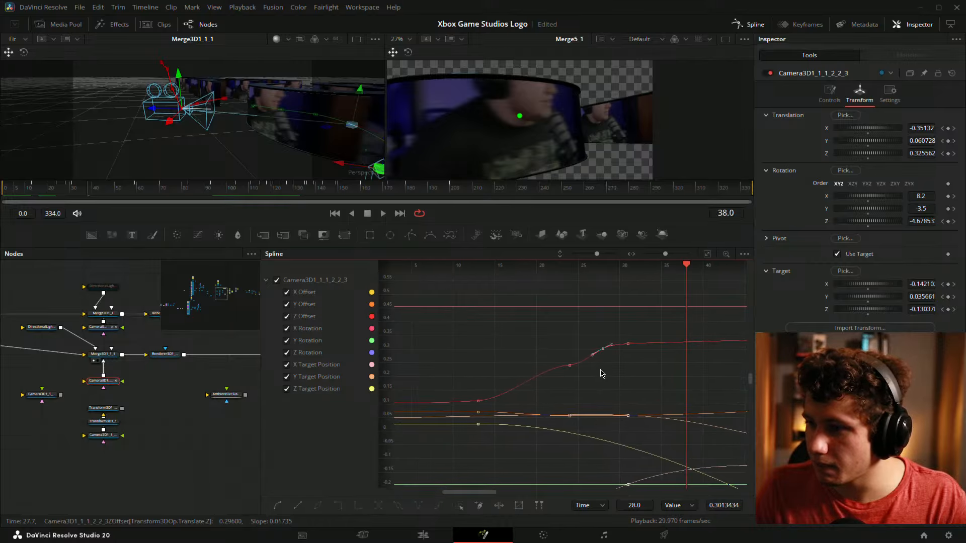
{"action": "left_click", "coordinate": [599, 384]}
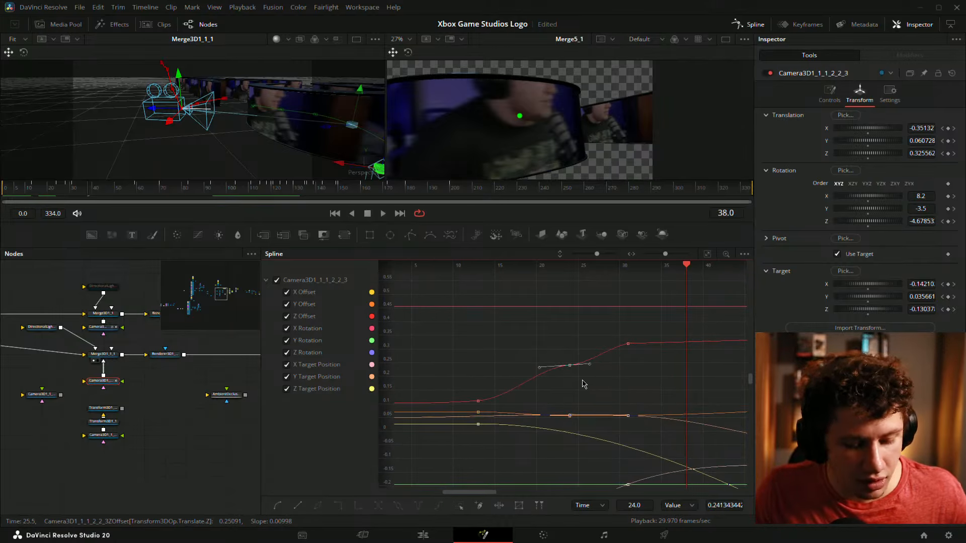
{"action": "left_click", "coordinate": [599, 384]}
Move the frame 24 Z Offset keyframe to frame 22 with value 0.22 and ease the curve into frame 31
{"action": "left_click_drag", "start_coordinate": [646, 374], "coordinate": [609, 380]}
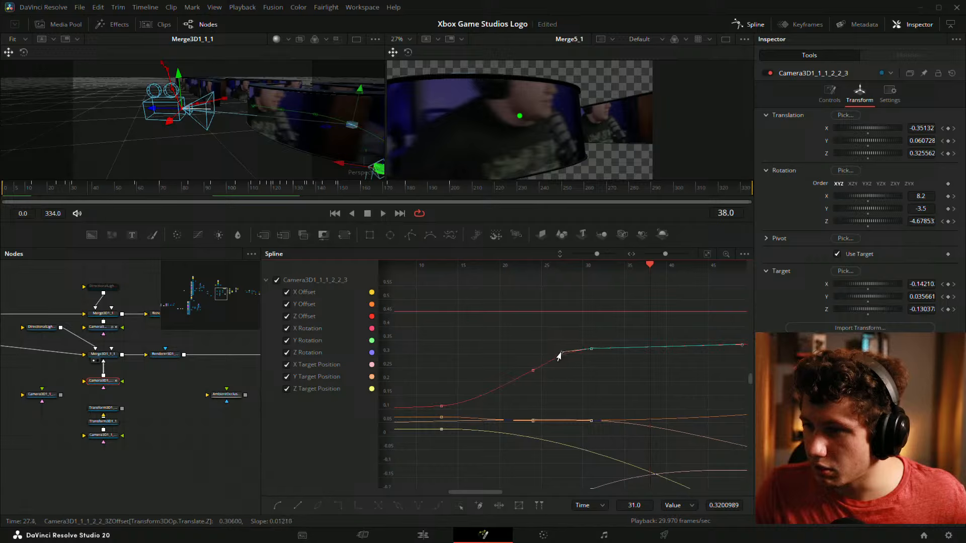
{"action": "left_click", "coordinate": [573, 379]}
{"action": "left_click_drag", "start_coordinate": [547, 384], "coordinate": [583, 386]}
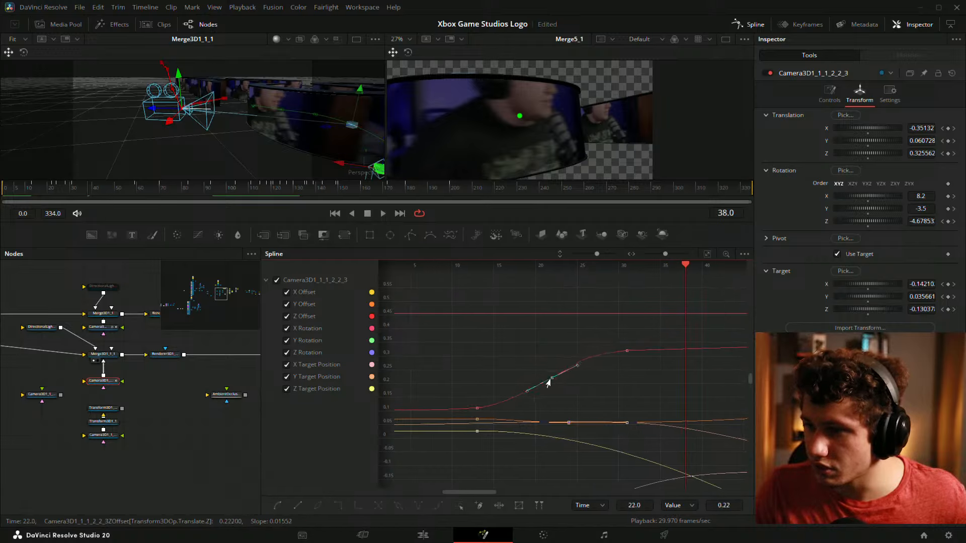
{"action": "left_click", "coordinate": [627, 350]}
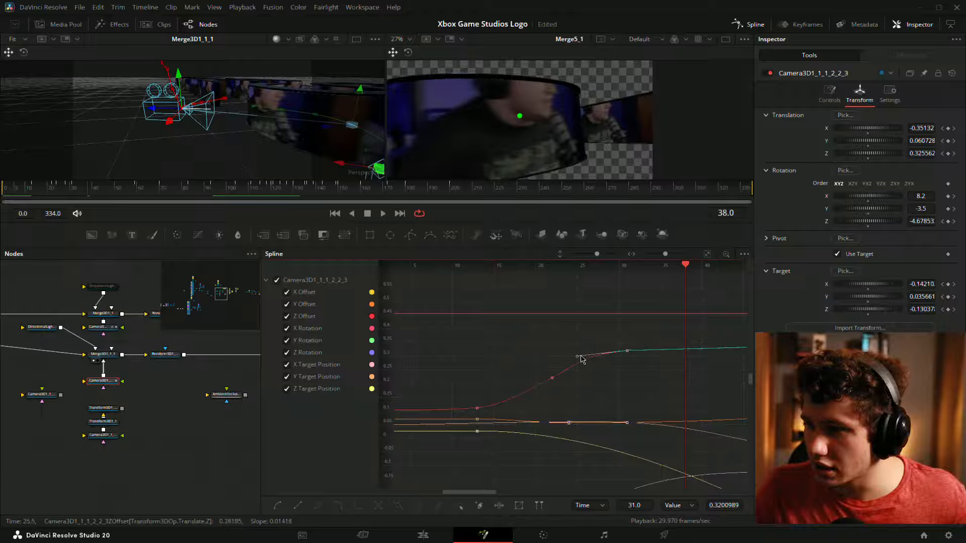
{"action": "left_click", "coordinate": [619, 385]}
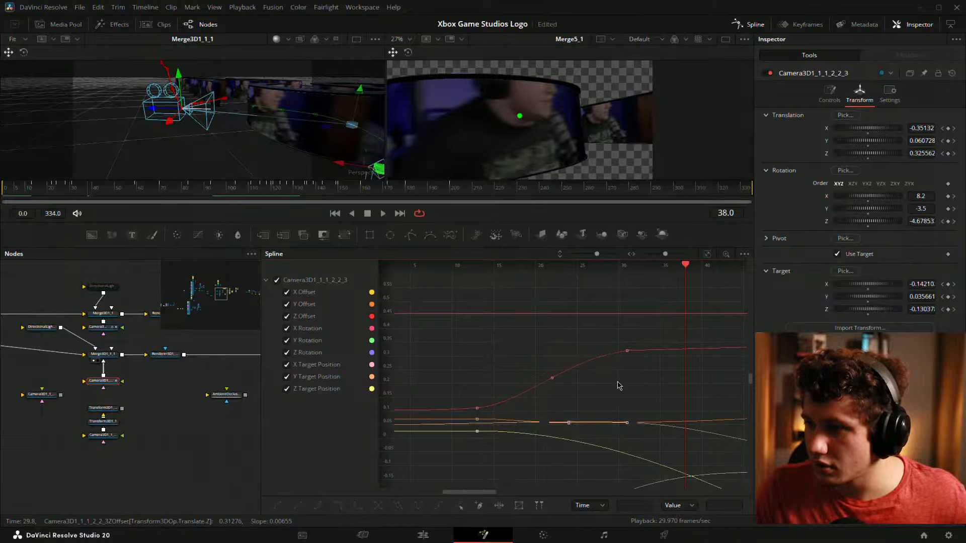
Examine the Z Offset curve around frame 13 and the camera's motion path between frames 25 and 35
{"action": "left_click_drag", "start_coordinate": [645, 372], "coordinate": [711, 350]}
{"action": "left_click_drag", "start_coordinate": [557, 378], "coordinate": [746, 358]}
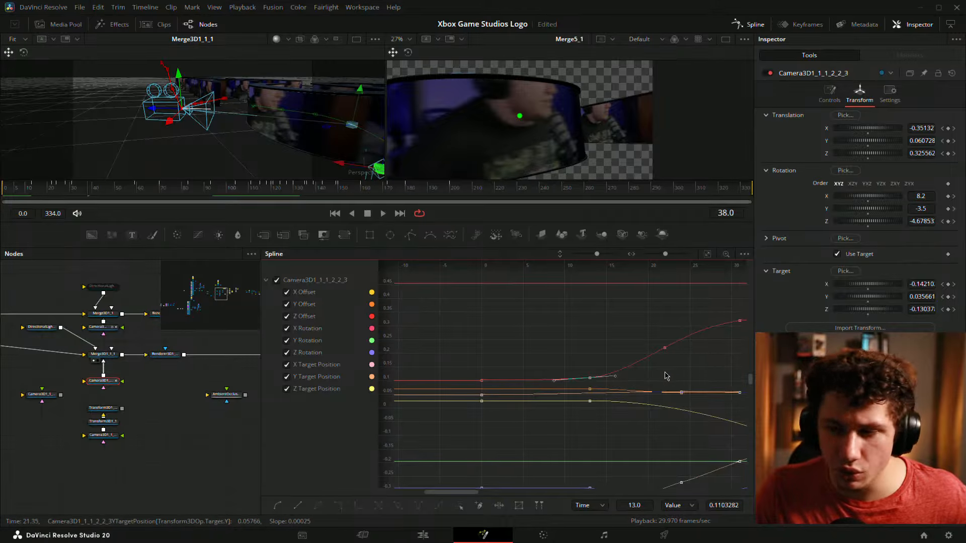
{"action": "left_click", "coordinate": [171, 437]}
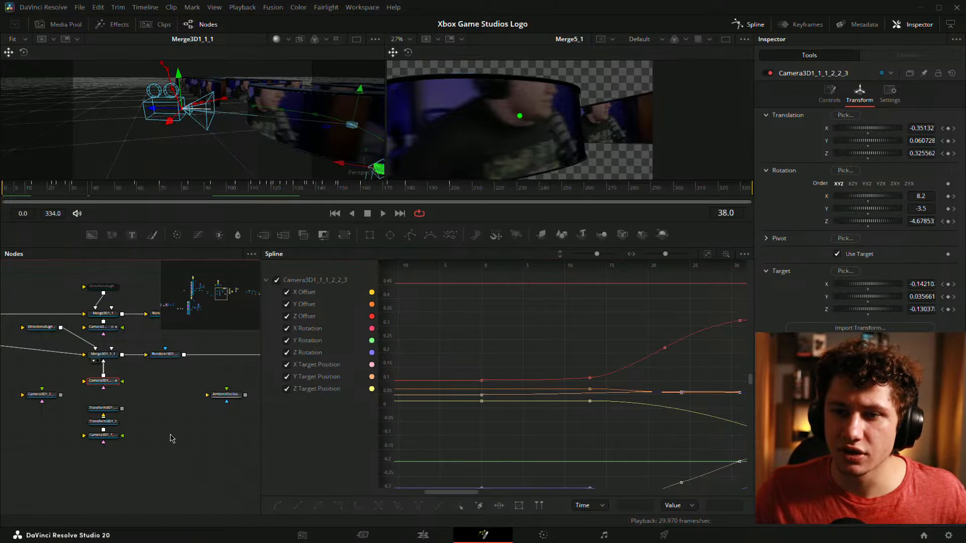
{"action": "left_click_drag", "start_coordinate": [86, 188], "coordinate": [58, 188]}
{"action": "left_click_drag", "start_coordinate": [159, 149], "coordinate": [393, 112]}
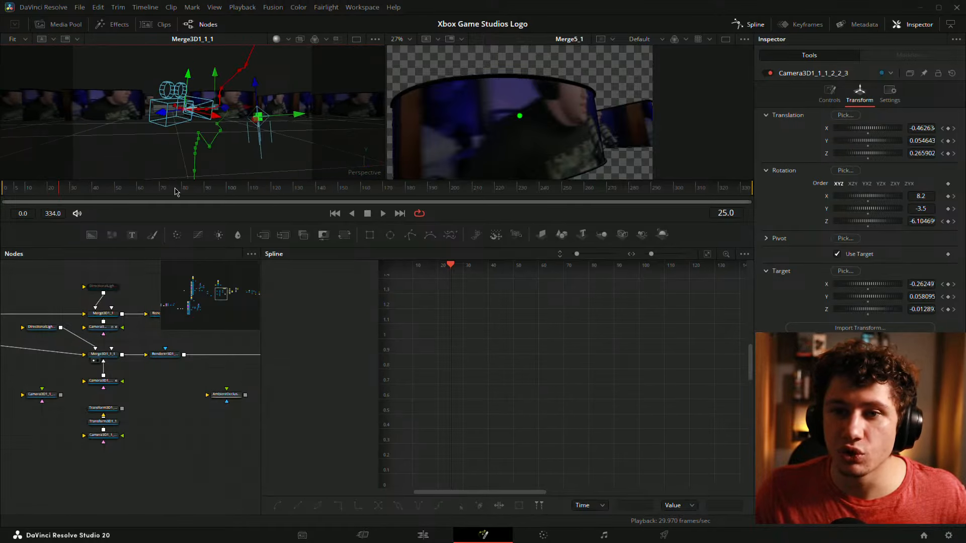
{"action": "left_click_drag", "start_coordinate": [270, 121], "coordinate": [314, 97]}
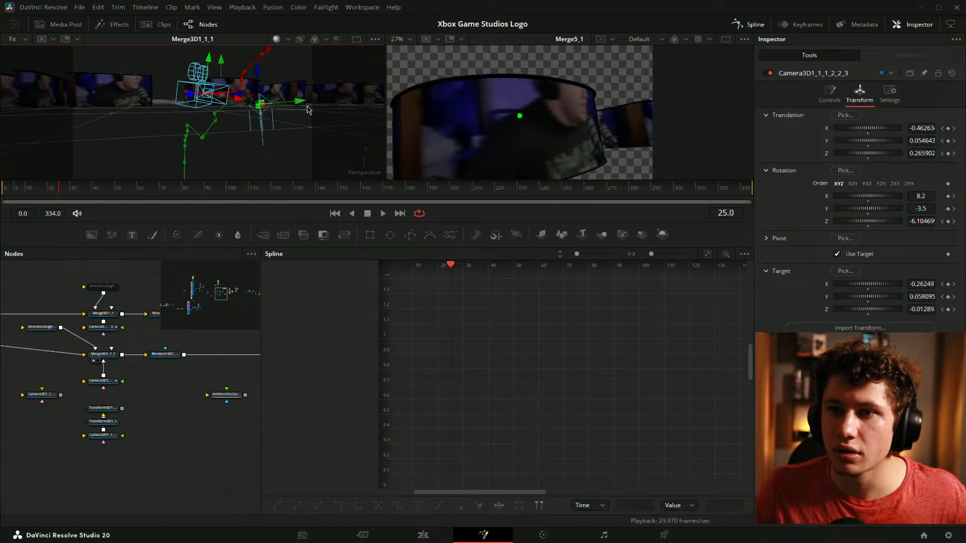
{"action": "left_click_drag", "start_coordinate": [53, 194], "coordinate": [84, 180]}
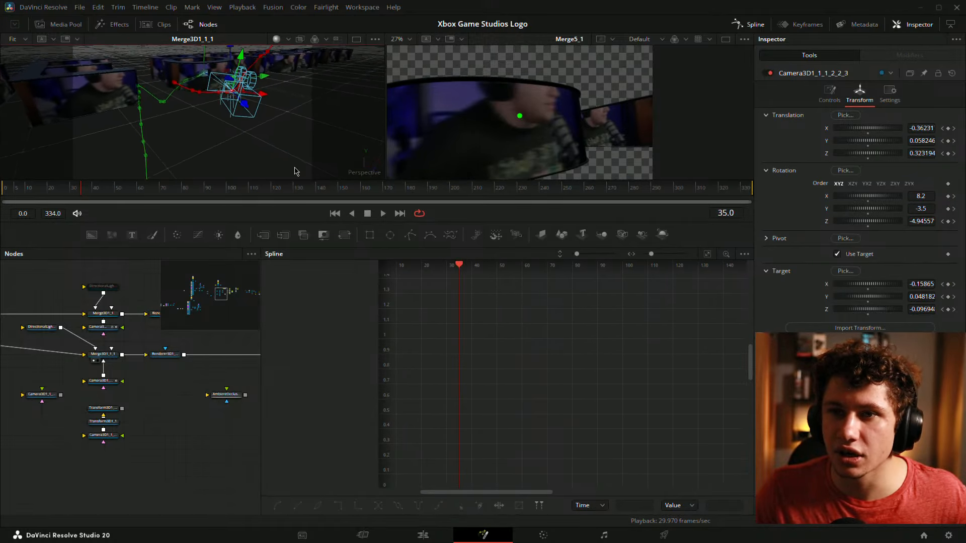
{"action": "left_click_drag", "start_coordinate": [296, 216], "coordinate": [268, 66]}
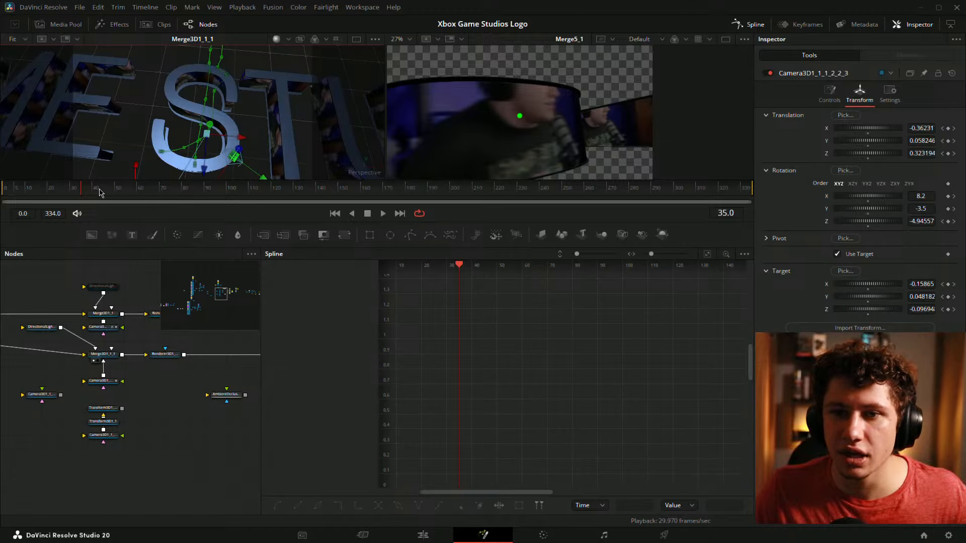
{"action": "left_click_drag", "start_coordinate": [99, 193], "coordinate": [71, 204]}
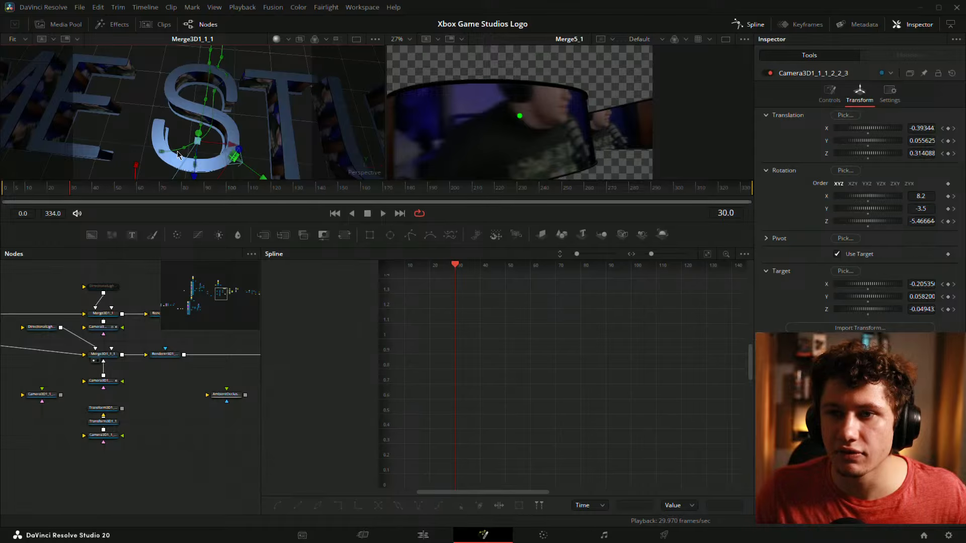
Move the camera target along Z to about -0.0284 at frame 31 and about 0.0143 at frame 24
{"action": "left_click_drag", "start_coordinate": [177, 154], "coordinate": [153, 159]}
{"action": "left_click_drag", "start_coordinate": [78, 200], "coordinate": [57, 196]}
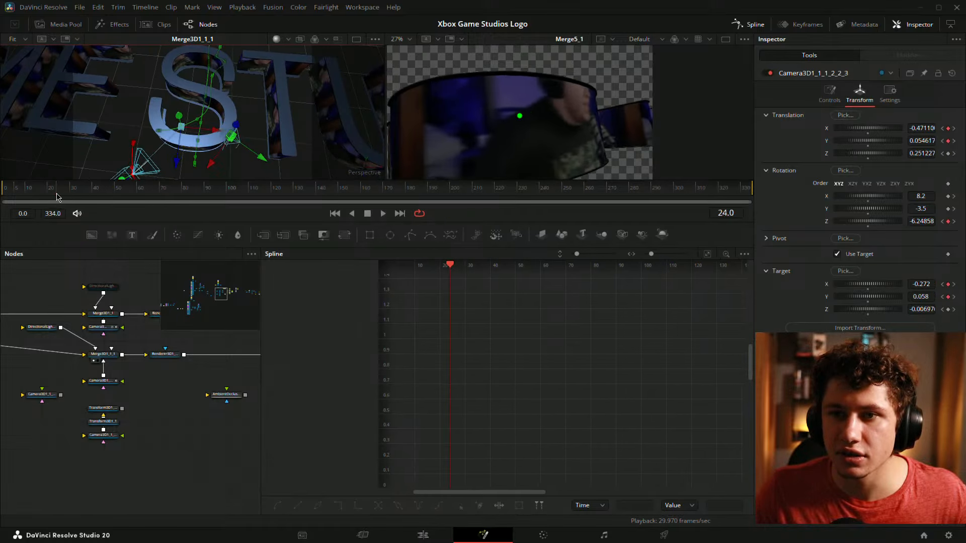
{"action": "left_click_drag", "start_coordinate": [214, 154], "coordinate": [178, 170]}
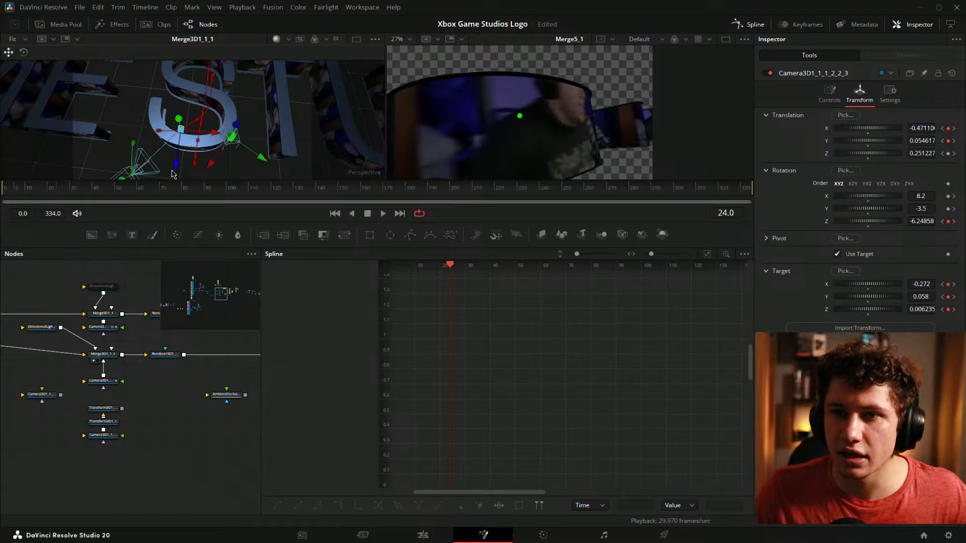
{"action": "left_click", "coordinate": [73, 190]}
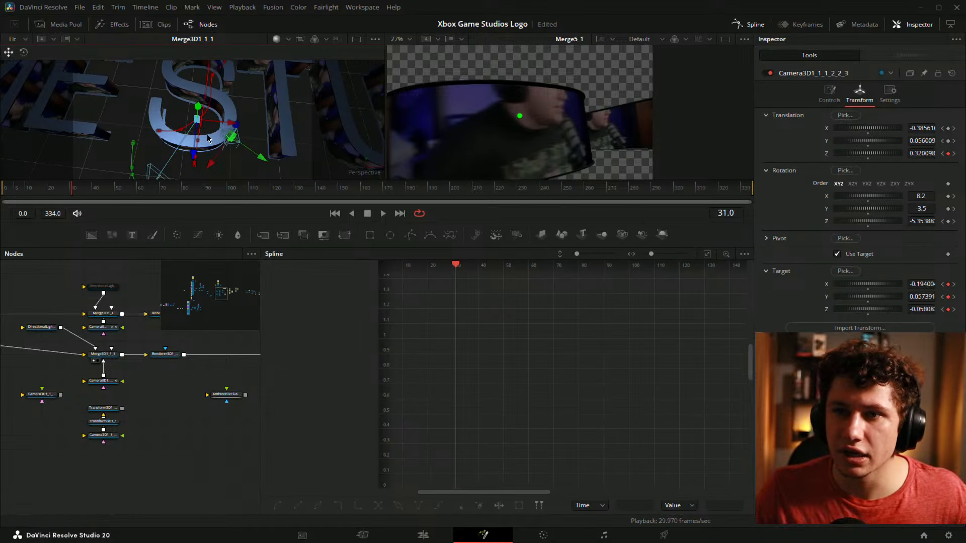
{"action": "left_click_drag", "start_coordinate": [196, 159], "coordinate": [196, 164]}
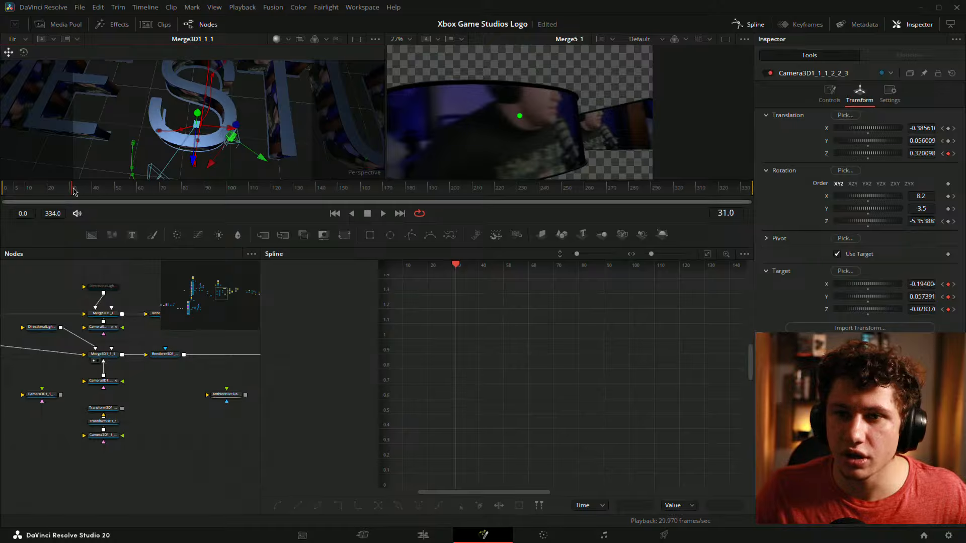
{"action": "left_click_drag", "start_coordinate": [73, 190], "coordinate": [57, 191]}
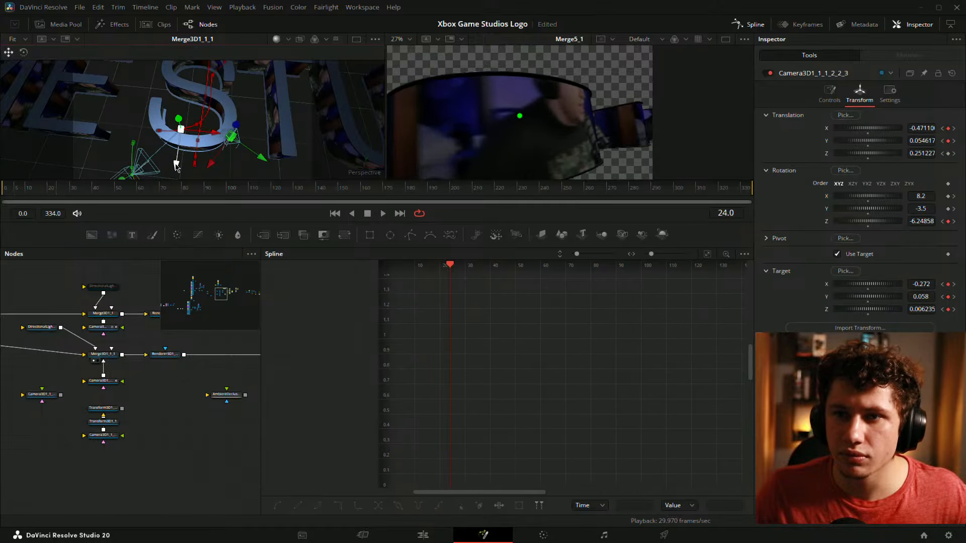
{"action": "left_click_drag", "start_coordinate": [176, 165], "coordinate": [175, 167]}
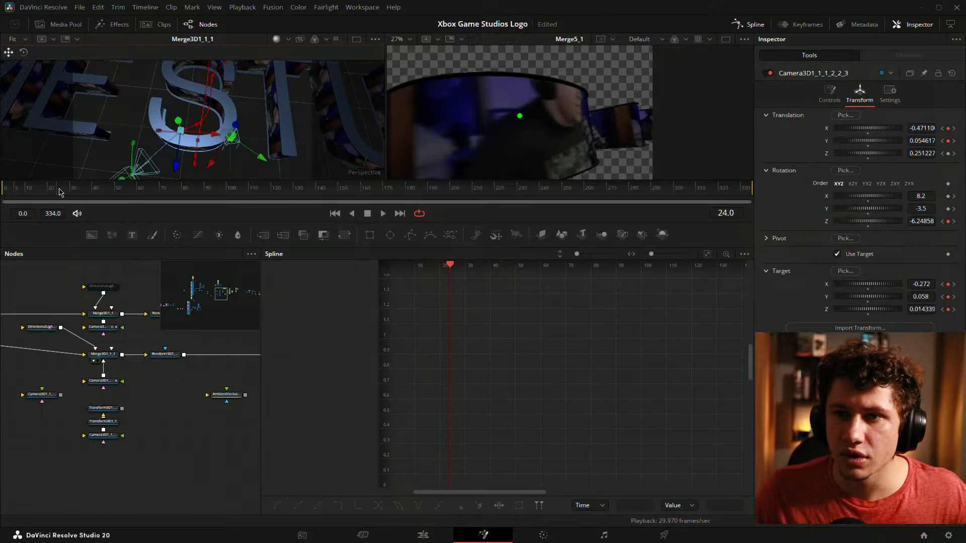
Delete the camera target's X, Y and Z keyframes at frame 59
{"action": "left_click_drag", "start_coordinate": [59, 191], "coordinate": [158, 214]}
{"action": "left_click_drag", "start_coordinate": [267, 100], "coordinate": [268, 90]}
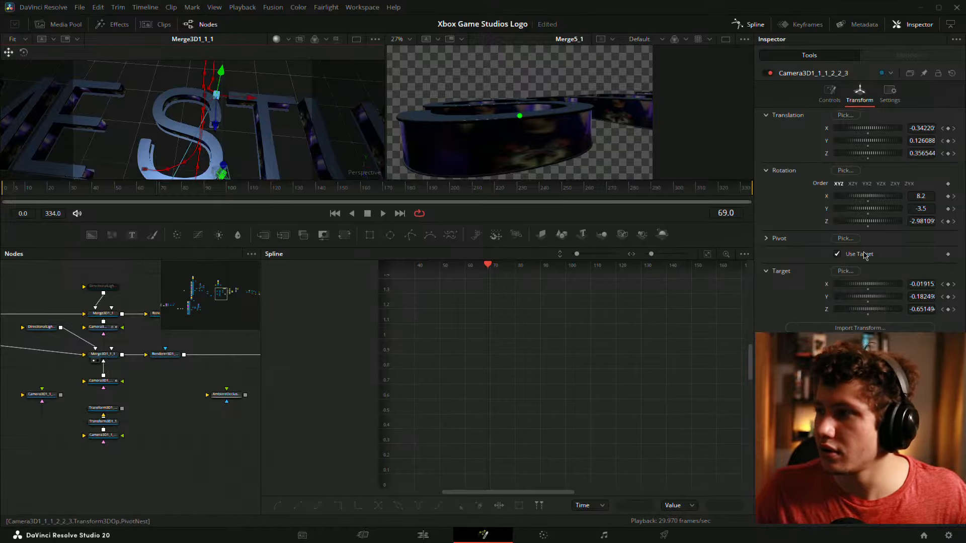
{"action": "left_click", "coordinate": [163, 191]}
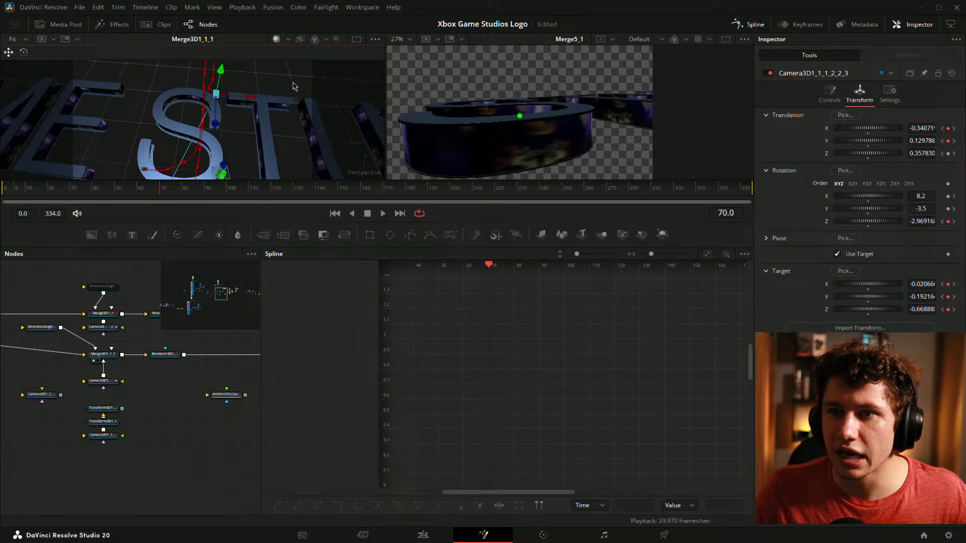
{"action": "left_click_drag", "start_coordinate": [293, 86], "coordinate": [49, 99]}
{"action": "left_click_drag", "start_coordinate": [251, 123], "coordinate": [196, 114]}
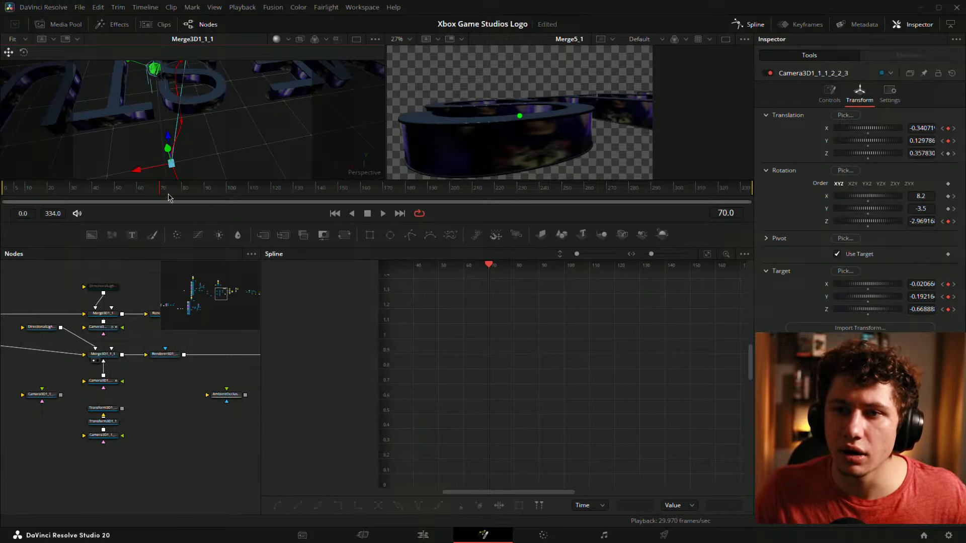
{"action": "left_click_drag", "start_coordinate": [169, 197], "coordinate": [137, 197]}
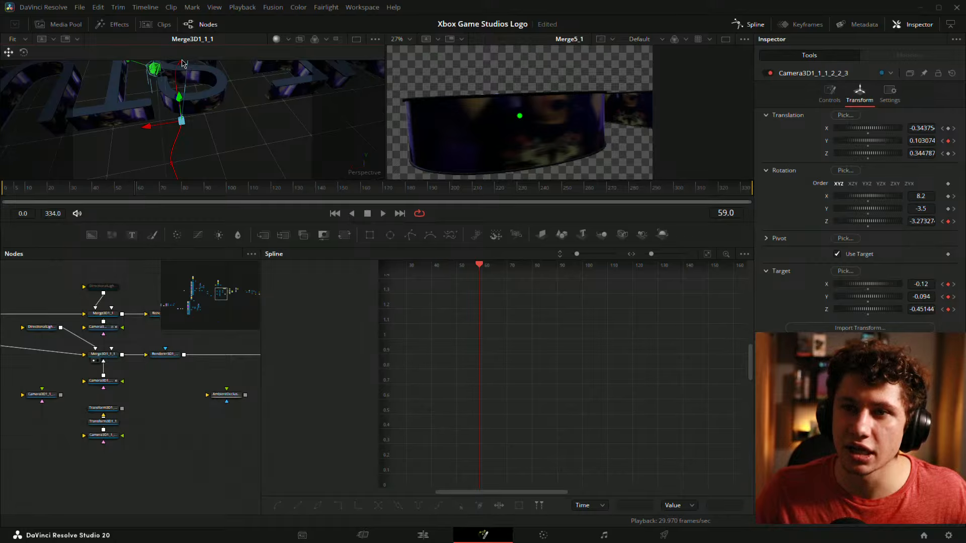
{"action": "left_click", "coordinate": [948, 309]}
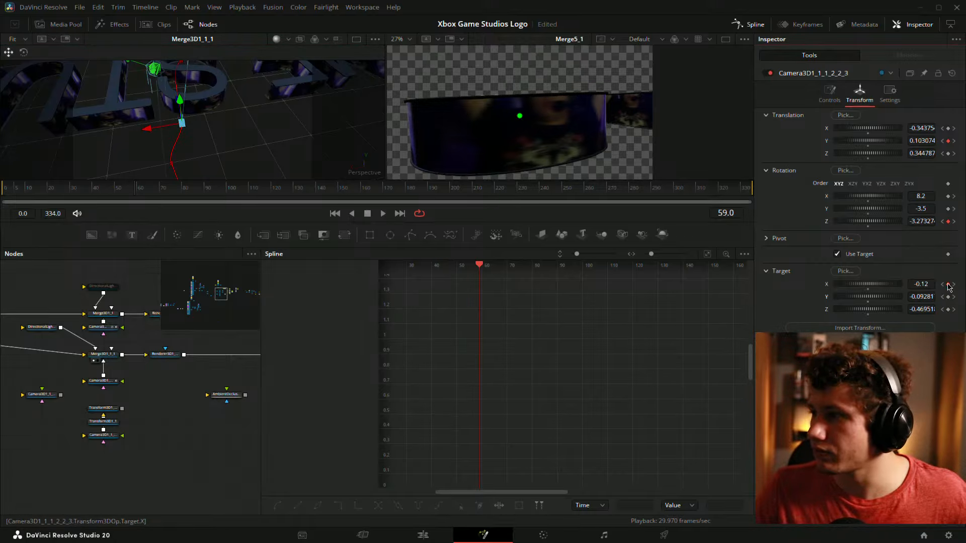
{"action": "left_click", "coordinate": [948, 284]}
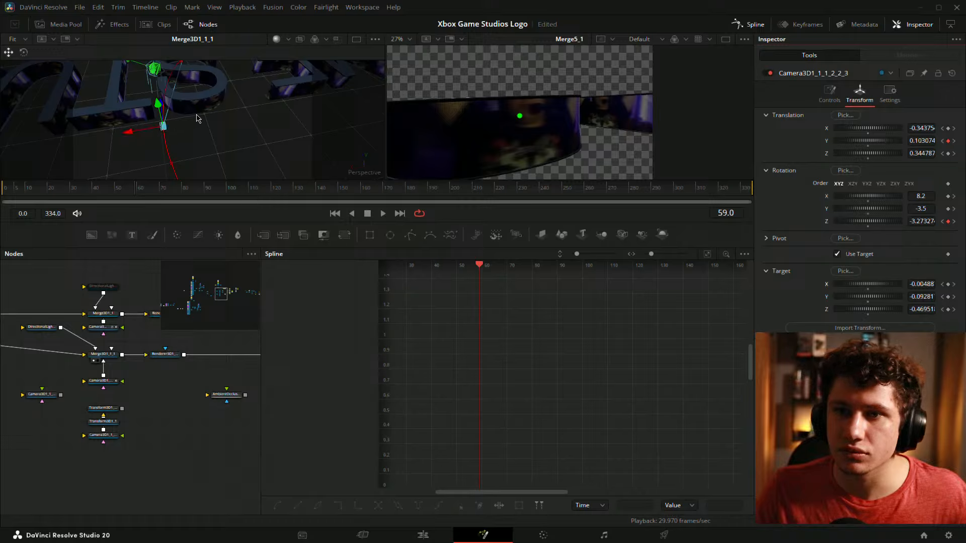
Delete the camera target's X and Y keyframes at frame 83
{"action": "left_click_drag", "start_coordinate": [196, 118], "coordinate": [217, 134]}
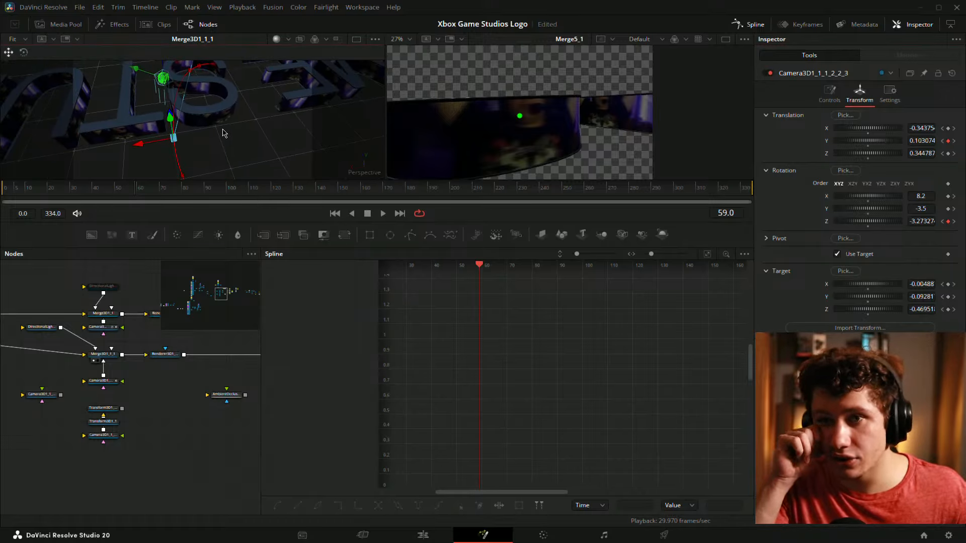
{"action": "left_click_drag", "start_coordinate": [123, 191], "coordinate": [191, 176]}
{"action": "left_click_drag", "start_coordinate": [292, 133], "coordinate": [70, 188]}
{"action": "left_click_drag", "start_coordinate": [131, 148], "coordinate": [186, 166]}
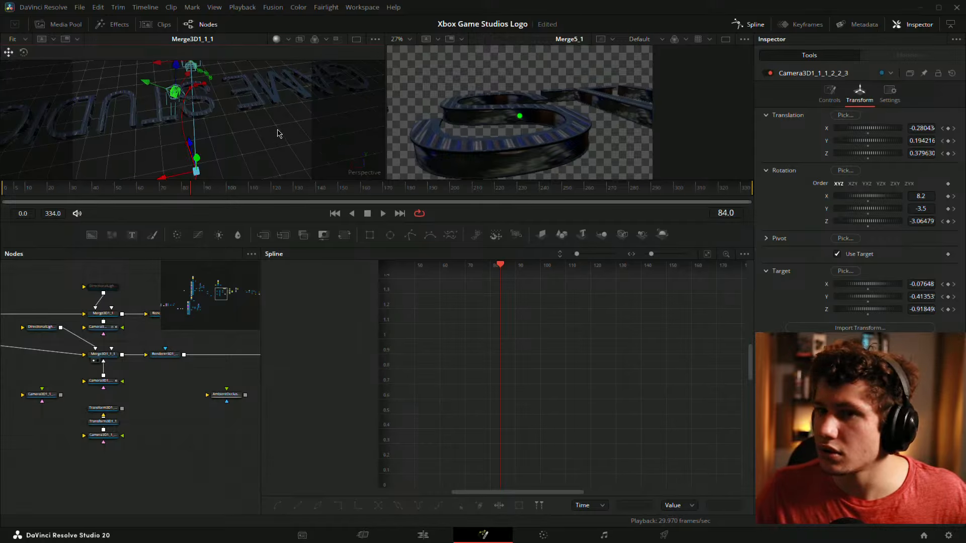
{"action": "left_click_drag", "start_coordinate": [276, 131], "coordinate": [182, 125]}
{"action": "left_click_drag", "start_coordinate": [191, 200], "coordinate": [186, 201]}
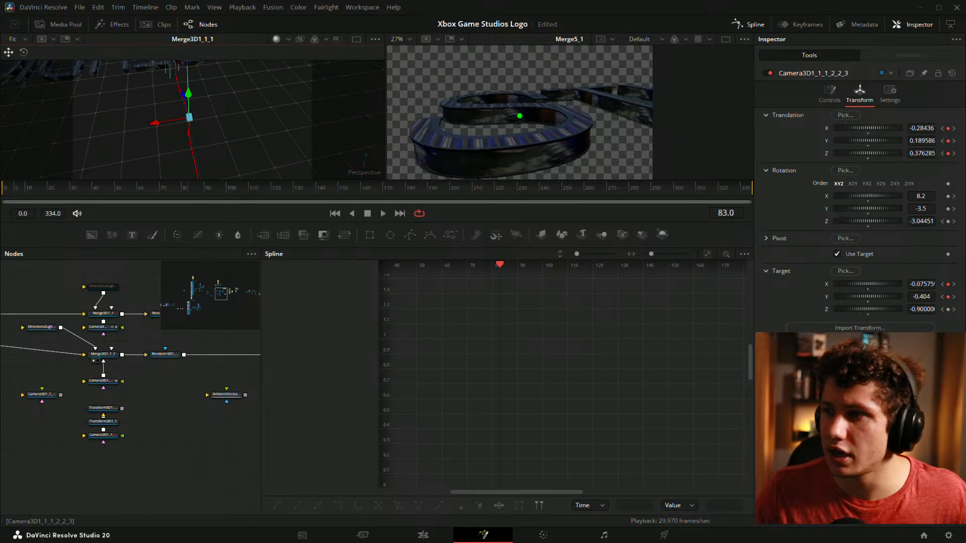
{"action": "left_click", "coordinate": [948, 297]}
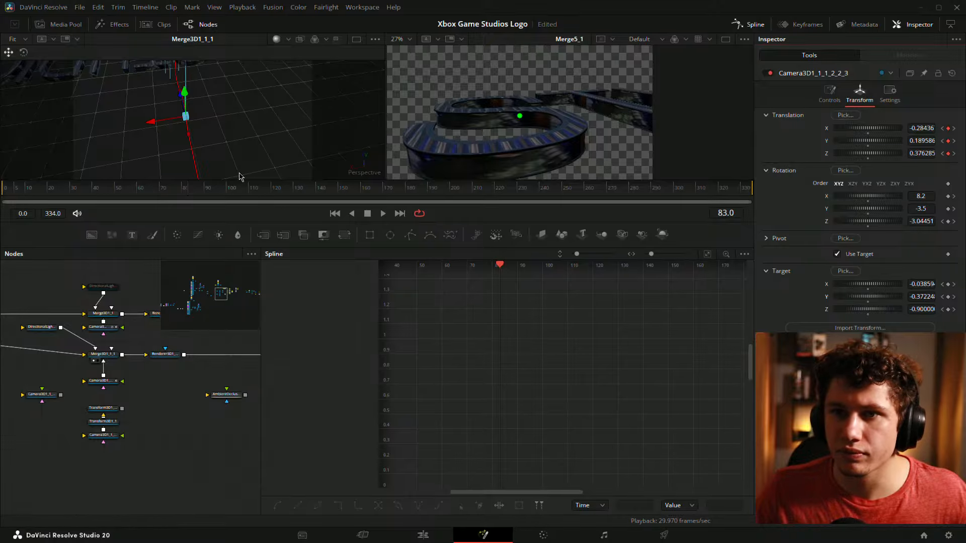
Delete the camera target's X, Y and Z keyframes at frame 70
{"action": "left_click_drag", "start_coordinate": [183, 202], "coordinate": [161, 206]}
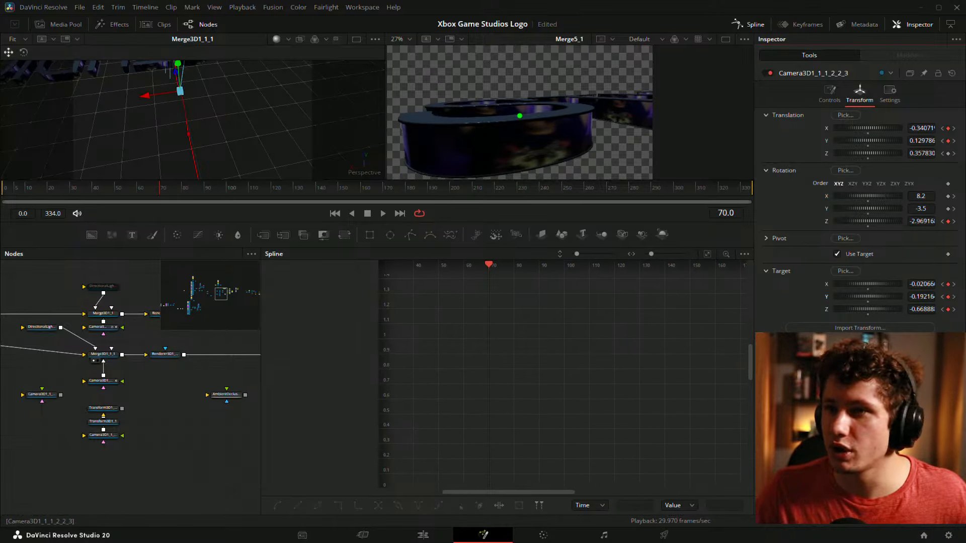
{"action": "left_click", "coordinate": [948, 297]}
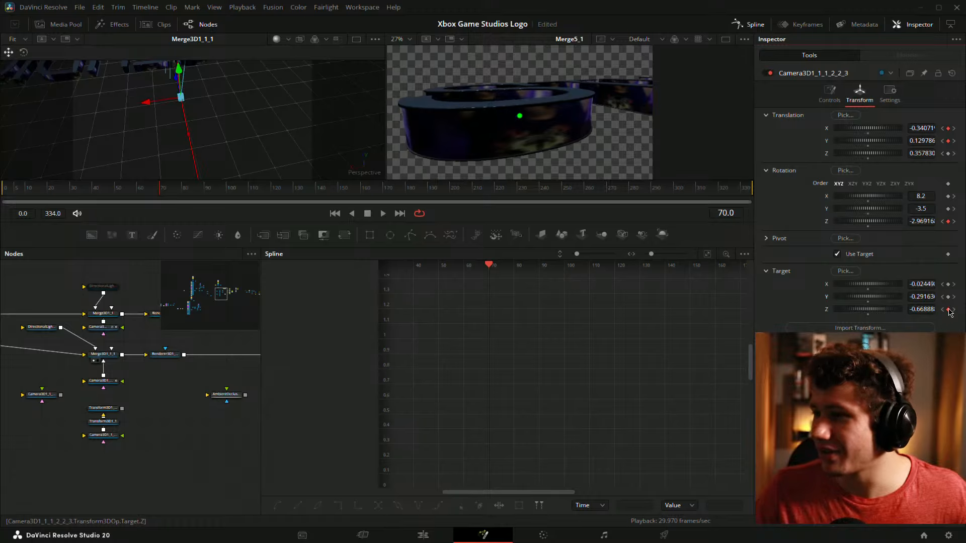
{"action": "left_click", "coordinate": [947, 310]}
Examine the camera target's motion path between frames 88 and 104
{"action": "left_click_drag", "start_coordinate": [164, 202], "coordinate": [200, 200]}
{"action": "left_click_drag", "start_coordinate": [261, 109], "coordinate": [242, 66]}
{"action": "right_click", "coordinate": [56, 160]}
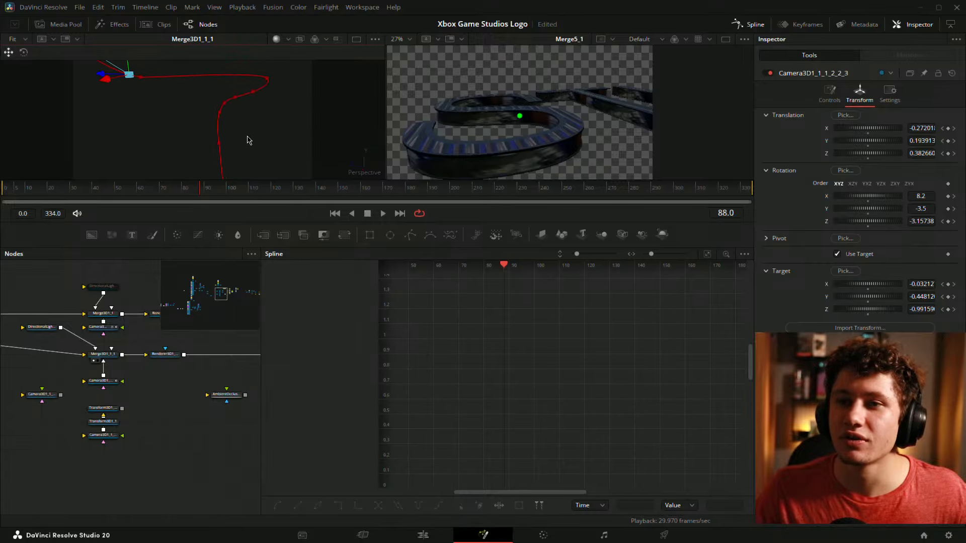
{"action": "left_click_drag", "start_coordinate": [210, 192], "coordinate": [238, 191]}
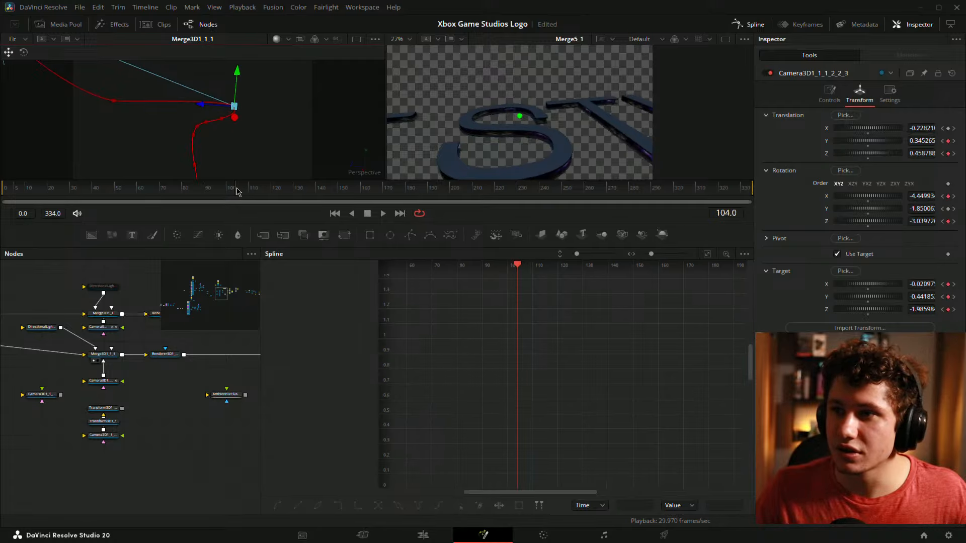
Save the project and widen the node editor
{"action": "left_click_drag", "start_coordinate": [178, 399], "coordinate": [1, 433]}
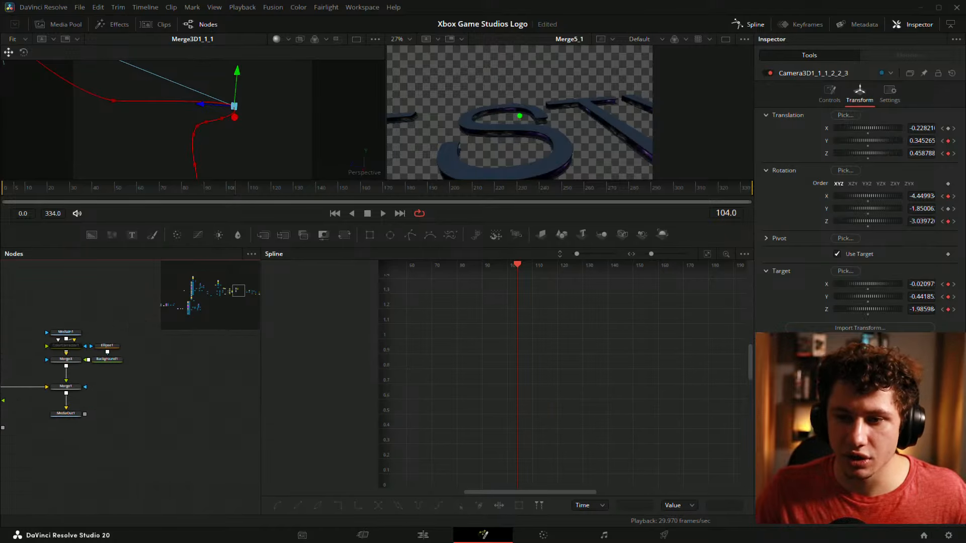
{"action": "left_click_drag", "start_coordinate": [164, 383], "coordinate": [1, 391]}
{"action": "key", "text": "ctrl+s"}
{"action": "left_click_drag", "start_coordinate": [83, 368], "coordinate": [204, 357]}
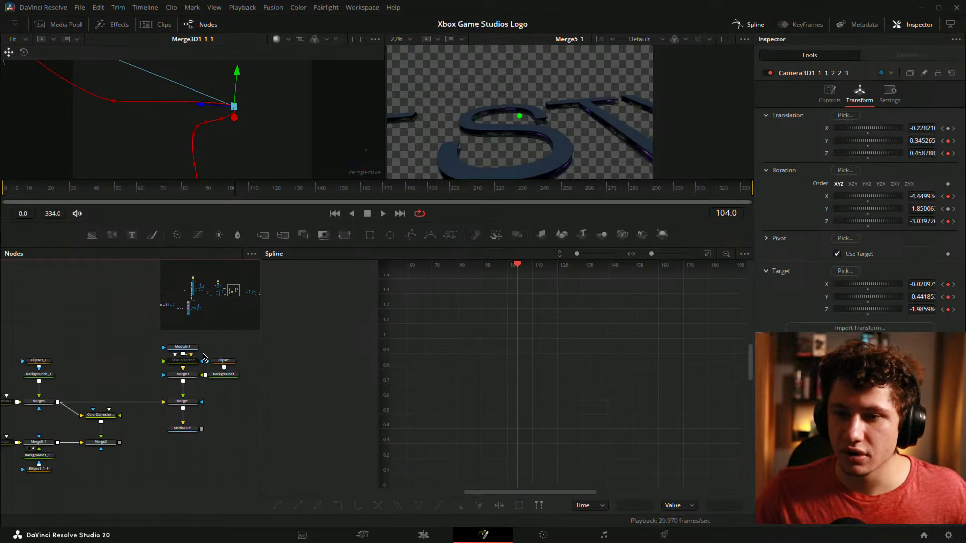
{"action": "left_click_drag", "start_coordinate": [260, 345], "coordinate": [369, 345]}
Compare the Merge3 reference footage with the render at frame 104, and return the first viewer to Merge3D1_1
{"action": "left_click_drag", "start_coordinate": [247, 338], "coordinate": [355, 354]}
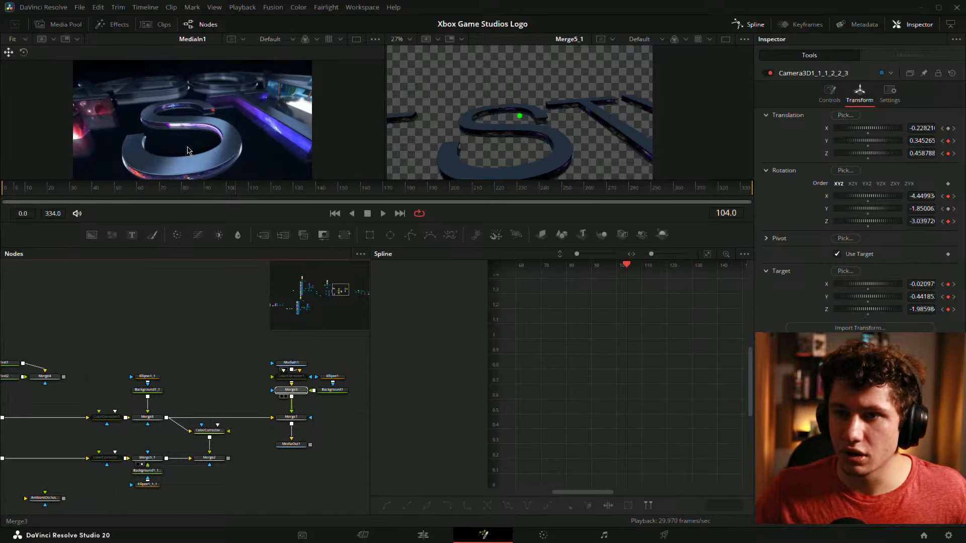
{"action": "key", "text": "1"}
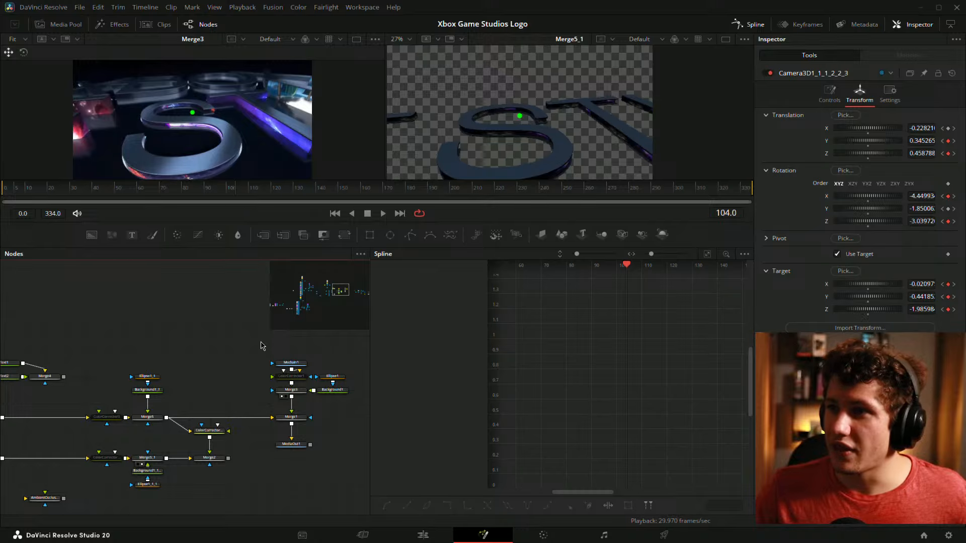
{"action": "left_click_drag", "start_coordinate": [211, 356], "coordinate": [421, 335]}
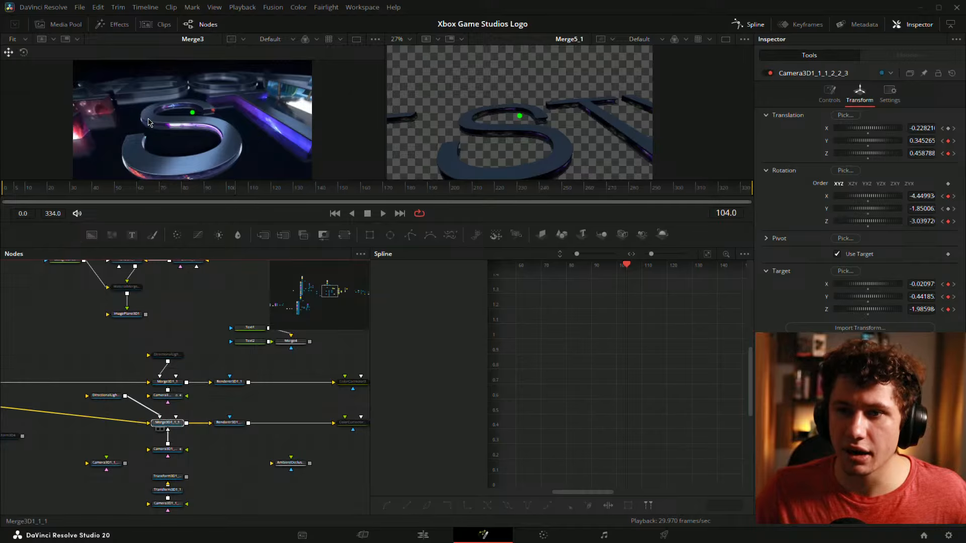
{"action": "key", "text": "1"}
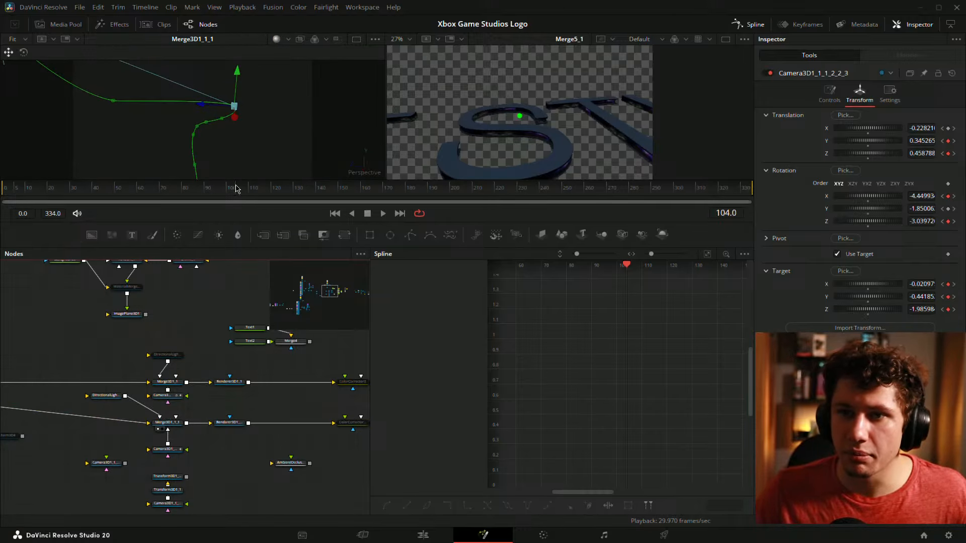
Try to move the camera target along its Z axis at frame 118
{"action": "left_click_drag", "start_coordinate": [235, 189], "coordinate": [268, 214]}
{"action": "left_click_drag", "start_coordinate": [162, 124], "coordinate": [125, 142]}
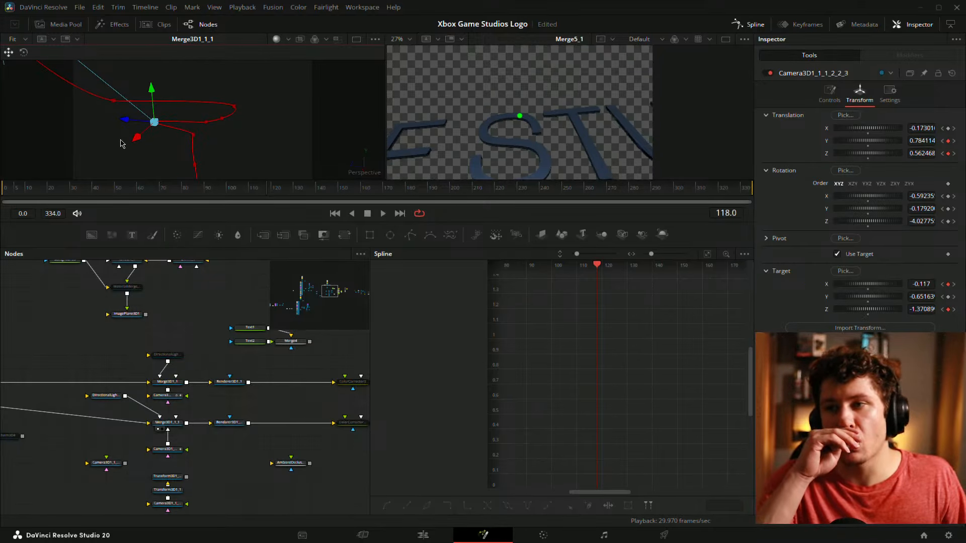
{"action": "key", "text": "ctrl+z"}
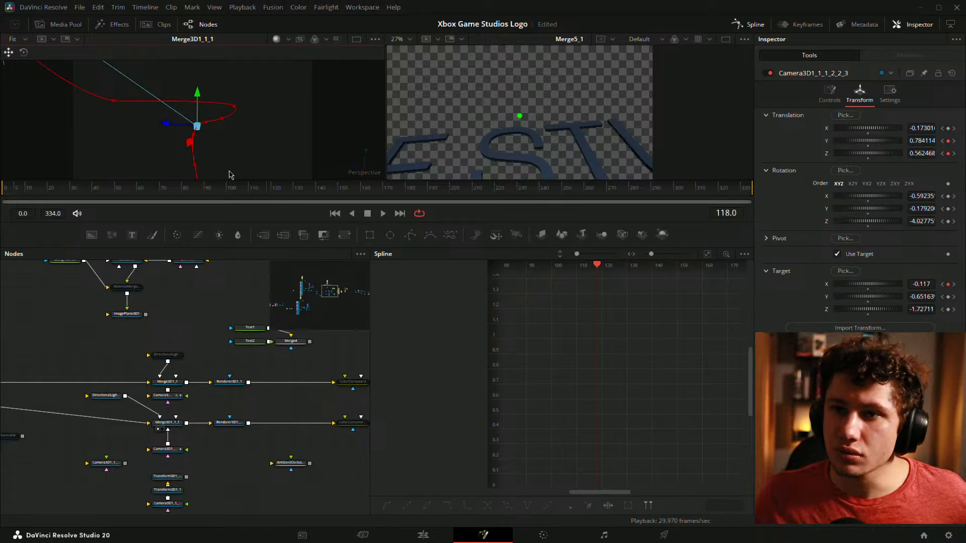
Show Merge3 in the first viewer and compare the reference footage with the render between frames 82 and 118
{"action": "left_click_drag", "start_coordinate": [227, 317], "coordinate": [135, 267]}
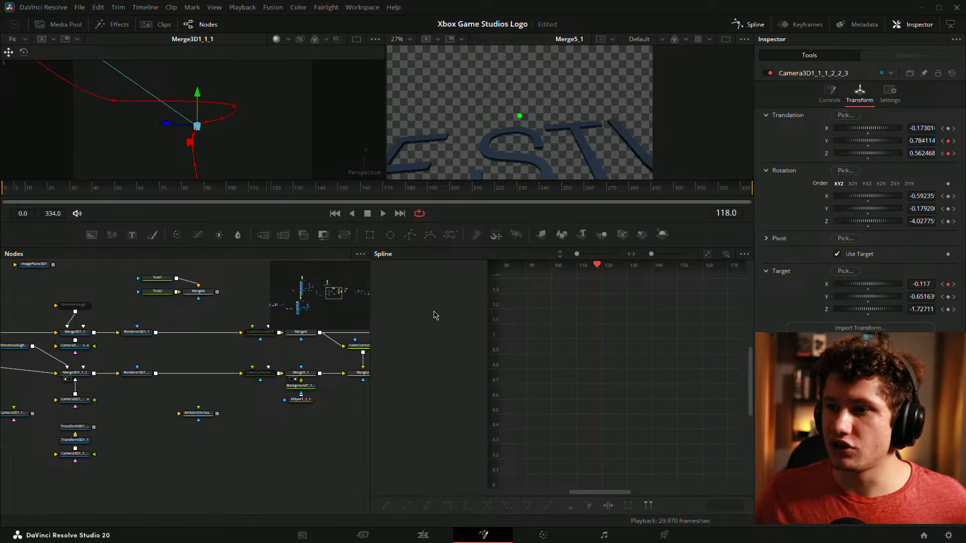
{"action": "left_click_drag", "start_coordinate": [173, 351], "coordinate": [47, 370]}
{"action": "left_click_drag", "start_coordinate": [233, 395], "coordinate": [422, 402]}
{"action": "mouse_move", "coordinate": [188, 363]}
{"action": "left_mouse_down"}
{"action": "mouse_move", "coordinate": [219, 367]}
{"action": "mouse_move", "coordinate": [232, 352]}
{"action": "mouse_move", "coordinate": [183, 350]}
{"action": "mouse_move", "coordinate": [199, 366]}
{"action": "mouse_move", "coordinate": [172, 372]}
{"action": "left_mouse_up"}
{"action": "left_click_drag", "start_coordinate": [247, 365], "coordinate": [147, 368]}
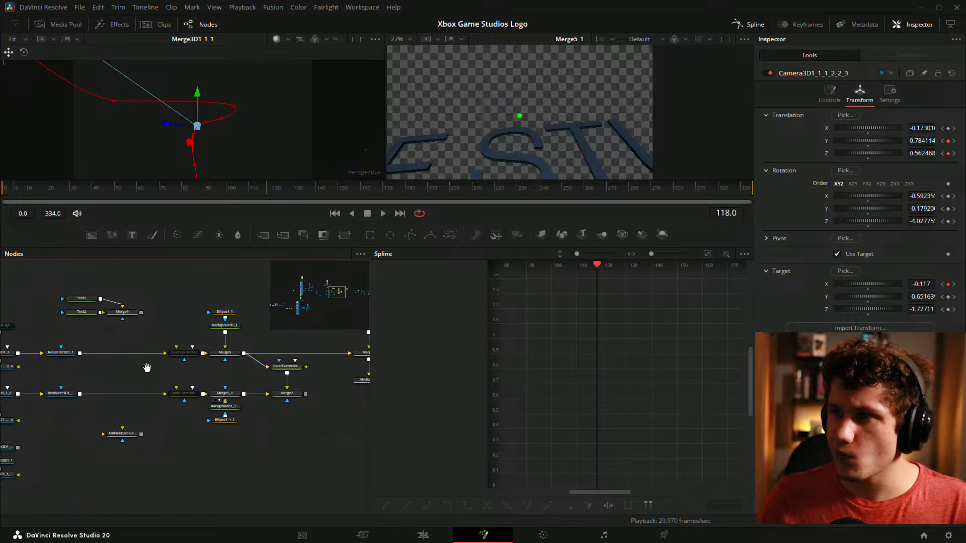
{"action": "left_click_drag", "start_coordinate": [241, 350], "coordinate": [119, 370]}
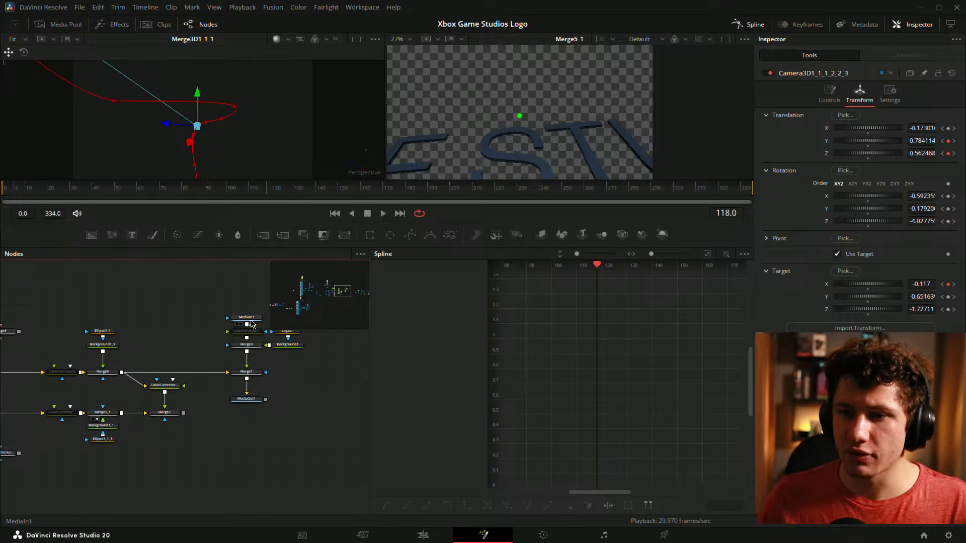
{"action": "key", "text": "1"}
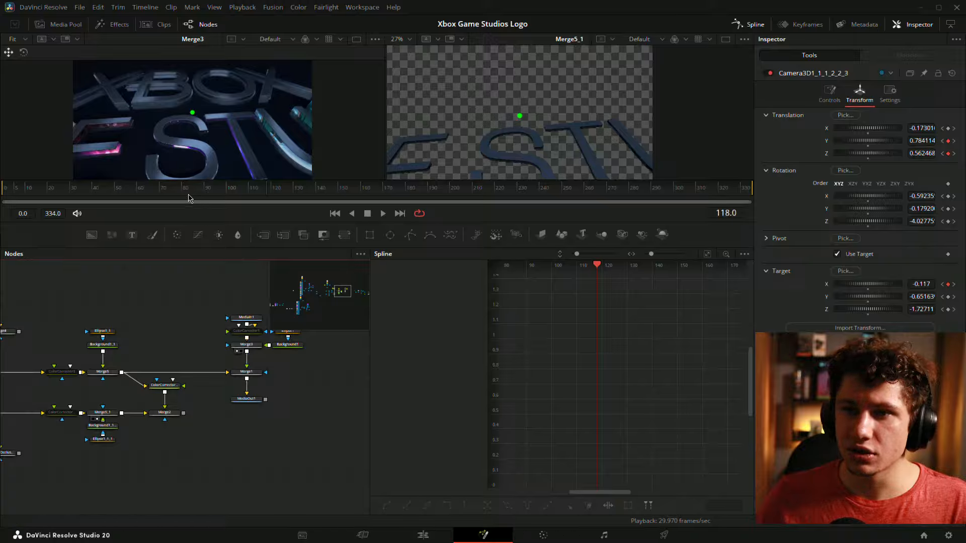
{"action": "left_click_drag", "start_coordinate": [189, 198], "coordinate": [271, 194]}
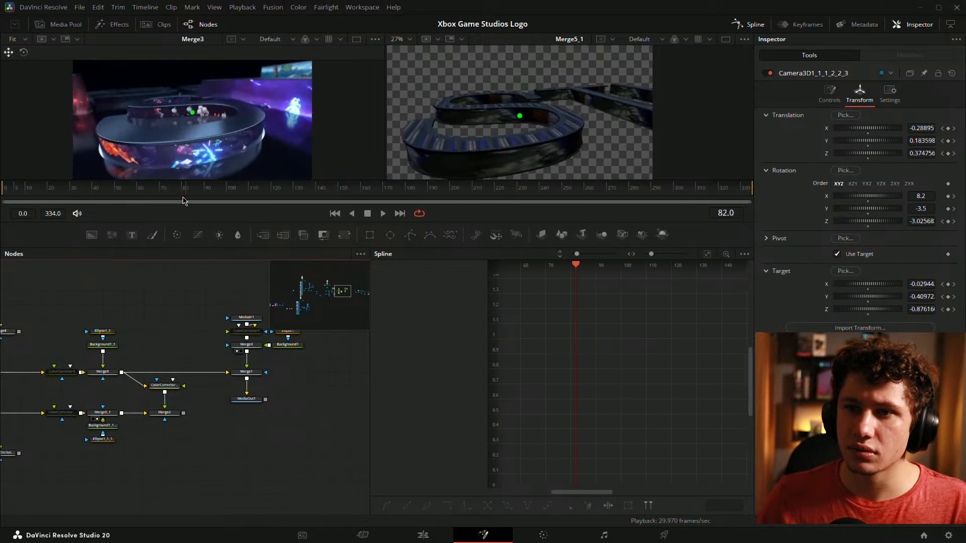
{"action": "mouse_move", "coordinate": [183, 197]}
{"action": "left_mouse_down"}
{"action": "mouse_move", "coordinate": [120, 202]}
{"action": "mouse_move", "coordinate": [183, 212]}
{"action": "left_mouse_up"}
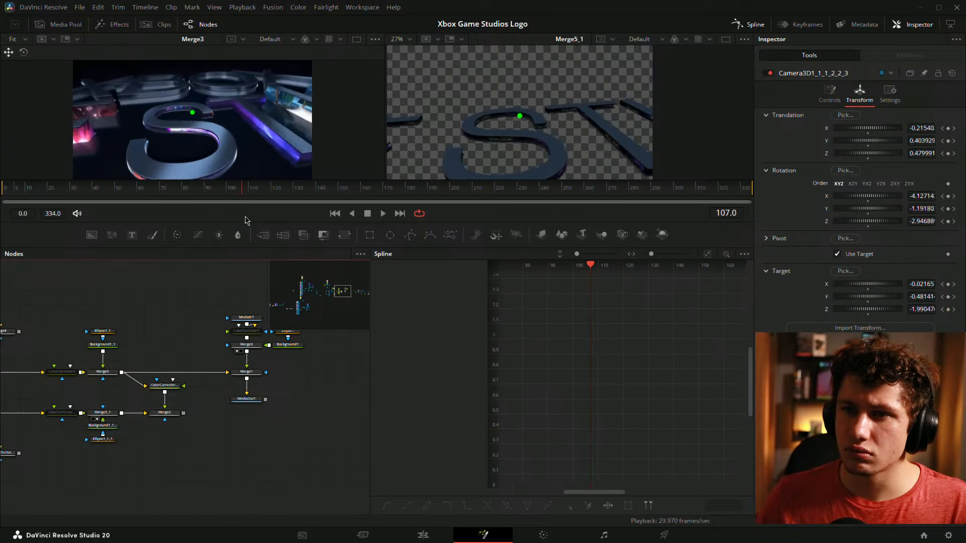
{"action": "left_click_drag", "start_coordinate": [277, 224], "coordinate": [208, 191]}
Return the first viewer to Merge3D1_1_1 and examine the camera and its motion path around frame 116
{"action": "left_click_drag", "start_coordinate": [100, 336], "coordinate": [361, 317]}
{"action": "left_click", "coordinate": [137, 394]}
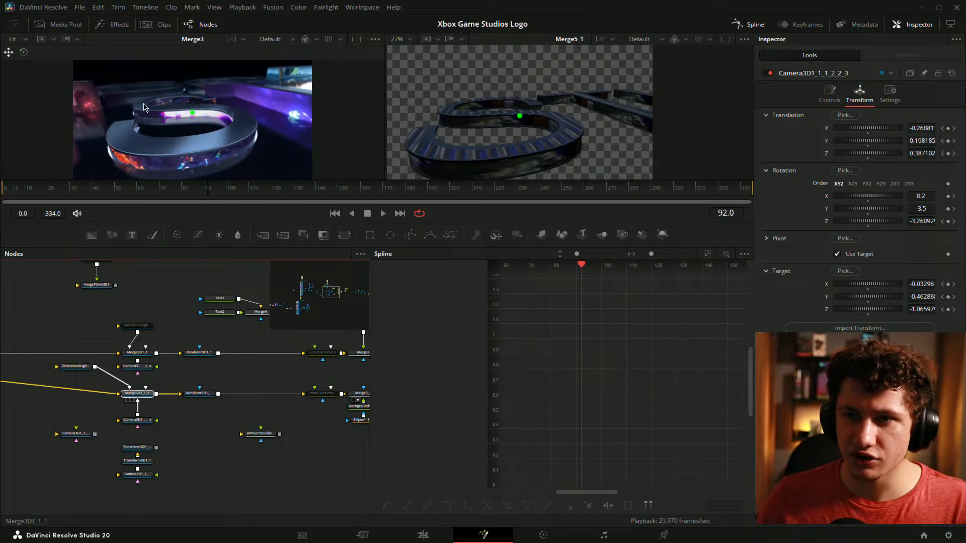
{"action": "key", "text": "1"}
{"action": "left_click_drag", "start_coordinate": [212, 193], "coordinate": [263, 194]}
{"action": "scroll", "coordinate": [216, 140], "scroll_direction": "down", "scroll_amount": 5}
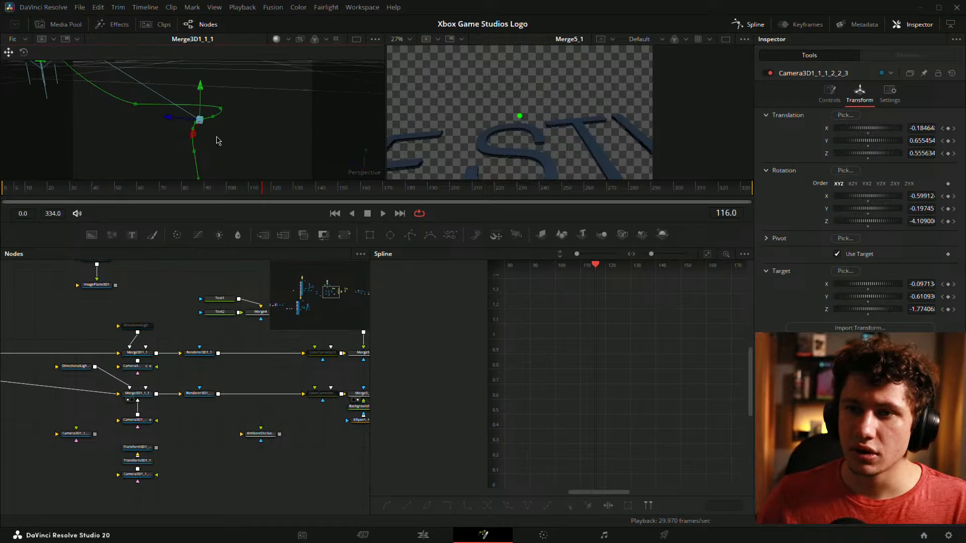
{"action": "left_click_drag", "start_coordinate": [124, 101], "coordinate": [242, 100]}
{"action": "left_click_drag", "start_coordinate": [265, 191], "coordinate": [262, 190]}
Connect the Merge5_1 output to Merge1 and show Merge1 in the second viewer
{"action": "left_click_drag", "start_coordinate": [206, 373], "coordinate": [50, 376]}
{"action": "left_click_drag", "start_coordinate": [347, 376], "coordinate": [263, 388]}
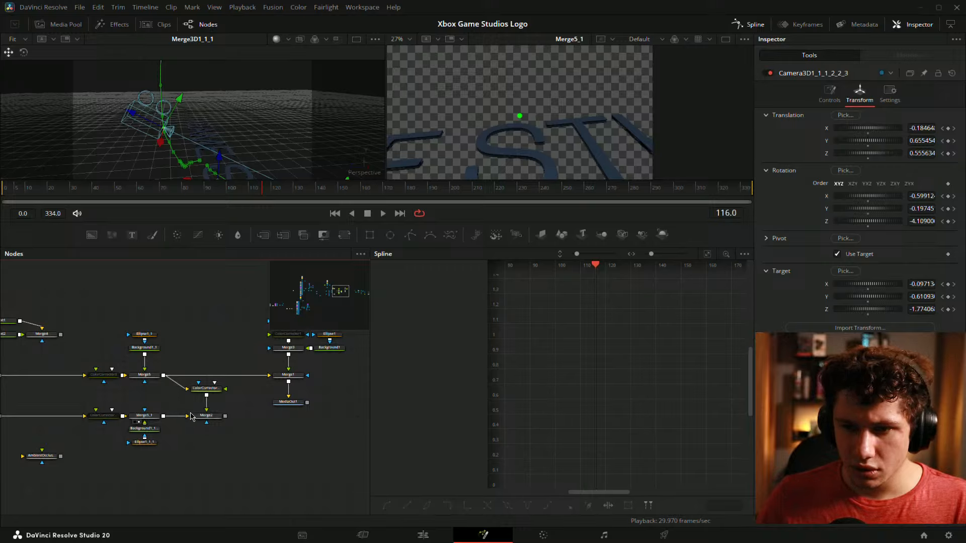
{"action": "left_click_drag", "start_coordinate": [186, 421], "coordinate": [229, 404]}
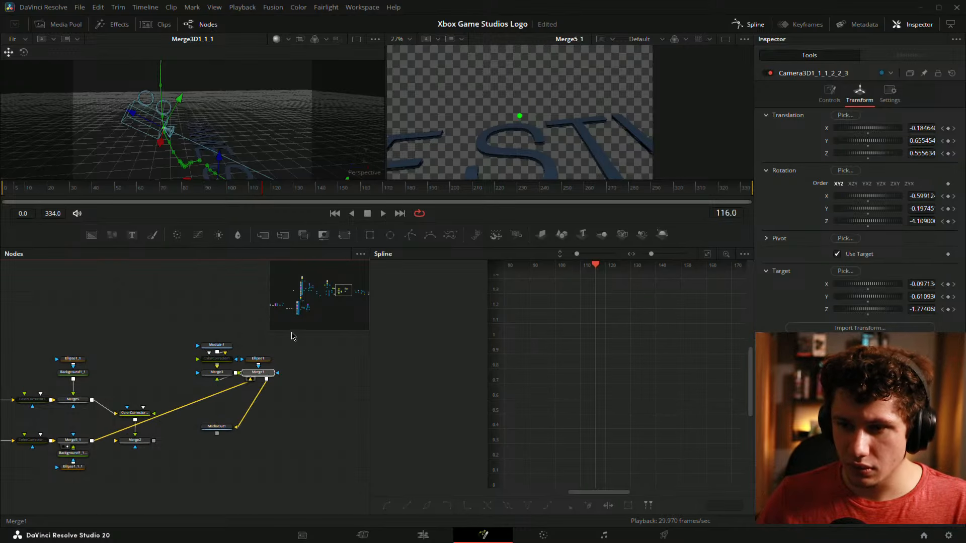
{"action": "key", "text": "2"}
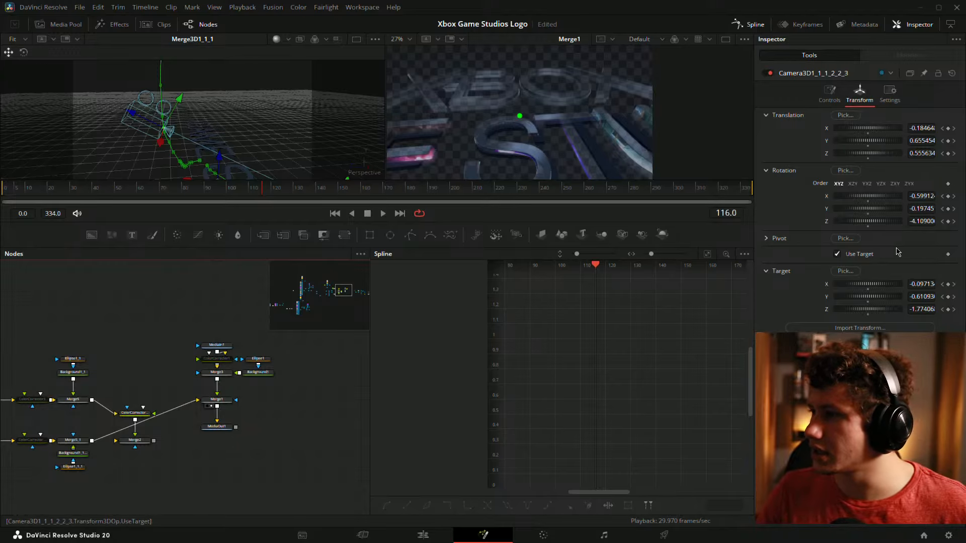
Set Merge1's Apply Mode to Screen and its Blend to 1.0, and check the overlay along the timeline
{"action": "left_click", "coordinate": [216, 399]}
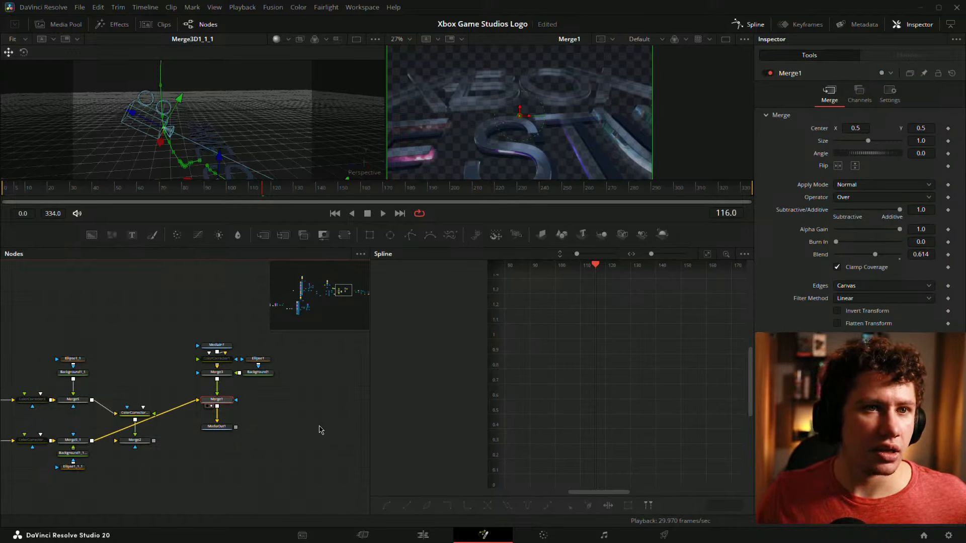
{"action": "left_click", "coordinate": [318, 429]}
{"action": "left_click", "coordinate": [217, 400]}
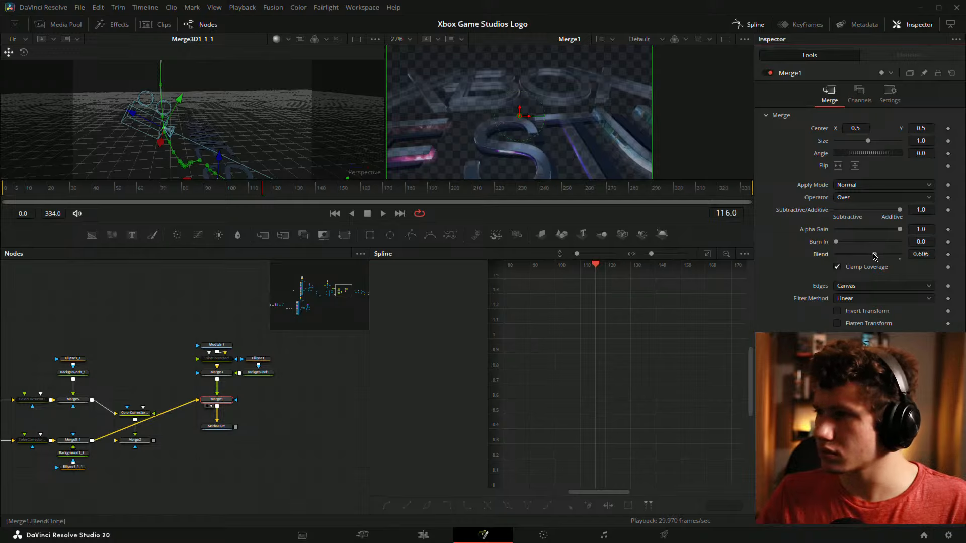
{"action": "mouse_move", "coordinate": [874, 254]}
{"action": "left_mouse_down"}
{"action": "mouse_move", "coordinate": [918, 251]}
{"action": "mouse_move", "coordinate": [830, 254]}
{"action": "mouse_move", "coordinate": [871, 254]}
{"action": "left_mouse_up"}
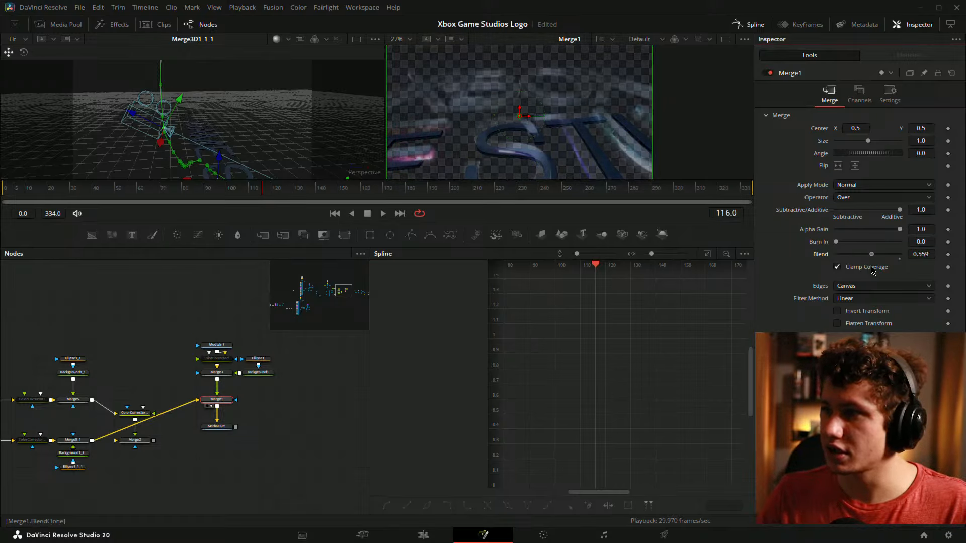
{"action": "left_click", "coordinate": [870, 185]}
{"action": "left_click", "coordinate": [860, 212]}
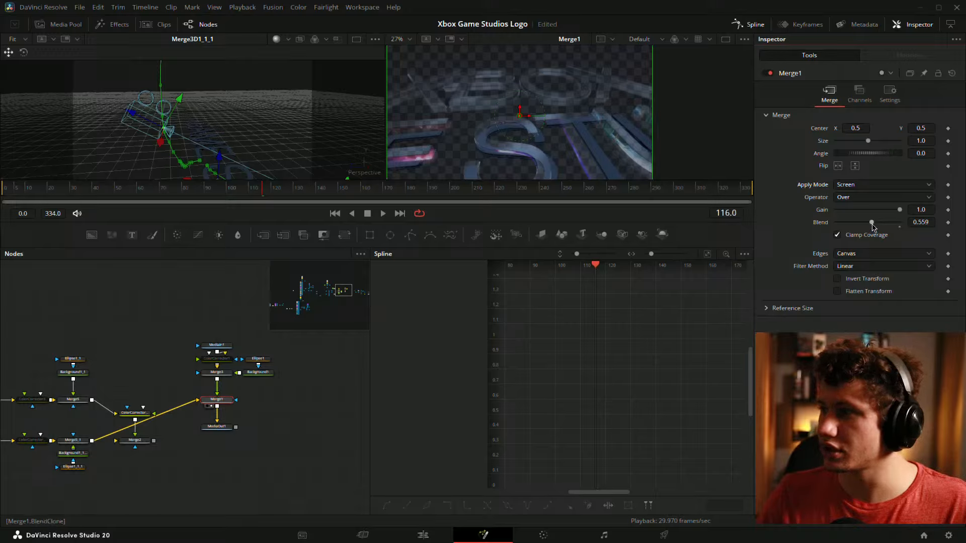
{"action": "left_click_drag", "start_coordinate": [871, 223], "coordinate": [934, 235]}
{"action": "left_click_drag", "start_coordinate": [257, 197], "coordinate": [14, 229]}
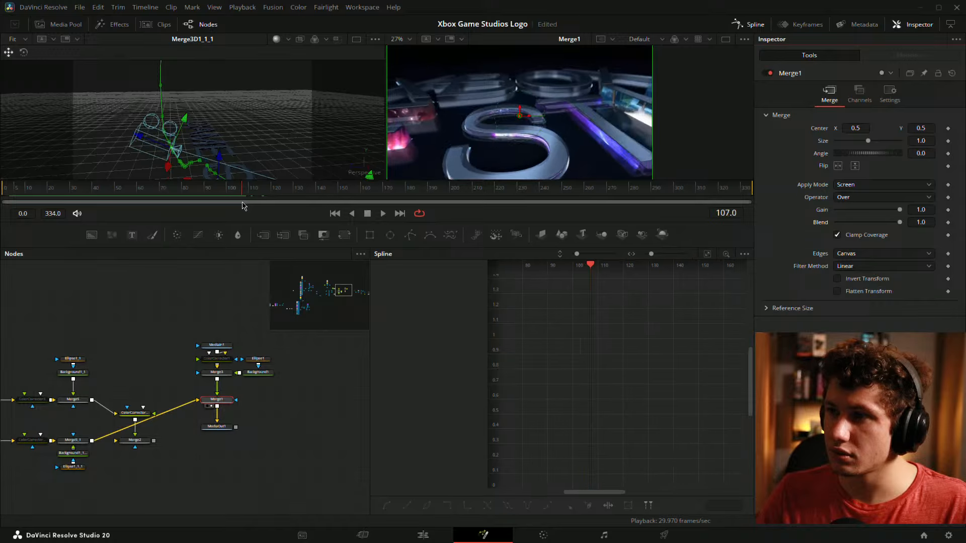
{"action": "left_click_drag", "start_coordinate": [242, 202], "coordinate": [264, 228]}
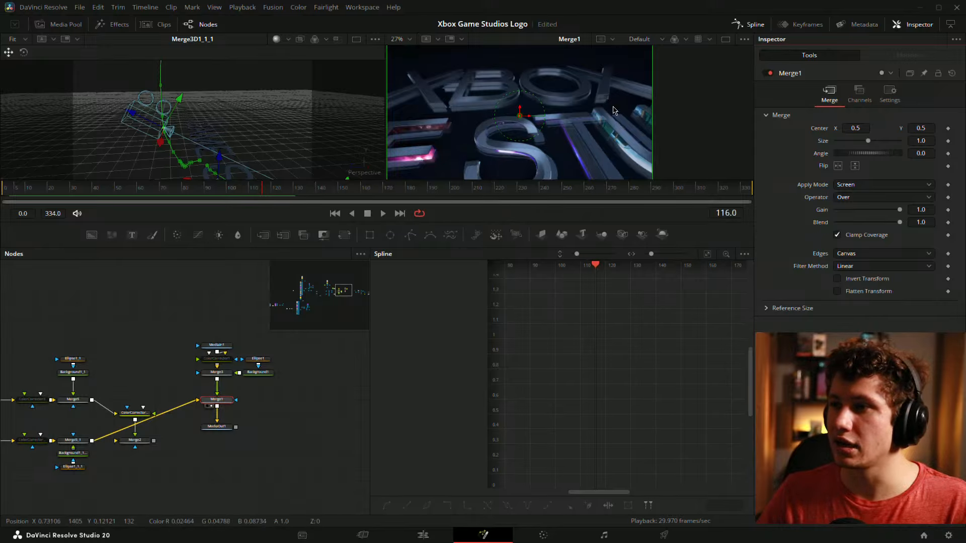
Select Camera3D1_1_1_2_2_3 and move it at frame 59 to about X -0.377, Y 0.152, Z 0.323
{"action": "left_click_drag", "start_coordinate": [301, 403], "coordinate": [534, 371]}
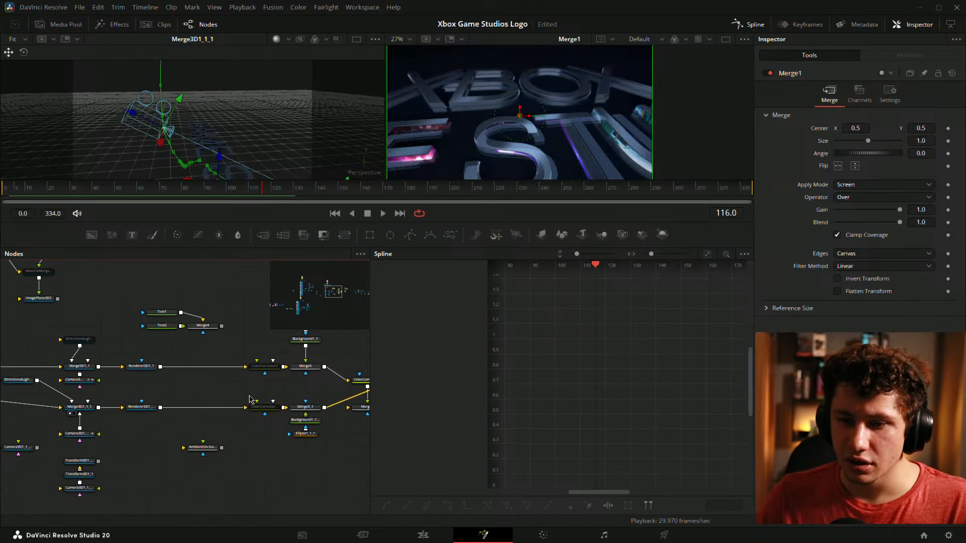
{"action": "left_click", "coordinate": [80, 434]}
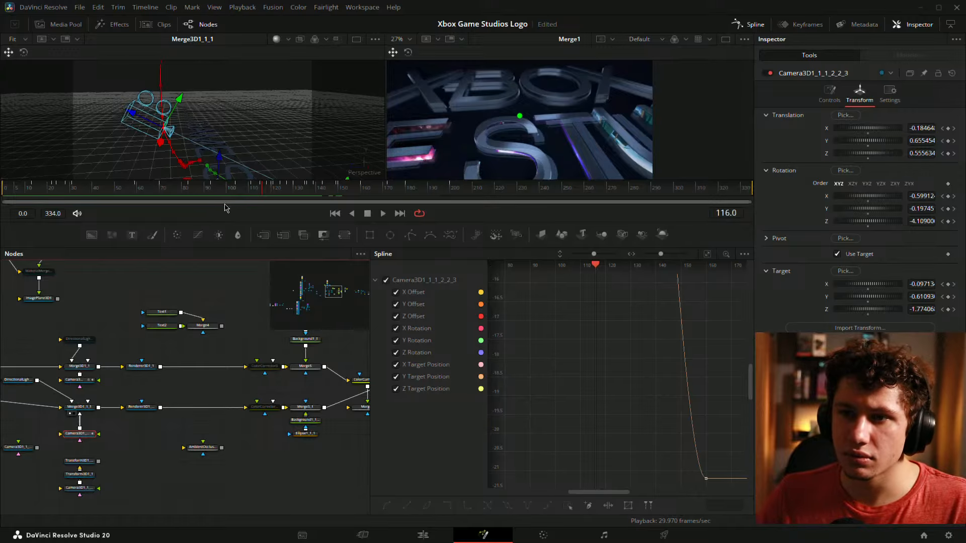
{"action": "left_click_drag", "start_coordinate": [248, 189], "coordinate": [135, 199]}
{"action": "left_click_drag", "start_coordinate": [267, 112], "coordinate": [254, 60]}
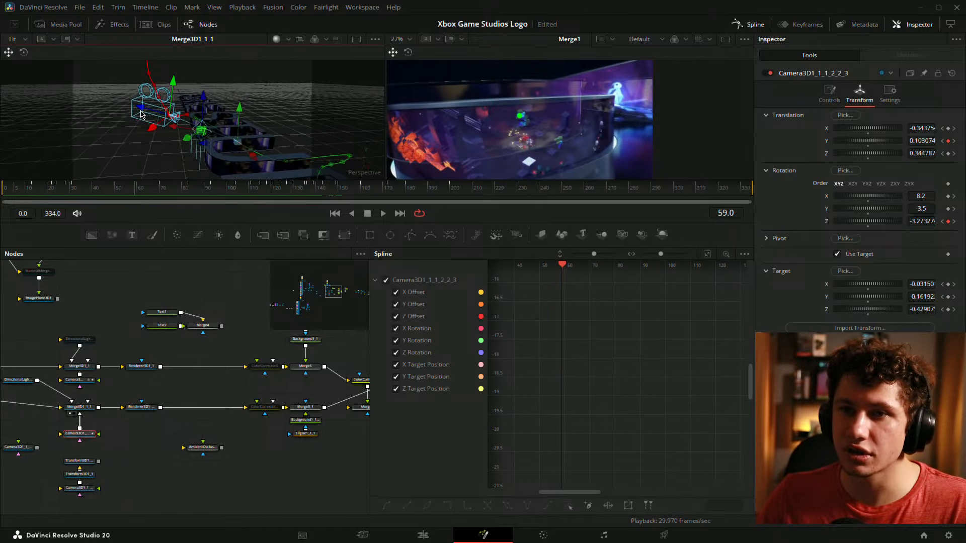
{"action": "left_click_drag", "start_coordinate": [140, 109], "coordinate": [141, 112]}
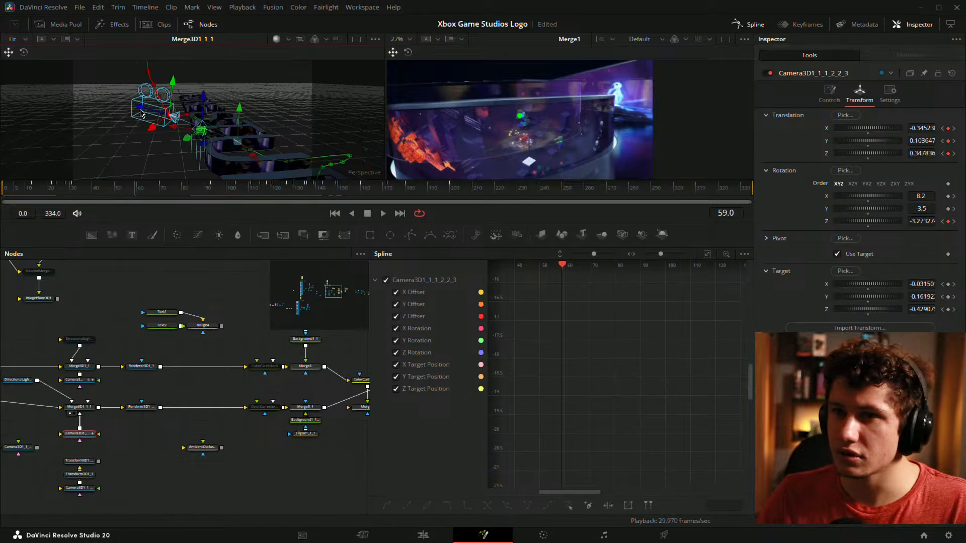
{"action": "left_click_drag", "start_coordinate": [154, 132], "coordinate": [156, 136]}
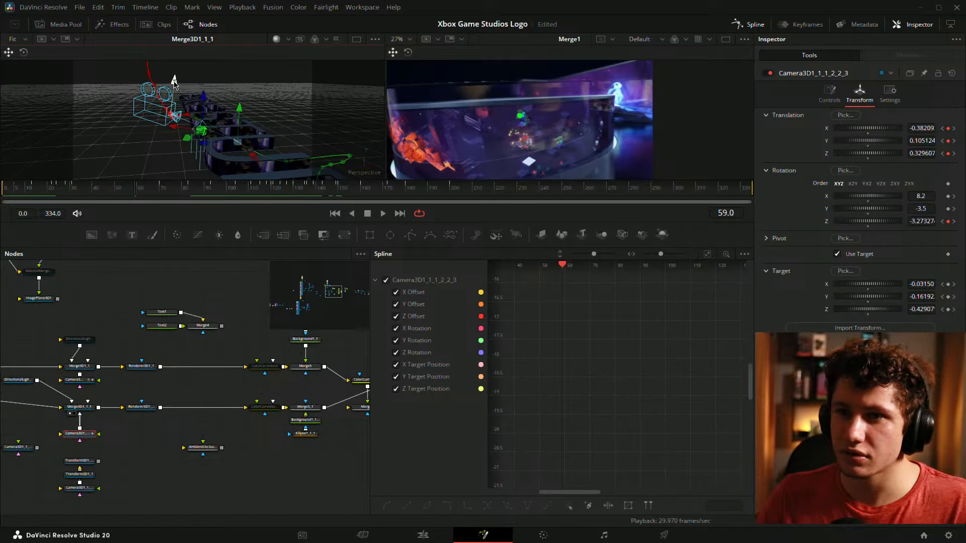
{"action": "left_click_drag", "start_coordinate": [174, 83], "coordinate": [185, 83]}
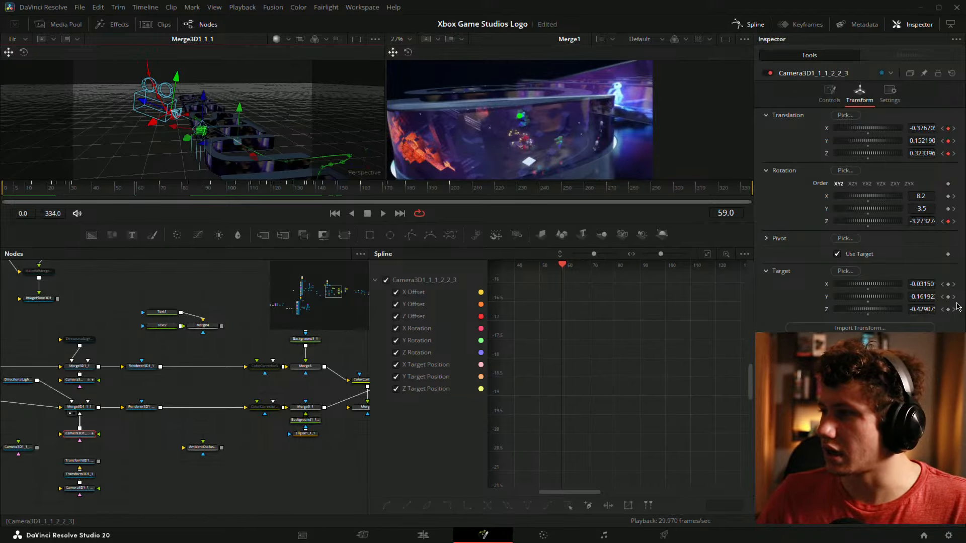
{"action": "left_click_drag", "start_coordinate": [920, 284], "coordinate": [924, 284]}
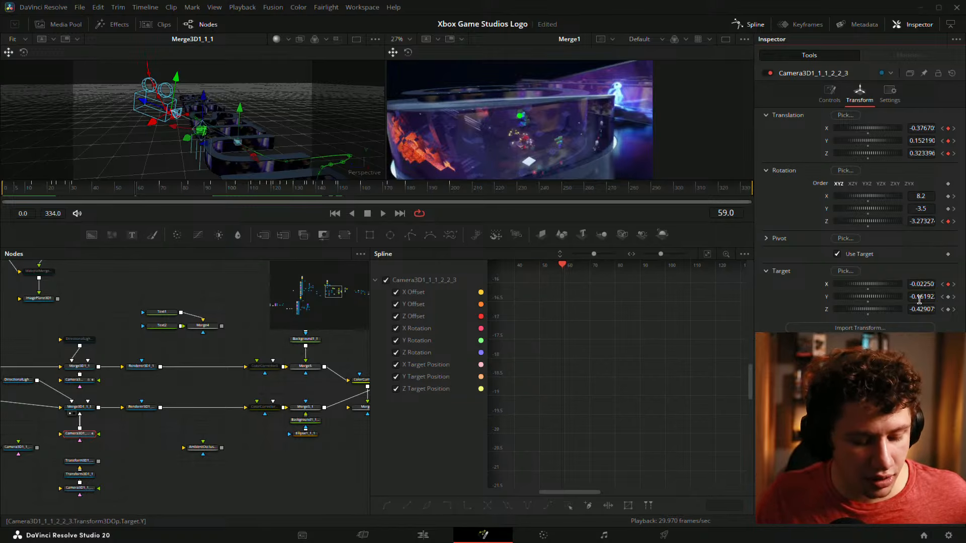
{"action": "key", "text": "ctrl+z"}
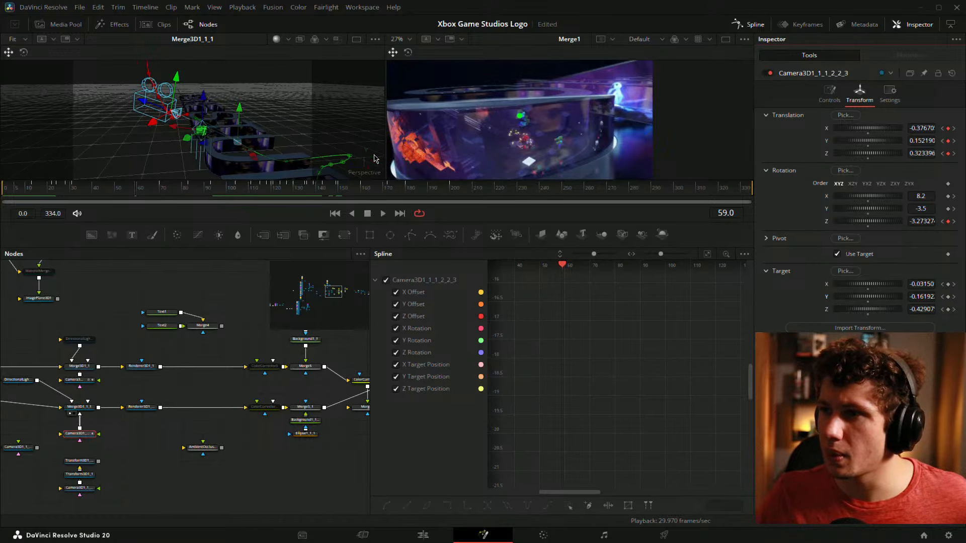
Reposition the camera at frame 59 to about X -0.397, Y 0.136, Z 0.351
{"action": "left_click_drag", "start_coordinate": [177, 78], "coordinate": [188, 94]}
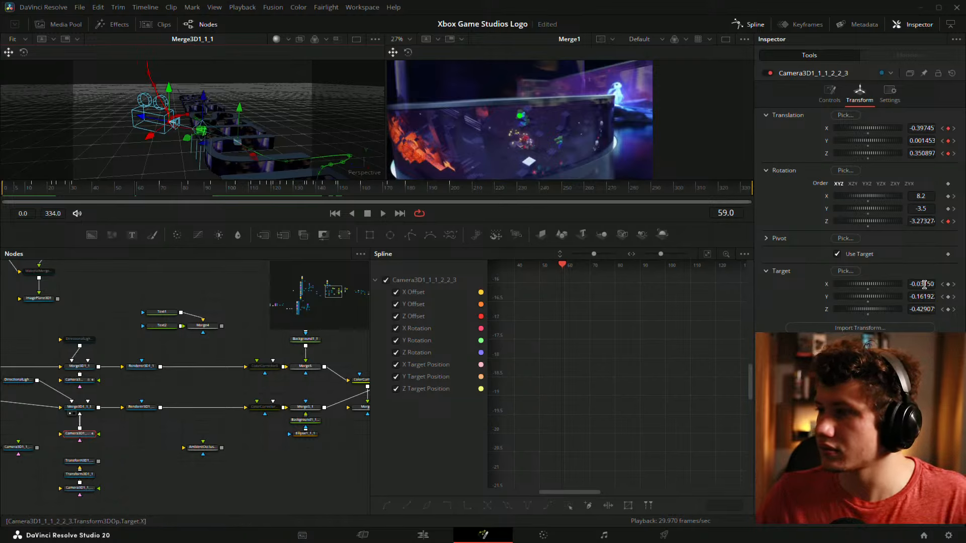
{"action": "mouse_move", "coordinate": [921, 284]}
{"action": "left_mouse_down"}
{"action": "mouse_move", "coordinate": [903, 284]}
{"action": "mouse_move", "coordinate": [965, 296]}
{"action": "mouse_move", "coordinate": [924, 295]}
{"action": "left_mouse_up"}
{"action": "key", "text": "ctrl+z"}
{"action": "key", "text": "ctrl+z"}
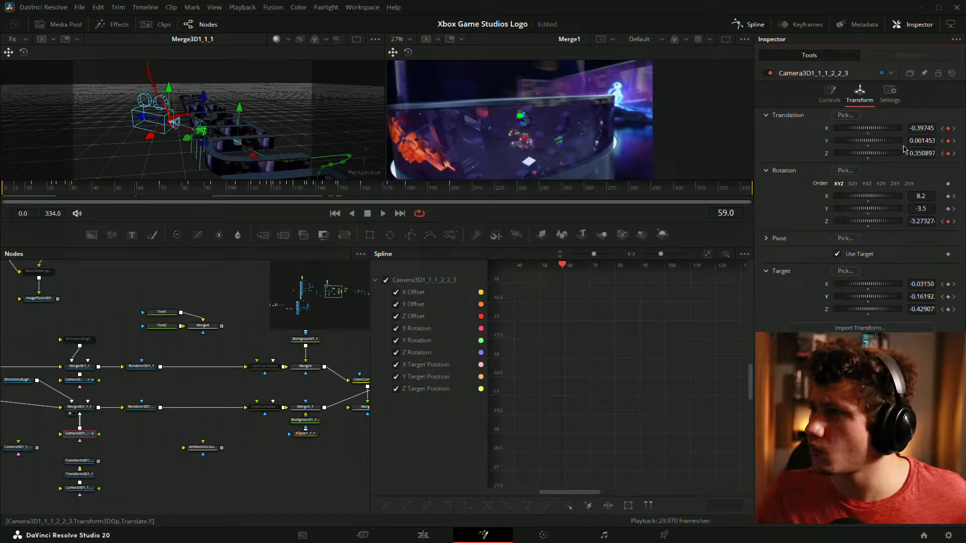
{"action": "mouse_move", "coordinate": [920, 141]}
{"action": "left_mouse_down"}
{"action": "mouse_move", "coordinate": [910, 141]}
{"action": "mouse_move", "coordinate": [922, 141]}
{"action": "left_mouse_up"}
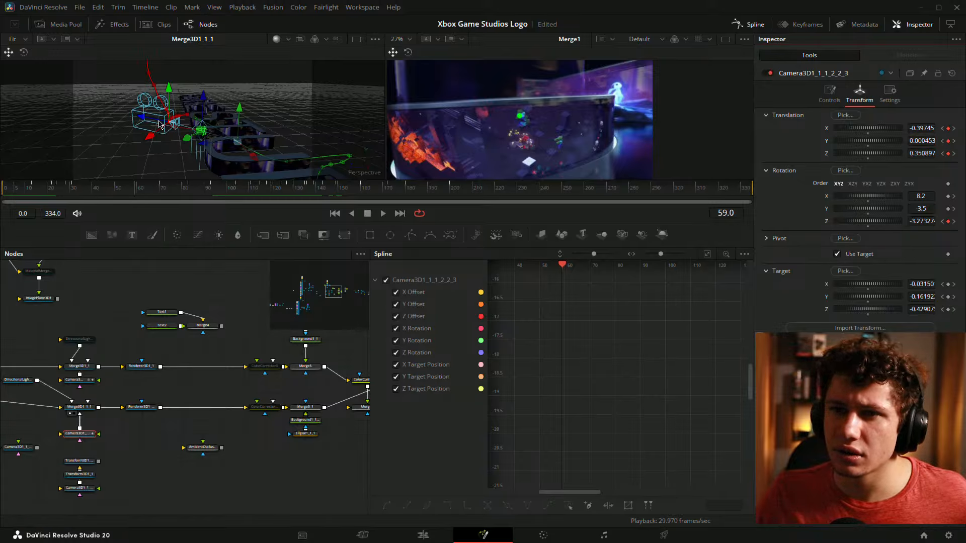
{"action": "left_click_drag", "start_coordinate": [159, 125], "coordinate": [382, 163]}
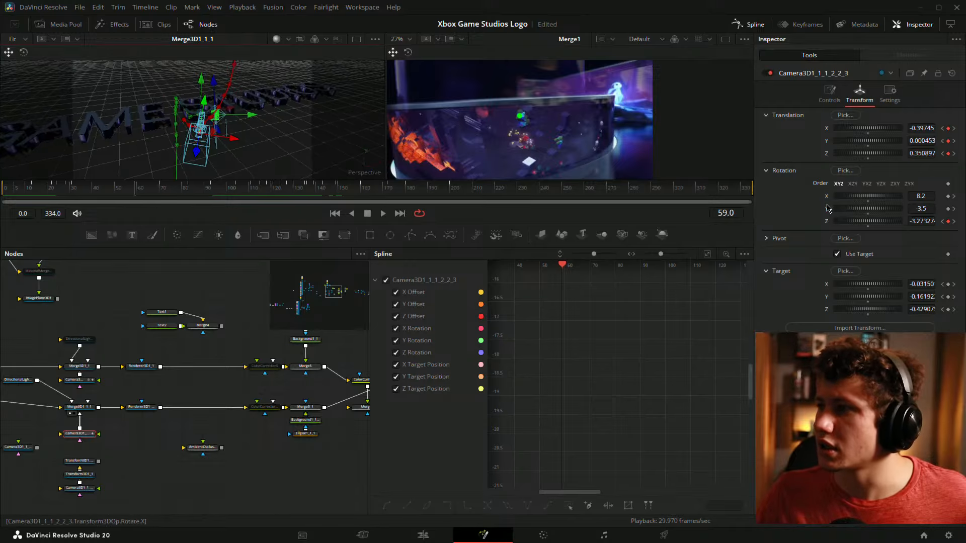
{"action": "mouse_move", "coordinate": [919, 141]}
{"action": "left_mouse_down"}
{"action": "mouse_move", "coordinate": [950, 140]}
{"action": "mouse_move", "coordinate": [918, 141]}
{"action": "left_mouse_up"}
Try different target and Y rotation values for the camera at frame 59
{"action": "mouse_move", "coordinate": [928, 297]}
{"action": "left_mouse_down"}
{"action": "mouse_move", "coordinate": [912, 297]}
{"action": "mouse_move", "coordinate": [935, 285]}
{"action": "mouse_move", "coordinate": [934, 308]}
{"action": "left_mouse_up"}
{"action": "key", "text": "ctrl+z"}
{"action": "key", "text": "ctrl+z"}
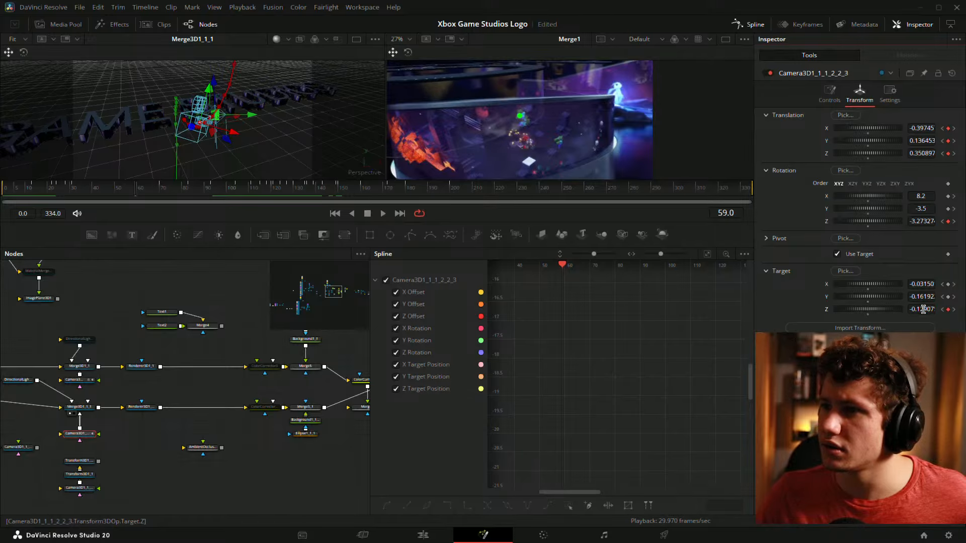
{"action": "key", "text": "ctrl+z"}
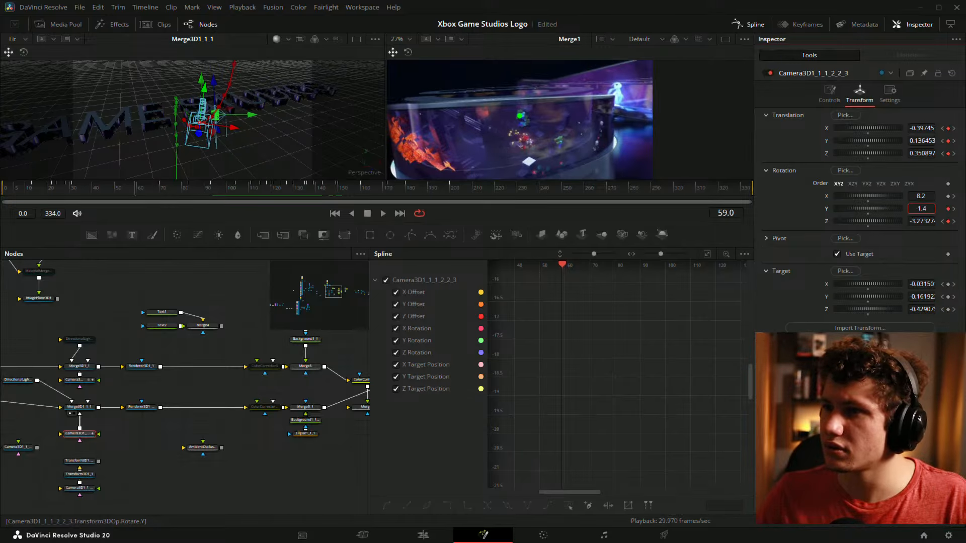
{"action": "key", "text": "ctrl+z"}
Set the camera's X rotation to 33.5 and its Y target to about -0.578 at frame 59
{"action": "mouse_move", "coordinate": [919, 197]}
{"action": "left_mouse_down"}
{"action": "mouse_move", "coordinate": [959, 196]}
{"action": "mouse_move", "coordinate": [930, 197]}
{"action": "mouse_move", "coordinate": [937, 196]}
{"action": "left_mouse_up"}
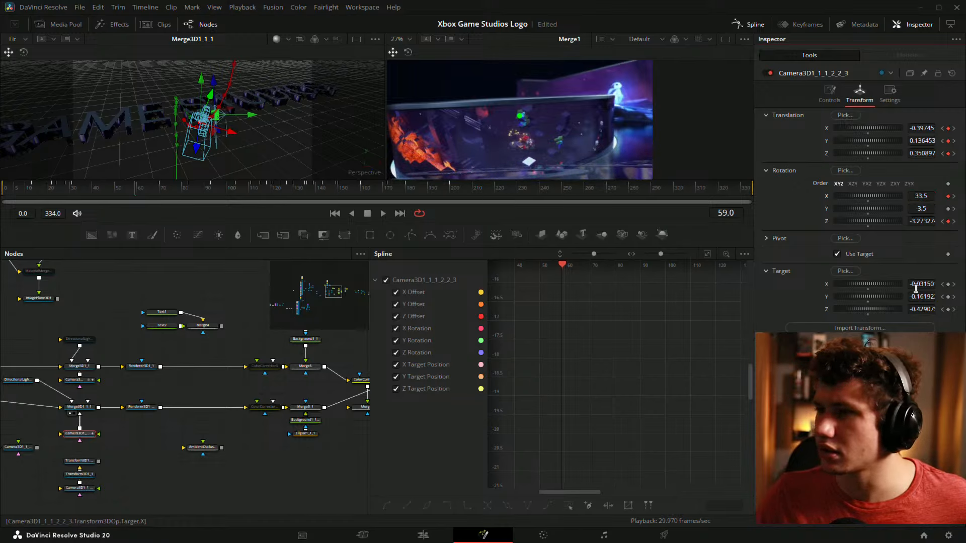
{"action": "mouse_move", "coordinate": [922, 296]}
{"action": "left_mouse_down"}
{"action": "mouse_move", "coordinate": [930, 297]}
{"action": "mouse_move", "coordinate": [908, 297]}
{"action": "left_mouse_up"}
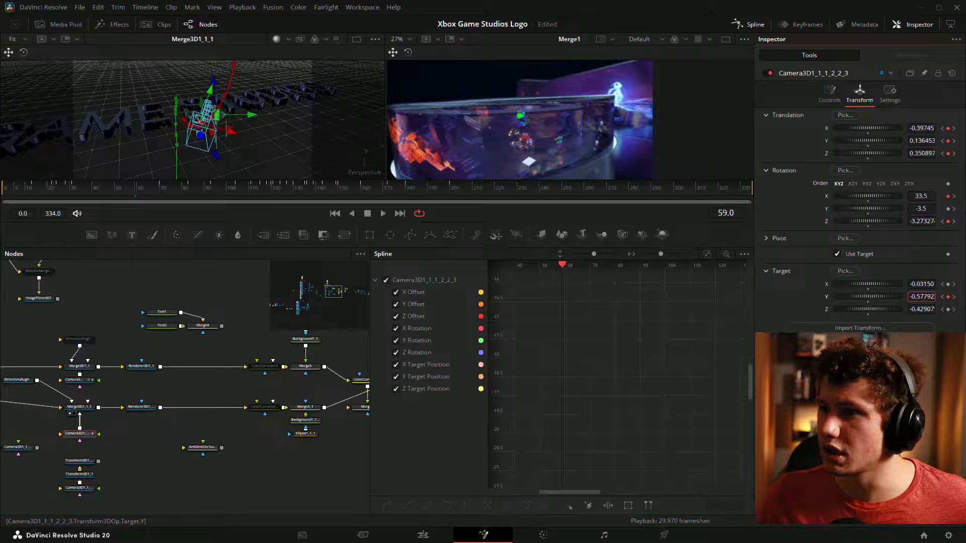
Show Merge5_1 in the first viewer and return to the camera nodes in the node graph
{"action": "left_click_drag", "start_coordinate": [240, 356], "coordinate": [197, 367]}
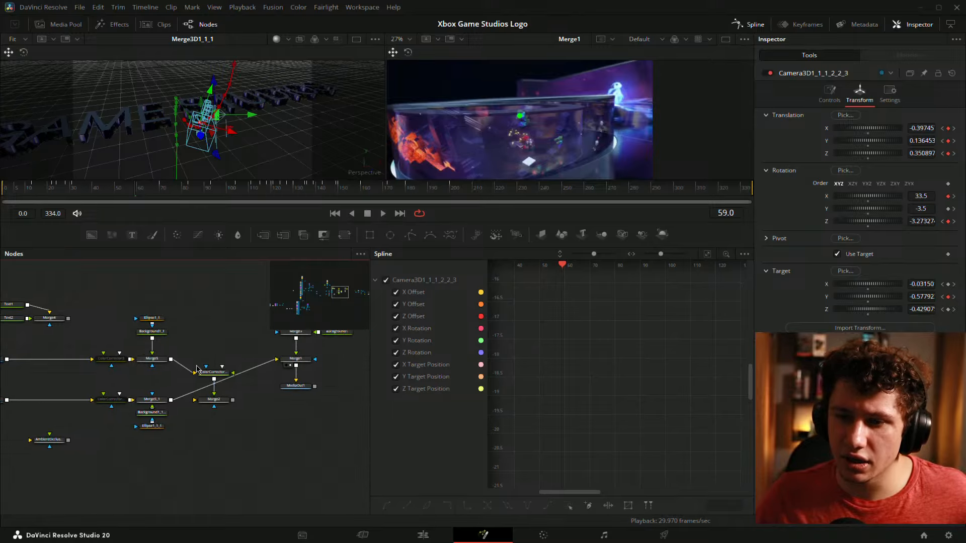
{"action": "key", "text": "1"}
{"action": "left_click_drag", "start_coordinate": [181, 323], "coordinate": [302, 328]}
{"action": "left_click_drag", "start_coordinate": [152, 336], "coordinate": [226, 339]}
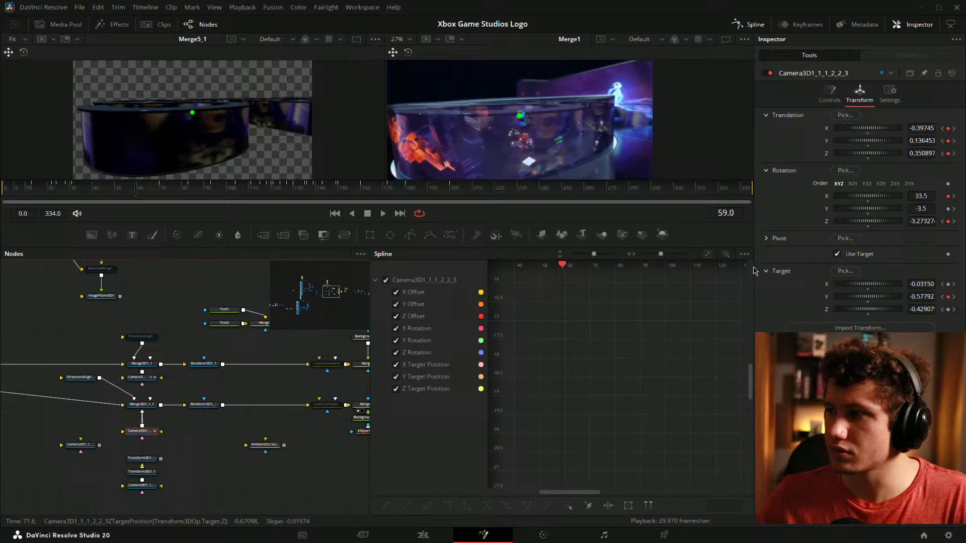
Show Merge3 in the second viewer, and try a Y target of about -0.427 and a Y position of about 0.111 for the camera at frame 59
{"action": "left_click", "coordinate": [927, 304]}
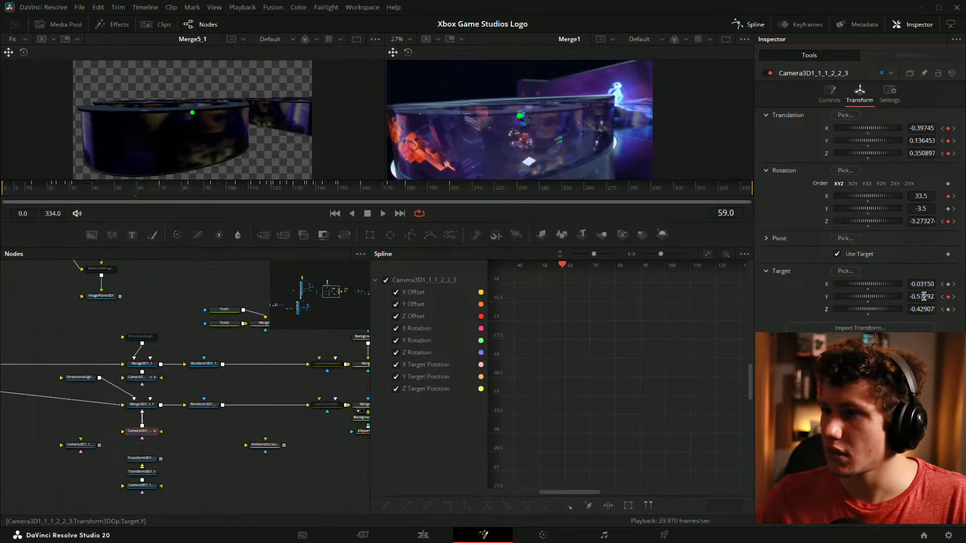
{"action": "left_click_drag", "start_coordinate": [251, 380], "coordinate": [62, 387]}
{"action": "left_click_drag", "start_coordinate": [307, 349], "coordinate": [432, 161]}
{"action": "left_click_drag", "start_coordinate": [191, 304], "coordinate": [368, 295]}
{"action": "left_click_drag", "start_coordinate": [867, 296], "coordinate": [907, 296]}
{"action": "mouse_move", "coordinate": [867, 140]}
{"action": "left_mouse_down"}
{"action": "mouse_move", "coordinate": [840, 141]}
{"action": "mouse_move", "coordinate": [859, 141]}
{"action": "left_mouse_up"}
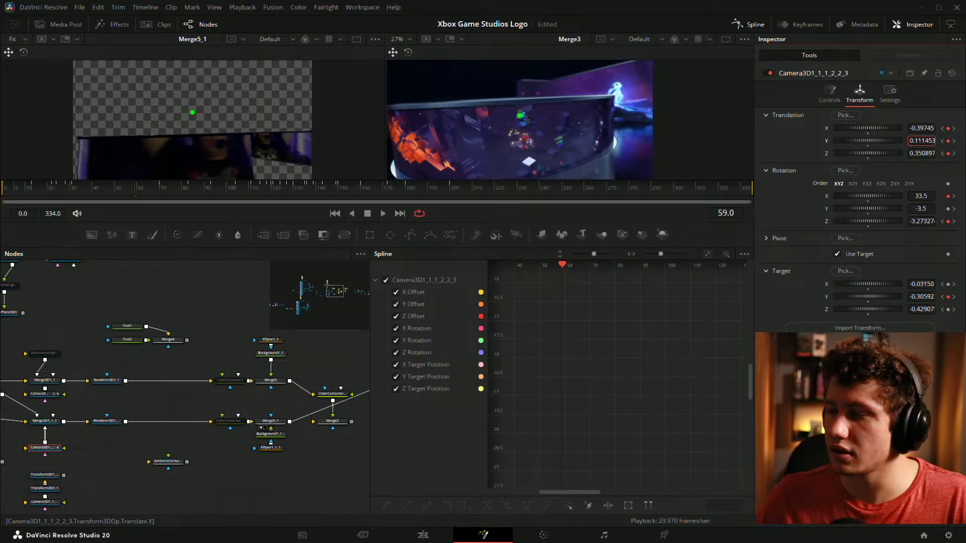
{"action": "left_click_drag", "start_coordinate": [920, 296], "coordinate": [859, 297]}
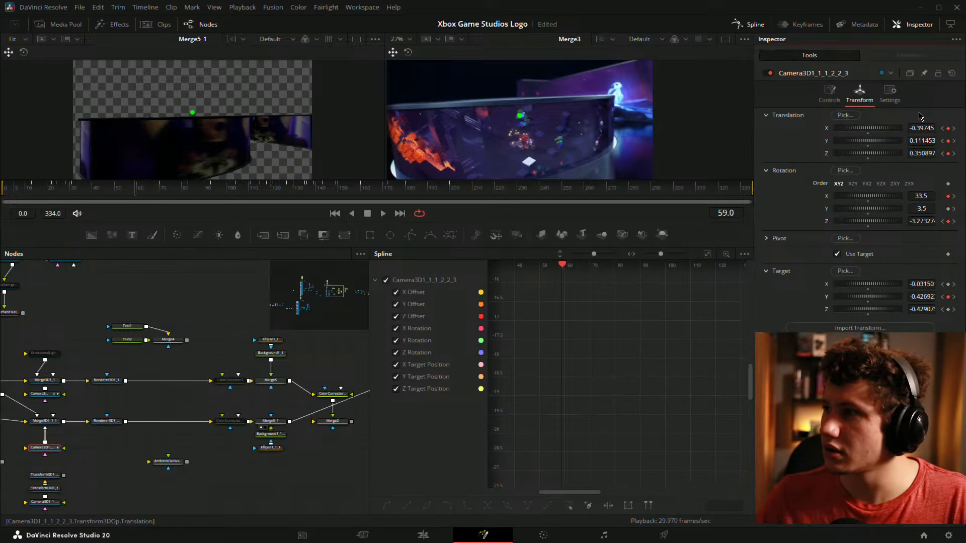
Try the camera at about X -0.376, Y 0.073, Z 0.281 with a Z rotation of about -5.77 at frame 59
{"action": "left_click_drag", "start_coordinate": [920, 140], "coordinate": [945, 153]}
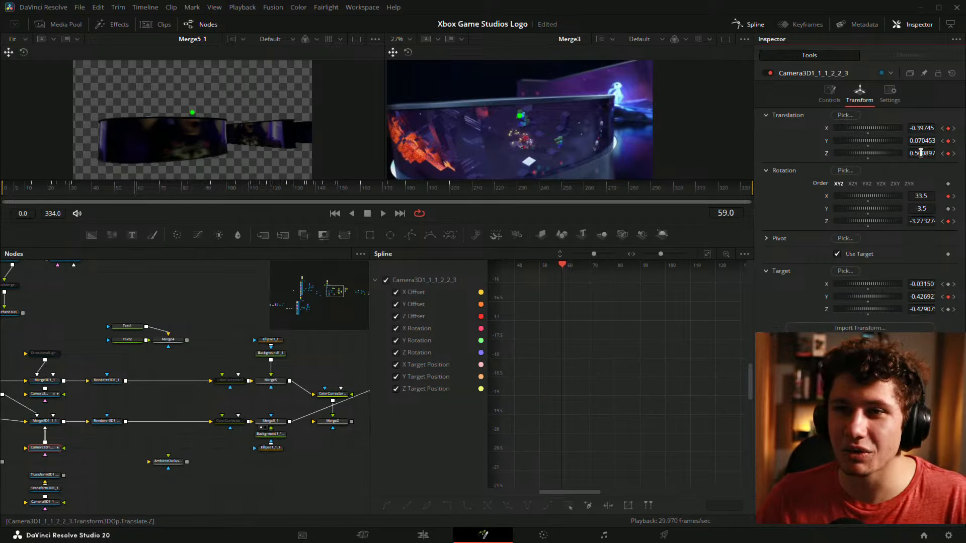
{"action": "key", "text": "ctrl+z"}
{"action": "left_click_drag", "start_coordinate": [916, 221], "coordinate": [904, 221]}
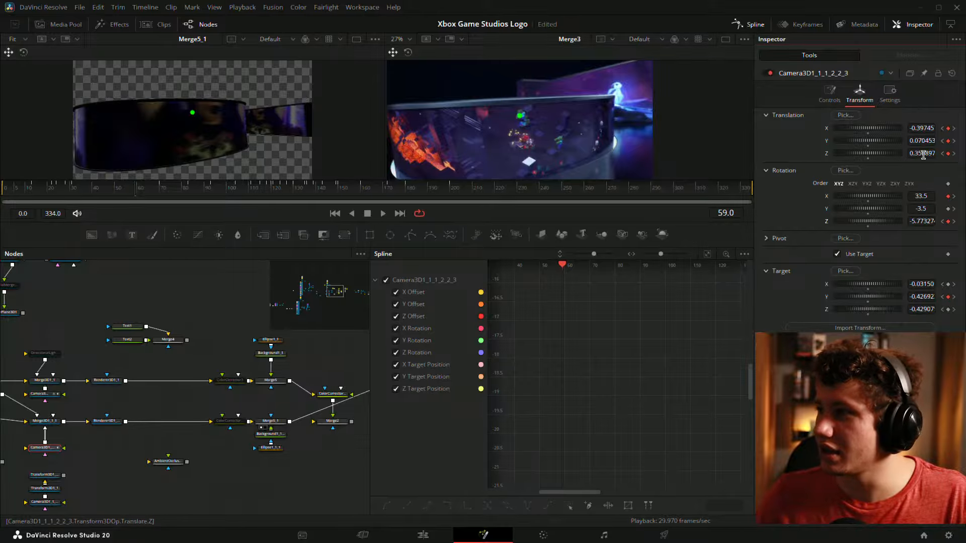
{"action": "left_click_drag", "start_coordinate": [923, 154], "coordinate": [920, 128]}
With Merge1 in the second viewer, try a Z rotation of about -8.07 and a Y rotation of -2.2 for the camera at frame 59
{"action": "left_click_drag", "start_coordinate": [357, 381], "coordinate": [200, 375]}
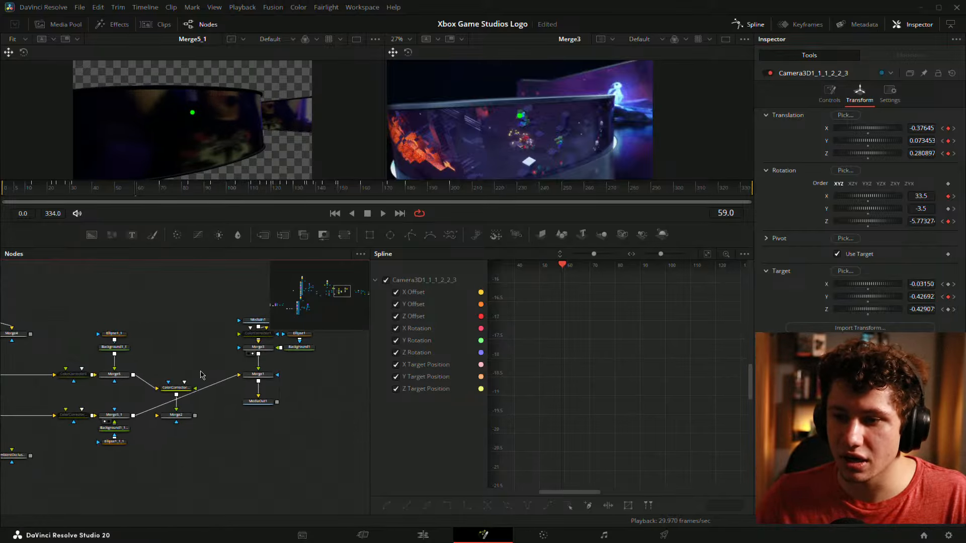
{"action": "left_click_drag", "start_coordinate": [466, 115], "coordinate": [507, 167]}
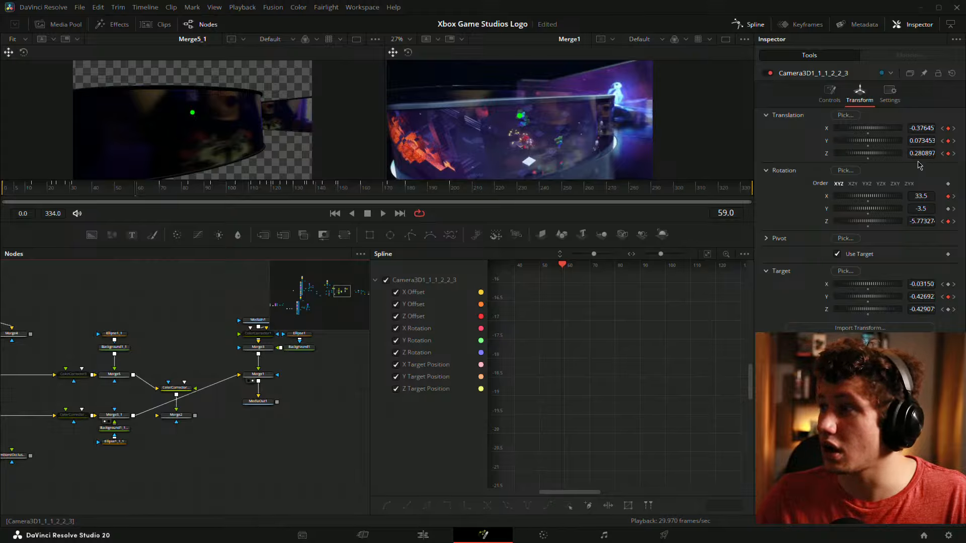
{"action": "mouse_move", "coordinate": [919, 220]}
{"action": "left_mouse_down"}
{"action": "mouse_move", "coordinate": [889, 220]}
{"action": "mouse_move", "coordinate": [904, 220]}
{"action": "left_mouse_up"}
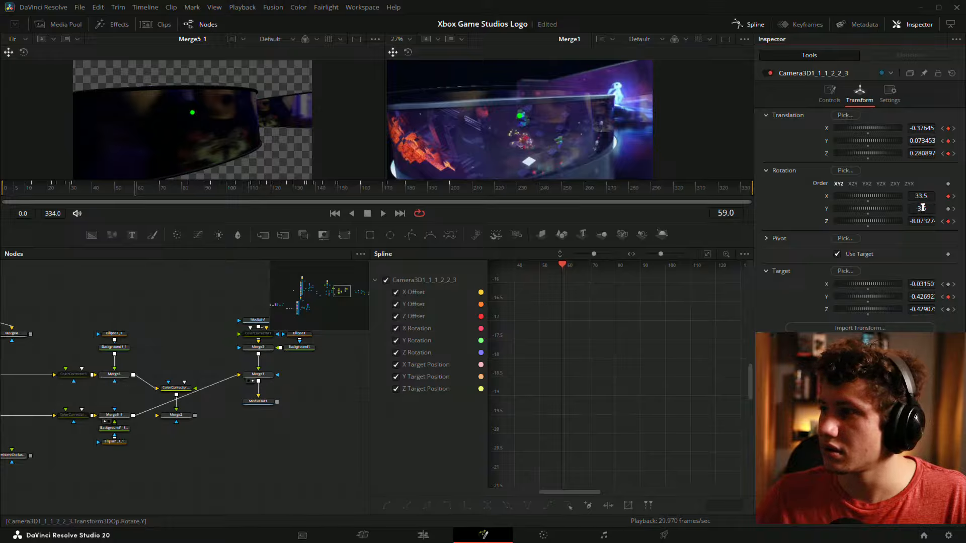
{"action": "left_click_drag", "start_coordinate": [922, 208], "coordinate": [929, 208]}
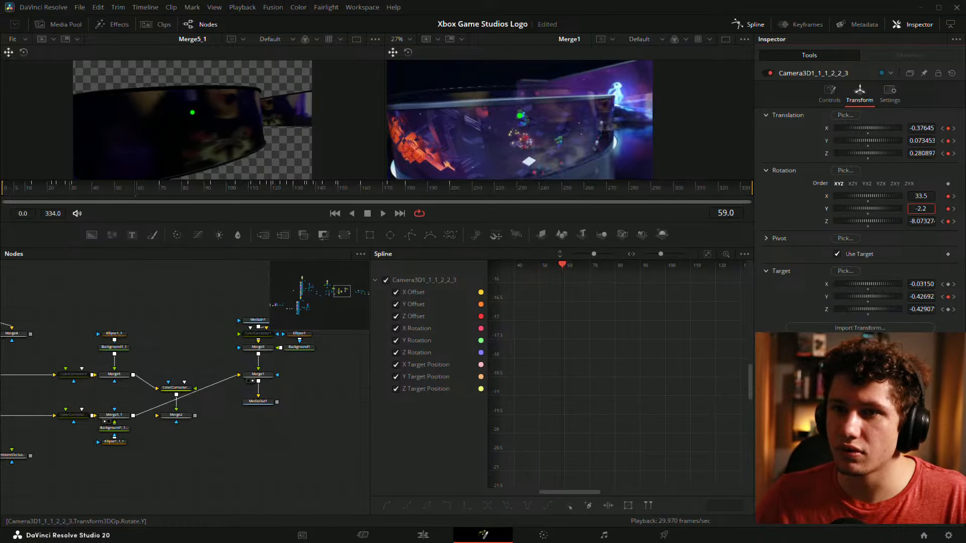
{"action": "key", "text": "ctrl+z"}
Set the camera at frame 59 to about X -0.344, Y 0.112, Z 0.291, target X -0.112 and Y -0.537, and Z rotation -6.17
{"action": "mouse_move", "coordinate": [922, 141]}
{"action": "left_mouse_down"}
{"action": "mouse_move", "coordinate": [961, 153]}
{"action": "mouse_move", "coordinate": [936, 129]}
{"action": "left_mouse_up"}
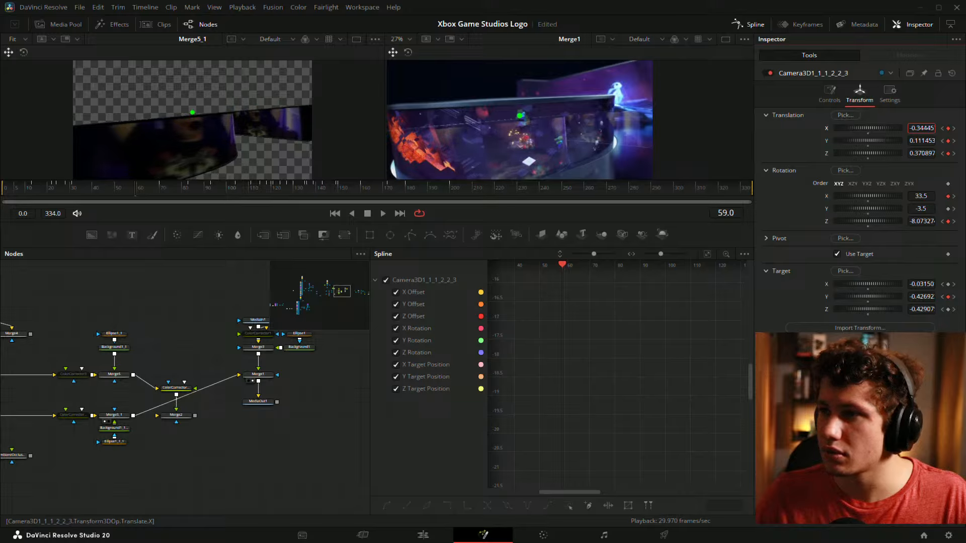
{"action": "left_click_drag", "start_coordinate": [932, 294], "coordinate": [915, 294]}
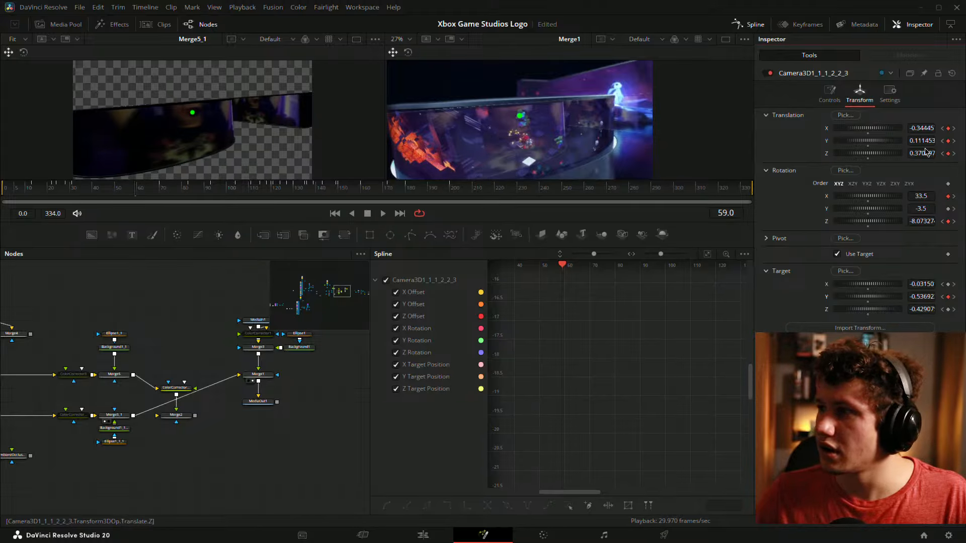
{"action": "left_click_drag", "start_coordinate": [923, 152], "coordinate": [907, 152]}
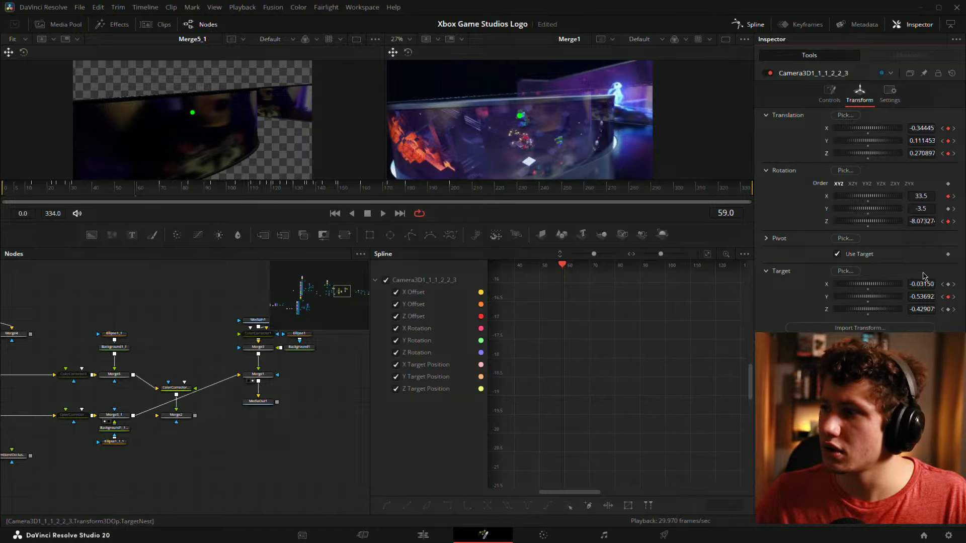
{"action": "left_click_drag", "start_coordinate": [925, 283], "coordinate": [912, 283]}
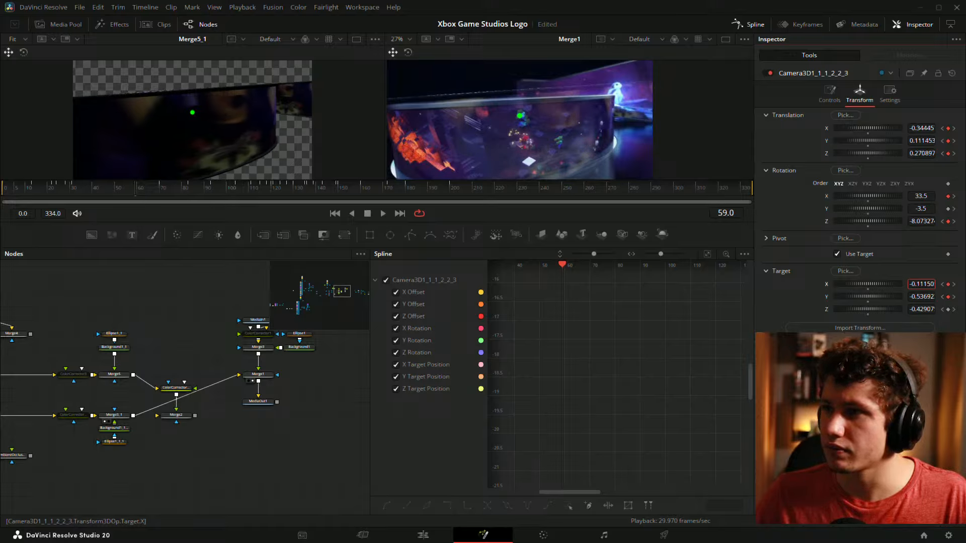
{"action": "left_click_drag", "start_coordinate": [931, 223], "coordinate": [937, 224]}
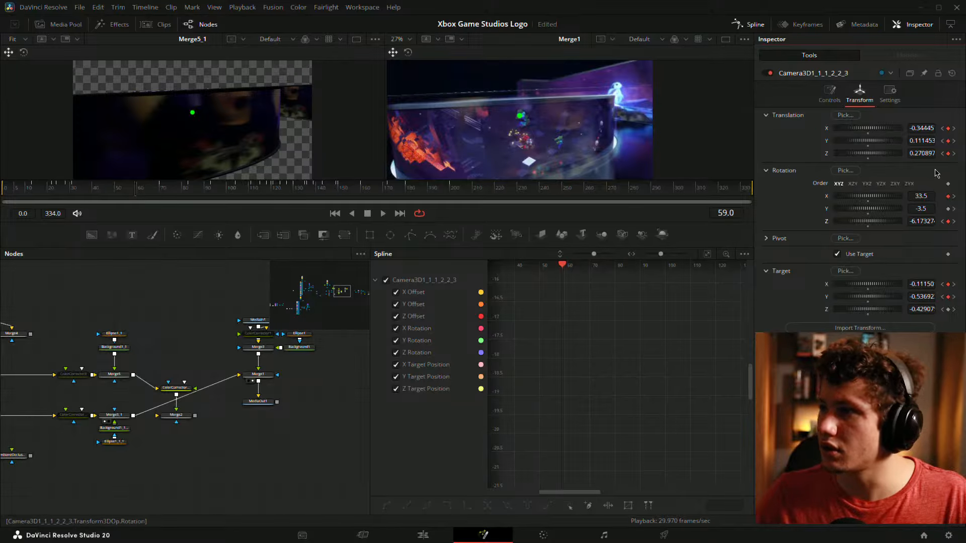
{"action": "left_click_drag", "start_coordinate": [922, 151], "coordinate": [922, 141]}
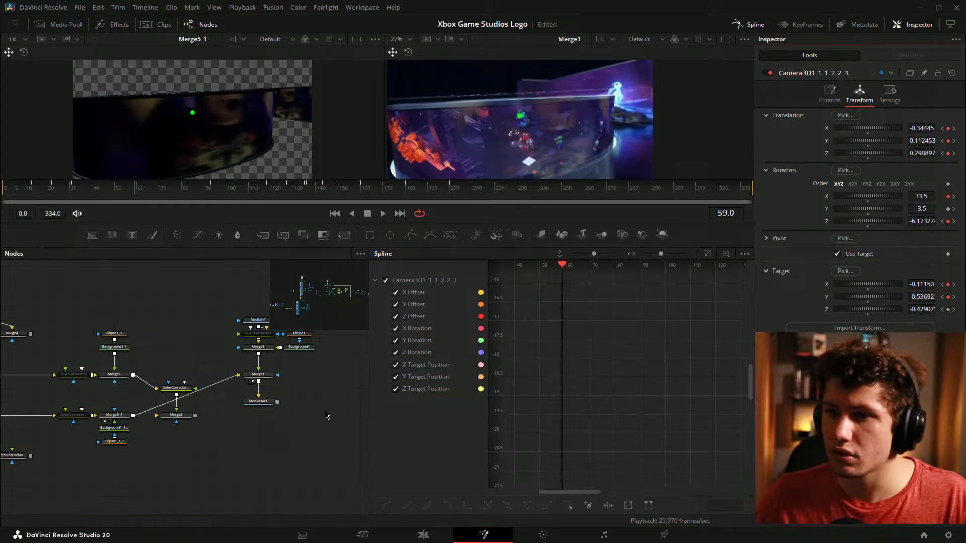
Compare the reference in Merge3 with the overlay in Merge1 in the second viewer at frame 59
{"action": "left_click_drag", "start_coordinate": [279, 375], "coordinate": [532, 118]}
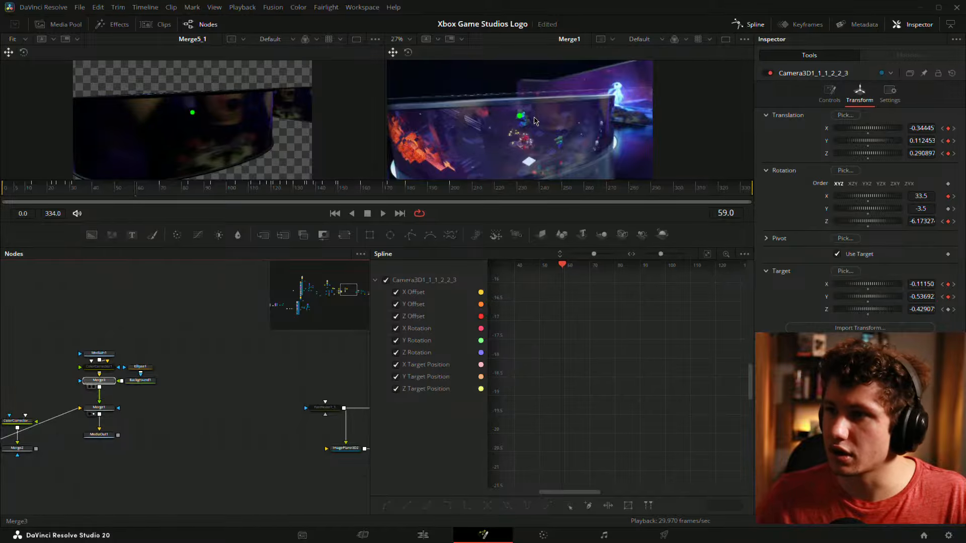
{"action": "left_click_drag", "start_coordinate": [183, 372], "coordinate": [289, 374]}
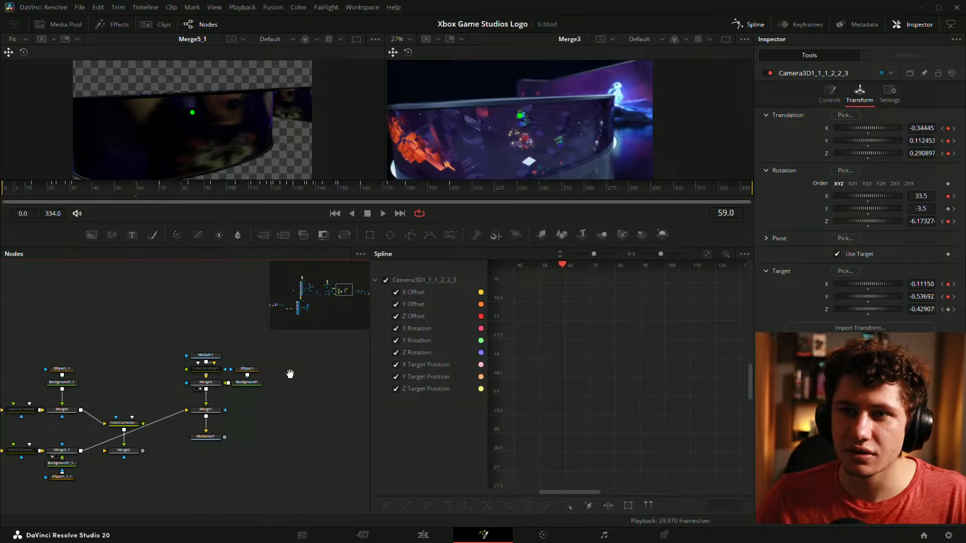
{"action": "left_click", "coordinate": [298, 299]}
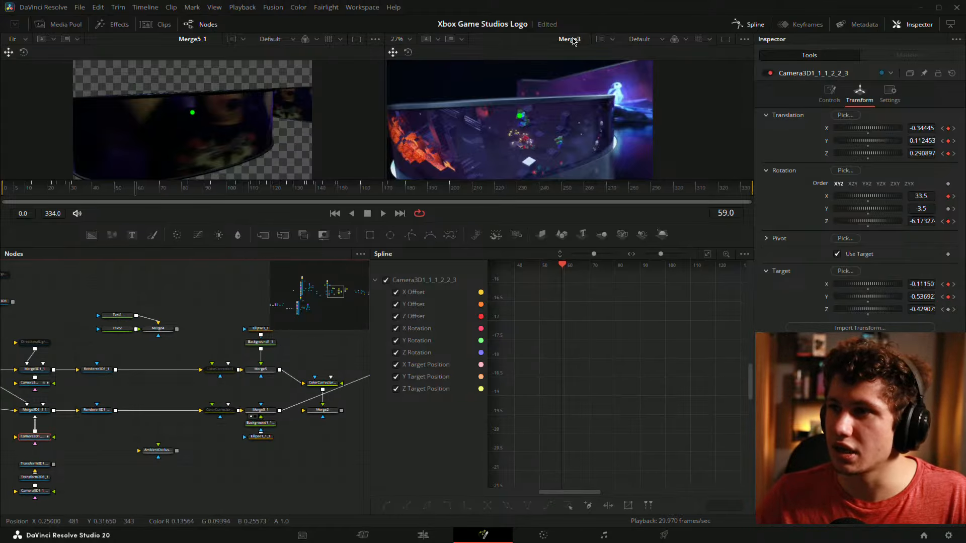
{"action": "left_click_drag", "start_coordinate": [205, 335], "coordinate": [147, 330]}
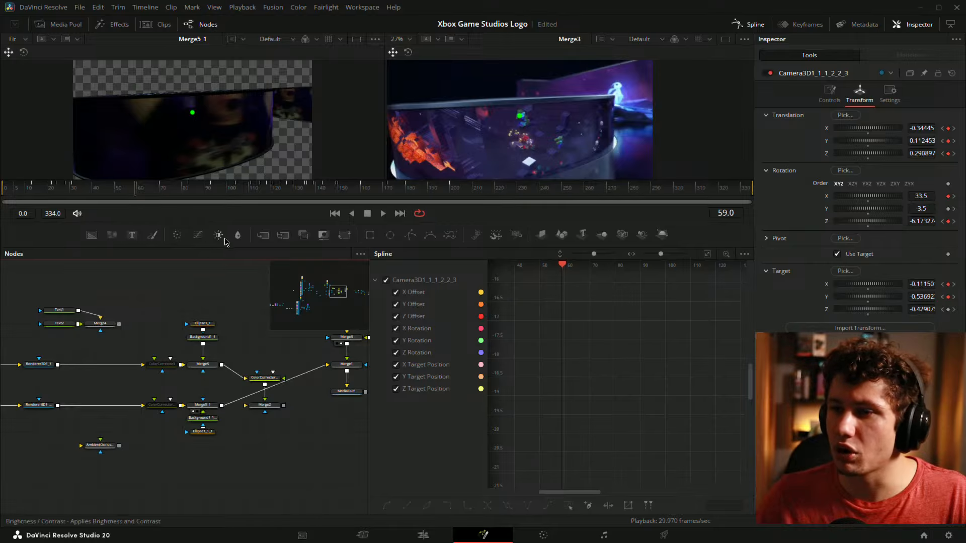
{"action": "left_click_drag", "start_coordinate": [222, 317], "coordinate": [128, 310]}
{"action": "left_click_drag", "start_coordinate": [226, 291], "coordinate": [402, 287]}
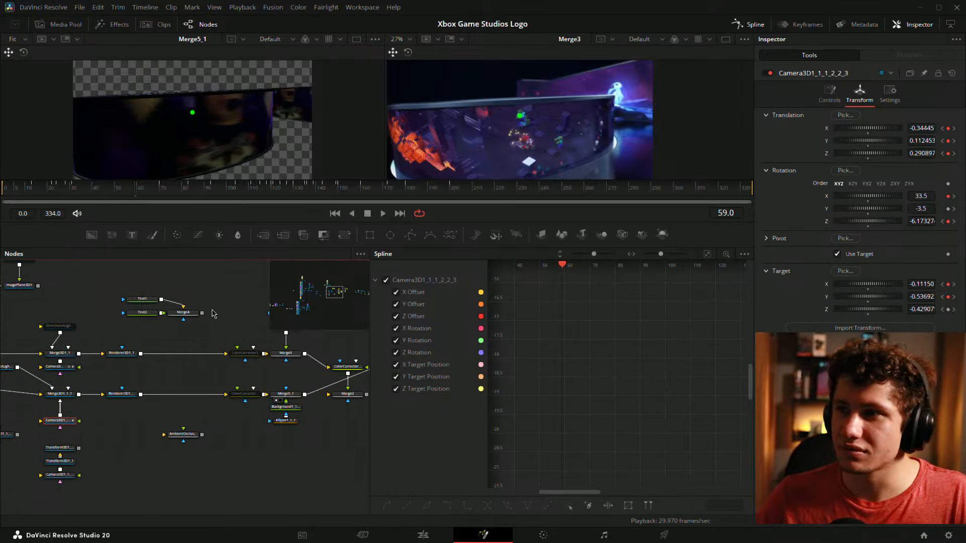
{"action": "left_click_drag", "start_coordinate": [140, 190], "coordinate": [136, 195]}
{"action": "left_click_drag", "start_coordinate": [308, 446], "coordinate": [153, 481]}
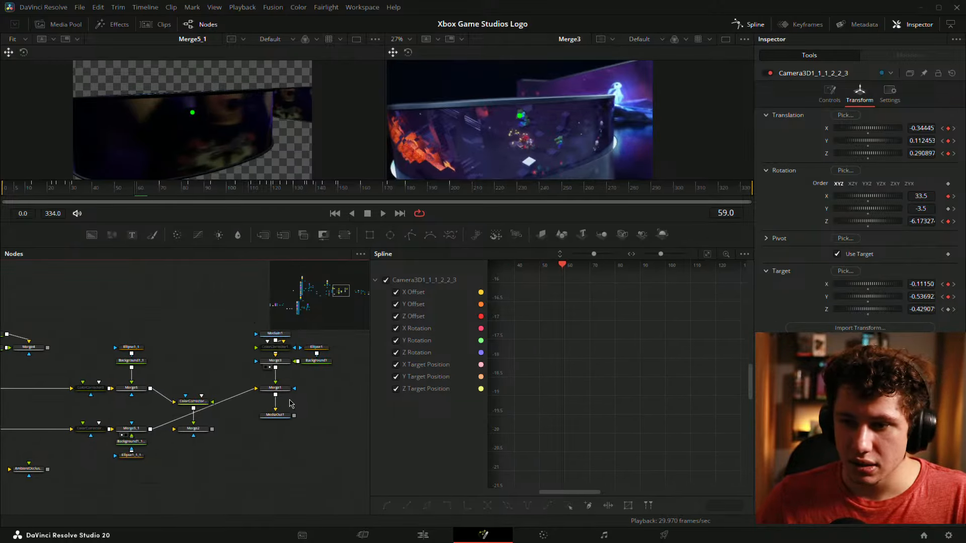
{"action": "left_click_drag", "start_coordinate": [279, 388], "coordinate": [519, 141]}
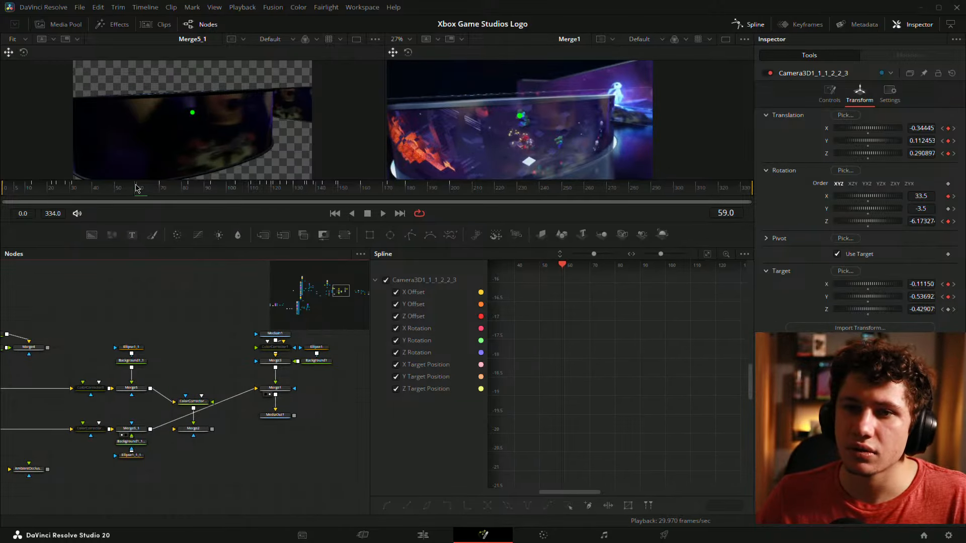
Delete the camera's translation and target keyframes at frame 31
{"action": "left_click_drag", "start_coordinate": [136, 190], "coordinate": [74, 201]}
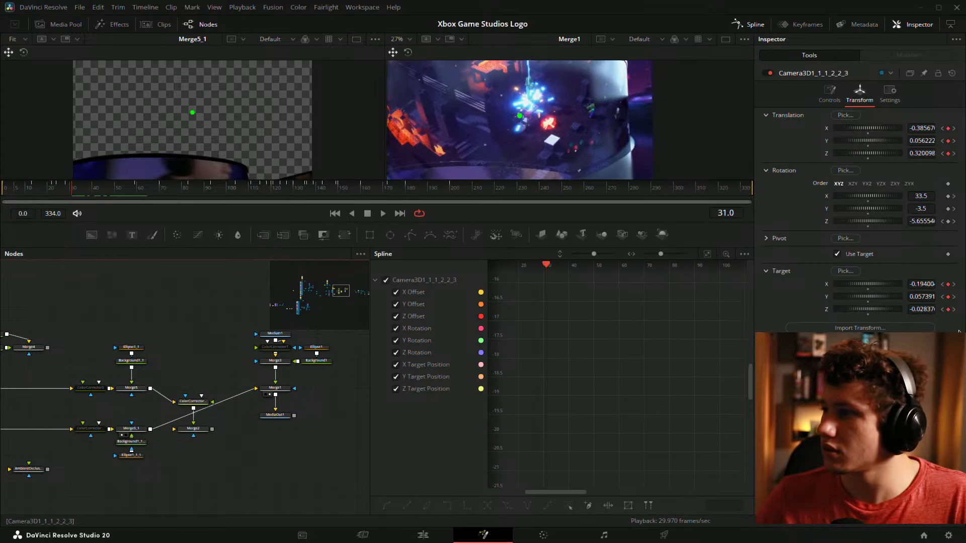
{"action": "left_click", "coordinate": [948, 296]}
{"action": "left_click", "coordinate": [947, 284]}
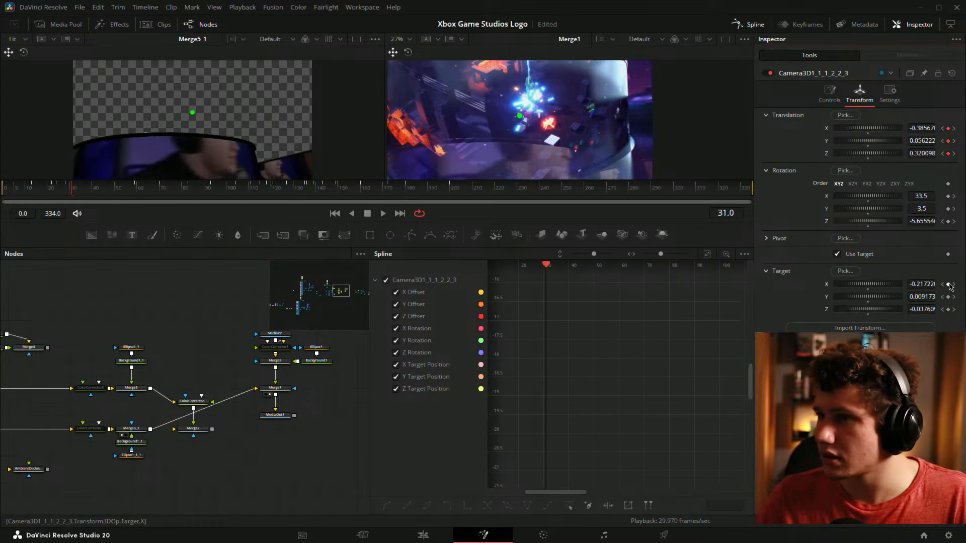
{"action": "left_click", "coordinate": [948, 154]}
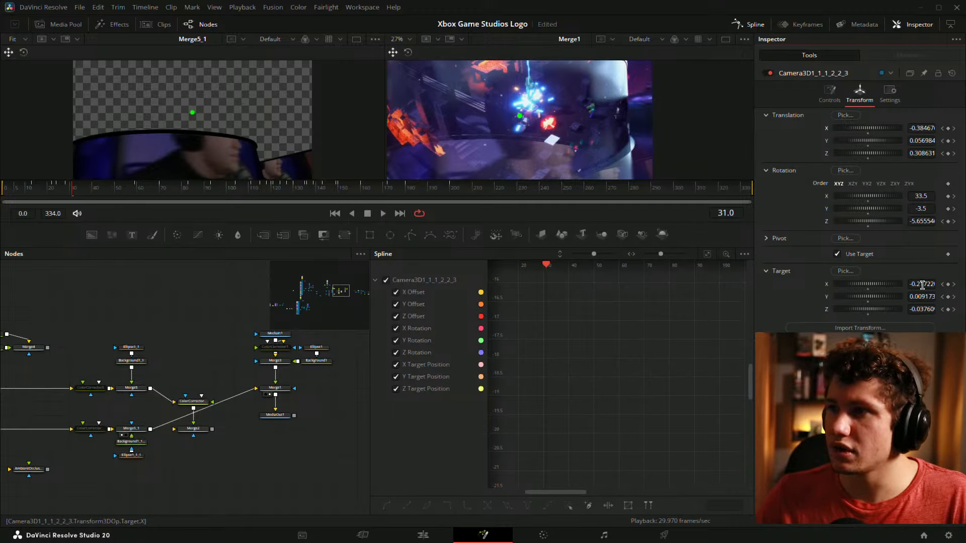
Set the camera at frame 31 to about Y 0.066, Z 0.189, Z rotation -6.66, and target X -0.245, Y -0.145
{"action": "left_click_drag", "start_coordinate": [922, 284], "coordinate": [842, 300]}
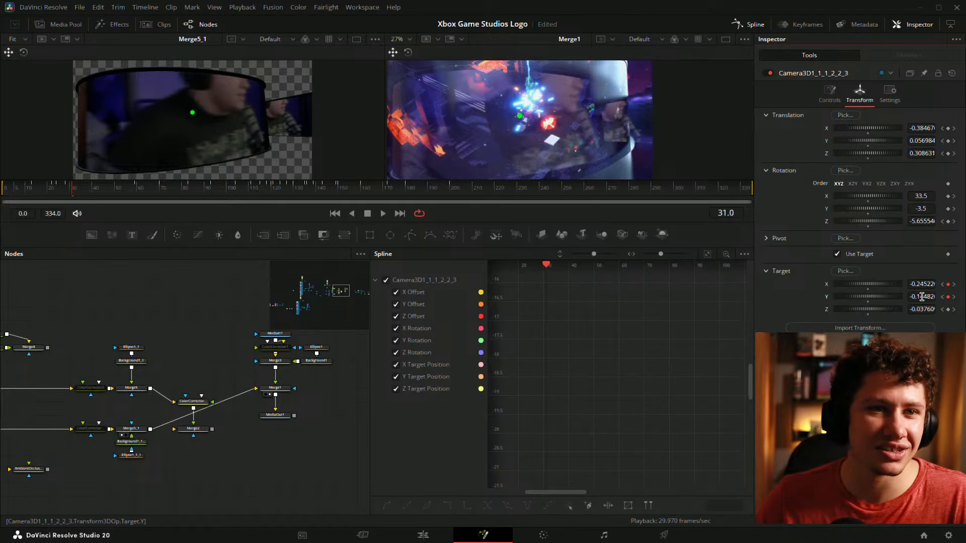
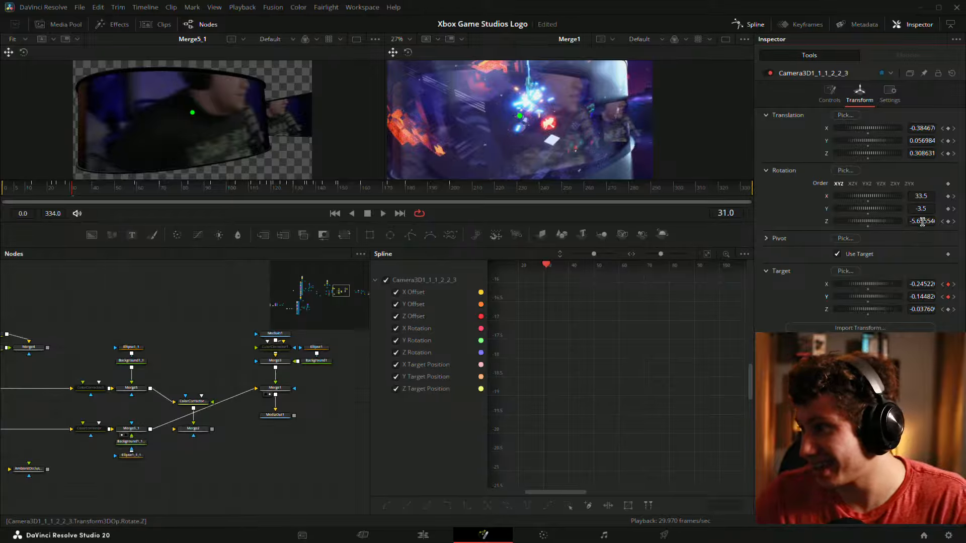
{"action": "left_click_drag", "start_coordinate": [921, 221], "coordinate": [904, 222]}
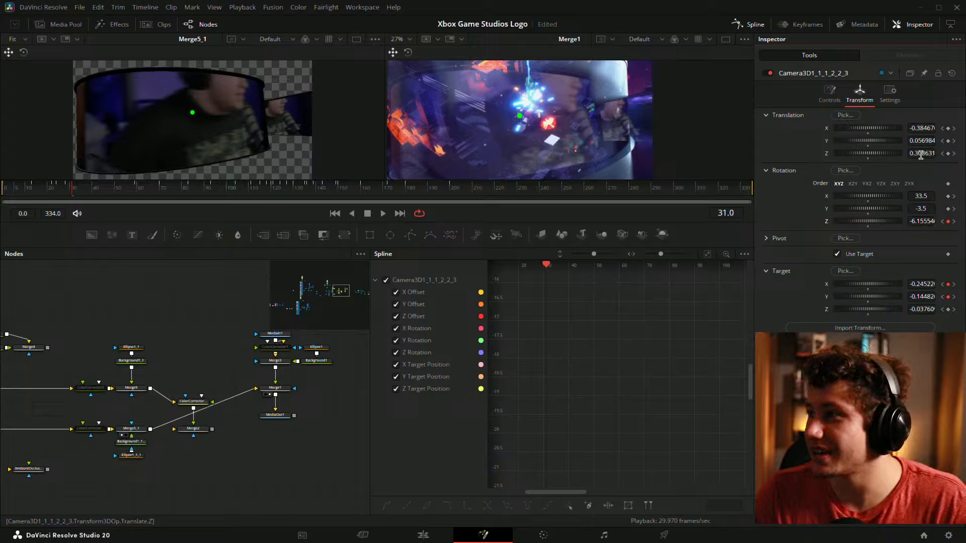
{"action": "left_click_drag", "start_coordinate": [920, 154], "coordinate": [896, 154]}
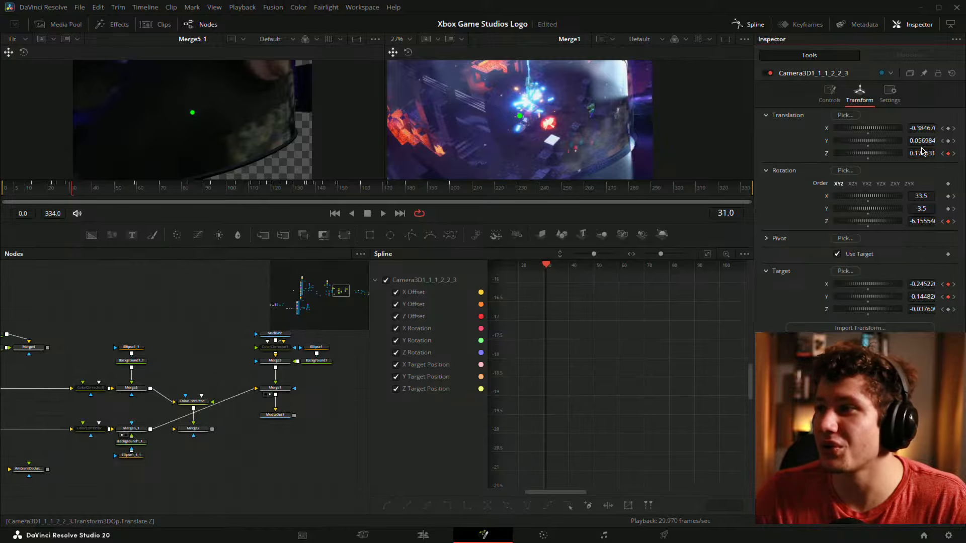
{"action": "left_click_drag", "start_coordinate": [920, 142], "coordinate": [930, 142]}
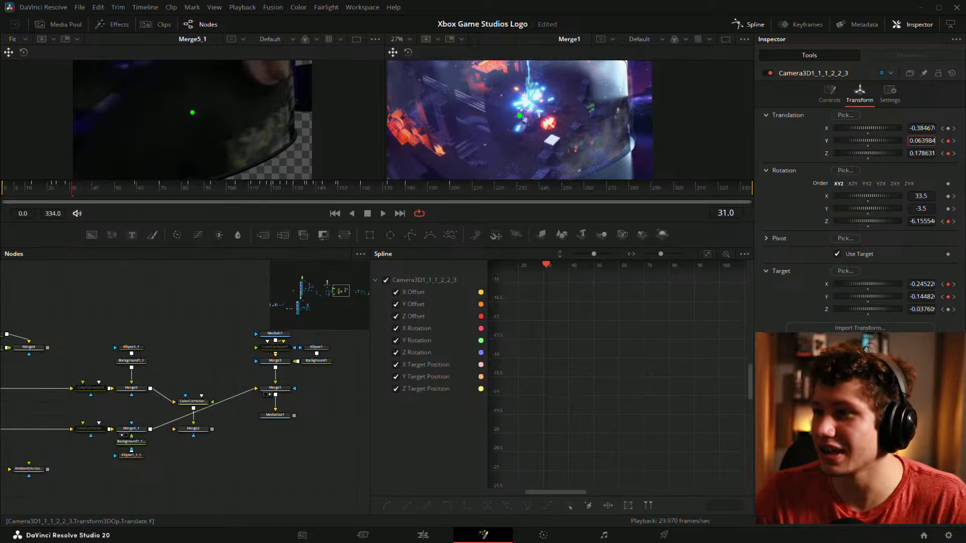
{"action": "left_click_drag", "start_coordinate": [923, 222], "coordinate": [911, 221]}
{"action": "left_click_drag", "start_coordinate": [921, 141], "coordinate": [924, 151]}
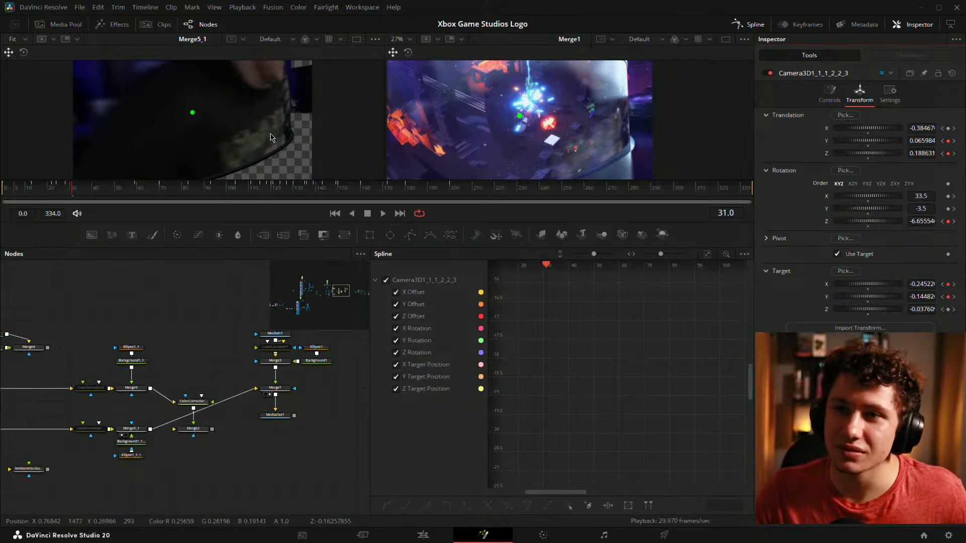
Hide the spline editor and enlarge the viewers to show the Merge5_1 render more closely
{"action": "scroll", "coordinate": [272, 136], "scroll_direction": "down", "scroll_amount": 2}
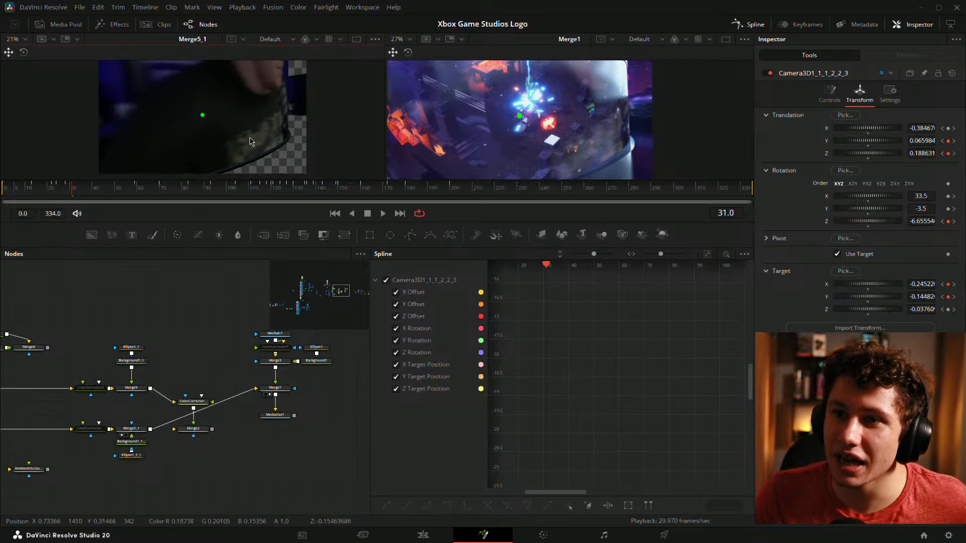
{"action": "left_click", "coordinate": [749, 26]}
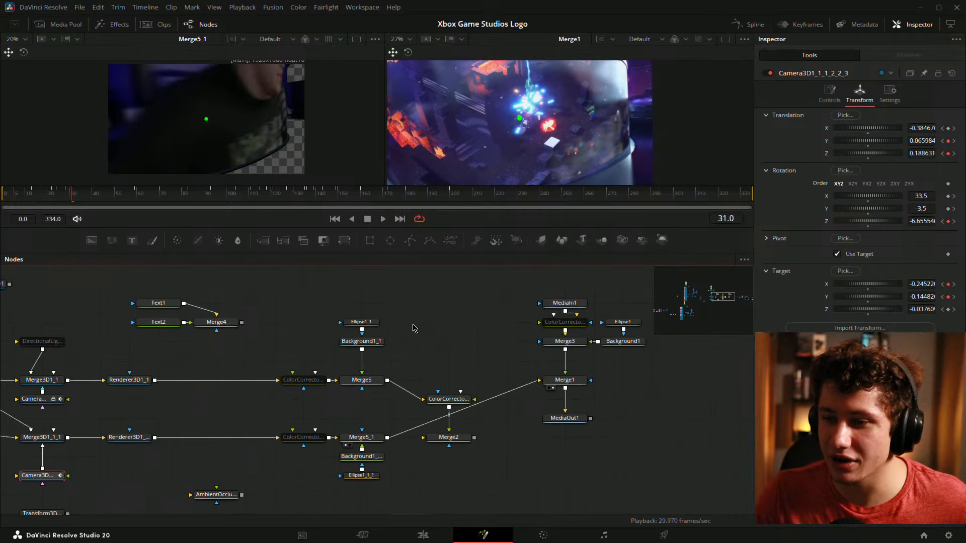
{"action": "left_click_drag", "start_coordinate": [465, 254], "coordinate": [457, 333]}
{"action": "scroll", "coordinate": [210, 169], "scroll_direction": "up", "scroll_amount": 2}
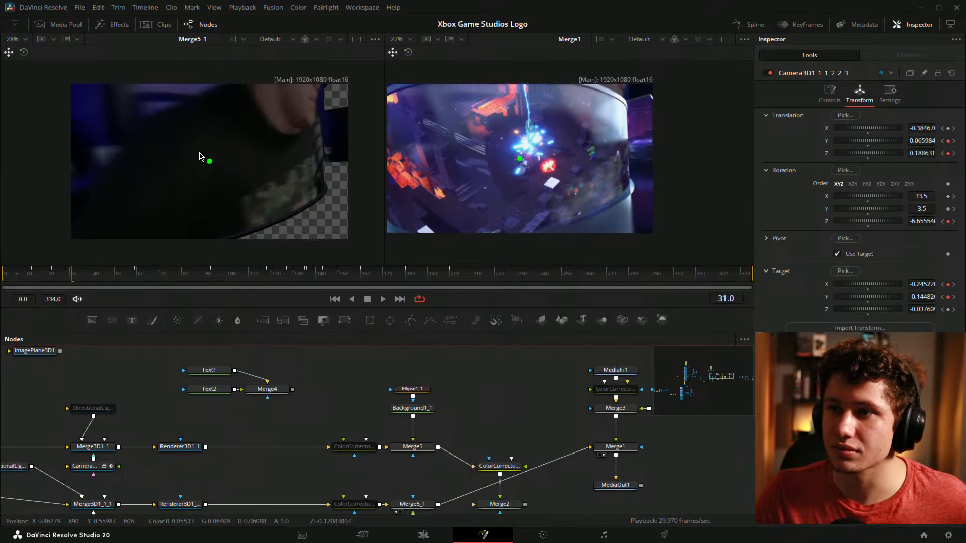
{"action": "scroll", "coordinate": [216, 168], "scroll_direction": "up", "scroll_amount": 1}
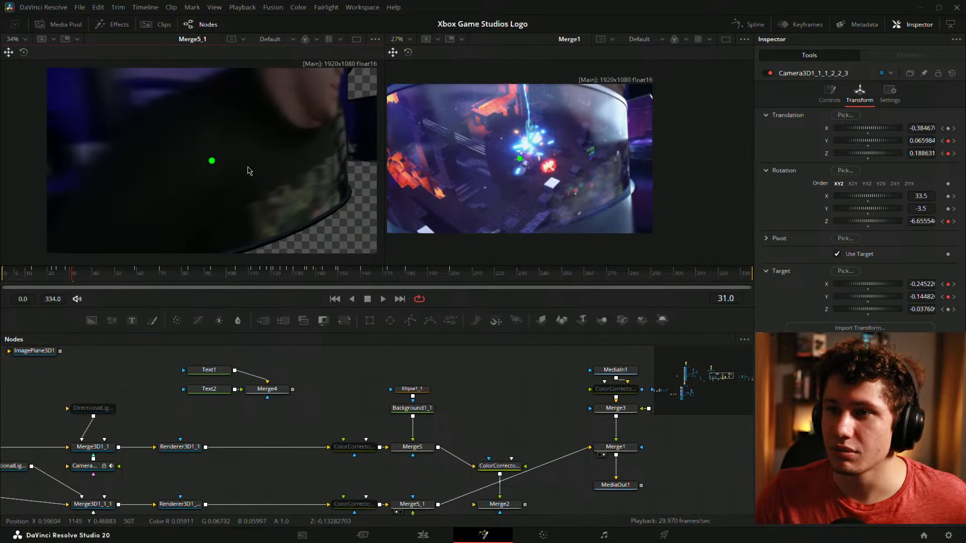
Set the S text's extrusion depth to about 0.11 at frame 31
{"action": "scroll", "coordinate": [485, 169], "scroll_direction": "up", "scroll_amount": 2}
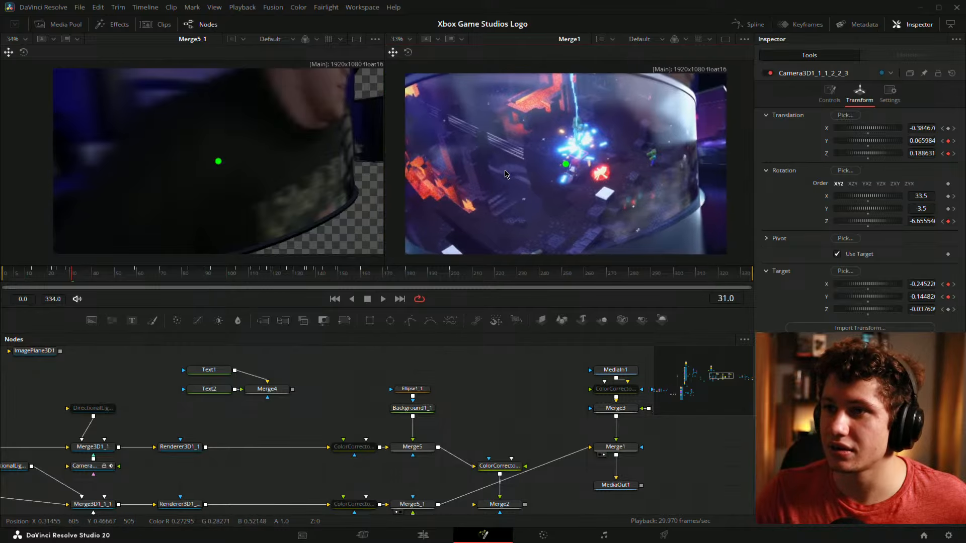
{"action": "scroll", "coordinate": [490, 170], "scroll_direction": "up", "scroll_amount": 1}
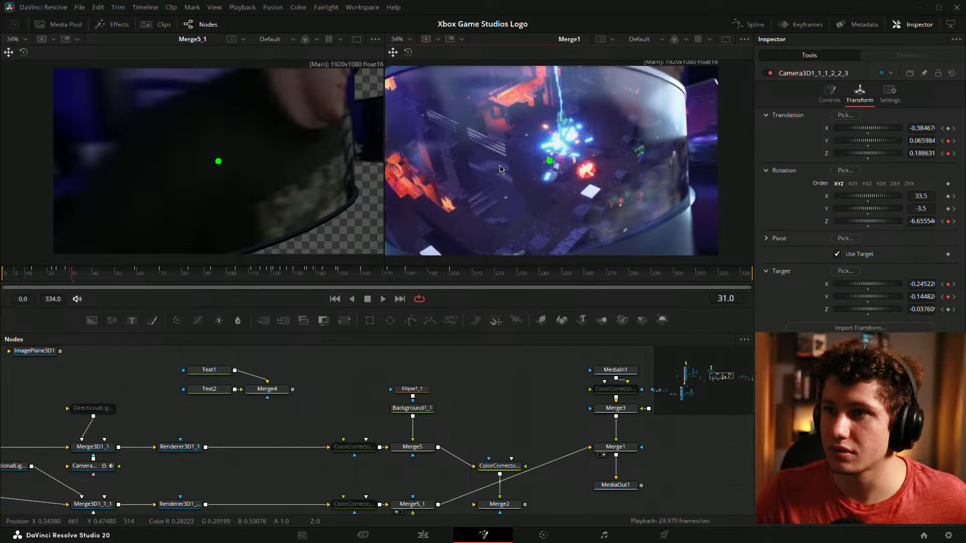
{"action": "scroll", "coordinate": [496, 171], "scroll_direction": "down", "scroll_amount": 1}
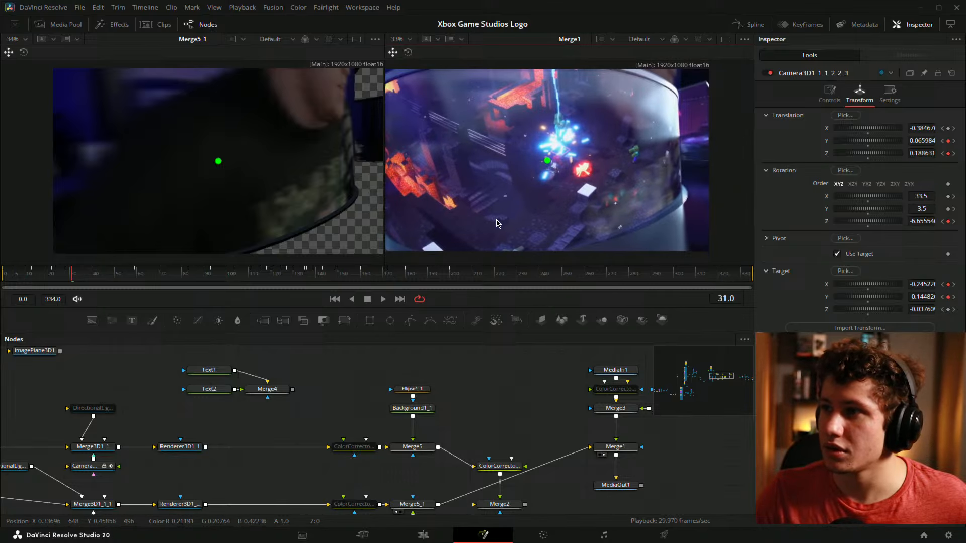
{"action": "left_click_drag", "start_coordinate": [517, 406], "coordinate": [478, 377]}
{"action": "left_click_drag", "start_coordinate": [474, 418], "coordinate": [388, 417]}
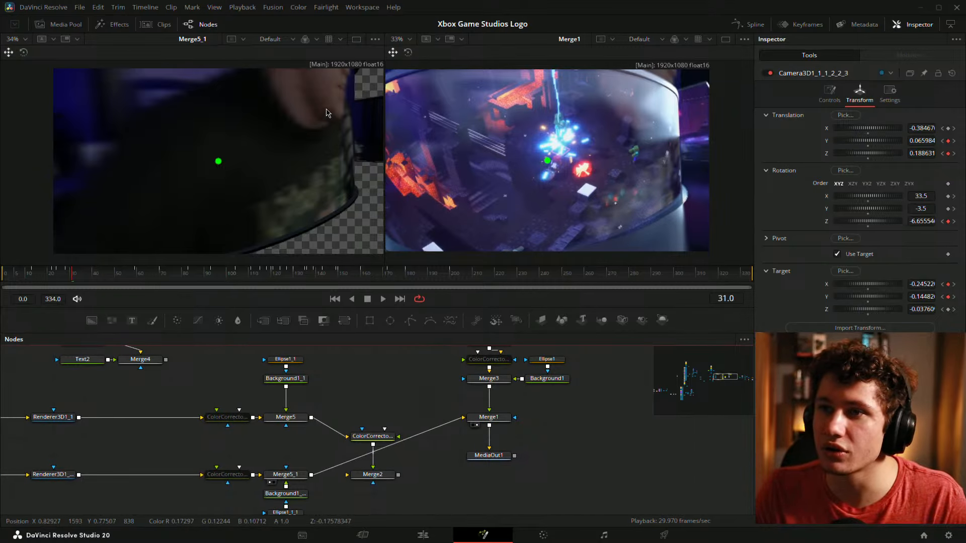
{"action": "left_click_drag", "start_coordinate": [403, 419], "coordinate": [419, 410]}
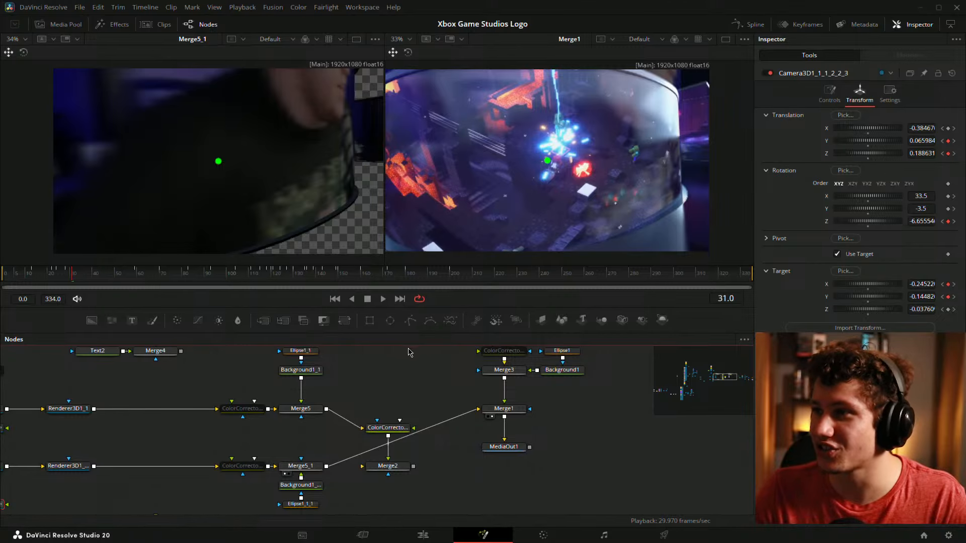
{"action": "left_click_drag", "start_coordinate": [408, 352], "coordinate": [749, 444]}
{"action": "left_click_drag", "start_coordinate": [286, 356], "coordinate": [289, 394]}
{"action": "left_click", "coordinate": [293, 390]}
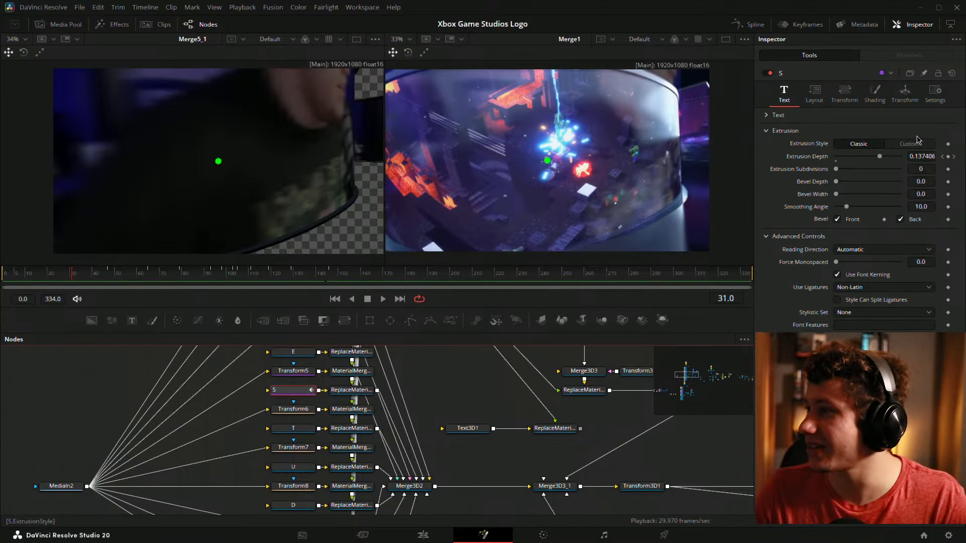
{"action": "mouse_move", "coordinate": [879, 157]}
{"action": "left_mouse_down"}
{"action": "mouse_move", "coordinate": [859, 157]}
{"action": "mouse_move", "coordinate": [870, 156]}
{"action": "left_mouse_up"}
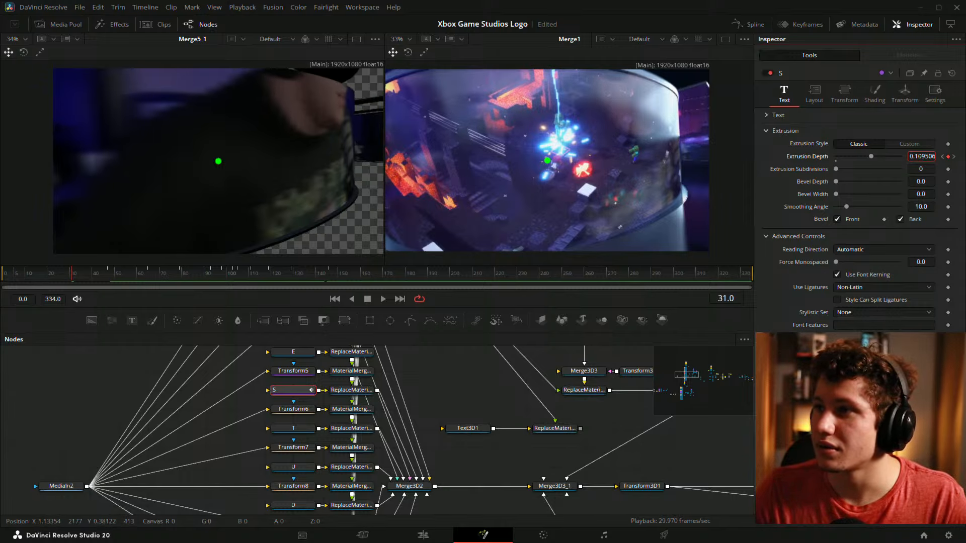
Set Transform3D3's Z translation to about -0.082 at frame 31
{"action": "left_click_drag", "start_coordinate": [578, 416], "coordinate": [401, 463]}
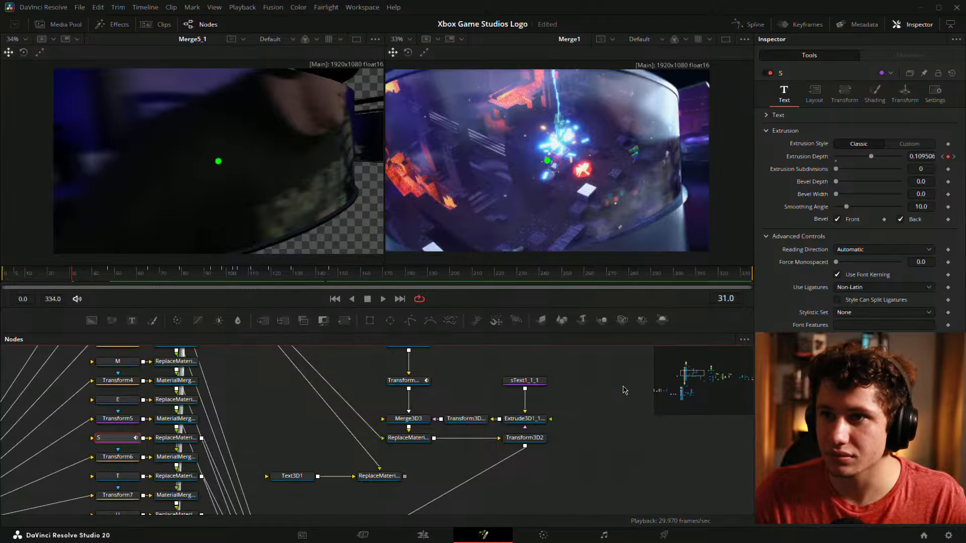
{"action": "left_click_drag", "start_coordinate": [623, 390], "coordinate": [587, 453]}
{"action": "left_click", "coordinate": [371, 443]}
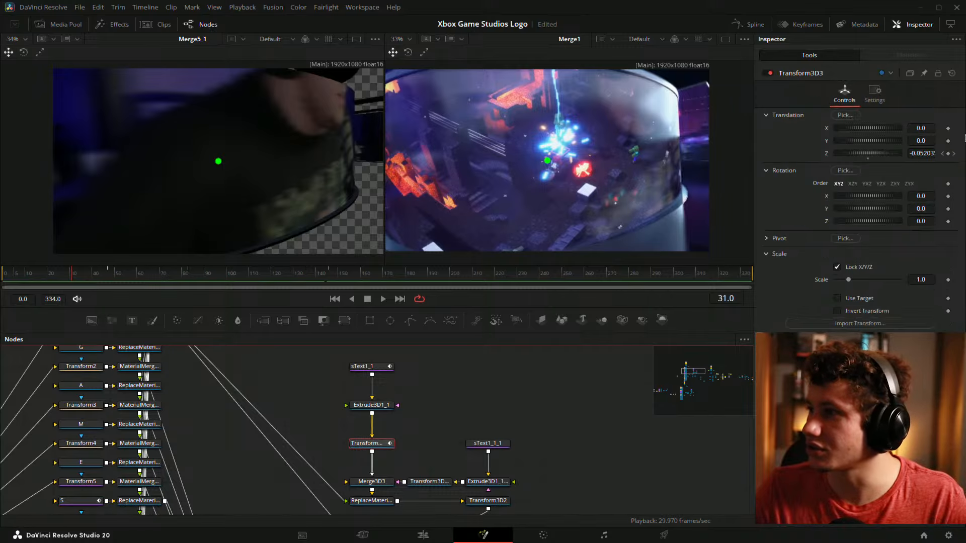
{"action": "left_click", "coordinate": [924, 152]}
{"action": "key", "text": "BackSpace"}
{"action": "type", "text": "7"}
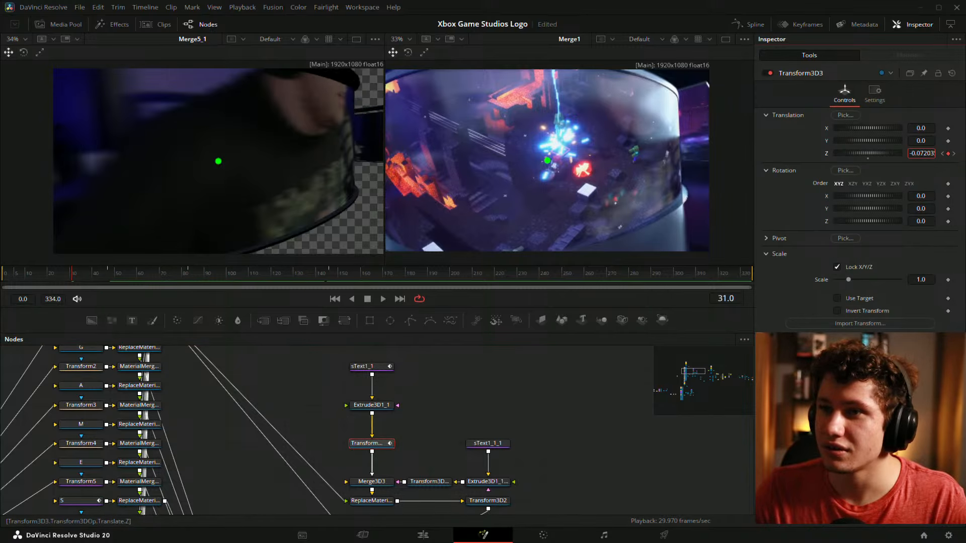
{"action": "key", "text": "BackSpace"}
{"action": "type", "text": "8"}
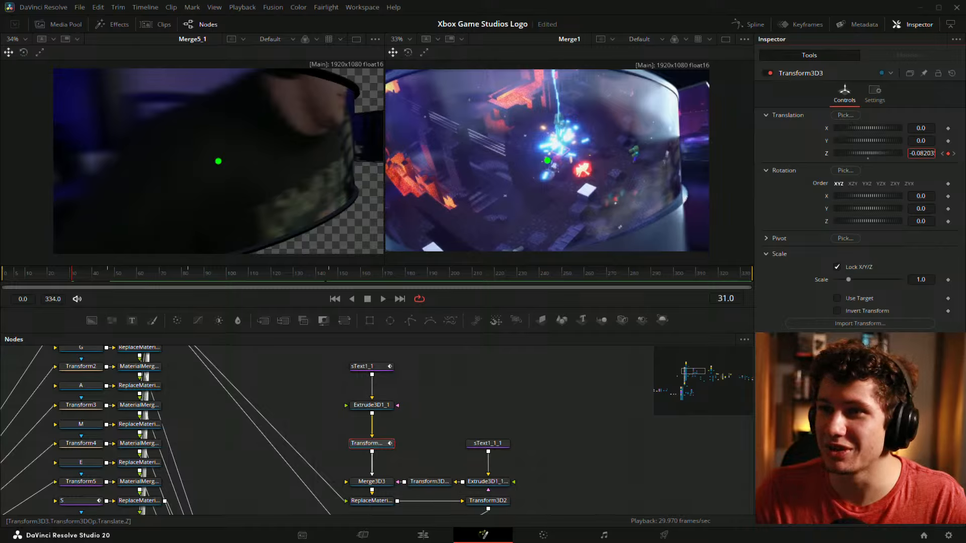
{"action": "key", "text": "Return"}
{"action": "left_click", "coordinate": [578, 412]}
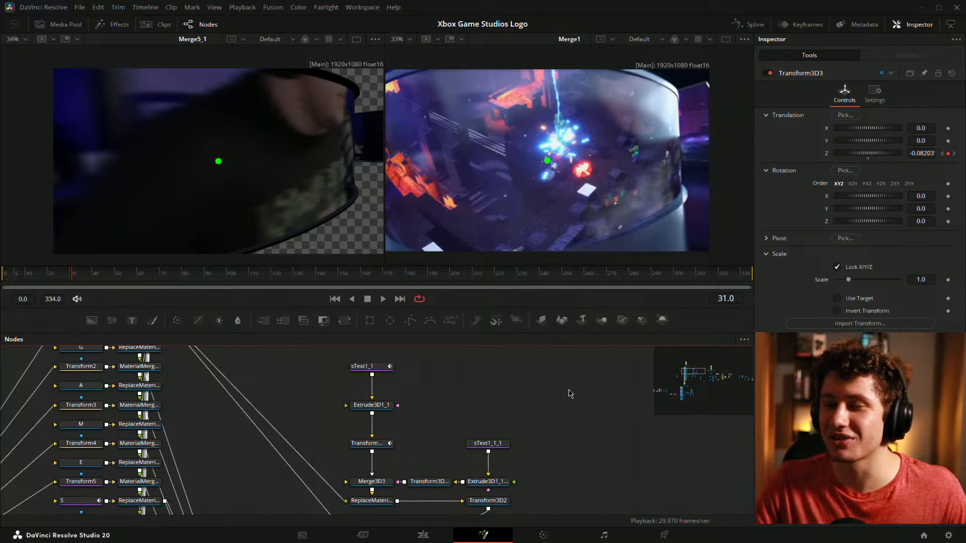
Step forward to frame 36 to compare the overlaid render with the reference
{"action": "key", "text": "Right"}
{"action": "key", "text": "Right"}
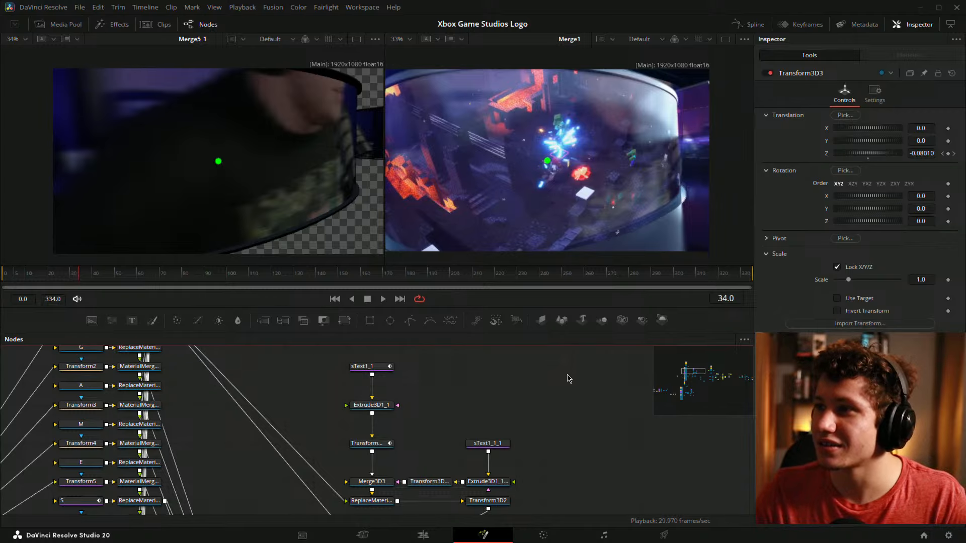
{"action": "key", "text": "Right"}
{"action": "key", "text": "Right"}
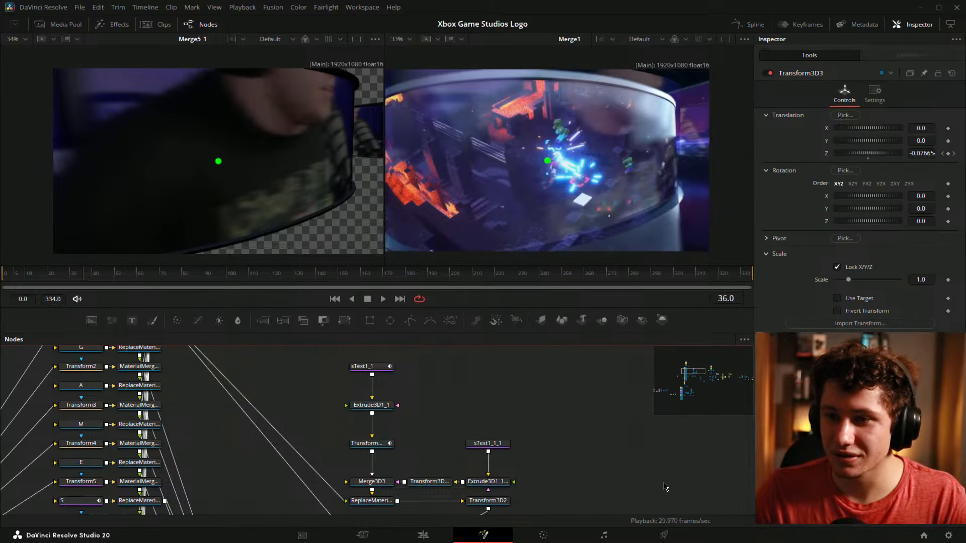
Select the camera feeding Merge3D1_1_1 and move the playhead to frame 28
{"action": "mouse_move", "coordinate": [664, 487]}
{"action": "left_mouse_down"}
{"action": "mouse_move", "coordinate": [439, 415]}
{"action": "mouse_move", "coordinate": [495, 416]}
{"action": "mouse_move", "coordinate": [473, 407]}
{"action": "left_mouse_up"}
{"action": "mouse_move", "coordinate": [740, 440]}
{"action": "left_mouse_down"}
{"action": "mouse_move", "coordinate": [470, 390]}
{"action": "mouse_move", "coordinate": [367, 354]}
{"action": "left_mouse_up"}
{"action": "left_click_drag", "start_coordinate": [226, 467], "coordinate": [427, 436]}
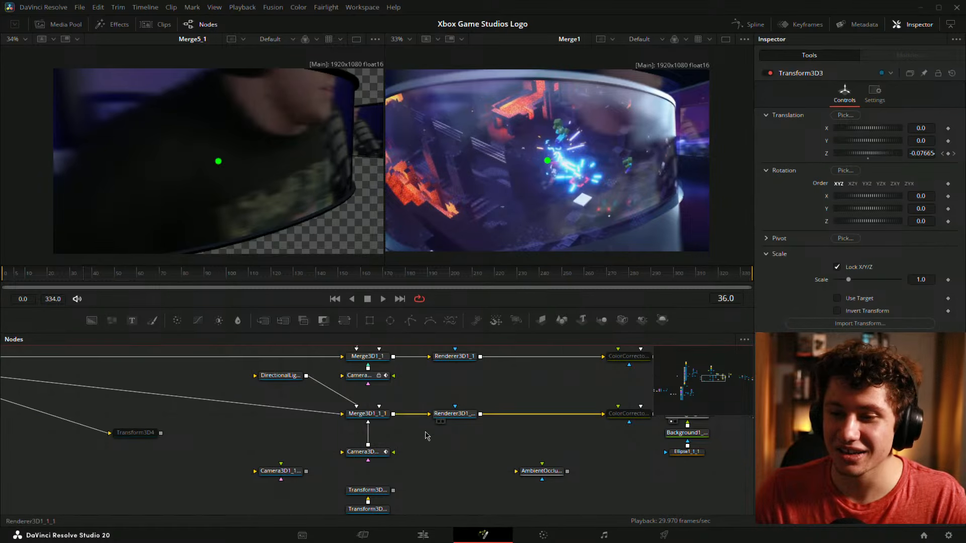
{"action": "left_click", "coordinate": [366, 455]}
{"action": "left_click_drag", "start_coordinate": [90, 281], "coordinate": [74, 280]}
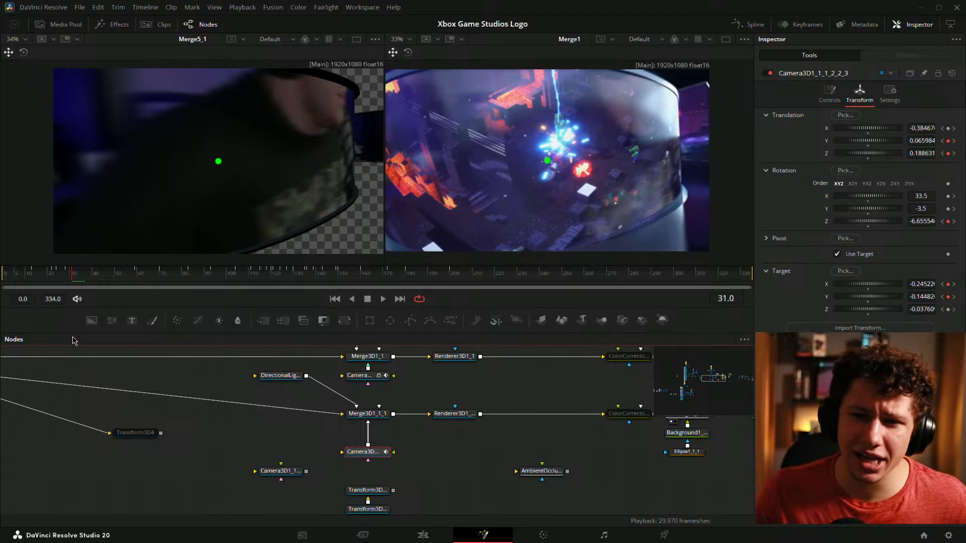
{"action": "left_click_drag", "start_coordinate": [71, 278], "coordinate": [68, 279]}
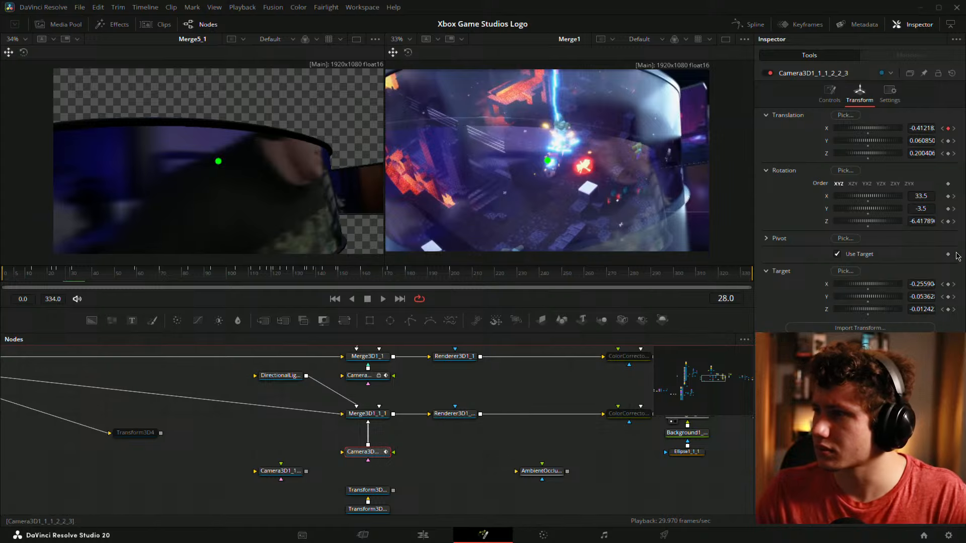
{"action": "left_click", "coordinate": [948, 128]}
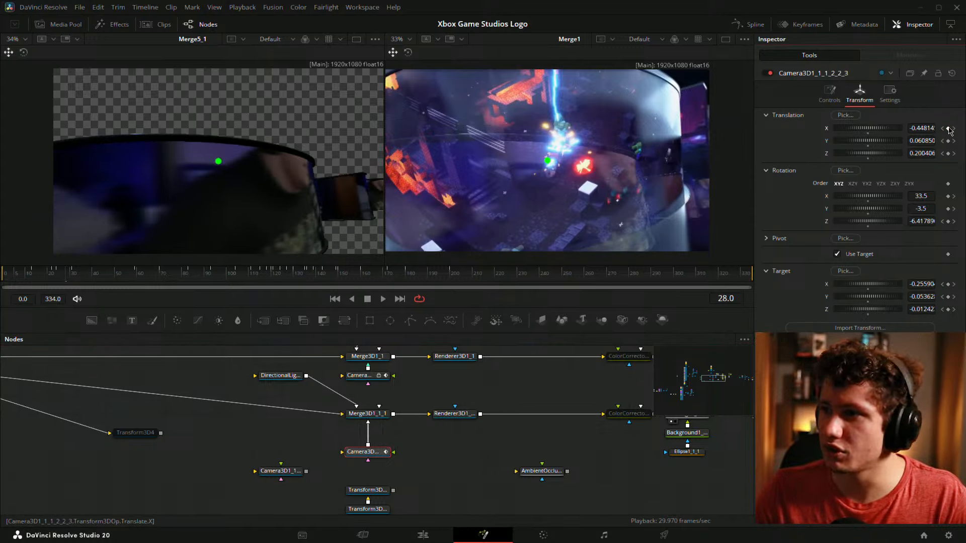
{"action": "key", "text": "ctrl+z"}
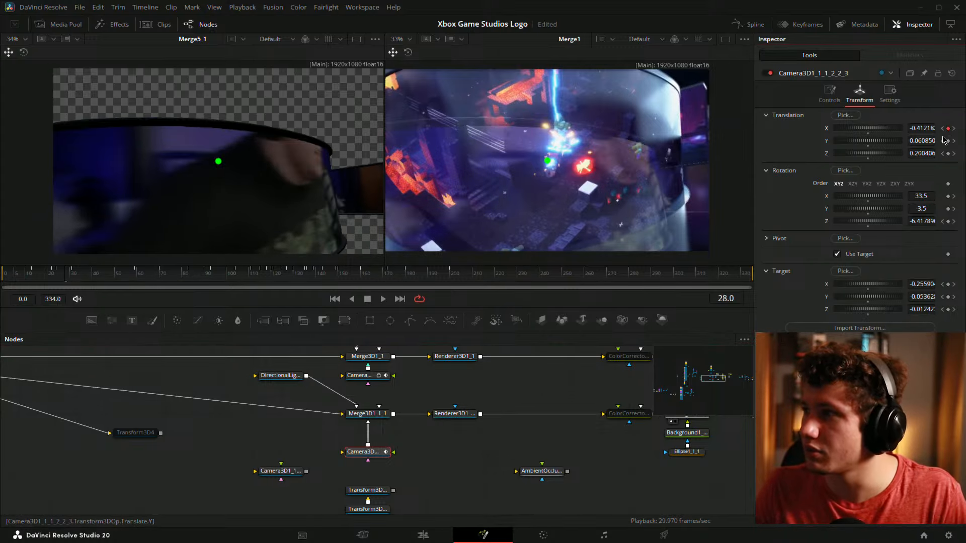
{"action": "key", "text": "ctrl+shift+z"}
{"action": "key", "text": "ctrl+z"}
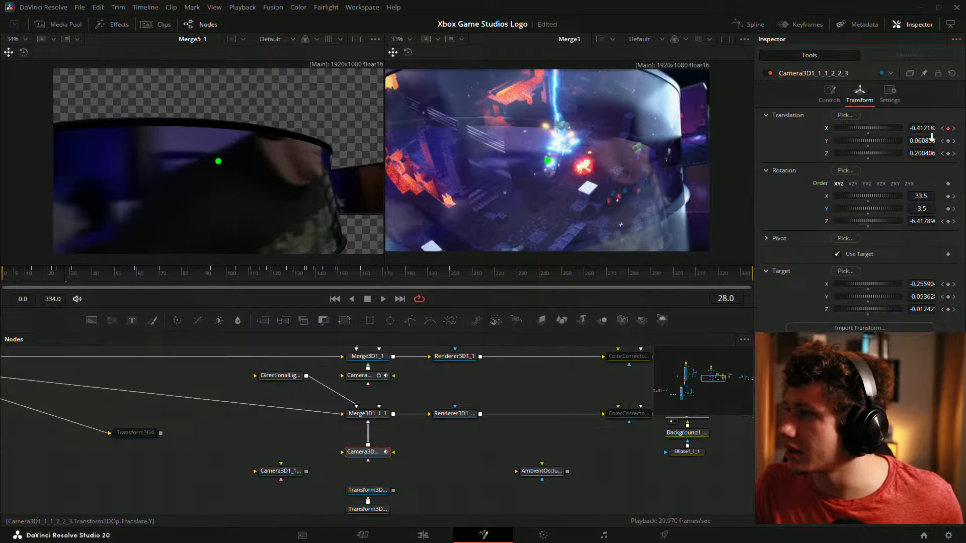
Set the camera at frame 28 to translation X about -0.381, Y 0.065, and rotation X 33.1, Y -1.7, Z about -1.52
{"action": "left_click_drag", "start_coordinate": [929, 130], "coordinate": [915, 130]}
{"action": "left_click_drag", "start_coordinate": [921, 127], "coordinate": [929, 128]}
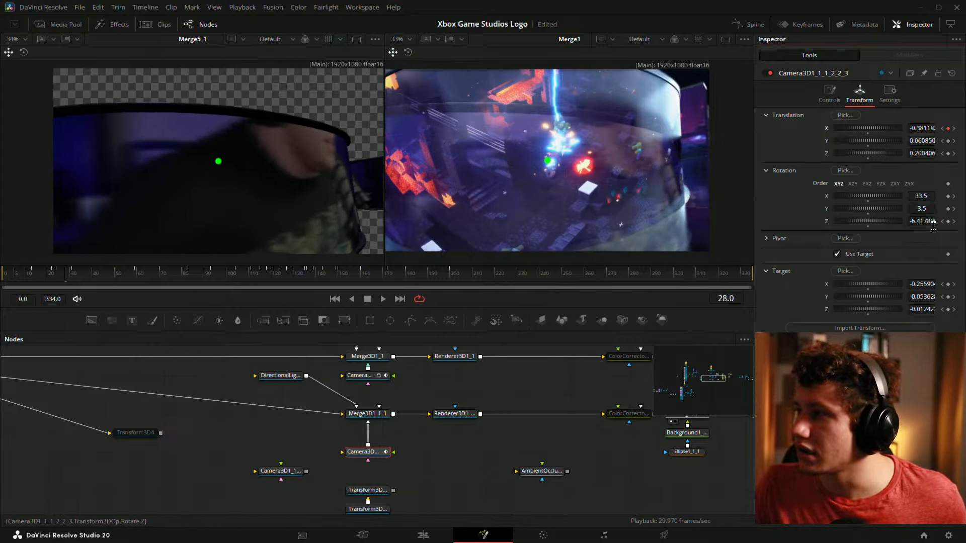
{"action": "left_click_drag", "start_coordinate": [933, 224], "coordinate": [950, 224]}
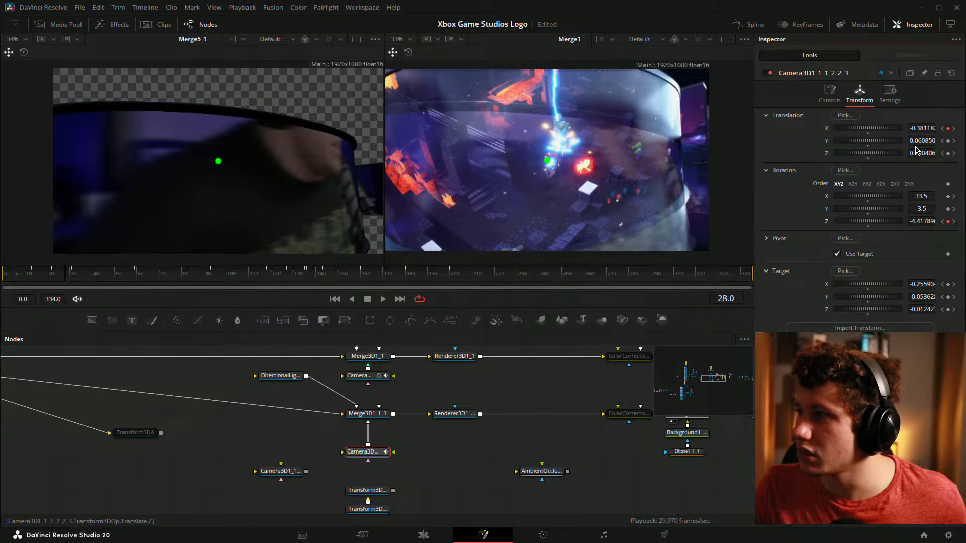
{"action": "mouse_move", "coordinate": [917, 140]}
{"action": "left_mouse_down"}
{"action": "mouse_move", "coordinate": [934, 140]}
{"action": "mouse_move", "coordinate": [920, 140]}
{"action": "left_mouse_up"}
{"action": "left_click_drag", "start_coordinate": [924, 196], "coordinate": [936, 221]}
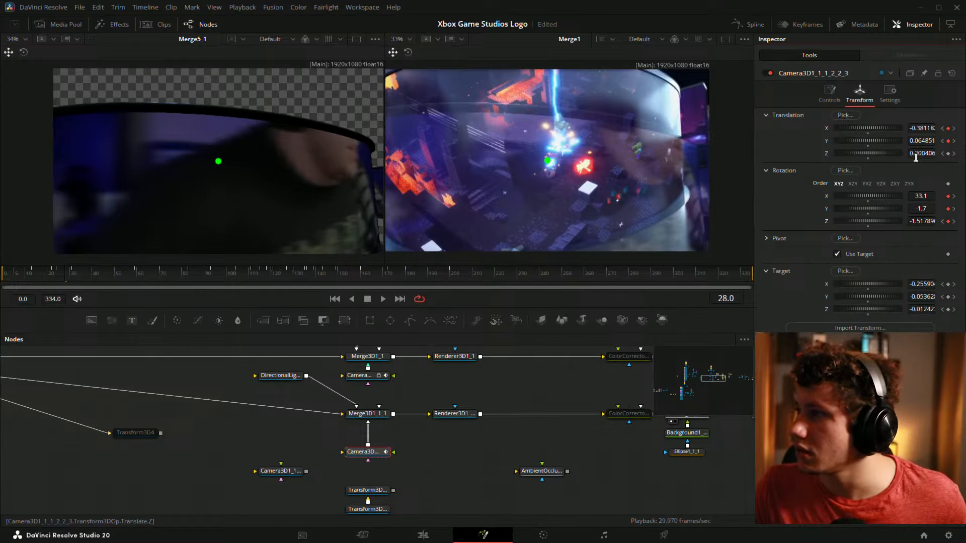
Set the camera at frame 28 to translation Z about 0.200, rotation Z about -8.02 and target Y about -0.112
{"action": "left_click_drag", "start_coordinate": [915, 158], "coordinate": [909, 158]}
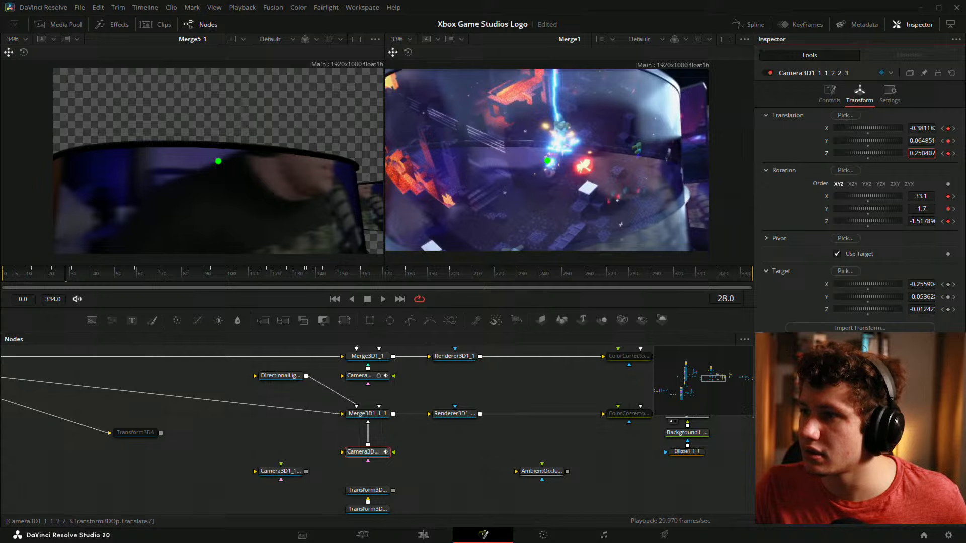
{"action": "left_click_drag", "start_coordinate": [918, 283], "coordinate": [898, 299]}
{"action": "key", "text": "ctrl+z"}
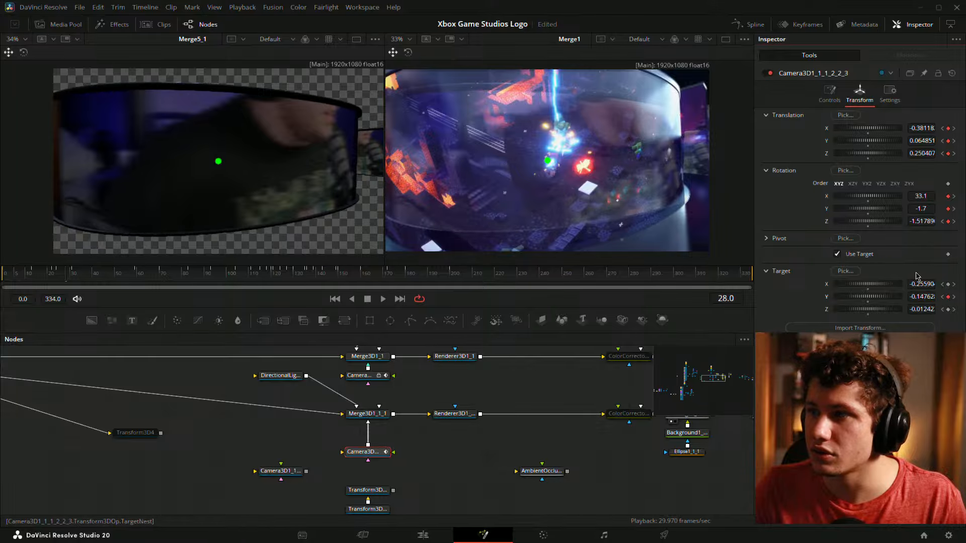
{"action": "left_click_drag", "start_coordinate": [923, 158], "coordinate": [911, 158]}
{"action": "left_click_drag", "start_coordinate": [933, 219], "coordinate": [915, 221]}
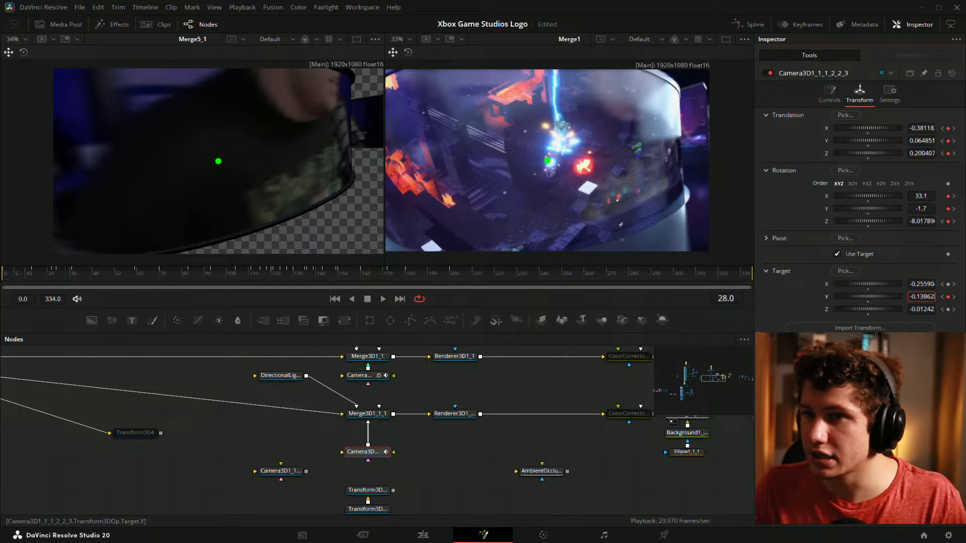
{"action": "left_click_drag", "start_coordinate": [922, 296], "coordinate": [927, 296]}
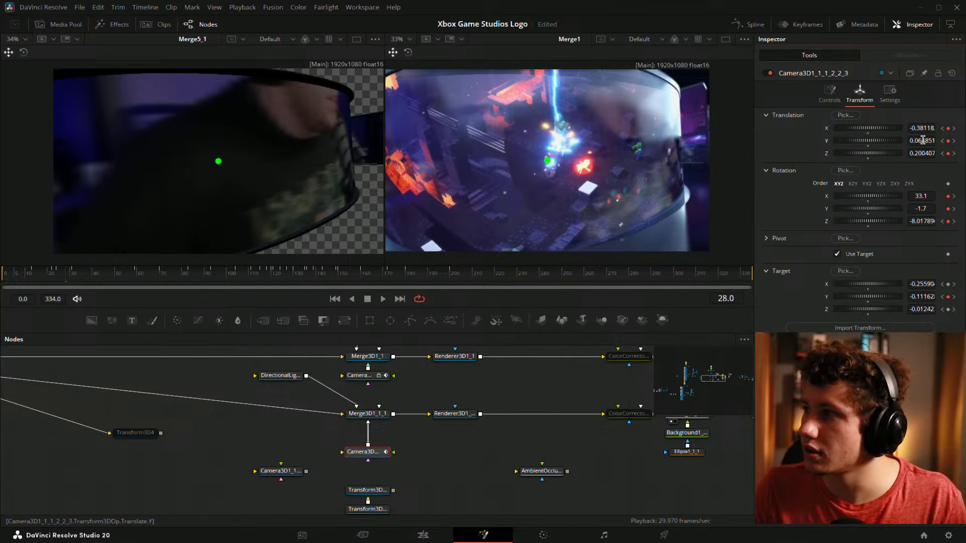
Set the camera's translation at frame 28 to about 0.059 in Y and 0.183 in Z
{"action": "left_click_drag", "start_coordinate": [923, 141], "coordinate": [921, 141]}
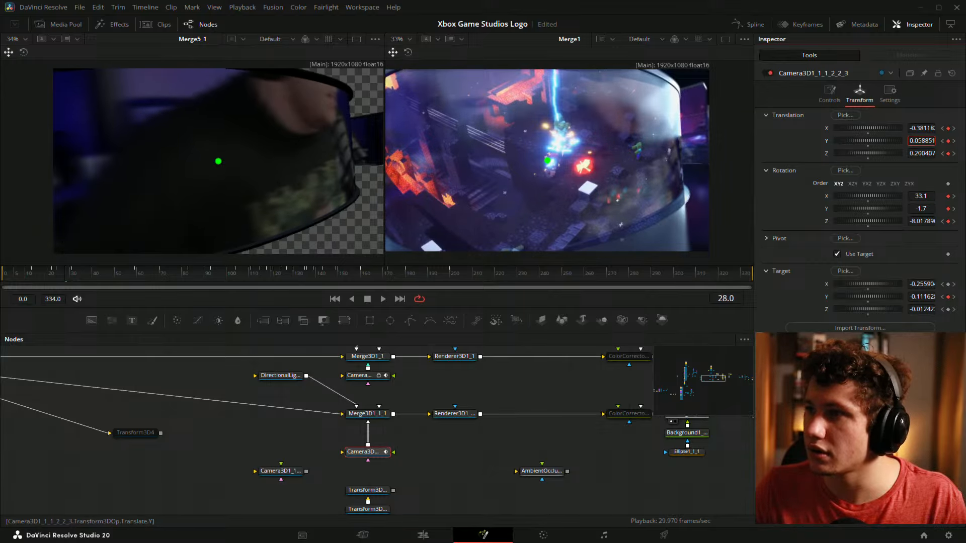
{"action": "key", "text": "Down"}
{"action": "key", "text": "Down"}
{"action": "key", "text": "Down"}
{"action": "key", "text": "Down"}
{"action": "key", "text": "Down"}
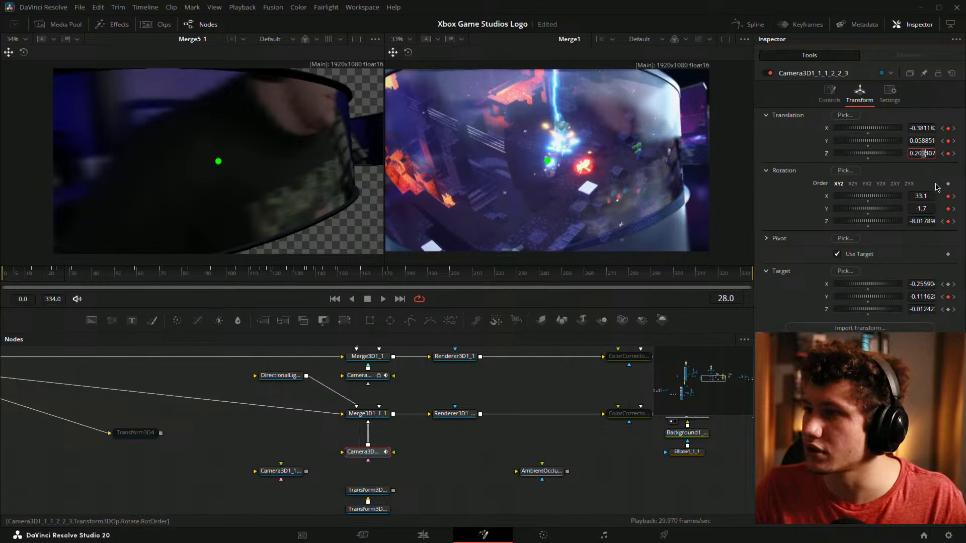
{"action": "key", "text": "Down"}
{"action": "key", "text": "Down"}
{"action": "key", "text": "Down"}
{"action": "key", "text": "Down"}
{"action": "key", "text": "Down"}
{"action": "key", "text": "Down"}
{"action": "key", "text": "Down"}
{"action": "key", "text": "Down"}
{"action": "key", "text": "Down"}
{"action": "key", "text": "Down"}
{"action": "key", "text": "Down"}
{"action": "key", "text": "Down"}
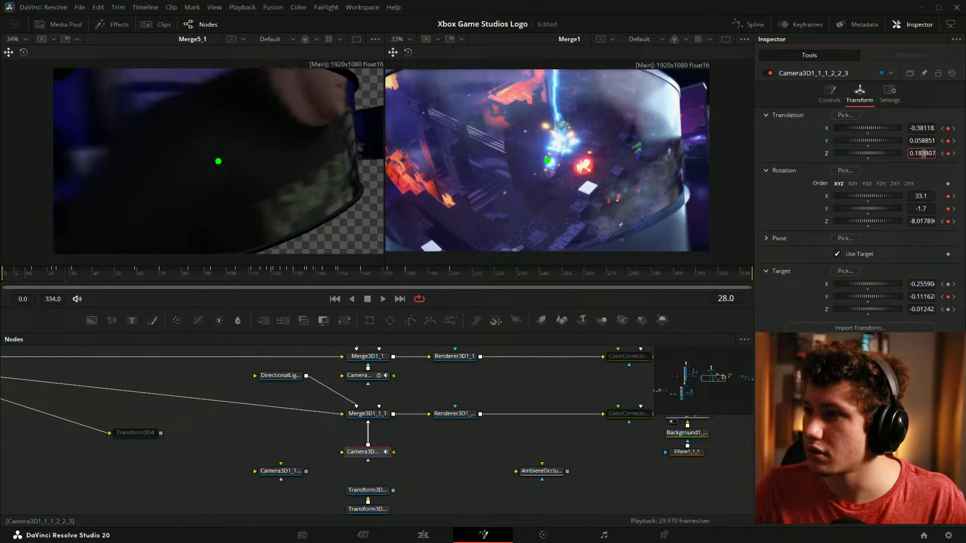
Raise the camera's Y translation at frame 28 to about 0.068
{"action": "left_click", "coordinate": [926, 141]}
{"action": "key", "text": "Up"}
{"action": "key", "text": "Up"}
{"action": "key", "text": "Up"}
{"action": "key", "text": "Up"}
{"action": "key", "text": "Up"}
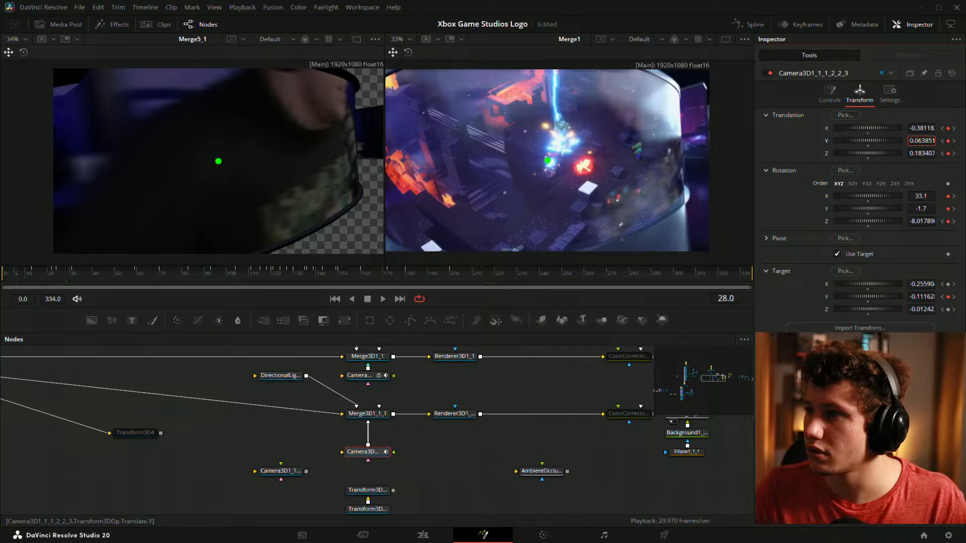
{"action": "key", "text": "Up"}
{"action": "key", "text": "Up"}
{"action": "key", "text": "Up"}
{"action": "key", "text": "Up"}
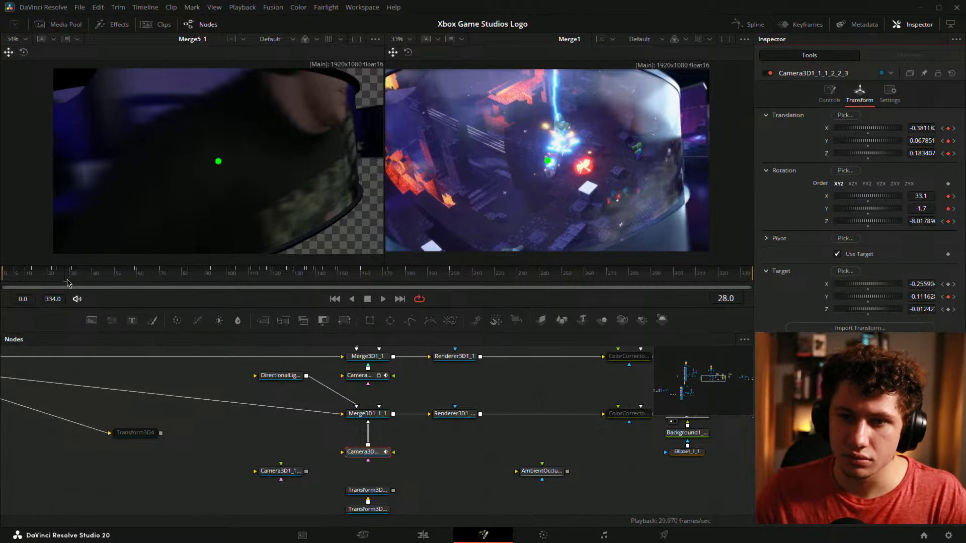
Try a different extrusion depth for the S text at frame 31
{"action": "mouse_move", "coordinate": [76, 280]}
{"action": "left_mouse_down"}
{"action": "mouse_move", "coordinate": [140, 274]}
{"action": "mouse_move", "coordinate": [71, 279]}
{"action": "left_mouse_up"}
{"action": "left_click_drag", "start_coordinate": [248, 431], "coordinate": [428, 506]}
{"action": "left_click_drag", "start_coordinate": [198, 396], "coordinate": [723, 434]}
{"action": "left_click_drag", "start_coordinate": [334, 409], "coordinate": [433, 476]}
{"action": "left_click", "coordinate": [254, 443]}
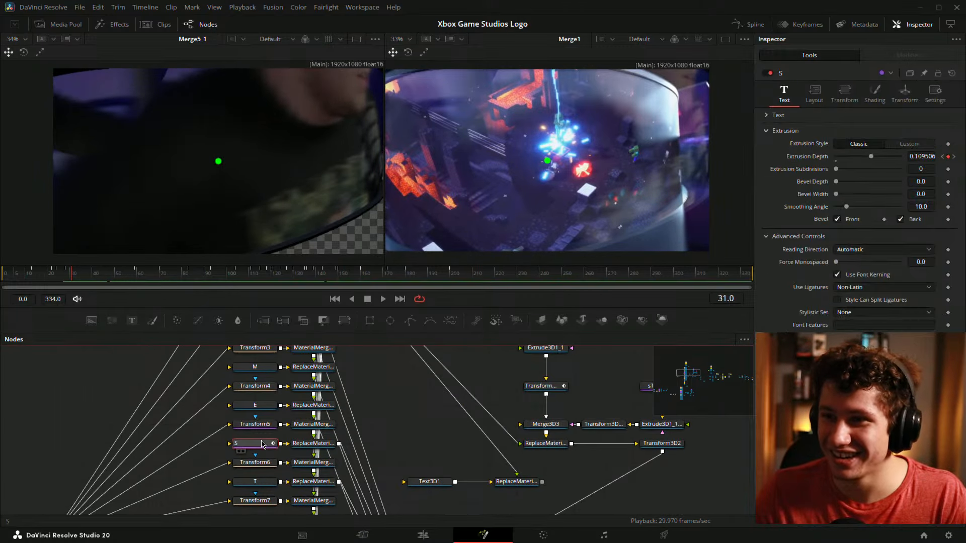
{"action": "mouse_move", "coordinate": [921, 155]}
{"action": "left_mouse_down"}
{"action": "mouse_move", "coordinate": [805, 155]}
{"action": "mouse_move", "coordinate": [936, 156]}
{"action": "mouse_move", "coordinate": [919, 156]}
{"action": "left_mouse_up"}
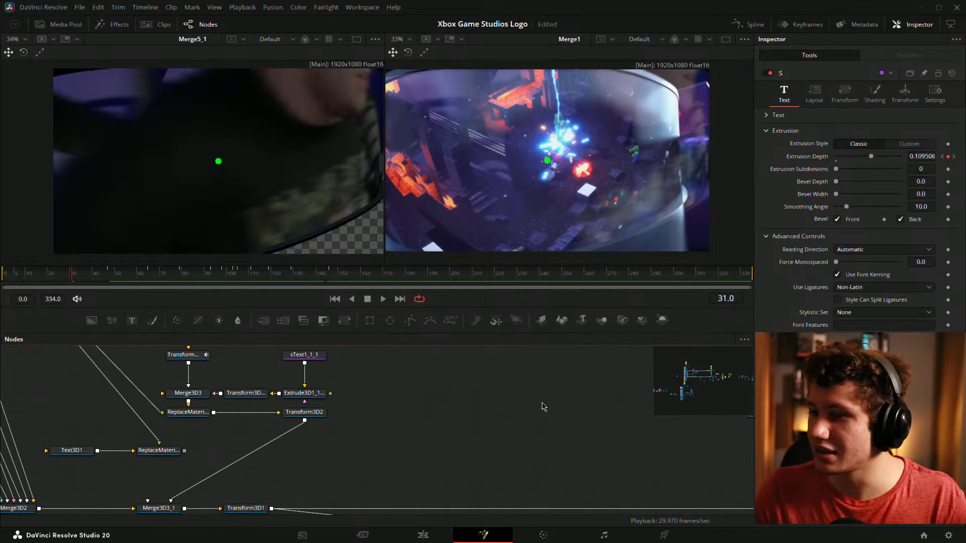
Select the 3D camera feeding the scene merge and raise its Z translation at frame 31 to about 0.224
{"action": "left_click_drag", "start_coordinate": [638, 498], "coordinate": [423, 437]}
{"action": "left_click", "coordinate": [418, 440]}
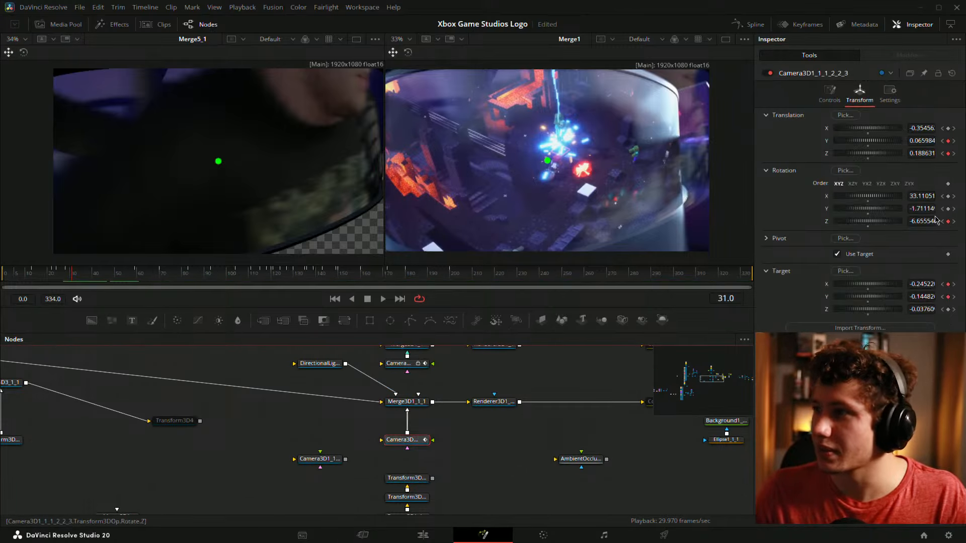
{"action": "key", "text": "Up"}
{"action": "key", "text": "Up"}
{"action": "key", "text": "Up"}
{"action": "key", "text": "Up"}
{"action": "key", "text": "Up"}
{"action": "key", "text": "Up"}
{"action": "key", "text": "Up"}
{"action": "key", "text": "Up"}
{"action": "key", "text": "Up"}
{"action": "key", "text": "Up"}
{"action": "key", "text": "Up"}
{"action": "key", "text": "Up"}
{"action": "key", "text": "Up"}
{"action": "key", "text": "Up"}
{"action": "key", "text": "Up"}
{"action": "key", "text": "Up"}
{"action": "key", "text": "Up"}
{"action": "key", "text": "Up"}
{"action": "key", "text": "Up"}
{"action": "key", "text": "Up"}
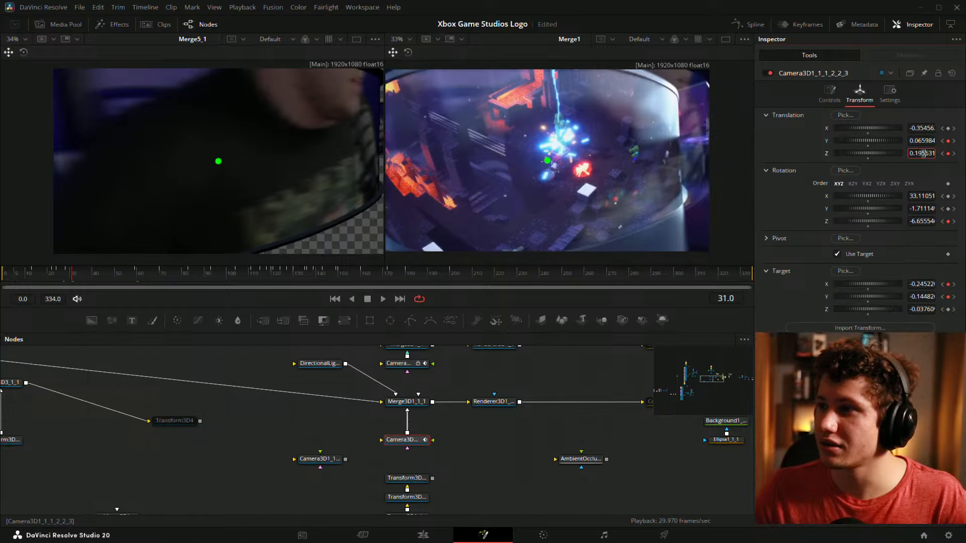
{"action": "key", "text": "Up"}
{"action": "key", "text": "Up"}
{"action": "key", "text": "Up"}
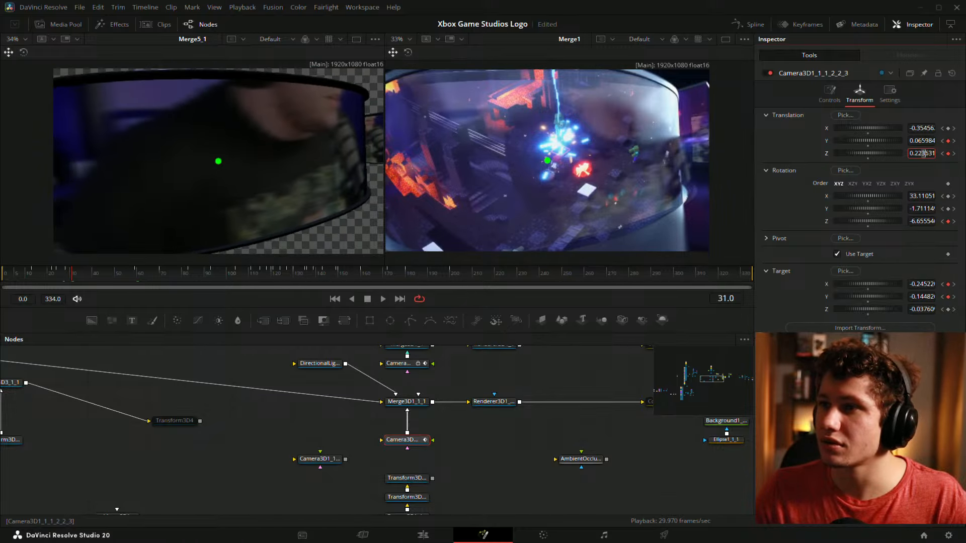
Set the camera's rotation at frame 31 to about 33.51 in X, -3.01 in Y and -10.46 in Z, with target Y about -0.141
{"action": "left_click", "coordinate": [923, 196]}
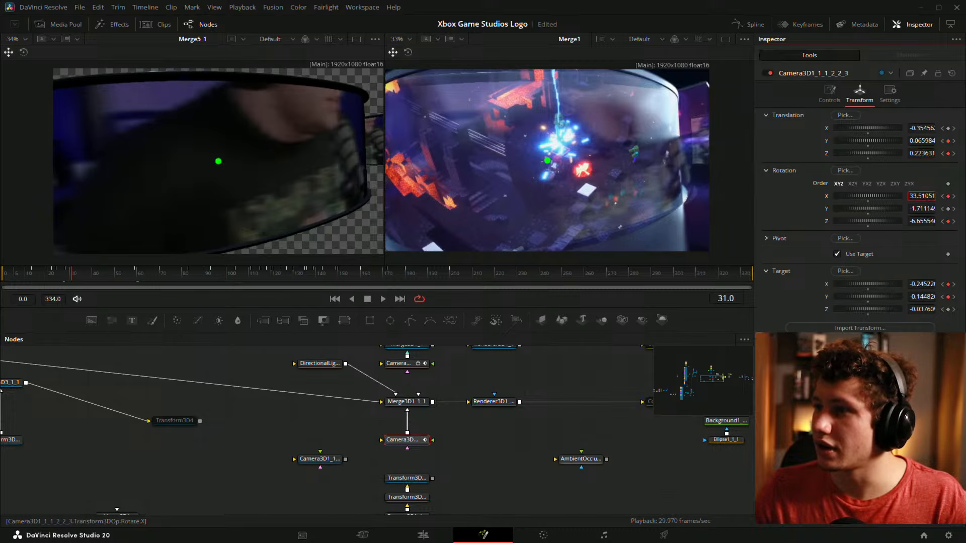
{"action": "left_click_drag", "start_coordinate": [920, 206], "coordinate": [909, 206]}
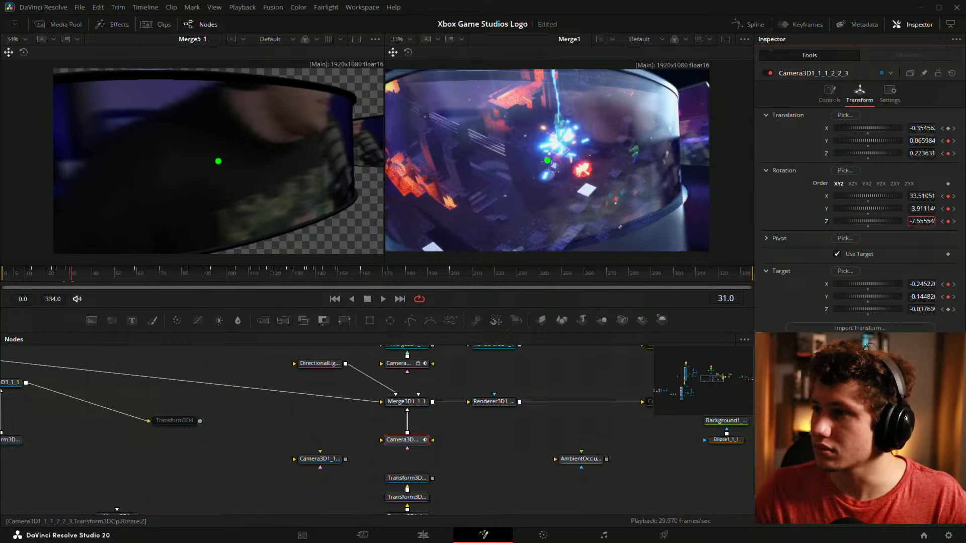
{"action": "key", "text": "Down"}
{"action": "key", "text": "Down"}
{"action": "key", "text": "Down"}
{"action": "left_click_drag", "start_coordinate": [917, 209], "coordinate": [916, 220]}
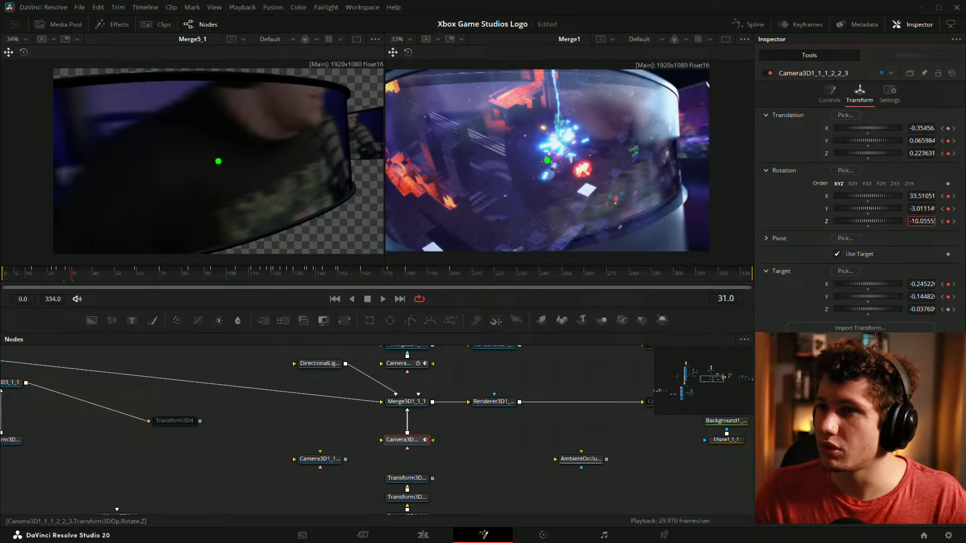
{"action": "left_click_drag", "start_coordinate": [918, 296], "coordinate": [920, 296]}
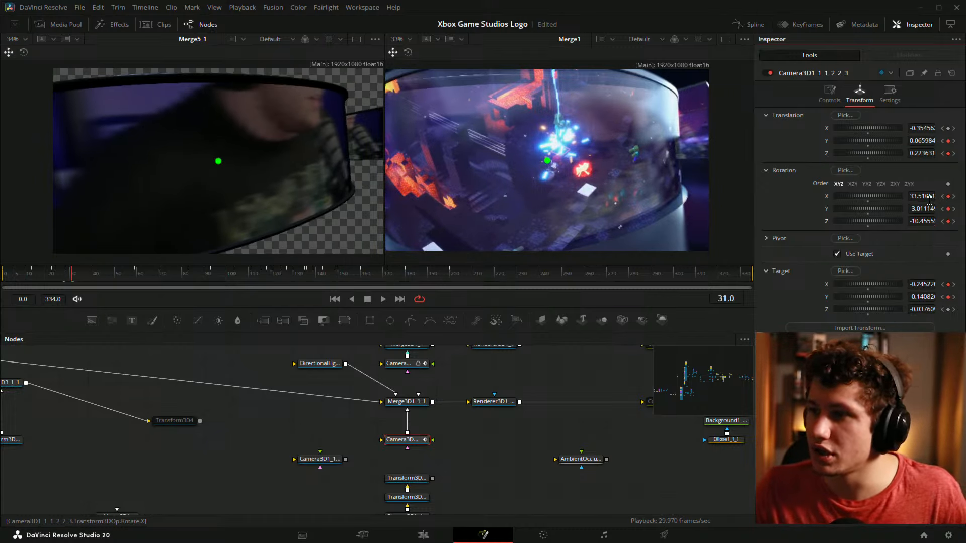
{"action": "key", "text": "super+x"}
{"action": "key", "text": "Escape"}
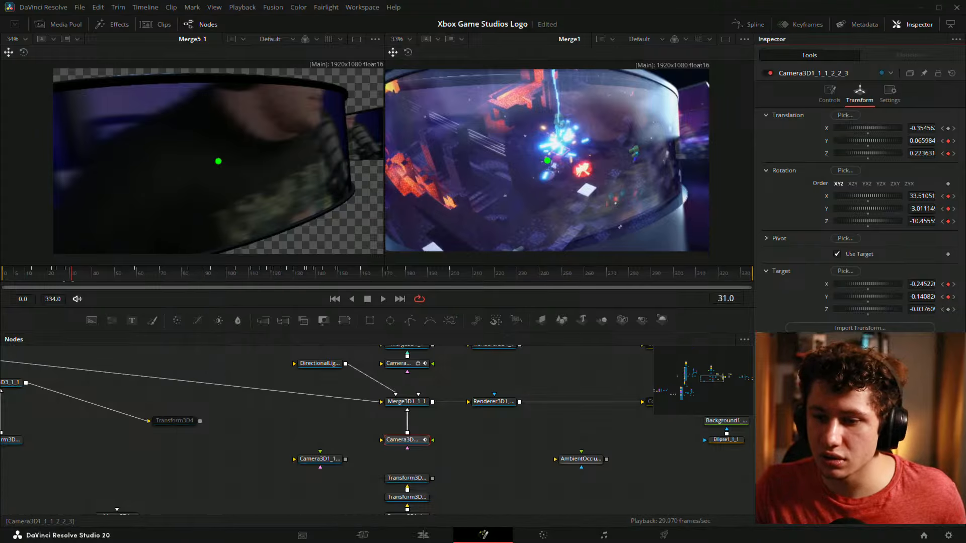
Try a lower camera position at frame 31 with translation Y about -0.027, Z about 0.214 and target Y about -0.076
{"action": "left_click_drag", "start_coordinate": [925, 157], "coordinate": [916, 157]}
{"action": "left_click_drag", "start_coordinate": [910, 296], "coordinate": [921, 296]}
{"action": "left_click_drag", "start_coordinate": [921, 153], "coordinate": [926, 141]}
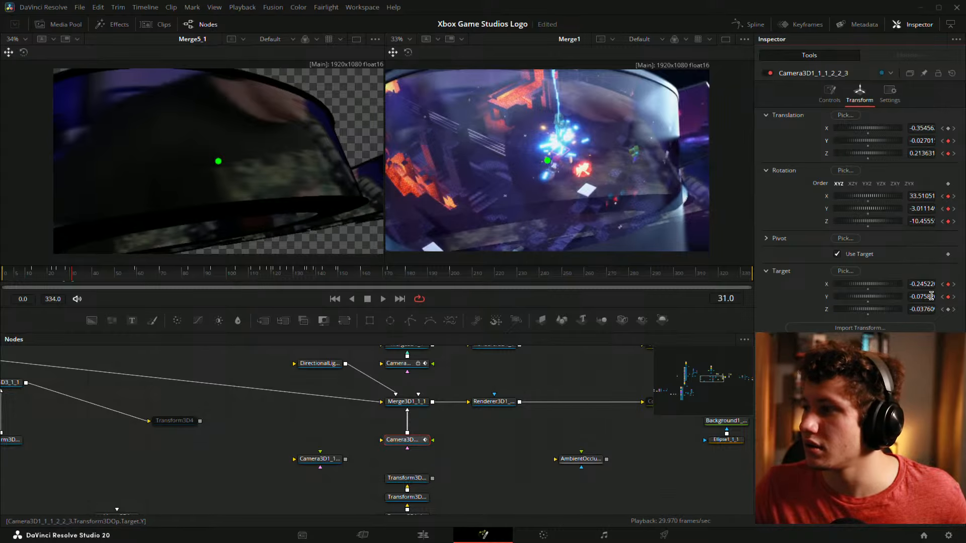
{"action": "mouse_move", "coordinate": [931, 296]}
{"action": "left_mouse_down"}
{"action": "mouse_move", "coordinate": [949, 295]}
{"action": "mouse_move", "coordinate": [930, 296]}
{"action": "left_mouse_up"}
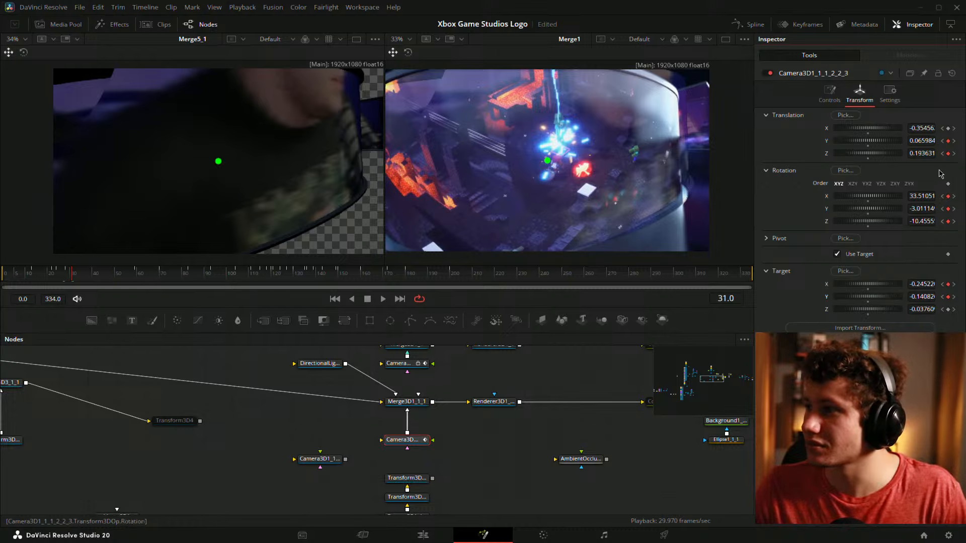
Set the camera's translation at frame 31 to about 0.073 in Y and 0.199 in Z
{"action": "left_click_drag", "start_coordinate": [928, 154], "coordinate": [925, 157]}
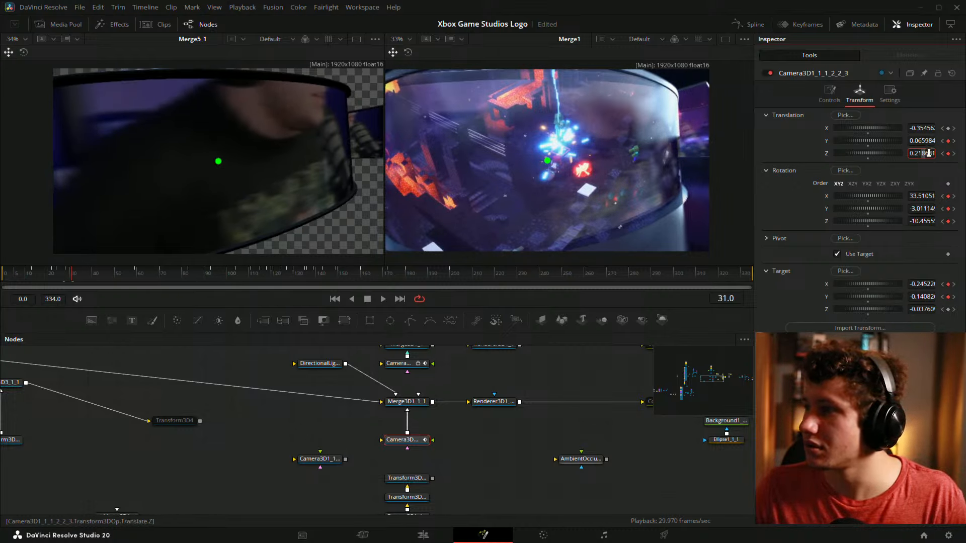
{"action": "mouse_move", "coordinate": [922, 140]}
{"action": "left_mouse_down"}
{"action": "mouse_move", "coordinate": [917, 153]}
{"action": "mouse_move", "coordinate": [924, 151]}
{"action": "left_mouse_up"}
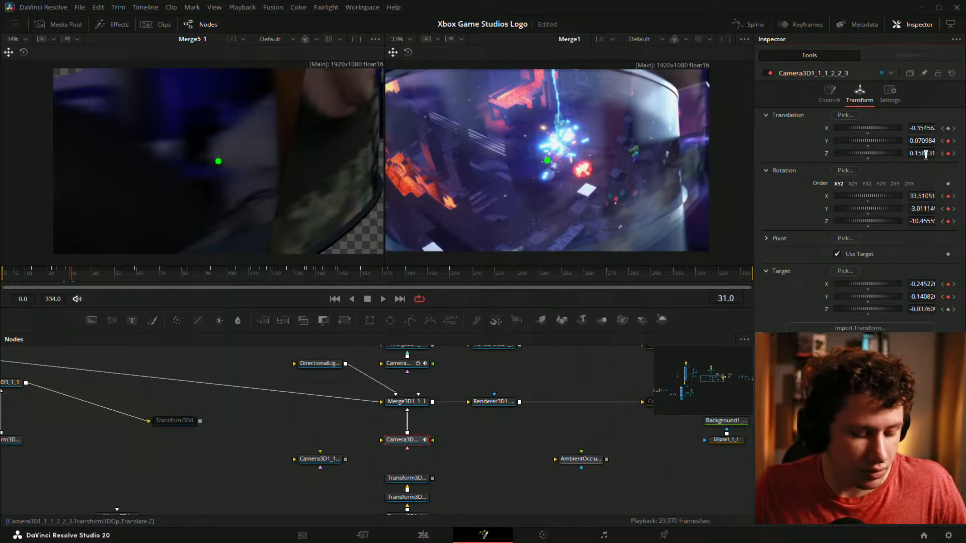
{"action": "left_click_drag", "start_coordinate": [931, 142], "coordinate": [935, 141]}
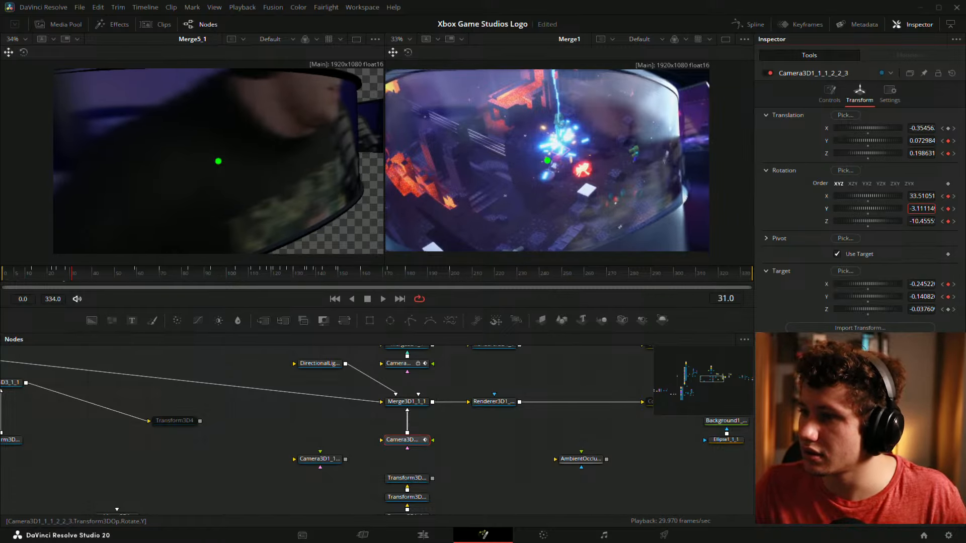
Fine-tune the camera at frame 31 to rotation Z about -10.36 and target X about -0.240
{"action": "left_click", "coordinate": [918, 196]}
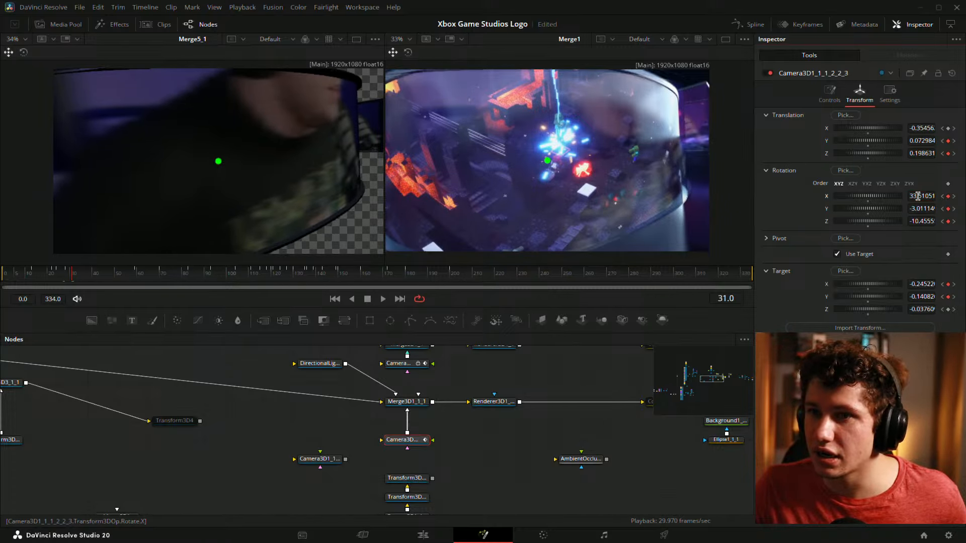
{"action": "left_click_drag", "start_coordinate": [918, 197], "coordinate": [919, 221]}
{"action": "mouse_move", "coordinate": [919, 297]}
{"action": "left_mouse_down"}
{"action": "mouse_move", "coordinate": [923, 308]}
{"action": "mouse_move", "coordinate": [924, 281]}
{"action": "left_mouse_up"}
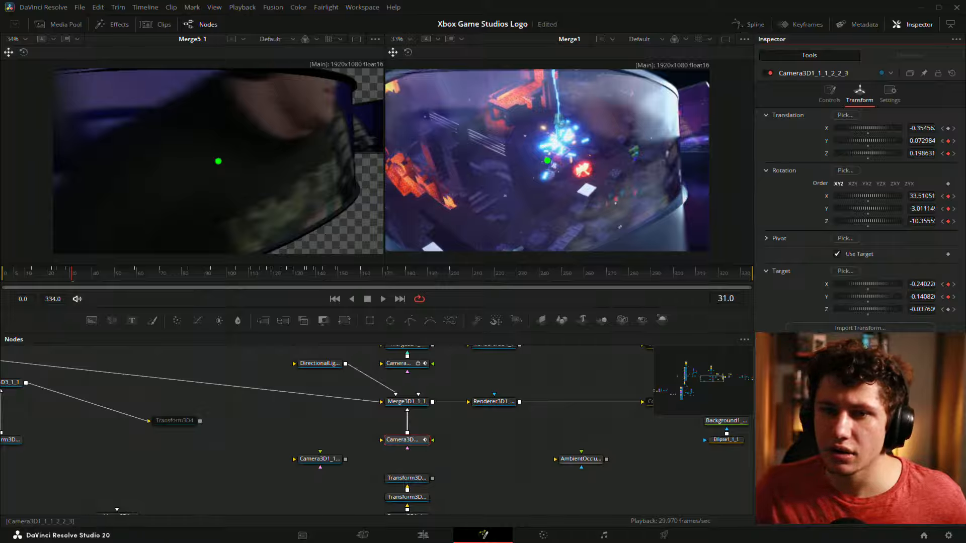
Show the camera's animation splines and reshape the Z rotation curve after frame 28, giving about -9.05 at frame 29
{"action": "left_click_drag", "start_coordinate": [75, 279], "coordinate": [69, 280]}
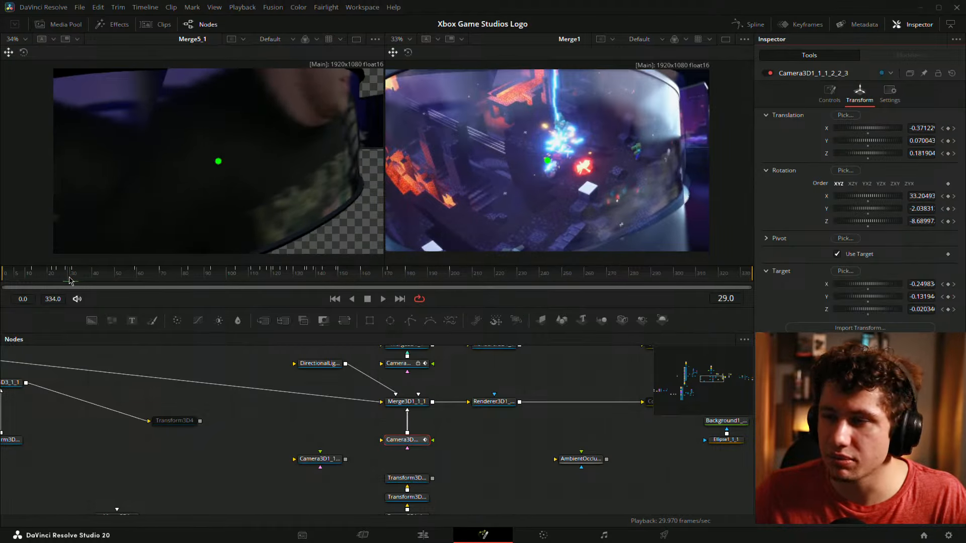
{"action": "left_click", "coordinate": [749, 24]}
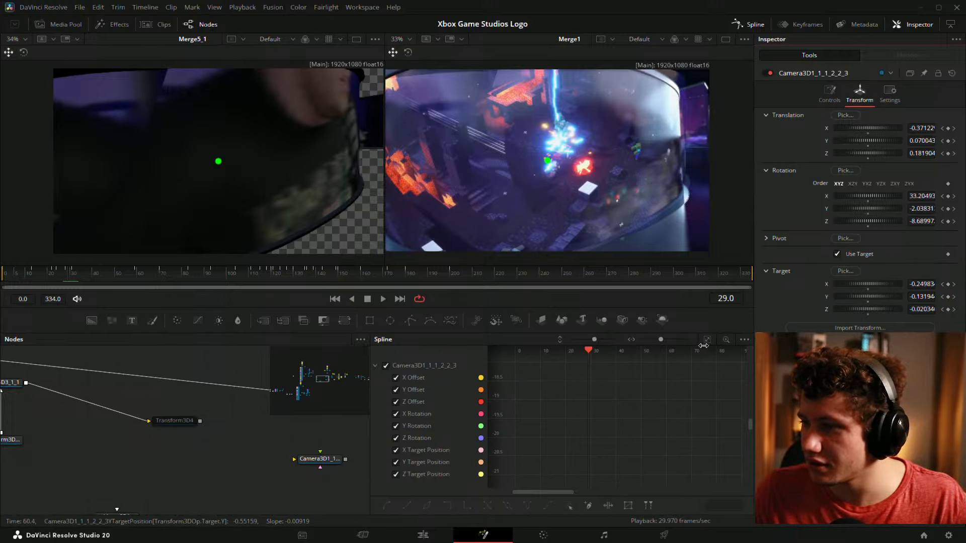
{"action": "left_click", "coordinate": [706, 340]}
{"action": "scroll", "coordinate": [550, 409], "scroll_direction": "up", "scroll_amount": 7}
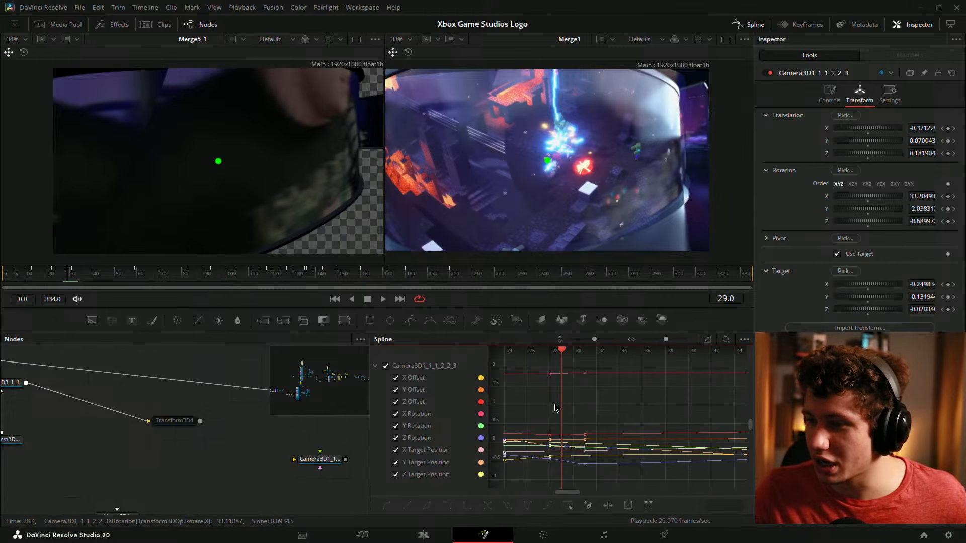
{"action": "scroll", "coordinate": [587, 434], "scroll_direction": "up", "scroll_amount": 2}
{"action": "left_click_drag", "start_coordinate": [573, 428], "coordinate": [640, 351]}
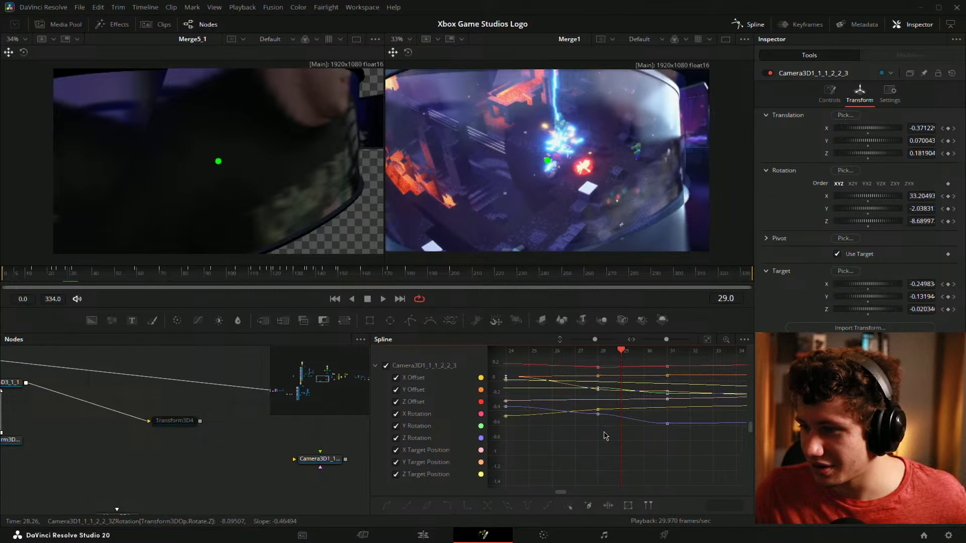
{"action": "left_click_drag", "start_coordinate": [620, 414], "coordinate": [619, 418]}
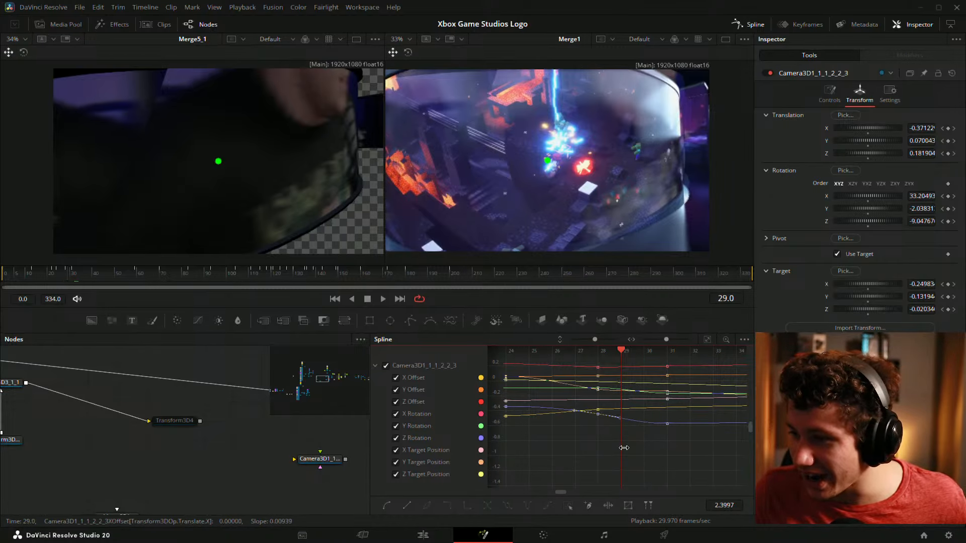
{"action": "left_click_drag", "start_coordinate": [589, 447], "coordinate": [617, 467]}
Reshape the camera's Y target position curve between frames 28 and 31, giving about -0.134 at frame 29
{"action": "scroll", "coordinate": [629, 417], "scroll_direction": "up", "scroll_amount": 2}
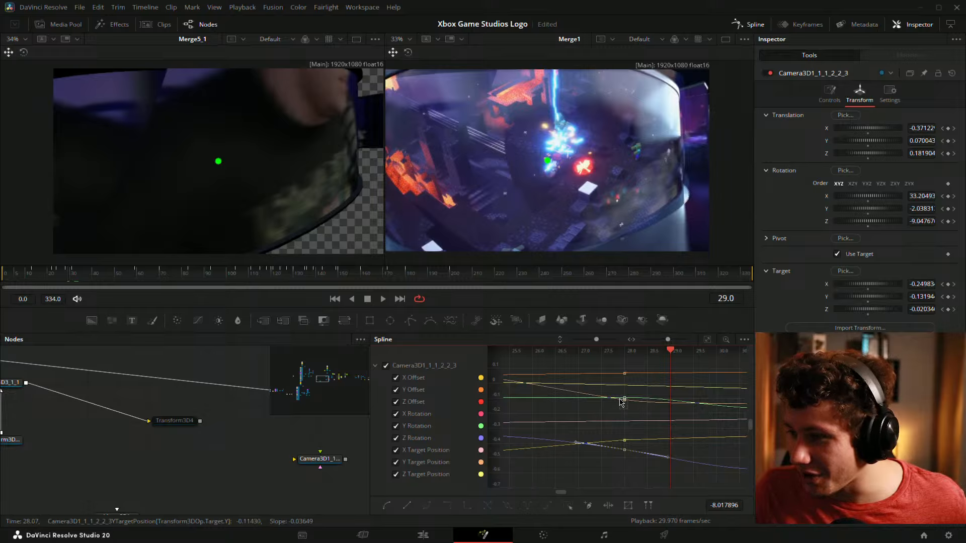
{"action": "left_click_drag", "start_coordinate": [622, 402], "coordinate": [705, 393]}
{"action": "scroll", "coordinate": [712, 406], "scroll_direction": "up", "scroll_amount": 2}
{"action": "left_click_drag", "start_coordinate": [704, 406], "coordinate": [579, 397]}
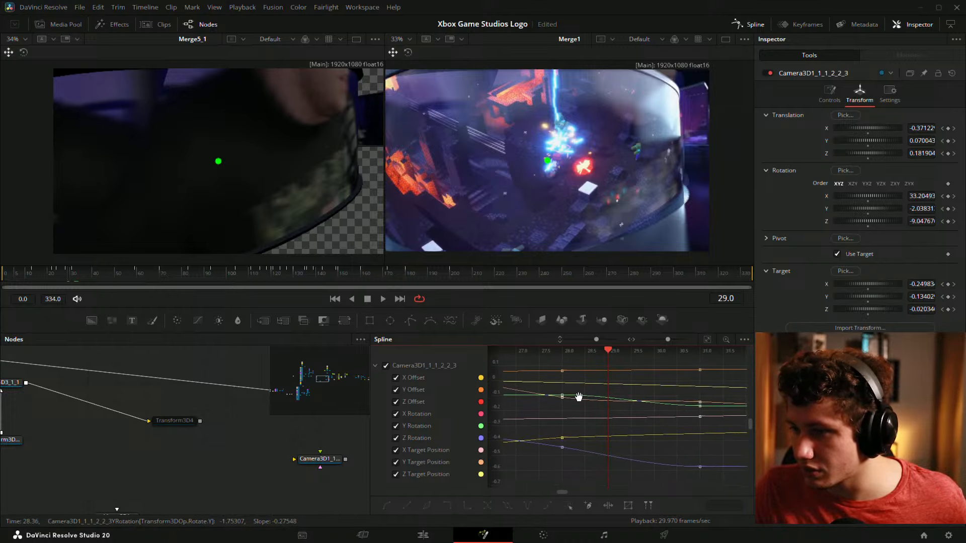
{"action": "left_click_drag", "start_coordinate": [646, 398], "coordinate": [692, 408]}
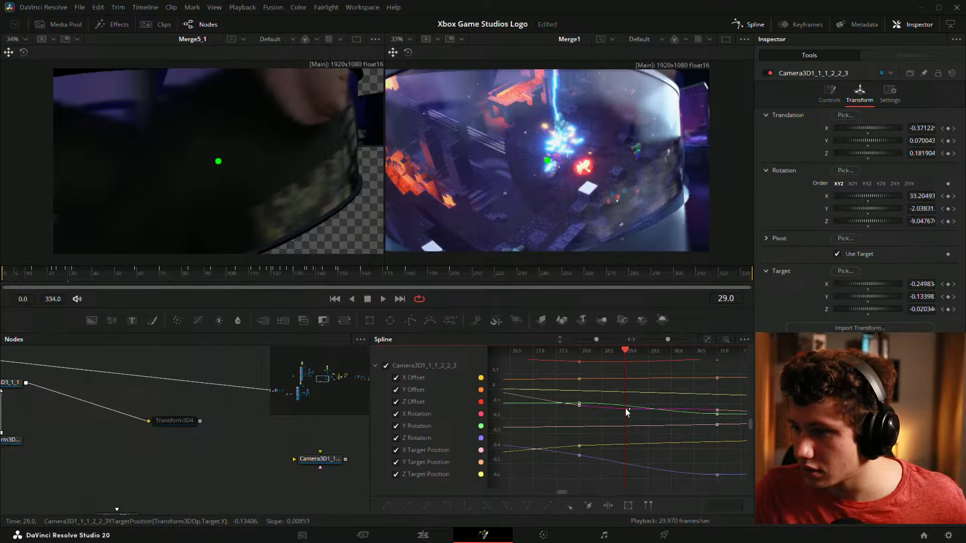
Set the camera's Y rotation to 1.0 and its target Y to -0.175 at frame 24
{"action": "left_click_drag", "start_coordinate": [73, 273], "coordinate": [58, 280]}
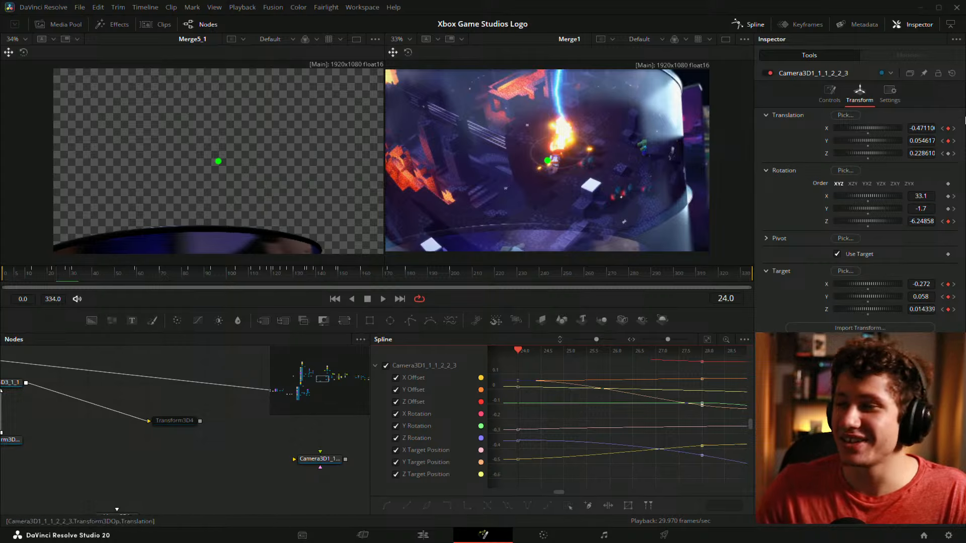
{"action": "left_click_drag", "start_coordinate": [913, 207], "coordinate": [933, 195]}
{"action": "key", "text": "ctrl+z"}
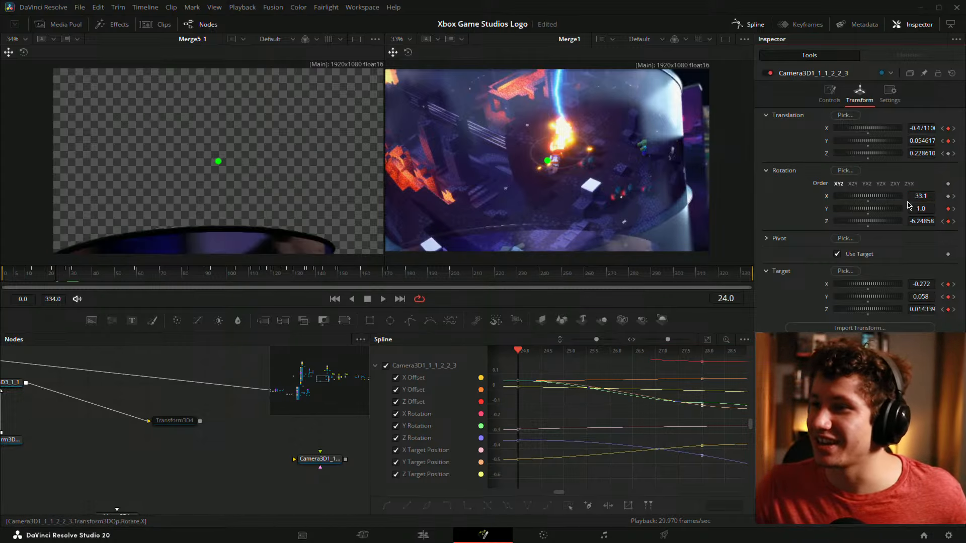
{"action": "mouse_move", "coordinate": [912, 285]}
{"action": "left_mouse_down"}
{"action": "mouse_move", "coordinate": [895, 285]}
{"action": "mouse_move", "coordinate": [916, 297]}
{"action": "mouse_move", "coordinate": [896, 296]}
{"action": "mouse_move", "coordinate": [913, 296]}
{"action": "left_mouse_up"}
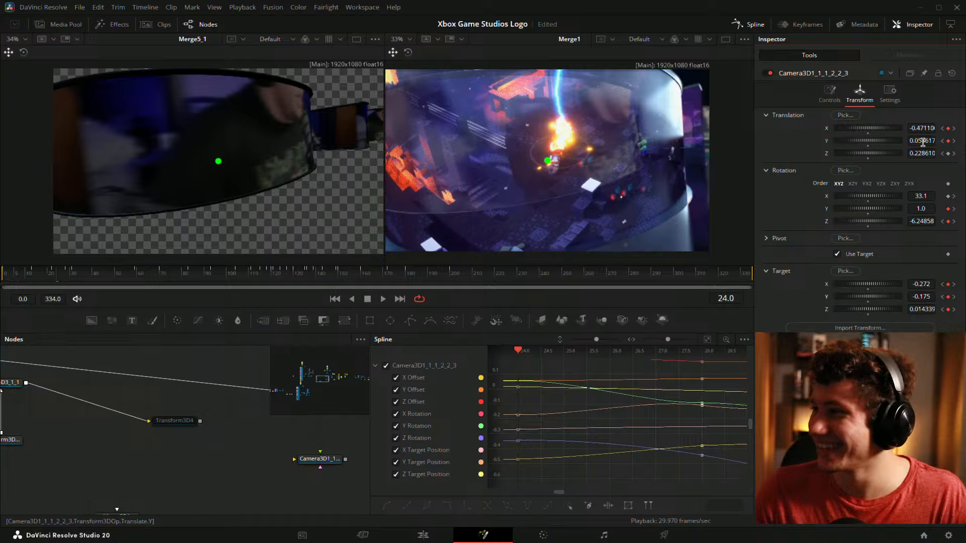
Try rotation X 27.8, translation Y about 0.040 and translation Z about 0.139 for the camera at frame 24
{"action": "mouse_move", "coordinate": [922, 142]}
{"action": "left_mouse_down"}
{"action": "mouse_move", "coordinate": [930, 142]}
{"action": "mouse_move", "coordinate": [920, 141]}
{"action": "left_mouse_up"}
{"action": "left_click_drag", "start_coordinate": [925, 220], "coordinate": [918, 196]}
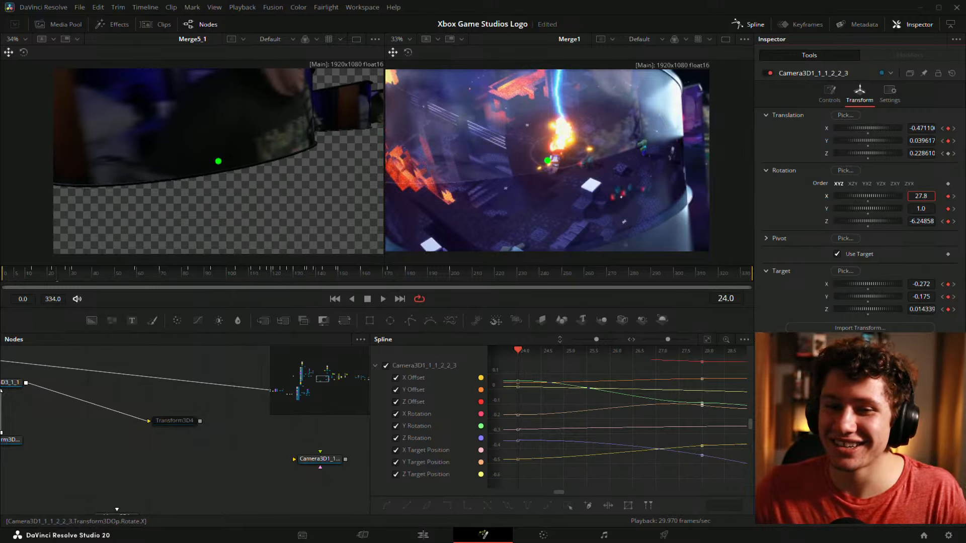
{"action": "key", "text": "ctrl+z"}
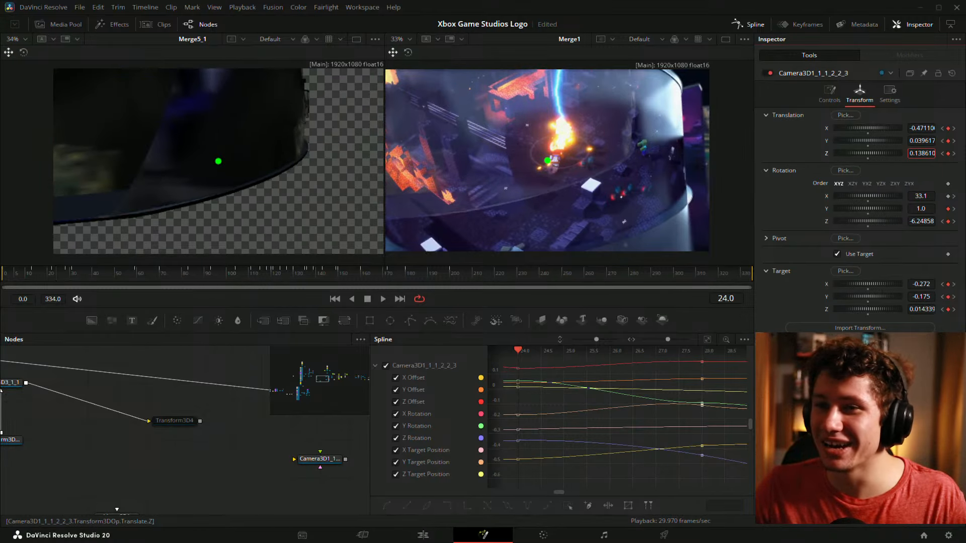
Set the camera's translation at frame 24 to about -0.403 in X, 0.056 in Y and 0.199 in Z, with target Y -0.078
{"action": "mouse_move", "coordinate": [929, 126]}
{"action": "left_mouse_down"}
{"action": "mouse_move", "coordinate": [927, 153]}
{"action": "mouse_move", "coordinate": [923, 122]}
{"action": "mouse_move", "coordinate": [923, 138]}
{"action": "left_mouse_up"}
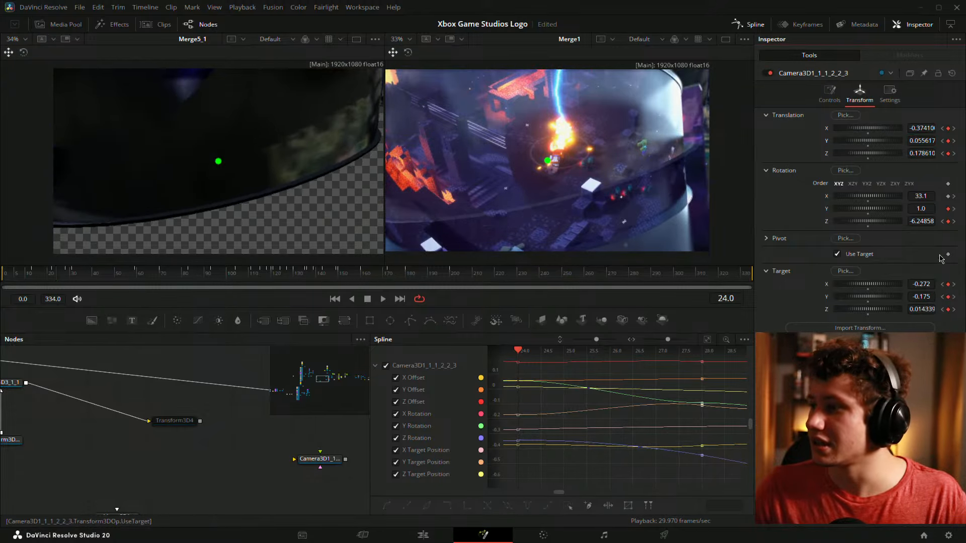
{"action": "left_click_drag", "start_coordinate": [921, 296], "coordinate": [927, 296]}
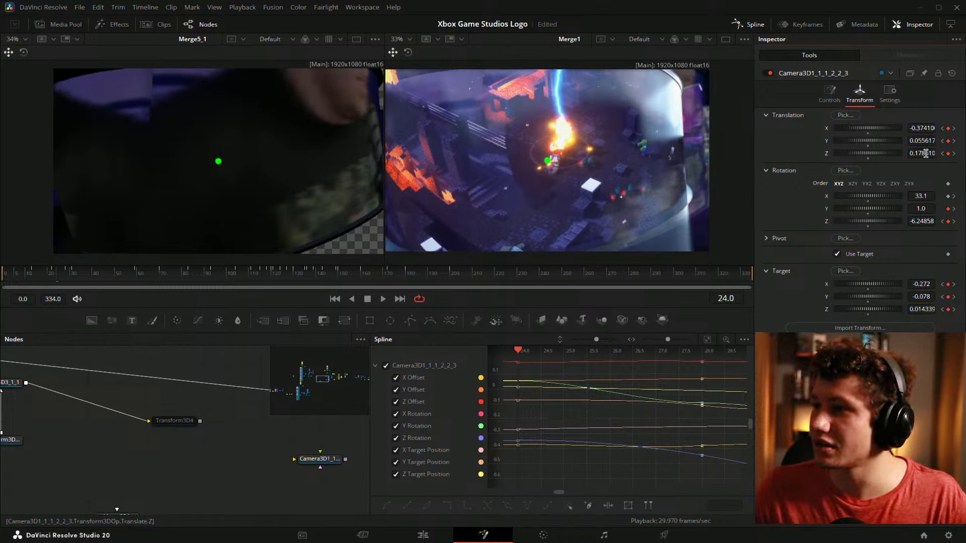
{"action": "left_click_drag", "start_coordinate": [925, 153], "coordinate": [911, 126]}
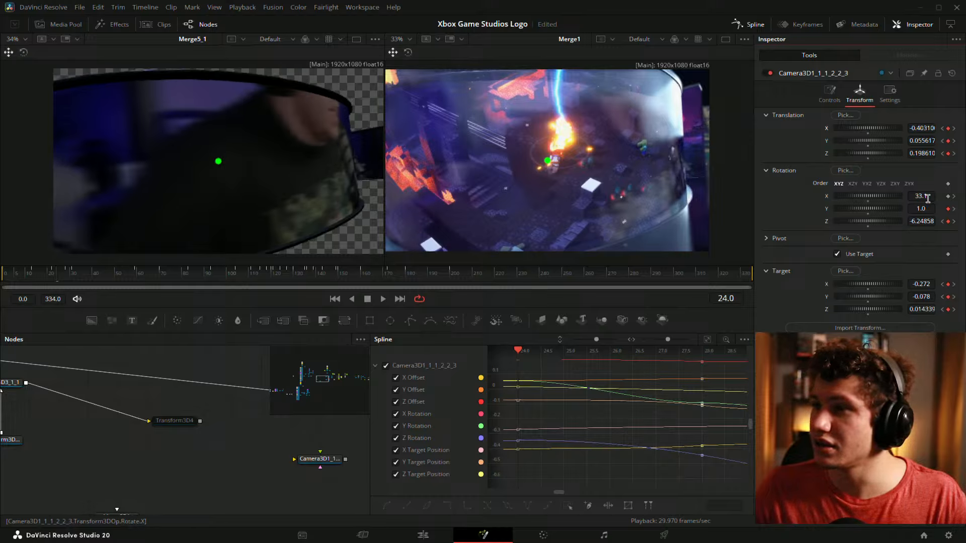
Adjust the camera at frame 24 to translation Y about 0.069, translation Z about 0.179 and target Z about 0.004
{"action": "mouse_move", "coordinate": [921, 141]}
{"action": "left_mouse_down"}
{"action": "mouse_move", "coordinate": [922, 153]}
{"action": "mouse_move", "coordinate": [913, 140]}
{"action": "left_mouse_up"}
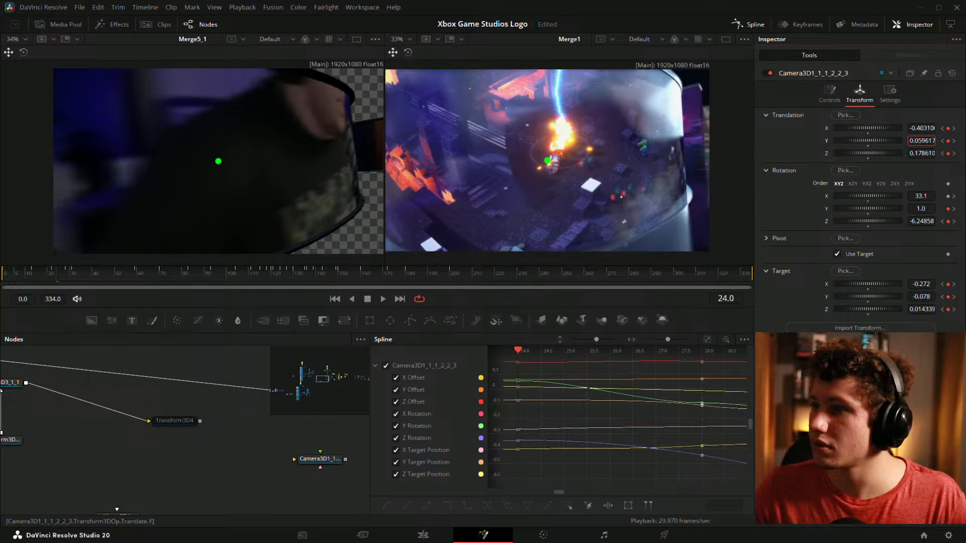
{"action": "key", "text": "super+x"}
{"action": "key", "text": "Escape"}
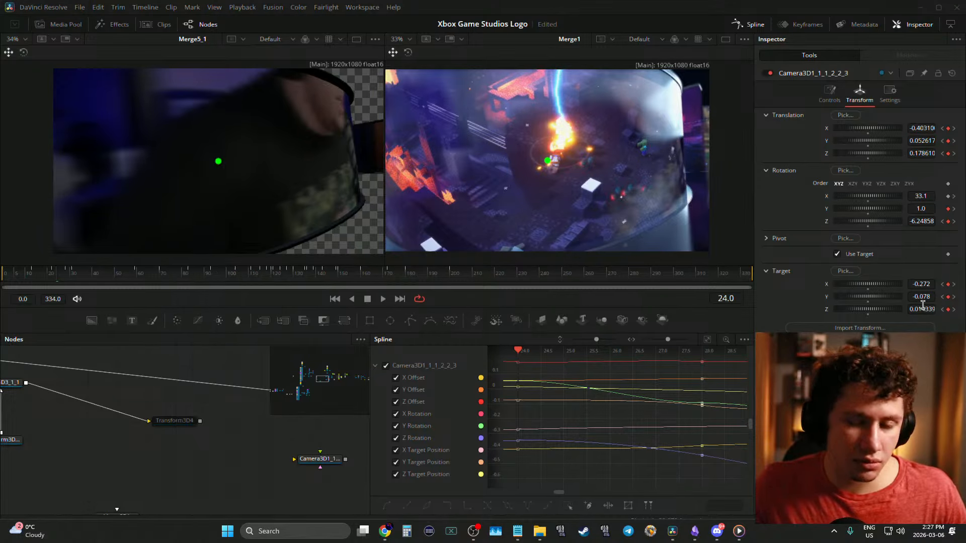
{"action": "key", "text": "ctrl+z"}
{"action": "mouse_move", "coordinate": [919, 311]}
{"action": "left_mouse_down"}
{"action": "mouse_move", "coordinate": [933, 312]}
{"action": "mouse_move", "coordinate": [913, 312]}
{"action": "left_mouse_up"}
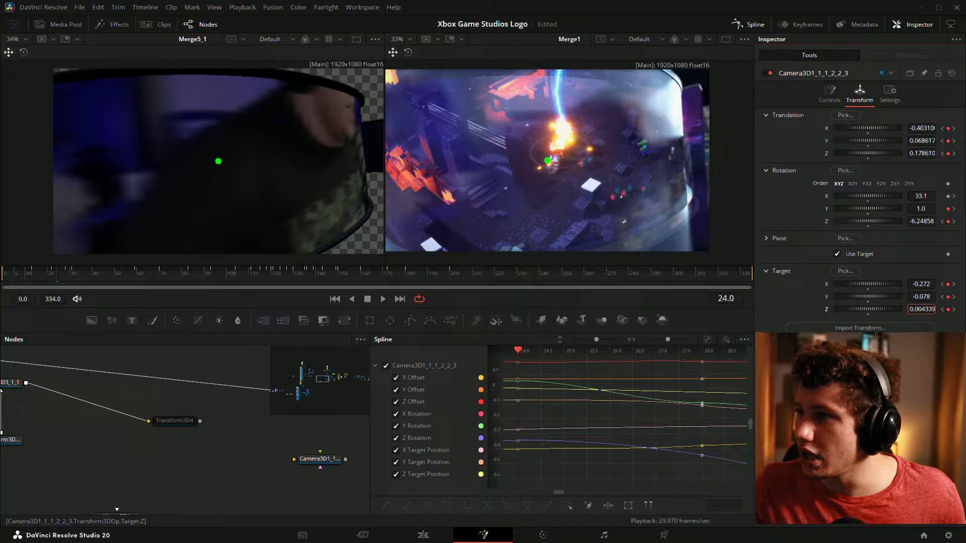
Set the camera at frame 24 to rotation Z about -5.05, translation X about -0.399 and translation Z about 0.189
{"action": "left_click_drag", "start_coordinate": [920, 225], "coordinate": [919, 225]}
{"action": "mouse_move", "coordinate": [915, 139]}
{"action": "left_mouse_down"}
{"action": "mouse_move", "coordinate": [935, 153]}
{"action": "mouse_move", "coordinate": [921, 153]}
{"action": "mouse_move", "coordinate": [921, 128]}
{"action": "left_mouse_up"}
{"action": "key", "text": "ctrl+z"}
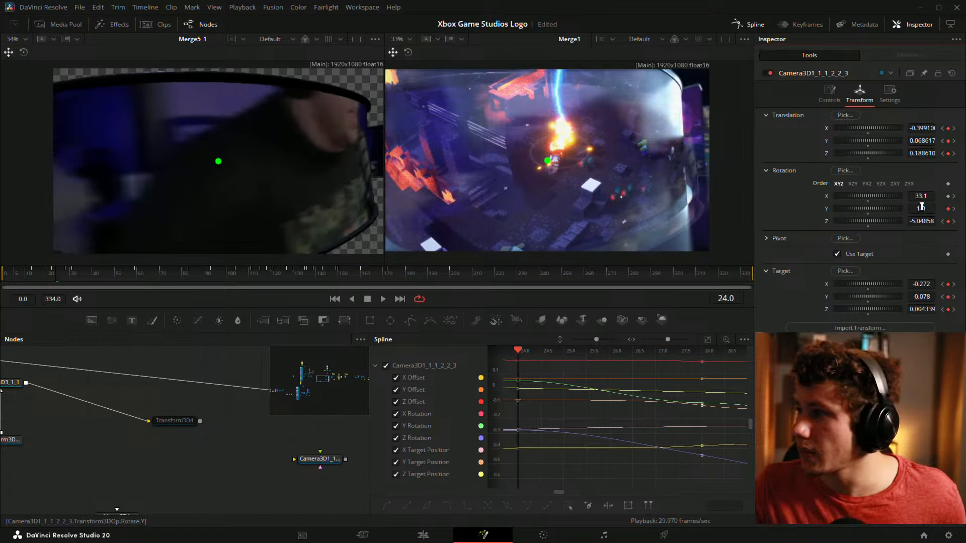
Set the camera at frame 24 to rotation X 28.5, rotation Y 1.0 and translation X about -0.414
{"action": "left_click_drag", "start_coordinate": [922, 206], "coordinate": [929, 205]}
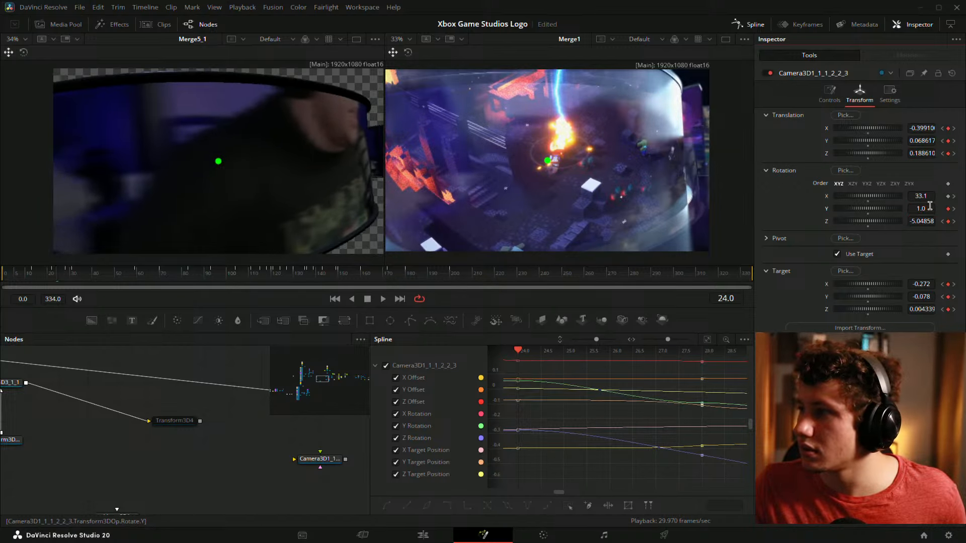
{"action": "left_click", "coordinate": [954, 209]}
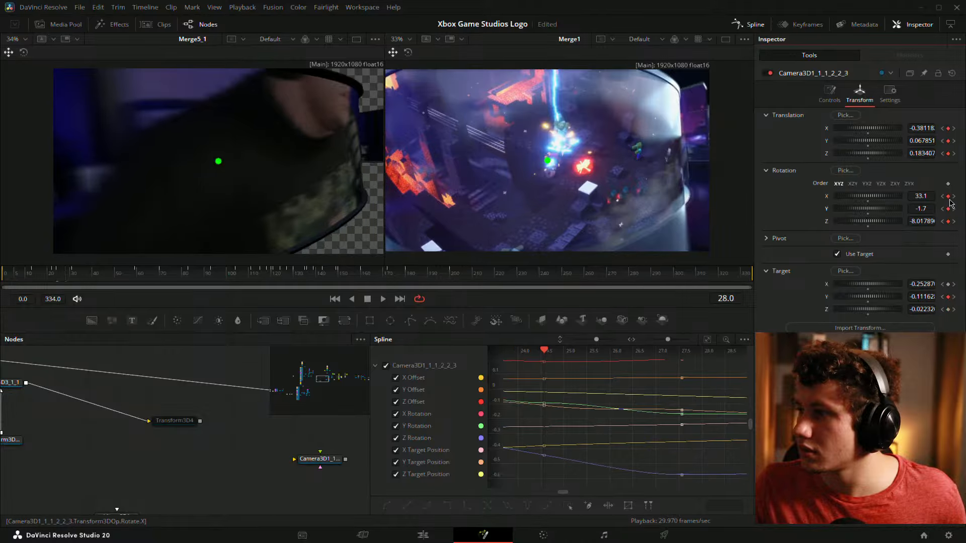
{"action": "left_click", "coordinate": [942, 196]}
{"action": "mouse_move", "coordinate": [921, 196]}
{"action": "left_mouse_down"}
{"action": "mouse_move", "coordinate": [901, 195]}
{"action": "mouse_move", "coordinate": [905, 209]}
{"action": "mouse_move", "coordinate": [920, 210]}
{"action": "left_mouse_up"}
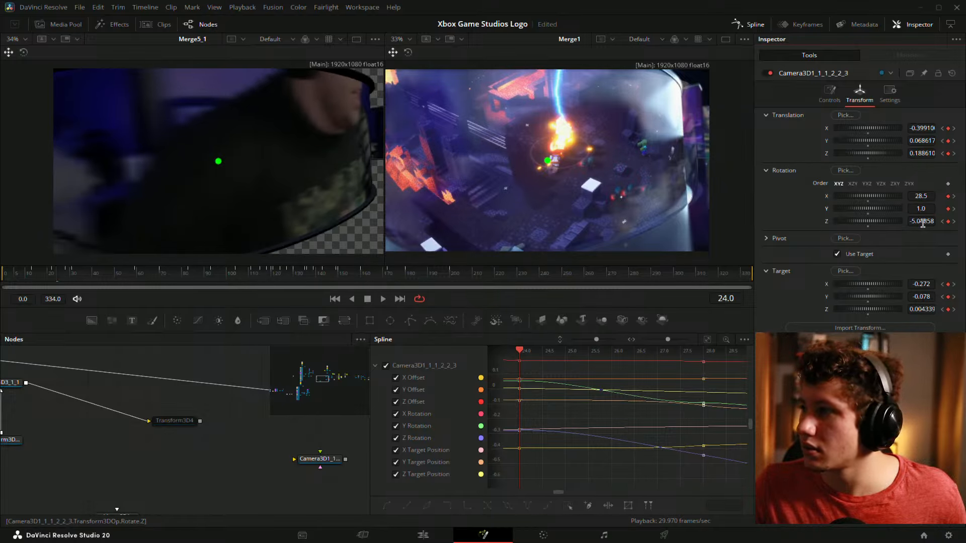
{"action": "left_click_drag", "start_coordinate": [921, 153], "coordinate": [909, 128]}
{"action": "key", "text": "ctrl+z"}
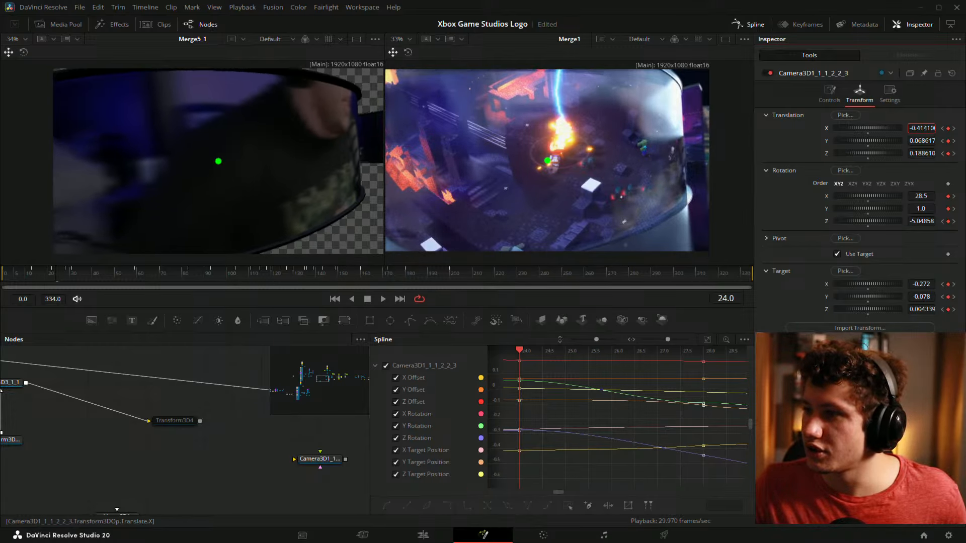
Clear the camera's 0.22 translation Z keyframe at frame 22 and check the motion in the preceding frames
{"action": "mouse_move", "coordinate": [49, 274]}
{"action": "left_mouse_down"}
{"action": "mouse_move", "coordinate": [66, 276]}
{"action": "mouse_move", "coordinate": [53, 279]}
{"action": "left_mouse_up"}
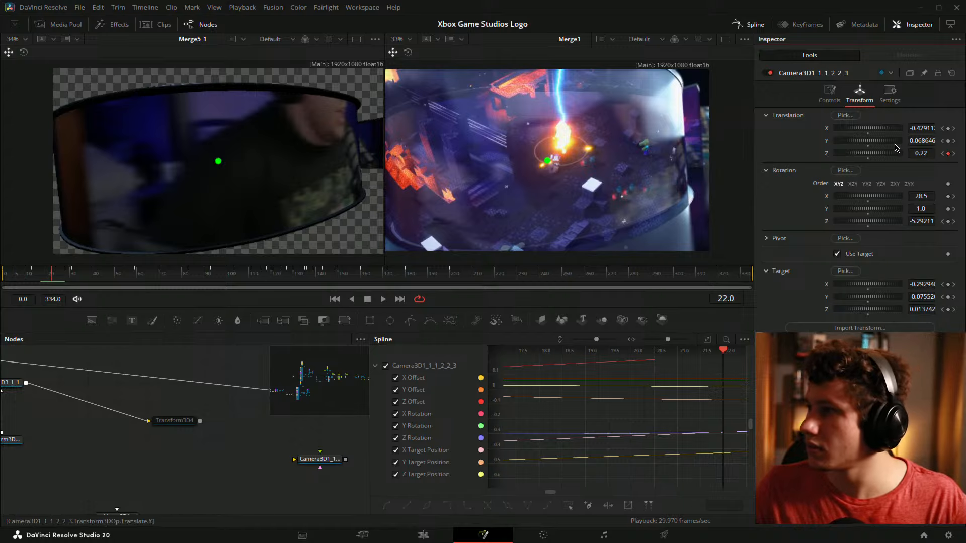
{"action": "left_click", "coordinate": [948, 155]}
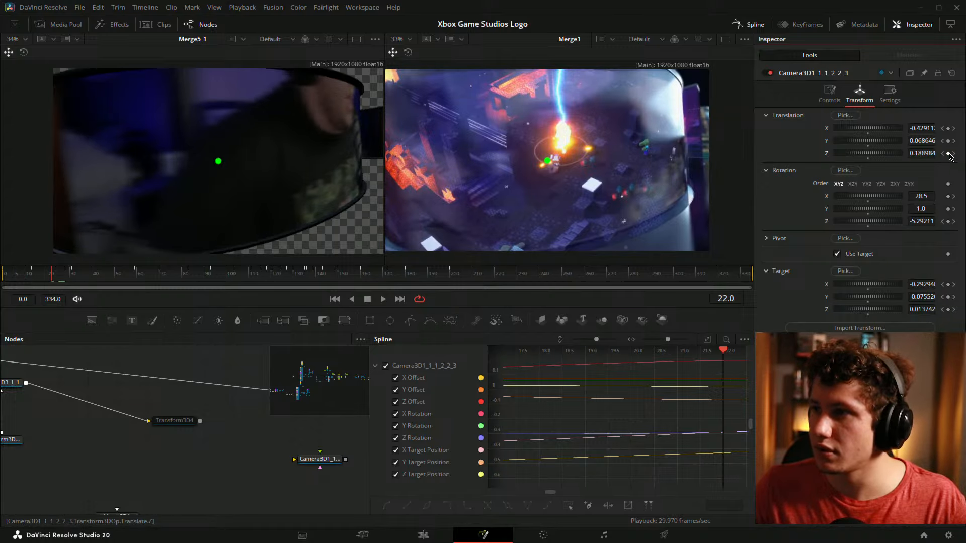
{"action": "mouse_move", "coordinate": [50, 280]}
{"action": "left_mouse_down"}
{"action": "mouse_move", "coordinate": [32, 280]}
{"action": "mouse_move", "coordinate": [60, 277]}
{"action": "mouse_move", "coordinate": [32, 275]}
{"action": "left_mouse_up"}
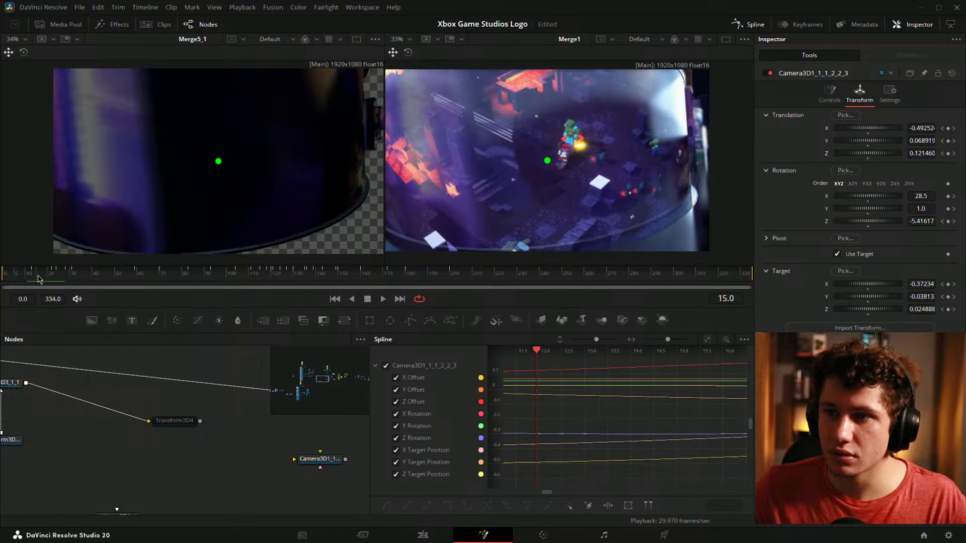
{"action": "mouse_move", "coordinate": [32, 277]}
{"action": "left_mouse_down"}
{"action": "mouse_move", "coordinate": [57, 279]}
{"action": "mouse_move", "coordinate": [44, 278]}
{"action": "left_mouse_up"}
Display the original MediaIn1 reference footage beside the Merge5_1 camera render
{"action": "left_click_drag", "start_coordinate": [251, 390], "coordinate": [49, 433]}
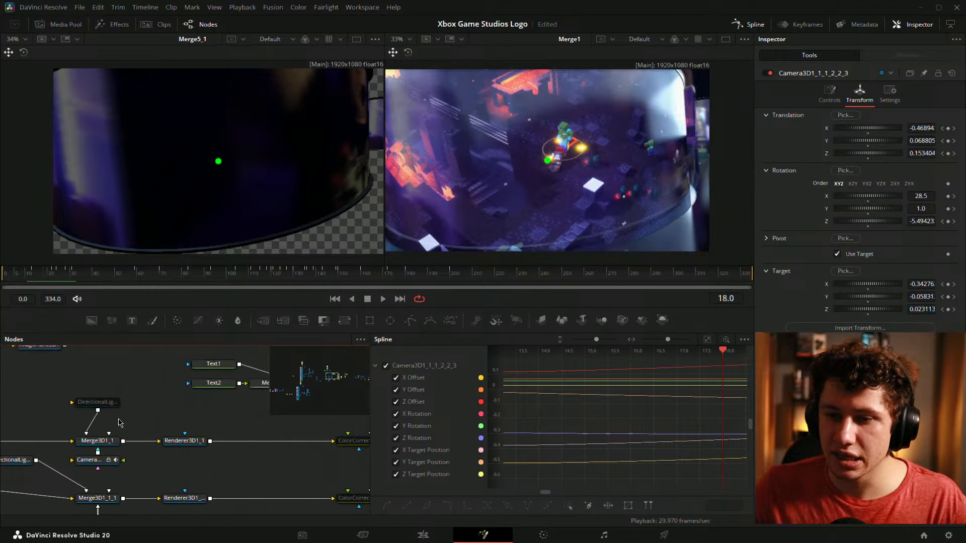
{"action": "left_click_drag", "start_coordinate": [267, 423], "coordinate": [32, 421]}
{"action": "left_click_drag", "start_coordinate": [264, 404], "coordinate": [30, 424]}
{"action": "left_click_drag", "start_coordinate": [150, 385], "coordinate": [427, 211]}
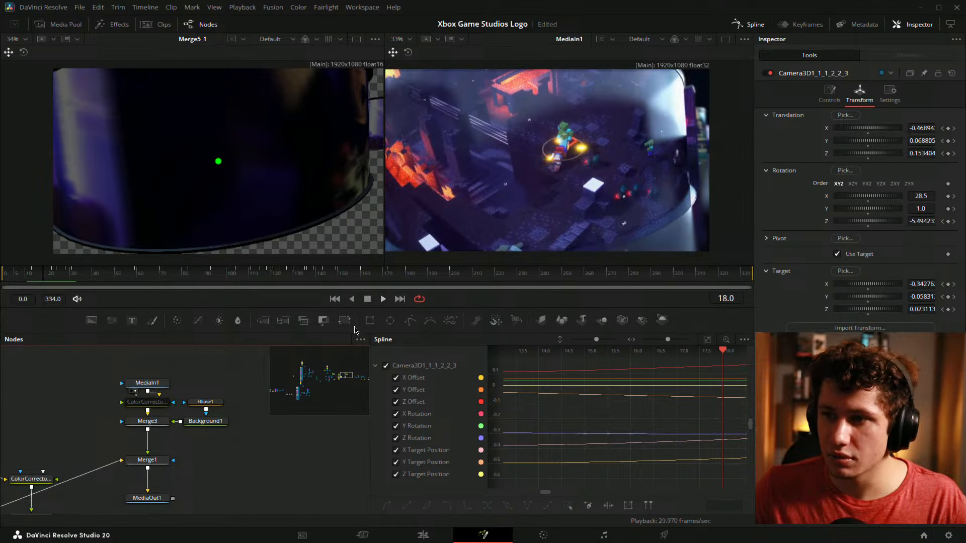
{"action": "left_click_drag", "start_coordinate": [186, 379], "coordinate": [389, 377]}
Compare the camera render's glass edges with the reference footage across frames 12 to 24
{"action": "mouse_move", "coordinate": [46, 281]}
{"action": "left_mouse_down"}
{"action": "mouse_move", "coordinate": [74, 280]}
{"action": "mouse_move", "coordinate": [35, 274]}
{"action": "mouse_move", "coordinate": [57, 276]}
{"action": "mouse_move", "coordinate": [44, 275]}
{"action": "left_mouse_up"}
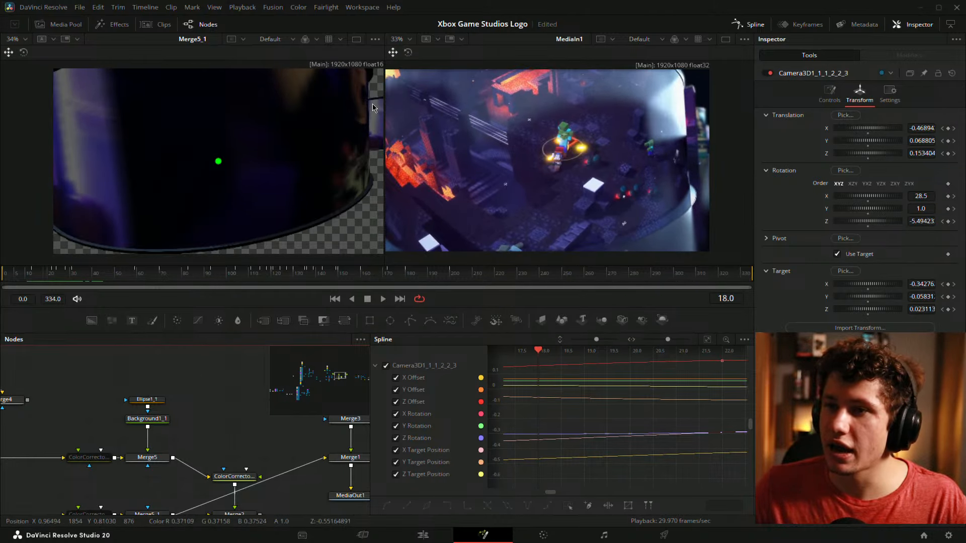
{"action": "mouse_move", "coordinate": [40, 276]}
{"action": "left_mouse_down"}
{"action": "mouse_move", "coordinate": [219, 255]}
{"action": "mouse_move", "coordinate": [28, 280]}
{"action": "mouse_move", "coordinate": [71, 283]}
{"action": "mouse_move", "coordinate": [31, 276]}
{"action": "mouse_move", "coordinate": [47, 276]}
{"action": "left_mouse_up"}
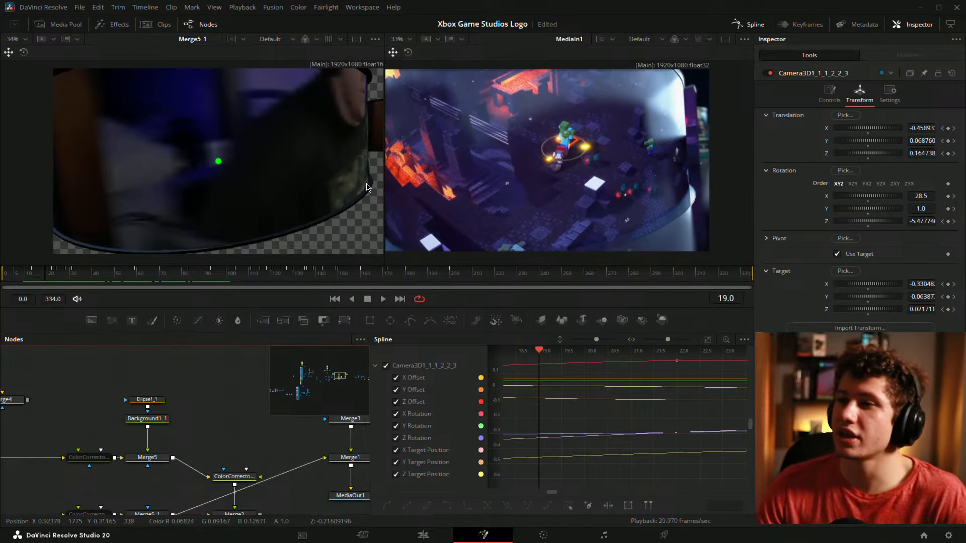
{"action": "left_click", "coordinate": [31, 279]}
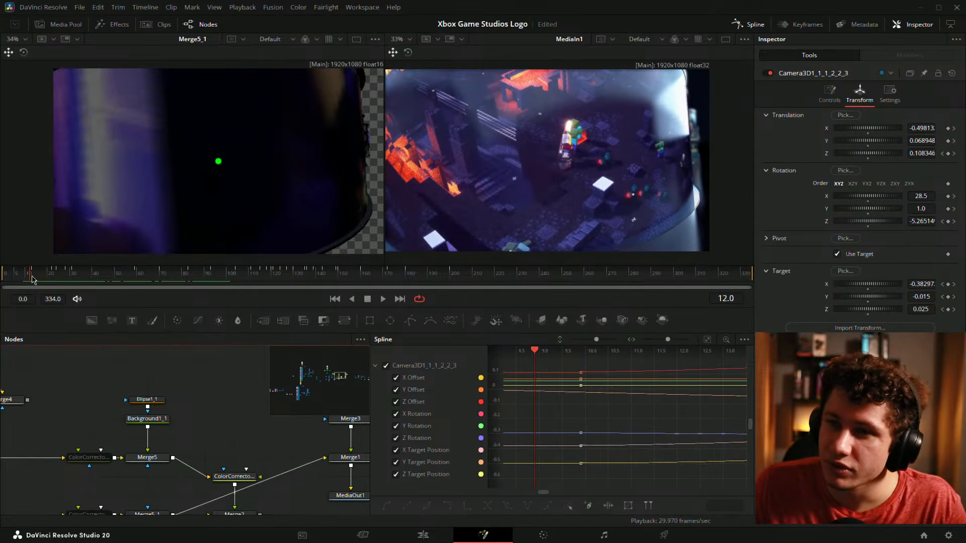
{"action": "left_click_drag", "start_coordinate": [31, 280], "coordinate": [45, 276]}
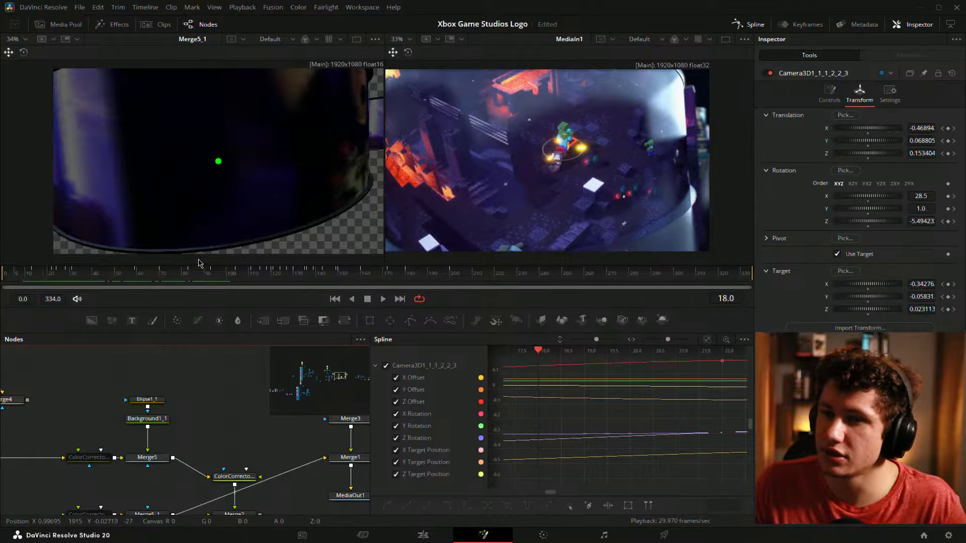
{"action": "left_click", "coordinate": [50, 275]}
{"action": "left_click", "coordinate": [57, 275]}
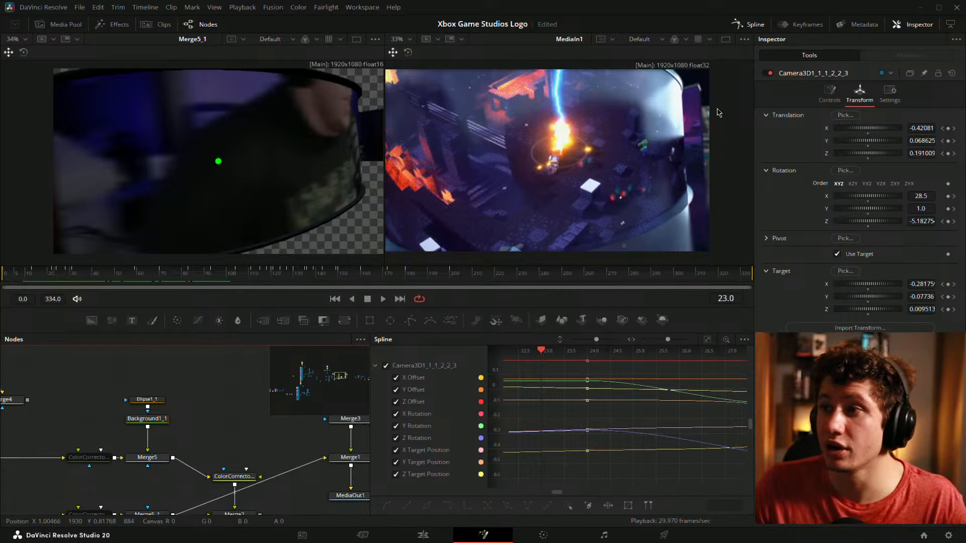
{"action": "left_click_drag", "start_coordinate": [54, 277], "coordinate": [32, 279]}
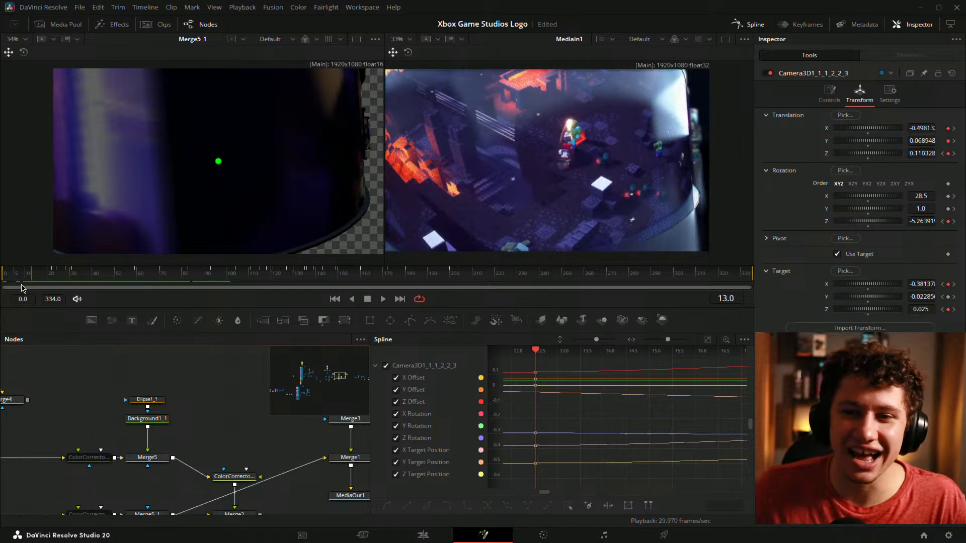
{"action": "left_click_drag", "start_coordinate": [34, 276], "coordinate": [53, 277]}
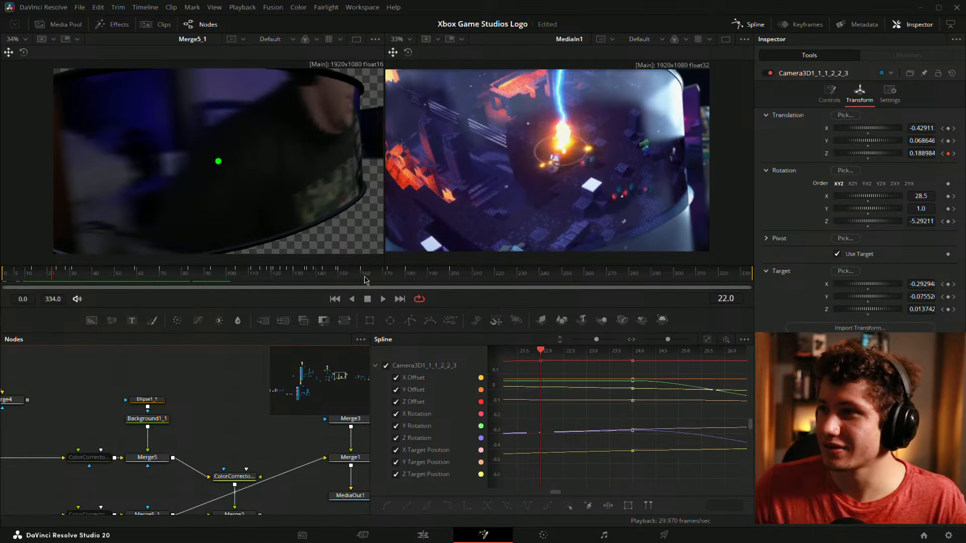
{"action": "left_click_drag", "start_coordinate": [256, 389], "coordinate": [65, 409]}
{"action": "left_click_drag", "start_coordinate": [312, 420], "coordinate": [272, 399]}
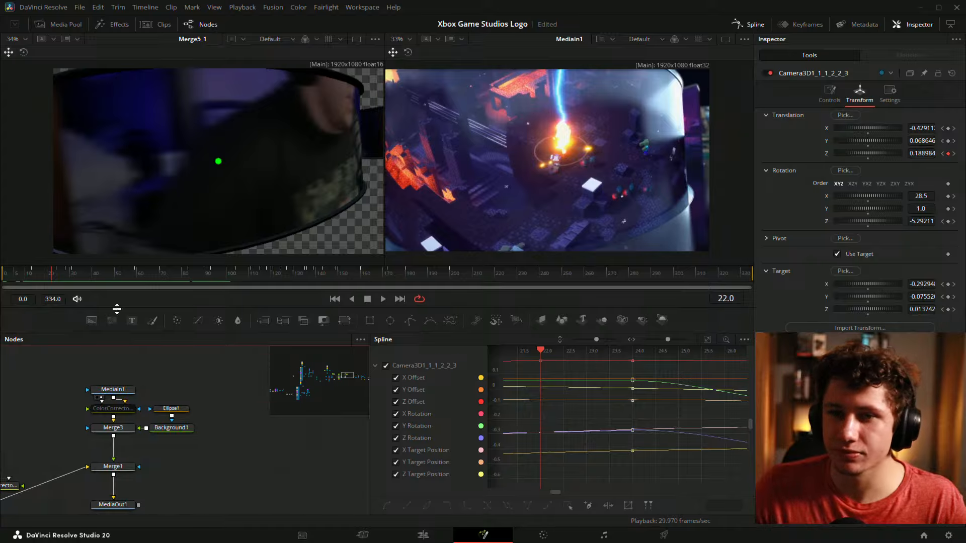
{"action": "left_click_drag", "start_coordinate": [48, 271], "coordinate": [53, 275]}
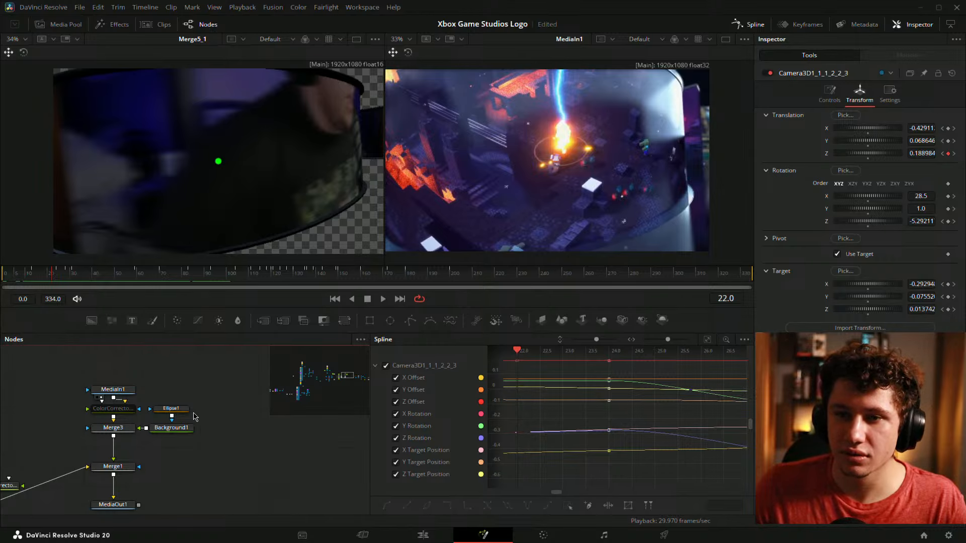
Try deleting the separate lava node group running from FastNoise1_1 to Merge6
{"action": "left_click_drag", "start_coordinate": [193, 416], "coordinate": [76, 429]}
{"action": "left_click_drag", "start_coordinate": [352, 503], "coordinate": [9, 383]}
{"action": "left_click_drag", "start_coordinate": [198, 427], "coordinate": [331, 428]}
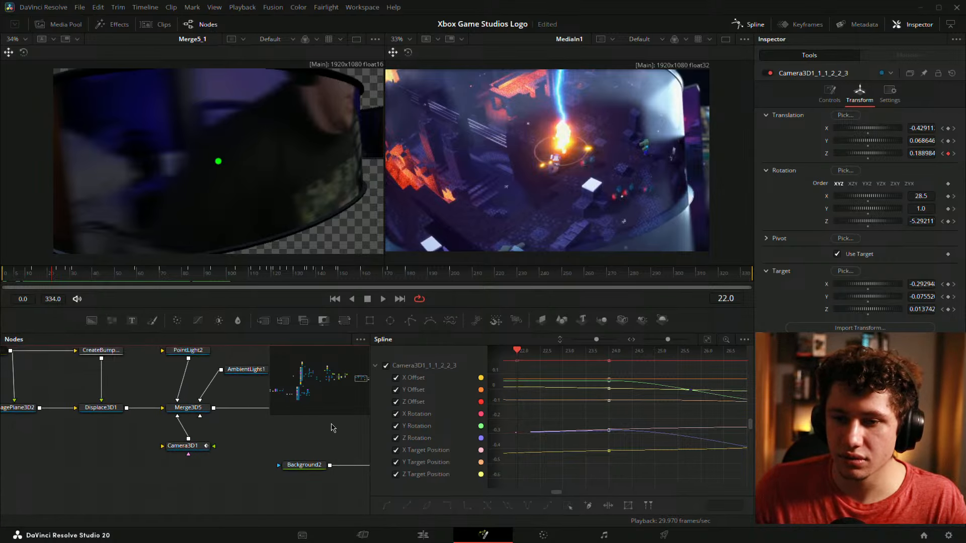
{"action": "left_click", "coordinate": [69, 418]}
{"action": "scroll", "coordinate": [128, 381], "scroll_direction": "down", "scroll_amount": 3}
{"action": "left_click_drag", "start_coordinate": [69, 418], "coordinate": [41, 437]}
{"action": "left_click_drag", "start_coordinate": [212, 375], "coordinate": [316, 474]}
{"action": "scroll", "coordinate": [224, 378], "scroll_direction": "down", "scroll_amount": 3}
{"action": "left_click_drag", "start_coordinate": [211, 452], "coordinate": [233, 506]}
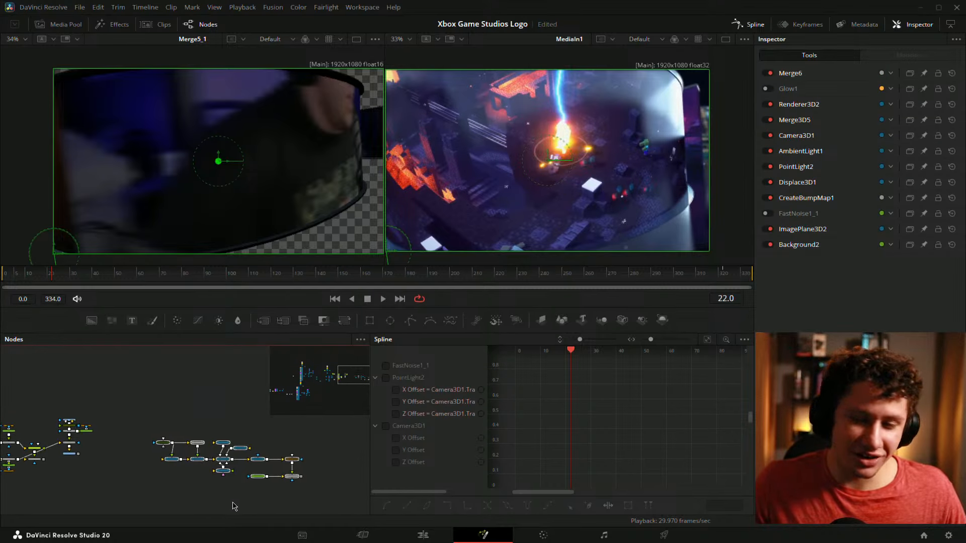
{"action": "key", "text": "Delete"}
Undo the deletion of the lava node group
{"action": "left_click_drag", "start_coordinate": [168, 432], "coordinate": [348, 411]}
{"action": "scroll", "coordinate": [231, 425], "scroll_direction": "up", "scroll_amount": 3}
{"action": "scroll", "coordinate": [230, 427], "scroll_direction": "down", "scroll_amount": 3}
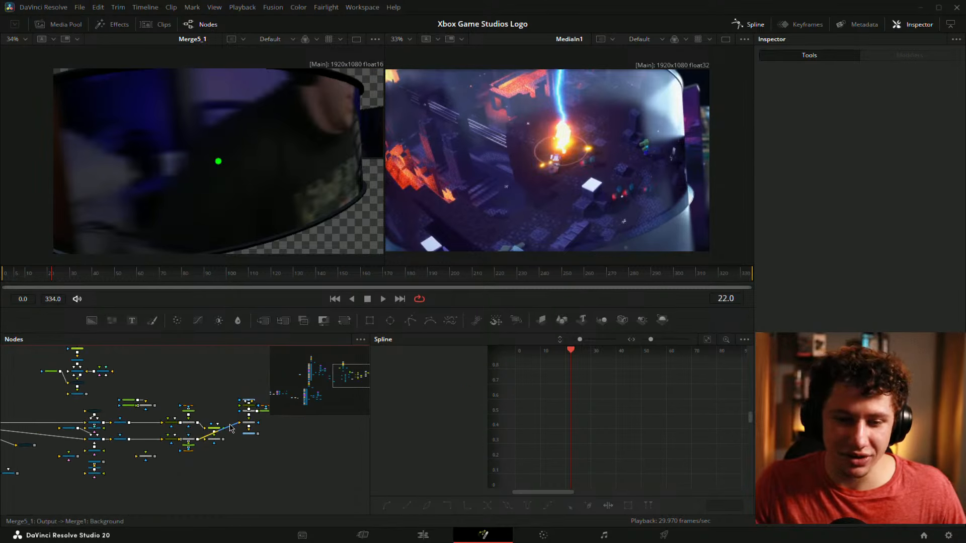
{"action": "key", "text": "ctrl+z"}
Enable the FastNoise1_1 and Glow1 nodes in the separate lava node group
{"action": "left_click_drag", "start_coordinate": [293, 446], "coordinate": [137, 446]}
{"action": "scroll", "coordinate": [219, 407], "scroll_direction": "up", "scroll_amount": 3}
{"action": "left_click_drag", "start_coordinate": [219, 407], "coordinate": [54, 359]}
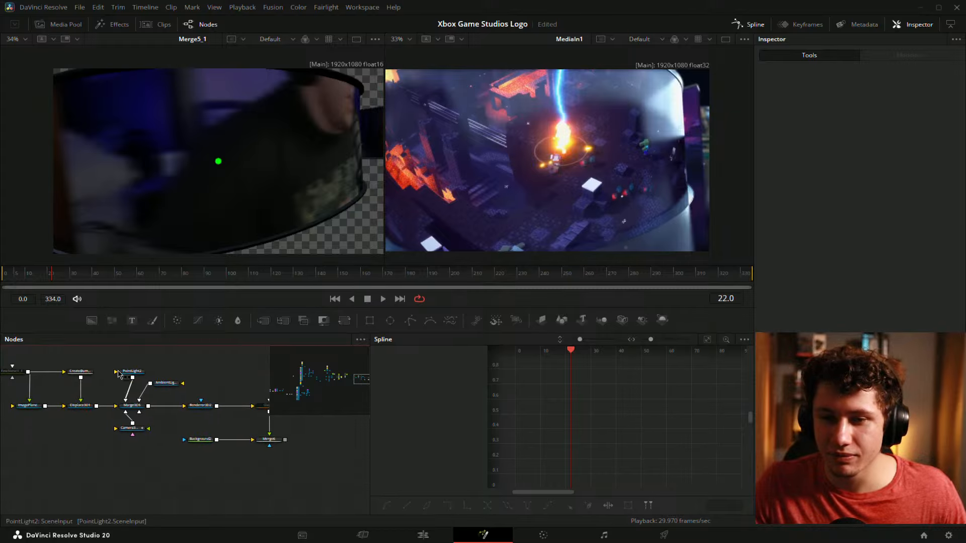
{"action": "left_click_drag", "start_coordinate": [119, 373], "coordinate": [178, 393]}
{"action": "left_click", "coordinate": [70, 390]}
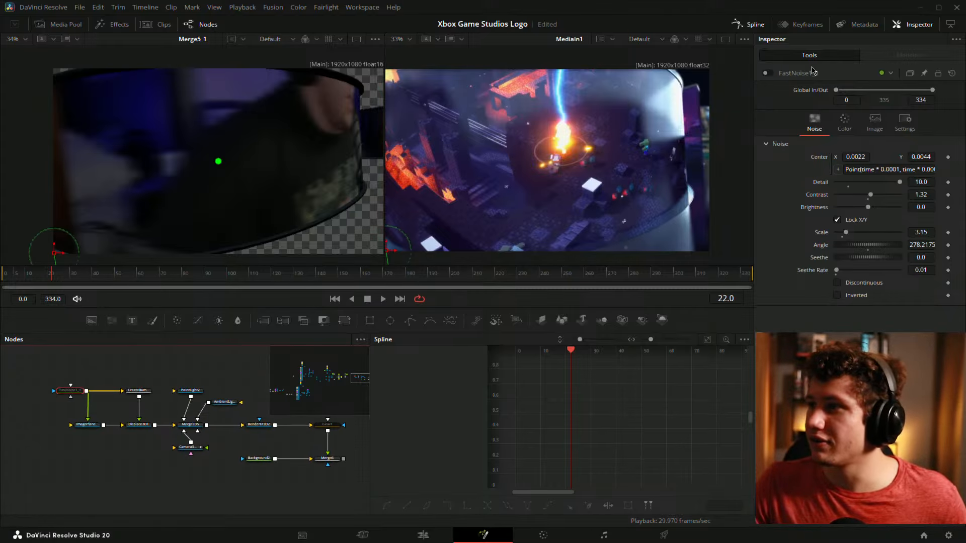
{"action": "left_click_drag", "start_coordinate": [360, 398], "coordinate": [225, 437]}
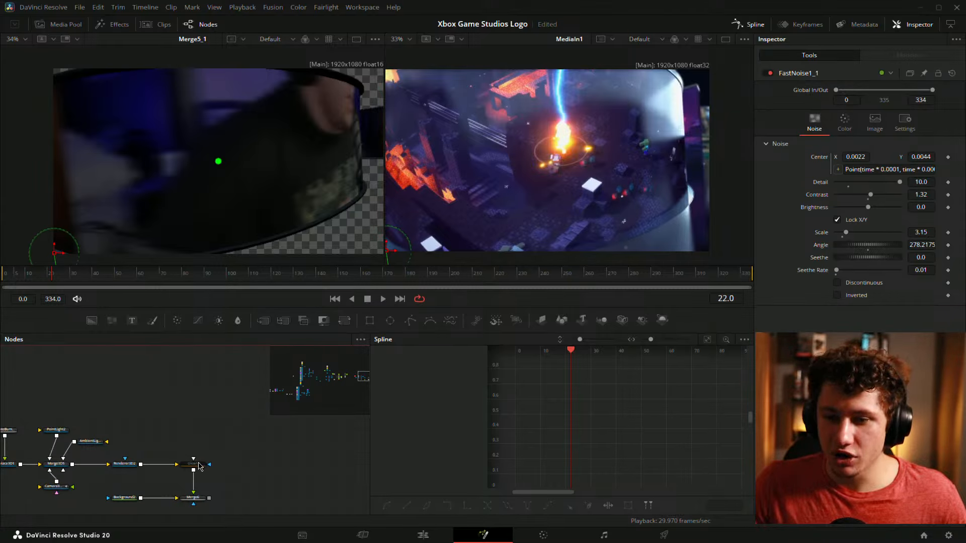
{"action": "left_click", "coordinate": [200, 466]}
{"action": "left_click_drag", "start_coordinate": [120, 419], "coordinate": [239, 385]}
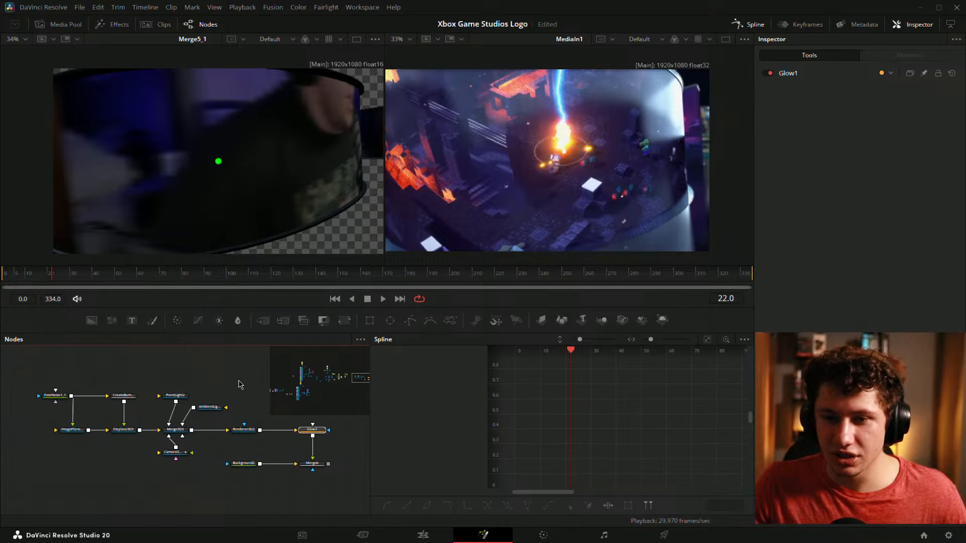
Examine the lava effect at its Glow1, Renderer3D2, Displace3D1 and Merge6 stages, including the whole displaced plane in 3D
{"action": "left_click_drag", "start_coordinate": [43, 367], "coordinate": [335, 499]}
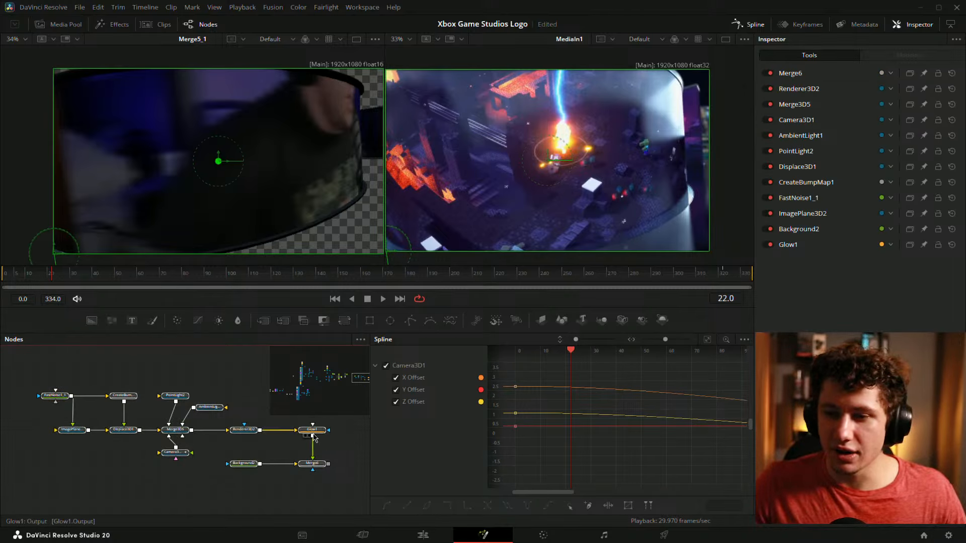
{"action": "left_click_drag", "start_coordinate": [537, 206], "coordinate": [540, 202]}
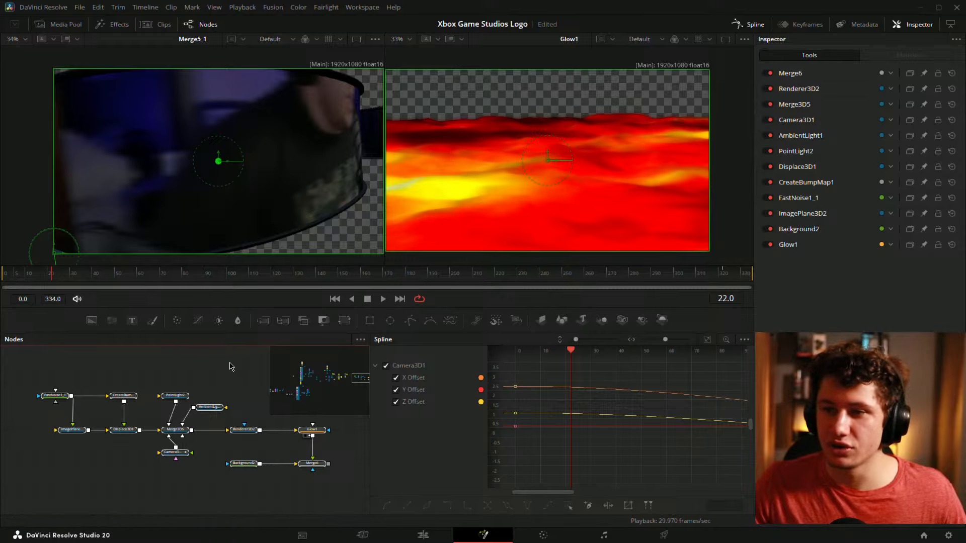
{"action": "left_click", "coordinate": [230, 366]}
{"action": "left_click_drag", "start_coordinate": [244, 429], "coordinate": [474, 231]}
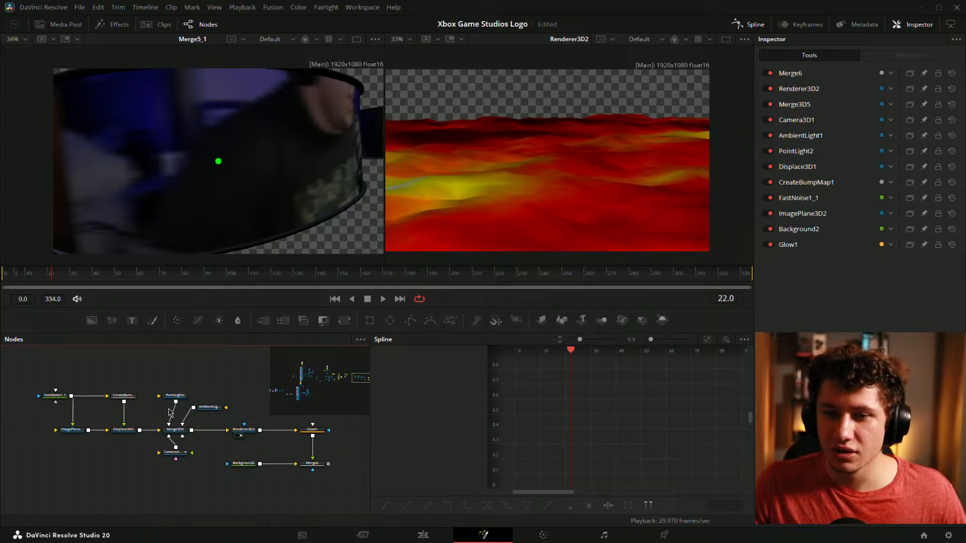
{"action": "left_click_drag", "start_coordinate": [68, 396], "coordinate": [481, 210]}
{"action": "left_click_drag", "start_coordinate": [128, 430], "coordinate": [478, 217]}
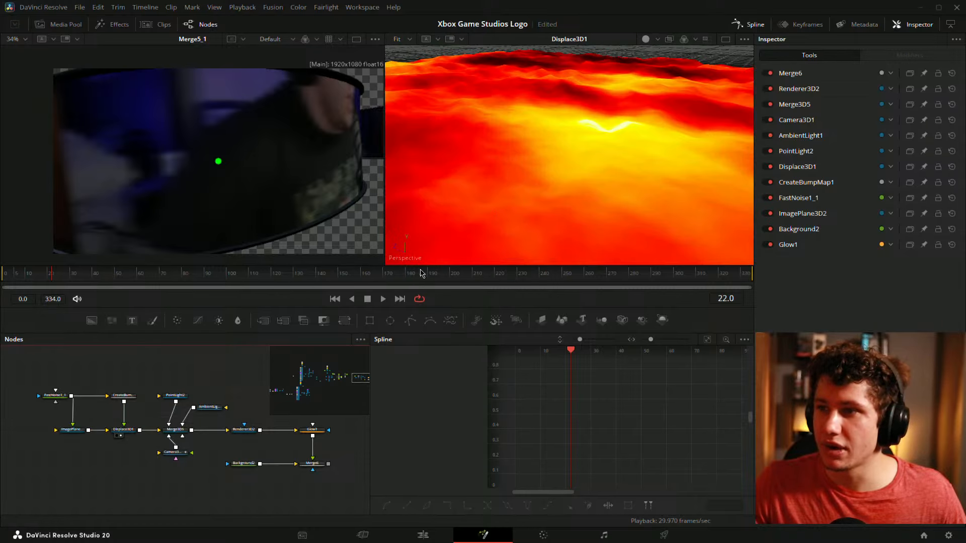
{"action": "scroll", "coordinate": [602, 117], "scroll_direction": "down", "scroll_amount": 6}
{"action": "scroll", "coordinate": [547, 141], "scroll_direction": "up", "scroll_amount": 2}
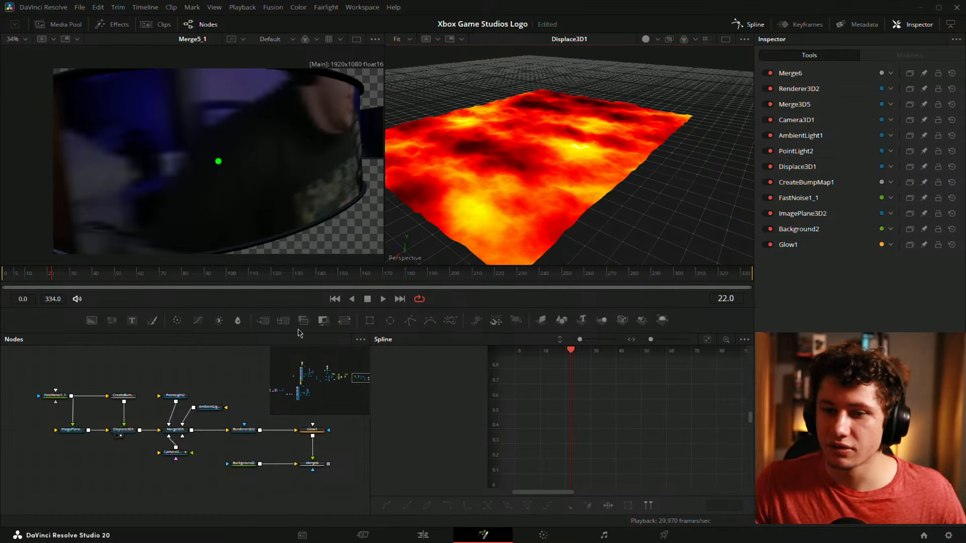
{"action": "left_click_drag", "start_coordinate": [316, 464], "coordinate": [453, 248]}
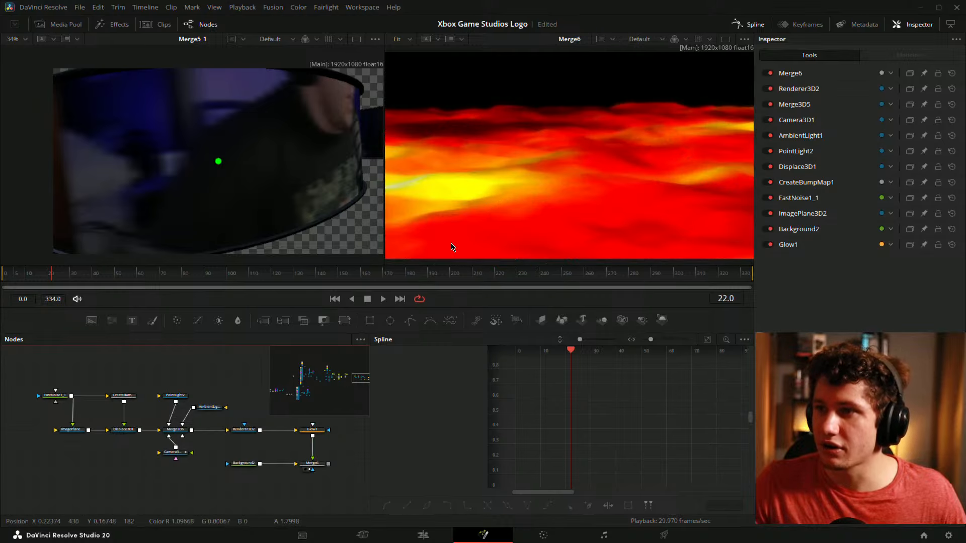
Hide the Spline editor and delete the separate lava node group from the composition
{"action": "left_click_drag", "start_coordinate": [26, 372], "coordinate": [353, 505]}
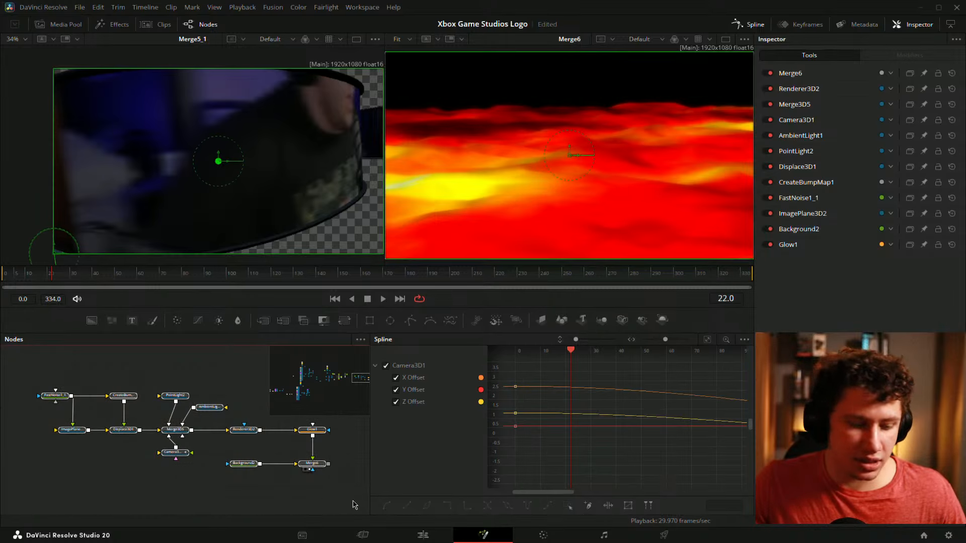
{"action": "left_click", "coordinate": [746, 24]}
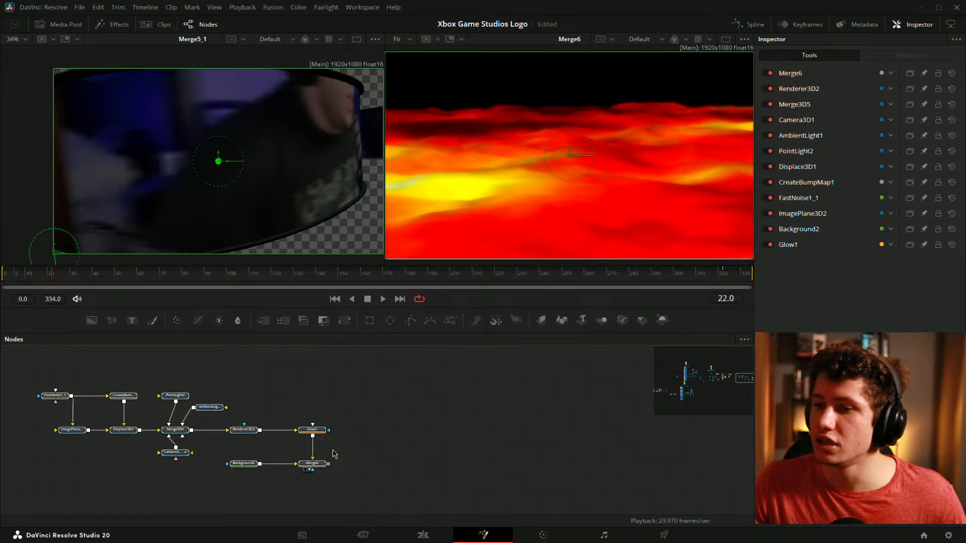
{"action": "left_click_drag", "start_coordinate": [371, 422], "coordinate": [467, 404]}
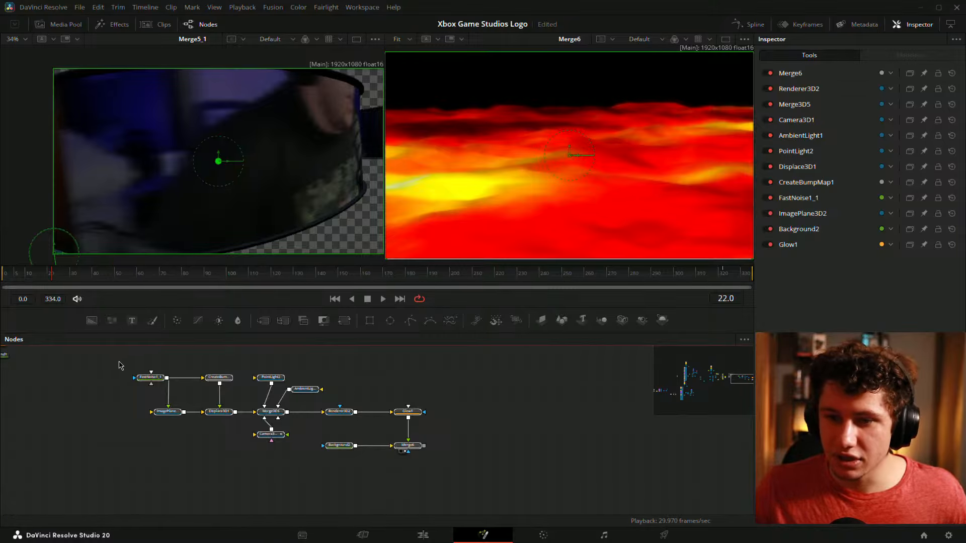
{"action": "left_click_drag", "start_coordinate": [118, 354], "coordinate": [525, 518]}
{"action": "key", "text": "Delete"}
{"action": "key", "text": "ctrl+z"}
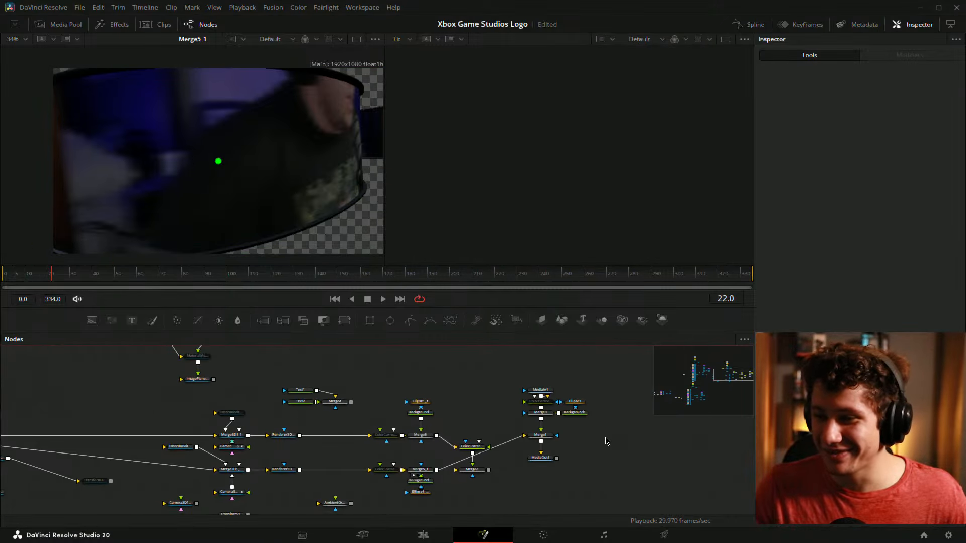
Compare the Merge1 and Merge3 outputs in the second viewer and show the transform settings of the camera feeding the lower Merge3D
{"action": "scroll", "coordinate": [563, 425], "scroll_direction": "up", "scroll_amount": 2}
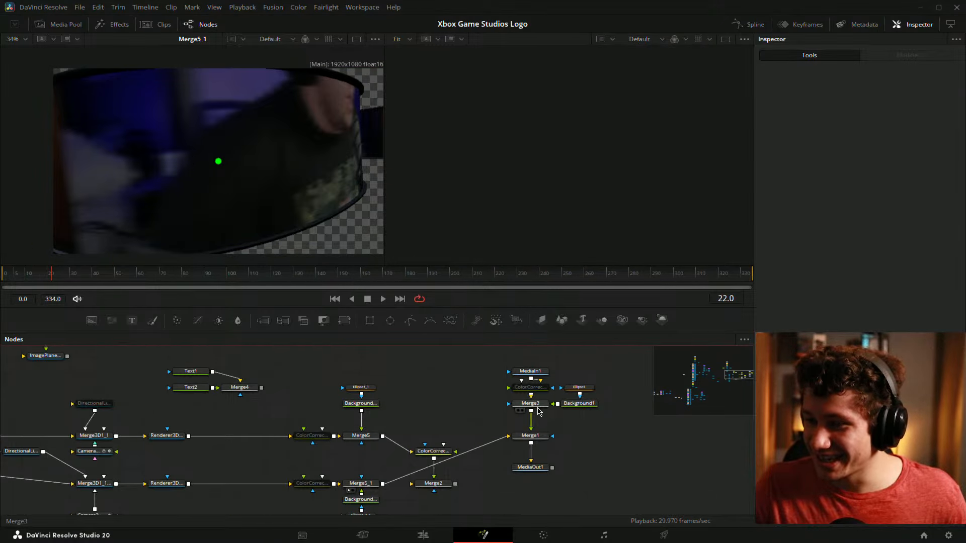
{"action": "left_click_drag", "start_coordinate": [536, 405], "coordinate": [587, 174]}
{"action": "left_click_drag", "start_coordinate": [532, 436], "coordinate": [577, 184]}
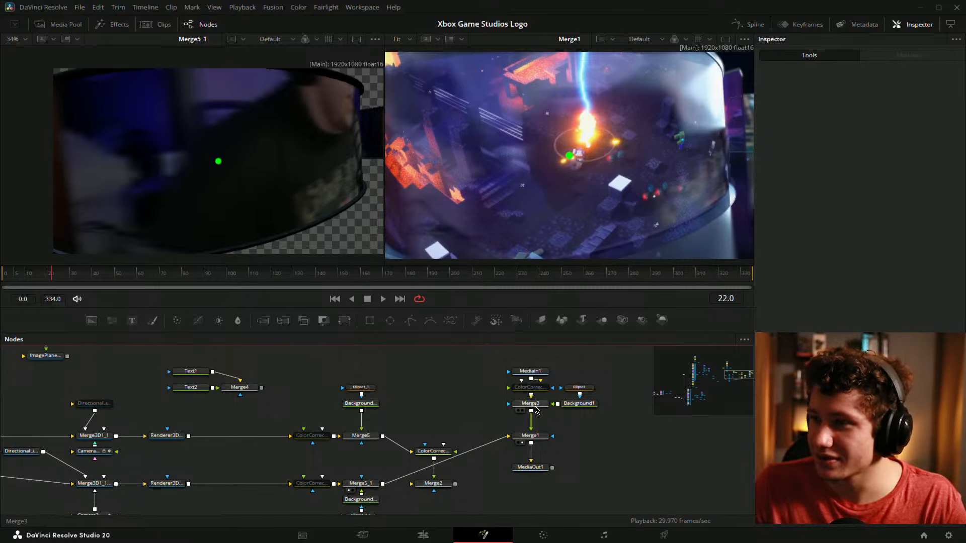
{"action": "left_click_drag", "start_coordinate": [534, 405], "coordinate": [571, 195]}
{"action": "left_click_drag", "start_coordinate": [221, 406], "coordinate": [343, 318]}
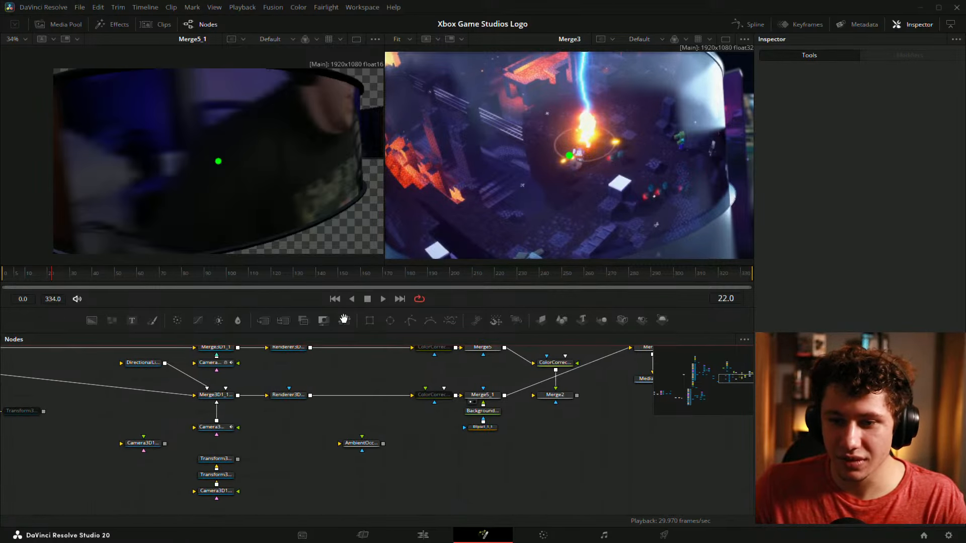
{"action": "left_click", "coordinate": [221, 429]}
{"action": "left_click_drag", "start_coordinate": [381, 391], "coordinate": [199, 448]}
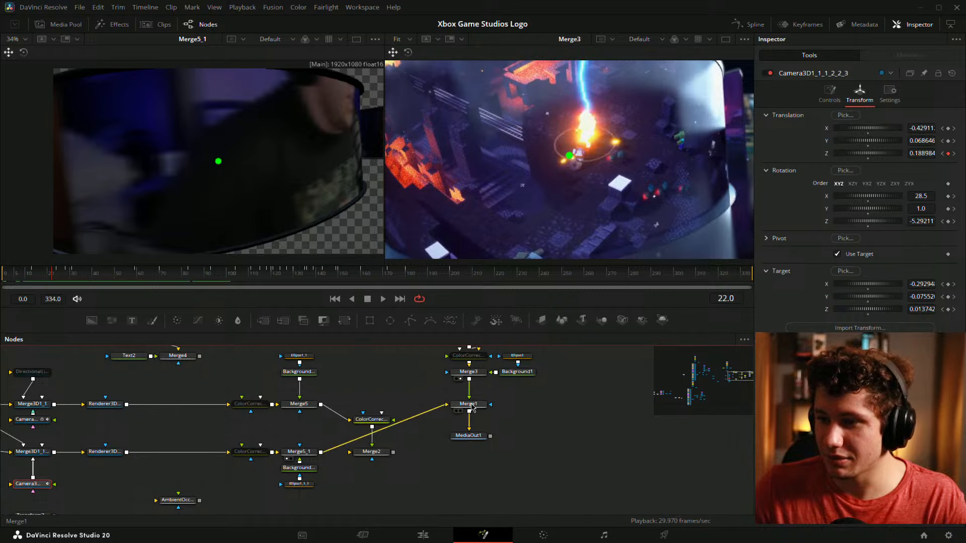
{"action": "left_click", "coordinate": [460, 410]}
{"action": "left_click_drag", "start_coordinate": [448, 416], "coordinate": [460, 444]}
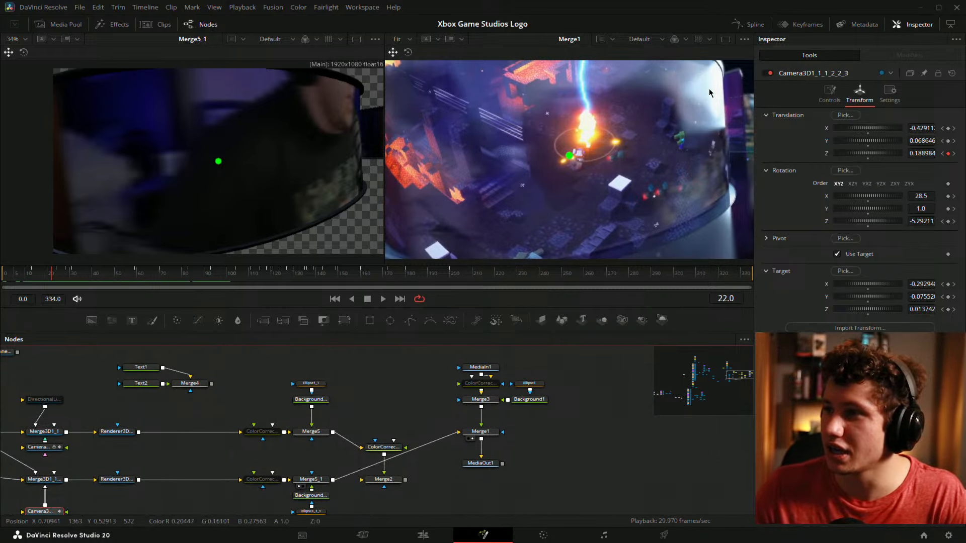
Compare the camera's framing with the reference at frames 12, 13 and 22
{"action": "left_click", "coordinate": [27, 281]}
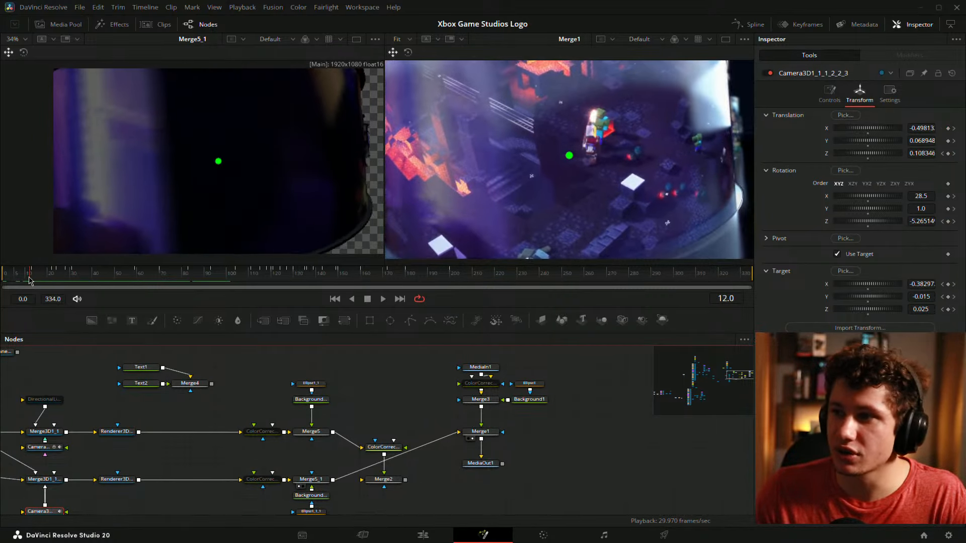
{"action": "left_click_drag", "start_coordinate": [27, 277], "coordinate": [32, 276]}
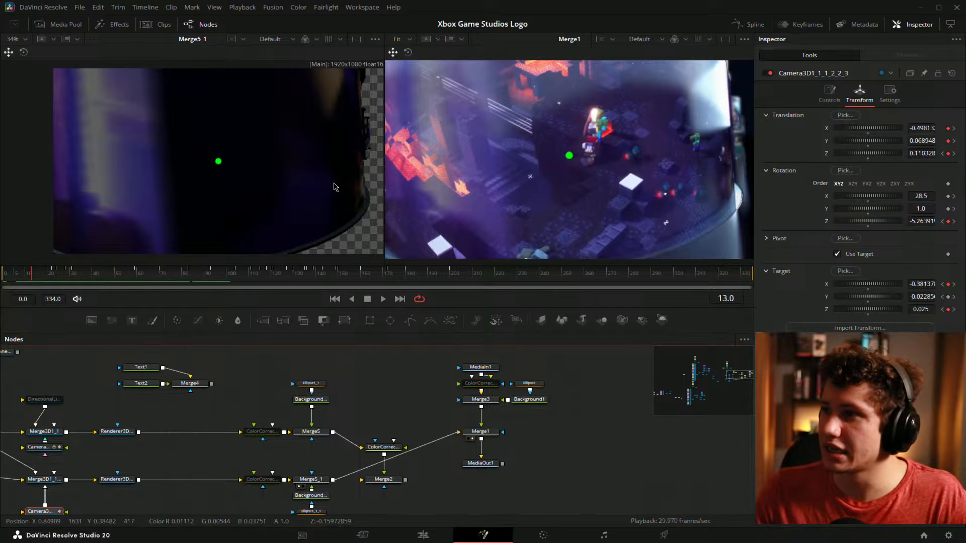
{"action": "left_click", "coordinate": [54, 275]}
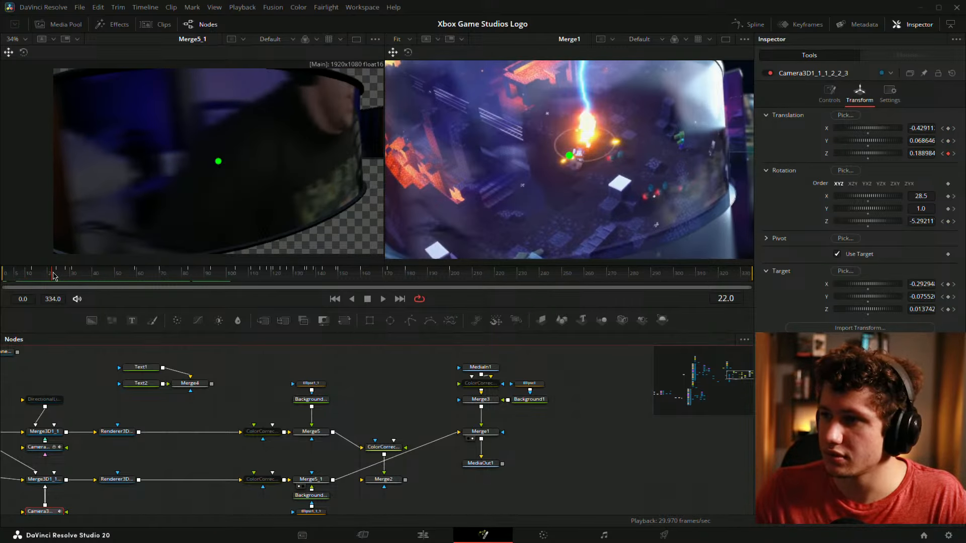
{"action": "left_click_drag", "start_coordinate": [53, 276], "coordinate": [54, 276]}
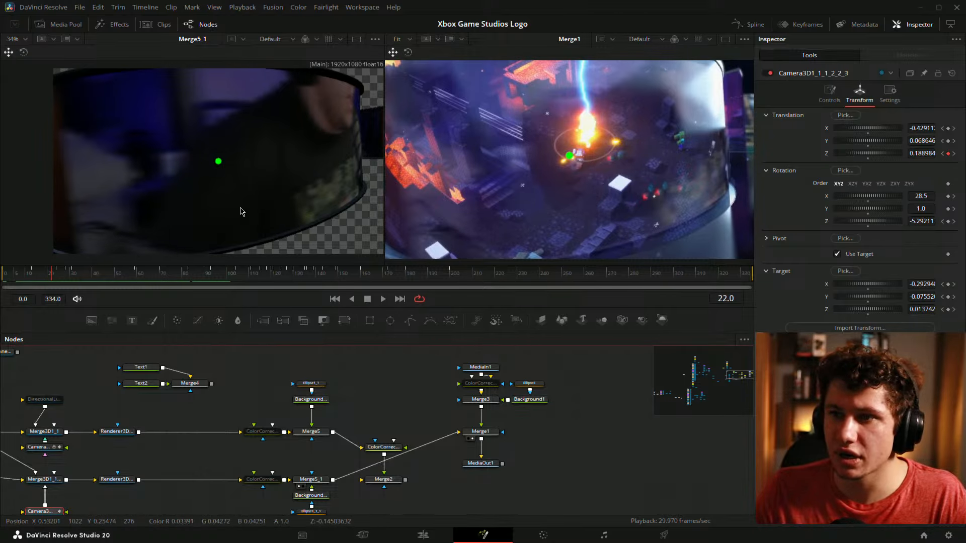
Show MediaIn1 in the second viewer, and try a camera Z translation of 0.358984 at frame 22 and undo it
{"action": "mouse_move", "coordinate": [927, 143]}
{"action": "left_mouse_down"}
{"action": "mouse_move", "coordinate": [920, 152]}
{"action": "mouse_move", "coordinate": [942, 153]}
{"action": "left_mouse_up"}
{"action": "left_click", "coordinate": [471, 374]}
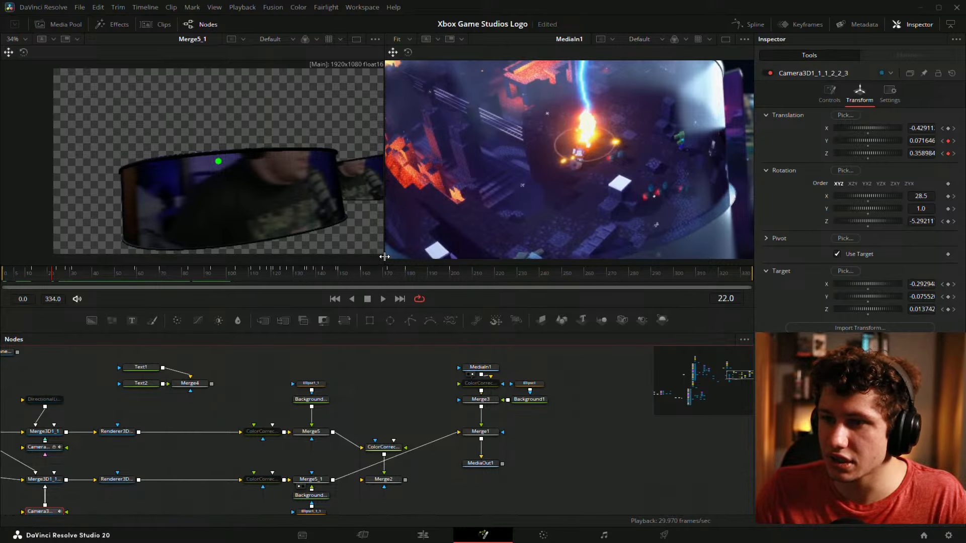
{"action": "left_click_drag", "start_coordinate": [164, 431], "coordinate": [270, 387]}
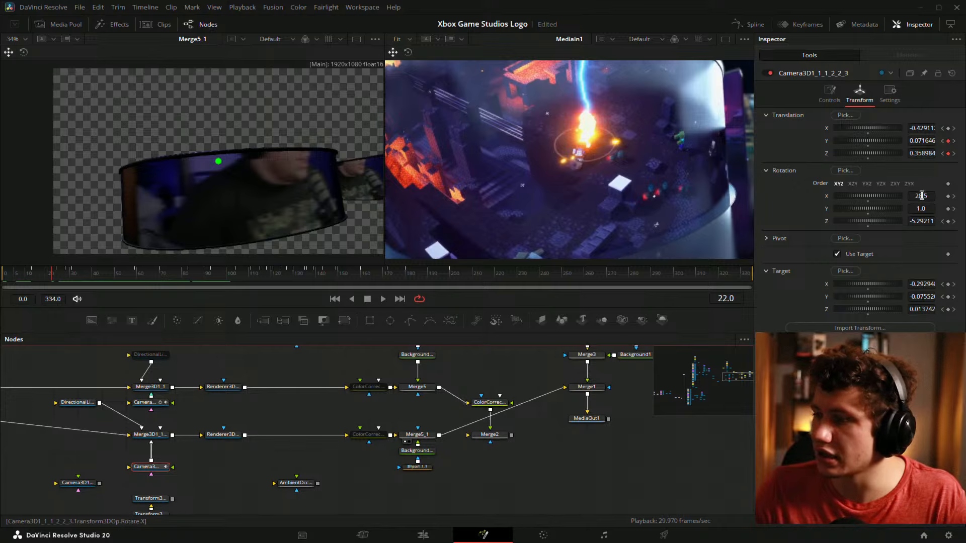
{"action": "key", "text": "ctrl+z"}
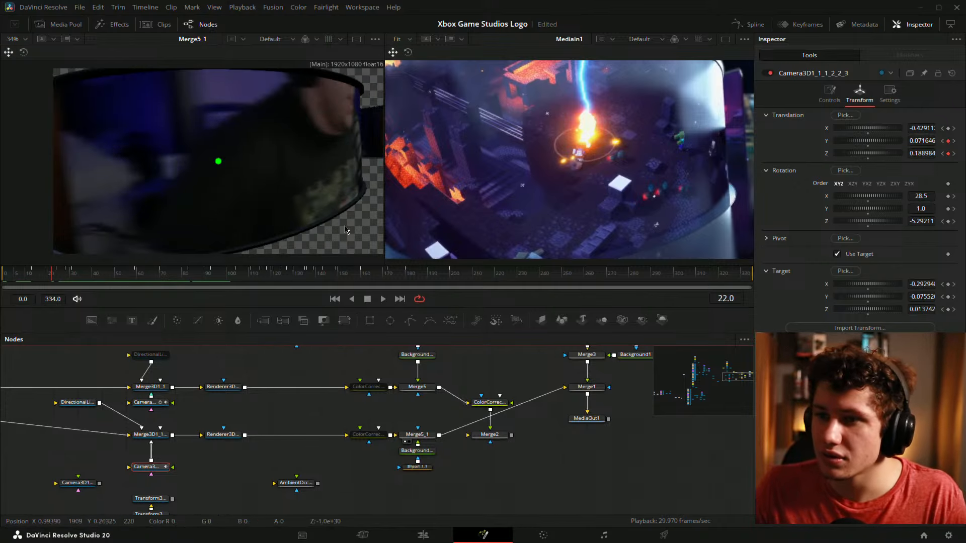
Set the camera's Y translation to 0.099646 and Y rotation to 1.7 at frame 22, undoing the trial X rotation change
{"action": "left_click_drag", "start_coordinate": [922, 141], "coordinate": [918, 141]}
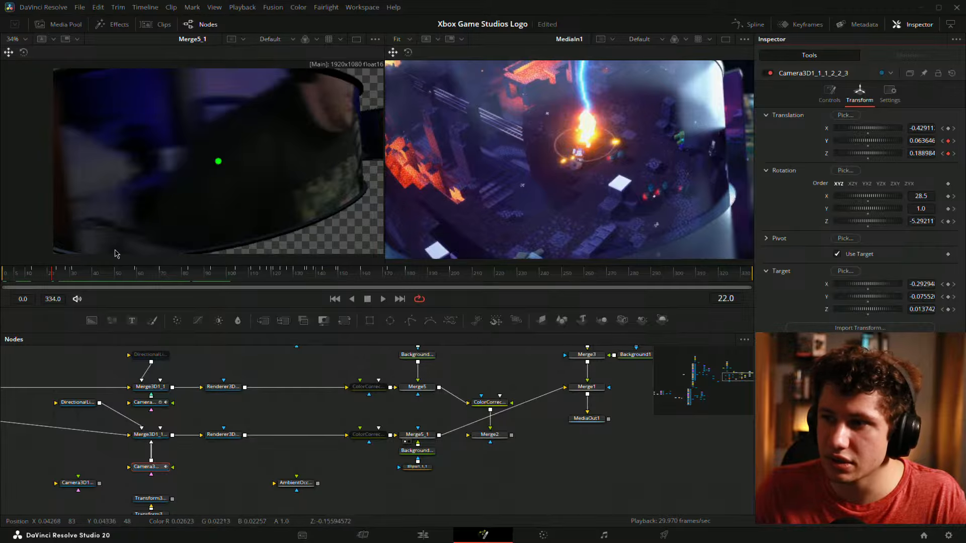
{"action": "left_click_drag", "start_coordinate": [916, 142], "coordinate": [929, 142]}
{"action": "left_click_drag", "start_coordinate": [919, 206], "coordinate": [927, 196]}
{"action": "key", "text": "ctrl+z"}
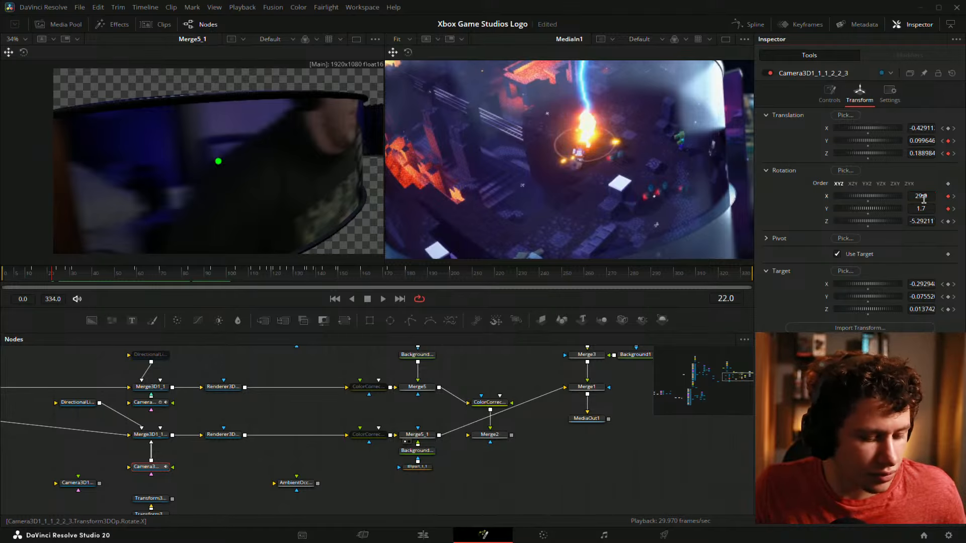
Set the camera's target Y to about -0.0975 and its Z translation to 0.176984 at frame 22
{"action": "mouse_move", "coordinate": [925, 283]}
{"action": "left_mouse_down"}
{"action": "mouse_move", "coordinate": [933, 284]}
{"action": "mouse_move", "coordinate": [916, 296]}
{"action": "left_mouse_up"}
{"action": "key", "text": "ctrl+z"}
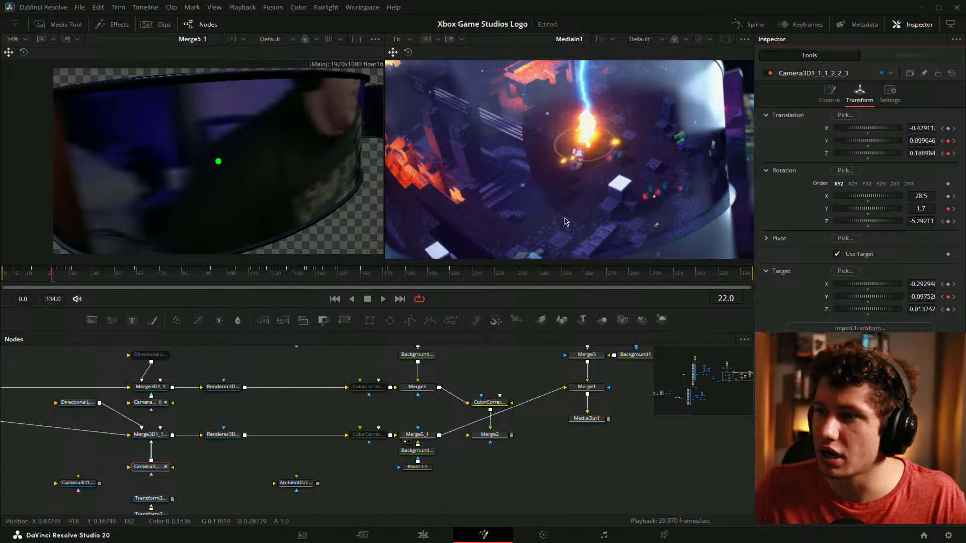
{"action": "scroll", "coordinate": [575, 180], "scroll_direction": "down", "scroll_amount": 1}
{"action": "scroll", "coordinate": [573, 181], "scroll_direction": "up", "scroll_amount": 1}
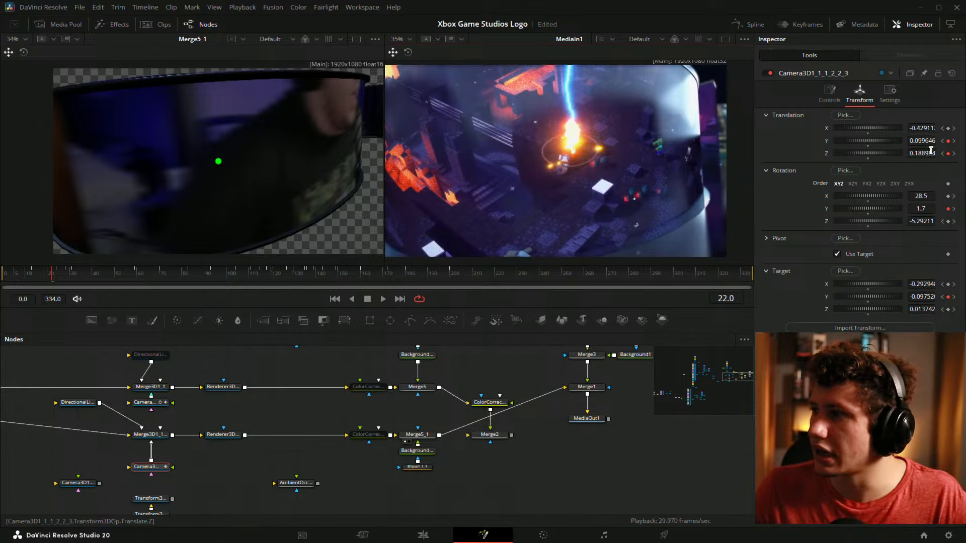
{"action": "left_click_drag", "start_coordinate": [930, 151], "coordinate": [923, 153]}
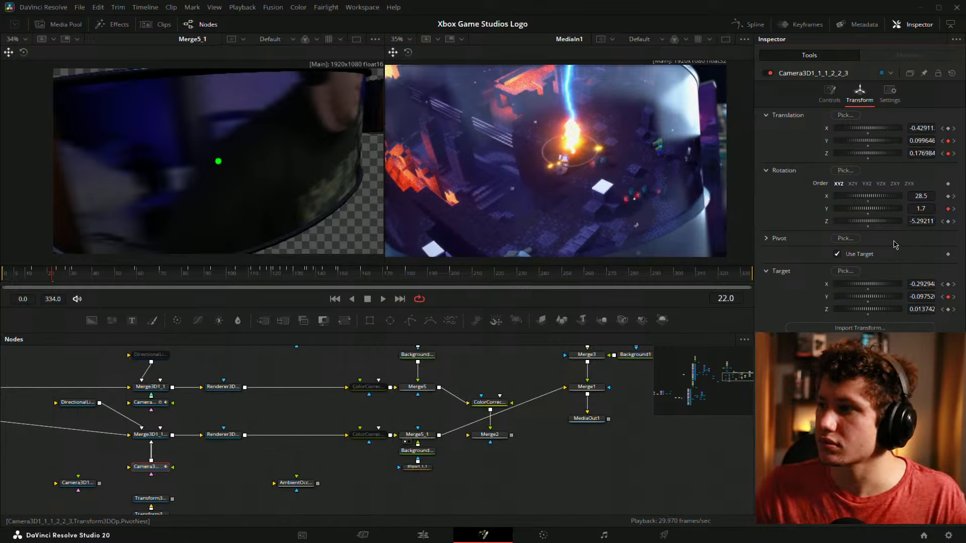
Set the camera's Z rotation to about -5.092 at frame 22 and save the project
{"action": "left_click_drag", "start_coordinate": [925, 222], "coordinate": [921, 221]}
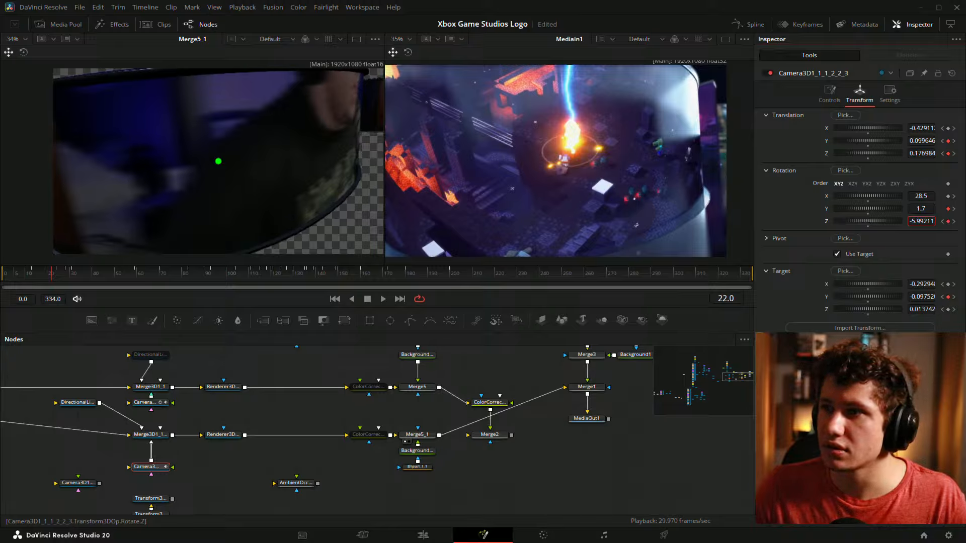
{"action": "left_click_drag", "start_coordinate": [921, 222], "coordinate": [925, 222]}
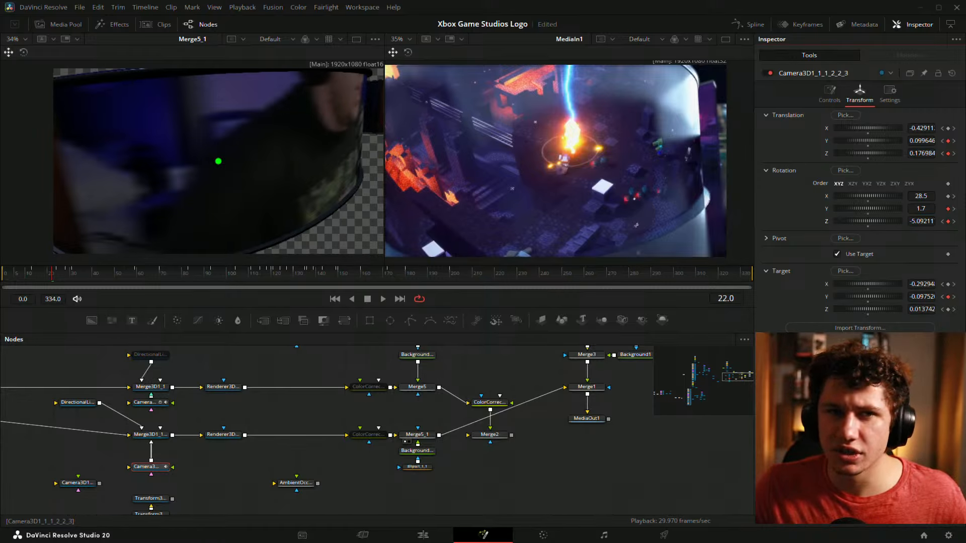
{"action": "key", "text": "ctrl+s"}
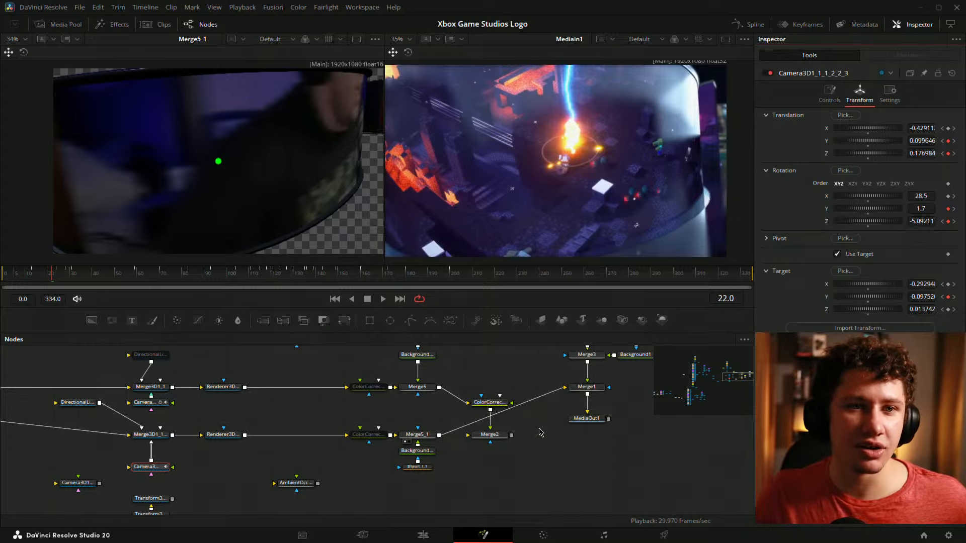
Remove the lower camera's rotation, Y and Z translation, and X and Y target keyframes at frame 31
{"action": "left_click_drag", "start_coordinate": [696, 453], "coordinate": [686, 473]}
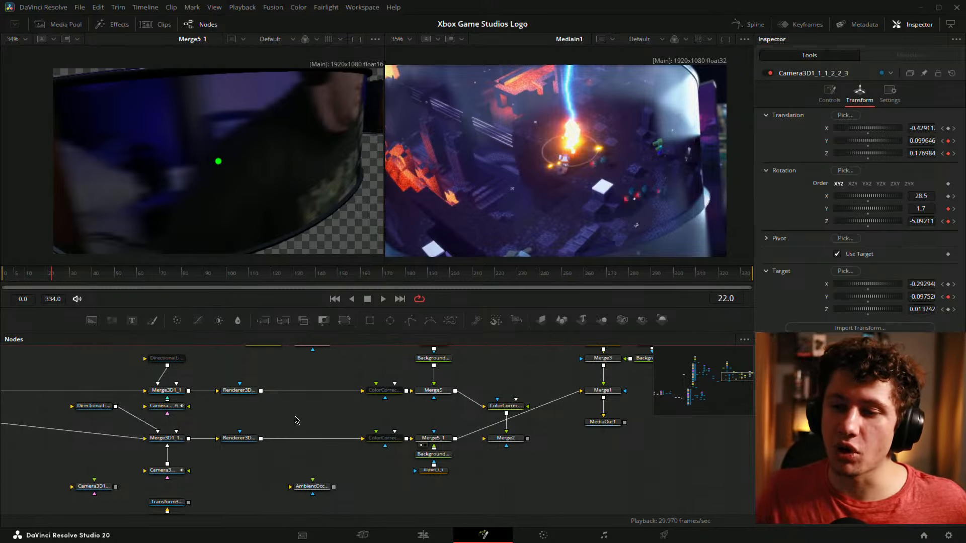
{"action": "left_click_drag", "start_coordinate": [290, 416], "coordinate": [292, 407]}
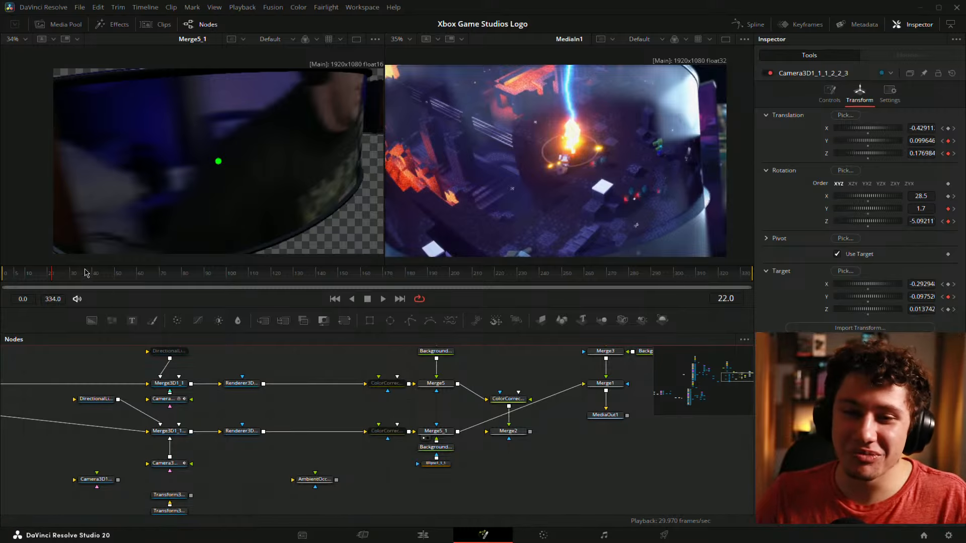
{"action": "left_click", "coordinate": [164, 465]}
{"action": "left_click", "coordinate": [57, 275]}
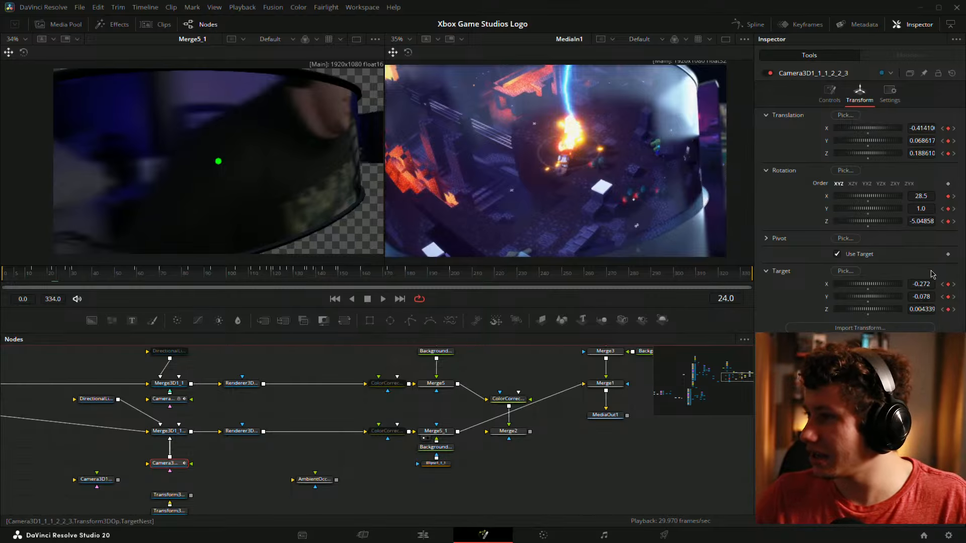
{"action": "left_click", "coordinate": [65, 276]}
{"action": "left_click", "coordinate": [73, 276]}
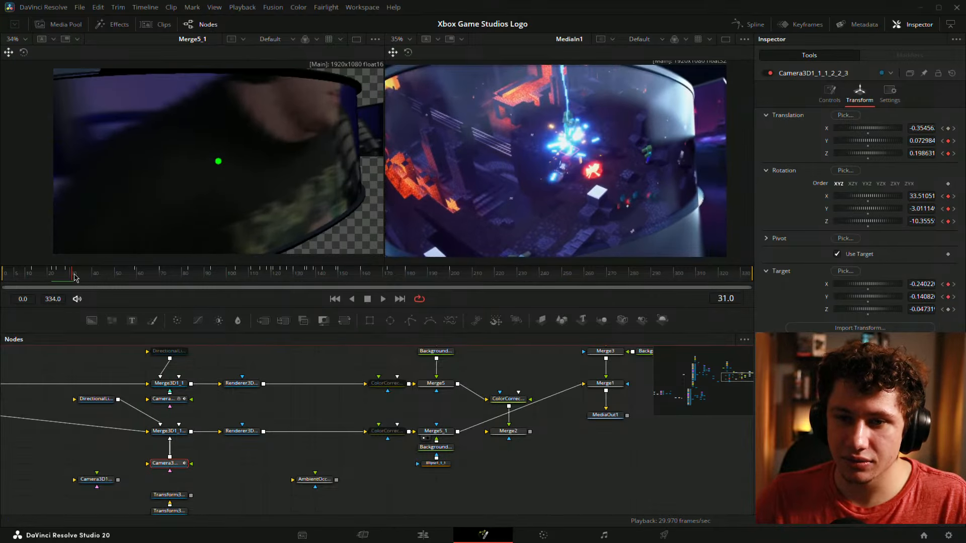
{"action": "left_click", "coordinate": [948, 208]}
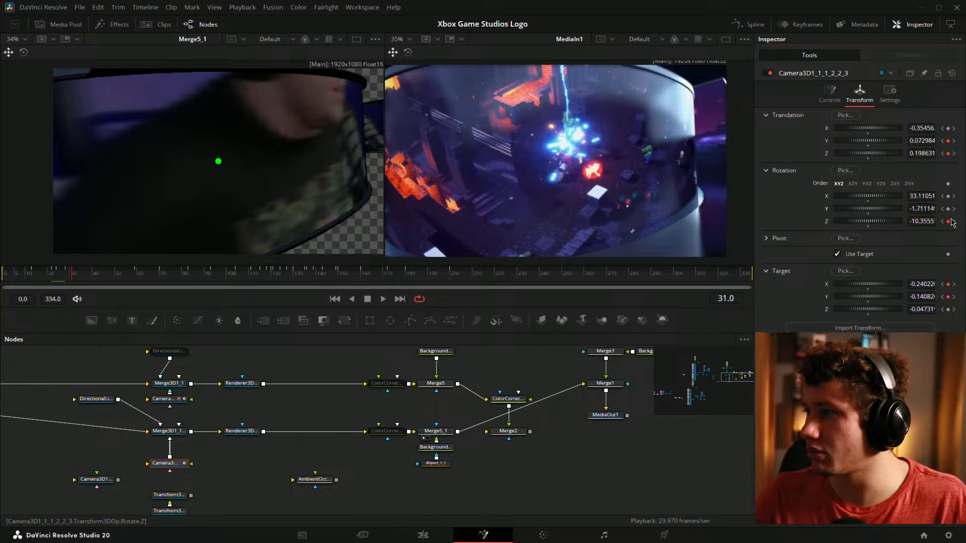
{"action": "left_click", "coordinate": [948, 221]}
{"action": "left_click", "coordinate": [948, 284]}
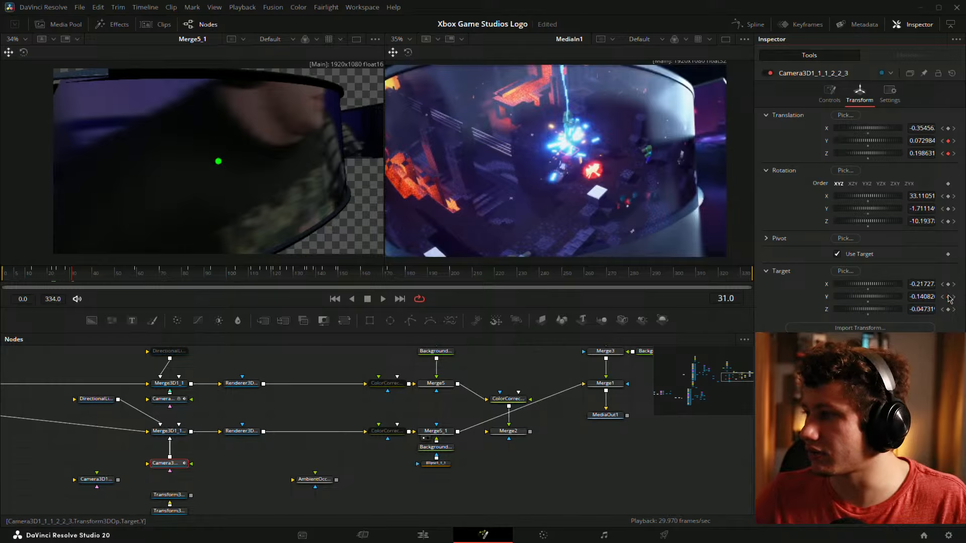
{"action": "left_click", "coordinate": [948, 297]}
{"action": "left_click", "coordinate": [948, 153]}
{"action": "left_click", "coordinate": [948, 141]}
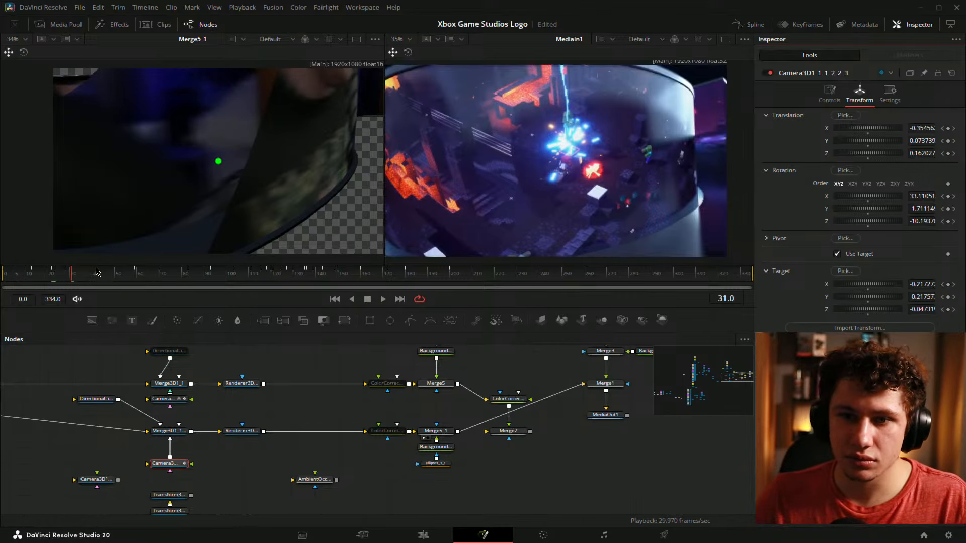
Remove the camera's translation, rotation and target Y keyframes at frame 28
{"action": "left_click_drag", "start_coordinate": [72, 275], "coordinate": [66, 278]}
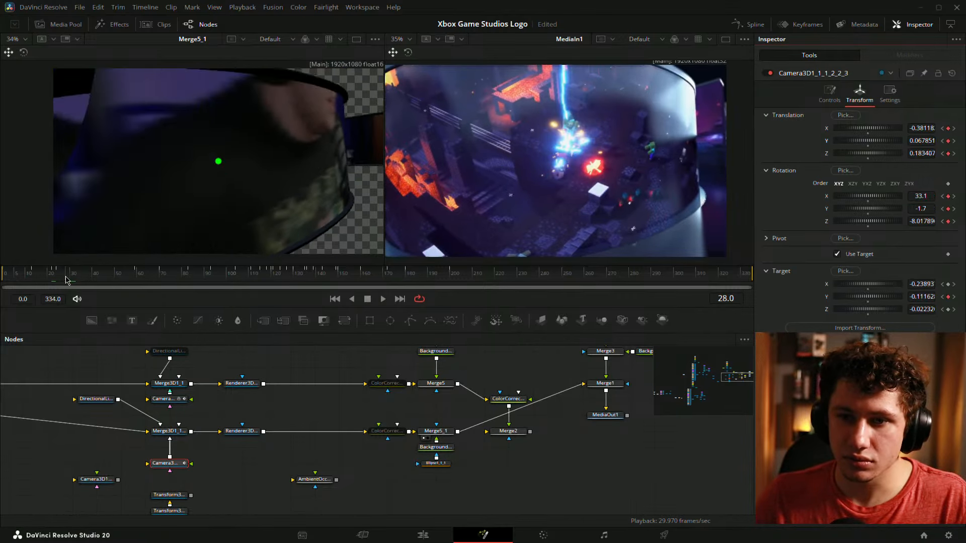
{"action": "left_click", "coordinate": [948, 296]}
{"action": "left_click", "coordinate": [948, 221]}
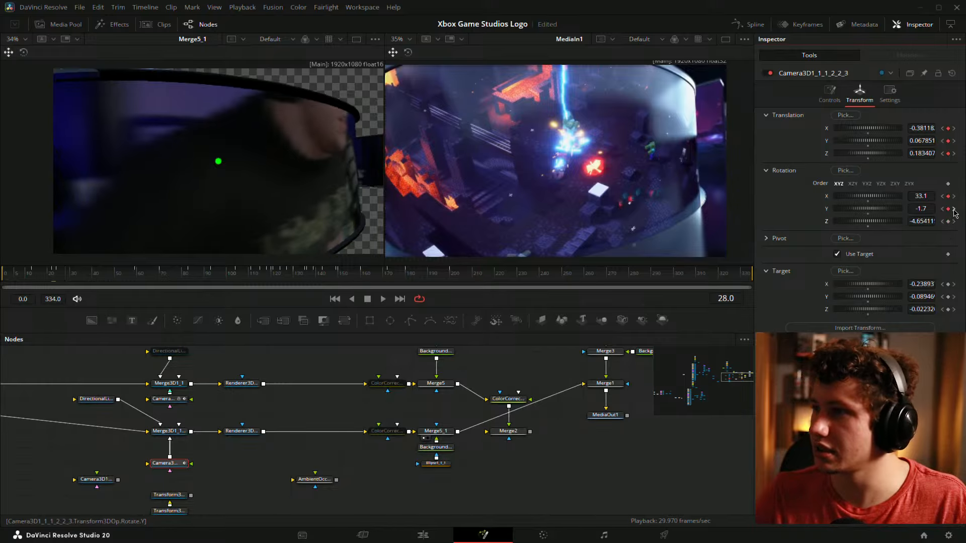
{"action": "left_click", "coordinate": [948, 209]}
{"action": "left_click", "coordinate": [948, 196]}
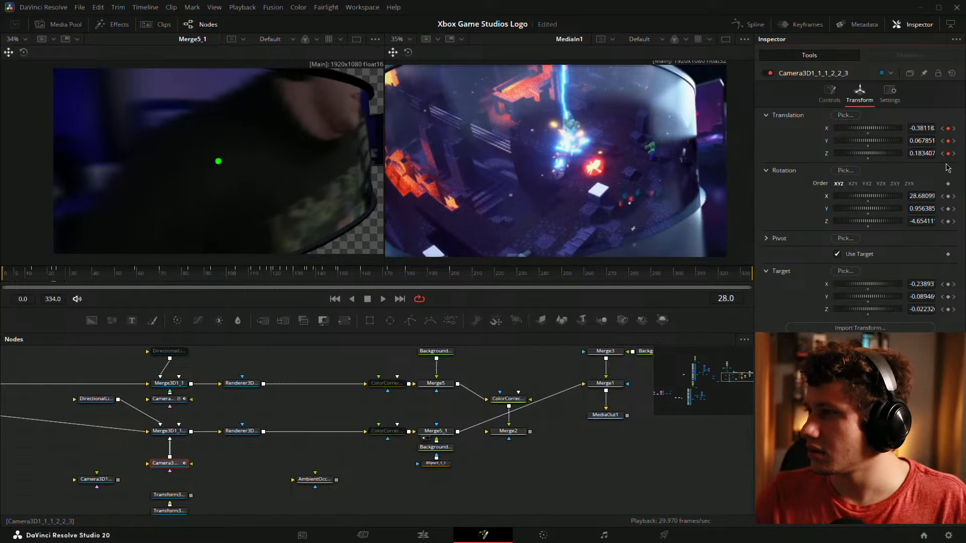
{"action": "left_click", "coordinate": [948, 154]}
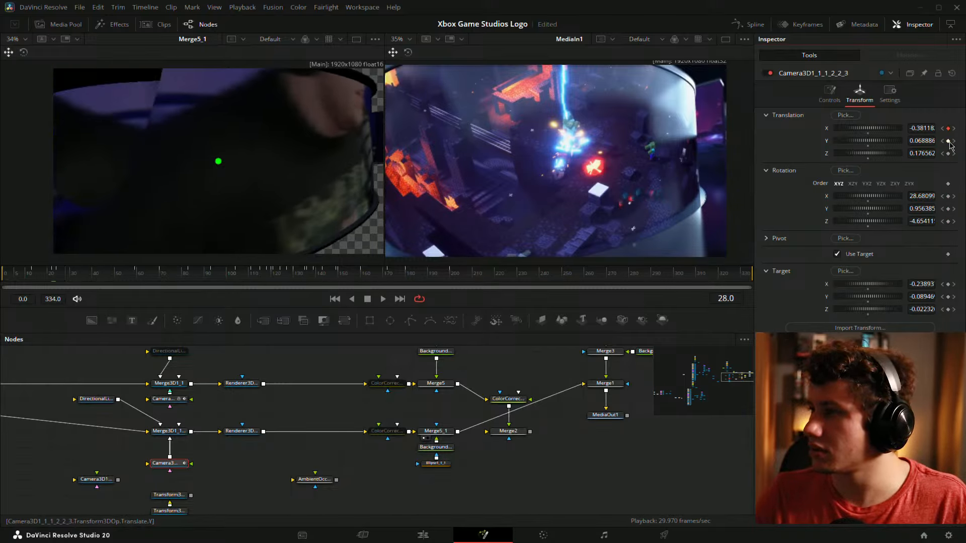
{"action": "left_click", "coordinate": [948, 128]}
Try to remove the lower camera's translation, rotation and target keyframes at frame 24
{"action": "left_click_drag", "start_coordinate": [68, 279], "coordinate": [59, 280]}
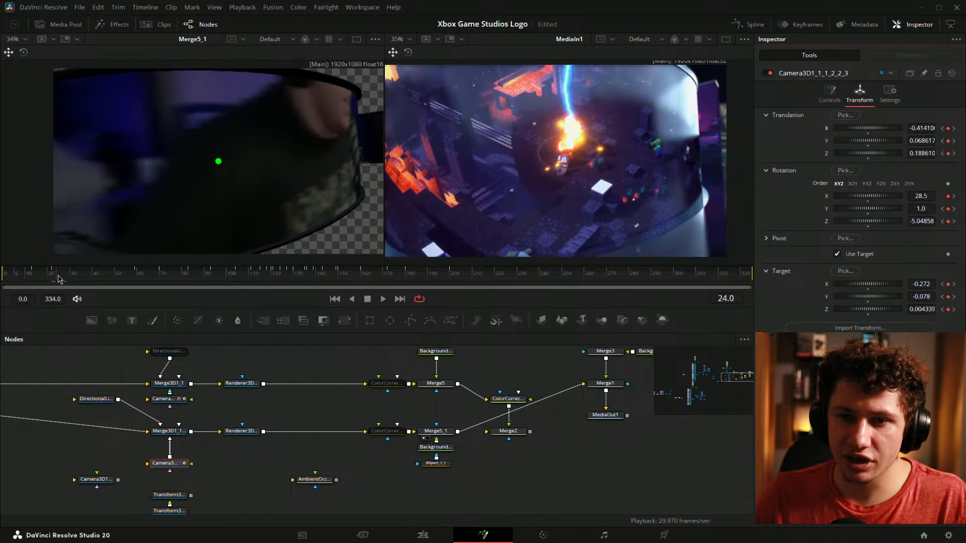
{"action": "left_click", "coordinate": [948, 309]}
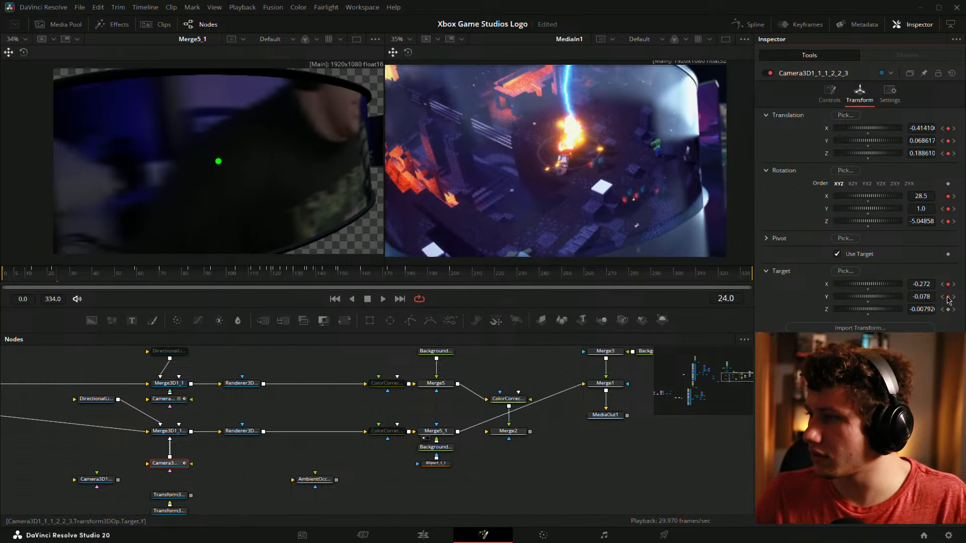
{"action": "left_click", "coordinate": [947, 209]}
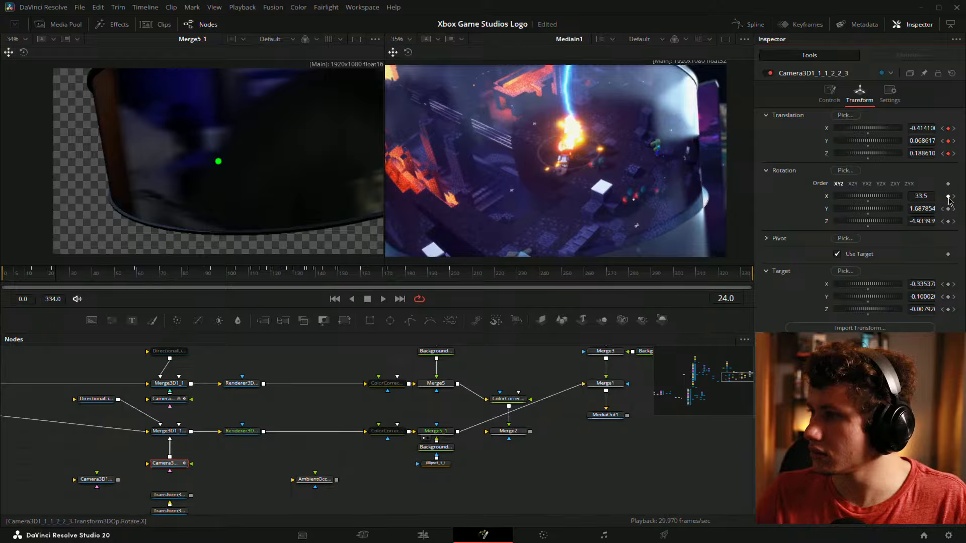
{"action": "left_click", "coordinate": [947, 196]}
{"action": "left_click", "coordinate": [948, 153]}
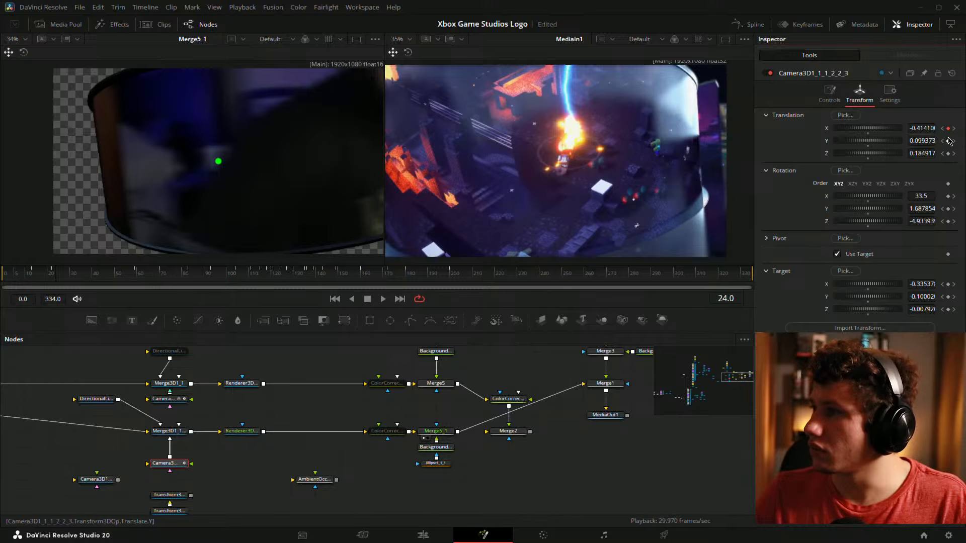
{"action": "left_click", "coordinate": [948, 140]}
{"action": "left_click", "coordinate": [948, 129]}
{"action": "left_click_drag", "start_coordinate": [57, 277], "coordinate": [60, 278]}
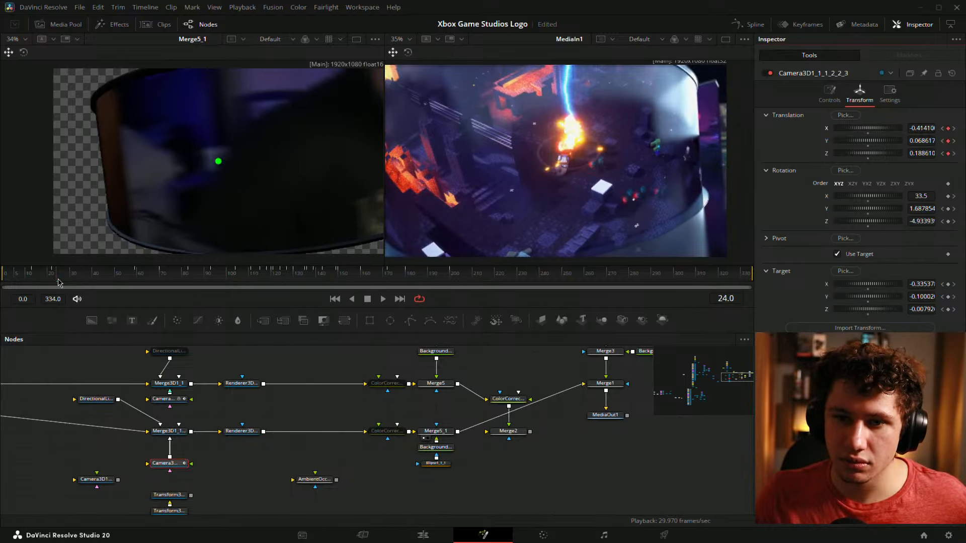
{"action": "left_click", "coordinate": [59, 283]}
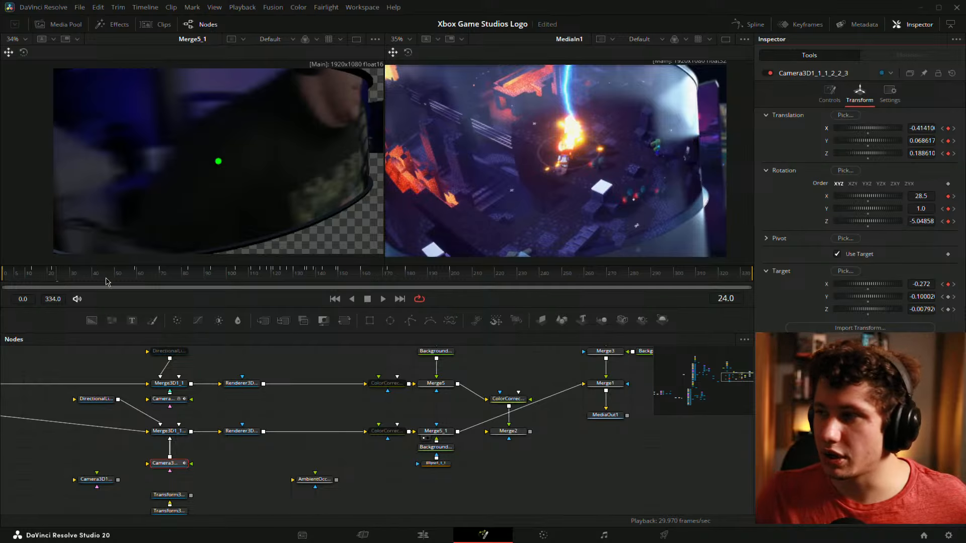
Keyframe the camera's target Y at about -0.1000 and target Z at about -0.0079 at frame 24
{"action": "key", "text": "Right"}
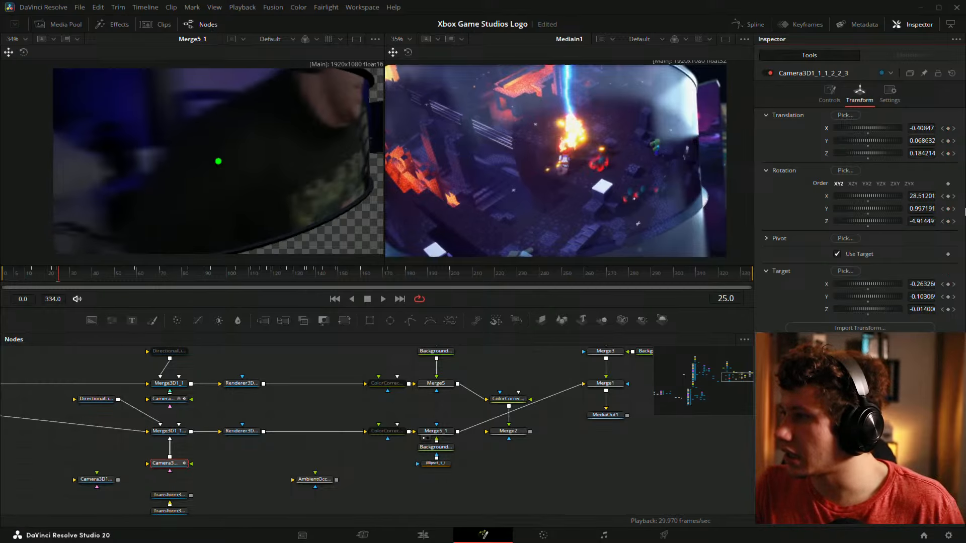
{"action": "key", "text": "Left"}
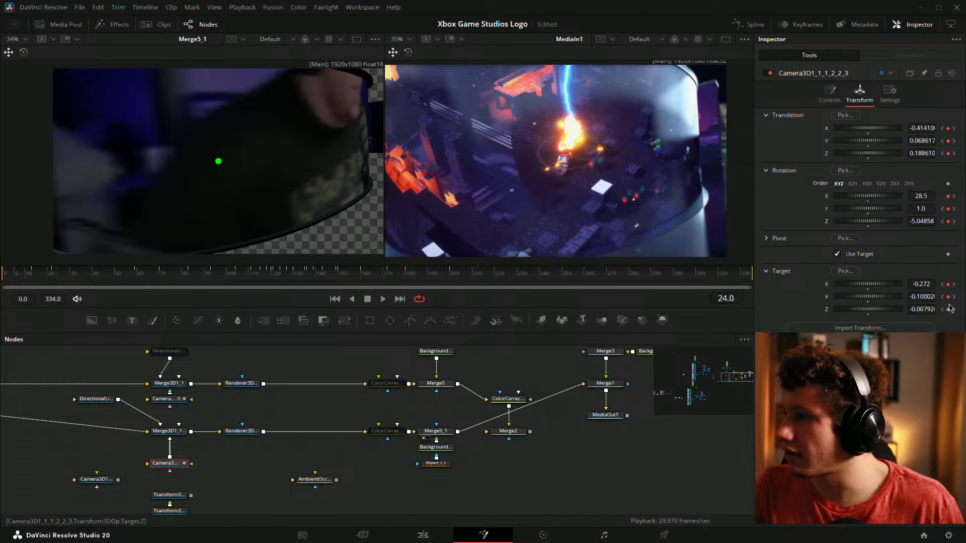
{"action": "key", "text": "Right"}
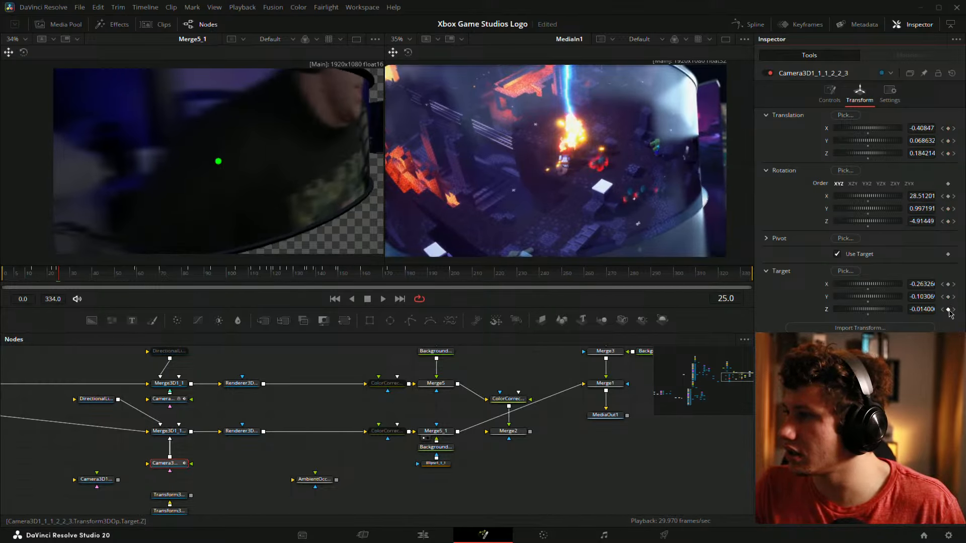
{"action": "key", "text": "Left"}
Compare the camera's framing with the reference clip from frame 22 to frame 24
{"action": "key", "text": "Left"}
{"action": "key", "text": "Left"}
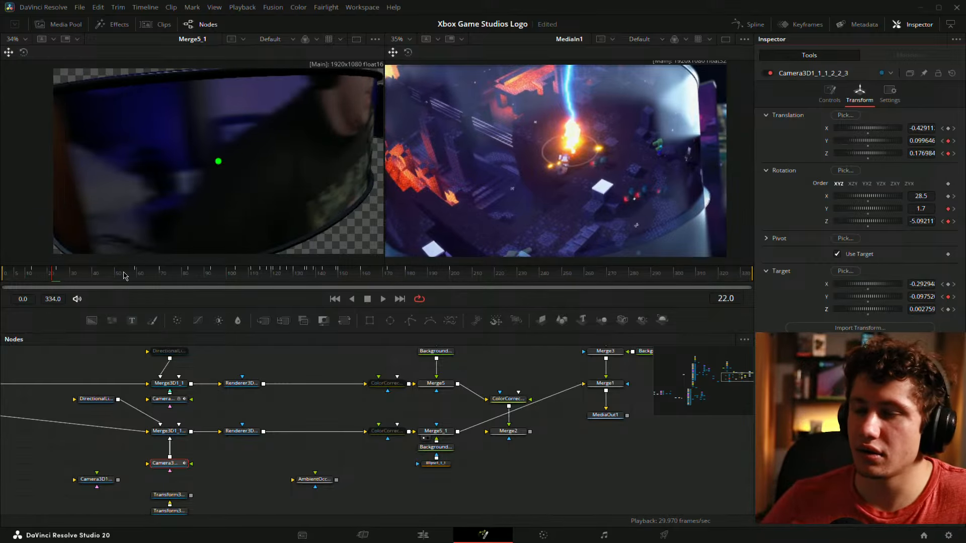
{"action": "key", "text": "Right"}
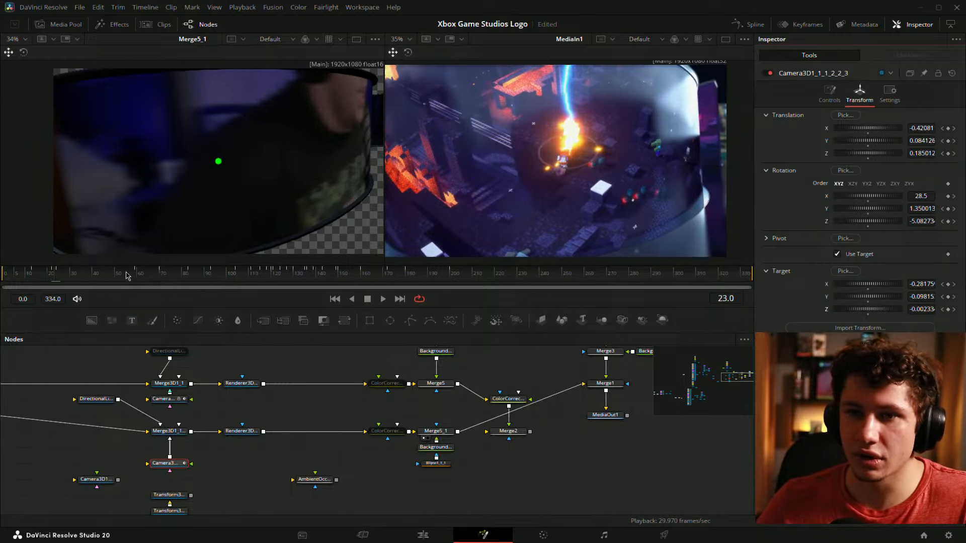
{"action": "key", "text": "Right"}
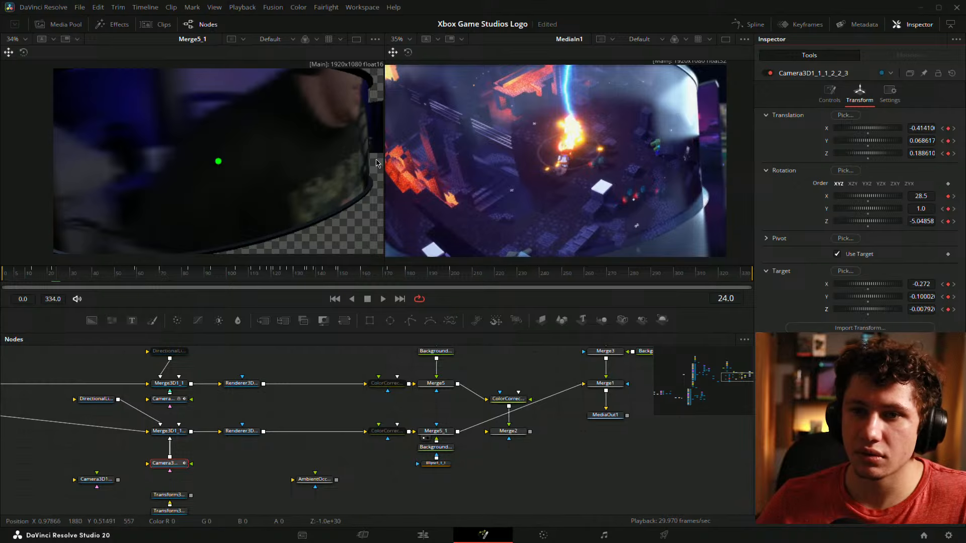
{"action": "key", "text": "Left"}
{"action": "key", "text": "Left"}
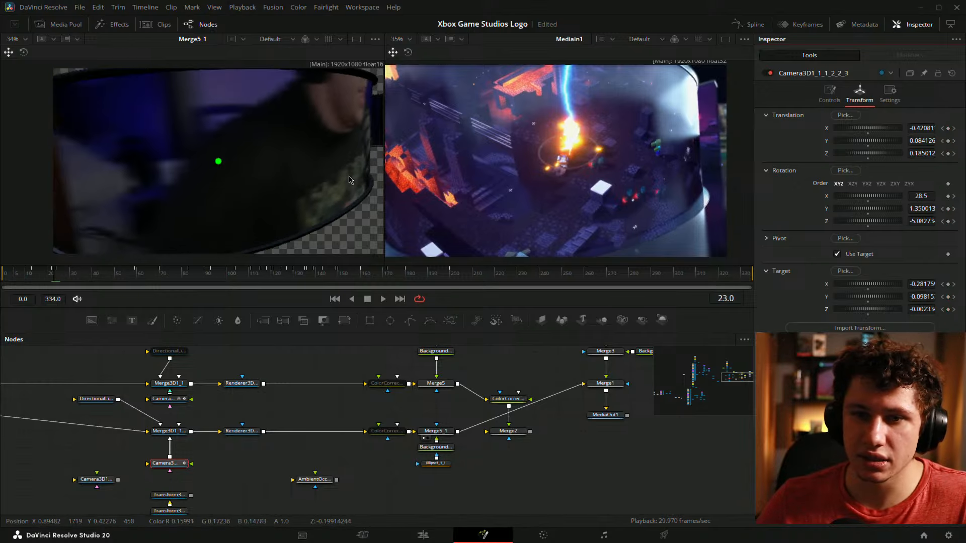
{"action": "key", "text": "Right"}
{"action": "key", "text": "Right"}
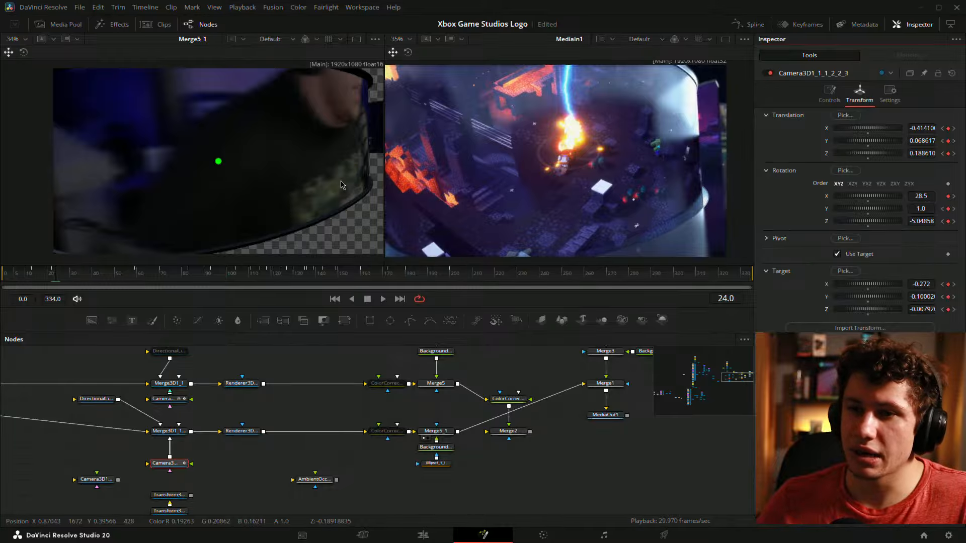
{"action": "key", "text": "Left"}
{"action": "key", "text": "Left"}
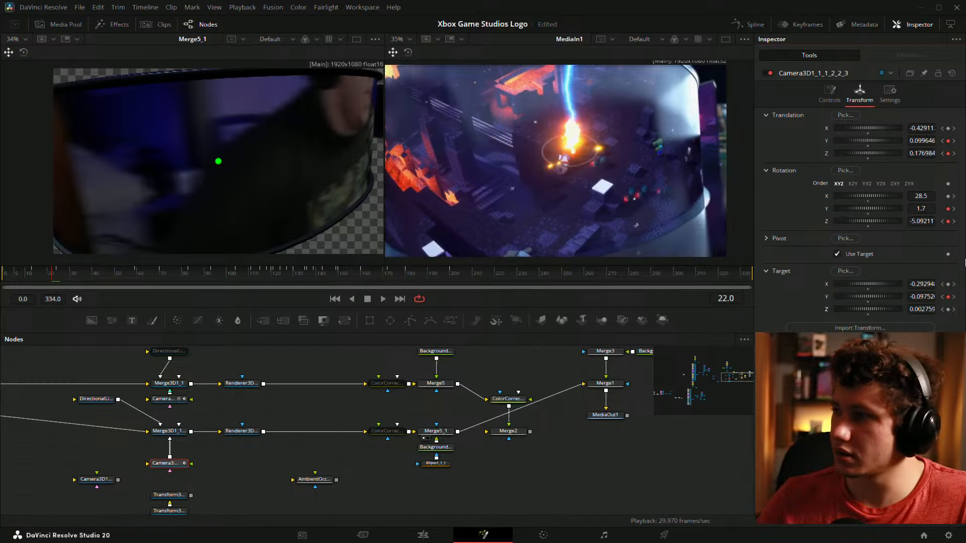
{"action": "key", "text": "Right"}
{"action": "key", "text": "Right"}
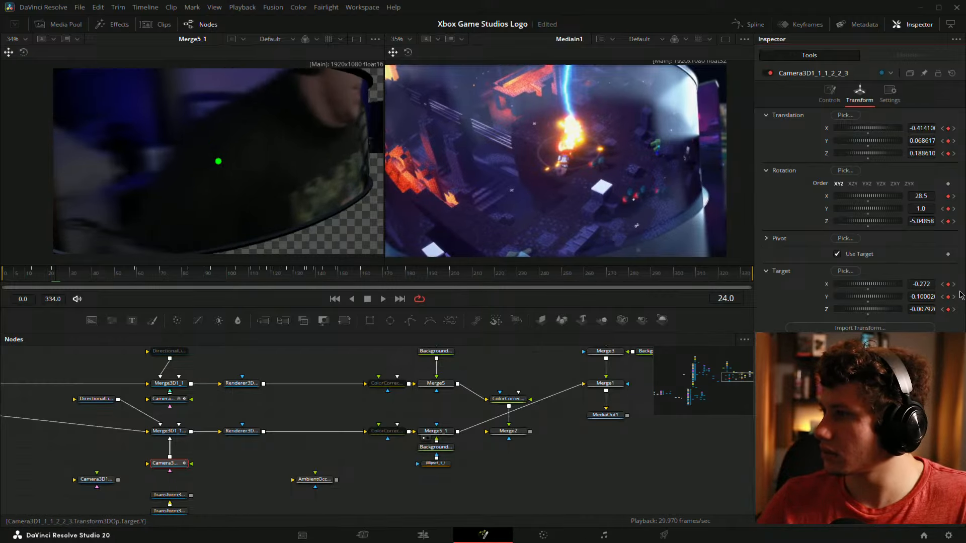
Remove the camera's target Y, rotation Y and Z, and translation Y and Z keyframes at frame 22
{"action": "key", "text": "Left"}
{"action": "key", "text": "Left"}
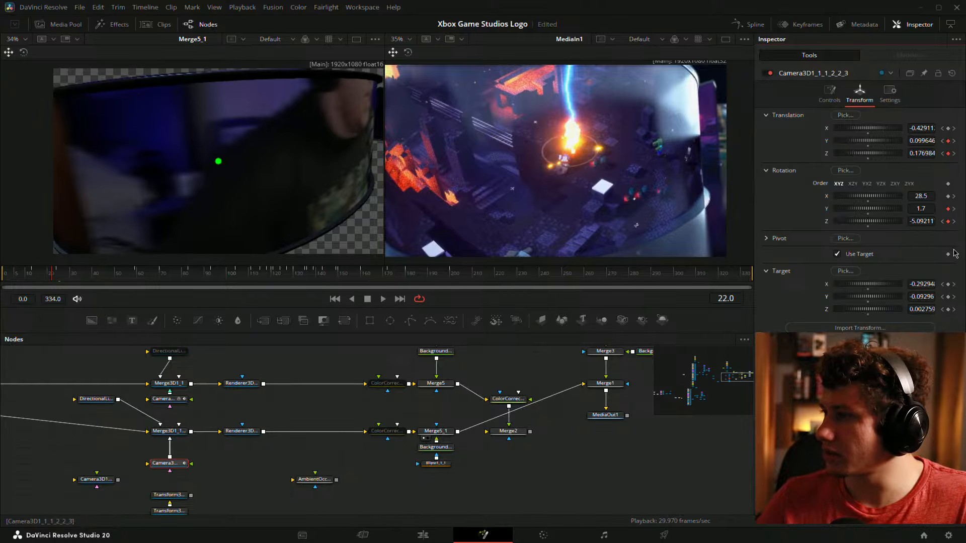
{"action": "left_click", "coordinate": [948, 221]}
{"action": "left_click", "coordinate": [948, 208]}
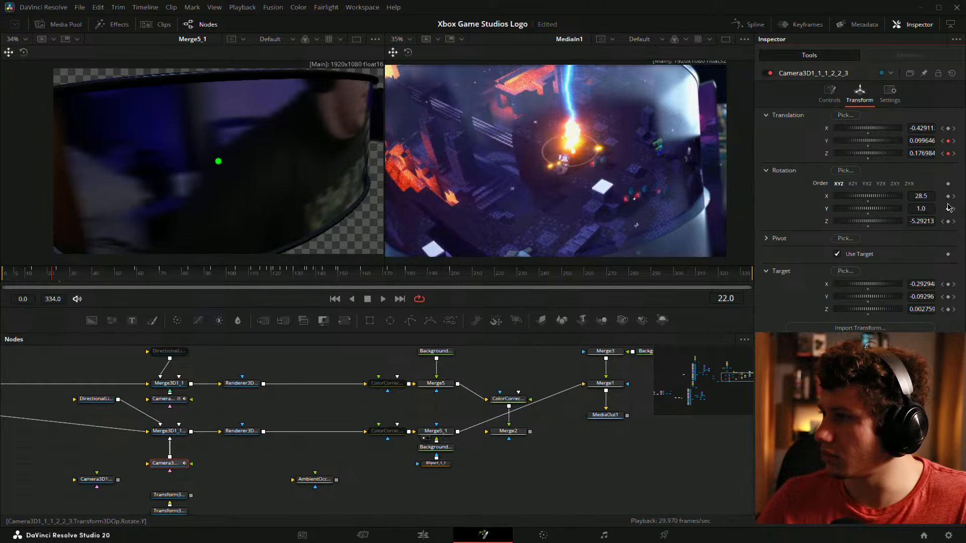
{"action": "left_click", "coordinate": [948, 153]}
{"action": "left_click", "coordinate": [948, 141]}
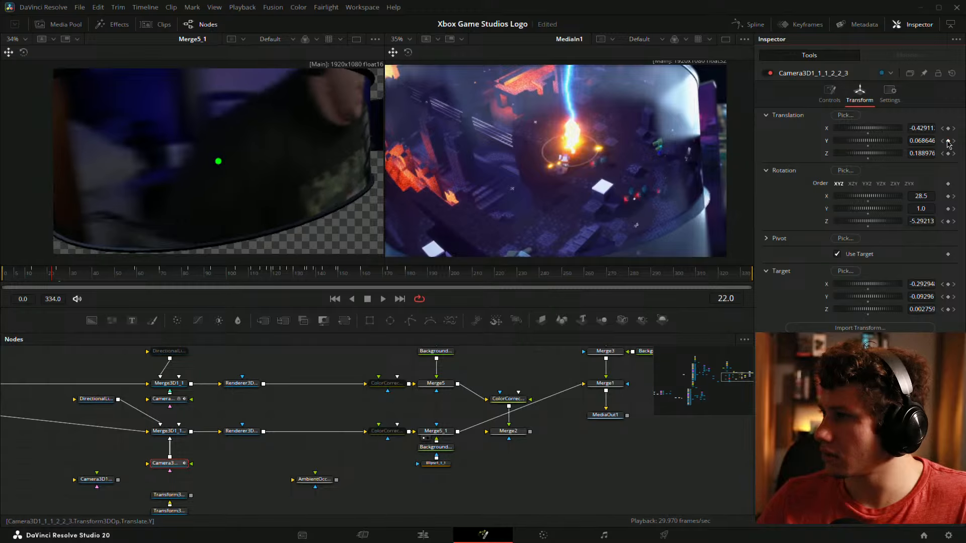
{"action": "key", "text": "Right"}
{"action": "key", "text": "Right"}
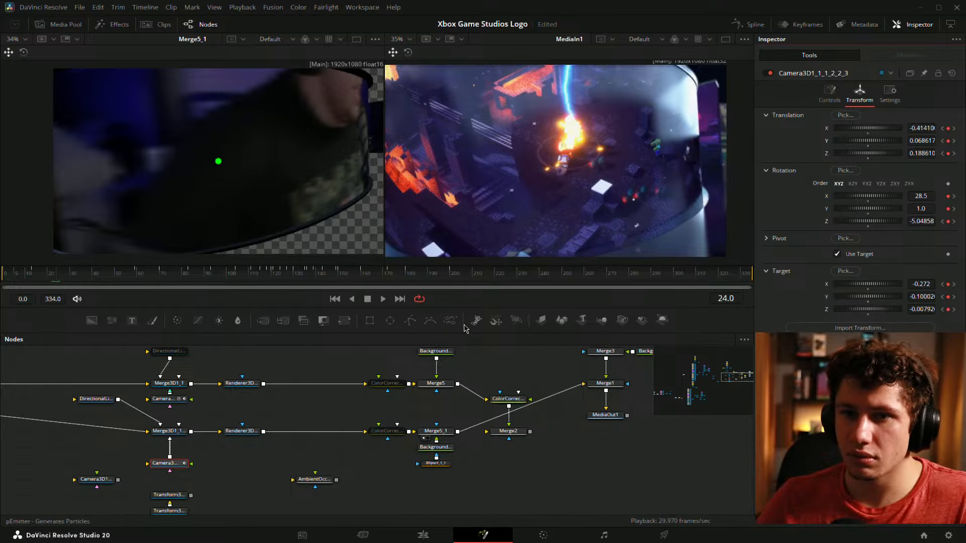
Remove the camera's target X and Z, rotation Z, and X, Y and Z translation keyframes at frame 13
{"action": "left_click", "coordinate": [37, 280]}
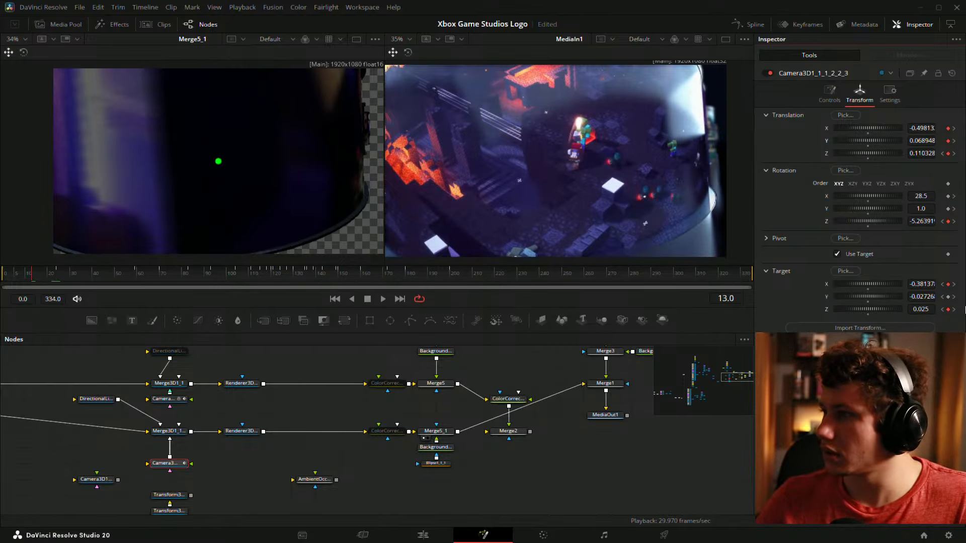
{"action": "left_click", "coordinate": [948, 284]}
{"action": "left_click", "coordinate": [948, 221]}
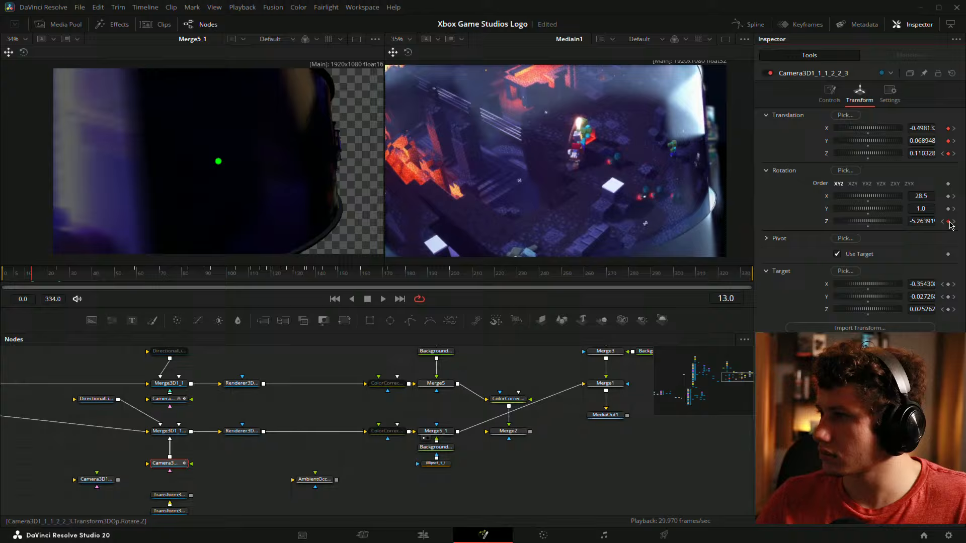
{"action": "left_click", "coordinate": [948, 153]}
{"action": "left_click", "coordinate": [948, 141]}
{"action": "left_click", "coordinate": [948, 129]}
{"action": "key", "text": "Right"}
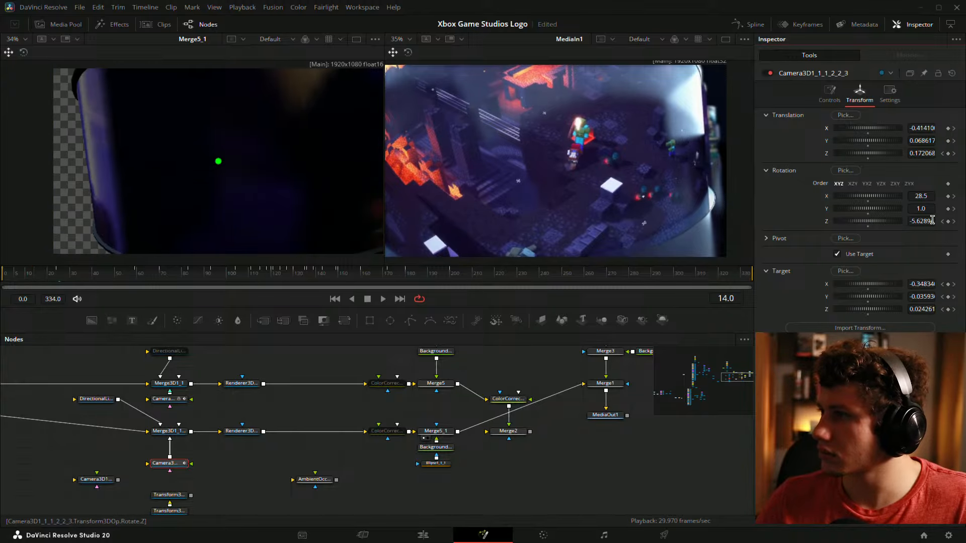
{"action": "left_click", "coordinate": [954, 129]}
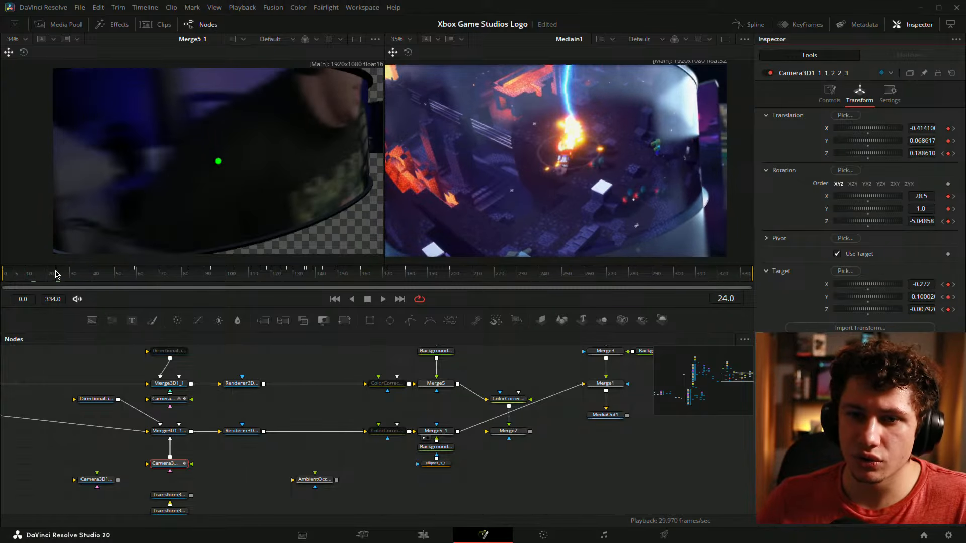
Delete all of the camera's keyframes after frame 24 in the spline editor
{"action": "left_click_drag", "start_coordinate": [56, 272], "coordinate": [55, 291]}
{"action": "left_click", "coordinate": [737, 25]}
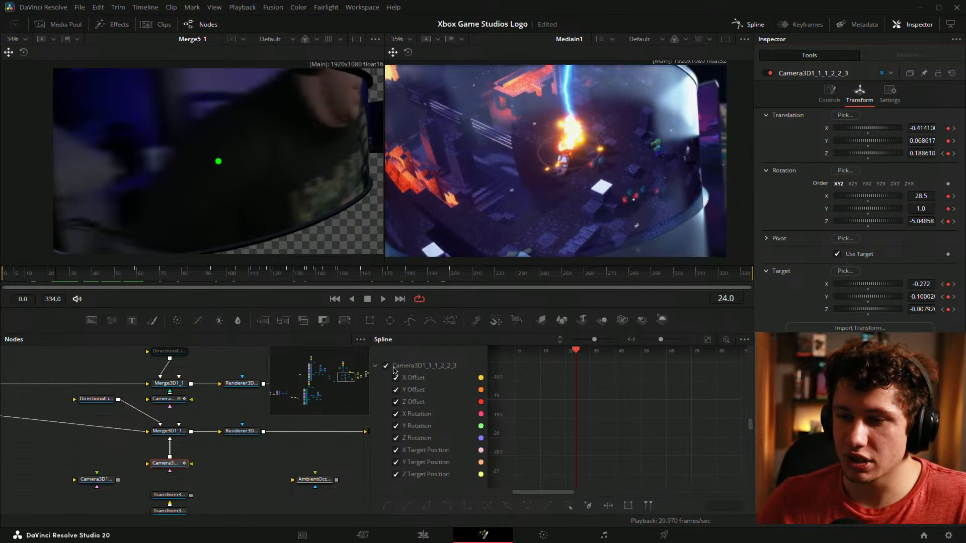
{"action": "left_click", "coordinate": [707, 340]}
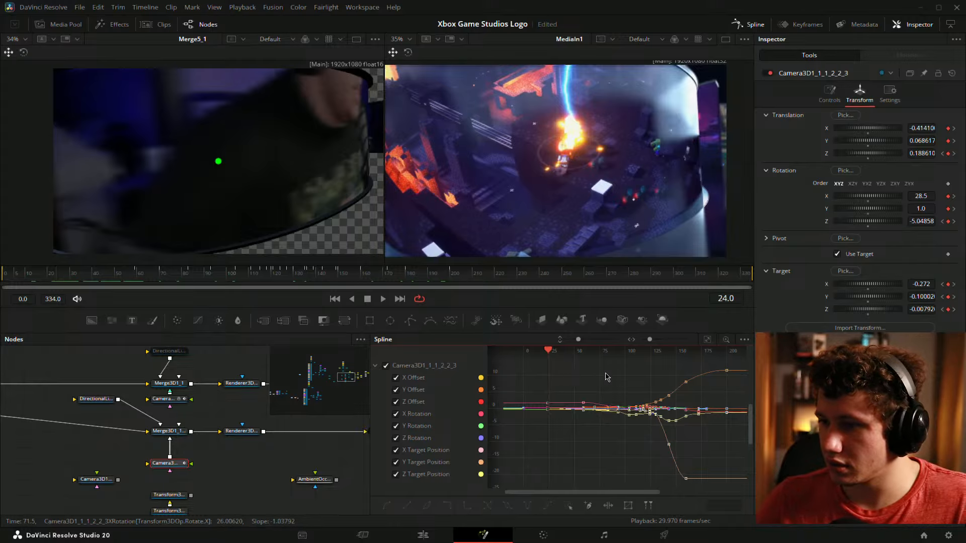
{"action": "left_click_drag", "start_coordinate": [574, 373], "coordinate": [703, 490]}
{"action": "key", "text": "Delete"}
{"action": "left_click_drag", "start_coordinate": [680, 368], "coordinate": [737, 446]}
{"action": "key", "text": "Delete"}
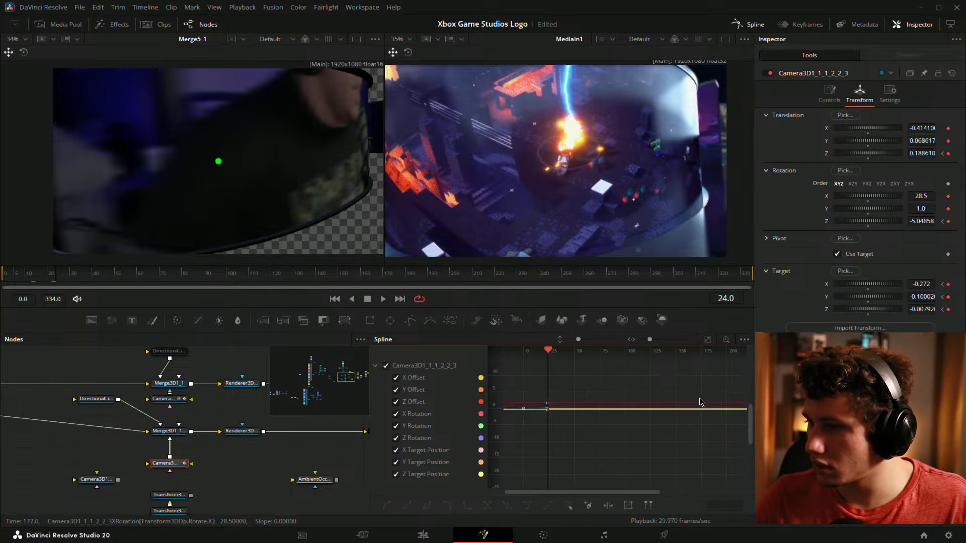
{"action": "mouse_move", "coordinate": [683, 400]}
{"action": "left_mouse_down"}
{"action": "mouse_move", "coordinate": [654, 401]}
{"action": "mouse_move", "coordinate": [697, 408]}
{"action": "left_mouse_up"}
Remove the camera's translation Z, rotation Z and X, Y and Z target keyframes at frame 0, and close the spline editor
{"action": "left_click", "coordinate": [53, 279]}
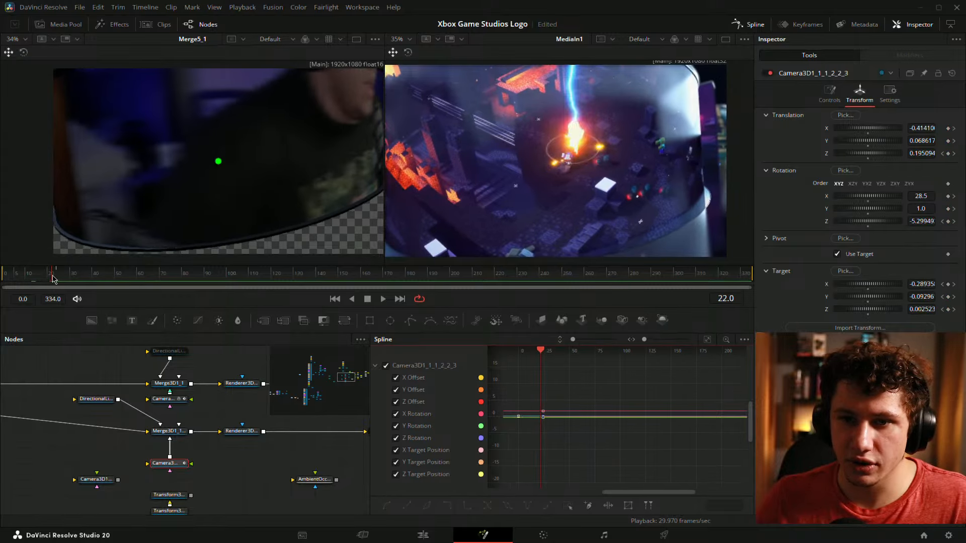
{"action": "left_click_drag", "start_coordinate": [53, 279], "coordinate": [1, 279]}
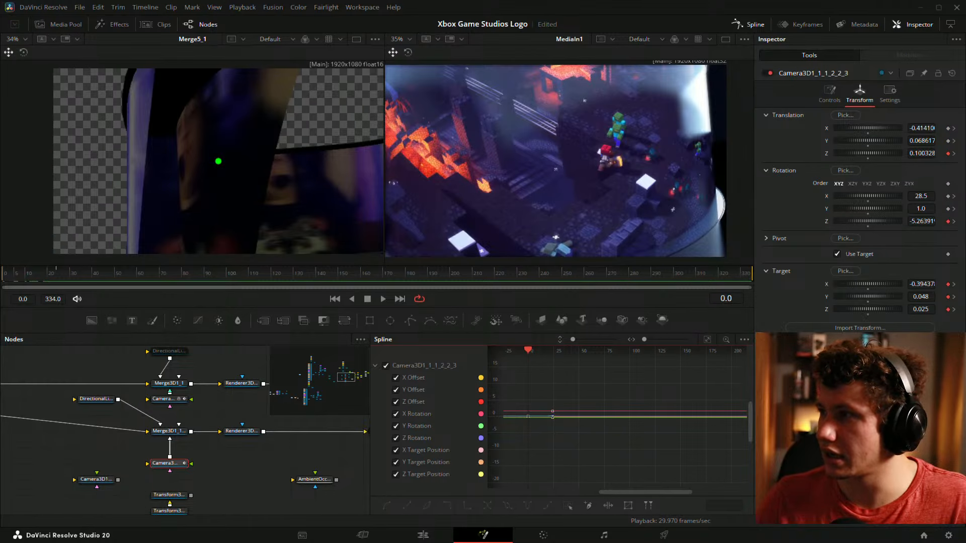
{"action": "left_click", "coordinate": [948, 154]}
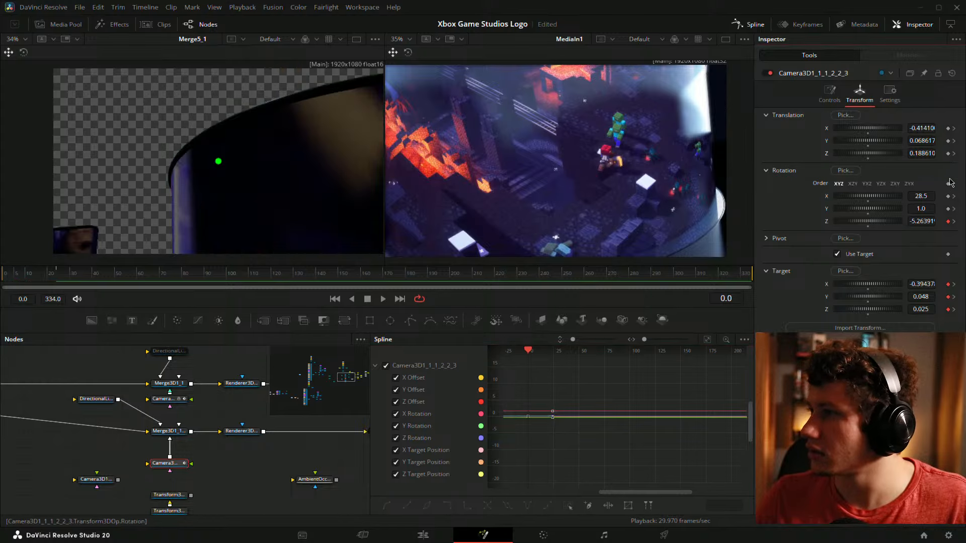
{"action": "left_click", "coordinate": [948, 221]}
{"action": "left_click", "coordinate": [948, 284]}
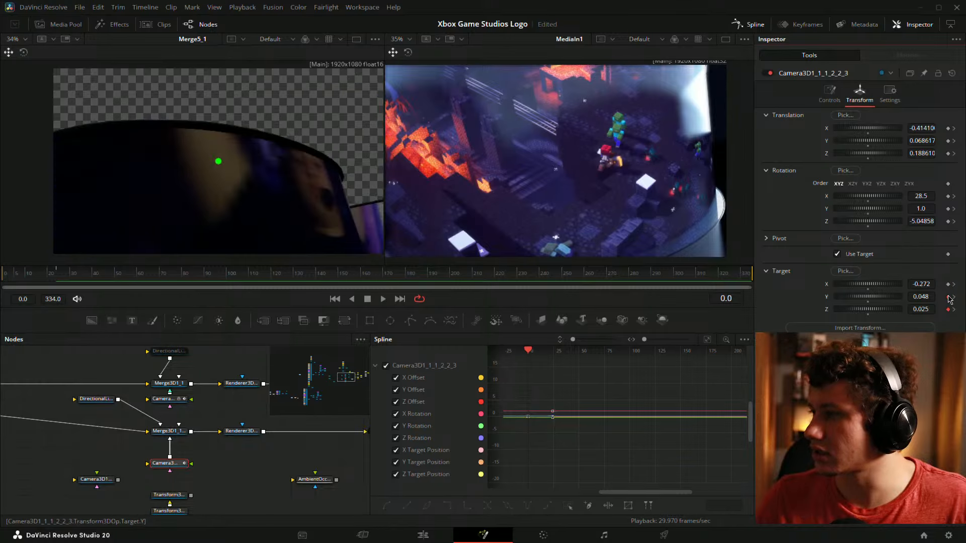
{"action": "left_click", "coordinate": [948, 297]}
{"action": "left_click", "coordinate": [948, 309]}
{"action": "left_click", "coordinate": [954, 310]}
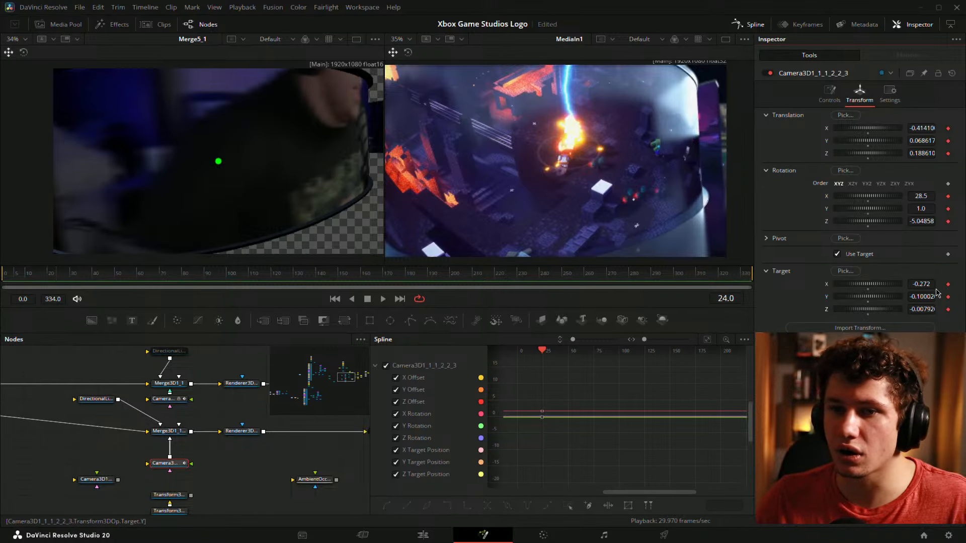
{"action": "left_click", "coordinate": [738, 26]}
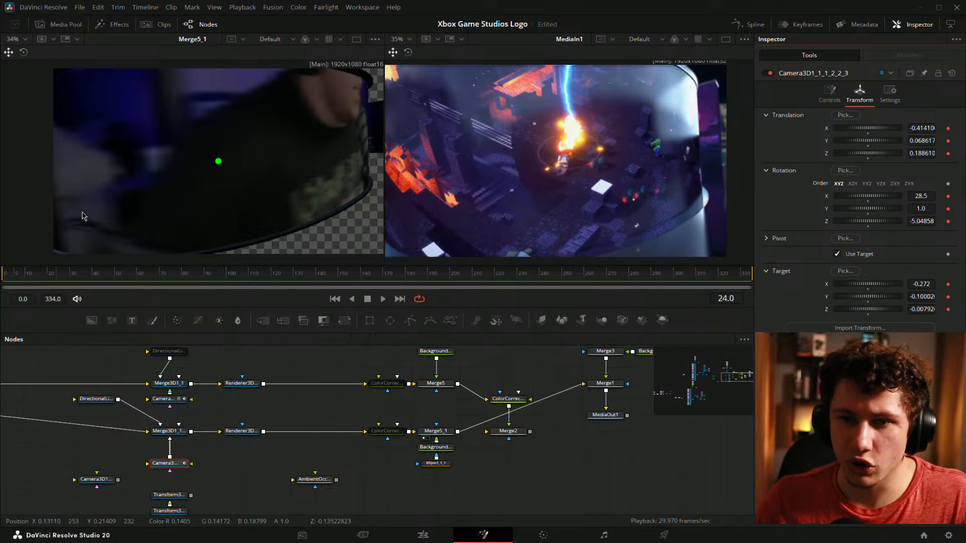
{"action": "mouse_move", "coordinate": [59, 279]}
{"action": "left_mouse_down"}
{"action": "mouse_move", "coordinate": [172, 276]}
{"action": "mouse_move", "coordinate": [57, 281]}
{"action": "left_mouse_up"}
Delete the dip keyframe near frame 30 from the letter S node's Extrusion Depth curve in the spline editor
{"action": "left_click_drag", "start_coordinate": [208, 390], "coordinate": [713, 458]}
{"action": "left_click_drag", "start_coordinate": [327, 410], "coordinate": [548, 465]}
{"action": "left_click_drag", "start_coordinate": [468, 399], "coordinate": [639, 327]}
{"action": "left_click", "coordinate": [408, 398]}
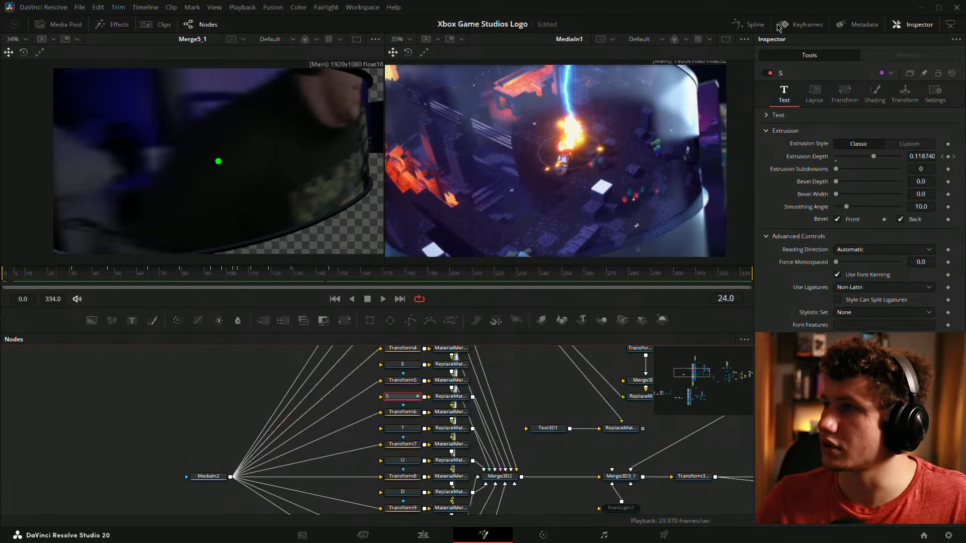
{"action": "left_click", "coordinate": [750, 24]}
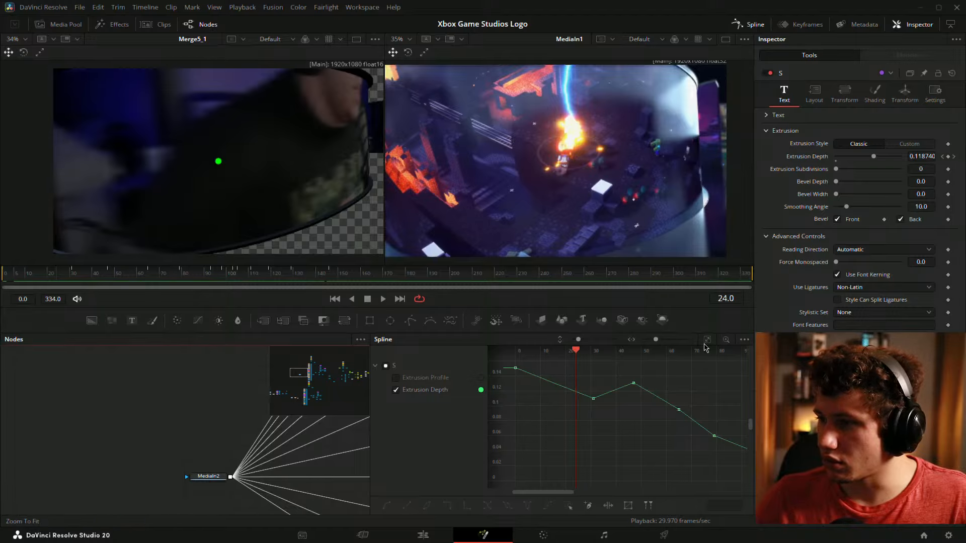
{"action": "left_click", "coordinate": [706, 340]}
{"action": "left_click_drag", "start_coordinate": [586, 414], "coordinate": [618, 420]}
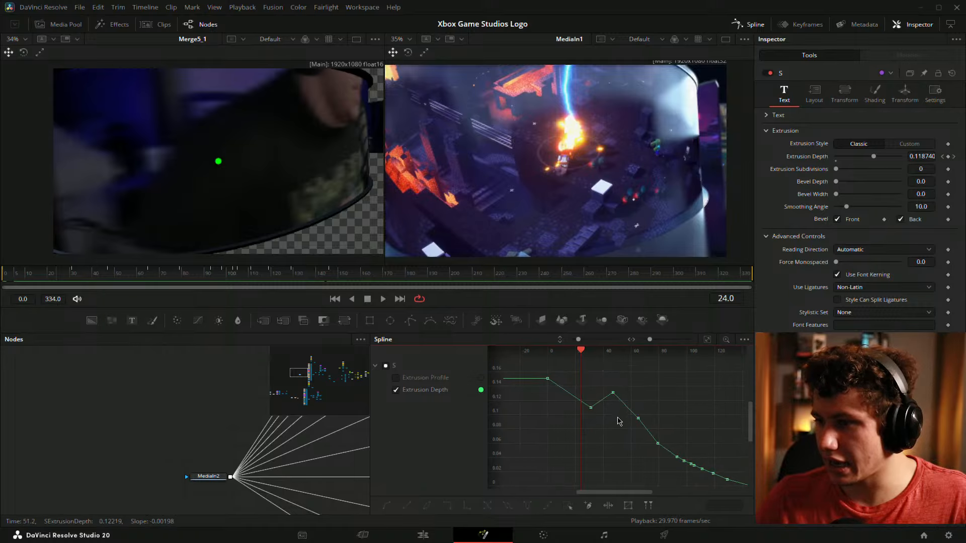
{"action": "left_click", "coordinate": [589, 407]}
{"action": "key", "text": "Delete"}
Smooth the Extrusion Depth curve of letter S across its keyframes and close the spline editor
{"action": "left_click_drag", "start_coordinate": [683, 395], "coordinate": [674, 394]}
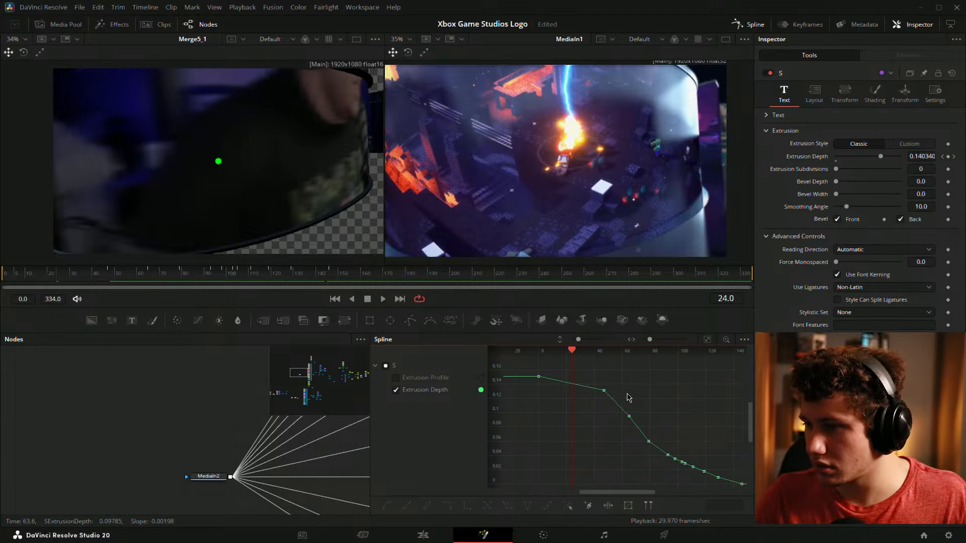
{"action": "left_click_drag", "start_coordinate": [579, 384], "coordinate": [583, 415]}
{"action": "key", "text": "shift+s"}
{"action": "key", "text": "shift+s"}
{"action": "left_click_drag", "start_coordinate": [675, 405], "coordinate": [596, 430]}
{"action": "key", "text": "shift+s"}
{"action": "left_click", "coordinate": [633, 387]}
{"action": "left_click_drag", "start_coordinate": [637, 390], "coordinate": [727, 427]}
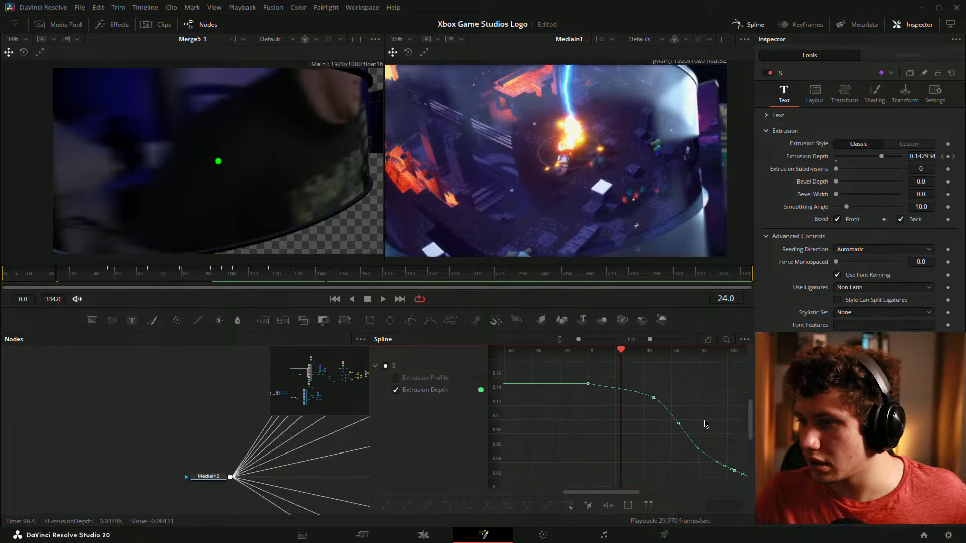
{"action": "left_click_drag", "start_coordinate": [581, 379], "coordinate": [647, 427]}
{"action": "key", "text": "shift+s"}
{"action": "left_click_drag", "start_coordinate": [669, 381], "coordinate": [596, 361]}
{"action": "left_click_drag", "start_coordinate": [657, 421], "coordinate": [604, 410]}
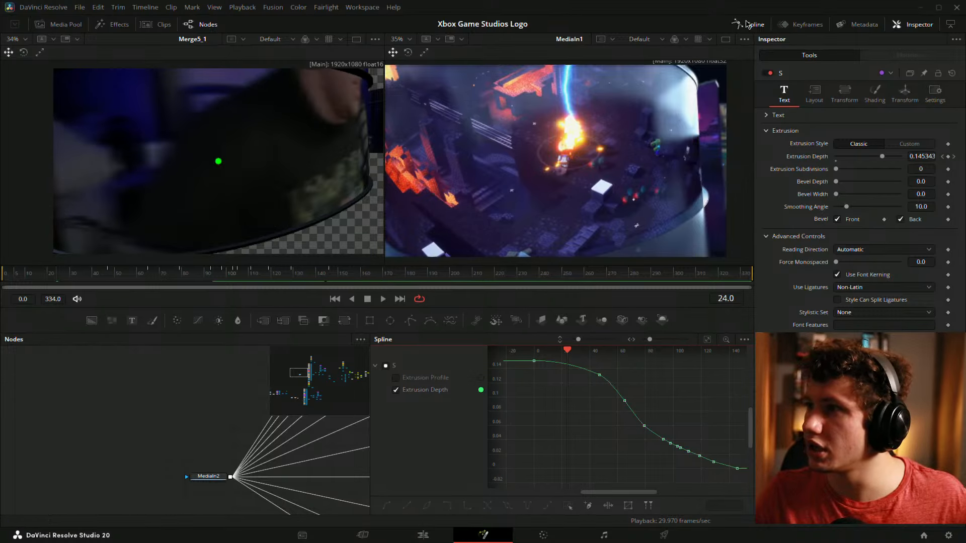
{"action": "left_click", "coordinate": [749, 24]}
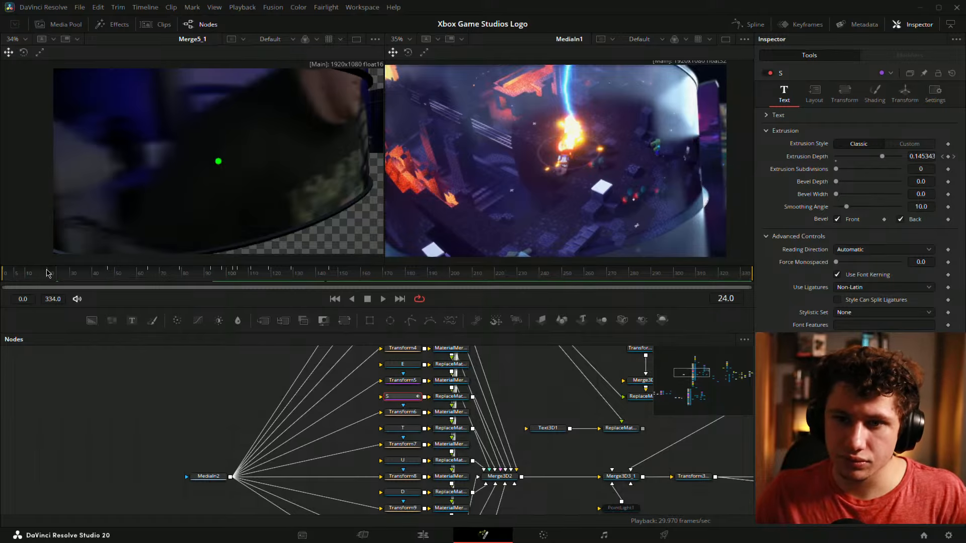
Move the playhead to frame 30 and delete the keyframe there from Transform3D3's Z Offset curve
{"action": "left_click_drag", "start_coordinate": [48, 274], "coordinate": [69, 279]}
{"action": "left_click_drag", "start_coordinate": [678, 470], "coordinate": [485, 525]}
{"action": "left_click_drag", "start_coordinate": [470, 451], "coordinate": [452, 458]}
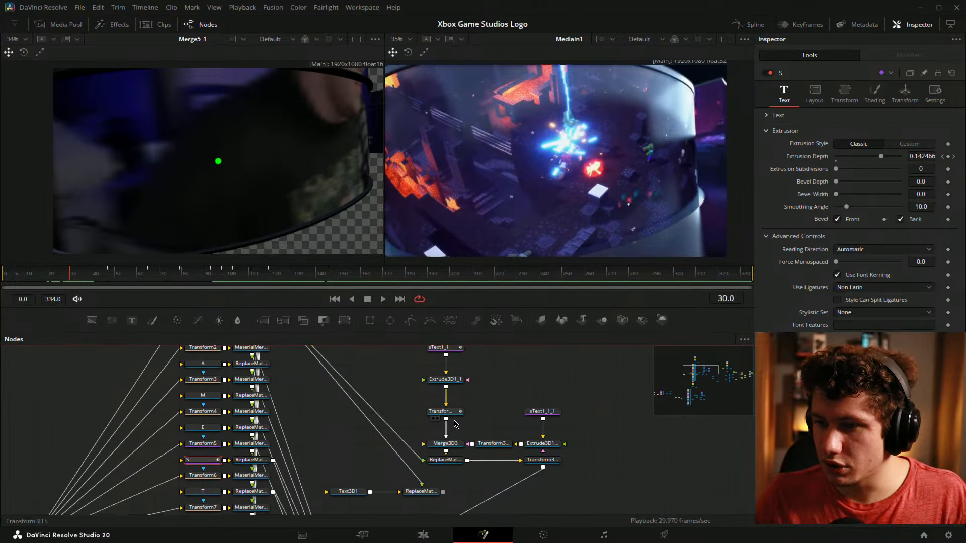
{"action": "left_click", "coordinate": [451, 413]}
{"action": "left_click", "coordinate": [748, 24]}
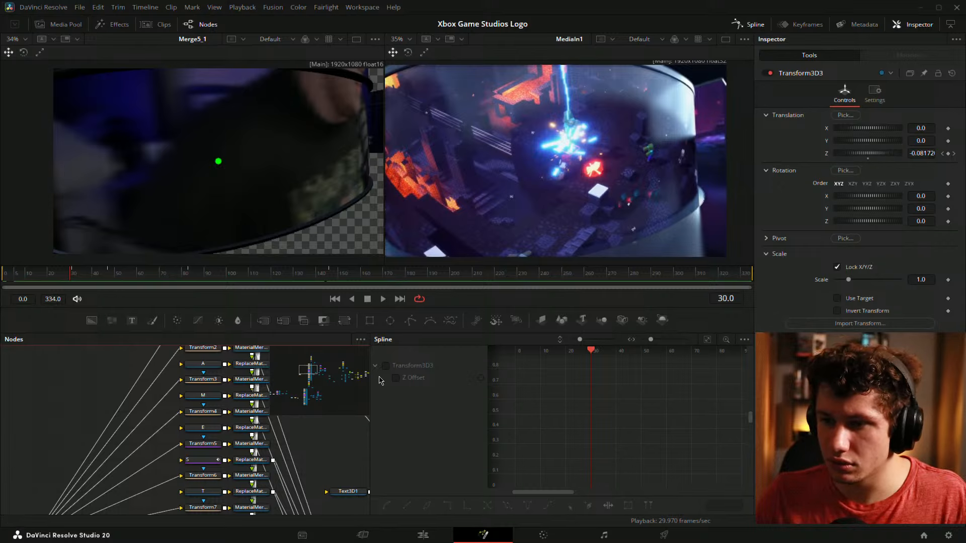
{"action": "left_click", "coordinate": [396, 378]}
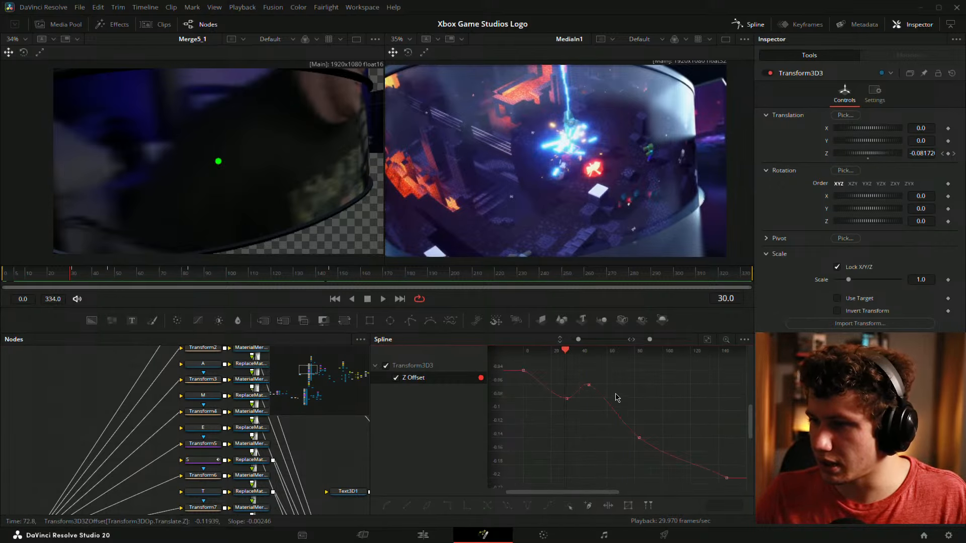
{"action": "left_click_drag", "start_coordinate": [608, 399], "coordinate": [610, 398]}
{"action": "left_click", "coordinate": [567, 398]}
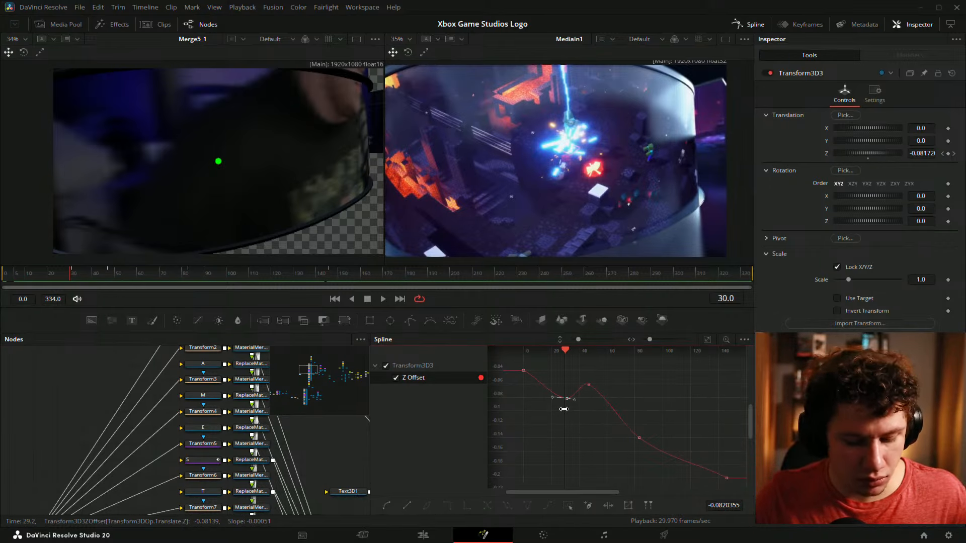
{"action": "key", "text": "Delete"}
Flatten Transform3D3's Z Offset curve at its first keyframe and at its last keyframe near frame 140
{"action": "left_click", "coordinate": [523, 371]}
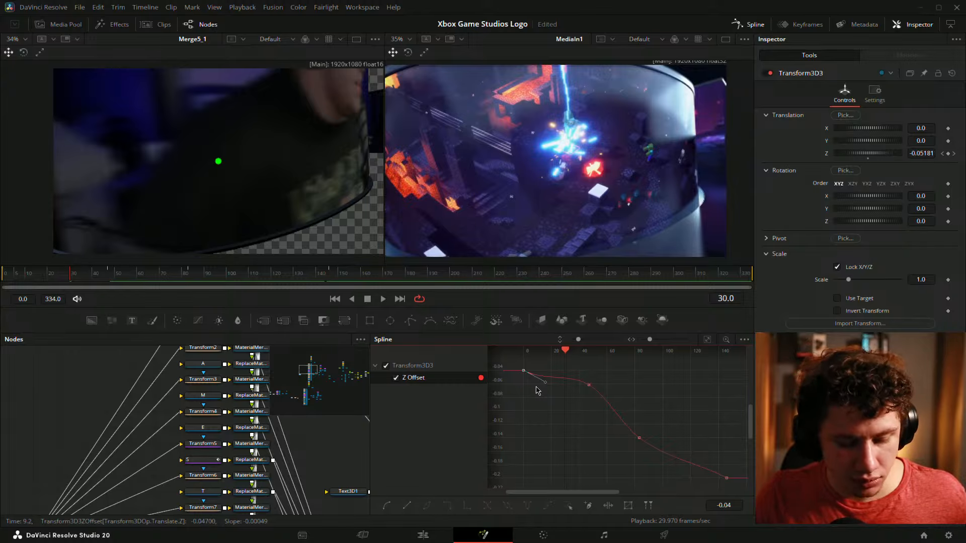
{"action": "key", "text": "f"}
{"action": "left_click_drag", "start_coordinate": [659, 413], "coordinate": [624, 464]}
{"action": "left_click_drag", "start_coordinate": [690, 415], "coordinate": [635, 398]}
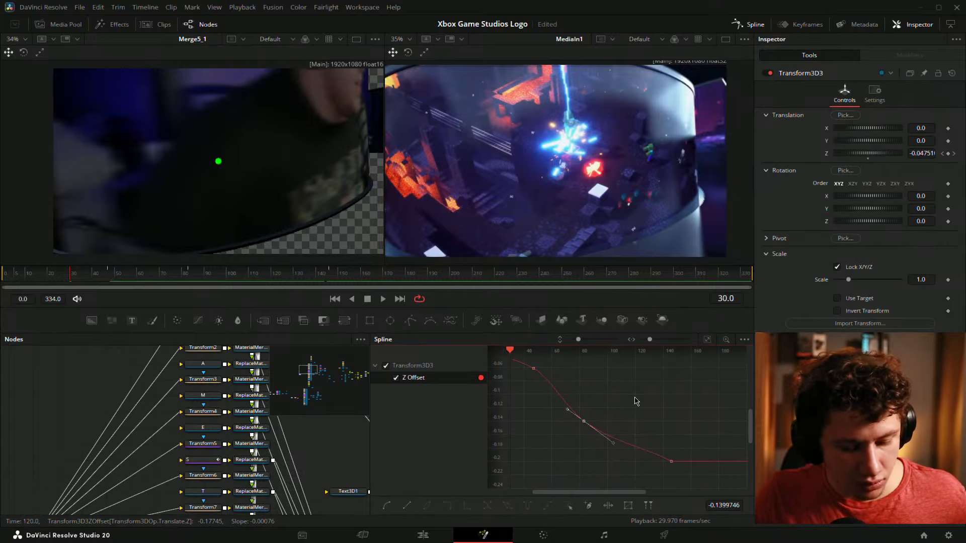
{"action": "left_click", "coordinate": [671, 461]}
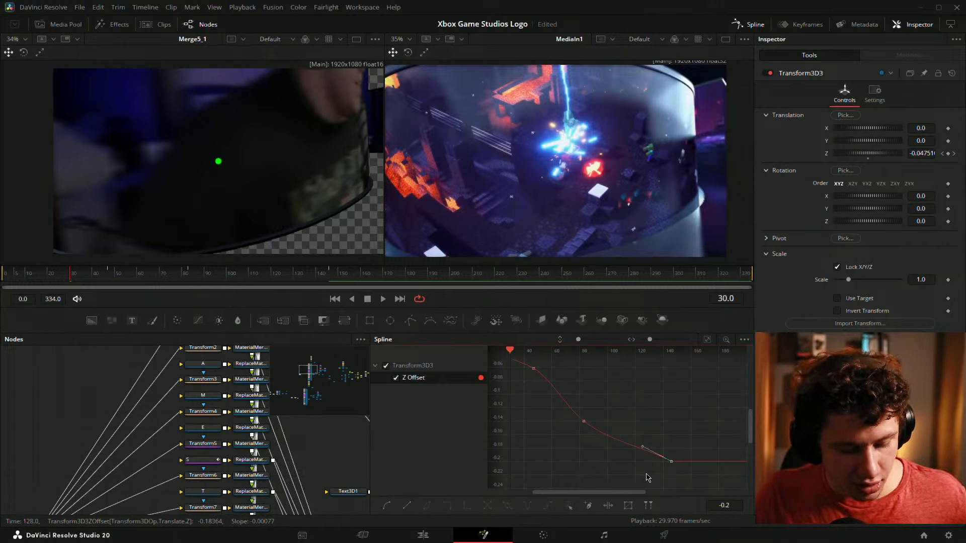
{"action": "left_click_drag", "start_coordinate": [684, 475], "coordinate": [683, 472]}
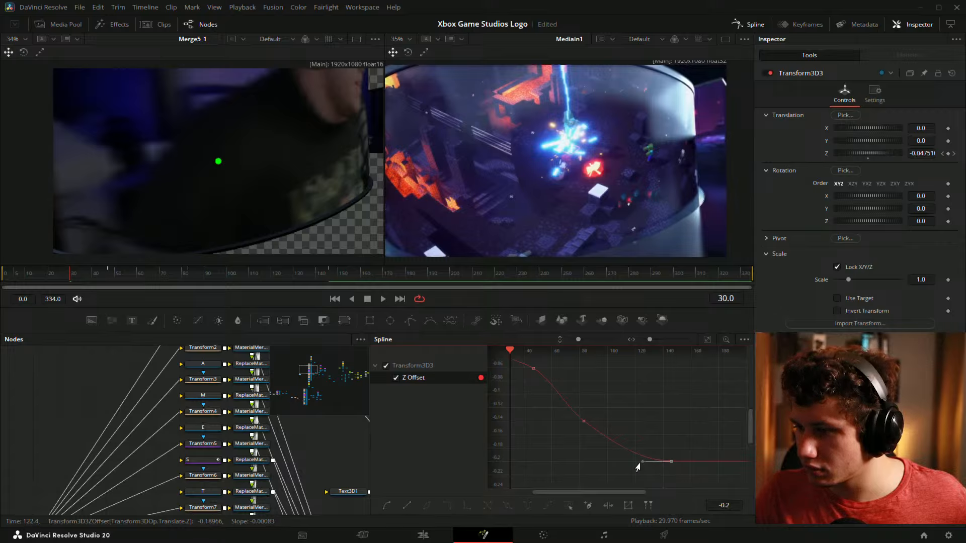
Reshape the handles of the middle keyframe on Transform3D3's Z Offset curve for a smoother slope and close the spline editor
{"action": "left_click_drag", "start_coordinate": [580, 411], "coordinate": [596, 430]}
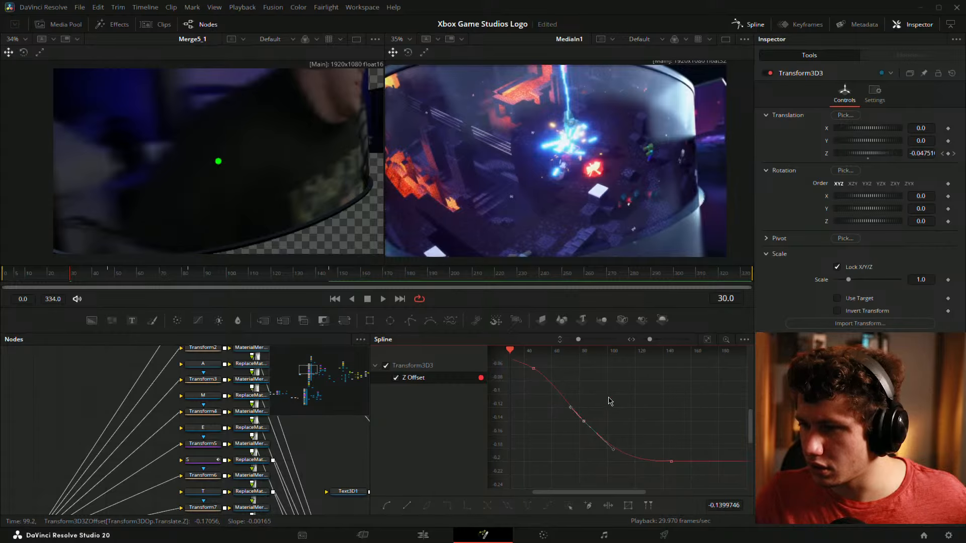
{"action": "left_click", "coordinate": [749, 25]}
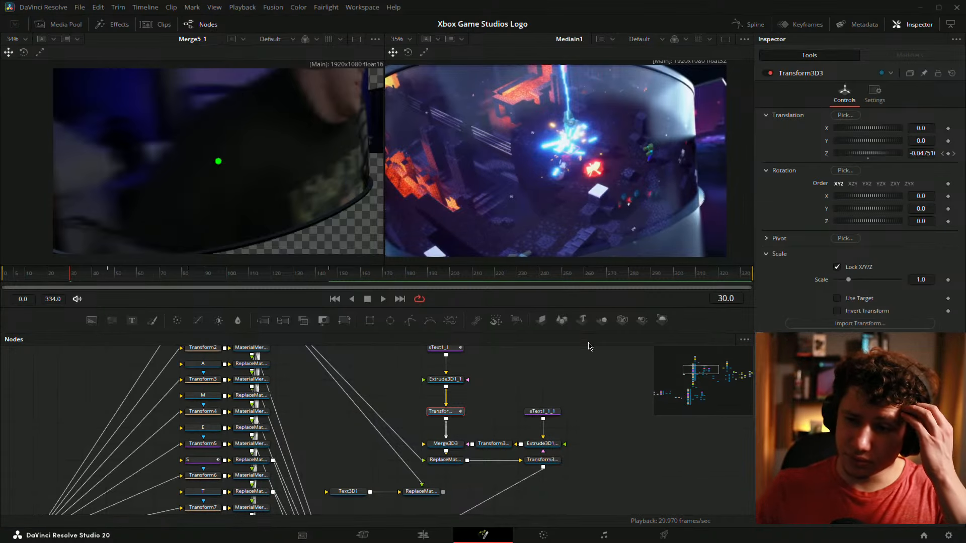
{"action": "left_click", "coordinate": [613, 393]}
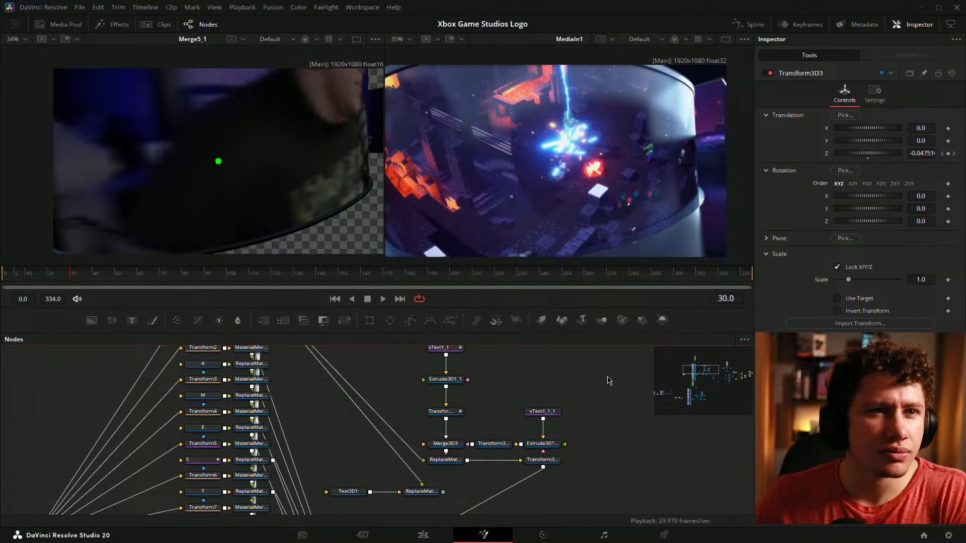
Select the animated camera feeding the lower 3D merge and renderer branch, and move the playhead to frame 27
{"action": "left_click_drag", "start_coordinate": [580, 383], "coordinate": [436, 343]}
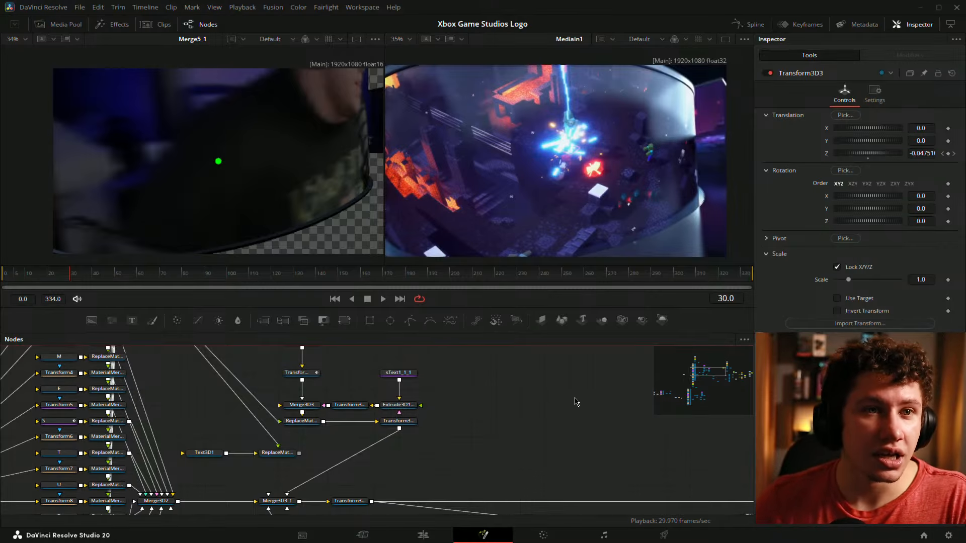
{"action": "left_click_drag", "start_coordinate": [539, 446], "coordinate": [584, 406]}
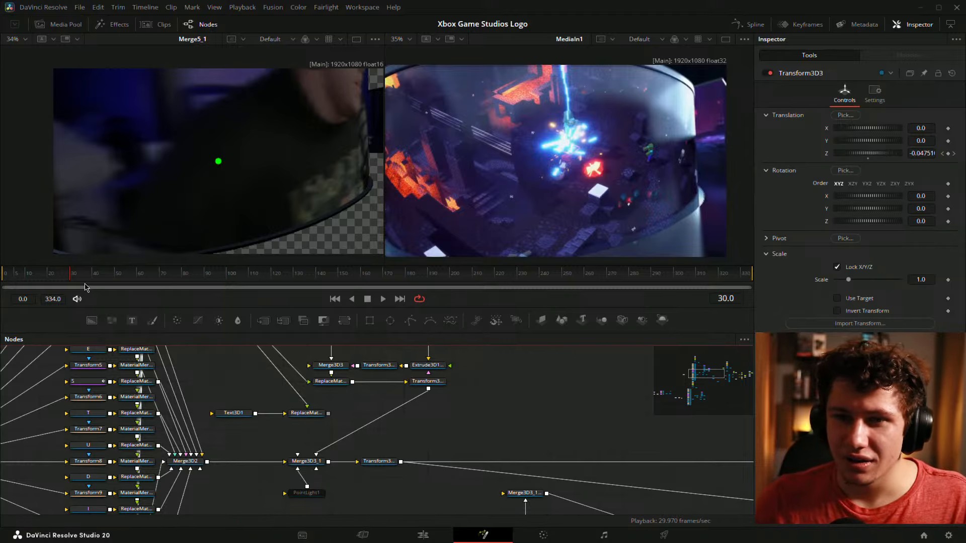
{"action": "left_click_drag", "start_coordinate": [55, 276], "coordinate": [73, 282]}
{"action": "left_click_drag", "start_coordinate": [583, 448], "coordinate": [210, 369]}
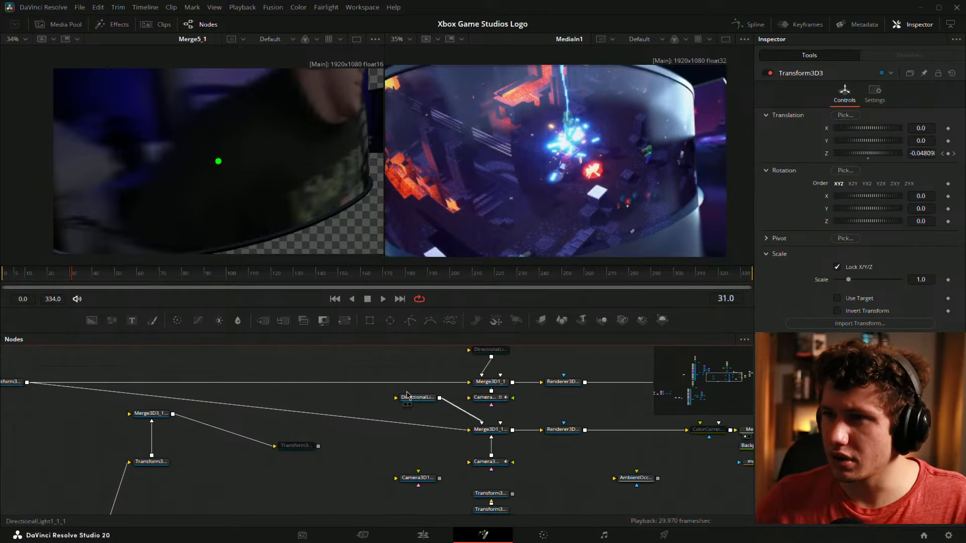
{"action": "left_click_drag", "start_coordinate": [73, 279], "coordinate": [43, 282]}
{"action": "left_click_drag", "start_coordinate": [539, 462], "coordinate": [304, 428]}
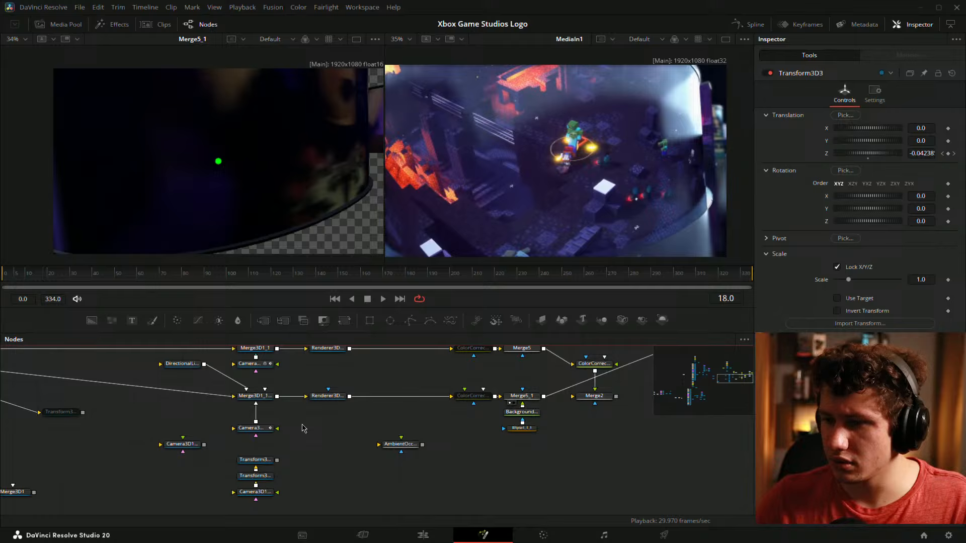
{"action": "left_click", "coordinate": [265, 432]}
{"action": "left_click_drag", "start_coordinate": [44, 279], "coordinate": [58, 282]}
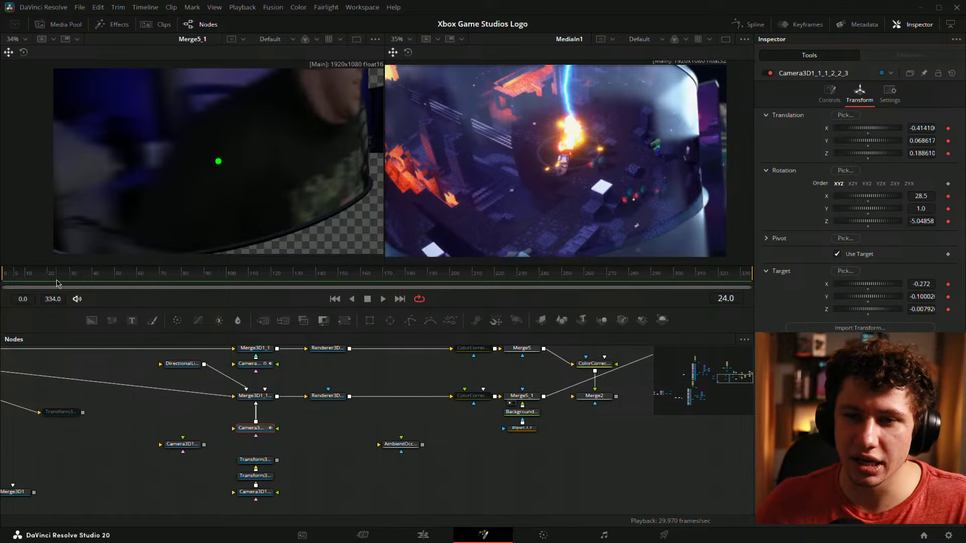
{"action": "left_click_drag", "start_coordinate": [58, 276], "coordinate": [64, 277]}
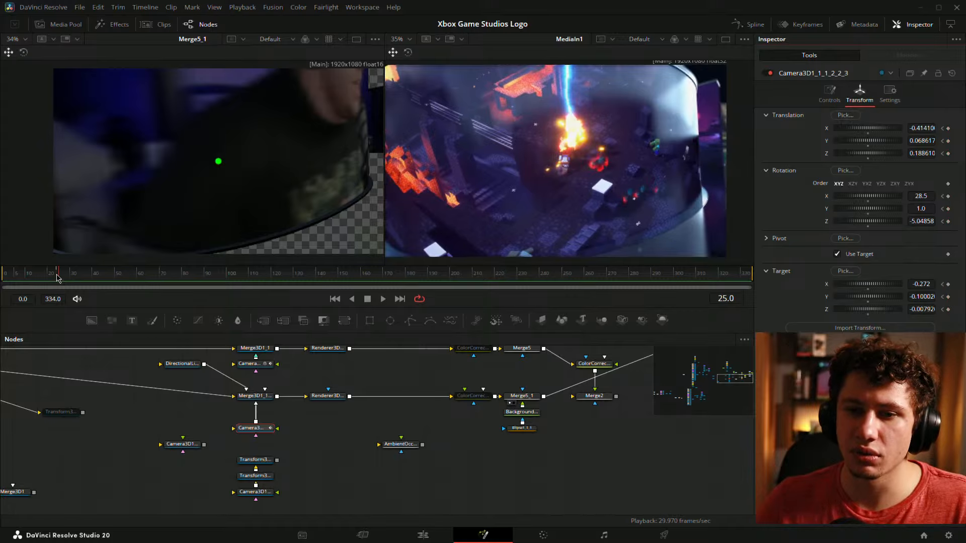
Add keyframes at frame 27 for the camera's X, Y and Z target, rotation and translation
{"action": "left_click", "coordinate": [948, 309]}
{"action": "left_click", "coordinate": [948, 297]}
{"action": "left_click", "coordinate": [948, 222]}
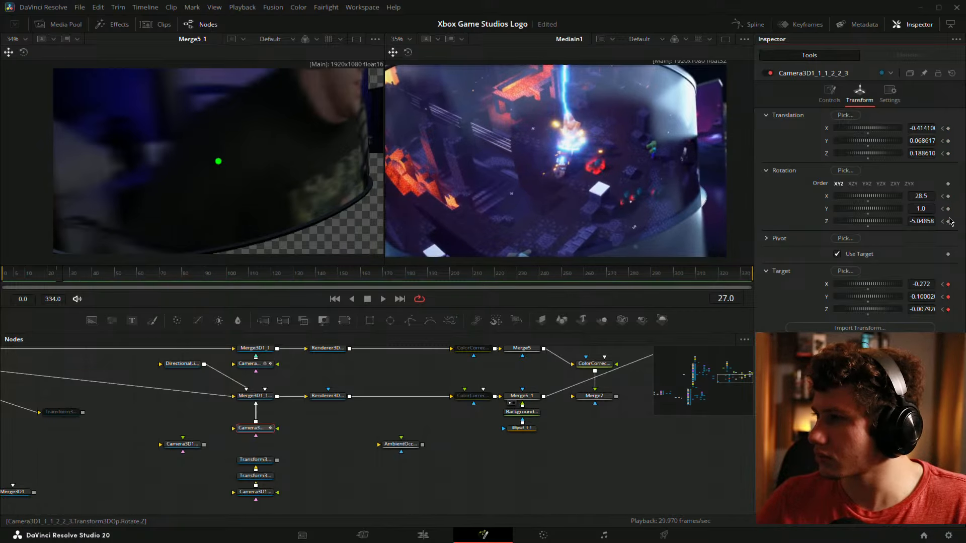
{"action": "left_click", "coordinate": [948, 209]}
{"action": "left_click", "coordinate": [948, 197]}
{"action": "left_click", "coordinate": [948, 153]}
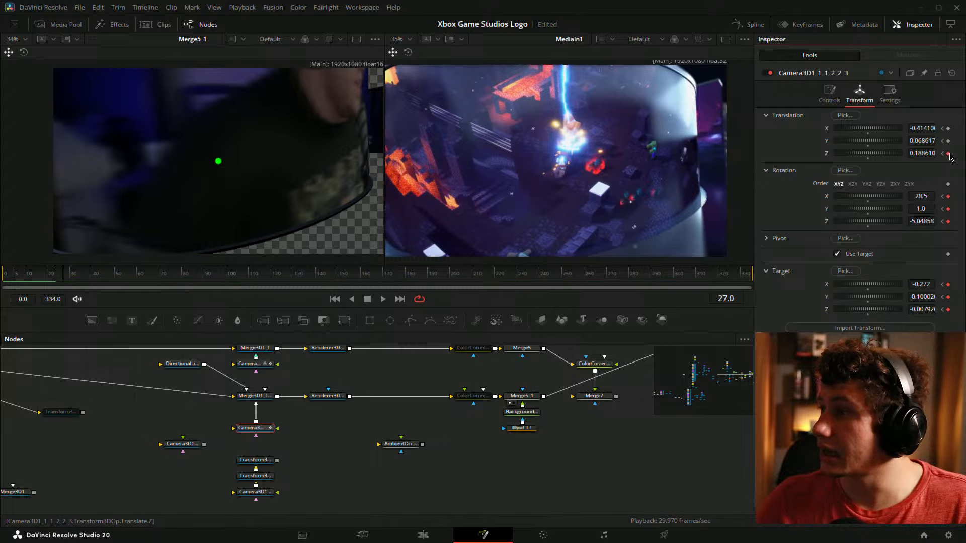
{"action": "left_click", "coordinate": [948, 128]}
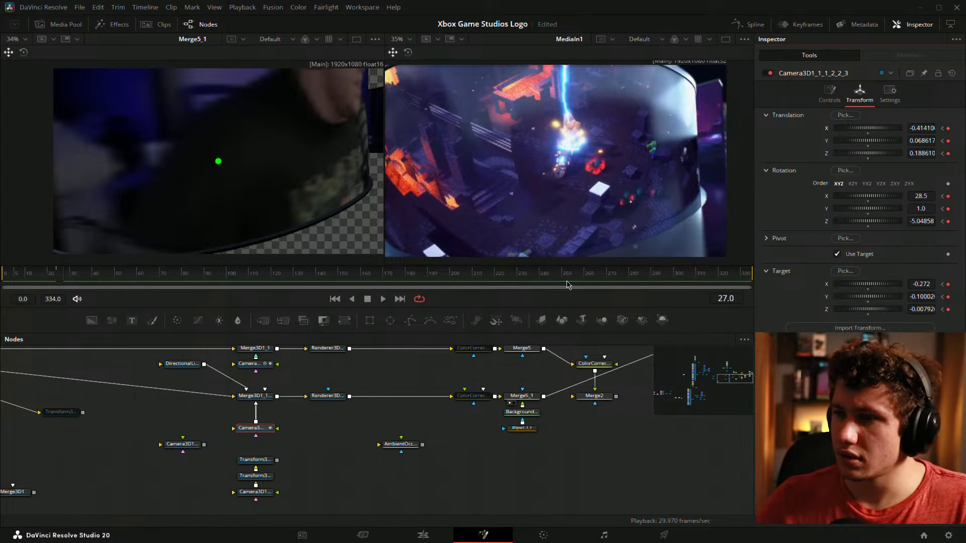
Step back and forth through the frames just before frame 27 to compare the camera view with the footage
{"action": "key", "text": "Left"}
{"action": "key", "text": "Right"}
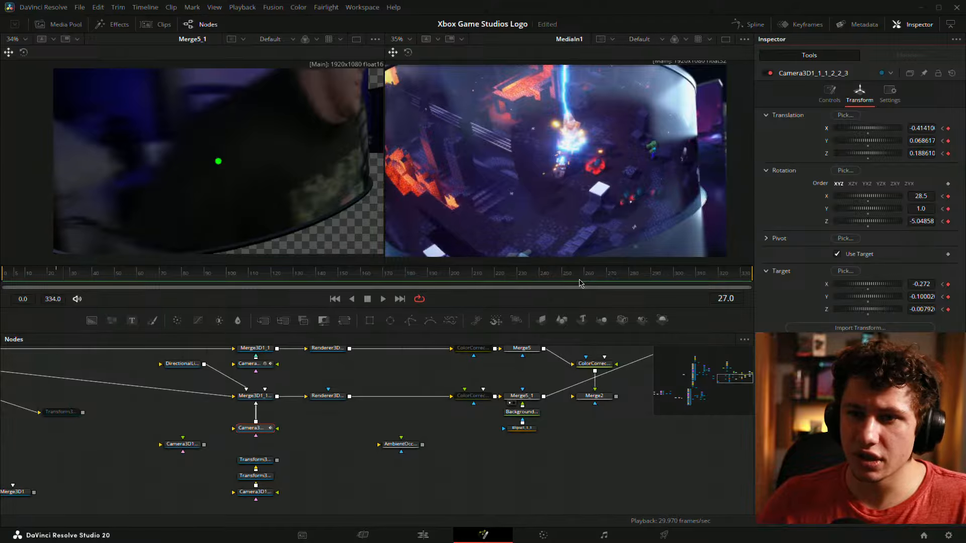
{"action": "key", "text": "Left"}
{"action": "key", "text": "Left"}
{"action": "key", "text": "Left"}
{"action": "key", "text": "Right"}
{"action": "key", "text": "Right"}
{"action": "key", "text": "Right"}
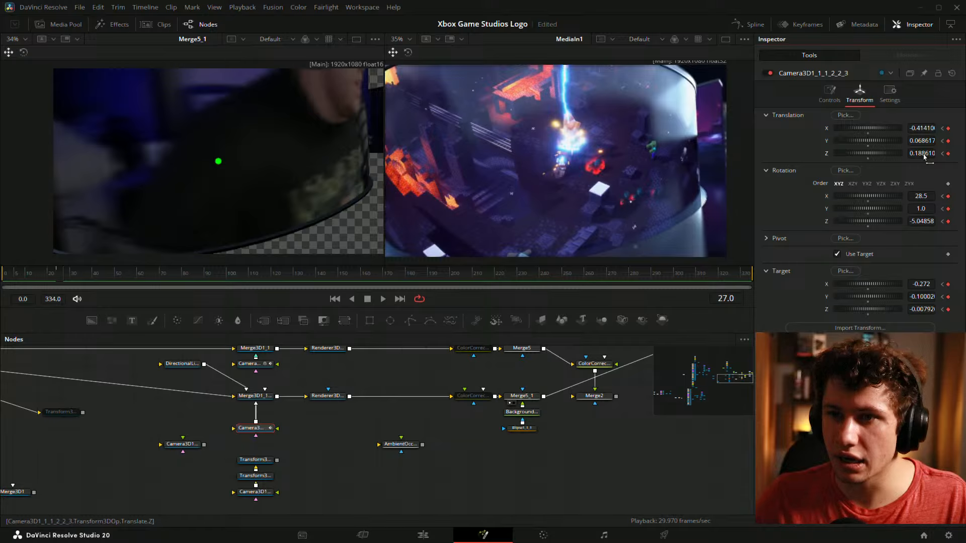
Set the camera's Z translation to 0.18961 at frame 27 and scrub the preceding frames to check the motion
{"action": "left_click_drag", "start_coordinate": [925, 157], "coordinate": [919, 153]}
{"action": "type", "text": "86"}
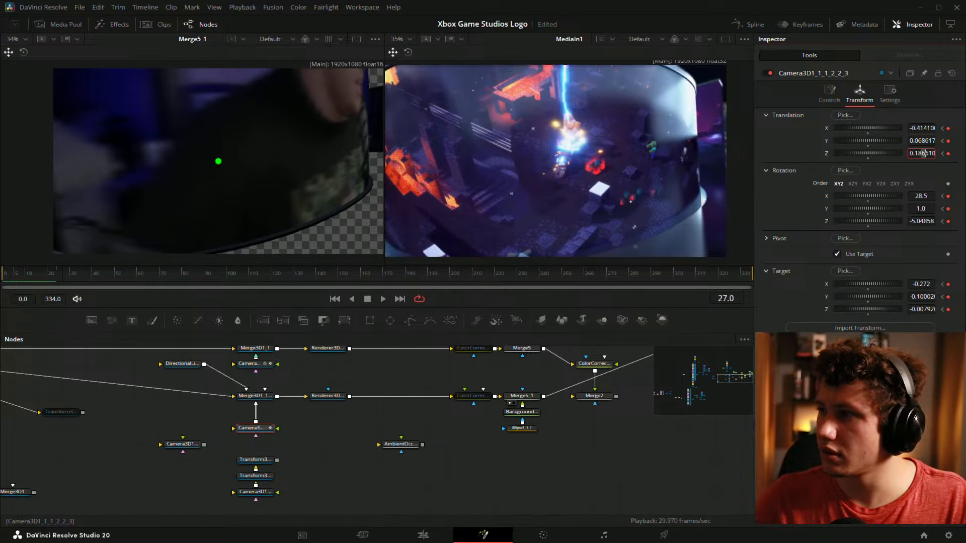
{"action": "type", "text": "8"}
{"action": "key", "text": "Return"}
{"action": "mouse_move", "coordinate": [66, 279]}
{"action": "left_mouse_down"}
{"action": "mouse_move", "coordinate": [56, 276]}
{"action": "mouse_move", "coordinate": [65, 275]}
{"action": "left_mouse_up"}
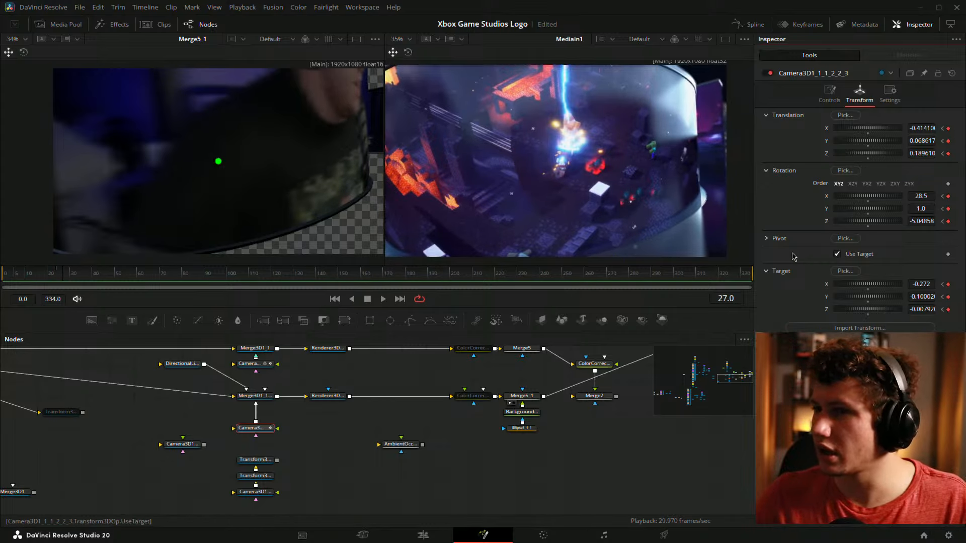
{"action": "left_click", "coordinate": [49, 282]}
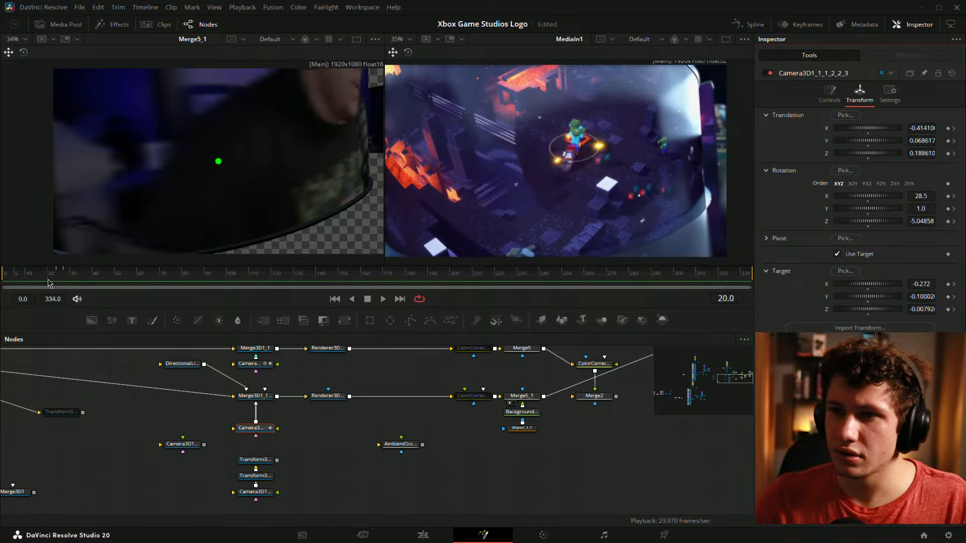
{"action": "left_click_drag", "start_coordinate": [48, 279], "coordinate": [59, 283]}
Display the Merge3 node in place of MediaIn1 in its viewer and scrub from frame 25 to frame 28
{"action": "left_click_drag", "start_coordinate": [619, 367], "coordinate": [398, 455]}
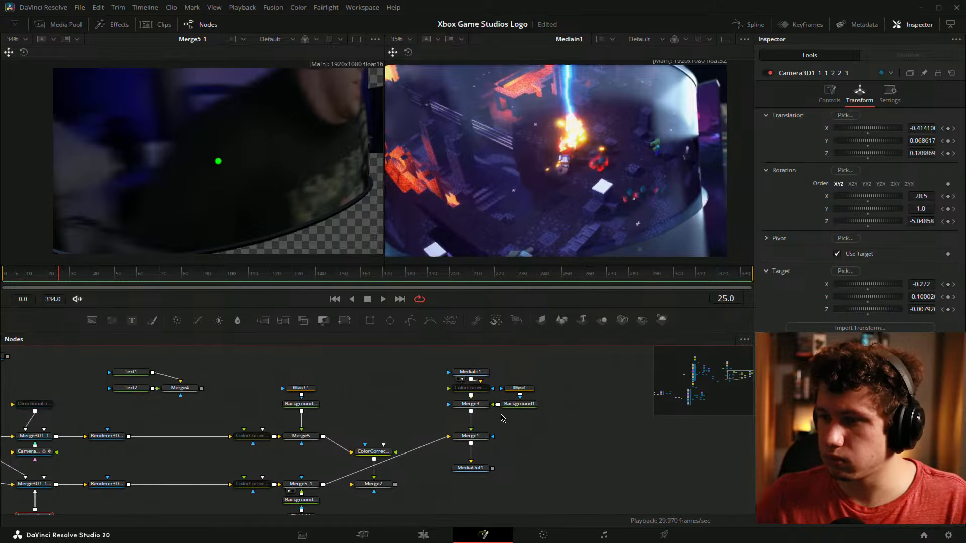
{"action": "key", "text": "2"}
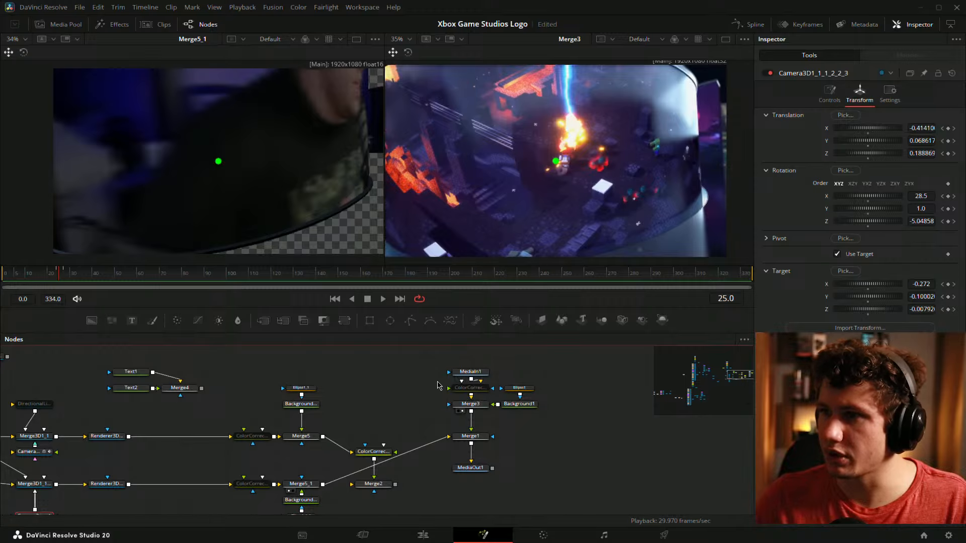
{"action": "left_click_drag", "start_coordinate": [59, 274], "coordinate": [67, 278]}
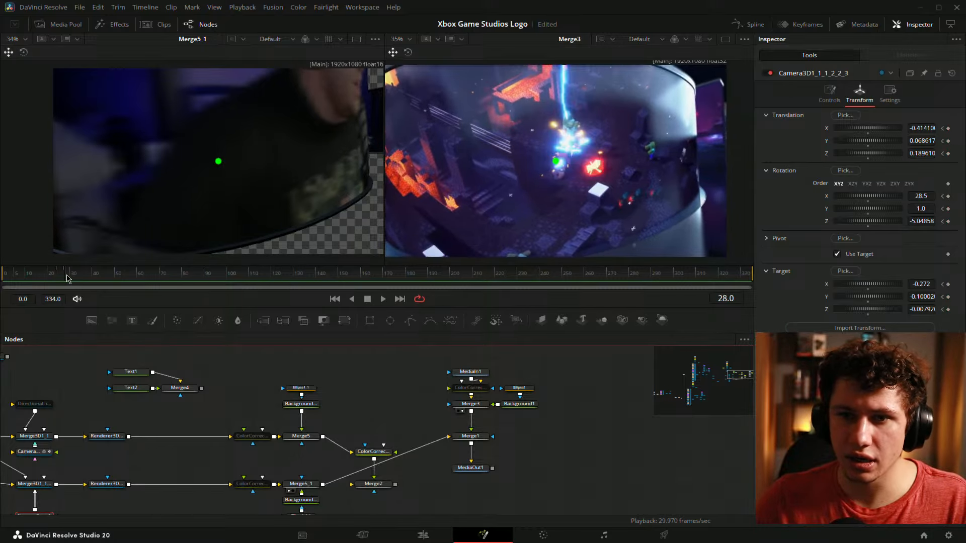
Reframe the camera at frame 27 with target X -0.269, target Y -0.09502 and Z translation 0.19961, checking the neighbouring frames
{"action": "left_click_drag", "start_coordinate": [925, 296], "coordinate": [936, 296]}
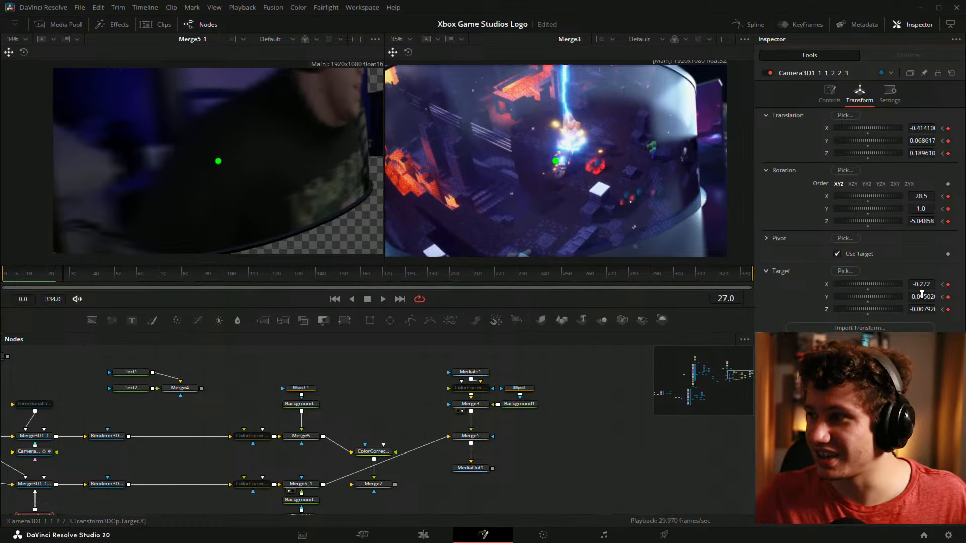
{"action": "left_click_drag", "start_coordinate": [927, 288], "coordinate": [932, 289]}
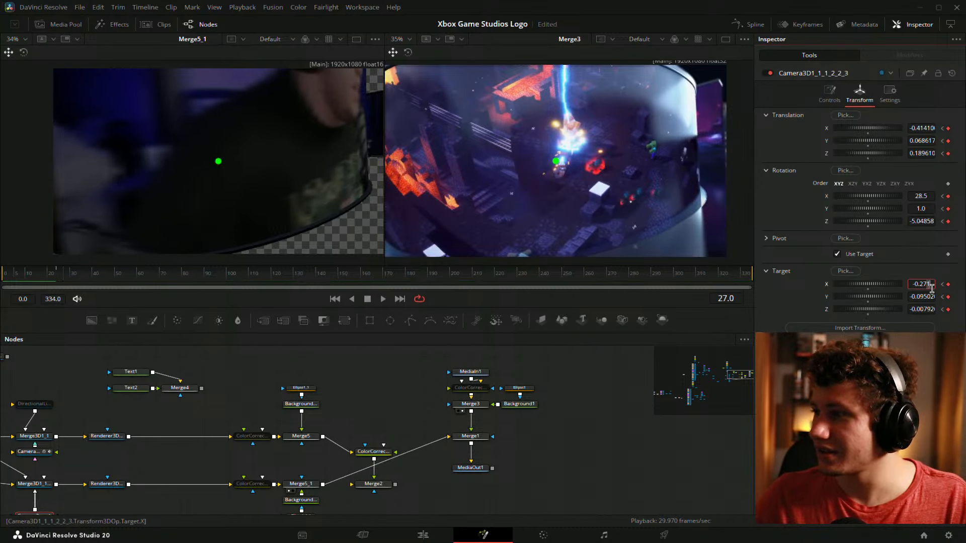
{"action": "key", "text": "Up"}
{"action": "key", "text": "Up"}
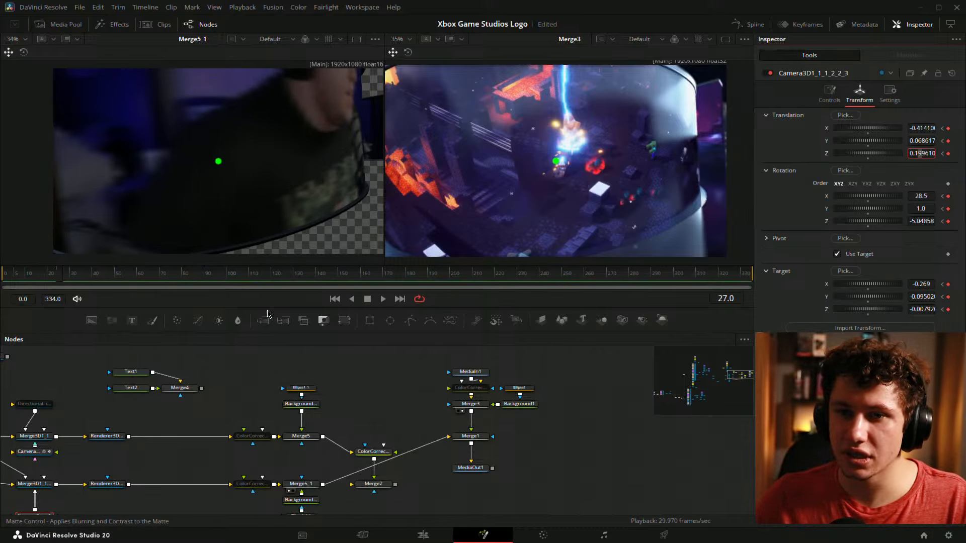
{"action": "left_click", "coordinate": [62, 279]}
{"action": "left_click_drag", "start_coordinate": [61, 279], "coordinate": [64, 279]}
{"action": "left_click", "coordinate": [922, 154]}
{"action": "key", "text": "Down"}
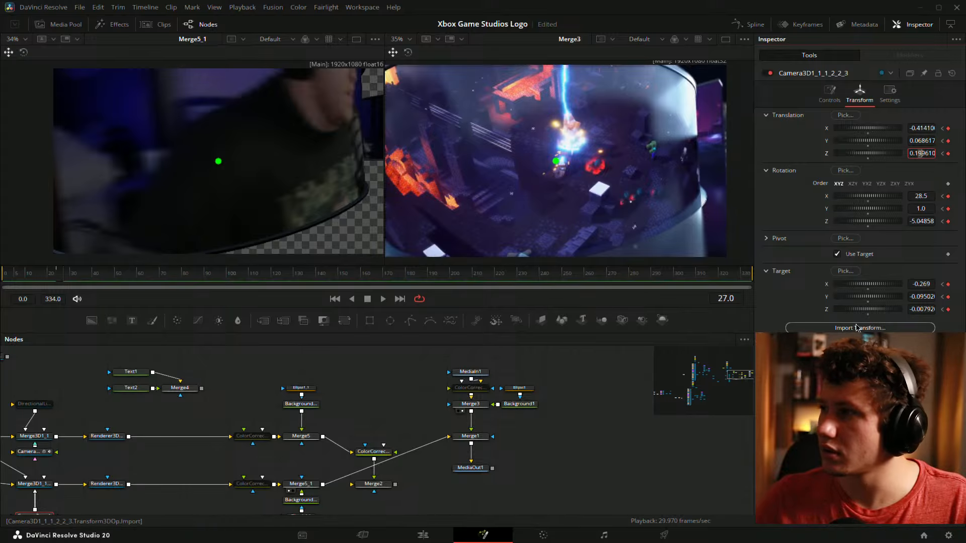
{"action": "left_click", "coordinate": [62, 276]}
{"action": "left_click", "coordinate": [59, 275]}
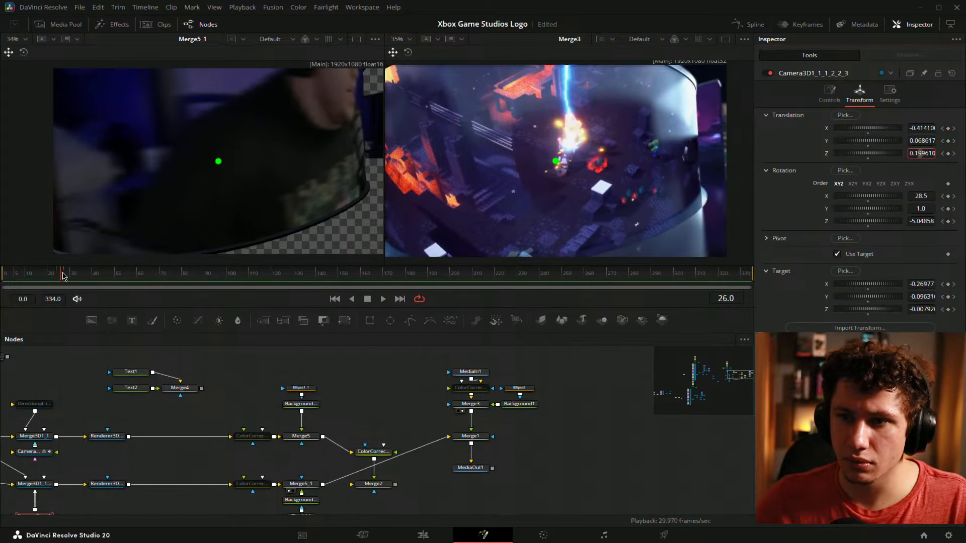
{"action": "left_click", "coordinate": [63, 275]}
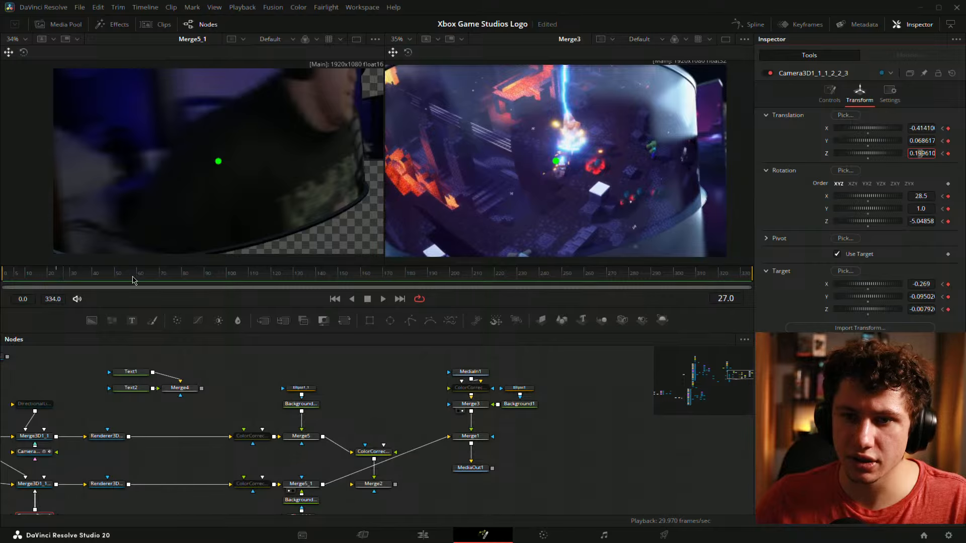
Keyframe the camera's target, rotation and translation at frame 30 and step between frames 27 and 30 to check the motion
{"action": "key", "text": "Return"}
{"action": "key", "text": "Right"}
{"action": "key", "text": "Right"}
{"action": "key", "text": "Right"}
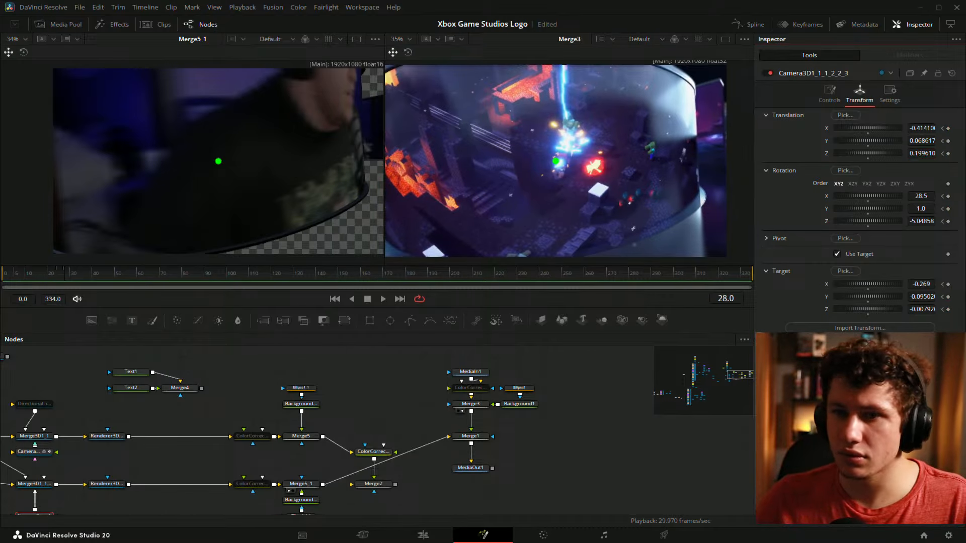
{"action": "left_click", "coordinate": [948, 309]}
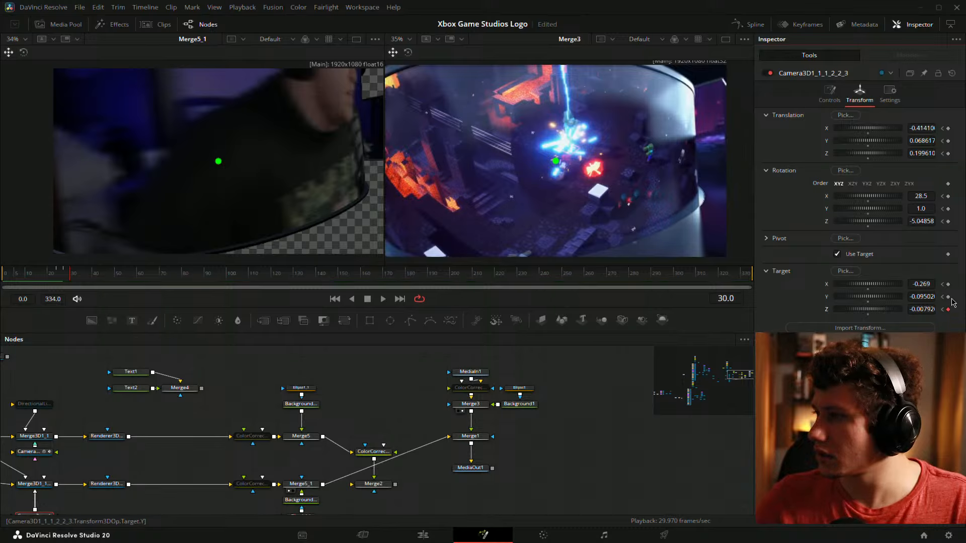
{"action": "left_click", "coordinate": [948, 297]}
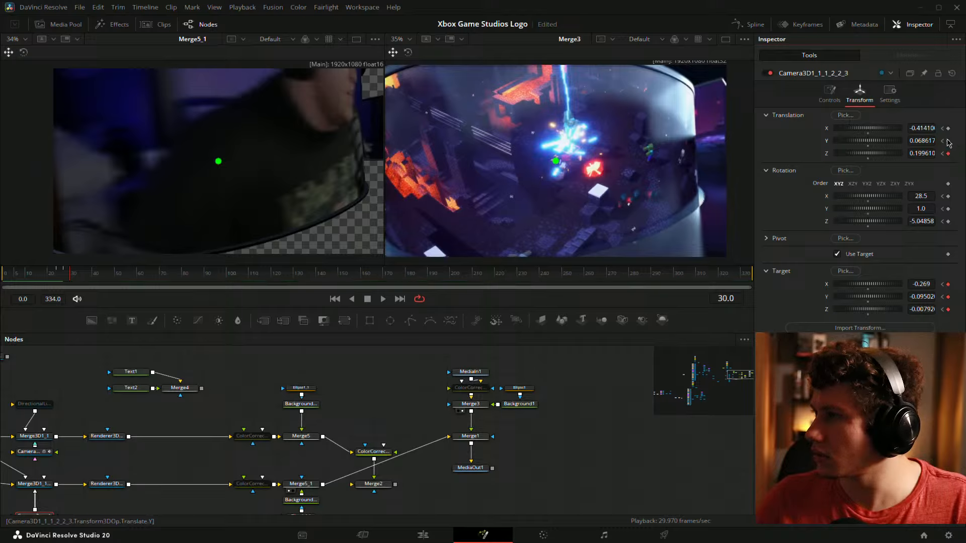
{"action": "key", "text": "Left"}
{"action": "key", "text": "Left"}
{"action": "key", "text": "Left"}
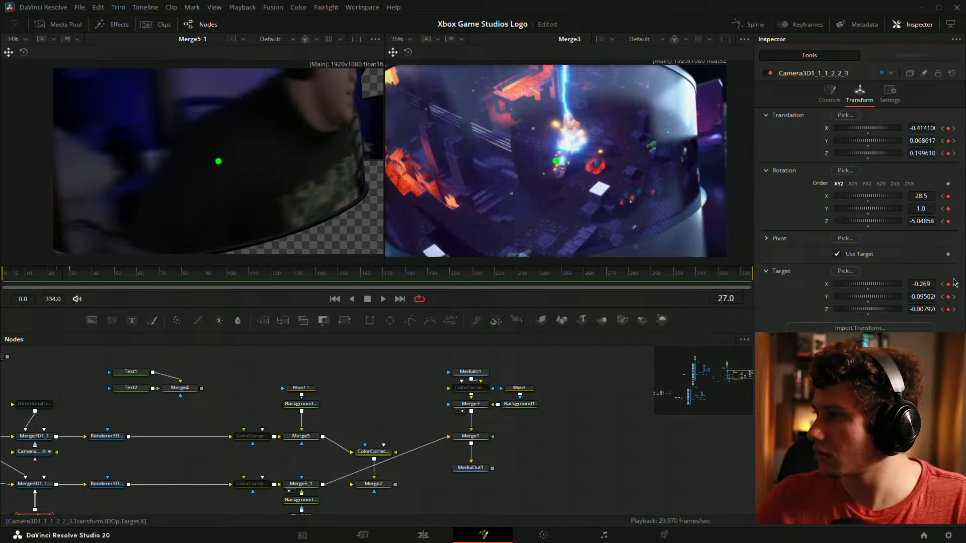
{"action": "key", "text": "Right"}
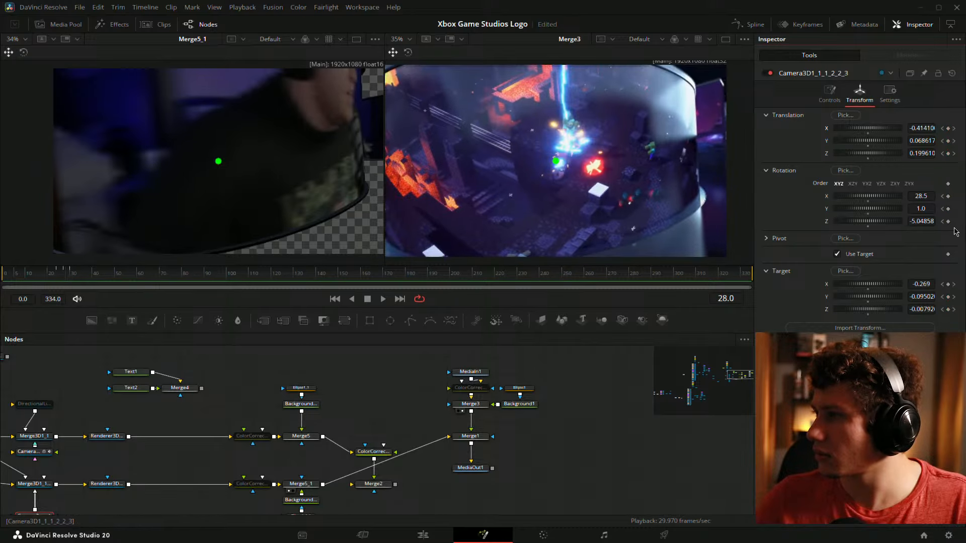
{"action": "key", "text": "Right"}
{"action": "key", "text": "Right"}
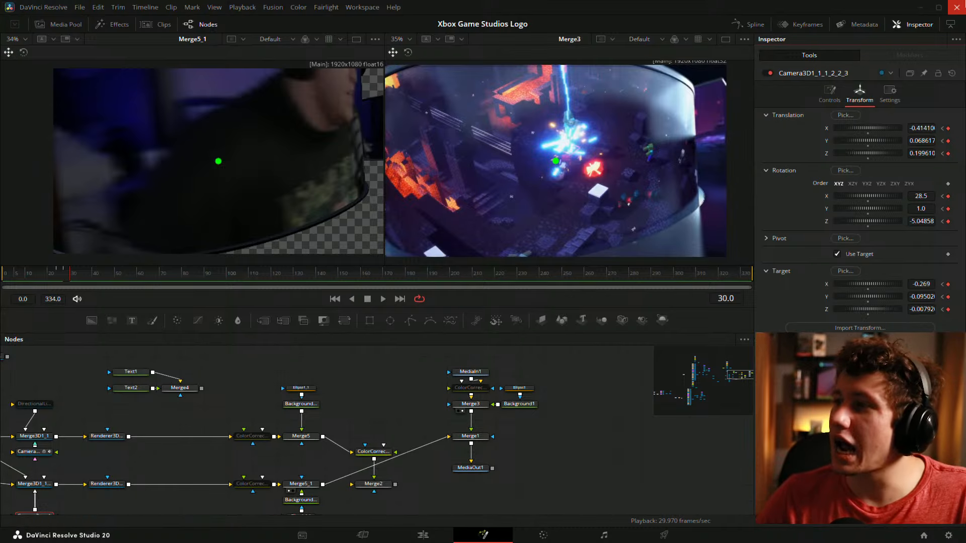
Try widening the camera's angle of view to 55.7 and undo the change
{"action": "left_click", "coordinate": [829, 93]}
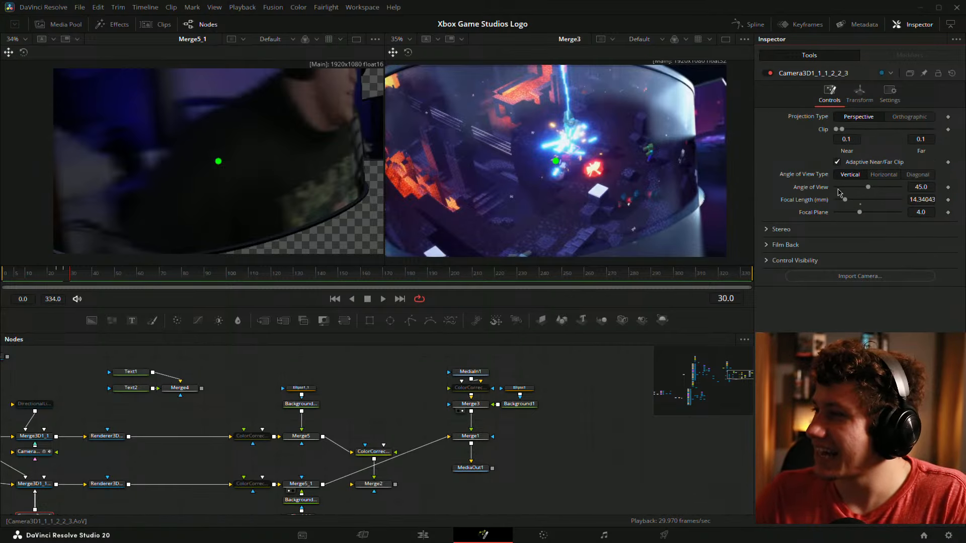
{"action": "mouse_move", "coordinate": [869, 189]}
{"action": "left_mouse_down"}
{"action": "mouse_move", "coordinate": [933, 200]}
{"action": "mouse_move", "coordinate": [875, 200]}
{"action": "left_mouse_up"}
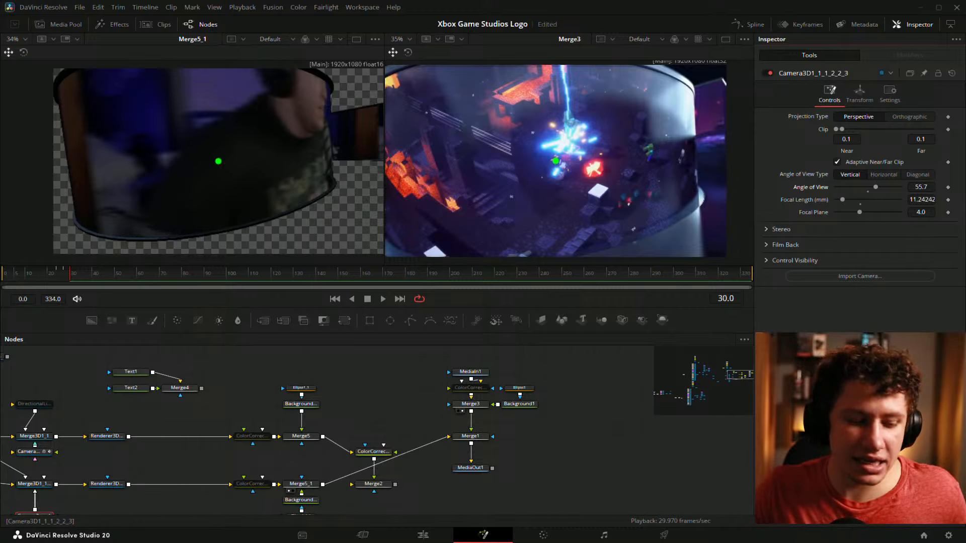
{"action": "key", "text": "ctrl+z"}
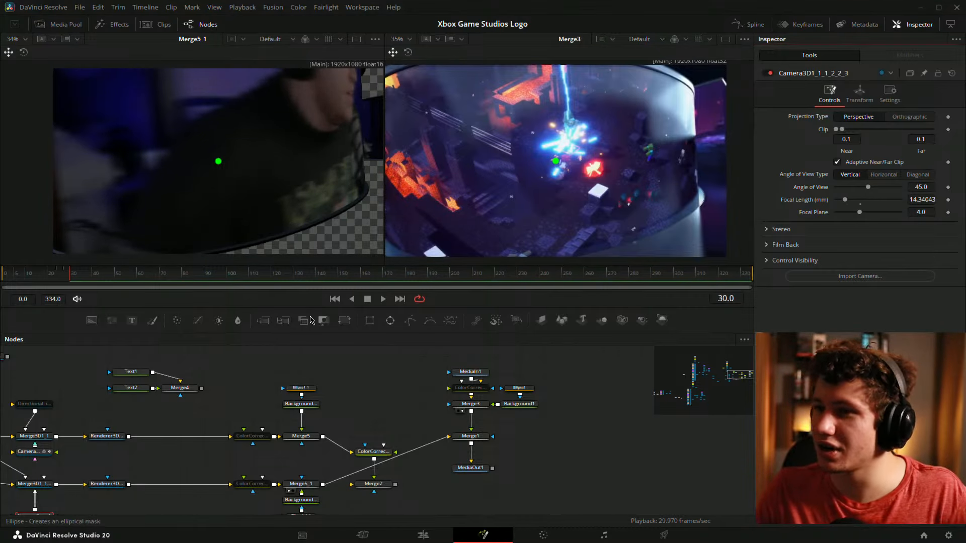
At frame 33, duplicate the camera node, set the original aside and connect the copy to the Merge3D node in its place
{"action": "mouse_move", "coordinate": [63, 276]}
{"action": "left_mouse_down"}
{"action": "mouse_move", "coordinate": [113, 278]}
{"action": "mouse_move", "coordinate": [77, 276]}
{"action": "left_mouse_up"}
{"action": "scroll", "coordinate": [267, 177], "scroll_direction": "down", "scroll_amount": 1}
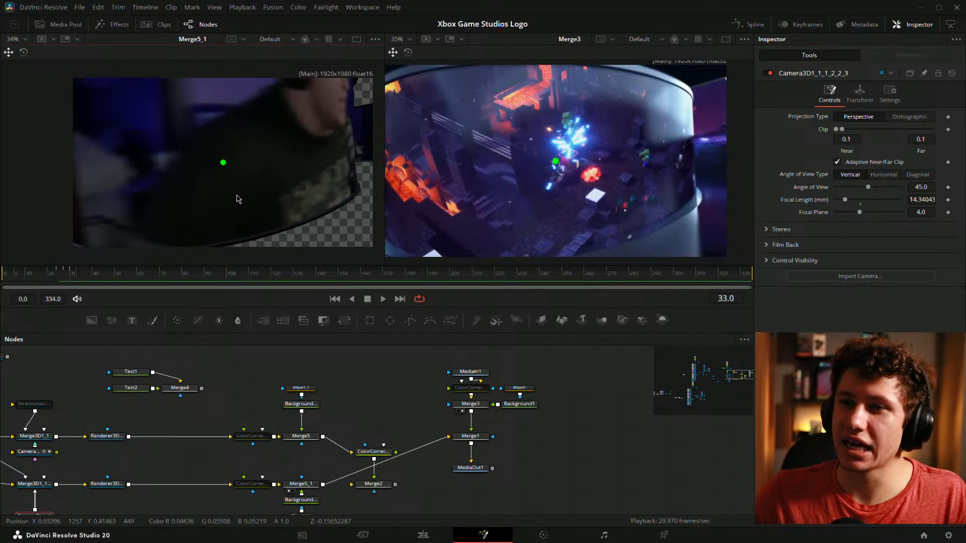
{"action": "scroll", "coordinate": [238, 199], "scroll_direction": "down", "scroll_amount": 2}
{"action": "left_click_drag", "start_coordinate": [284, 439], "coordinate": [487, 370]}
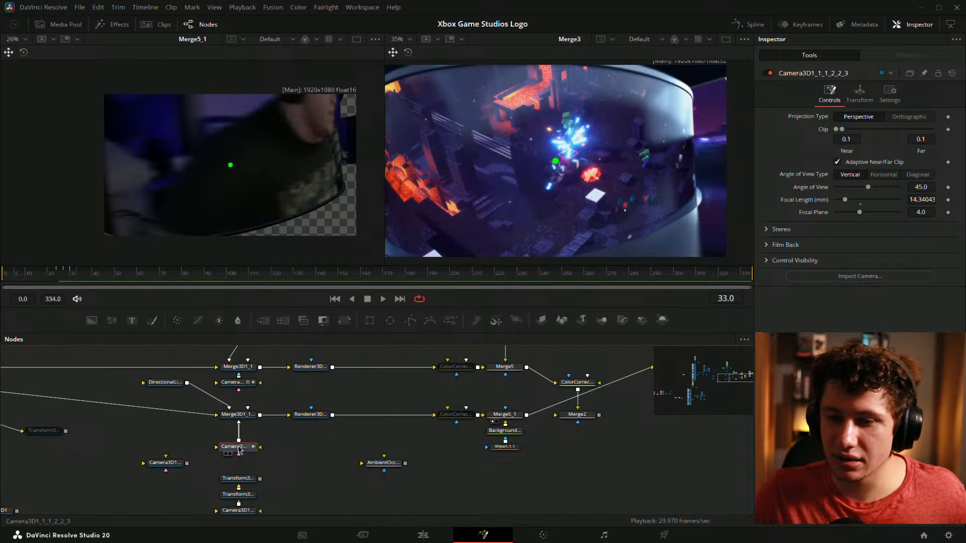
{"action": "key", "text": "ctrl+c"}
{"action": "key", "text": "ctrl+v"}
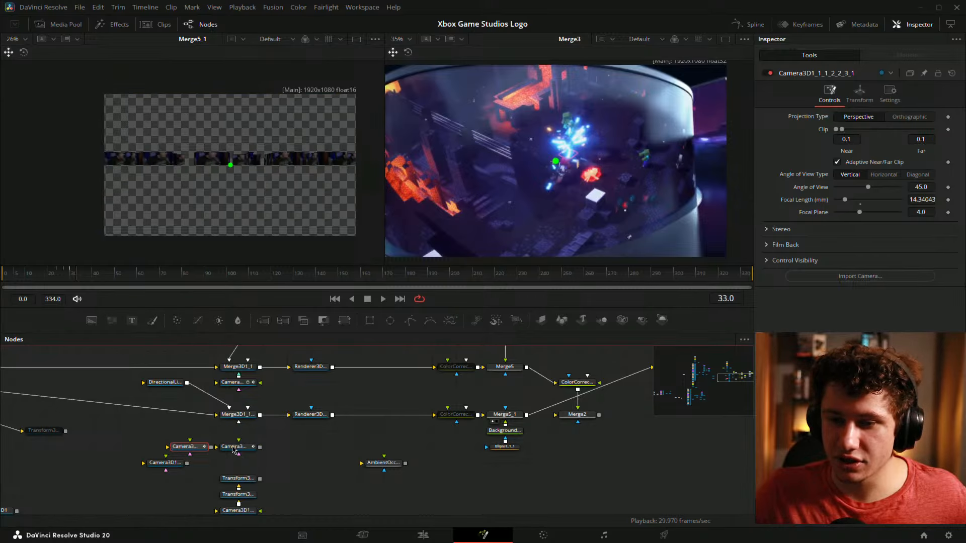
{"action": "left_click_drag", "start_coordinate": [252, 449], "coordinate": [299, 448]}
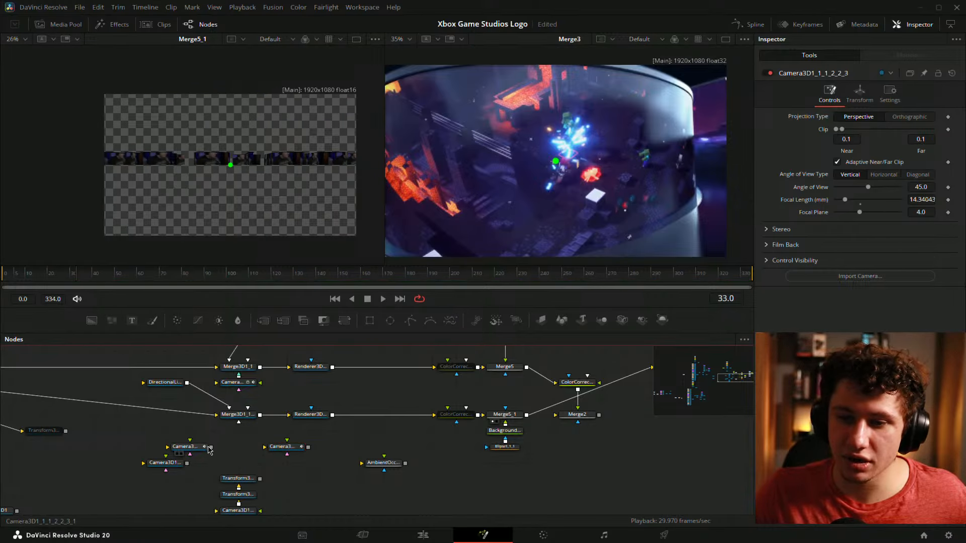
{"action": "left_click_drag", "start_coordinate": [206, 448], "coordinate": [239, 422]}
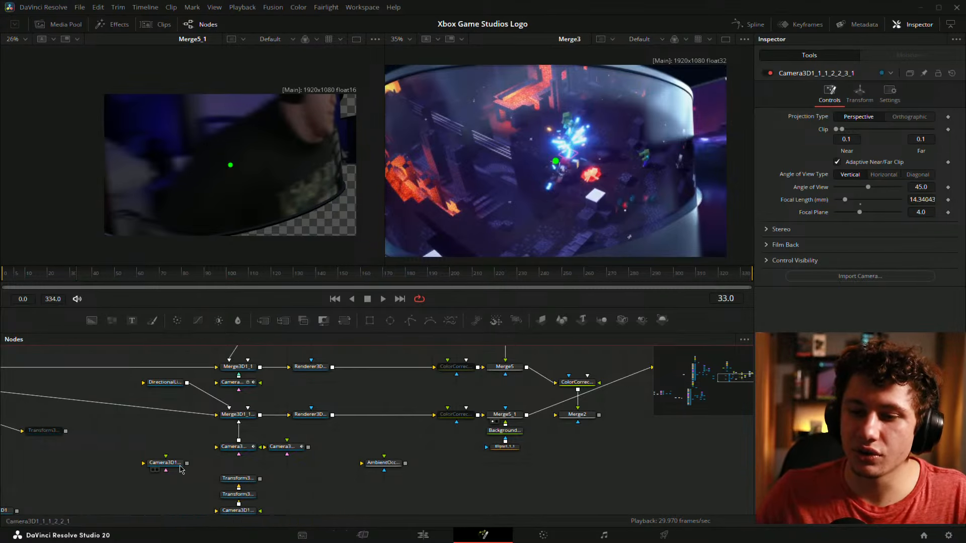
Try shorter focal lengths on the copied camera, ending at 6.5 mm
{"action": "left_click", "coordinate": [239, 450]}
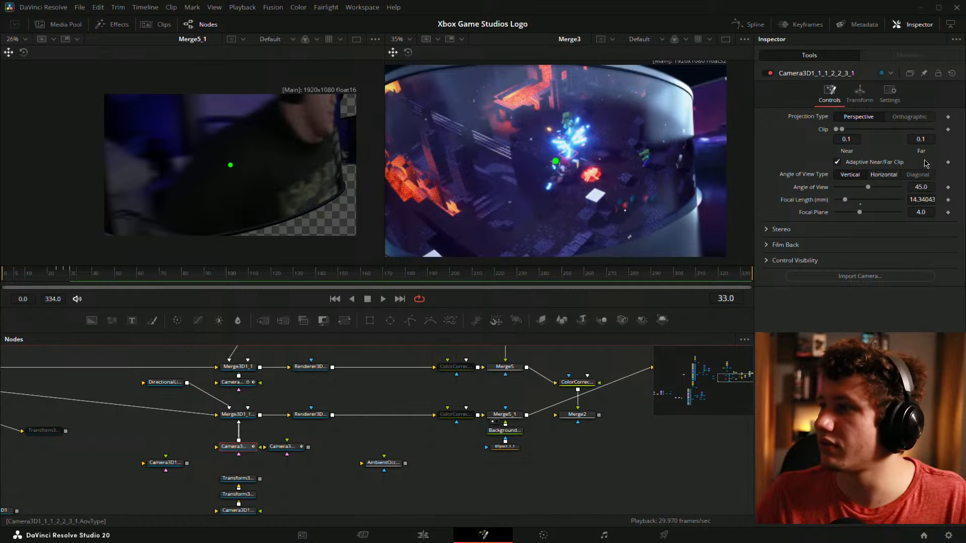
{"action": "double_click", "coordinate": [918, 200]}
{"action": "type", "text": "12.5"}
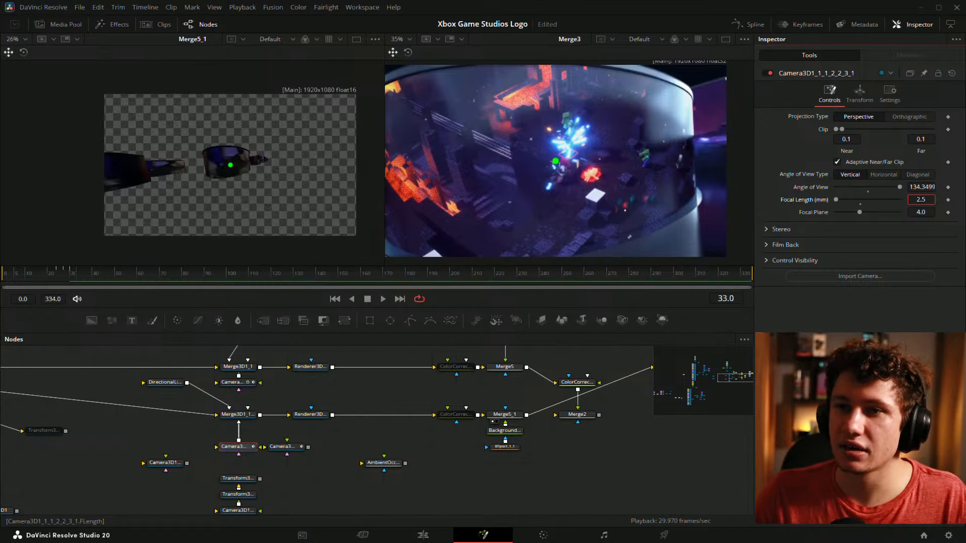
{"action": "key", "text": "Return"}
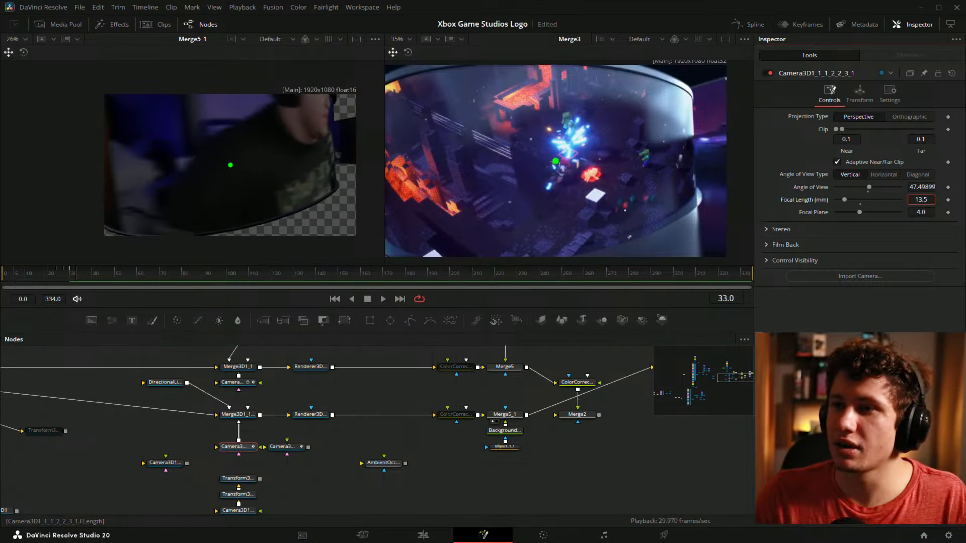
{"action": "type", "text": "8.5"}
{"action": "key", "text": "Return"}
{"action": "left_click_drag", "start_coordinate": [920, 199], "coordinate": [915, 200]}
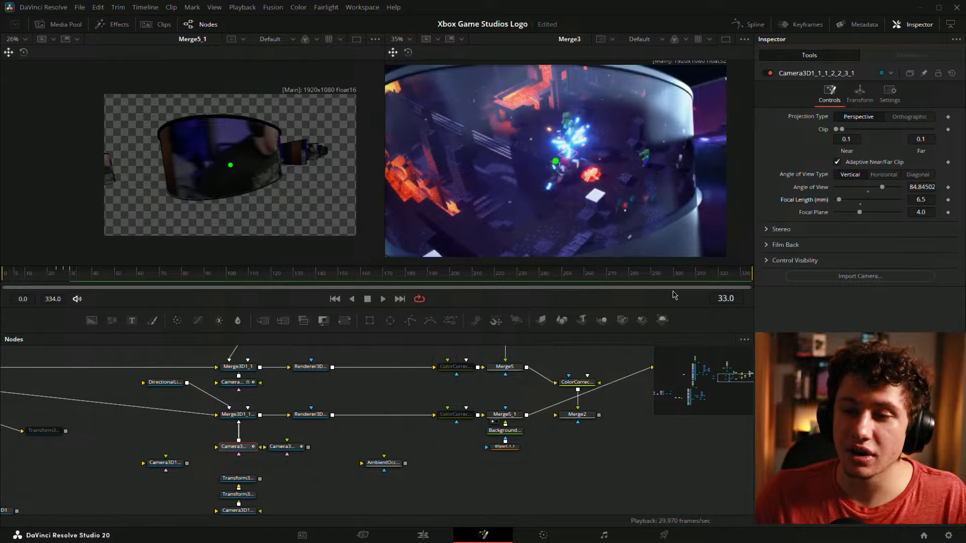
Reposition the copied camera at frame 33 with X translation -0.3231 and Z translation 0.21961
{"action": "left_click", "coordinate": [858, 94]}
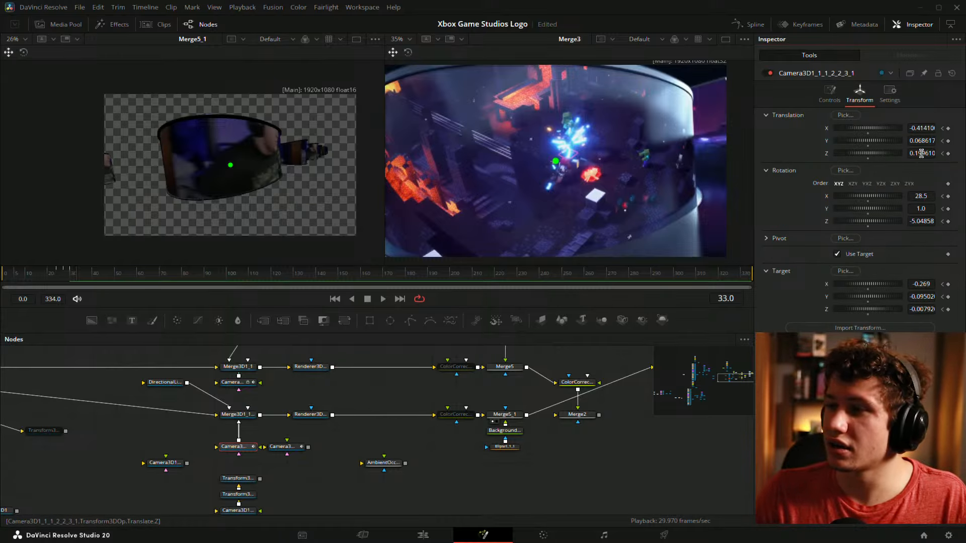
{"action": "mouse_move", "coordinate": [920, 154]}
{"action": "left_mouse_down"}
{"action": "mouse_move", "coordinate": [922, 129]}
{"action": "mouse_move", "coordinate": [920, 154]}
{"action": "mouse_move", "coordinate": [932, 129]}
{"action": "mouse_move", "coordinate": [919, 141]}
{"action": "mouse_move", "coordinate": [930, 154]}
{"action": "left_mouse_up"}
{"action": "key", "text": "ctrl+z"}
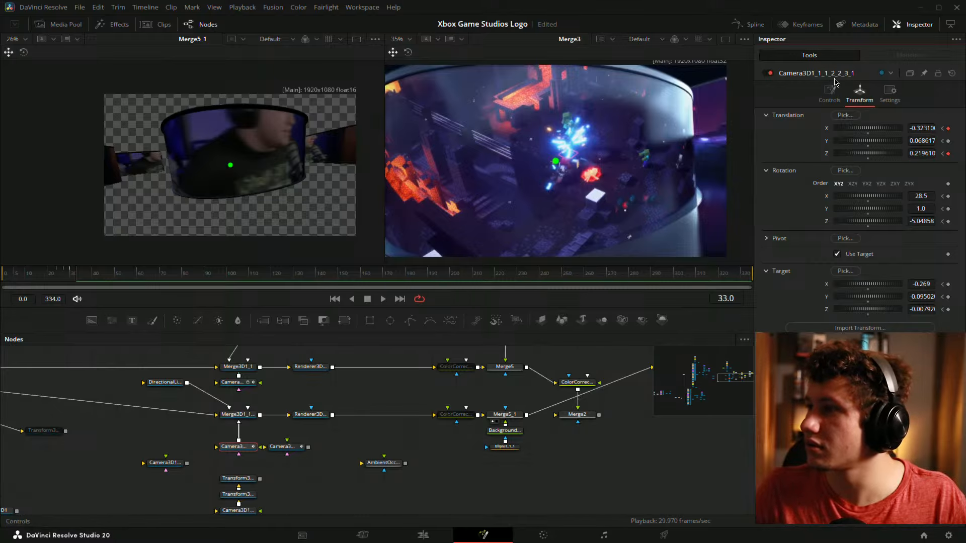
Try the camera without adaptive near/far clipping and enable it again
{"action": "left_click", "coordinate": [829, 92]}
{"action": "left_click", "coordinate": [837, 161]}
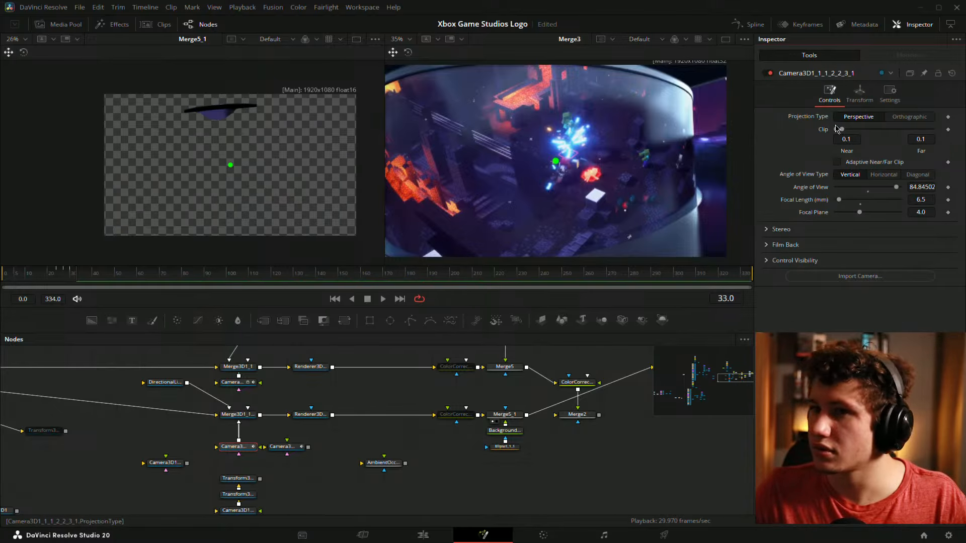
{"action": "left_click", "coordinate": [837, 161]}
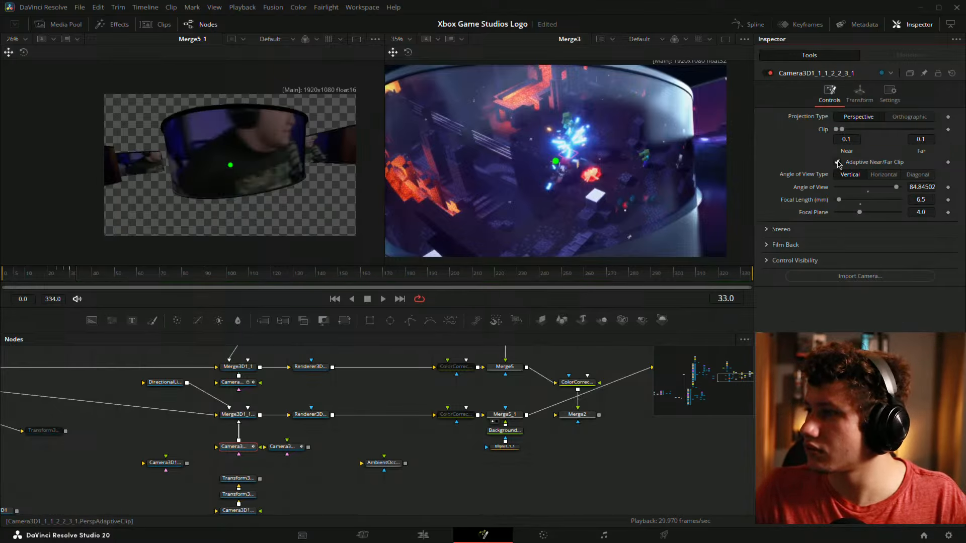
{"action": "left_click", "coordinate": [846, 100]}
{"action": "left_click", "coordinate": [838, 100]}
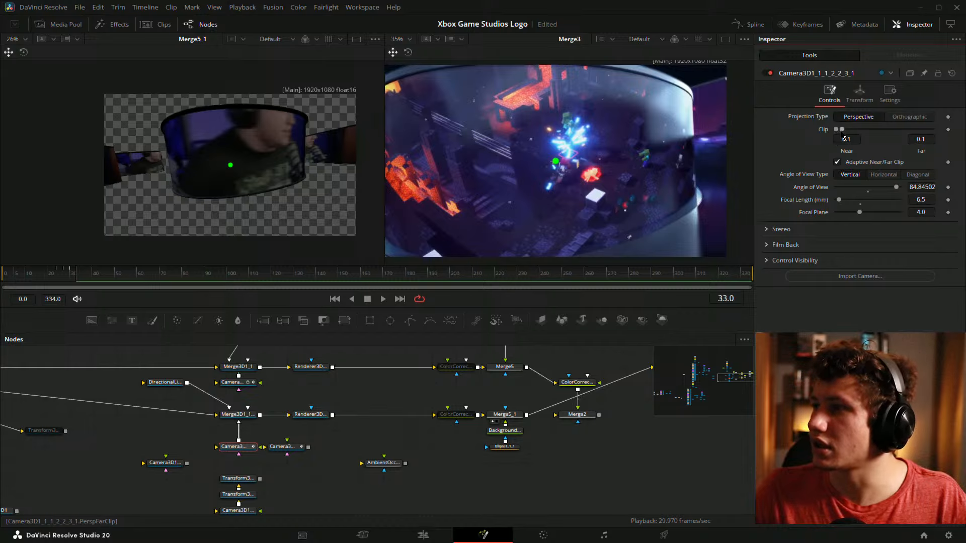
Try an orthographic projection with different clip and scale values, and return the camera to perspective
{"action": "left_click", "coordinate": [910, 117]}
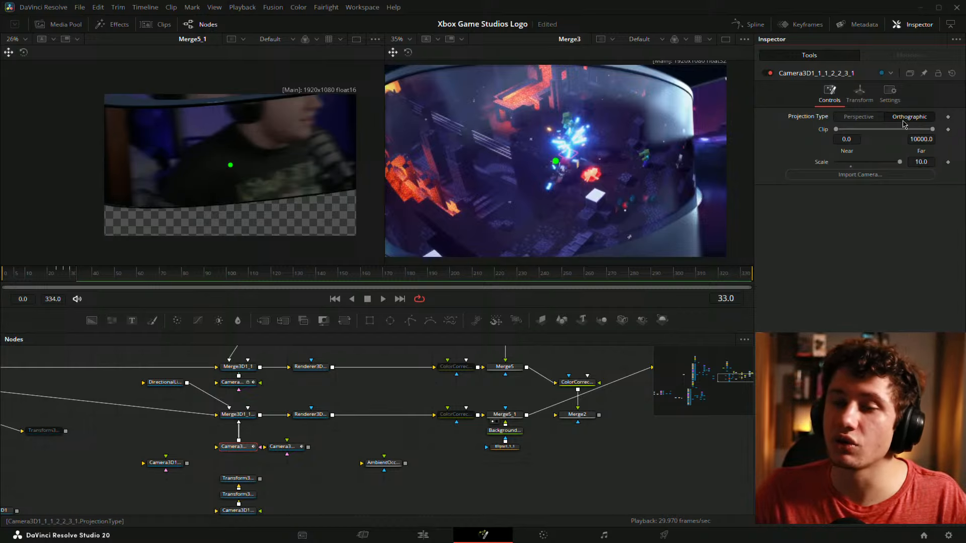
{"action": "left_click_drag", "start_coordinate": [836, 129], "coordinate": [796, 145]}
{"action": "mouse_move", "coordinate": [899, 162]}
{"action": "left_mouse_down"}
{"action": "mouse_move", "coordinate": [858, 164]}
{"action": "mouse_move", "coordinate": [897, 162]}
{"action": "left_mouse_up"}
{"action": "double_click", "coordinate": [822, 164]}
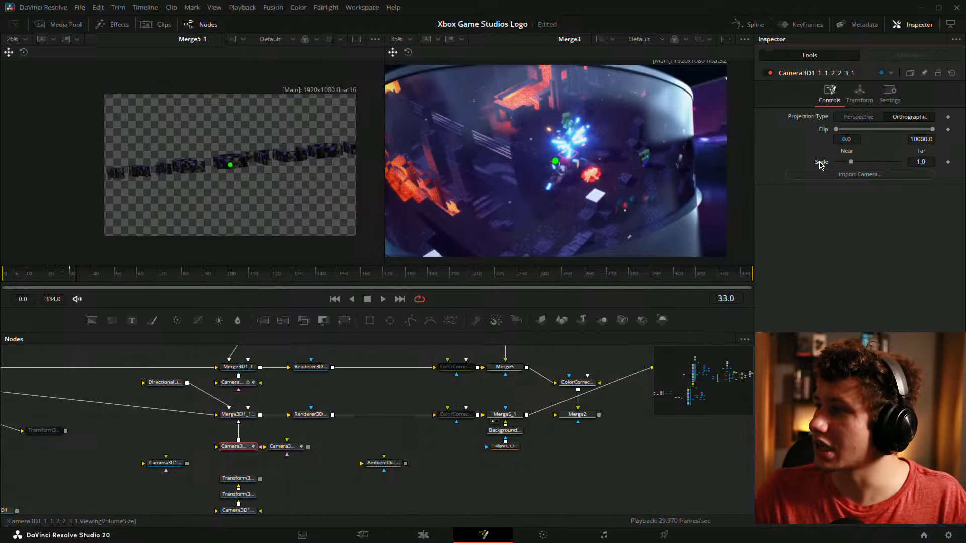
{"action": "left_click", "coordinate": [855, 117]}
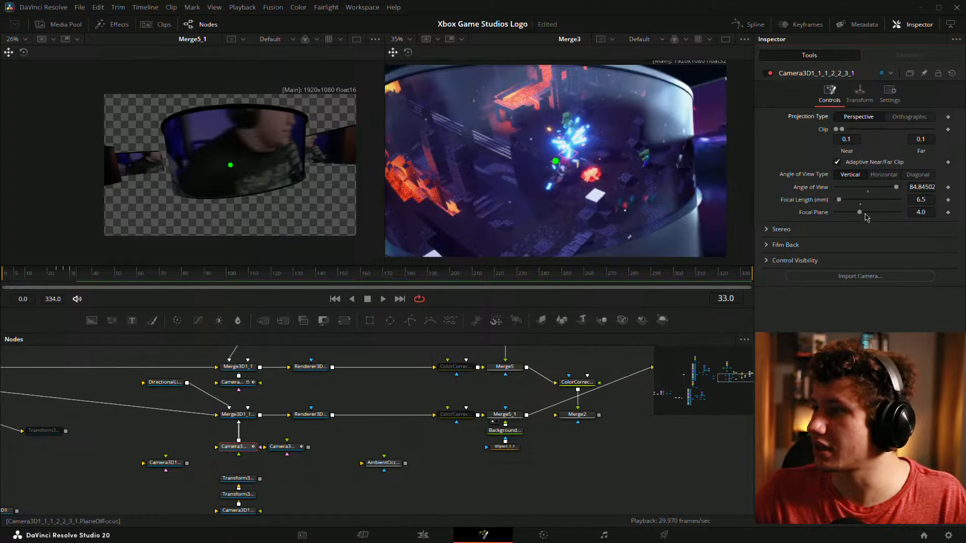
Try a different focal plane and a horizontal angle-of-view type, restoring the focal plane to 4.0 and the type to vertical
{"action": "left_click_drag", "start_coordinate": [870, 213], "coordinate": [872, 214]}
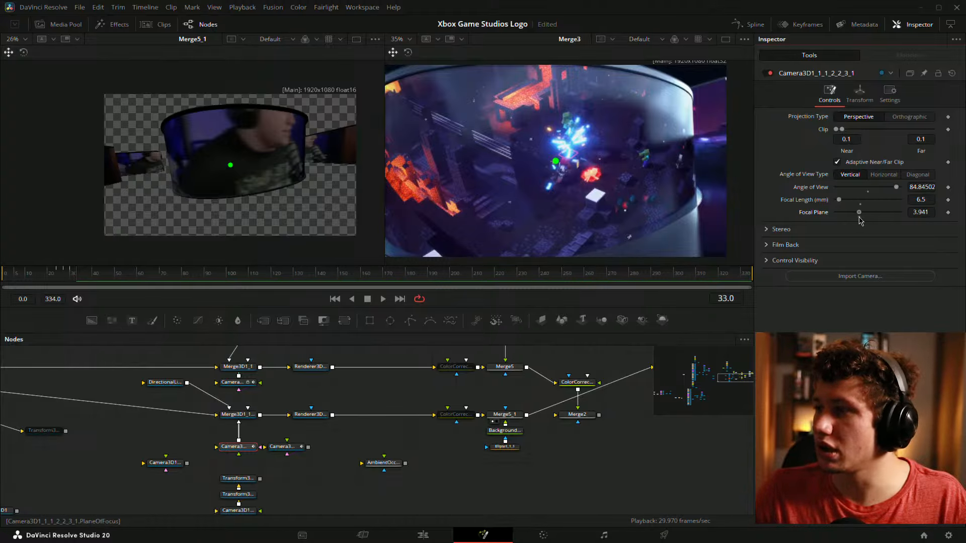
{"action": "double_click", "coordinate": [814, 214]}
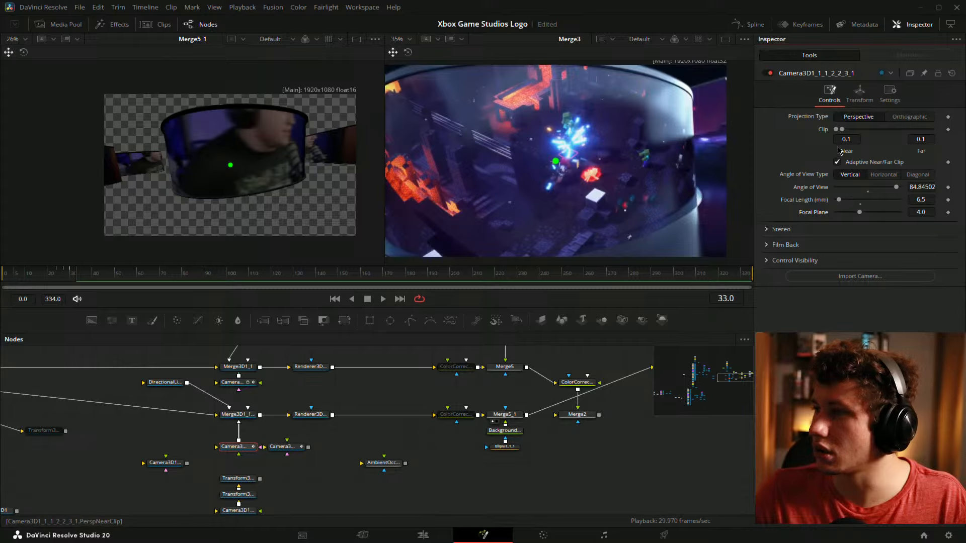
{"action": "left_click", "coordinate": [884, 177]}
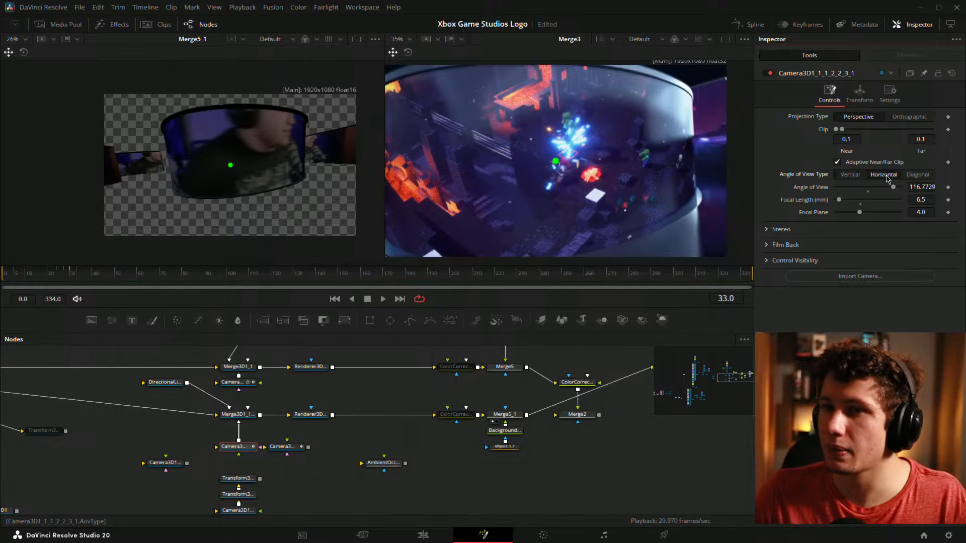
{"action": "left_click", "coordinate": [853, 176]}
{"action": "left_click", "coordinate": [883, 175]}
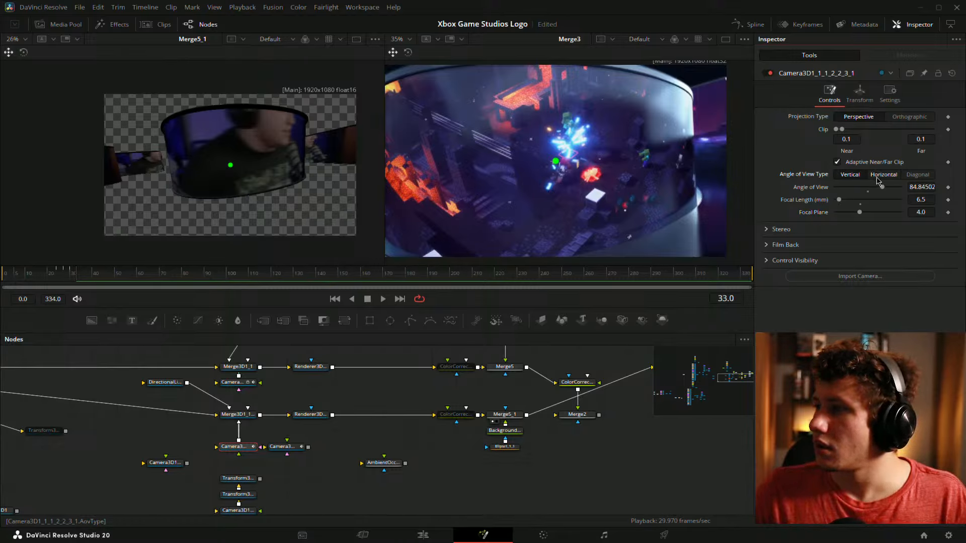
{"action": "left_click", "coordinate": [850, 175]}
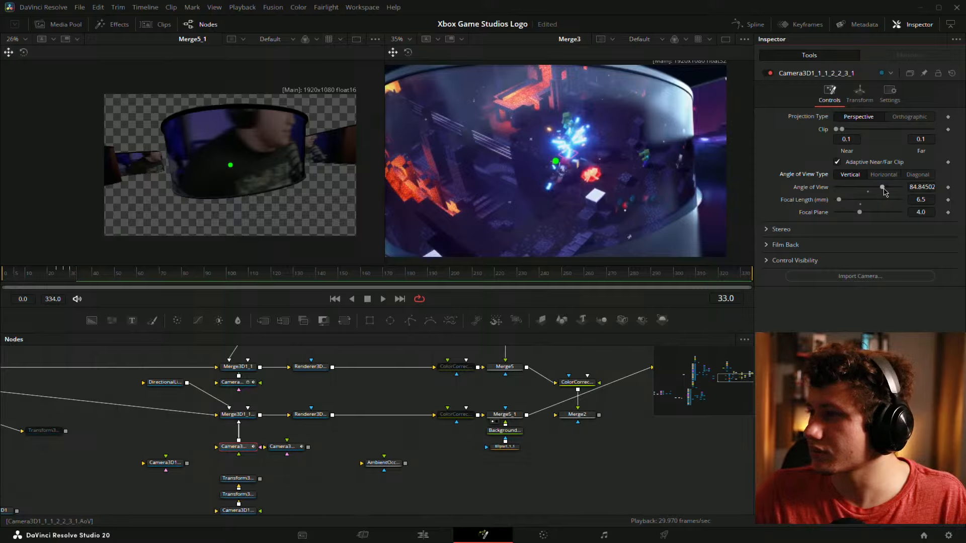
Return the camera's angle of view to 45.0 and set its Z translation to 0.27961
{"action": "left_click_drag", "start_coordinate": [882, 187], "coordinate": [866, 197]}
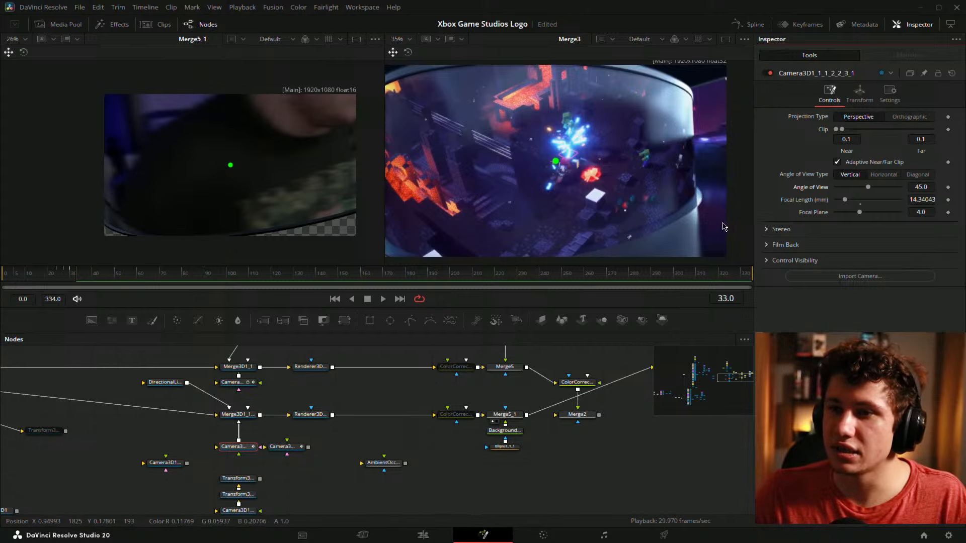
{"action": "left_click", "coordinate": [859, 95]}
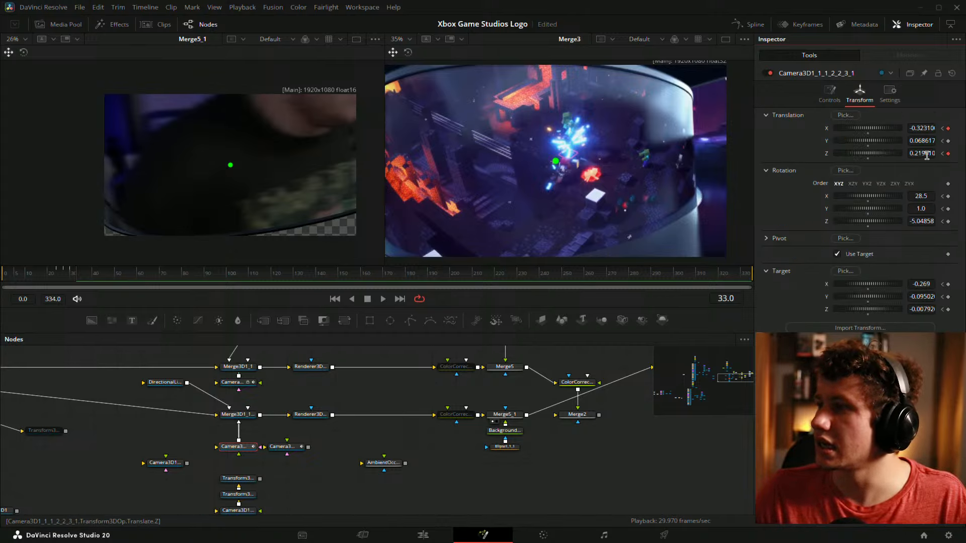
{"action": "left_click_drag", "start_coordinate": [927, 156], "coordinate": [945, 156]}
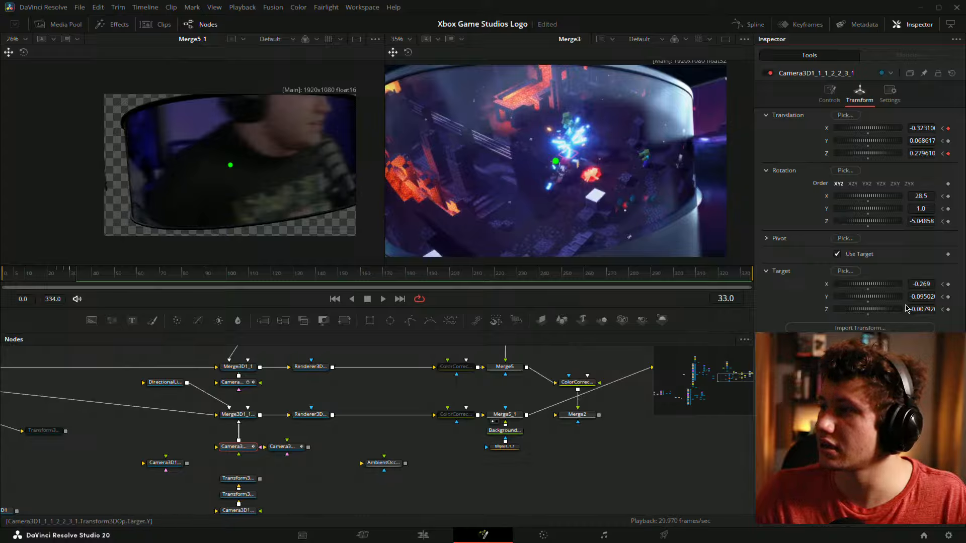
Turn off the camera's target, set its rotation to X 1.7, Y -16.1 and Z -1.84858, and save the project
{"action": "left_click", "coordinate": [837, 254]}
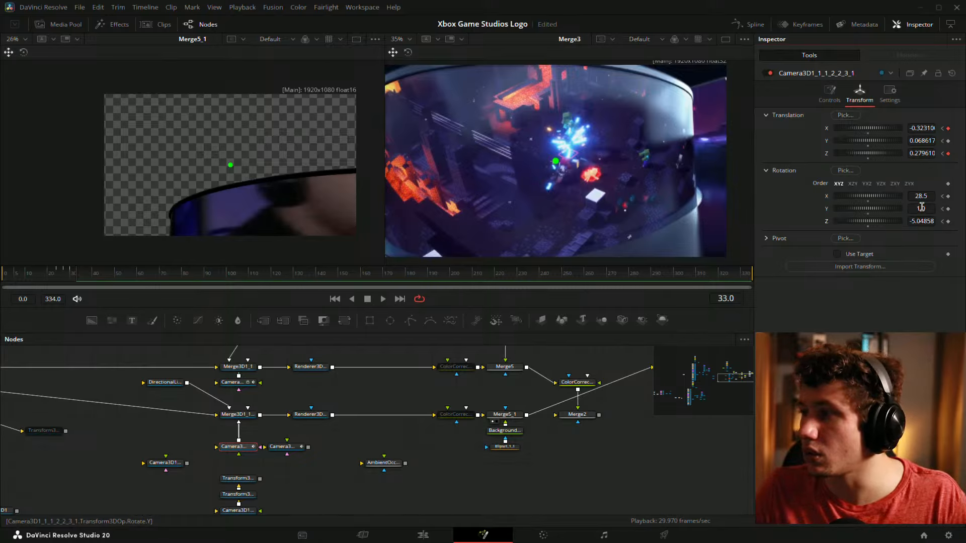
{"action": "left_click_drag", "start_coordinate": [921, 209], "coordinate": [788, 197]}
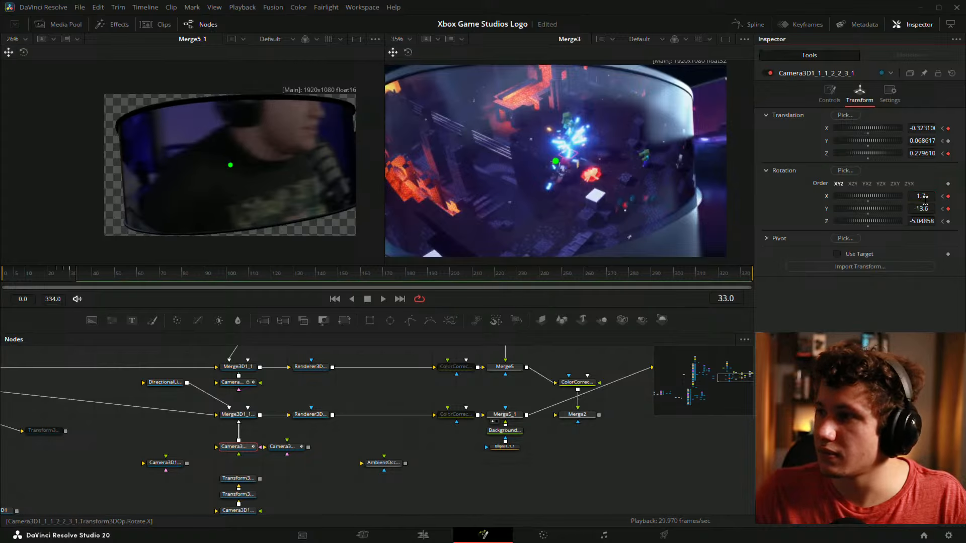
{"action": "mouse_move", "coordinate": [921, 221]}
{"action": "left_mouse_down"}
{"action": "mouse_move", "coordinate": [947, 220]}
{"action": "mouse_move", "coordinate": [934, 220]}
{"action": "left_mouse_up"}
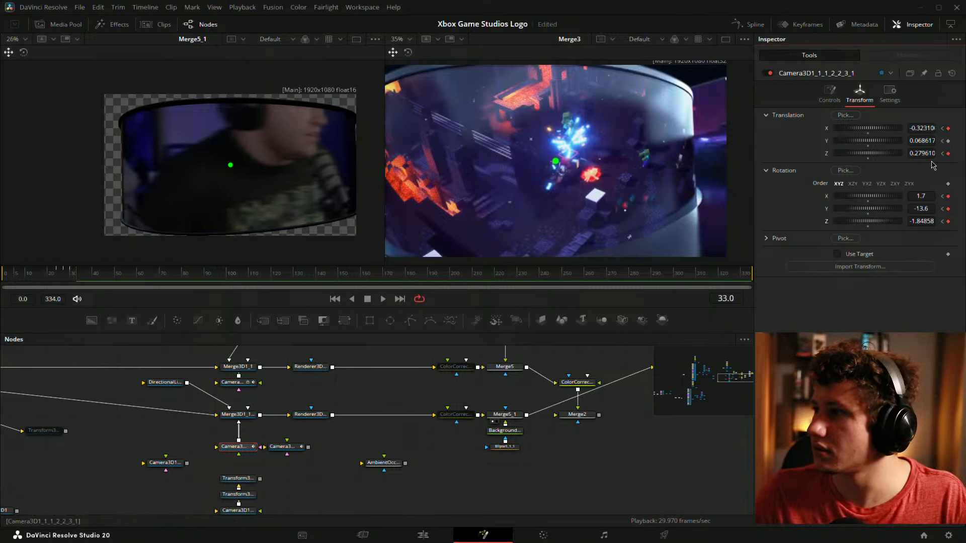
{"action": "left_click_drag", "start_coordinate": [920, 208], "coordinate": [907, 208]}
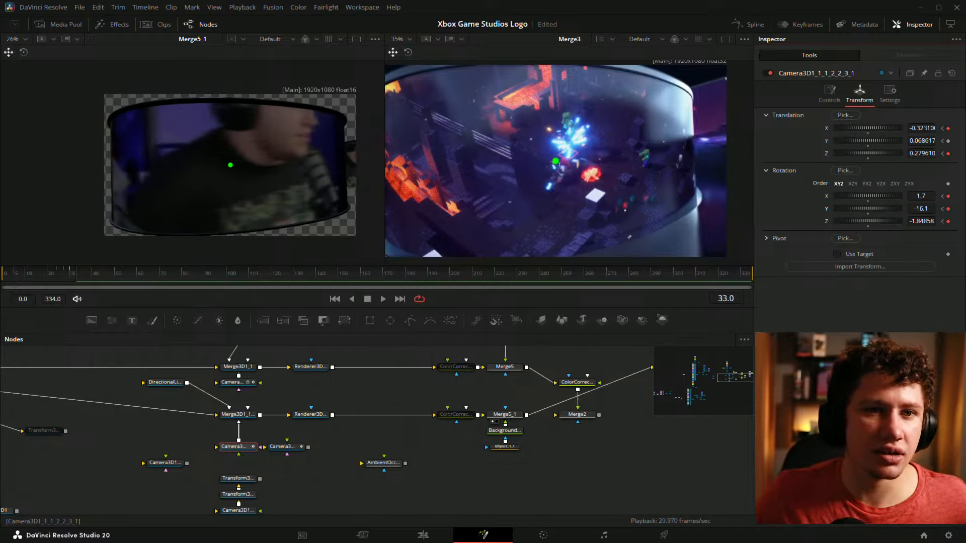
{"action": "key", "text": "ctrl+s"}
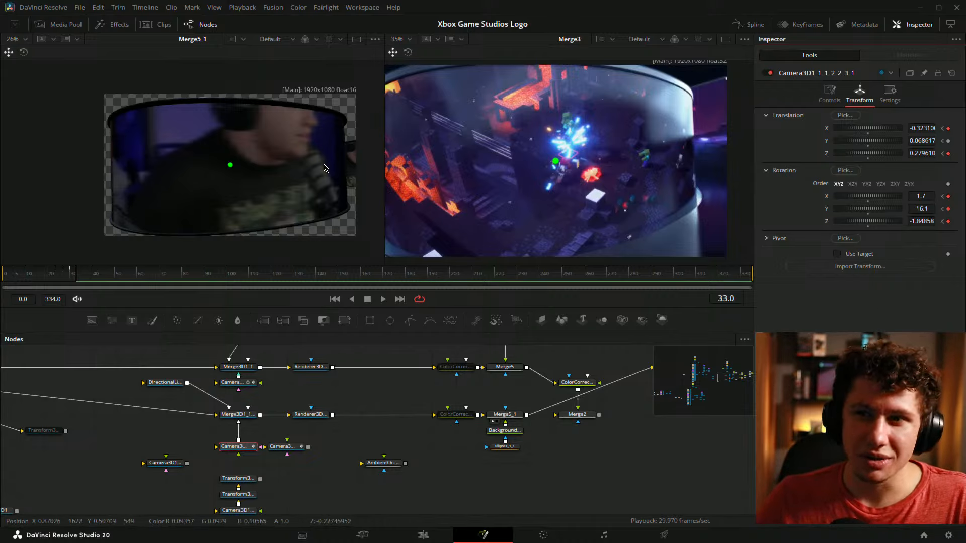
Set the camera's Z translation to 0.25961 and Z rotation to -3.04858, and review its lens settings
{"action": "left_click", "coordinate": [923, 153]}
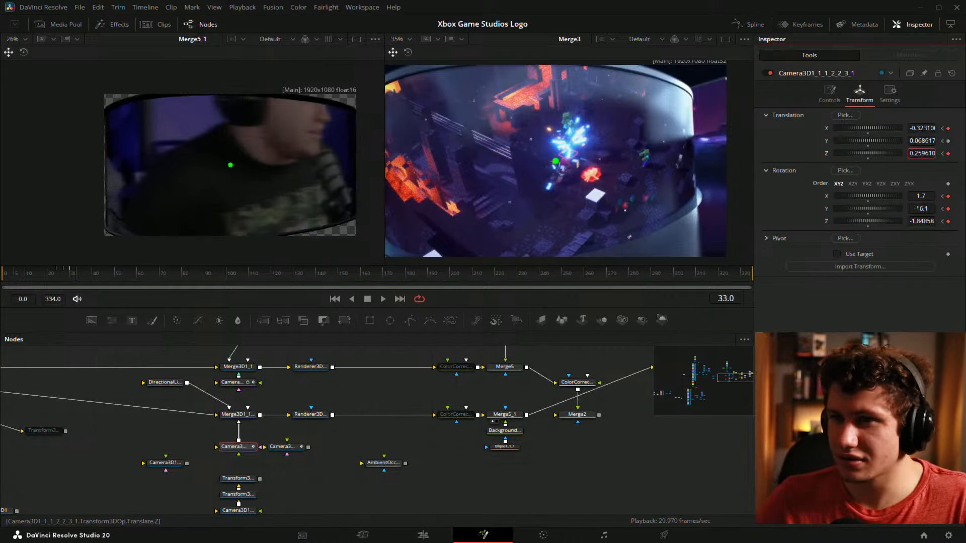
{"action": "key", "text": "Down"}
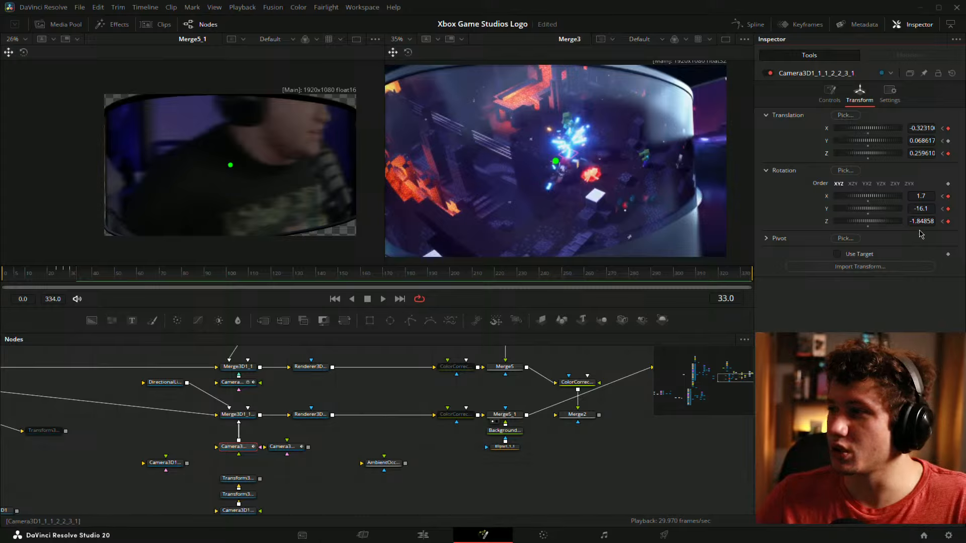
{"action": "left_click_drag", "start_coordinate": [925, 221], "coordinate": [919, 222]}
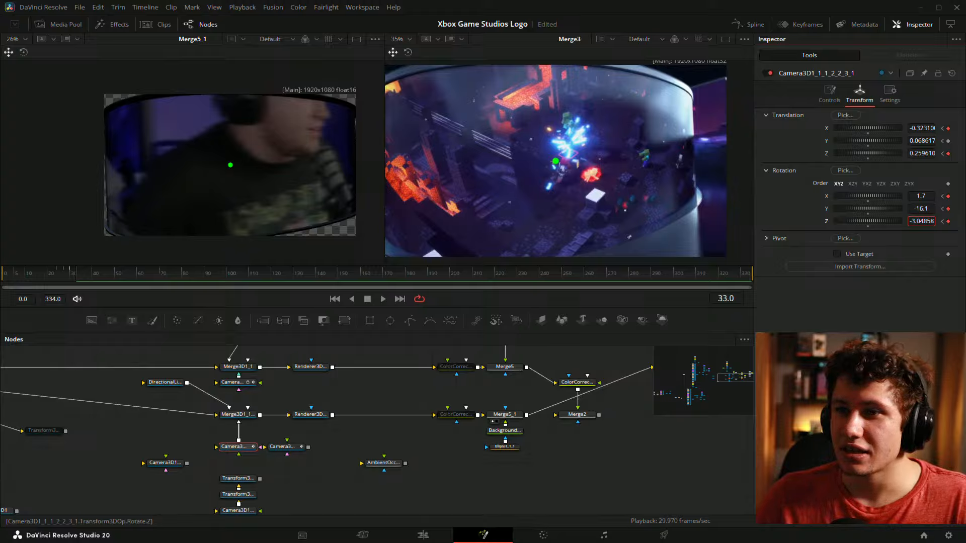
{"action": "left_click", "coordinate": [829, 93]}
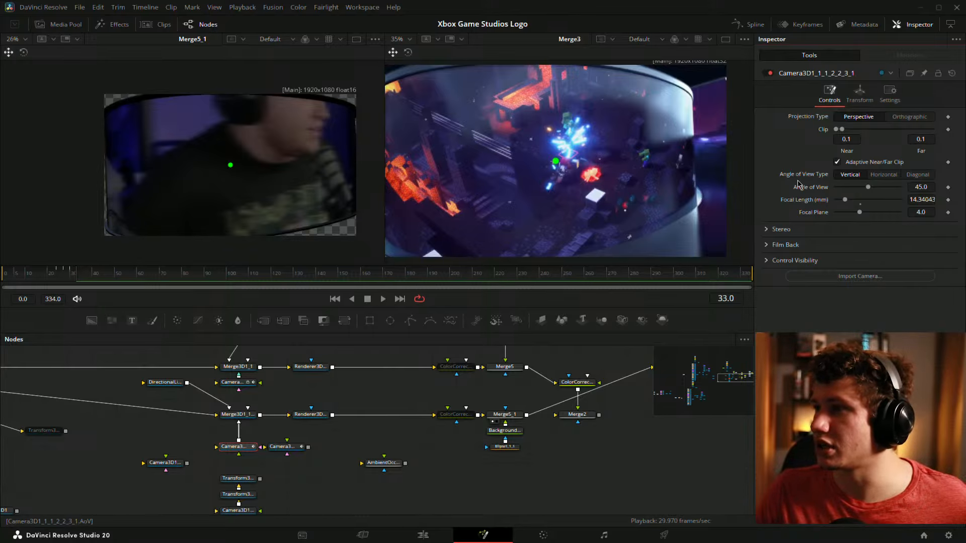
{"action": "left_click", "coordinate": [858, 95]}
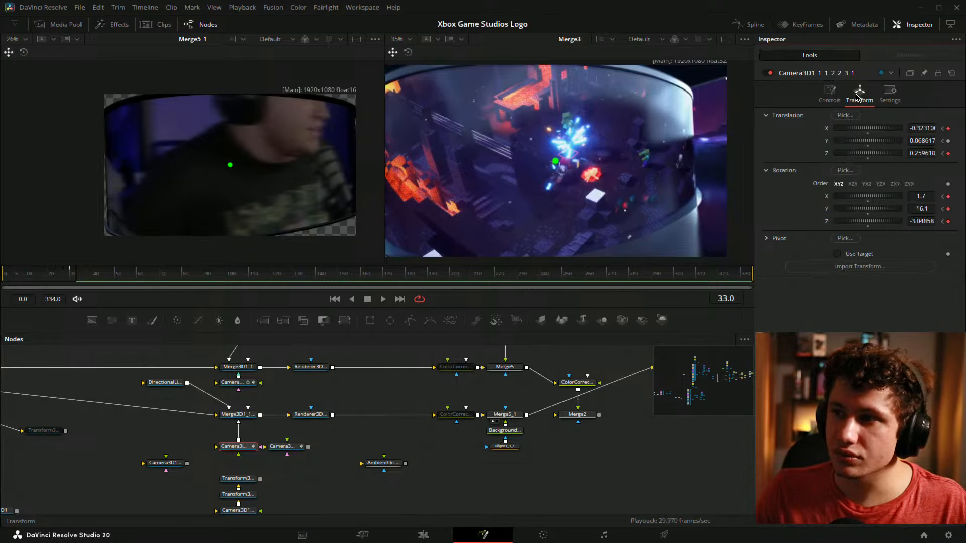
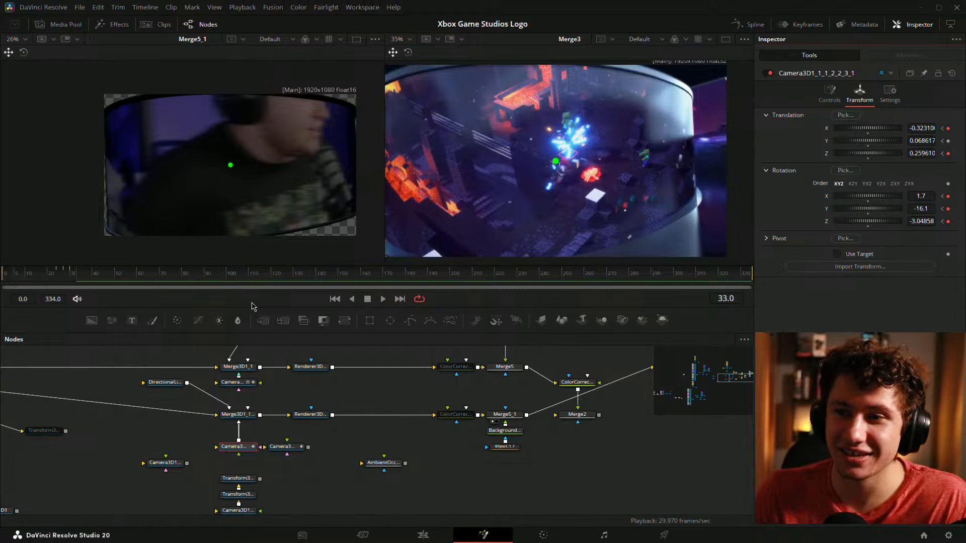
Set the duplicated camera's X translation to -0.3161 and Z translation to 0.27961 at frame 33
{"action": "left_click_drag", "start_coordinate": [72, 275], "coordinate": [79, 277]}
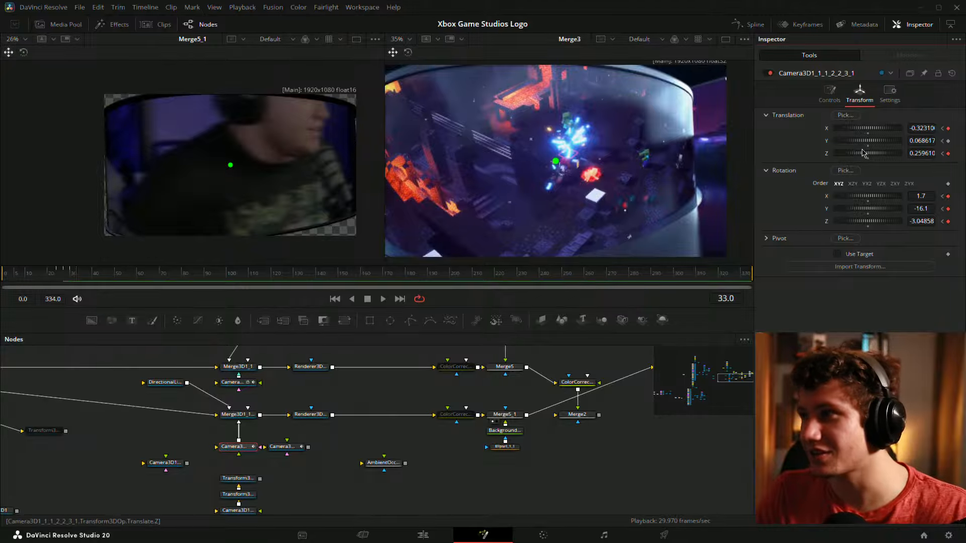
{"action": "left_click", "coordinate": [918, 152]}
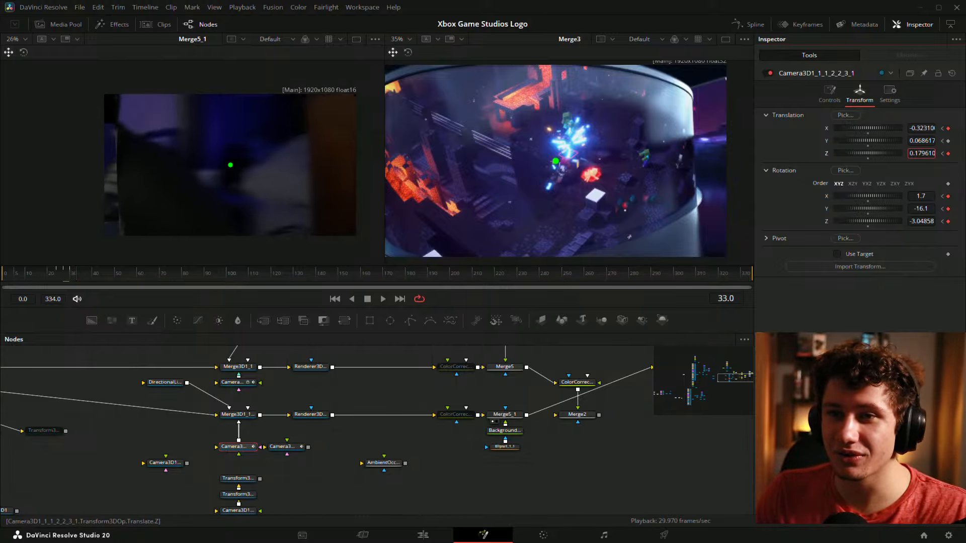
{"action": "left_click_drag", "start_coordinate": [920, 153], "coordinate": [900, 153]}
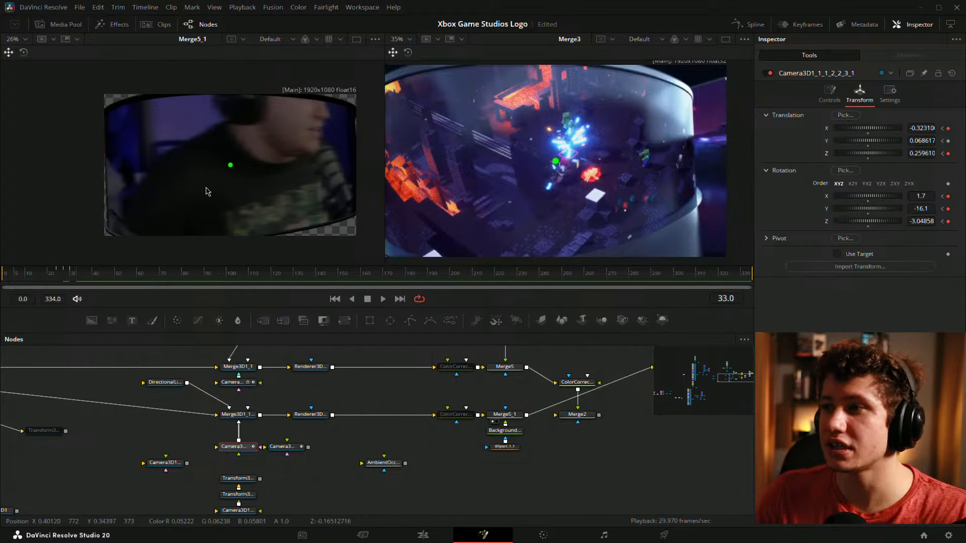
{"action": "mouse_move", "coordinate": [926, 153]}
{"action": "left_mouse_down"}
{"action": "mouse_move", "coordinate": [936, 153]}
{"action": "mouse_move", "coordinate": [931, 128]}
{"action": "mouse_move", "coordinate": [918, 154]}
{"action": "left_mouse_up"}
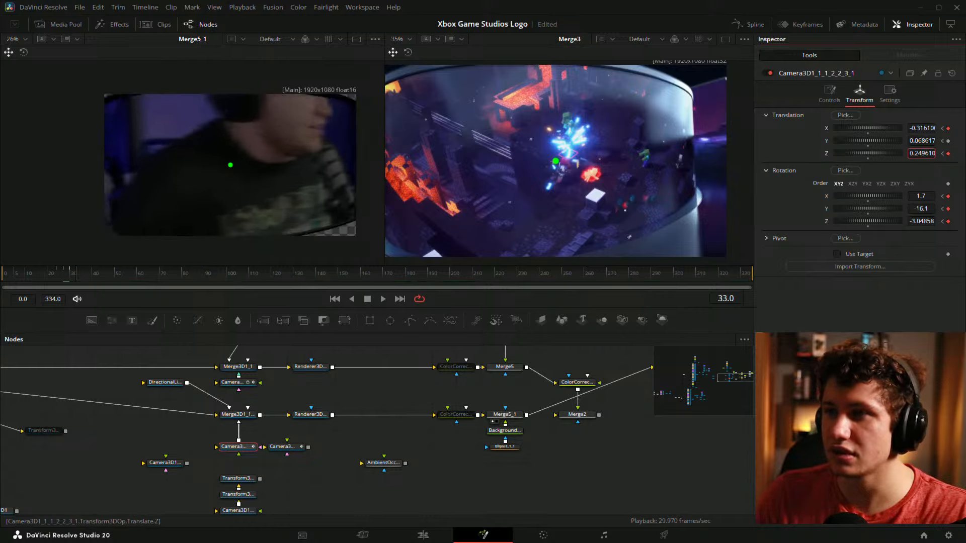
{"action": "left_click_drag", "start_coordinate": [918, 153], "coordinate": [939, 154]}
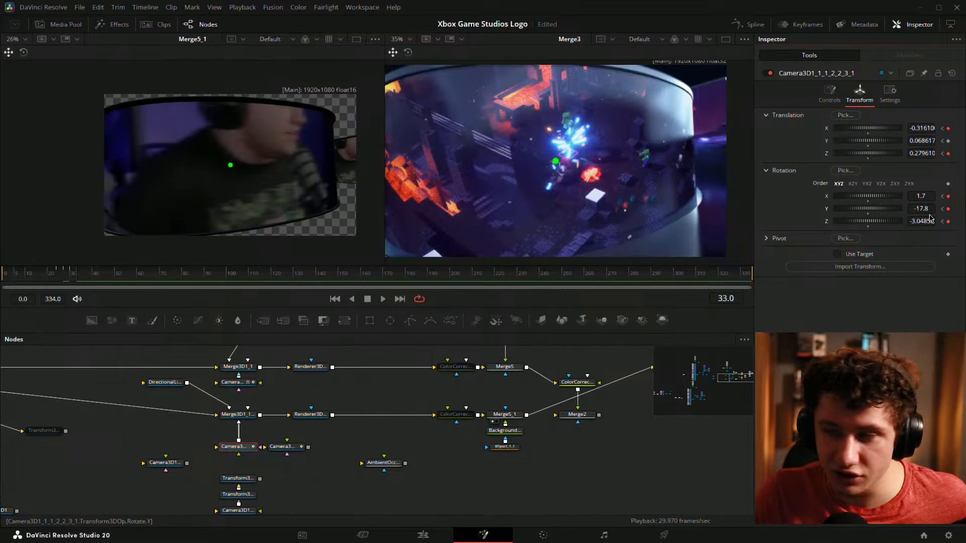
Try rotating the duplicated camera to about X -7.5, Y -16.2 and Z -6.85, undo the rotation changes, and save the project
{"action": "mouse_move", "coordinate": [931, 195]}
{"action": "left_mouse_down"}
{"action": "mouse_move", "coordinate": [944, 195]}
{"action": "mouse_move", "coordinate": [882, 196]}
{"action": "mouse_move", "coordinate": [897, 221]}
{"action": "mouse_move", "coordinate": [920, 209]}
{"action": "left_mouse_up"}
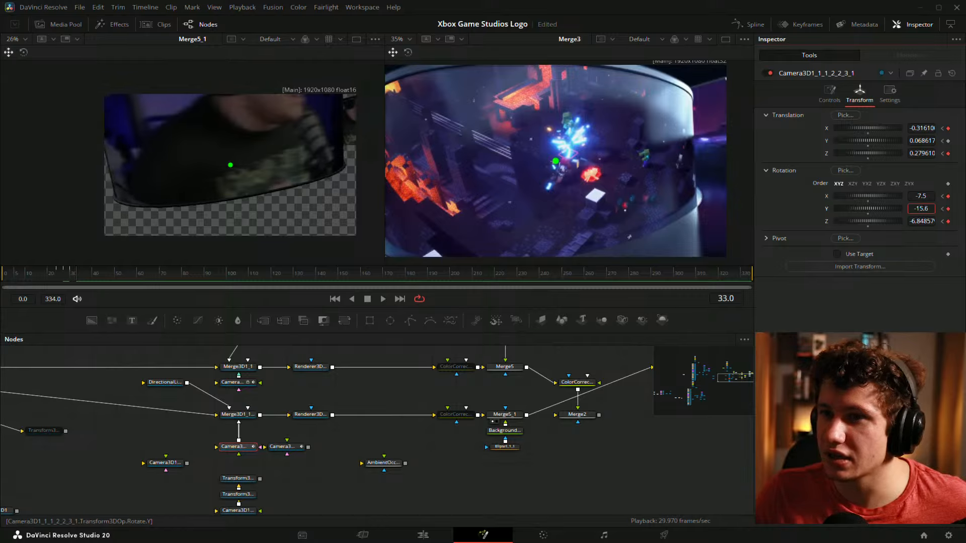
{"action": "mouse_move", "coordinate": [924, 142]}
{"action": "left_mouse_down"}
{"action": "mouse_move", "coordinate": [947, 142]}
{"action": "mouse_move", "coordinate": [880, 151]}
{"action": "mouse_move", "coordinate": [925, 153]}
{"action": "left_mouse_up"}
{"action": "key", "text": "ctrl+z"}
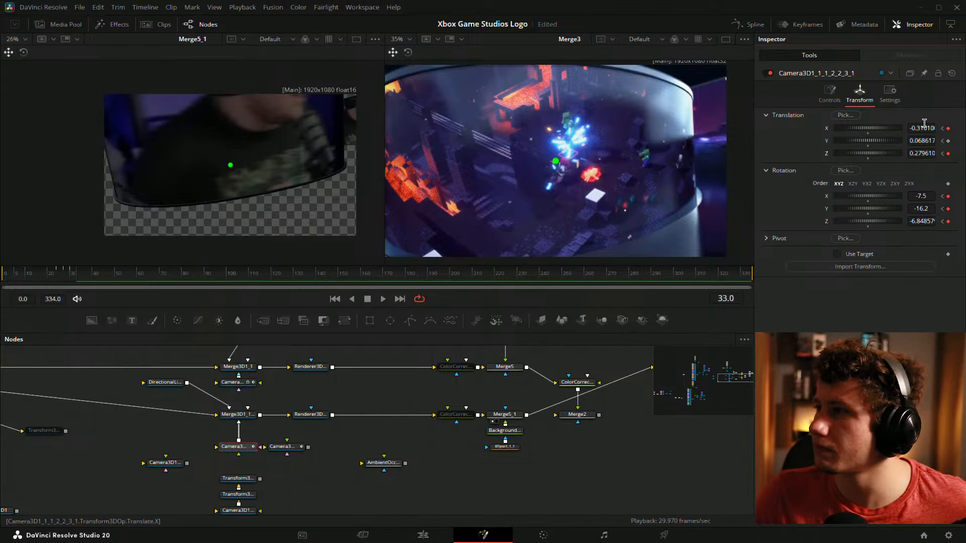
{"action": "mouse_move", "coordinate": [921, 208]}
{"action": "left_mouse_down"}
{"action": "mouse_move", "coordinate": [932, 221]}
{"action": "mouse_move", "coordinate": [916, 222]}
{"action": "left_mouse_up"}
{"action": "key", "text": "ctrl+z"}
{"action": "key", "text": "ctrl+z"}
{"action": "key", "text": "ctrl+z"}
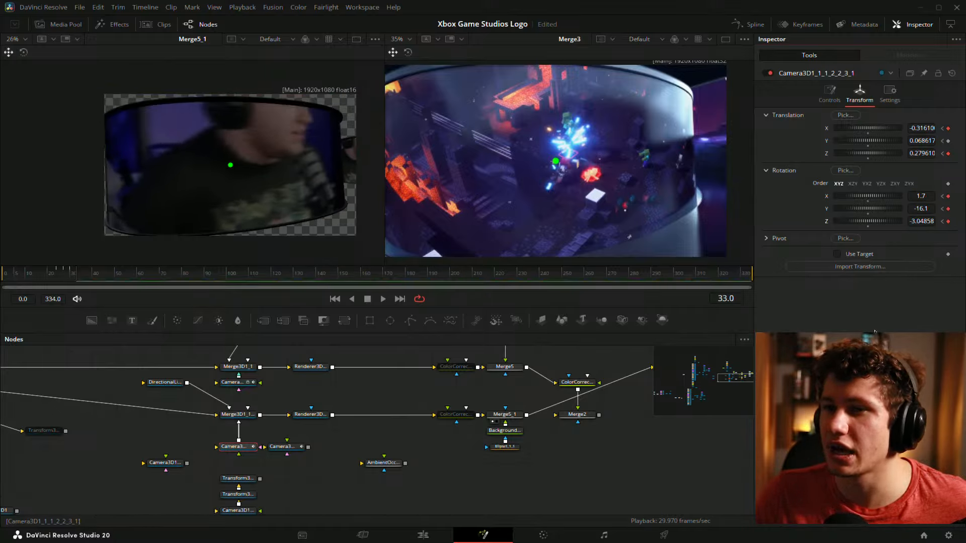
{"action": "key", "text": "ctrl+s"}
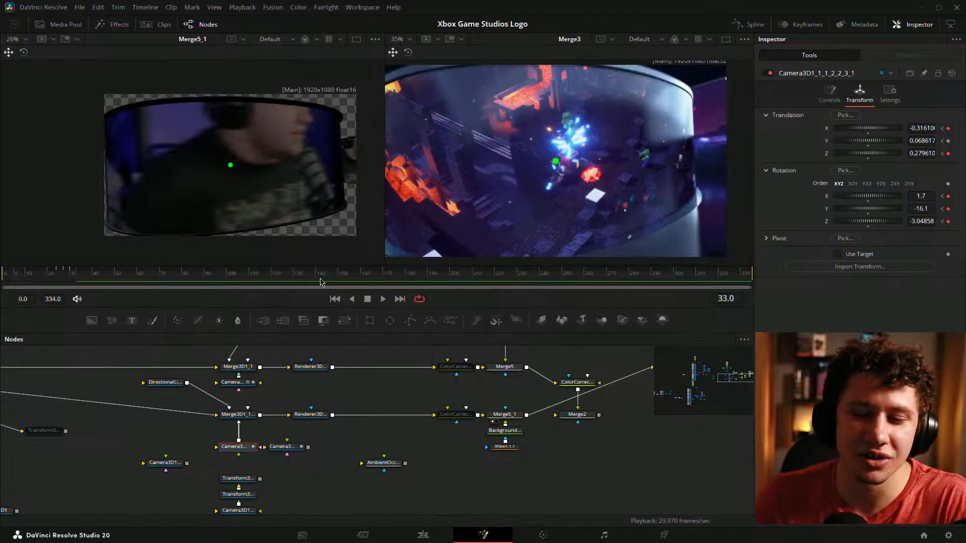
Replace the duplicated camera on the lower 3D merge with the original camera, delete the duplicate, and save the project
{"action": "left_click", "coordinate": [348, 445]}
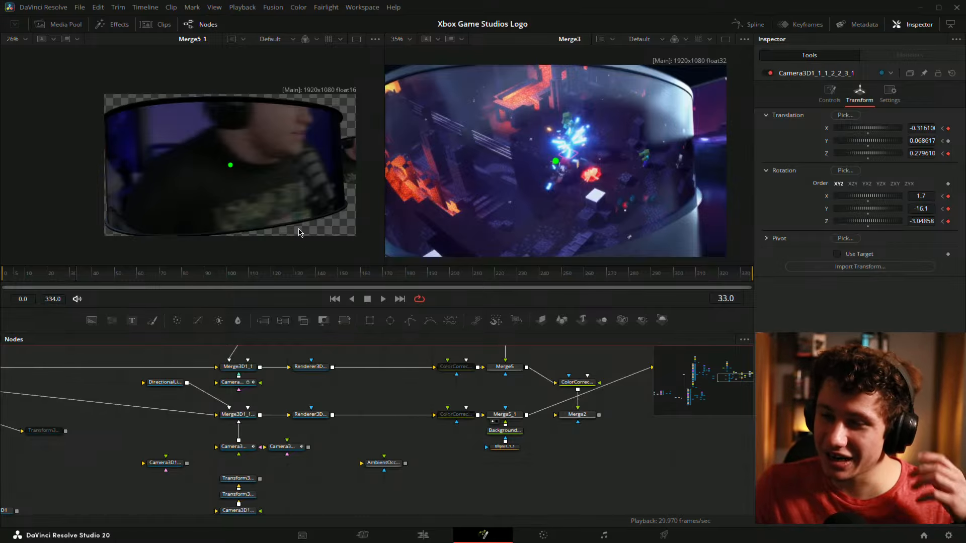
{"action": "left_click", "coordinate": [85, 272]}
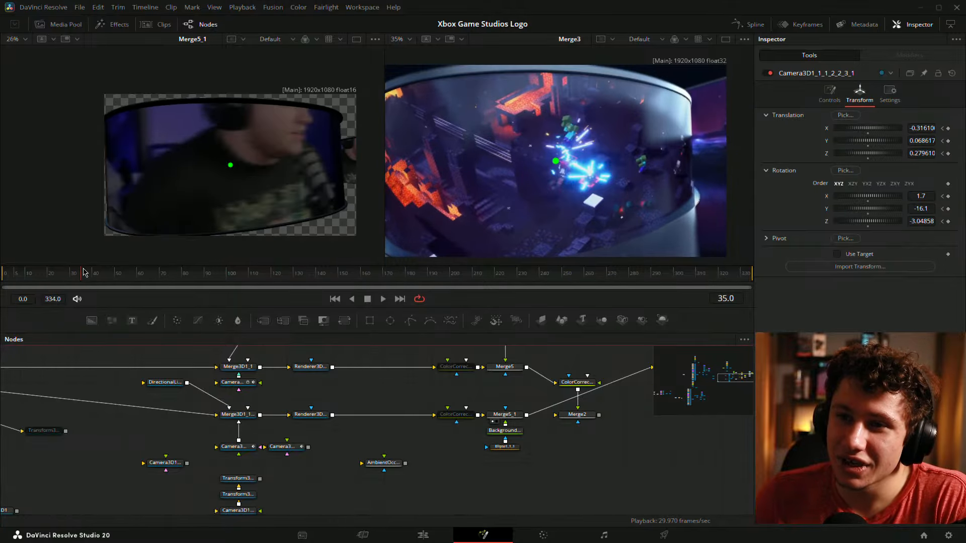
{"action": "left_click_drag", "start_coordinate": [84, 272], "coordinate": [200, 276]}
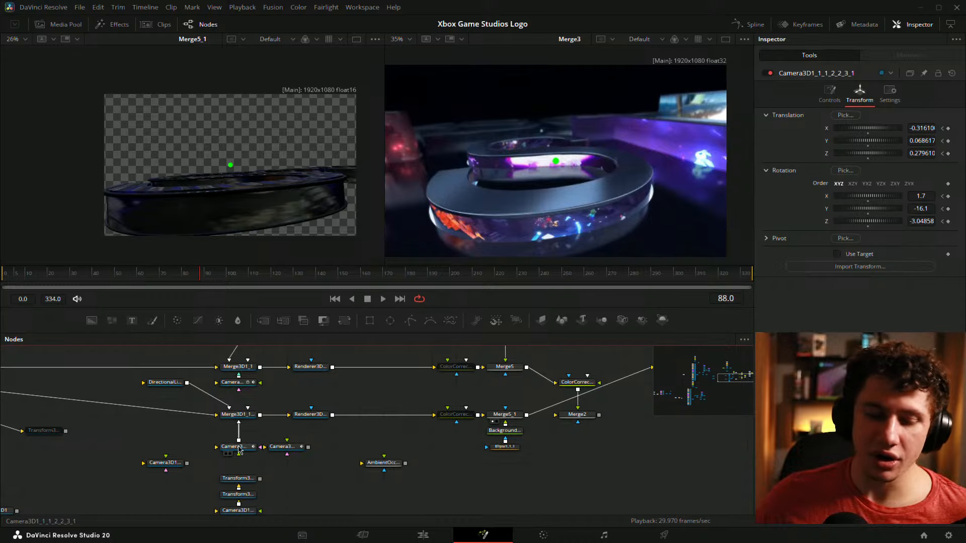
{"action": "left_click_drag", "start_coordinate": [239, 450], "coordinate": [149, 450]}
{"action": "left_click_drag", "start_coordinate": [287, 448], "coordinate": [238, 421]}
{"action": "left_click", "coordinate": [139, 447]}
{"action": "key", "text": "Delete"}
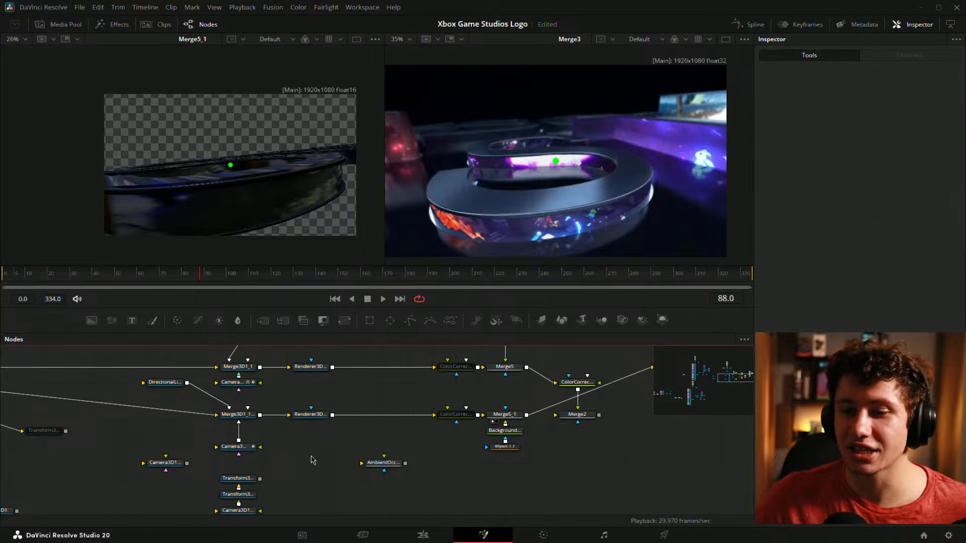
{"action": "key", "text": "ctrl+s"}
Compare the original camera's motion with the reference footage between about frames 24 and 29
{"action": "left_click_drag", "start_coordinate": [166, 279], "coordinate": [68, 287]}
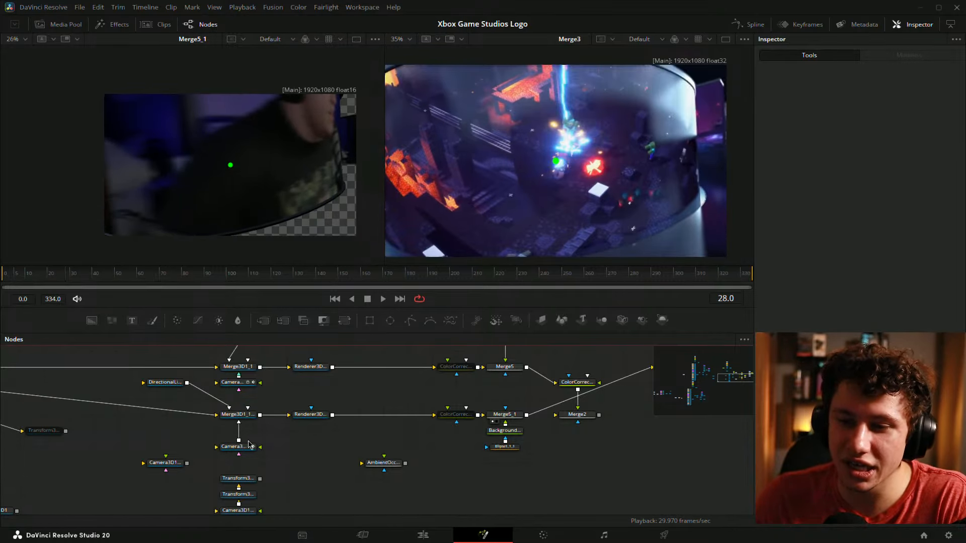
{"action": "left_click", "coordinate": [236, 446]}
{"action": "left_click", "coordinate": [67, 279]}
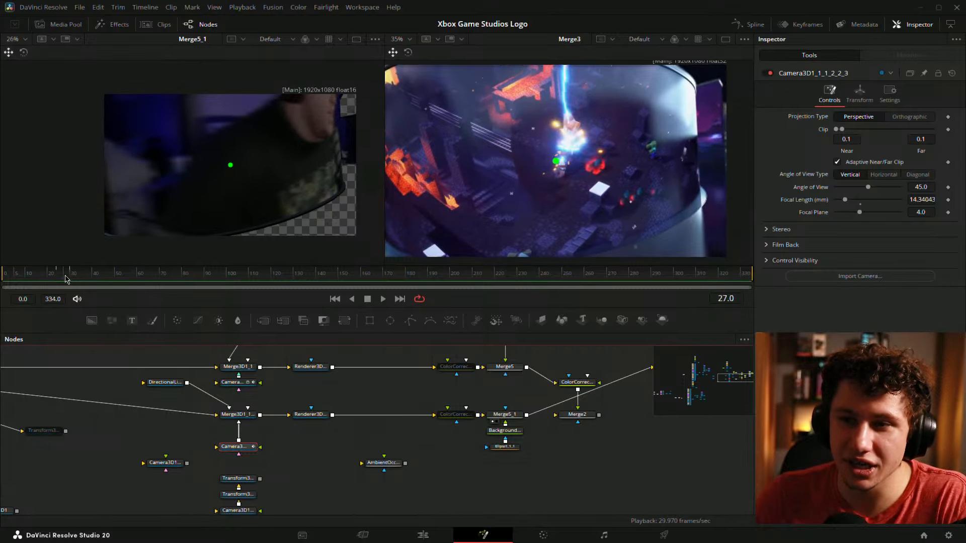
{"action": "left_click_drag", "start_coordinate": [64, 280], "coordinate": [63, 268]}
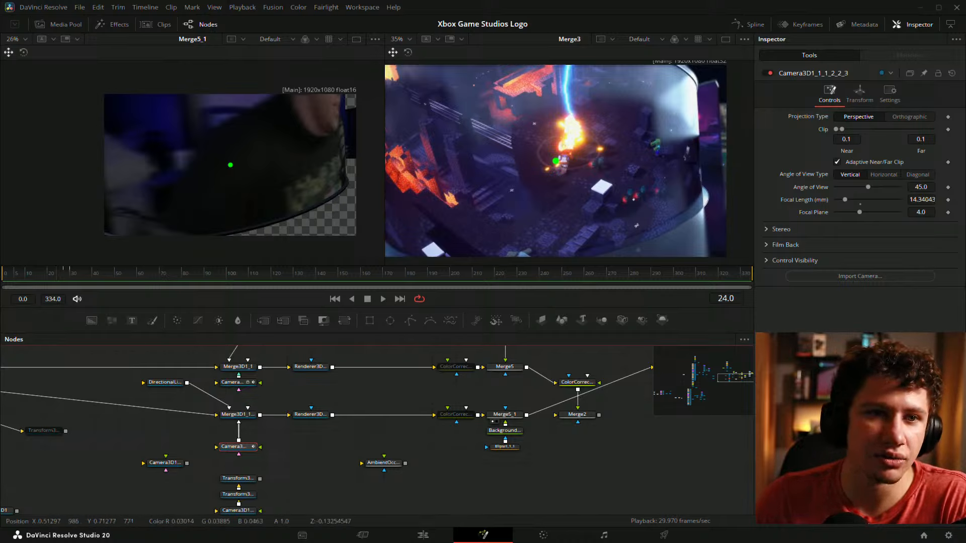
{"action": "left_click", "coordinate": [65, 278]}
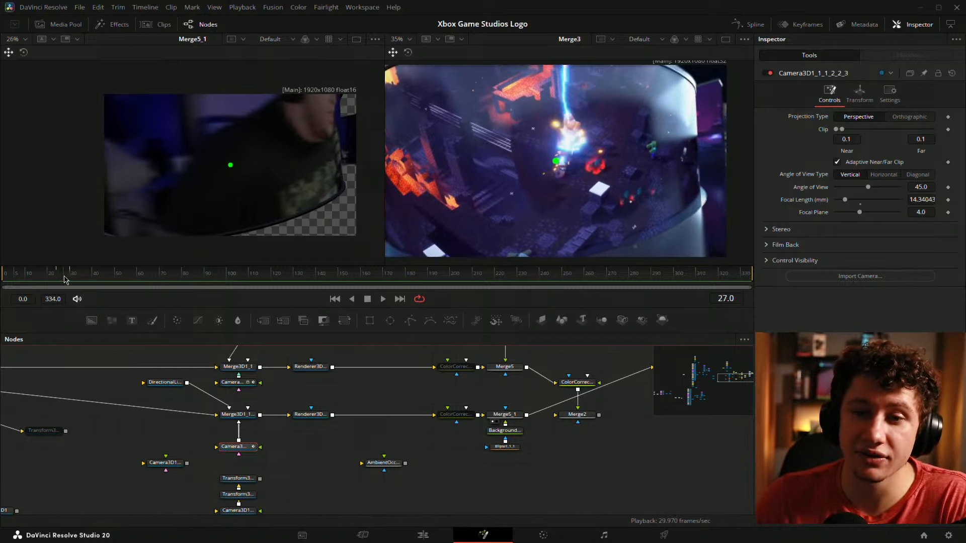
{"action": "mouse_move", "coordinate": [71, 277]}
{"action": "left_mouse_down"}
{"action": "mouse_move", "coordinate": [53, 280]}
{"action": "mouse_move", "coordinate": [65, 276]}
{"action": "left_mouse_up"}
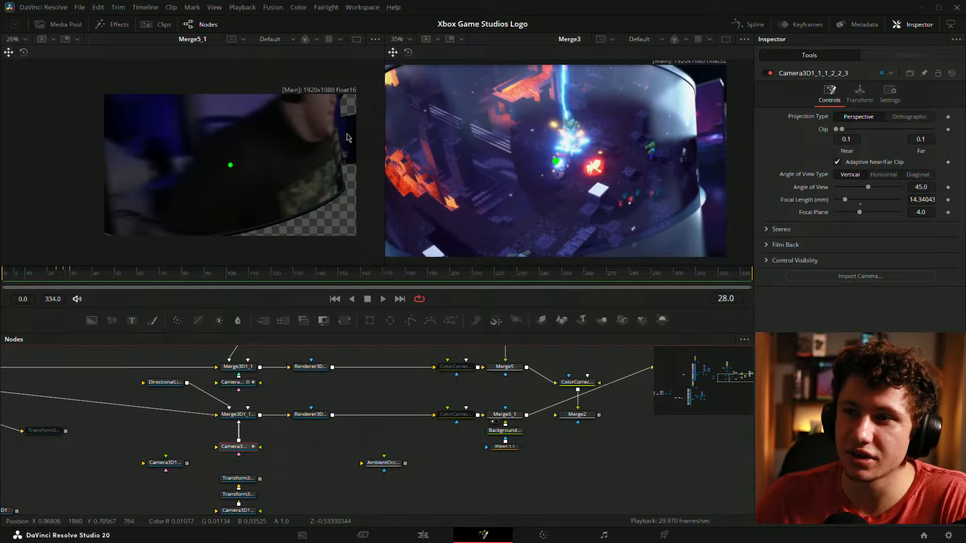
{"action": "left_click", "coordinate": [69, 278]}
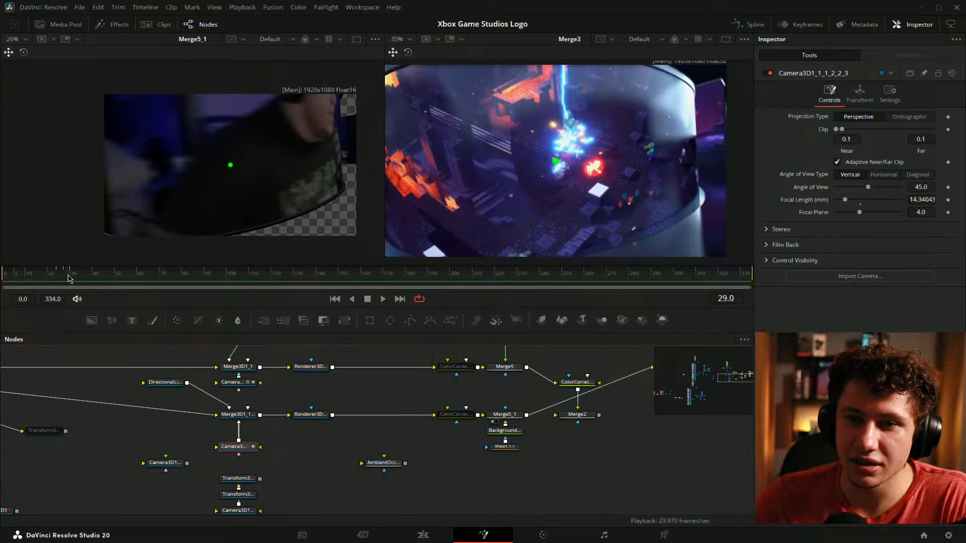
{"action": "left_click_drag", "start_coordinate": [69, 277], "coordinate": [61, 280]}
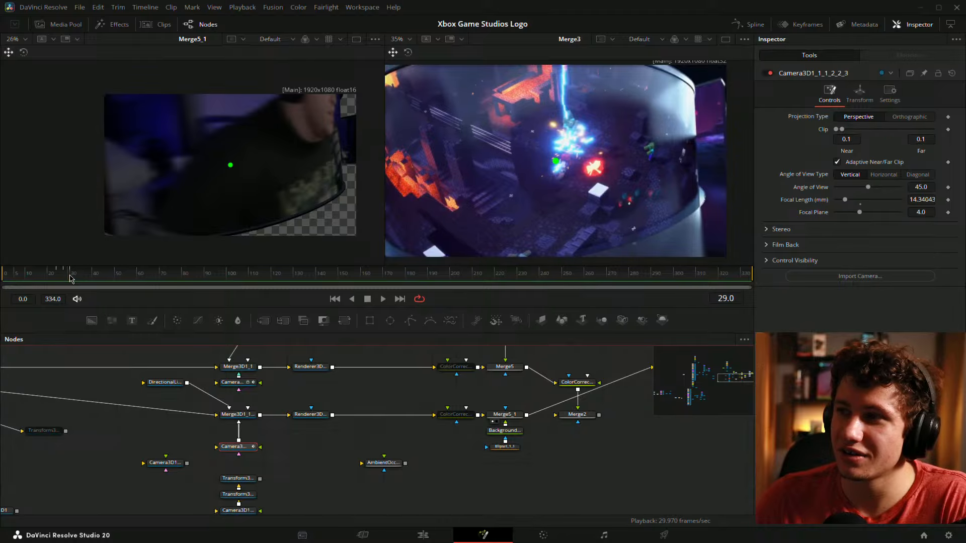
{"action": "left_click_drag", "start_coordinate": [61, 278], "coordinate": [64, 281]}
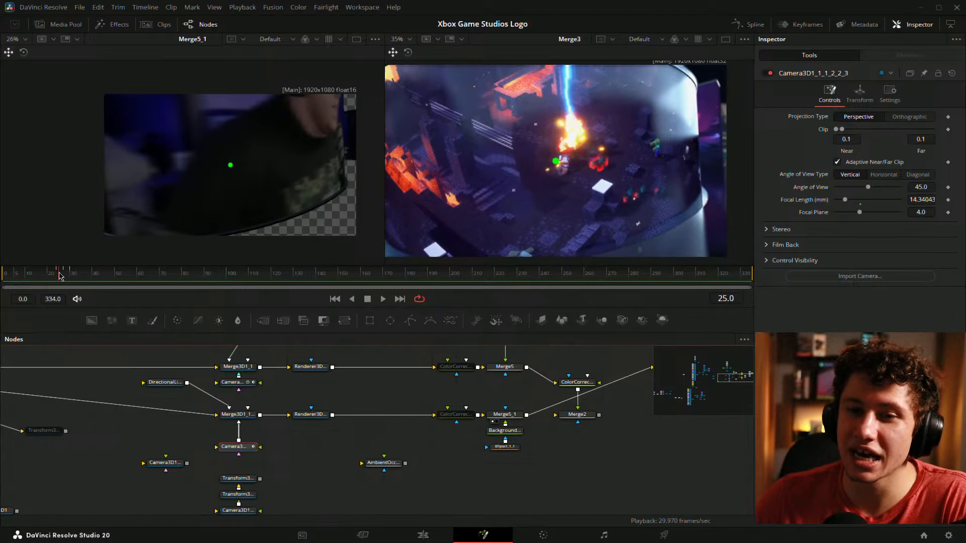
Move the color corrector, merge, mask background and output nodes down to open space below MediaIn1
{"action": "left_click_drag", "start_coordinate": [598, 467], "coordinate": [333, 520]}
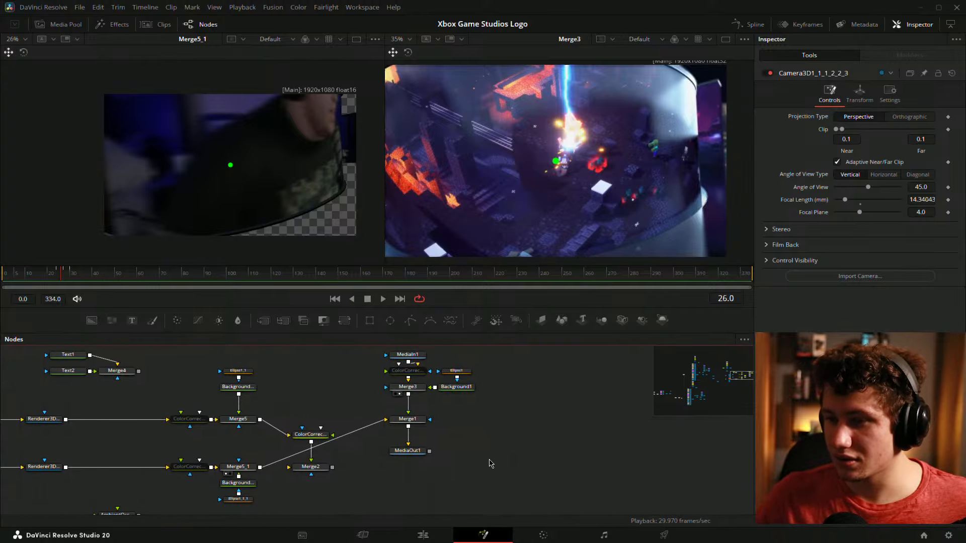
{"action": "left_click_drag", "start_coordinate": [461, 445], "coordinate": [583, 424]}
{"action": "scroll", "coordinate": [538, 427], "scroll_direction": "down", "scroll_amount": 3}
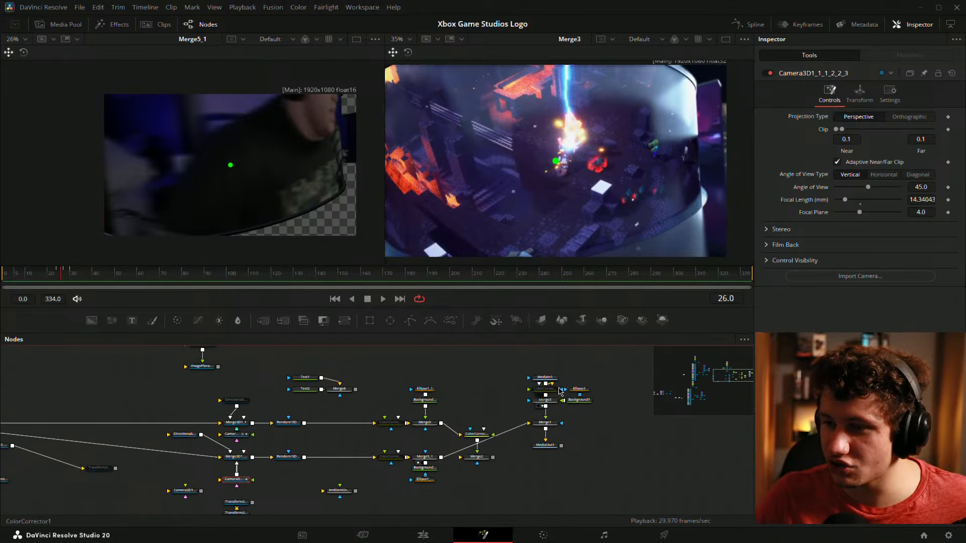
{"action": "left_click_drag", "start_coordinate": [610, 362], "coordinate": [566, 471]}
{"action": "left_click", "coordinate": [618, 434]}
{"action": "left_click_drag", "start_coordinate": [591, 416], "coordinate": [563, 420]}
{"action": "scroll", "coordinate": [562, 420], "scroll_direction": "up", "scroll_amount": 3}
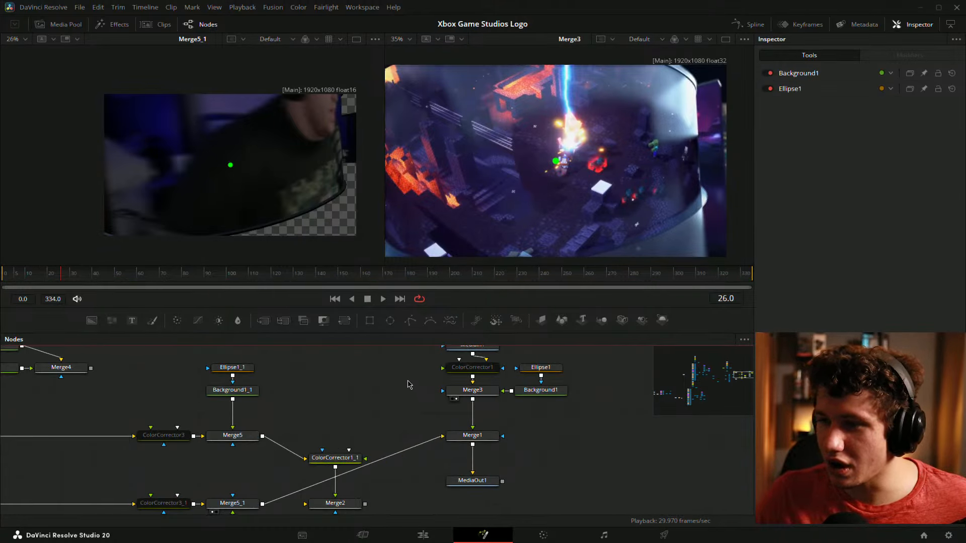
{"action": "left_click_drag", "start_coordinate": [419, 355], "coordinate": [597, 485]}
{"action": "scroll", "coordinate": [566, 445], "scroll_direction": "down", "scroll_amount": 3}
{"action": "left_click_drag", "start_coordinate": [510, 391], "coordinate": [510, 439]}
{"action": "left_click", "coordinate": [591, 398]}
{"action": "left_click_drag", "start_coordinate": [591, 398], "coordinate": [572, 377]}
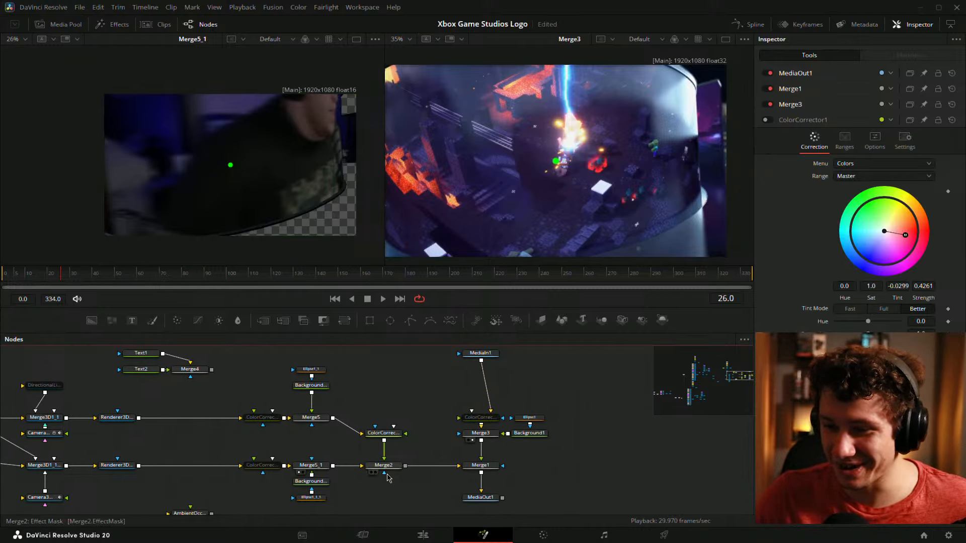
Move Merge2 clear of the connection into Merge1 and disconnect MediaIn1 from the color corrector
{"action": "left_click_drag", "start_coordinate": [392, 469], "coordinate": [399, 454], "text": "shift"}
{"action": "left_click_drag", "start_coordinate": [550, 351], "coordinate": [507, 383]}
{"action": "left_click_drag", "start_coordinate": [447, 389], "coordinate": [448, 372]}
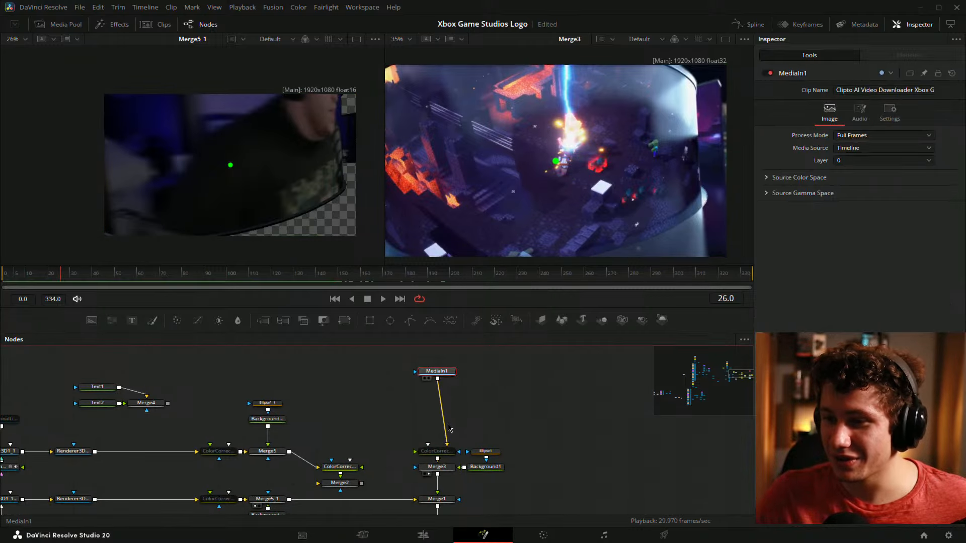
{"action": "left_click_drag", "start_coordinate": [446, 432], "coordinate": [399, 418]}
{"action": "key", "text": "shift+space"}
{"action": "type", "text": "ext"}
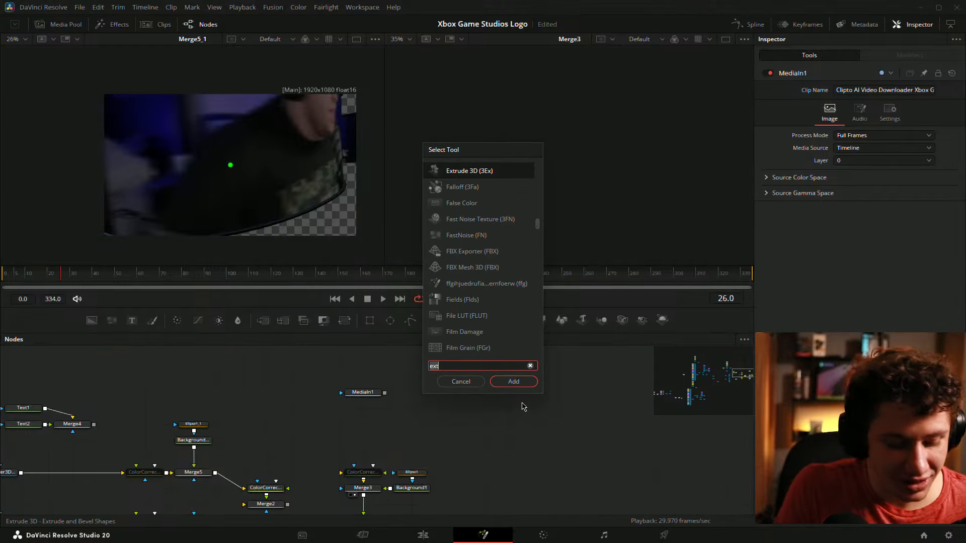
{"action": "type", "text": "camer"}
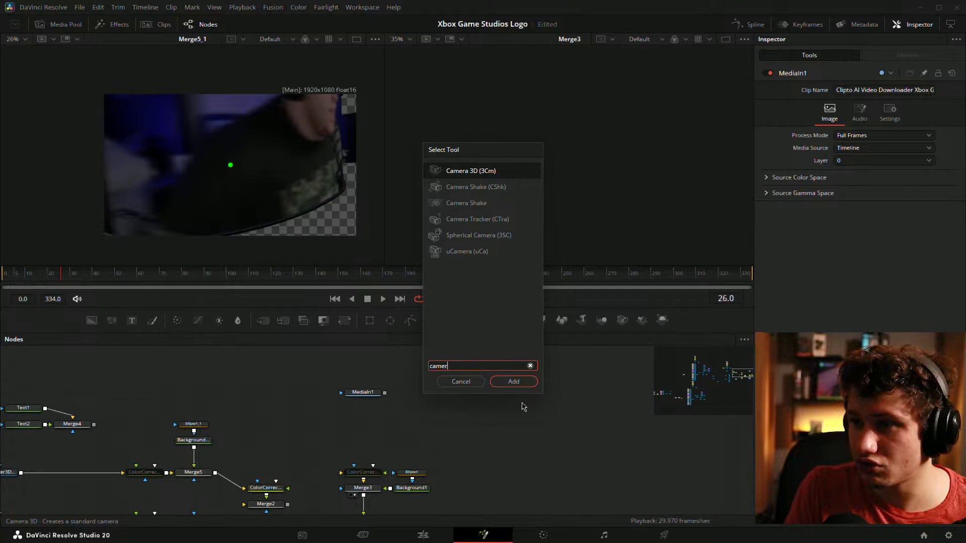
{"action": "key", "text": "BackSpace"}
{"action": "key", "text": "BackSpace"}
{"action": "key", "text": "BackSpace"}
{"action": "key", "text": "BackSpace"}
{"action": "key", "text": "BackSpace"}
{"action": "key", "text": "Escape"}
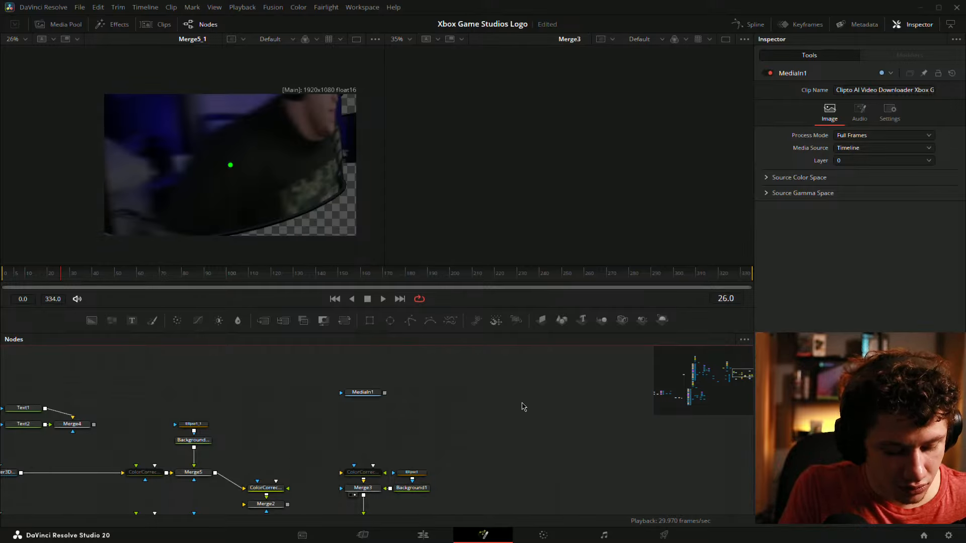
Add a Planar Tracker node to the composition
{"action": "key", "text": "shift+space"}
{"action": "type", "text": "tra"}
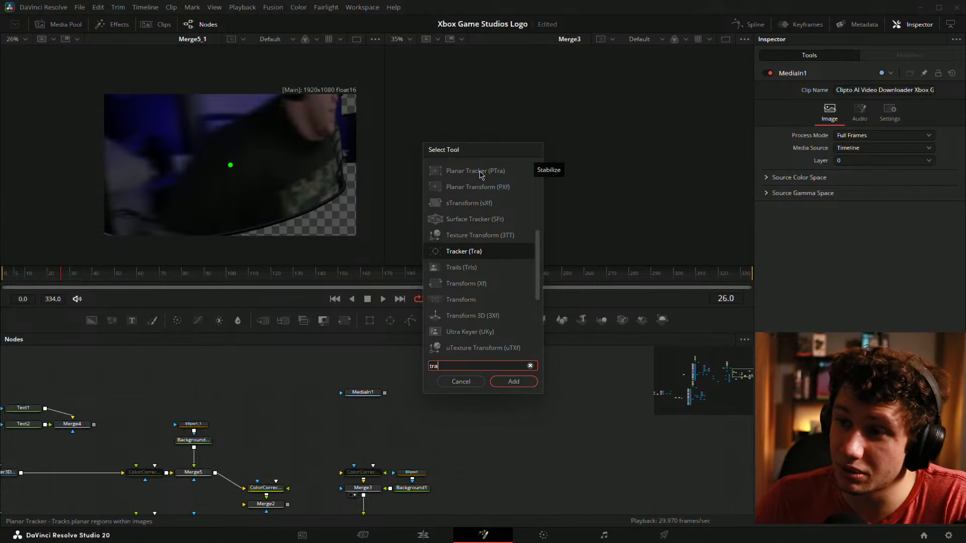
{"action": "left_click", "coordinate": [479, 172]}
{"action": "left_click", "coordinate": [513, 381]}
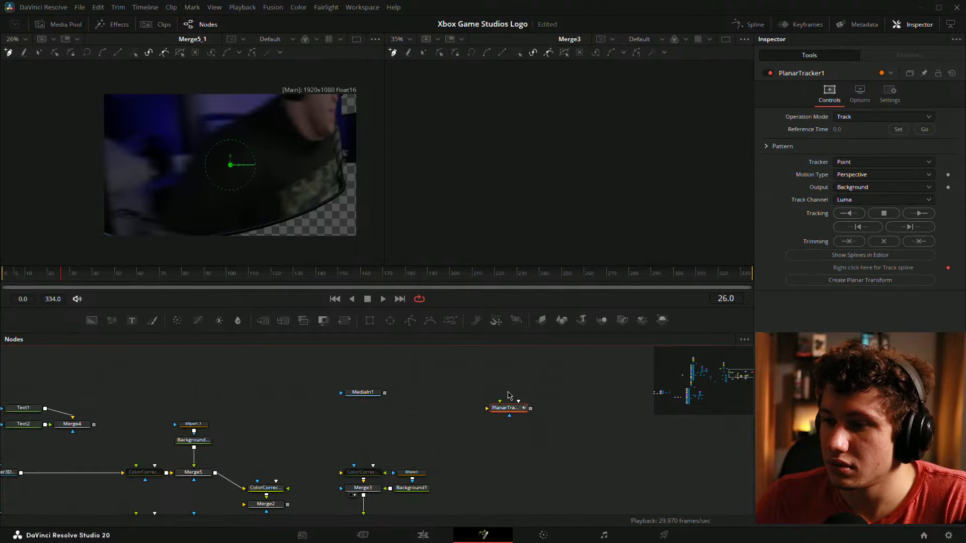
Place the planar tracker beside MediaIn1, feed the MediaIn1 footage into it, and show its output in the second viewer
{"action": "left_click_drag", "start_coordinate": [497, 408], "coordinate": [448, 392]}
{"action": "left_click", "coordinate": [517, 403]}
{"action": "left_click_drag", "start_coordinate": [544, 388], "coordinate": [479, 376]}
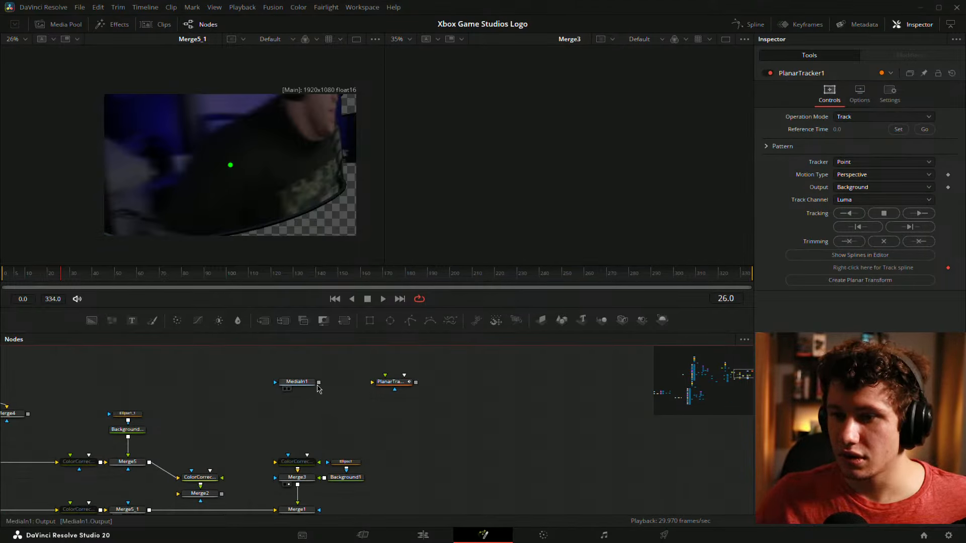
{"action": "left_click_drag", "start_coordinate": [319, 382], "coordinate": [521, 236]}
{"action": "left_click_drag", "start_coordinate": [366, 383], "coordinate": [394, 382]}
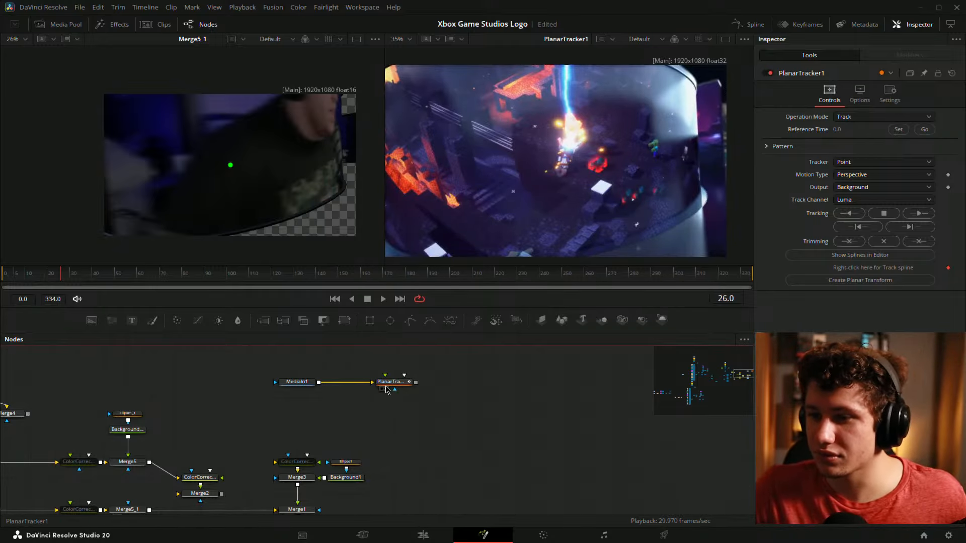
{"action": "left_click", "coordinate": [392, 381]}
{"action": "scroll", "coordinate": [664, 150], "scroll_direction": "down", "scroll_amount": 3}
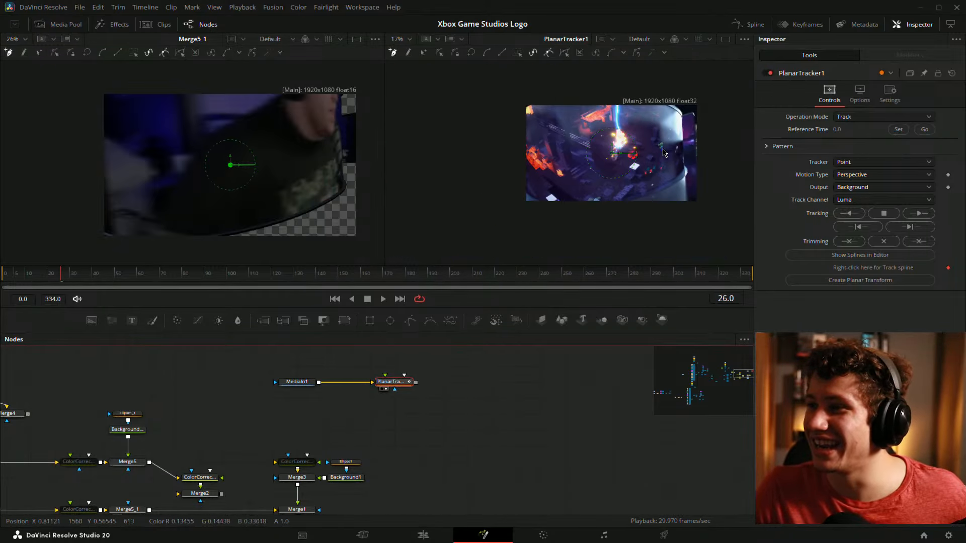
Draw a closed four-corner tracking polygon around the entire footage frame in the second viewer
{"action": "scroll", "coordinate": [663, 151], "scroll_direction": "up", "scroll_amount": 2}
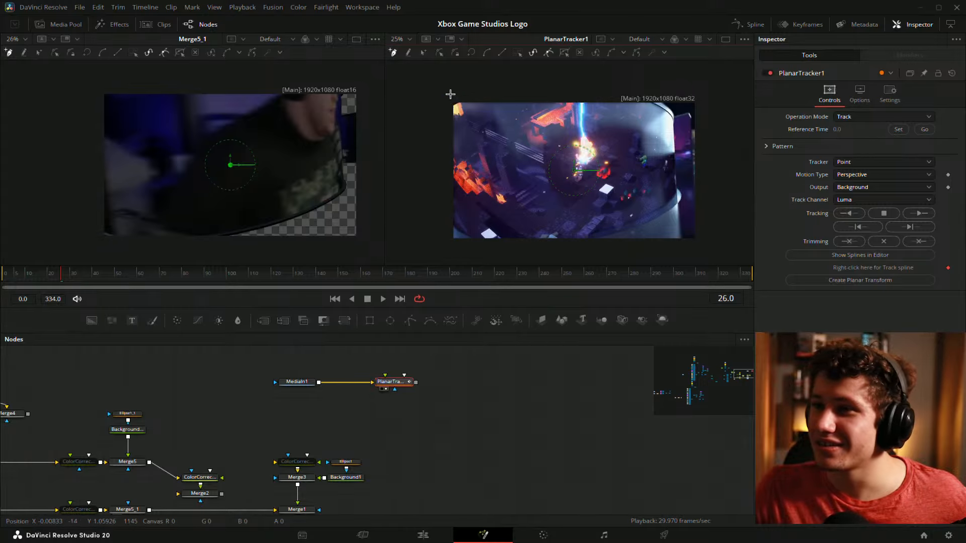
{"action": "left_click_drag", "start_coordinate": [564, 116], "coordinate": [531, 114]}
{"action": "left_click", "coordinate": [429, 125]}
{"action": "left_click", "coordinate": [492, 121]}
{"action": "scroll", "coordinate": [491, 120], "scroll_direction": "up", "scroll_amount": 2}
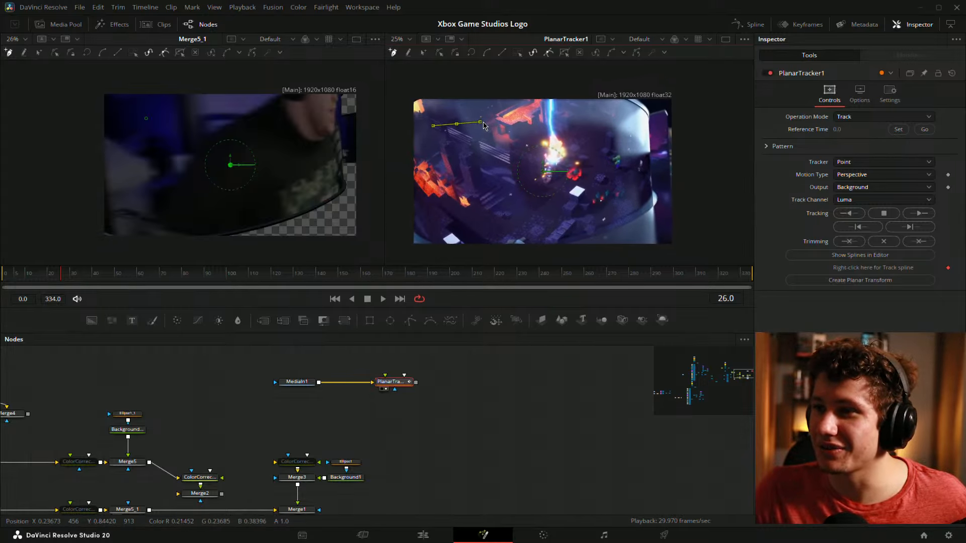
{"action": "scroll", "coordinate": [491, 123], "scroll_direction": "down", "scroll_amount": 1}
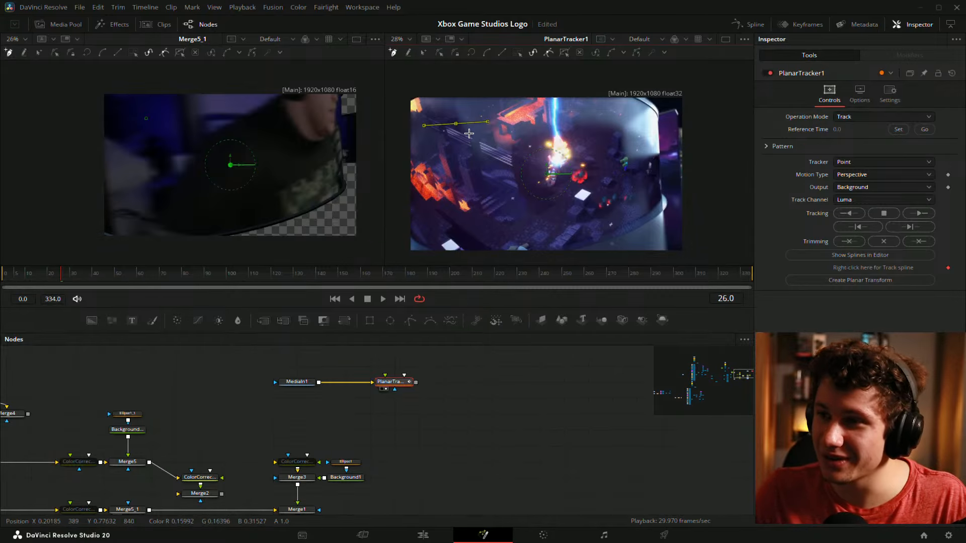
{"action": "left_click", "coordinate": [403, 91]}
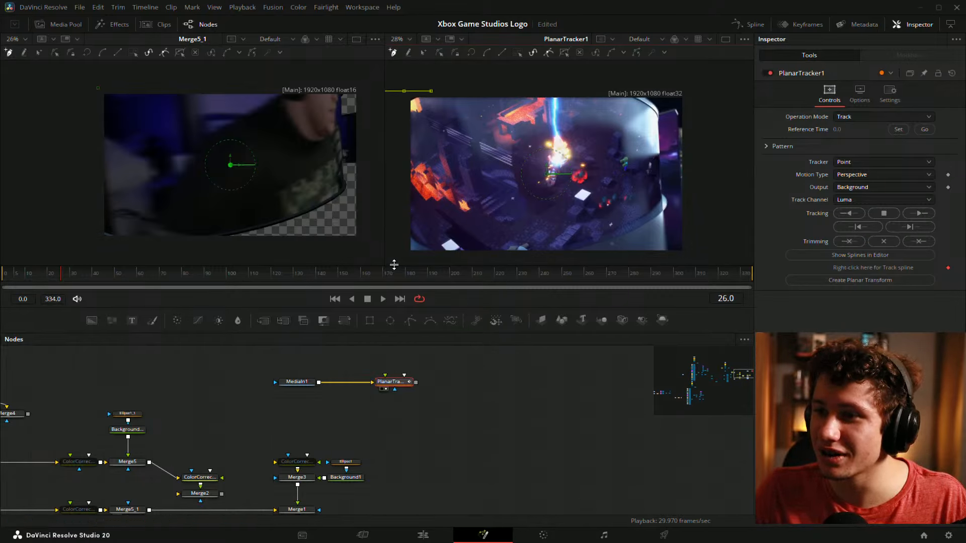
{"action": "left_click", "coordinate": [404, 256]}
{"action": "left_click", "coordinate": [689, 257]}
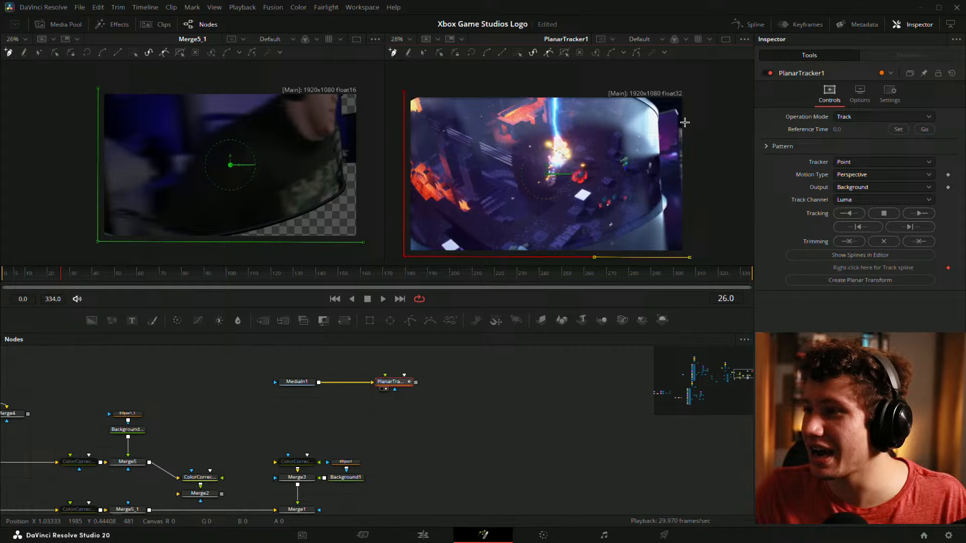
{"action": "left_click", "coordinate": [691, 87]}
{"action": "left_click", "coordinate": [405, 92]}
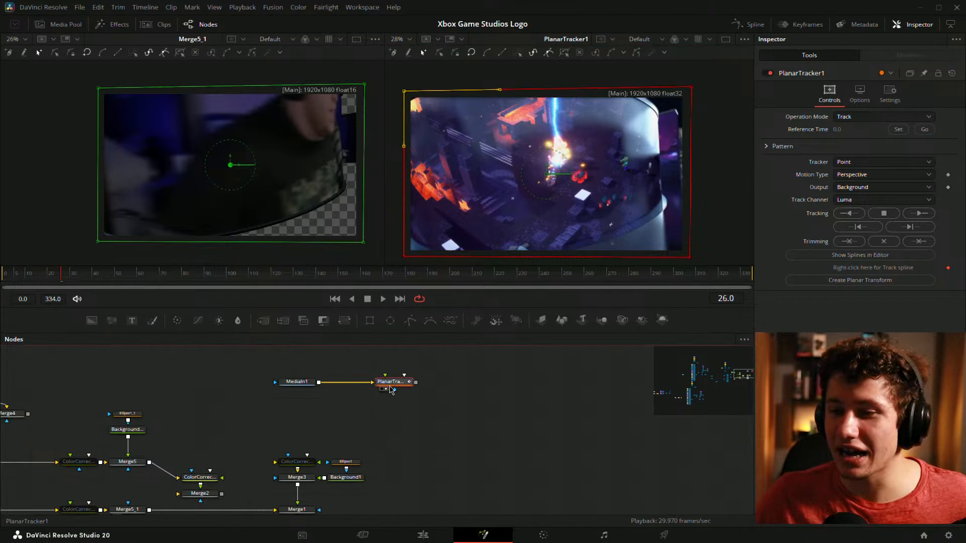
Replace the planar tracker with a Camera Tracker node fed by MediaIn1 and place it close beside the footage node
{"action": "key", "text": "Delete"}
{"action": "key", "text": "shift+space"}
{"action": "type", "text": "3dtra"}
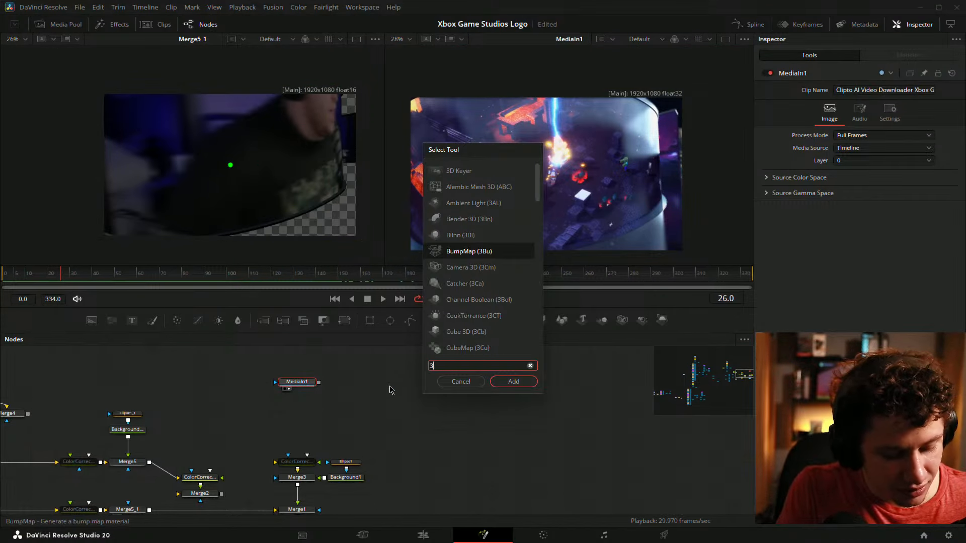
{"action": "key", "text": "BackSpace"}
{"action": "key", "text": "BackSpace"}
{"action": "key", "text": "BackSpace"}
{"action": "type", "text": "tra"}
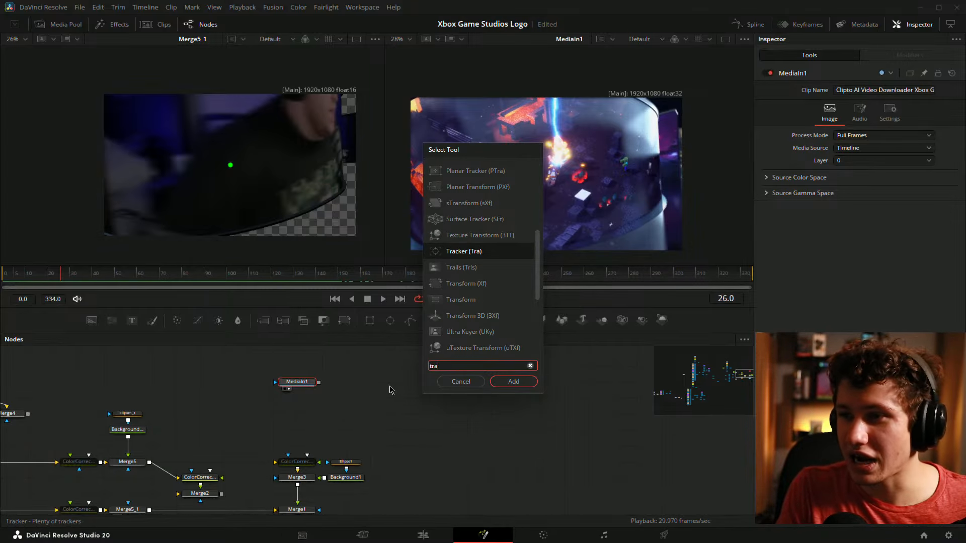
{"action": "key", "text": "BackSpace"}
{"action": "key", "text": "BackSpace"}
{"action": "key", "text": "BackSpace"}
{"action": "type", "text": "can"}
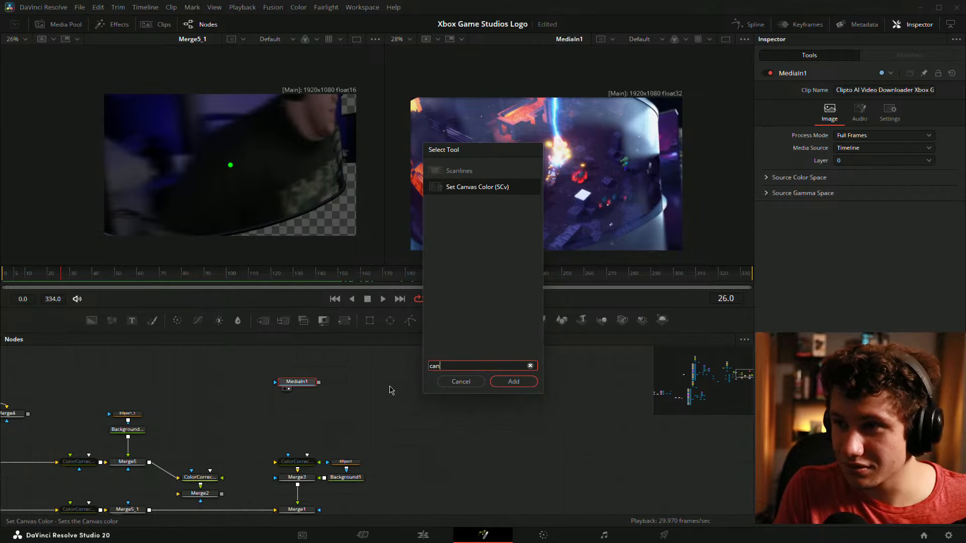
{"action": "key", "text": "BackSpace"}
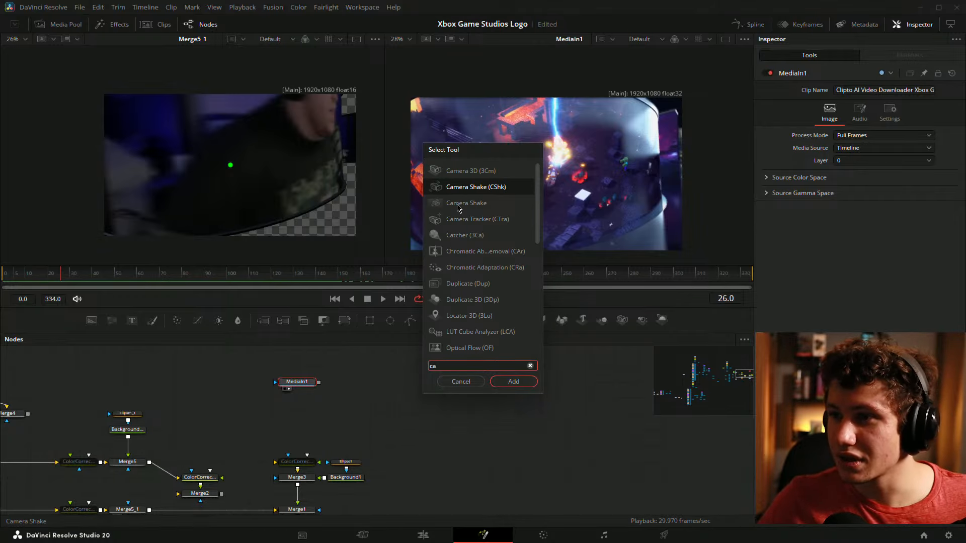
{"action": "left_click", "coordinate": [493, 224]}
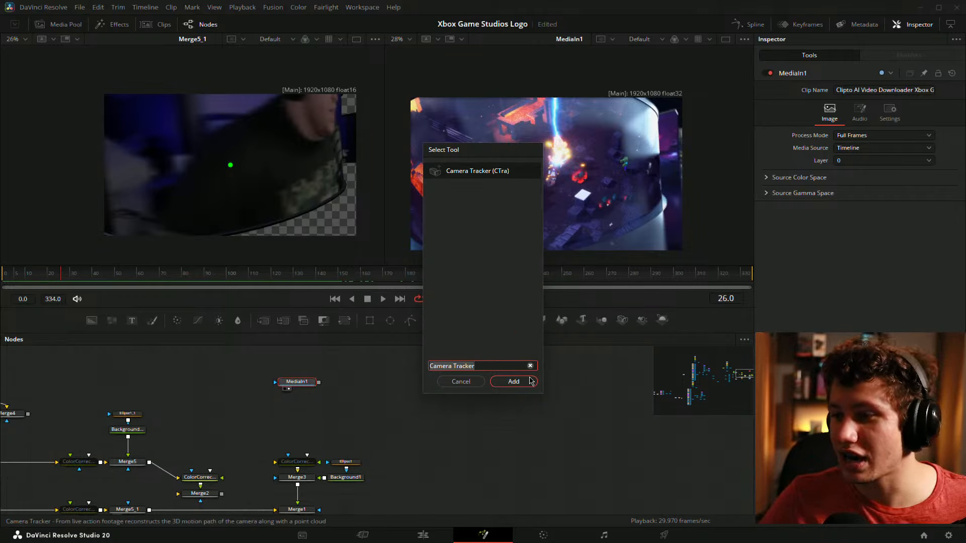
{"action": "left_click", "coordinate": [530, 381]}
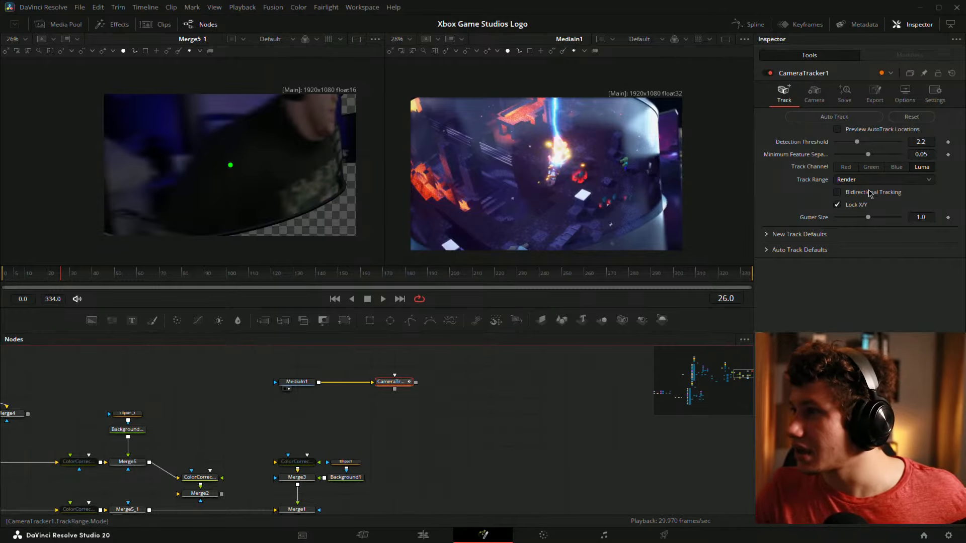
{"action": "left_click", "coordinate": [456, 424]}
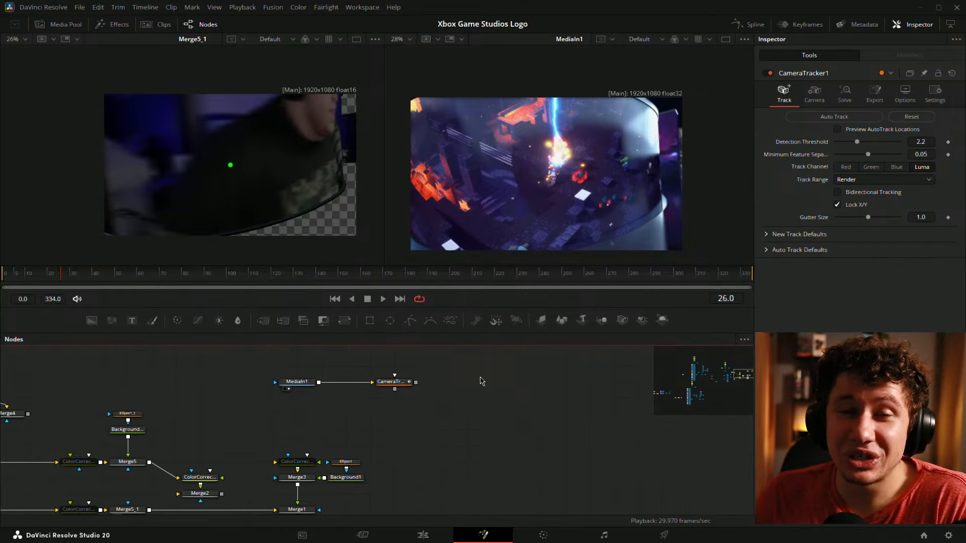
{"action": "left_click_drag", "start_coordinate": [406, 383], "coordinate": [382, 383]}
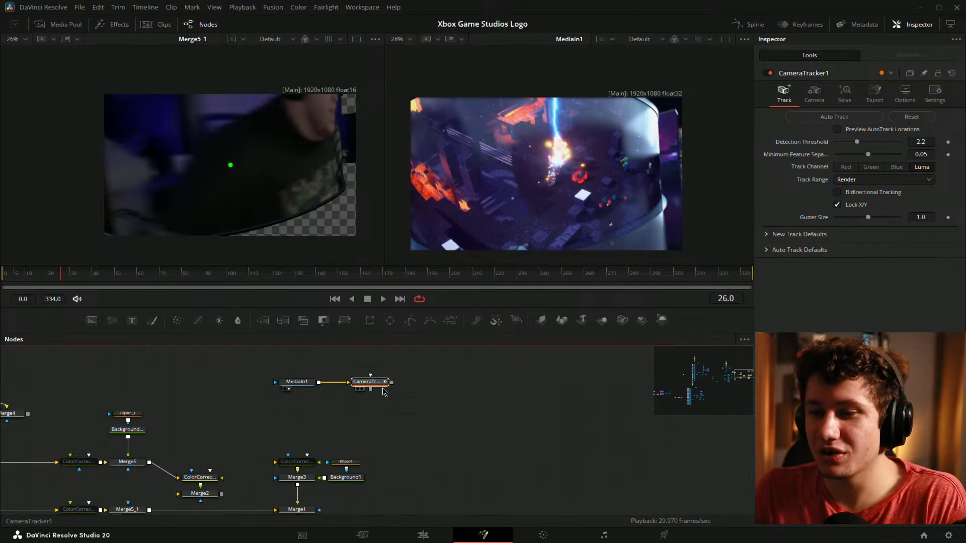
Set the camera tracker's focal length to 45 mm
{"action": "left_click", "coordinate": [814, 93]}
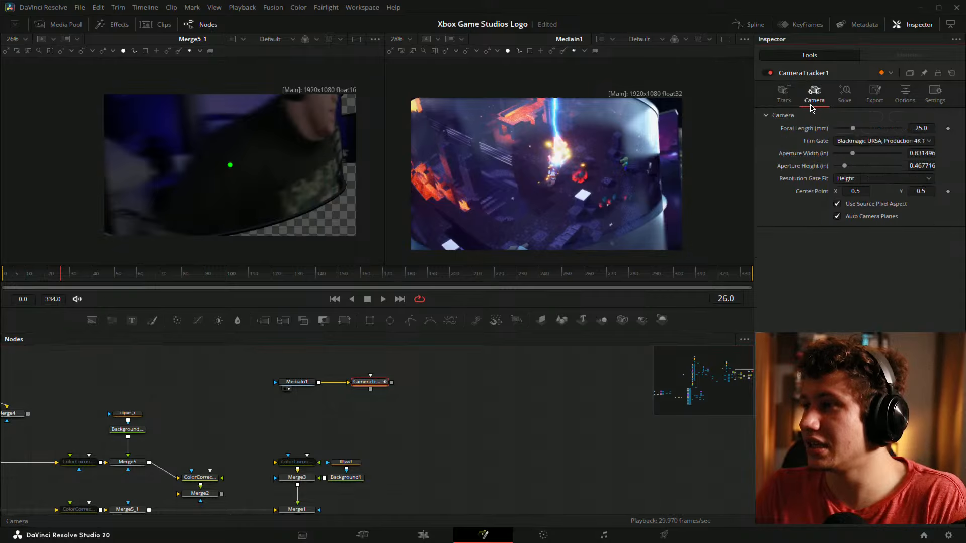
{"action": "left_click", "coordinate": [791, 105]}
{"action": "left_click", "coordinate": [814, 93]}
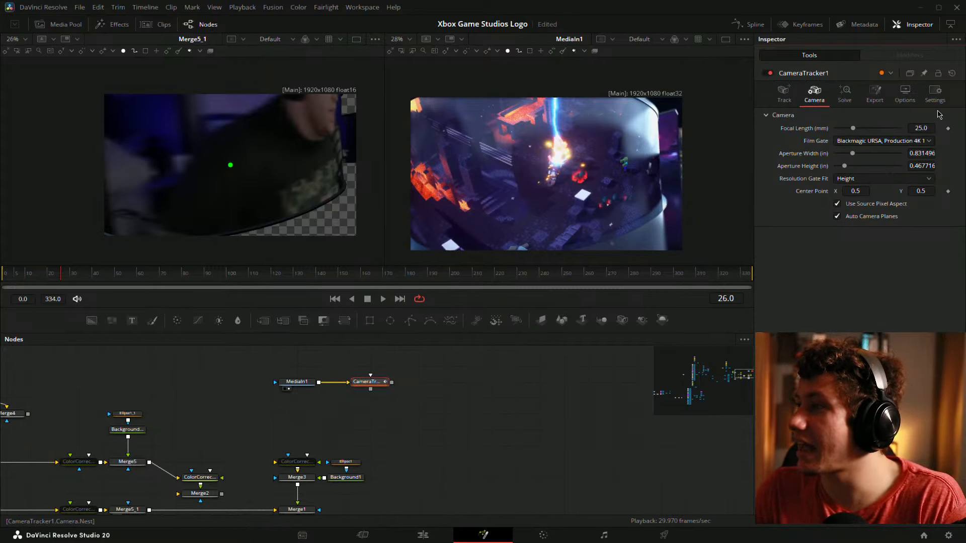
{"action": "left_click", "coordinate": [928, 126]}
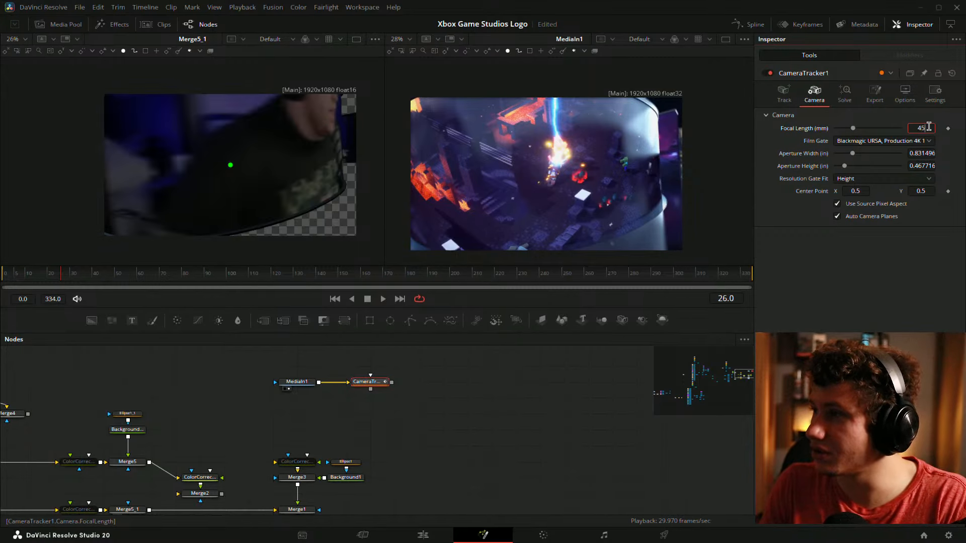
{"action": "type", "text": "45"}
{"action": "key", "text": "Return"}
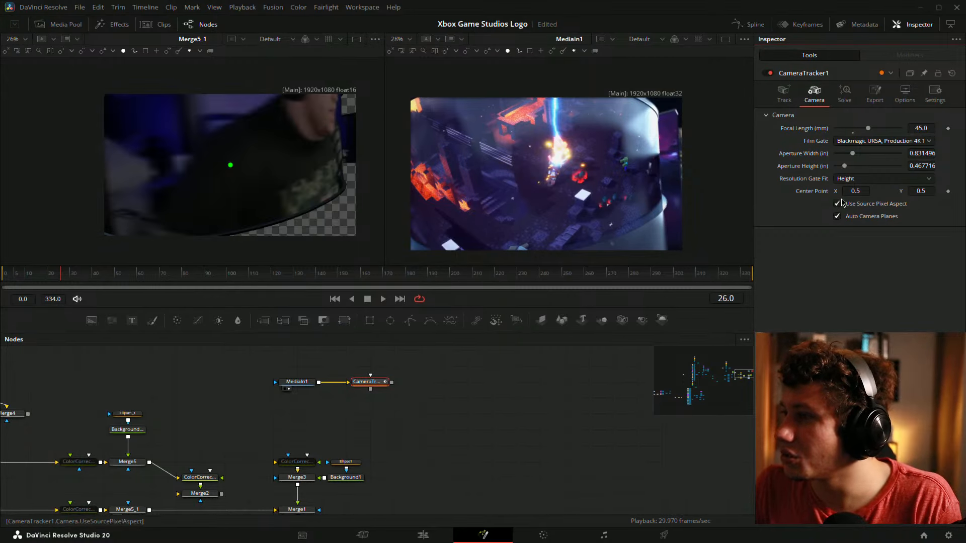
Auto-track the footage with the camera tracker and scrub through the timeline to check the generated tracks
{"action": "left_click", "coordinate": [784, 95]}
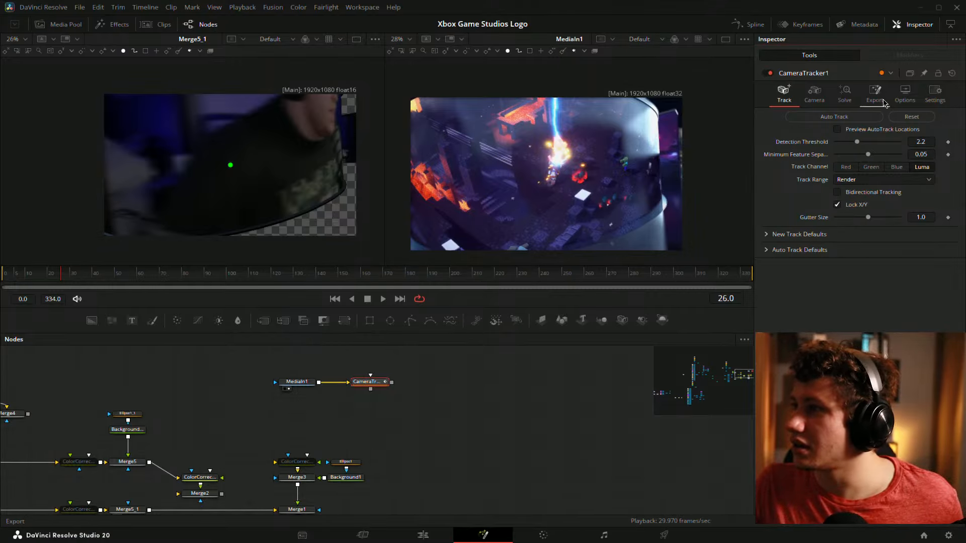
{"action": "left_click", "coordinate": [866, 118]}
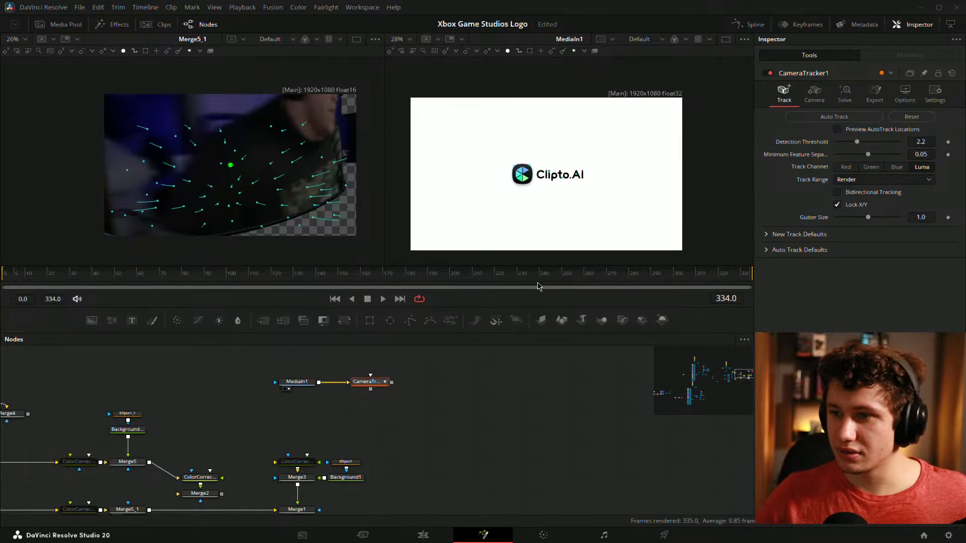
{"action": "left_click_drag", "start_coordinate": [743, 276], "coordinate": [37, 259]}
{"action": "left_click_drag", "start_coordinate": [30, 264], "coordinate": [306, 297]}
{"action": "left_click", "coordinate": [517, 411]}
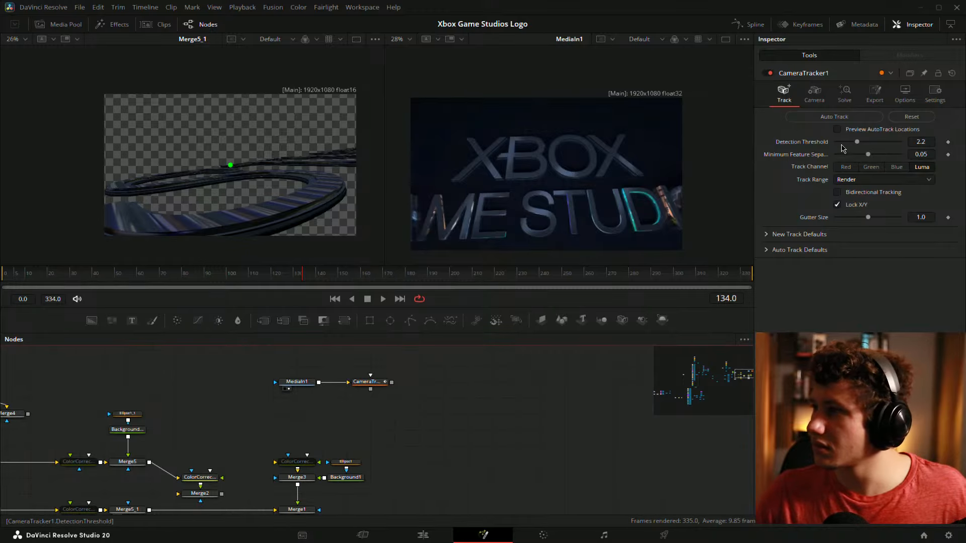
Review the camera tracker's camera, solve, export and display options, plus its new track defaults
{"action": "left_click", "coordinate": [814, 93]}
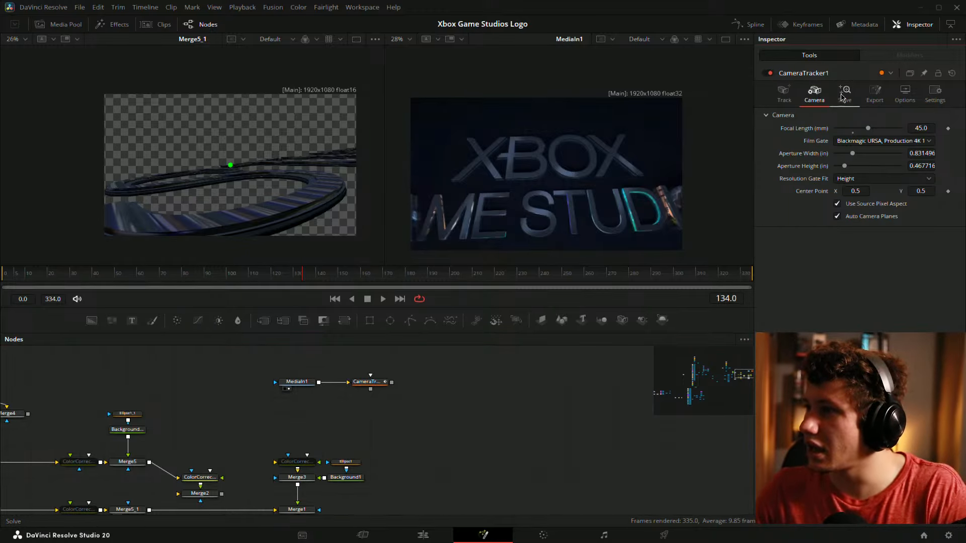
{"action": "left_click", "coordinate": [847, 94]}
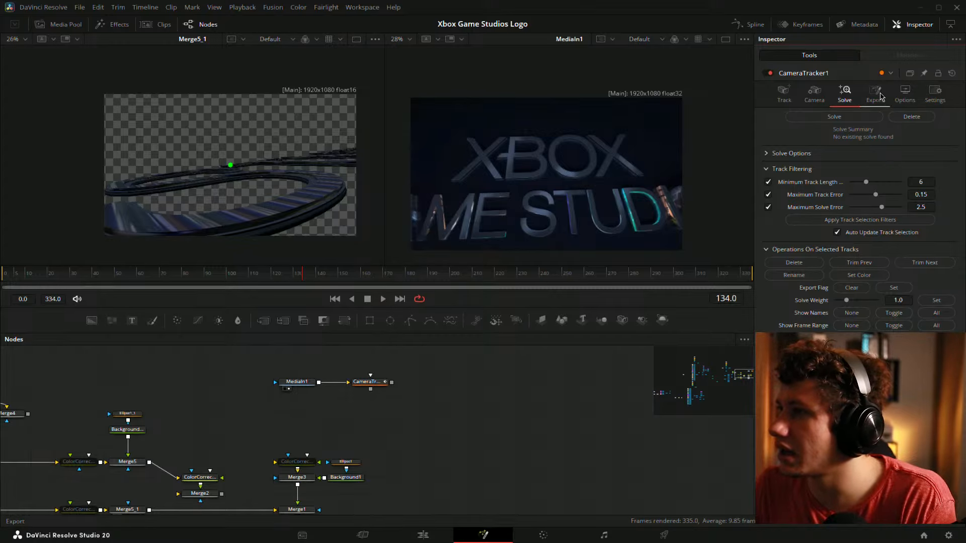
{"action": "left_click", "coordinate": [877, 94]}
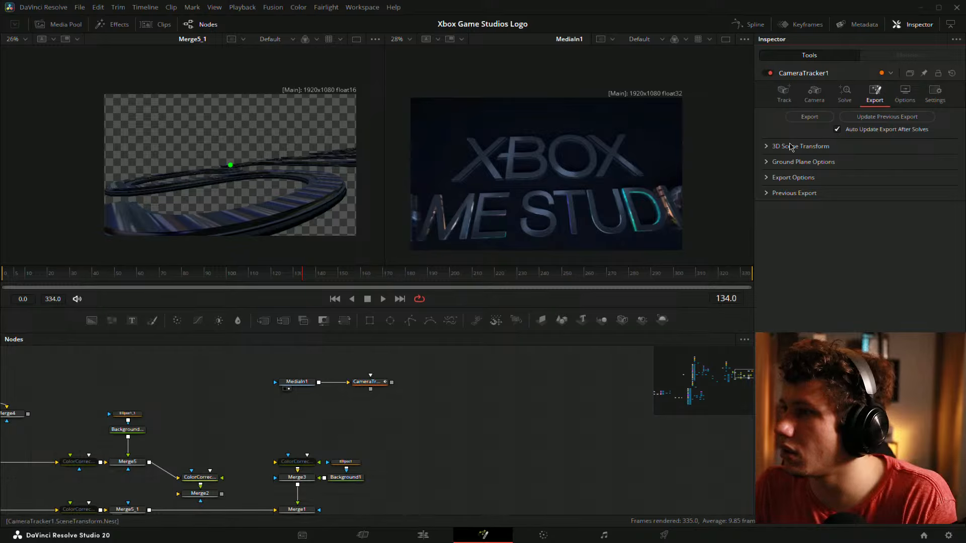
{"action": "left_click", "coordinate": [765, 146]}
{"action": "left_click", "coordinate": [766, 146]}
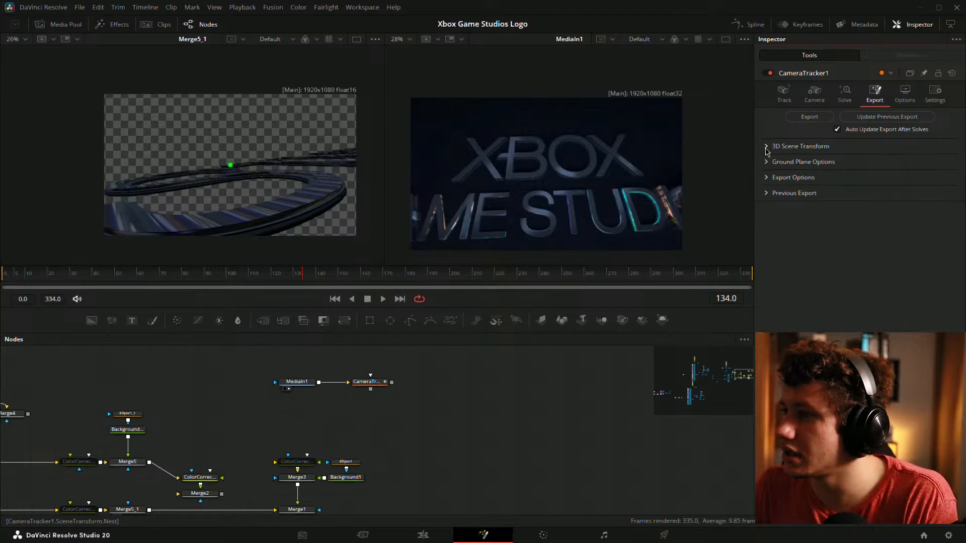
{"action": "left_click", "coordinate": [766, 193]}
{"action": "left_click", "coordinate": [766, 193]}
{"action": "left_click", "coordinate": [904, 94]}
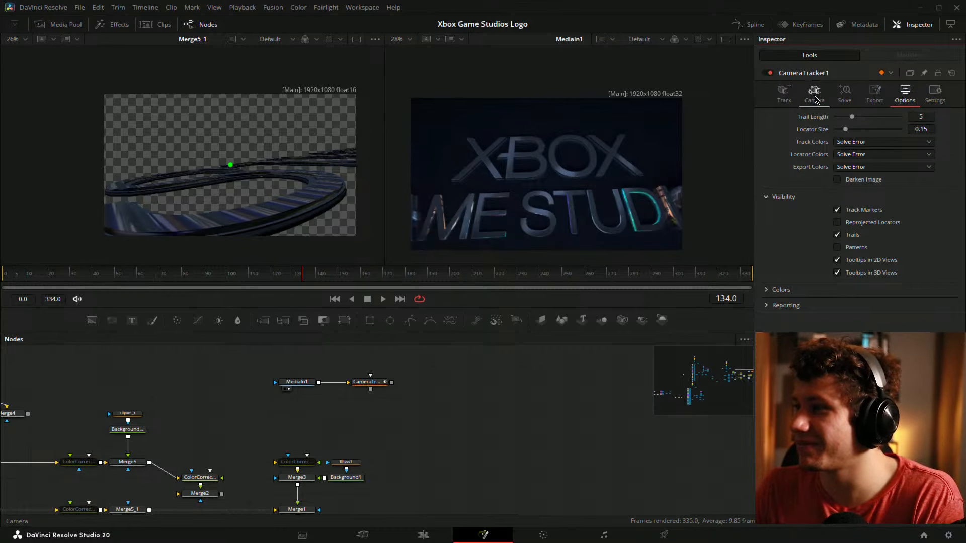
{"action": "left_click", "coordinate": [815, 96]}
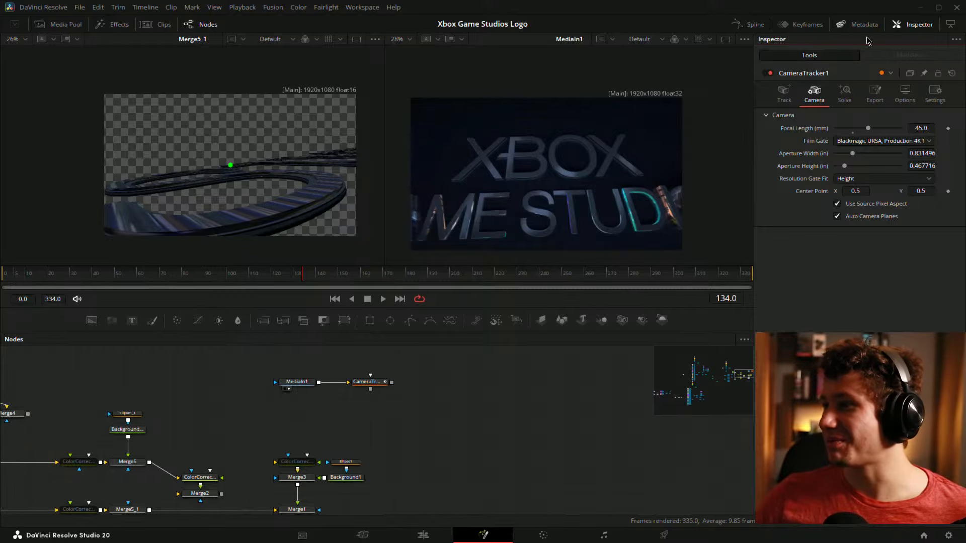
{"action": "left_click", "coordinate": [783, 94]}
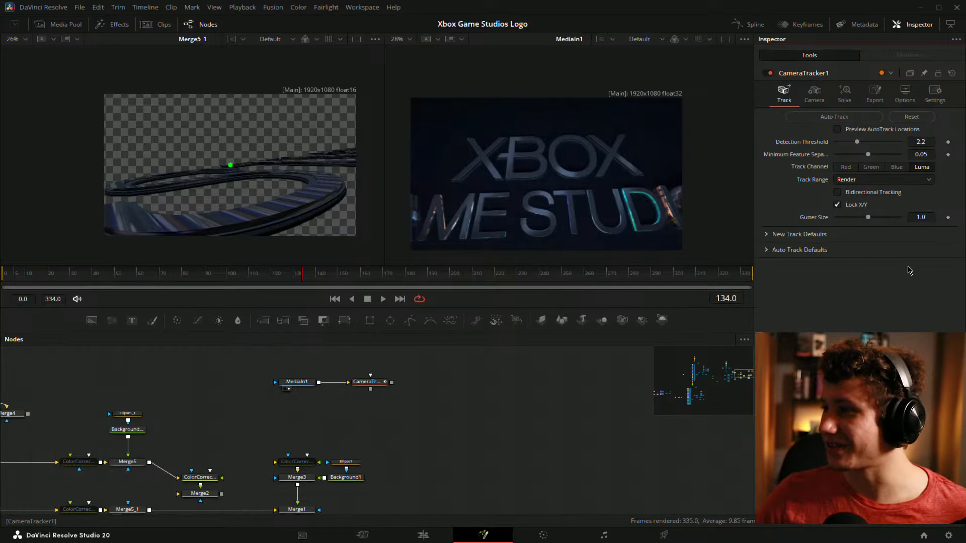
{"action": "left_click", "coordinate": [780, 234]}
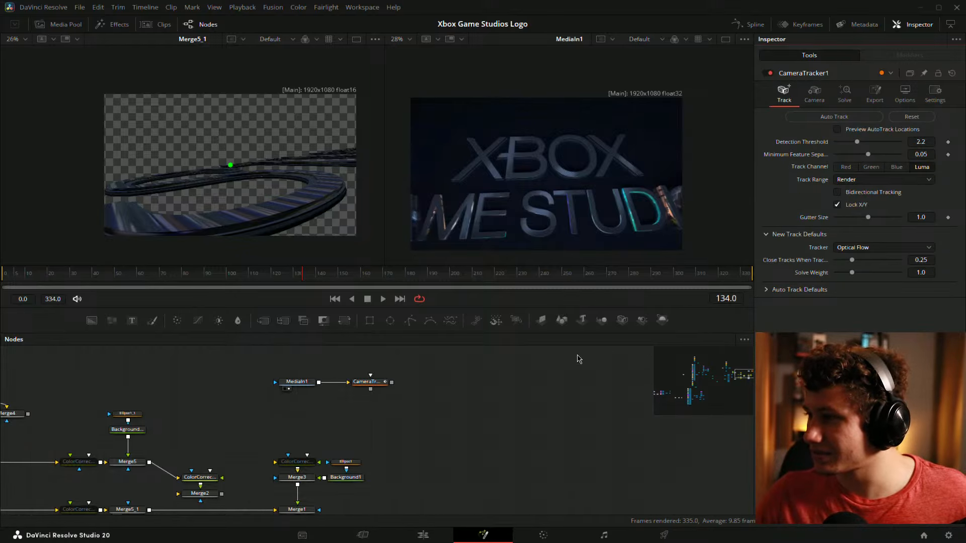
Fit both viewers and examine the camera tracker's points on the footage at frames 25 to 66, along with the auto track defaults
{"action": "left_click_drag", "start_coordinate": [452, 396], "coordinate": [432, 401]}
{"action": "left_click_drag", "start_coordinate": [381, 376], "coordinate": [532, 399]}
{"action": "left_click_drag", "start_coordinate": [38, 277], "coordinate": [132, 275]}
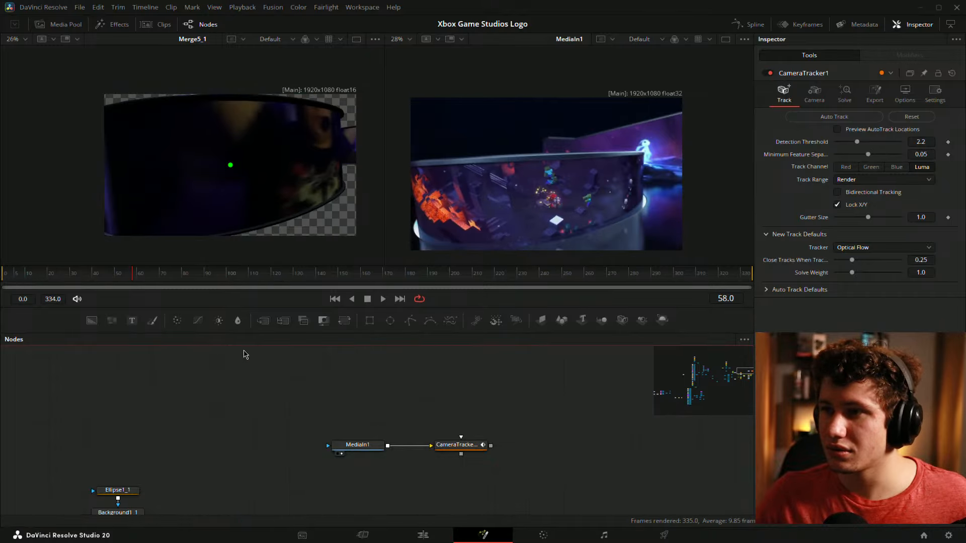
{"action": "left_click", "coordinate": [472, 447]}
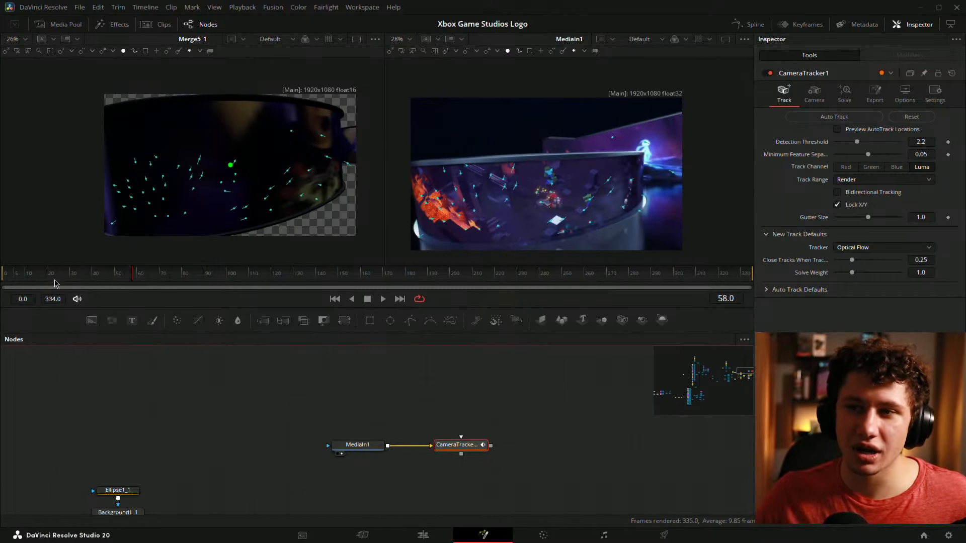
{"action": "key", "text": "ctrl+f"}
{"action": "key", "text": "ctrl+f"}
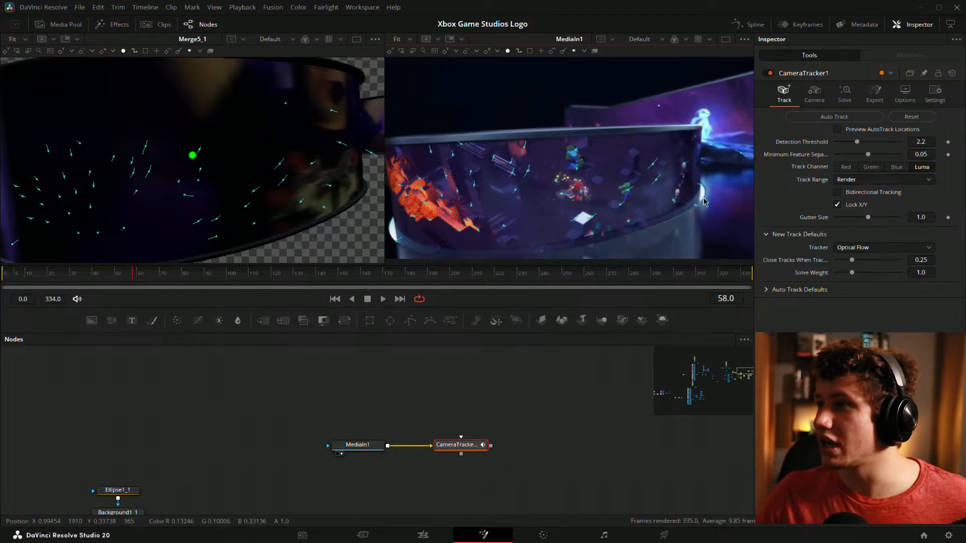
{"action": "left_click", "coordinate": [61, 275]}
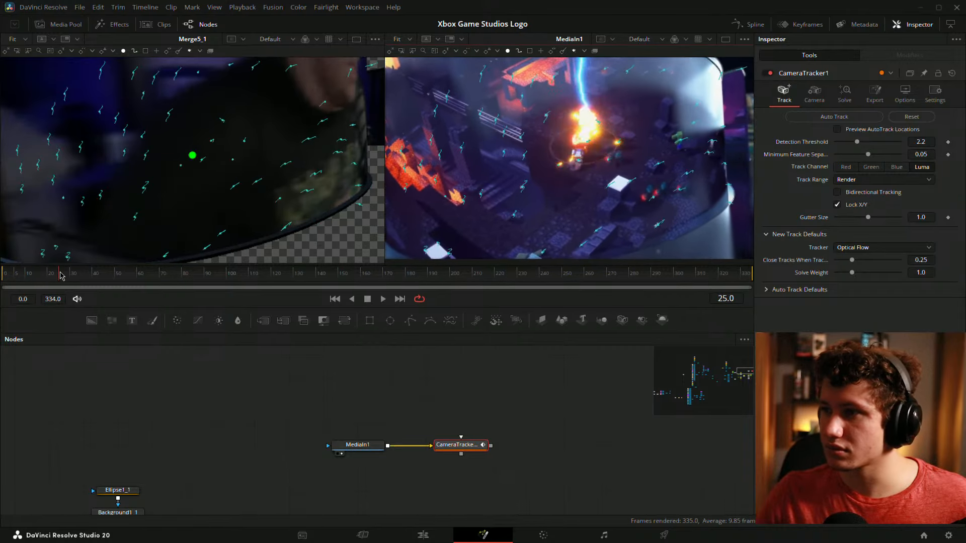
{"action": "left_click", "coordinate": [766, 290]}
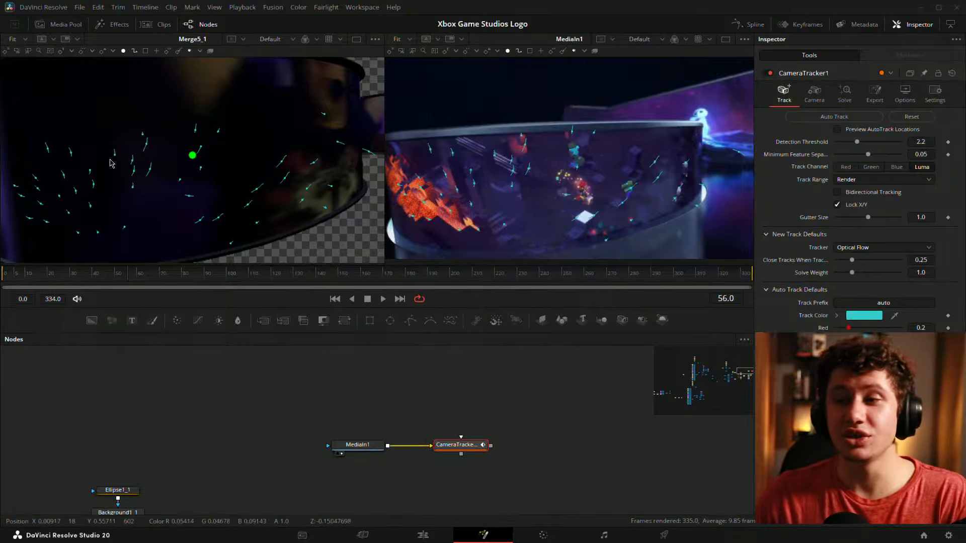
{"action": "left_click", "coordinate": [107, 279]}
{"action": "left_click_drag", "start_coordinate": [105, 282], "coordinate": [150, 271]}
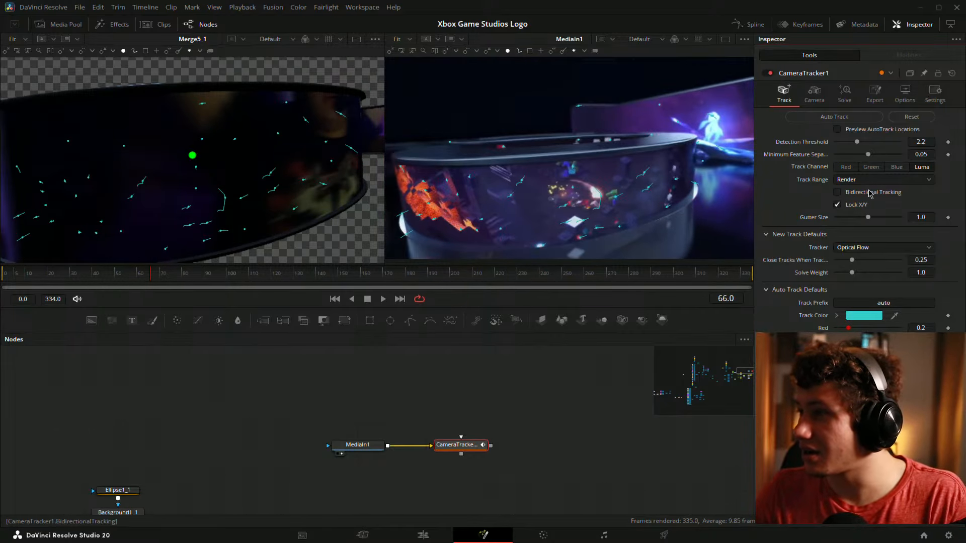
Check the camera tracker's track range and bidirectional tracking options, plus its camera and solve settings
{"action": "left_click", "coordinate": [865, 180]}
{"action": "left_click", "coordinate": [864, 191]}
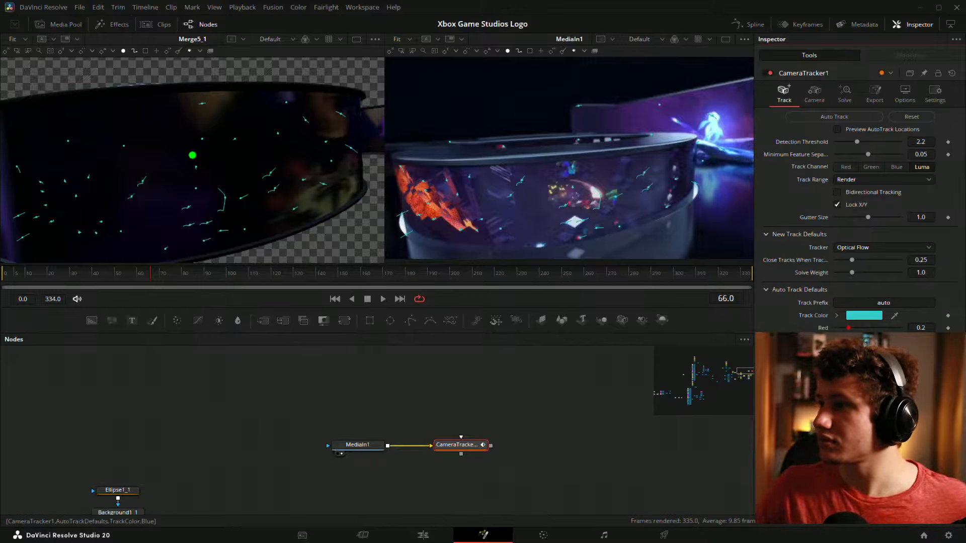
{"action": "left_click", "coordinate": [811, 101]}
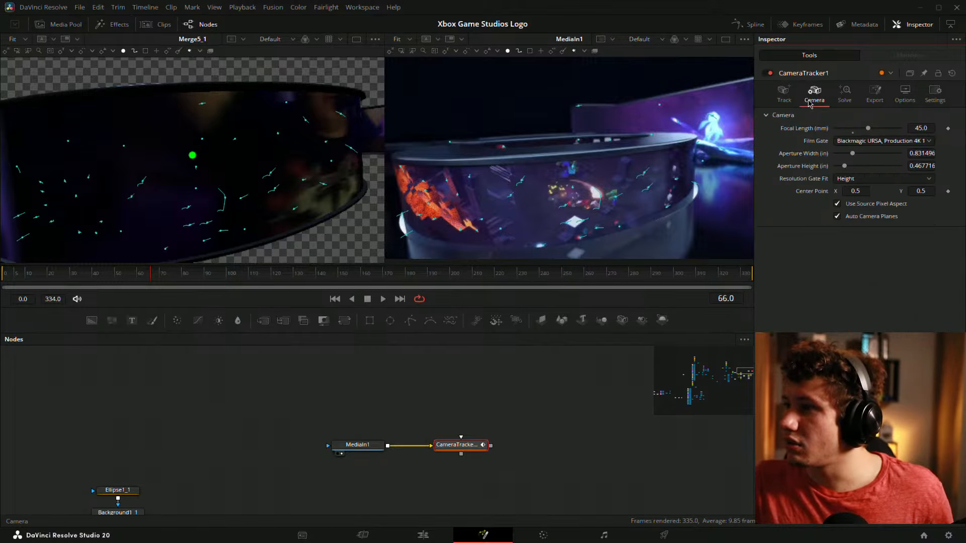
{"action": "left_click", "coordinate": [841, 100]}
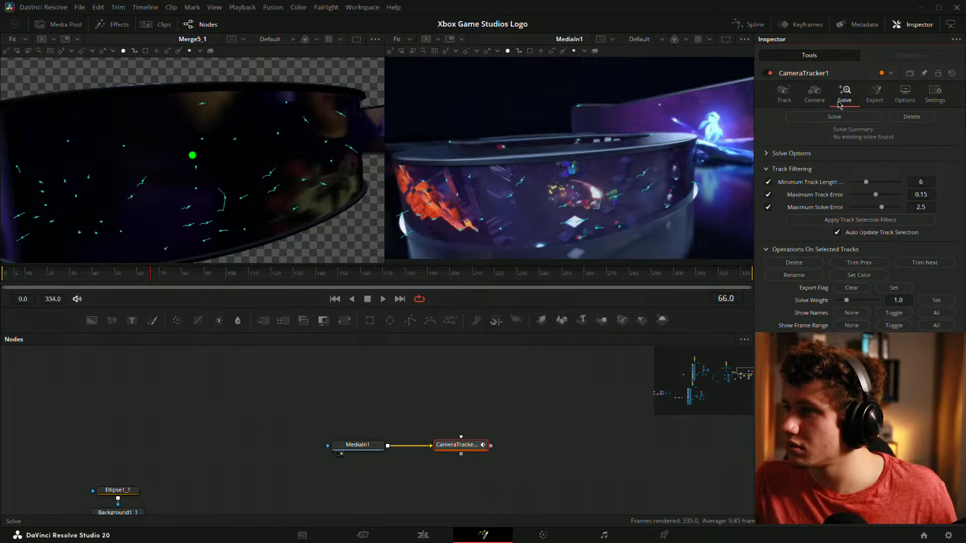
Add a Camera 3D node and place it above the camera tracker, detached from the tracker's output
{"action": "left_click", "coordinate": [476, 436]}
{"action": "left_click_drag", "start_coordinate": [416, 405], "coordinate": [466, 403]}
{"action": "key", "text": "shift+space"}
{"action": "key", "text": "ctrl+a"}
{"action": "key", "text": "BackSpace"}
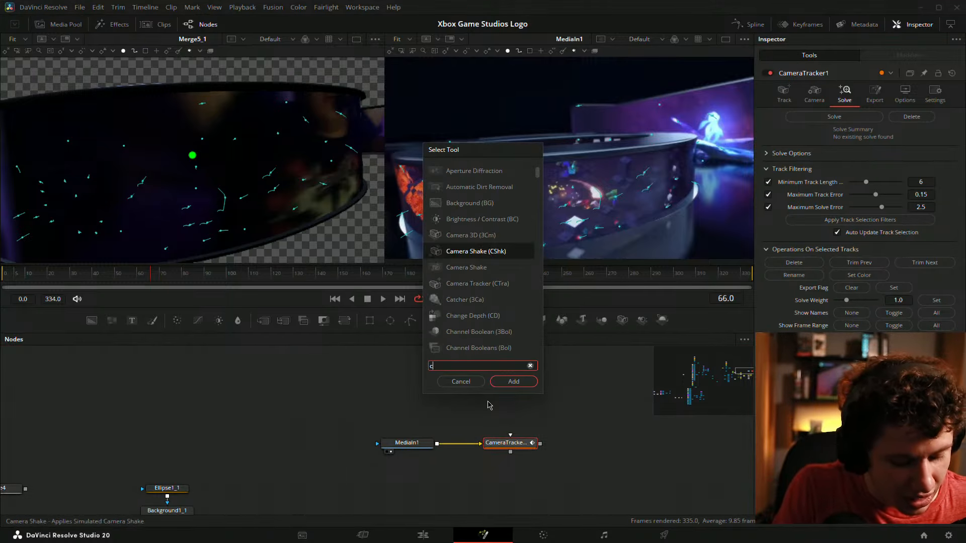
{"action": "type", "text": "camer"}
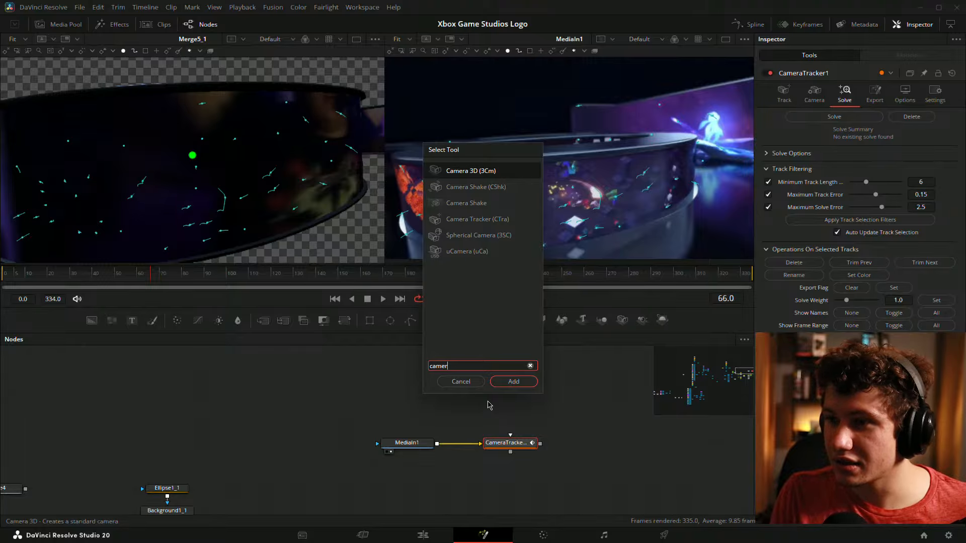
{"action": "key", "text": "Return"}
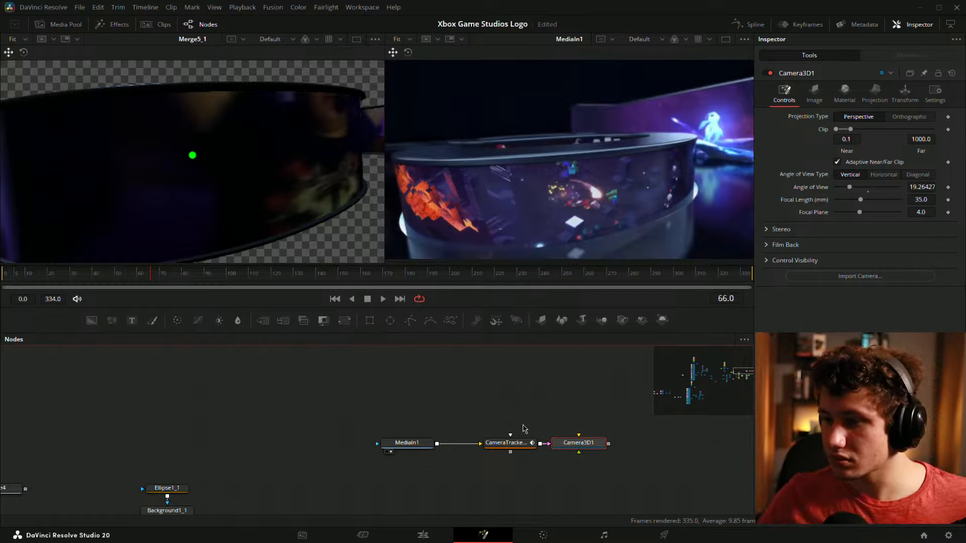
{"action": "left_click_drag", "start_coordinate": [568, 443], "coordinate": [519, 449]}
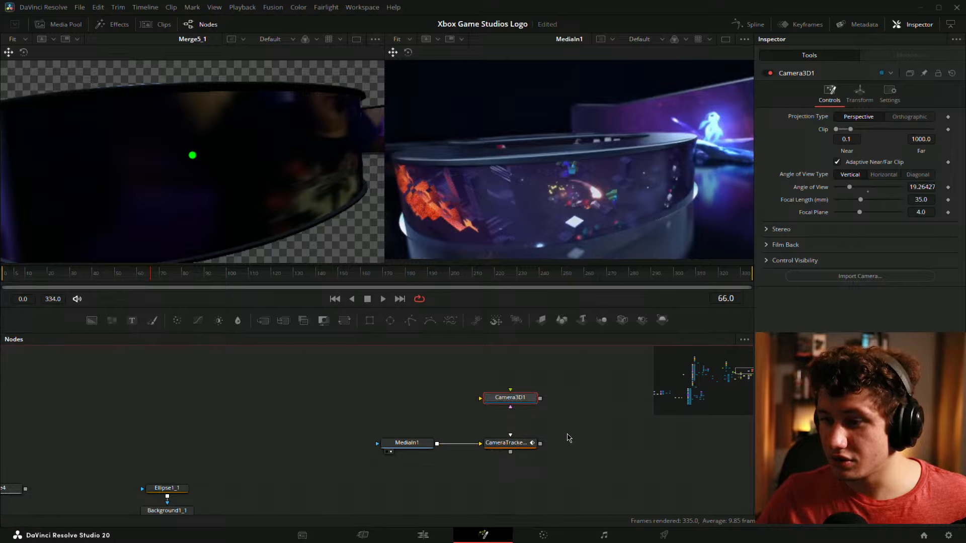
{"action": "left_click", "coordinate": [566, 433]}
{"action": "left_click_drag", "start_coordinate": [566, 415], "coordinate": [455, 390]}
Expand the camera tracker's solve options, try to export the tracked camera scene, and recheck the track and camera settings
{"action": "left_click", "coordinate": [383, 433]}
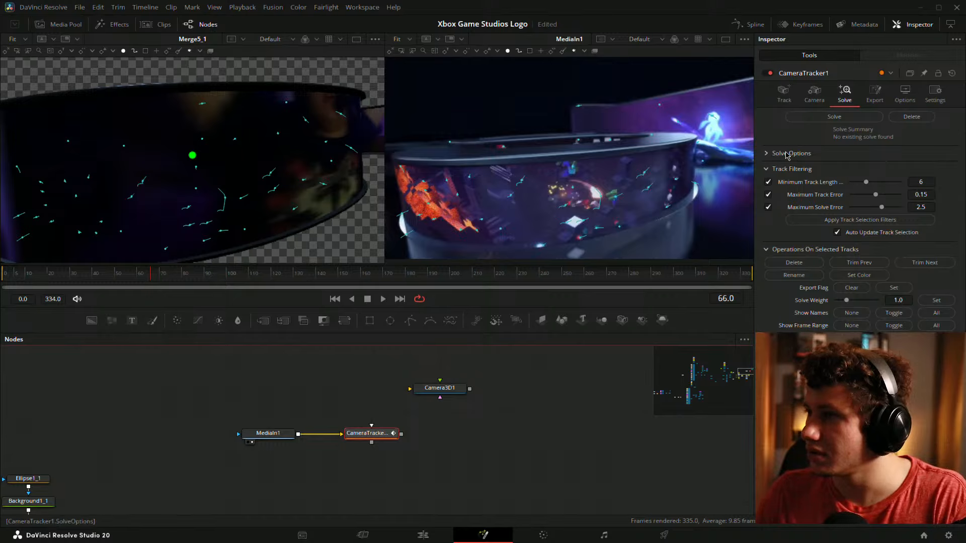
{"action": "left_click", "coordinate": [768, 154]}
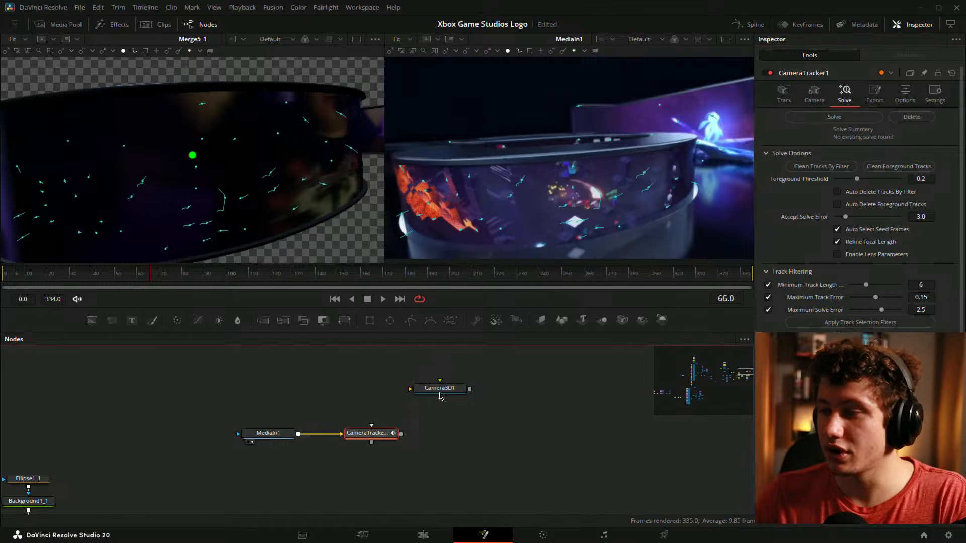
{"action": "left_click", "coordinate": [874, 103]}
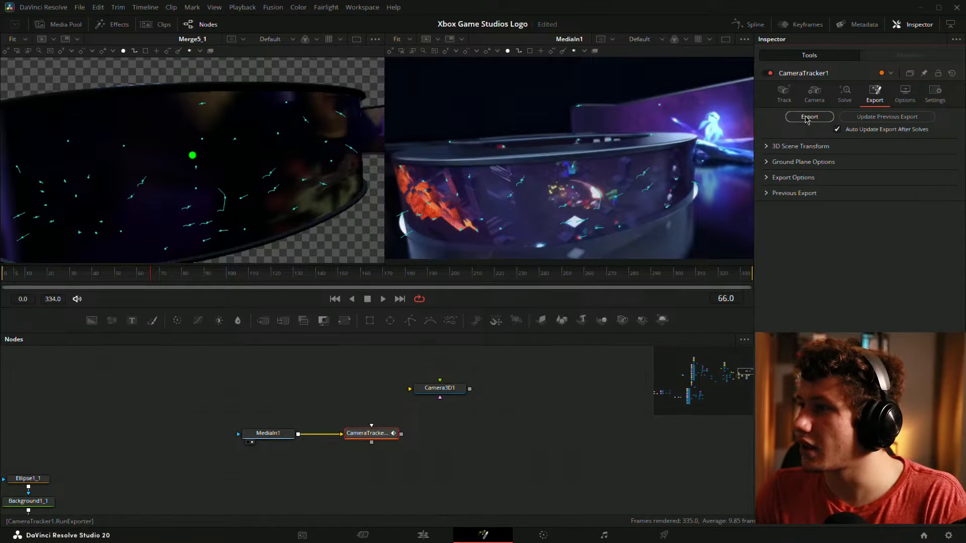
{"action": "left_click", "coordinate": [808, 118]}
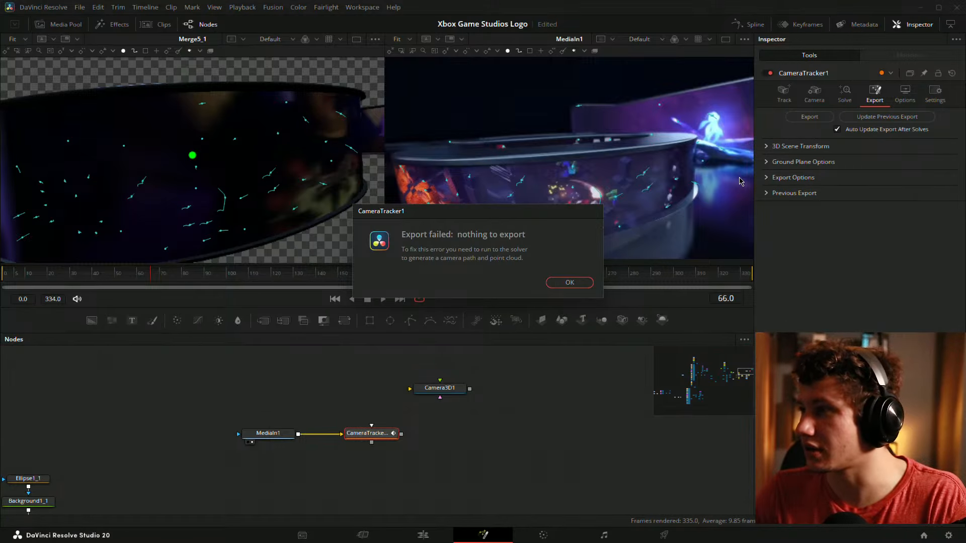
{"action": "left_click", "coordinate": [565, 284]}
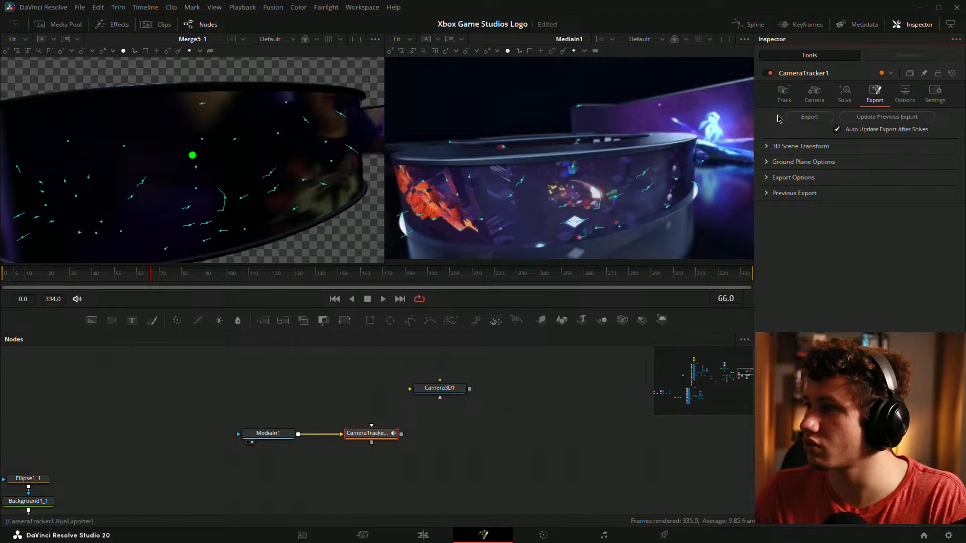
{"action": "left_click", "coordinate": [784, 94]}
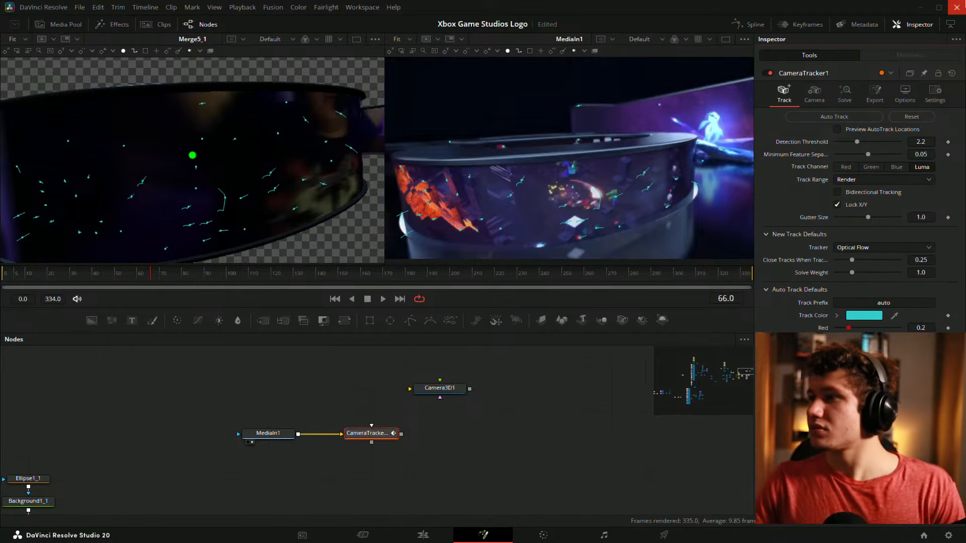
{"action": "left_click", "coordinate": [808, 91]}
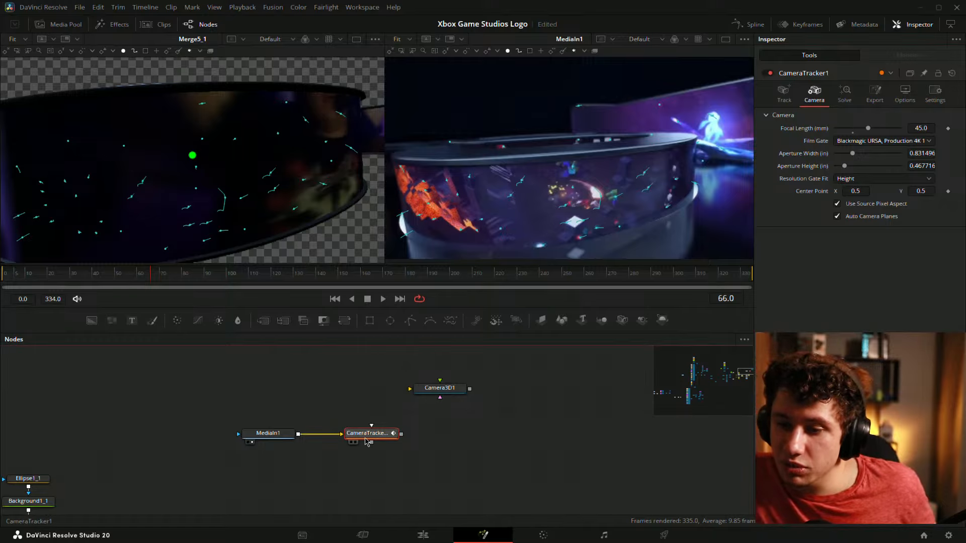
Try placing the Camera 3D node between MediaIn1 and the camera tracker, and undo the node rearrangement
{"action": "left_click_drag", "start_coordinate": [362, 433], "coordinate": [465, 411]}
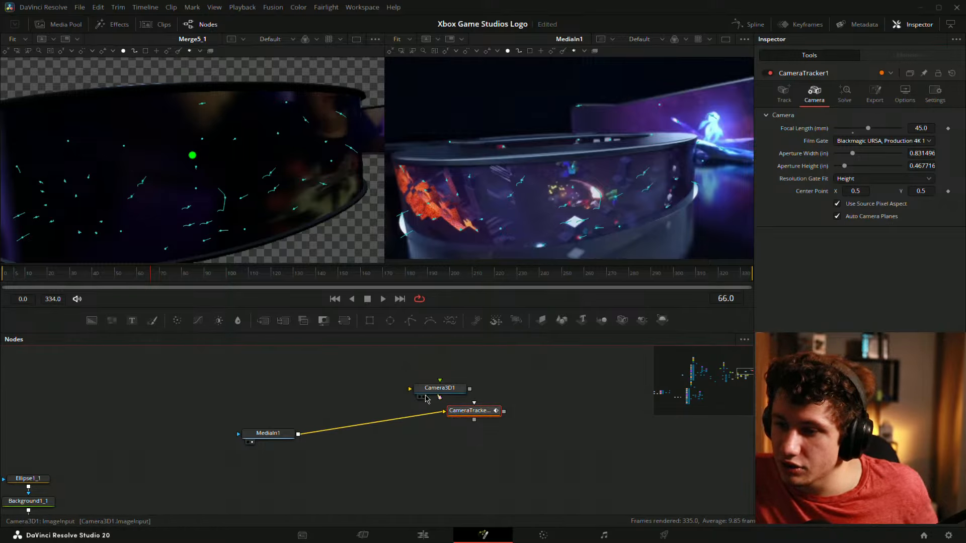
{"action": "left_click", "coordinate": [441, 412]}
{"action": "left_click_drag", "start_coordinate": [450, 390], "coordinate": [396, 411]}
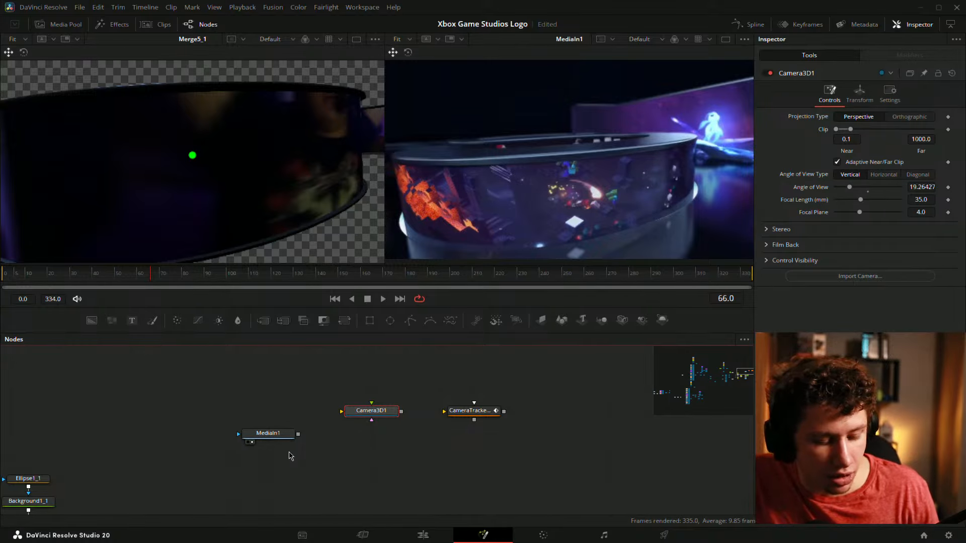
{"action": "key", "text": "ctrl+z"}
{"action": "key", "text": "ctrl+z"}
{"action": "left_click_drag", "start_coordinate": [469, 411], "coordinate": [366, 433]}
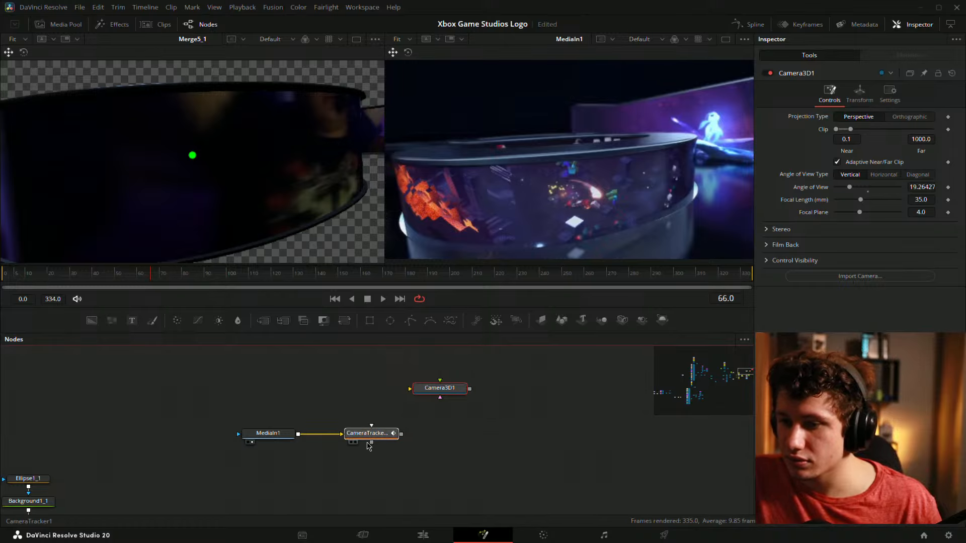
Show Camera3D1 in the second viewer, scrub to frame 87, and connect the camera tracker's output to it with the nodes spaced apart
{"action": "left_click_drag", "start_coordinate": [439, 398], "coordinate": [602, 197]}
{"action": "scroll", "coordinate": [601, 198], "scroll_direction": "up", "scroll_amount": 3}
{"action": "left_click_drag", "start_coordinate": [164, 277], "coordinate": [198, 274]}
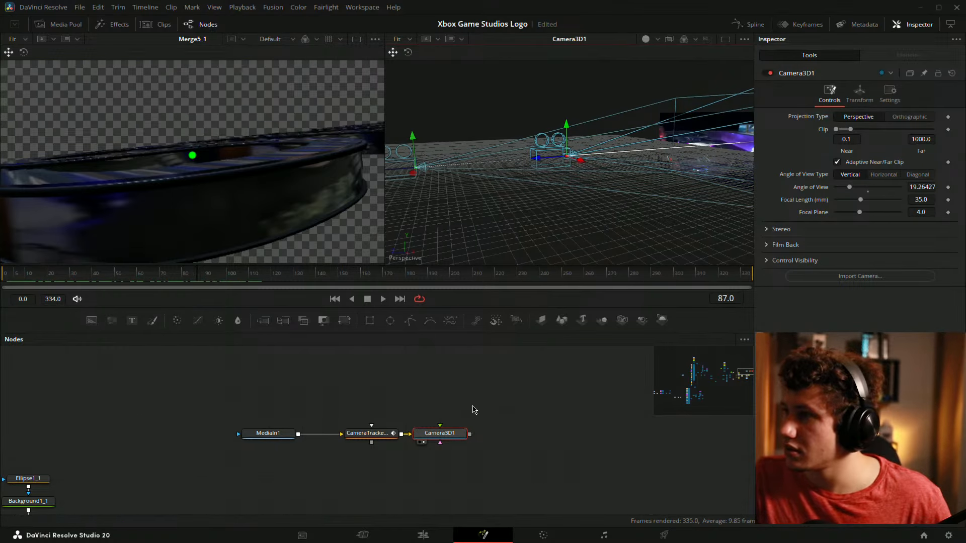
{"action": "left_click_drag", "start_coordinate": [456, 434], "coordinate": [523, 434]}
{"action": "left_click", "coordinate": [590, 441]}
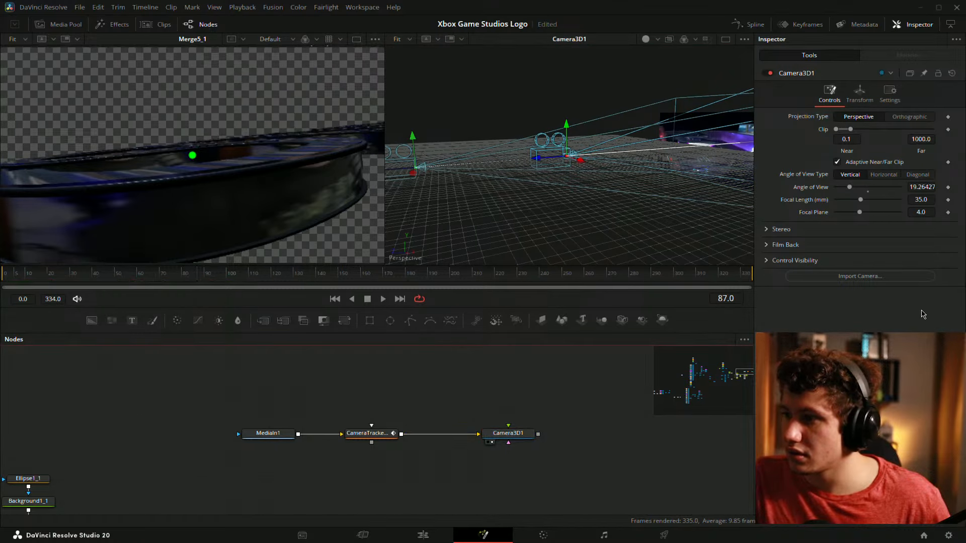
{"action": "left_click", "coordinate": [873, 277]}
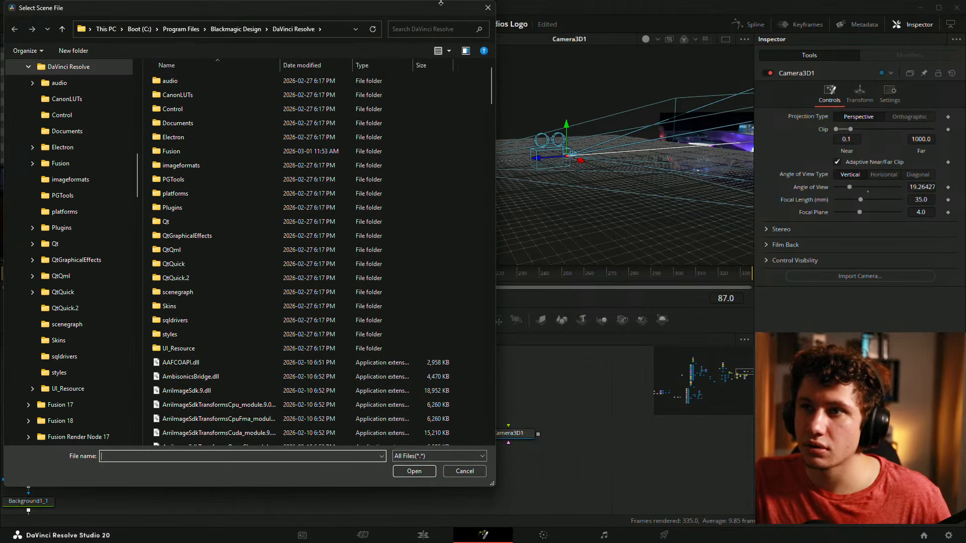
{"action": "left_click_drag", "start_coordinate": [453, 20], "coordinate": [0, 267]}
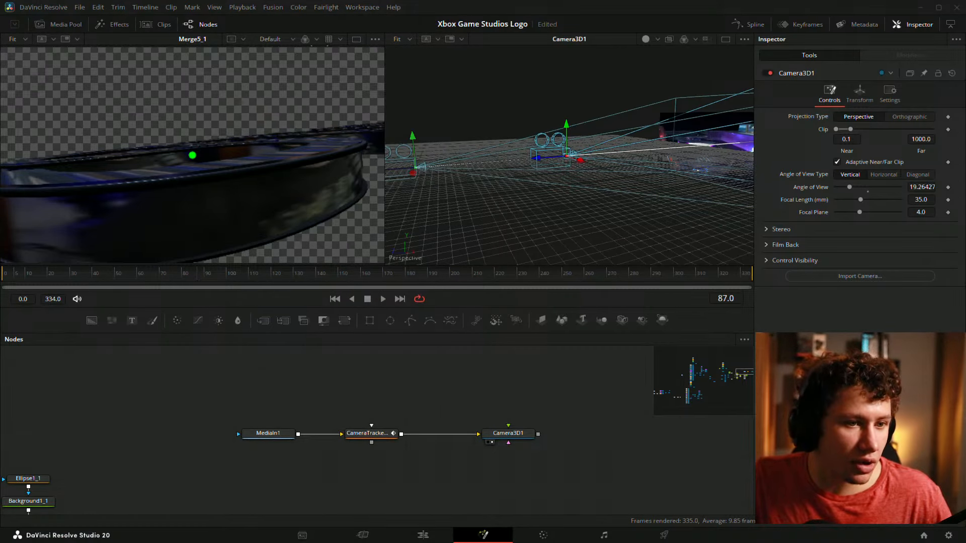
{"action": "left_click", "coordinate": [330, 367]}
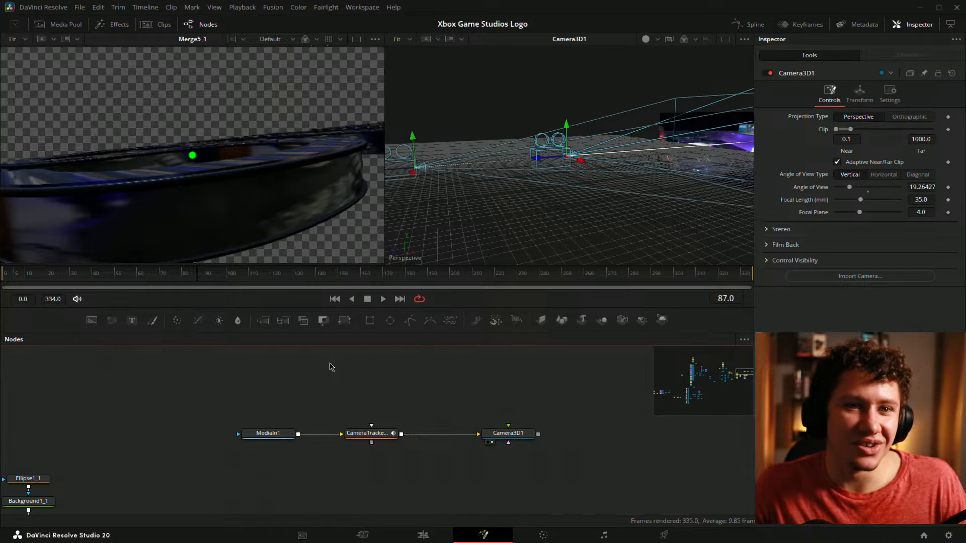
Detach Camera3D1 from the camera tracker, place it above MediaIn1, and reselect the camera tracker
{"action": "left_click", "coordinate": [370, 434]}
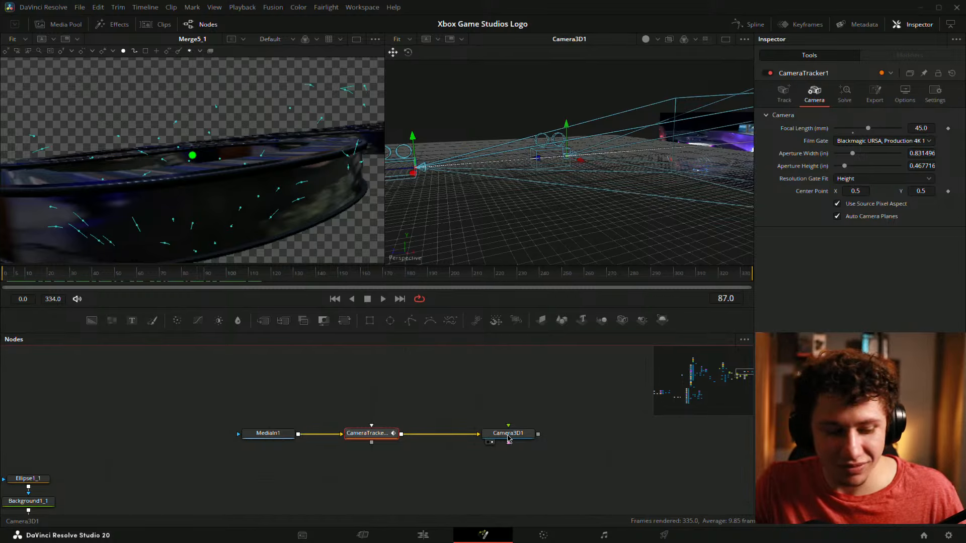
{"action": "left_click_drag", "start_coordinate": [508, 435], "coordinate": [272, 418], "text": "shift"}
{"action": "left_click", "coordinate": [383, 434]}
{"action": "left_click", "coordinate": [388, 433]}
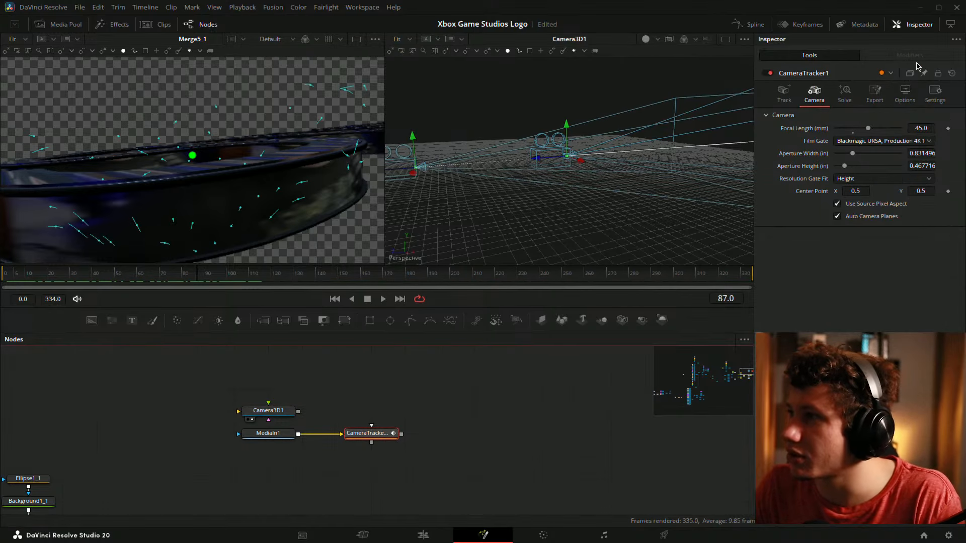
Try to solve the camera path from the auto-generated tracks
{"action": "left_click", "coordinate": [844, 94]}
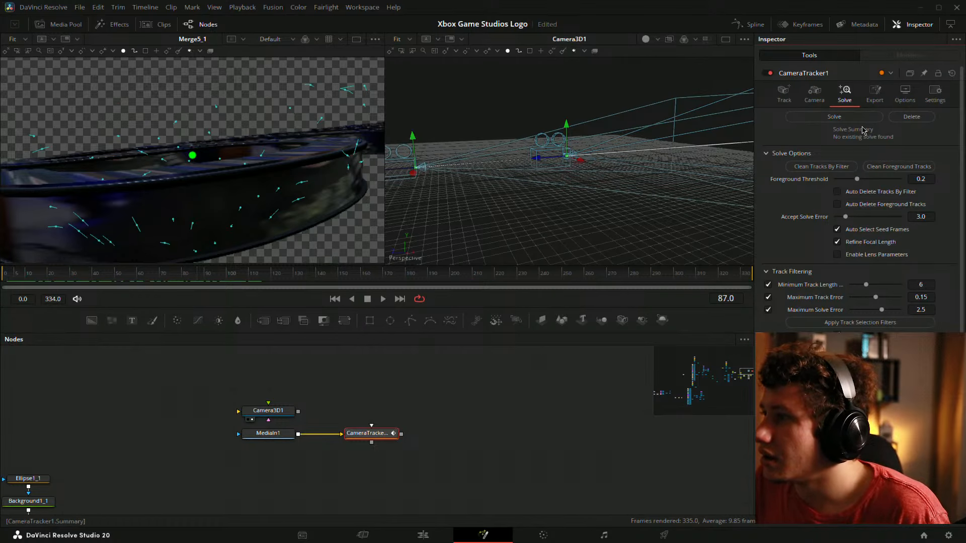
{"action": "left_click", "coordinate": [853, 118]}
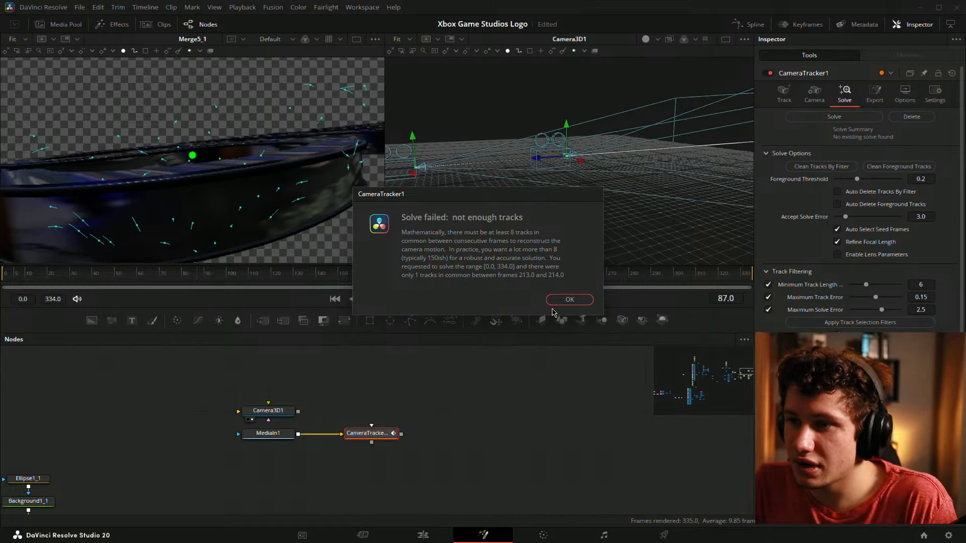
{"action": "left_click", "coordinate": [560, 302]}
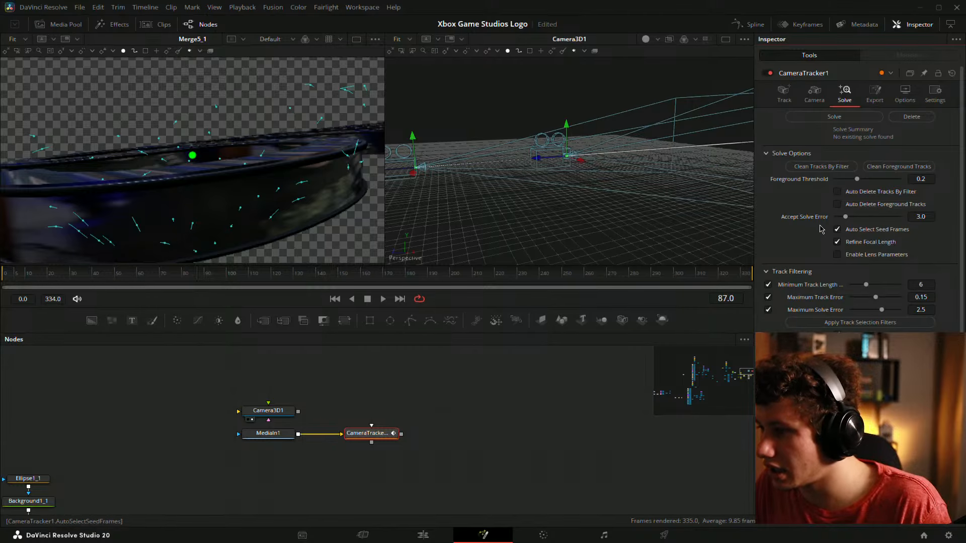
Scrub the timeline to frame 160 to examine the selected tracks, and review the solve and track filtering options
{"action": "scroll", "coordinate": [823, 232], "scroll_direction": "down", "scroll_amount": 1}
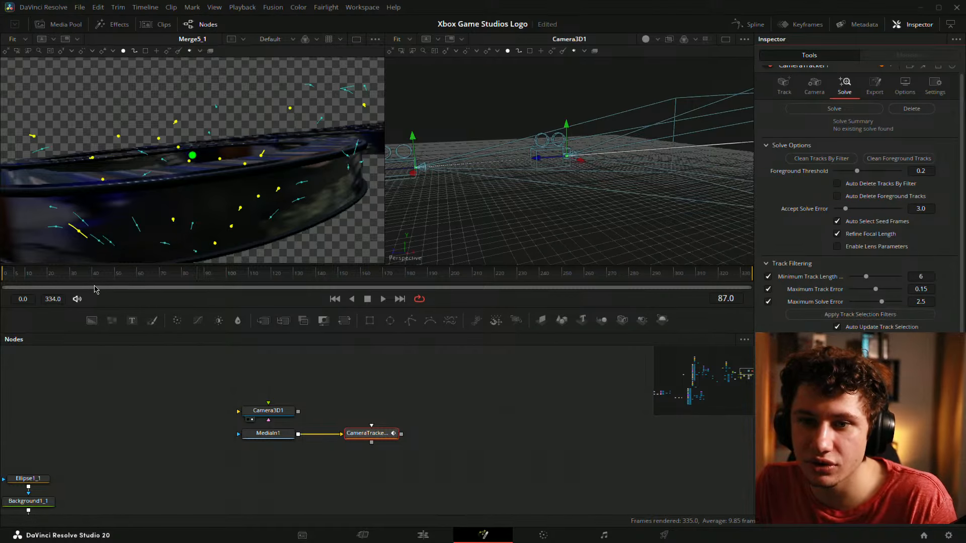
{"action": "left_click_drag", "start_coordinate": [88, 277], "coordinate": [360, 276]}
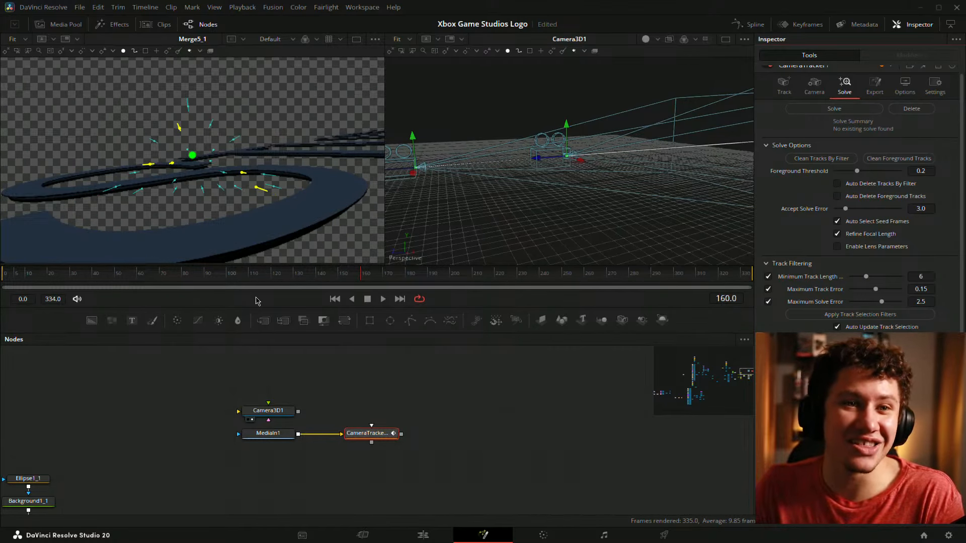
{"action": "scroll", "coordinate": [814, 337], "scroll_direction": "down", "scroll_amount": 1}
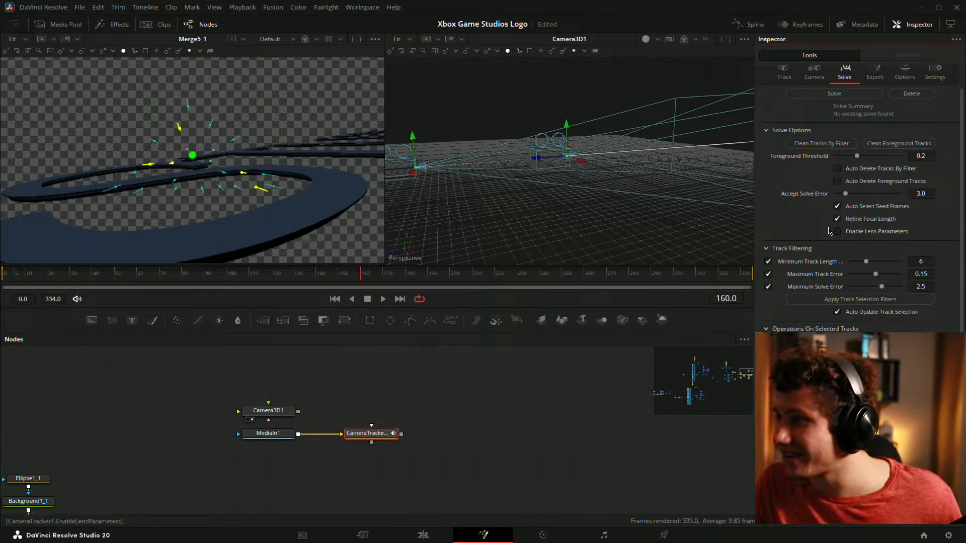
{"action": "scroll", "coordinate": [804, 237], "scroll_direction": "up", "scroll_amount": 2}
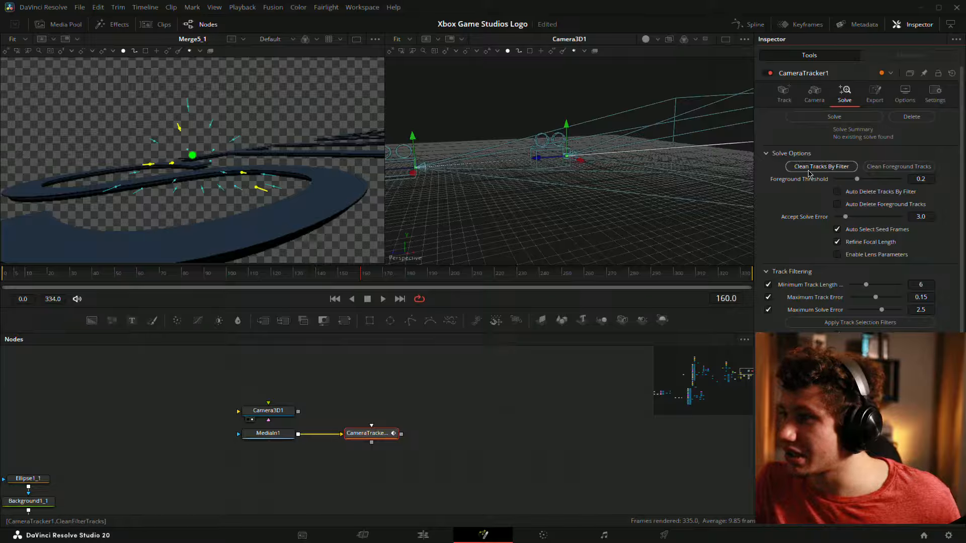
Review the camera tracker's camera settings, visibility and reporting options, and export settings
{"action": "left_click", "coordinate": [822, 96]}
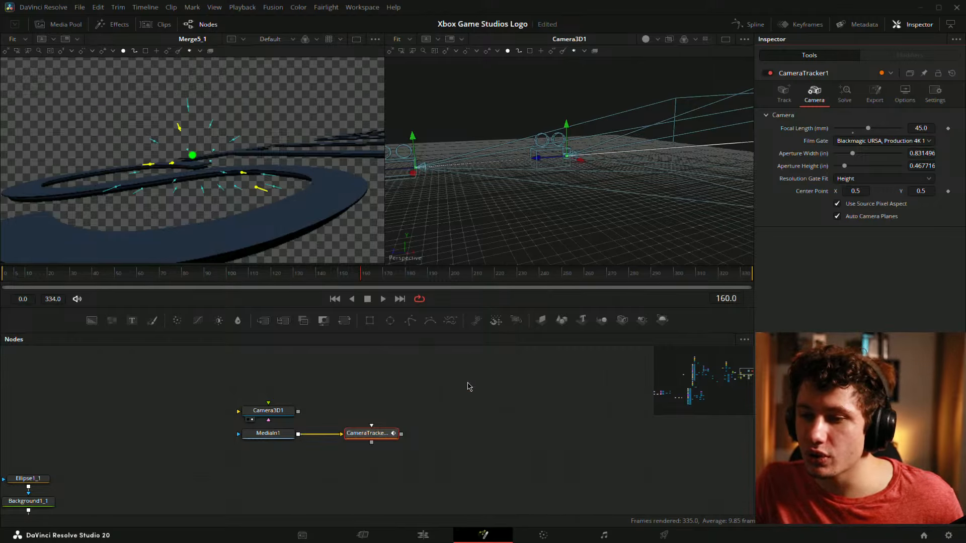
{"action": "left_click", "coordinate": [904, 97]}
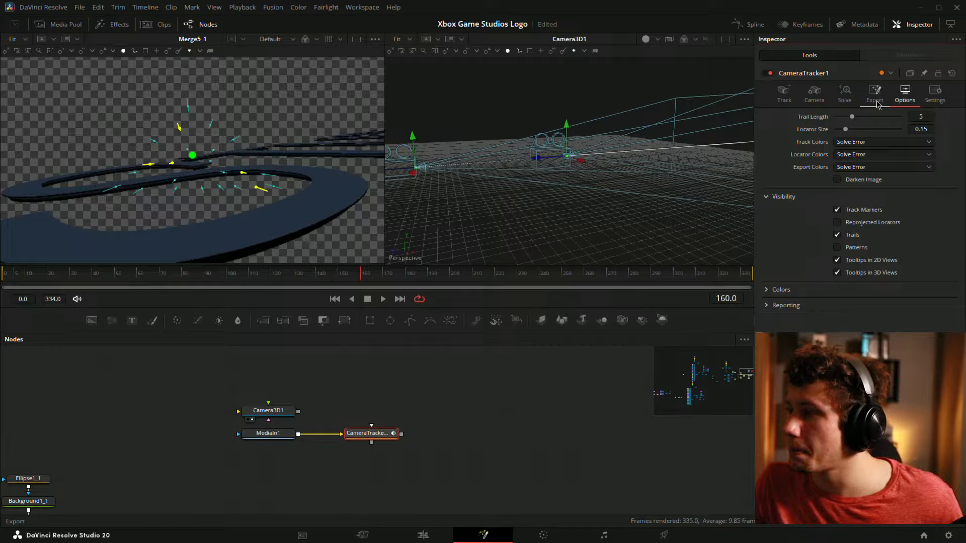
{"action": "left_click", "coordinate": [766, 307]}
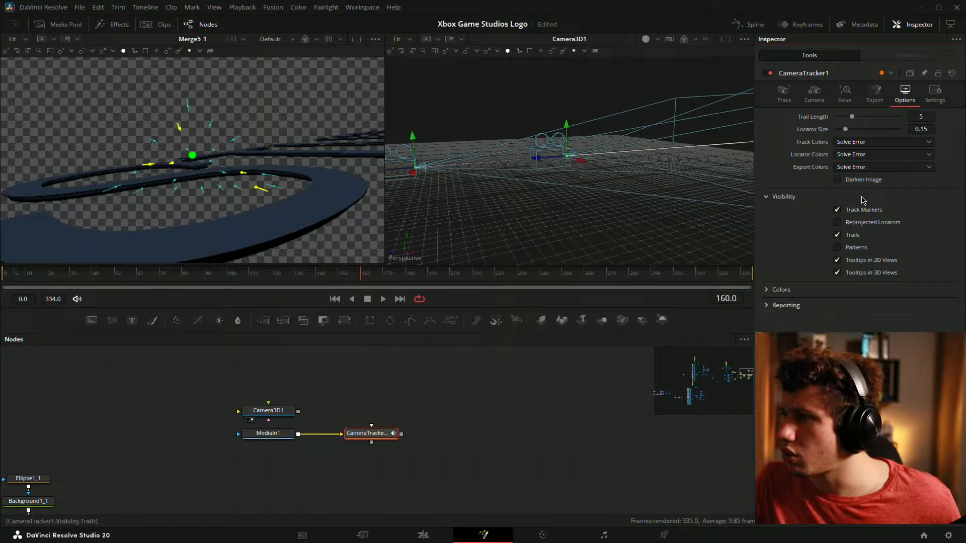
{"action": "left_click", "coordinate": [873, 95]}
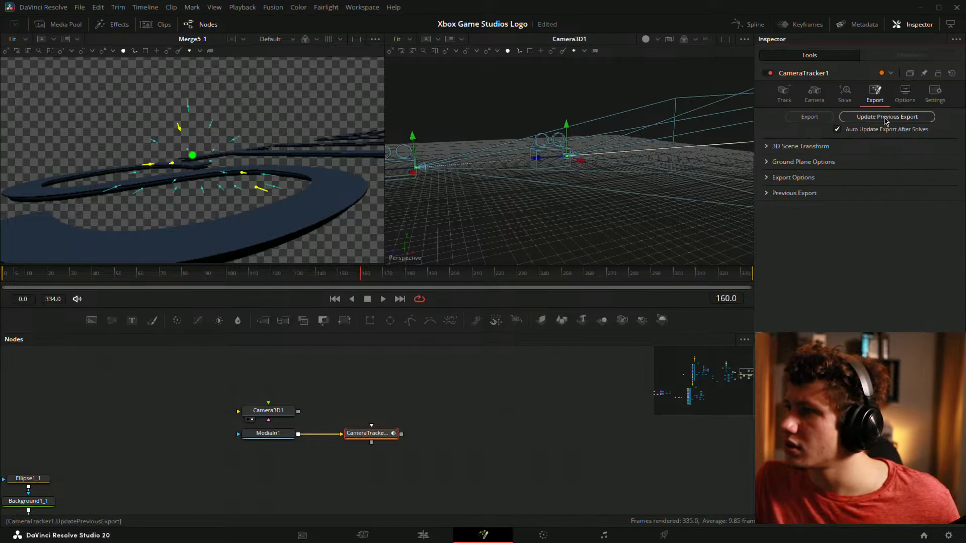
Review the camera tracker's 3D scene transform, export options and previous export settings
{"action": "left_click", "coordinate": [766, 147]}
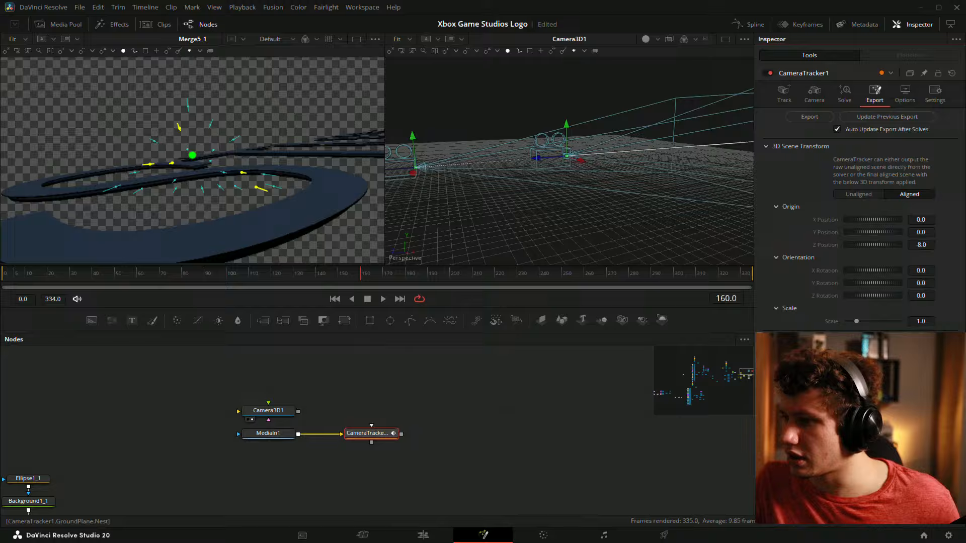
{"action": "left_click", "coordinate": [768, 146]}
{"action": "left_click", "coordinate": [768, 178]}
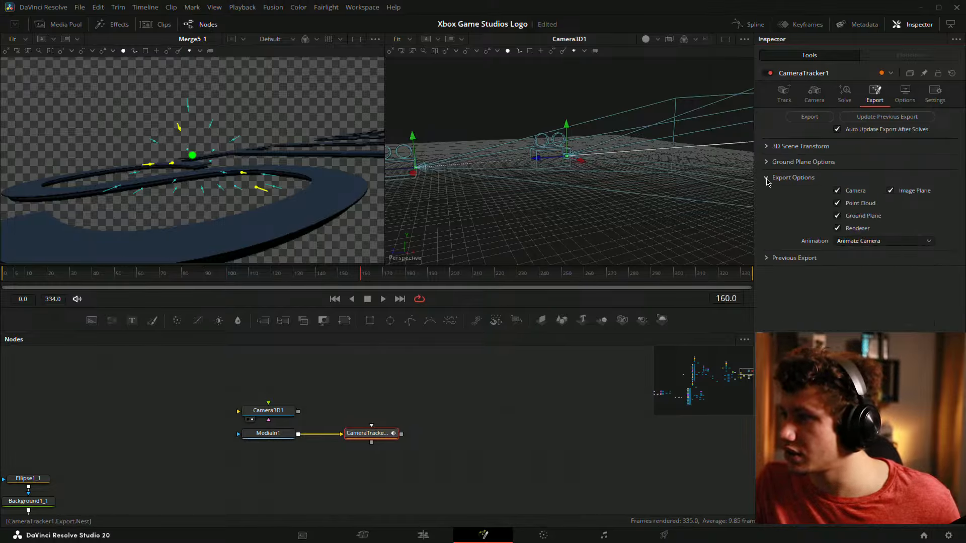
{"action": "left_click", "coordinate": [767, 258]}
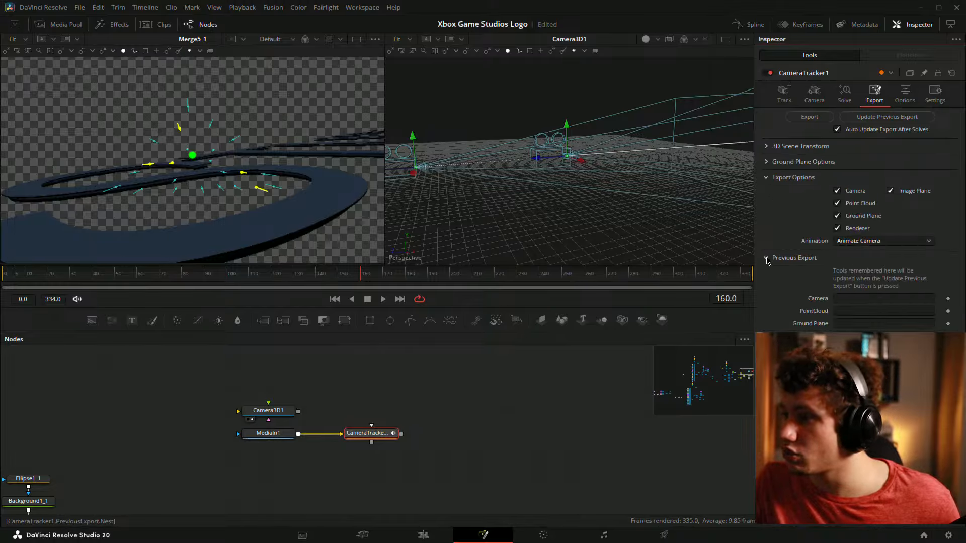
Try to export the tracked camera scene from the camera tracker
{"action": "left_click", "coordinate": [814, 93]}
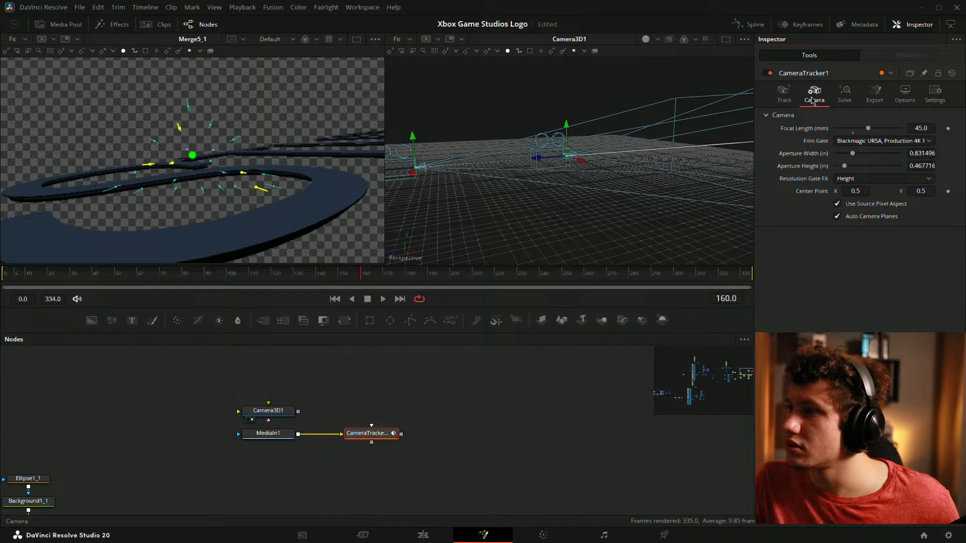
{"action": "left_click", "coordinate": [844, 93]}
{"action": "left_click", "coordinate": [874, 94]}
{"action": "left_click", "coordinate": [809, 117]}
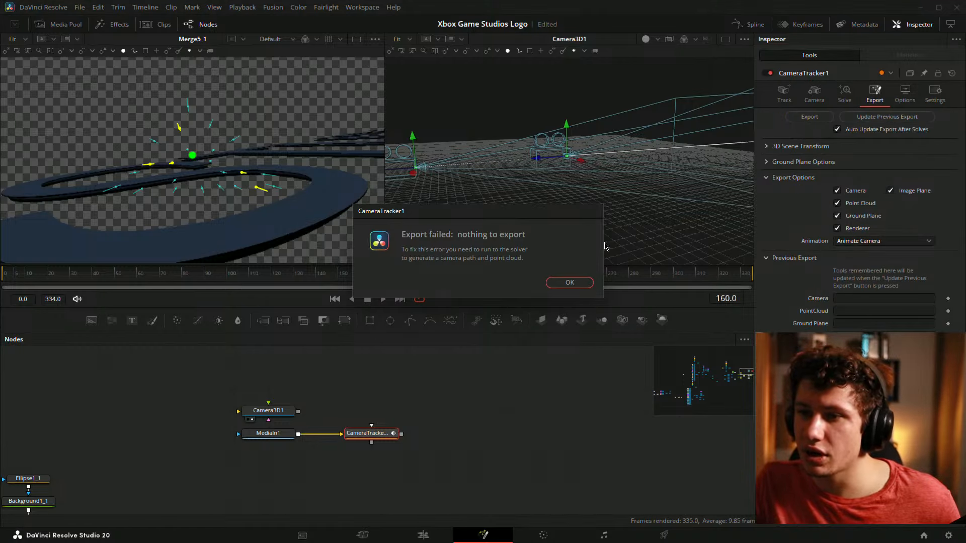
{"action": "left_click", "coordinate": [568, 283]}
Try again to solve the camera path with the existing tracks
{"action": "left_click", "coordinate": [814, 93]}
{"action": "left_click", "coordinate": [845, 94]}
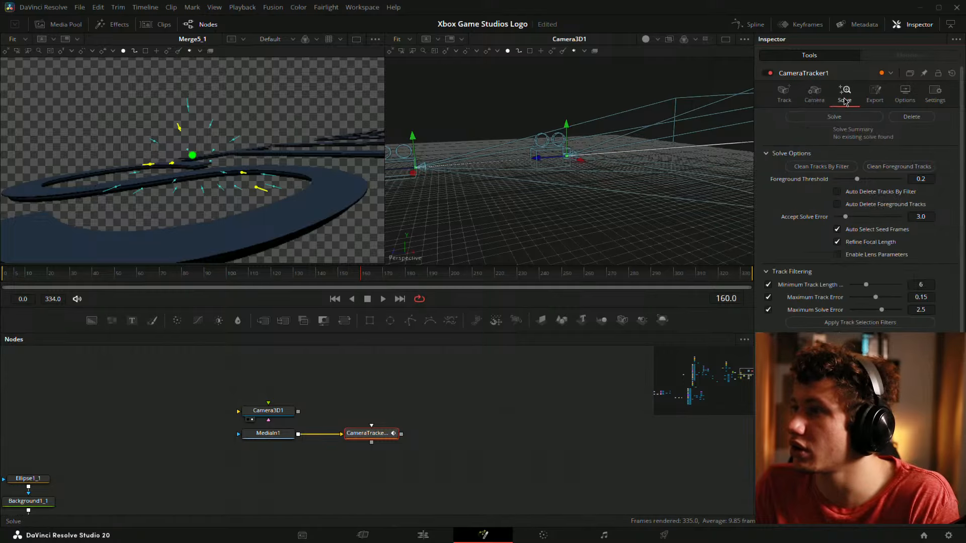
{"action": "left_click", "coordinate": [827, 120]}
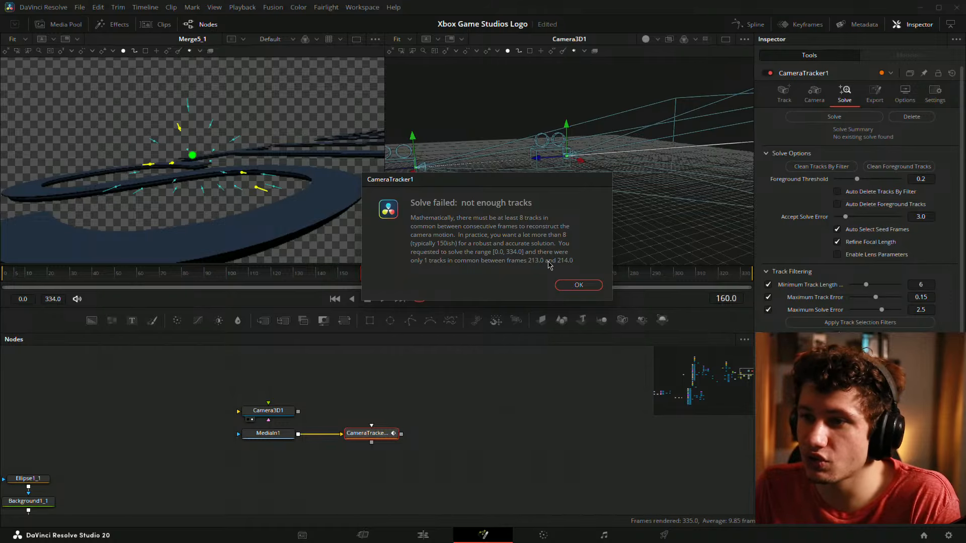
{"action": "left_click", "coordinate": [573, 286]}
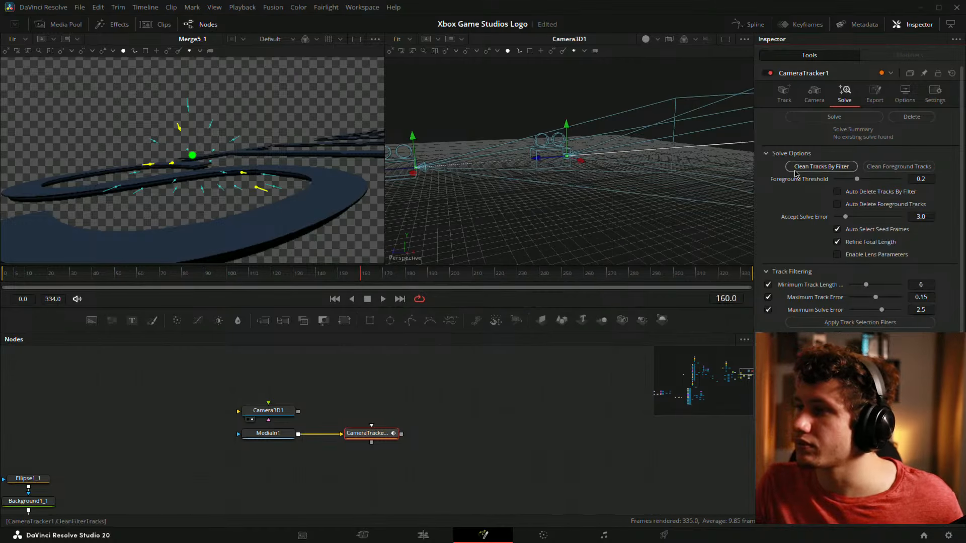
Check the track cleaning and track filtering settings, and return the playhead to frame 0
{"action": "left_click", "coordinate": [860, 173]}
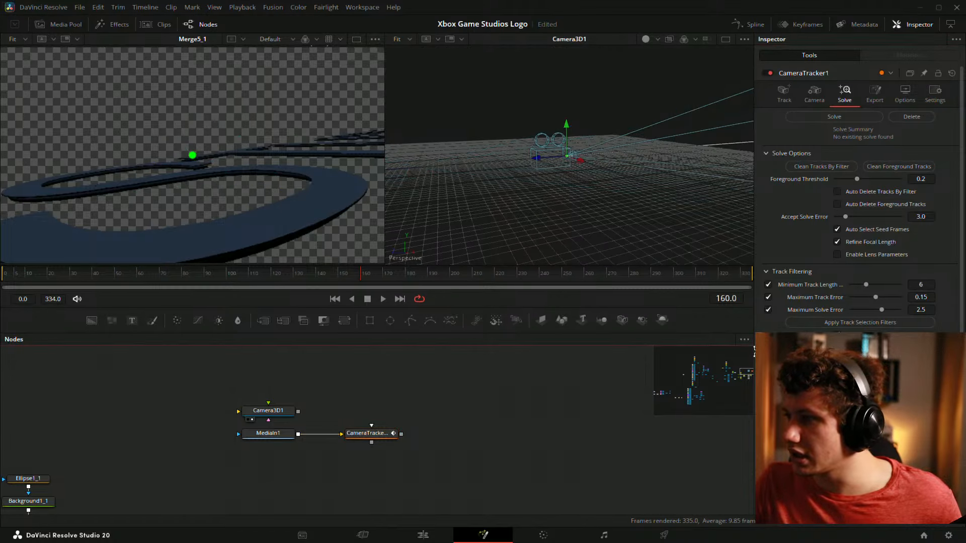
{"action": "left_click_drag", "start_coordinate": [866, 284], "coordinate": [872, 292]}
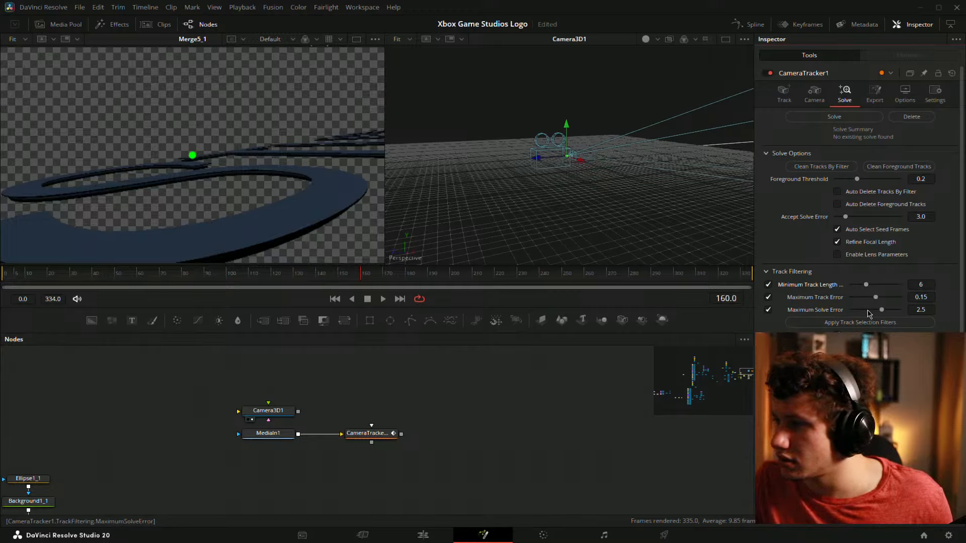
{"action": "left_click", "coordinate": [3, 275]}
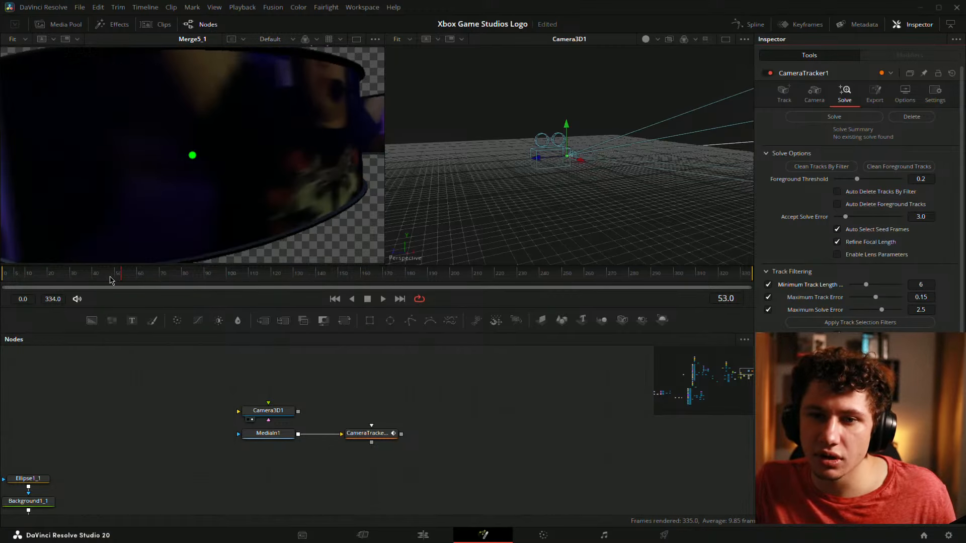
{"action": "left_click", "coordinate": [520, 405]}
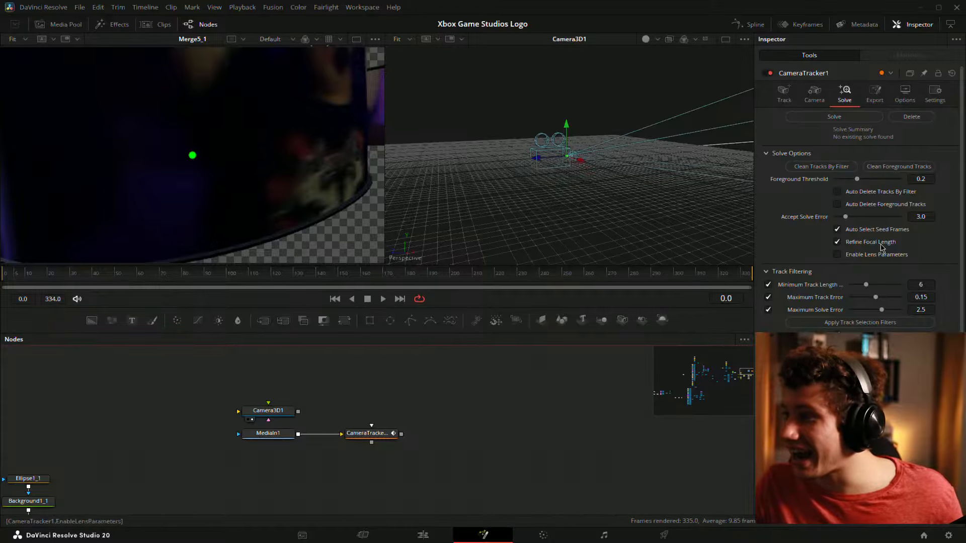
Set the tracker's Detection Threshold to 1.8 and Minimum Feature Separation to 0.1, and enable Bidirectional Tracking
{"action": "left_click", "coordinate": [814, 93]}
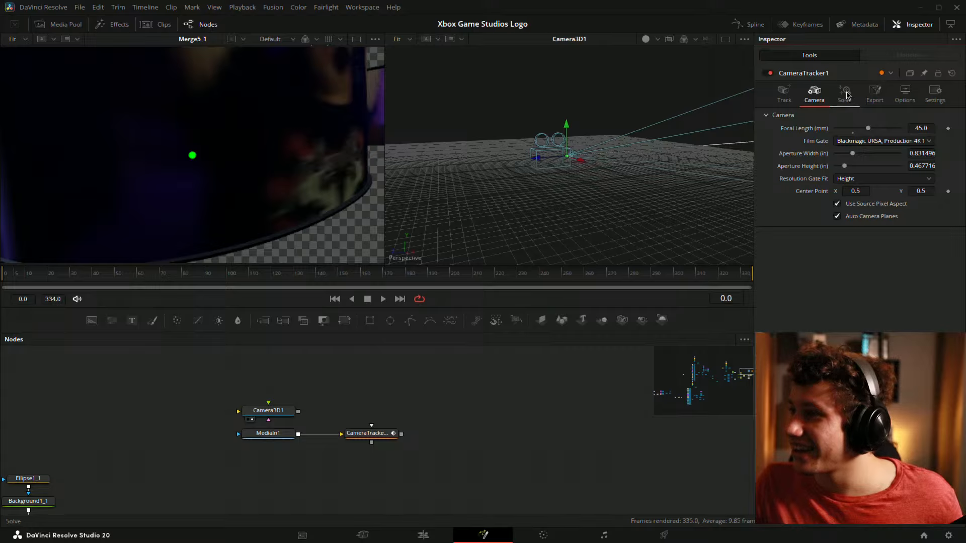
{"action": "left_click", "coordinate": [845, 93]}
{"action": "left_click", "coordinate": [794, 91]}
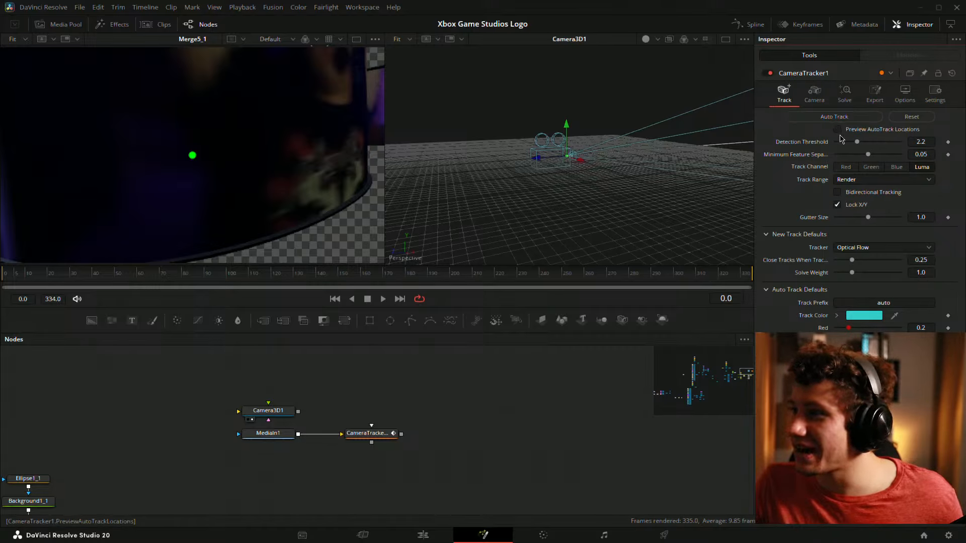
{"action": "left_click_drag", "start_coordinate": [858, 144], "coordinate": [881, 156]}
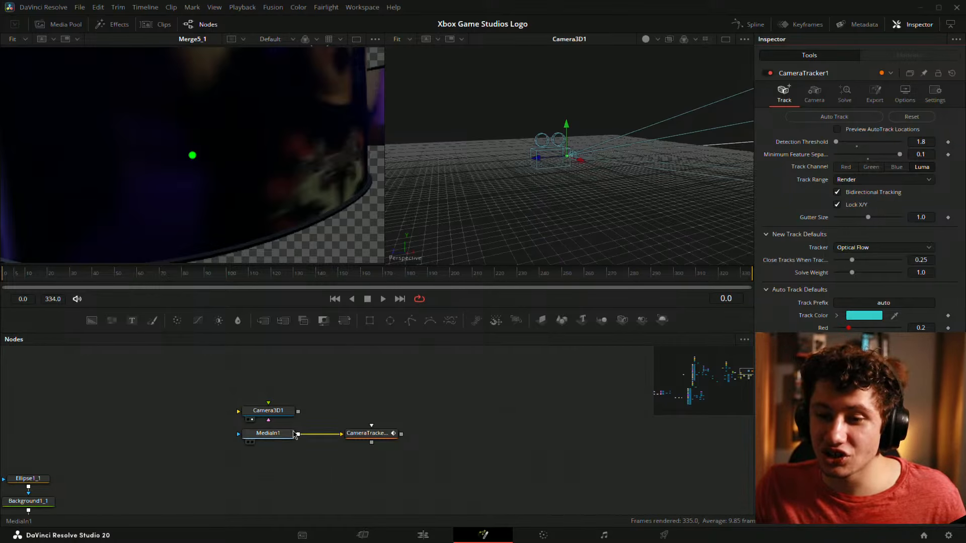
Show the camera tracker's output in the second viewer and return the playhead to frame 0
{"action": "key", "text": "2"}
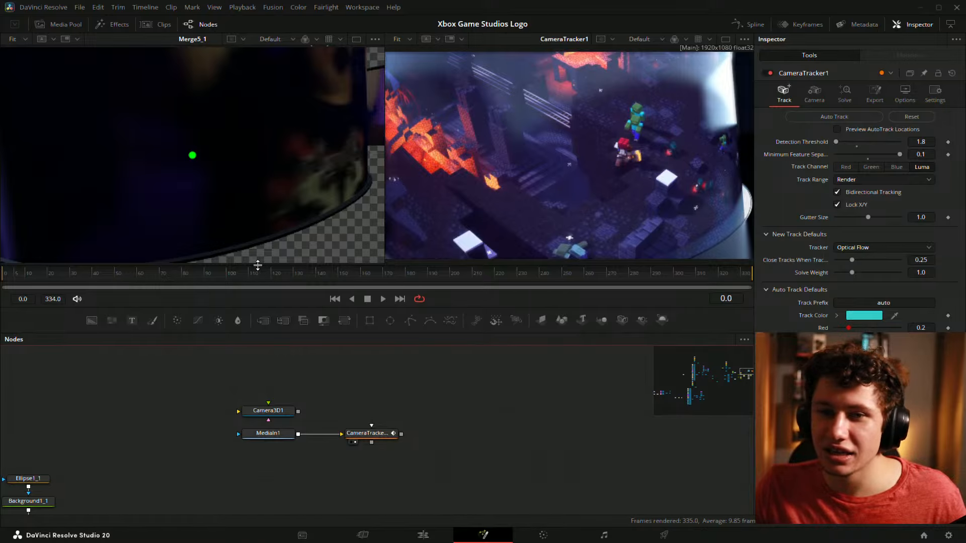
{"action": "left_click", "coordinate": [51, 280]}
{"action": "left_click_drag", "start_coordinate": [50, 280], "coordinate": [2, 280]}
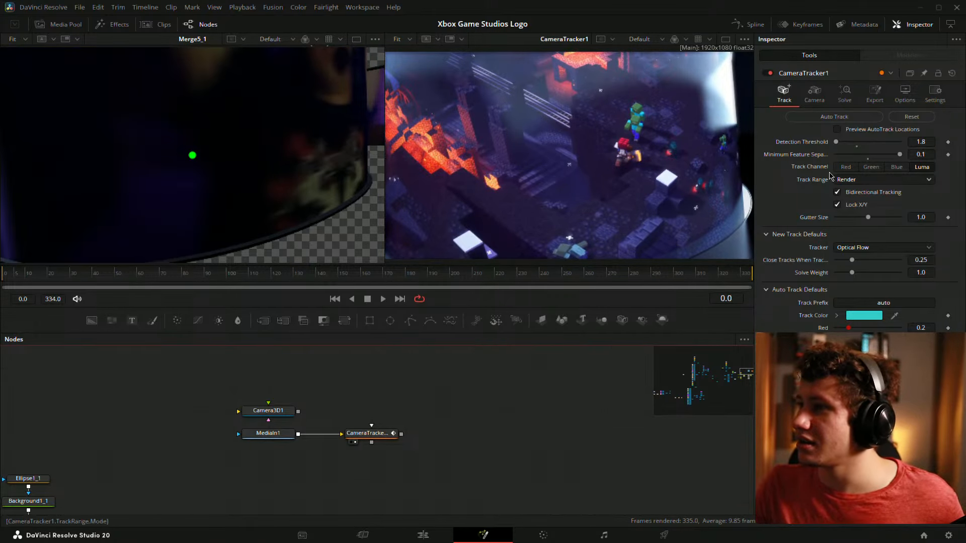
Auto-track the footage, enable Preview AutoTrack Locations, and play the clip to frame 118 to inspect the tracks
{"action": "left_click", "coordinate": [818, 119]}
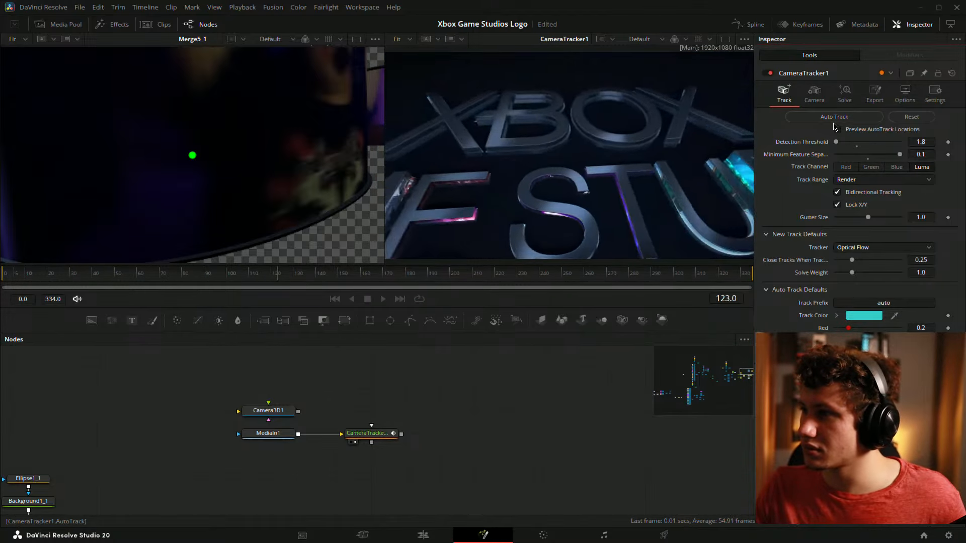
{"action": "left_click", "coordinate": [837, 130]}
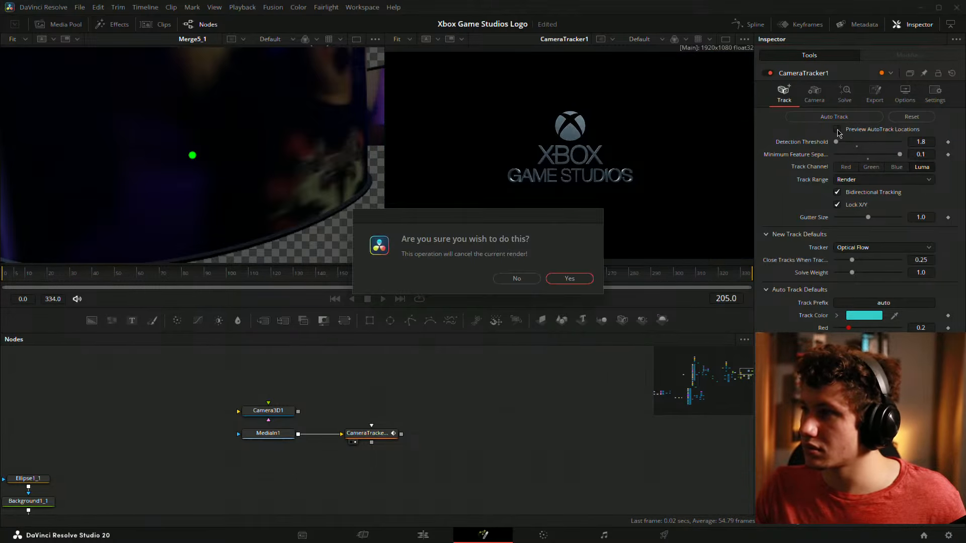
{"action": "left_click", "coordinate": [515, 279]}
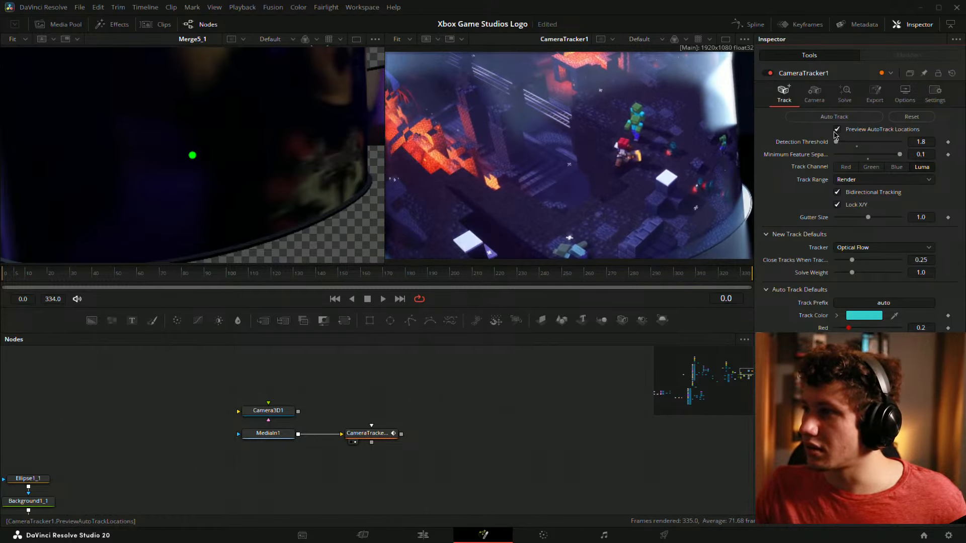
{"action": "key", "text": "space"}
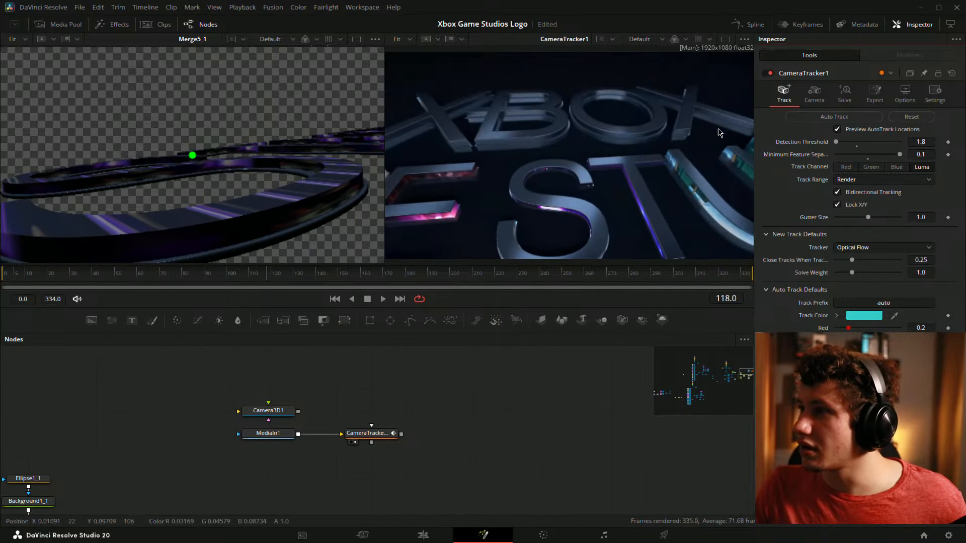
Set the tracker's Detection Threshold to 3.0 and Minimum Feature Separation to 0.05
{"action": "left_click", "coordinate": [811, 95]}
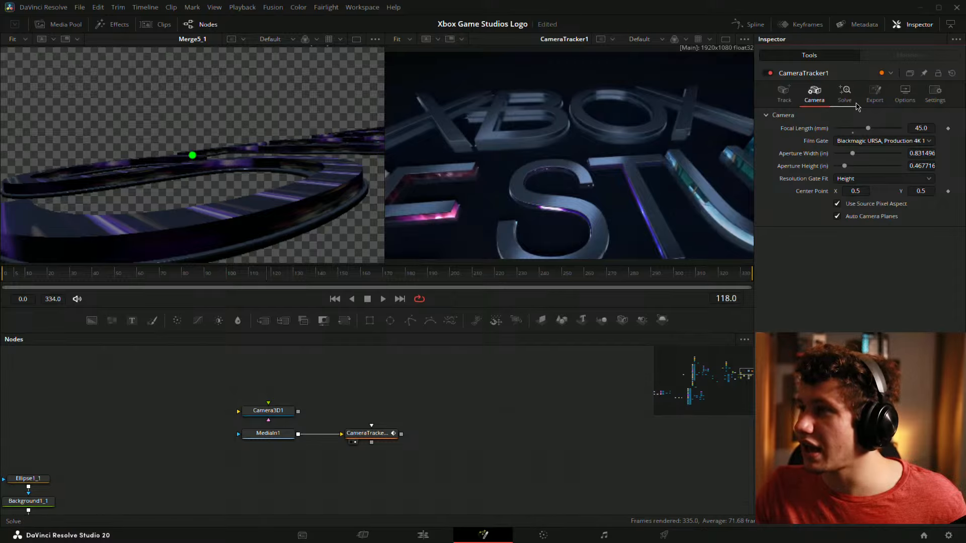
{"action": "left_click", "coordinate": [844, 95]}
{"action": "left_click", "coordinate": [784, 95]}
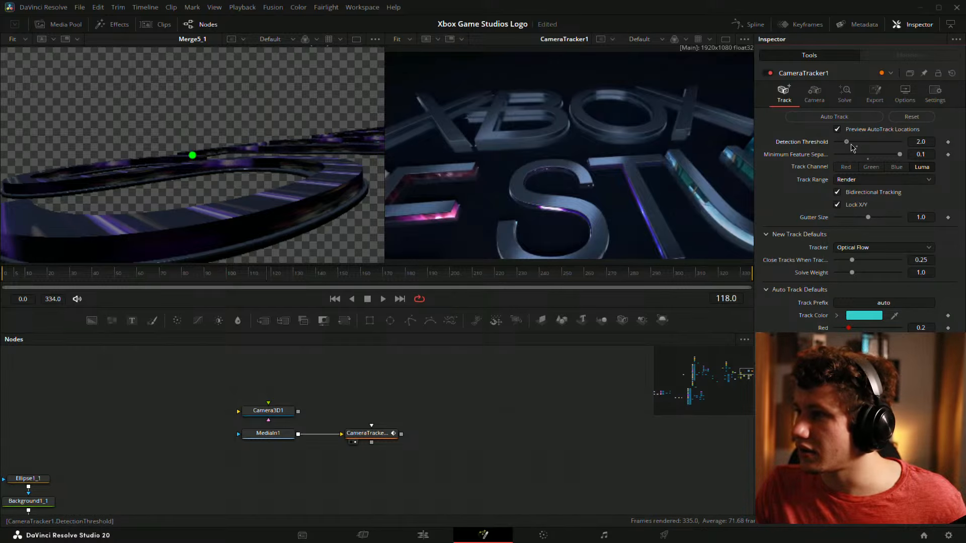
{"action": "left_click_drag", "start_coordinate": [898, 146], "coordinate": [868, 155]}
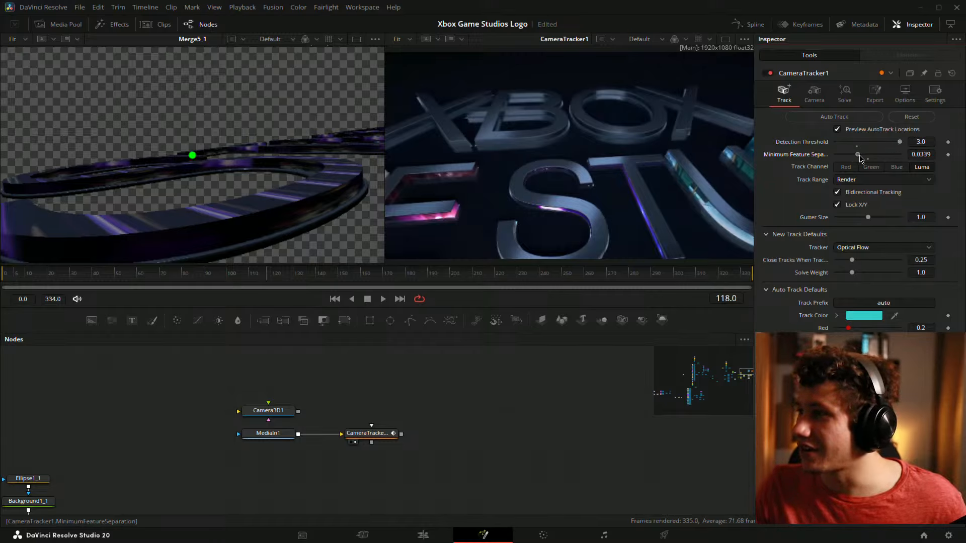
{"action": "left_click", "coordinate": [868, 159]}
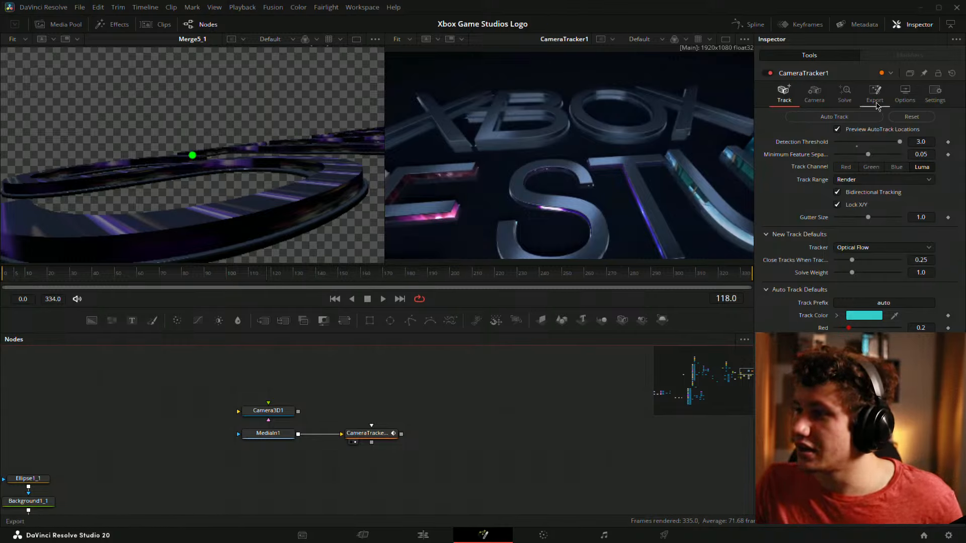
Check the solve and camera settings, and rerun Auto Track on the footage
{"action": "left_click", "coordinate": [844, 92]}
{"action": "left_click", "coordinate": [811, 92]}
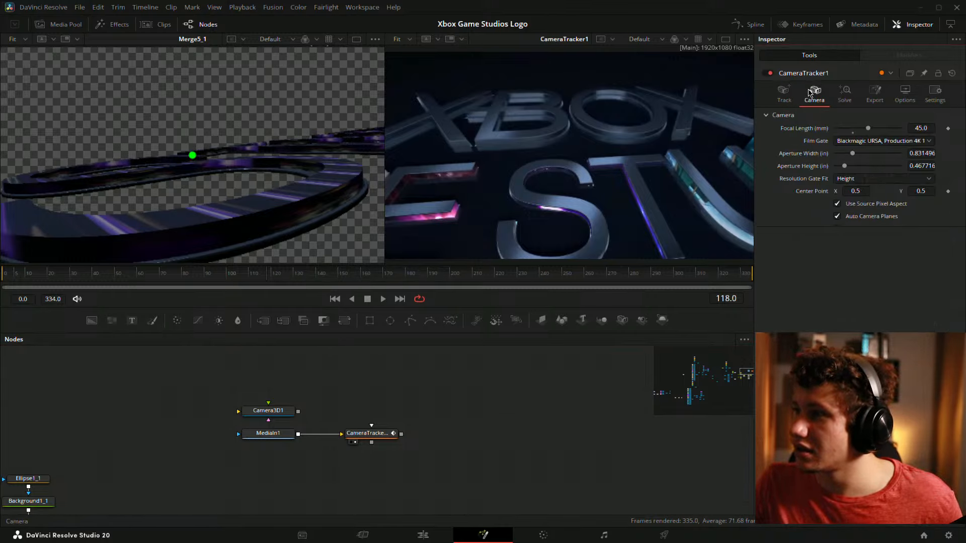
{"action": "left_click", "coordinate": [782, 92]}
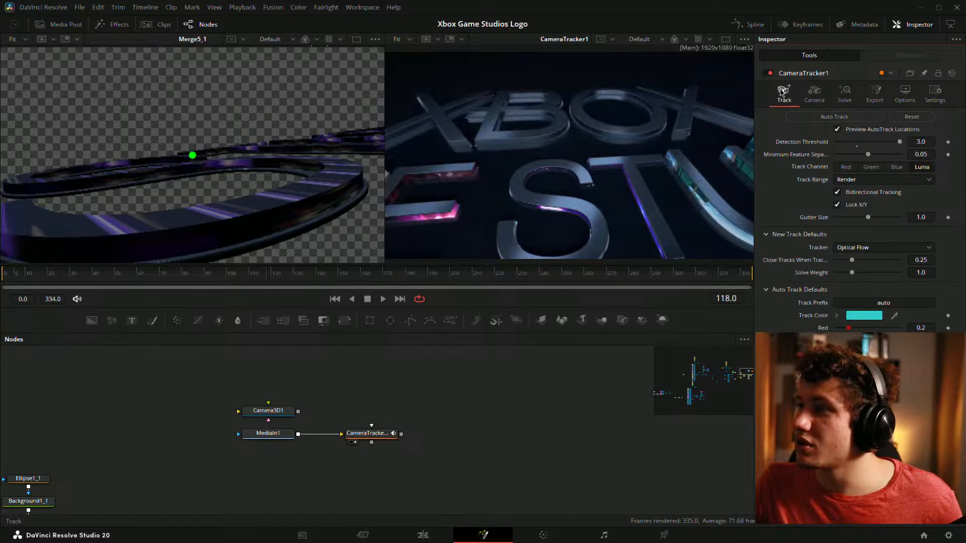
{"action": "left_click", "coordinate": [838, 118]}
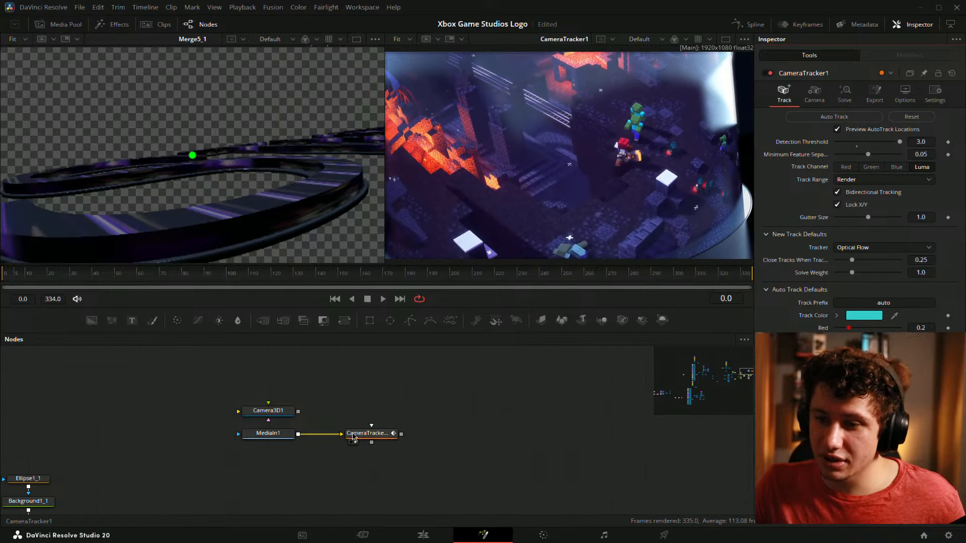
Review the tracker's camera, solve, export and display options, and scrub to frame 80 to look for track markers
{"action": "left_click", "coordinate": [814, 93]}
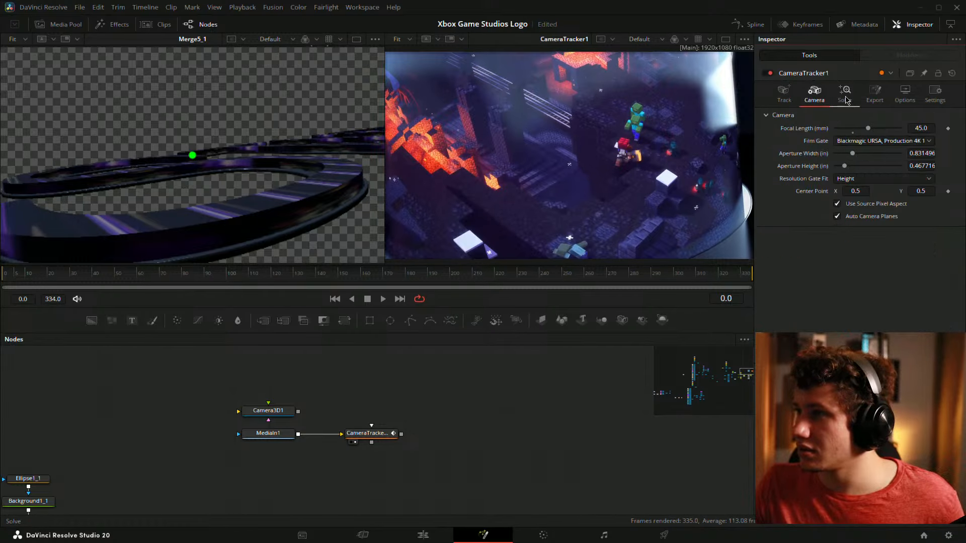
{"action": "left_click", "coordinate": [844, 95]}
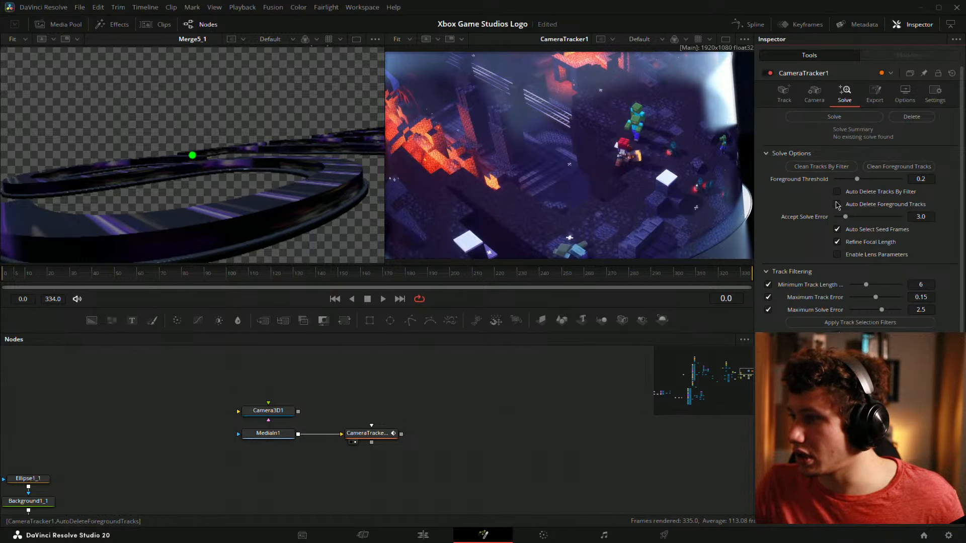
{"action": "scroll", "coordinate": [837, 202], "scroll_direction": "down", "scroll_amount": 1}
{"action": "scroll", "coordinate": [837, 201], "scroll_direction": "up", "scroll_amount": 1}
{"action": "left_click", "coordinate": [874, 94]}
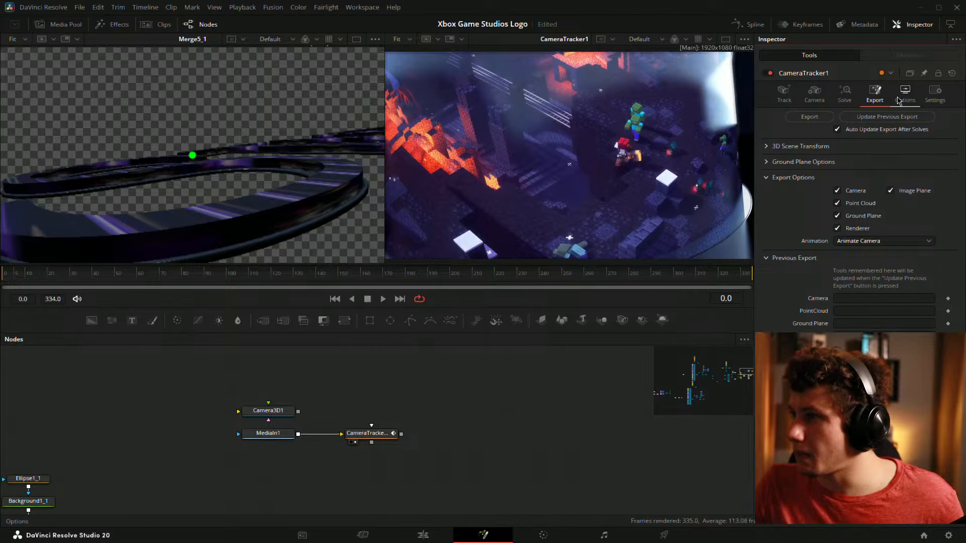
{"action": "left_click", "coordinate": [903, 95]}
{"action": "left_click", "coordinate": [451, 280]}
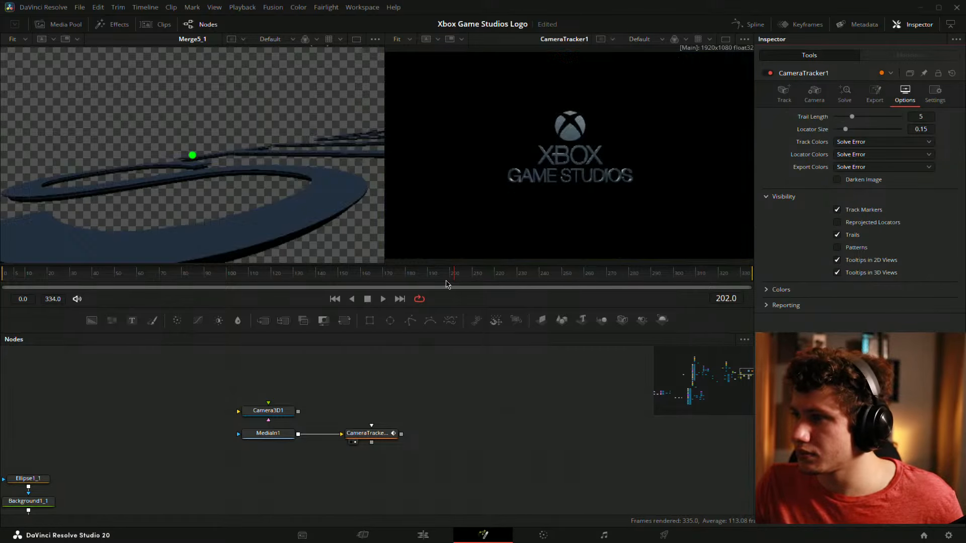
{"action": "left_click_drag", "start_coordinate": [446, 284], "coordinate": [181, 274]}
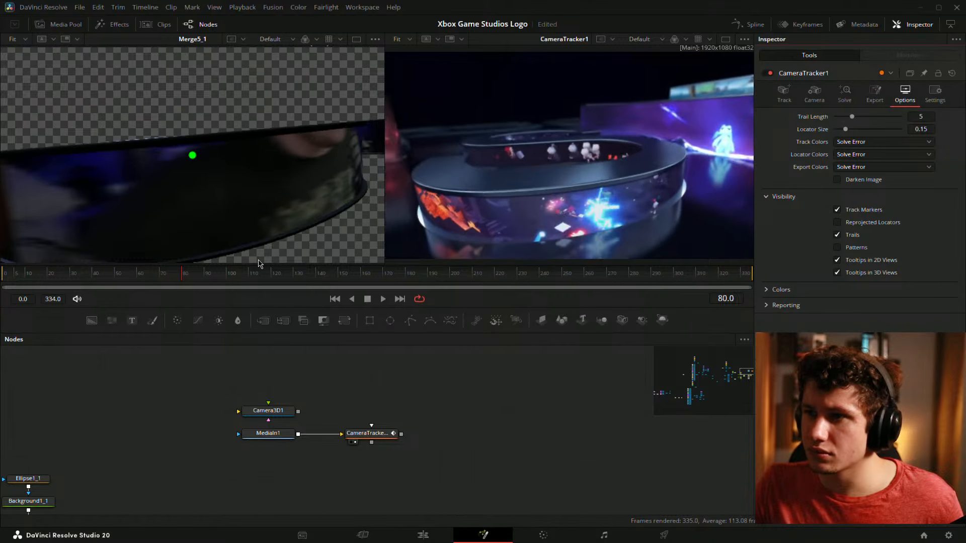
Reset CameraTracker1 to its default settings and check the New Track Defaults
{"action": "left_click", "coordinate": [786, 94]}
{"action": "left_click", "coordinate": [953, 73]}
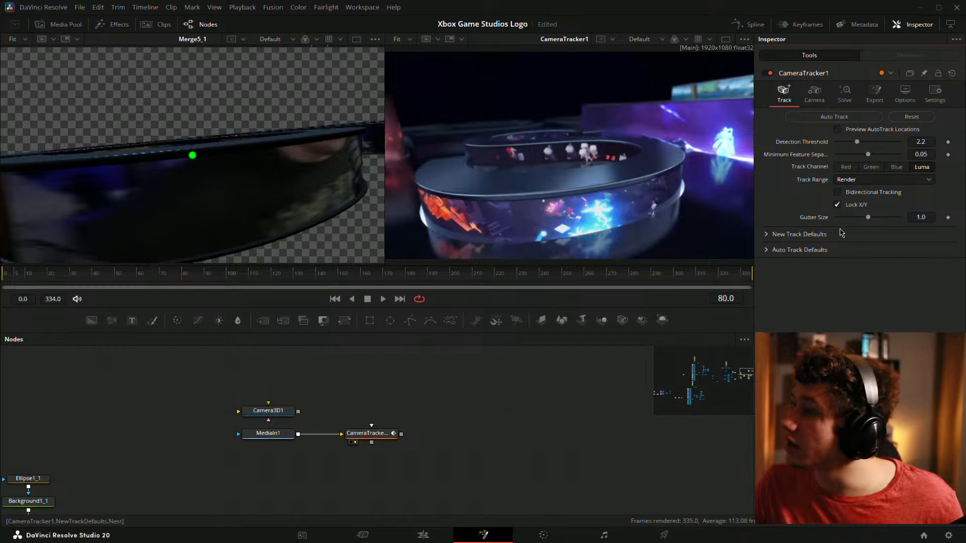
{"action": "left_click", "coordinate": [766, 234]}
{"action": "left_click", "coordinate": [767, 235]}
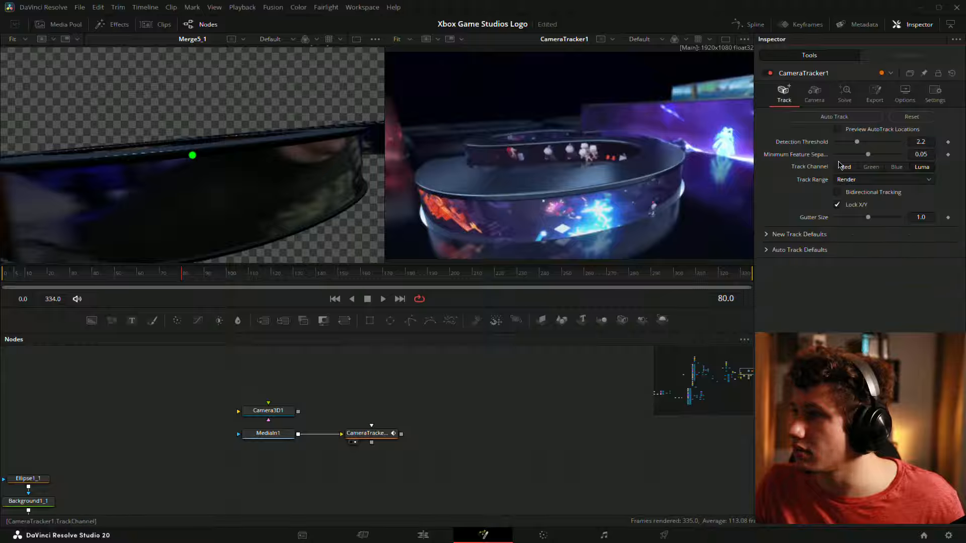
Raise the Detection Threshold to 3.0, run Auto Track, and scrub to frame 66 to inspect the tracks and solve settings
{"action": "left_click_drag", "start_coordinate": [866, 144], "coordinate": [877, 147]}
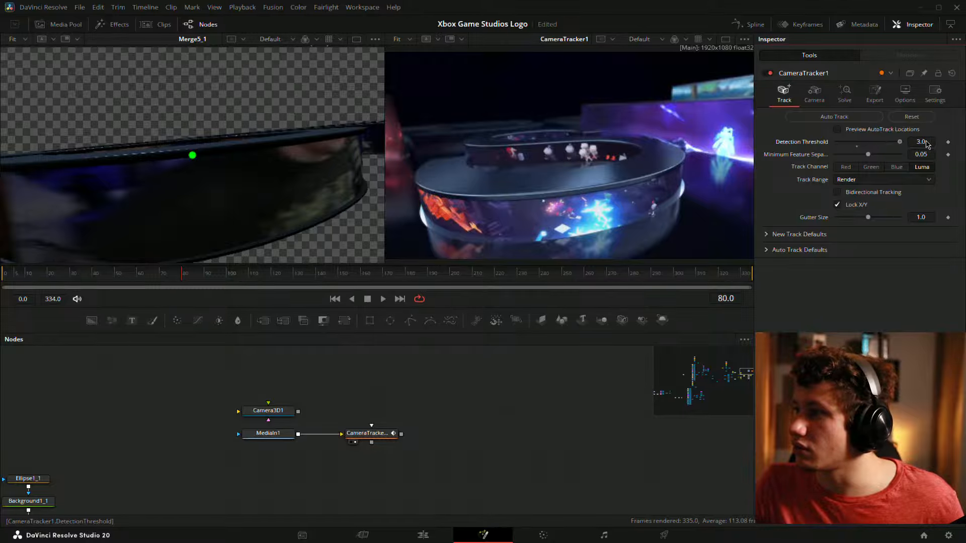
{"action": "left_click", "coordinate": [835, 116]}
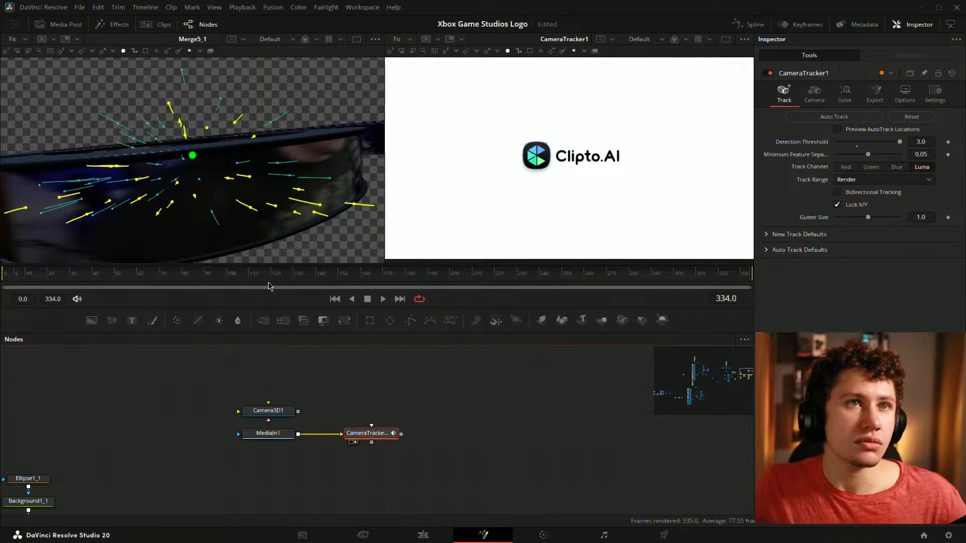
{"action": "left_click_drag", "start_coordinate": [301, 274], "coordinate": [151, 256]}
{"action": "left_click", "coordinate": [844, 93]}
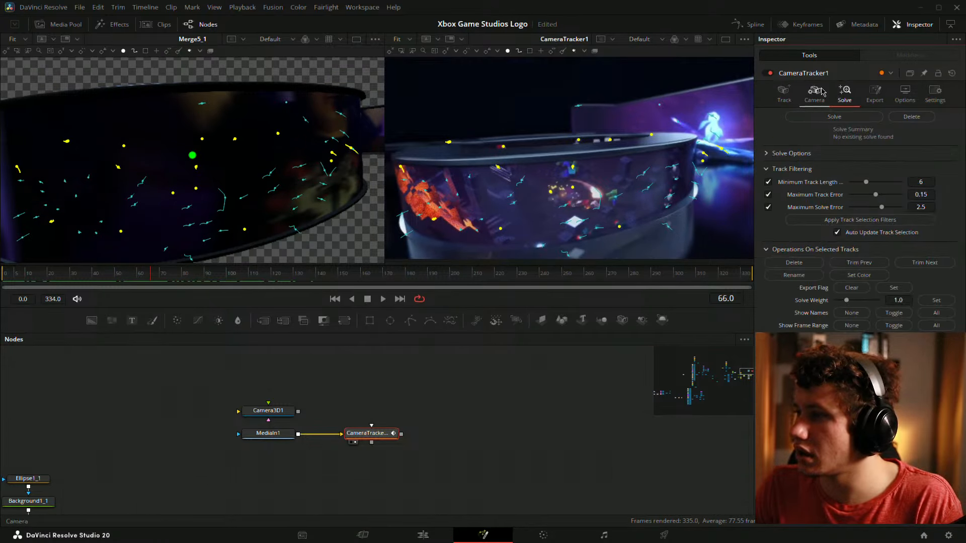
Lower the camera tracker's Detection Threshold to 1.8 and rerun Auto Track on the footage
{"action": "left_click", "coordinate": [784, 92]}
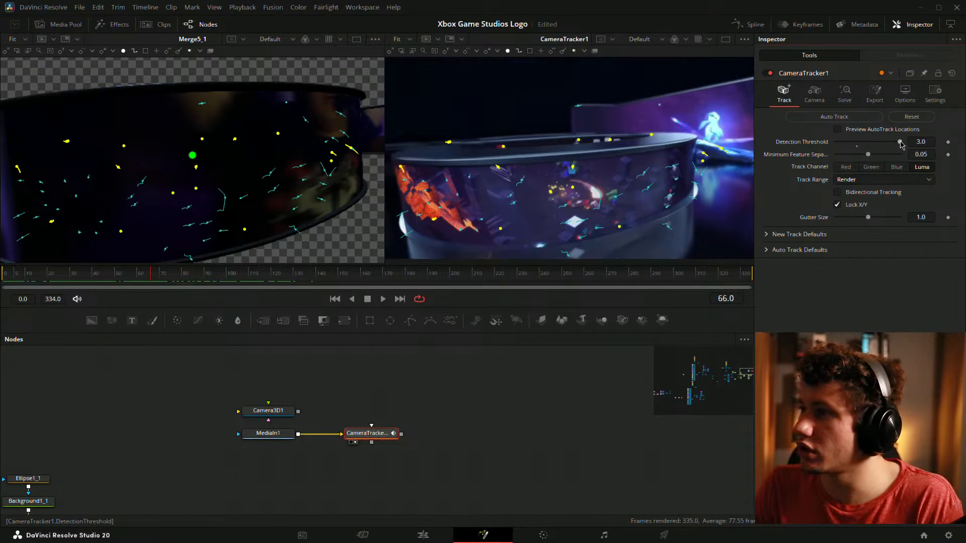
{"action": "left_click", "coordinate": [834, 143]}
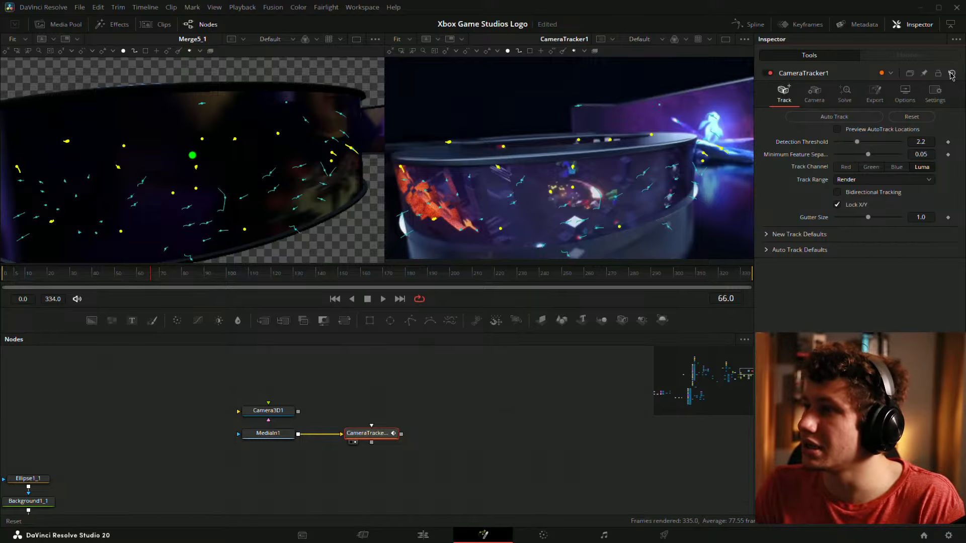
{"action": "left_click", "coordinate": [835, 142]}
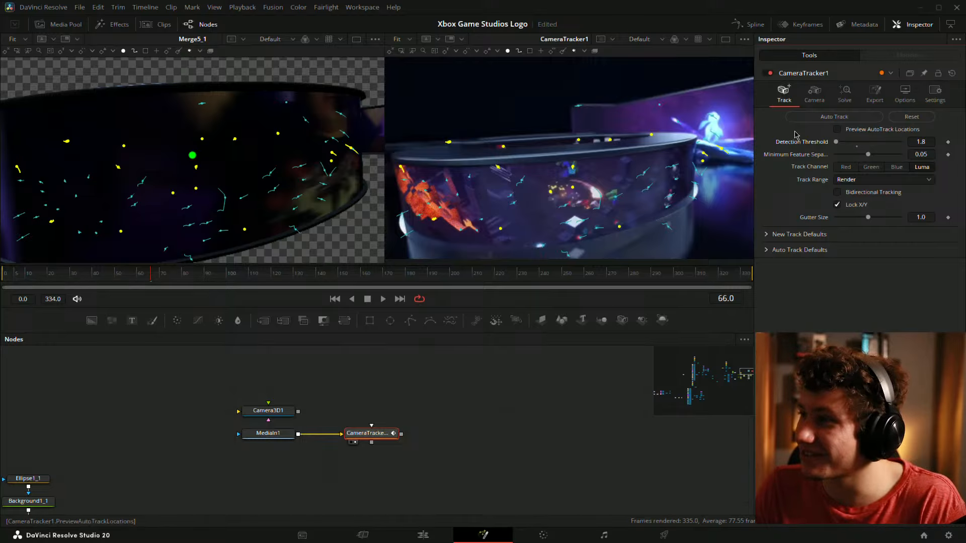
{"action": "left_click", "coordinate": [820, 118]}
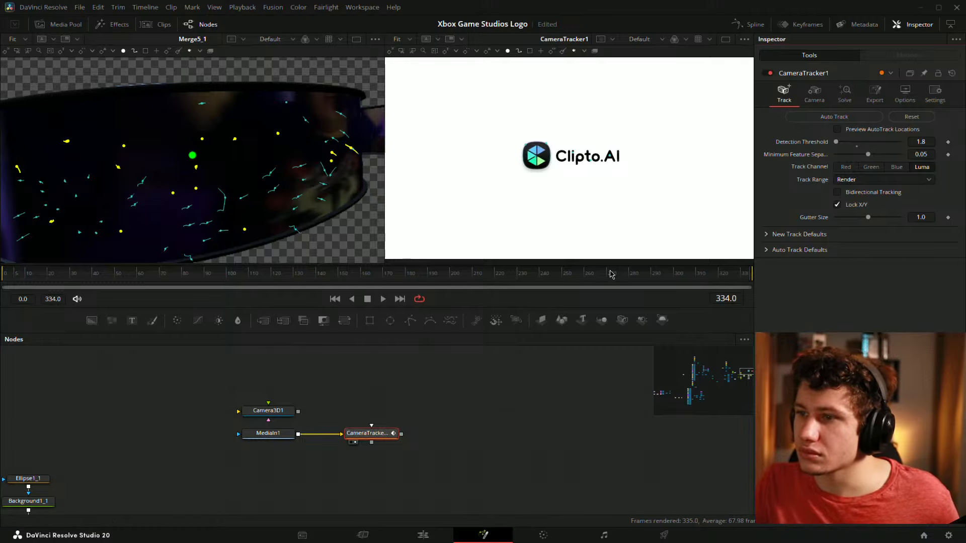
Shorten the render range to end at frame 199, and scrub through the earlier frames to check the tracks
{"action": "left_click_drag", "start_coordinate": [610, 275], "coordinate": [492, 271]}
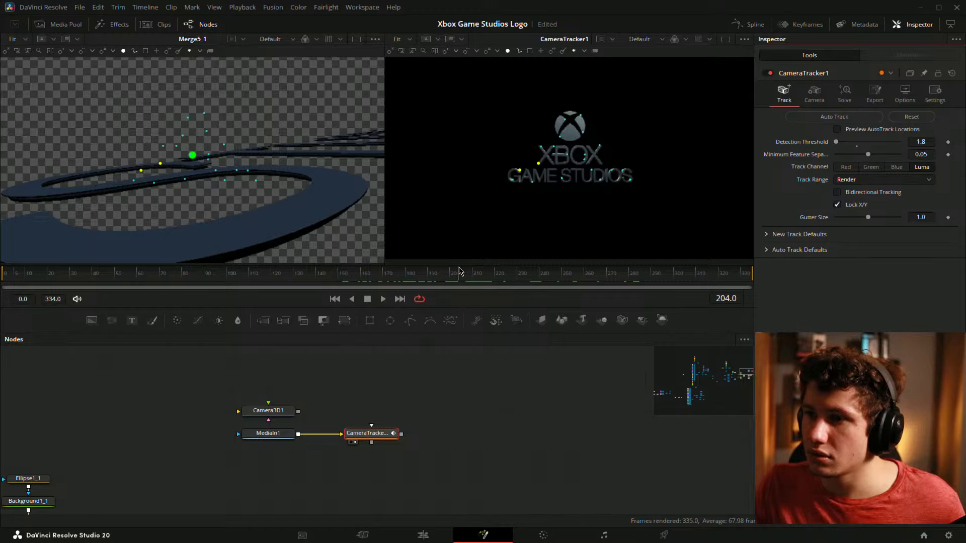
{"action": "left_click_drag", "start_coordinate": [754, 275], "coordinate": [463, 280]}
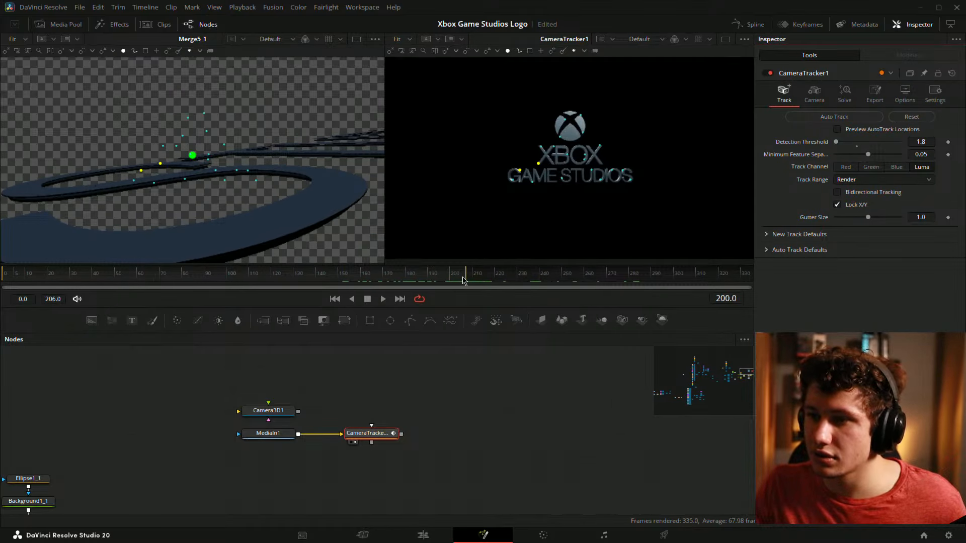
{"action": "left_click", "coordinate": [135, 273]}
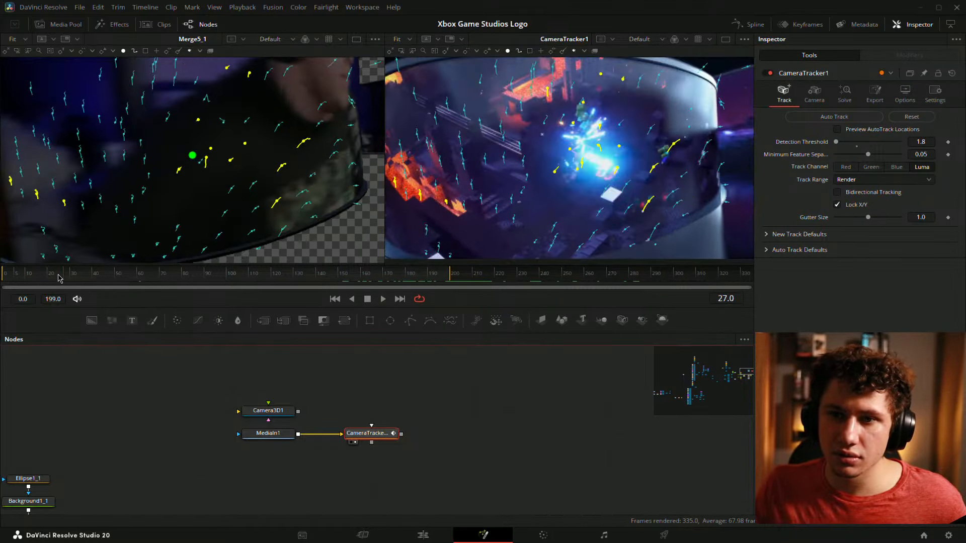
{"action": "left_click_drag", "start_coordinate": [135, 273], "coordinate": [249, 268]}
{"action": "left_click", "coordinate": [457, 373]}
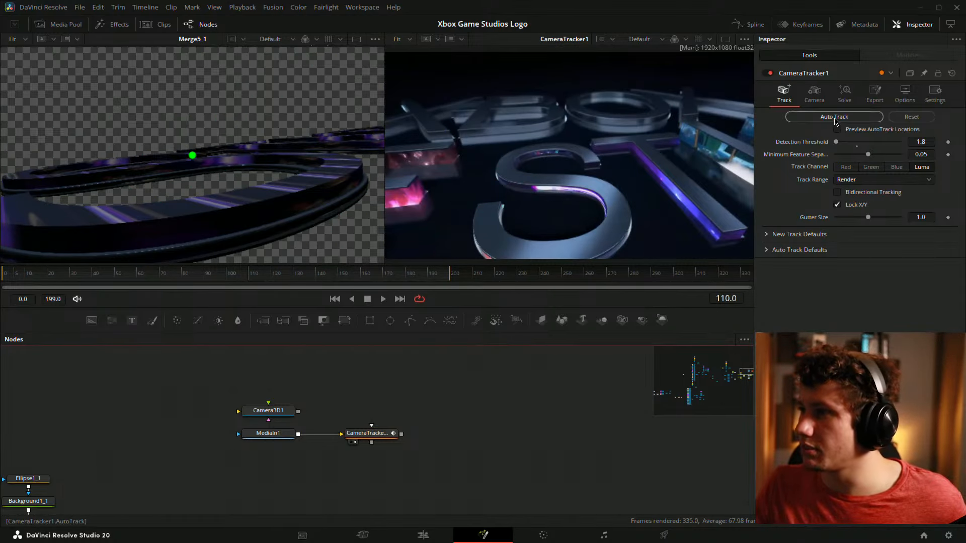
Try Auto Track with the Minimum Feature Separation at 0.0, and cancel the running render
{"action": "left_click_drag", "start_coordinate": [867, 154], "coordinate": [835, 155]}
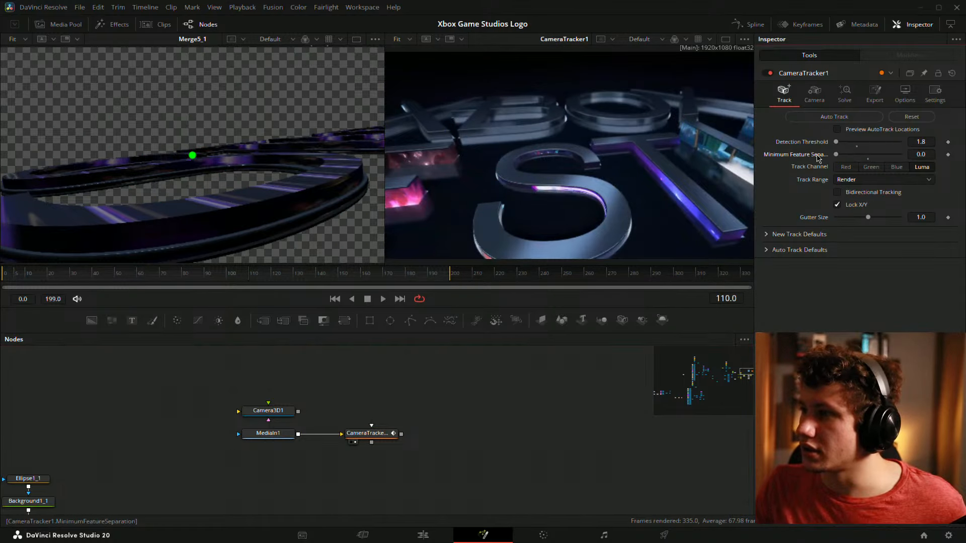
{"action": "left_click", "coordinate": [834, 117]}
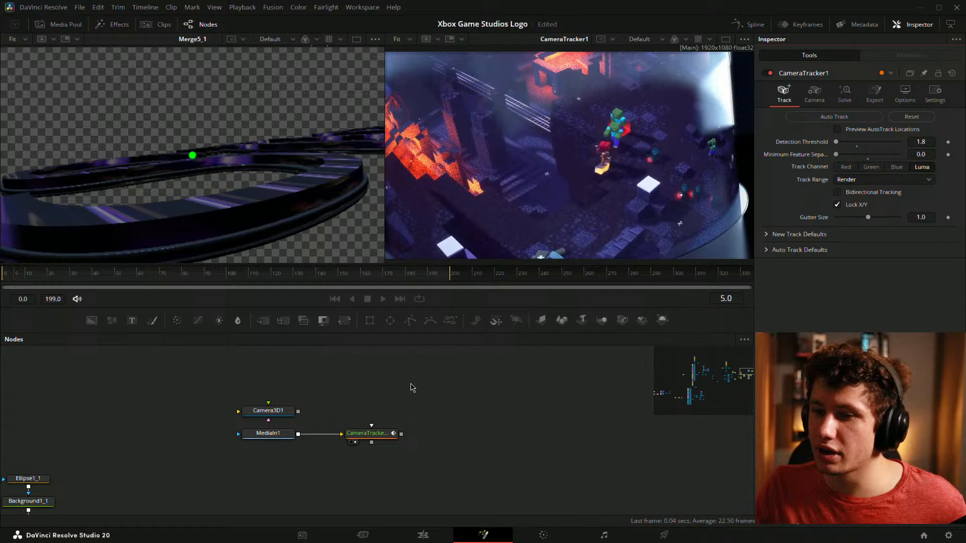
{"action": "left_click", "coordinate": [381, 434]}
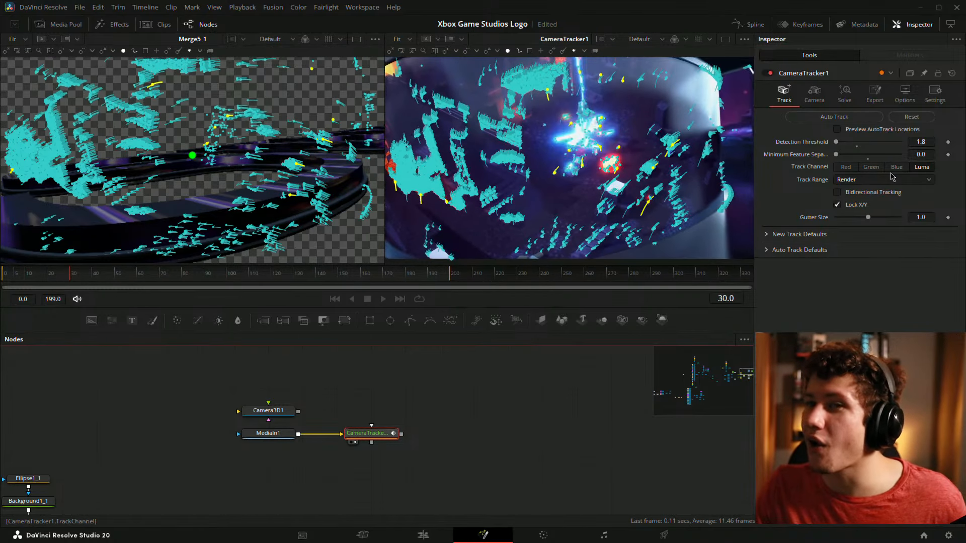
{"action": "left_click", "coordinate": [502, 437]}
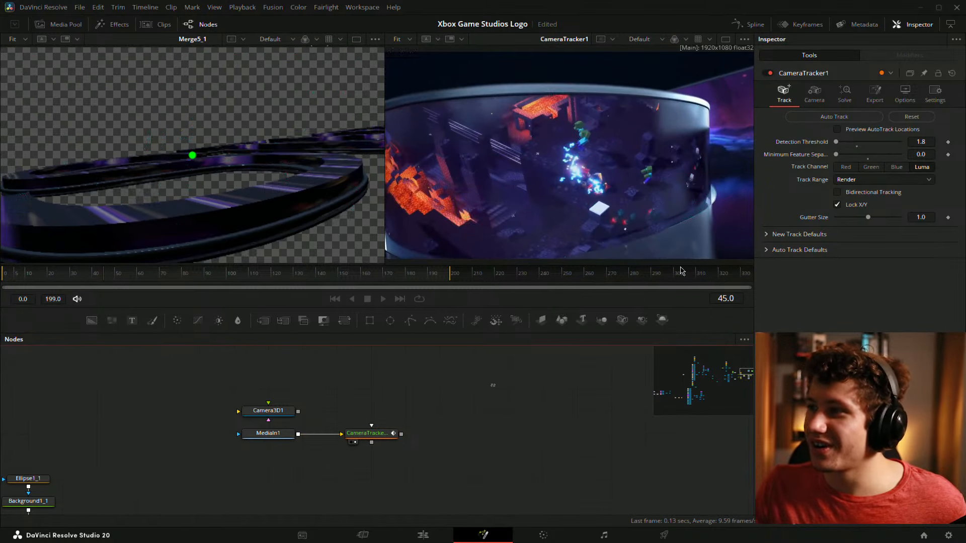
{"action": "left_click", "coordinate": [920, 117]}
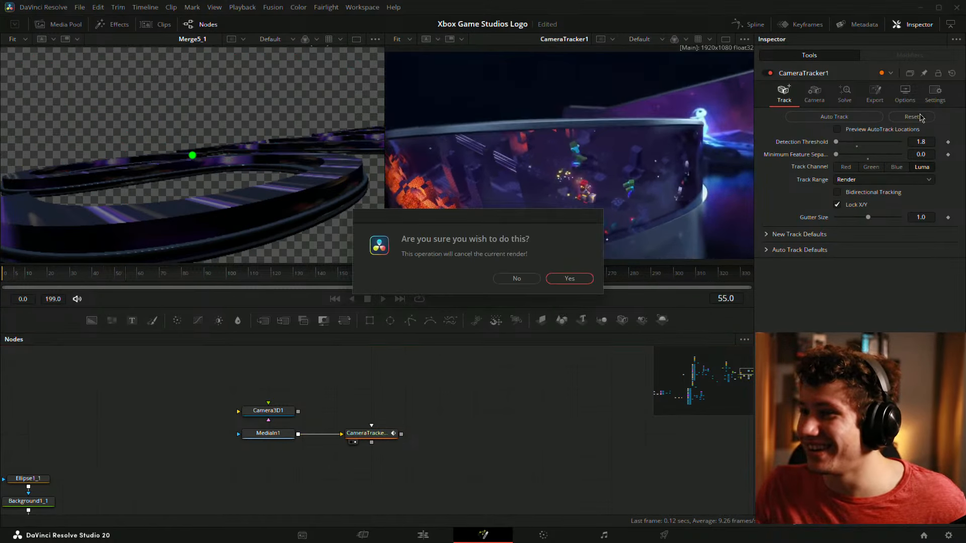
{"action": "left_click", "coordinate": [568, 279]}
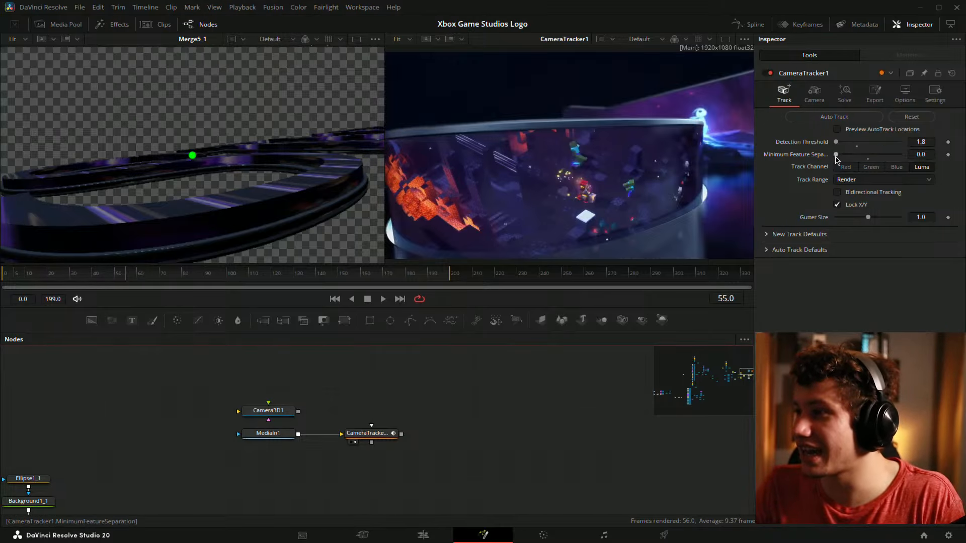
Set the Minimum Feature Separation to 0.025 and clear the existing tracks from CameraTracker1
{"action": "left_click_drag", "start_coordinate": [835, 154], "coordinate": [891, 153]}
{"action": "left_click", "coordinate": [929, 156]}
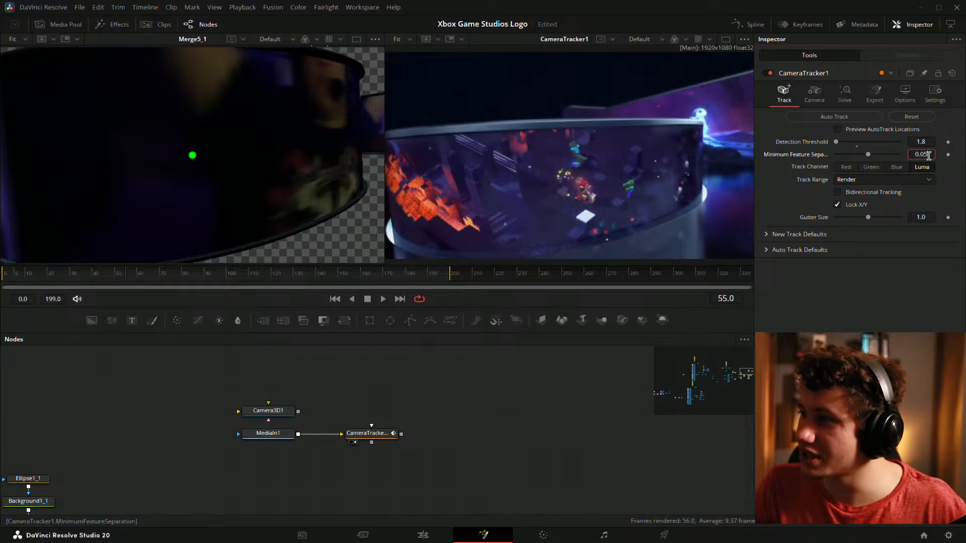
{"action": "type", "text": "0.025"}
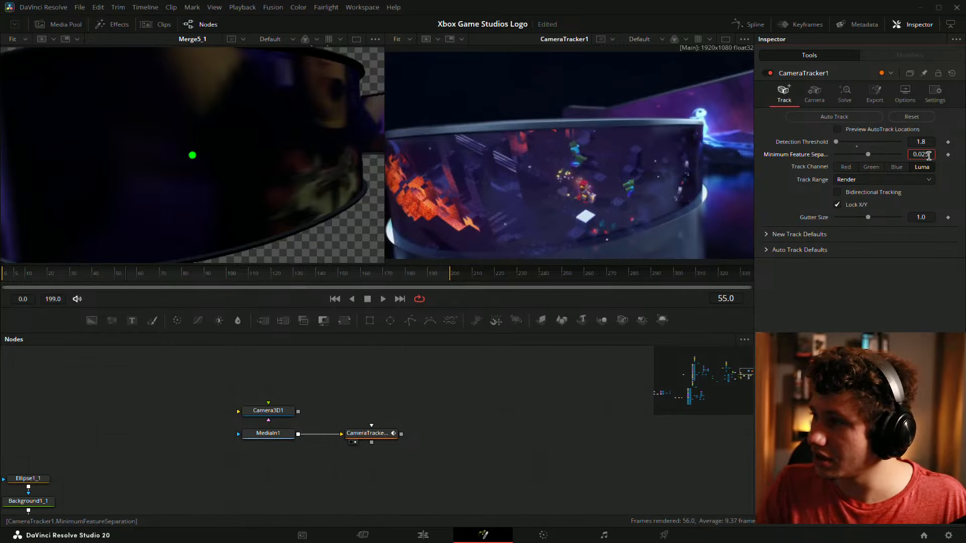
{"action": "left_click", "coordinate": [514, 394]}
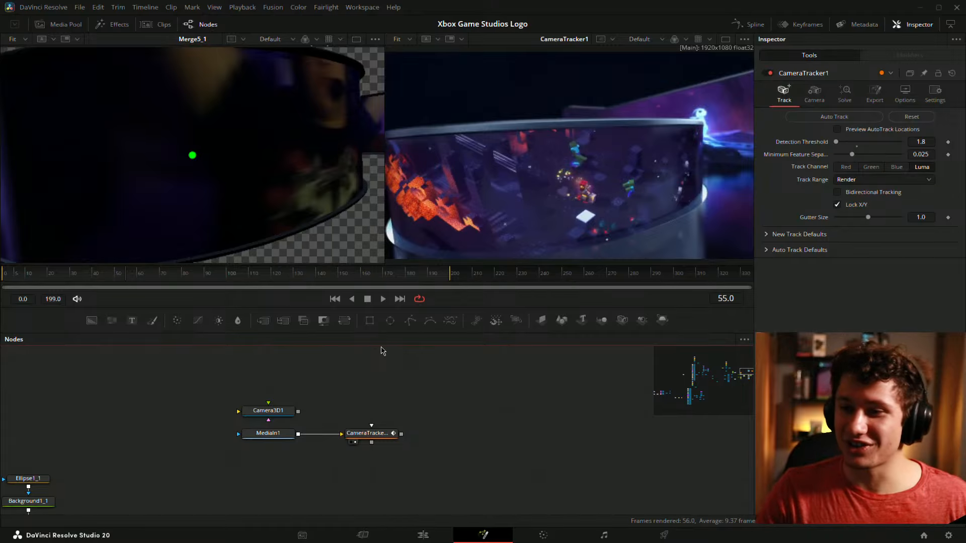
{"action": "left_click", "coordinate": [378, 432]}
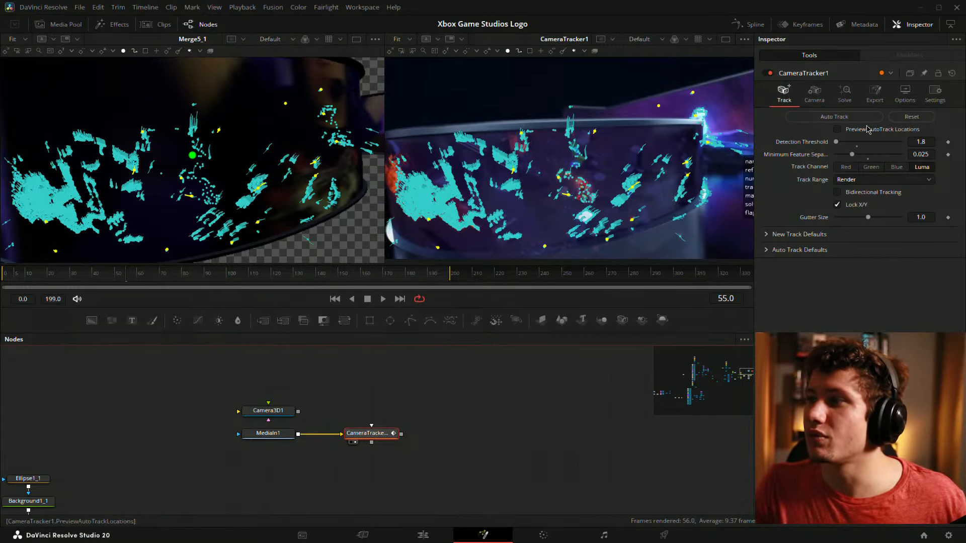
{"action": "left_click", "coordinate": [917, 119]}
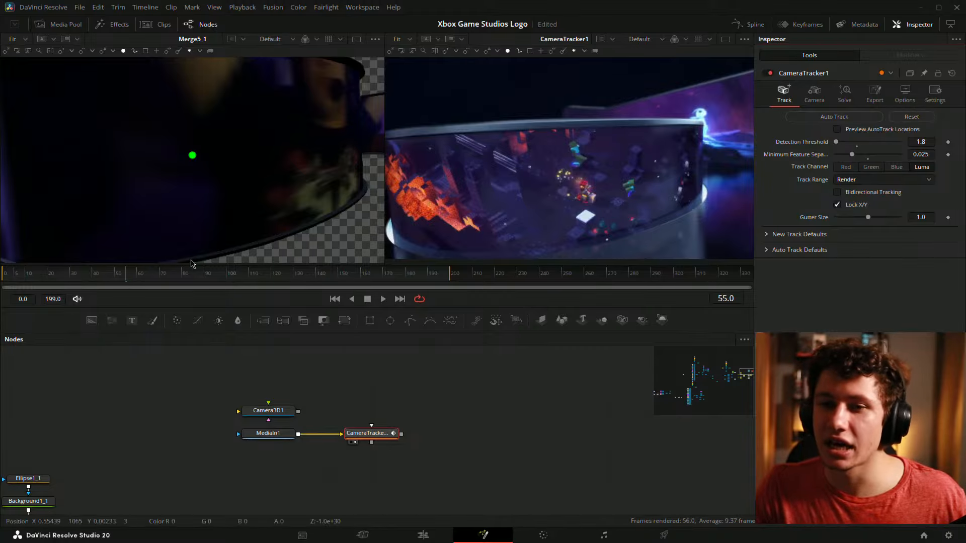
Enable Bidirectional Tracking and rerun Auto Track on the footage, starting from frame 0
{"action": "left_click_drag", "start_coordinate": [173, 274], "coordinate": [3, 282]}
{"action": "left_click", "coordinate": [837, 192]}
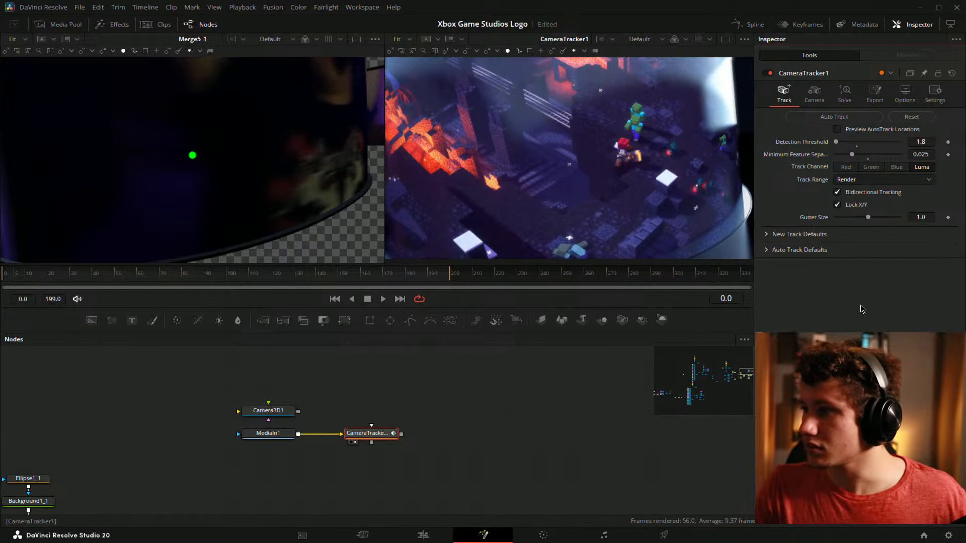
{"action": "left_click", "coordinate": [820, 118]}
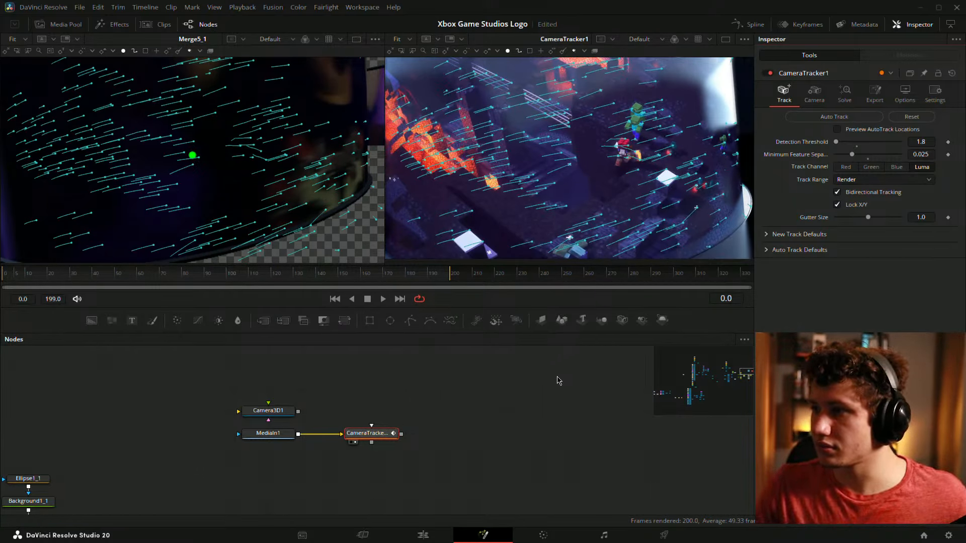
Save the project and start the camera solve for frames 0 to 199
{"action": "key", "text": "ctrl+s"}
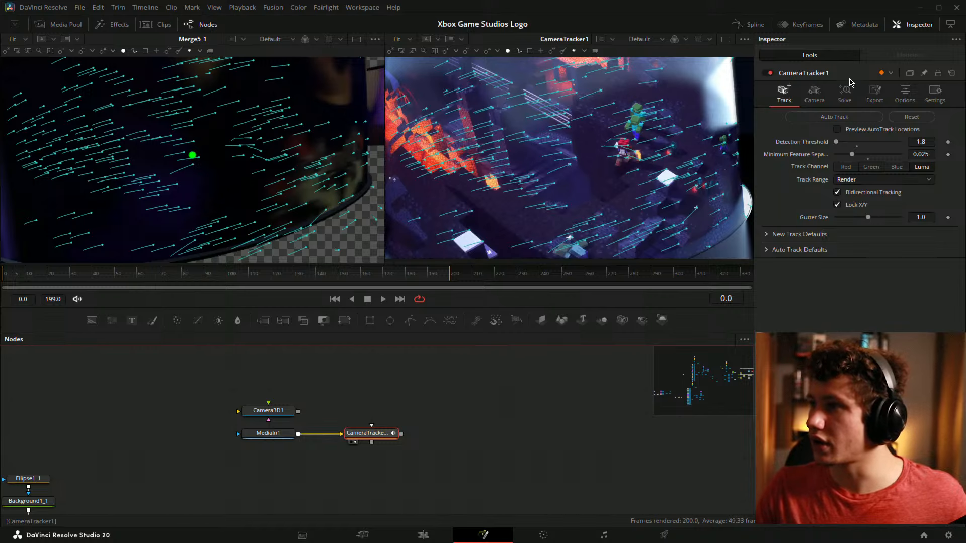
{"action": "left_click", "coordinate": [844, 93]}
{"action": "left_click", "coordinate": [834, 116]}
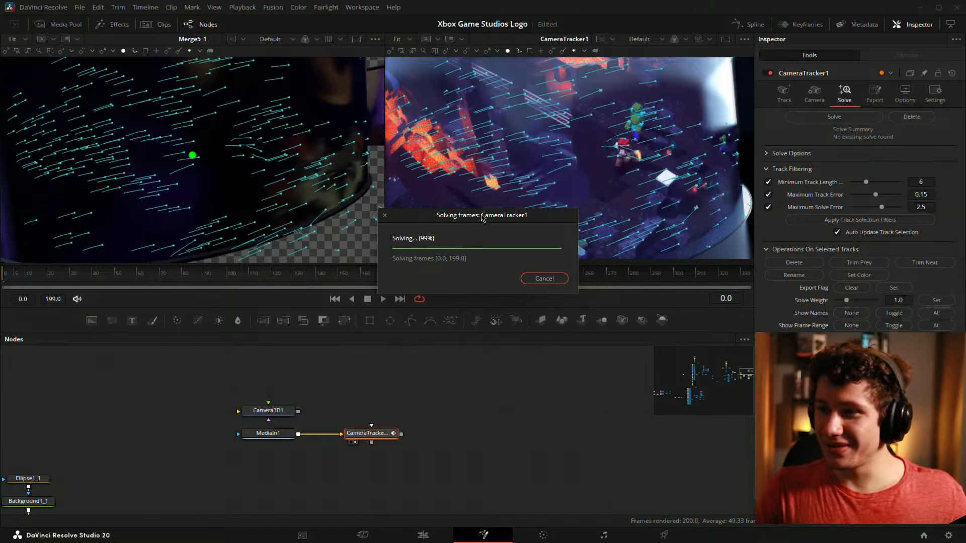
{"action": "left_click_drag", "start_coordinate": [481, 217], "coordinate": [534, 155]}
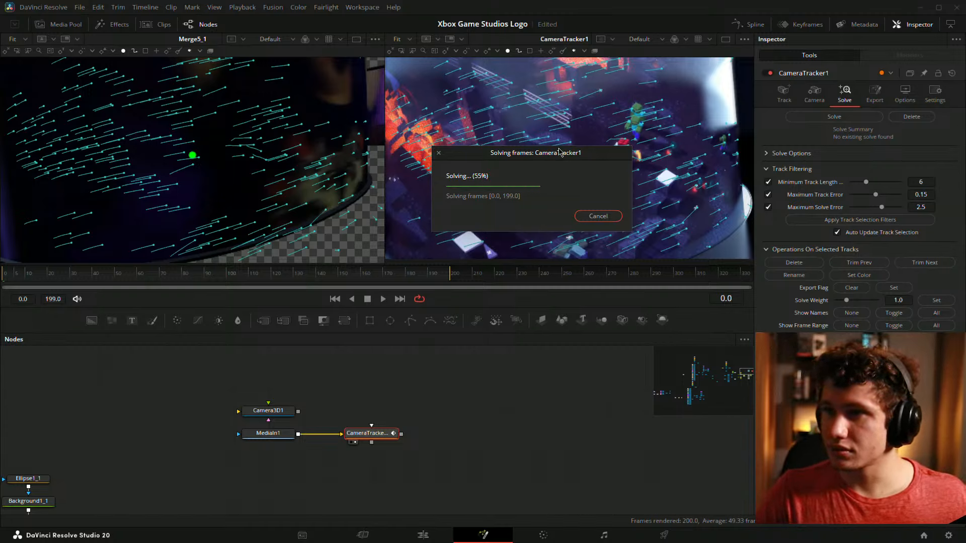
{"action": "left_click_drag", "start_coordinate": [559, 157], "coordinate": [546, 373]}
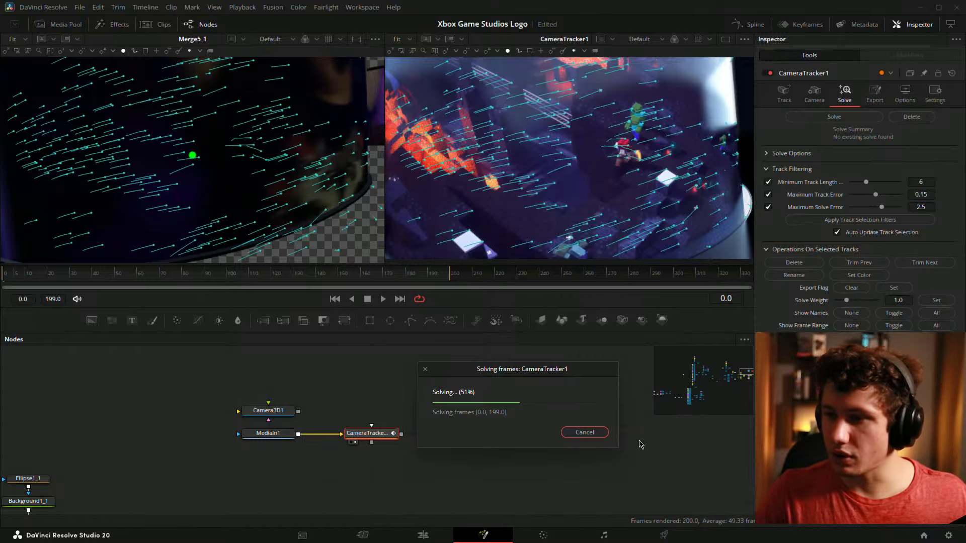
{"action": "left_click_drag", "start_coordinate": [517, 375], "coordinate": [512, 144]}
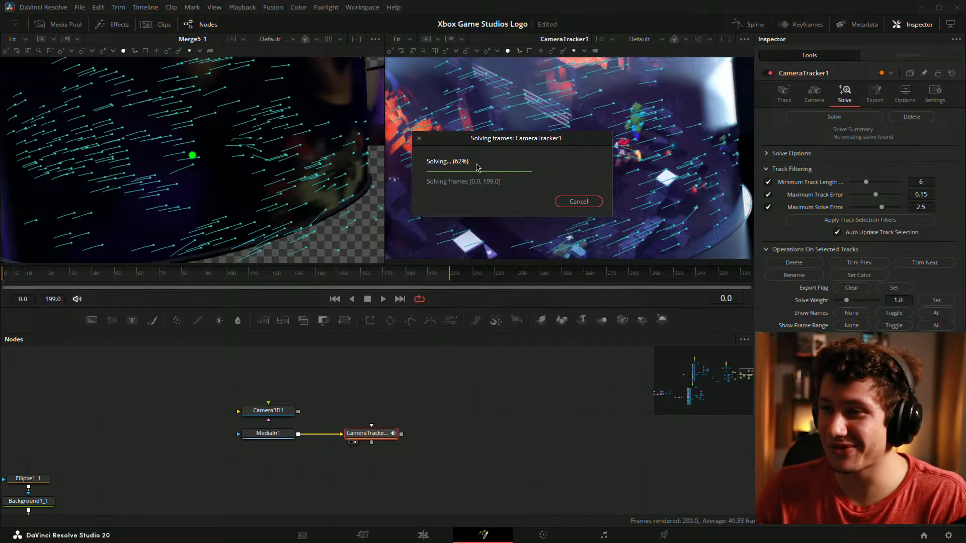
{"action": "left_click_drag", "start_coordinate": [546, 141], "coordinate": [583, 147]}
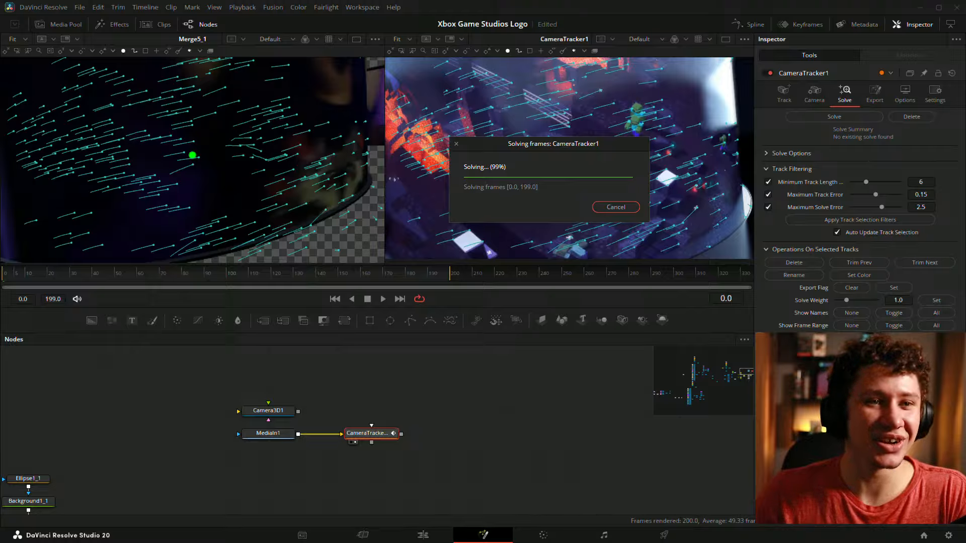
{"action": "left_click_drag", "start_coordinate": [551, 144], "coordinate": [534, 151]}
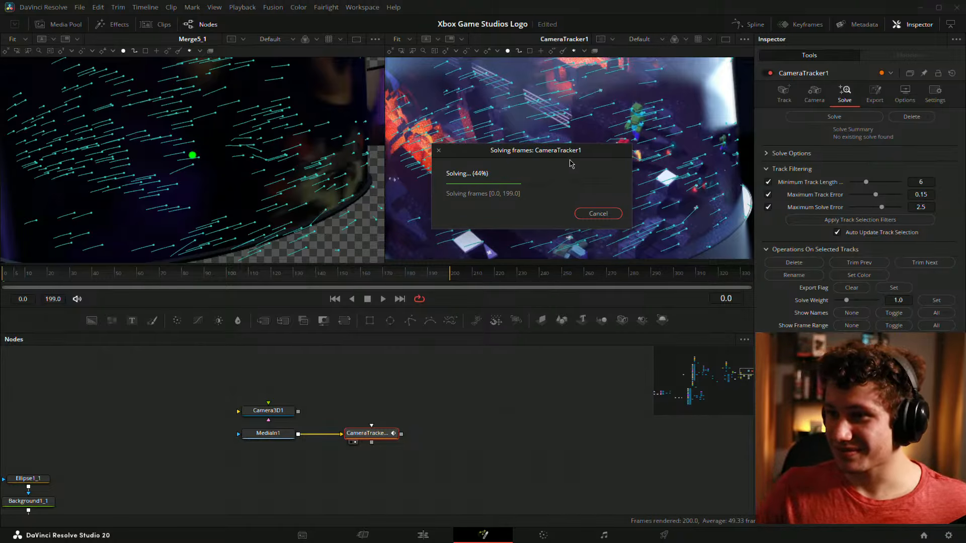
{"action": "left_click_drag", "start_coordinate": [570, 149], "coordinate": [574, 130]}
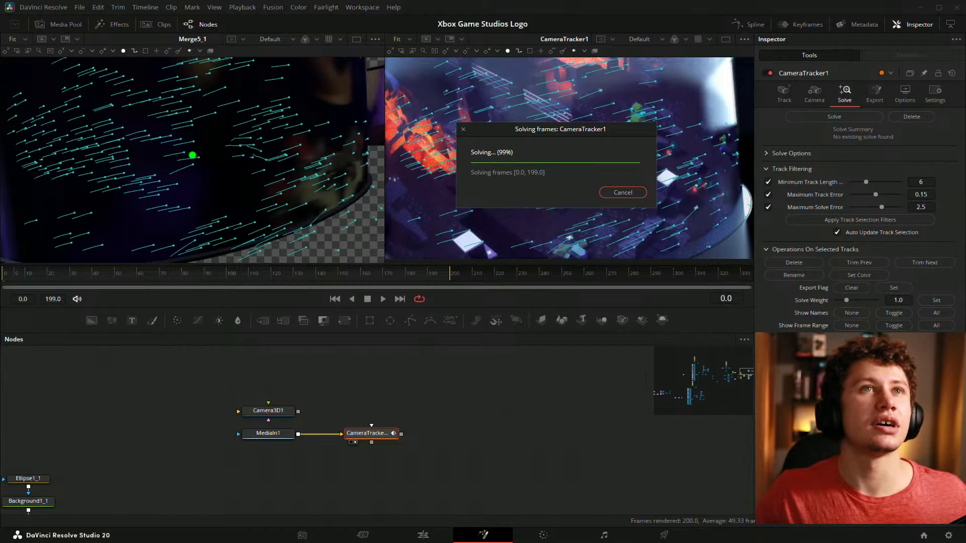
Switch to the Loom video in the browser, watch it full screen from the beginning, and return to DaVinci Resolve
{"action": "left_click_drag", "start_coordinate": [0, 56], "coordinate": [619, 0]}
{"action": "left_click", "coordinate": [653, 450]}
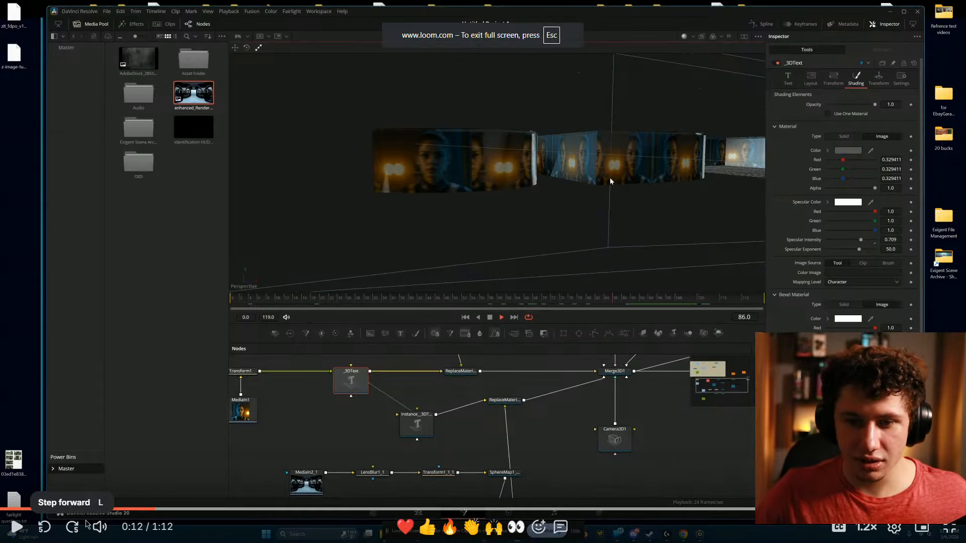
{"action": "left_click", "coordinate": [9, 508]}
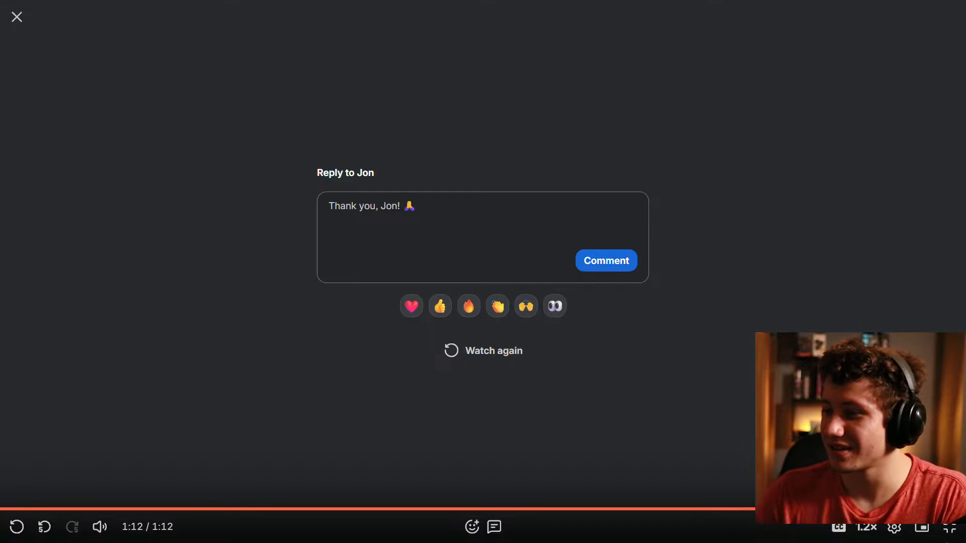
{"action": "left_click", "coordinate": [949, 527]}
{"action": "left_click_drag", "start_coordinate": [594, 4], "coordinate": [0, 236]}
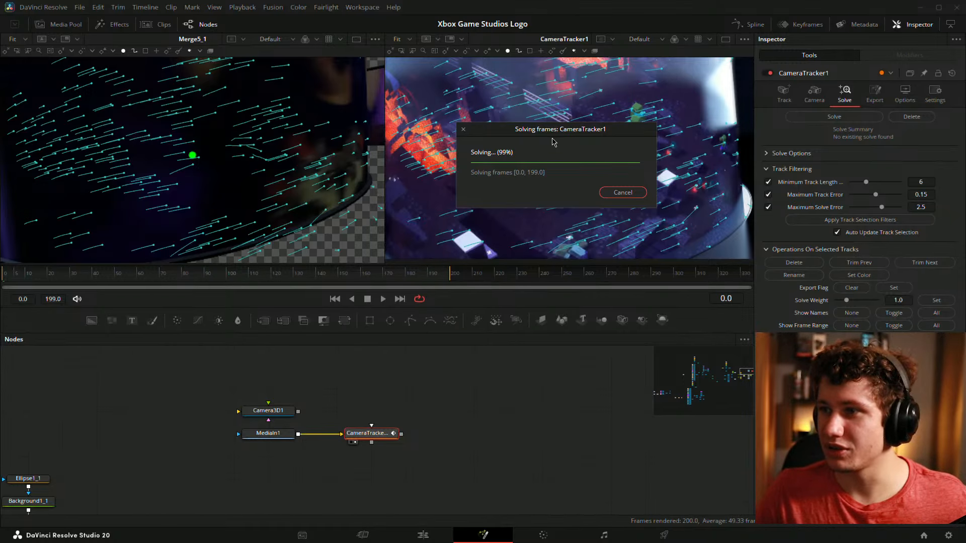
{"action": "left_click_drag", "start_coordinate": [553, 130], "coordinate": [503, 211]}
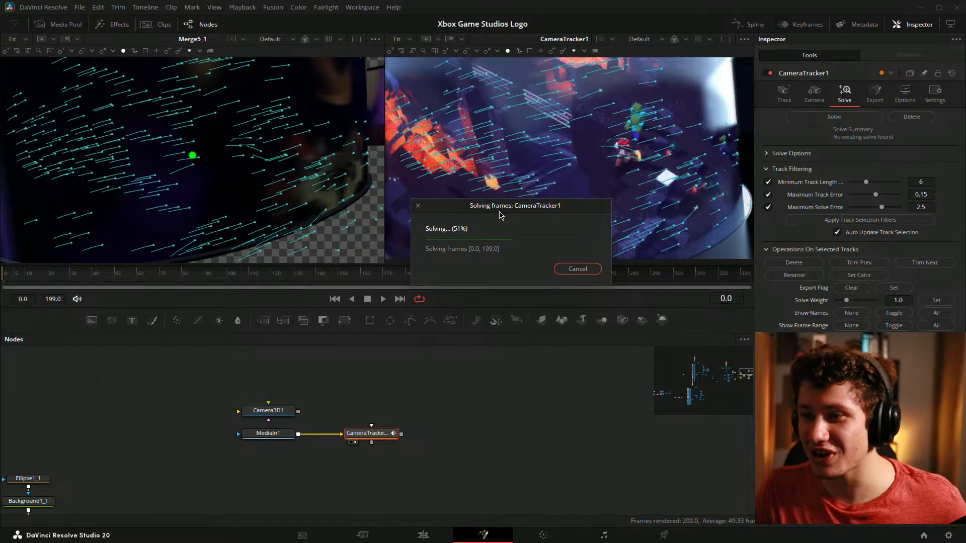
{"action": "left_click_drag", "start_coordinate": [498, 212], "coordinate": [497, 120]}
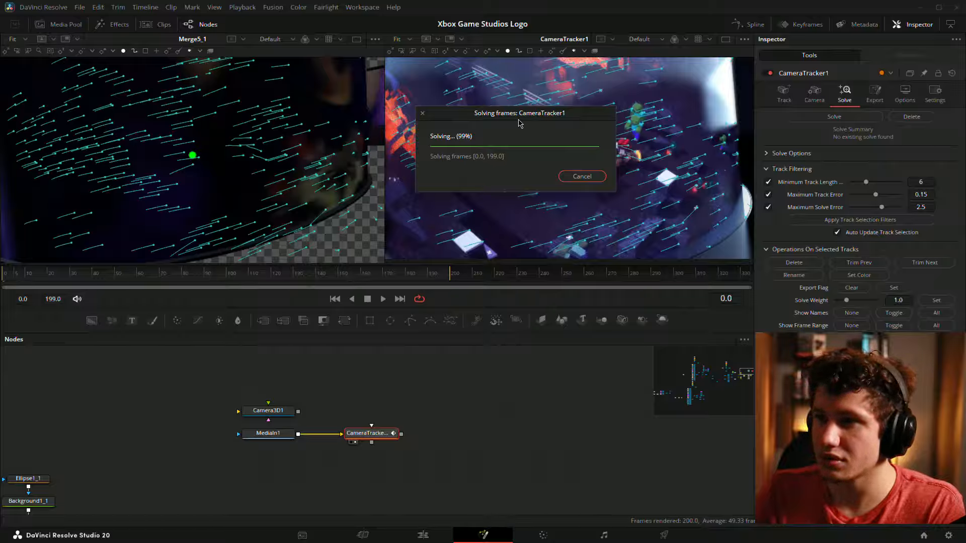
{"action": "left_click_drag", "start_coordinate": [518, 120], "coordinate": [542, 132]}
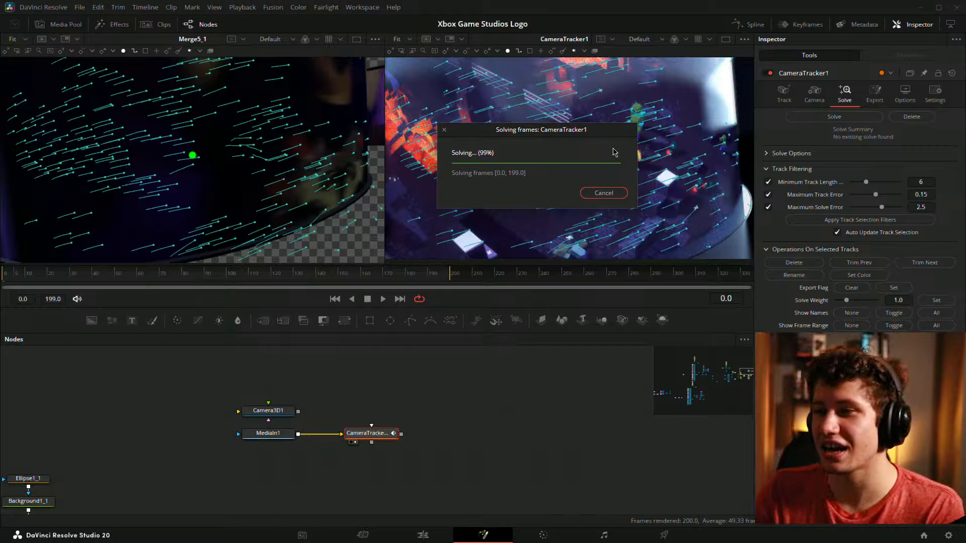
{"action": "left_click_drag", "start_coordinate": [596, 135], "coordinate": [589, 155]}
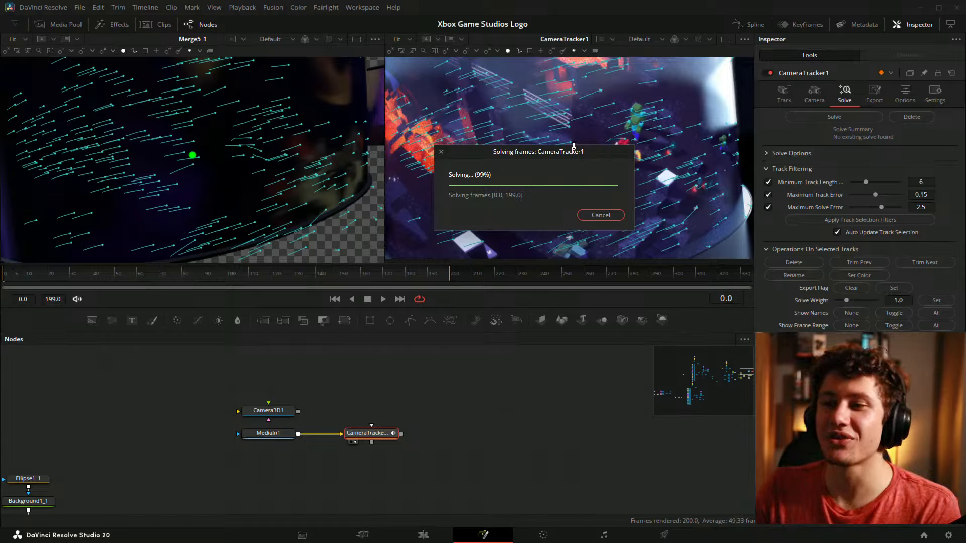
{"action": "left_click_drag", "start_coordinate": [530, 153], "coordinate": [548, 129]}
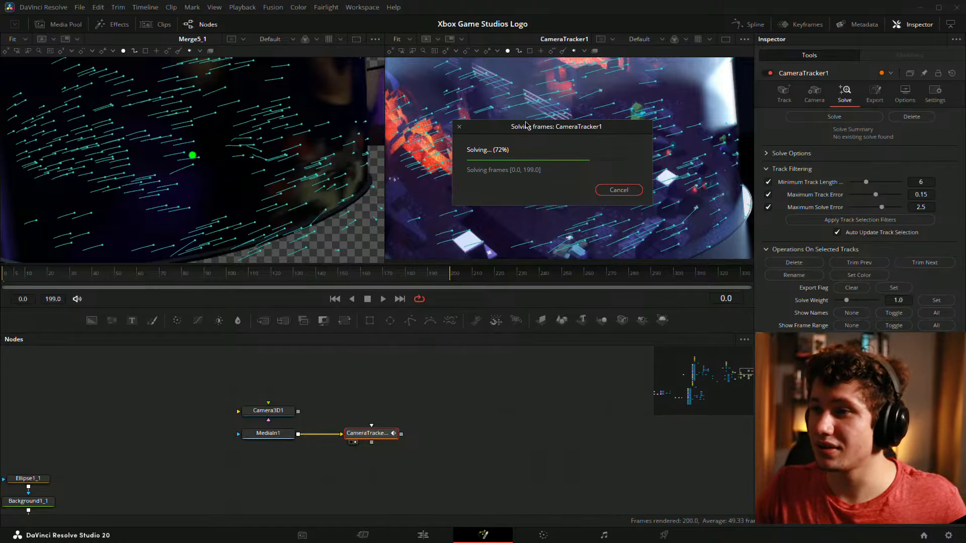
{"action": "left_click_drag", "start_coordinate": [537, 129], "coordinate": [549, 109]}
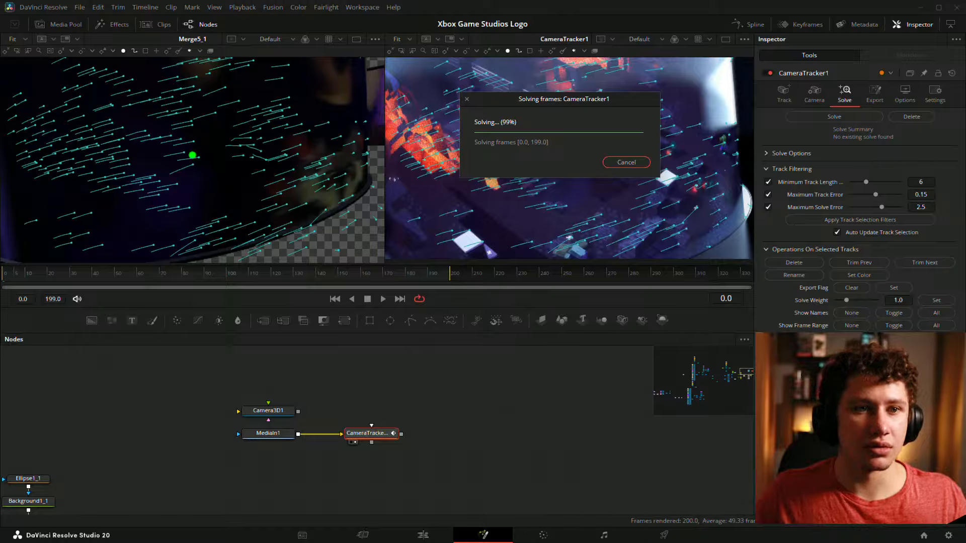
{"action": "left_click_drag", "start_coordinate": [563, 115], "coordinate": [560, 121]}
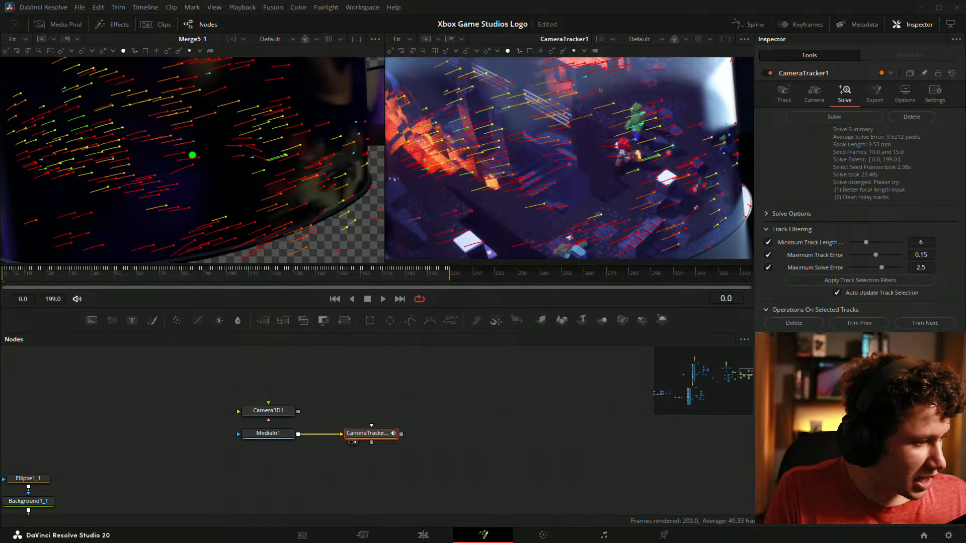
Save the project, scrub through the solved footage back to frame 0 and review the Solve Options
{"action": "key", "text": "ctrl+s"}
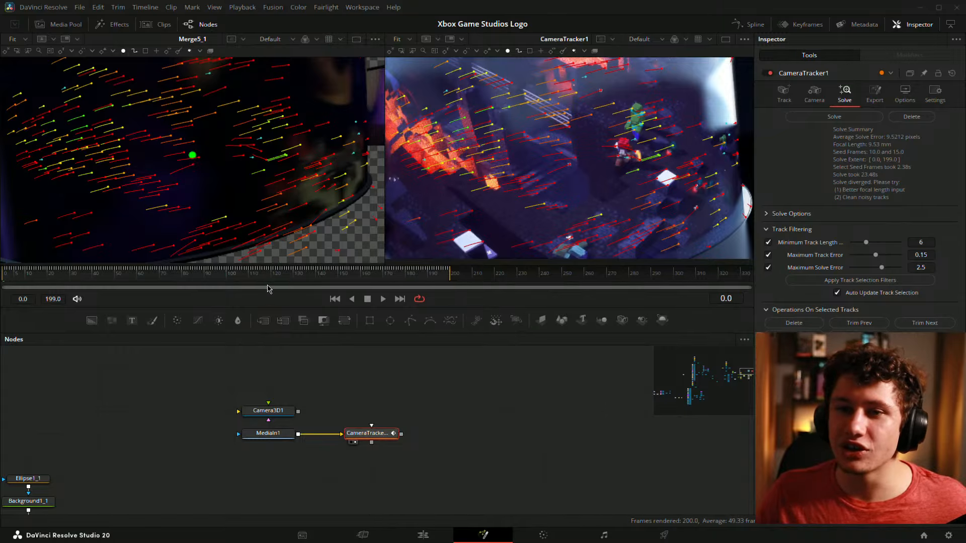
{"action": "left_click_drag", "start_coordinate": [214, 283], "coordinate": [2, 272]}
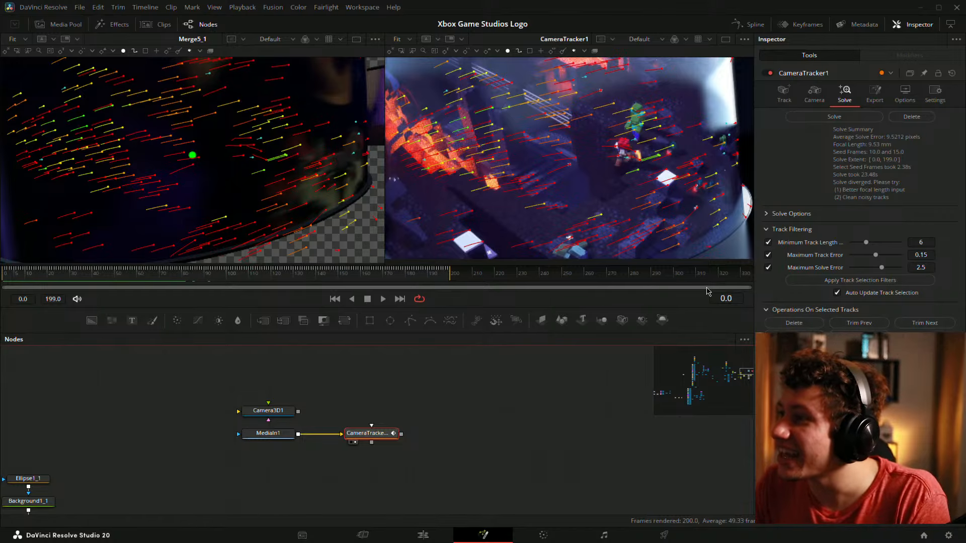
{"action": "left_click_drag", "start_coordinate": [194, 274], "coordinate": [1, 275]}
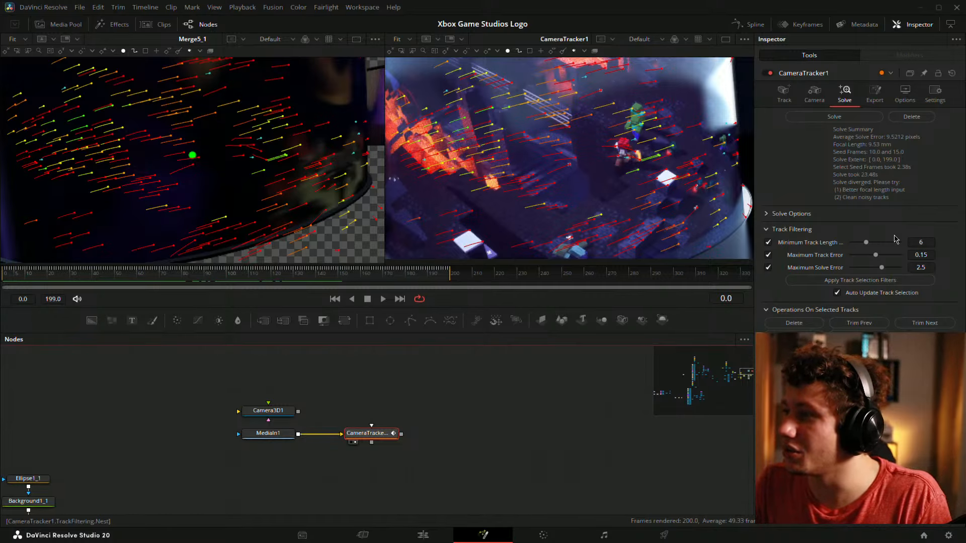
{"action": "left_click", "coordinate": [765, 214]}
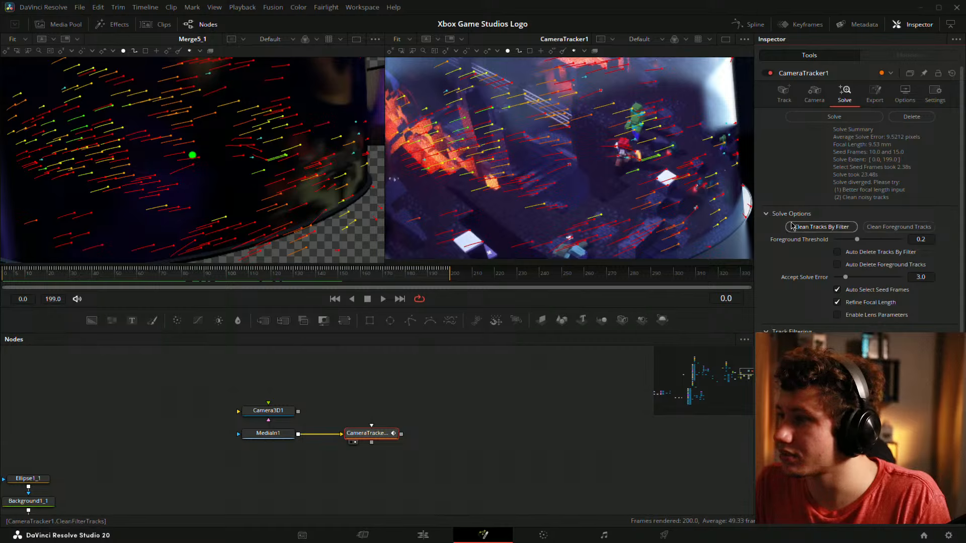
{"action": "left_click", "coordinate": [767, 214]}
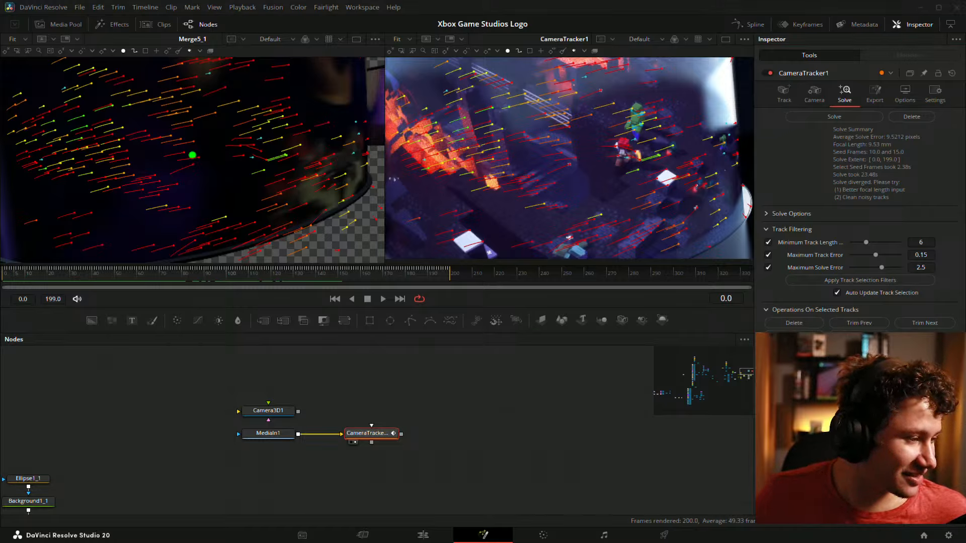
Review the New Track Defaults of CameraTracker1 and set its camera Focal Length to 9 mm
{"action": "left_click", "coordinate": [784, 93]}
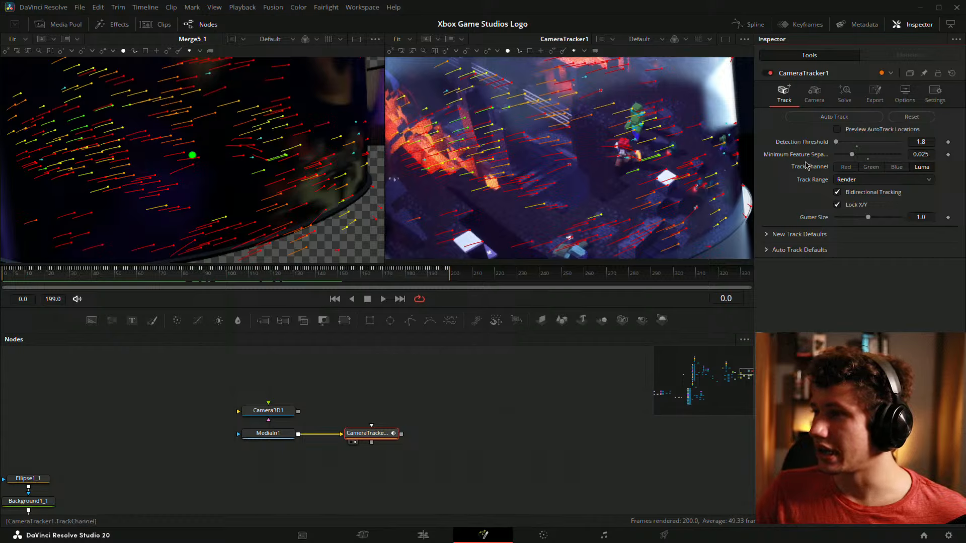
{"action": "left_click", "coordinate": [765, 235]}
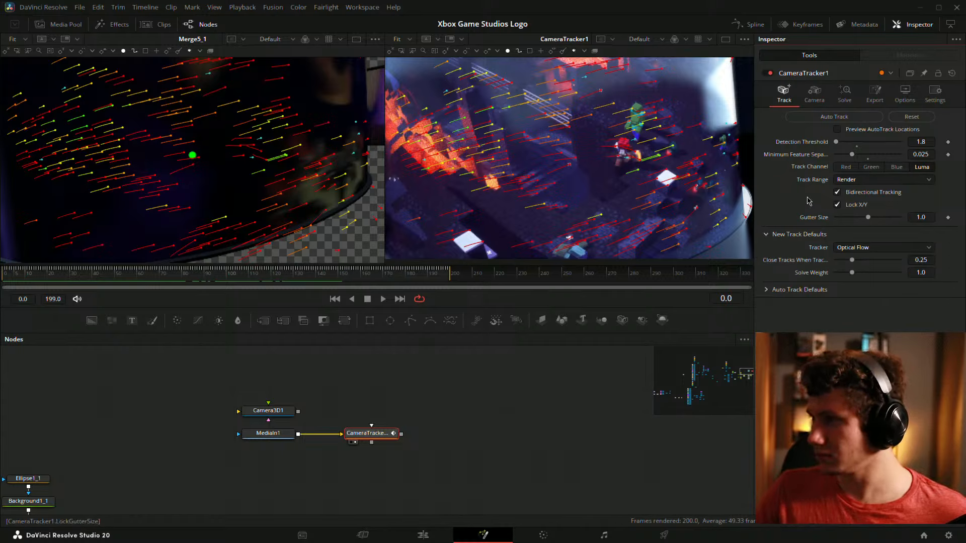
{"action": "left_click", "coordinate": [814, 98]}
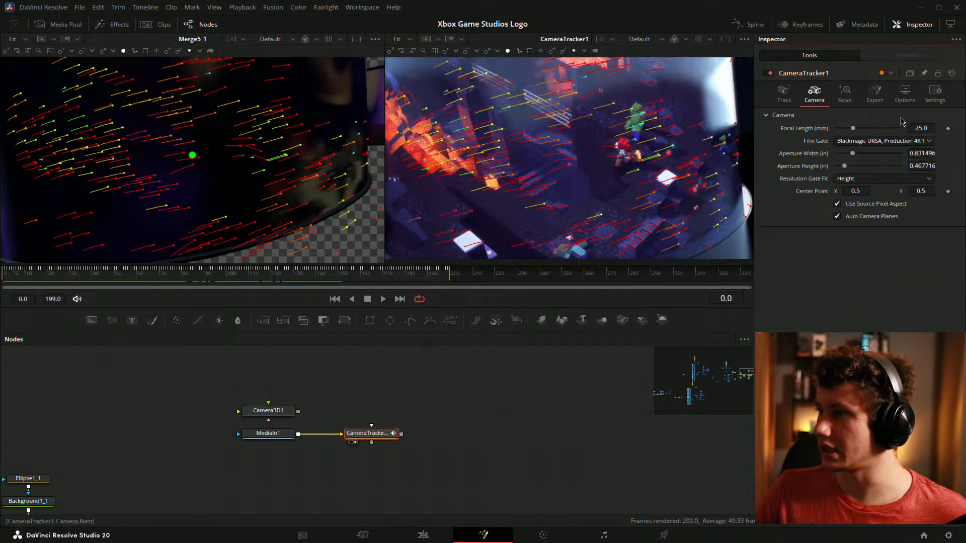
{"action": "left_click", "coordinate": [921, 128]}
{"action": "type", "text": "9"}
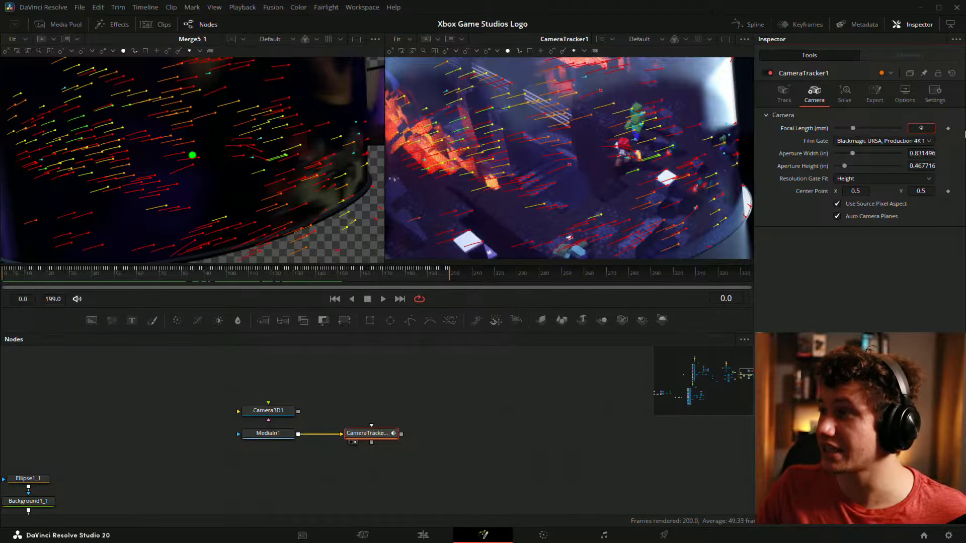
{"action": "key", "text": "Return"}
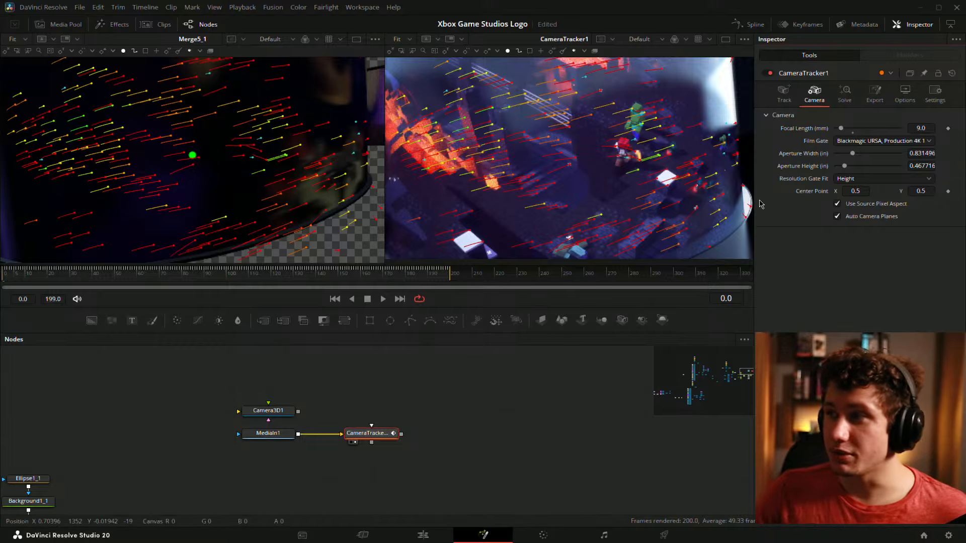
Clear the existing tracks and rerun Auto Track on the footage with CameraTracker1
{"action": "left_click", "coordinate": [784, 96]}
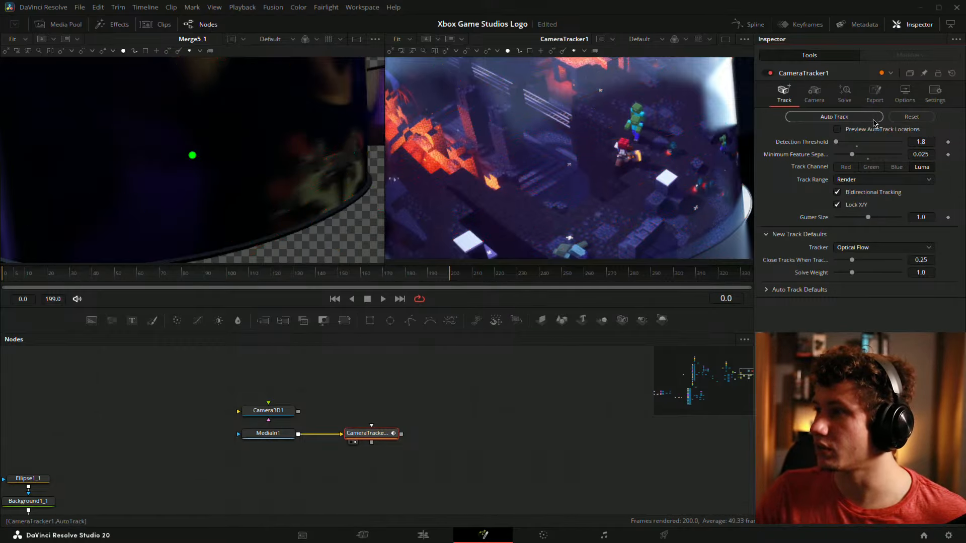
{"action": "left_click", "coordinate": [834, 117]}
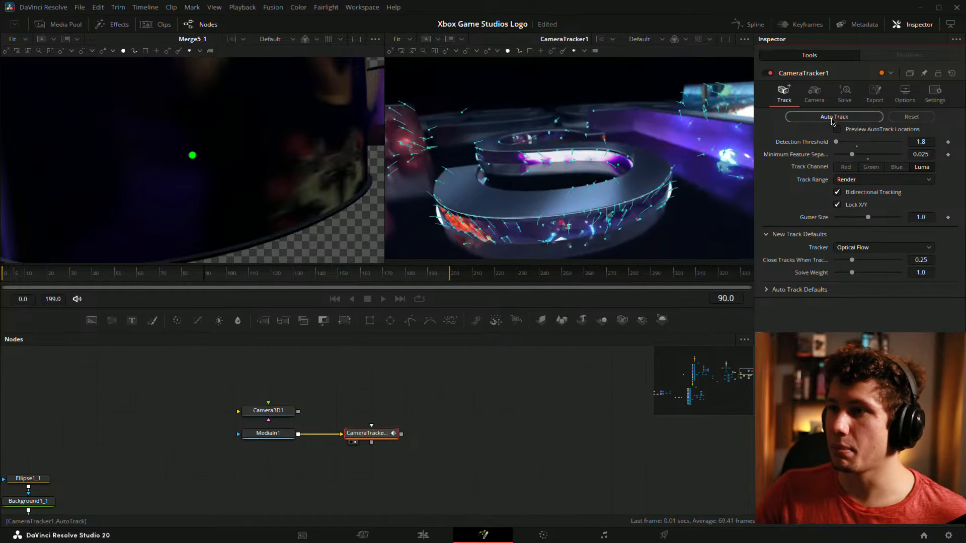
Start a new camera solve for frames 0 to 199 with CameraTracker1 and cancel it while it is running
{"action": "left_click", "coordinate": [844, 95]}
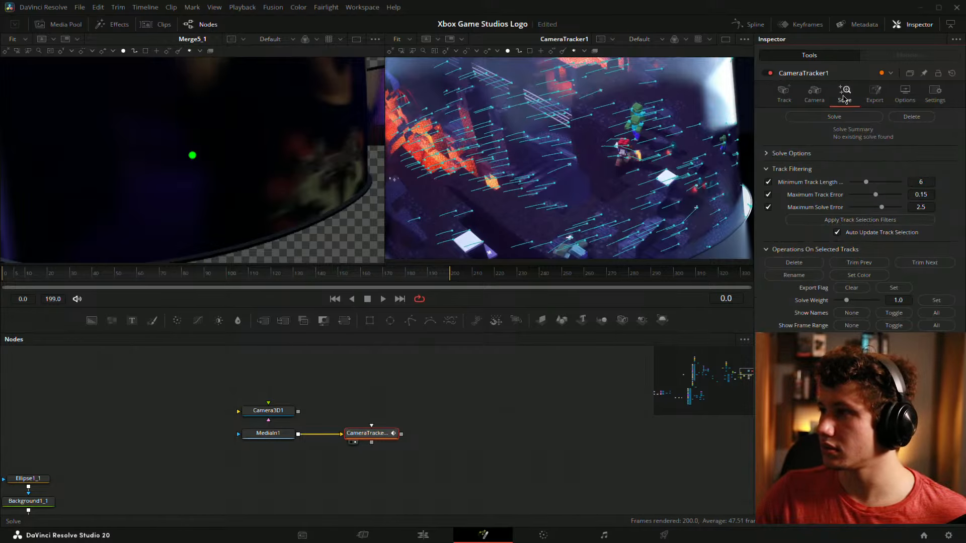
{"action": "left_click", "coordinate": [813, 93]}
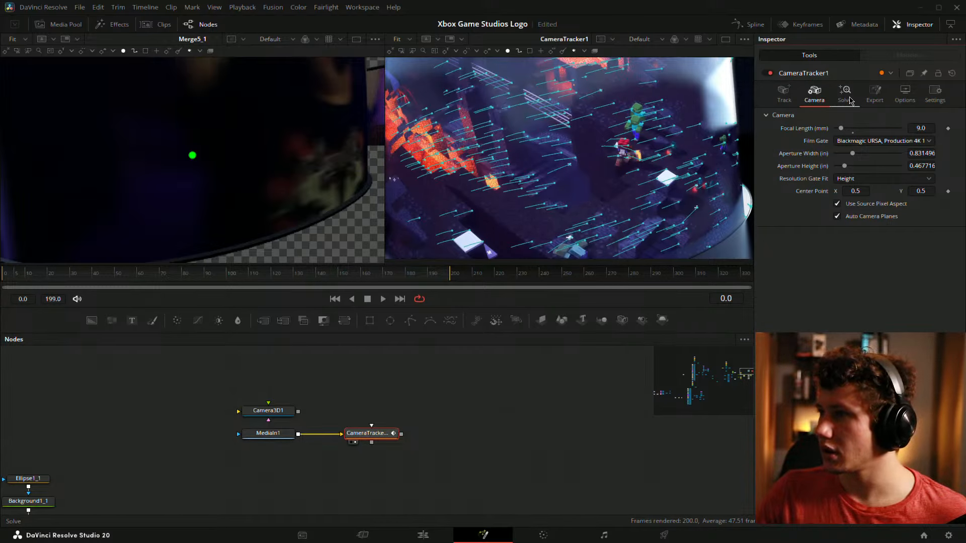
{"action": "left_click", "coordinate": [848, 98]}
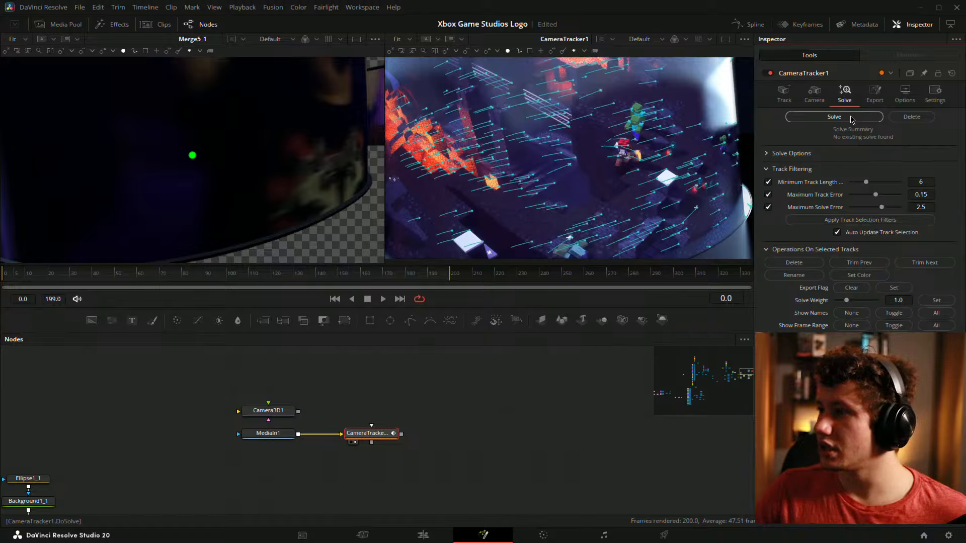
{"action": "left_click", "coordinate": [846, 118]}
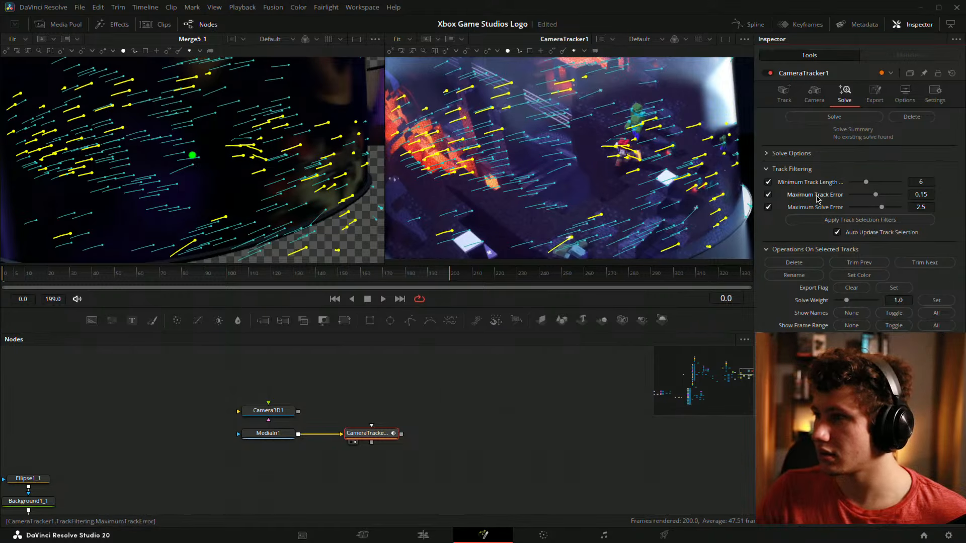
{"action": "left_click", "coordinate": [766, 153]}
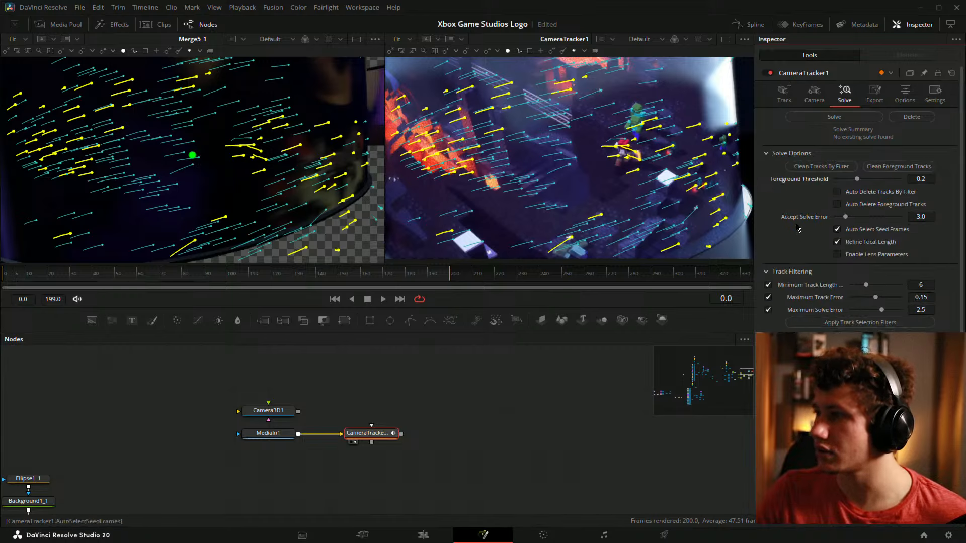
{"action": "left_click", "coordinate": [829, 117]}
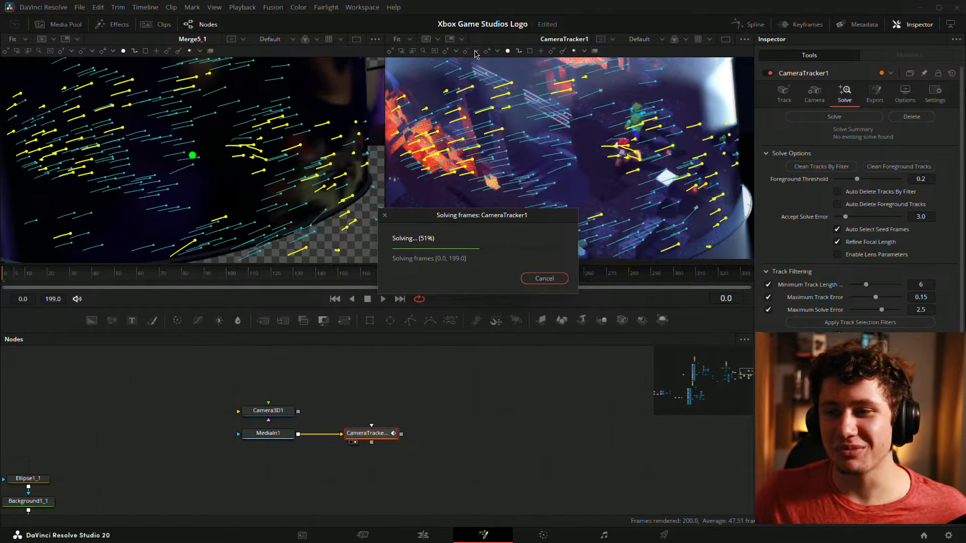
{"action": "left_click_drag", "start_coordinate": [511, 220], "coordinate": [562, 366]}
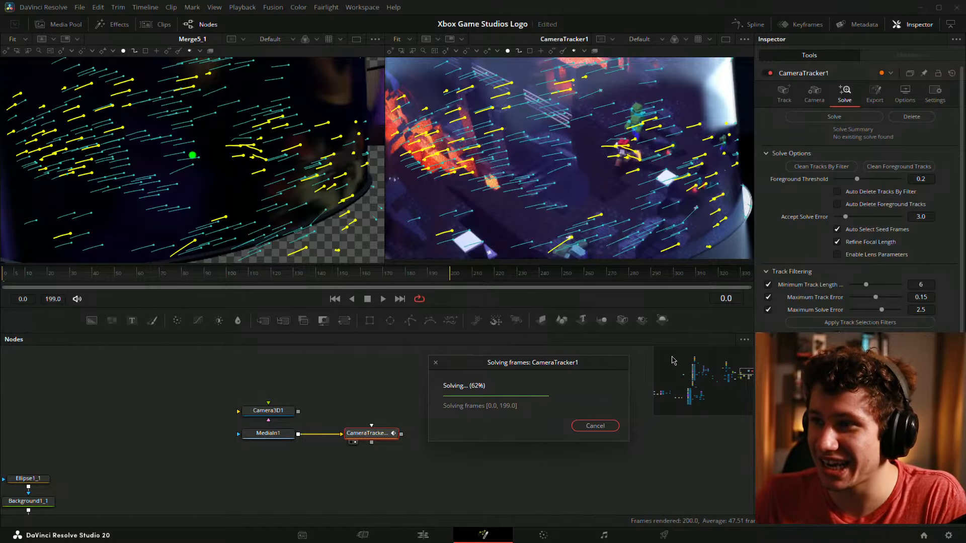
{"action": "left_click_drag", "start_coordinate": [595, 367], "coordinate": [605, 368]}
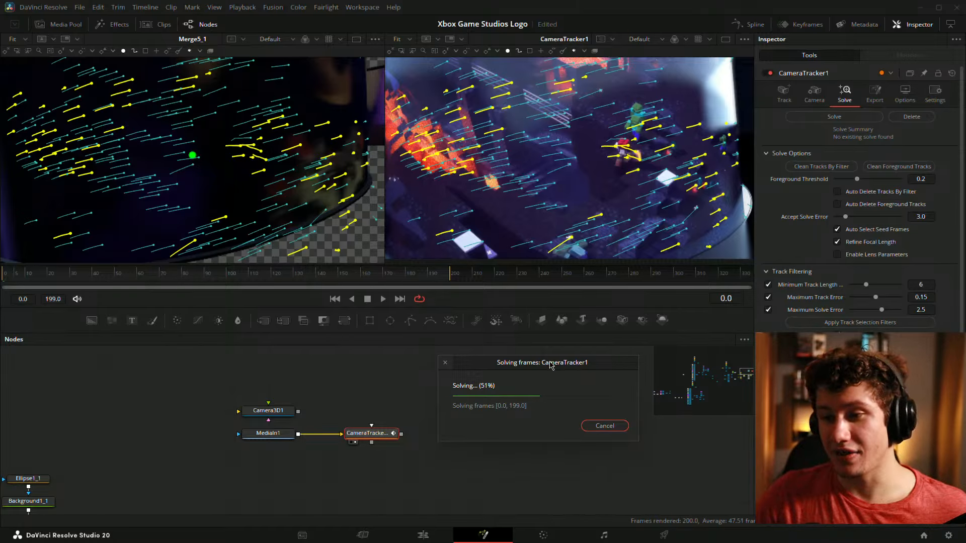
{"action": "left_click_drag", "start_coordinate": [551, 362], "coordinate": [564, 406]}
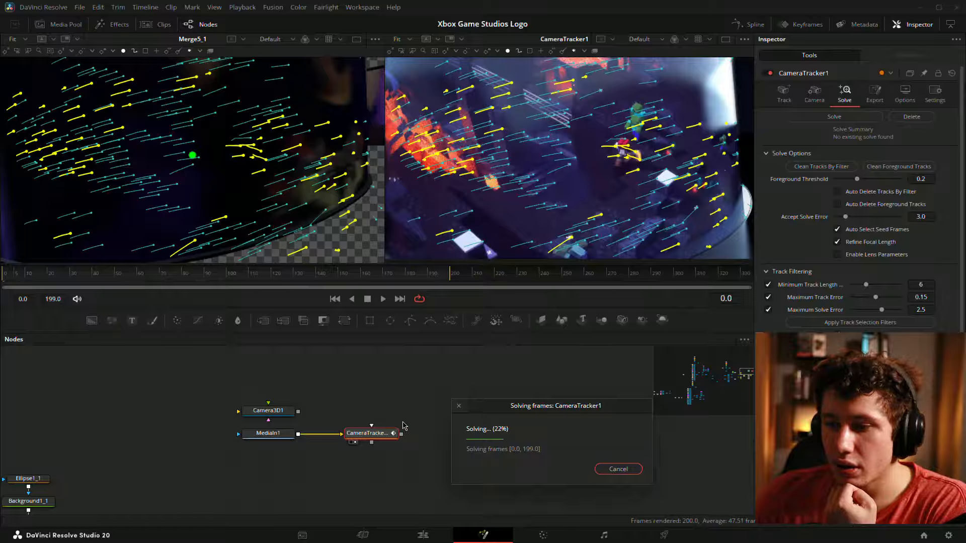
{"action": "left_click", "coordinate": [613, 470]}
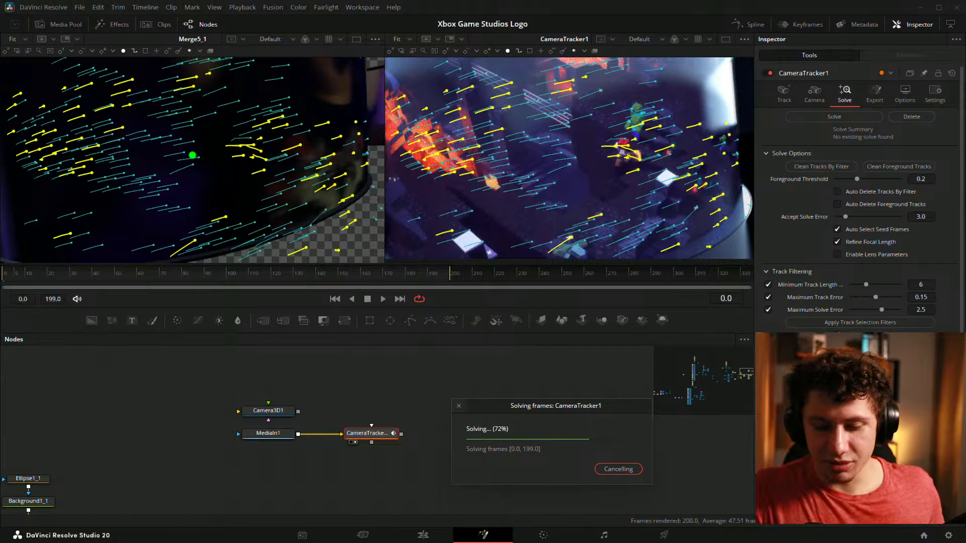
Adjust the computer's audio volume, lowering it briefly and raising it again
{"action": "key", "text": "XF86AudioLowerVolume"}
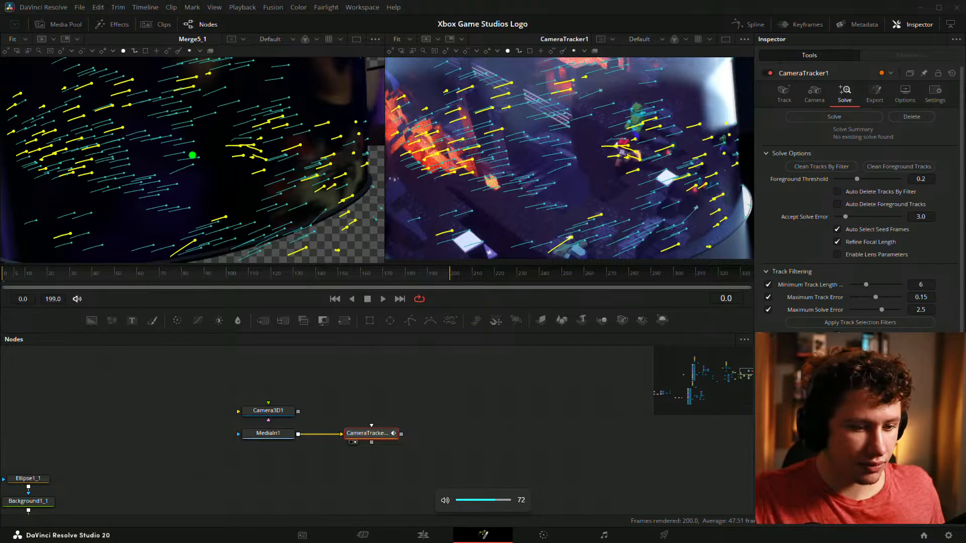
{"action": "key", "text": "XF86AudioRaiseVolume"}
{"action": "key", "text": "XF86AudioRaiseVolume"}
{"action": "key", "text": "XF86AudioRaiseVolume"}
{"action": "key", "text": "XF86AudioRaiseVolume"}
{"action": "key", "text": "XF86AudioRaiseVolume"}
{"action": "key", "text": "XF86AudioRaiseVolume"}
{"action": "key", "text": "XF86AudioRaiseVolume"}
{"action": "key", "text": "XF86AudioRaiseVolume"}
{"action": "key", "text": "XF86AudioRaiseVolume"}
{"action": "key", "text": "XF86AudioRaiseVolume"}
{"action": "key", "text": "XF86AudioRaiseVolume"}
{"action": "key", "text": "XF86AudioRaiseVolume"}
{"action": "key", "text": "XF86AudioRaiseVolume"}
{"action": "key", "text": "XF86AudioRaiseVolume"}
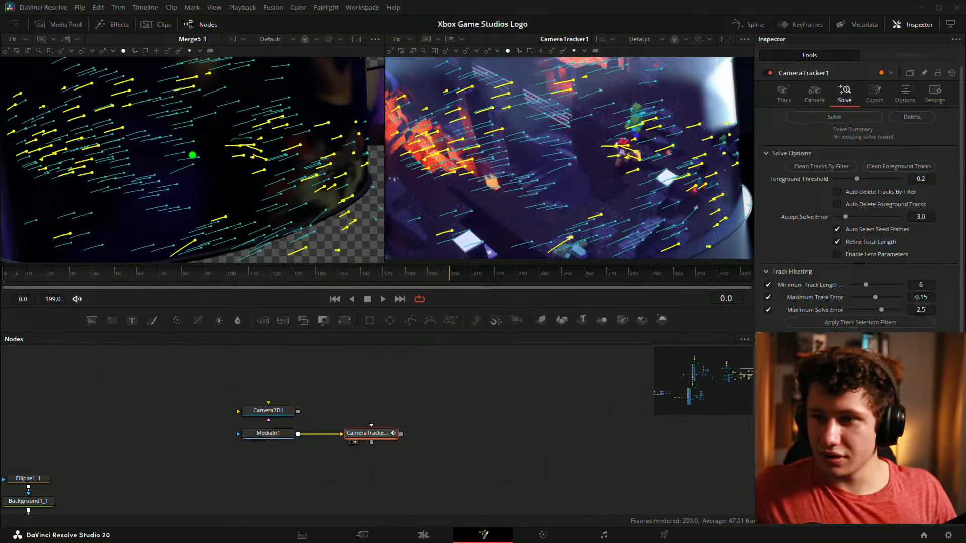
Deselect the CameraTracker1 node and open the Windows Settings app
{"action": "left_click", "coordinate": [507, 436]}
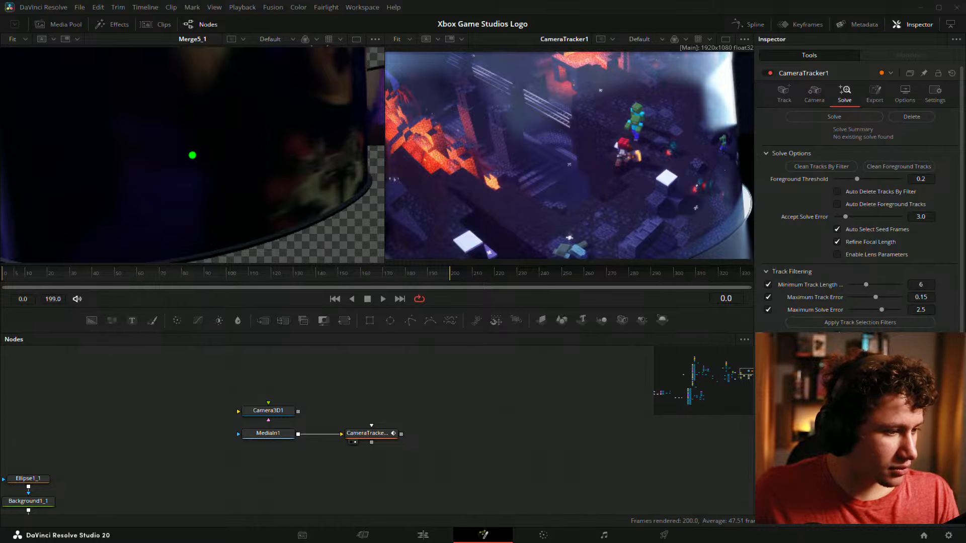
{"action": "key", "text": "super"}
{"action": "type", "text": "settings"}
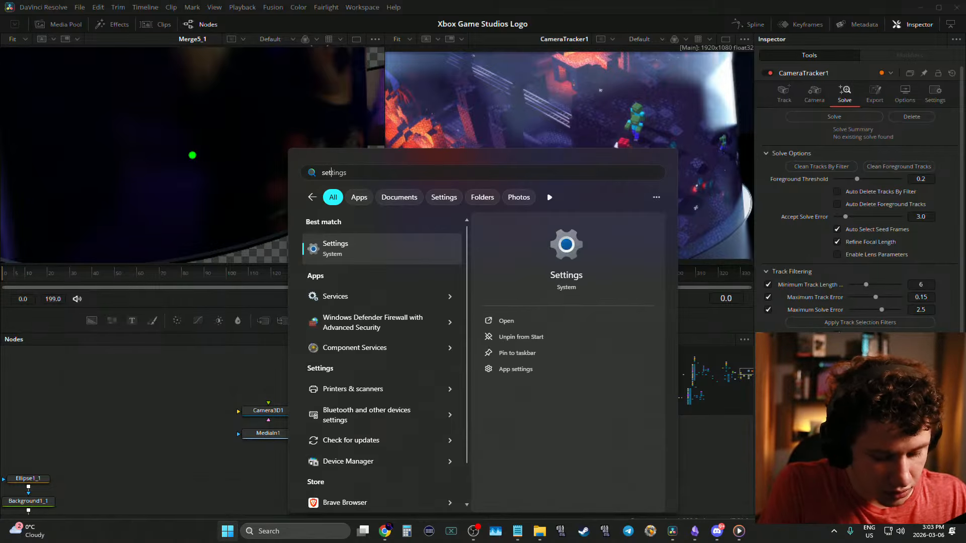
{"action": "key", "text": "Return"}
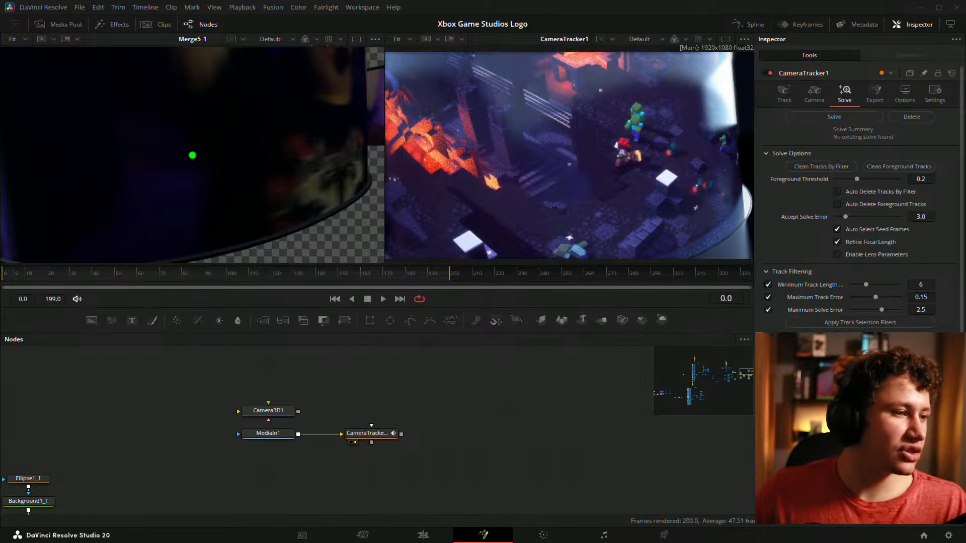
Move the CameraTracker1 node farther away from MediaIn1 in the node graph and leave it deselected
{"action": "left_click_drag", "start_coordinate": [367, 433], "coordinate": [435, 433]}
{"action": "left_click", "coordinate": [392, 469]}
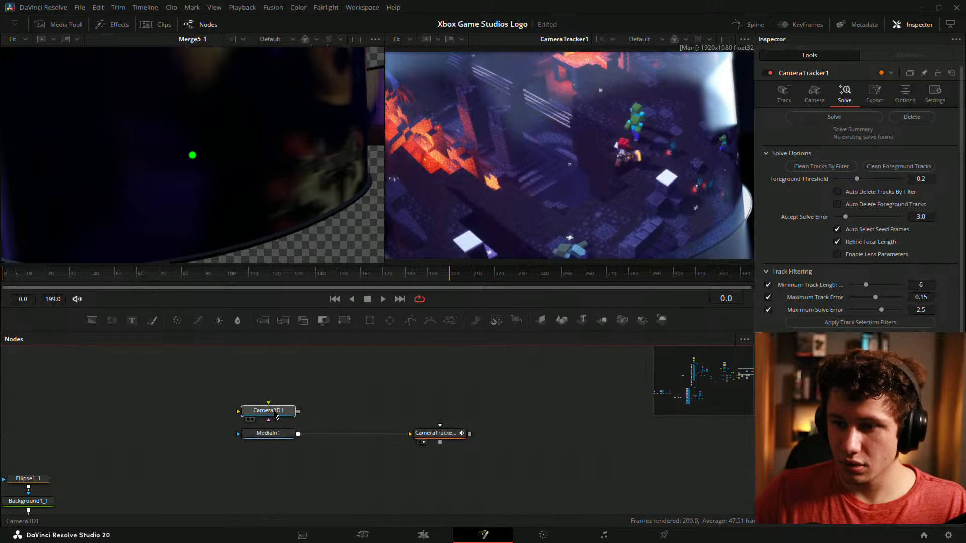
Space out the nodes around MediaIn1 by raising Camera3D1 above it and moving CameraTracker1 farther away, leaving all nodes deselected
{"action": "left_click_drag", "start_coordinate": [276, 411], "coordinate": [276, 389]}
{"action": "left_click_drag", "start_coordinate": [435, 432], "coordinate": [537, 432]}
{"action": "left_click", "coordinate": [277, 437]}
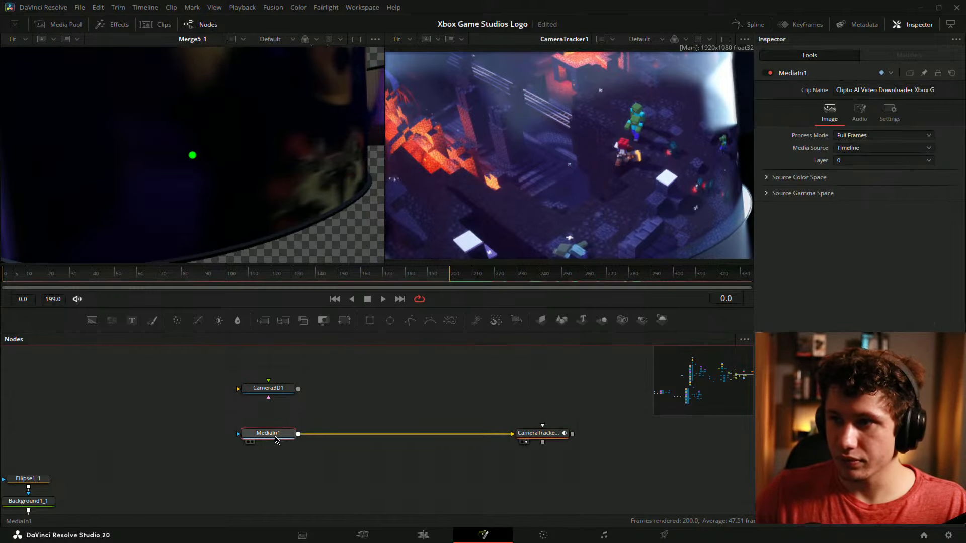
{"action": "left_click", "coordinate": [436, 397]}
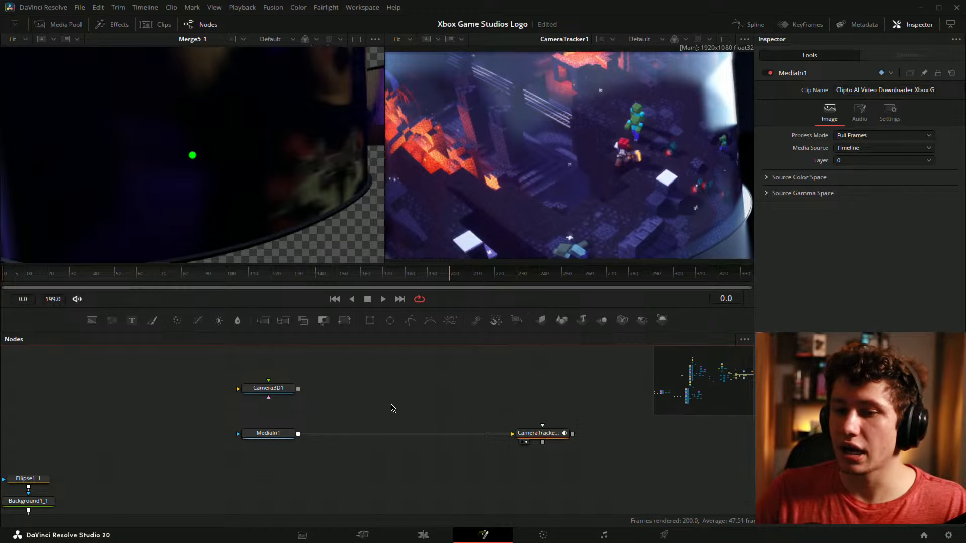
Disable the Renderer3D1_1 and Renderer3D1_1_1 nodes together
{"action": "left_click_drag", "start_coordinate": [411, 404], "coordinate": [662, 283]}
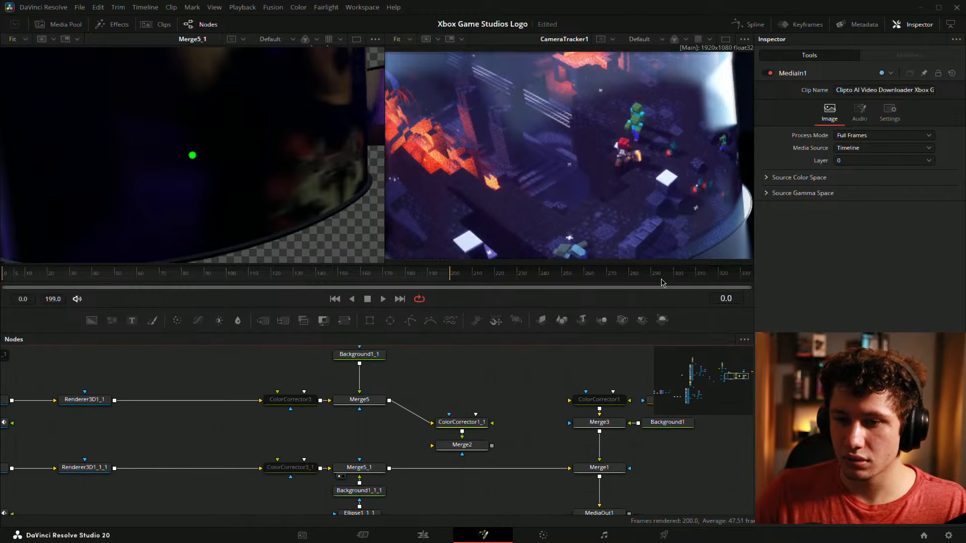
{"action": "left_click_drag", "start_coordinate": [158, 365], "coordinate": [272, 460]}
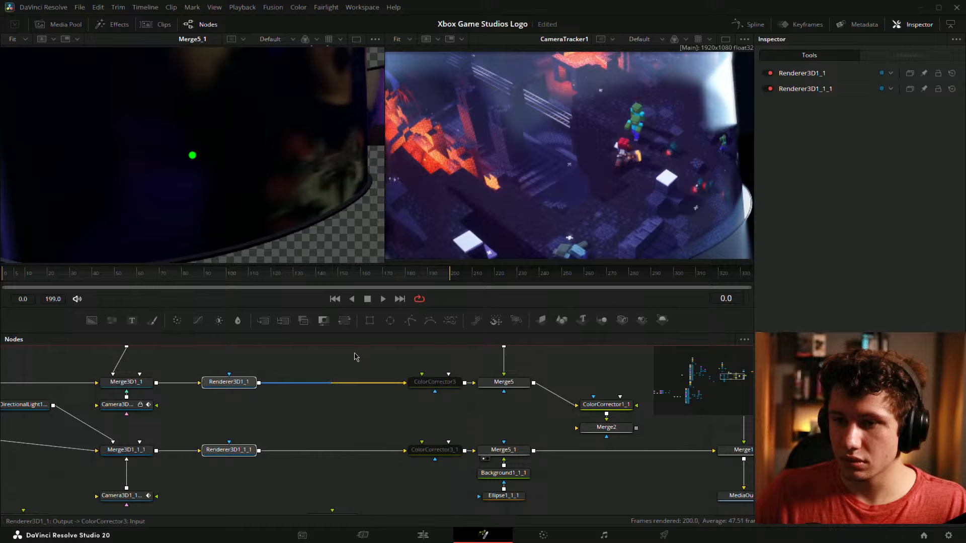
{"action": "left_click", "coordinate": [767, 73]}
{"action": "left_click", "coordinate": [767, 89]}
Switch to a single viewer showing CameraTracker1 and briefly display its track overlay and solve settings
{"action": "left_click_drag", "start_coordinate": [513, 414], "coordinate": [336, 439]}
{"action": "left_click_drag", "start_coordinate": [619, 377], "coordinate": [409, 488]}
{"action": "left_click", "coordinate": [725, 39]}
{"action": "left_click_drag", "start_coordinate": [506, 378], "coordinate": [545, 381]}
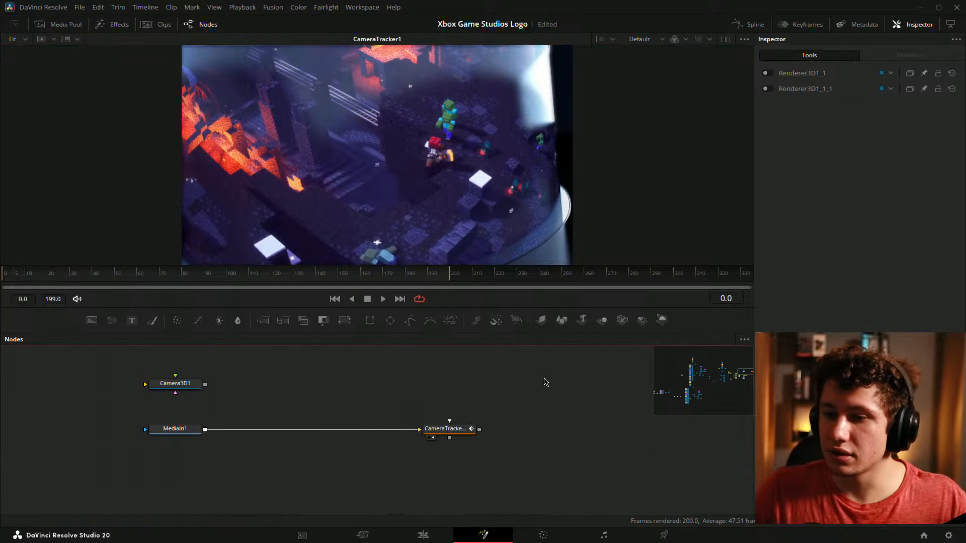
{"action": "left_click", "coordinate": [466, 428]}
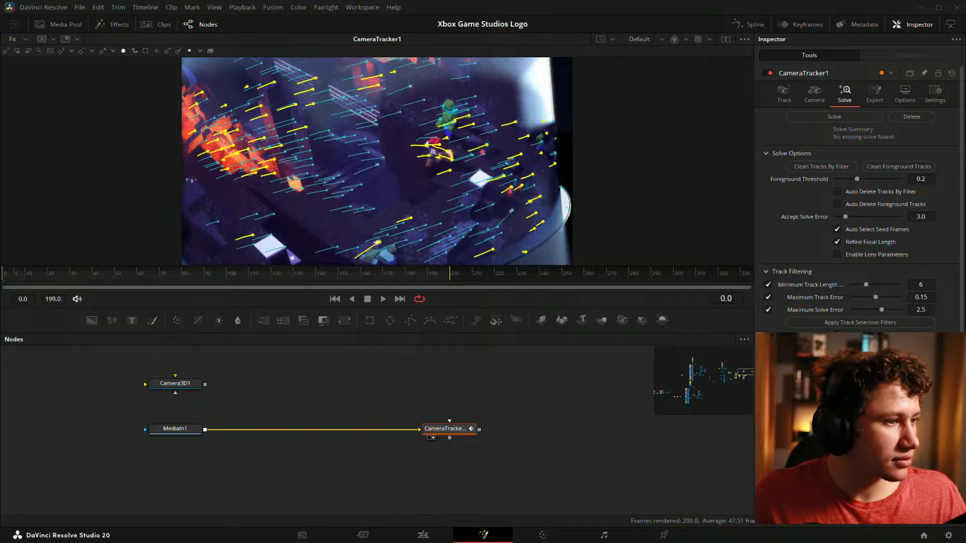
{"action": "left_click", "coordinate": [482, 394]}
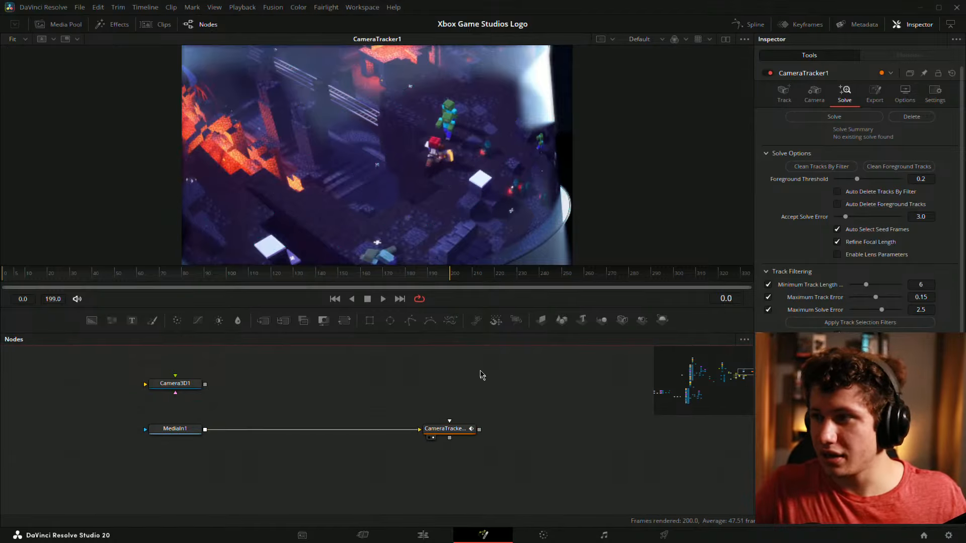
Add a Color Corrector node followed by a Sharpen node near the MediaIn1 connection
{"action": "scroll", "coordinate": [371, 405], "scroll_direction": "left", "scroll_amount": 3}
{"action": "key", "text": "shift+space"}
{"action": "type", "text": "cc"}
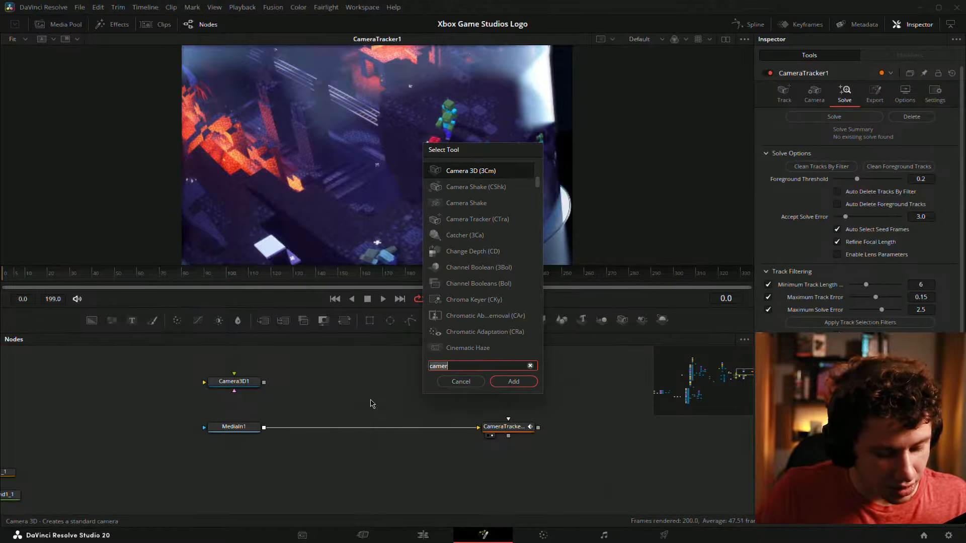
{"action": "key", "text": "Return"}
{"action": "key", "text": "shift+space"}
{"action": "type", "text": "s"}
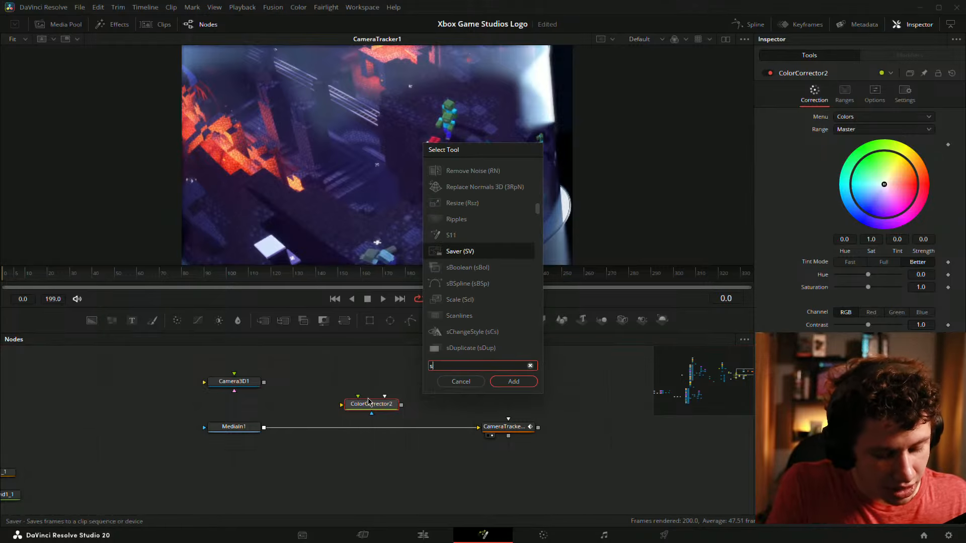
{"action": "type", "text": "harpe"}
{"action": "key", "text": "Return"}
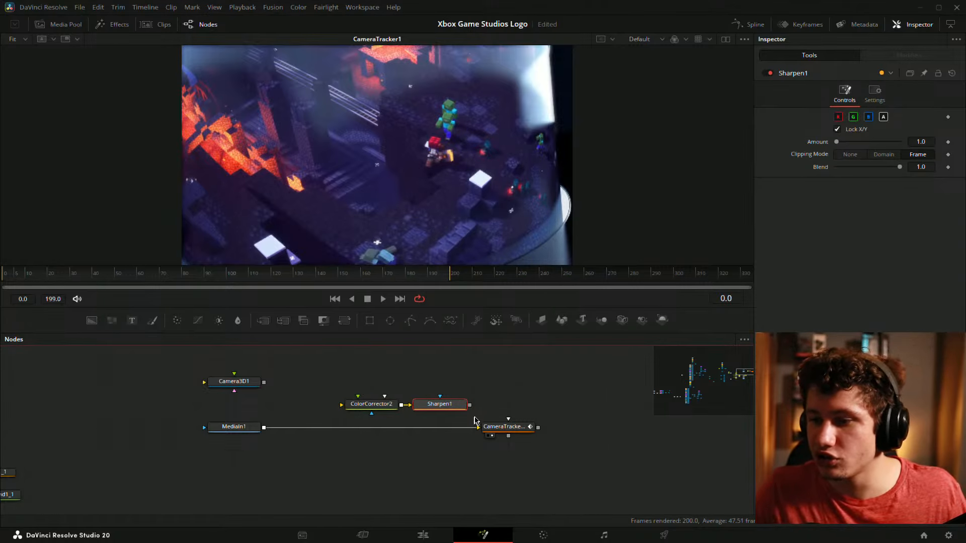
Insert Sharpen1 between MediaIn1 and CameraTracker1, detach ColorCorrector2 from it, and show Sharpen1 in the viewer
{"action": "left_click_drag", "start_coordinate": [487, 427], "coordinate": [510, 429]}
{"action": "left_click_drag", "start_coordinate": [362, 409], "coordinate": [328, 408]}
{"action": "left_click_drag", "start_coordinate": [433, 406], "coordinate": [395, 430], "text": "shift"}
{"action": "left_click_drag", "start_coordinate": [352, 406], "coordinate": [443, 386], "text": "shift"}
{"action": "left_click_drag", "start_coordinate": [425, 427], "coordinate": [356, 428]}
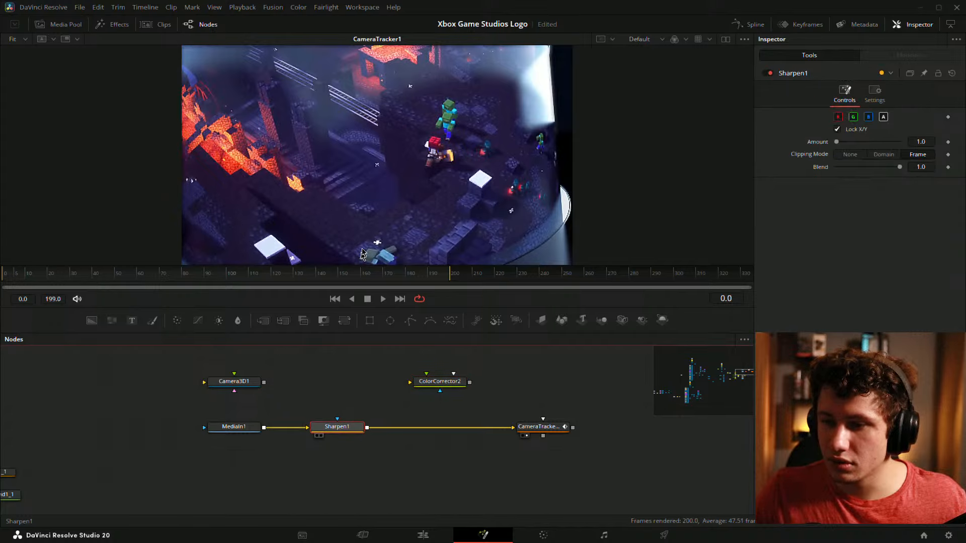
{"action": "key", "text": "1"}
{"action": "left_click", "coordinate": [351, 370]}
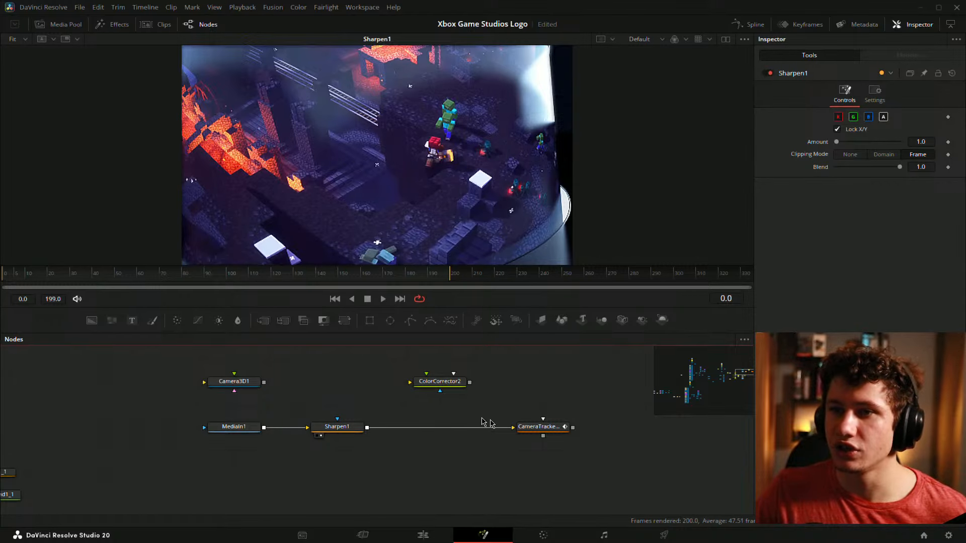
Make room before CameraTracker1 and insert ColorCorrector2 between Sharpen1 and CameraTracker1
{"action": "left_click_drag", "start_coordinate": [552, 430], "coordinate": [620, 430]}
{"action": "left_click_drag", "start_coordinate": [421, 387], "coordinate": [466, 430]}
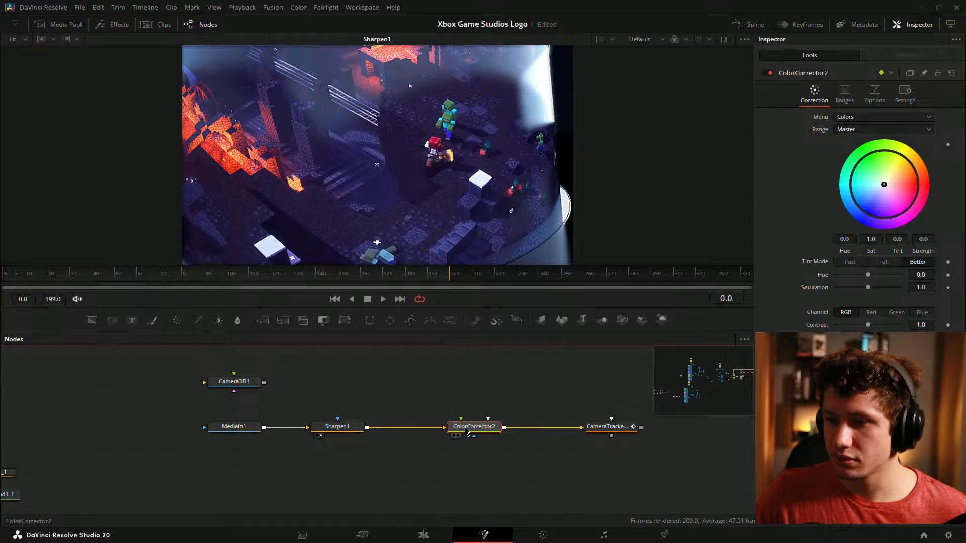
{"action": "left_click", "coordinate": [340, 430]}
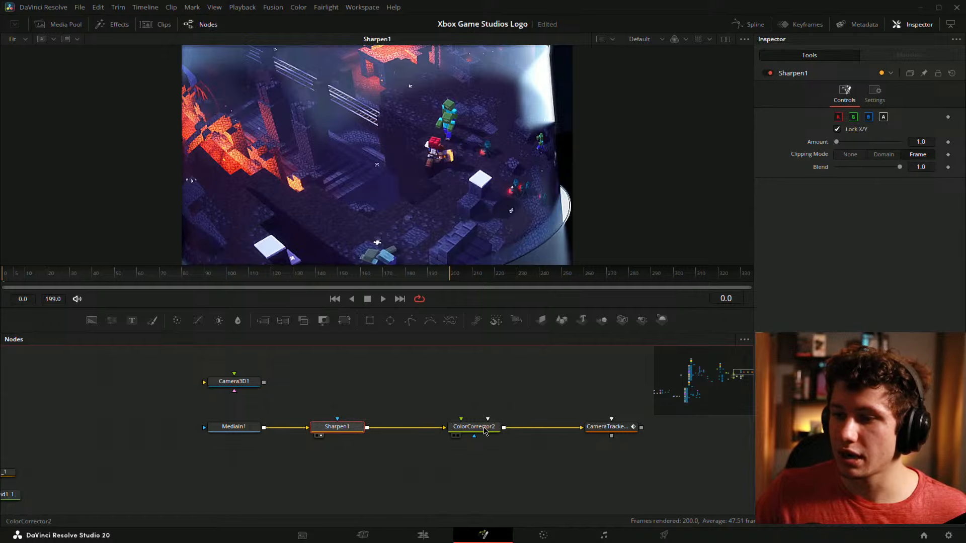
{"action": "left_click", "coordinate": [476, 428]}
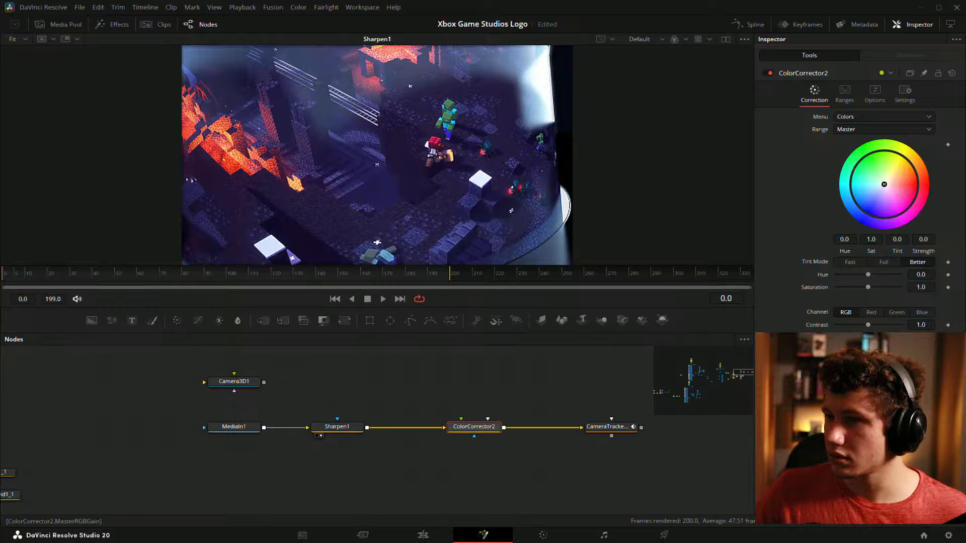
Set the Sharpen1 node's Amount to 1.5
{"action": "left_click", "coordinate": [337, 427]}
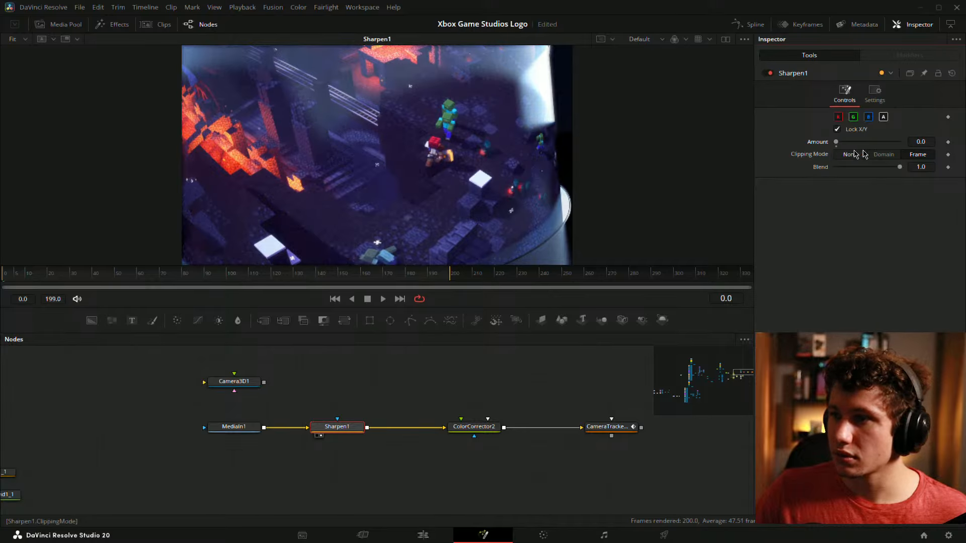
{"action": "mouse_move", "coordinate": [921, 140]}
{"action": "left_mouse_down"}
{"action": "mouse_move", "coordinate": [933, 140]}
{"action": "mouse_move", "coordinate": [920, 140]}
{"action": "left_mouse_up"}
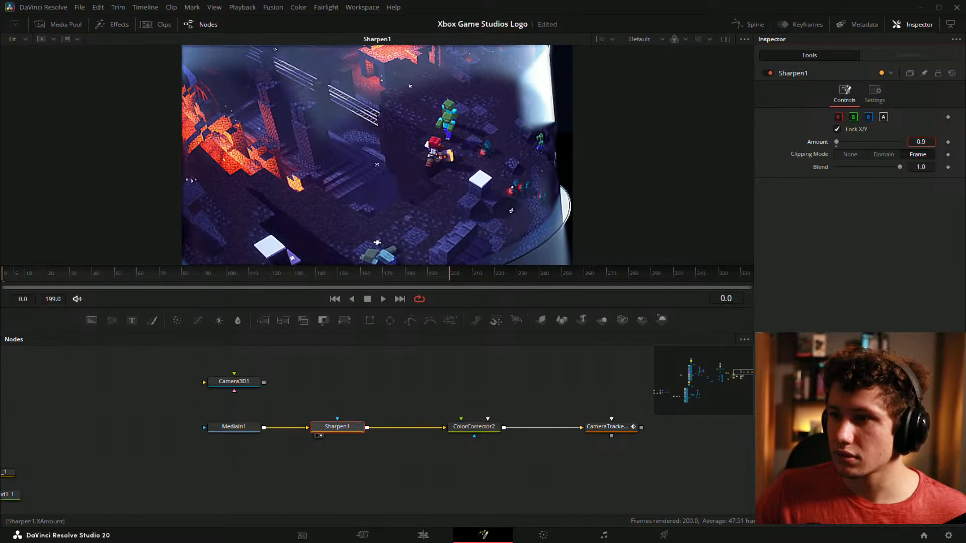
{"action": "left_click", "coordinate": [581, 378]}
Add a new Camera Tracker node, delete CameraTracker1, and place the new tracker after ColorCorrector2
{"action": "left_click_drag", "start_coordinate": [582, 378], "coordinate": [407, 371]}
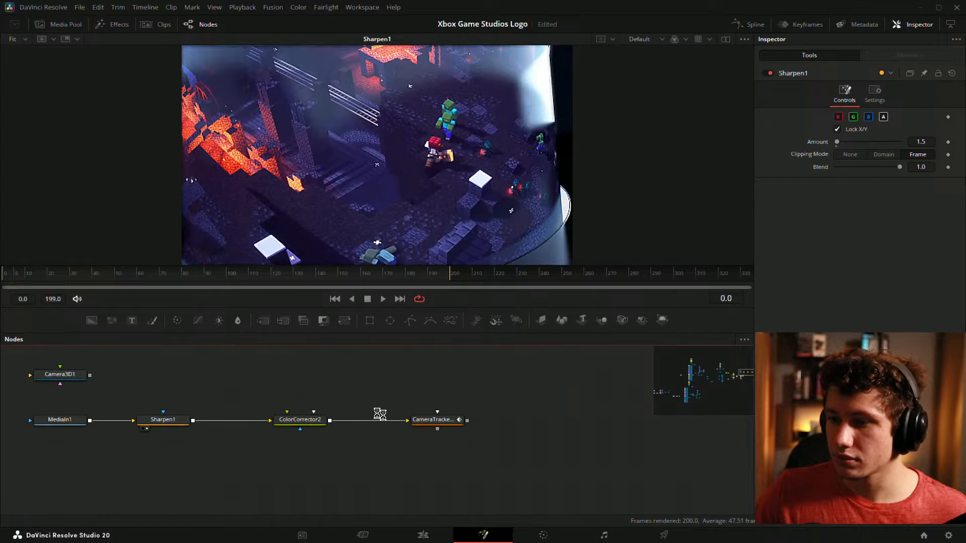
{"action": "key", "text": "shift+space"}
{"action": "type", "text": "camera"}
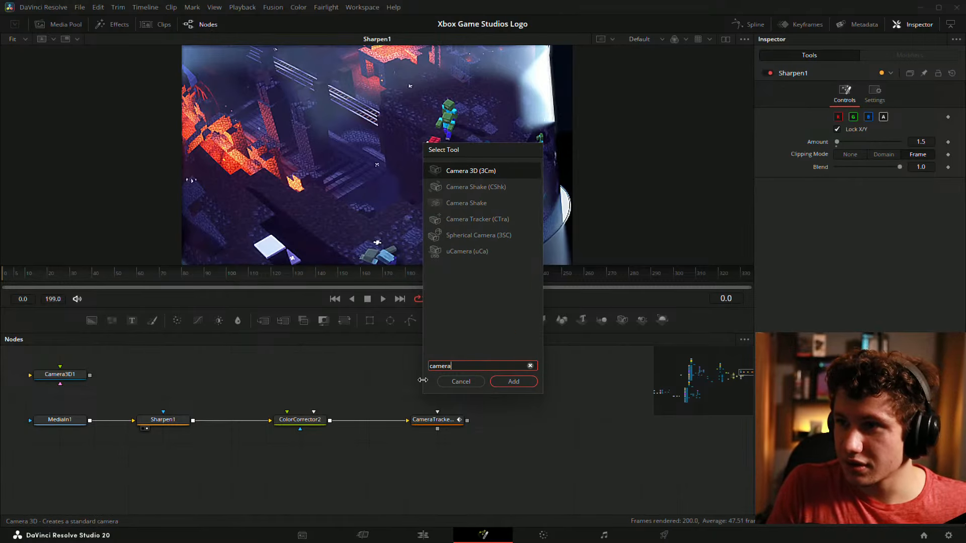
{"action": "key", "text": "Down"}
{"action": "key", "text": "Down"}
{"action": "key", "text": "Down"}
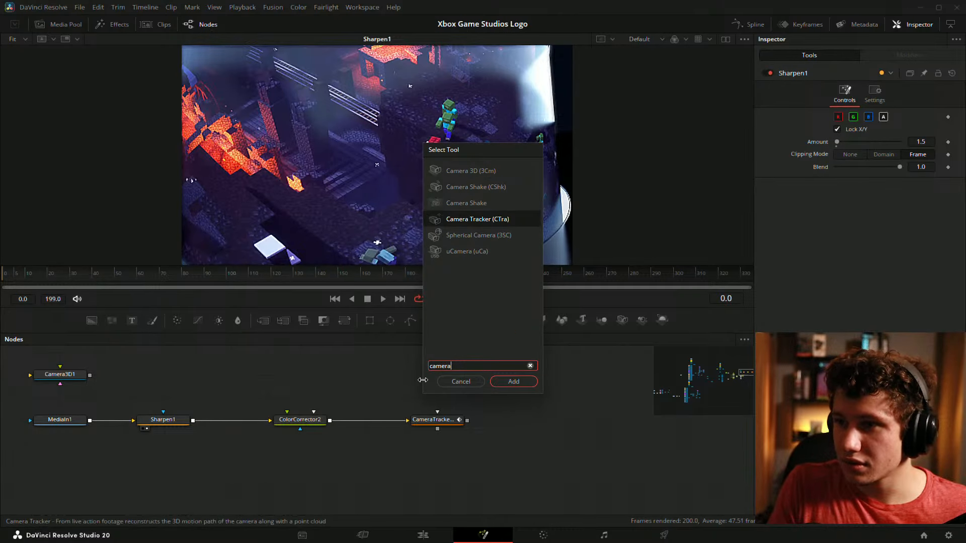
{"action": "key", "text": "Return"}
{"action": "left_click", "coordinate": [435, 420]}
{"action": "key", "text": "Delete"}
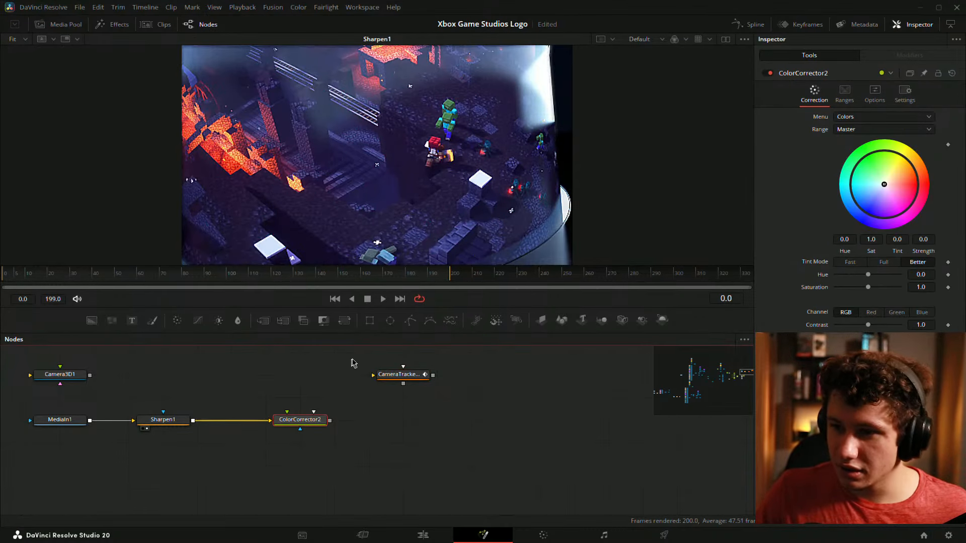
{"action": "left_click_drag", "start_coordinate": [399, 374], "coordinate": [437, 419]}
Show MediaIn1 in the viewer to inspect the original footage, and save the project
{"action": "left_click_drag", "start_coordinate": [187, 426], "coordinate": [372, 88]}
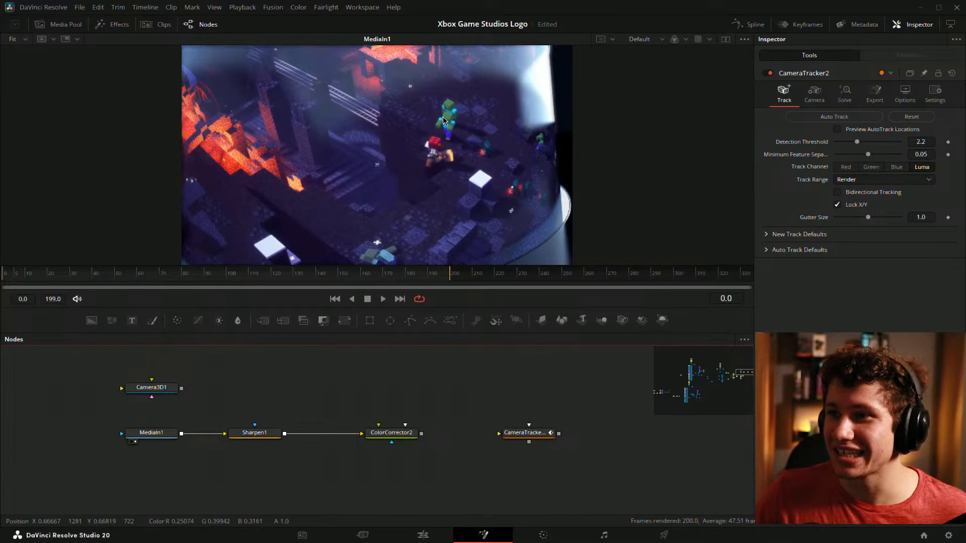
{"action": "scroll", "coordinate": [444, 113], "scroll_direction": "up", "scroll_amount": 3}
{"action": "scroll", "coordinate": [467, 83], "scroll_direction": "down", "scroll_amount": 3}
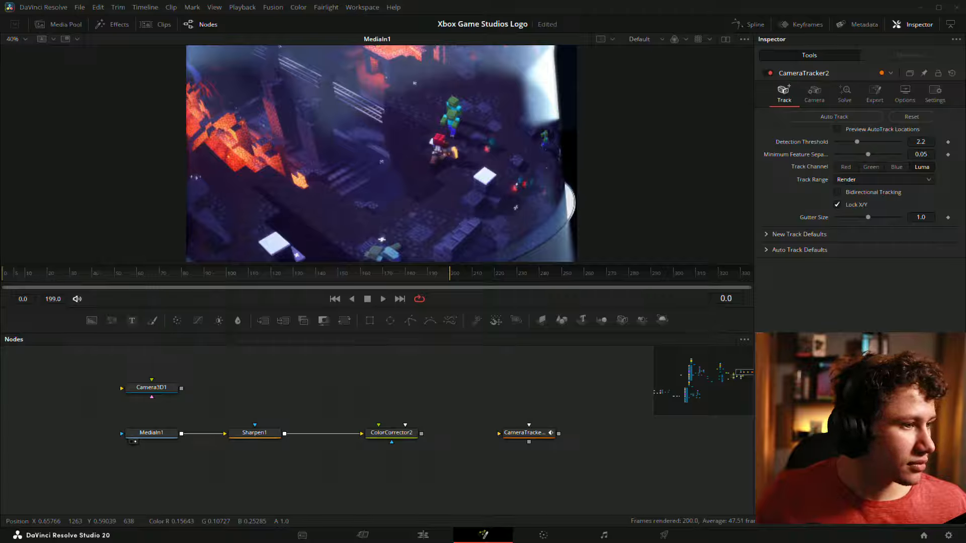
{"action": "left_click", "coordinate": [511, 420]}
{"action": "key", "text": "ctrl+s"}
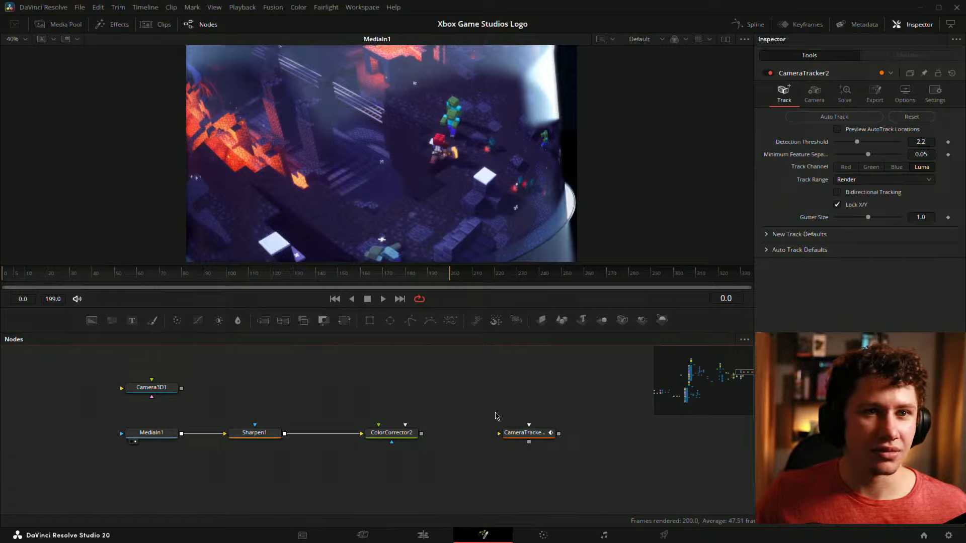
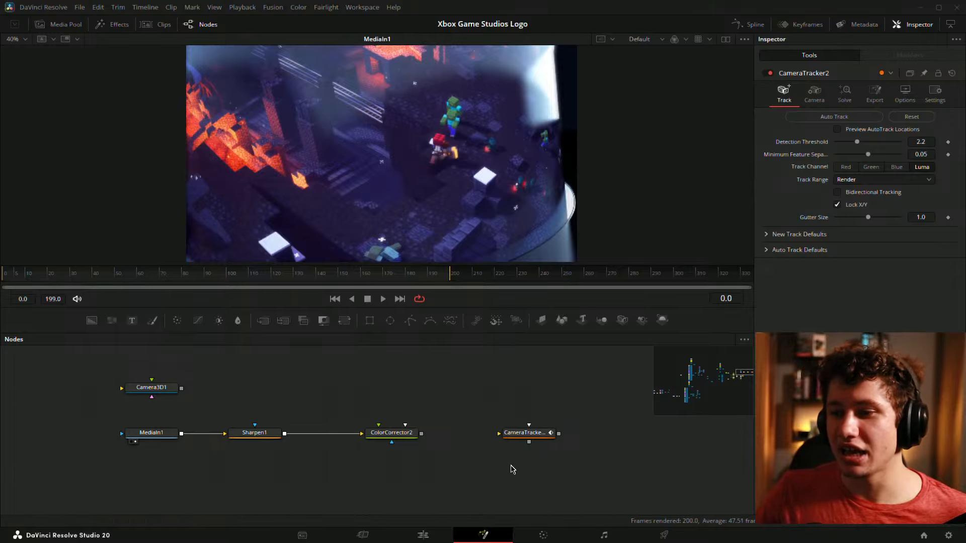
Connect ColorCorrector2's output to CameraTracker2 and move both nodes closer to Sharpen1
{"action": "left_click_drag", "start_coordinate": [421, 434], "coordinate": [458, 439]}
{"action": "left_click_drag", "start_coordinate": [342, 412], "coordinate": [486, 444]}
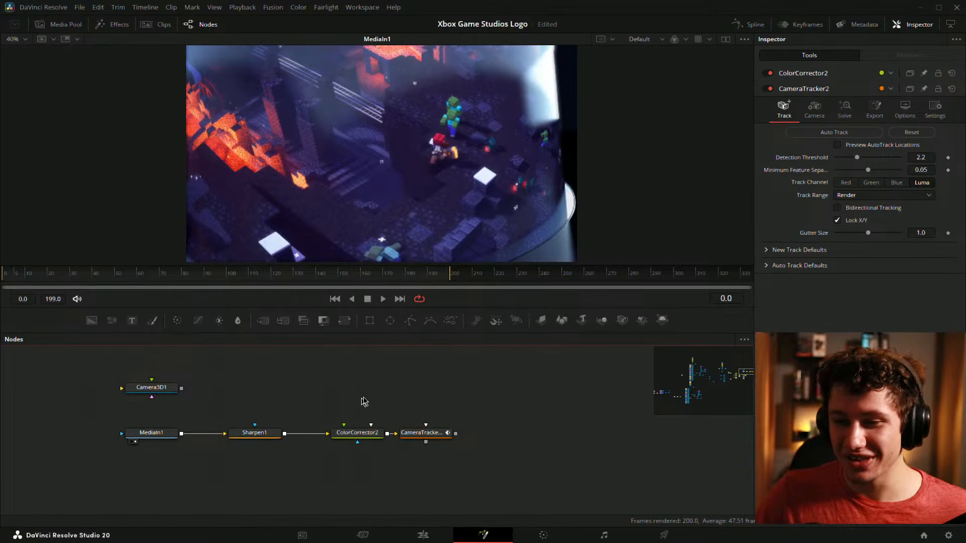
{"action": "left_click_drag", "start_coordinate": [372, 401], "coordinate": [453, 423]}
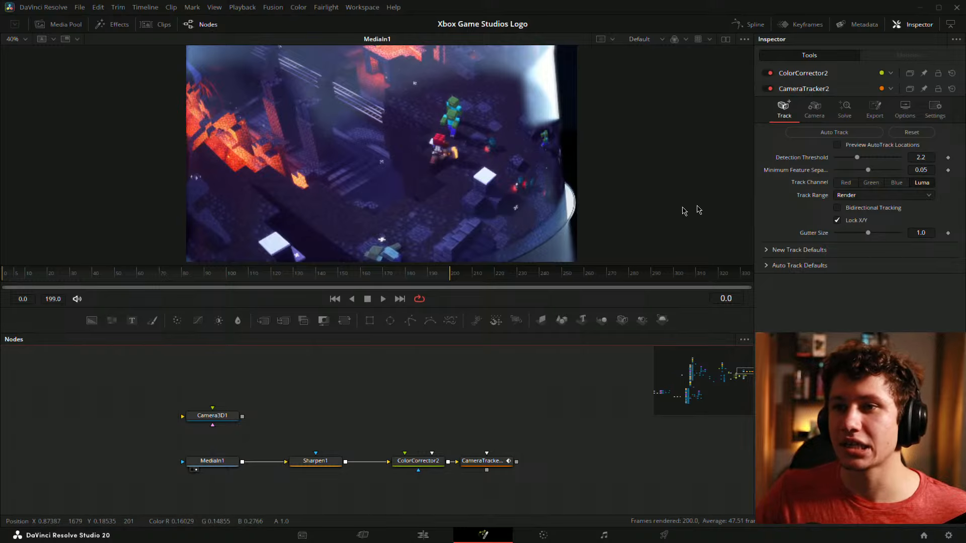
{"action": "mouse_move", "coordinate": [535, 432]}
{"action": "left_mouse_down"}
{"action": "mouse_move", "coordinate": [476, 439]}
{"action": "mouse_move", "coordinate": [522, 428]}
{"action": "left_mouse_up"}
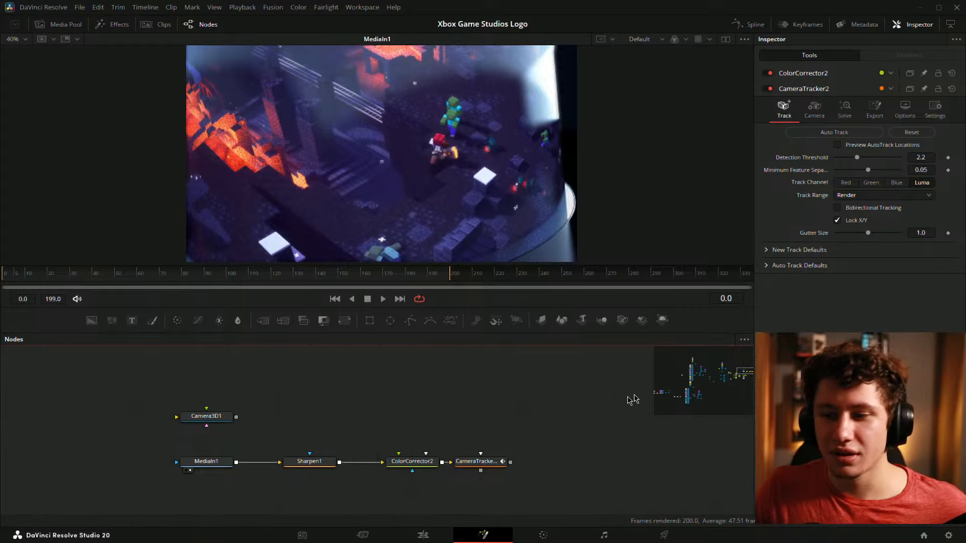
{"action": "left_click_drag", "start_coordinate": [537, 380], "coordinate": [531, 364]}
View ColorCorrector2, try adjusting its gain and gamma to enhance the footage for tracking, and undo the changes
{"action": "left_click", "coordinate": [475, 447]}
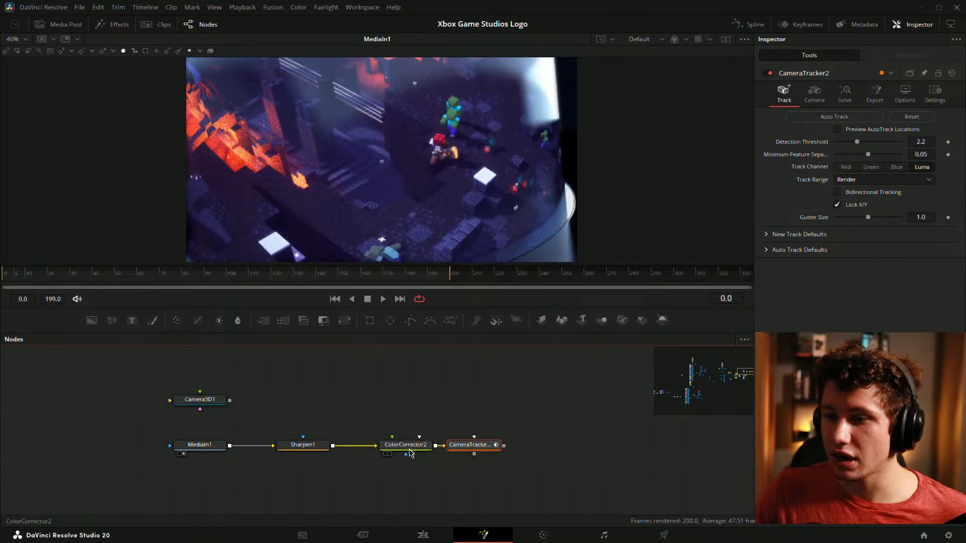
{"action": "key", "text": "1"}
{"action": "left_click", "coordinate": [405, 445]}
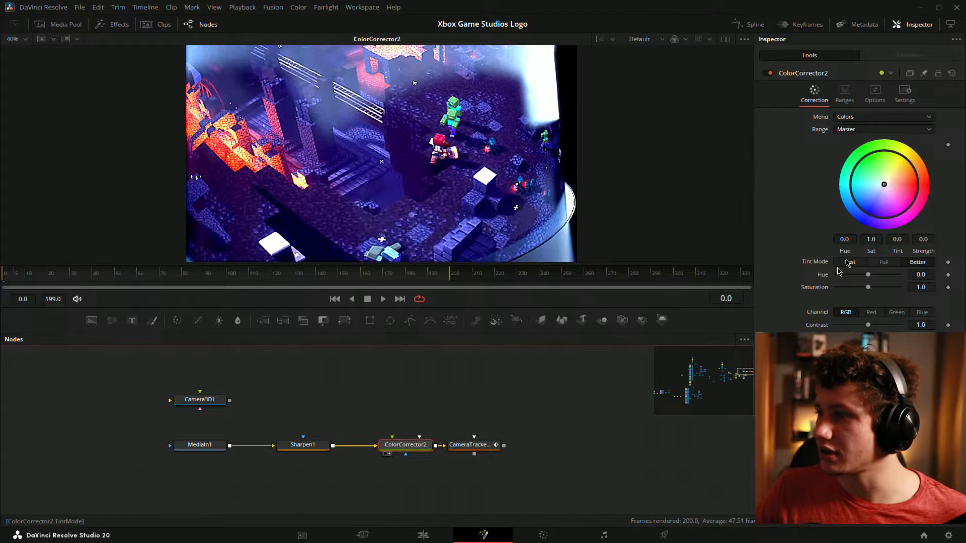
{"action": "key", "text": "1"}
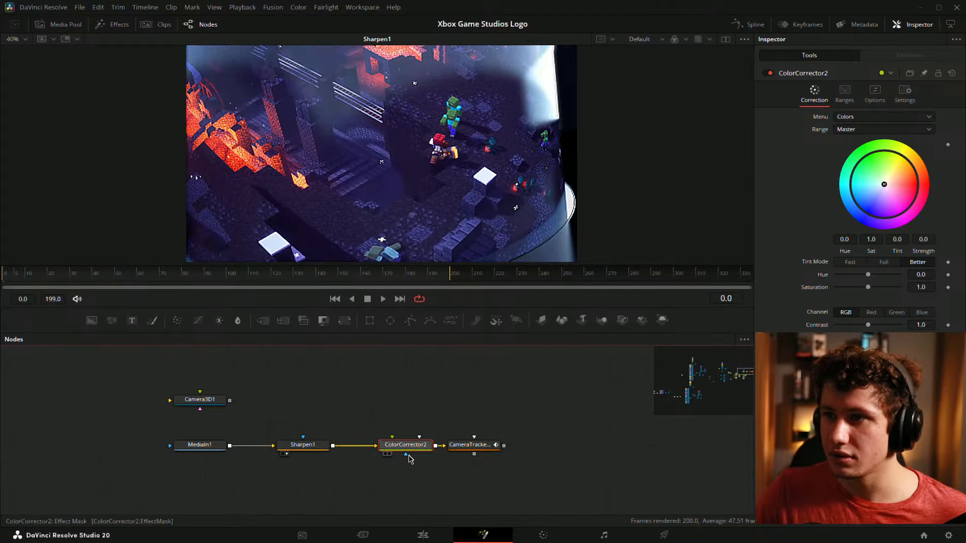
{"action": "key", "text": "1"}
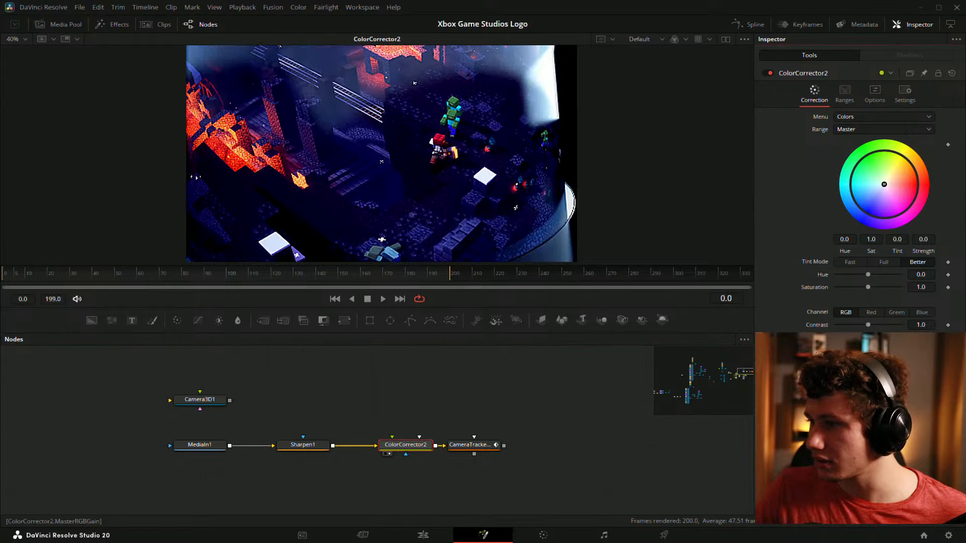
{"action": "key", "text": "ctrl+z"}
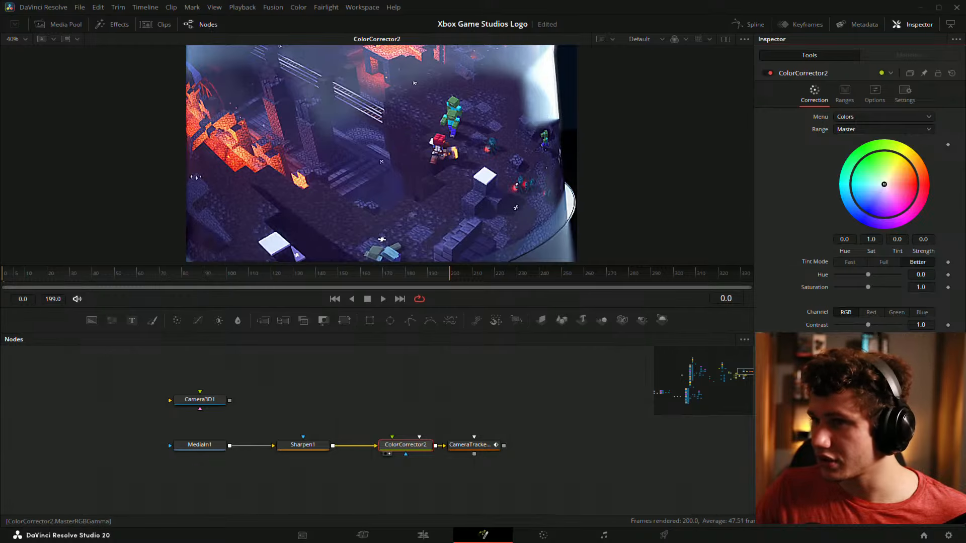
{"action": "key", "text": "ctrl+z"}
Delete ColorCorrector2 so Sharpen1 feeds CameraTracker2 directly, and move CameraTracker2 closer to Sharpen1
{"action": "left_click", "coordinate": [534, 409]}
{"action": "left_click", "coordinate": [405, 445]}
{"action": "key", "text": "Delete"}
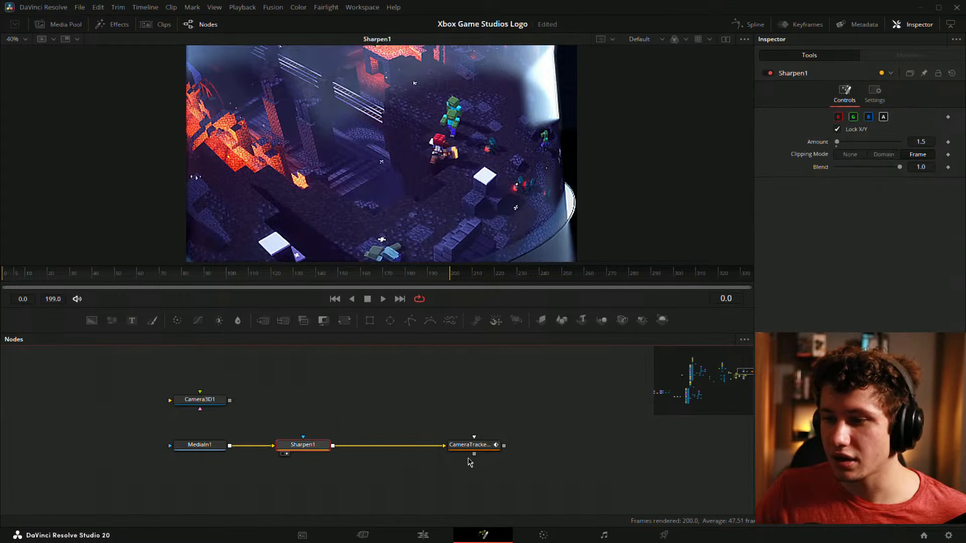
{"action": "left_click_drag", "start_coordinate": [470, 445], "coordinate": [436, 446]}
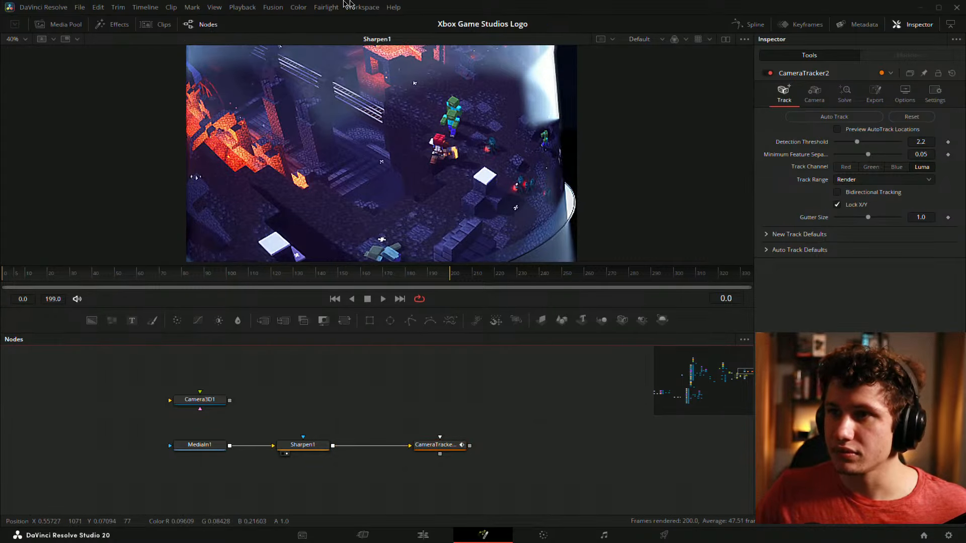
Check the available timeline playback resolution options
{"action": "left_click", "coordinate": [243, 7]}
{"action": "mouse_move", "coordinate": [302, 40]}
{"action": "left_click", "coordinate": [424, 49]}
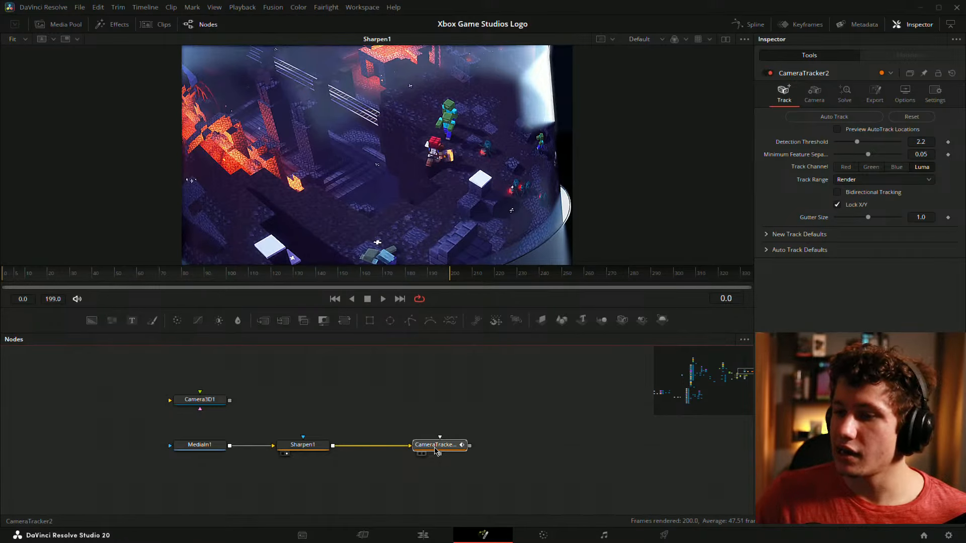
{"action": "left_click_drag", "start_coordinate": [461, 454], "coordinate": [427, 455]}
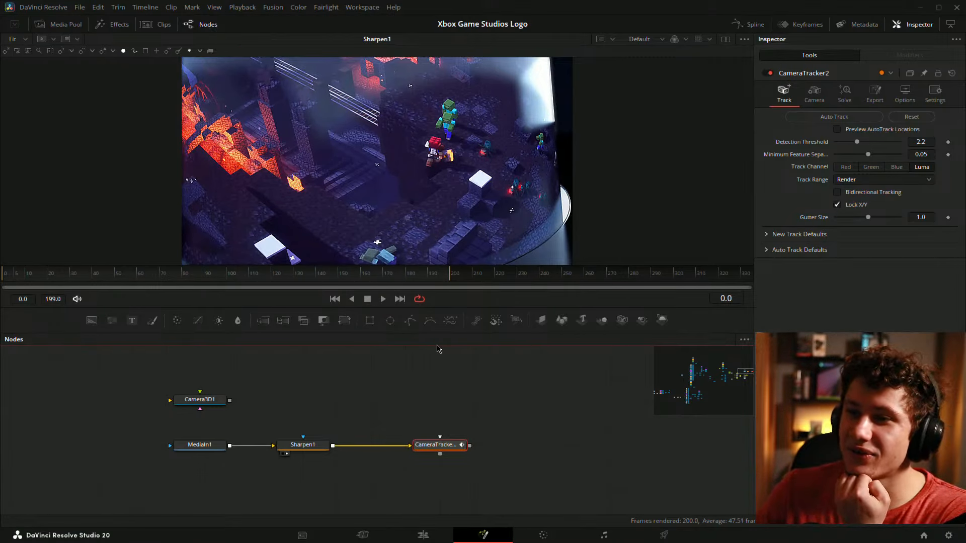
{"action": "left_click", "coordinate": [242, 7]}
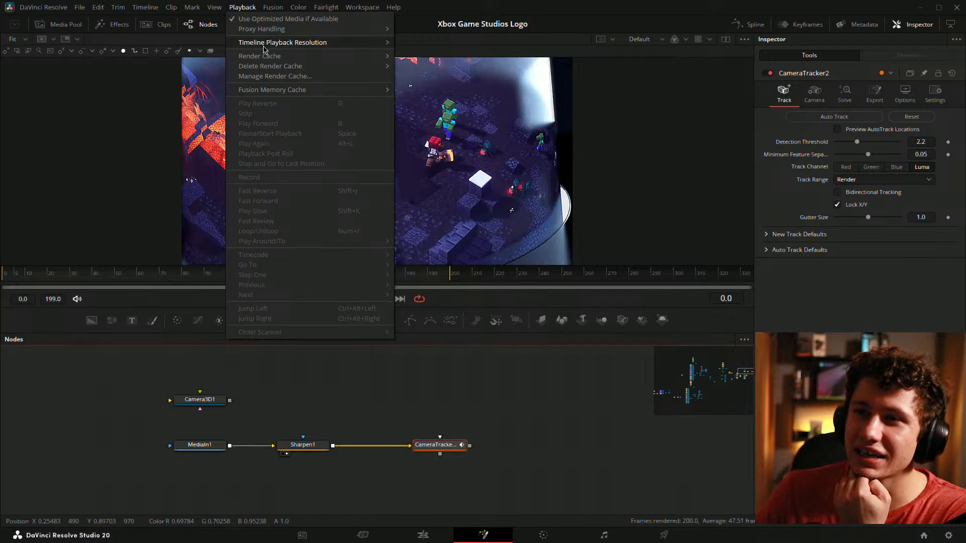
{"action": "mouse_move", "coordinate": [263, 47]}
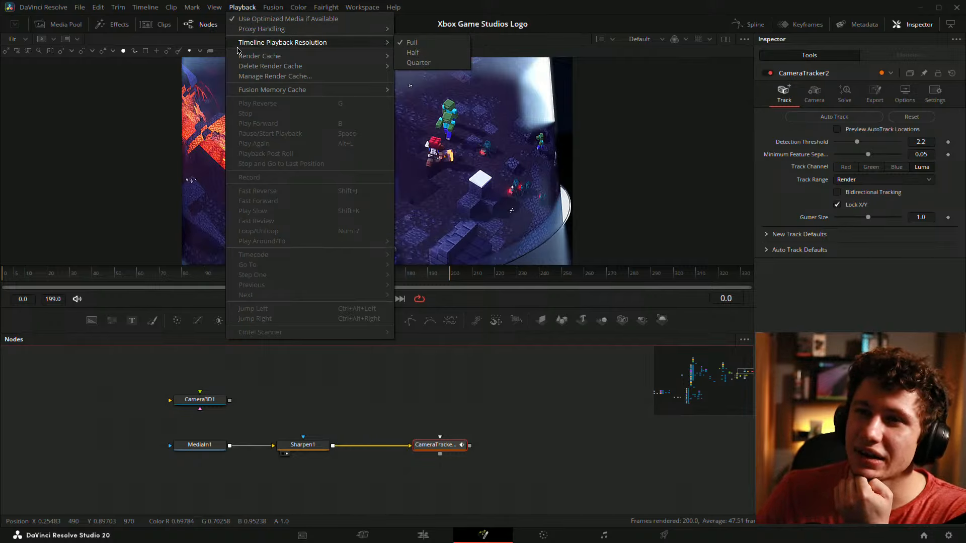
{"action": "left_click", "coordinate": [64, 148]}
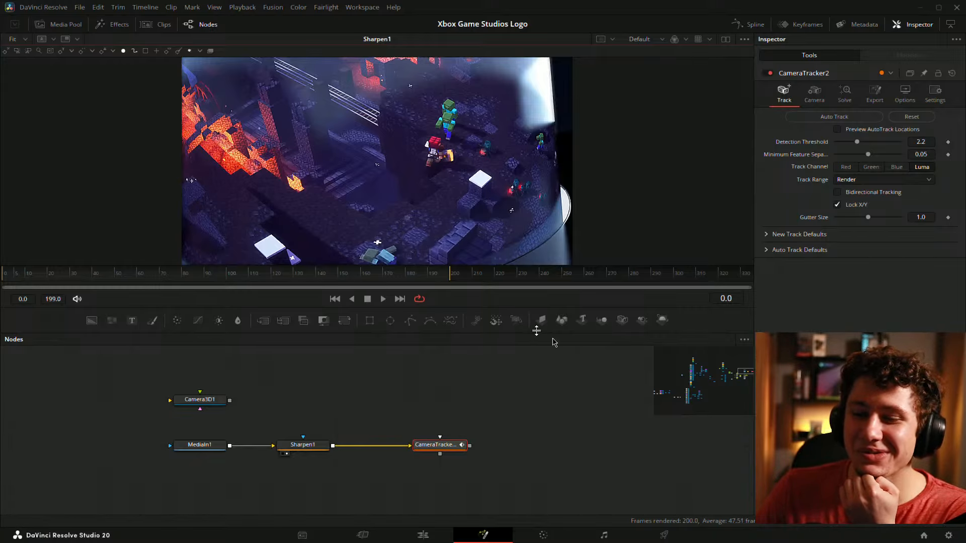
Move CameraTracker2 closer to Sharpen1 and go to frame 95 of the footage
{"action": "left_click", "coordinate": [408, 449]}
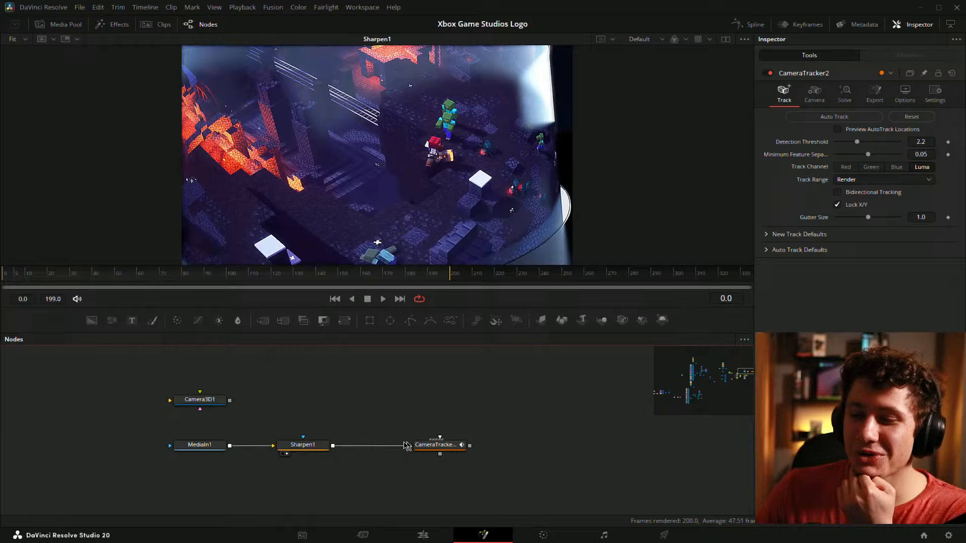
{"action": "left_click_drag", "start_coordinate": [430, 447], "coordinate": [396, 448]}
{"action": "left_click", "coordinate": [451, 447]}
{"action": "left_click_drag", "start_coordinate": [452, 437], "coordinate": [493, 439]}
{"action": "left_click", "coordinate": [457, 449]}
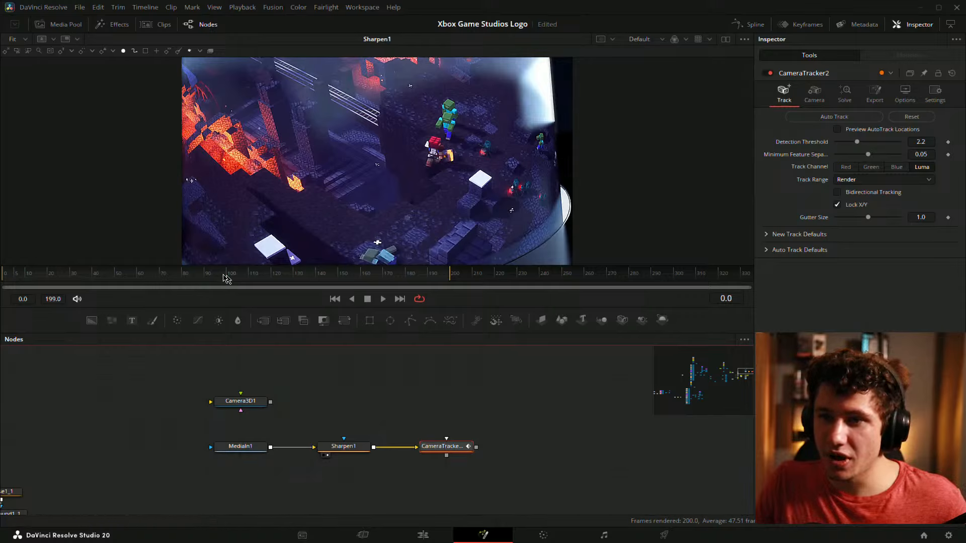
{"action": "mouse_move", "coordinate": [226, 278]}
{"action": "left_mouse_down"}
{"action": "mouse_move", "coordinate": [308, 276]}
{"action": "mouse_move", "coordinate": [220, 280]}
{"action": "left_mouse_up"}
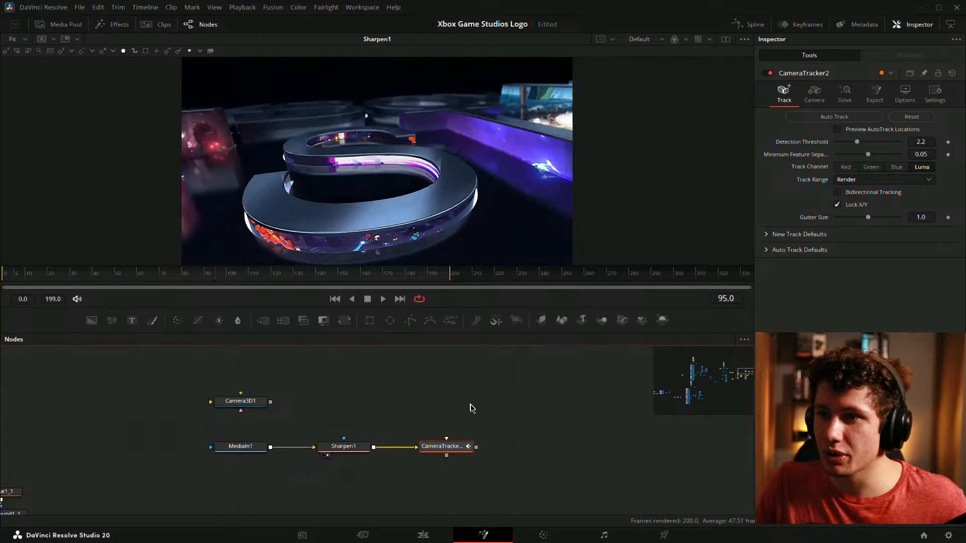
Set CameraTracker2's focal length to 9 mm
{"action": "left_click", "coordinate": [814, 93]}
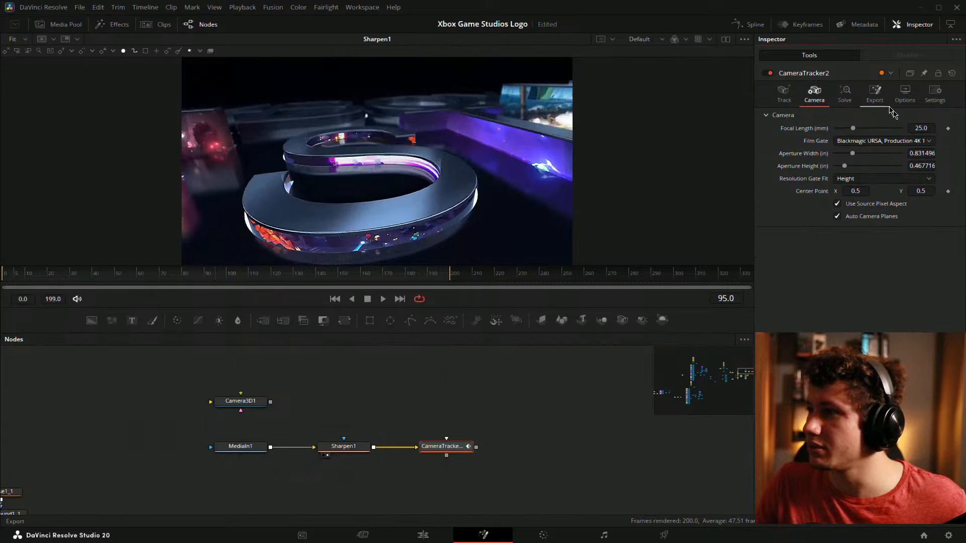
{"action": "left_click", "coordinate": [910, 128]}
{"action": "type", "text": "99"}
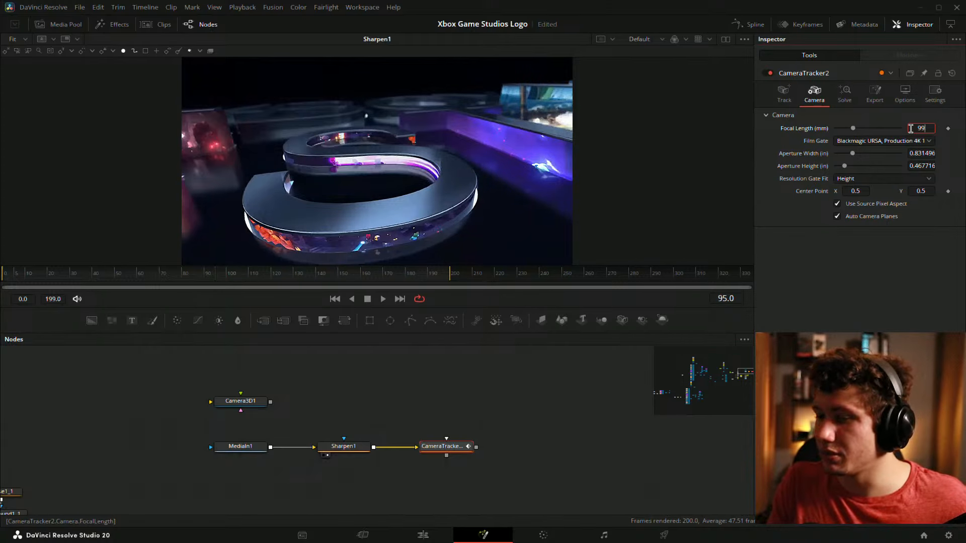
{"action": "key", "text": "Return"}
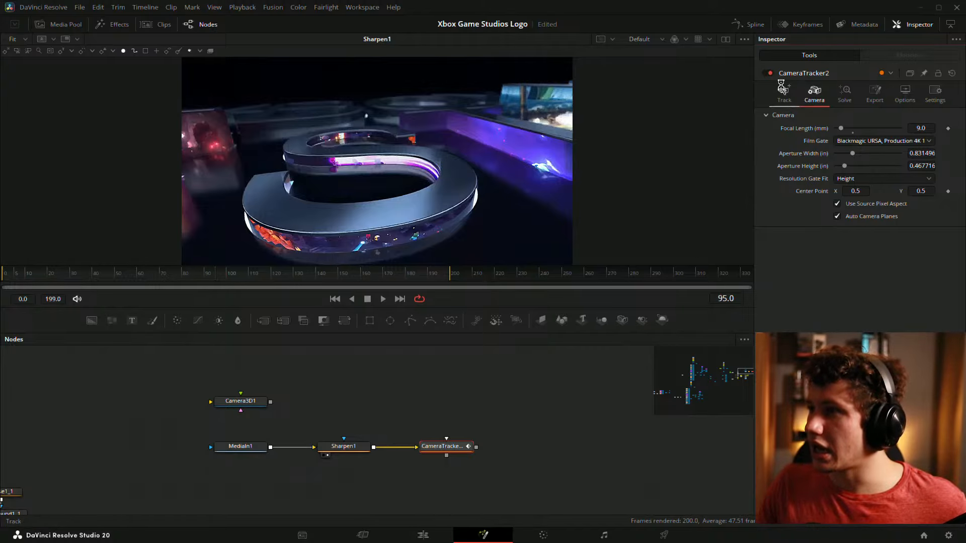
Enable bidirectional tracking on CameraTracker2 and keep its track range set to Render
{"action": "left_click", "coordinate": [847, 93]}
{"action": "left_click", "coordinate": [783, 94]}
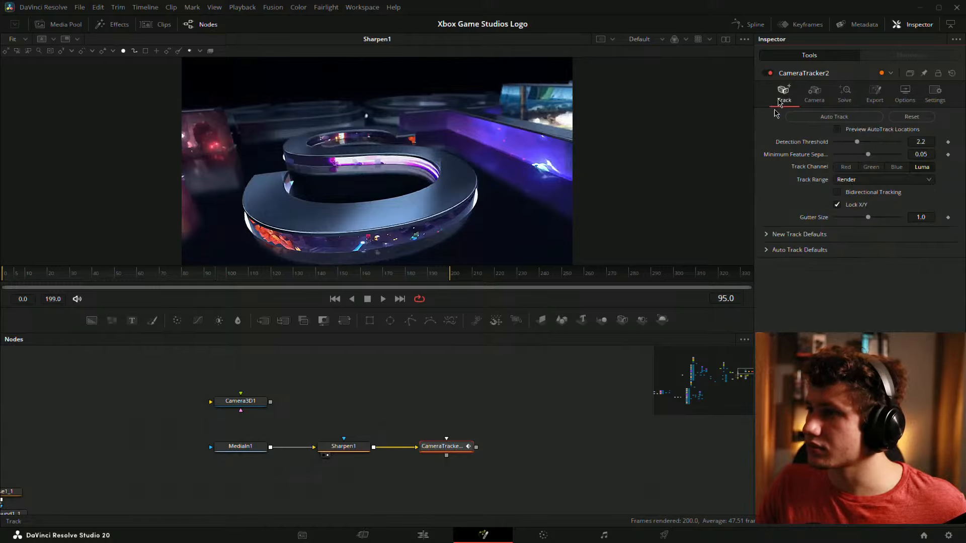
{"action": "mouse_move", "coordinate": [513, 393]}
{"action": "left_mouse_down"}
{"action": "mouse_move", "coordinate": [558, 391]}
{"action": "mouse_move", "coordinate": [519, 403]}
{"action": "left_mouse_up"}
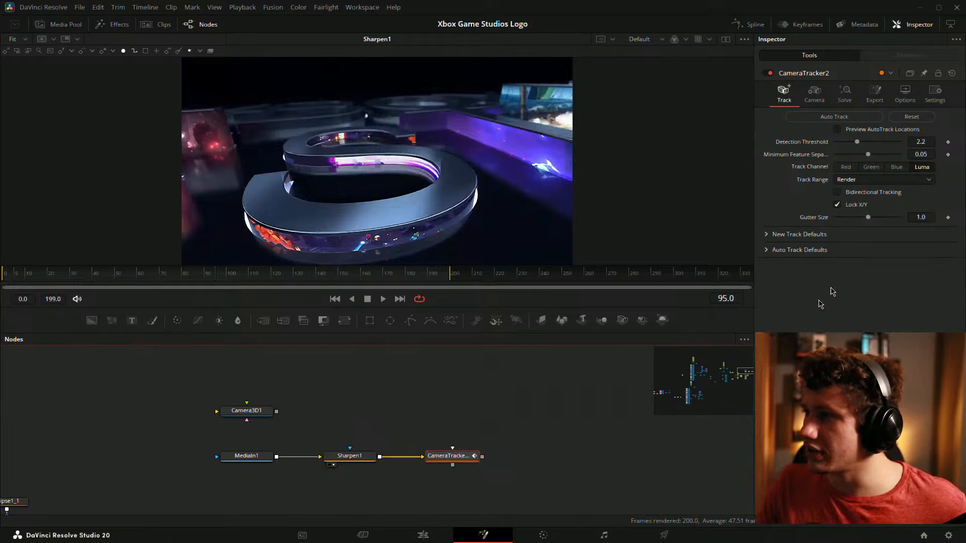
{"action": "left_click", "coordinate": [860, 181]}
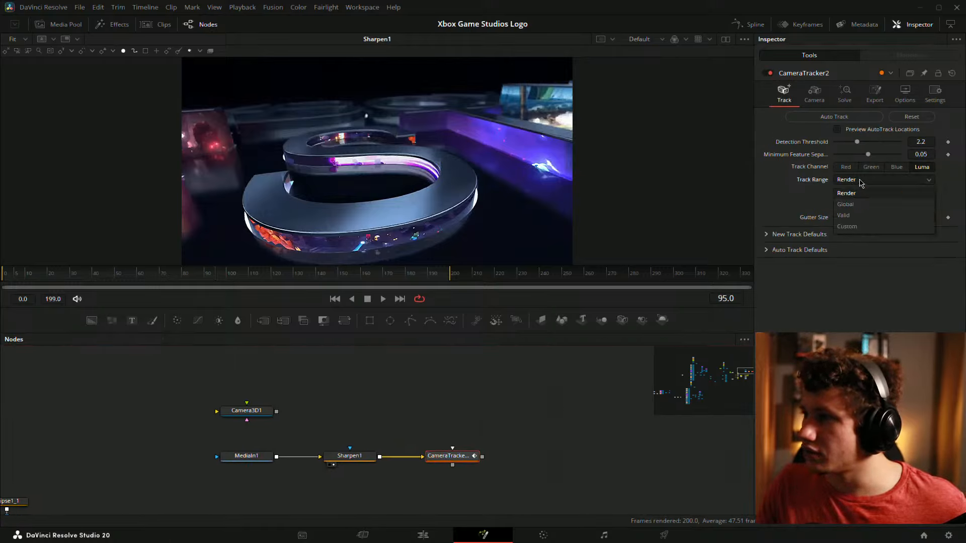
{"action": "left_click", "coordinate": [855, 193]}
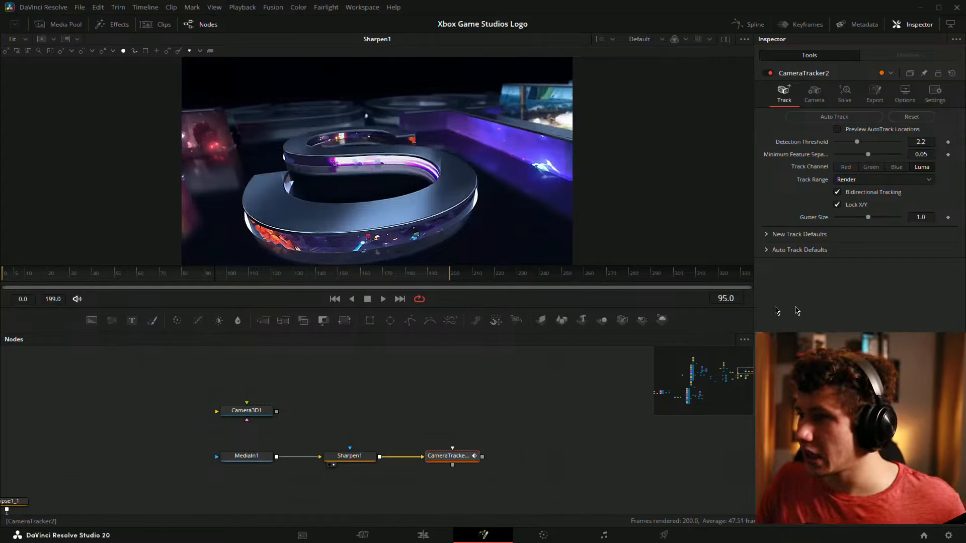
{"action": "left_click_drag", "start_coordinate": [485, 393], "coordinate": [506, 394]}
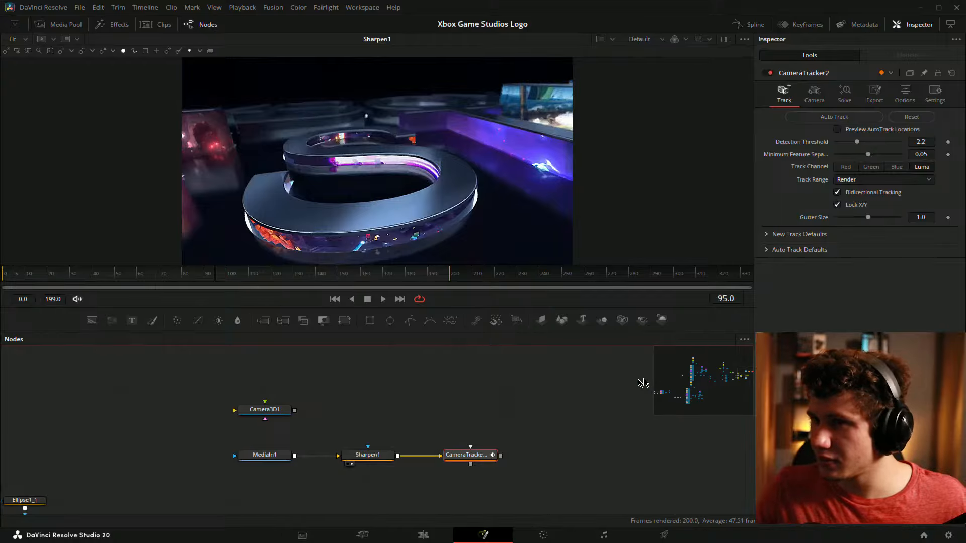
{"action": "left_click", "coordinate": [586, 381]}
{"action": "left_click", "coordinate": [860, 181]}
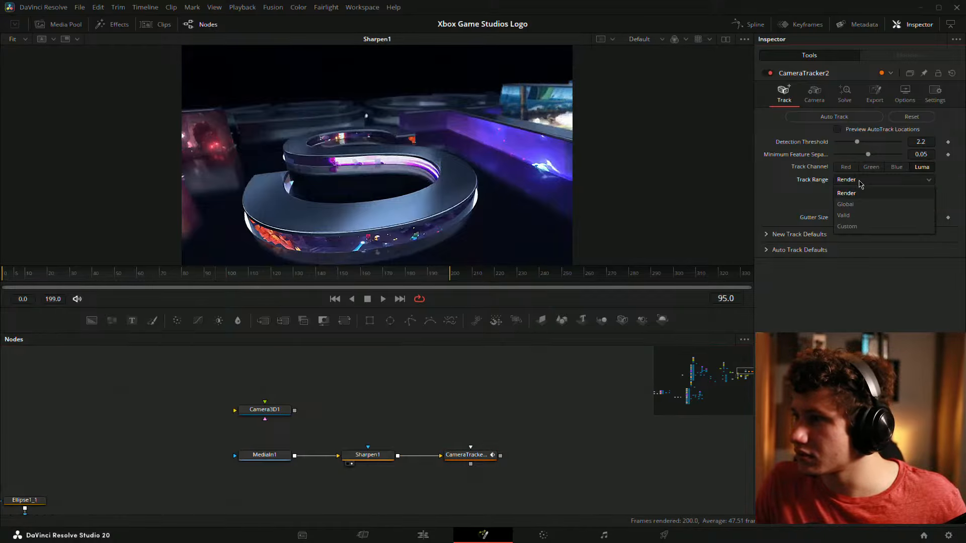
{"action": "left_click", "coordinate": [860, 194]}
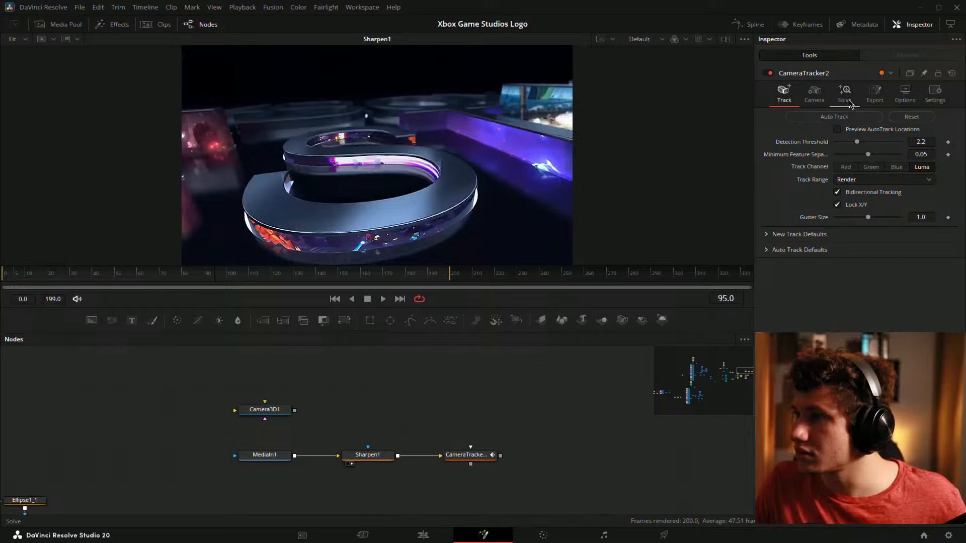
Review CameraTracker2's camera settings and its defaults for new tracks
{"action": "left_click", "coordinate": [813, 95]}
{"action": "left_click", "coordinate": [786, 94]}
{"action": "left_click", "coordinate": [771, 236]}
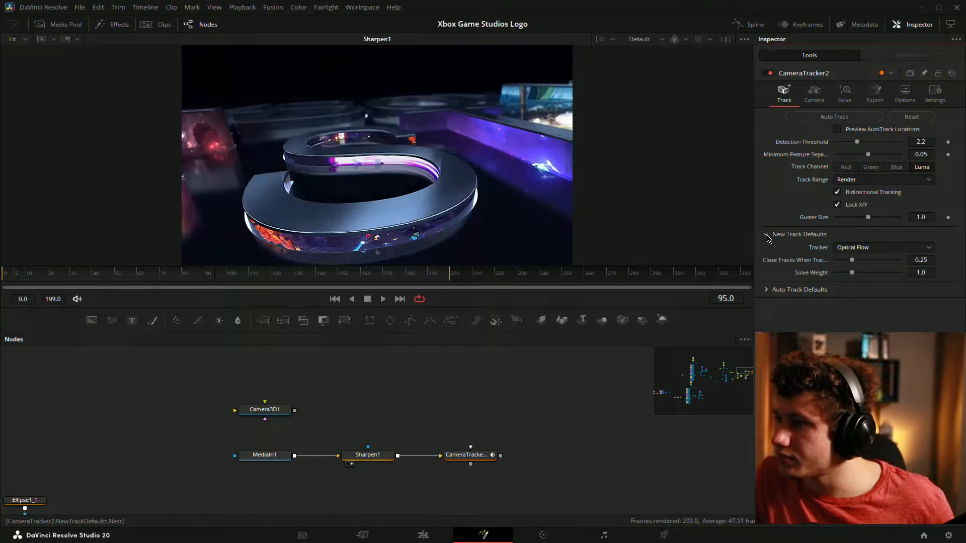
{"action": "left_click", "coordinate": [768, 236]}
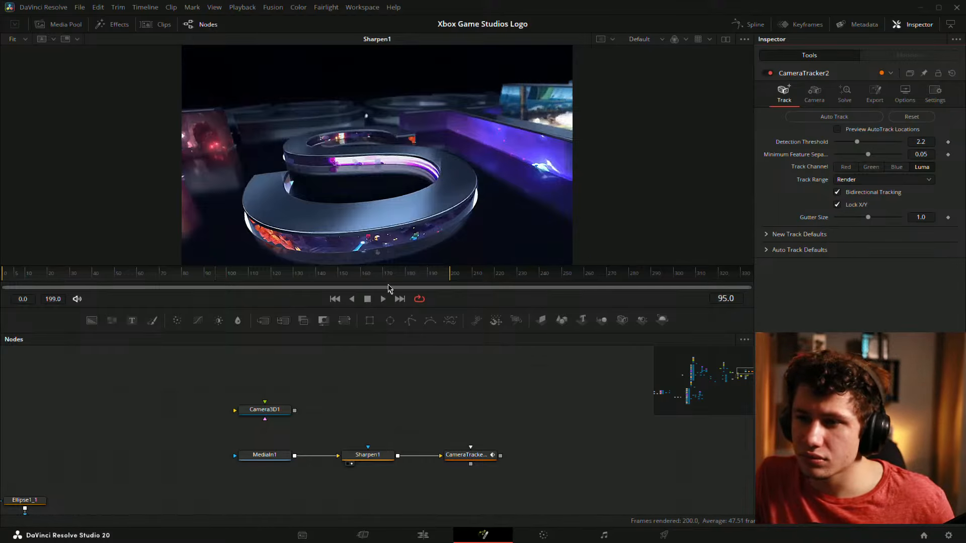
Go to frame 100, start the render range there, and auto-track the sharpened footage with CameraTracker2
{"action": "left_click_drag", "start_coordinate": [186, 276], "coordinate": [233, 276]}
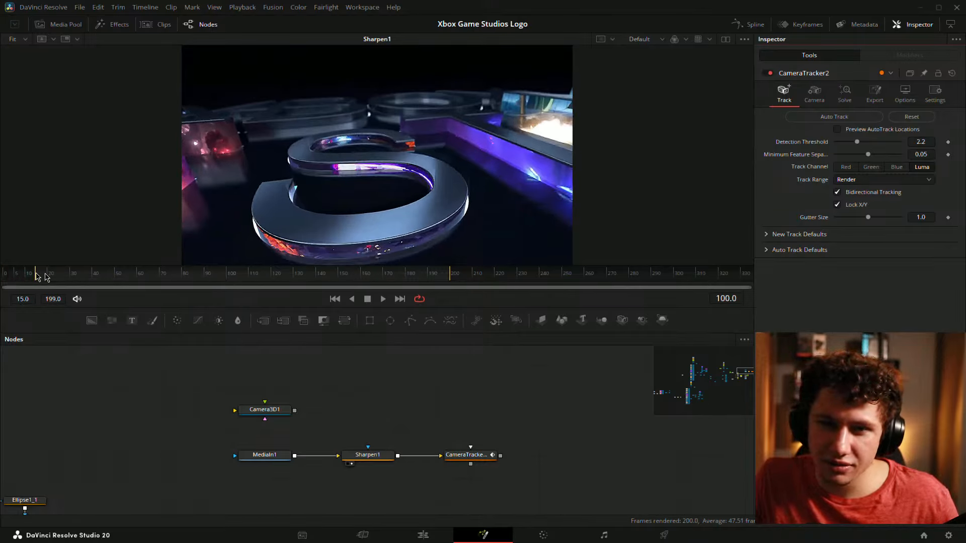
{"action": "left_click_drag", "start_coordinate": [37, 276], "coordinate": [215, 280]}
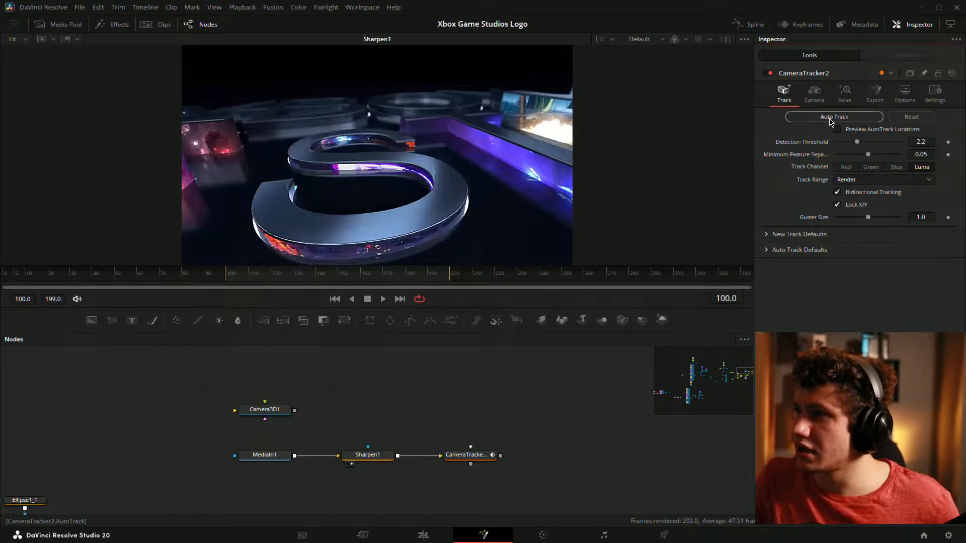
{"action": "left_click", "coordinate": [820, 117]}
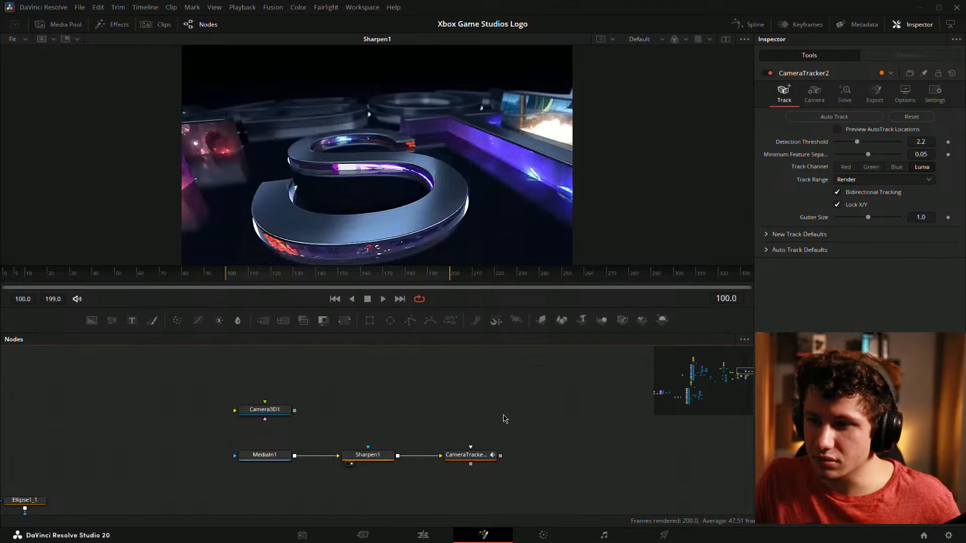
{"action": "left_click_drag", "start_coordinate": [551, 396], "coordinate": [571, 387]}
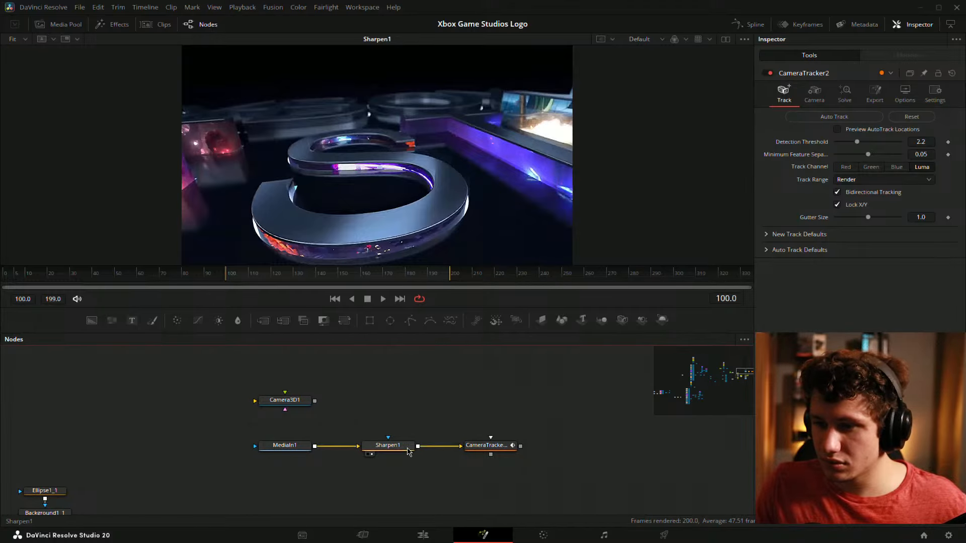
{"action": "left_click_drag", "start_coordinate": [457, 441], "coordinate": [447, 455]}
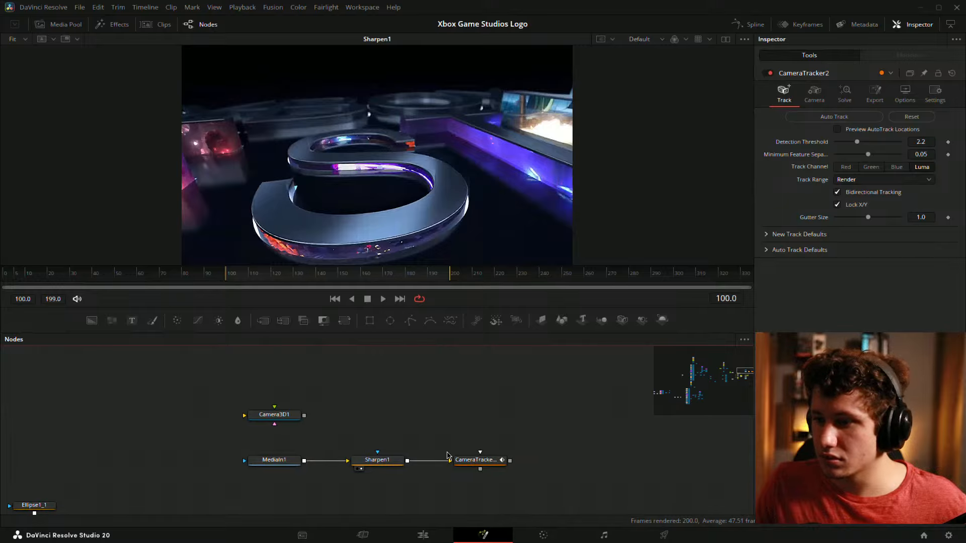
{"action": "left_click_drag", "start_coordinate": [427, 409], "coordinate": [449, 404]}
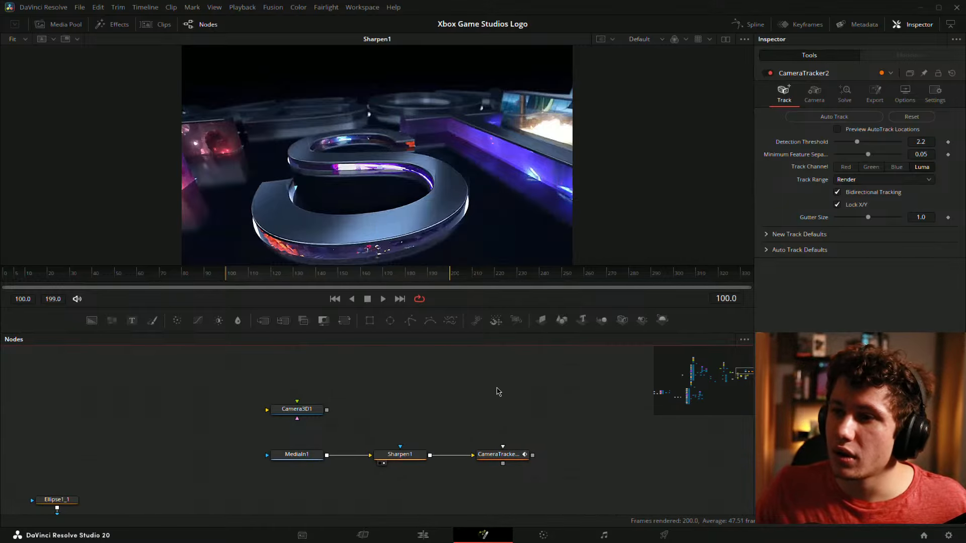
{"action": "left_click_drag", "start_coordinate": [525, 384], "coordinate": [459, 375]}
{"action": "left_click", "coordinate": [433, 445]}
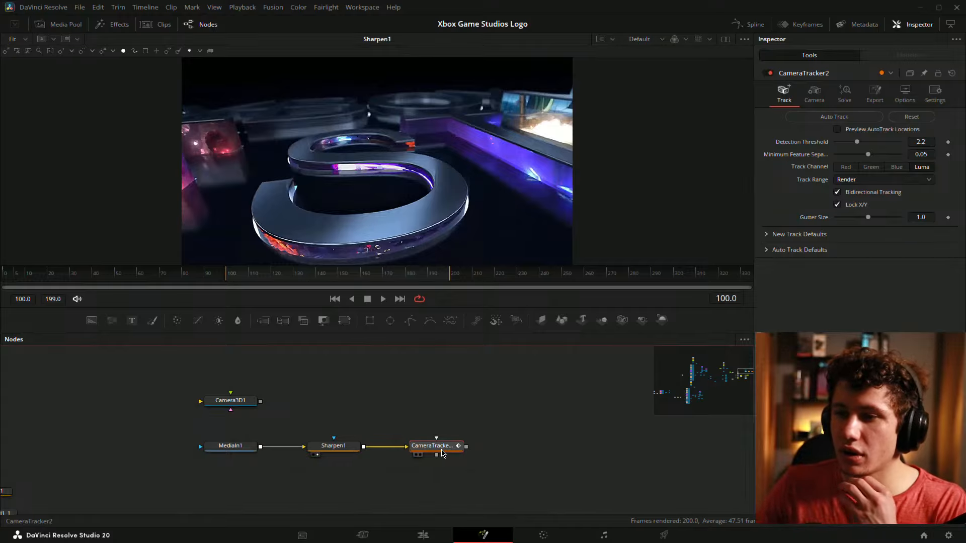
{"action": "left_click", "coordinate": [812, 121]}
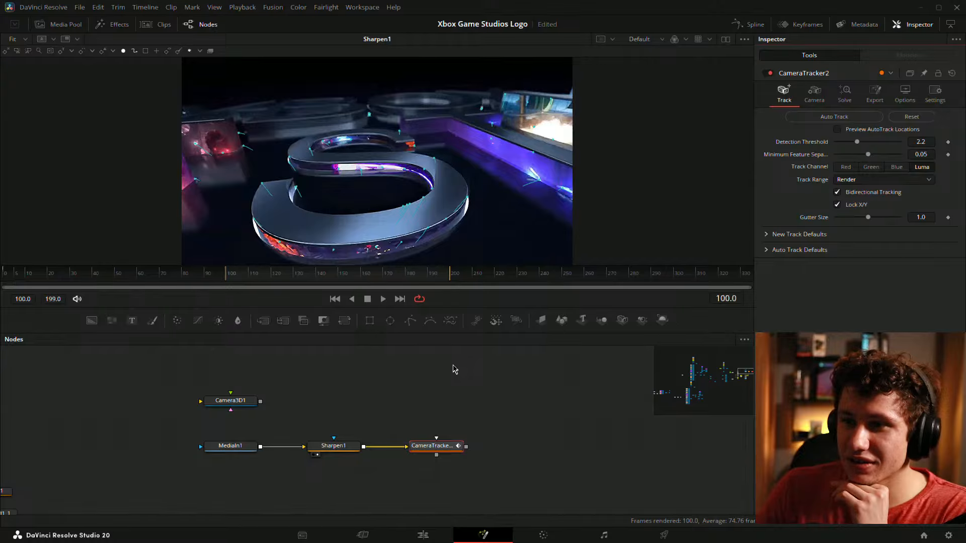
Examine CameraTracker2's solve options, track filtering and camera settings
{"action": "left_click", "coordinate": [855, 96]}
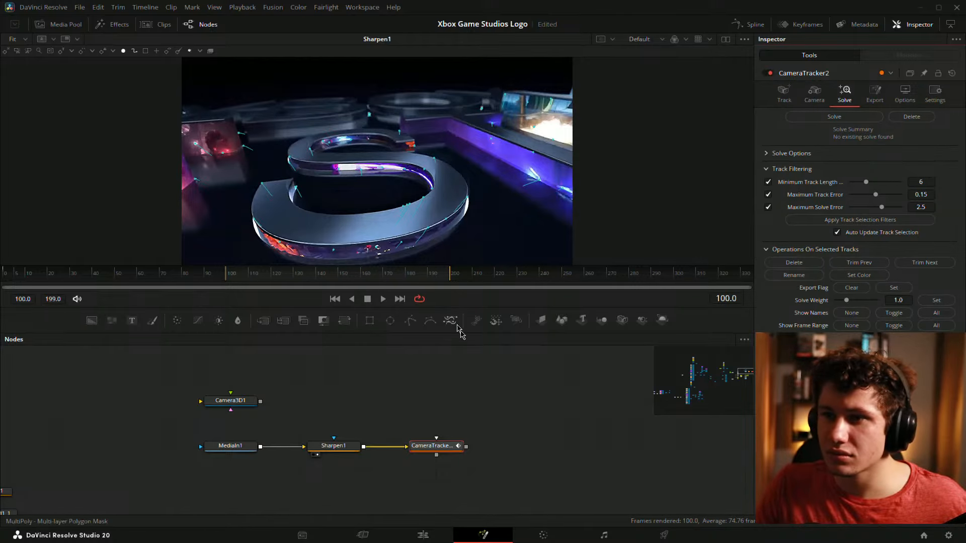
{"action": "left_click", "coordinate": [814, 95]}
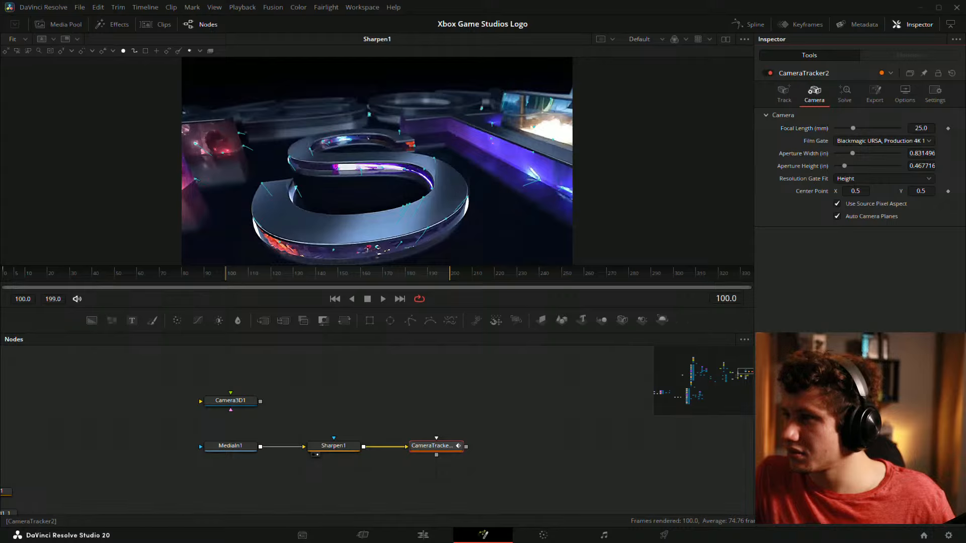
{"action": "left_click", "coordinate": [842, 95]}
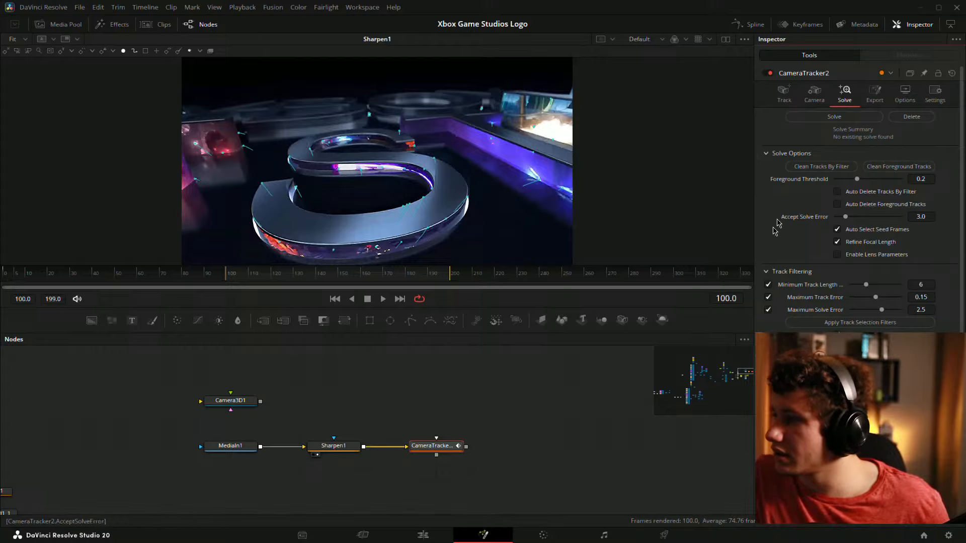
{"action": "scroll", "coordinate": [776, 239], "scroll_direction": "down", "scroll_amount": 1}
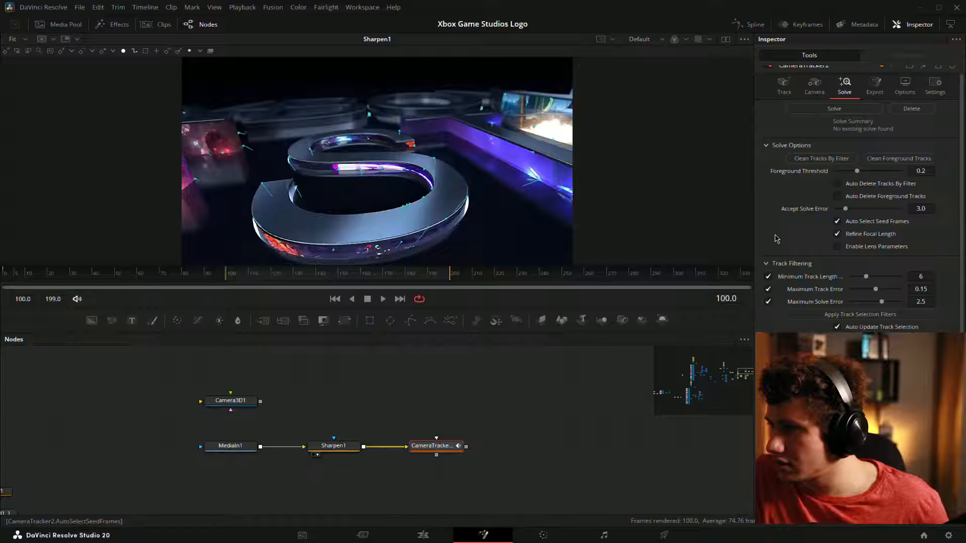
{"action": "left_click", "coordinate": [577, 420]}
Review CameraTracker2's auto-track defaults and keep Optical Flow as the tracker type for new tracks
{"action": "left_click", "coordinate": [782, 87]}
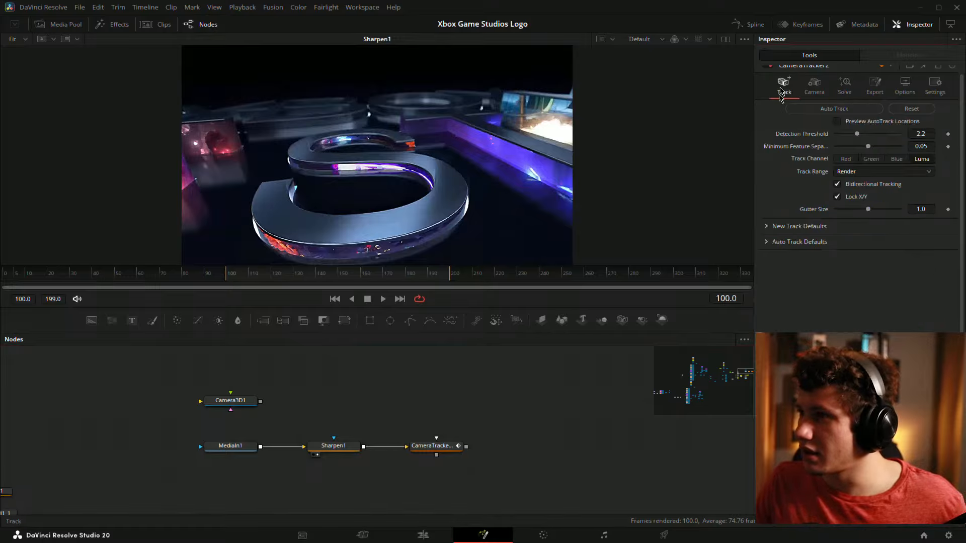
{"action": "left_click", "coordinate": [765, 251]}
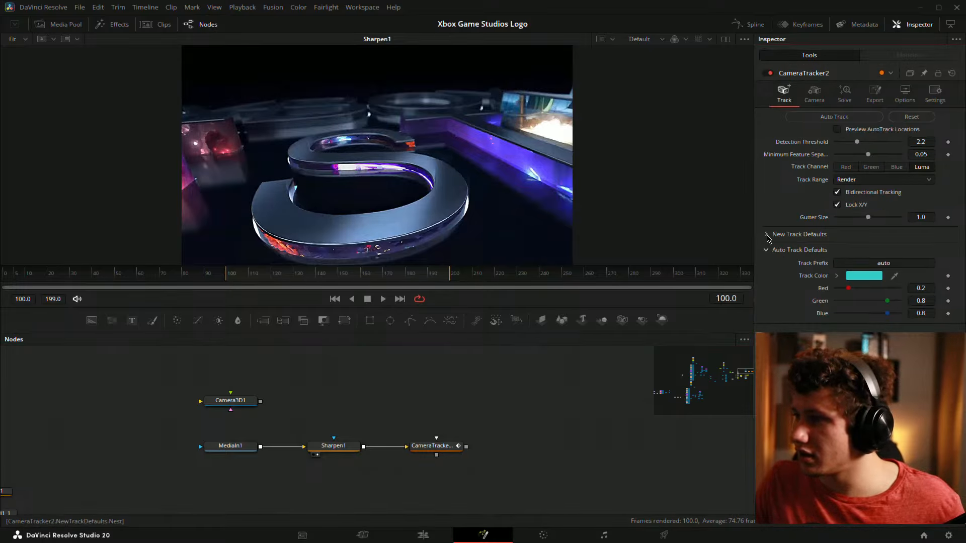
{"action": "left_click", "coordinate": [767, 235]}
{"action": "left_click", "coordinate": [865, 249]}
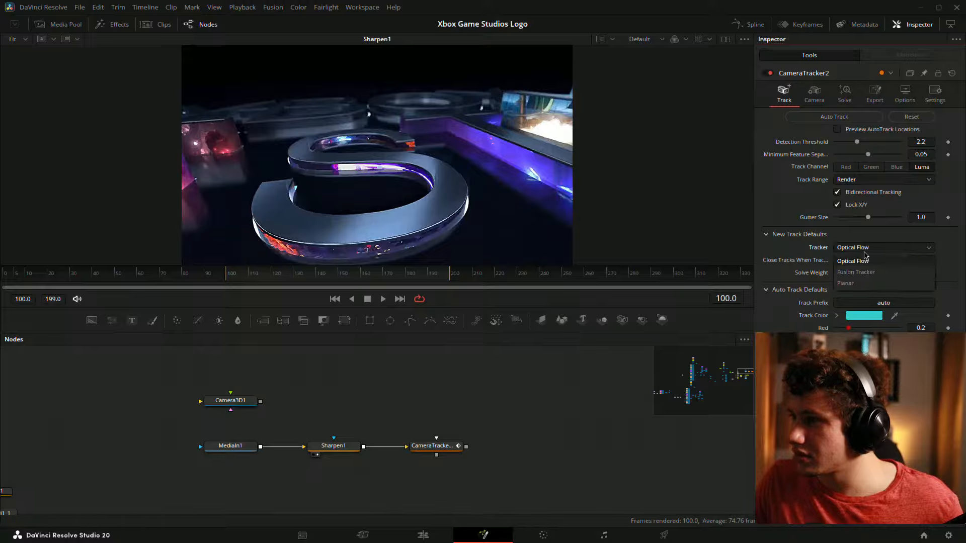
{"action": "left_click", "coordinate": [865, 261]}
Apply the track selection filters to CameraTracker2's tracks and check the selected tracks at several frames within the render range
{"action": "left_click", "coordinate": [844, 93]}
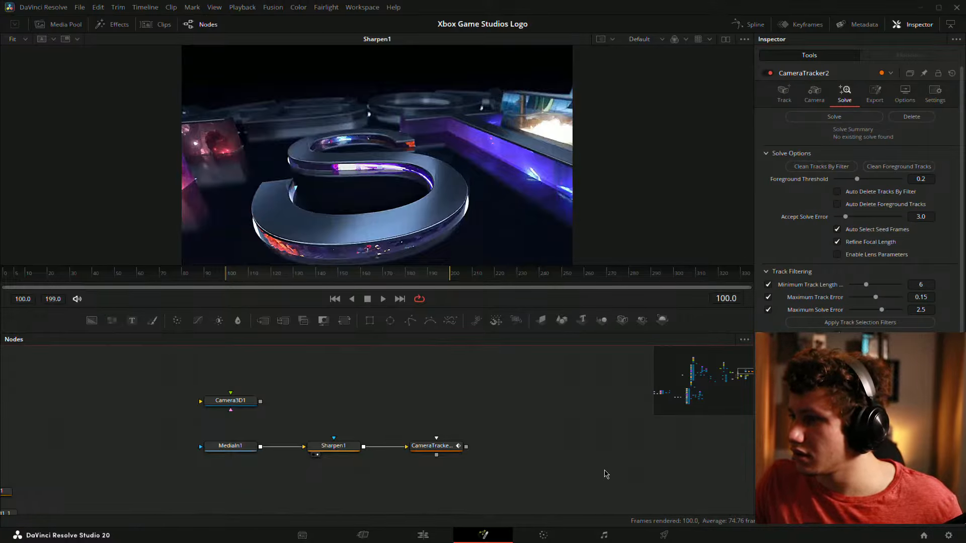
{"action": "scroll", "coordinate": [859, 226], "scroll_direction": "down", "scroll_amount": 1}
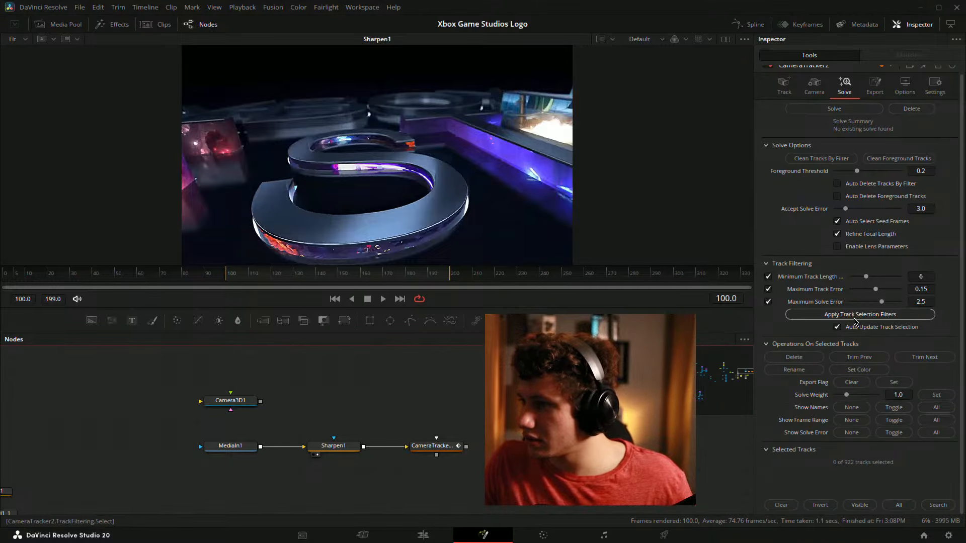
{"action": "left_click", "coordinate": [322, 277]}
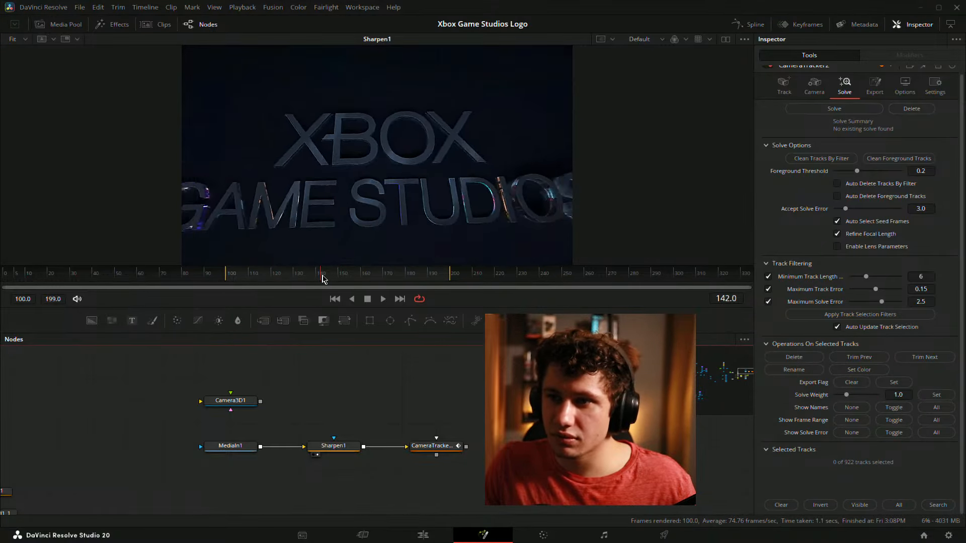
{"action": "left_click_drag", "start_coordinate": [322, 279], "coordinate": [291, 279]}
{"action": "left_click", "coordinate": [433, 447]}
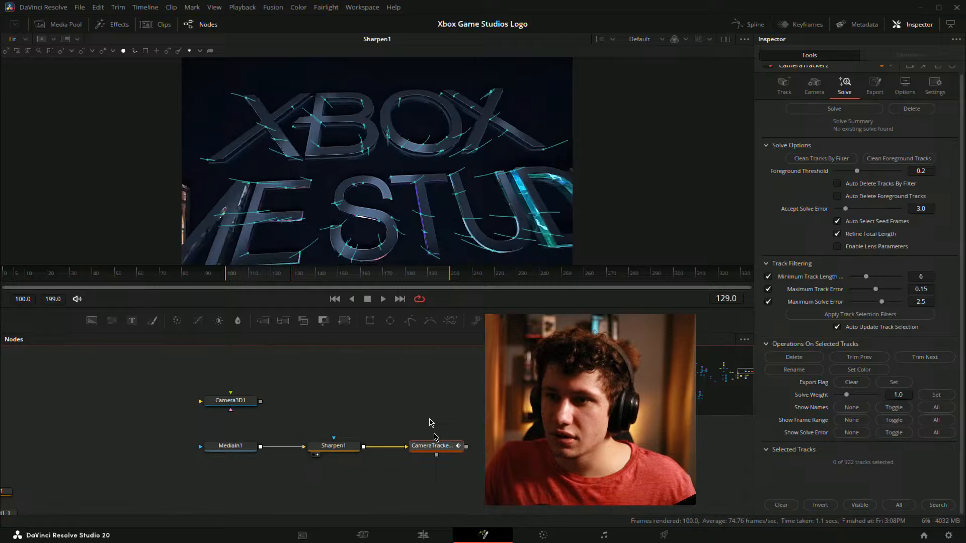
{"action": "left_click", "coordinate": [860, 314]}
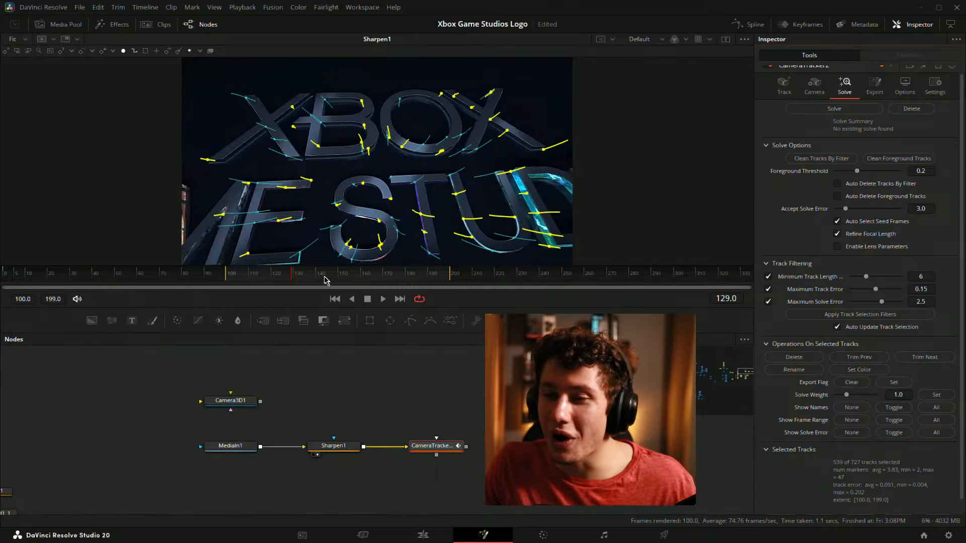
{"action": "left_click_drag", "start_coordinate": [324, 281], "coordinate": [342, 268]}
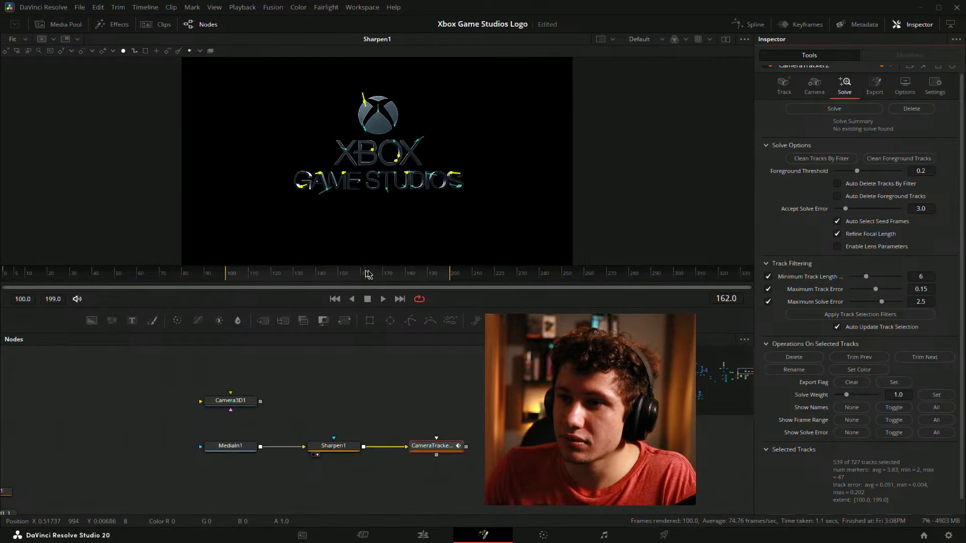
{"action": "left_click_drag", "start_coordinate": [332, 271], "coordinate": [241, 275]}
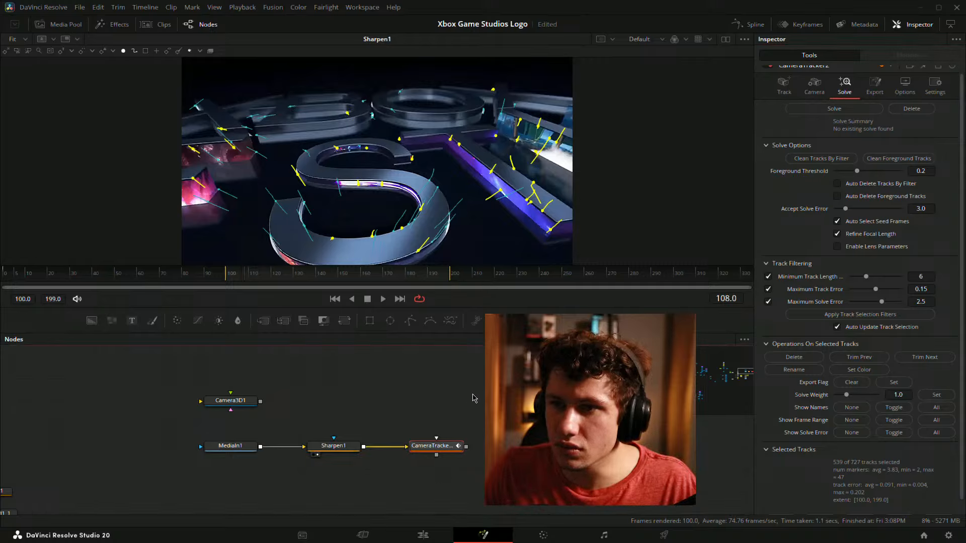
Play back and step through the clip up to about frame 160 to examine how the track points follow the logo letters
{"action": "key", "text": "space"}
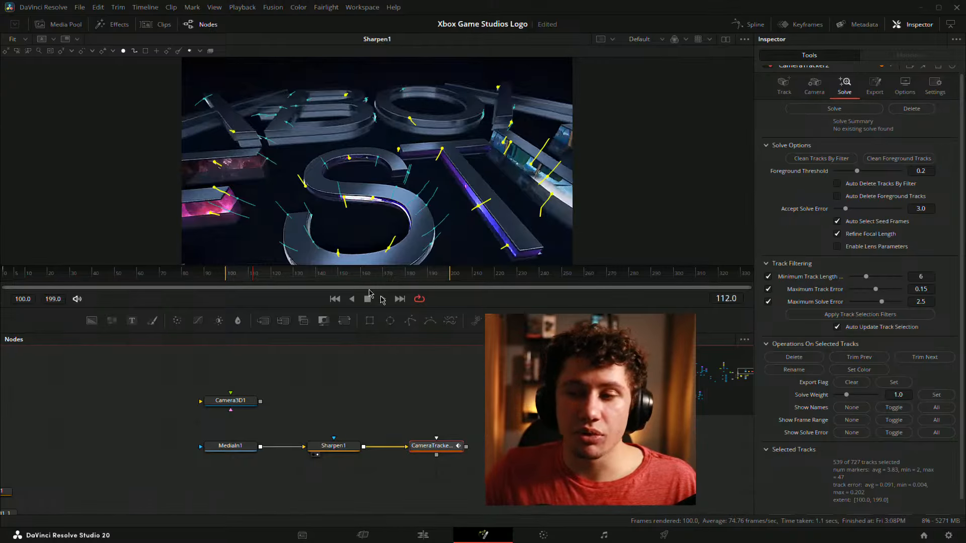
{"action": "key", "text": "space"}
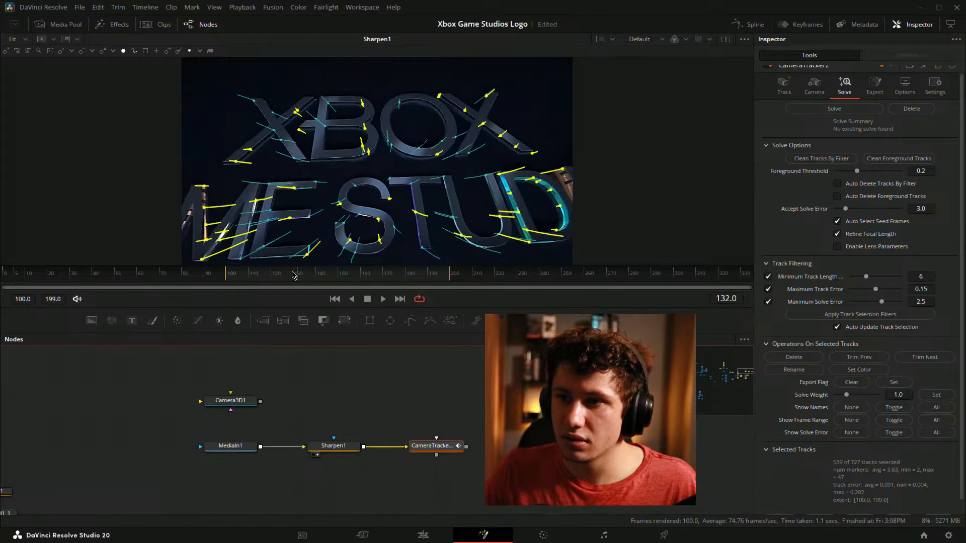
{"action": "left_click_drag", "start_coordinate": [286, 274], "coordinate": [164, 272]}
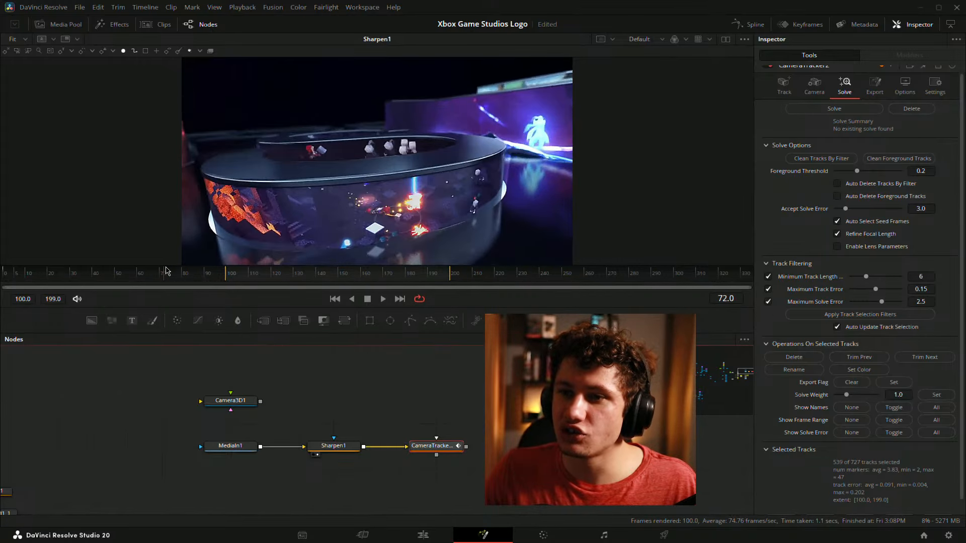
{"action": "left_click_drag", "start_coordinate": [248, 276], "coordinate": [300, 279]}
{"action": "key", "text": "Right"}
{"action": "key", "text": "Right"}
{"action": "key", "text": "Right"}
{"action": "key", "text": "Right"}
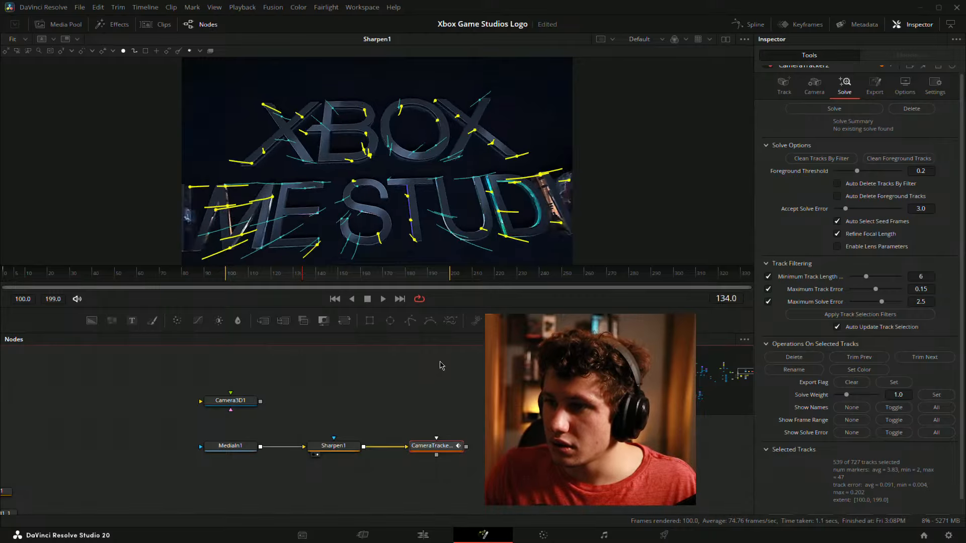
{"action": "key", "text": "Right"}
{"action": "key", "text": "Right"}
{"action": "key", "text": "Right"}
{"action": "key", "text": "Right"}
{"action": "key", "text": "Right"}
{"action": "key", "text": "Right"}
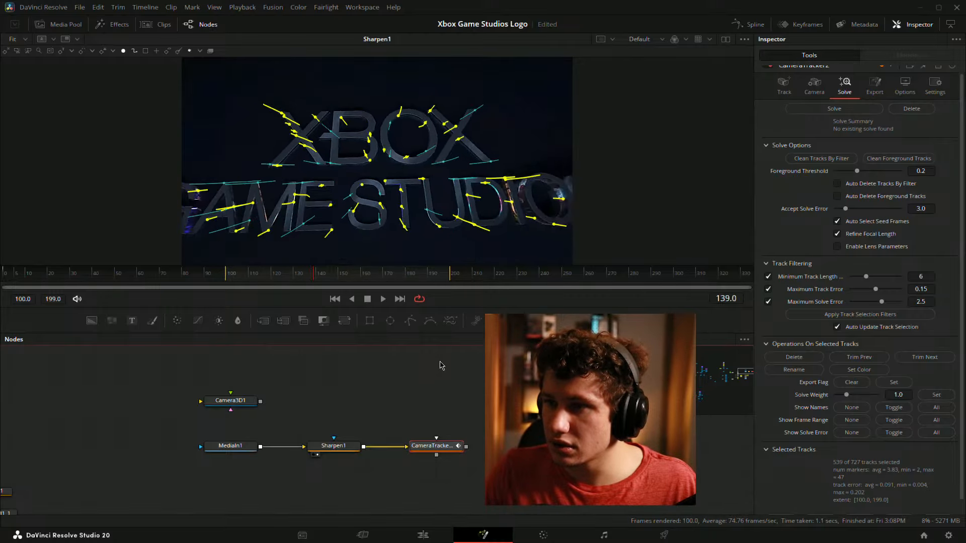
{"action": "key", "text": "Right"}
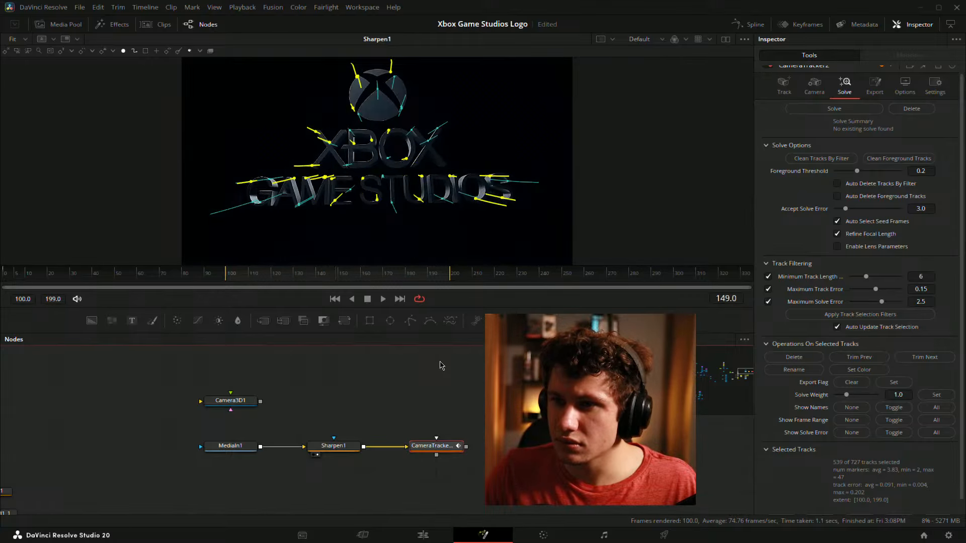
{"action": "key", "text": "Right"}
{"action": "key", "text": "Right"}
{"action": "key", "text": "Right"}
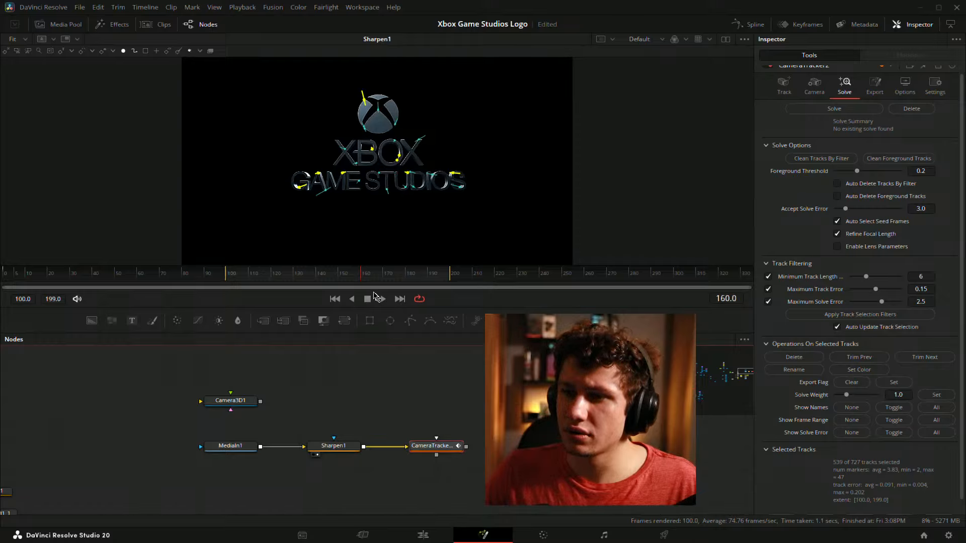
{"action": "left_click", "coordinate": [378, 299]}
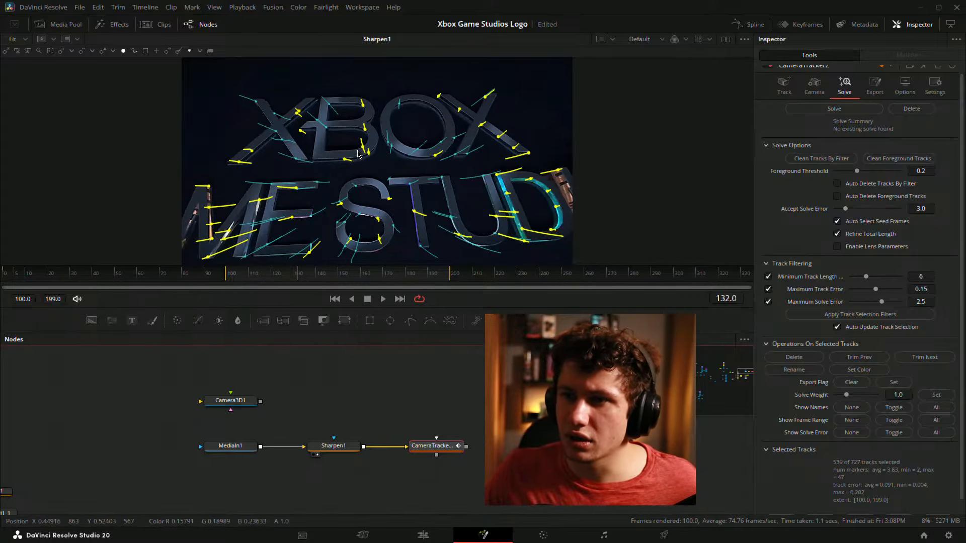
Examine the tracks on the B and O of XBOX up close, frame by frame around frames 124 to 131
{"action": "scroll", "coordinate": [382, 151], "scroll_direction": "up", "scroll_amount": 4}
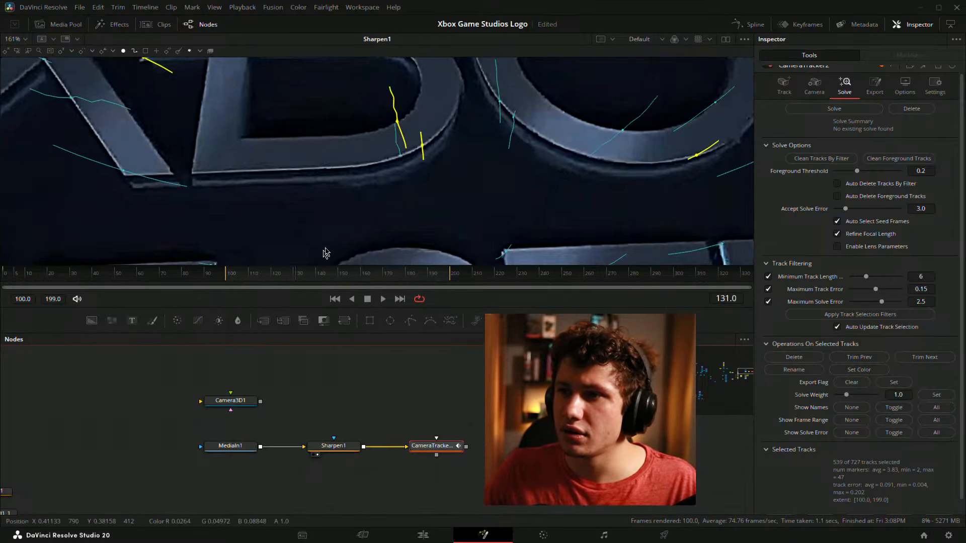
{"action": "key", "text": "Right"}
{"action": "key", "text": "Right"}
{"action": "key", "text": "Right"}
{"action": "key", "text": "Right"}
{"action": "key", "text": "Right"}
{"action": "key", "text": "Right"}
{"action": "key", "text": "Right"}
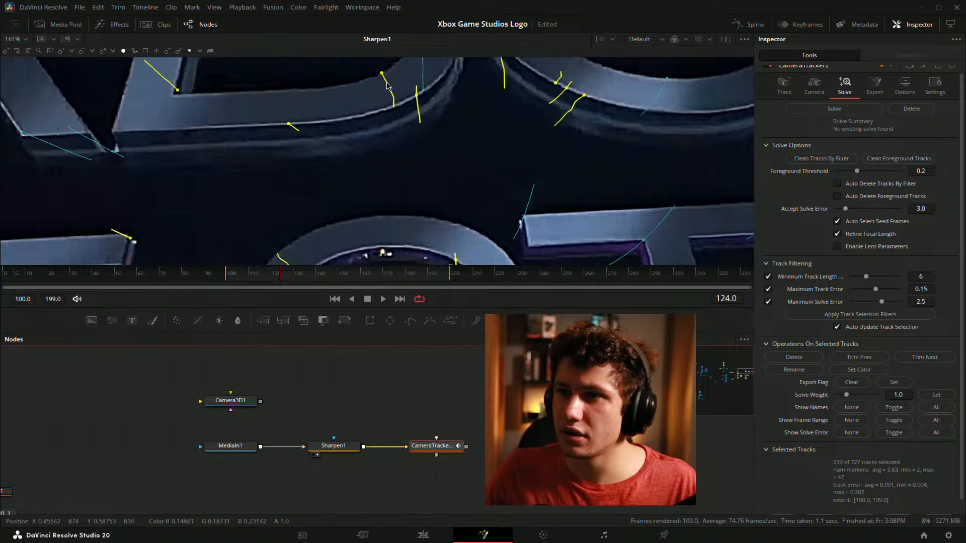
{"action": "key", "text": "Left"}
{"action": "key", "text": "Left"}
{"action": "key", "text": "Left"}
{"action": "key", "text": "Left"}
{"action": "key", "text": "Left"}
{"action": "key", "text": "Left"}
{"action": "key", "text": "Left"}
{"action": "key", "text": "Right"}
{"action": "key", "text": "Right"}
{"action": "key", "text": "Right"}
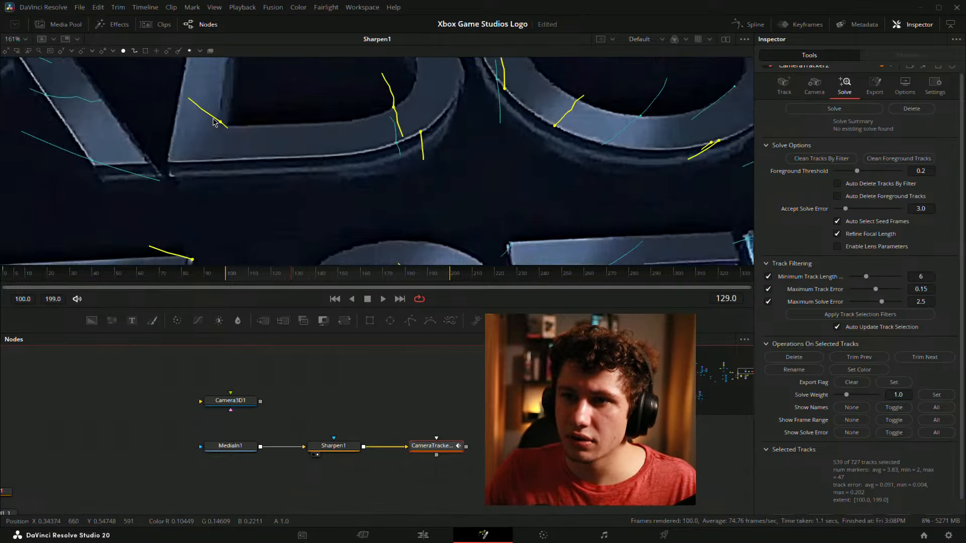
Clear the track selection, fit the image in the viewer, and solve the camera with CameraTracker2
{"action": "left_click", "coordinate": [321, 187]}
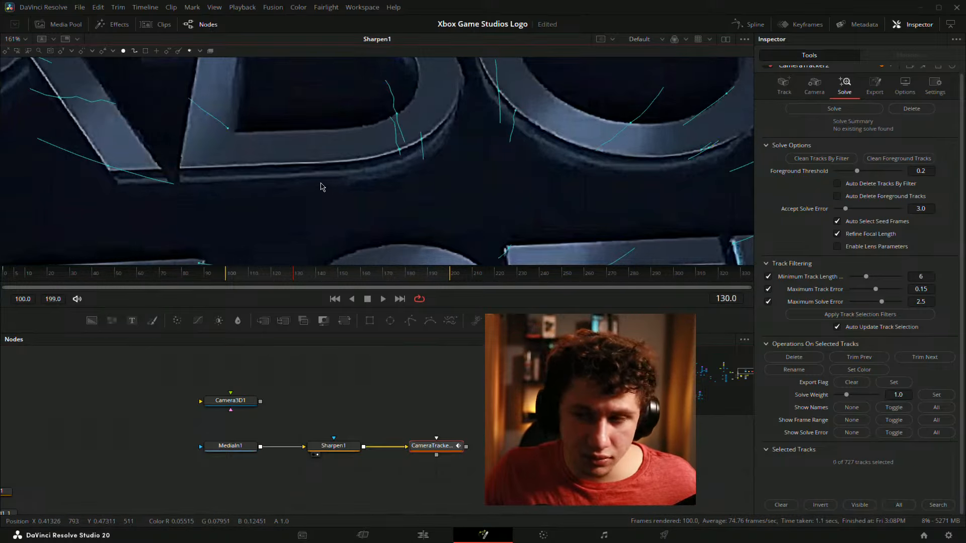
{"action": "key", "text": "ctrl+f"}
{"action": "mouse_move", "coordinate": [292, 280]}
{"action": "left_mouse_down"}
{"action": "mouse_move", "coordinate": [246, 281]}
{"action": "mouse_move", "coordinate": [334, 274]}
{"action": "mouse_move", "coordinate": [277, 275]}
{"action": "left_mouse_up"}
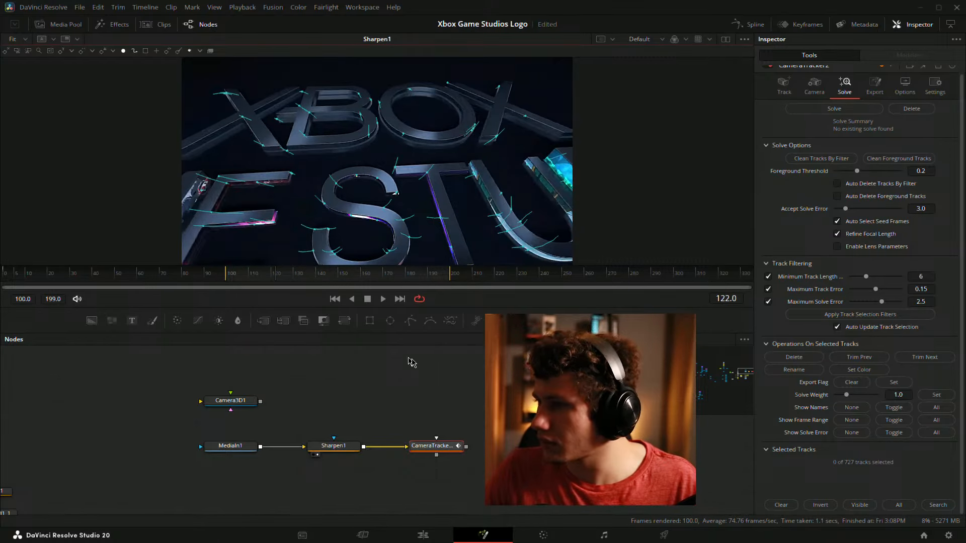
{"action": "left_click", "coordinate": [427, 383]}
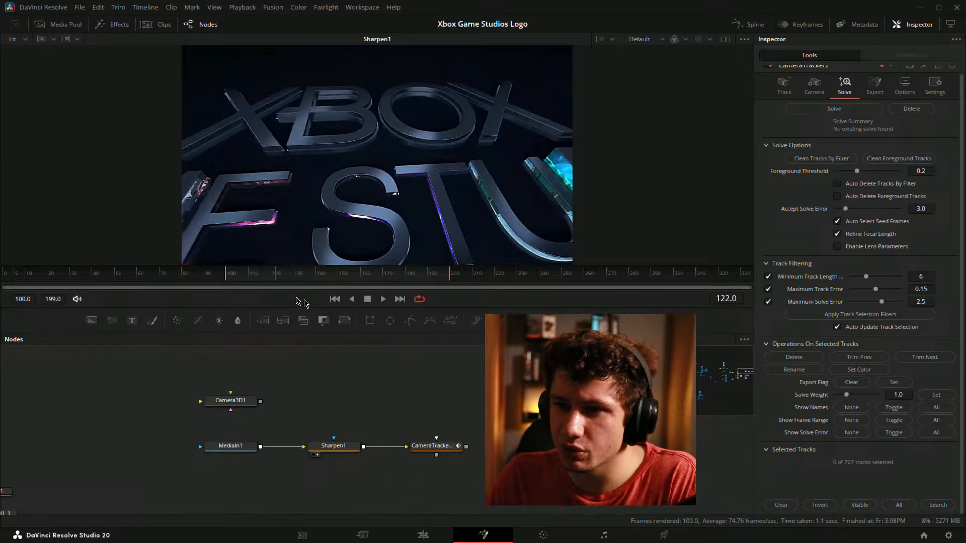
{"action": "left_click_drag", "start_coordinate": [272, 277], "coordinate": [251, 278]}
{"action": "left_click", "coordinate": [449, 451]}
{"action": "left_click", "coordinate": [834, 109]}
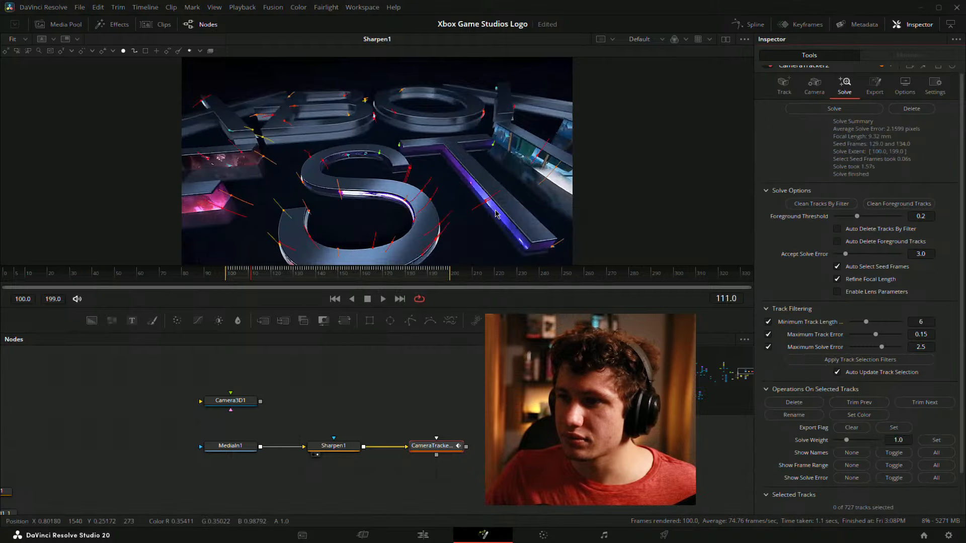
Check the solved tracks around frame 132 and save the project
{"action": "left_click_drag", "start_coordinate": [279, 273], "coordinate": [297, 274]}
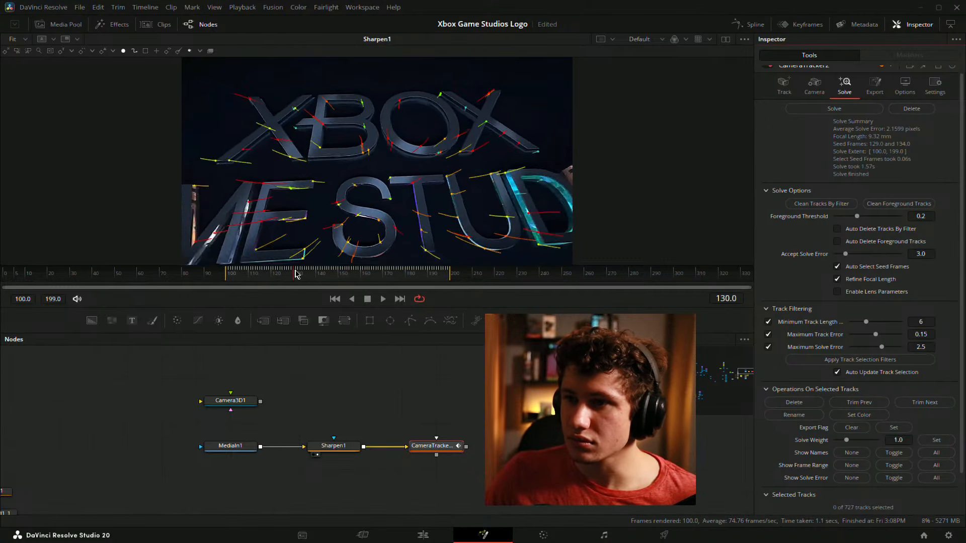
{"action": "scroll", "coordinate": [911, 159], "scroll_direction": "up", "scroll_amount": 1}
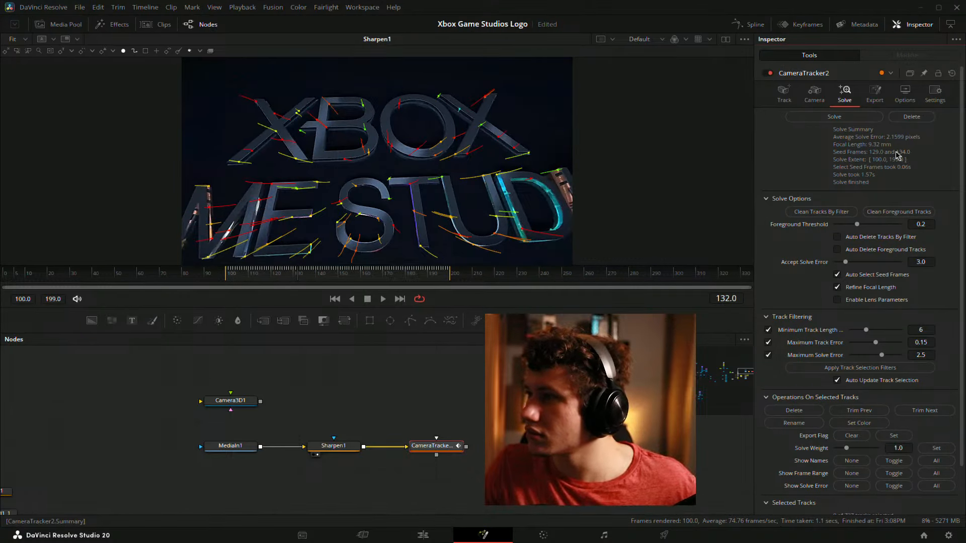
{"action": "key", "text": "ctrl+s"}
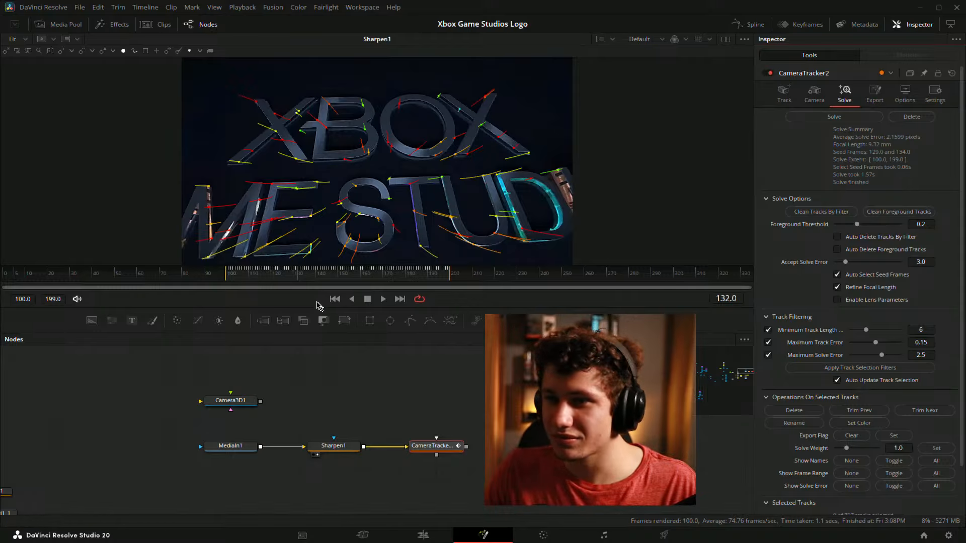
Select the tracks with Clean Tracks By Filter, solve the camera again, and check the tracks around frame 132
{"action": "left_click", "coordinate": [302, 275]}
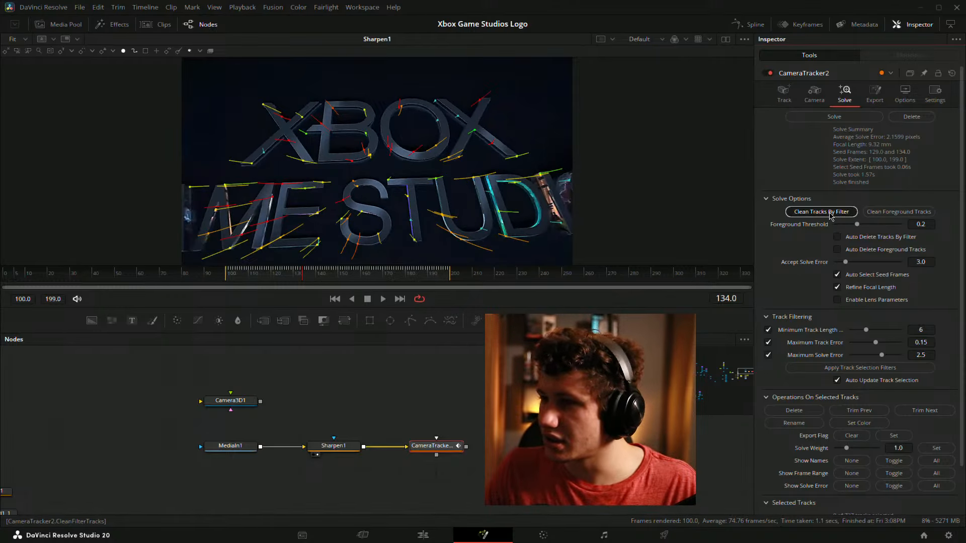
{"action": "left_click_drag", "start_coordinate": [315, 274], "coordinate": [290, 279]}
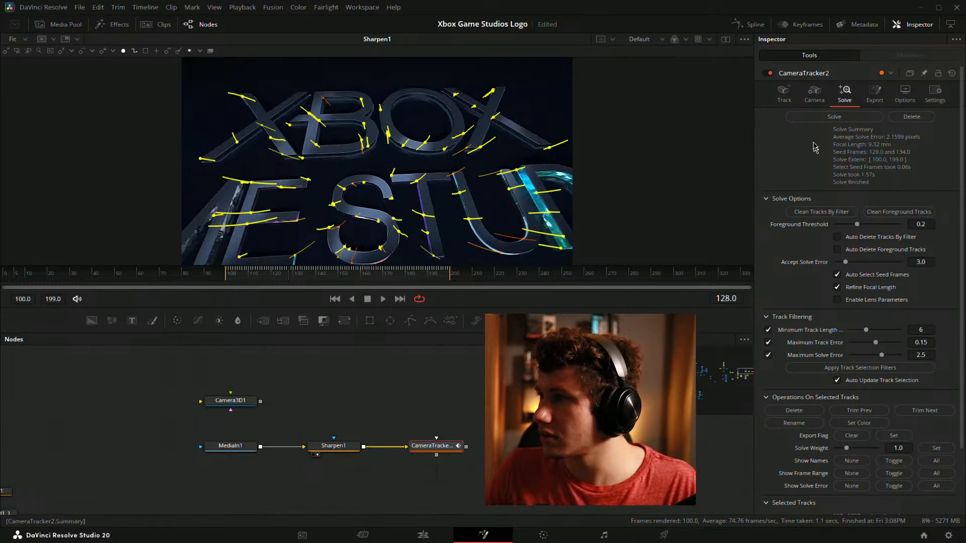
{"action": "left_click", "coordinate": [819, 119]}
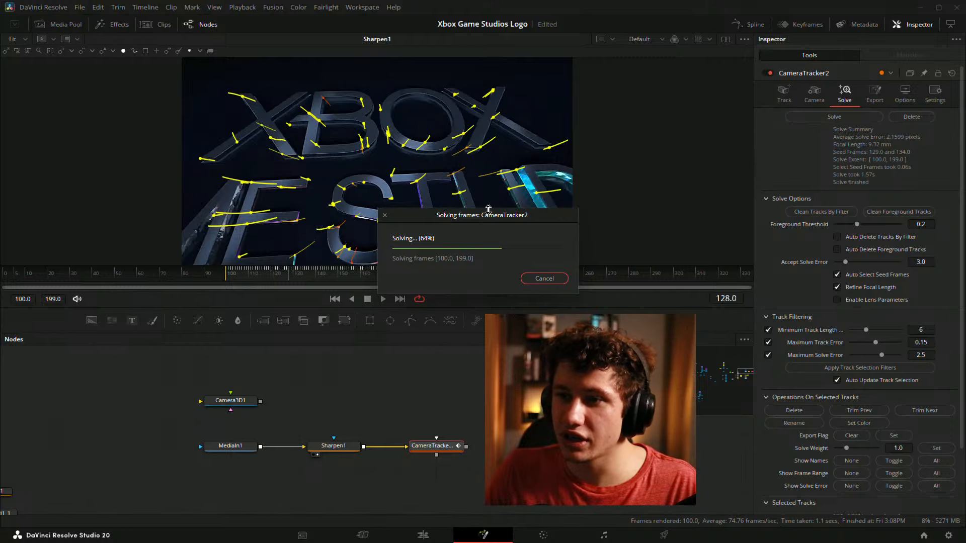
{"action": "mouse_move", "coordinate": [312, 276]}
{"action": "left_mouse_down"}
{"action": "mouse_move", "coordinate": [276, 275]}
{"action": "mouse_move", "coordinate": [301, 276]}
{"action": "left_mouse_up"}
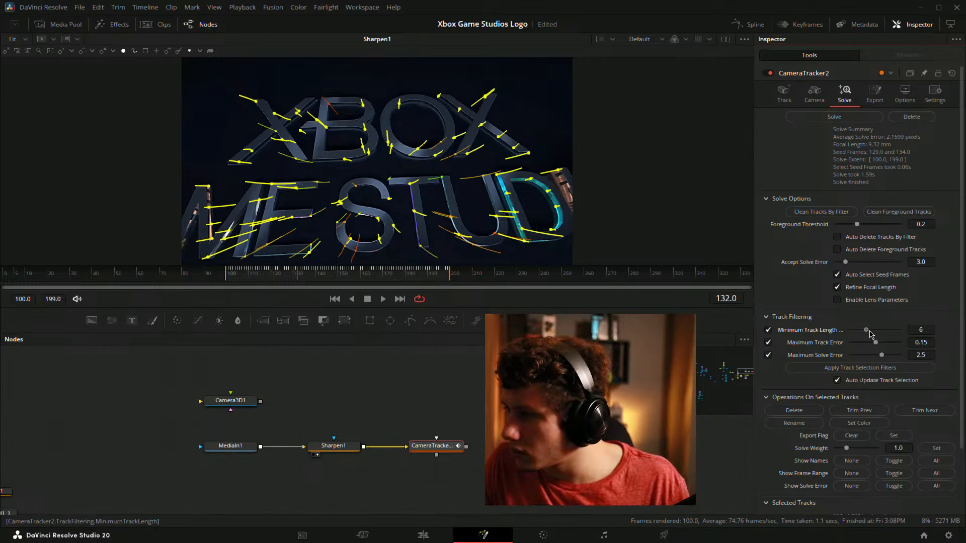
Try solving the camera with Maximum Solve Error set to 1.0 and the Minimum Track Length filter kept at 6
{"action": "left_click_drag", "start_coordinate": [869, 333], "coordinate": [881, 332]}
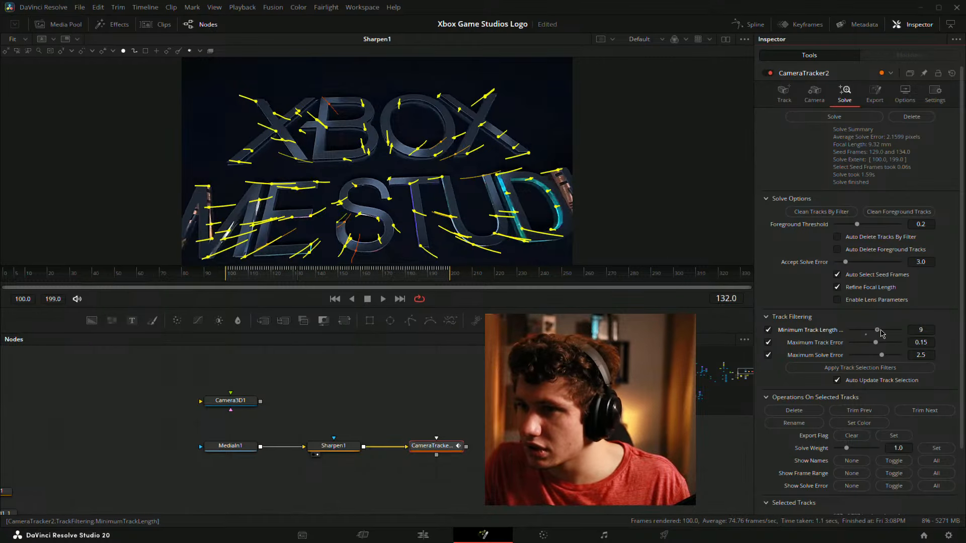
{"action": "double_click", "coordinate": [826, 336]}
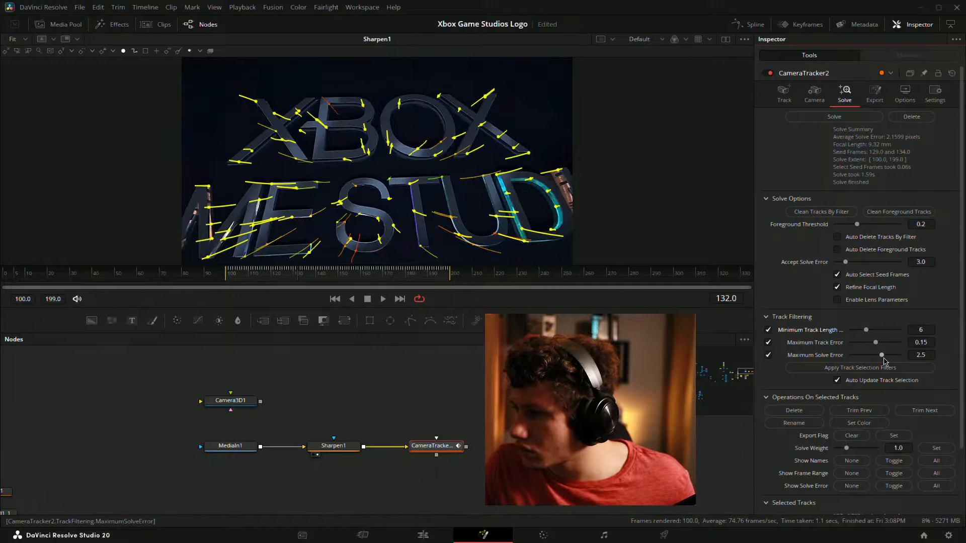
{"action": "double_click", "coordinate": [921, 355]}
{"action": "type", "text": "1"}
{"action": "key", "text": "Tab"}
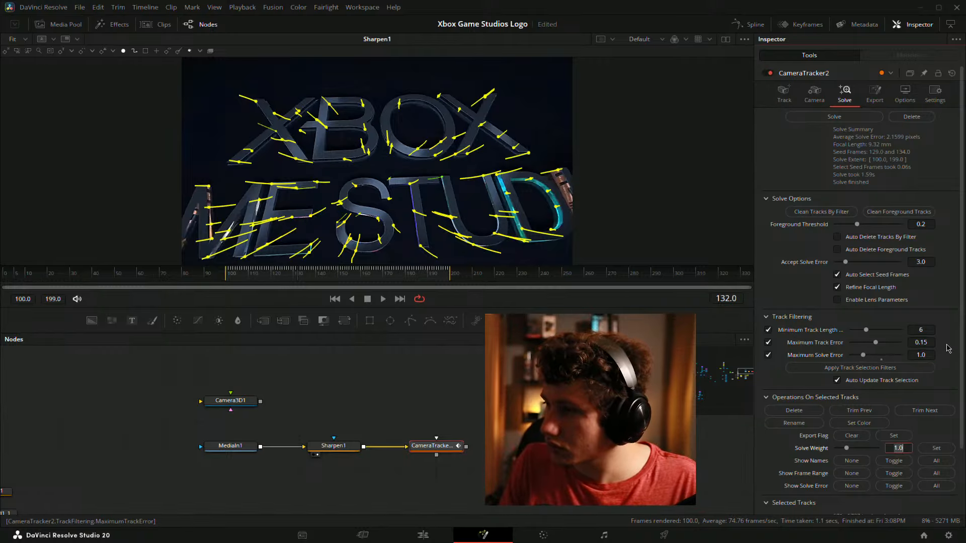
{"action": "left_click", "coordinate": [377, 358]}
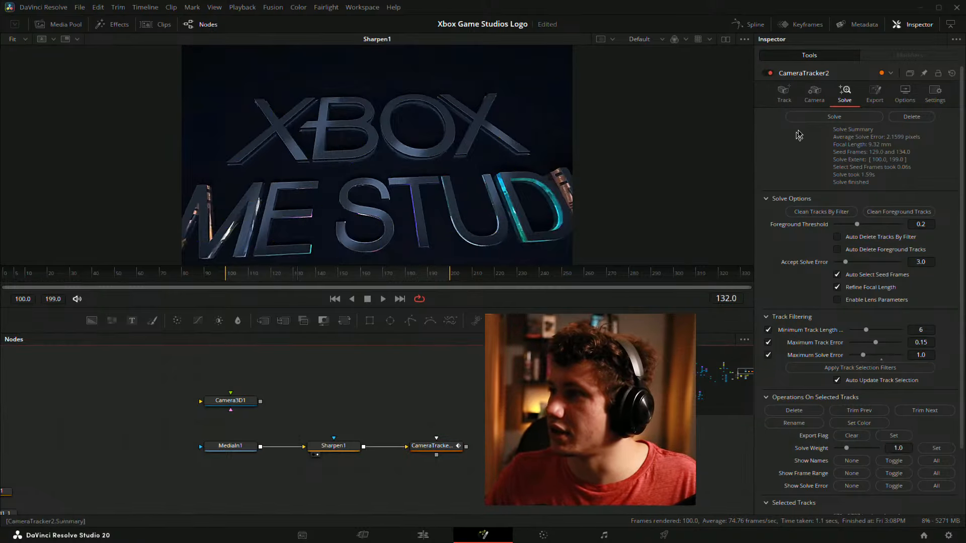
{"action": "left_click", "coordinate": [803, 117]}
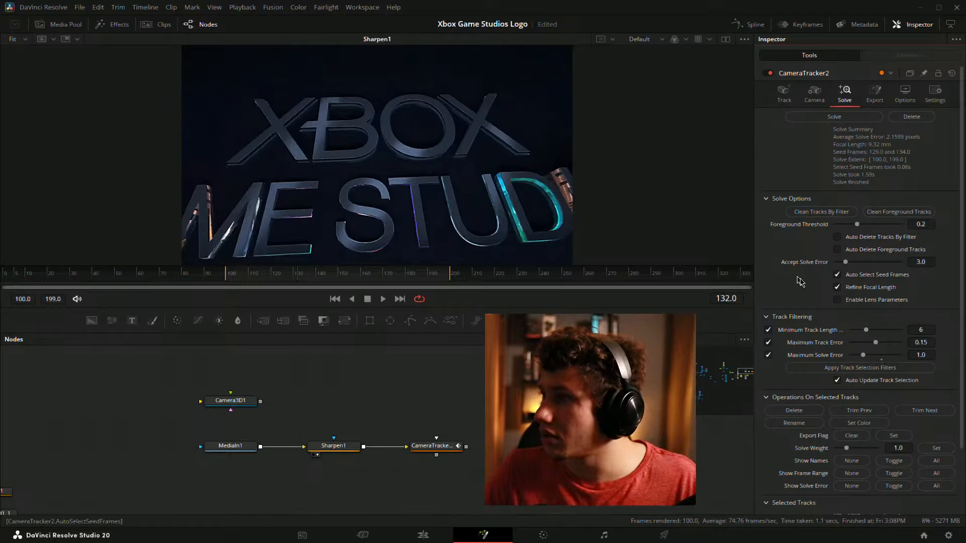
{"action": "left_click_drag", "start_coordinate": [294, 279], "coordinate": [315, 276]}
{"action": "left_click", "coordinate": [441, 446]}
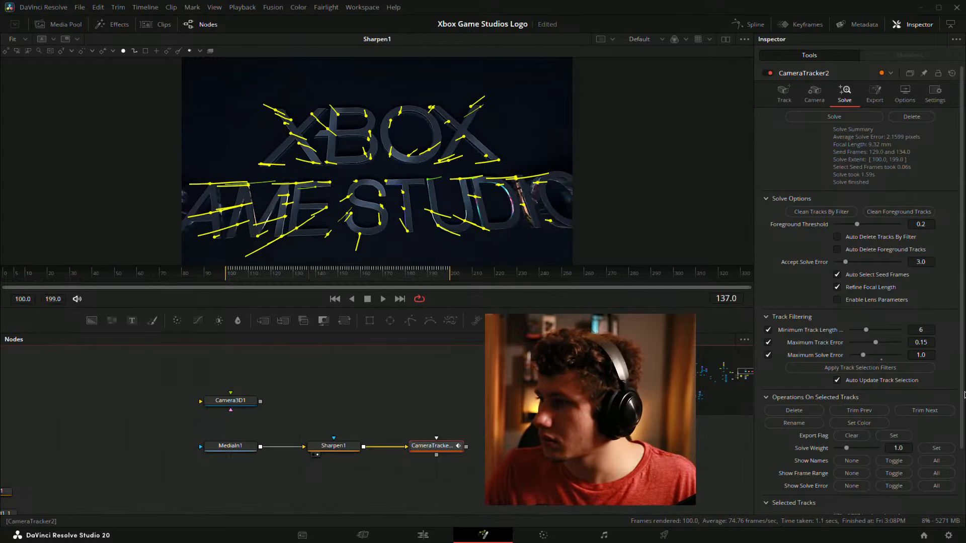
Restore Maximum Solve Error to 2.5, then try solving the camera with Maximum Track Error set to 0.0
{"action": "left_click", "coordinate": [881, 359]}
{"action": "left_click_drag", "start_coordinate": [876, 343], "coordinate": [853, 347]}
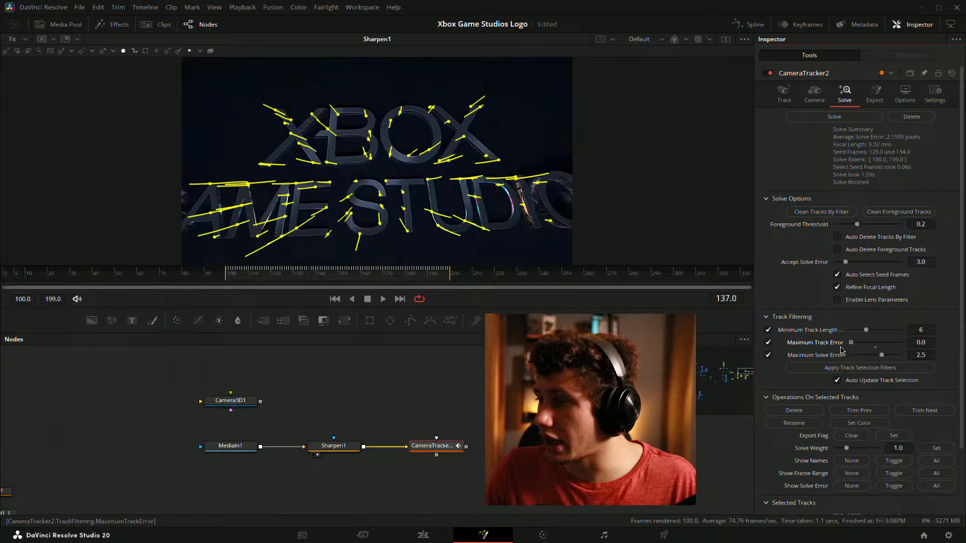
{"action": "left_click", "coordinate": [800, 121]}
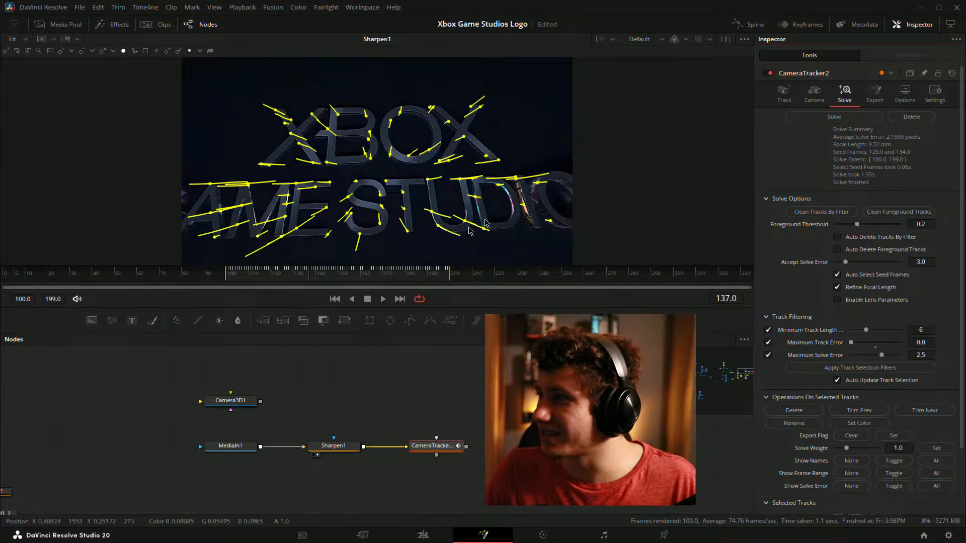
{"action": "mouse_move", "coordinate": [323, 280]}
{"action": "left_mouse_down"}
{"action": "mouse_move", "coordinate": [334, 280]}
{"action": "mouse_move", "coordinate": [318, 278]}
{"action": "left_mouse_up"}
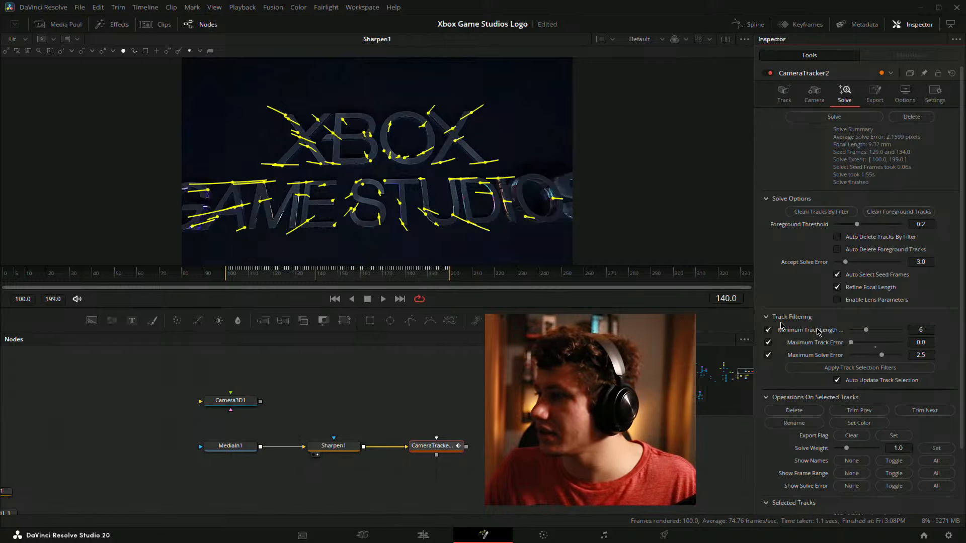
Reset Maximum Track Error to 0.15, set Maximum Solve Error to 0.0, solve again, and check the tracks around frame 146
{"action": "double_click", "coordinate": [785, 345]}
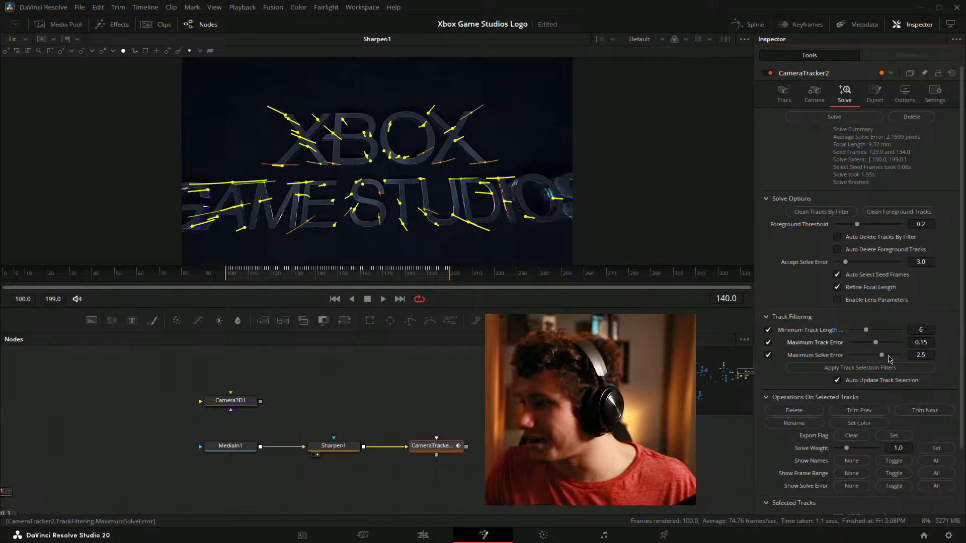
{"action": "left_click_drag", "start_coordinate": [882, 356], "coordinate": [834, 377]}
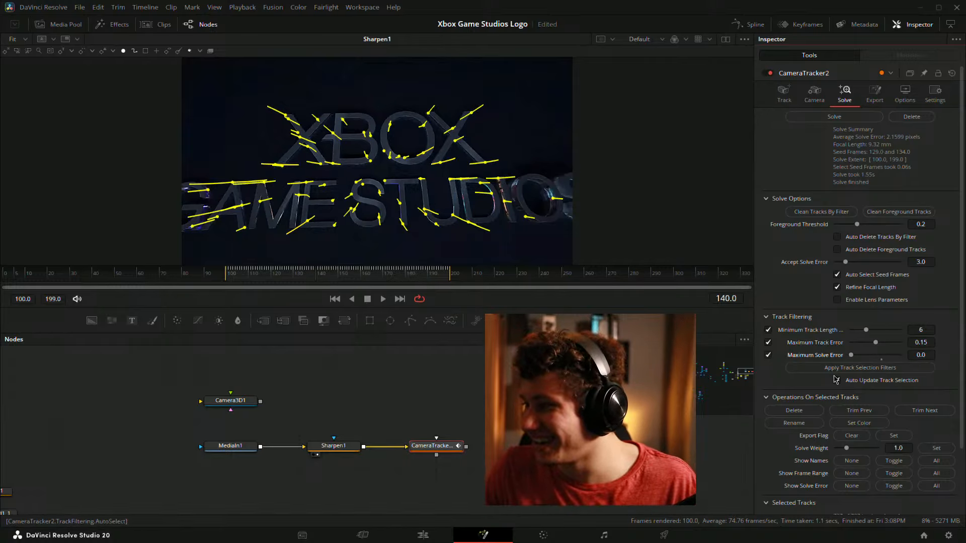
{"action": "left_click", "coordinate": [815, 118]}
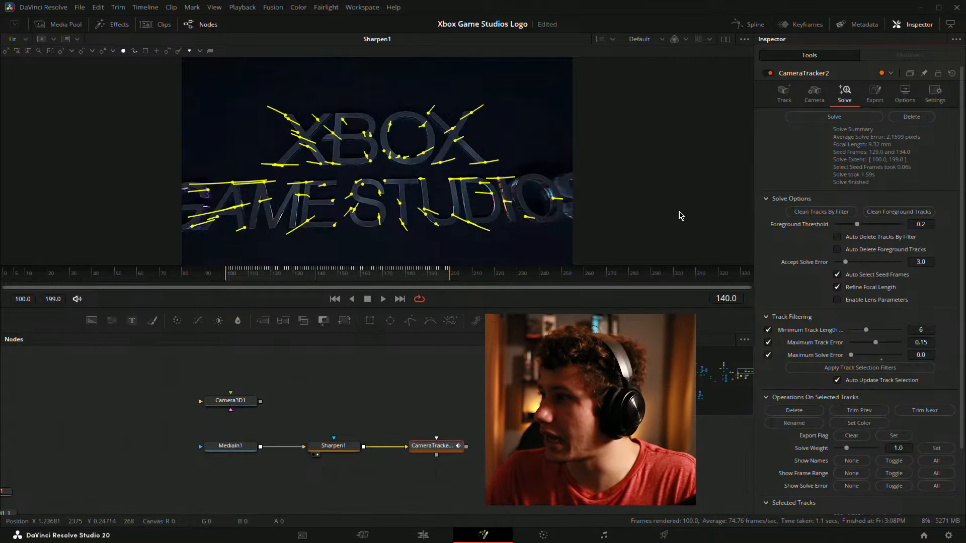
{"action": "mouse_move", "coordinate": [312, 273]}
{"action": "left_mouse_down"}
{"action": "mouse_move", "coordinate": [288, 277]}
{"action": "mouse_move", "coordinate": [329, 273]}
{"action": "left_mouse_up"}
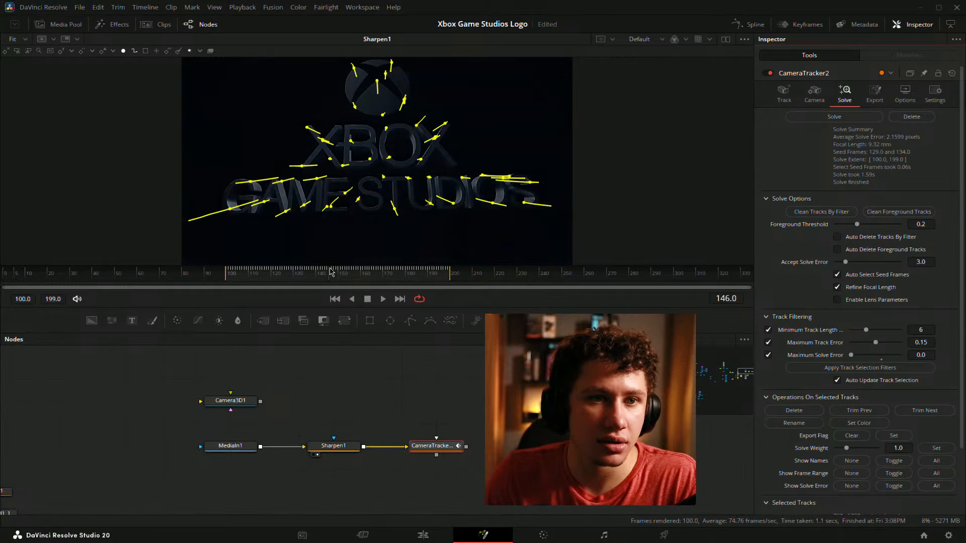
Try solving with Maximum Track Error 0.065 and Maximum Solve Error 1.77, then reset the two filters to 0.15 and 2.5
{"action": "double_click", "coordinate": [822, 358]}
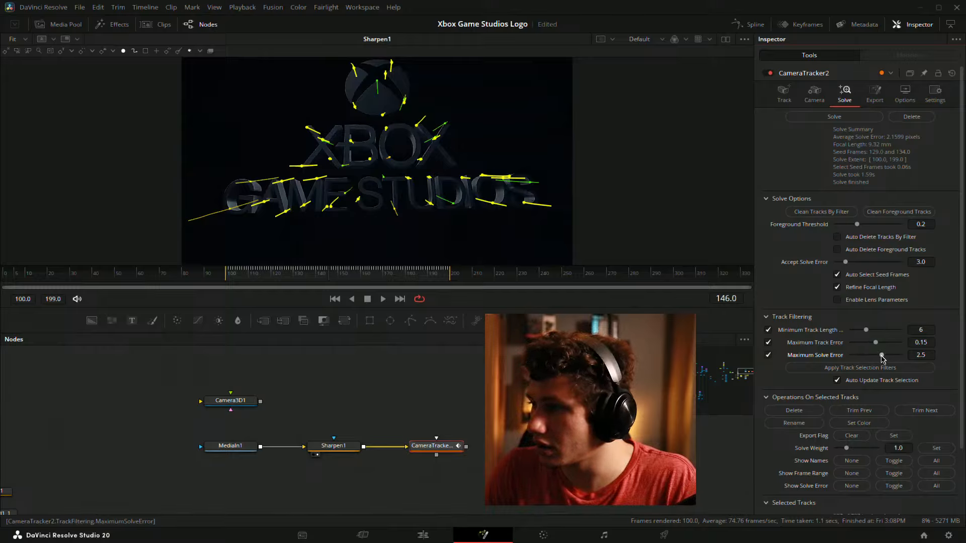
{"action": "left_click_drag", "start_coordinate": [876, 344], "coordinate": [865, 347]}
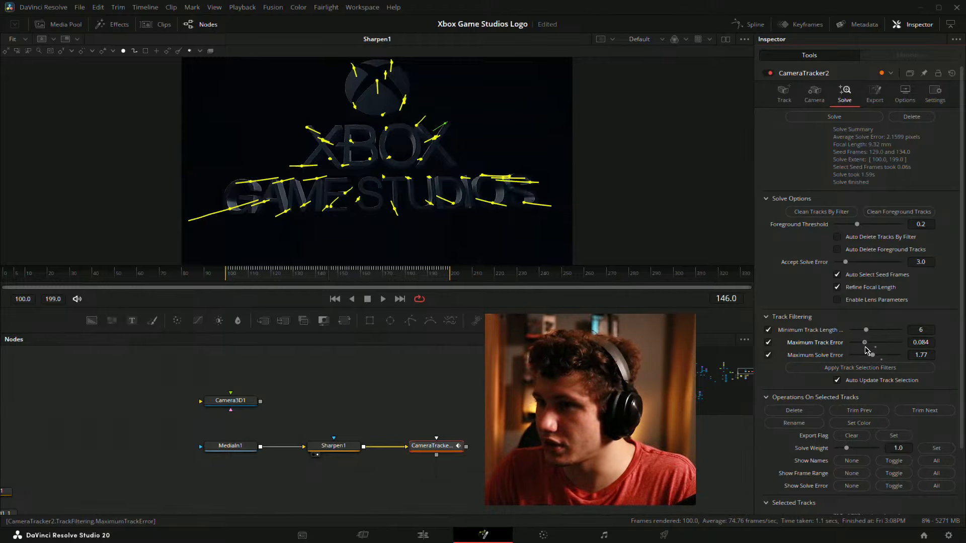
{"action": "left_click", "coordinate": [824, 116]}
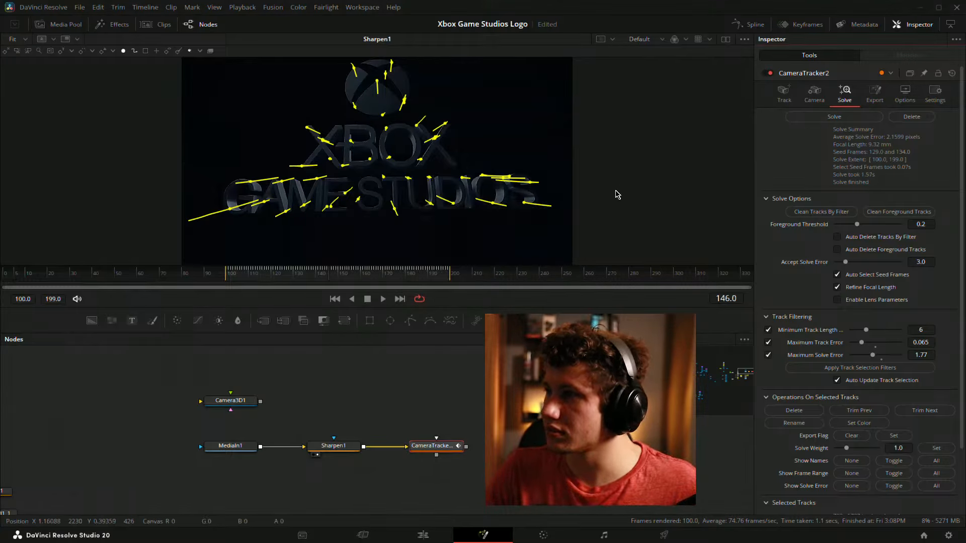
{"action": "double_click", "coordinate": [810, 345]}
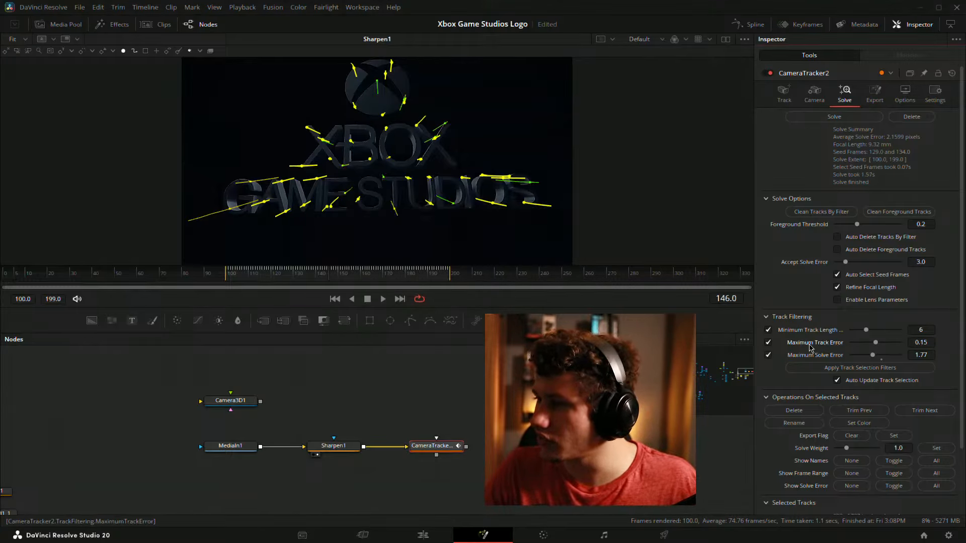
{"action": "double_click", "coordinate": [806, 356]}
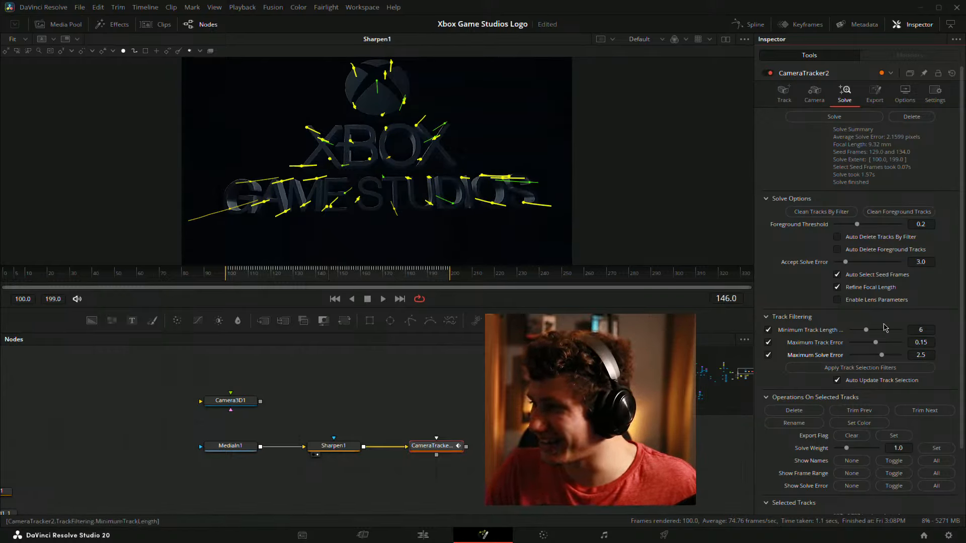
Compare the track selections made by Clean Foreground Tracks and Clean Tracks By Filter, ending on the foreground selection
{"action": "left_click", "coordinate": [837, 300]}
{"action": "left_click", "coordinate": [837, 301]}
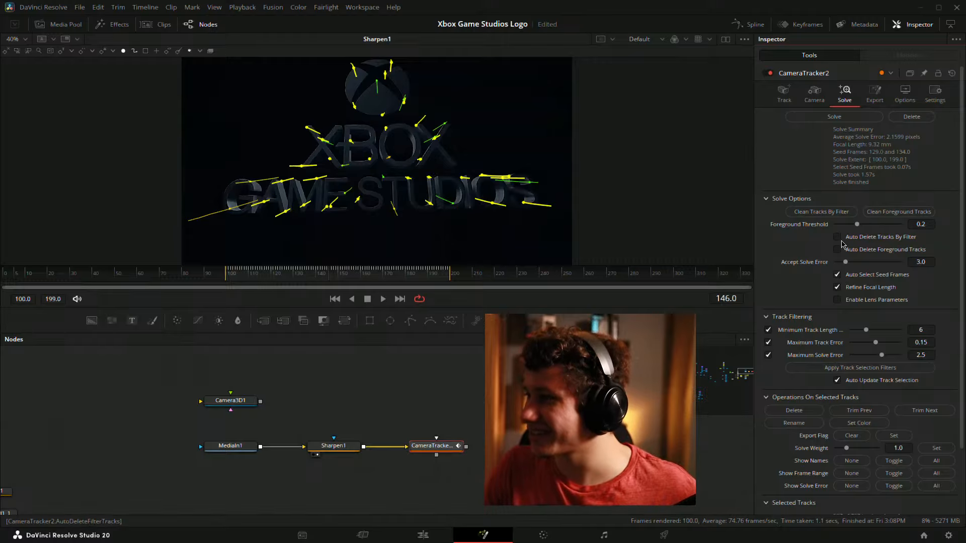
{"action": "left_click", "coordinate": [879, 215]}
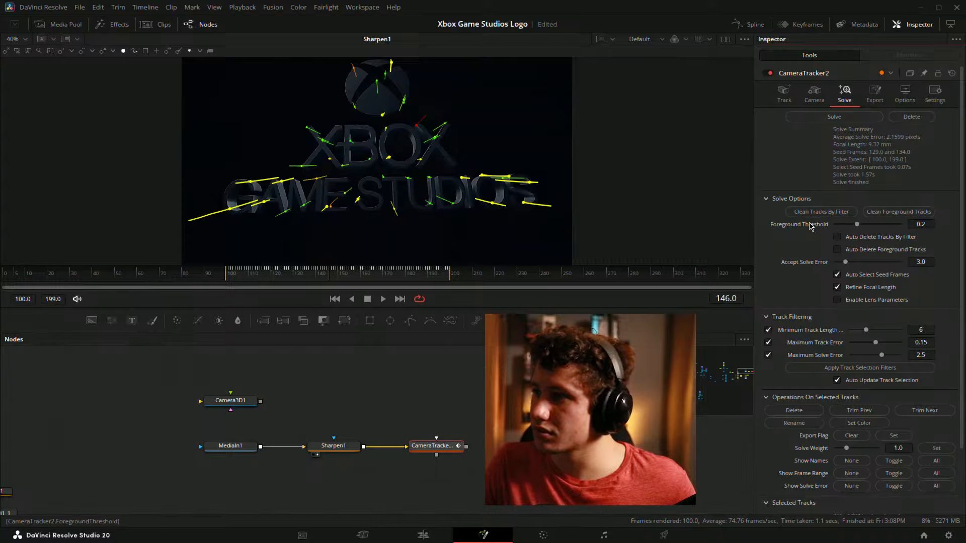
{"action": "left_click", "coordinate": [811, 214]}
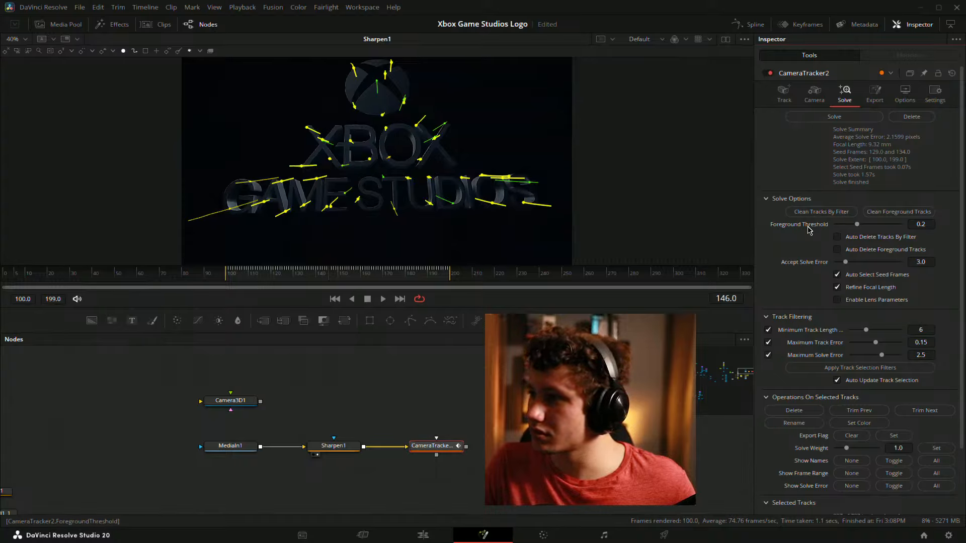
{"action": "left_click", "coordinate": [888, 215]}
Export the solved camera scene from CameraTracker2 and move the exported nodes next to the tracker in the node graph
{"action": "left_click", "coordinate": [875, 94]}
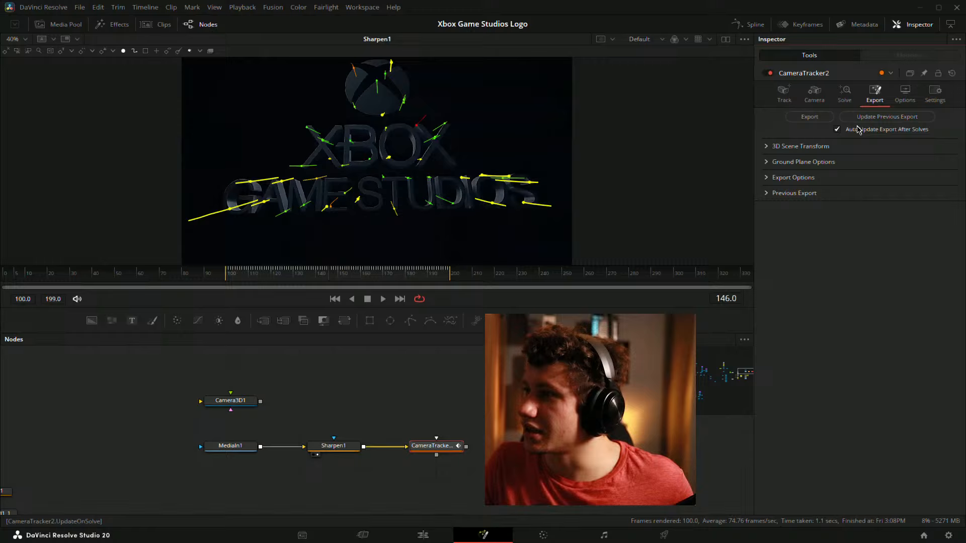
{"action": "left_click", "coordinate": [810, 117]}
{"action": "left_click_drag", "start_coordinate": [449, 430], "coordinate": [669, 268]}
{"action": "left_click_drag", "start_coordinate": [276, 435], "coordinate": [325, 375]}
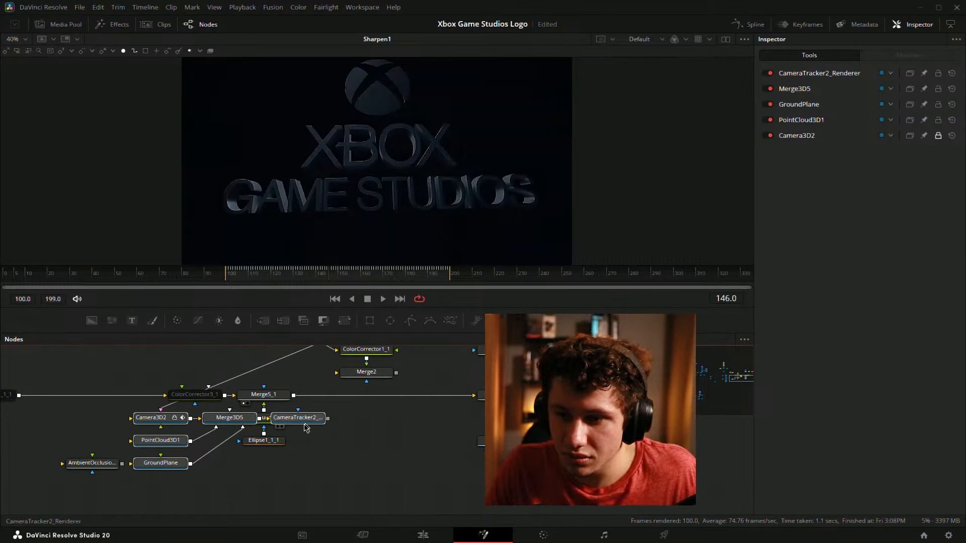
{"action": "left_click_drag", "start_coordinate": [229, 422], "coordinate": [679, 445]}
{"action": "left_click_drag", "start_coordinate": [679, 445], "coordinate": [507, 351]}
{"action": "scroll", "coordinate": [477, 393], "scroll_direction": "down", "scroll_amount": 3}
{"action": "scroll", "coordinate": [477, 395], "scroll_direction": "up", "scroll_amount": 3}
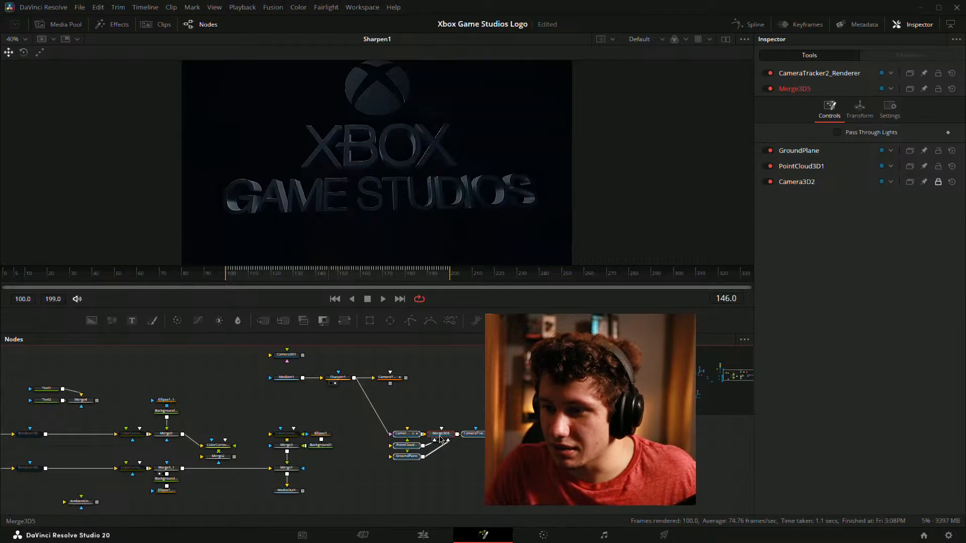
{"action": "mouse_move", "coordinate": [414, 427]}
{"action": "left_mouse_down"}
{"action": "mouse_move", "coordinate": [427, 383]}
{"action": "mouse_move", "coordinate": [411, 420]}
{"action": "left_mouse_up"}
{"action": "left_click_drag", "start_coordinate": [346, 409], "coordinate": [369, 393]}
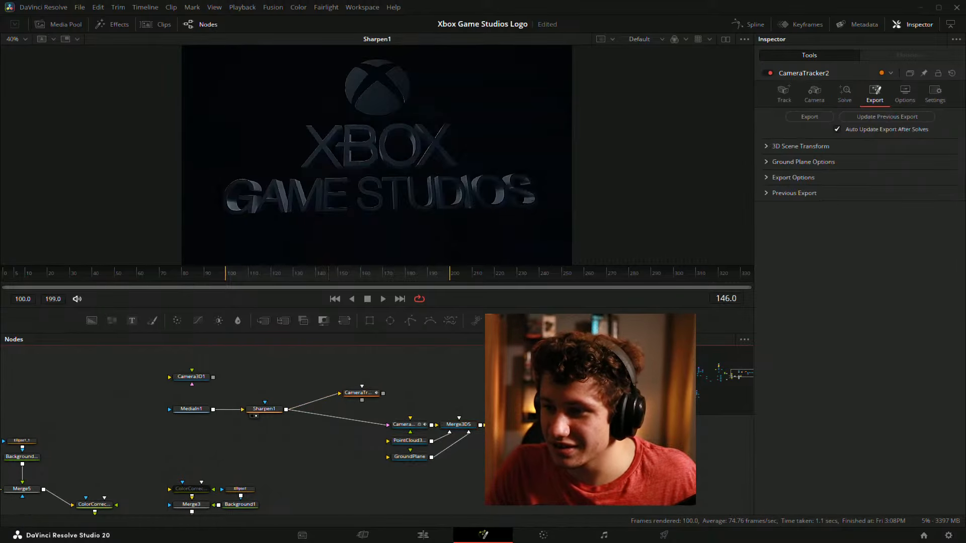
Turn on the dual viewer layout and display Merge3D5 beside the Sharpen1 footage to view the exported 3D scene
{"action": "left_click", "coordinate": [725, 39]}
{"action": "left_click_drag", "start_coordinate": [508, 402], "coordinate": [484, 406]}
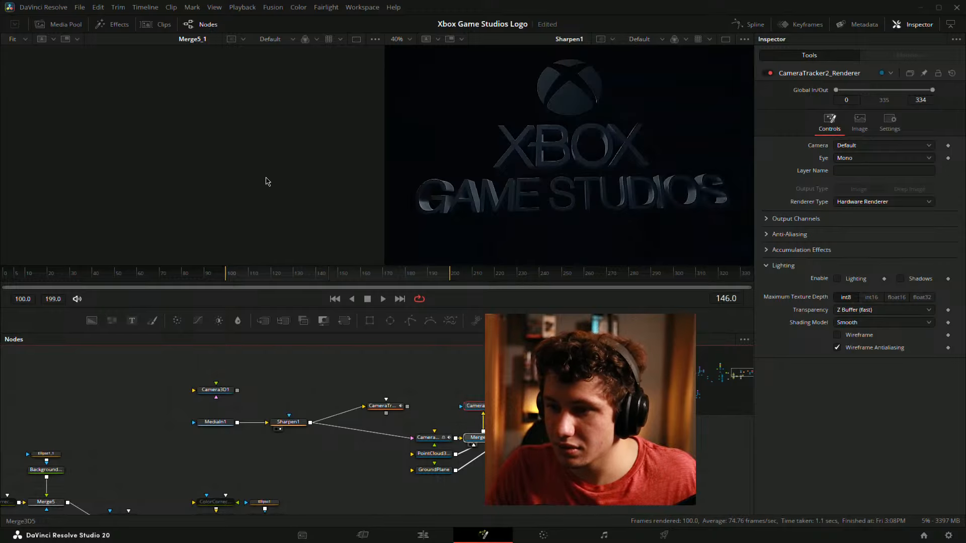
{"action": "left_click_drag", "start_coordinate": [266, 181], "coordinate": [252, 194]}
{"action": "scroll", "coordinate": [290, 172], "scroll_direction": "down", "scroll_amount": 6}
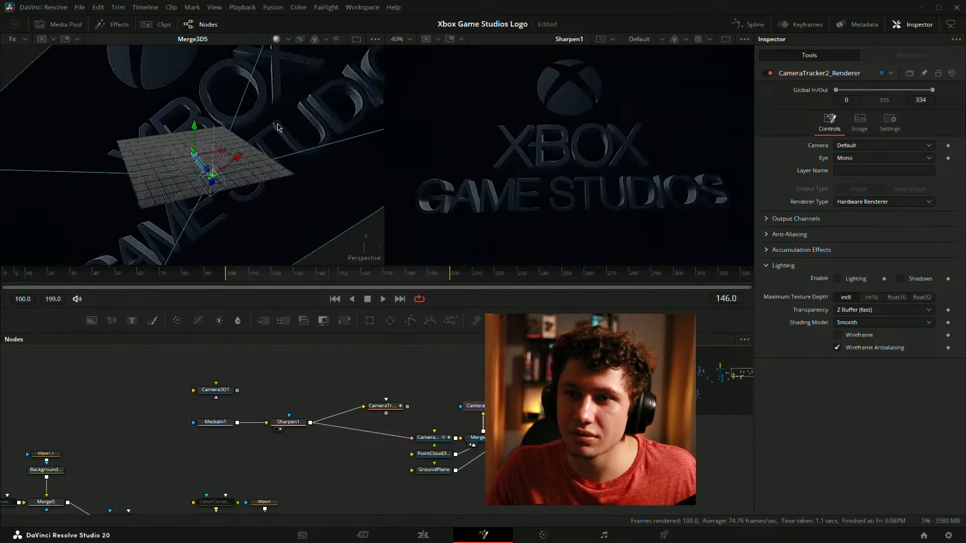
{"action": "left_click_drag", "start_coordinate": [277, 128], "coordinate": [252, 204]}
{"action": "scroll", "coordinate": [258, 254], "scroll_direction": "up", "scroll_amount": 3}
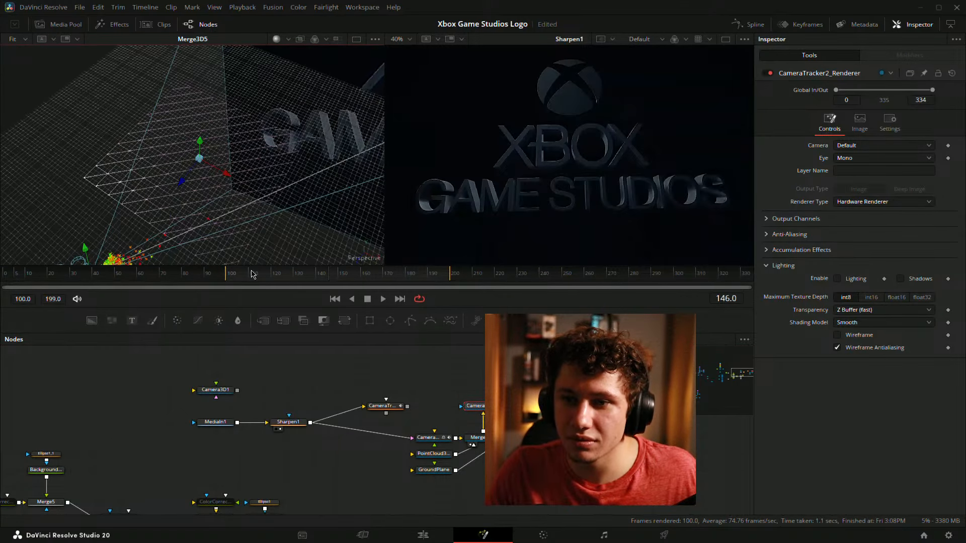
Examine how the solved camera moves in the 3D scene by scrubbing between about frames 100 and 135
{"action": "left_click_drag", "start_coordinate": [251, 274], "coordinate": [244, 274]}
{"action": "scroll", "coordinate": [280, 199], "scroll_direction": "down", "scroll_amount": 3}
{"action": "left_click_drag", "start_coordinate": [280, 198], "coordinate": [156, 158]}
{"action": "left_click_drag", "start_coordinate": [225, 279], "coordinate": [266, 266]}
{"action": "scroll", "coordinate": [278, 190], "scroll_direction": "down", "scroll_amount": 3}
{"action": "left_click_drag", "start_coordinate": [297, 196], "coordinate": [331, 170]}
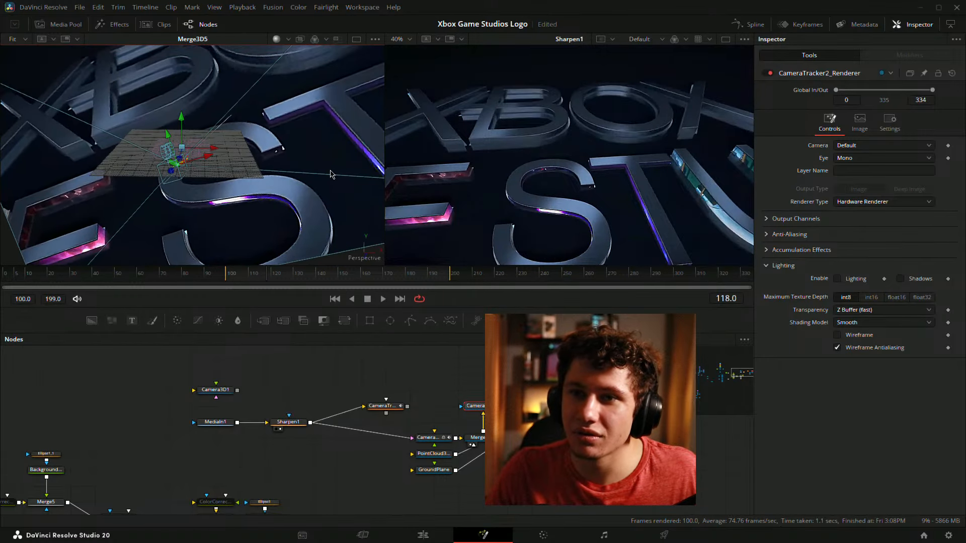
{"action": "mouse_move", "coordinate": [301, 280]}
{"action": "left_mouse_down"}
{"action": "mouse_move", "coordinate": [362, 282]}
{"action": "mouse_move", "coordinate": [242, 274]}
{"action": "mouse_move", "coordinate": [352, 277]}
{"action": "mouse_move", "coordinate": [291, 274]}
{"action": "left_mouse_up"}
{"action": "left_click_drag", "start_coordinate": [482, 427], "coordinate": [495, 425]}
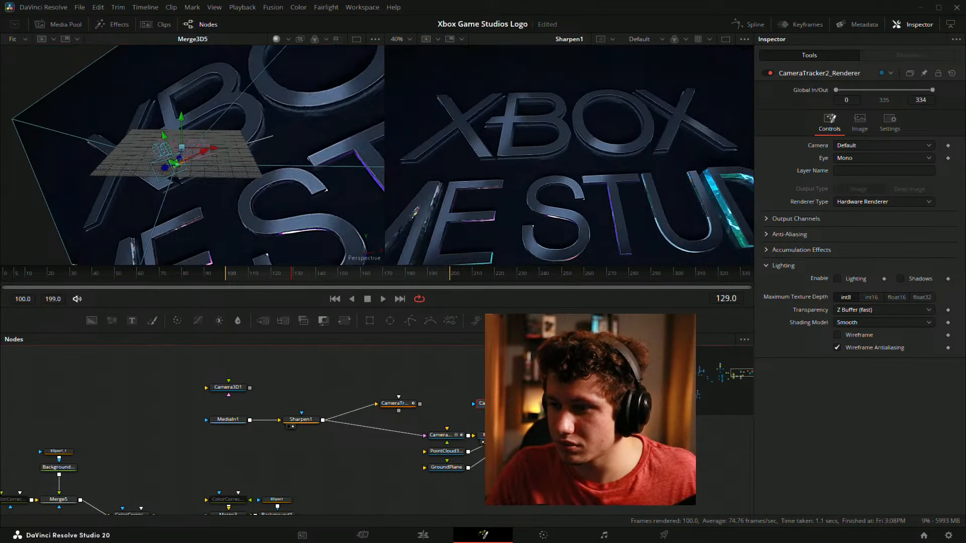
{"action": "left_click", "coordinate": [241, 275]}
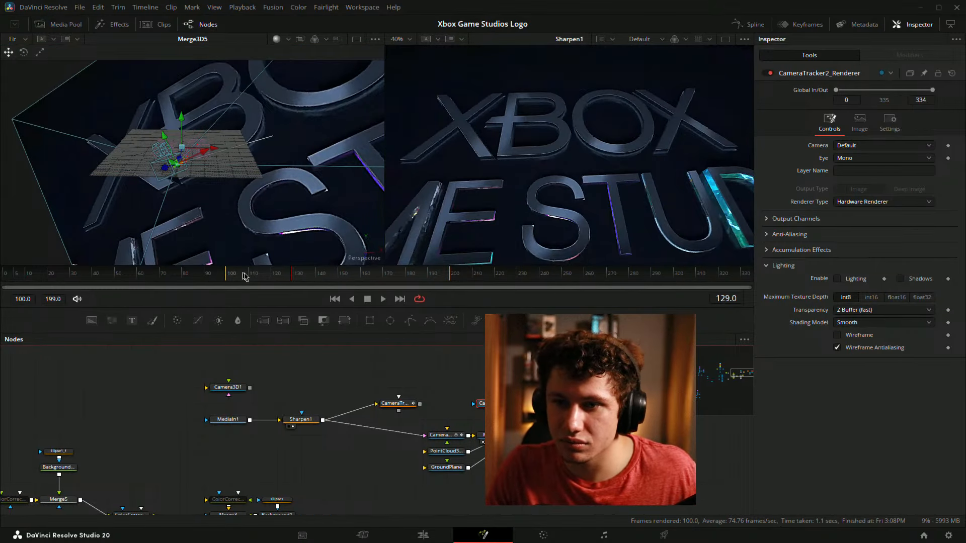
{"action": "left_click_drag", "start_coordinate": [240, 275], "coordinate": [308, 283]}
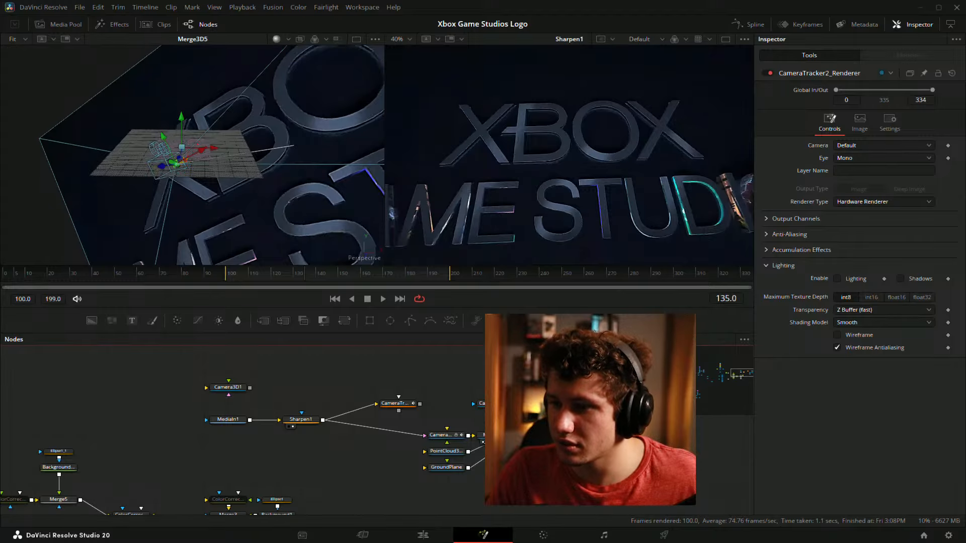
Check the settings of the GroundPlane and renderer nodes, then align the CameraTracker2 node horizontally with Sharpen1
{"action": "scroll", "coordinate": [508, 402], "scroll_direction": "up", "scroll_amount": 2}
{"action": "left_click", "coordinate": [474, 450]}
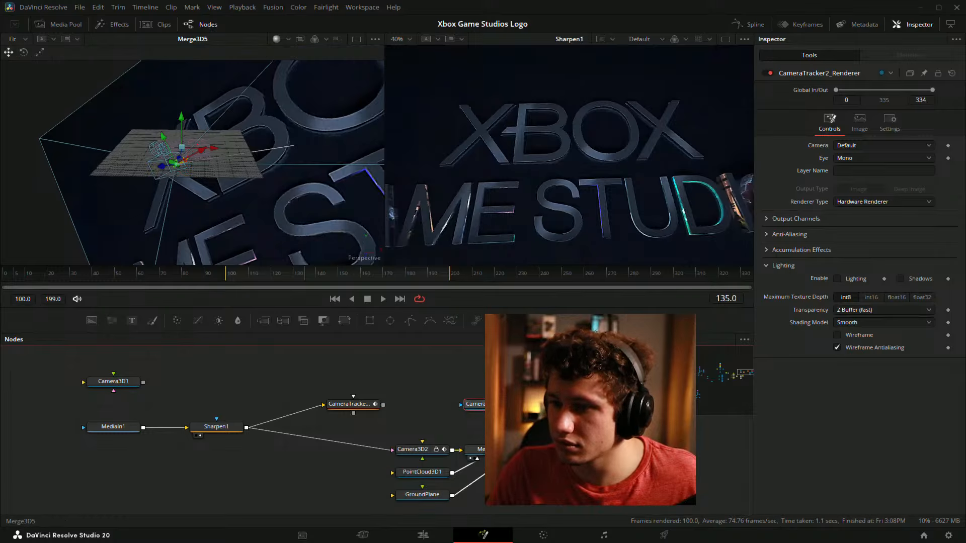
{"action": "left_click", "coordinate": [559, 449]}
{"action": "left_click", "coordinate": [427, 495]}
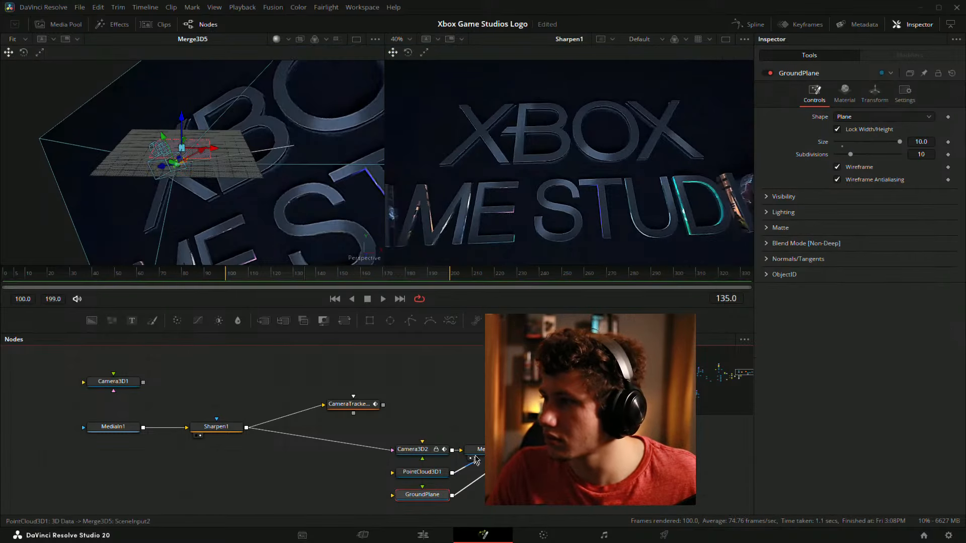
{"action": "left_click_drag", "start_coordinate": [428, 491], "coordinate": [474, 435]}
{"action": "left_click", "coordinate": [600, 393]}
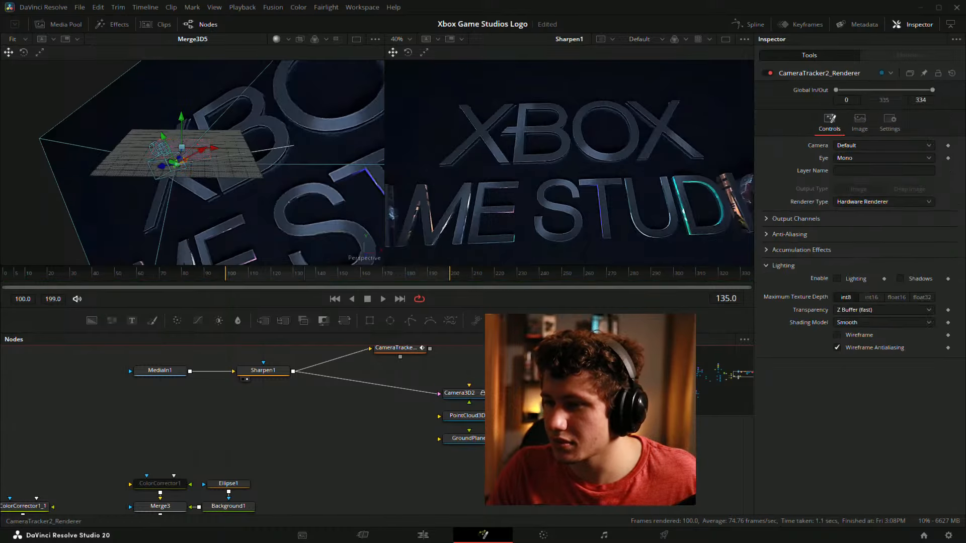
{"action": "left_click_drag", "start_coordinate": [600, 393], "coordinate": [597, 409]}
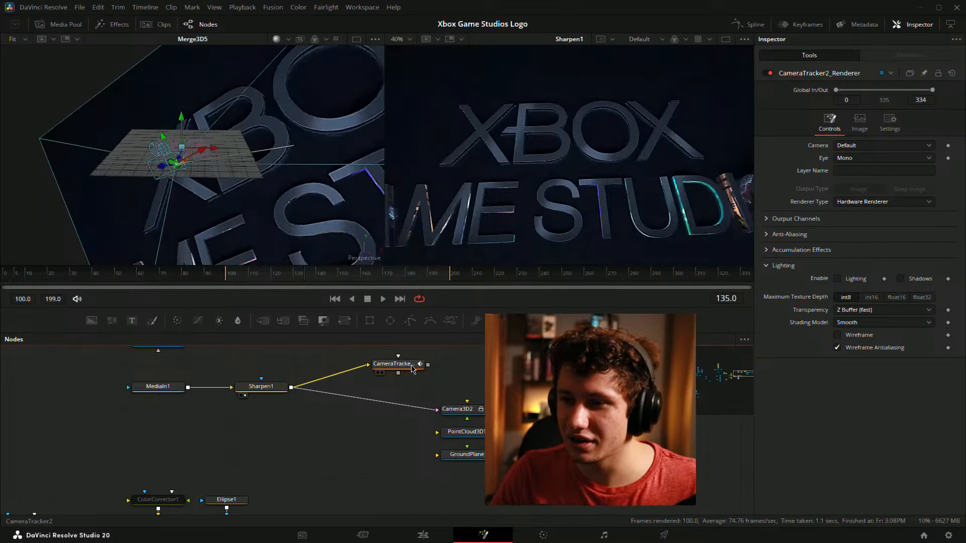
{"action": "left_click_drag", "start_coordinate": [411, 369], "coordinate": [447, 391]}
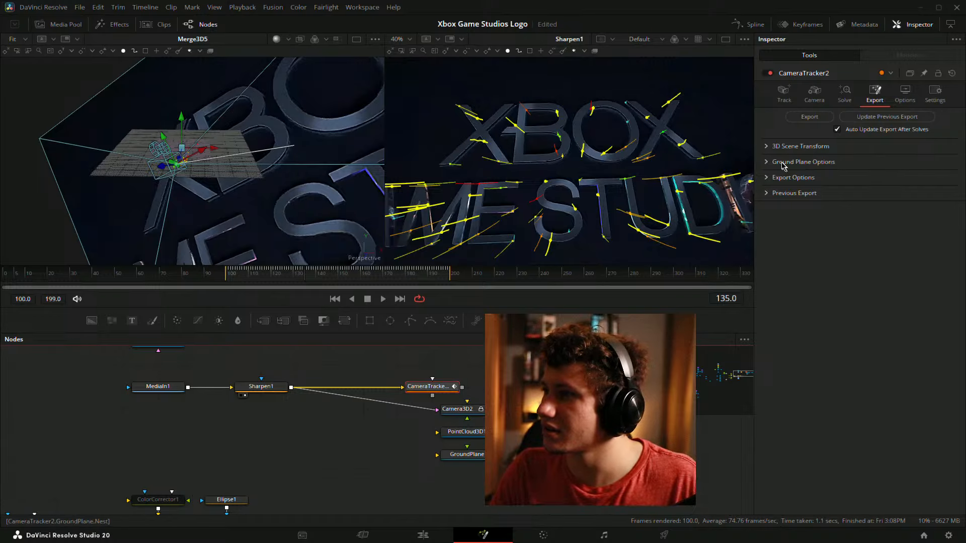
Review the Ground Plane Options, Export Options and Previous Export settings of CameraTracker2
{"action": "left_click", "coordinate": [774, 146]}
{"action": "left_click", "coordinate": [769, 147]}
{"action": "left_click", "coordinate": [785, 161]}
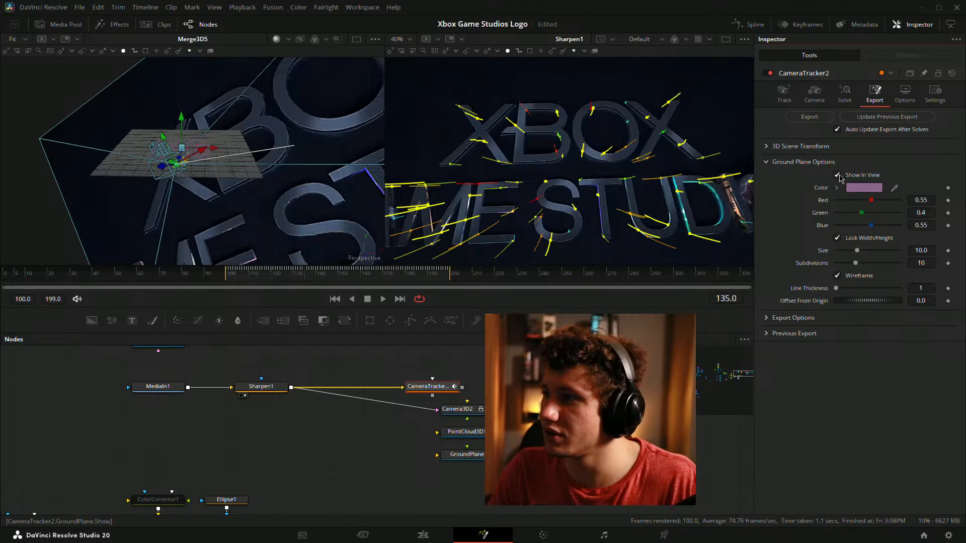
{"action": "left_click", "coordinate": [768, 318]}
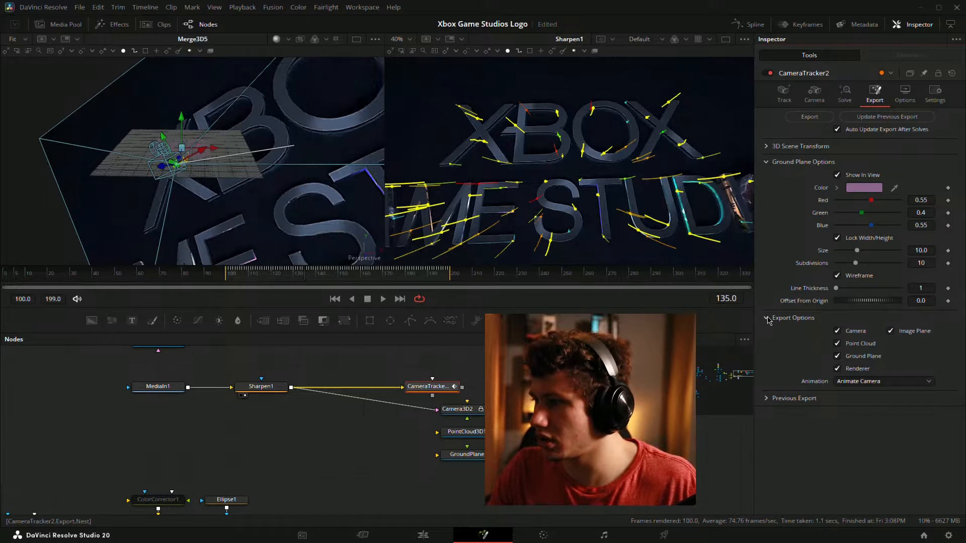
{"action": "left_click", "coordinate": [767, 398]}
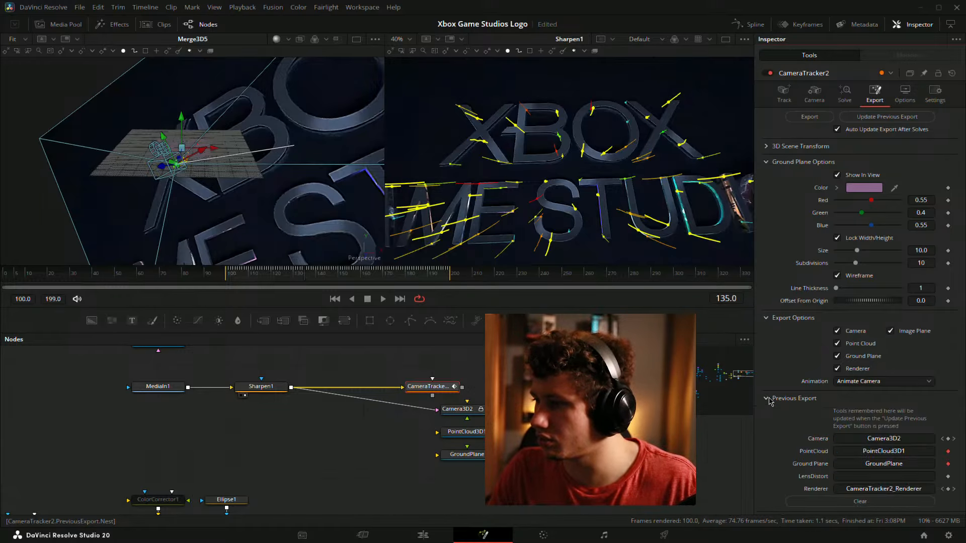
{"action": "left_click", "coordinate": [767, 399]}
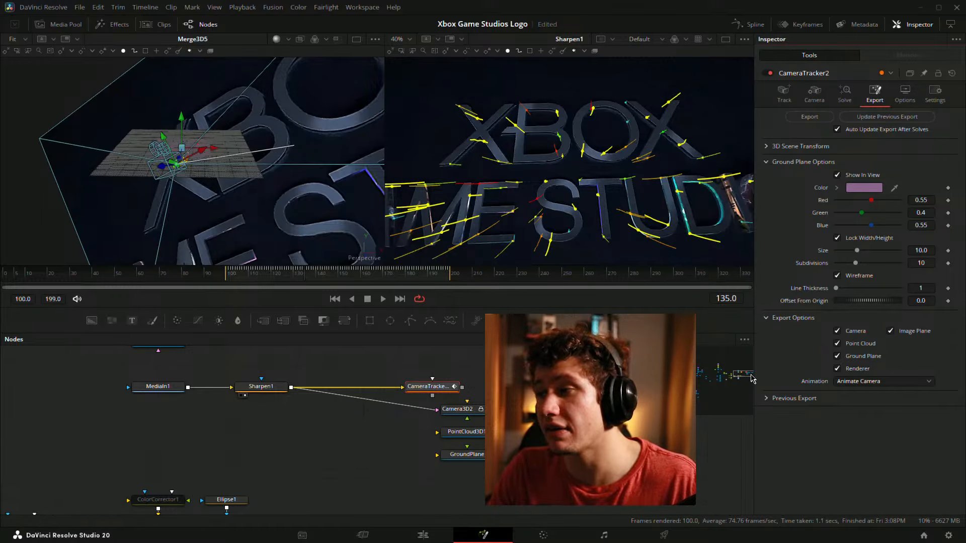
Inspect the exported camera and its image plane from several angles around frames 132 and 109
{"action": "left_click_drag", "start_coordinate": [270, 272], "coordinate": [294, 269]}
{"action": "left_click_drag", "start_coordinate": [274, 130], "coordinate": [96, 255]}
{"action": "scroll", "coordinate": [95, 255], "scroll_direction": "down", "scroll_amount": 5}
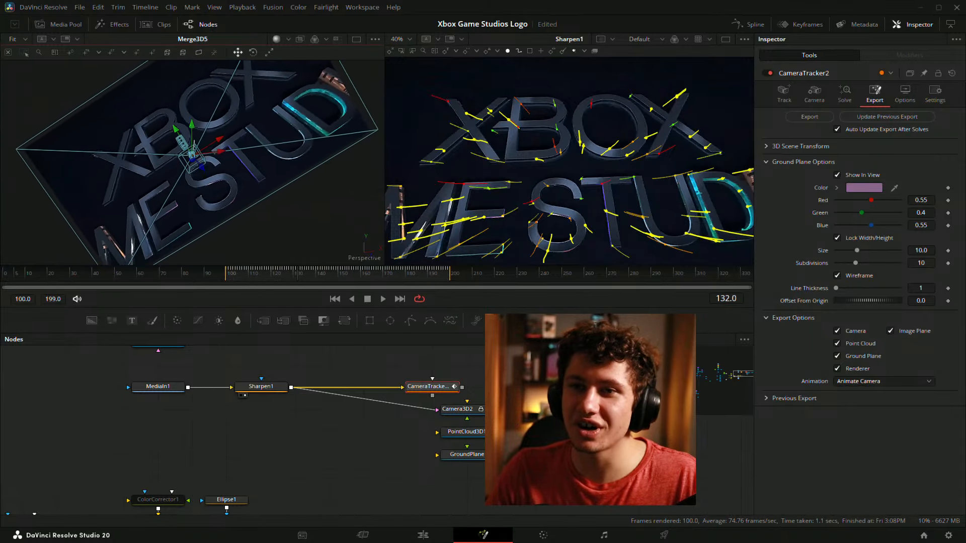
{"action": "scroll", "coordinate": [96, 255], "scroll_direction": "up", "scroll_amount": 5}
{"action": "left_click_drag", "start_coordinate": [276, 133], "coordinate": [226, 236]}
{"action": "left_click_drag", "start_coordinate": [300, 274], "coordinate": [317, 44]}
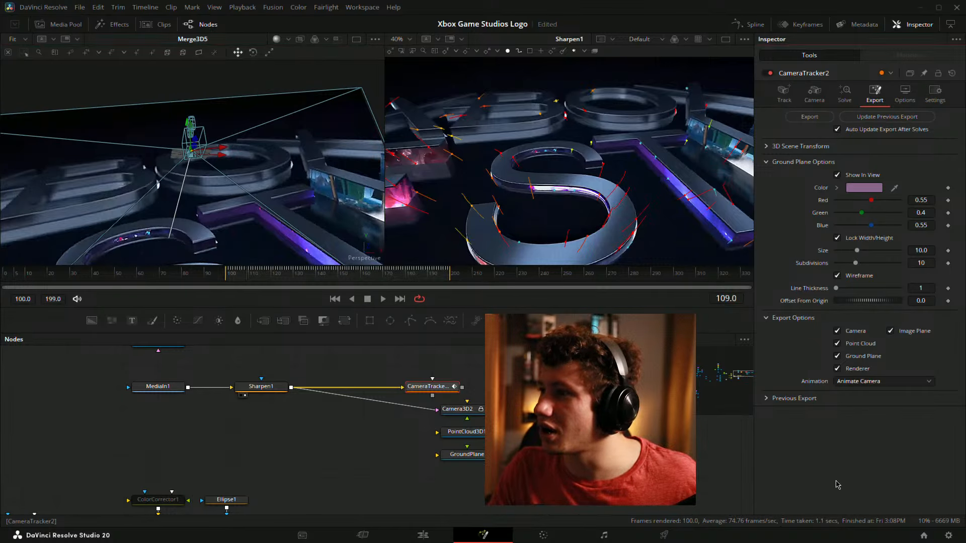
Expand CameraTracker2's 3D Scene Transform settings, refit the 3D view, and inspect the camera from the side near frame 101
{"action": "left_click", "coordinate": [766, 147]}
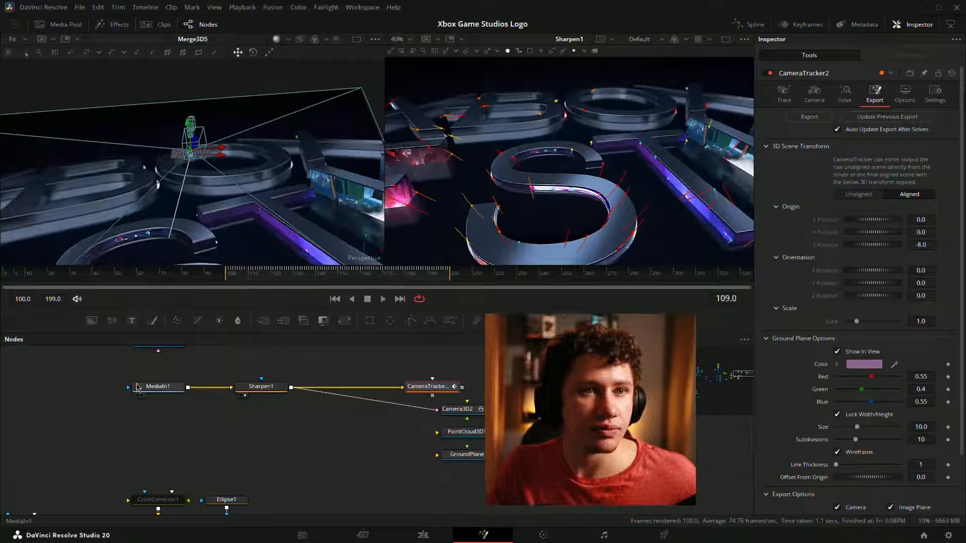
{"action": "left_click_drag", "start_coordinate": [352, 428], "coordinate": [328, 423]}
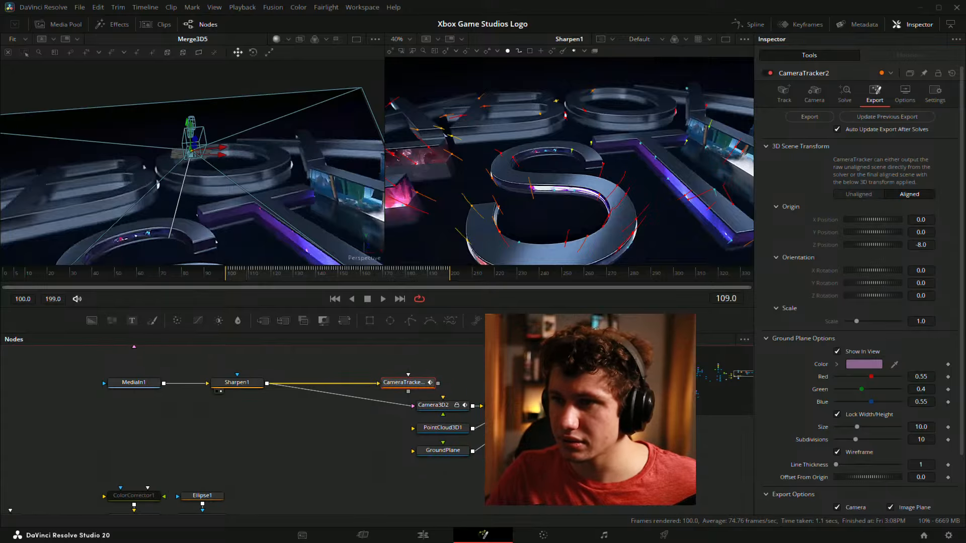
{"action": "left_click", "coordinate": [286, 180]}
{"action": "key", "text": "shift+f"}
{"action": "left_click_drag", "start_coordinate": [310, 147], "coordinate": [104, 248]}
{"action": "left_click_drag", "start_coordinate": [338, 277], "coordinate": [228, 272]}
Try a new Renderer 3D node in place of CameraTracker2_Renderer: connect Merge3D5 to it and view its output
{"action": "left_click_drag", "start_coordinate": [553, 392], "coordinate": [419, 395]}
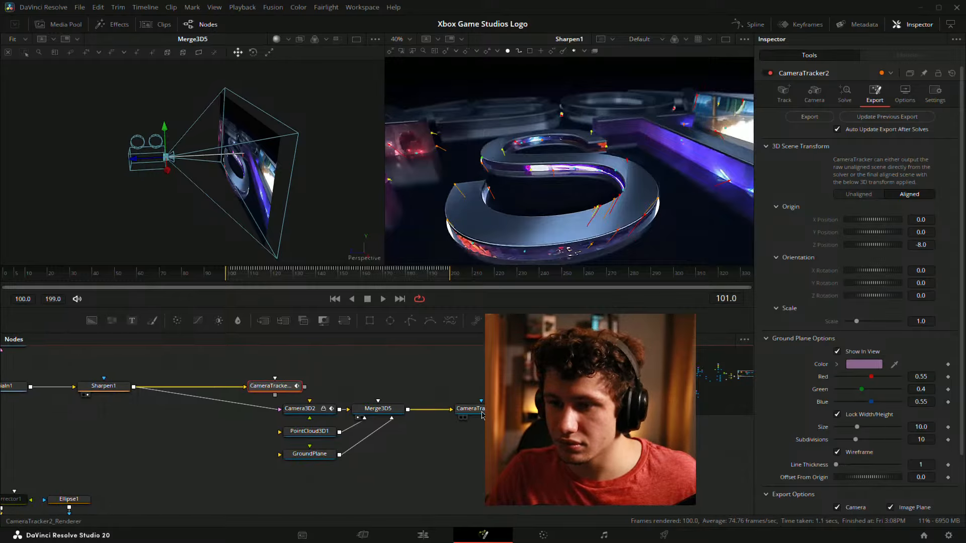
{"action": "left_click", "coordinate": [481, 410]}
{"action": "left_click_drag", "start_coordinate": [466, 416], "coordinate": [434, 406]}
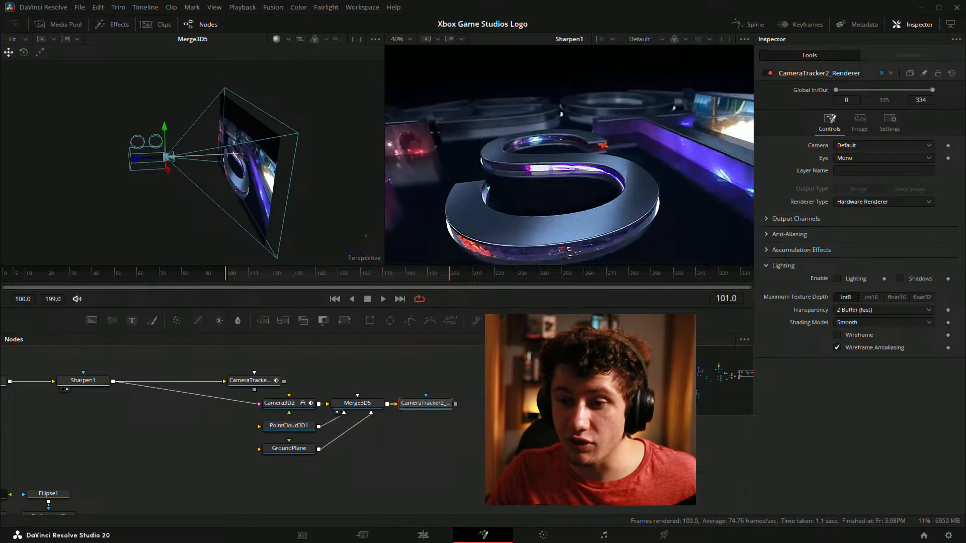
{"action": "key", "text": "shift+space"}
{"action": "type", "text": "camerarender"}
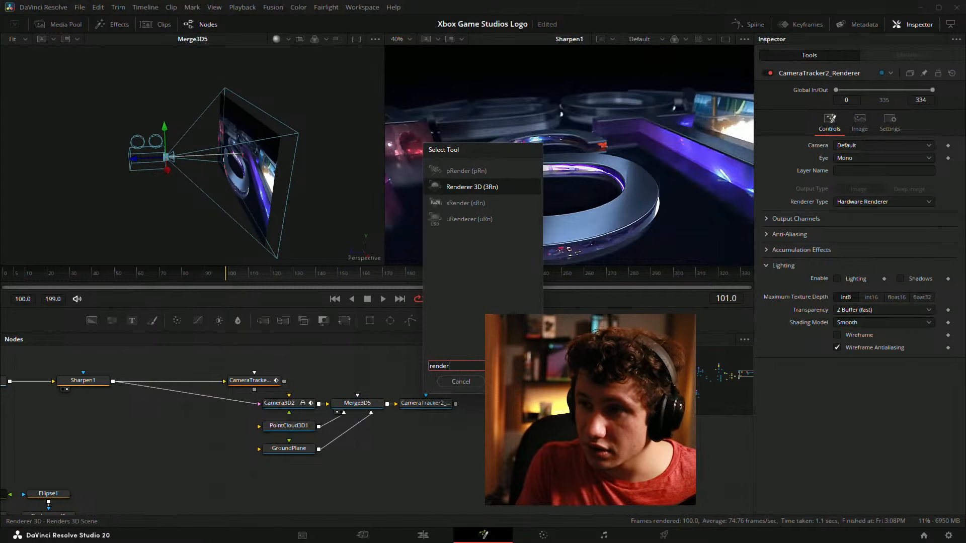
{"action": "key", "text": "Return"}
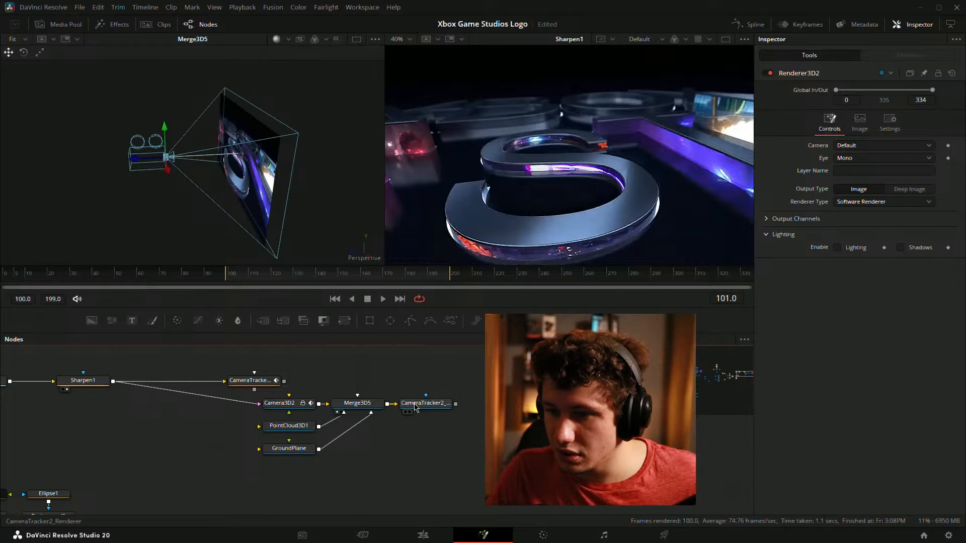
{"action": "left_click_drag", "start_coordinate": [420, 403], "coordinate": [426, 383]}
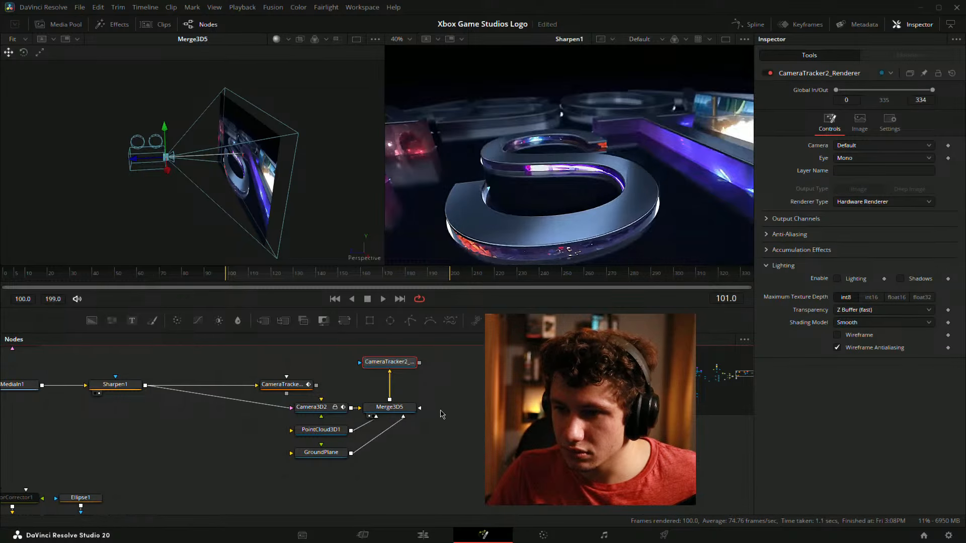
{"action": "left_click_drag", "start_coordinate": [578, 408], "coordinate": [484, 408]}
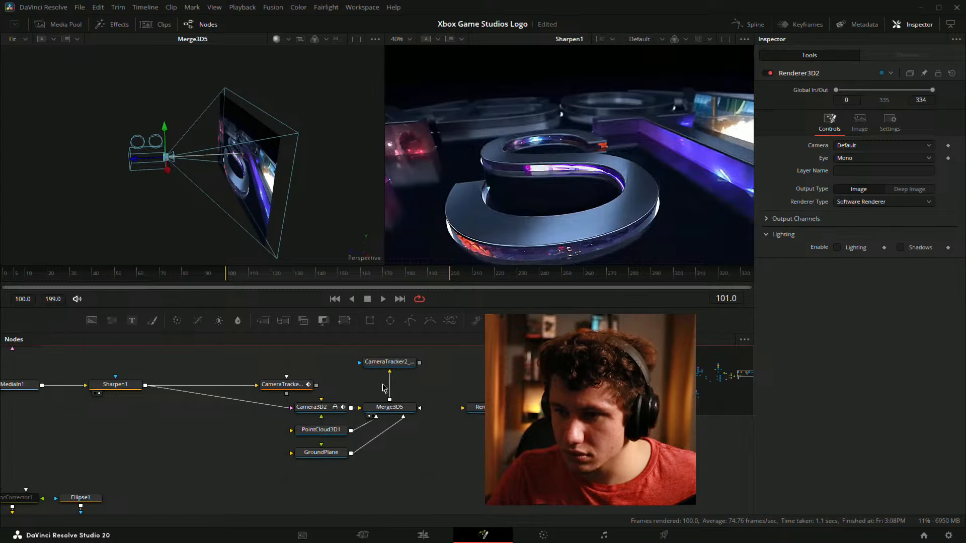
{"action": "left_click_drag", "start_coordinate": [383, 388], "coordinate": [254, 226]}
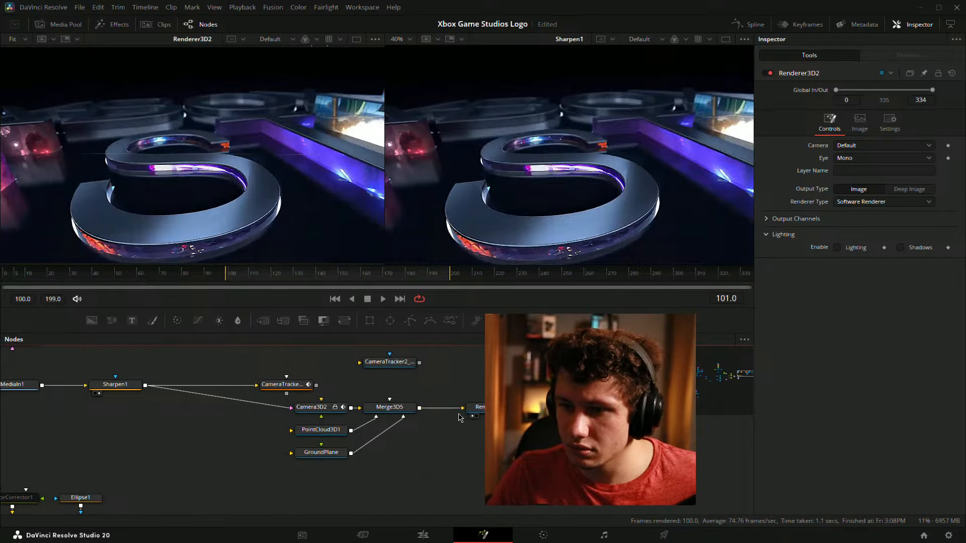
{"action": "left_click_drag", "start_coordinate": [376, 417], "coordinate": [474, 427]}
Delete the added Renderer 3D node, reconnect Merge3D5 to CameraTracker2_Renderer, and save the project
{"action": "left_click_drag", "start_coordinate": [550, 419], "coordinate": [494, 421]}
{"action": "left_click", "coordinate": [503, 388]}
{"action": "key", "text": "Delete"}
{"action": "left_click_drag", "start_coordinate": [439, 376], "coordinate": [539, 422]}
{"action": "key", "text": "ctrl+s"}
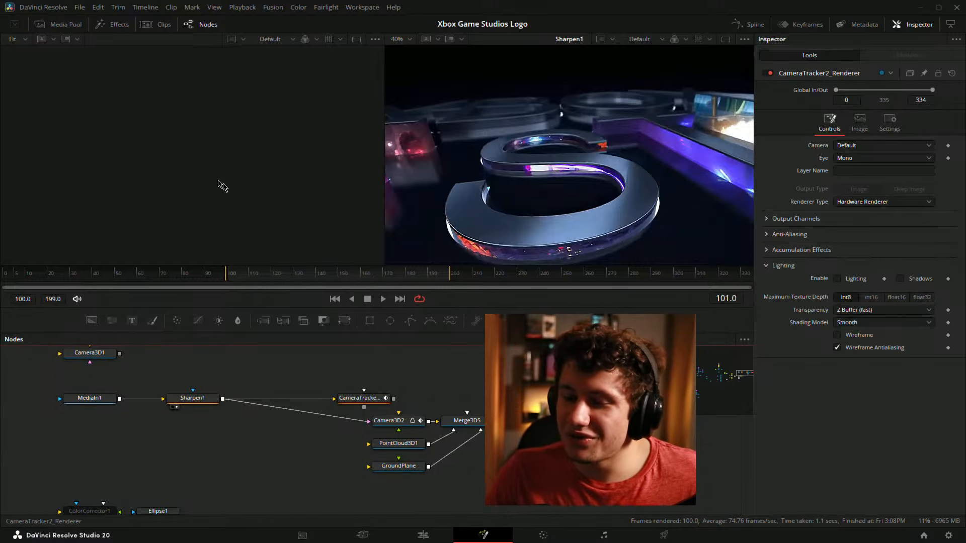
View the output of CameraTracker2_Renderer beside the sharpened footage and go to frame 128
{"action": "key", "text": "1"}
{"action": "left_click_drag", "start_coordinate": [200, 280], "coordinate": [289, 285]}
{"action": "scroll", "coordinate": [272, 430], "scroll_direction": "down", "scroll_amount": 1}
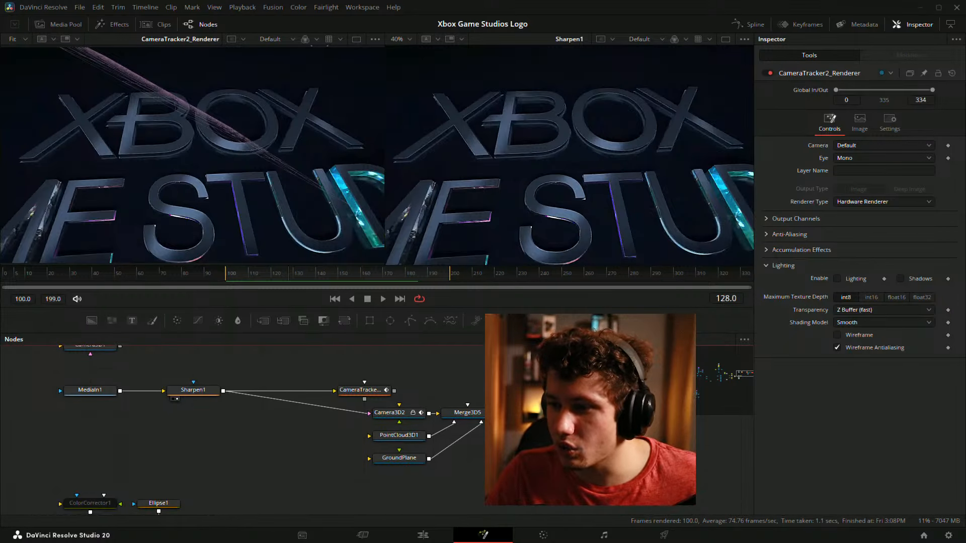
Align the GroundPlane with the logo's surface using rotation X -60.4, Y -8.3, Z 33.1 and translation X 0.382, Y 0.192, Z 3.21
{"action": "left_click", "coordinate": [408, 460]}
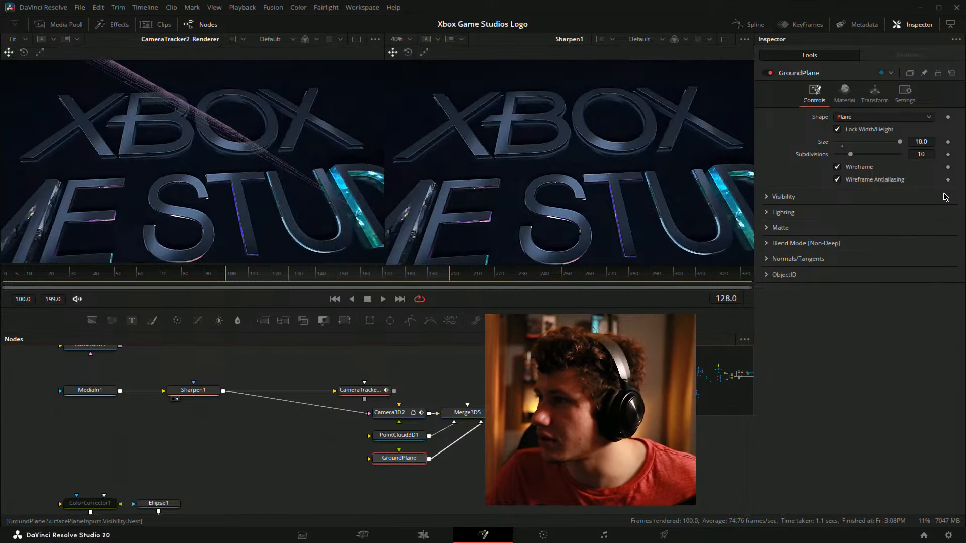
{"action": "left_click", "coordinate": [874, 93]}
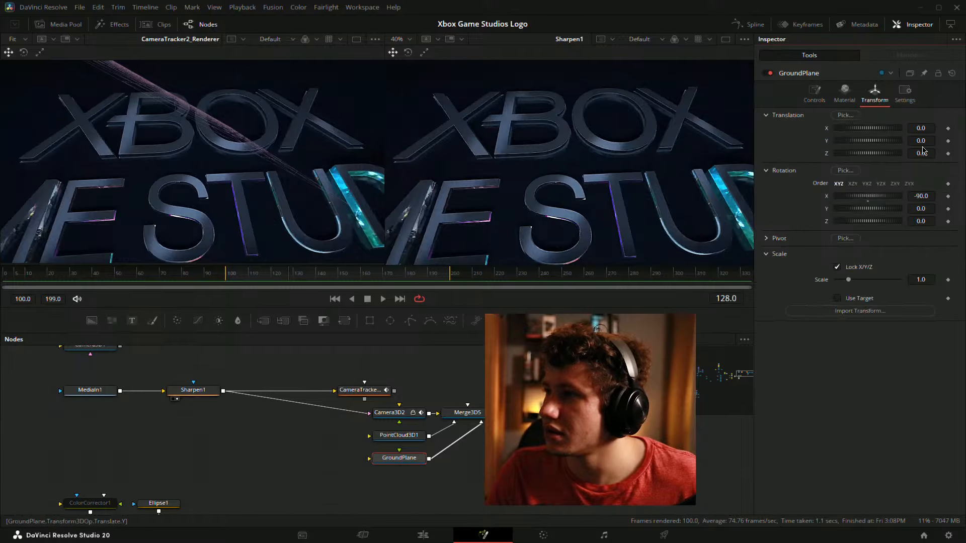
{"action": "left_click_drag", "start_coordinate": [921, 140], "coordinate": [878, 146]}
{"action": "key", "text": "ctrl+z"}
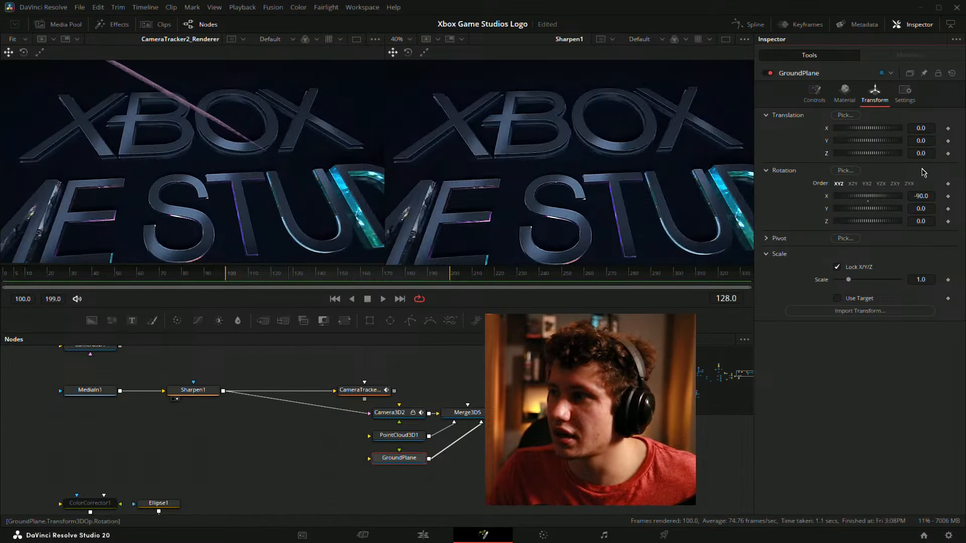
{"action": "mouse_move", "coordinate": [919, 195]}
{"action": "left_mouse_down"}
{"action": "mouse_move", "coordinate": [945, 196]}
{"action": "mouse_move", "coordinate": [920, 196]}
{"action": "mouse_move", "coordinate": [935, 208]}
{"action": "mouse_move", "coordinate": [926, 221]}
{"action": "mouse_move", "coordinate": [916, 196]}
{"action": "mouse_move", "coordinate": [916, 207]}
{"action": "mouse_move", "coordinate": [900, 208]}
{"action": "mouse_move", "coordinate": [926, 197]}
{"action": "left_mouse_up"}
{"action": "mouse_move", "coordinate": [931, 142]}
{"action": "left_mouse_down"}
{"action": "mouse_move", "coordinate": [928, 128]}
{"action": "mouse_move", "coordinate": [938, 138]}
{"action": "mouse_move", "coordinate": [919, 142]}
{"action": "left_mouse_up"}
{"action": "left_click_drag", "start_coordinate": [866, 156], "coordinate": [916, 154]}
{"action": "mouse_move", "coordinate": [921, 221]}
{"action": "left_mouse_down"}
{"action": "mouse_move", "coordinate": [922, 196]}
{"action": "mouse_move", "coordinate": [923, 221]}
{"action": "left_mouse_up"}
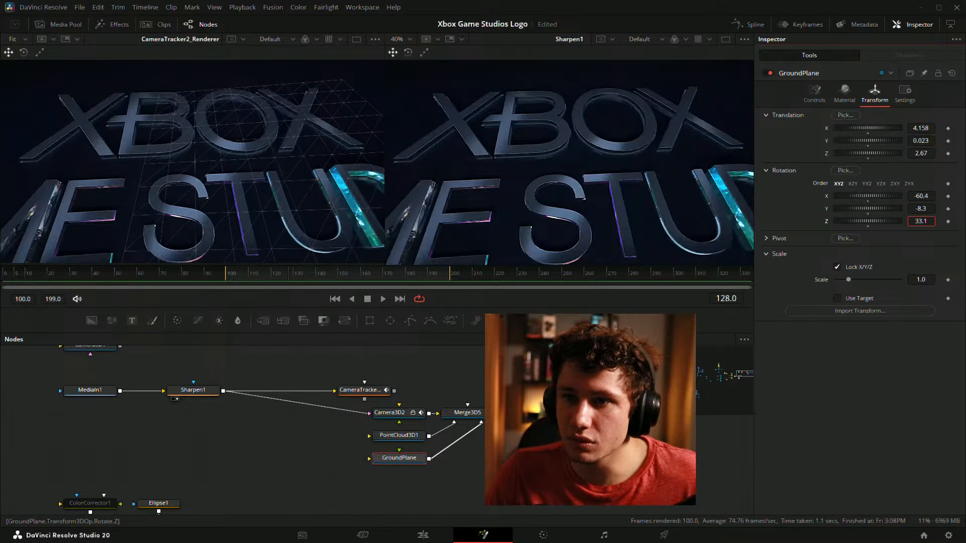
{"action": "mouse_move", "coordinate": [923, 140]}
{"action": "left_mouse_down"}
{"action": "mouse_move", "coordinate": [918, 153]}
{"action": "mouse_move", "coordinate": [918, 127]}
{"action": "left_mouse_up"}
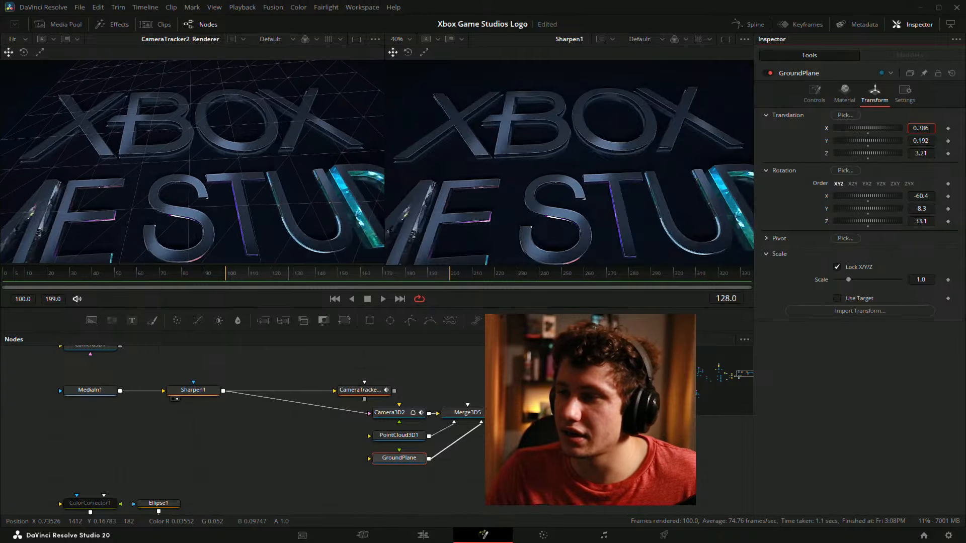
Play and scrub through the shot to check how well the ground plane grid follows the logo's motion
{"action": "key", "text": "space"}
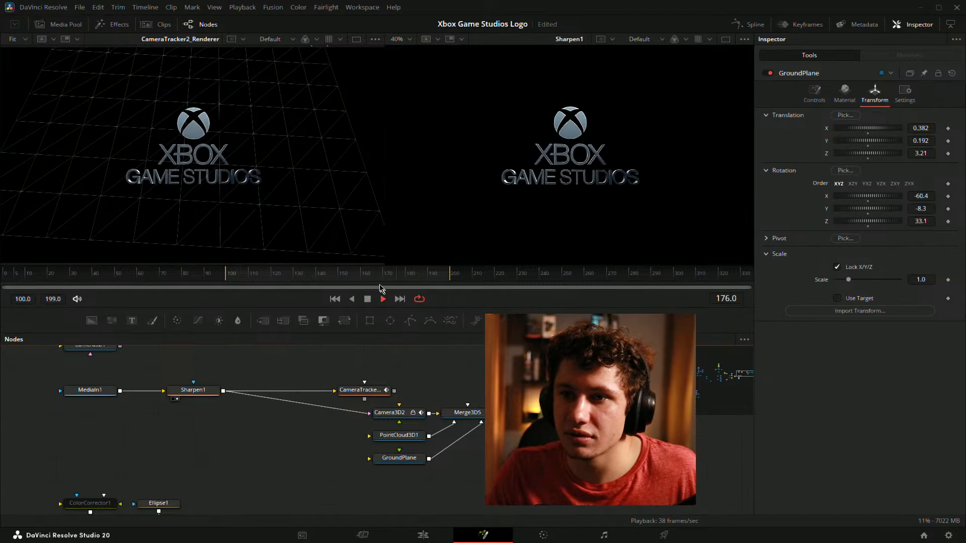
{"action": "left_click_drag", "start_coordinate": [345, 278], "coordinate": [227, 269]}
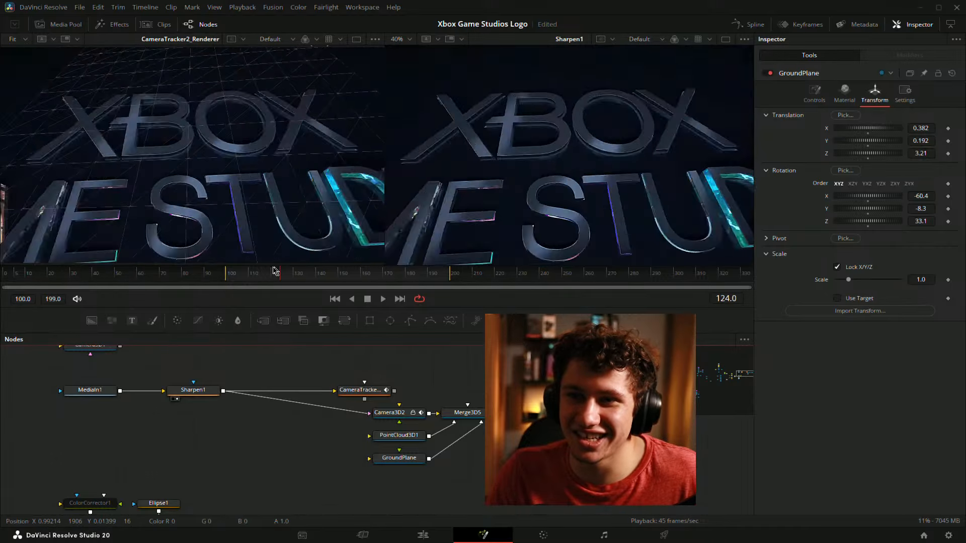
{"action": "key", "text": "space"}
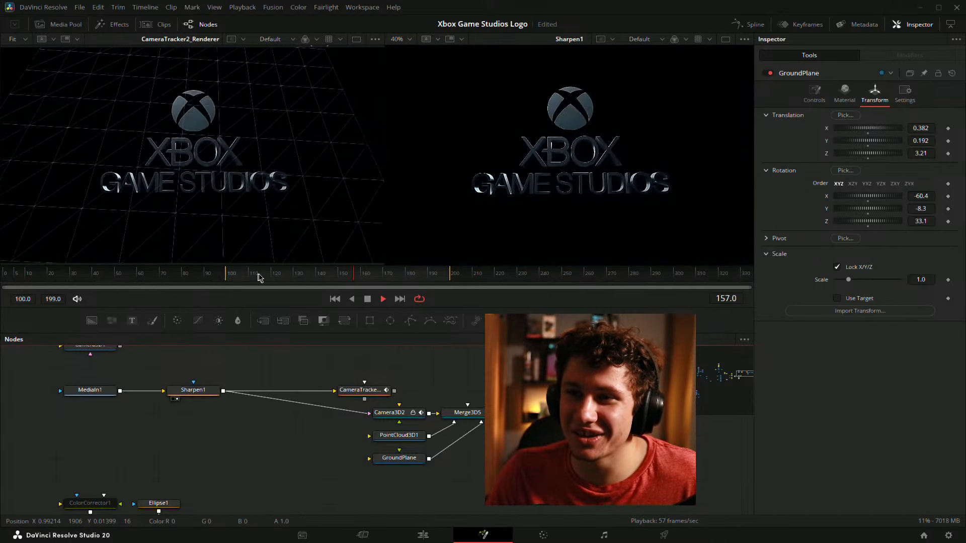
{"action": "left_click", "coordinate": [272, 281]}
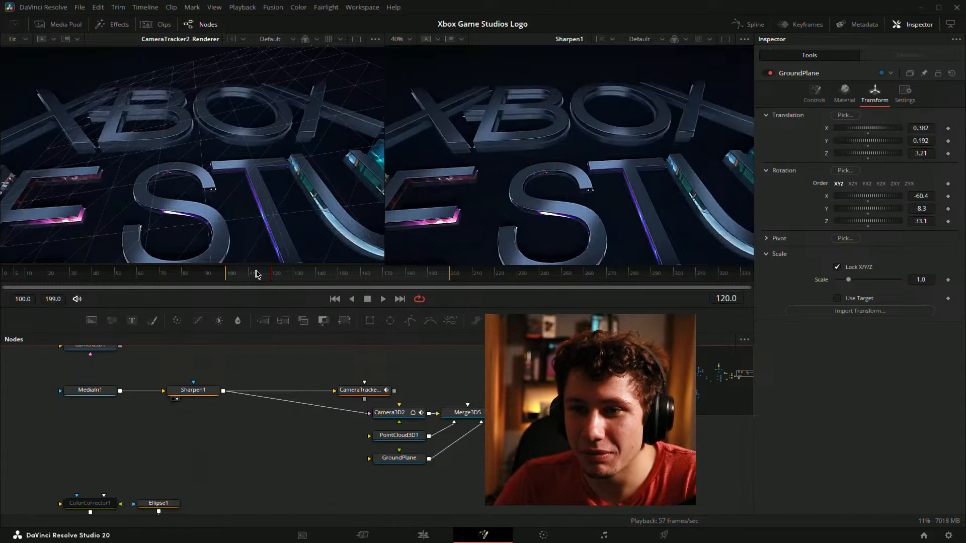
{"action": "left_click", "coordinate": [242, 286]}
{"action": "left_click_drag", "start_coordinate": [243, 285], "coordinate": [368, 275]}
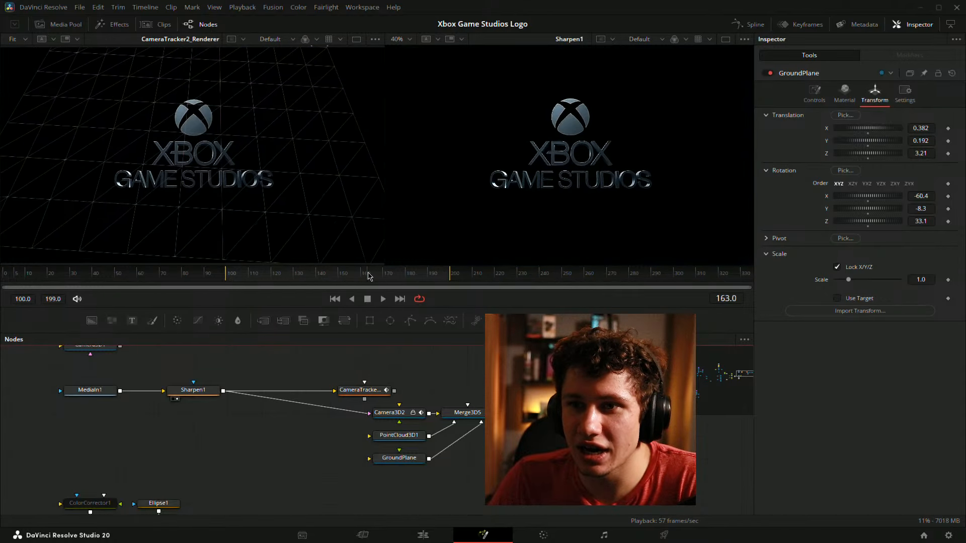
{"action": "left_click_drag", "start_coordinate": [439, 273], "coordinate": [362, 275]}
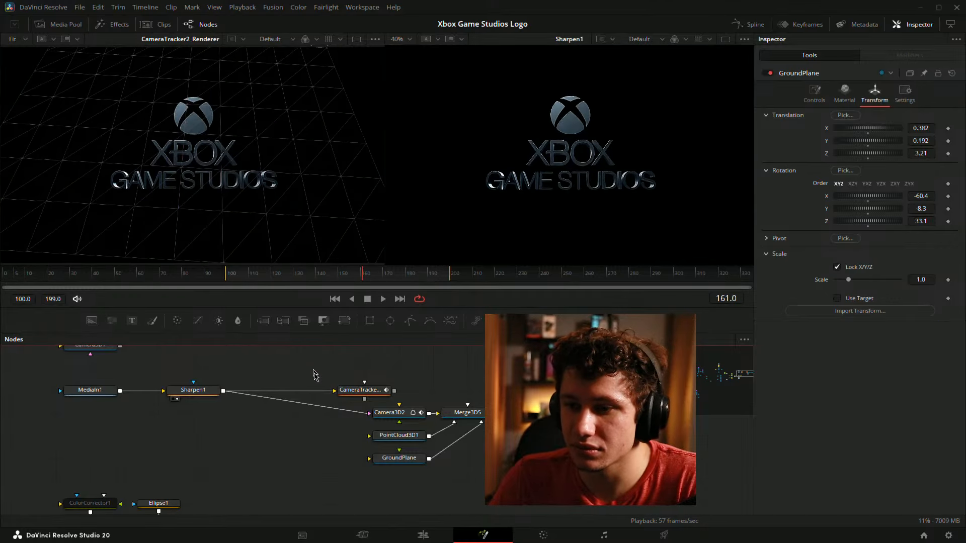
Move the camera-tracking node group away from Sharpen1 and disconnect CameraTracker2 and Camera3D2 from it
{"action": "left_click_drag", "start_coordinate": [516, 395], "coordinate": [457, 394]}
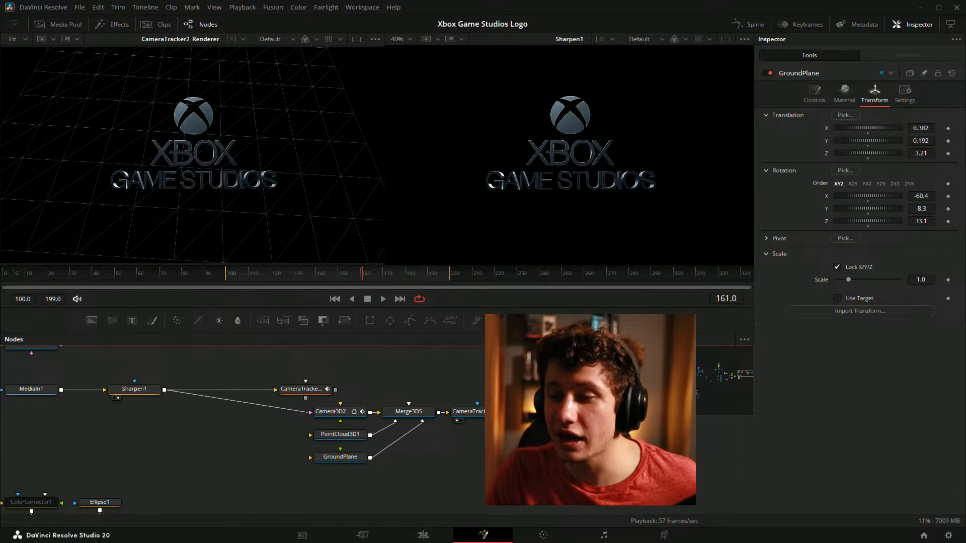
{"action": "left_click_drag", "start_coordinate": [523, 371], "coordinate": [302, 516]}
{"action": "left_click_drag", "start_coordinate": [242, 430], "coordinate": [408, 466]}
{"action": "mouse_move", "coordinate": [285, 426]}
{"action": "left_mouse_down"}
{"action": "mouse_move", "coordinate": [320, 437]}
{"action": "mouse_move", "coordinate": [269, 427]}
{"action": "left_mouse_up"}
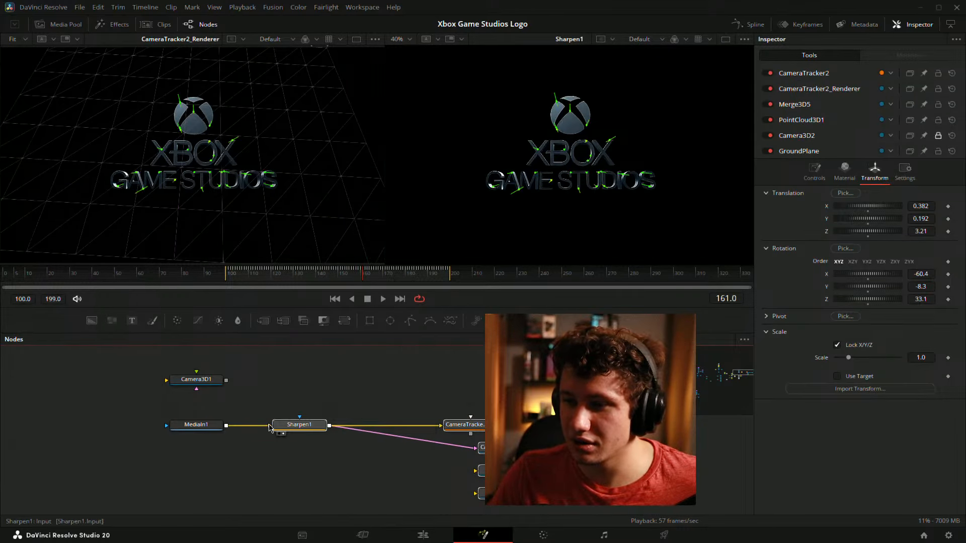
{"action": "left_click", "coordinate": [282, 425]}
{"action": "left_click_drag", "start_coordinate": [471, 419], "coordinate": [399, 415]}
{"action": "left_click", "coordinate": [378, 413]}
{"action": "left_click", "coordinate": [362, 434]}
{"action": "left_click", "coordinate": [337, 377]}
{"action": "left_click_drag", "start_coordinate": [335, 375], "coordinate": [352, 403]}
Add a Planar Tracker node and connect Sharpen1's output to it
{"action": "key", "text": "shift+space"}
{"action": "type", "text": "render"}
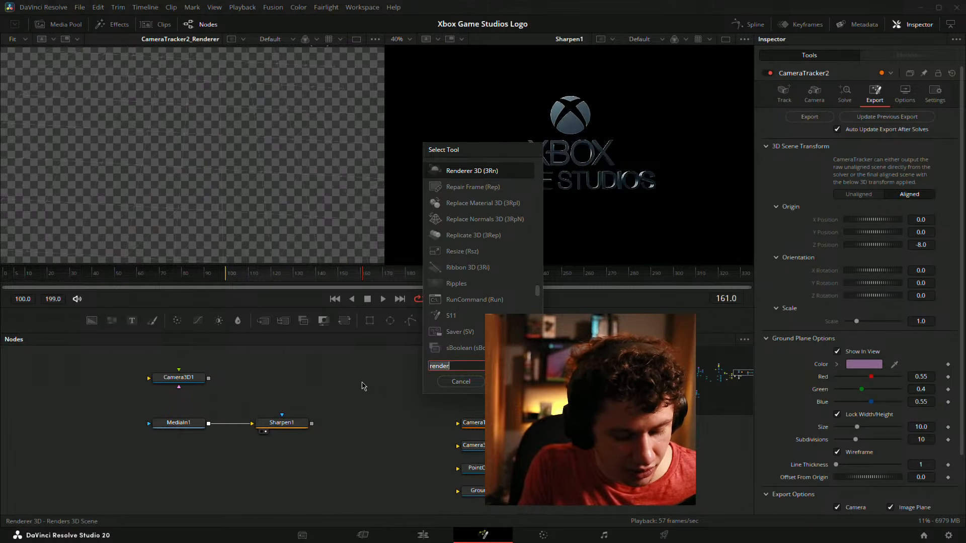
{"action": "key", "text": "BackSpace"}
{"action": "key", "text": "BackSpace"}
{"action": "key", "text": "BackSpace"}
{"action": "key", "text": "BackSpace"}
{"action": "key", "text": "BackSpace"}
{"action": "key", "text": "BackSpace"}
{"action": "type", "text": "planar"}
{"action": "key", "text": "Return"}
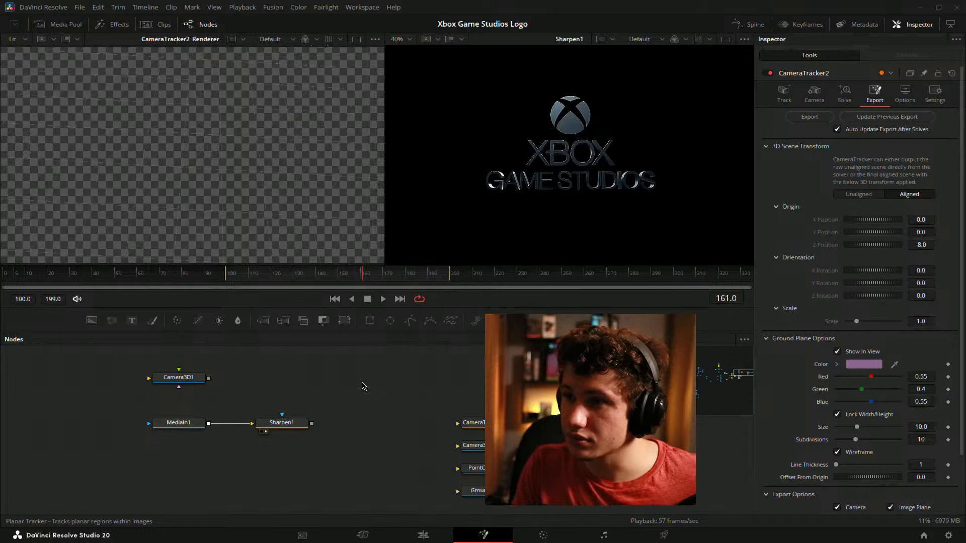
{"action": "left_click_drag", "start_coordinate": [311, 423], "coordinate": [347, 425]}
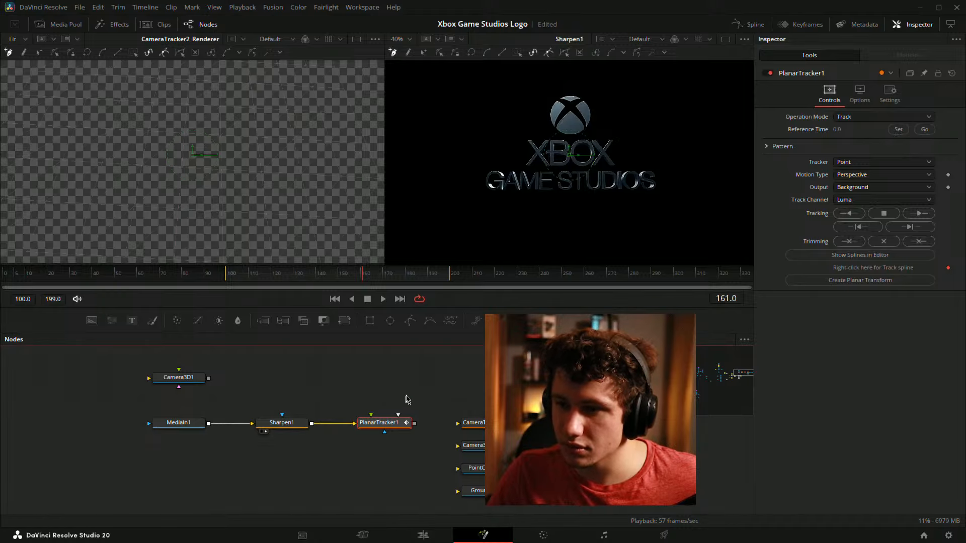
Display PlanarTracker1 in a single large viewer with the whole frame and some margin around it
{"action": "key", "text": "1"}
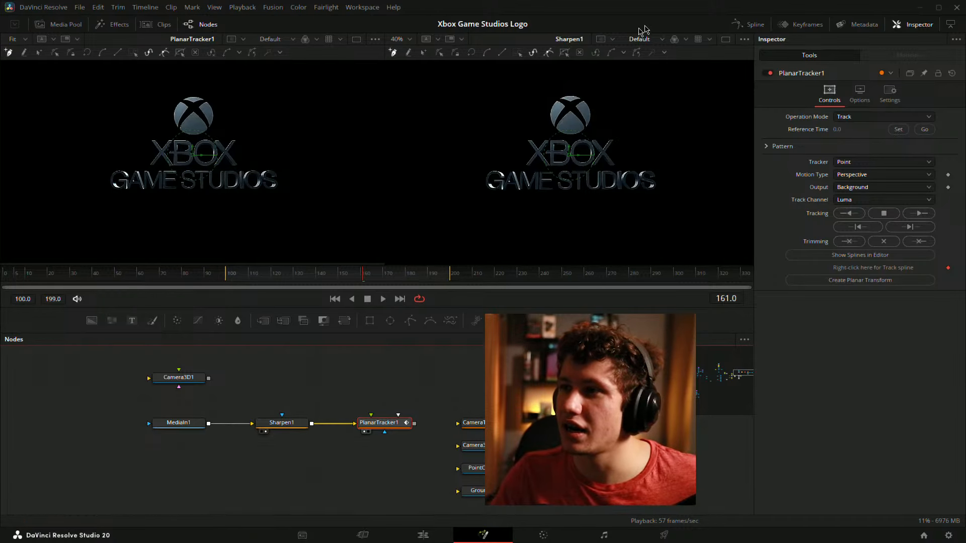
{"action": "left_click", "coordinate": [358, 38]}
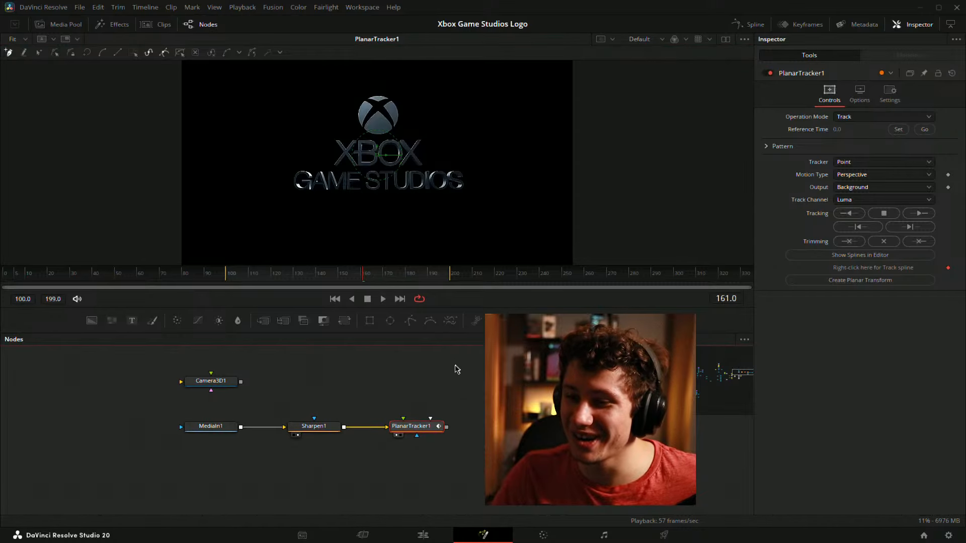
{"action": "scroll", "coordinate": [475, 113], "scroll_direction": "down", "scroll_amount": 2}
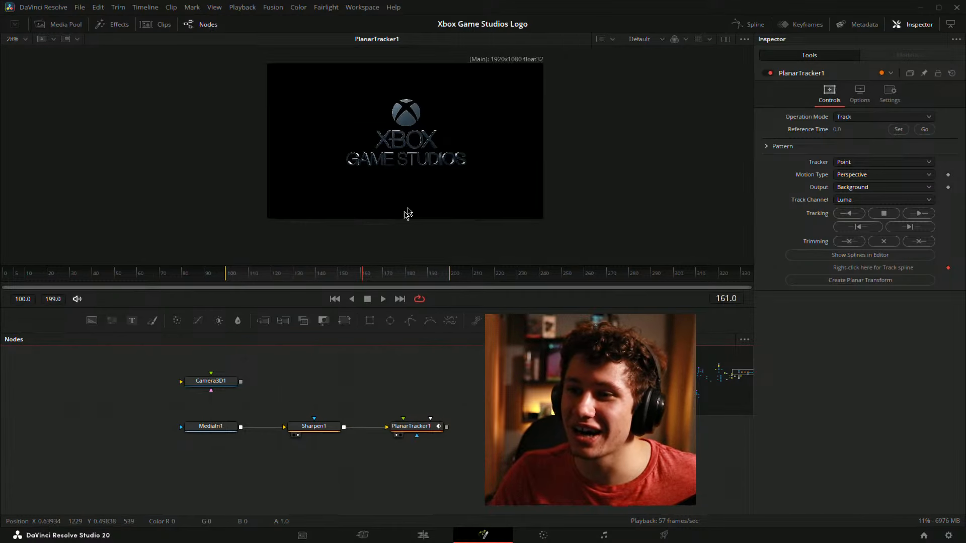
At frame 101, draw a closed tracking polygon around the large letter S for PlanarTracker1
{"action": "left_click_drag", "start_coordinate": [277, 281], "coordinate": [226, 274]}
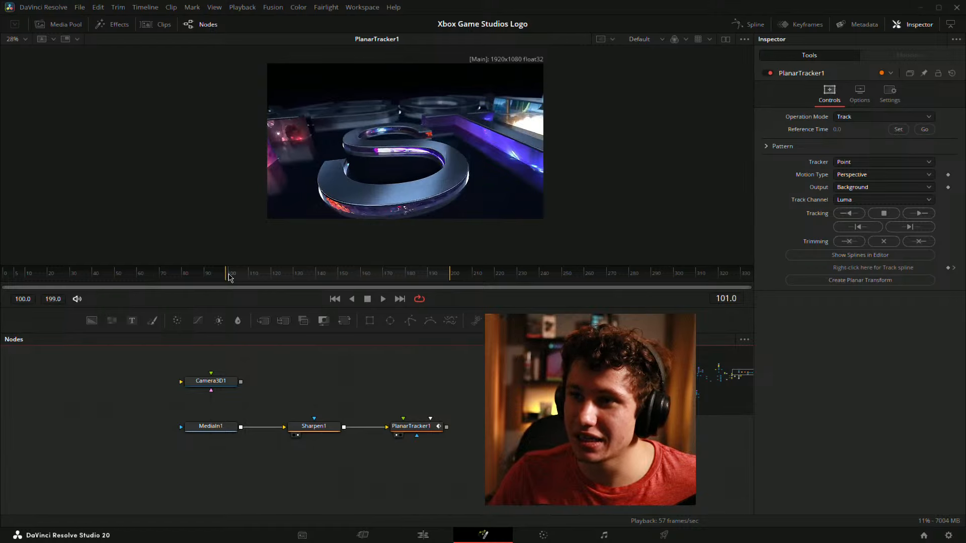
{"action": "scroll", "coordinate": [418, 121], "scroll_direction": "down", "scroll_amount": 1}
{"action": "scroll", "coordinate": [418, 121], "scroll_direction": "up", "scroll_amount": 1}
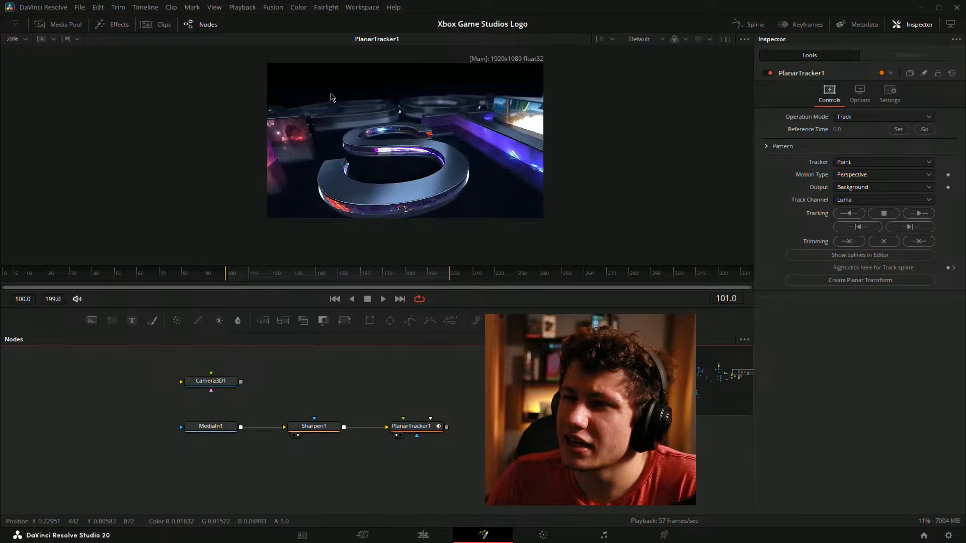
{"action": "left_click", "coordinate": [411, 426]}
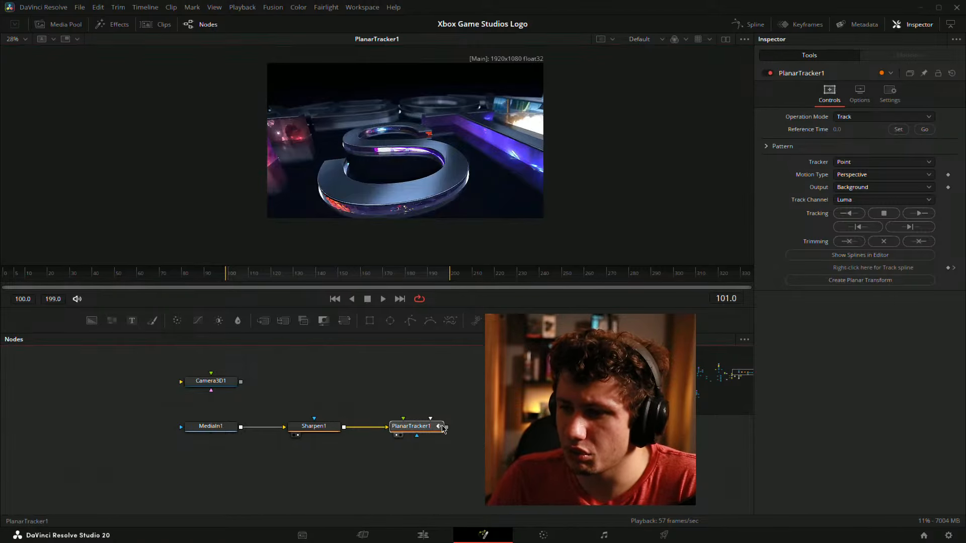
{"action": "left_click", "coordinate": [340, 128]}
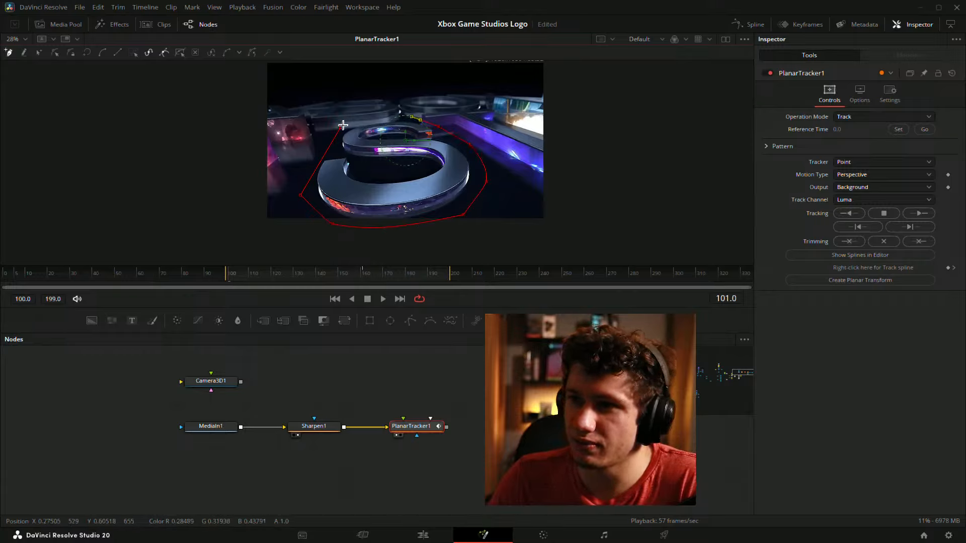
Set PlanarTracker1's tracker type to Hybrid Point/Area with Operation Mode Track and Motion Type Perspective
{"action": "left_click", "coordinate": [866, 117]}
{"action": "left_click", "coordinate": [863, 126]}
{"action": "left_click", "coordinate": [855, 162]}
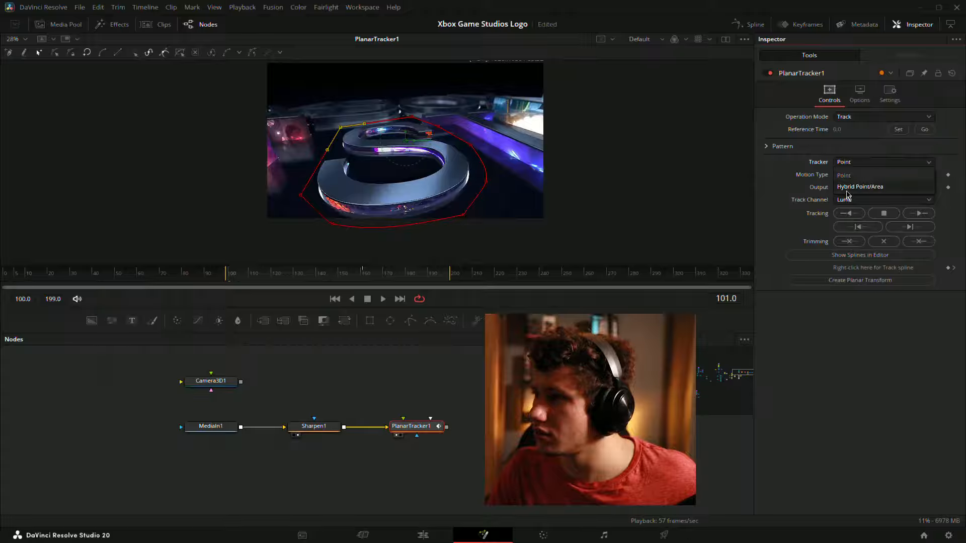
{"action": "left_click", "coordinate": [848, 188]}
{"action": "left_click", "coordinate": [855, 175]}
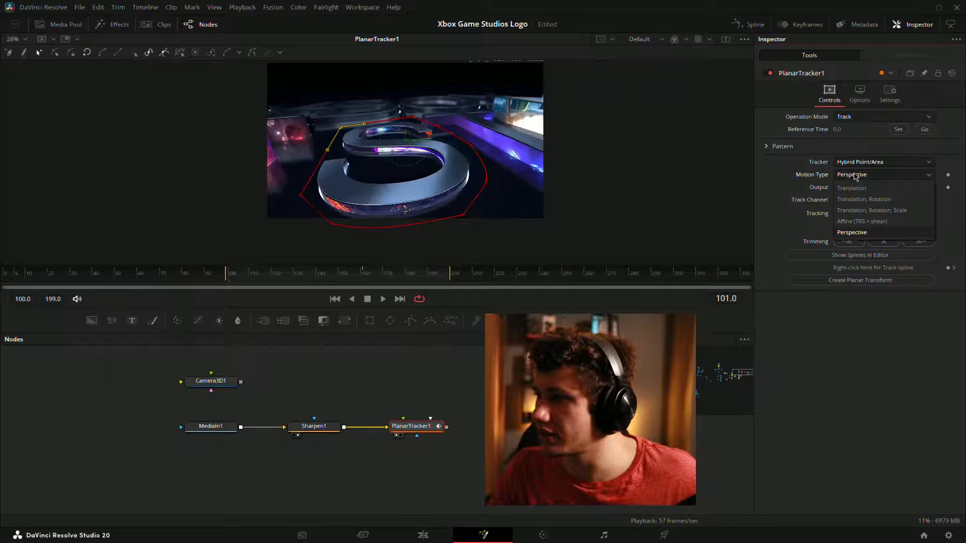
{"action": "left_click", "coordinate": [857, 176]}
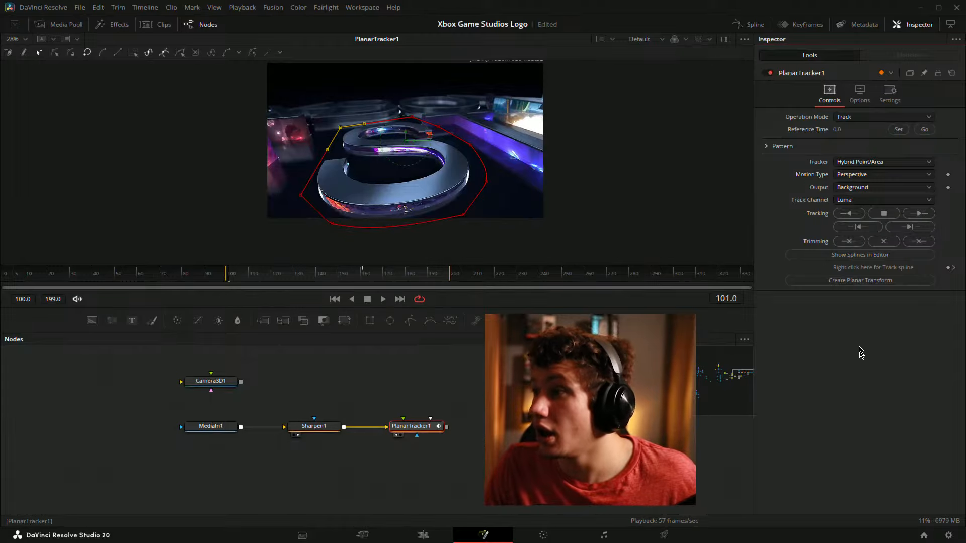
Track the letter S forward from frame 100 to frame 199 and review the track around frame 127
{"action": "left_click", "coordinate": [851, 98]}
{"action": "left_click", "coordinate": [831, 98]}
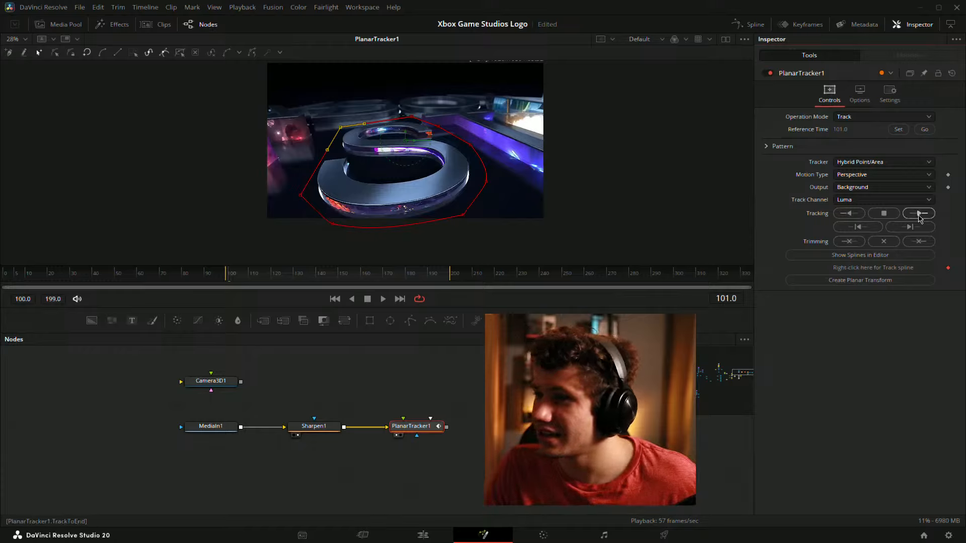
{"action": "key", "text": "Left"}
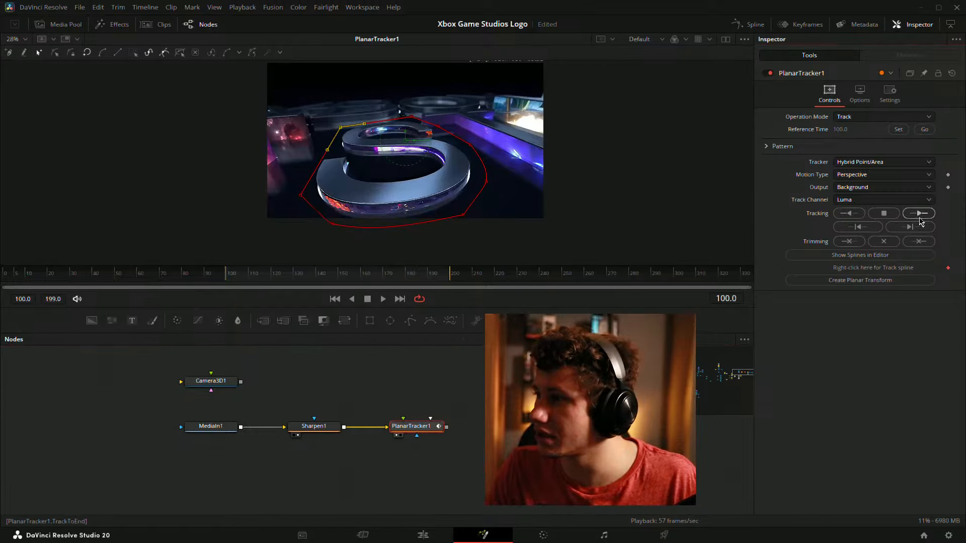
{"action": "left_click", "coordinate": [918, 214]}
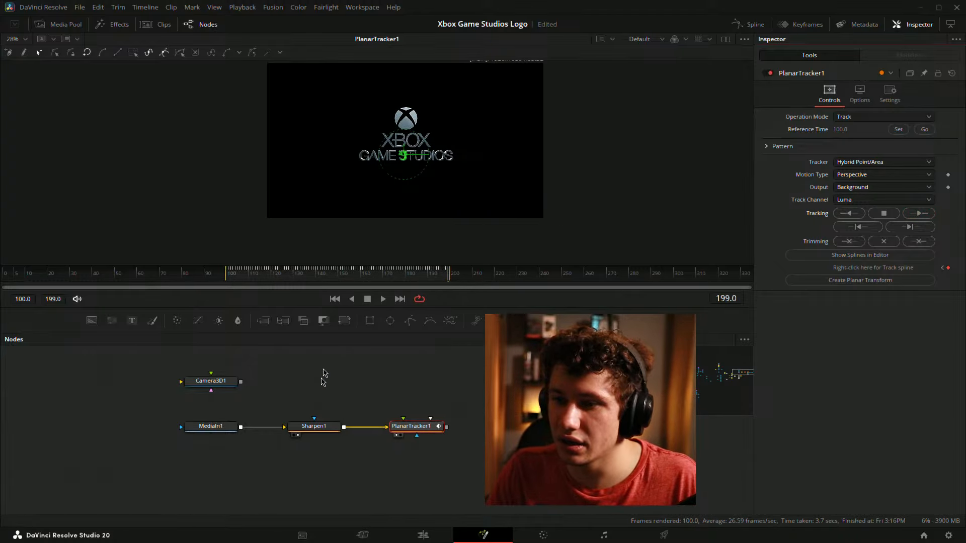
{"action": "left_click_drag", "start_coordinate": [373, 282], "coordinate": [292, 282]}
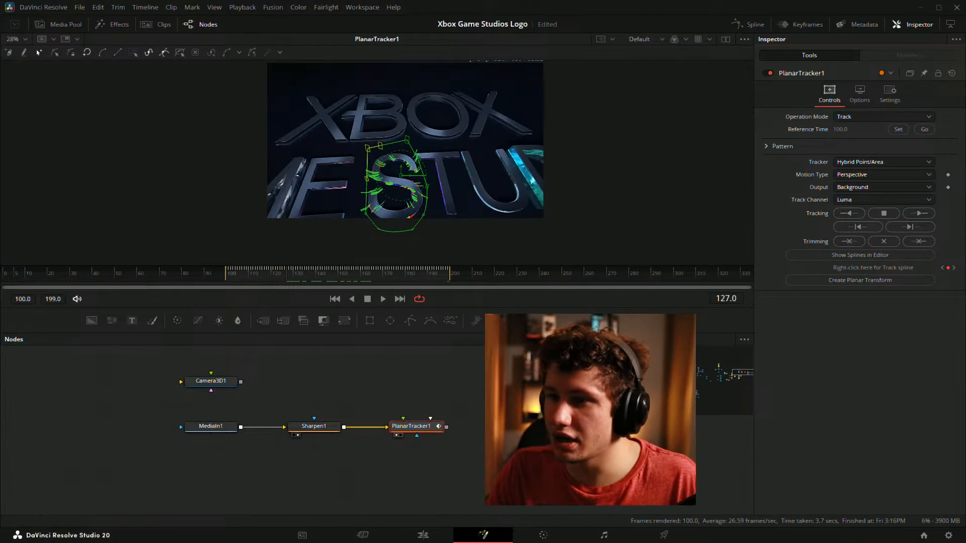
Create a Planar Transform from PlanarTracker1 and look for the new node across the node graph
{"action": "left_click_drag", "start_coordinate": [522, 352], "coordinate": [457, 258]}
{"action": "scroll", "coordinate": [466, 357], "scroll_direction": "down", "scroll_amount": 3}
{"action": "left_click_drag", "start_coordinate": [334, 416], "coordinate": [297, 532]}
{"action": "scroll", "coordinate": [451, 414], "scroll_direction": "up", "scroll_amount": 3}
{"action": "left_click_drag", "start_coordinate": [452, 414], "coordinate": [404, 444]}
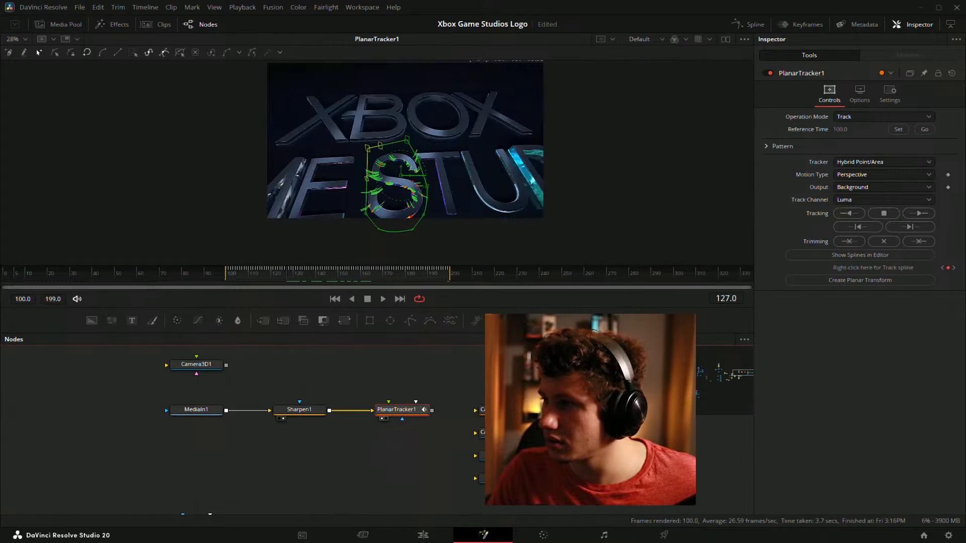
{"action": "left_click", "coordinate": [464, 382]}
{"action": "scroll", "coordinate": [465, 382], "scroll_direction": "down", "scroll_amount": 6}
{"action": "left_click_drag", "start_coordinate": [361, 399], "coordinate": [547, 244]}
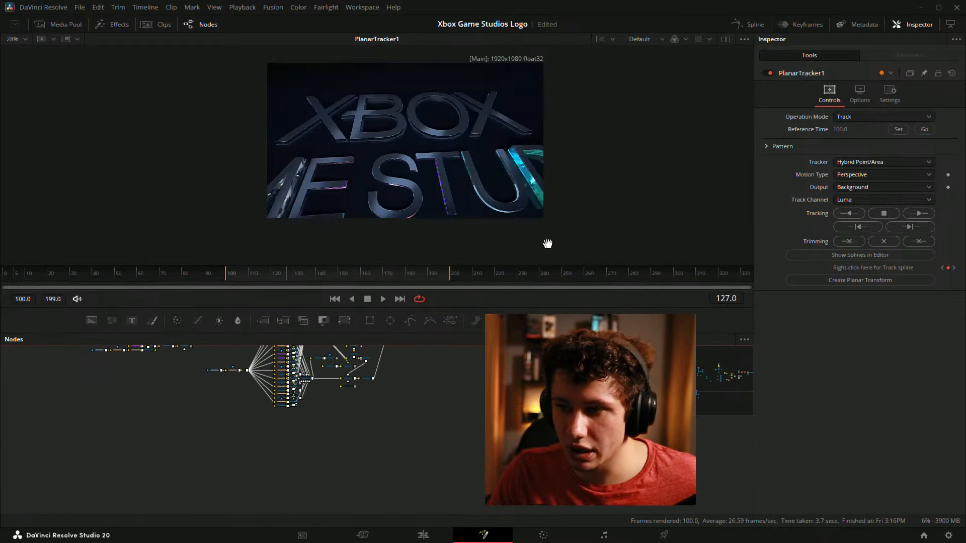
{"action": "scroll", "coordinate": [478, 401], "scroll_direction": "up", "scroll_amount": 10}
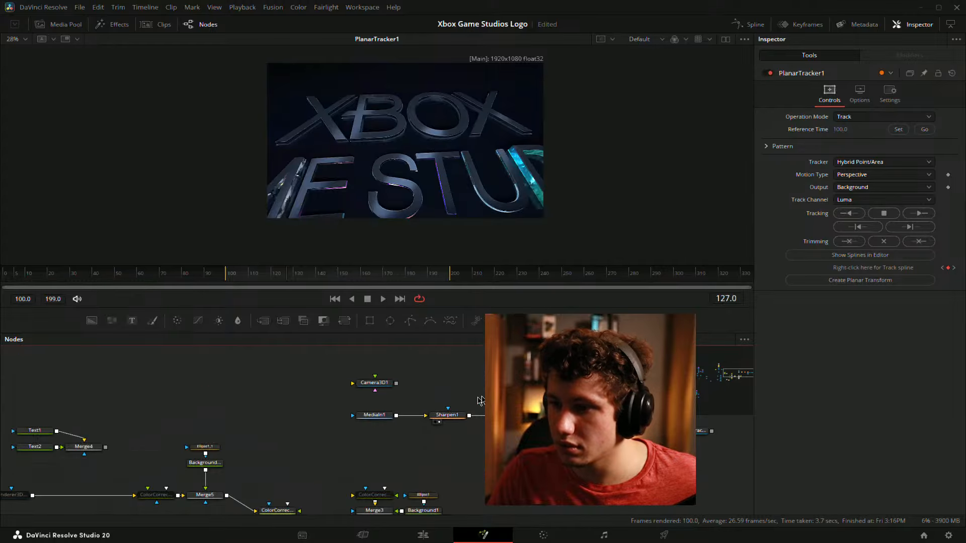
{"action": "scroll", "coordinate": [479, 400], "scroll_direction": "up", "scroll_amount": 3}
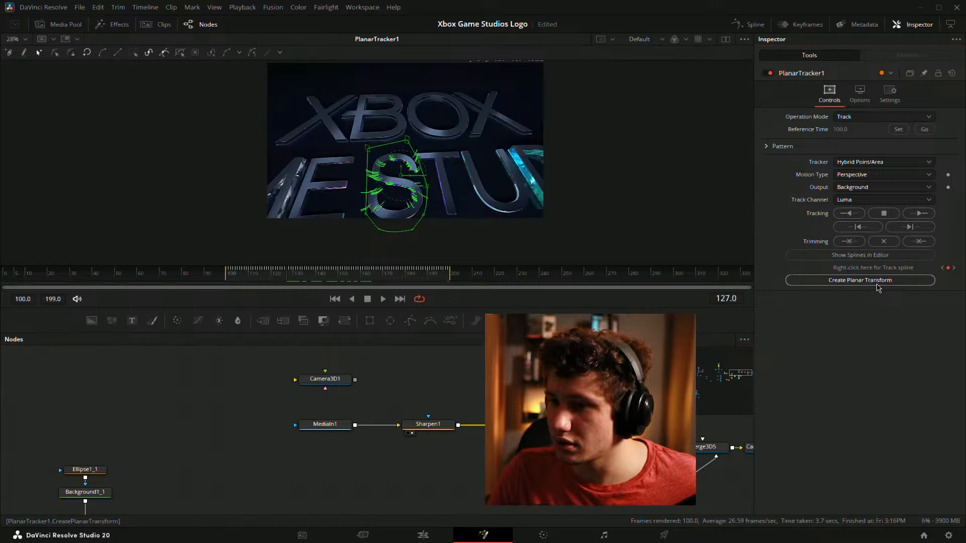
Search the node graph for tools named "planar" to locate the Planar Transform node
{"action": "scroll", "coordinate": [608, 367], "scroll_direction": "down", "scroll_amount": 2}
{"action": "left_click_drag", "start_coordinate": [562, 382], "coordinate": [464, 342]}
{"action": "key", "text": "ctrl+f"}
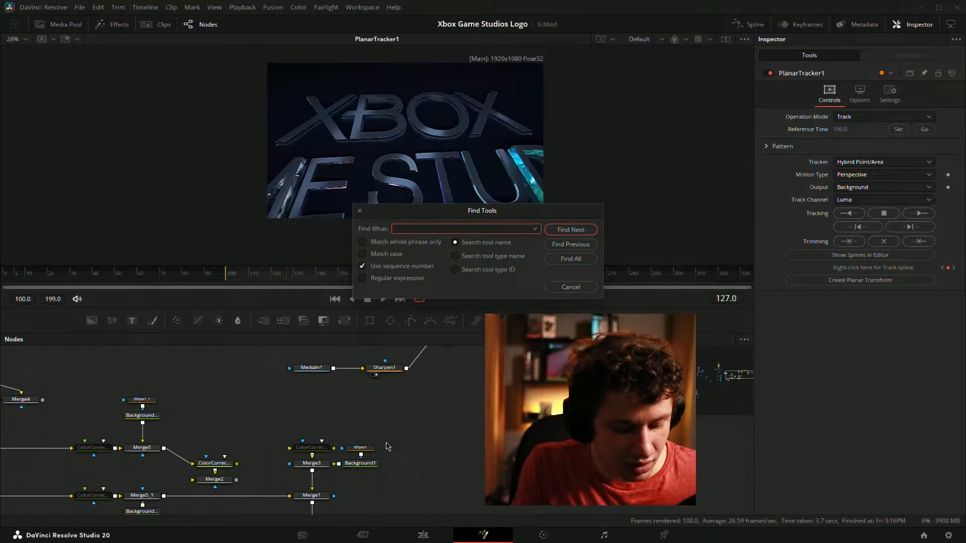
{"action": "type", "text": "plana"}
{"action": "key", "text": "Return"}
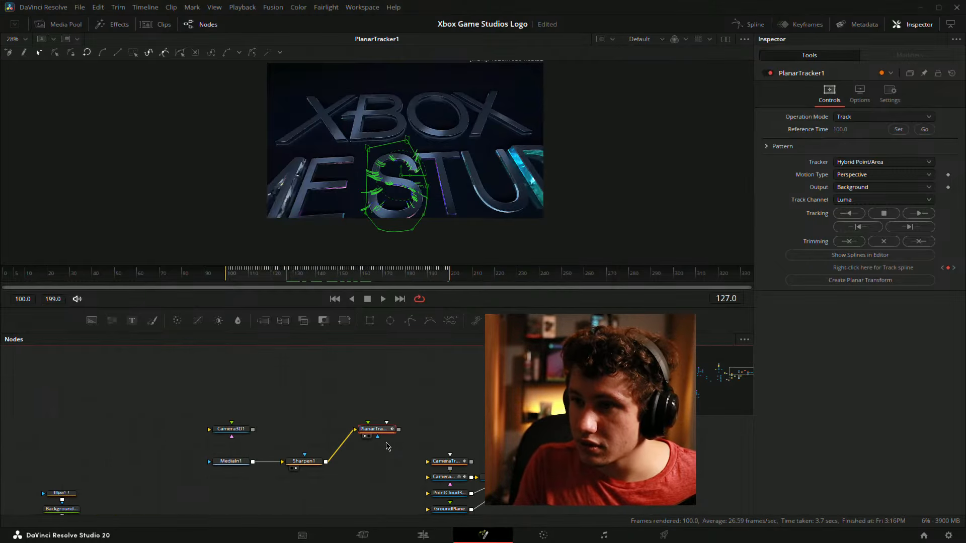
{"action": "left_click_drag", "start_coordinate": [397, 455], "coordinate": [471, 423]}
{"action": "key", "text": "ctrl+f"}
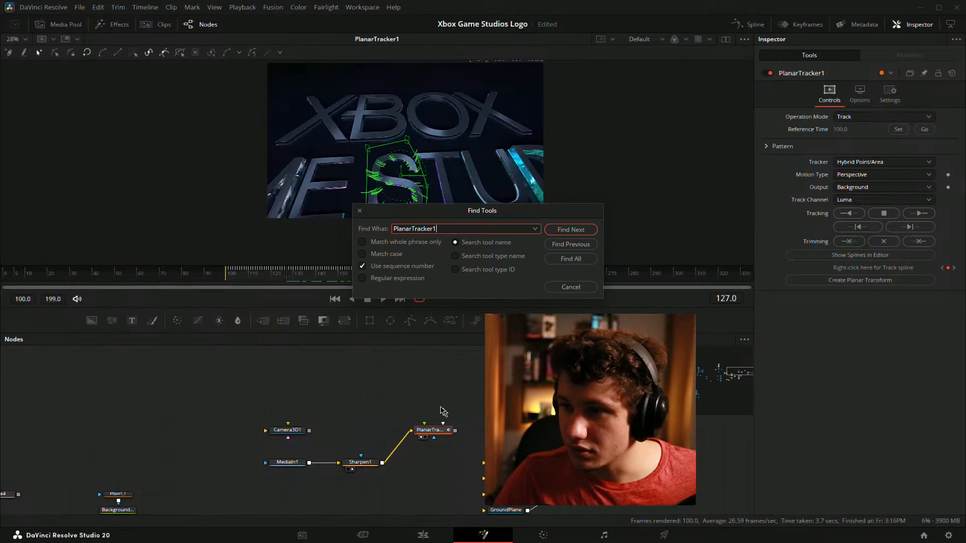
{"action": "left_click", "coordinate": [534, 229]}
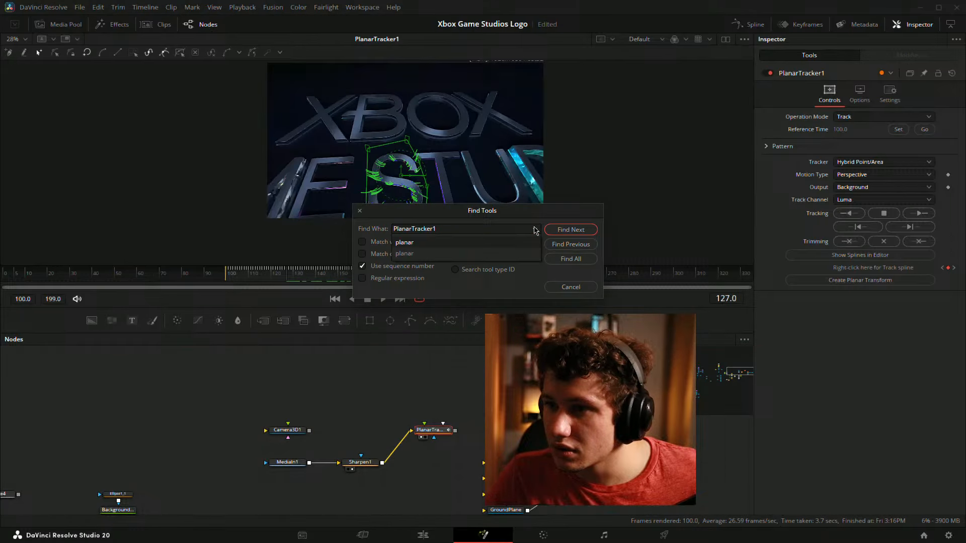
{"action": "left_click", "coordinate": [516, 254]}
{"action": "left_click", "coordinate": [571, 244]}
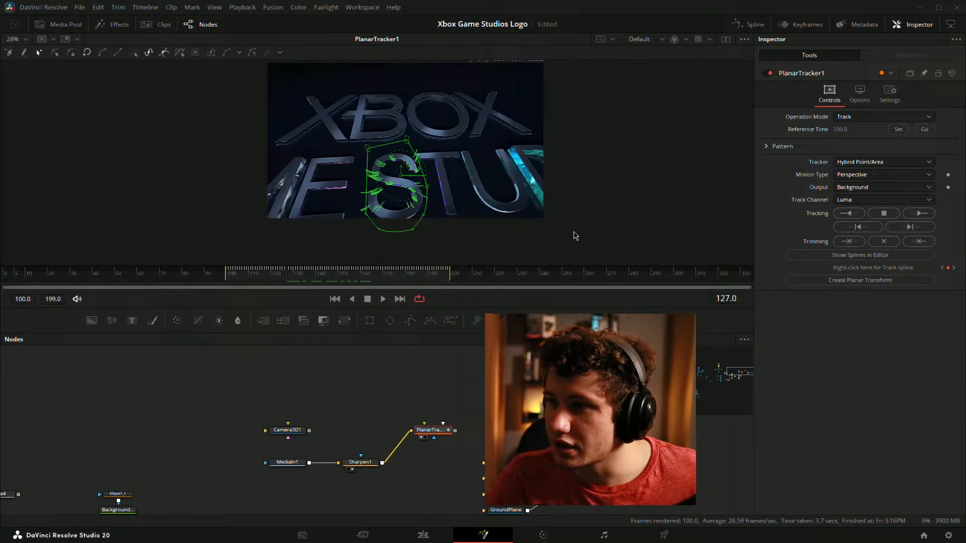
Cut the Planar Transform node from its distant spot and paste it near Sharpen1, beneath PlanarTracker1
{"action": "left_click_drag", "start_coordinate": [535, 447], "coordinate": [546, 390]}
{"action": "key", "text": "Delete"}
{"action": "left_click_drag", "start_coordinate": [512, 410], "coordinate": [354, 475]}
{"action": "key", "text": "ctrl+x"}
{"action": "left_click_drag", "start_coordinate": [453, 403], "coordinate": [432, 367]}
{"action": "left_click", "coordinate": [454, 394]}
{"action": "key", "text": "ctrl+v"}
{"action": "scroll", "coordinate": [481, 406], "scroll_direction": "up", "scroll_amount": 2}
{"action": "left_click_drag", "start_coordinate": [523, 372], "coordinate": [421, 463]}
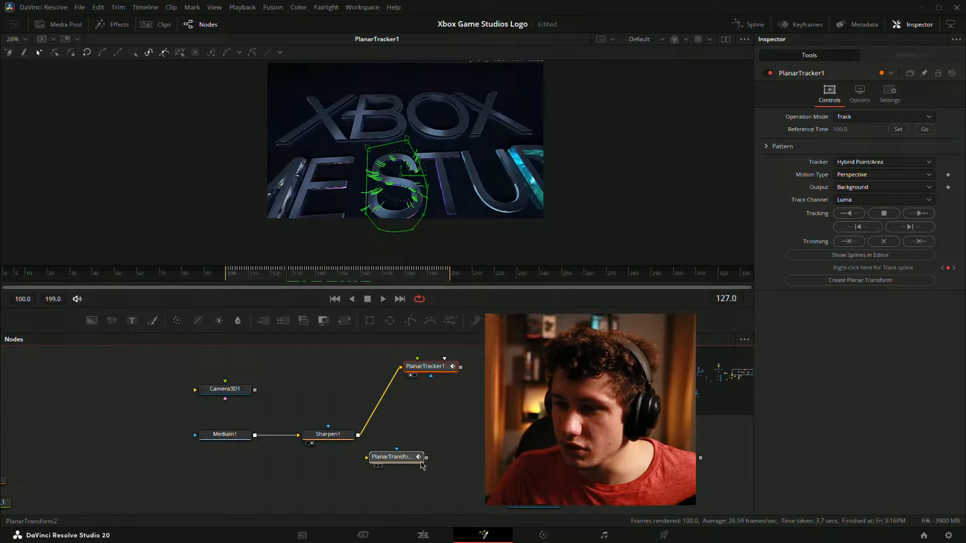
Disconnect Sharpen1 from PlanarTracker1 and rearrange the Planar Transform node in the free space beneath them
{"action": "left_click", "coordinate": [393, 382]}
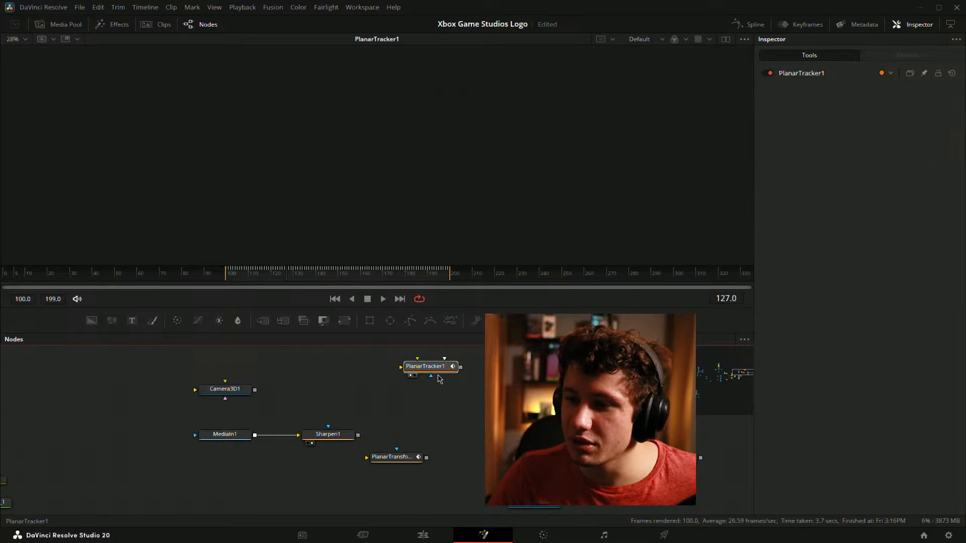
{"action": "left_click_drag", "start_coordinate": [446, 367], "coordinate": [416, 414]}
{"action": "left_click_drag", "start_coordinate": [371, 465], "coordinate": [522, 408]}
Add a Camera 3D node in the empty area beneath MediaIn1
{"action": "key", "text": "shift+space"}
{"action": "type", "text": "planar"}
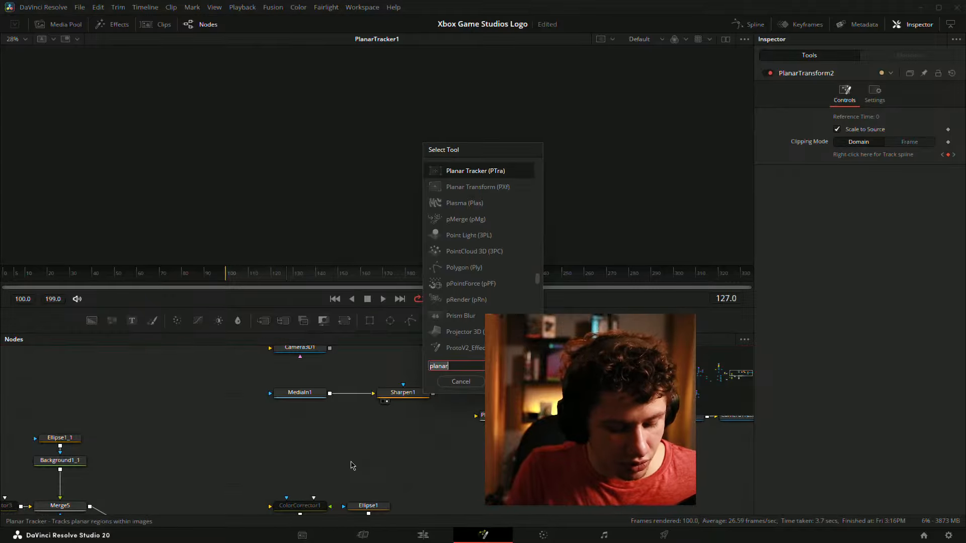
{"action": "key", "text": "BackSpace"}
{"action": "key", "text": "BackSpace"}
{"action": "key", "text": "BackSpace"}
{"action": "key", "text": "BackSpace"}
{"action": "key", "text": "BackSpace"}
{"action": "key", "text": "BackSpace"}
{"action": "type", "text": "camera"}
{"action": "key", "text": "Return"}
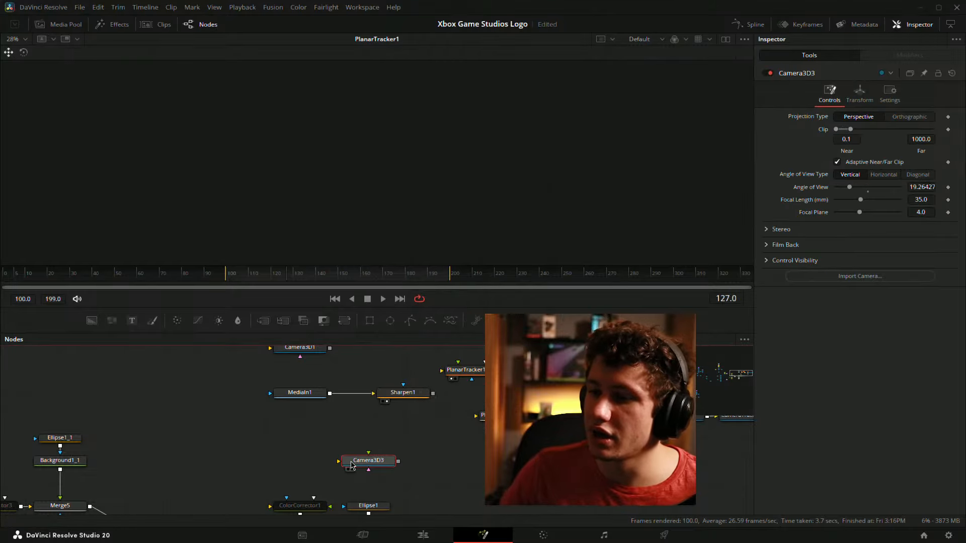
Try to connect Camera3D3's output to PlanarTransform2 and shift Camera3D3 away to leave room between the two nodes
{"action": "left_click_drag", "start_coordinate": [398, 462], "coordinate": [458, 461]}
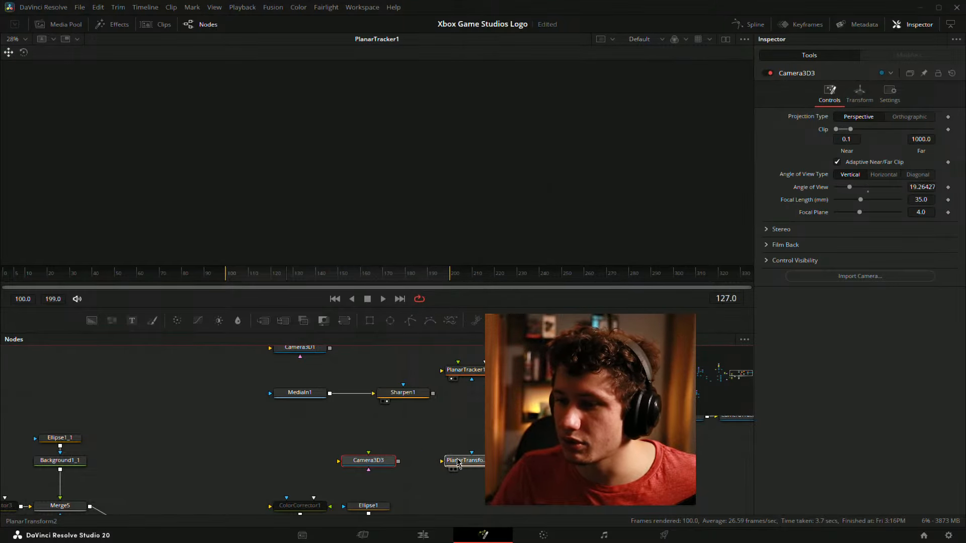
{"action": "left_click_drag", "start_coordinate": [397, 462], "coordinate": [440, 455]}
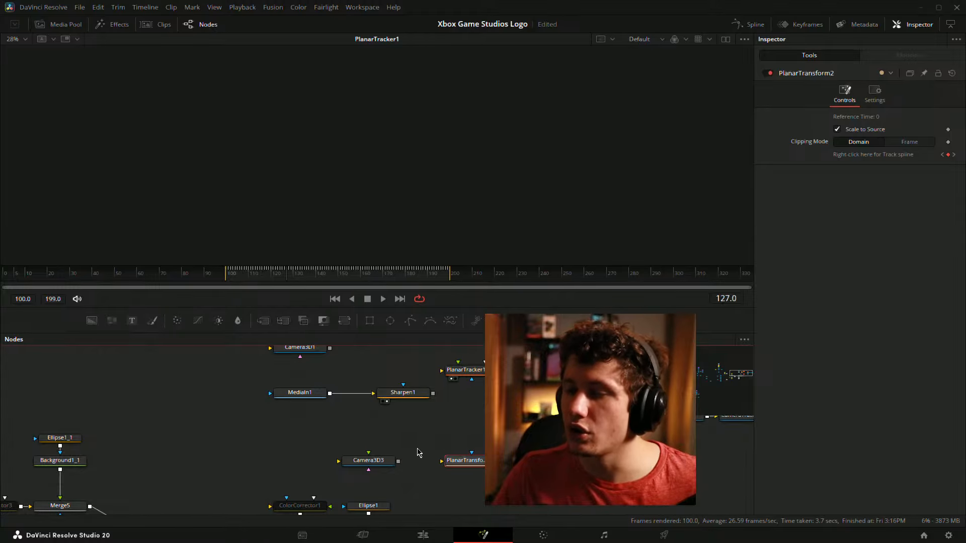
{"action": "mouse_move", "coordinate": [376, 468]}
{"action": "left_mouse_down"}
{"action": "mouse_move", "coordinate": [448, 425]}
{"action": "mouse_move", "coordinate": [473, 423]}
{"action": "mouse_move", "coordinate": [374, 463]}
{"action": "left_mouse_up"}
{"action": "scroll", "coordinate": [477, 441], "scroll_direction": "down", "scroll_amount": 2}
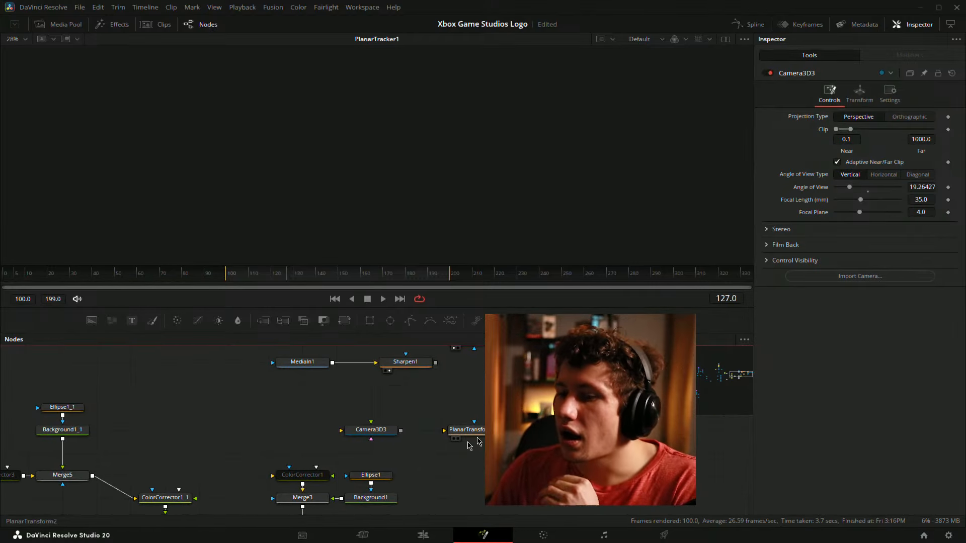
{"action": "scroll", "coordinate": [478, 433], "scroll_direction": "down", "scroll_amount": 3}
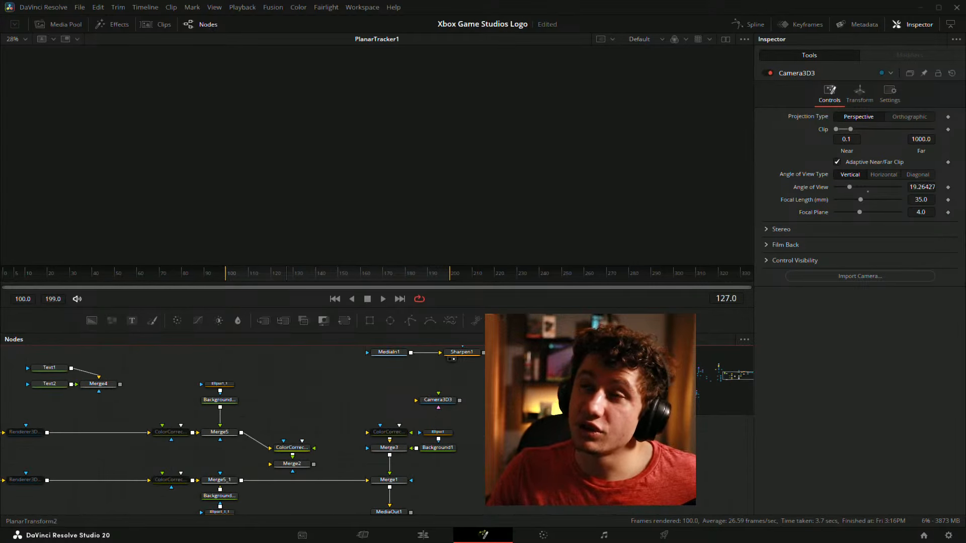
{"action": "left_click_drag", "start_coordinate": [511, 383], "coordinate": [425, 449]}
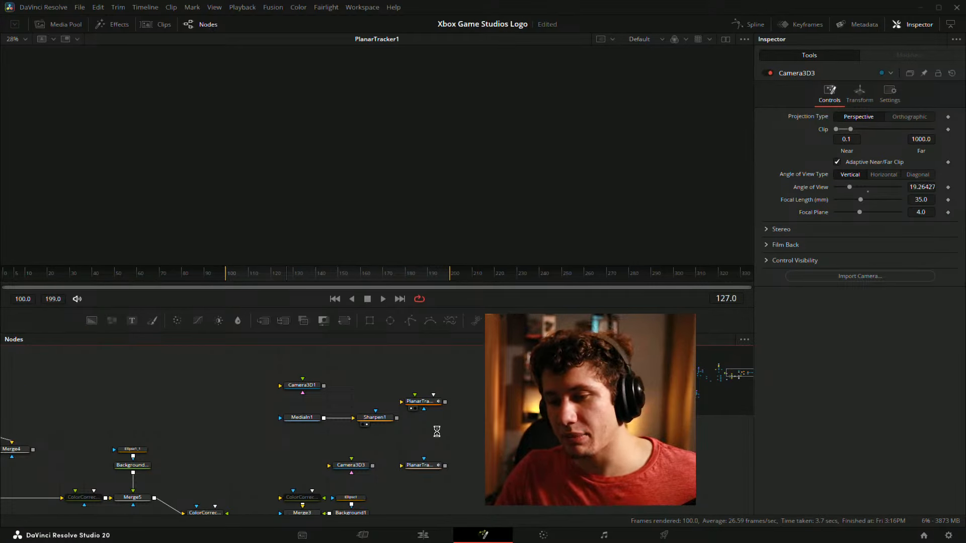
{"action": "left_click_drag", "start_coordinate": [364, 463], "coordinate": [328, 439]}
{"action": "key", "text": "shift+space"}
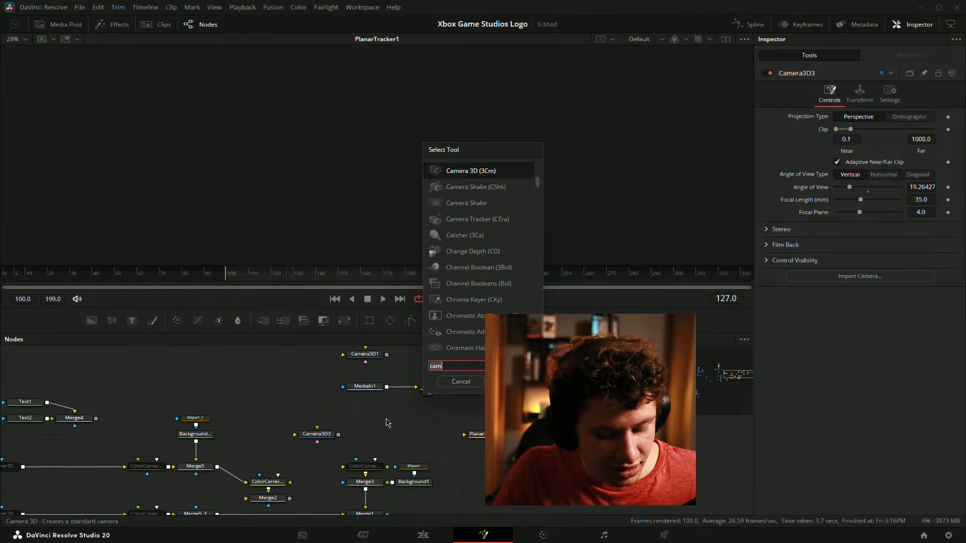
{"action": "type", "text": "merge"}
{"action": "key", "text": "Return"}
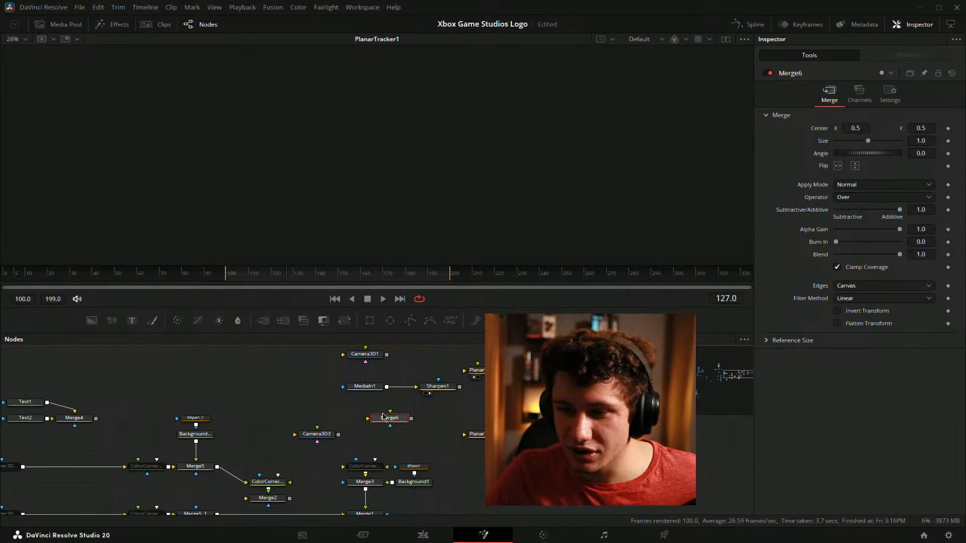
{"action": "key", "text": "Delete"}
Add a Merge 3D node between Camera3D3 and PlanarTransform2 and connect Camera3D3's output to it
{"action": "key", "text": "shift+space"}
{"action": "type", "text": "merg"}
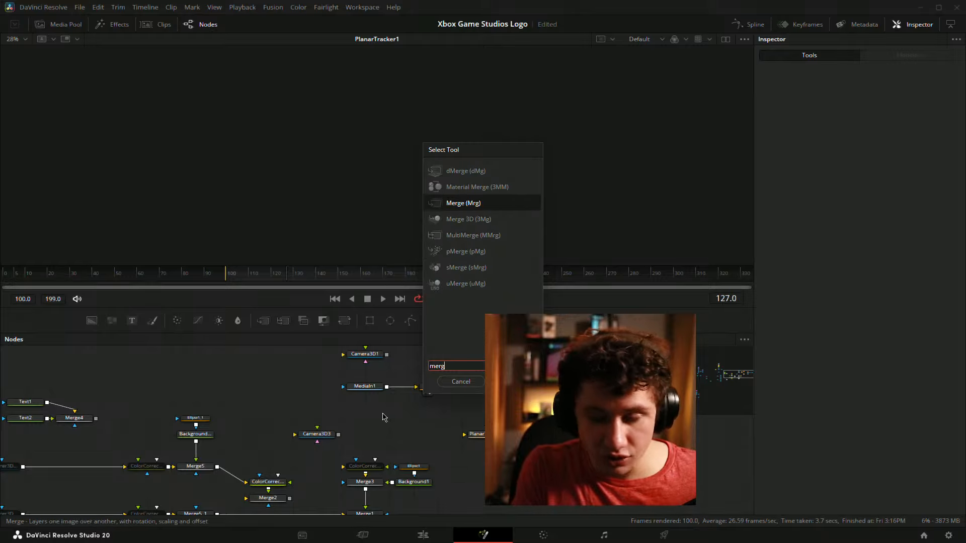
{"action": "key", "text": "Down"}
{"action": "key", "text": "Return"}
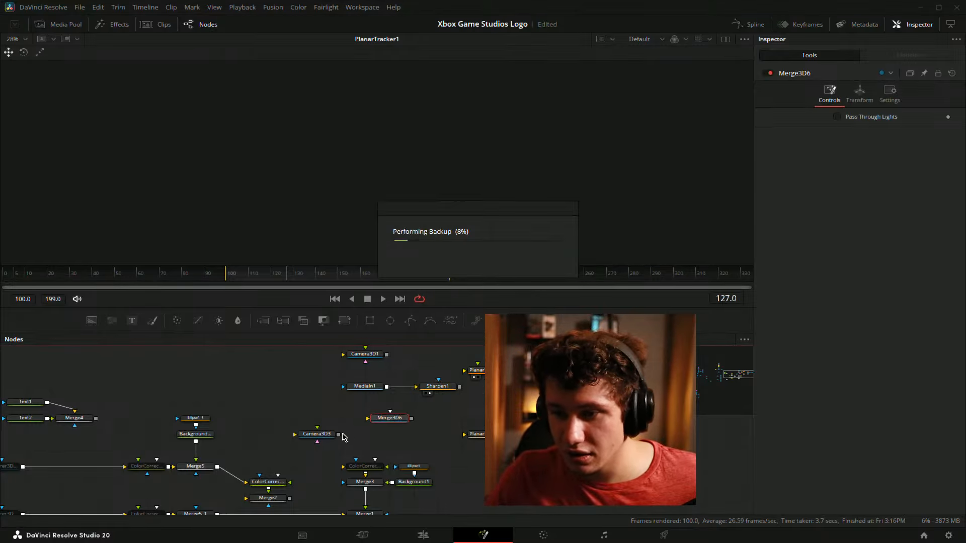
{"action": "left_click_drag", "start_coordinate": [389, 421], "coordinate": [536, 438]}
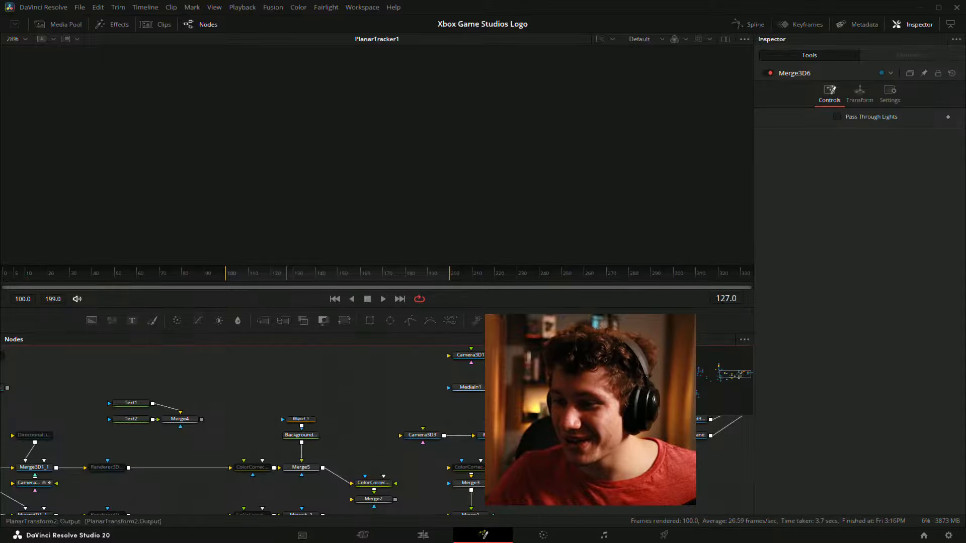
Select Camera3D1, MediaIn1, Sharpen1 and PlanarTracker1 together and move them up, clear of the new camera nodes
{"action": "left_click_drag", "start_coordinate": [528, 403], "coordinate": [373, 435]}
{"action": "left_click_drag", "start_coordinate": [331, 393], "coordinate": [467, 410]}
{"action": "left_click_drag", "start_coordinate": [461, 477], "coordinate": [595, 453]}
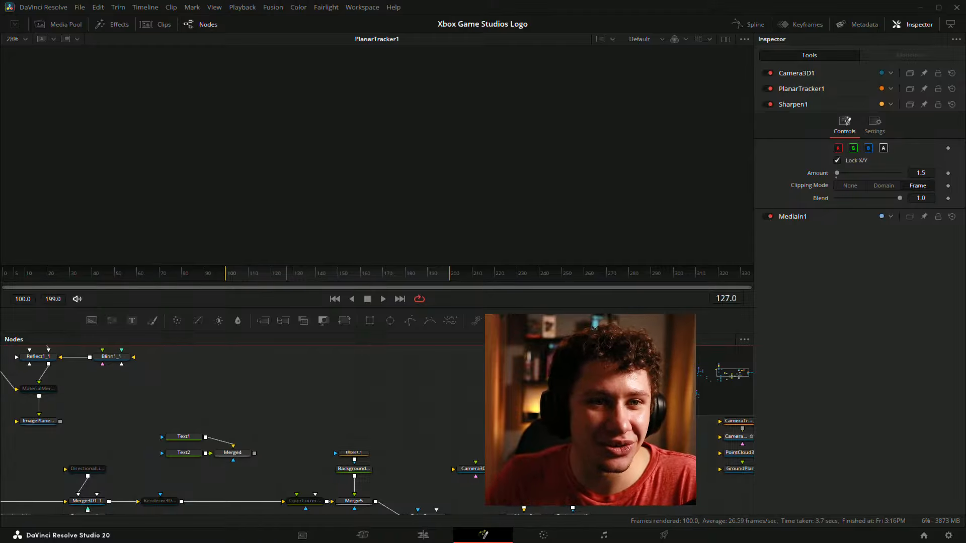
Try to connect the output of Transform3D1, at the end of the 3D text branch, to PlanarTransform2
{"action": "left_click_drag", "start_coordinate": [354, 469], "coordinate": [650, 420]}
{"action": "left_click_drag", "start_coordinate": [242, 430], "coordinate": [327, 436]}
{"action": "scroll", "coordinate": [416, 414], "scroll_direction": "down", "scroll_amount": 3}
{"action": "scroll", "coordinate": [354, 436], "scroll_direction": "up", "scroll_amount": 3}
{"action": "scroll", "coordinate": [415, 440], "scroll_direction": "down", "scroll_amount": 3}
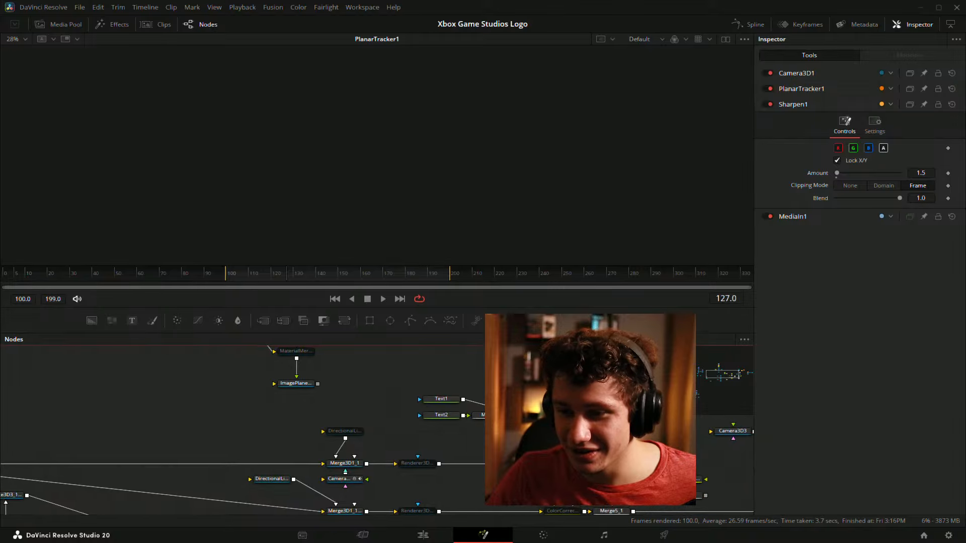
{"action": "left_click_drag", "start_coordinate": [459, 428], "coordinate": [439, 438]}
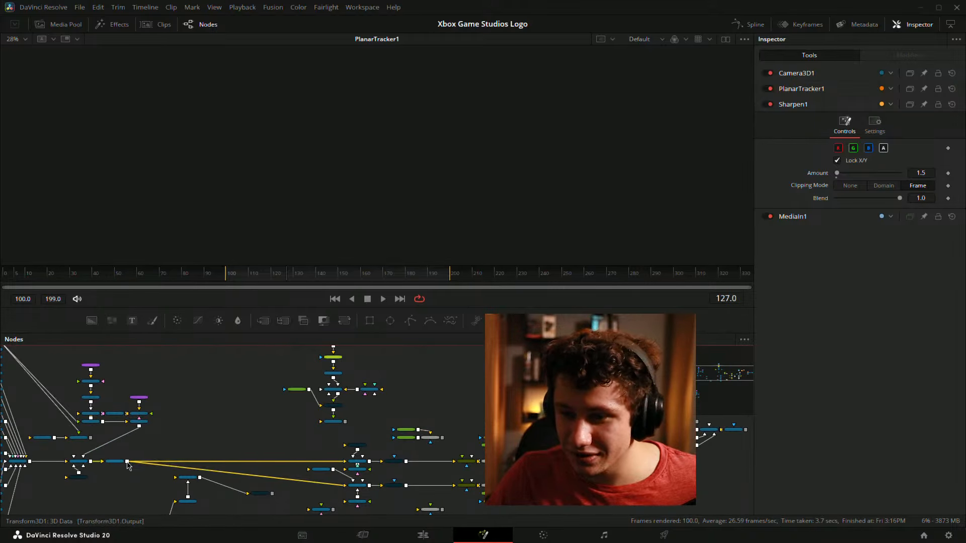
{"action": "left_click_drag", "start_coordinate": [127, 461], "coordinate": [603, 428]}
{"action": "scroll", "coordinate": [604, 424], "scroll_direction": "up", "scroll_amount": 2}
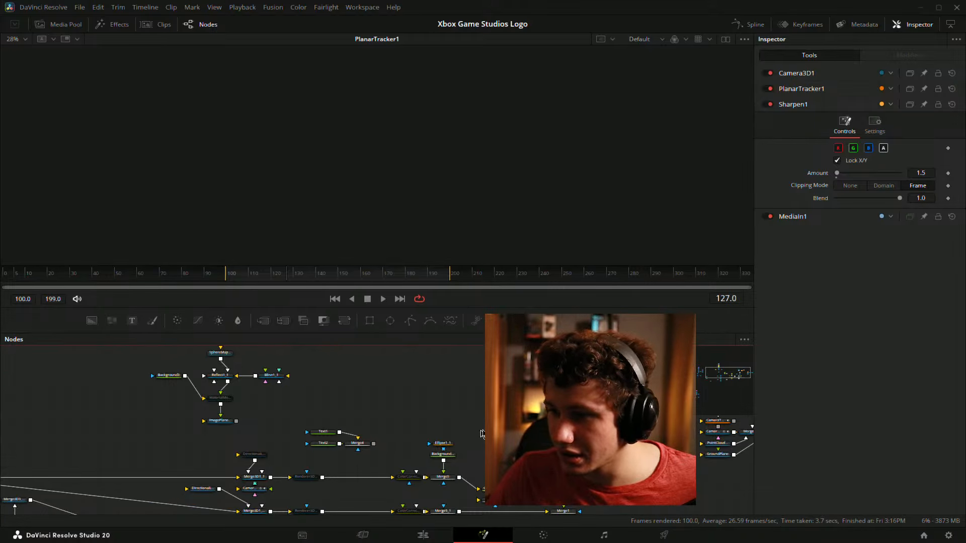
{"action": "left_click_drag", "start_coordinate": [481, 433], "coordinate": [737, 385]}
{"action": "left_click_drag", "start_coordinate": [390, 405], "coordinate": [256, 435]}
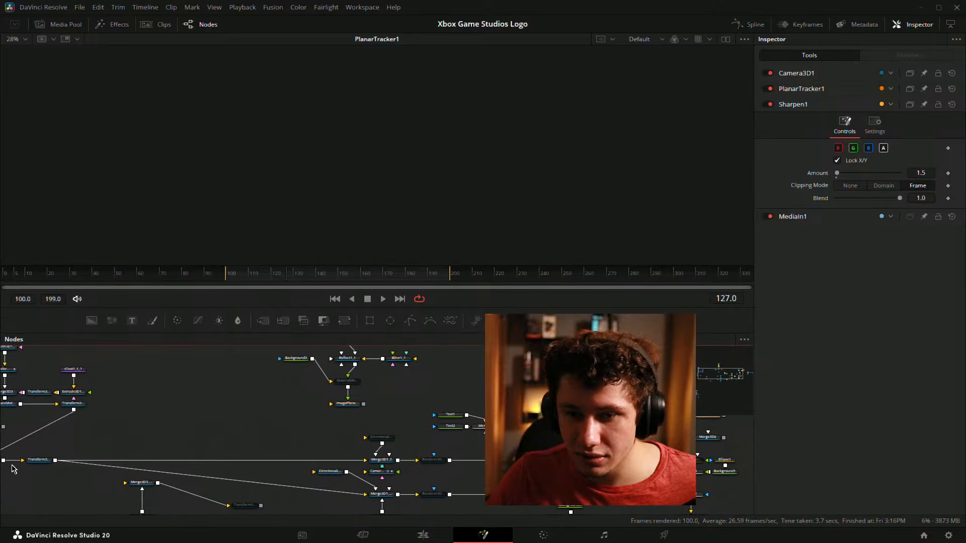
{"action": "left_click_drag", "start_coordinate": [55, 460], "coordinate": [498, 450]}
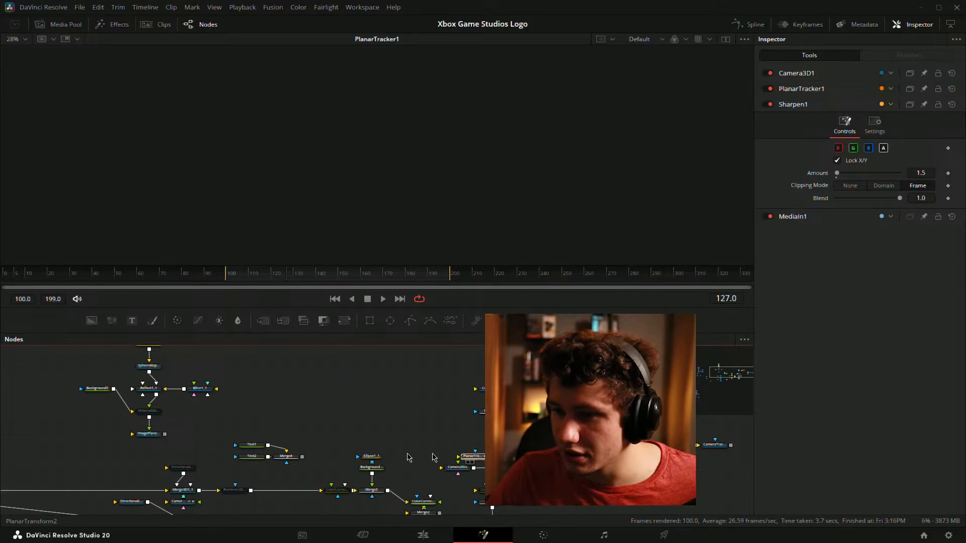
Paste the PlanarTransform2 node into the empty area beside the 3D text branch and save the project
{"action": "left_click_drag", "start_coordinate": [54, 438], "coordinate": [251, 459]}
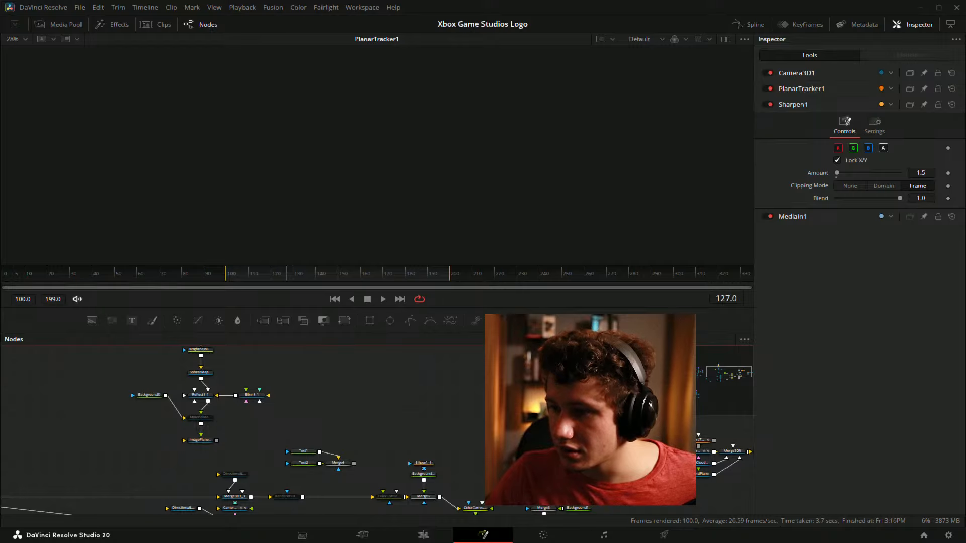
{"action": "left_click", "coordinate": [370, 438]}
{"action": "left_click_drag", "start_coordinate": [371, 437], "coordinate": [742, 411]}
{"action": "left_click", "coordinate": [306, 448]}
{"action": "key", "text": "ctrl+v"}
{"action": "scroll", "coordinate": [294, 455], "scroll_direction": "up", "scroll_amount": 2}
{"action": "left_click_drag", "start_coordinate": [275, 456], "coordinate": [441, 470]}
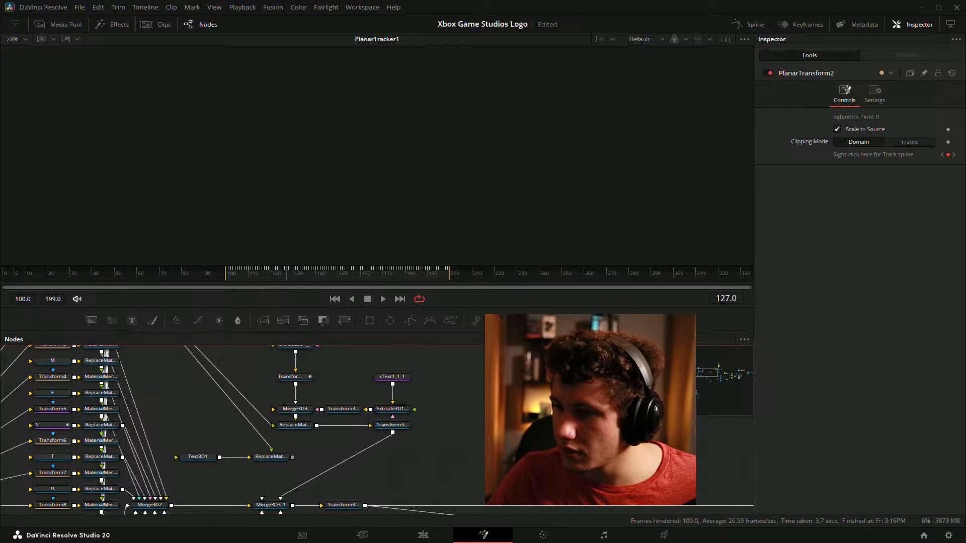
{"action": "left_click_drag", "start_coordinate": [675, 435], "coordinate": [300, 419]}
{"action": "key", "text": "ctrl+s"}
{"action": "scroll", "coordinate": [308, 411], "scroll_direction": "down", "scroll_amount": 2}
{"action": "scroll", "coordinate": [357, 411], "scroll_direction": "up", "scroll_amount": 2}
{"action": "left_click_drag", "start_coordinate": [403, 431], "coordinate": [410, 412]}
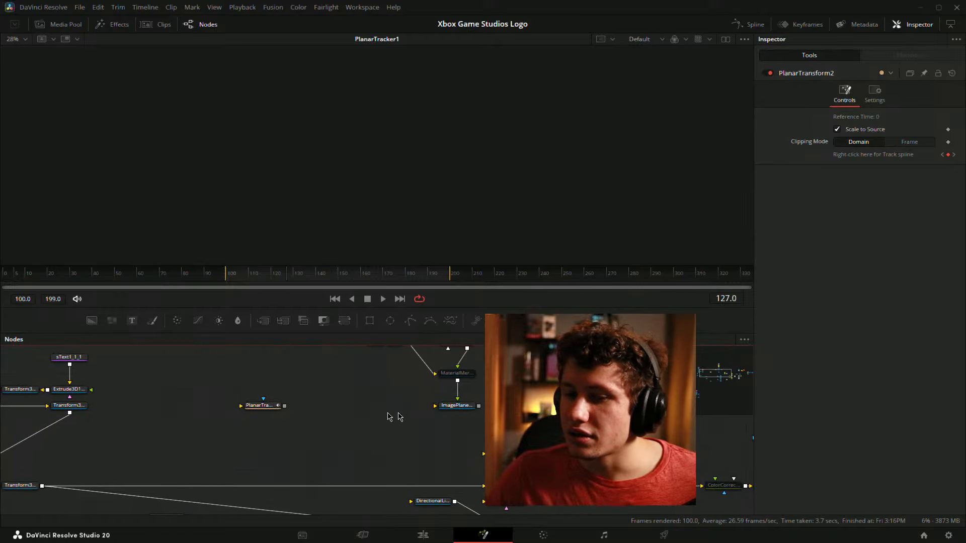
Delete the pasted PlanarTransform2 node and the PlanarTracker1 node next to Sharpen1
{"action": "left_click_drag", "start_coordinate": [289, 394], "coordinate": [22, 465]}
{"action": "key", "text": "Delete"}
{"action": "left_click_drag", "start_coordinate": [418, 451], "coordinate": [91, 440]}
{"action": "left_click_drag", "start_coordinate": [564, 469], "coordinate": [473, 420]}
{"action": "left_click_drag", "start_coordinate": [381, 368], "coordinate": [457, 406]}
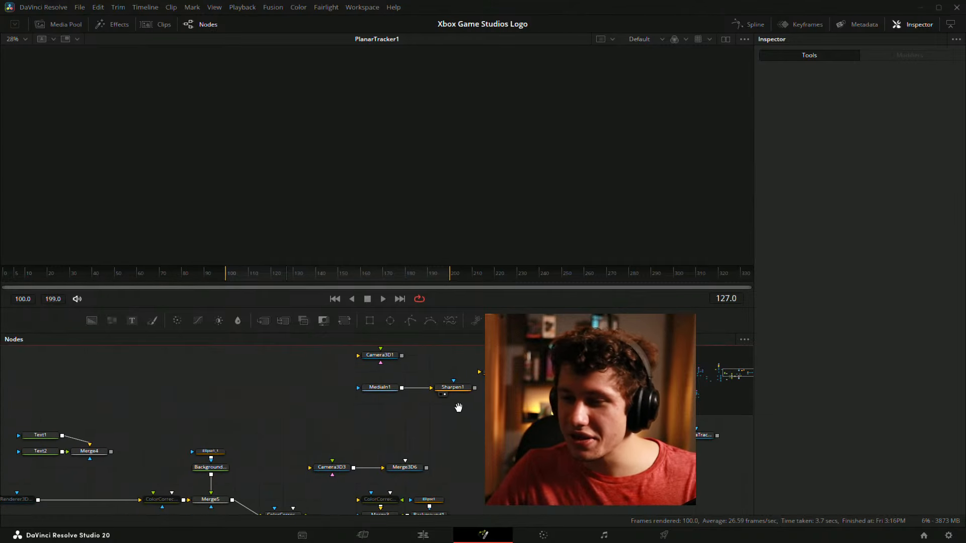
{"action": "left_click_drag", "start_coordinate": [553, 402], "coordinate": [512, 424]}
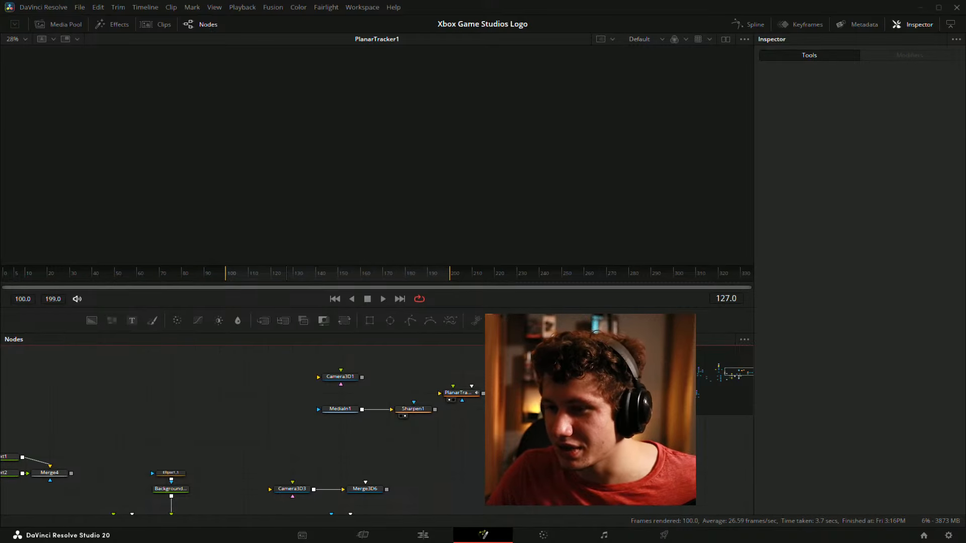
{"action": "left_click_drag", "start_coordinate": [515, 381], "coordinate": [442, 371]}
{"action": "left_click", "coordinate": [440, 381]}
{"action": "key", "text": "Delete"}
{"action": "left_click_drag", "start_coordinate": [476, 424], "coordinate": [403, 421]}
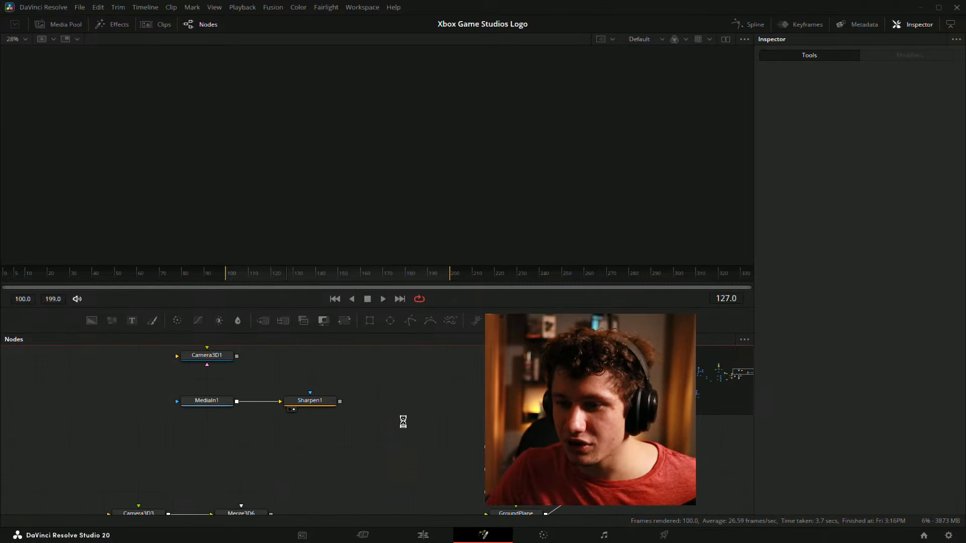
Move MediaIn1 and Sharpen1 down beside the camera tracking nodes, view Camera3D2 and disconnect Sharpen1 from it
{"action": "scroll", "coordinate": [421, 400], "scroll_direction": "down", "scroll_amount": 2}
{"action": "left_click_drag", "start_coordinate": [251, 382], "coordinate": [352, 443]}
{"action": "left_click_drag", "start_coordinate": [351, 401], "coordinate": [384, 207]}
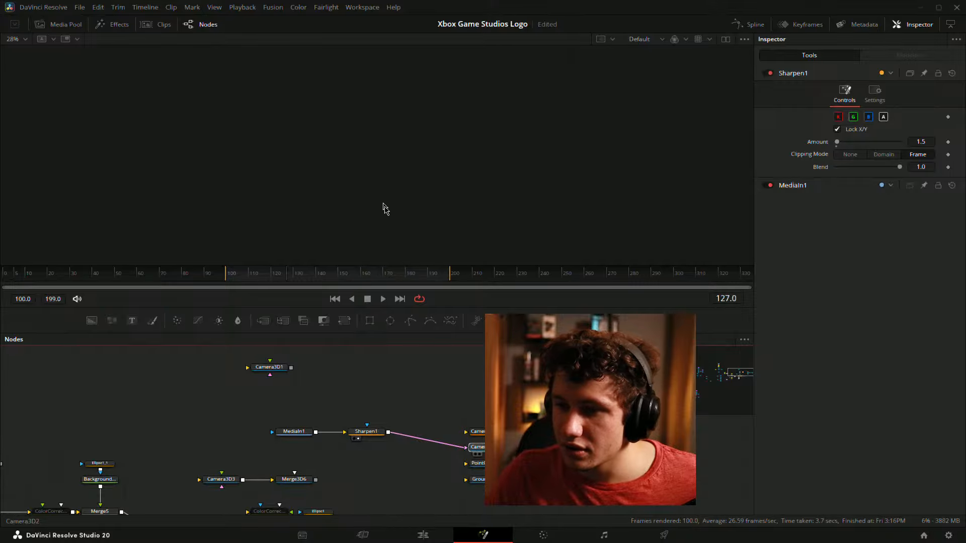
{"action": "left_click_drag", "start_coordinate": [462, 446], "coordinate": [442, 443]}
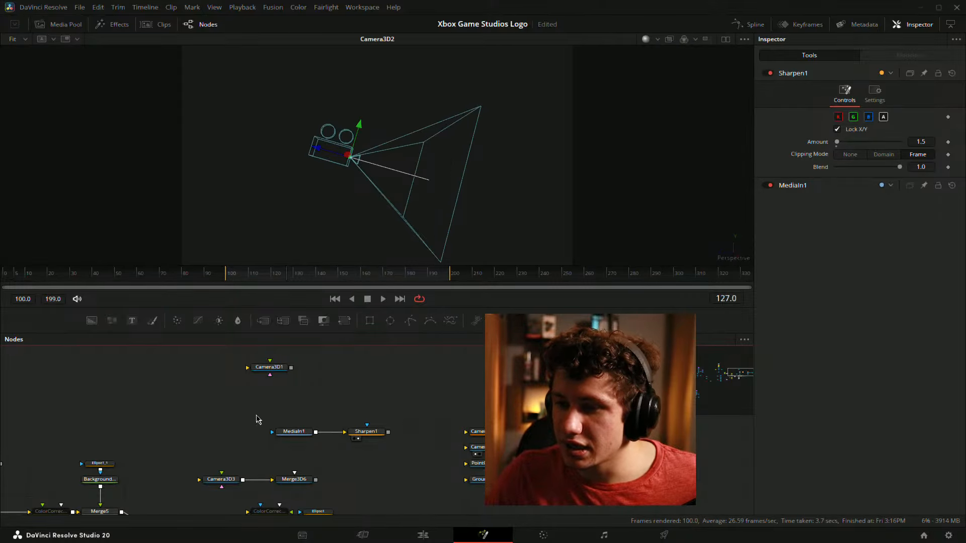
Examine Camera3D2's motion around frames 101 to 125 beside the Sharpen1 footage in a second viewer
{"action": "left_click_drag", "start_coordinate": [407, 377], "coordinate": [367, 382]}
{"action": "mouse_move", "coordinate": [286, 273]}
{"action": "left_mouse_down"}
{"action": "mouse_move", "coordinate": [251, 279]}
{"action": "mouse_move", "coordinate": [286, 273]}
{"action": "left_mouse_up"}
{"action": "left_click_drag", "start_coordinate": [418, 186], "coordinate": [250, 170]}
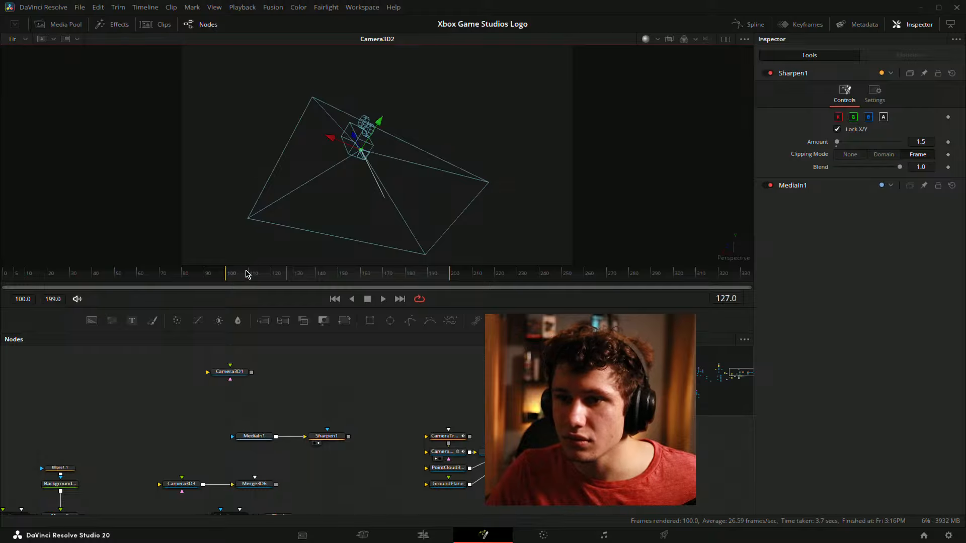
{"action": "left_click_drag", "start_coordinate": [247, 274], "coordinate": [228, 275]}
{"action": "left_click_drag", "start_coordinate": [421, 398], "coordinate": [330, 388]}
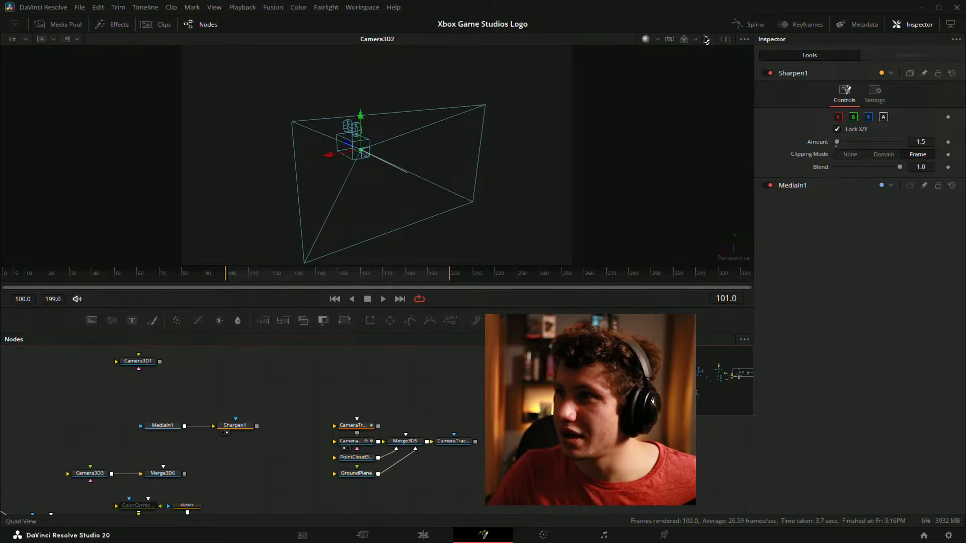
{"action": "left_click", "coordinate": [725, 40]}
{"action": "left_click_drag", "start_coordinate": [239, 272], "coordinate": [281, 281]}
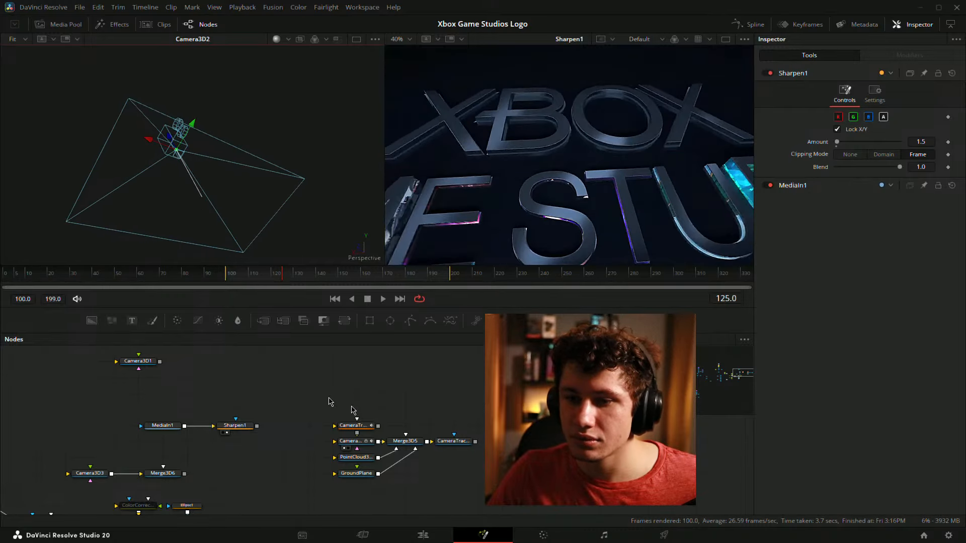
Preview the CameraTracker2_Renderer and Merge3D5 outputs, and shift the renderer node slightly farther from Merge3D5
{"action": "left_click_drag", "start_coordinate": [451, 443], "coordinate": [187, 151]}
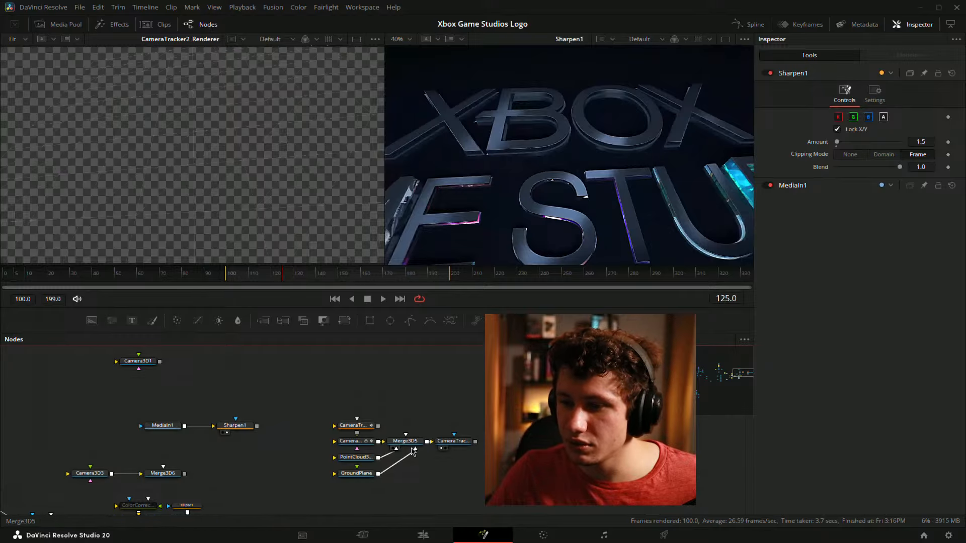
{"action": "left_click_drag", "start_coordinate": [412, 442], "coordinate": [201, 156]}
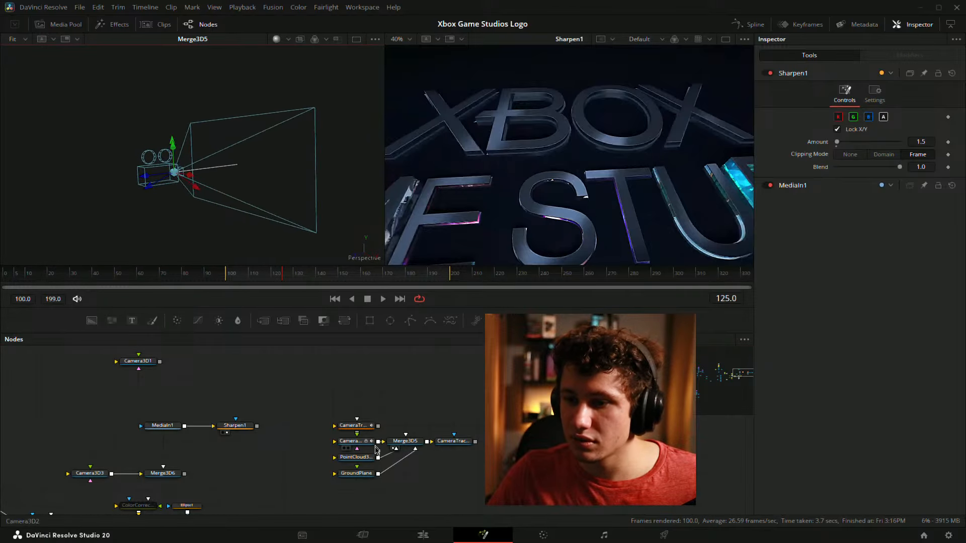
{"action": "left_click_drag", "start_coordinate": [456, 442], "coordinate": [480, 441]}
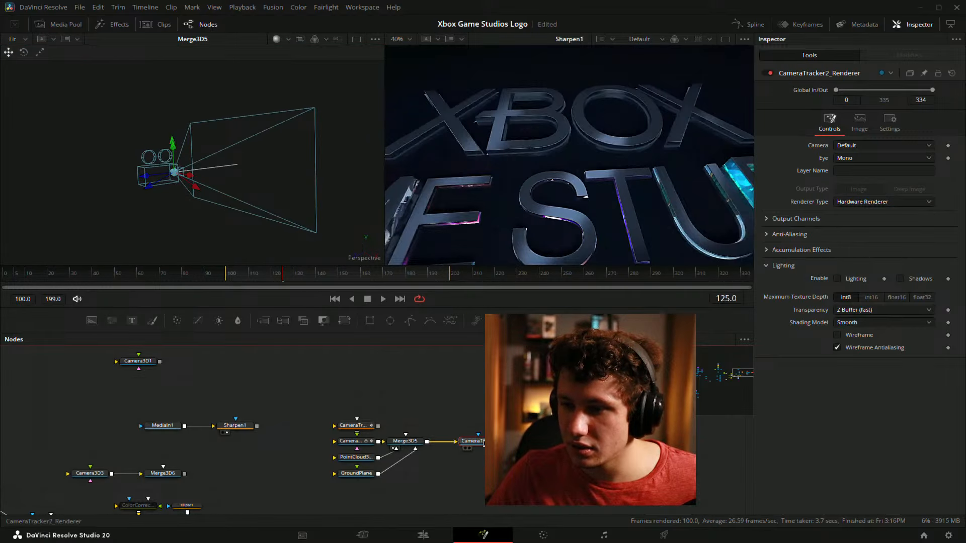
{"action": "key", "text": "1"}
Move CameraTracker2 up above Camera3D2 and connect MediaIn1's output to Camera3D2's image input
{"action": "mouse_move", "coordinate": [353, 426]}
{"action": "left_mouse_down"}
{"action": "mouse_move", "coordinate": [354, 394]}
{"action": "mouse_move", "coordinate": [355, 409]}
{"action": "left_mouse_up"}
{"action": "left_click_drag", "start_coordinate": [185, 427], "coordinate": [335, 441]}
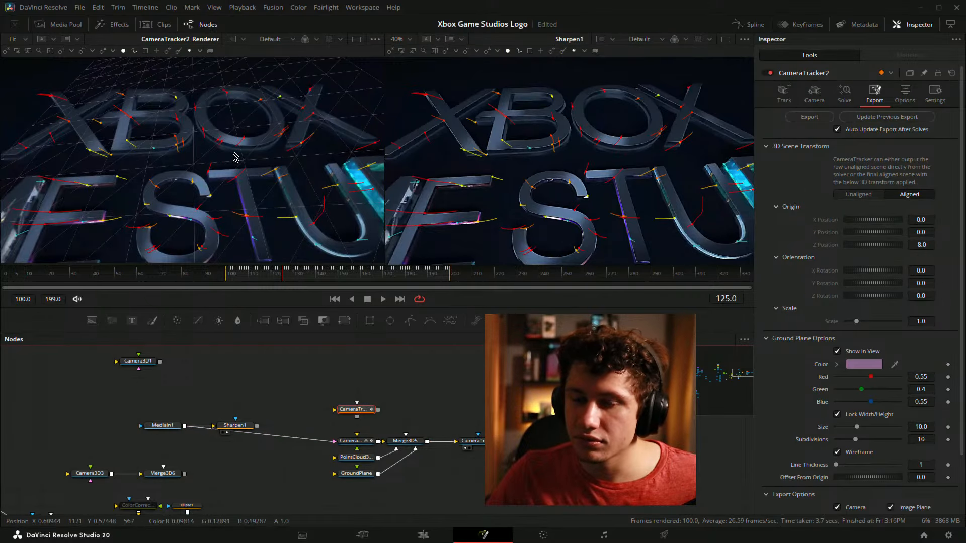
{"action": "scroll", "coordinate": [134, 204], "scroll_direction": "down", "scroll_amount": 3}
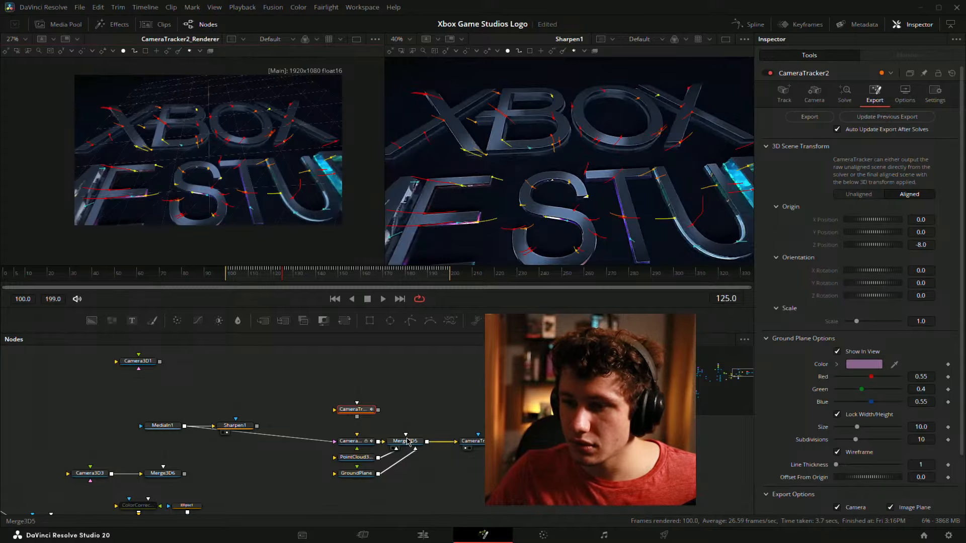
View Merge3D5 and scrub between frames 105 and 147 to examine the tracked camera's motion against the Sharpen1 footage
{"action": "left_click_drag", "start_coordinate": [407, 441], "coordinate": [271, 200]}
{"action": "left_click_drag", "start_coordinate": [224, 173], "coordinate": [298, 190]}
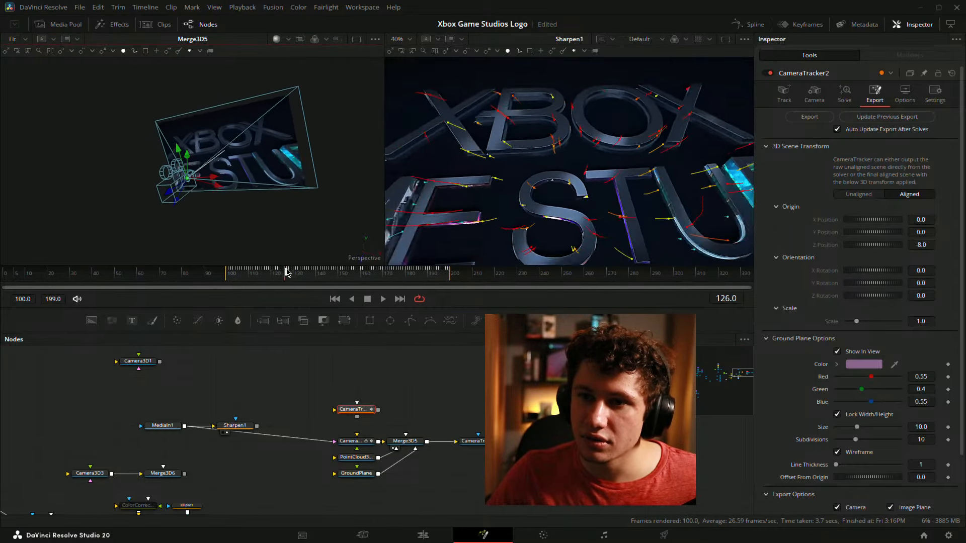
{"action": "left_click_drag", "start_coordinate": [273, 262], "coordinate": [248, 259]}
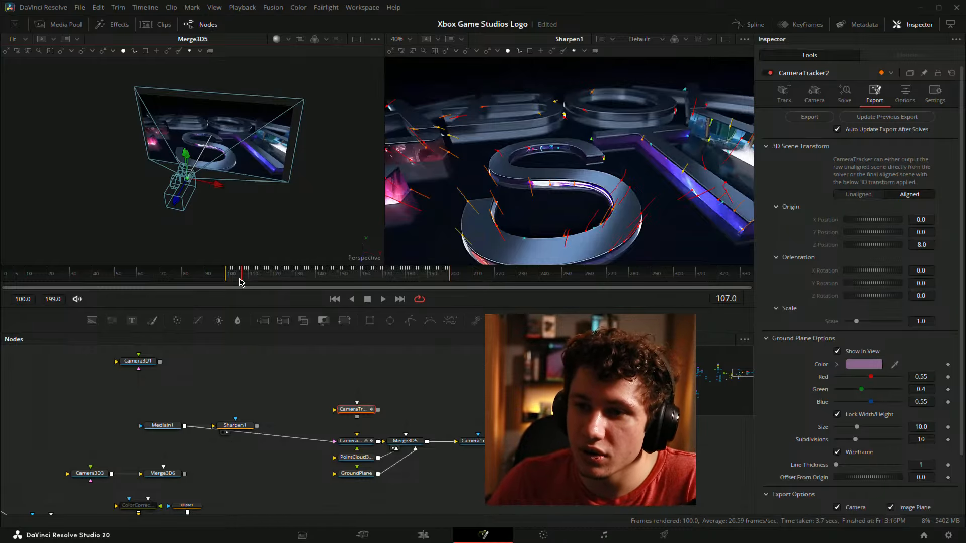
{"action": "left_click_drag", "start_coordinate": [241, 281], "coordinate": [327, 259]}
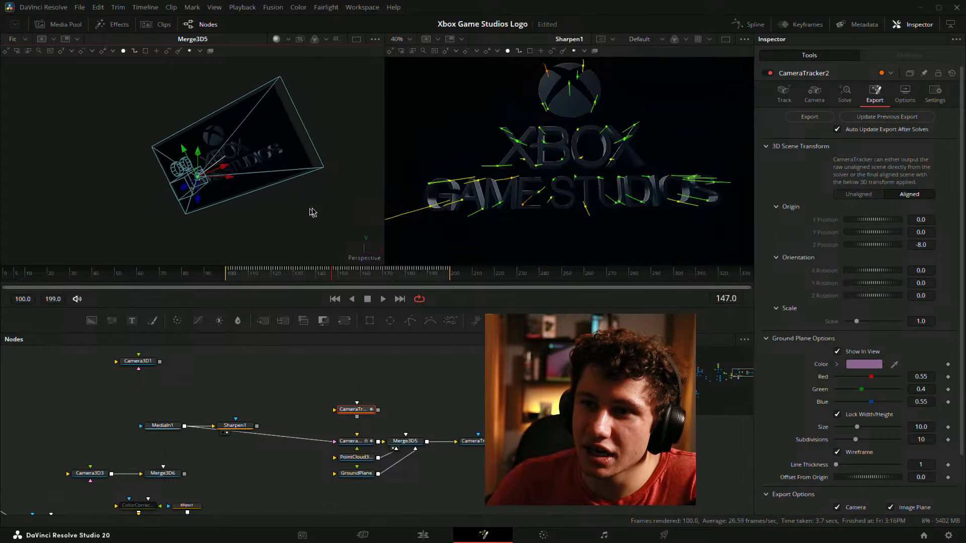
{"action": "left_click_drag", "start_coordinate": [256, 226], "coordinate": [239, 243]}
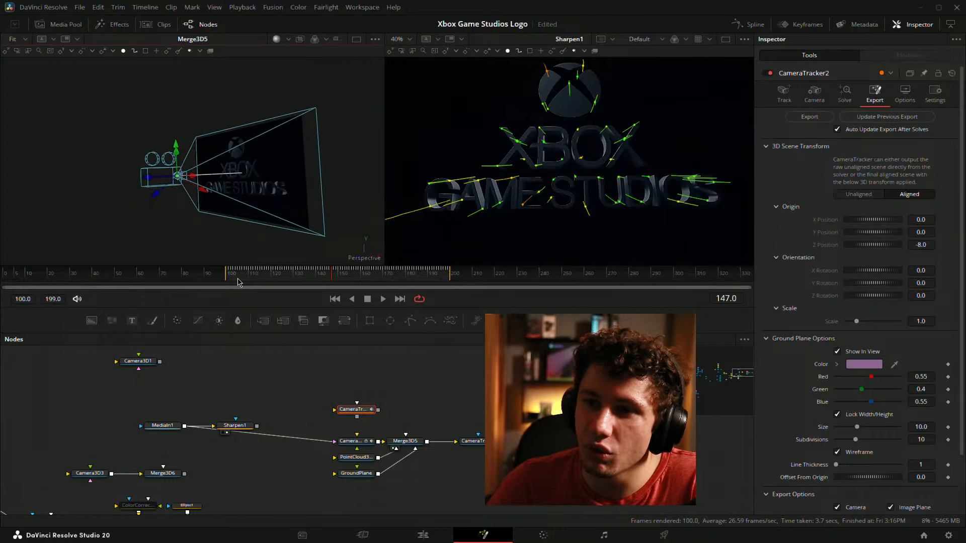
{"action": "mouse_move", "coordinate": [238, 282]}
{"action": "left_mouse_down"}
{"action": "mouse_move", "coordinate": [317, 280]}
{"action": "mouse_move", "coordinate": [234, 280]}
{"action": "left_mouse_up"}
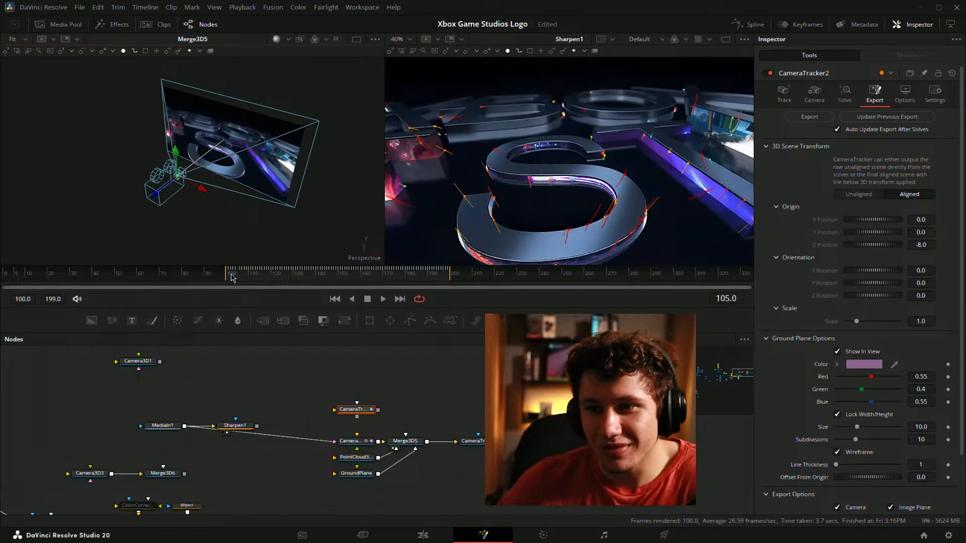
{"action": "left_click_drag", "start_coordinate": [232, 275], "coordinate": [286, 267]}
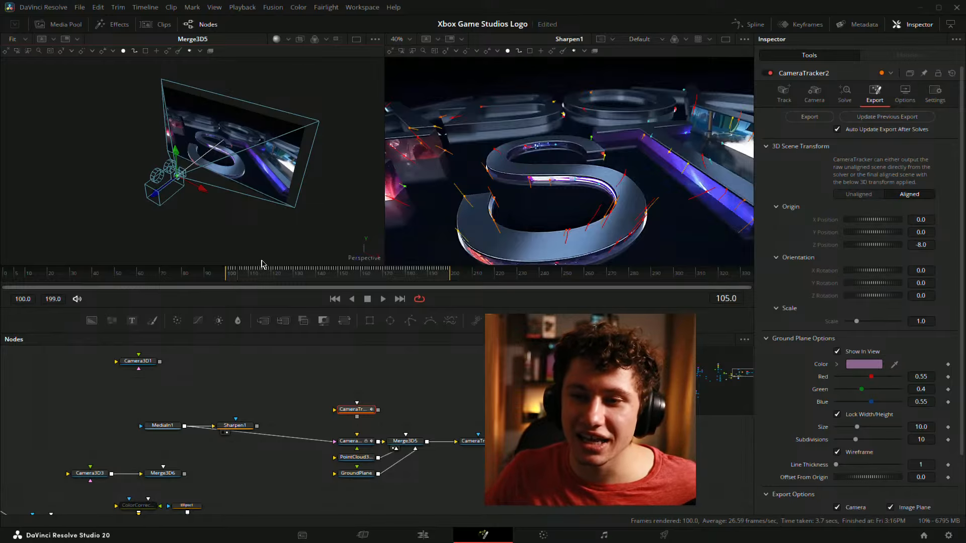
{"action": "left_click_drag", "start_coordinate": [232, 283], "coordinate": [272, 296]}
{"action": "left_click", "coordinate": [272, 372]}
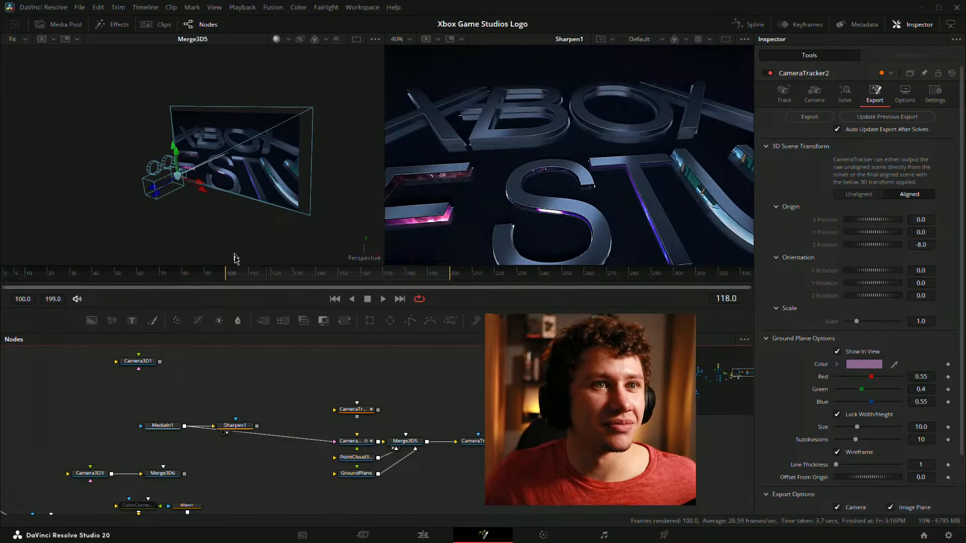
Move the CameraTracker2 node group farther from MediaIn1 and place Sharpen1 above the MediaIn1-to-Camera3D2 connection
{"action": "scroll", "coordinate": [371, 411], "scroll_direction": "up", "scroll_amount": 3}
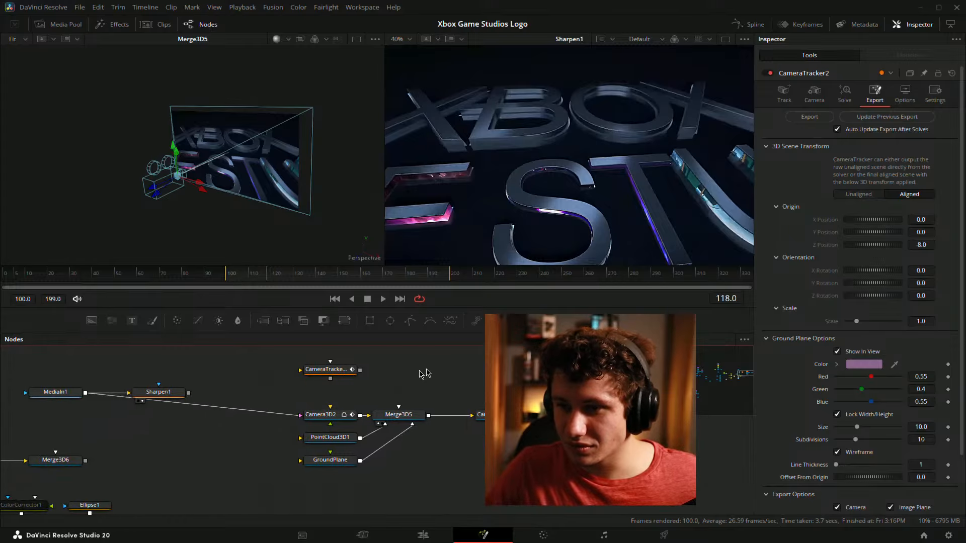
{"action": "left_click_drag", "start_coordinate": [265, 367], "coordinate": [483, 484]}
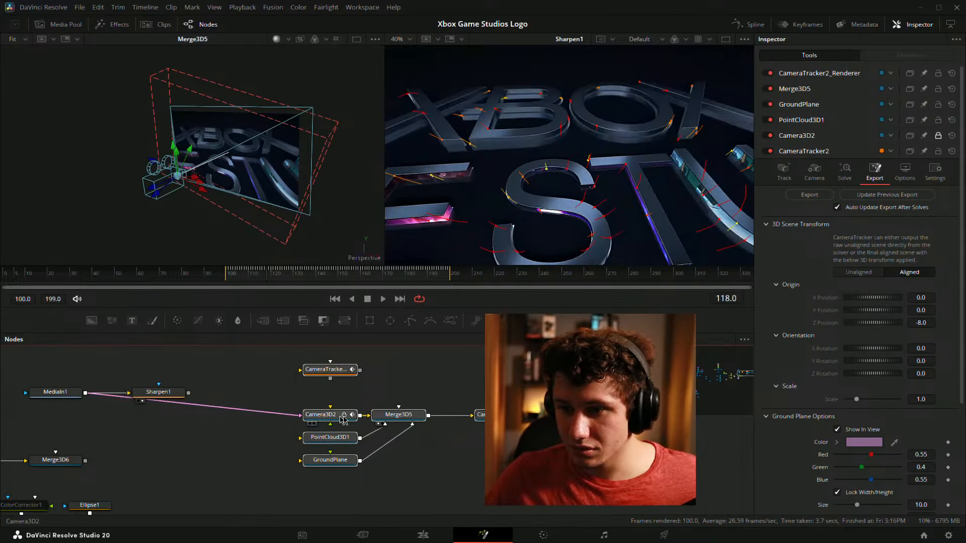
{"action": "left_click_drag", "start_coordinate": [342, 415], "coordinate": [410, 415]}
{"action": "left_click", "coordinate": [295, 385]}
{"action": "left_click_drag", "start_coordinate": [295, 386], "coordinate": [368, 406]}
{"action": "left_click_drag", "start_coordinate": [255, 412], "coordinate": [222, 390]}
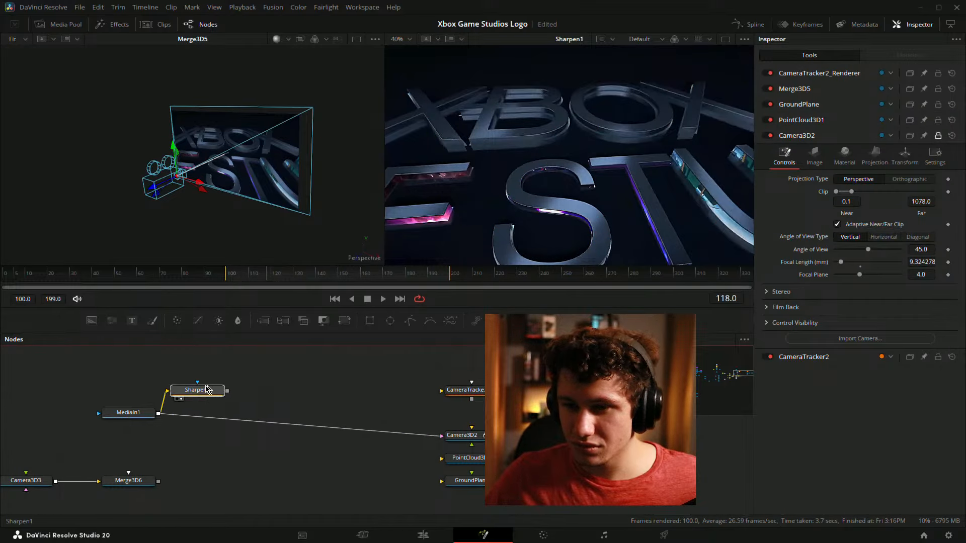
Bring the CameraTracker2 node group closer to MediaIn1, shift Sharpen1 higher toward it and save the project
{"action": "left_click", "coordinate": [372, 399]}
{"action": "left_click_drag", "start_coordinate": [382, 386], "coordinate": [588, 482]}
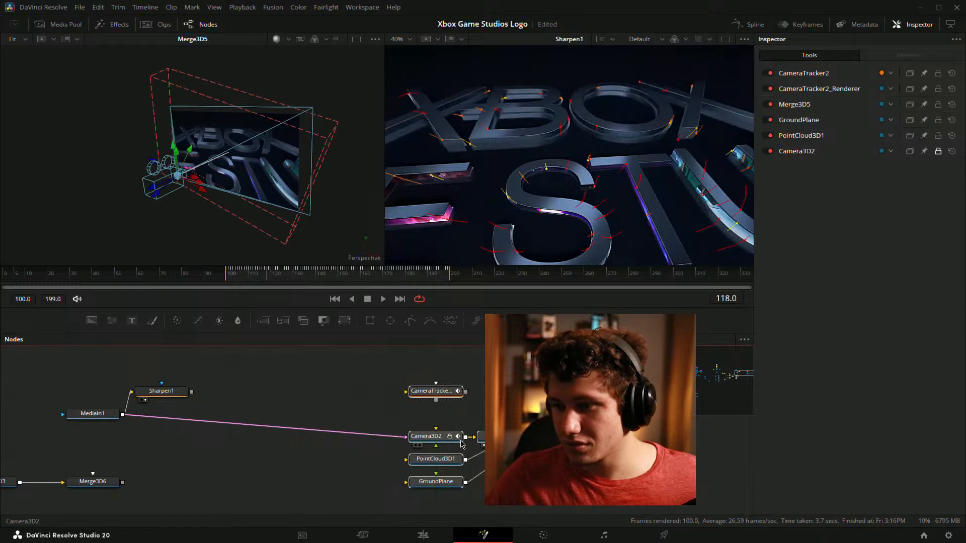
{"action": "left_click_drag", "start_coordinate": [442, 436], "coordinate": [340, 418]}
{"action": "left_click", "coordinate": [281, 395]}
{"action": "left_click_drag", "start_coordinate": [292, 397], "coordinate": [345, 405]}
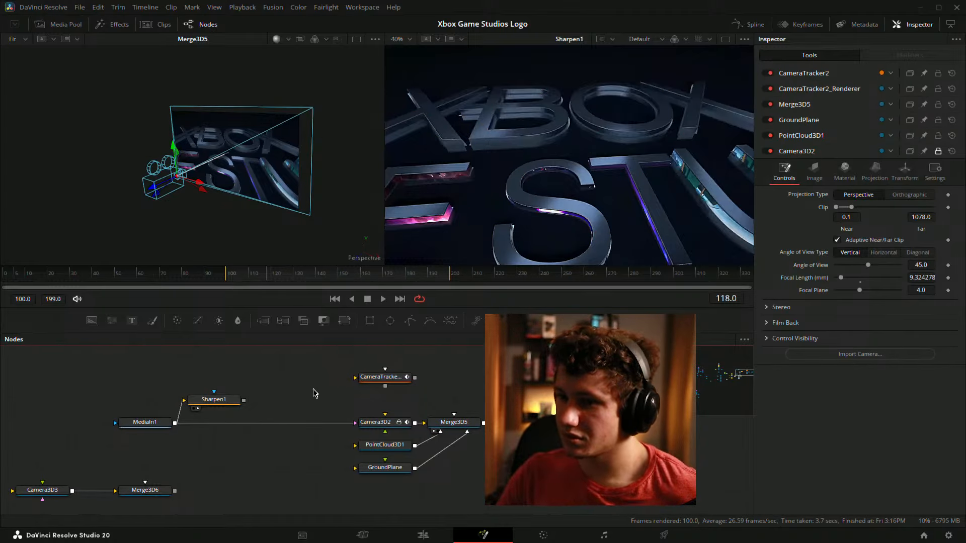
{"action": "left_click_drag", "start_coordinate": [210, 402], "coordinate": [295, 386]}
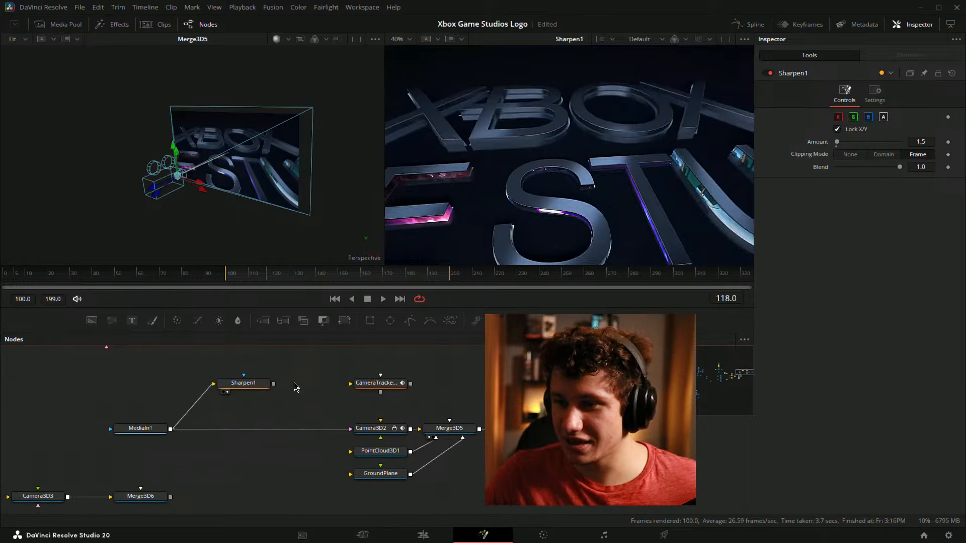
{"action": "key", "text": "ctrl+s"}
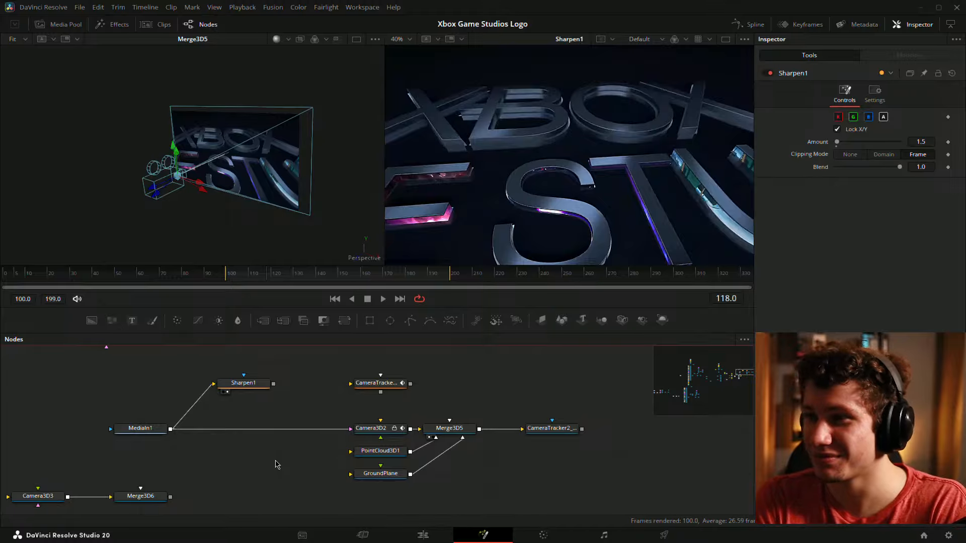
{"action": "left_click_drag", "start_coordinate": [507, 399], "coordinate": [452, 410]}
{"action": "scroll", "coordinate": [474, 367], "scroll_direction": "down", "scroll_amount": 3}
{"action": "left_click_drag", "start_coordinate": [474, 367], "coordinate": [478, 405]}
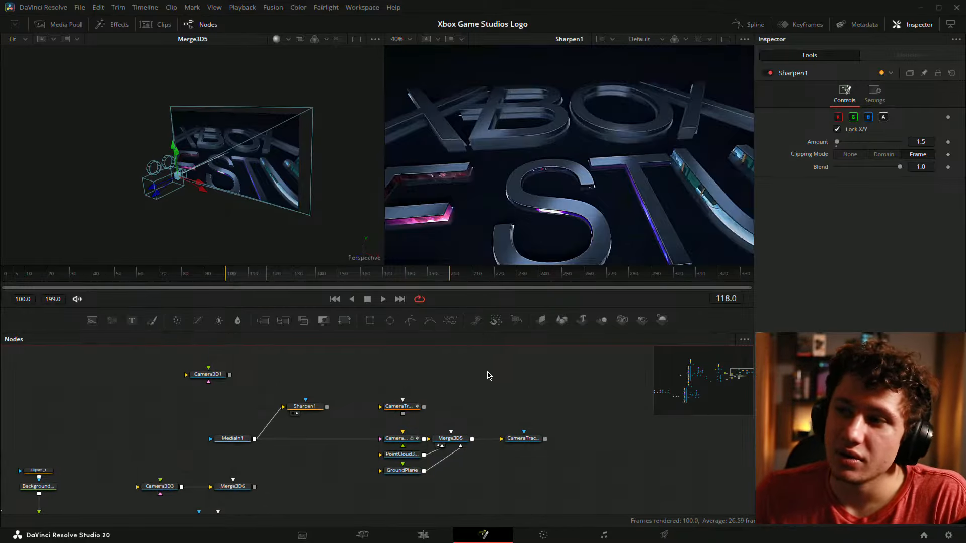
{"action": "left_click_drag", "start_coordinate": [499, 361], "coordinate": [532, 347]}
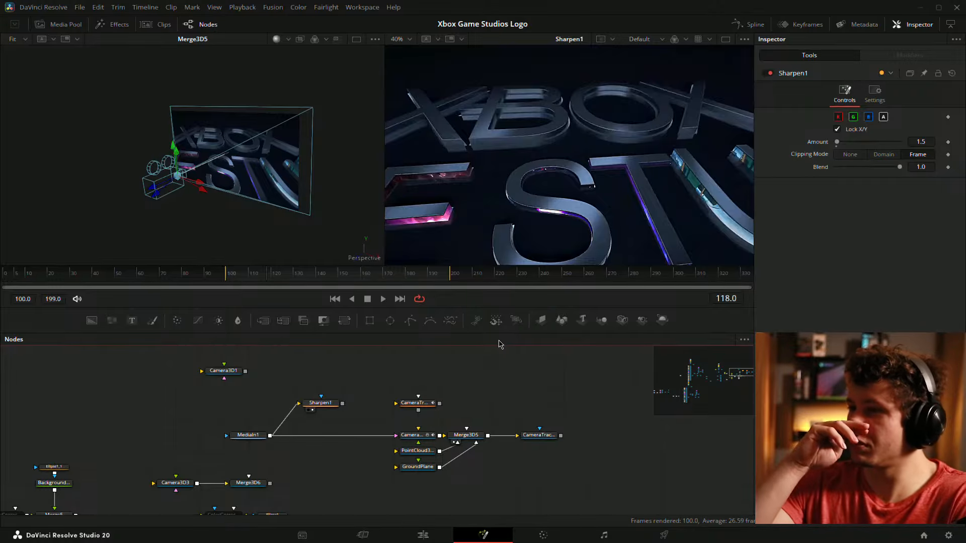
Scrub the footage back to frames 96 and 74 to examine the close-up of the letter S and the camera motion
{"action": "left_click_drag", "start_coordinate": [261, 277], "coordinate": [220, 271]}
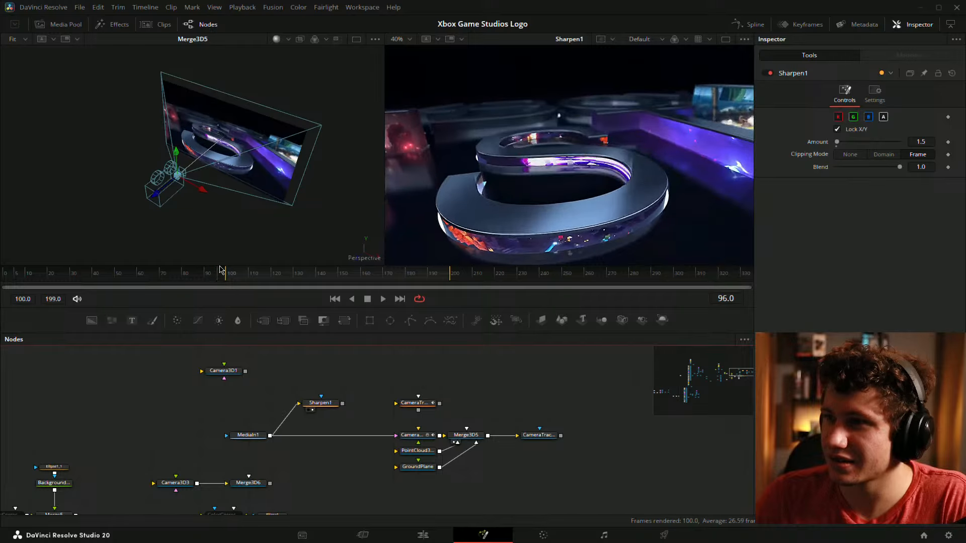
{"action": "left_click_drag", "start_coordinate": [516, 372], "coordinate": [453, 376]}
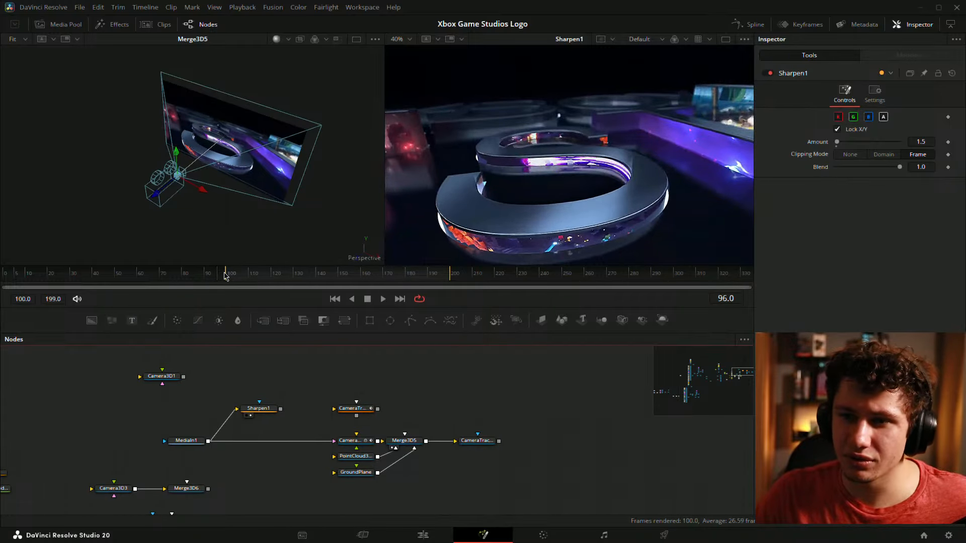
{"action": "left_click_drag", "start_coordinate": [228, 274], "coordinate": [168, 278]}
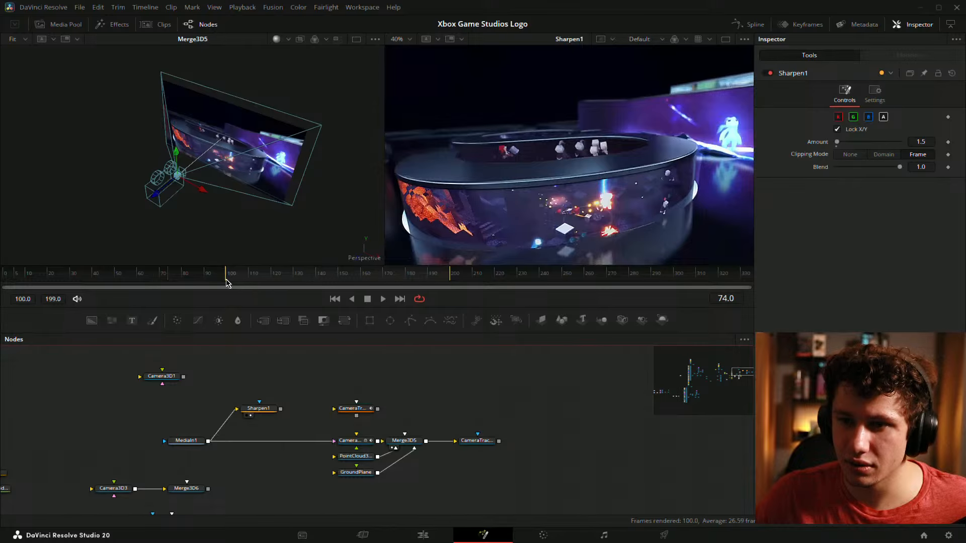
Set the render range to frames 0 through 219 and move the playhead to frame 100
{"action": "left_click_drag", "start_coordinate": [226, 283], "coordinate": [4, 281]}
{"action": "left_click_drag", "start_coordinate": [443, 276], "coordinate": [498, 278]}
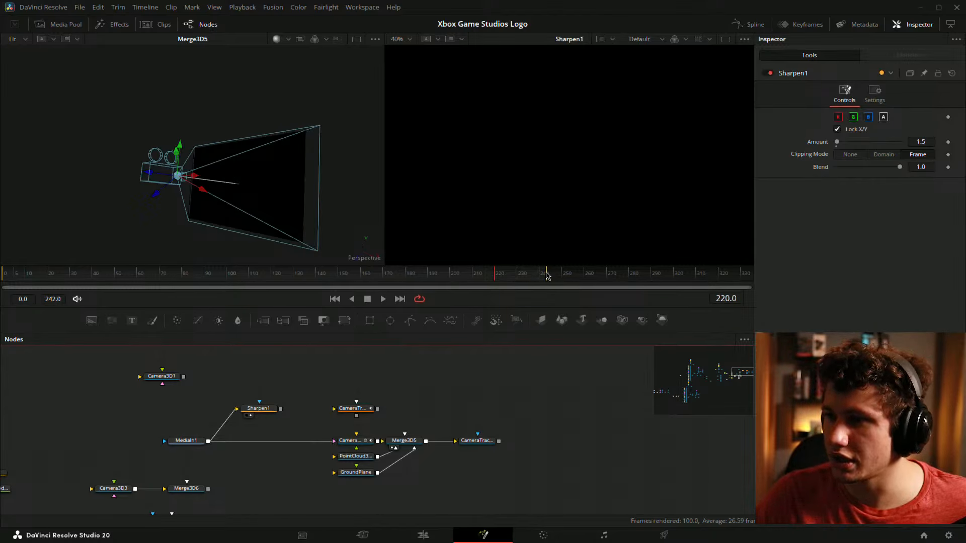
{"action": "left_click_drag", "start_coordinate": [200, 276], "coordinate": [232, 275]}
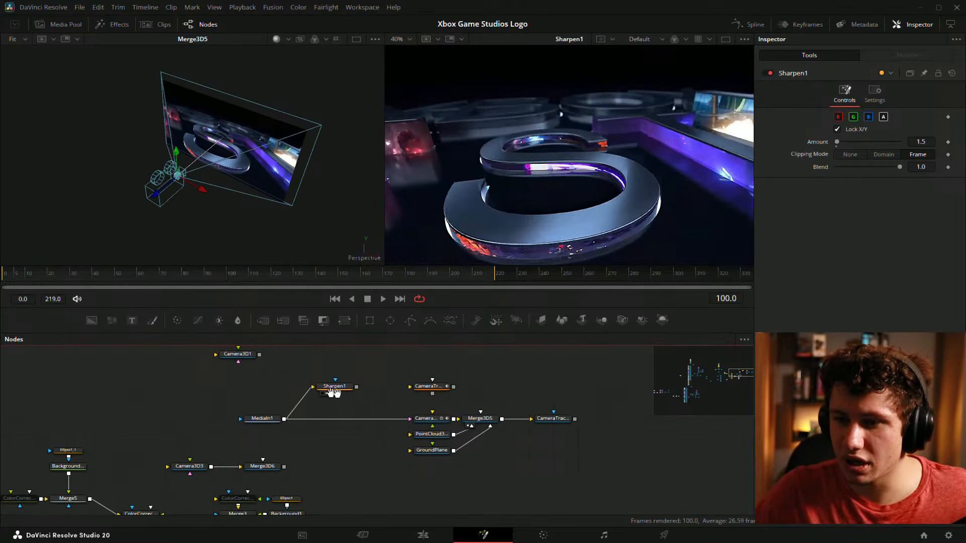
Add a new Camera3D node beside the camera that feeds Merge3D1_1_1
{"action": "left_click_drag", "start_coordinate": [332, 394], "coordinate": [905, 216]}
{"action": "left_click_drag", "start_coordinate": [382, 430], "coordinate": [352, 461]}
{"action": "left_click", "coordinate": [328, 435]}
{"action": "left_click_drag", "start_coordinate": [388, 430], "coordinate": [417, 434]}
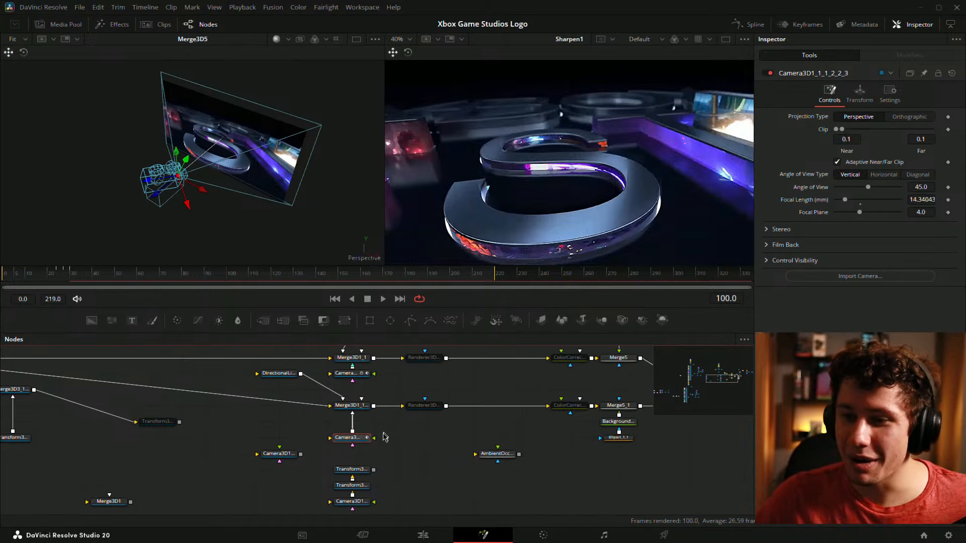
{"action": "key", "text": "shift+space"}
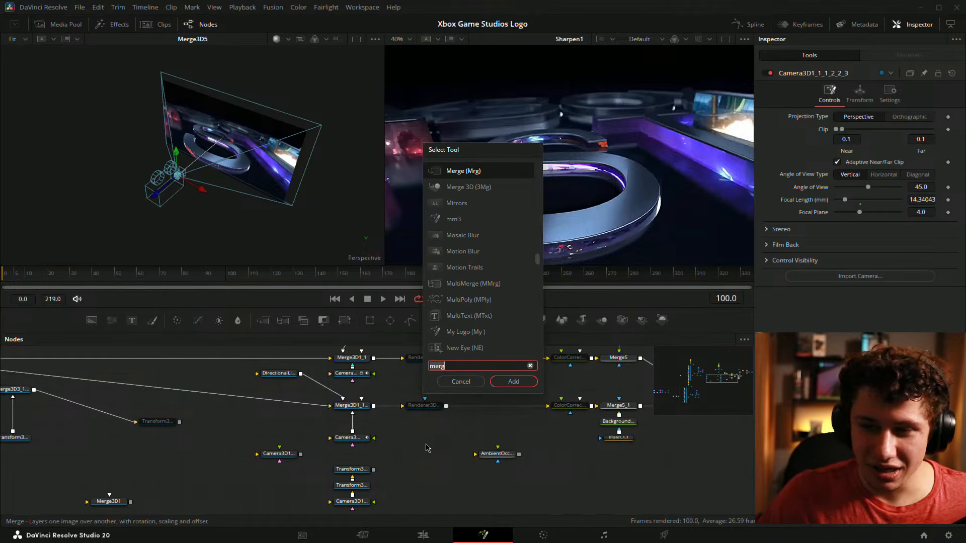
{"action": "type", "text": "camer"}
{"action": "key", "text": "Return"}
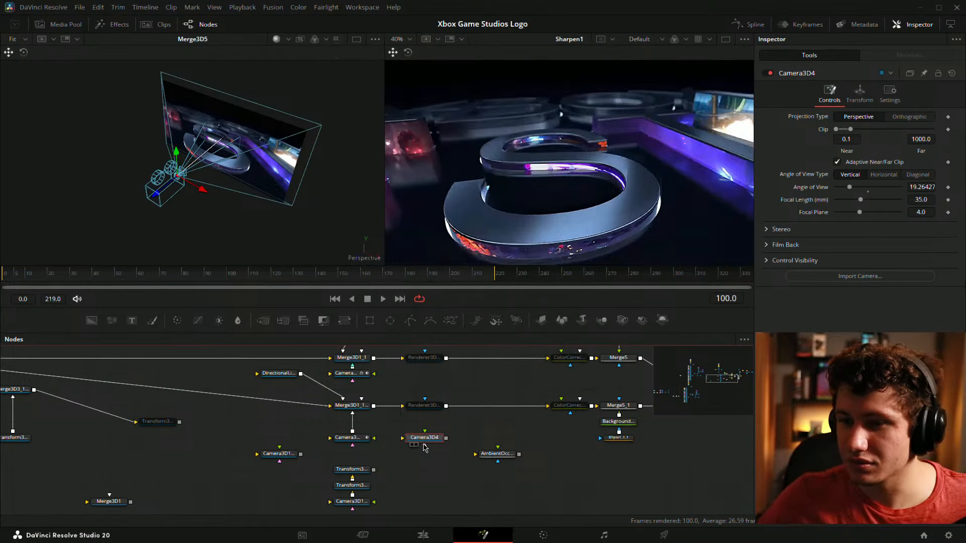
Disconnect the old camera from Merge3D1_1_1, move it aside, connect Camera3D4 in its place and save the project
{"action": "left_click_drag", "start_coordinate": [441, 457], "coordinate": [551, 478]}
{"action": "scroll", "coordinate": [556, 485], "scroll_direction": "down", "scroll_amount": 2}
{"action": "left_click", "coordinate": [568, 401]}
{"action": "scroll", "coordinate": [551, 477], "scroll_direction": "up", "scroll_amount": 2}
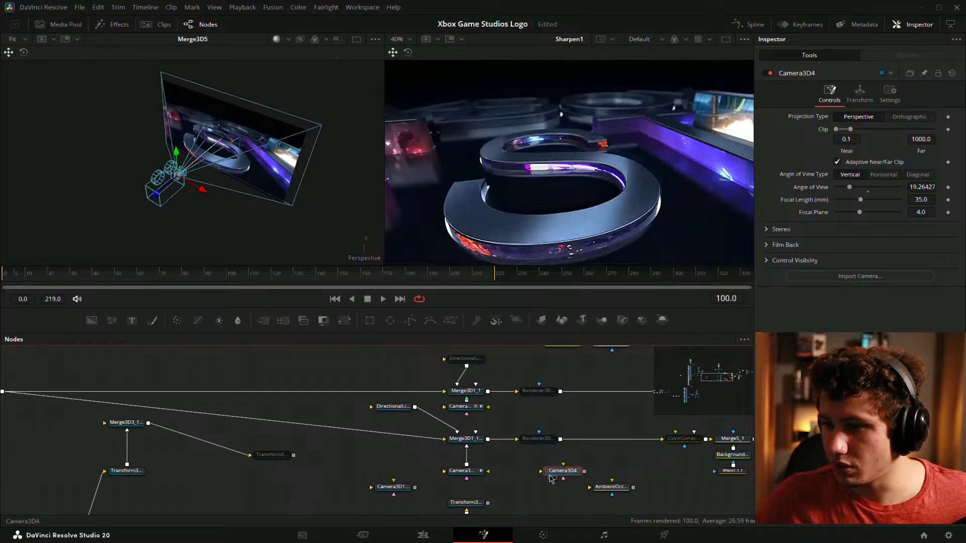
{"action": "scroll", "coordinate": [503, 476], "scroll_direction": "up", "scroll_amount": 2}
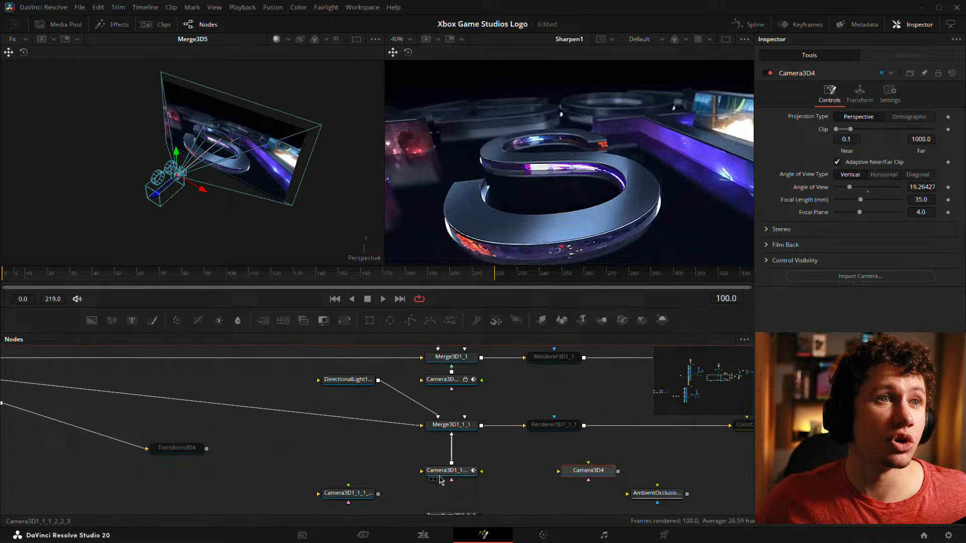
{"action": "left_click", "coordinate": [452, 441]}
{"action": "left_click_drag", "start_coordinate": [451, 473], "coordinate": [347, 473]}
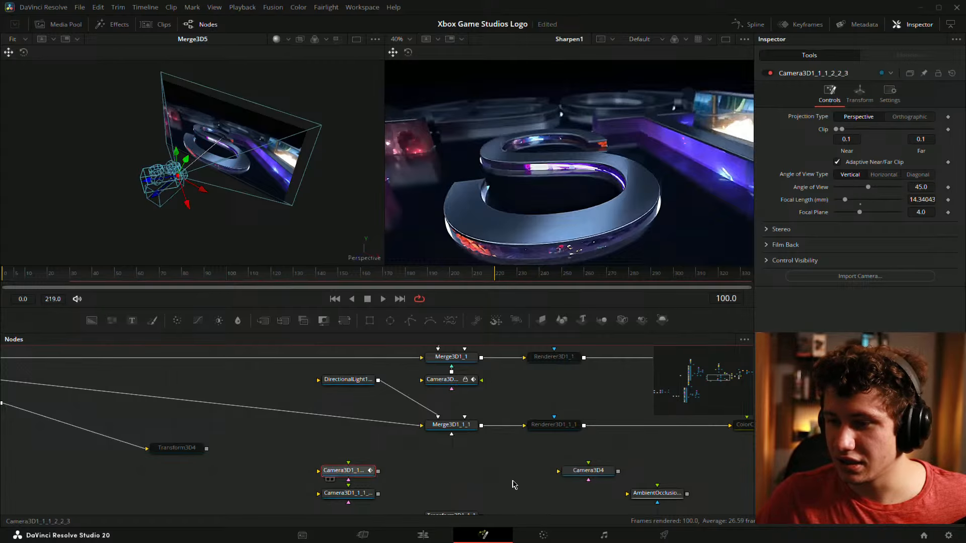
{"action": "left_click_drag", "start_coordinate": [586, 472], "coordinate": [451, 430]}
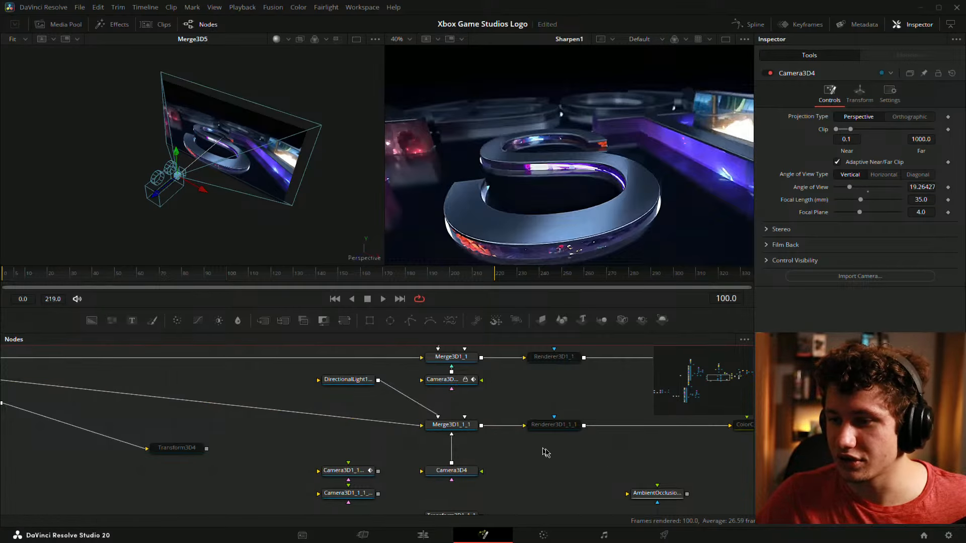
{"action": "left_click_drag", "start_coordinate": [297, 466], "coordinate": [373, 465]}
{"action": "key", "text": "ctrl+s"}
Show Renderer3D1_1_1 in the viewer beside the Sharpen1 footage and enable the disabled renderer
{"action": "left_click_drag", "start_coordinate": [534, 452], "coordinate": [307, 457]}
{"action": "scroll", "coordinate": [446, 447], "scroll_direction": "down", "scroll_amount": 2}
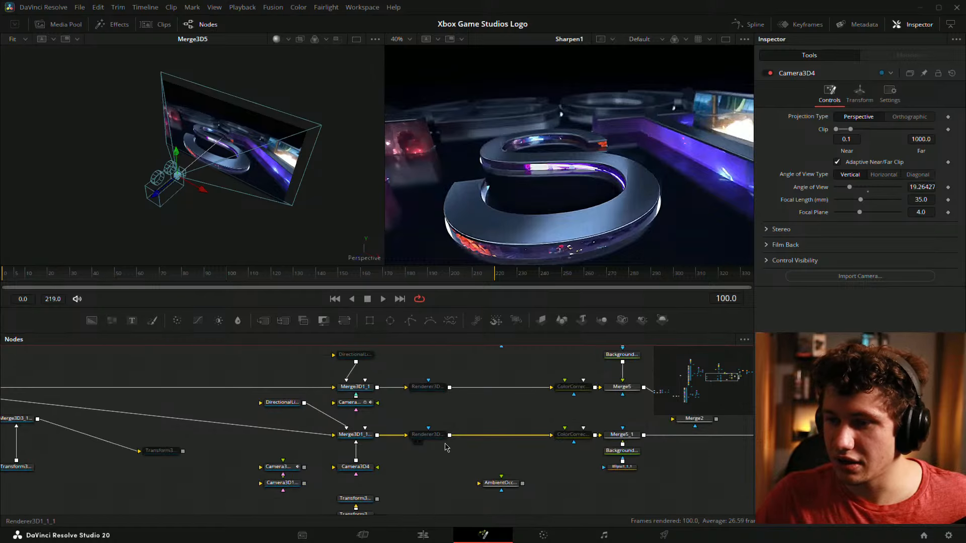
{"action": "left_click_drag", "start_coordinate": [212, 194], "coordinate": [211, 192]}
{"action": "left_click_drag", "start_coordinate": [477, 412], "coordinate": [336, 408]}
{"action": "left_click", "coordinate": [286, 430]}
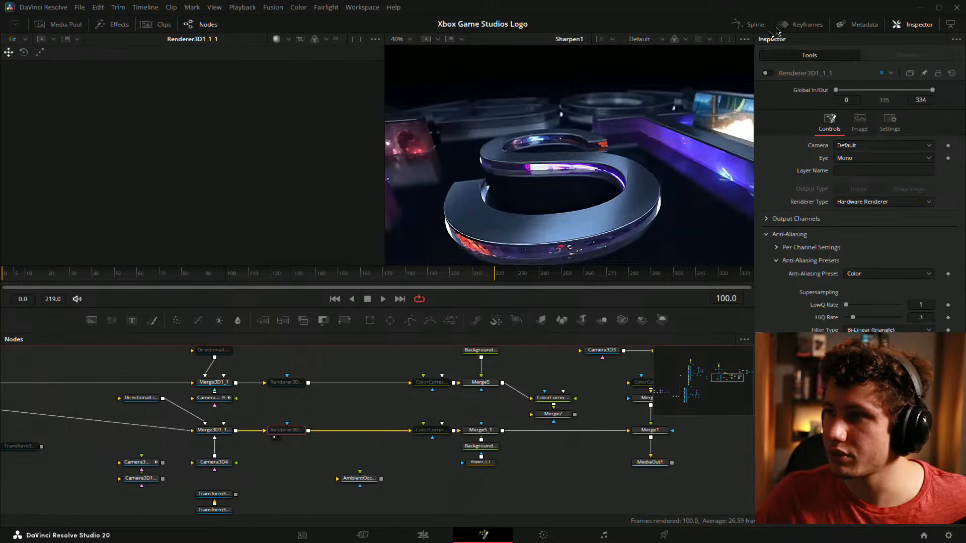
{"action": "left_click", "coordinate": [765, 73]}
Move the two disconnected camera nodes beside Camera3D4 slightly lower
{"action": "left_click_drag", "start_coordinate": [327, 372], "coordinate": [285, 410]}
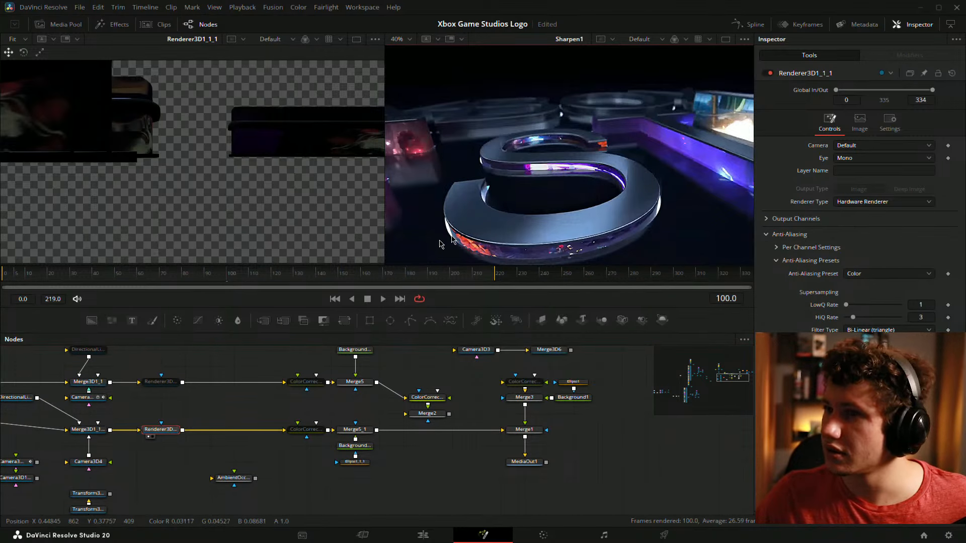
{"action": "left_click_drag", "start_coordinate": [157, 412], "coordinate": [403, 383]}
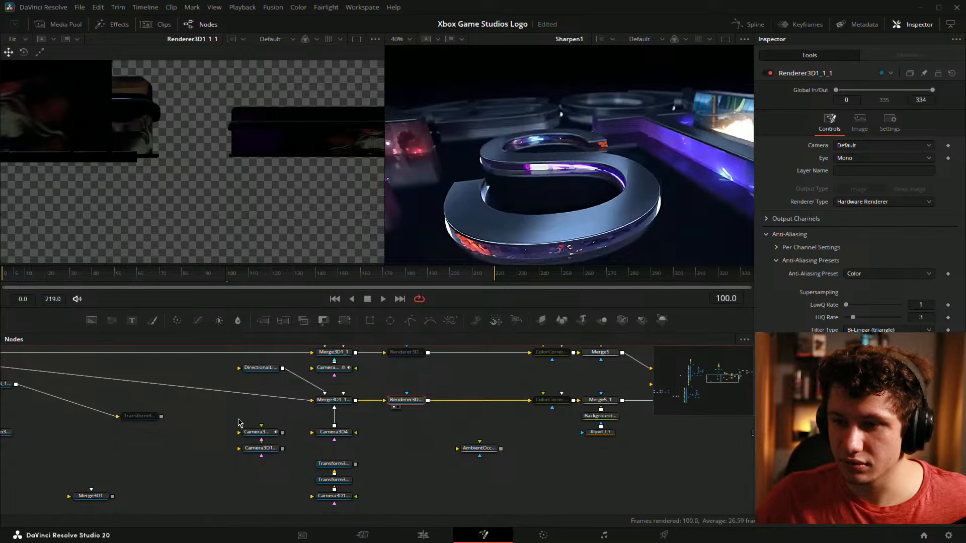
{"action": "left_click_drag", "start_coordinate": [239, 423], "coordinate": [265, 455]}
{"action": "left_click", "coordinate": [333, 431]}
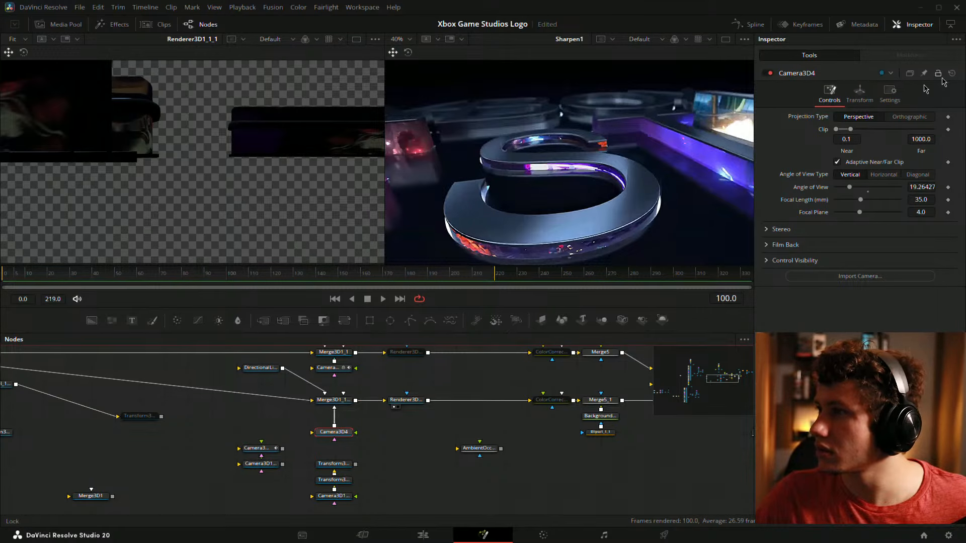
{"action": "left_click", "coordinate": [406, 400]}
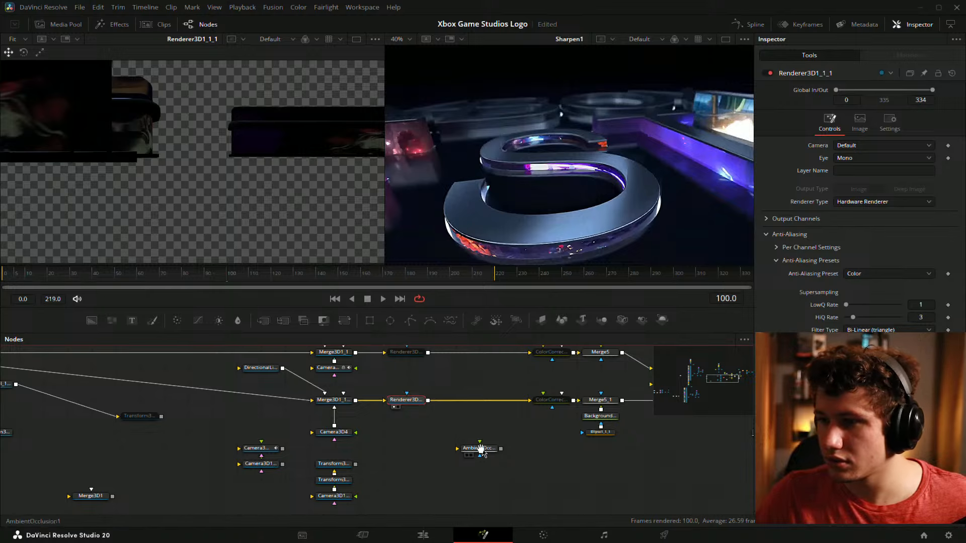
Duplicate the disabled DirectionalLight1_1, connect the copy to Merge3D1_1_1, enable it and save the project
{"action": "left_click_drag", "start_coordinate": [575, 417], "coordinate": [351, 428]}
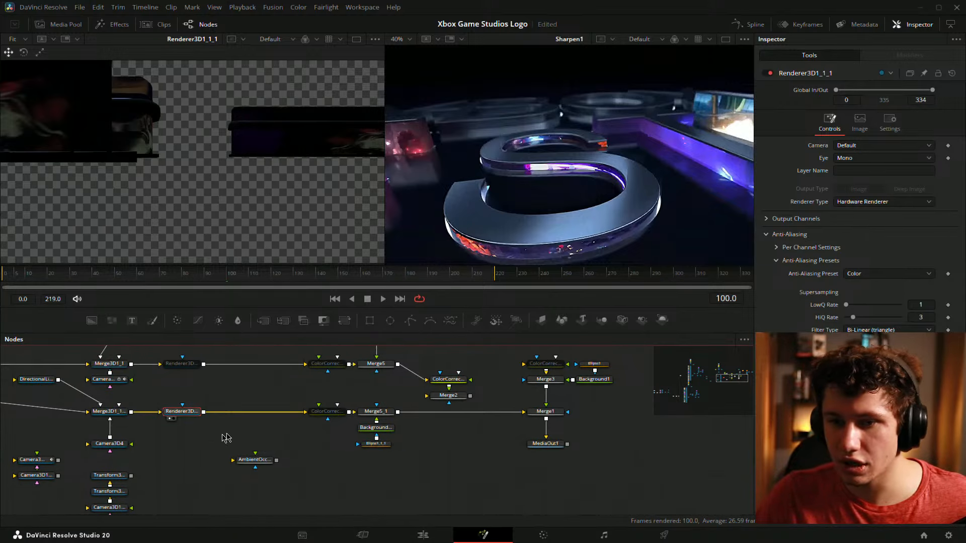
{"action": "left_click_drag", "start_coordinate": [282, 440], "coordinate": [564, 449]}
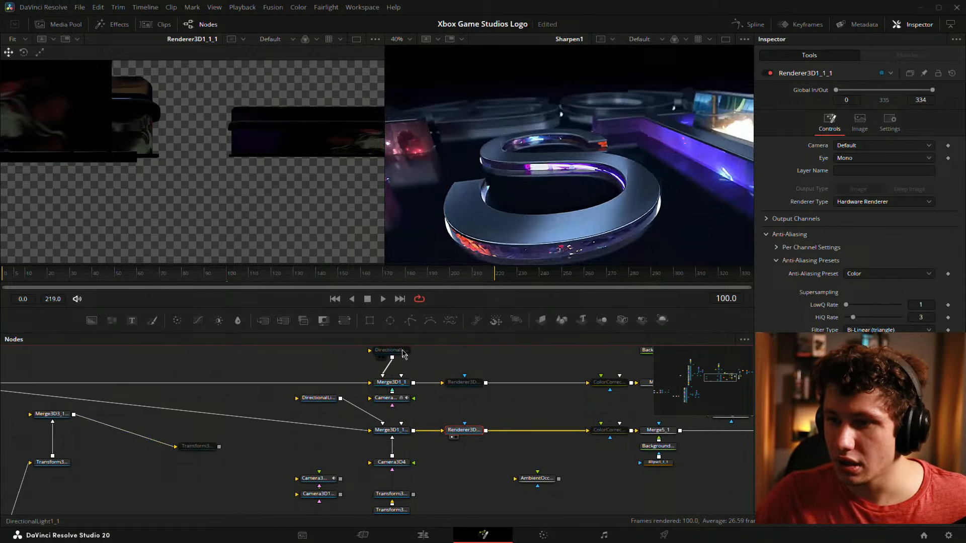
{"action": "left_click", "coordinate": [398, 351]}
{"action": "left_click_drag", "start_coordinate": [427, 413], "coordinate": [462, 380]}
{"action": "left_click", "coordinate": [372, 439]}
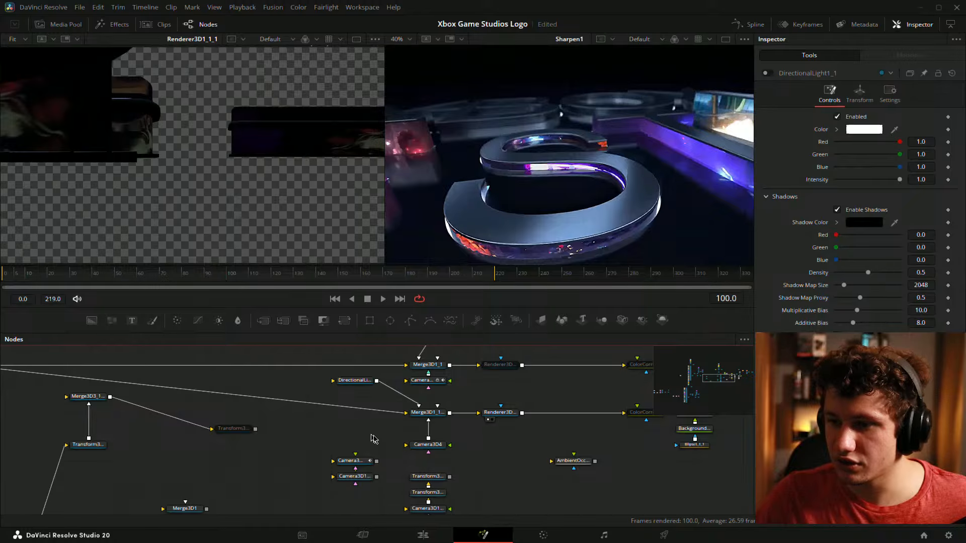
{"action": "key", "text": "ctrl+v"}
{"action": "left_click_drag", "start_coordinate": [376, 429], "coordinate": [421, 420]}
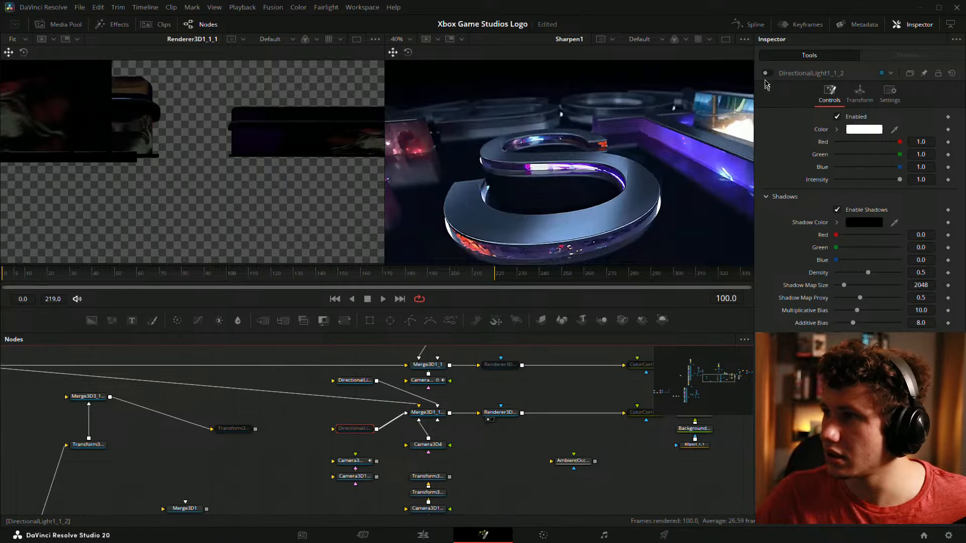
{"action": "left_click", "coordinate": [765, 73]}
{"action": "left_click_drag", "start_coordinate": [546, 436], "coordinate": [368, 445]}
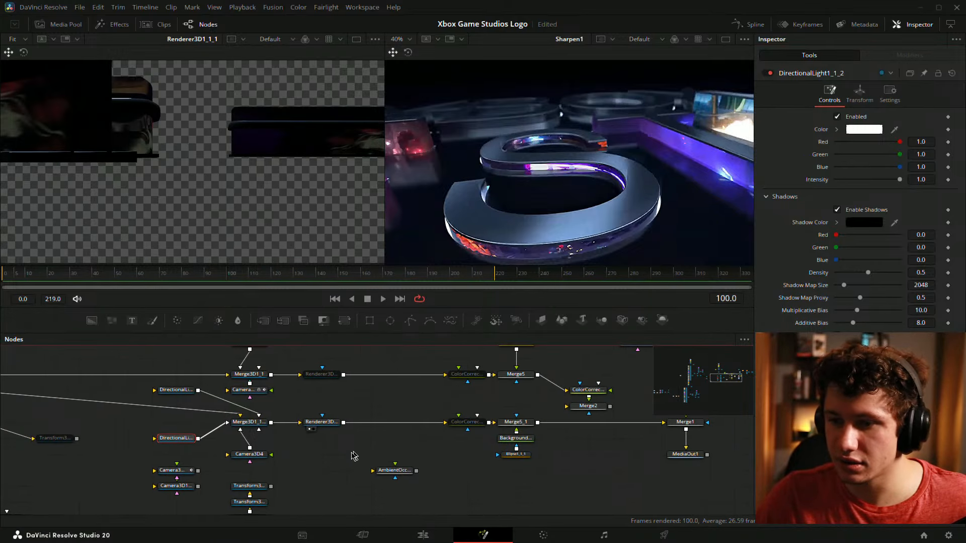
{"action": "left_click_drag", "start_coordinate": [273, 433], "coordinate": [245, 441]}
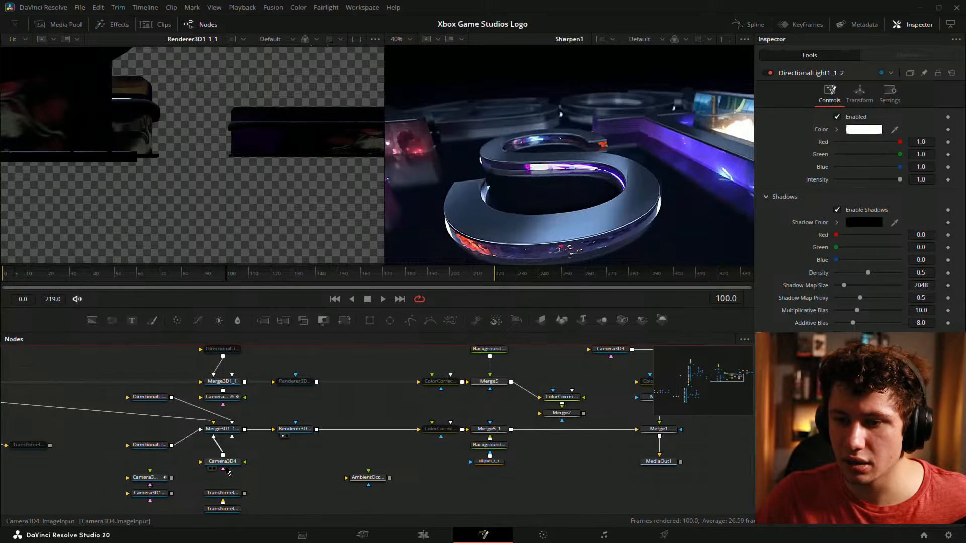
Set Camera3D4's X rotation to -58.4, its Y translation to 0.797 and its Z translation to 0.53
{"action": "left_click", "coordinate": [223, 462]}
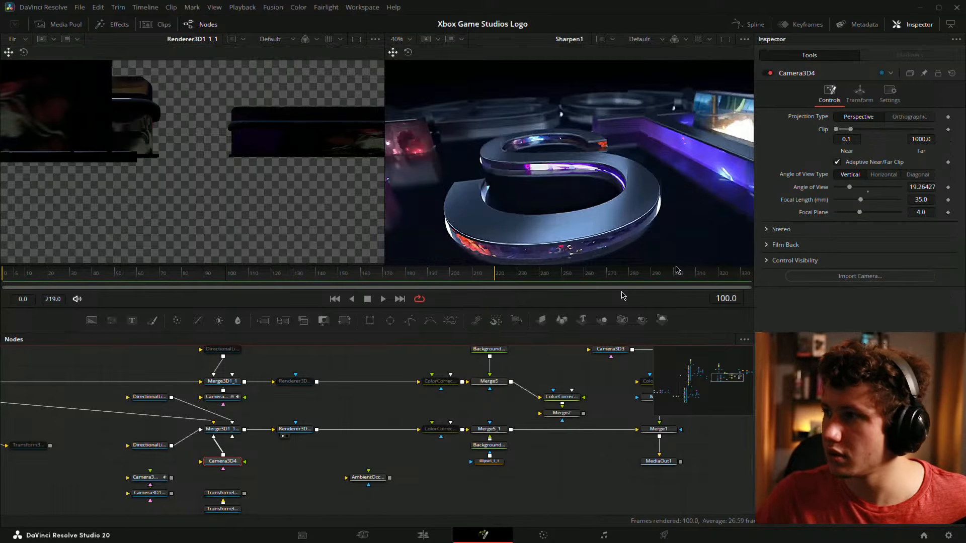
{"action": "left_click", "coordinate": [859, 93]}
{"action": "left_click_drag", "start_coordinate": [923, 195], "coordinate": [934, 196]}
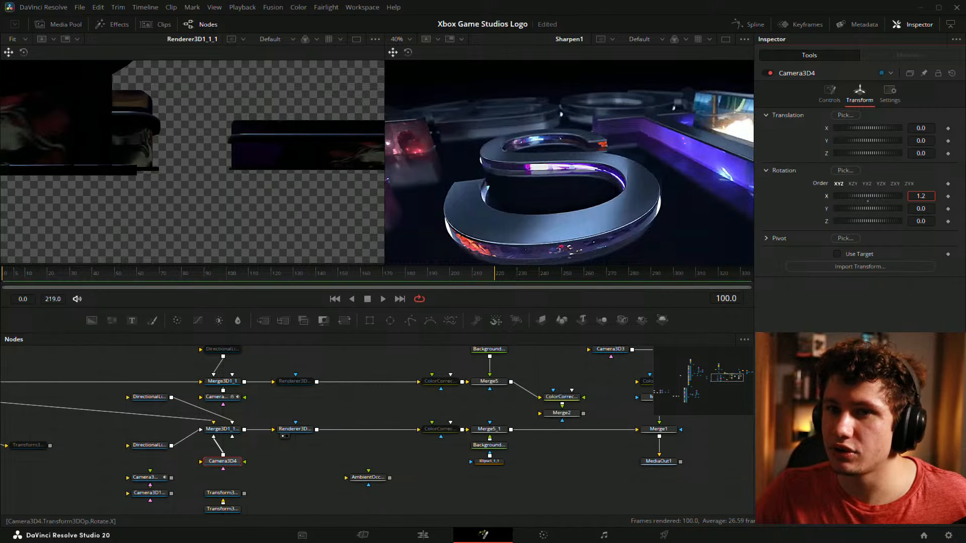
{"action": "left_click_drag", "start_coordinate": [931, 142], "coordinate": [935, 142]}
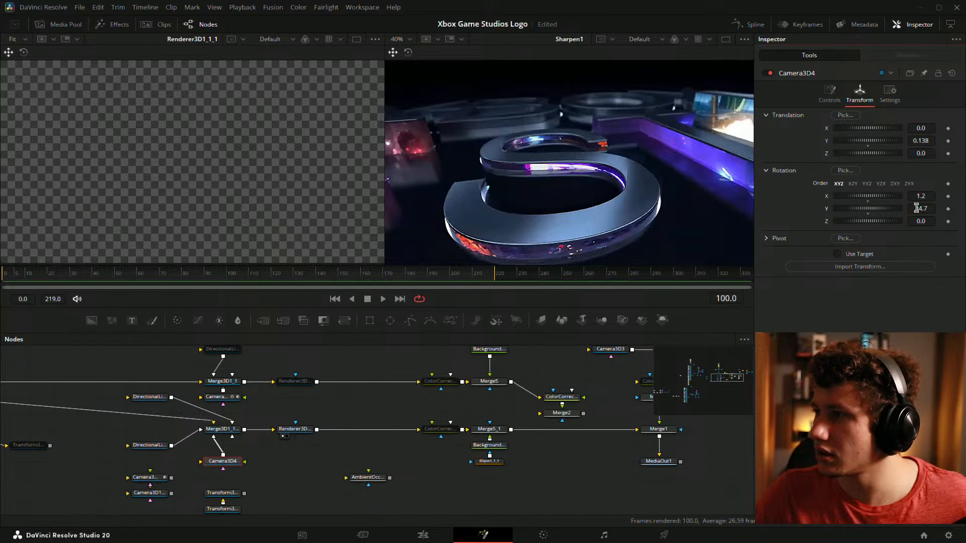
{"action": "key", "text": "ctrl+z"}
{"action": "left_click_drag", "start_coordinate": [917, 196], "coordinate": [886, 196]}
{"action": "mouse_move", "coordinate": [921, 140]}
{"action": "left_mouse_down"}
{"action": "mouse_move", "coordinate": [905, 140]}
{"action": "mouse_move", "coordinate": [924, 141]}
{"action": "left_mouse_up"}
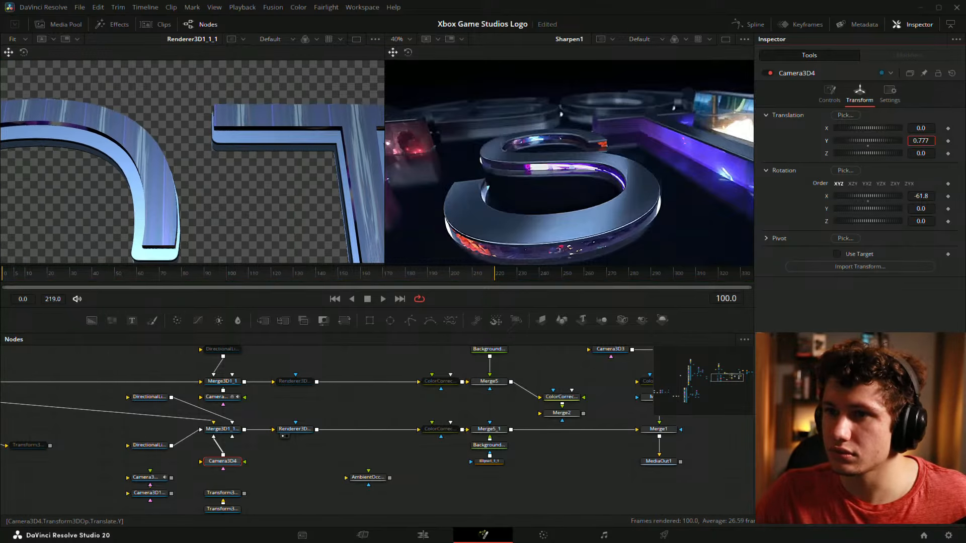
{"action": "left_click_drag", "start_coordinate": [923, 195], "coordinate": [927, 196]}
{"action": "left_click_drag", "start_coordinate": [925, 140], "coordinate": [949, 153]}
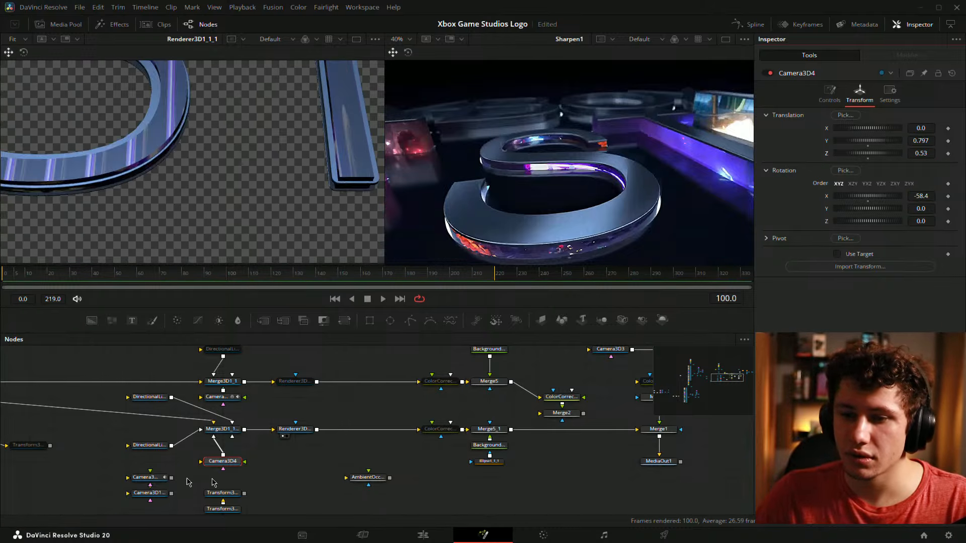
View Merge3D1_1_1 in 3D and set Camera3D4's Z translation to 1.08 and X rotation to -31.3
{"action": "left_click_drag", "start_coordinate": [222, 430], "coordinate": [254, 128]}
{"action": "left_click_drag", "start_coordinate": [211, 215], "coordinate": [82, 178]}
{"action": "right_click", "coordinate": [108, 216]}
{"action": "left_click_drag", "start_coordinate": [10, 236], "coordinate": [205, 322]}
{"action": "left_click_drag", "start_coordinate": [290, 458], "coordinate": [332, 444]}
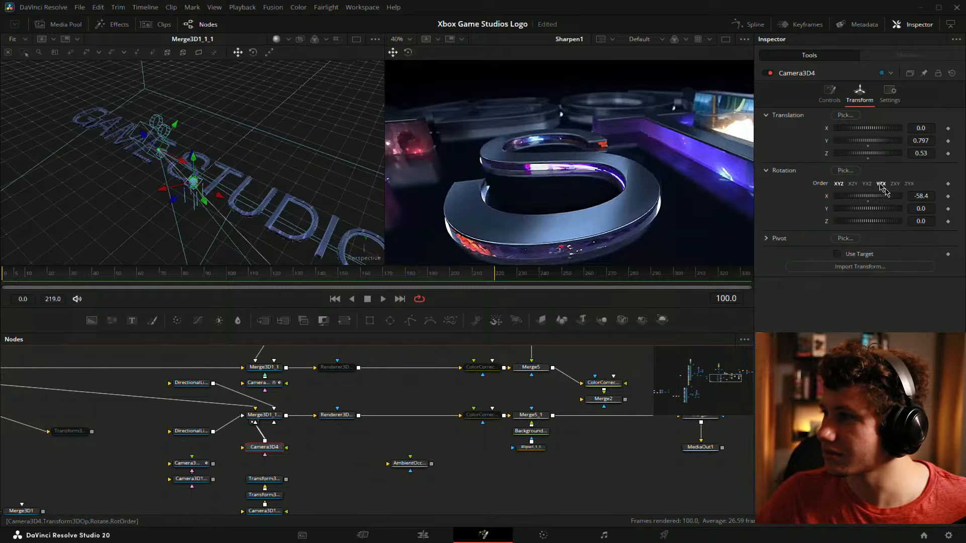
{"action": "left_click_drag", "start_coordinate": [925, 153], "coordinate": [951, 153]}
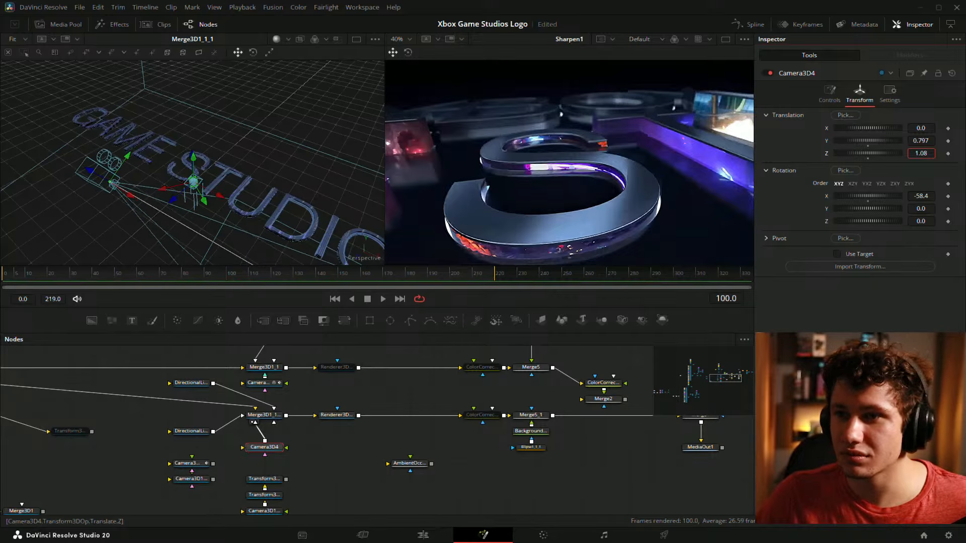
{"action": "left_click_drag", "start_coordinate": [922, 208], "coordinate": [945, 197]}
{"action": "key", "text": "ctrl+z"}
{"action": "key", "text": "ctrl+z"}
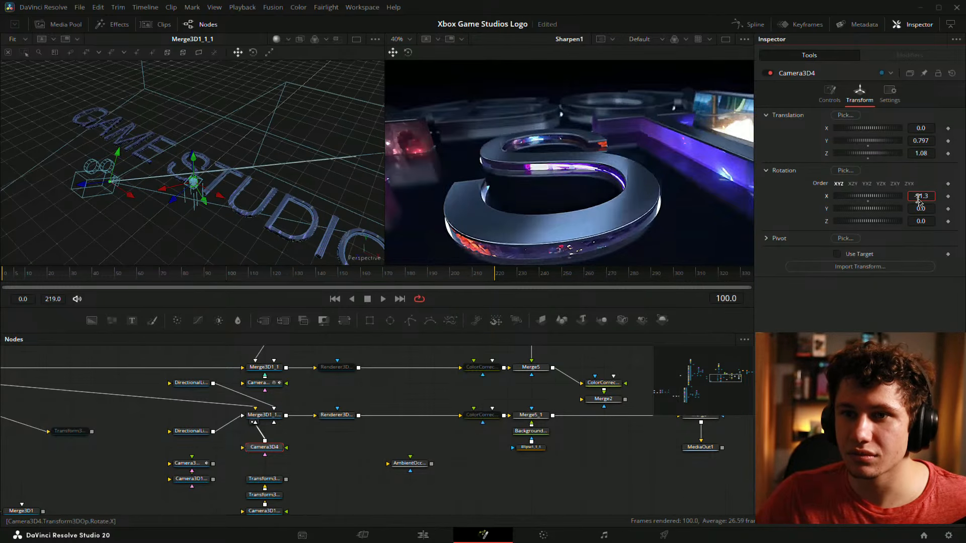
Shift Camera3D4 sideways to an X translation of -0.25925 and set its Y rotation to -6.7
{"action": "left_click_drag", "start_coordinate": [180, 239], "coordinate": [283, 267]}
{"action": "right_click", "coordinate": [283, 268]}
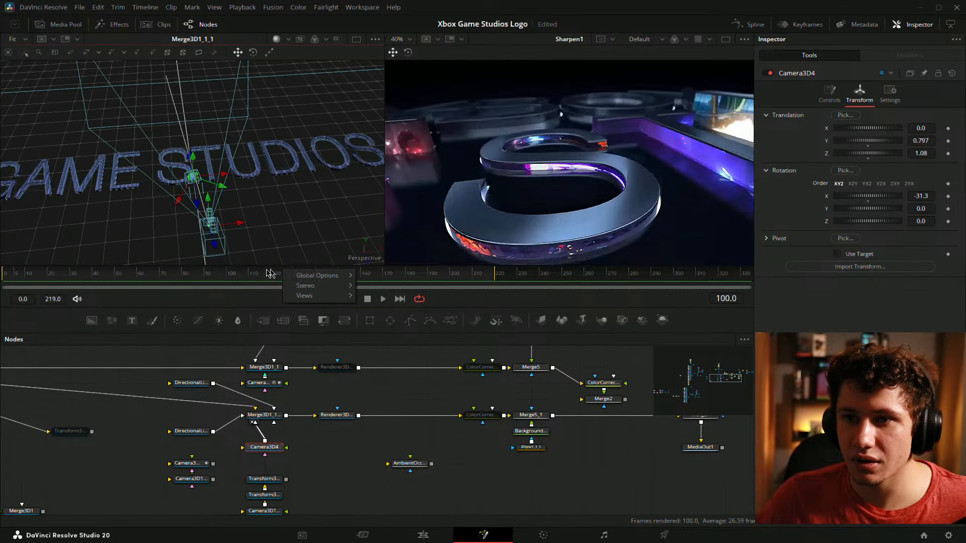
{"action": "left_click_drag", "start_coordinate": [241, 225], "coordinate": [212, 238]}
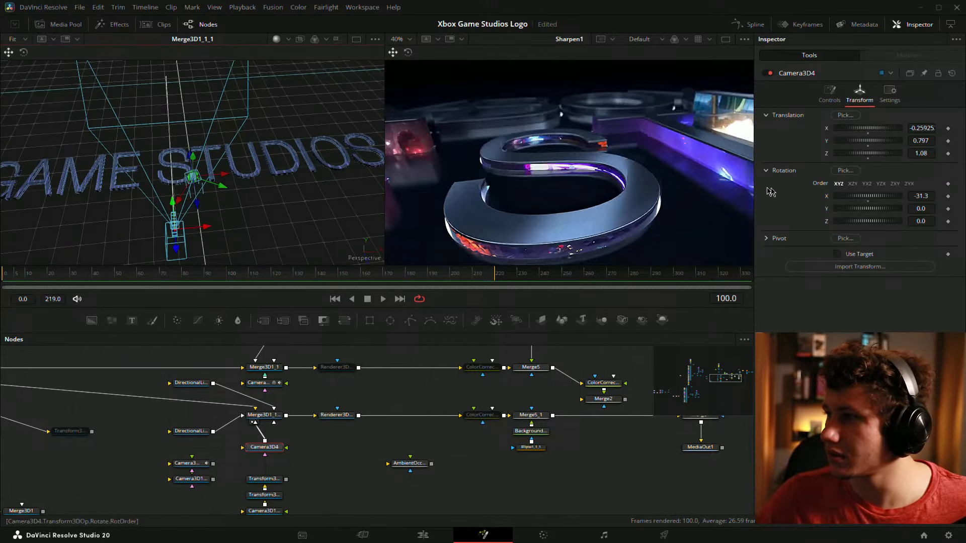
{"action": "left_click_drag", "start_coordinate": [921, 208], "coordinate": [914, 208]}
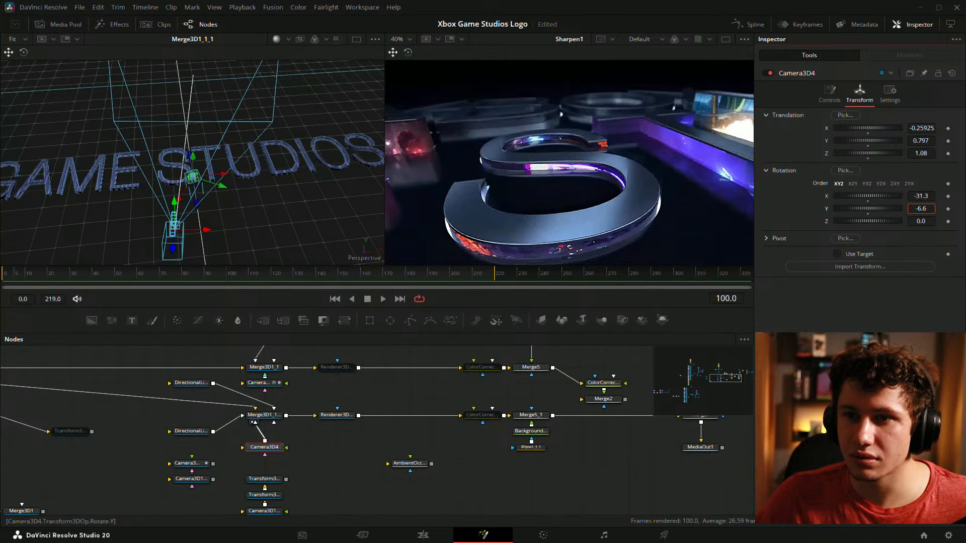
View Renderer3D1_1_1 again to compare the rendered letter S with the Sharpen1 footage
{"action": "left_click_drag", "start_coordinate": [318, 417], "coordinate": [301, 419]}
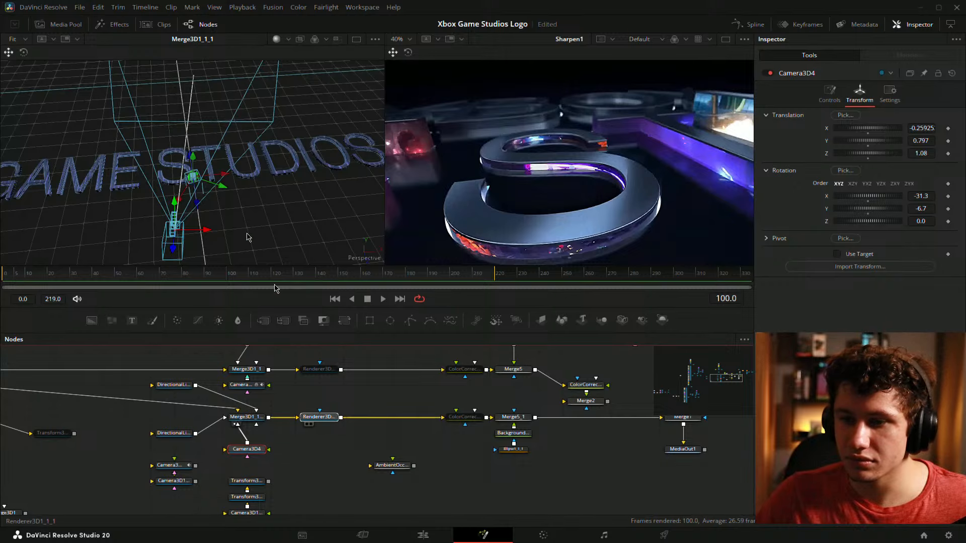
{"action": "left_click_drag", "start_coordinate": [247, 236], "coordinate": [272, 207]}
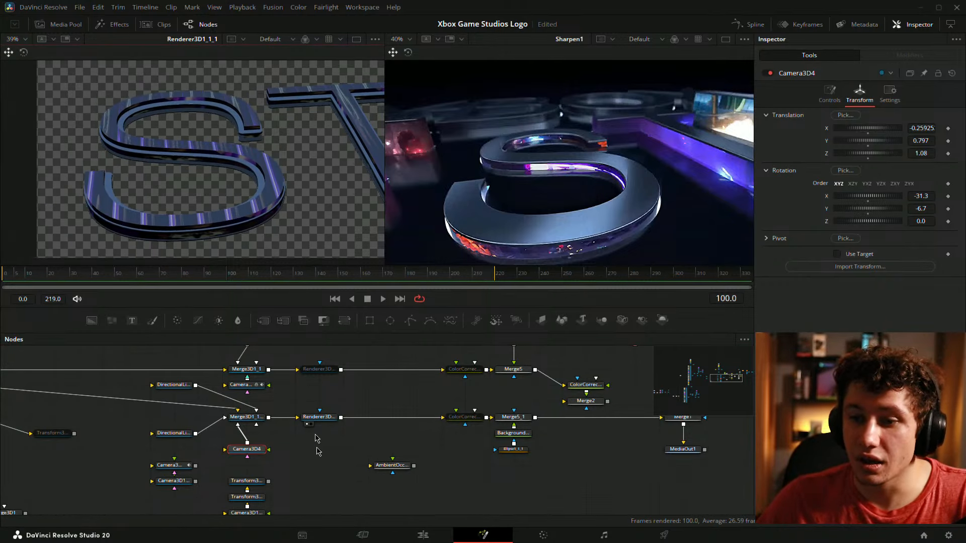
{"action": "left_click_drag", "start_coordinate": [381, 381], "coordinate": [412, 402]}
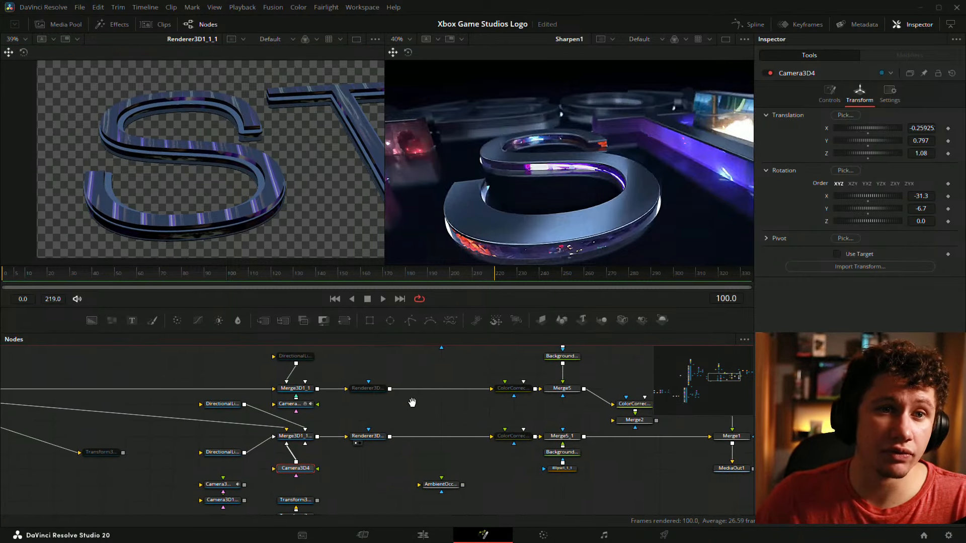
{"action": "left_click_drag", "start_coordinate": [548, 424], "coordinate": [477, 433]}
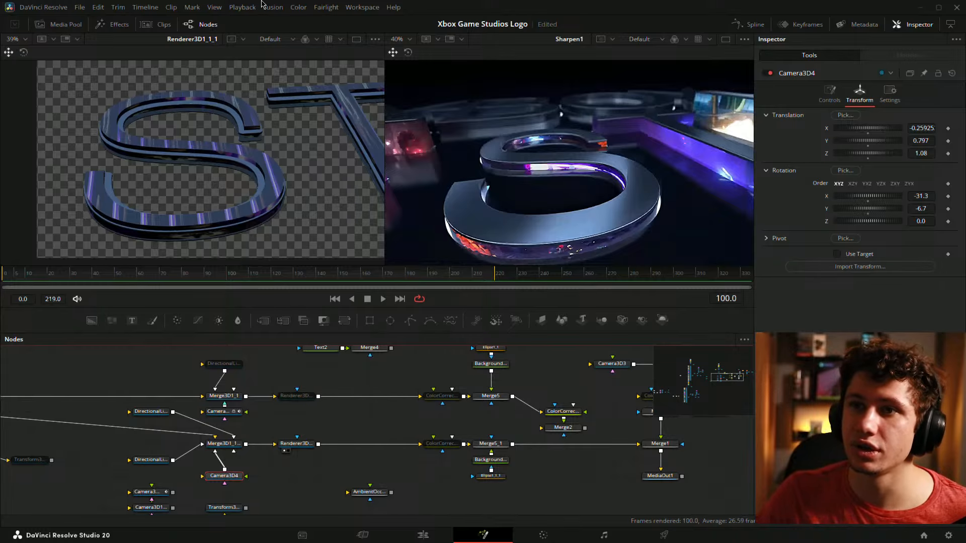
{"action": "left_click", "coordinate": [234, 7]}
{"action": "mouse_move", "coordinate": [369, 7]}
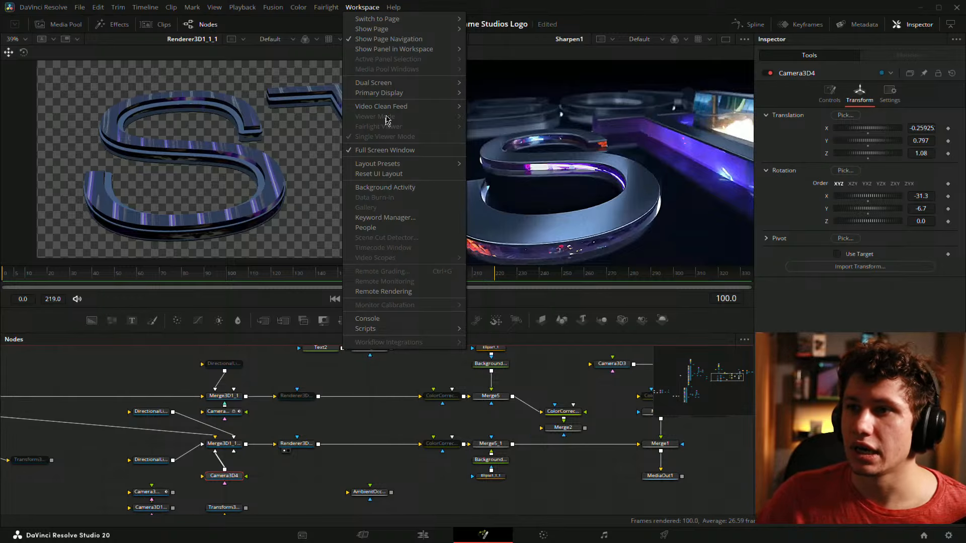
{"action": "mouse_move", "coordinate": [401, 107]}
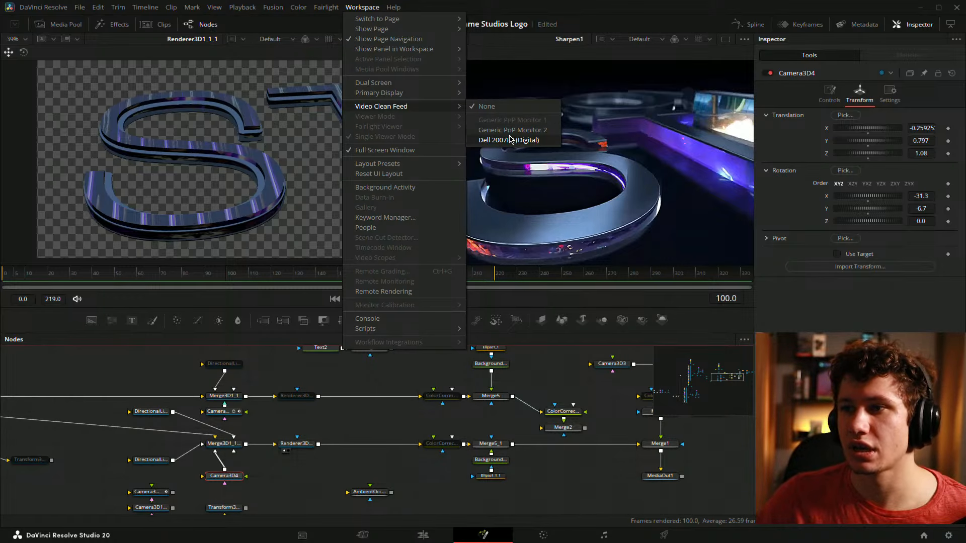
{"action": "left_click", "coordinate": [141, 368]}
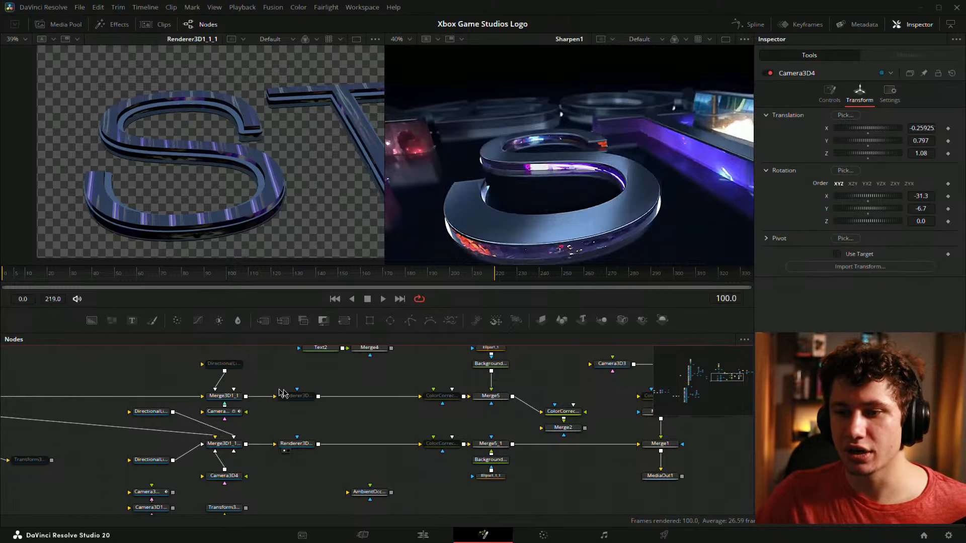
{"action": "left_click_drag", "start_coordinate": [282, 393], "coordinate": [344, 411]}
{"action": "left_click_drag", "start_coordinate": [413, 388], "coordinate": [420, 373]}
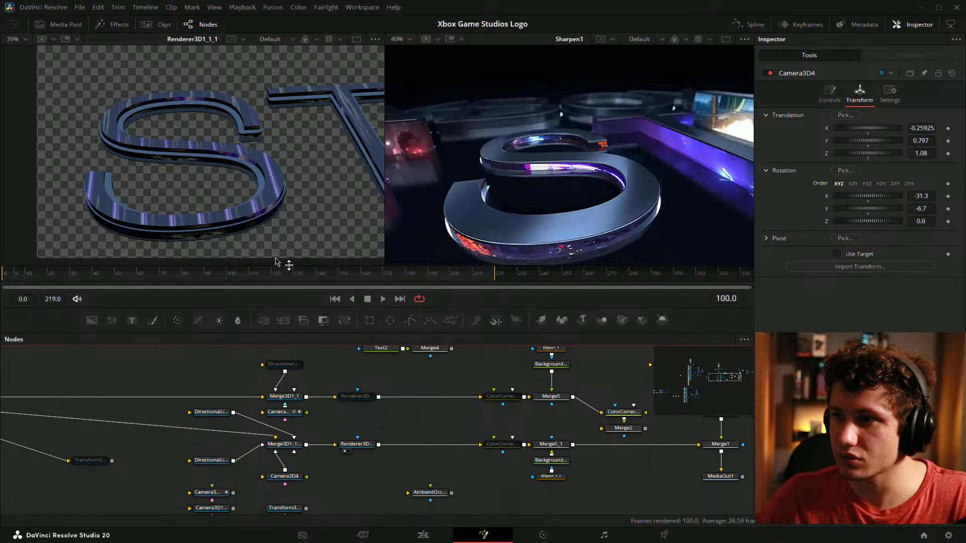
Go to frame 102 and view the Merge1 composite in place of the Sharpen1 footage
{"action": "mouse_move", "coordinate": [234, 279]}
{"action": "left_mouse_down"}
{"action": "mouse_move", "coordinate": [247, 280]}
{"action": "mouse_move", "coordinate": [232, 283]}
{"action": "left_mouse_up"}
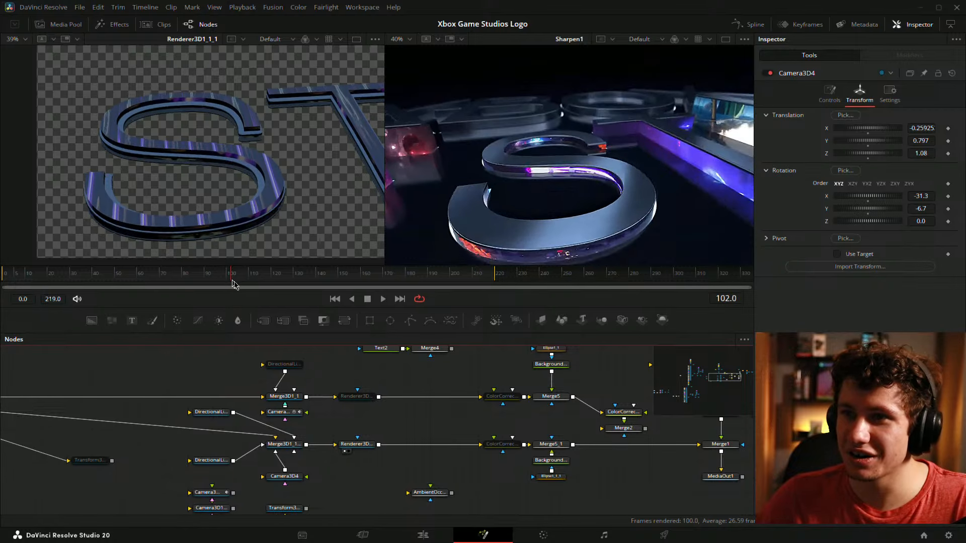
{"action": "left_click_drag", "start_coordinate": [636, 437], "coordinate": [321, 445]}
{"action": "left_click", "coordinate": [417, 456]}
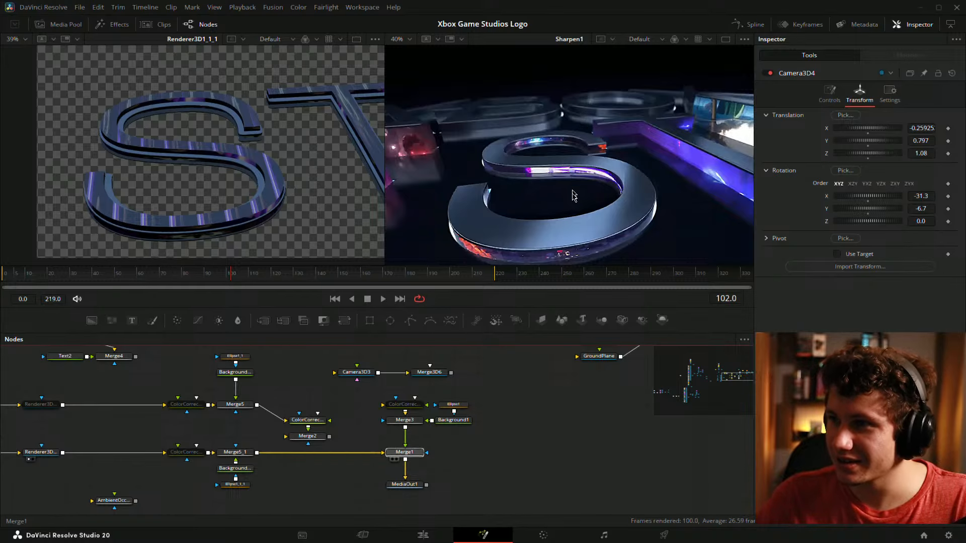
{"action": "key", "text": "2"}
{"action": "left_click", "coordinate": [512, 413]}
{"action": "left_click", "coordinate": [410, 454]}
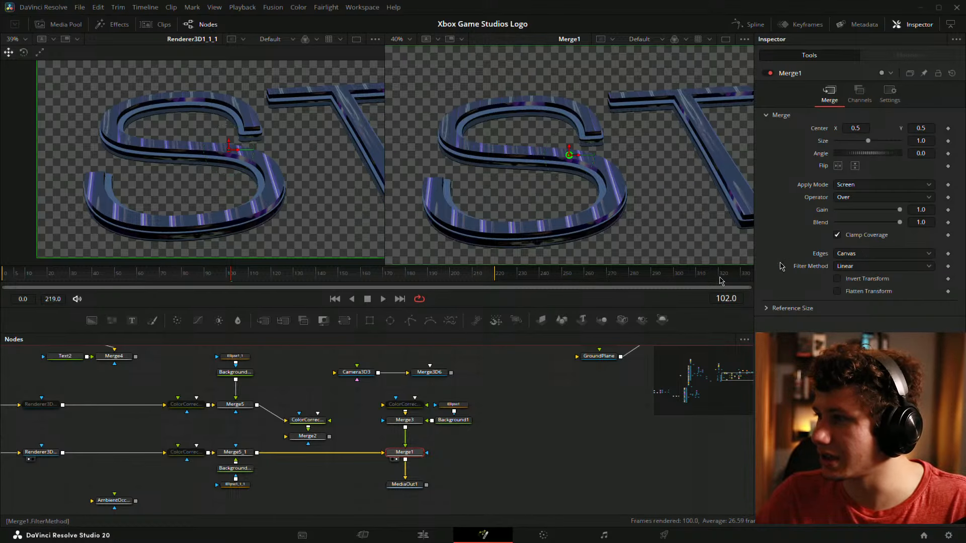
Connect the MediaIn1 footage to the color corrector above Merge3 so it sits behind the rendered text in Merge1
{"action": "scroll", "coordinate": [416, 436], "scroll_direction": "up", "scroll_amount": 2}
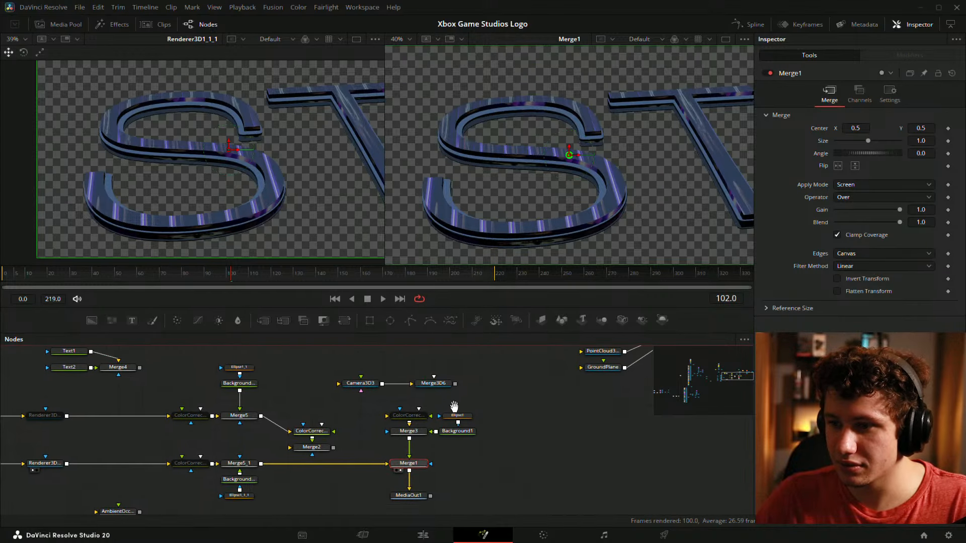
{"action": "scroll", "coordinate": [458, 422], "scroll_direction": "up", "scroll_amount": 3}
{"action": "left_click_drag", "start_coordinate": [482, 441], "coordinate": [439, 424]}
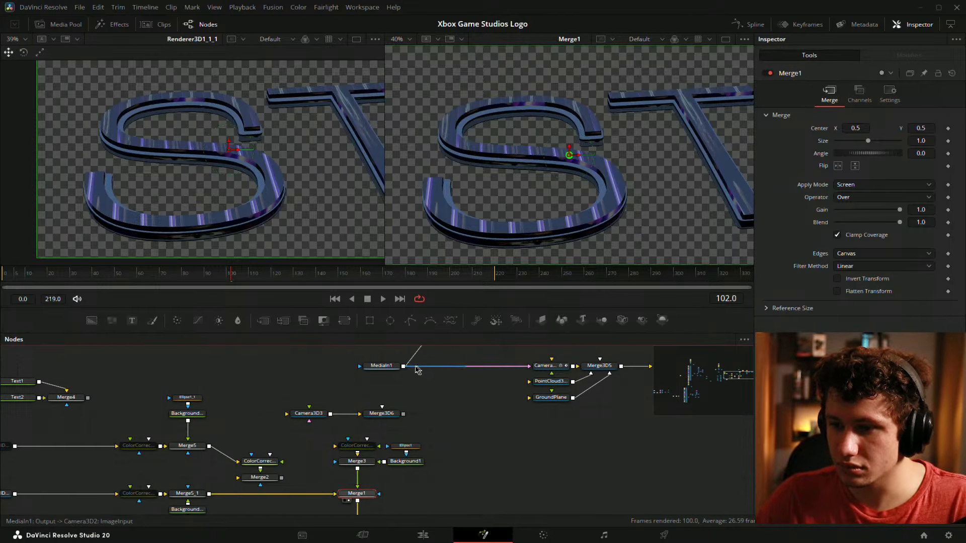
{"action": "left_click_drag", "start_coordinate": [402, 368], "coordinate": [336, 446]}
{"action": "left_click_drag", "start_coordinate": [480, 424], "coordinate": [535, 409]}
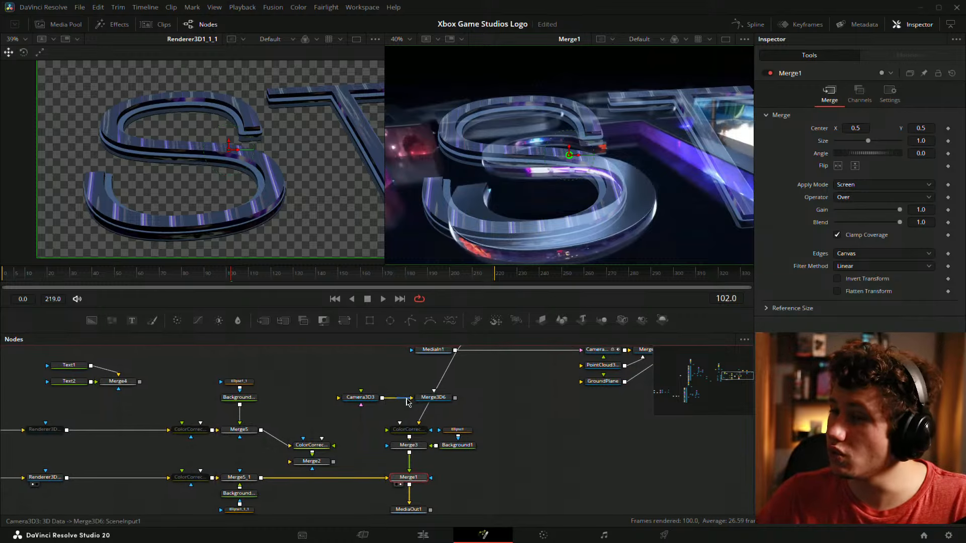
Set Camera3D4's Y translation to 0.495 and its X, Y and Z rotations to -19.4, -6.1 and -3.2
{"action": "left_click_drag", "start_coordinate": [407, 464], "coordinate": [506, 441]}
{"action": "left_click_drag", "start_coordinate": [431, 394], "coordinate": [673, 363]}
{"action": "left_click_drag", "start_coordinate": [390, 444], "coordinate": [457, 424]}
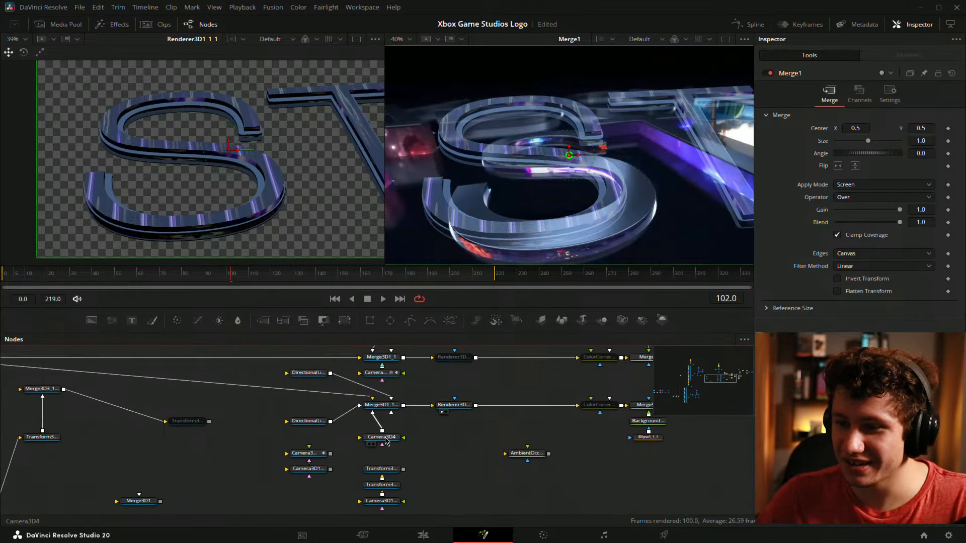
{"action": "left_click", "coordinate": [385, 437]}
{"action": "left_click_drag", "start_coordinate": [916, 208], "coordinate": [963, 197]}
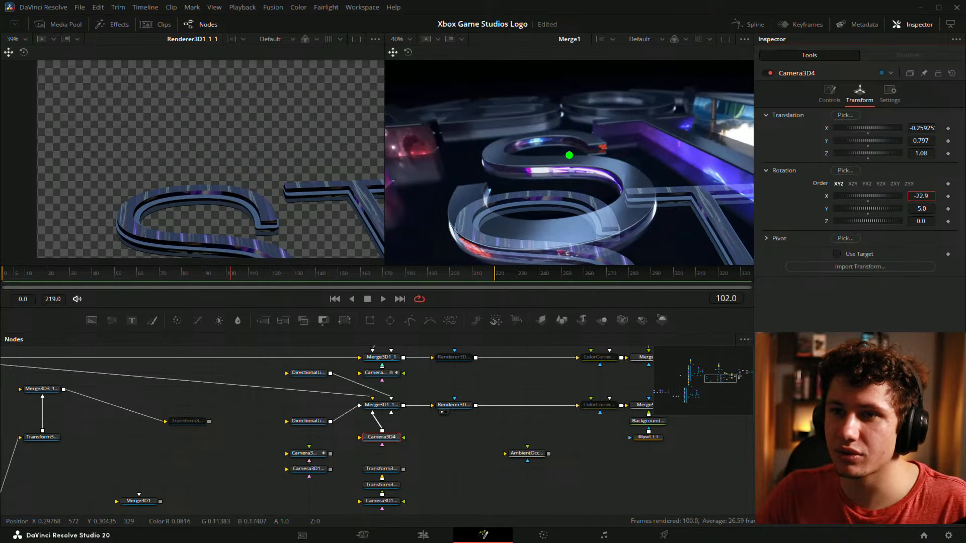
{"action": "left_click_drag", "start_coordinate": [921, 141], "coordinate": [916, 141]}
{"action": "mouse_move", "coordinate": [922, 206]}
{"action": "left_mouse_down"}
{"action": "mouse_move", "coordinate": [952, 220]}
{"action": "mouse_move", "coordinate": [920, 220]}
{"action": "left_mouse_up"}
{"action": "left_click_drag", "start_coordinate": [921, 139], "coordinate": [925, 139]}
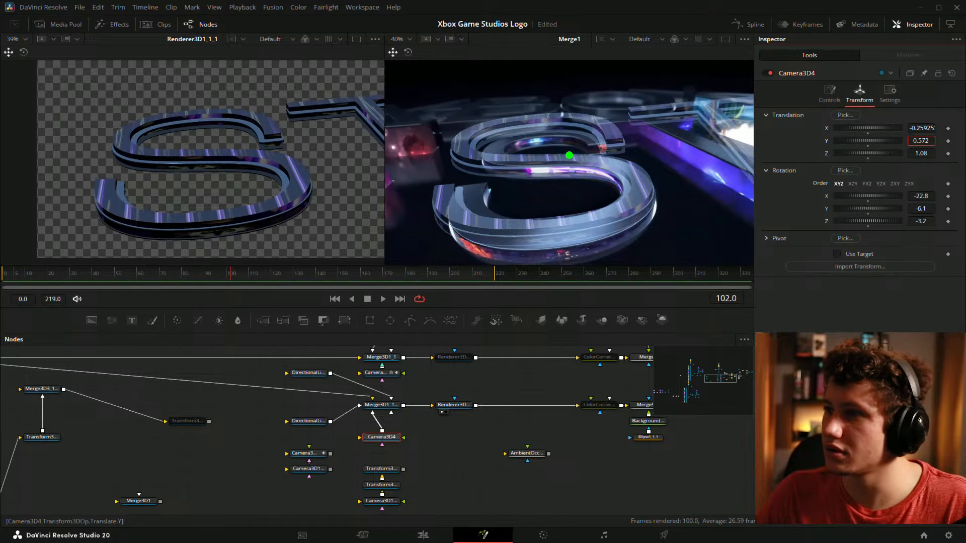
{"action": "left_click_drag", "start_coordinate": [917, 198], "coordinate": [900, 141]}
Reduce the extrusion depth of the S text node feeding the 3D letters to 0.018826
{"action": "left_click_drag", "start_coordinate": [302, 420], "coordinate": [668, 456]}
{"action": "left_click_drag", "start_coordinate": [228, 378], "coordinate": [537, 406]}
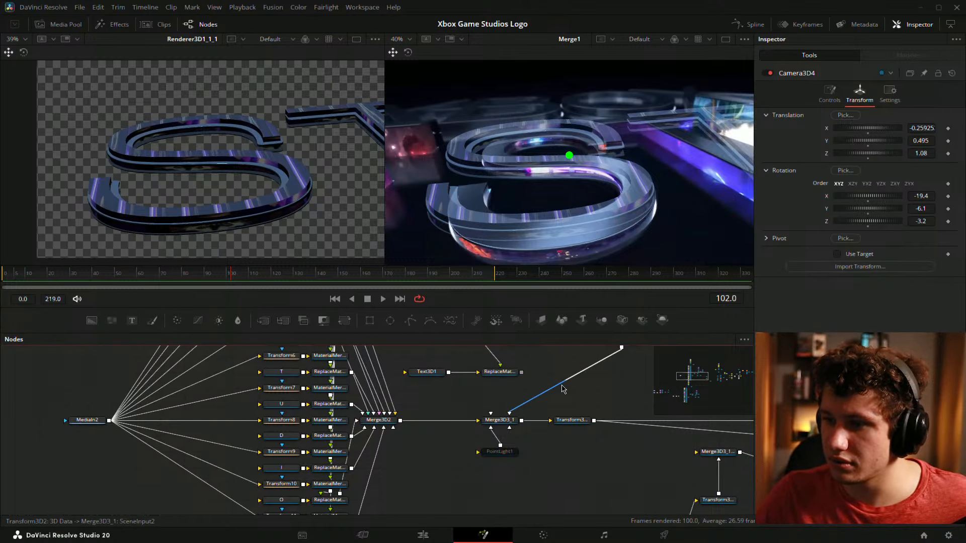
{"action": "scroll", "coordinate": [556, 381], "scroll_direction": "down", "scroll_amount": 2}
{"action": "left_click_drag", "start_coordinate": [552, 369], "coordinate": [476, 490]}
{"action": "left_click_drag", "start_coordinate": [550, 422], "coordinate": [564, 395]}
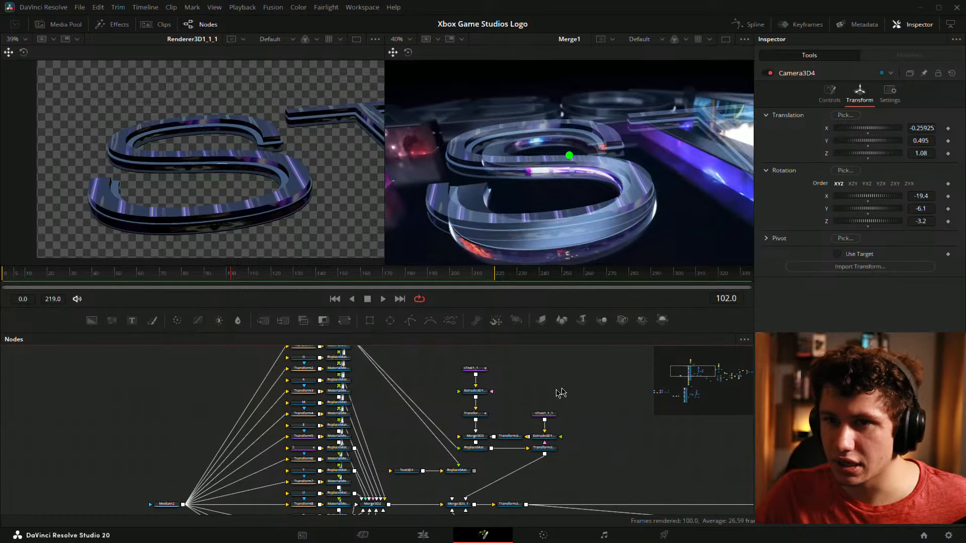
{"action": "left_click_drag", "start_coordinate": [472, 390], "coordinate": [537, 355]}
{"action": "left_click", "coordinate": [364, 420]}
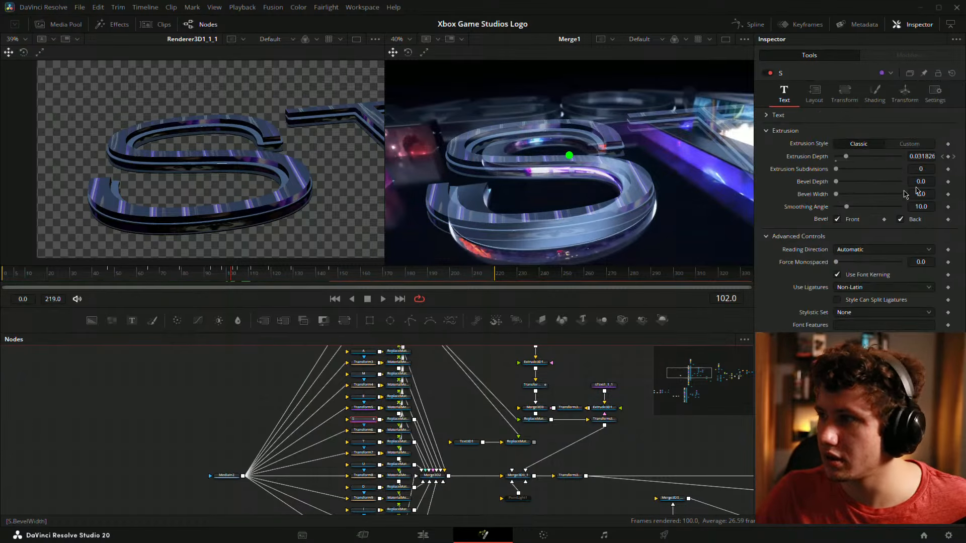
{"action": "left_click_drag", "start_coordinate": [921, 156], "coordinate": [857, 156]}
Set Camera3D4's X rotation to -17.7 and adjust its Y and Z translations to bring the rendered S over the footage's S
{"action": "left_click_drag", "start_coordinate": [563, 416], "coordinate": [256, 358]}
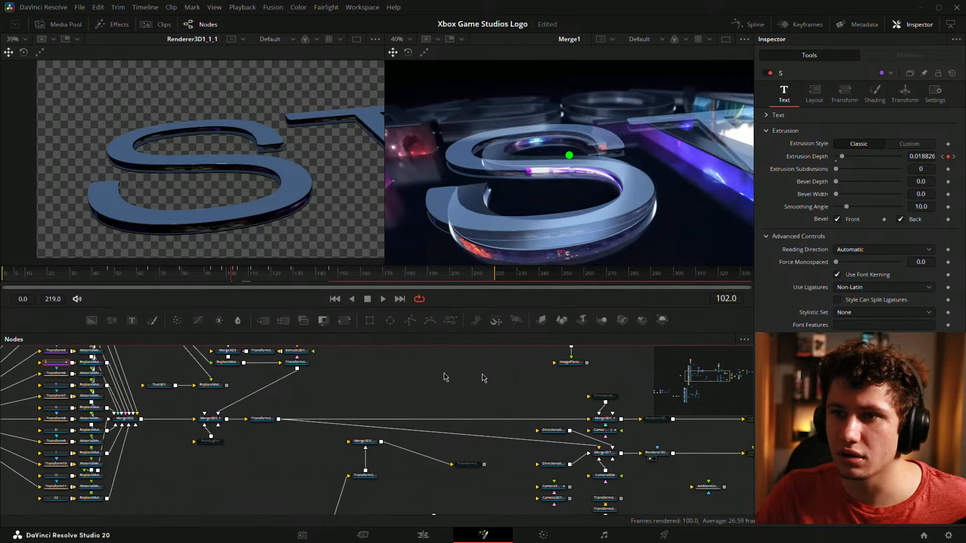
{"action": "left_click_drag", "start_coordinate": [537, 351], "coordinate": [357, 322]}
{"action": "left_click_drag", "start_coordinate": [644, 436], "coordinate": [507, 435]}
{"action": "left_click_drag", "start_coordinate": [261, 408], "coordinate": [418, 418]}
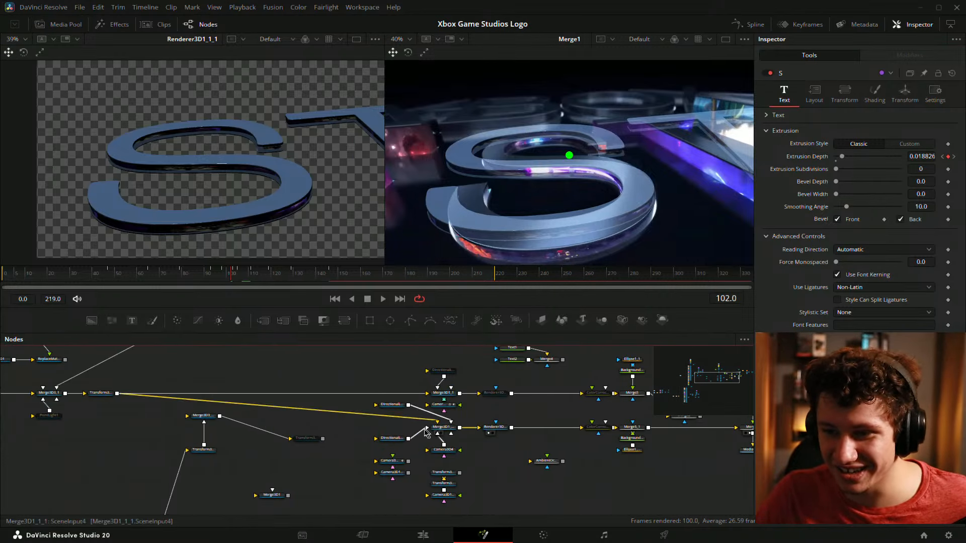
{"action": "scroll", "coordinate": [418, 415], "scroll_direction": "up", "scroll_amount": 2}
{"action": "left_click_drag", "start_coordinate": [536, 399], "coordinate": [491, 365]}
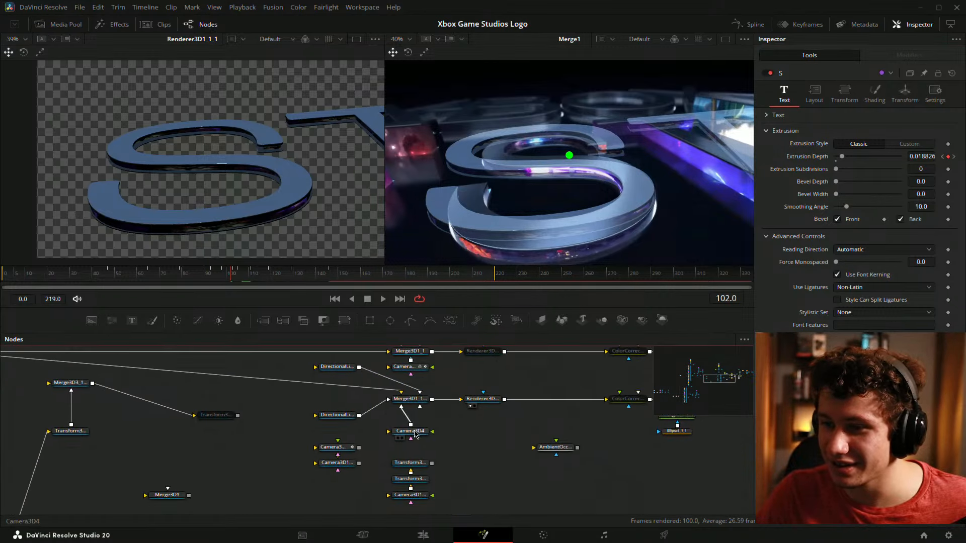
{"action": "left_click", "coordinate": [415, 431]}
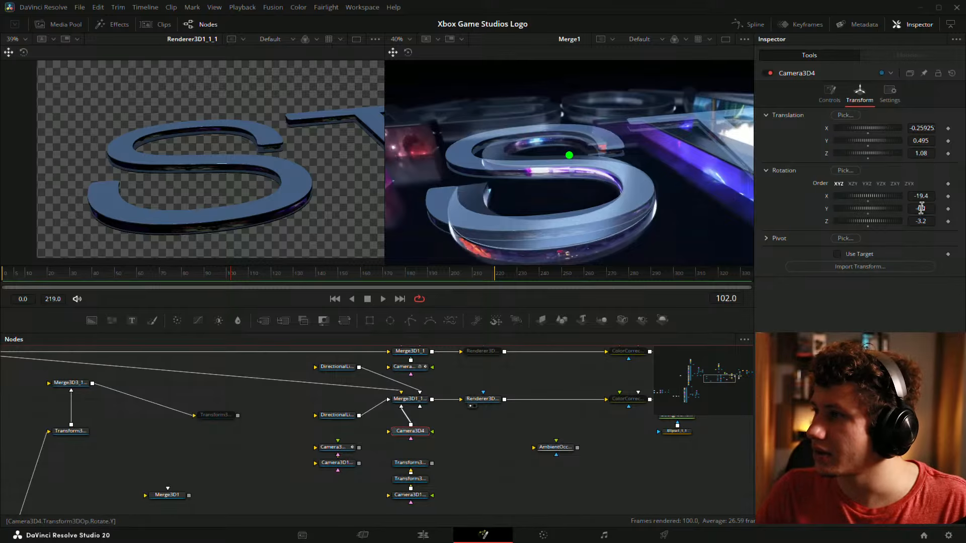
{"action": "left_click_drag", "start_coordinate": [921, 195], "coordinate": [890, 195]}
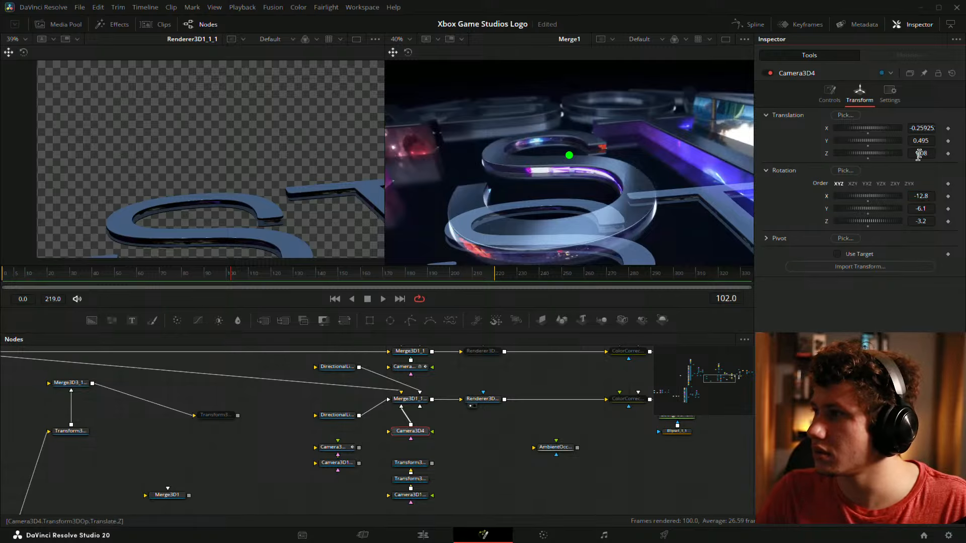
{"action": "left_click_drag", "start_coordinate": [919, 154], "coordinate": [935, 154]}
{"action": "mouse_move", "coordinate": [918, 195]}
{"action": "left_mouse_down"}
{"action": "mouse_move", "coordinate": [936, 196]}
{"action": "mouse_move", "coordinate": [908, 196]}
{"action": "left_mouse_up"}
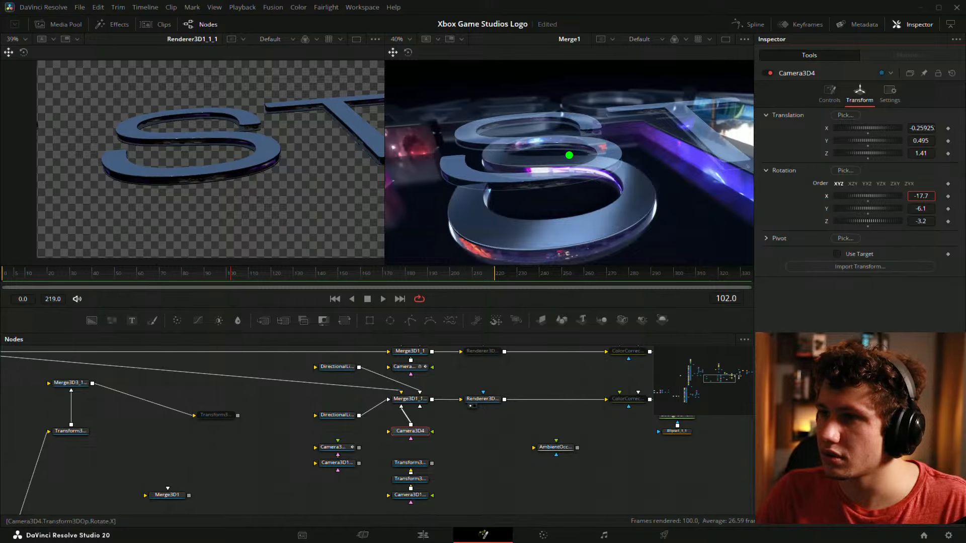
{"action": "mouse_move", "coordinate": [922, 141]}
{"action": "left_mouse_down"}
{"action": "mouse_move", "coordinate": [937, 141]}
{"action": "mouse_move", "coordinate": [911, 153]}
{"action": "left_mouse_up"}
Set Camera3D4's angle of view to 27.1, its translation to -0.24225, 0.337, 0.69 and its Z rotation to -3.8
{"action": "left_click", "coordinate": [828, 93]}
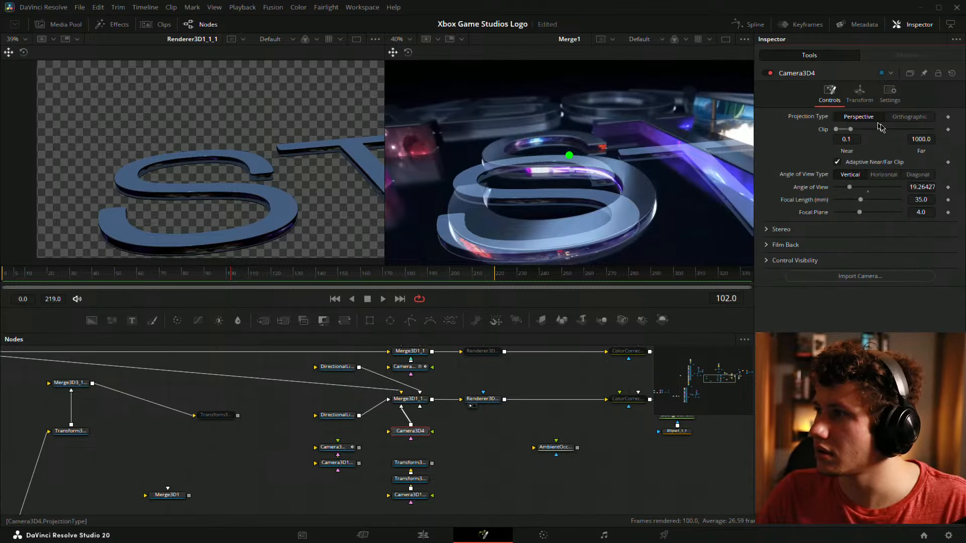
{"action": "left_click_drag", "start_coordinate": [920, 184], "coordinate": [908, 185]}
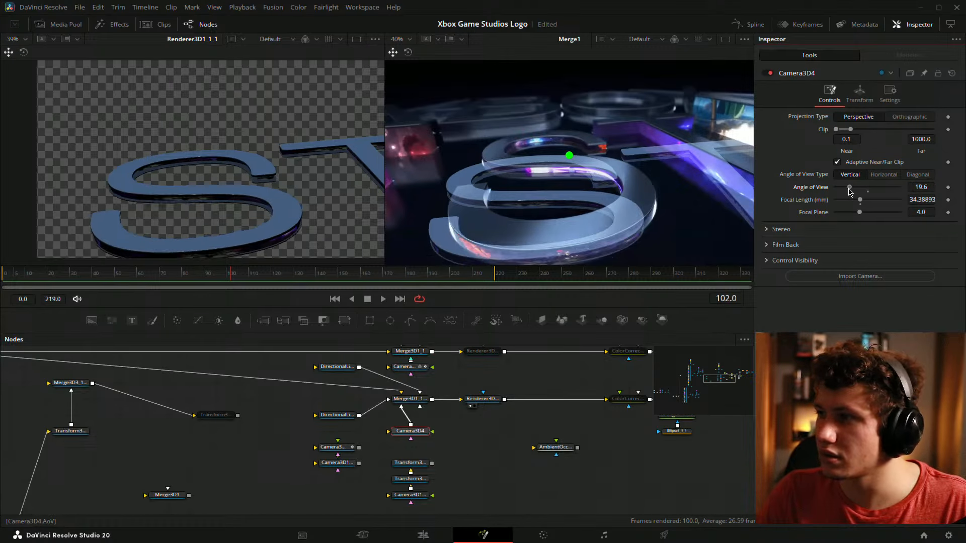
{"action": "left_click_drag", "start_coordinate": [848, 187], "coordinate": [853, 187]}
{"action": "left_click", "coordinate": [859, 95]}
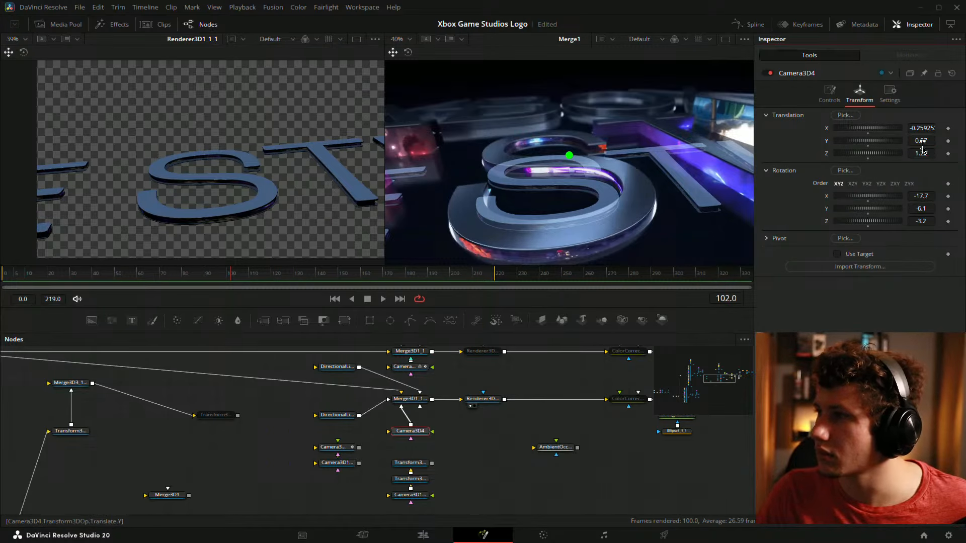
{"action": "mouse_move", "coordinate": [922, 151]}
{"action": "left_mouse_down"}
{"action": "mouse_move", "coordinate": [904, 151]}
{"action": "mouse_move", "coordinate": [917, 141]}
{"action": "mouse_move", "coordinate": [908, 140]}
{"action": "mouse_move", "coordinate": [936, 152]}
{"action": "mouse_move", "coordinate": [908, 140]}
{"action": "left_mouse_up"}
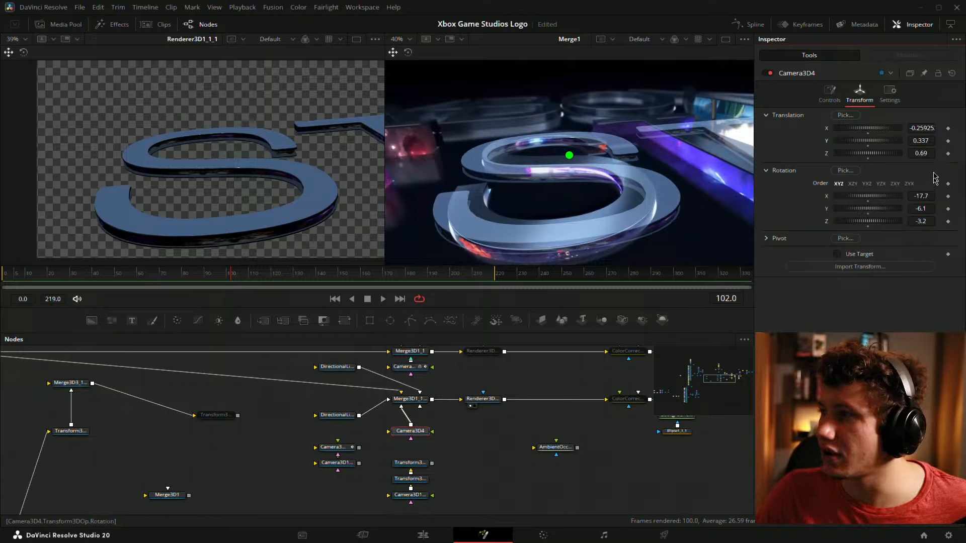
{"action": "left_click_drag", "start_coordinate": [926, 221], "coordinate": [915, 220]}
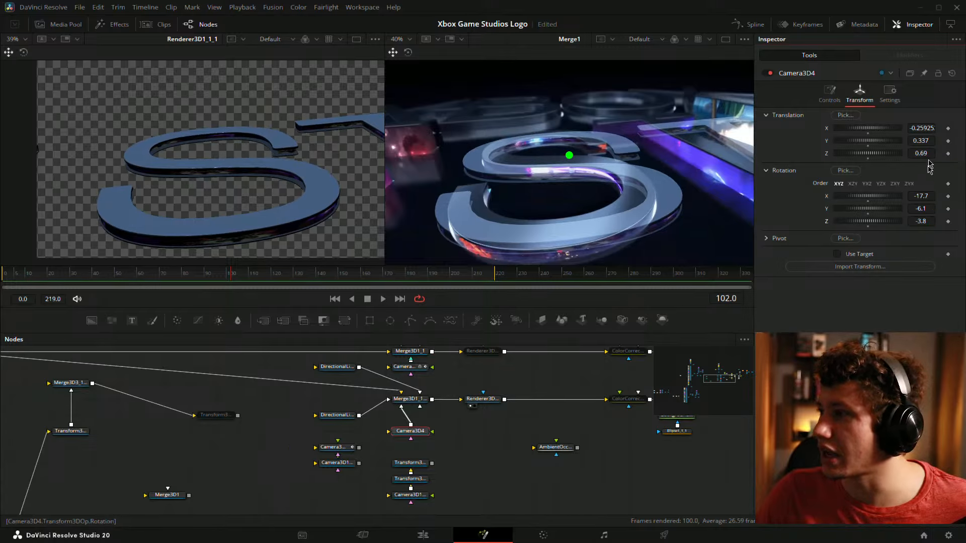
{"action": "left_click_drag", "start_coordinate": [920, 129], "coordinate": [923, 151]}
Widen Camera3D4's angle of view to 45.0
{"action": "left_click", "coordinate": [829, 93]}
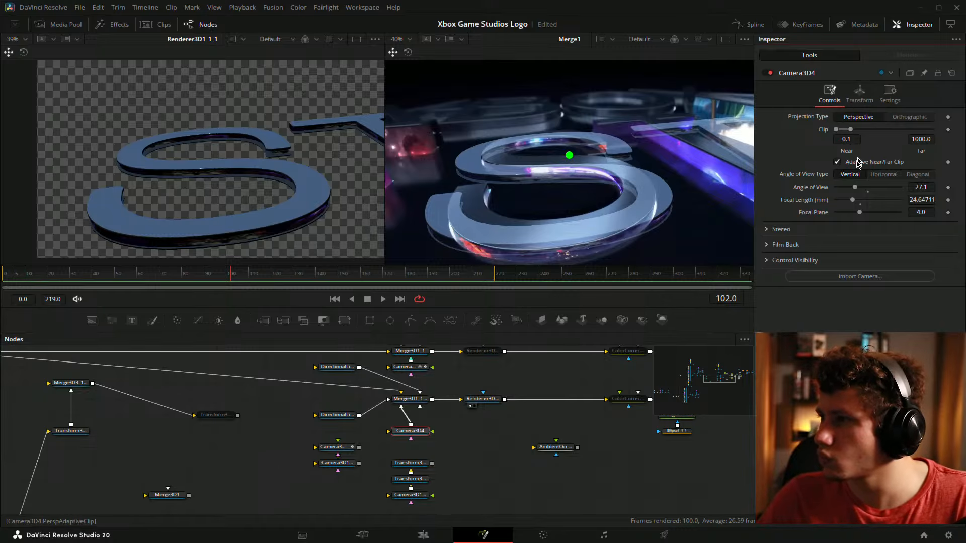
{"action": "left_click_drag", "start_coordinate": [856, 188], "coordinate": [873, 194]}
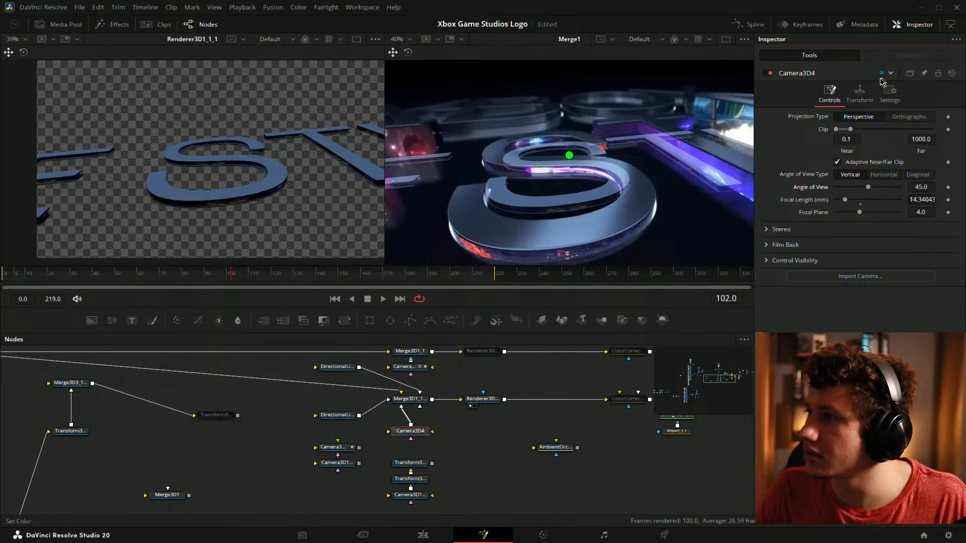
{"action": "left_click", "coordinate": [866, 97]}
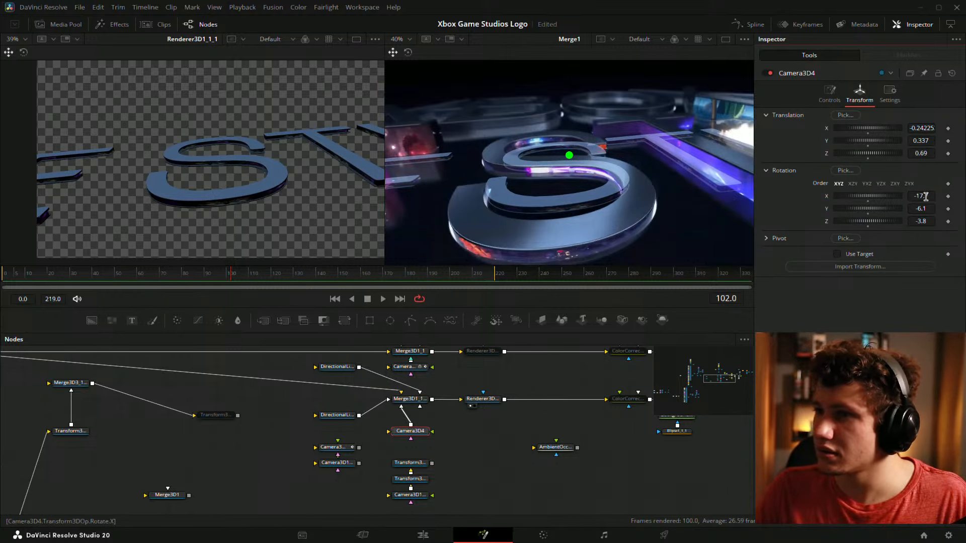
Connect the Text3D1 branch's replace-material node to Merge3D3_1 to add its text to the 3D scene
{"action": "left_click_drag", "start_coordinate": [287, 389], "coordinate": [522, 352]}
{"action": "left_click_drag", "start_coordinate": [390, 416], "coordinate": [183, 460]}
{"action": "left_click_drag", "start_coordinate": [635, 432], "coordinate": [107, 508]}
{"action": "left_click_drag", "start_coordinate": [431, 456], "coordinate": [179, 442]}
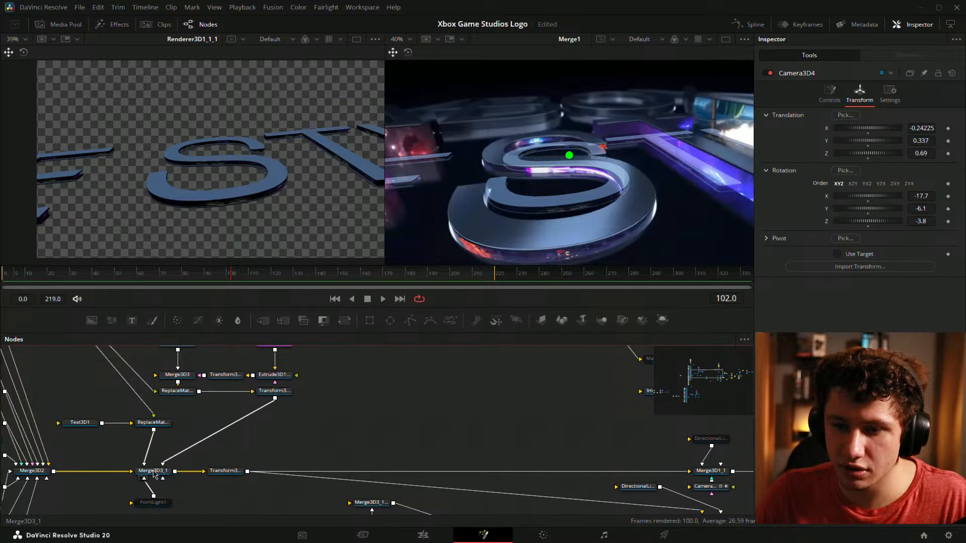
{"action": "left_click_drag", "start_coordinate": [415, 434], "coordinate": [216, 429]}
{"action": "left_click_drag", "start_coordinate": [503, 445], "coordinate": [360, 432]}
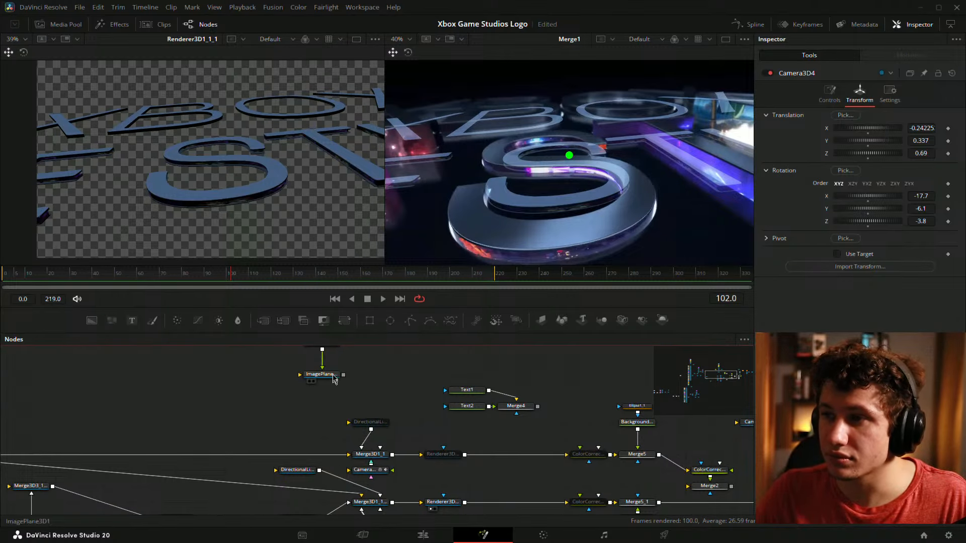
{"action": "left_click_drag", "start_coordinate": [603, 365], "coordinate": [560, 322]}
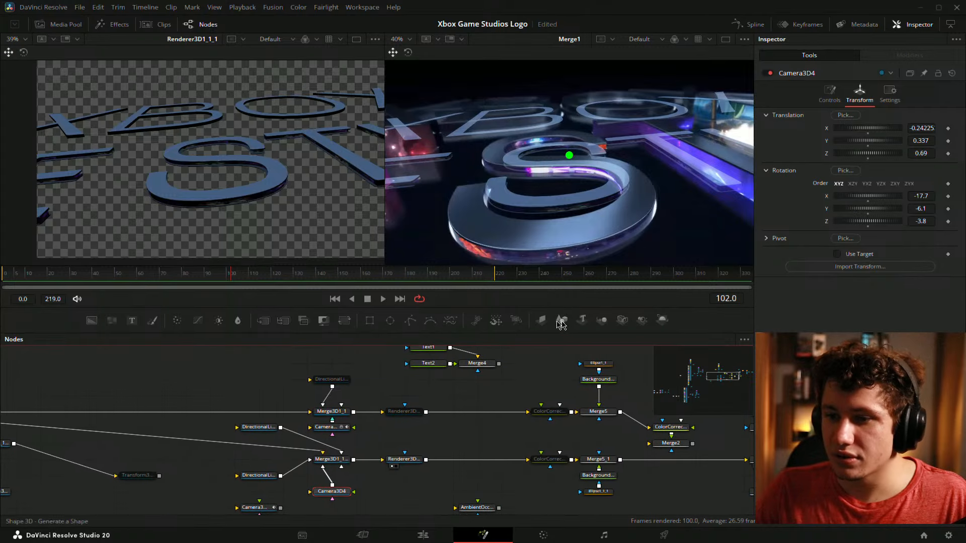
{"action": "left_click_drag", "start_coordinate": [200, 382], "coordinate": [641, 435]}
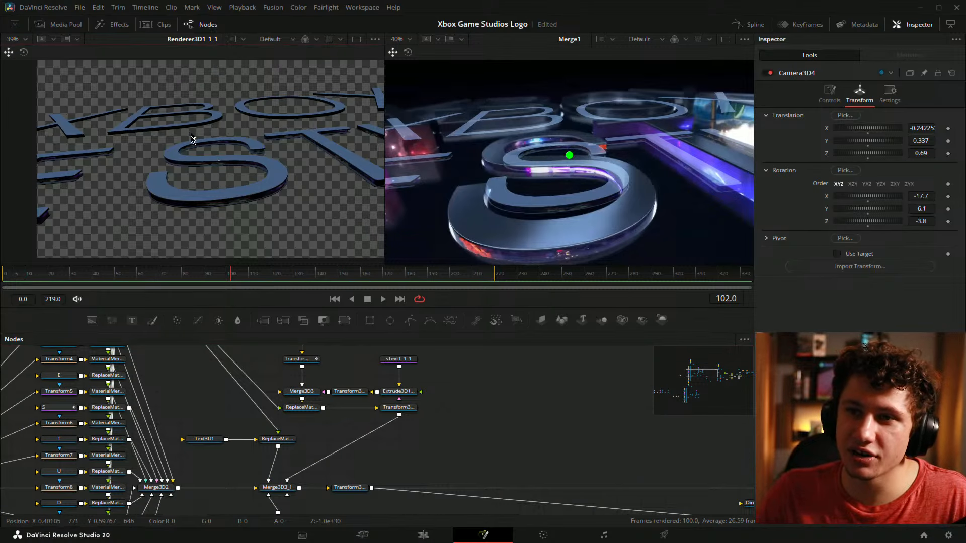
Disconnect the Text3D1 branch's replace-material node from Merge3D3_1 to take its text out of the 3D scene
{"action": "right_click", "coordinate": [194, 161]}
{"action": "left_click", "coordinate": [528, 410]}
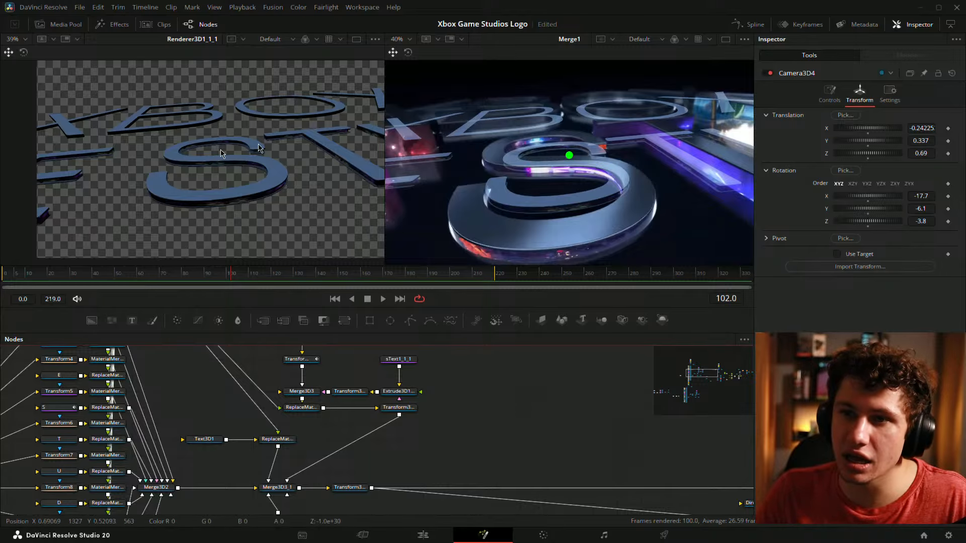
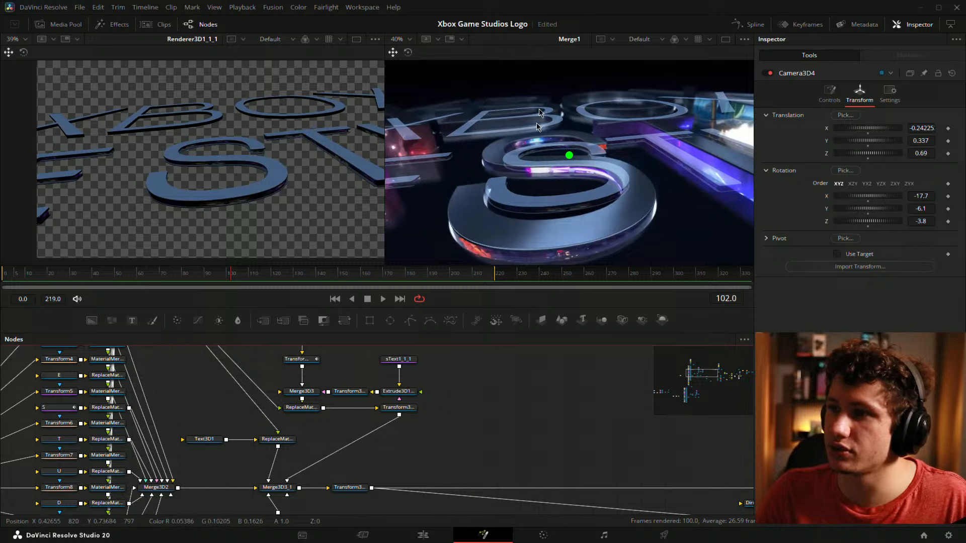
{"action": "left_click_drag", "start_coordinate": [585, 454], "coordinate": [182, 380]}
{"action": "left_click", "coordinate": [150, 448]}
Widen Camera3D4's angle of view to 51.53
{"action": "left_click_drag", "start_coordinate": [563, 397], "coordinate": [524, 380]}
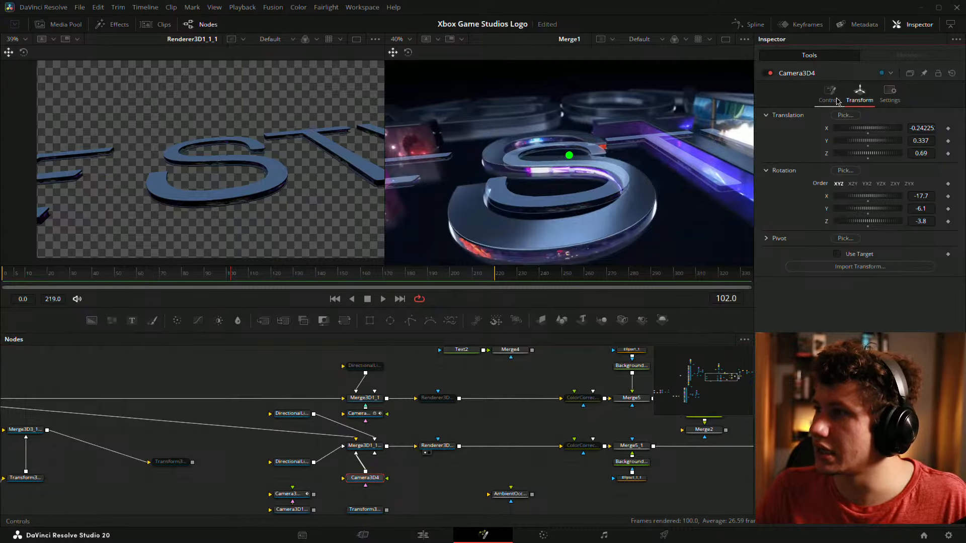
{"action": "left_click", "coordinate": [828, 93]}
{"action": "left_click_drag", "start_coordinate": [915, 184], "coordinate": [928, 184]}
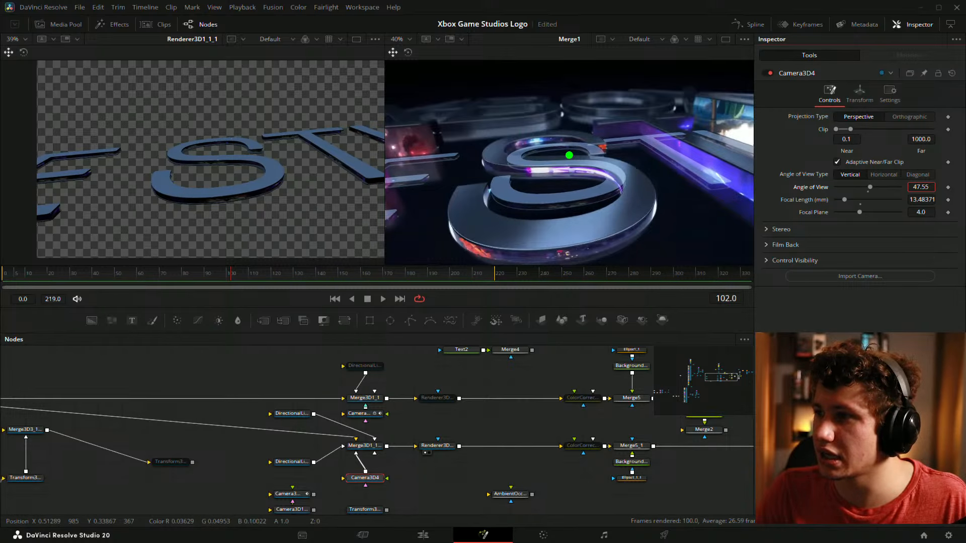
{"action": "left_click_drag", "start_coordinate": [928, 185], "coordinate": [948, 185]}
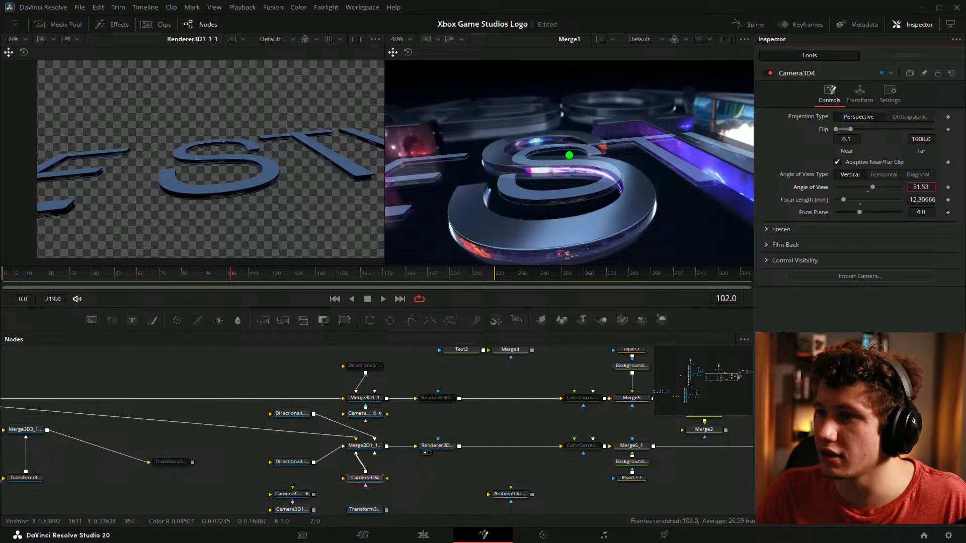
Set Camera3D4's translation to -0.21225, 0.238, 0.4 and its Z rotation to -4.2 to fit the rendered S over the footage
{"action": "left_click", "coordinate": [859, 92]}
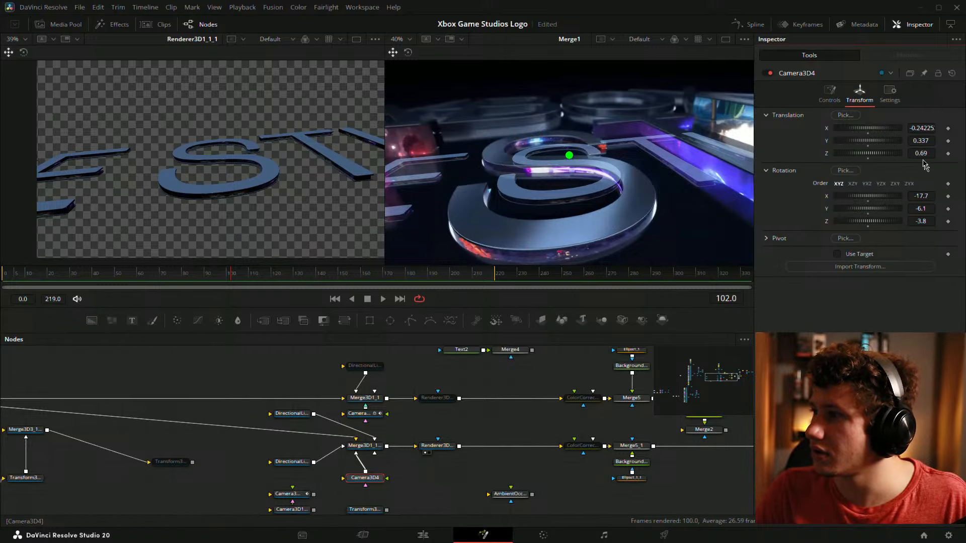
{"action": "mouse_move", "coordinate": [925, 153]}
{"action": "left_mouse_down"}
{"action": "mouse_move", "coordinate": [912, 153]}
{"action": "mouse_move", "coordinate": [934, 141]}
{"action": "mouse_move", "coordinate": [878, 141]}
{"action": "mouse_move", "coordinate": [911, 152]}
{"action": "left_mouse_up"}
{"action": "left_click_drag", "start_coordinate": [926, 220], "coordinate": [923, 220]}
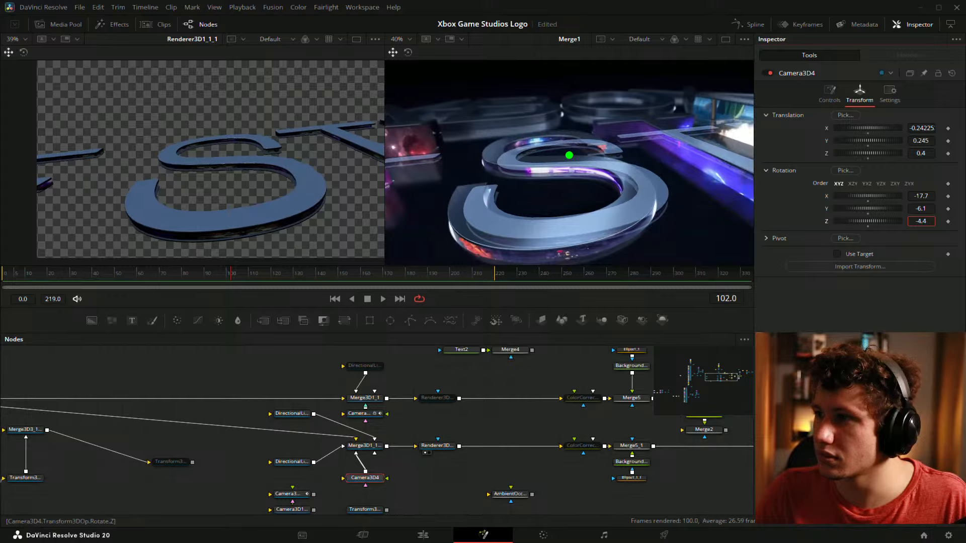
{"action": "left_click_drag", "start_coordinate": [921, 141], "coordinate": [917, 141]}
{"action": "left_click_drag", "start_coordinate": [920, 128], "coordinate": [937, 128]}
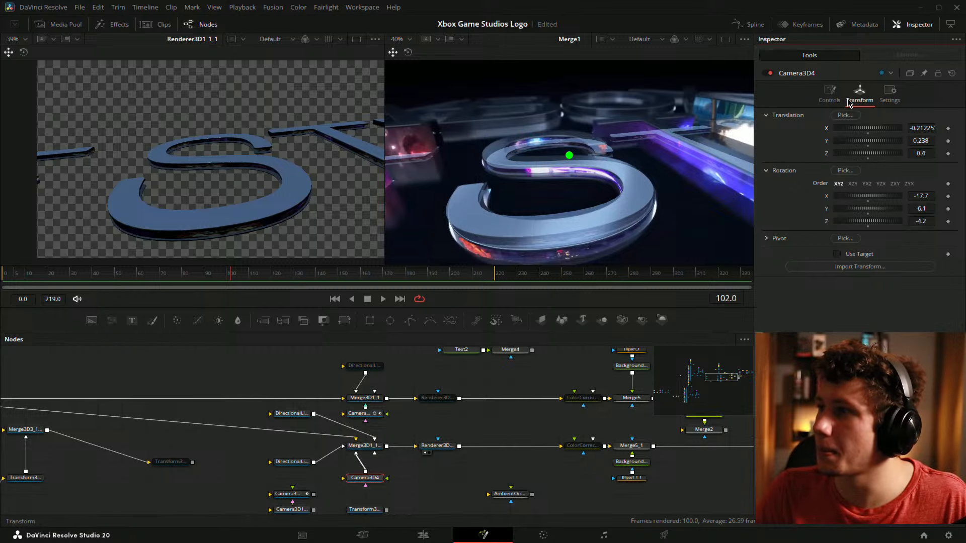
Set Camera3D4's angle of view to 45.0 and its Z translation to 0.44
{"action": "left_click", "coordinate": [830, 93]}
{"action": "left_click_drag", "start_coordinate": [920, 186], "coordinate": [635, 187]}
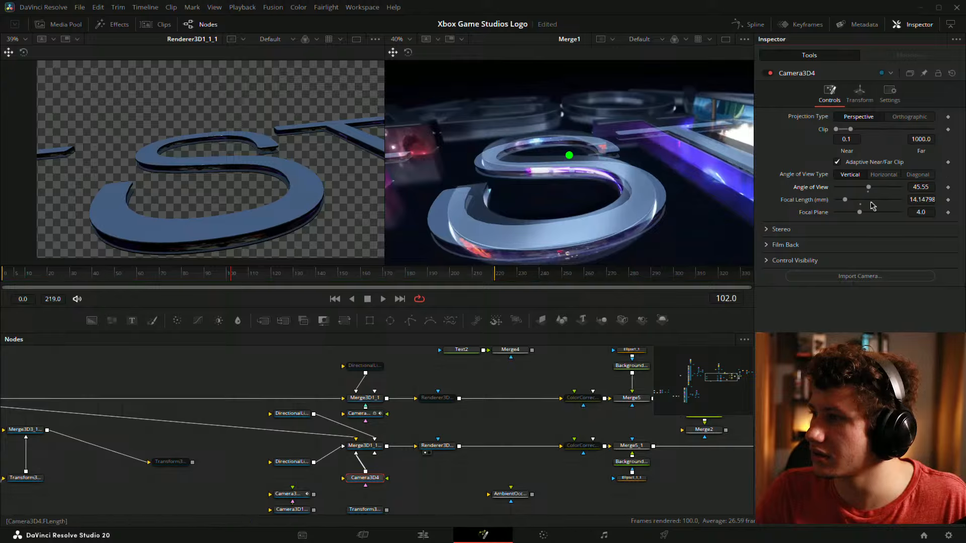
{"action": "left_click", "coordinate": [868, 192]}
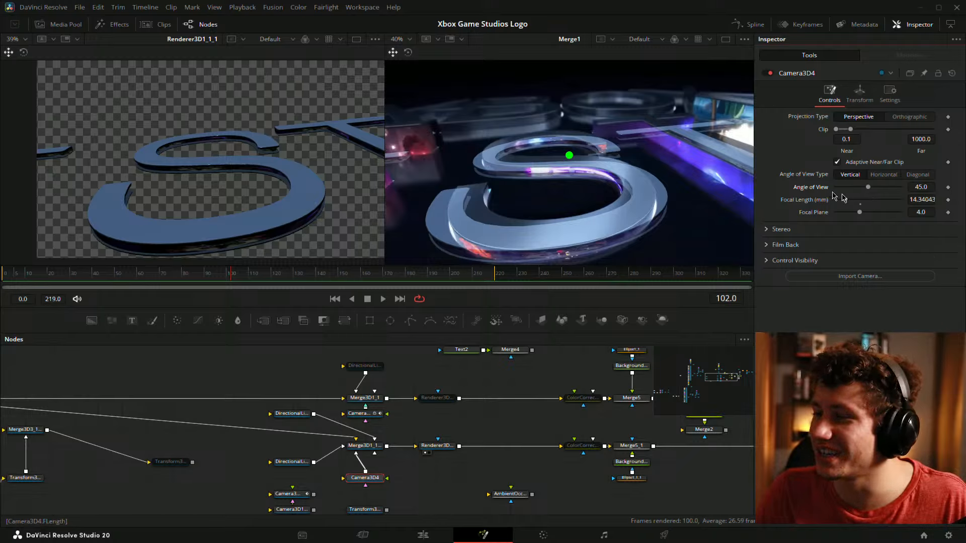
{"action": "left_click", "coordinate": [858, 93]}
{"action": "mouse_move", "coordinate": [928, 152]}
{"action": "left_mouse_down"}
{"action": "mouse_move", "coordinate": [956, 152]}
{"action": "mouse_move", "coordinate": [922, 152]}
{"action": "mouse_move", "coordinate": [945, 153]}
{"action": "left_mouse_up"}
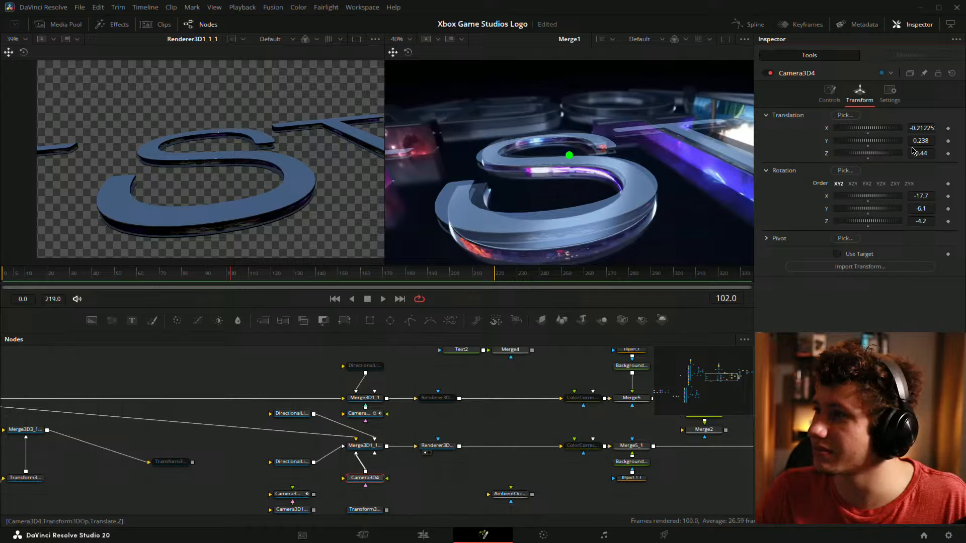
Examine how the rendered T and S line up with the footage letters in the Merge1 overlay
{"action": "scroll", "coordinate": [669, 150], "scroll_direction": "up", "scroll_amount": 8}
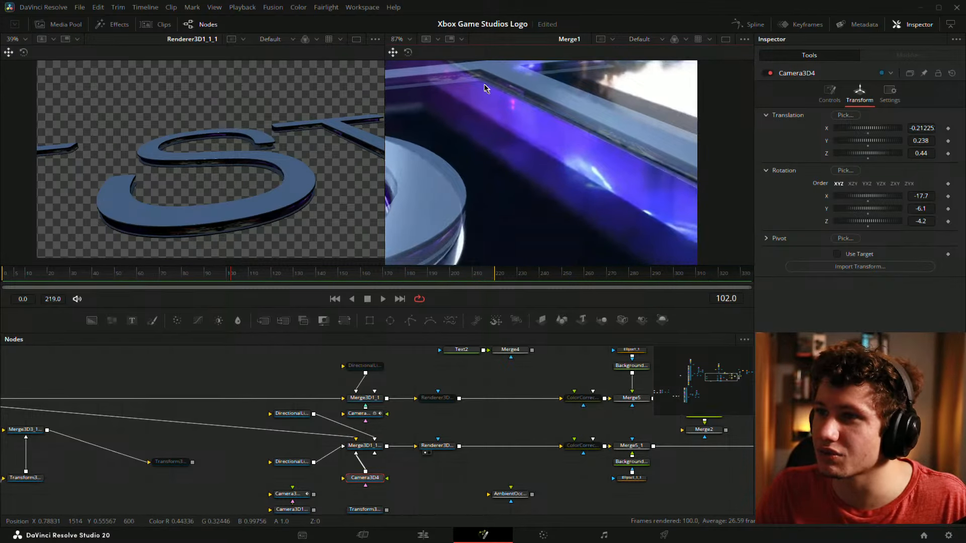
{"action": "left_click_drag", "start_coordinate": [484, 88], "coordinate": [634, 220]}
{"action": "scroll", "coordinate": [550, 200], "scroll_direction": "up", "scroll_amount": 5}
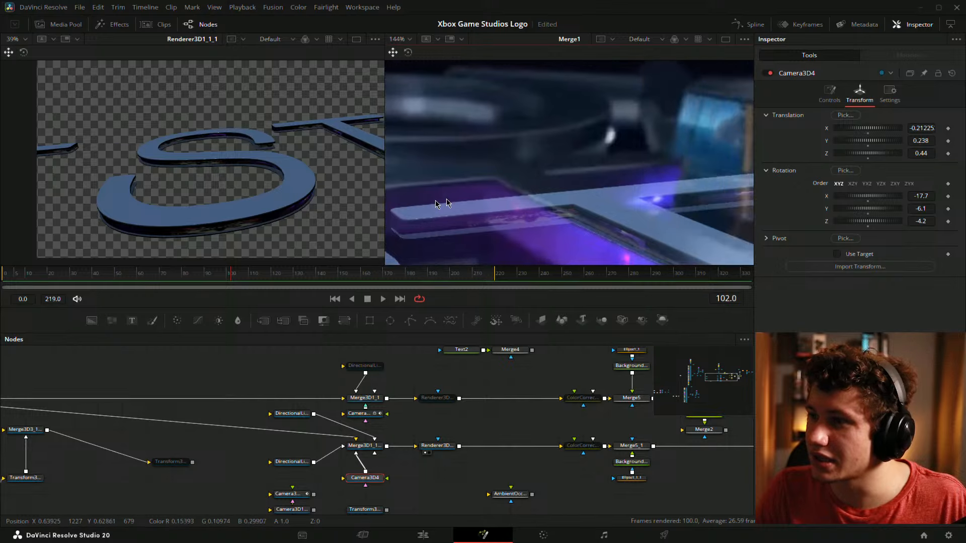
{"action": "scroll", "coordinate": [690, 166], "scroll_direction": "down", "scroll_amount": 8}
{"action": "left_click_drag", "start_coordinate": [595, 128], "coordinate": [583, 120]}
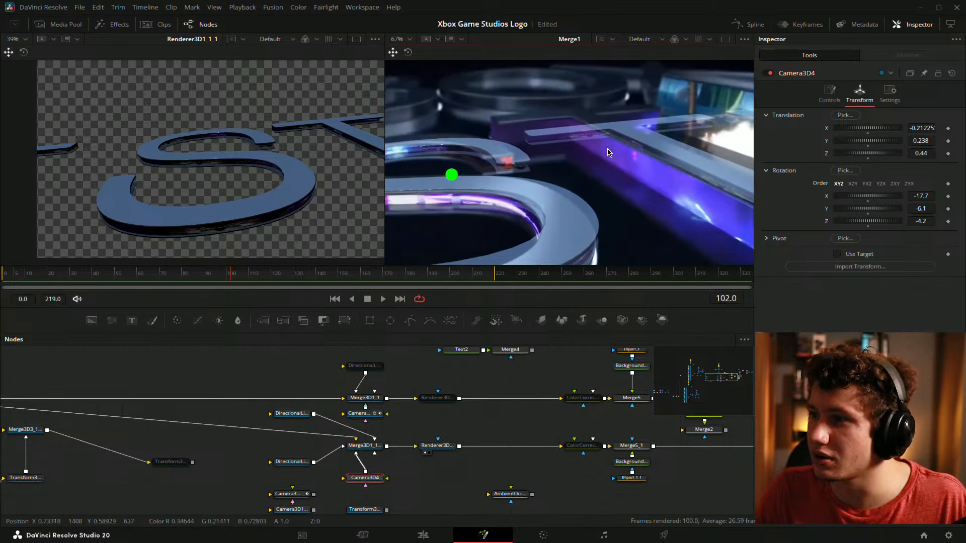
{"action": "left_click_drag", "start_coordinate": [613, 157], "coordinate": [675, 175]}
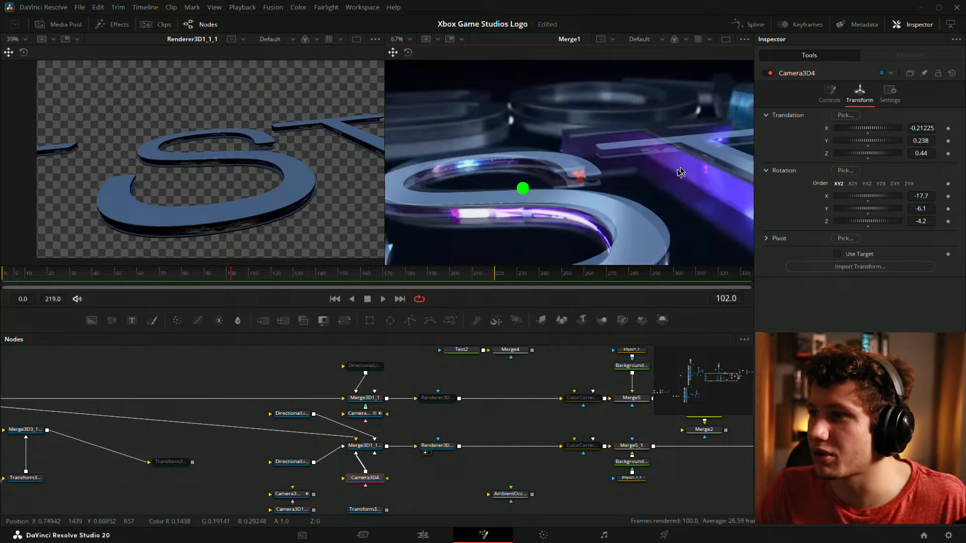
{"action": "scroll", "coordinate": [624, 190], "scroll_direction": "down", "scroll_amount": 8}
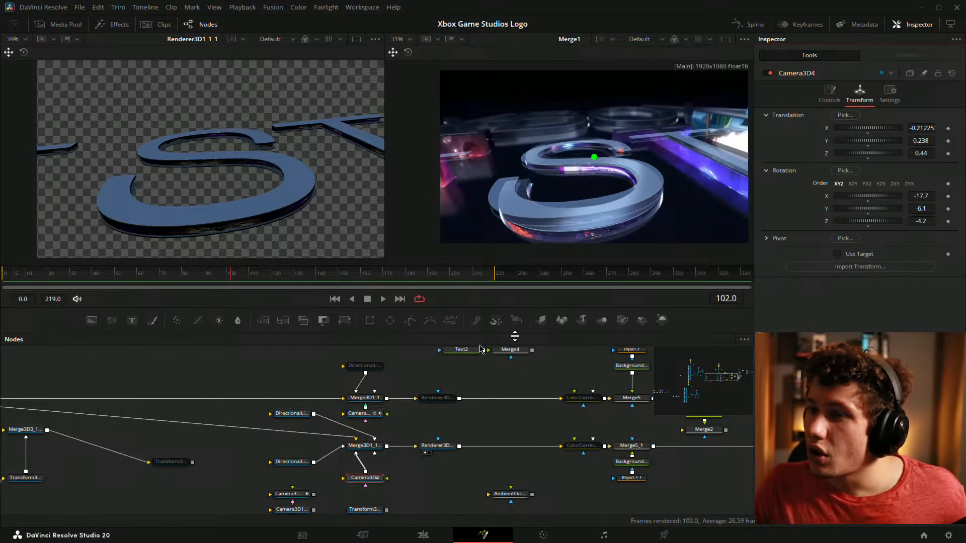
View the MediaIn1 footage without the overlay and examine the shape and perspective of its S and T
{"action": "left_click_drag", "start_coordinate": [494, 386], "coordinate": [252, 404]}
{"action": "left_click_drag", "start_coordinate": [612, 403], "coordinate": [399, 455]}
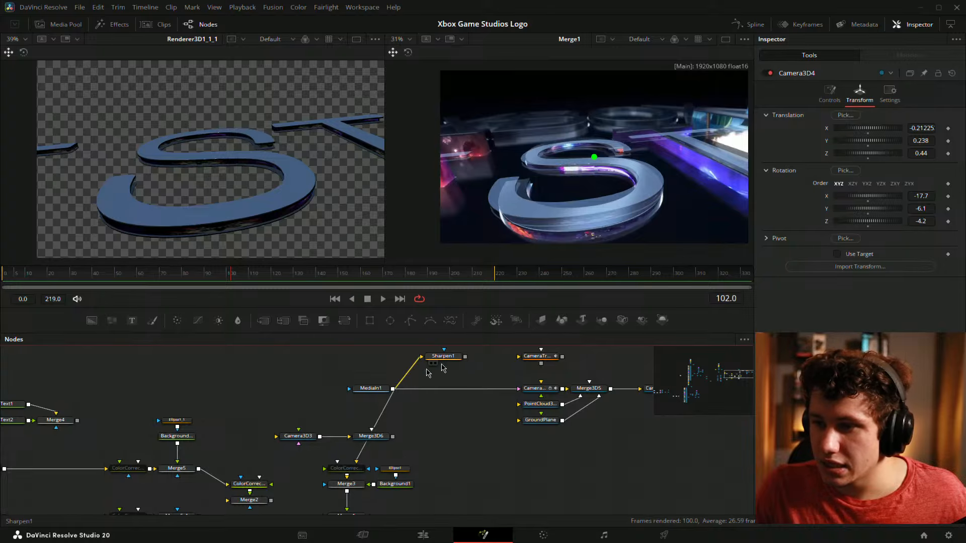
{"action": "left_click_drag", "start_coordinate": [376, 390], "coordinate": [531, 203]}
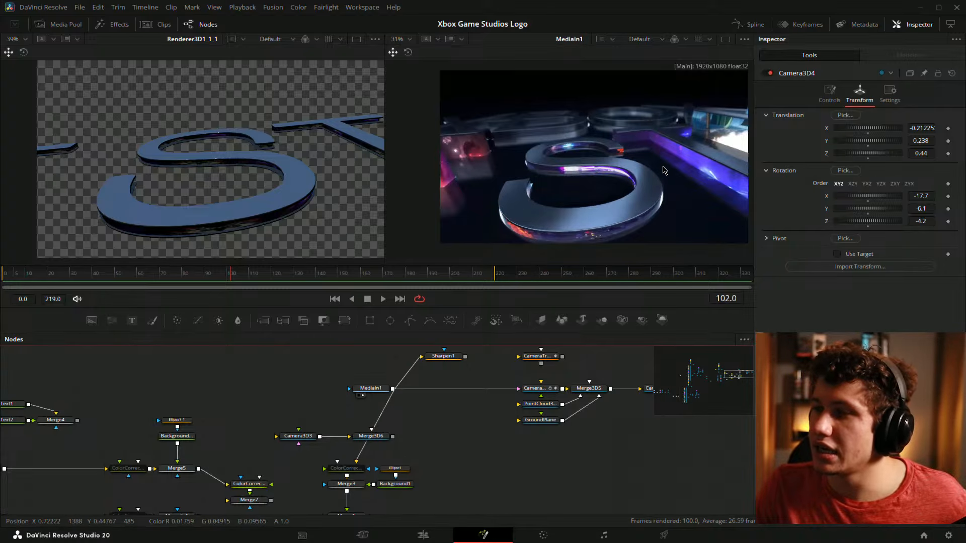
{"action": "left_click_drag", "start_coordinate": [645, 191], "coordinate": [670, 186]}
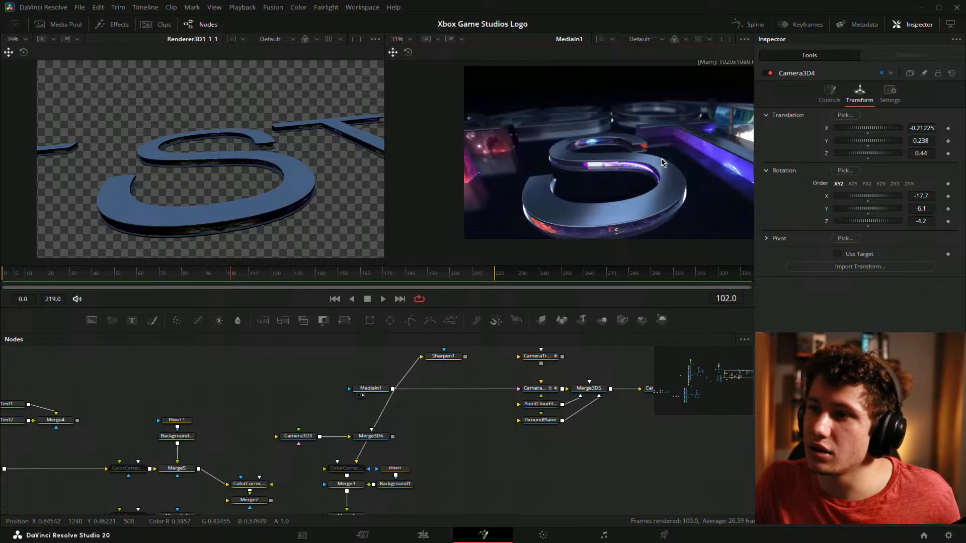
{"action": "scroll", "coordinate": [480, 136], "scroll_direction": "up", "scroll_amount": 3}
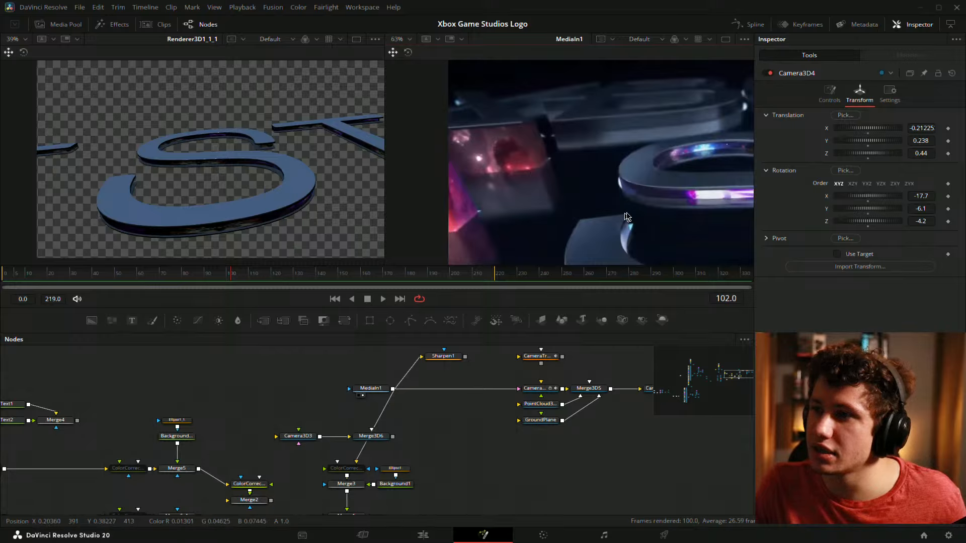
{"action": "left_click_drag", "start_coordinate": [627, 217], "coordinate": [538, 145]}
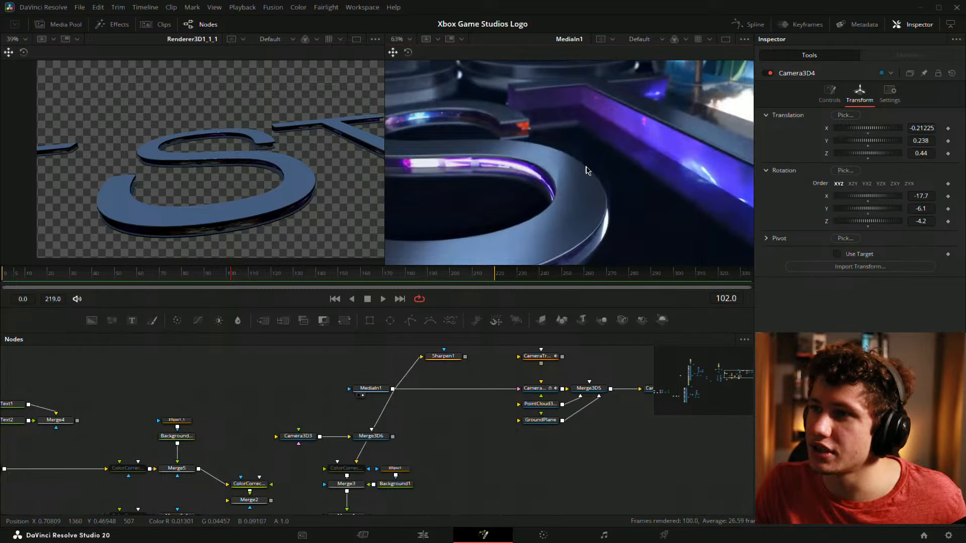
{"action": "scroll", "coordinate": [599, 146], "scroll_direction": "down", "scroll_amount": 3}
{"action": "left_click_drag", "start_coordinate": [525, 136], "coordinate": [581, 155]}
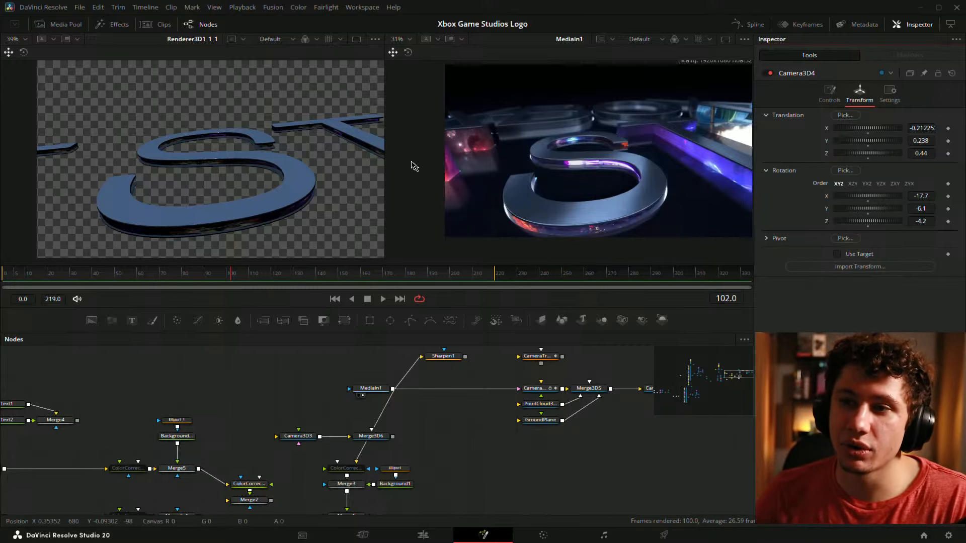
{"action": "left_click_drag", "start_coordinate": [525, 169], "coordinate": [503, 173]}
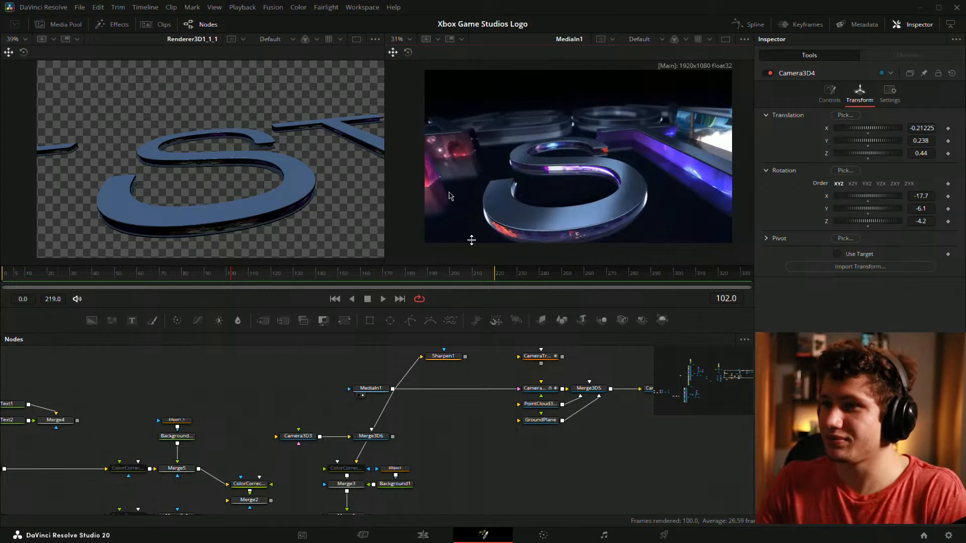
Scrub the MediaIn1 footage around frame 102 and back to frame 83 to examine the S's sides
{"action": "left_click", "coordinate": [229, 274]}
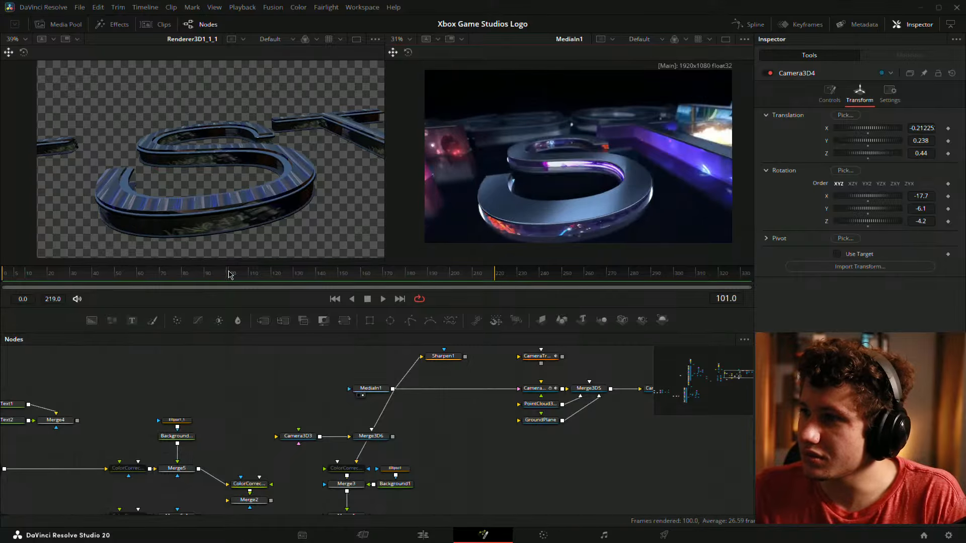
{"action": "left_click_drag", "start_coordinate": [229, 273], "coordinate": [222, 273]}
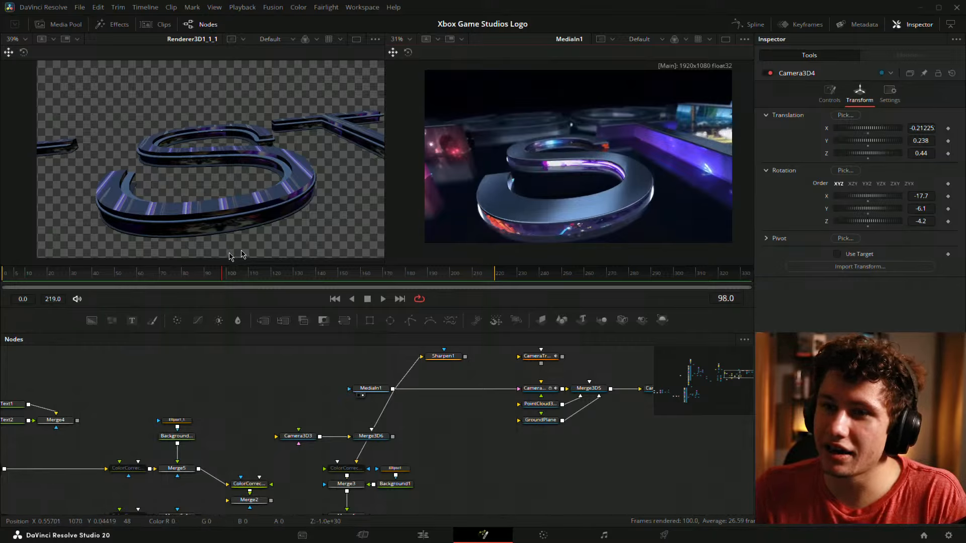
{"action": "left_click", "coordinate": [232, 274]}
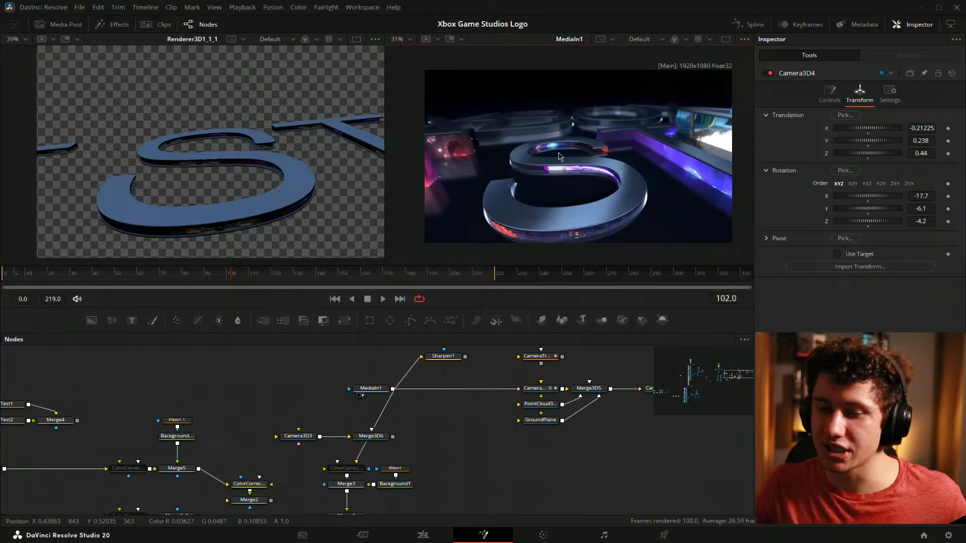
{"action": "key", "text": "ctrl+f"}
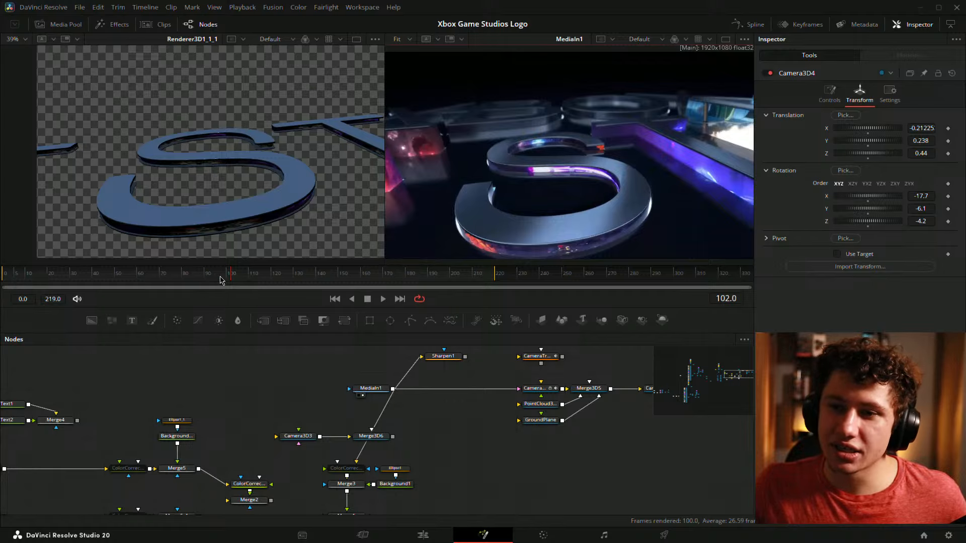
{"action": "mouse_move", "coordinate": [220, 280]}
{"action": "left_mouse_down"}
{"action": "mouse_move", "coordinate": [201, 279]}
{"action": "mouse_move", "coordinate": [248, 276]}
{"action": "mouse_move", "coordinate": [215, 280]}
{"action": "mouse_move", "coordinate": [205, 273]}
{"action": "mouse_move", "coordinate": [227, 274]}
{"action": "mouse_move", "coordinate": [198, 269]}
{"action": "mouse_move", "coordinate": [231, 267]}
{"action": "mouse_move", "coordinate": [209, 269]}
{"action": "left_mouse_up"}
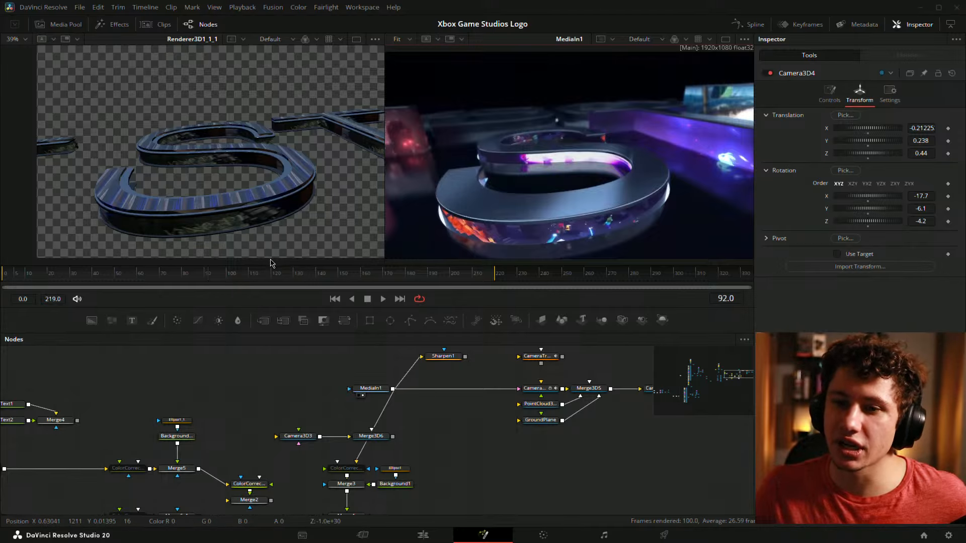
{"action": "left_click_drag", "start_coordinate": [207, 278], "coordinate": [191, 265]}
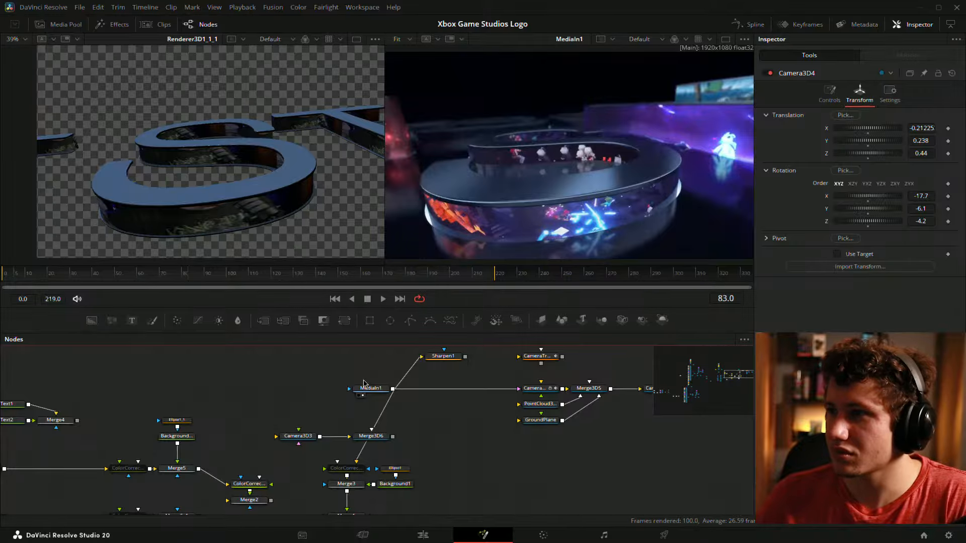
Locate the letter S nodes in the node graph and show the settings of Transform5, which feeds its material
{"action": "left_click_drag", "start_coordinate": [181, 392], "coordinate": [614, 383]}
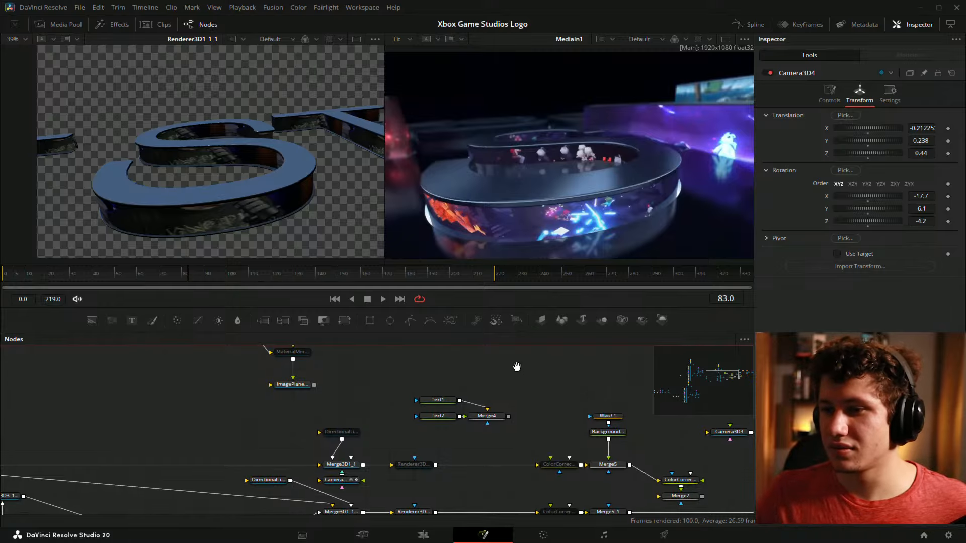
{"action": "scroll", "coordinate": [309, 394], "scroll_direction": "down", "scroll_amount": 5}
{"action": "left_click_drag", "start_coordinate": [207, 407], "coordinate": [377, 423]}
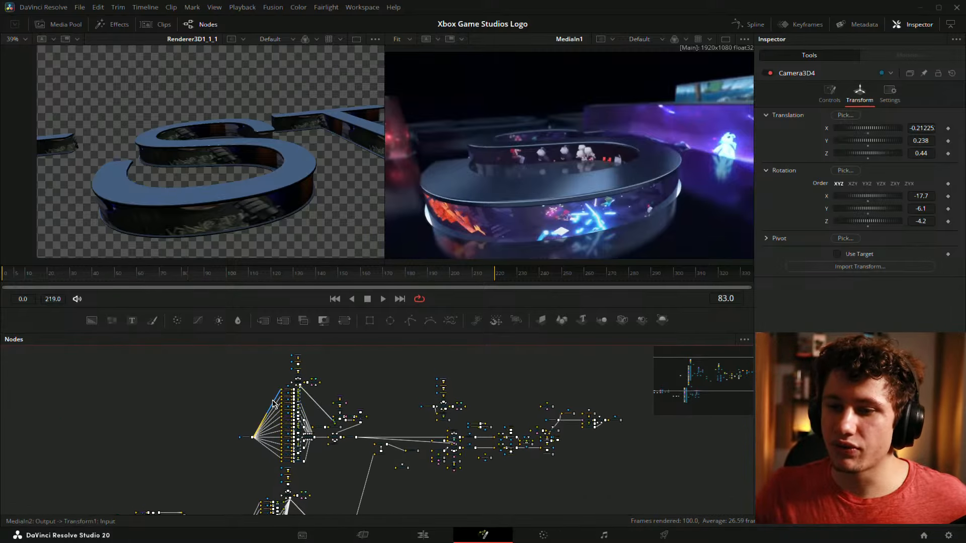
{"action": "scroll", "coordinate": [272, 401], "scroll_direction": "up", "scroll_amount": 2}
{"action": "scroll", "coordinate": [267, 421], "scroll_direction": "up", "scroll_amount": 2}
{"action": "left_click_drag", "start_coordinate": [295, 418], "coordinate": [293, 373]}
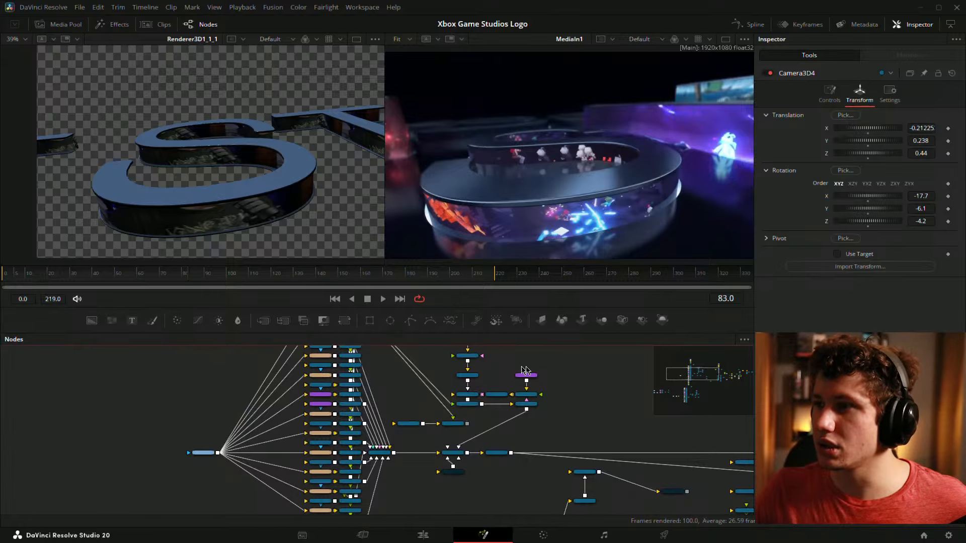
{"action": "scroll", "coordinate": [361, 401], "scroll_direction": "up", "scroll_amount": 4}
{"action": "scroll", "coordinate": [263, 424], "scroll_direction": "up", "scroll_amount": 2}
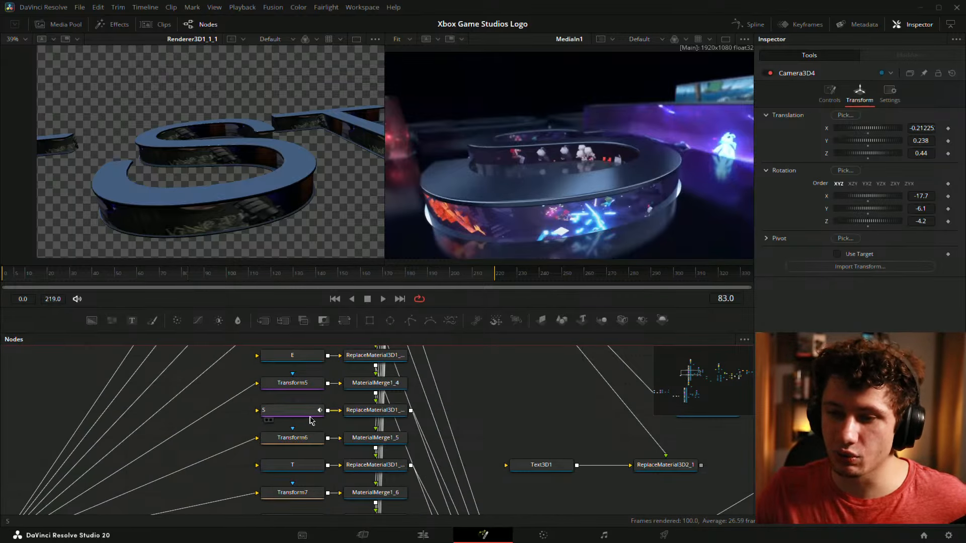
{"action": "left_click_drag", "start_coordinate": [314, 420], "coordinate": [433, 418]}
{"action": "left_click", "coordinate": [407, 381]}
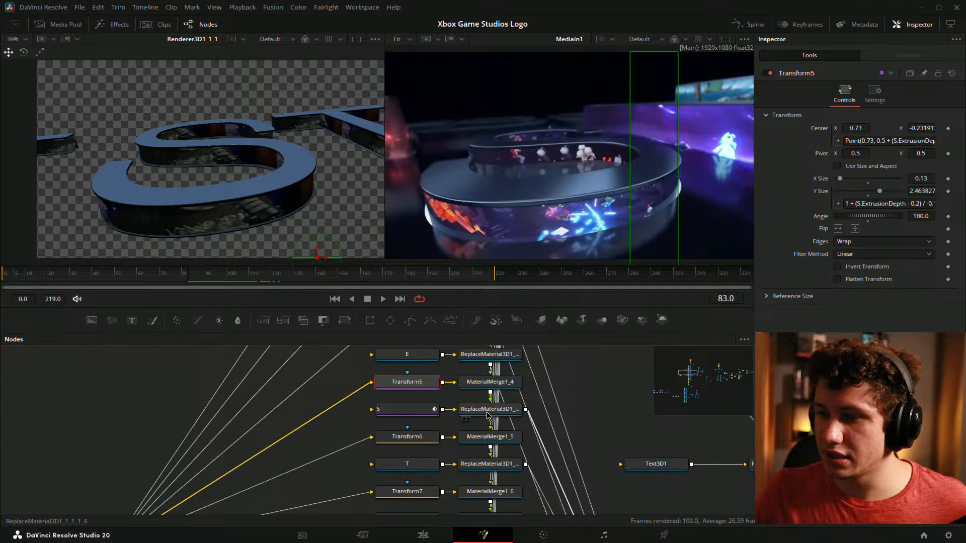
View the S's ReplaceMaterial3D1_1_1_4 node on its own in the 3D perspective view and examine its textured side
{"action": "left_click_drag", "start_coordinate": [490, 409], "coordinate": [155, 159]}
{"action": "right_click", "coordinate": [169, 52]}
{"action": "scroll", "coordinate": [154, 159], "scroll_direction": "up", "scroll_amount": 4}
{"action": "scroll", "coordinate": [211, 148], "scroll_direction": "down", "scroll_amount": 4}
{"action": "left_click_drag", "start_coordinate": [211, 149], "coordinate": [190, 216]}
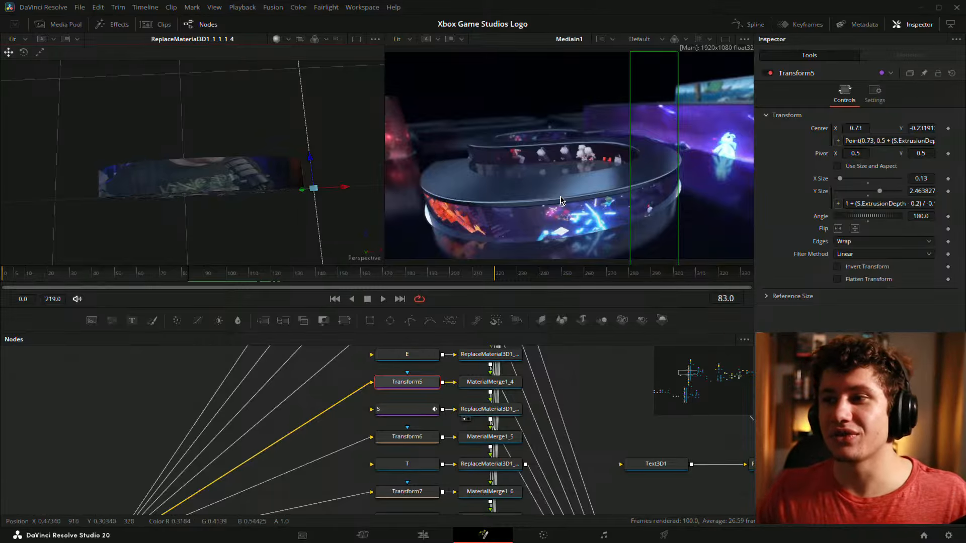
Orbit the textured S model to see its sides from above and compare them with the S in the MediaIn1 footage
{"action": "left_click", "coordinate": [631, 409]}
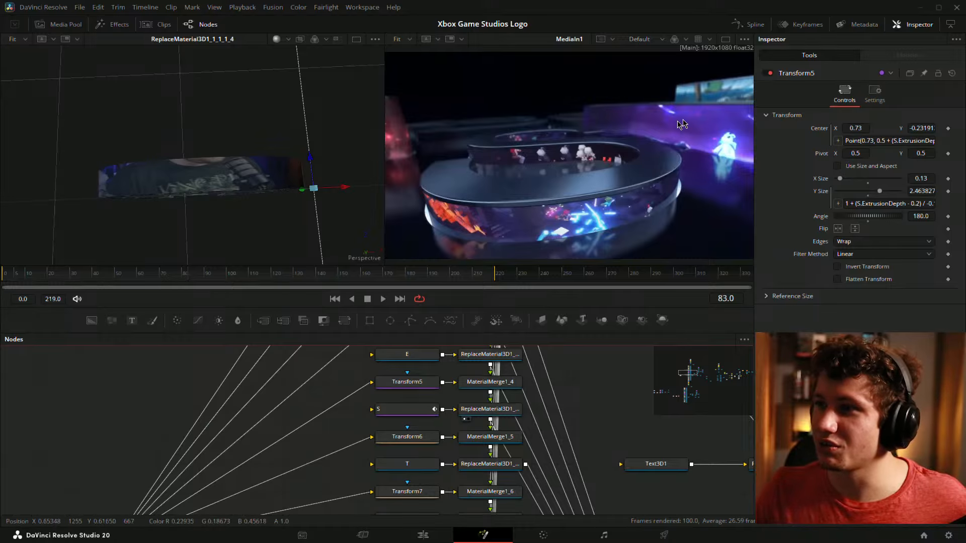
{"action": "scroll", "coordinate": [605, 148], "scroll_direction": "down", "scroll_amount": 3}
{"action": "scroll", "coordinate": [604, 147], "scroll_direction": "up", "scroll_amount": 2}
{"action": "left_click_drag", "start_coordinate": [583, 167], "coordinate": [591, 185]}
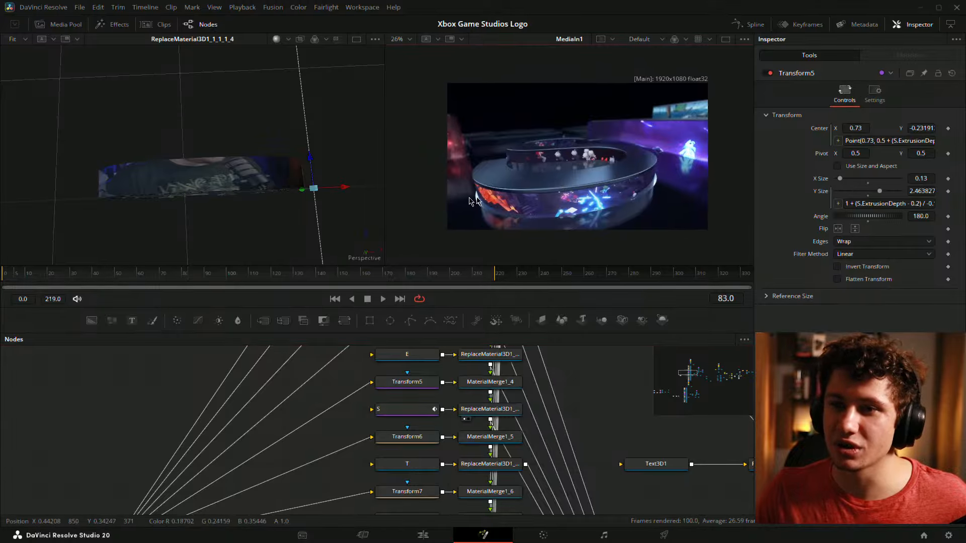
{"action": "left_click_drag", "start_coordinate": [196, 132], "coordinate": [194, 239]}
{"action": "key", "text": "ctrl+f"}
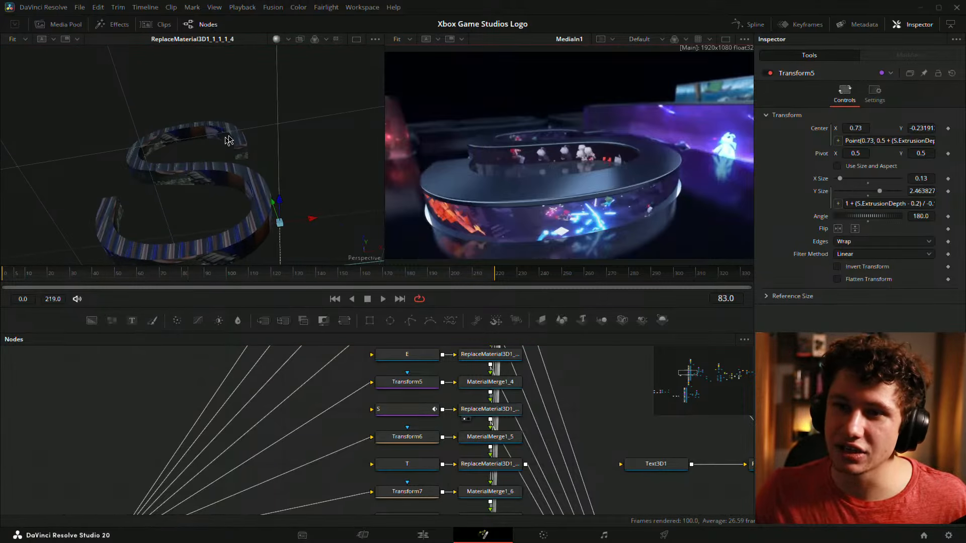
Locate the Merge3D1_1 node and its renderer, lights and camera in the node graph
{"action": "scroll", "coordinate": [224, 166], "scroll_direction": "down", "scroll_amount": 5}
{"action": "left_click_drag", "start_coordinate": [620, 413], "coordinate": [388, 405]}
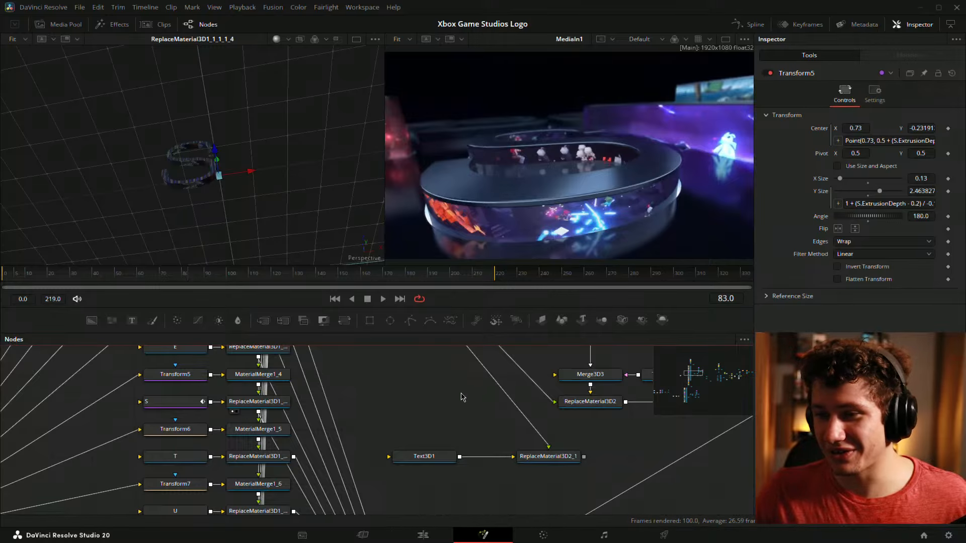
{"action": "scroll", "coordinate": [461, 397], "scroll_direction": "down", "scroll_amount": 5}
{"action": "left_click_drag", "start_coordinate": [618, 393], "coordinate": [261, 370]}
{"action": "left_click_drag", "start_coordinate": [531, 382], "coordinate": [448, 380]}
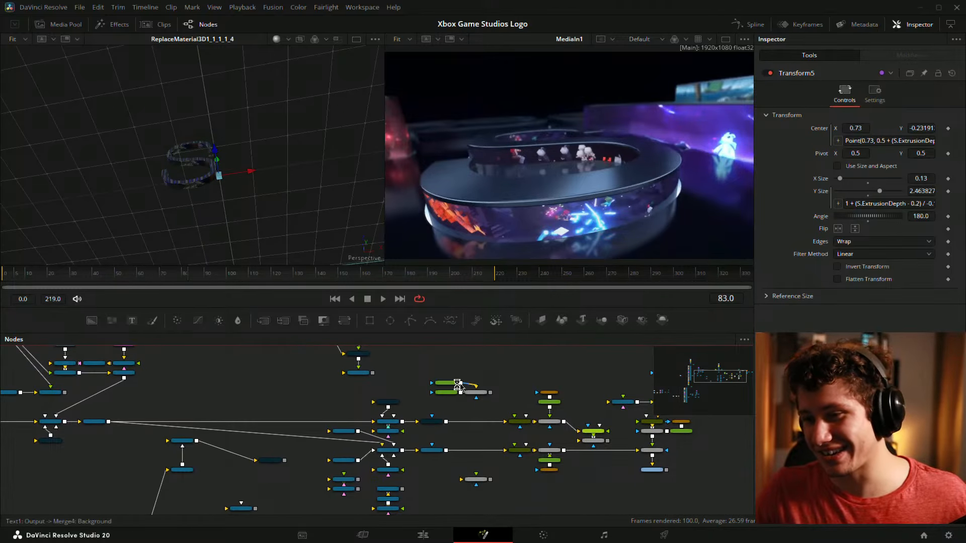
{"action": "scroll", "coordinate": [457, 386], "scroll_direction": "up", "scroll_amount": 6}
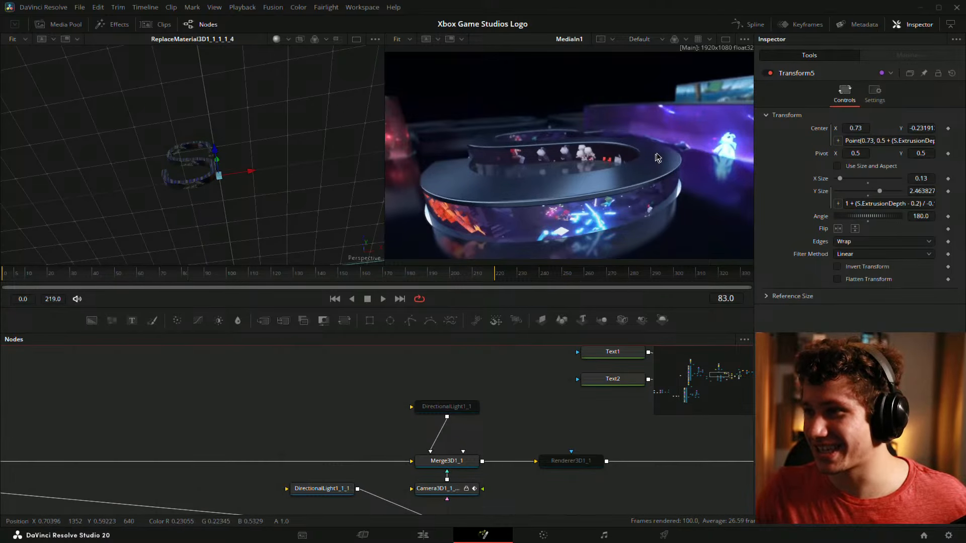
{"action": "left_click_drag", "start_coordinate": [349, 405], "coordinate": [269, 377]}
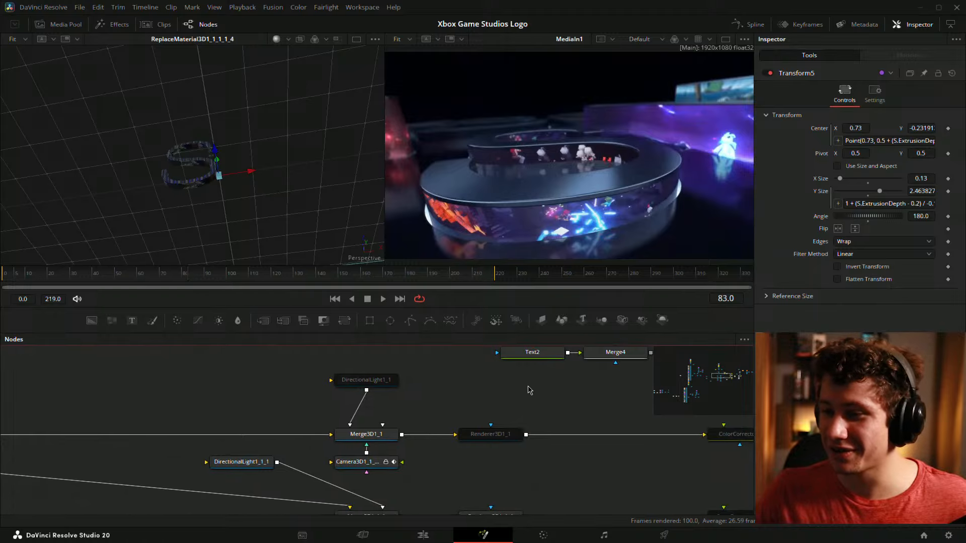
{"action": "left_click_drag", "start_coordinate": [528, 390], "coordinate": [475, 388]}
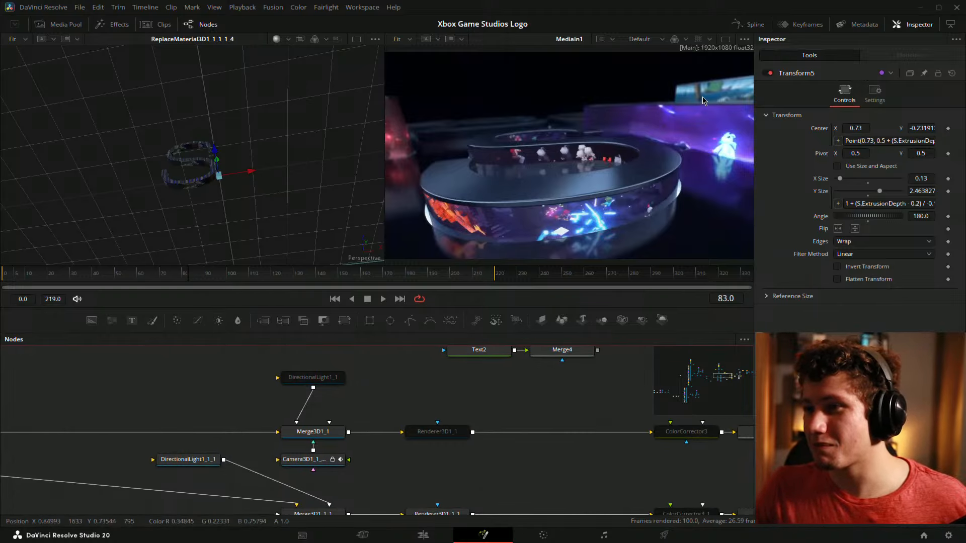
Examine the side of the T and the surface behind it in the MediaIn1 footage at frame 83
{"action": "left_click_drag", "start_coordinate": [624, 118], "coordinate": [573, 125]}
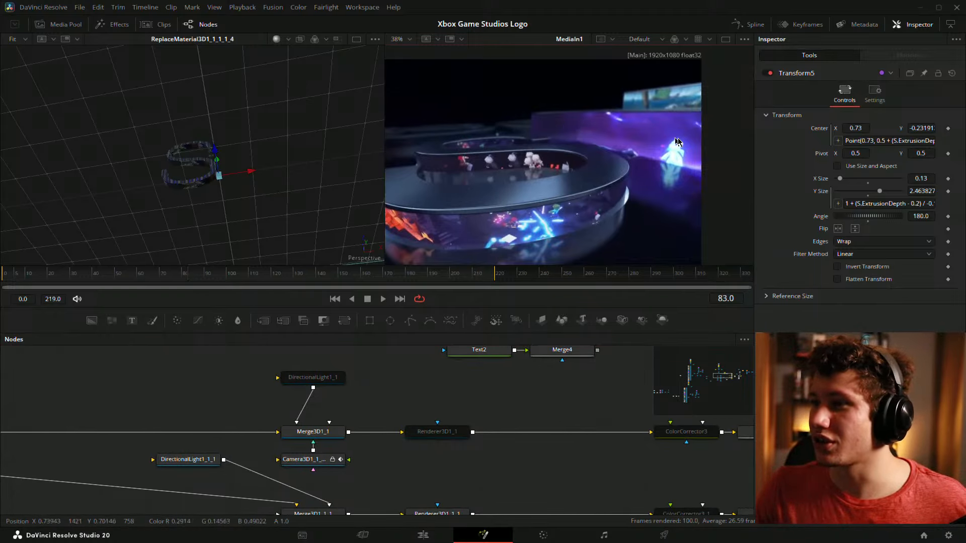
{"action": "scroll", "coordinate": [653, 98], "scroll_direction": "up", "scroll_amount": 2}
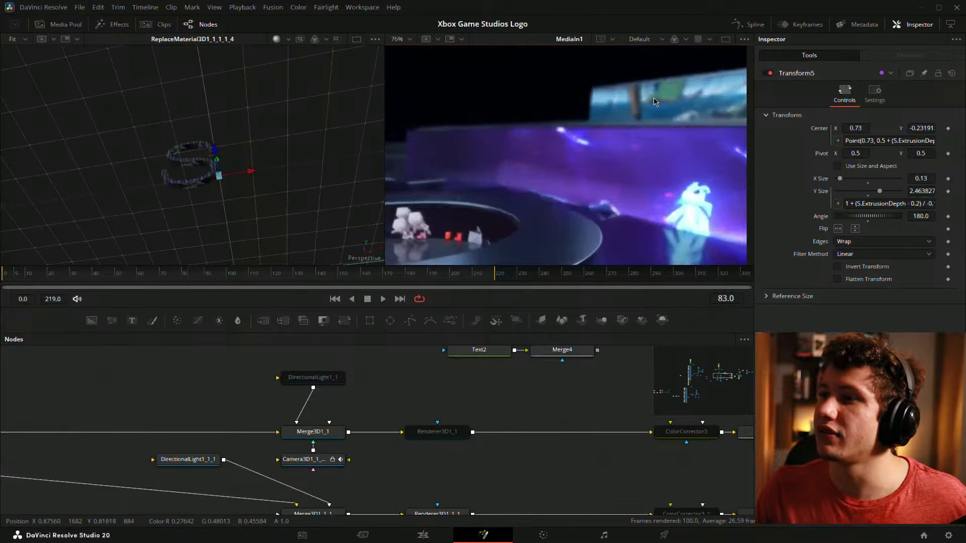
{"action": "scroll", "coordinate": [703, 143], "scroll_direction": "down", "scroll_amount": 4}
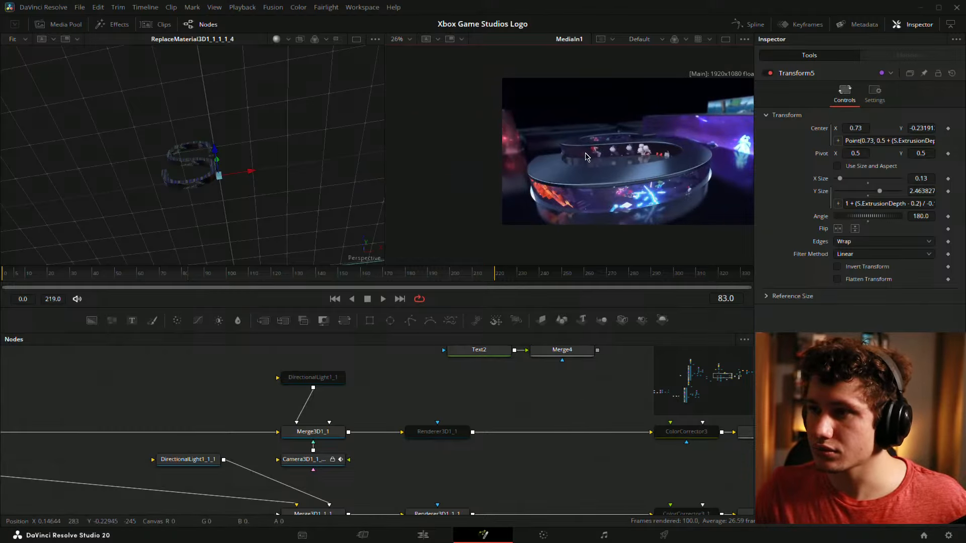
{"action": "key", "text": "ctrl+f"}
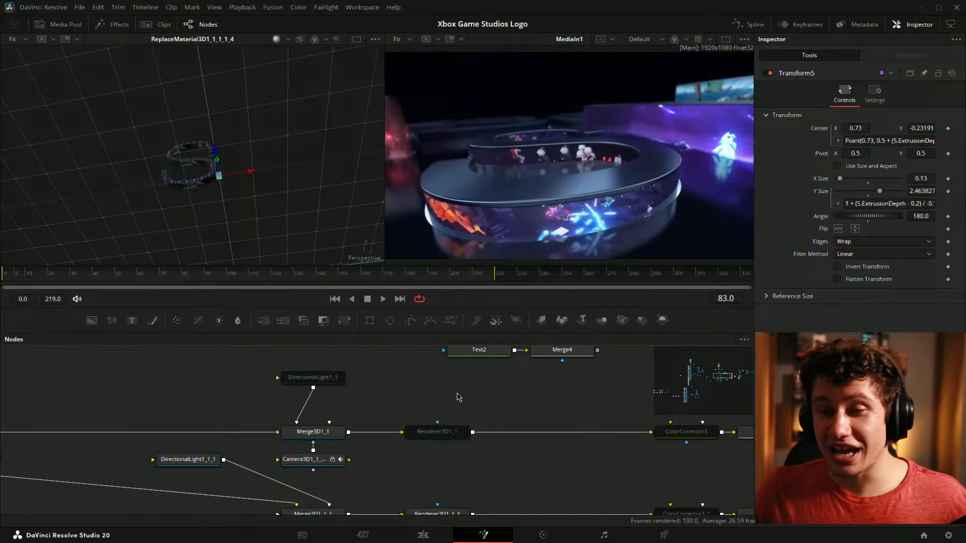
{"action": "key", "text": "ctrl+f"}
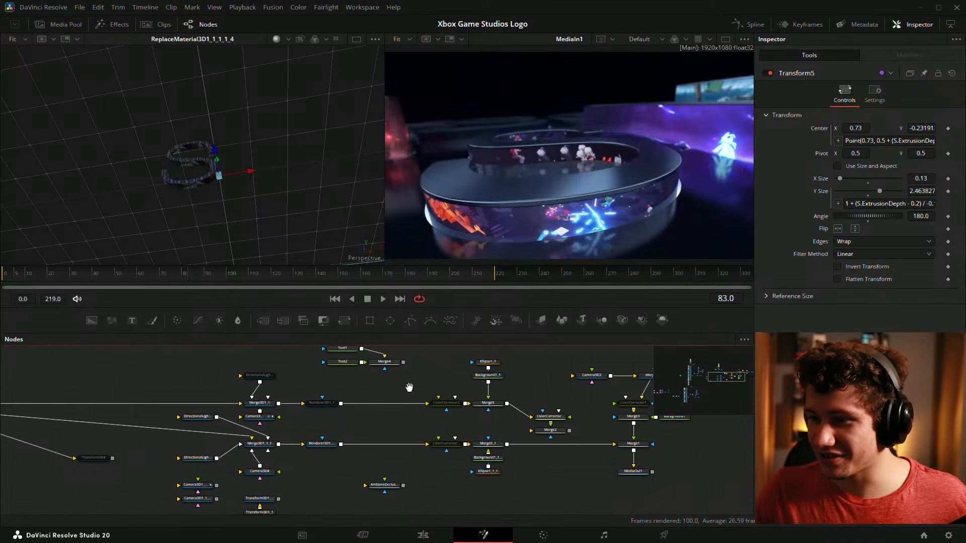
View Merge3D1_1 in the 3D perspective view and orbit around the lettering and the camera path
{"action": "left_click_drag", "start_coordinate": [497, 404], "coordinate": [275, 225]}
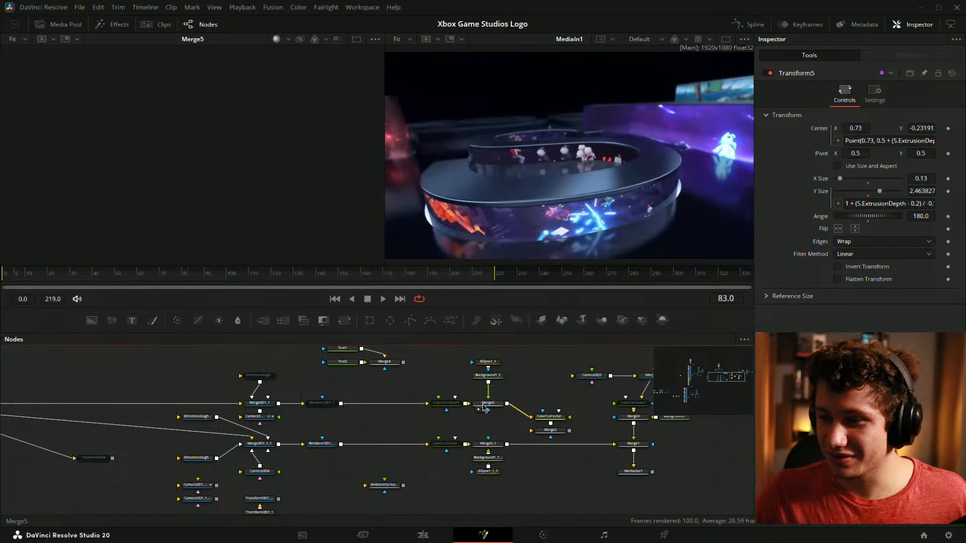
{"action": "left_click_drag", "start_coordinate": [276, 405], "coordinate": [151, 194]}
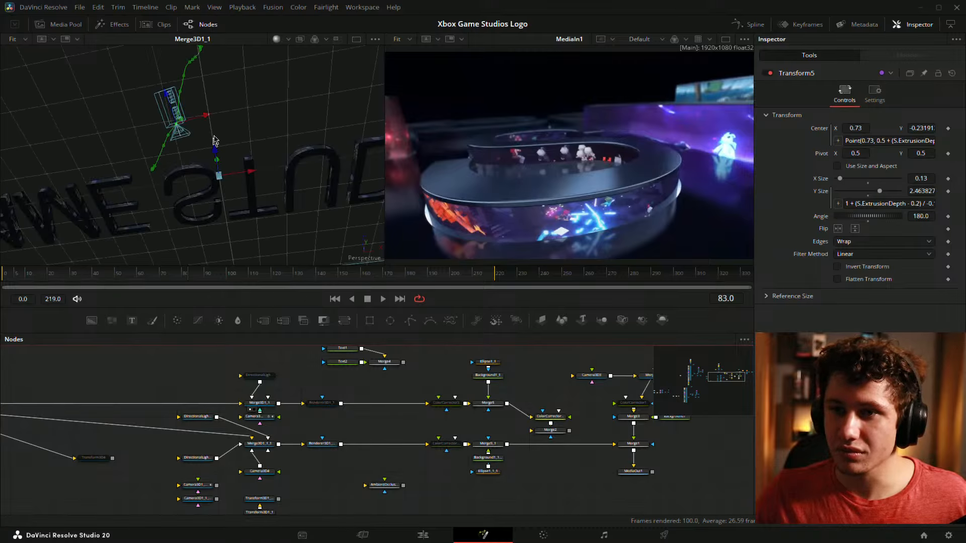
{"action": "left_click_drag", "start_coordinate": [231, 210], "coordinate": [273, 231]}
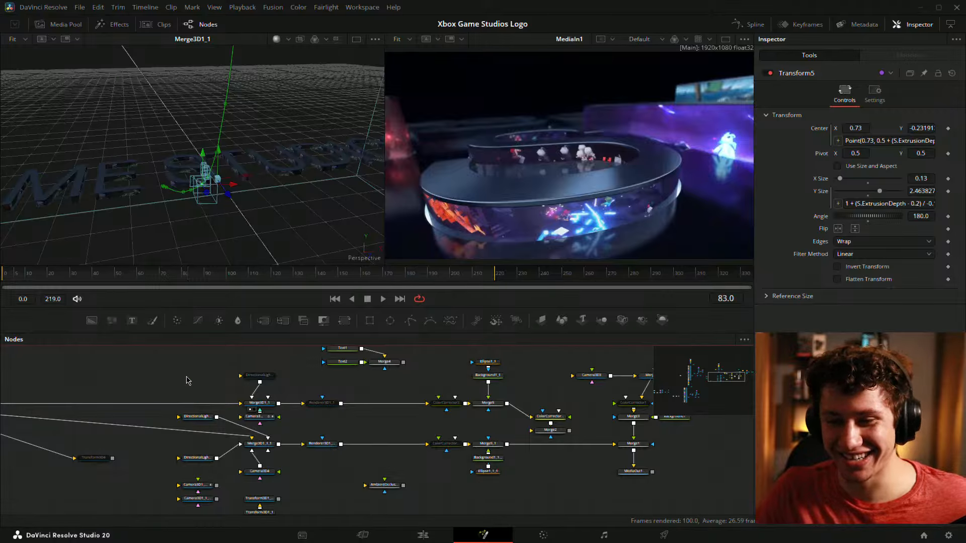
Delete the camera tracker group beside MediaIn1, including its camera, point cloud and ground plane nodes
{"action": "left_click_drag", "start_coordinate": [205, 383], "coordinate": [100, 416]}
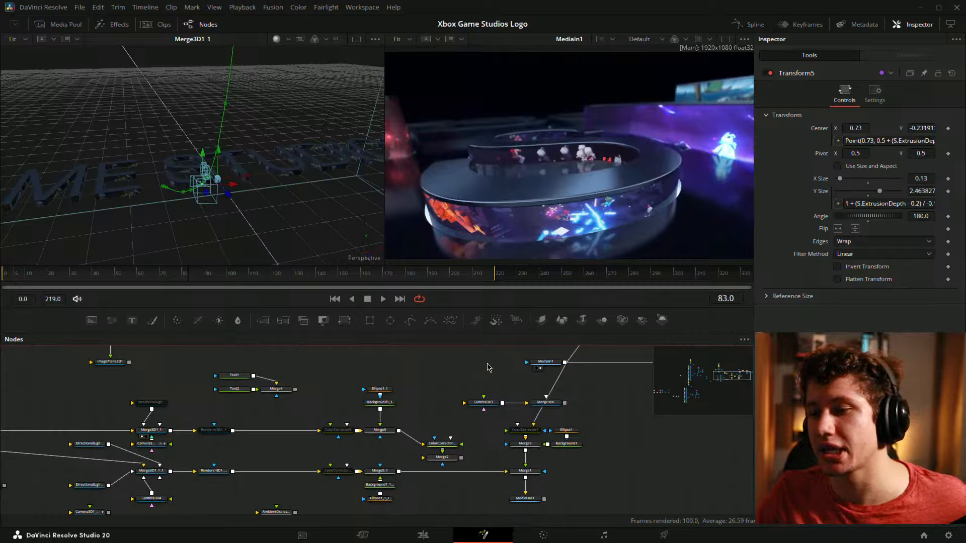
{"action": "left_click_drag", "start_coordinate": [483, 376], "coordinate": [289, 407]}
{"action": "left_click_drag", "start_coordinate": [448, 424], "coordinate": [572, 407]}
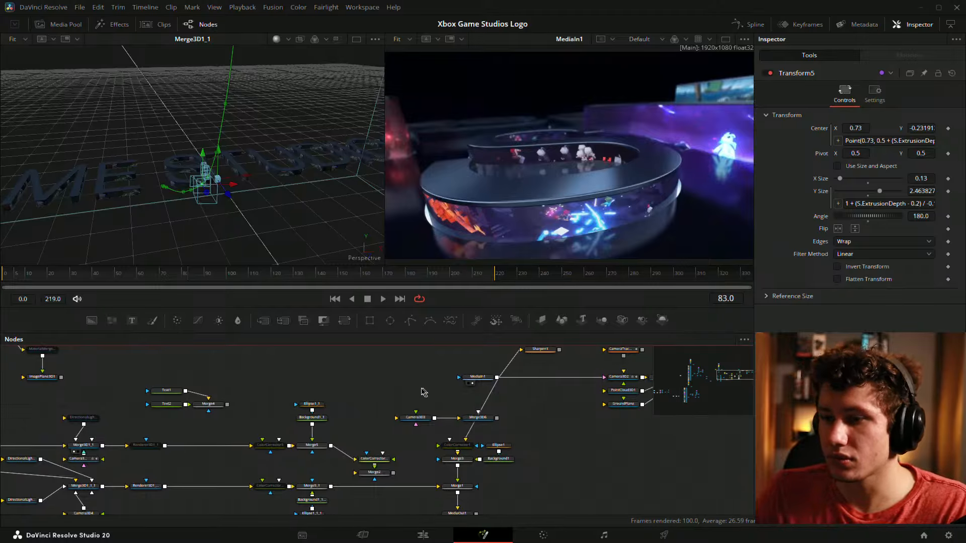
{"action": "left_click_drag", "start_coordinate": [397, 385], "coordinate": [550, 376]}
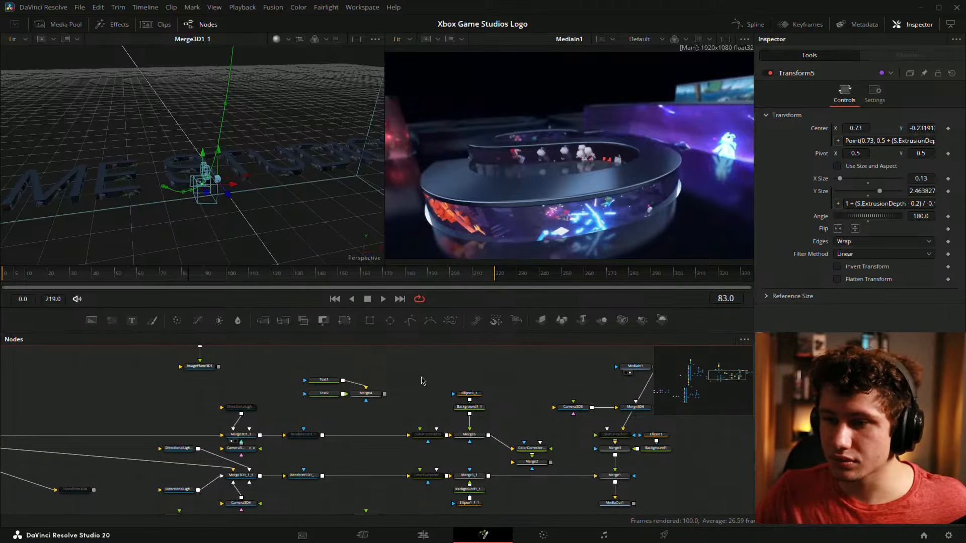
{"action": "left_click_drag", "start_coordinate": [237, 382], "coordinate": [327, 370]}
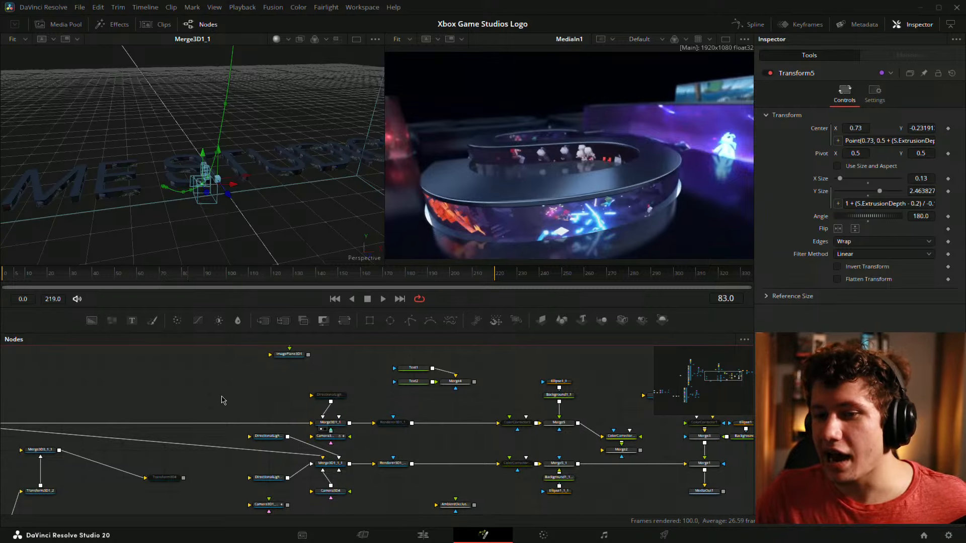
{"action": "left_click_drag", "start_coordinate": [531, 401], "coordinate": [197, 423]}
{"action": "left_click_drag", "start_coordinate": [423, 403], "coordinate": [279, 438]}
{"action": "left_click_drag", "start_coordinate": [360, 362], "coordinate": [515, 477]}
{"action": "key", "text": "Delete"}
Insert Sharpen1 between MediaIn1 and ColorCorrector1, and line it up with MediaIn1 above the color corrector
{"action": "left_click_drag", "start_coordinate": [286, 380], "coordinate": [422, 394]}
{"action": "left_click", "coordinate": [435, 398]}
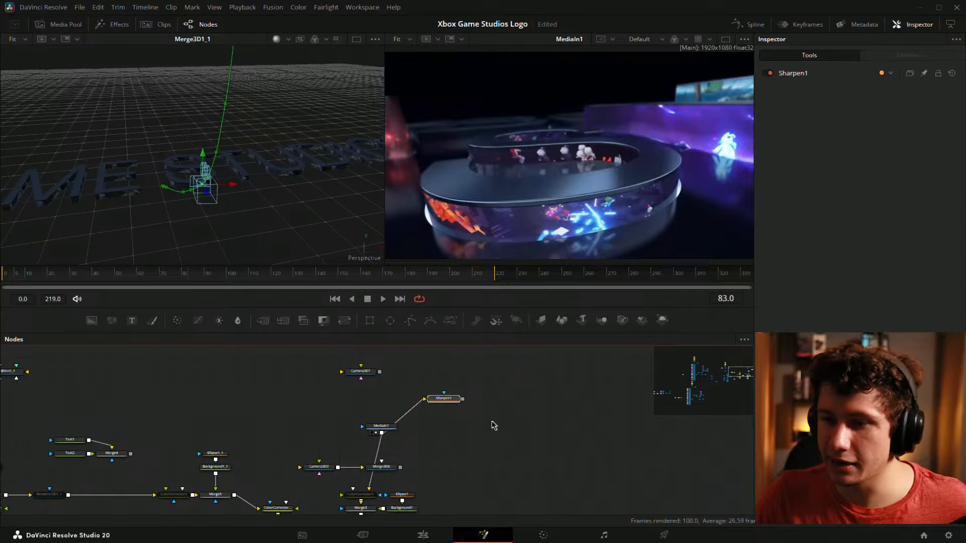
{"action": "left_click", "coordinate": [385, 427]}
{"action": "left_click_drag", "start_coordinate": [392, 433], "coordinate": [424, 473]}
{"action": "scroll", "coordinate": [461, 431], "scroll_direction": "up", "scroll_amount": 2}
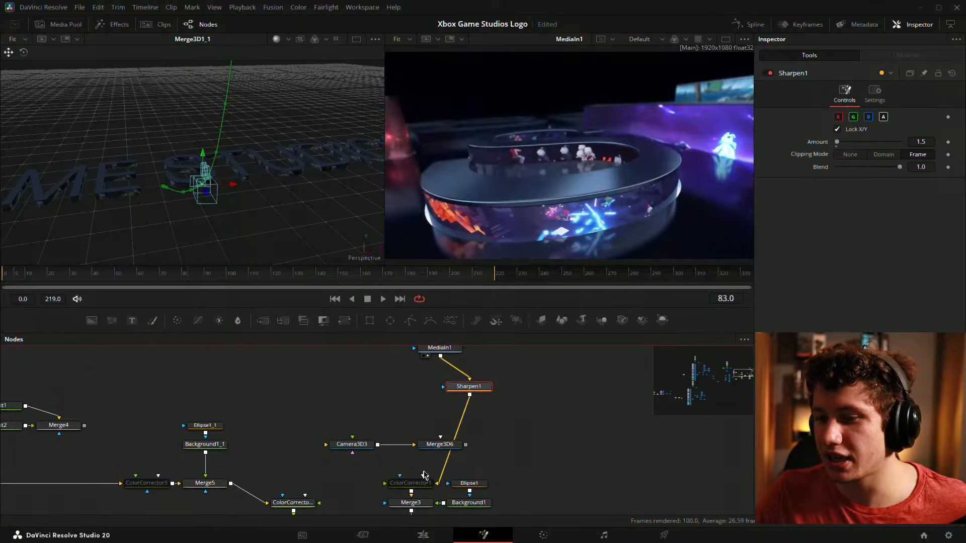
{"action": "left_click_drag", "start_coordinate": [473, 391], "coordinate": [443, 438]}
{"action": "scroll", "coordinate": [476, 394], "scroll_direction": "up", "scroll_amount": 2}
{"action": "scroll", "coordinate": [511, 366], "scroll_direction": "down", "scroll_amount": 3}
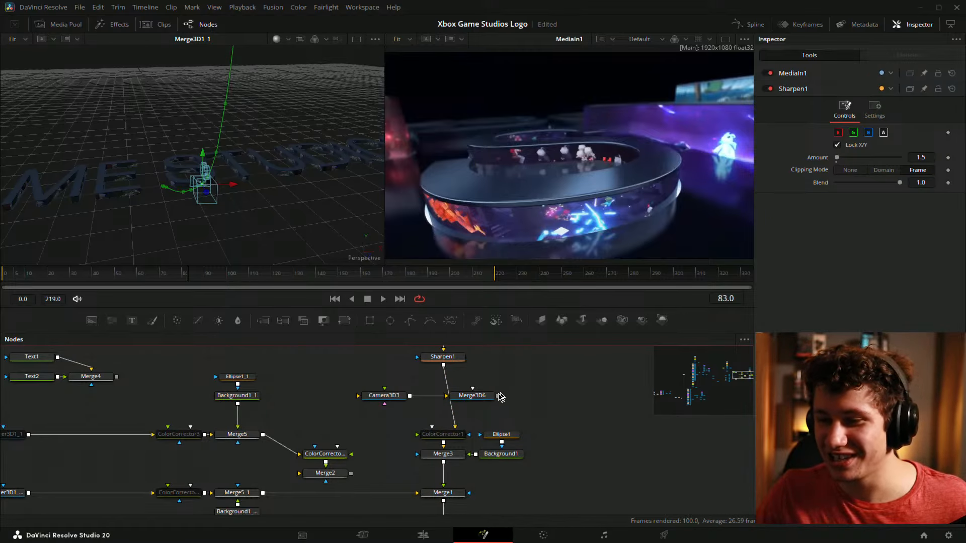
Delete Camera3D3 and Merge3D6, and move MediaIn1 and Sharpen1 down to just above ColorCorrector1
{"action": "left_click_drag", "start_coordinate": [354, 386], "coordinate": [507, 426]}
{"action": "key", "text": "Delete"}
{"action": "left_click_drag", "start_coordinate": [447, 407], "coordinate": [450, 473]}
{"action": "left_click_drag", "start_coordinate": [507, 368], "coordinate": [465, 467]}
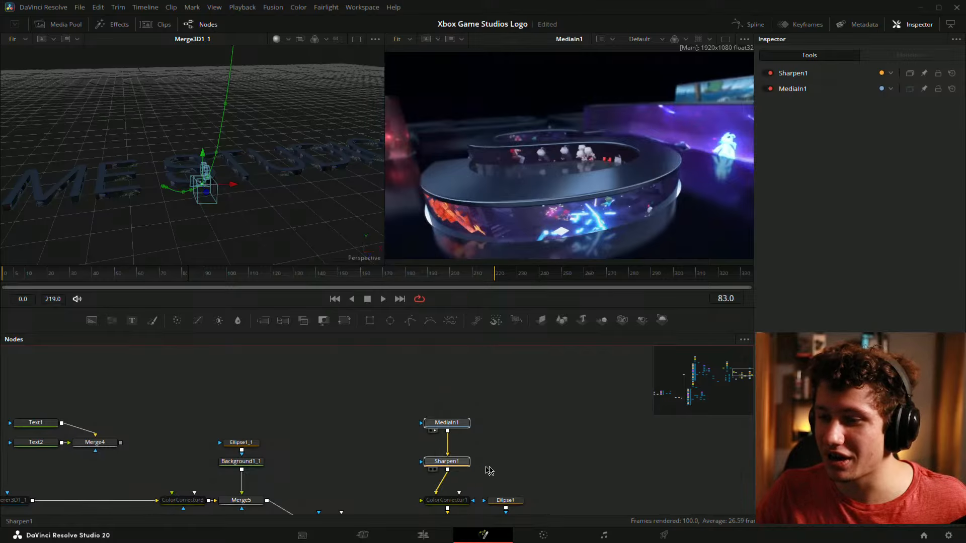
{"action": "left_click", "coordinate": [489, 470]}
{"action": "left_click_drag", "start_coordinate": [520, 446], "coordinate": [571, 341]}
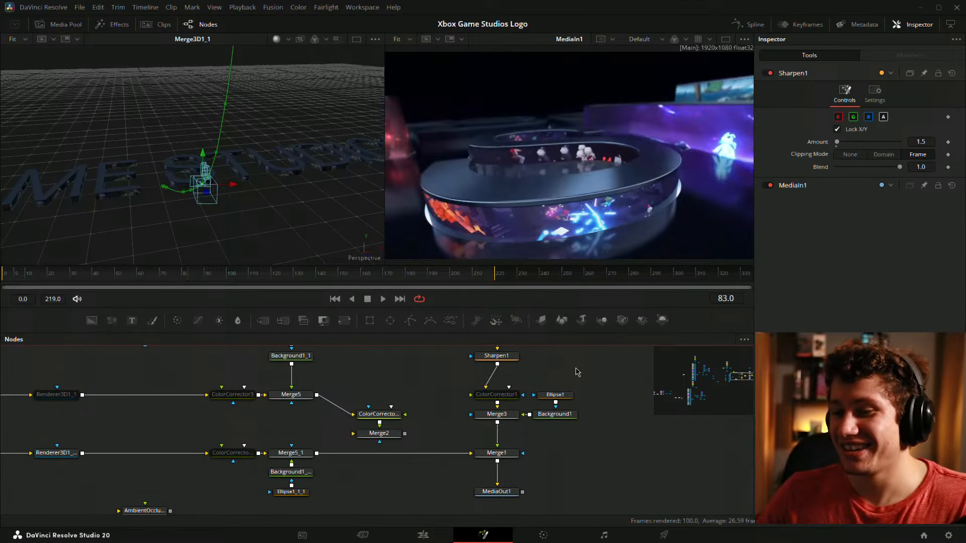
View the Merge3 output beside the 3D scene and scrub frames 74 to 82 to examine the S close-up
{"action": "left_click_drag", "start_coordinate": [505, 415], "coordinate": [605, 141]}
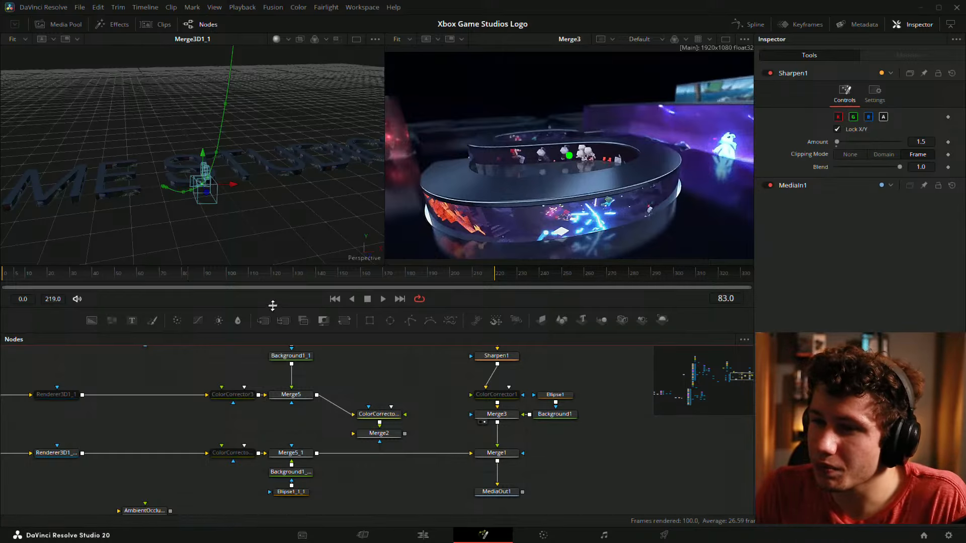
{"action": "left_click_drag", "start_coordinate": [186, 273], "coordinate": [176, 253]}
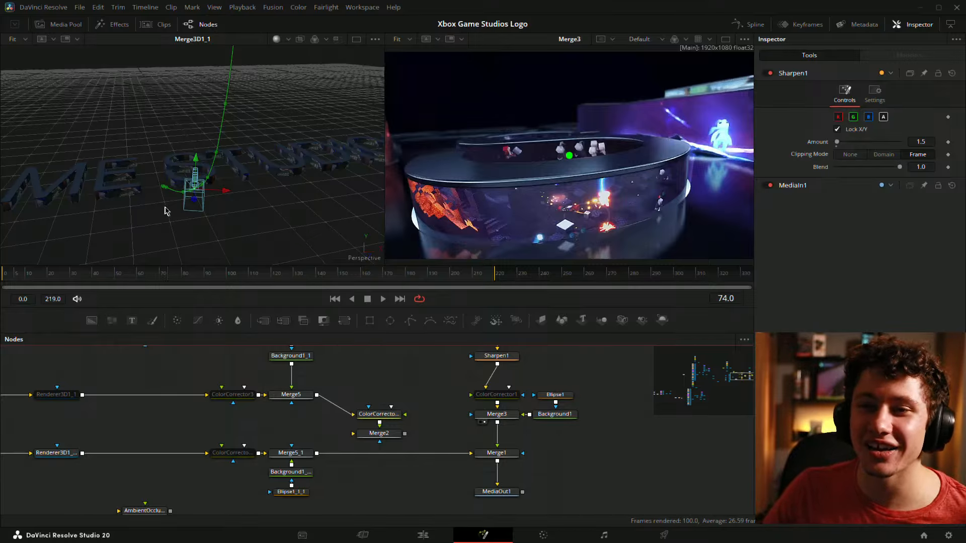
{"action": "left_click", "coordinate": [179, 279]}
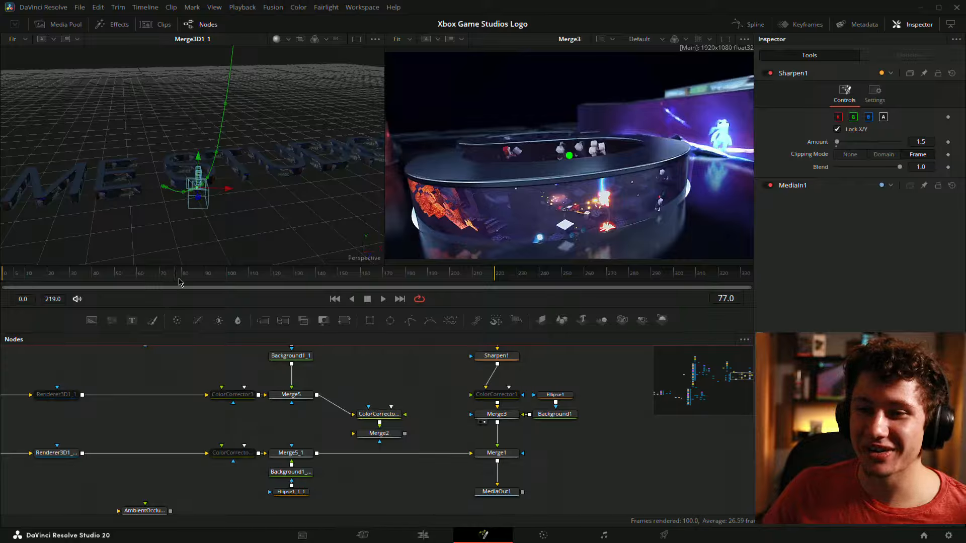
{"action": "mouse_move", "coordinate": [179, 279]}
{"action": "left_mouse_down"}
{"action": "mouse_move", "coordinate": [259, 276]}
{"action": "mouse_move", "coordinate": [186, 275]}
{"action": "left_mouse_up"}
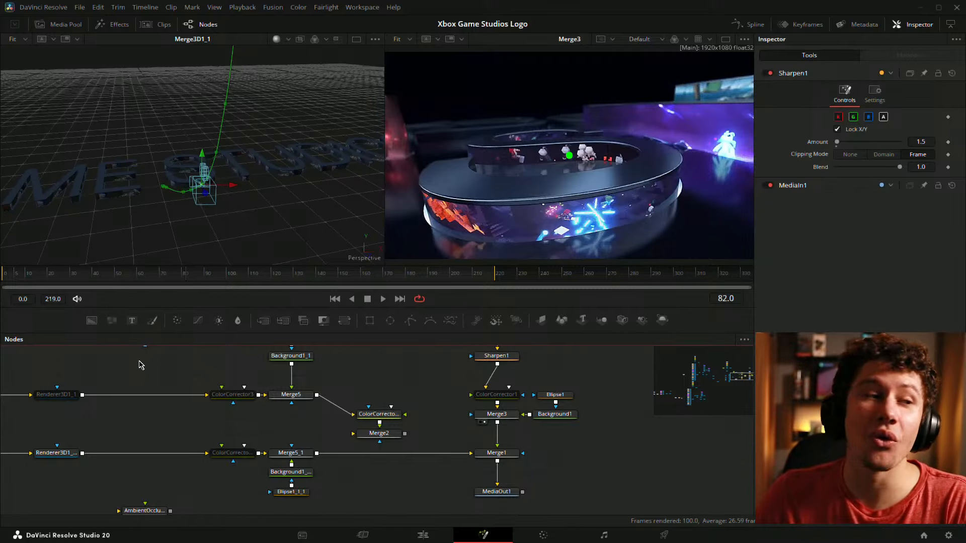
Scrub the Merge3 footage between frames 105 and 146 to examine the camera pull-back against the 3D scene
{"action": "left_click_drag", "start_coordinate": [256, 284], "coordinate": [259, 281]}
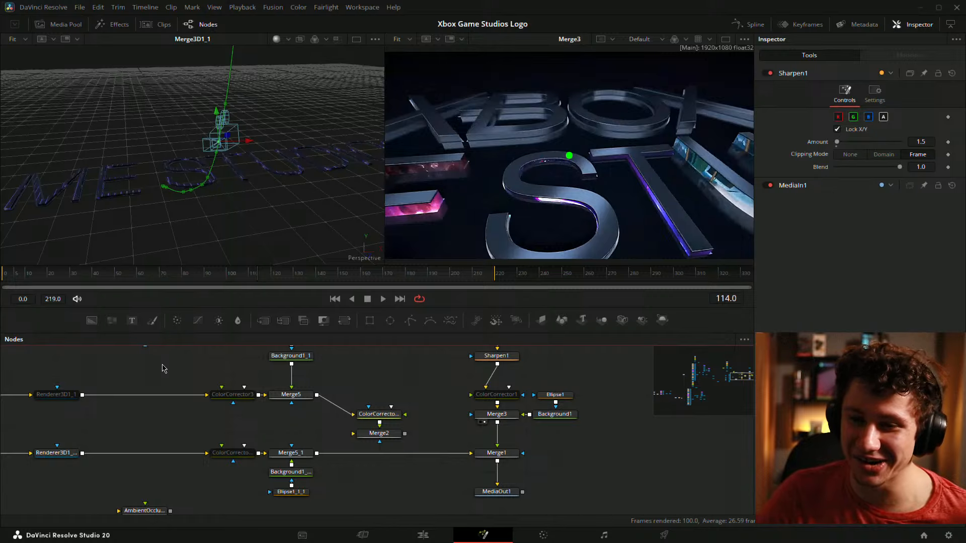
{"action": "left_click", "coordinate": [261, 276]}
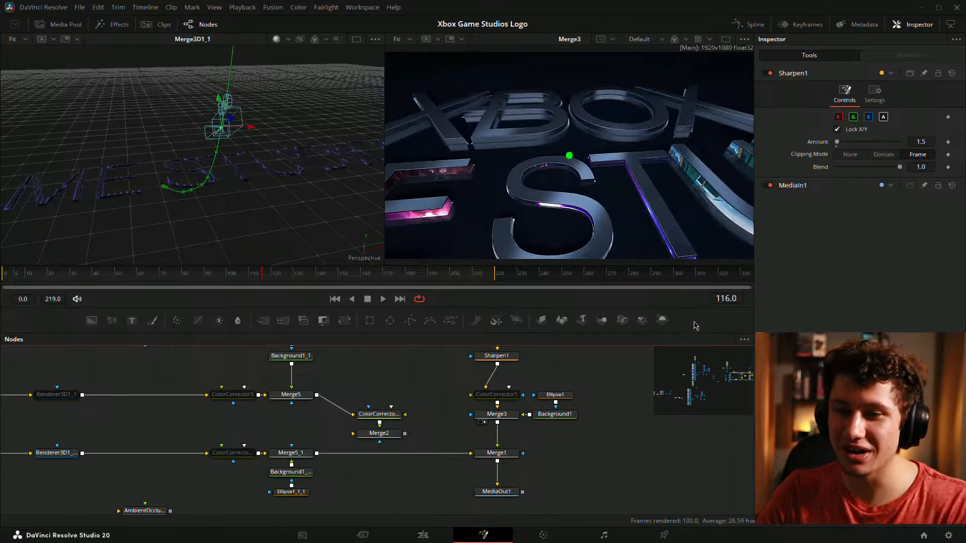
{"action": "left_click_drag", "start_coordinate": [251, 280], "coordinate": [334, 278]}
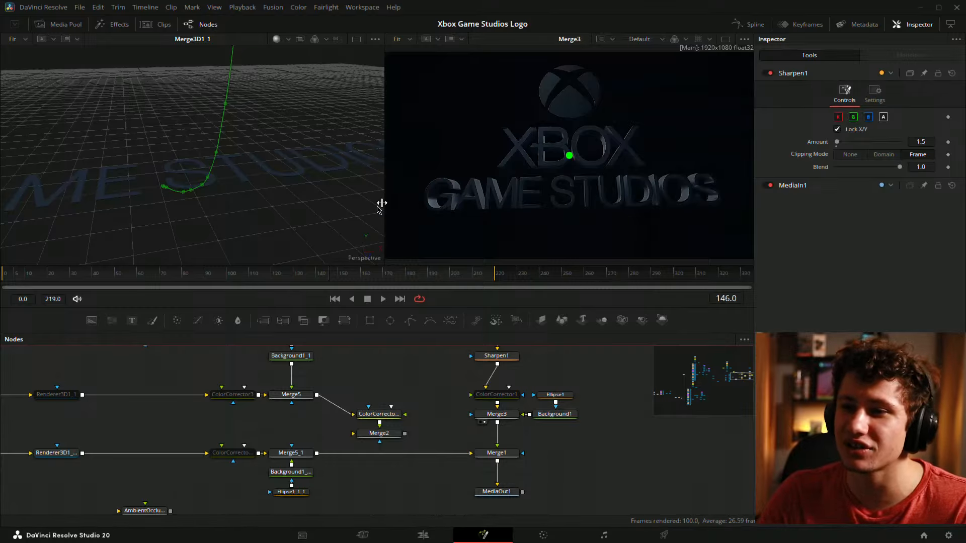
{"action": "left_click", "coordinate": [258, 279]}
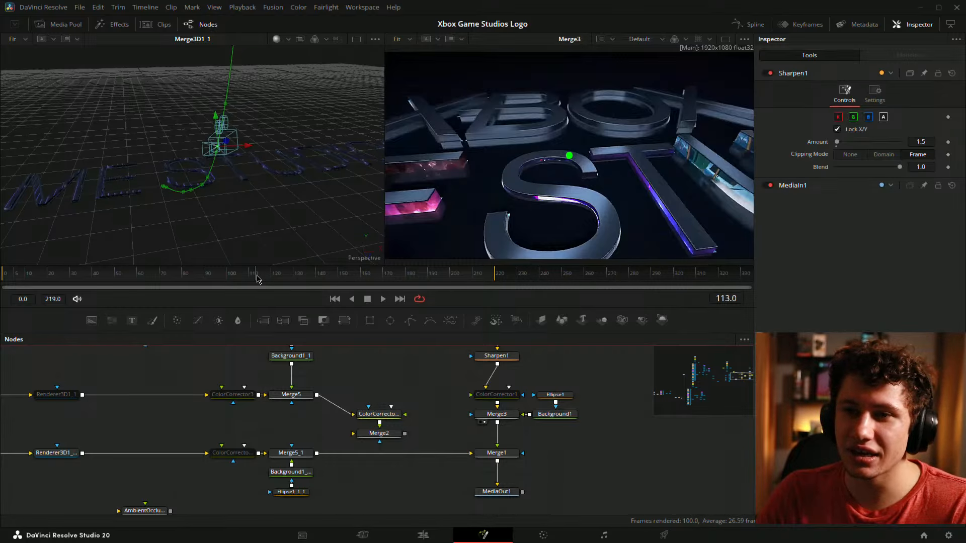
{"action": "mouse_move", "coordinate": [258, 280]}
{"action": "left_mouse_down"}
{"action": "mouse_move", "coordinate": [71, 278]}
{"action": "mouse_move", "coordinate": [287, 275]}
{"action": "mouse_move", "coordinate": [222, 277]}
{"action": "mouse_move", "coordinate": [239, 280]}
{"action": "left_mouse_up"}
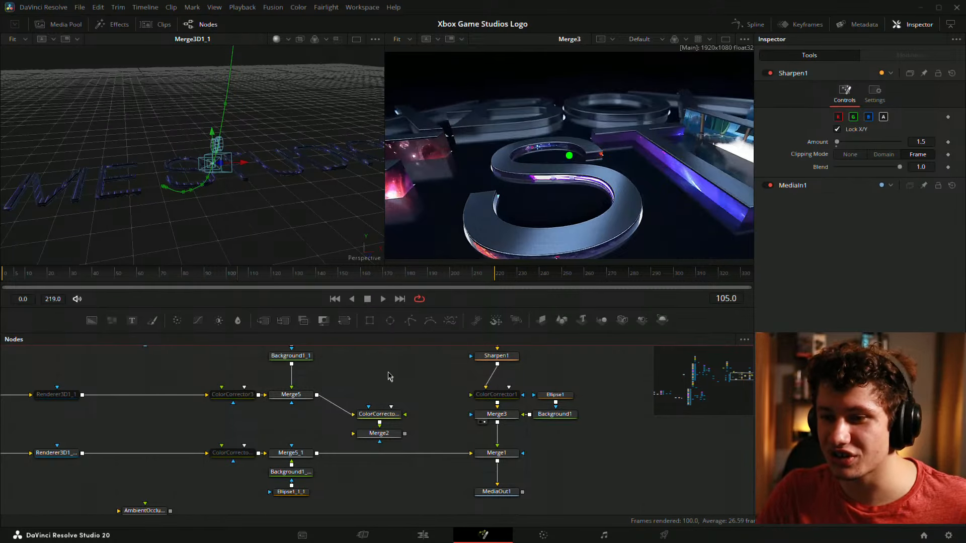
{"action": "left_click_drag", "start_coordinate": [386, 370], "coordinate": [420, 404]}
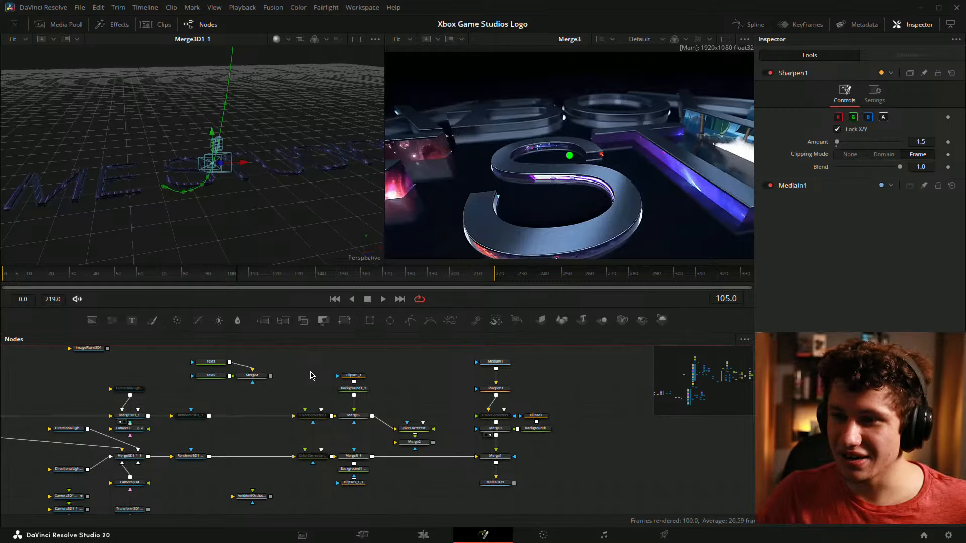
Play and scrub the Merge3 footage between frames 23 and 98 to examine the S shot against the 3D camera path
{"action": "left_click_drag", "start_coordinate": [261, 181], "coordinate": [297, 130]}
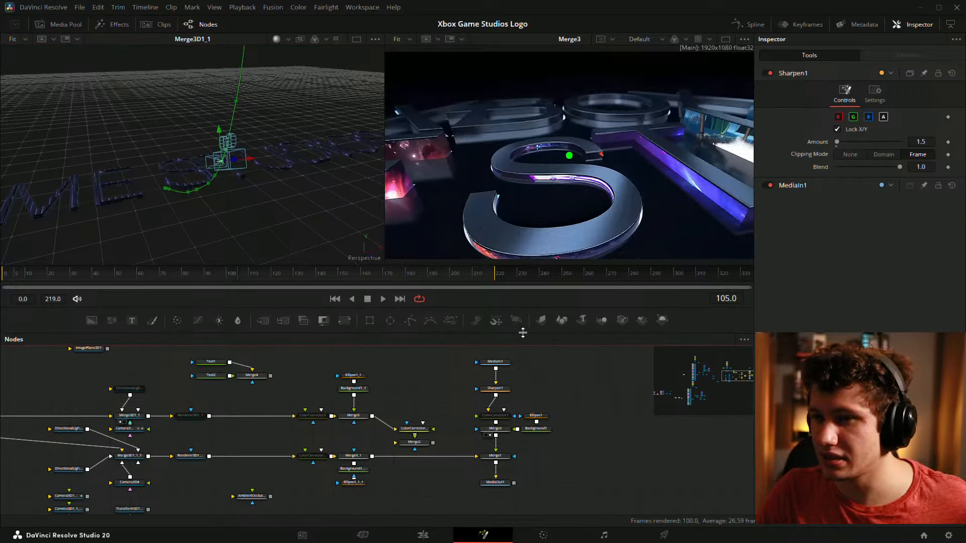
{"action": "left_click_drag", "start_coordinate": [211, 280], "coordinate": [56, 282]}
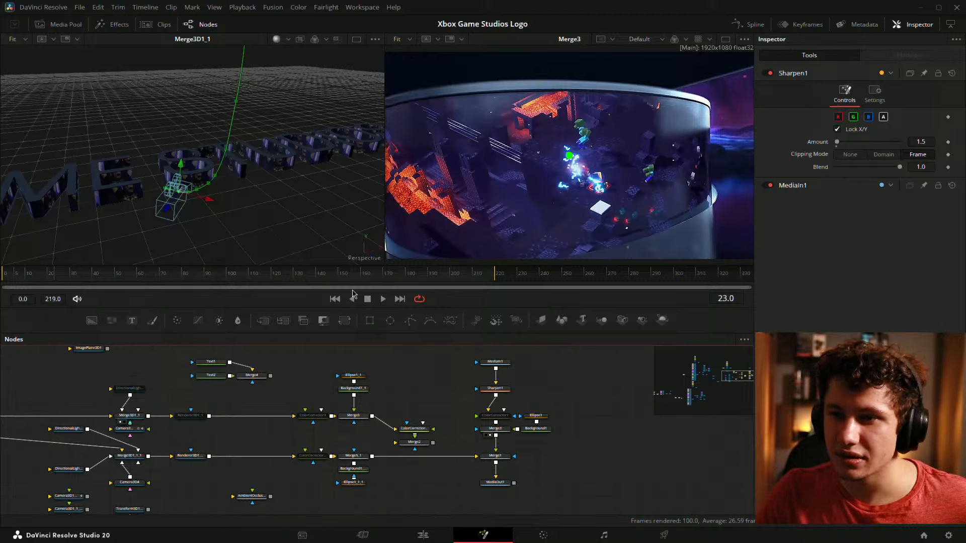
{"action": "key", "text": "space"}
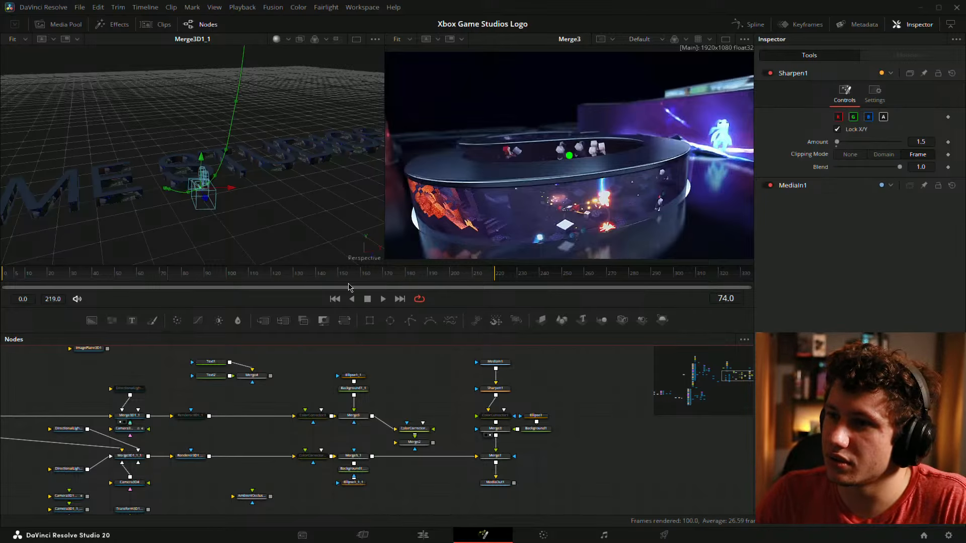
{"action": "left_click_drag", "start_coordinate": [162, 276], "coordinate": [216, 283]}
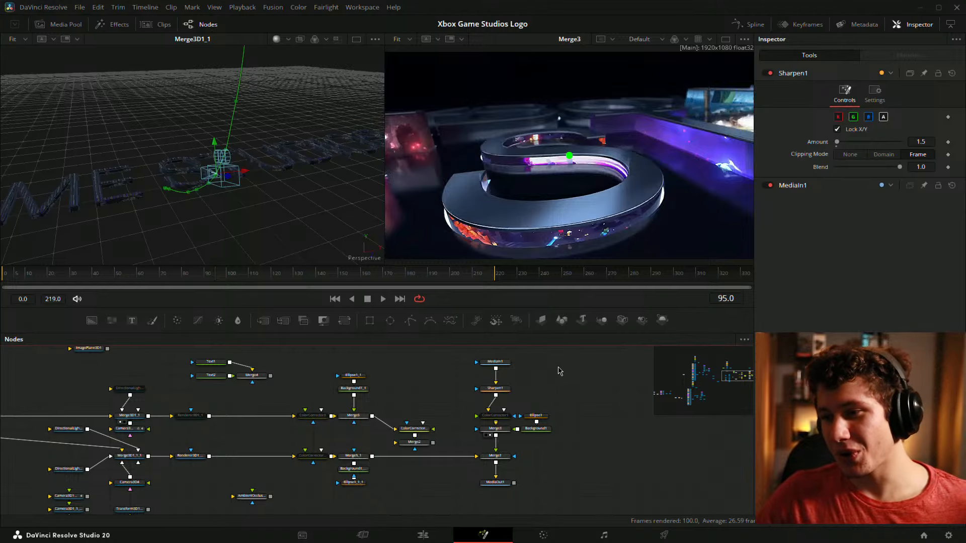
{"action": "left_click", "coordinate": [222, 277]}
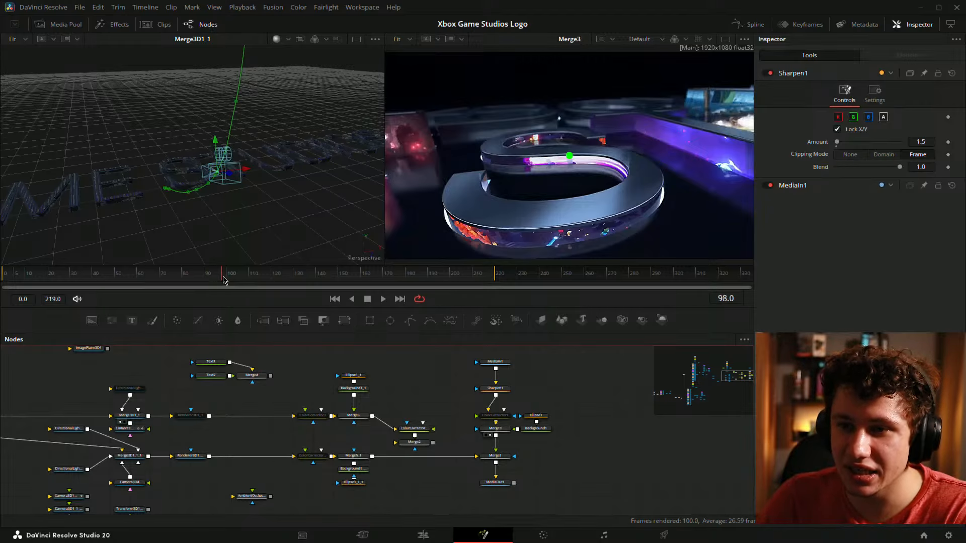
Zoom into the purple letter beside the S in Merge3 and compare its glowing wall at frames 95 and 81
{"action": "mouse_move", "coordinate": [222, 280]}
{"action": "left_mouse_down"}
{"action": "mouse_move", "coordinate": [244, 280]}
{"action": "mouse_move", "coordinate": [215, 277]}
{"action": "left_mouse_up"}
{"action": "scroll", "coordinate": [449, 141], "scroll_direction": "up", "scroll_amount": 2}
{"action": "left_click_drag", "start_coordinate": [595, 146], "coordinate": [430, 156]}
{"action": "left_click_drag", "start_coordinate": [688, 180], "coordinate": [544, 186]}
{"action": "scroll", "coordinate": [543, 186], "scroll_direction": "up", "scroll_amount": 1}
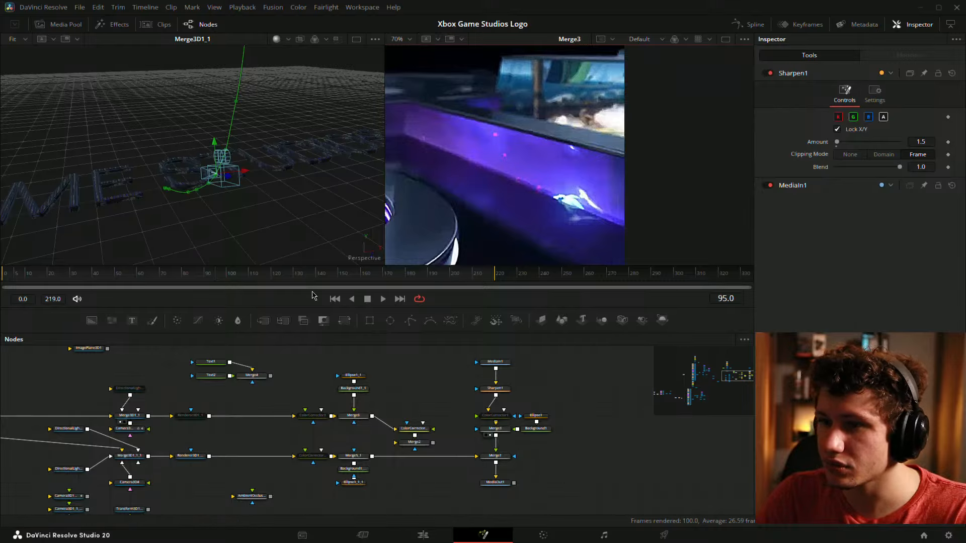
{"action": "left_click_drag", "start_coordinate": [209, 280], "coordinate": [186, 280]}
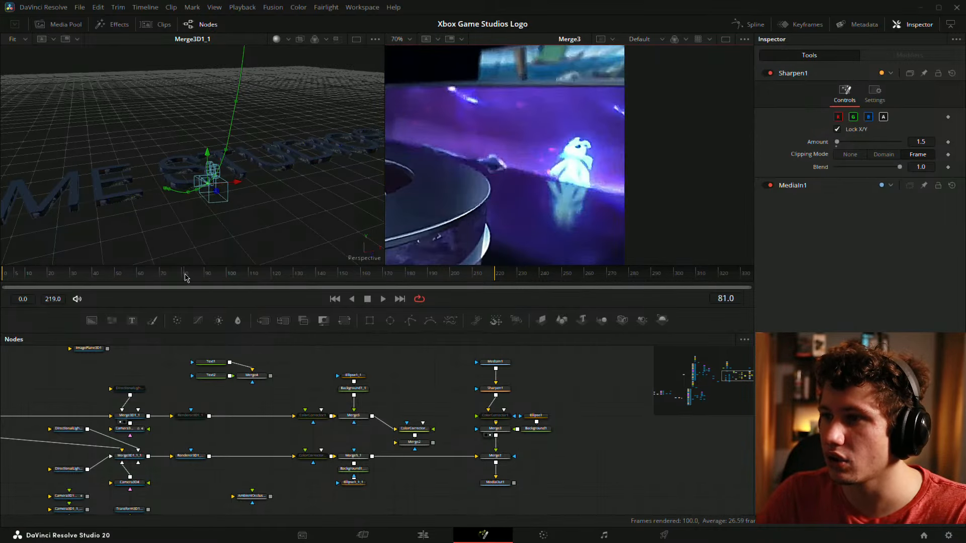
Examine the S's illuminated side and floor reflection up close at frame 81 of Merge3, and fit the image back to the view
{"action": "scroll", "coordinate": [595, 153], "scroll_direction": "down", "scroll_amount": 5}
{"action": "left_click_drag", "start_coordinate": [513, 188], "coordinate": [614, 189]}
{"action": "scroll", "coordinate": [606, 226], "scroll_direction": "up", "scroll_amount": 4}
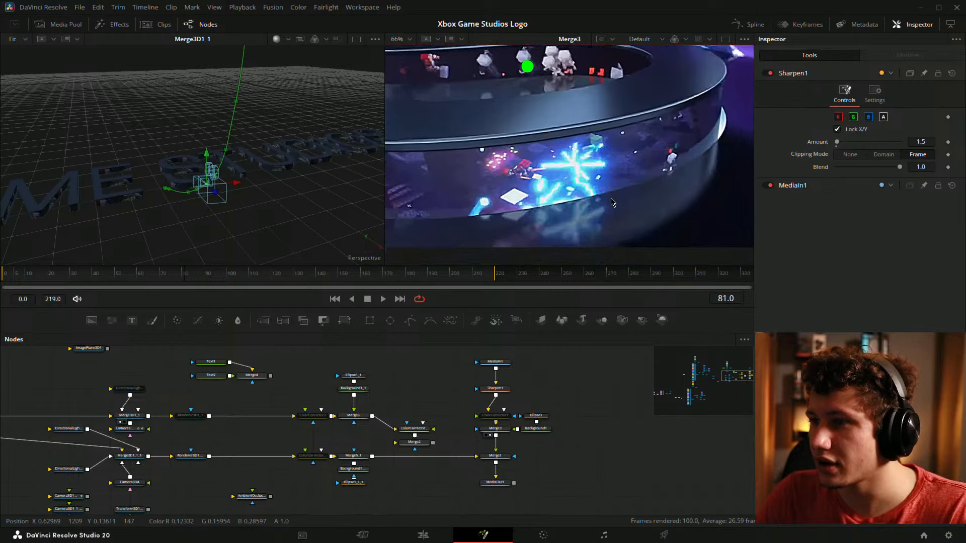
{"action": "scroll", "coordinate": [520, 208], "scroll_direction": "down", "scroll_amount": 3}
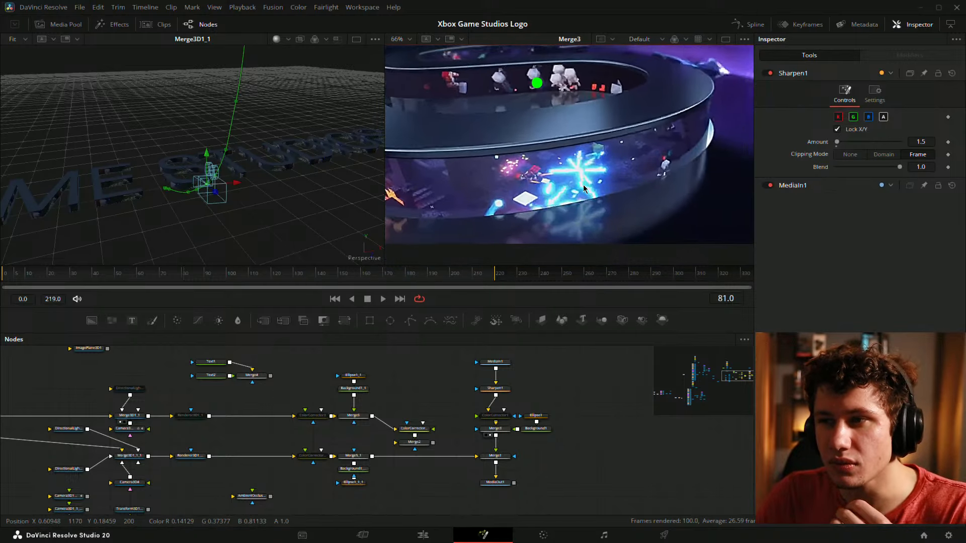
{"action": "left_click_drag", "start_coordinate": [578, 171], "coordinate": [582, 199]}
{"action": "scroll", "coordinate": [627, 199], "scroll_direction": "down", "scroll_amount": 2}
{"action": "scroll", "coordinate": [614, 211], "scroll_direction": "up", "scroll_amount": 1}
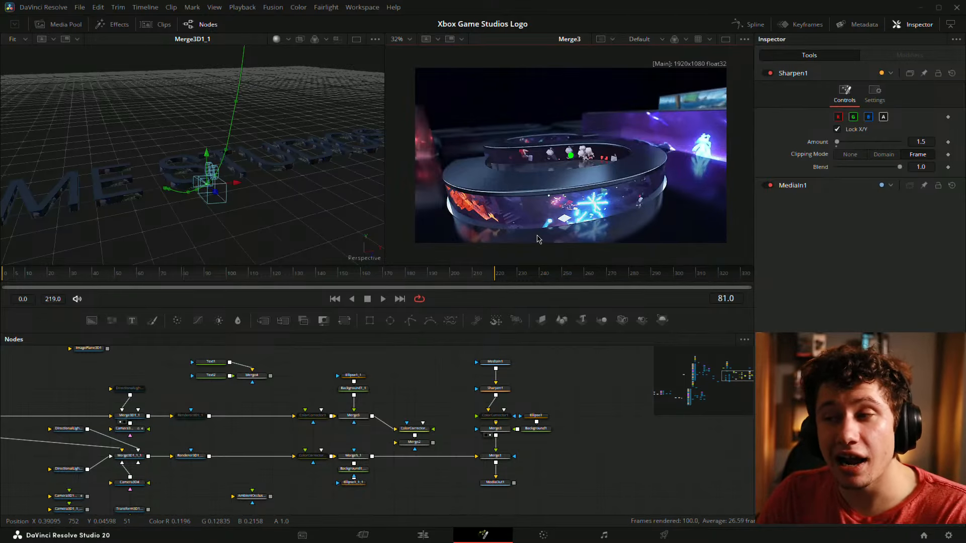
{"action": "scroll", "coordinate": [591, 210], "scroll_direction": "down", "scroll_amount": 2}
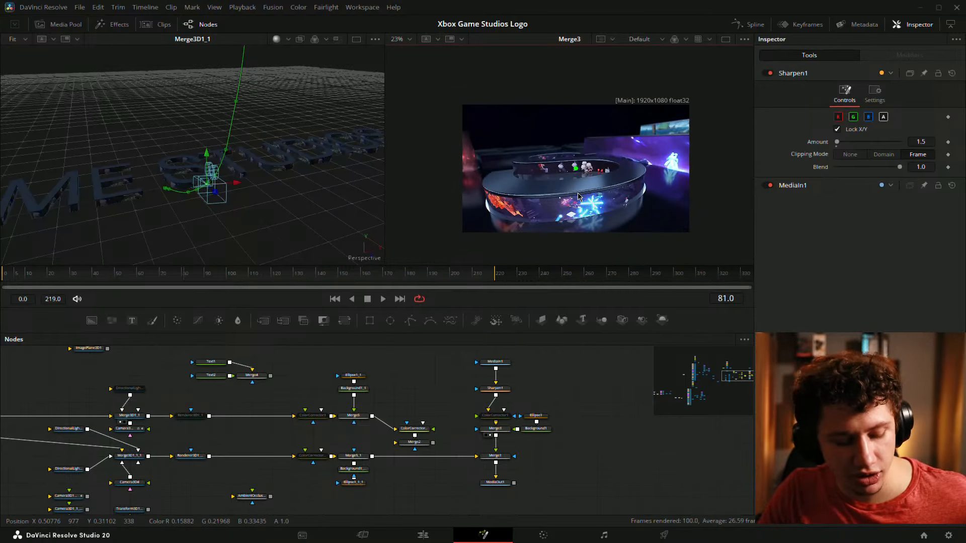
{"action": "key", "text": "ctrl+f"}
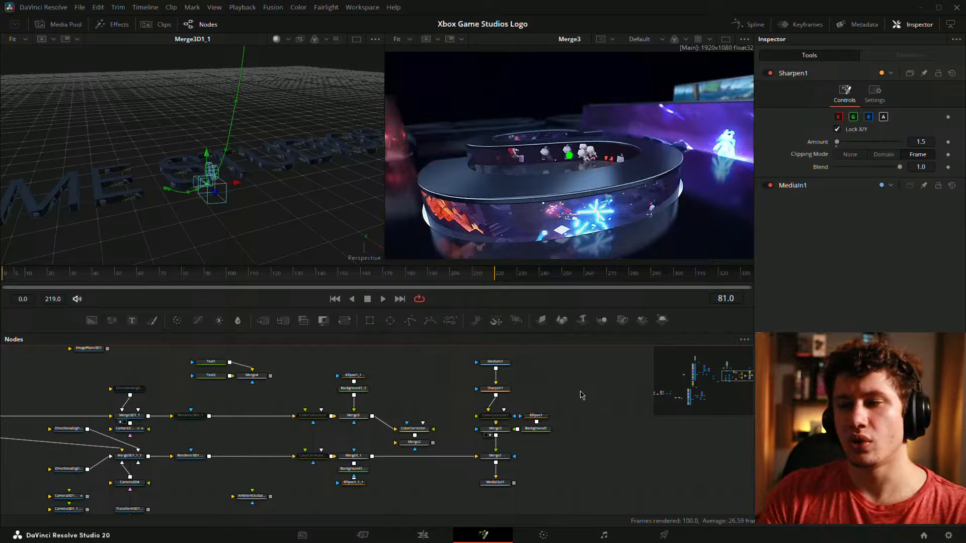
Shrink the Merge3 image within its view and scrub up to frame 92 to examine the S in the whole shot
{"action": "scroll", "coordinate": [522, 170], "scroll_direction": "down", "scroll_amount": 2}
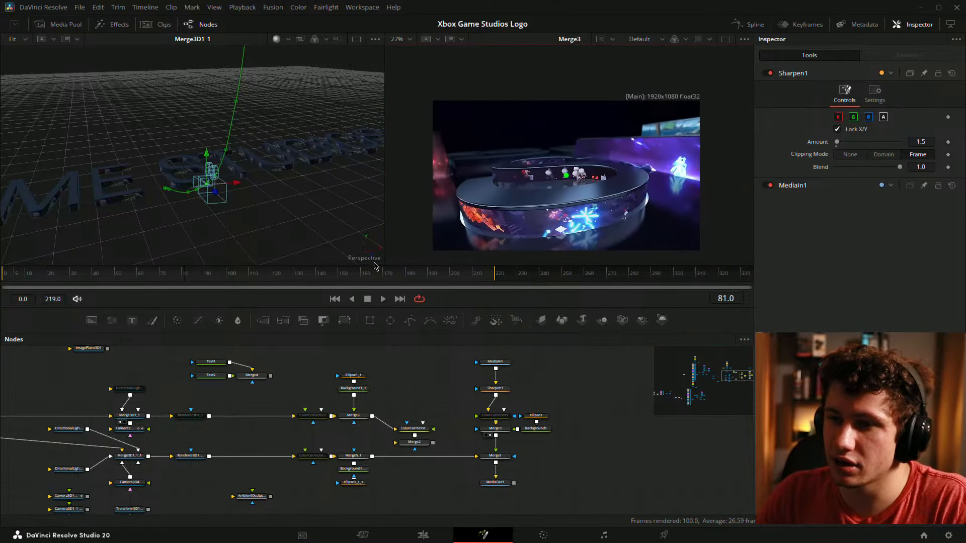
{"action": "left_click", "coordinate": [100, 284]}
{"action": "left_click_drag", "start_coordinate": [100, 283], "coordinate": [209, 285]}
{"action": "left_click_drag", "start_coordinate": [508, 173], "coordinate": [518, 172]}
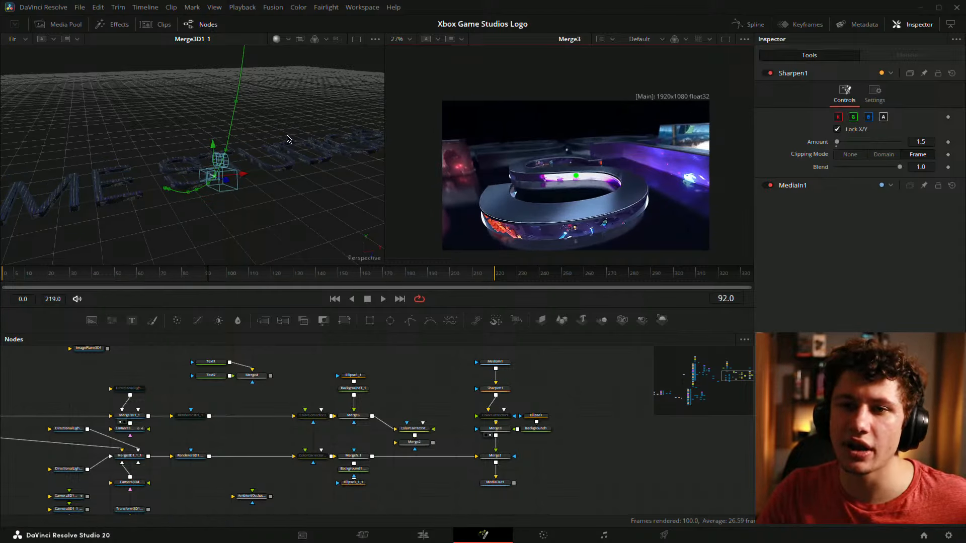
Orbit the 3D scene around the camera and scrub frames 92 to 102 to compare its position with the Merge3 footage
{"action": "left_click_drag", "start_coordinate": [282, 169], "coordinate": [171, 111]}
{"action": "right_click", "coordinate": [162, 105]}
{"action": "left_click", "coordinate": [282, 380]}
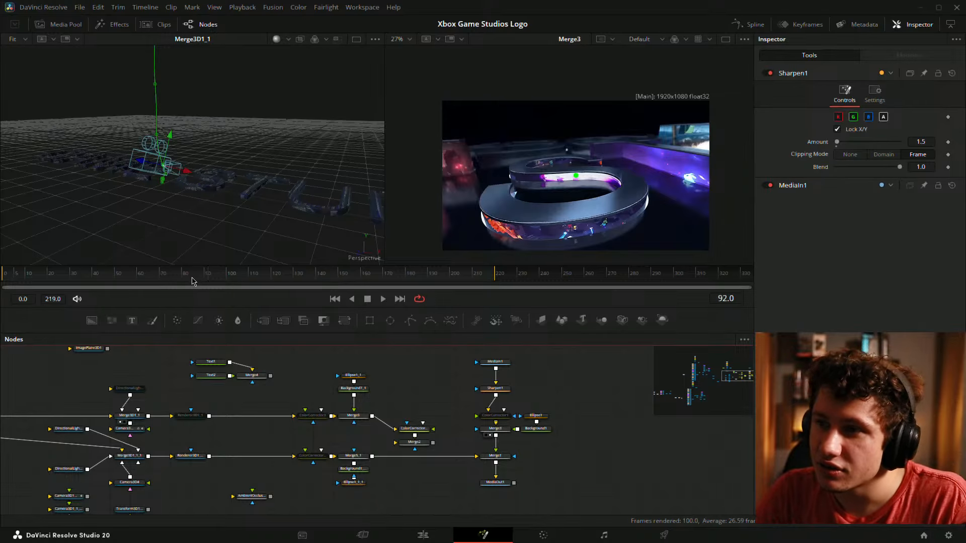
{"action": "left_click", "coordinate": [210, 283]}
{"action": "left_click_drag", "start_coordinate": [209, 280], "coordinate": [215, 281]}
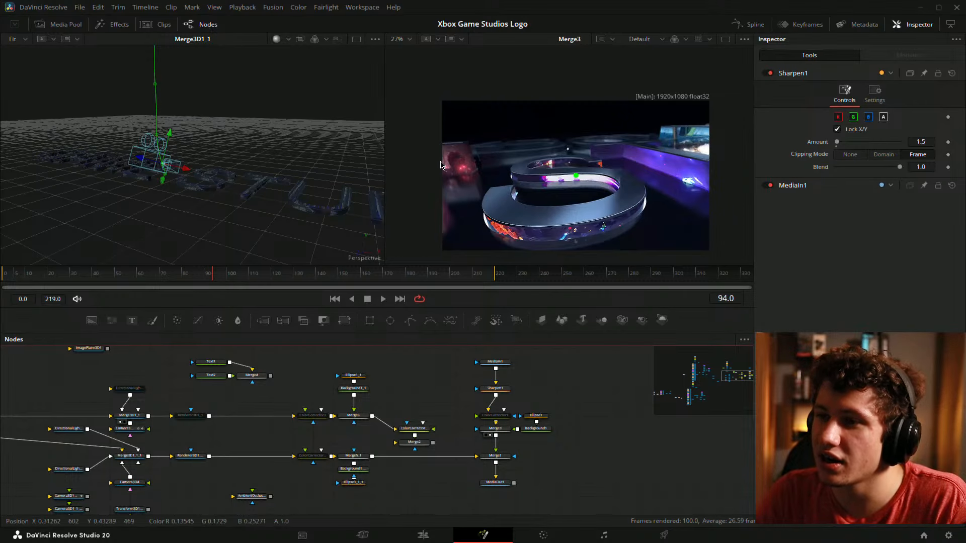
{"action": "left_click_drag", "start_coordinate": [481, 165], "coordinate": [528, 161]}
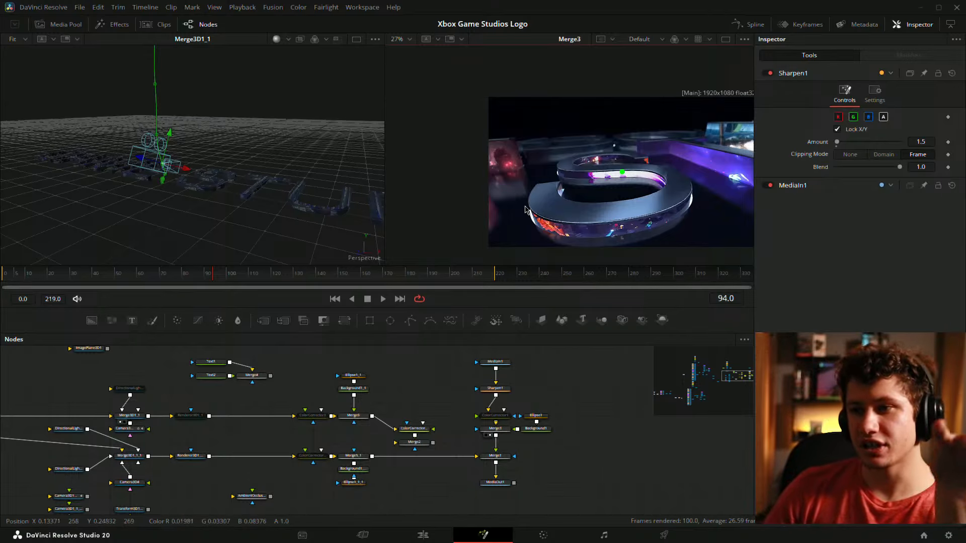
{"action": "left_click_drag", "start_coordinate": [210, 278], "coordinate": [232, 276]}
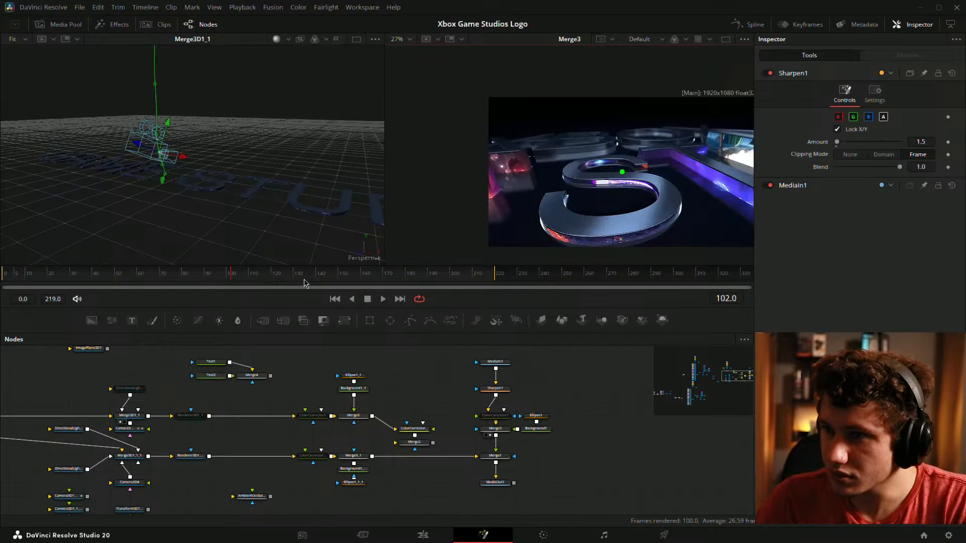
{"action": "key", "text": "ctrl+f"}
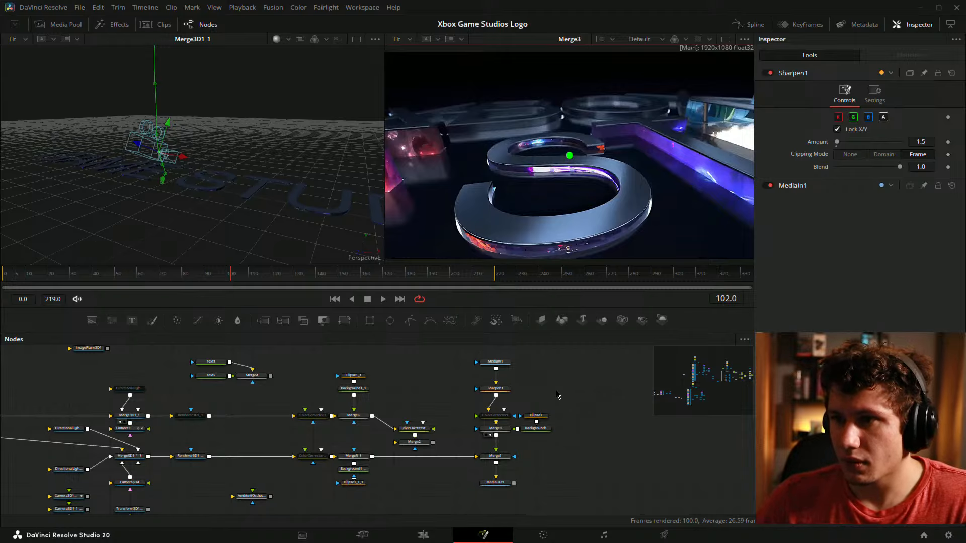
Scrub Merge3 through frames 97 and 103 and back to 81 to examine how the S changes with the camera move
{"action": "left_click_drag", "start_coordinate": [236, 280], "coordinate": [217, 272]}
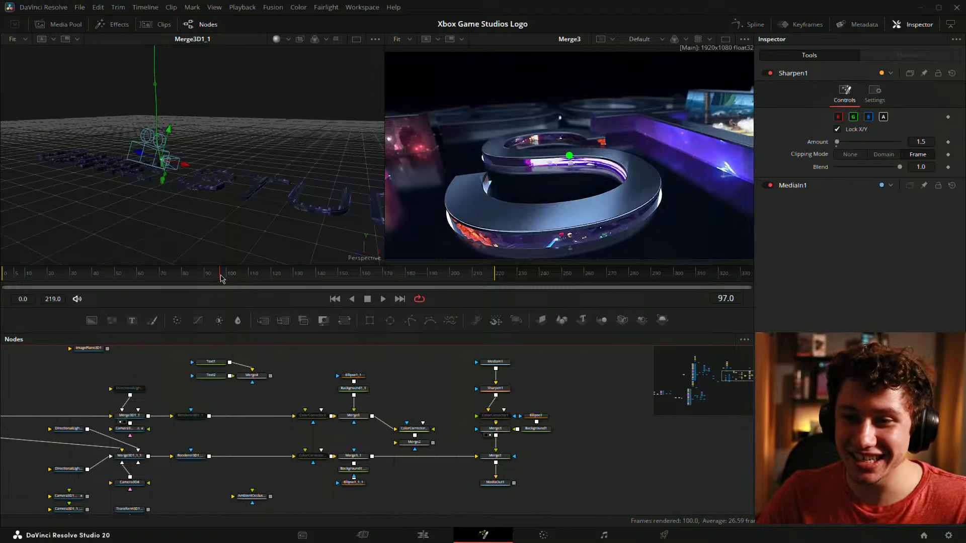
{"action": "left_click_drag", "start_coordinate": [221, 278], "coordinate": [233, 279]}
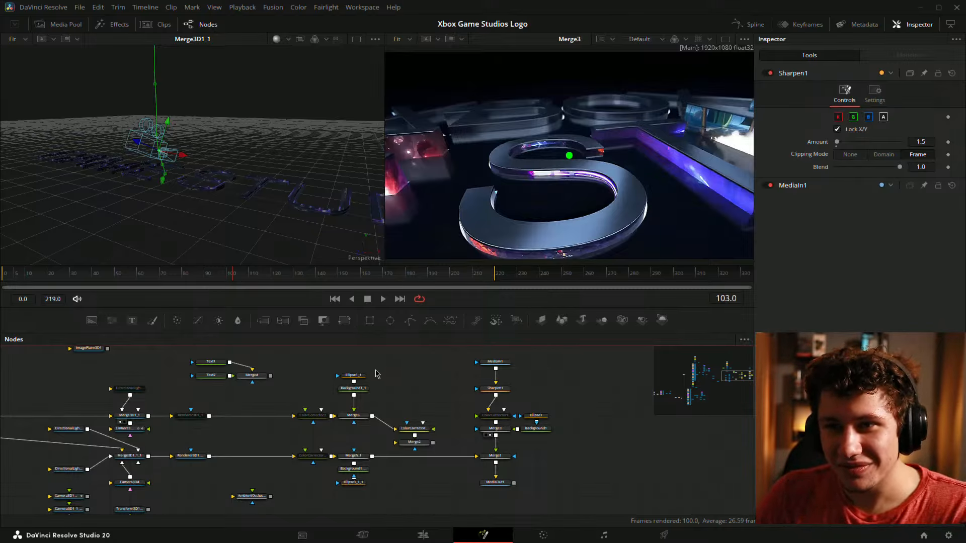
{"action": "mouse_move", "coordinate": [189, 273]}
{"action": "left_mouse_down"}
{"action": "mouse_move", "coordinate": [275, 271]}
{"action": "mouse_move", "coordinate": [152, 270]}
{"action": "mouse_move", "coordinate": [190, 263]}
{"action": "left_mouse_up"}
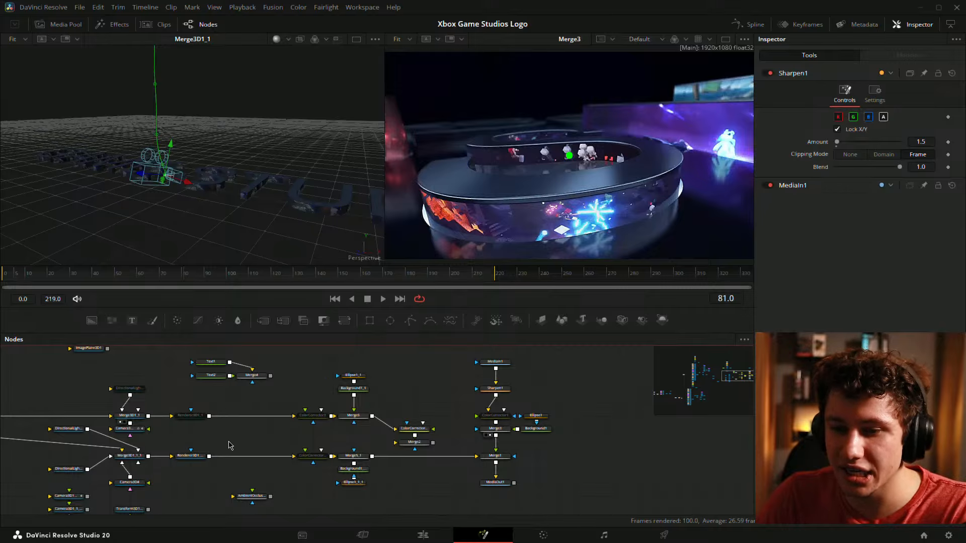
Select Camera3D4, view the Merge1 composite, and scrub frames 76 to 98 to check the 3D letters against the footage
{"action": "left_click_drag", "start_coordinate": [394, 429], "coordinate": [372, 413]}
{"action": "left_click_drag", "start_coordinate": [113, 419], "coordinate": [184, 424]}
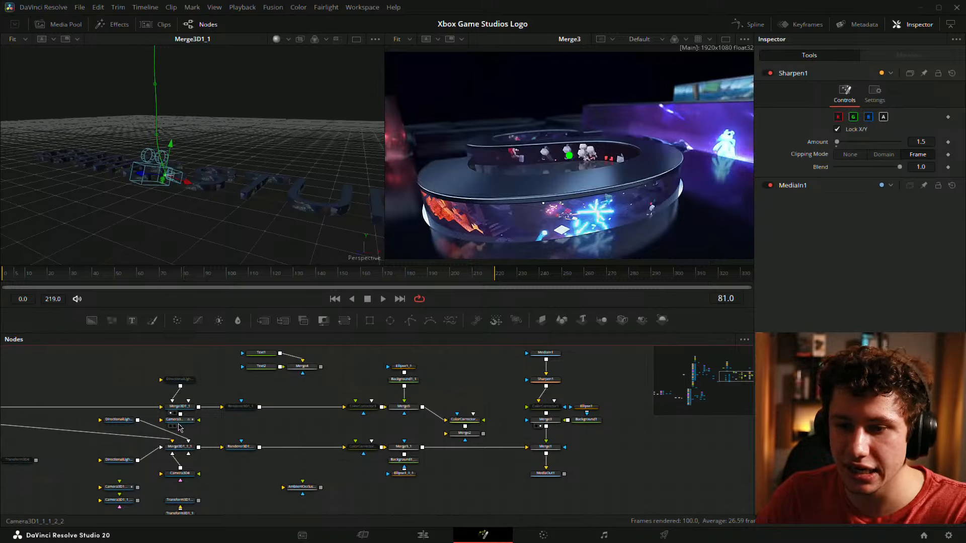
{"action": "left_click", "coordinate": [181, 474]}
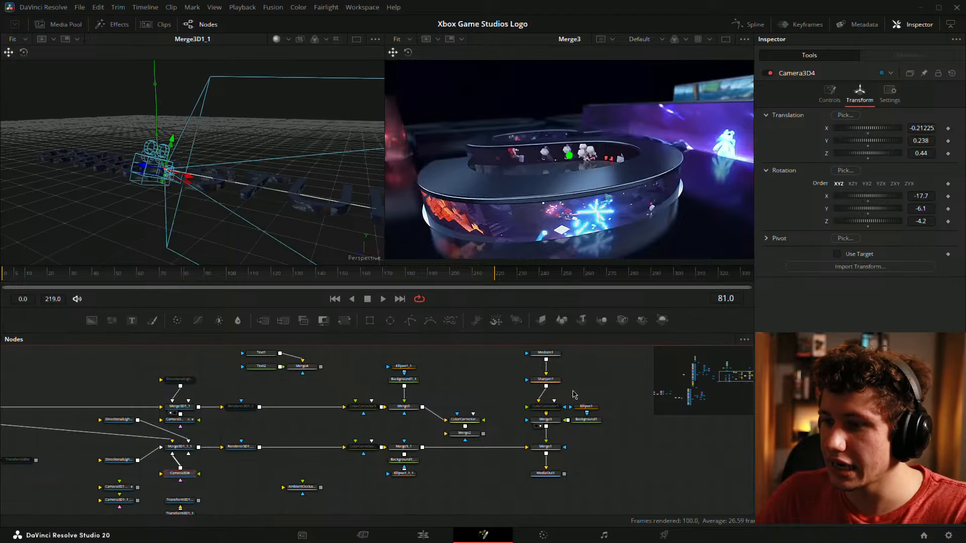
{"action": "left_click_drag", "start_coordinate": [571, 392], "coordinate": [477, 381]}
{"action": "left_click", "coordinate": [446, 442]}
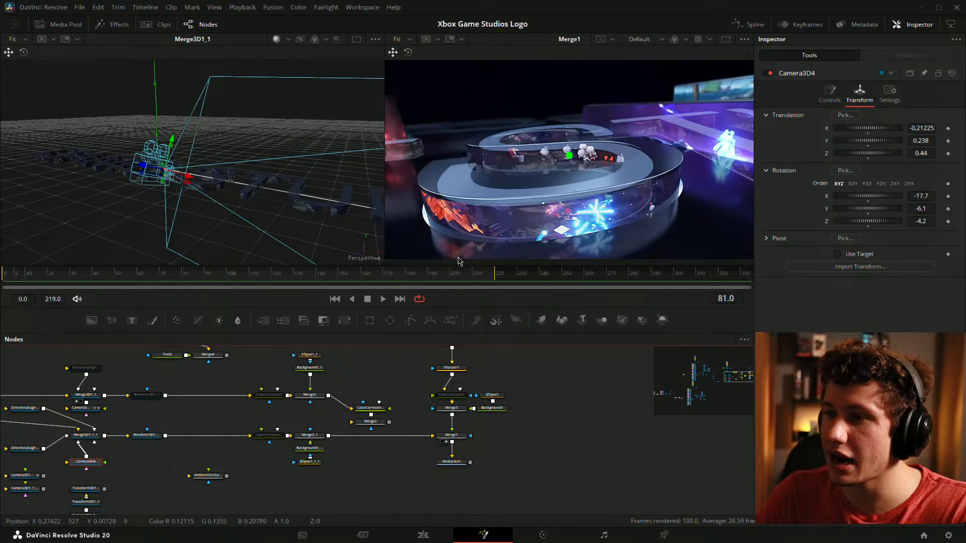
{"action": "left_click", "coordinate": [172, 277]}
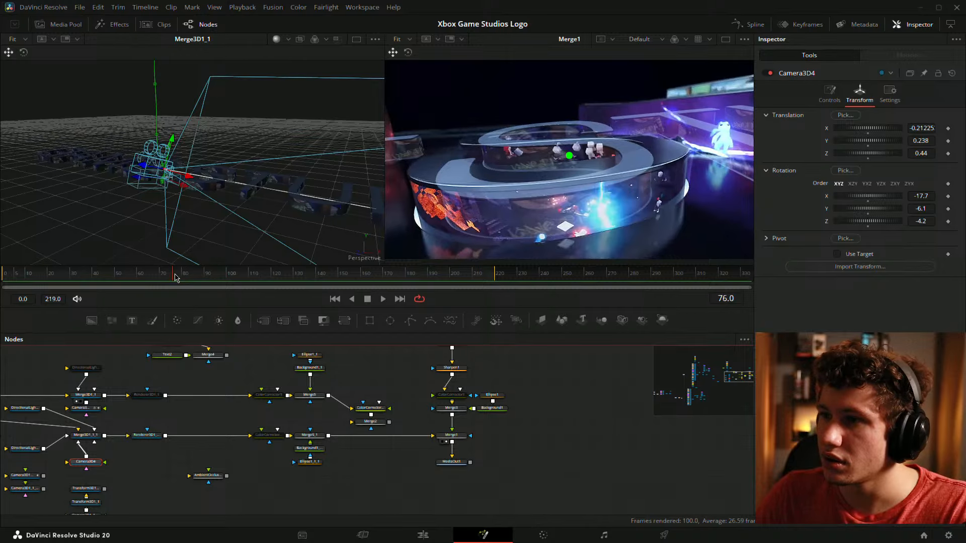
{"action": "left_click_drag", "start_coordinate": [172, 278], "coordinate": [223, 283]}
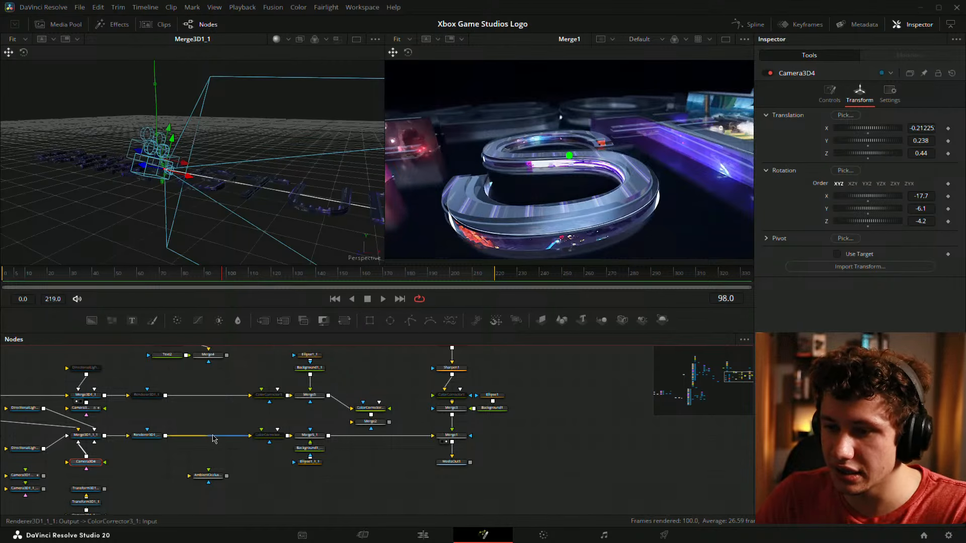
Show Camera3D4's lens controls and scrub the Merge1 composite back to frame 13 to examine the letter alignment
{"action": "left_click", "coordinate": [829, 95]}
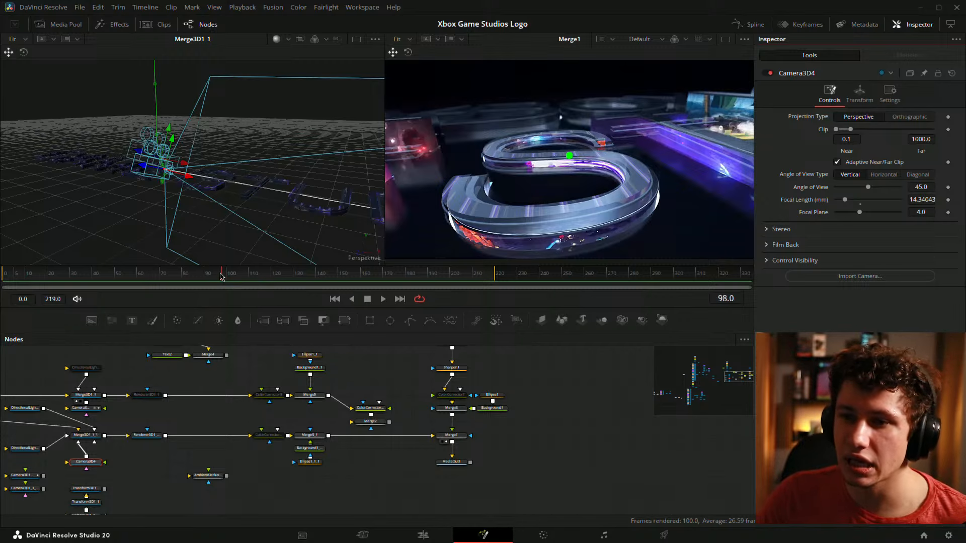
{"action": "left_click_drag", "start_coordinate": [220, 276], "coordinate": [152, 288]}
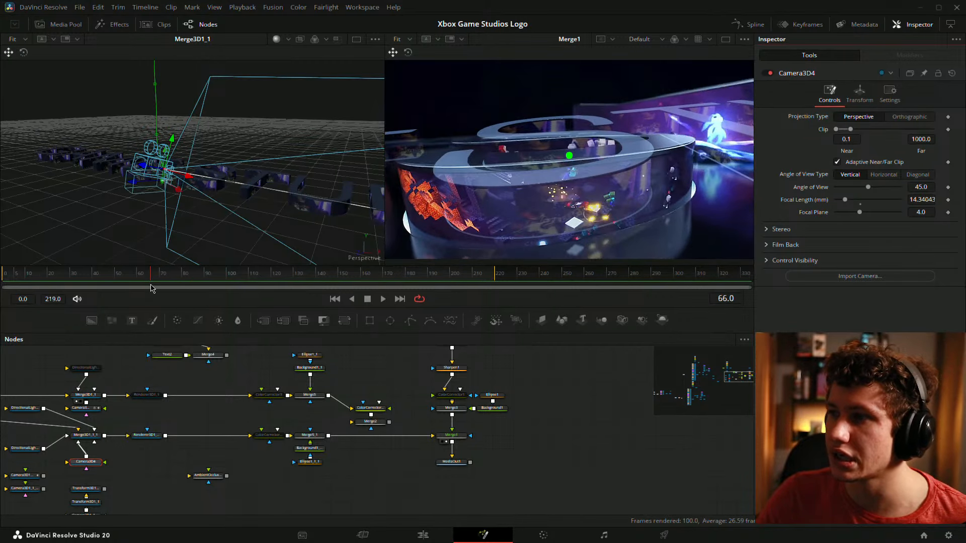
{"action": "left_click", "coordinate": [130, 283]}
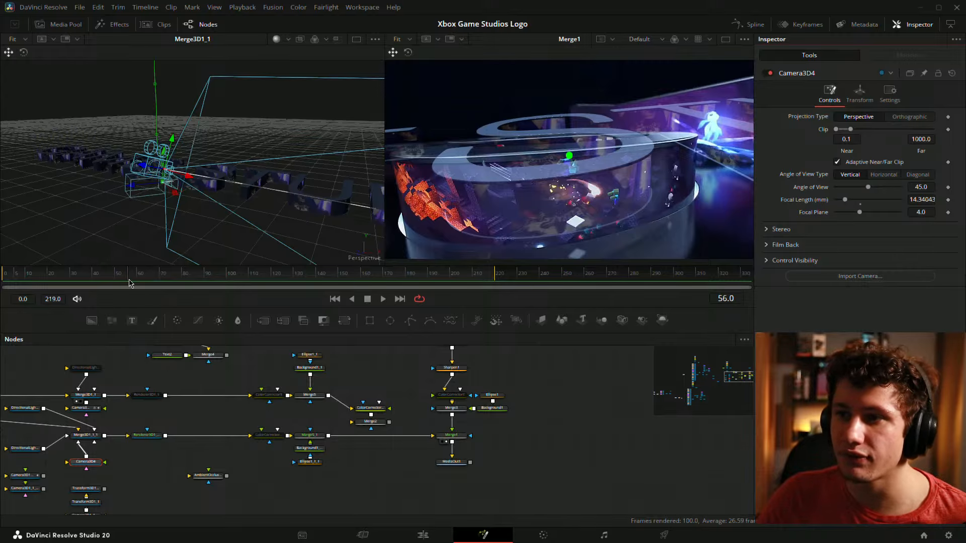
{"action": "left_click_drag", "start_coordinate": [97, 283], "coordinate": [42, 280]}
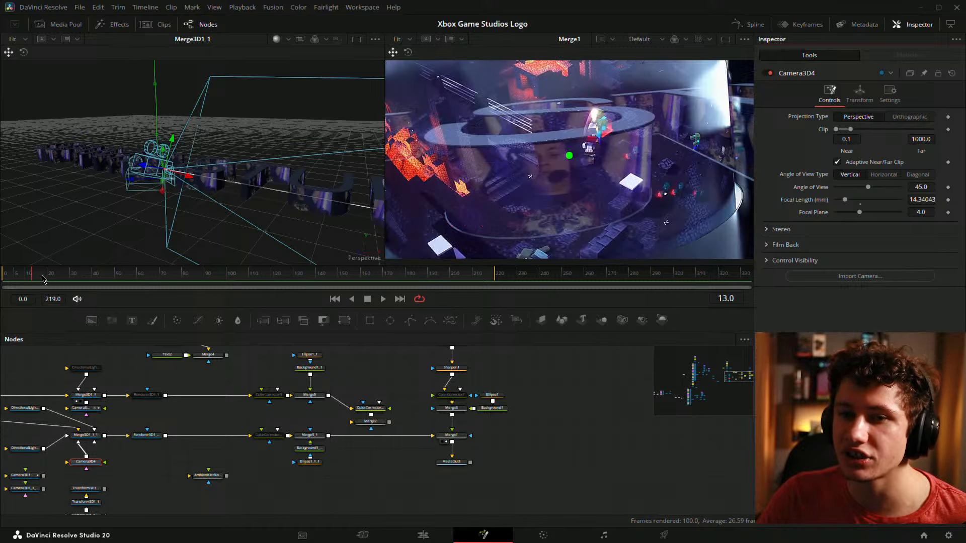
Deselect Camera3D4, view the Merge3 output again, and scrub from frame 13 to 140 to examine the full logo pull-back
{"action": "left_click", "coordinate": [620, 431]}
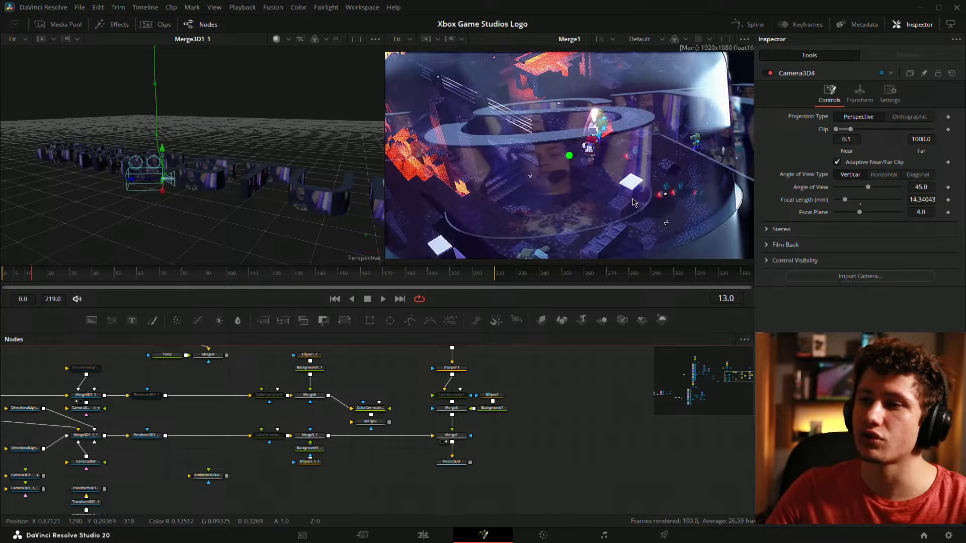
{"action": "key", "text": "2"}
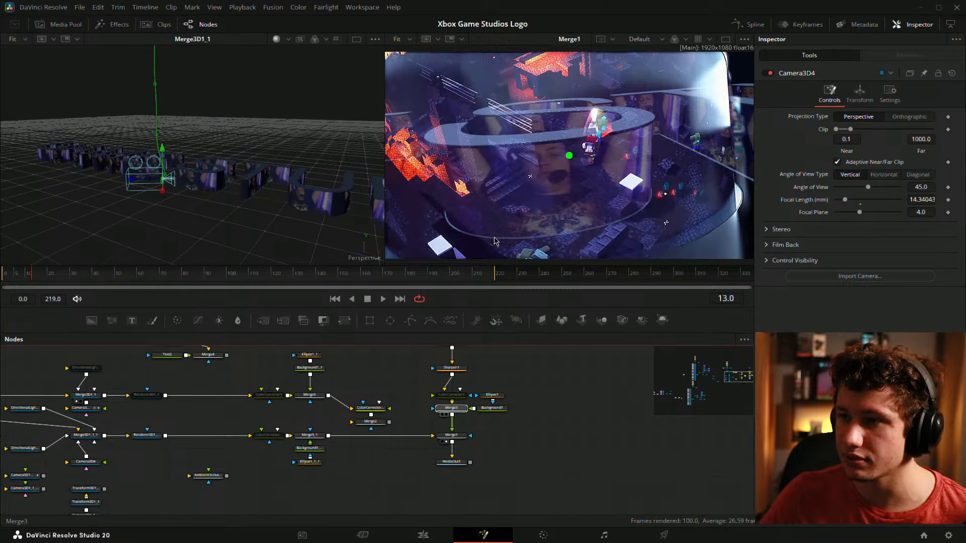
{"action": "left_click_drag", "start_coordinate": [24, 274], "coordinate": [297, 282]}
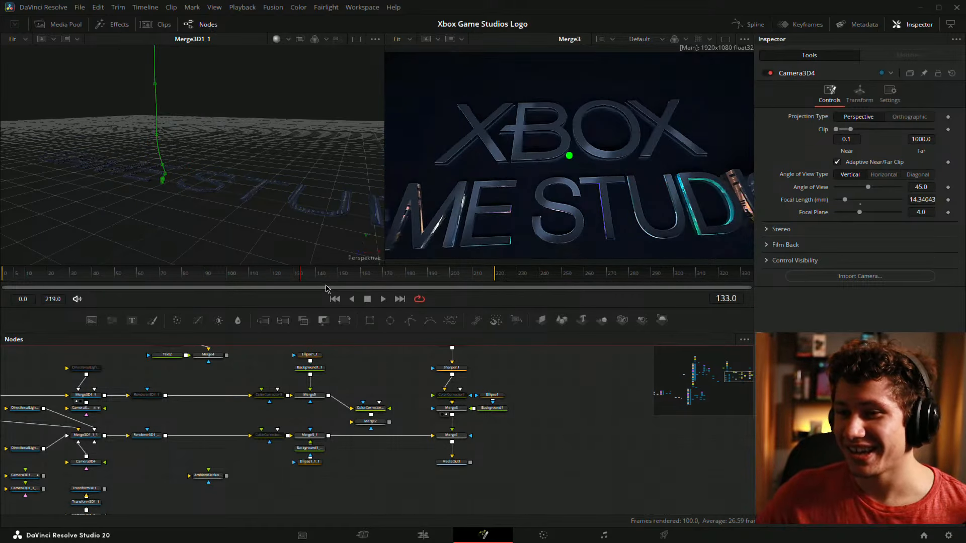
{"action": "mouse_move", "coordinate": [326, 282]}
{"action": "left_mouse_down"}
{"action": "mouse_move", "coordinate": [341, 281]}
{"action": "mouse_move", "coordinate": [316, 283]}
{"action": "left_mouse_up"}
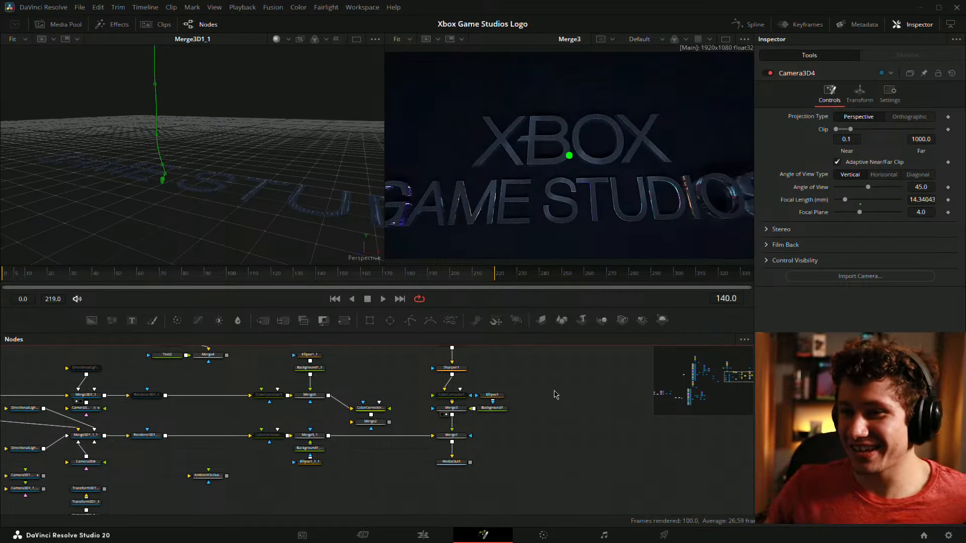
Scrub Merge3 back to frame 74 and forward to 100, comparing the S shot with Camera3D4's position along its path in the 3D scene
{"action": "mouse_move", "coordinate": [160, 281]}
{"action": "left_mouse_down"}
{"action": "mouse_move", "coordinate": [182, 278]}
{"action": "mouse_move", "coordinate": [170, 282]}
{"action": "left_mouse_up"}
{"action": "left_click_drag", "start_coordinate": [216, 212], "coordinate": [345, 228]}
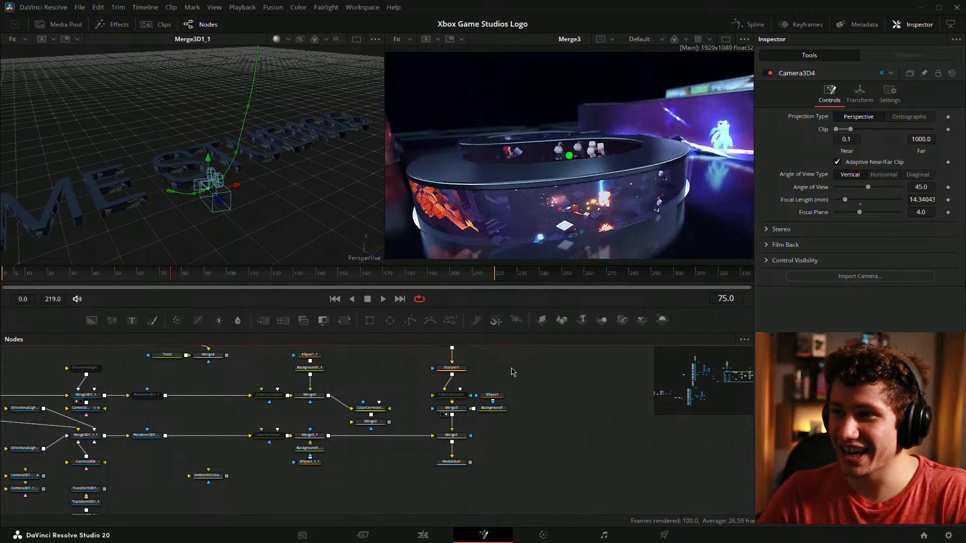
{"action": "left_click", "coordinate": [168, 280]}
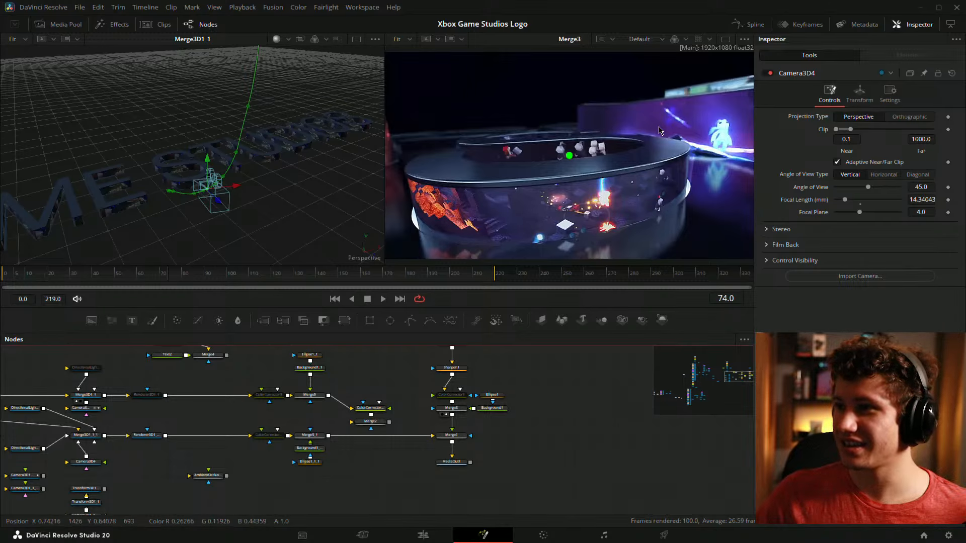
{"action": "left_click_drag", "start_coordinate": [176, 274], "coordinate": [206, 272]}
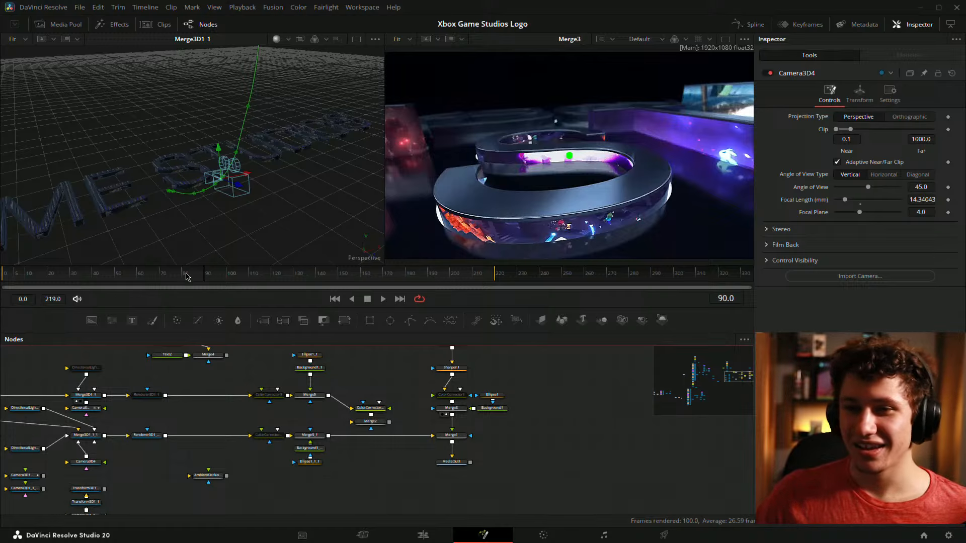
{"action": "mouse_move", "coordinate": [193, 274]}
{"action": "left_mouse_down"}
{"action": "mouse_move", "coordinate": [279, 279]}
{"action": "mouse_move", "coordinate": [202, 279]}
{"action": "left_mouse_up"}
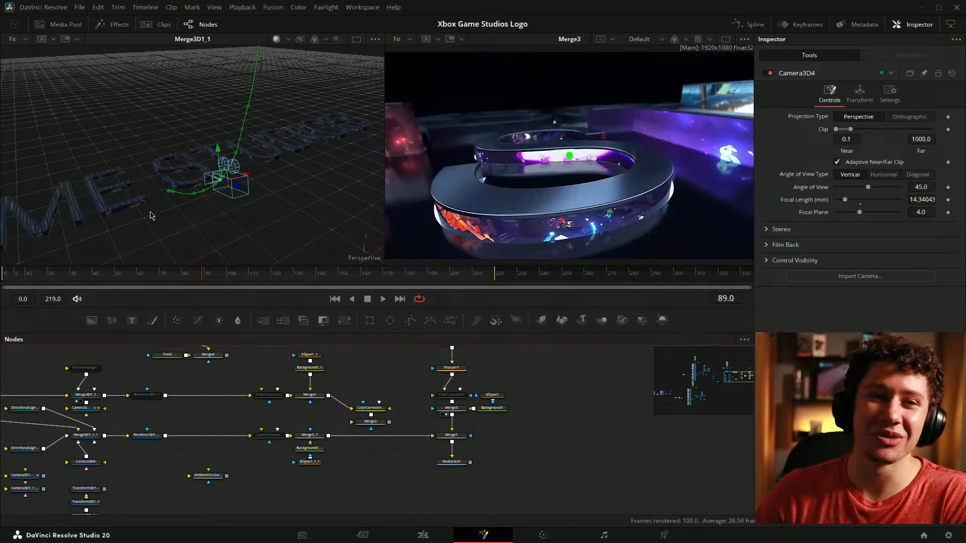
{"action": "left_click", "coordinate": [227, 276]}
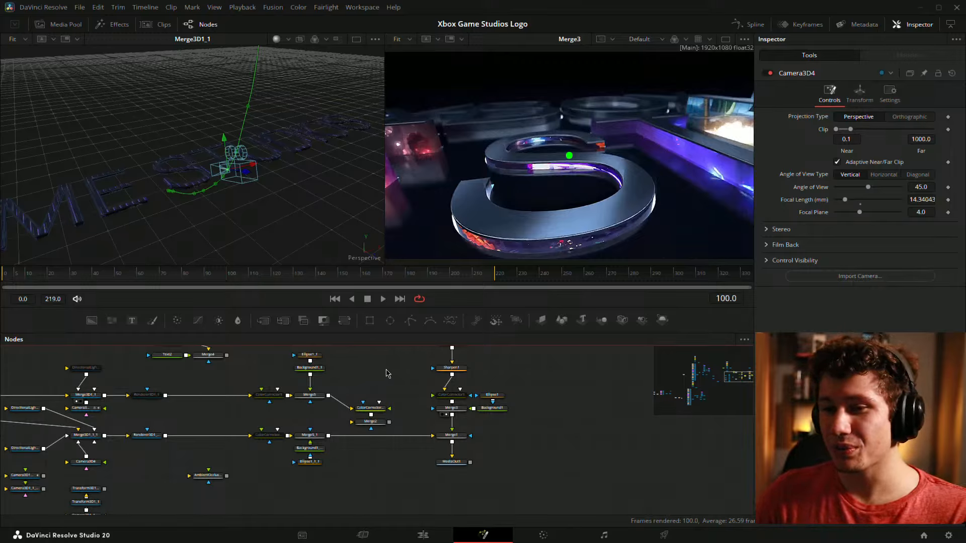
Look over the node graph around the Merge3D1_1 render branches and scrub the Merge3 output back to frame 88 to examine the S reflections
{"action": "left_click_drag", "start_coordinate": [390, 366], "coordinate": [427, 393]}
{"action": "left_click_drag", "start_coordinate": [625, 375], "coordinate": [512, 413]}
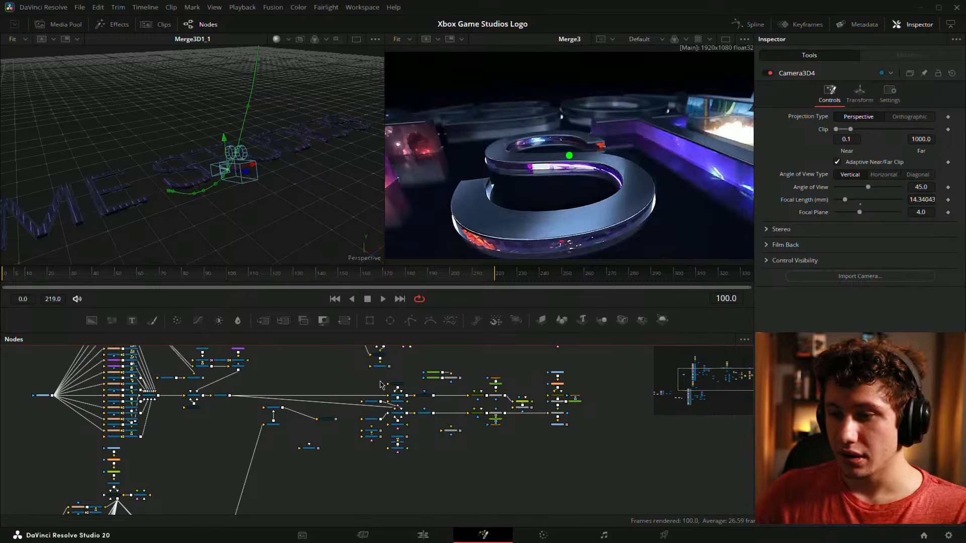
{"action": "left_click_drag", "start_coordinate": [351, 373], "coordinate": [289, 368]}
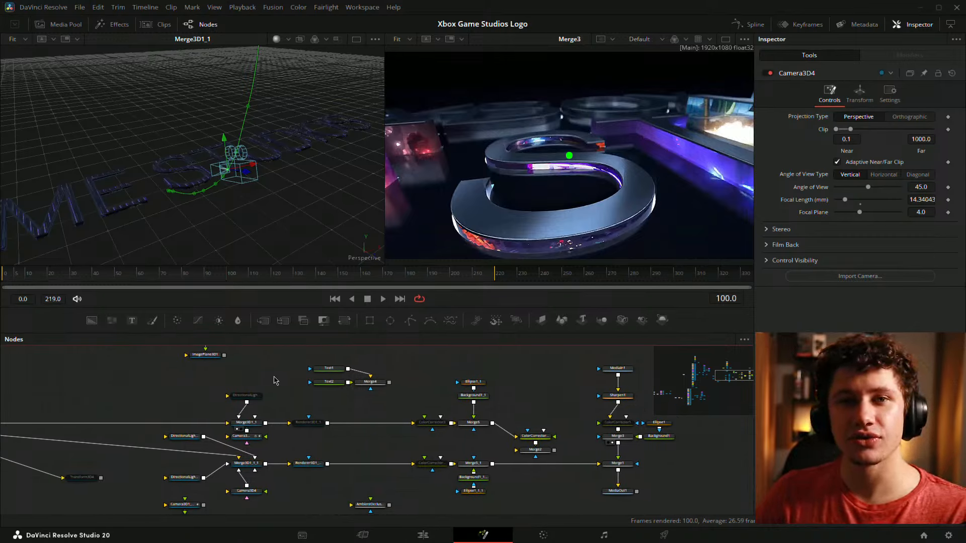
{"action": "right_click", "coordinate": [274, 381]}
{"action": "left_click", "coordinate": [254, 379]}
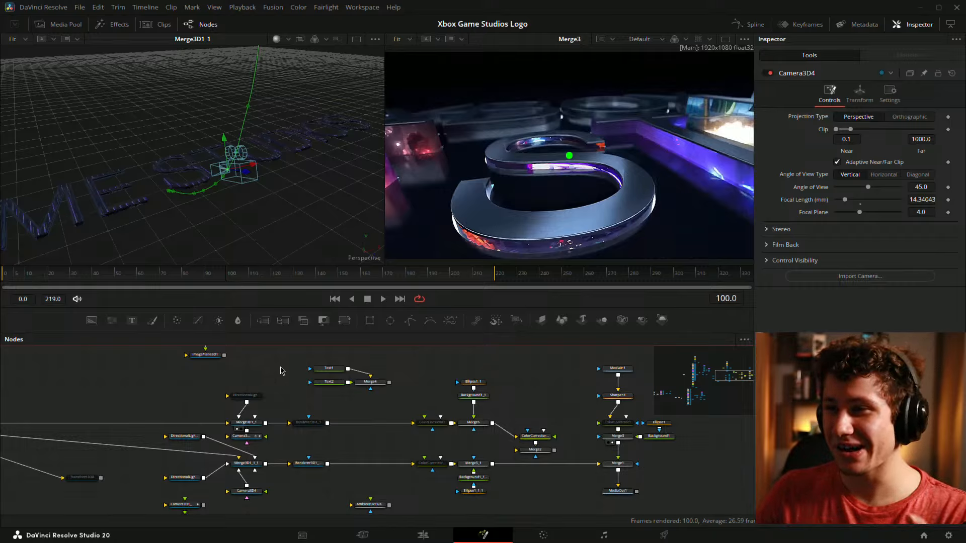
{"action": "mouse_move", "coordinate": [281, 369]}
{"action": "left_mouse_down"}
{"action": "mouse_move", "coordinate": [295, 364]}
{"action": "mouse_move", "coordinate": [292, 376]}
{"action": "left_mouse_up"}
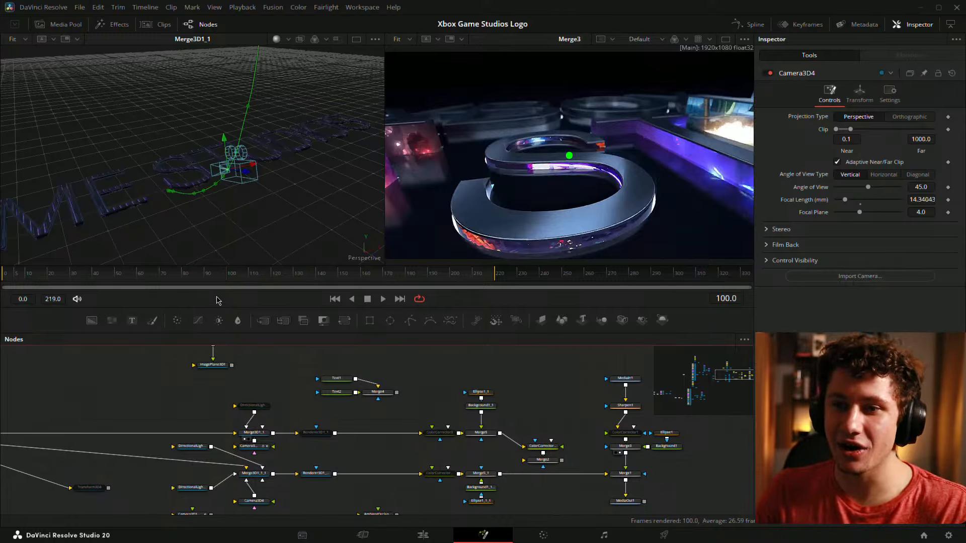
{"action": "left_click", "coordinate": [205, 276]}
{"action": "mouse_move", "coordinate": [204, 274]}
{"action": "left_mouse_down"}
{"action": "mouse_move", "coordinate": [219, 278]}
{"action": "mouse_move", "coordinate": [201, 279]}
{"action": "left_mouse_up"}
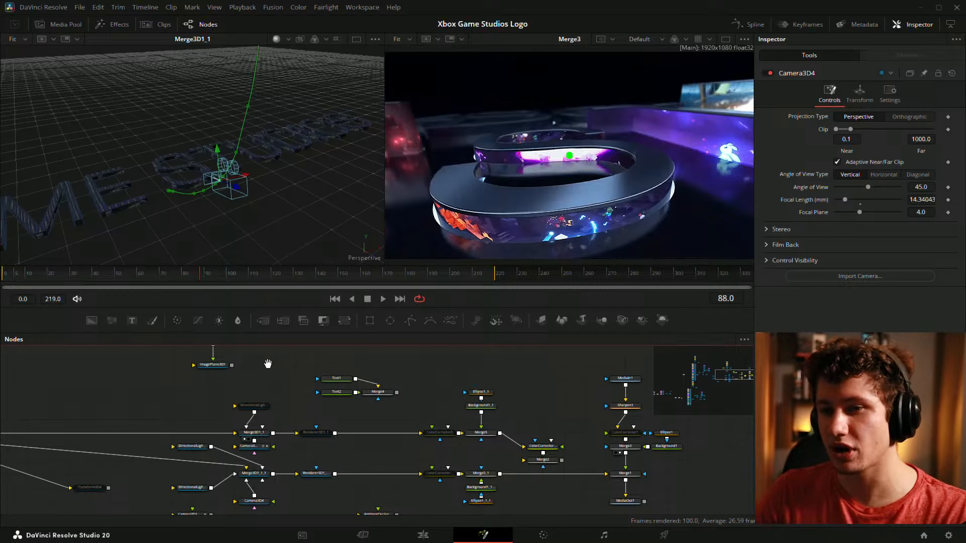
Select the ImagePlane3D1 node, showing its transform settings, and shift it slightly up in the node graph
{"action": "left_click_drag", "start_coordinate": [267, 364], "coordinate": [300, 359]}
{"action": "left_click", "coordinate": [227, 395]}
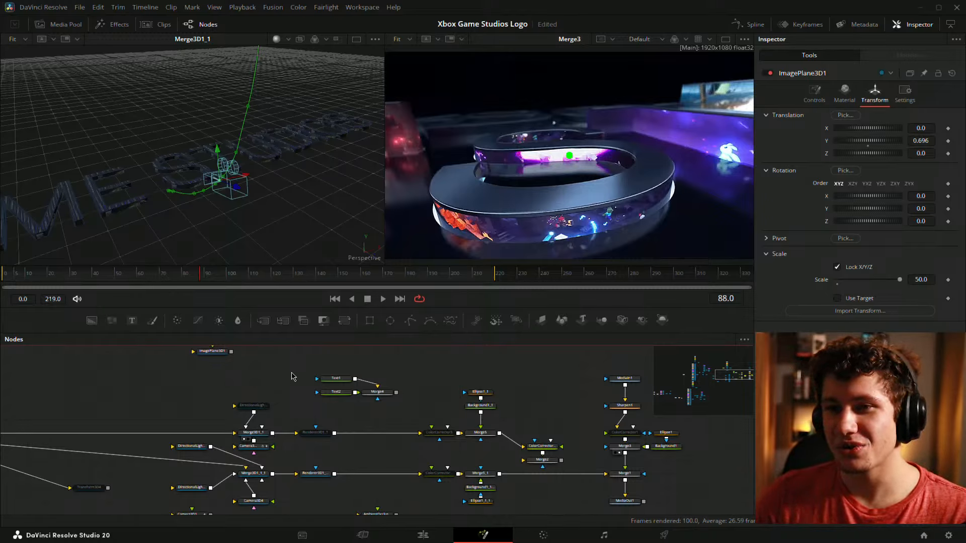
{"action": "left_click_drag", "start_coordinate": [312, 374], "coordinate": [314, 373]}
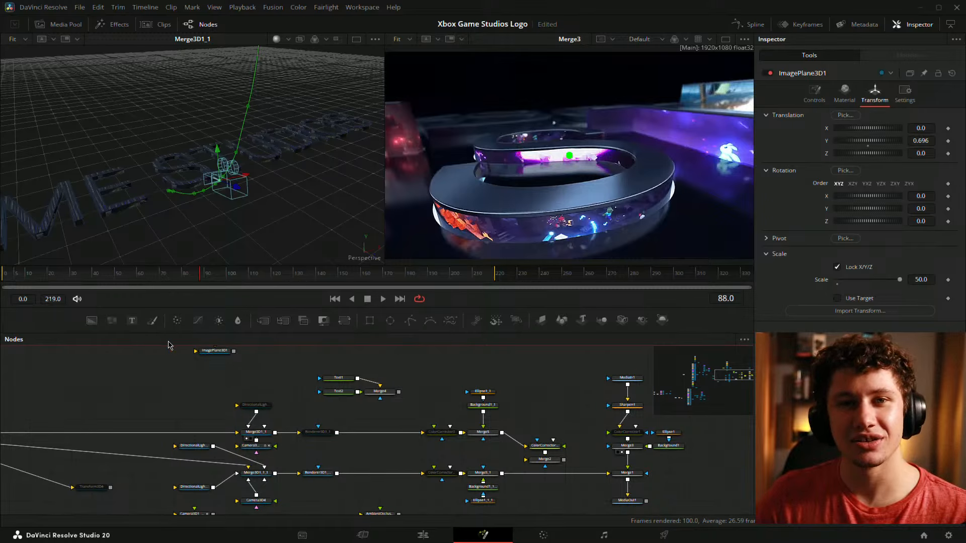